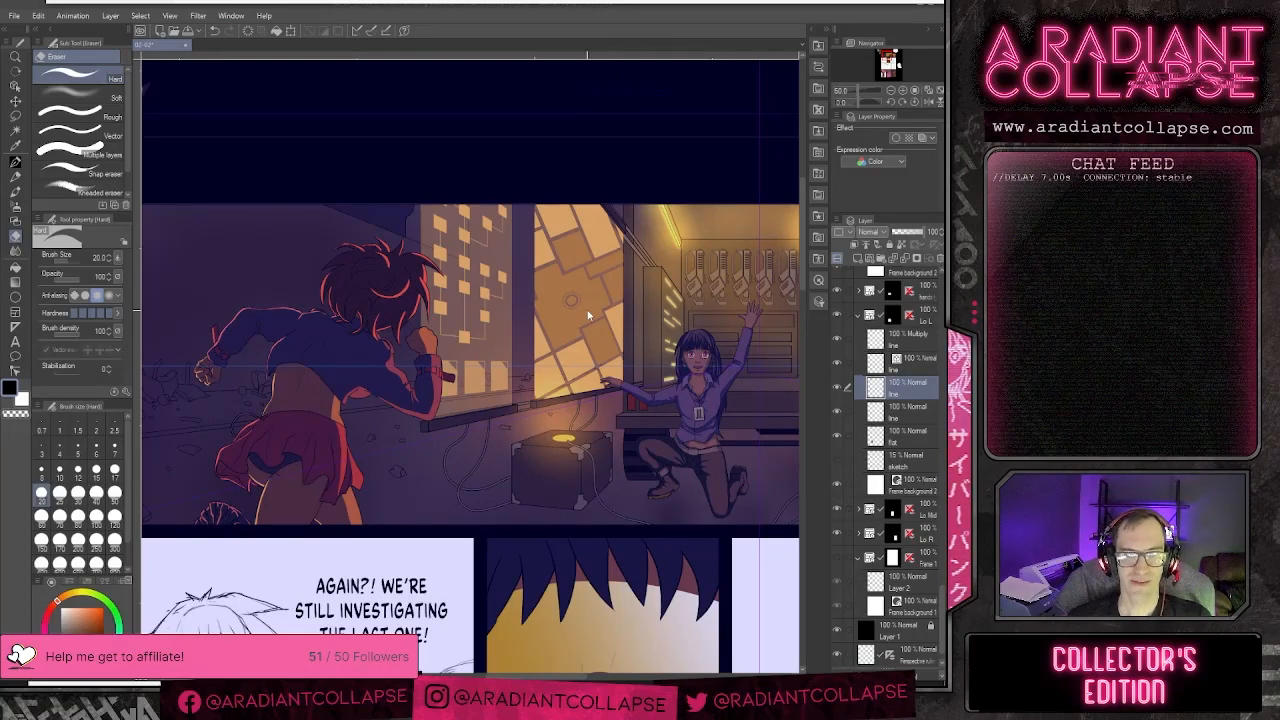
- Review the comic page's top panel in Clip Studio Paint and the orange screen graphics in Illustrator
{"action": "scroll", "coordinate": [545, 278], "scroll_direction": "down", "scroll_amount": 2}
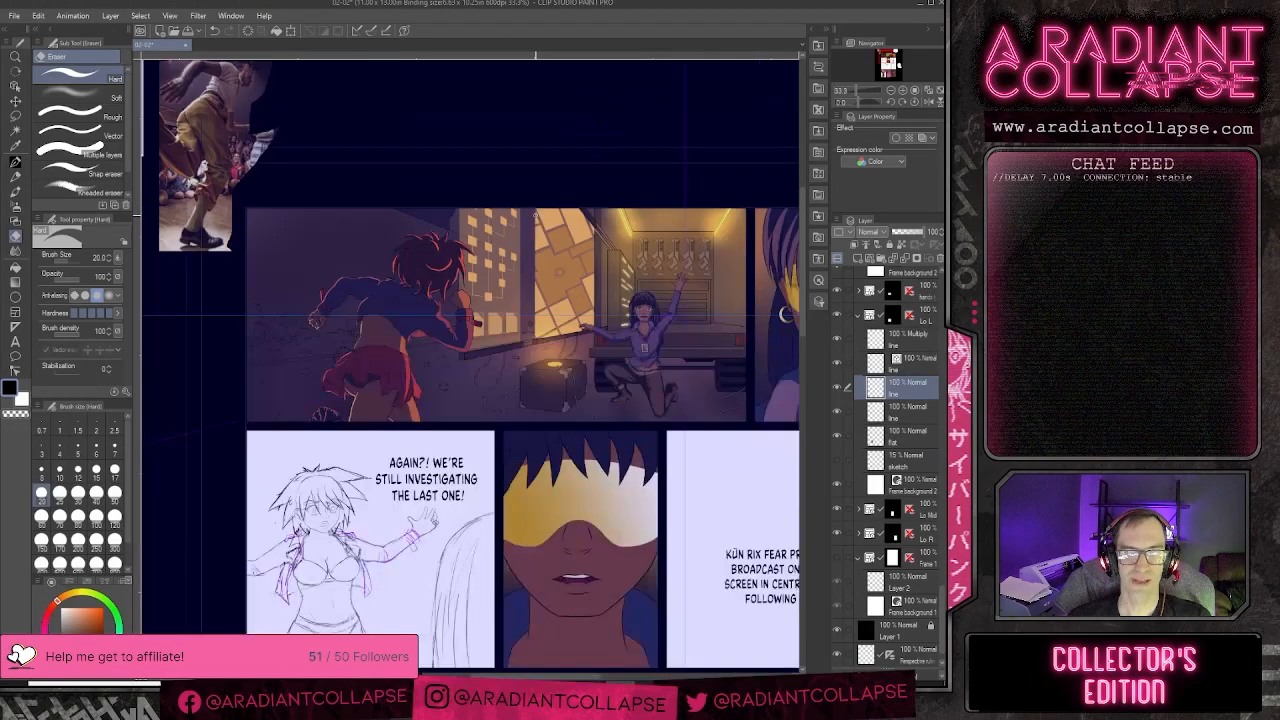
{"action": "left_click_drag", "start_coordinate": [545, 278], "coordinate": [532, 275]}
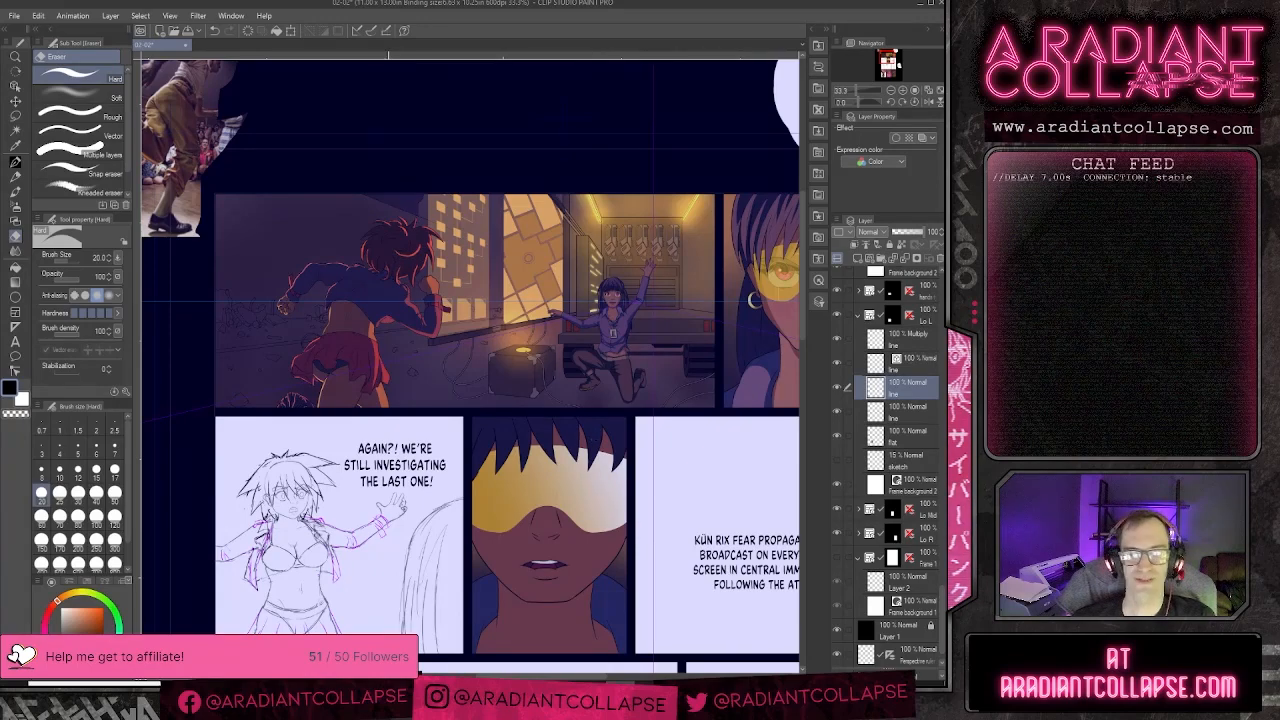
{"action": "key", "text": "alt+Tab"}
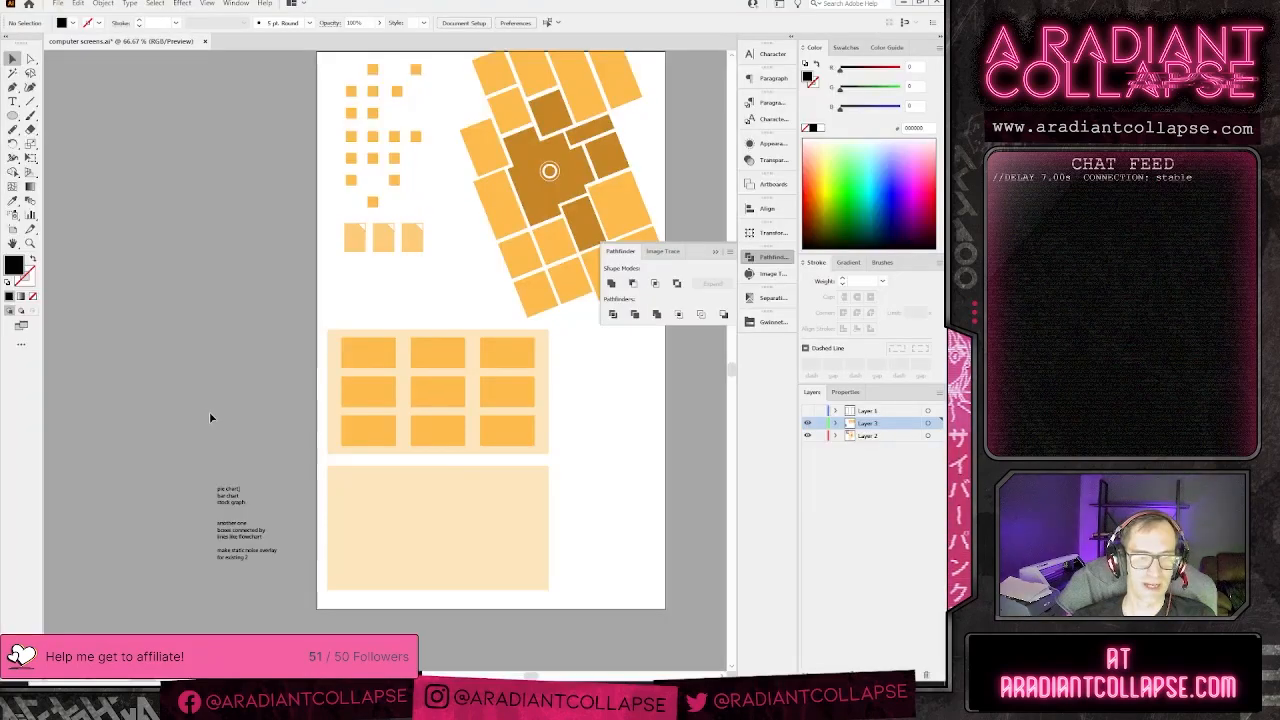
{"action": "key", "text": "ctrl+1"}
{"action": "scroll", "coordinate": [250, 400], "scroll_direction": "down", "scroll_amount": 2}
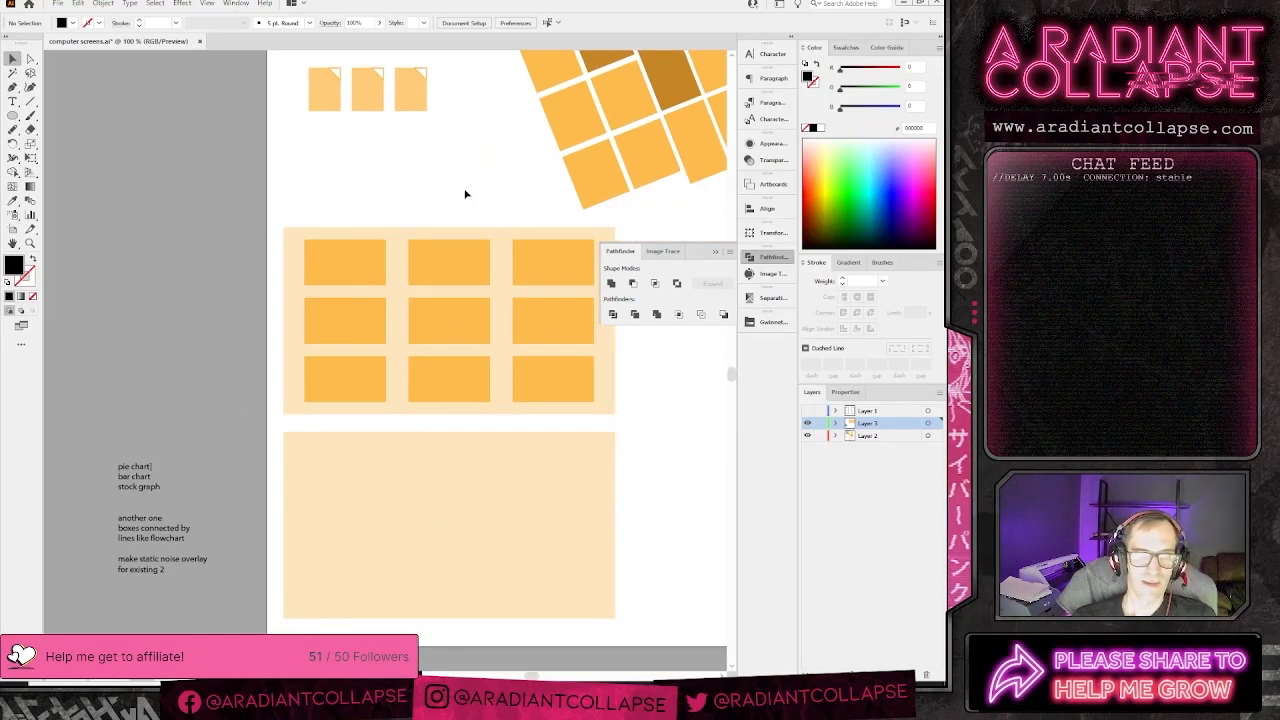
{"action": "scroll", "coordinate": [465, 194], "scroll_direction": "up", "scroll_amount": 5}
{"action": "scroll", "coordinate": [465, 194], "scroll_direction": "right", "scroll_amount": 2}
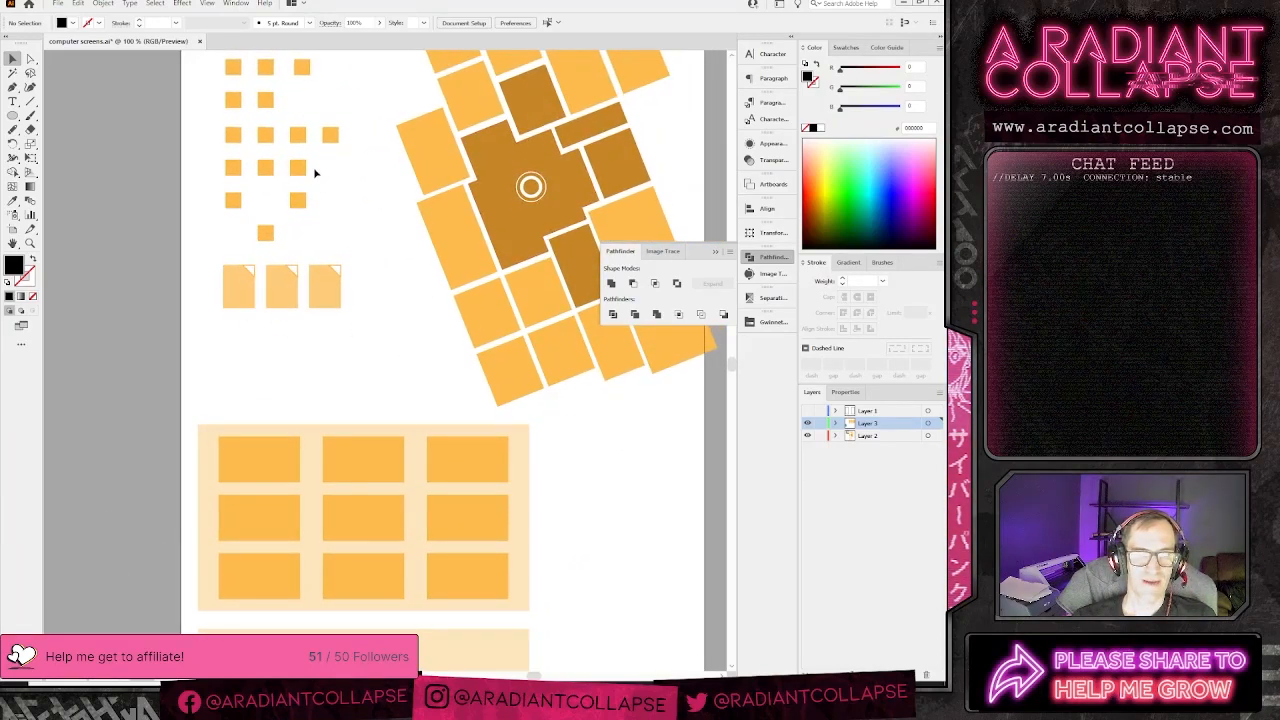
{"action": "key", "text": "alt+Tab"}
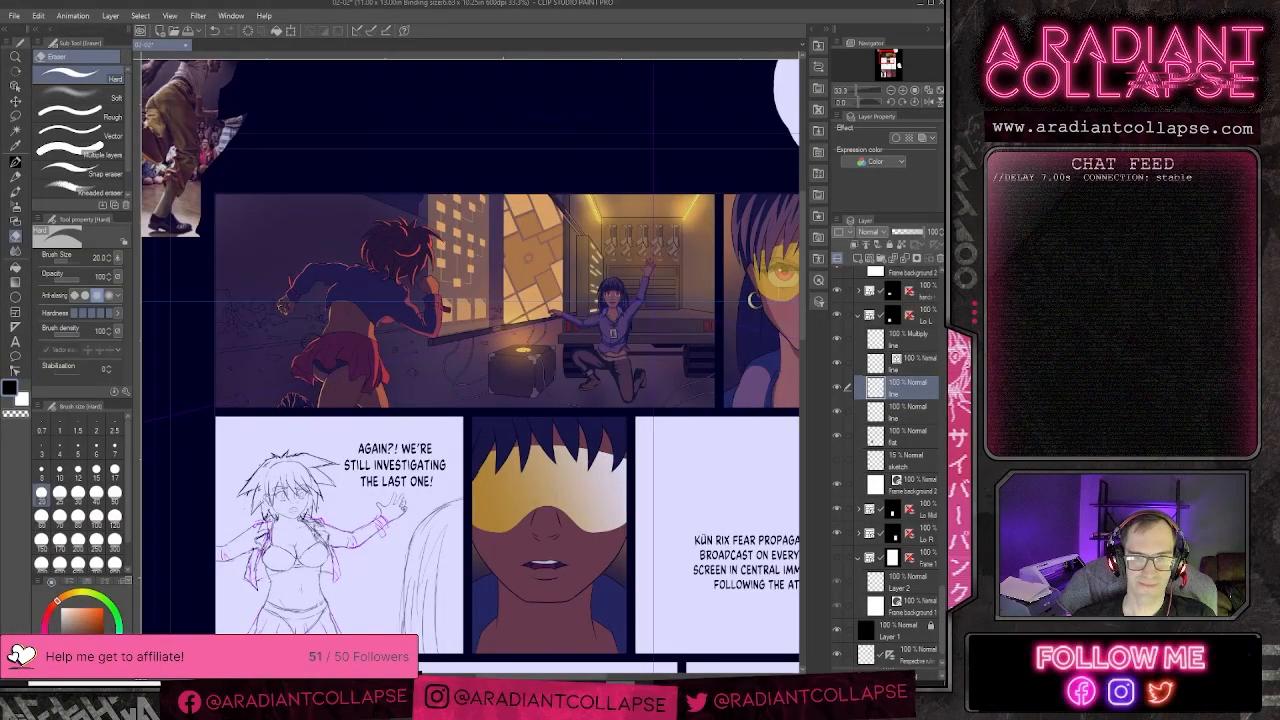
{"action": "key", "text": "alt+Tab"}
- Draw a circle with the Ellipse tool inside the empty pale orange rectangle below the grid, for the pie chart
{"action": "left_click_drag", "start_coordinate": [449, 478], "coordinate": [494, 277]}
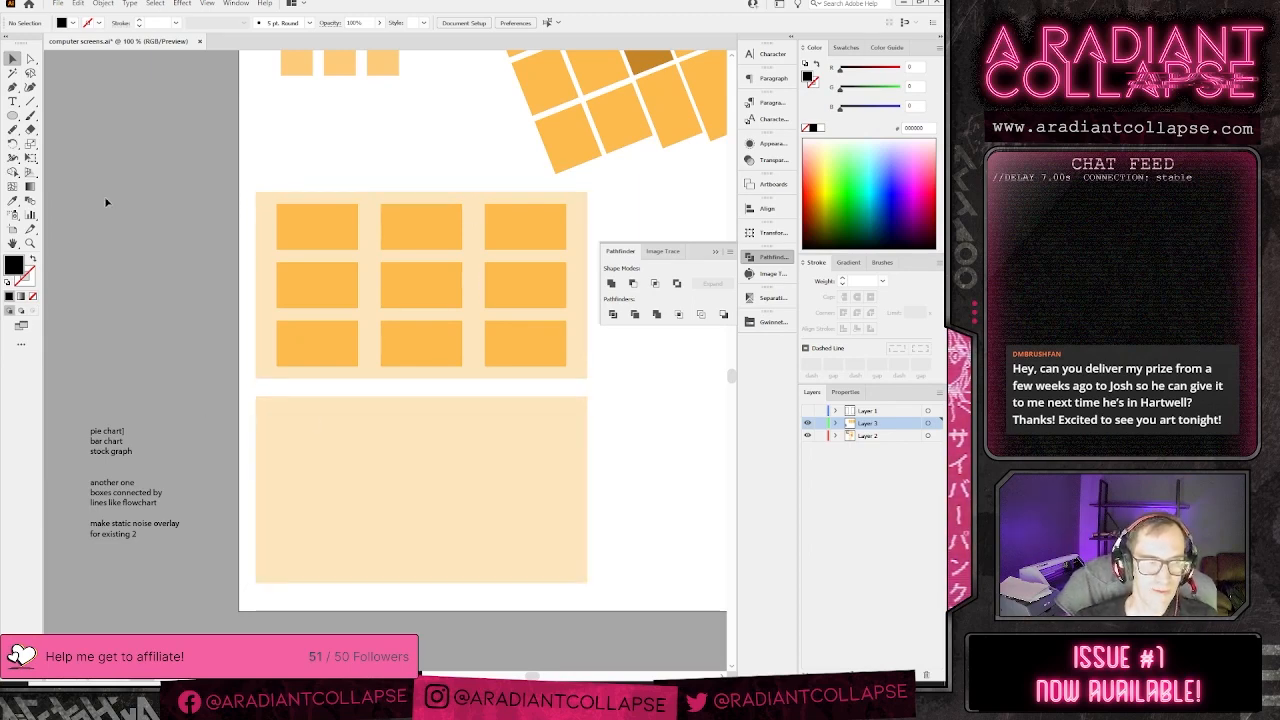
{"action": "left_click", "coordinate": [12, 117]}
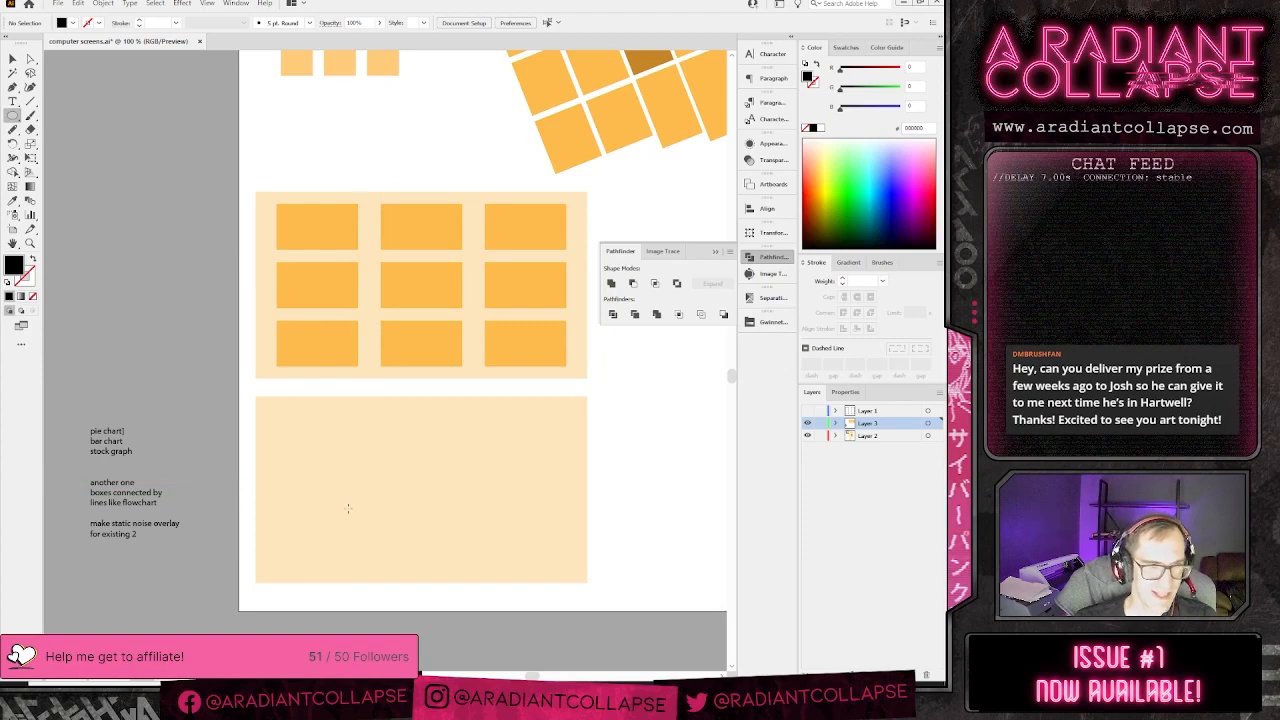
{"action": "left_click_drag", "start_coordinate": [346, 437], "coordinate": [433, 370]}
{"action": "left_click_drag", "start_coordinate": [418, 434], "coordinate": [470, 486]}
{"action": "key", "text": "v"}
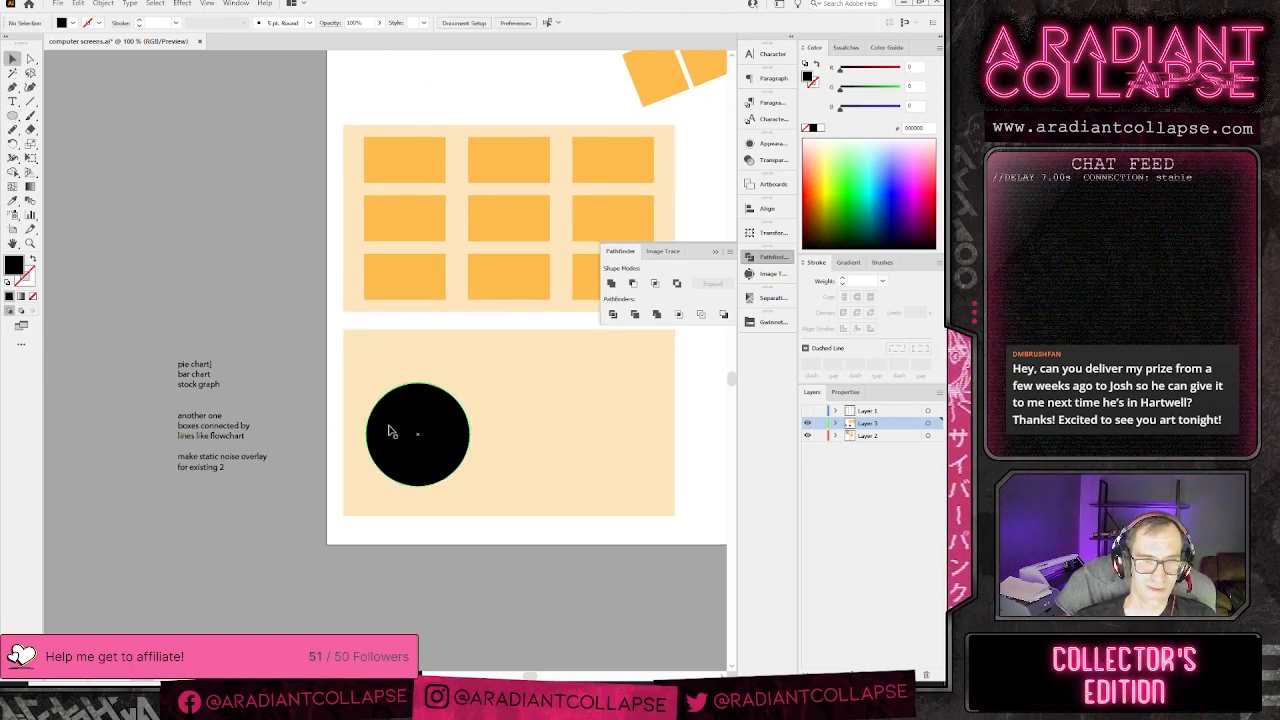
- Switch to Clip Studio Paint, ready the Fill tool on the flat layer, and sample a dark navy color from the kneeling woman's panel
{"action": "key", "text": "alt+Tab"}
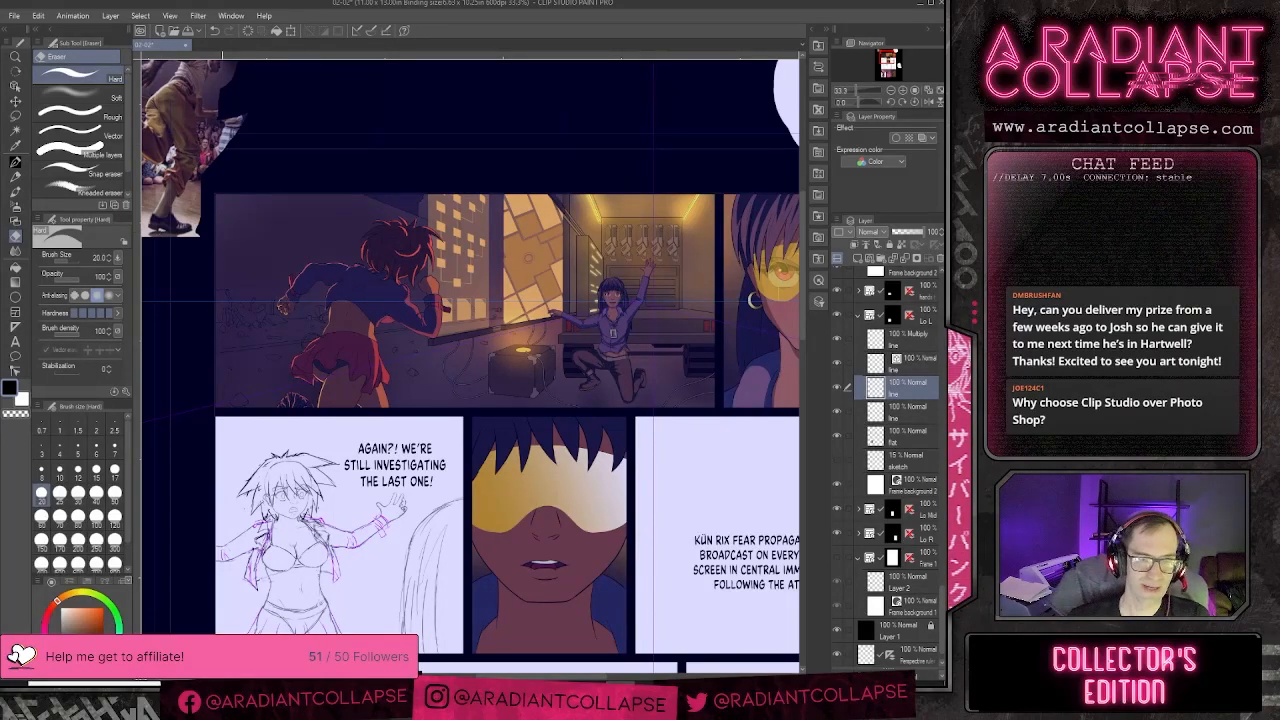
{"action": "scroll", "coordinate": [753, 299], "scroll_direction": "down", "scroll_amount": 10}
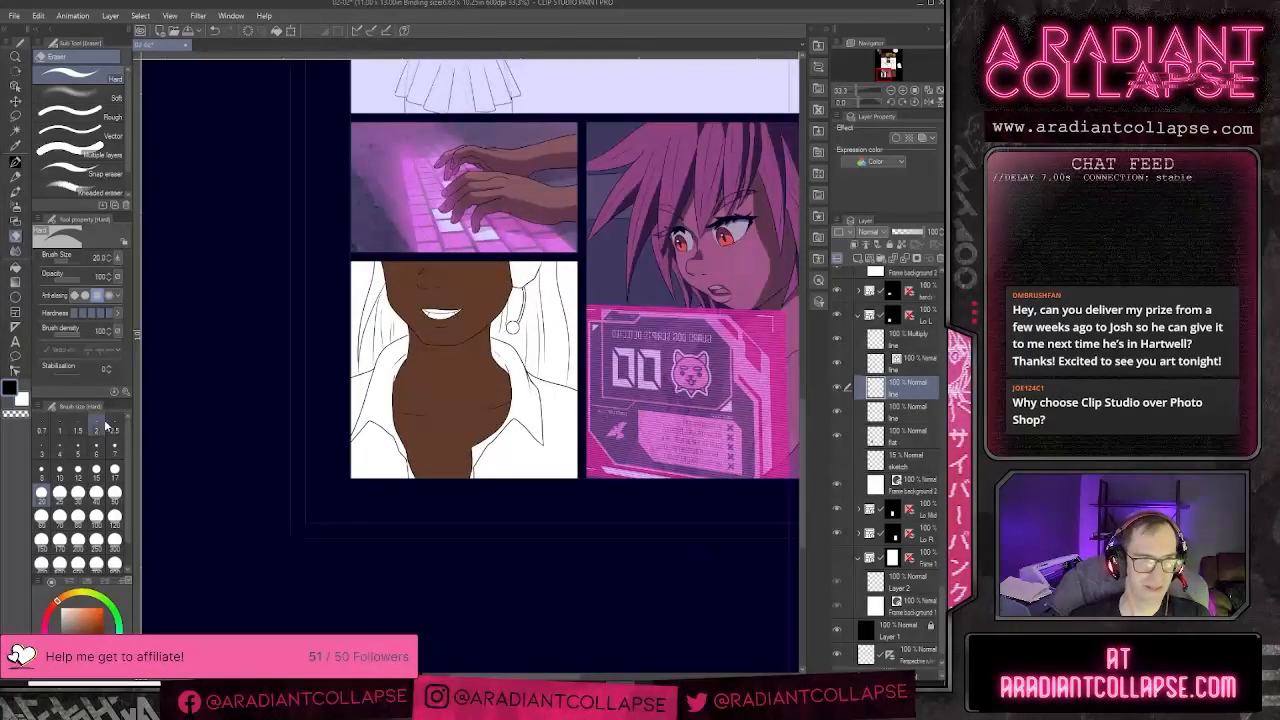
{"action": "key", "text": "g"}
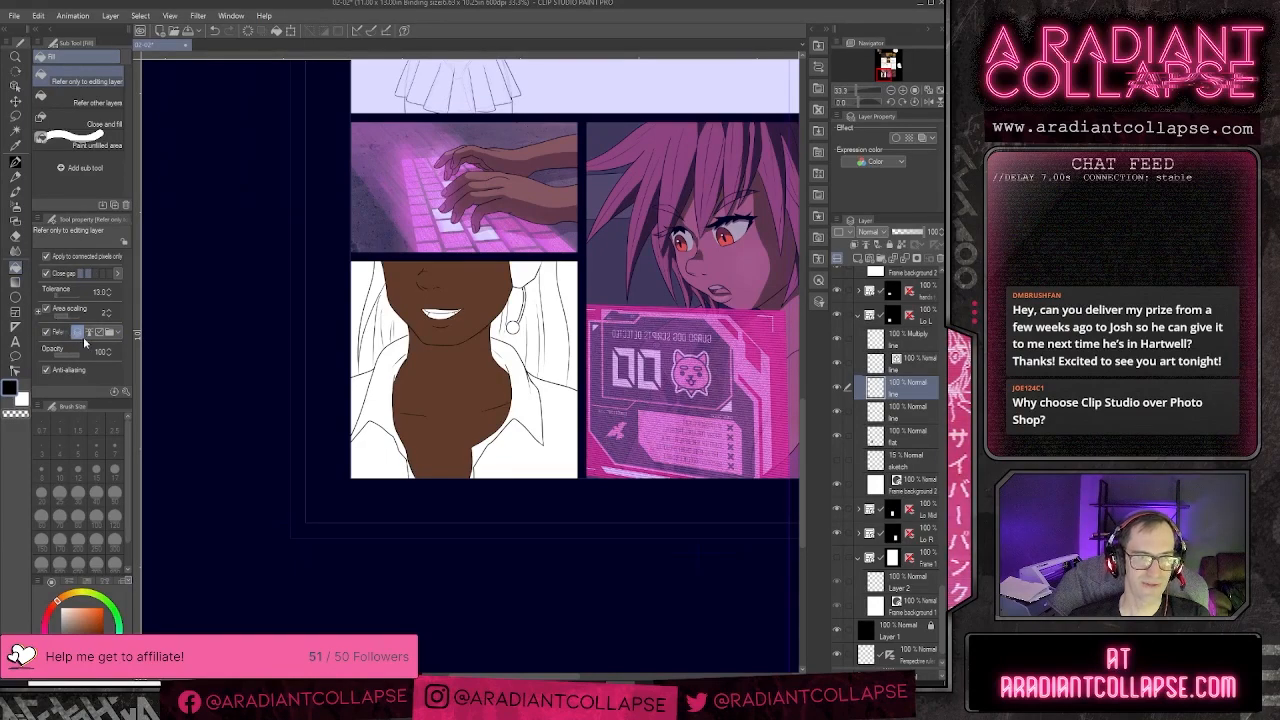
{"action": "left_click", "coordinate": [890, 437]}
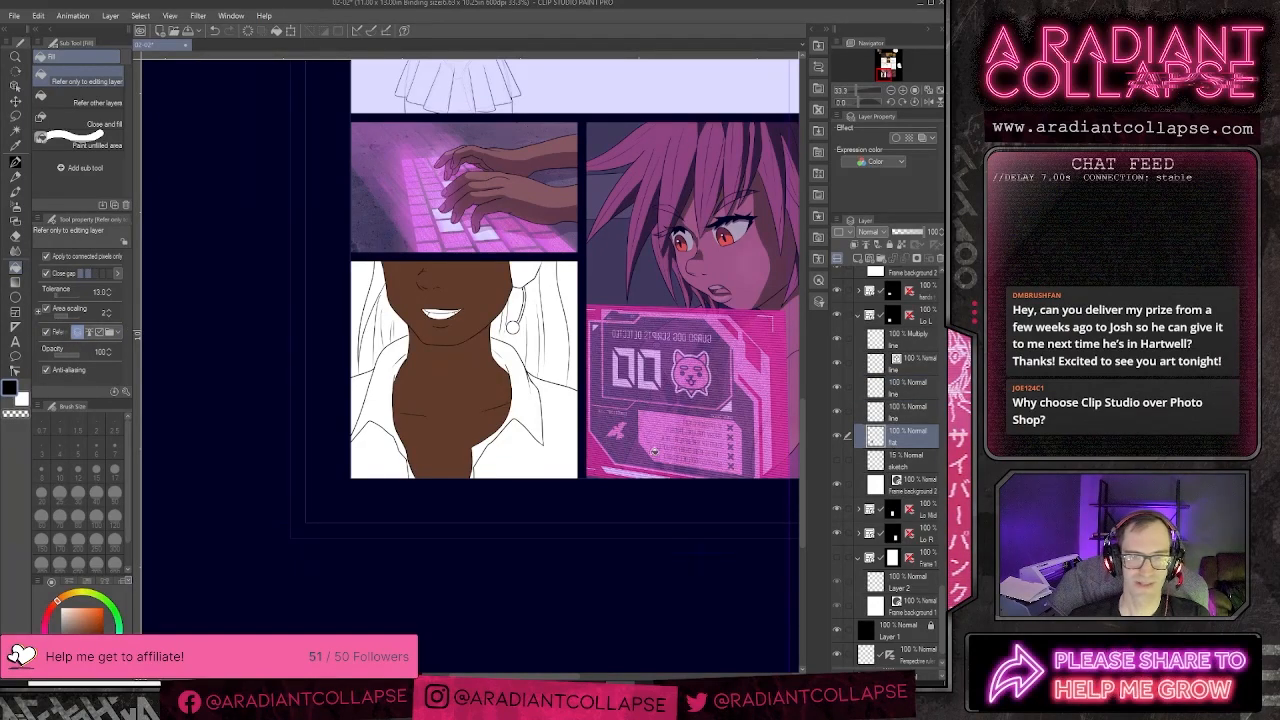
{"action": "left_click_drag", "start_coordinate": [683, 288], "coordinate": [566, 629]}
{"action": "left_click_drag", "start_coordinate": [626, 170], "coordinate": [557, 415]}
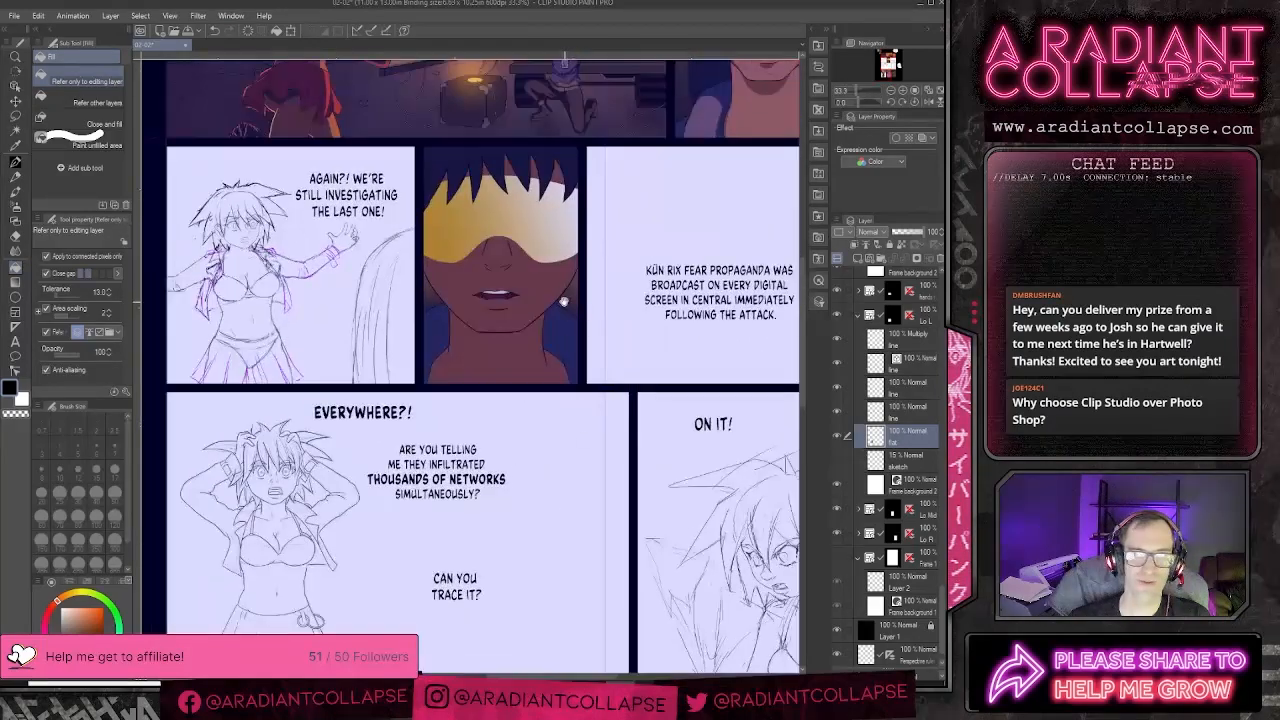
{"action": "left_click_drag", "start_coordinate": [572, 158], "coordinate": [534, 370]}
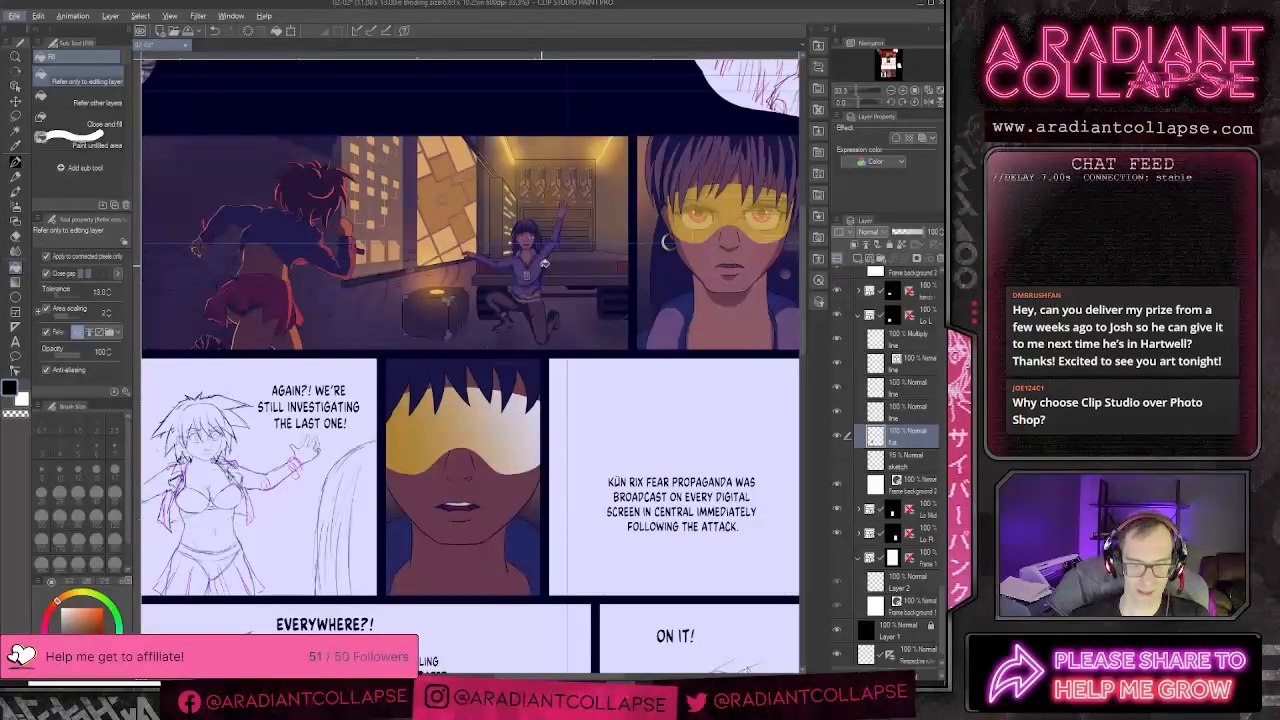
{"action": "scroll", "coordinate": [543, 271], "scroll_direction": "up", "scroll_amount": 2}
{"action": "scroll", "coordinate": [543, 271], "scroll_direction": "down", "scroll_amount": 3}
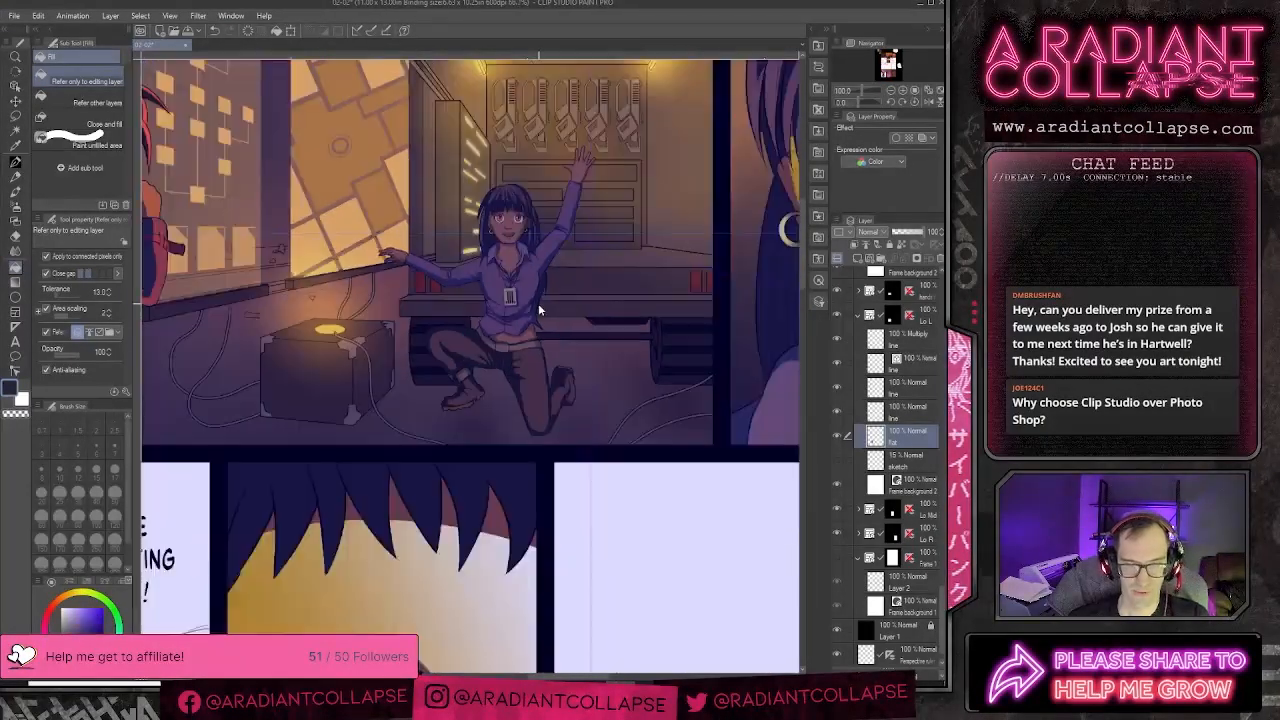
{"action": "left_click_drag", "start_coordinate": [443, 551], "coordinate": [613, 198]}
{"action": "left_click_drag", "start_coordinate": [480, 630], "coordinate": [642, 98]}
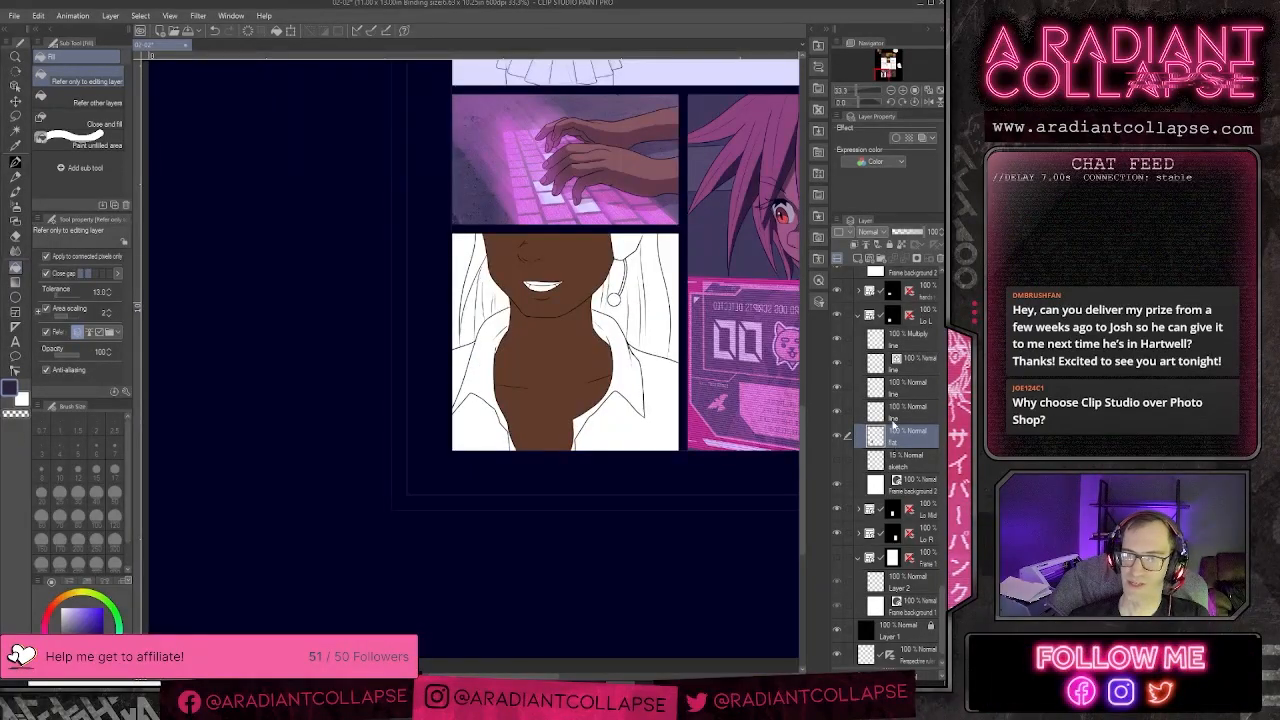
- Fill both sides of the smiling figure's jacket and collar with the sampled dark navy on the flat layer
{"action": "left_click", "coordinate": [843, 439]}
{"action": "left_click", "coordinate": [843, 439]}
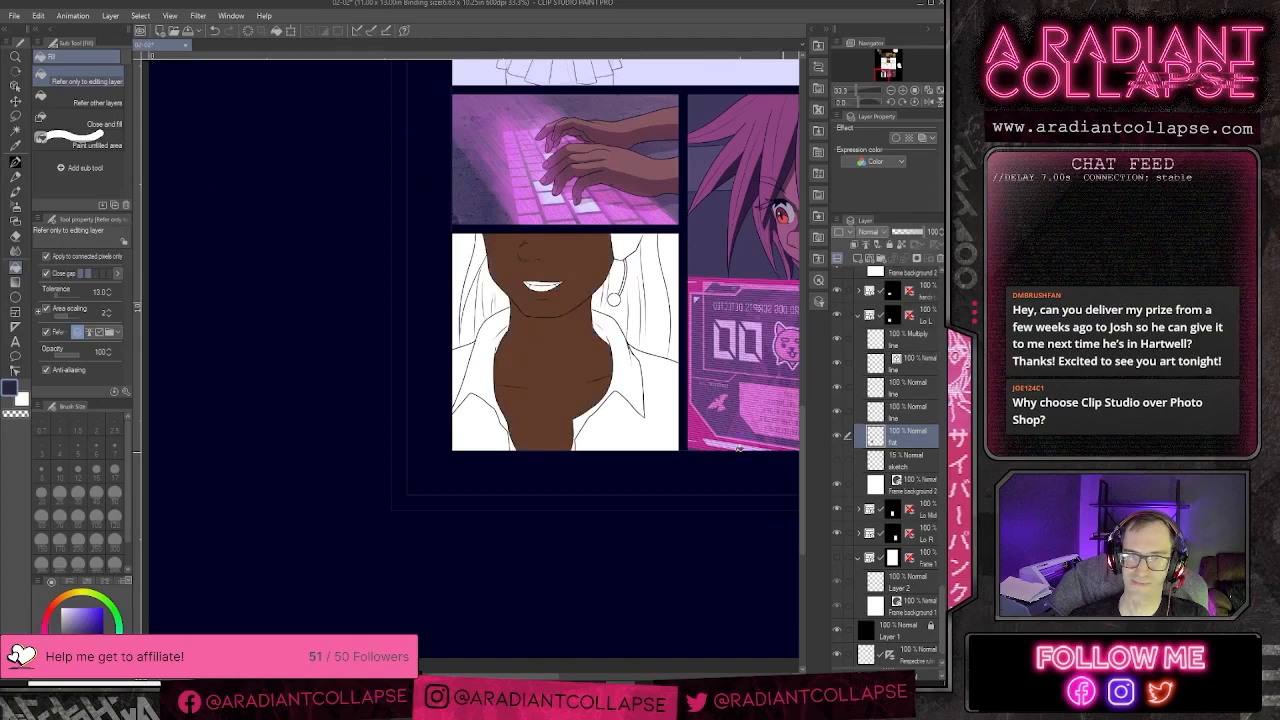
{"action": "left_click", "coordinate": [638, 387]}
{"action": "left_click", "coordinate": [673, 433]}
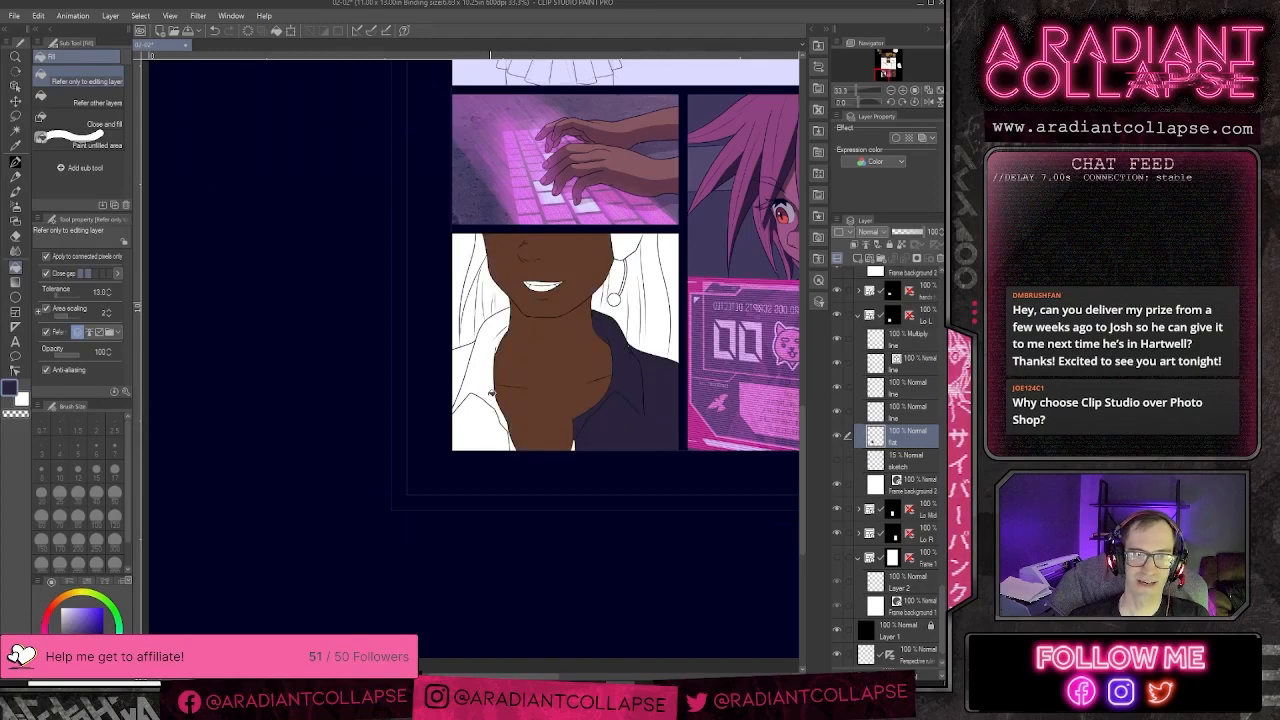
{"action": "left_click", "coordinate": [493, 393]}
{"action": "left_click", "coordinate": [478, 420]}
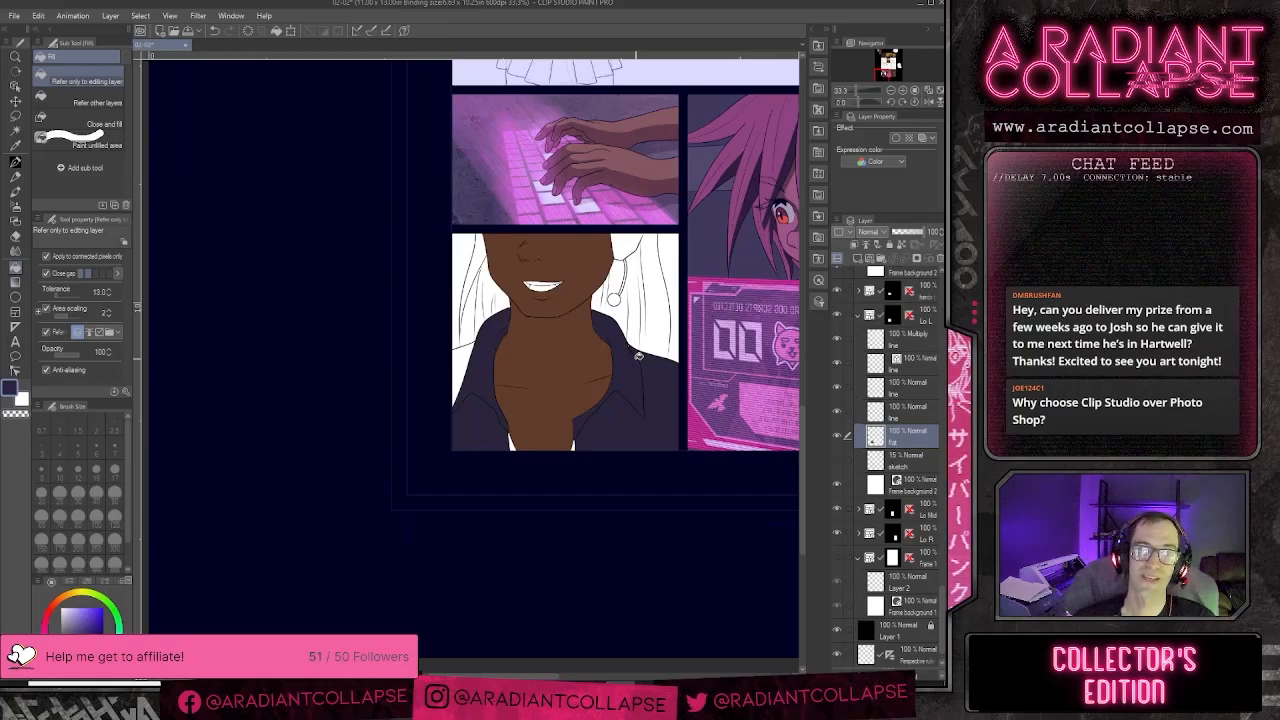
- Check the page by mirroring the canvas view back and forth, and rotate the view before resetting its rotation
{"action": "left_click", "coordinate": [926, 102]}
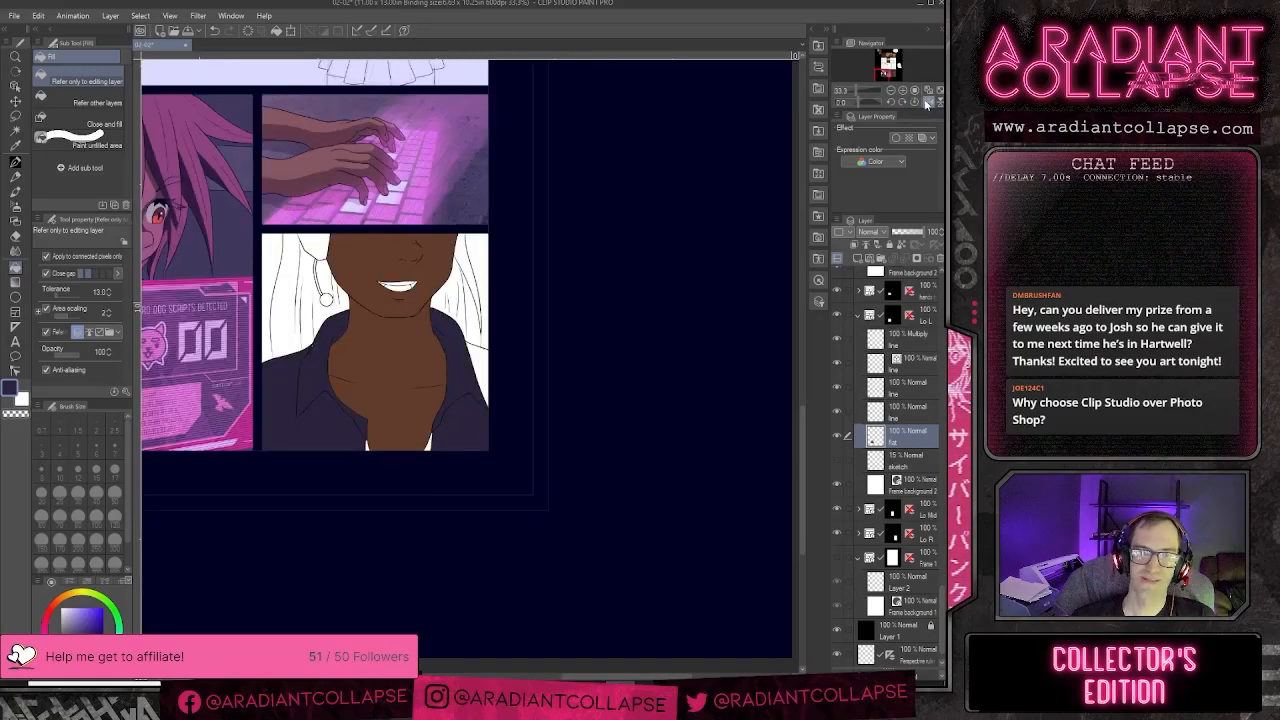
{"action": "left_click", "coordinate": [927, 103]}
{"action": "left_click", "coordinate": [927, 103]}
{"action": "left_click", "coordinate": [927, 103]}
{"action": "left_click_drag", "start_coordinate": [635, 213], "coordinate": [396, 469]}
{"action": "left_click_drag", "start_coordinate": [611, 314], "coordinate": [384, 225]}
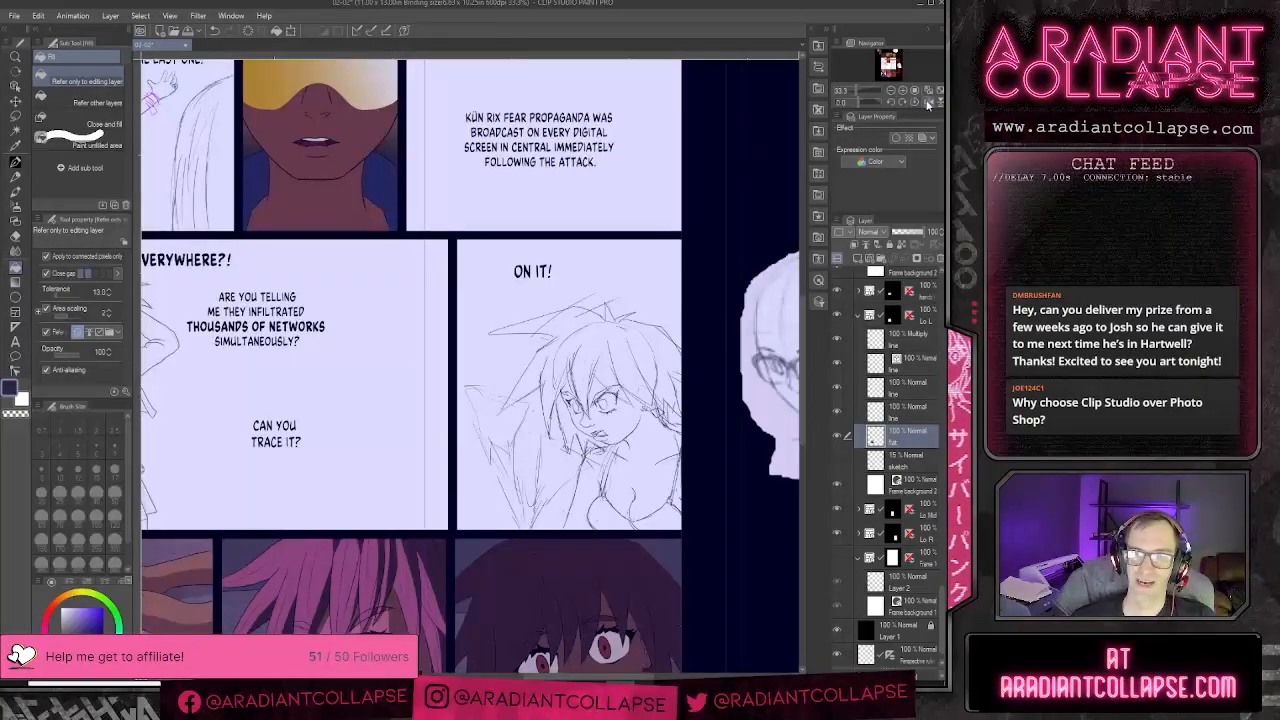
{"action": "left_click", "coordinate": [927, 103]}
{"action": "left_click", "coordinate": [927, 103]}
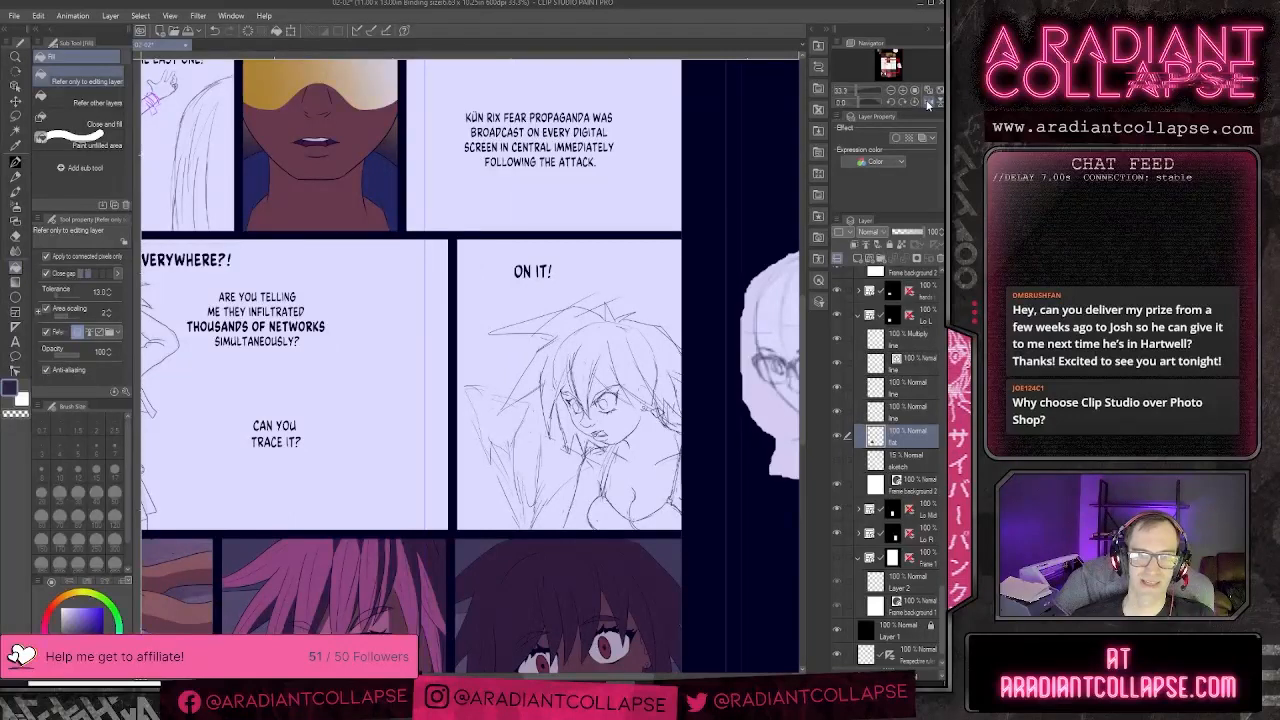
{"action": "left_click", "coordinate": [927, 103]}
{"action": "left_click", "coordinate": [927, 103]}
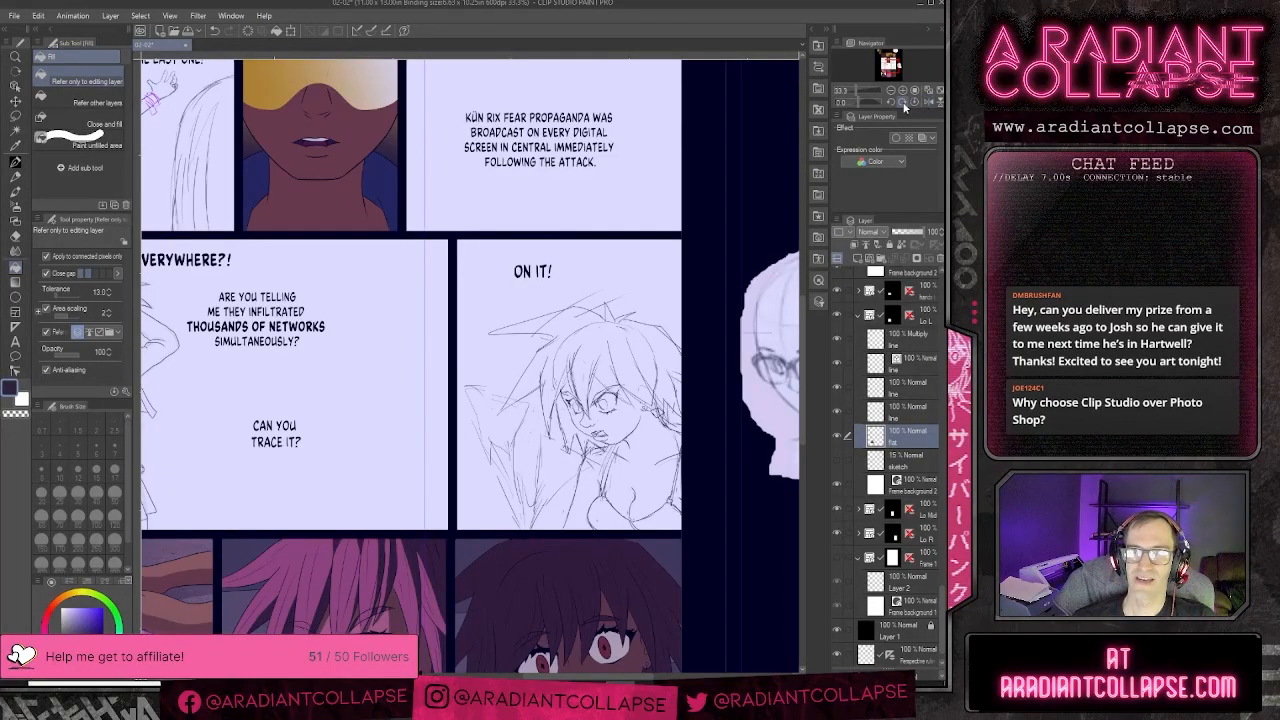
{"action": "left_click", "coordinate": [905, 105]}
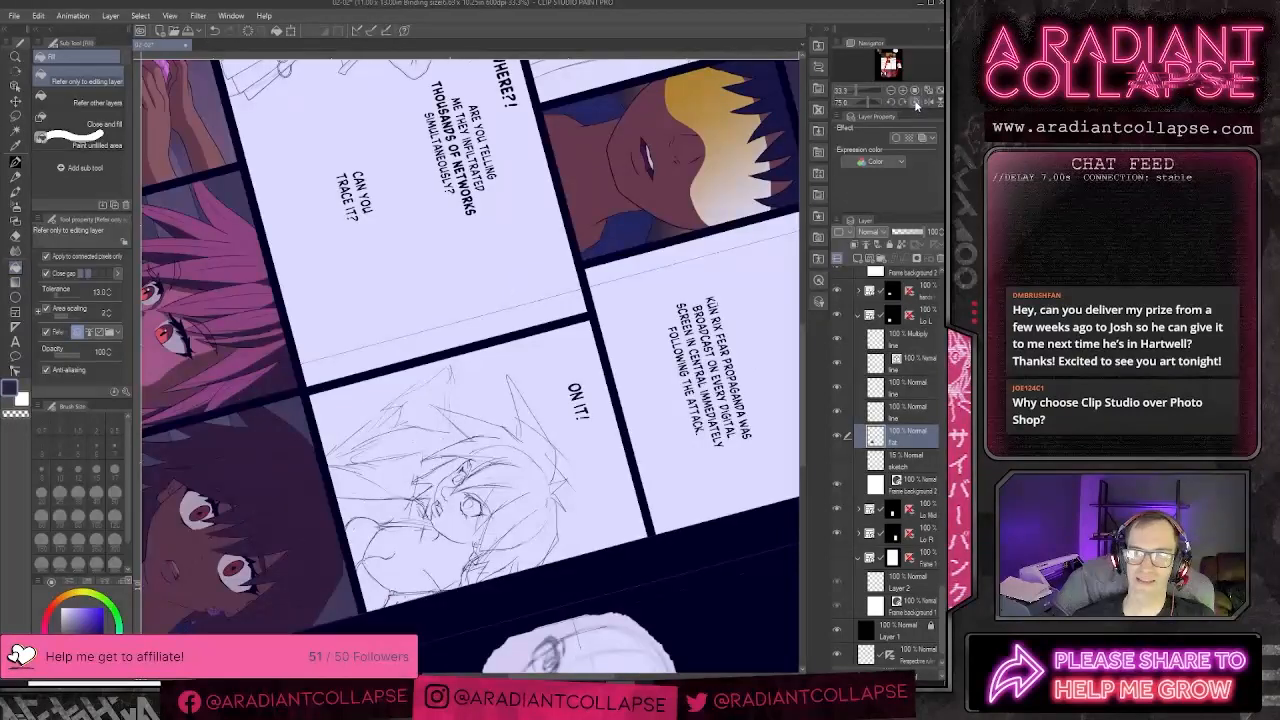
{"action": "left_click", "coordinate": [915, 103]}
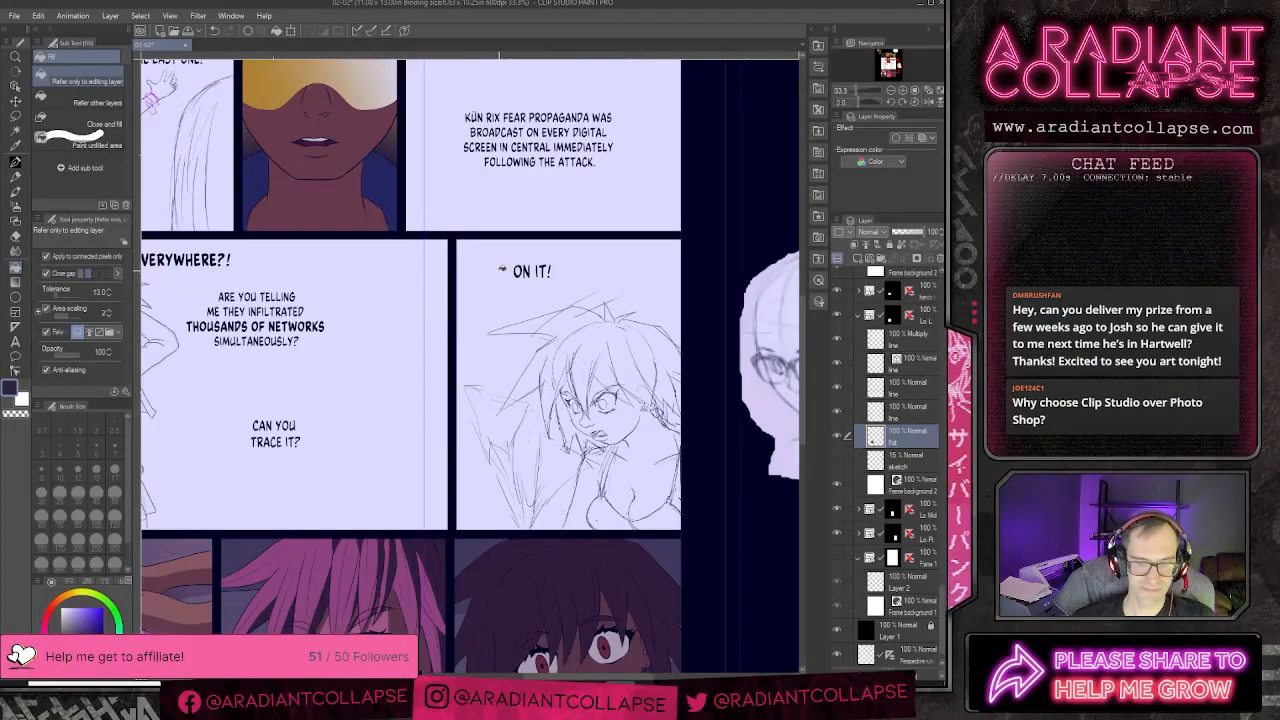
- Switch to Illustrator and recolor the black circle with the orange sampled from the grid rectangles
{"action": "scroll", "coordinate": [502, 270], "scroll_direction": "down", "scroll_amount": 1}
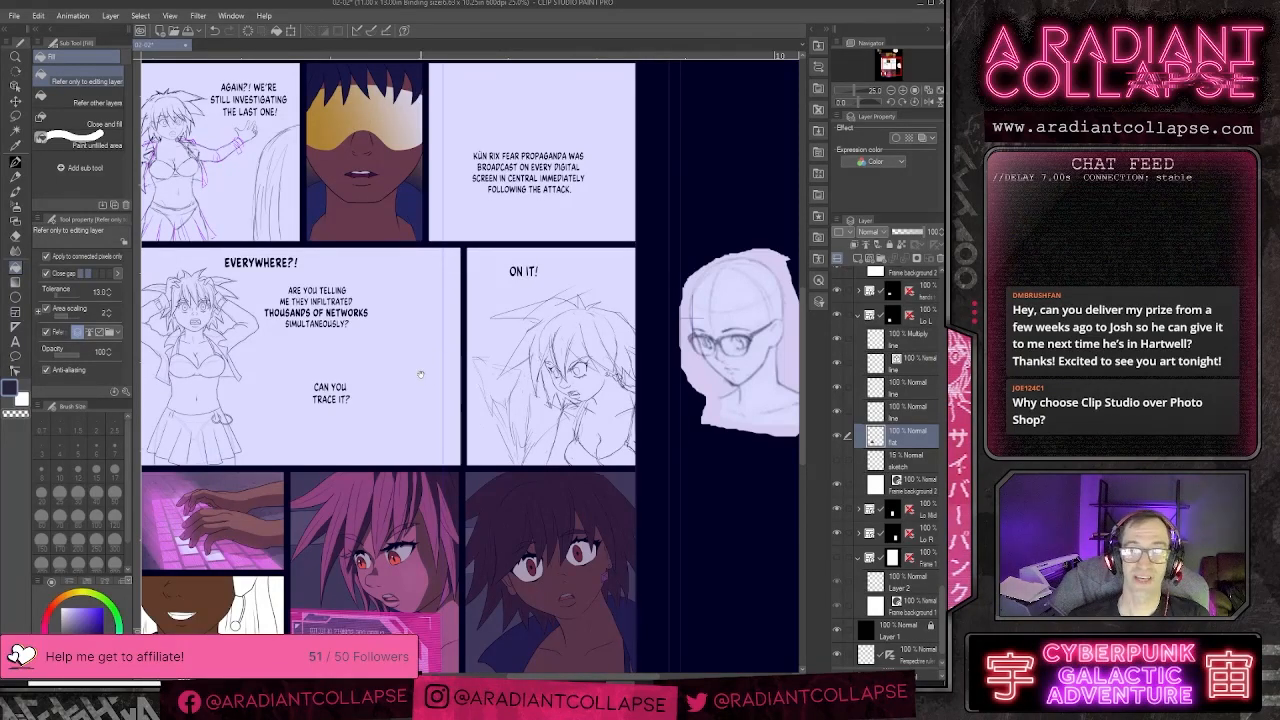
{"action": "left_click_drag", "start_coordinate": [421, 374], "coordinate": [548, 309]}
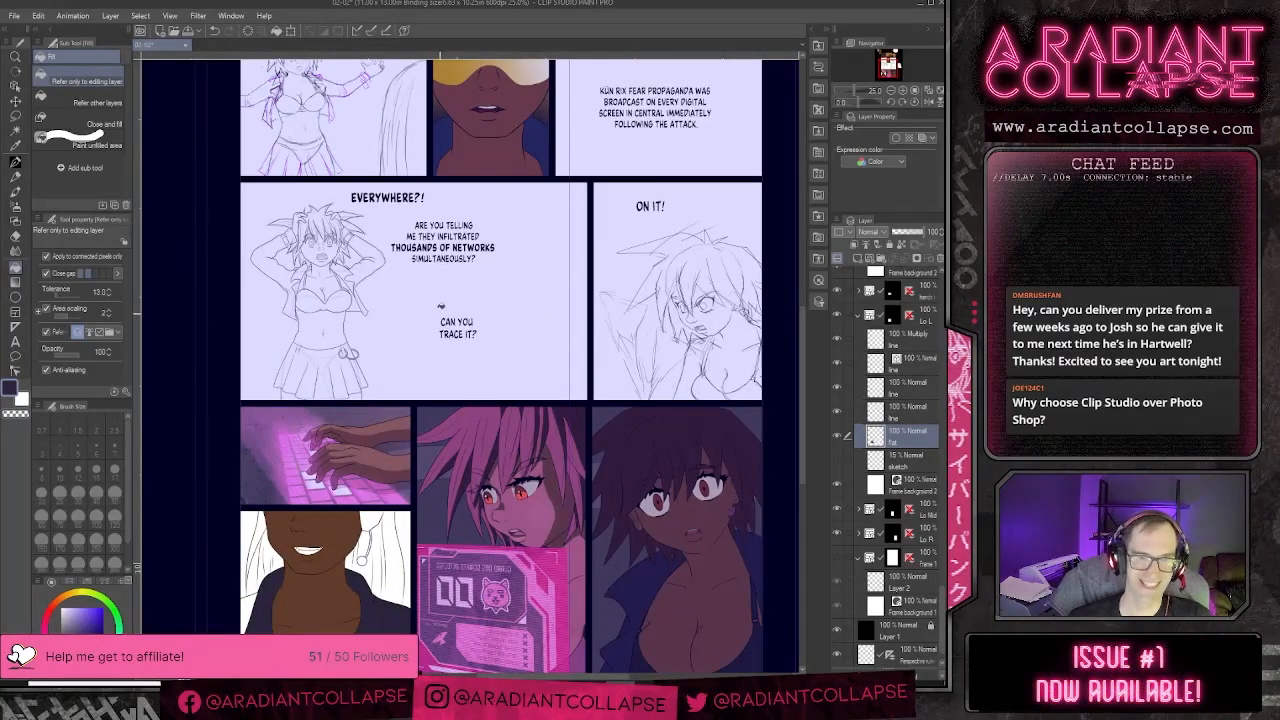
{"action": "left_click_drag", "start_coordinate": [418, 409], "coordinate": [499, 357]}
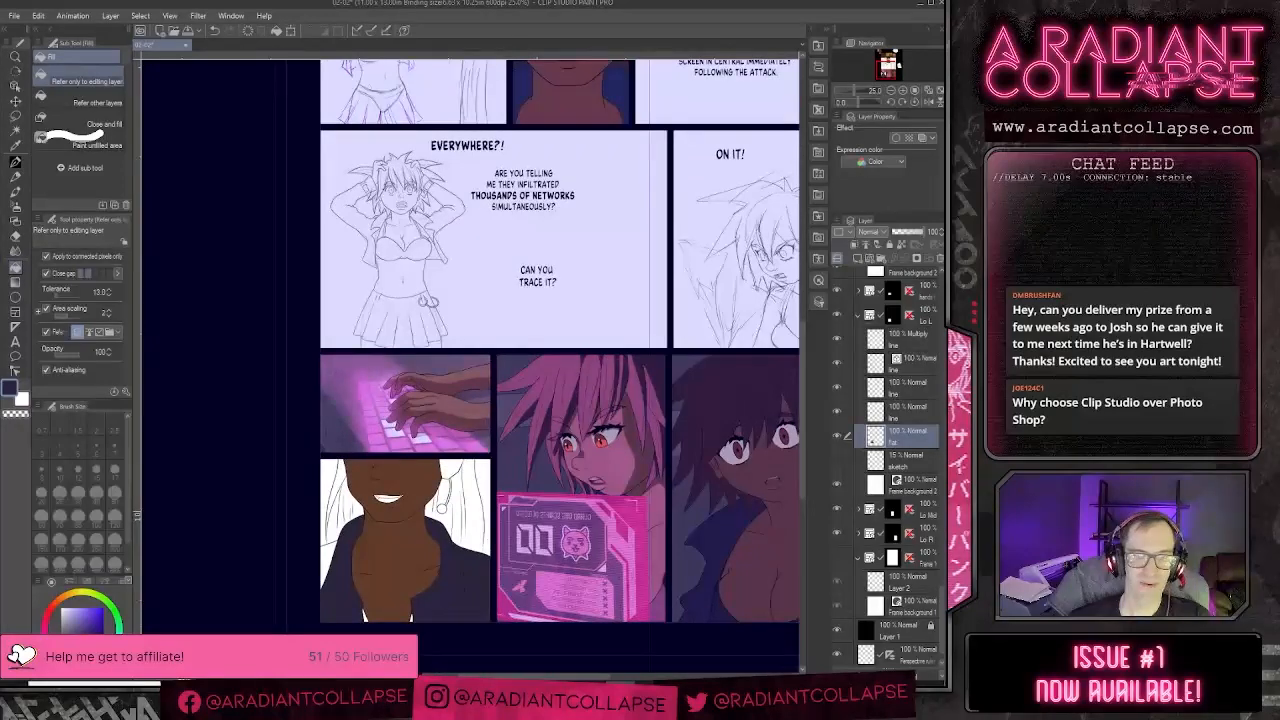
{"action": "key", "text": "alt+Tab"}
{"action": "left_click", "coordinate": [423, 466]}
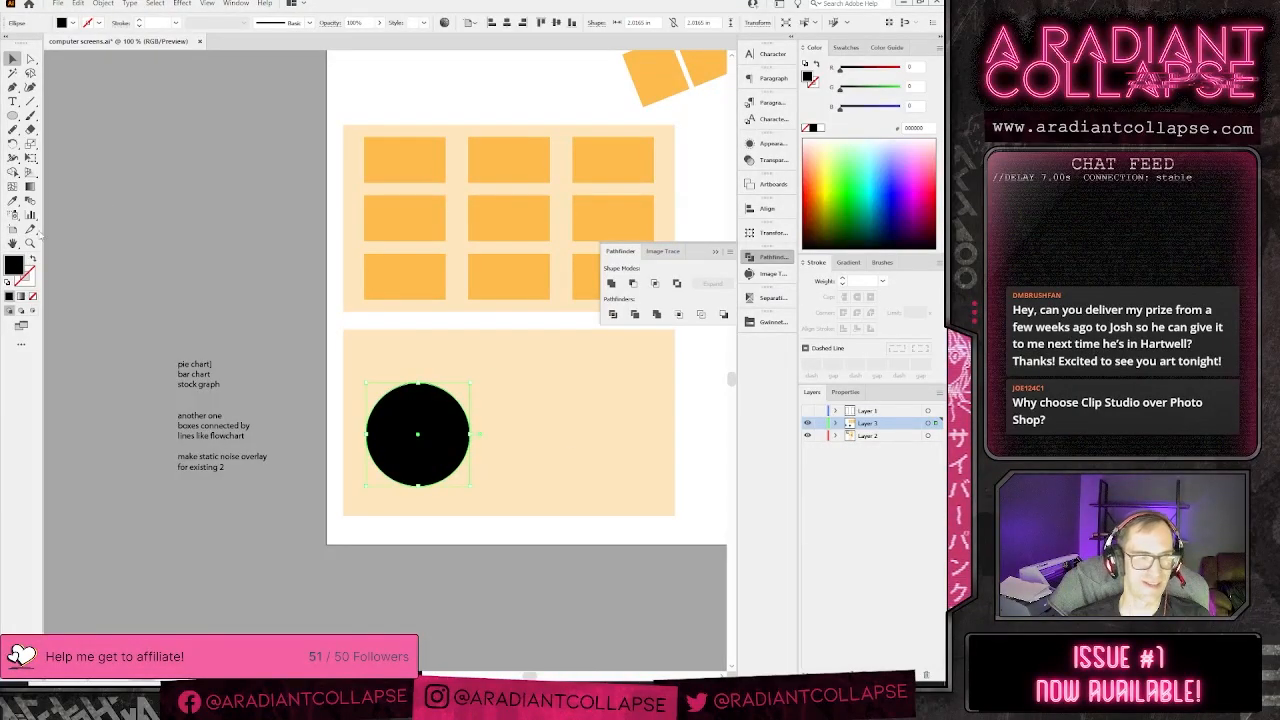
{"action": "key", "text": "i"}
{"action": "left_click", "coordinate": [403, 266]}
{"action": "key", "text": "v"}
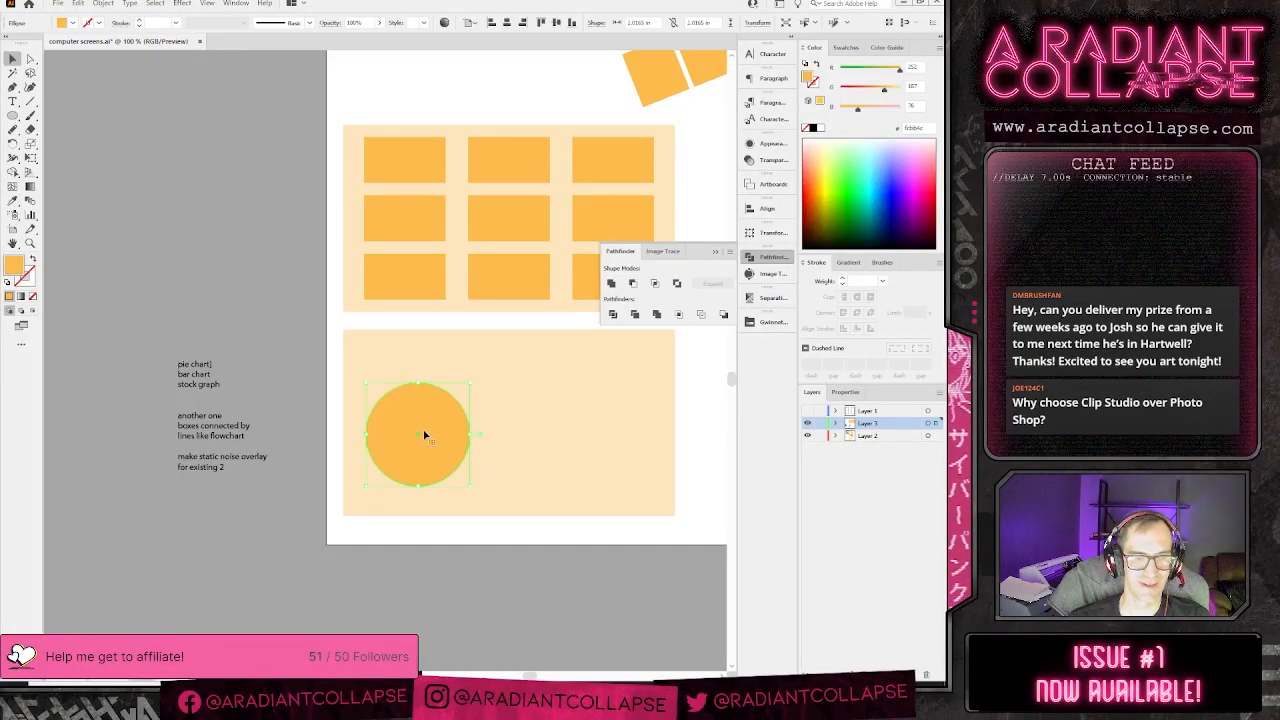
{"action": "left_click_drag", "start_coordinate": [369, 386], "coordinate": [383, 393]}
{"action": "left_click", "coordinate": [289, 305]}
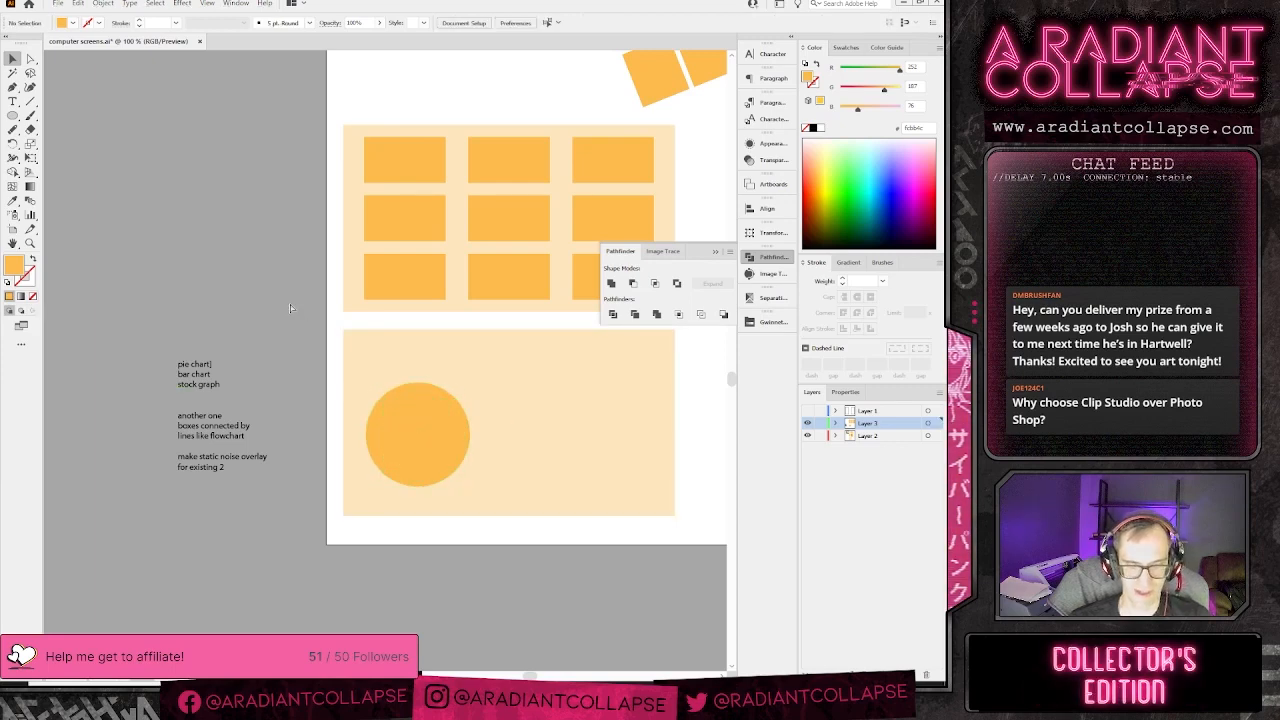
- Draw a vertical line with the Pen tool through the orange circle's center, extending past its upper and lower edges
{"action": "key", "text": "ctrl+plus"}
{"action": "left_click", "coordinate": [13, 88]}
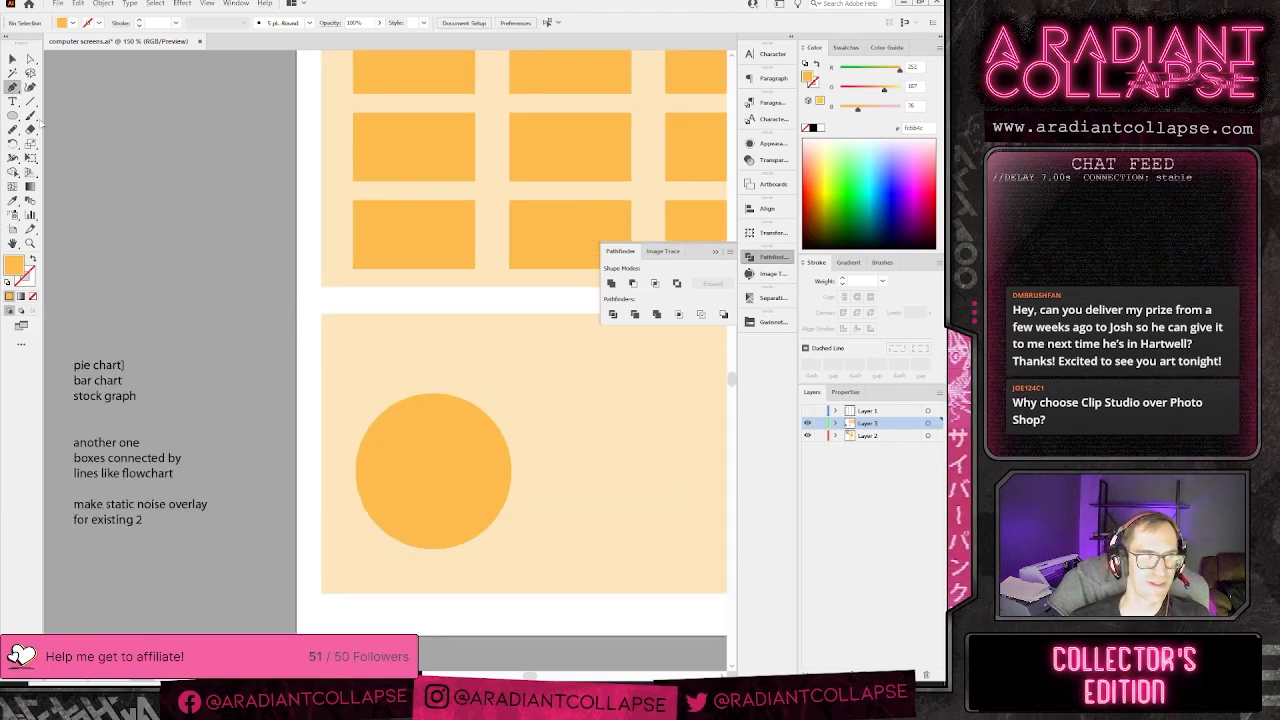
{"action": "left_click", "coordinate": [434, 394]}
{"action": "left_click", "coordinate": [434, 564]}
{"action": "key", "text": "v"}
{"action": "left_click_drag", "start_coordinate": [434, 393], "coordinate": [434, 379]}
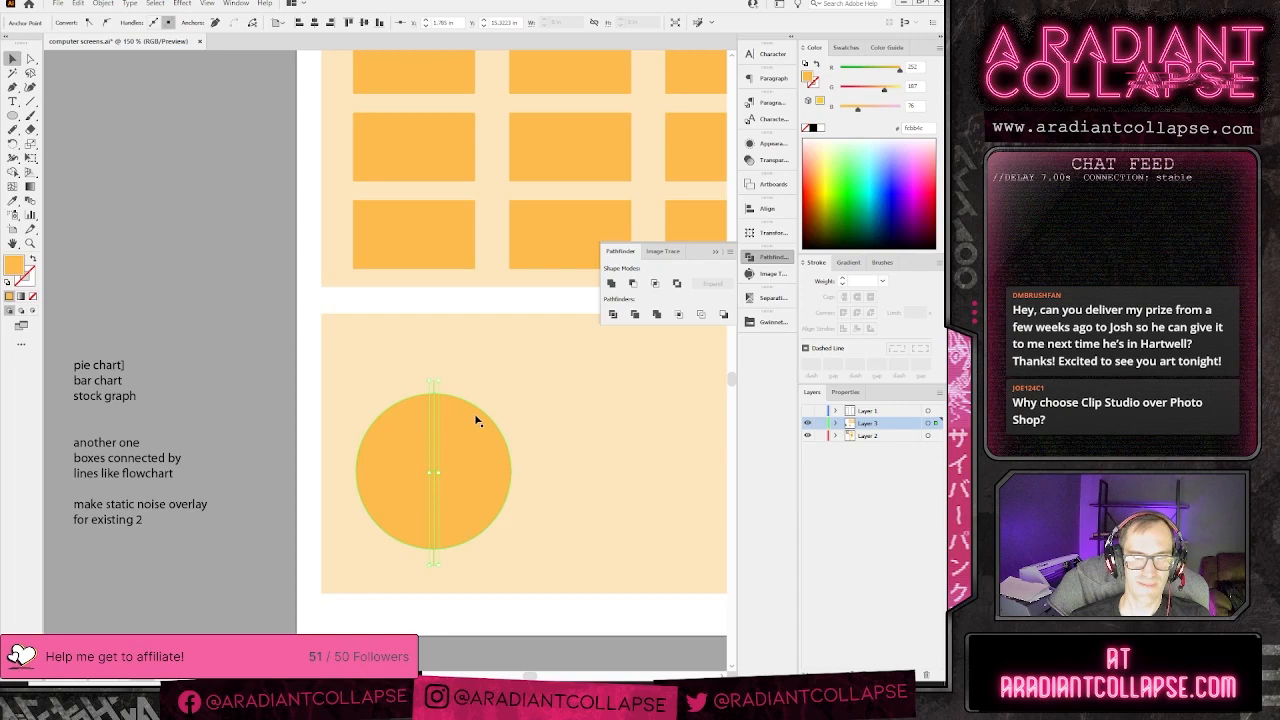
{"action": "left_click", "coordinate": [433, 464]}
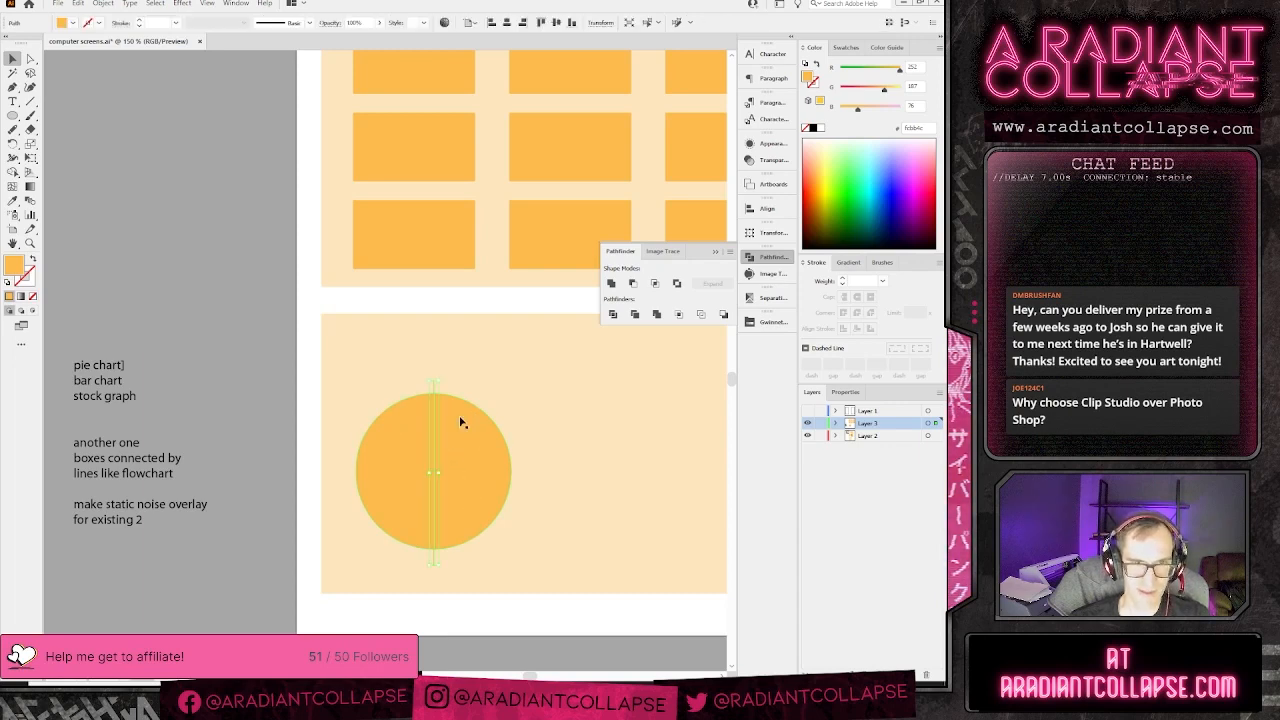
- Rotate the line through the orange circle's center to a nearly horizontal angle, and lock Layer 2
{"action": "key", "text": "r"}
{"action": "left_click_drag", "start_coordinate": [458, 415], "coordinate": [434, 561]}
{"action": "left_click_drag", "start_coordinate": [456, 391], "coordinate": [514, 500]}
{"action": "key", "text": "v"}
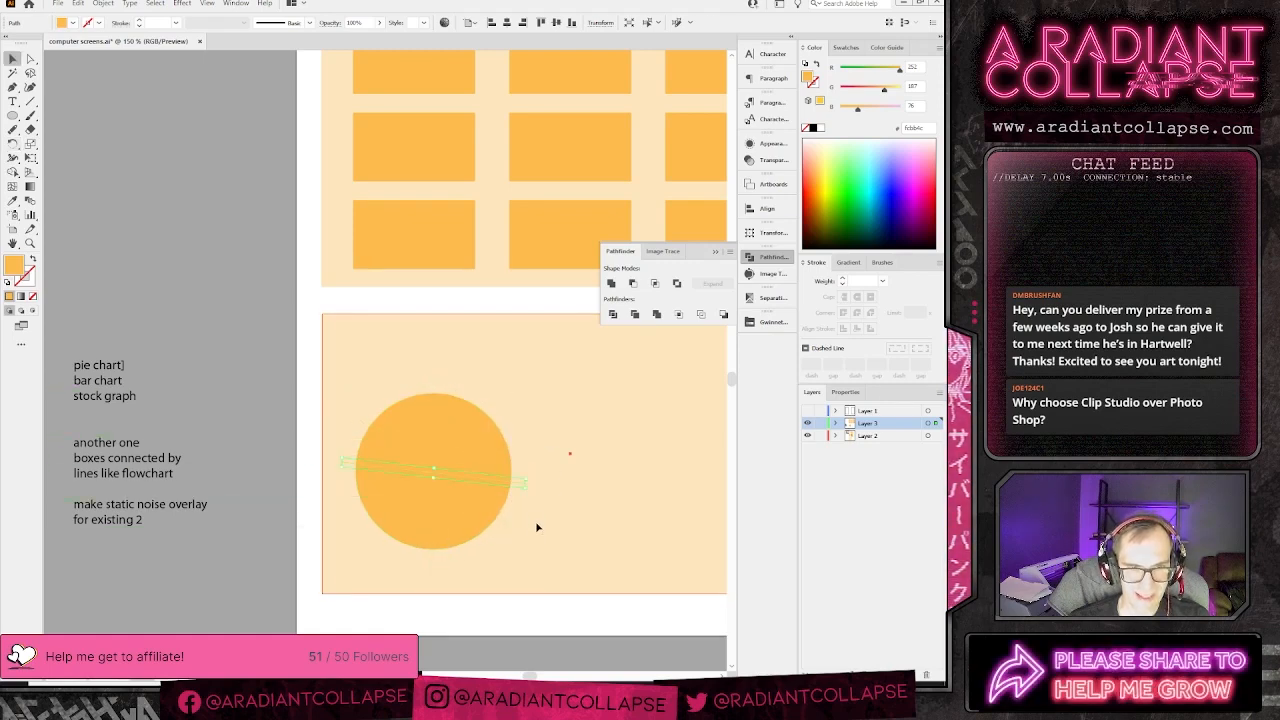
{"action": "left_click", "coordinate": [537, 526]}
{"action": "left_click", "coordinate": [819, 437]}
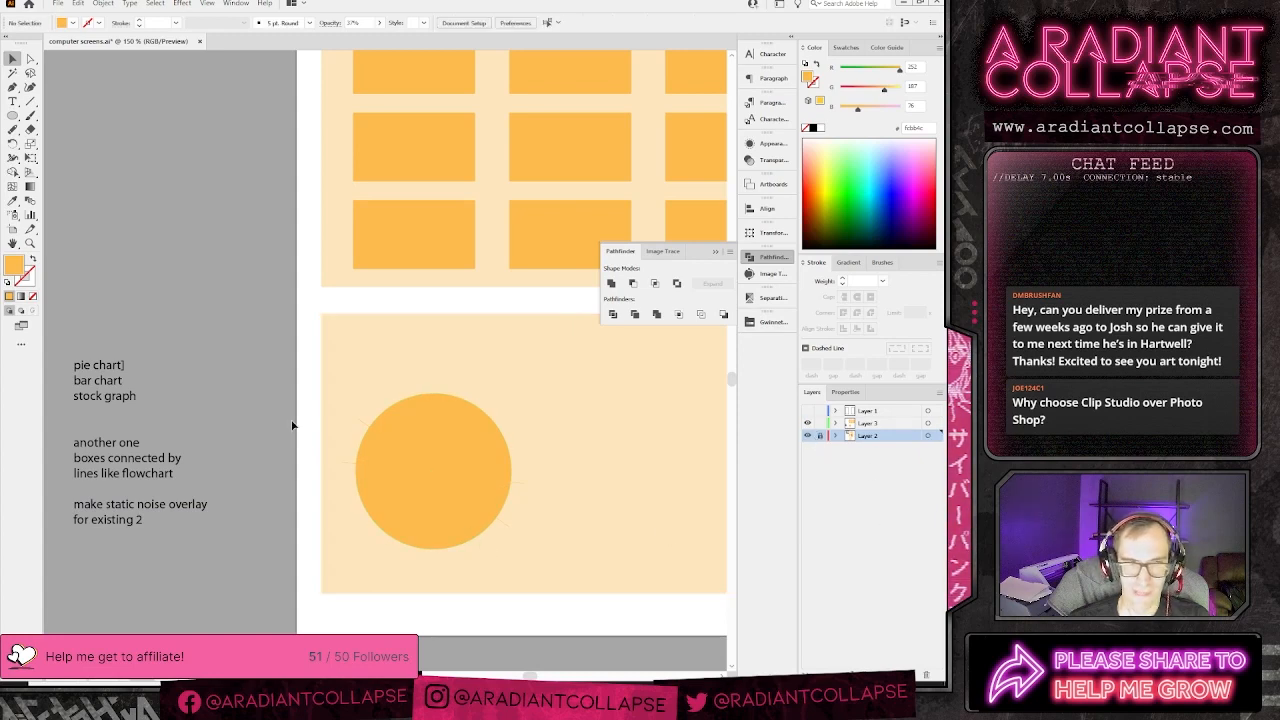
{"action": "left_click", "coordinate": [480, 515]}
{"action": "left_click", "coordinate": [504, 547]}
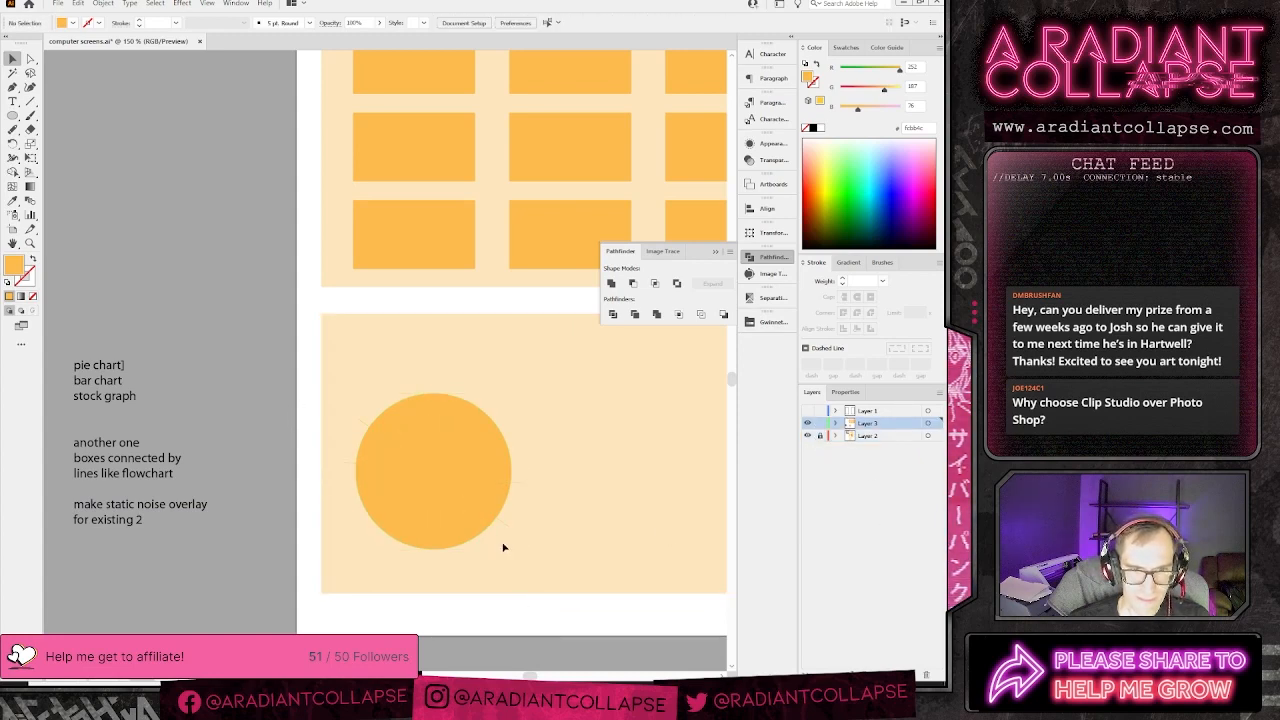
- Rotate further lines through the circle's center to different diagonal angles, marking out the chart's segment divisions
{"action": "left_click", "coordinate": [506, 525]}
{"action": "key", "text": "r"}
{"action": "left_click_drag", "start_coordinate": [506, 525], "coordinate": [438, 428]}
{"action": "key", "text": "v"}
{"action": "key", "text": "r"}
{"action": "key", "text": "v"}
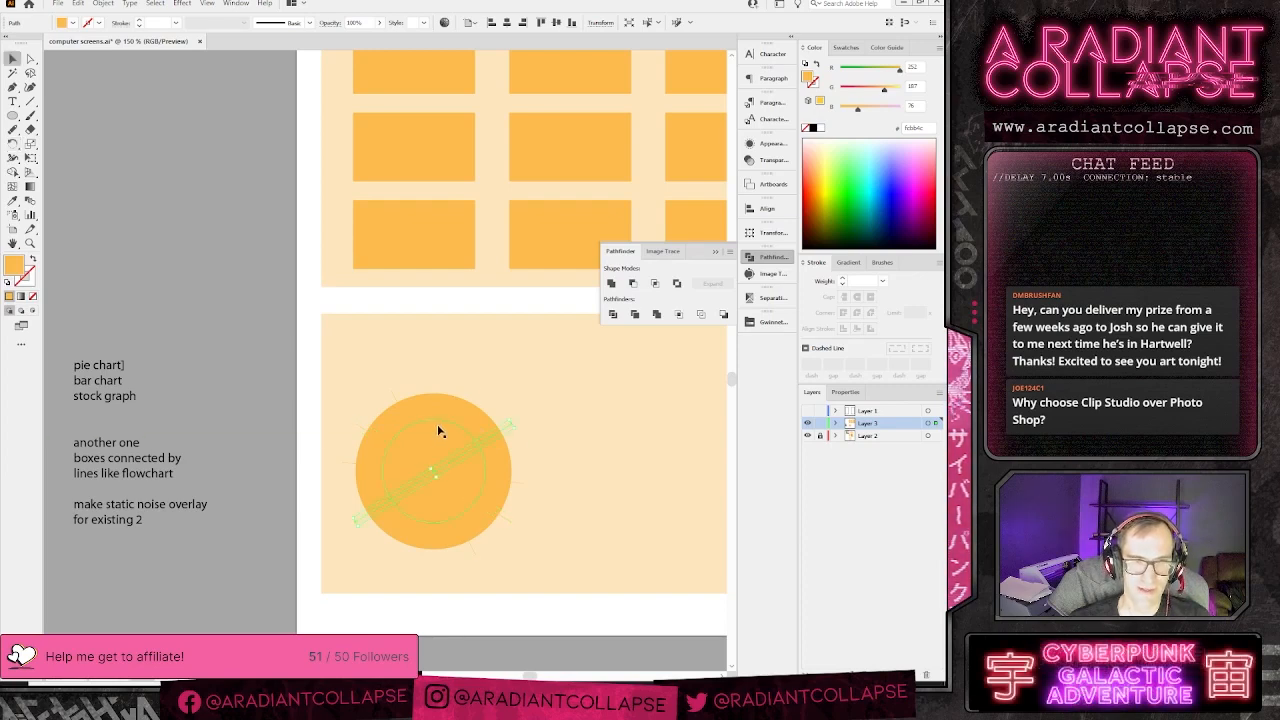
- Remove the fill from all the crossing lines and try Pathfinder Divide on the lines alone
{"action": "left_click", "coordinate": [320, 377]}
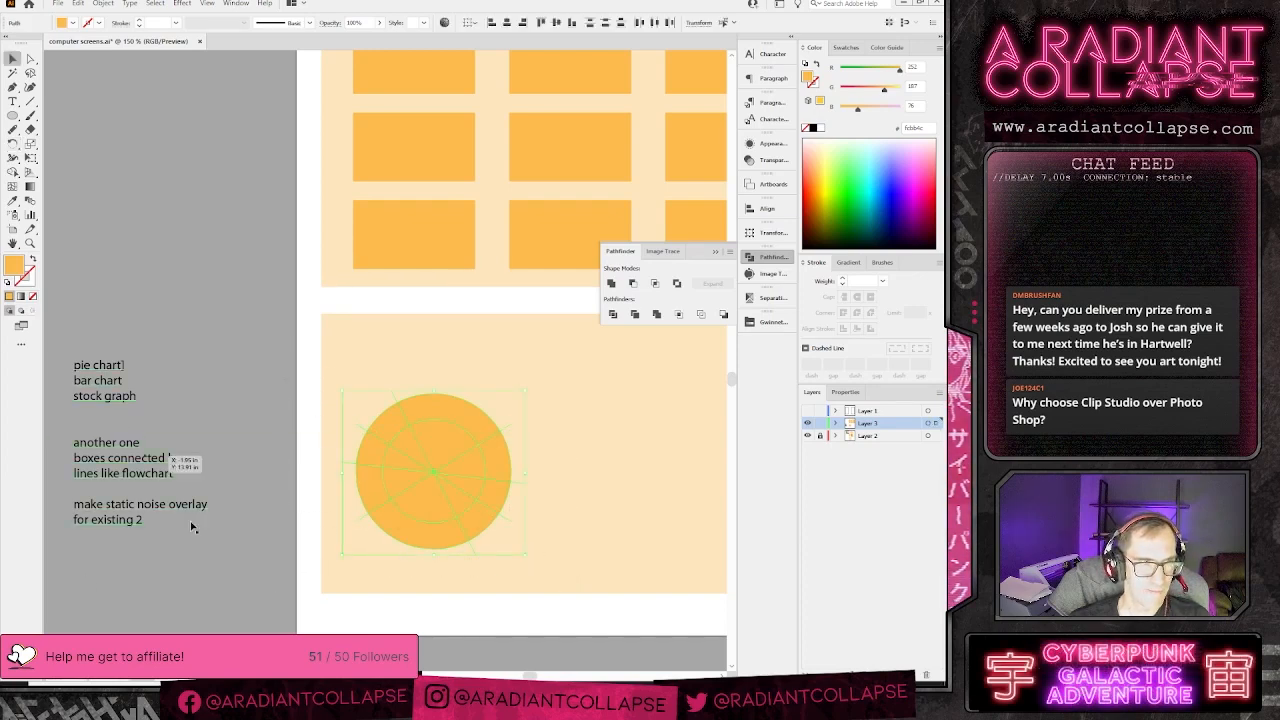
{"action": "left_click", "coordinate": [313, 450]}
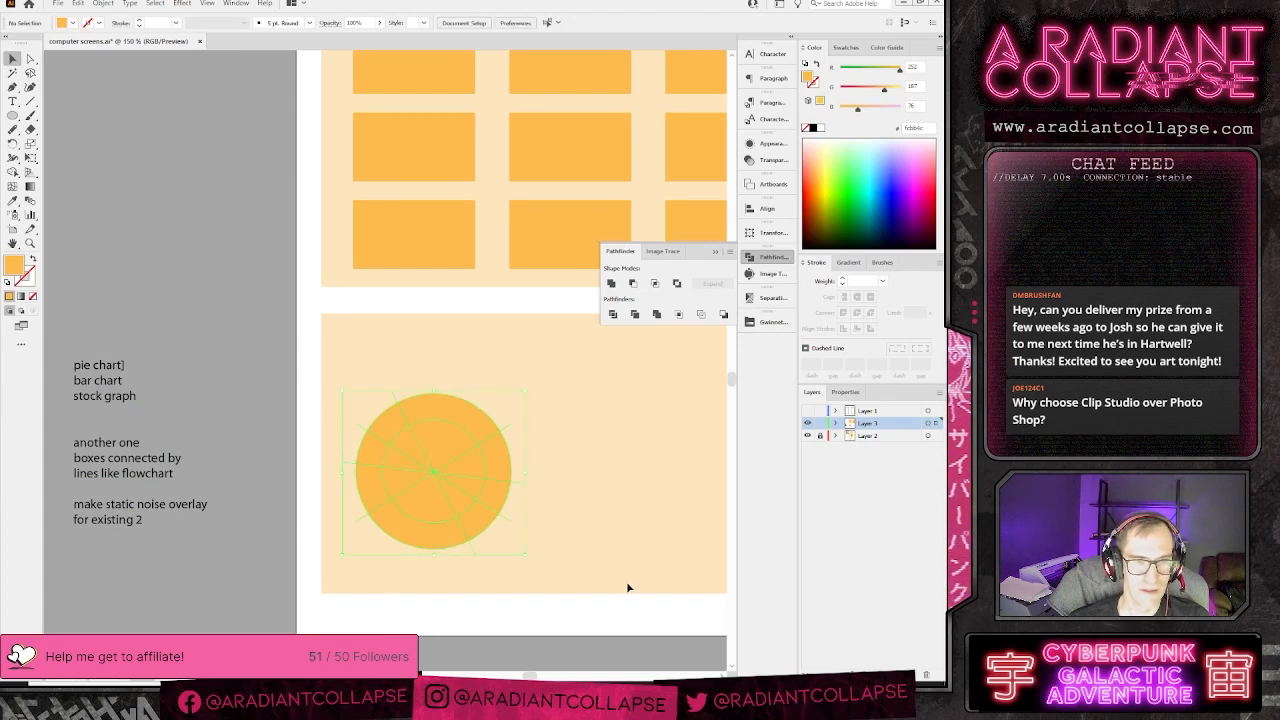
{"action": "left_click", "coordinate": [470, 416]}
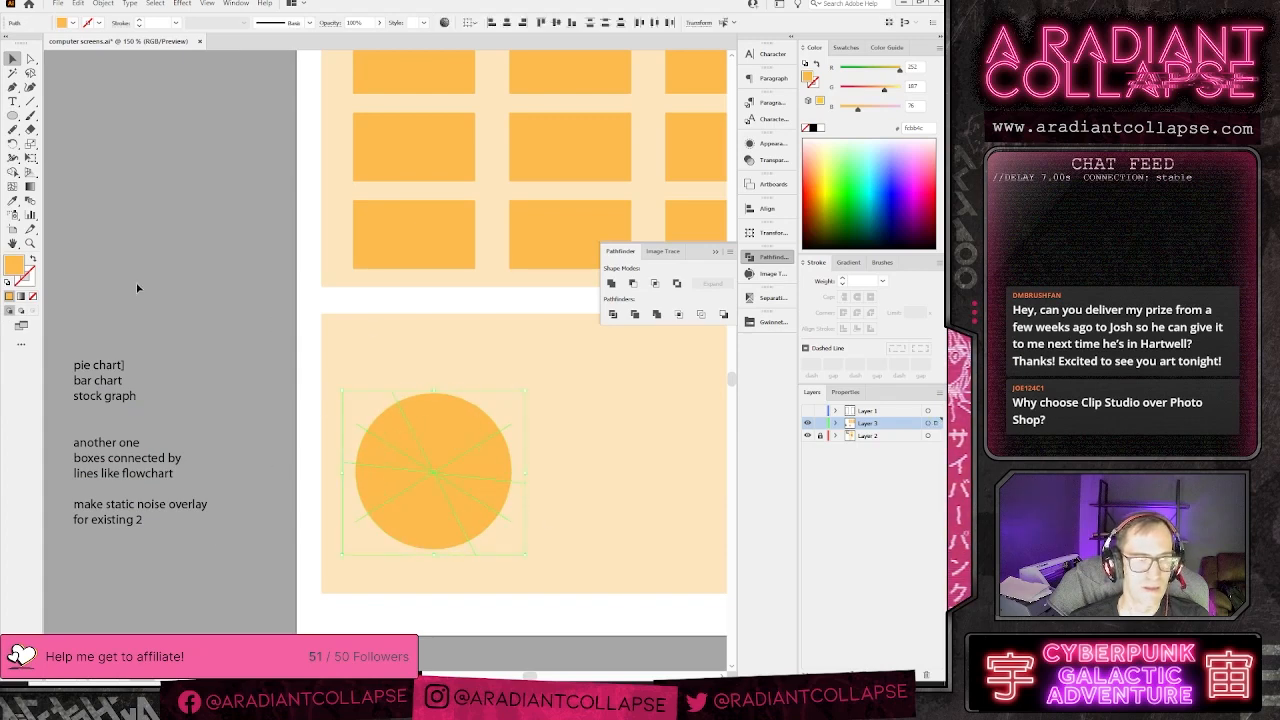
{"action": "left_click", "coordinate": [31, 298]}
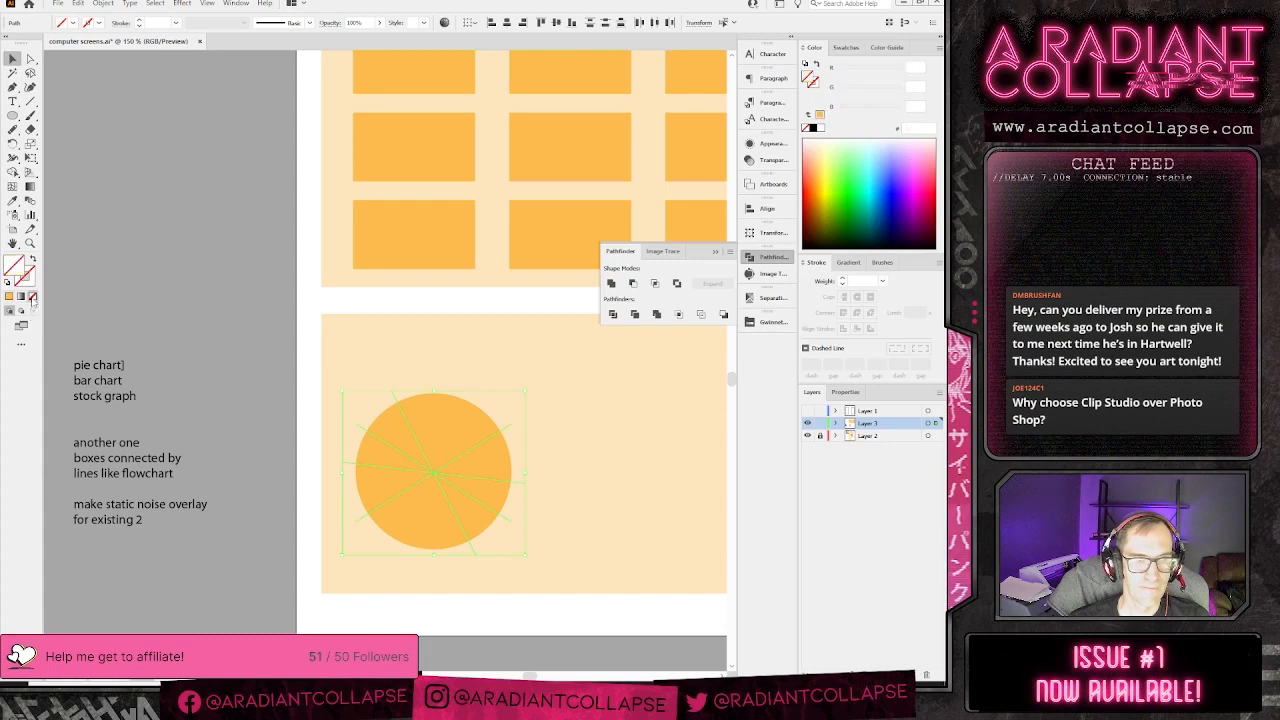
{"action": "left_click", "coordinate": [613, 315]}
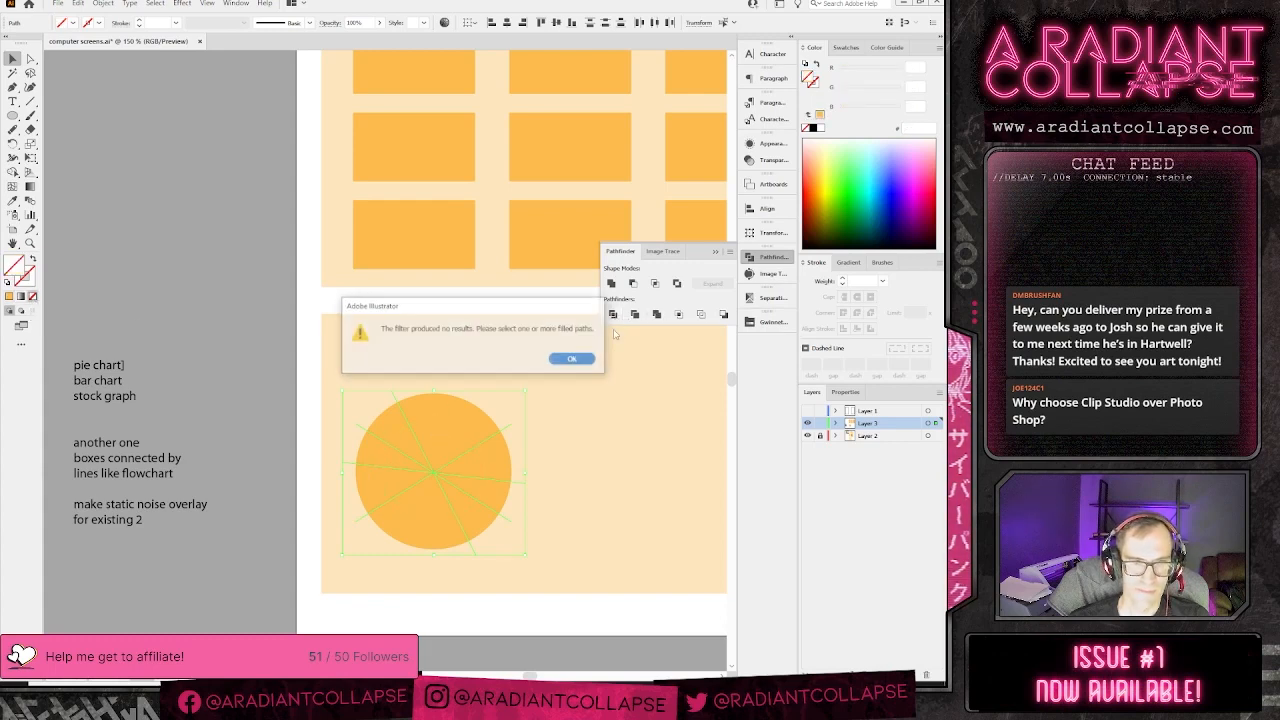
{"action": "left_click", "coordinate": [586, 358]}
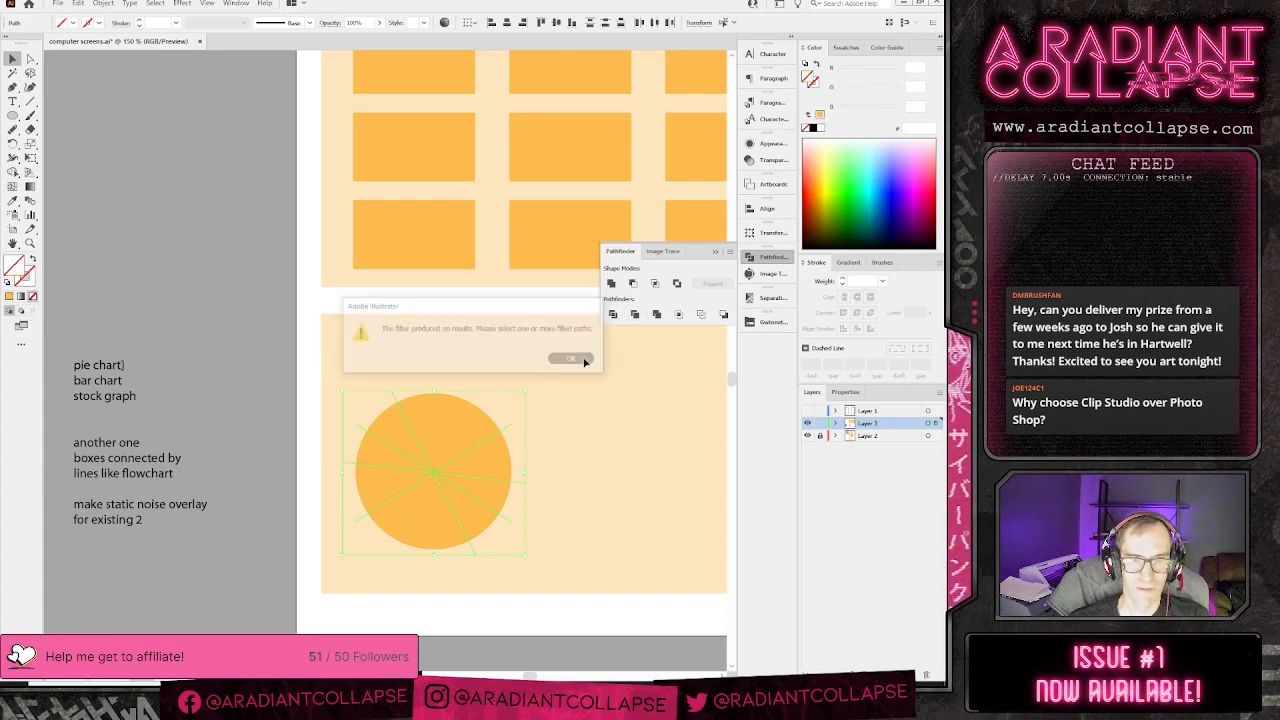
- Divide the outer and inner orange circles along the crossing lines with Pathfinder Divide
{"action": "left_click_drag", "start_coordinate": [465, 482], "coordinate": [568, 572]}
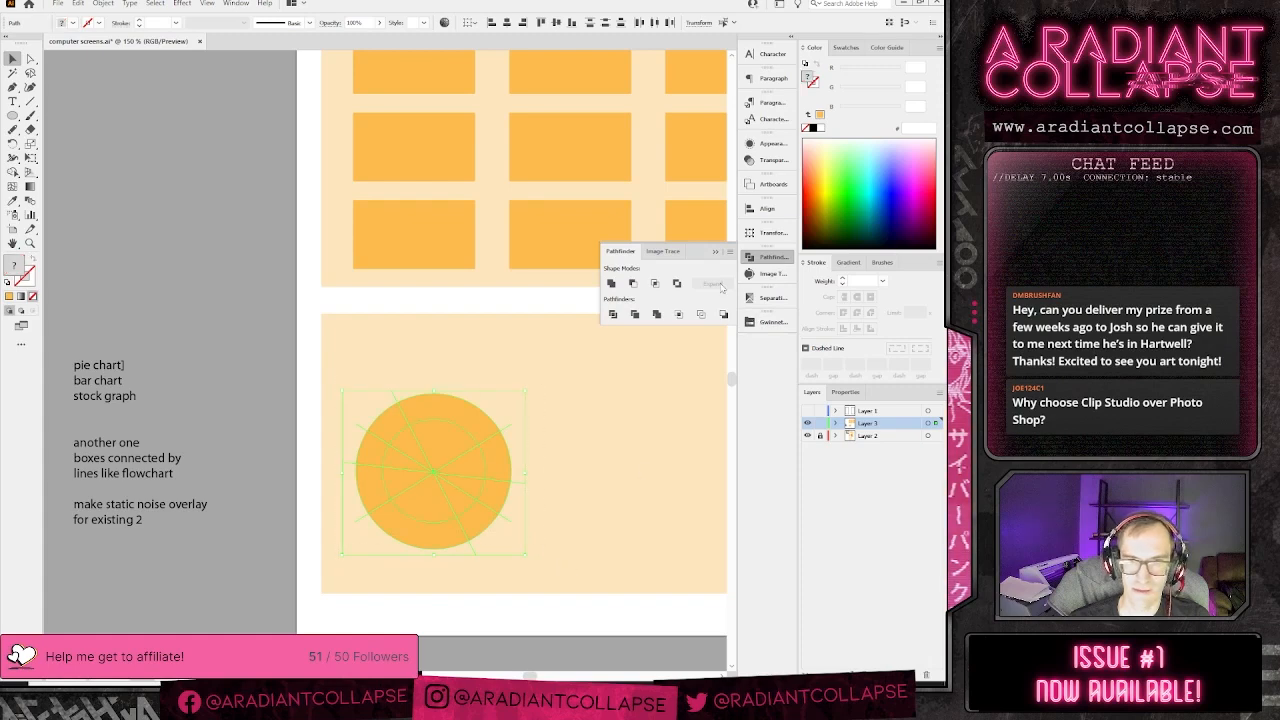
{"action": "left_click", "coordinate": [613, 315]}
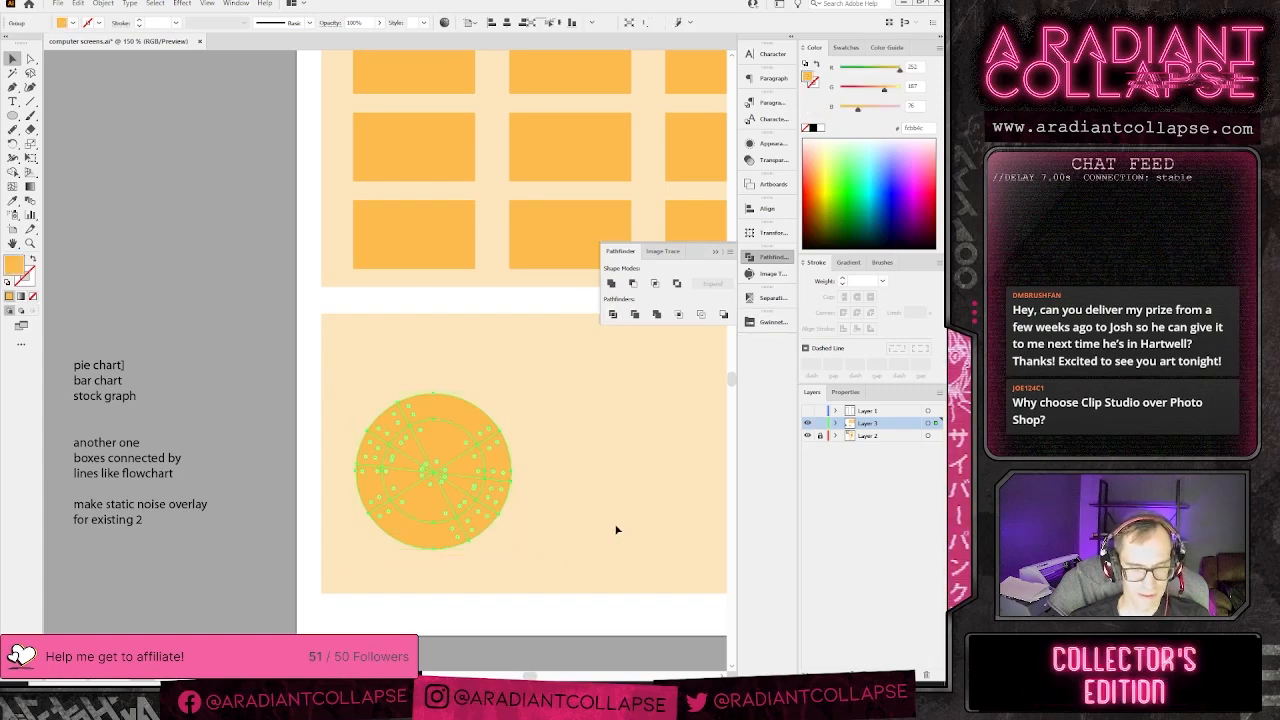
{"action": "left_click", "coordinate": [614, 528]}
- Delete all the pieces inside the inner circle so only a segmented ring is left
{"action": "left_click_drag", "start_coordinate": [440, 517], "coordinate": [430, 465]}
{"action": "key", "text": "Delete"}
{"action": "left_click", "coordinate": [421, 456]}
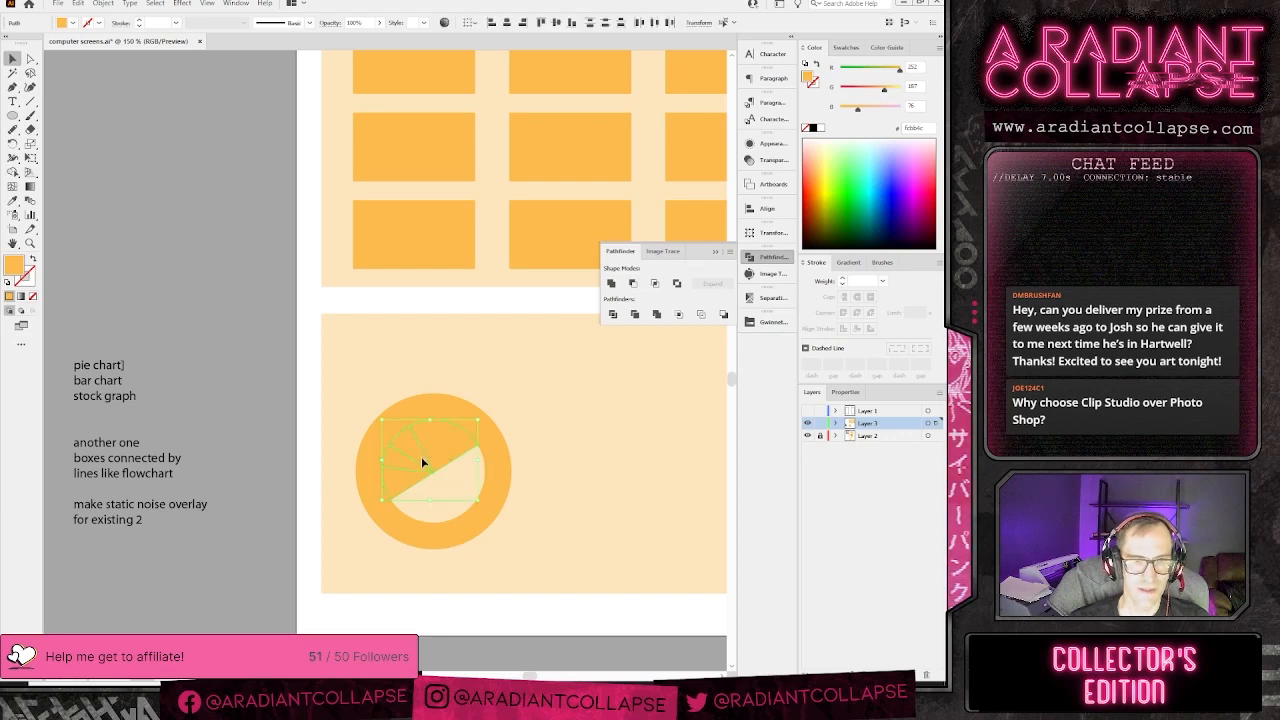
{"action": "key", "text": "Delete"}
{"action": "left_click", "coordinate": [431, 530]}
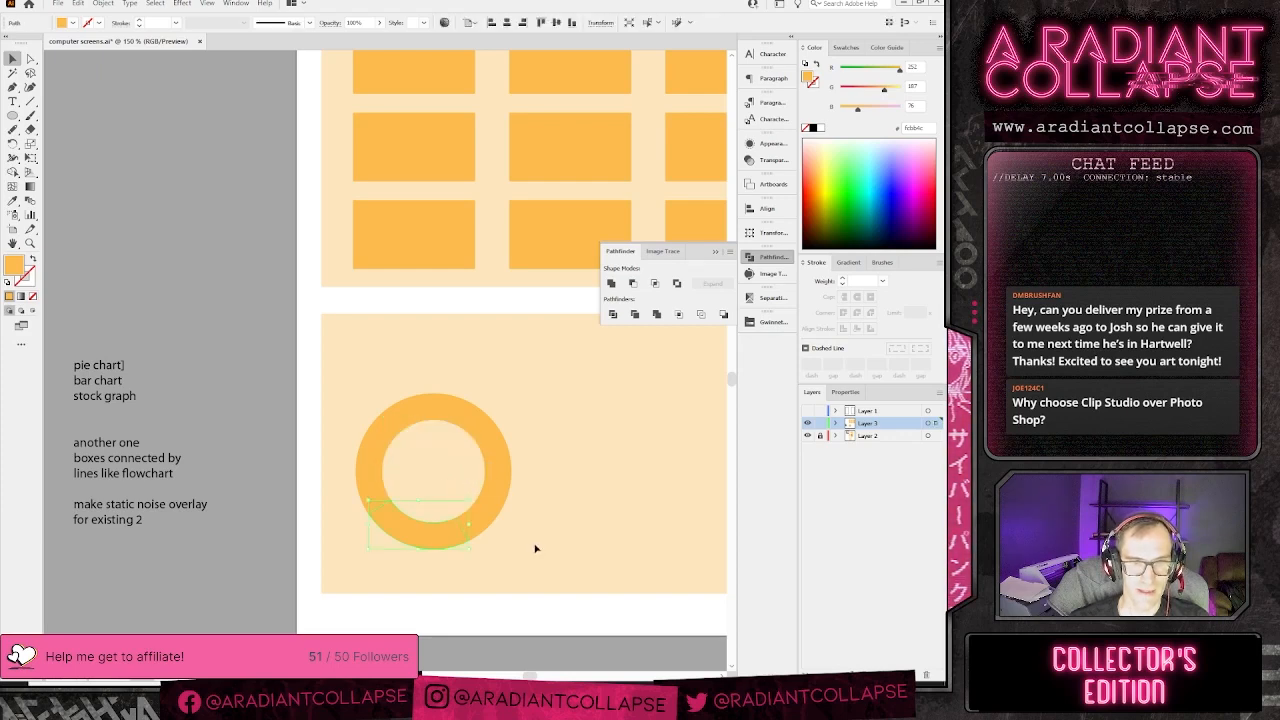
- Give all the segments of the orange ring a white 1 pt stroke
{"action": "left_click_drag", "start_coordinate": [326, 378], "coordinate": [325, 377]}
{"action": "left_click", "coordinate": [27, 277]}
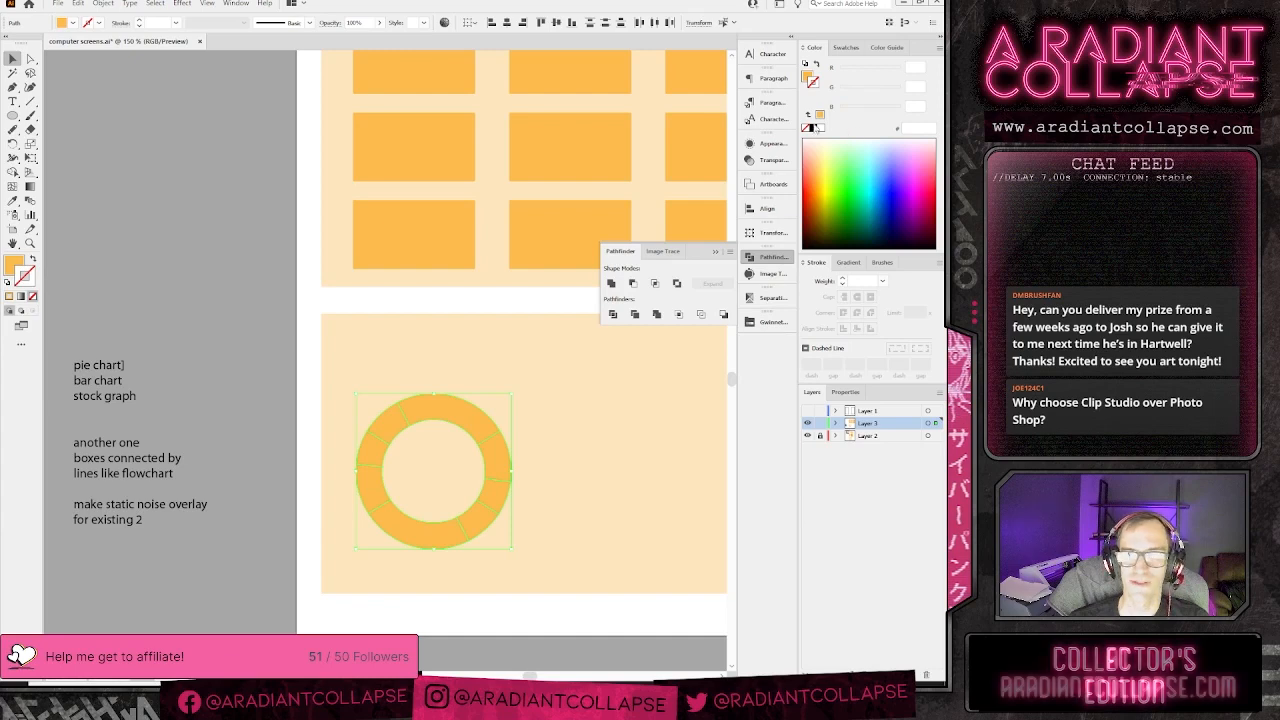
{"action": "left_click", "coordinate": [820, 131]}
{"action": "left_click", "coordinate": [577, 428]}
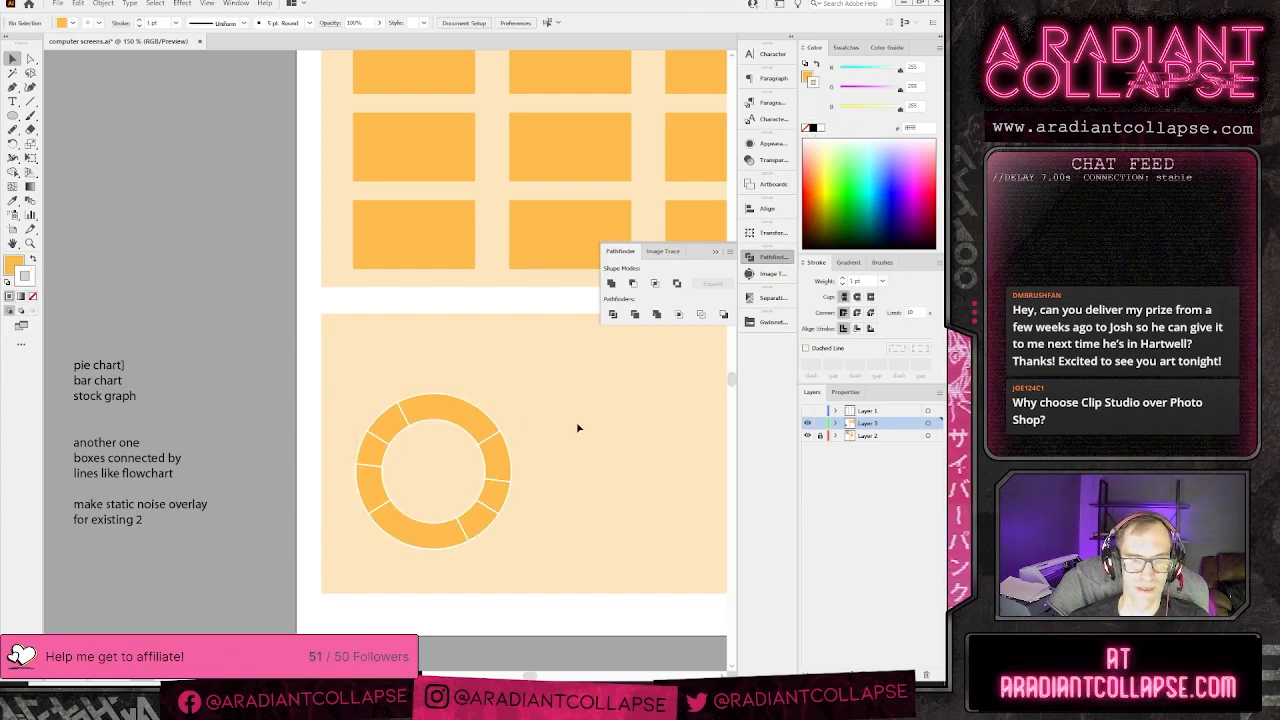
- Remove the white stroke from the small segments on the ring's left side
{"action": "left_click", "coordinate": [380, 490]}
{"action": "left_click", "coordinate": [373, 457], "text": "shift"}
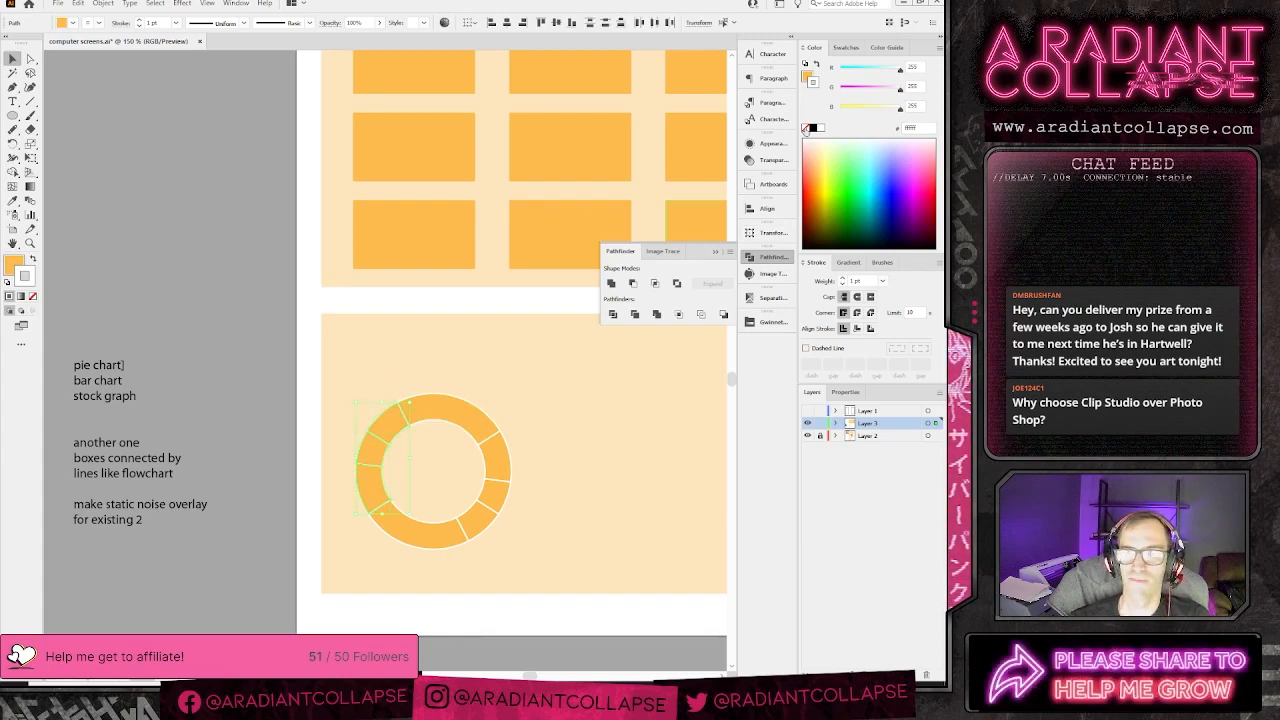
{"action": "left_click", "coordinate": [806, 129]}
{"action": "left_click", "coordinate": [427, 343]}
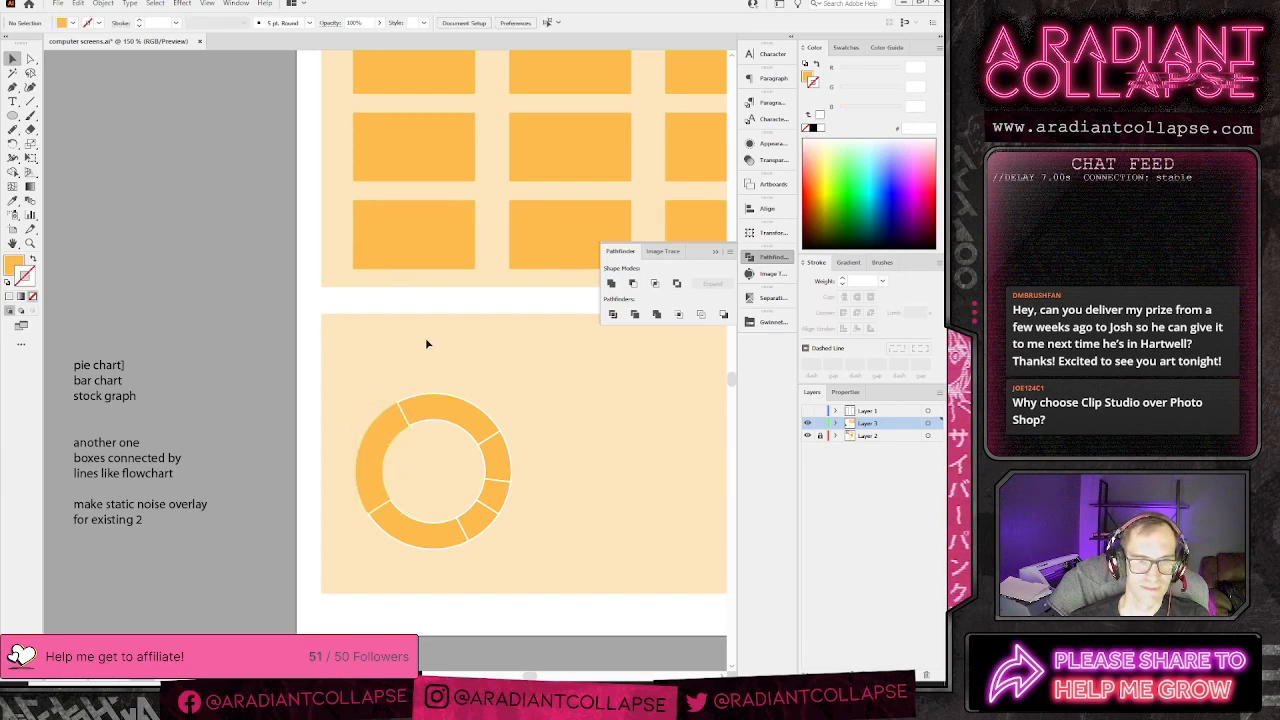
- Unite the segments on the ring's left side into one large segment with Pathfinder
{"action": "left_click", "coordinate": [383, 425]}
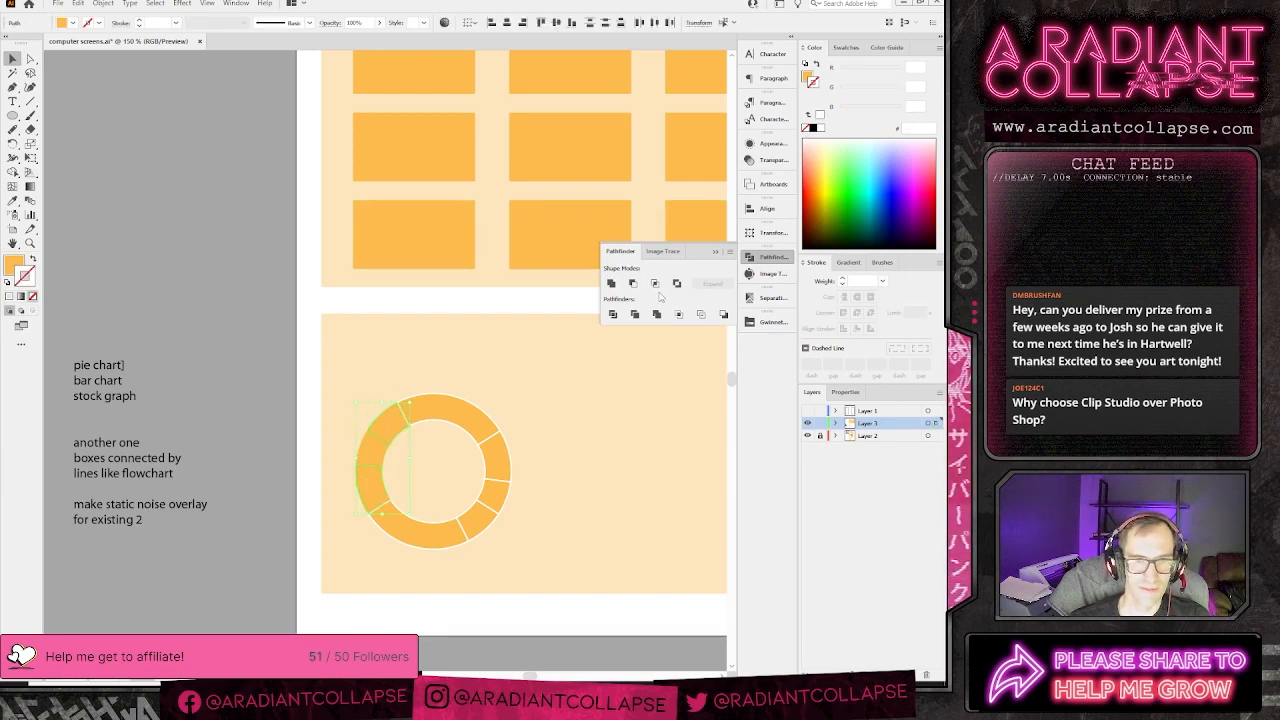
{"action": "left_click", "coordinate": [610, 284]}
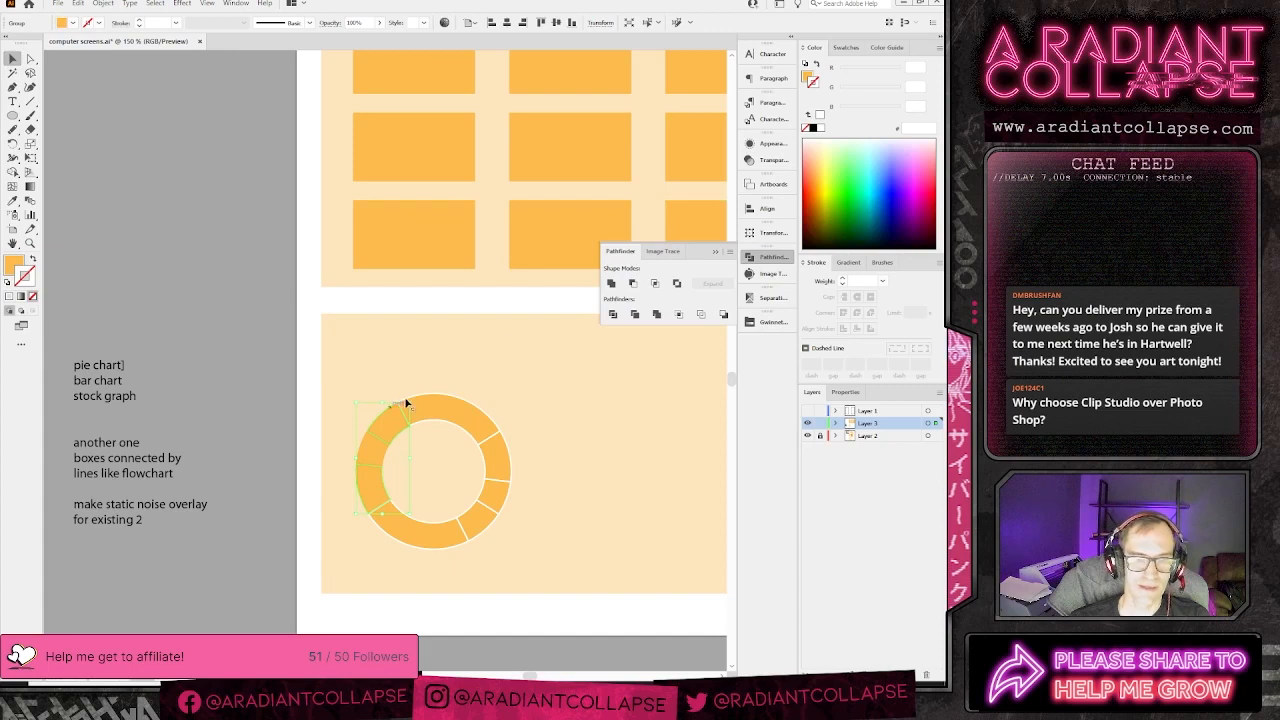
{"action": "left_click", "coordinate": [362, 457], "text": "shift"}
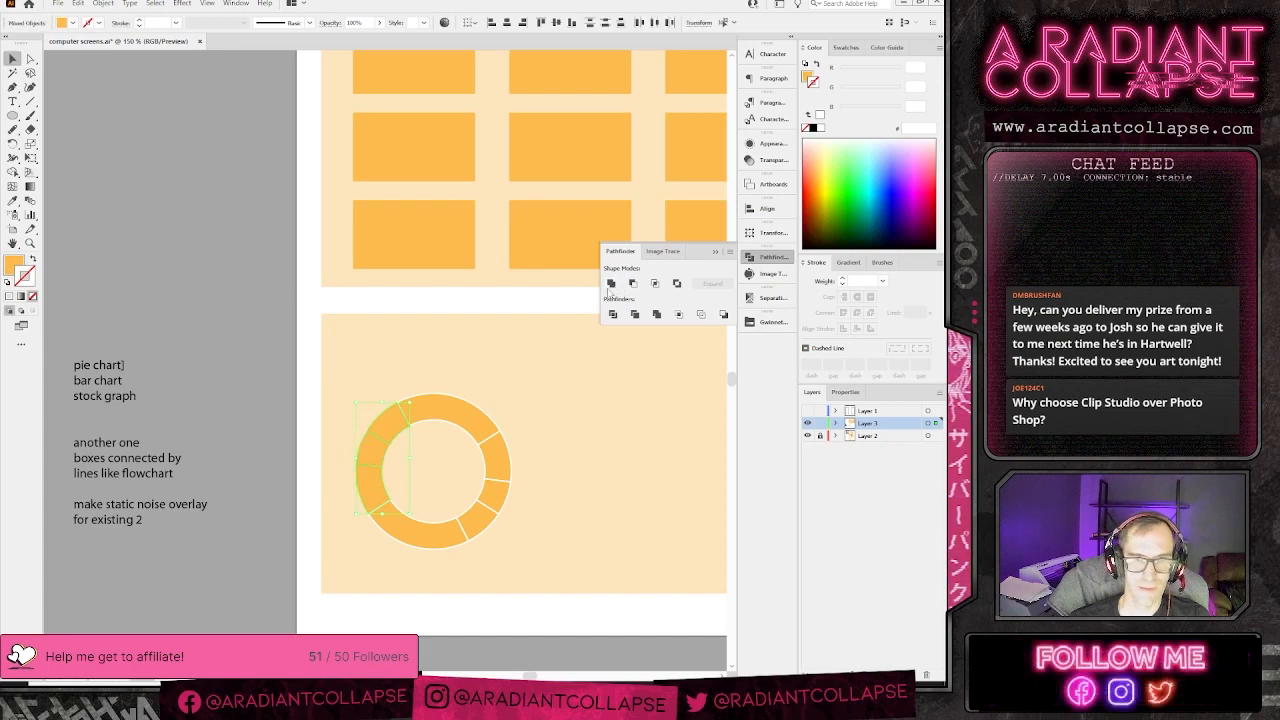
{"action": "left_click", "coordinate": [610, 284]}
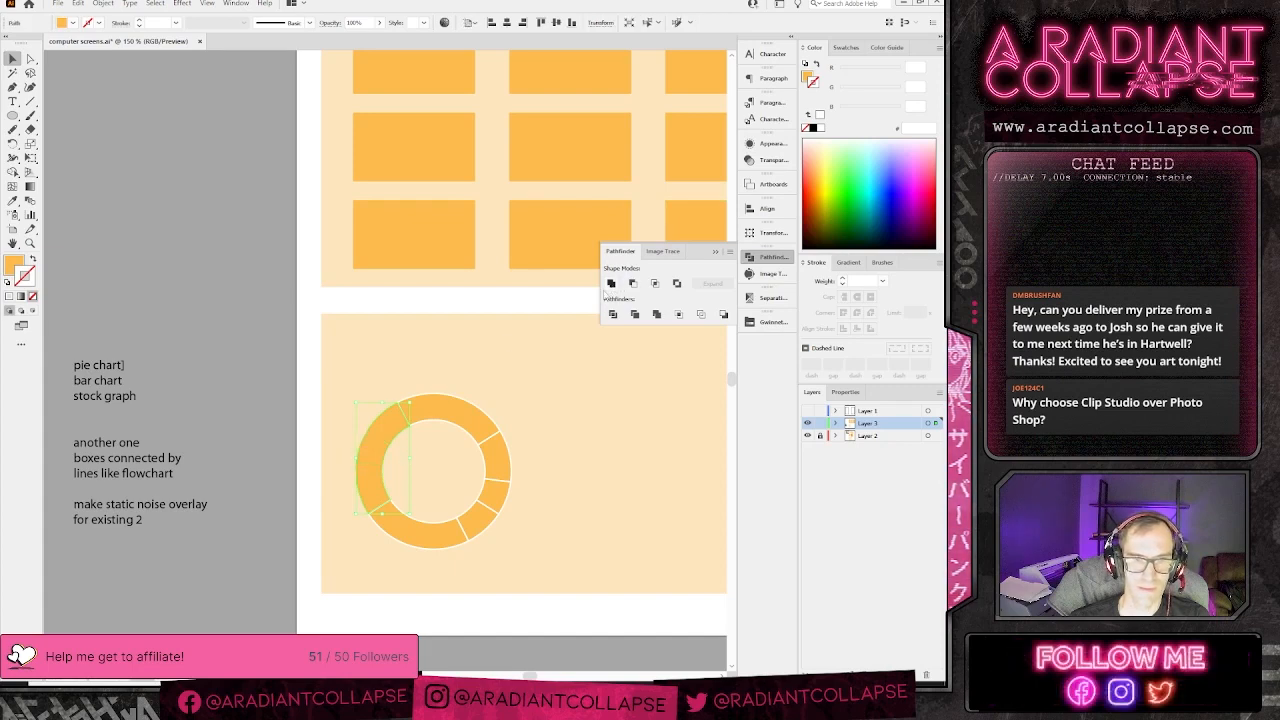
- Reapply the white stroke to the united left segment, and merge the neighbouring segments on the ring's right side
{"action": "left_click", "coordinate": [819, 117]}
{"action": "left_click", "coordinate": [386, 354]}
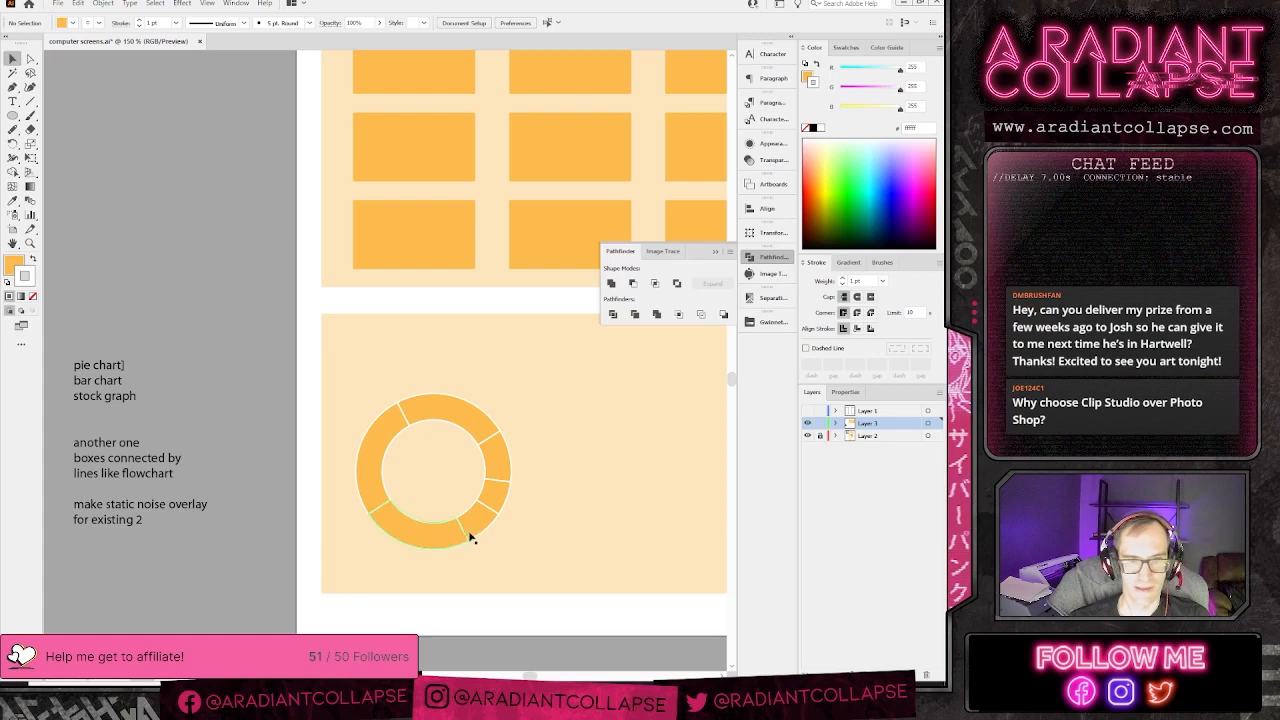
{"action": "left_click", "coordinate": [496, 489]}
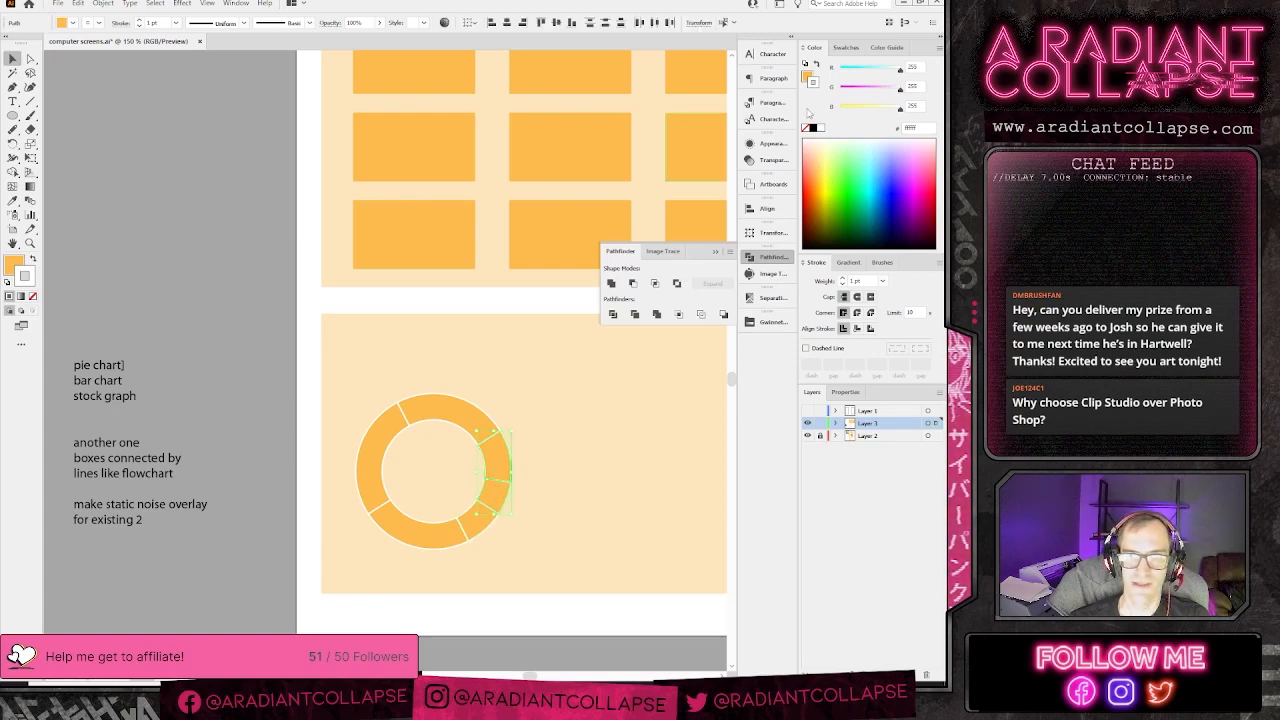
{"action": "left_click", "coordinate": [585, 435]}
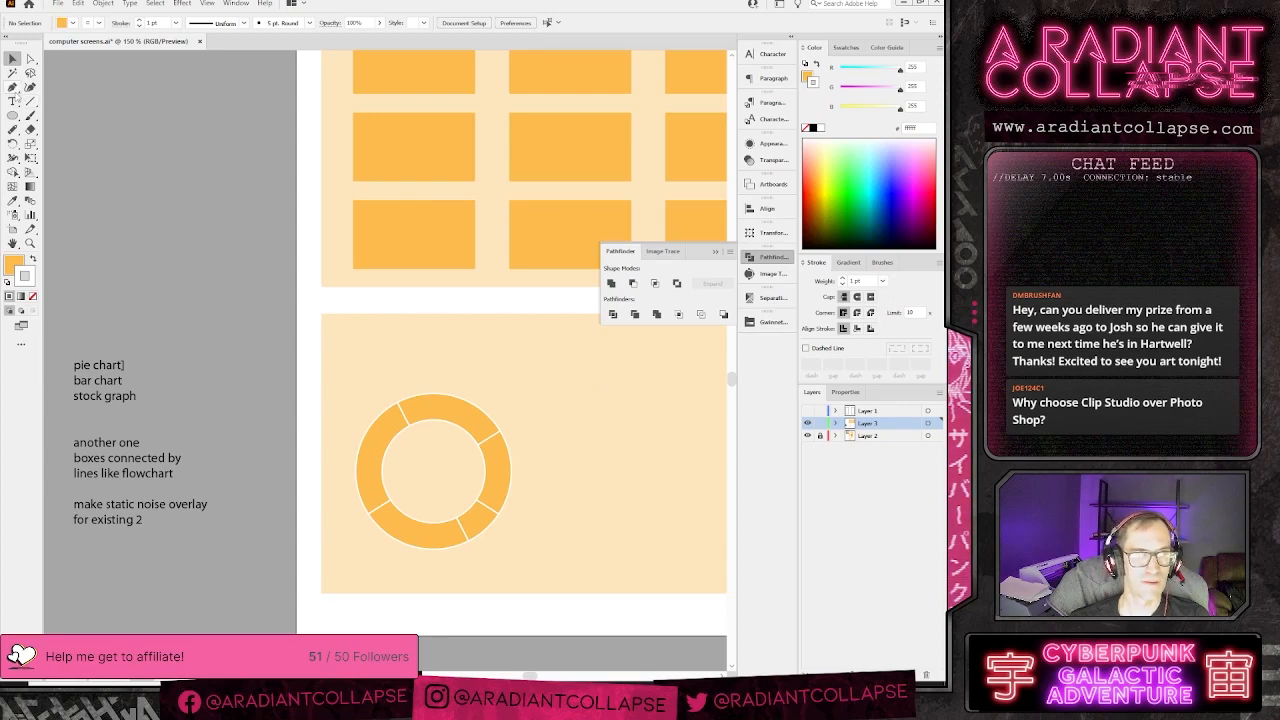
{"action": "left_click", "coordinate": [12, 88]}
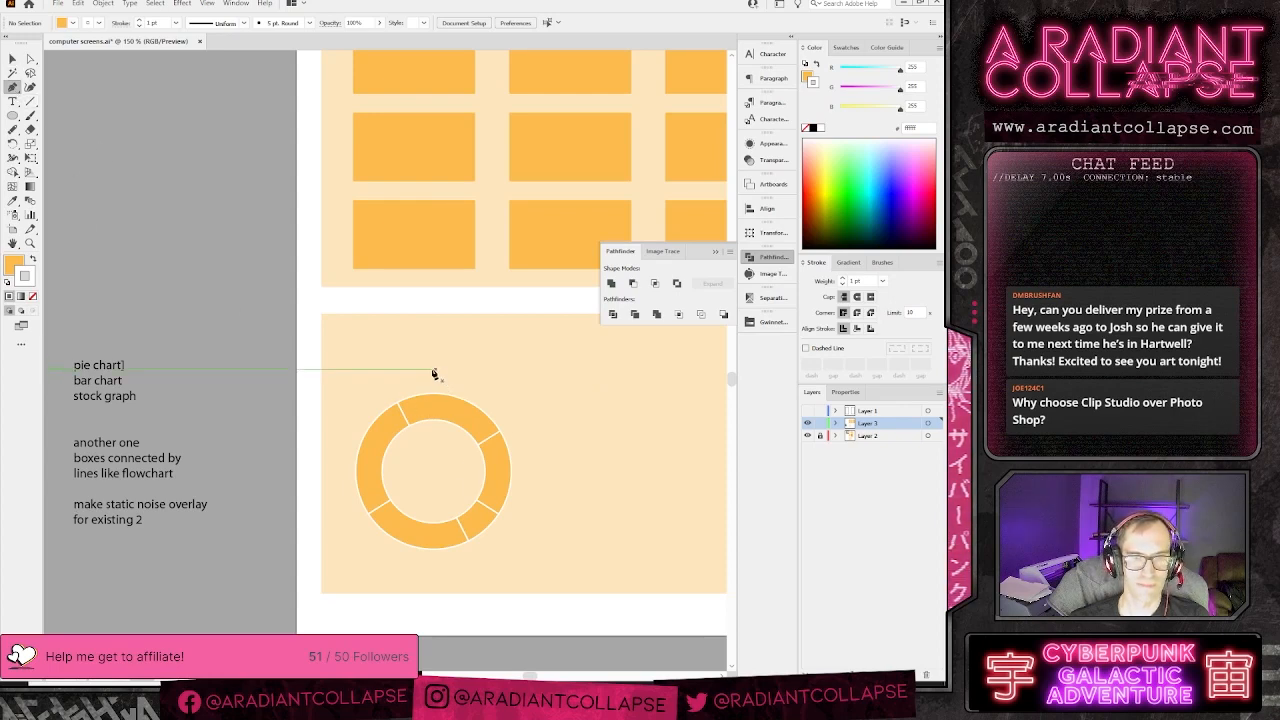
{"action": "left_click", "coordinate": [433, 373]}
{"action": "left_click", "coordinate": [431, 642]}
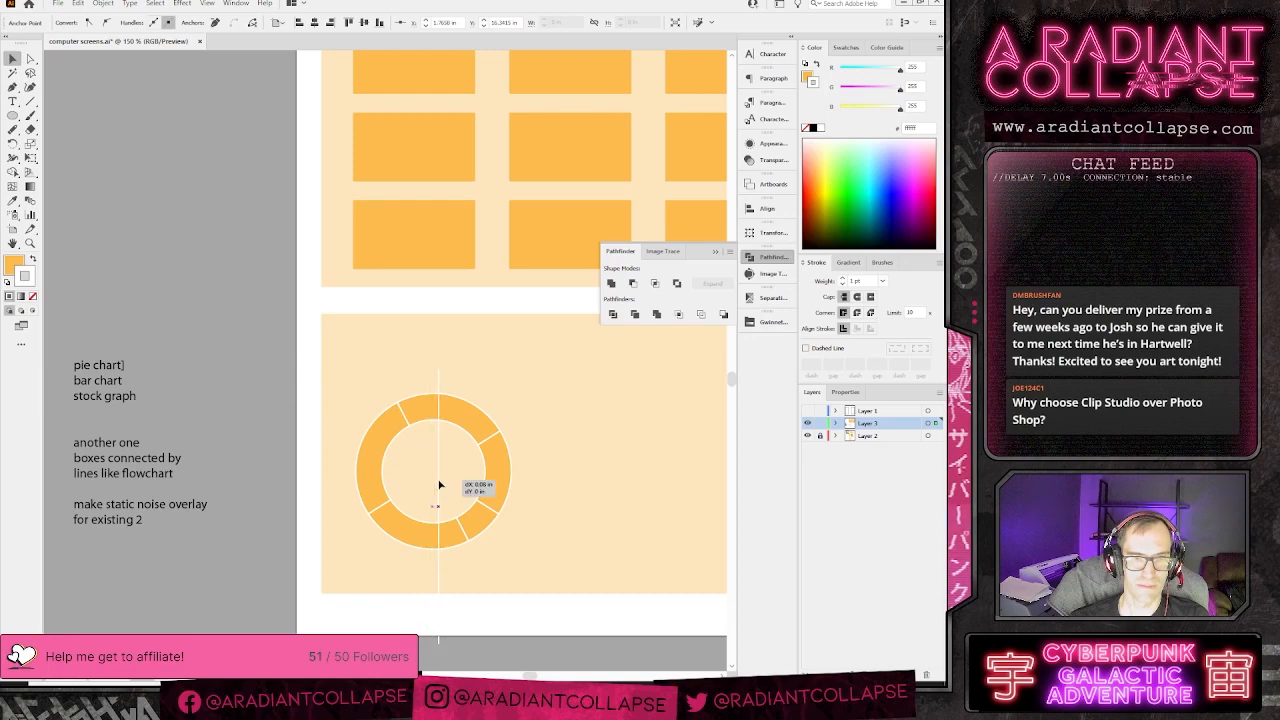
{"action": "key", "text": "r"}
{"action": "left_click_drag", "start_coordinate": [451, 374], "coordinate": [511, 418]}
{"action": "key", "text": "Delete"}
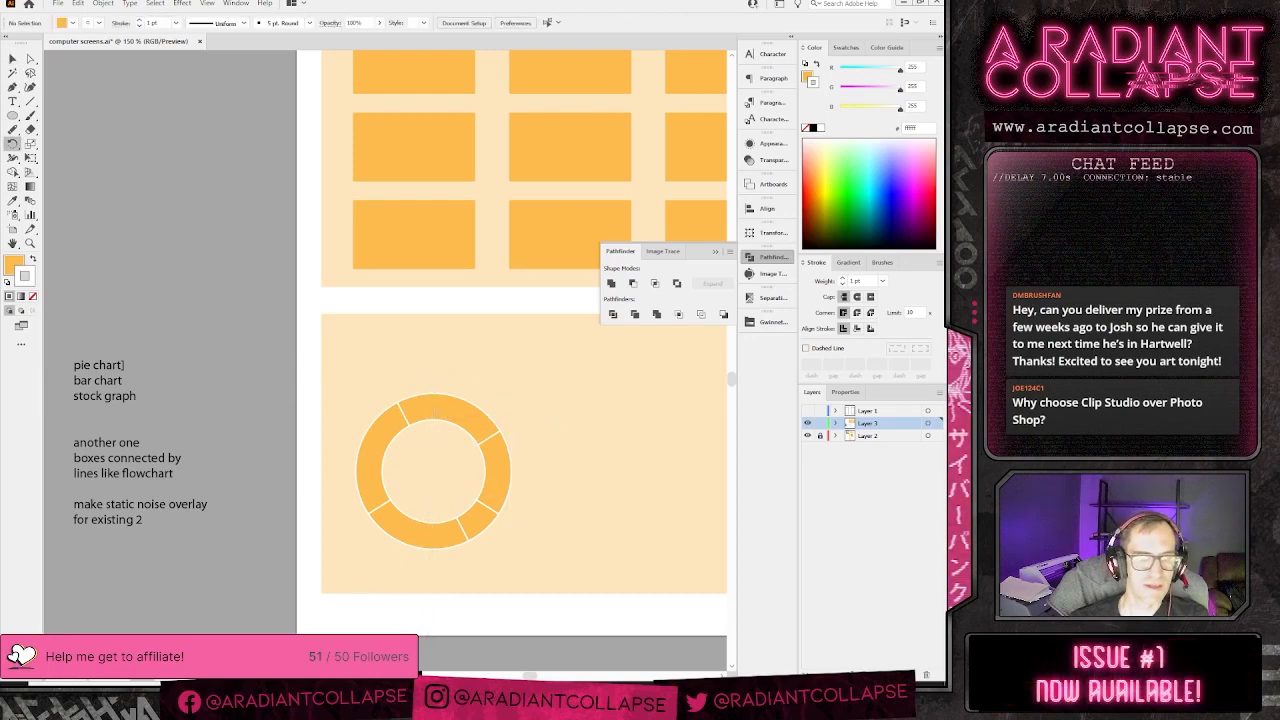
- Return to the Selection tool and show the document rulers, leaving the ring deselected
{"action": "key", "text": "v"}
{"action": "left_click", "coordinate": [443, 421]}
{"action": "left_click_drag", "start_coordinate": [572, 605], "coordinate": [572, 605]}
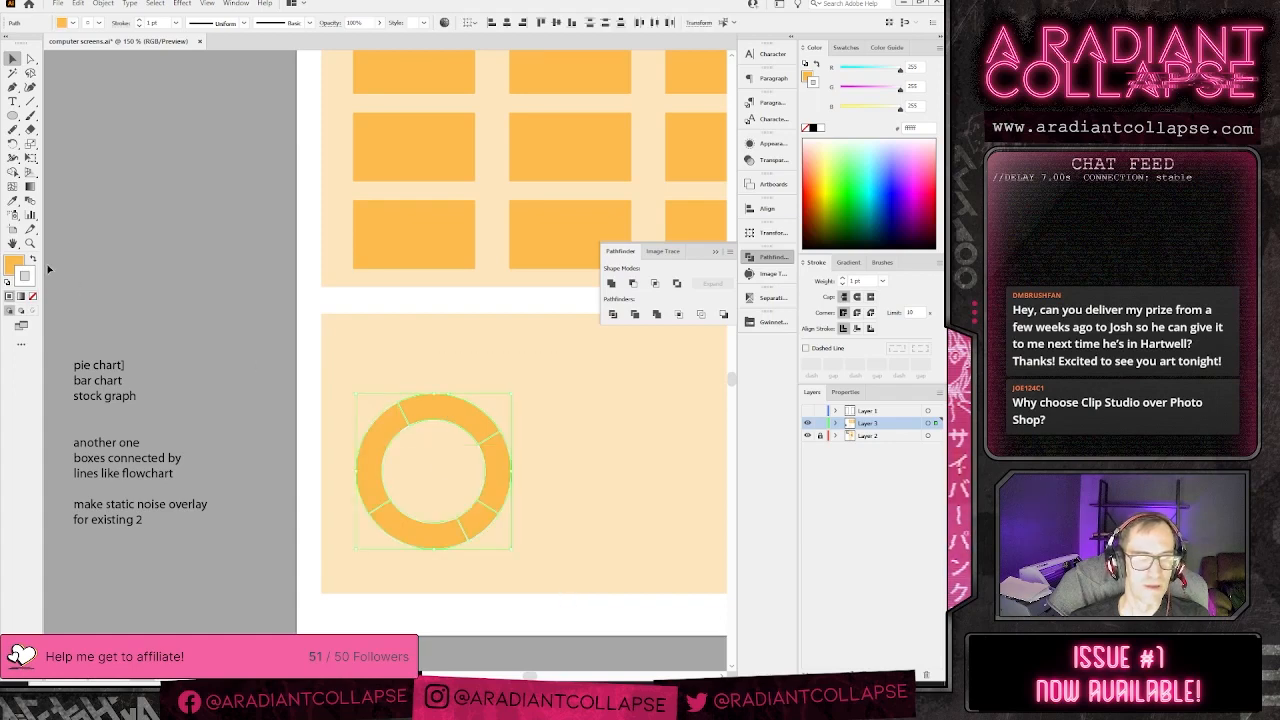
{"action": "key", "text": "ctrl+r"}
{"action": "left_click", "coordinate": [334, 374]}
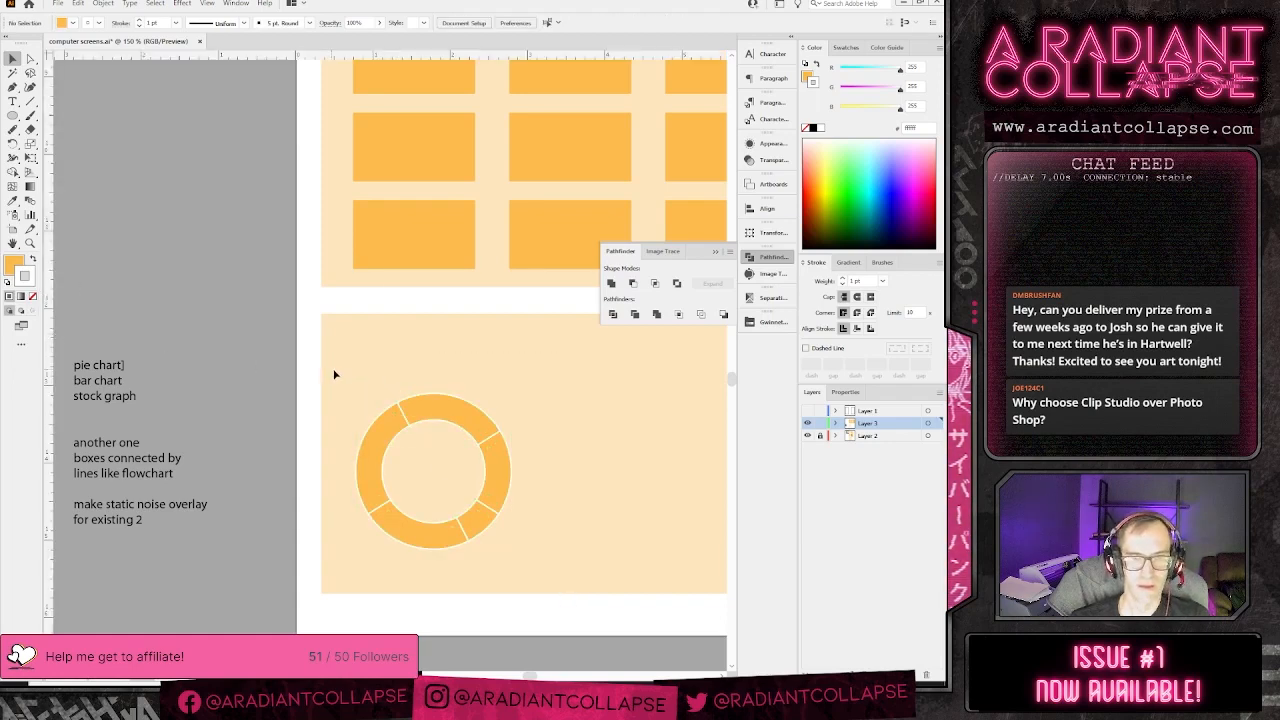
- Increase the white stroke of all the ring's segments to 2 pt and check the chart against the whole artboard
{"action": "left_click_drag", "start_coordinate": [353, 390], "coordinate": [514, 543]}
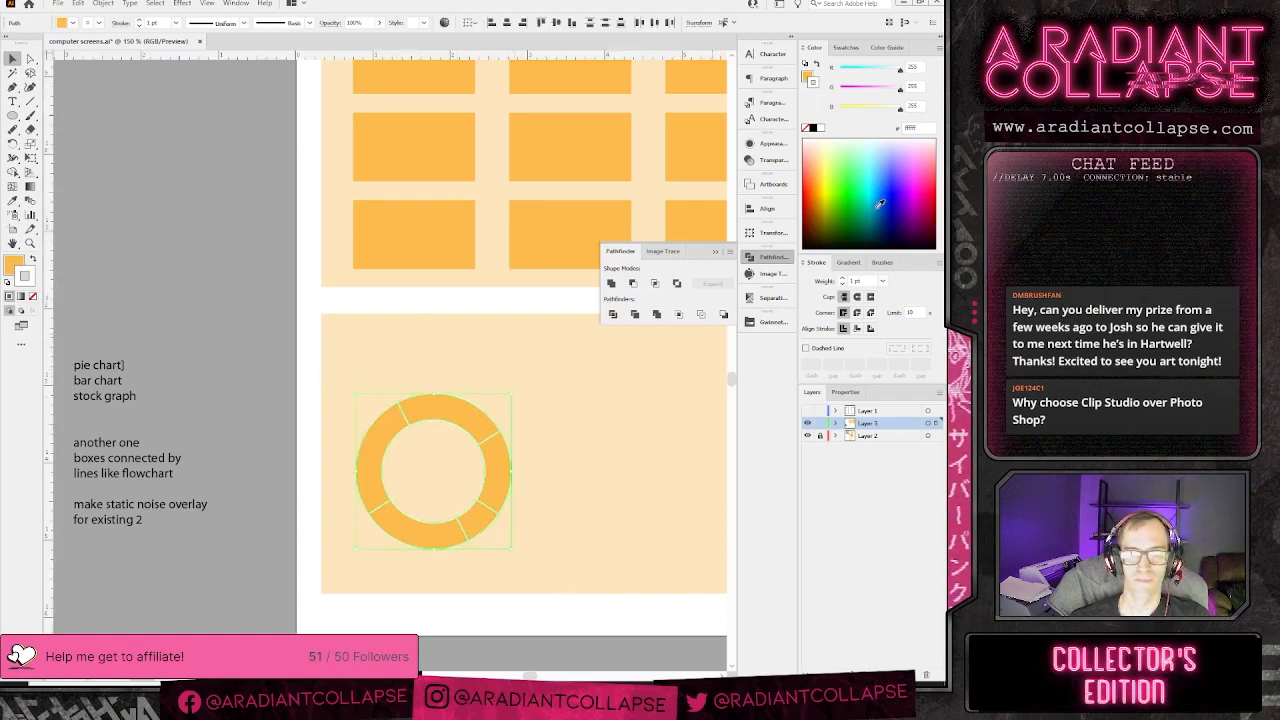
{"action": "left_click", "coordinate": [842, 278]}
{"action": "left_click", "coordinate": [842, 278]}
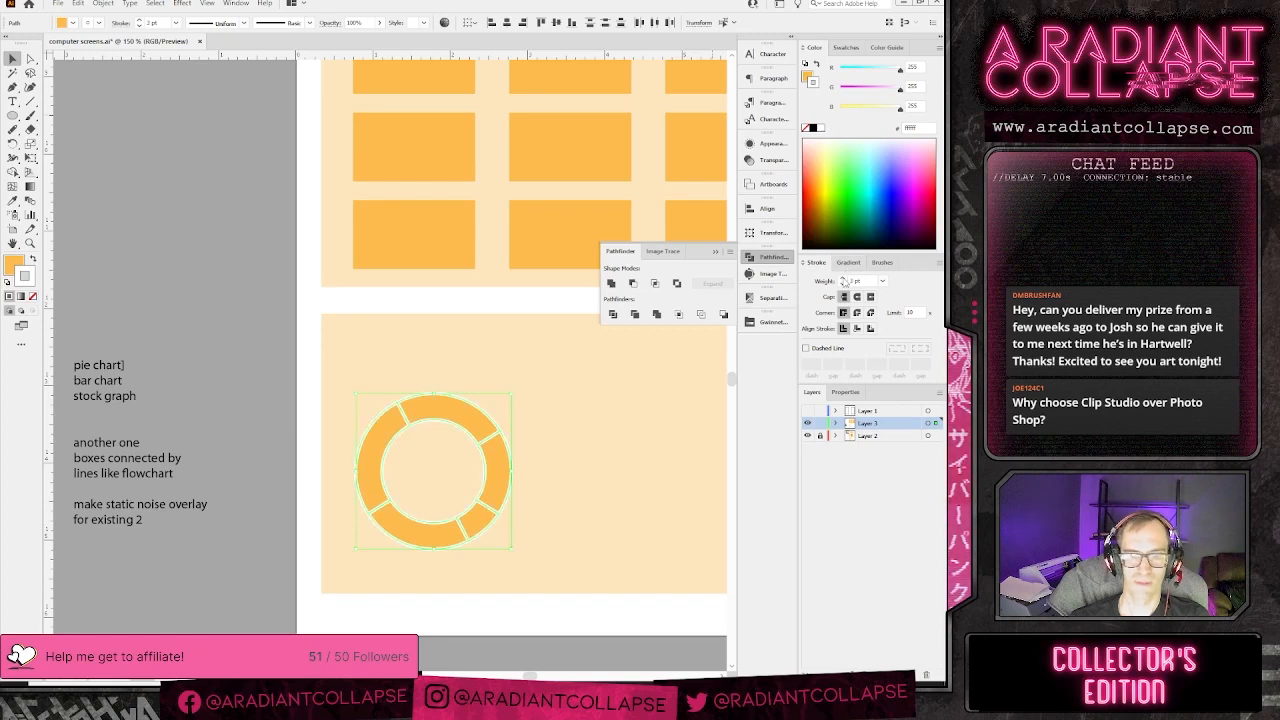
{"action": "left_click", "coordinate": [586, 492]}
{"action": "left_click_drag", "start_coordinate": [549, 534], "coordinate": [597, 492]}
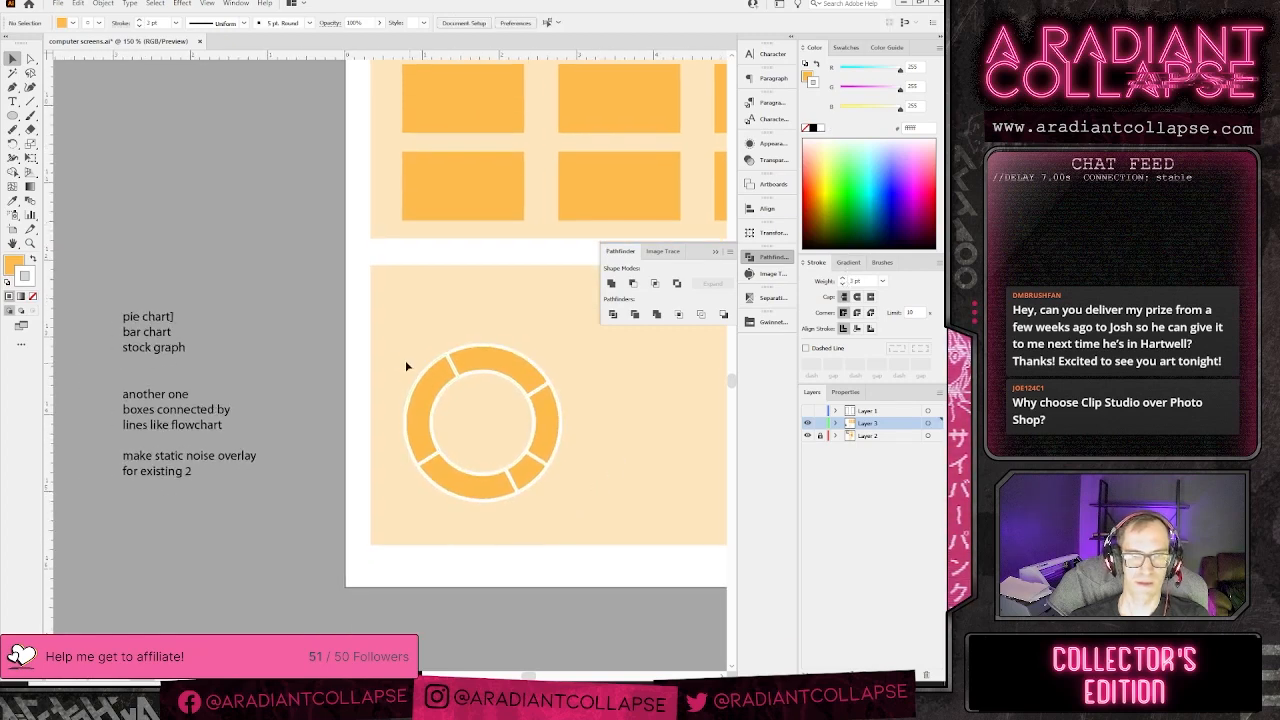
{"action": "scroll", "coordinate": [358, 342], "scroll_direction": "down", "scroll_amount": 3}
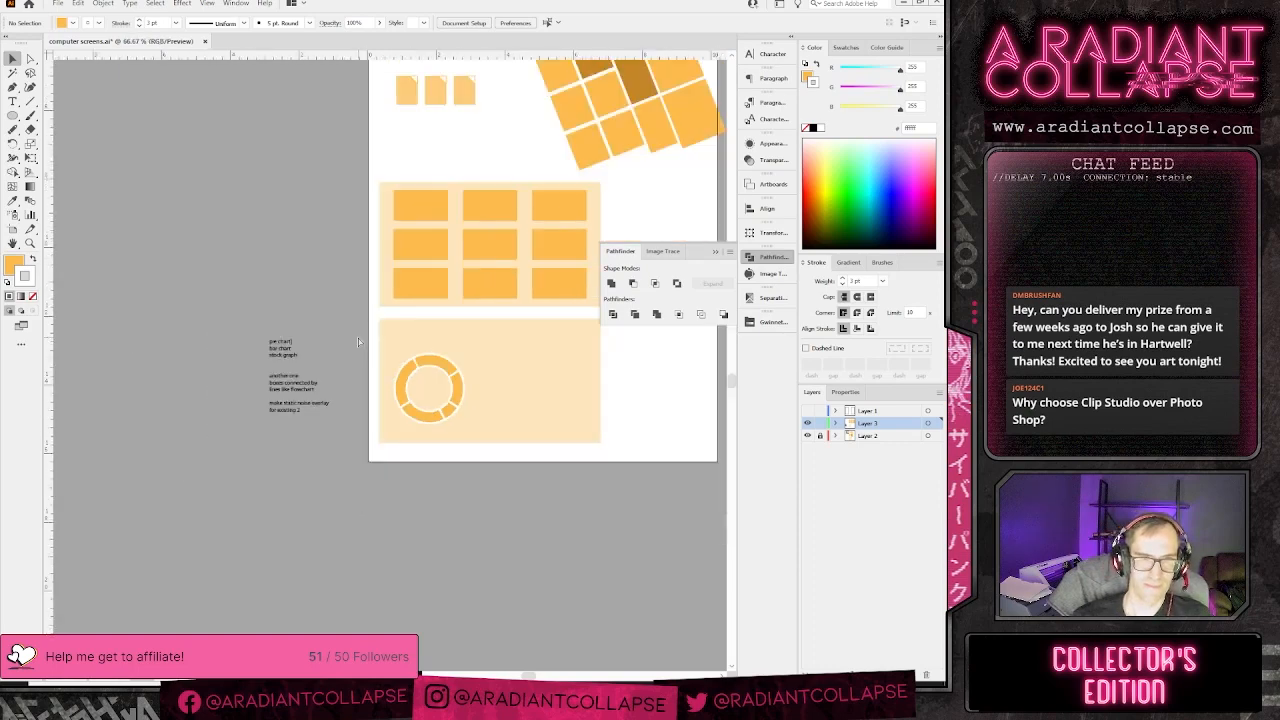
{"action": "scroll", "coordinate": [358, 342], "scroll_direction": "up", "scroll_amount": 3}
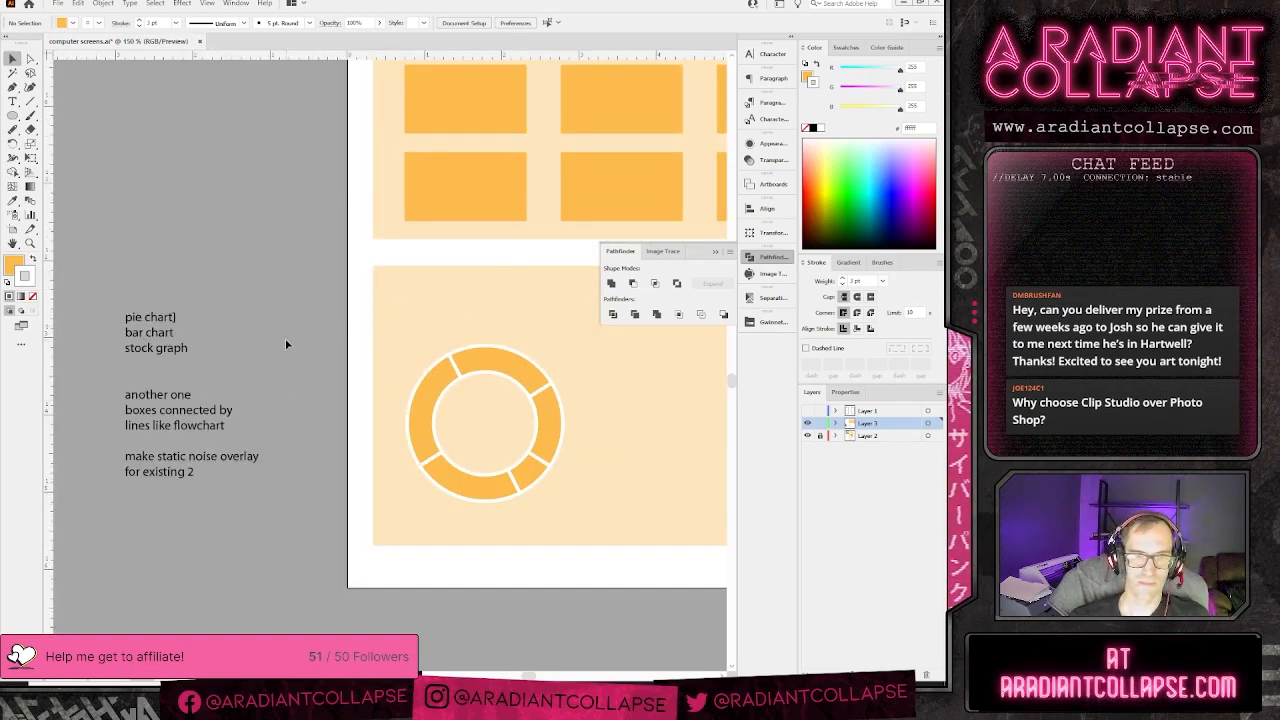
- Duplicate the ring onto the pasteboard beside the artboard and try to divide the original ring with Pathfinder
{"action": "left_click_drag", "start_coordinate": [549, 423], "coordinate": [251, 164]}
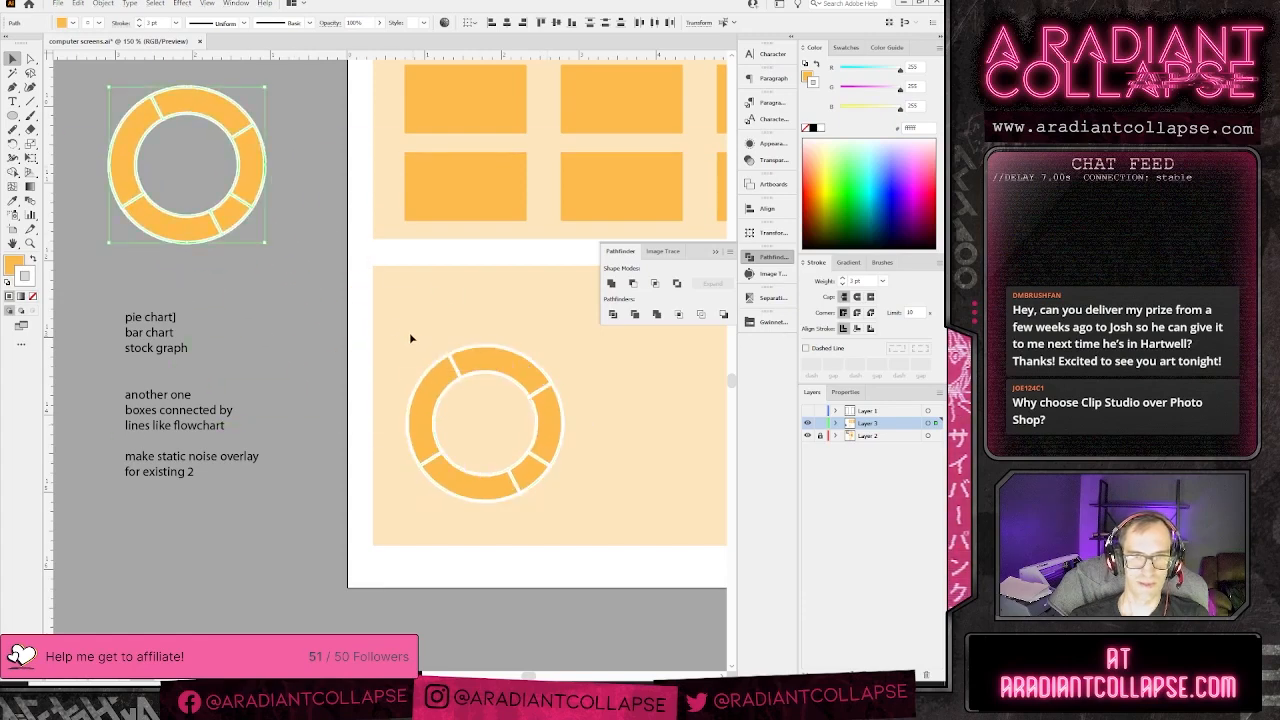
{"action": "left_click", "coordinate": [612, 314]}
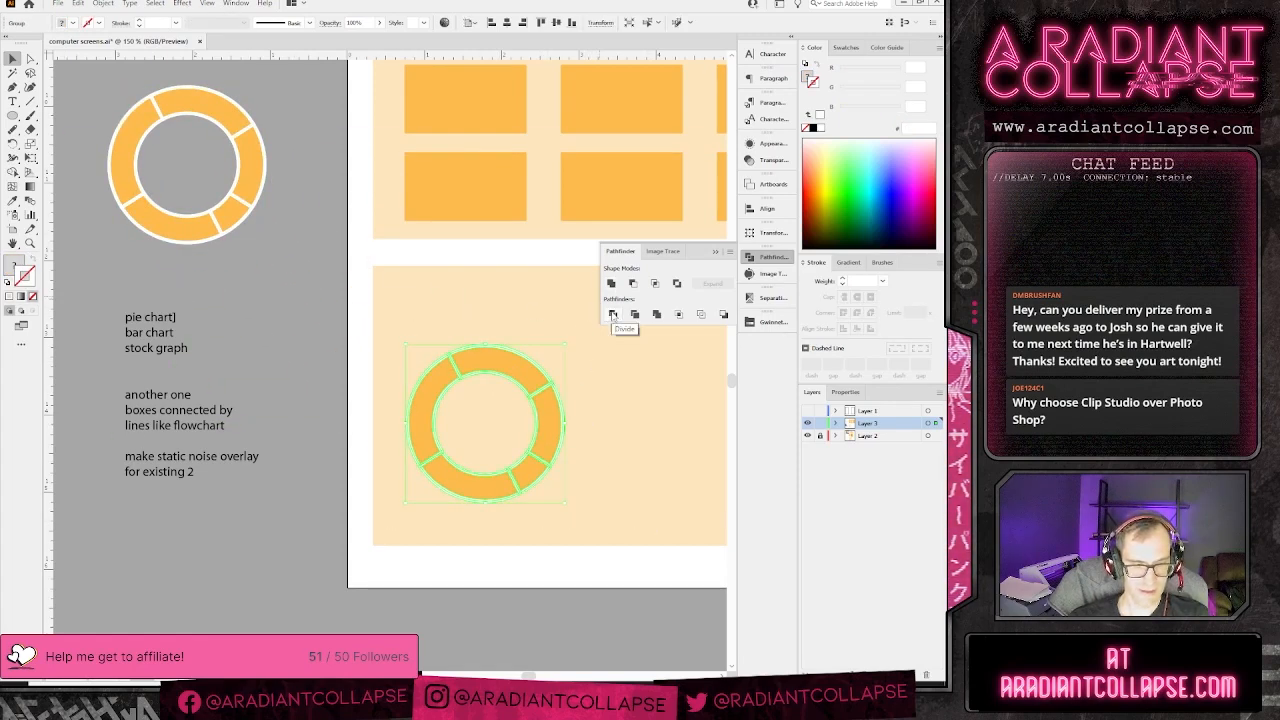
{"action": "left_click", "coordinate": [360, 346]}
{"action": "left_click", "coordinate": [435, 368]}
{"action": "left_click", "coordinate": [397, 336]}
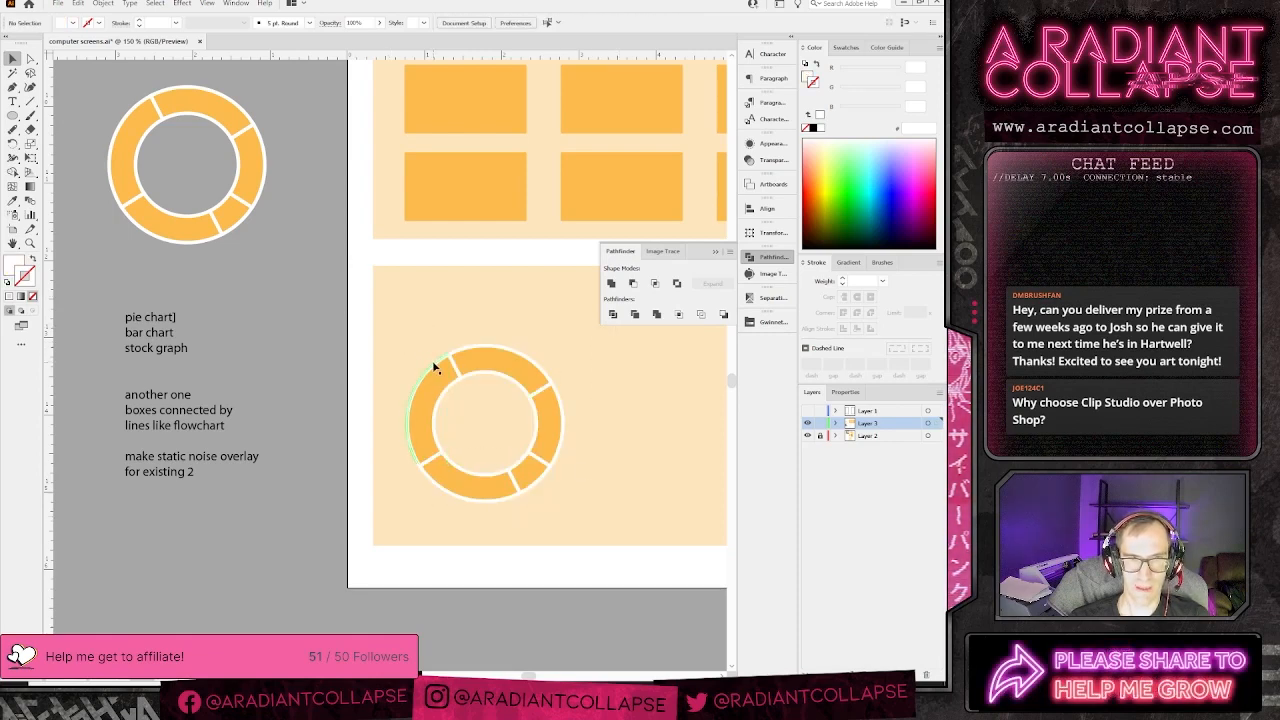
{"action": "left_click", "coordinate": [434, 365]}
{"action": "left_click", "coordinate": [368, 372]}
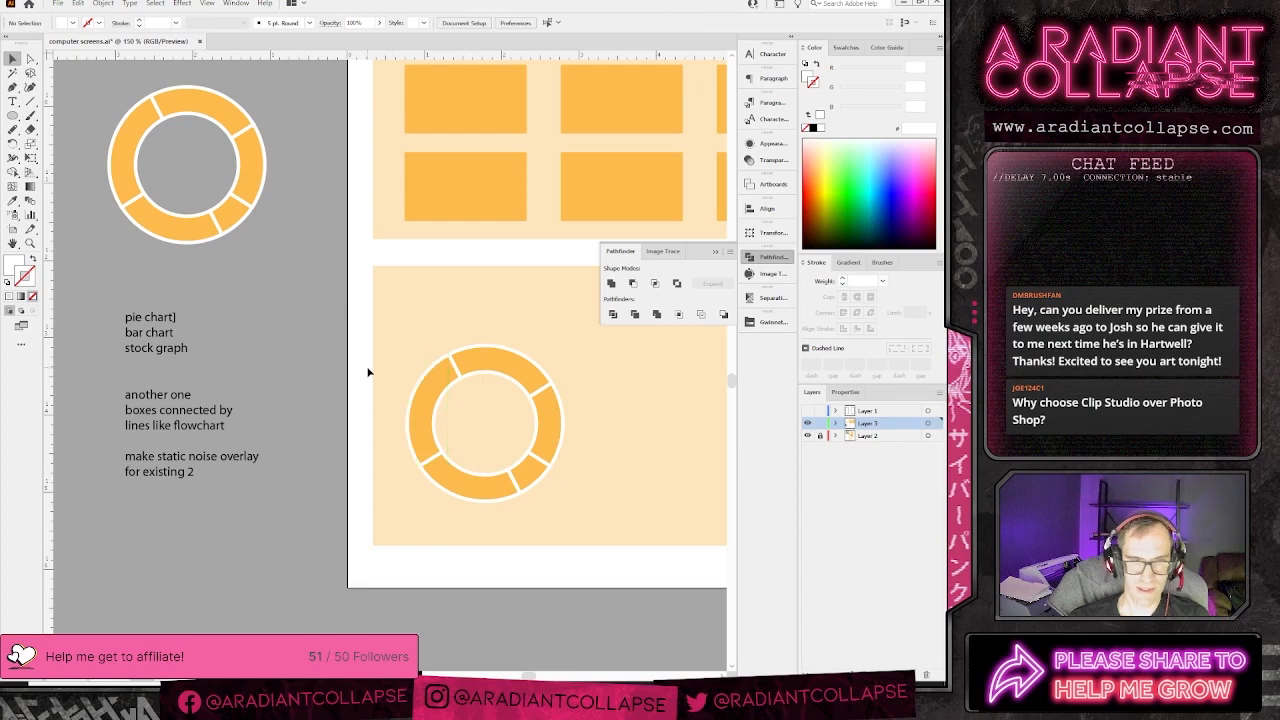
- Try to delete the white outline pieces around the divided ring and undo the deletion
{"action": "left_click", "coordinate": [432, 378]}
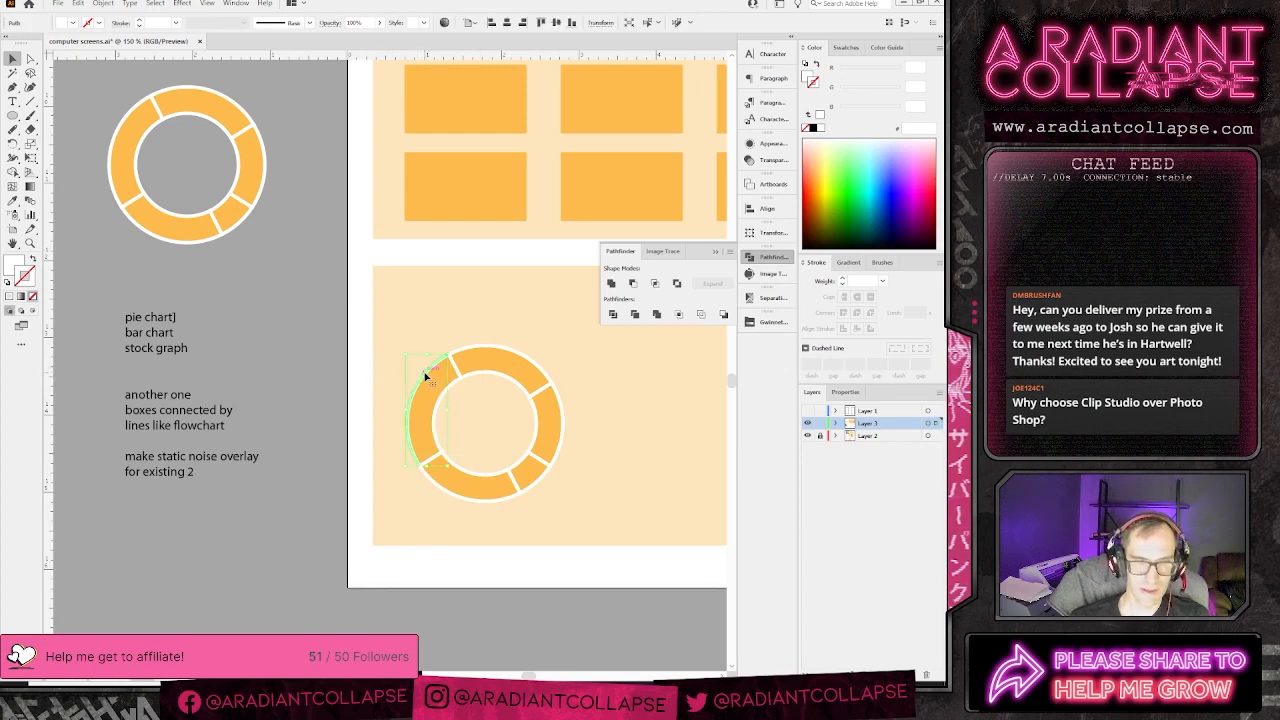
{"action": "left_click", "coordinate": [374, 398]}
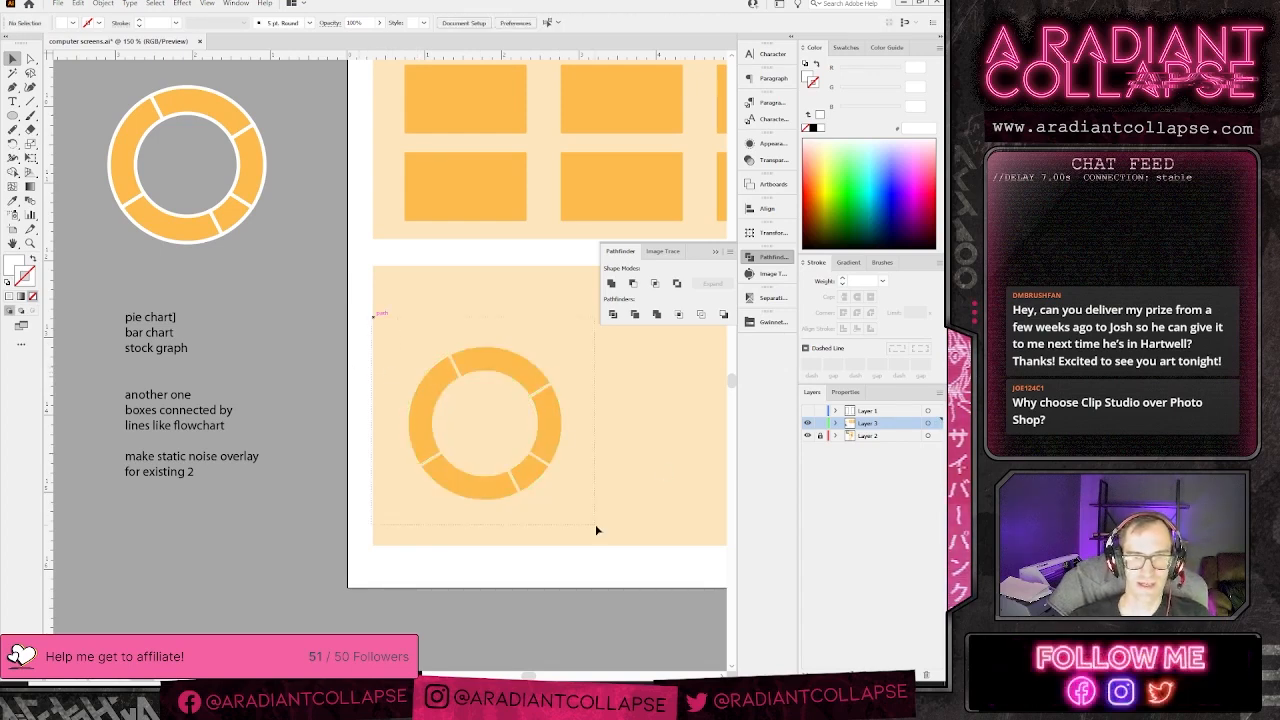
{"action": "left_click_drag", "start_coordinate": [595, 525], "coordinate": [634, 504]}
{"action": "left_click", "coordinate": [634, 504]}
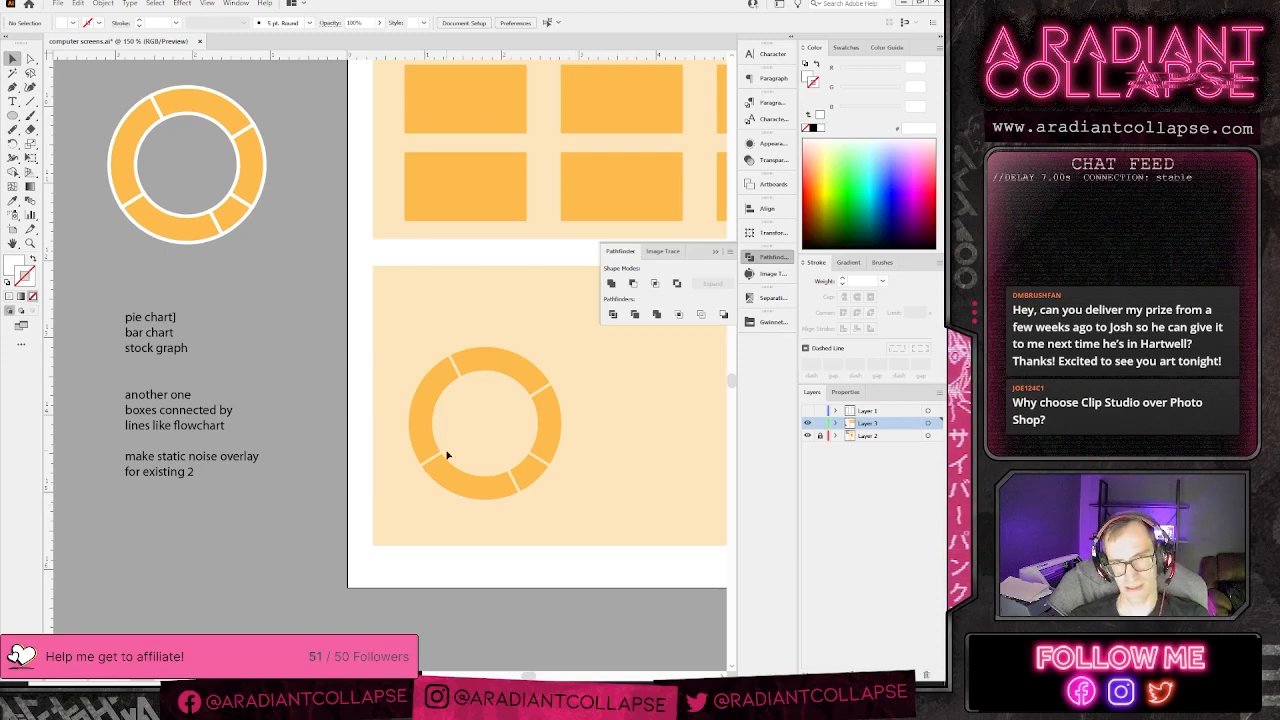
{"action": "left_click", "coordinate": [541, 403]}
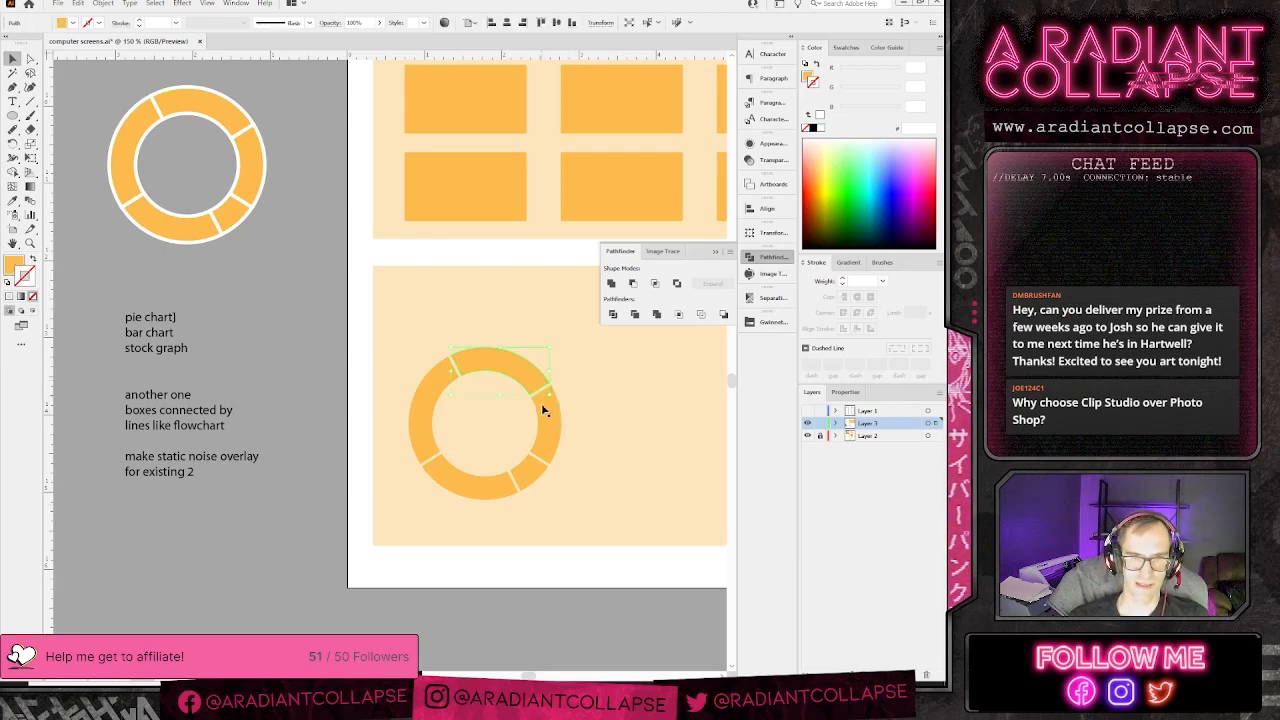
{"action": "key", "text": "ctrl+z"}
{"action": "key", "text": "ctrl+z"}
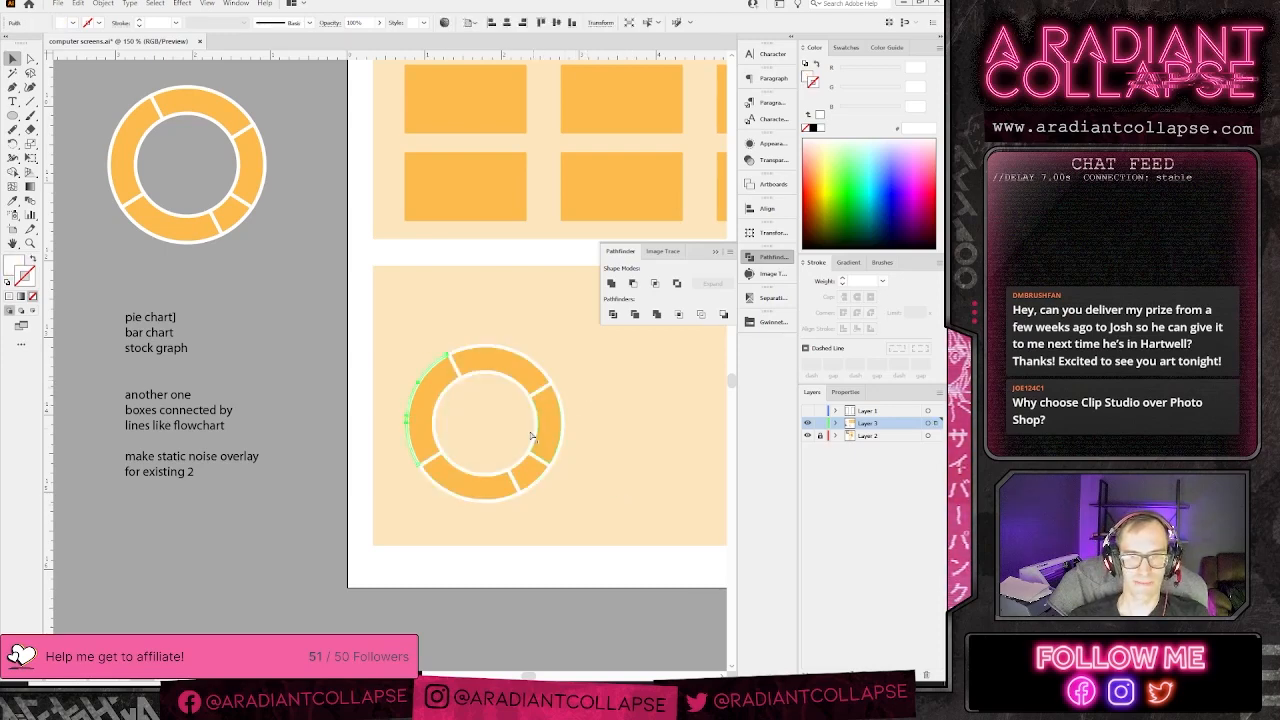
- Try dividing and ungrouping the ring again, and undo back to its white-stroked segments
{"action": "left_click", "coordinate": [543, 403]}
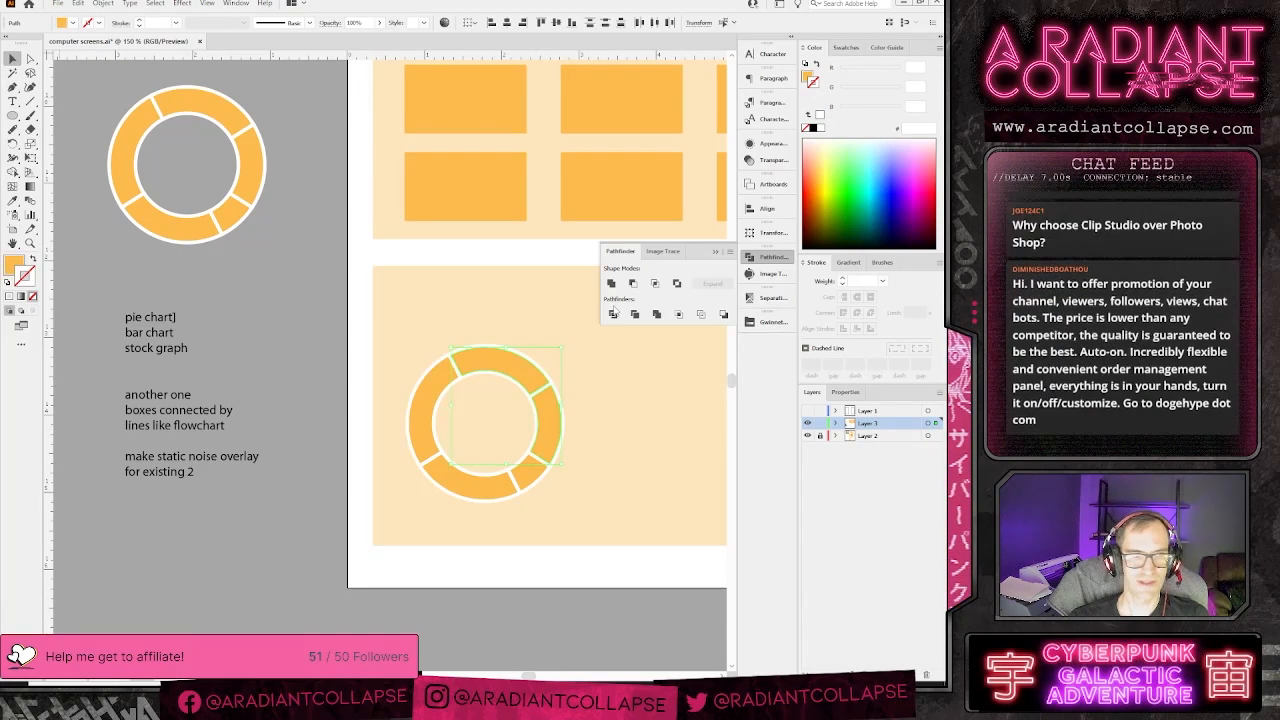
{"action": "left_click", "coordinate": [614, 312]}
{"action": "left_click", "coordinate": [581, 372]}
{"action": "left_click", "coordinate": [549, 420]}
{"action": "key", "text": "ctrl+shift+g"}
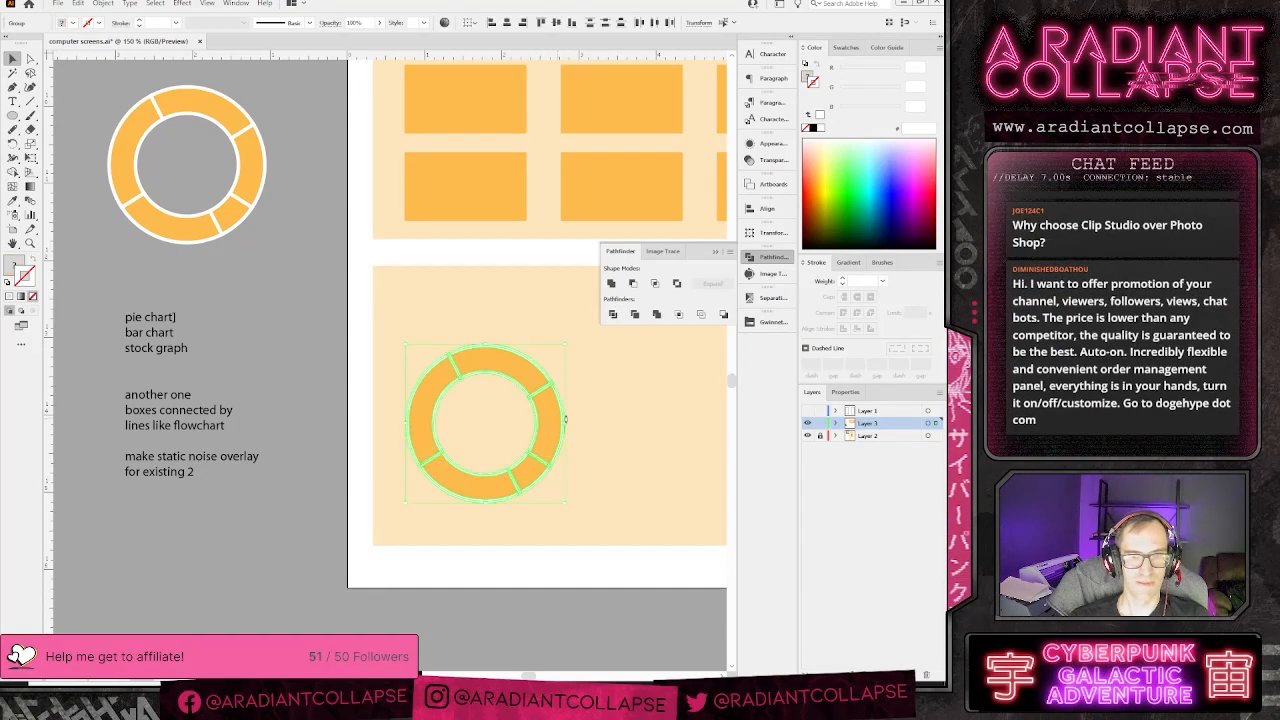
{"action": "left_click", "coordinate": [597, 430]}
{"action": "left_click", "coordinate": [546, 430]}
{"action": "left_click", "coordinate": [604, 404]}
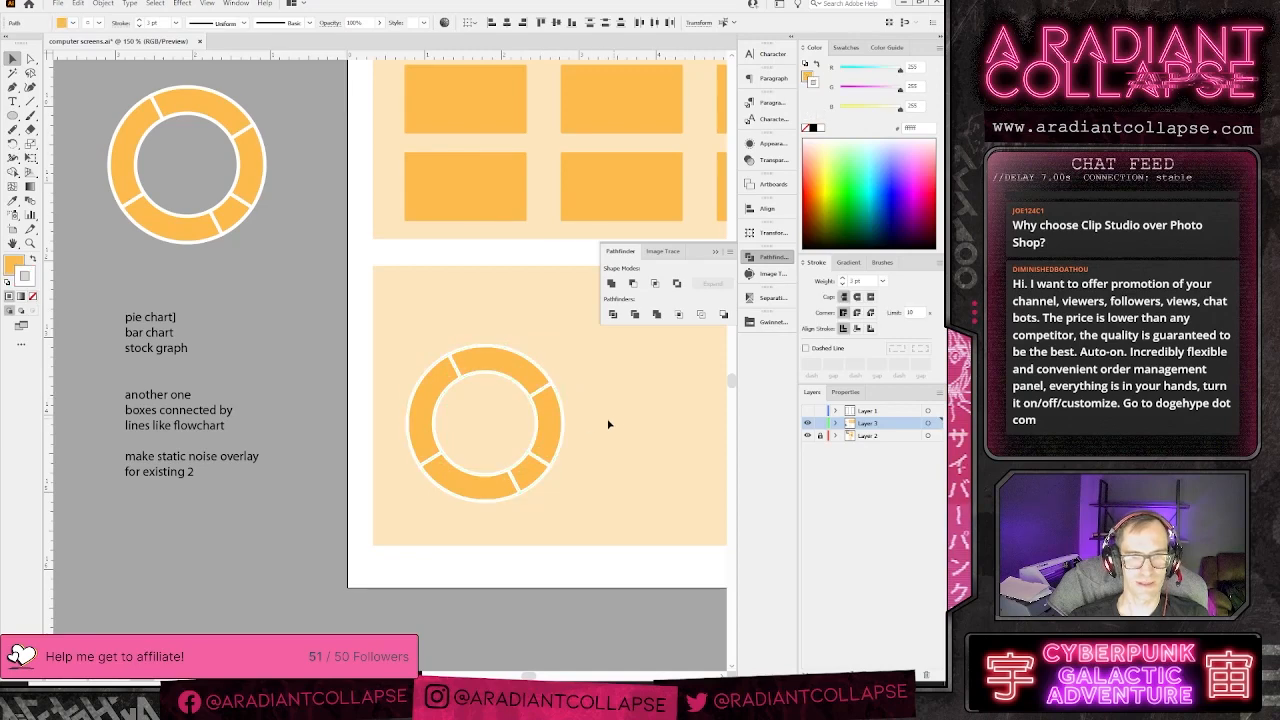
- Try to unite the ring's upper and right segments with Pathfinder, reselect the whole ring and deselect it
{"action": "left_click", "coordinate": [546, 418]}
{"action": "left_click", "coordinate": [514, 375], "text": "shift"}
{"action": "left_click", "coordinate": [611, 283]}
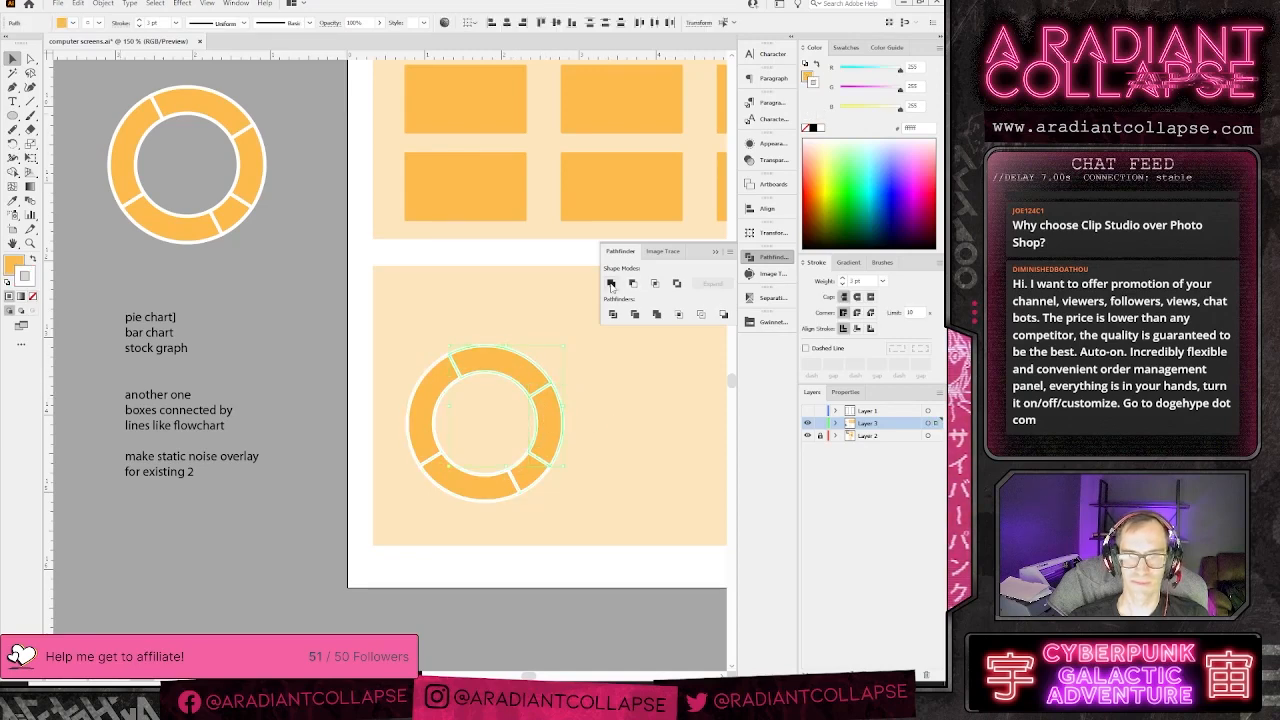
{"action": "left_click", "coordinate": [614, 388]}
{"action": "left_click_drag", "start_coordinate": [608, 517], "coordinate": [402, 340]}
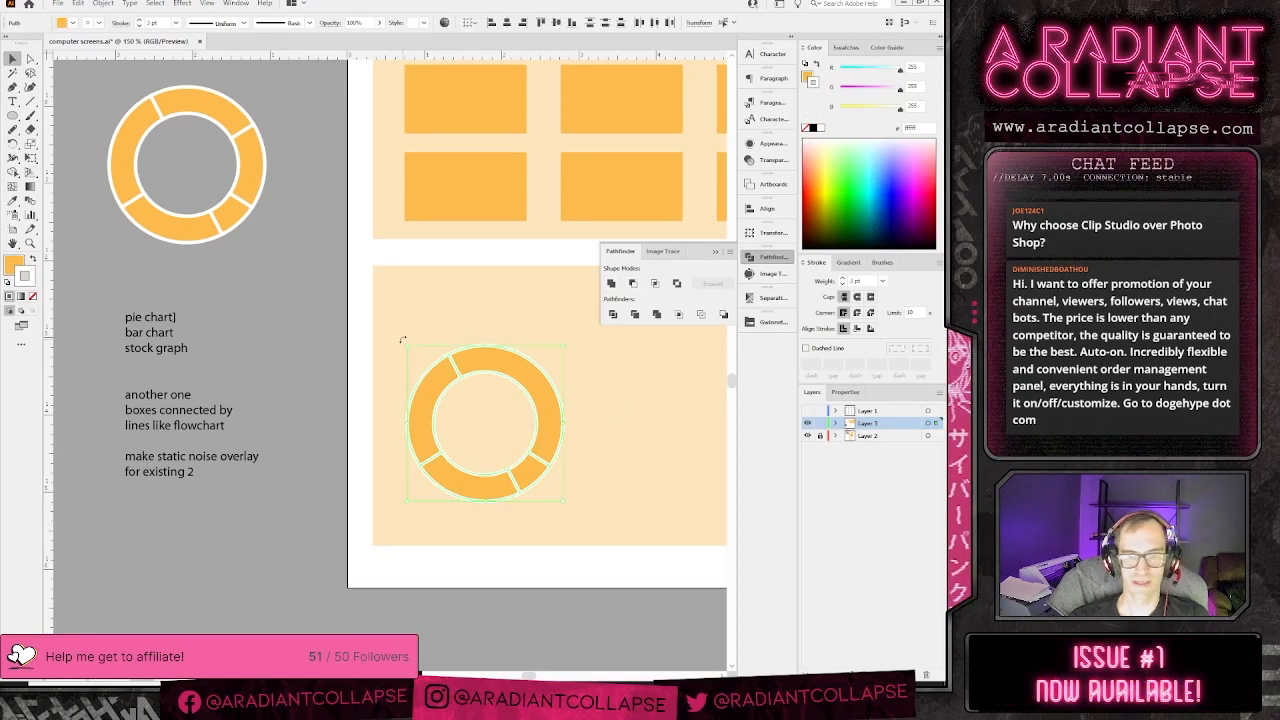
{"action": "left_click", "coordinate": [625, 412]}
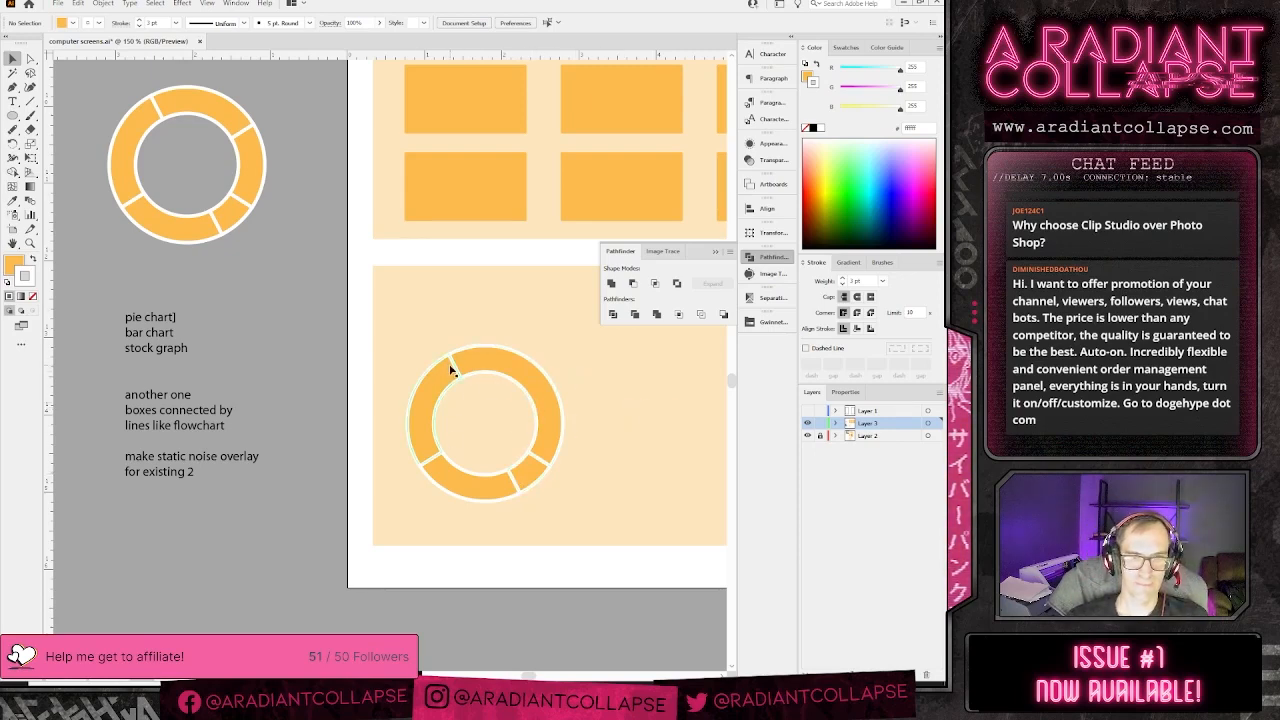
- Undo the ring edits back to the solid circle crossed by its dividing lines
{"action": "left_click", "coordinate": [196, 208]}
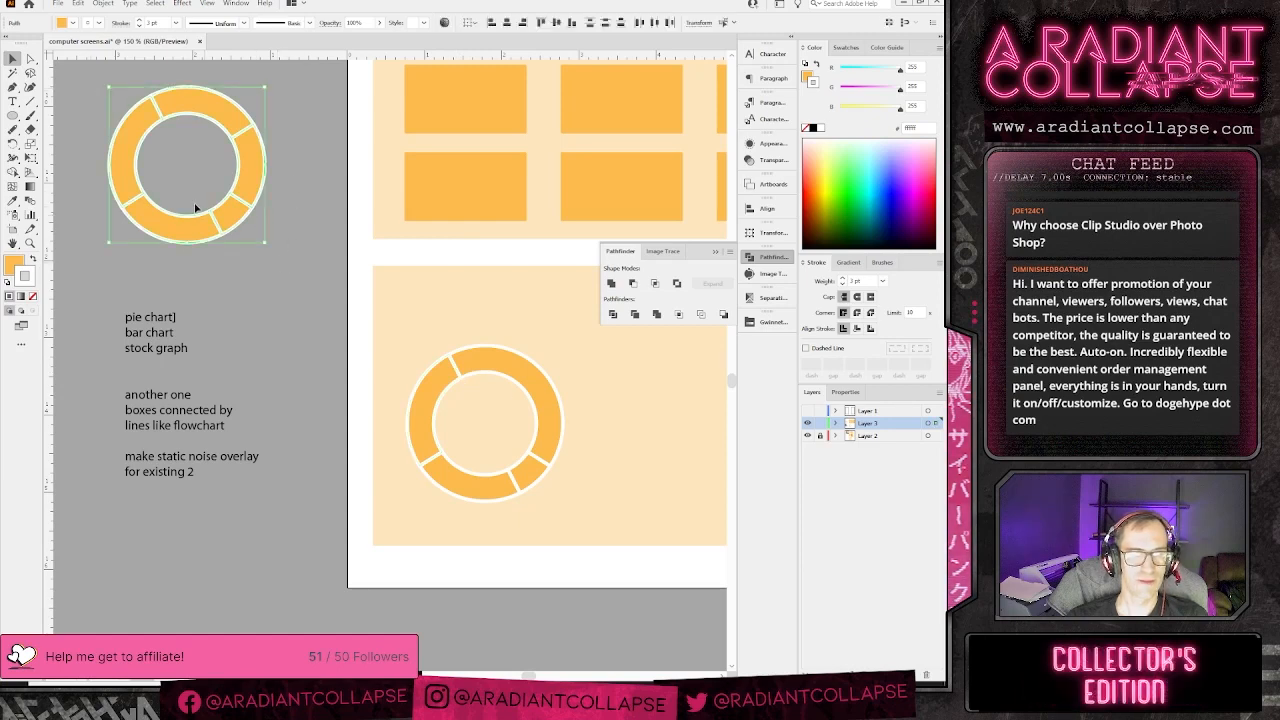
{"action": "key", "text": "ctrl+z"}
{"action": "key", "text": "ctrl+z"}
{"action": "key", "text": "ctrl+z"}
{"action": "key", "text": "ctrl+z"}
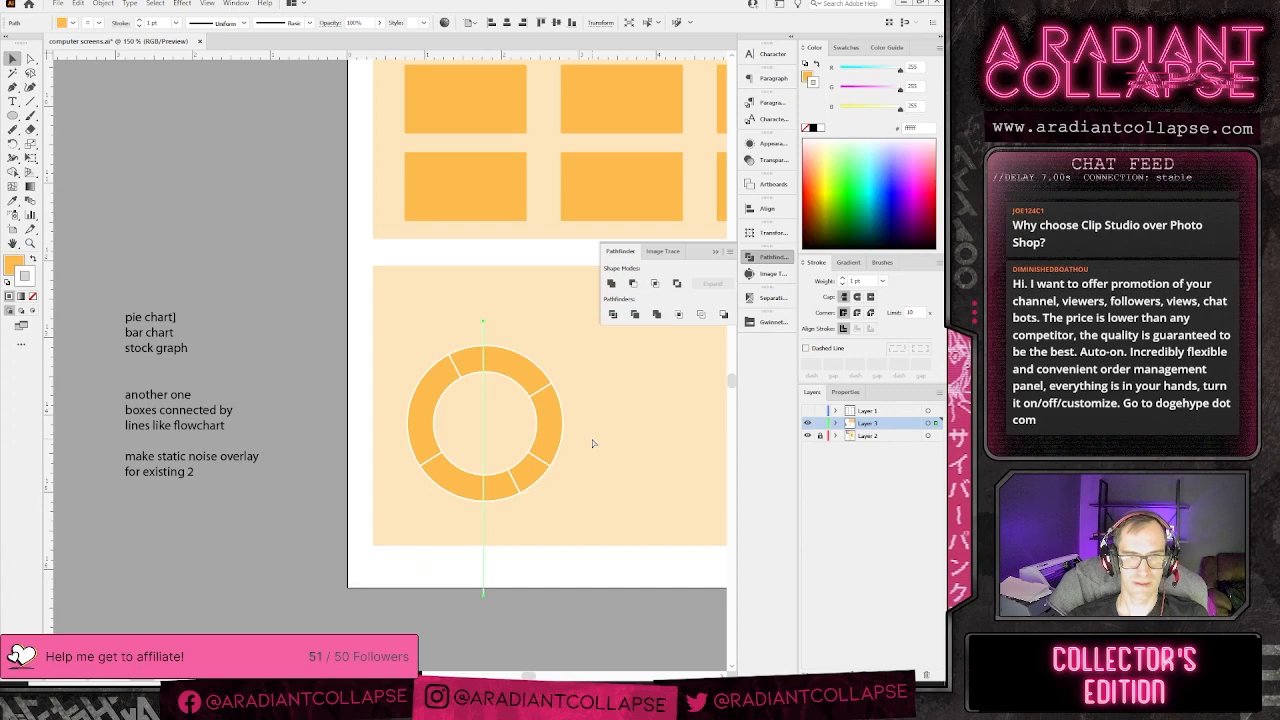
{"action": "key", "text": "Delete"}
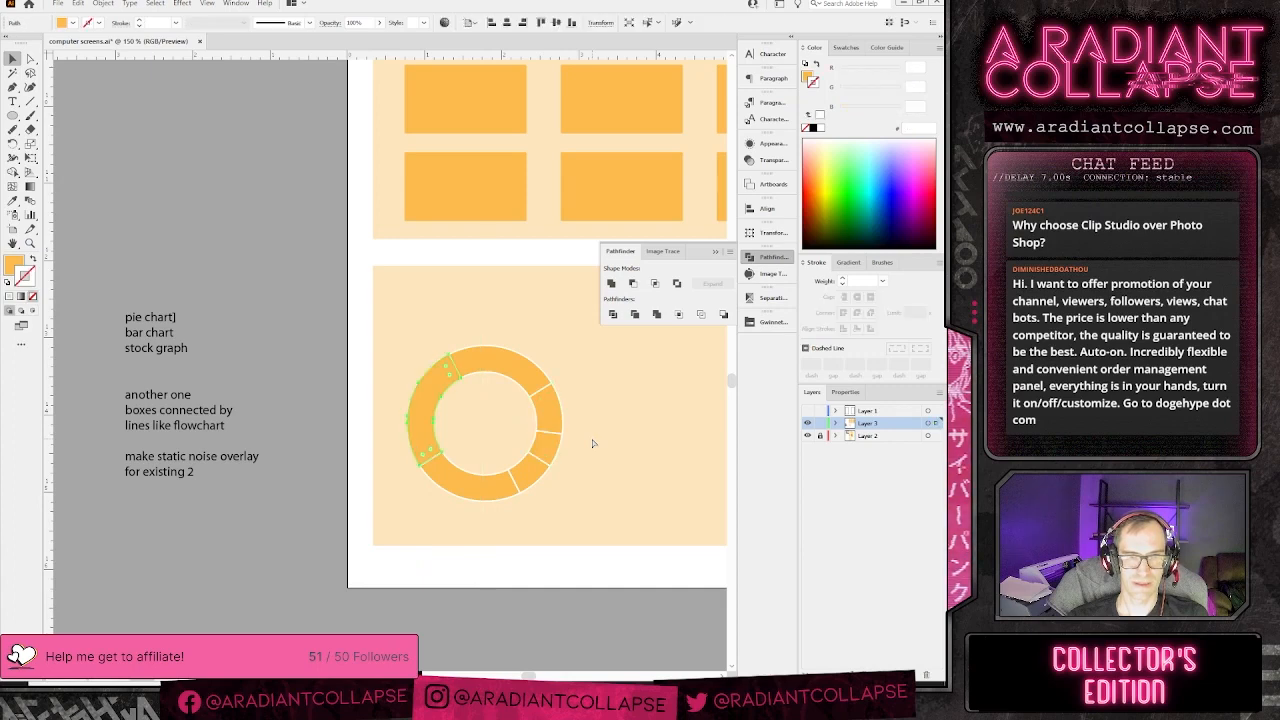
{"action": "key", "text": "ctrl+z"}
{"action": "key", "text": "ctrl+z"}
{"action": "key", "text": "ctrl+z"}
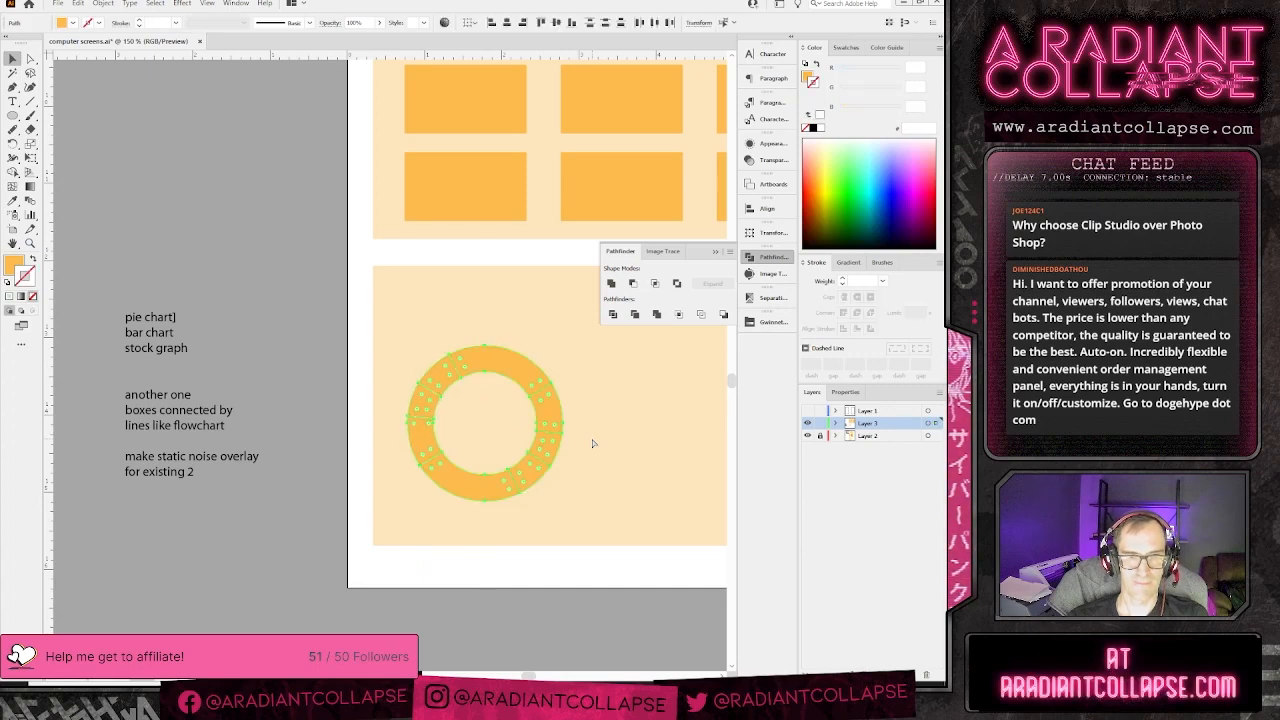
{"action": "key", "text": "ctrl+z"}
{"action": "key", "text": "ctrl+z"}
{"action": "key", "text": "ctrl+z"}
{"action": "key", "text": "ctrl+z"}
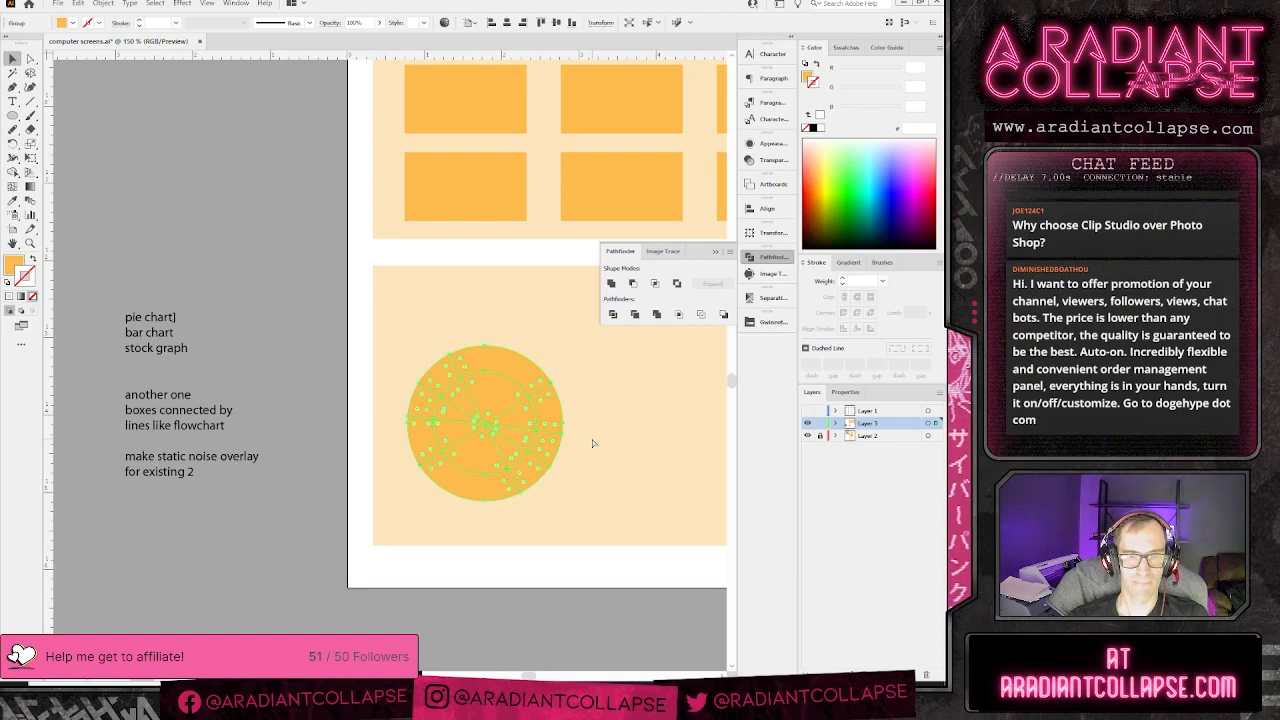
- Copy the circle's diagonal dividing line and redo the edits to place the line across the segmented ring
{"action": "left_click", "coordinate": [590, 438]}
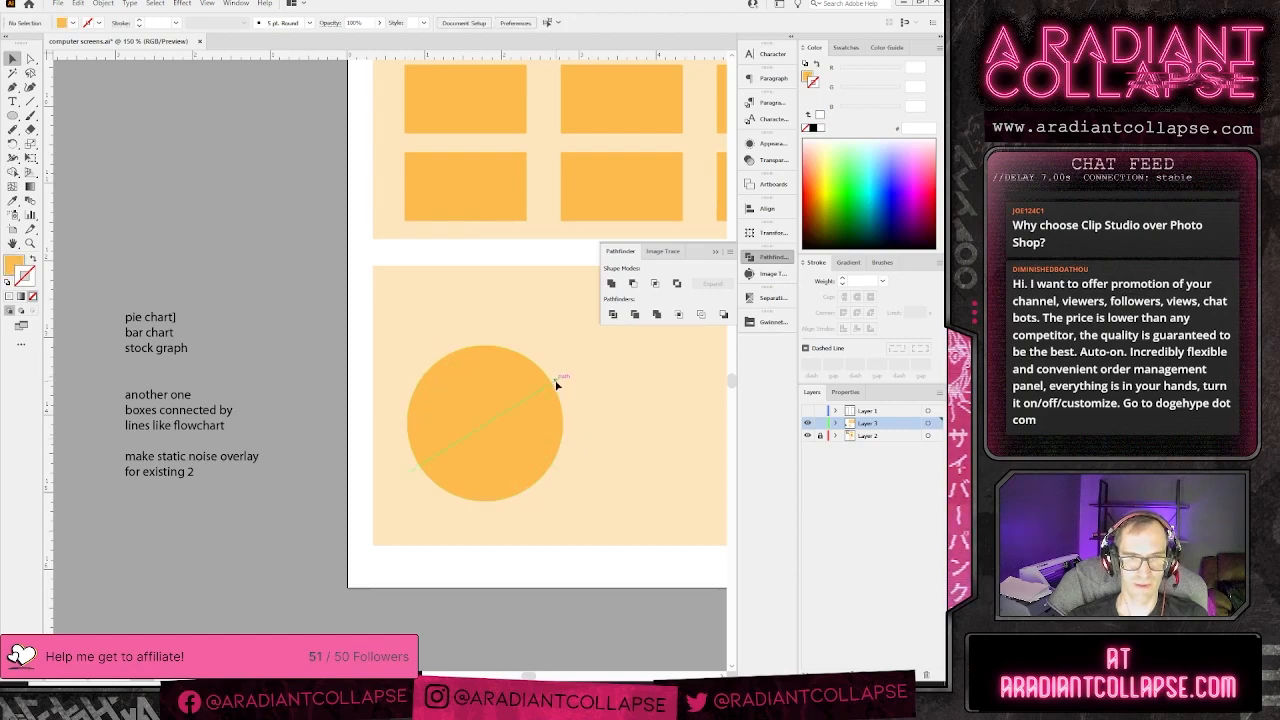
{"action": "left_click_drag", "start_coordinate": [557, 384], "coordinate": [562, 377]}
{"action": "key", "text": "ctrl+shift+z"}
{"action": "key", "text": "ctrl+shift+z"}
{"action": "key", "text": "ctrl+shift+z"}
{"action": "key", "text": "ctrl+shift+z"}
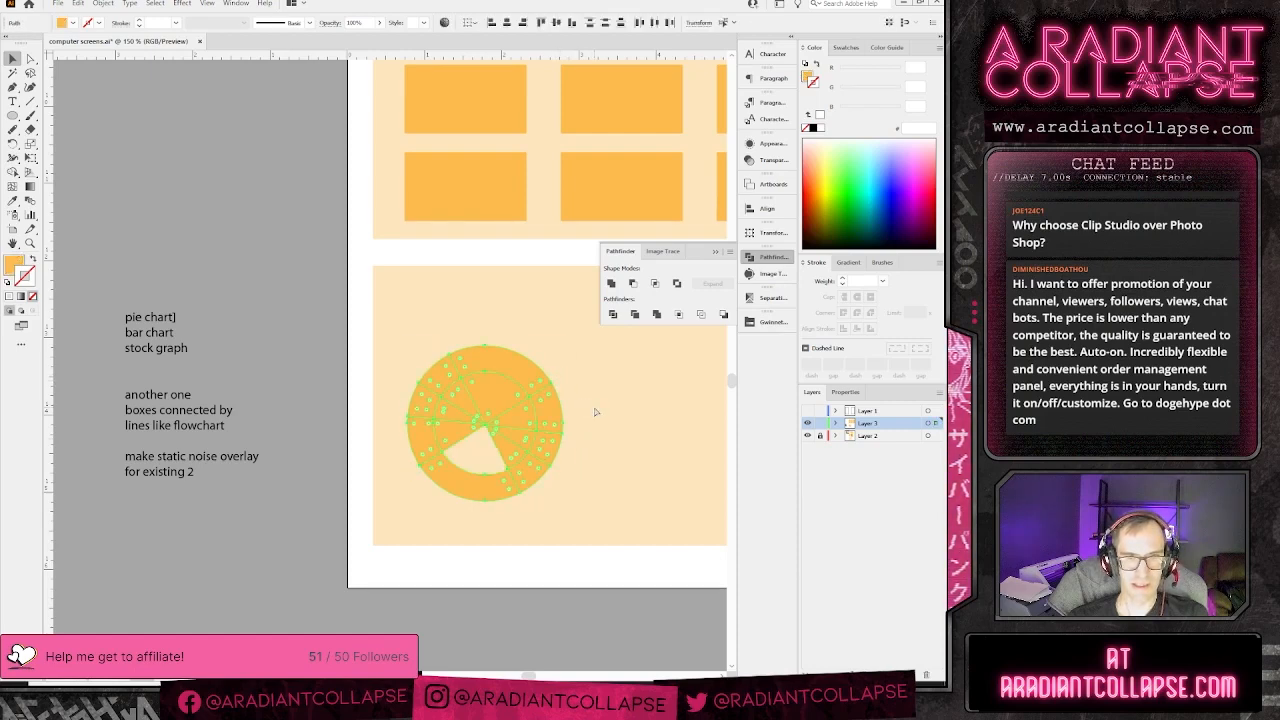
{"action": "key", "text": "ctrl+shift+z"}
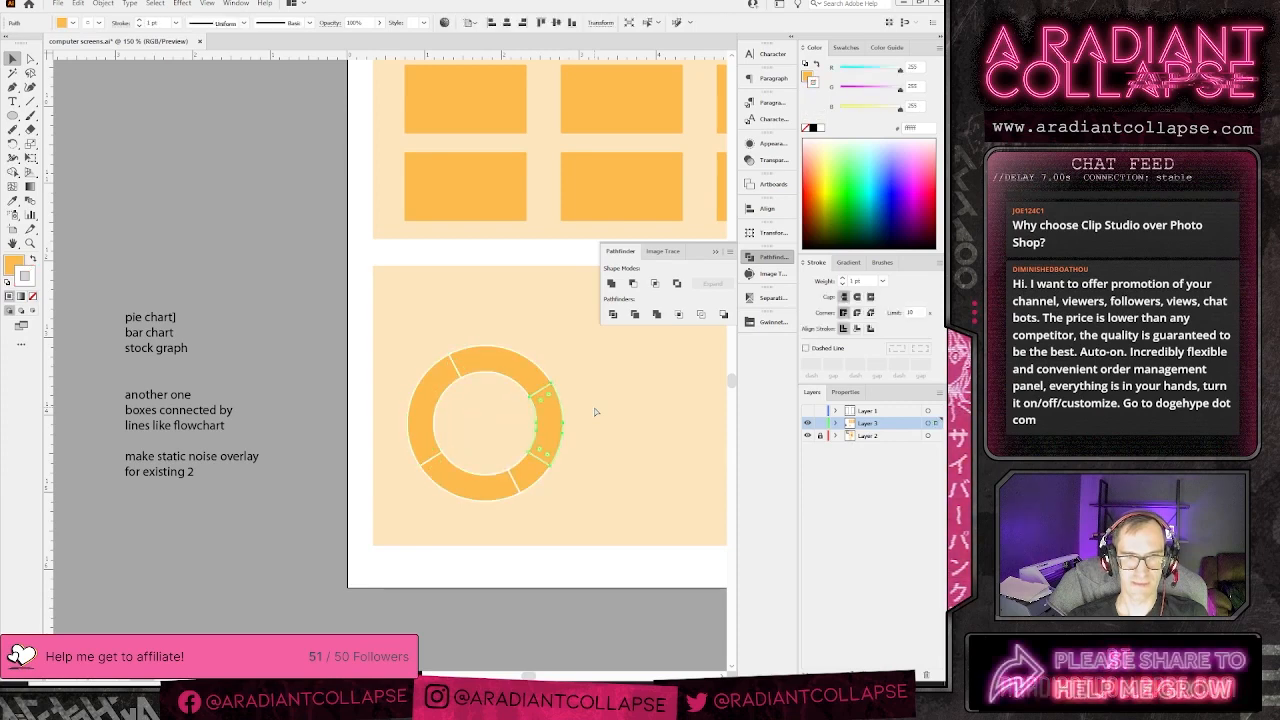
{"action": "key", "text": "ctrl+z"}
{"action": "key", "text": "ctrl+z"}
{"action": "key", "text": "ctrl+z"}
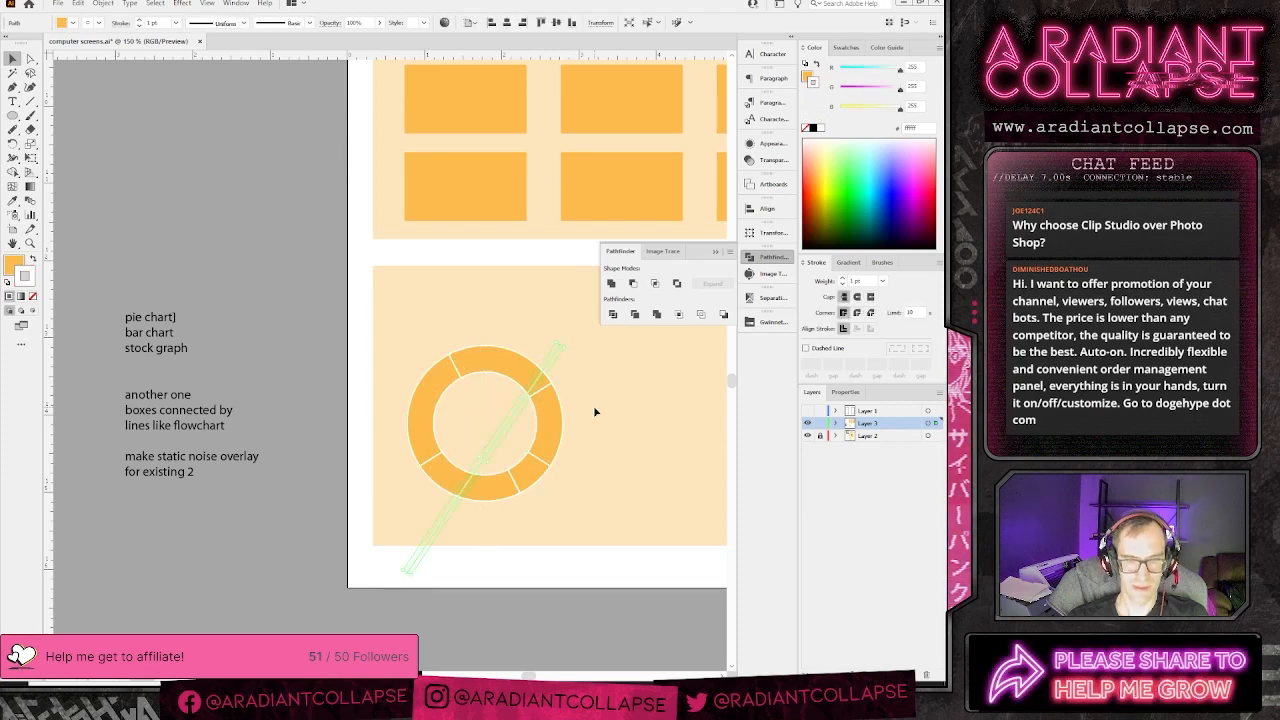
{"action": "key", "text": "ctrl+shift+z"}
- Rotate the dividing line to a steeper angle across the ring and add a second rotated line crossing it
{"action": "key", "text": "r"}
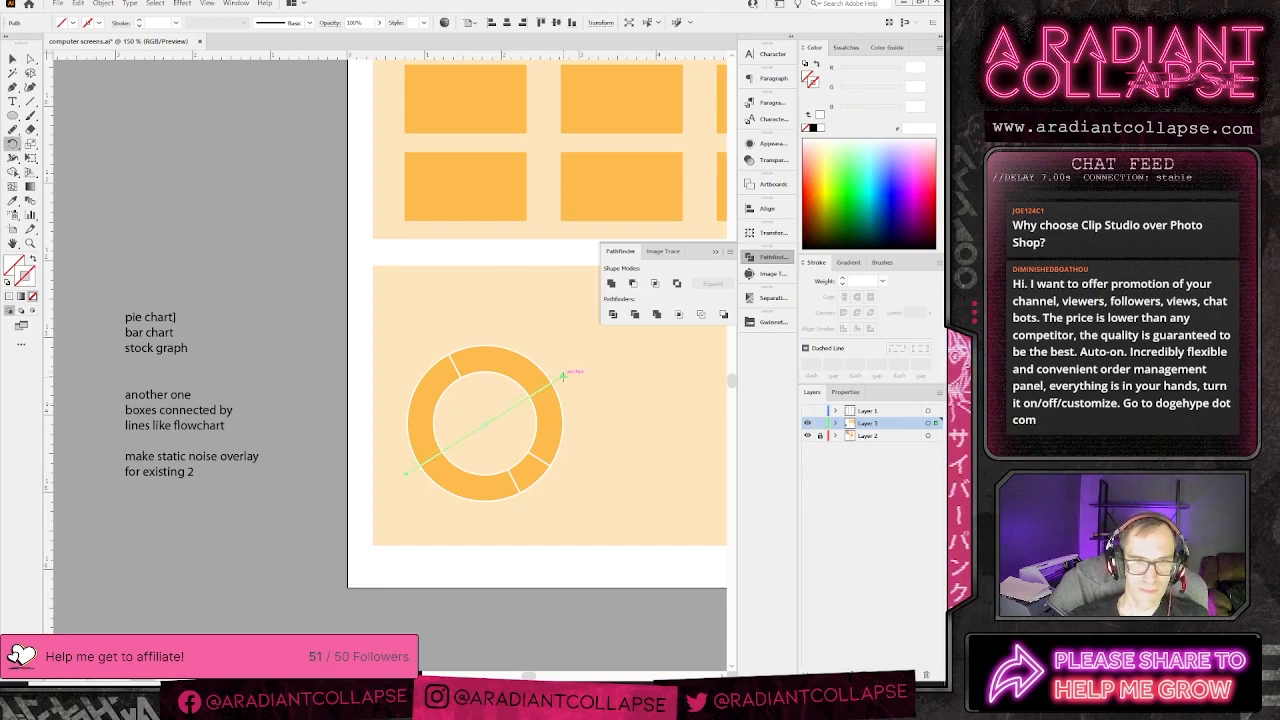
{"action": "left_click_drag", "start_coordinate": [575, 393], "coordinate": [512, 330]}
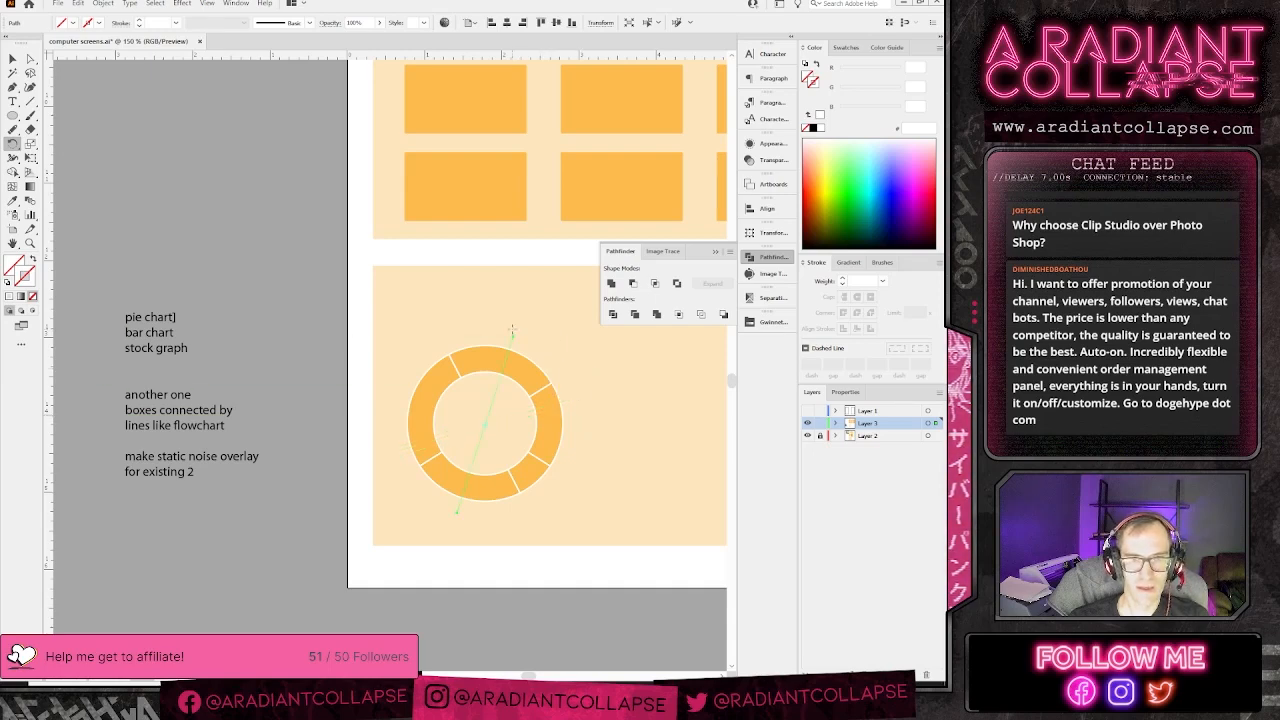
{"action": "key", "text": "v"}
{"action": "left_click", "coordinate": [379, 338]}
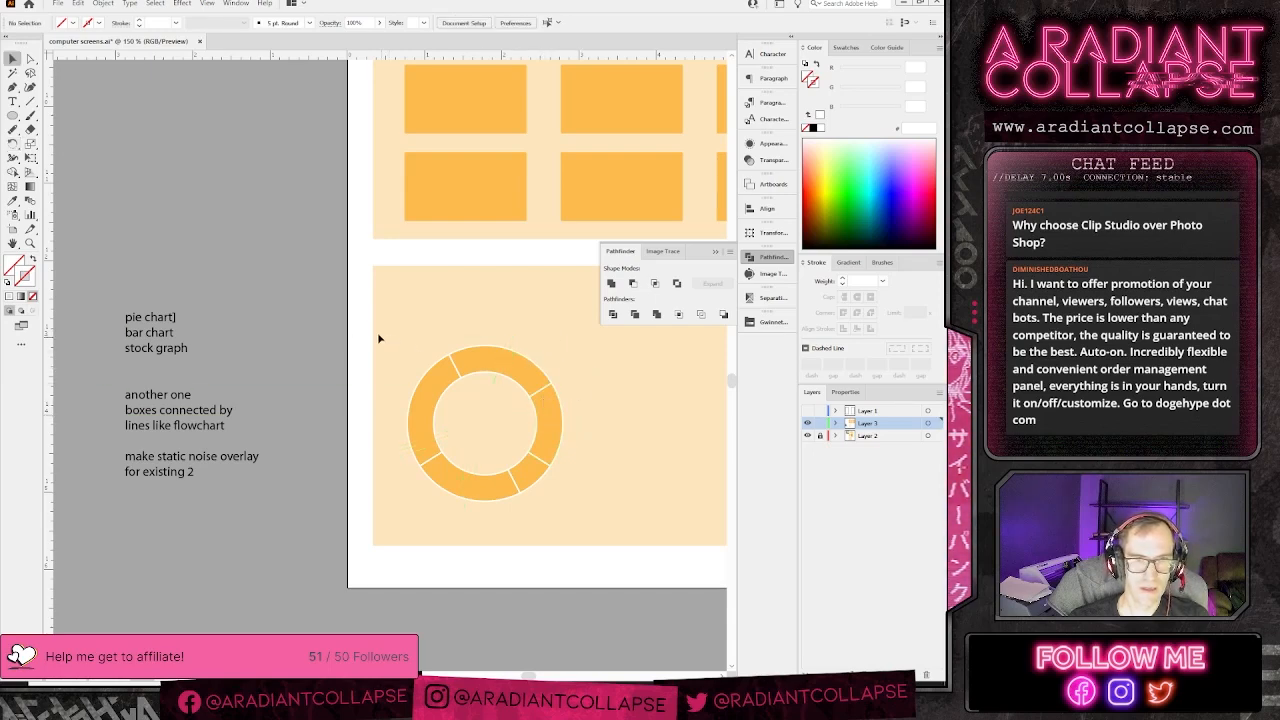
- Divide the ring along both crossing lines with Pathfinder and ungroup the resulting pieces
{"action": "left_click_drag", "start_coordinate": [379, 338], "coordinate": [618, 512]}
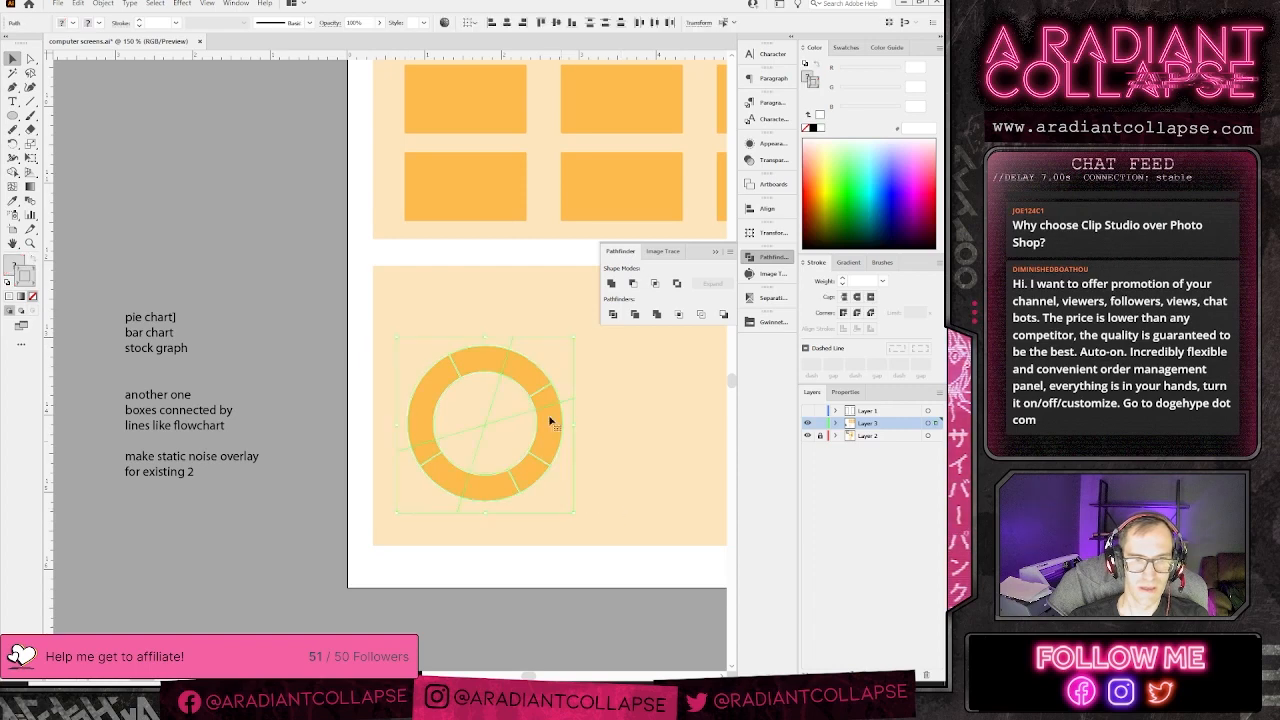
{"action": "left_click", "coordinate": [613, 315]}
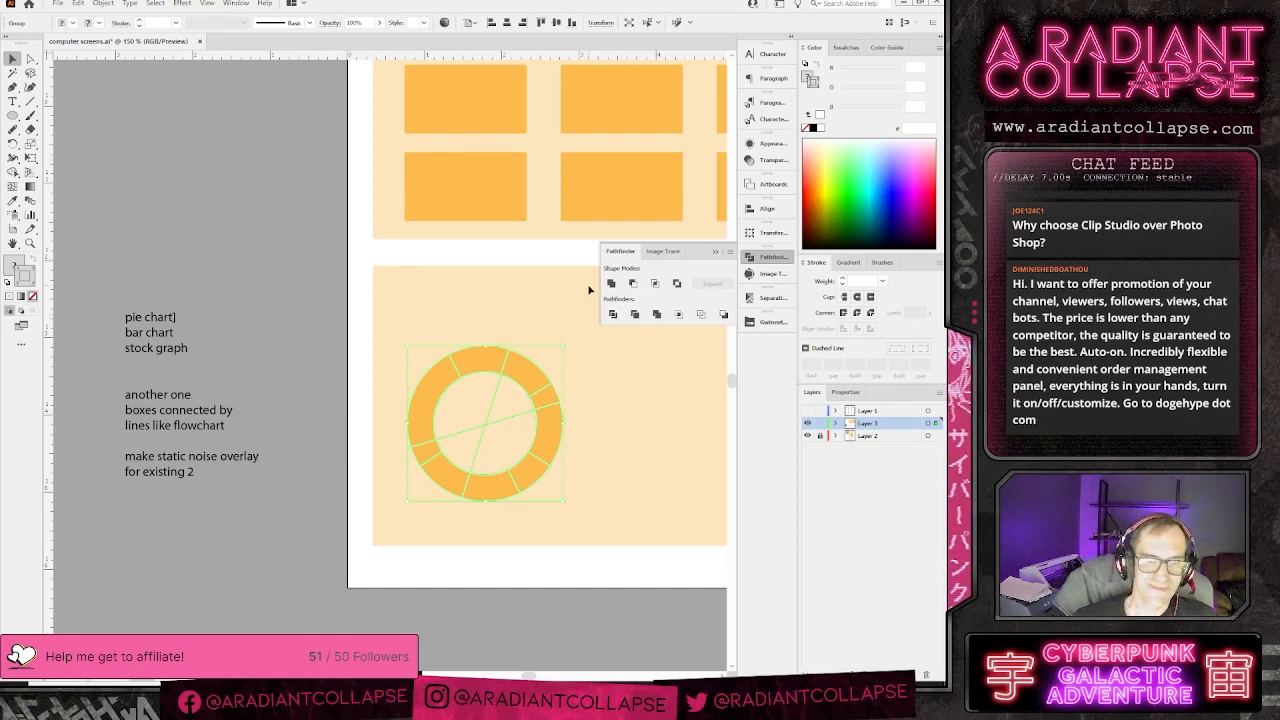
{"action": "left_click", "coordinate": [376, 338]}
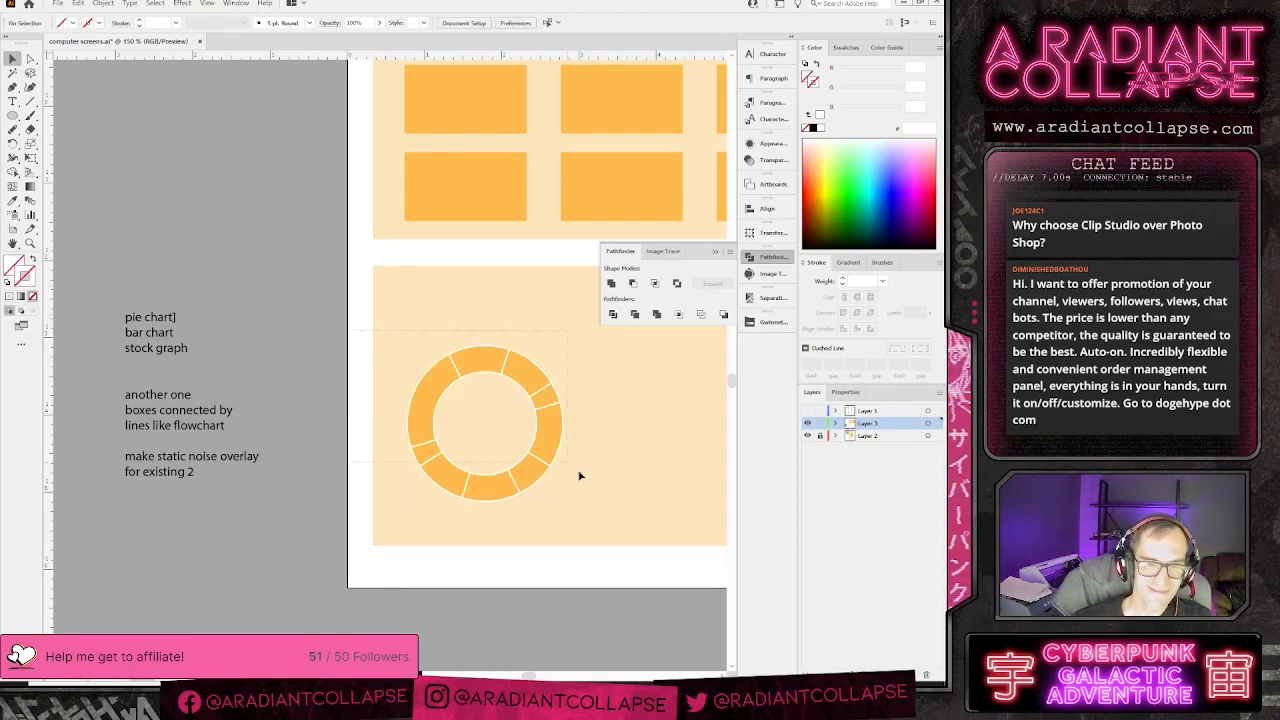
{"action": "left_click", "coordinate": [455, 478]}
{"action": "left_click", "coordinate": [611, 441]}
{"action": "left_click", "coordinate": [540, 439]}
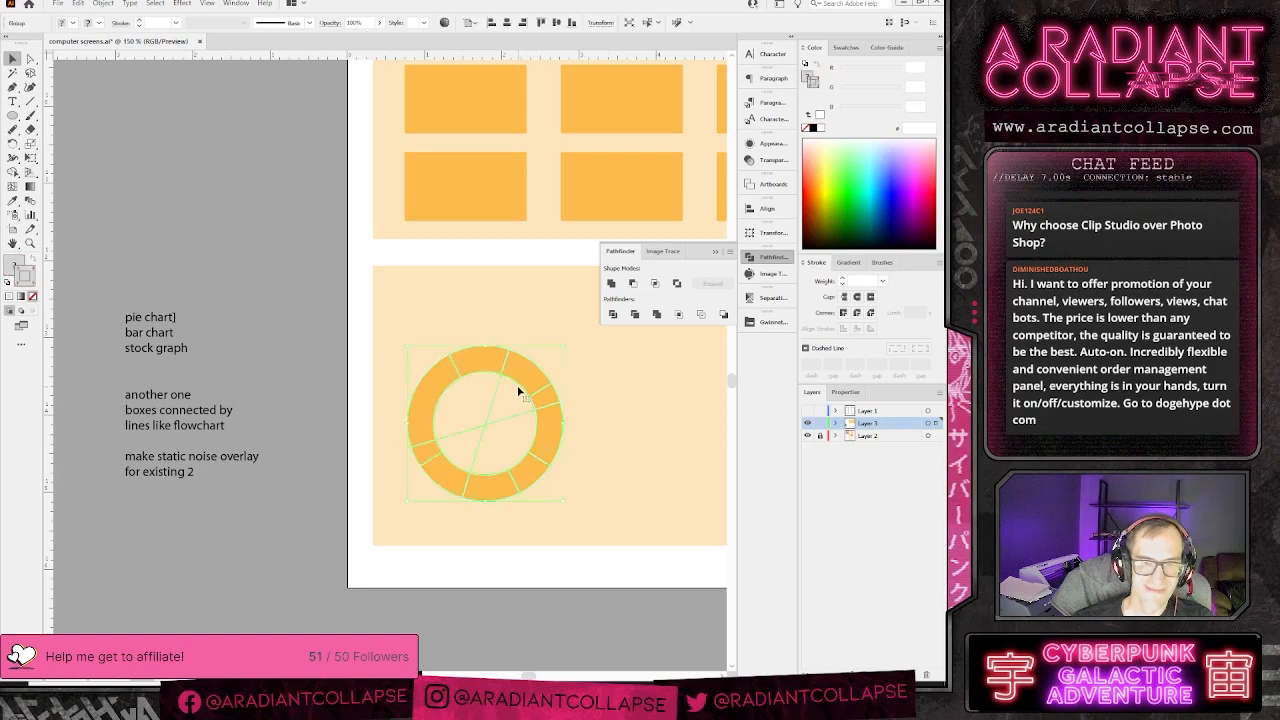
- Unite the adjoining pieces on the ring's right side, and those on its left side, with Pathfinder
{"action": "left_click", "coordinate": [565, 431]}
{"action": "left_click", "coordinate": [548, 436]}
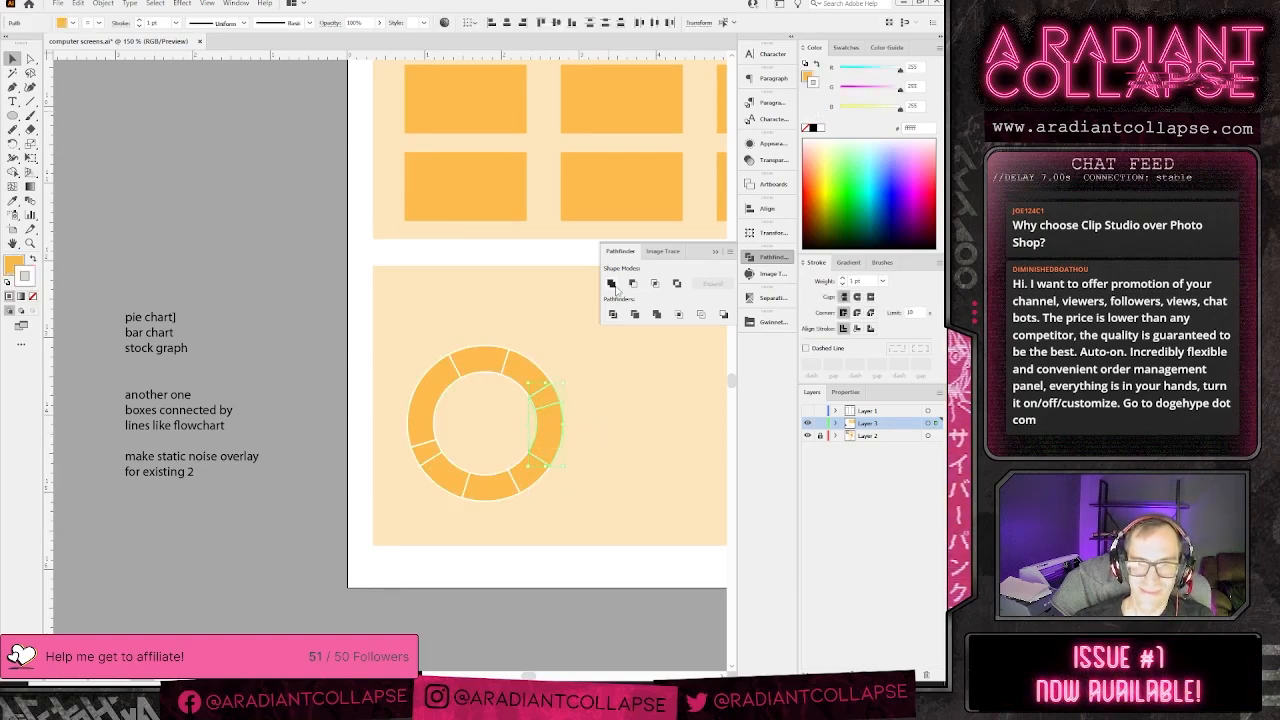
{"action": "left_click", "coordinate": [614, 429]}
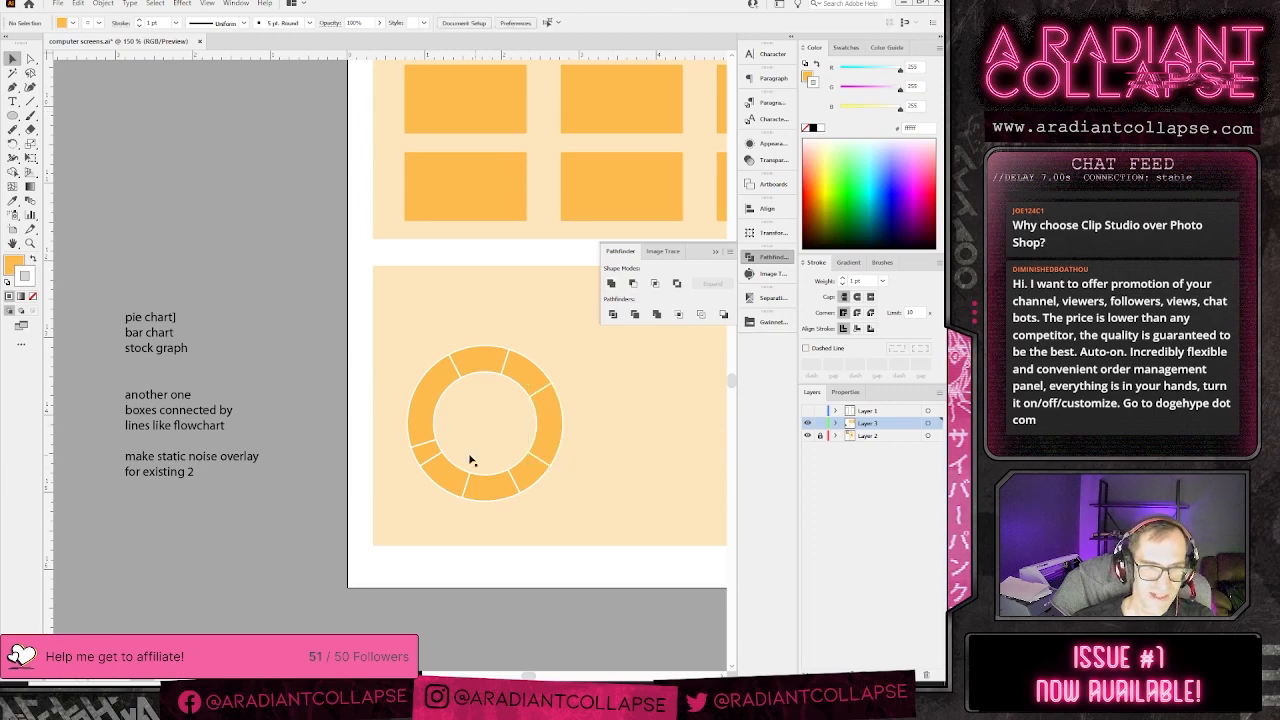
{"action": "left_click", "coordinate": [429, 395]}
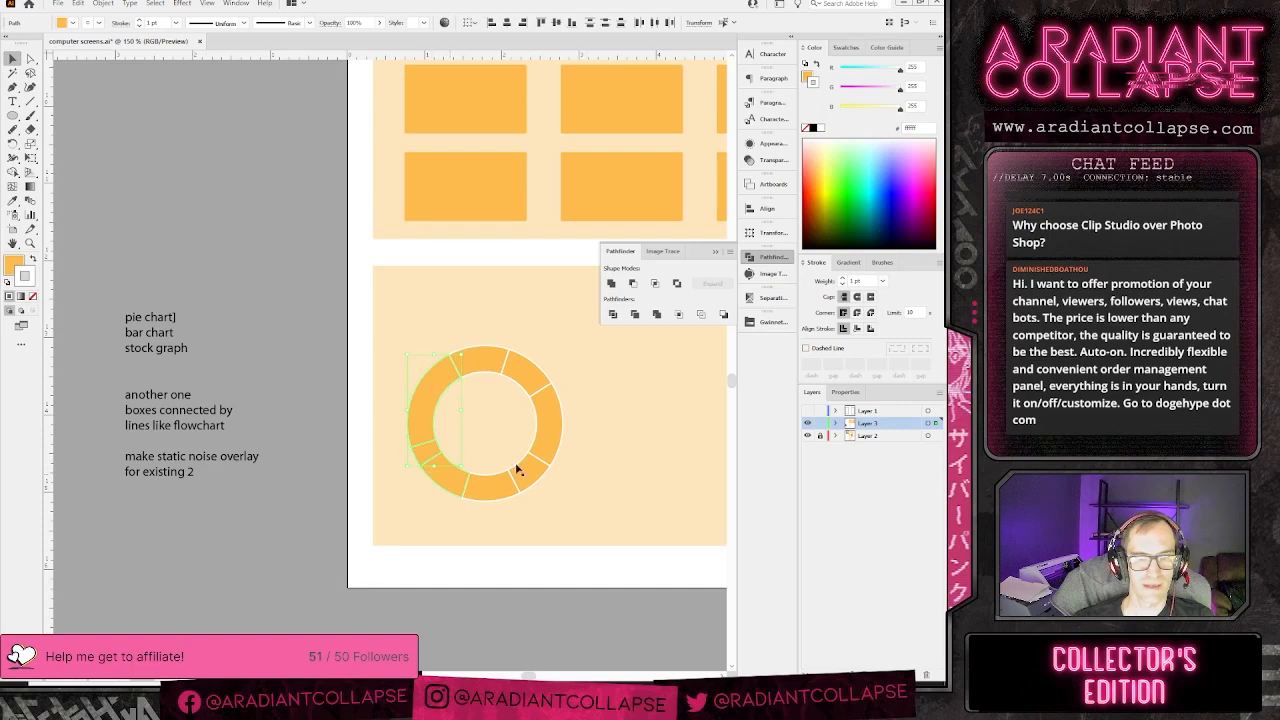
{"action": "left_click", "coordinate": [458, 467]}
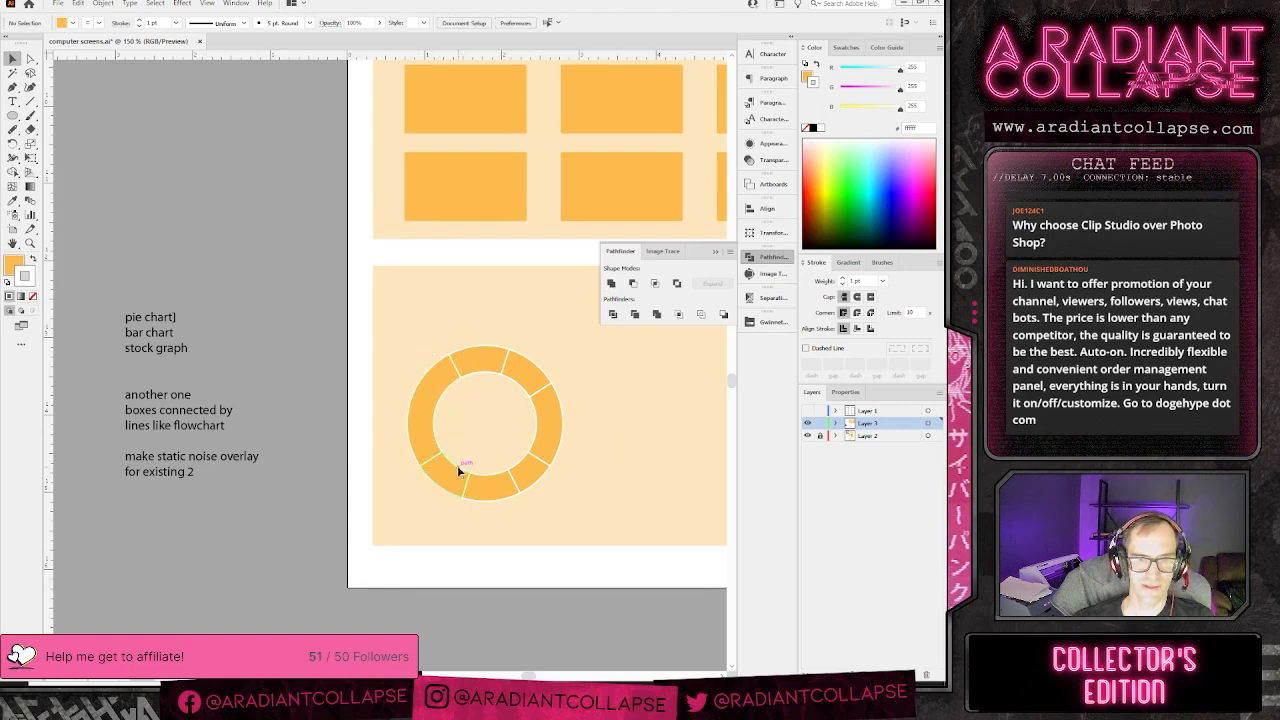
{"action": "left_click", "coordinate": [591, 394]}
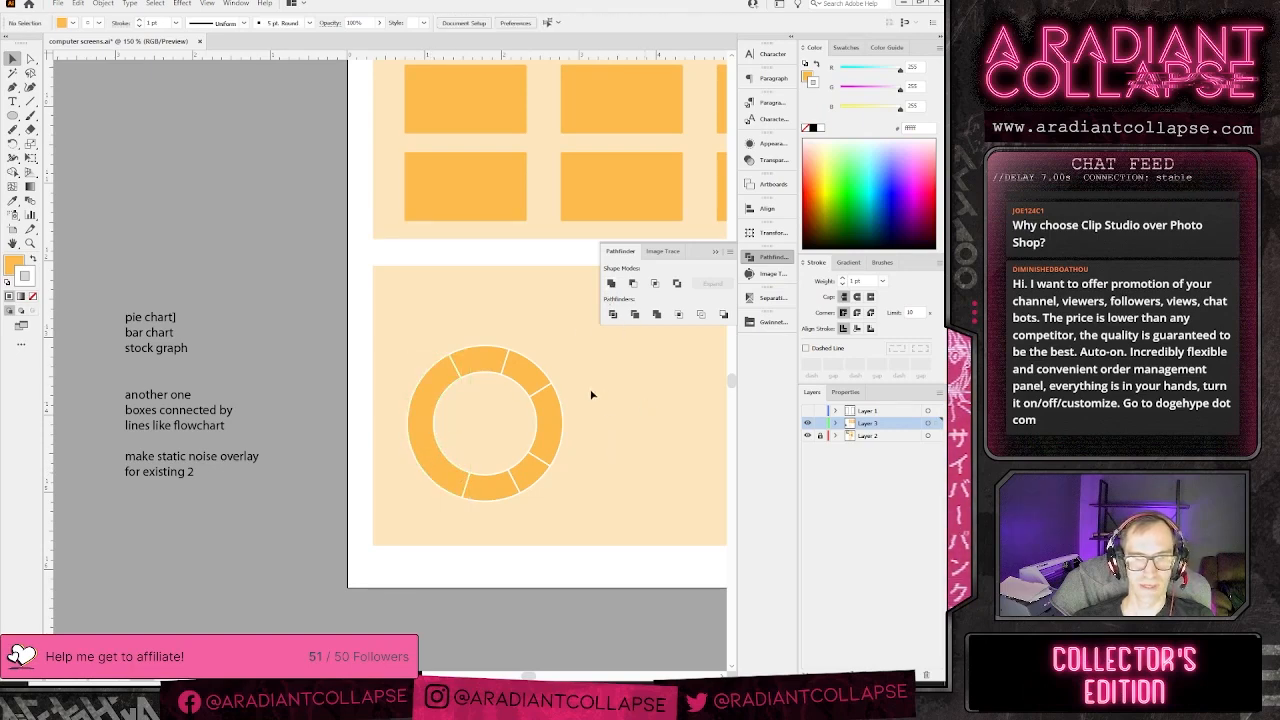
{"action": "left_click", "coordinate": [481, 368]}
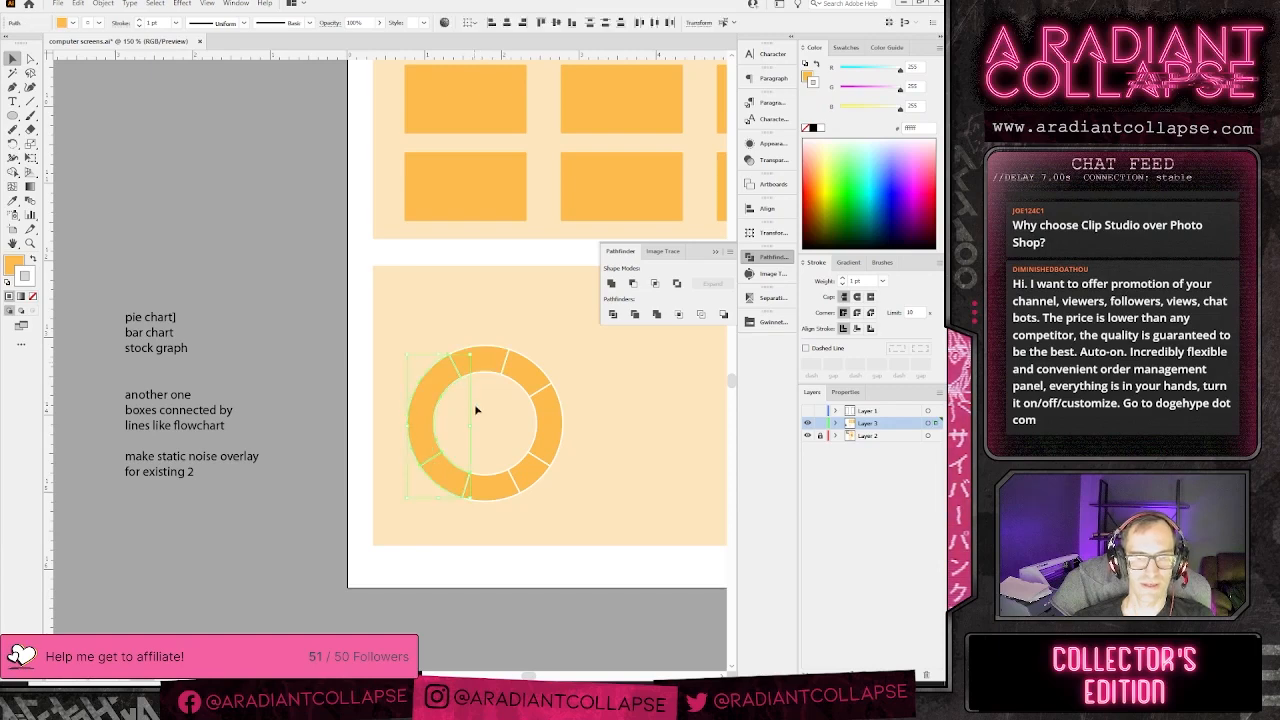
{"action": "left_click", "coordinate": [476, 410]}
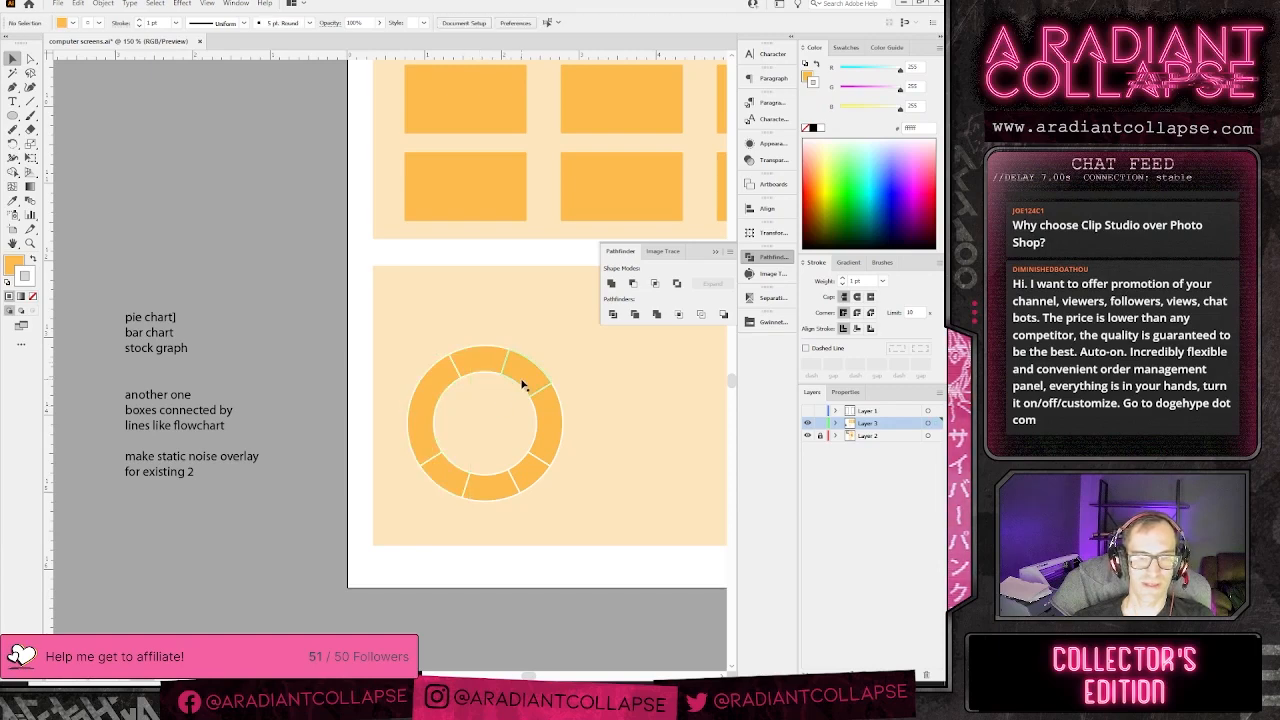
- Unite the two adjoining lower-right segments of the ring with Pathfinder
{"action": "left_click", "coordinate": [497, 486]}
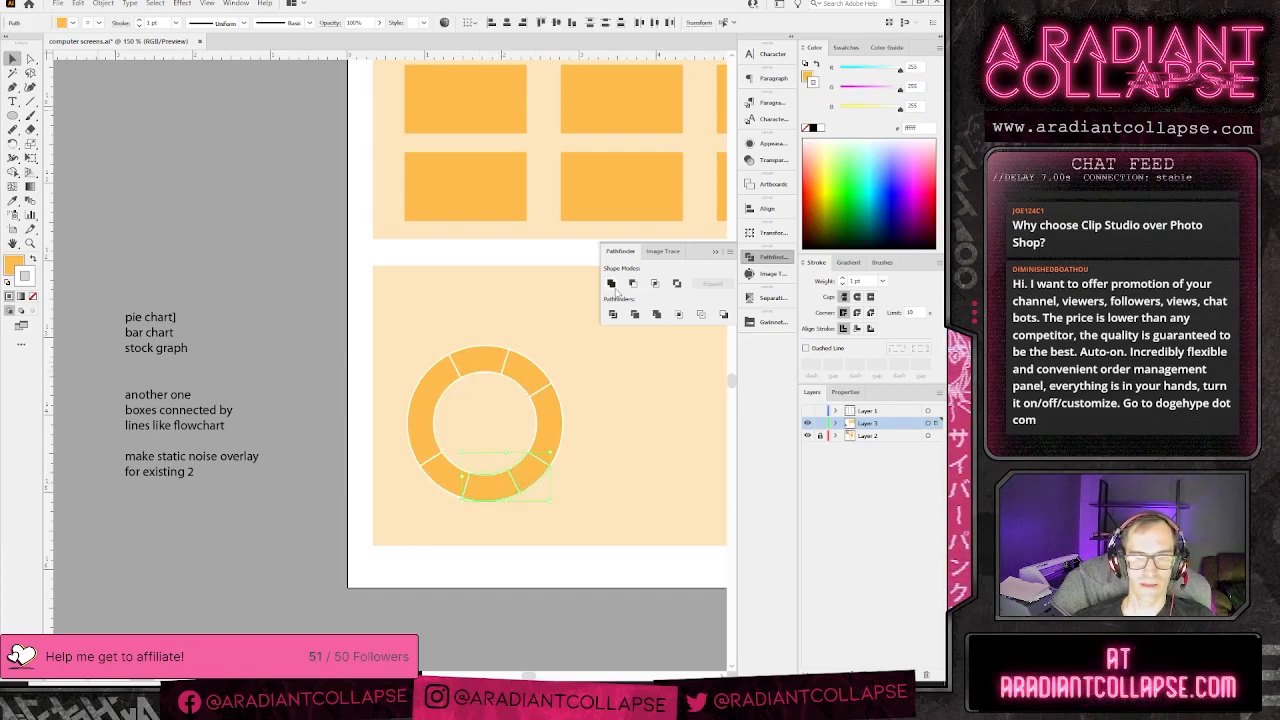
{"action": "left_click", "coordinate": [613, 433]}
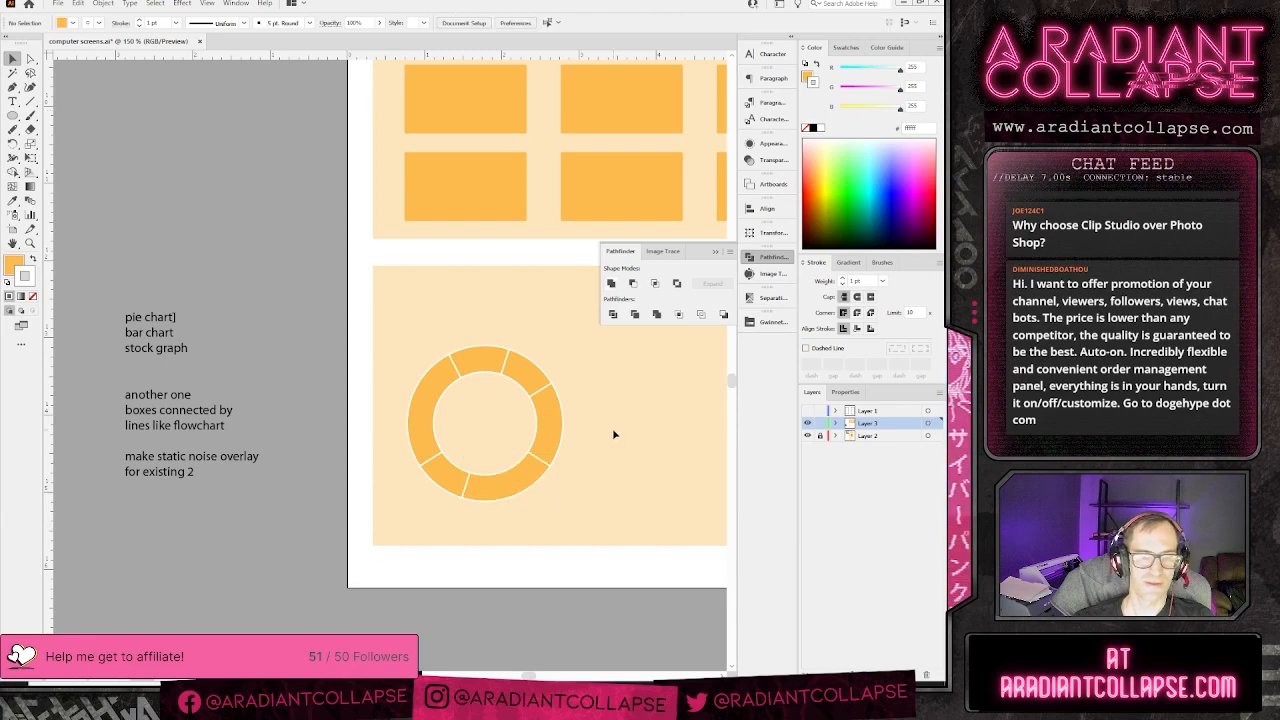
- Rotate the dividing line so it crosses the ring from upper left to lower right
{"action": "left_click", "coordinate": [532, 379]}
{"action": "left_click", "coordinate": [525, 408]}
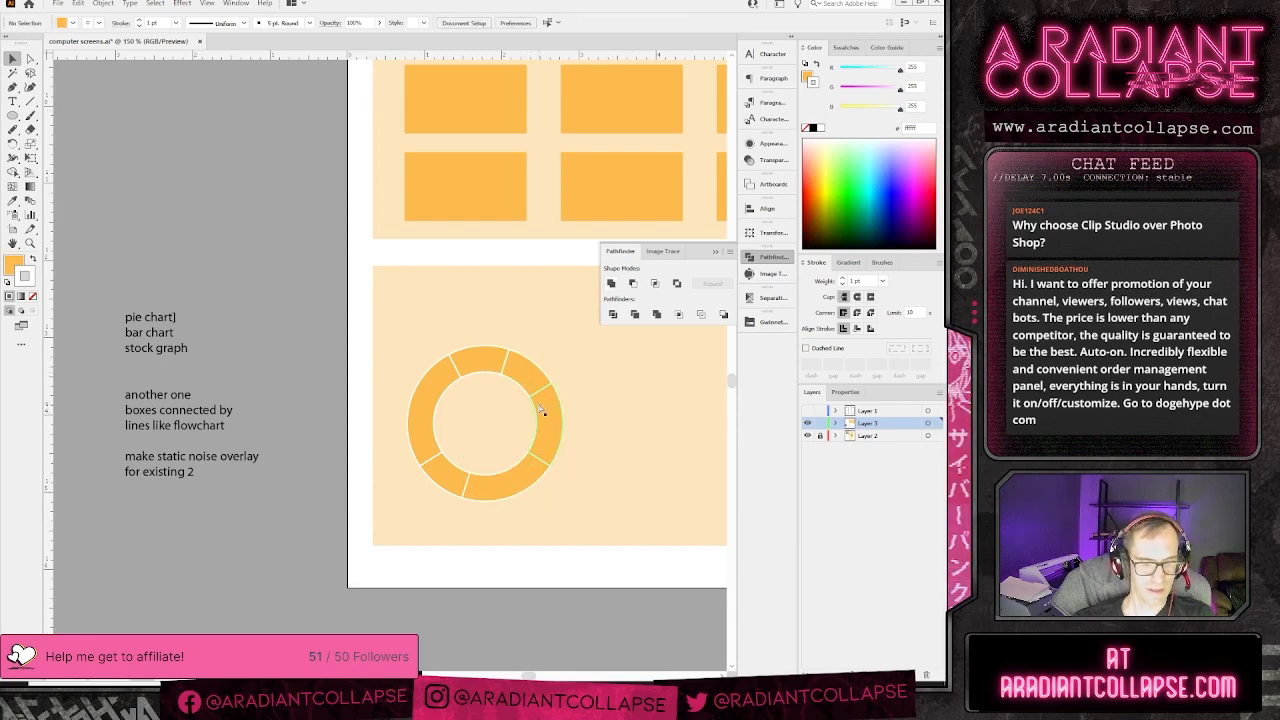
{"action": "left_click", "coordinate": [540, 408]}
{"action": "key", "text": "r"}
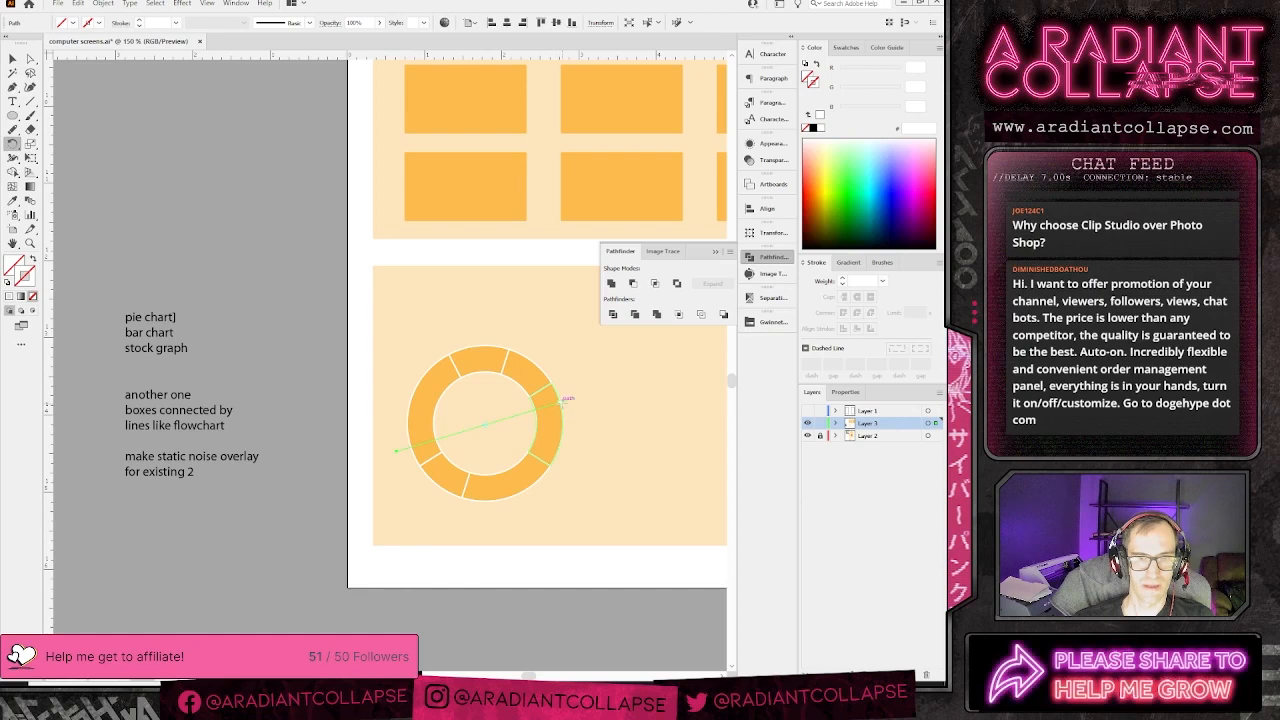
{"action": "left_click_drag", "start_coordinate": [567, 398], "coordinate": [553, 488]}
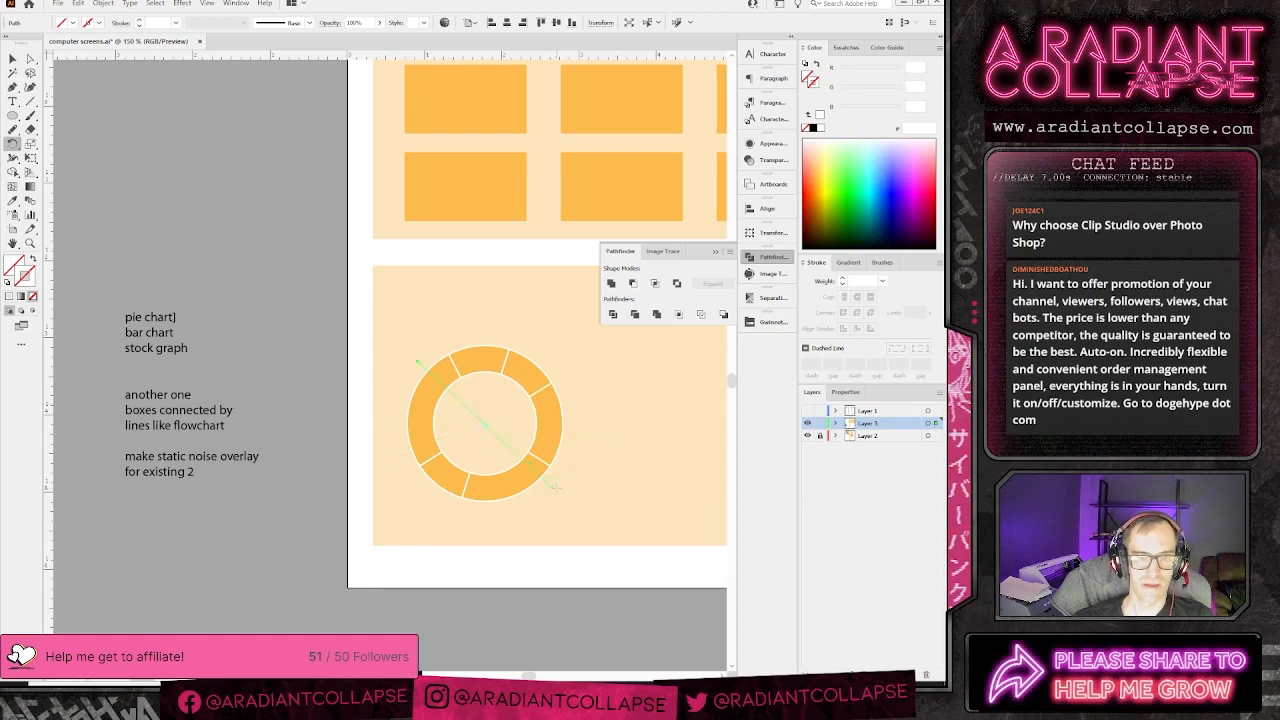
- Divide the ring along the rotated line with Pathfinder and unite the two resulting upper-left pieces
{"action": "key", "text": "v"}
{"action": "key", "text": "ctrl+a"}
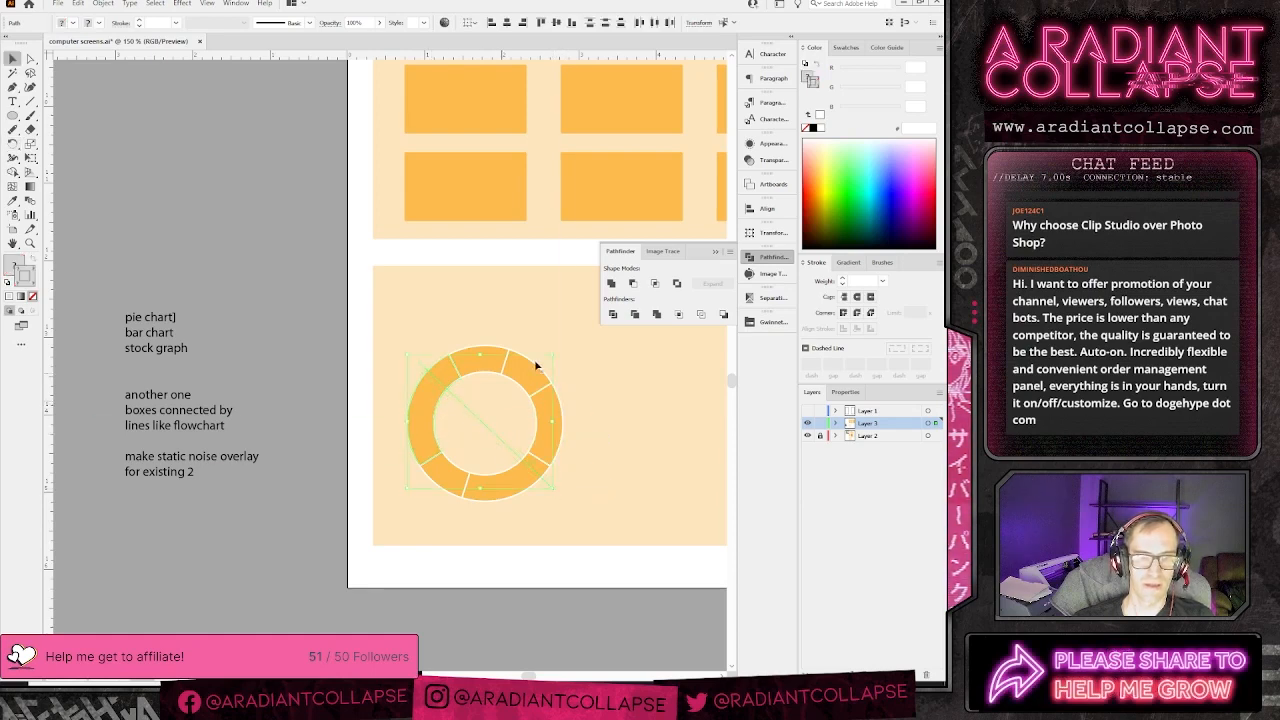
{"action": "left_click", "coordinate": [612, 315]}
{"action": "left_click", "coordinate": [639, 387]}
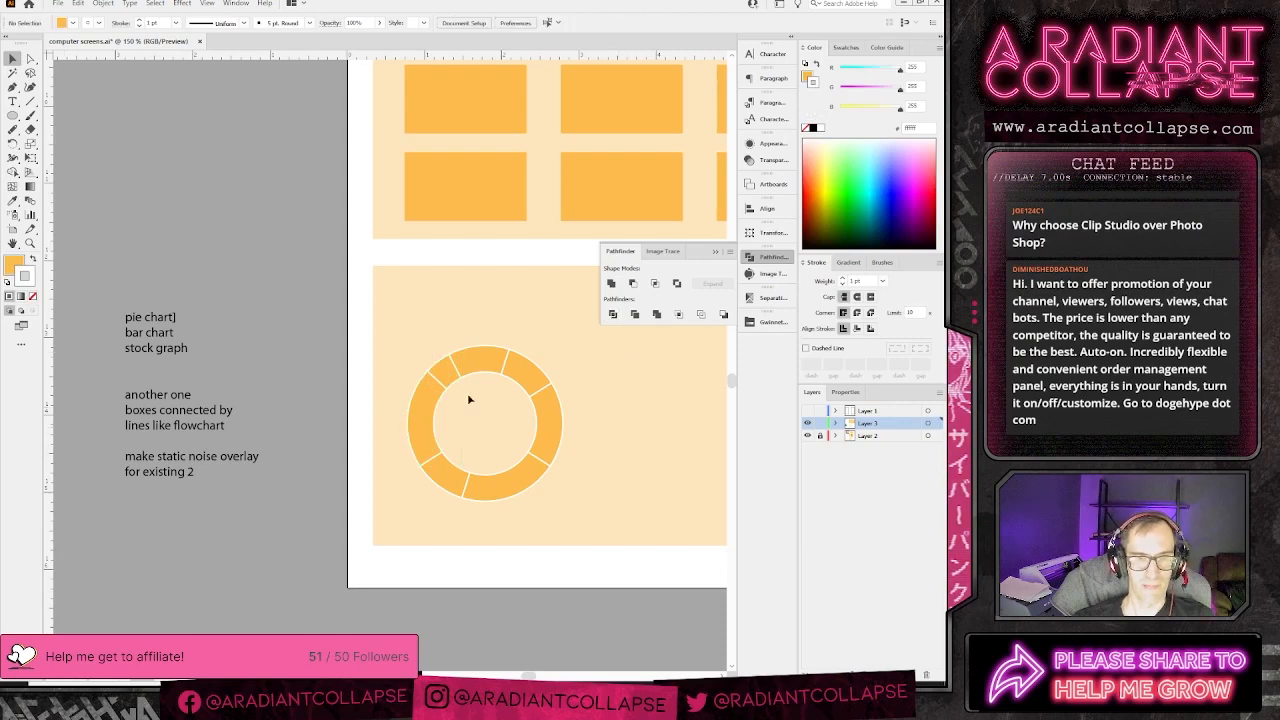
{"action": "left_click", "coordinate": [450, 381]}
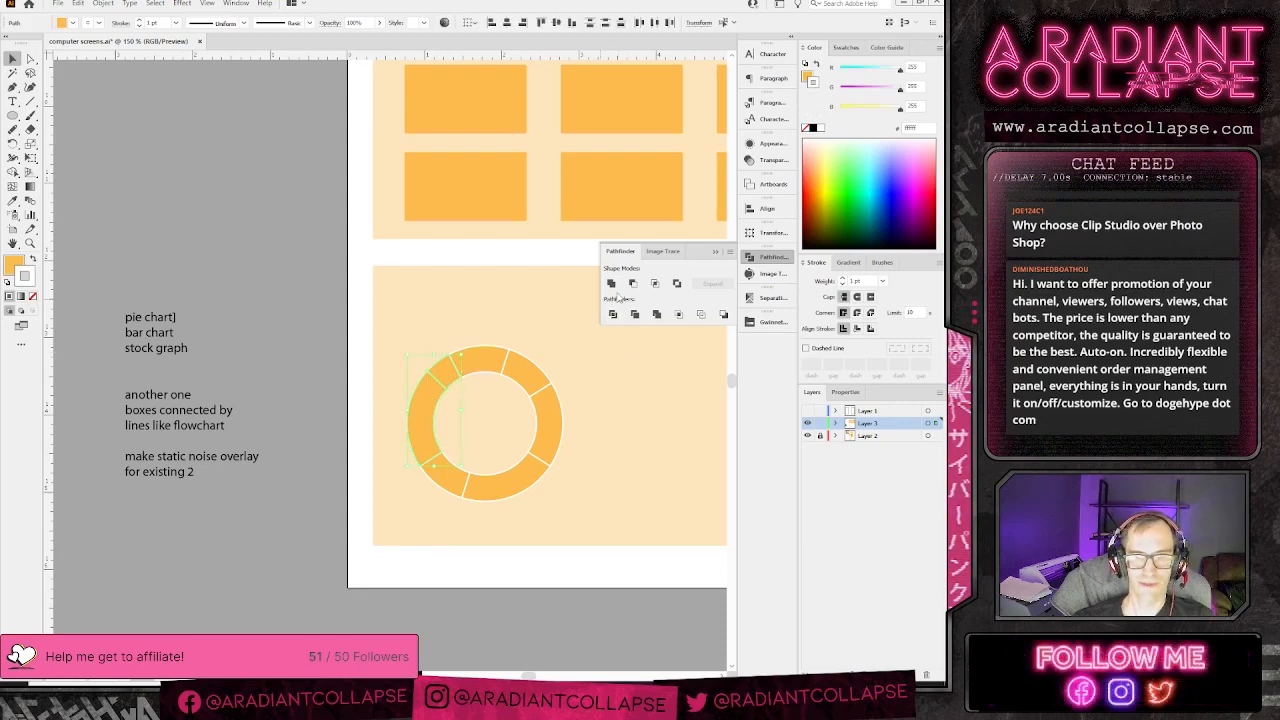
{"action": "left_click", "coordinate": [607, 407]}
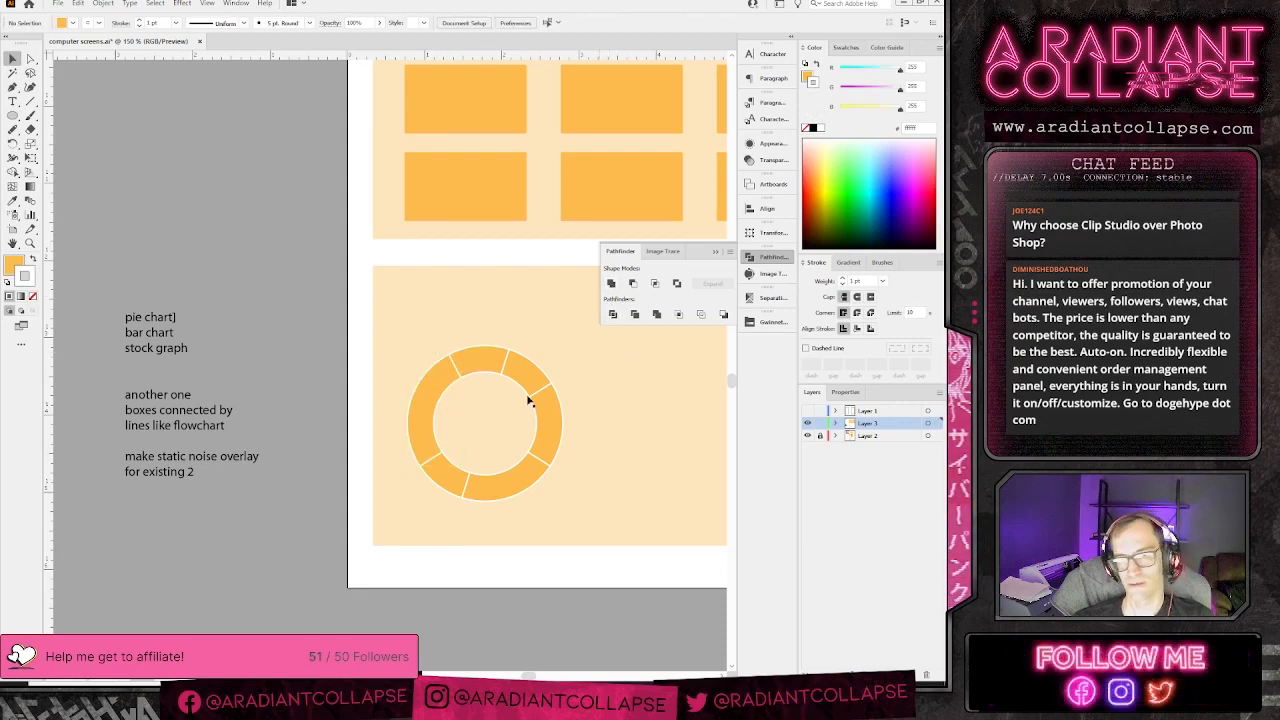
- Divide the ring along the shallow dividing line with Pathfinder and unite its upper-right and right pieces into one long segment
{"action": "left_click_drag", "start_coordinate": [399, 321], "coordinate": [566, 519]}
{"action": "key", "text": "r"}
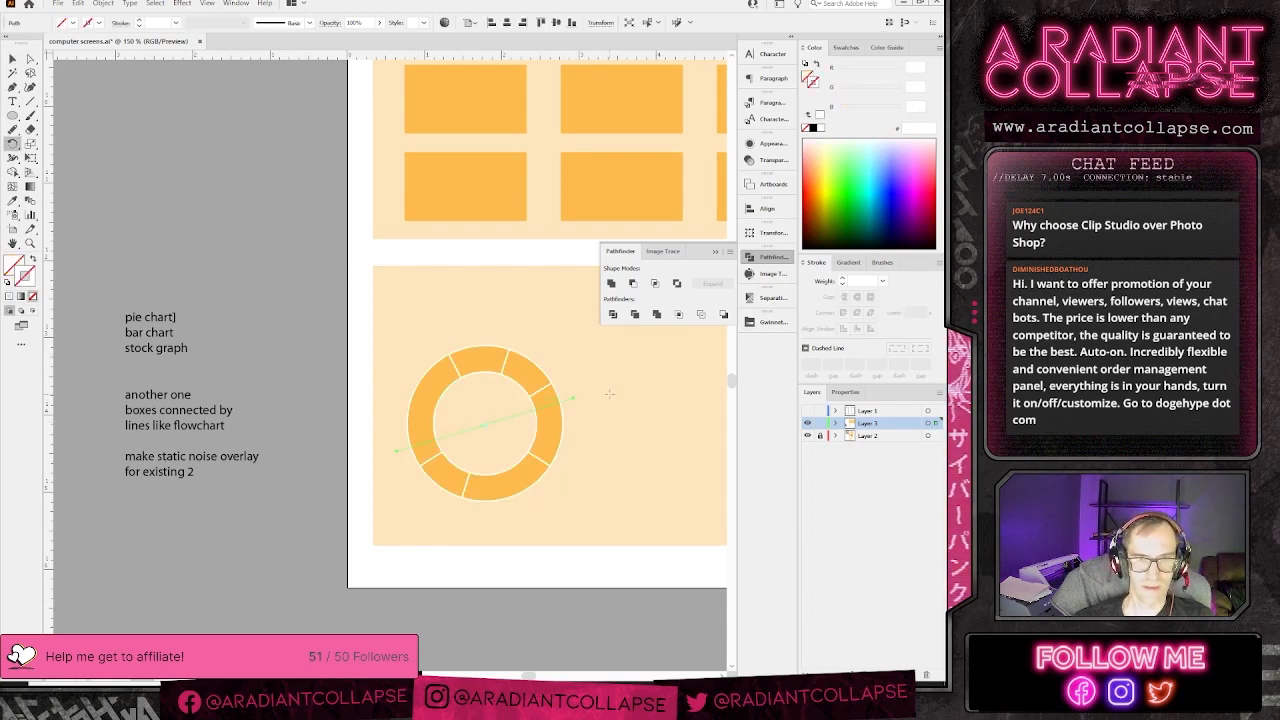
{"action": "key", "text": "v"}
{"action": "left_click", "coordinate": [548, 427]}
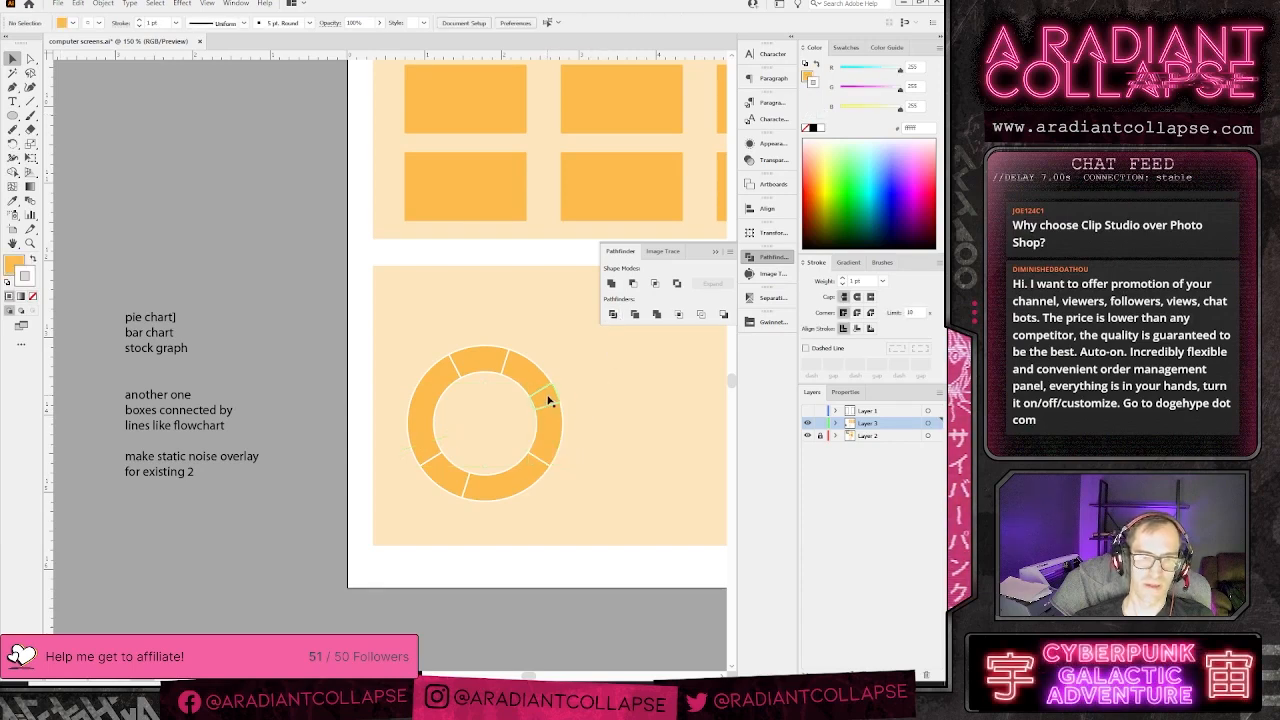
{"action": "left_click", "coordinate": [523, 369], "text": "shift"}
{"action": "left_click", "coordinate": [620, 338]}
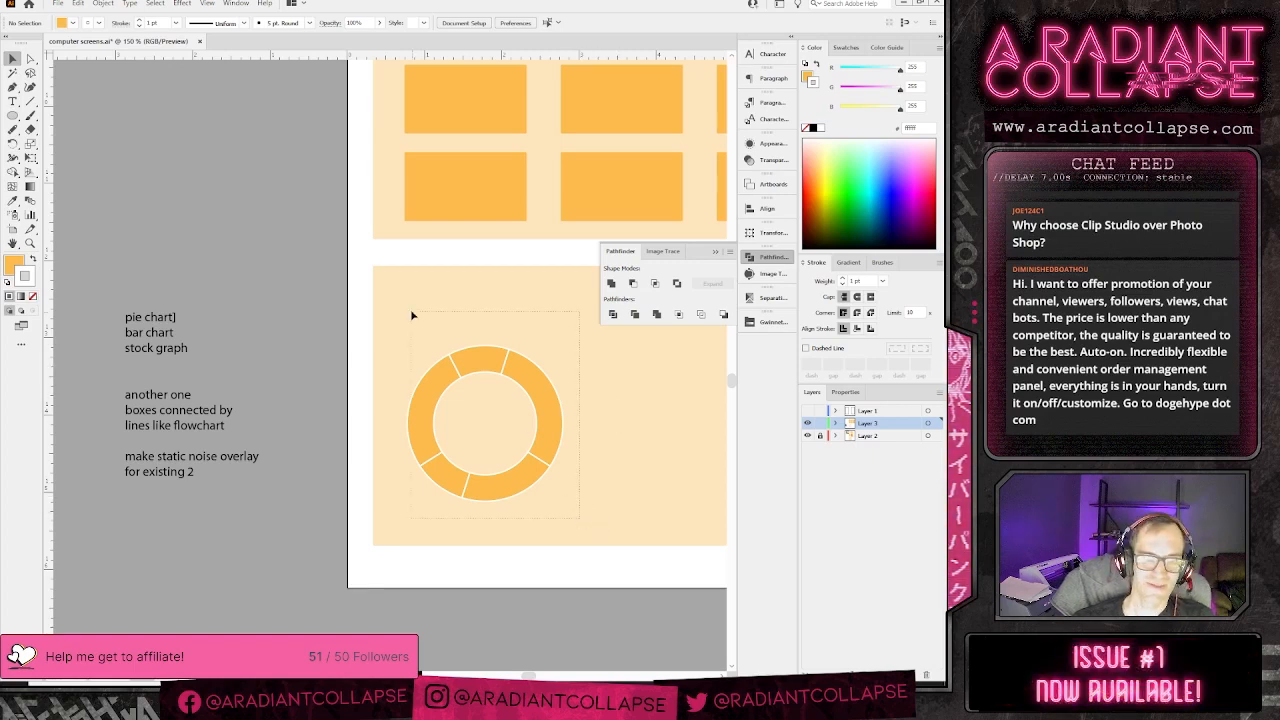
- Delete the leftover dividing lines crossing the inside of the ring
{"action": "left_click_drag", "start_coordinate": [411, 312], "coordinate": [409, 314]}
{"action": "key", "text": "ctrl+minus"}
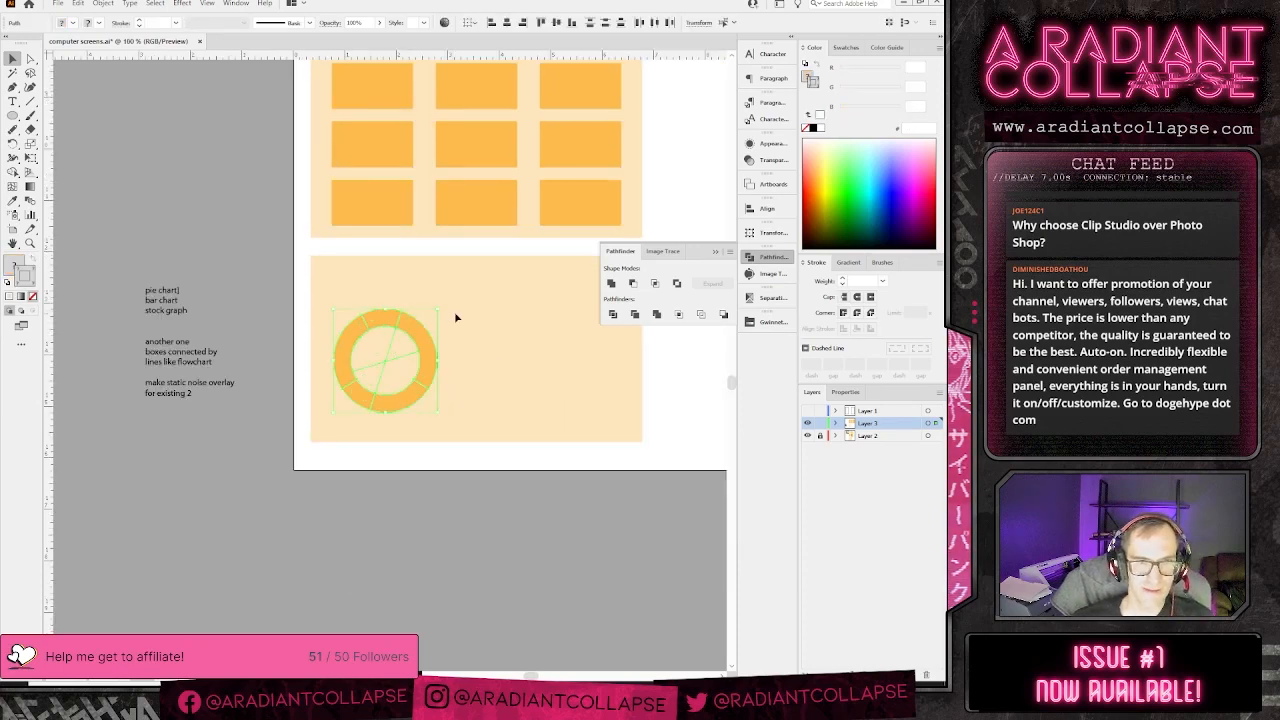
{"action": "left_click", "coordinate": [455, 318]}
{"action": "left_click", "coordinate": [395, 383]}
{"action": "key", "text": "Delete"}
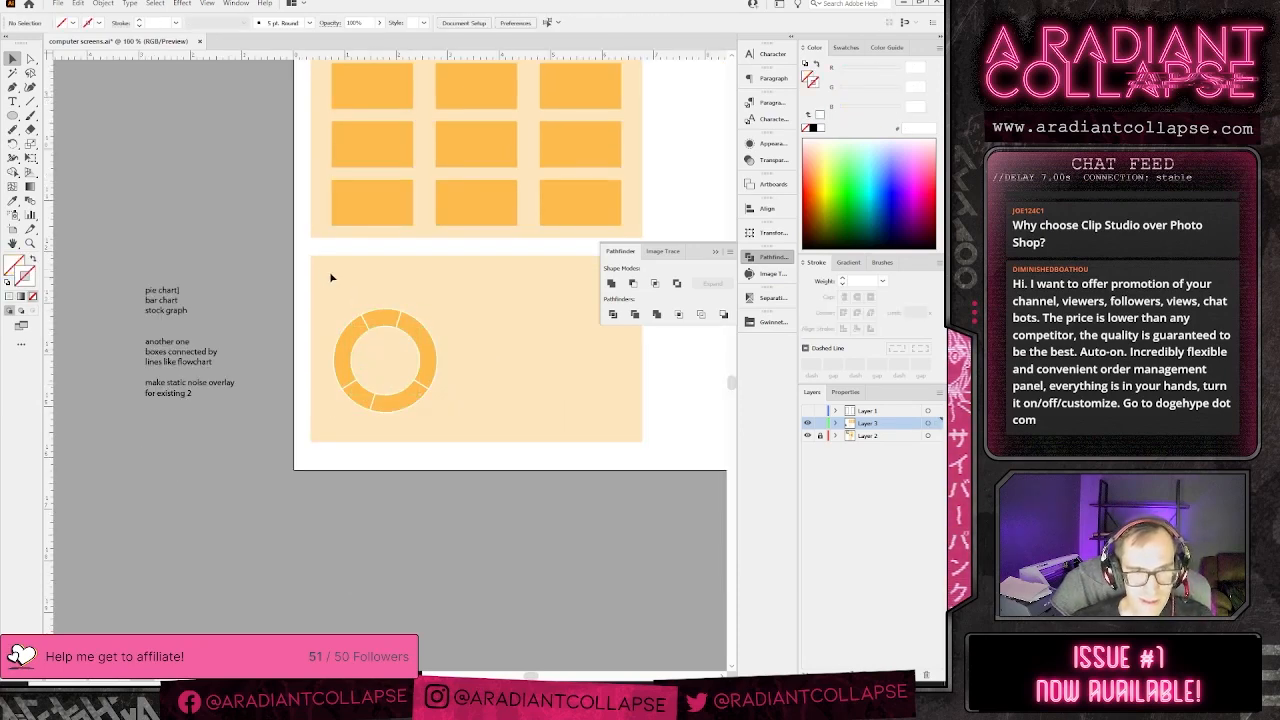
- Set the stroke weight of all ring segments to 4 pt
{"action": "left_click_drag", "start_coordinate": [444, 414], "coordinate": [444, 414]}
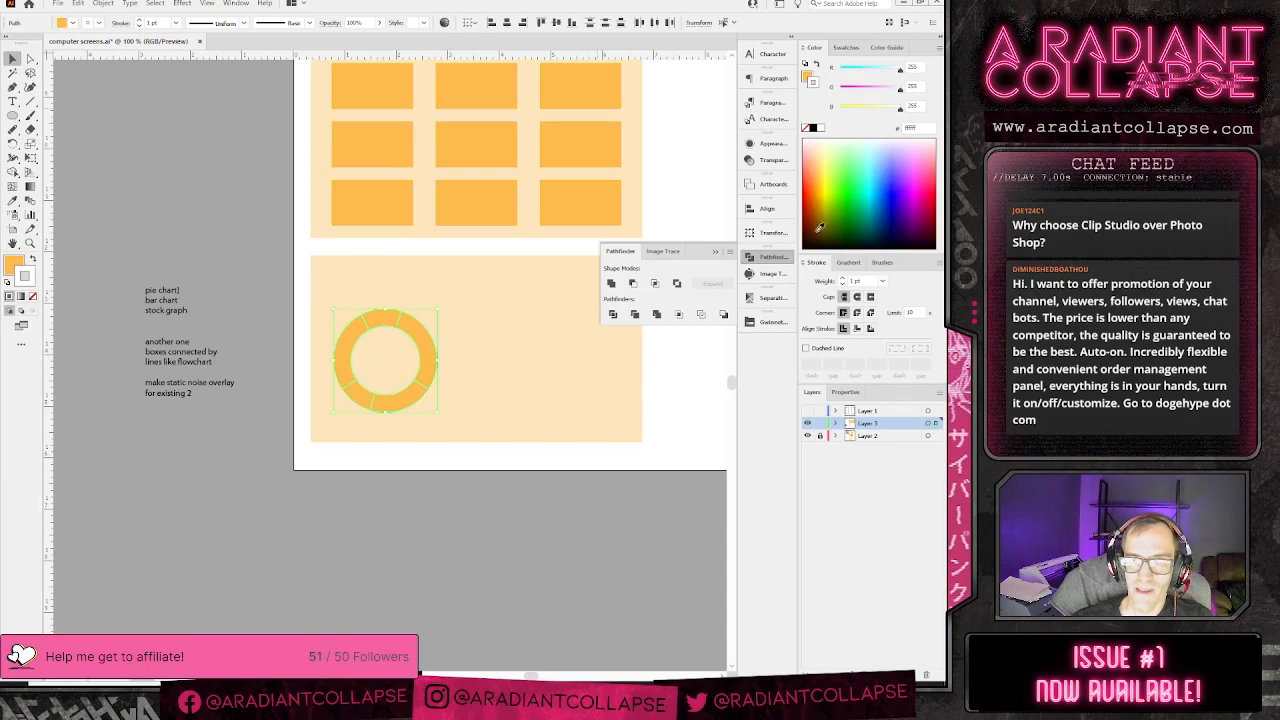
{"action": "left_click", "coordinate": [842, 278]}
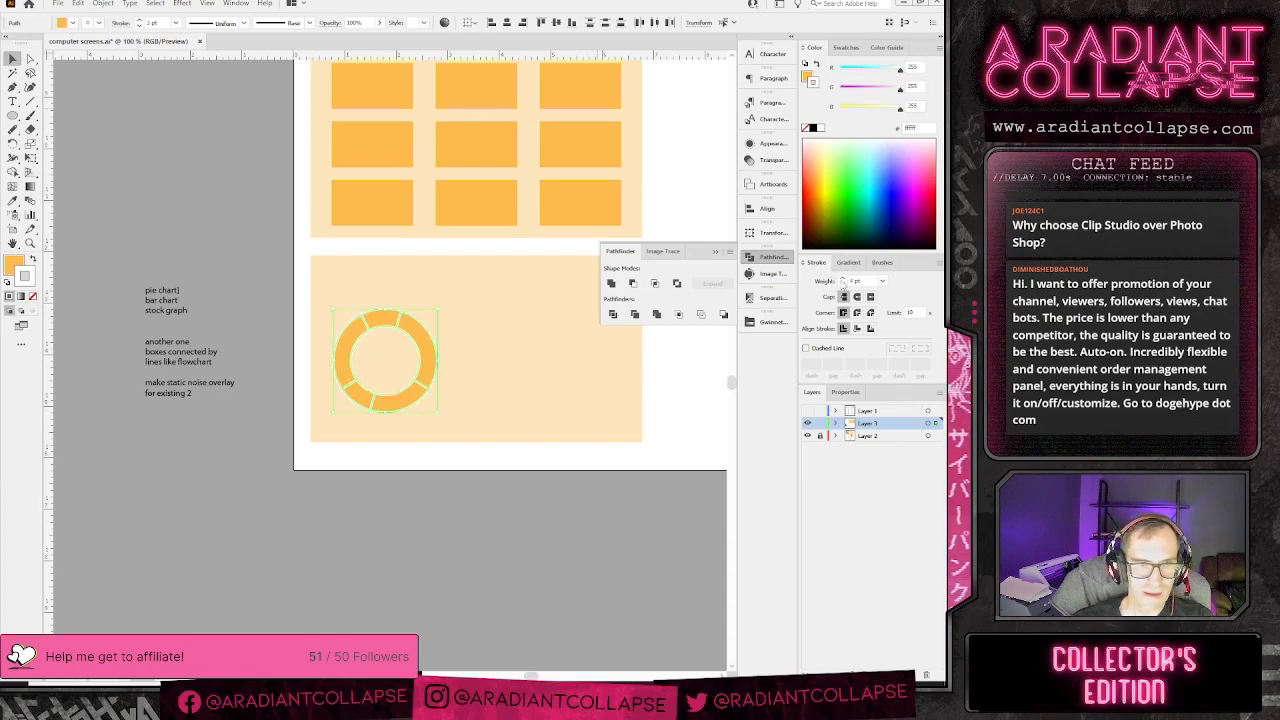
{"action": "left_click", "coordinate": [476, 459]}
{"action": "left_click_drag", "start_coordinate": [330, 305], "coordinate": [330, 305]}
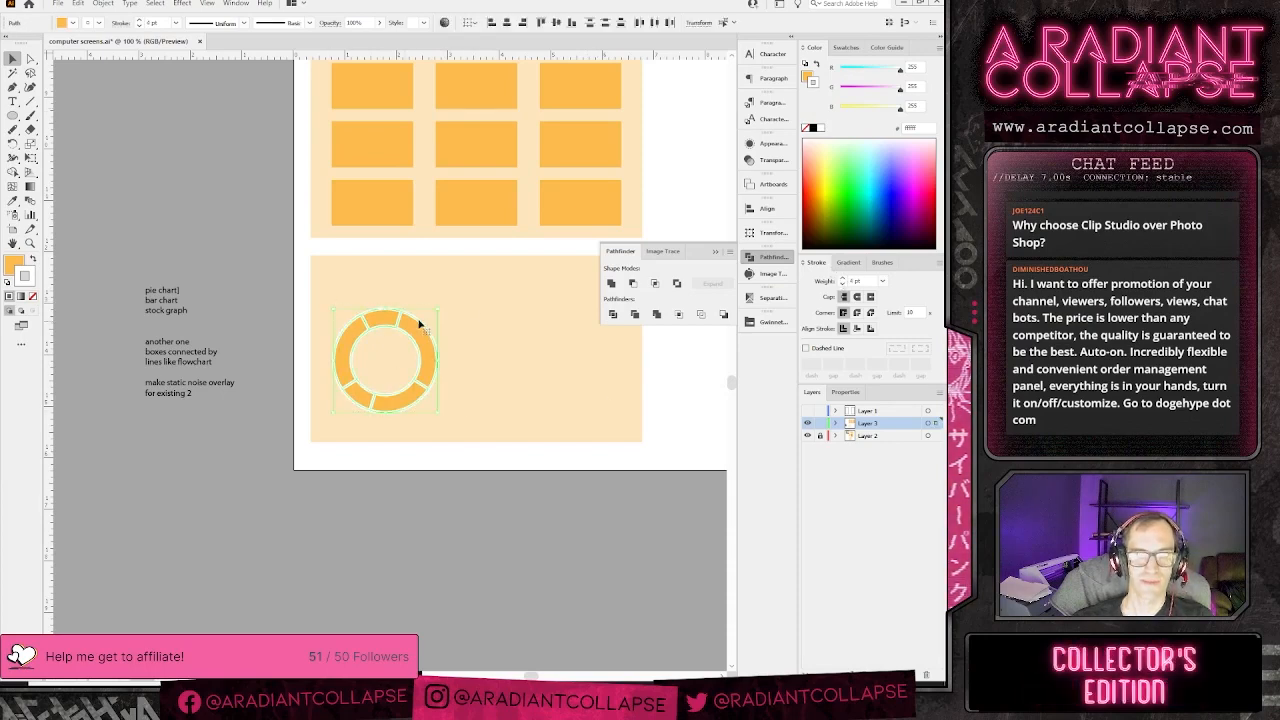
{"action": "left_click", "coordinate": [474, 315]}
- Place a spare copy of the ring on the pasteboard above the notes and convert the original ring's strokes to outlines
{"action": "left_click_drag", "start_coordinate": [460, 421], "coordinate": [466, 428]}
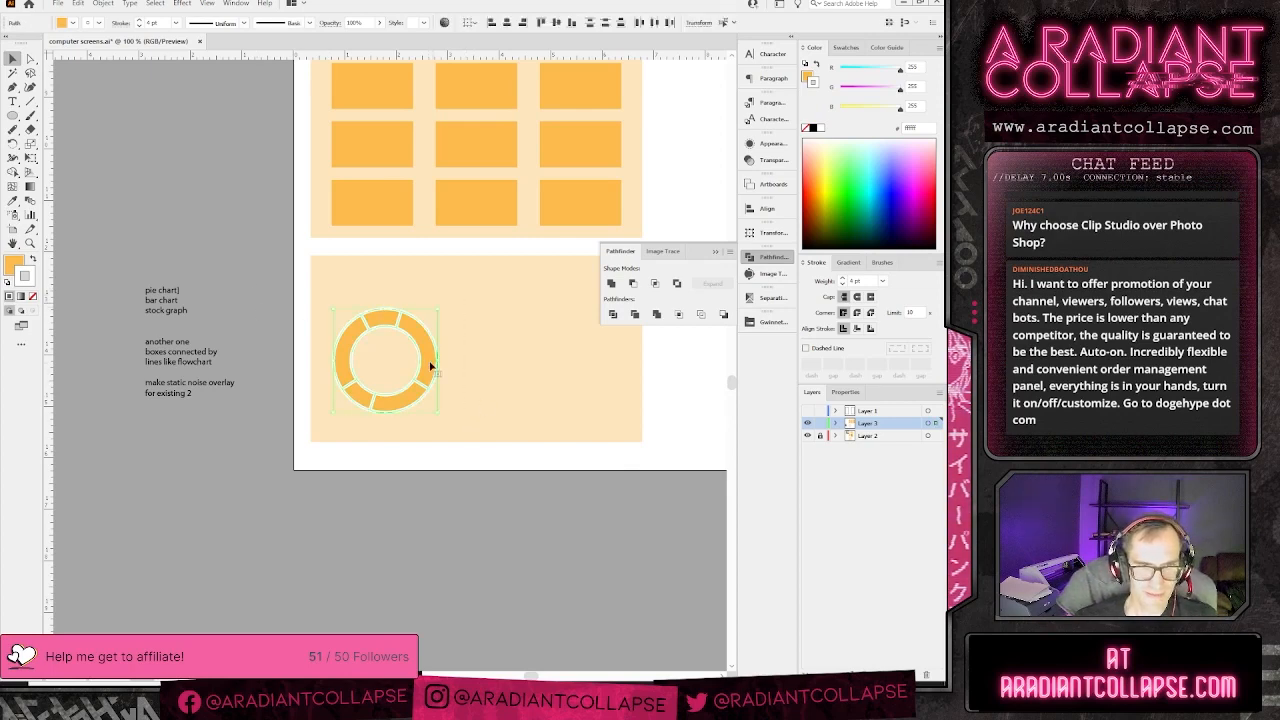
{"action": "key", "text": "ctrl+v"}
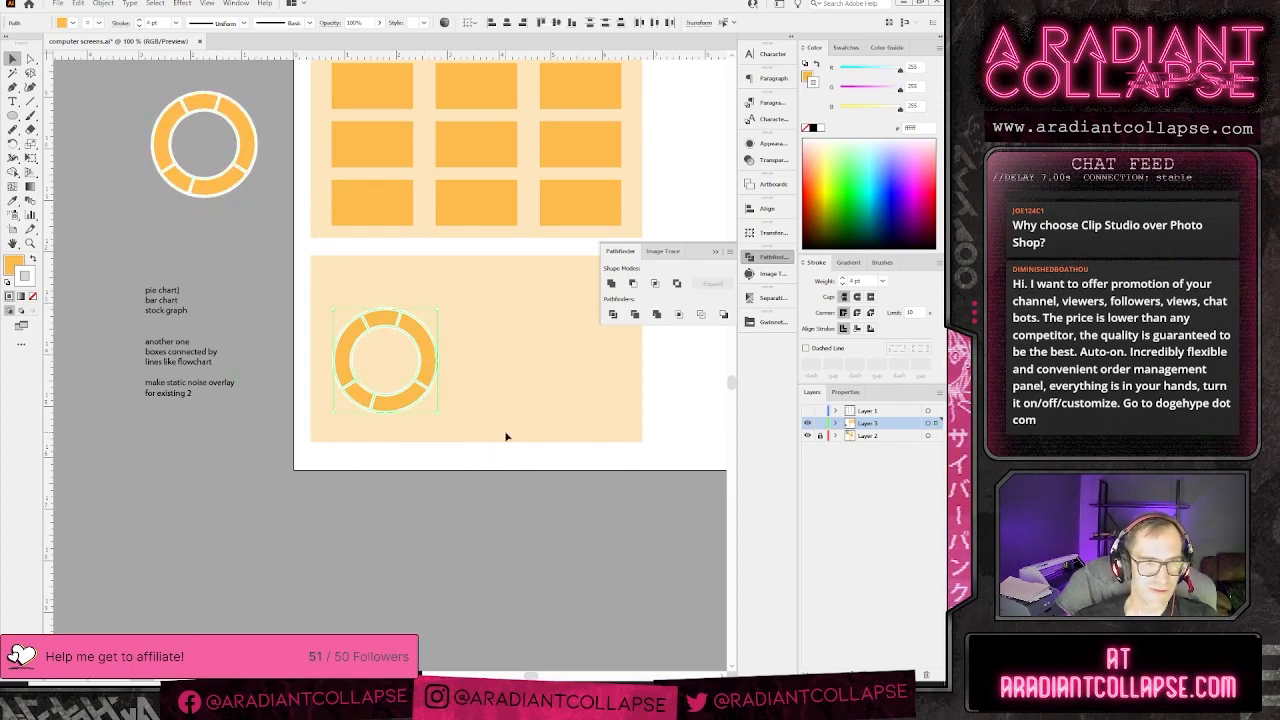
{"action": "left_click", "coordinate": [613, 314]}
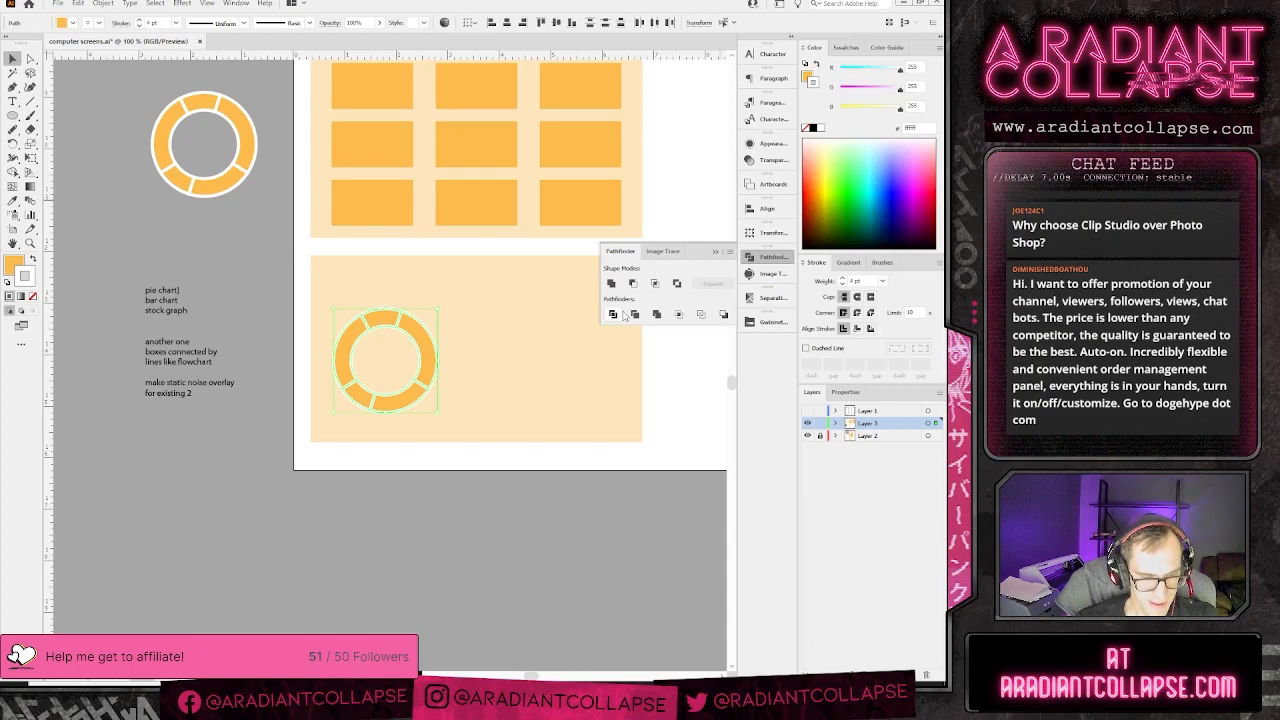
{"action": "left_click", "coordinate": [537, 381]}
{"action": "key", "text": "ctrl+="}
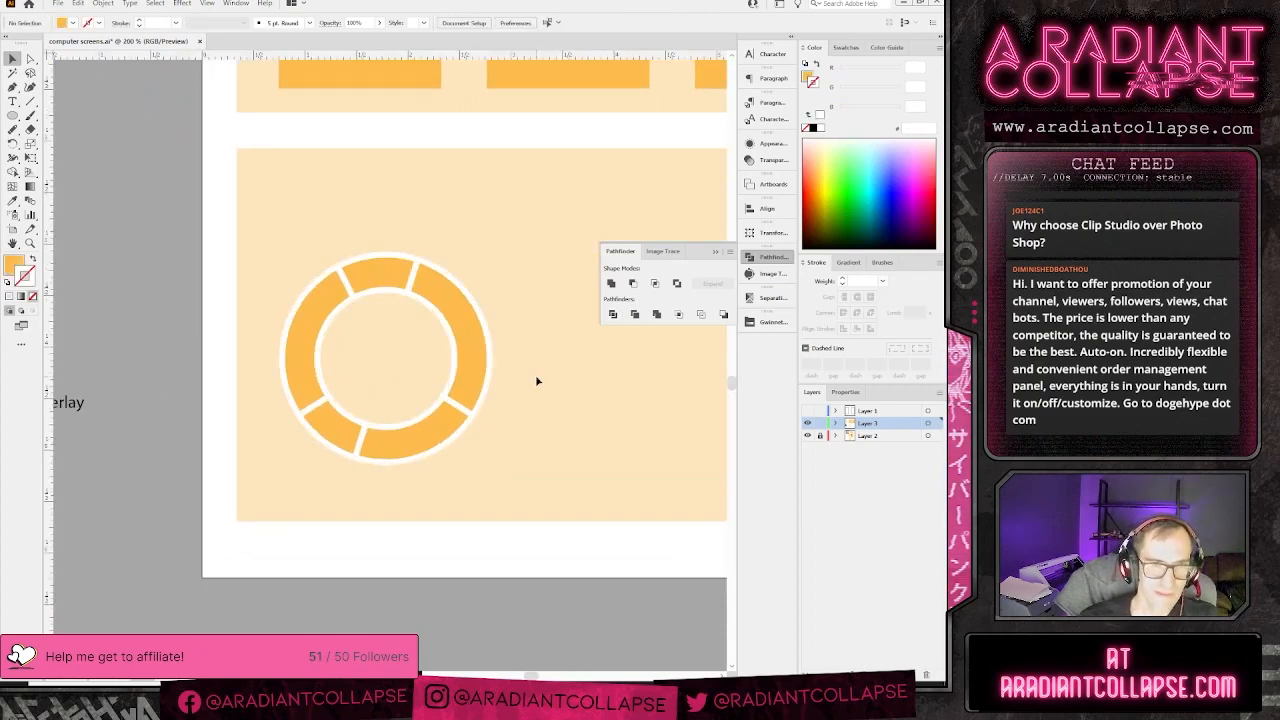
{"action": "left_click", "coordinate": [347, 266]}
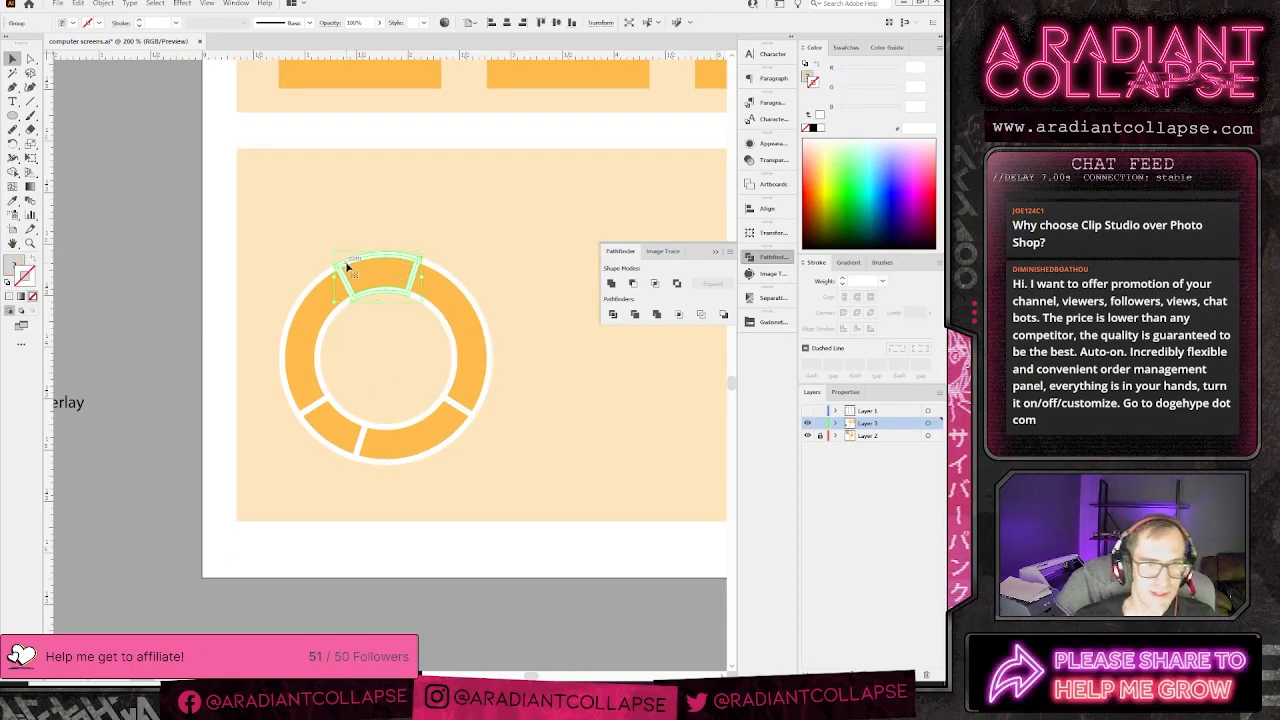
{"action": "key", "text": "Delete"}
{"action": "key", "text": "ctrl+z"}
- Divide the outlined ring with Pathfinder and delete its white outline pieces, leaving only the orange segments
{"action": "left_click_drag", "start_coordinate": [226, 217], "coordinate": [557, 523]}
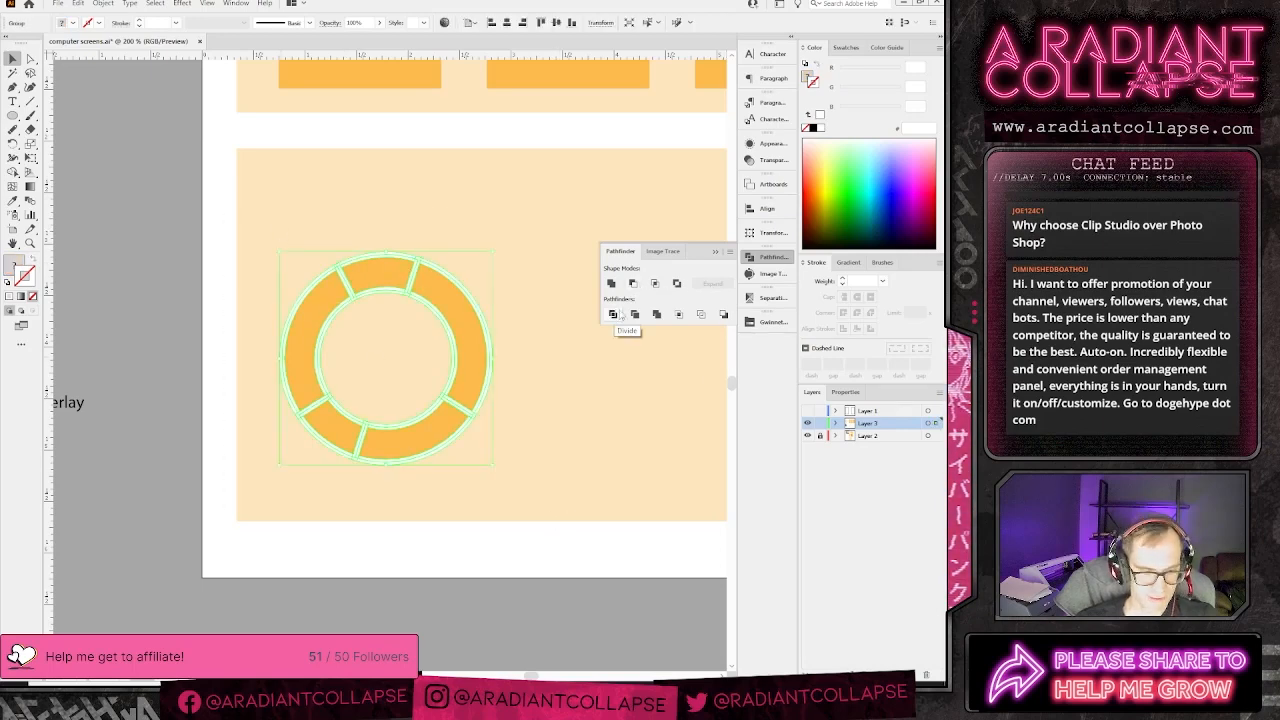
{"action": "left_click", "coordinate": [563, 391]}
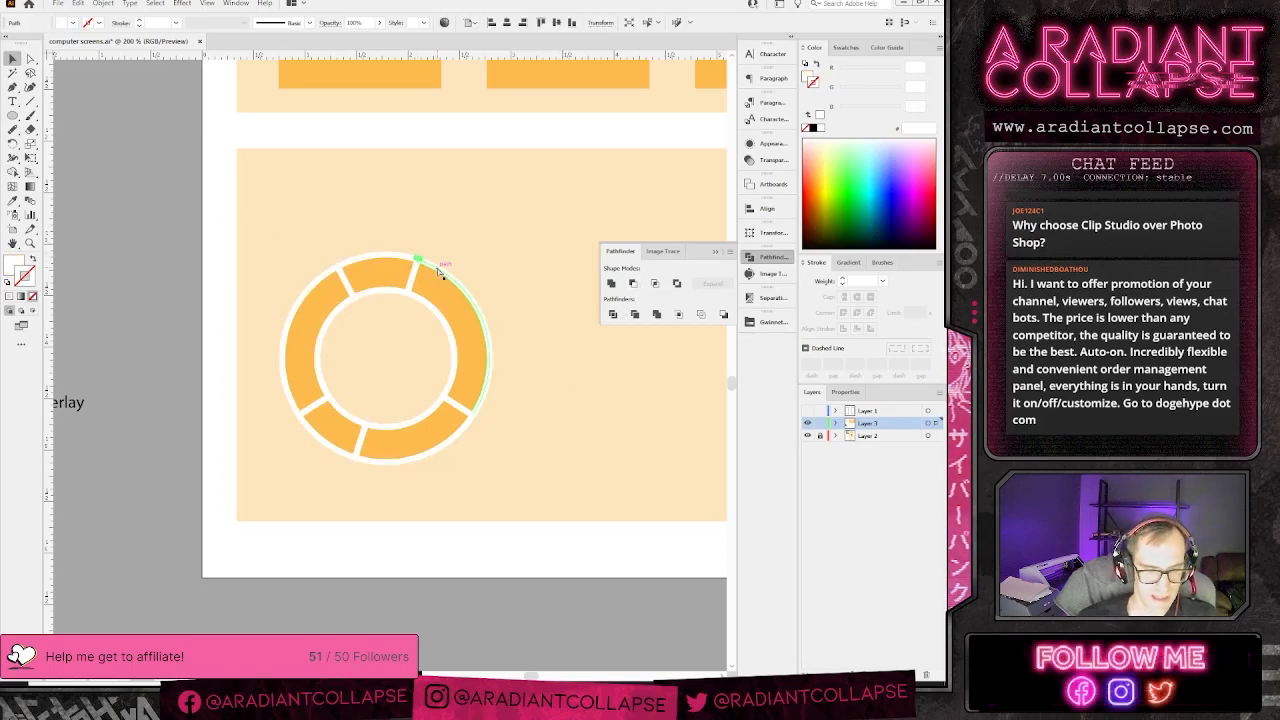
{"action": "left_click", "coordinate": [437, 268]}
{"action": "key", "text": "Delete"}
{"action": "key", "text": "ctrl+1"}
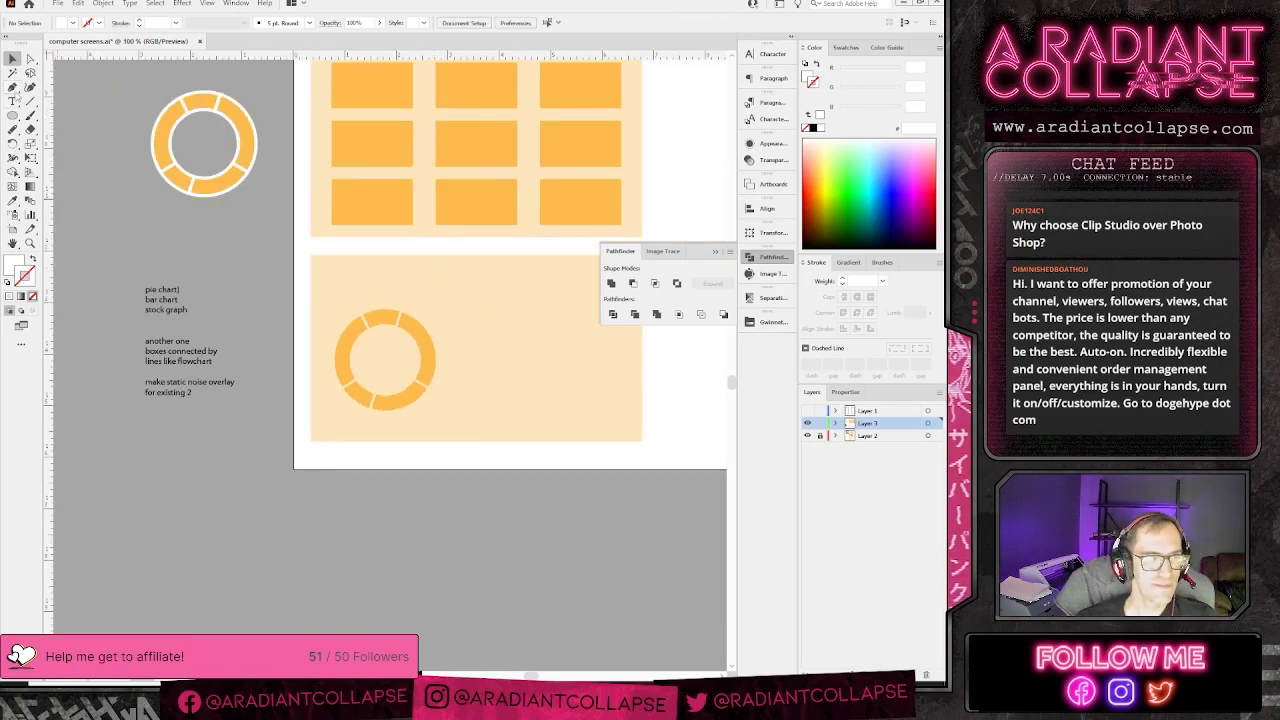
- Draw an L-shaped pair of chart axes beside the ring with the Pen tool, using a white stroke and no fill
{"action": "left_click", "coordinate": [12, 87]}
{"action": "left_click", "coordinate": [483, 310]}
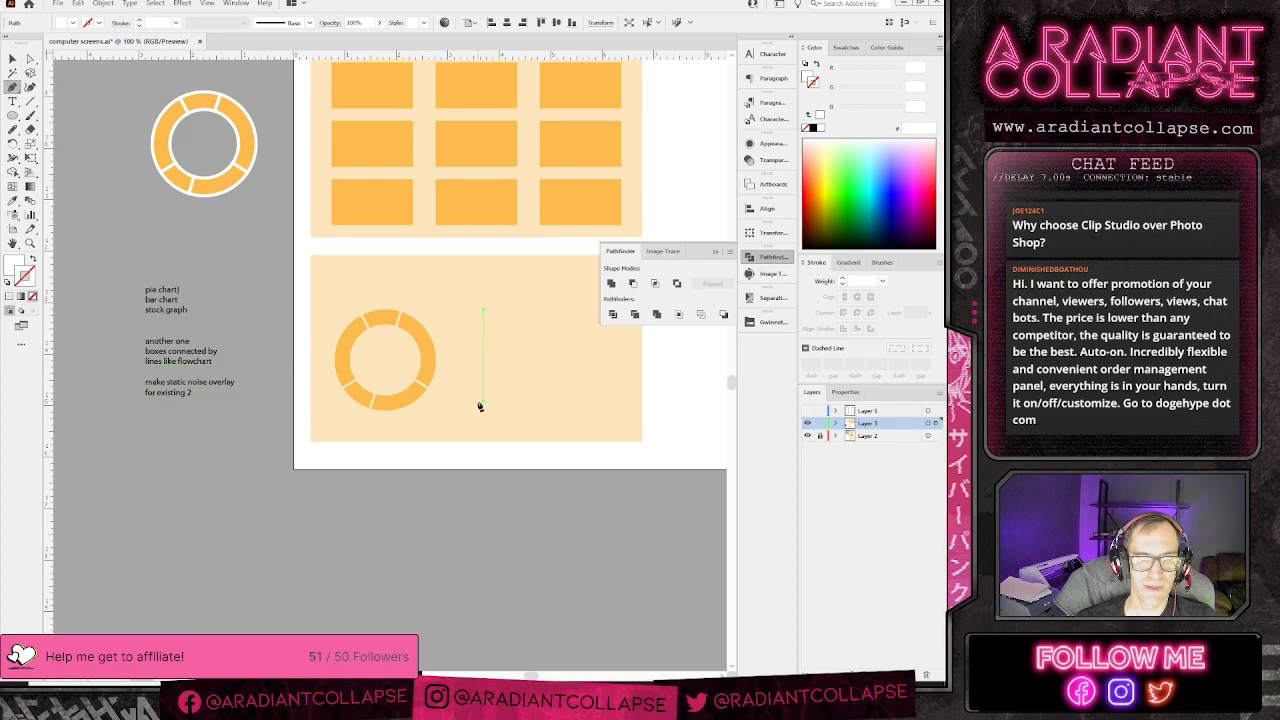
{"action": "left_click", "coordinate": [483, 402]}
{"action": "left_click", "coordinate": [590, 410], "text": "shift"}
{"action": "key", "text": "v"}
{"action": "left_click", "coordinate": [600, 471]}
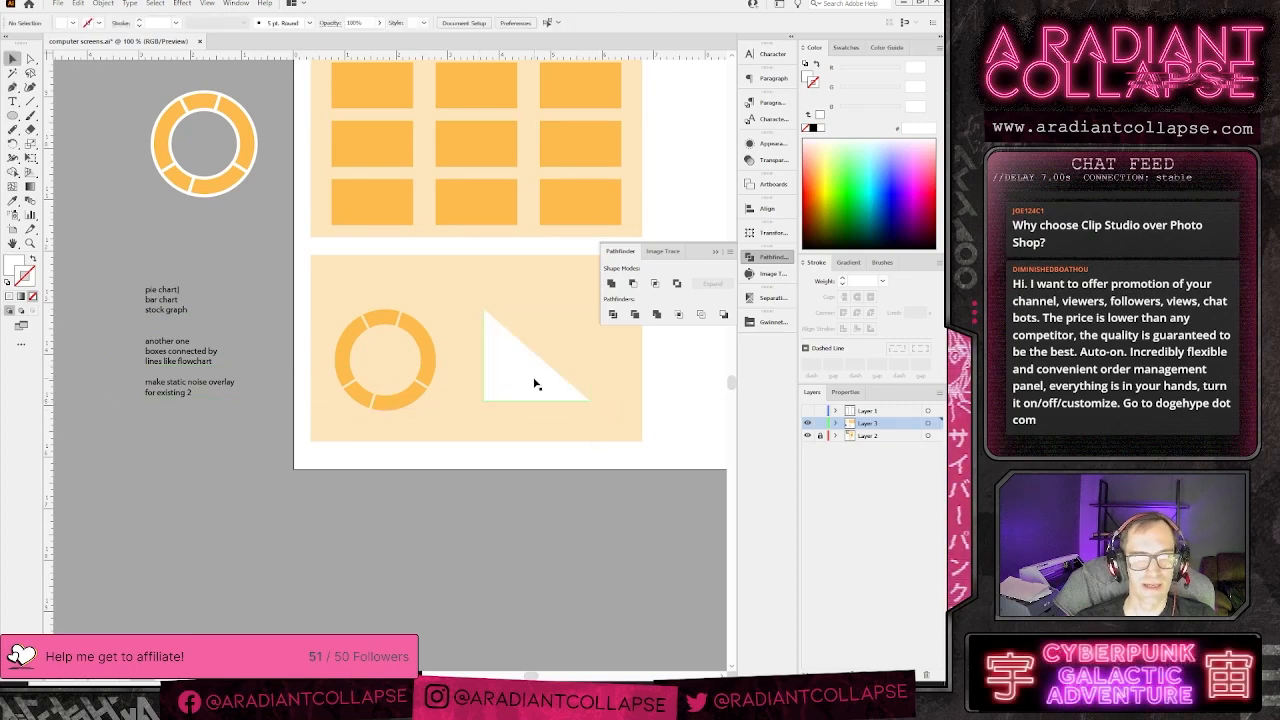
{"action": "left_click", "coordinate": [534, 384]}
{"action": "left_click", "coordinate": [32, 296]}
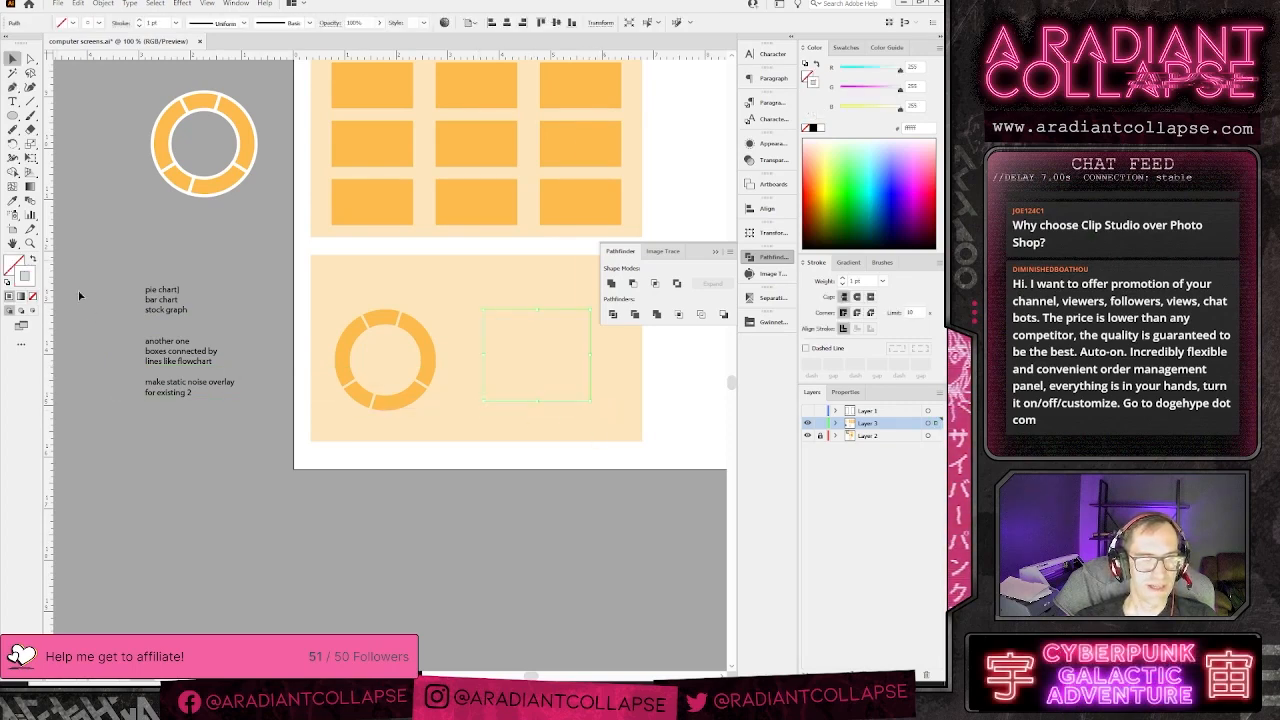
- Color the chart axes' stroke with the ring's orange using the Eyedropper
{"action": "key", "text": "ctrl+="}
{"action": "left_click_drag", "start_coordinate": [535, 513], "coordinate": [261, 491]}
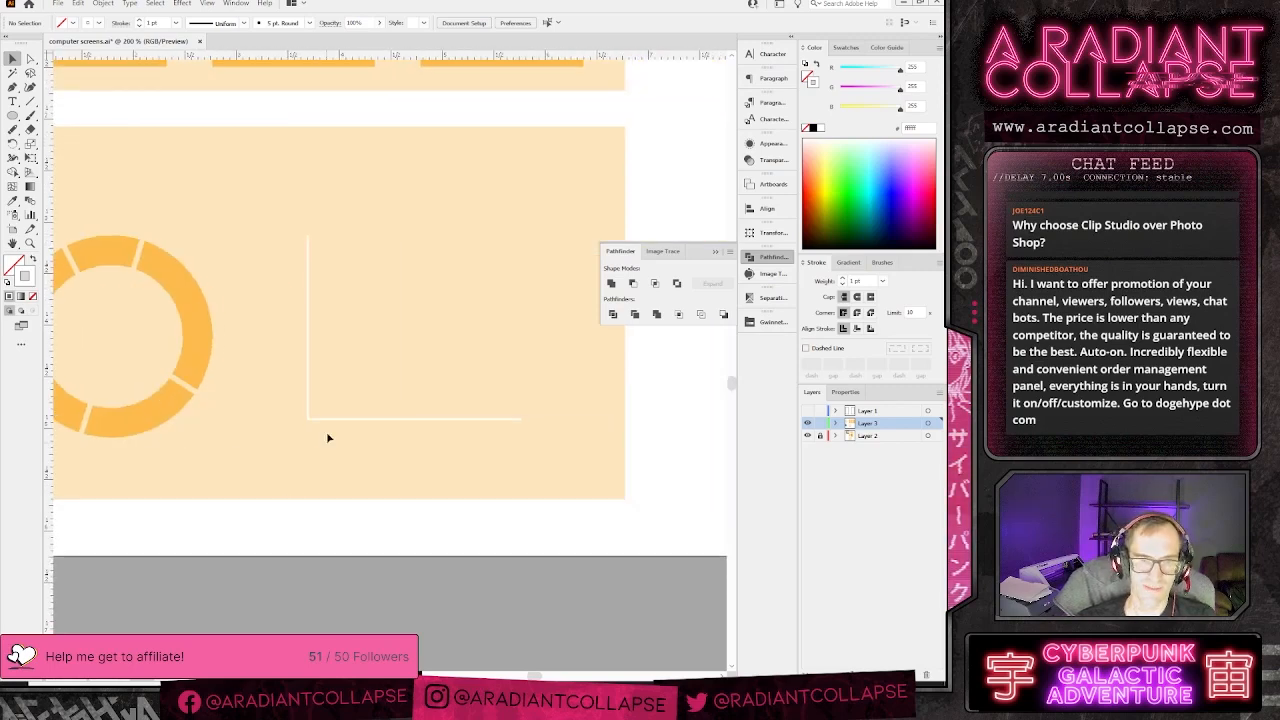
{"action": "left_click", "coordinate": [334, 418]}
{"action": "left_click", "coordinate": [12, 201]}
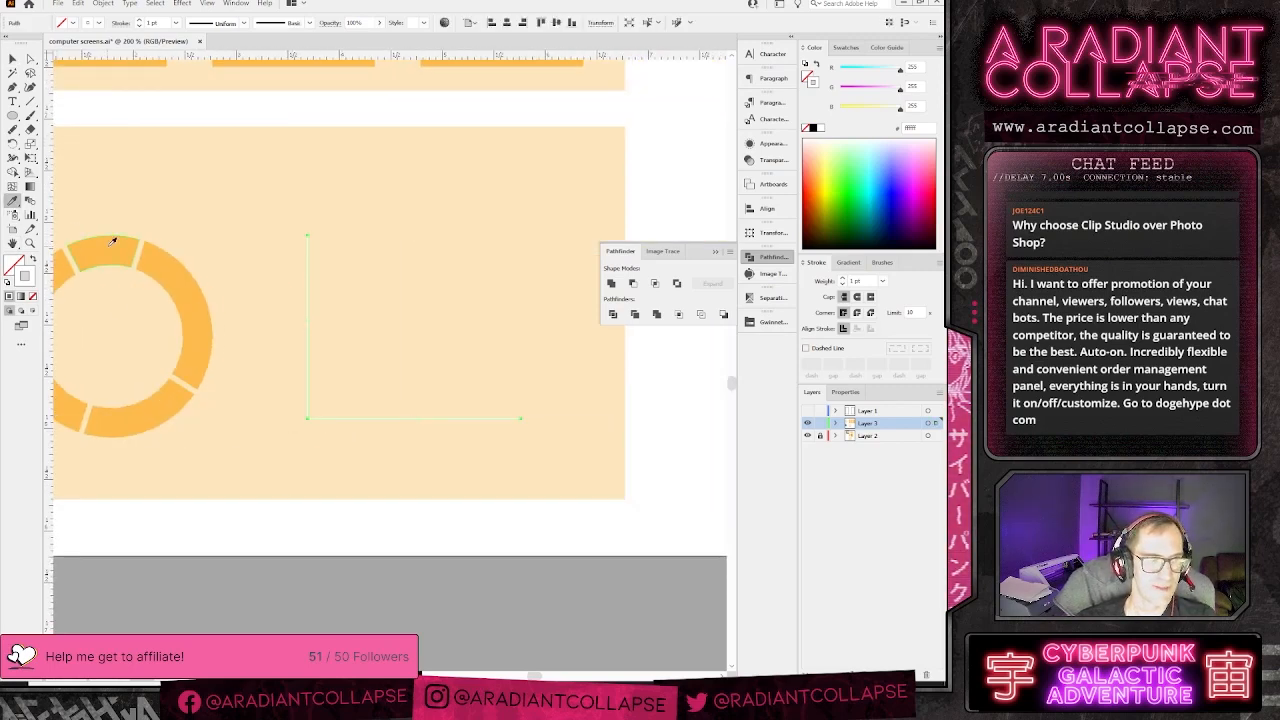
{"action": "left_click", "coordinate": [111, 245], "text": "shift"}
{"action": "key", "text": "v"}
{"action": "left_click", "coordinate": [273, 212]}
- Draw a tall rectangular bar standing on the horizontal axis beside the vertical axis, with orange fill and no stroke
{"action": "left_click", "coordinate": [13, 115]}
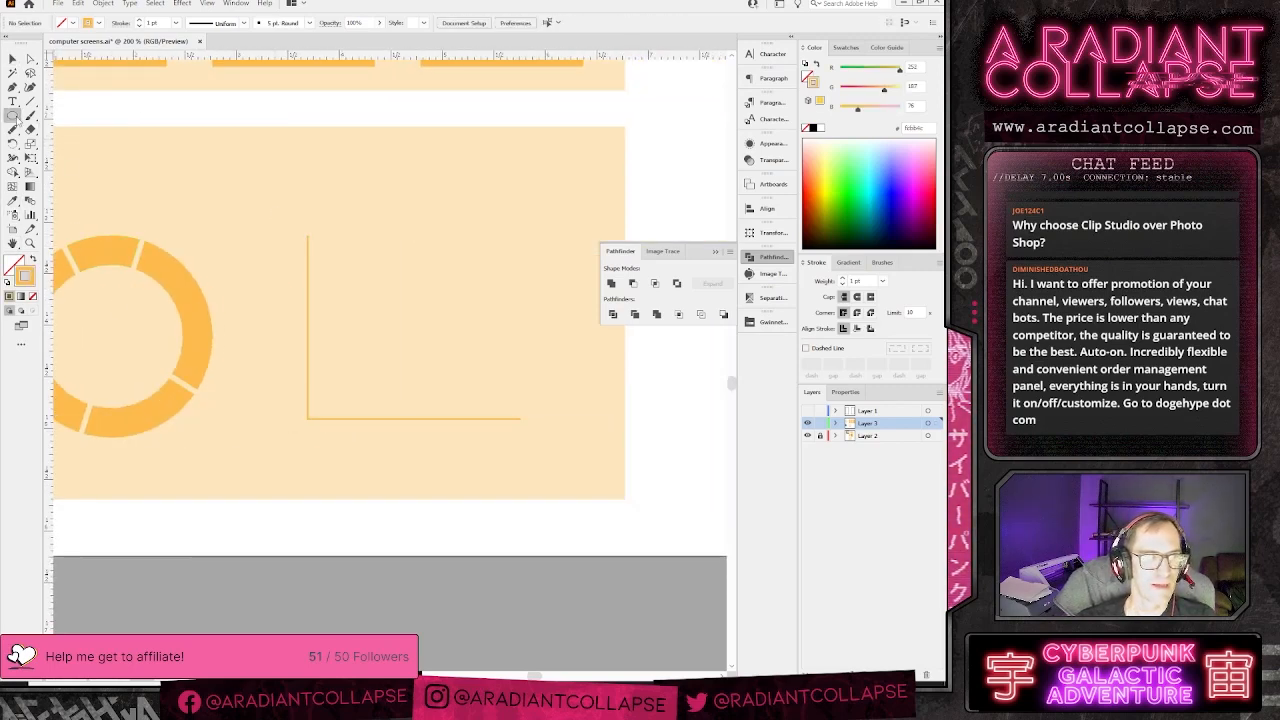
{"action": "mouse_move", "coordinate": [321, 418]}
{"action": "left_mouse_down"}
{"action": "mouse_move", "coordinate": [376, 250]}
{"action": "mouse_move", "coordinate": [366, 259]}
{"action": "left_mouse_up"}
{"action": "left_click", "coordinate": [32, 258]}
{"action": "key", "text": "v"}
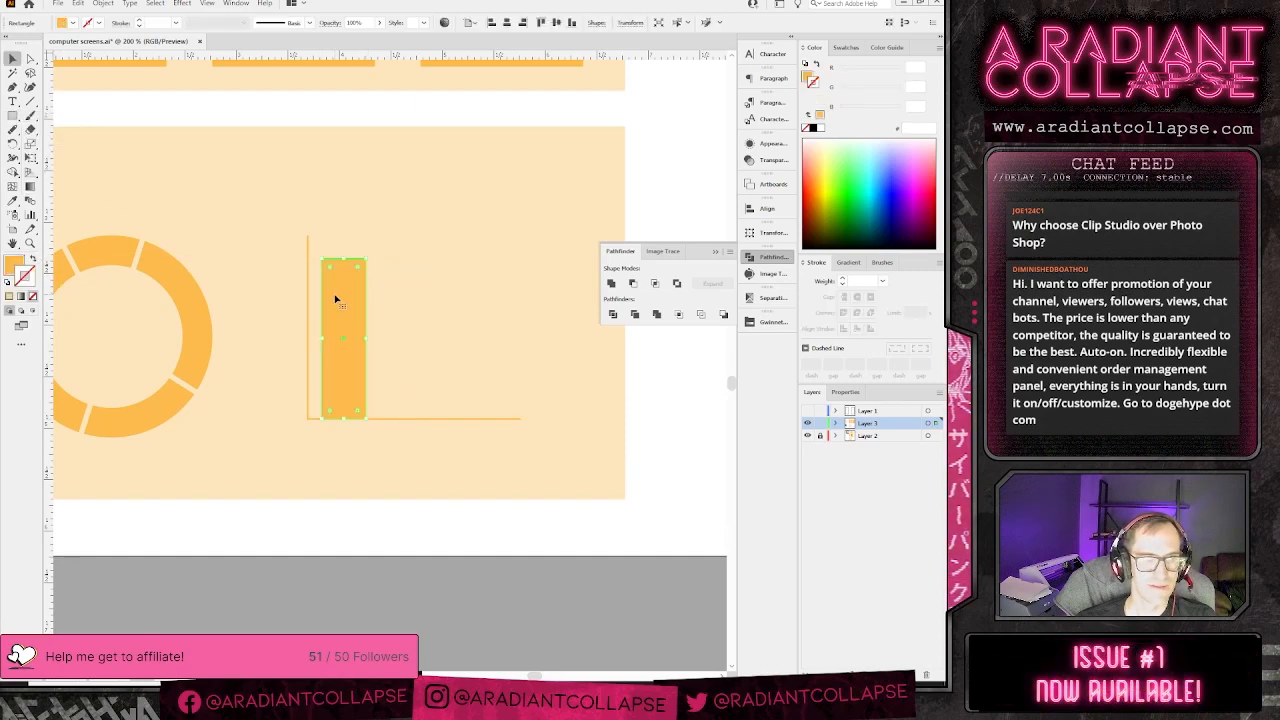
- Duplicate the orange bar three times along the horizontal axis and give the copies differing heights
{"action": "left_click", "coordinate": [381, 323]}
{"action": "left_click_drag", "start_coordinate": [362, 316], "coordinate": [417, 316]}
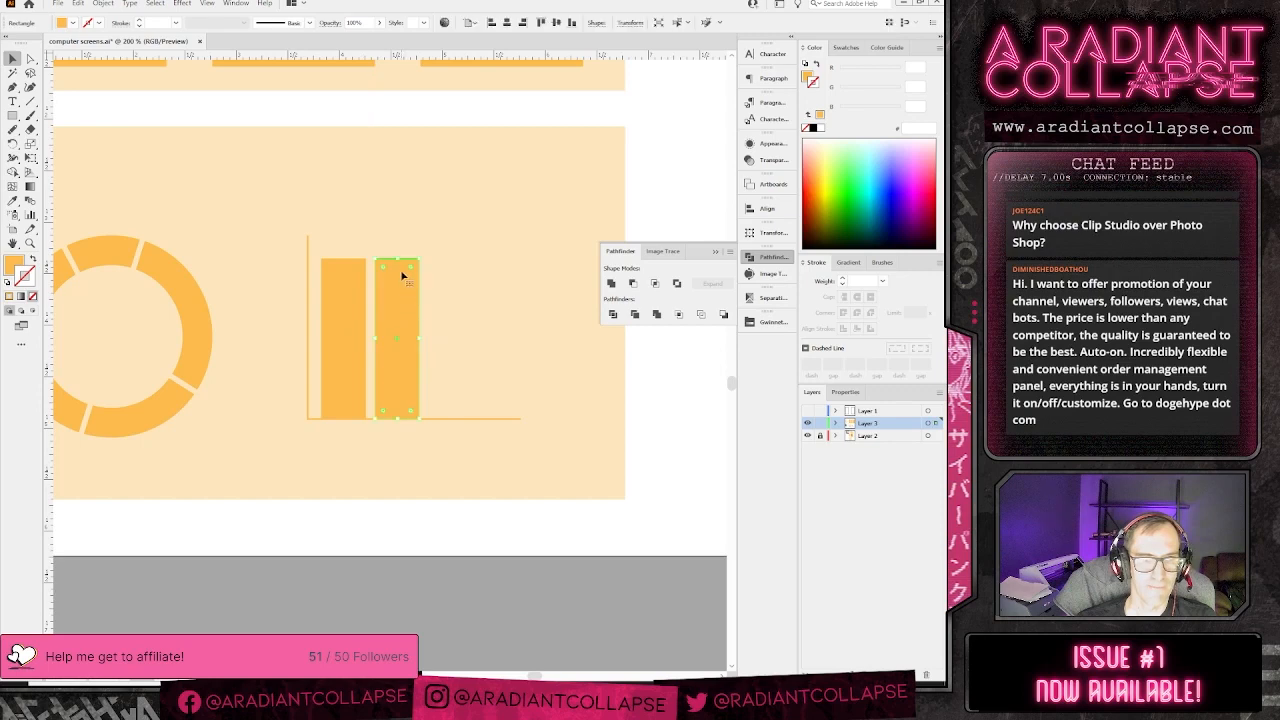
{"action": "left_click_drag", "start_coordinate": [398, 259], "coordinate": [501, 271]}
{"action": "left_click_drag", "start_coordinate": [564, 388], "coordinate": [364, 348]}
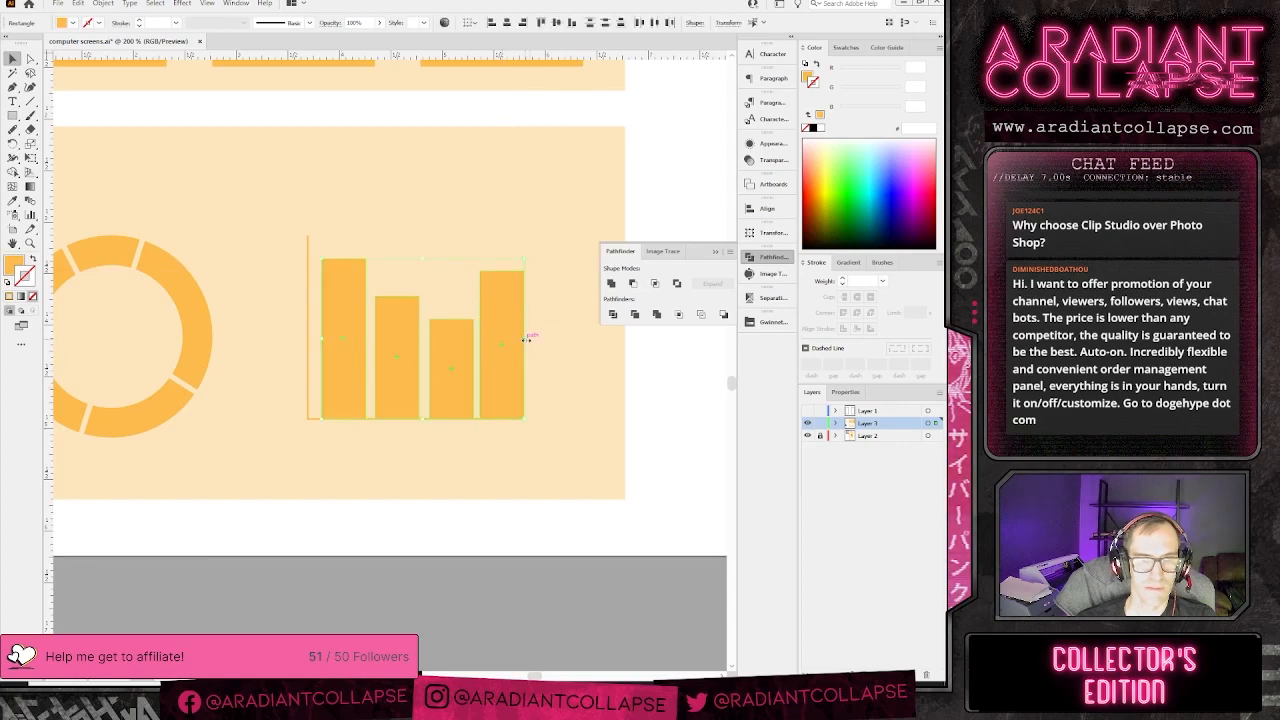
{"action": "left_click", "coordinate": [601, 434]}
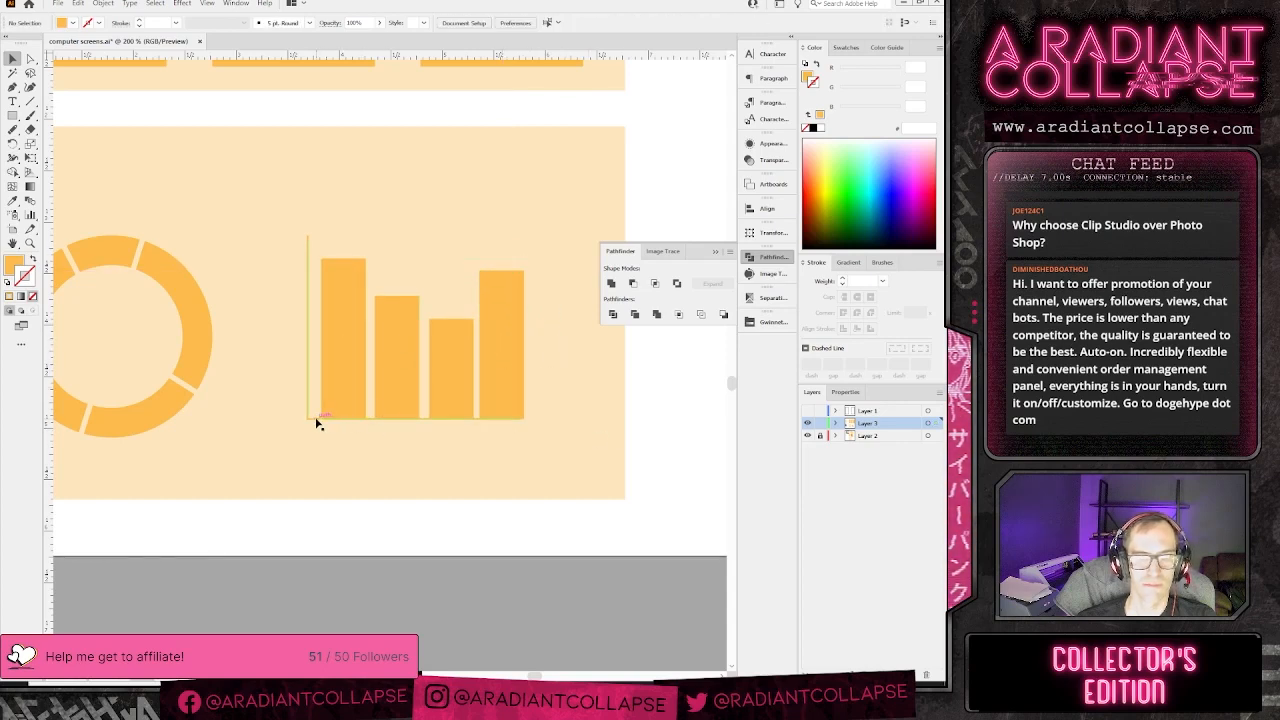
- Narrow the set of four bars slightly so its outer edge meets the end of the horizontal axis
{"action": "left_click", "coordinate": [511, 360]}
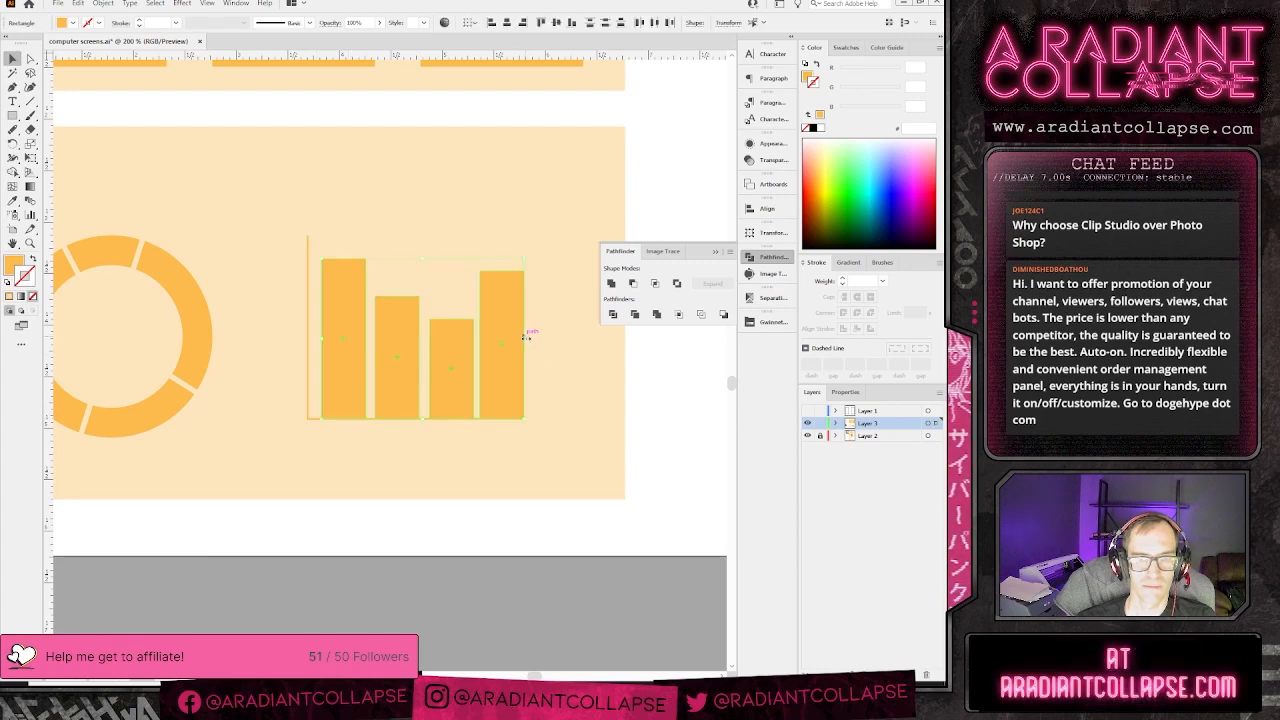
{"action": "left_click_drag", "start_coordinate": [525, 337], "coordinate": [520, 337]}
{"action": "left_click", "coordinate": [563, 424]}
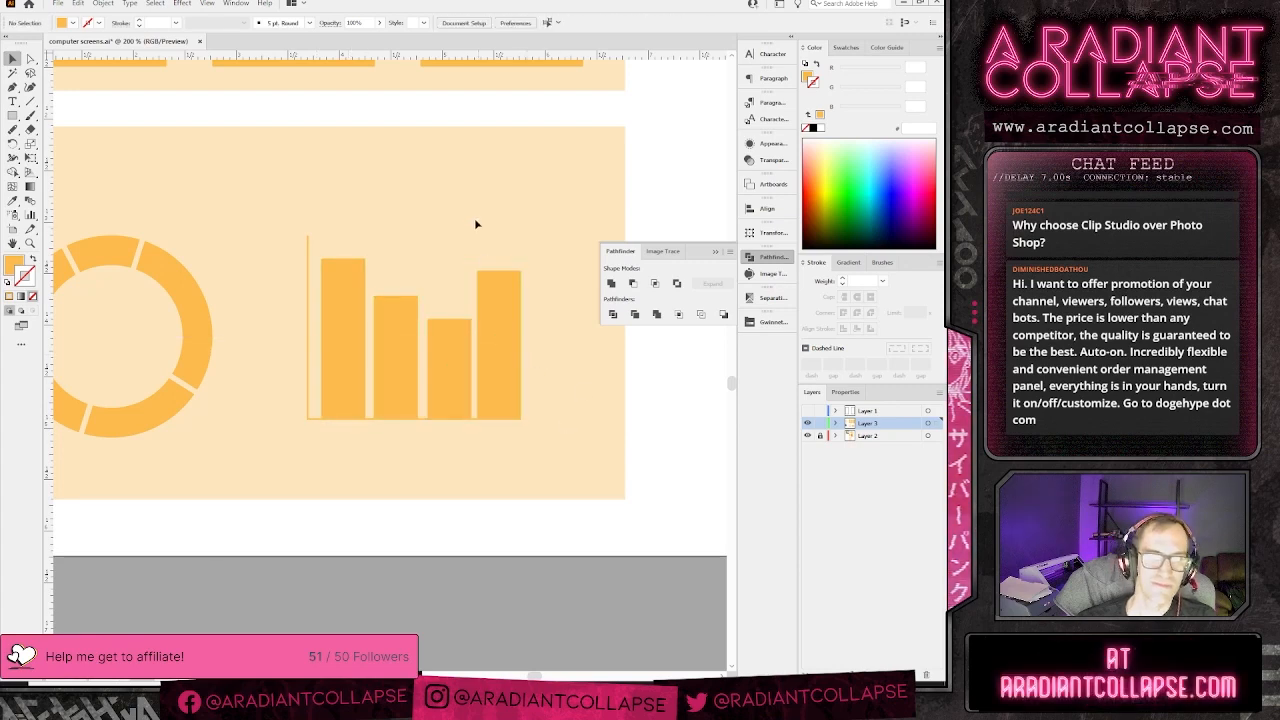
- Shorten the second, third and fourth bars to uneven heights, making the second about 0.38 in tall
{"action": "key", "text": "ctrl+minus"}
{"action": "key", "text": "ctrl+minus"}
{"action": "key", "text": "ctrl+equal"}
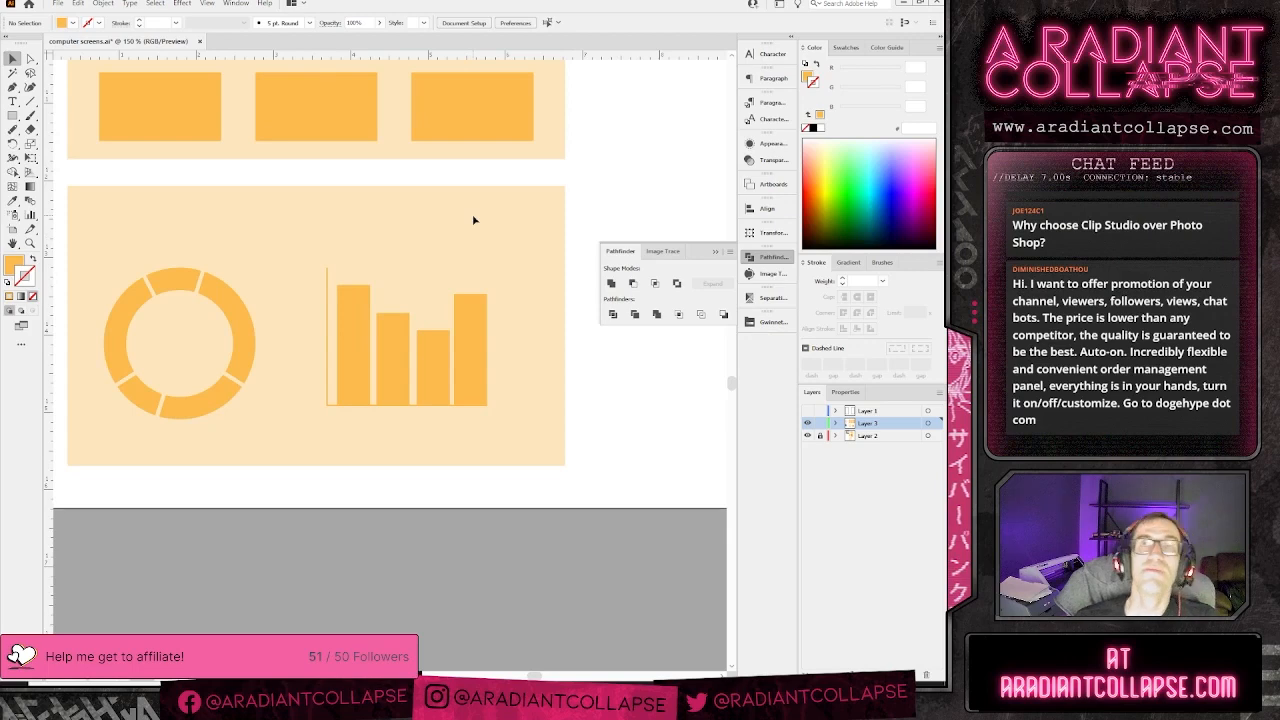
{"action": "scroll", "coordinate": [460, 300], "scroll_direction": "left", "scroll_amount": 2}
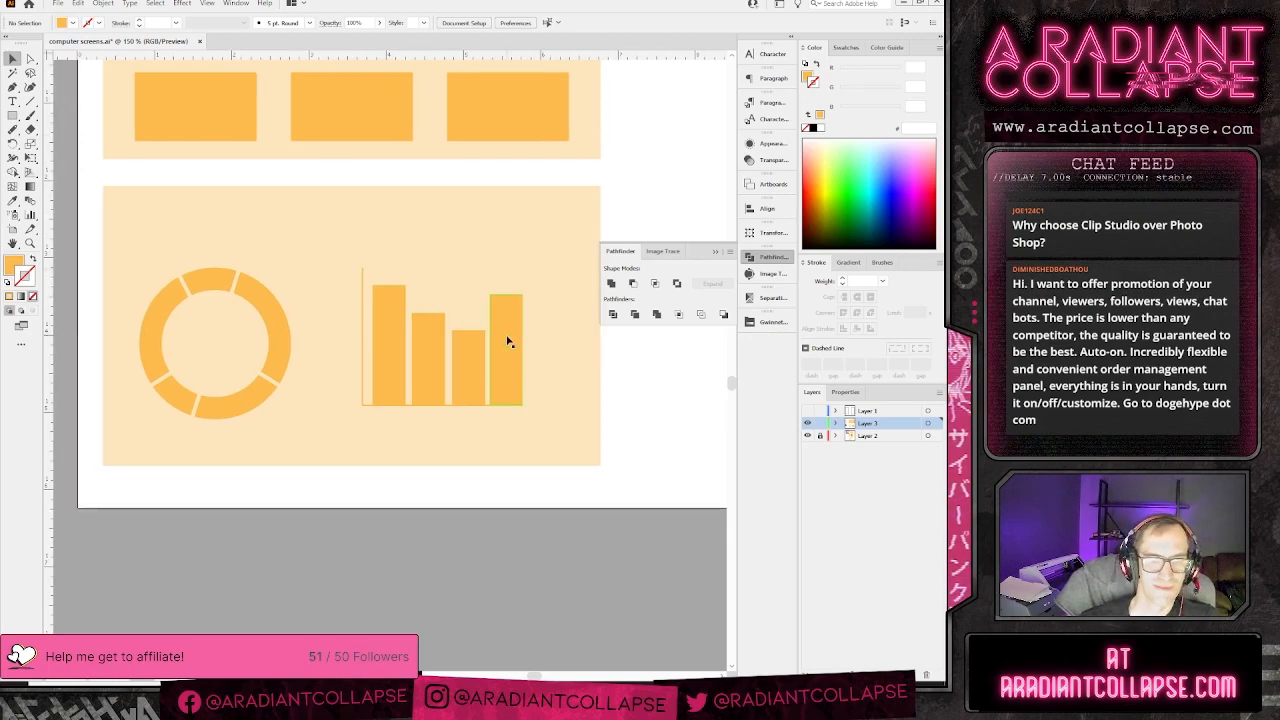
{"action": "left_click", "coordinate": [473, 376]}
{"action": "left_click_drag", "start_coordinate": [469, 331], "coordinate": [428, 376]}
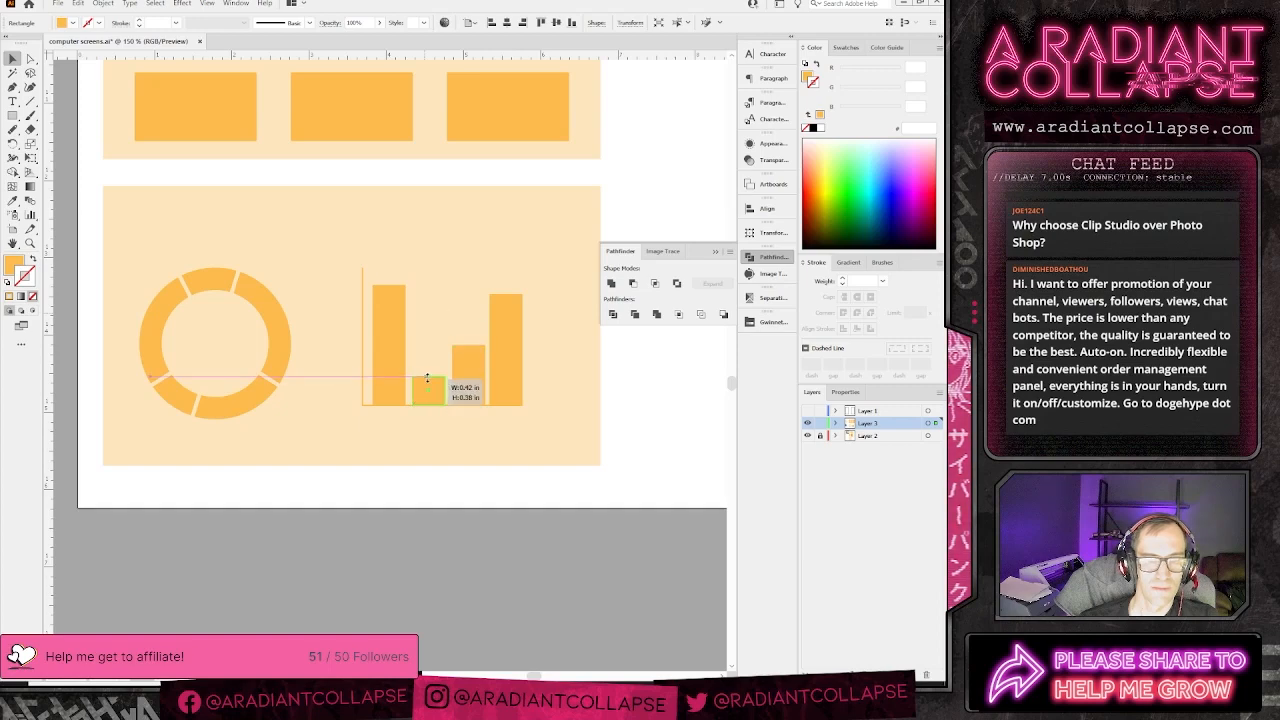
{"action": "left_click", "coordinate": [487, 233]}
{"action": "left_click", "coordinate": [512, 300]}
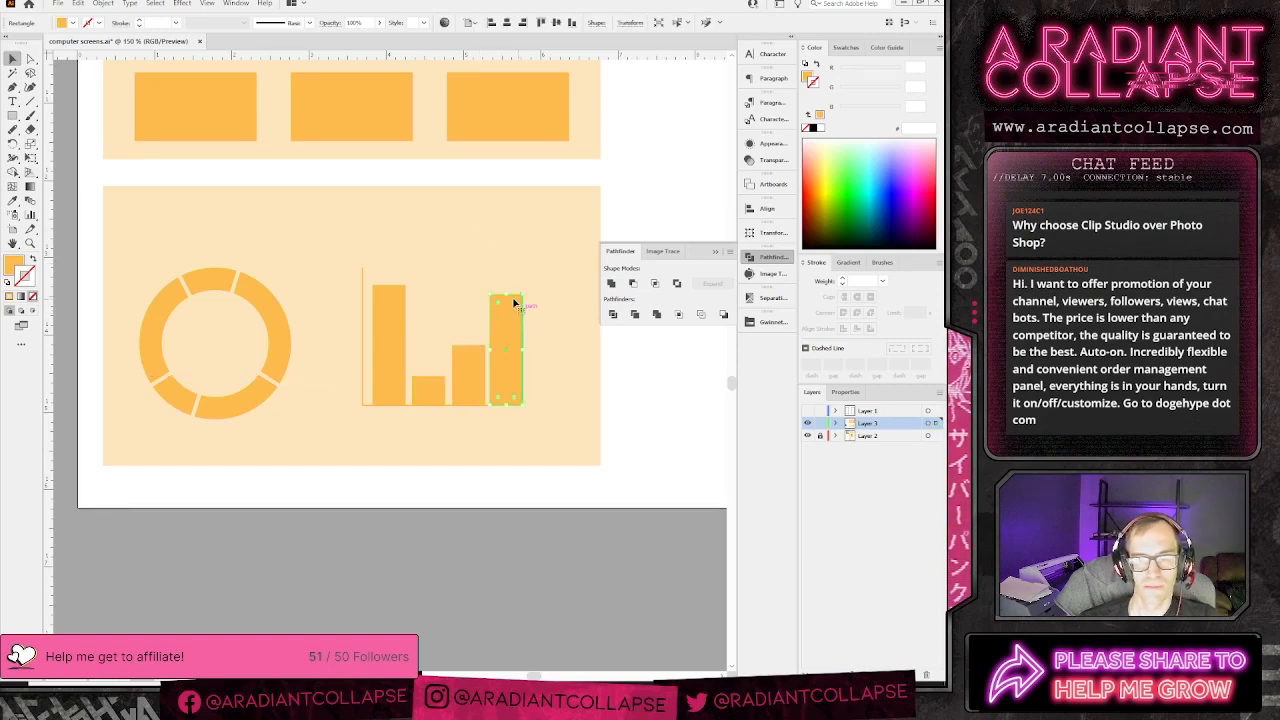
{"action": "left_click_drag", "start_coordinate": [514, 295], "coordinate": [516, 304]}
{"action": "left_click", "coordinate": [516, 258]}
- Move the whole bar chart with its axes up toward the panel's upper edge
{"action": "key", "text": "ctrl+minus"}
{"action": "key", "text": "ctrl+minus"}
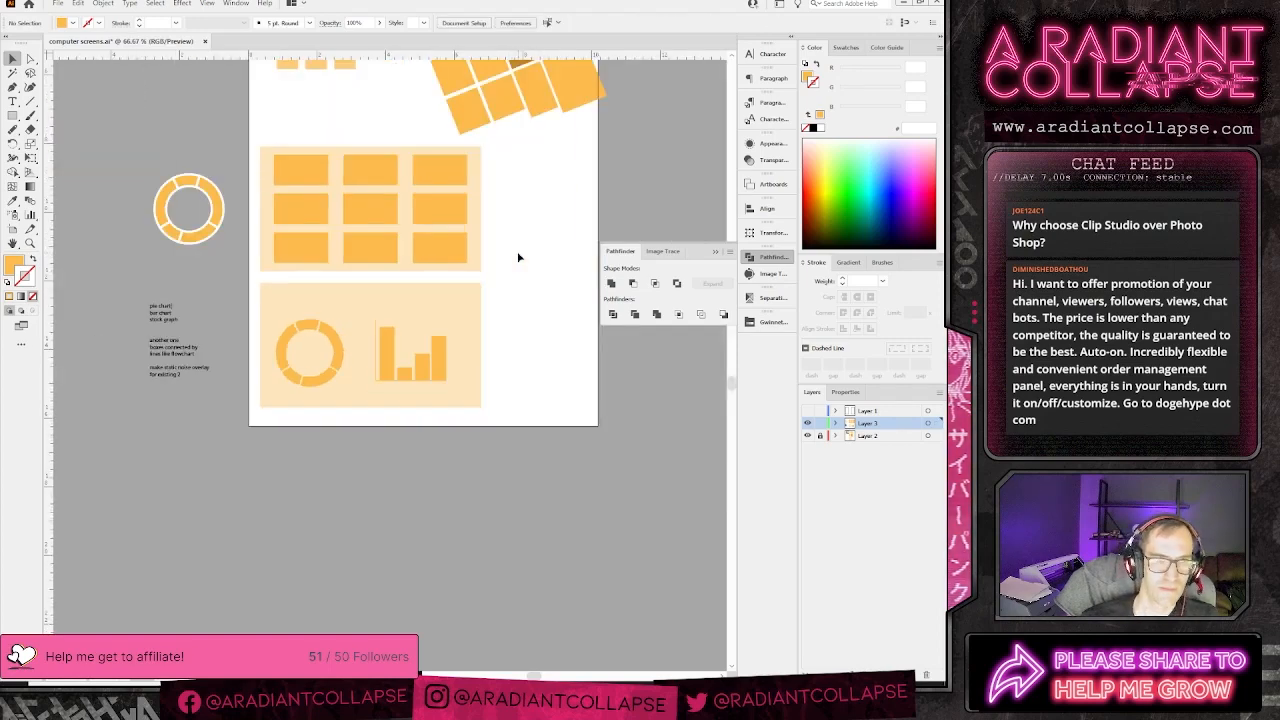
{"action": "key", "text": "ctrl+plus"}
{"action": "key", "text": "ctrl+plus"}
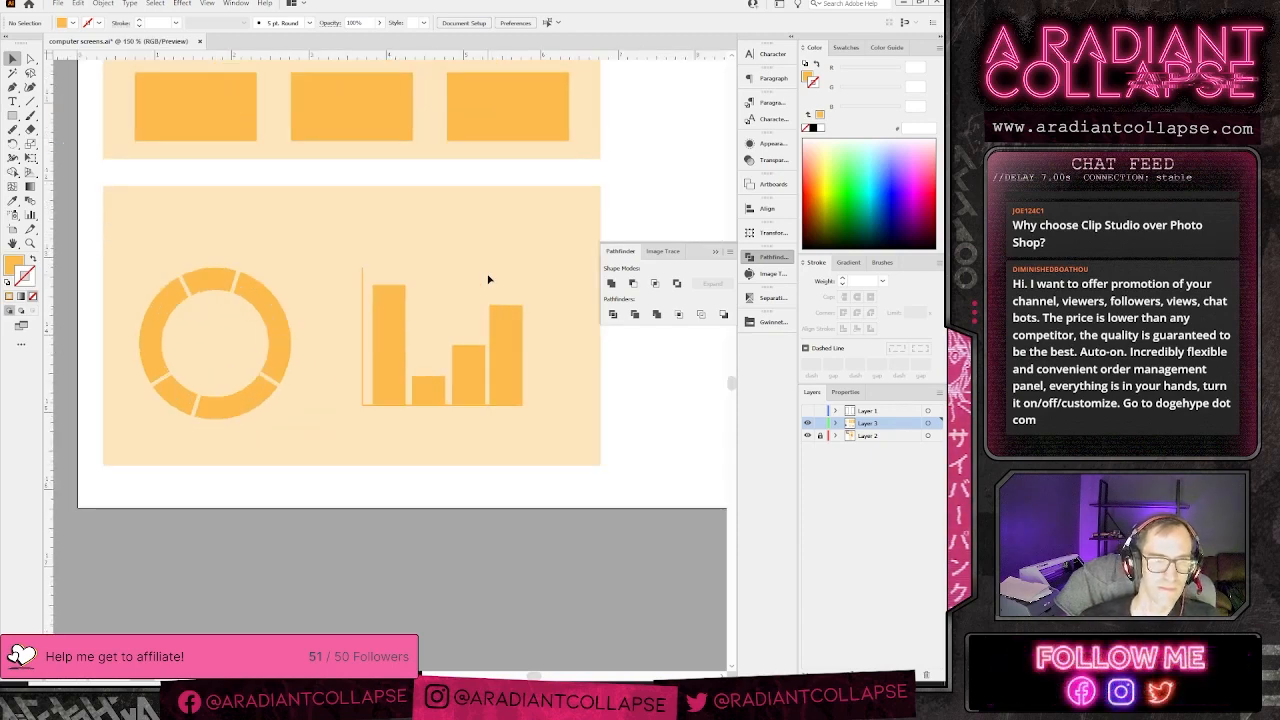
{"action": "left_click_drag", "start_coordinate": [353, 292], "coordinate": [390, 262]}
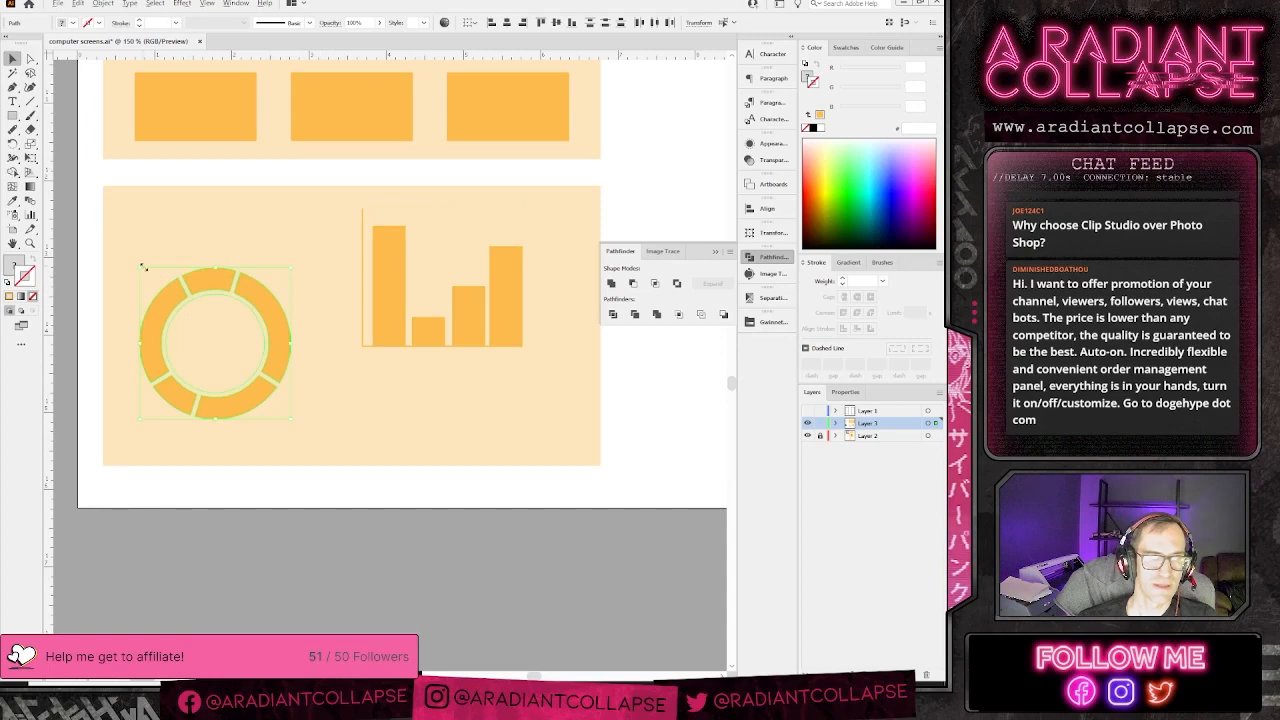
- Enlarge the segmented ring about its center and pull its top segment upward, away from the rest
{"action": "left_click_drag", "start_coordinate": [140, 268], "coordinate": [122, 250]}
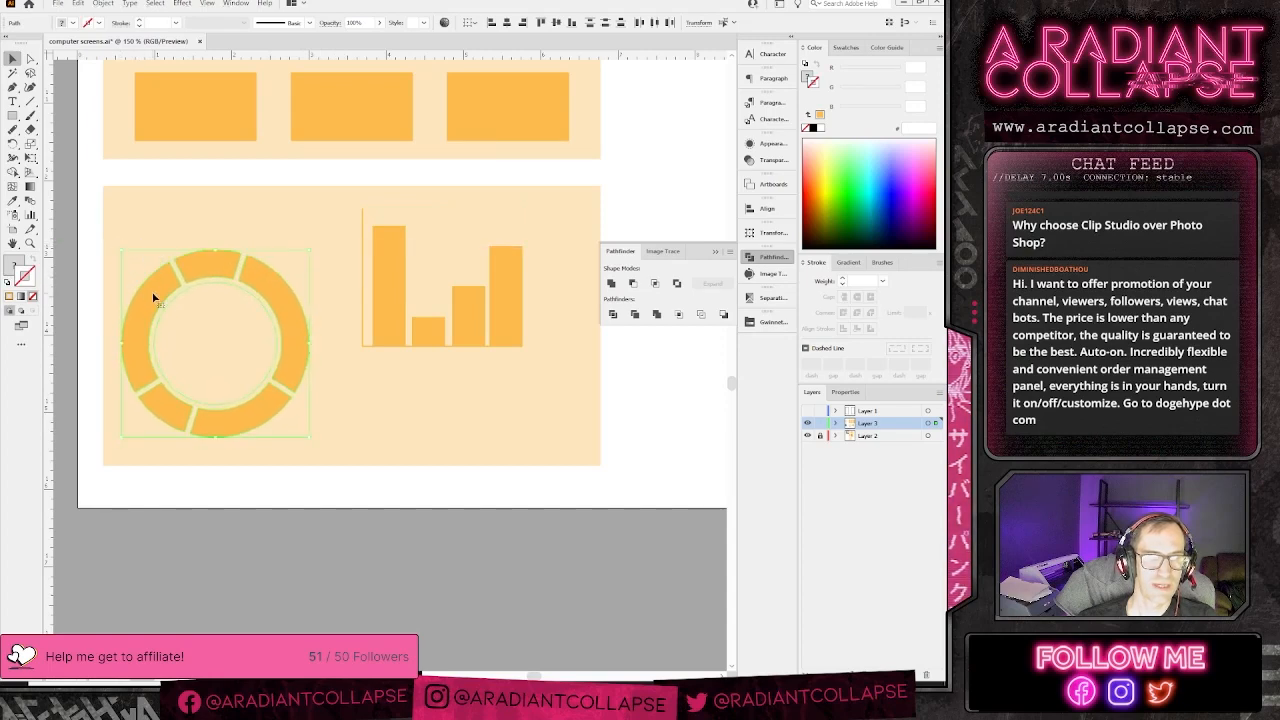
{"action": "left_click_drag", "start_coordinate": [153, 294], "coordinate": [157, 283]}
{"action": "left_click", "coordinate": [206, 225]}
{"action": "left_click_drag", "start_coordinate": [223, 250], "coordinate": [221, 229]}
{"action": "left_click", "coordinate": [447, 276]}
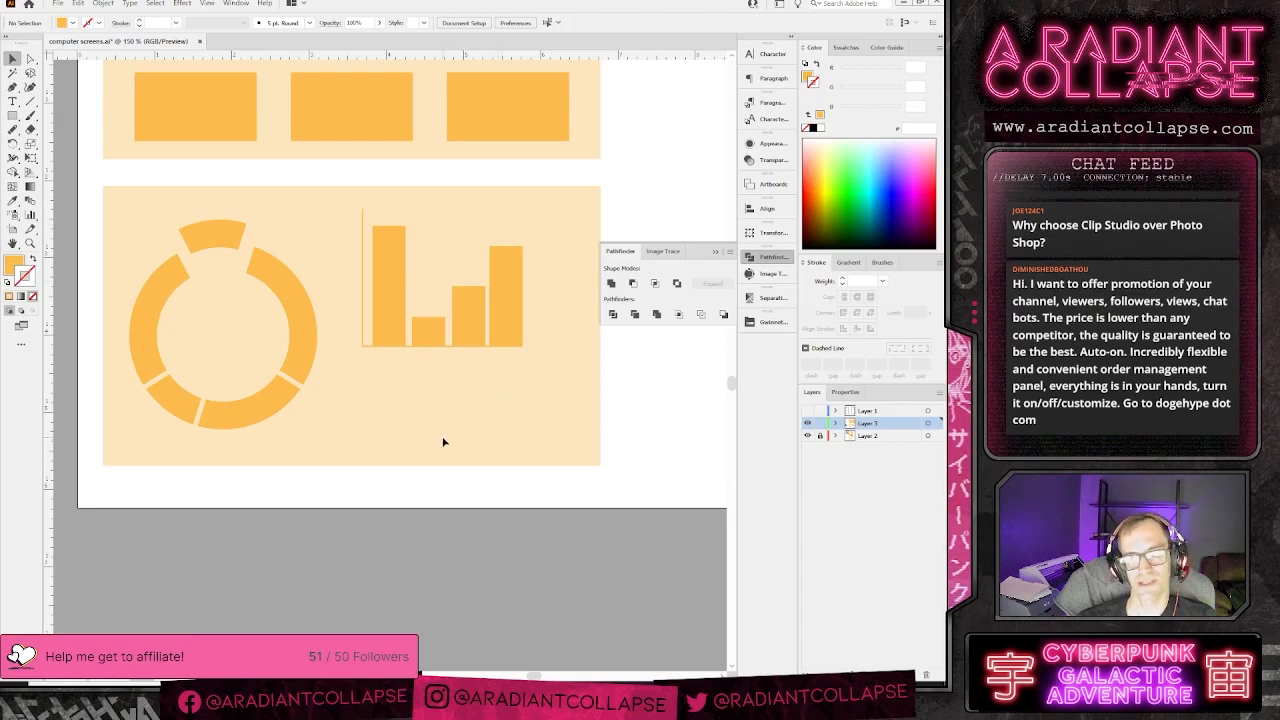
- Move the bar chart down near the panel's lower edge and draw a wide orange label rectangle above it
{"action": "left_click_drag", "start_coordinate": [374, 300], "coordinate": [365, 390]}
{"action": "left_click", "coordinate": [360, 261]}
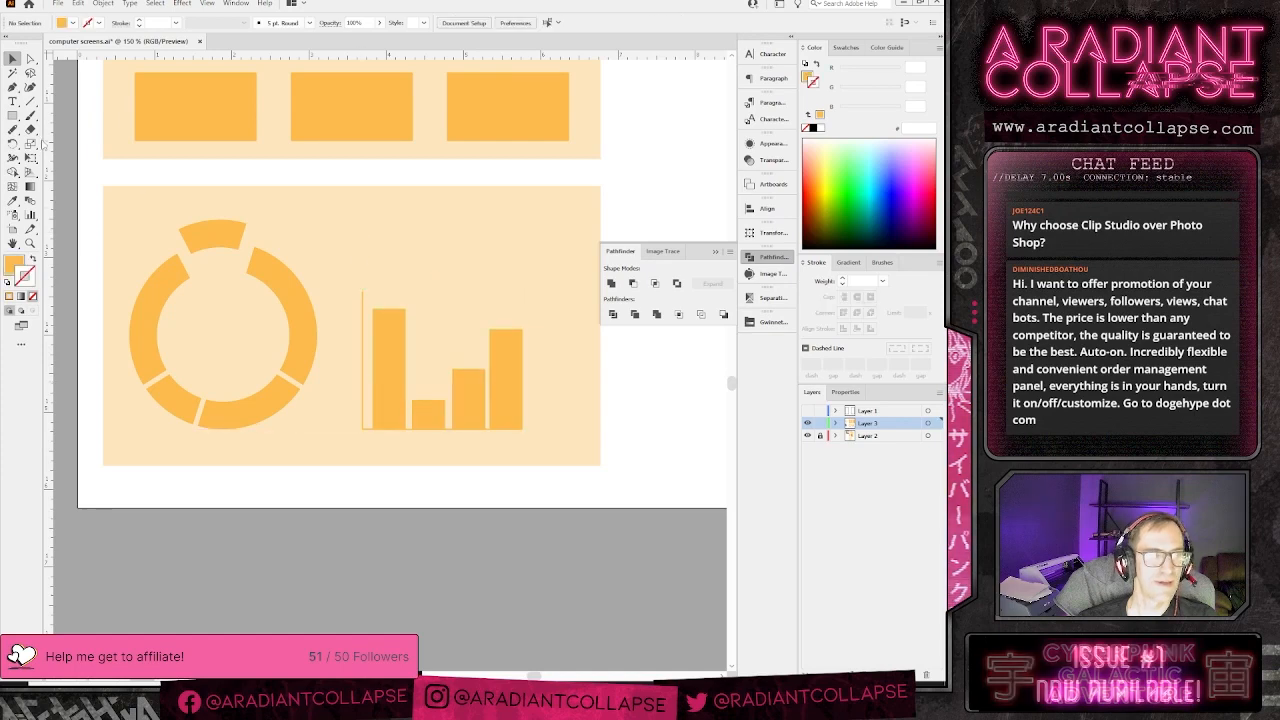
{"action": "left_click", "coordinate": [13, 115]}
{"action": "left_click_drag", "start_coordinate": [327, 215], "coordinate": [489, 270]}
{"action": "key", "text": "v"}
{"action": "left_click", "coordinate": [351, 206]}
- Draw a diagonal path with the Pen tool and place it across the label rectangle's upper-left corner
{"action": "left_click", "coordinate": [13, 87]}
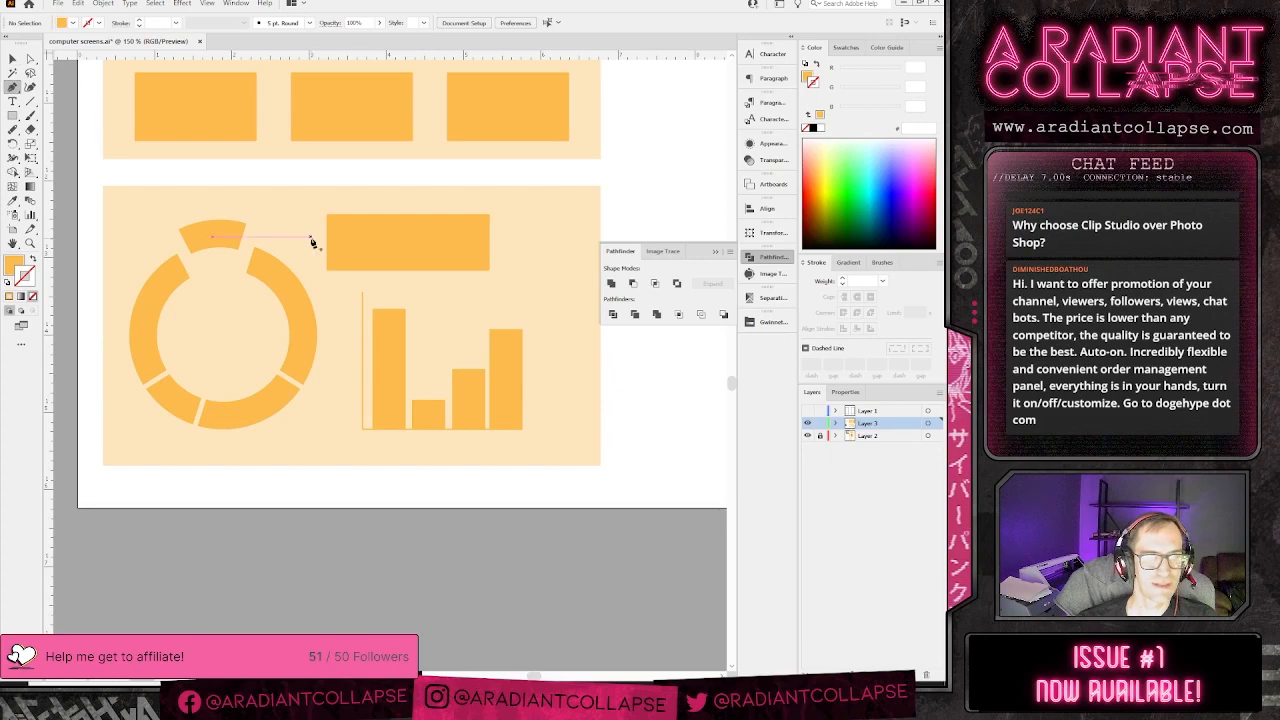
{"action": "left_click", "coordinate": [310, 236]}
{"action": "left_click", "coordinate": [362, 208], "text": "shift"}
{"action": "key", "text": "v"}
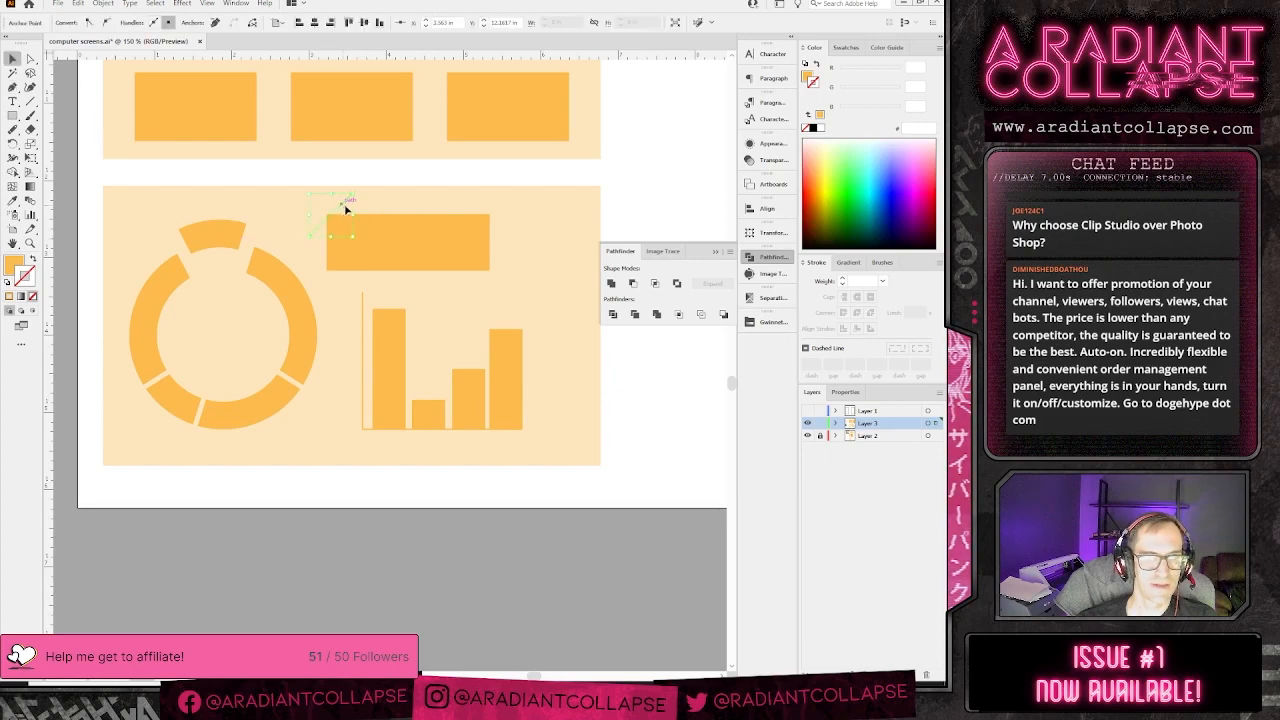
{"action": "left_click_drag", "start_coordinate": [345, 205], "coordinate": [379, 208]}
{"action": "left_click", "coordinate": [219, 199]}
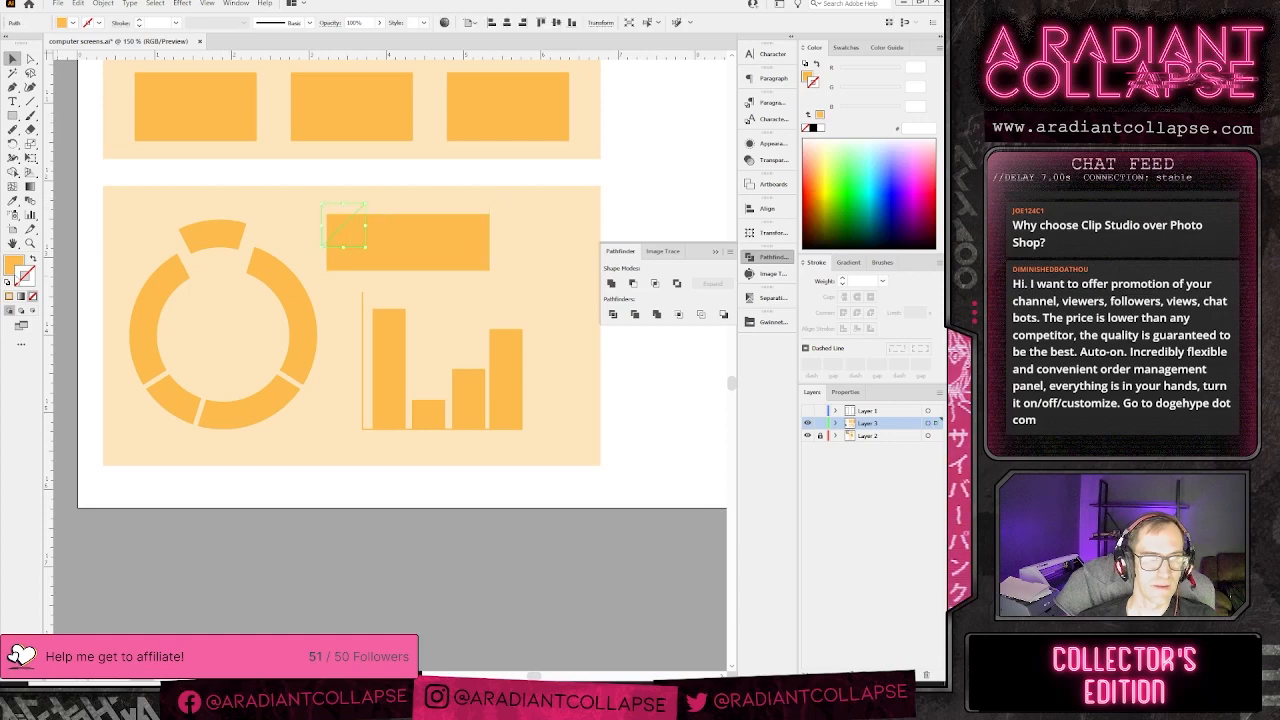
- Divide the label rectangle along the diagonal path with Pathfinder and delete the cut-off corner piece
{"action": "left_click", "coordinate": [33, 296]}
{"action": "left_click_drag", "start_coordinate": [286, 230], "coordinate": [356, 241]}
{"action": "left_click", "coordinate": [612, 315]}
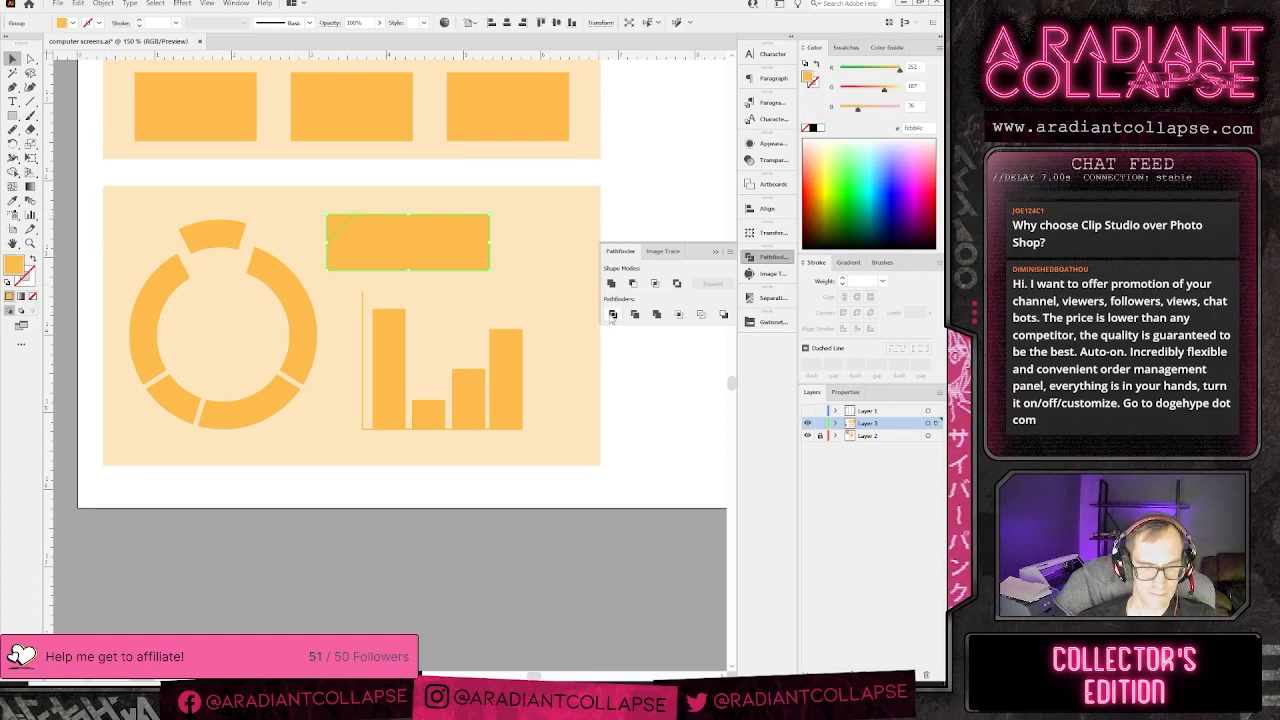
{"action": "left_click", "coordinate": [338, 224]}
{"action": "key", "text": "Delete"}
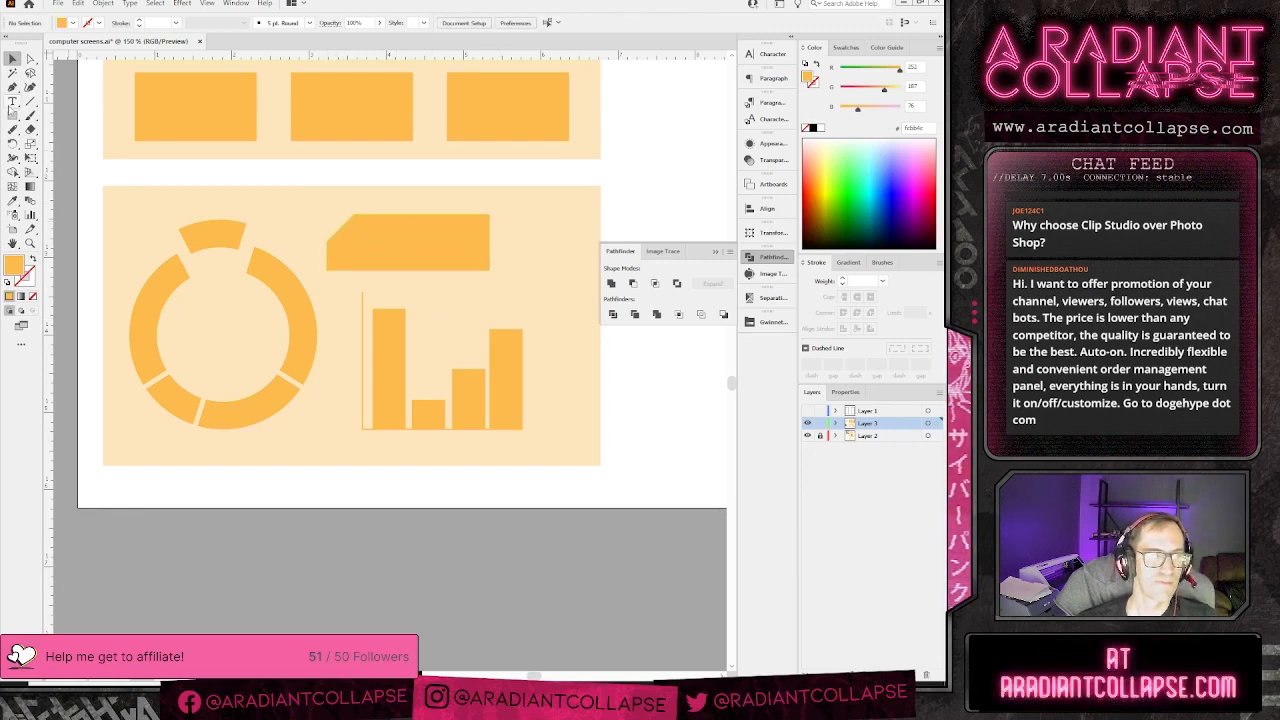
- Draw an L-shaped leader line from the label's angled corner to the detached ring segment, with orange stroke and no fill
{"action": "left_click", "coordinate": [12, 87]}
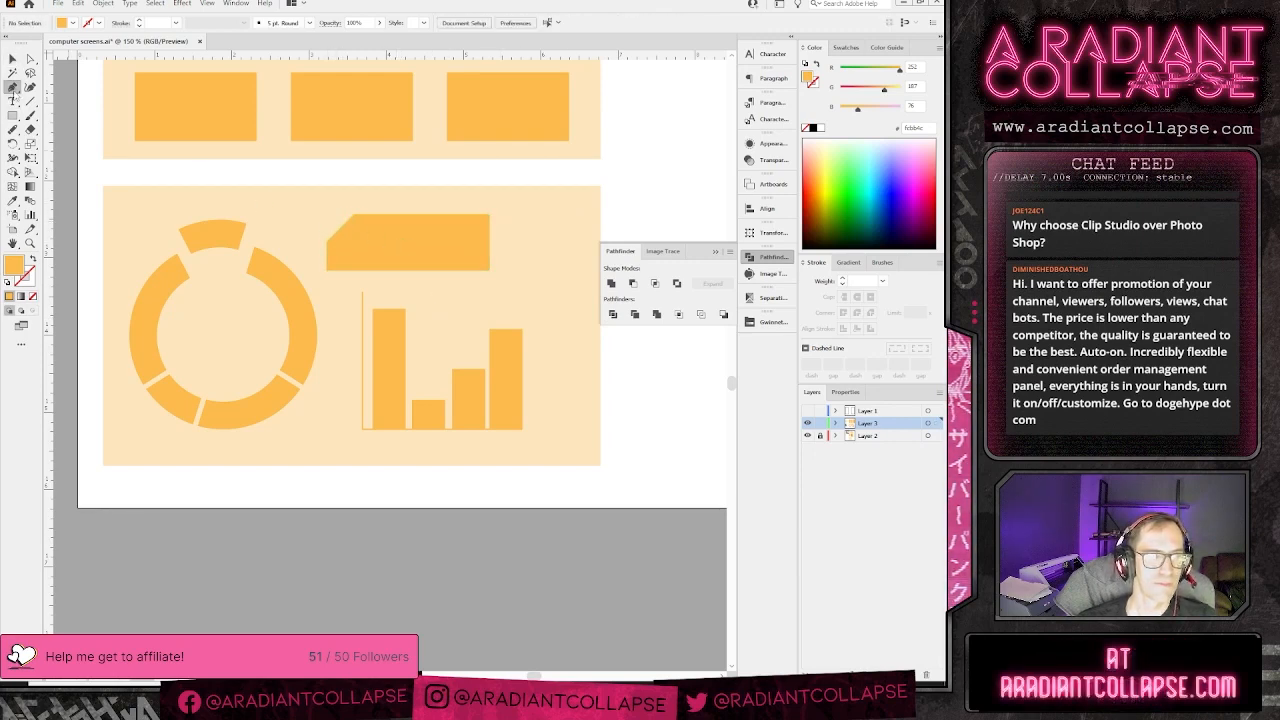
{"action": "left_click", "coordinate": [211, 214]}
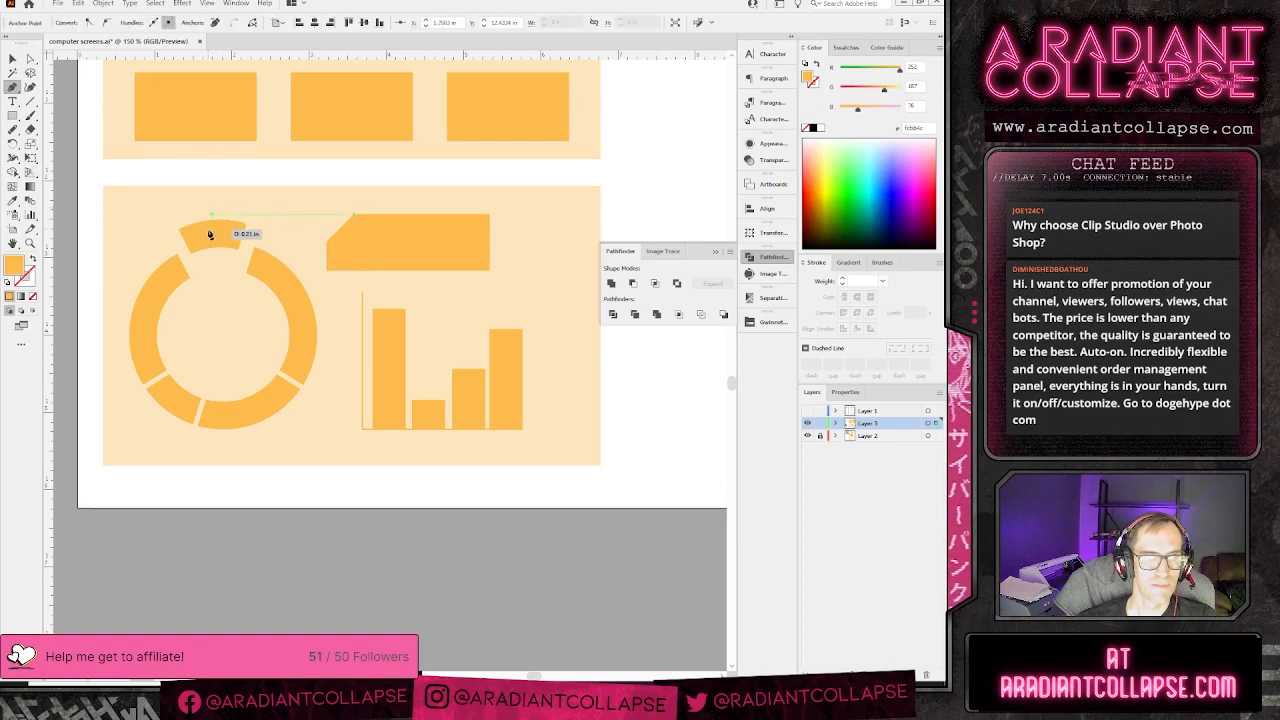
{"action": "left_click", "coordinate": [211, 229]}
{"action": "key", "text": "v"}
{"action": "left_click", "coordinate": [32, 259]}
{"action": "left_click", "coordinate": [262, 222]}
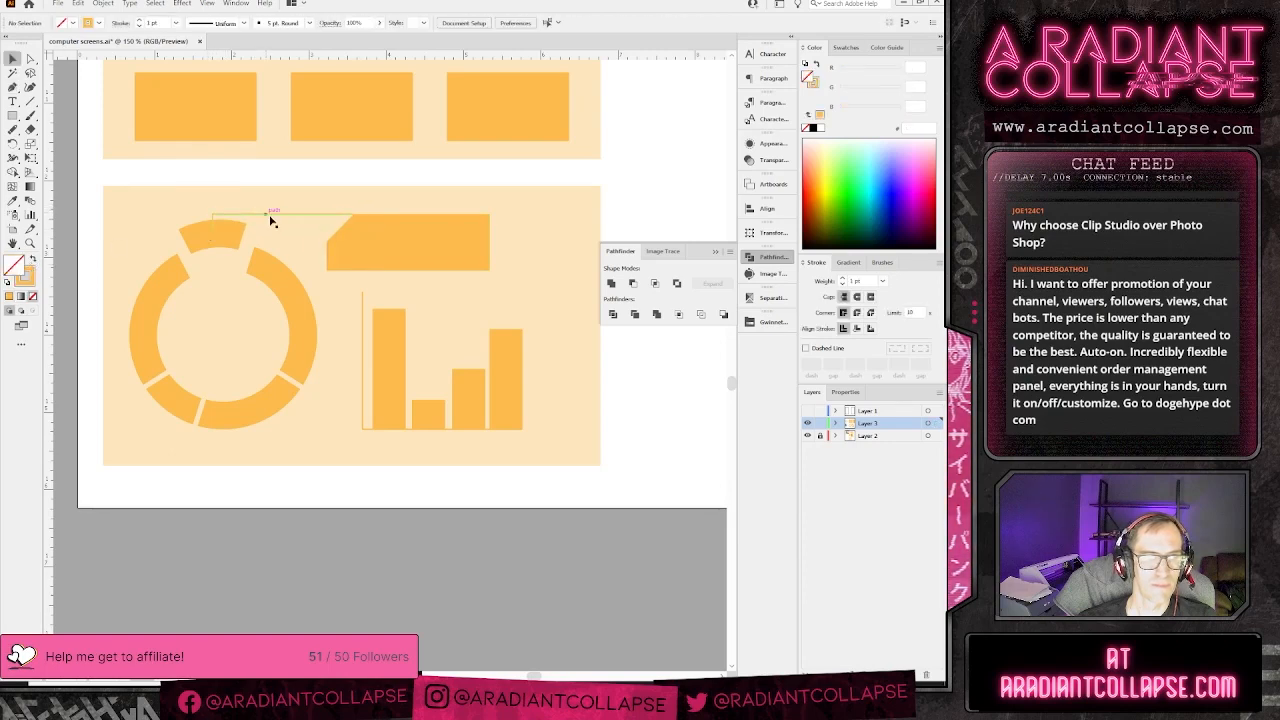
{"action": "key", "text": "a"}
{"action": "left_click", "coordinate": [352, 214]}
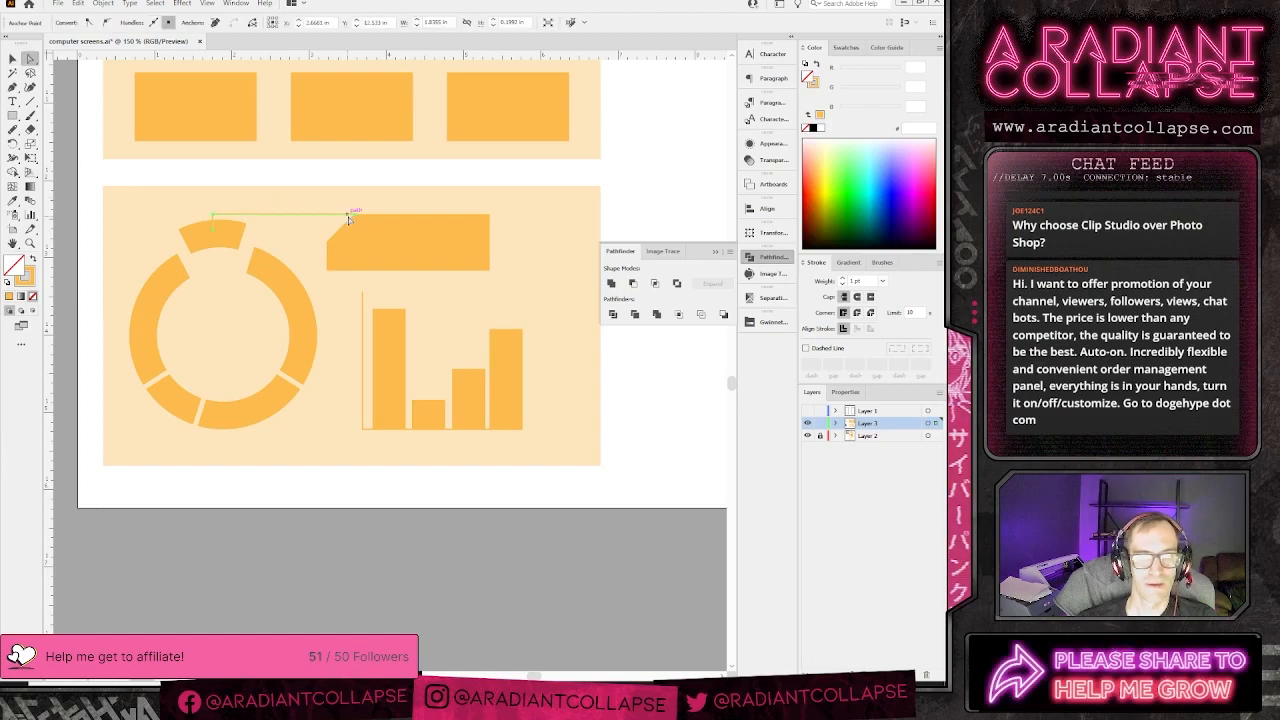
{"action": "left_click", "coordinate": [548, 229]}
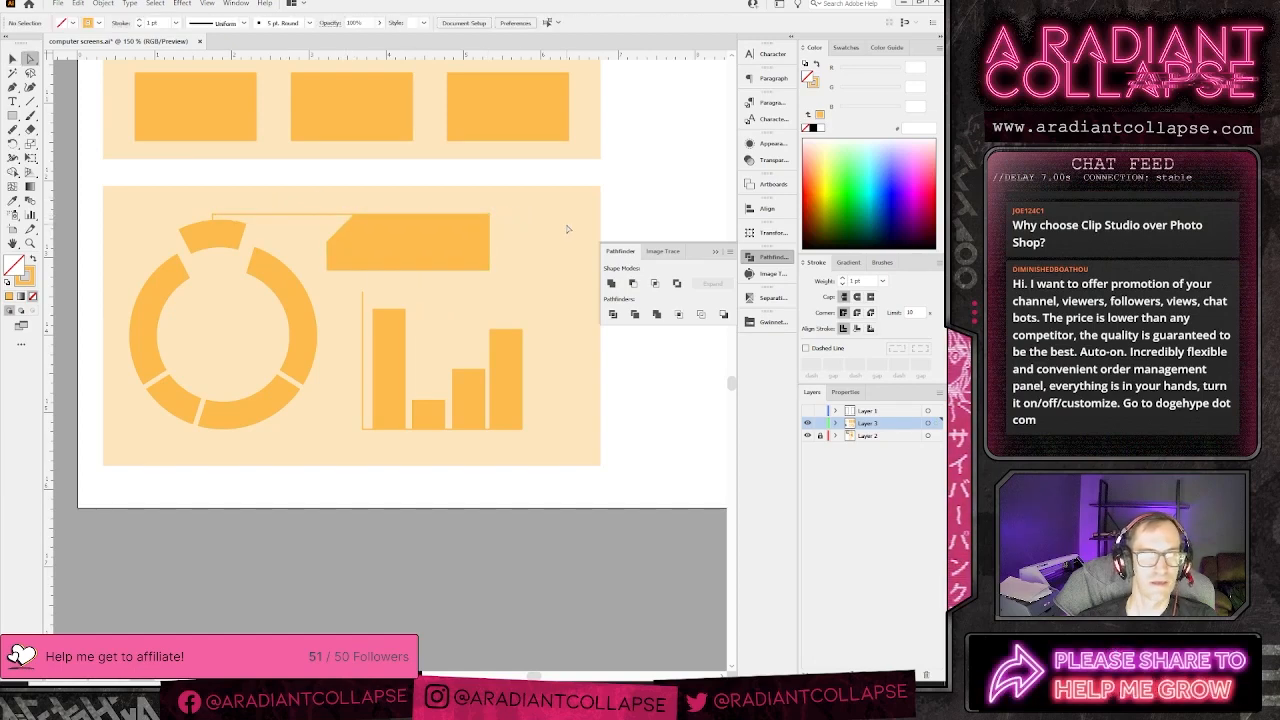
- Extend the label's right edge to line up with the right edge of the bar chart
{"action": "key", "text": "ctrl+minus"}
{"action": "key", "text": "ctrl+minus"}
{"action": "key", "text": "ctrl+plus"}
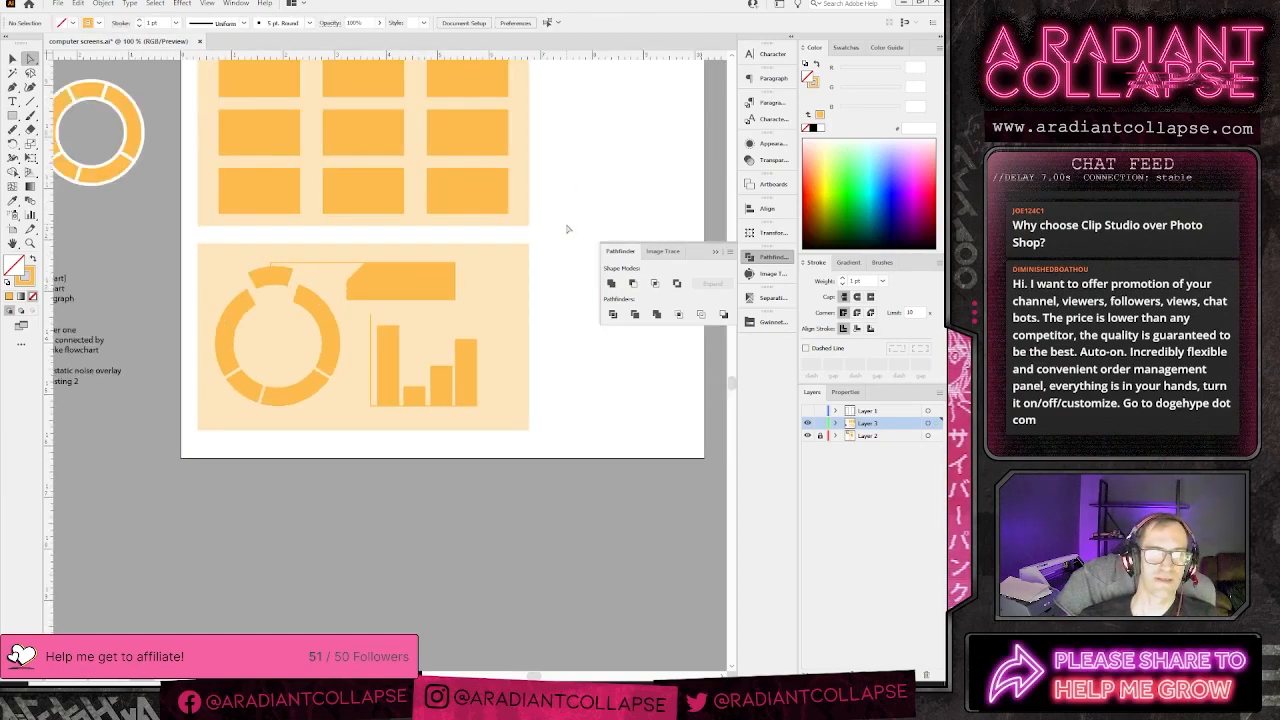
{"action": "left_click", "coordinate": [456, 297]}
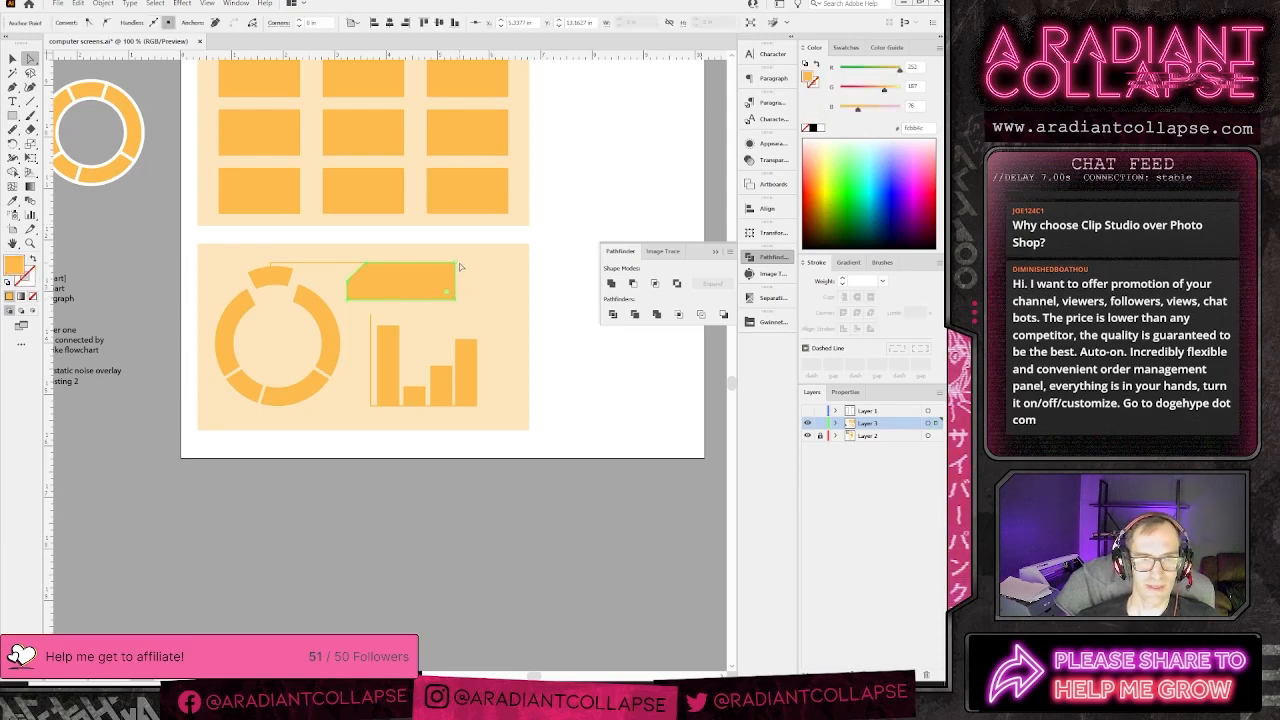
{"action": "left_click", "coordinate": [455, 264], "text": "shift"}
{"action": "left_click_drag", "start_coordinate": [455, 264], "coordinate": [477, 263]}
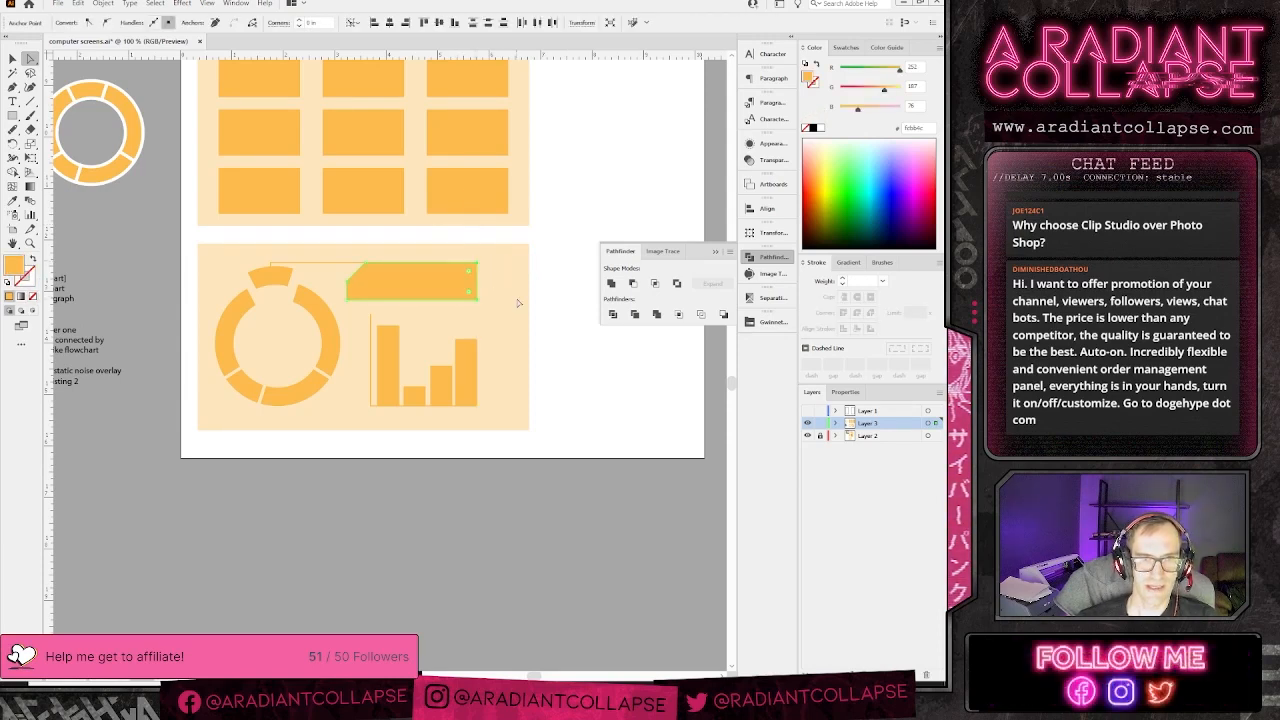
{"action": "left_click", "coordinate": [530, 403]}
- Group the ring, leader line, label shape and bar chart together
{"action": "key", "text": "v"}
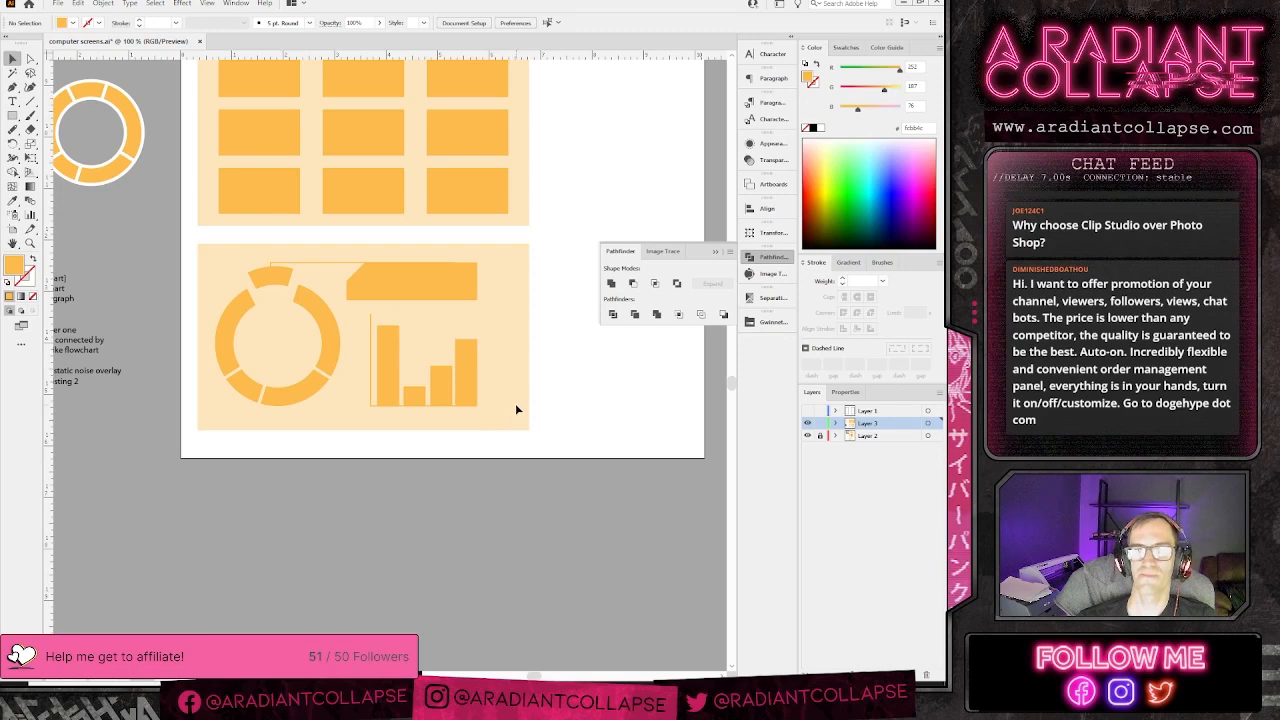
{"action": "left_click", "coordinate": [232, 268]}
{"action": "key", "text": "ctrl+g"}
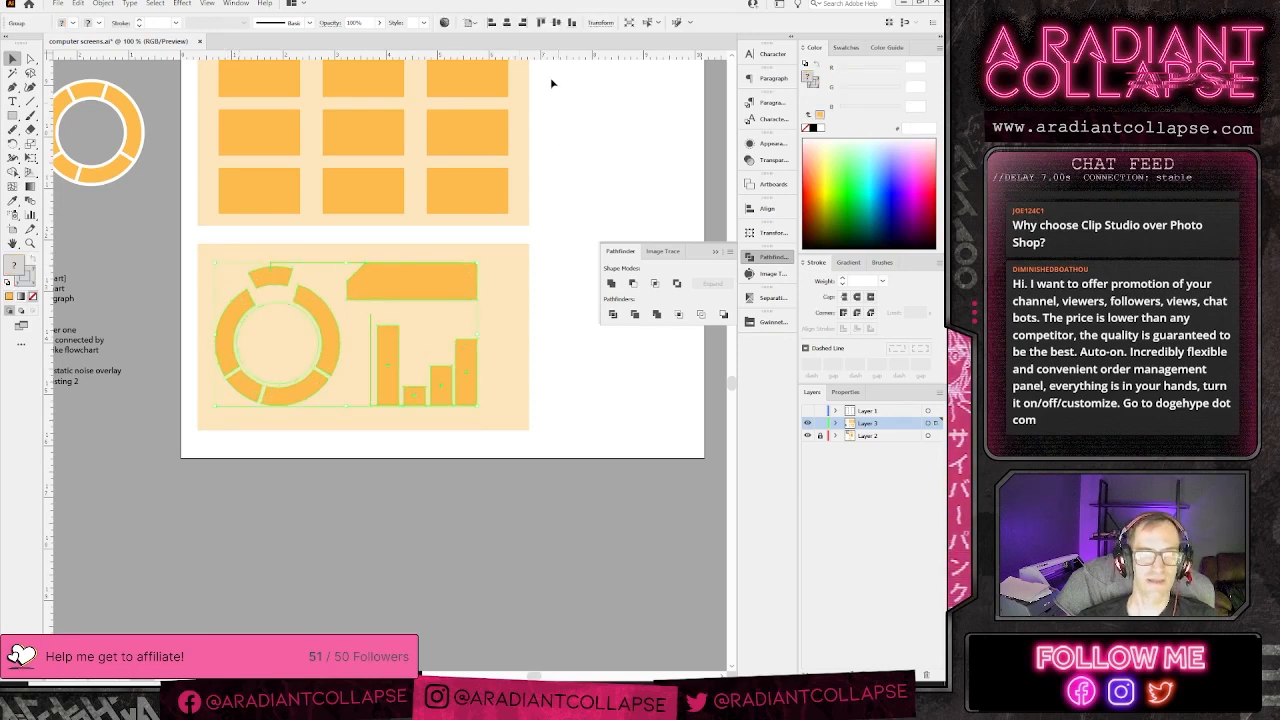
- Unlock Layer 2 and center the grouped graphics horizontally and vertically on the background panel, using the panel as key object
{"action": "left_click", "coordinate": [500, 276]}
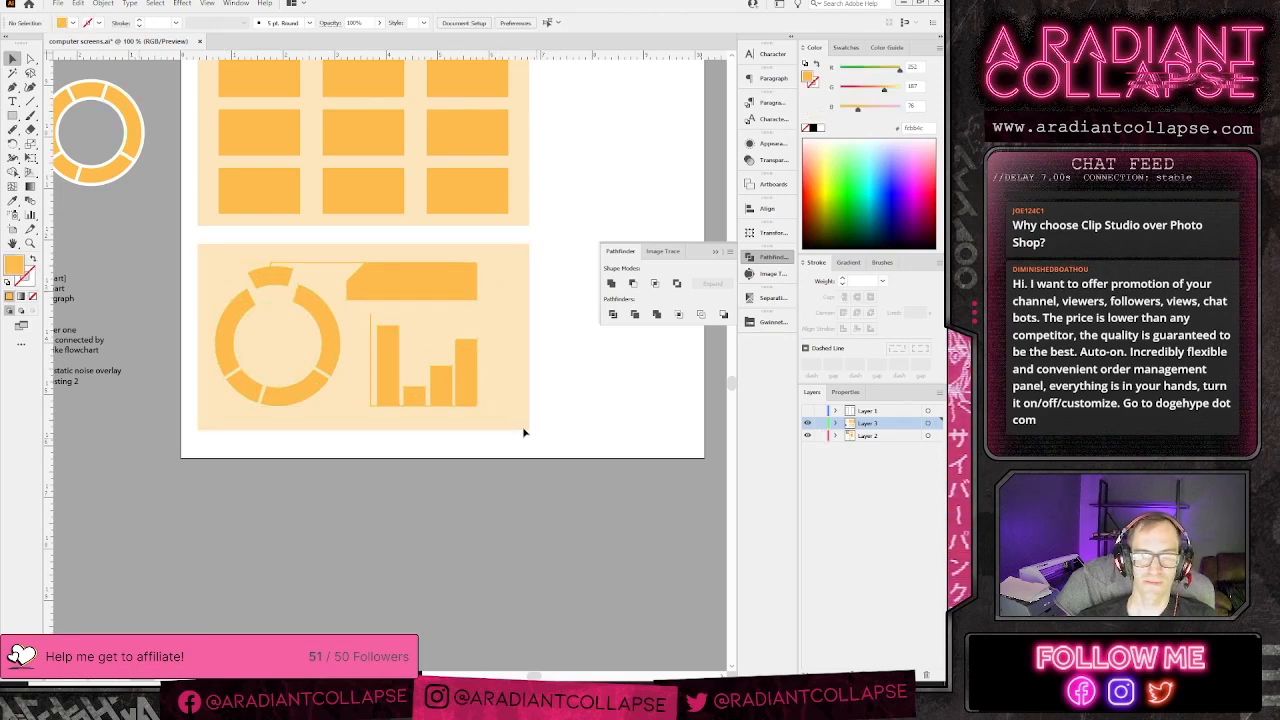
{"action": "left_click_drag", "start_coordinate": [524, 434], "coordinate": [489, 383]}
{"action": "left_click", "coordinate": [468, 23]}
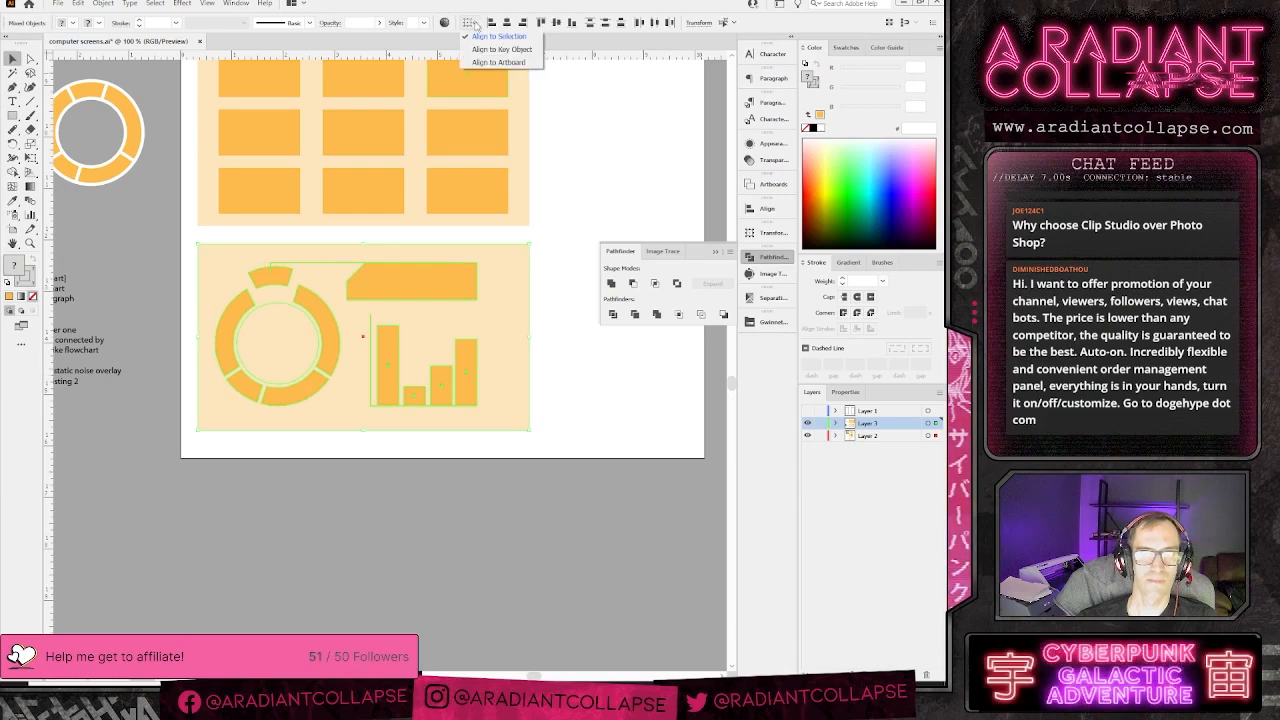
{"action": "left_click", "coordinate": [497, 49]}
{"action": "left_click", "coordinate": [504, 288]}
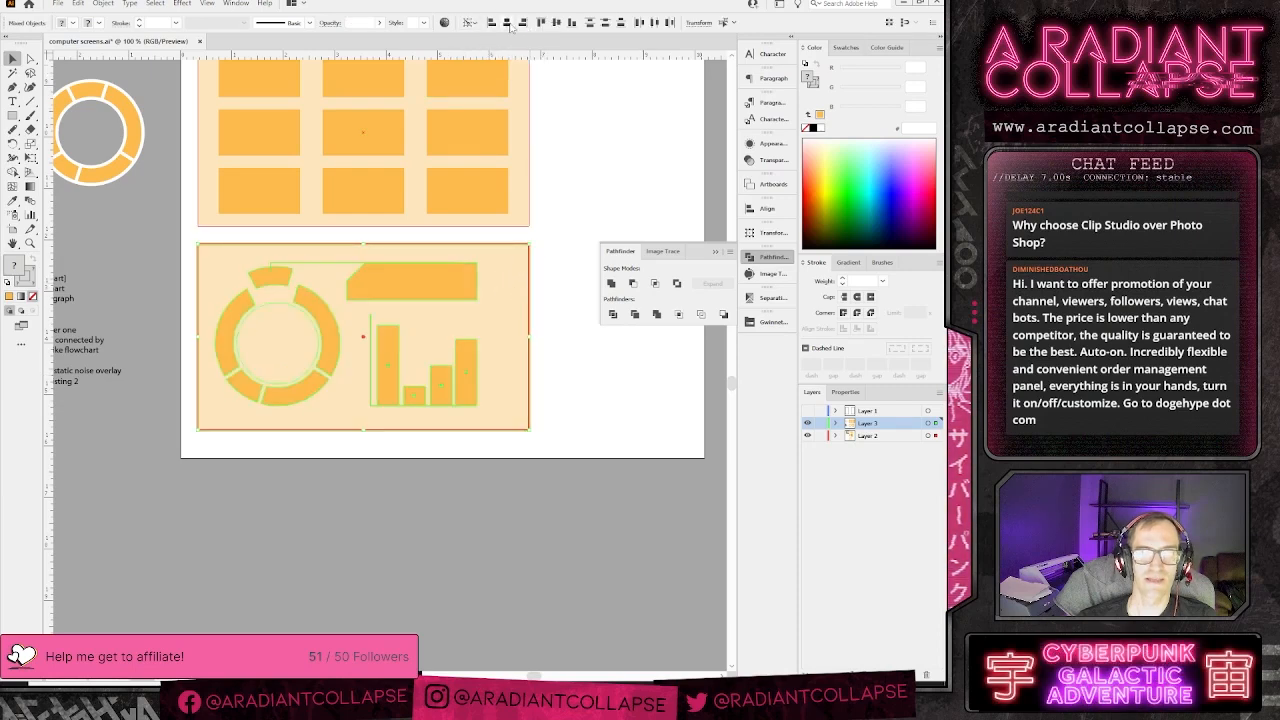
{"action": "left_click", "coordinate": [507, 22]}
{"action": "left_click", "coordinate": [556, 22]}
{"action": "left_click", "coordinate": [543, 332]}
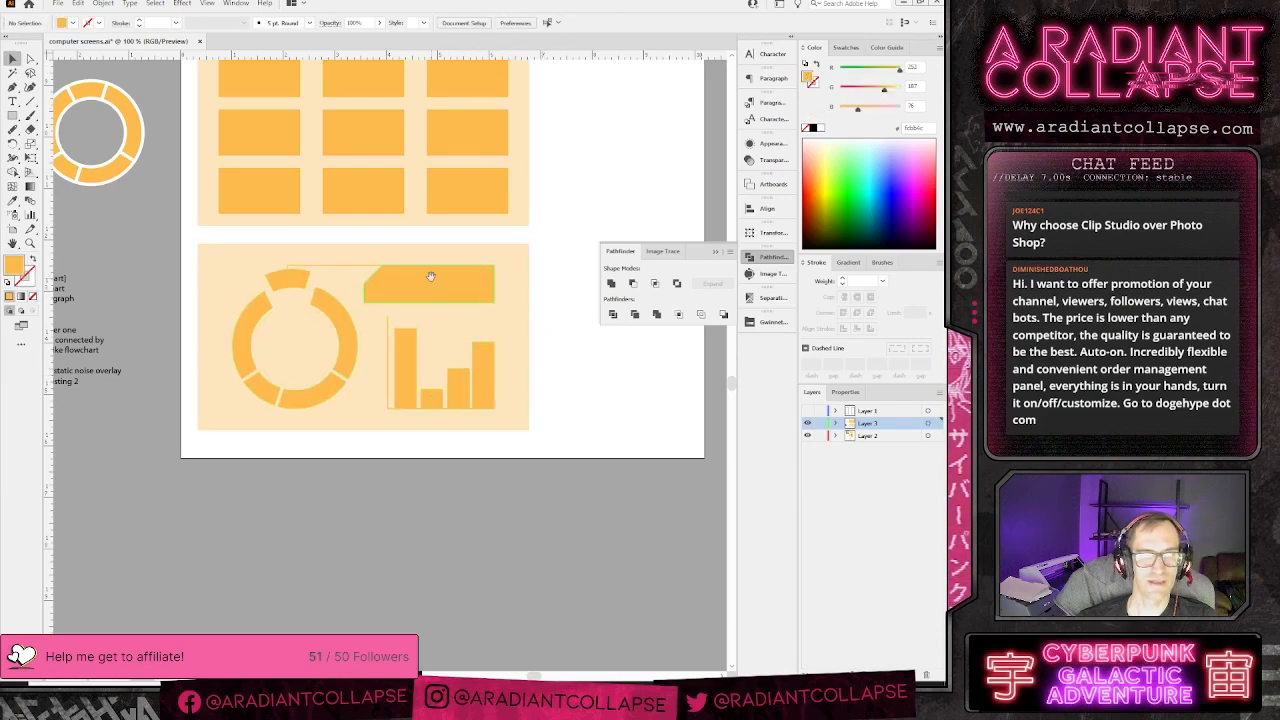
{"action": "scroll", "coordinate": [470, 350], "scroll_direction": "up", "scroll_amount": 3}
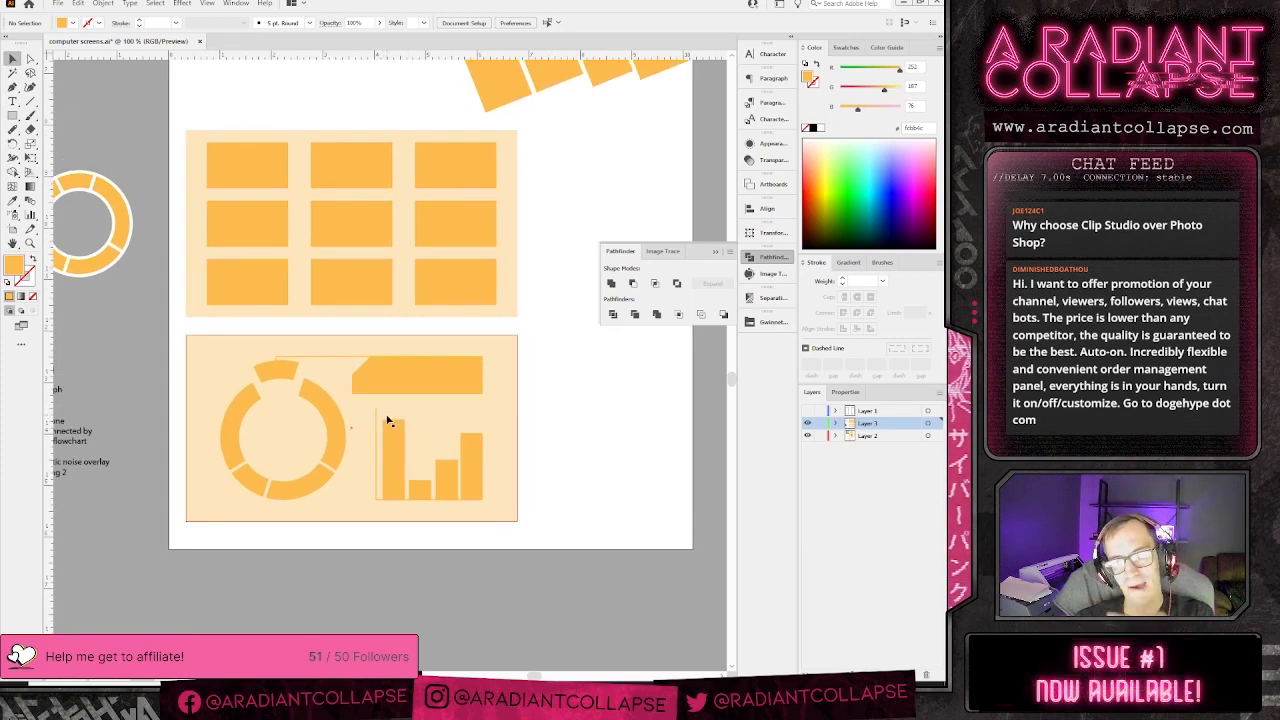
- Switch to Clip Studio Paint to check the comic page's panels, and return to Illustrator
{"action": "scroll", "coordinate": [389, 421], "scroll_direction": "down", "scroll_amount": 1, "text": "alt"}
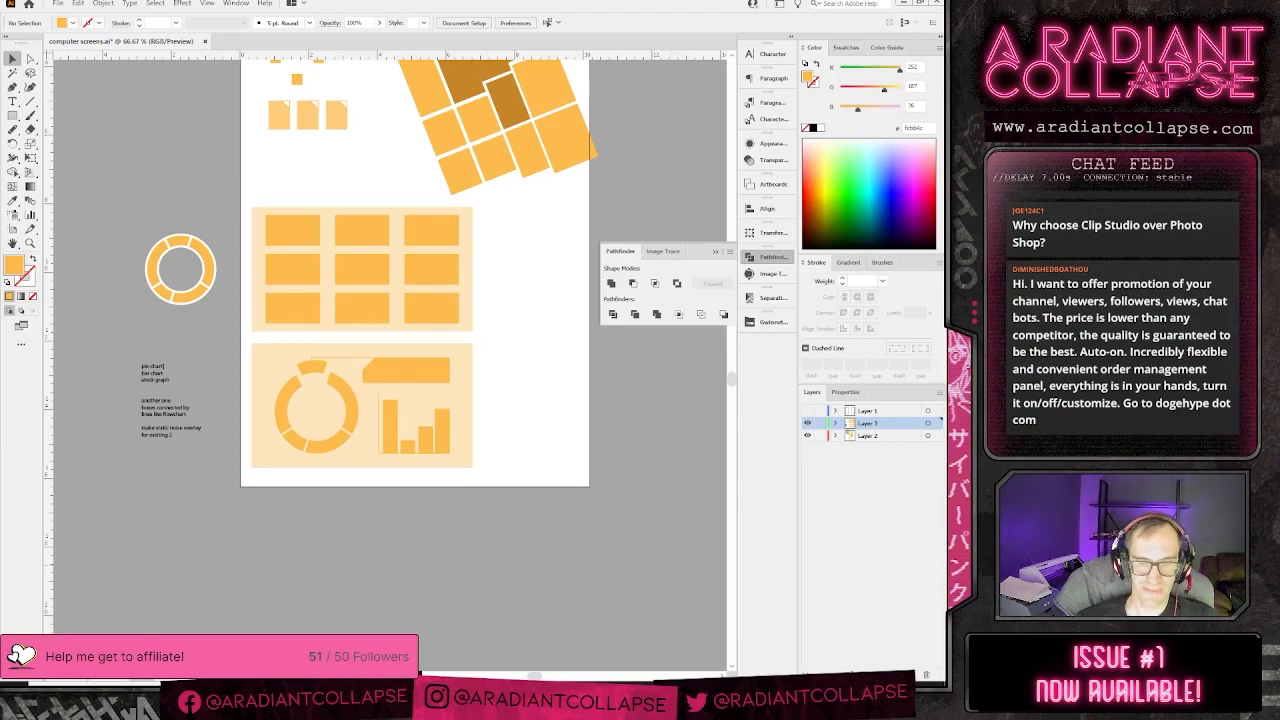
{"action": "key", "text": "alt+Tab"}
{"action": "scroll", "coordinate": [613, 194], "scroll_direction": "up", "scroll_amount": 8}
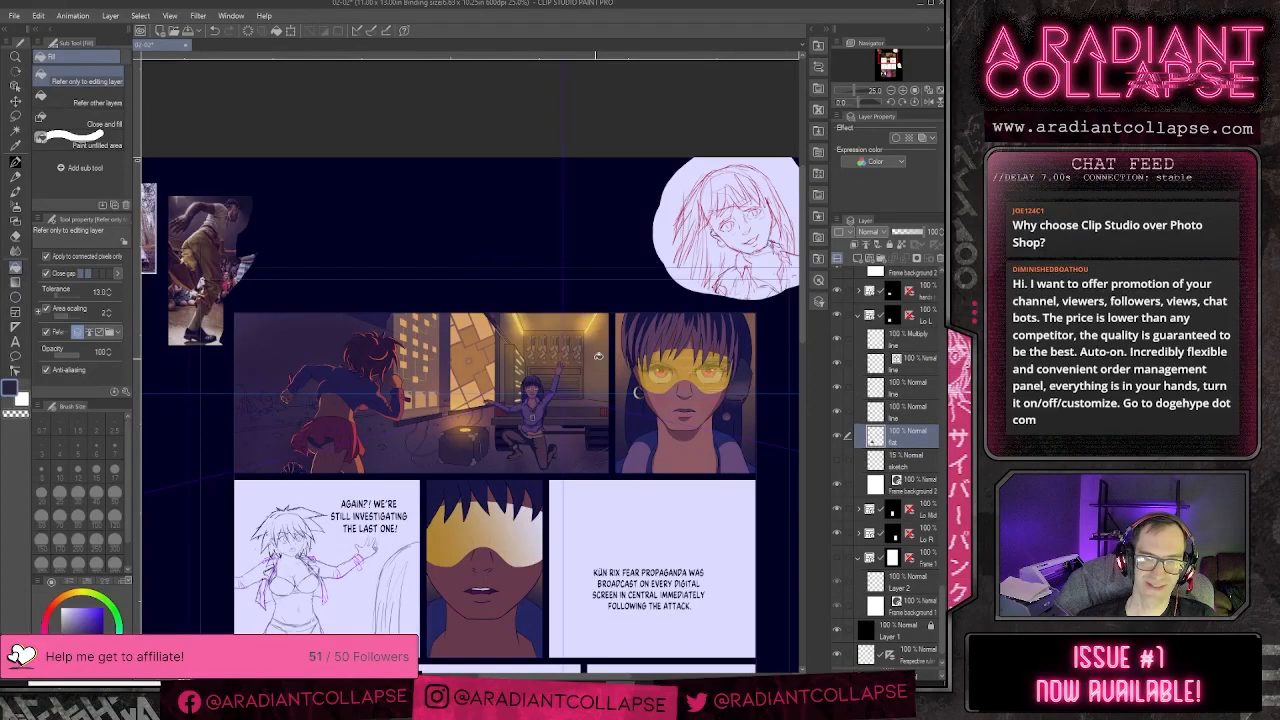
{"action": "key", "text": "alt+Tab"}
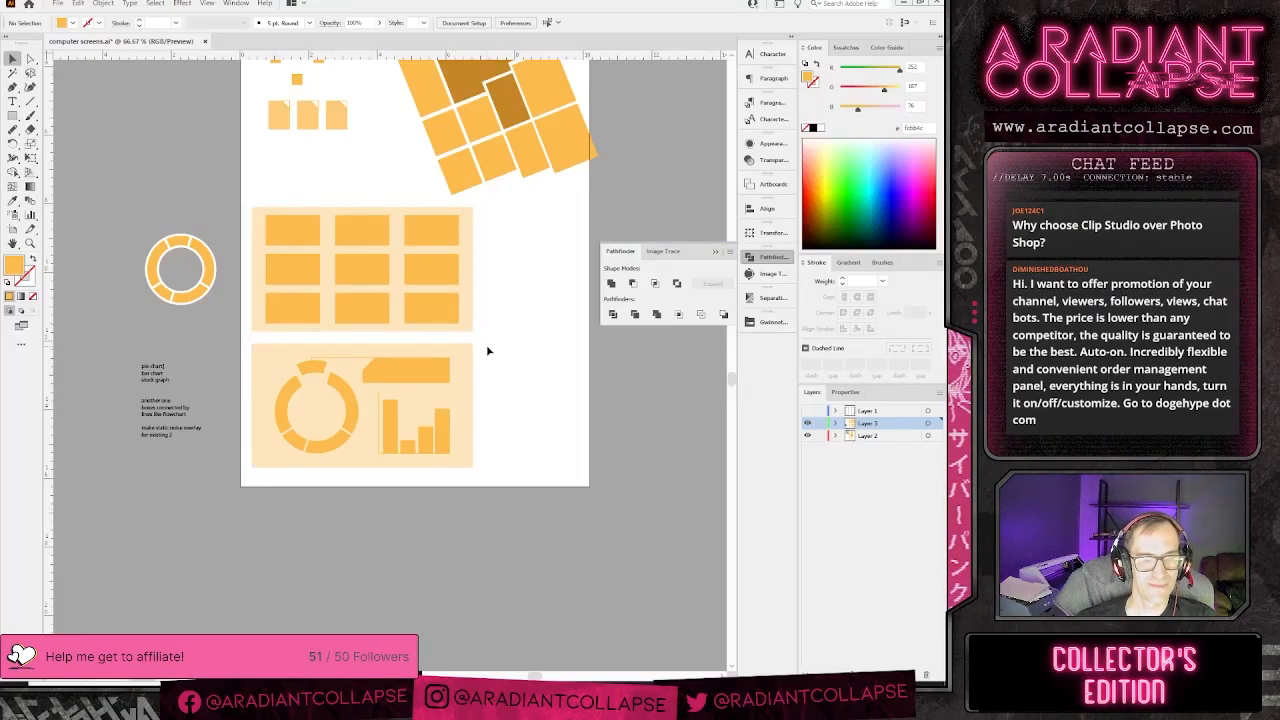
- Try to rotate the background panel behind the nine-rectangle grid by 90 degrees in place
{"action": "scroll", "coordinate": [435, 398], "scroll_direction": "up", "scroll_amount": 2}
{"action": "left_click", "coordinate": [279, 298]}
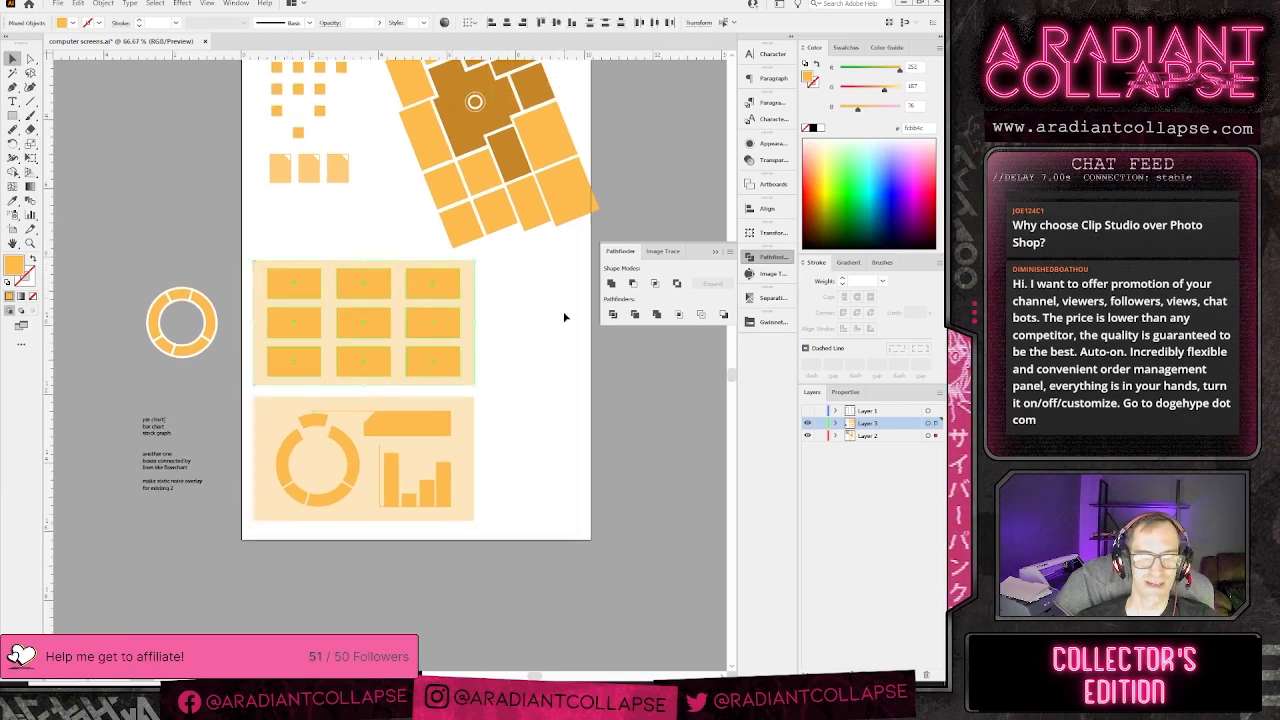
{"action": "key", "text": "r"}
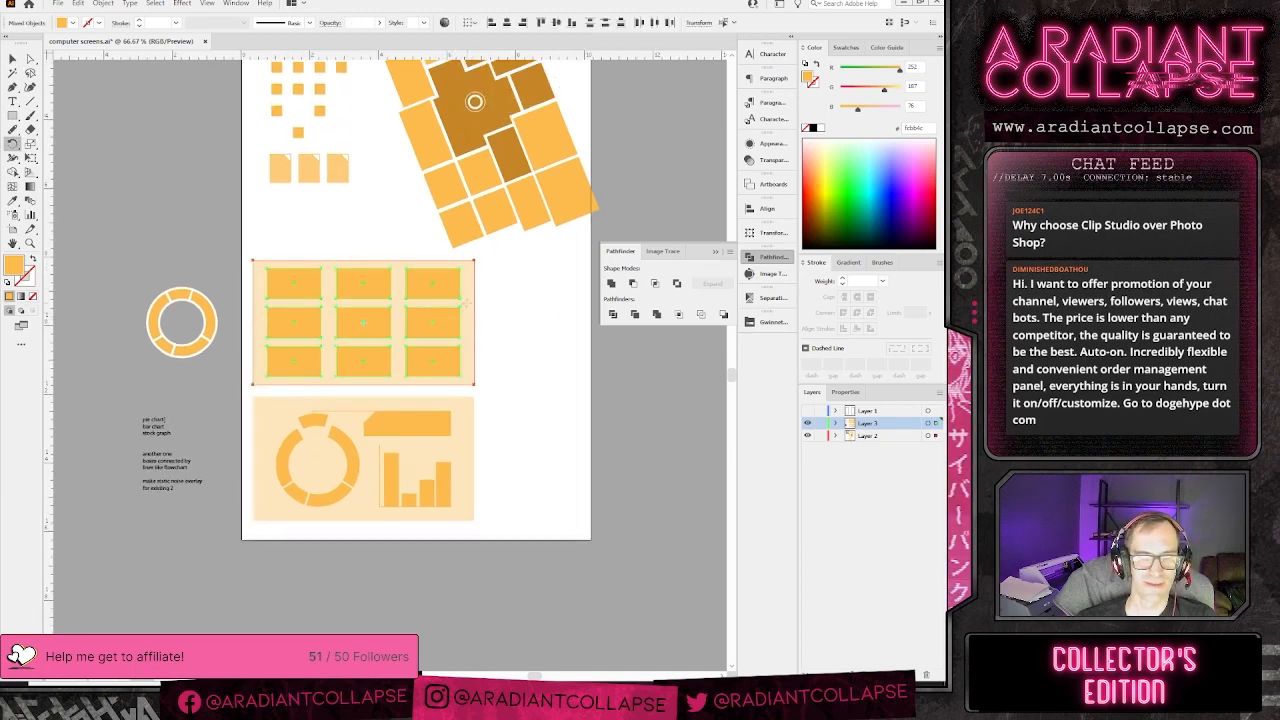
{"action": "left_click", "coordinate": [497, 318], "text": "ctrl"}
{"action": "left_click", "coordinate": [467, 324], "text": "ctrl"}
{"action": "left_click_drag", "start_coordinate": [480, 296], "coordinate": [440, 420]}
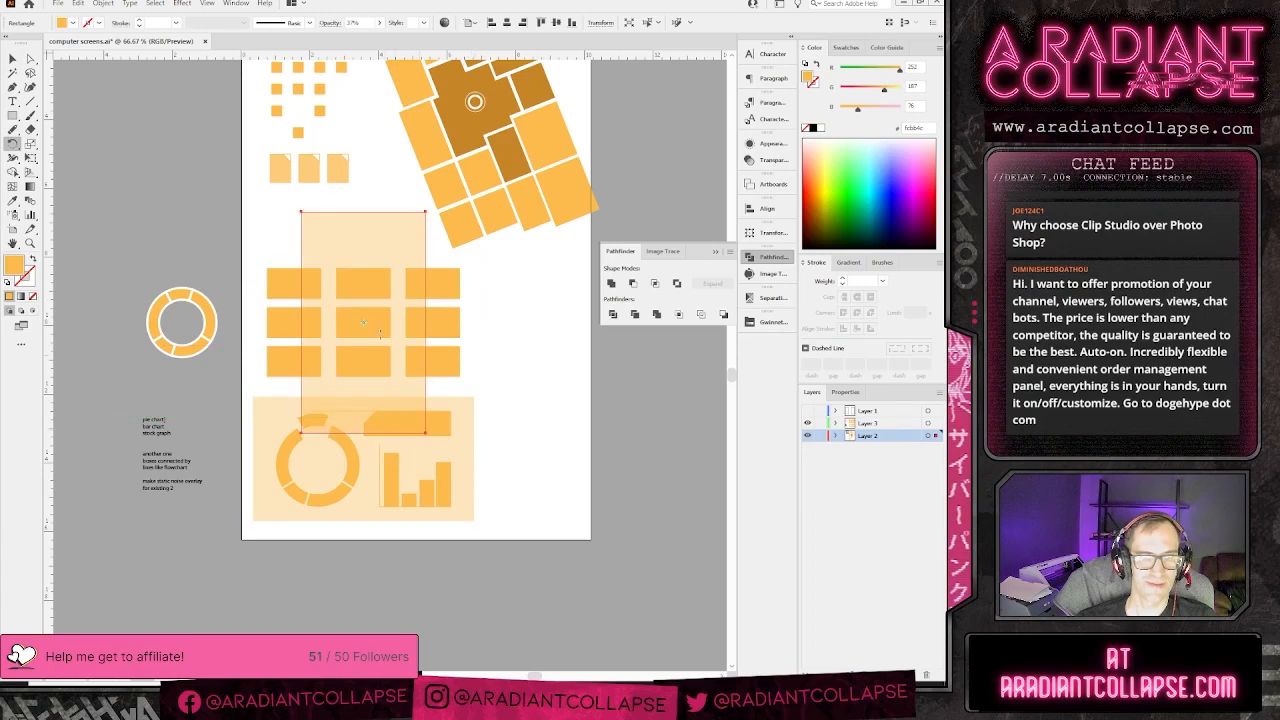
{"action": "key", "text": "ctrl+z"}
- Duplicate the nine-rectangle grid with its background panel to the empty area off the artboard's left side
{"action": "key", "text": "v"}
{"action": "left_click", "coordinate": [503, 383]}
{"action": "left_click_drag", "start_coordinate": [441, 352], "coordinate": [556, 405]}
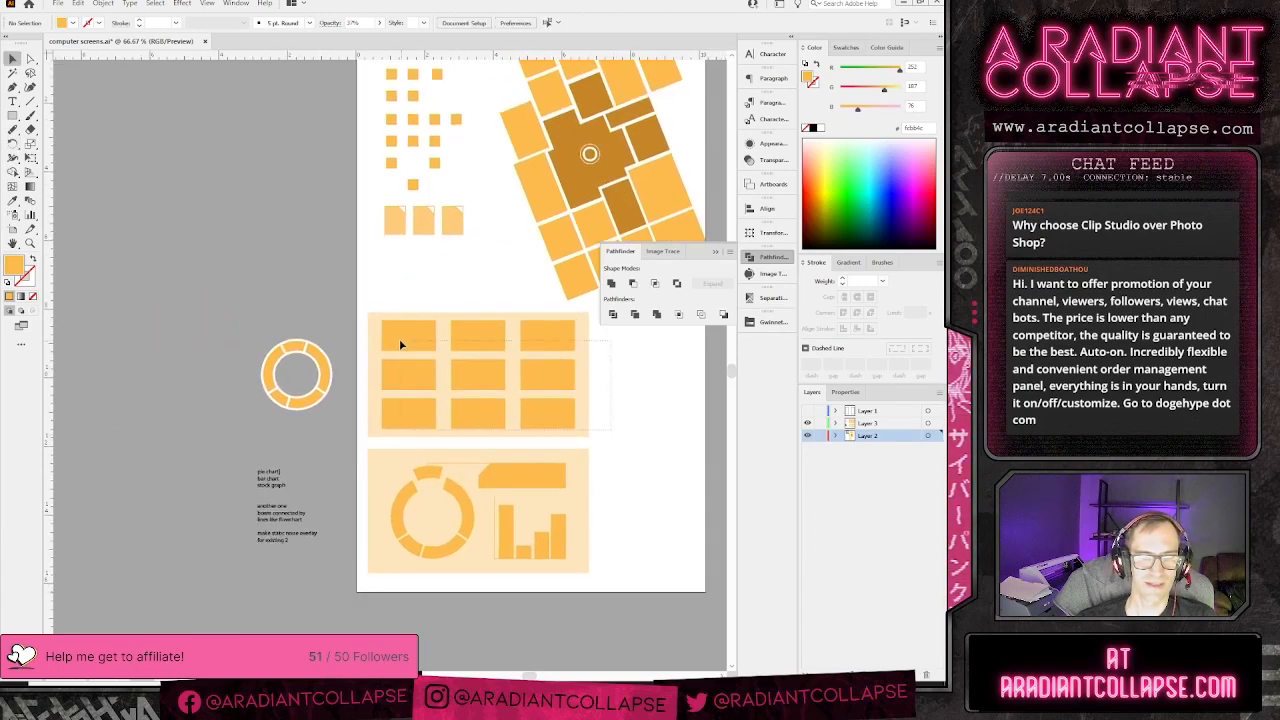
{"action": "left_click_drag", "start_coordinate": [399, 341], "coordinate": [399, 341]}
{"action": "left_click_drag", "start_coordinate": [410, 362], "coordinate": [129, 198]}
{"action": "left_click_drag", "start_coordinate": [653, 390], "coordinate": [435, 310]}
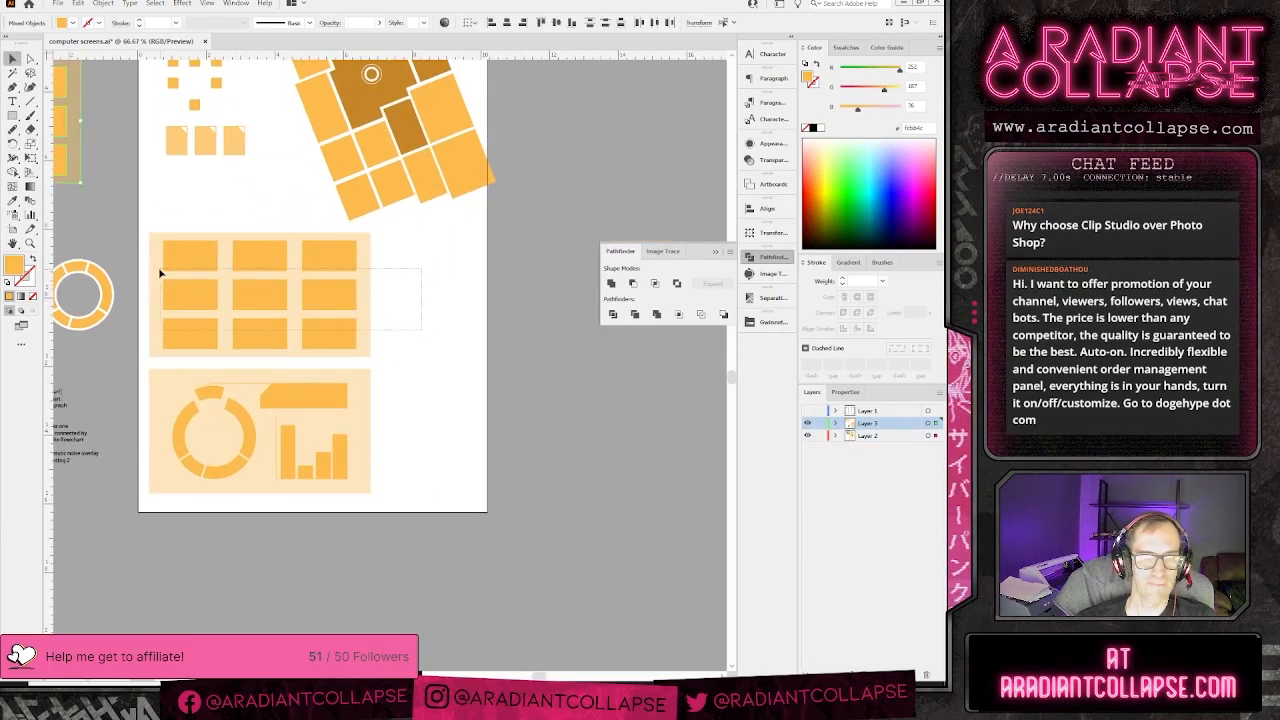
- Move the original nine-rectangle grid and its background panel horizontally to the right, past the artboard's edge
{"action": "left_click", "coordinate": [423, 271]}
{"action": "left_click", "coordinate": [190, 264]}
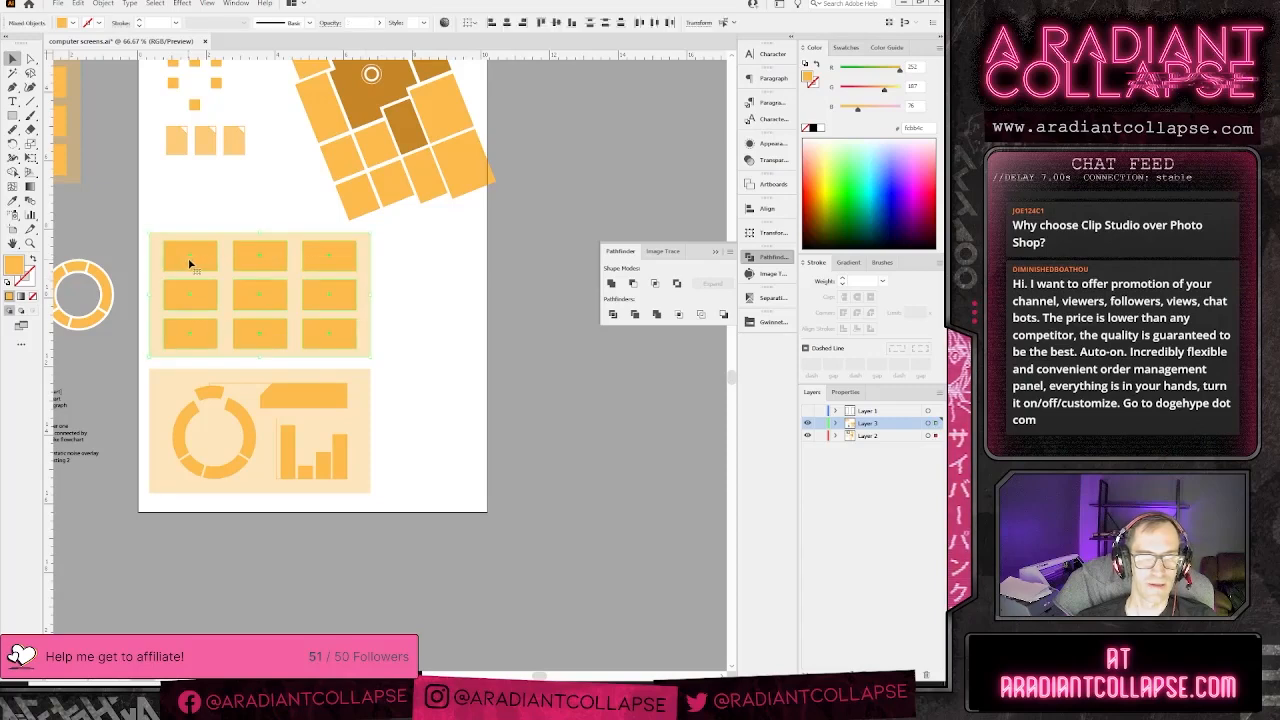
{"action": "left_click_drag", "start_coordinate": [190, 264], "coordinate": [407, 265]}
{"action": "left_click", "coordinate": [583, 362]}
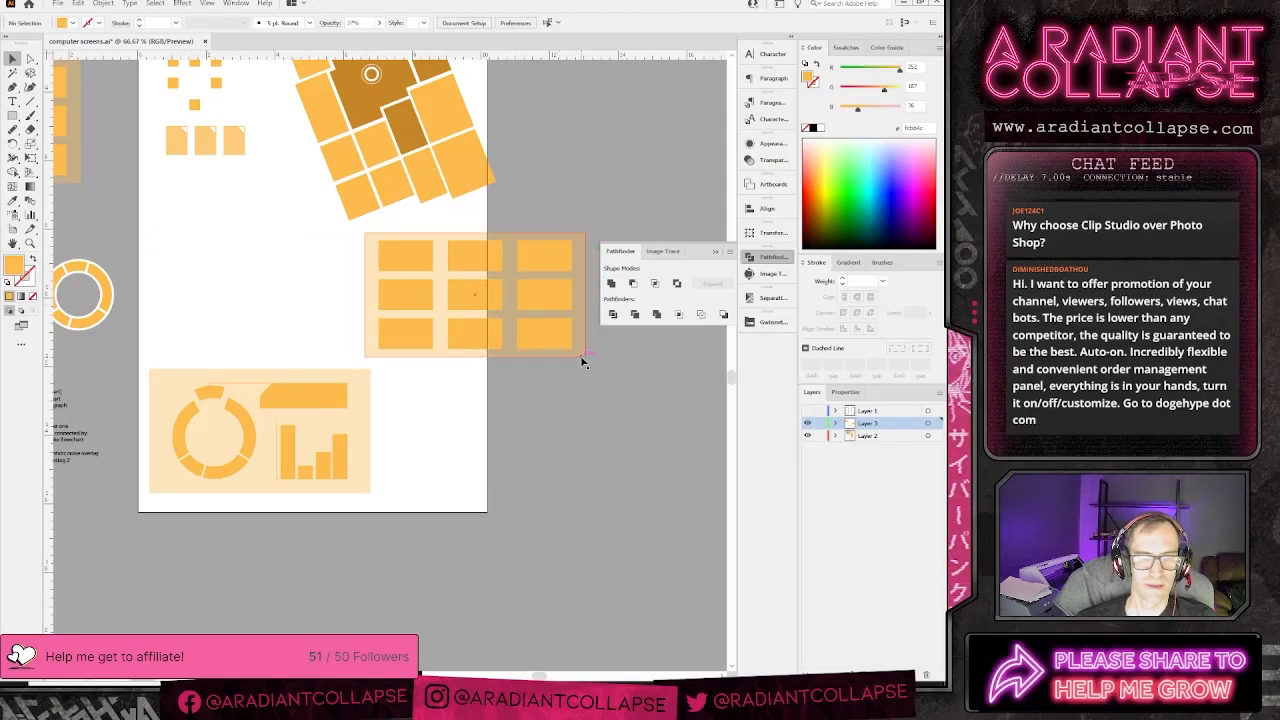
- Rotate the grid's background panel 90 degrees and place it upright just right of the chart panel
{"action": "left_click", "coordinate": [583, 362]}
{"action": "left_click_drag", "start_coordinate": [583, 362], "coordinate": [406, 423]}
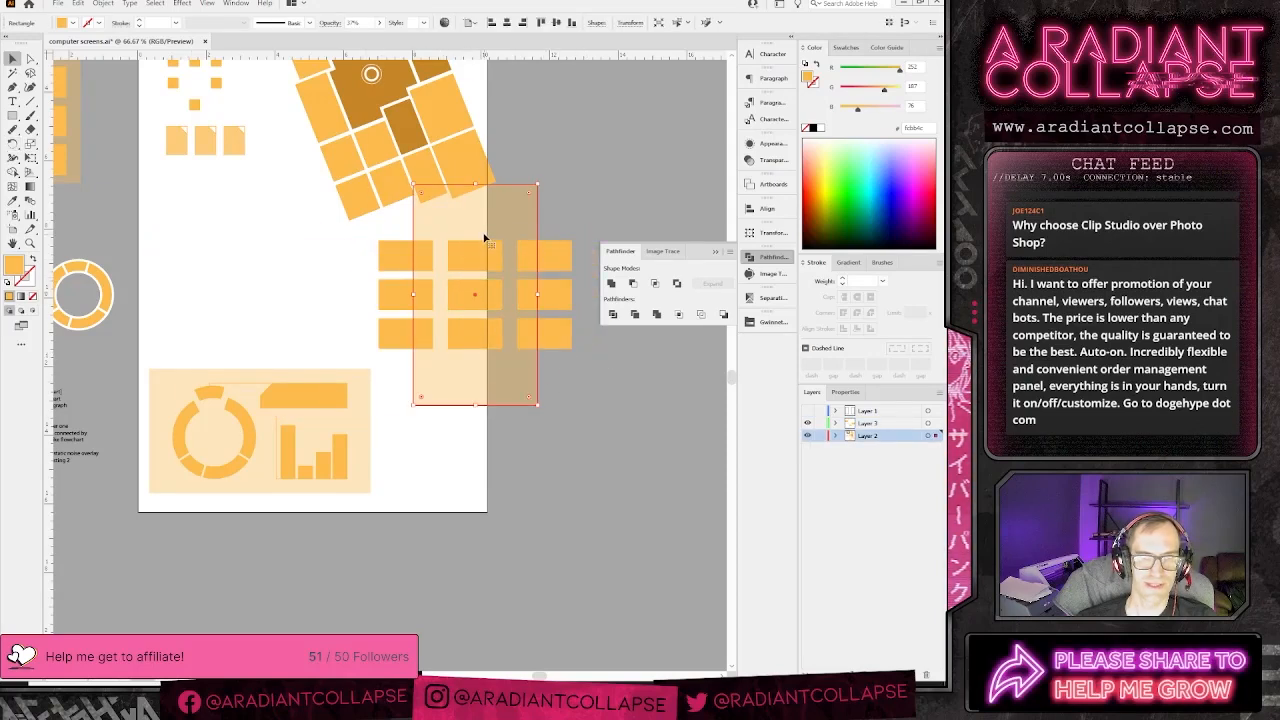
{"action": "left_click_drag", "start_coordinate": [484, 238], "coordinate": [449, 317]}
- Widen the artboard by extending its right edge to just past the nine-rectangle grid
{"action": "left_click", "coordinate": [13, 229]}
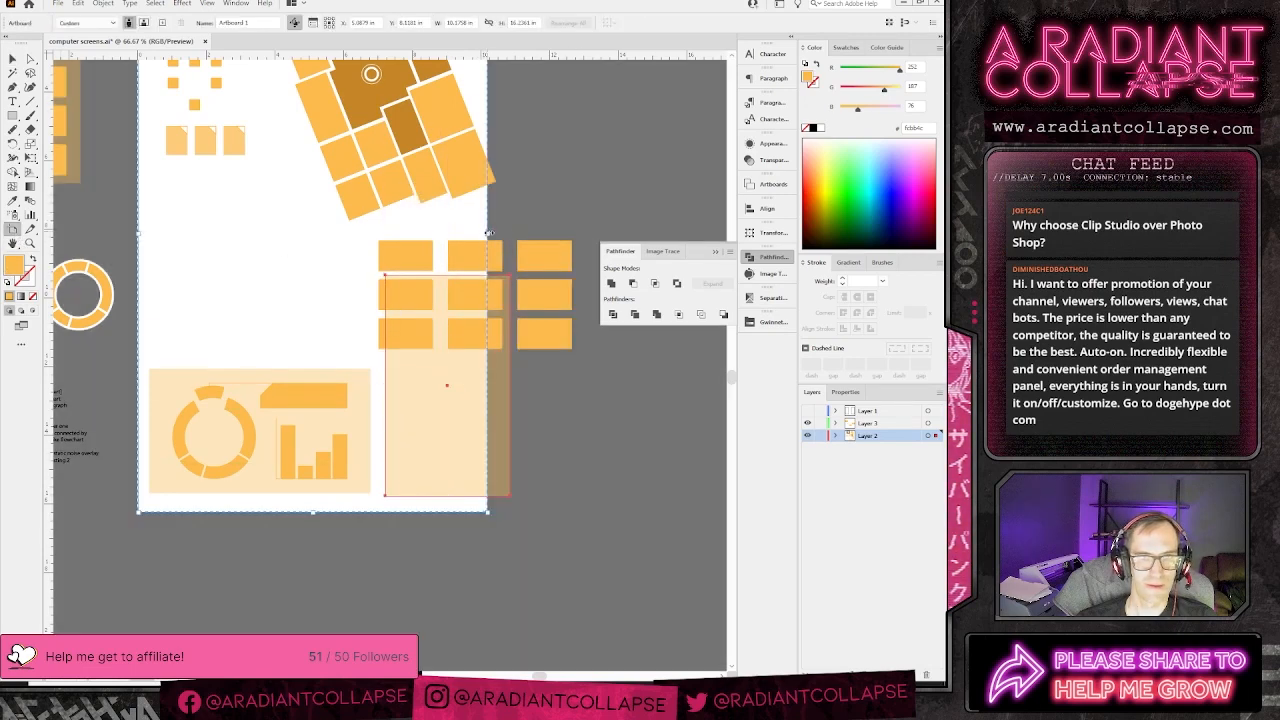
{"action": "left_click_drag", "start_coordinate": [489, 233], "coordinate": [575, 233]}
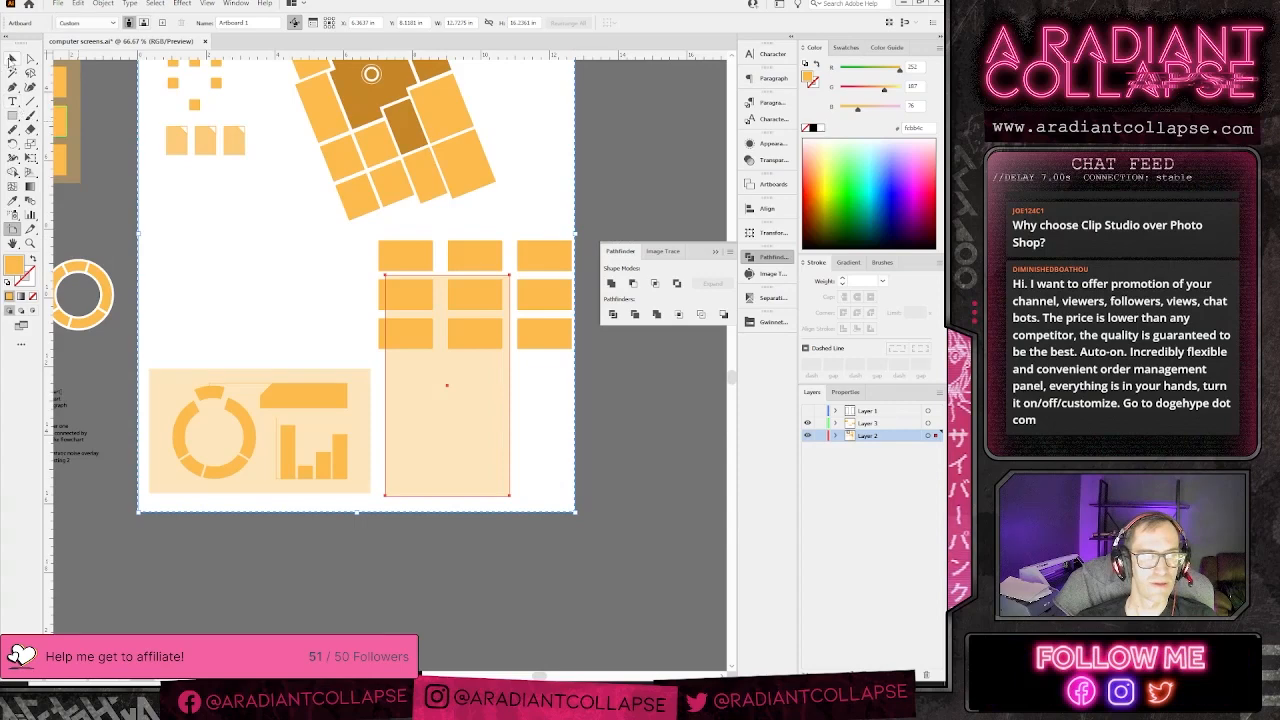
{"action": "left_click", "coordinate": [12, 59]}
{"action": "left_click", "coordinate": [530, 213]}
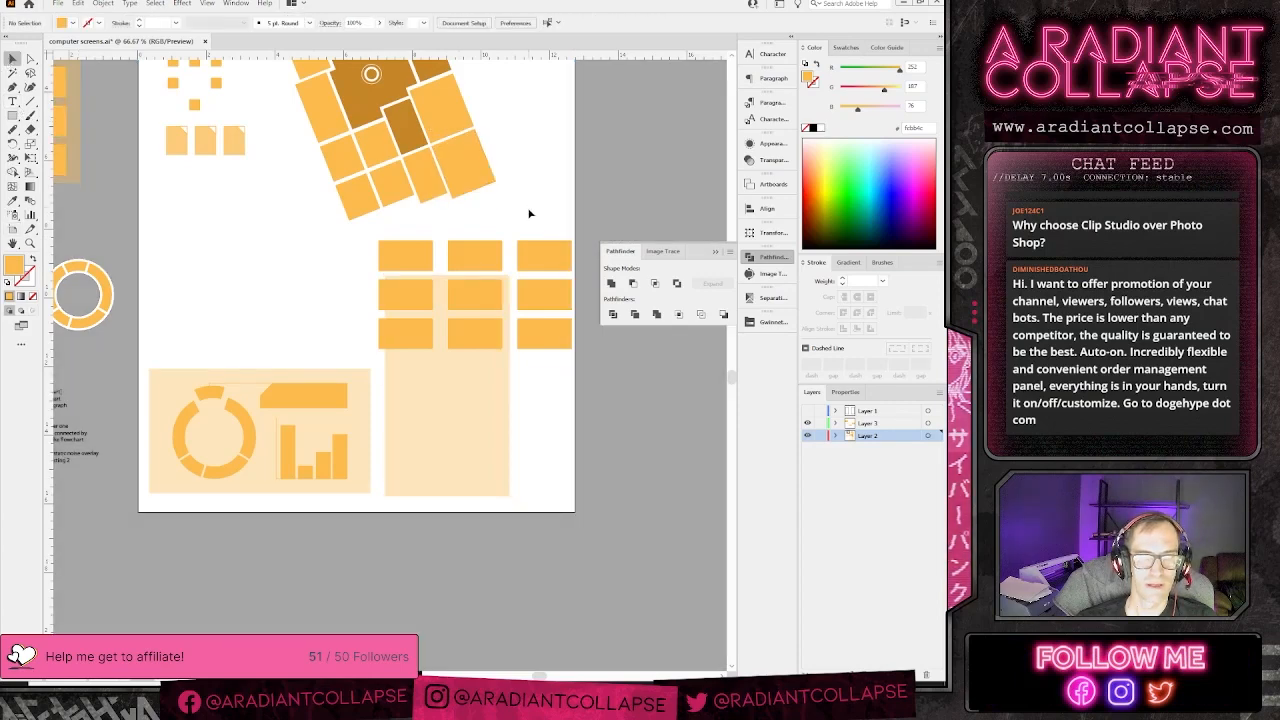
- Scale down the nine-rectangle grid and position it in the upper part of the tall panel, with two columns inside it
{"action": "left_click", "coordinate": [545, 262]}
{"action": "left_click", "coordinate": [591, 409]}
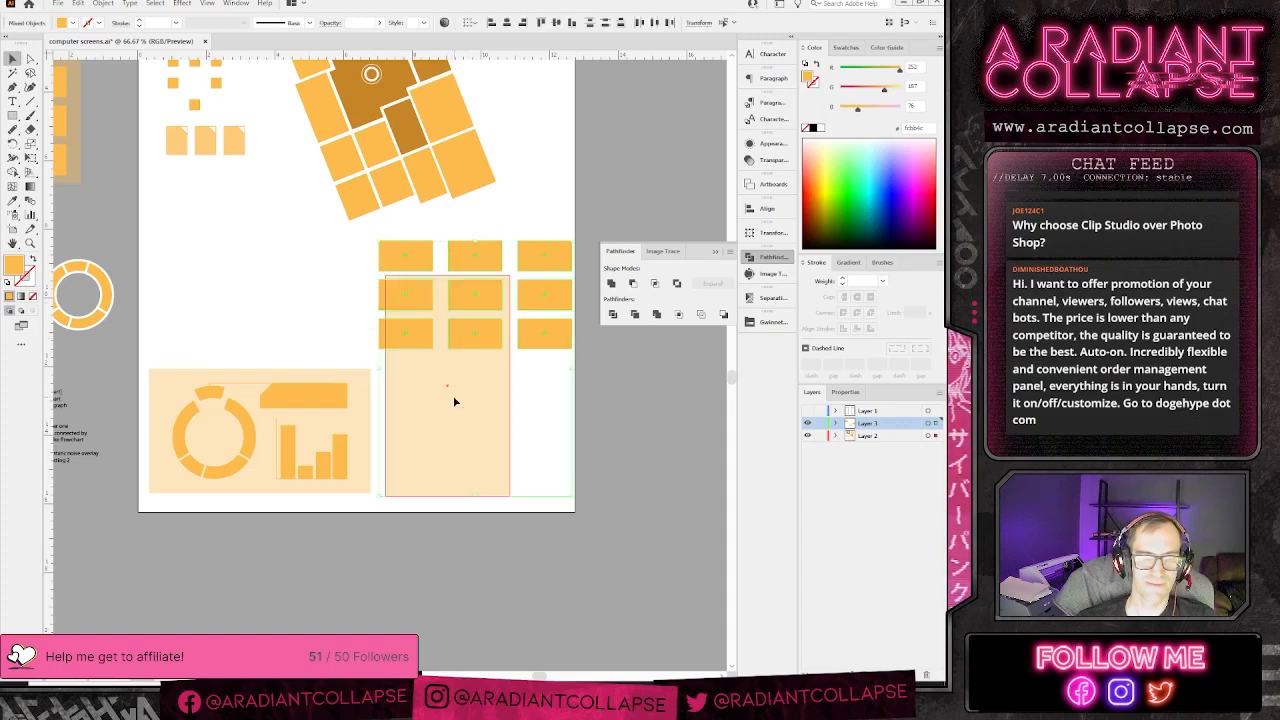
{"action": "left_click_drag", "start_coordinate": [471, 260], "coordinate": [485, 305]}
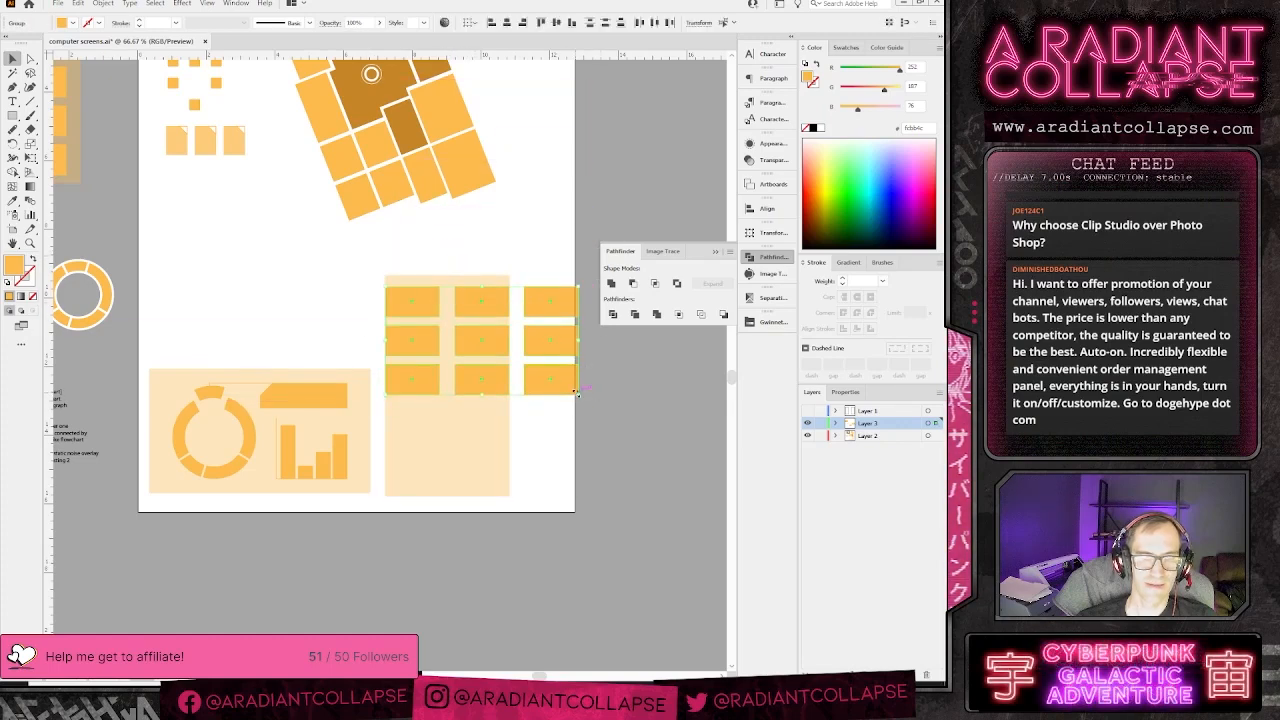
{"action": "left_click_drag", "start_coordinate": [576, 393], "coordinate": [549, 380]}
{"action": "left_click_drag", "start_coordinate": [477, 338], "coordinate": [485, 362]}
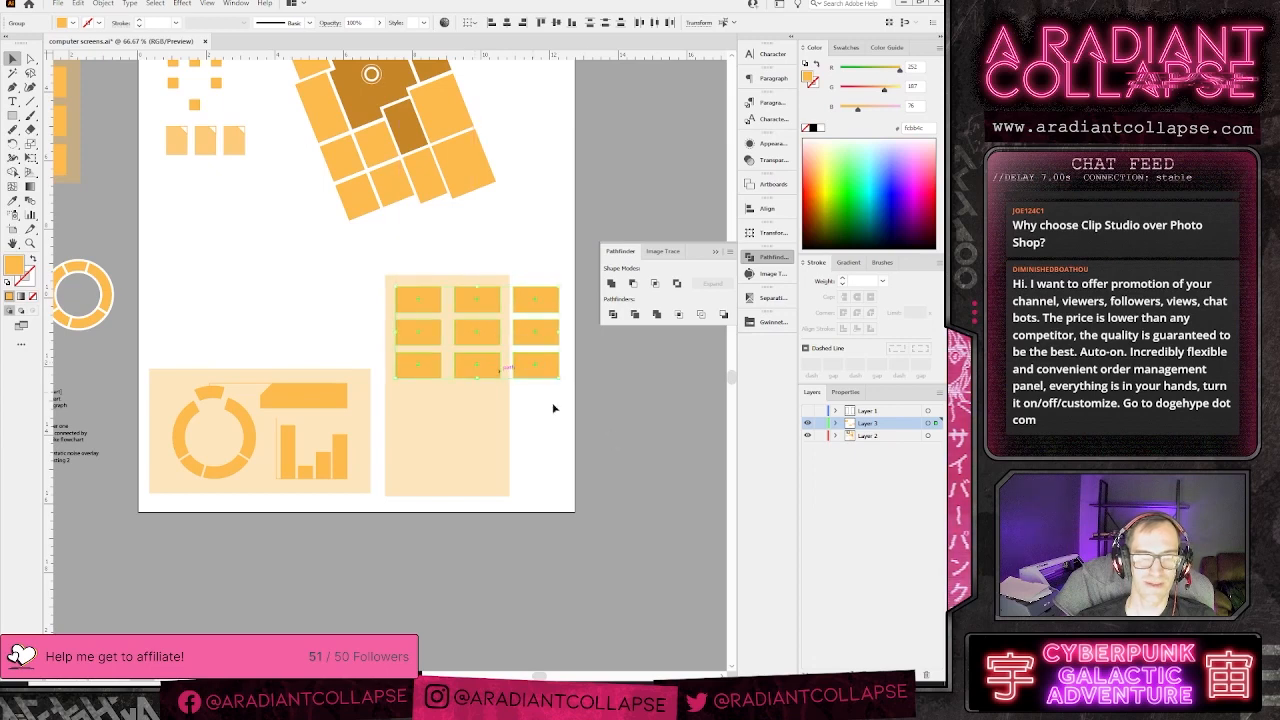
{"action": "left_click", "coordinate": [553, 386]}
- Ungroup the nine-rectangle grid and delete its right column that overhangs the tall panel
{"action": "left_click", "coordinate": [533, 291]}
{"action": "key", "text": "ctrl+shift+g"}
{"action": "left_click", "coordinate": [538, 281]}
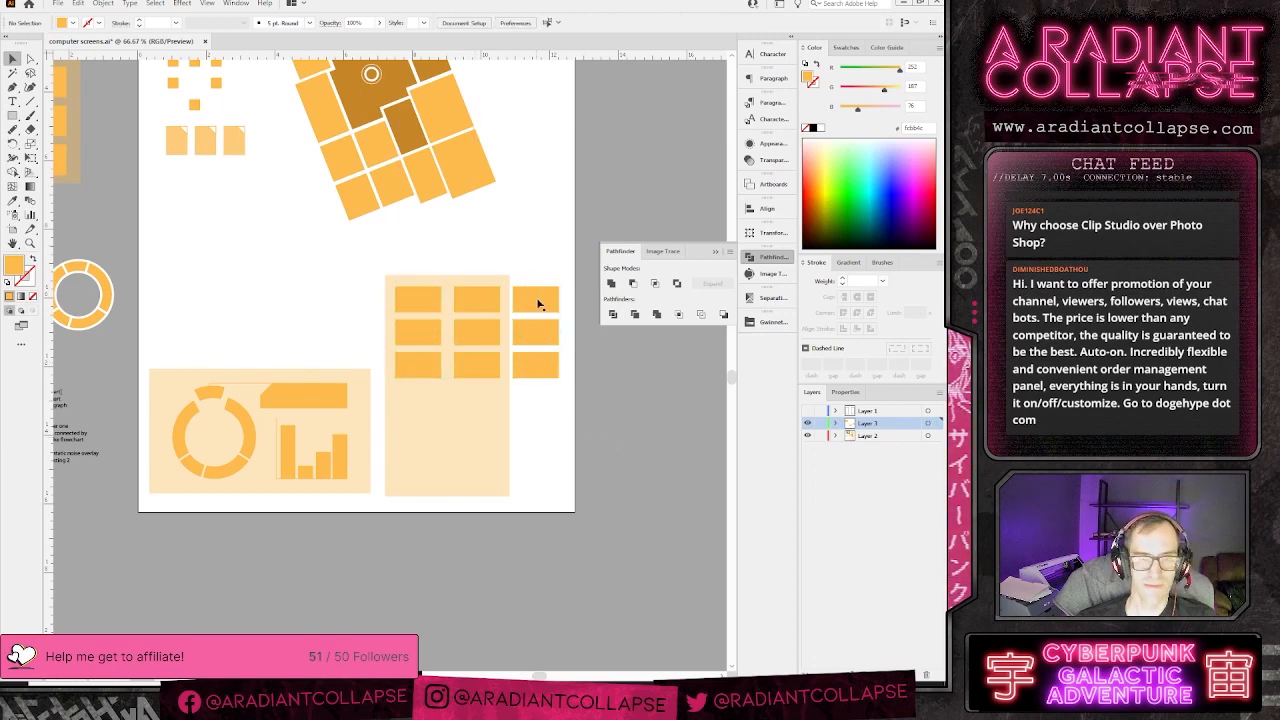
{"action": "left_click_drag", "start_coordinate": [539, 303], "coordinate": [514, 376]}
{"action": "key", "text": "Delete"}
{"action": "key", "text": "Delete"}
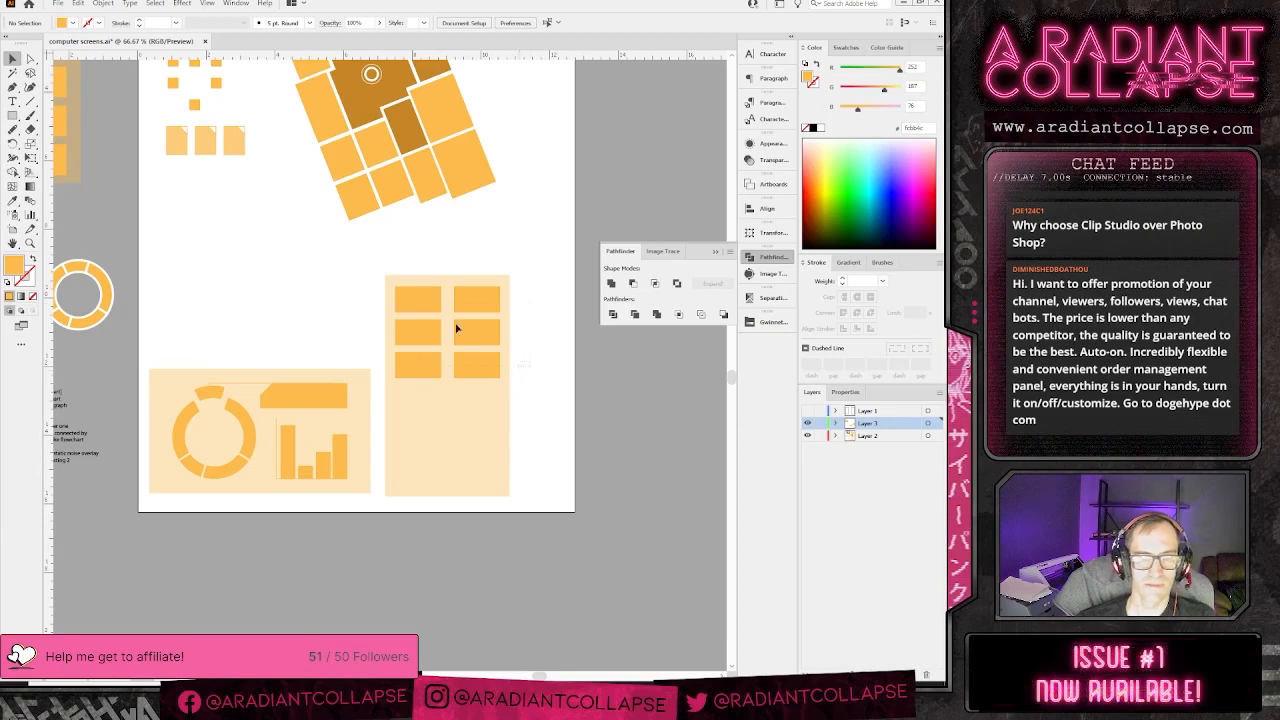
- Group the six remaining rectangles and try to align them with the tall panel using a key object
{"action": "left_click_drag", "start_coordinate": [371, 283], "coordinate": [459, 430]}
{"action": "key", "text": "ctrl+g"}
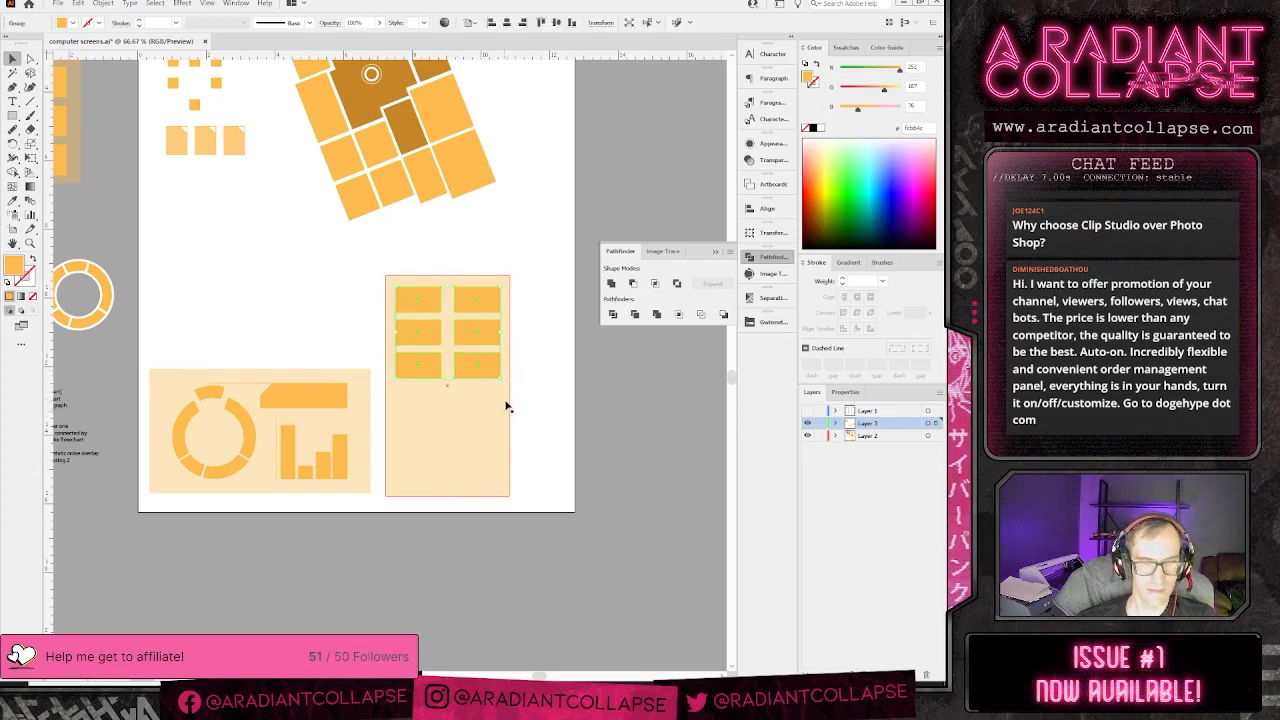
{"action": "left_click", "coordinate": [493, 425], "text": "shift"}
{"action": "left_click", "coordinate": [470, 23]}
{"action": "left_click", "coordinate": [475, 49]}
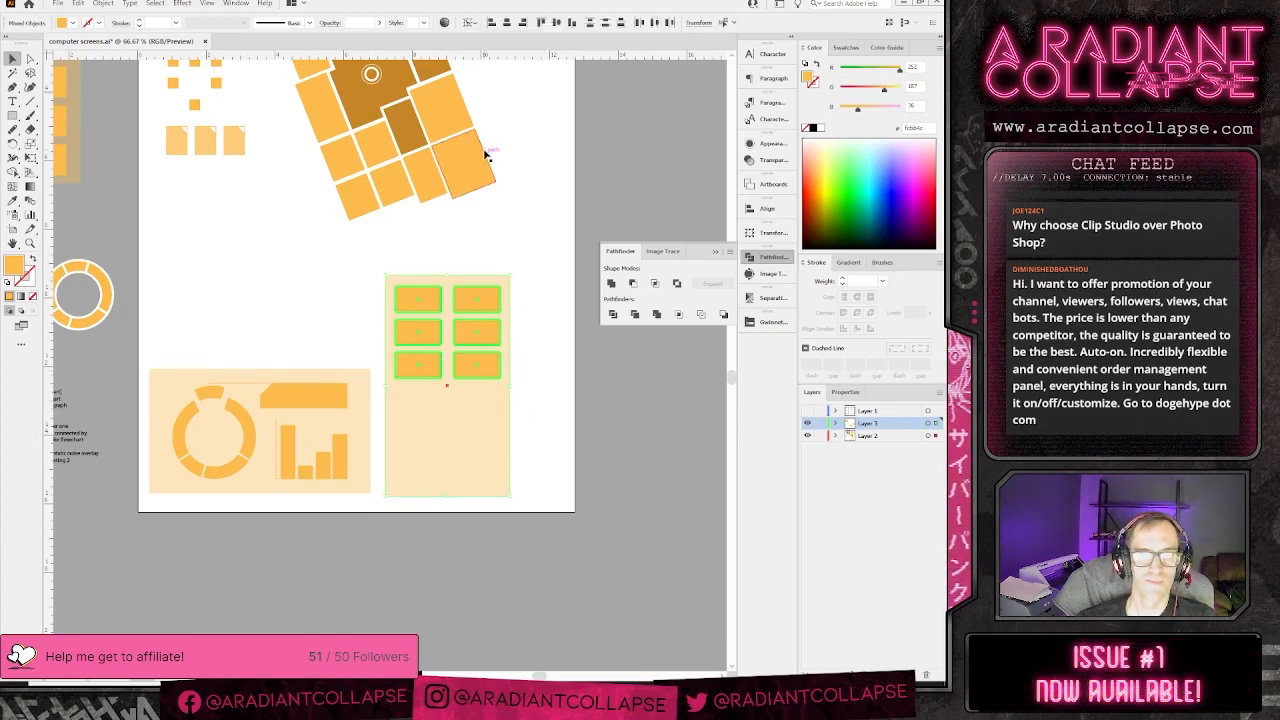
{"action": "left_click", "coordinate": [477, 400]}
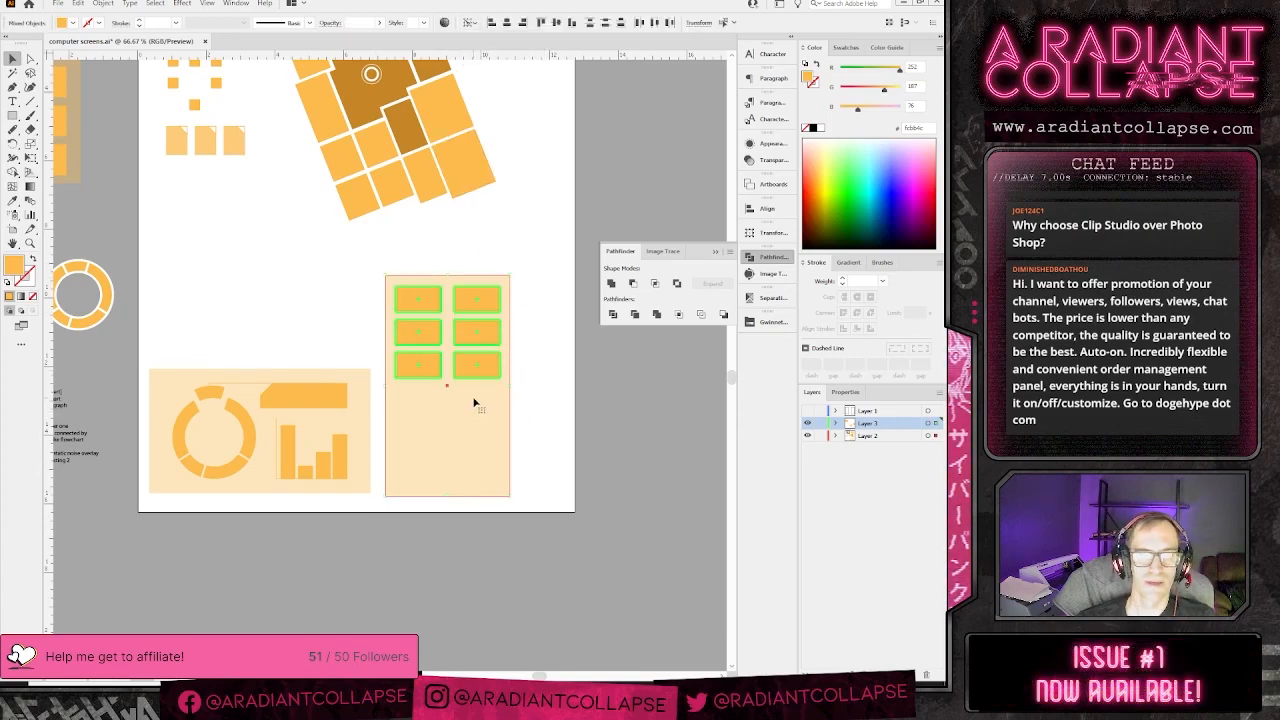
{"action": "left_click", "coordinate": [567, 422]}
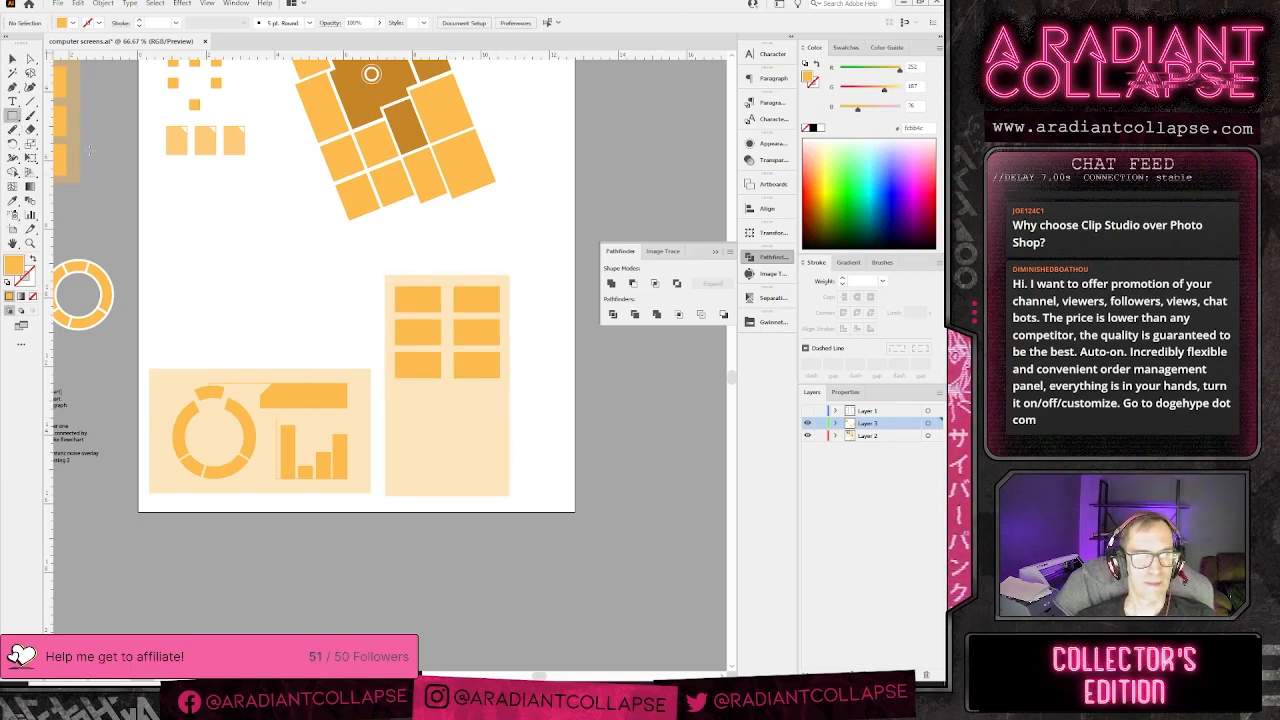
- Ungroup the six rectangles and draw a large rectangle below them, spanning the width of both columns
{"action": "left_click", "coordinate": [428, 311]}
{"action": "key", "text": "ctrl+shift+g"}
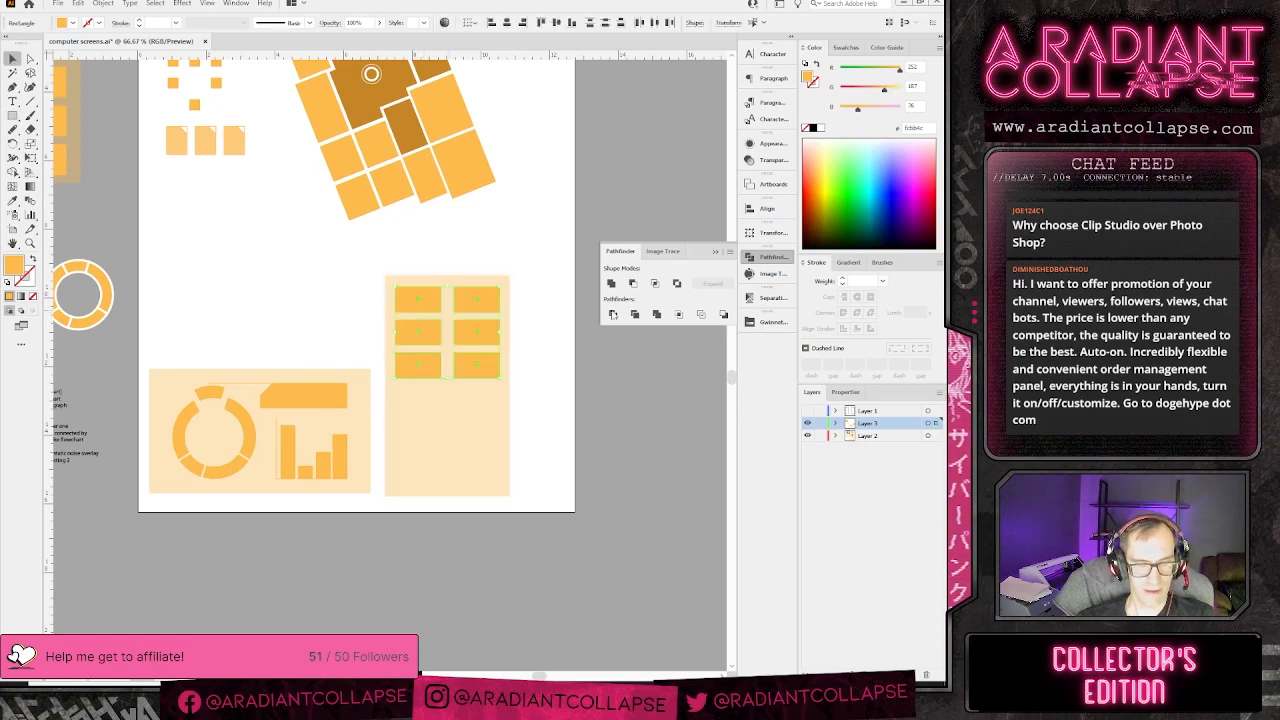
{"action": "left_click", "coordinate": [609, 350]}
{"action": "left_click_drag", "start_coordinate": [411, 308], "coordinate": [499, 443]}
{"action": "key", "text": "m"}
{"action": "key", "text": "v"}
{"action": "left_click", "coordinate": [630, 478]}
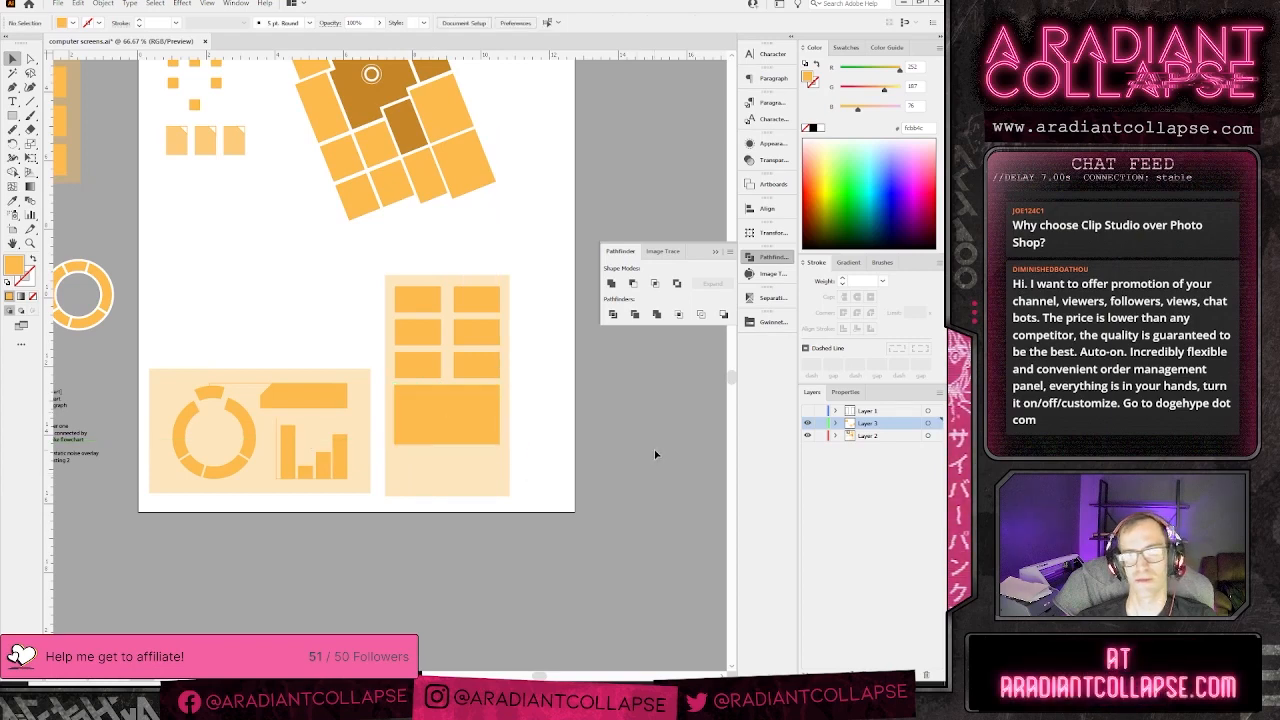
- Duplicate the third-row pair of rectangles to the tall panel's bottom, and shift the large rectangle slightly down between the rows
{"action": "left_click", "coordinate": [475, 360]}
{"action": "left_click", "coordinate": [428, 375], "text": "shift"}
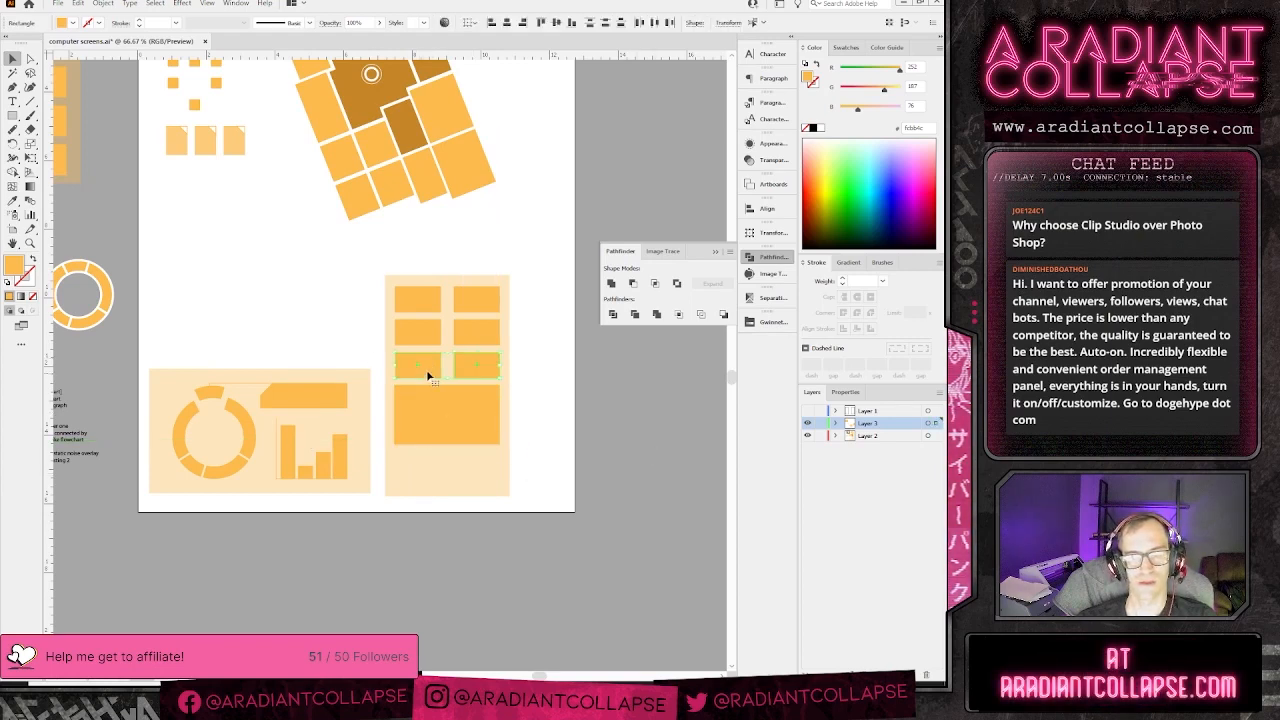
{"action": "left_click_drag", "start_coordinate": [434, 377], "coordinate": [435, 481]}
{"action": "left_click", "coordinate": [530, 429]}
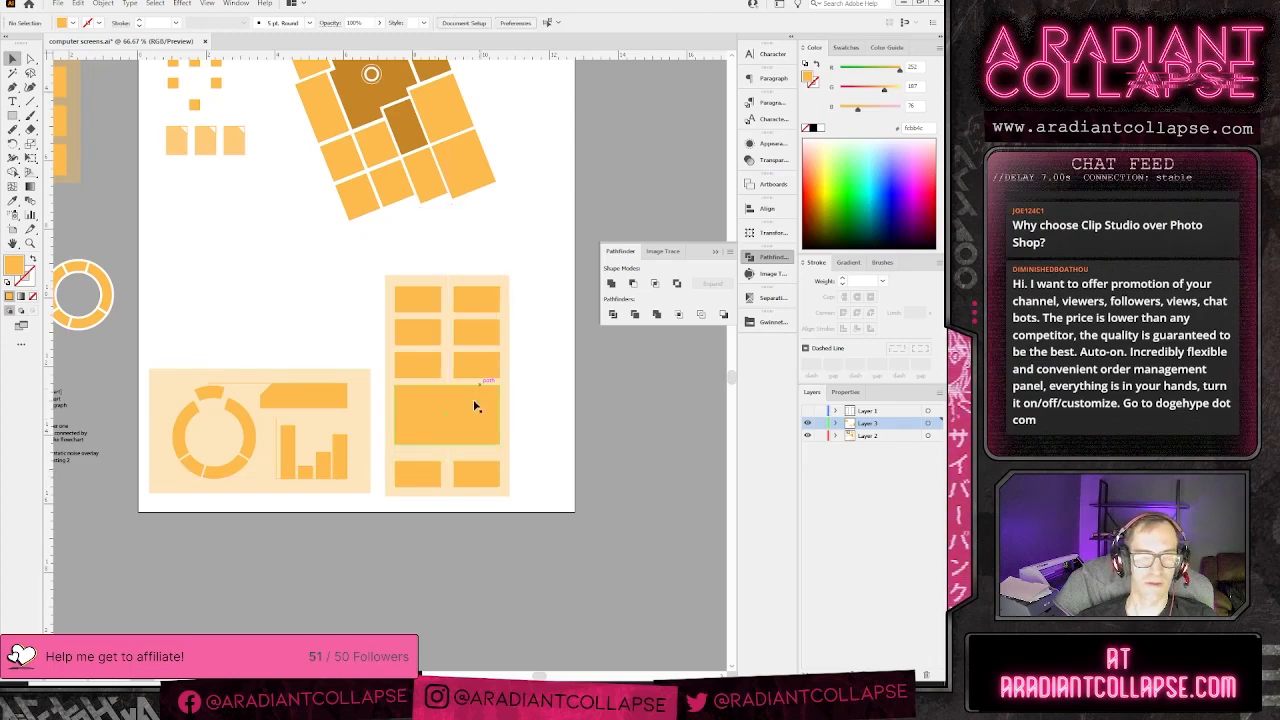
{"action": "left_click_drag", "start_coordinate": [464, 420], "coordinate": [463, 429]}
{"action": "left_click", "coordinate": [515, 466]}
- Group the two small rectangles of each row in the tall panel into row pairs
{"action": "left_click", "coordinate": [480, 476]}
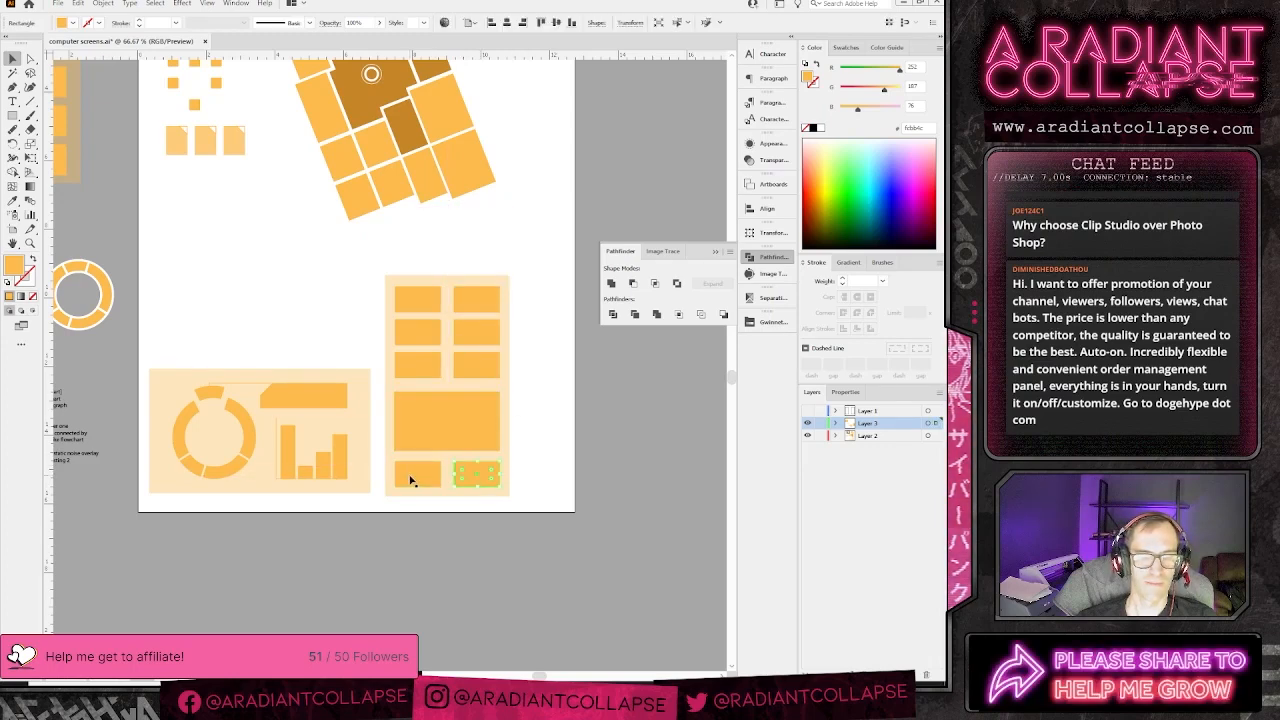
{"action": "left_click", "coordinate": [443, 429]}
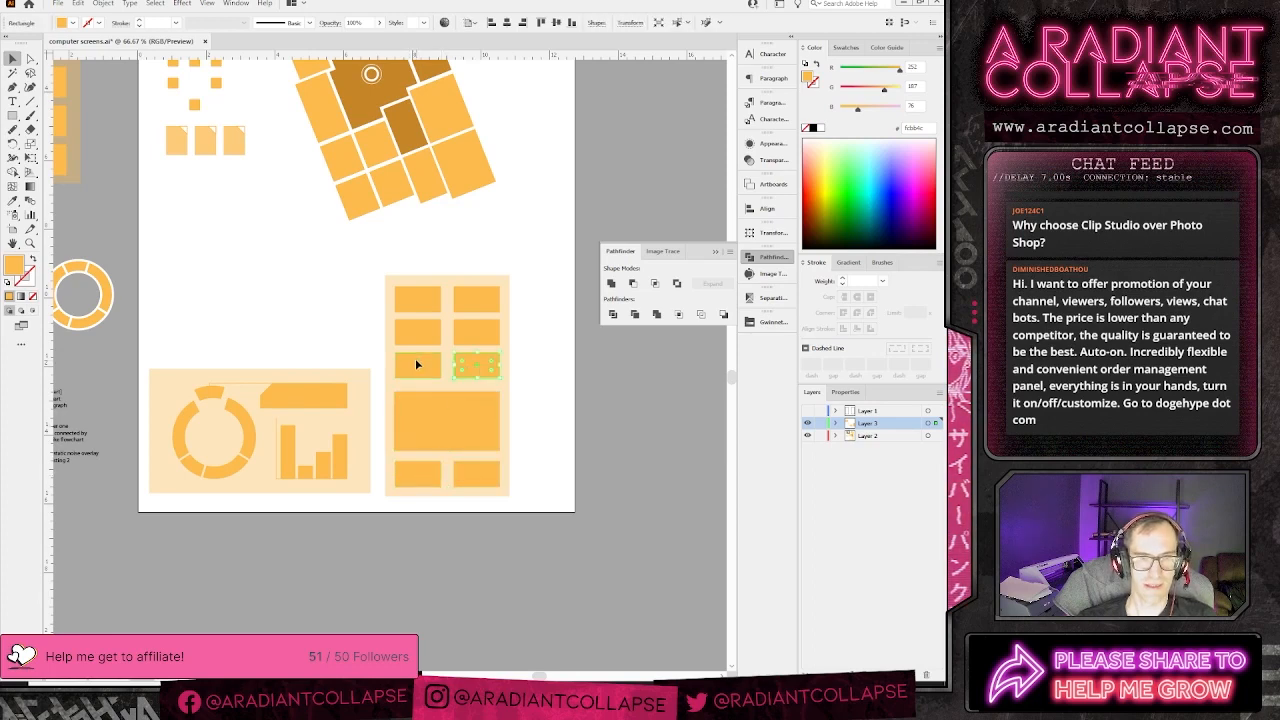
{"action": "left_click", "coordinate": [468, 326]}
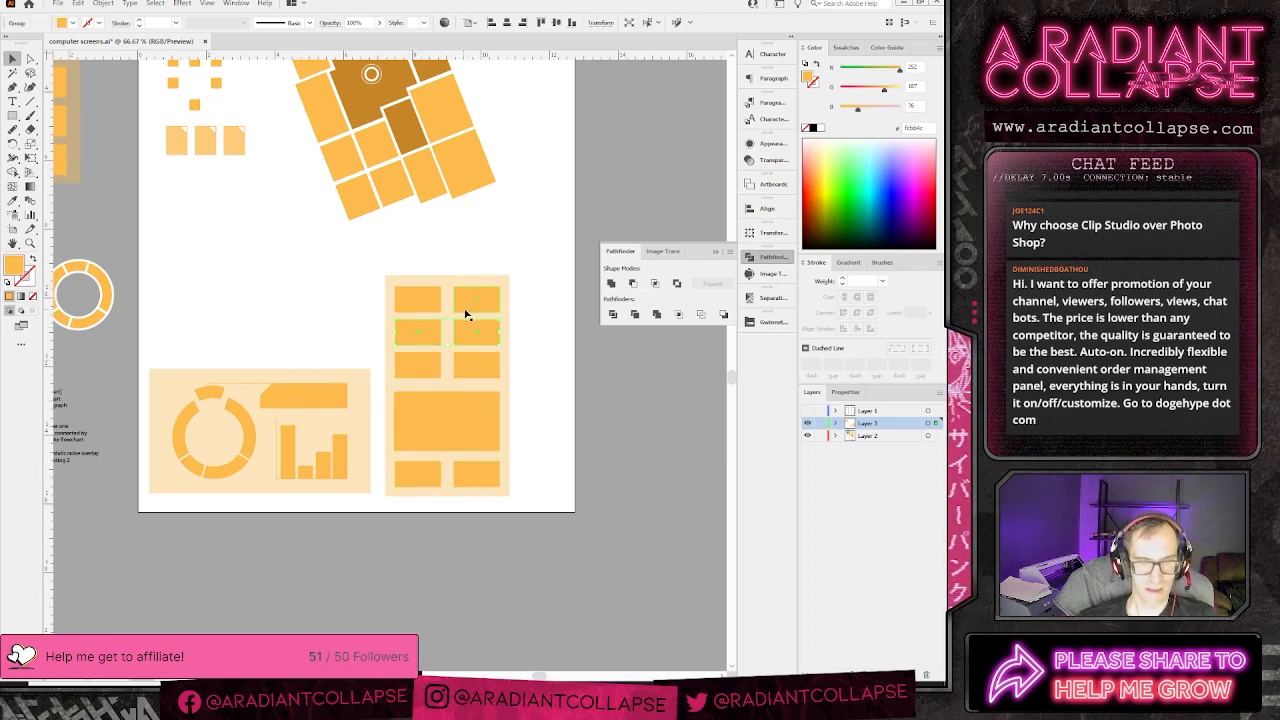
- Try to distribute the small rectangle rows and the large rectangle vertically by their centers
{"action": "left_click", "coordinate": [424, 308], "text": "shift"}
{"action": "left_click", "coordinate": [460, 372], "text": "shift"}
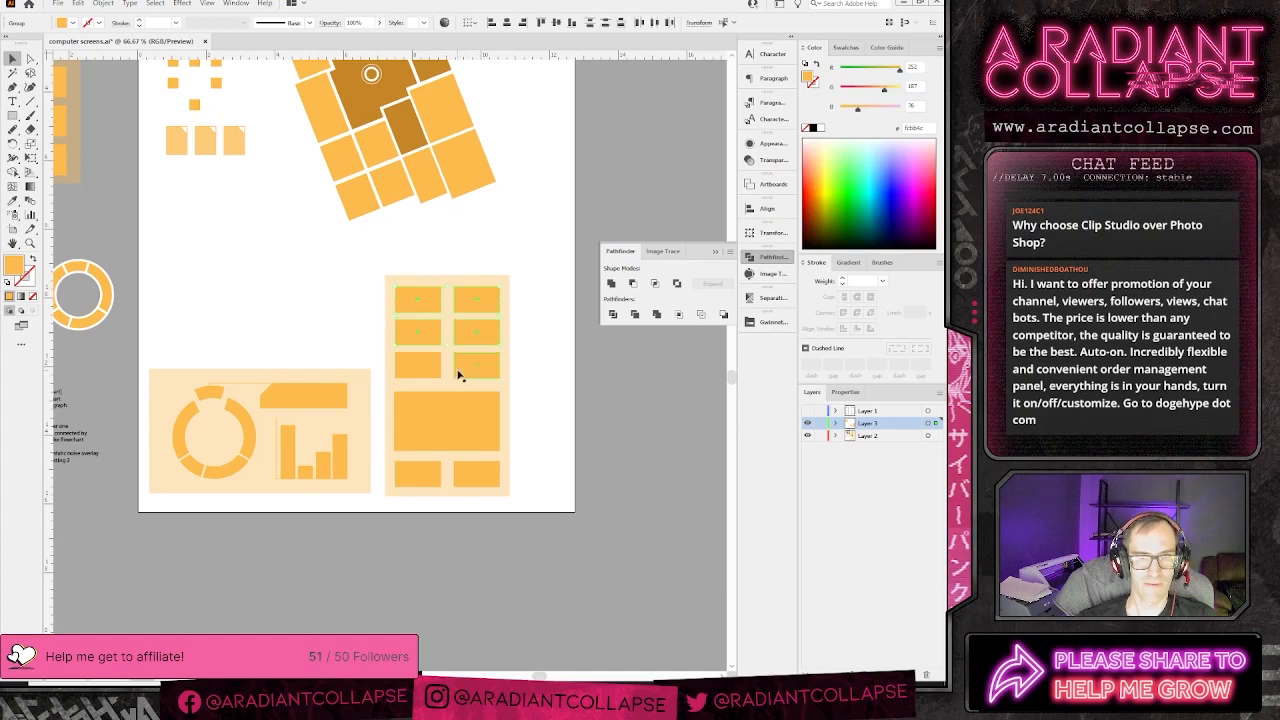
{"action": "left_click", "coordinate": [465, 477], "text": "shift"}
{"action": "left_click", "coordinate": [503, 380], "text": "shift"}
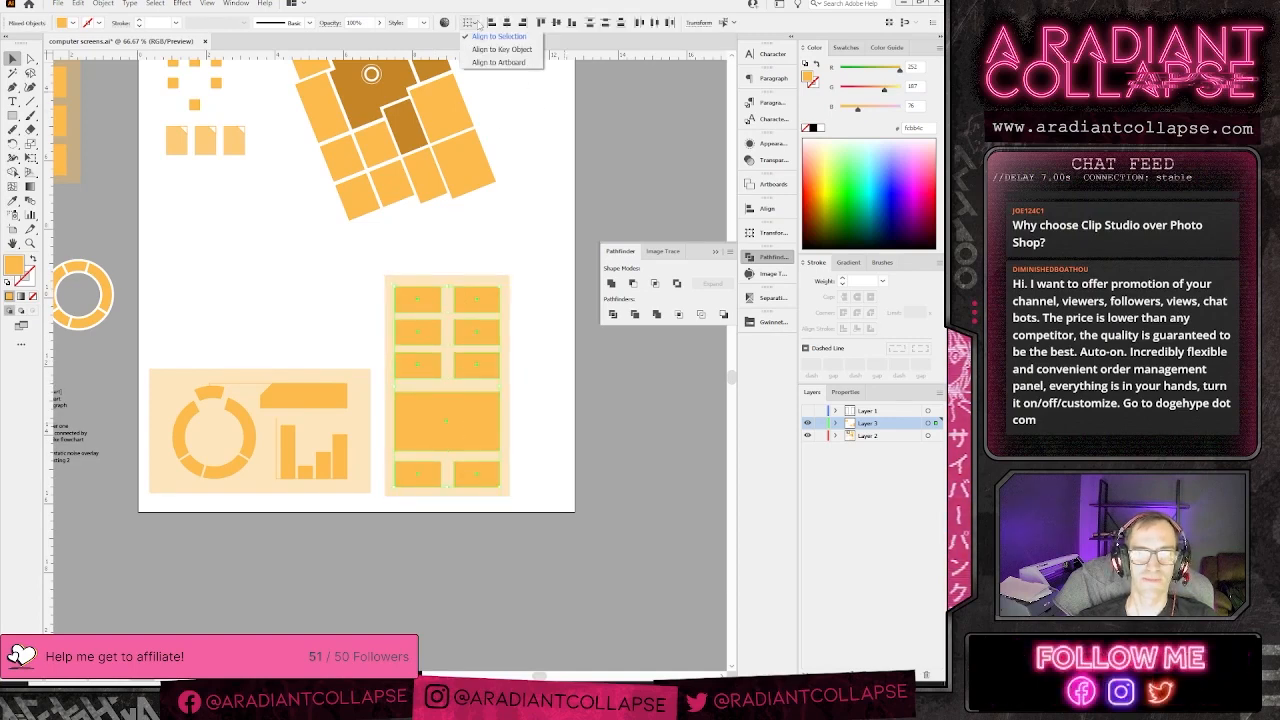
{"action": "left_click", "coordinate": [607, 23]}
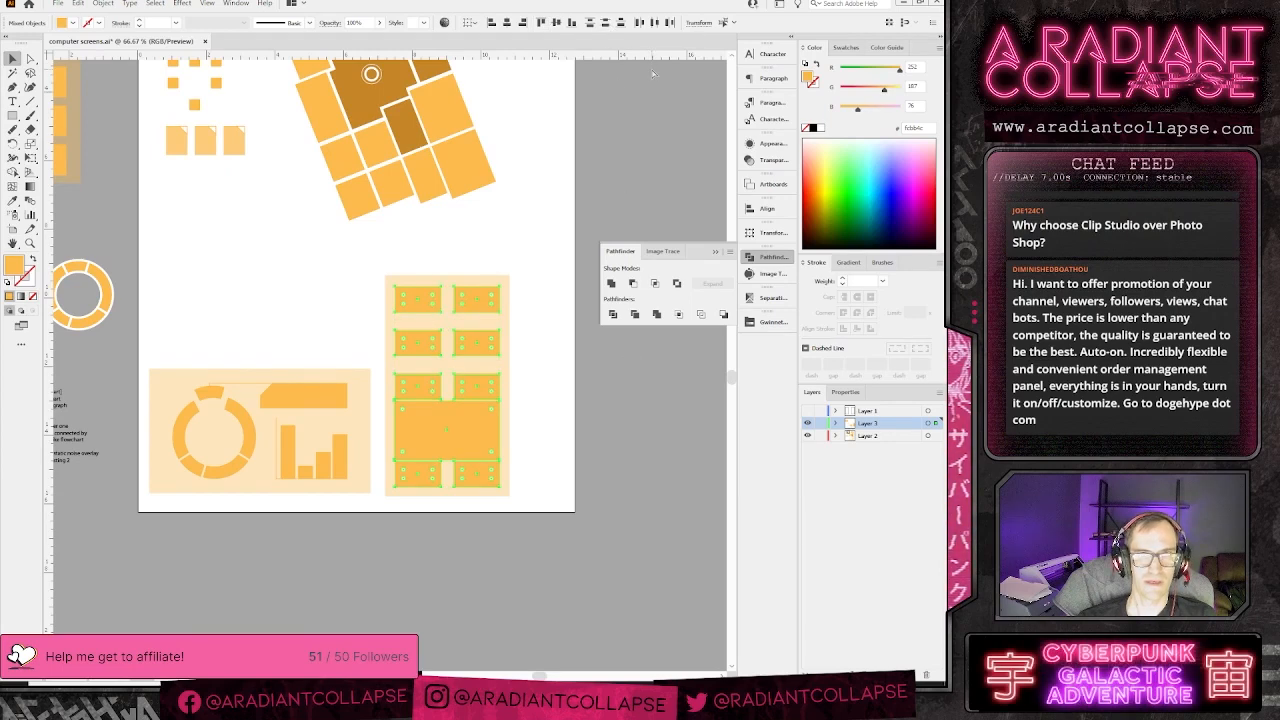
{"action": "key", "text": "ctrl+z"}
{"action": "left_click", "coordinate": [522, 420]}
{"action": "left_click", "coordinate": [474, 430]}
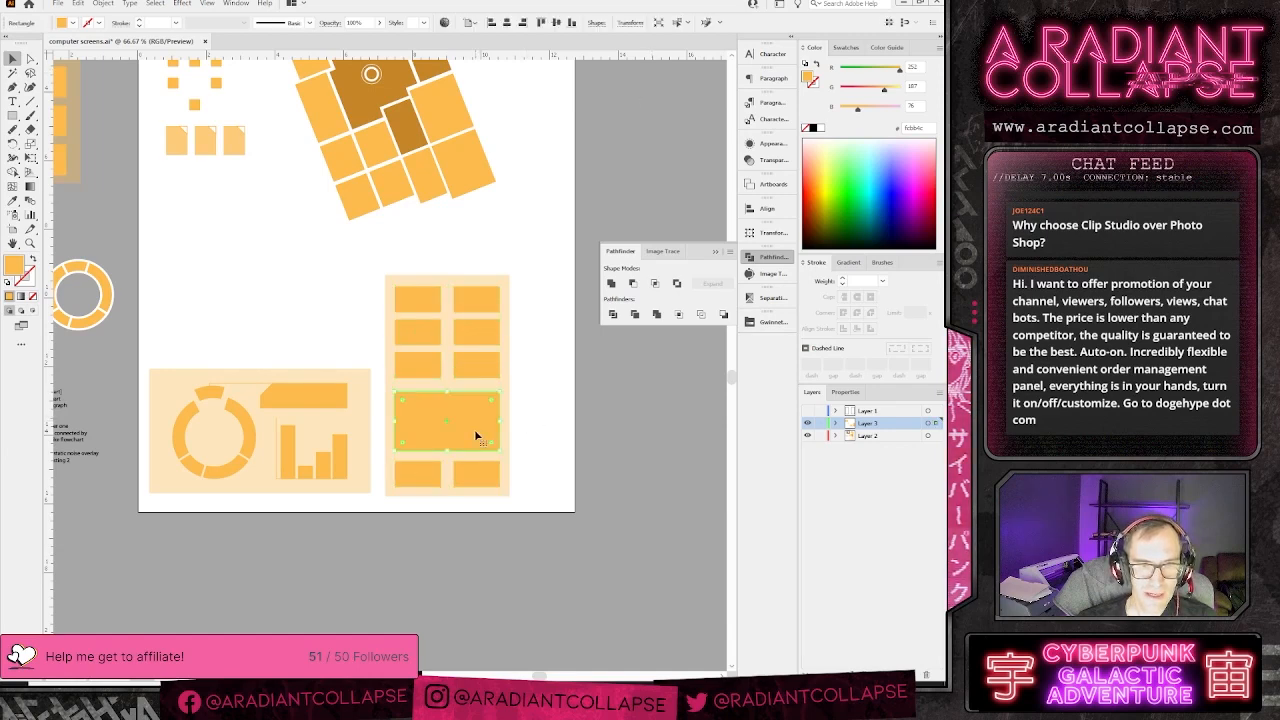
{"action": "left_click", "coordinate": [468, 480], "text": "shift"}
{"action": "left_click", "coordinate": [530, 552]}
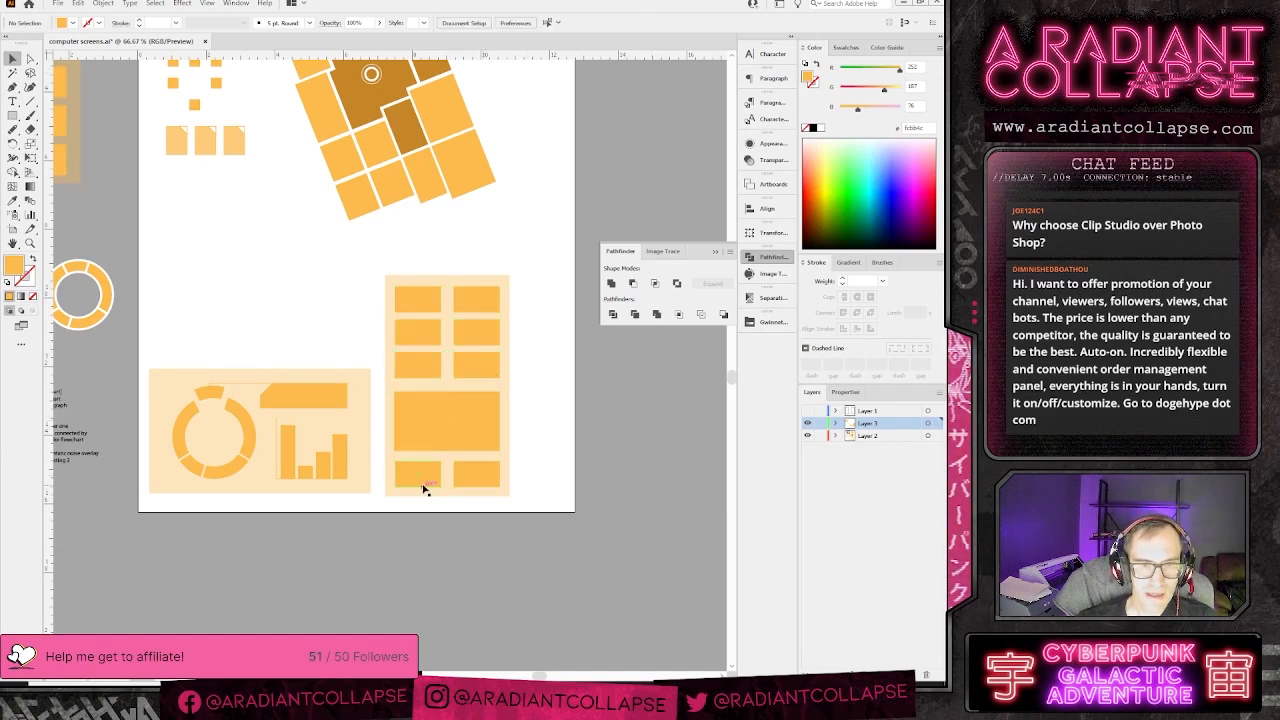
- Try again to space all the tall panel's rectangle rows, including the large rectangle, evenly with vertical center distribution
{"action": "left_click", "coordinate": [462, 476]}
{"action": "left_click", "coordinate": [475, 363], "text": "shift"}
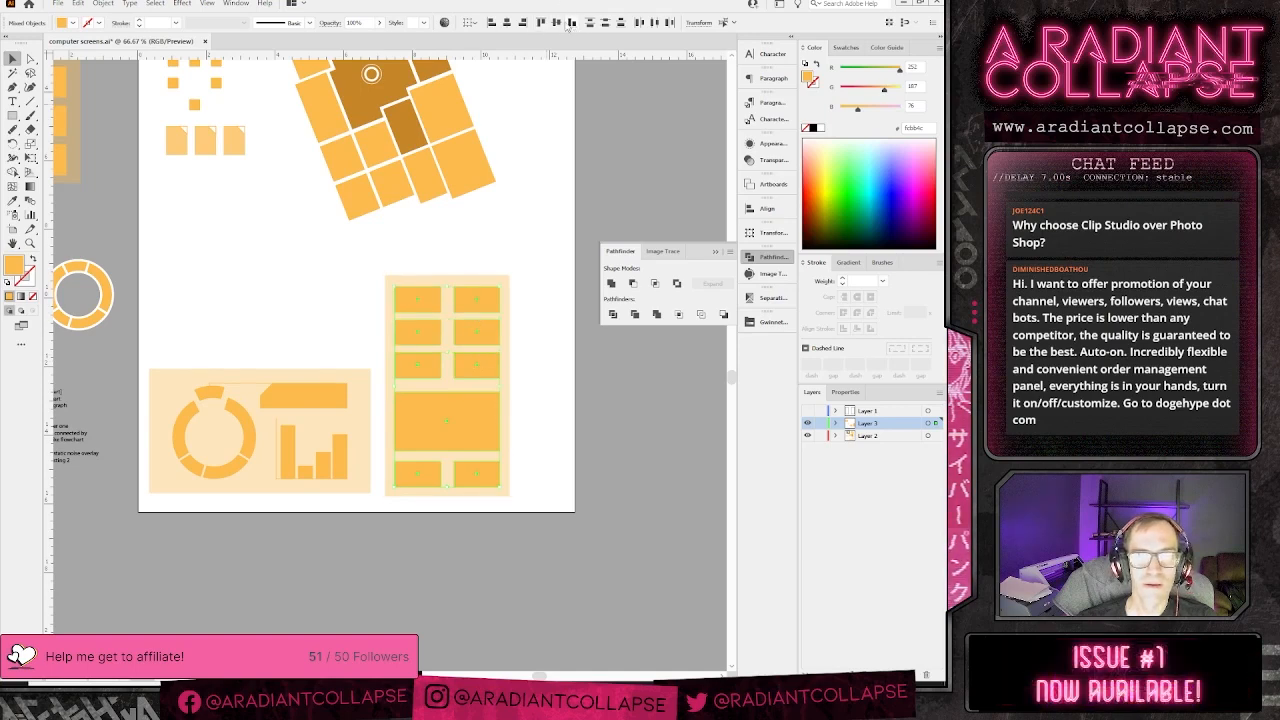
{"action": "left_click", "coordinate": [605, 23]}
{"action": "left_click", "coordinate": [560, 495]}
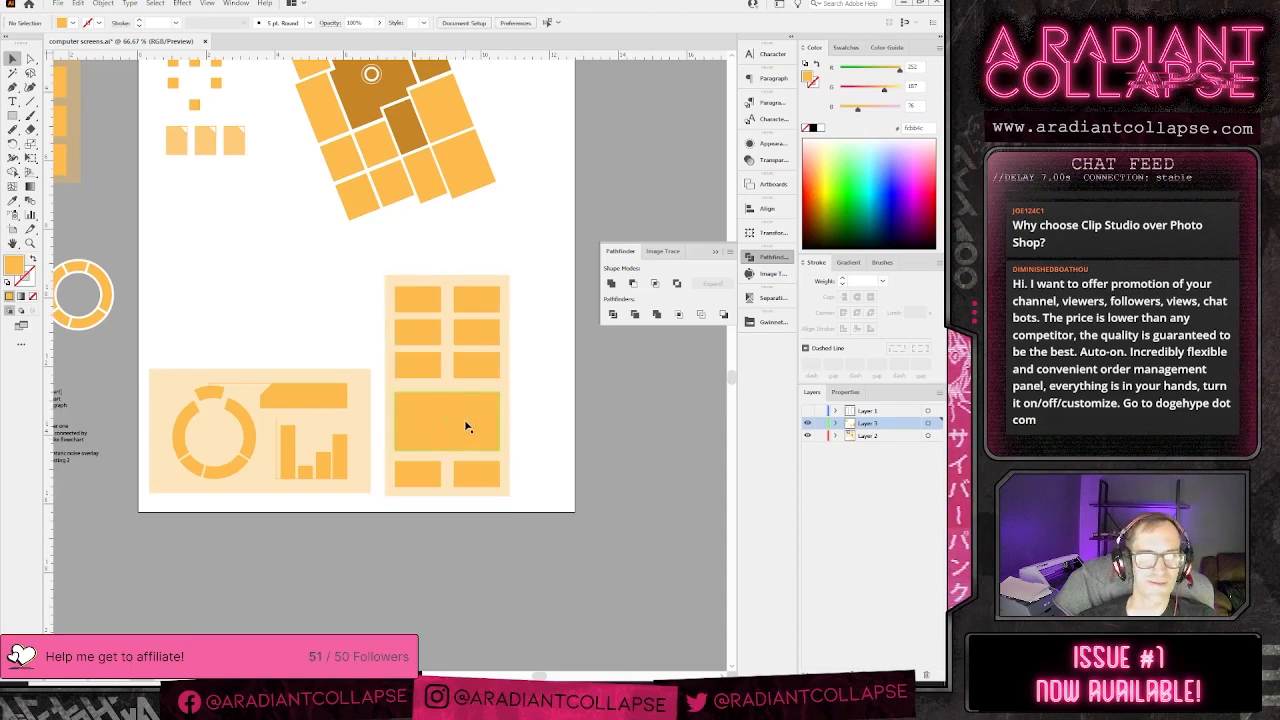
- Move the tall panel's large rectangle slightly down, and shift the three small-rectangle rows above it down as well
{"action": "left_click_drag", "start_coordinate": [466, 424], "coordinate": [469, 431]}
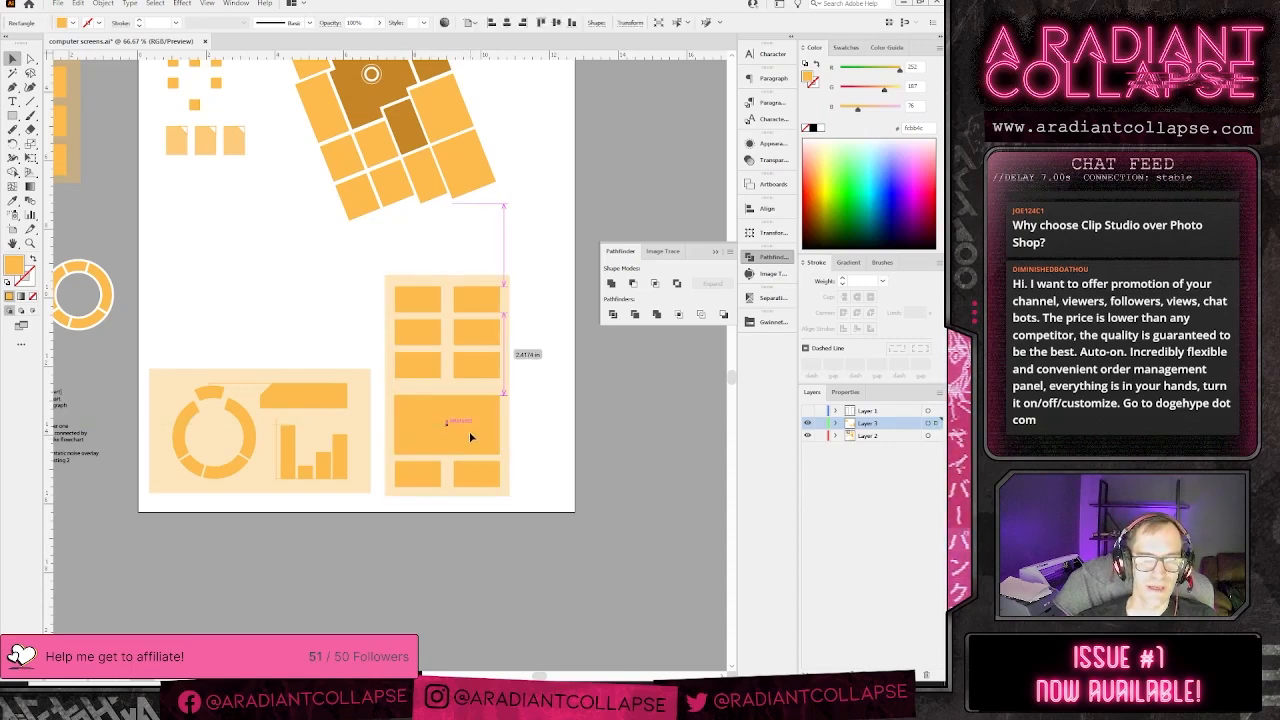
{"action": "left_click", "coordinate": [523, 391]}
{"action": "left_click_drag", "start_coordinate": [432, 371], "coordinate": [428, 380]}
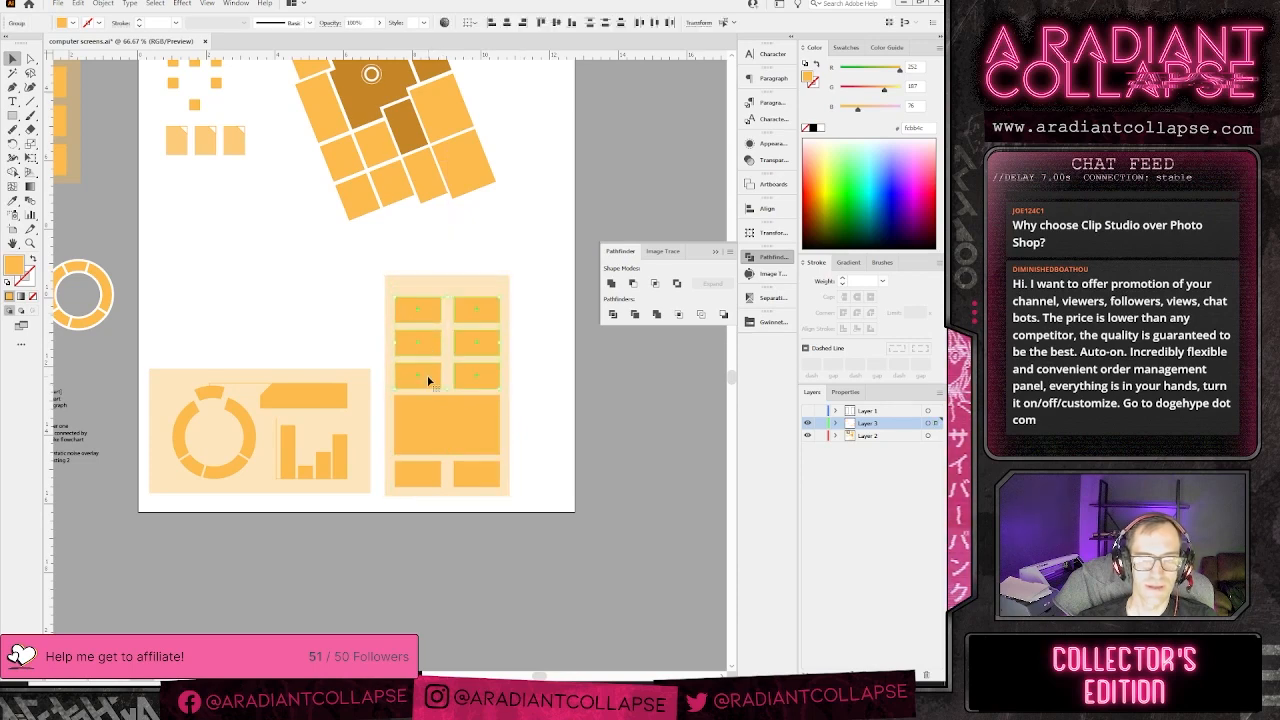
{"action": "left_click", "coordinate": [428, 293]}
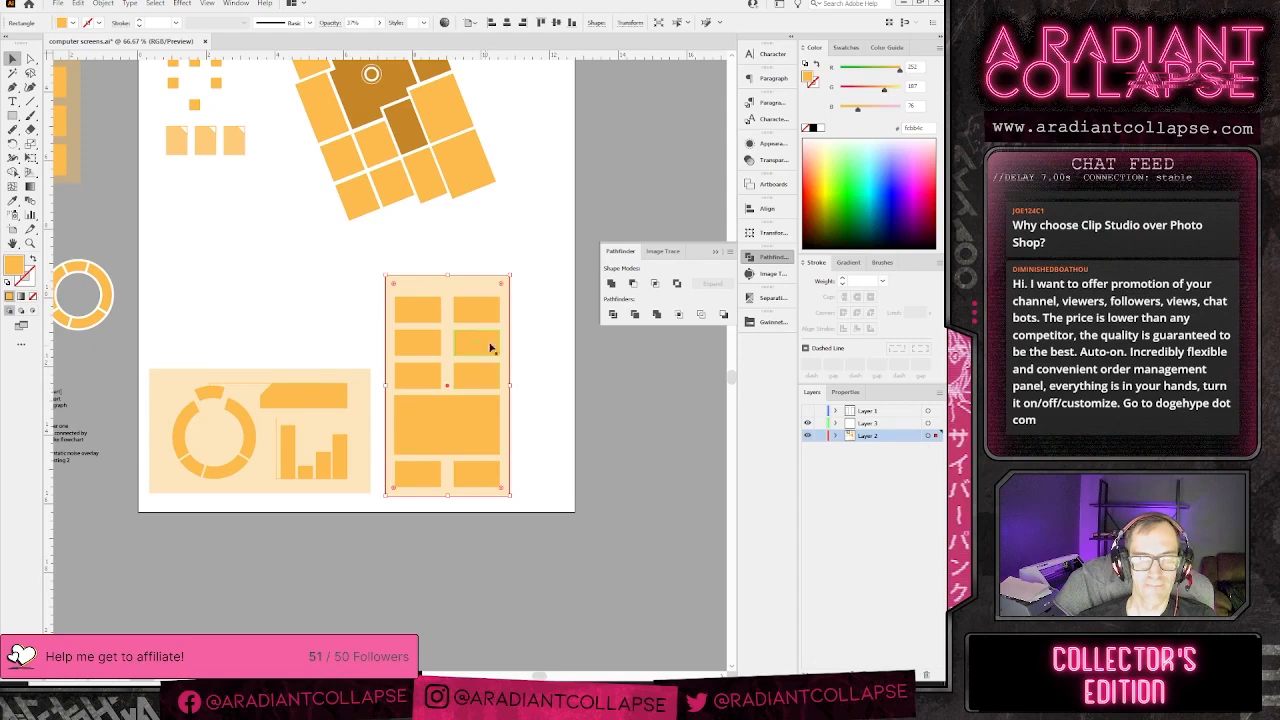
{"action": "left_click", "coordinate": [524, 355]}
- Try to enlarge all the rectangles inside the tall panel together, and undo the scaling
{"action": "left_click", "coordinate": [489, 486]}
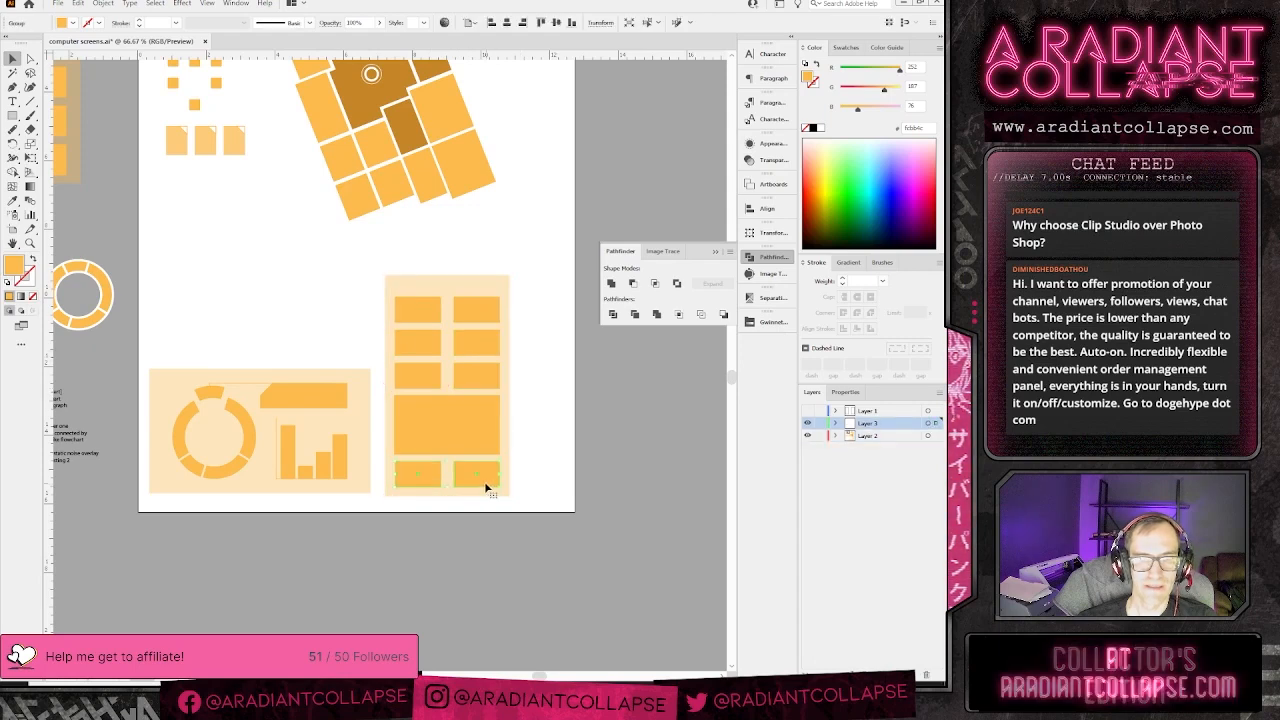
{"action": "left_click", "coordinate": [434, 295], "text": "shift"}
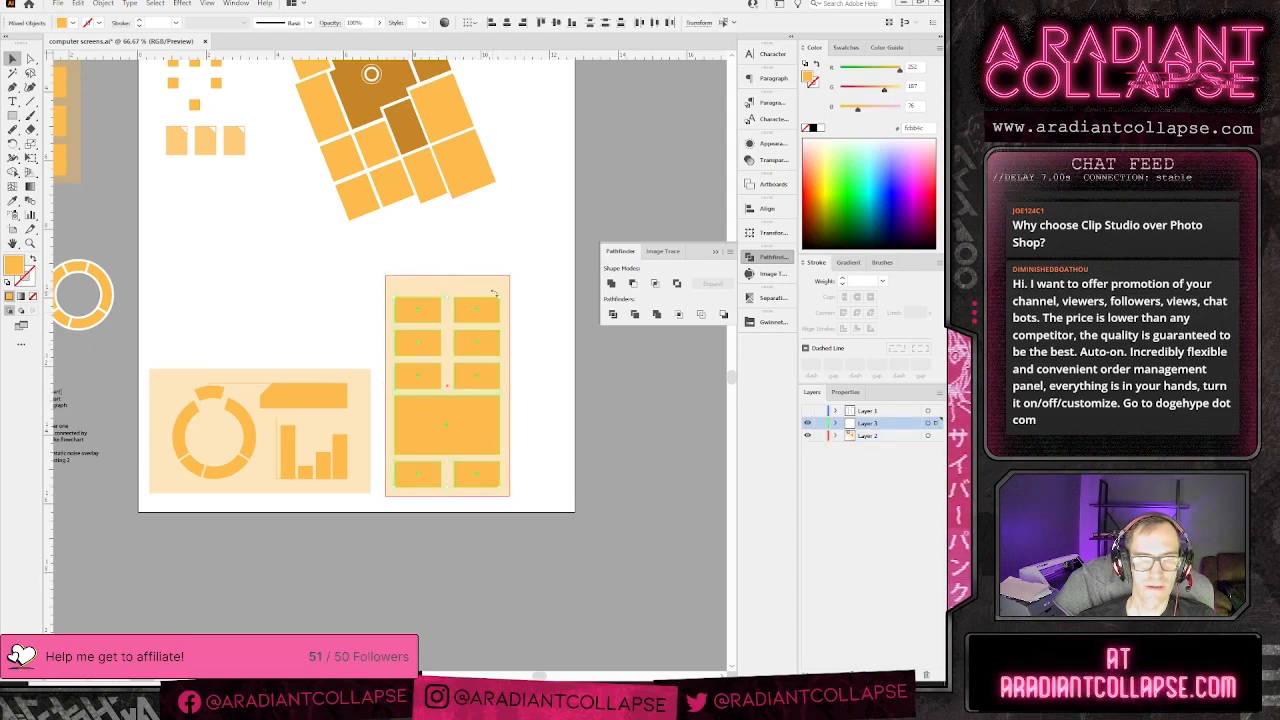
{"action": "left_click", "coordinate": [529, 337]}
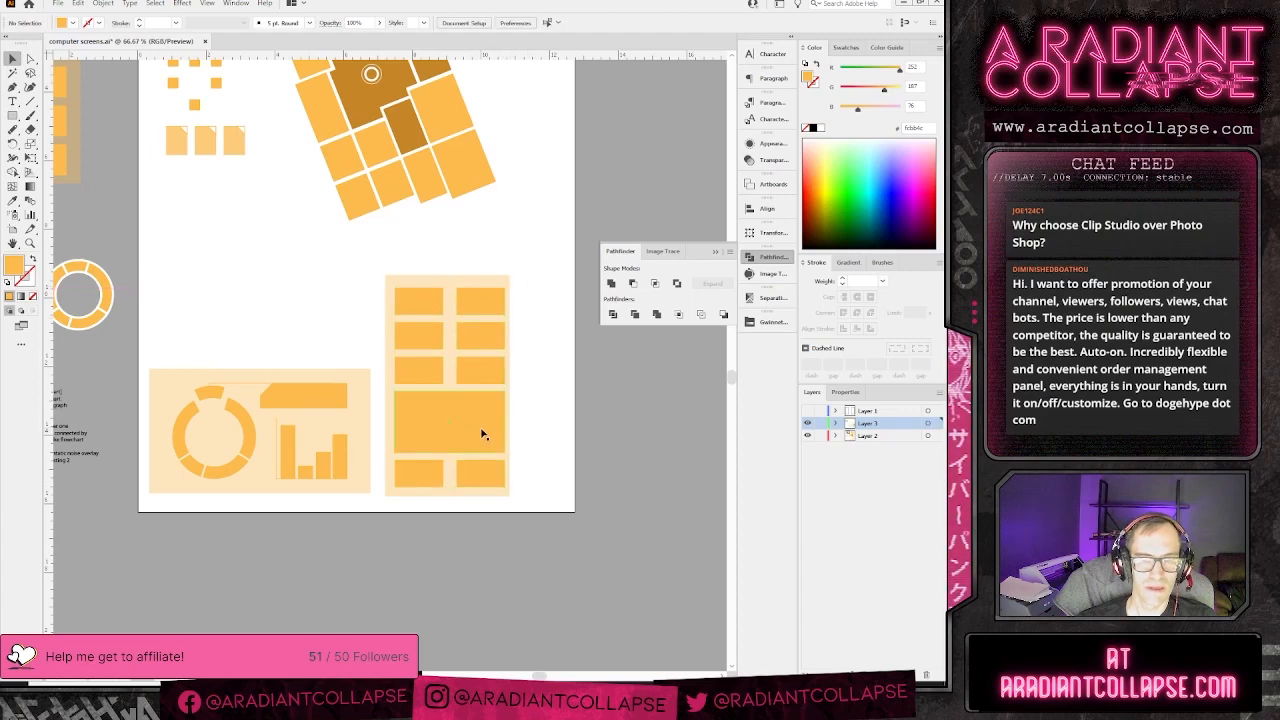
{"action": "key", "text": "ctrl+z"}
{"action": "left_click", "coordinate": [453, 280]}
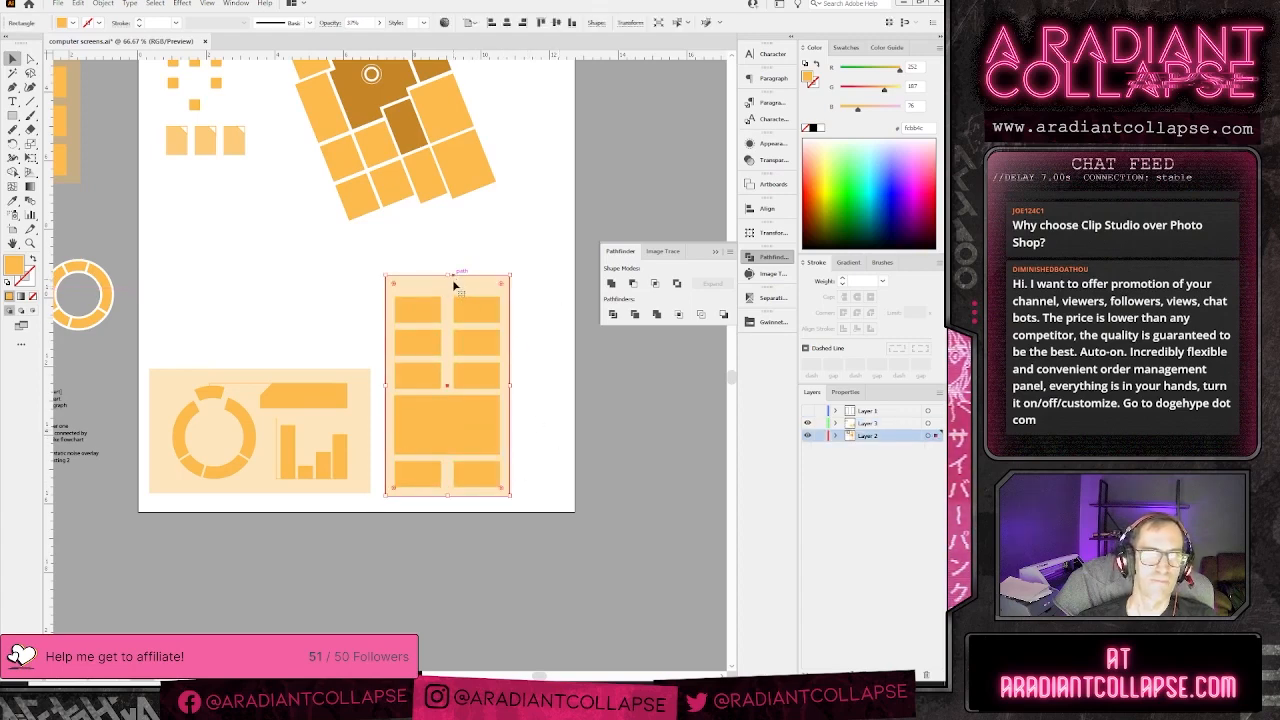
{"action": "left_click", "coordinate": [553, 269]}
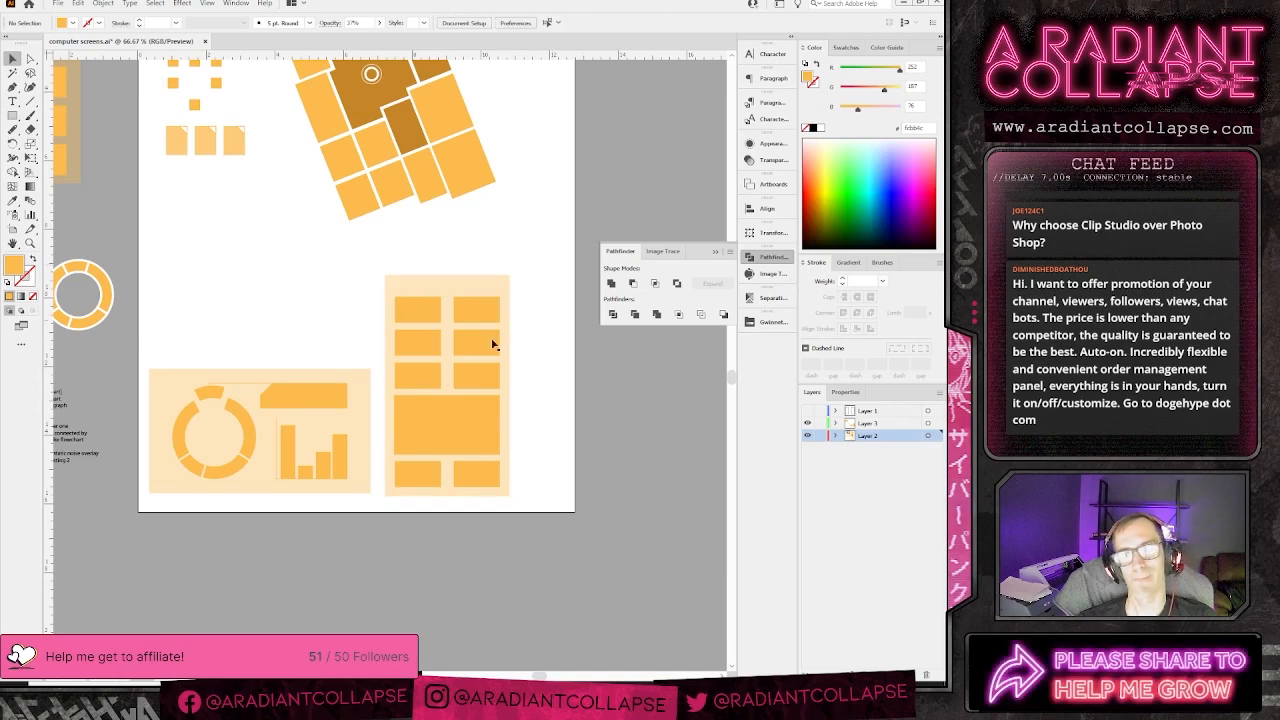
- Nudge the upper three rows and the large rectangle together to adjust their vertical position within the tall panel
{"action": "left_click", "coordinate": [462, 428]}
{"action": "left_click_drag", "start_coordinate": [524, 434], "coordinate": [395, 307]}
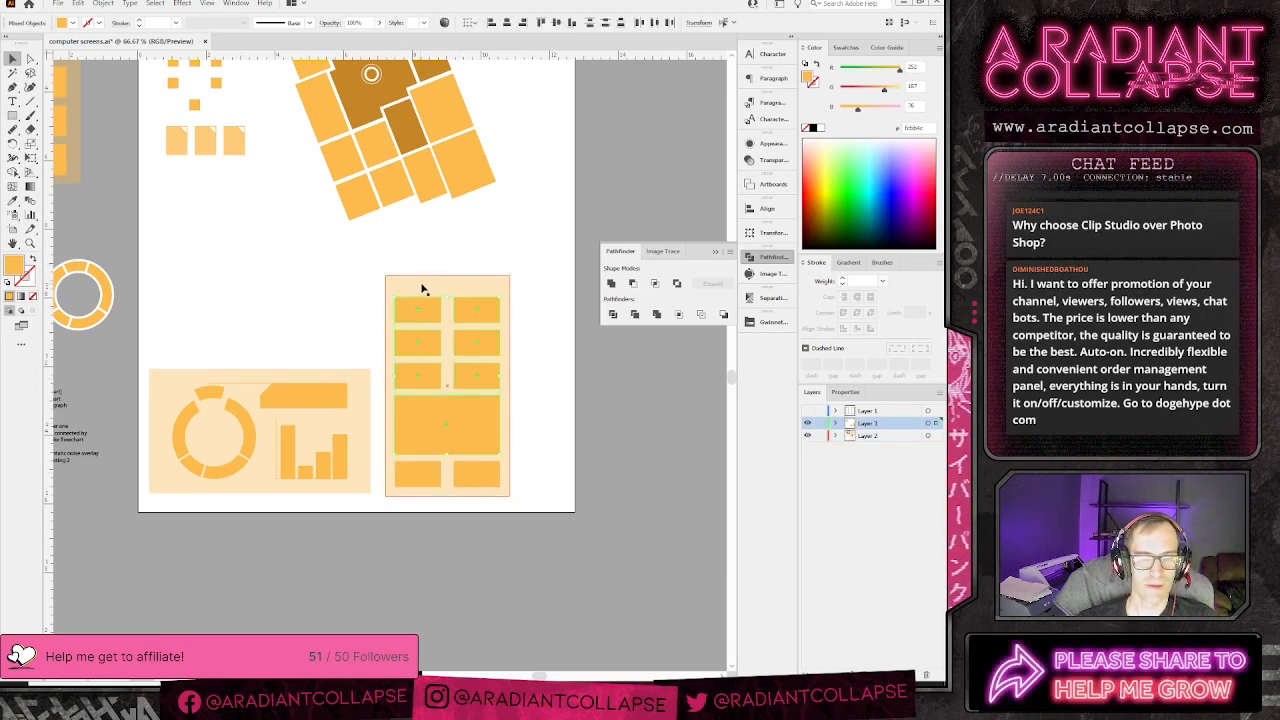
{"action": "left_click", "coordinate": [422, 287], "text": "shift"}
{"action": "key", "text": "shift+Up"}
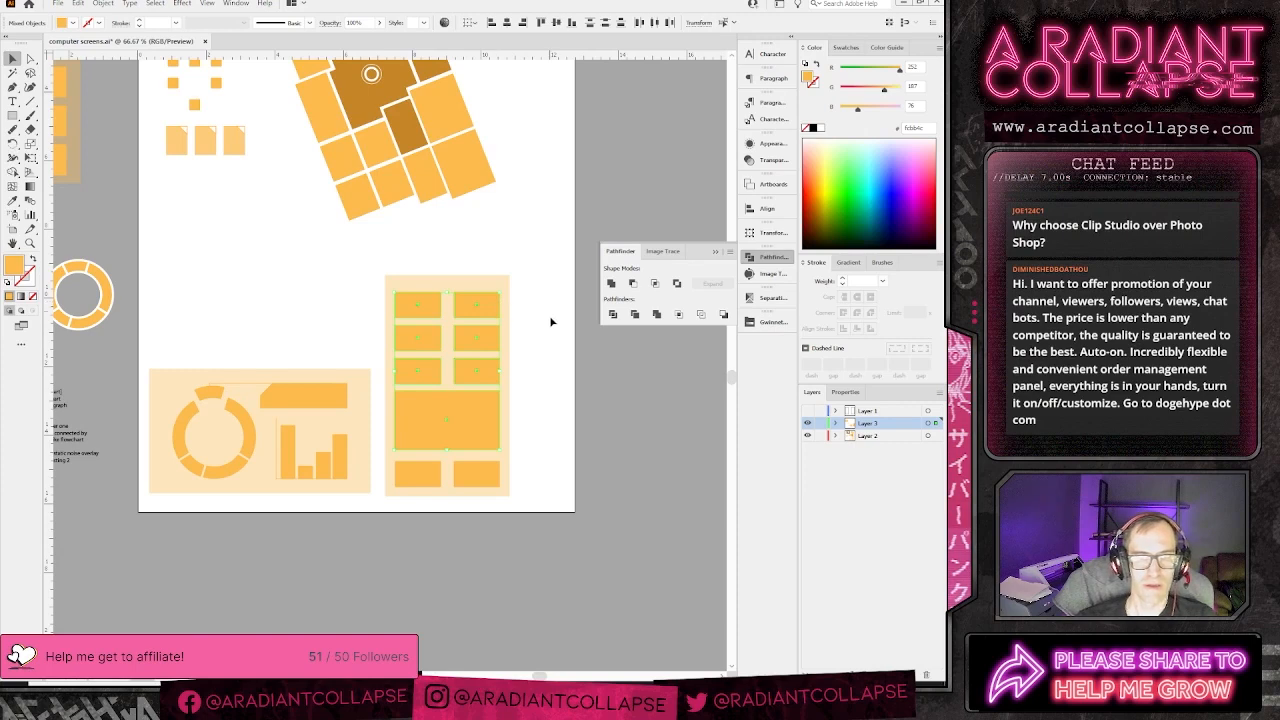
{"action": "left_click_drag", "start_coordinate": [540, 383], "coordinate": [412, 306]}
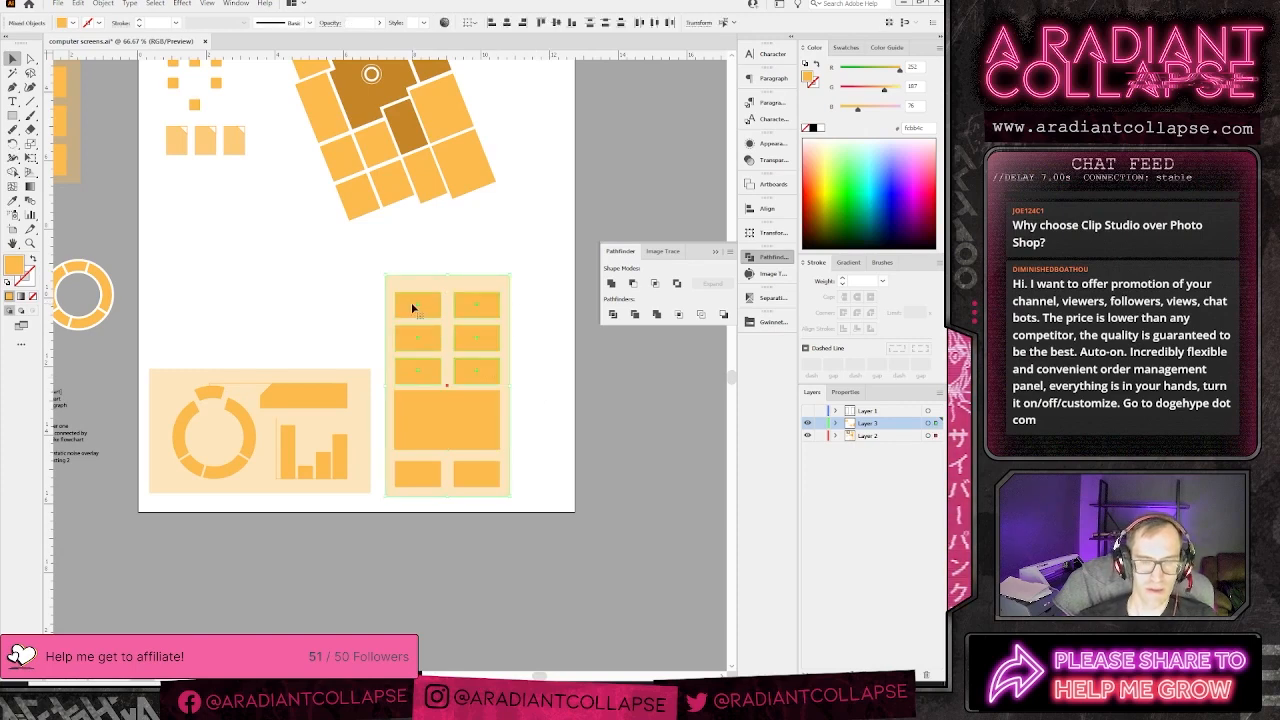
{"action": "left_click", "coordinate": [425, 287], "text": "shift"}
{"action": "key", "text": "ctrl+g"}
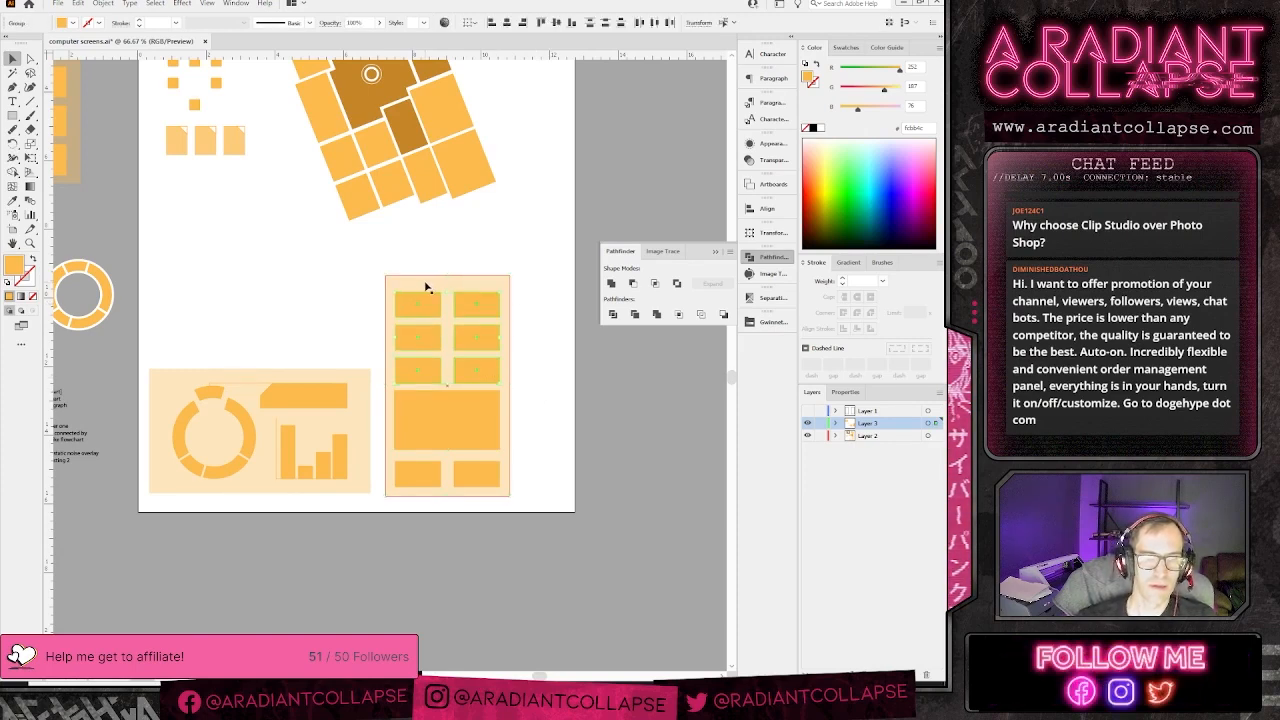
{"action": "left_click", "coordinate": [494, 407], "text": "shift"}
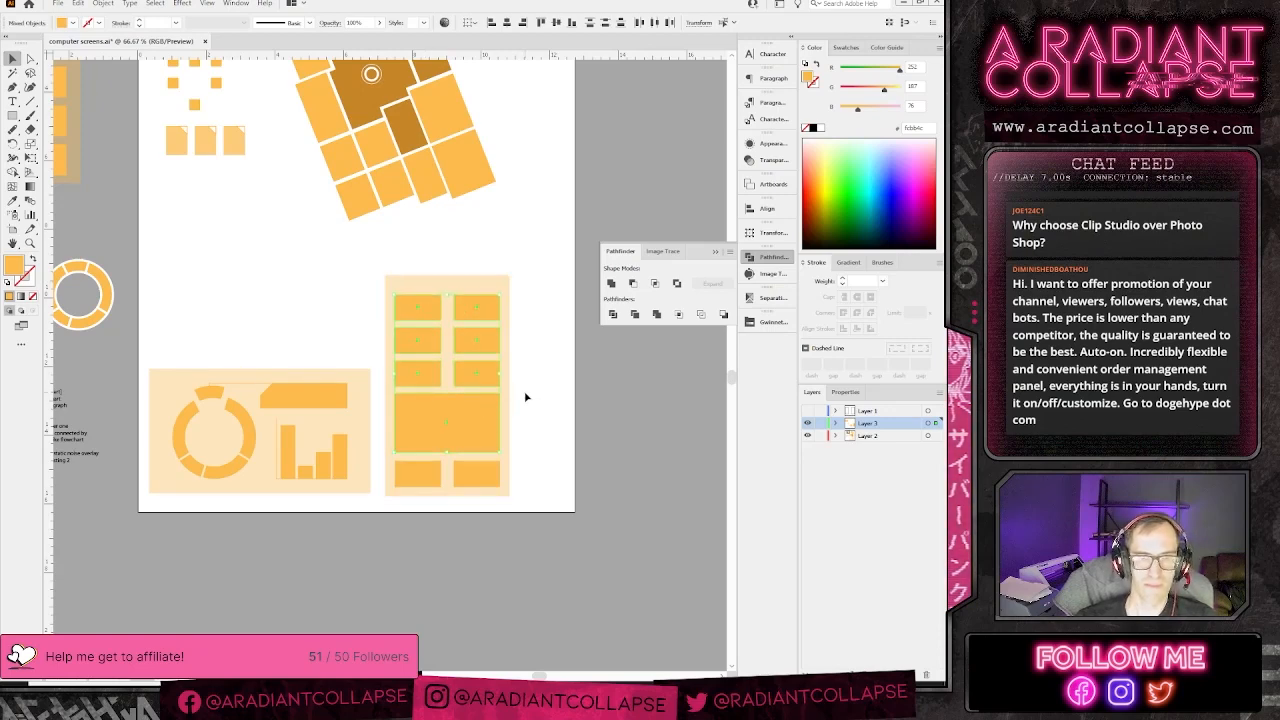
- Nudge the upper small-rectangle rows up by small amounts to even out the gaps between them
{"action": "left_click", "coordinate": [420, 300]}
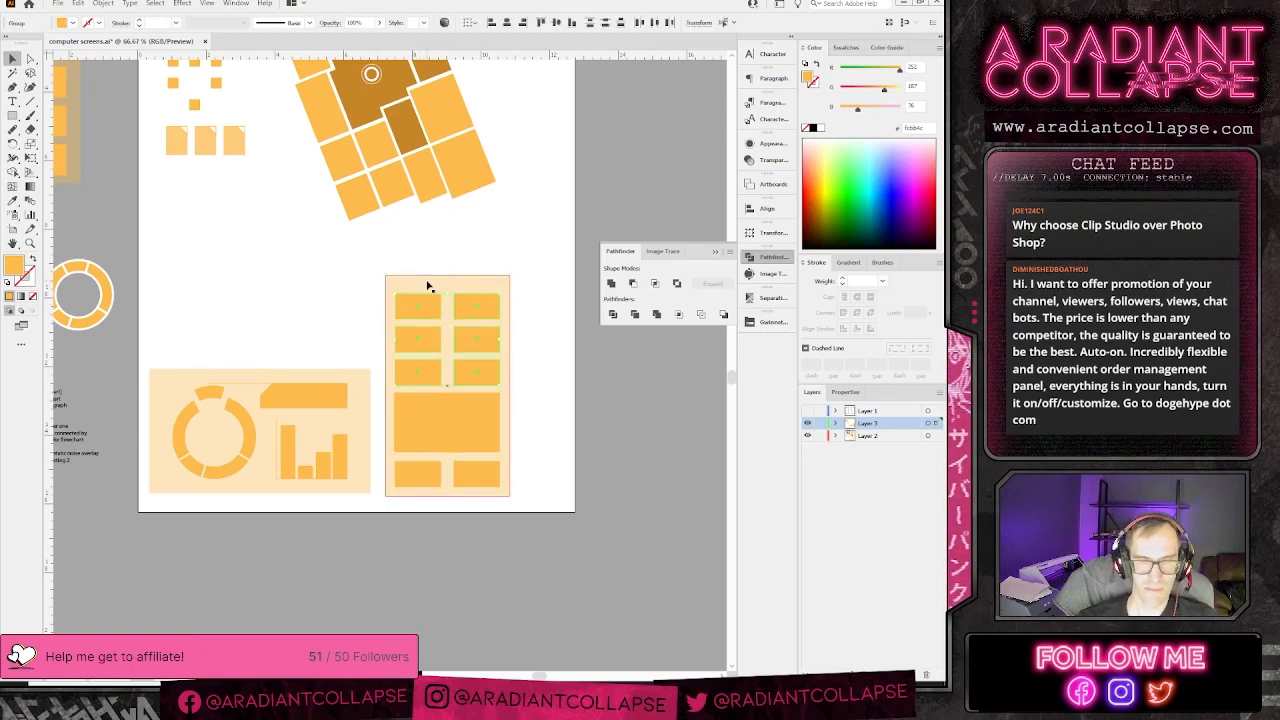
{"action": "left_click", "coordinate": [539, 361]}
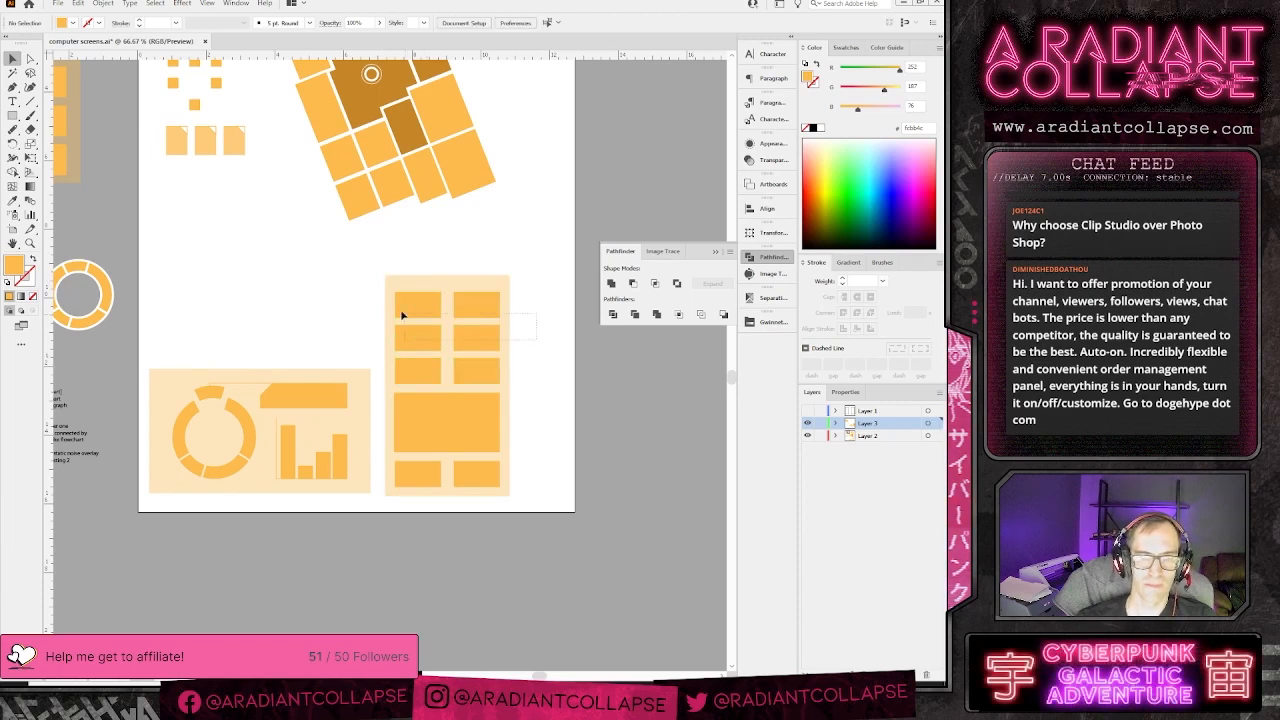
{"action": "left_click", "coordinate": [417, 287]}
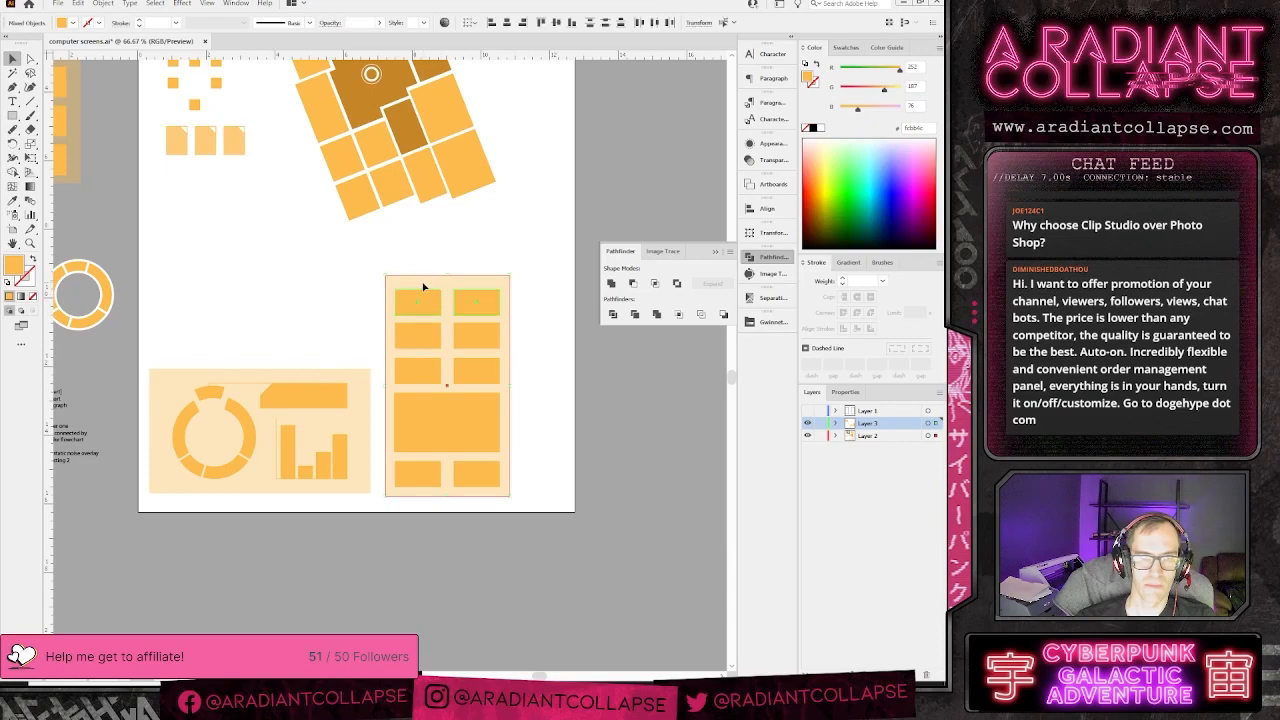
{"action": "left_click", "coordinate": [423, 288]}
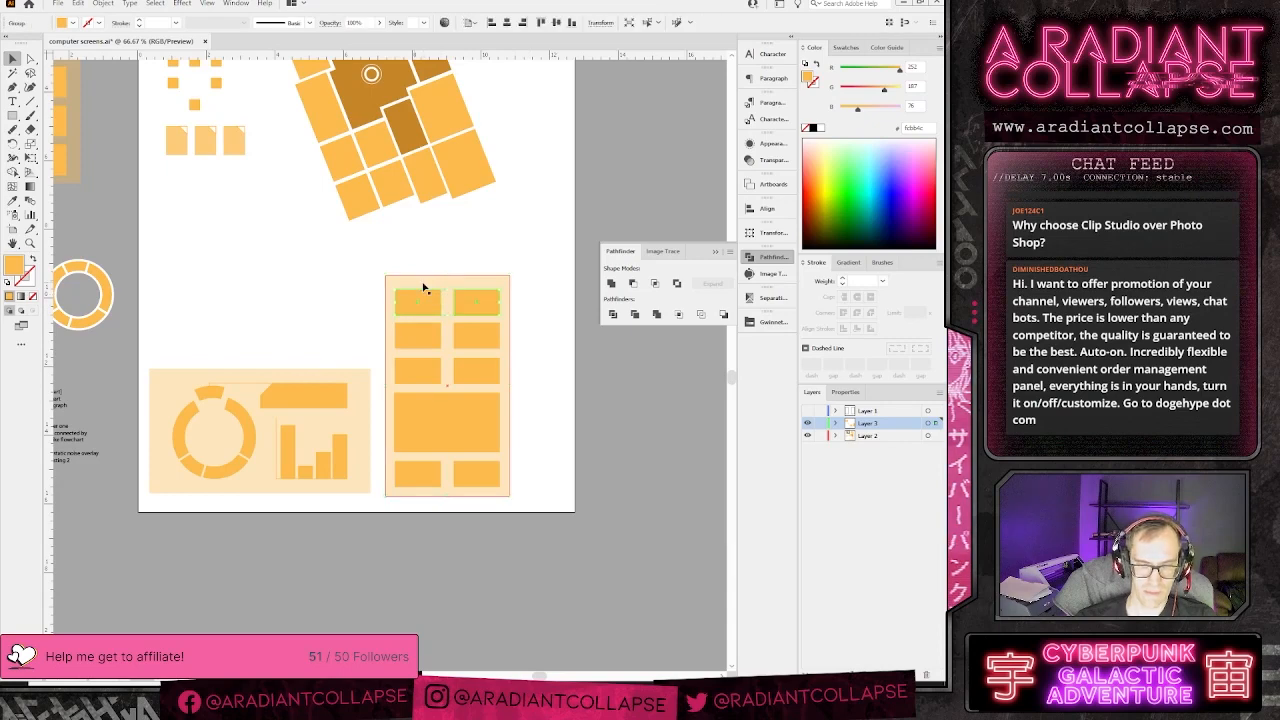
{"action": "left_click", "coordinate": [543, 287]}
- Duplicate the tall panel's pale background rectangle directly beside it on the right, leaving a narrow gap
{"action": "left_click_drag", "start_coordinate": [522, 272], "coordinate": [557, 274]}
{"action": "mouse_move", "coordinate": [476, 314]}
{"action": "left_mouse_down"}
{"action": "mouse_move", "coordinate": [367, 330]}
{"action": "mouse_move", "coordinate": [486, 306]}
{"action": "mouse_move", "coordinate": [446, 300]}
{"action": "mouse_move", "coordinate": [462, 302]}
{"action": "left_mouse_up"}
{"action": "left_click_drag", "start_coordinate": [395, 391], "coordinate": [449, 438]}
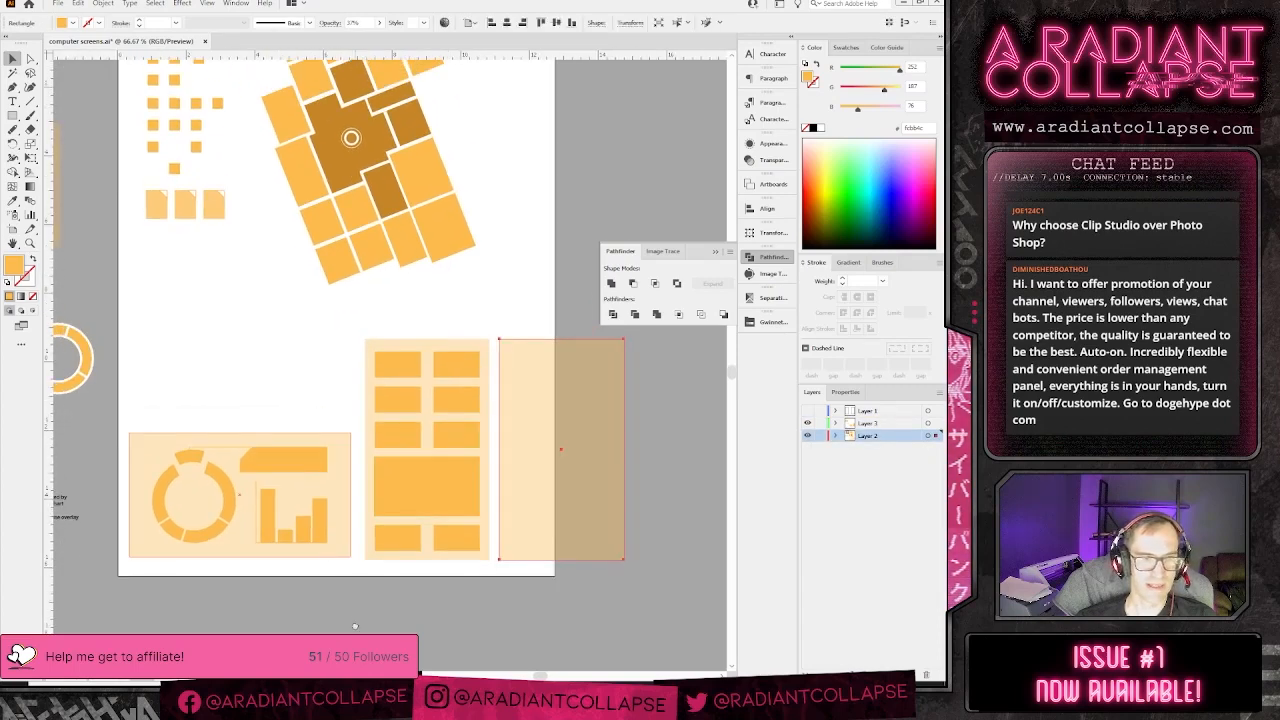
- Extend the artboard downward to create empty space below the existing panels
{"action": "left_click_drag", "start_coordinate": [350, 450], "coordinate": [403, 370]}
{"action": "left_click_drag", "start_coordinate": [380, 322], "coordinate": [490, 294]}
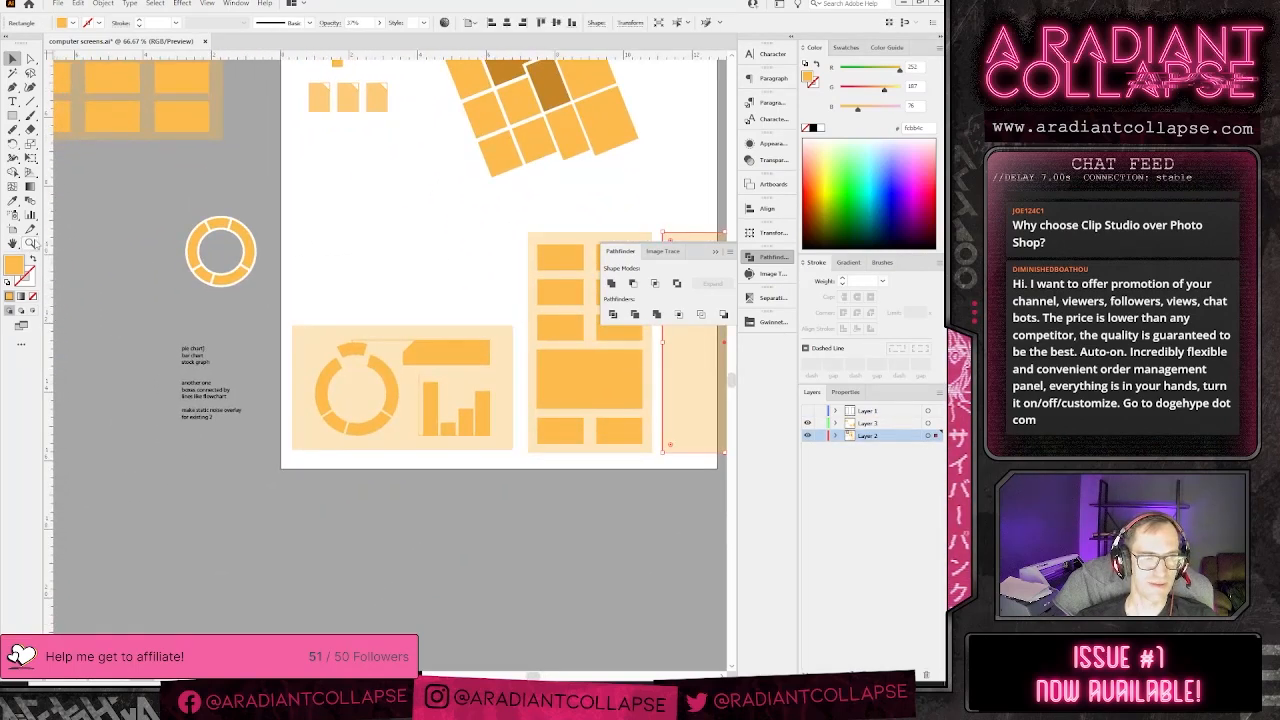
{"action": "left_click", "coordinate": [13, 229]}
{"action": "left_click_drag", "start_coordinate": [68, 253], "coordinate": [37, 199]}
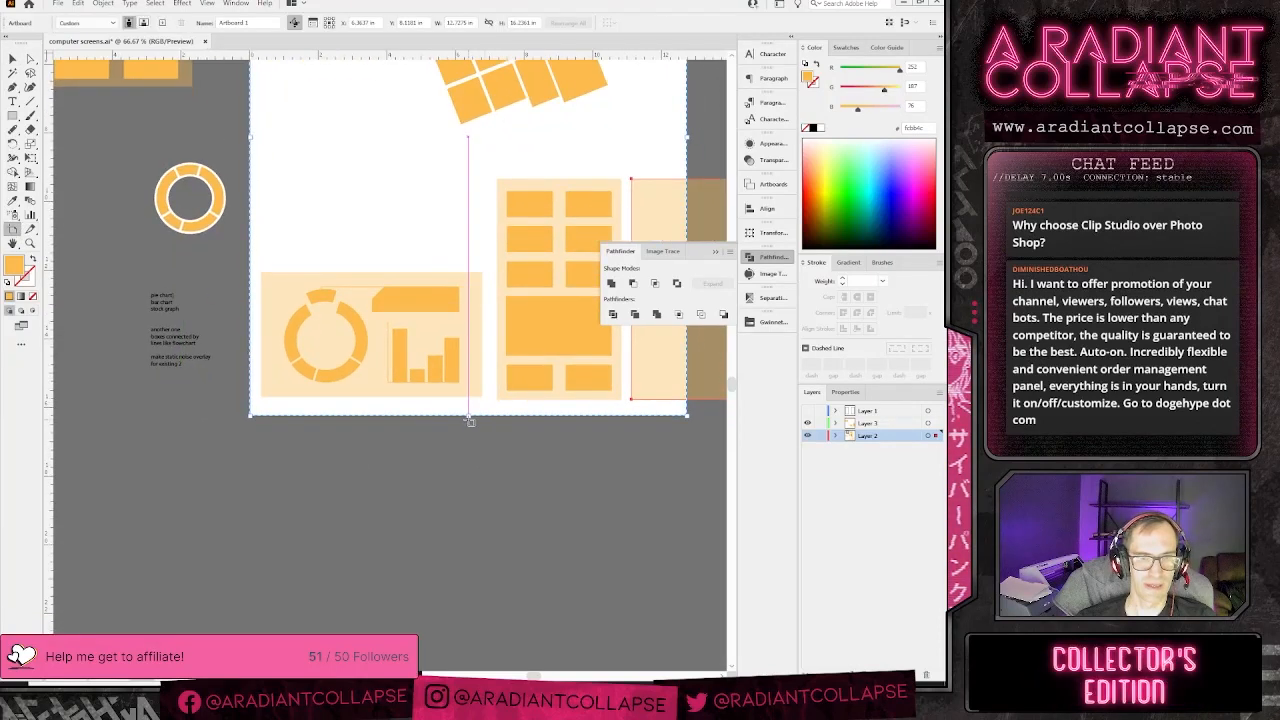
{"action": "left_click_drag", "start_coordinate": [468, 414], "coordinate": [468, 628]}
{"action": "key", "text": "v"}
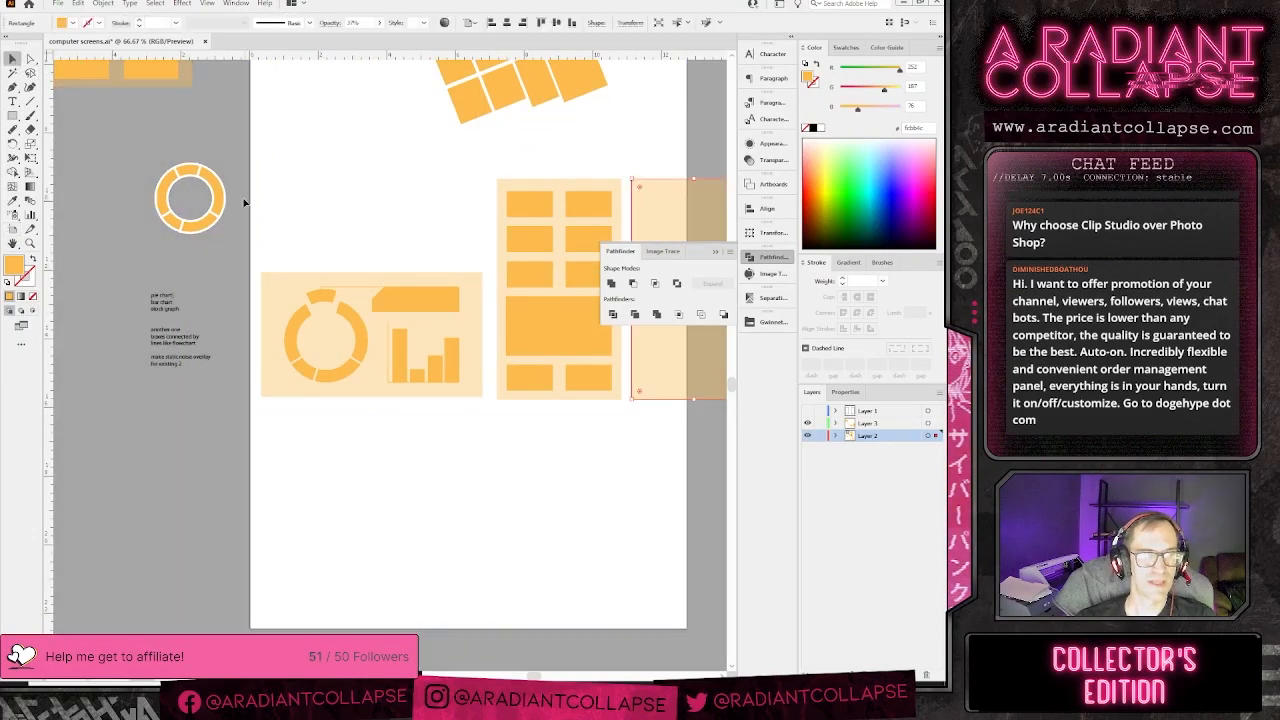
- Arrange the chart panel near the artboard's bottom, with the tall panel and its blank copy side by side above it
{"action": "left_click_drag", "start_coordinate": [252, 252], "coordinate": [496, 450]}
{"action": "left_click_drag", "start_coordinate": [400, 340], "coordinate": [463, 558]}
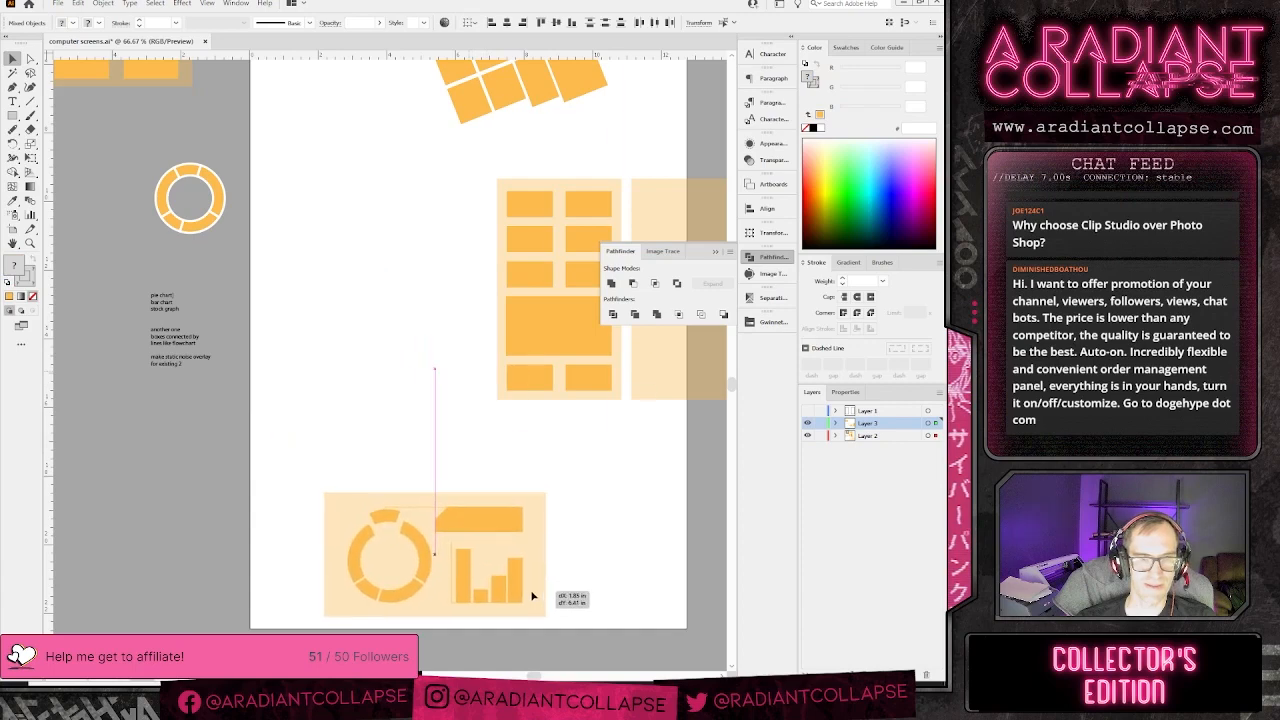
{"action": "left_click_drag", "start_coordinate": [449, 170], "coordinate": [628, 423]}
{"action": "left_click_drag", "start_coordinate": [579, 380], "coordinate": [405, 451]}
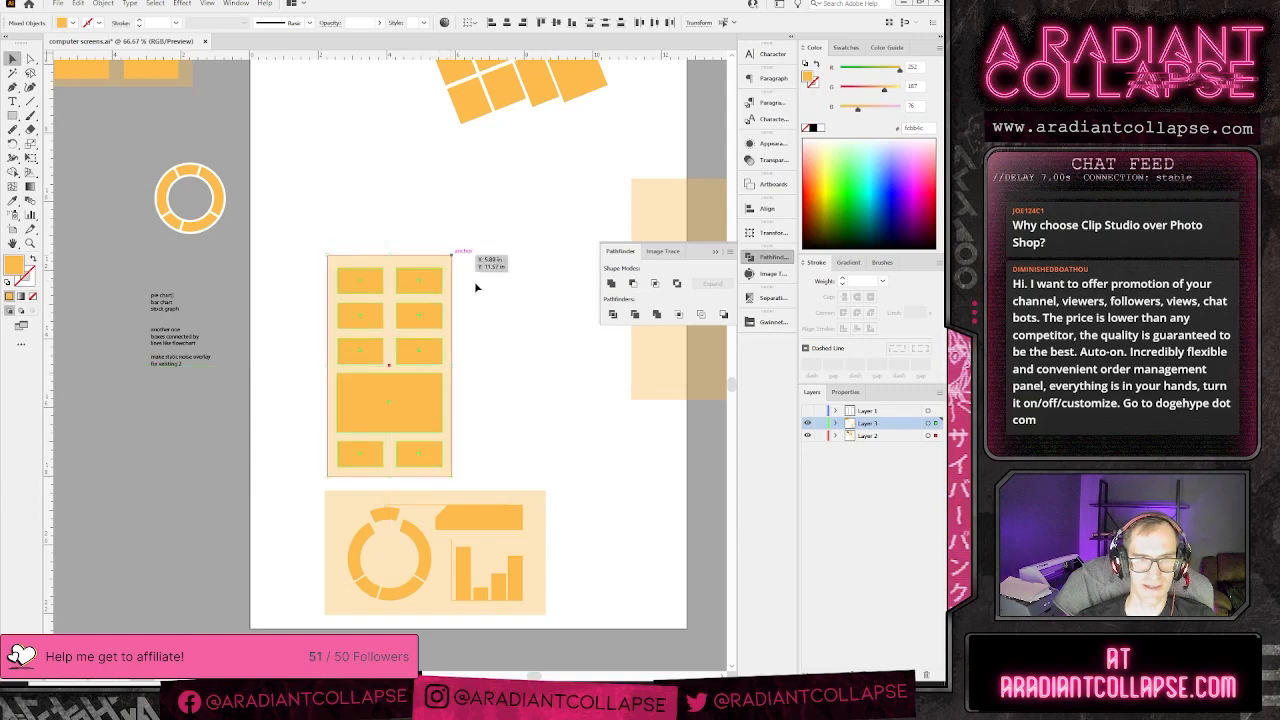
{"action": "left_click", "coordinate": [574, 368]}
{"action": "left_click_drag", "start_coordinate": [666, 394], "coordinate": [497, 474]}
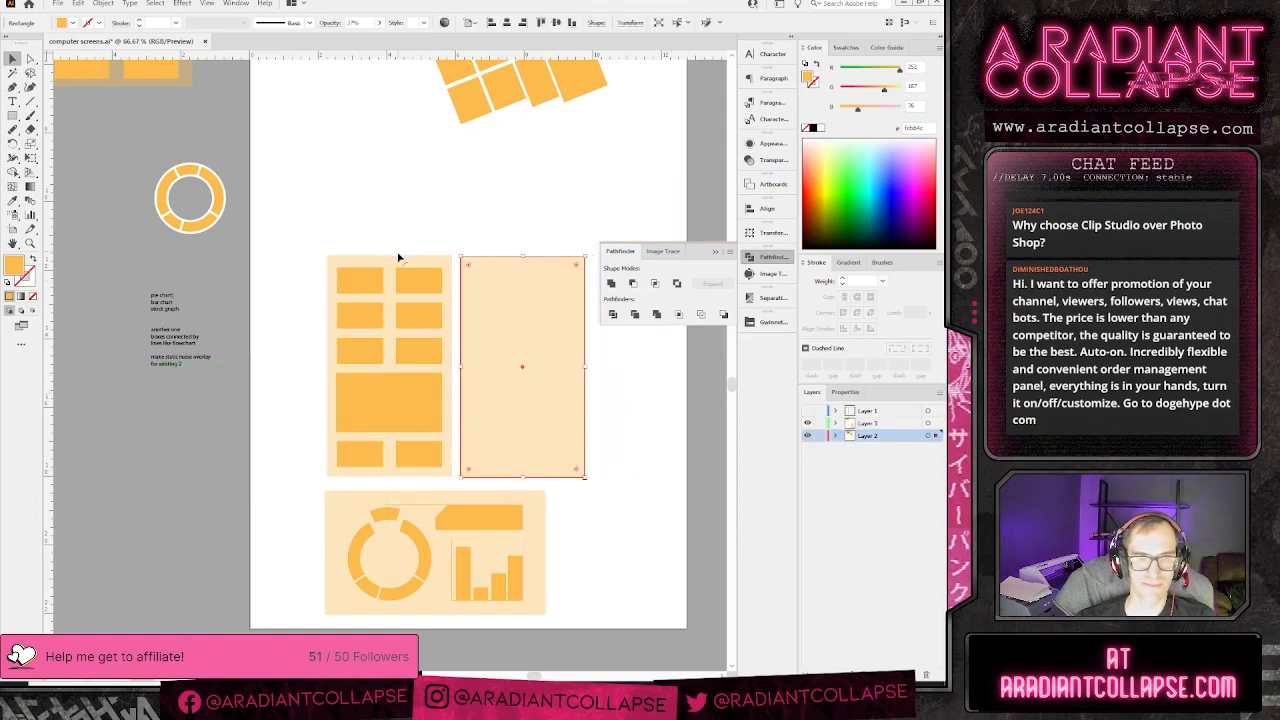
- Scale the tall panel and its blank copy down together to match the chart panel's total width
{"action": "left_click", "coordinate": [323, 259]}
{"action": "left_click_drag", "start_coordinate": [597, 482], "coordinate": [597, 481]}
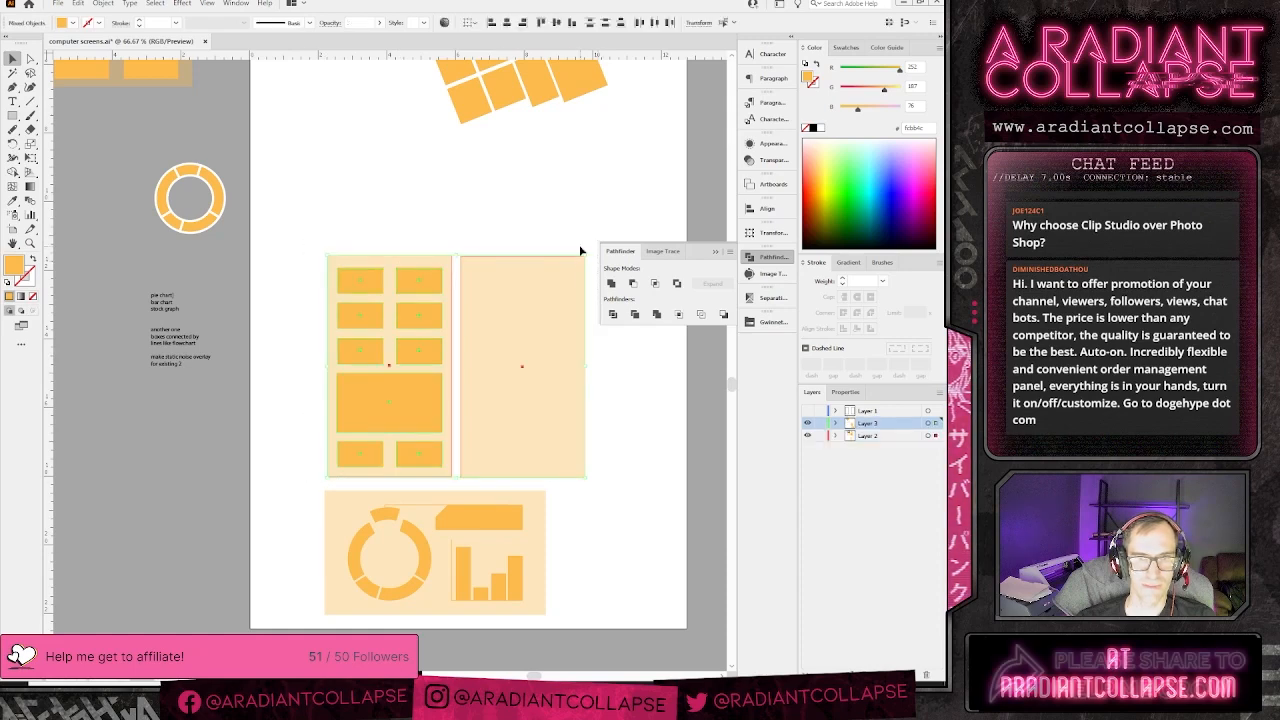
{"action": "left_click_drag", "start_coordinate": [586, 254], "coordinate": [547, 288]}
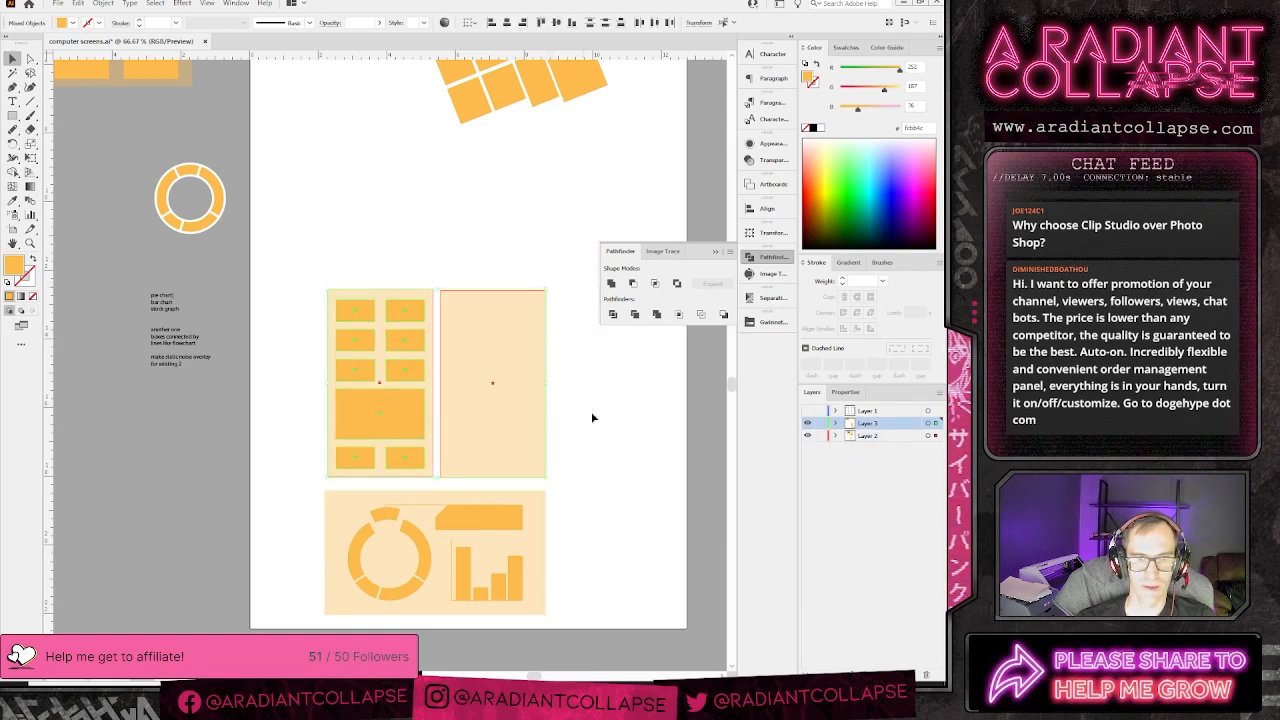
{"action": "left_click", "coordinate": [591, 417]}
{"action": "left_click_drag", "start_coordinate": [553, 454], "coordinate": [553, 452]}
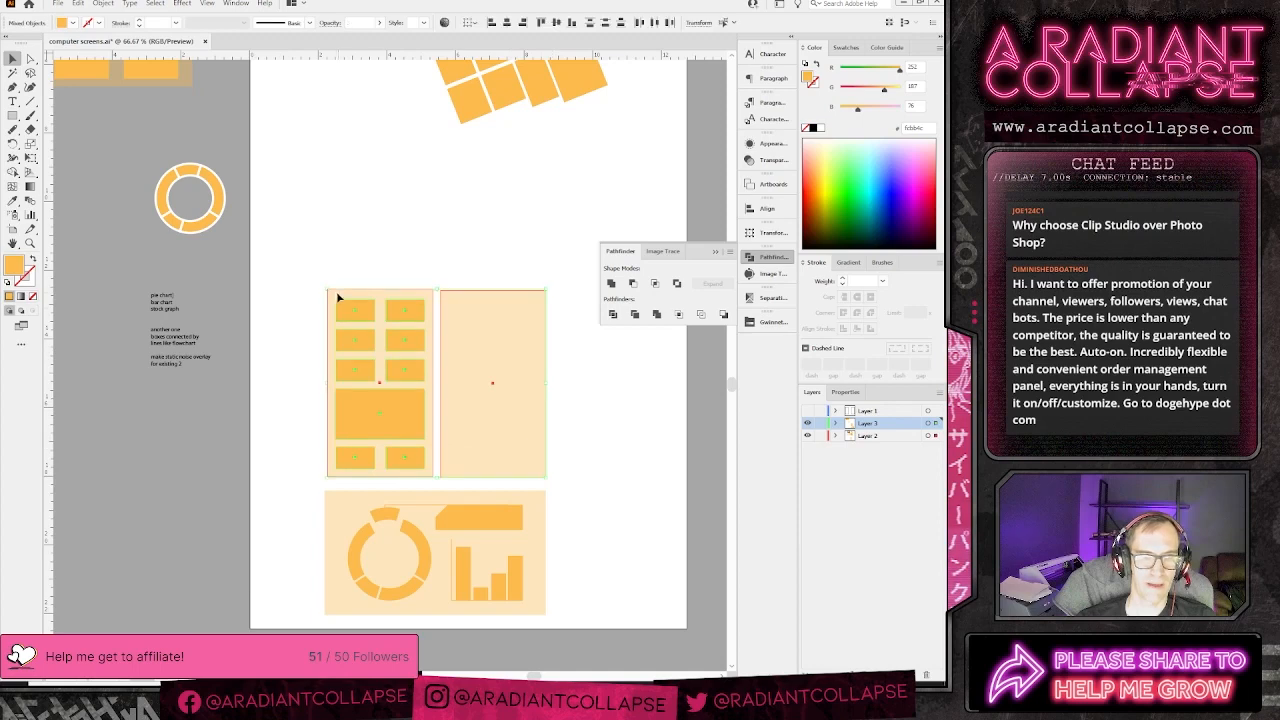
{"action": "mouse_move", "coordinate": [322, 287]}
{"action": "left_mouse_down"}
{"action": "mouse_move", "coordinate": [337, 287]}
{"action": "mouse_move", "coordinate": [322, 287]}
{"action": "left_mouse_up"}
{"action": "left_click", "coordinate": [561, 280]}
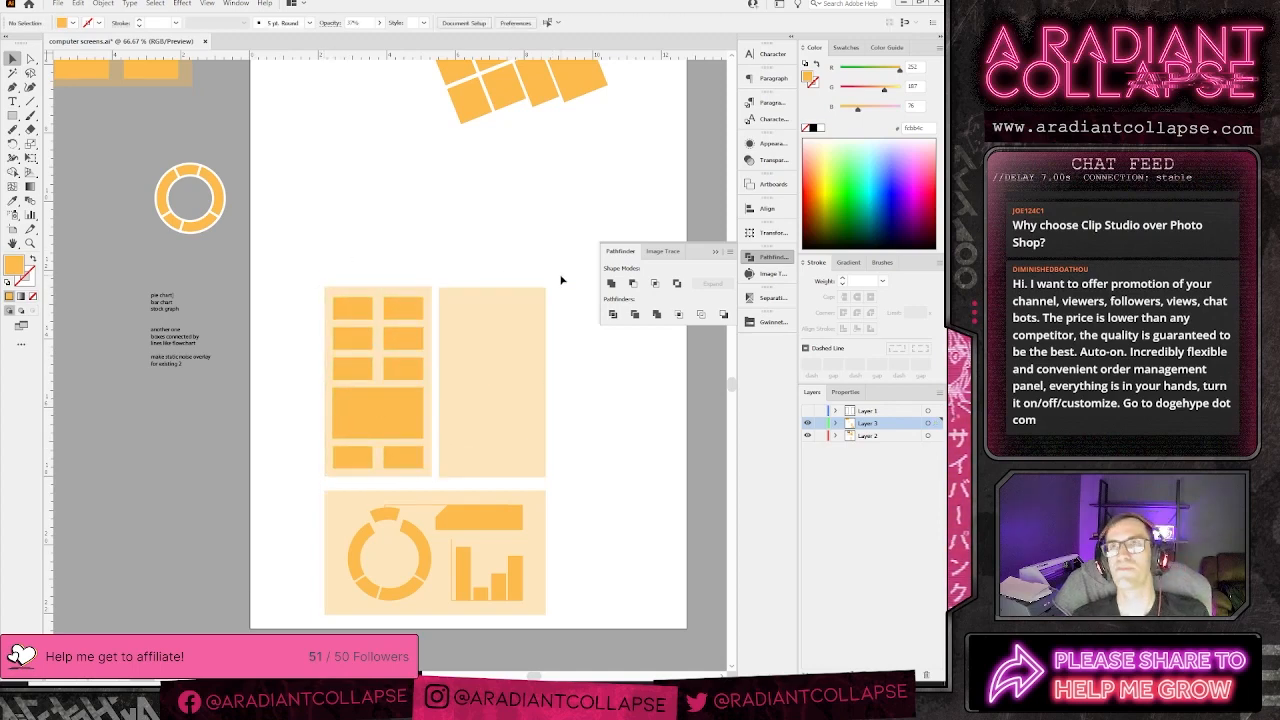
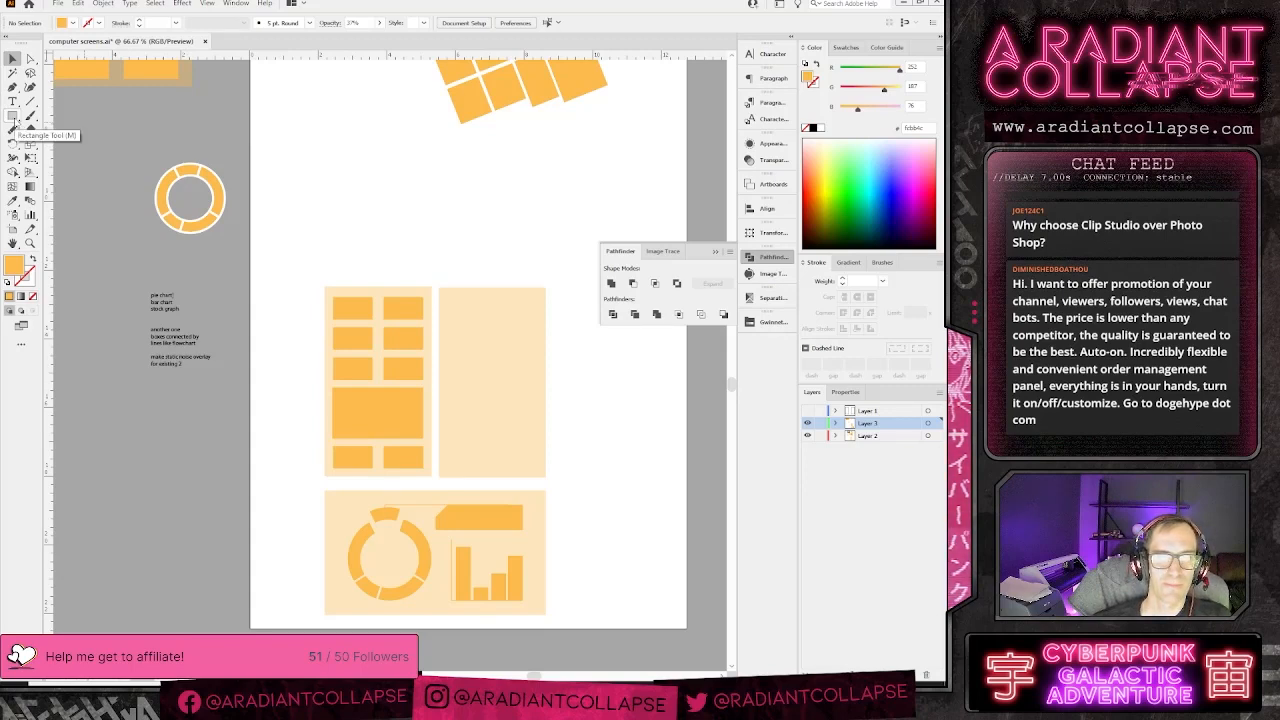
- Draw a small solid circle with the Ellipse tool in the upper half of the blank tall panel
{"action": "left_click_drag", "start_coordinate": [14, 118], "coordinate": [55, 141]}
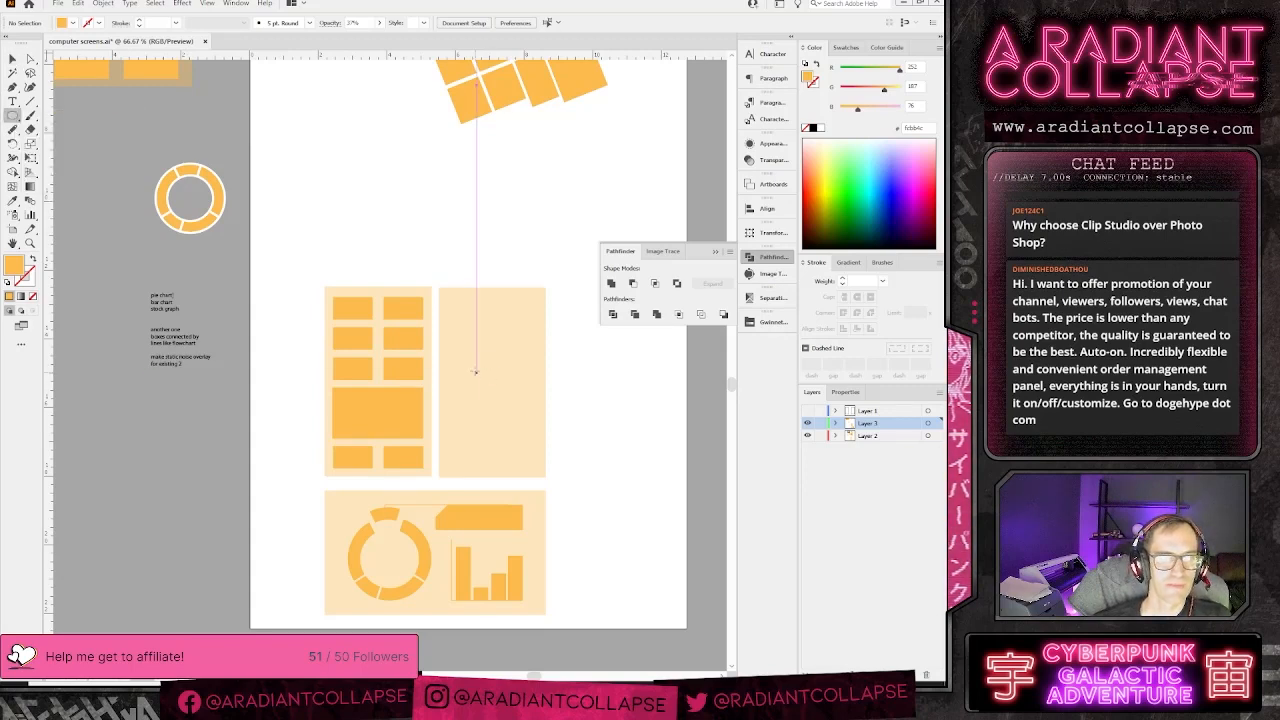
{"action": "mouse_move", "coordinate": [473, 328]}
{"action": "left_mouse_down"}
{"action": "mouse_move", "coordinate": [508, 361]}
{"action": "mouse_move", "coordinate": [474, 325]}
{"action": "left_mouse_up"}
{"action": "key", "text": "v"}
{"action": "key", "text": "ctrl+plus"}
{"action": "key", "text": "ctrl+plus"}
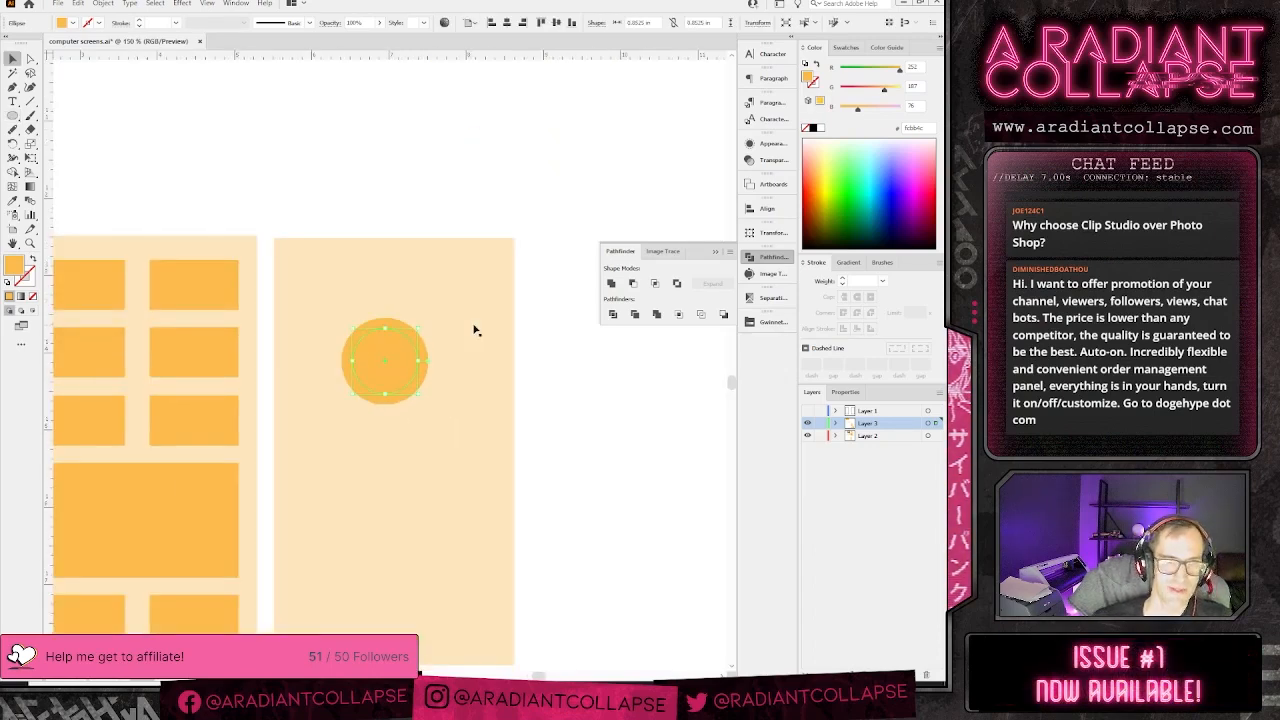
- Lock Layer 2, which holds the panel backgrounds, and select the circle in the blank panel
{"action": "left_click", "coordinate": [455, 440]}
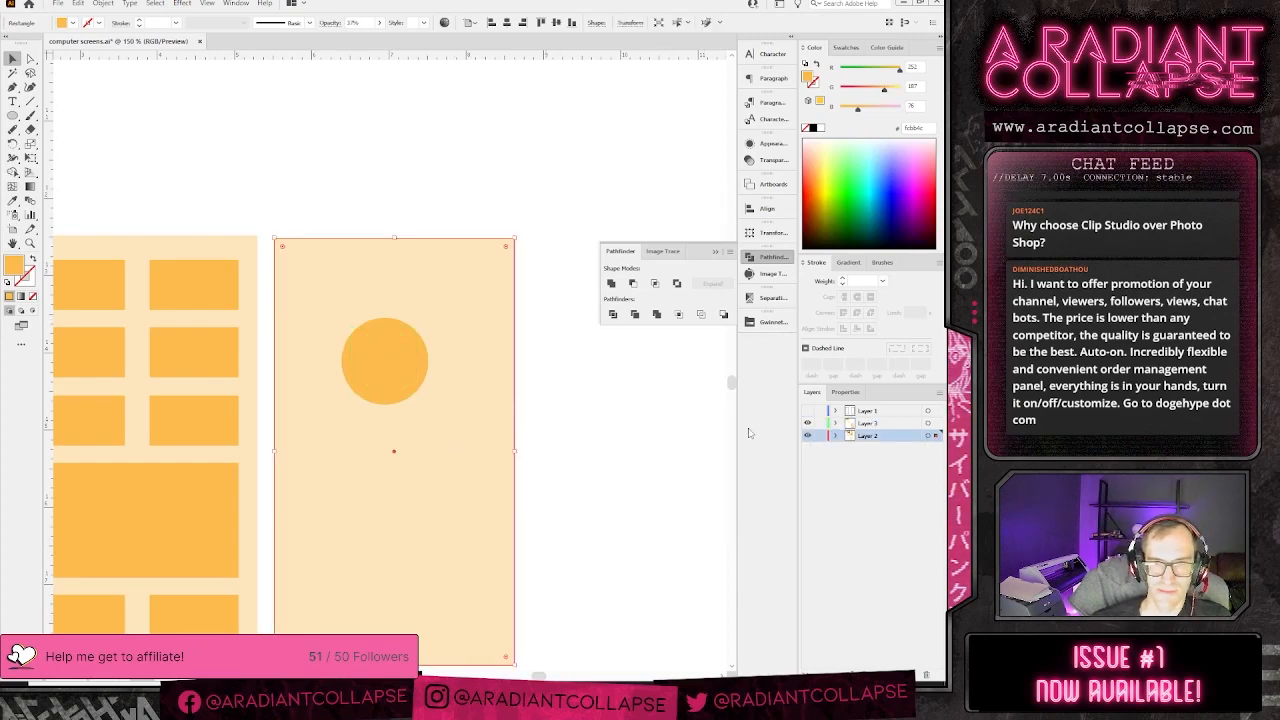
{"action": "left_click", "coordinate": [818, 437]}
{"action": "left_click", "coordinate": [400, 368]}
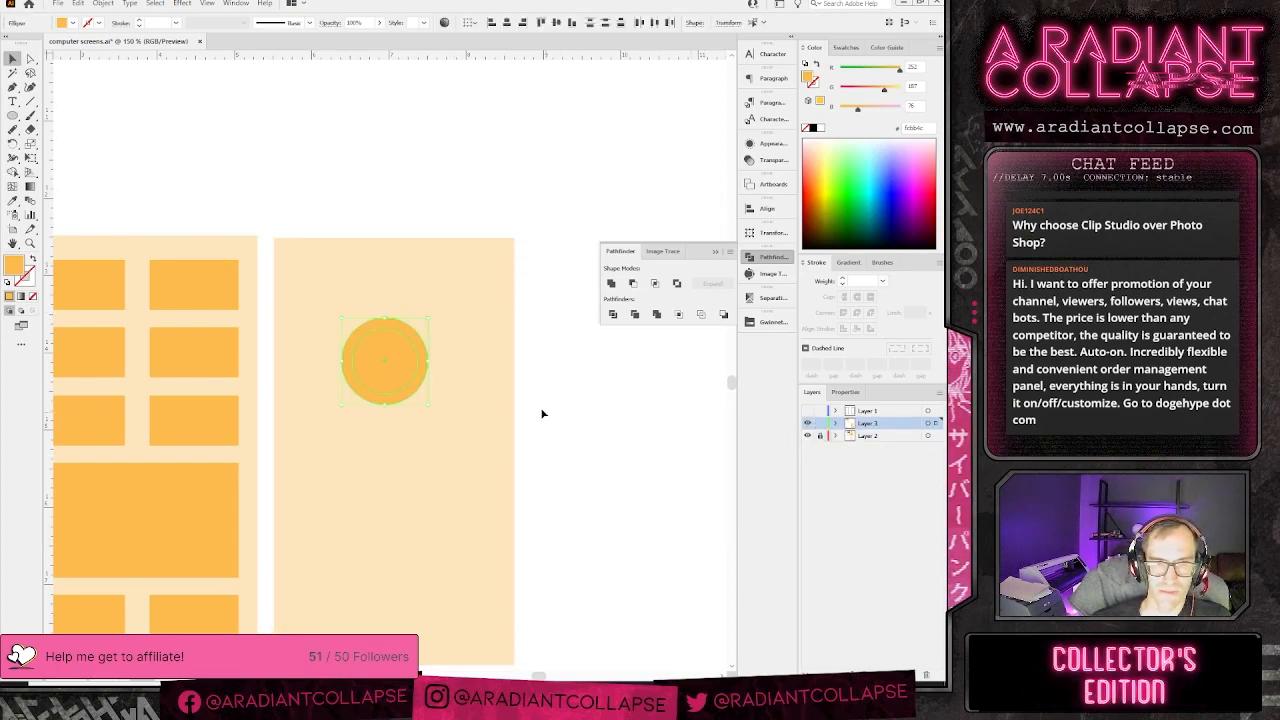
- Cut the smaller inner circle out of the solid circle in the blank panel and delete it to leave a ring
{"action": "left_click", "coordinate": [389, 294]}
{"action": "left_click", "coordinate": [386, 351]}
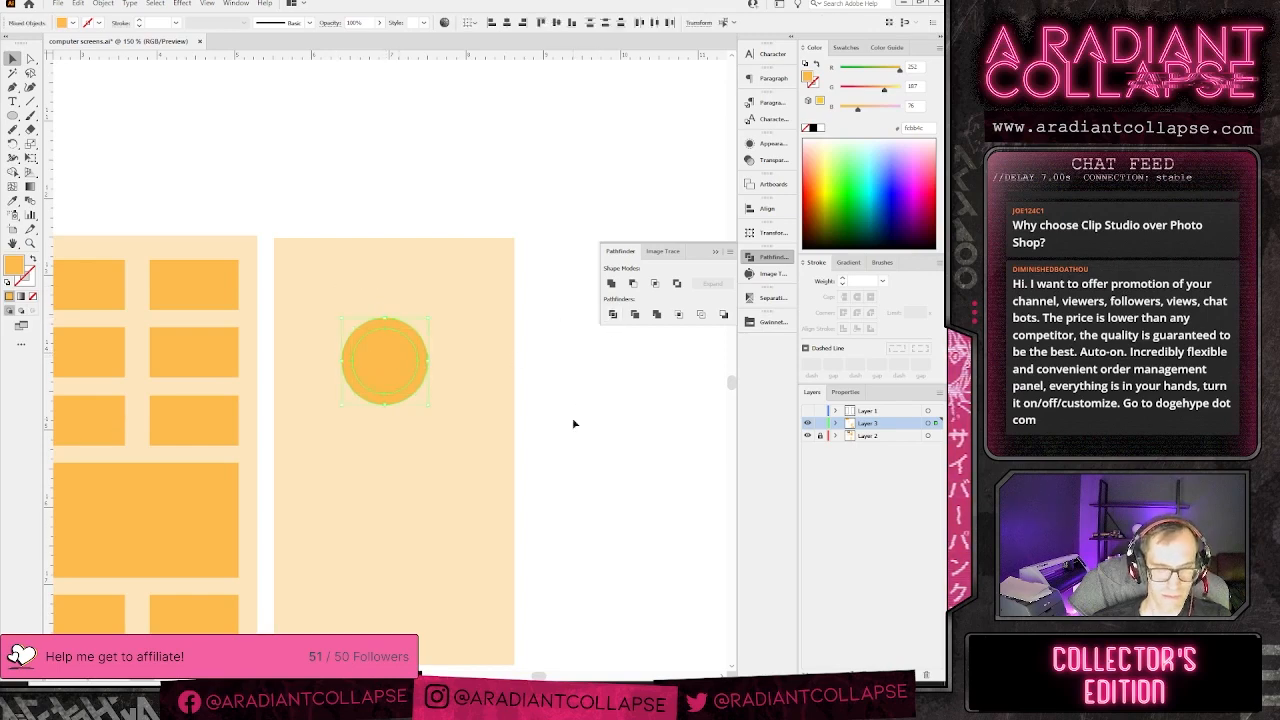
{"action": "left_click", "coordinate": [574, 423]}
{"action": "left_click", "coordinate": [388, 366]}
{"action": "key", "text": "Delete"}
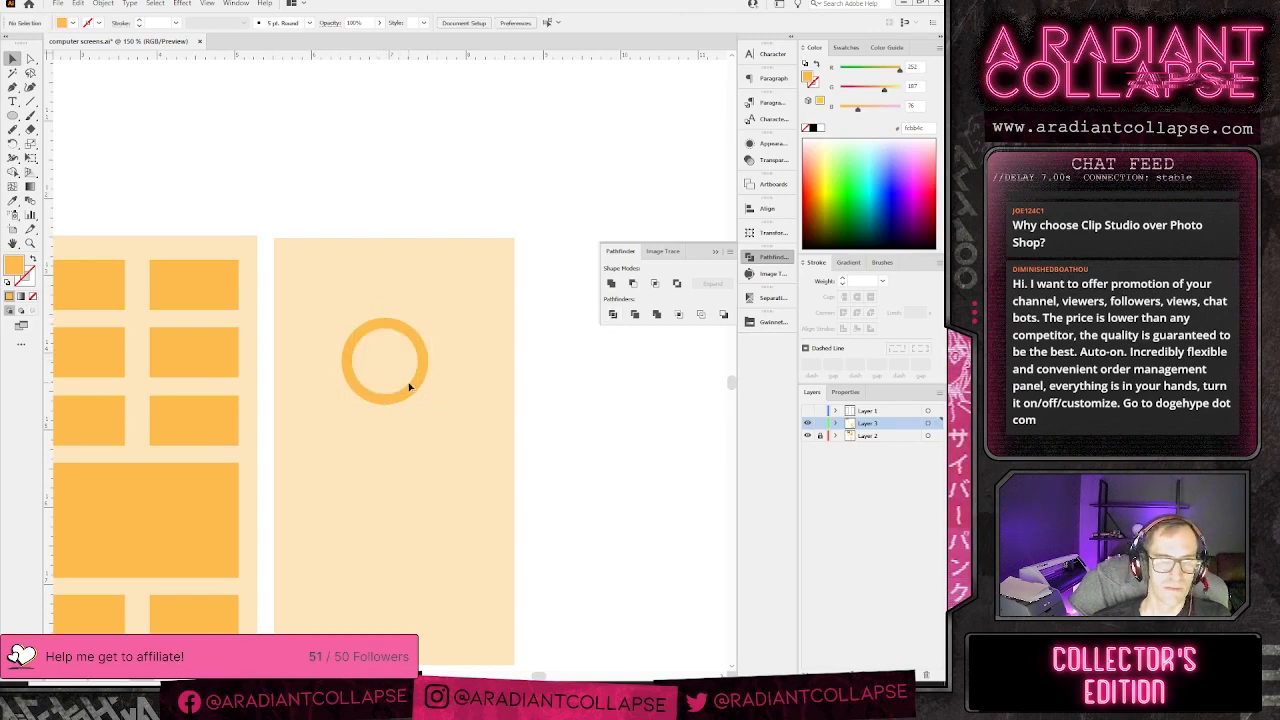
- Create a larger concentric copy of the ring around the original
{"action": "left_click", "coordinate": [415, 388]}
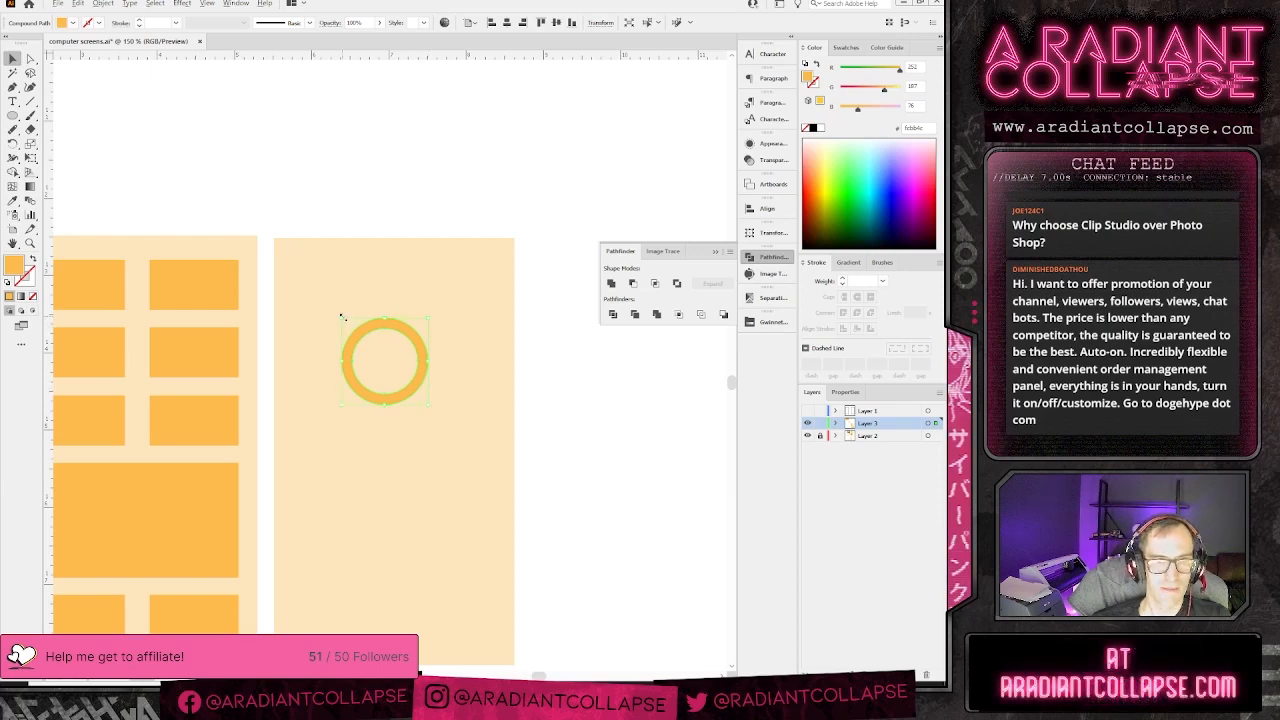
{"action": "left_click_drag", "start_coordinate": [341, 318], "coordinate": [316, 295]}
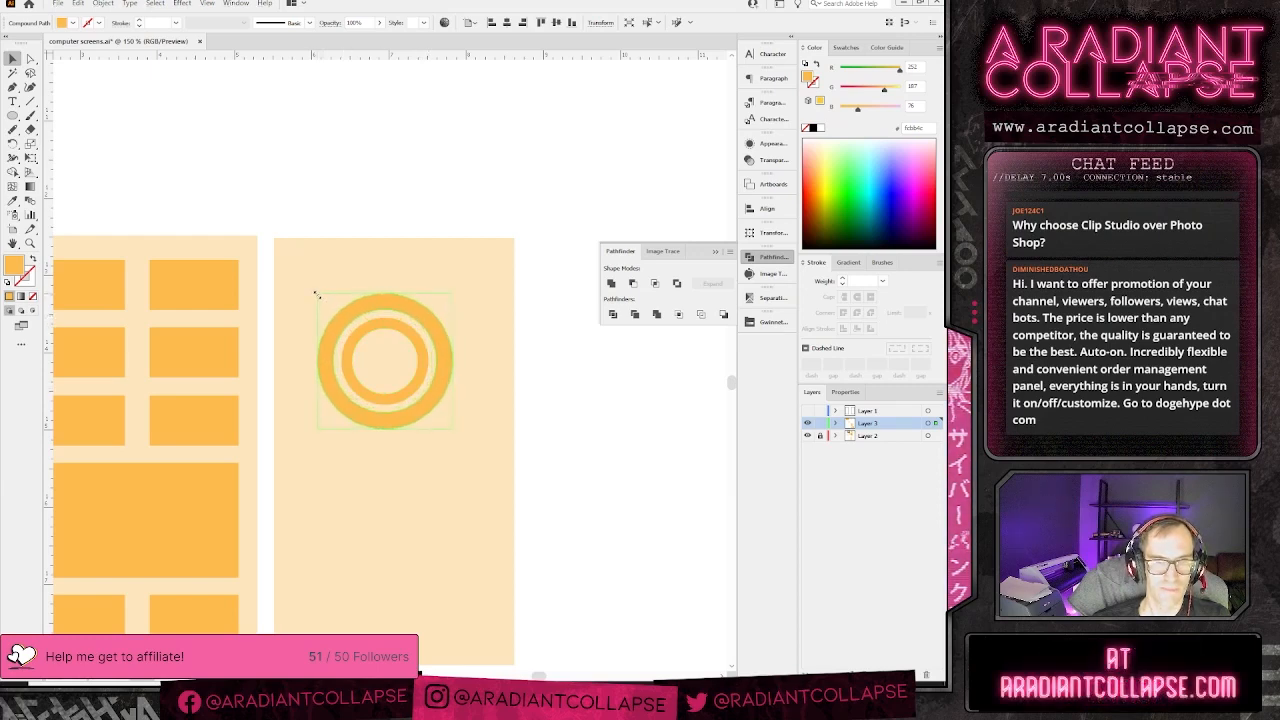
{"action": "left_click", "coordinate": [540, 439]}
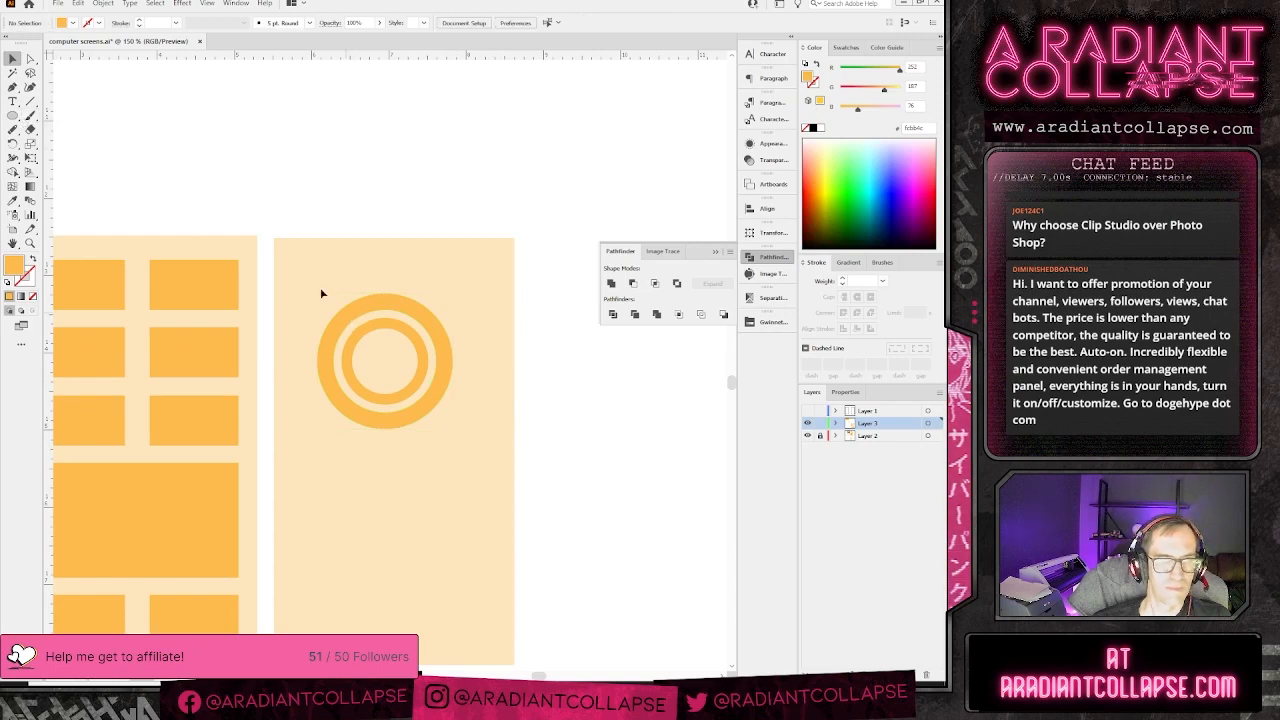
- Draw an unfilled right-angled path with the Pen tool from above the rings to their centre and out past their right side
{"action": "left_click", "coordinate": [13, 116]}
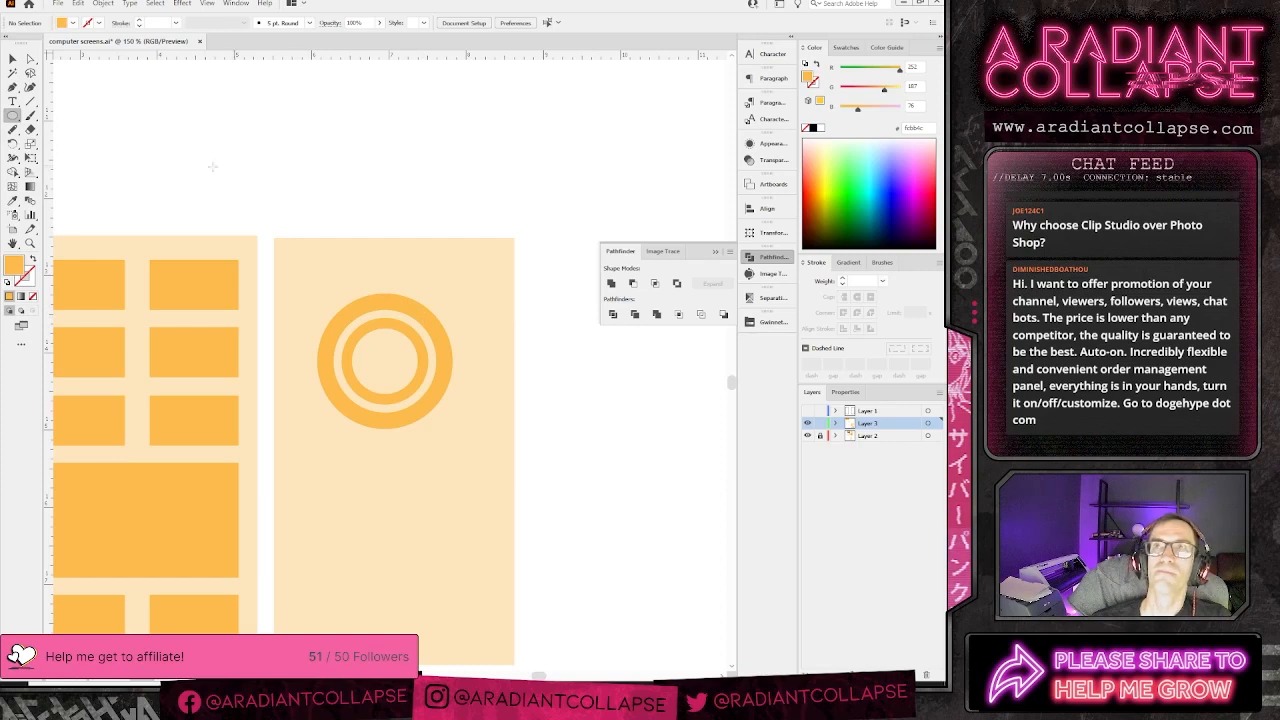
{"action": "left_click", "coordinate": [13, 87]}
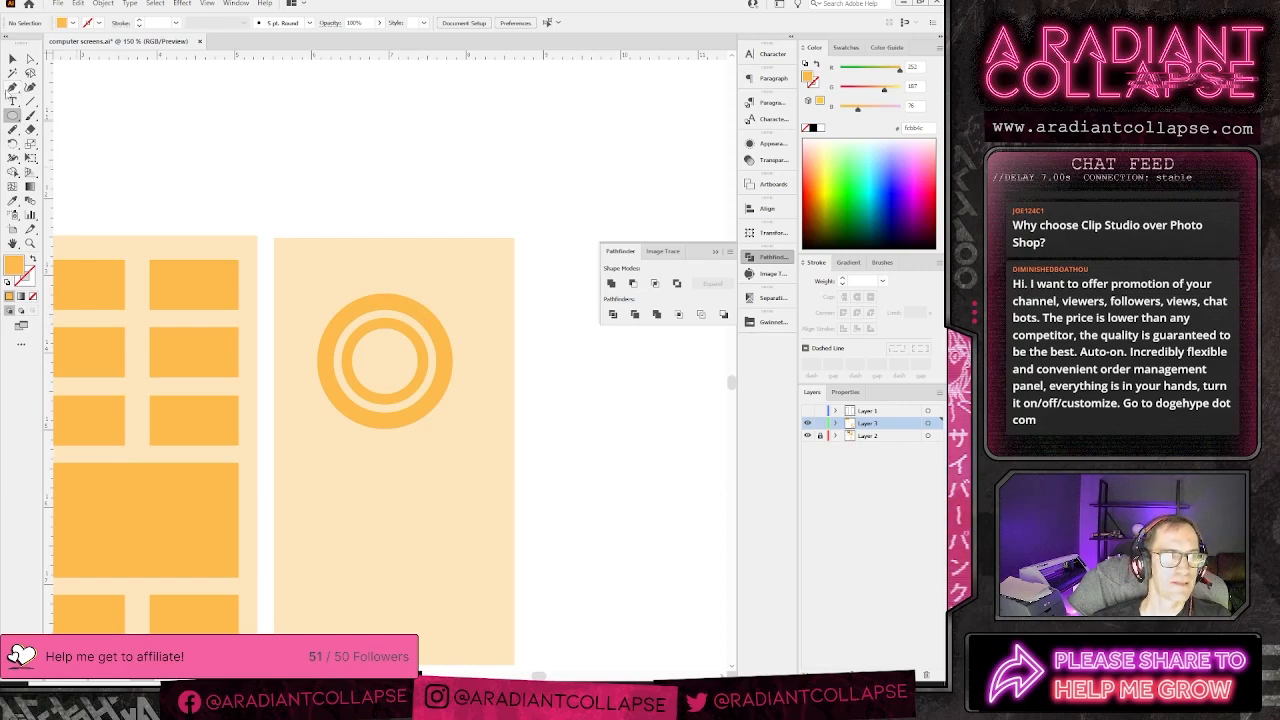
{"action": "key", "text": "v"}
{"action": "left_click", "coordinate": [377, 305]}
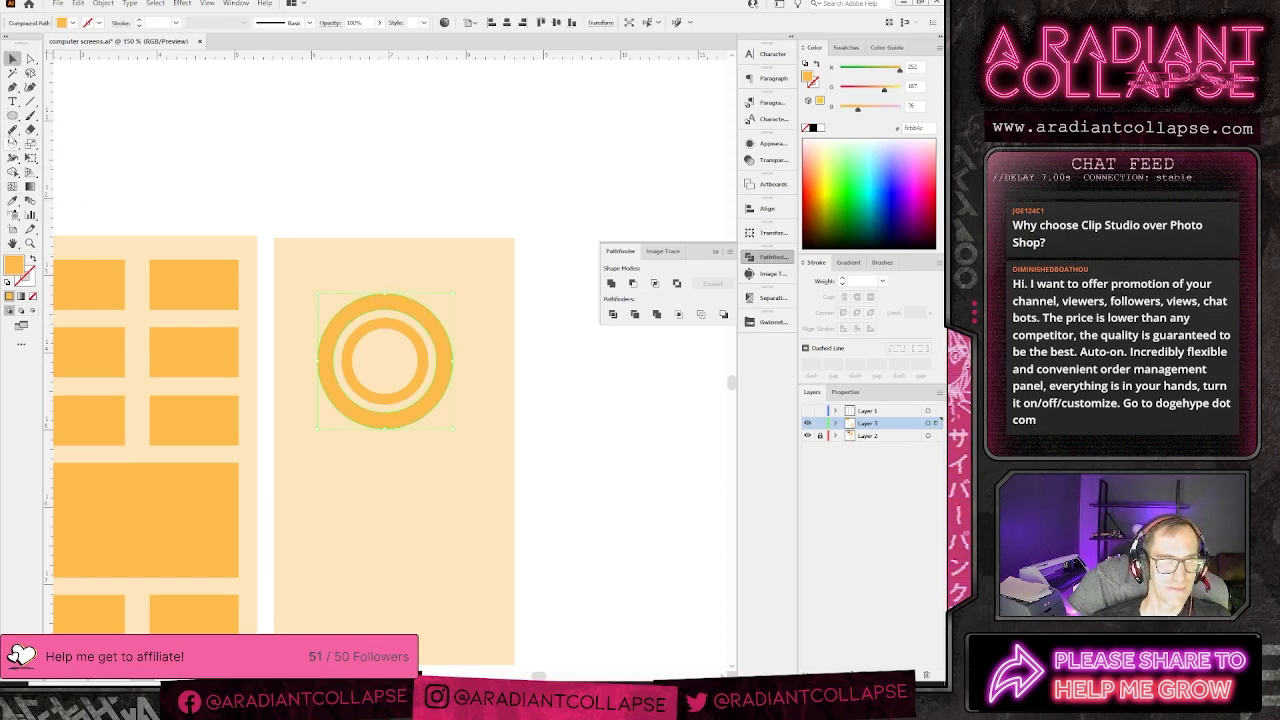
{"action": "left_click", "coordinate": [13, 88]}
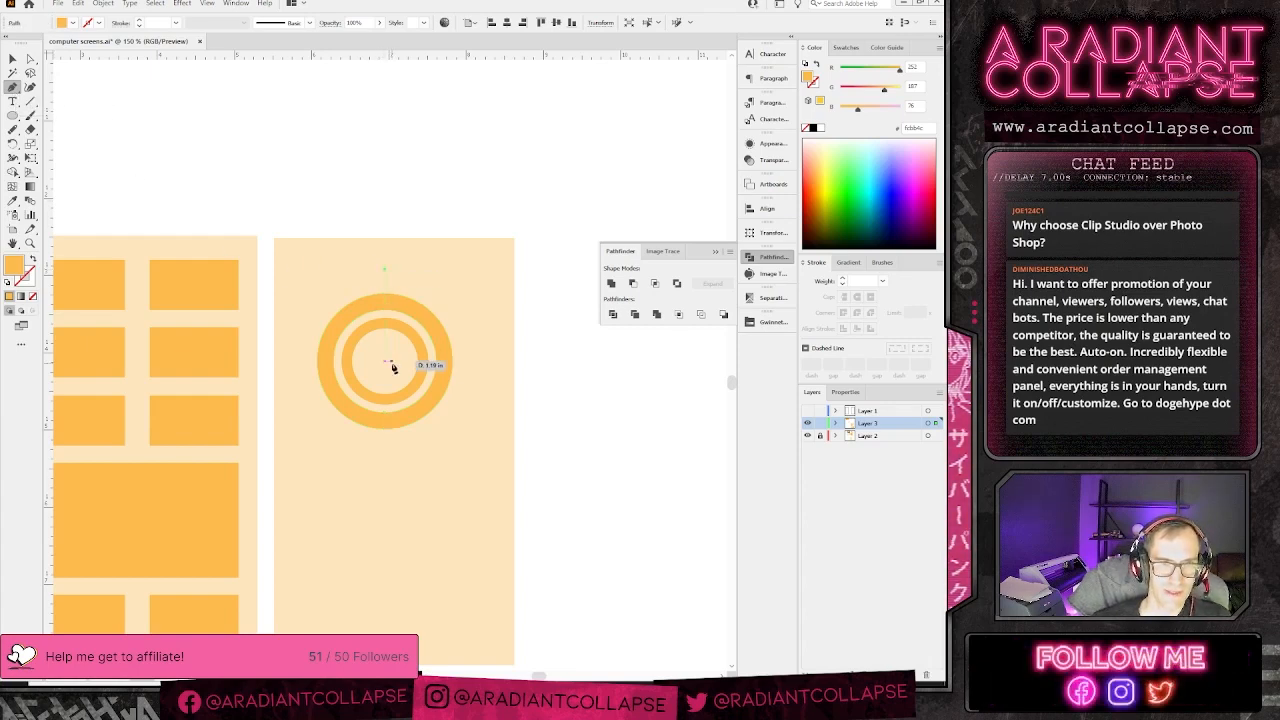
{"action": "left_click_drag", "start_coordinate": [386, 361], "coordinate": [480, 376]}
{"action": "left_click", "coordinate": [487, 361]}
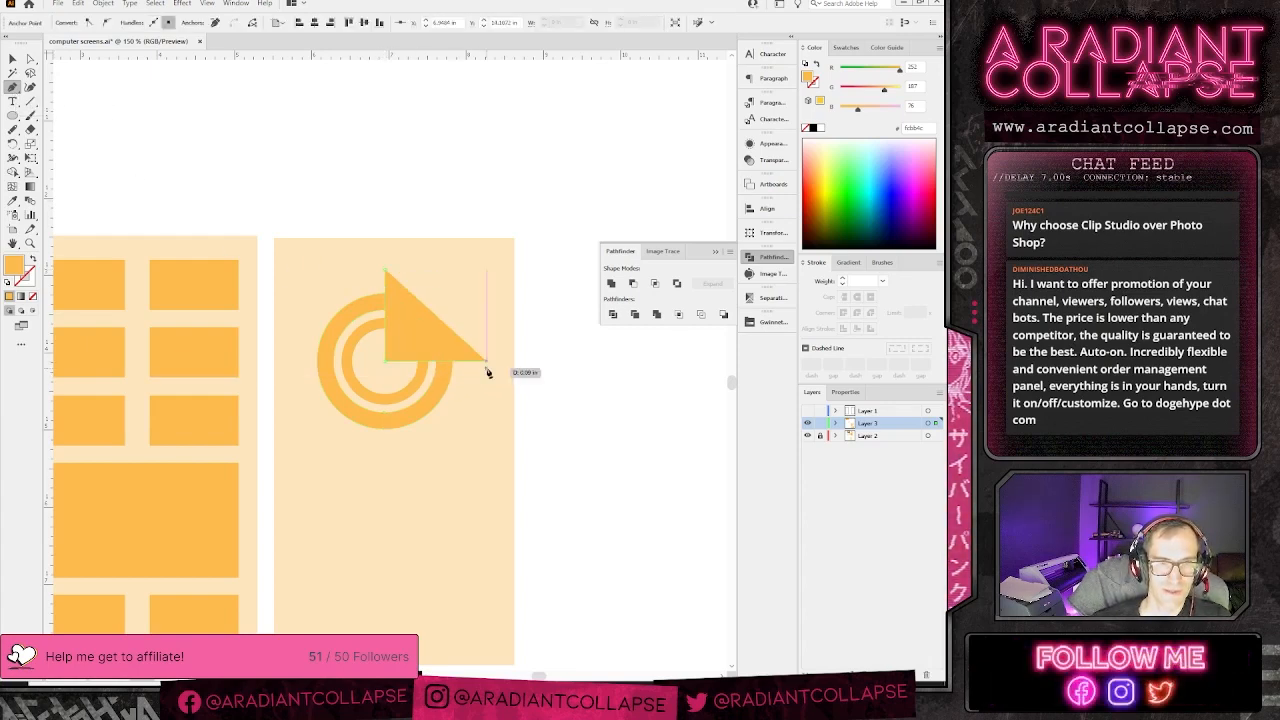
{"action": "key", "text": "v"}
{"action": "left_click", "coordinate": [33, 296]}
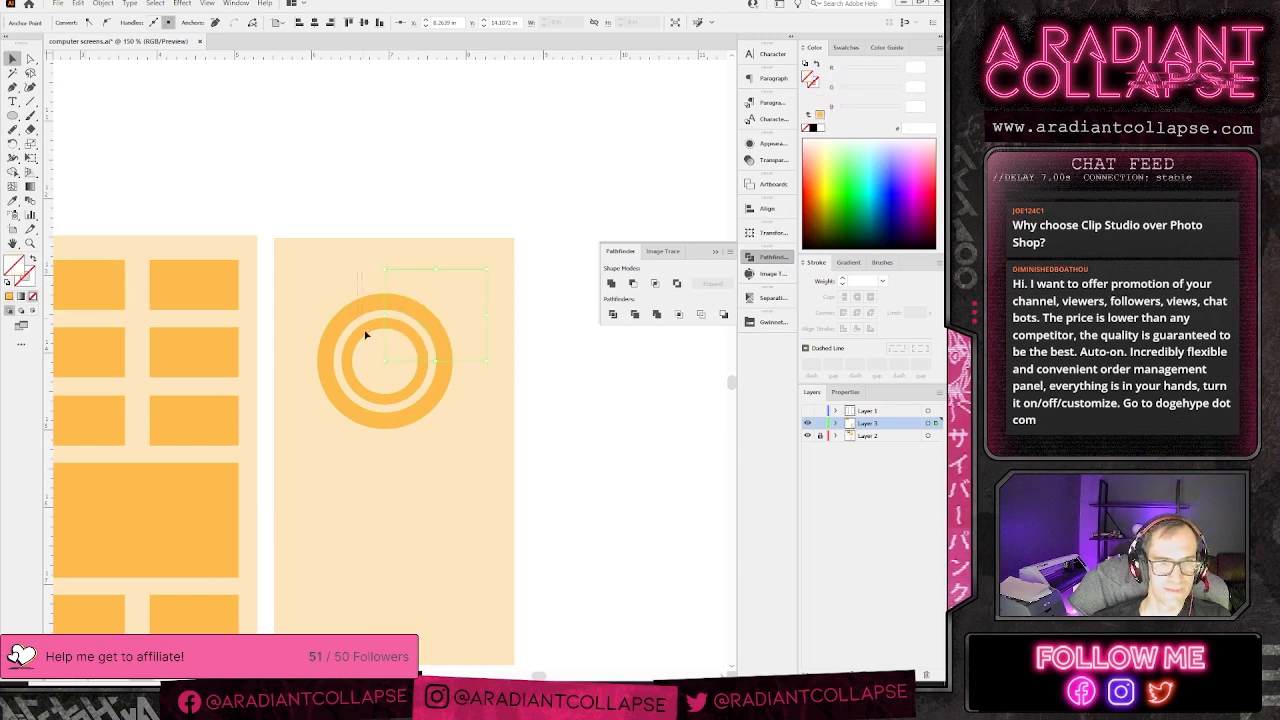
- Split the rings along the right-angled path and move their upper-right quarter outward, up and to the right
{"action": "left_click", "coordinate": [365, 335]}
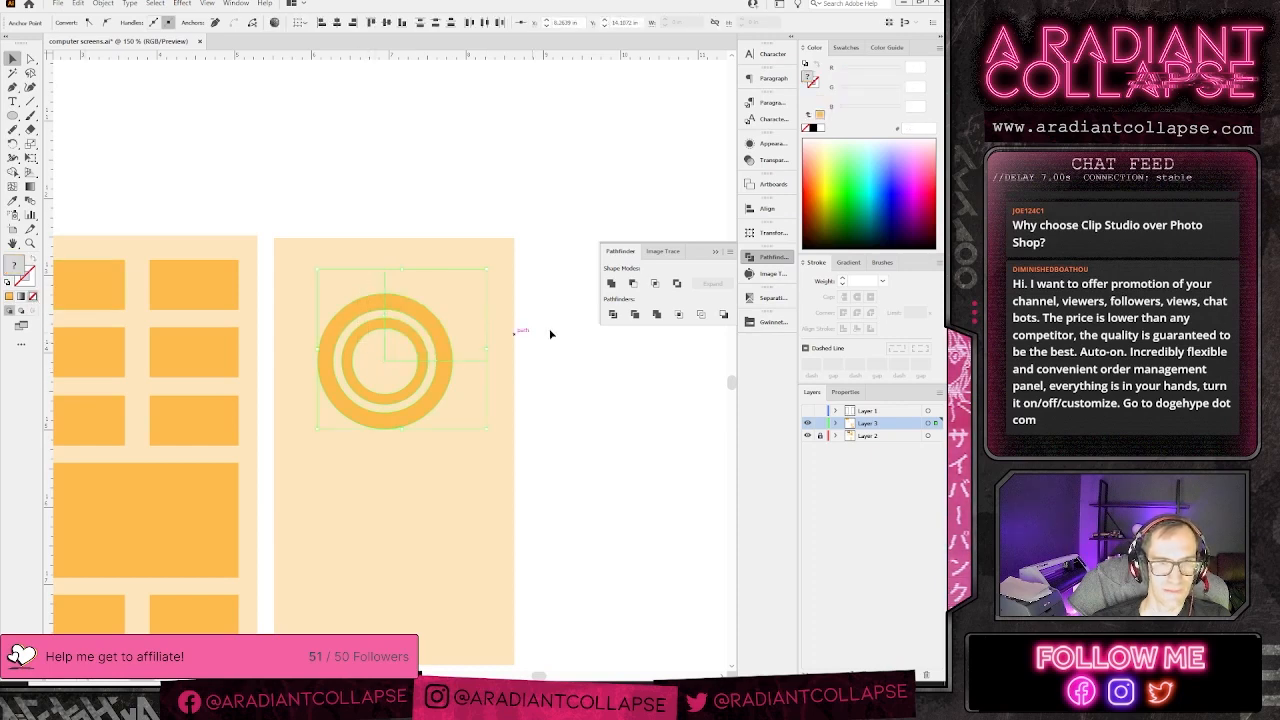
{"action": "left_click", "coordinate": [547, 404]}
{"action": "left_click_drag", "start_coordinate": [437, 340], "coordinate": [457, 297]}
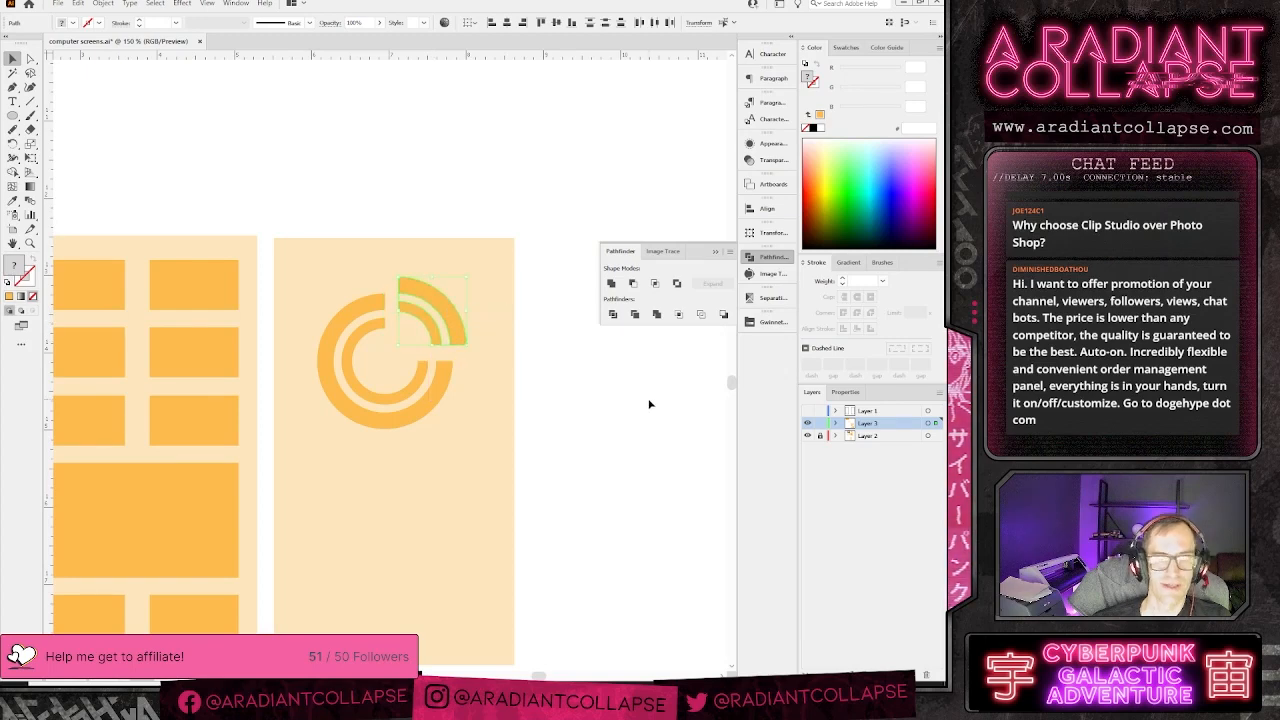
{"action": "left_click", "coordinate": [649, 404]}
- Draw a wide rectangle below the rings in the circle panel and shift it slightly up and to the right
{"action": "key", "text": "ctrl+minus"}
{"action": "key", "text": "ctrl+minus"}
{"action": "key", "text": "ctrl+minus"}
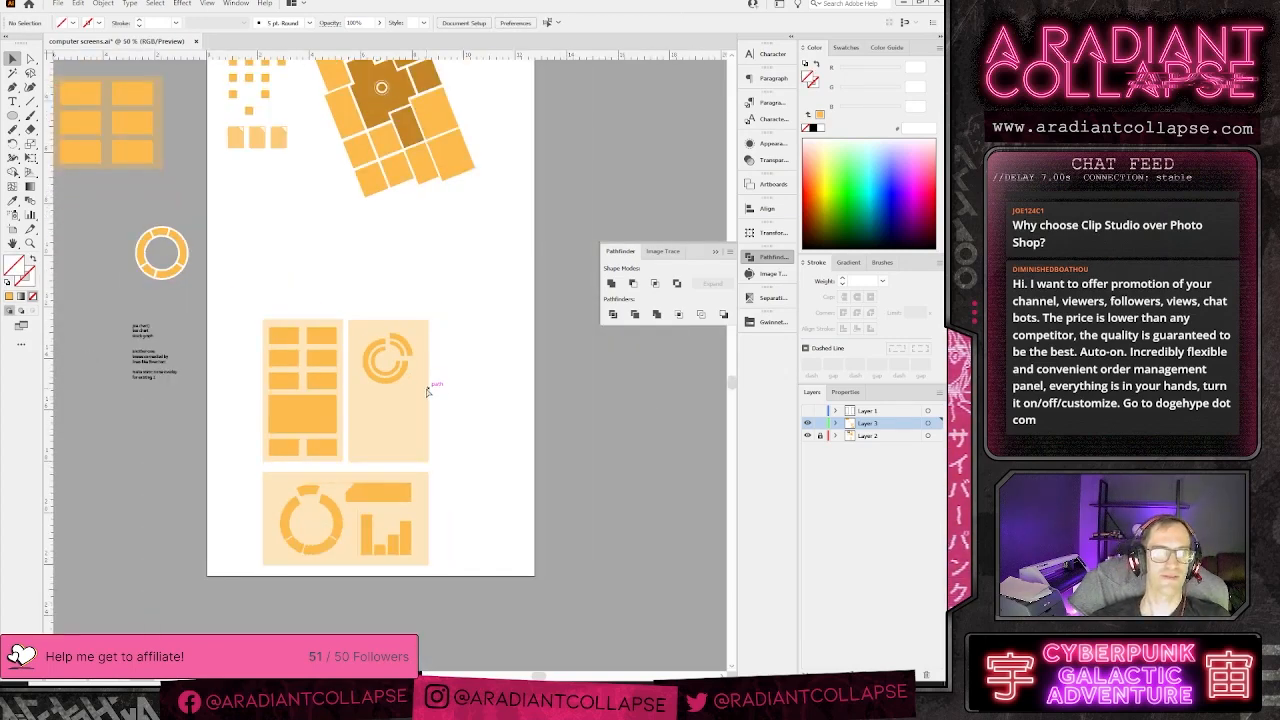
{"action": "key", "text": "ctrl+plus"}
{"action": "key", "text": "ctrl+plus"}
{"action": "left_click_drag", "start_coordinate": [428, 437], "coordinate": [458, 382]}
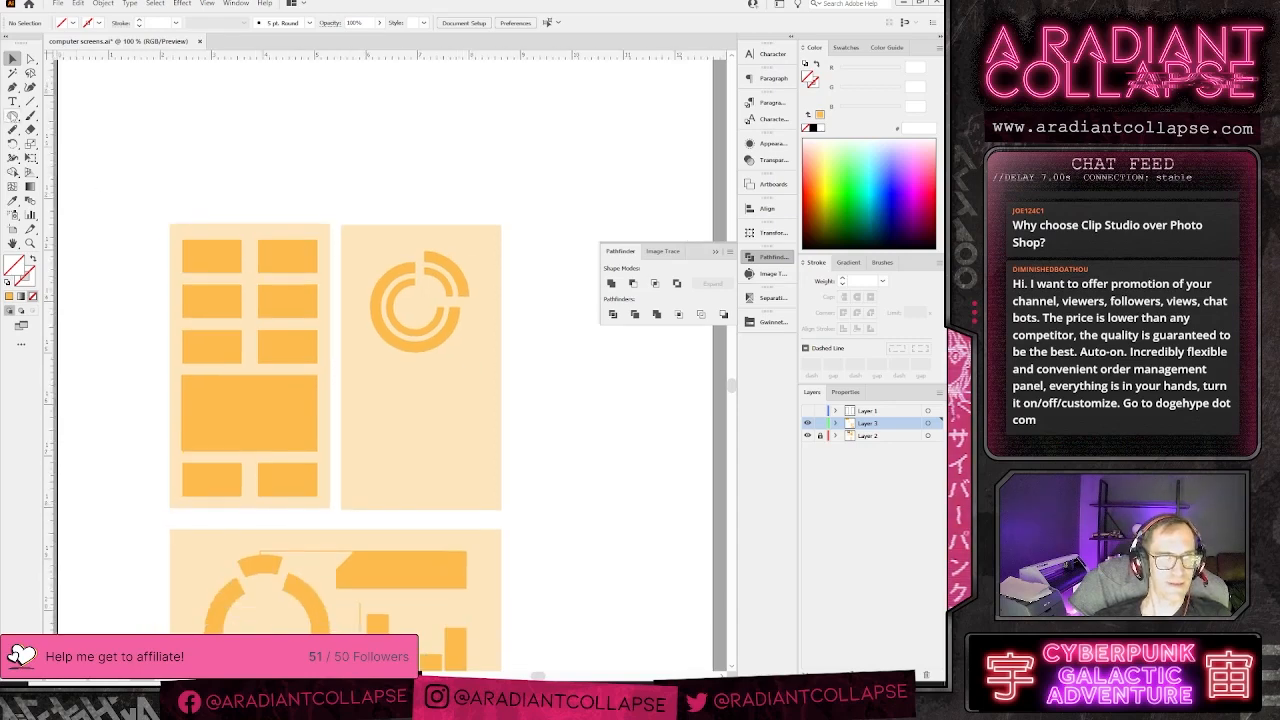
{"action": "left_click_drag", "start_coordinate": [12, 115], "coordinate": [60, 117]}
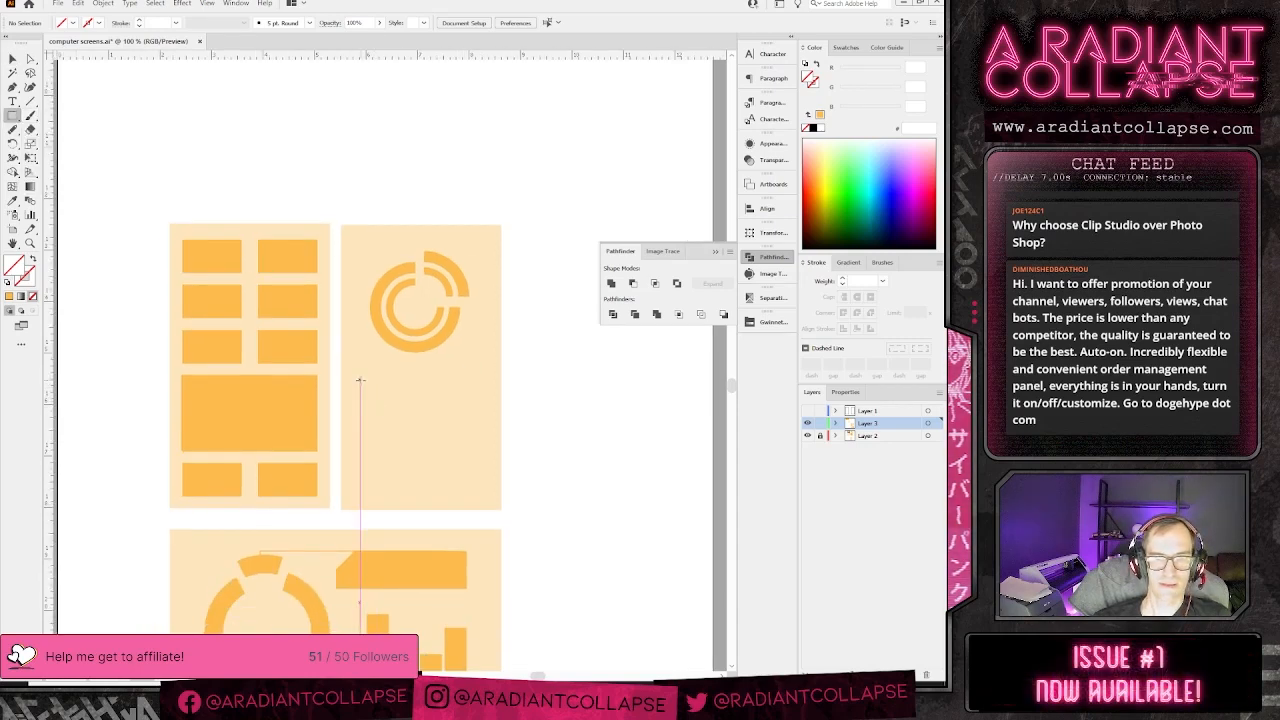
{"action": "mouse_move", "coordinate": [360, 380]}
{"action": "left_mouse_down"}
{"action": "mouse_move", "coordinate": [480, 528]}
{"action": "mouse_move", "coordinate": [477, 451]}
{"action": "mouse_move", "coordinate": [455, 452]}
{"action": "mouse_move", "coordinate": [470, 430]}
{"action": "left_mouse_up"}
{"action": "key", "text": "v"}
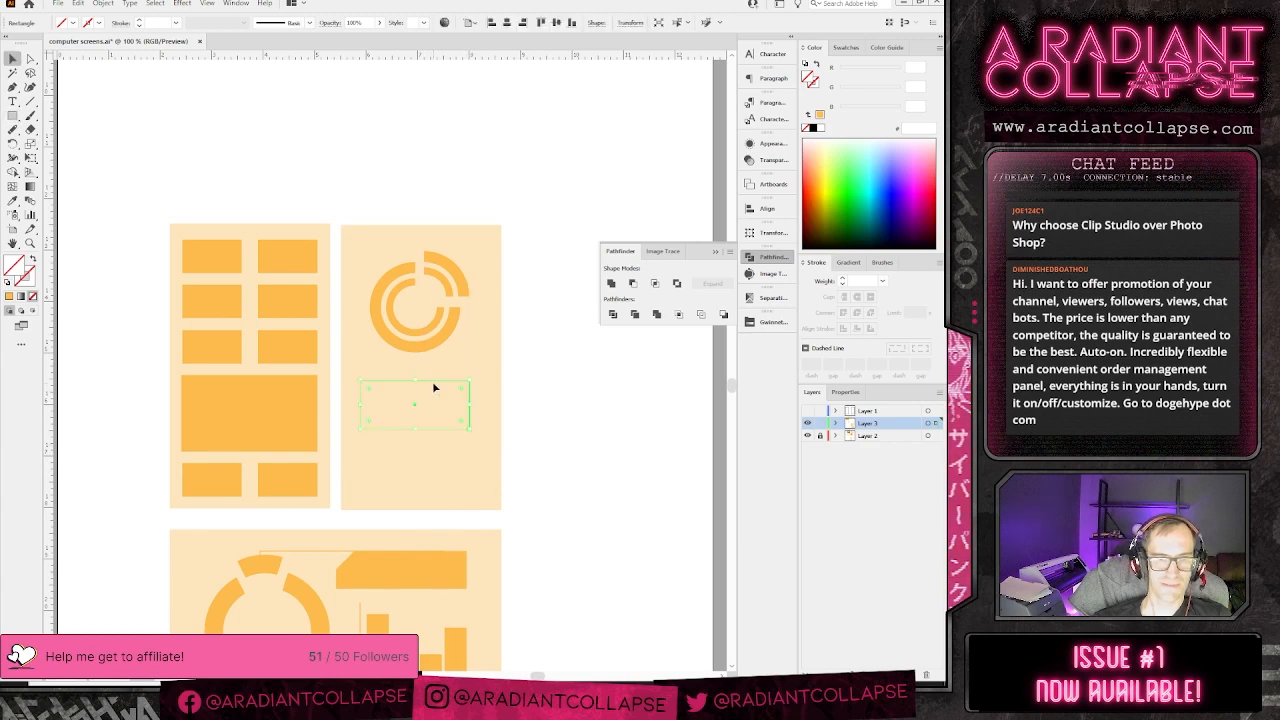
{"action": "left_click_drag", "start_coordinate": [433, 384], "coordinate": [438, 376]}
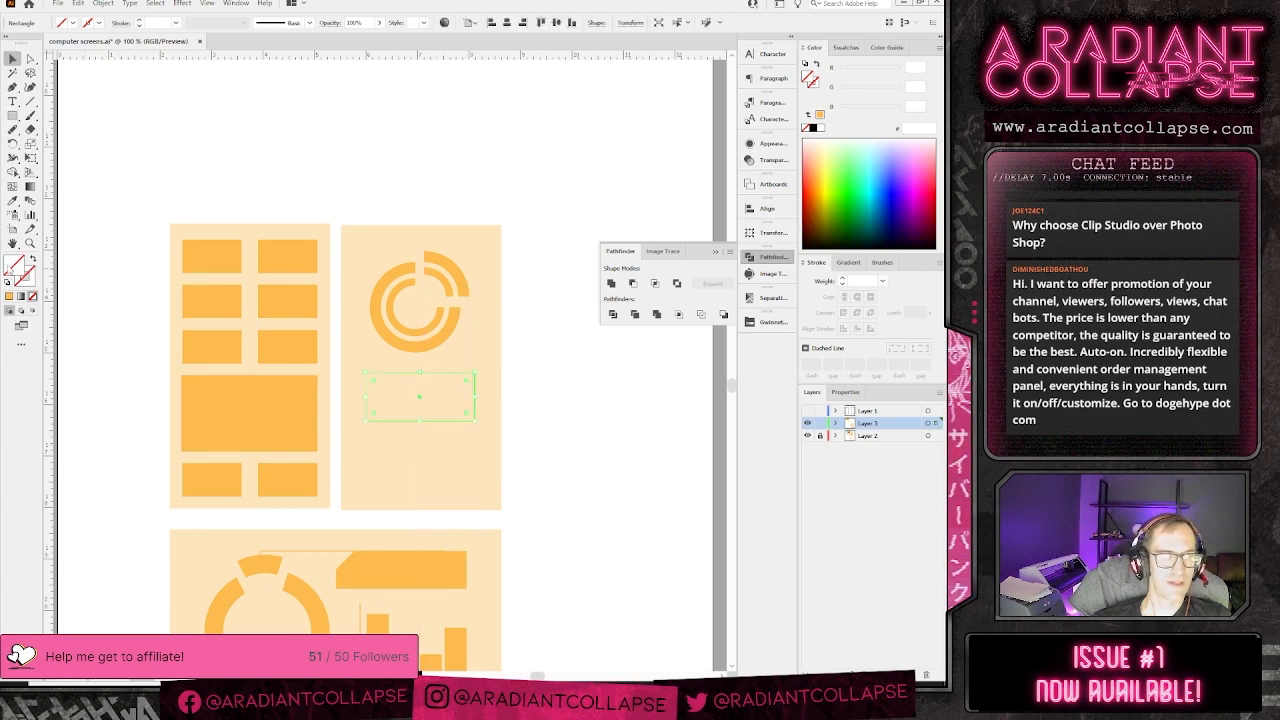
- Fill the new rectangle with the orange sampled from the large block in the neighbouring grid panel
{"action": "key", "text": "i"}
{"action": "left_click", "coordinate": [217, 394]}
{"action": "left_click", "coordinate": [637, 438]}
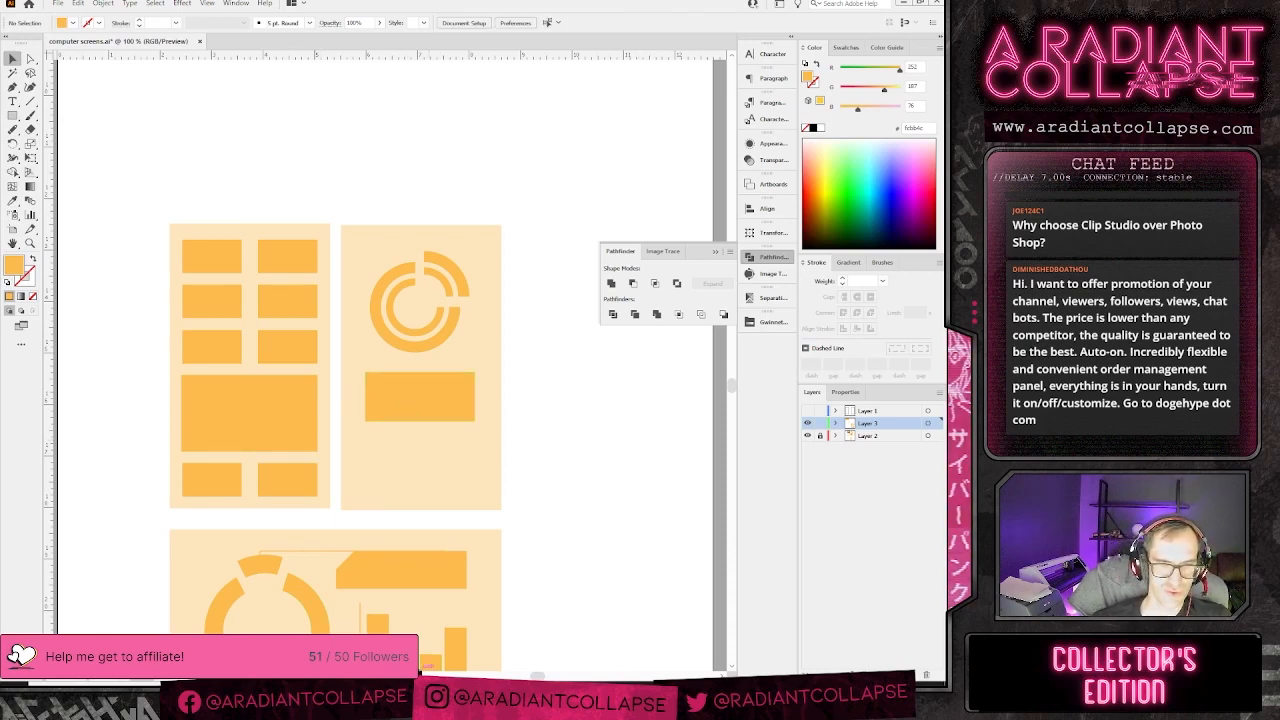
- Switch to File Explorer, look into the A Radiant Collapse folder on the Z: network drive and return to the Play folder
{"action": "mouse_move", "coordinate": [591, 700]}
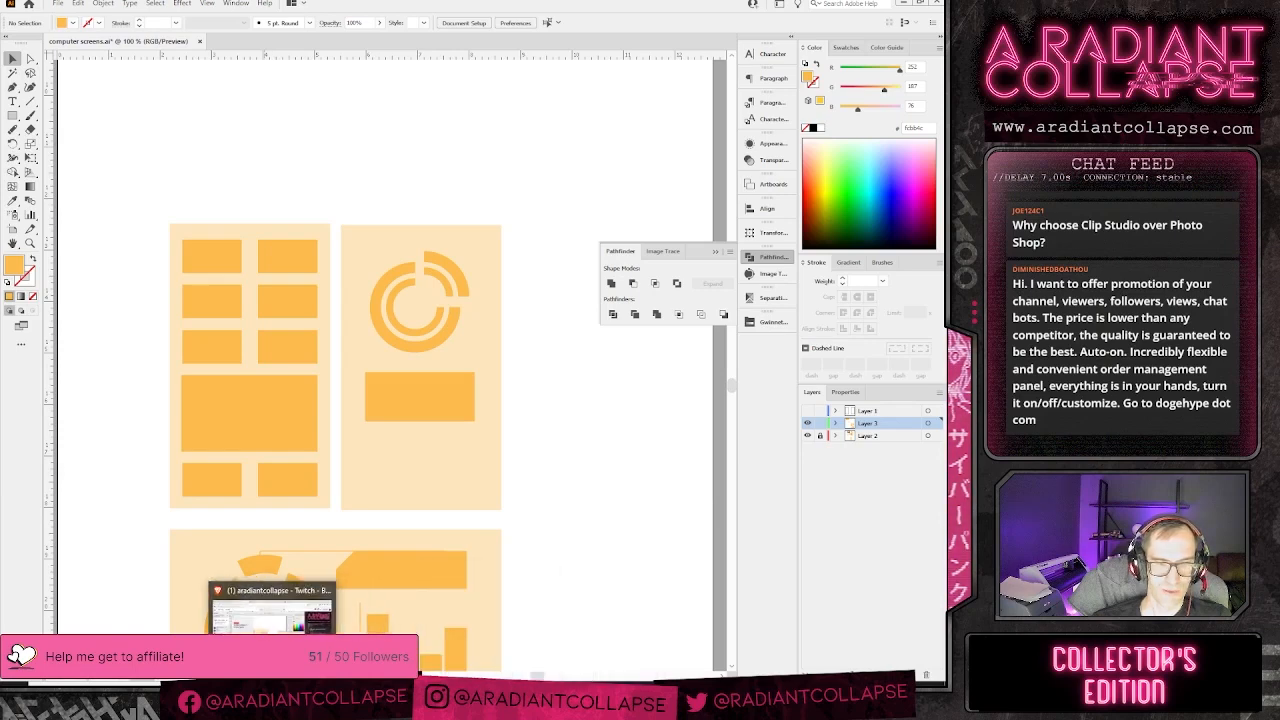
{"action": "left_click", "coordinate": [263, 698]}
{"action": "left_click", "coordinate": [210, 465]}
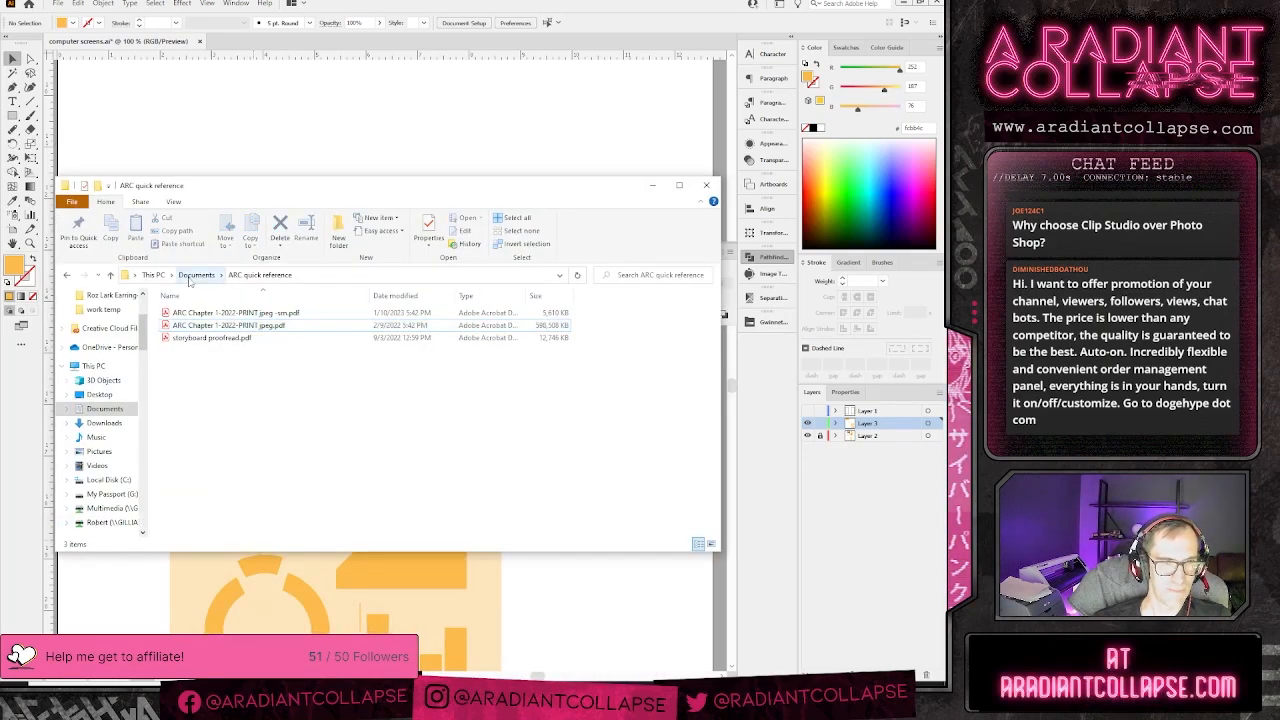
{"action": "left_click", "coordinate": [110, 522]}
{"action": "left_click", "coordinate": [189, 340]}
{"action": "double_click", "coordinate": [190, 341]}
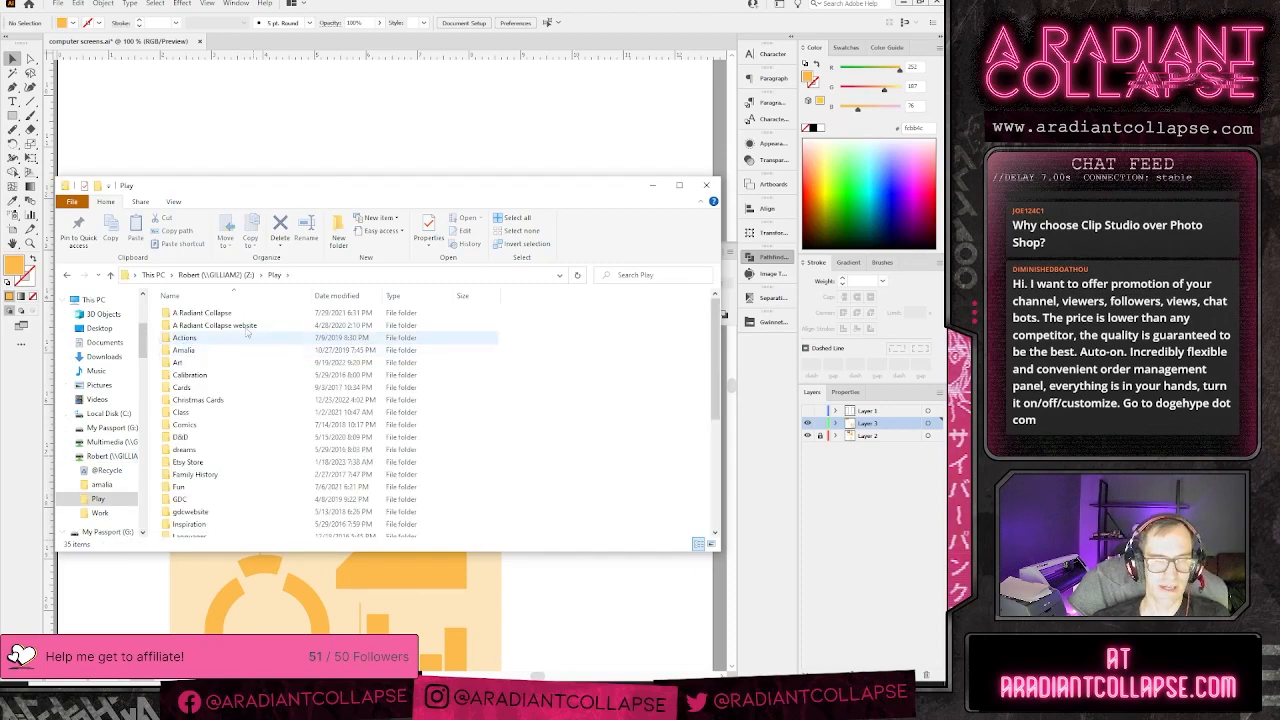
{"action": "double_click", "coordinate": [210, 316]}
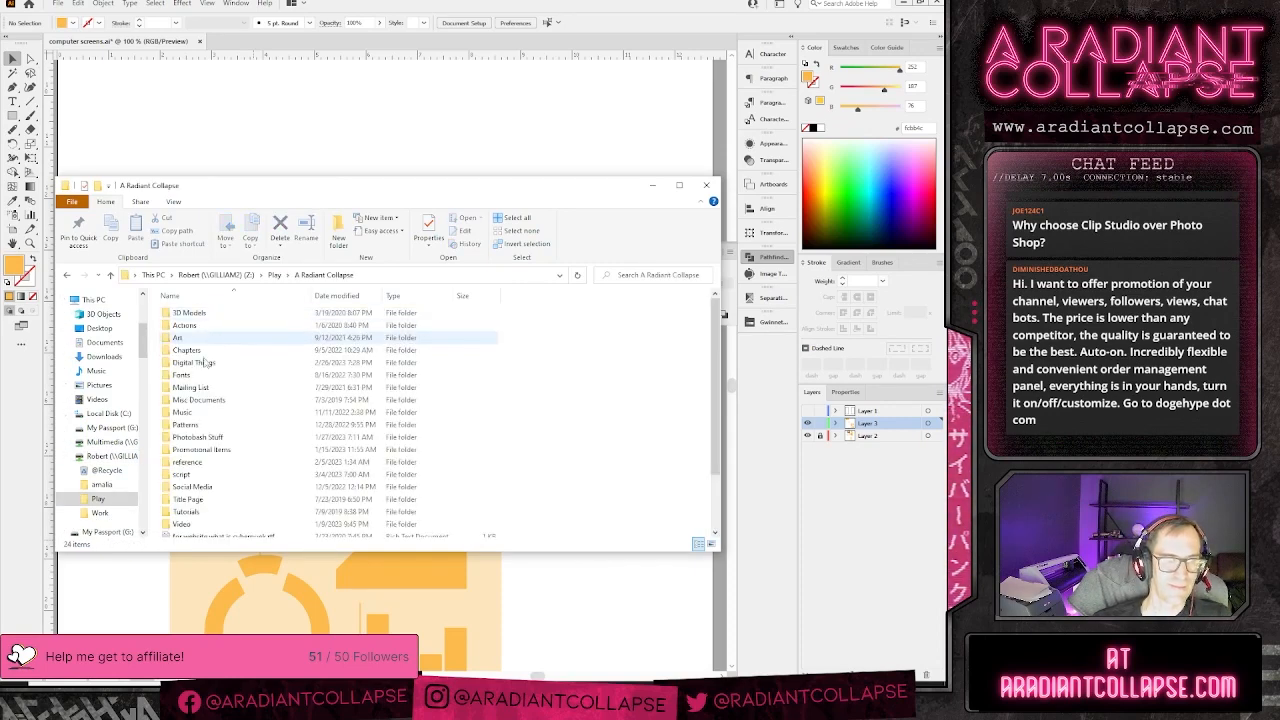
{"action": "left_click", "coordinate": [217, 275]}
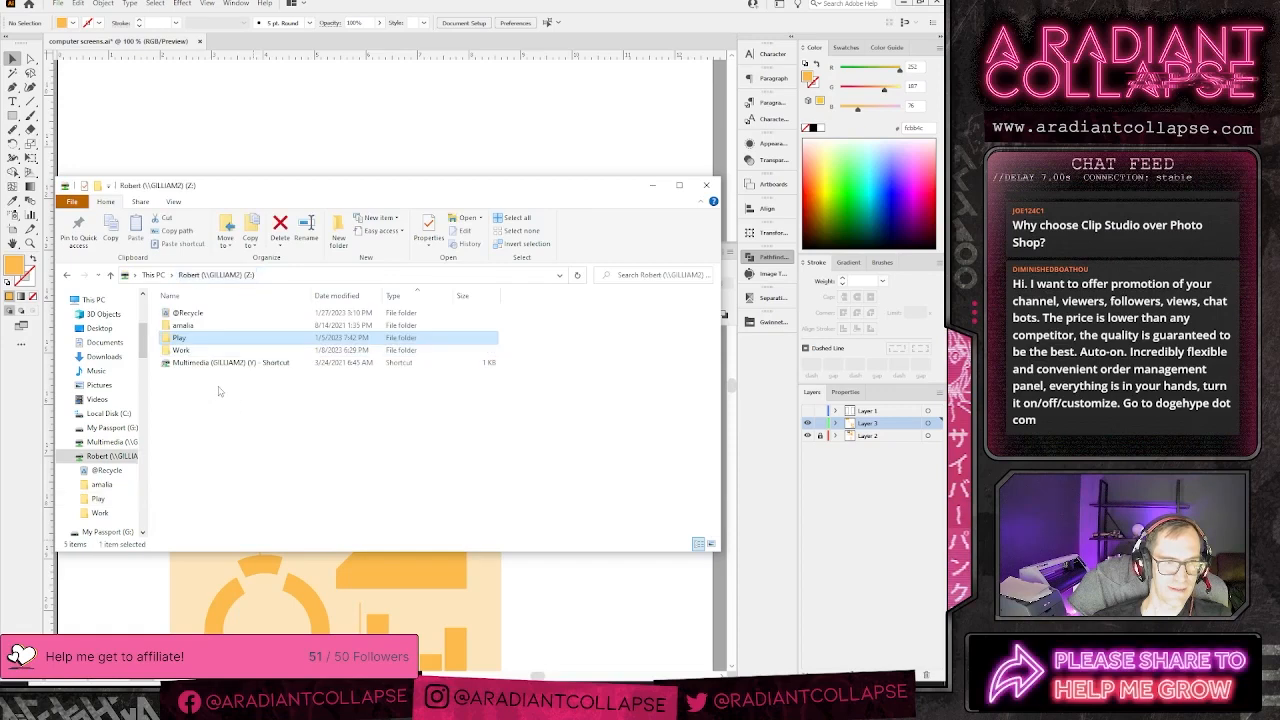
{"action": "double_click", "coordinate": [190, 338]}
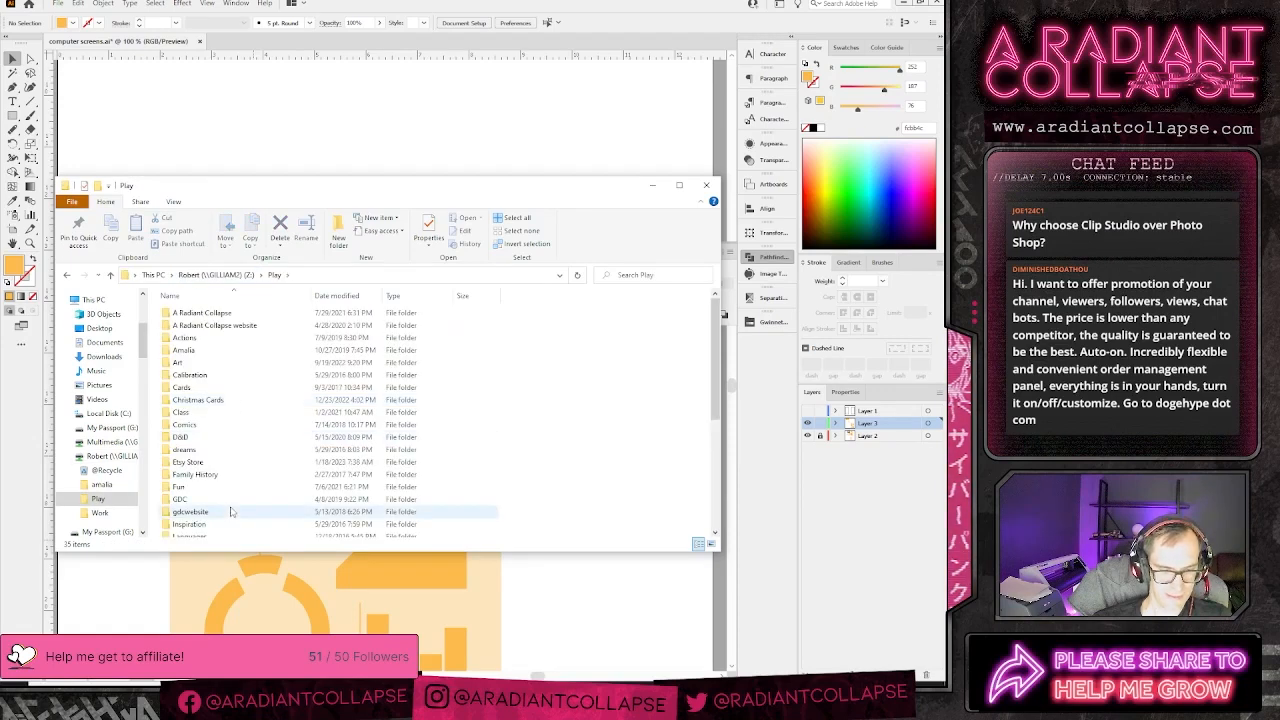
- In the Music that I made folder, check the ARC Preroll folder and open the ARC Postroll folder
{"action": "scroll", "coordinate": [230, 511], "scroll_direction": "down", "scroll_amount": 5}
{"action": "left_click", "coordinate": [240, 381]}
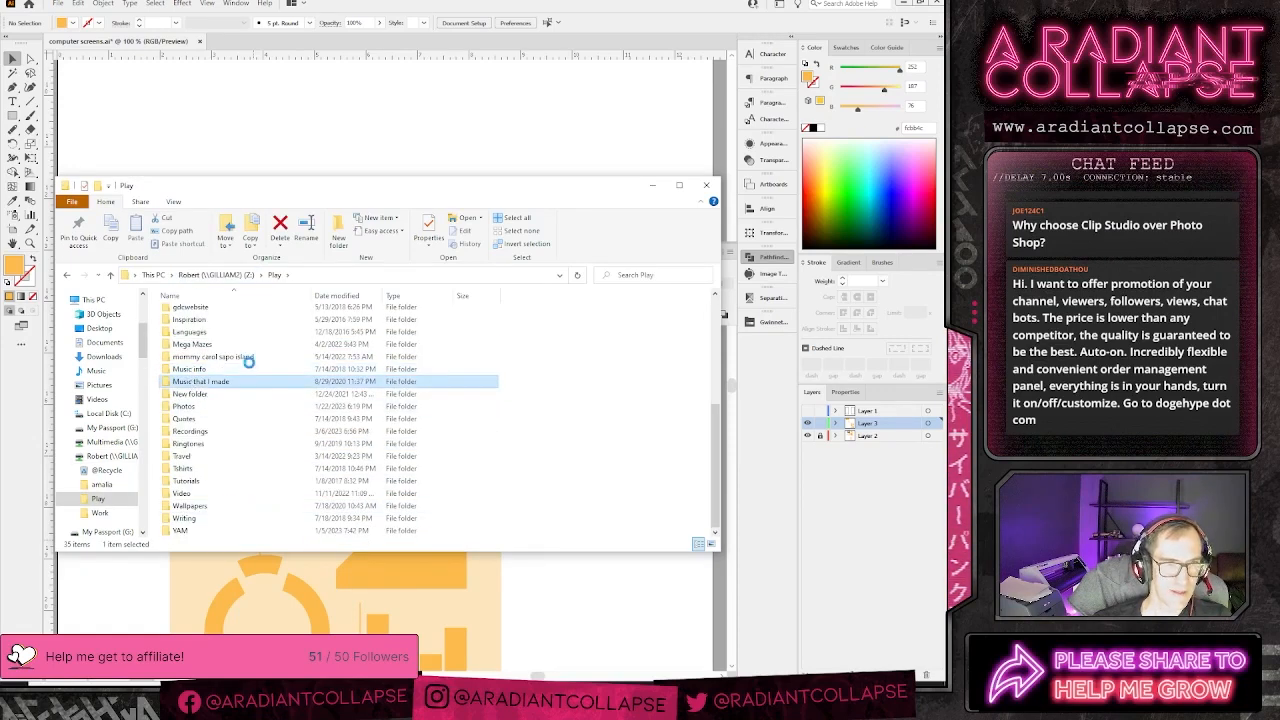
{"action": "double_click", "coordinate": [196, 332]}
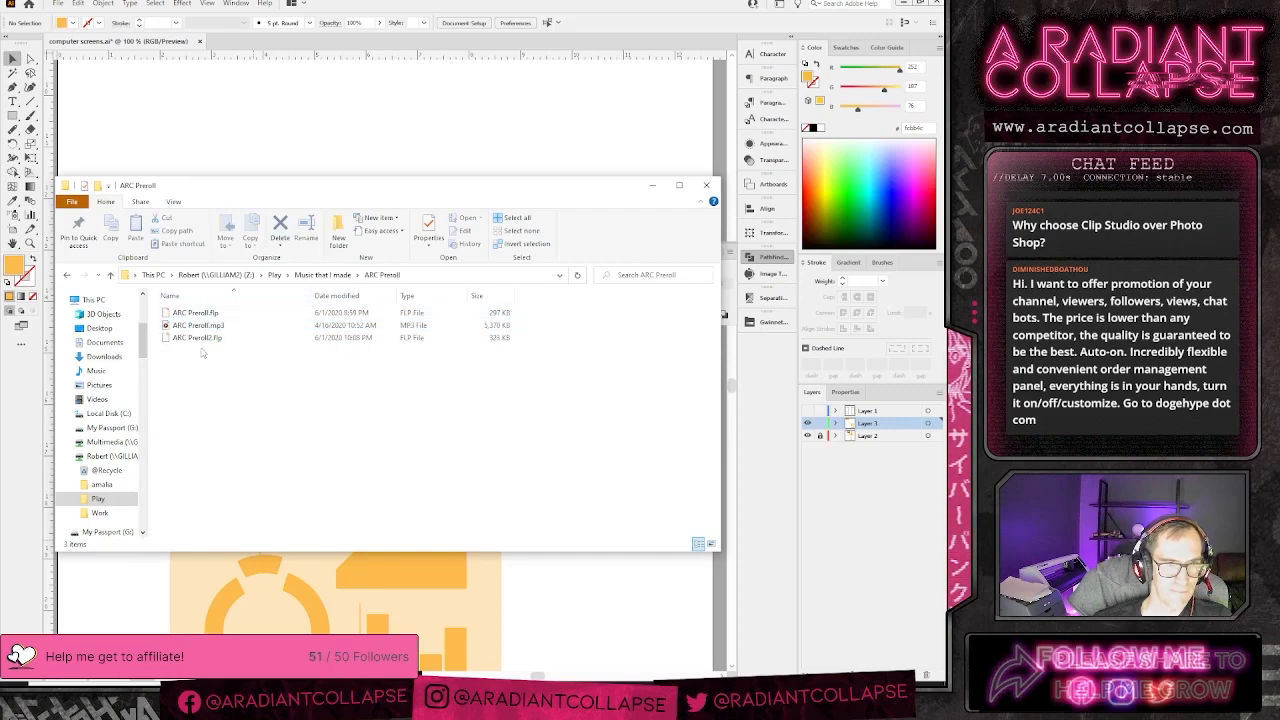
{"action": "key", "text": "BackSpace"}
{"action": "double_click", "coordinate": [188, 313]}
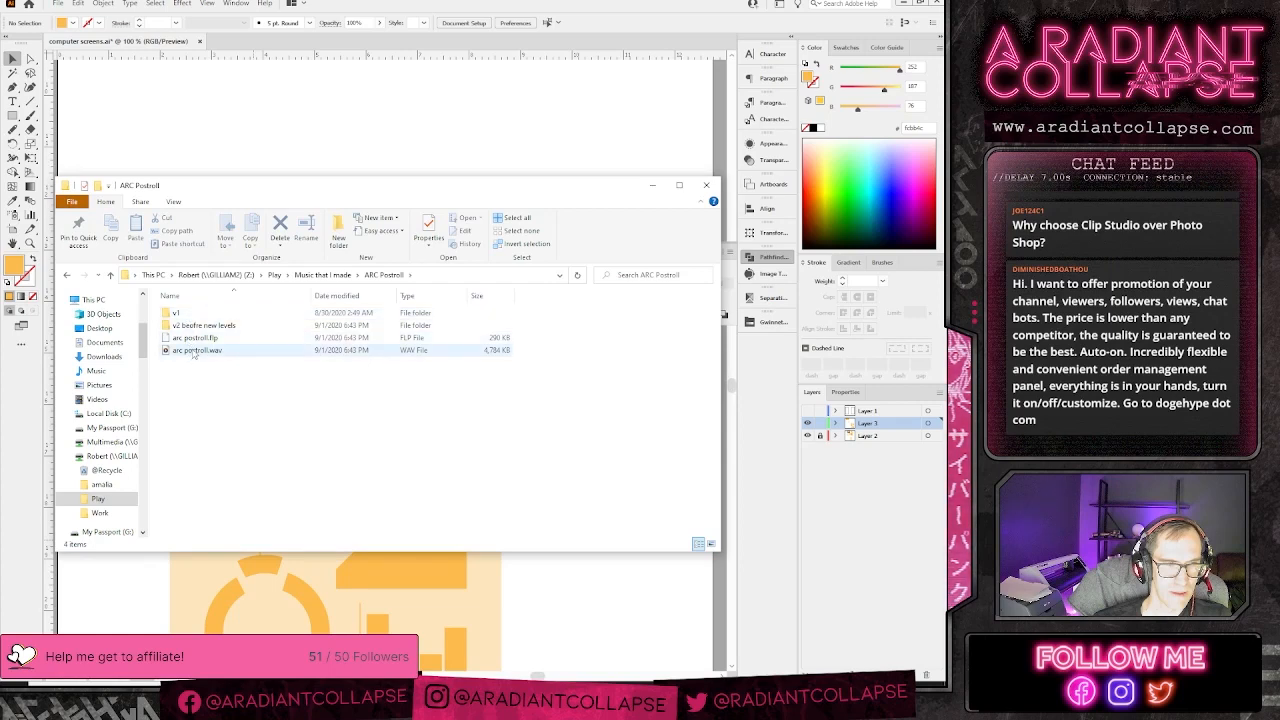
- Open arc postroll.wav with Adobe Audition CC 2019 and return to the artwork in Illustrator
{"action": "left_click", "coordinate": [191, 350]}
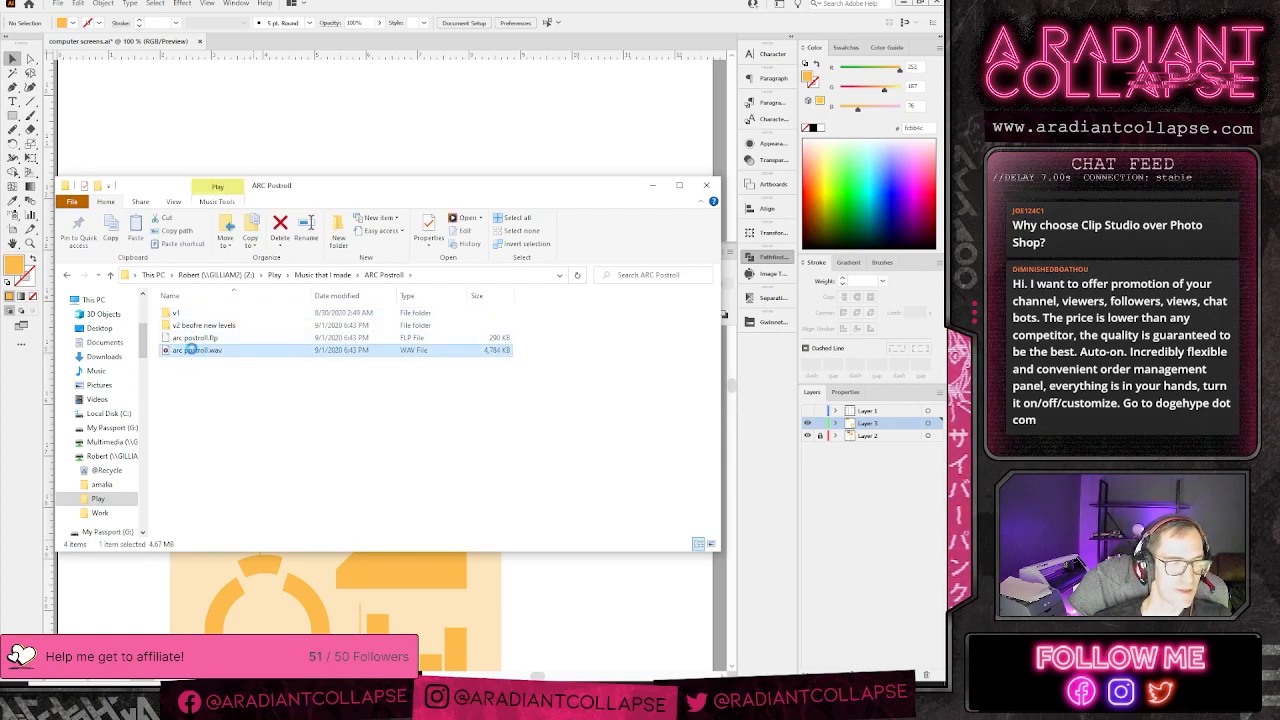
{"action": "right_click", "coordinate": [191, 350]}
{"action": "mouse_move", "coordinate": [117, 440]}
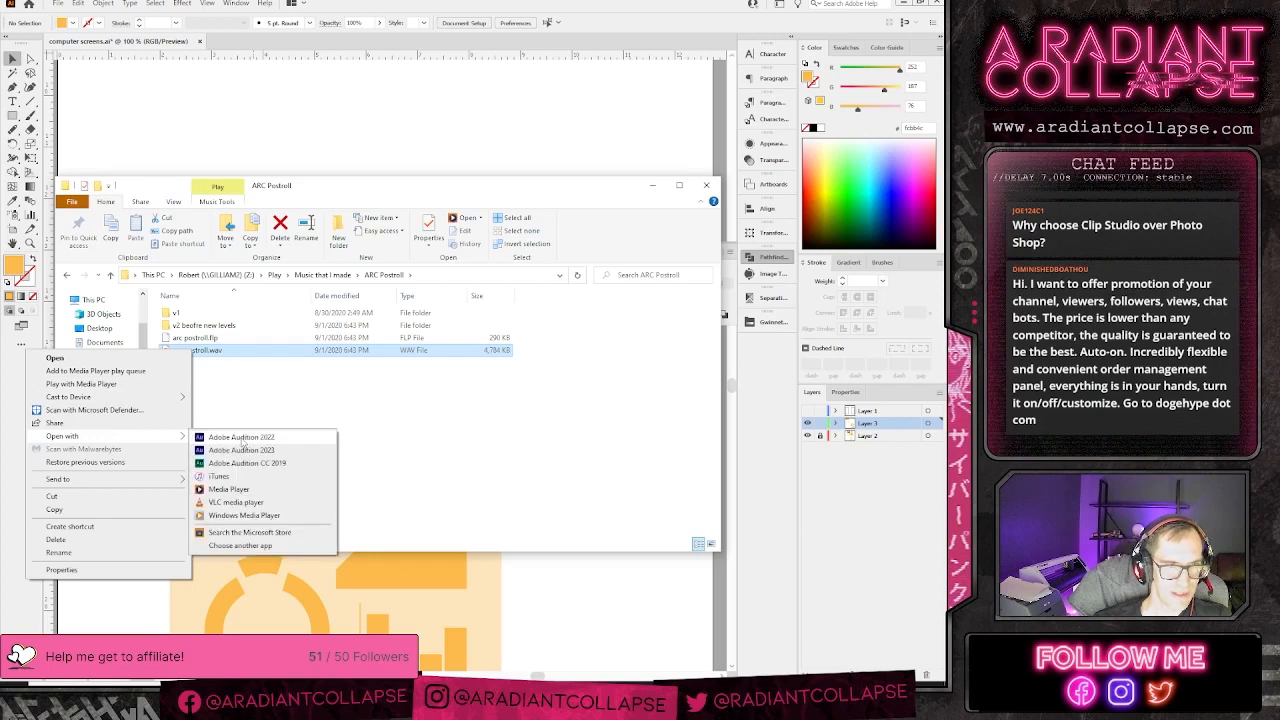
{"action": "left_click", "coordinate": [249, 464]}
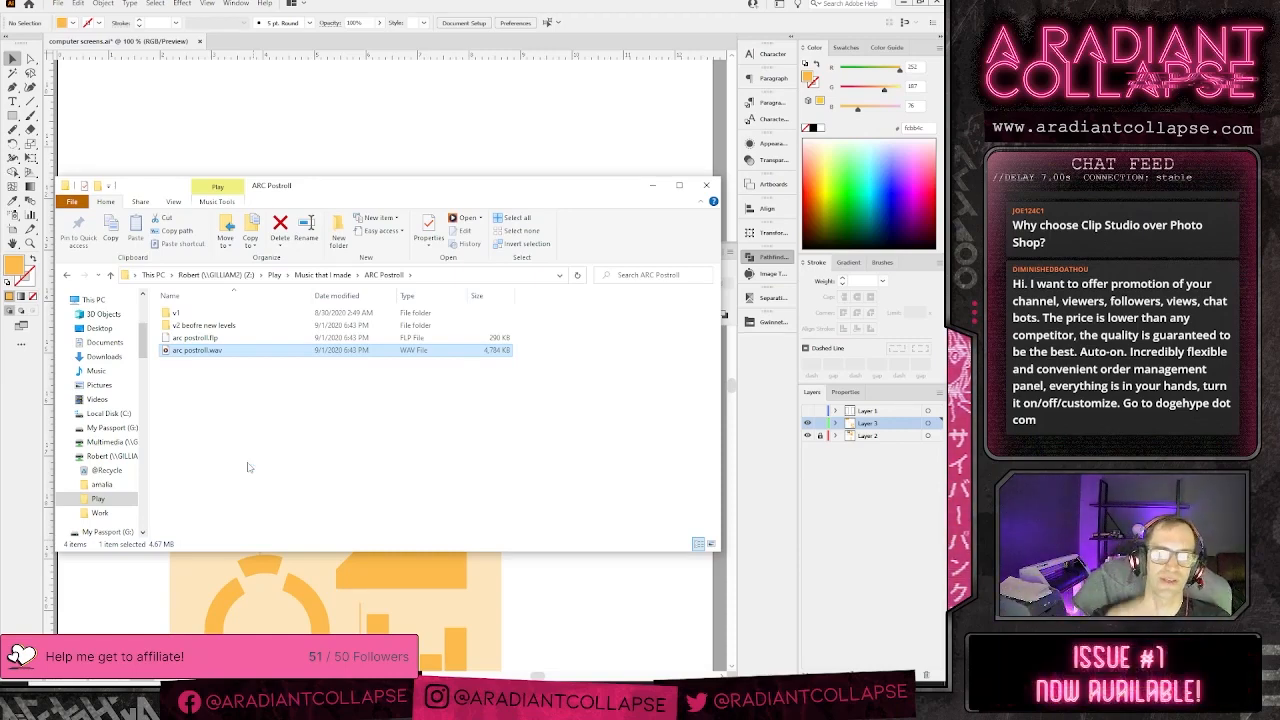
{"action": "left_click", "coordinate": [481, 9]}
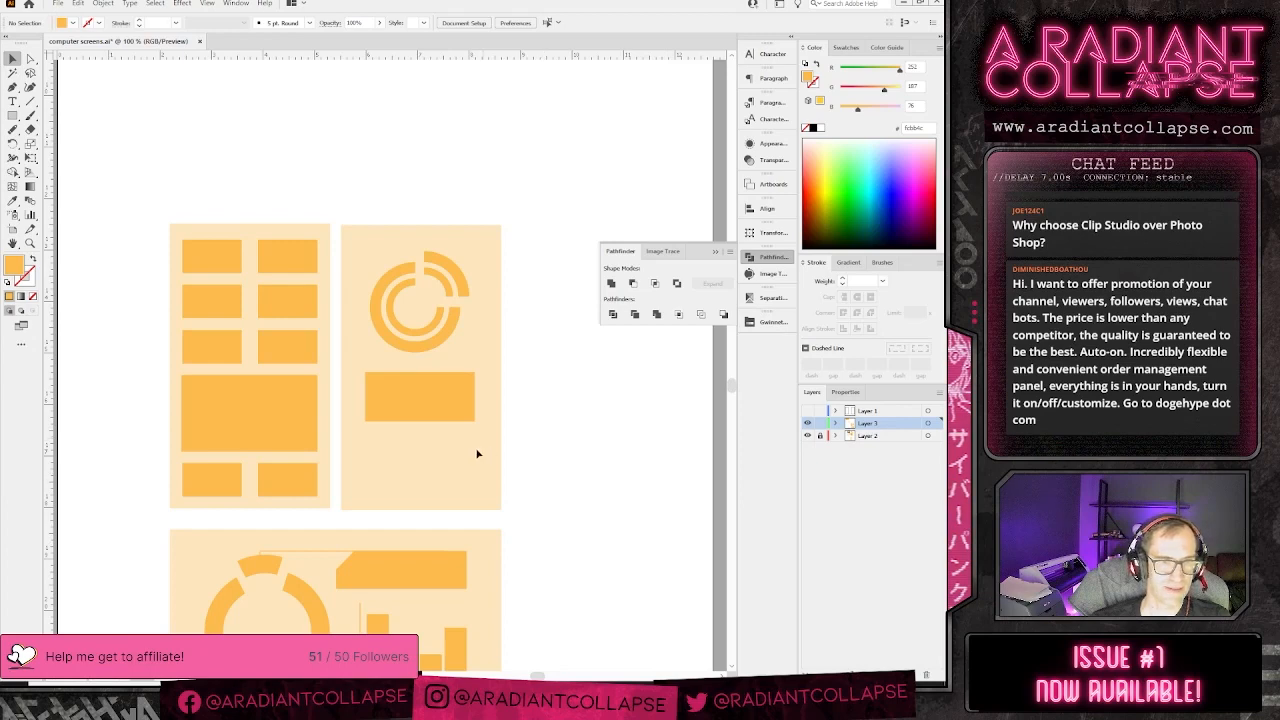
- Add a small orange rectangle at the lower right of the split ring and shift the ring slightly left
{"action": "left_click", "coordinate": [432, 419]}
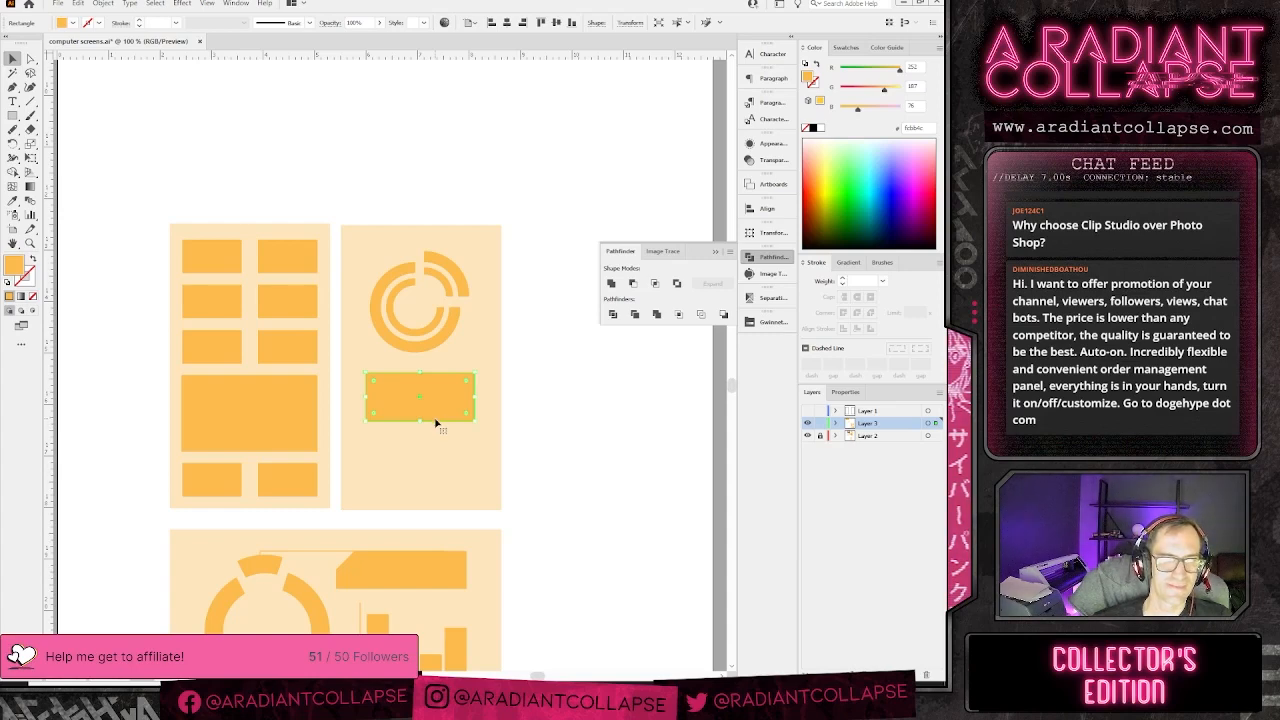
{"action": "left_click_drag", "start_coordinate": [423, 382], "coordinate": [485, 352]}
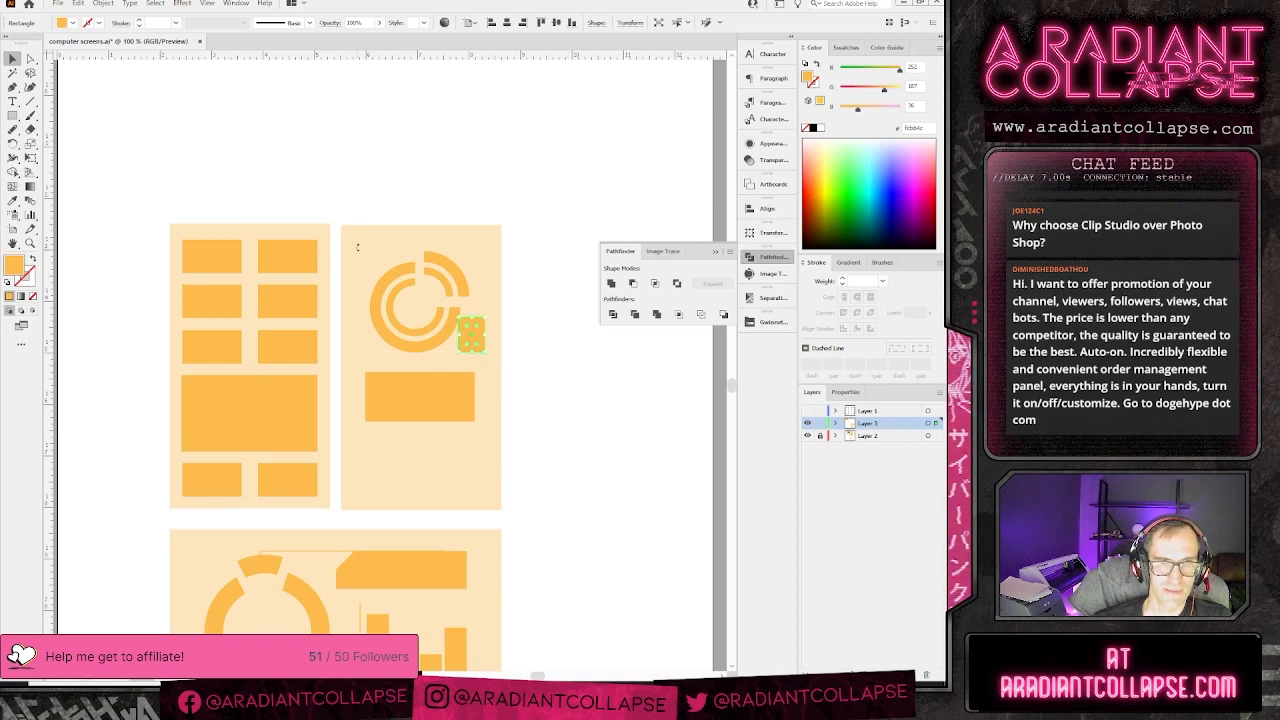
{"action": "left_click", "coordinate": [366, 198]}
{"action": "left_click_drag", "start_coordinate": [450, 342], "coordinate": [430, 342]}
- Cut off the small rectangle's upper-left corner by dividing it along a diagonal line, ungrouping the pieces and deleting the corner
{"action": "left_click", "coordinate": [471, 337]}
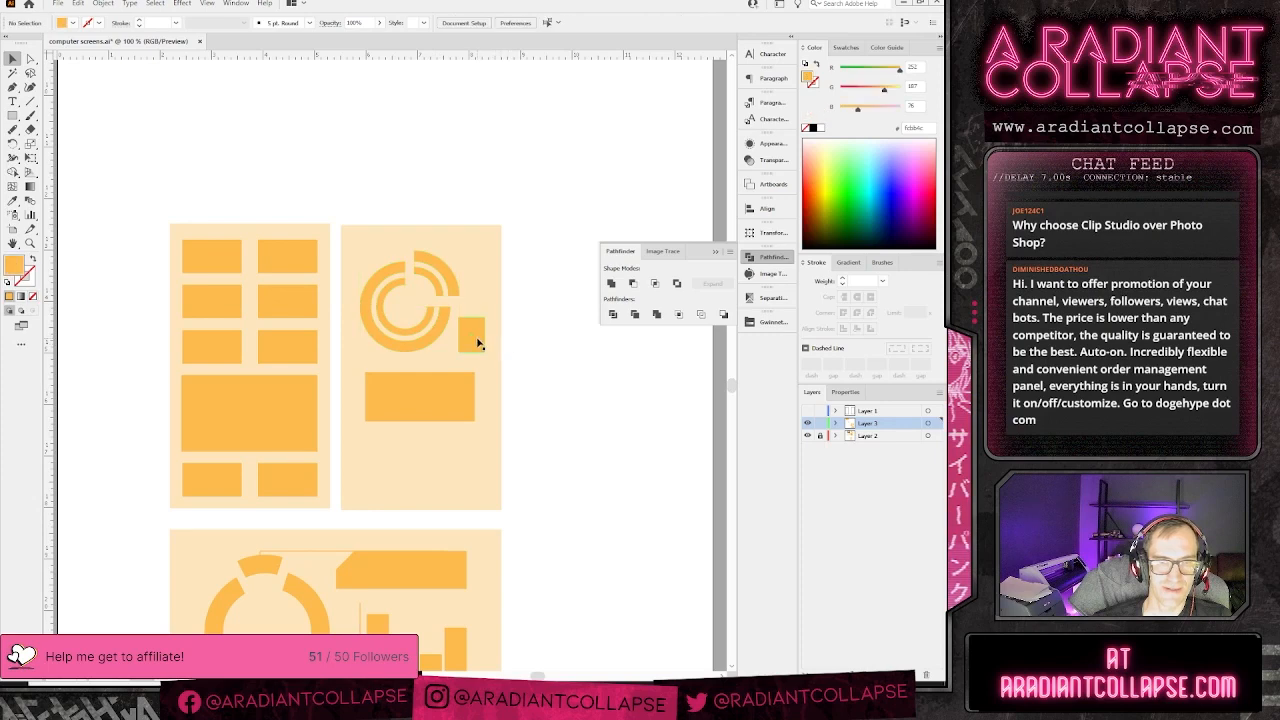
{"action": "left_click", "coordinate": [456, 330]}
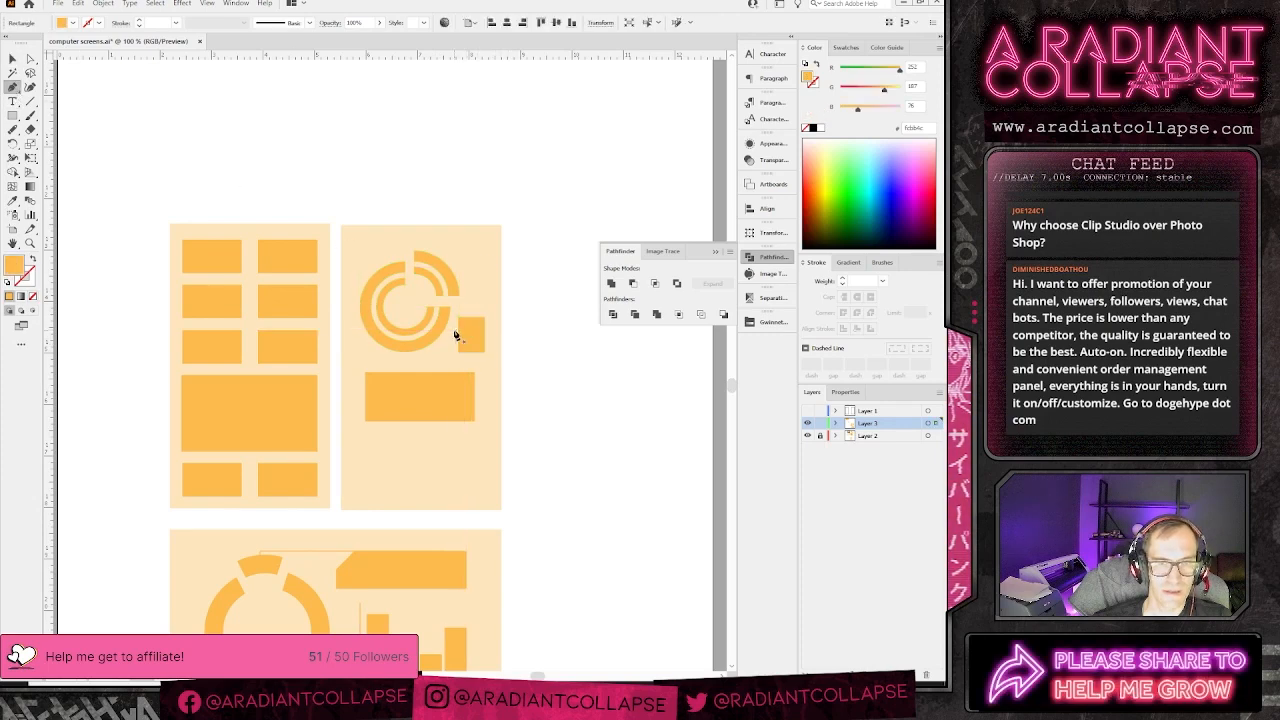
{"action": "left_click", "coordinate": [477, 311]}
{"action": "key", "text": "v"}
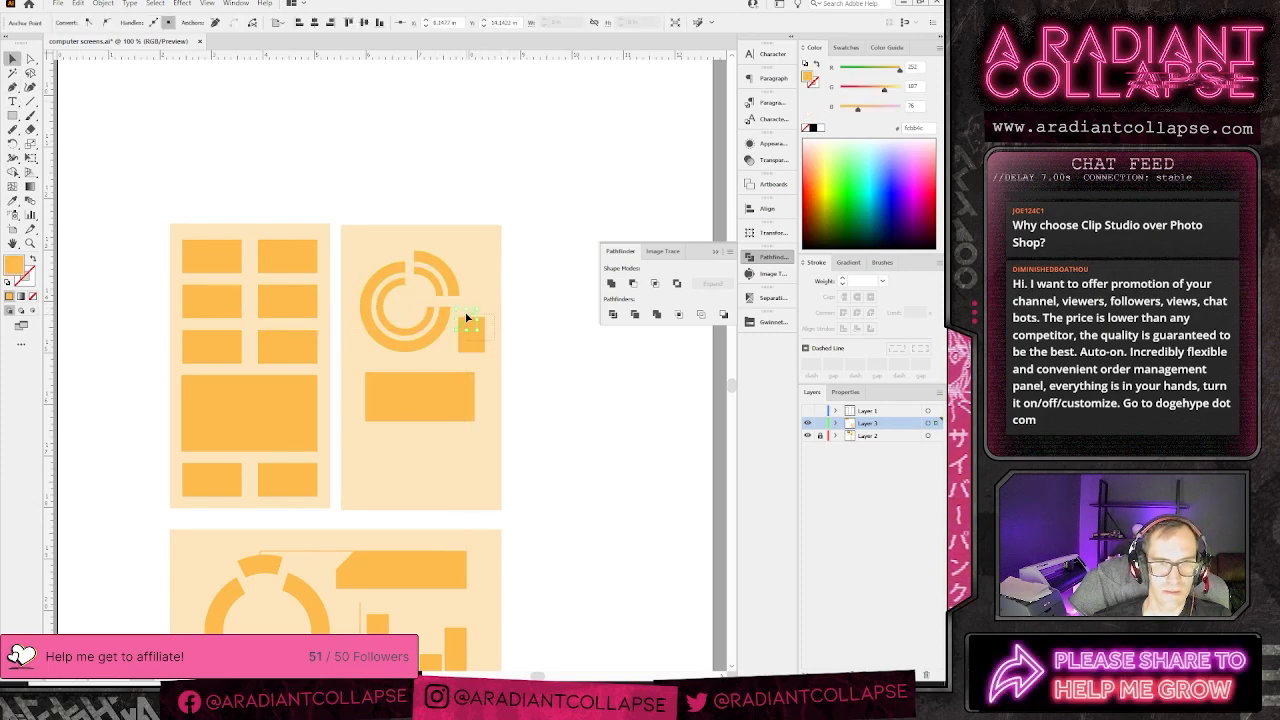
{"action": "left_click", "coordinate": [466, 317]}
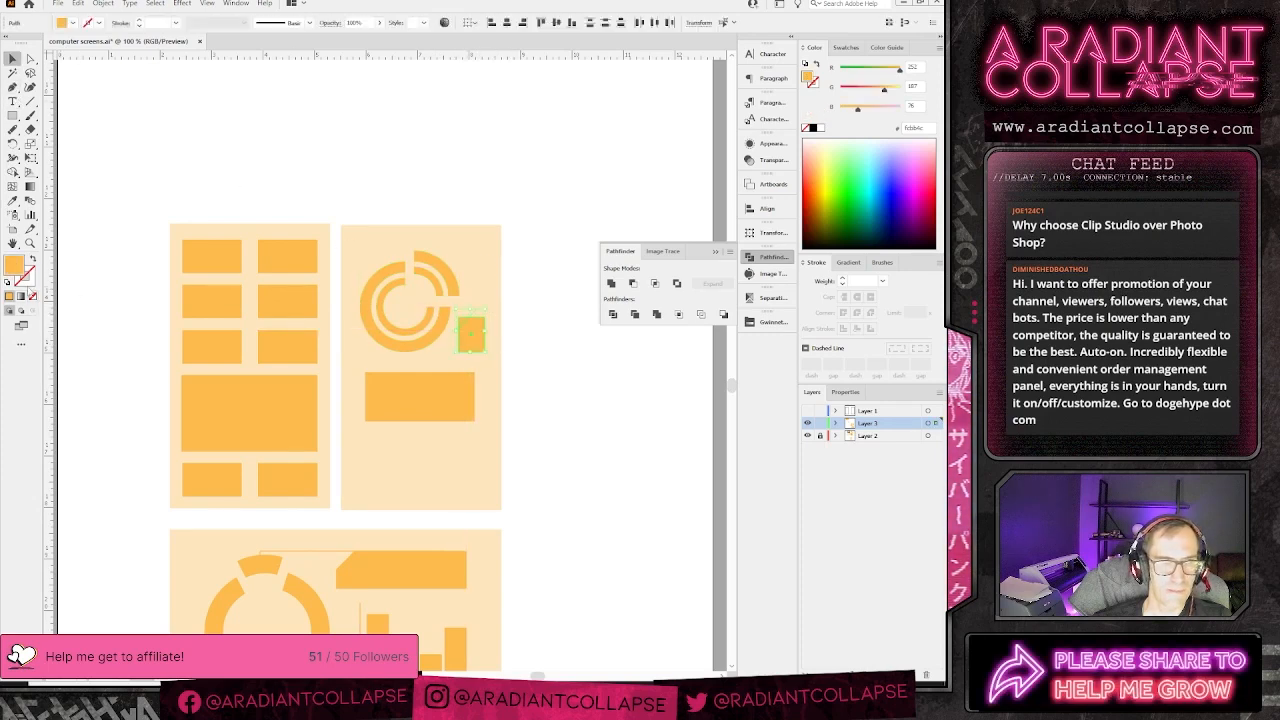
{"action": "left_click", "coordinate": [611, 315]}
{"action": "key", "text": "ctrl+shift+g"}
{"action": "left_click", "coordinate": [554, 374]}
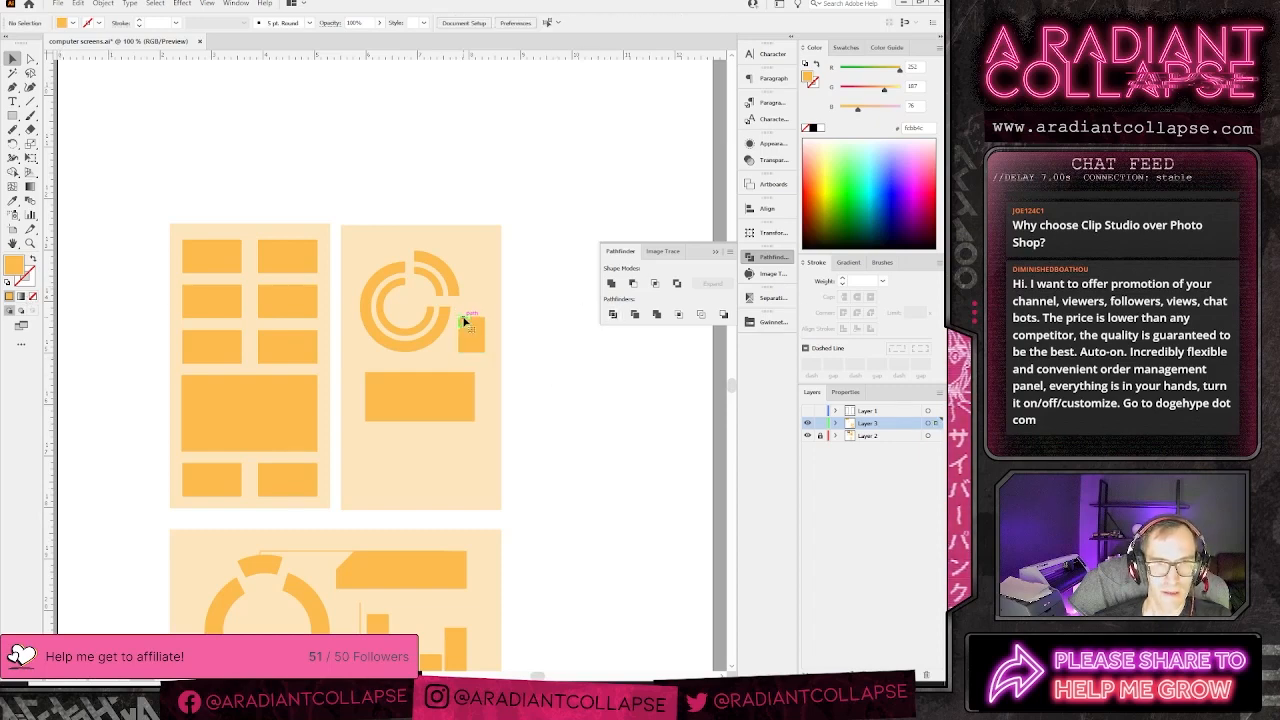
{"action": "left_click", "coordinate": [463, 320]}
{"action": "key", "text": "Delete"}
- Draw an L-shaped connector line from the small clipped block up and across to the split ring, with an orange stroke and no fill
{"action": "key", "text": "p"}
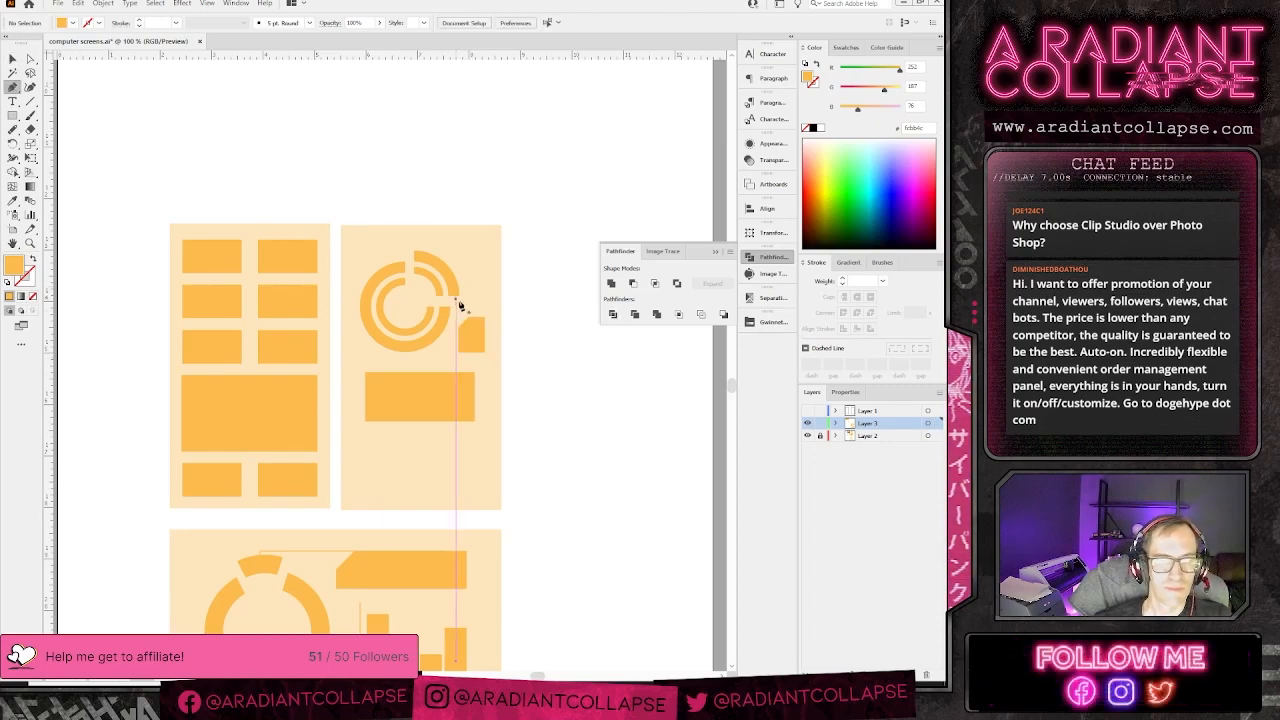
{"action": "left_click", "coordinate": [485, 322]}
{"action": "left_click", "coordinate": [485, 279]}
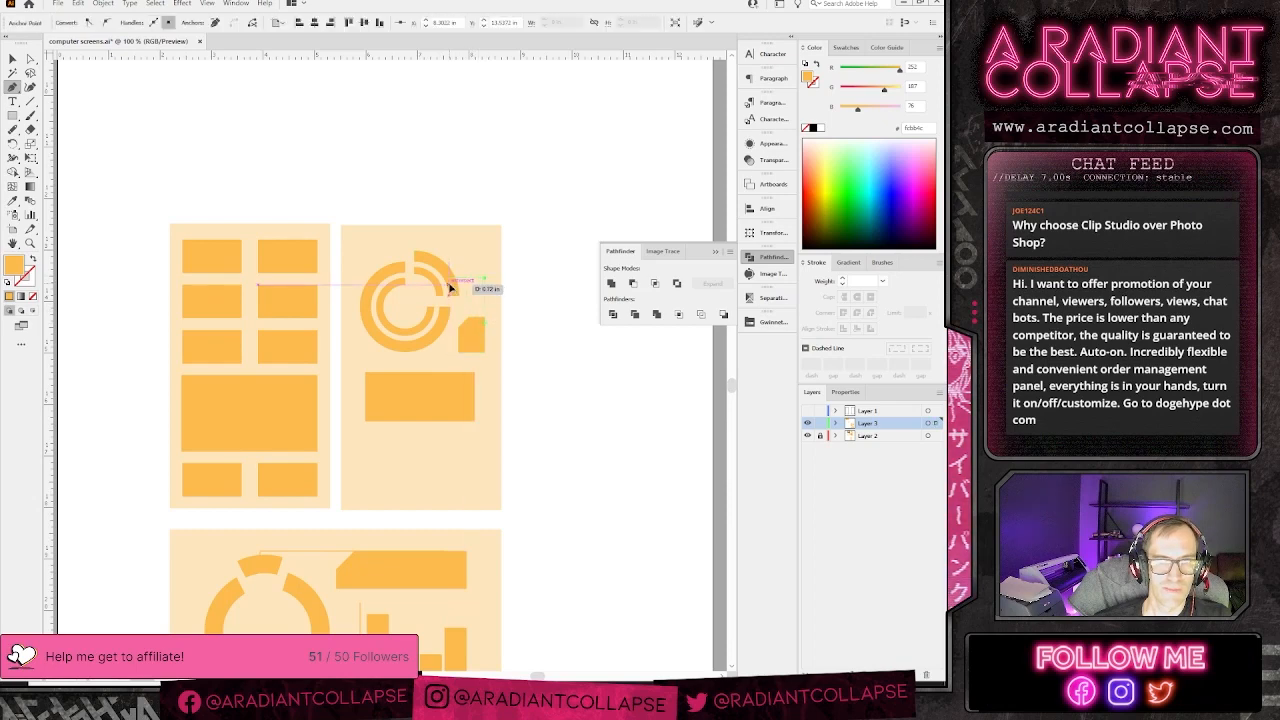
{"action": "left_click", "coordinate": [449, 279]}
{"action": "key", "text": "v"}
{"action": "left_click", "coordinate": [33, 259]}
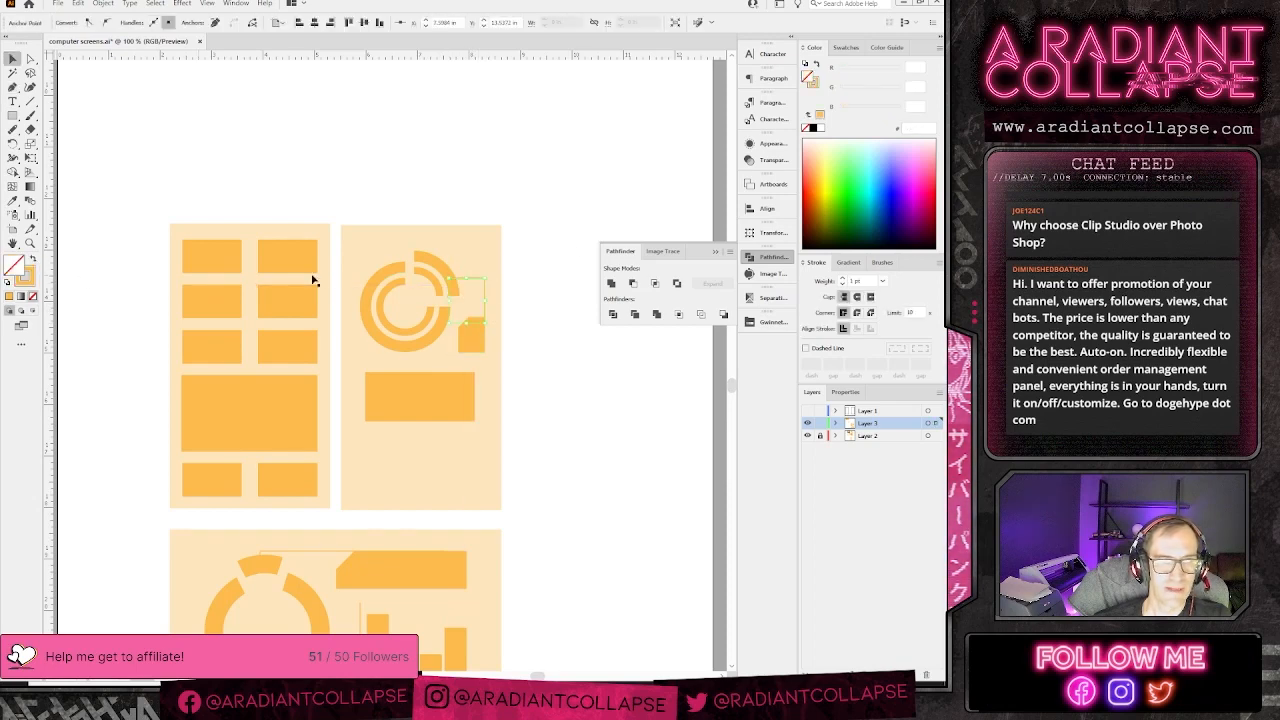
{"action": "left_click", "coordinate": [569, 192]}
{"action": "left_click_drag", "start_coordinate": [514, 303], "coordinate": [551, 285]}
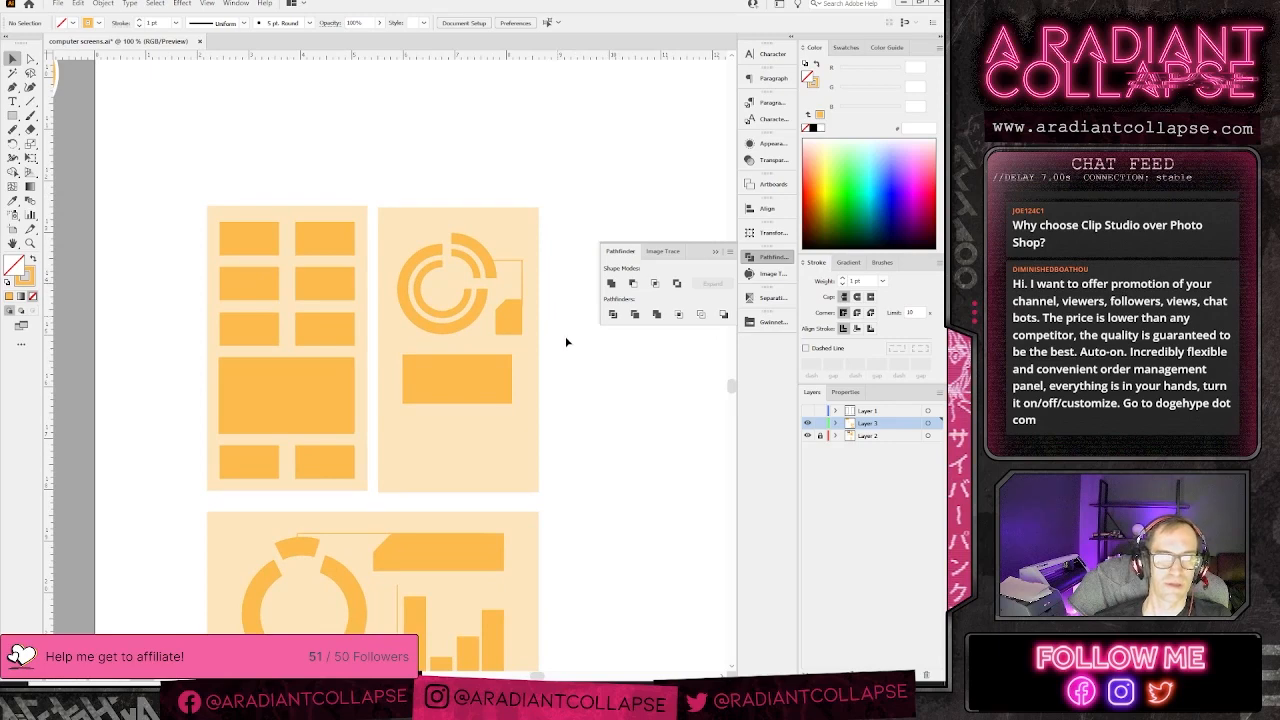
- Widen the rectangle below the split ring on both sides to line up with the ring and the small clipped block
{"action": "left_click", "coordinate": [517, 320]}
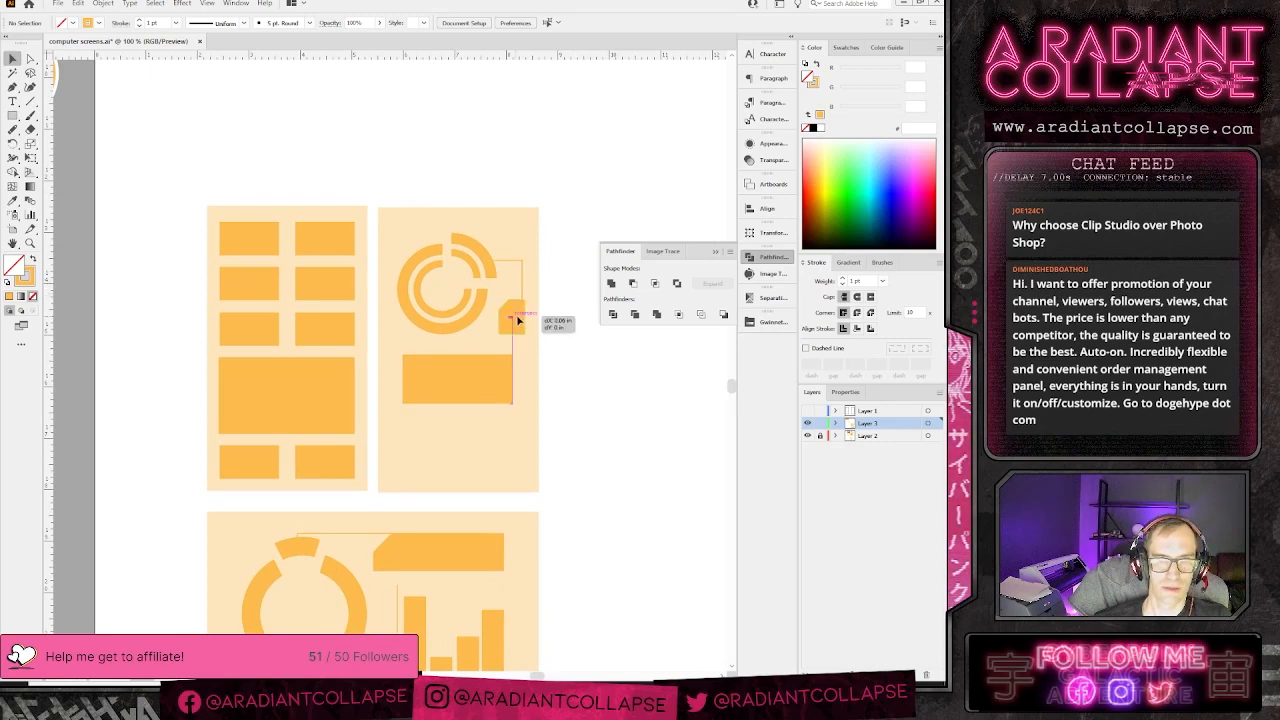
{"action": "left_click", "coordinate": [587, 386]}
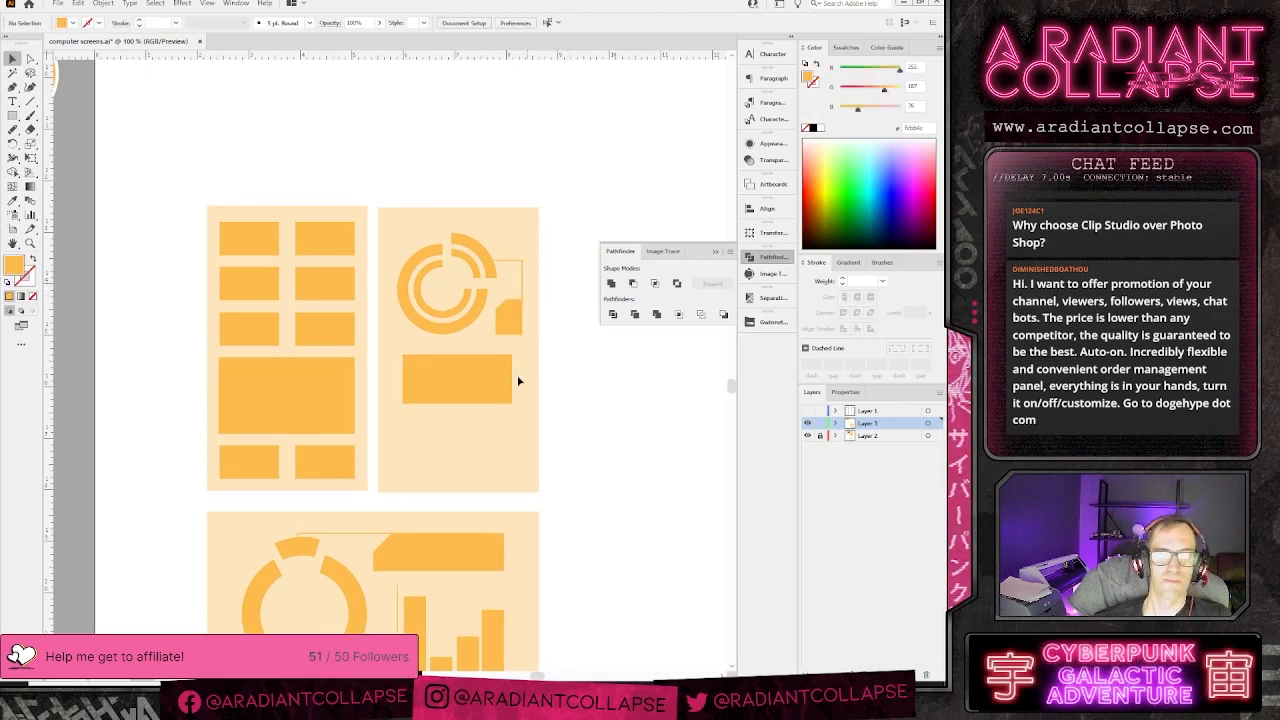
{"action": "left_click", "coordinate": [467, 398]}
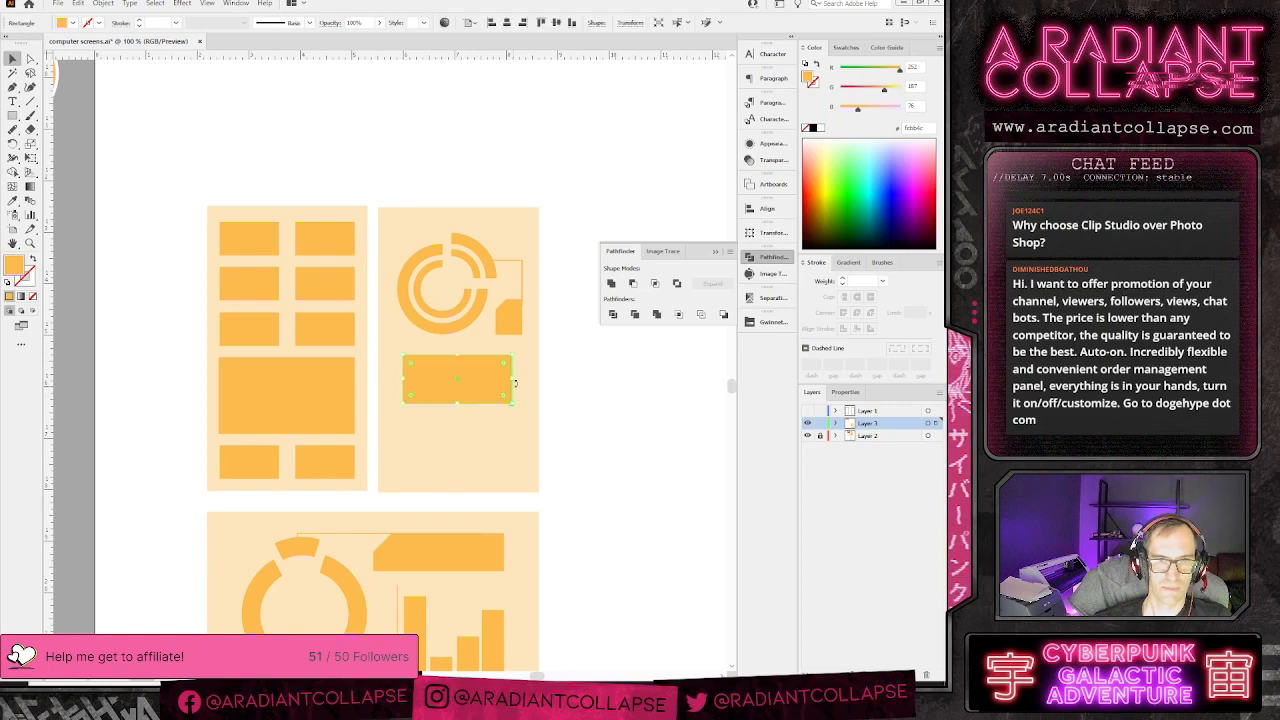
{"action": "left_click_drag", "start_coordinate": [513, 382], "coordinate": [522, 382]}
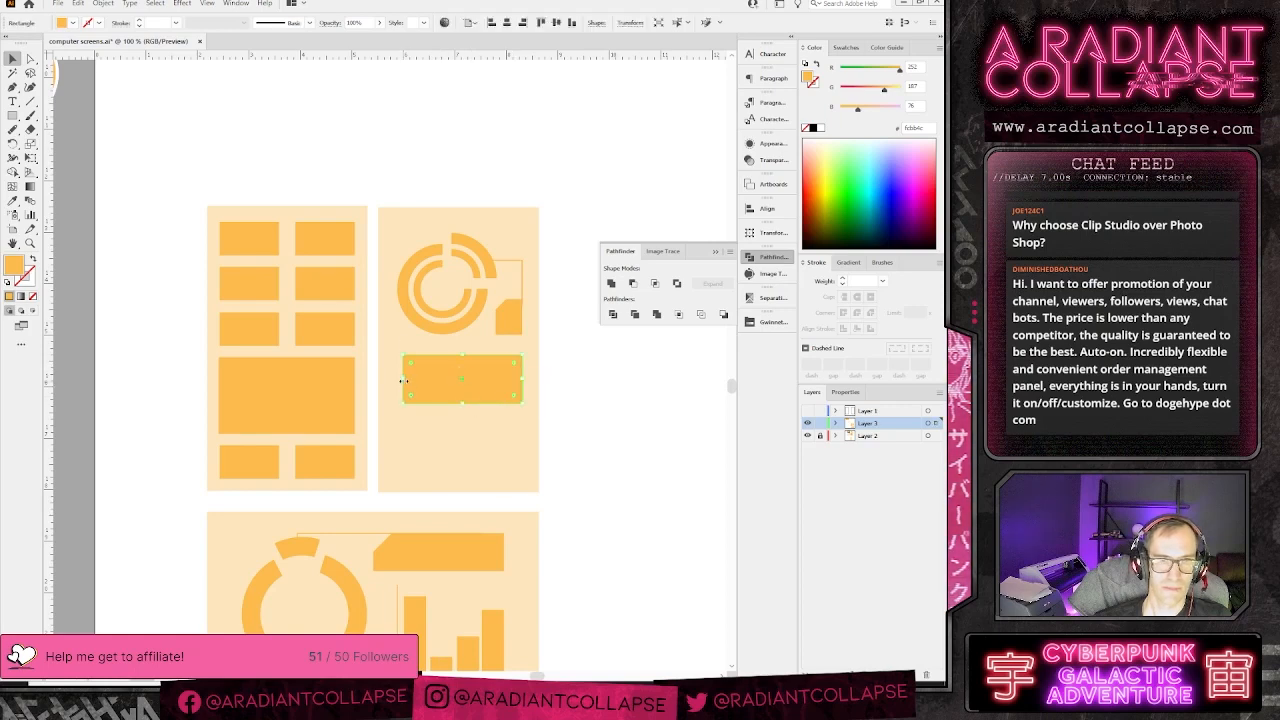
{"action": "left_click_drag", "start_coordinate": [404, 381], "coordinate": [397, 380]}
{"action": "left_click", "coordinate": [495, 494]}
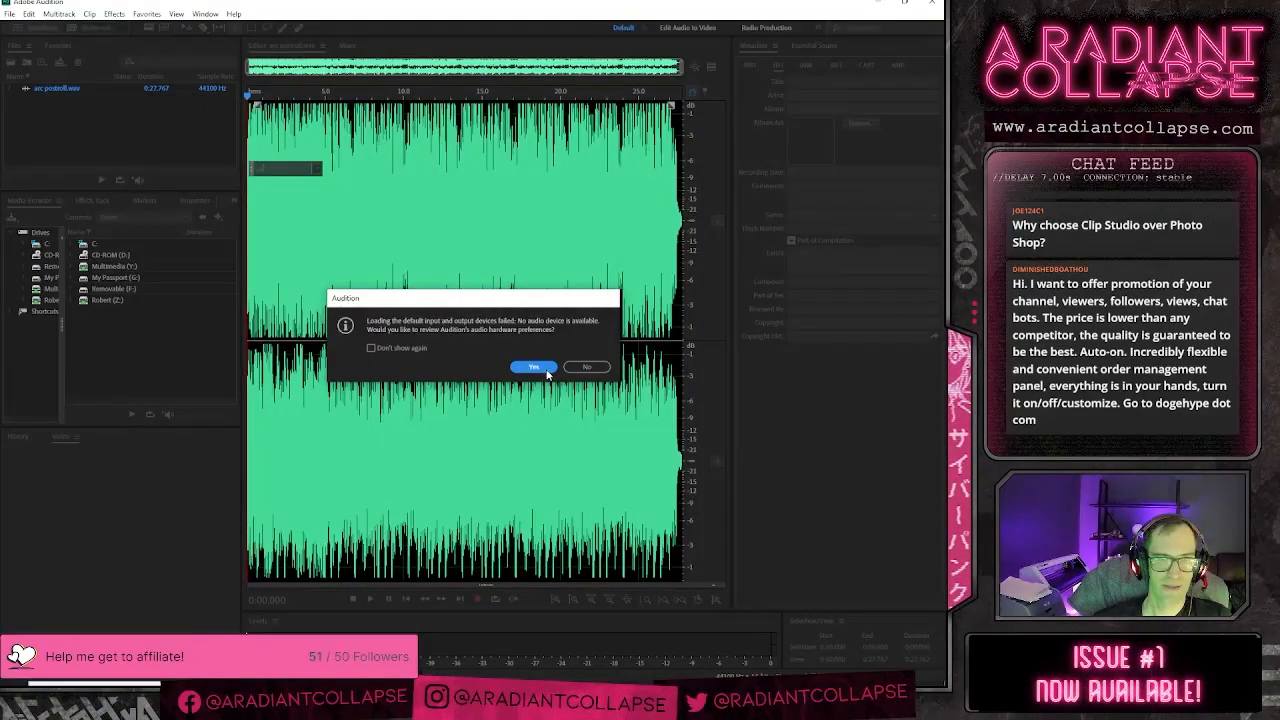
- In Adobe Audition, open and cancel the audio hardware preferences, and magnify the waveform to about its first 0.7 seconds
{"action": "left_click", "coordinate": [553, 369]}
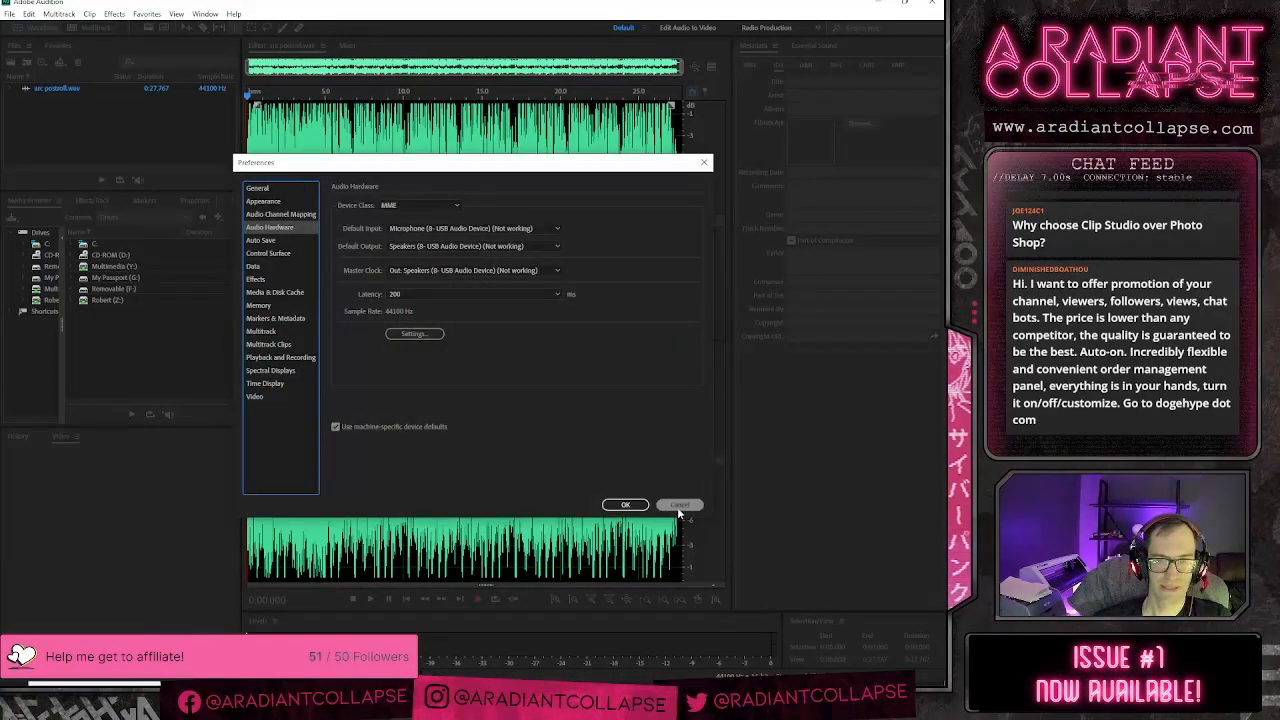
{"action": "left_click", "coordinate": [679, 505]}
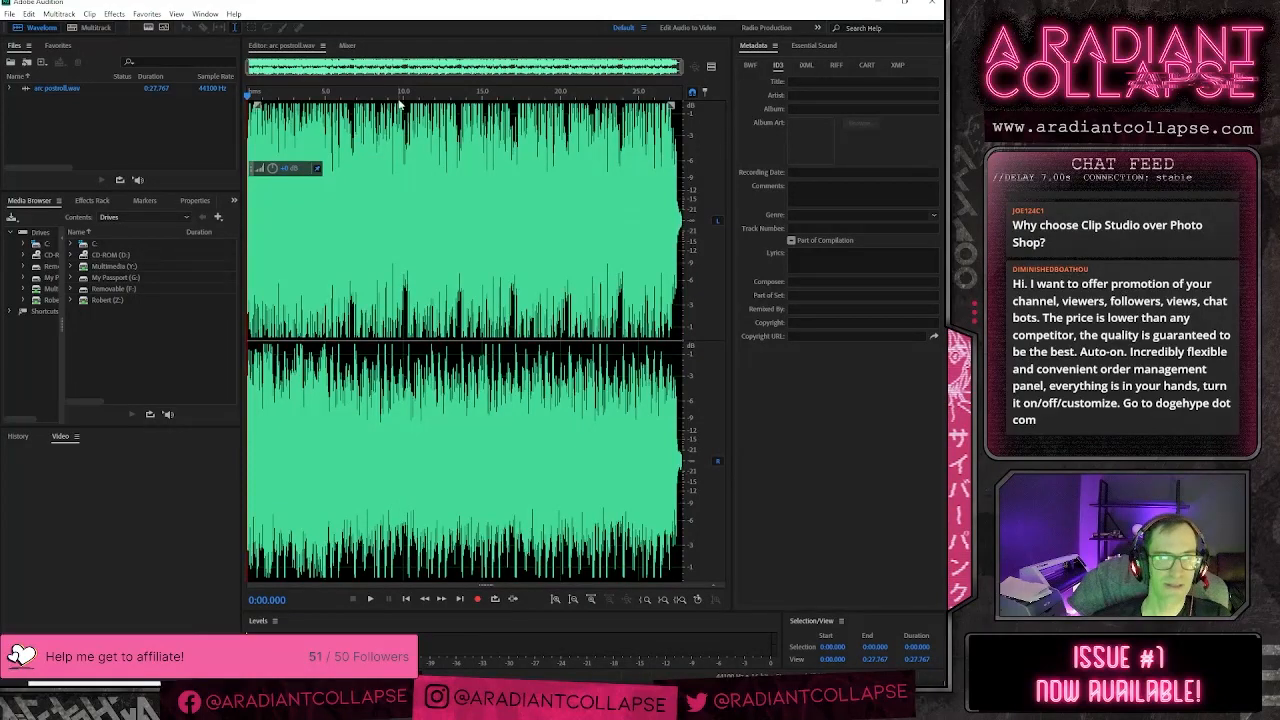
{"action": "scroll", "coordinate": [397, 105], "scroll_direction": "up", "scroll_amount": 9}
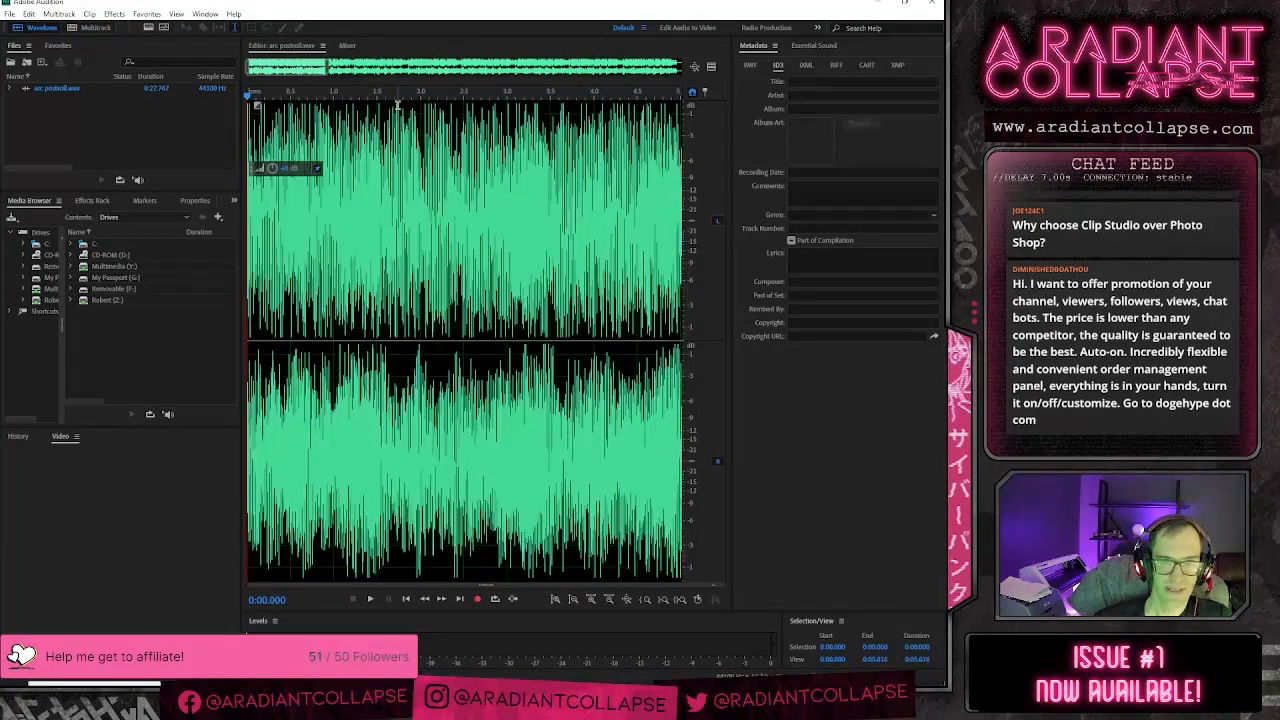
{"action": "scroll", "coordinate": [397, 105], "scroll_direction": "up", "scroll_amount": 6}
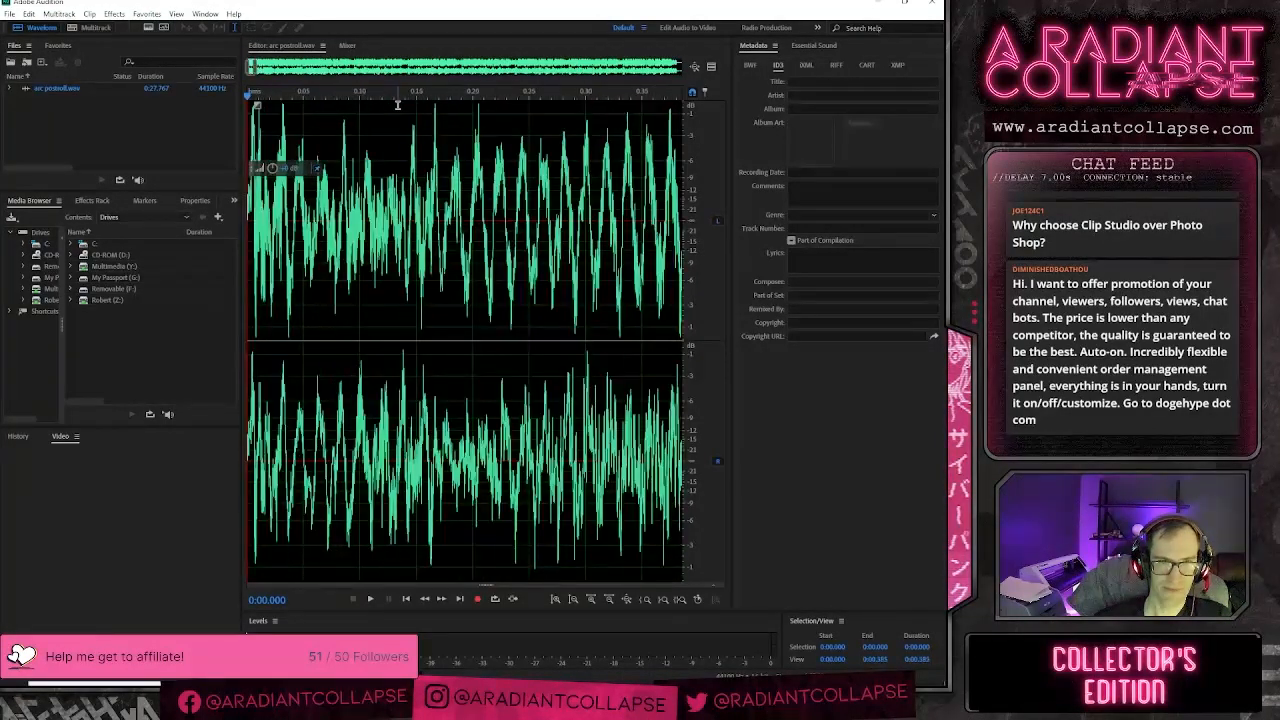
{"action": "scroll", "coordinate": [397, 105], "scroll_direction": "up", "scroll_amount": 2}
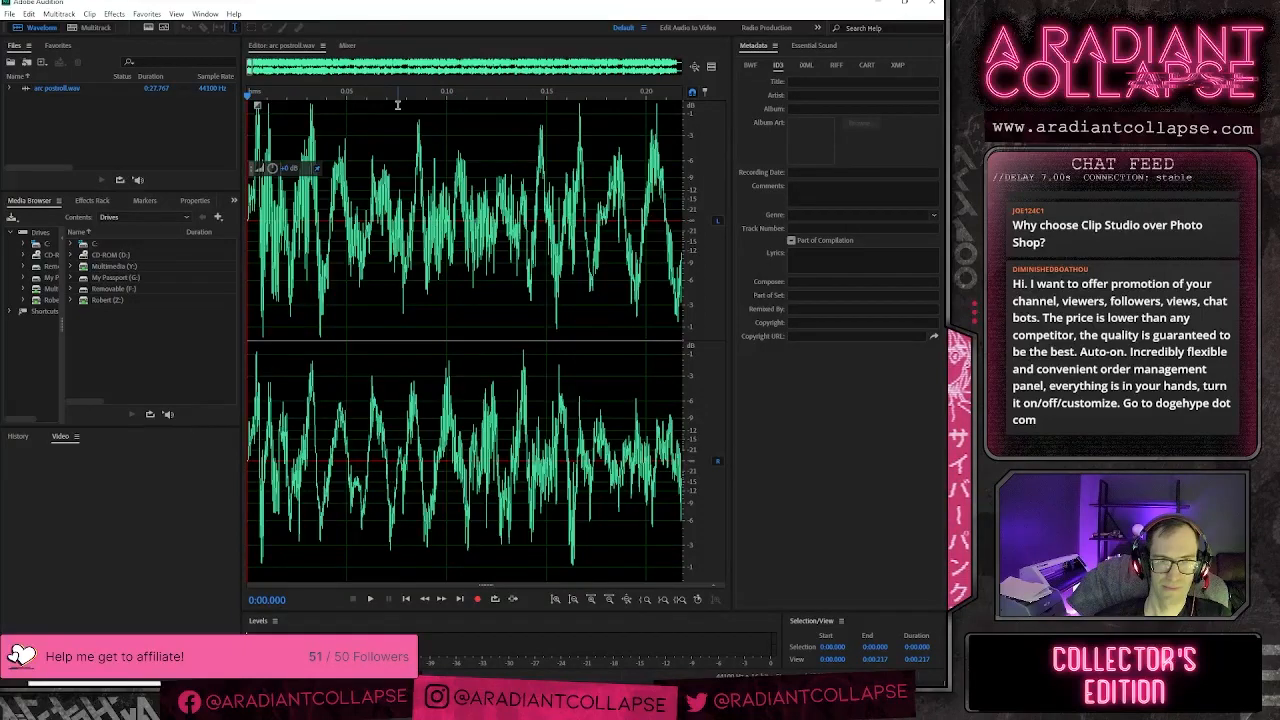
{"action": "scroll", "coordinate": [397, 105], "scroll_direction": "down", "scroll_amount": 3}
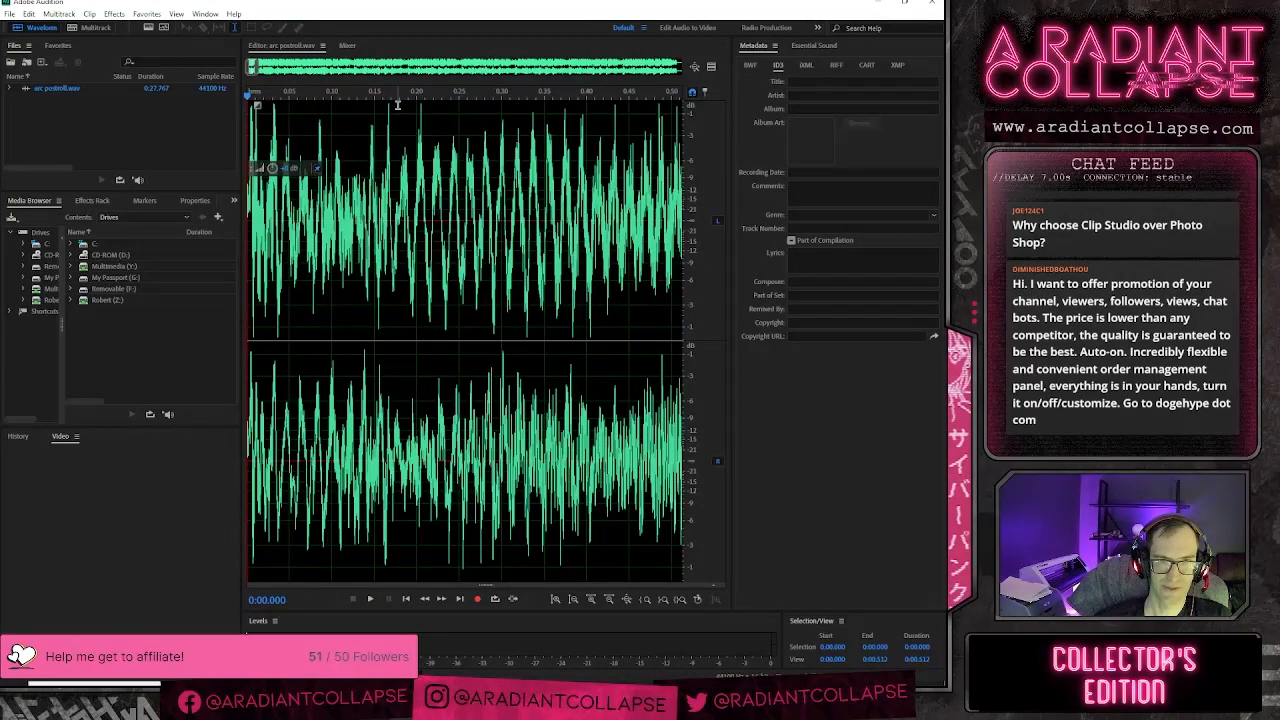
{"action": "scroll", "coordinate": [397, 105], "scroll_direction": "down", "scroll_amount": 1}
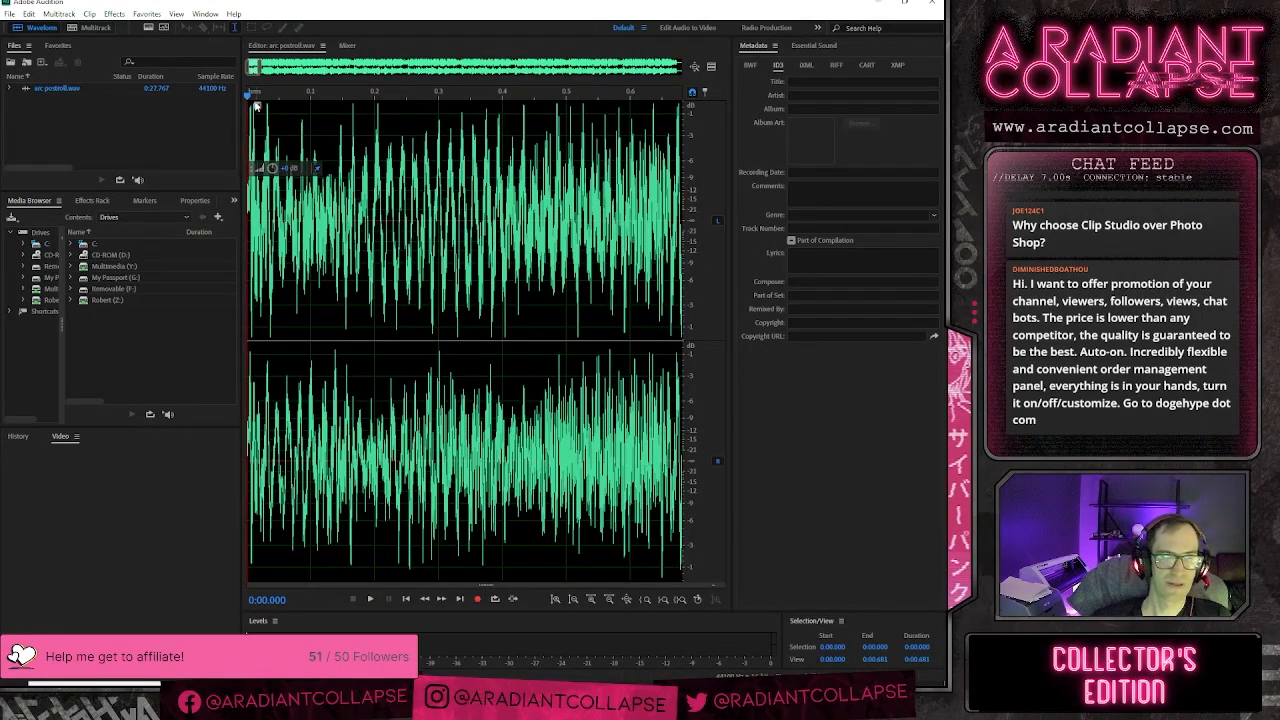
- Lower the amplitude of the whole waveform and shift the visible range to about 0.15–0.83 seconds without a selection
{"action": "left_click_drag", "start_coordinate": [260, 168], "coordinate": [241, 175]}
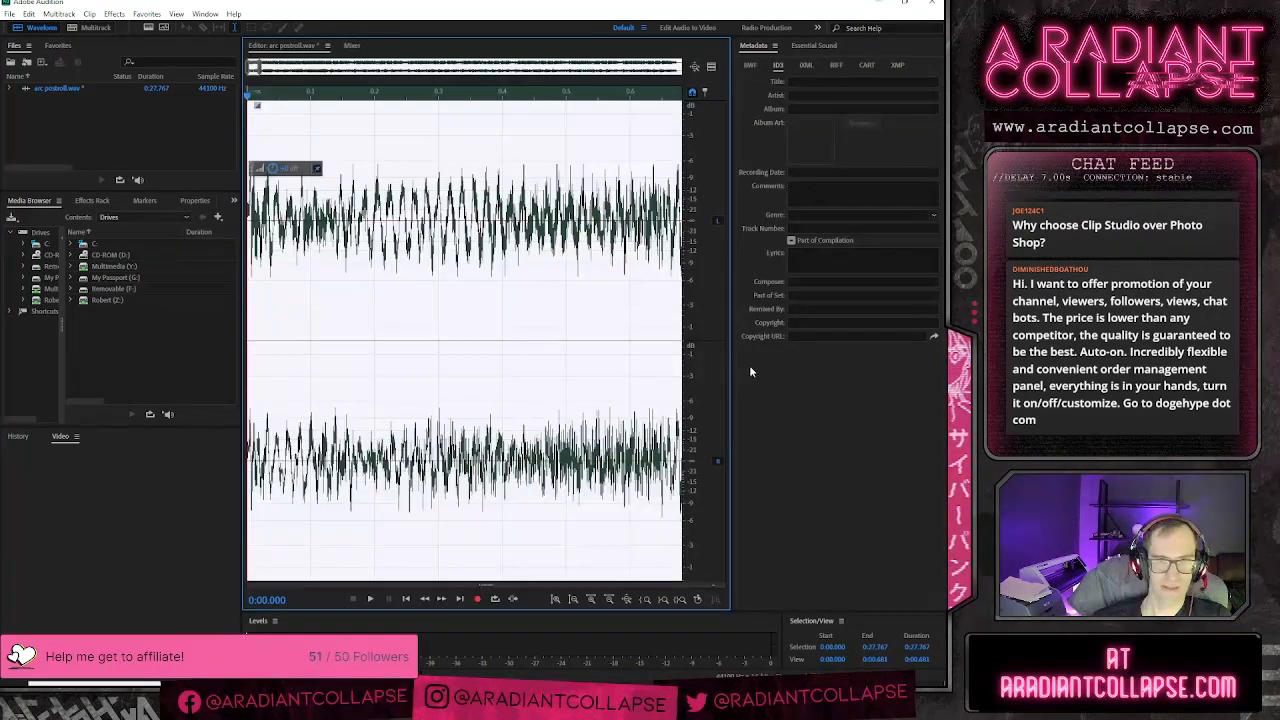
{"action": "left_click", "coordinate": [672, 382]}
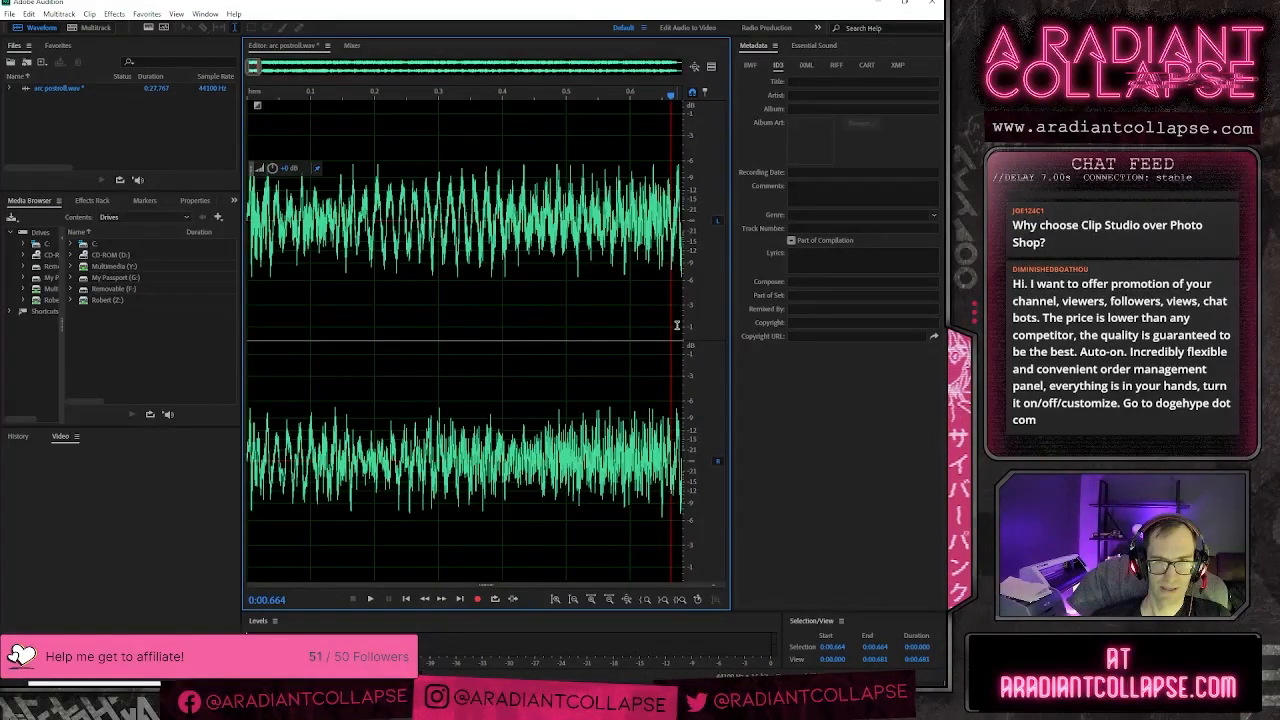
{"action": "left_click_drag", "start_coordinate": [677, 326], "coordinate": [697, 334]}
{"action": "left_click", "coordinate": [632, 351]}
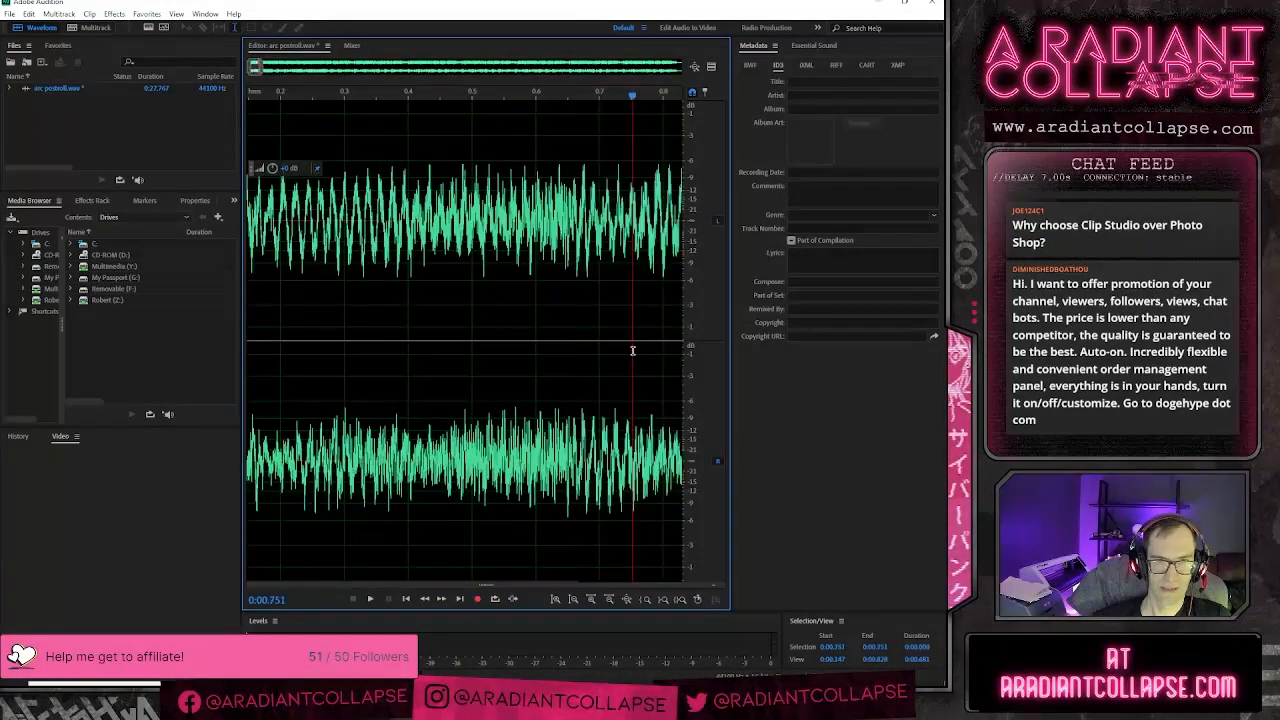
{"action": "left_click", "coordinate": [684, 386]}
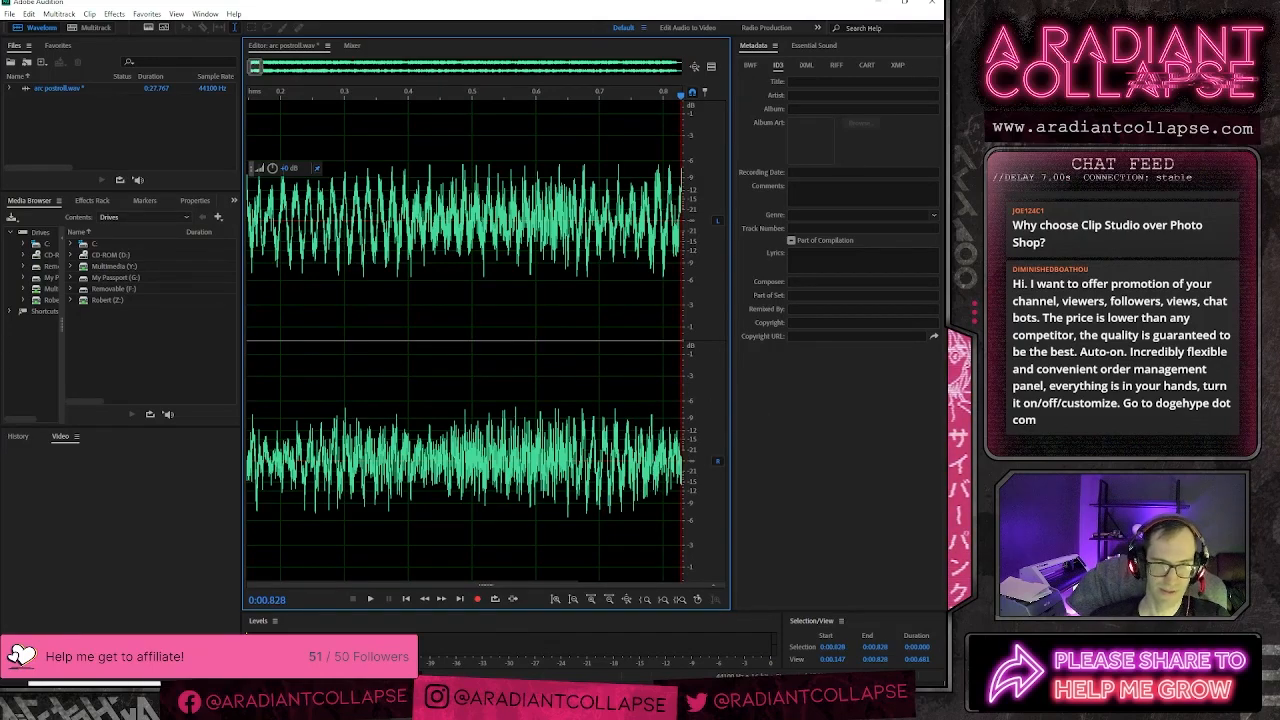
- Switch to Photoshop, create a new 1920 × 2280 pixel document and paste the screen capture into it
{"action": "key", "text": "alt+Tab"}
{"action": "key", "text": "ctrl+n"}
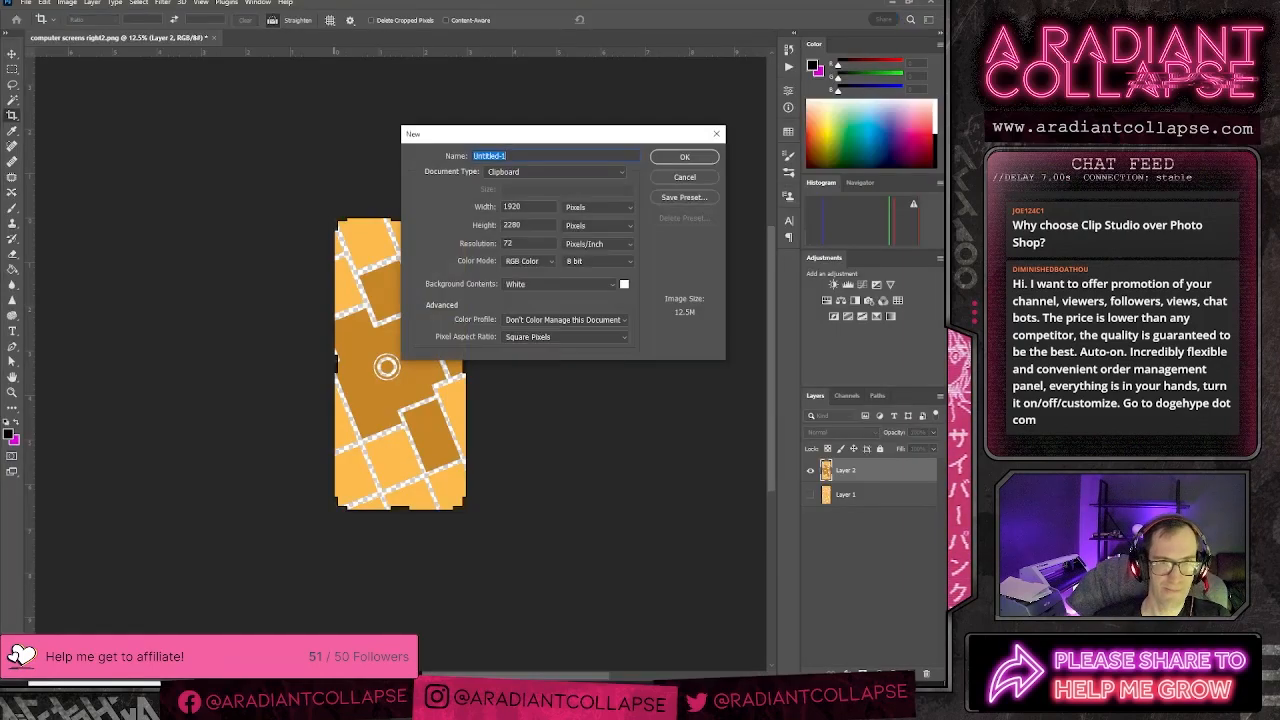
{"action": "key", "text": "Return"}
{"action": "key", "text": "ctrl+v"}
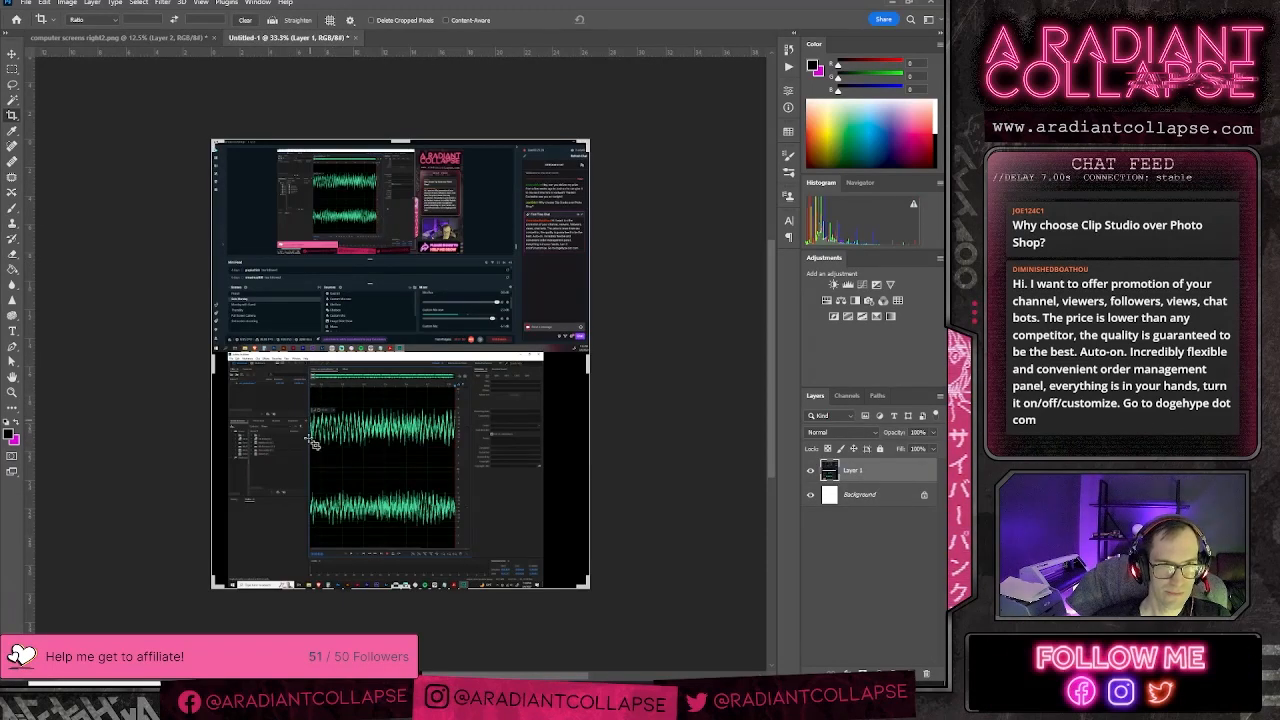
- Crop the pasted screen capture to the lower channel of the waveform
{"action": "left_click_drag", "start_coordinate": [312, 476], "coordinate": [458, 545]}
{"action": "key", "text": "Return"}
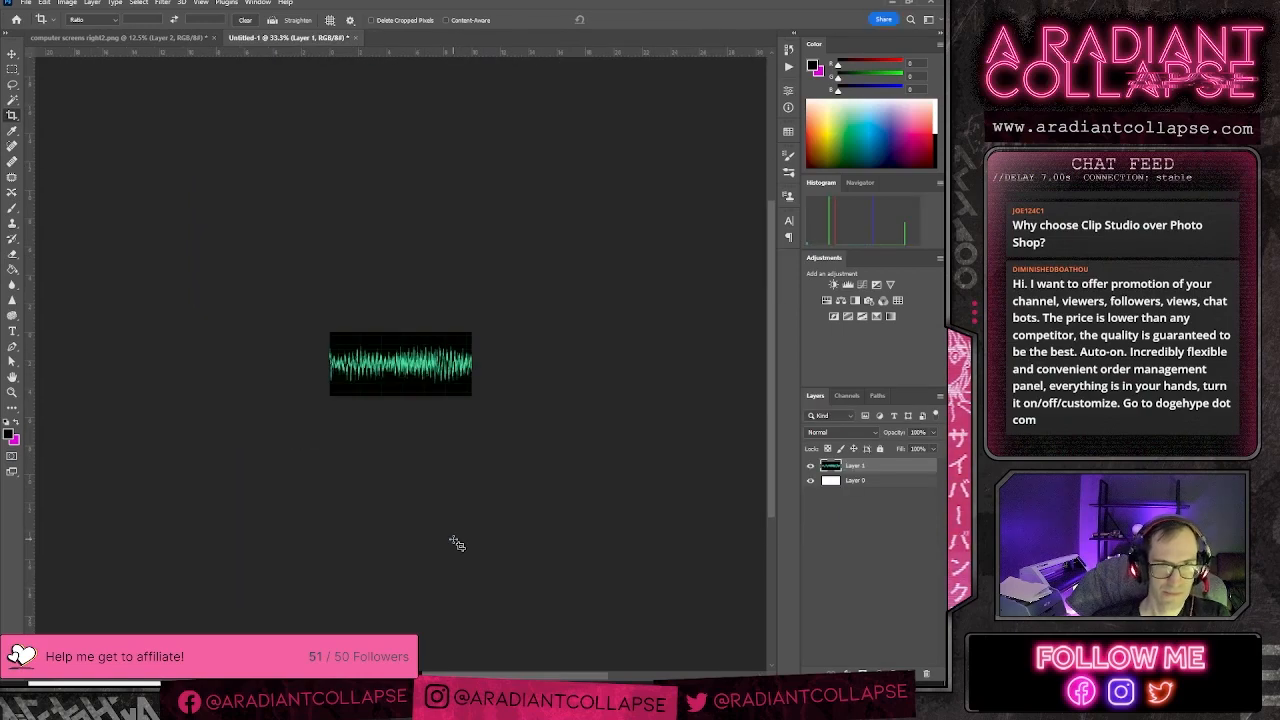
{"action": "key", "text": "ctrl+equal"}
{"action": "key", "text": "ctrl+equal"}
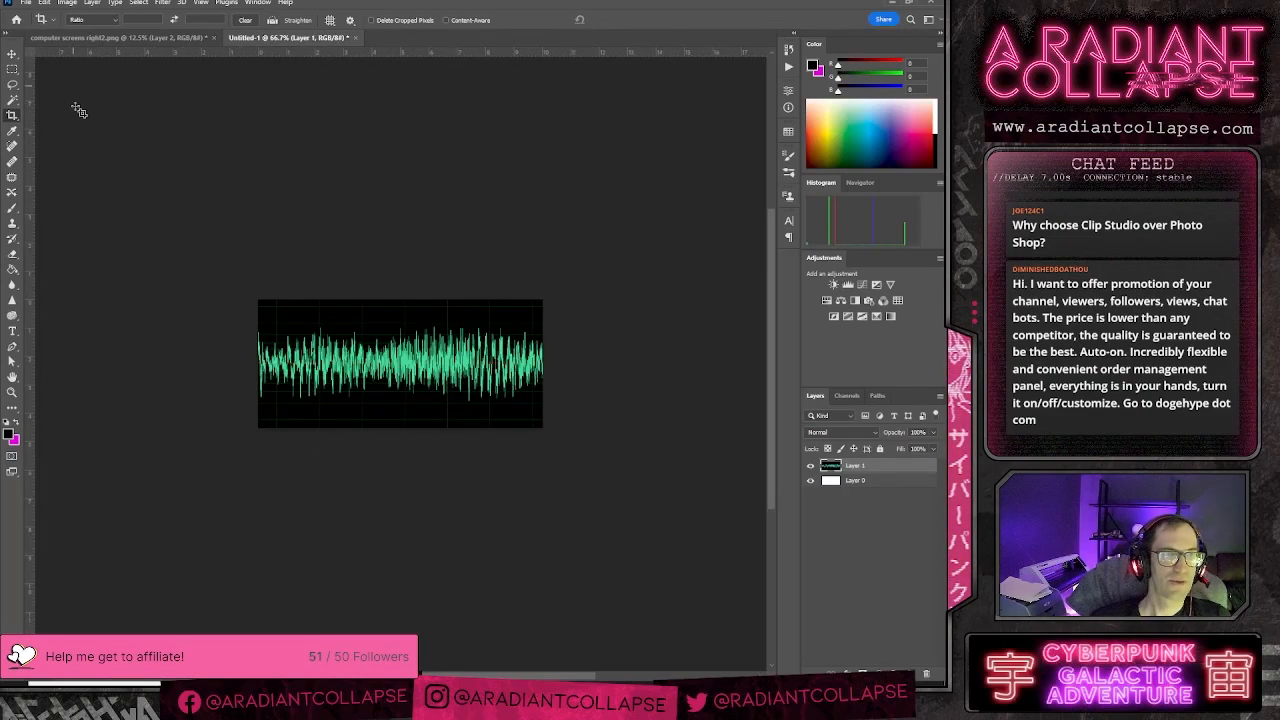
- Convert the waveform image to Grayscale with its layers merged and color information discarded, and invert it to dark on white
{"action": "left_click", "coordinate": [66, 4]}
{"action": "mouse_move", "coordinate": [100, 12]}
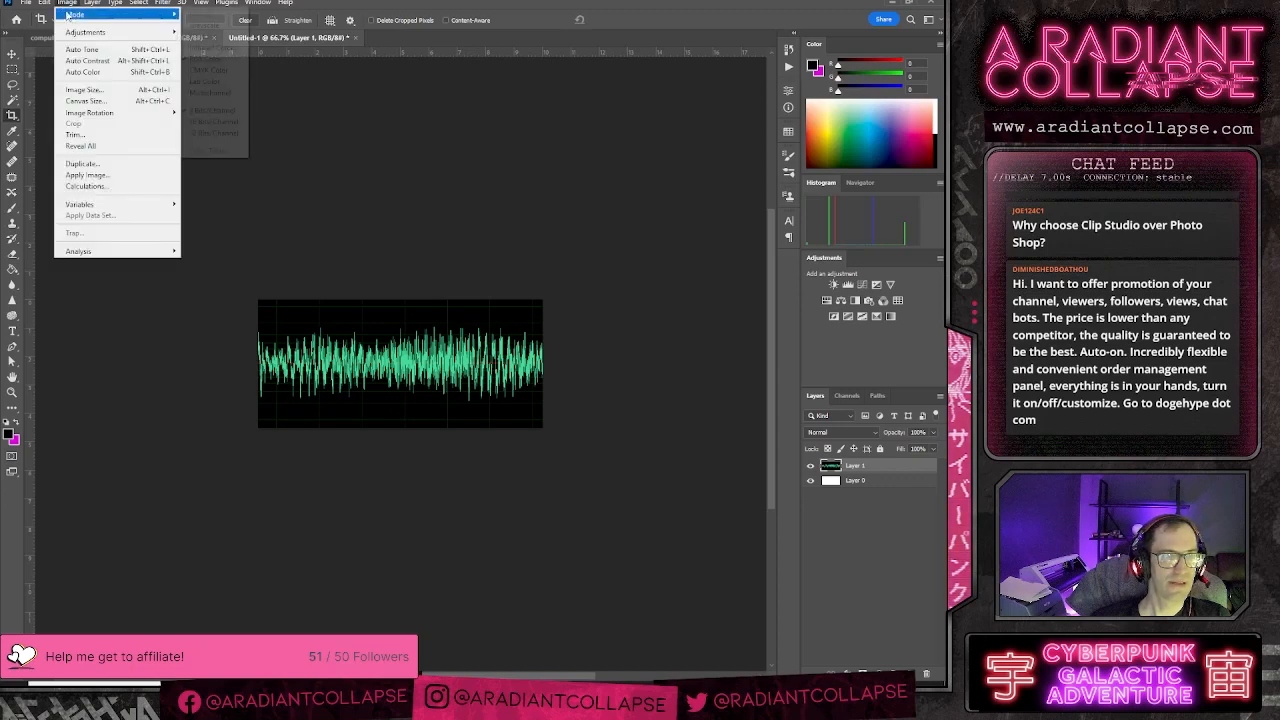
{"action": "left_click", "coordinate": [205, 25]}
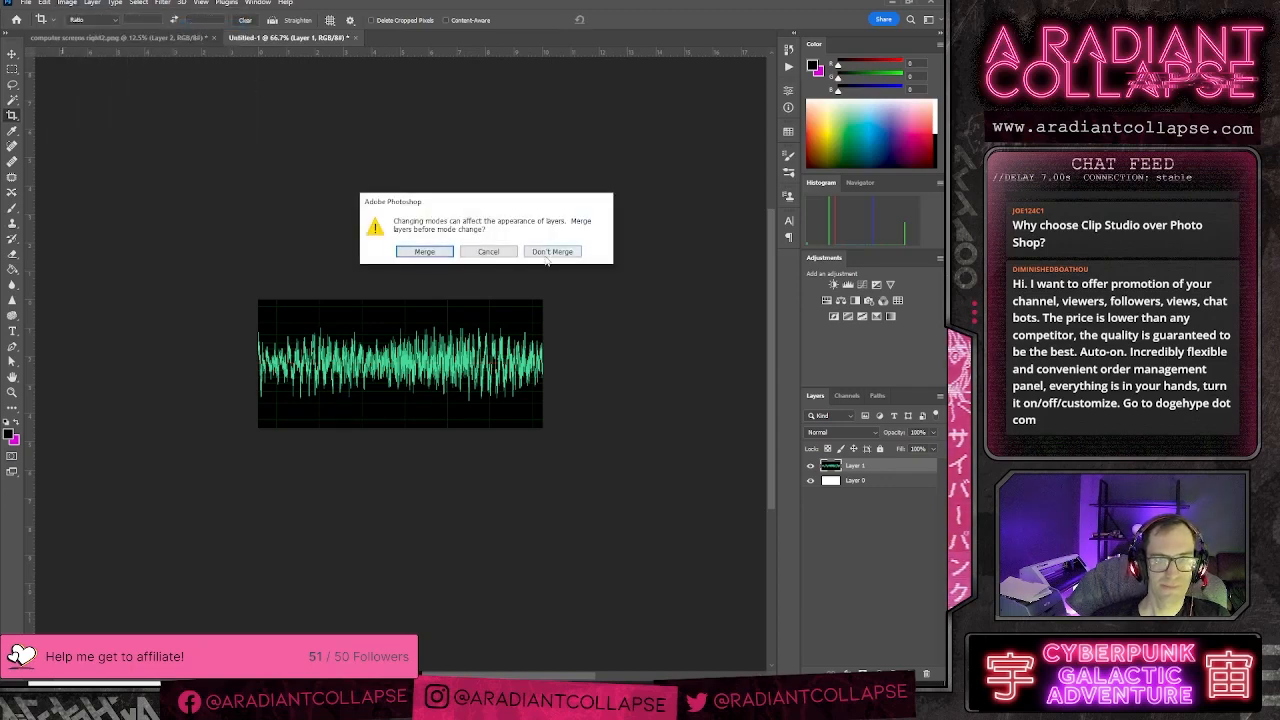
{"action": "left_click", "coordinate": [420, 250]}
{"action": "left_click", "coordinate": [436, 272]}
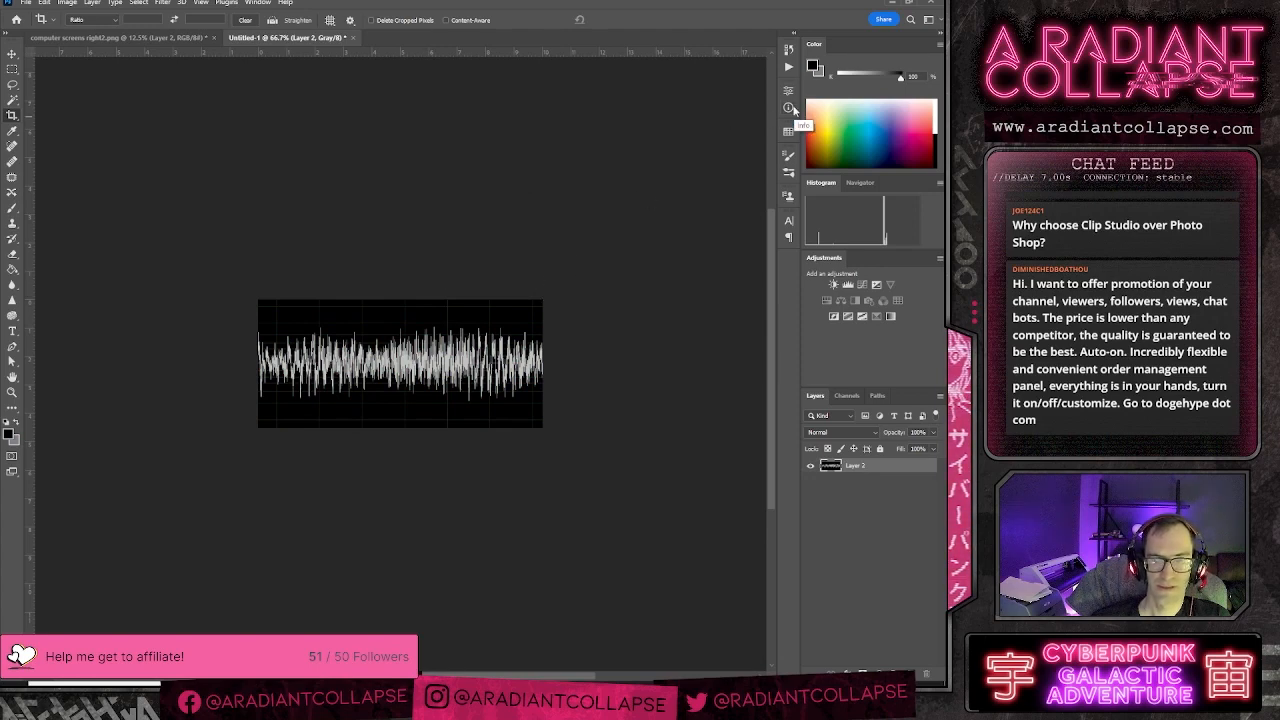
{"action": "key", "text": "ctrl+i"}
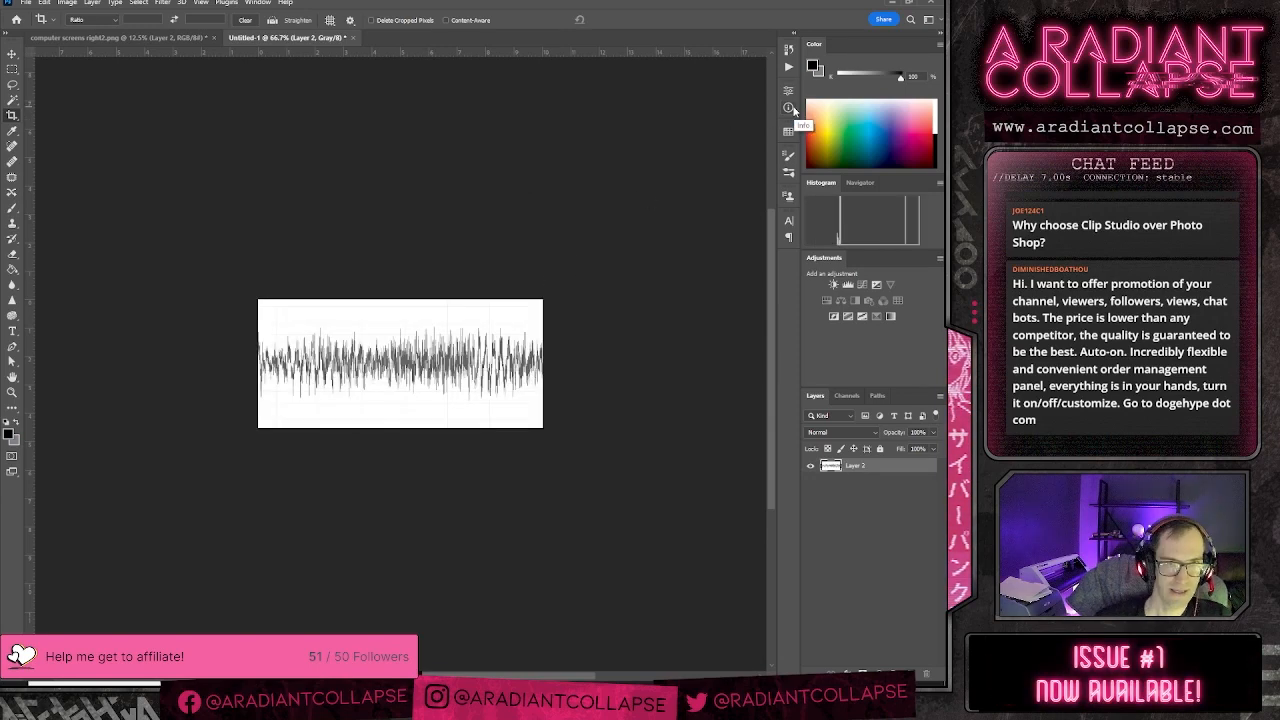
- Invert the waveform image back to light on dark and boost its contrast with Levels, using a black input of about 41 and a lowered white input
{"action": "key", "text": "ctrl+i"}
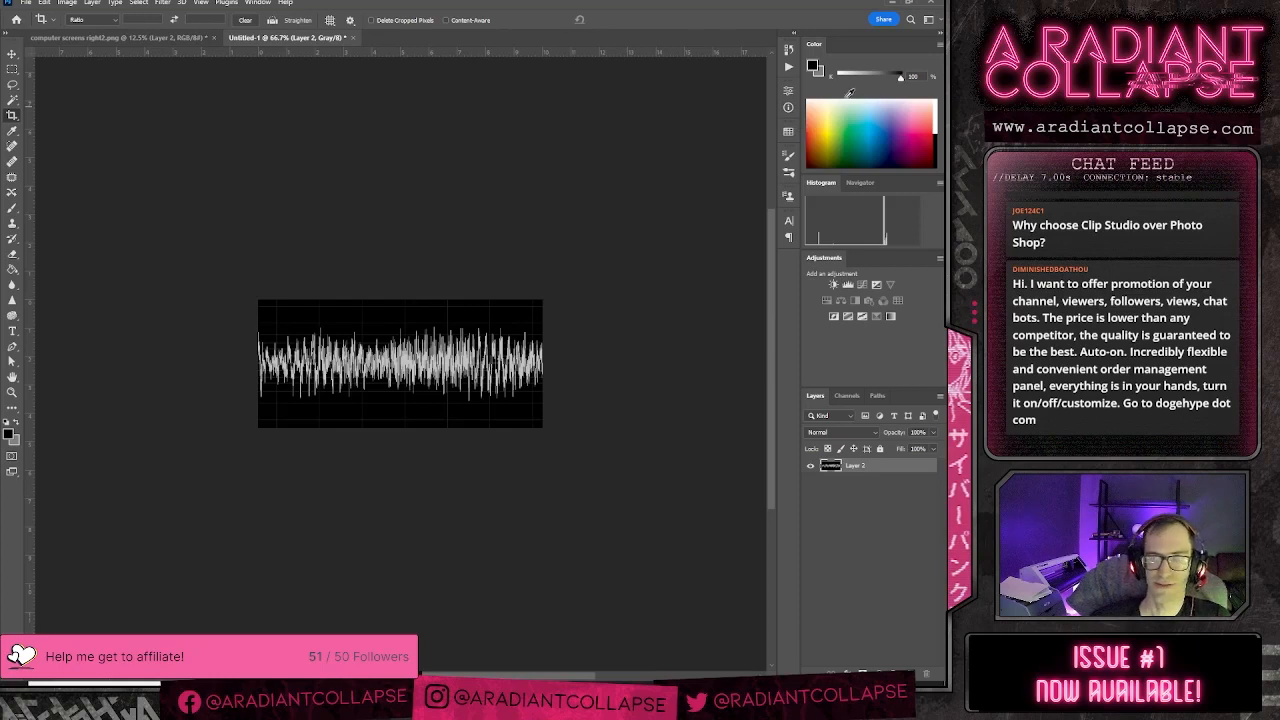
{"action": "key", "text": "ctrl+l"}
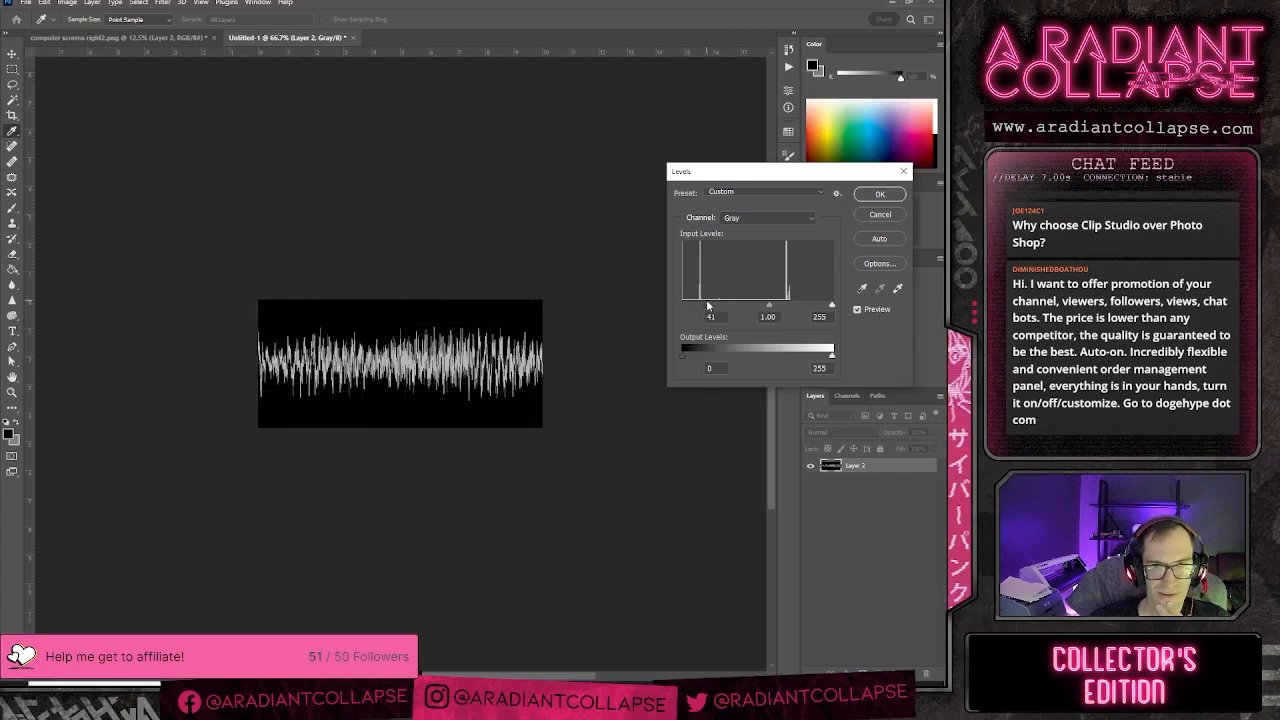
{"action": "left_click_drag", "start_coordinate": [831, 305], "coordinate": [788, 309]}
{"action": "left_click", "coordinate": [872, 195]}
{"action": "key", "text": "c"}
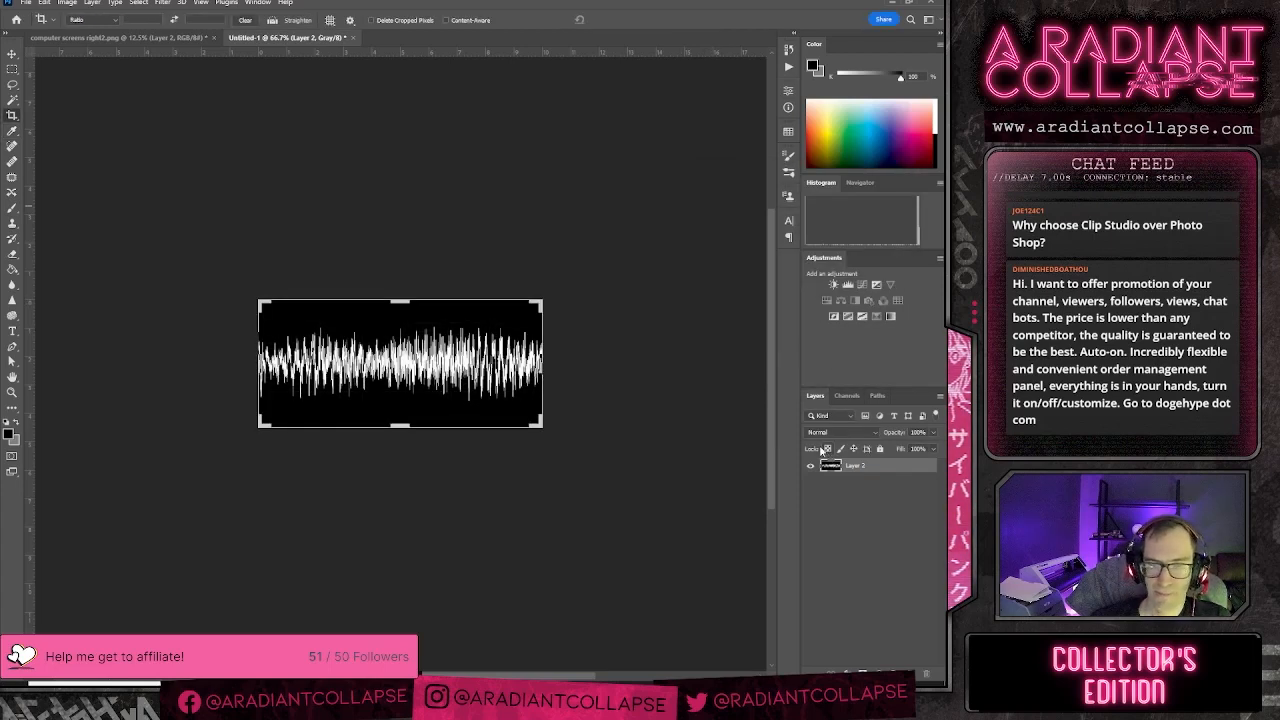
- Run the Create Transparency action on the waveform image and dismiss the error message
{"action": "left_click", "coordinate": [788, 66]}
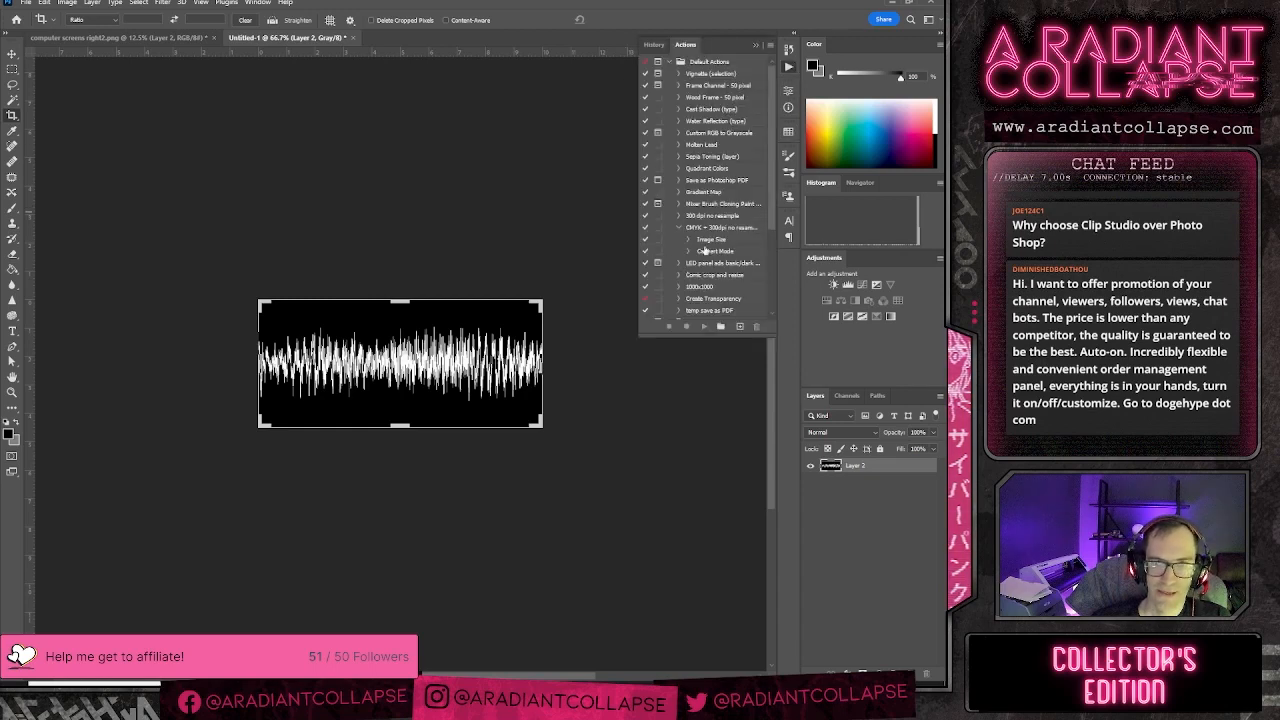
{"action": "scroll", "coordinate": [705, 280], "scroll_direction": "down", "scroll_amount": 5}
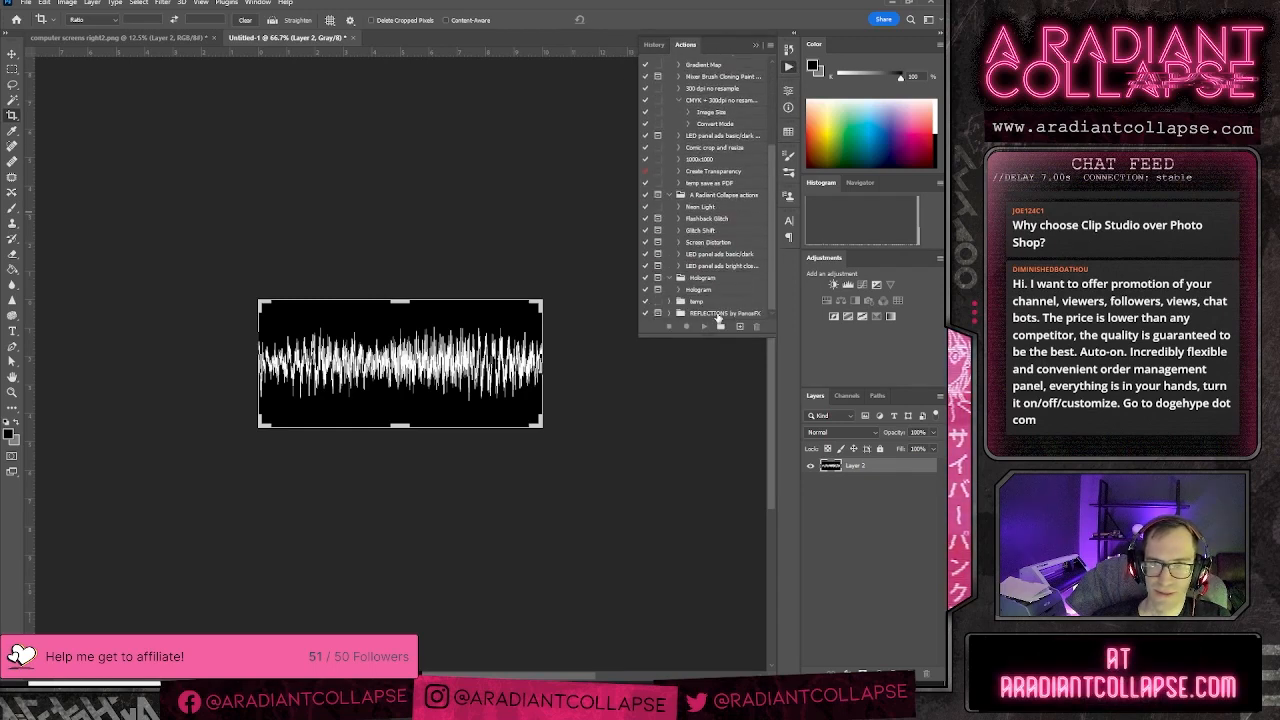
{"action": "left_click", "coordinate": [694, 173]}
{"action": "left_click", "coordinate": [704, 326]}
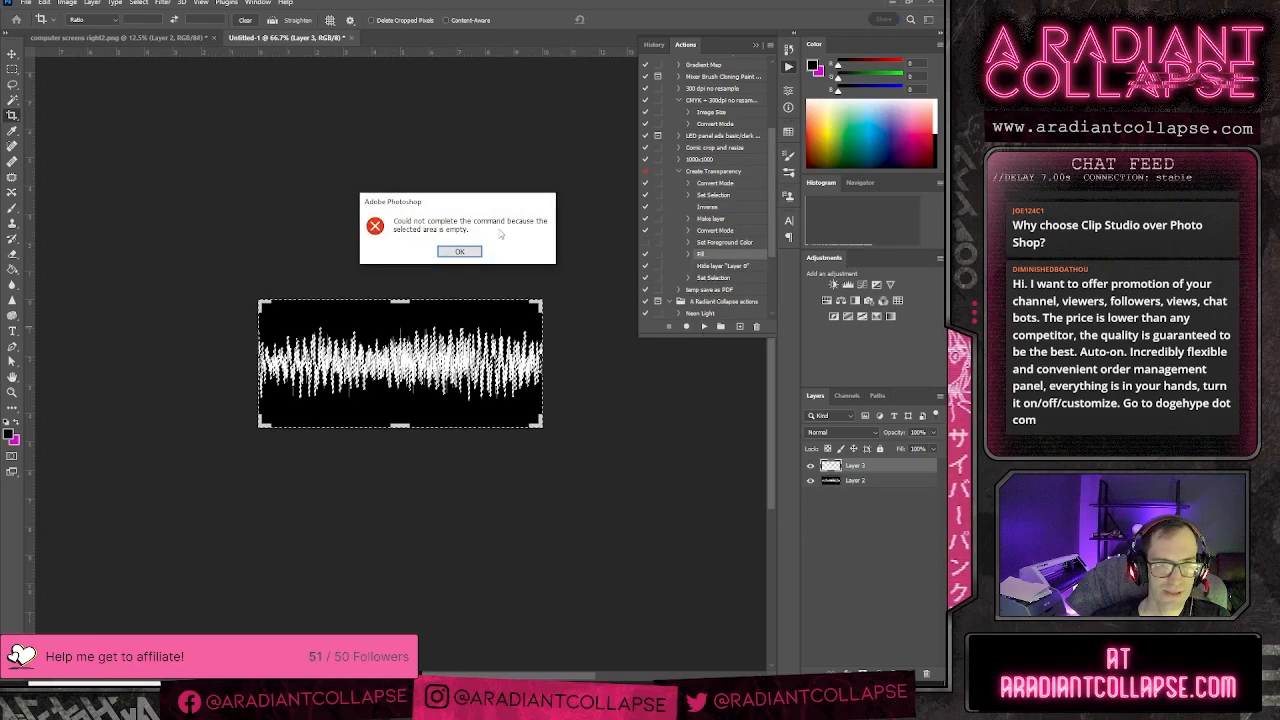
{"action": "left_click", "coordinate": [458, 252]}
- Switch to Illustrator, copy the hex code of the orange fill color, and return to the Photoshop waveform document
{"action": "key", "text": "g"}
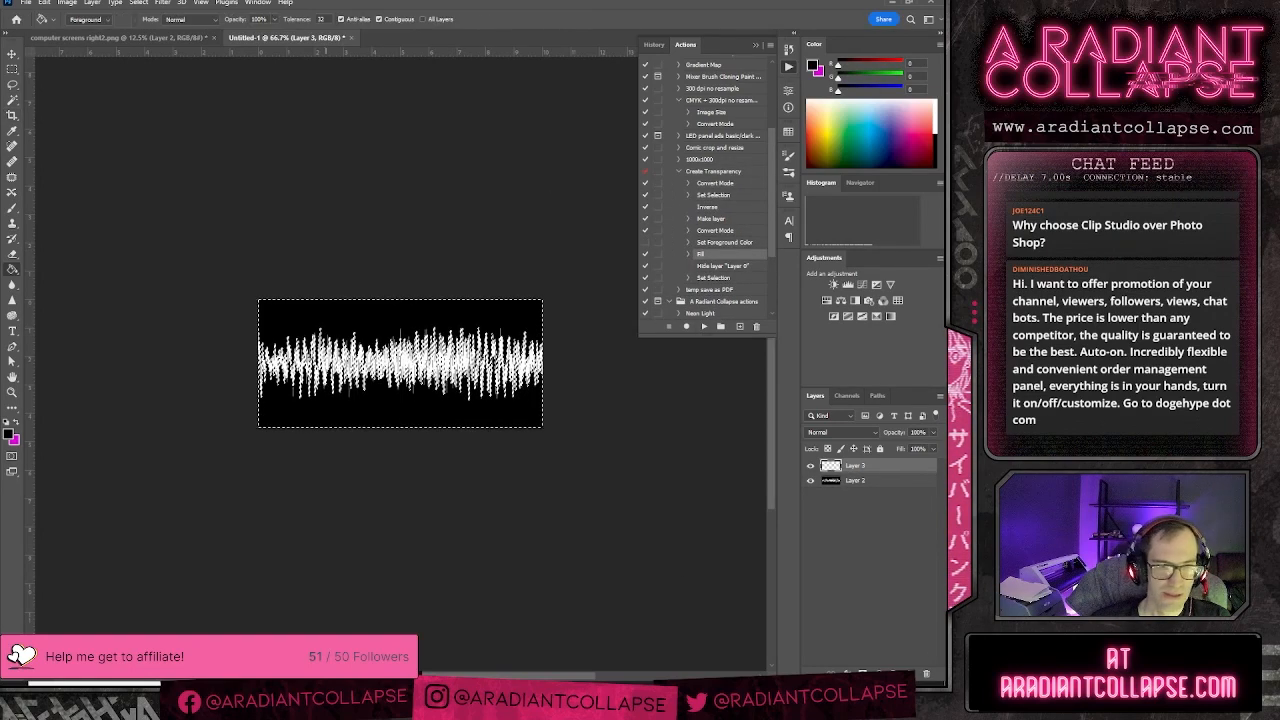
{"action": "key", "text": "alt+Tab"}
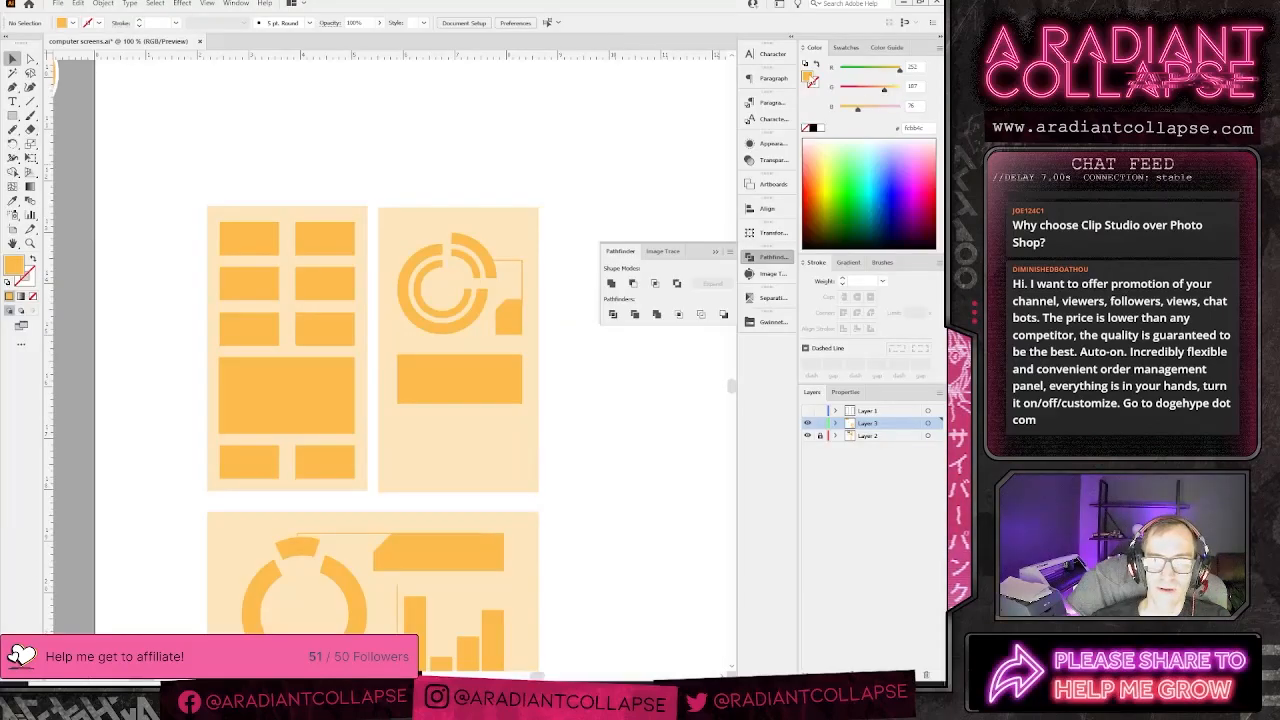
{"action": "double_click", "coordinate": [930, 128]}
{"action": "key", "text": "ctrl+c"}
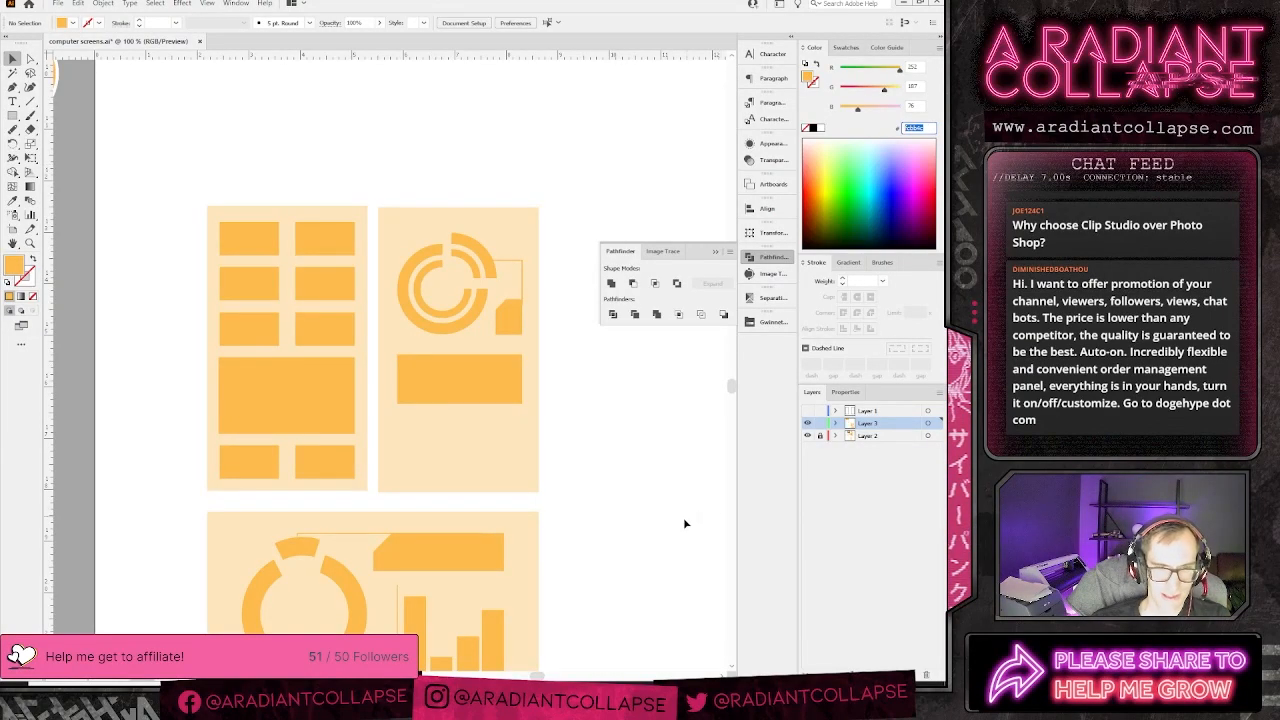
{"action": "key", "text": "alt+Tab"}
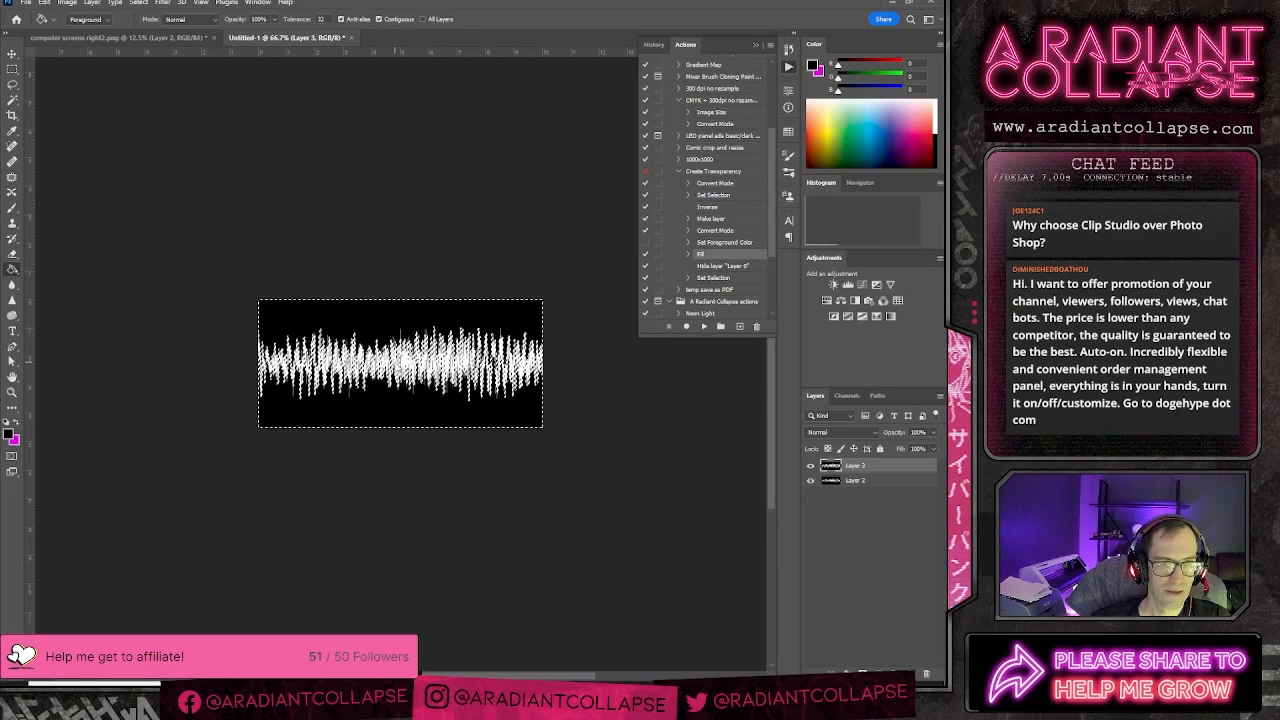
- Clear the black fill from Layer 3 and keep the image mode at RGB Color
{"action": "key", "text": "Delete"}
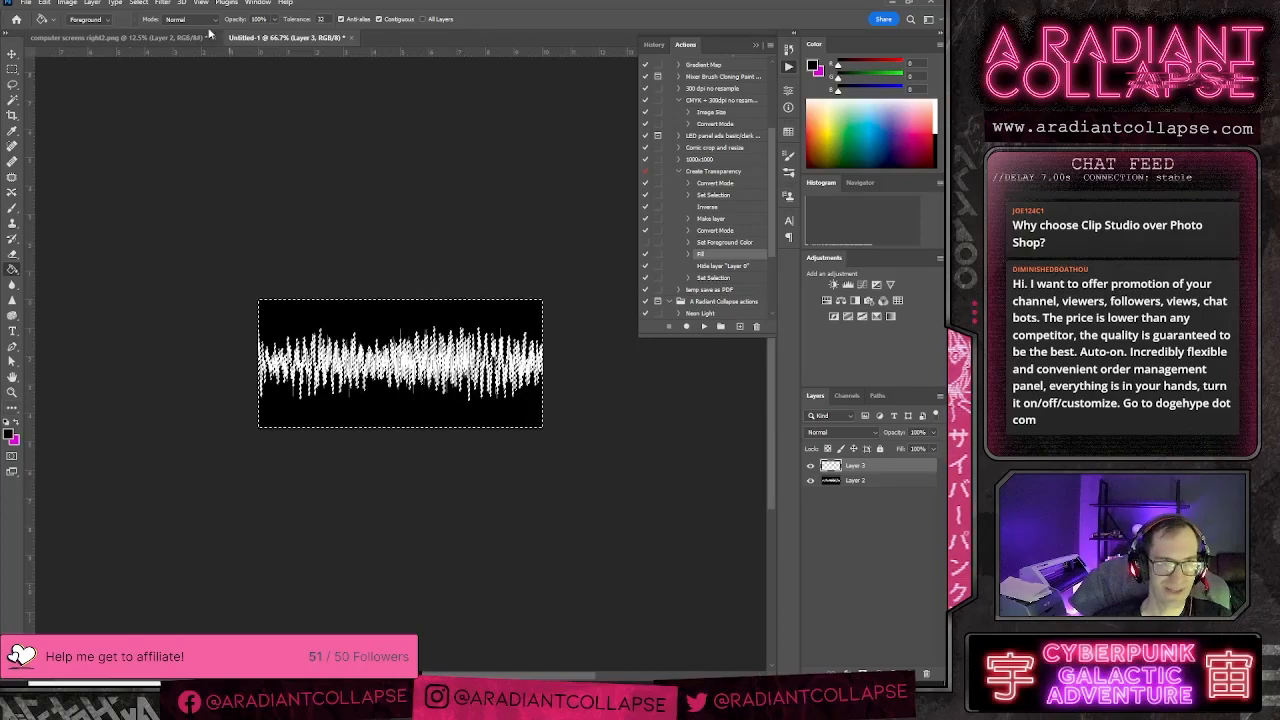
{"action": "left_click", "coordinate": [26, 3]}
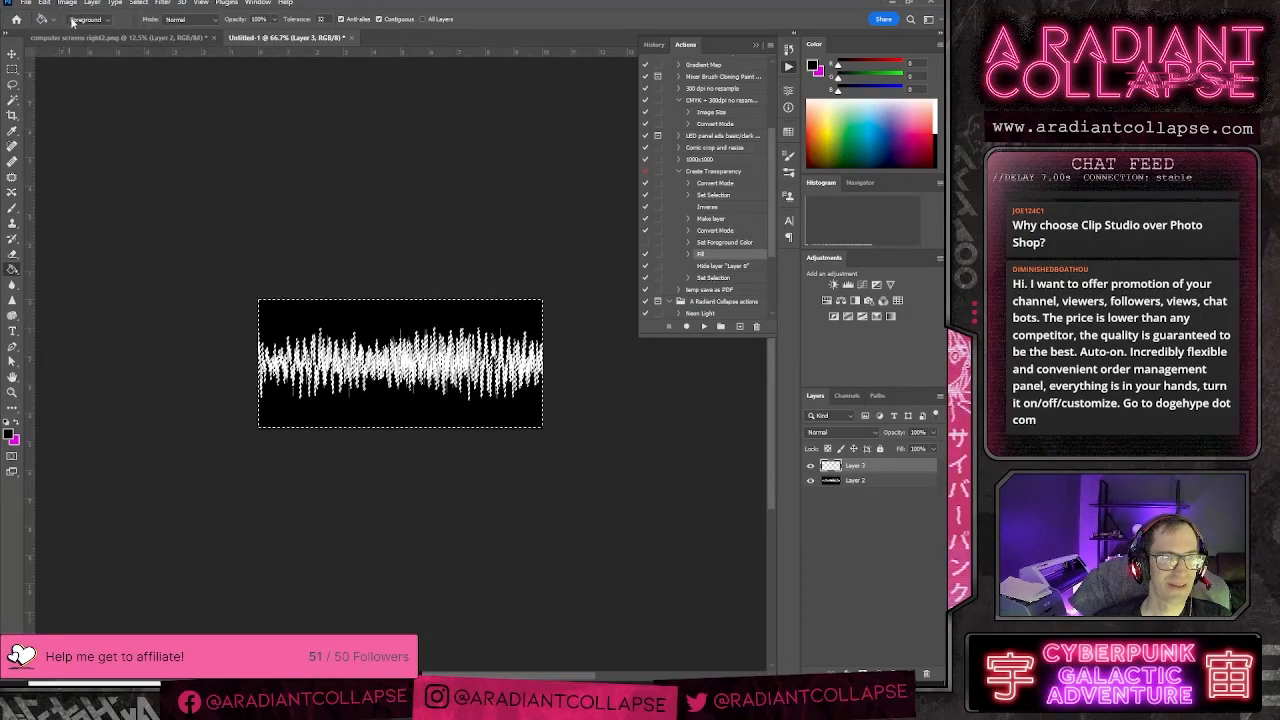
{"action": "left_click", "coordinate": [67, 3]}
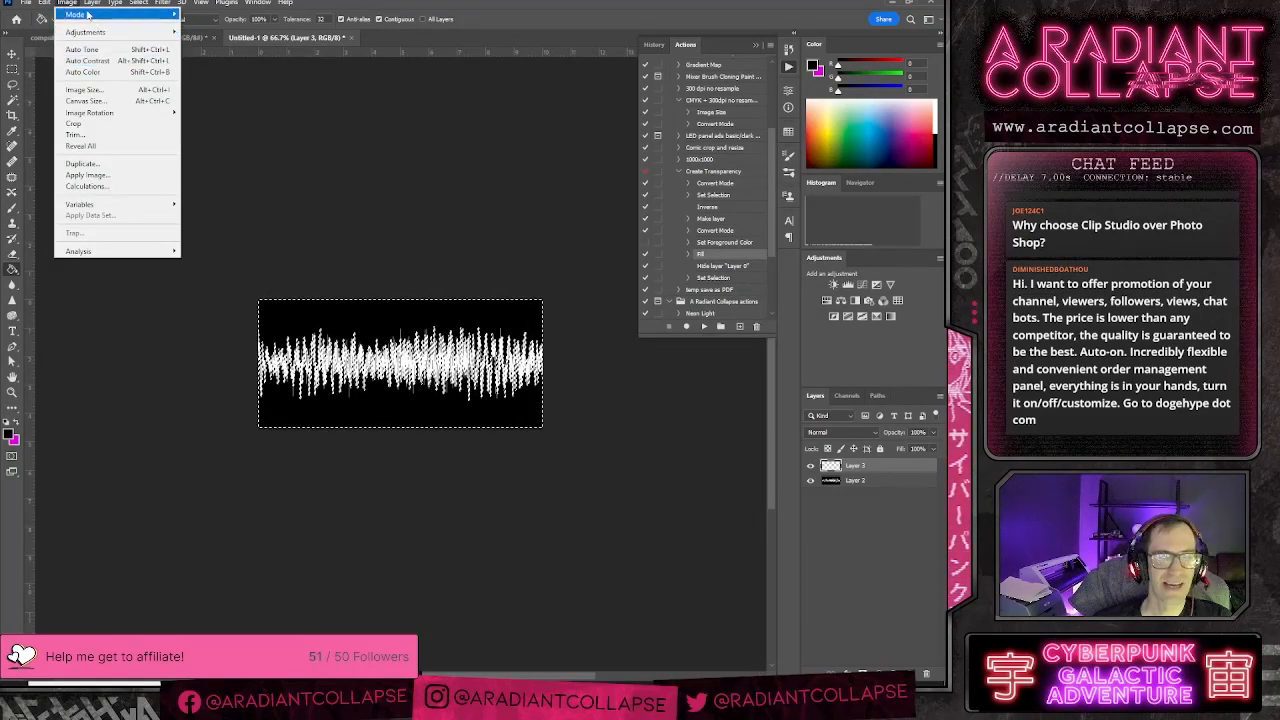
{"action": "mouse_move", "coordinate": [87, 14]}
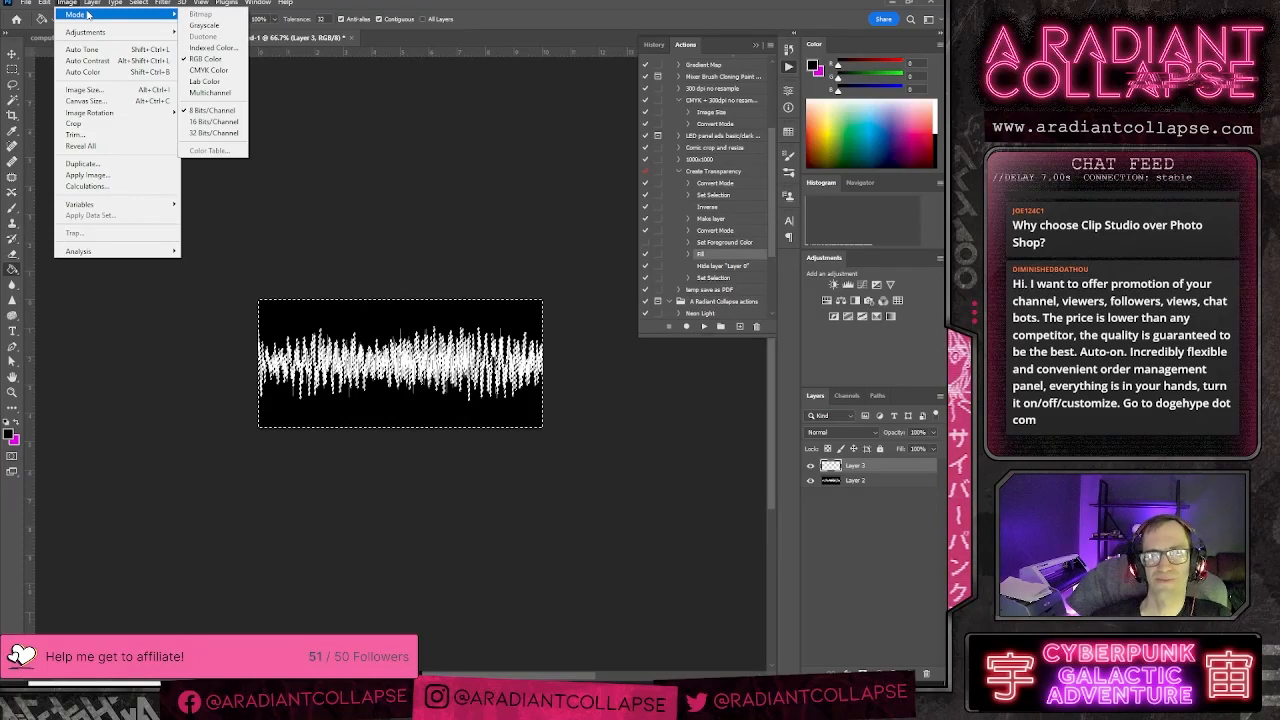
{"action": "left_click", "coordinate": [218, 59]}
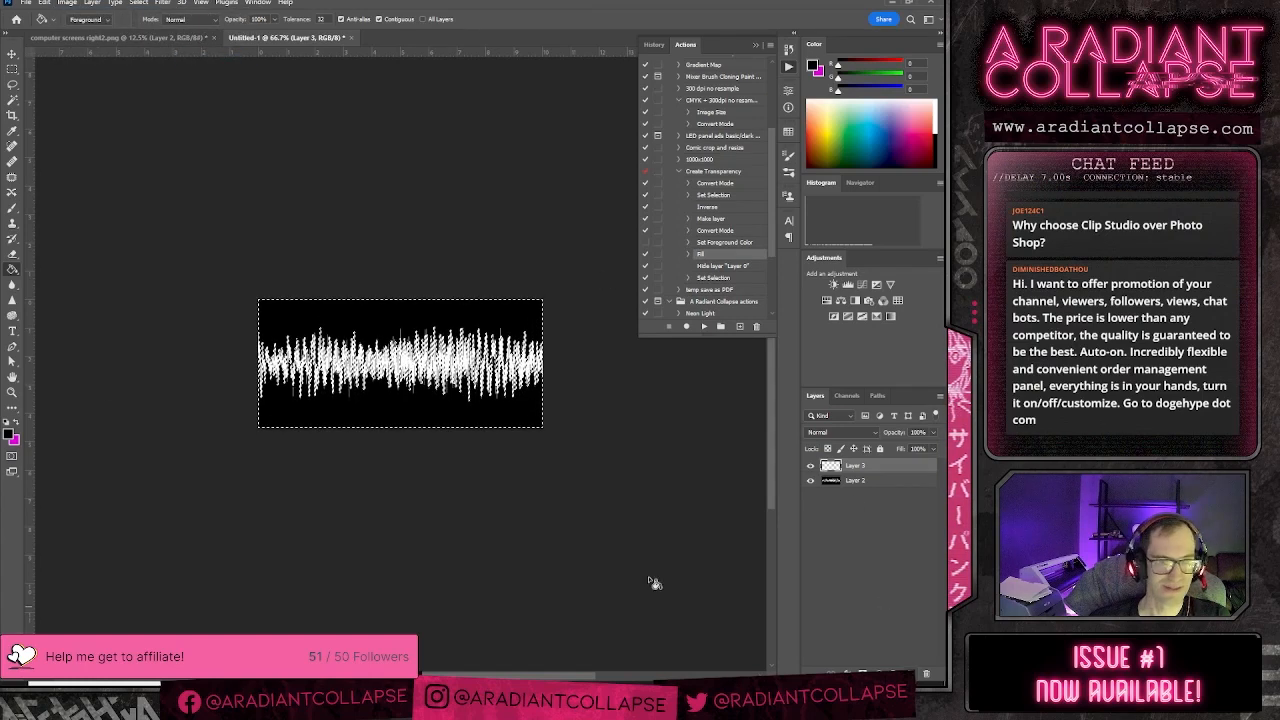
- Set the foreground color to the copied orange, RGB 252, 187, 76
{"action": "left_click", "coordinate": [10, 435]}
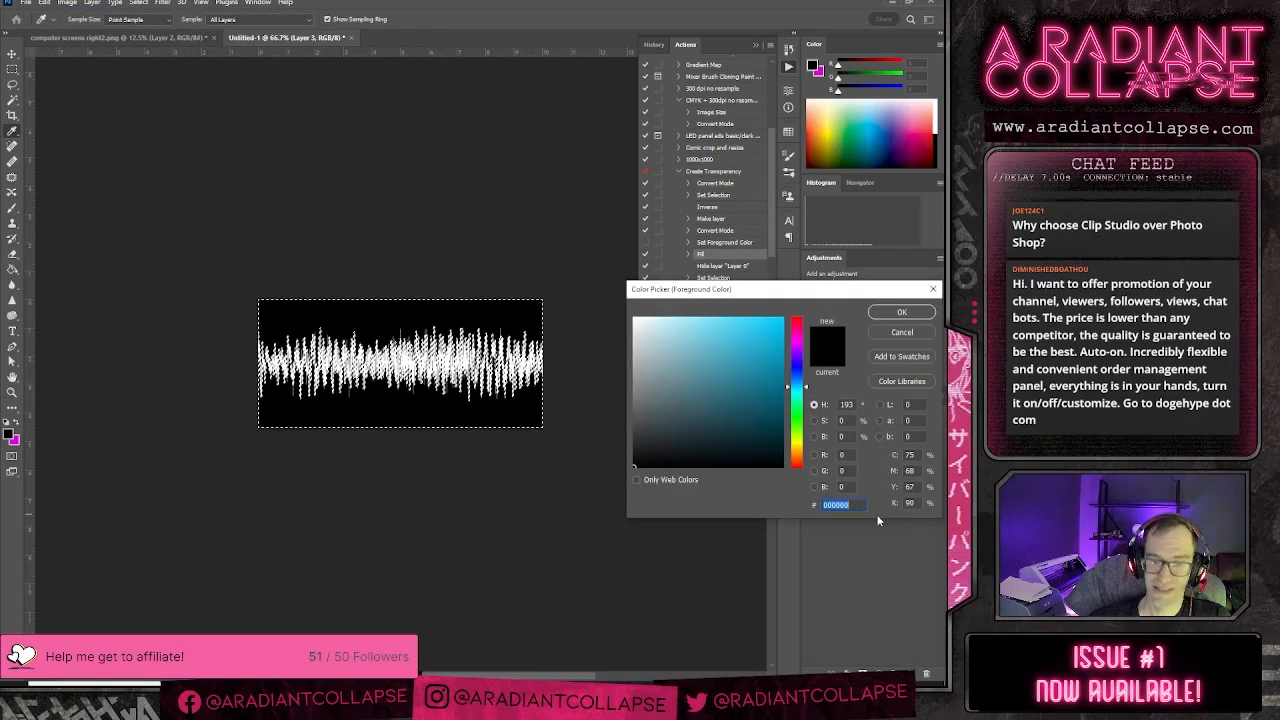
{"action": "key", "text": "ctrl+v"}
{"action": "key", "text": "Return"}
{"action": "key", "text": "g"}
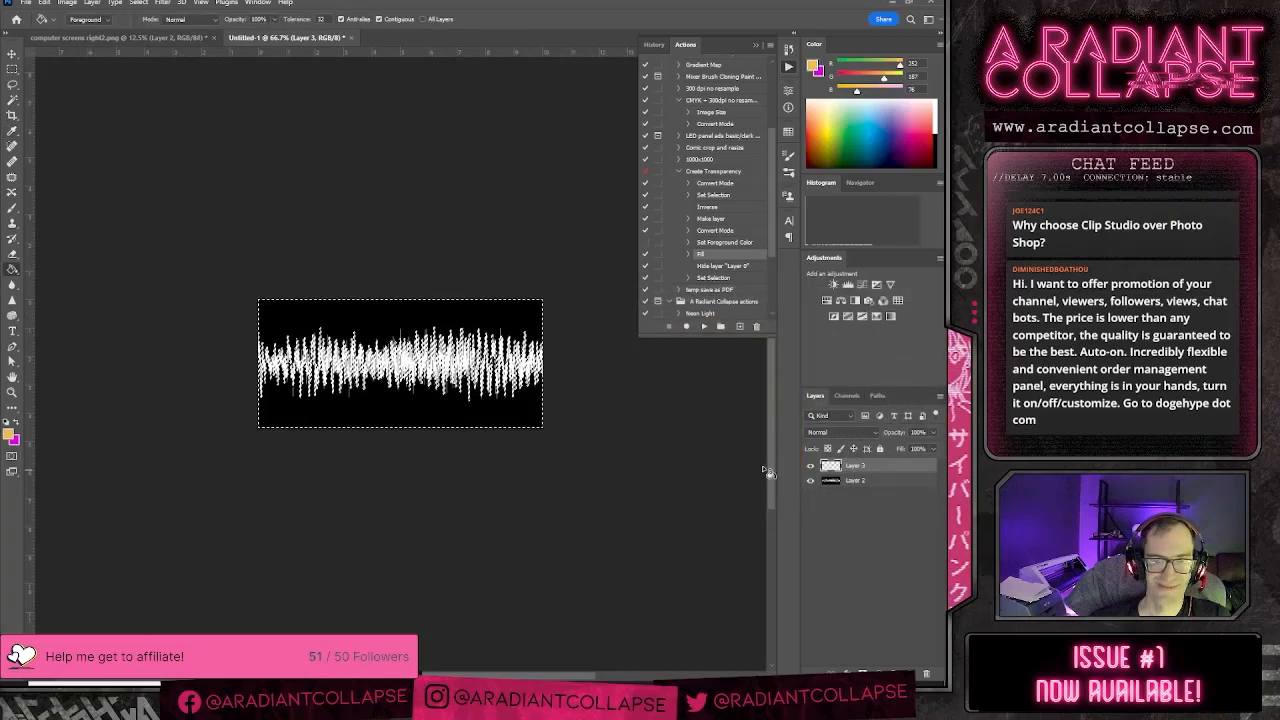
- Fill the selected area around the waveform on Layer 3 with the orange, and flatten the image with Layer 2 hidden
{"action": "left_click", "coordinate": [522, 321]}
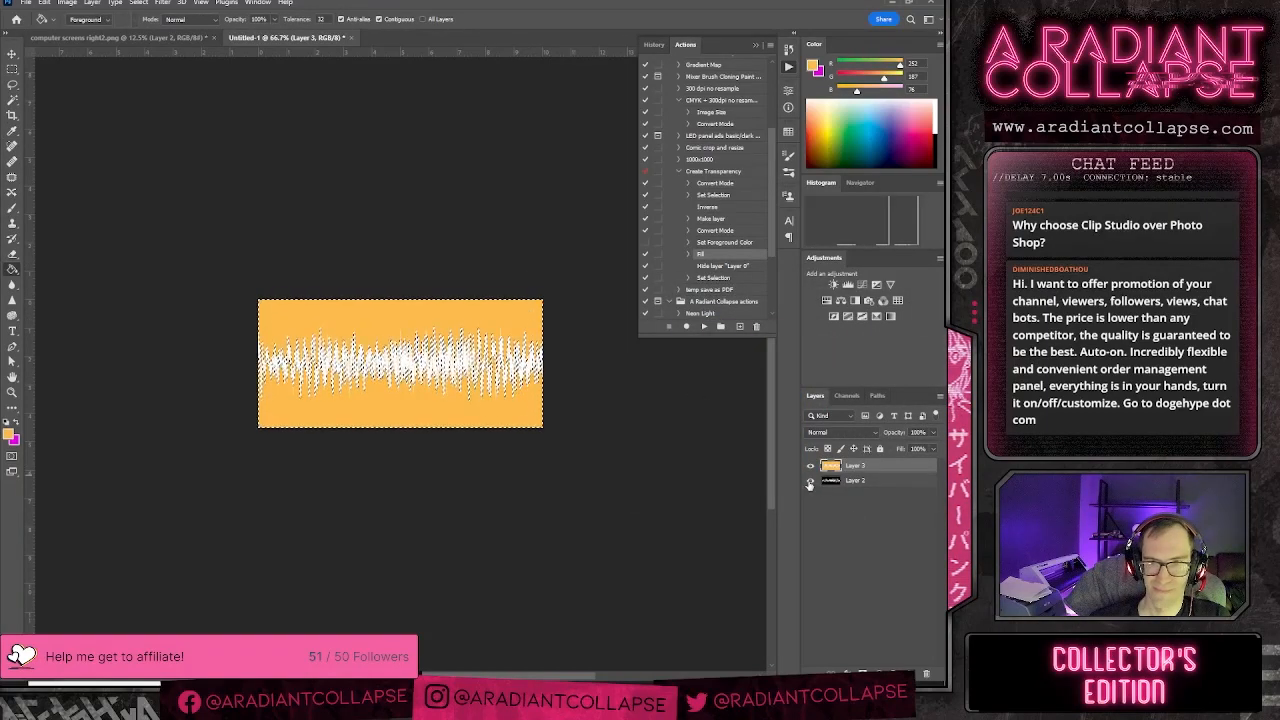
{"action": "key", "text": "ctrl+d"}
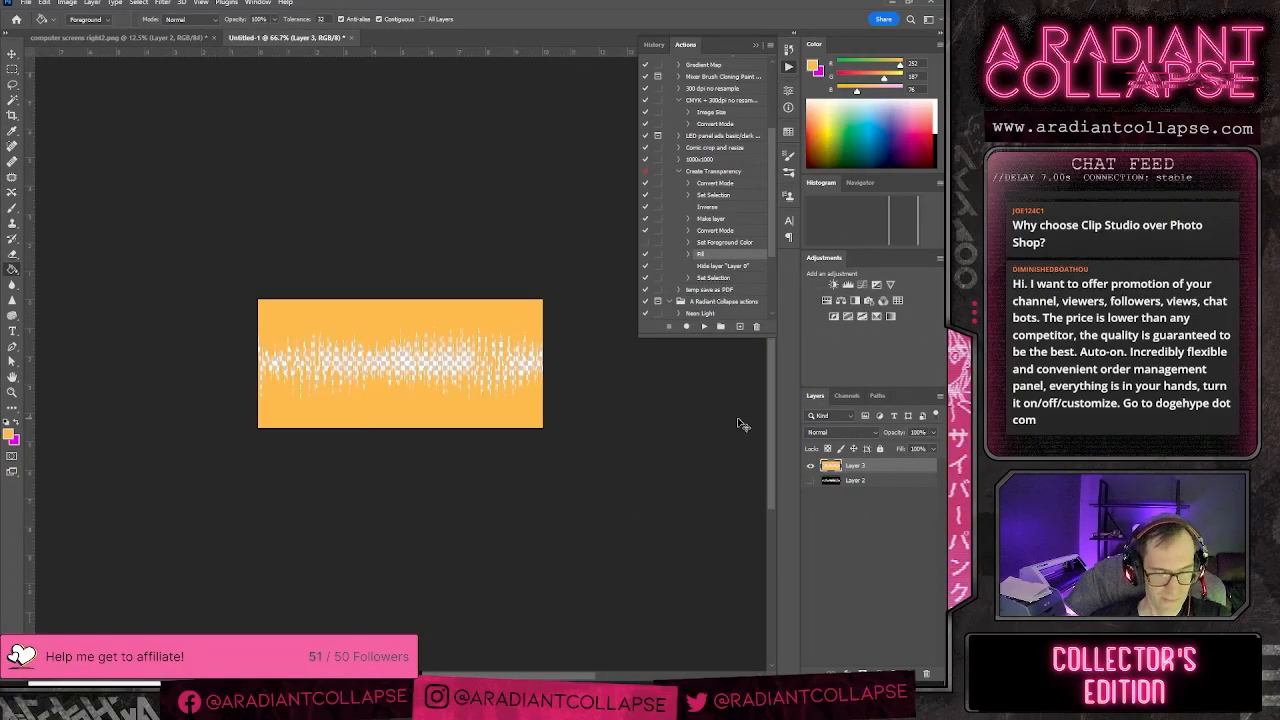
{"action": "left_click", "coordinate": [420, 251]}
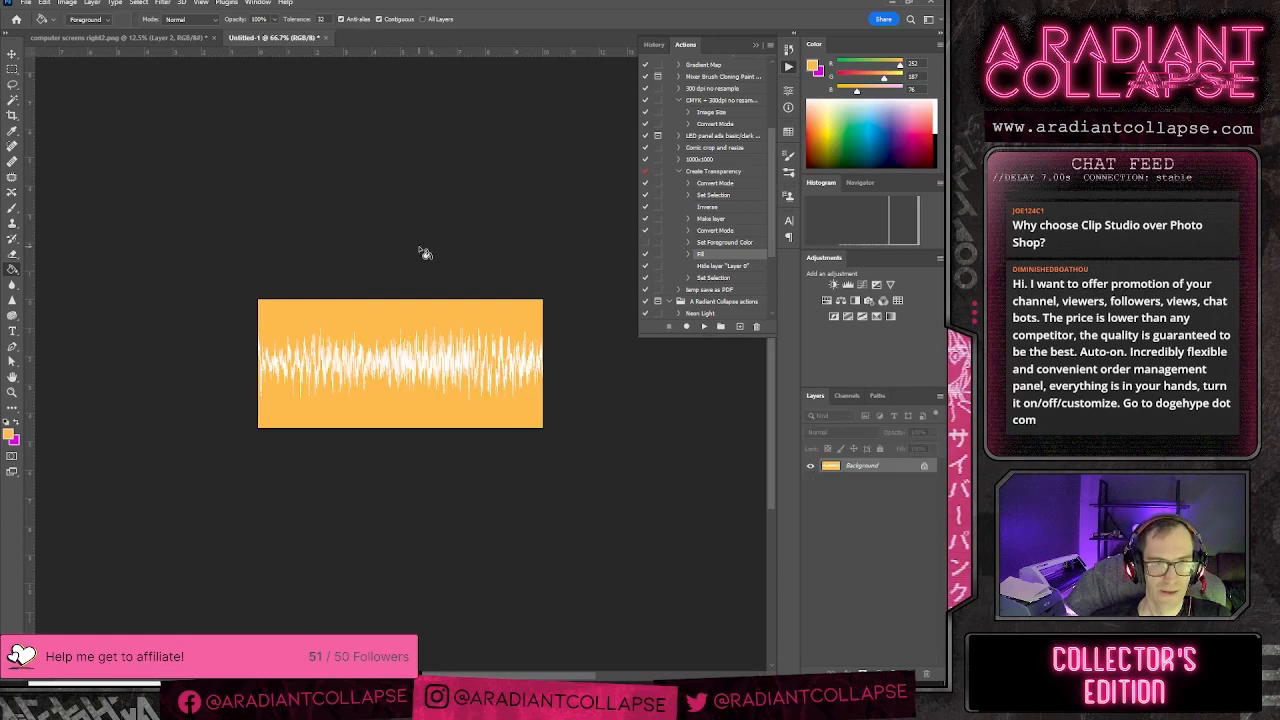
- Save the flattened orange waveform image as a JPEG named waveform1 in the Art folder
{"action": "left_click", "coordinate": [25, 2]}
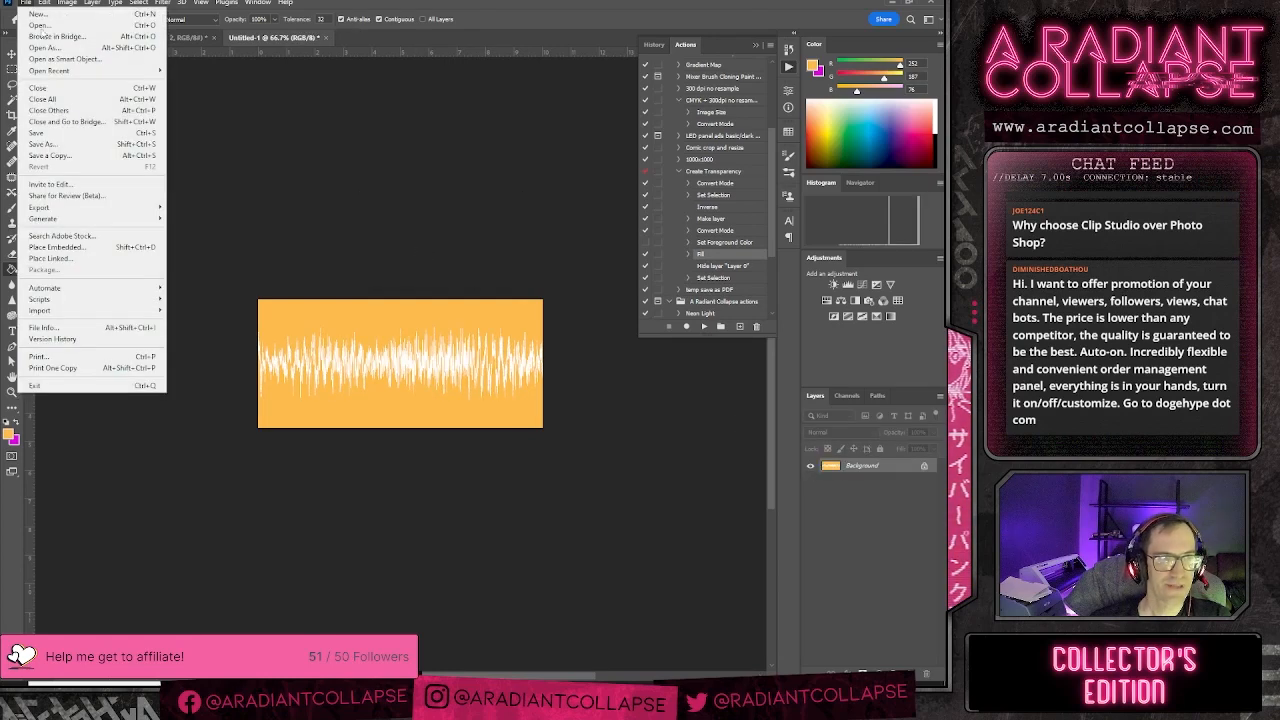
{"action": "left_click", "coordinate": [84, 145]}
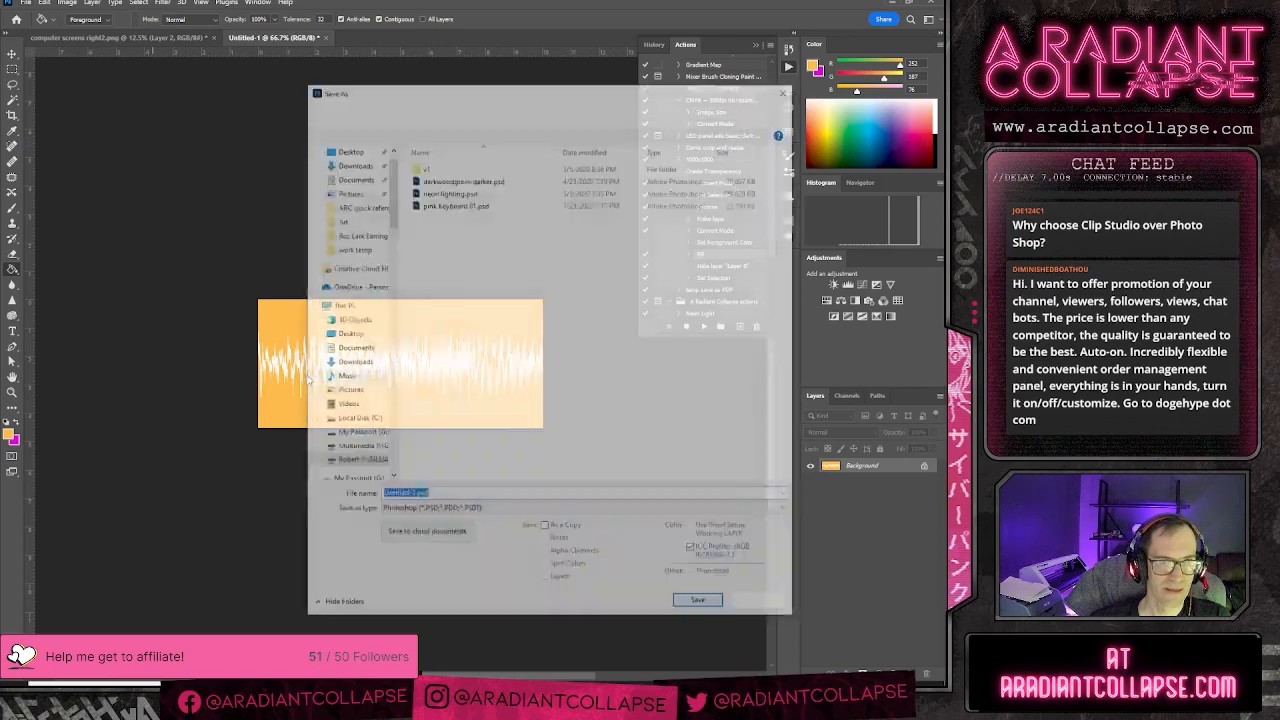
{"action": "left_click", "coordinate": [420, 510]}
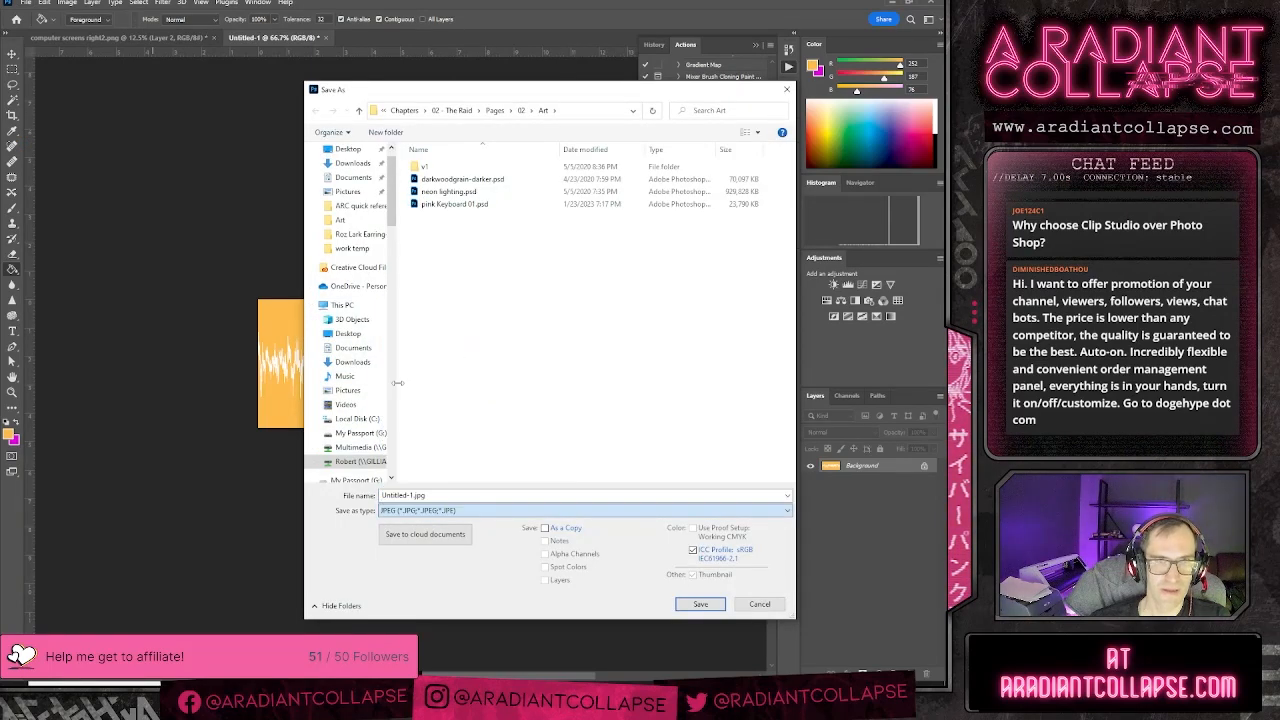
{"action": "left_click", "coordinate": [415, 383]}
{"action": "left_click", "coordinate": [464, 494]}
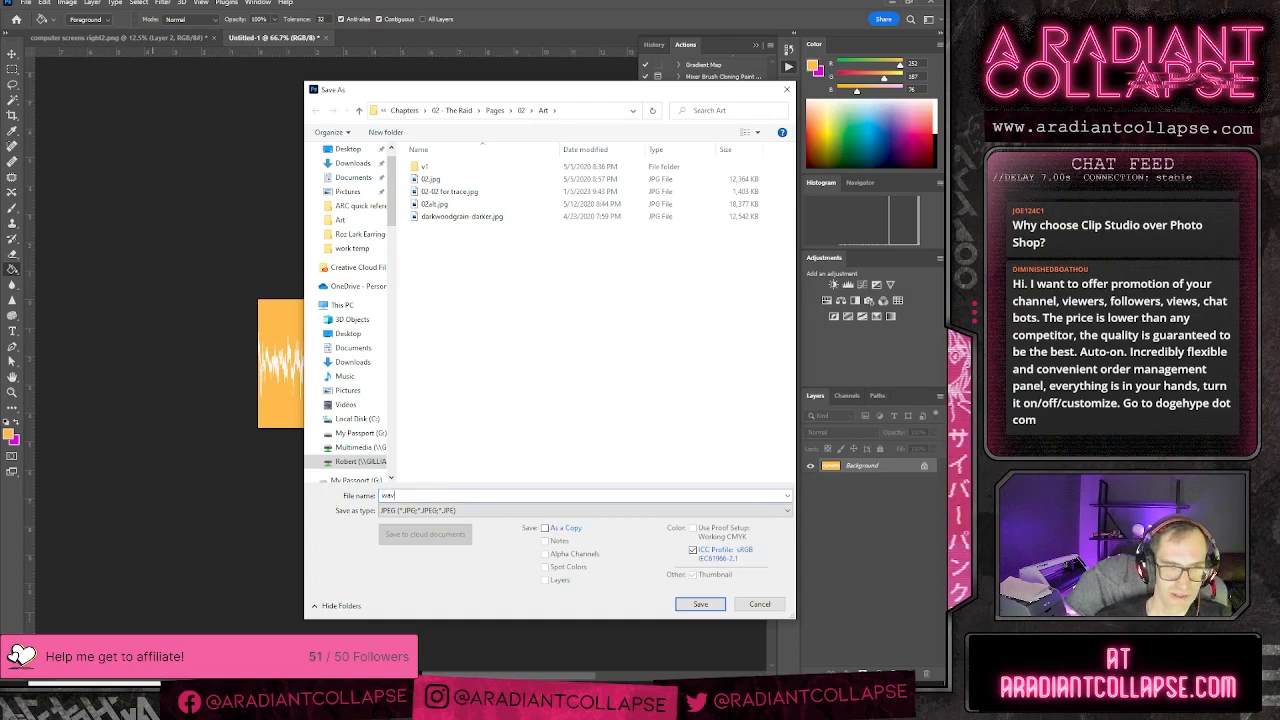
{"action": "type", "text": "waveform1"}
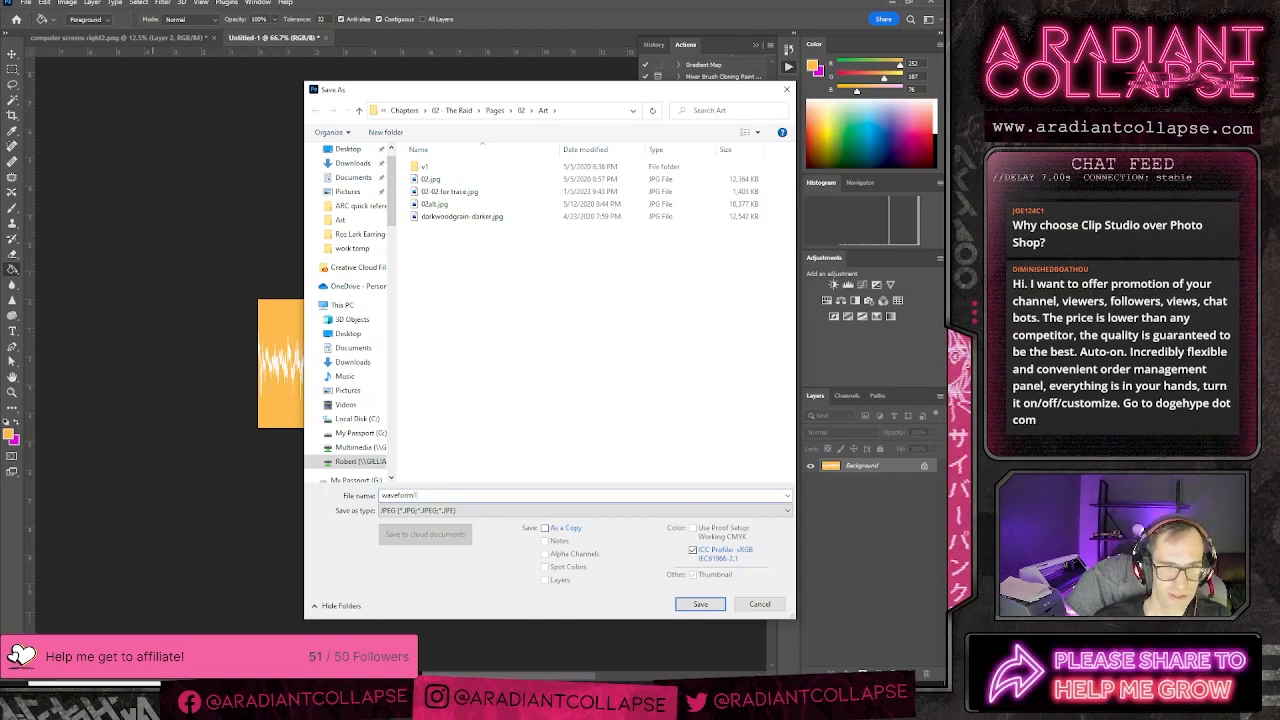
{"action": "key", "text": "Return"}
{"action": "key", "text": "Return"}
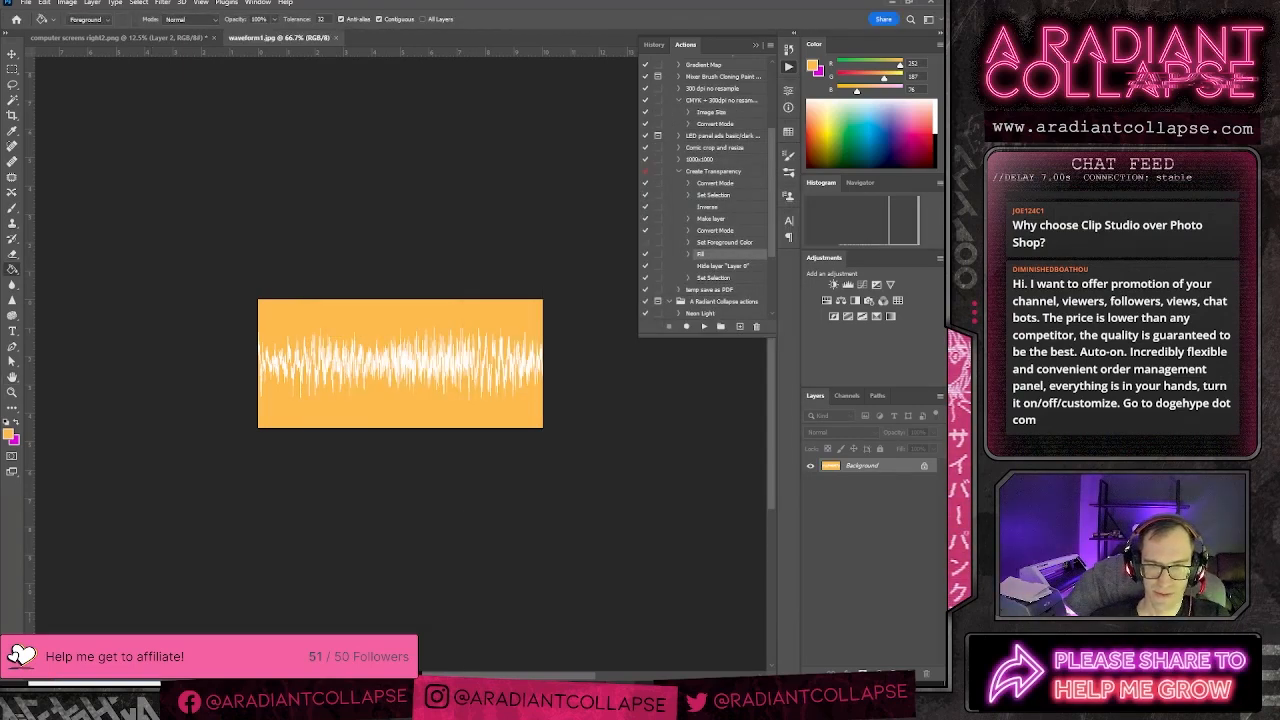
- Switch to Audition, shift the visible range to about 3.02–3.70 seconds and adjust the whole waveform's amplitude, leaving nothing selected
{"action": "key", "text": "alt+Tab"}
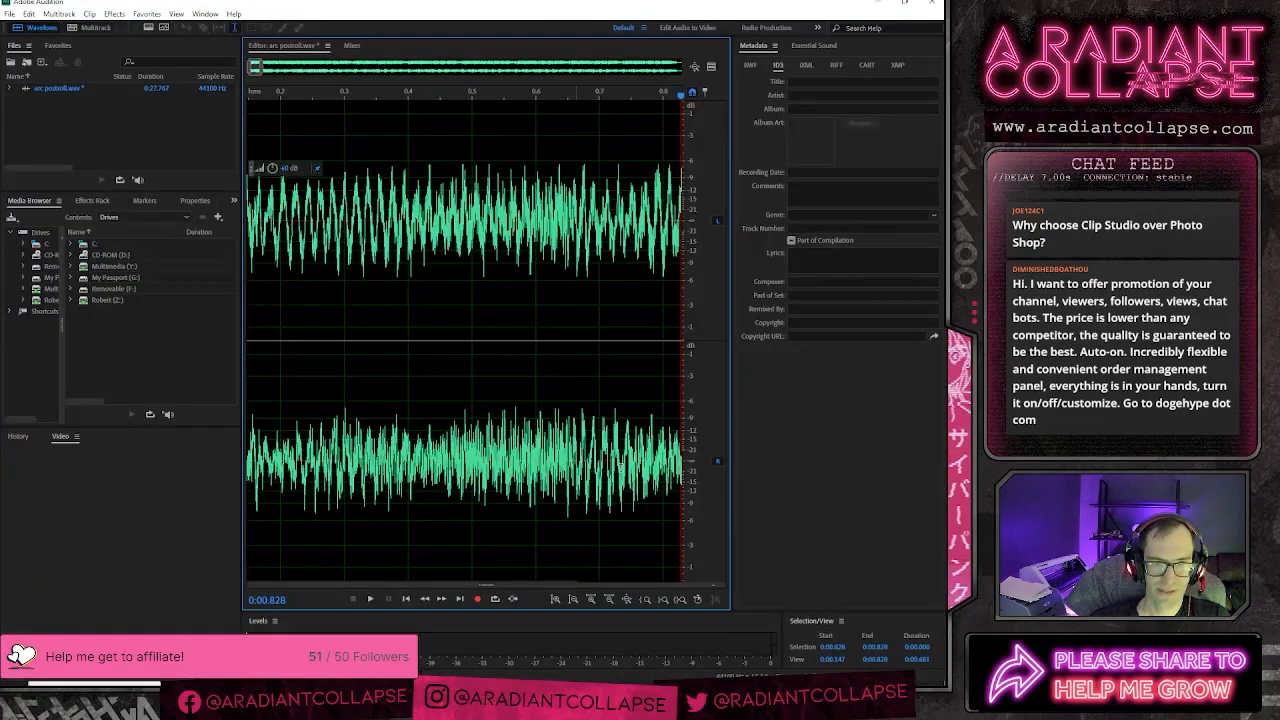
{"action": "left_click_drag", "start_coordinate": [256, 61], "coordinate": [300, 66]}
{"action": "left_click_drag", "start_coordinate": [272, 168], "coordinate": [277, 170]}
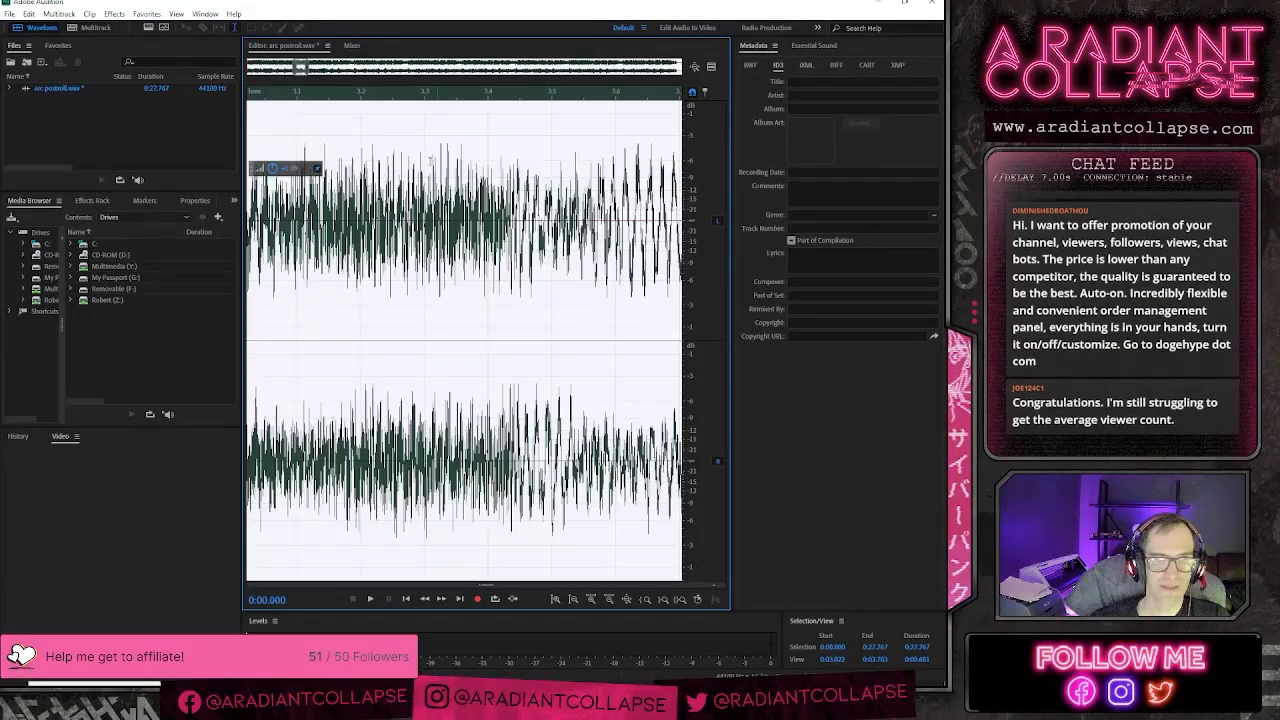
{"action": "left_click", "coordinate": [679, 258]}
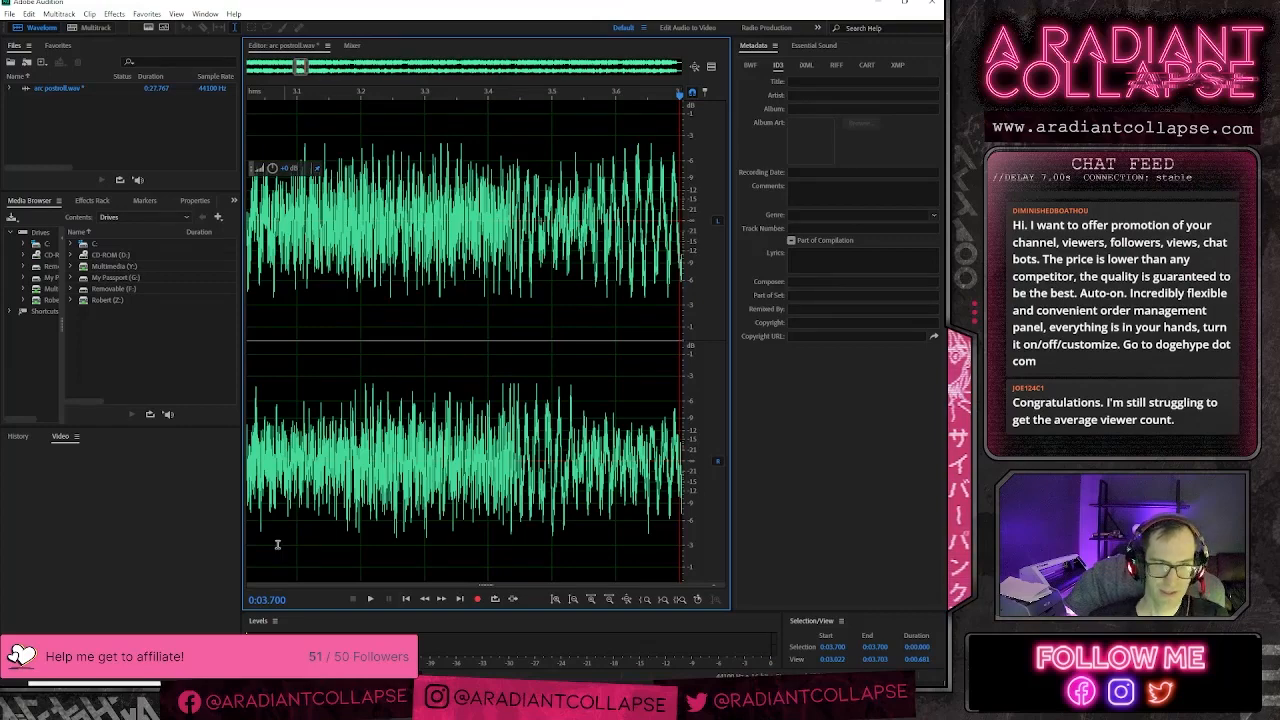
- Switch to Photoshop, create another new document and paste the screen capture of the second waveform into it
{"action": "key", "text": "alt+Tab"}
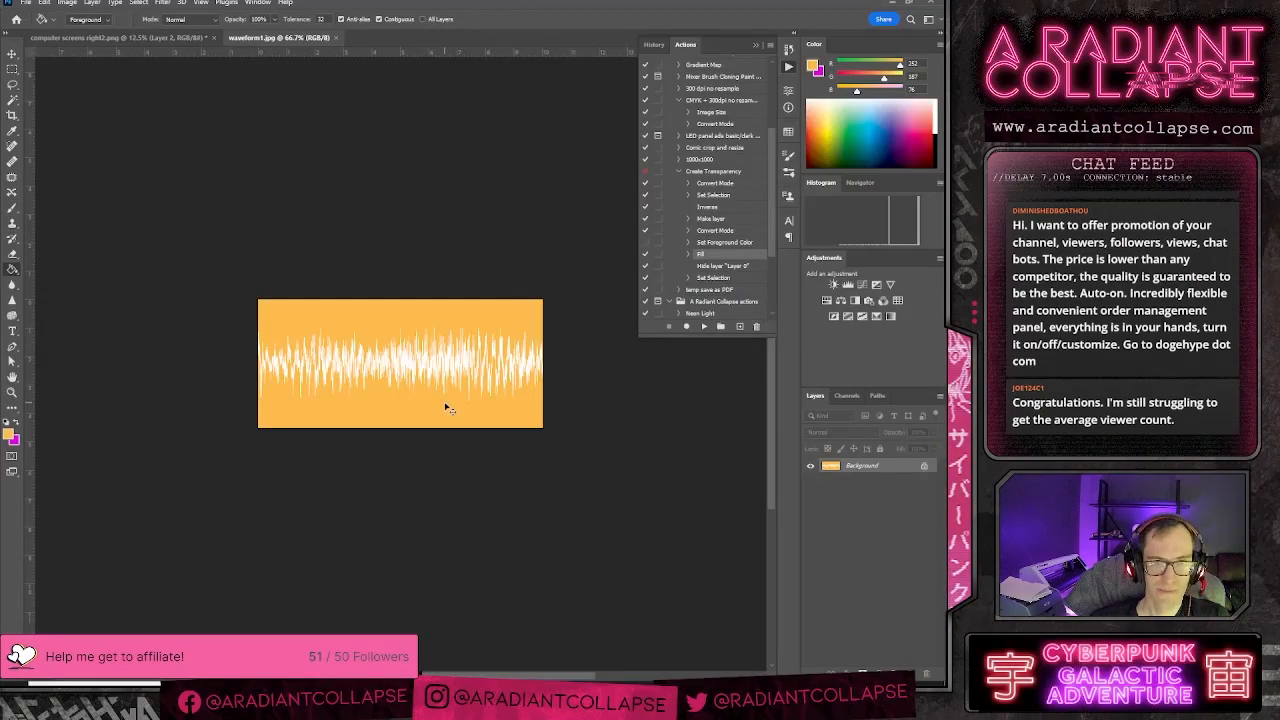
{"action": "key", "text": "ctrl+n"}
{"action": "key", "text": "Return"}
{"action": "key", "text": "ctrl+v"}
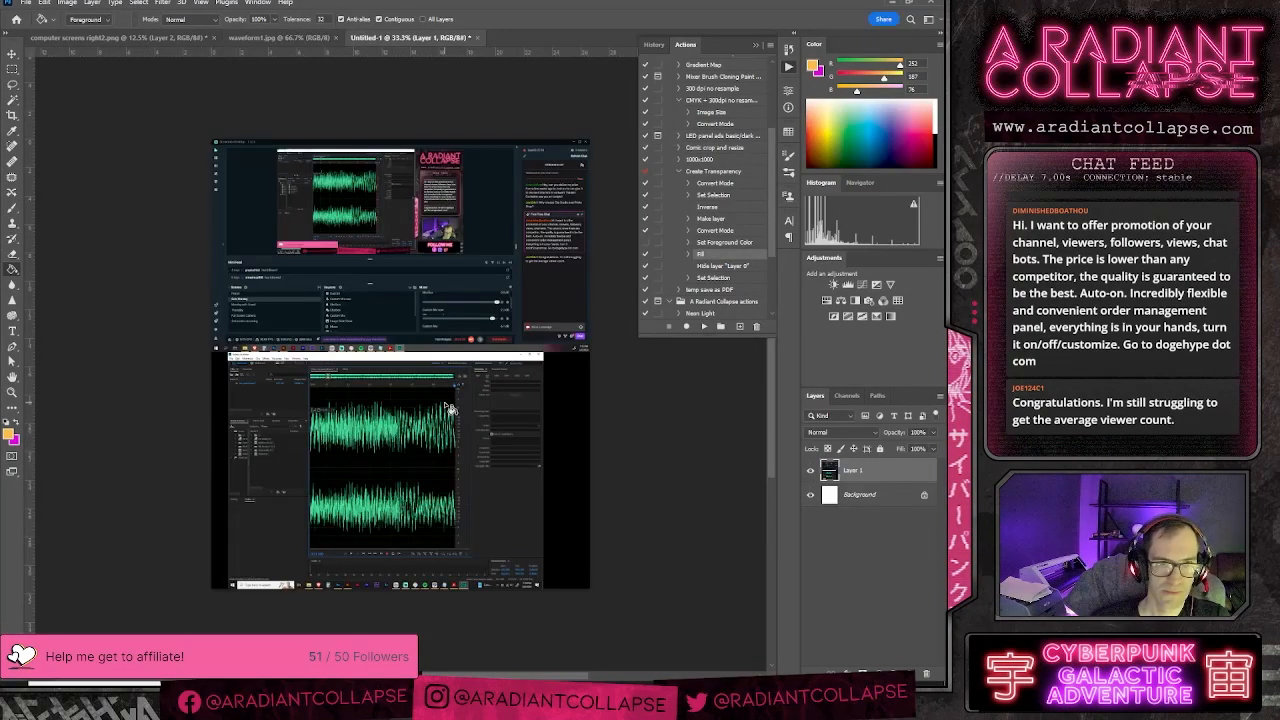
- Crop the pasted capture to the lower channel of the second waveform, about 10.17 × 4.83 inches
{"action": "left_click", "coordinate": [12, 114]}
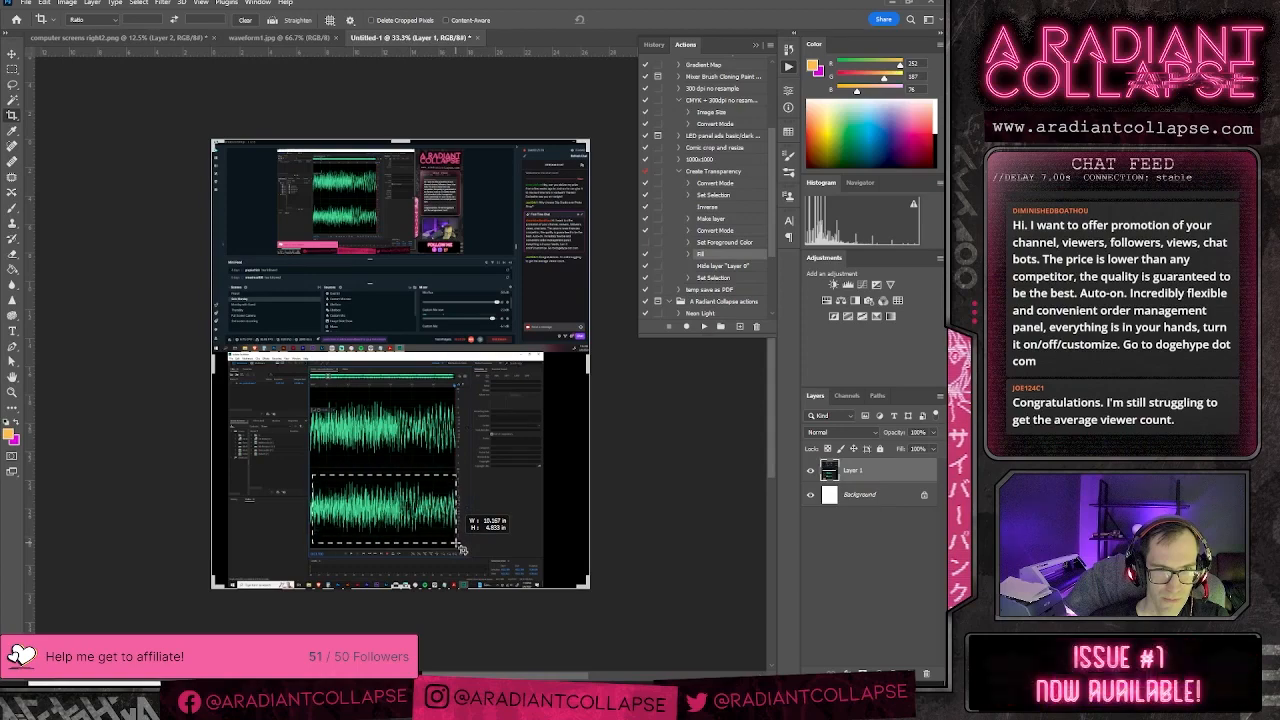
{"action": "key", "text": "Return"}
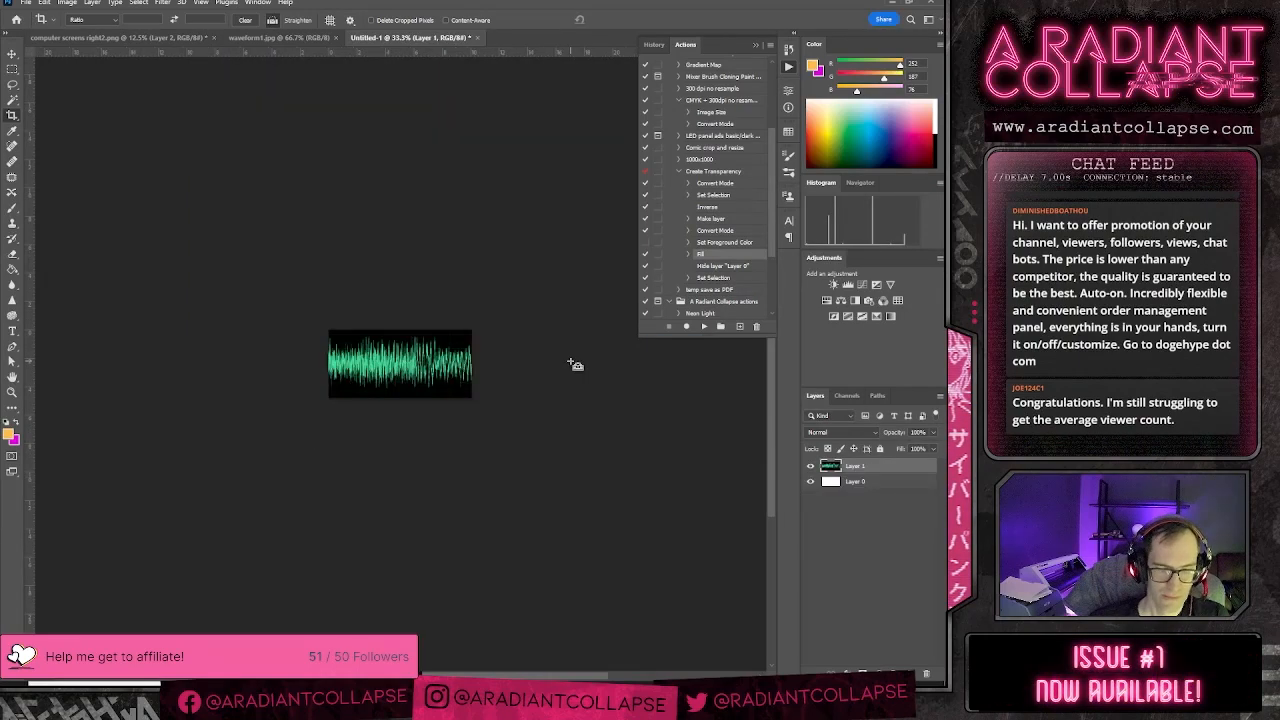
{"action": "key", "text": "ctrl+plus"}
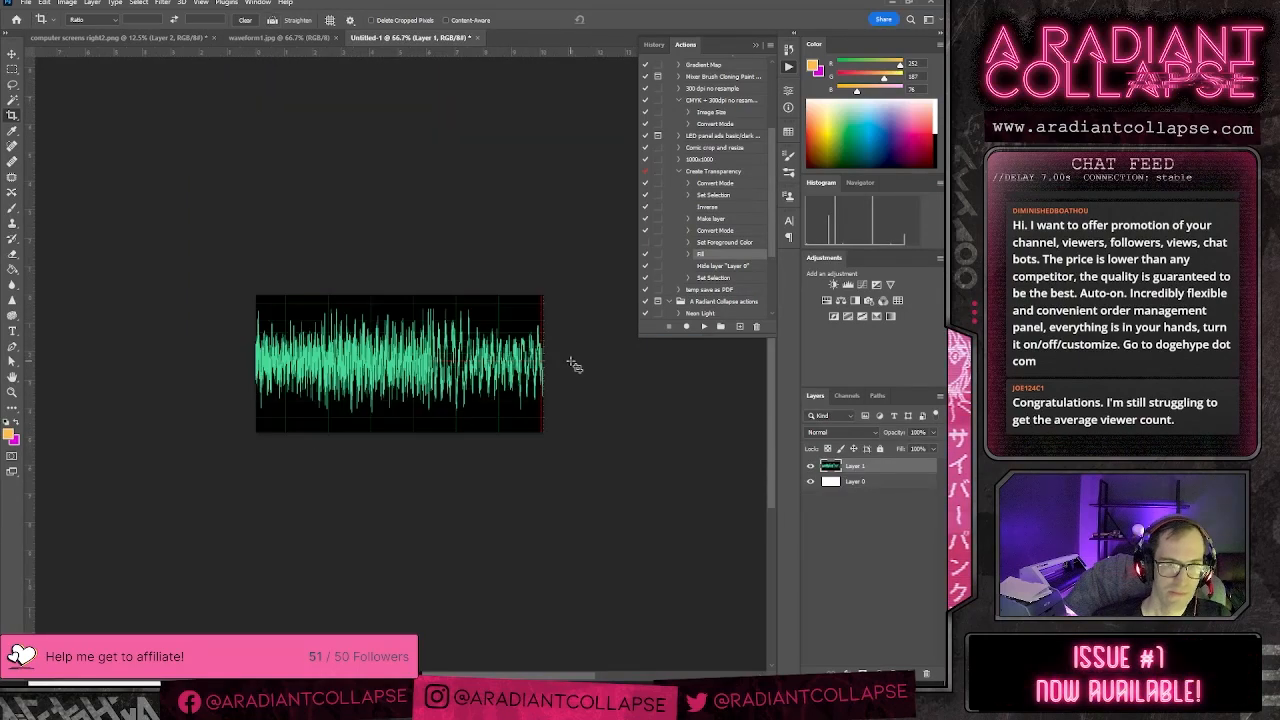
- Convert the cropped second waveform image to grayscale, merging its layers and discarding the color information
{"action": "left_click", "coordinate": [69, 4]}
{"action": "mouse_move", "coordinate": [84, 35]}
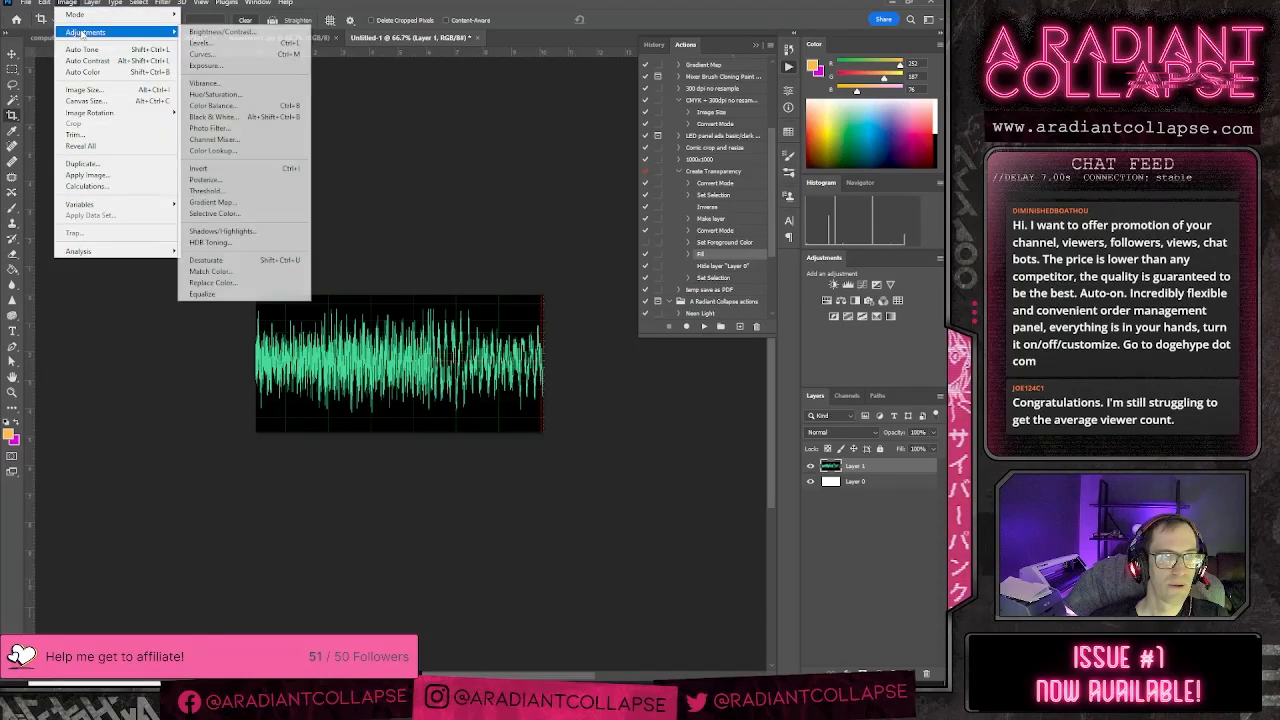
{"action": "left_click", "coordinate": [205, 26]}
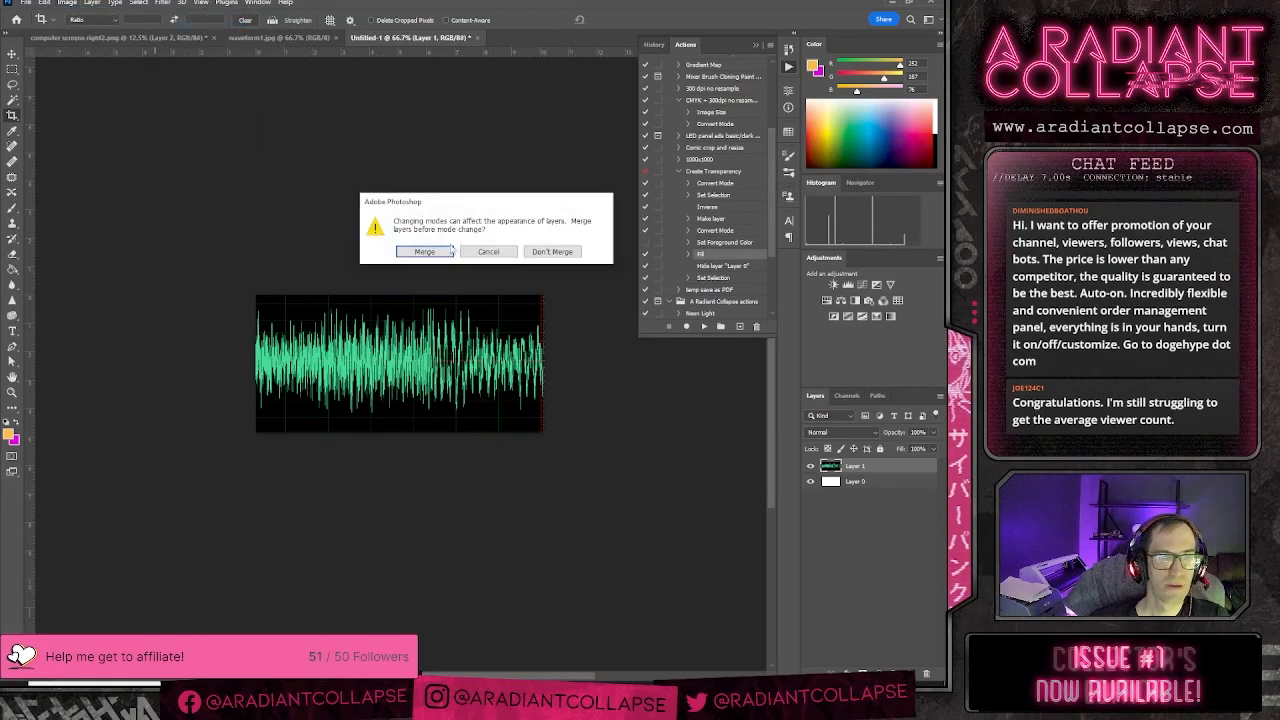
{"action": "left_click", "coordinate": [425, 252]}
{"action": "left_click", "coordinate": [414, 277]}
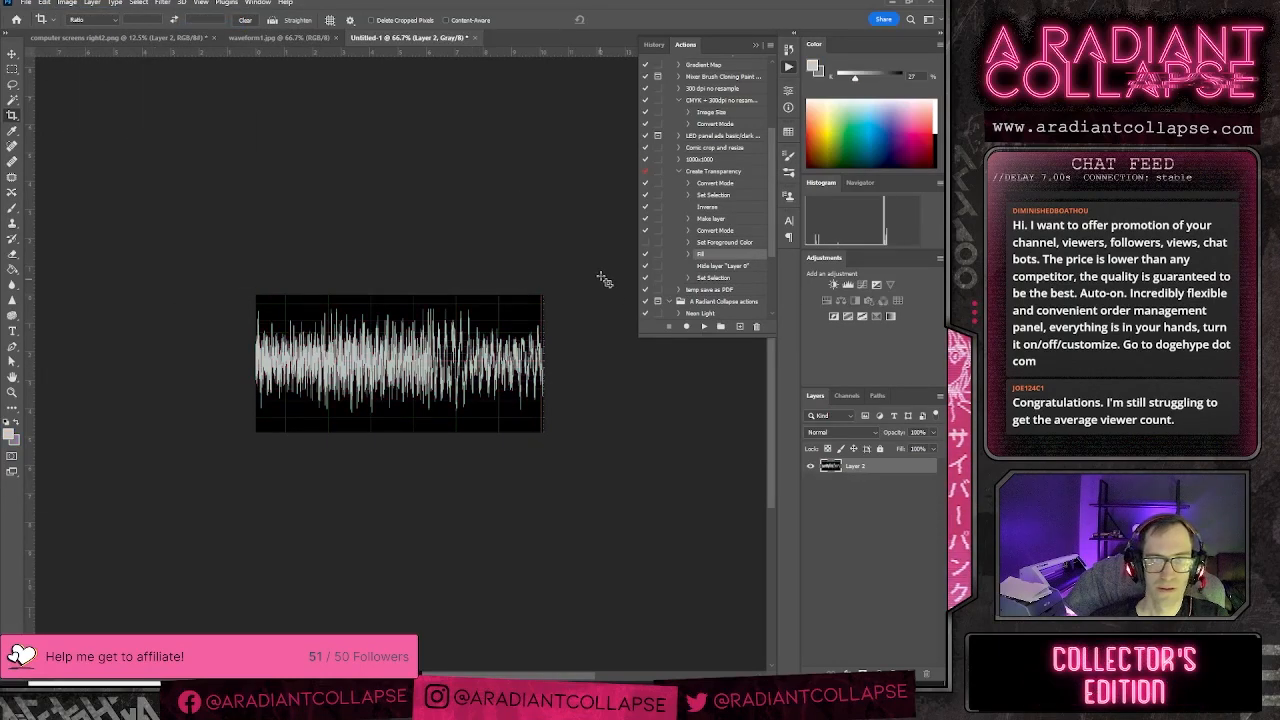
- Apply Levels to the grayscale waveform with the black input at 34 and the white input at about 179
{"action": "key", "text": "ctrl+l"}
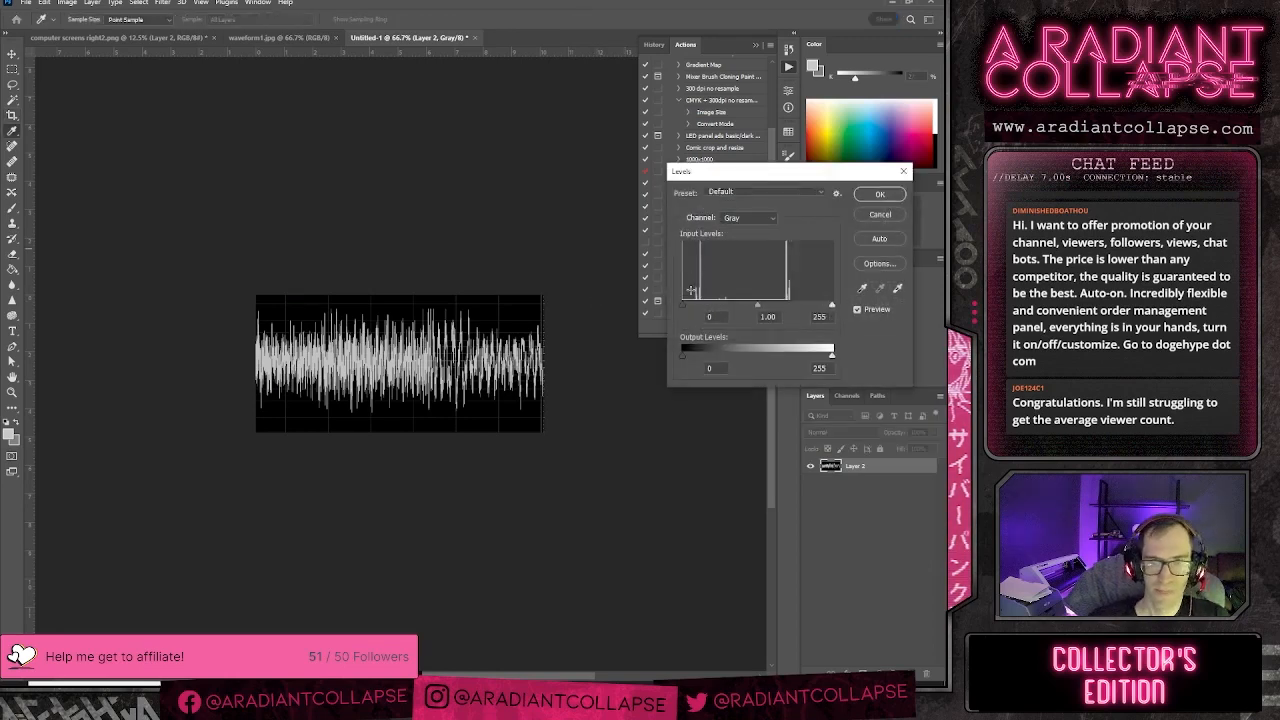
{"action": "left_click_drag", "start_coordinate": [685, 311], "coordinate": [700, 306]}
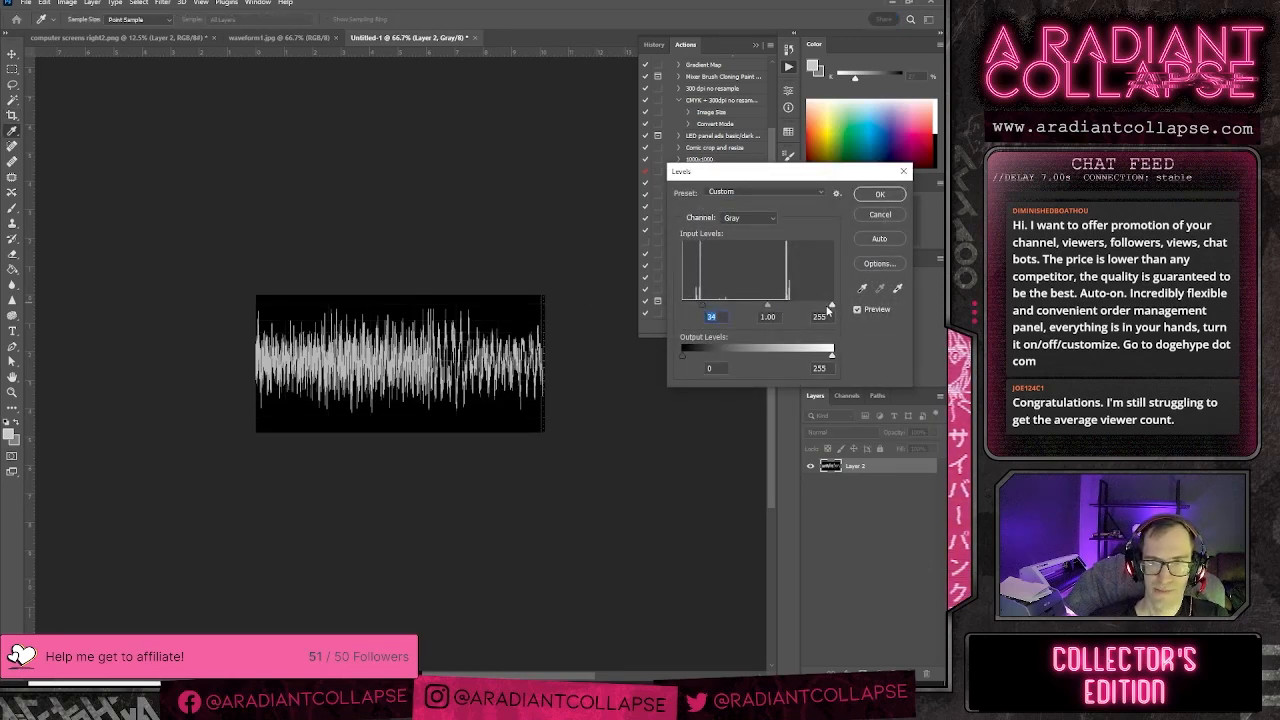
{"action": "left_click_drag", "start_coordinate": [830, 306], "coordinate": [789, 306]}
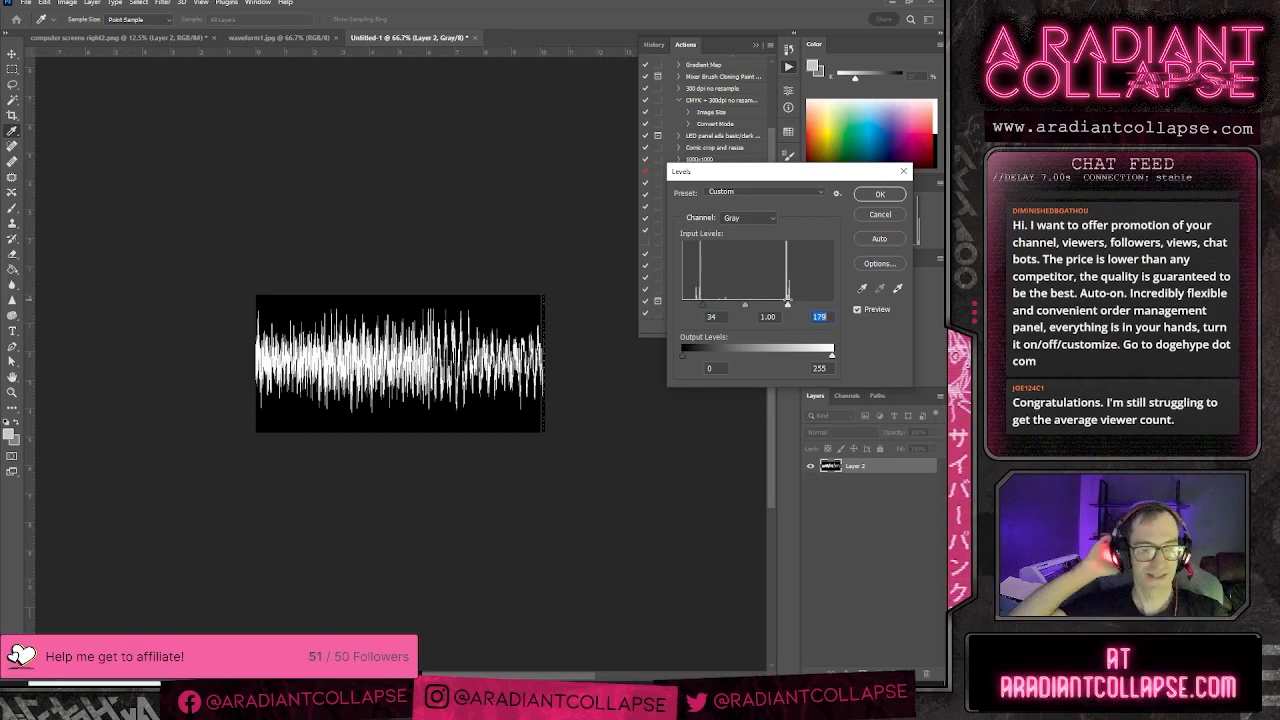
{"action": "left_click", "coordinate": [878, 194]}
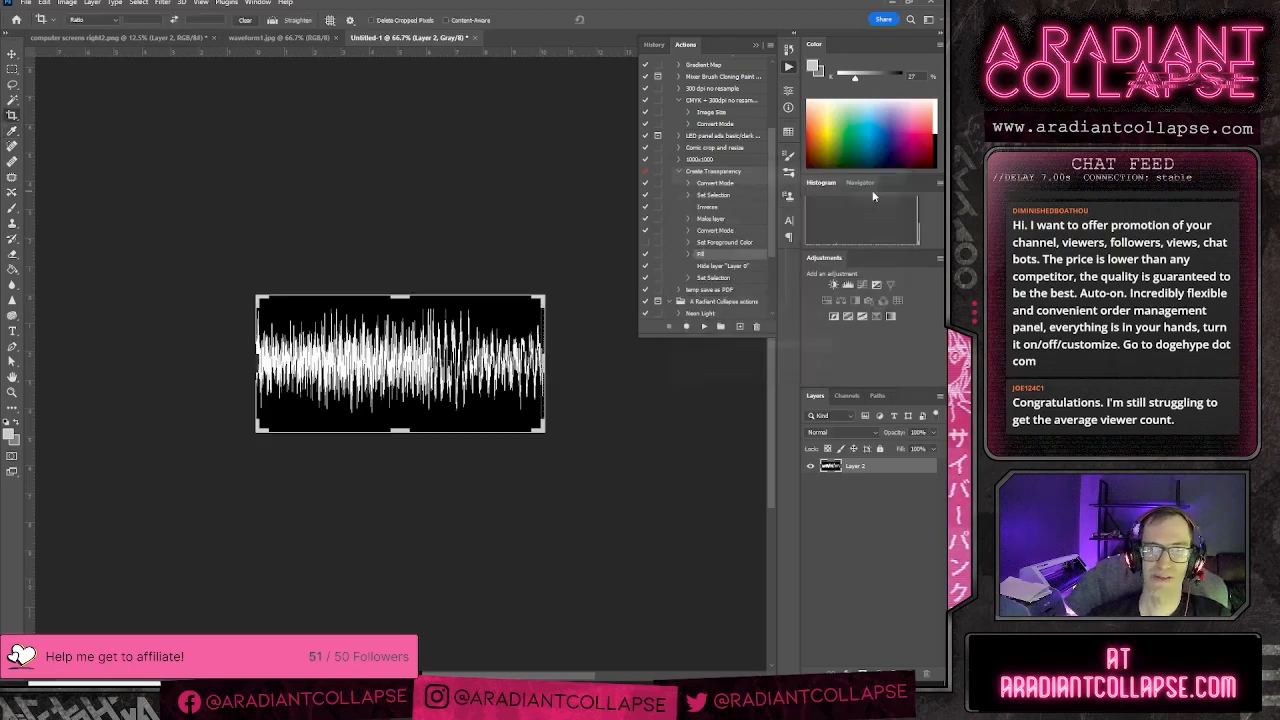
- Run the Create Transparency action on the waveform to select its dark background on a new layer
{"action": "left_click", "coordinate": [15, 67]}
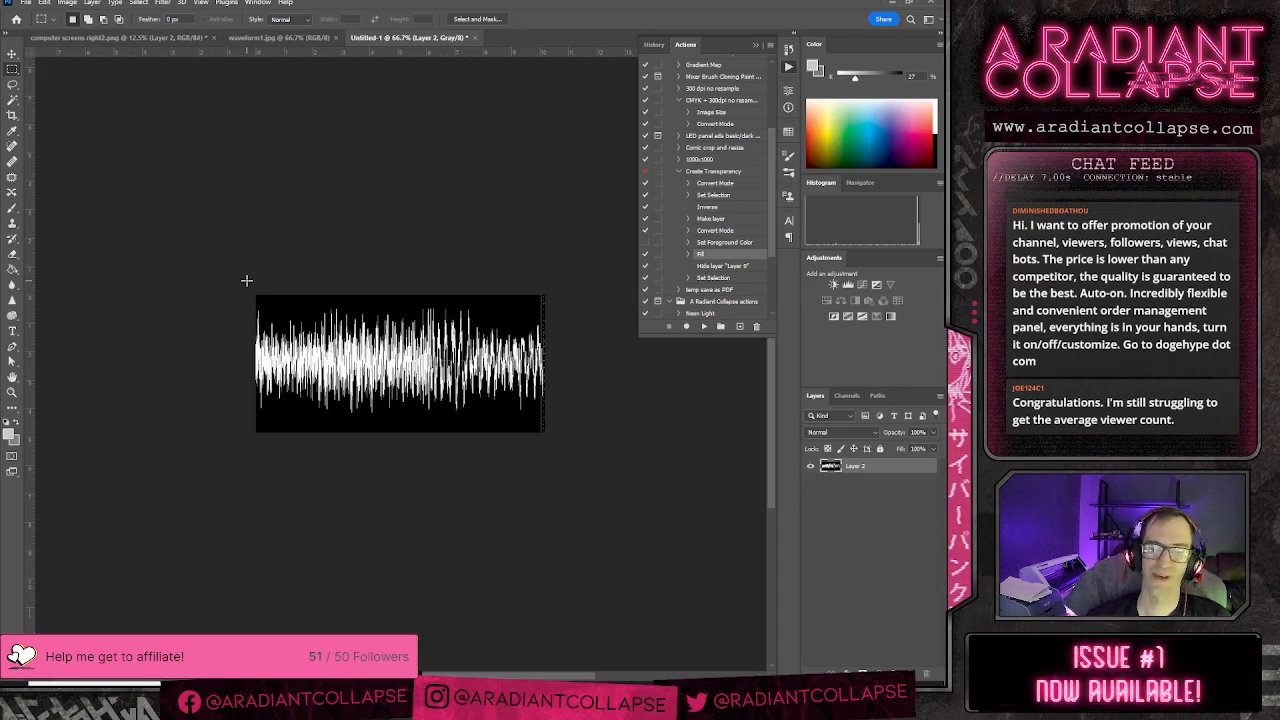
{"action": "mouse_move", "coordinate": [330, 681]}
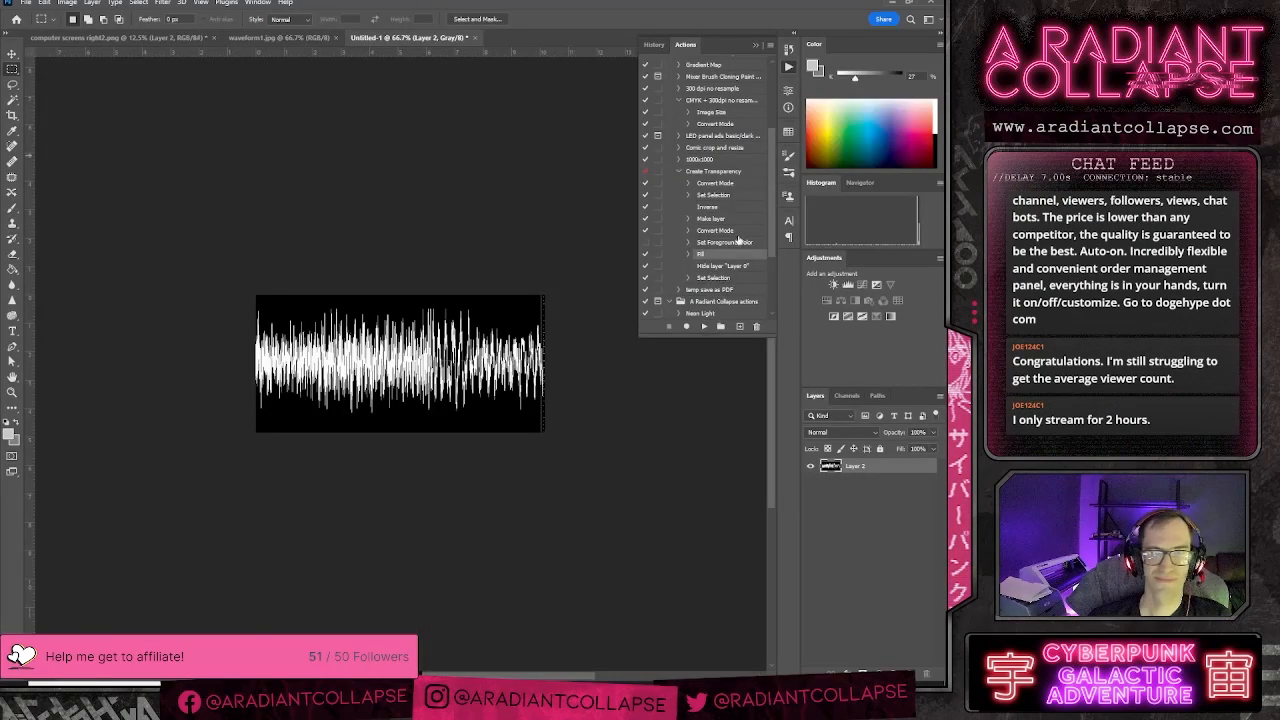
{"action": "left_click", "coordinate": [700, 172]}
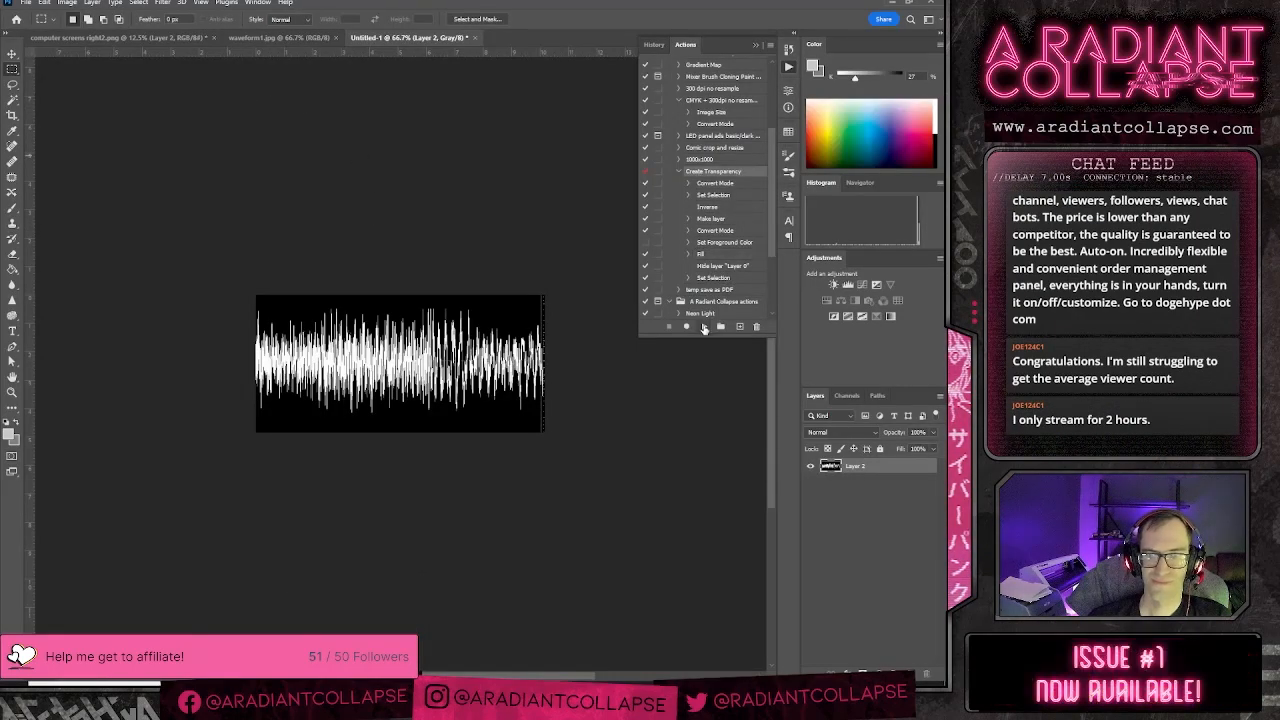
{"action": "left_click", "coordinate": [704, 327]}
{"action": "key", "text": "Return"}
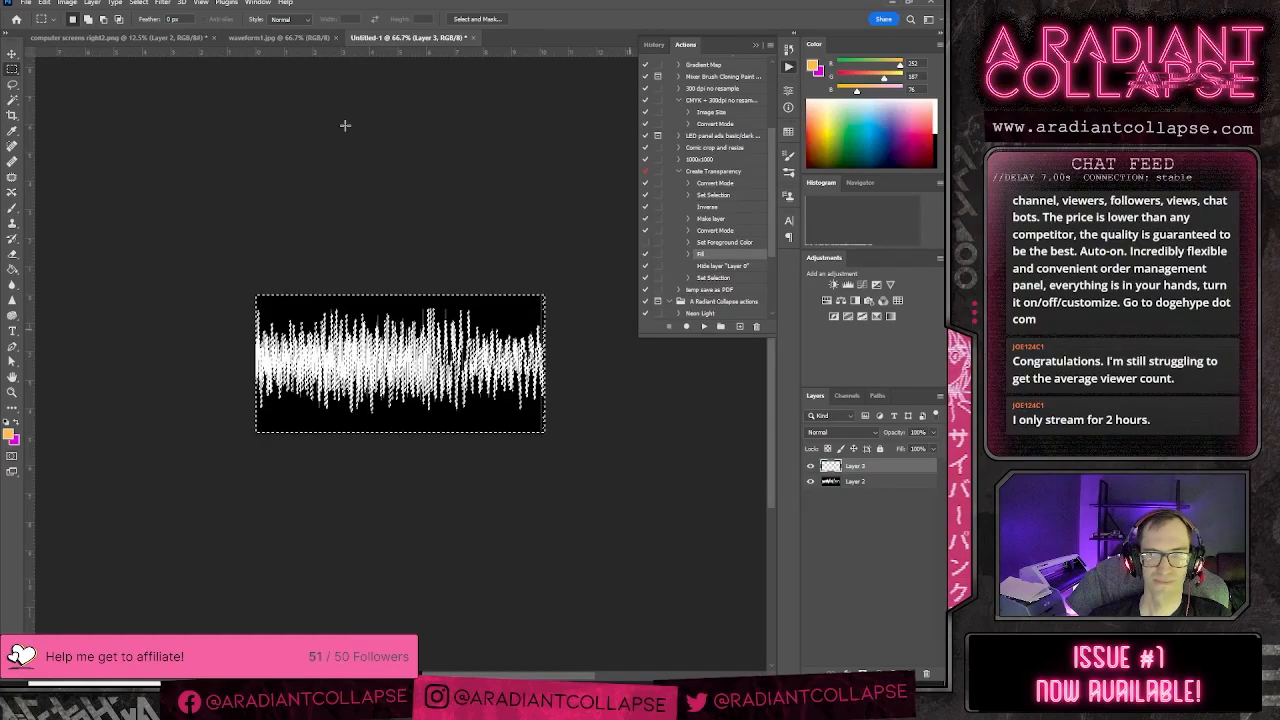
- Fill the selected background around the waveform with the orange foreground color on the new layer using the Paint Bucket
{"action": "left_click", "coordinate": [44, 3]}
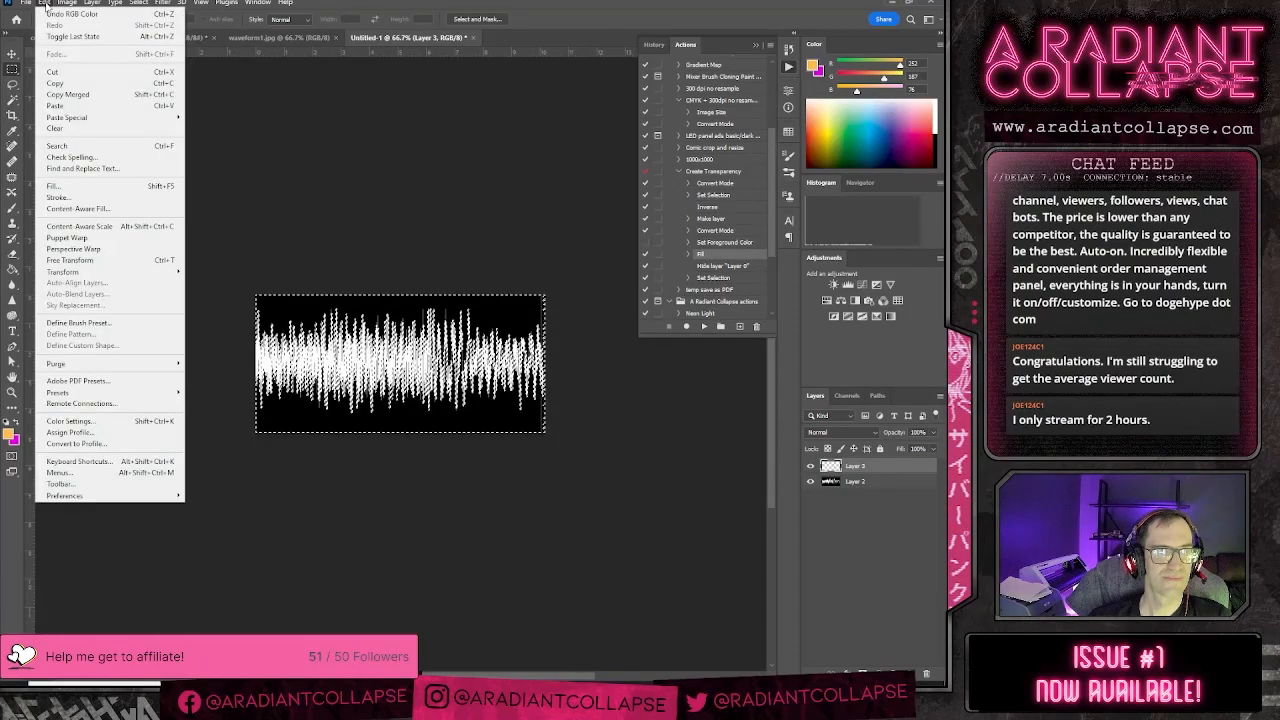
{"action": "mouse_move", "coordinate": [67, 4]}
{"action": "left_click", "coordinate": [164, 85]}
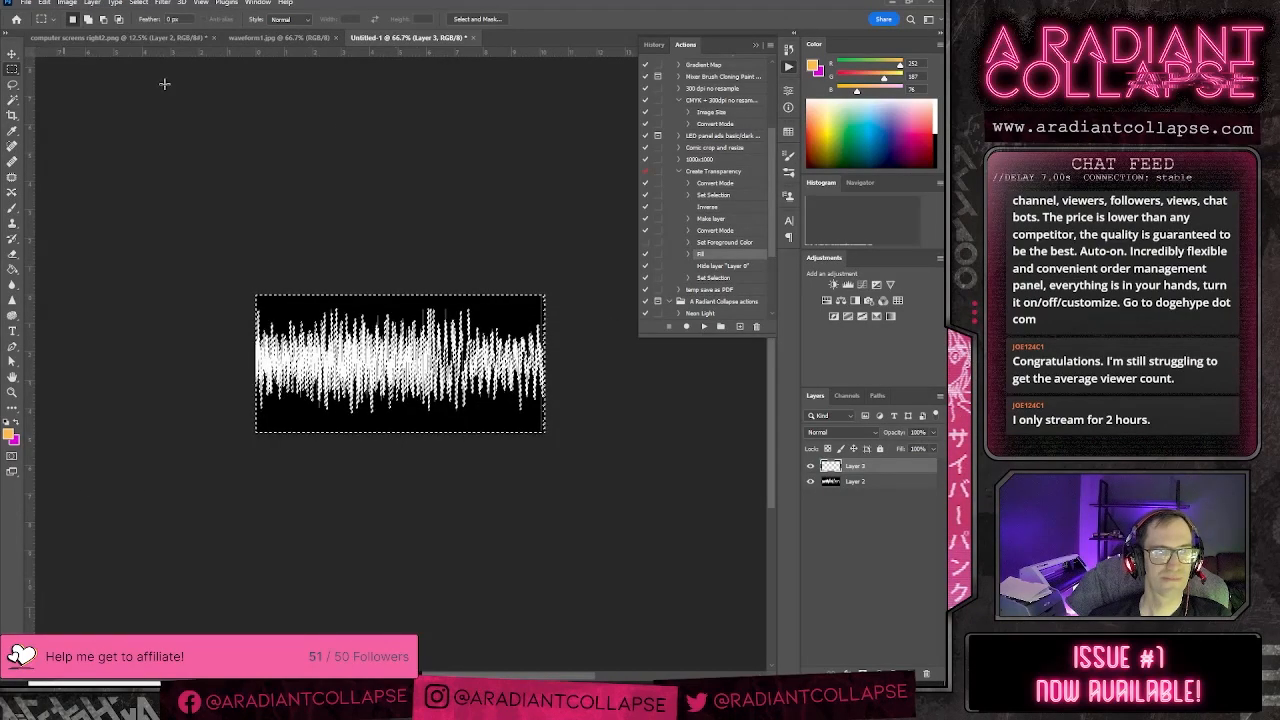
{"action": "key", "text": "g"}
{"action": "left_click", "coordinate": [476, 394]}
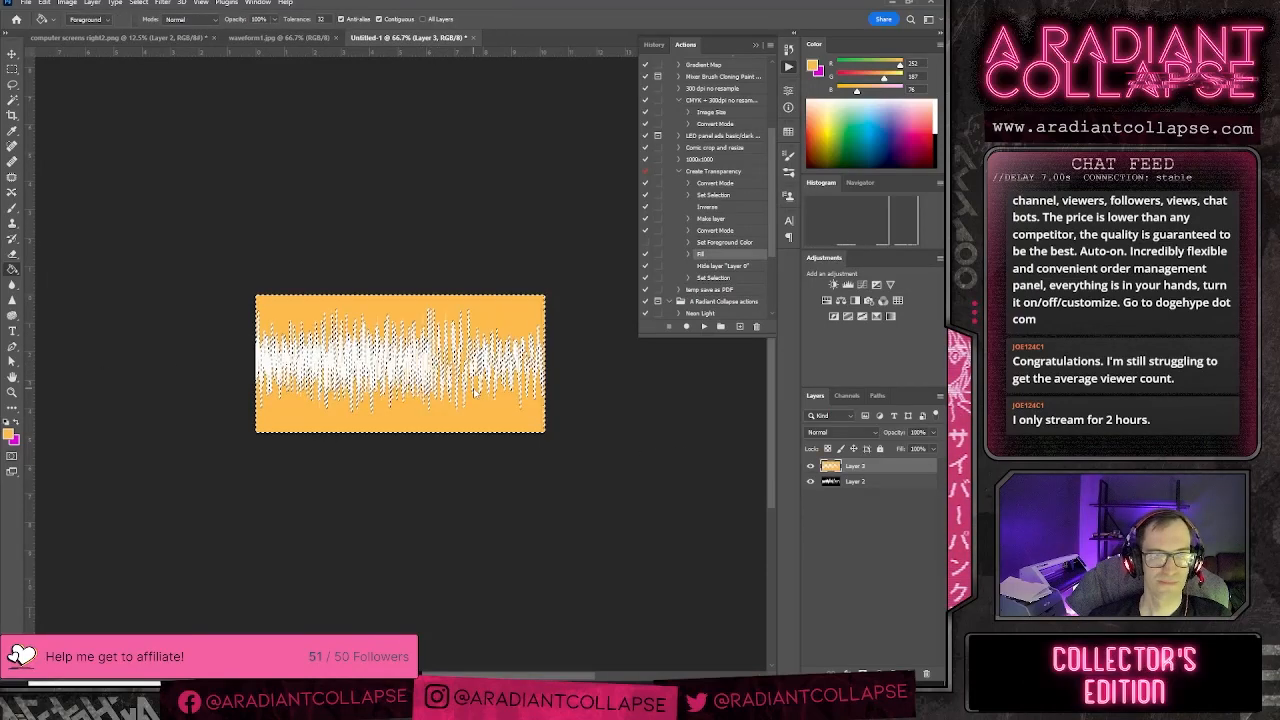
- Hide the black-and-white waveform layer, flatten the image discarding hidden layers, and clear the selection
{"action": "left_click", "coordinate": [810, 481]}
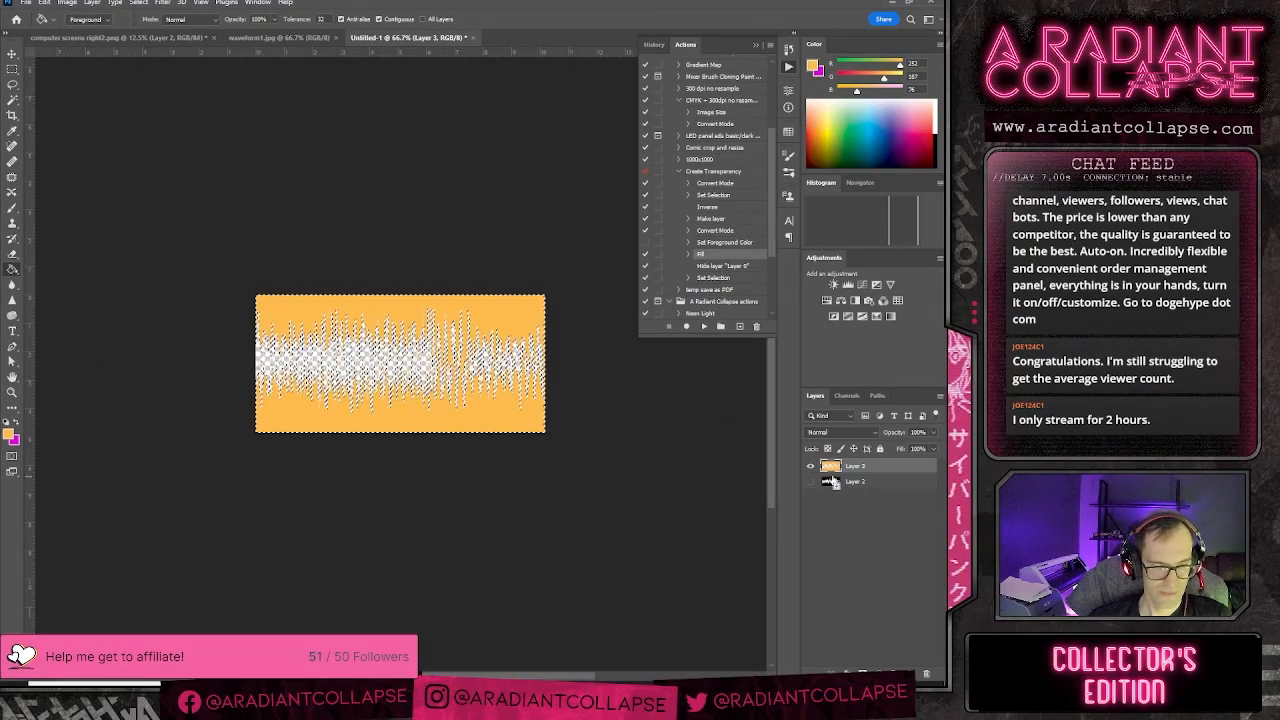
{"action": "key", "text": "ctrl+shift+e"}
{"action": "left_click", "coordinate": [420, 252]}
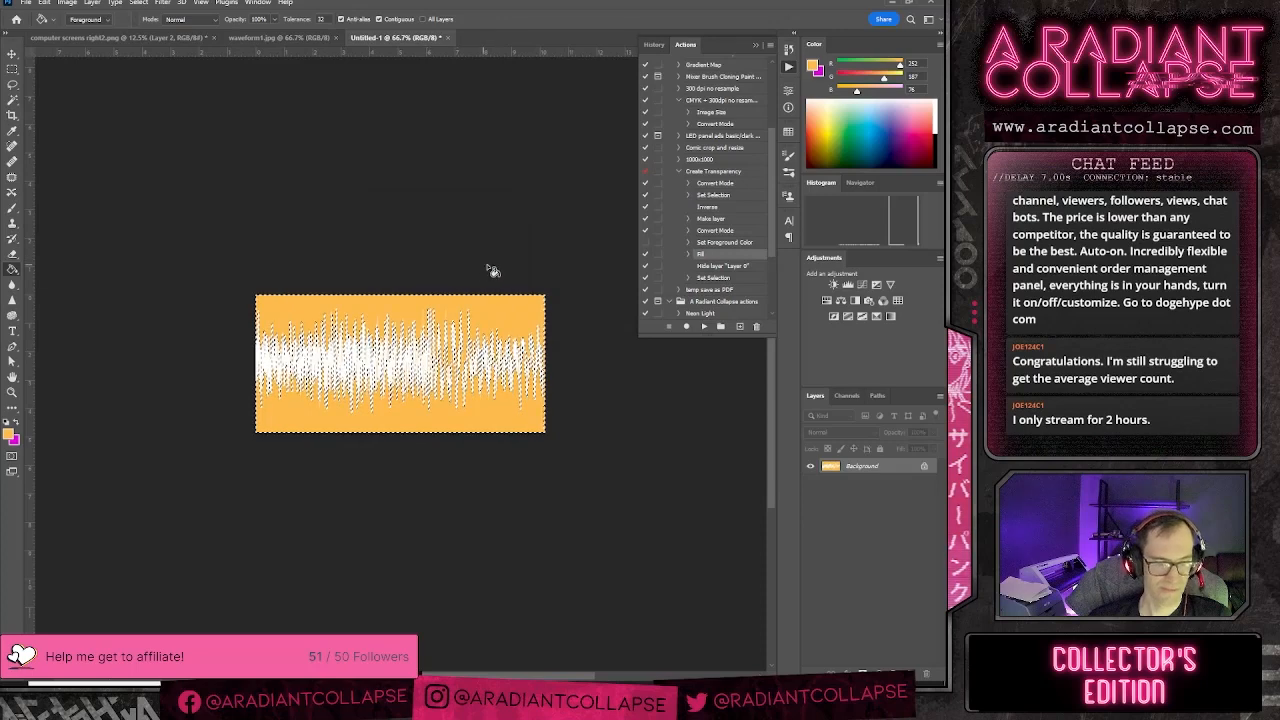
{"action": "key", "text": "ctrl+d"}
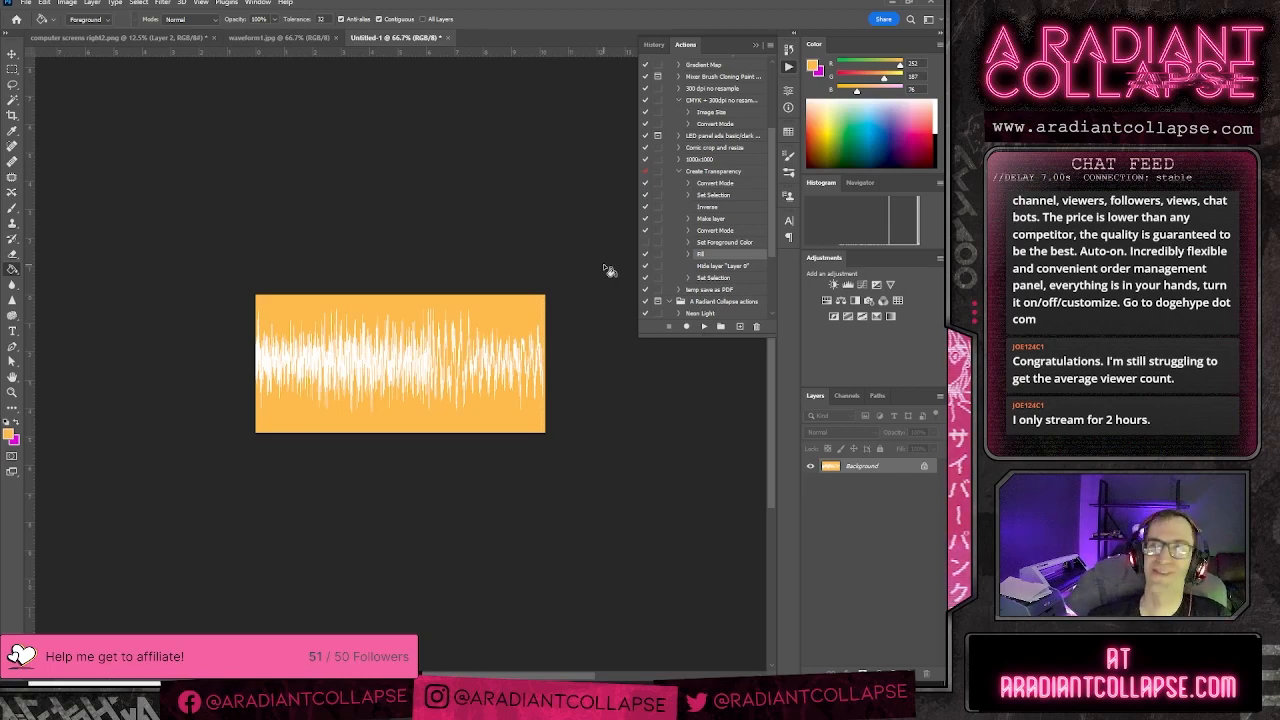
- Save the flattened second waveform as a JPEG named waveform2 in the Art folder at quality 12
{"action": "left_click", "coordinate": [26, 3]}
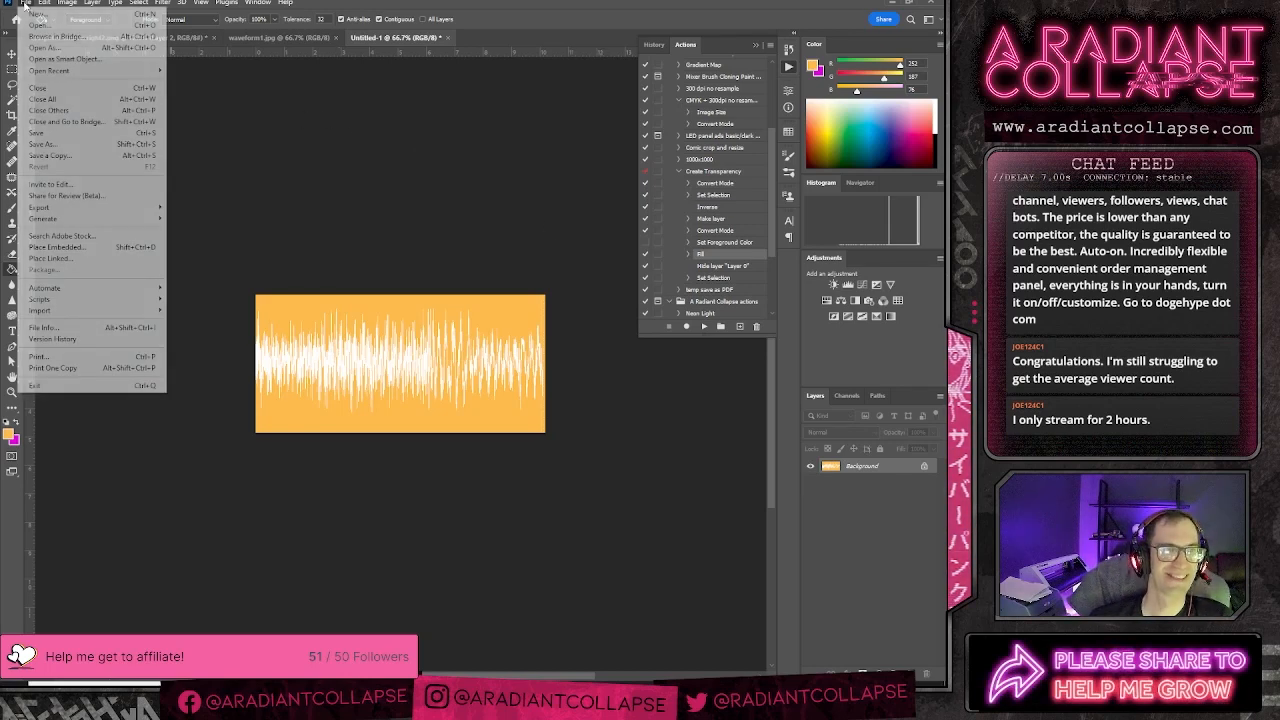
{"action": "left_click", "coordinate": [40, 145]}
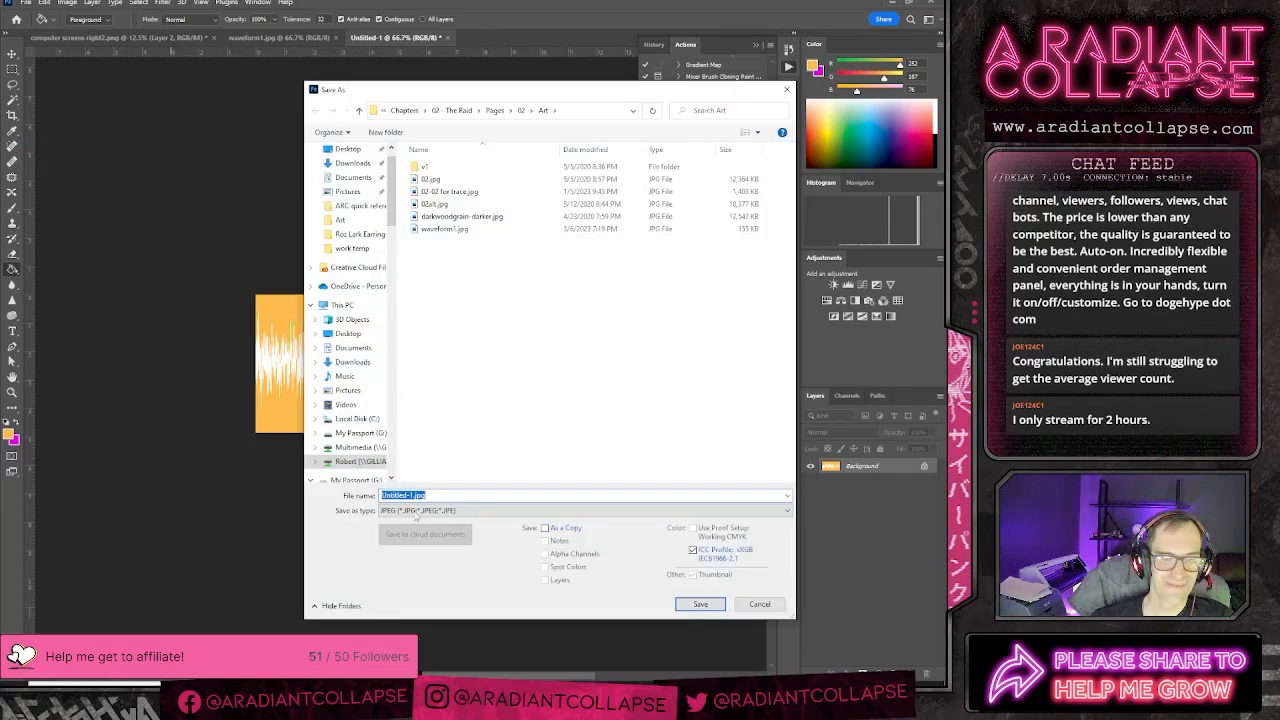
{"action": "left_click", "coordinate": [444, 229]}
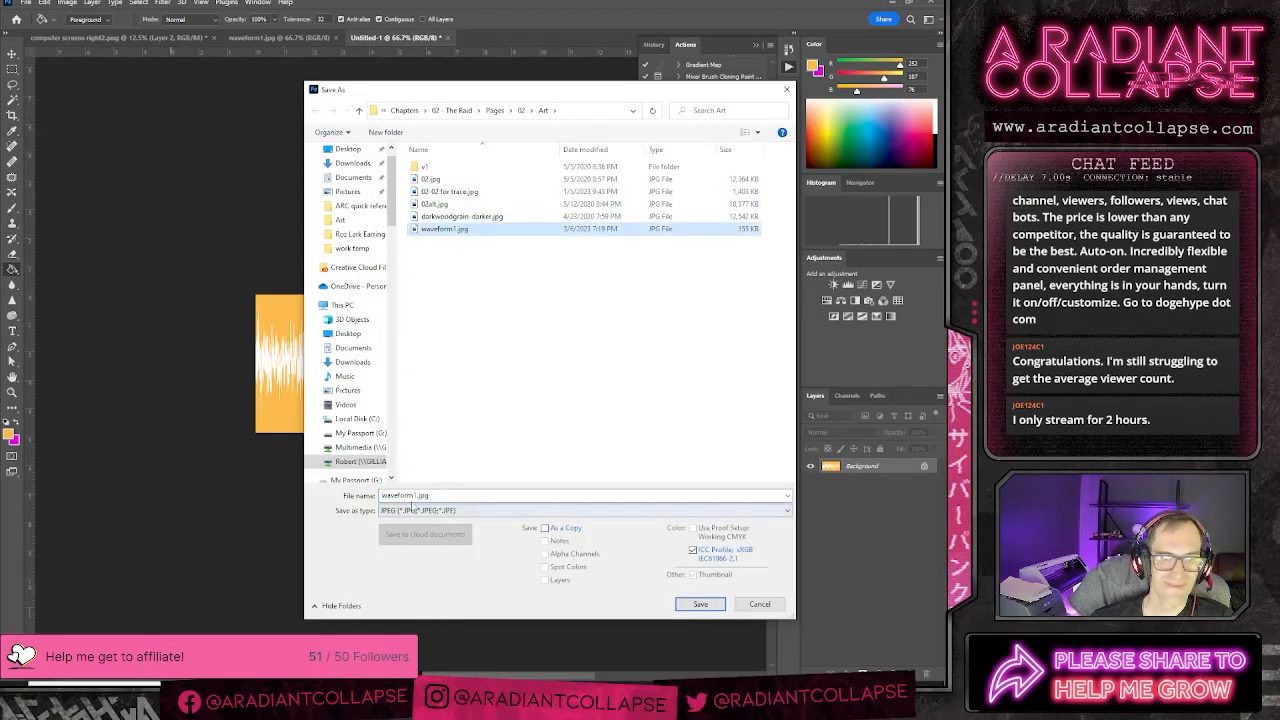
{"action": "left_click", "coordinate": [441, 495]}
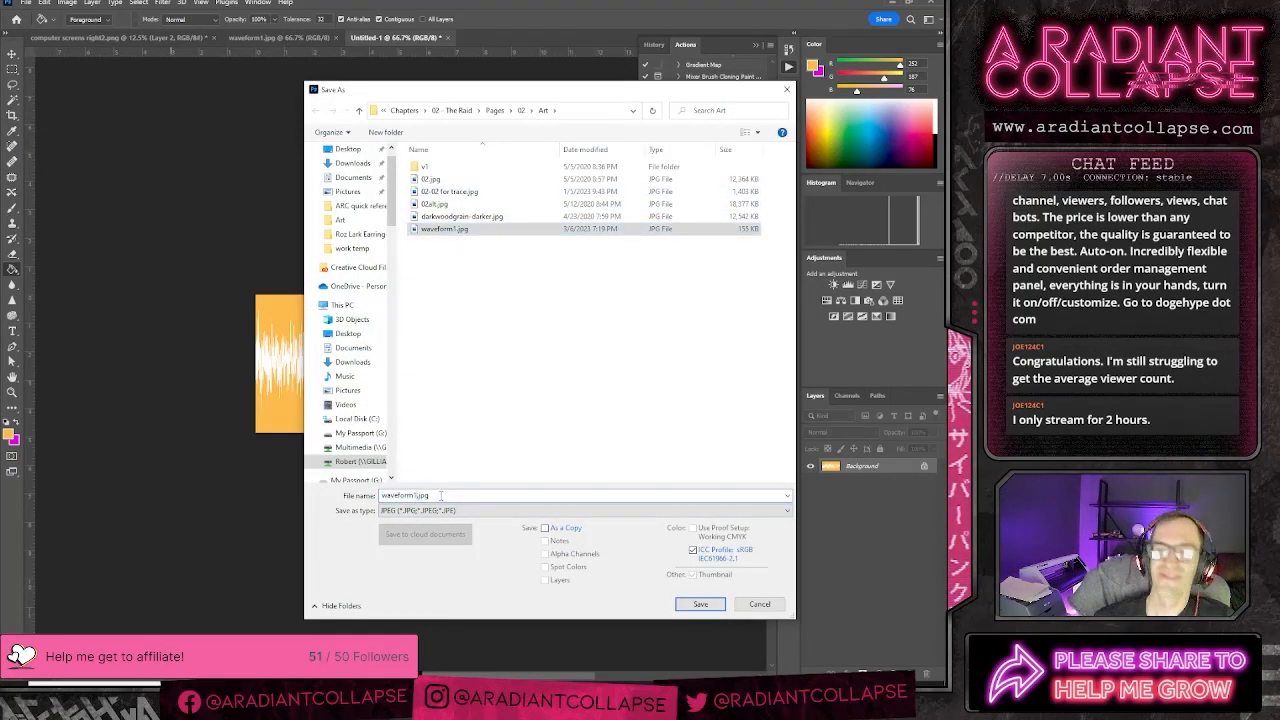
{"action": "key", "text": "BackSpace"}
{"action": "type", "text": "2"}
{"action": "key", "text": "Return"}
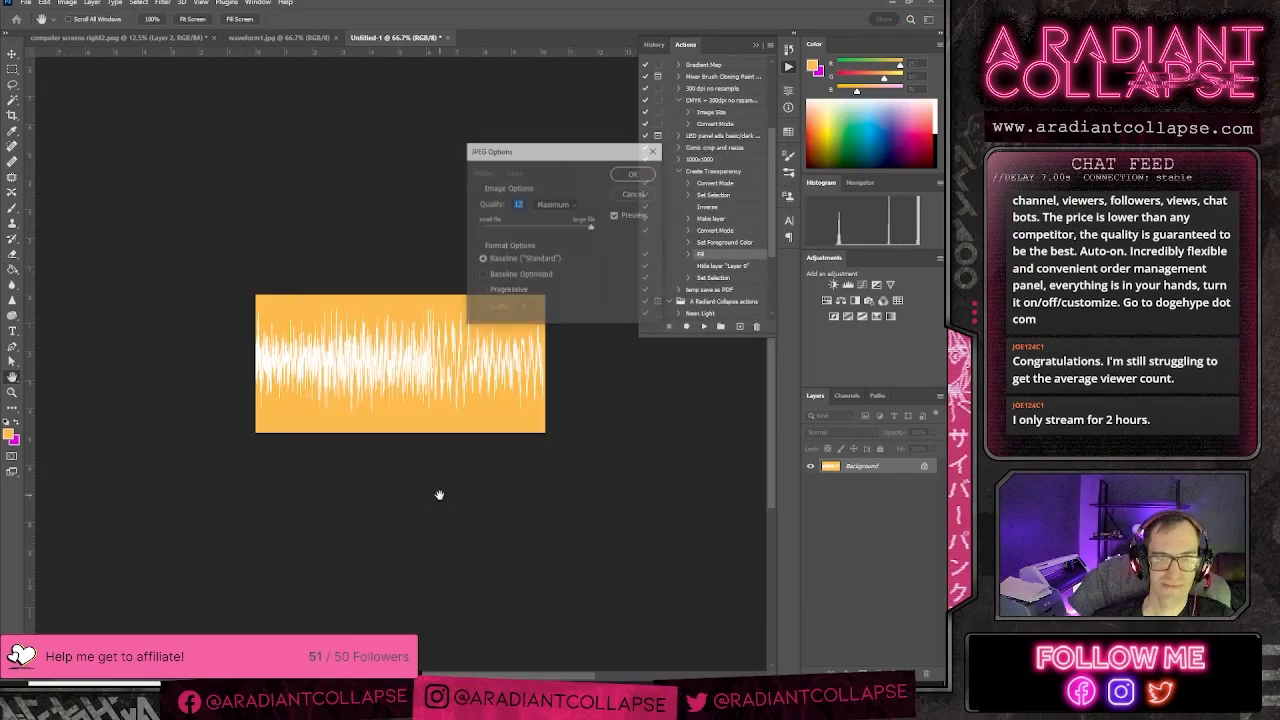
{"action": "key", "text": "Return"}
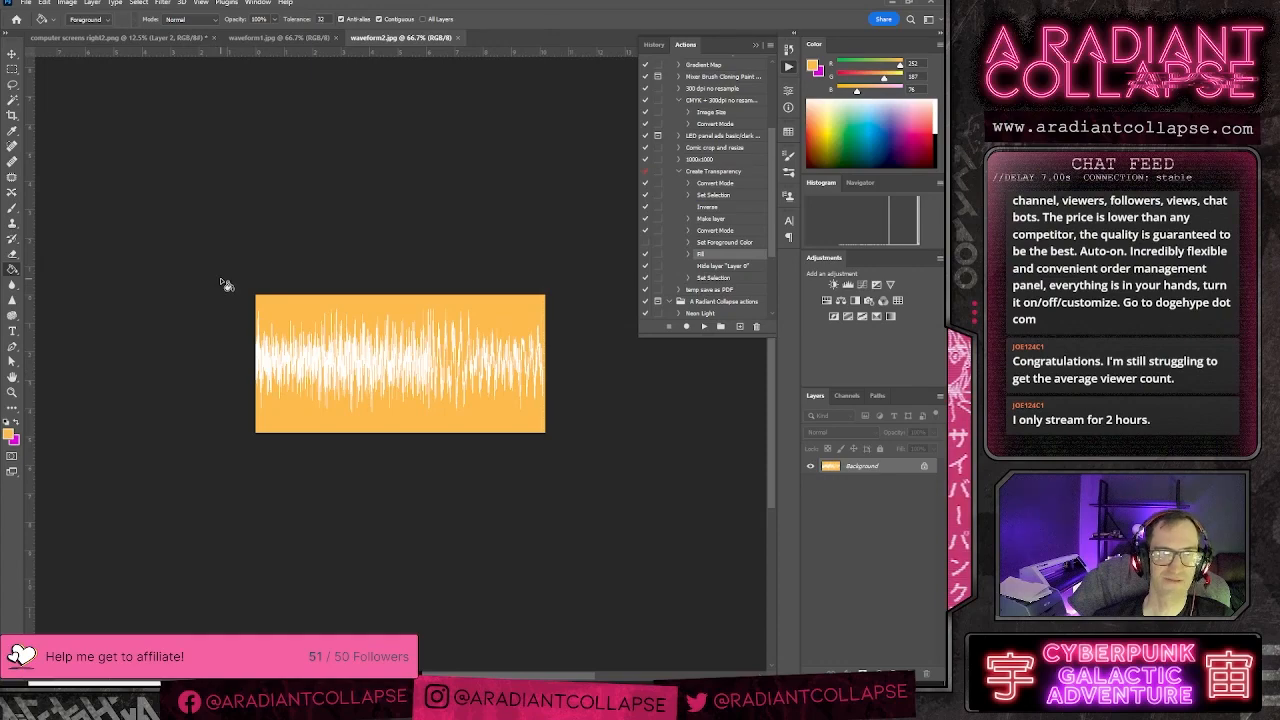
{"action": "key", "text": "alt+Tab"}
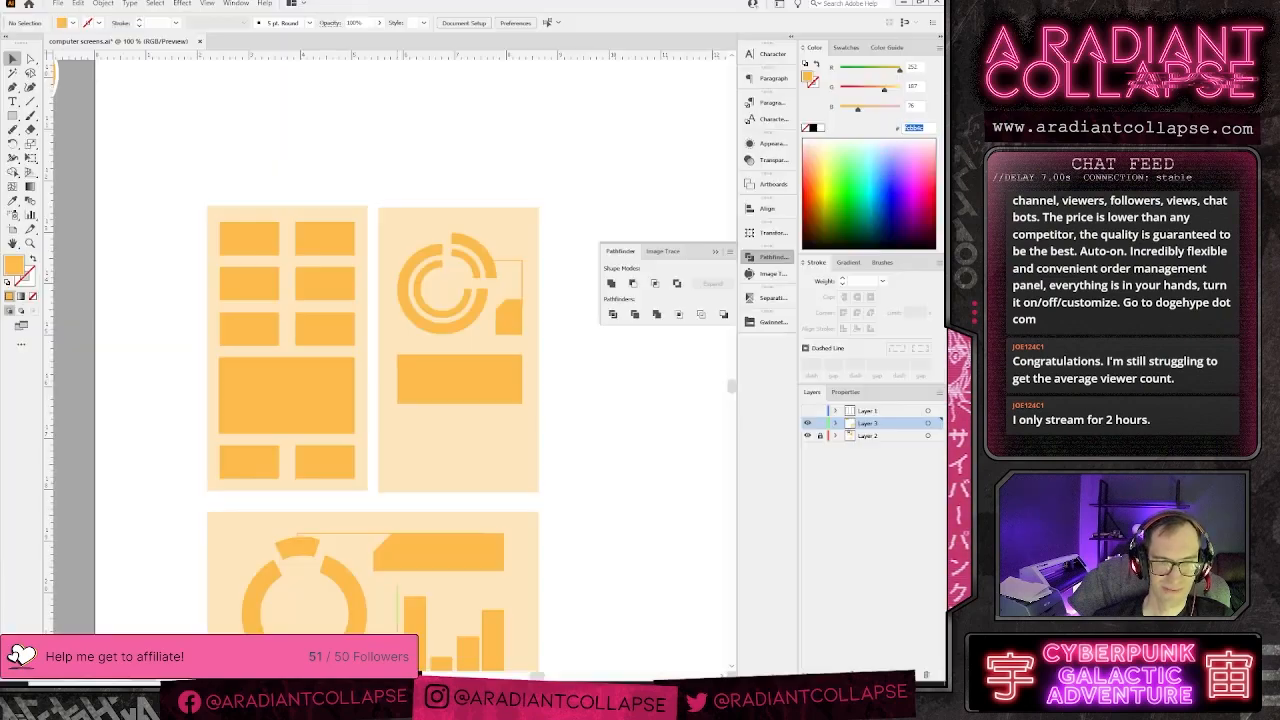
{"action": "left_click_drag", "start_coordinate": [590, 594], "coordinate": [580, 426]}
{"action": "left_click_drag", "start_coordinate": [541, 290], "coordinate": [489, 407]}
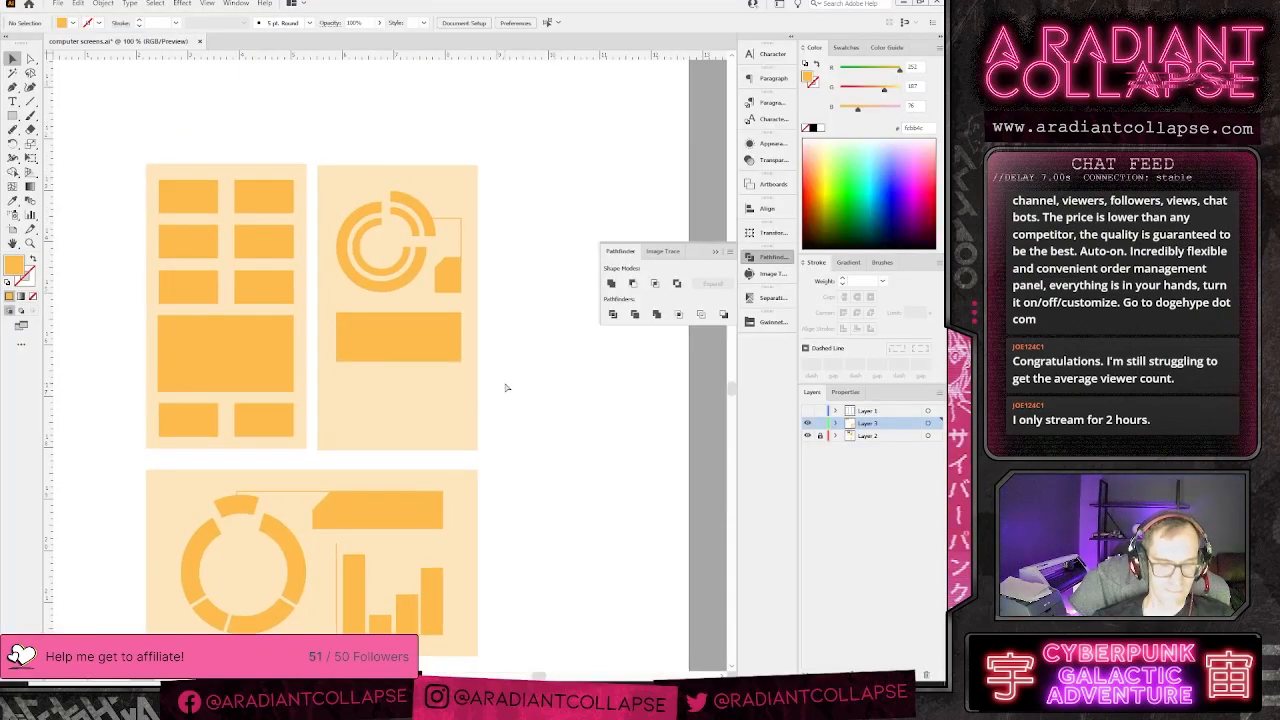
{"action": "key", "text": "ctrl+shift+p"}
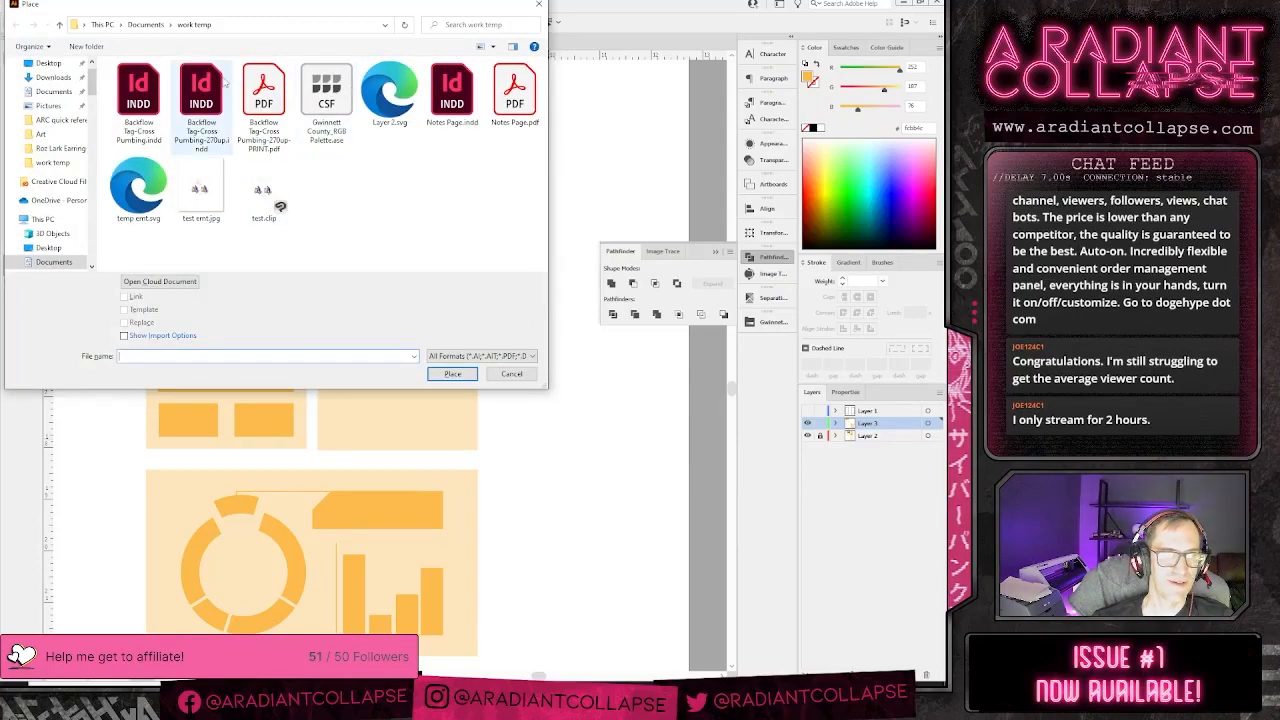
{"action": "left_click", "coordinate": [42, 219]}
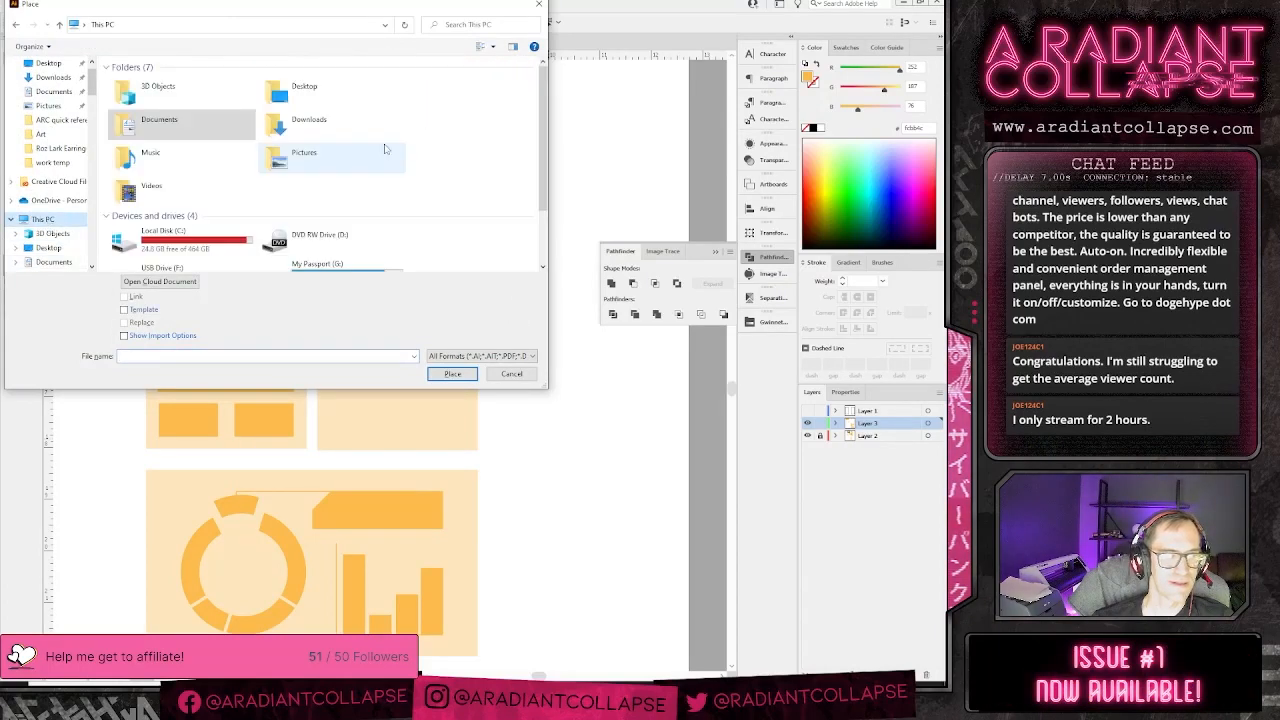
{"action": "scroll", "coordinate": [313, 250], "scroll_direction": "down", "scroll_amount": 2}
{"action": "double_click", "coordinate": [313, 258]}
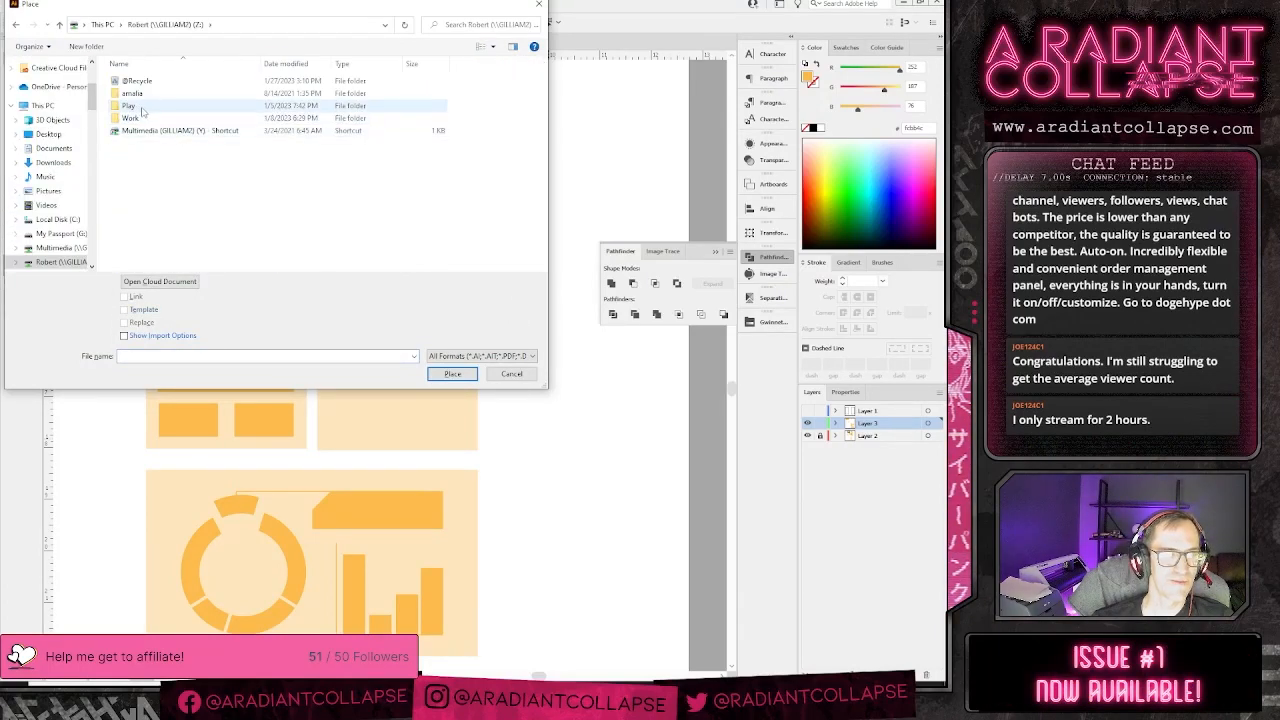
- Browse to Play > A Radiant Collapse > Chapters > 02 - The Raid > Pages > 02 > Art and locate the waveform JPEGs for placing
{"action": "double_click", "coordinate": [140, 107]}
{"action": "double_click", "coordinate": [135, 82]}
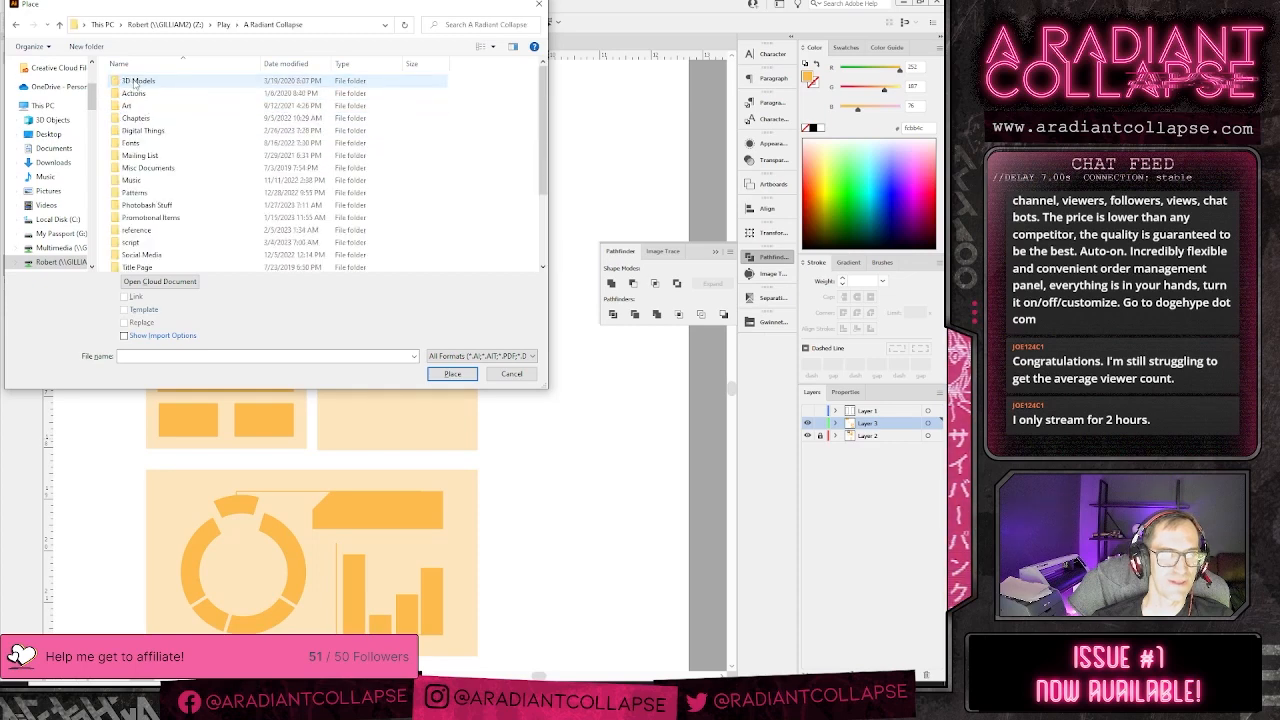
{"action": "double_click", "coordinate": [135, 118]}
{"action": "double_click", "coordinate": [141, 94]}
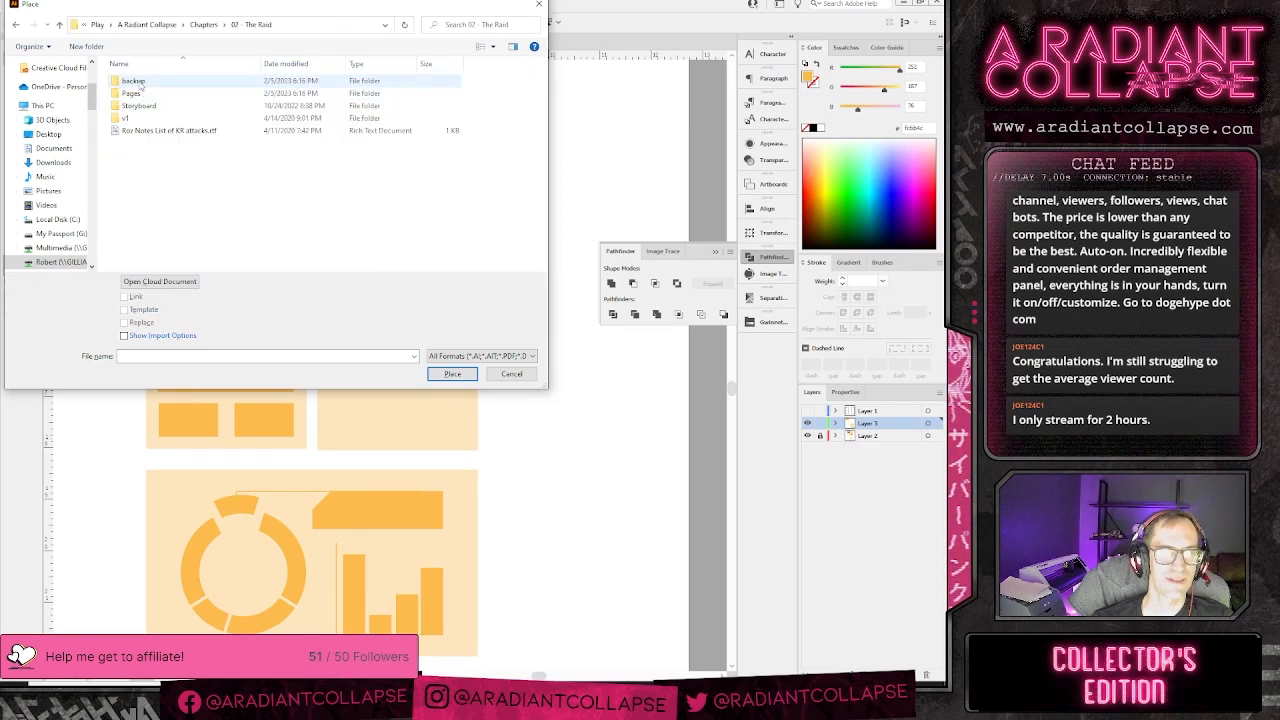
{"action": "double_click", "coordinate": [138, 93]}
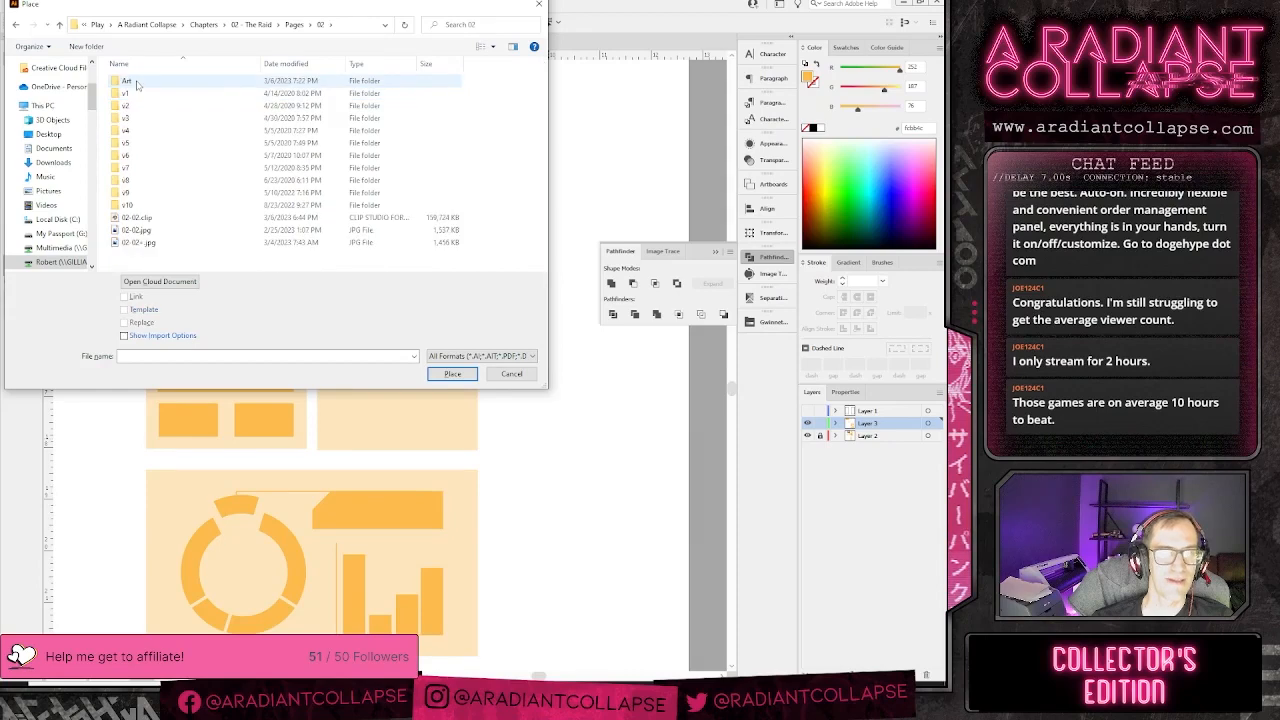
{"action": "double_click", "coordinate": [136, 93]}
{"action": "double_click", "coordinate": [140, 82]}
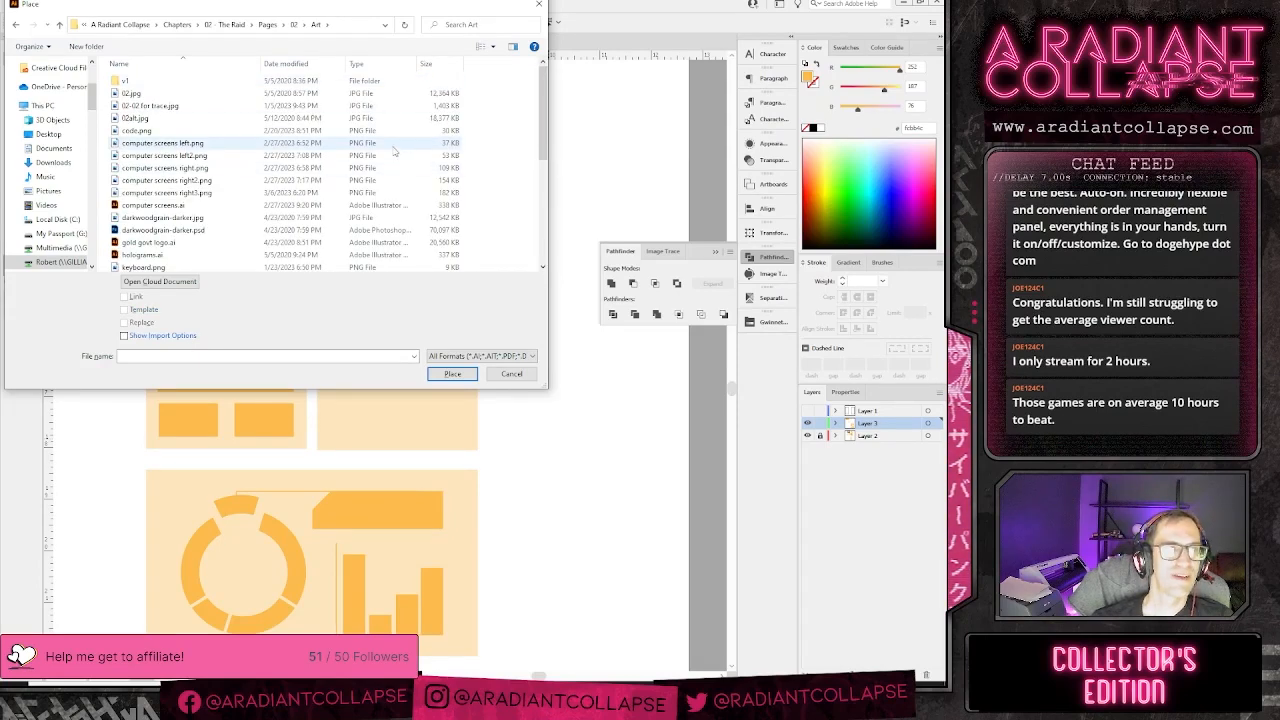
{"action": "scroll", "coordinate": [182, 225], "scroll_direction": "down", "scroll_amount": 3}
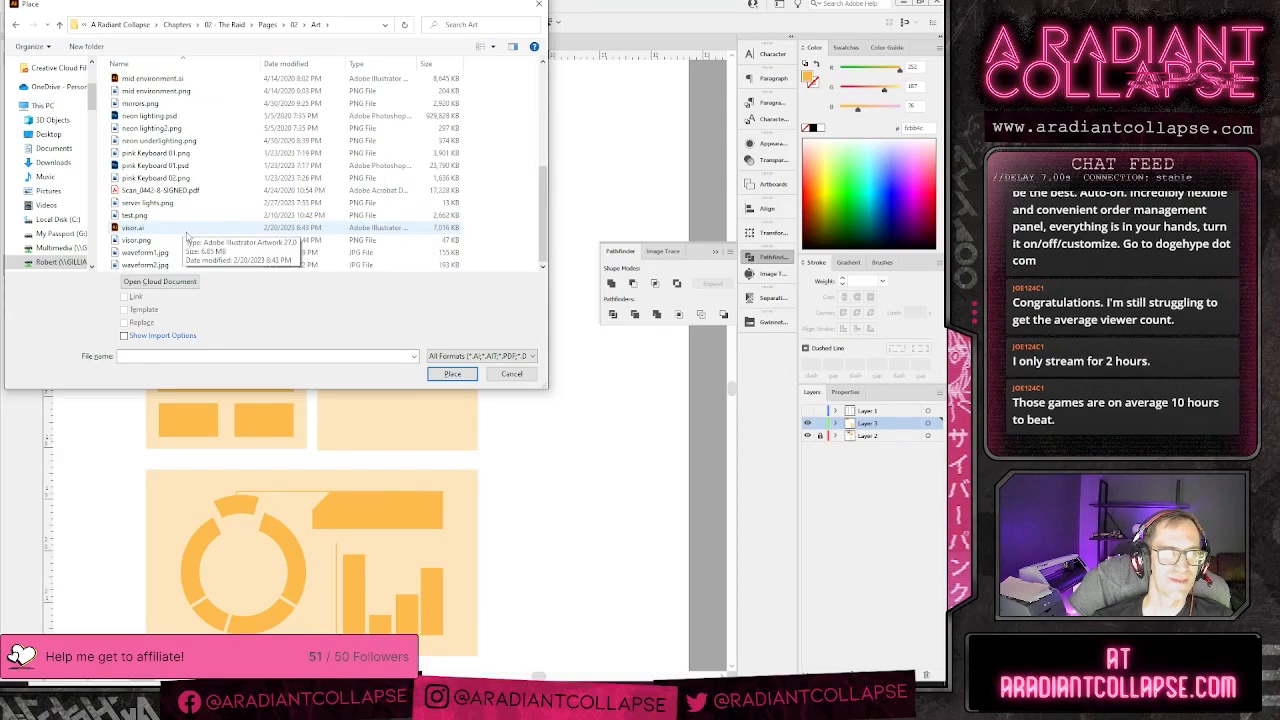
{"action": "scroll", "coordinate": [185, 232], "scroll_direction": "up", "scroll_amount": 3}
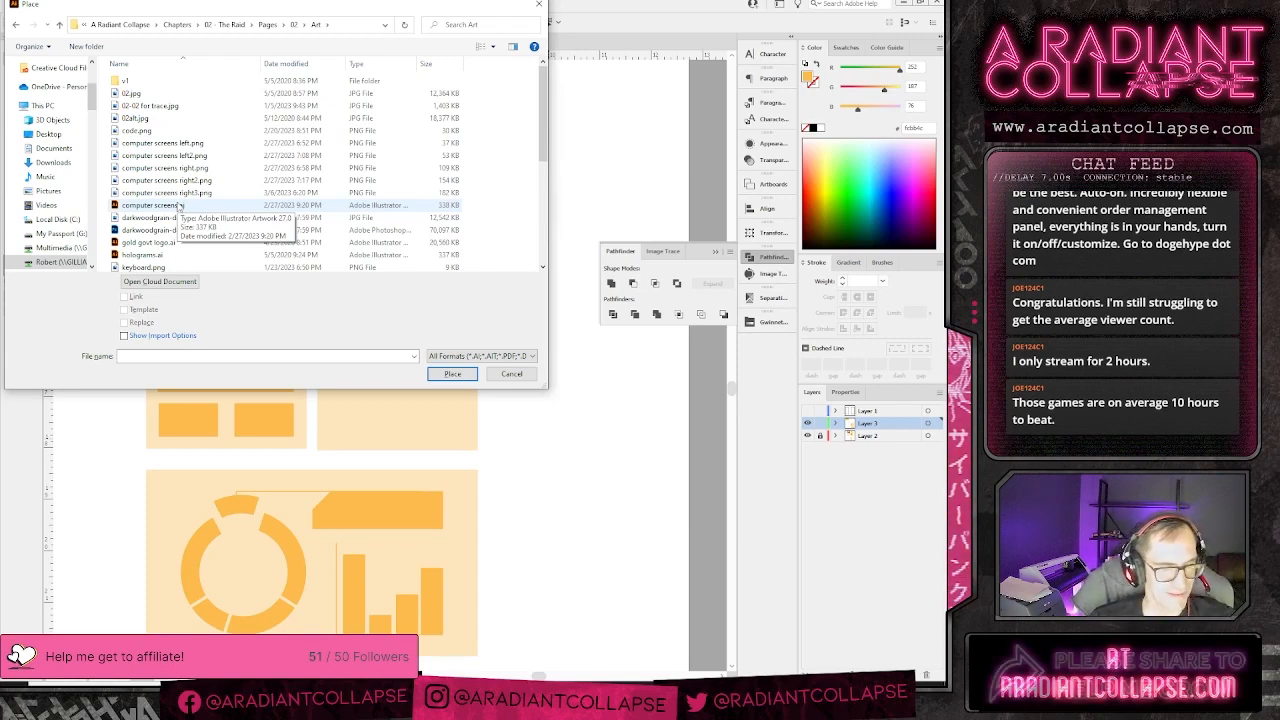
{"action": "scroll", "coordinate": [205, 198], "scroll_direction": "down", "scroll_amount": 2}
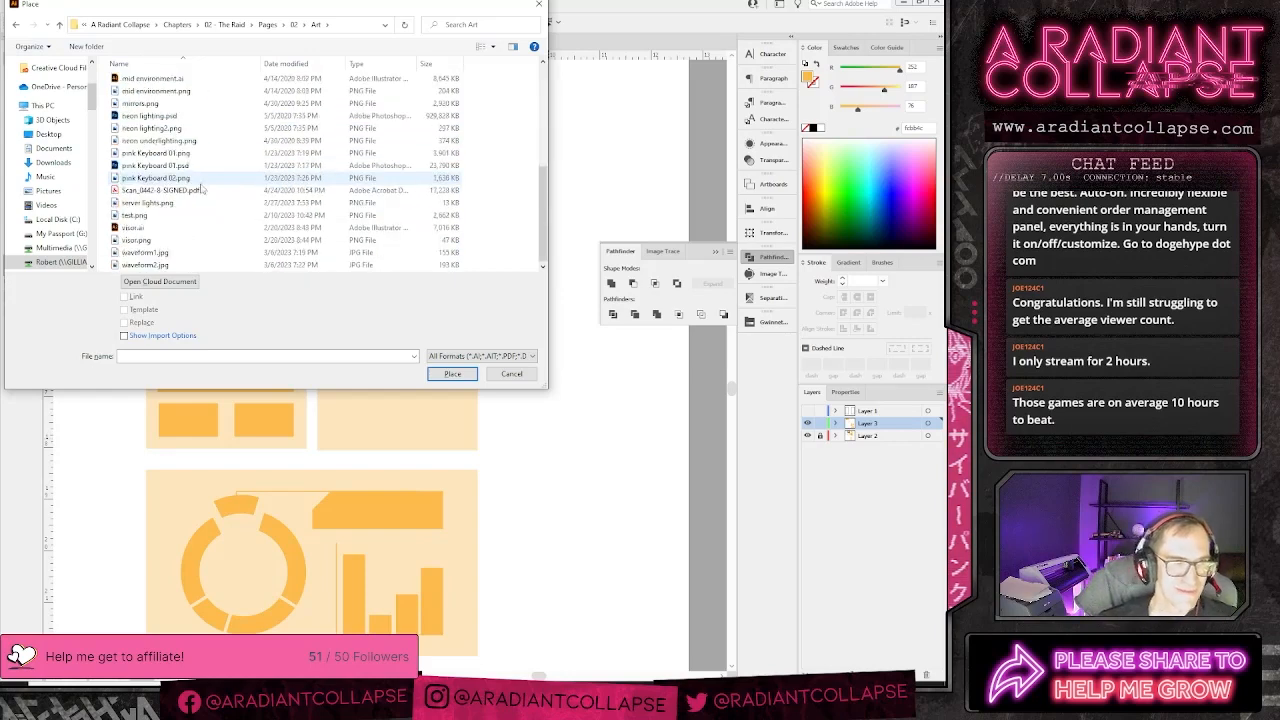
- Place waveform1.jpg and waveform2.jpg from the Art folder as linked images on the empty area beside the screen panels
{"action": "scroll", "coordinate": [207, 204], "scroll_direction": "up", "scroll_amount": 2}
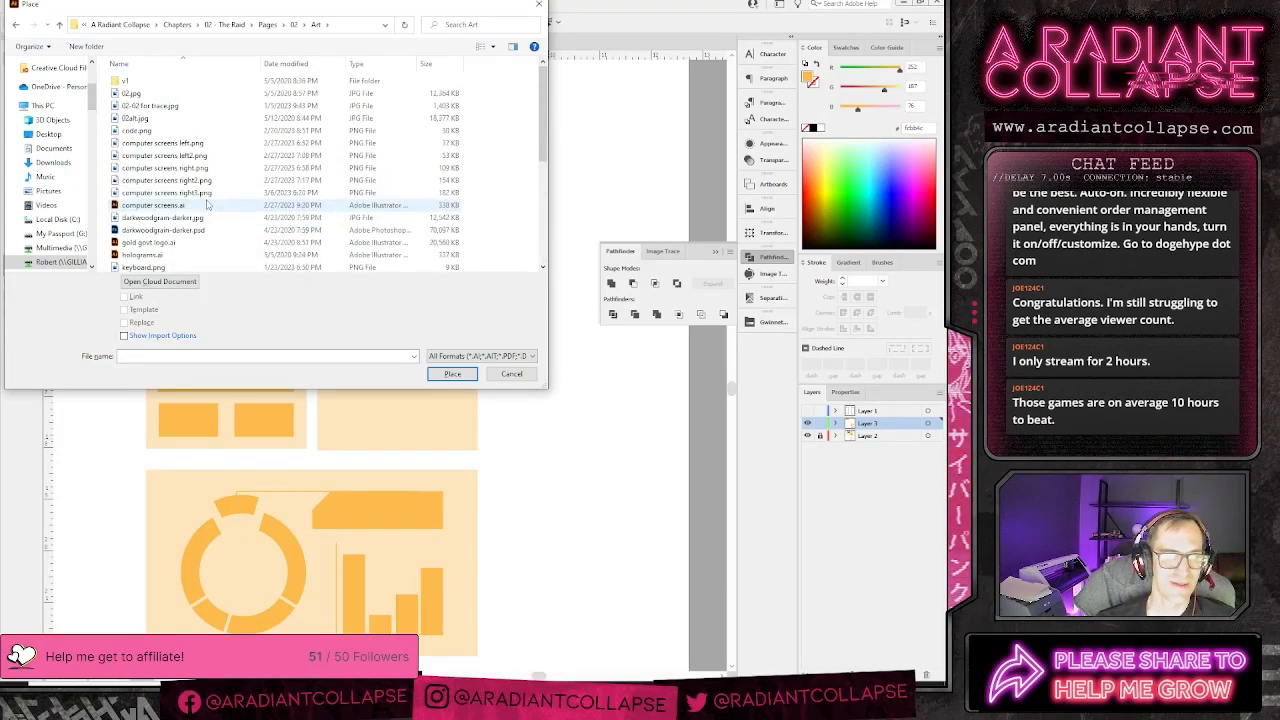
{"action": "scroll", "coordinate": [207, 204], "scroll_direction": "down", "scroll_amount": 6}
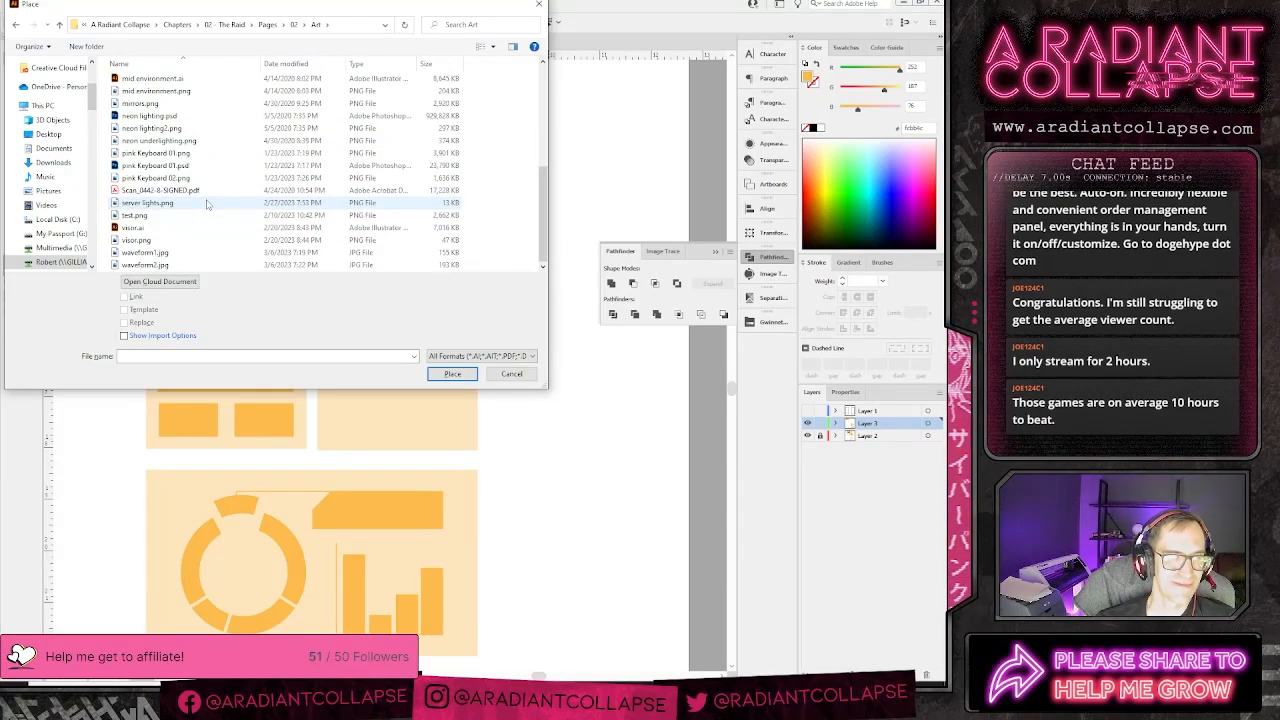
{"action": "scroll", "coordinate": [207, 204], "scroll_direction": "up", "scroll_amount": 3}
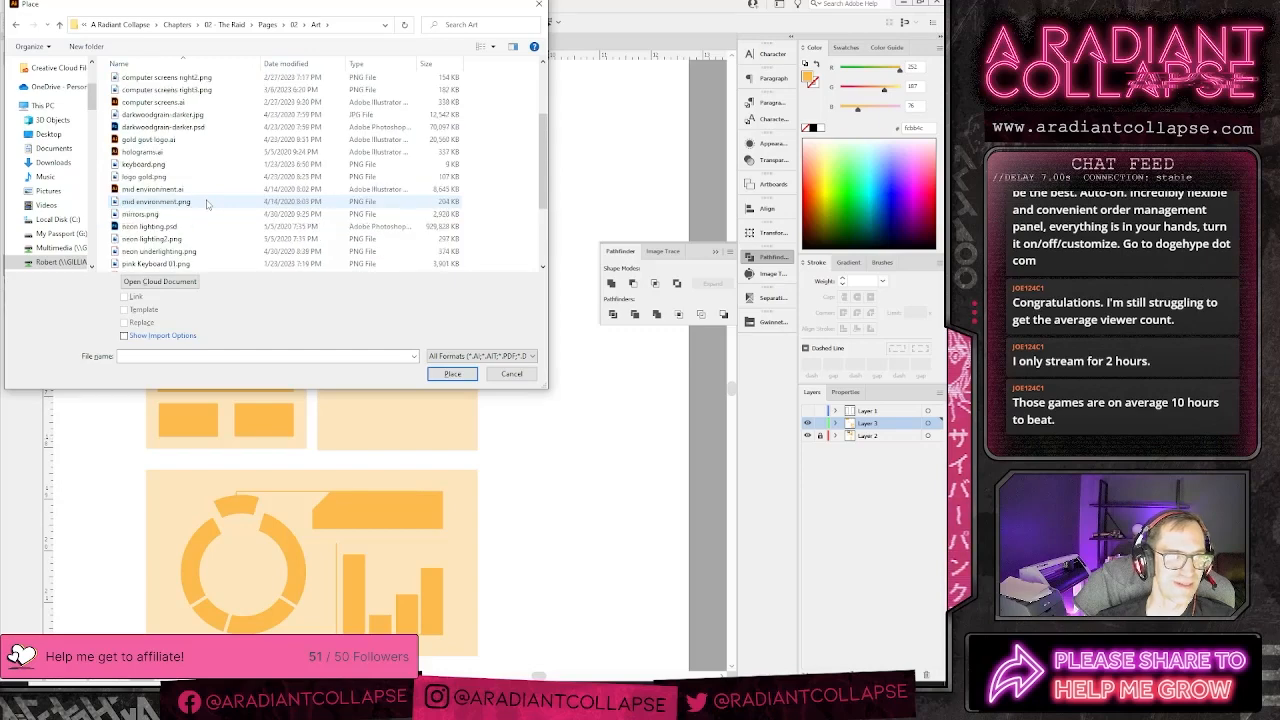
{"action": "scroll", "coordinate": [207, 204], "scroll_direction": "up", "scroll_amount": 3}
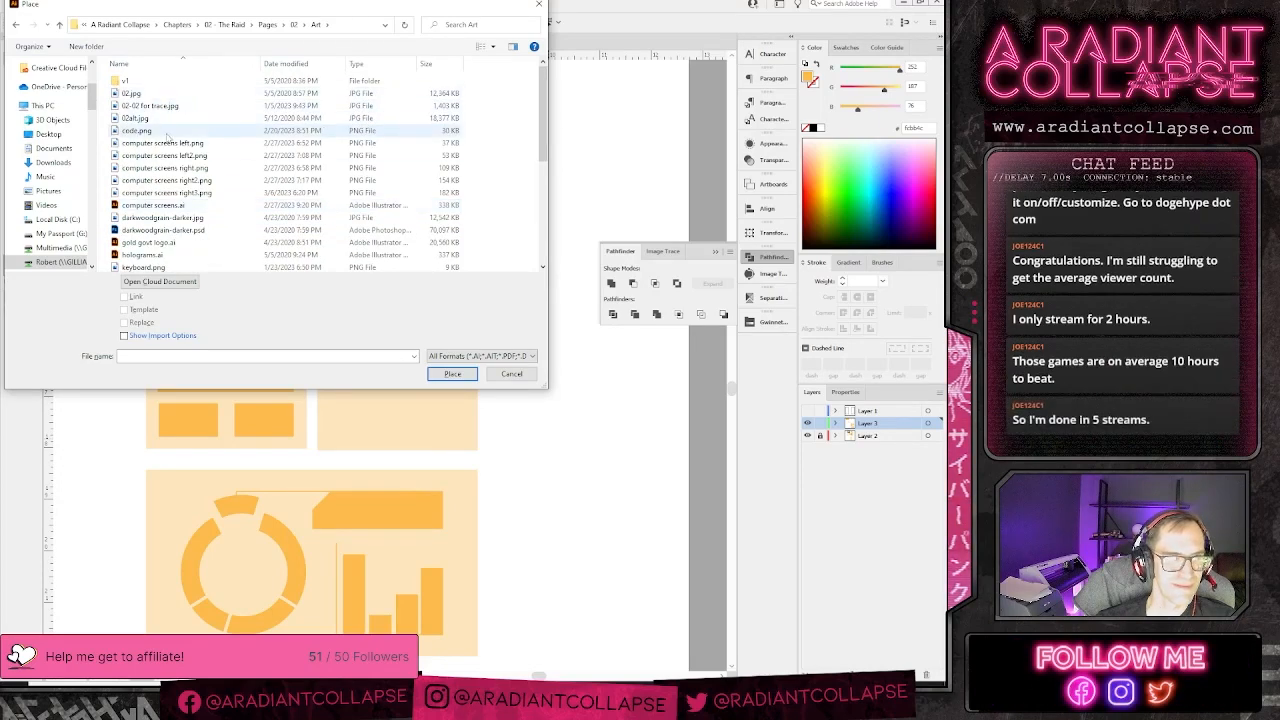
{"action": "scroll", "coordinate": [168, 138], "scroll_direction": "down", "scroll_amount": 6}
{"action": "left_click", "coordinate": [145, 252]}
{"action": "left_click", "coordinate": [145, 264], "text": "shift"}
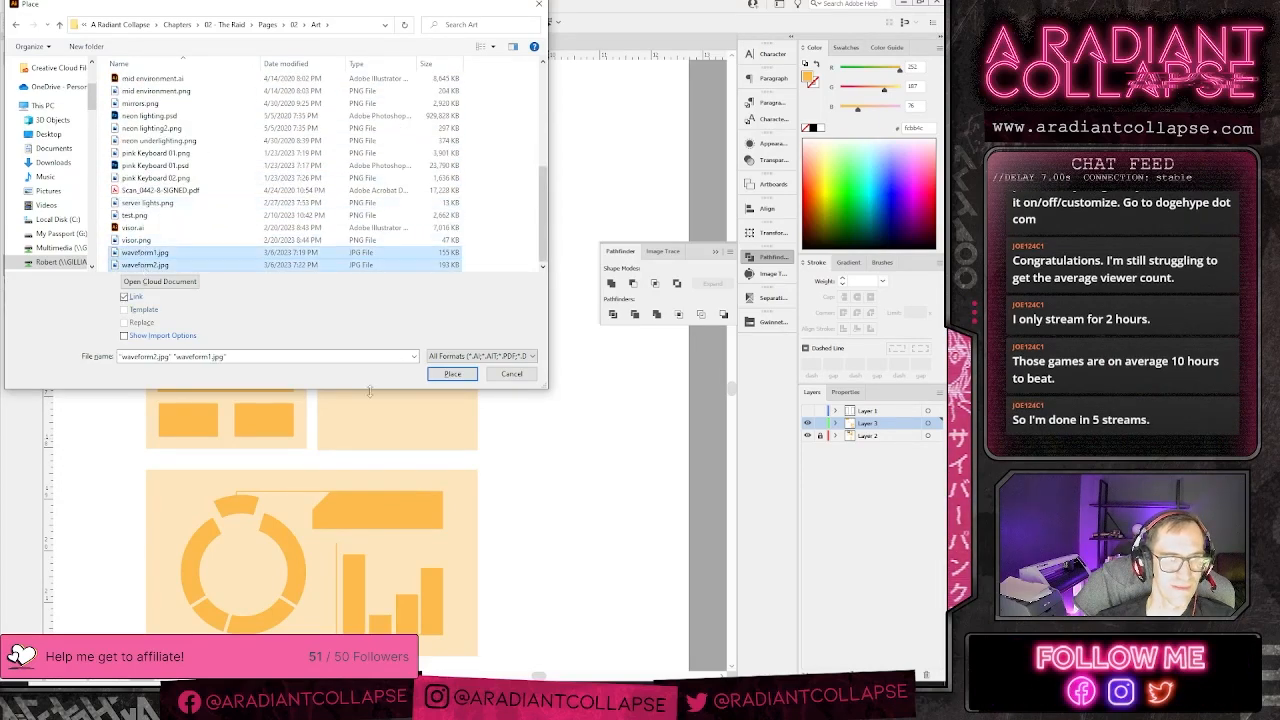
{"action": "left_click", "coordinate": [444, 376]}
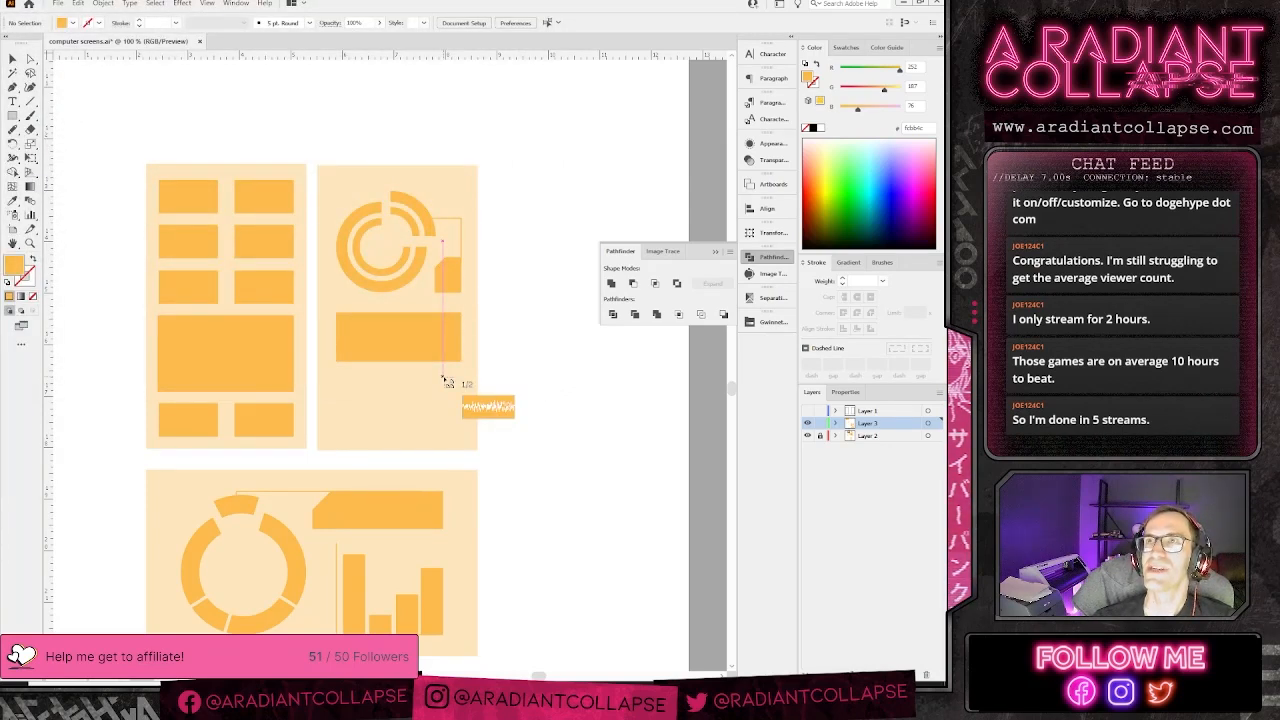
{"action": "left_click", "coordinate": [538, 417]}
{"action": "left_click", "coordinate": [543, 385]}
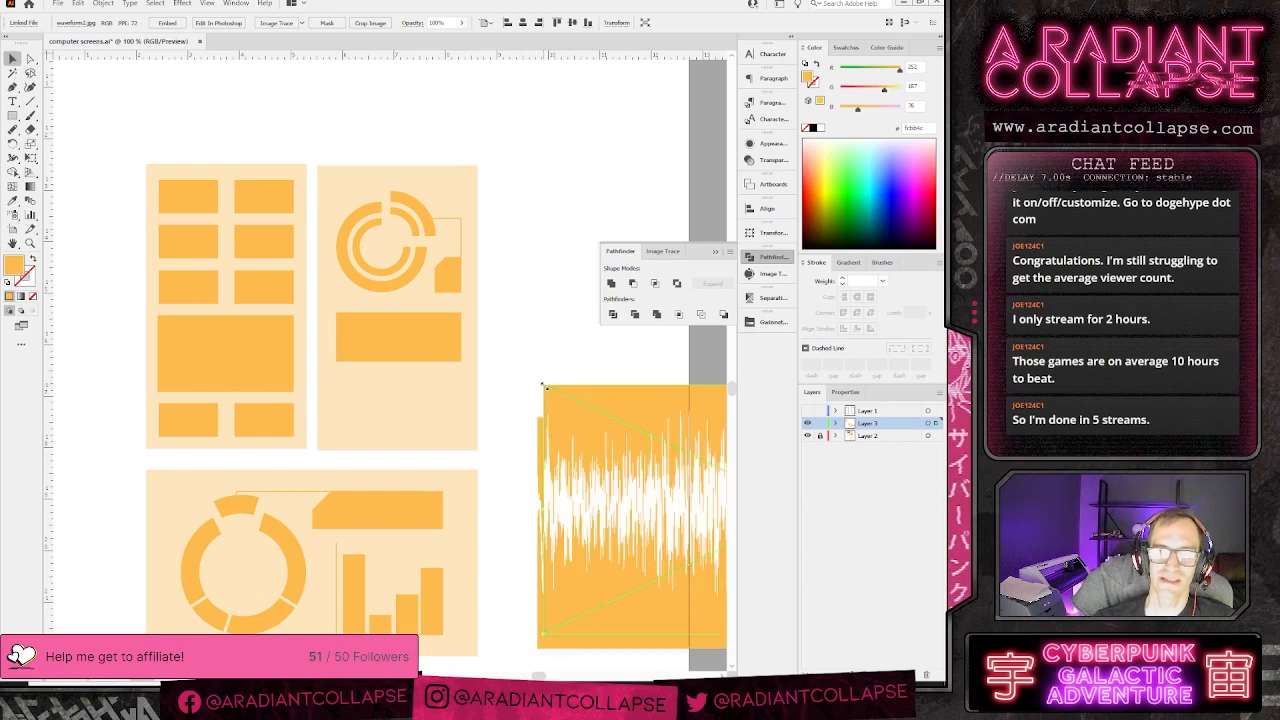
- Stack the two waveform images one above the other and scale both down together to about the ring-chart panel's content width
{"action": "key", "text": "ctrl+minus"}
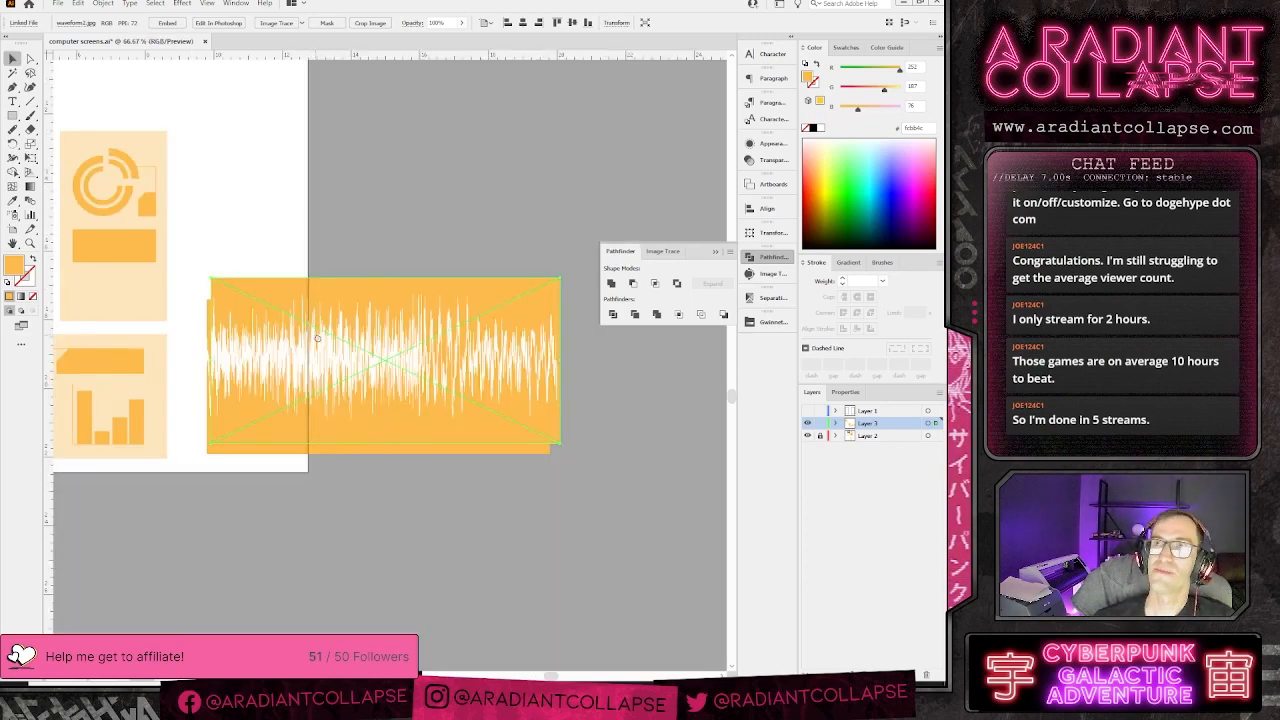
{"action": "left_click_drag", "start_coordinate": [349, 394], "coordinate": [380, 331]}
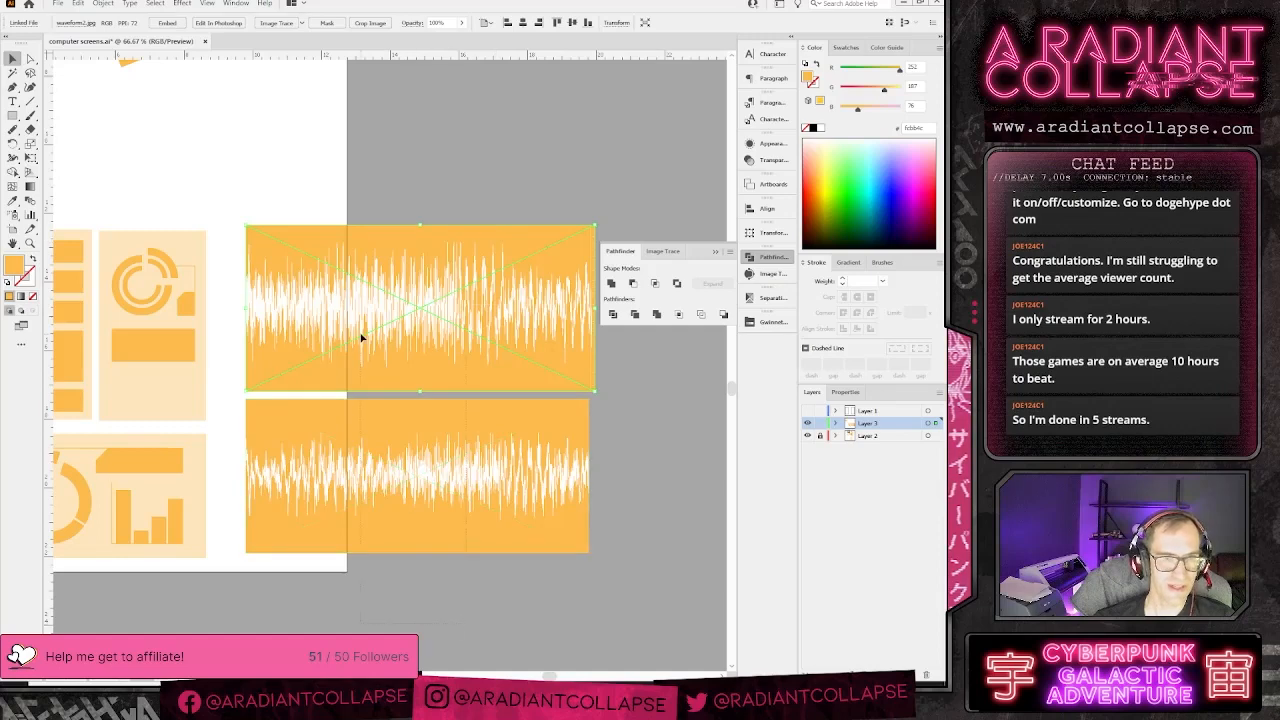
{"action": "left_click", "coordinate": [588, 521], "text": "shift"}
{"action": "left_click_drag", "start_coordinate": [594, 552], "coordinate": [346, 321]}
- Delete the solid rectangle below the ring chart and move the two waveform images into its place inside the panel
{"action": "left_click_drag", "start_coordinate": [277, 392], "coordinate": [354, 295]}
{"action": "left_click", "coordinate": [249, 380]}
{"action": "key", "text": "Delete"}
{"action": "left_click_drag", "start_coordinate": [378, 295], "coordinate": [243, 389]}
{"action": "left_click_drag", "start_coordinate": [310, 358], "coordinate": [580, 308]}
{"action": "left_click", "coordinate": [474, 391]}
- Draw a rectangle slightly shorter than the upper waveform image and use it as a clipping mask to crop that image
{"action": "key", "text": "ctrl+="}
{"action": "key", "text": "ctrl+="}
{"action": "key", "text": "ctrl+="}
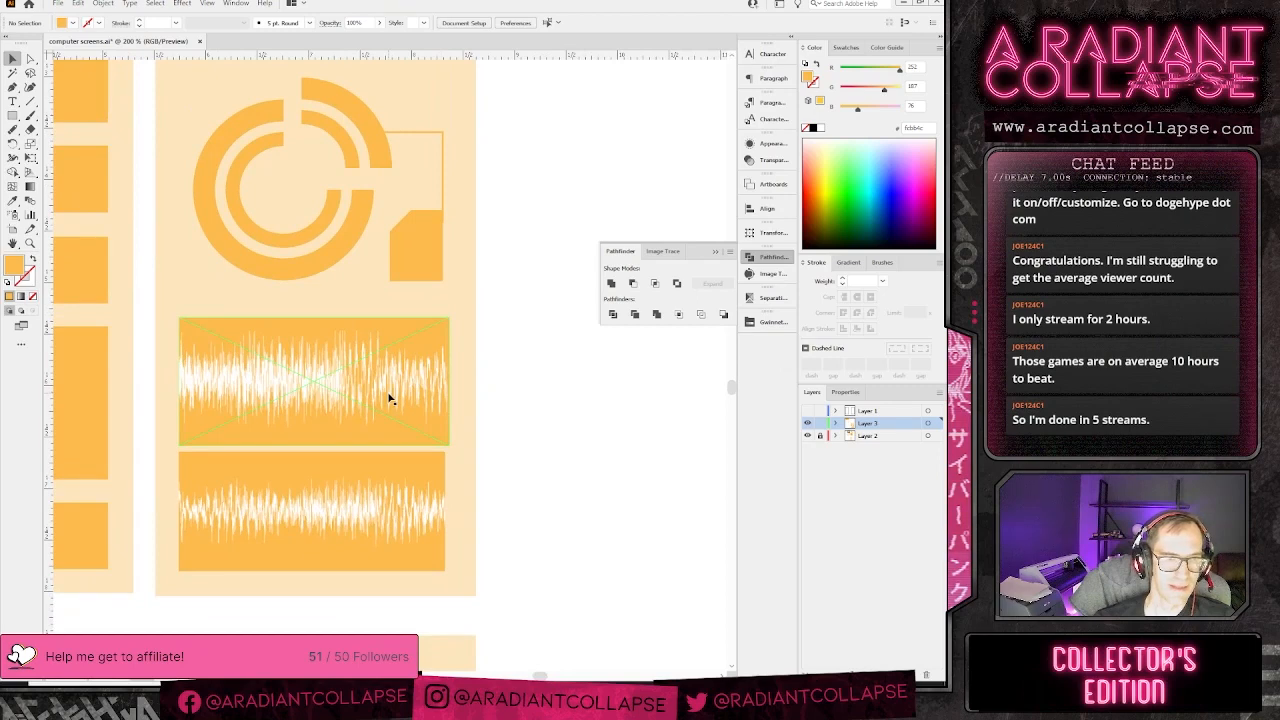
{"action": "left_click", "coordinate": [390, 398]}
{"action": "left_click", "coordinate": [12, 116]}
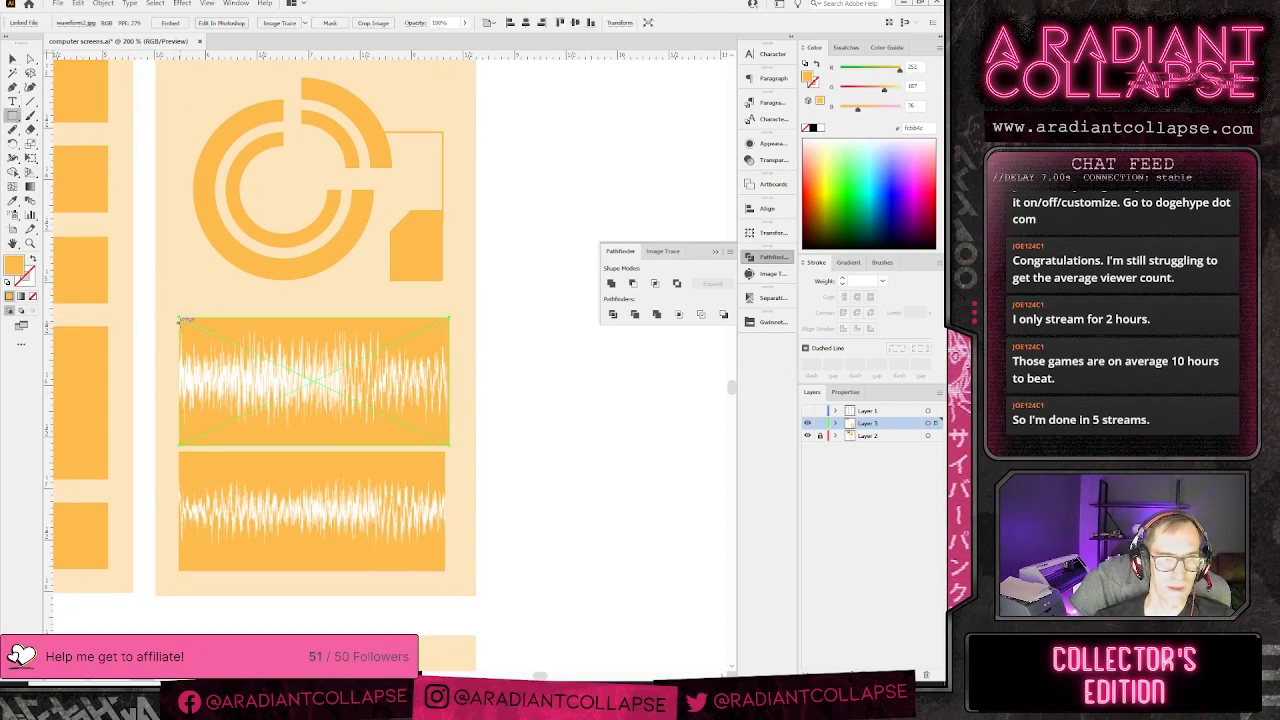
{"action": "left_click_drag", "start_coordinate": [180, 320], "coordinate": [443, 437]}
{"action": "left_click", "coordinate": [33, 296]}
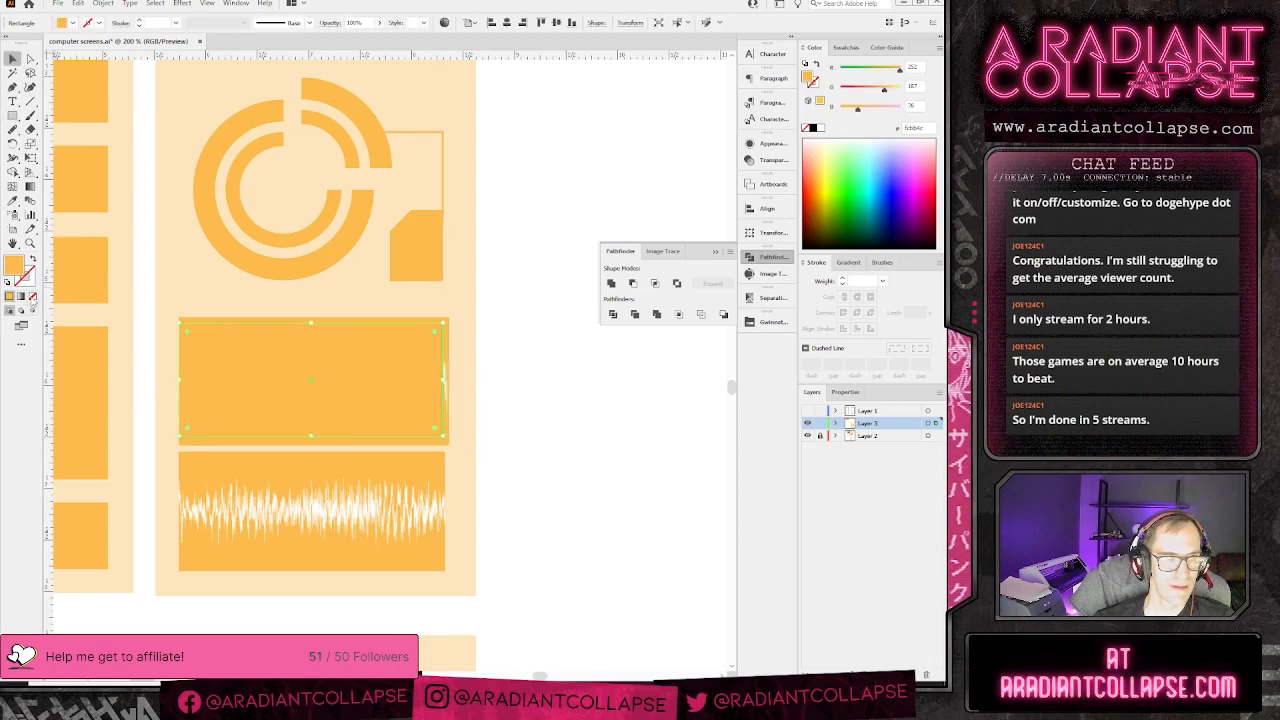
{"action": "left_click", "coordinate": [412, 449]}
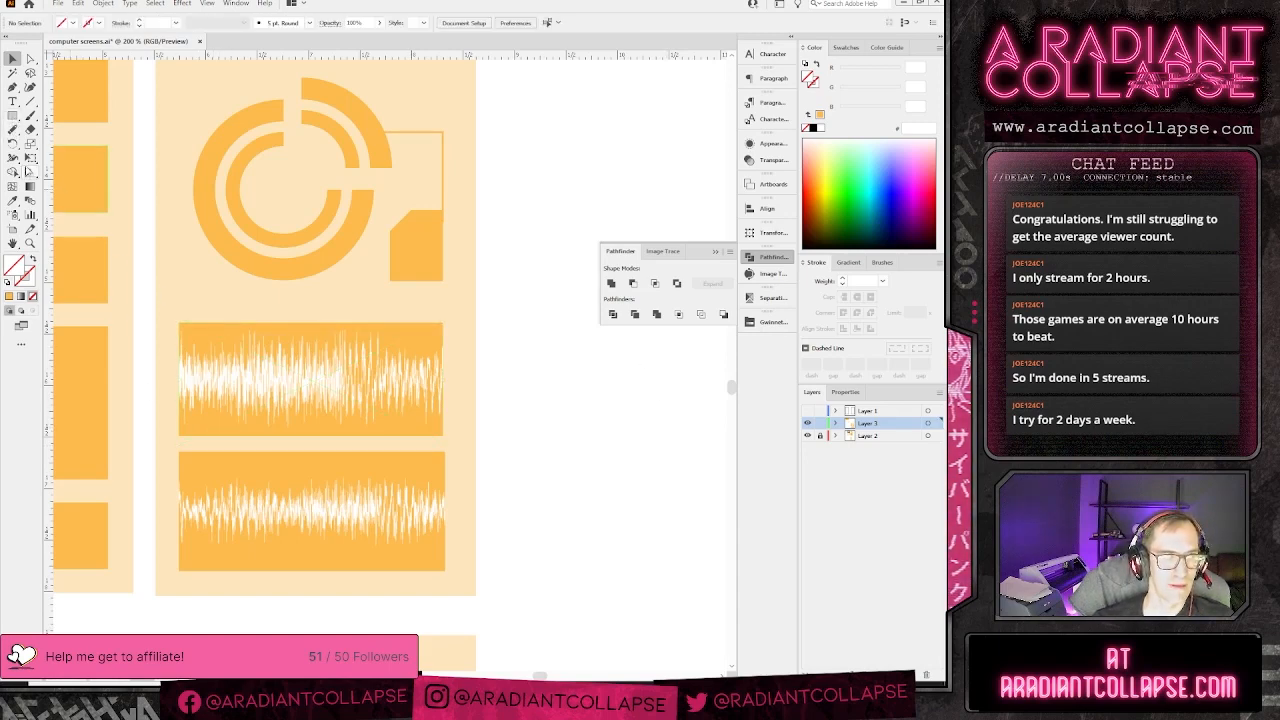
- Draw an unfilled rectangle matching the cropped upper waveform, move it over the lower waveform, and clip the lower image with it
{"action": "left_click", "coordinate": [13, 116]}
{"action": "left_click_drag", "start_coordinate": [179, 322], "coordinate": [446, 436]}
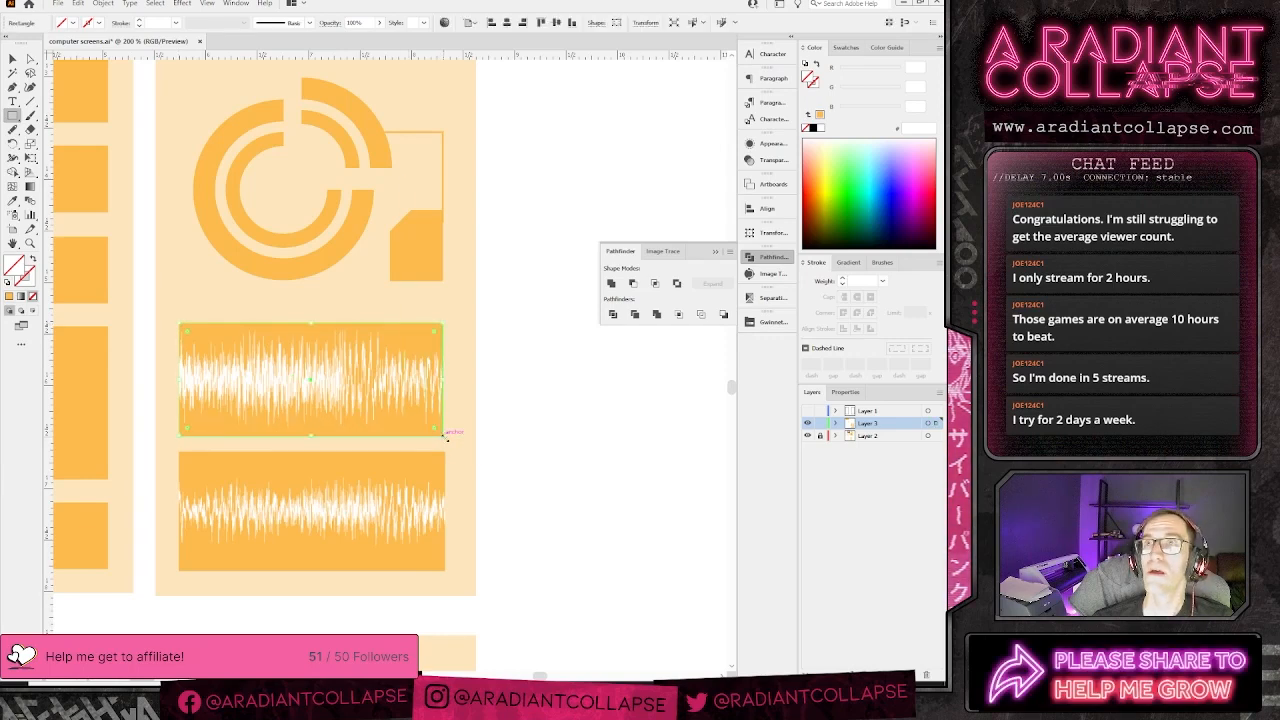
{"action": "key", "text": "v"}
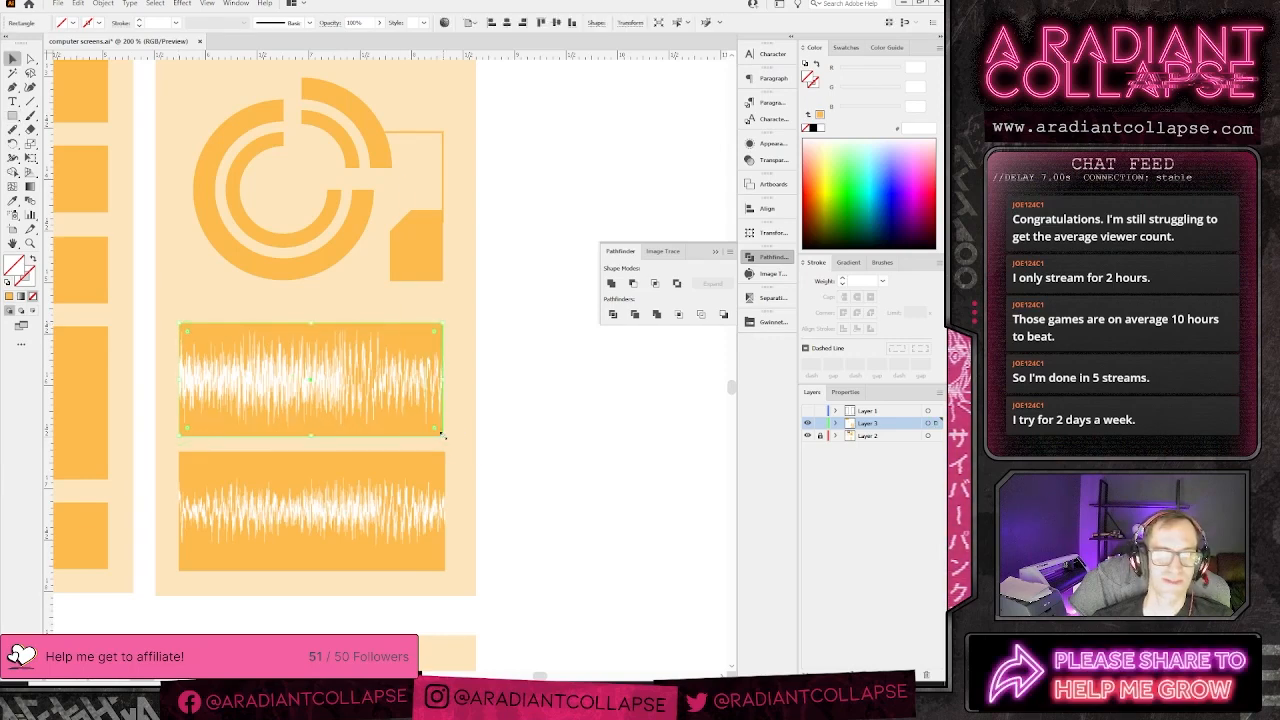
{"action": "left_click_drag", "start_coordinate": [391, 437], "coordinate": [390, 563]}
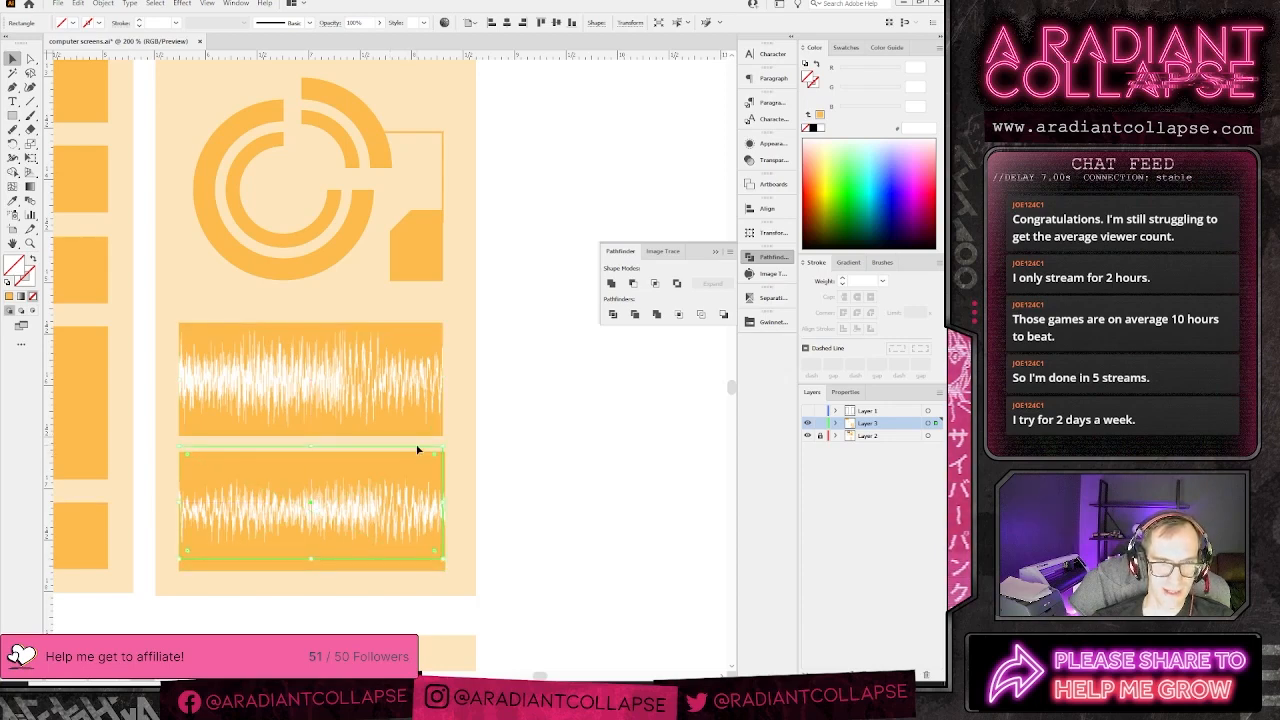
{"action": "left_click_drag", "start_coordinate": [419, 450], "coordinate": [417, 457]}
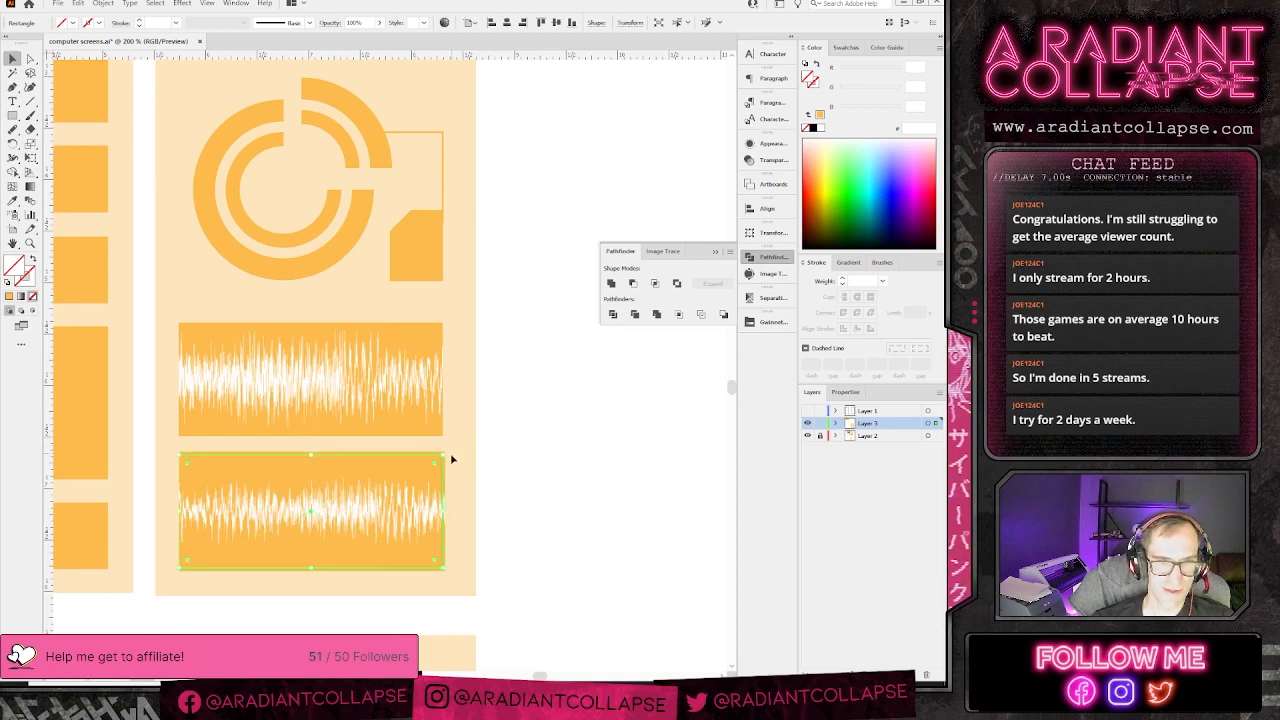
{"action": "key", "text": "ctrl+7"}
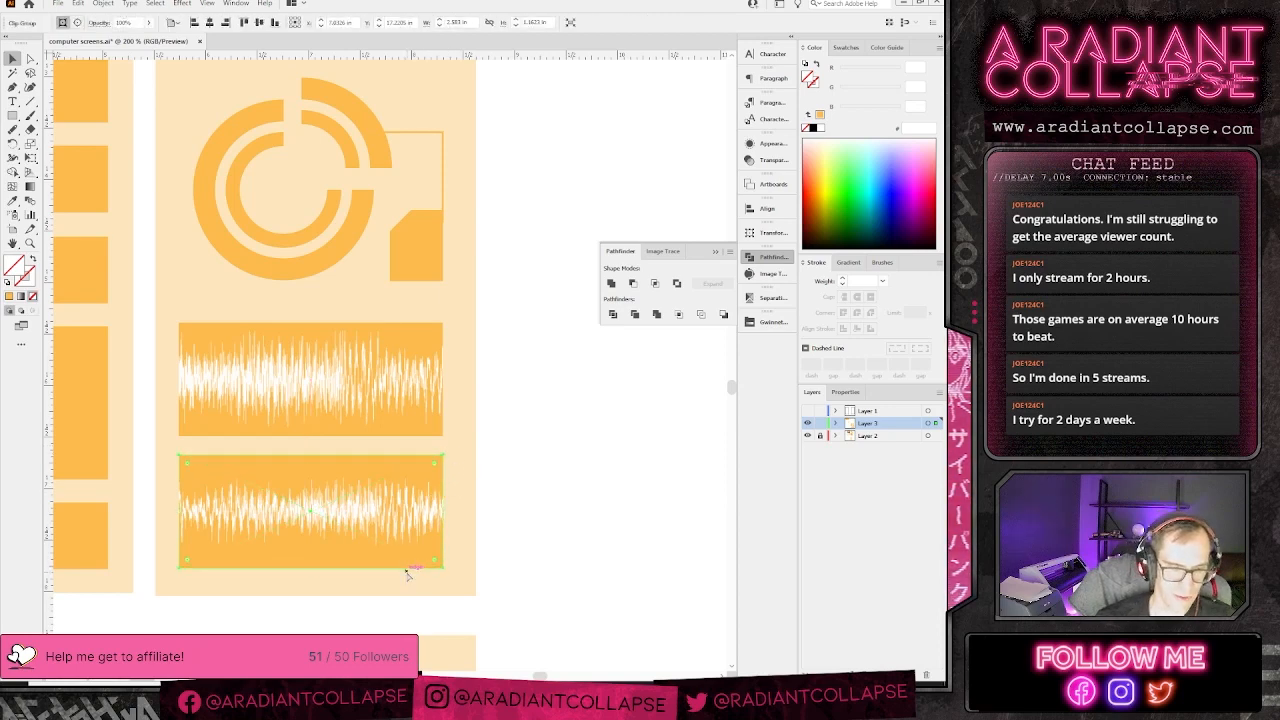
{"action": "left_click", "coordinate": [574, 417]}
- Shift both clipped waveforms slightly to the right to centre them horizontally within their panel
{"action": "left_click_drag", "start_coordinate": [504, 330], "coordinate": [550, 354]}
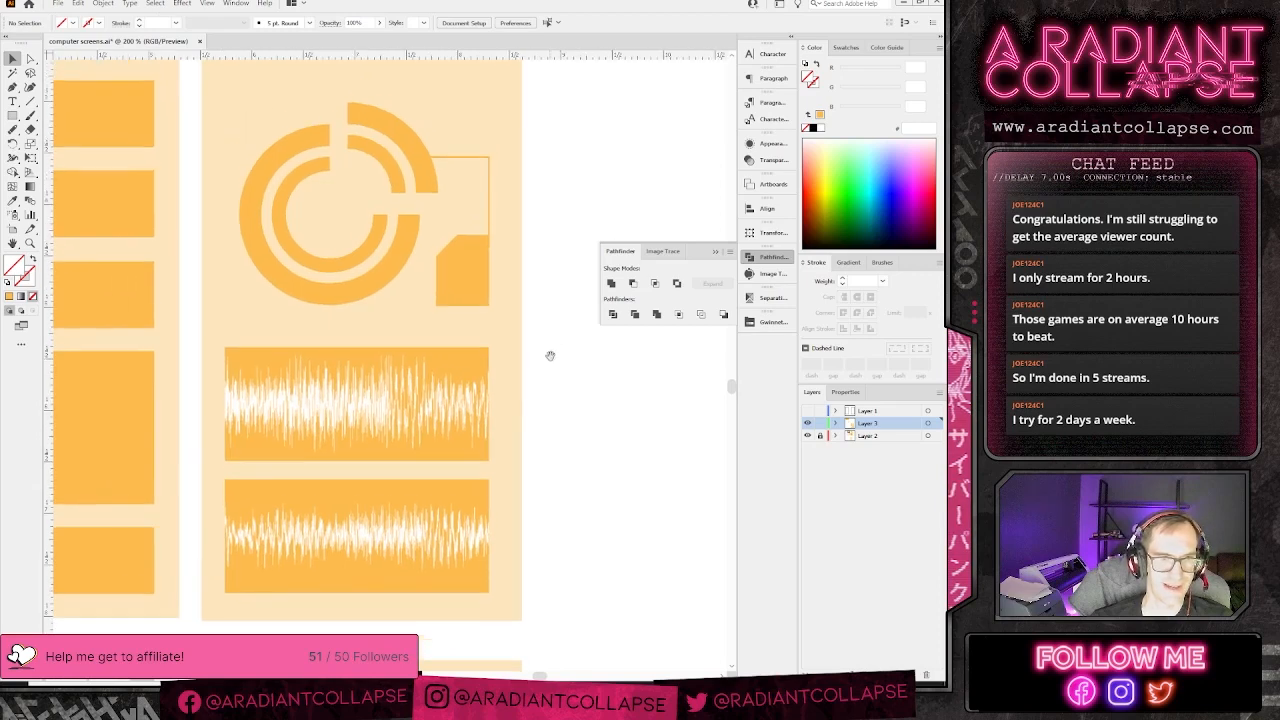
{"action": "key", "text": "ctrl+minus"}
{"action": "key", "text": "ctrl+minus"}
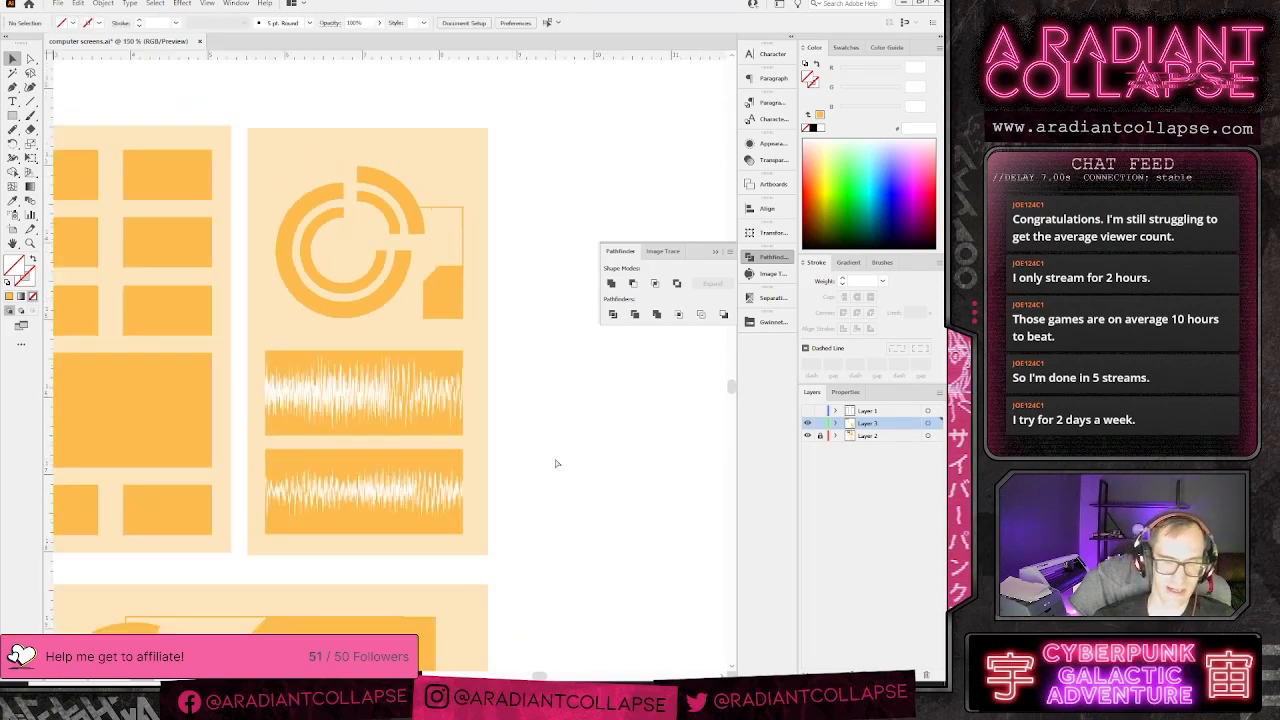
{"action": "left_click_drag", "start_coordinate": [517, 283], "coordinate": [546, 349]}
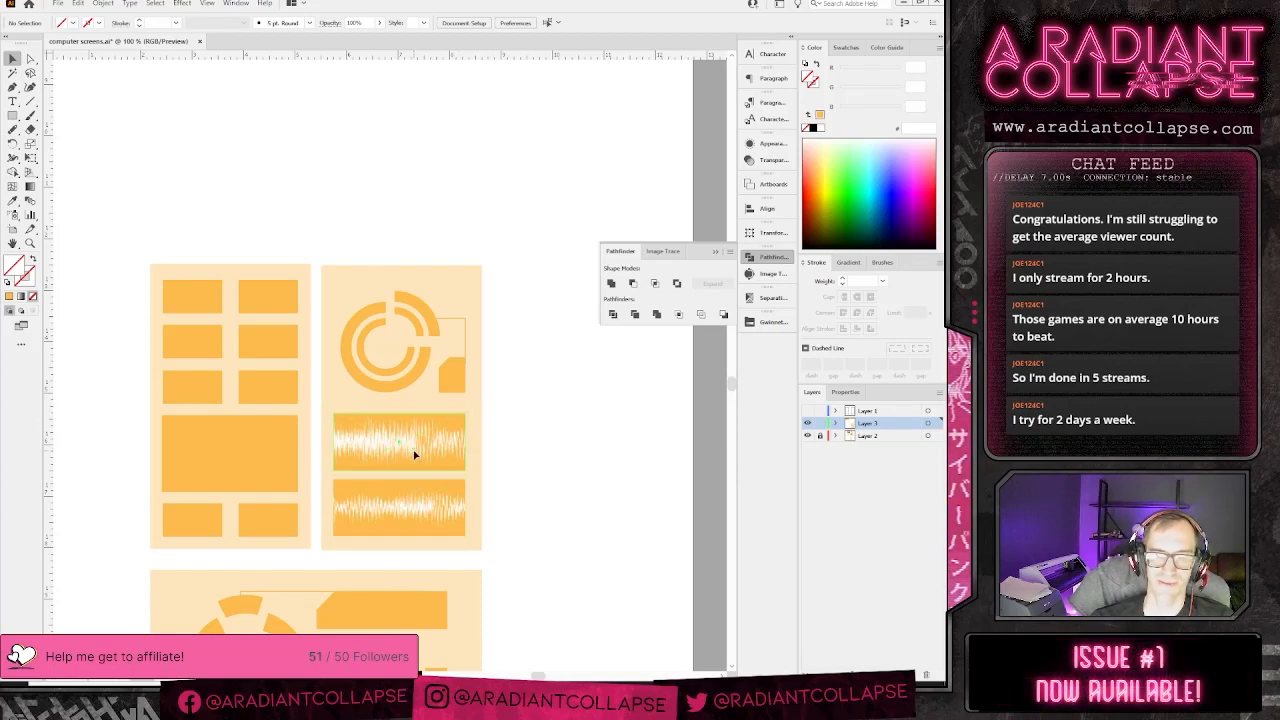
{"action": "left_click_drag", "start_coordinate": [414, 455], "coordinate": [463, 453]}
{"action": "left_click", "coordinate": [489, 458]}
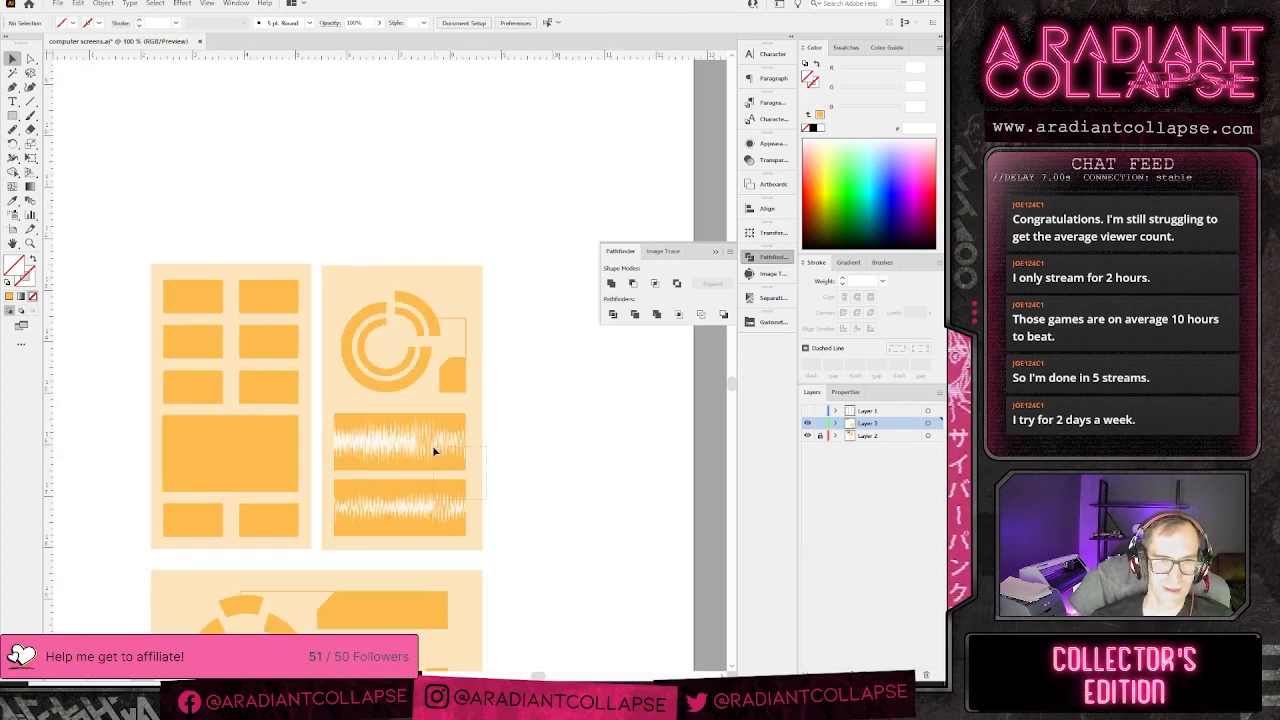
{"action": "left_click", "coordinate": [409, 444]}
{"action": "left_click_drag", "start_coordinate": [414, 448], "coordinate": [417, 448]}
{"action": "left_click", "coordinate": [517, 461]}
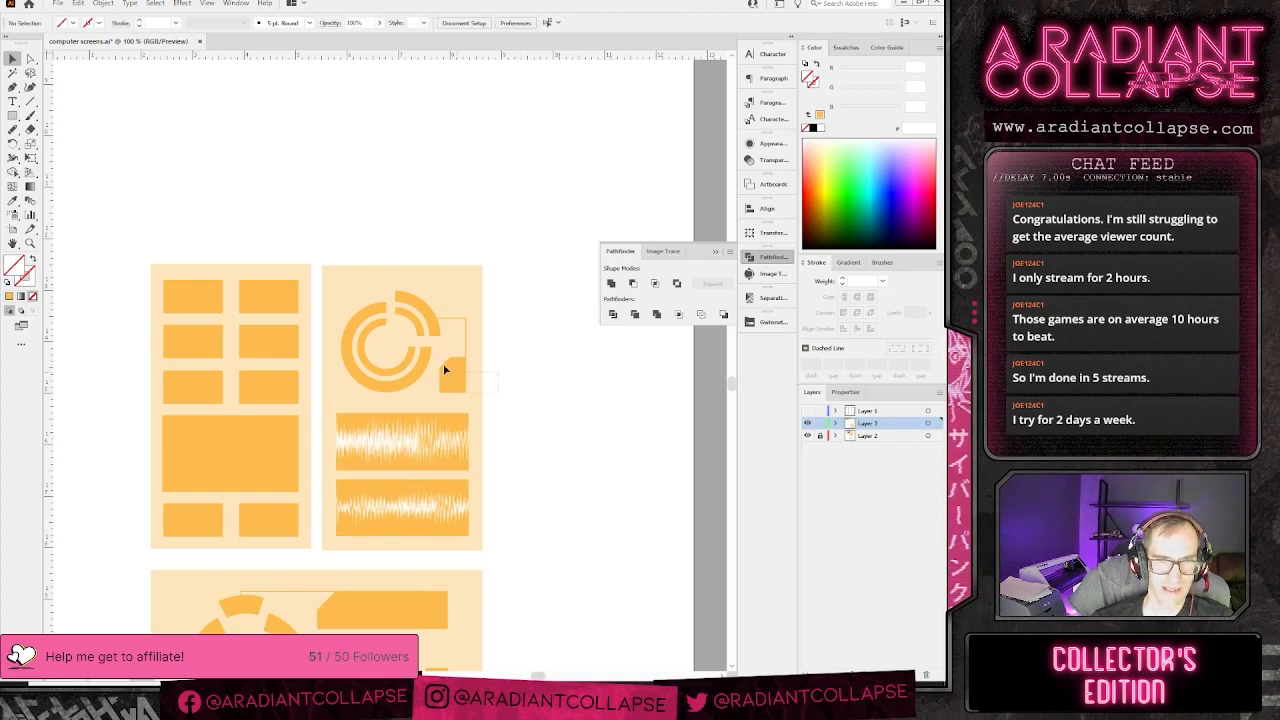
- Enlarge the ring chart and its callout shapes to match the waveforms' width, and save the document
{"action": "left_click", "coordinate": [359, 307]}
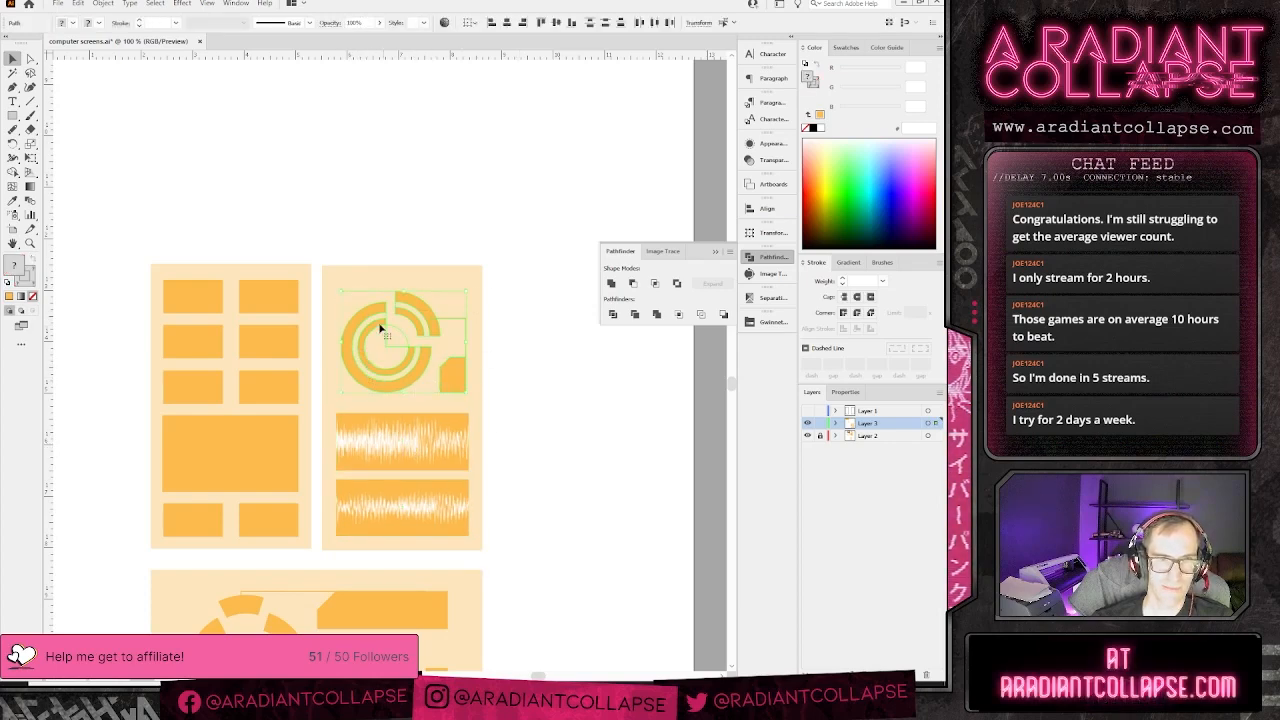
{"action": "left_click_drag", "start_coordinate": [343, 292], "coordinate": [337, 288]}
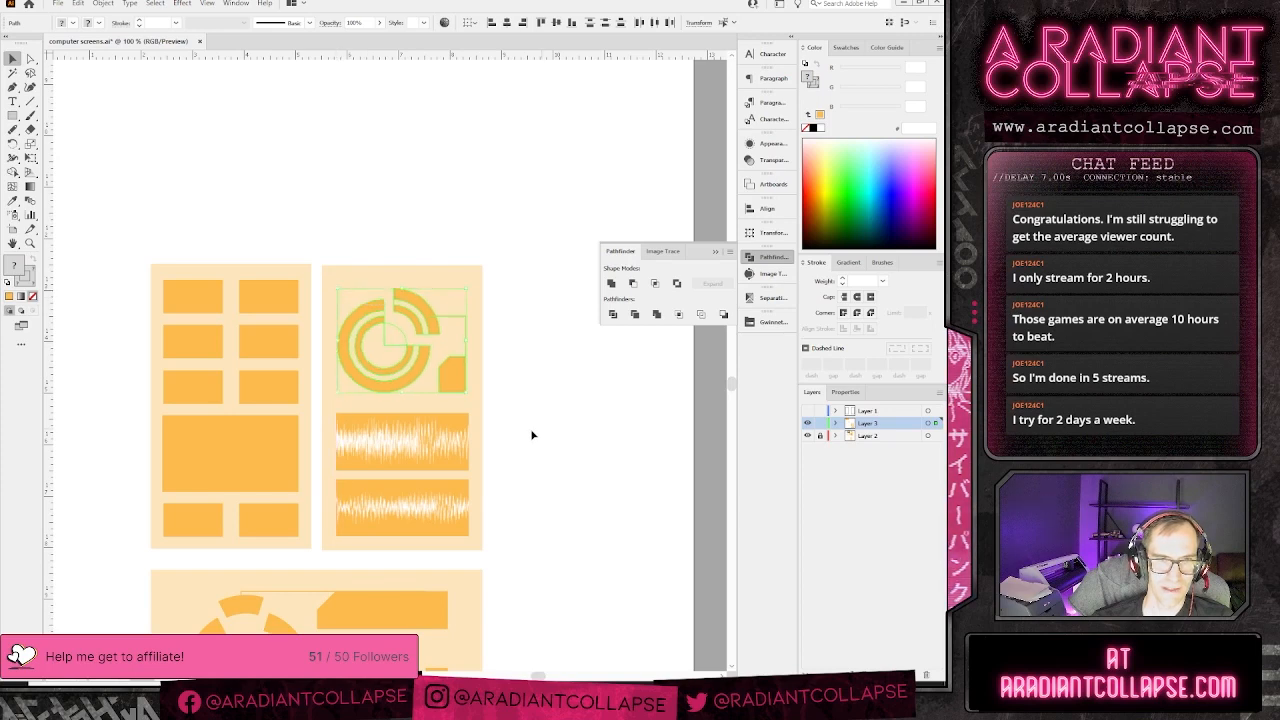
{"action": "left_click_drag", "start_coordinate": [462, 396], "coordinate": [469, 396]}
{"action": "left_click", "coordinate": [521, 401]}
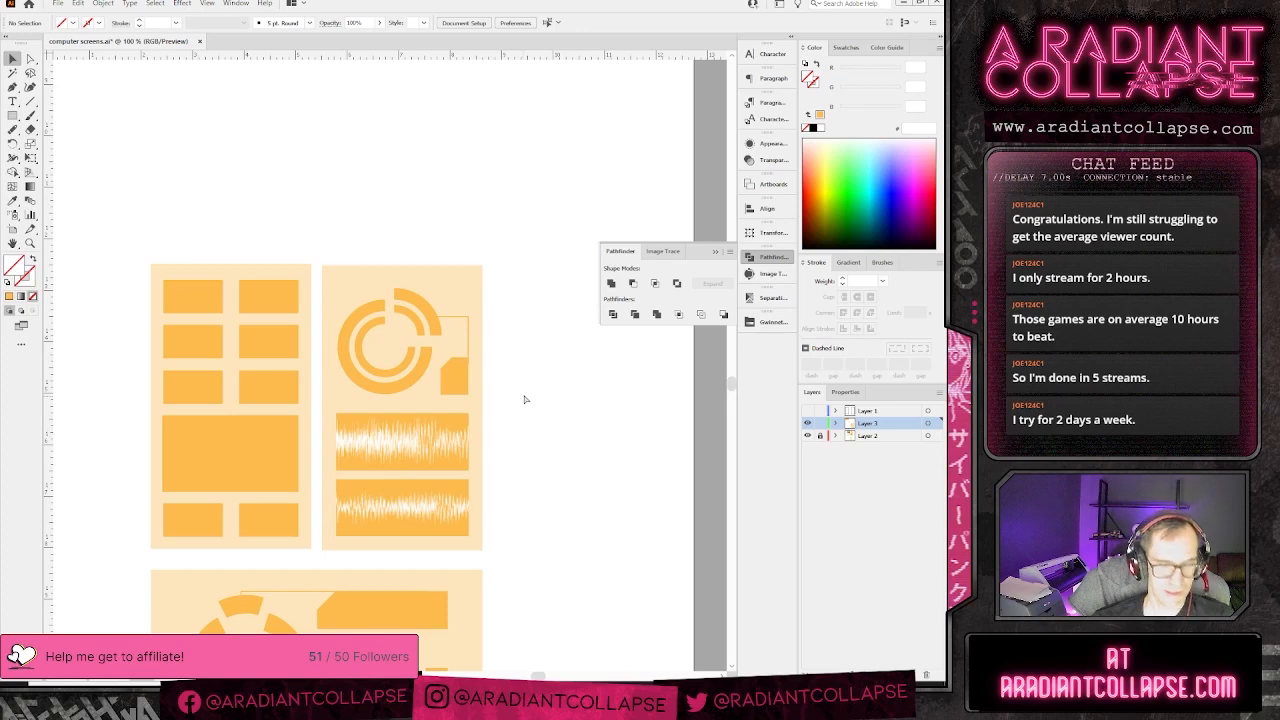
{"action": "key", "text": "ctrl+s"}
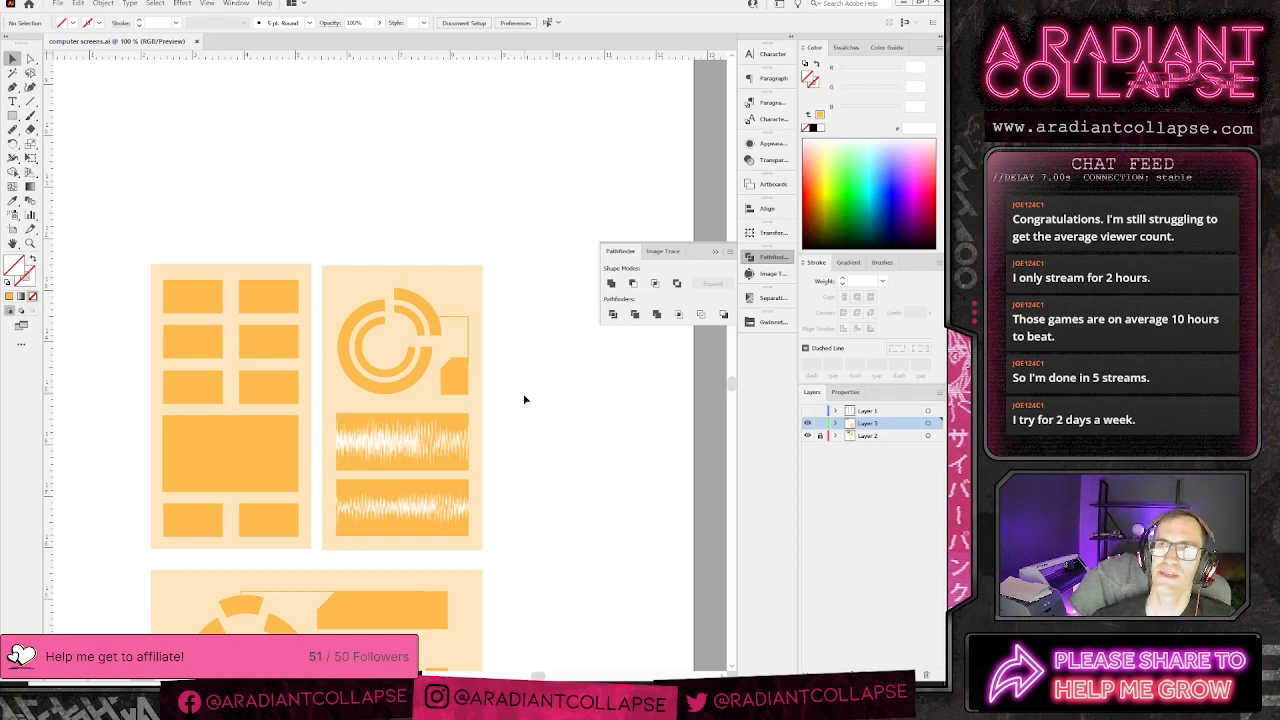
- Unlock Layer 2 and select the three panel backgrounds together with the artwork on them
{"action": "key", "text": "ctrl+minus"}
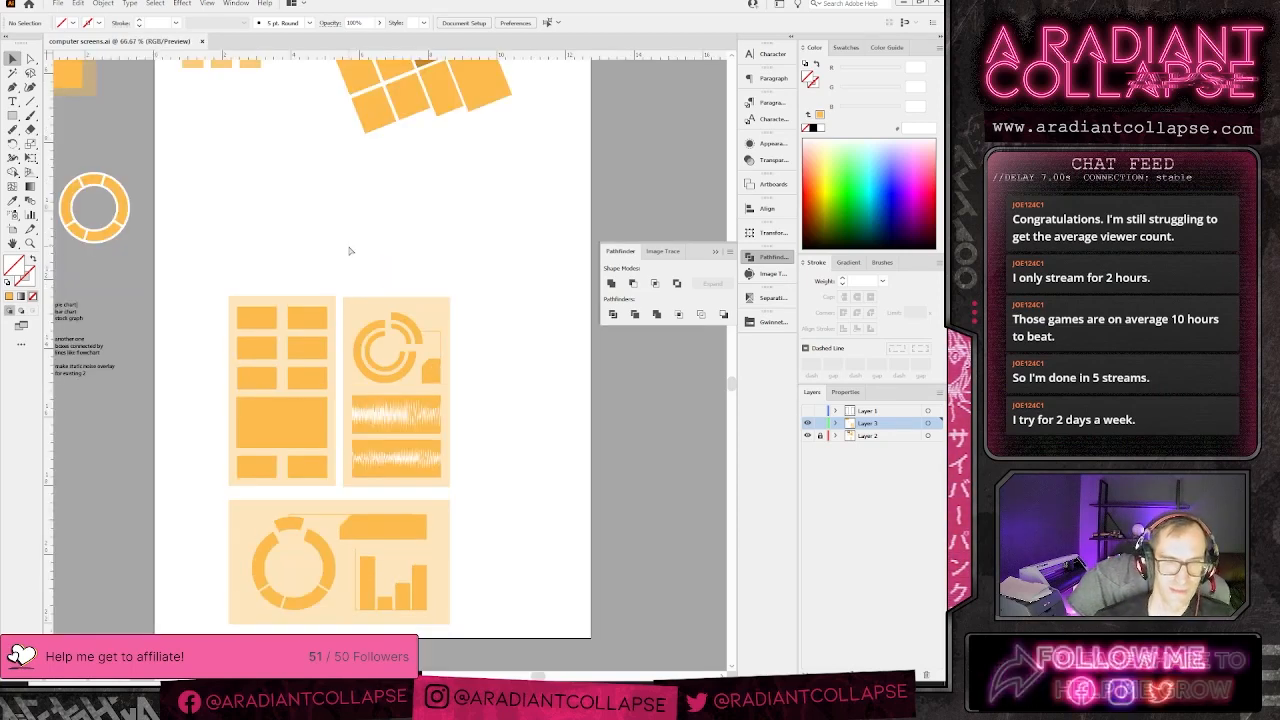
{"action": "left_click_drag", "start_coordinate": [351, 261], "coordinate": [380, 233]}
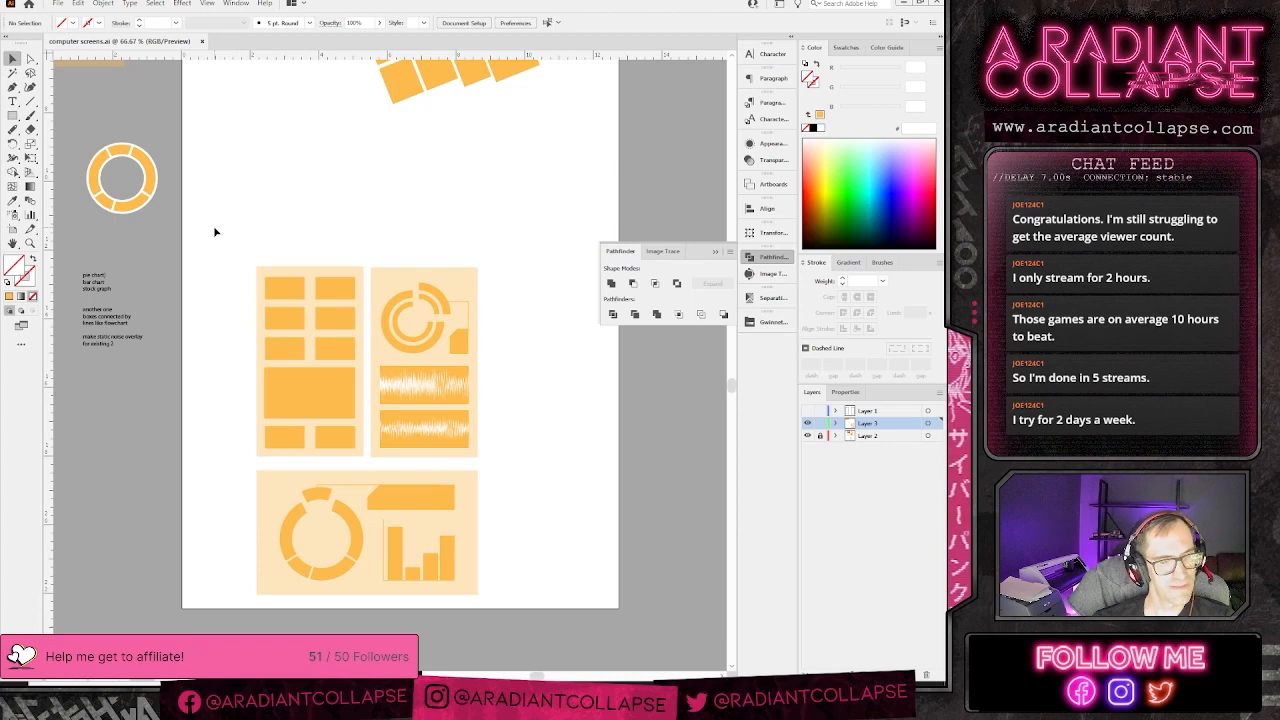
{"action": "left_click_drag", "start_coordinate": [214, 232], "coordinate": [492, 600]}
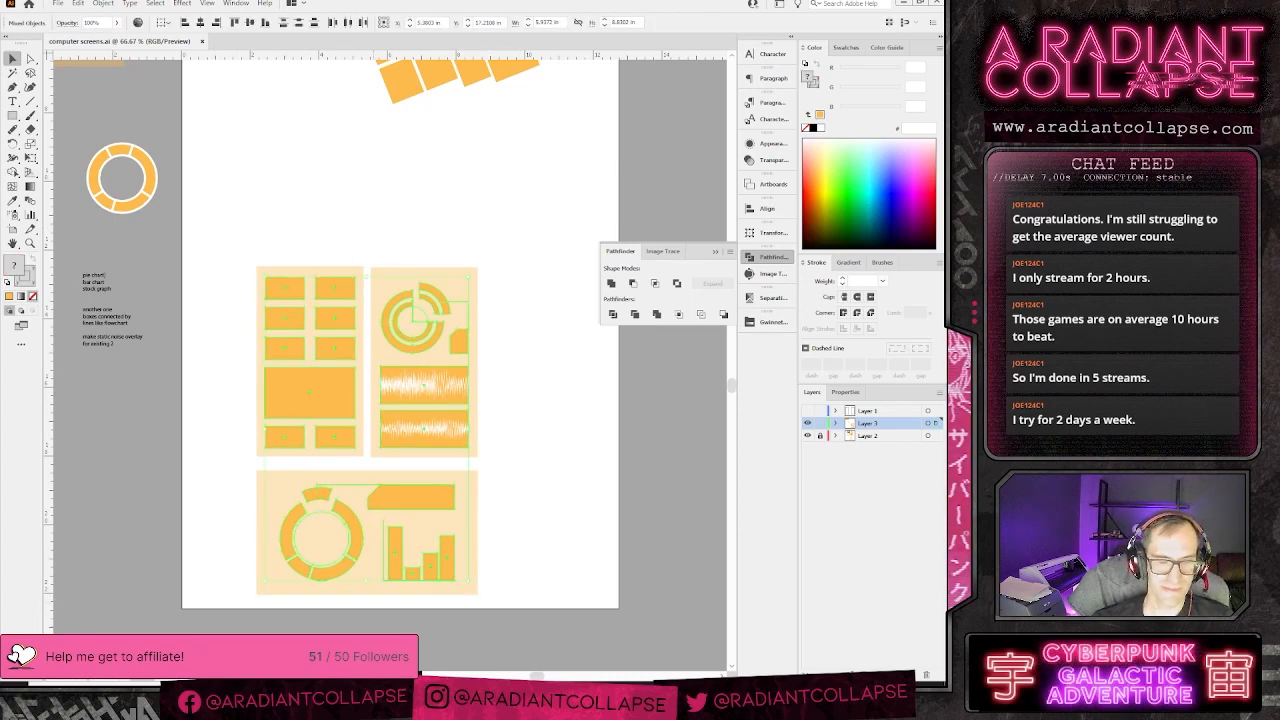
{"action": "mouse_move", "coordinate": [329, 700]}
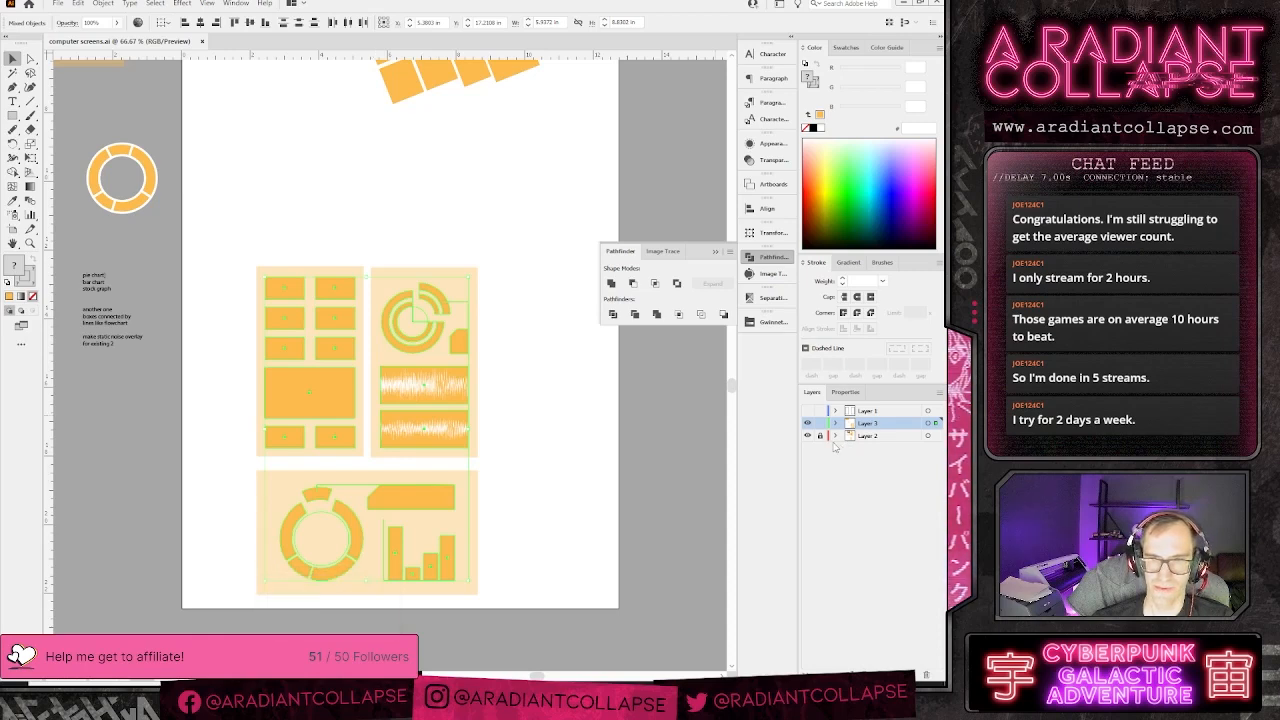
{"action": "left_click_drag", "start_coordinate": [224, 240], "coordinate": [517, 614]}
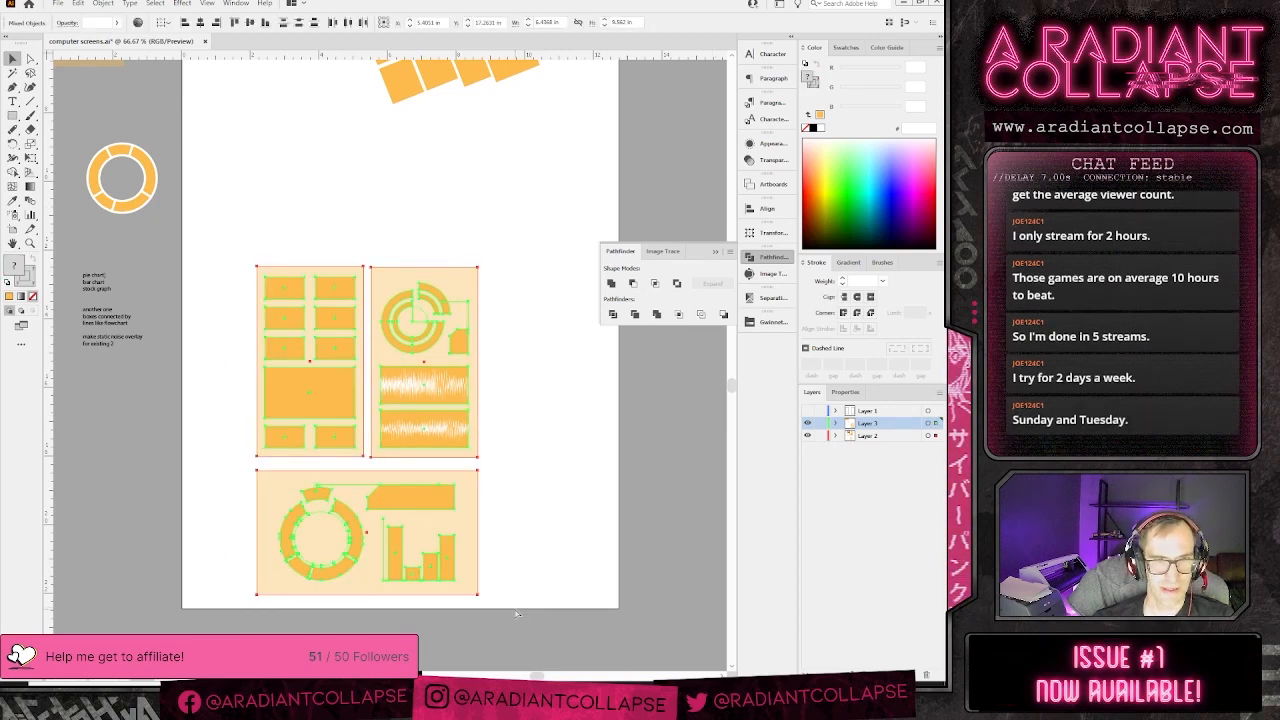
{"action": "left_click", "coordinate": [556, 386]}
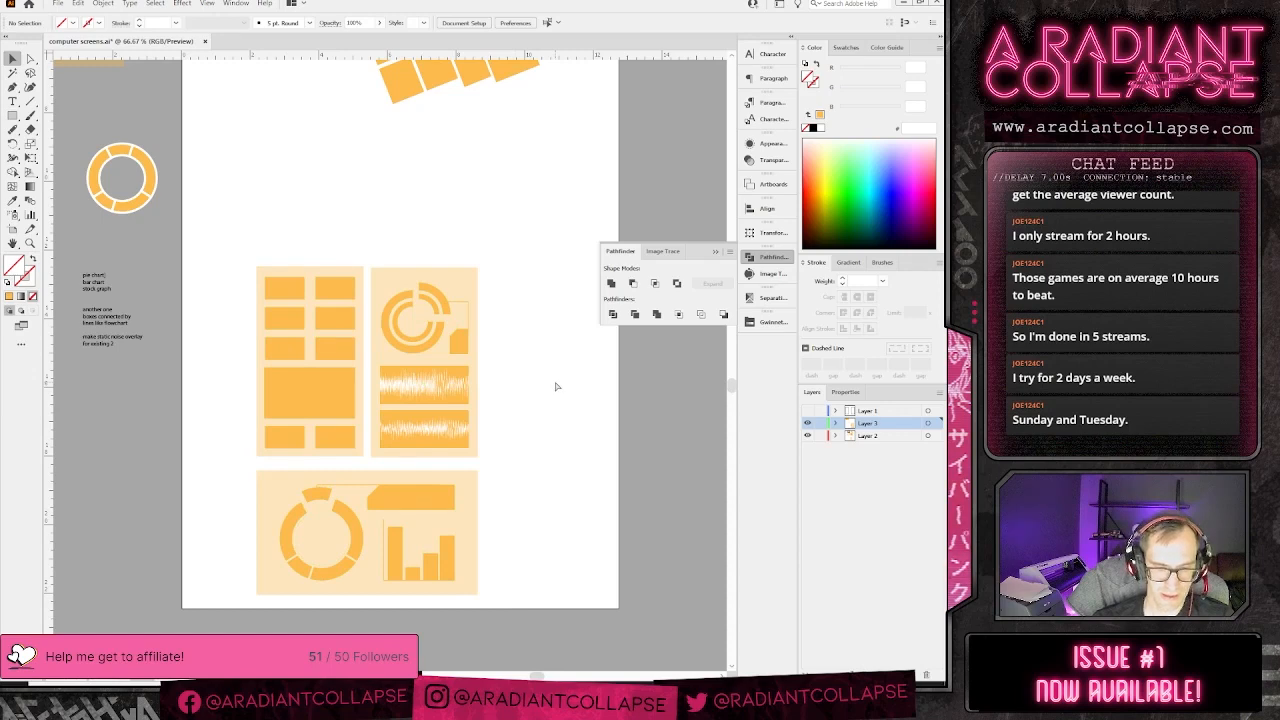
{"action": "key", "text": "ctrl+plus"}
{"action": "key", "text": "ctrl+plus"}
{"action": "key", "text": "ctrl+plus"}
{"action": "key", "text": "ctrl+minus"}
{"action": "key", "text": "ctrl+minus"}
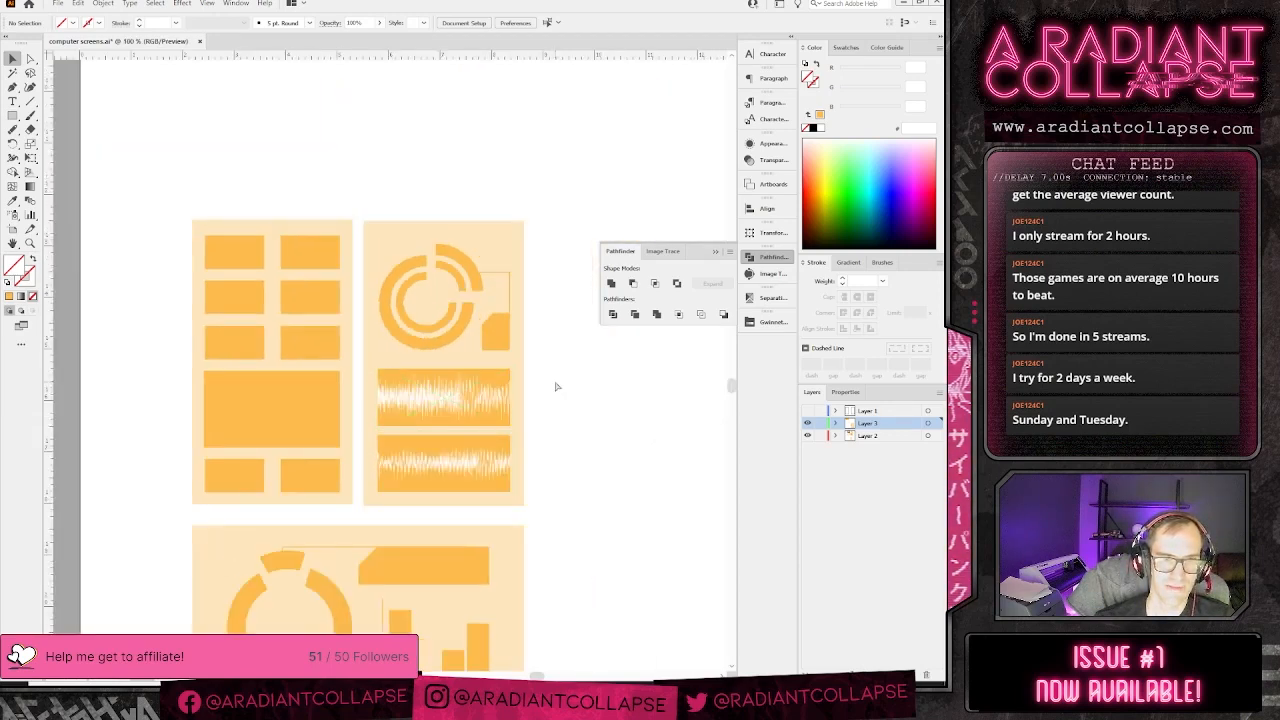
{"action": "key", "text": "ctrl+plus"}
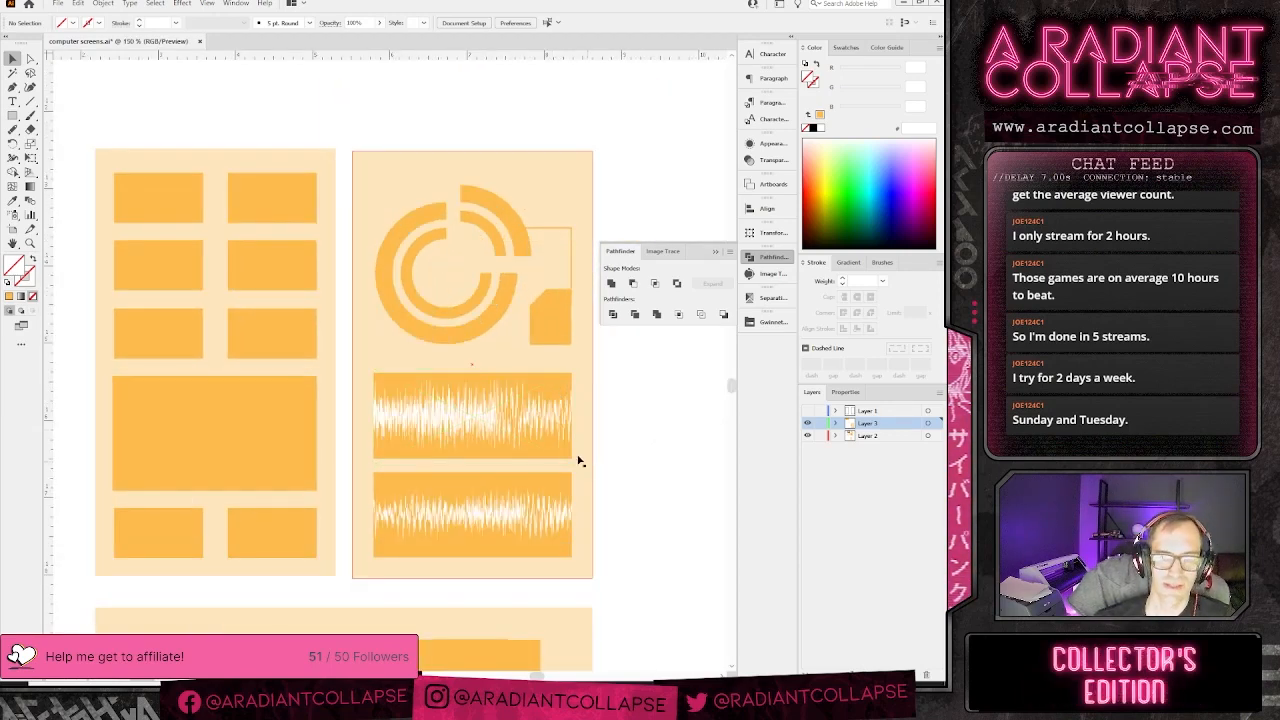
- Release the clipping masks on both waveforms and select the upper linked waveform image
{"action": "left_click", "coordinate": [514, 490]}
{"action": "left_click", "coordinate": [515, 450], "text": "shift"}
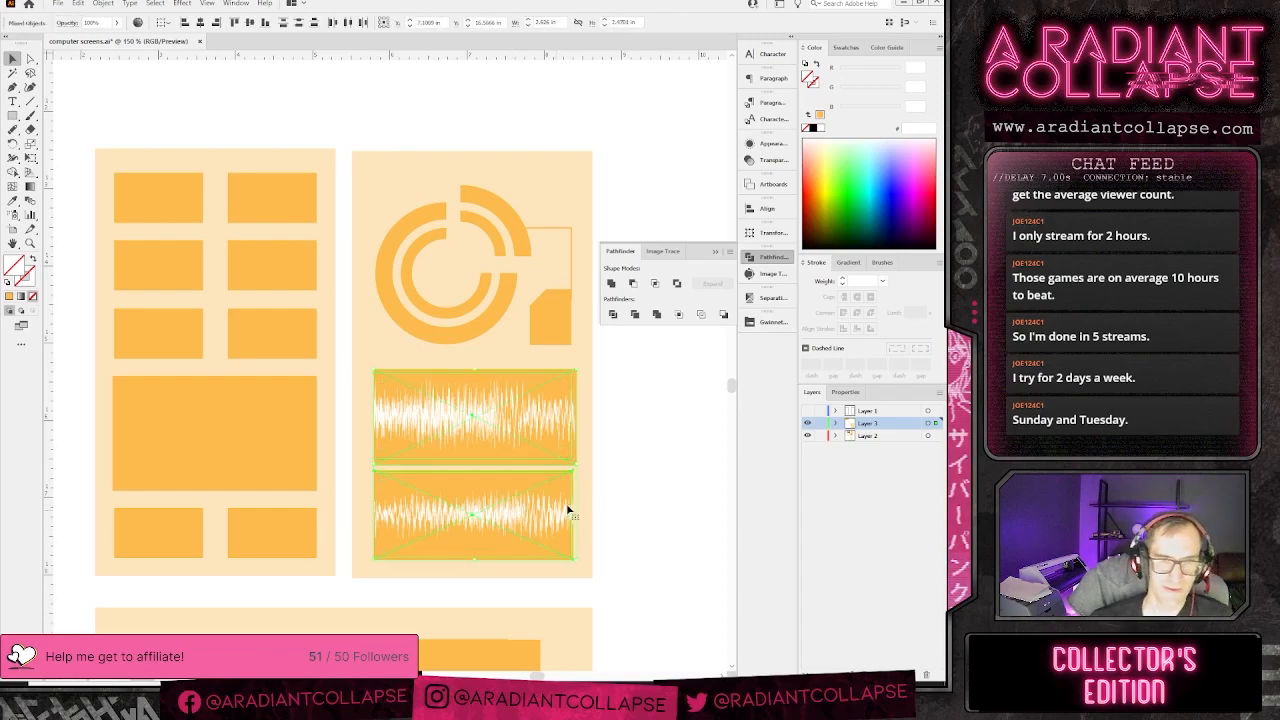
{"action": "key", "text": "ctrl+shift+a"}
{"action": "left_click", "coordinate": [578, 432]}
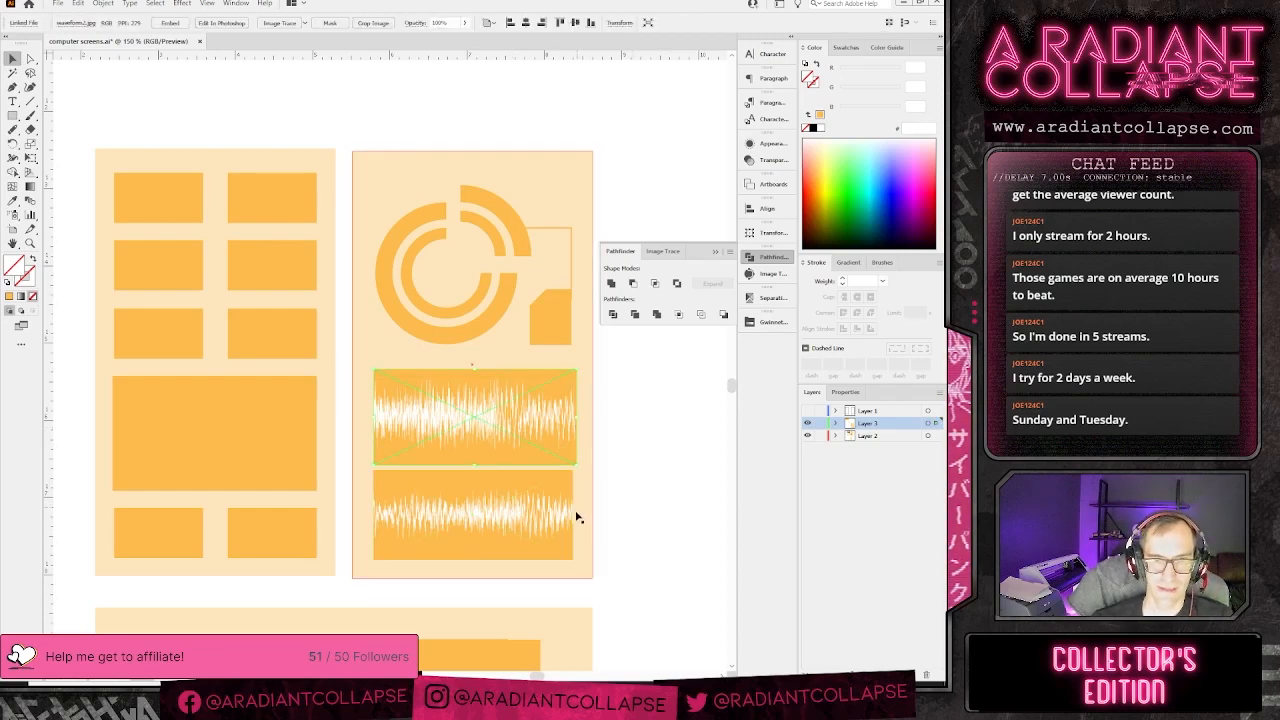
- Switch to Photoshop, undo the flattening of waveform2 to restore its transparent layer, and save it as waveform2.psd with Maximize Compatibility
{"action": "key", "text": "alt+Tab"}
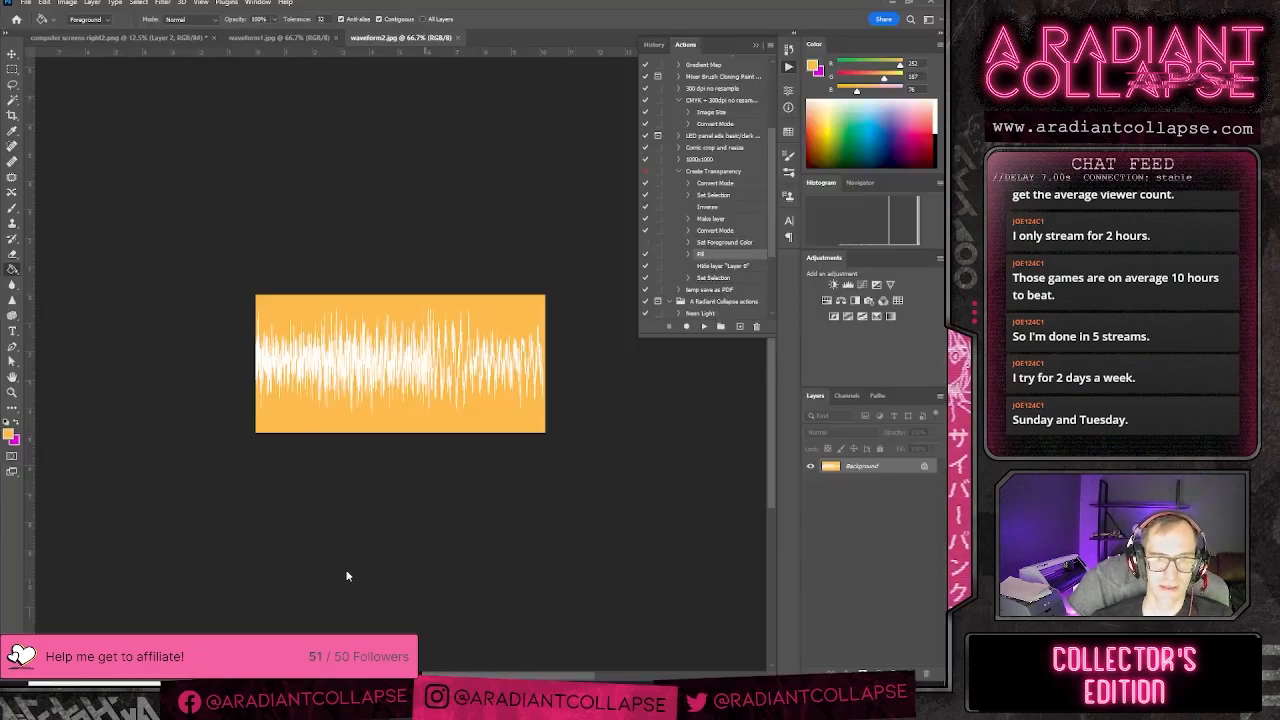
{"action": "key", "text": "ctrl+z"}
{"action": "key", "text": "ctrl+z"}
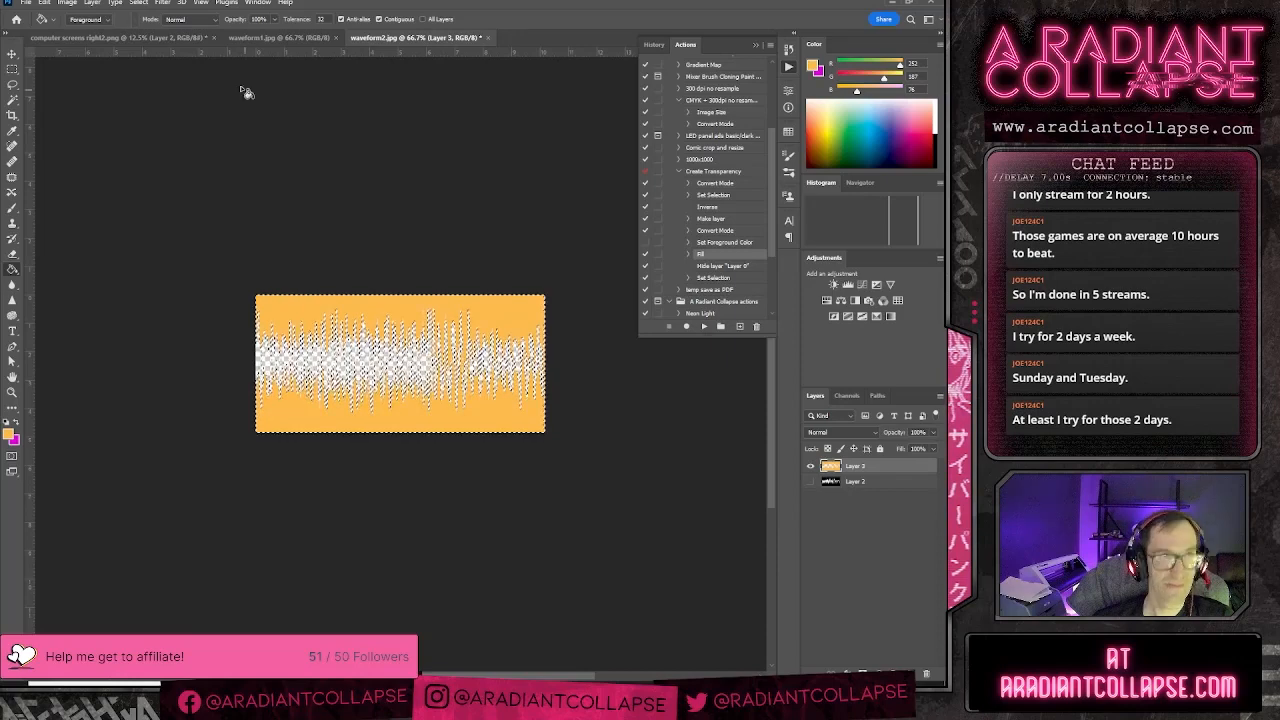
{"action": "left_click", "coordinate": [26, 3]}
{"action": "left_click", "coordinate": [45, 148]}
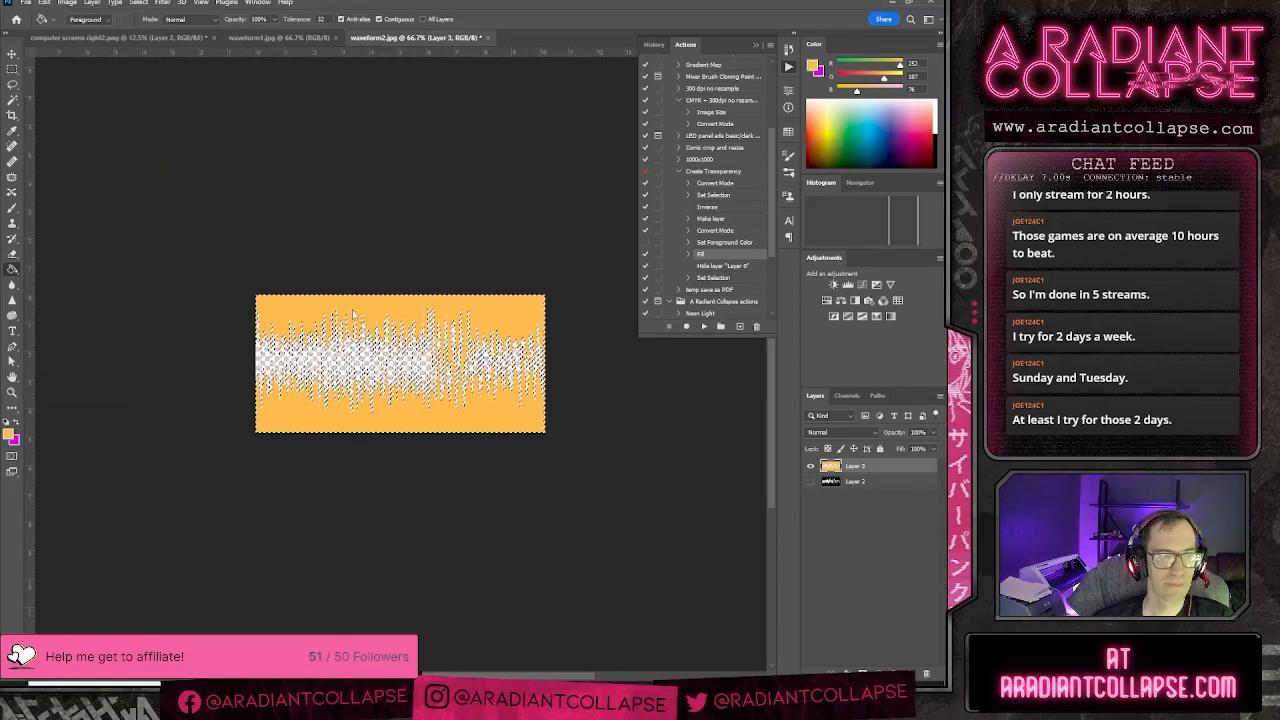
{"action": "key", "text": "Escape"}
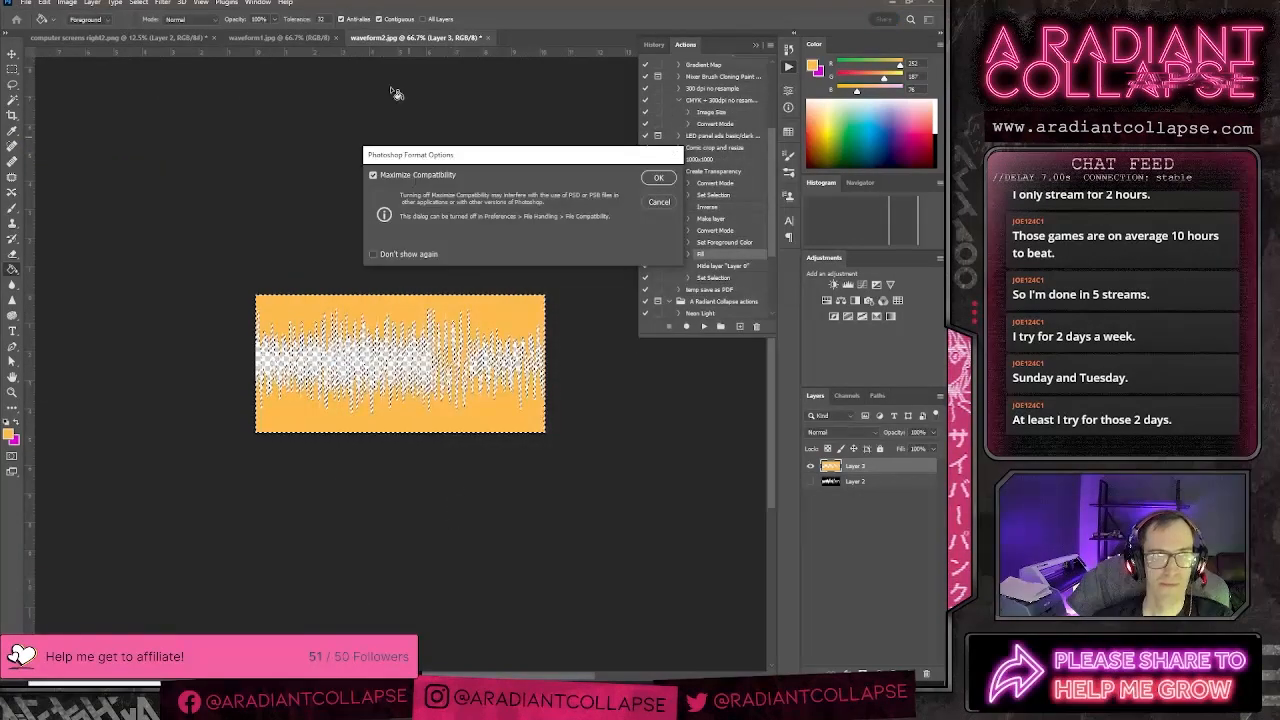
{"action": "key", "text": "Return"}
- Restore the transparent layer in waveform1 and save it in Photoshop format as waveform1.psd in the Art folder
{"action": "left_click", "coordinate": [260, 36]}
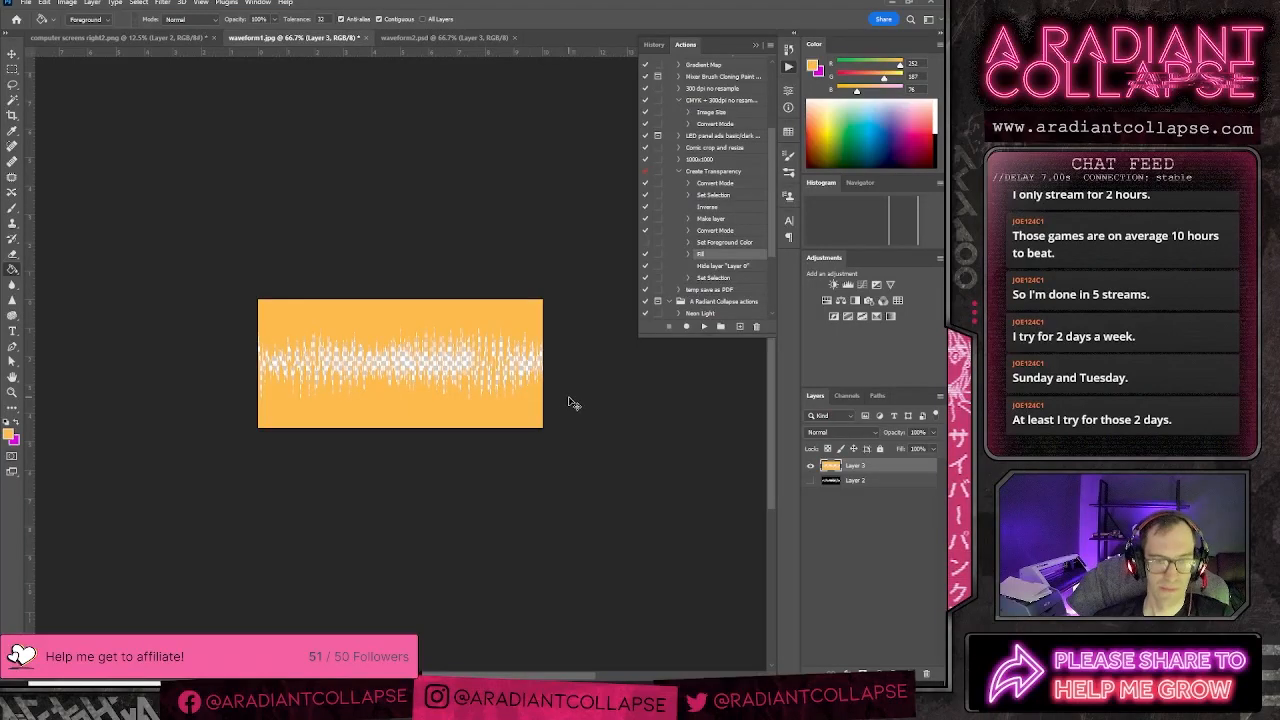
{"action": "key", "text": "ctrl+shift+s"}
{"action": "left_click", "coordinate": [390, 512]}
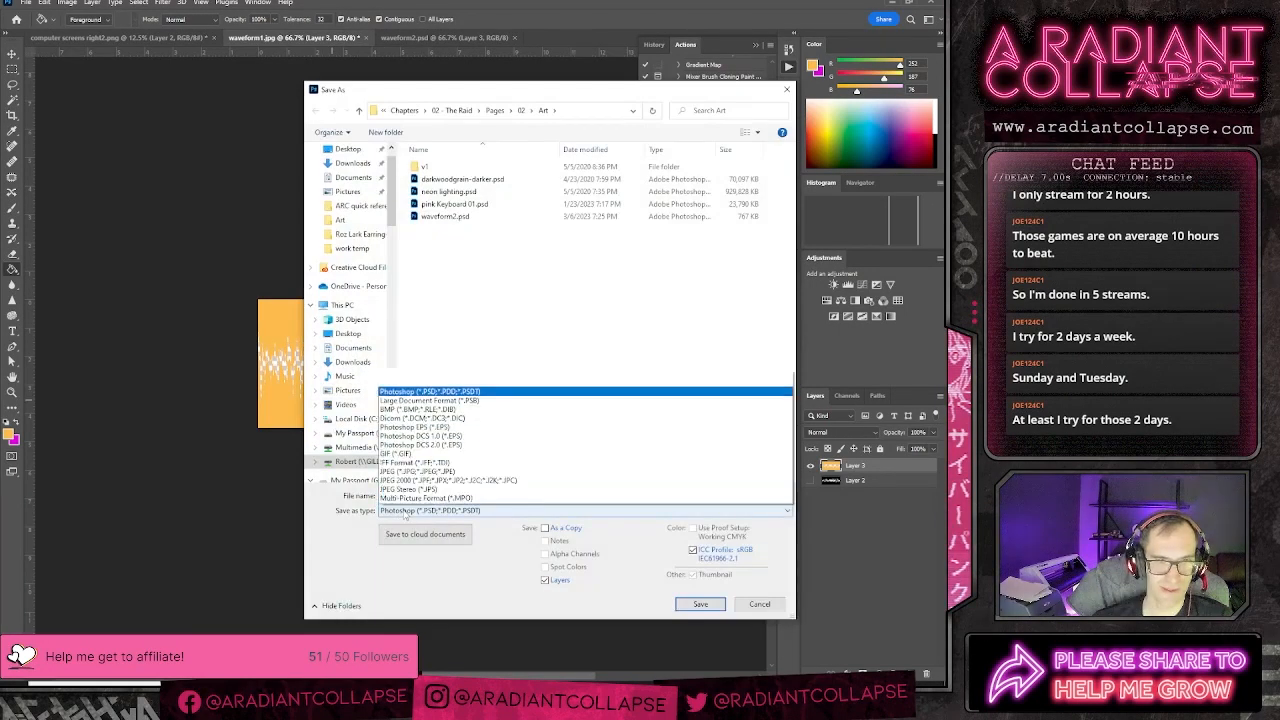
{"action": "left_click", "coordinate": [424, 303]}
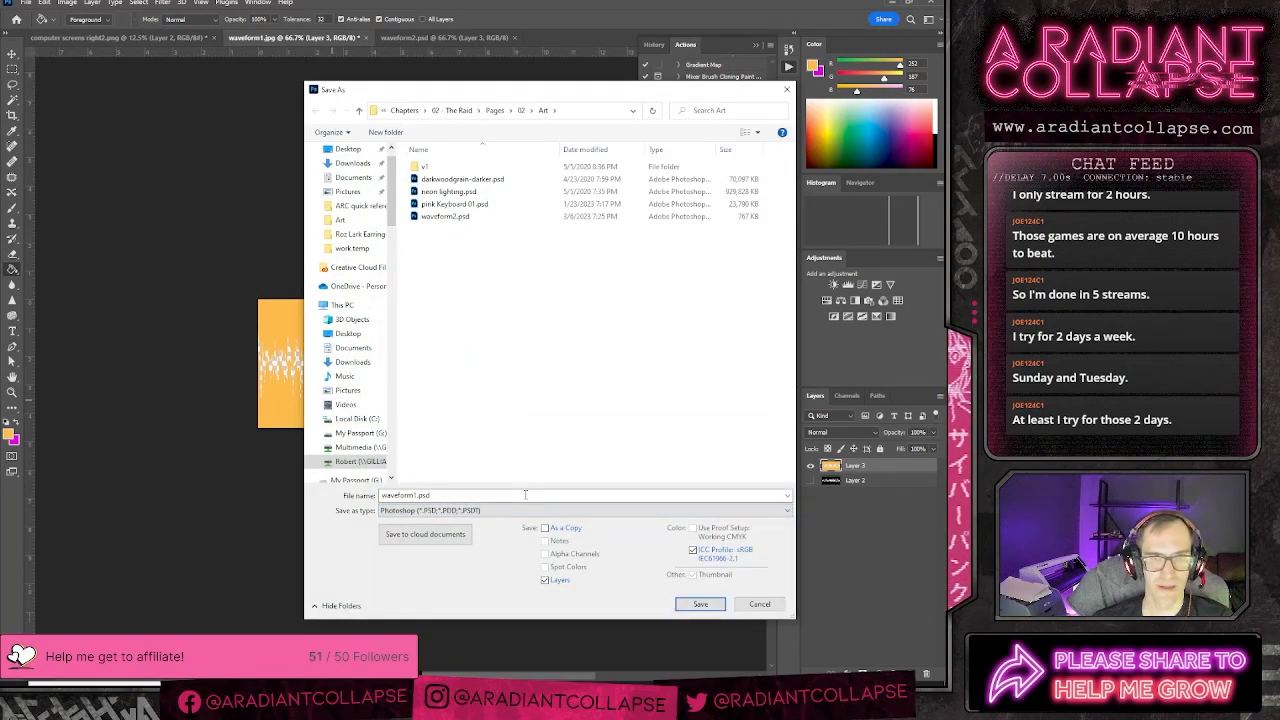
{"action": "key", "text": "Return"}
{"action": "key", "text": "Return"}
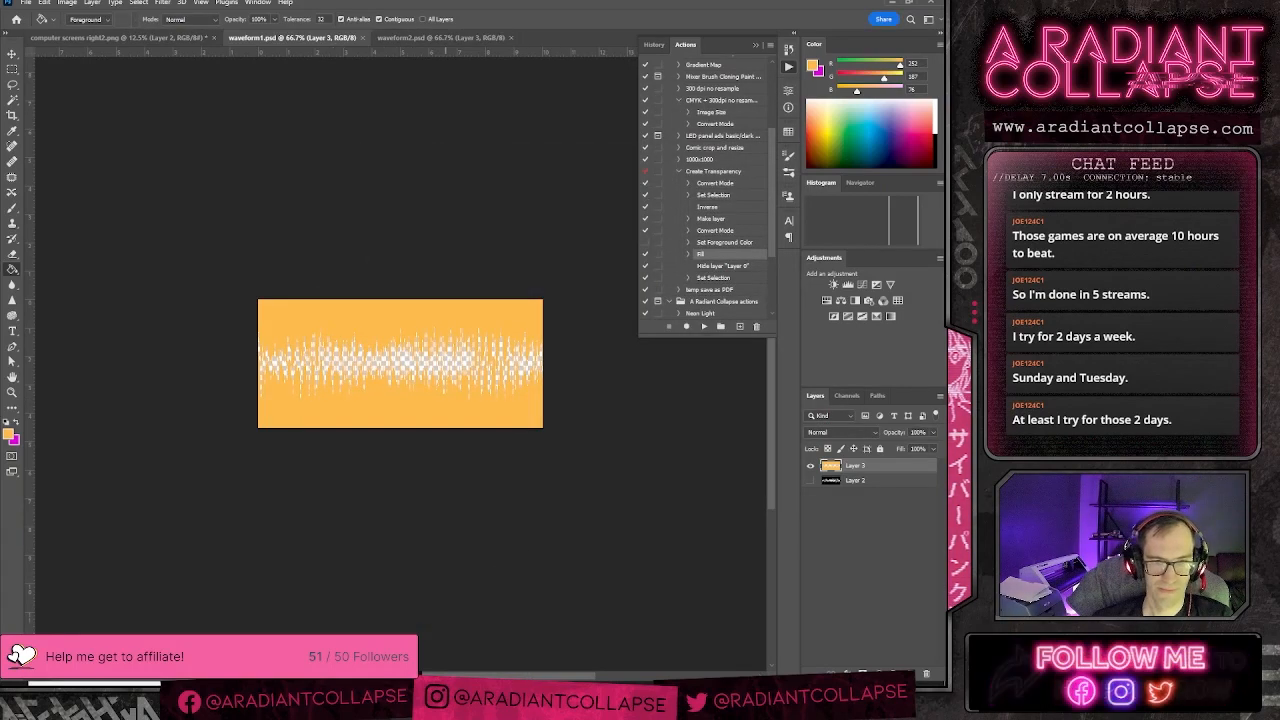
- Switch back to Illustrator and relink the upper waveform image to waveform2.psd
{"action": "key", "text": "alt+Tab"}
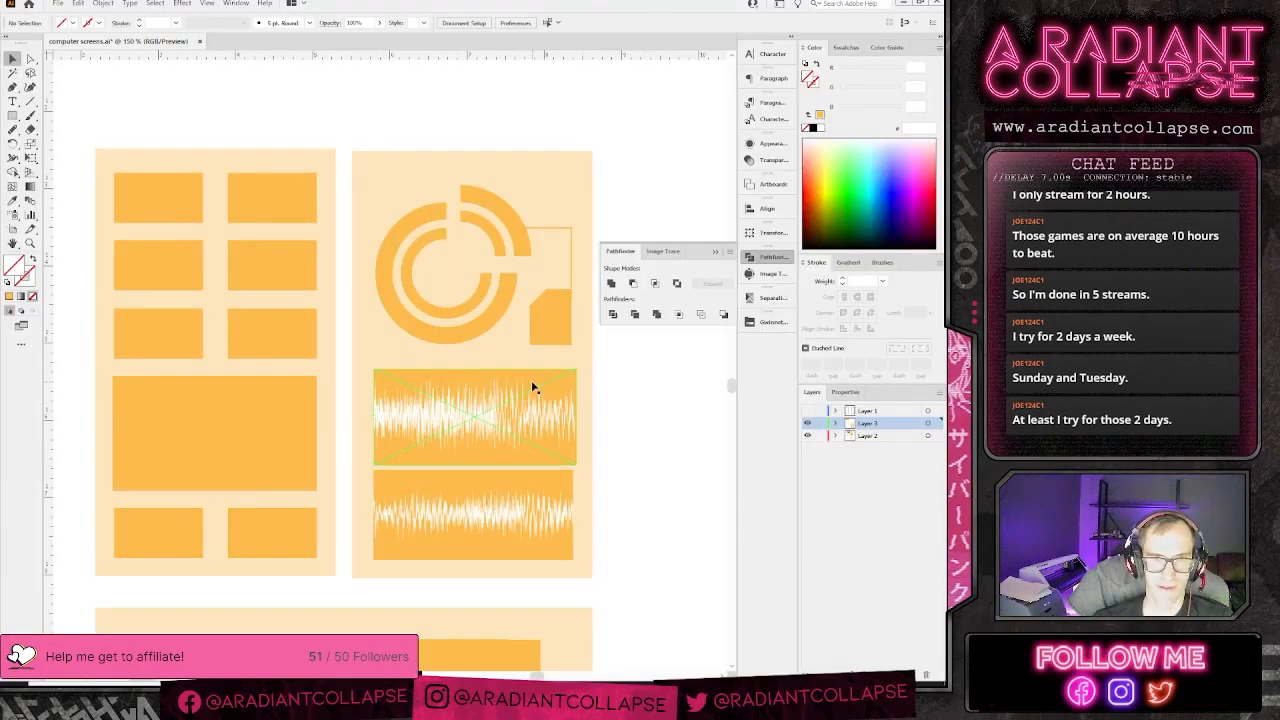
{"action": "left_click", "coordinate": [79, 23]}
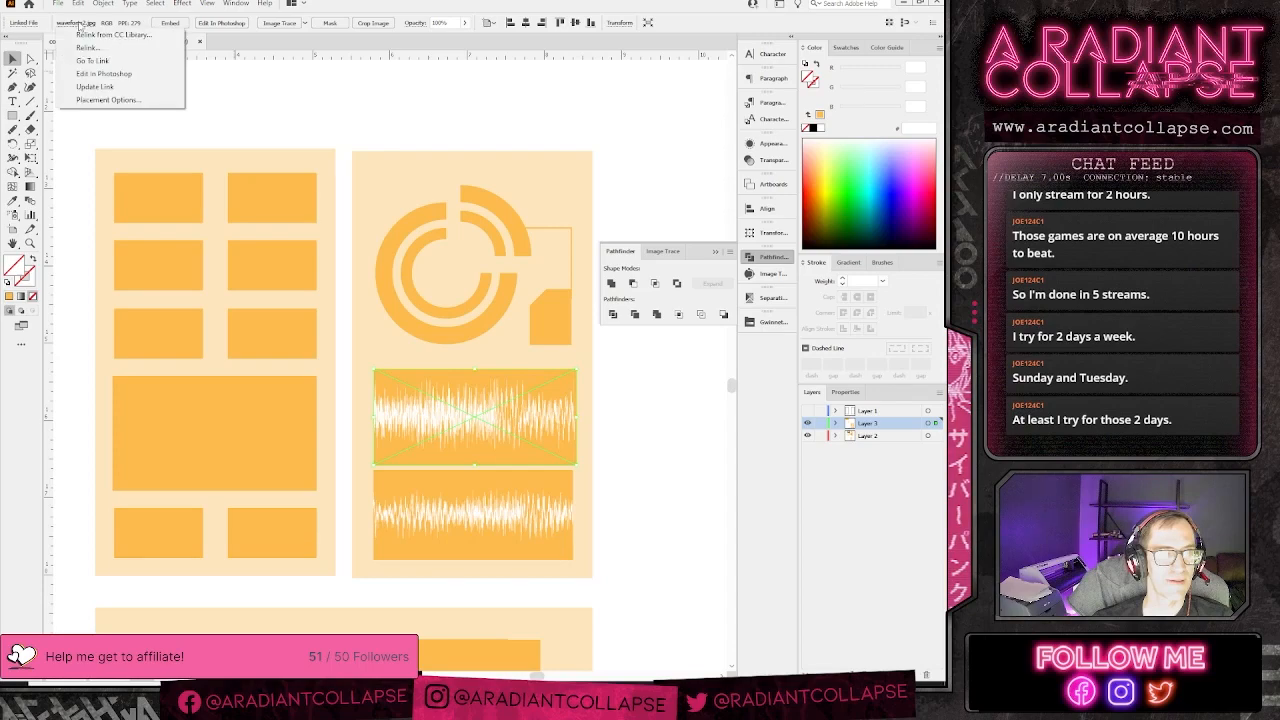
{"action": "left_click", "coordinate": [85, 35]}
{"action": "scroll", "coordinate": [148, 268], "scroll_direction": "down", "scroll_amount": 8}
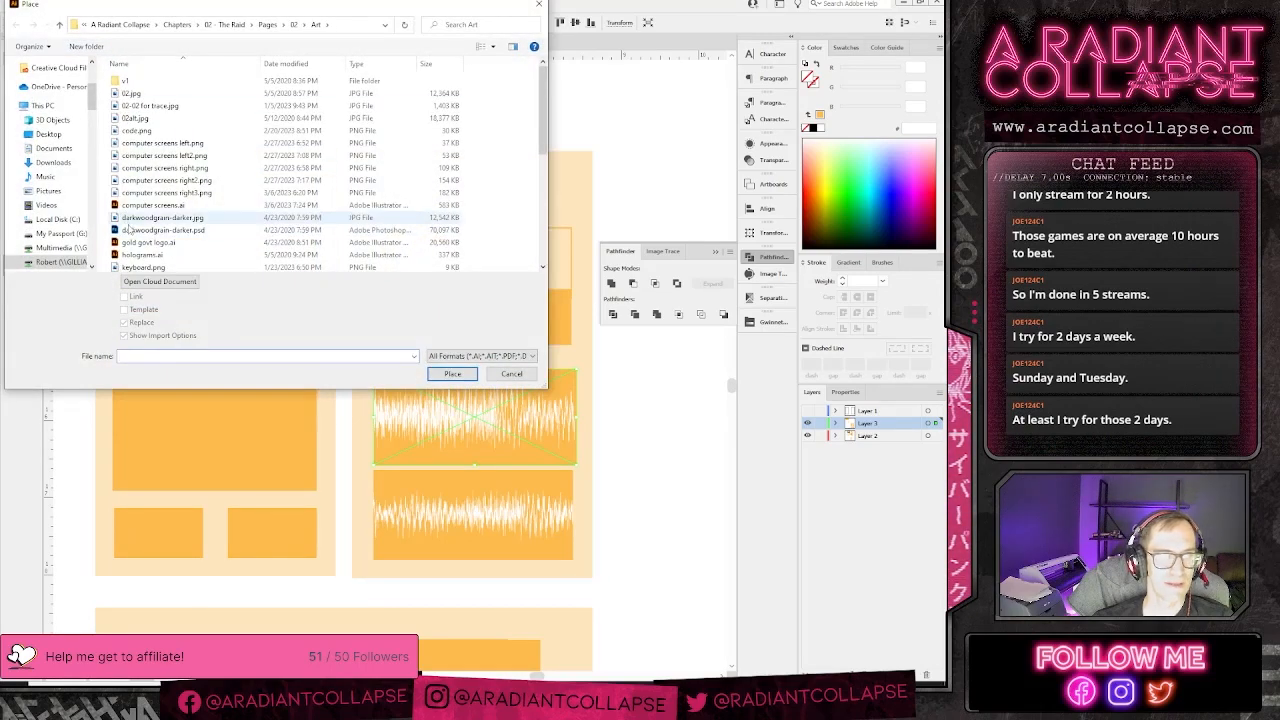
{"action": "left_click", "coordinate": [147, 265]}
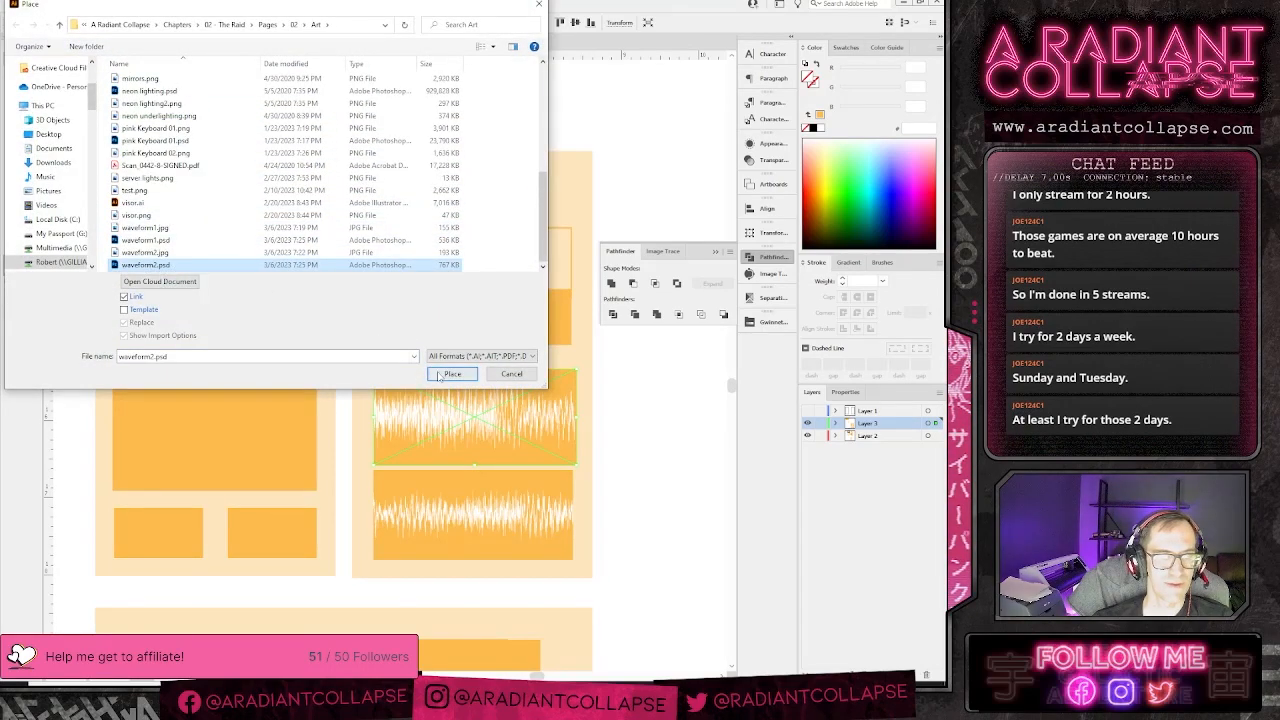
{"action": "left_click", "coordinate": [452, 373]}
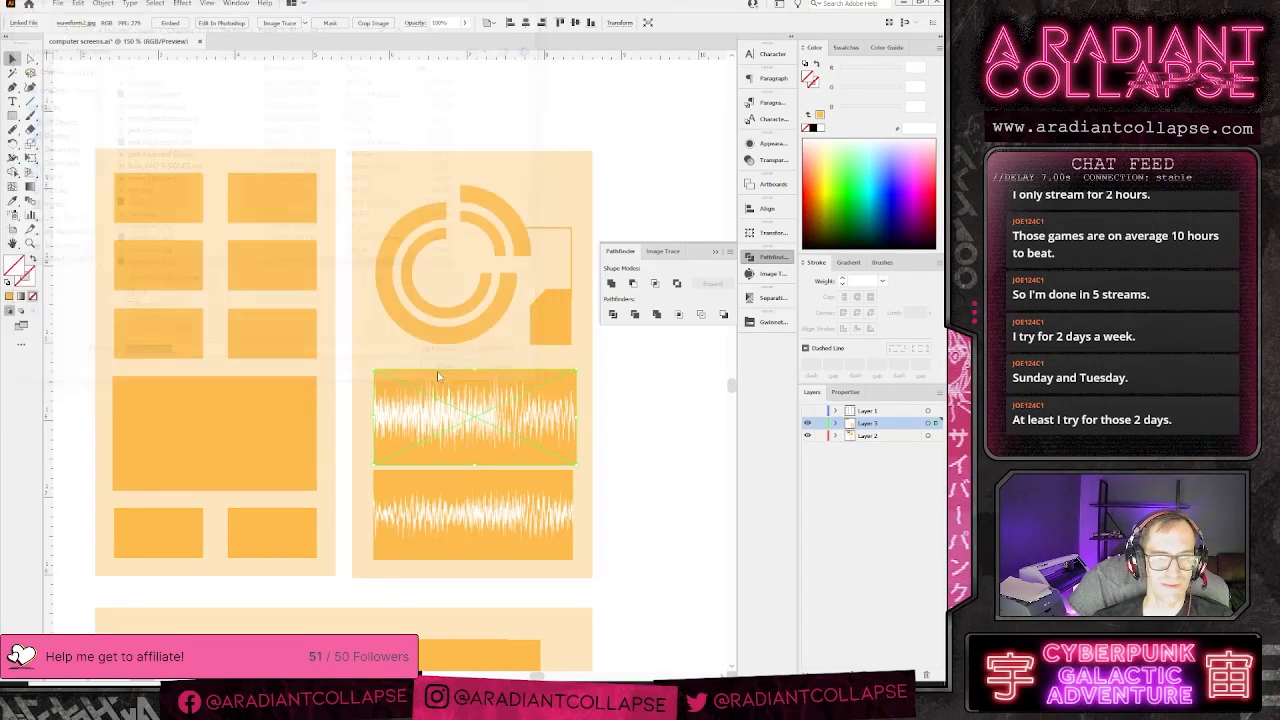
- Relink the lower waveform image to waveform1.psd
{"action": "left_click", "coordinate": [480, 490]}
{"action": "left_click", "coordinate": [58, 4]}
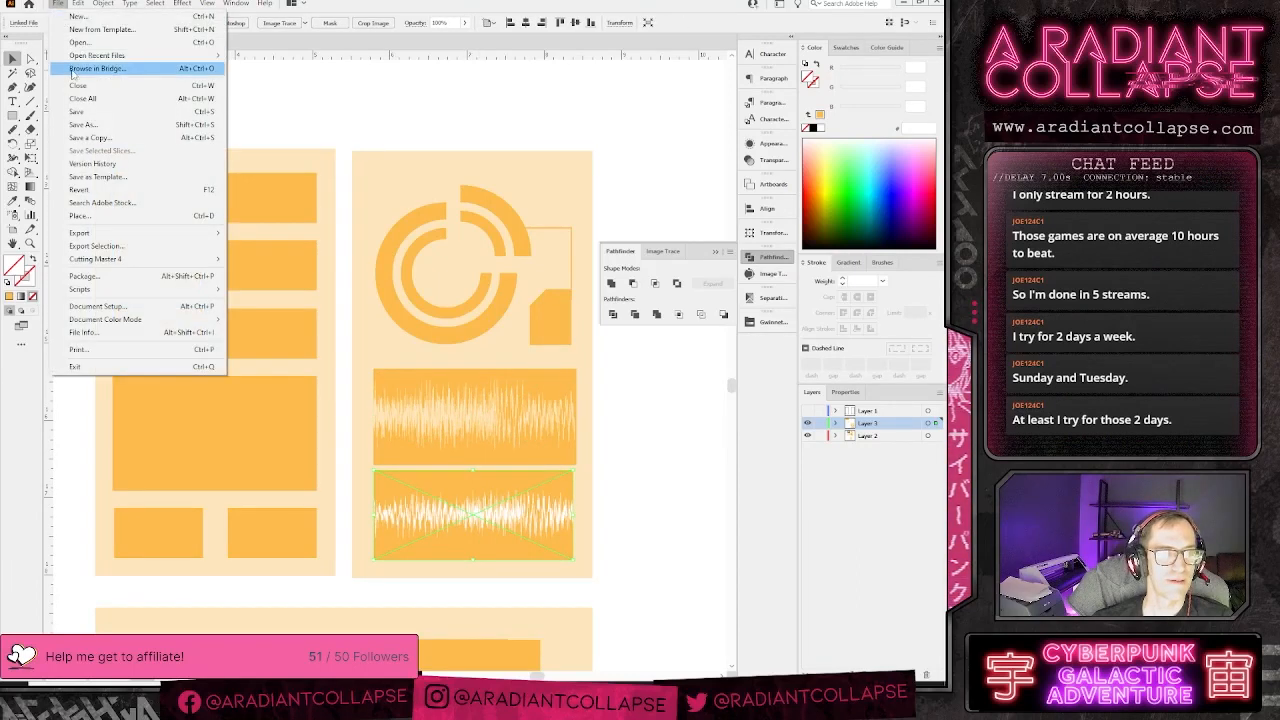
{"action": "left_click", "coordinate": [78, 4]}
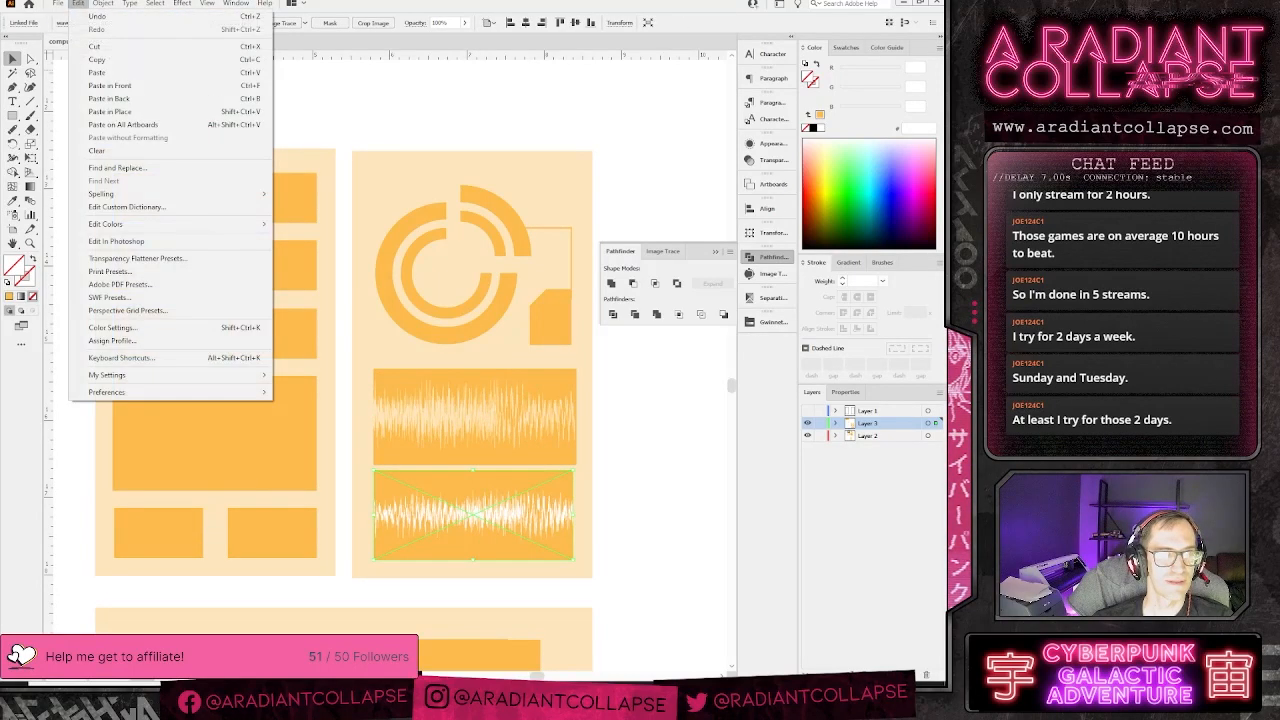
{"action": "left_click", "coordinate": [78, 4]}
{"action": "left_click", "coordinate": [82, 22]}
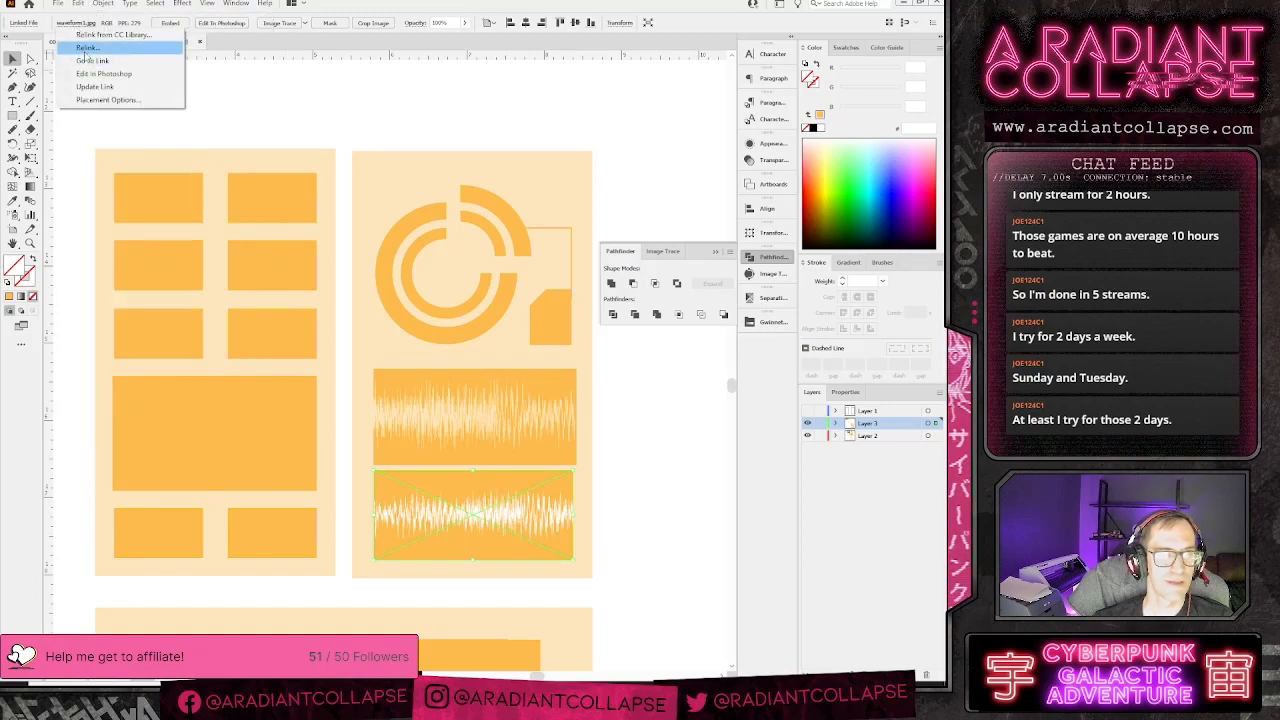
{"action": "left_click", "coordinate": [88, 48]}
{"action": "left_click", "coordinate": [153, 243]}
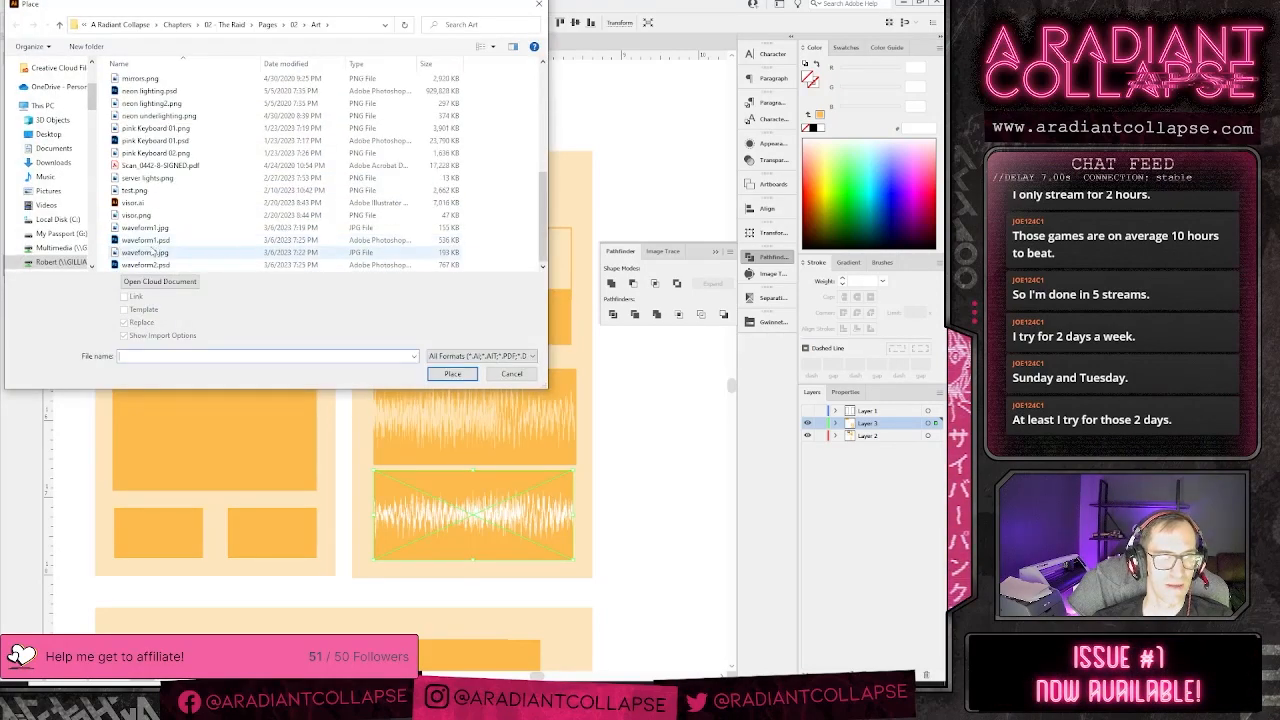
{"action": "left_click", "coordinate": [452, 373]}
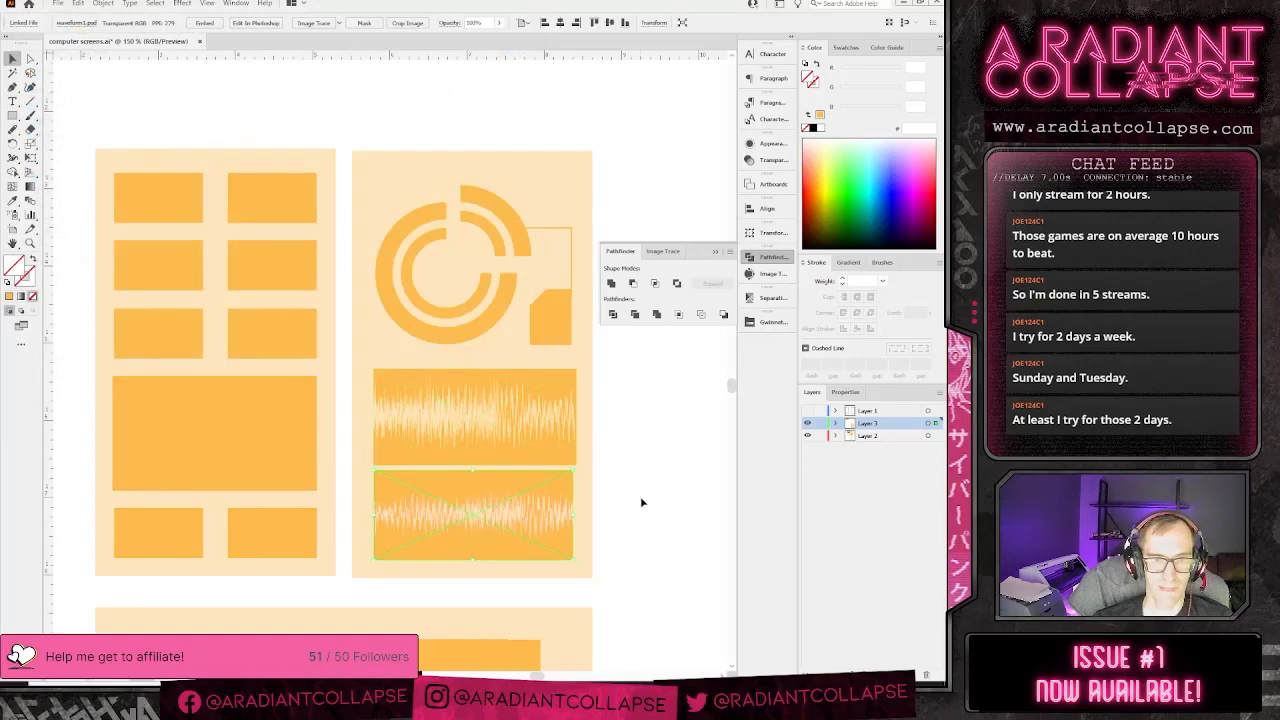
- Examine how the transparent waveforms look on their panel background and beside the other screen graphics on the artboard
{"action": "left_click", "coordinate": [690, 515]}
{"action": "key", "text": "ctrl+minus"}
{"action": "key", "text": "ctrl+minus"}
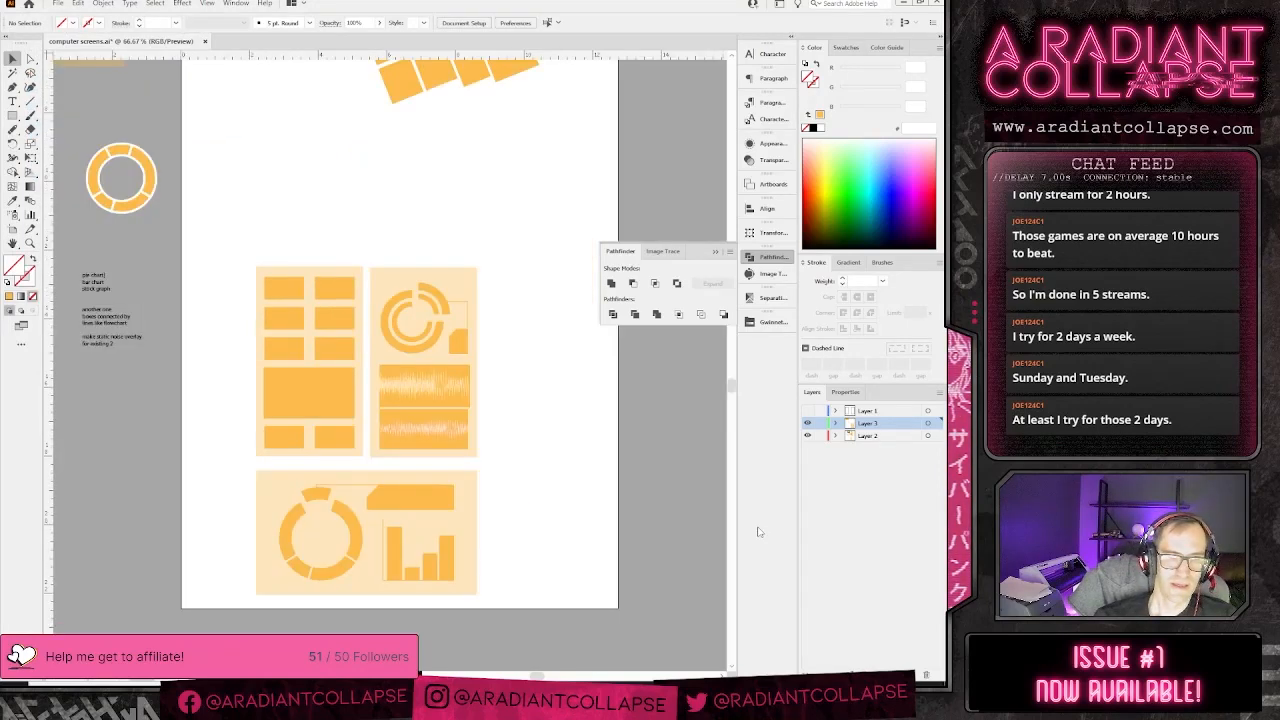
{"action": "key", "text": "ctrl+plus"}
{"action": "key", "text": "ctrl+plus"}
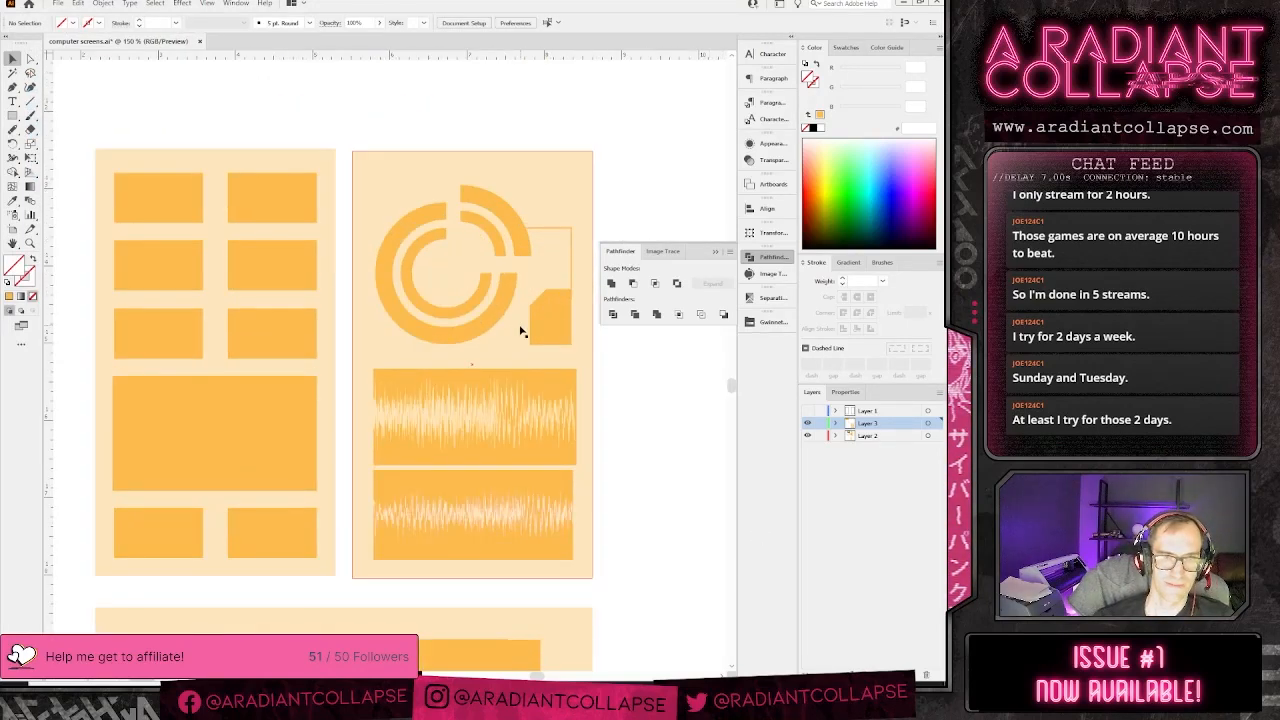
{"action": "left_click", "coordinate": [372, 168]}
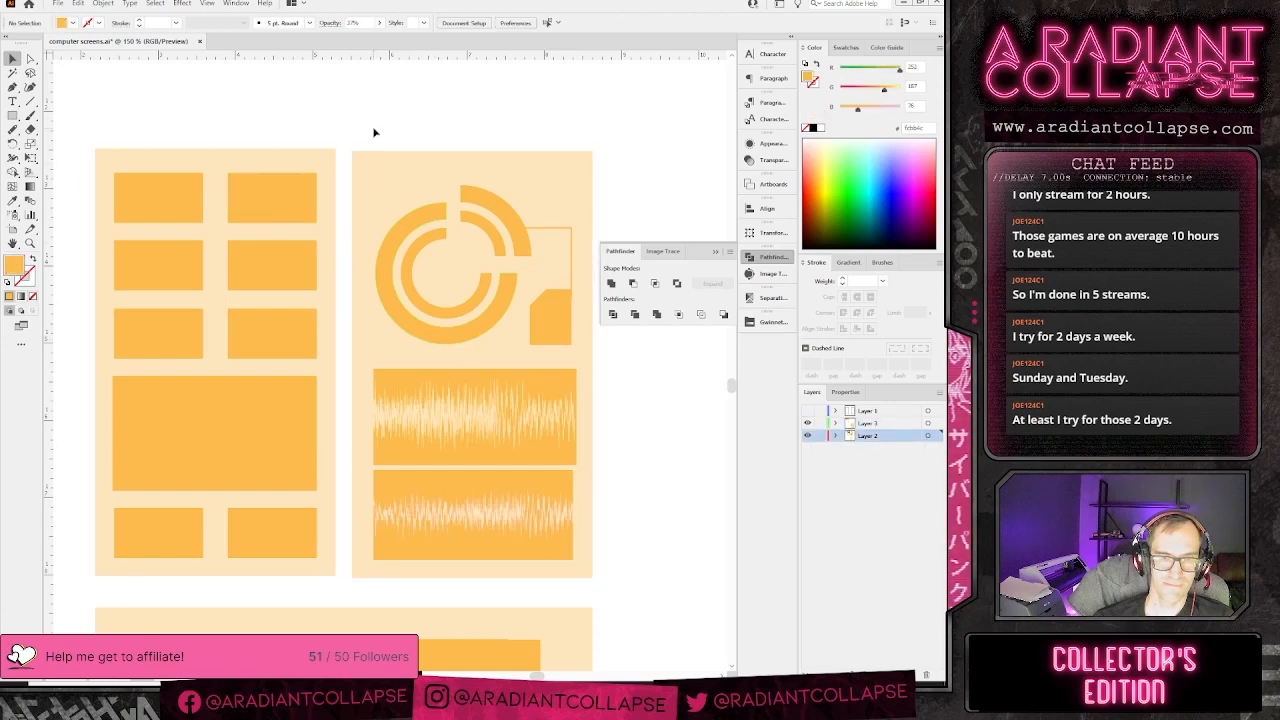
{"action": "key", "text": "ctrl+minus"}
{"action": "key", "text": "ctrl+minus"}
{"action": "key", "text": "ctrl+minus"}
{"action": "key", "text": "ctrl+minus"}
{"action": "key", "text": "ctrl+minus"}
{"action": "key", "text": "ctrl+minus"}
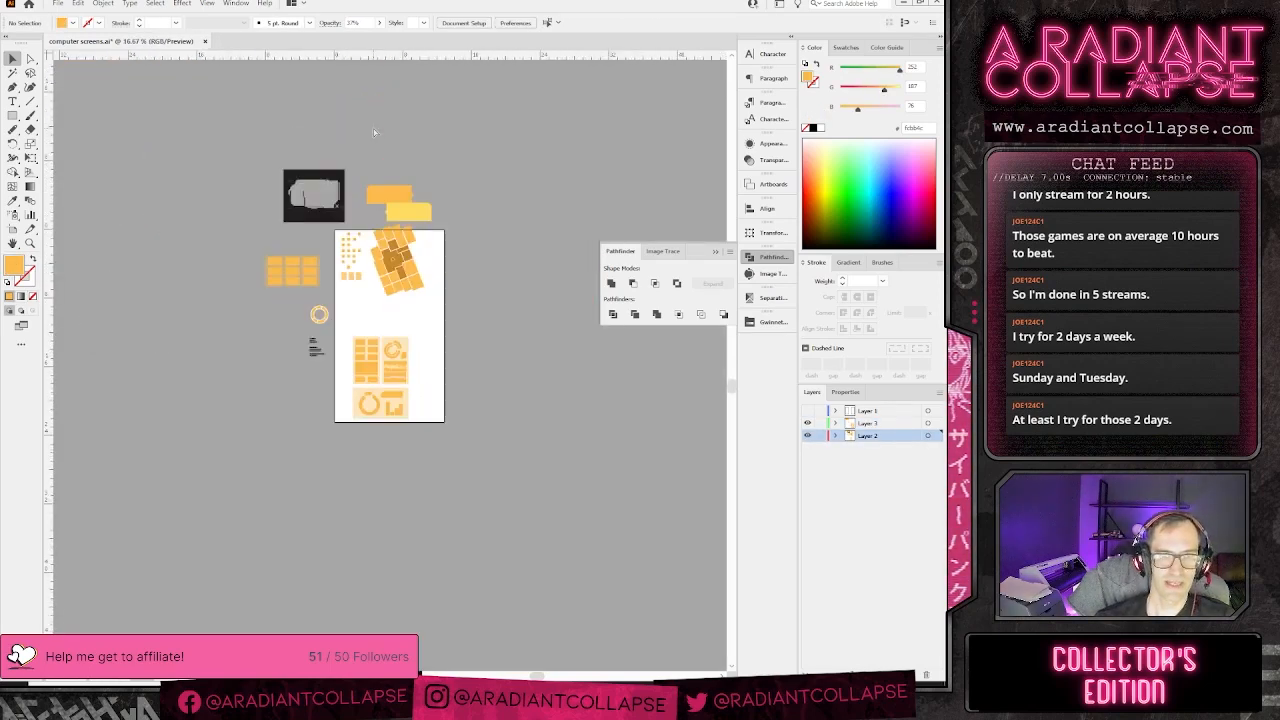
{"action": "key", "text": "ctrl+plus"}
{"action": "key", "text": "ctrl+plus"}
{"action": "key", "text": "ctrl+plus"}
{"action": "key", "text": "ctrl+plus"}
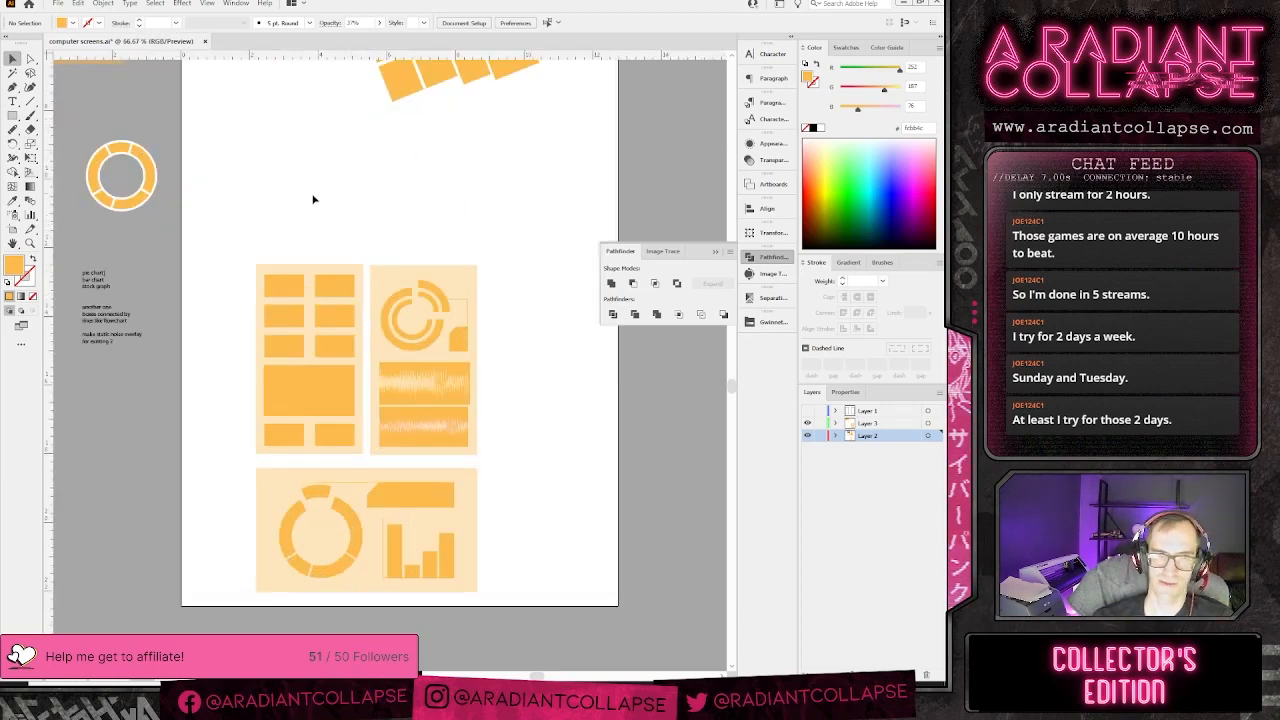
- Save the document and copy the three panels together with all the artwork on them
{"action": "left_click_drag", "start_coordinate": [231, 232], "coordinate": [494, 606]}
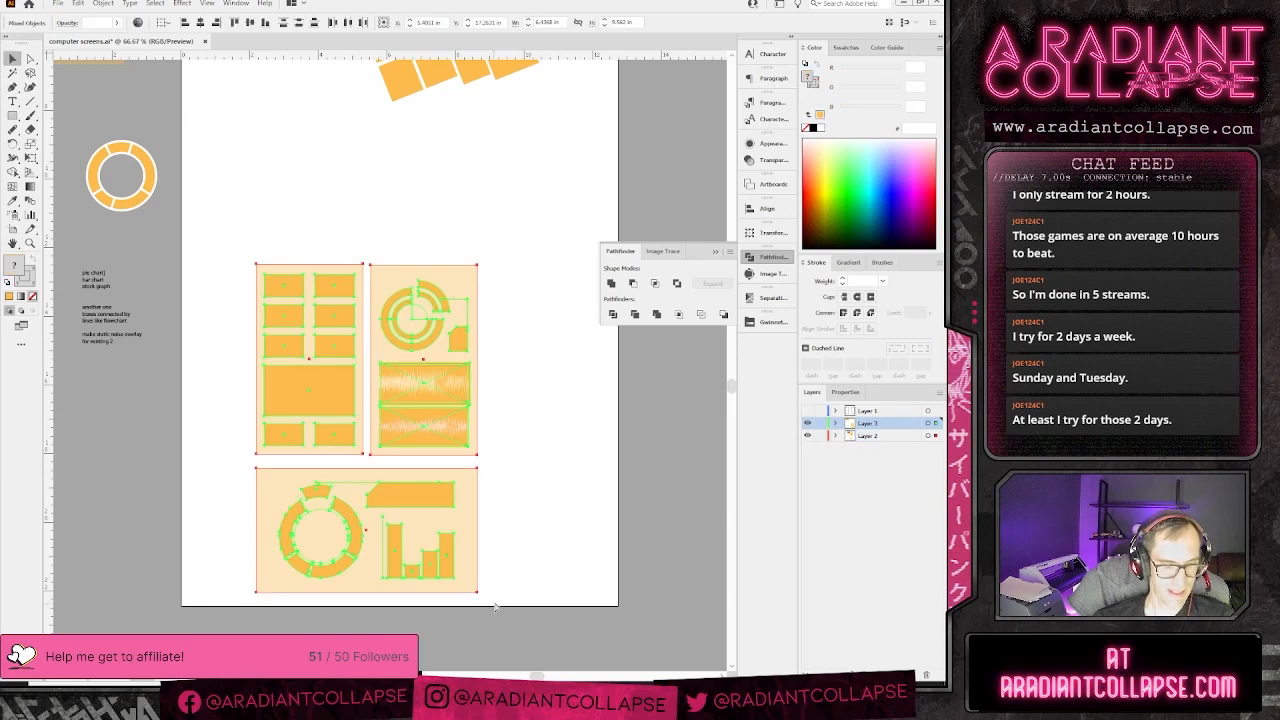
{"action": "key", "text": "ctrl+s"}
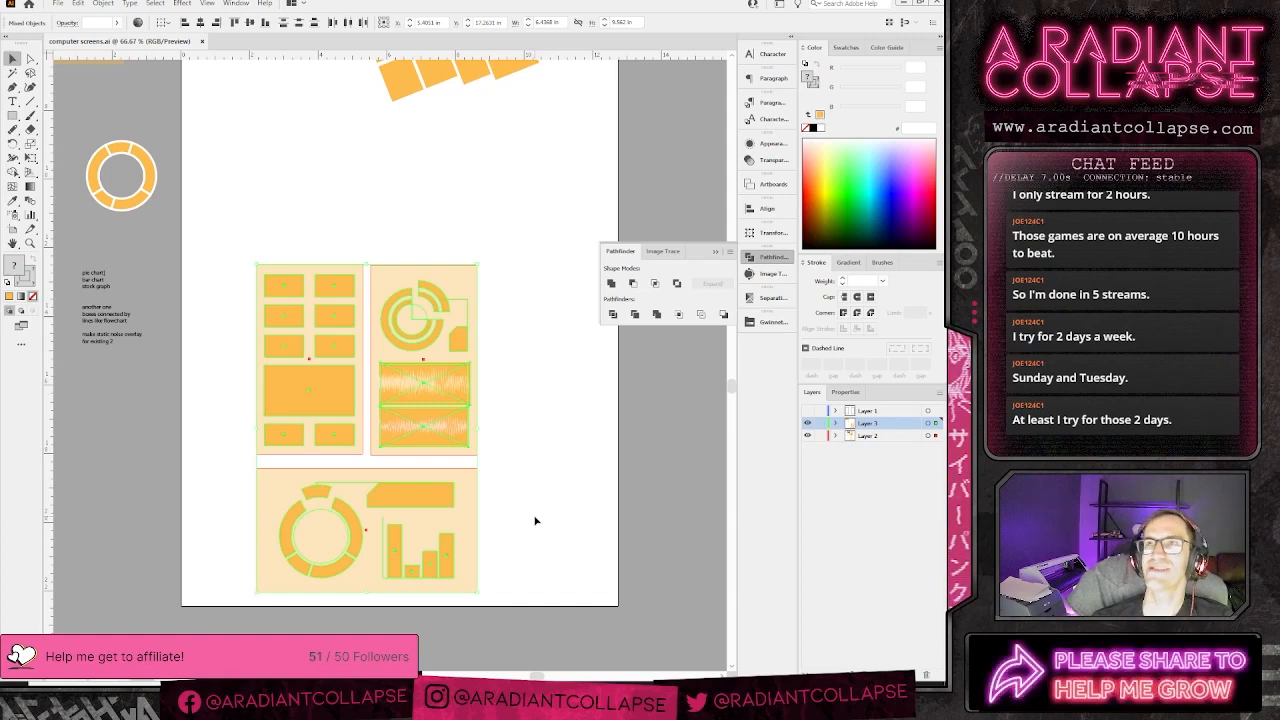
{"action": "left_click", "coordinate": [535, 521]}
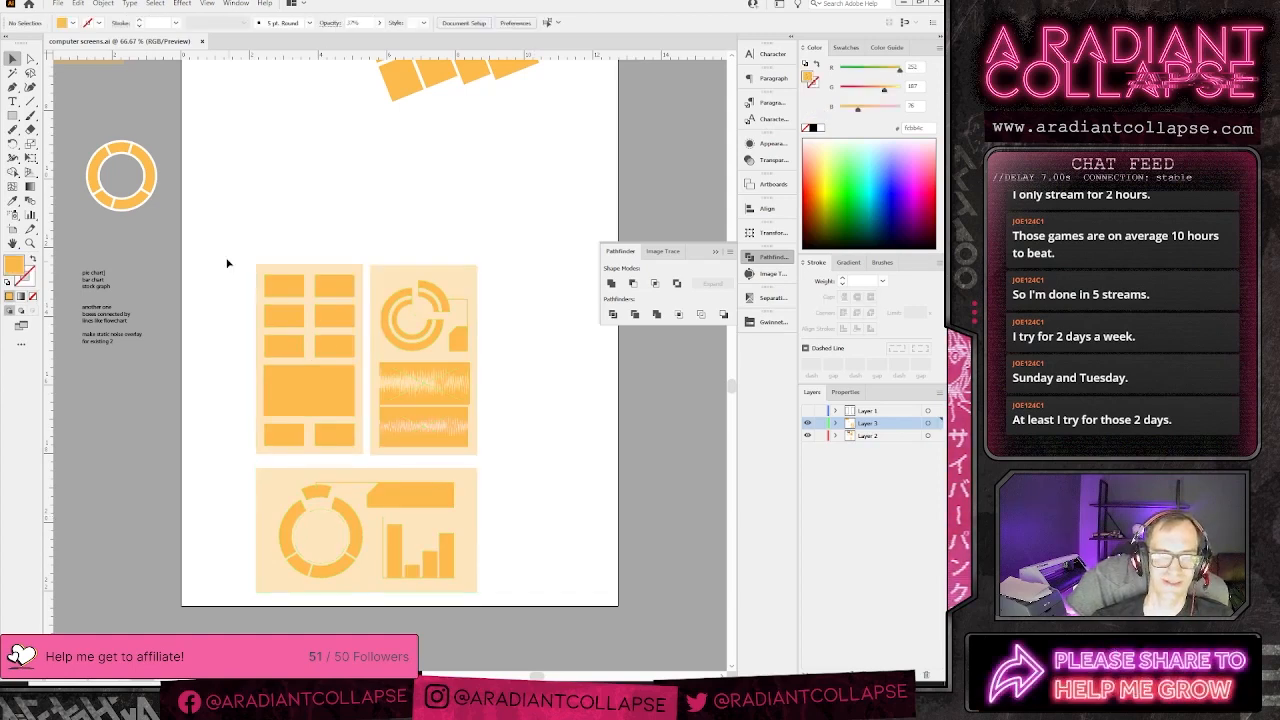
{"action": "key", "text": "ctrl+a"}
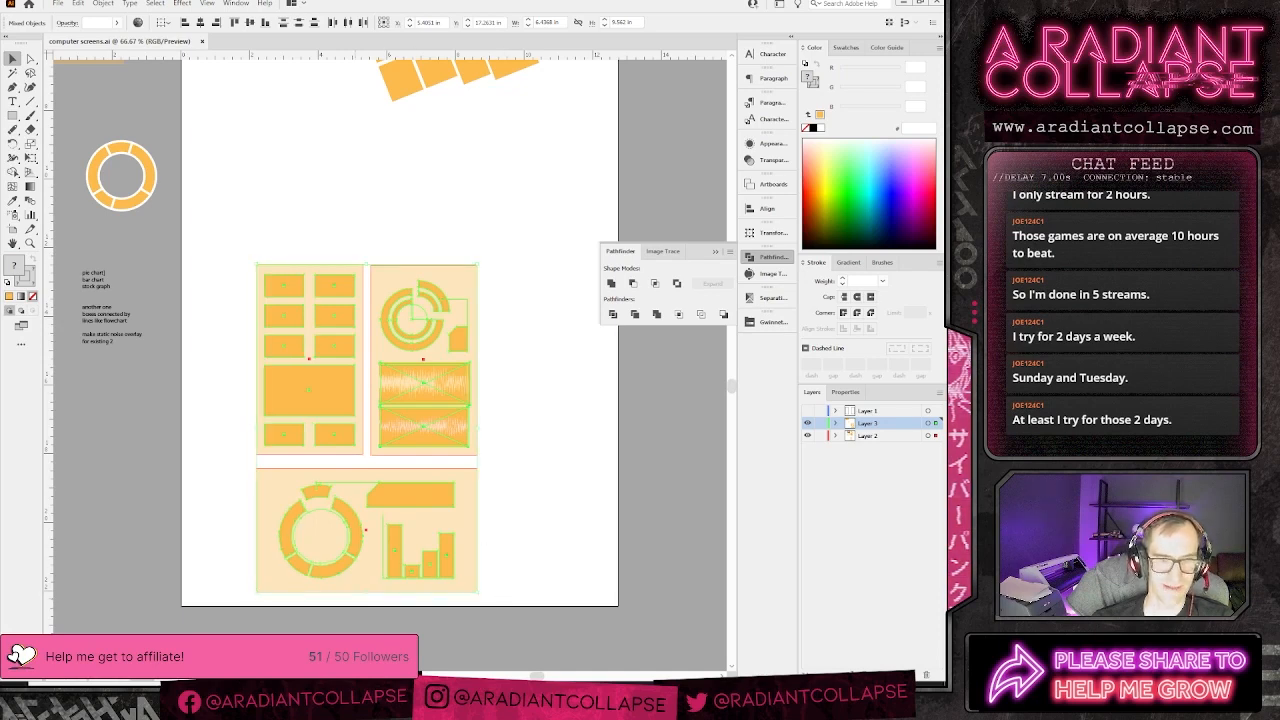
- Switch to Photoshop and create a new document 2 inches wide and 3 inches high at 600 pixels per inch
{"action": "mouse_move", "coordinate": [330, 700]}
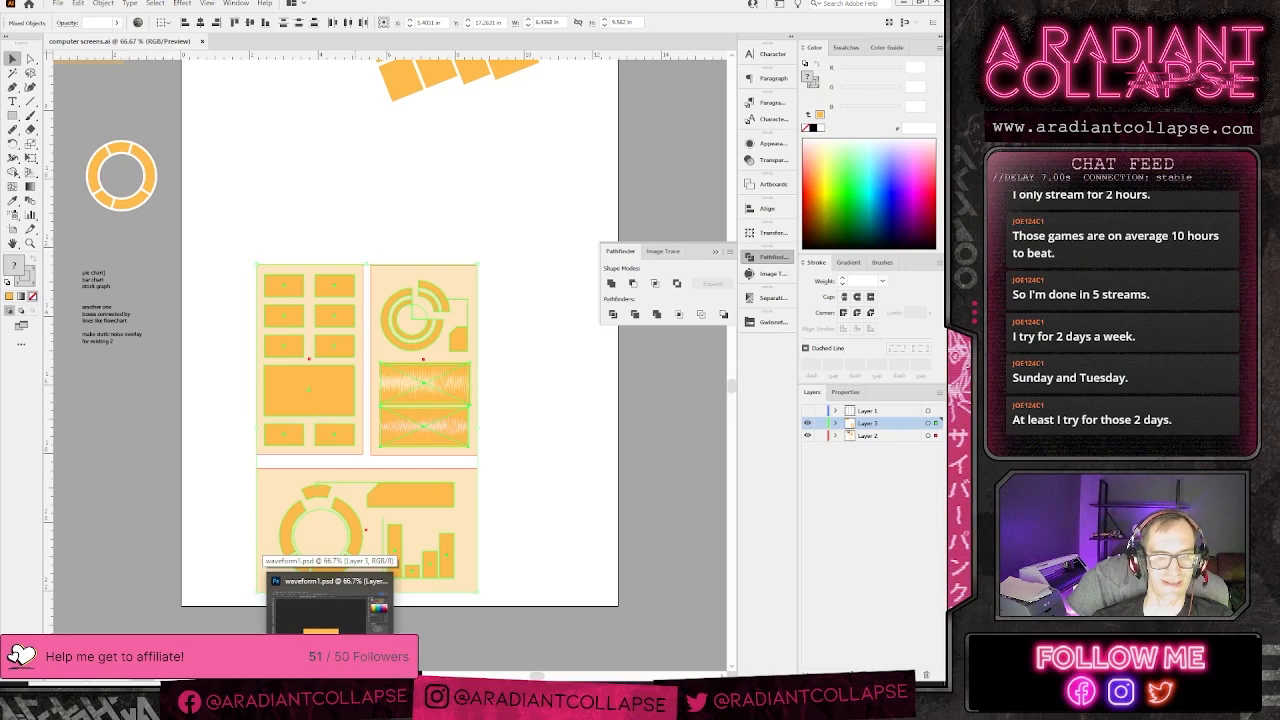
{"action": "left_click", "coordinate": [390, 607]}
{"action": "key", "text": "ctrl+n"}
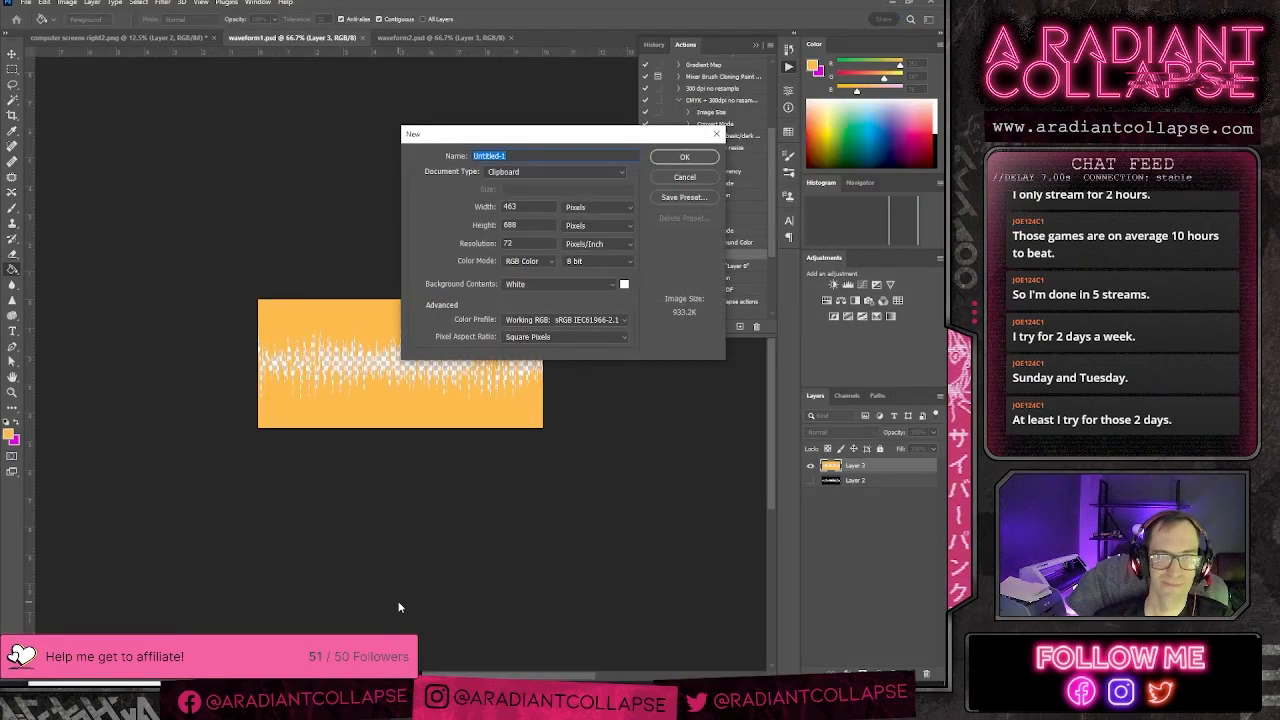
{"action": "double_click", "coordinate": [521, 244]}
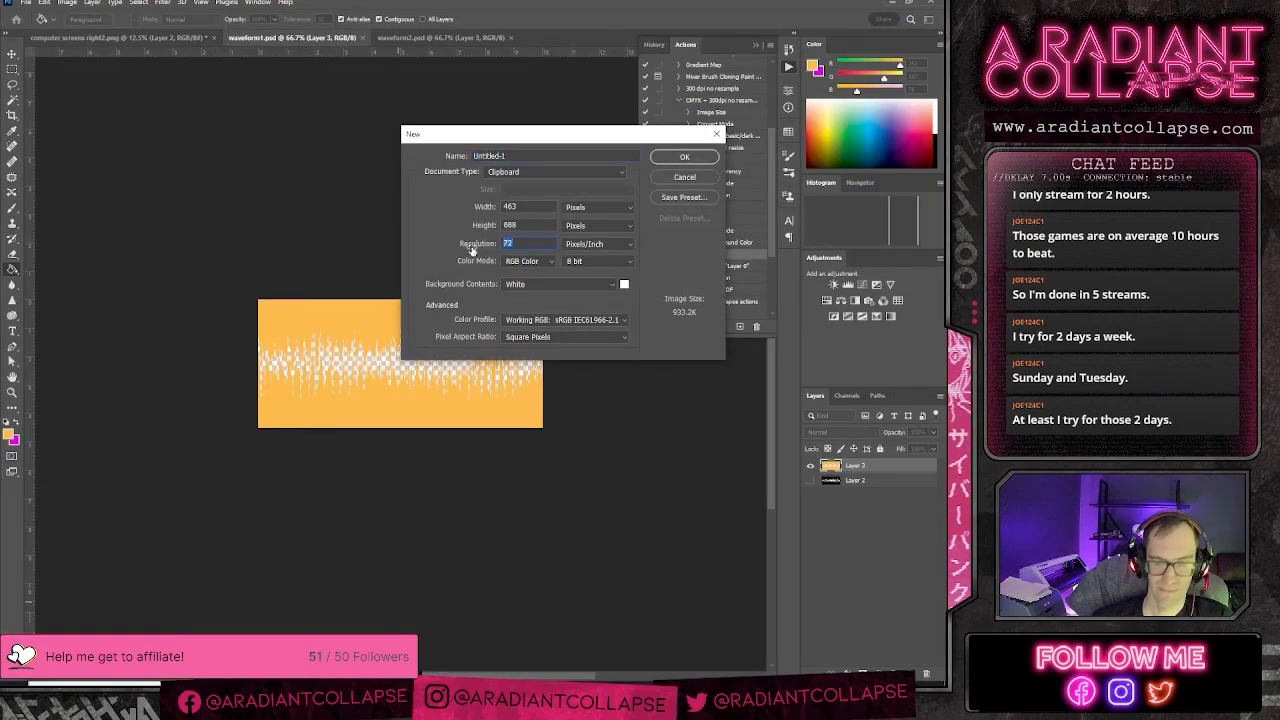
{"action": "type", "text": "600"}
{"action": "left_click", "coordinate": [570, 225]}
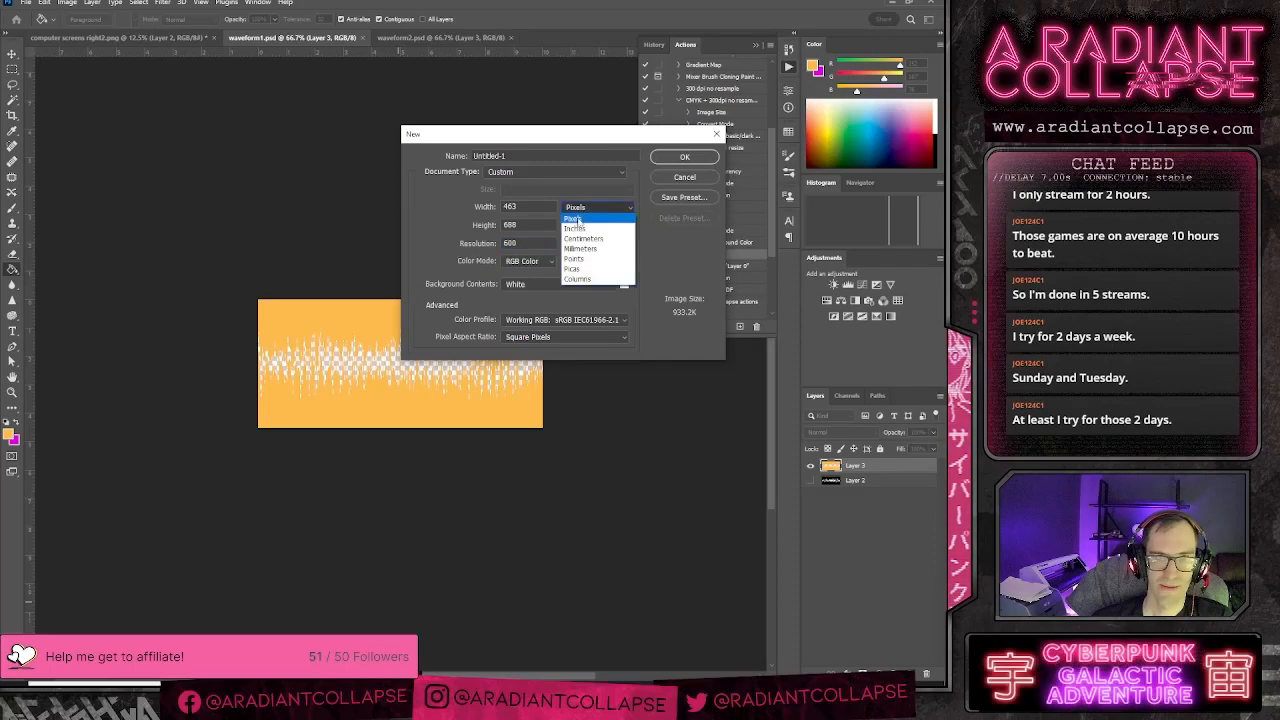
{"action": "left_click", "coordinate": [576, 234]}
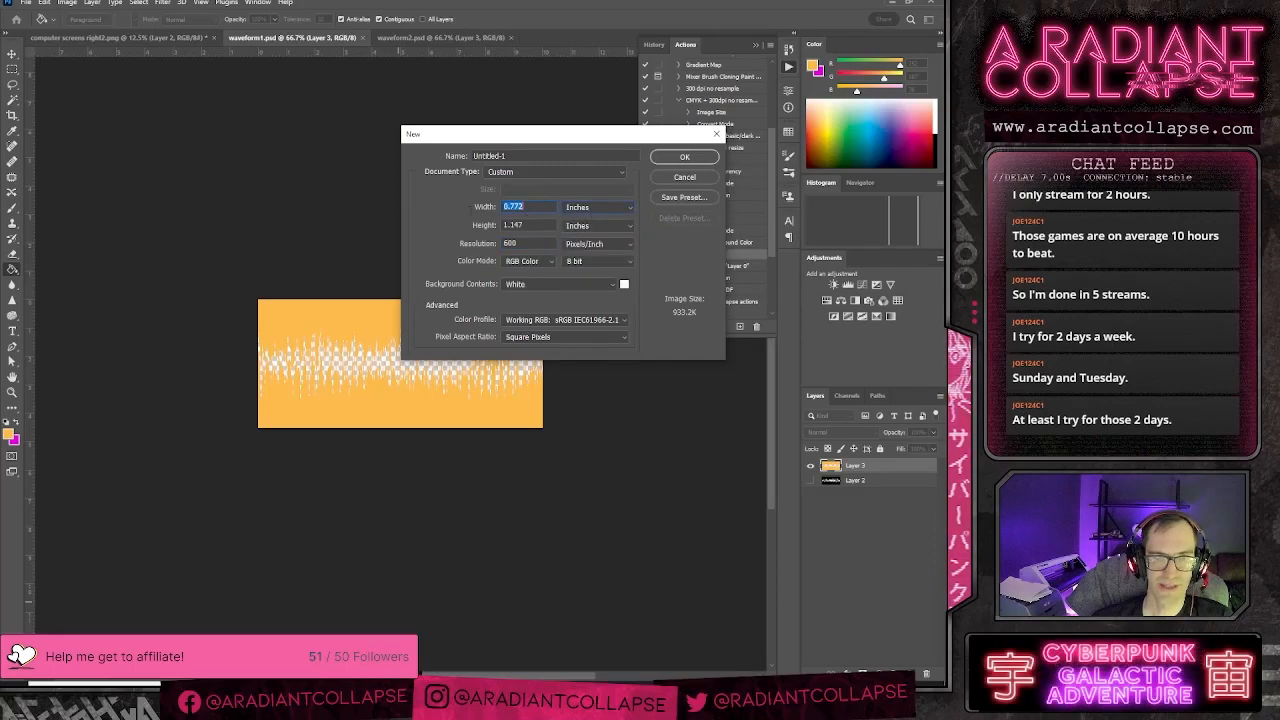
{"action": "type", "text": "2"}
{"action": "key", "text": "Tab"}
{"action": "type", "text": "3"}
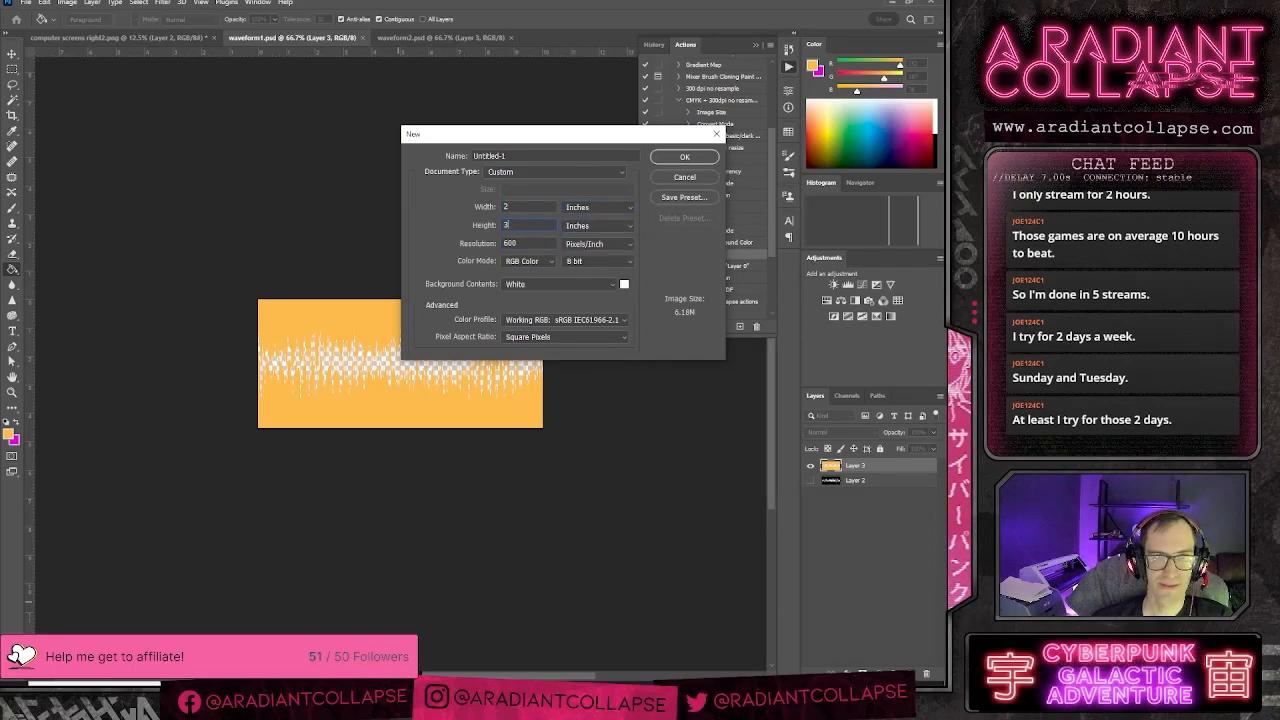
{"action": "key", "text": "Return"}
- Paste the copied screen artwork as pixels and delete the white Background layer
{"action": "key", "text": "ctrl+v"}
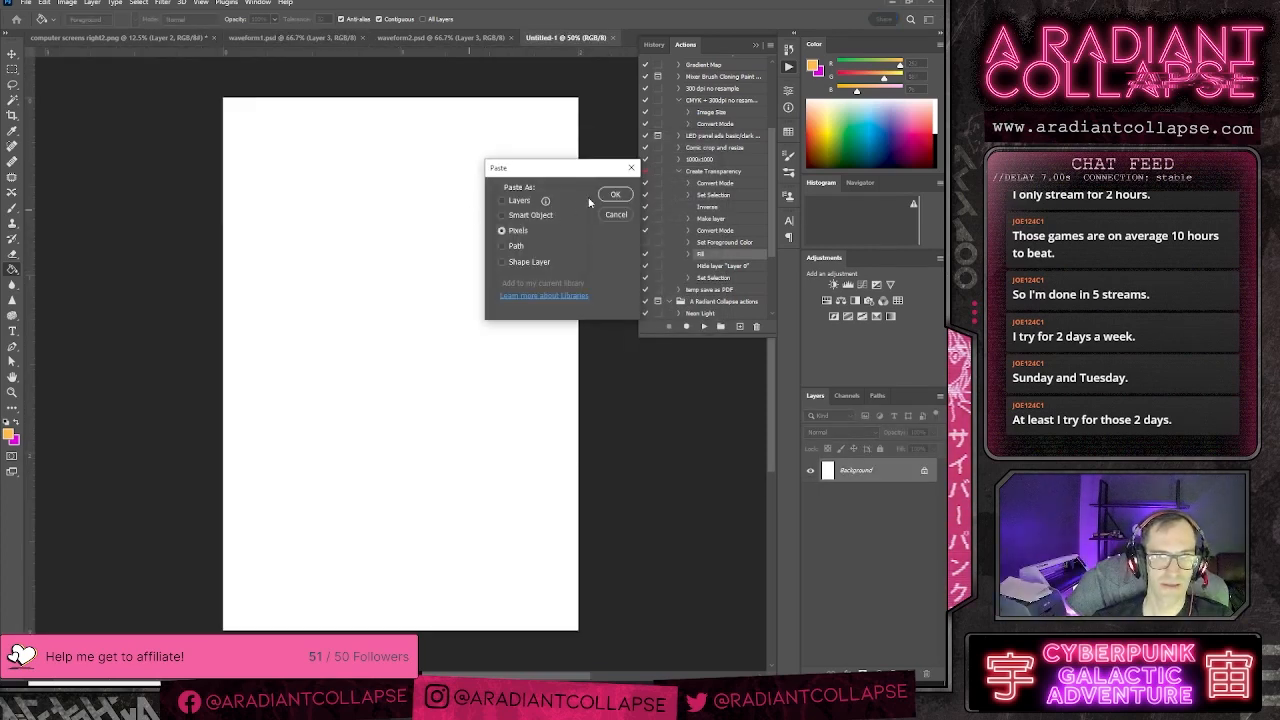
{"action": "left_click", "coordinate": [615, 193]}
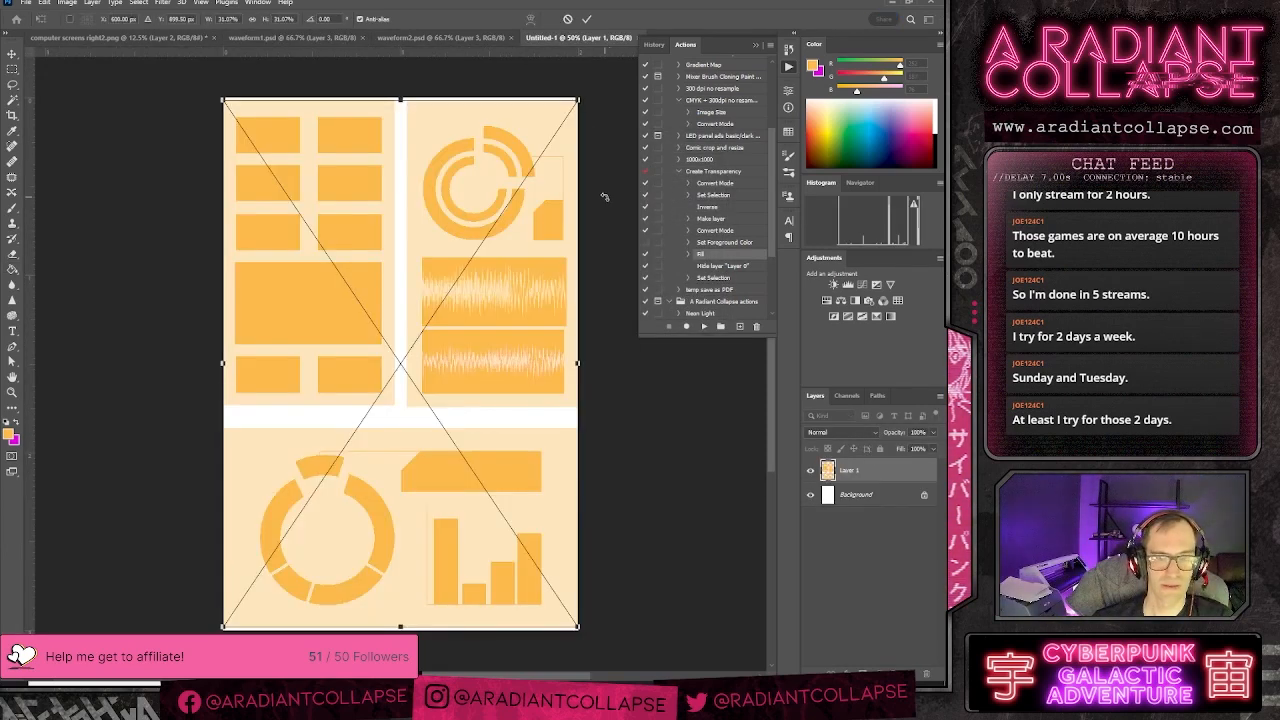
{"action": "key", "text": "Return"}
{"action": "left_click", "coordinate": [810, 495]}
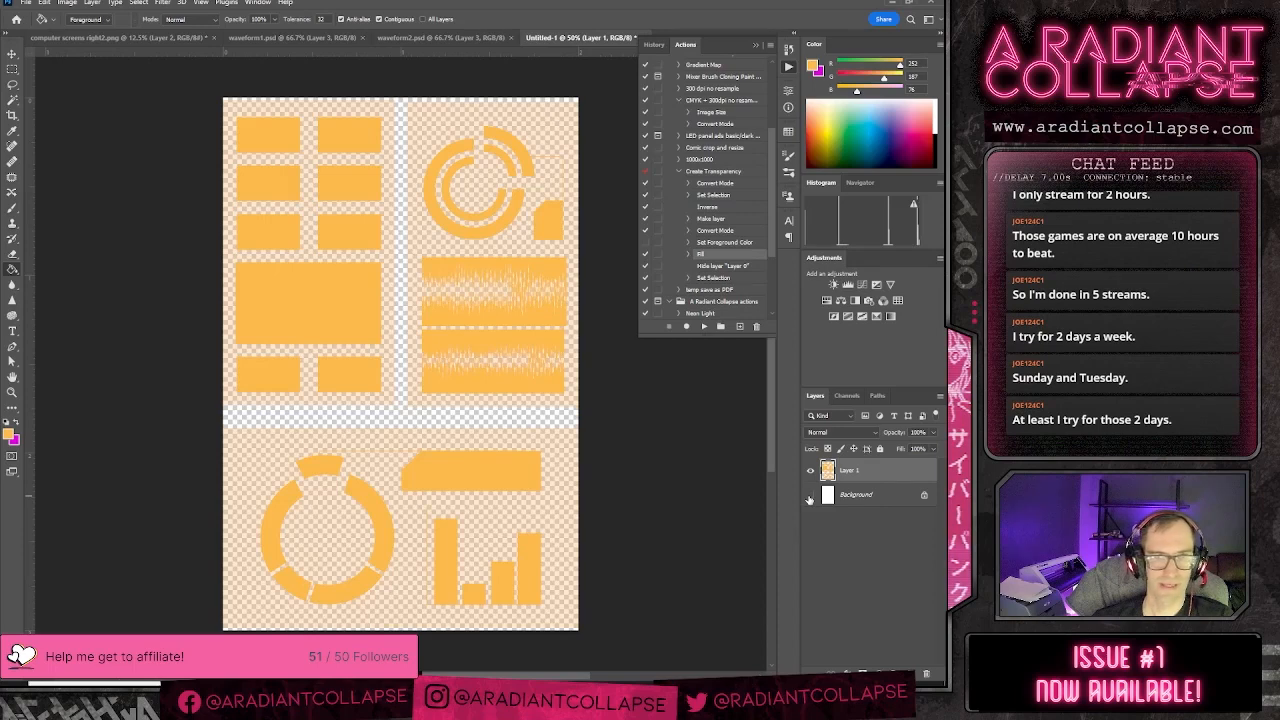
{"action": "left_click_drag", "start_coordinate": [868, 497], "coordinate": [925, 673]}
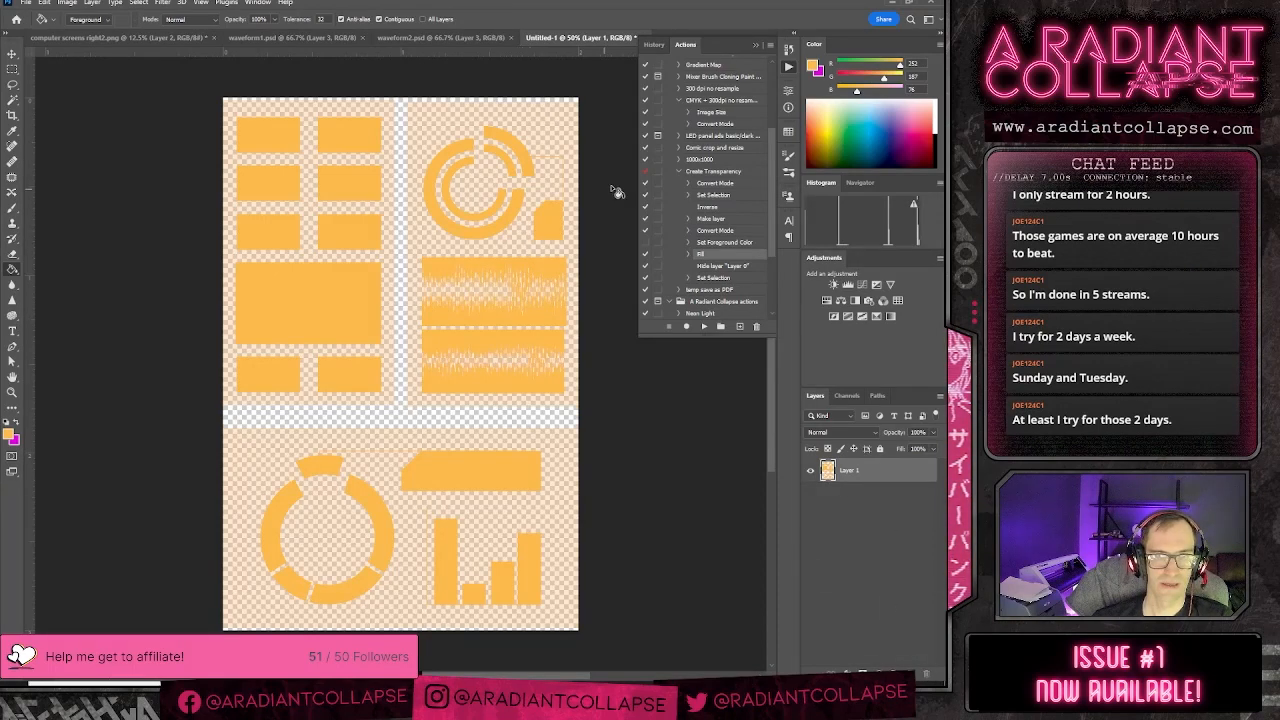
- Save a PNG copy of the transparent artwork in the Art folder as "3 screenz"
{"action": "left_click", "coordinate": [679, 172]}
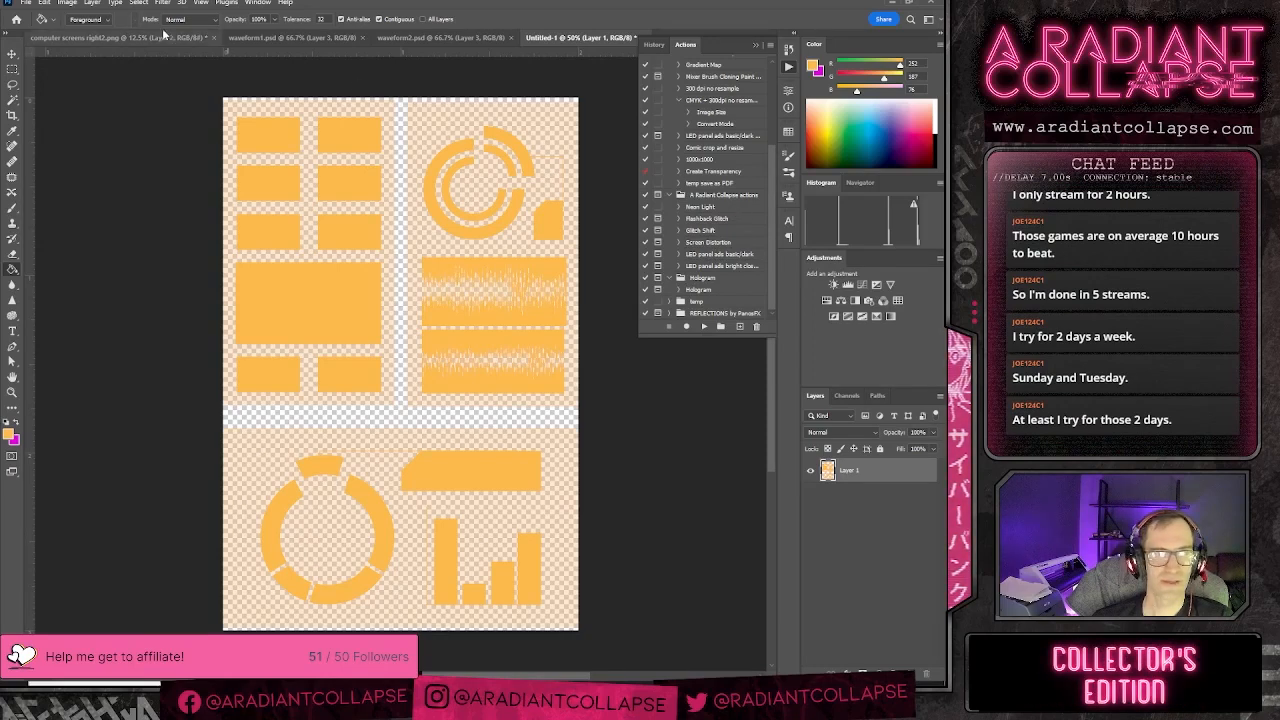
{"action": "left_click", "coordinate": [27, 3]}
{"action": "left_click", "coordinate": [42, 145]}
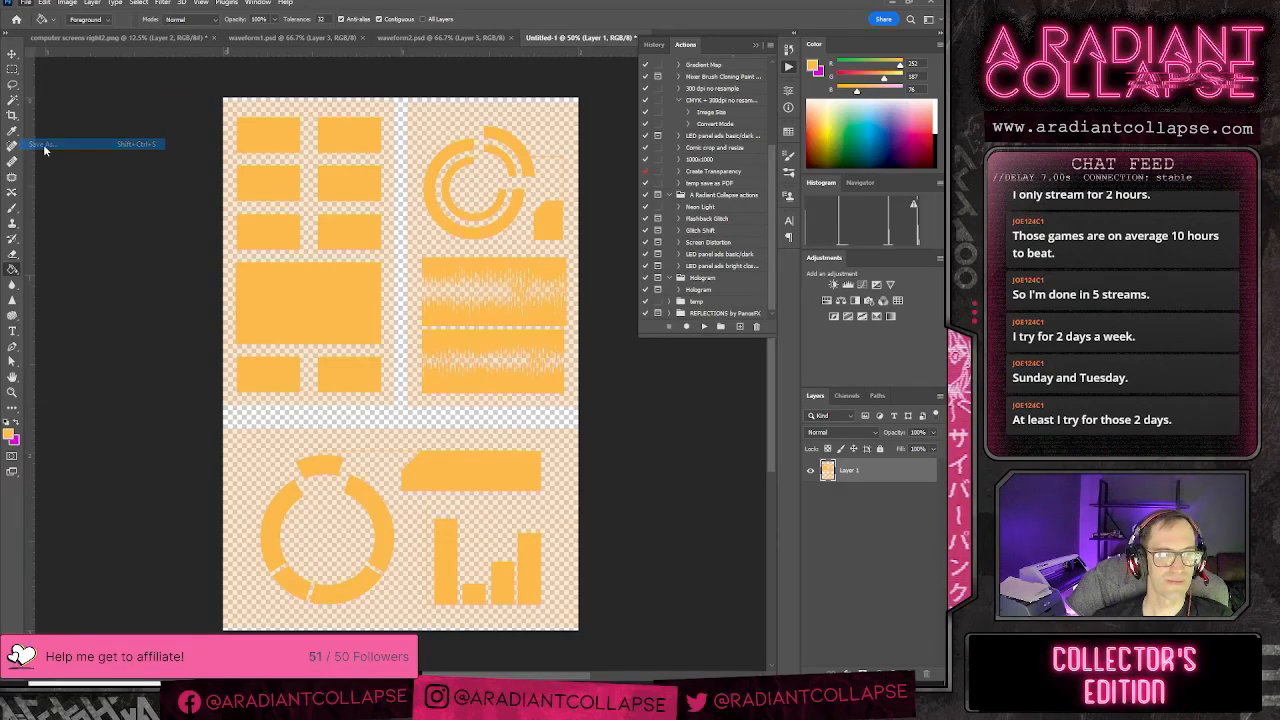
{"action": "left_click", "coordinate": [432, 511]}
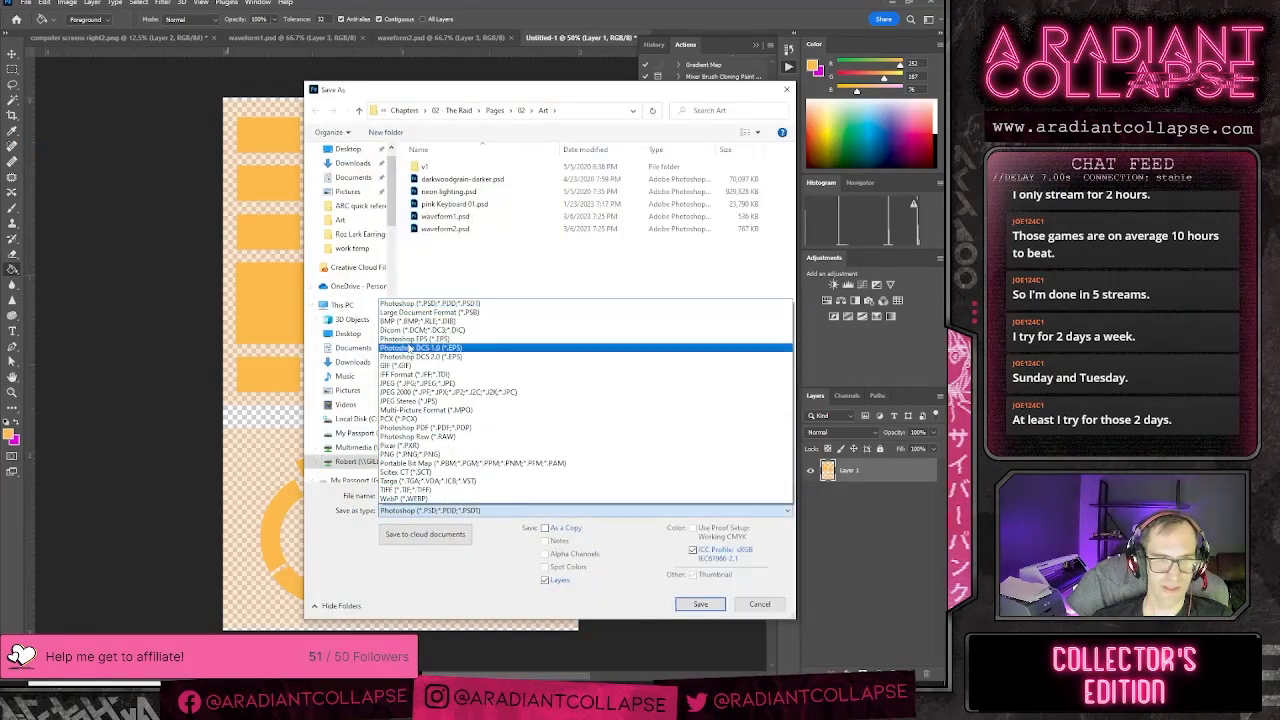
{"action": "left_click", "coordinate": [430, 470]}
{"action": "double_click", "coordinate": [430, 495]}
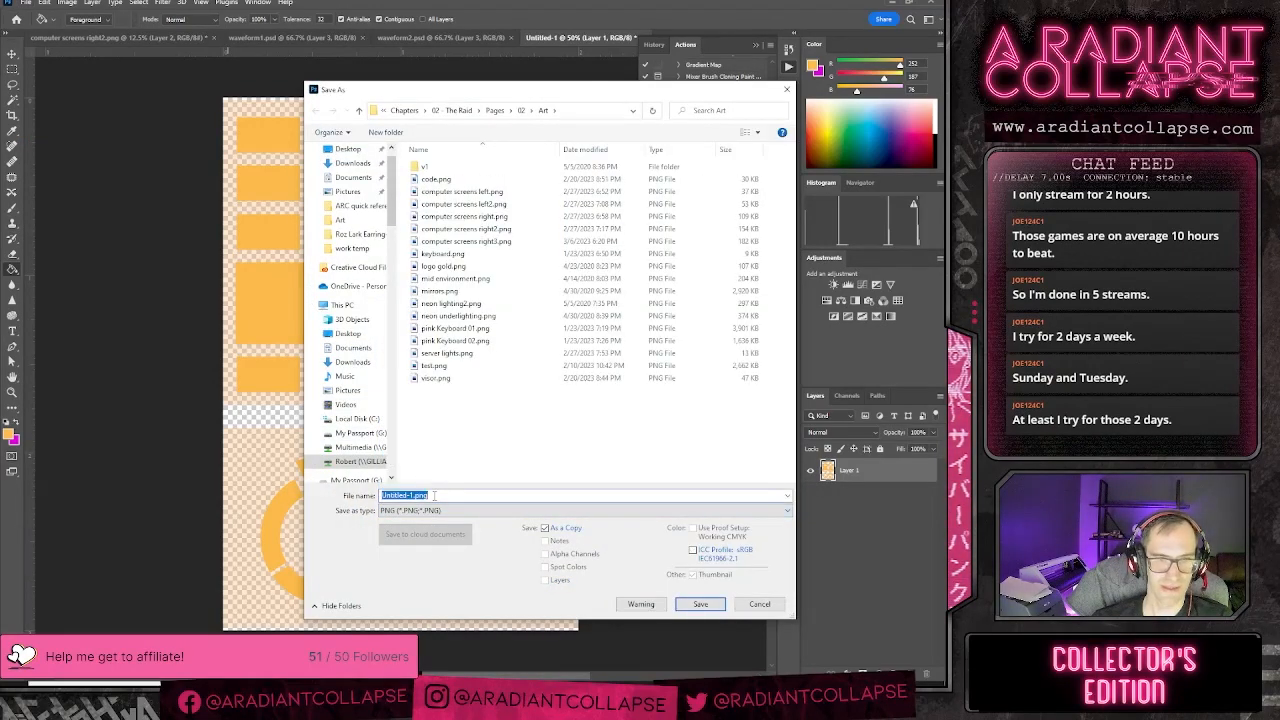
{"action": "type", "text": "3"}
{"action": "type", "text": "screens"}
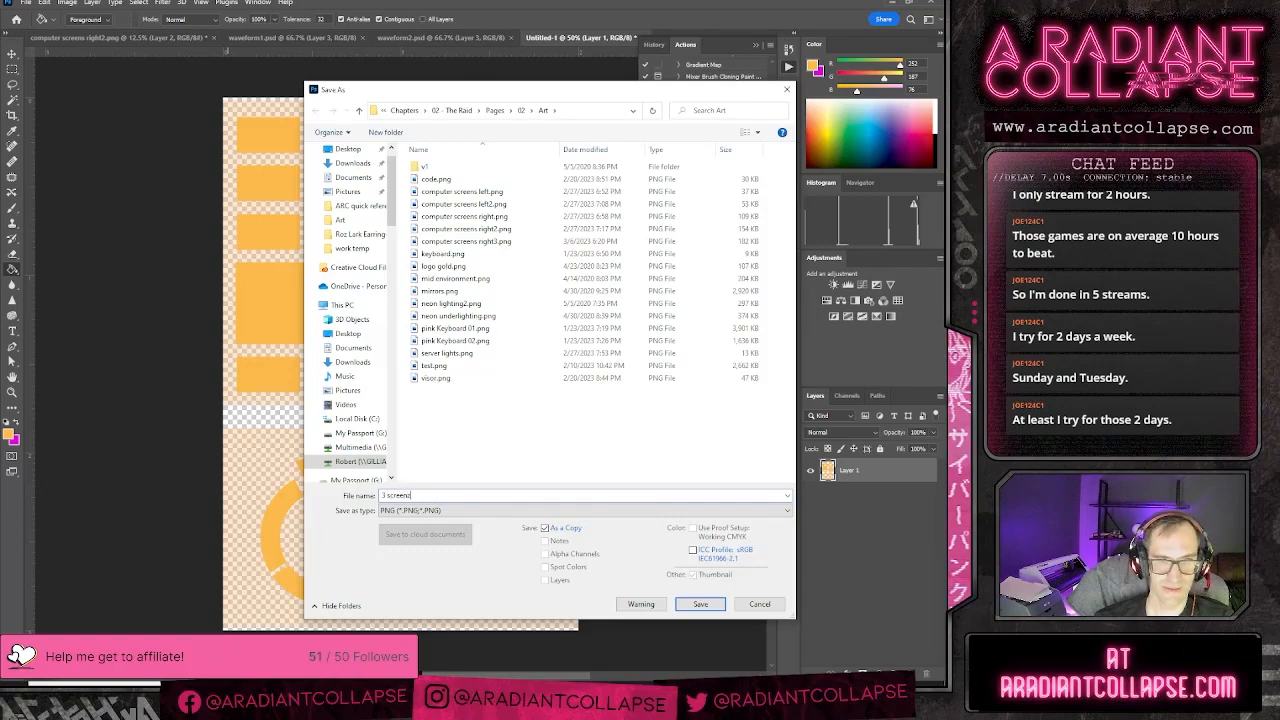
{"action": "key", "text": "Return"}
{"action": "key", "text": "Return"}
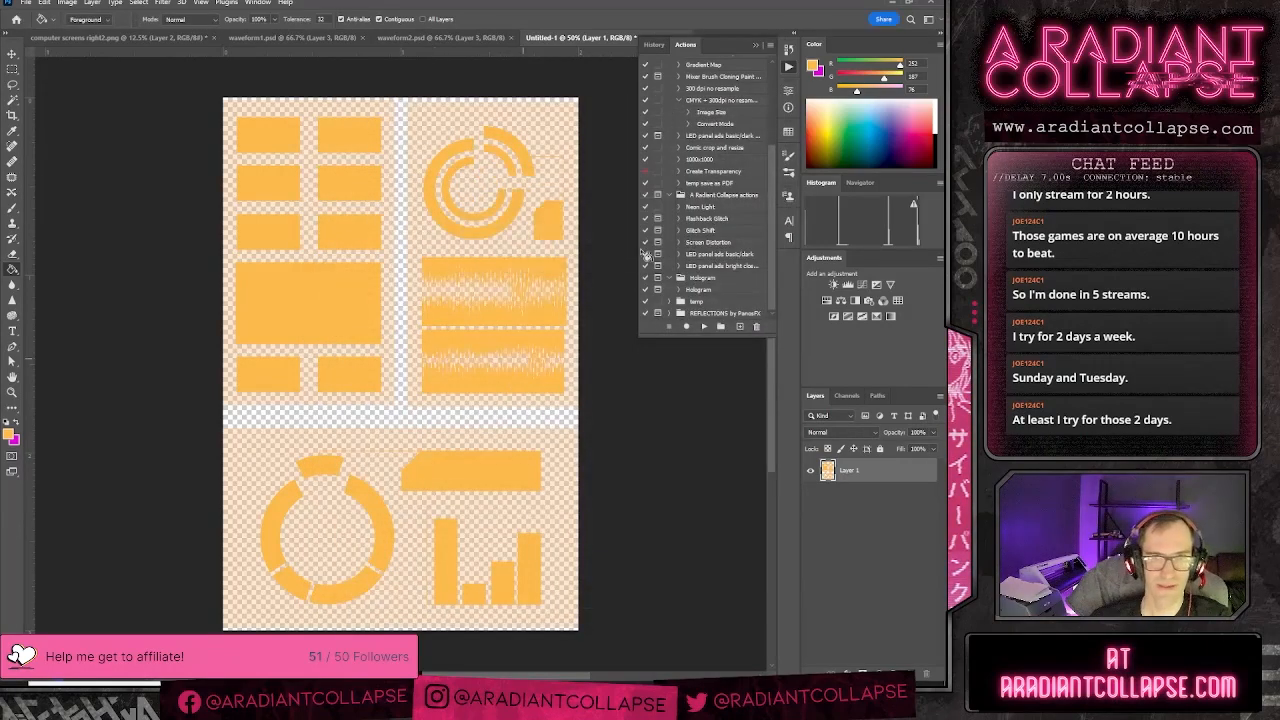
- Run the Screen Distortion action on the artwork, setting its pattern fill scale to 200%
{"action": "left_click", "coordinate": [704, 243]}
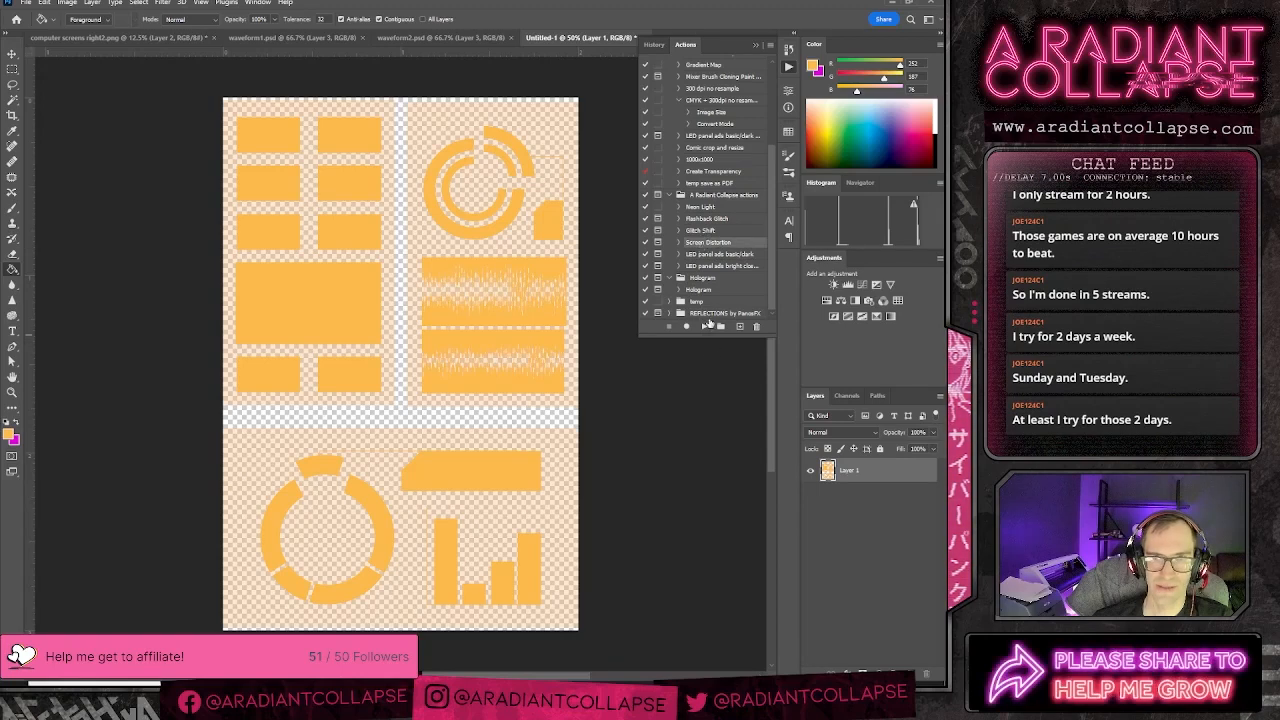
{"action": "left_click", "coordinate": [703, 328]}
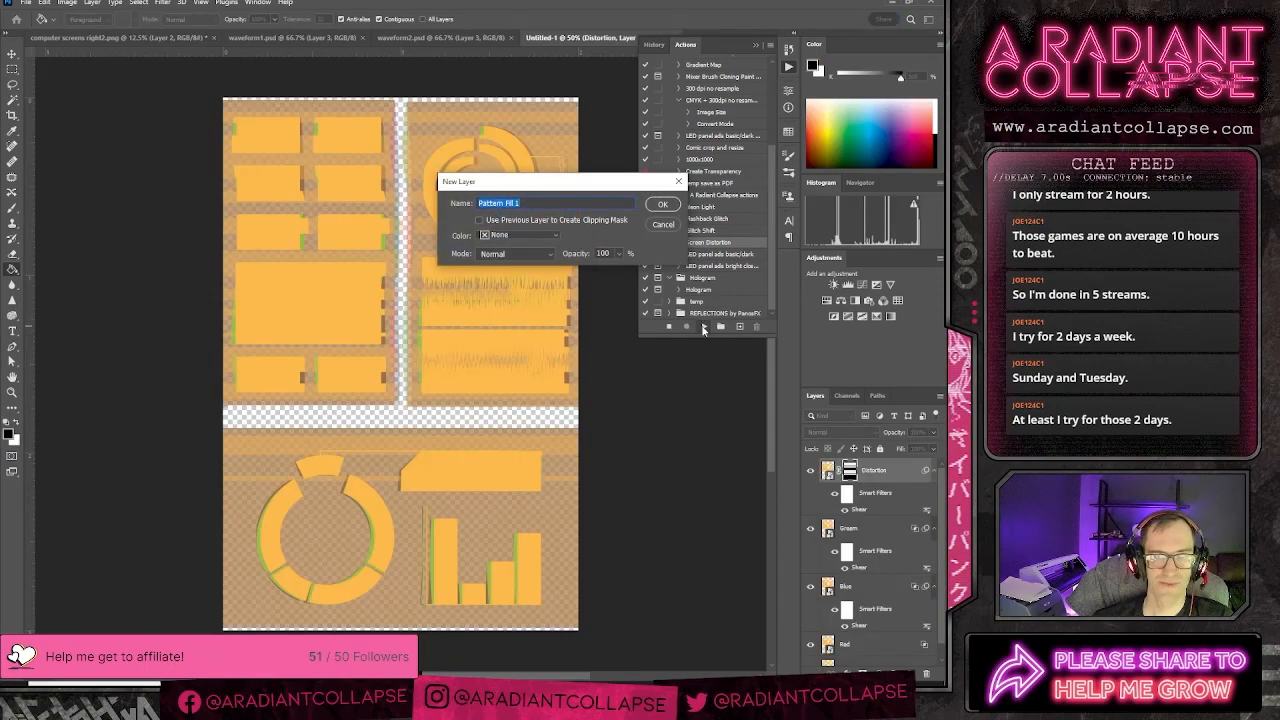
{"action": "left_click", "coordinate": [666, 205]}
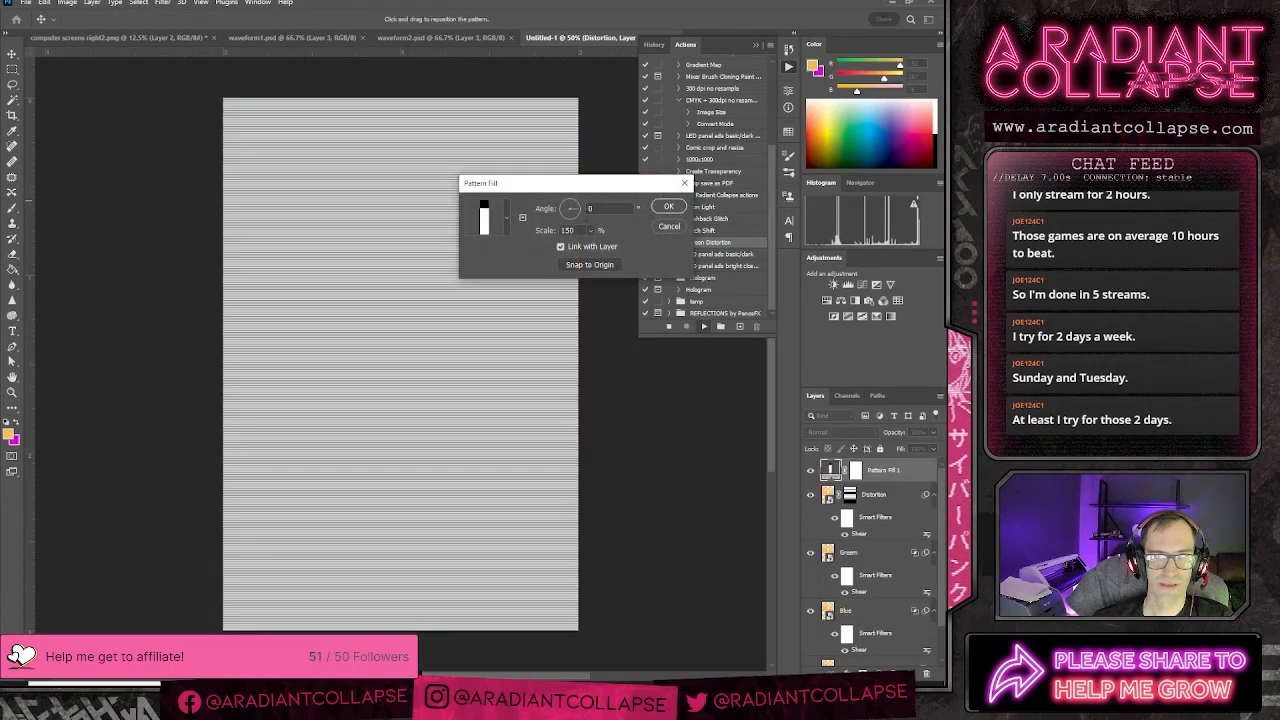
{"action": "double_click", "coordinate": [567, 230]}
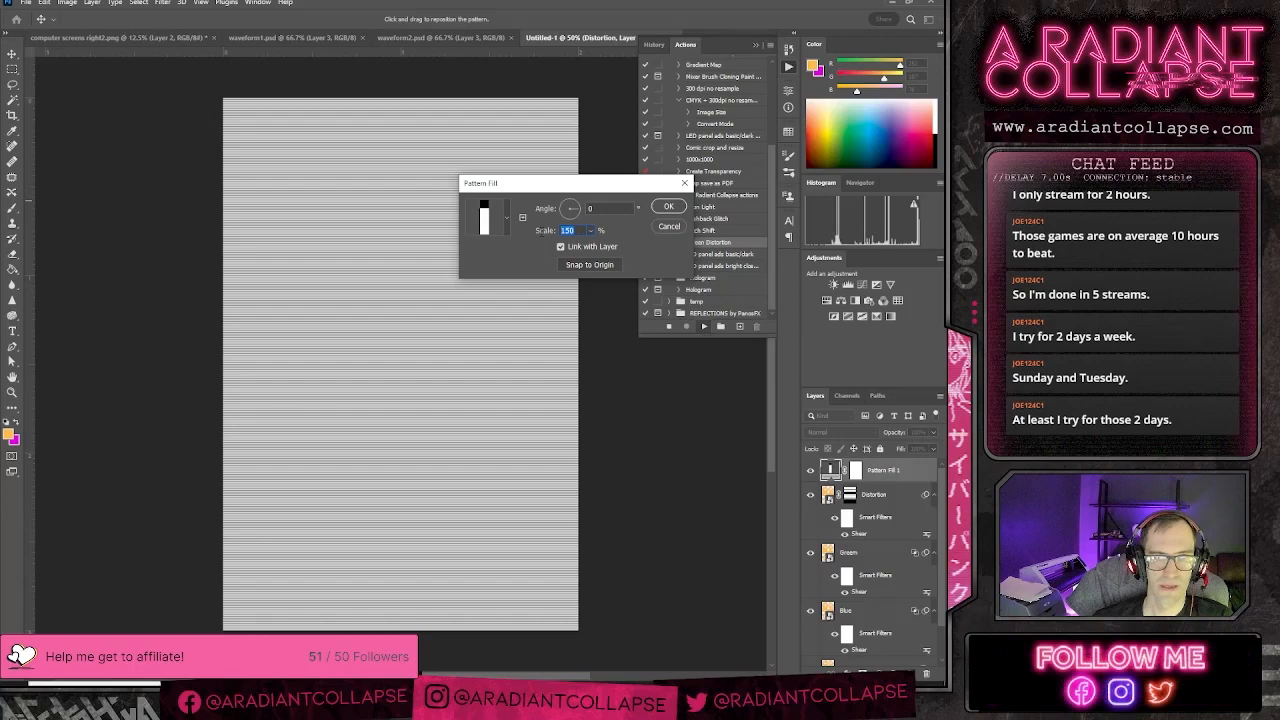
{"action": "type", "text": "200"}
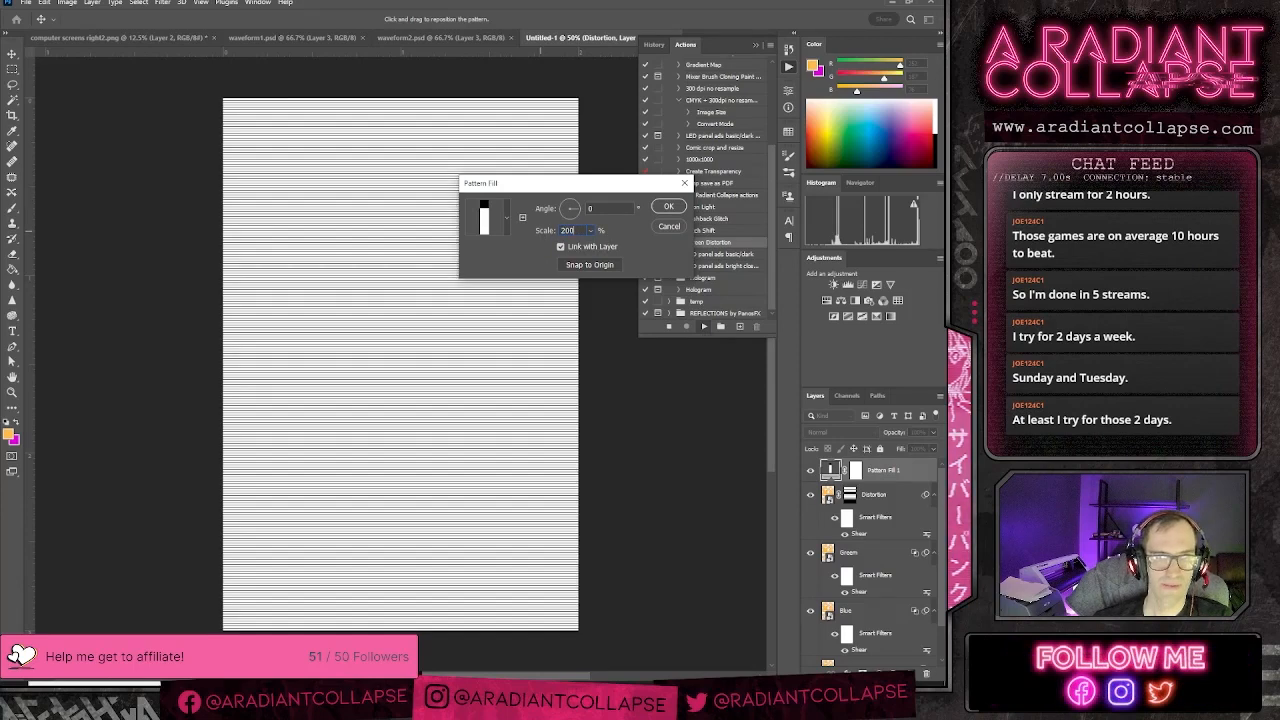
{"action": "left_click", "coordinate": [669, 206]}
{"action": "left_click", "coordinate": [459, 251]}
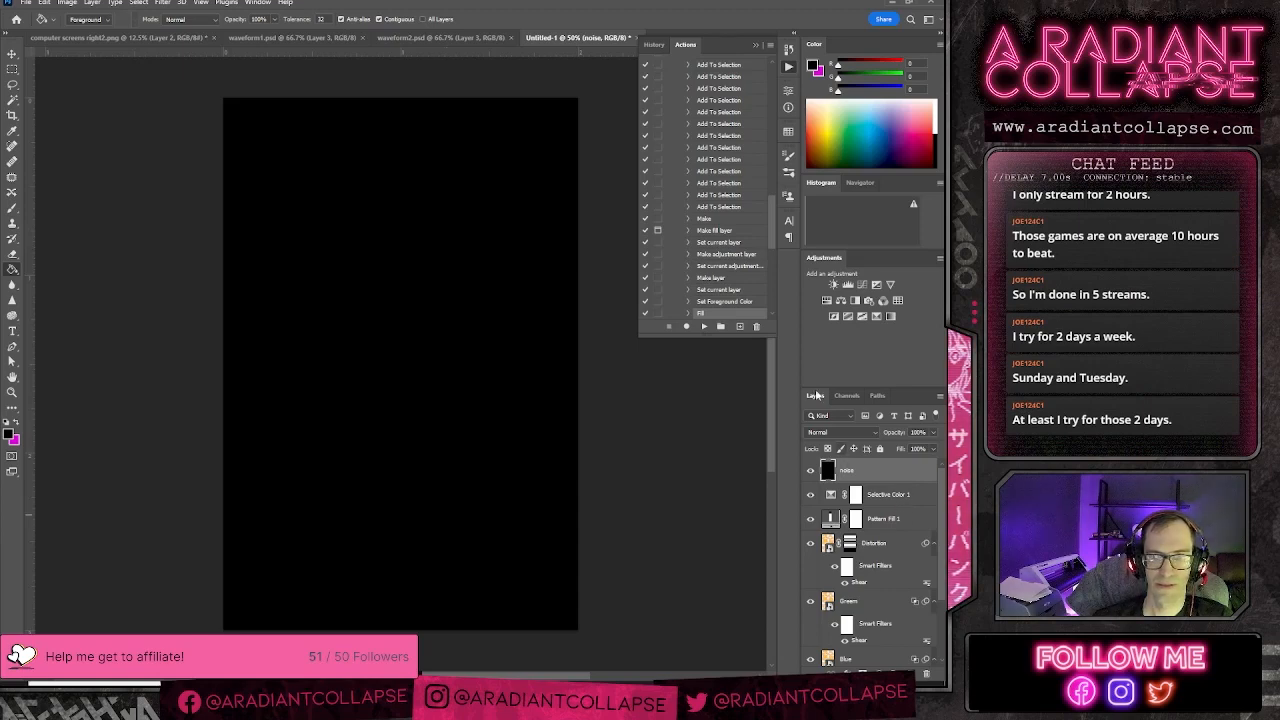
{"action": "left_click", "coordinate": [704, 327]}
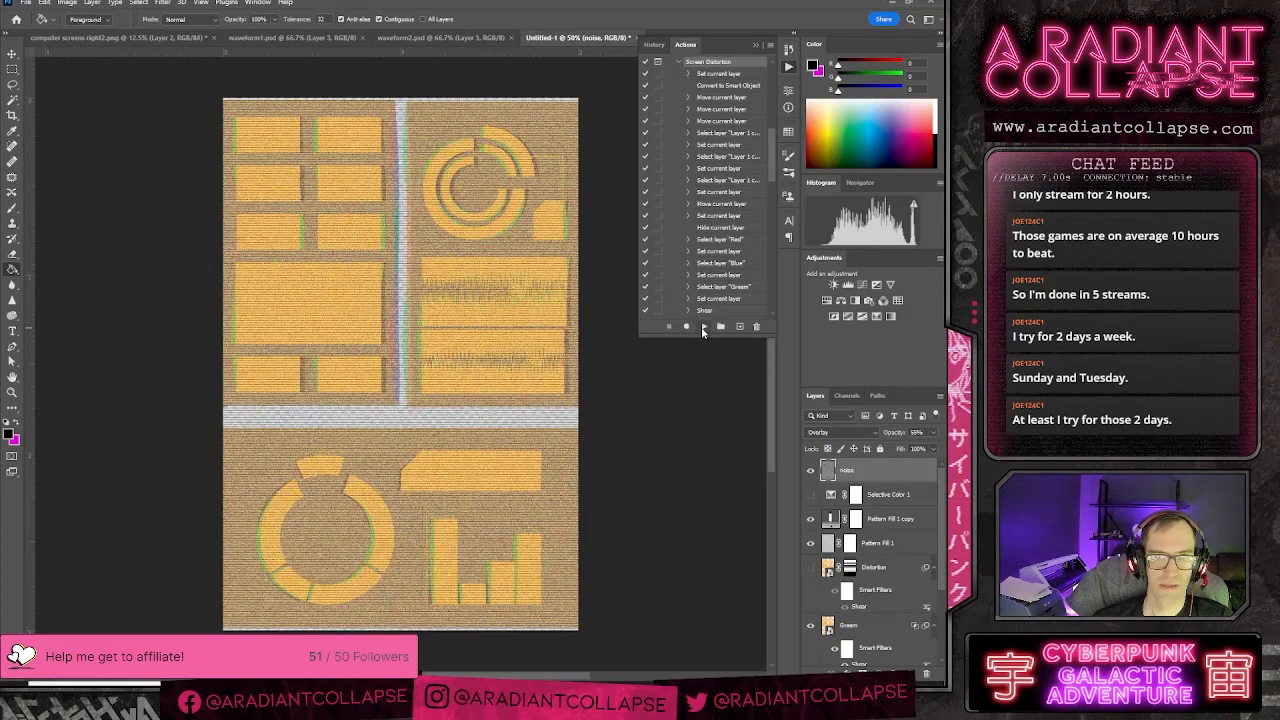
- Hide the Blue, Green and Red colour-shift layers
{"action": "scroll", "coordinate": [855, 585], "scroll_direction": "down", "scroll_amount": 3}
{"action": "left_click", "coordinate": [810, 571]}
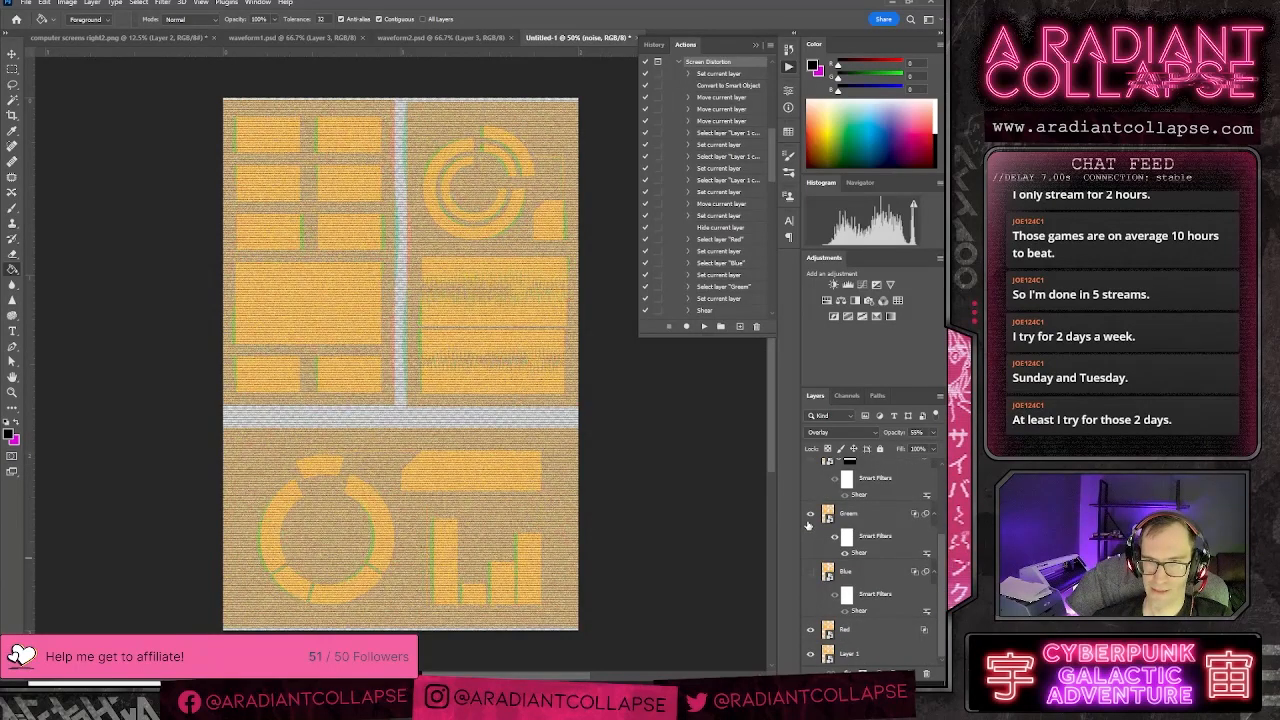
{"action": "left_click", "coordinate": [810, 513]}
{"action": "left_click", "coordinate": [810, 630]}
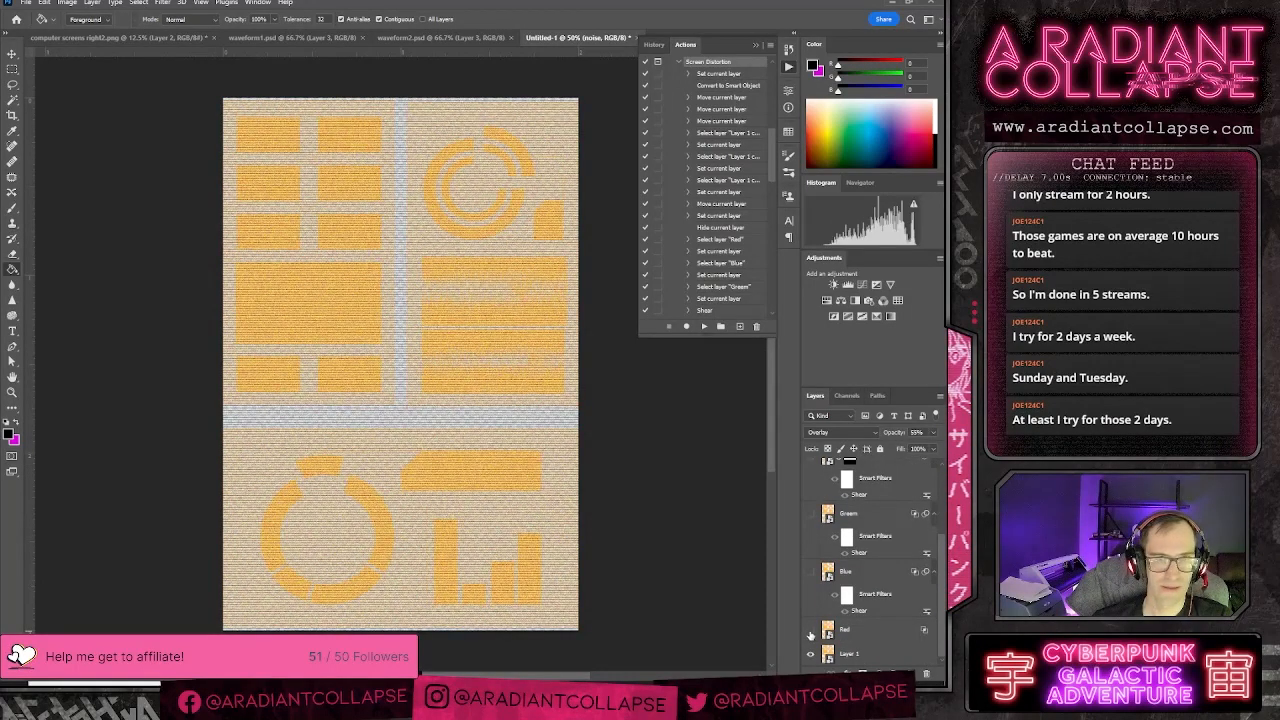
- Add a new layer beneath Layer 1 and fill it with black
{"action": "left_click", "coordinate": [890, 657]}
{"action": "key", "text": "ctrl+shift+alt+n"}
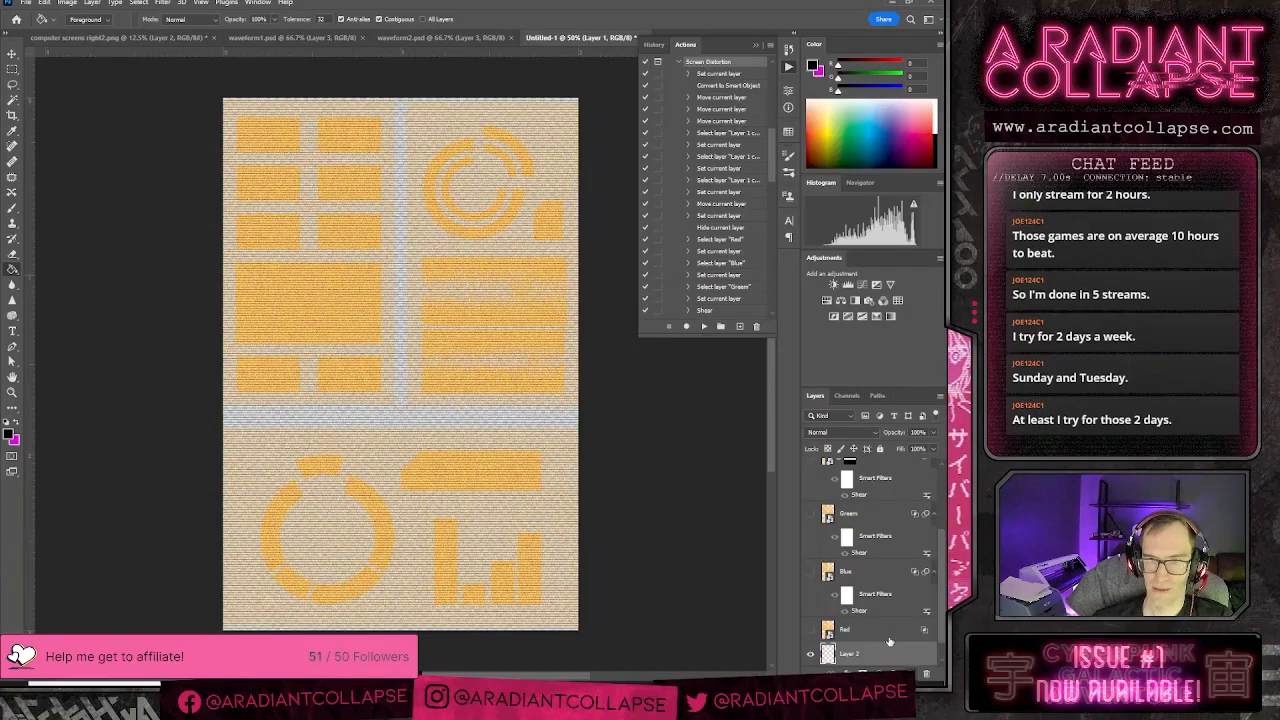
{"action": "left_click_drag", "start_coordinate": [870, 639], "coordinate": [848, 664]}
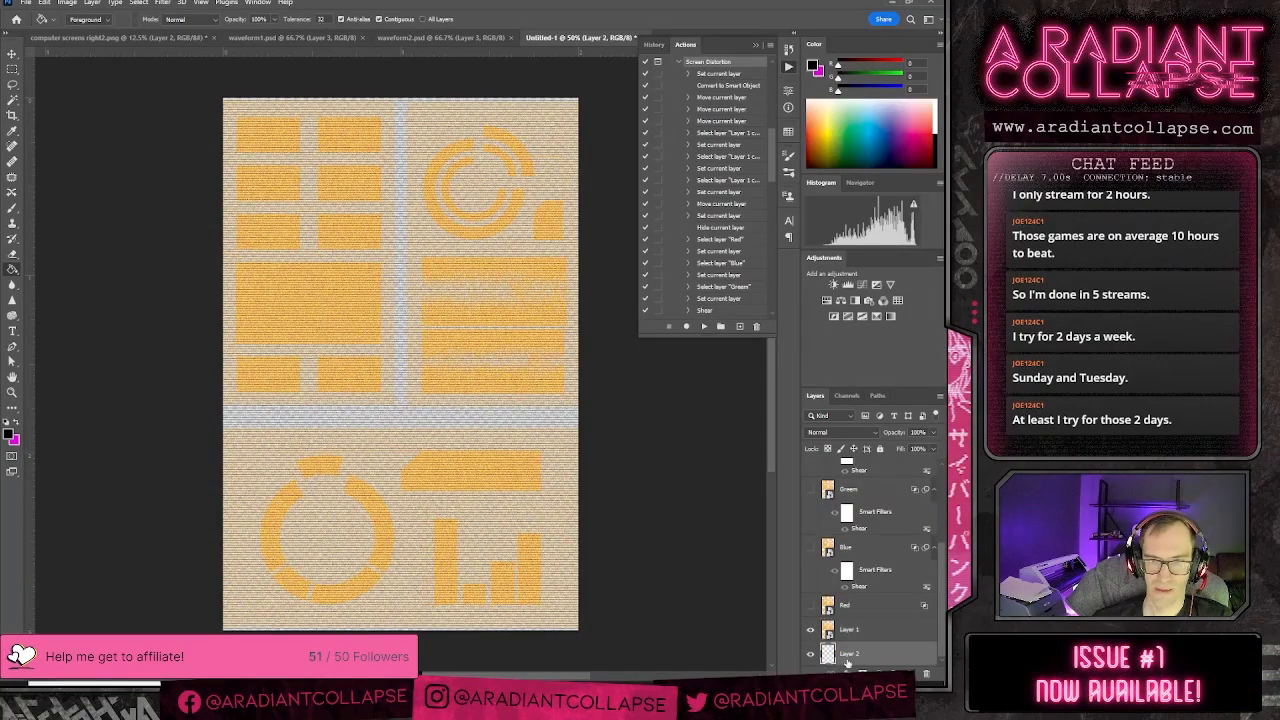
{"action": "left_click", "coordinate": [352, 444]}
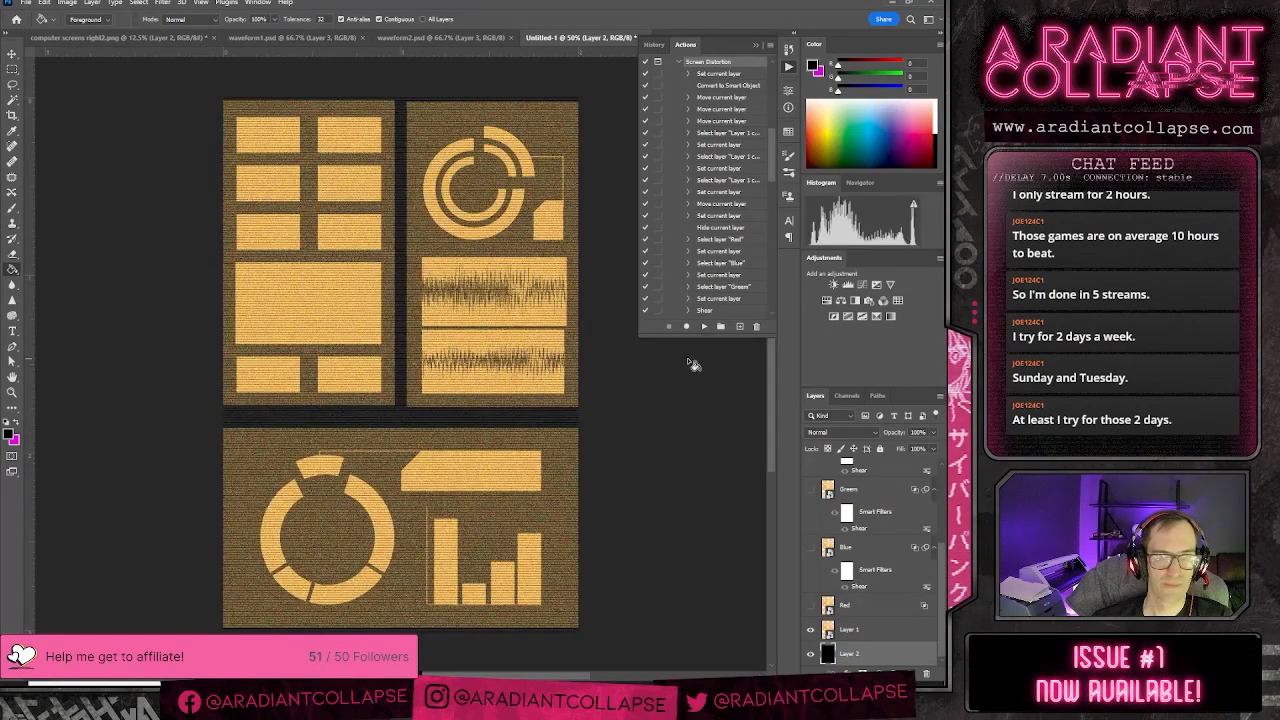
- Check the scanline and noise effect up close against the black backdrop and hide the backdrop layer
{"action": "key", "text": "ctrl+plus"}
{"action": "key", "text": "ctrl+plus"}
{"action": "key", "text": "ctrl+plus"}
{"action": "key", "text": "ctrl+minus"}
{"action": "key", "text": "ctrl+minus"}
{"action": "key", "text": "ctrl+minus"}
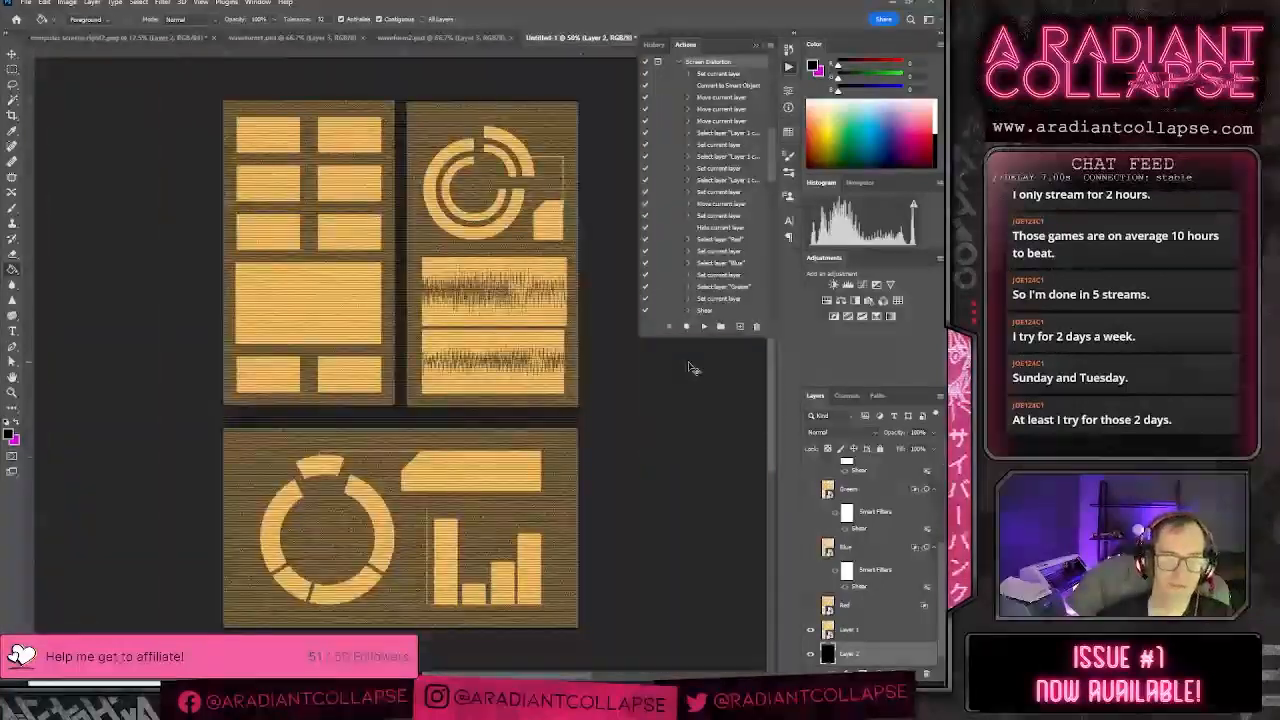
{"action": "left_click", "coordinate": [811, 654]}
- Save the artwork as a PNG named "screenz with noise" in the Art folder using the smallest file size, and collapse the Actions list
{"action": "left_click", "coordinate": [40, 18]}
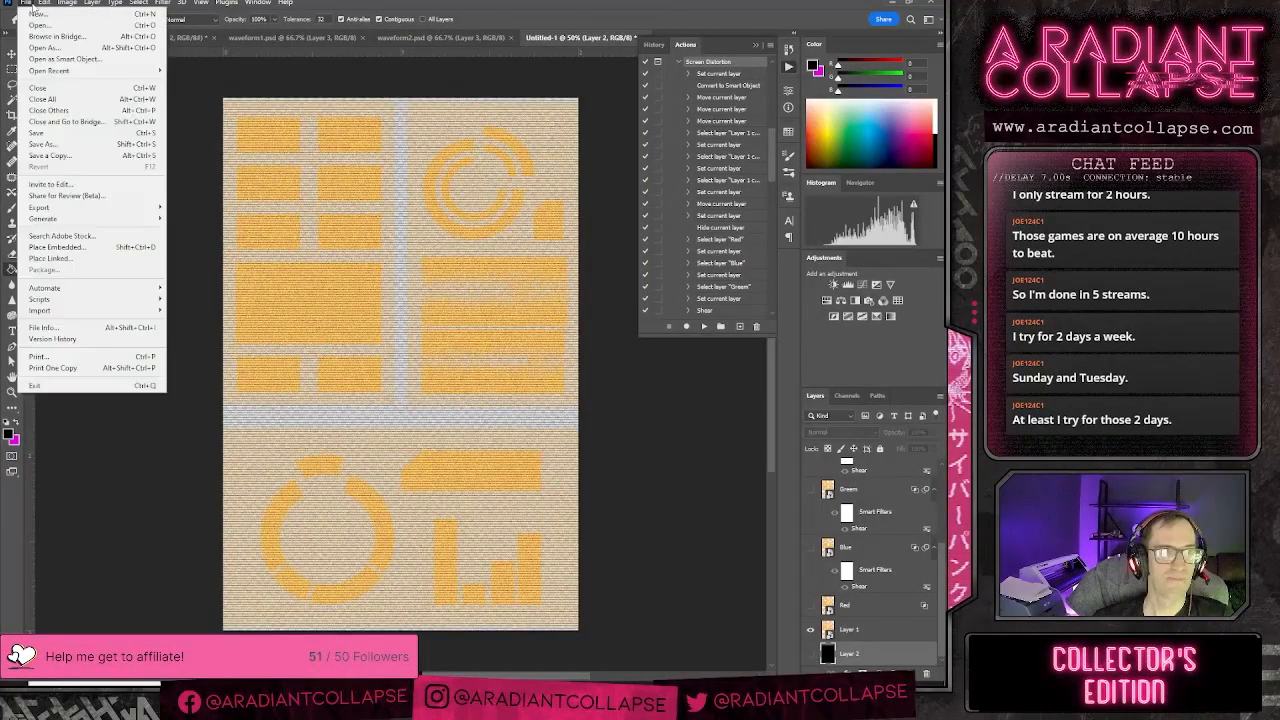
{"action": "left_click", "coordinate": [60, 140]}
{"action": "left_click", "coordinate": [430, 511]}
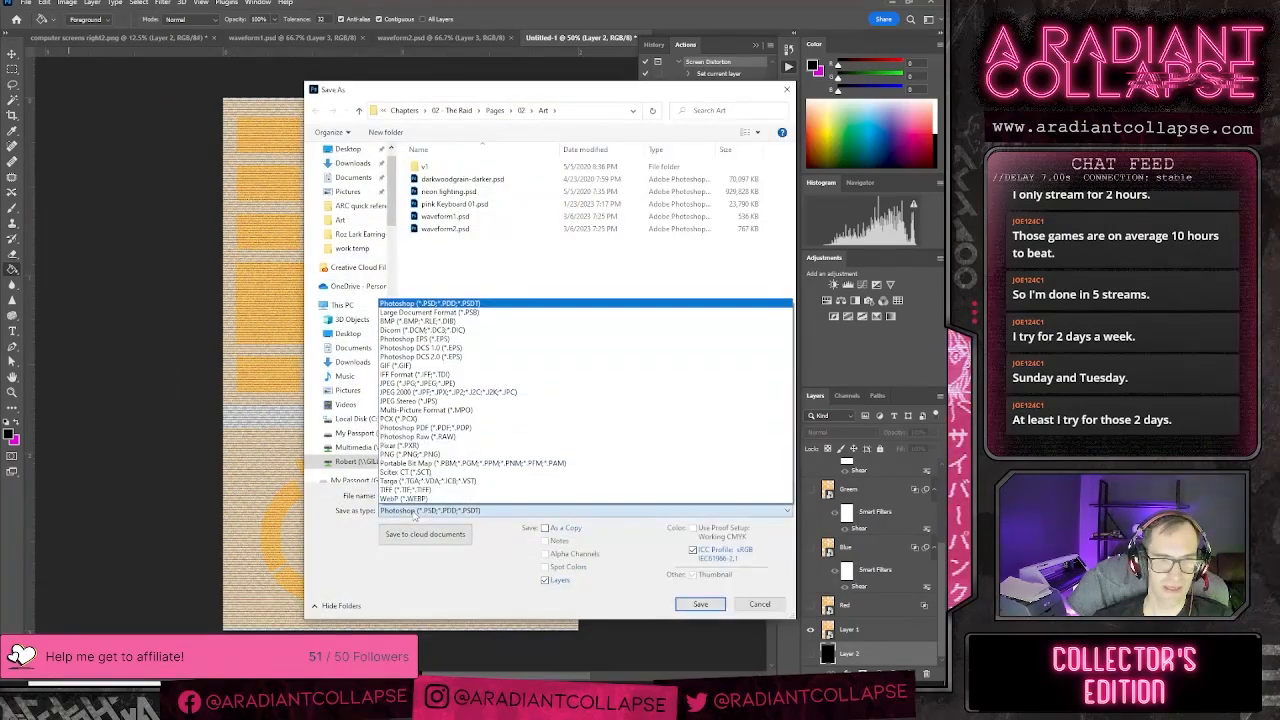
{"action": "left_click", "coordinate": [420, 454]}
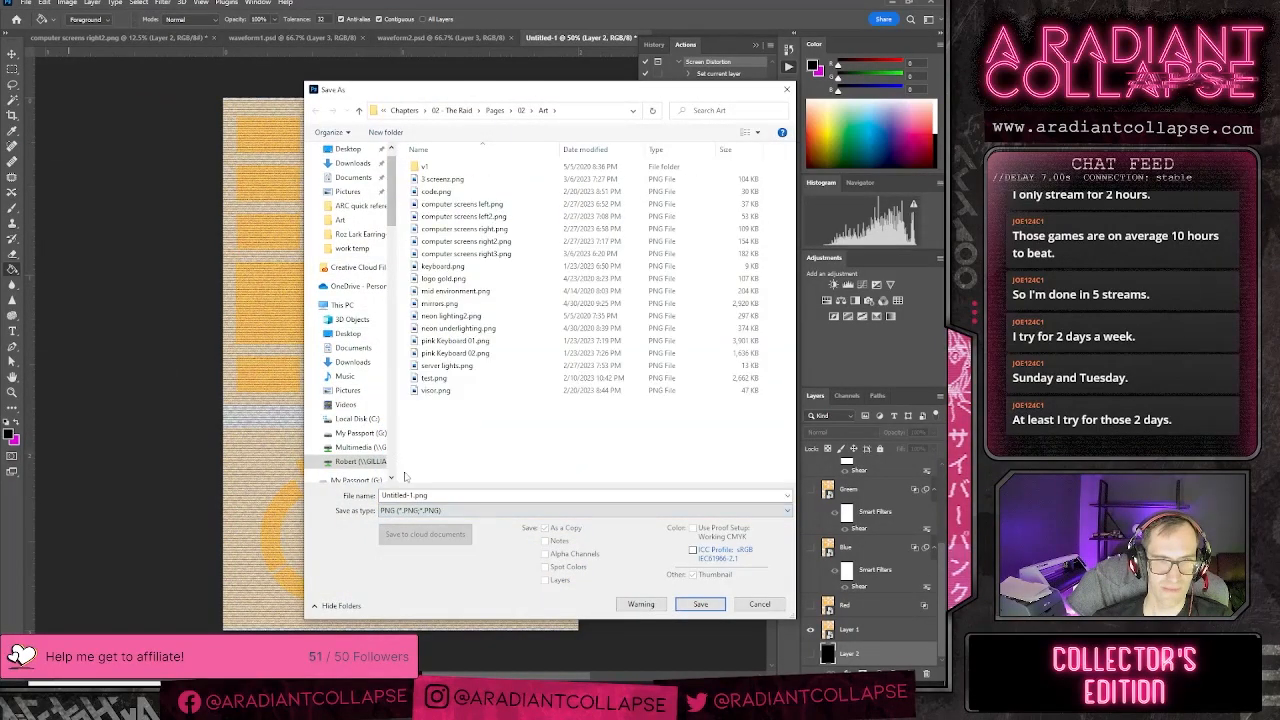
{"action": "double_click", "coordinate": [440, 495]}
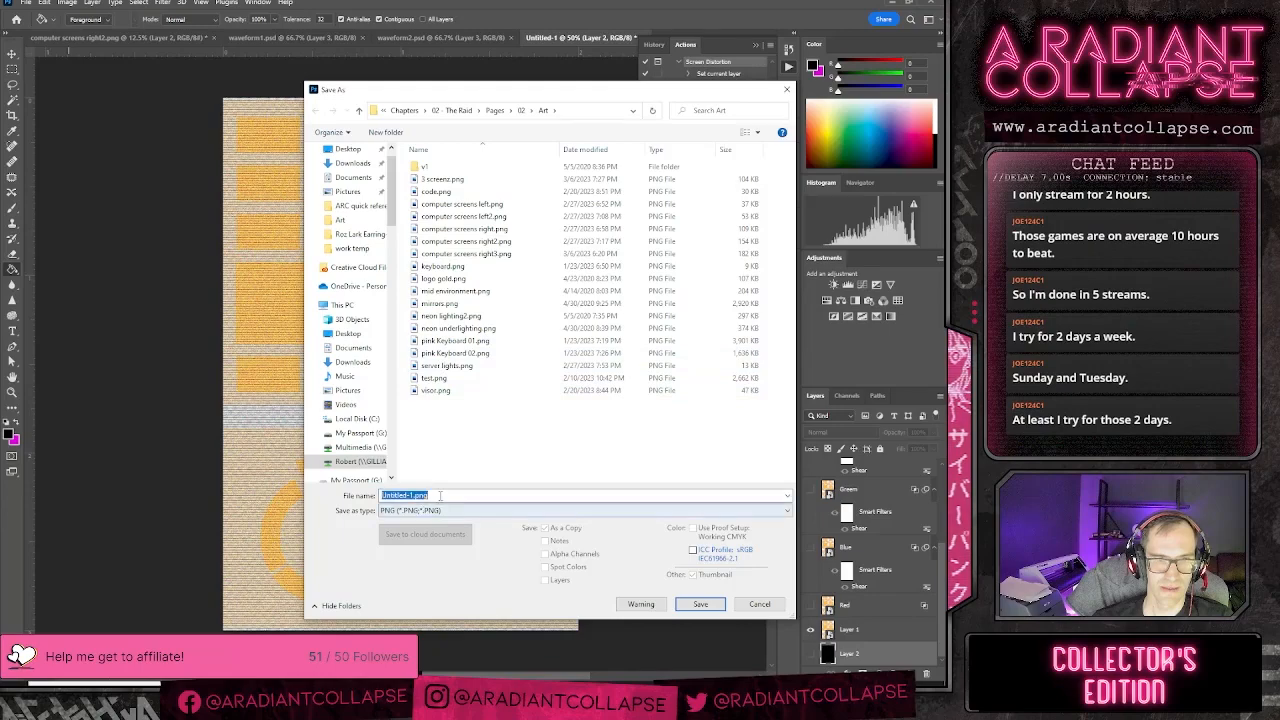
{"action": "type", "text": "screenz"}
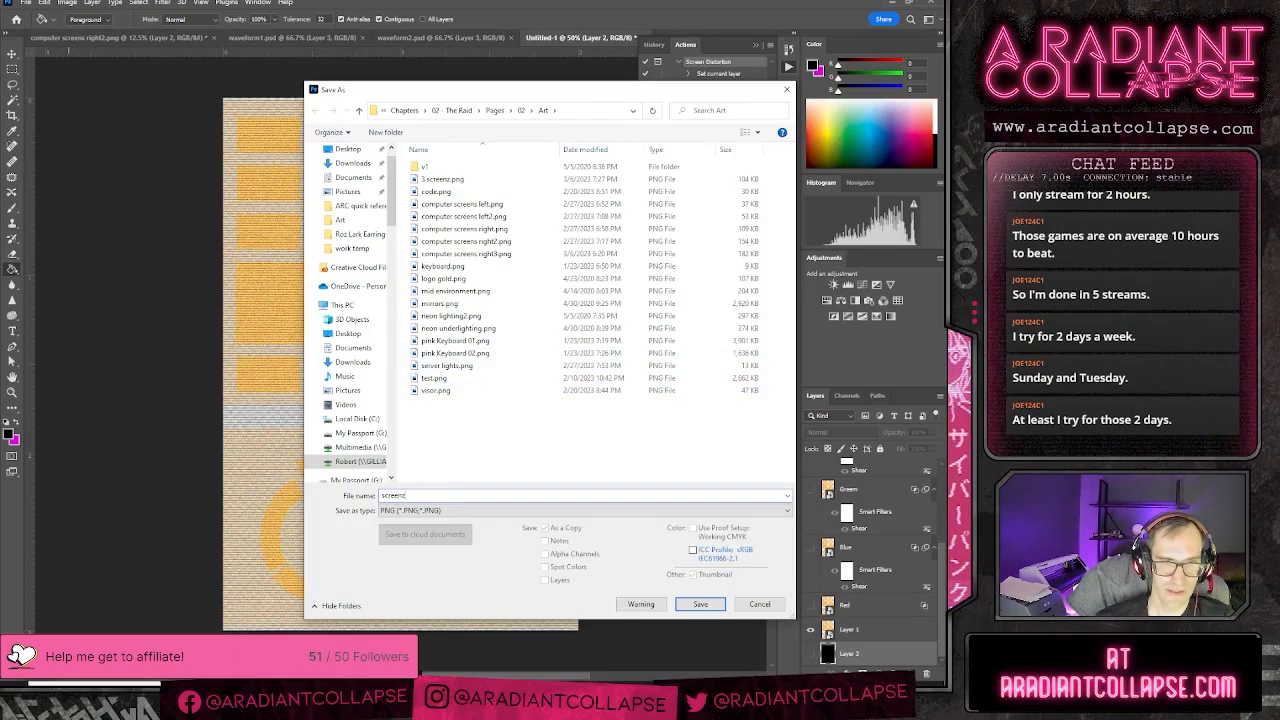
{"action": "type", "text": " with noise"}
{"action": "key", "text": "Return"}
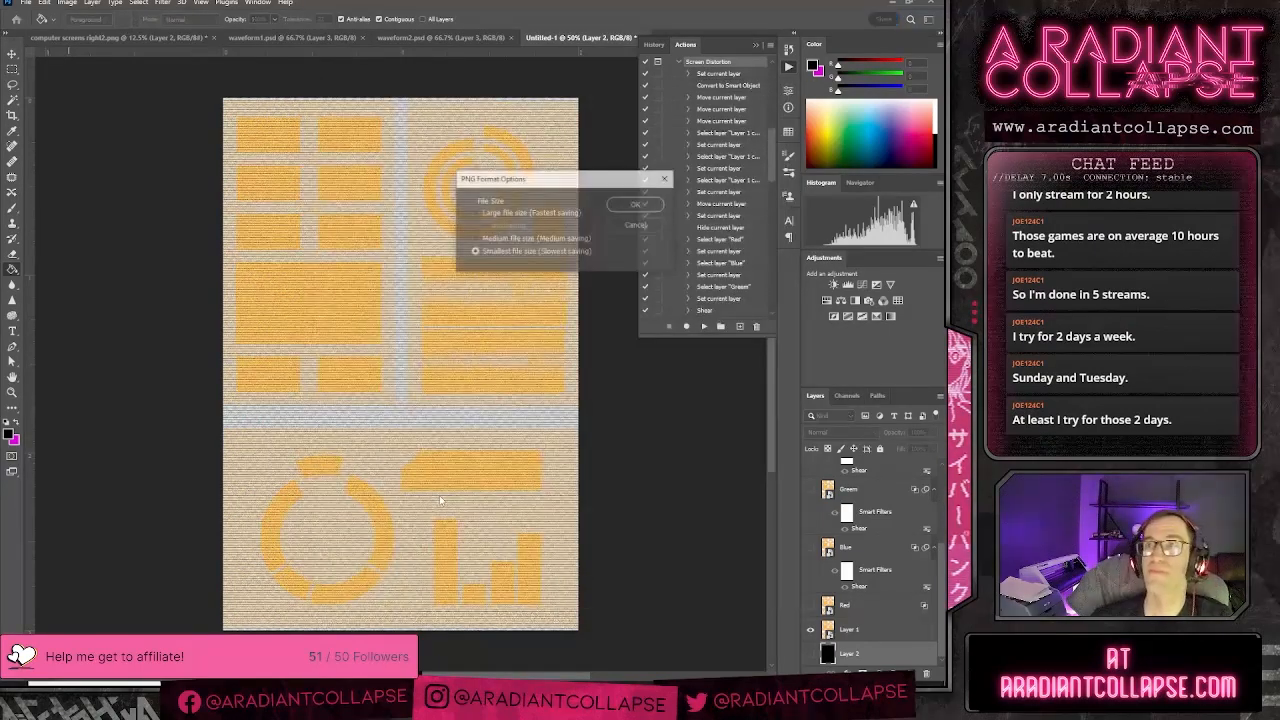
{"action": "key", "text": "Return"}
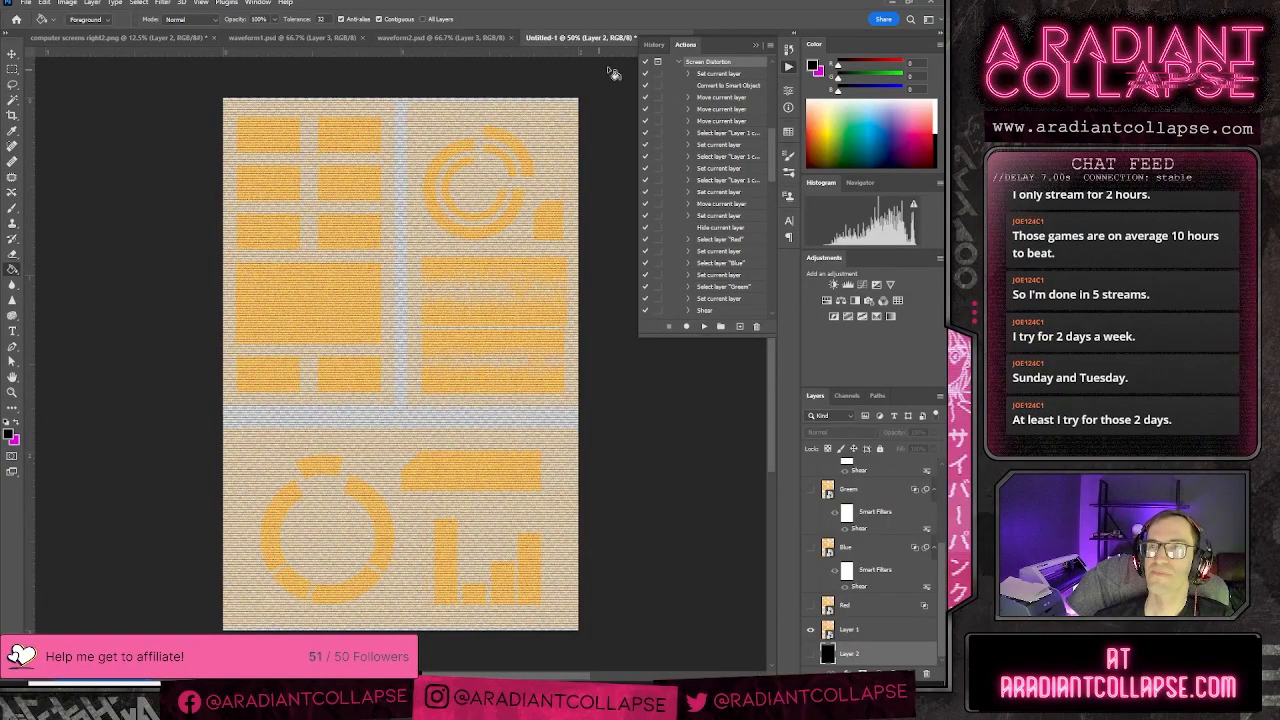
{"action": "left_click", "coordinate": [787, 68]}
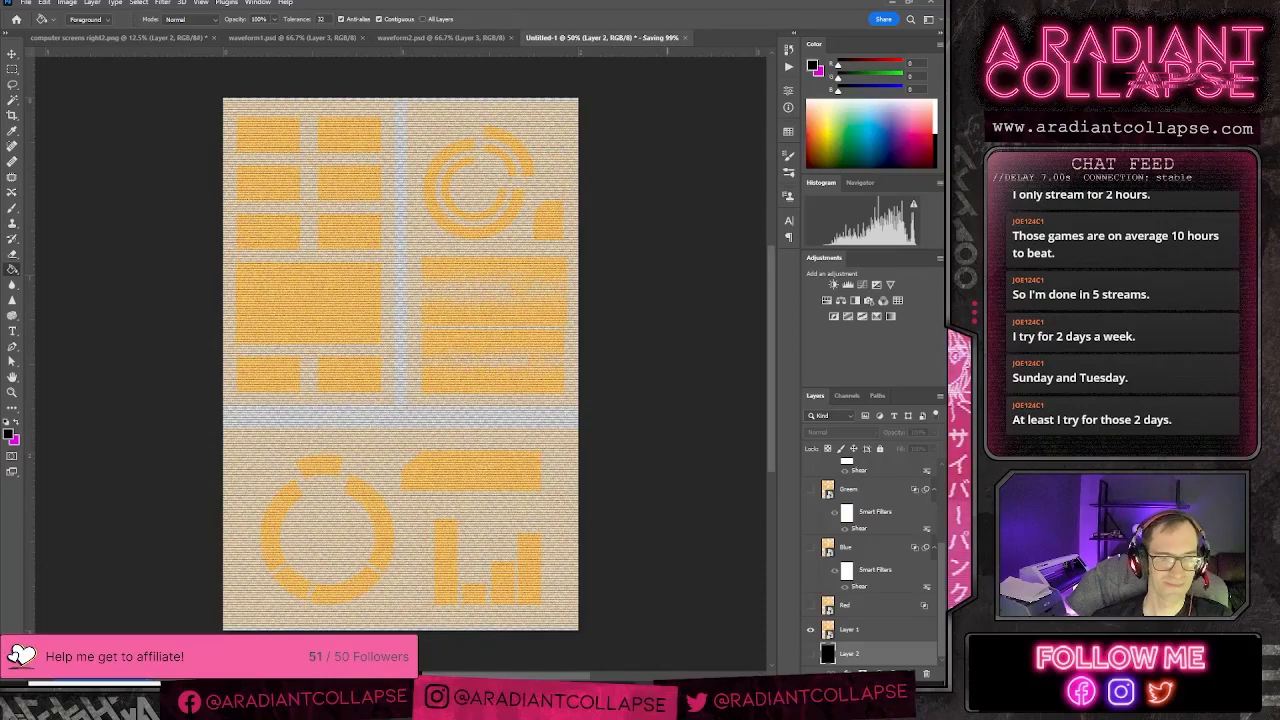
{"action": "mouse_move", "coordinate": [700, 656]}
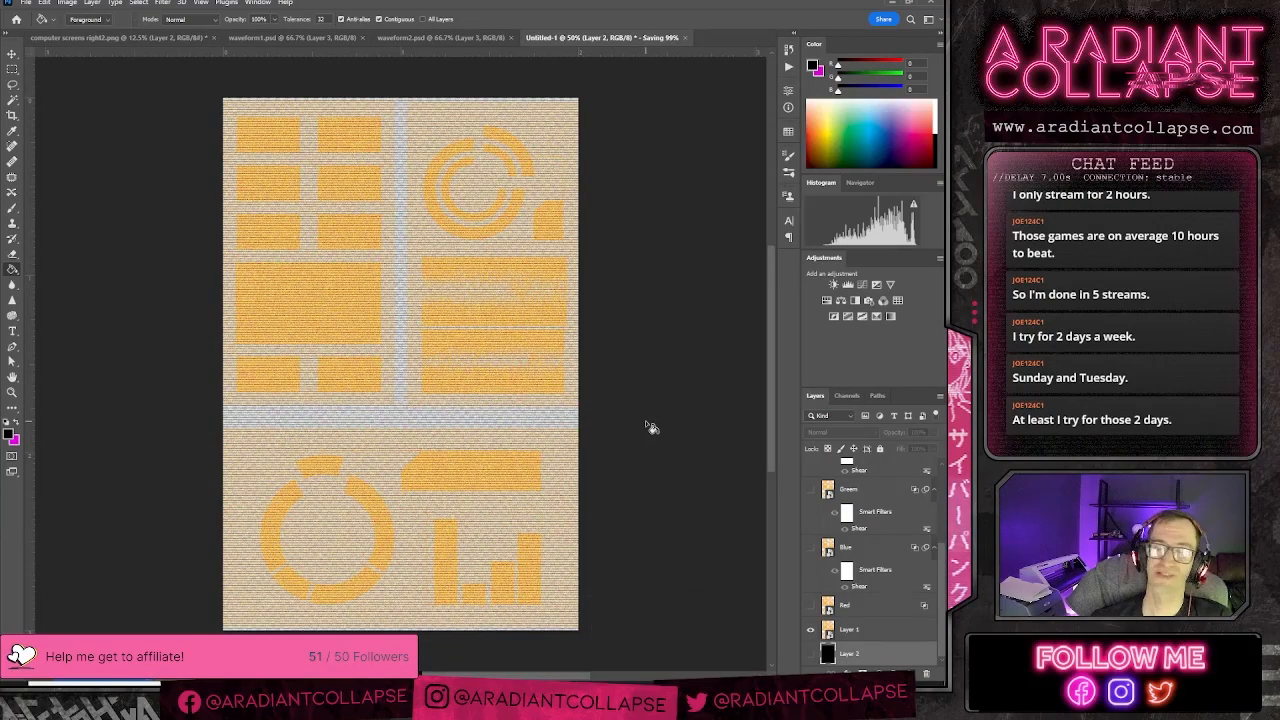
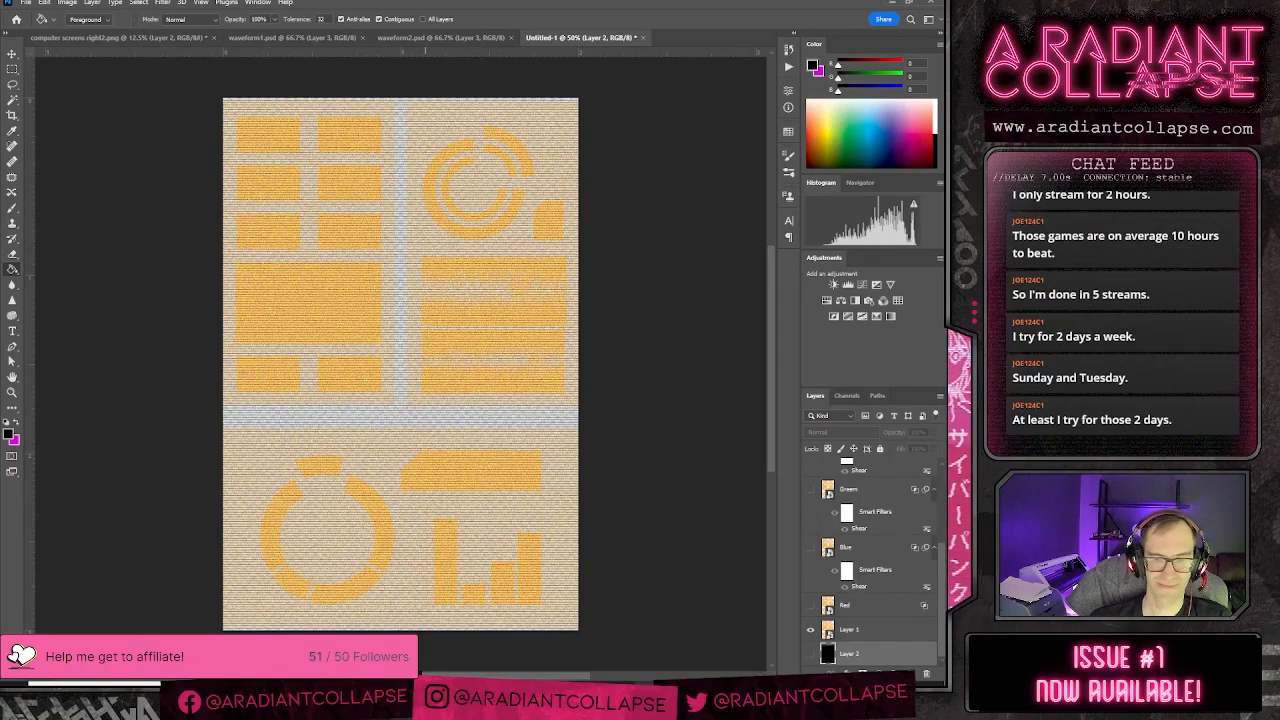
- Switch to the comic page in Clip Studio Paint and select the "van flat" layer
{"action": "left_click", "coordinate": [620, 686]}
{"action": "scroll", "coordinate": [900, 462], "scroll_direction": "up", "scroll_amount": 10}
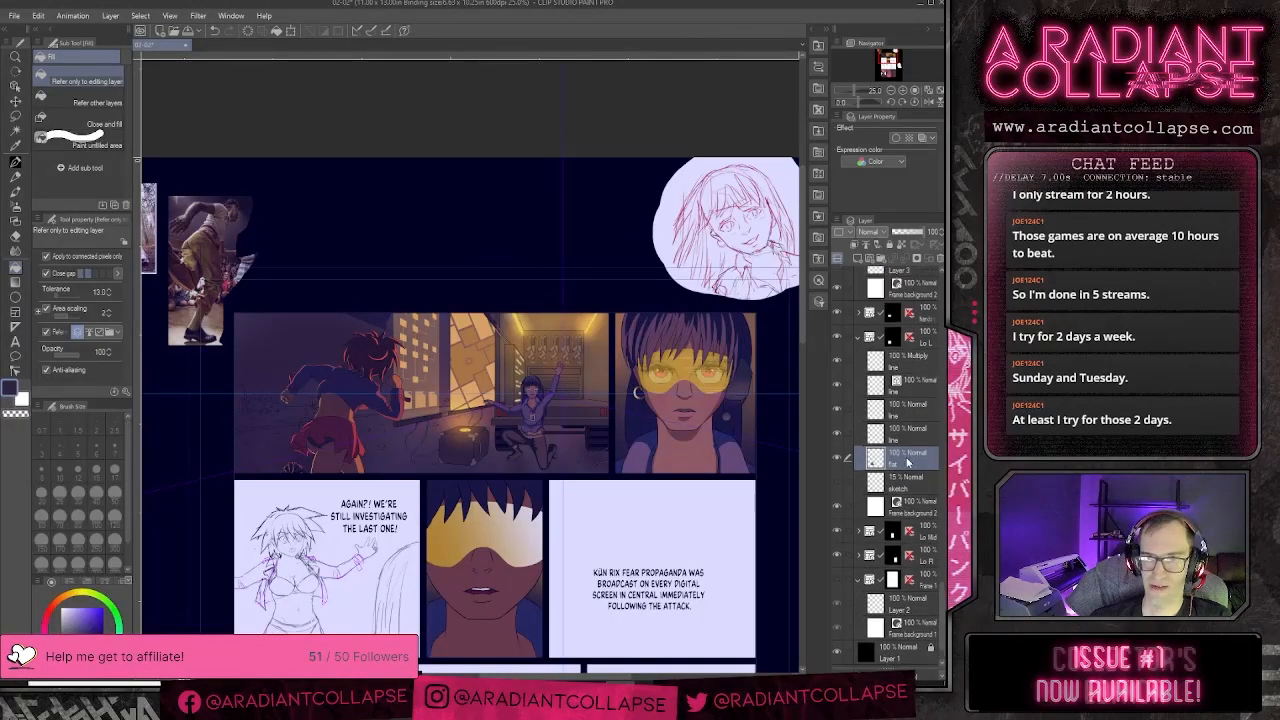
{"action": "scroll", "coordinate": [910, 476], "scroll_direction": "down", "scroll_amount": 2}
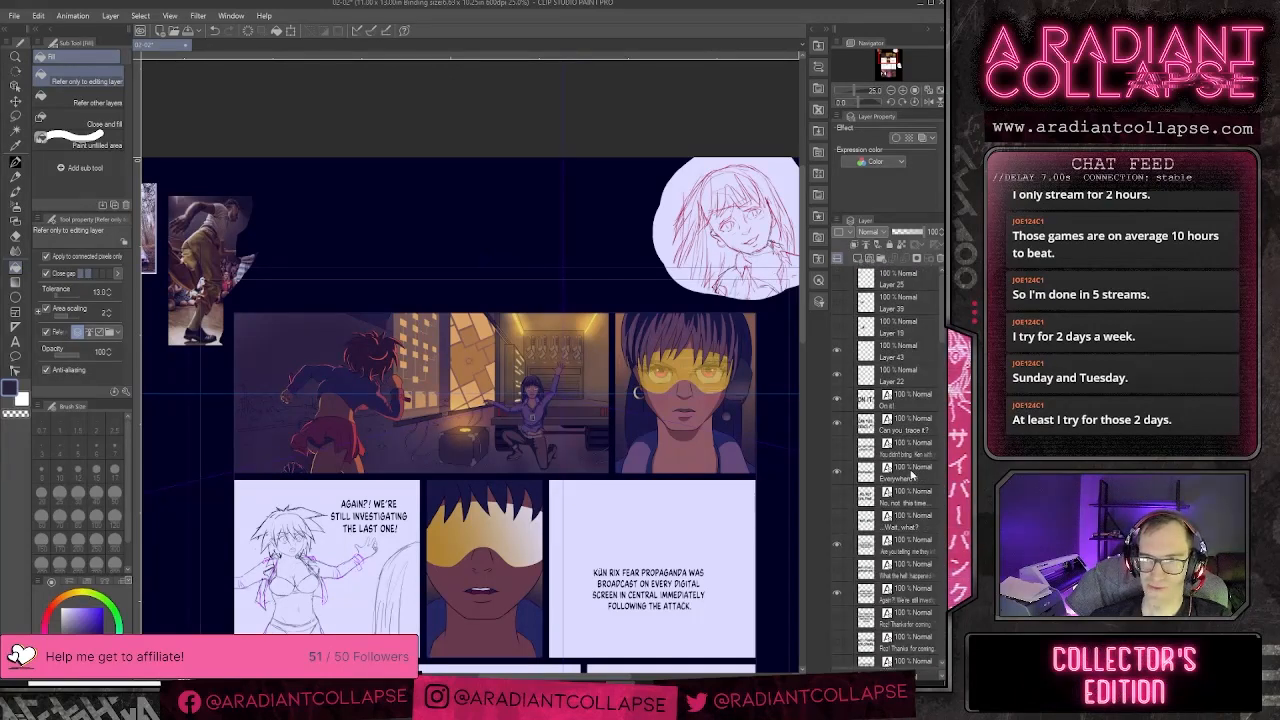
{"action": "scroll", "coordinate": [910, 470], "scroll_direction": "down", "scroll_amount": 10}
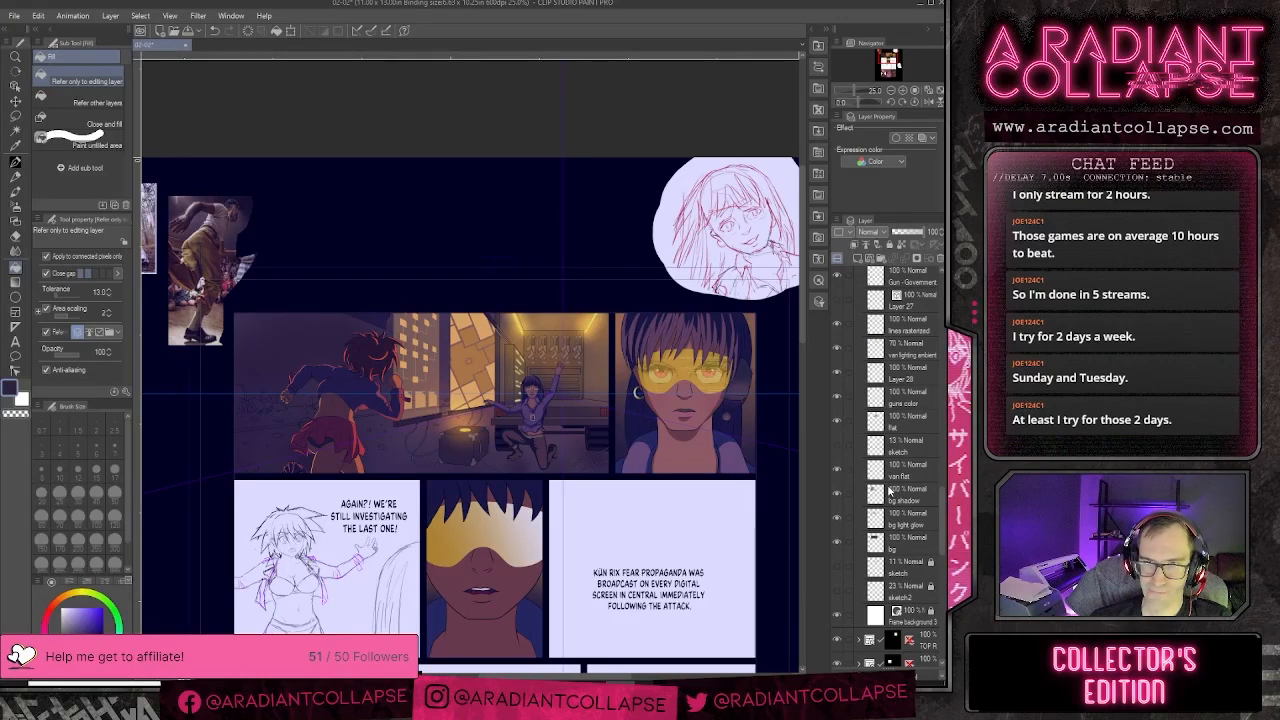
{"action": "left_click", "coordinate": [885, 468]}
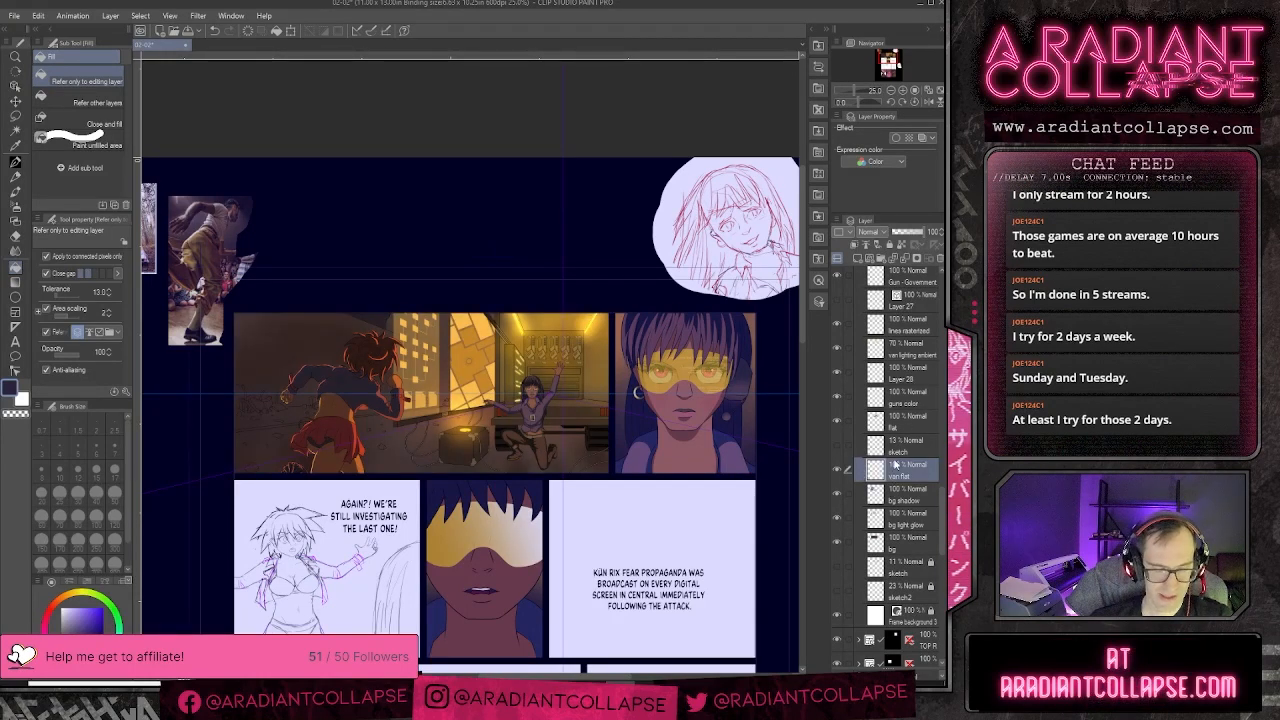
- Import "screenz with noise.png" from the Art folder above the "van flat" layer and rasterize it
{"action": "key", "text": "ctrl+o"}
{"action": "scroll", "coordinate": [430, 416], "scroll_direction": "down", "scroll_amount": 1}
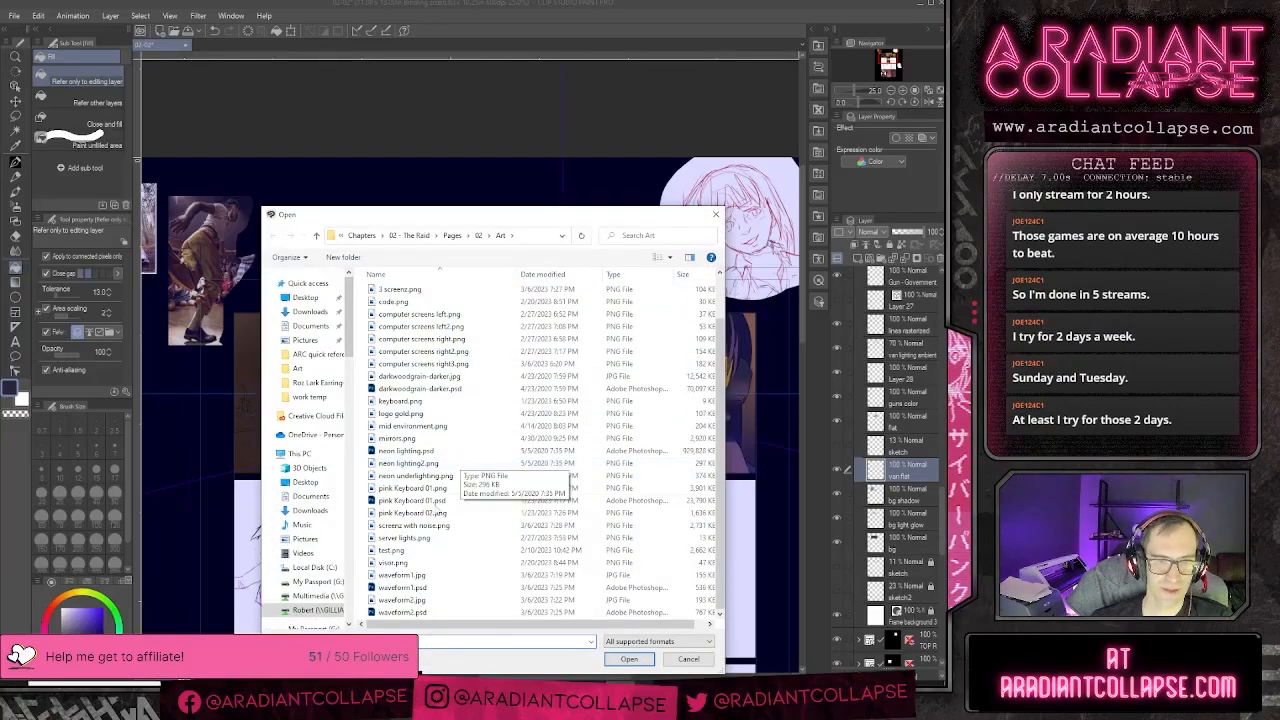
{"action": "left_click", "coordinate": [414, 525]}
{"action": "left_click", "coordinate": [620, 658]}
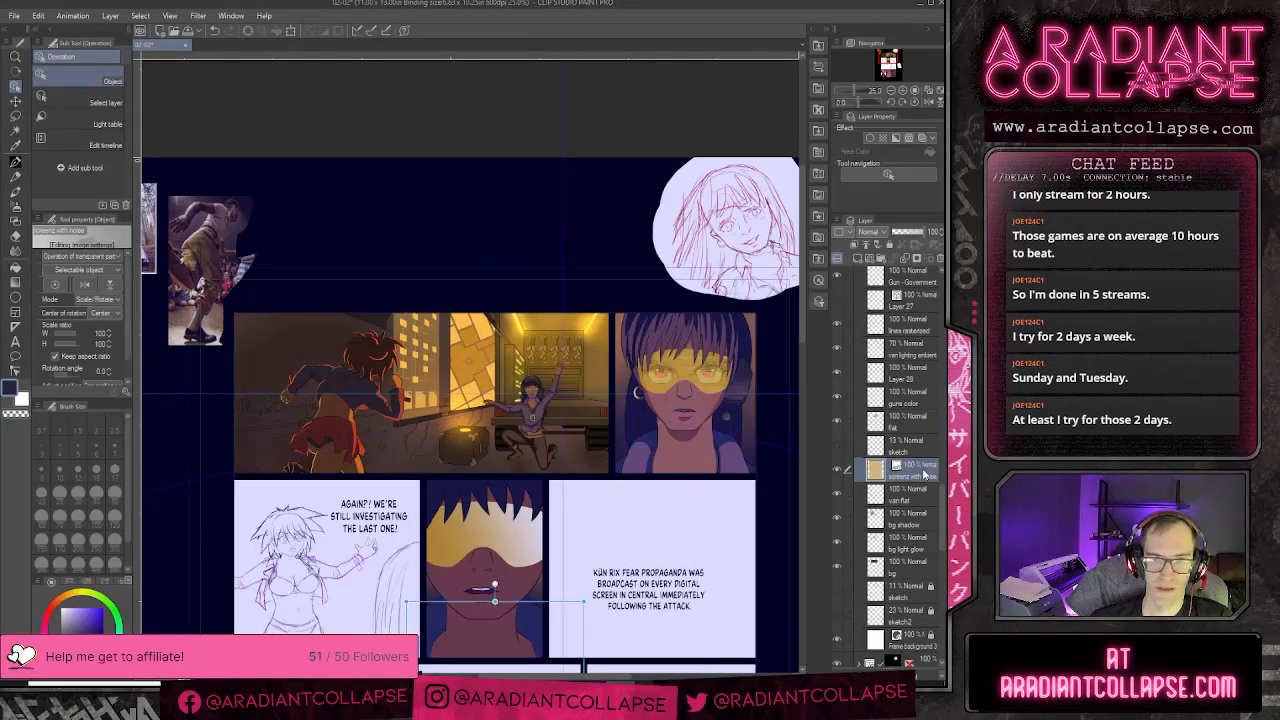
{"action": "right_click", "coordinate": [926, 476]}
{"action": "left_click", "coordinate": [850, 352]}
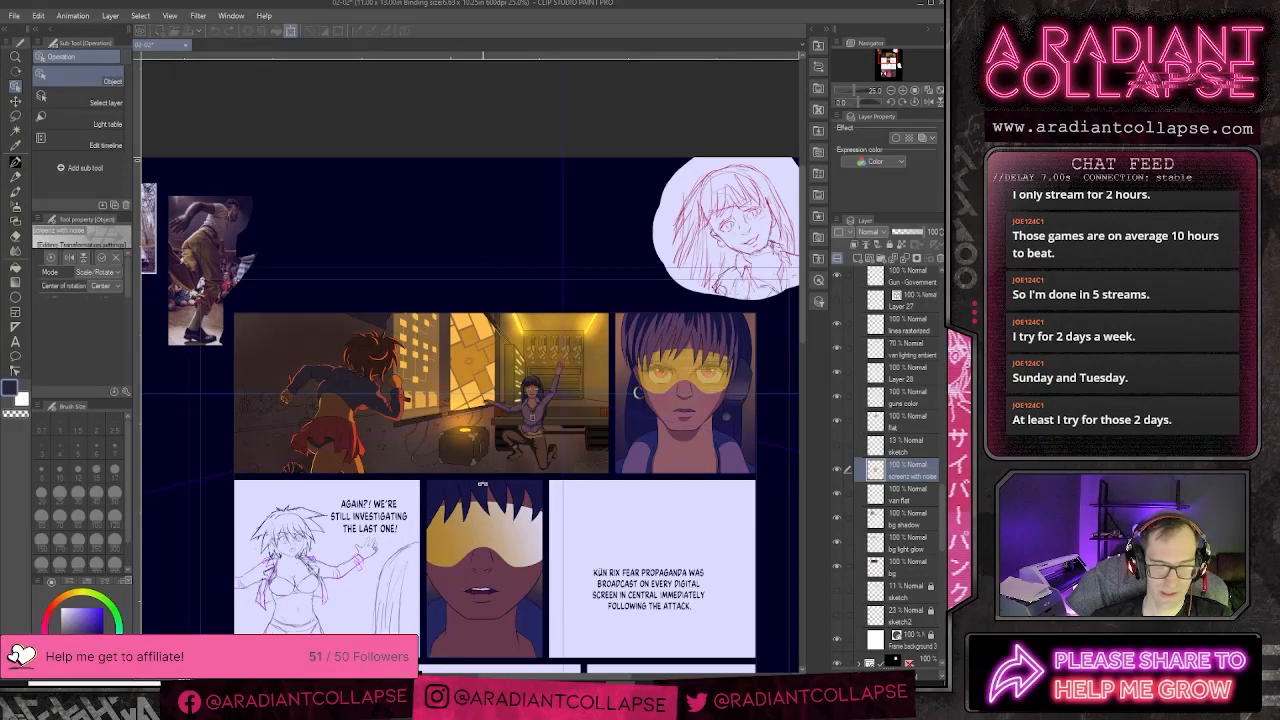
- Move the imported screen artwork over the van's inner right wall and scale it down to 26%
{"action": "left_click_drag", "start_coordinate": [505, 627], "coordinate": [690, 355]}
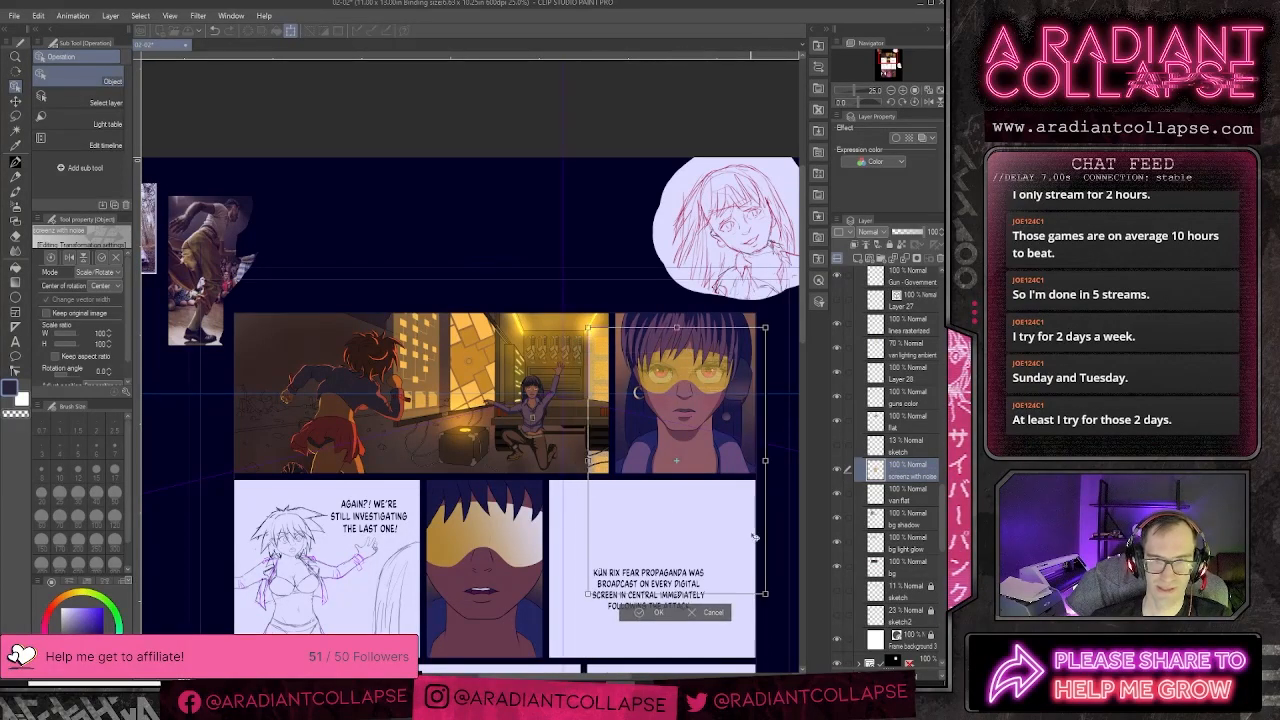
{"action": "left_click_drag", "start_coordinate": [764, 593], "coordinate": [633, 397]}
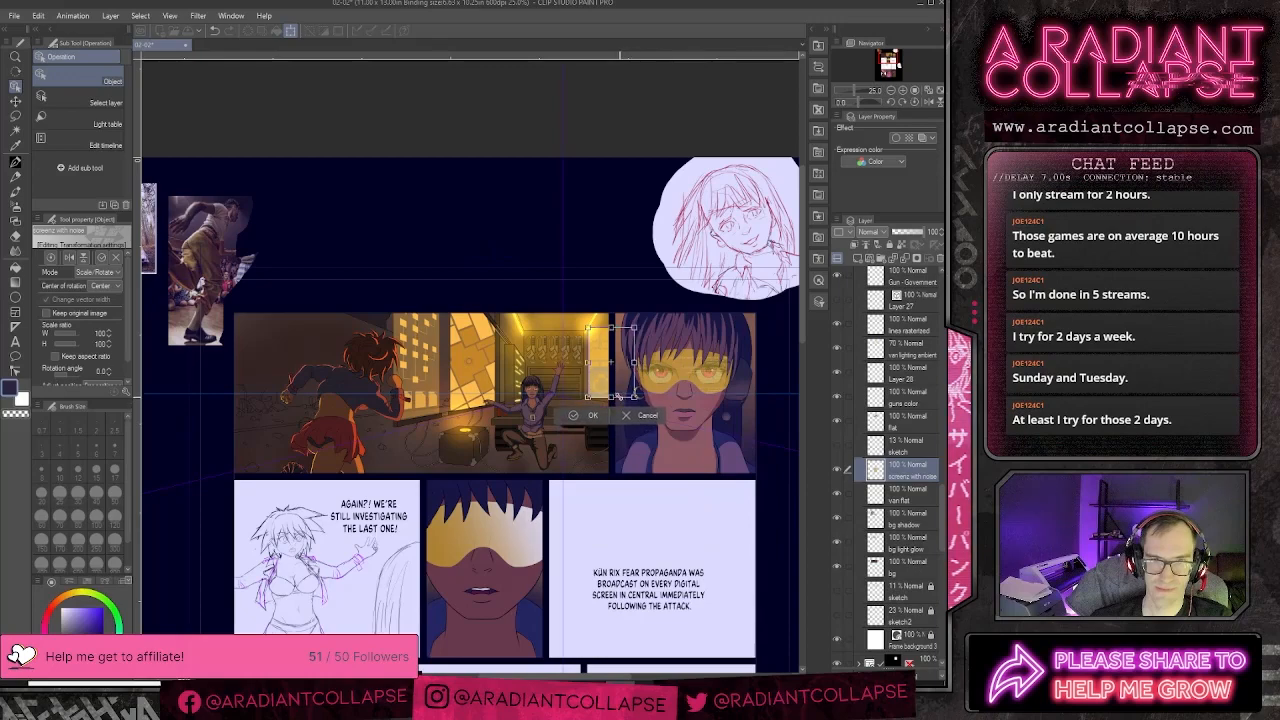
{"action": "scroll", "coordinate": [622, 400], "scroll_direction": "up", "scroll_amount": 3}
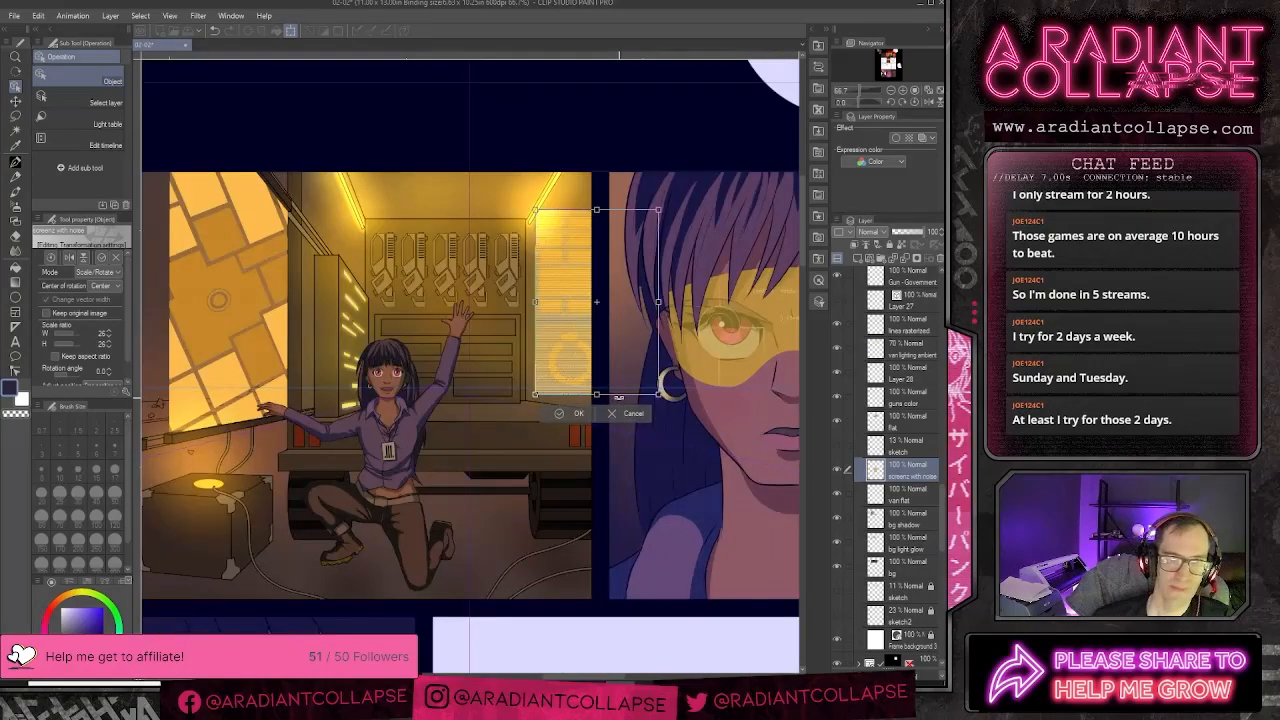
{"action": "key", "text": "Return"}
- Distort the screen artwork's corners with Free Transform to match the perspective of the van's right wall, and apply the transformation
{"action": "left_click_drag", "start_coordinate": [412, 316], "coordinate": [431, 433]}
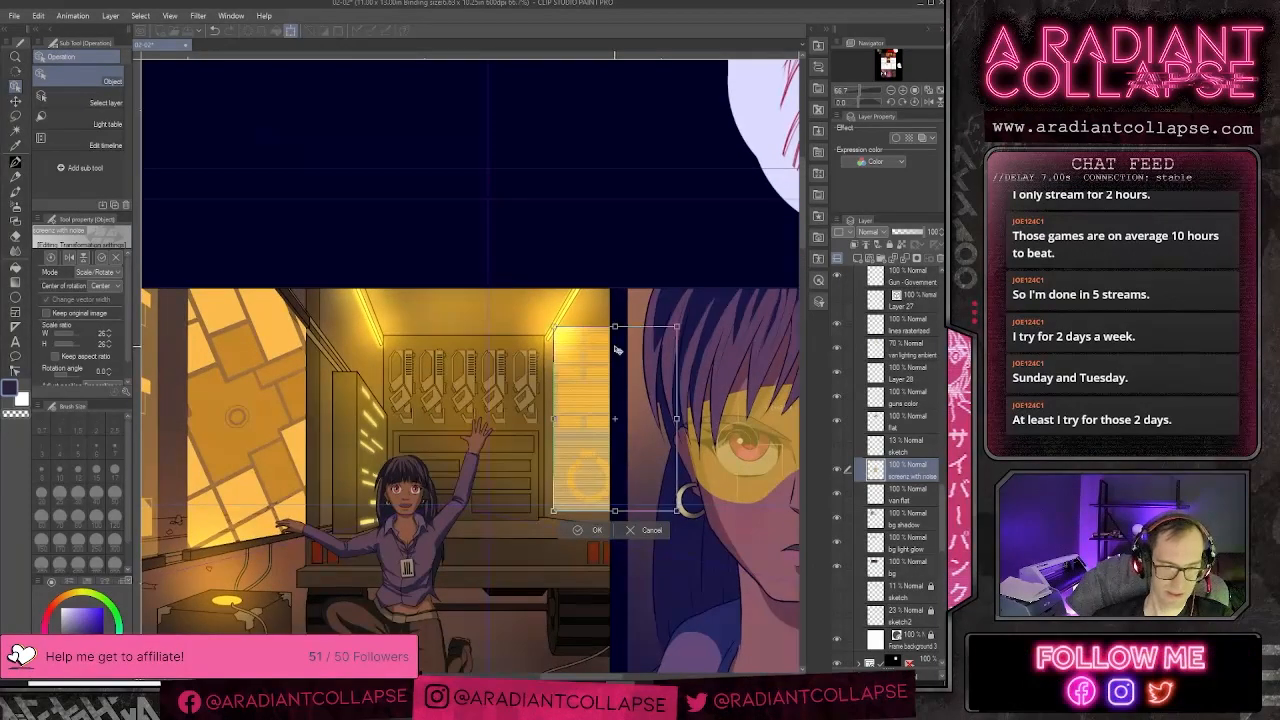
{"action": "left_click_drag", "start_coordinate": [679, 326], "coordinate": [651, 258]}
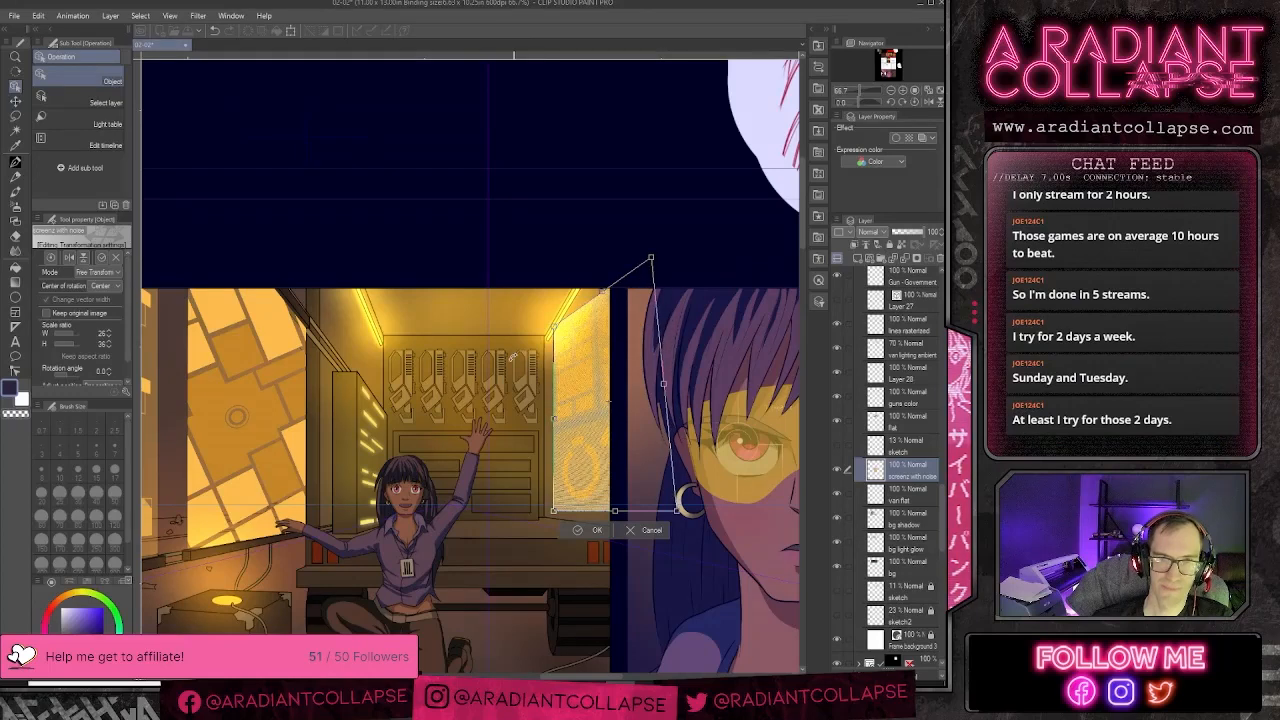
{"action": "left_click_drag", "start_coordinate": [551, 327], "coordinate": [551, 344]}
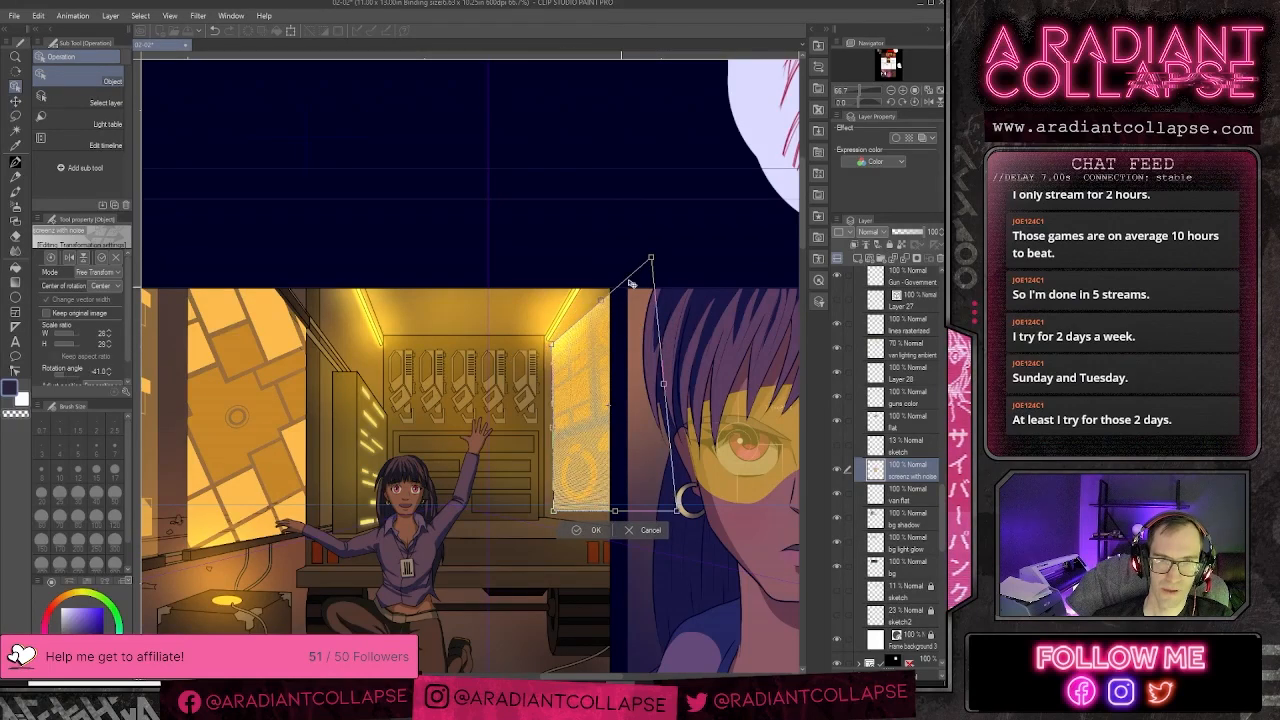
{"action": "left_click_drag", "start_coordinate": [651, 258], "coordinate": [605, 275]}
{"action": "left_click_drag", "start_coordinate": [677, 510], "coordinate": [605, 518]}
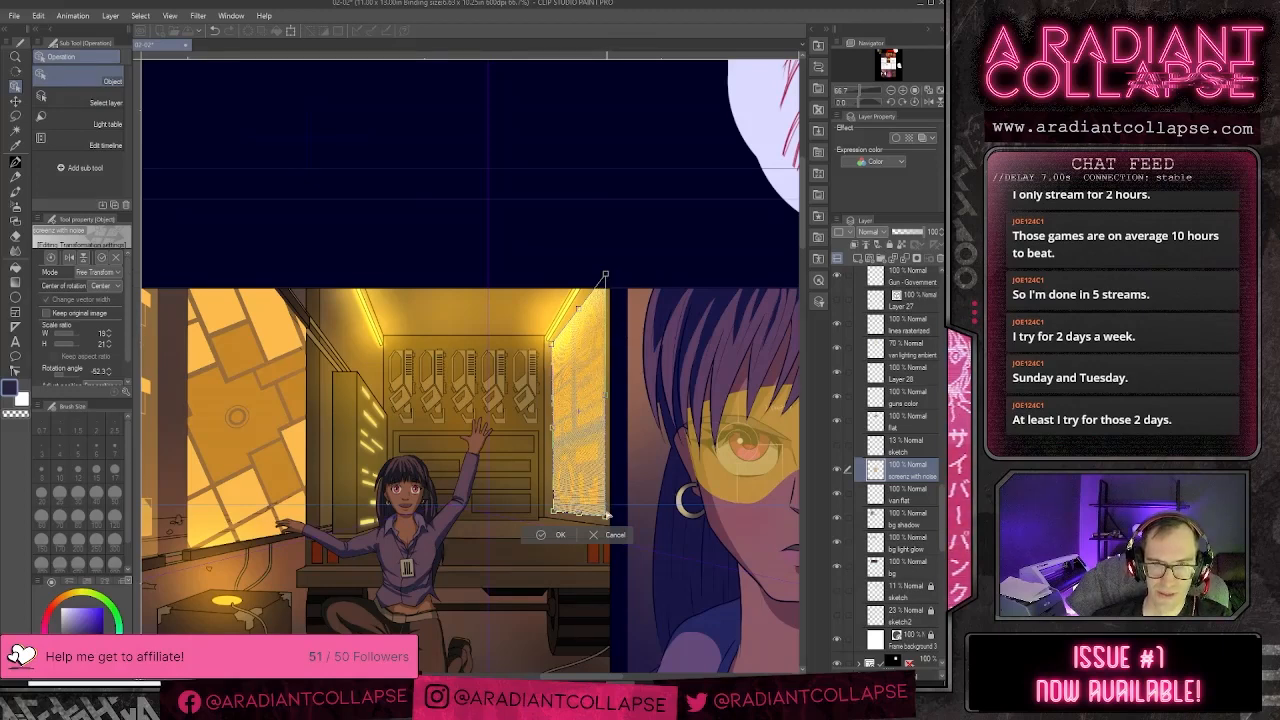
{"action": "key", "text": "Return"}
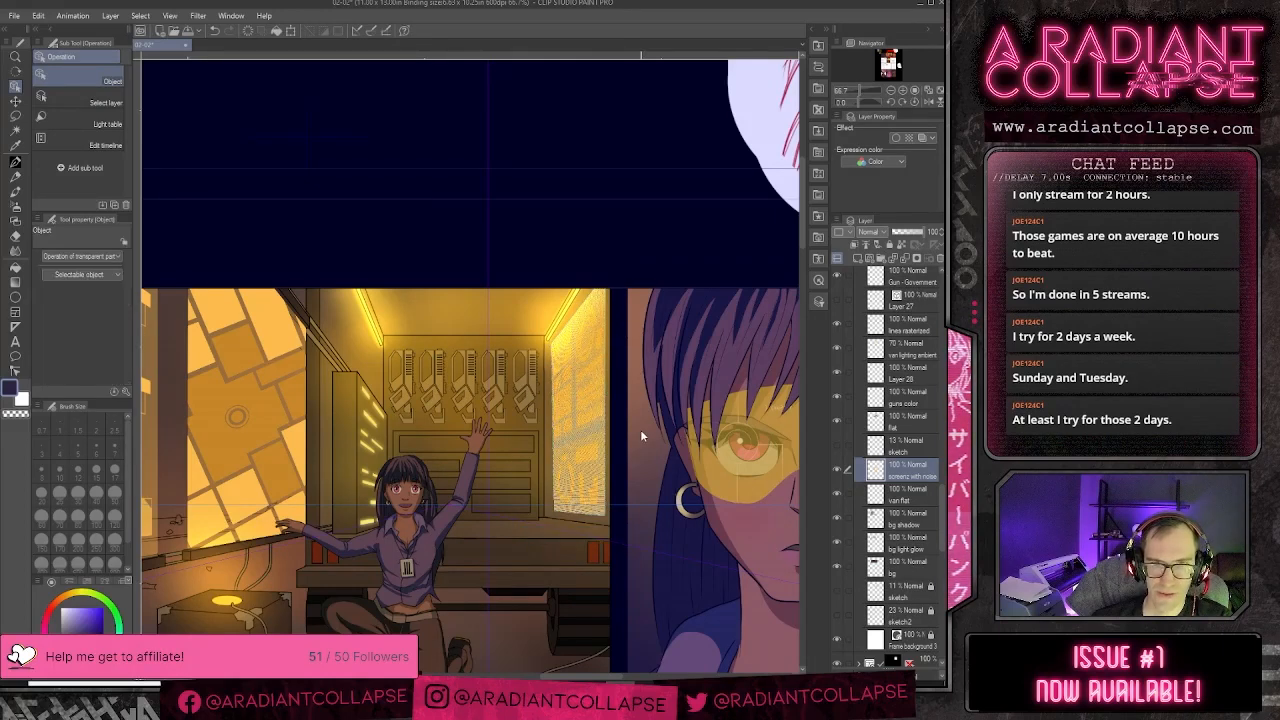
- Check the screen texture on the van wall at different magnifications and reduce its layer opacity to 37%
{"action": "scroll", "coordinate": [642, 436], "scroll_direction": "up", "scroll_amount": 3}
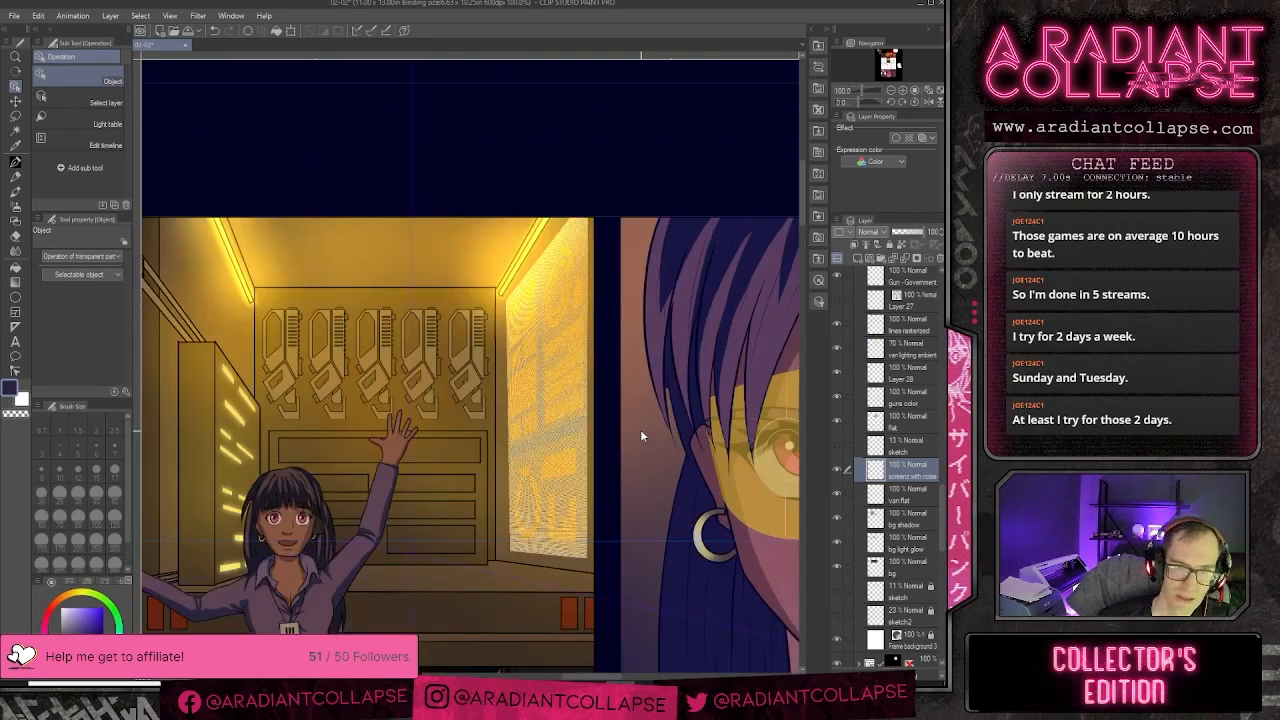
{"action": "scroll", "coordinate": [642, 436], "scroll_direction": "down", "scroll_amount": 3}
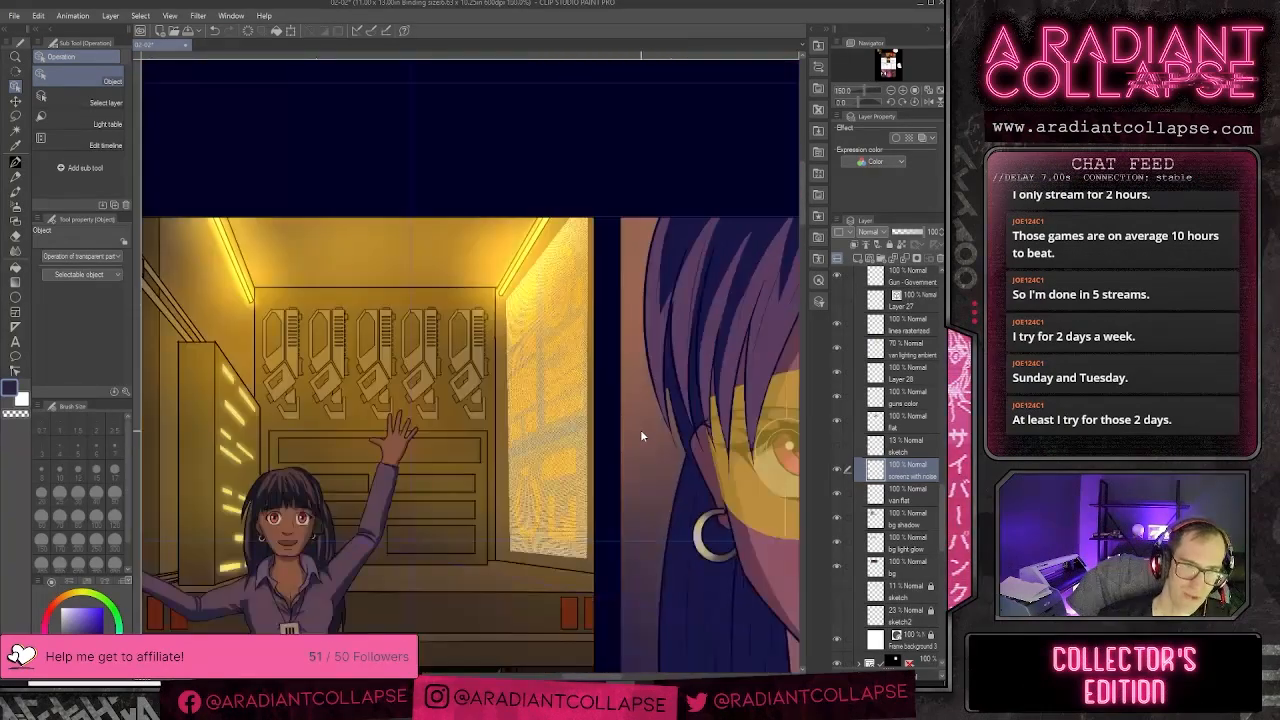
{"action": "scroll", "coordinate": [642, 436], "scroll_direction": "up", "scroll_amount": 4}
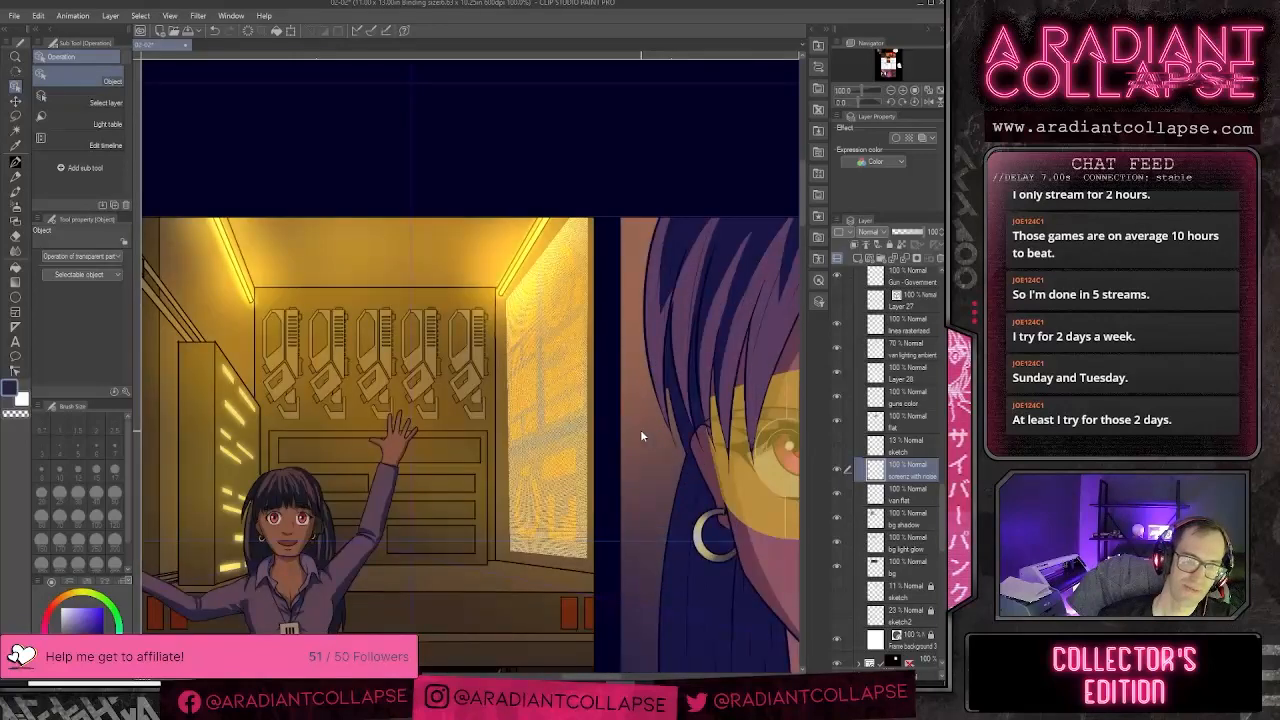
{"action": "scroll", "coordinate": [640, 434], "scroll_direction": "down", "scroll_amount": 1}
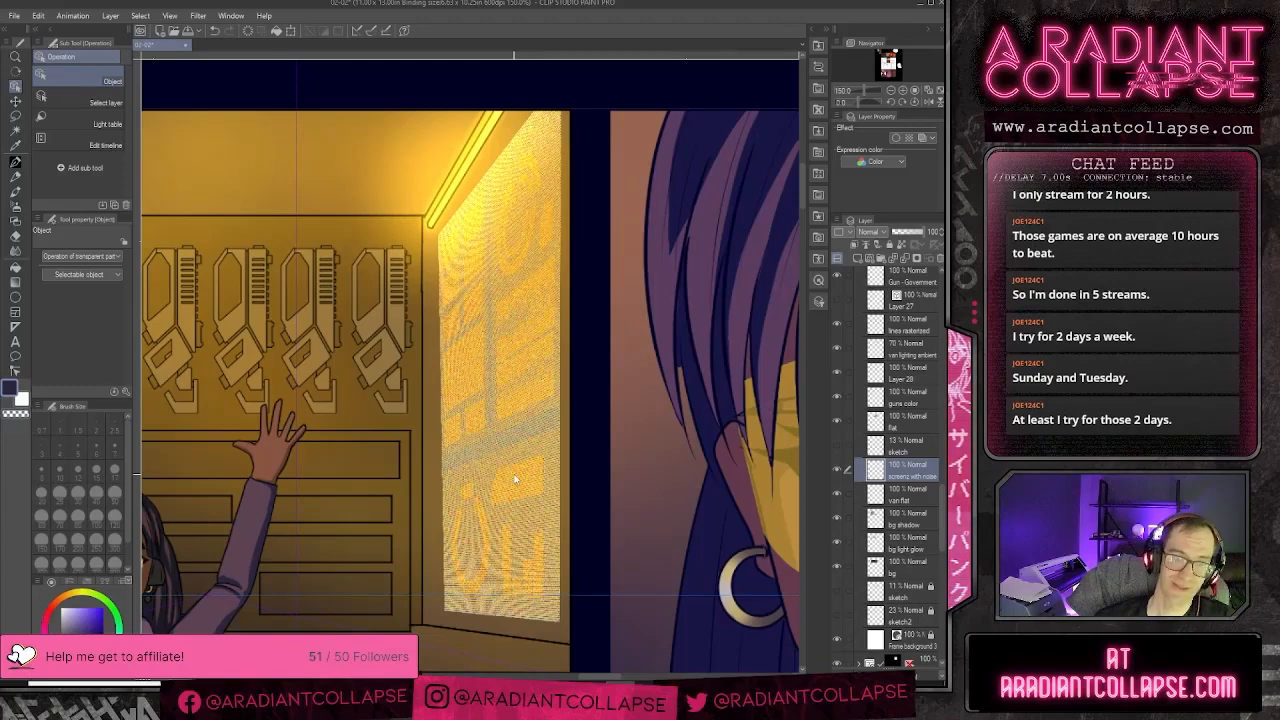
{"action": "scroll", "coordinate": [514, 479], "scroll_direction": "down", "scroll_amount": 3}
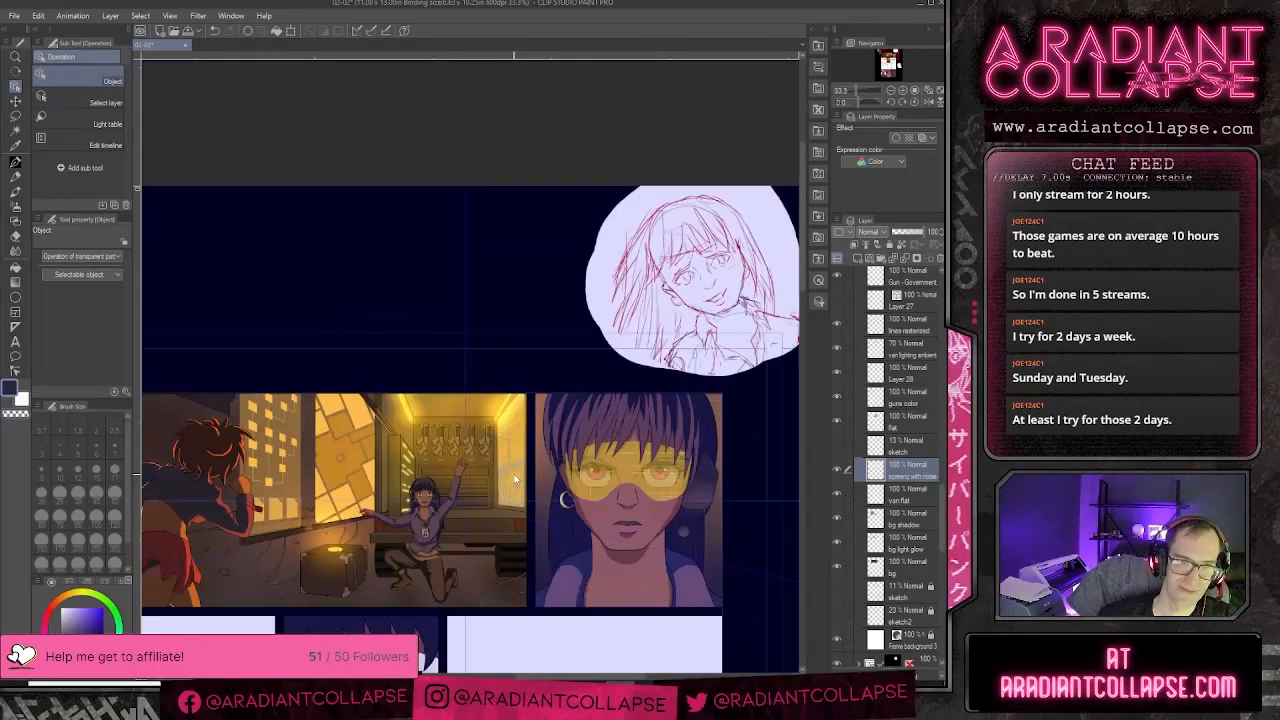
{"action": "scroll", "coordinate": [514, 479], "scroll_direction": "up", "scroll_amount": 1}
{"action": "scroll", "coordinate": [514, 479], "scroll_direction": "down", "scroll_amount": 1}
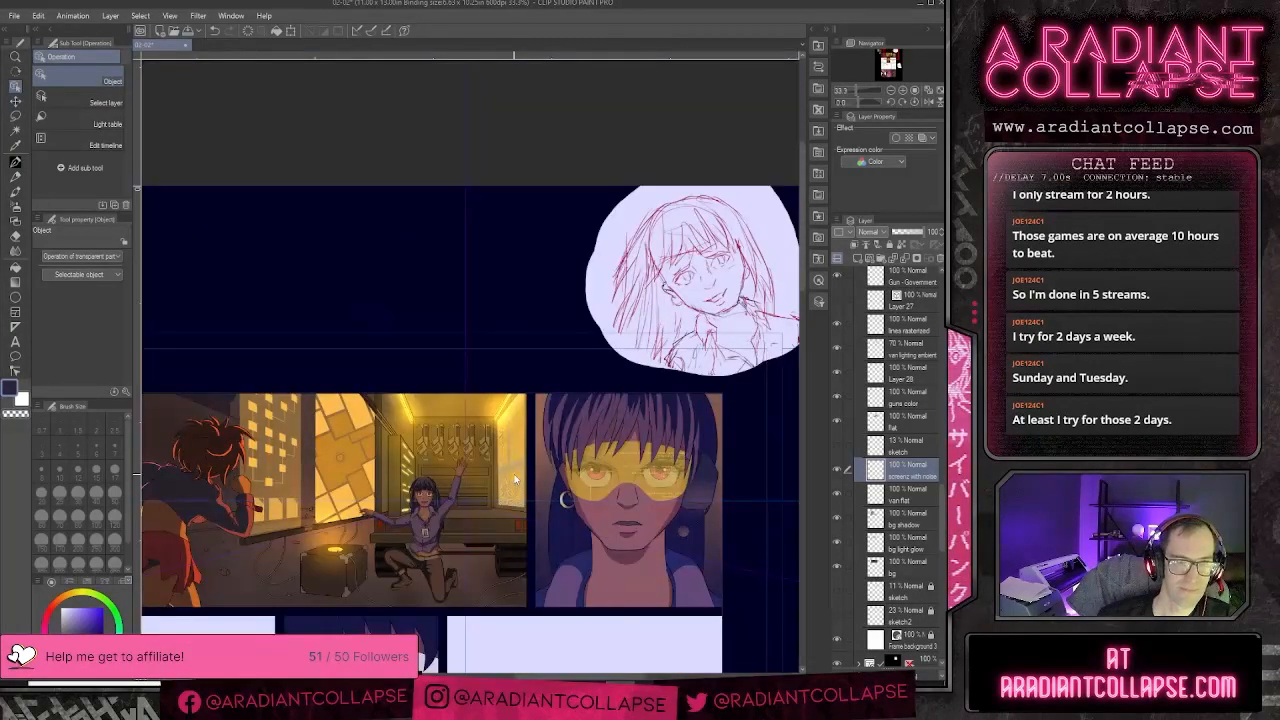
{"action": "scroll", "coordinate": [514, 474], "scroll_direction": "up", "scroll_amount": 1}
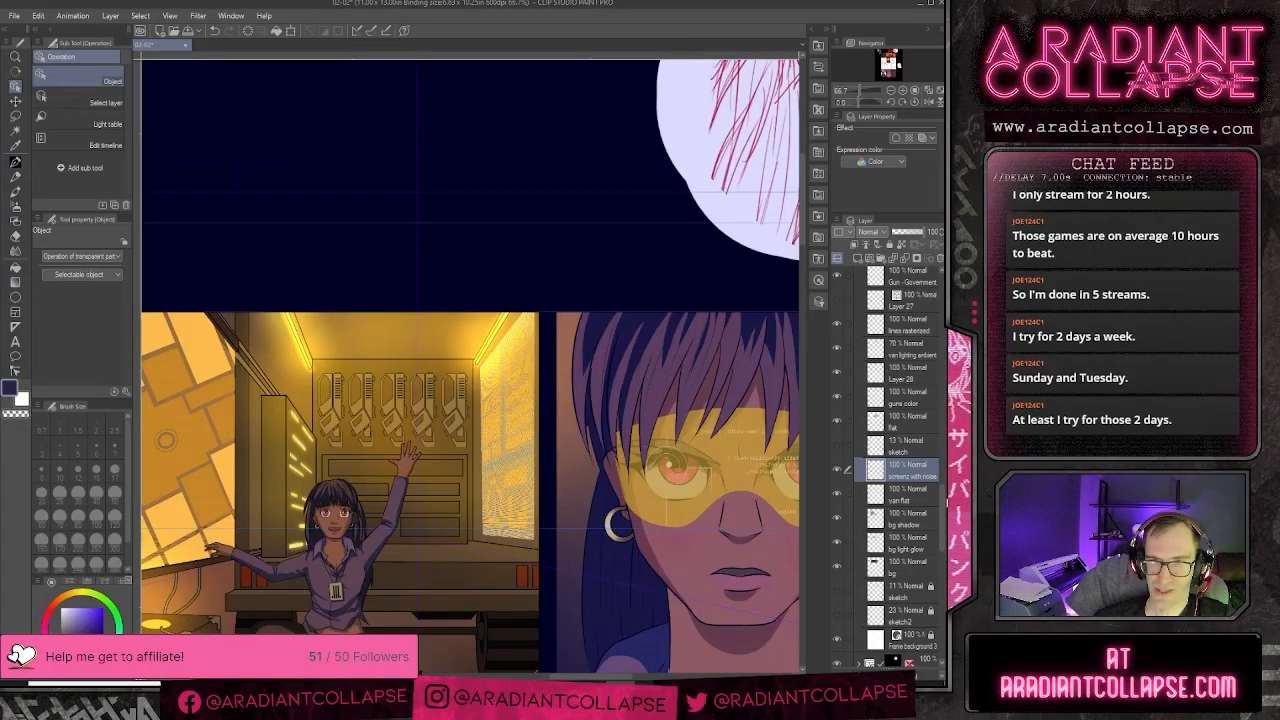
{"action": "left_click", "coordinate": [902, 232]}
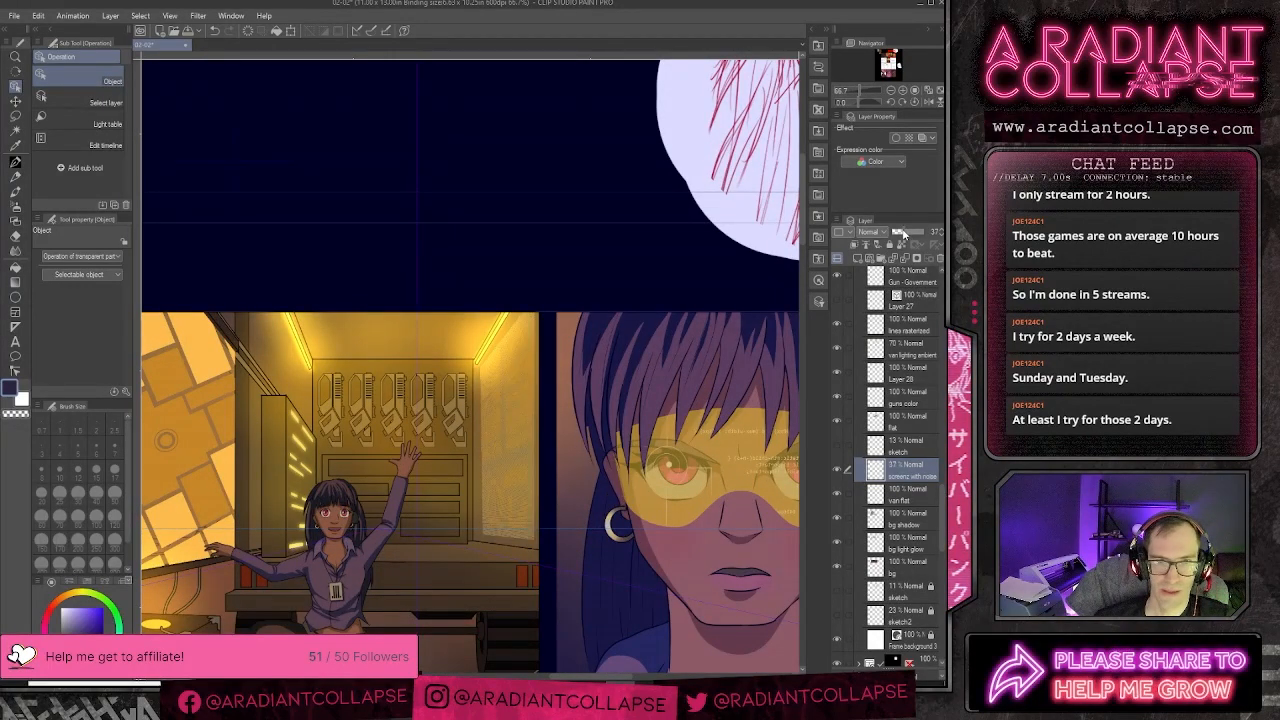
- Import "3 screenz.png" from the Art folder above the "screenz with noise" layer and rasterize it
{"action": "key", "text": "ctrl+o"}
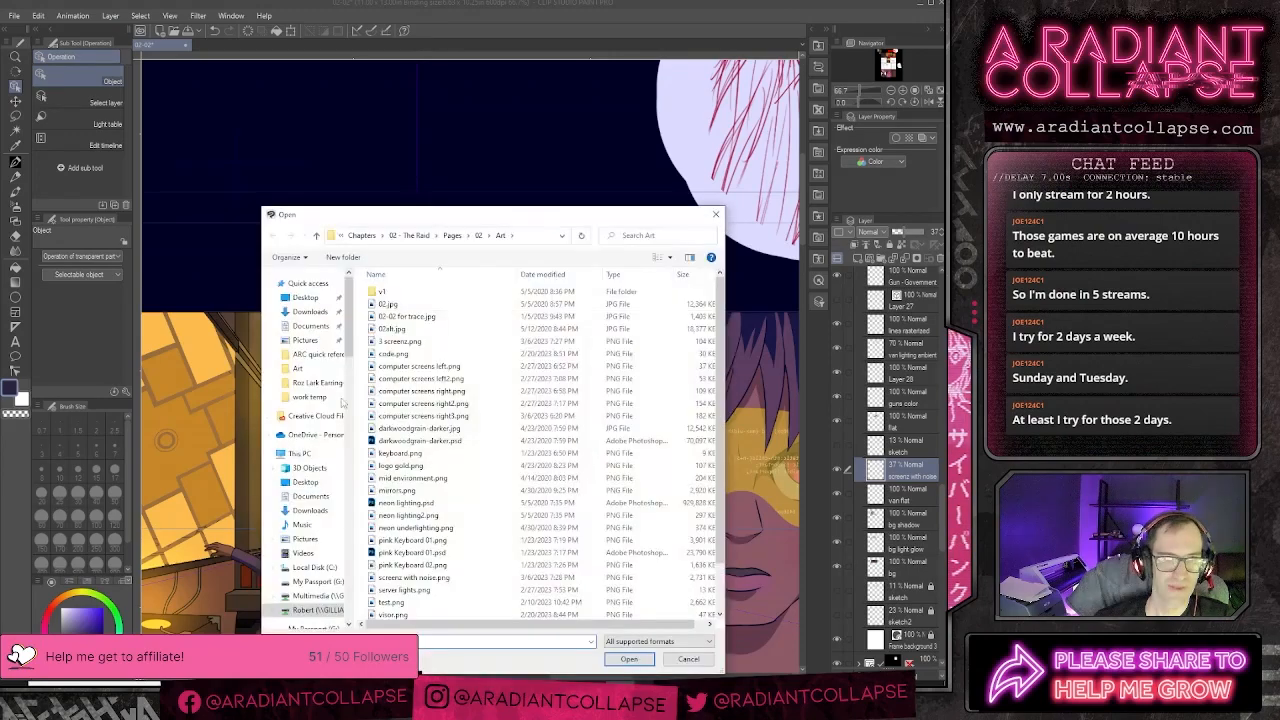
{"action": "scroll", "coordinate": [420, 578], "scroll_direction": "down", "scroll_amount": 1}
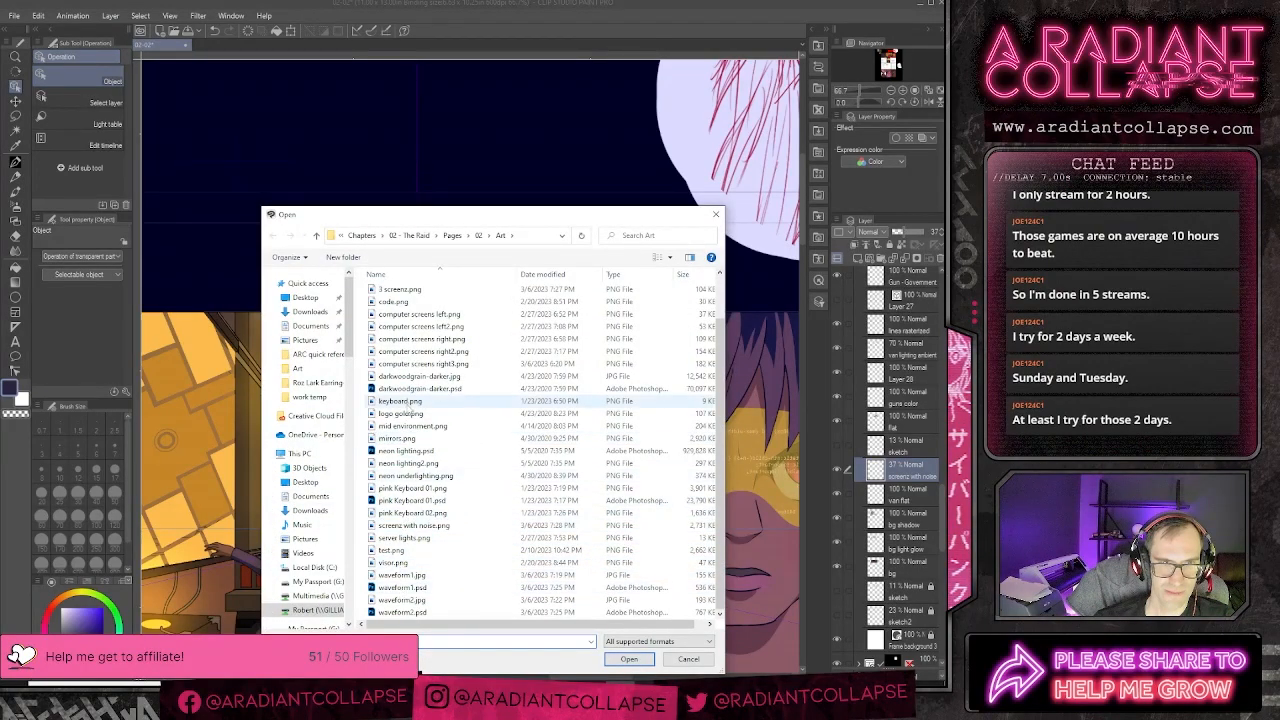
{"action": "double_click", "coordinate": [428, 289]}
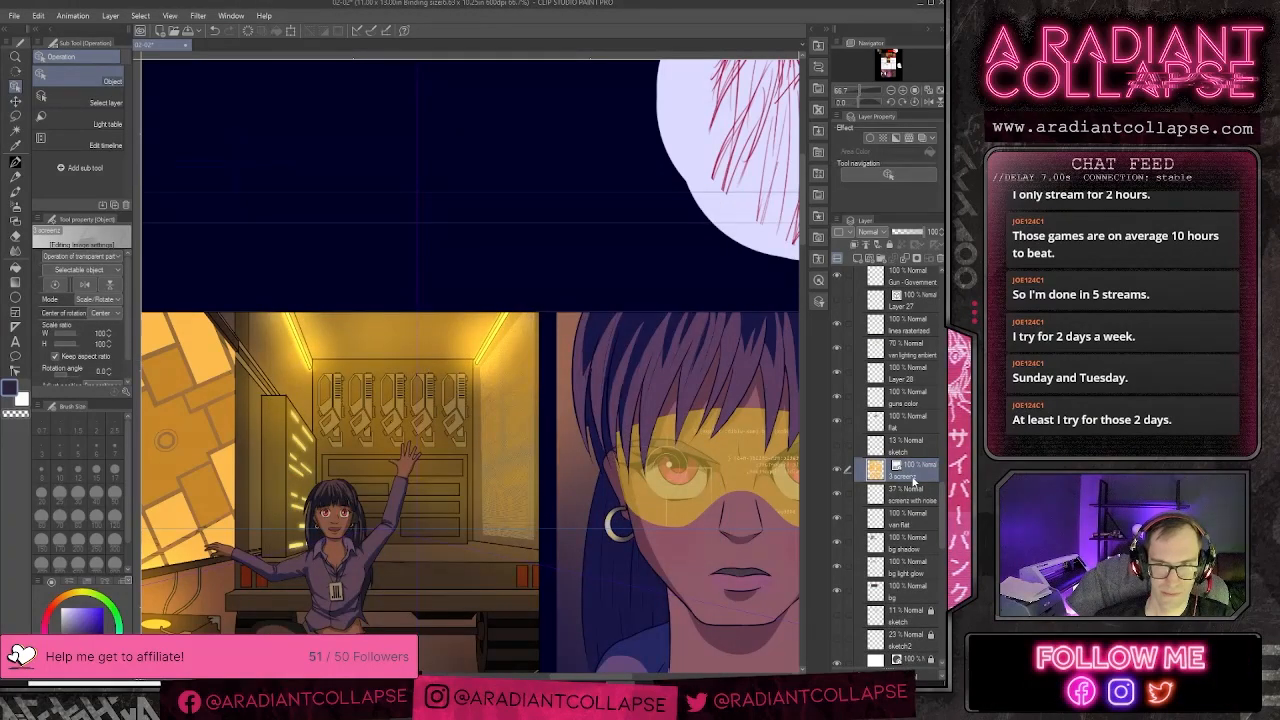
{"action": "right_click", "coordinate": [913, 481]}
{"action": "left_click", "coordinate": [858, 364]}
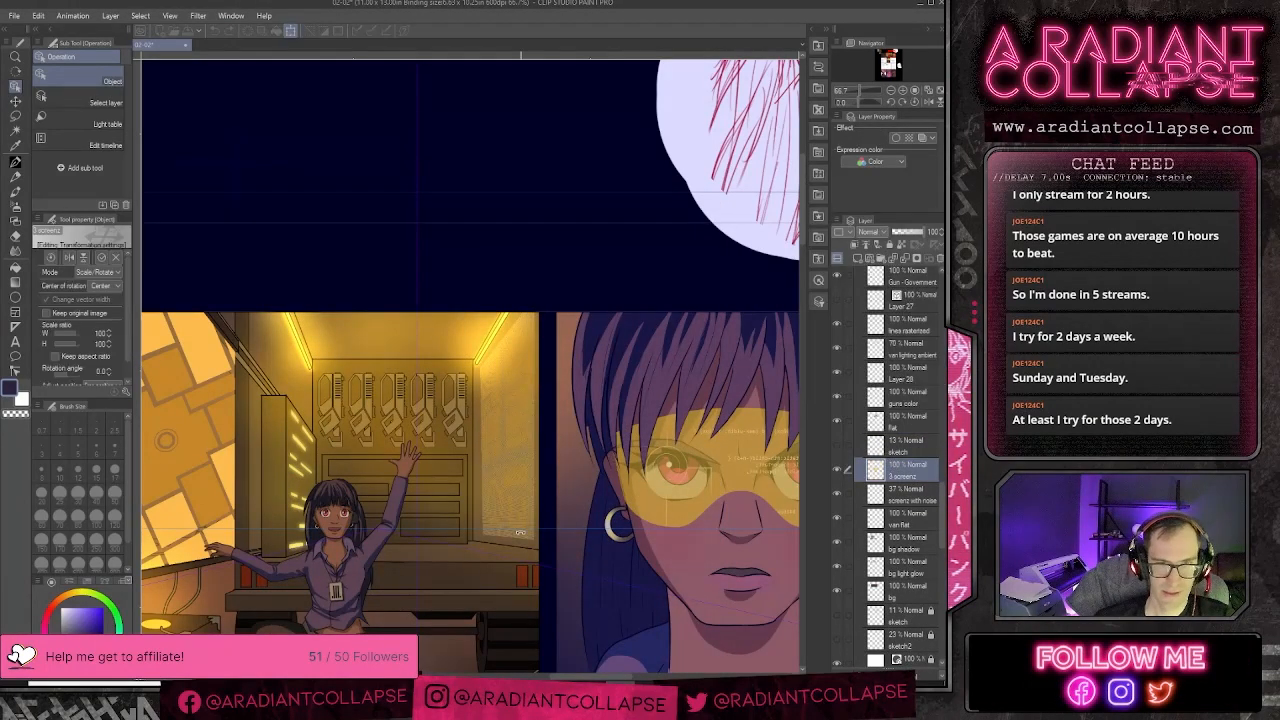
- Move the three-screen artwork to the van's inner right wall, scale it down to 29%, and apply the transformation
{"action": "scroll", "coordinate": [529, 535], "scroll_direction": "down", "scroll_amount": 2}
{"action": "left_click_drag", "start_coordinate": [424, 601], "coordinate": [483, 439]}
{"action": "left_click_drag", "start_coordinate": [480, 571], "coordinate": [617, 208]}
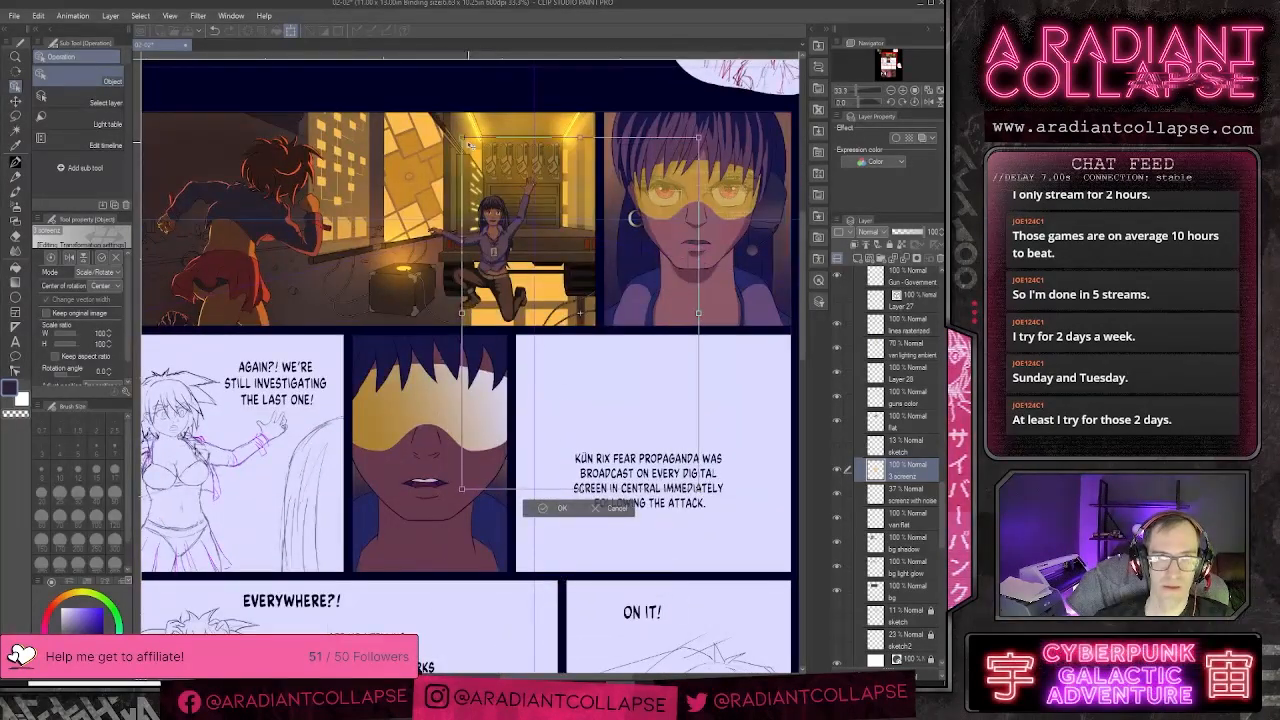
{"action": "left_click_drag", "start_coordinate": [462, 137], "coordinate": [538, 245]}
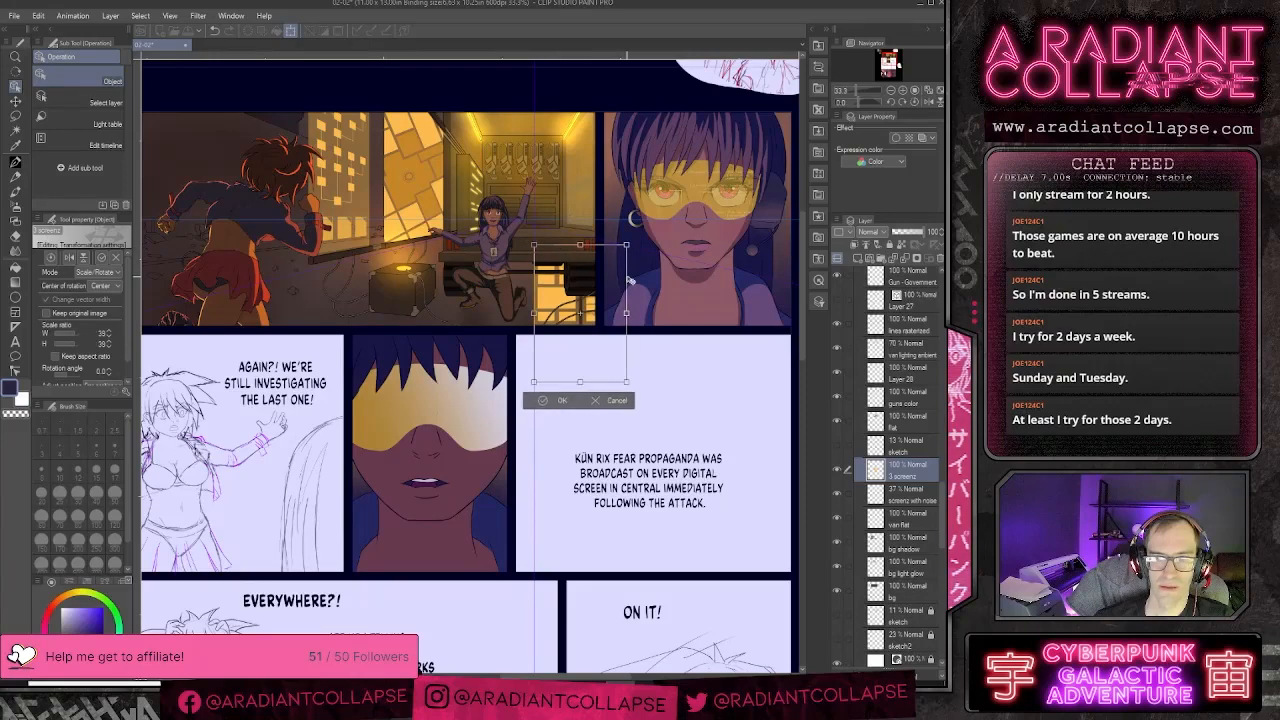
{"action": "left_click_drag", "start_coordinate": [631, 281], "coordinate": [574, 328]}
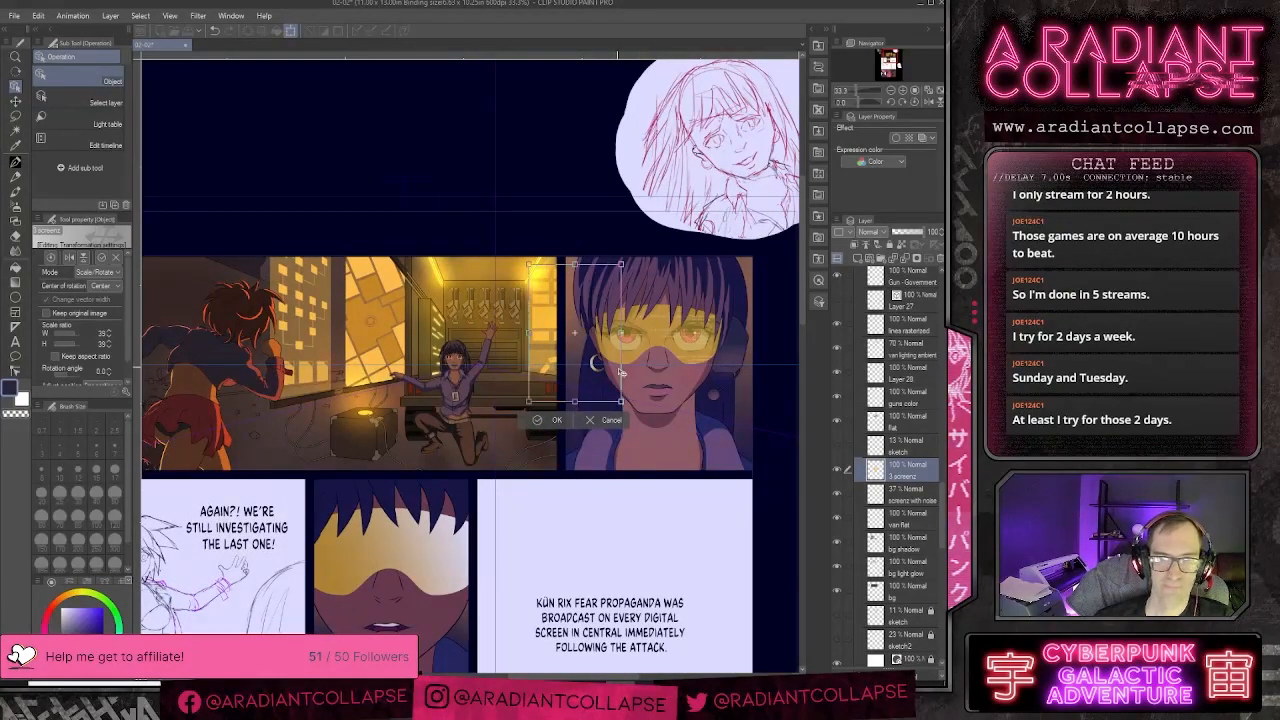
{"action": "left_click_drag", "start_coordinate": [621, 401], "coordinate": [597, 366]}
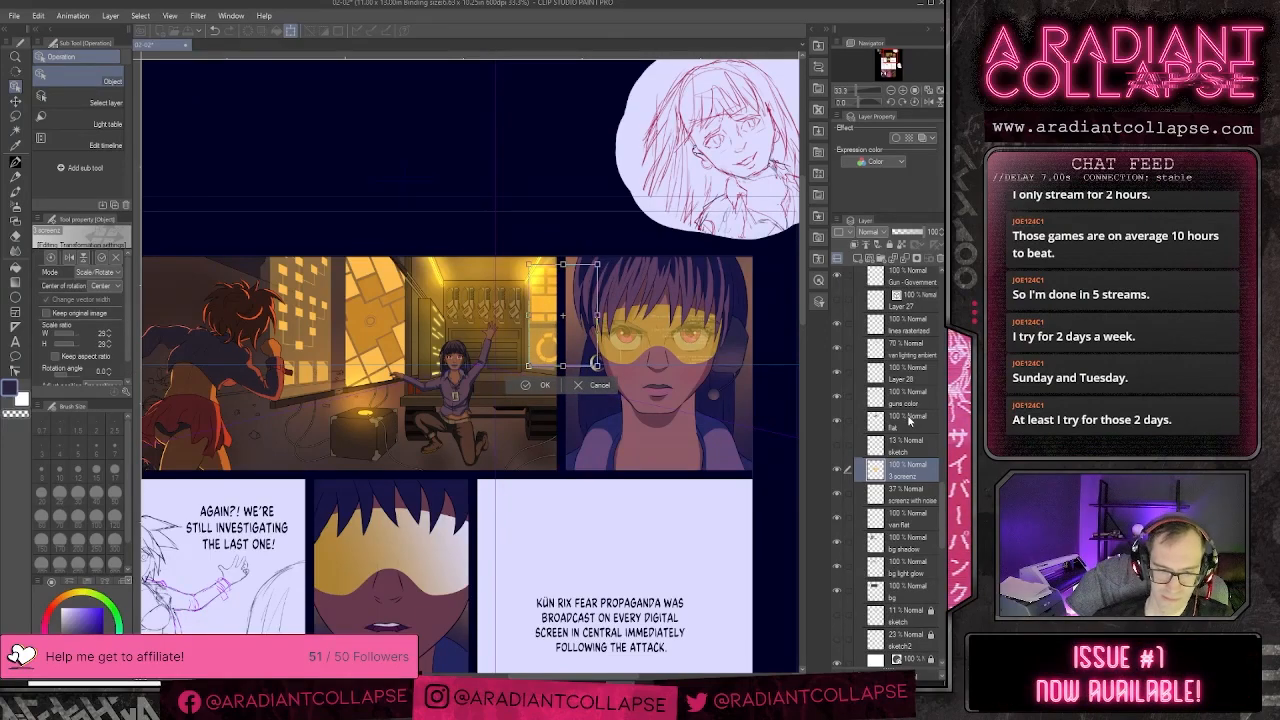
{"action": "key", "text": "ctrl+plus"}
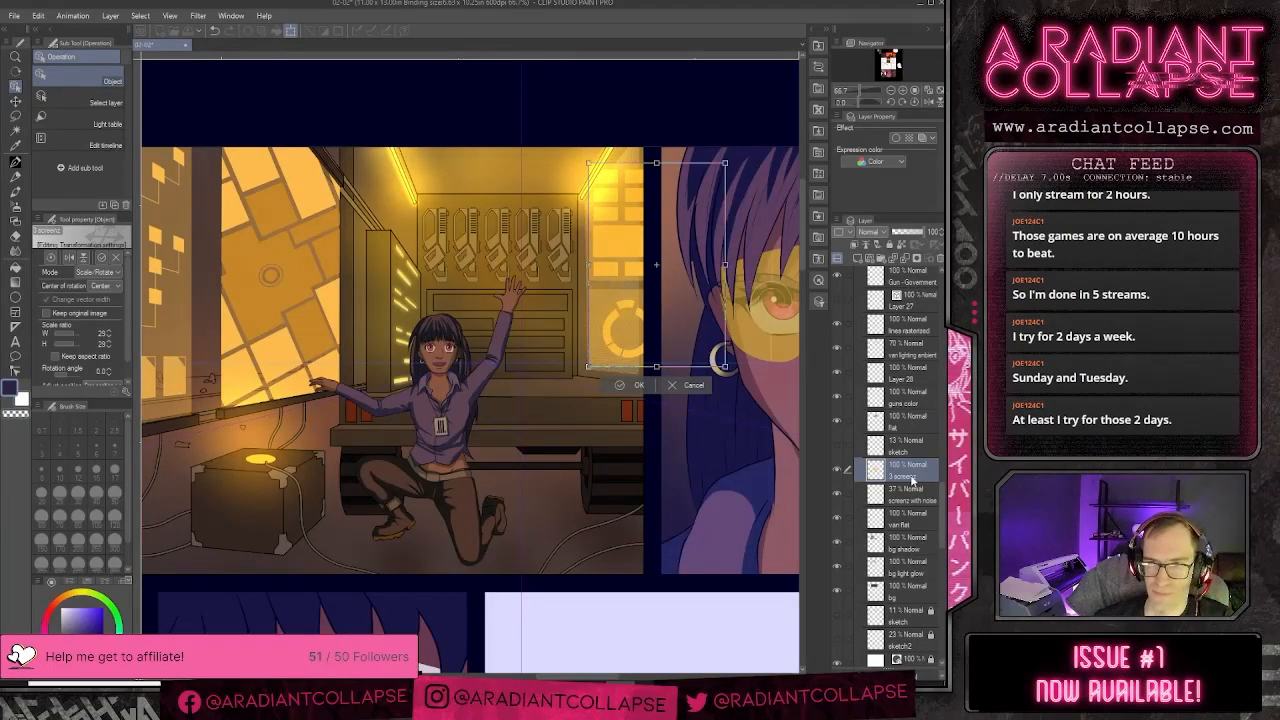
{"action": "key", "text": "Return"}
- Move the "3 screenz" layer above the "flat" layer and check the "flat" layer's content by toggling its visibility
{"action": "left_click_drag", "start_coordinate": [910, 478], "coordinate": [907, 422]}
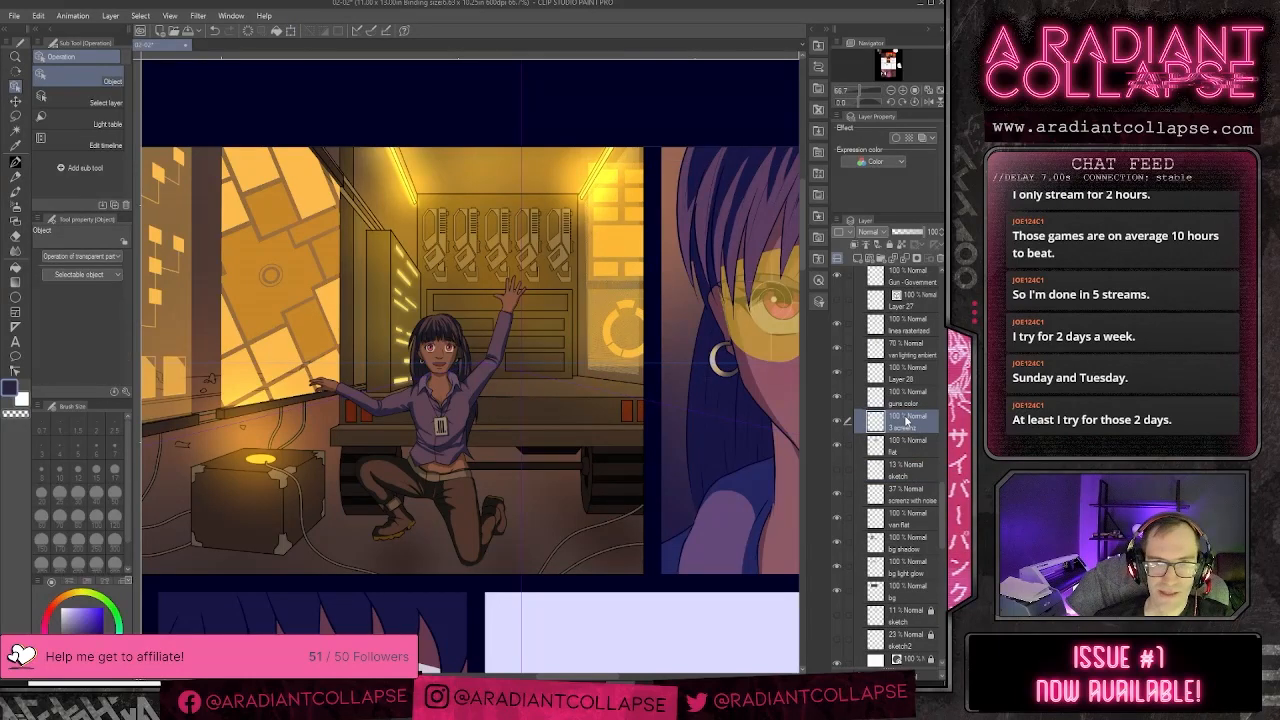
{"action": "left_click", "coordinate": [838, 446]}
{"action": "left_click", "coordinate": [838, 446]}
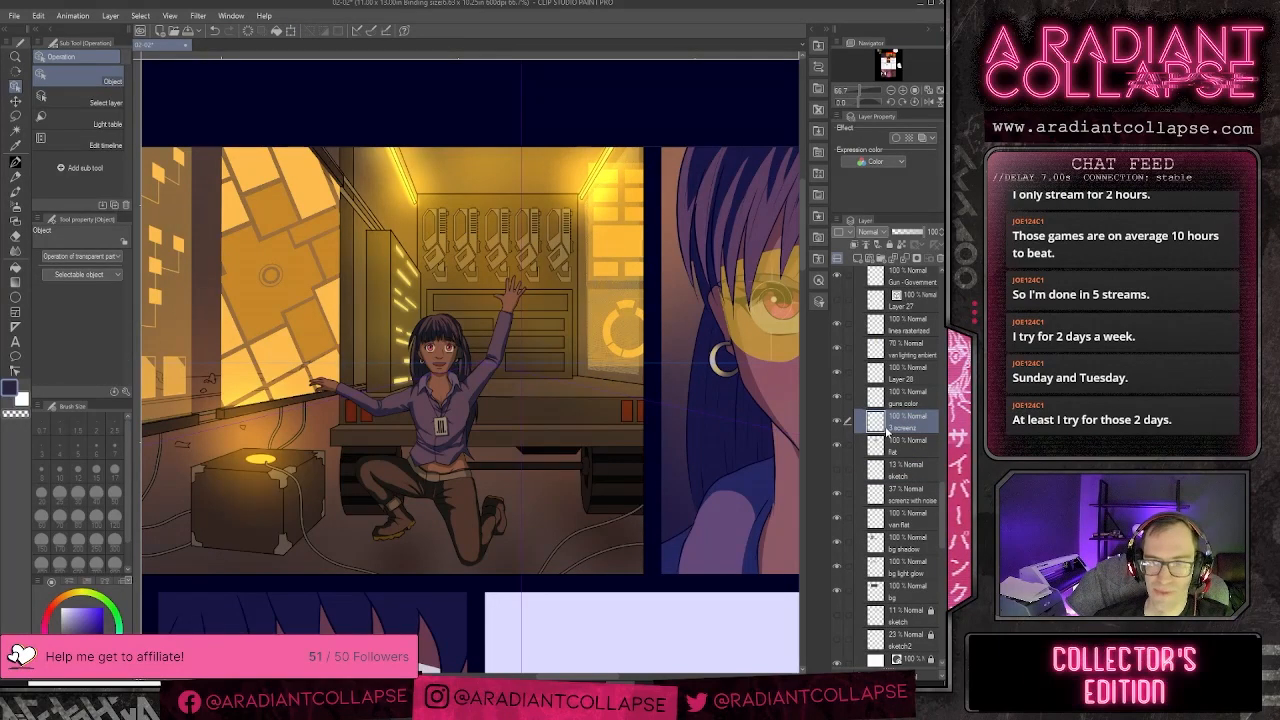
- Distort the three-screen artwork's corners with Free Transform to match the perspective of the van's right wall
{"action": "key", "text": "ctrl+t"}
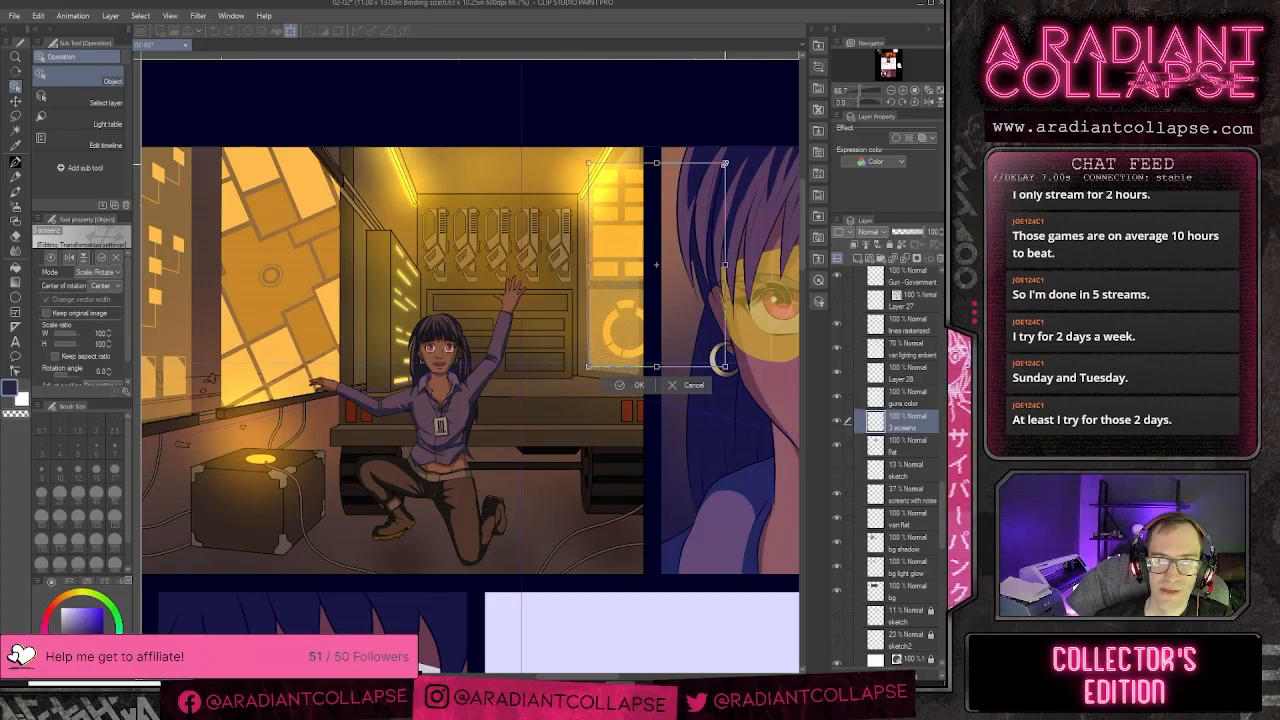
{"action": "key", "text": "ctrl"}
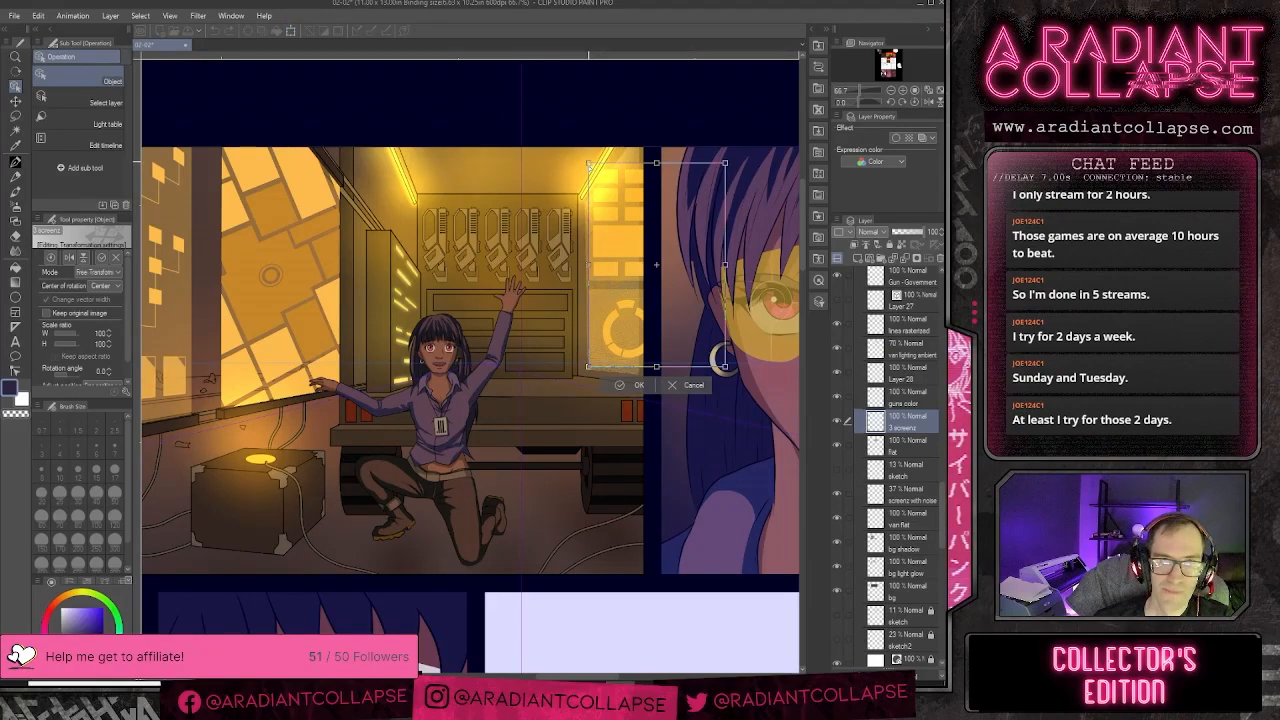
{"action": "left_click_drag", "start_coordinate": [588, 163], "coordinate": [583, 199]}
{"action": "left_click_drag", "start_coordinate": [728, 168], "coordinate": [637, 133]}
{"action": "left_click_drag", "start_coordinate": [723, 366], "coordinate": [637, 377]}
{"action": "scroll", "coordinate": [681, 306], "scroll_direction": "up", "scroll_amount": 5}
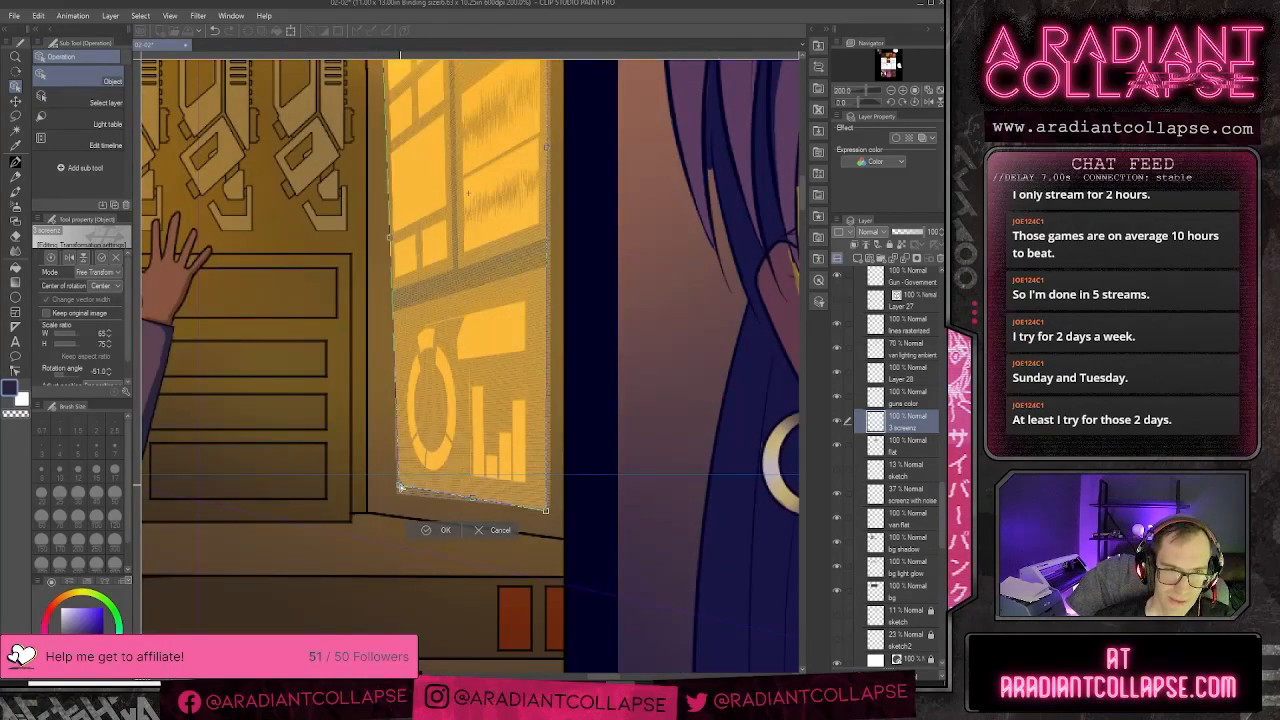
{"action": "left_click_drag", "start_coordinate": [398, 491], "coordinate": [396, 495]}
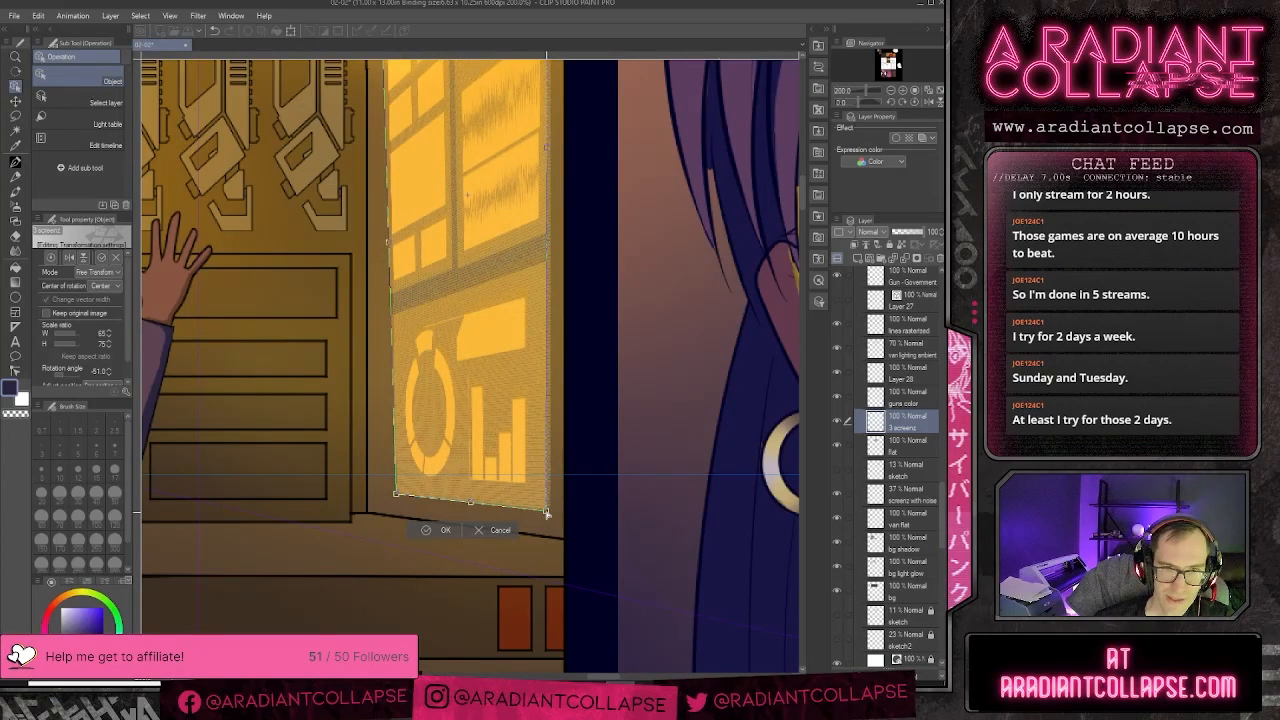
{"action": "left_click_drag", "start_coordinate": [546, 511], "coordinate": [550, 513]}
{"action": "left_click_drag", "start_coordinate": [518, 181], "coordinate": [514, 443]}
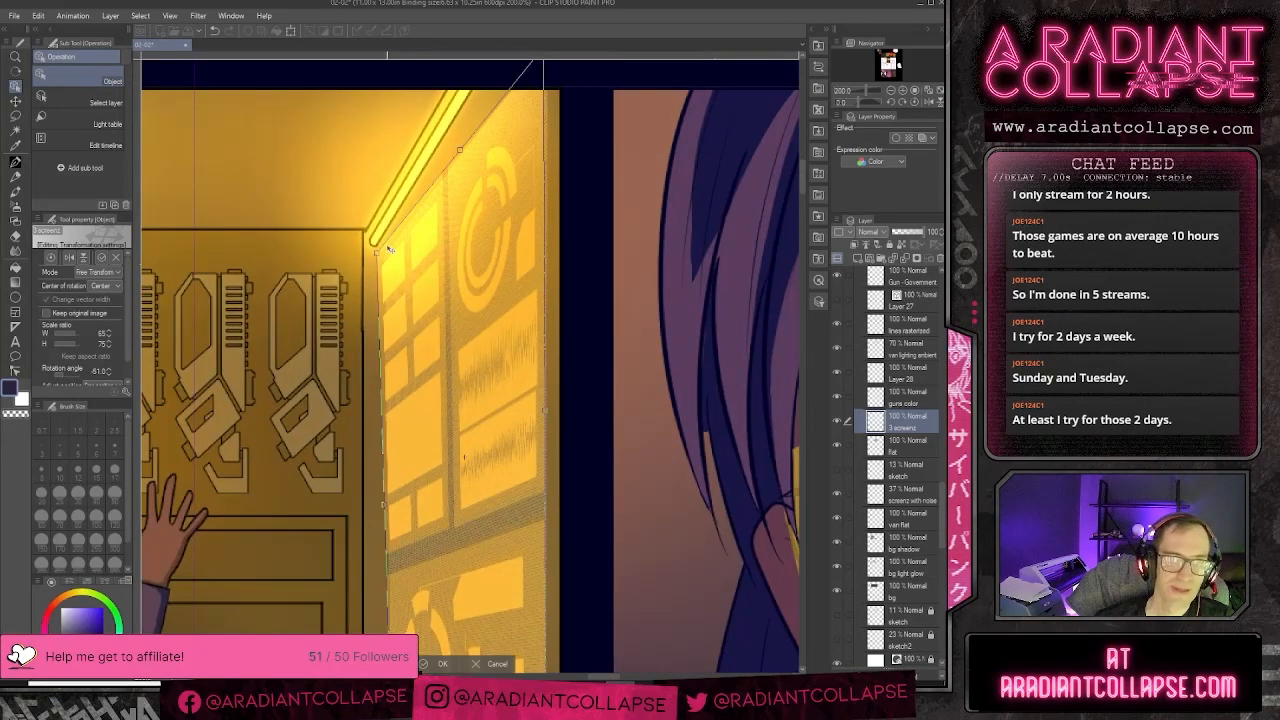
{"action": "left_click_drag", "start_coordinate": [376, 254], "coordinate": [383, 257]}
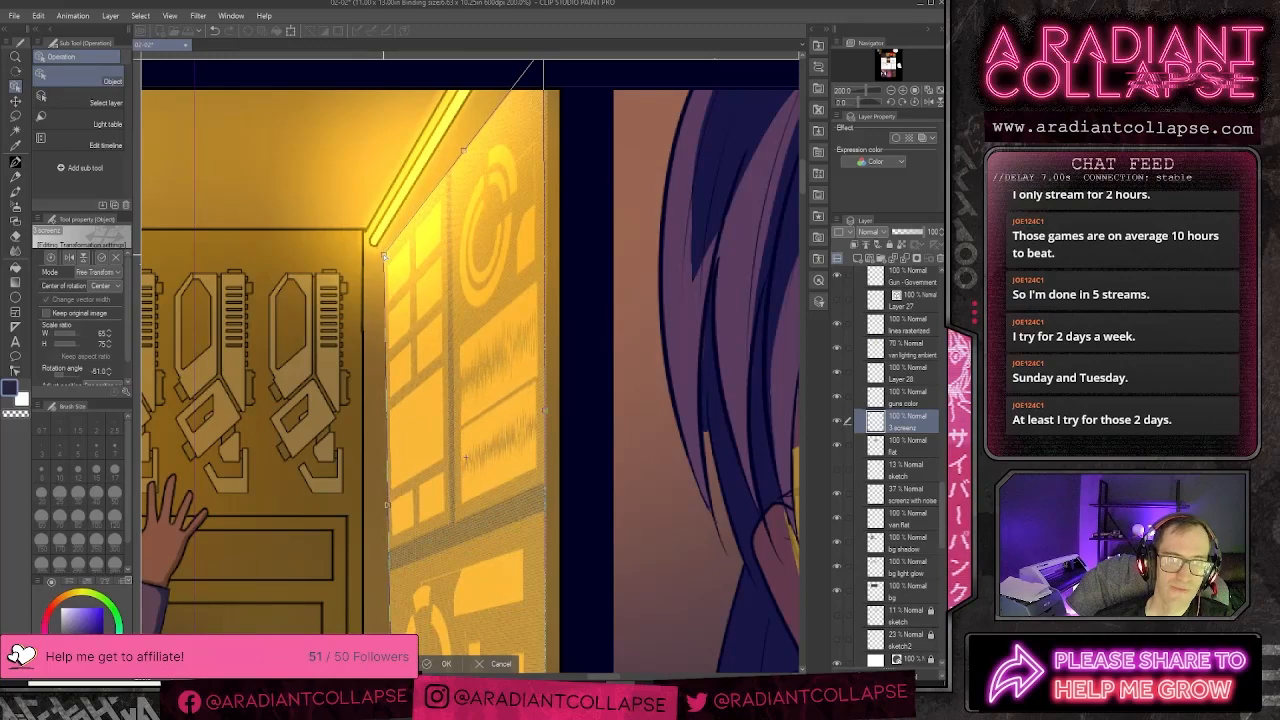
{"action": "left_click_drag", "start_coordinate": [508, 458], "coordinate": [500, 455]}
{"action": "key", "text": "Return"}
- Fine-tune the placement of the distorted three-screen artwork on the van's right wall and apply the transformation
{"action": "left_click_drag", "start_coordinate": [608, 606], "coordinate": [575, 352]}
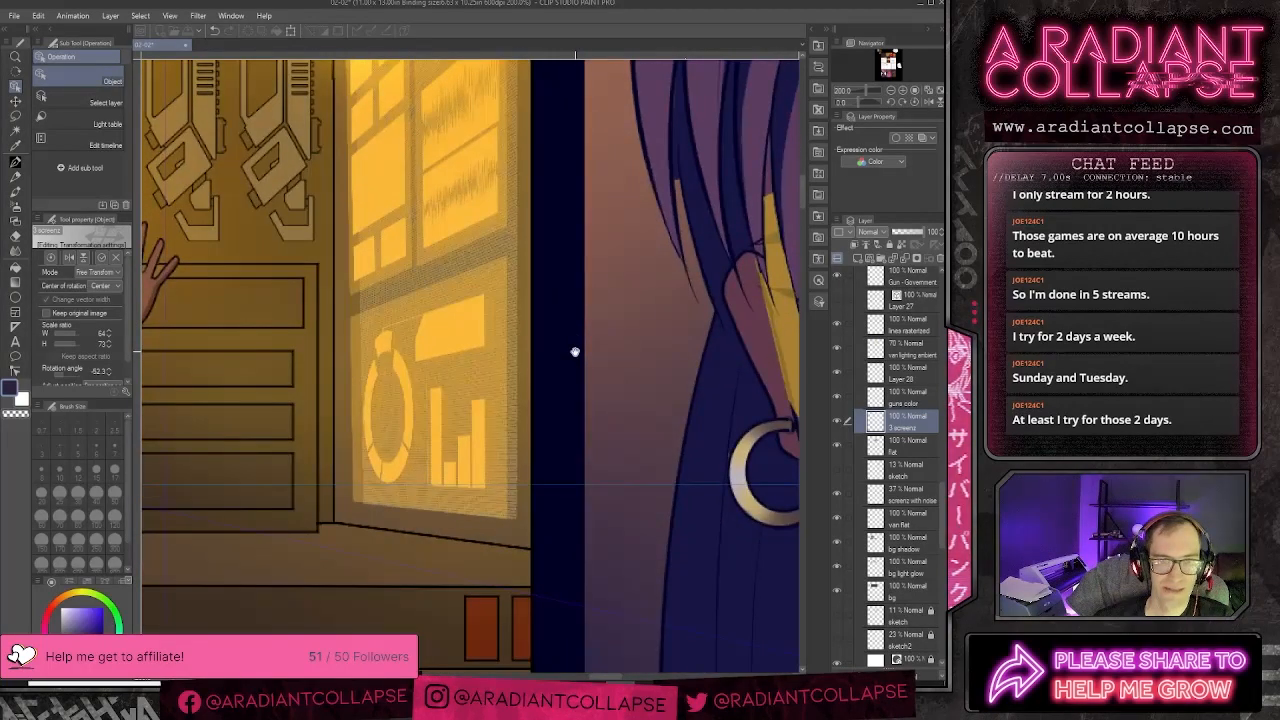
{"action": "key", "text": "ctrl+t"}
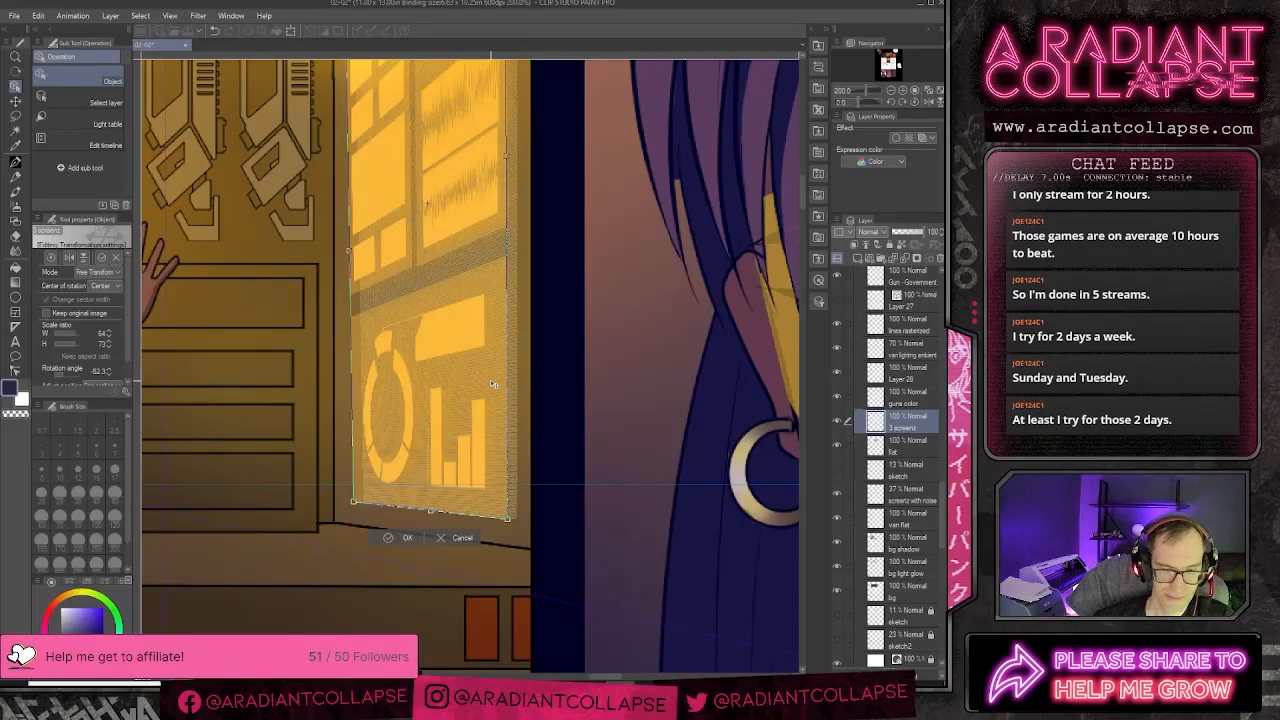
{"action": "scroll", "coordinate": [493, 383], "scroll_direction": "down", "scroll_amount": 2}
{"action": "left_click_drag", "start_coordinate": [498, 360], "coordinate": [548, 386]}
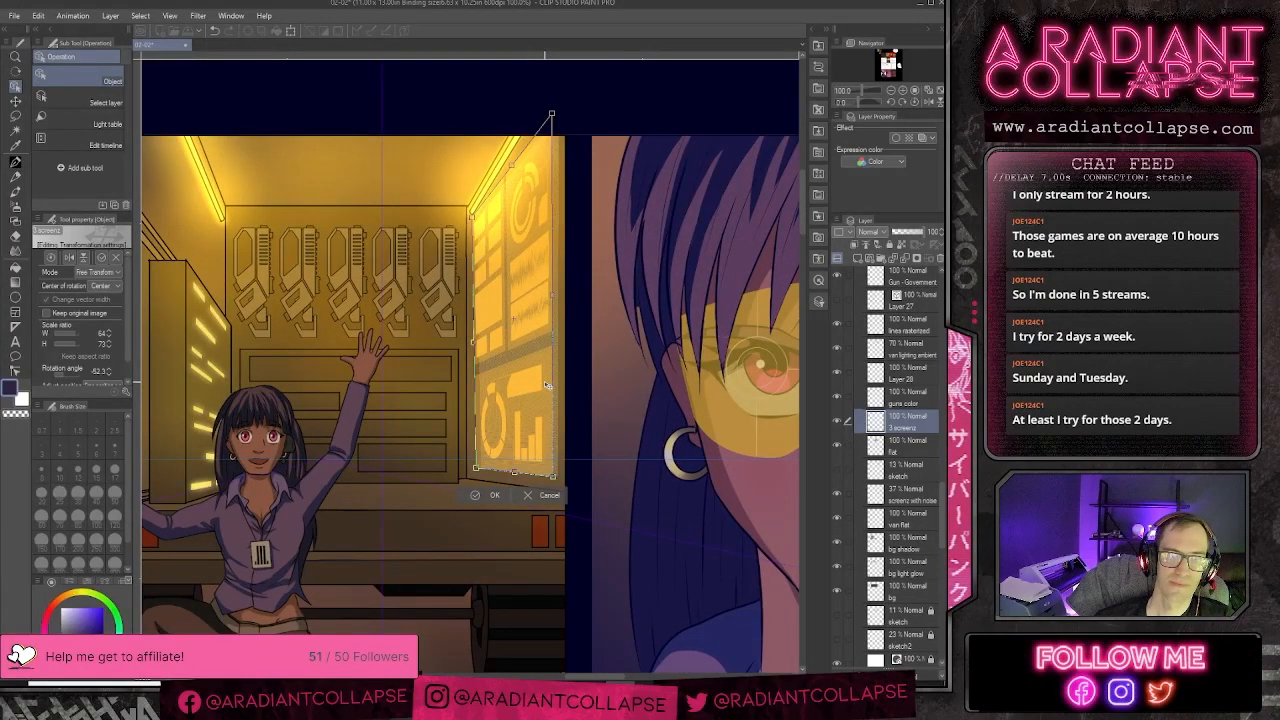
{"action": "left_click_drag", "start_coordinate": [548, 386], "coordinate": [534, 378]}
{"action": "key", "text": "Return"}
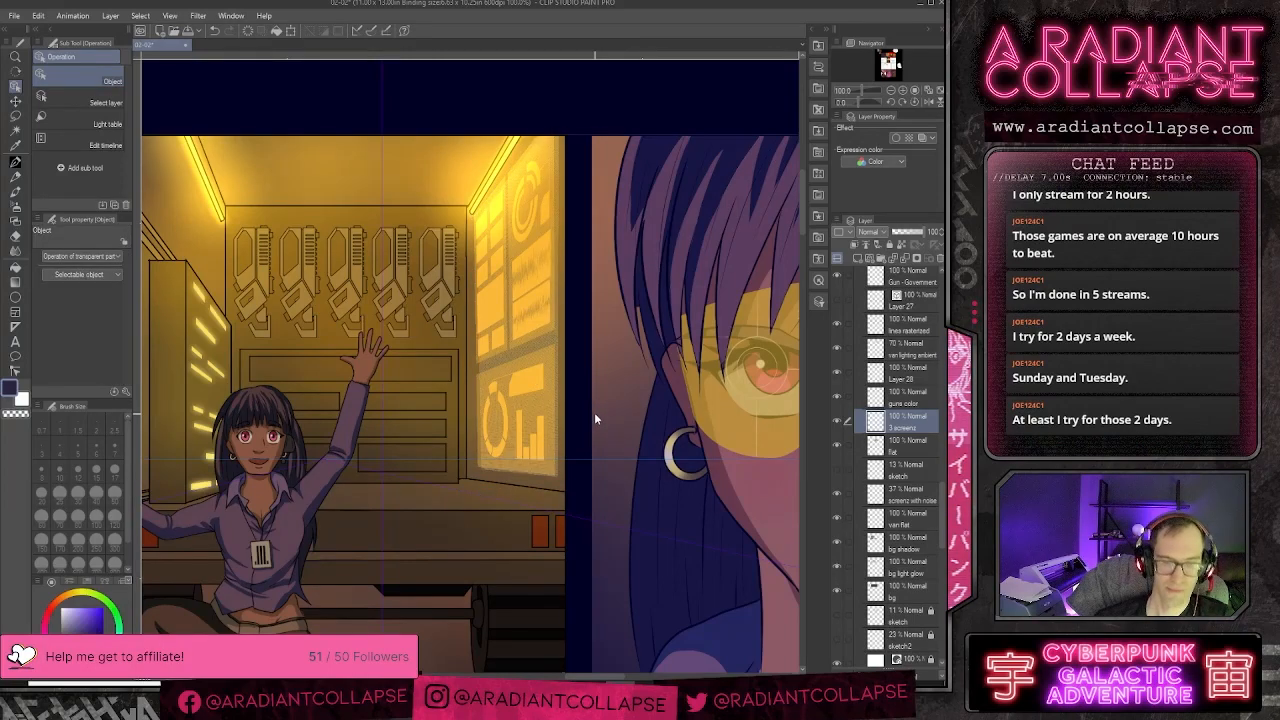
{"action": "scroll", "coordinate": [594, 412], "scroll_direction": "down", "scroll_amount": 2}
{"action": "scroll", "coordinate": [594, 418], "scroll_direction": "up", "scroll_amount": 4}
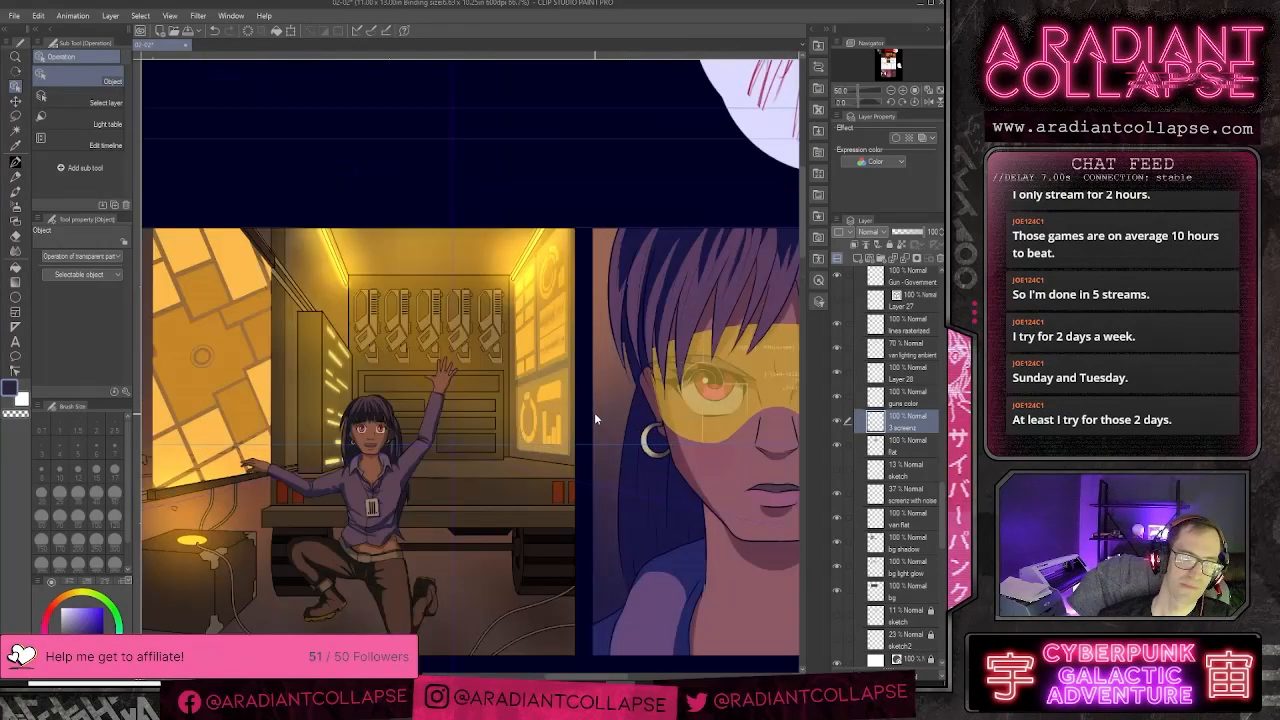
- Move the "screenz with noise" layer directly below "3 screenz", duplicate it, and hide the copy as a backup
{"action": "left_click", "coordinate": [15, 116]}
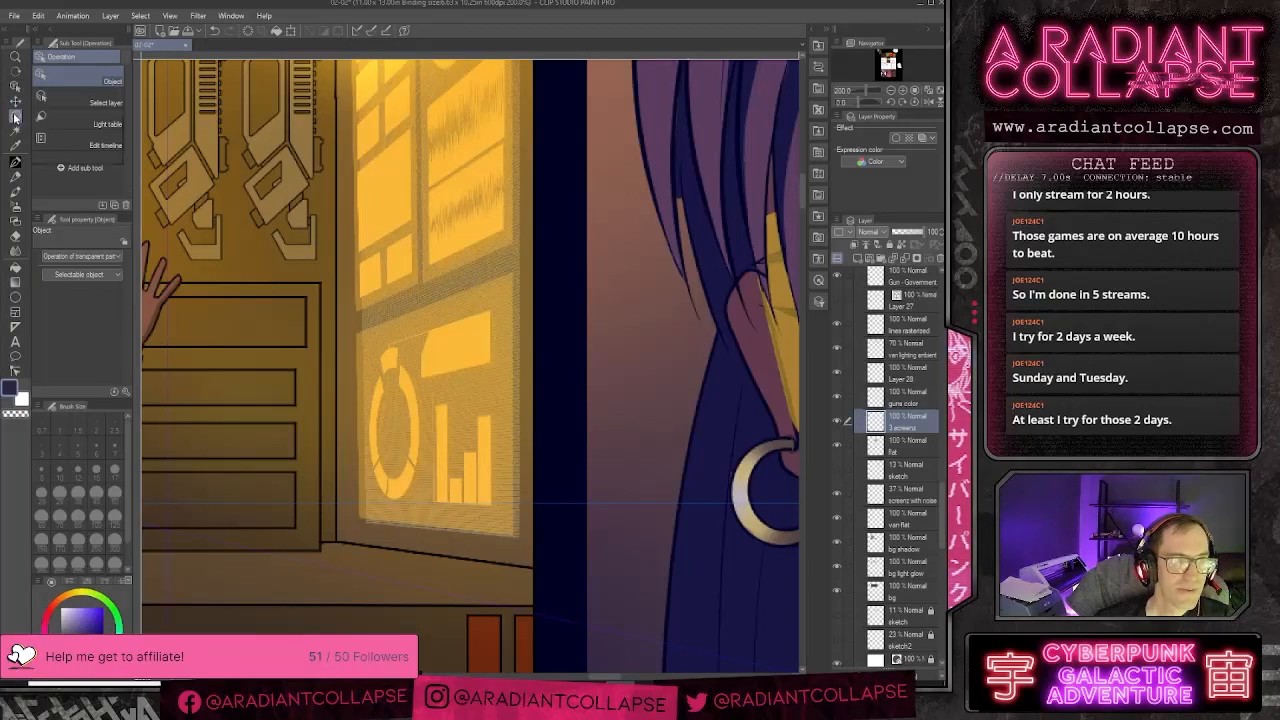
{"action": "left_click", "coordinate": [893, 443]}
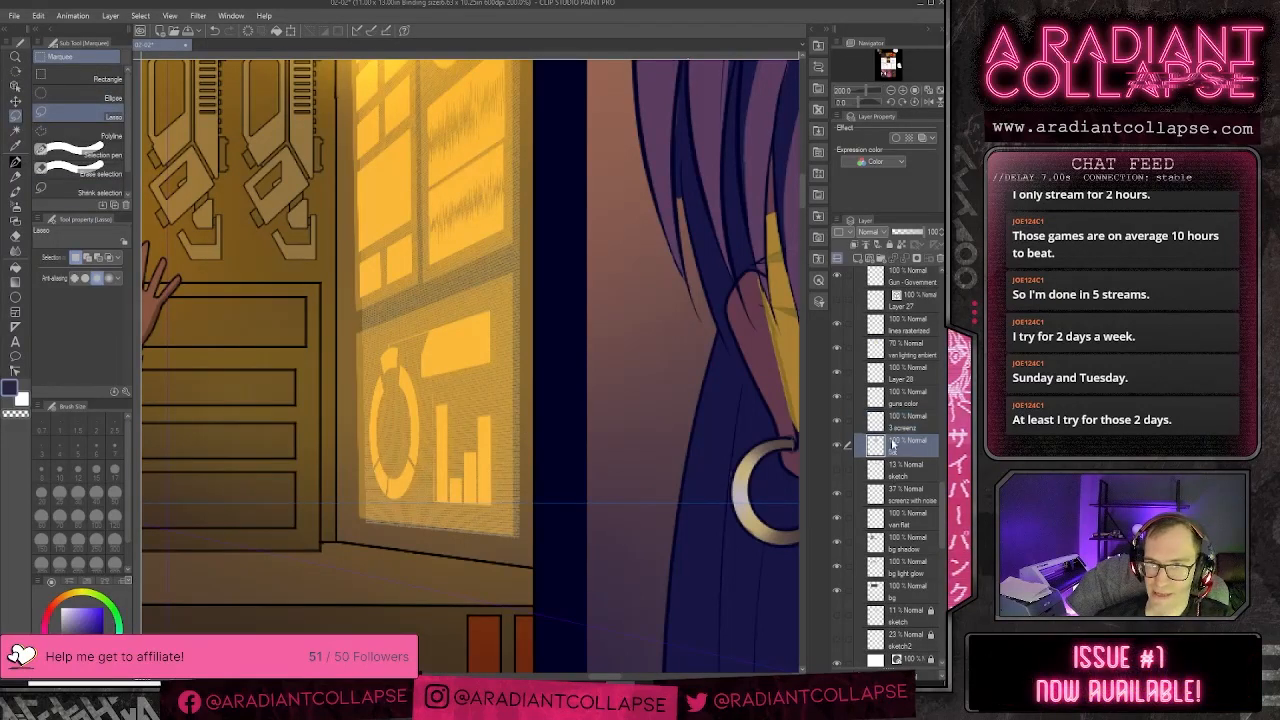
{"action": "left_click", "coordinate": [897, 494]}
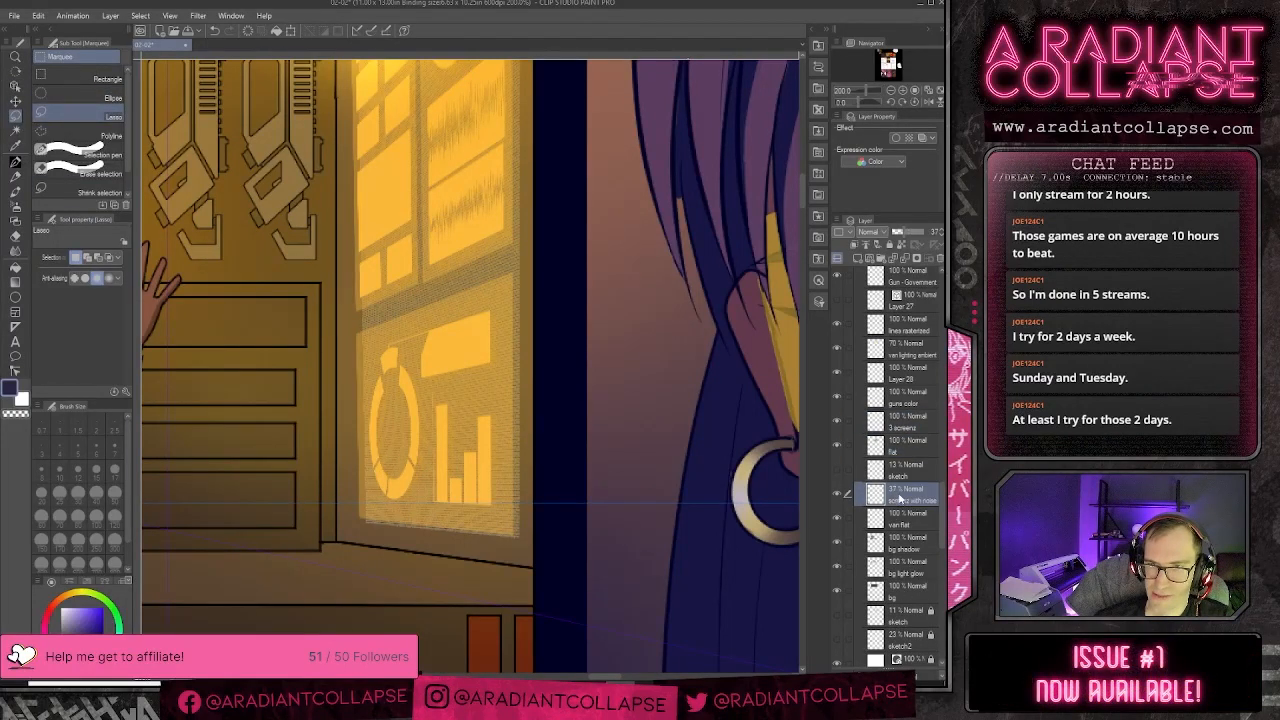
{"action": "left_click_drag", "start_coordinate": [899, 497], "coordinate": [897, 466]}
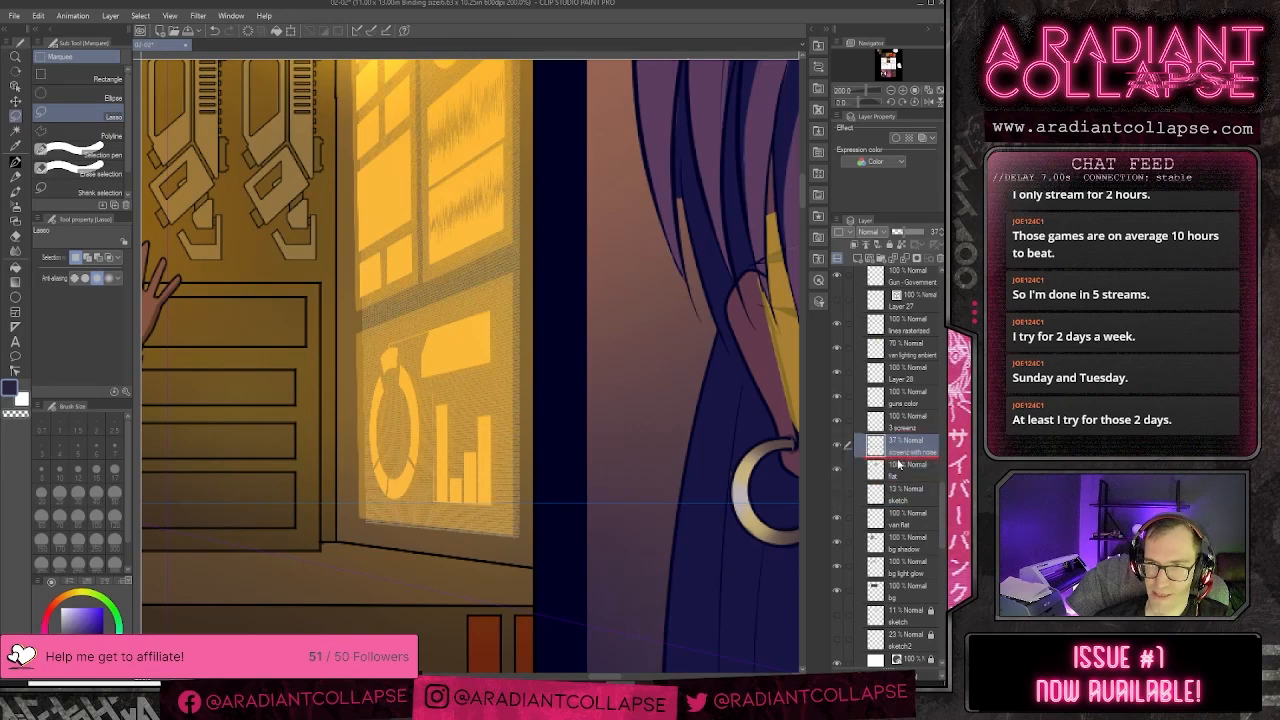
{"action": "left_click", "coordinate": [837, 469]}
{"action": "left_click", "coordinate": [913, 447]}
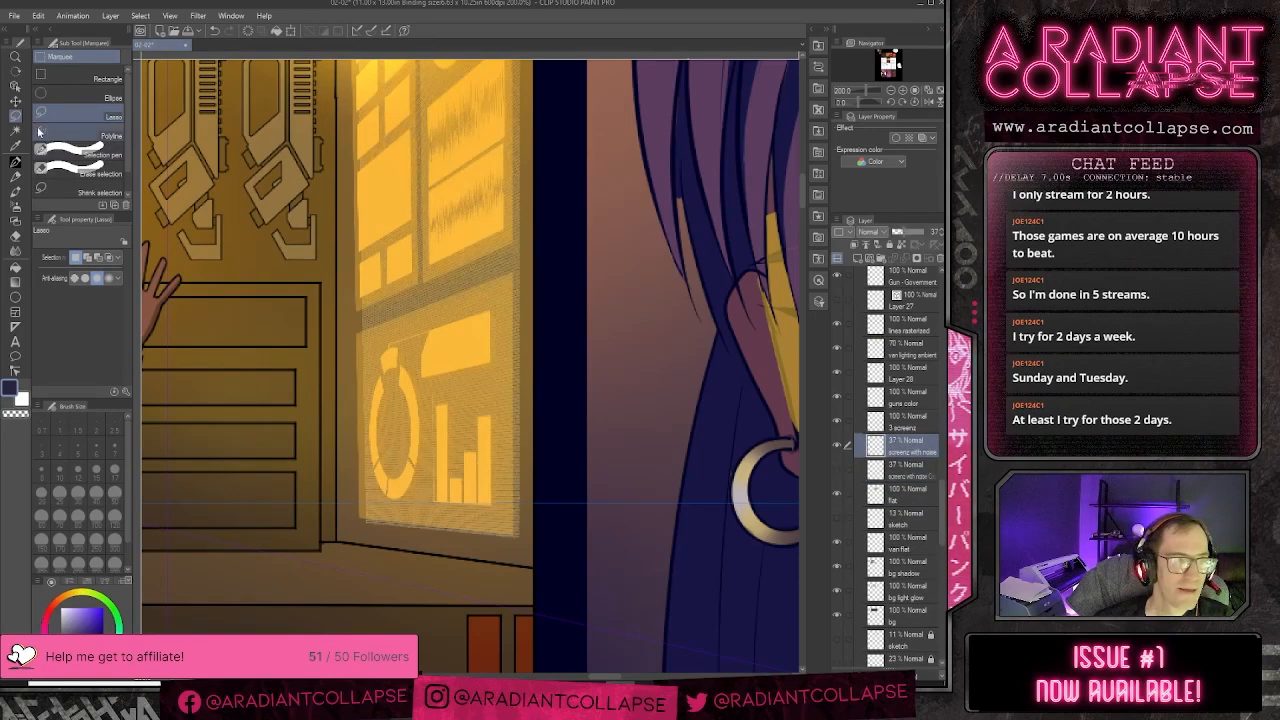
- Outline the gap above the lowest screen with a polyline selection, delete the noise texture inside it, and deselect
{"action": "left_click", "coordinate": [85, 135]}
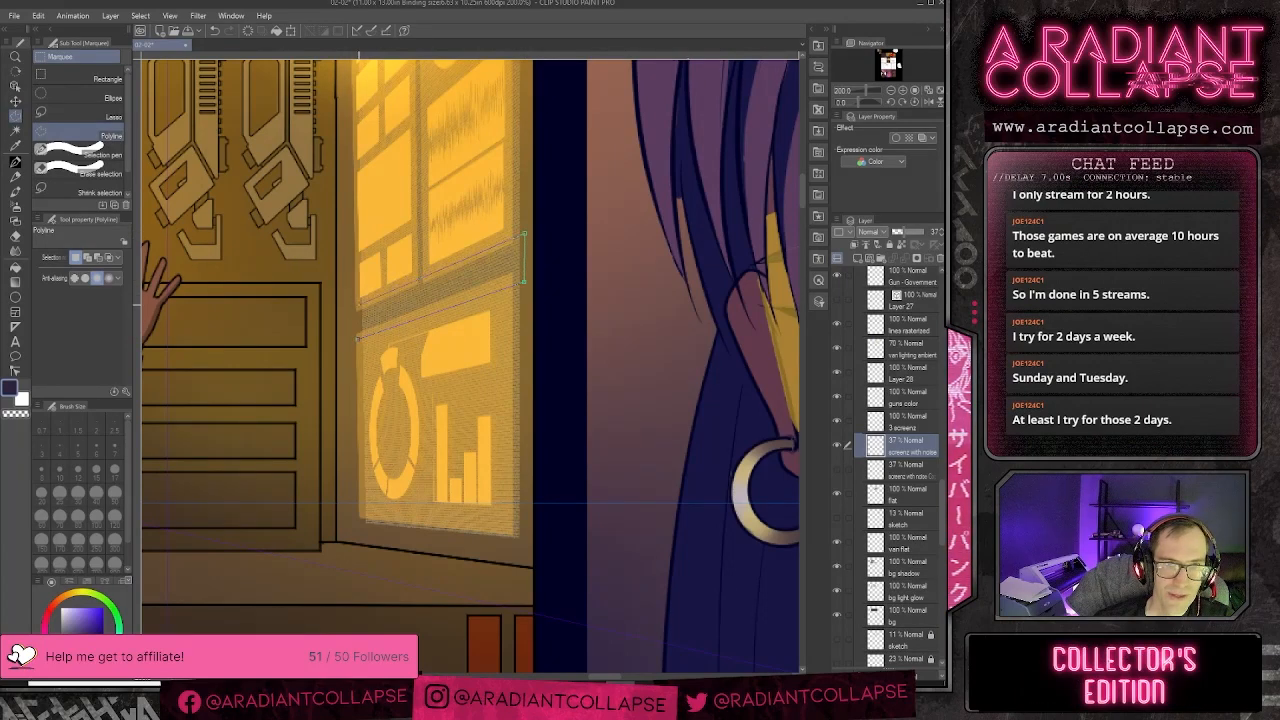
{"action": "left_click", "coordinate": [358, 305]}
{"action": "left_click", "coordinate": [358, 338]}
{"action": "key", "text": "Delete"}
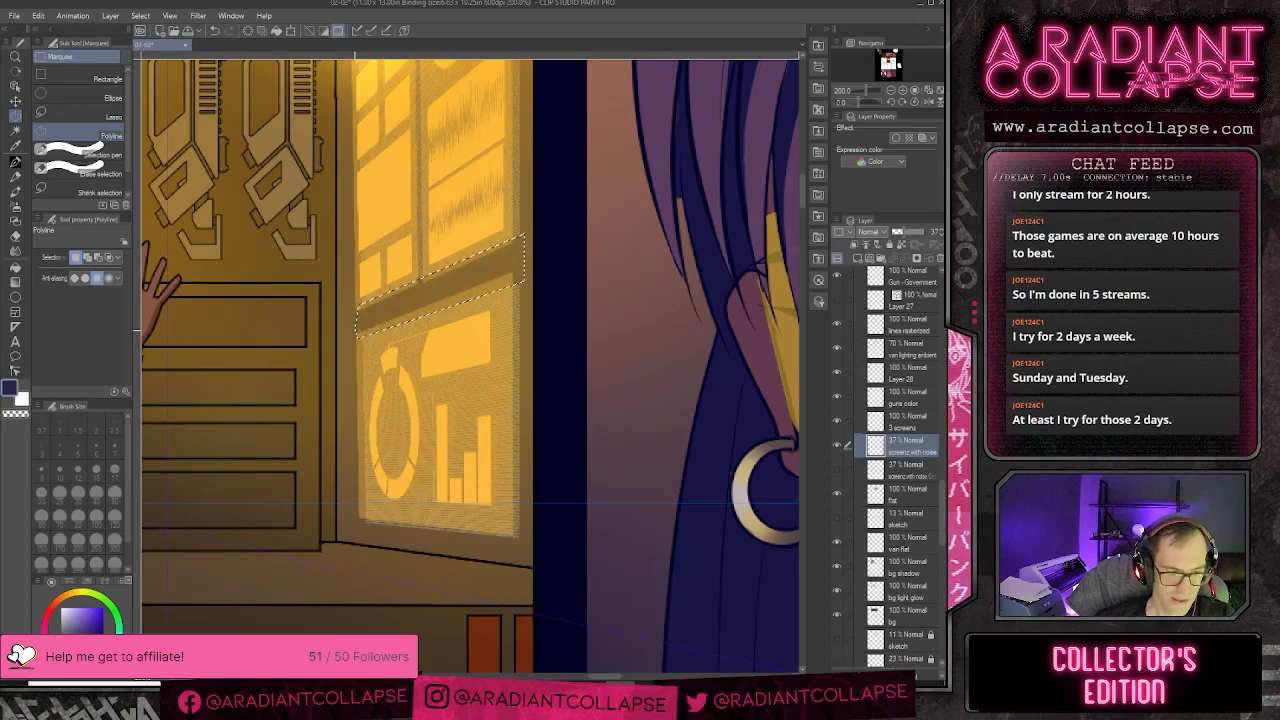
{"action": "key", "text": "ctrl+d"}
- Examine the screens on the van's right wall within the comic panel at different magnifications
{"action": "left_click_drag", "start_coordinate": [437, 238], "coordinate": [424, 446]}
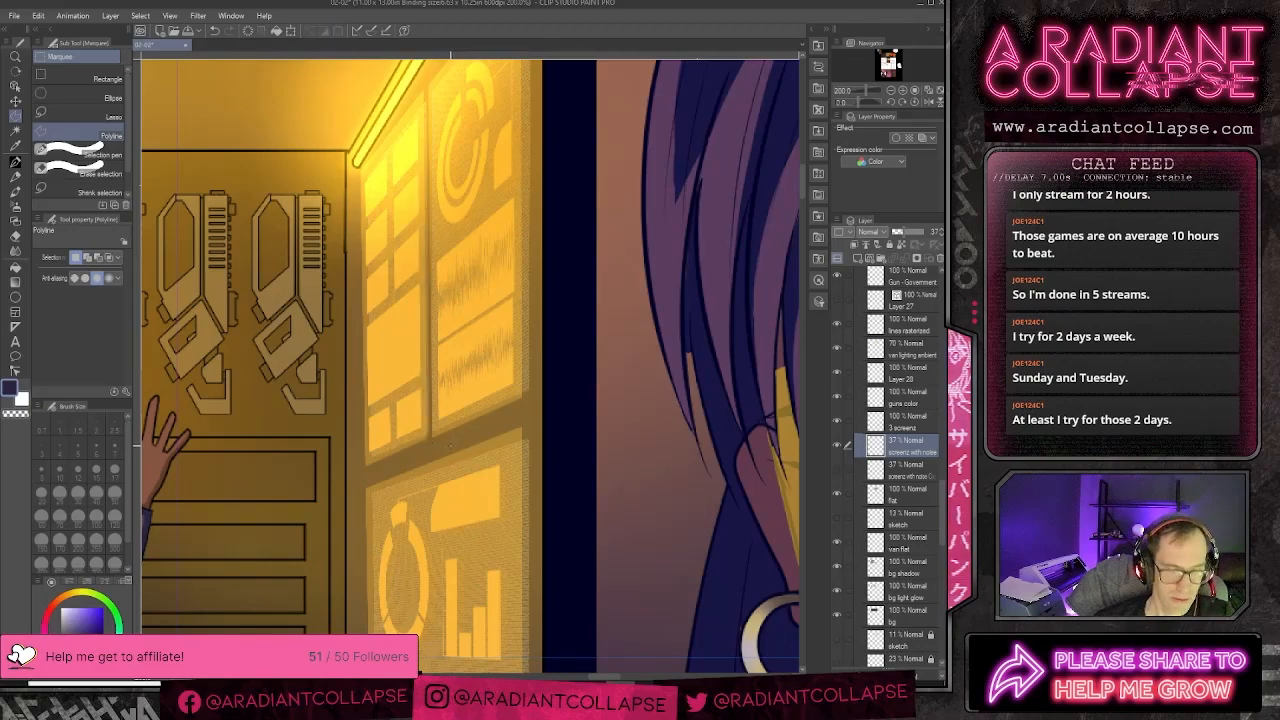
{"action": "scroll", "coordinate": [530, 398], "scroll_direction": "down", "scroll_amount": 2}
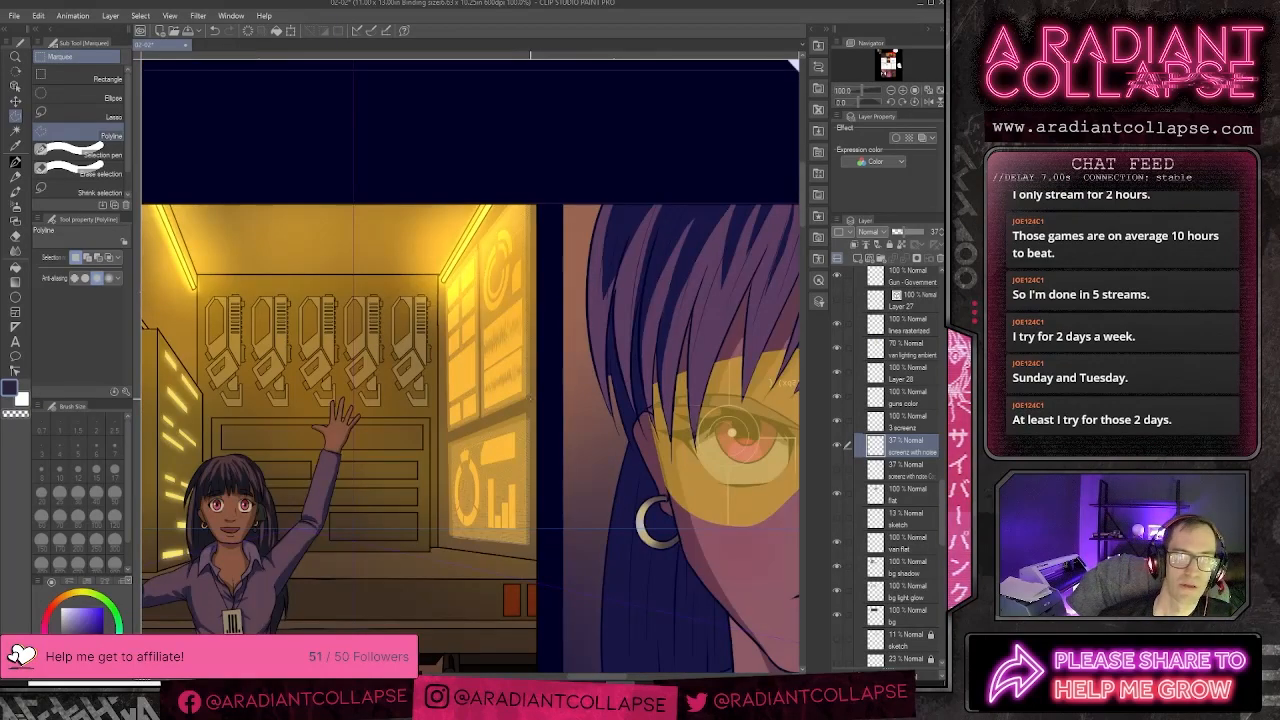
{"action": "scroll", "coordinate": [530, 398], "scroll_direction": "down", "scroll_amount": 1}
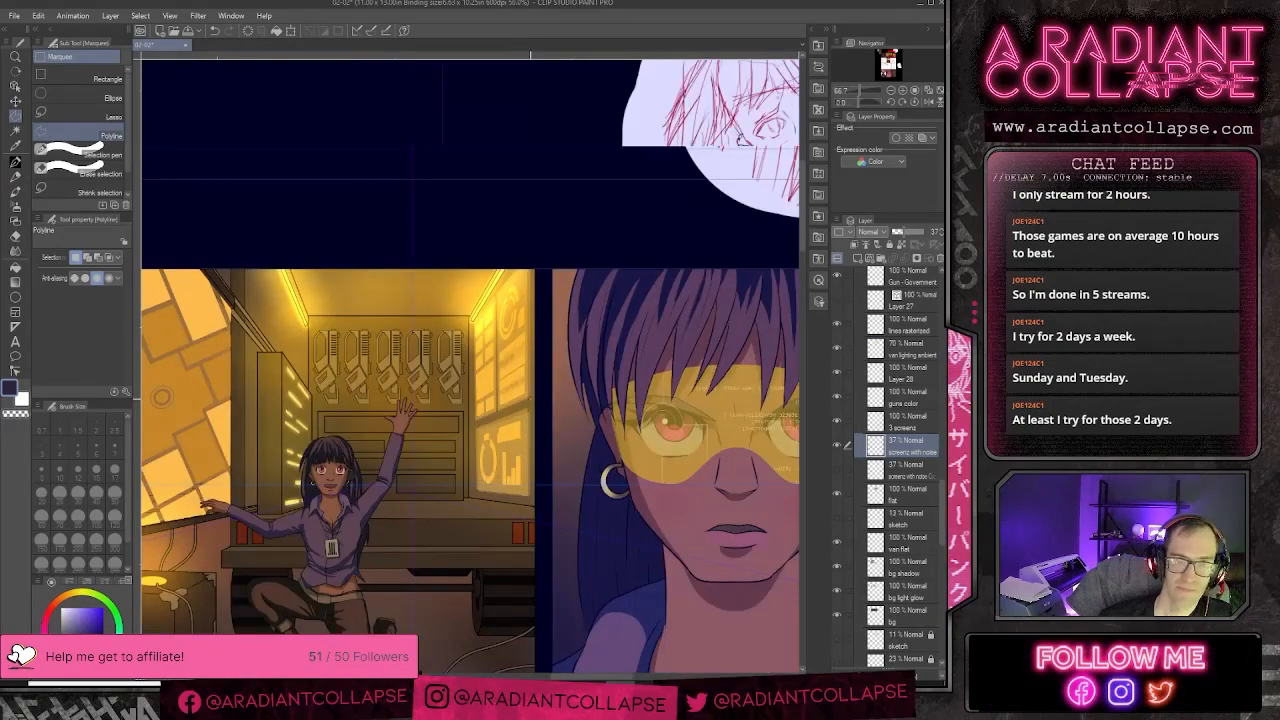
{"action": "scroll", "coordinate": [530, 398], "scroll_direction": "down", "scroll_amount": 1}
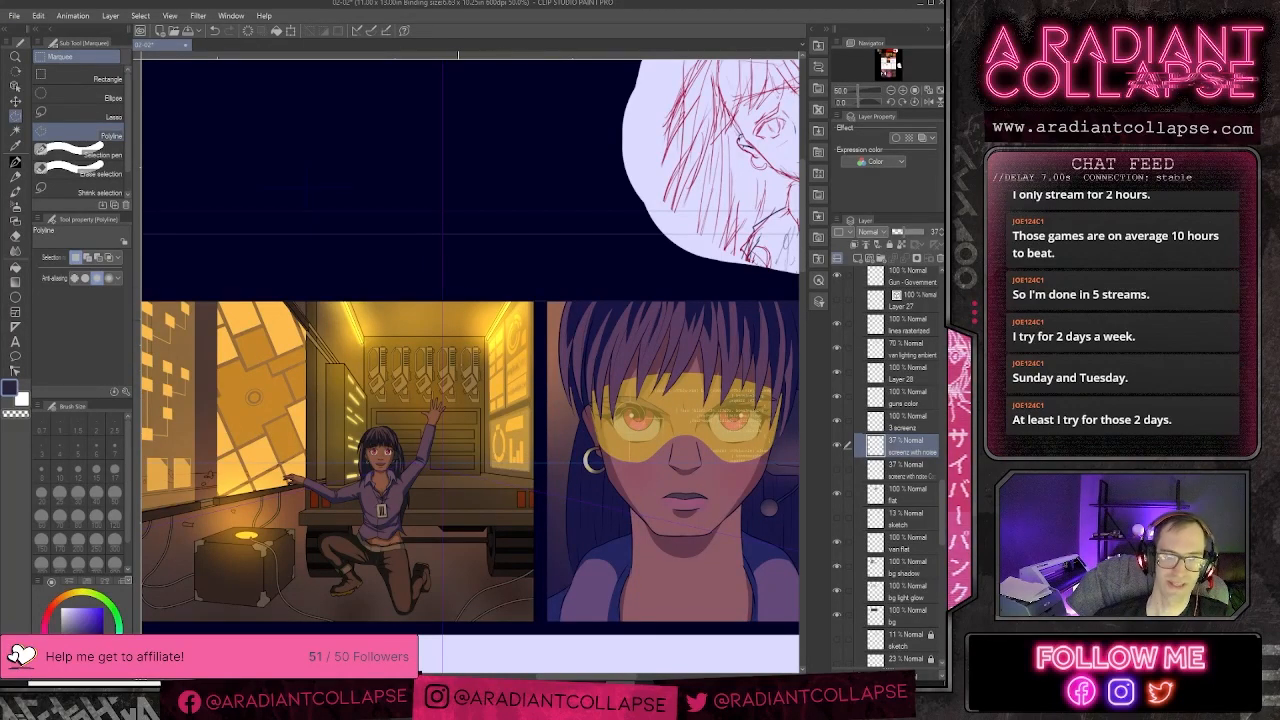
{"action": "left_click_drag", "start_coordinate": [350, 315], "coordinate": [468, 299]}
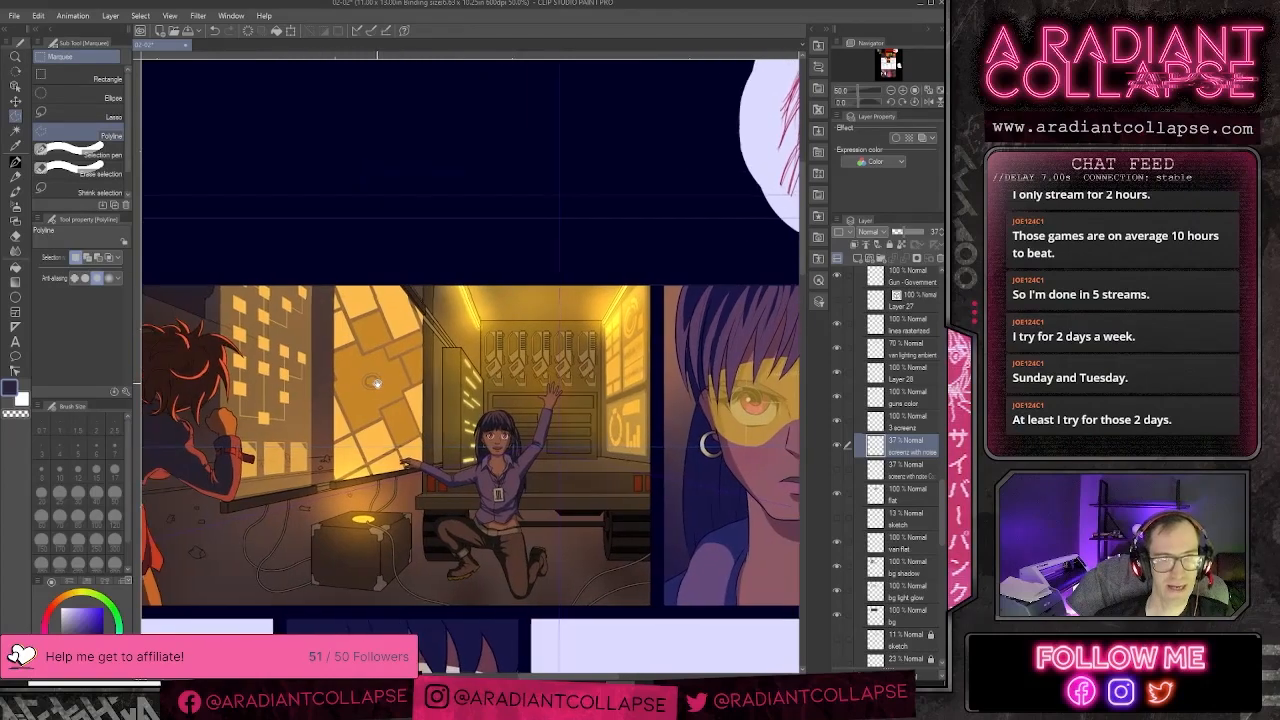
{"action": "scroll", "coordinate": [785, 487], "scroll_direction": "up", "scroll_amount": 3}
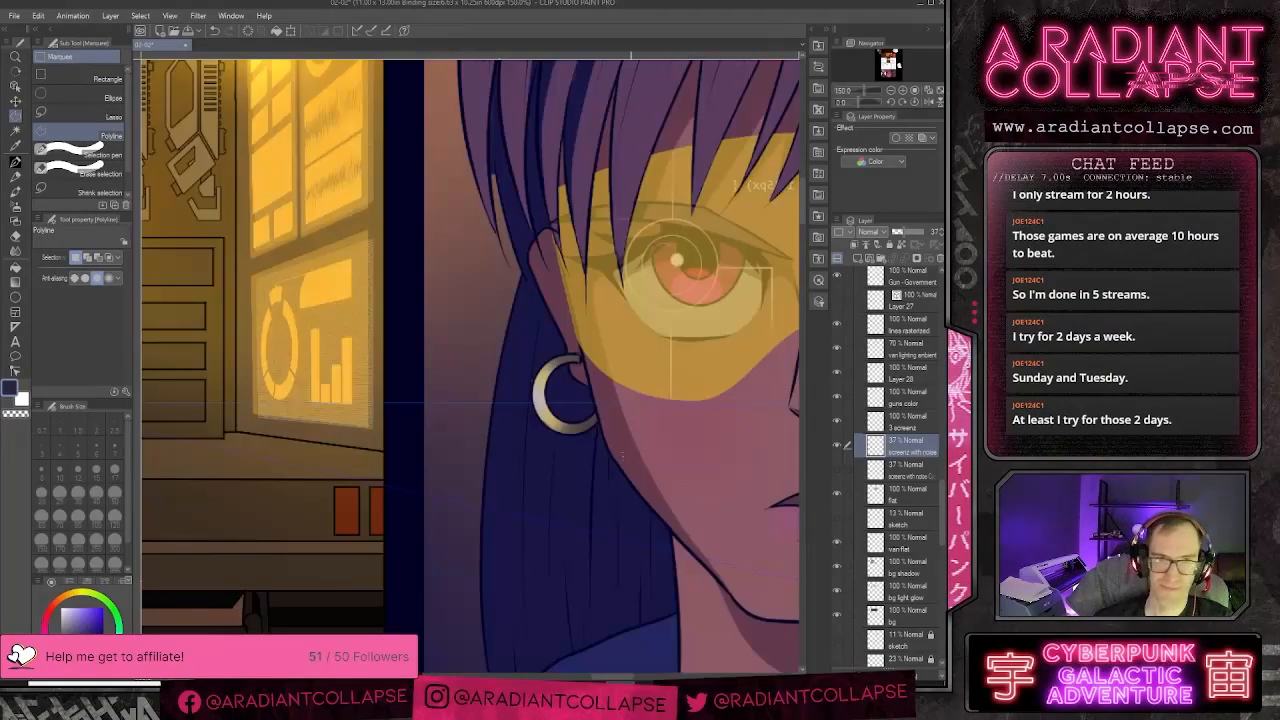
{"action": "scroll", "coordinate": [344, 410], "scroll_direction": "down", "scroll_amount": 3}
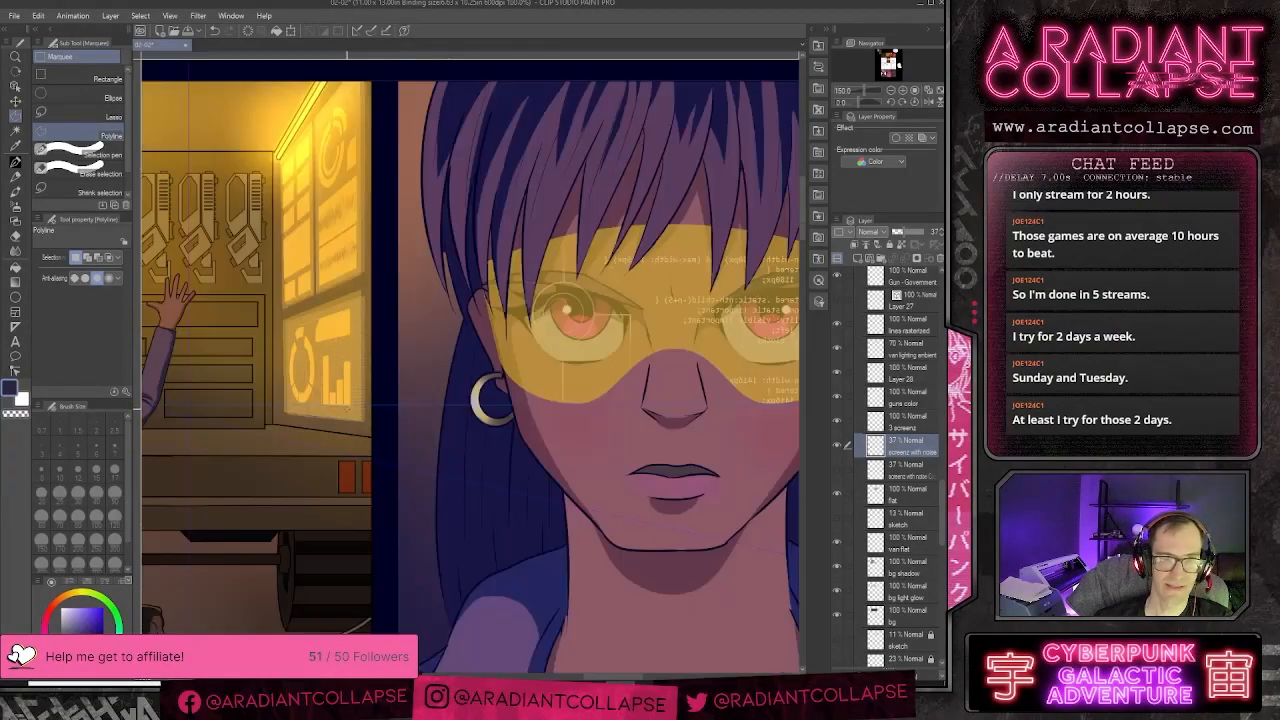
{"action": "left_click_drag", "start_coordinate": [274, 363], "coordinate": [531, 360]}
{"action": "left_click_drag", "start_coordinate": [417, 371], "coordinate": [481, 380]}
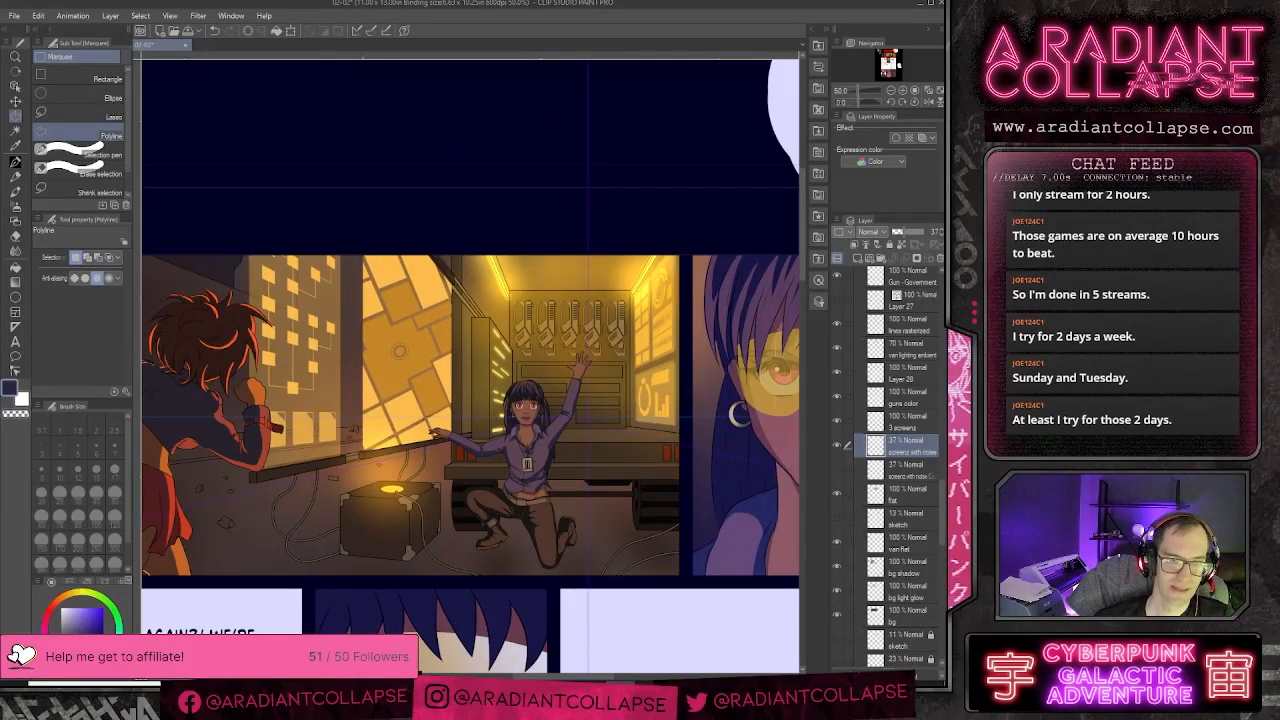
- Switch to Photoshop and hide Layer 1 with the screen artwork, leaving only the noise and scanline pattern
{"action": "key", "text": "alt+Tab"}
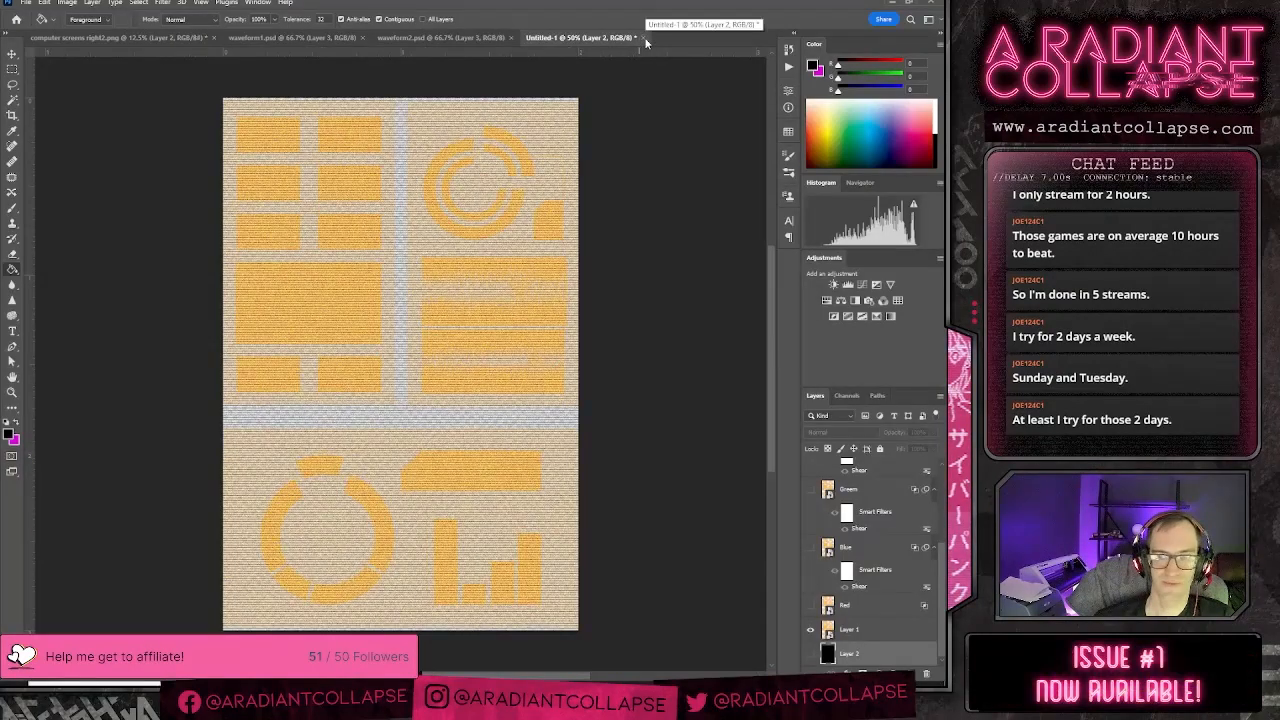
{"action": "scroll", "coordinate": [845, 608], "scroll_direction": "up", "scroll_amount": 3}
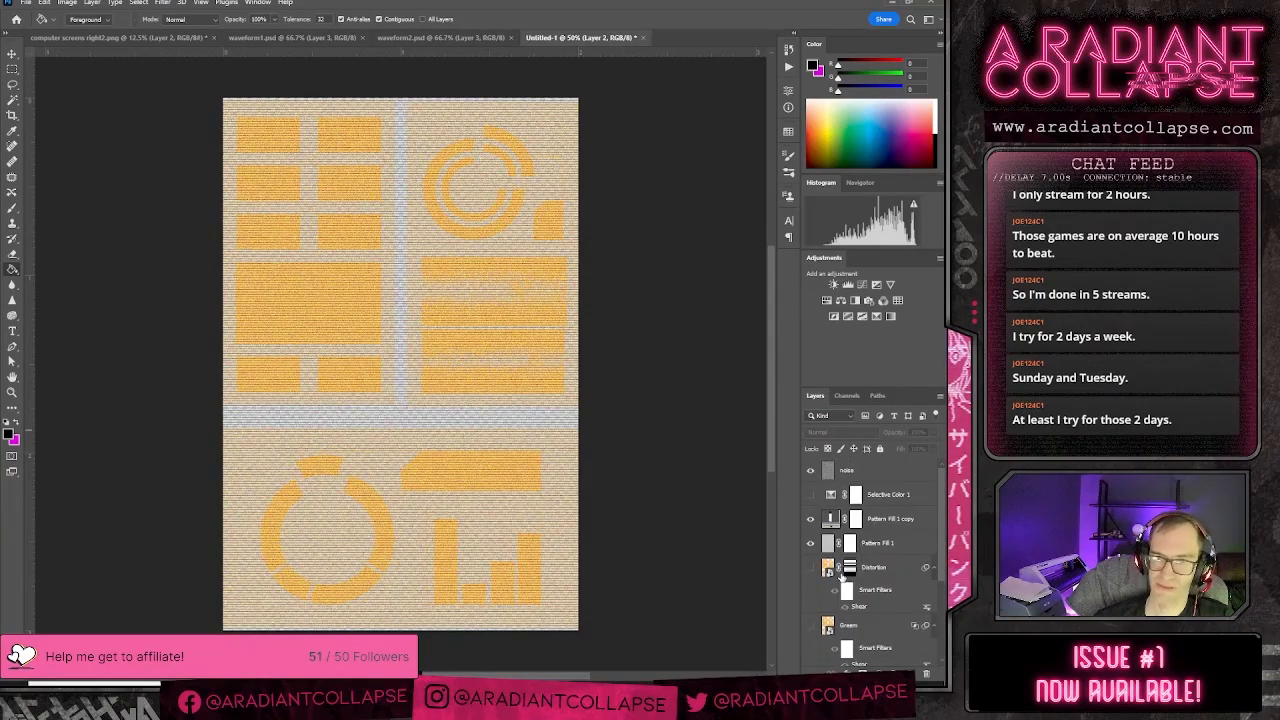
{"action": "scroll", "coordinate": [819, 593], "scroll_direction": "down", "scroll_amount": 3}
{"action": "left_click", "coordinate": [813, 630]}
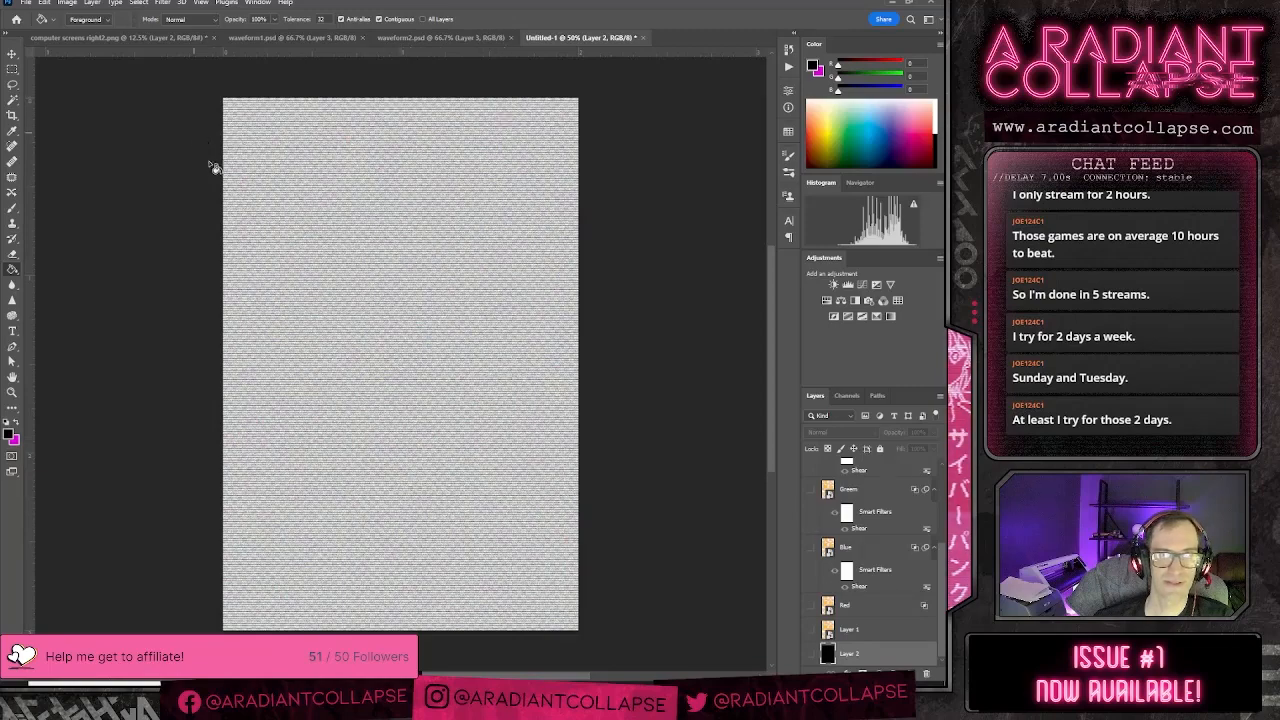
- Save a copy of the noise pattern as a PNG named "only noise" in the page's Art folder
{"action": "key", "text": "ctrl+s"}
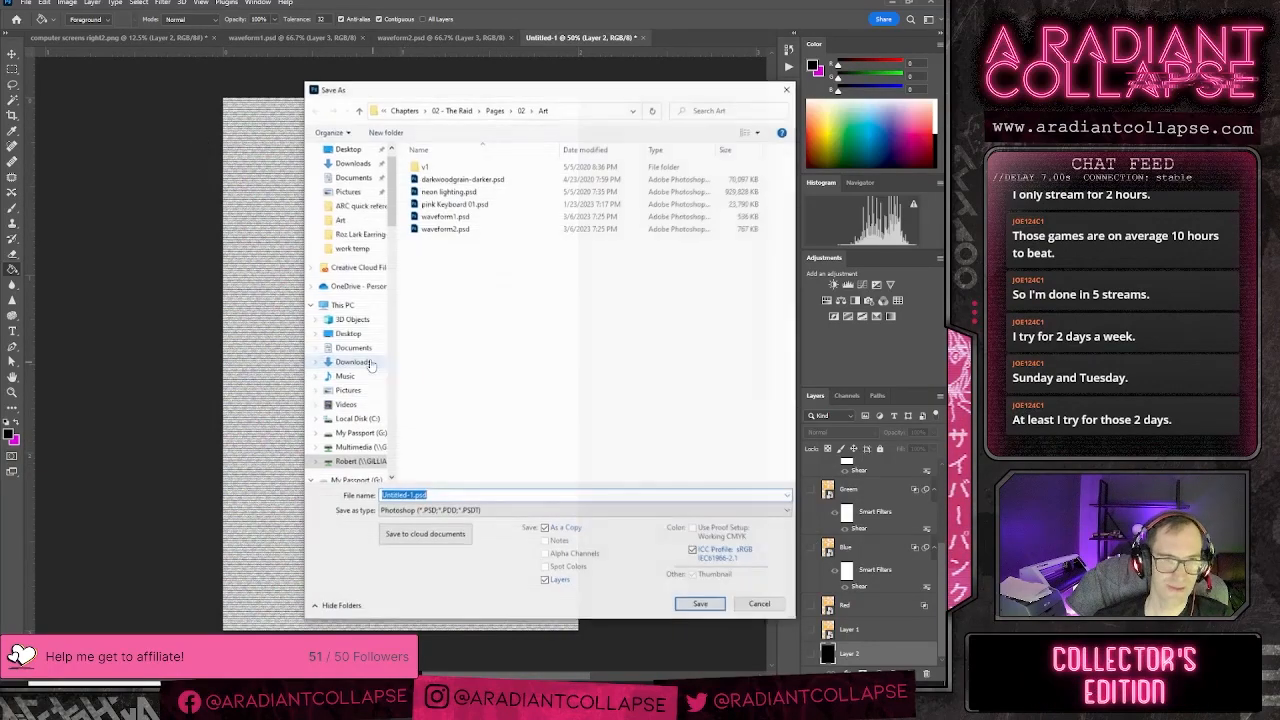
{"action": "left_click", "coordinate": [444, 512]}
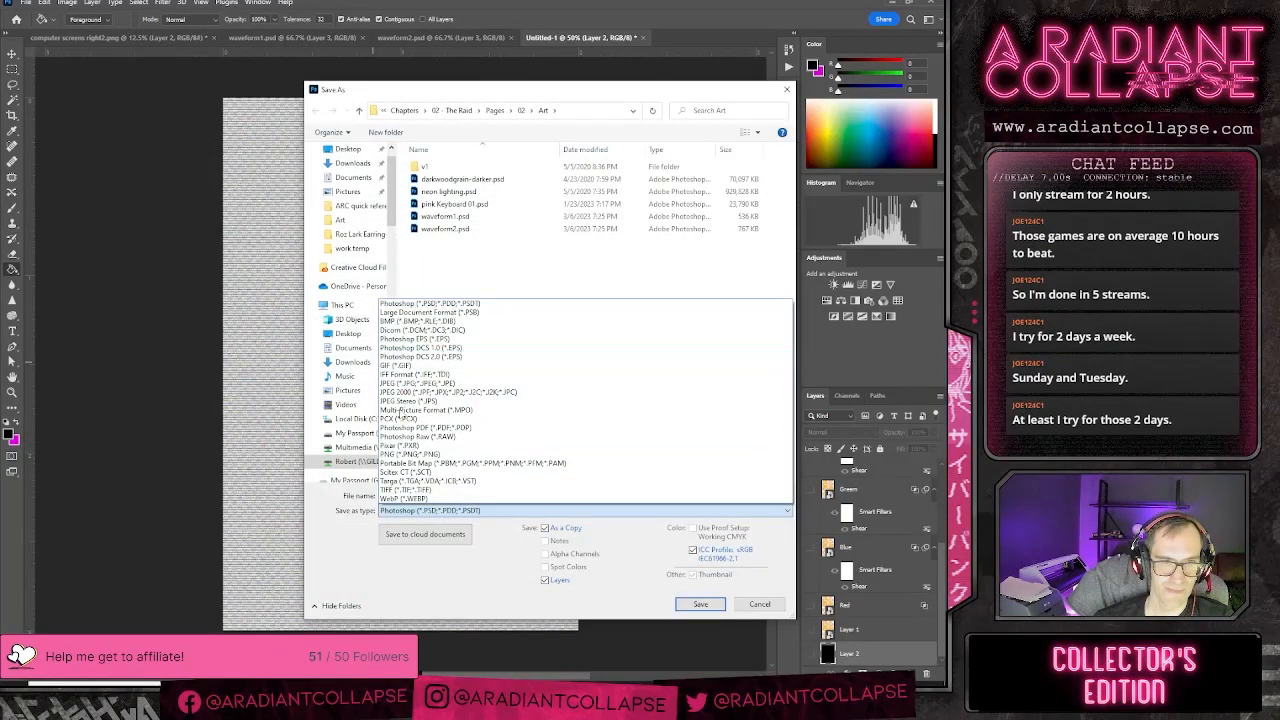
{"action": "left_click", "coordinate": [410, 454]}
{"action": "left_click", "coordinate": [441, 496]}
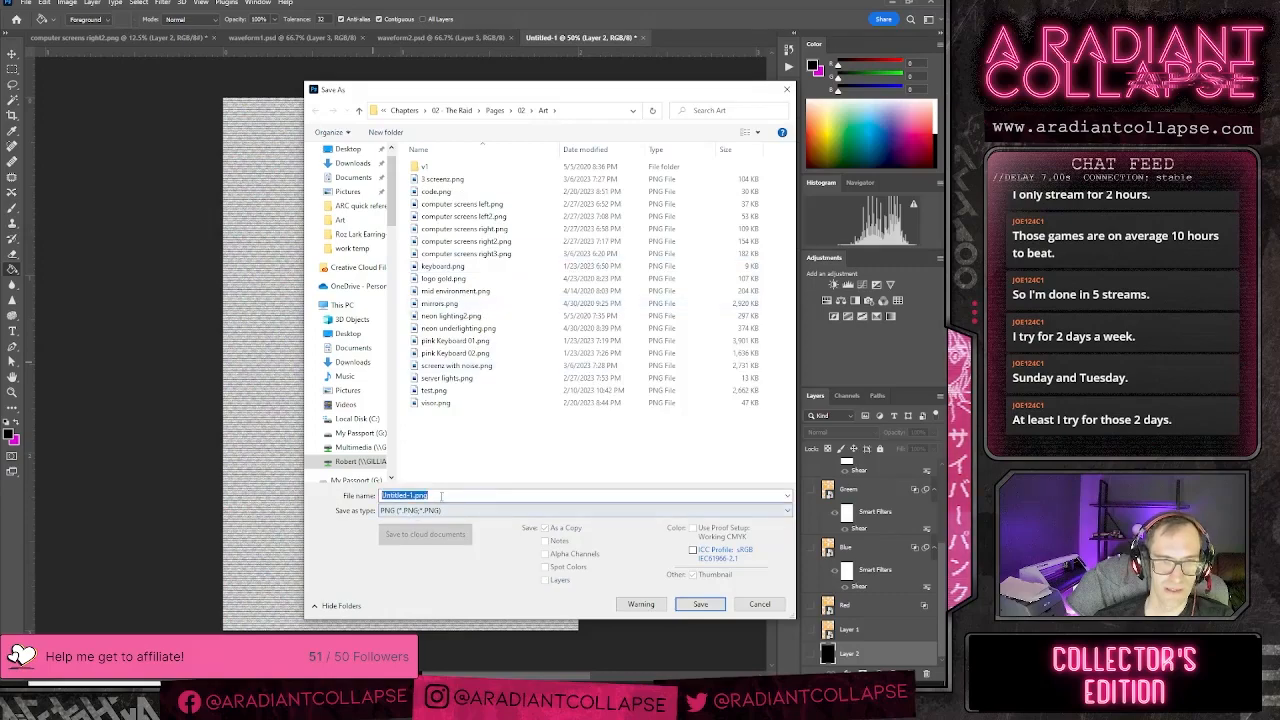
{"action": "type", "text": "c"}
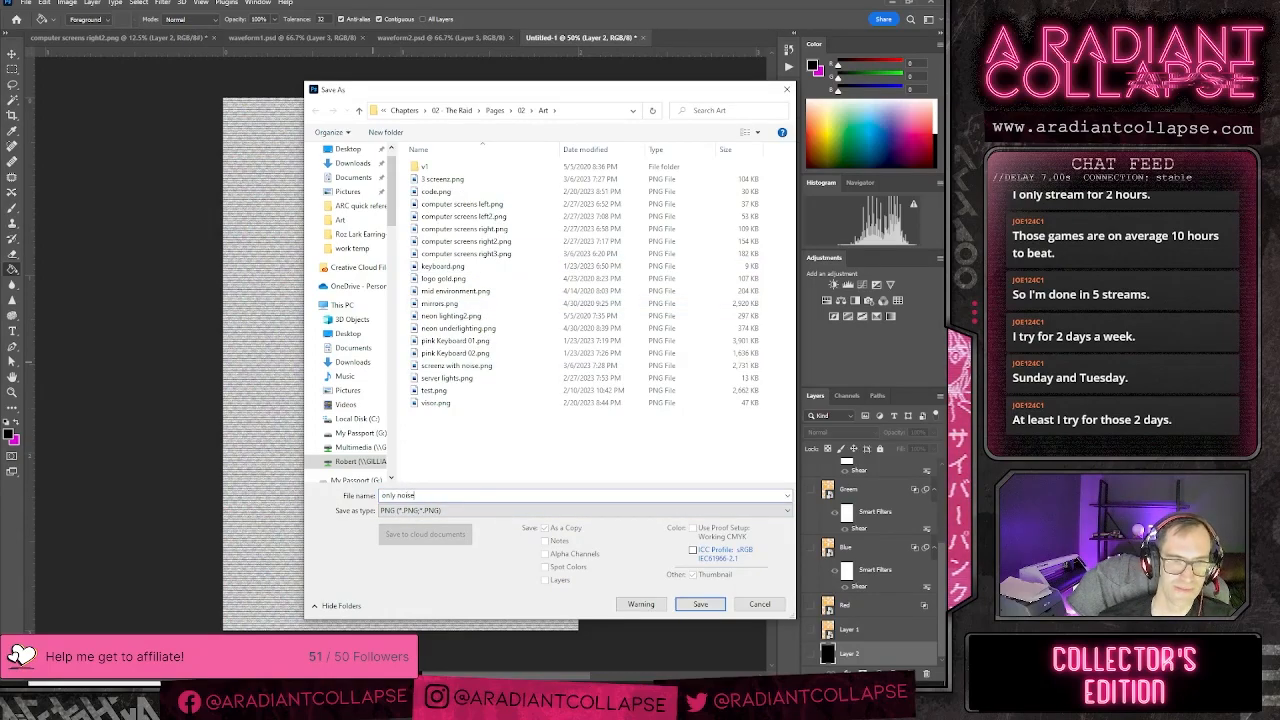
{"action": "type", "text": "nly noise"}
{"action": "key", "text": "Return"}
{"action": "key", "text": "Return"}
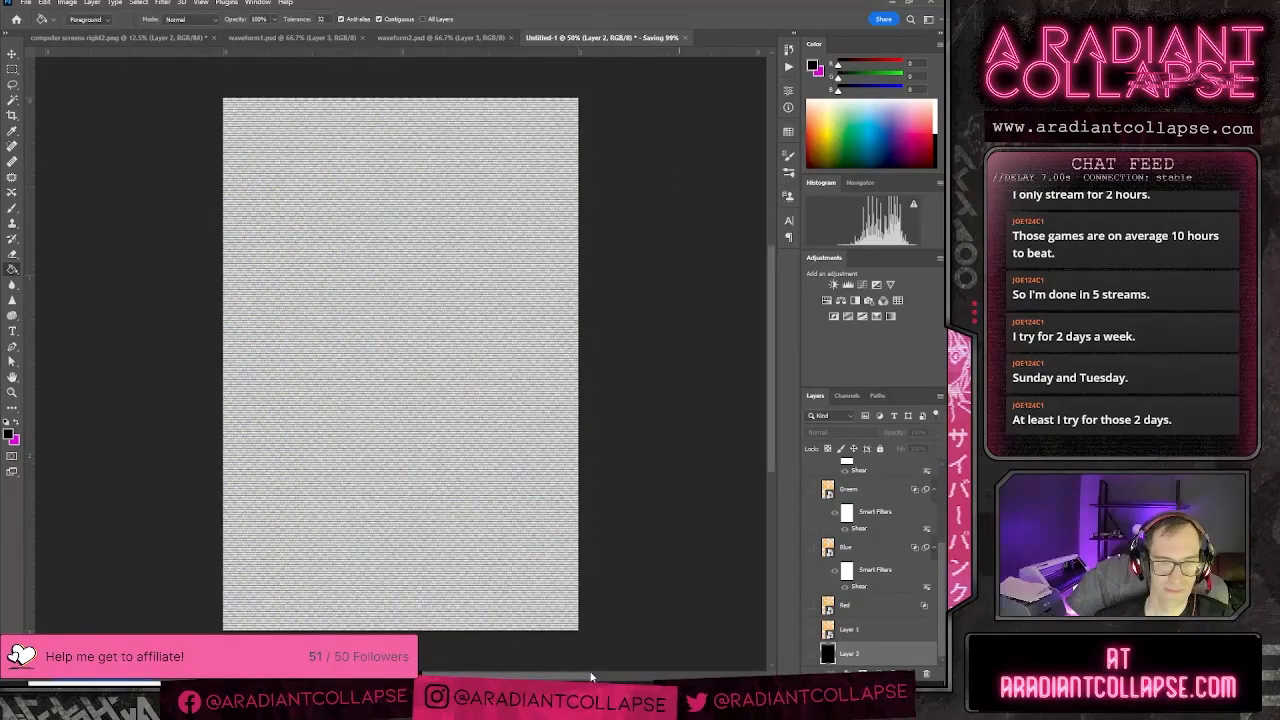
- Switch to Clip Studio Paint and try to import only noise.png into the comic page
{"action": "left_click", "coordinate": [622, 684]}
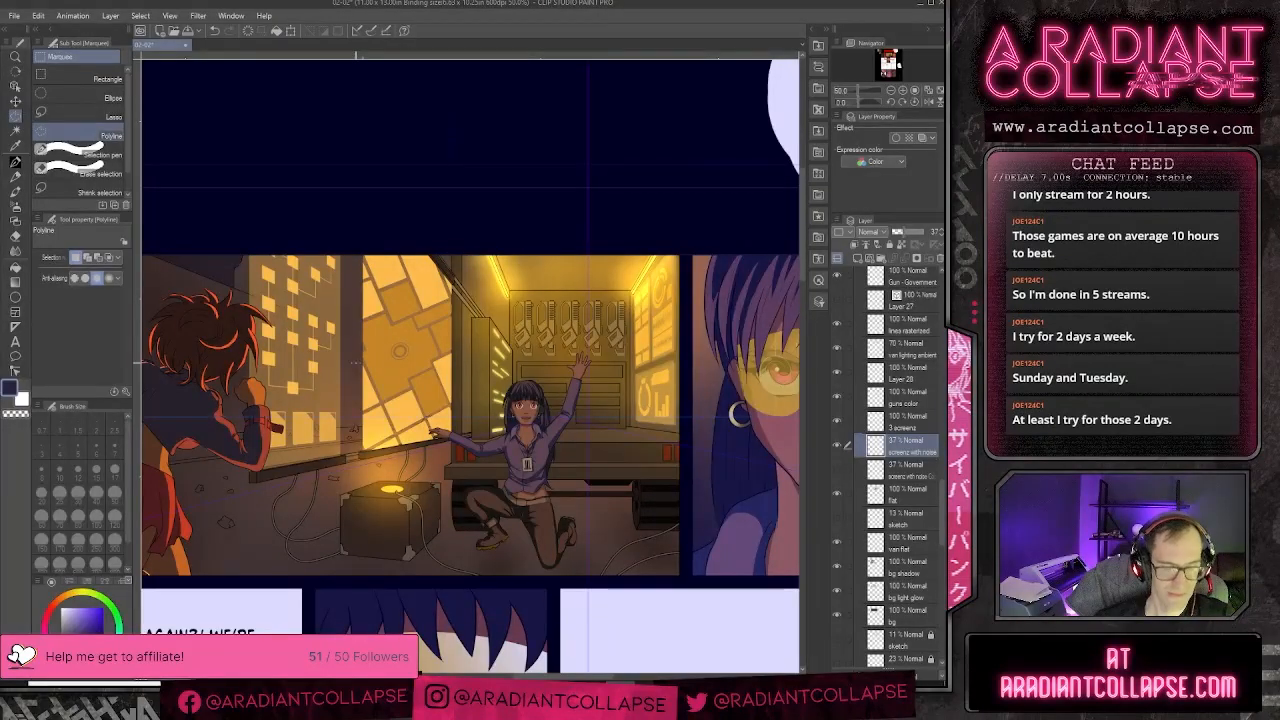
{"action": "key", "text": "ctrl+o"}
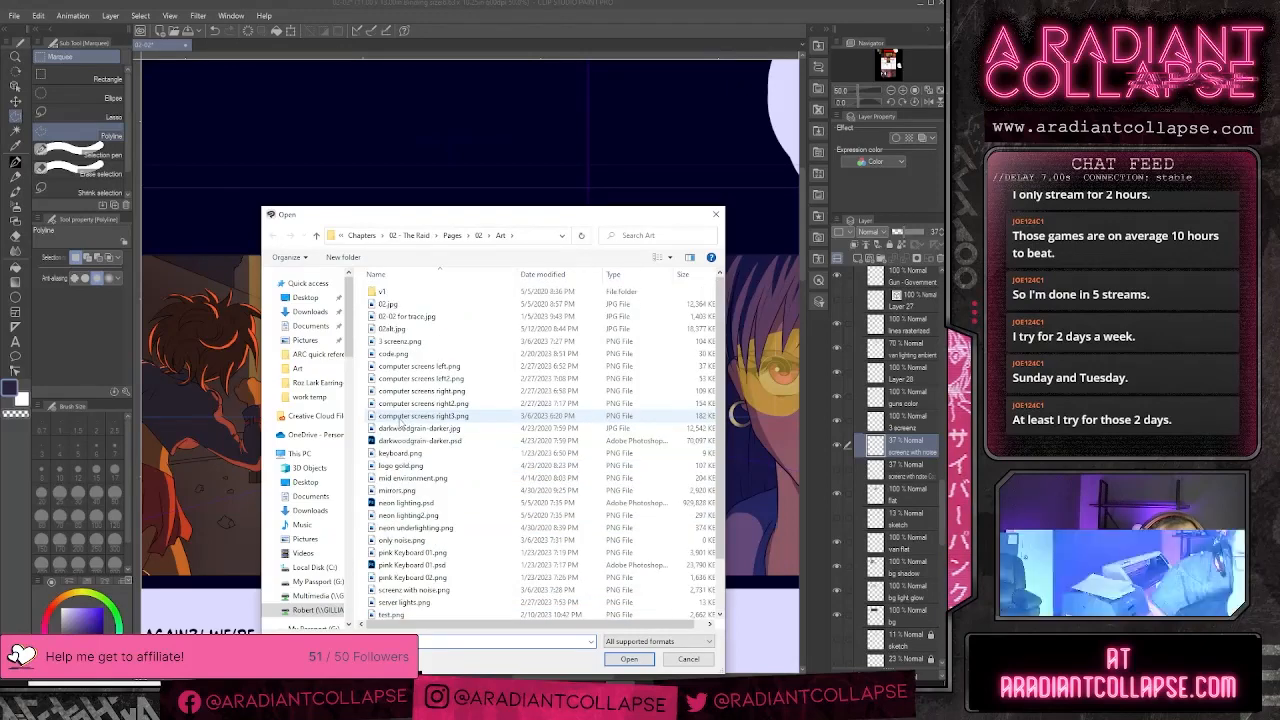
{"action": "scroll", "coordinate": [405, 430], "scroll_direction": "down", "scroll_amount": 2}
{"action": "left_click", "coordinate": [400, 476]}
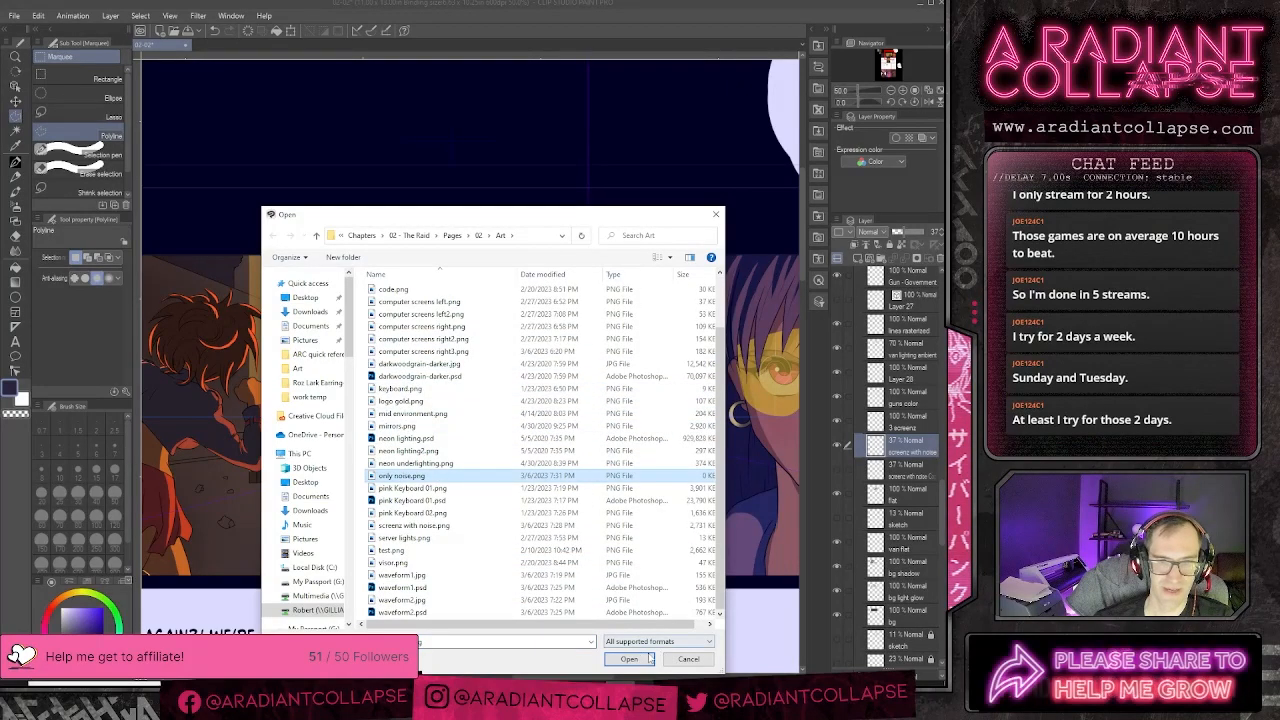
{"action": "left_click", "coordinate": [646, 659]}
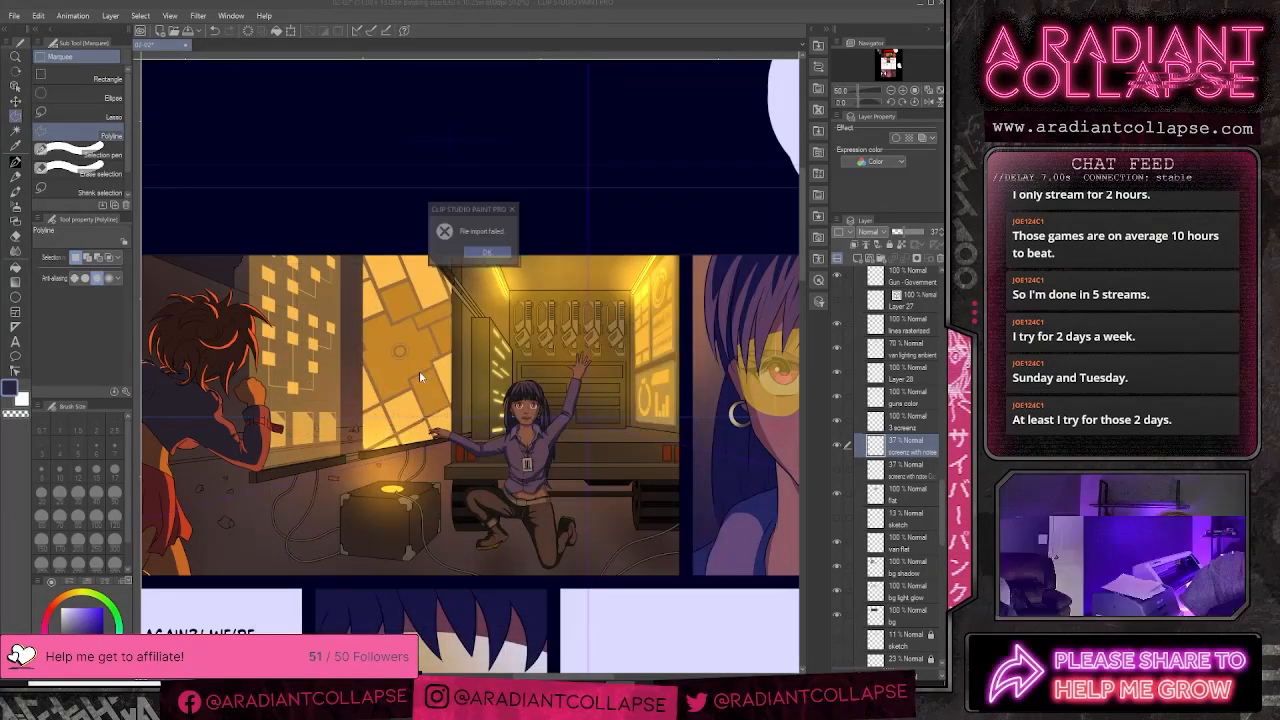
{"action": "left_click", "coordinate": [485, 253]}
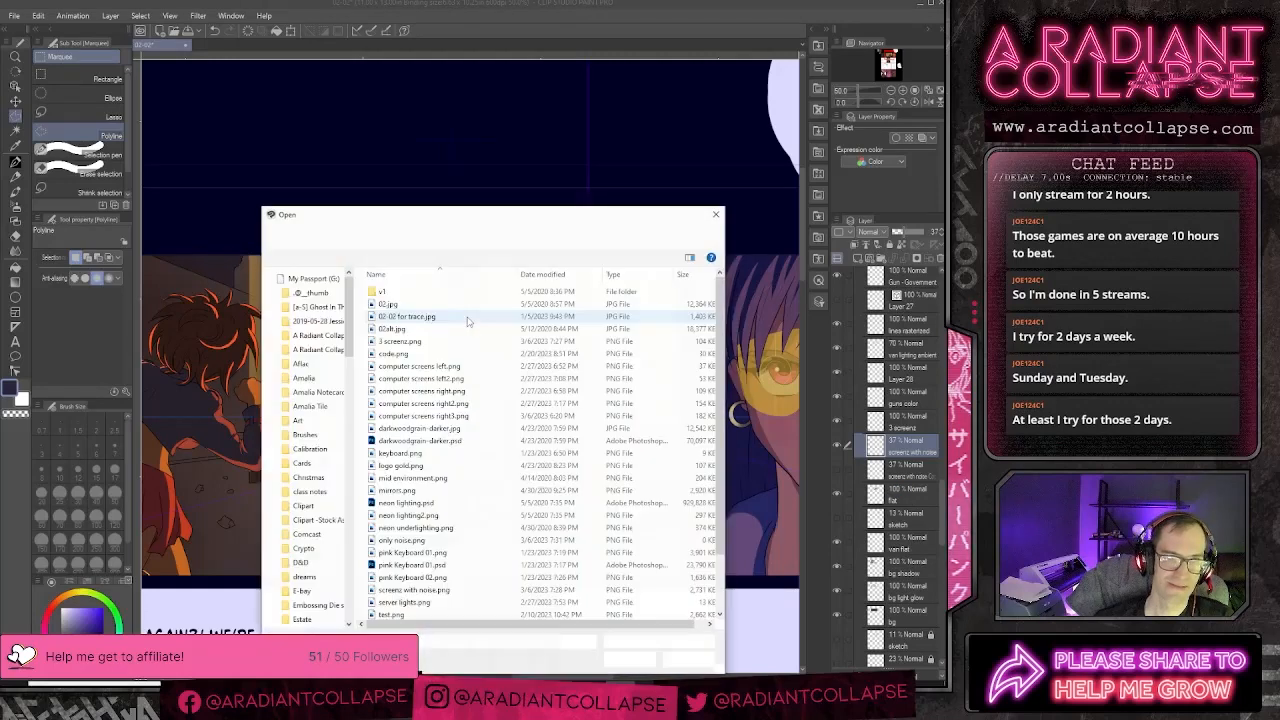
{"action": "left_click", "coordinate": [405, 540]}
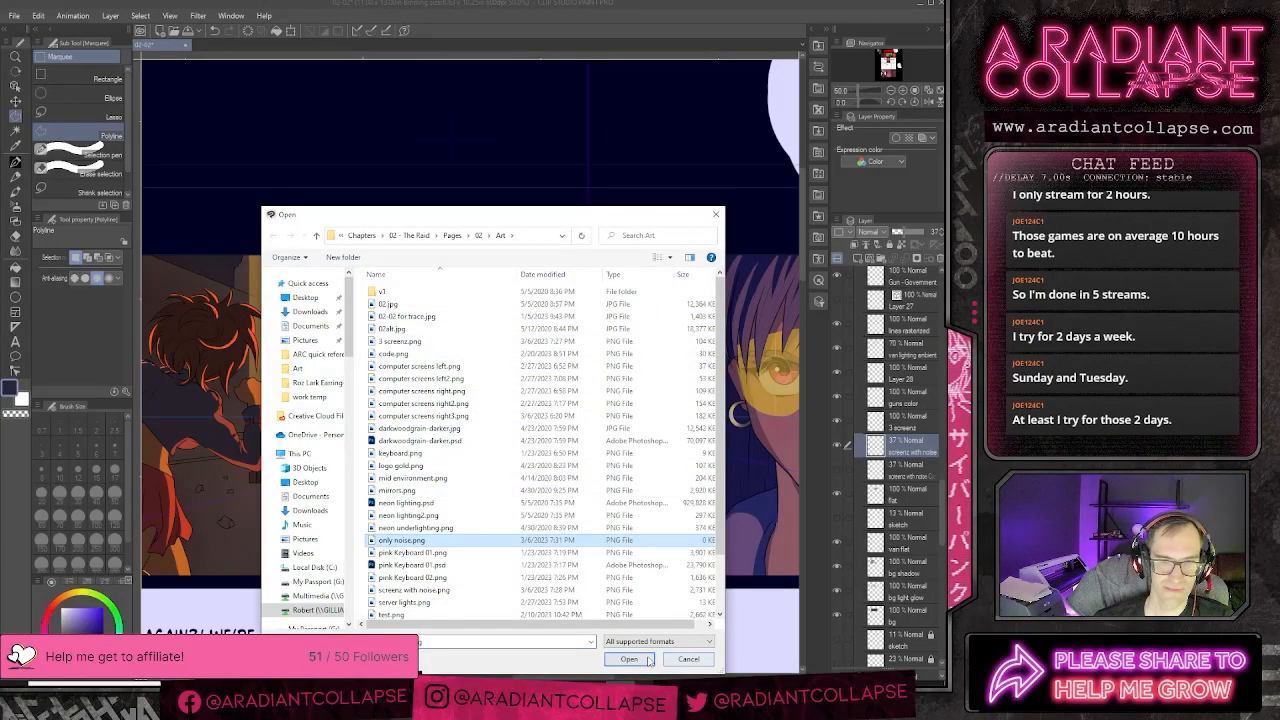
{"action": "left_click", "coordinate": [646, 660]}
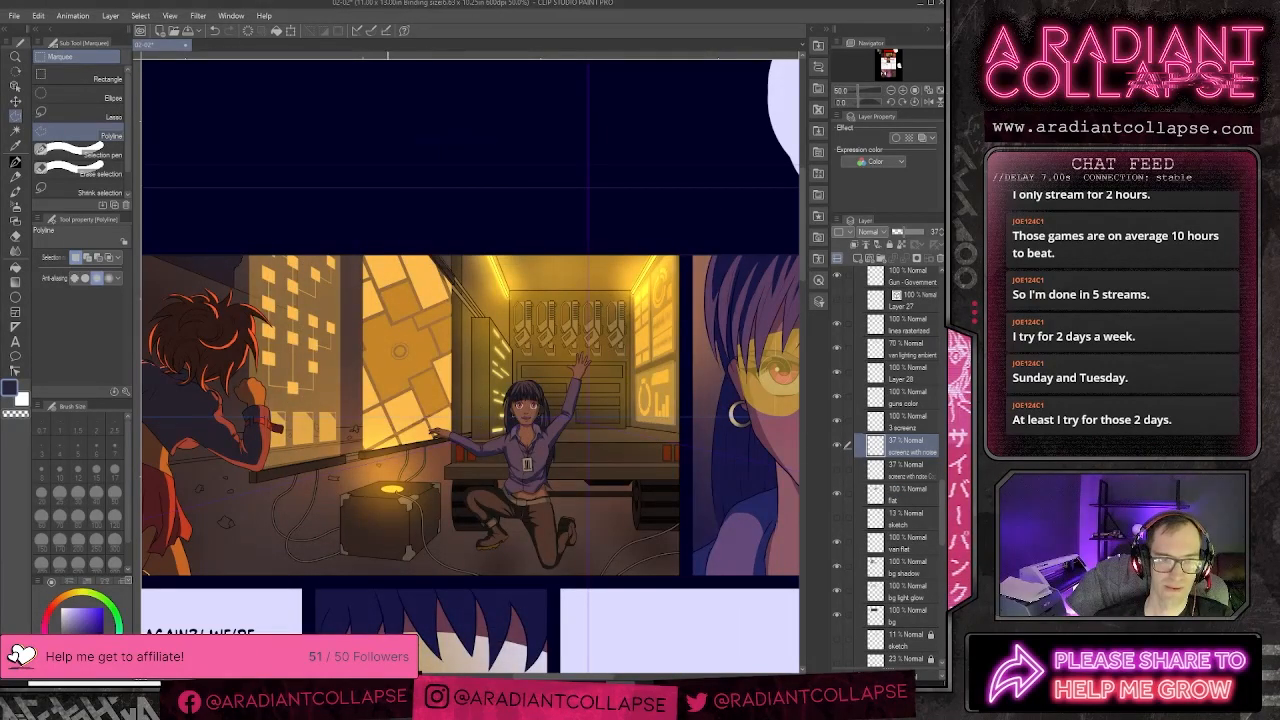
- Check in Photoshop whether the PNG has finished saving, and return to the comic page in Clip Studio Paint
{"action": "key", "text": "alt+Tab"}
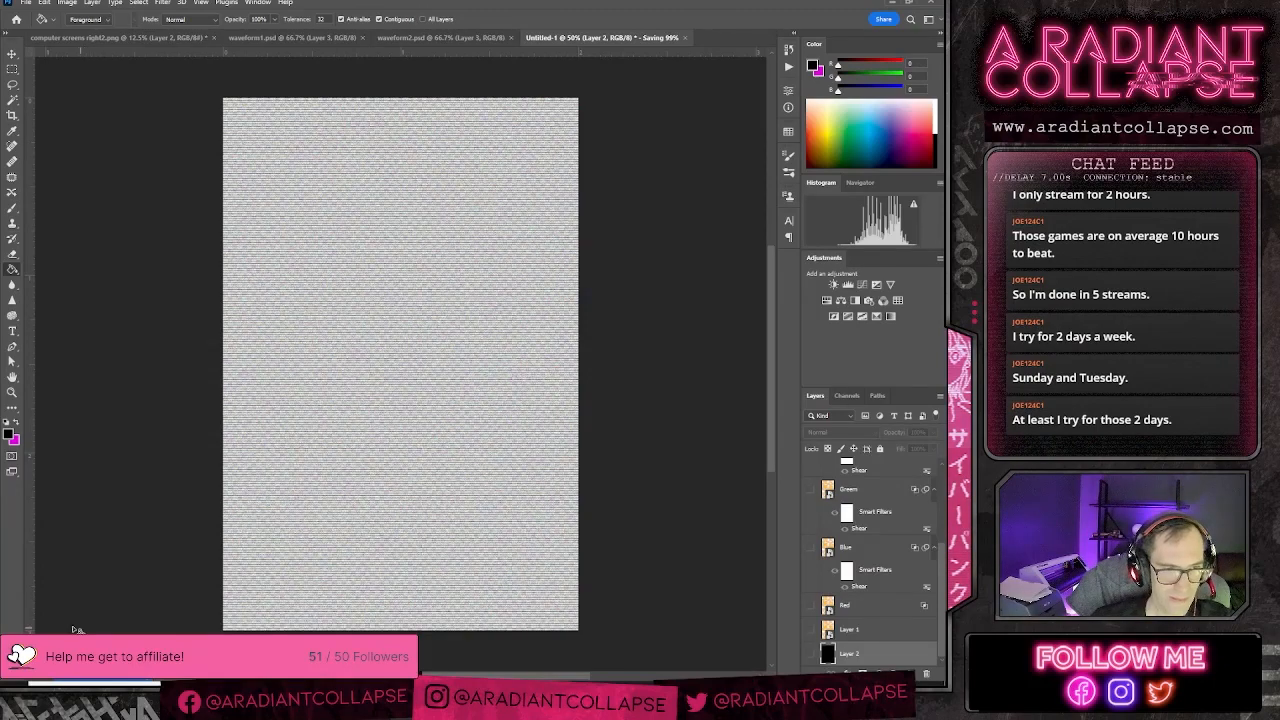
{"action": "key", "text": "alt+Tab"}
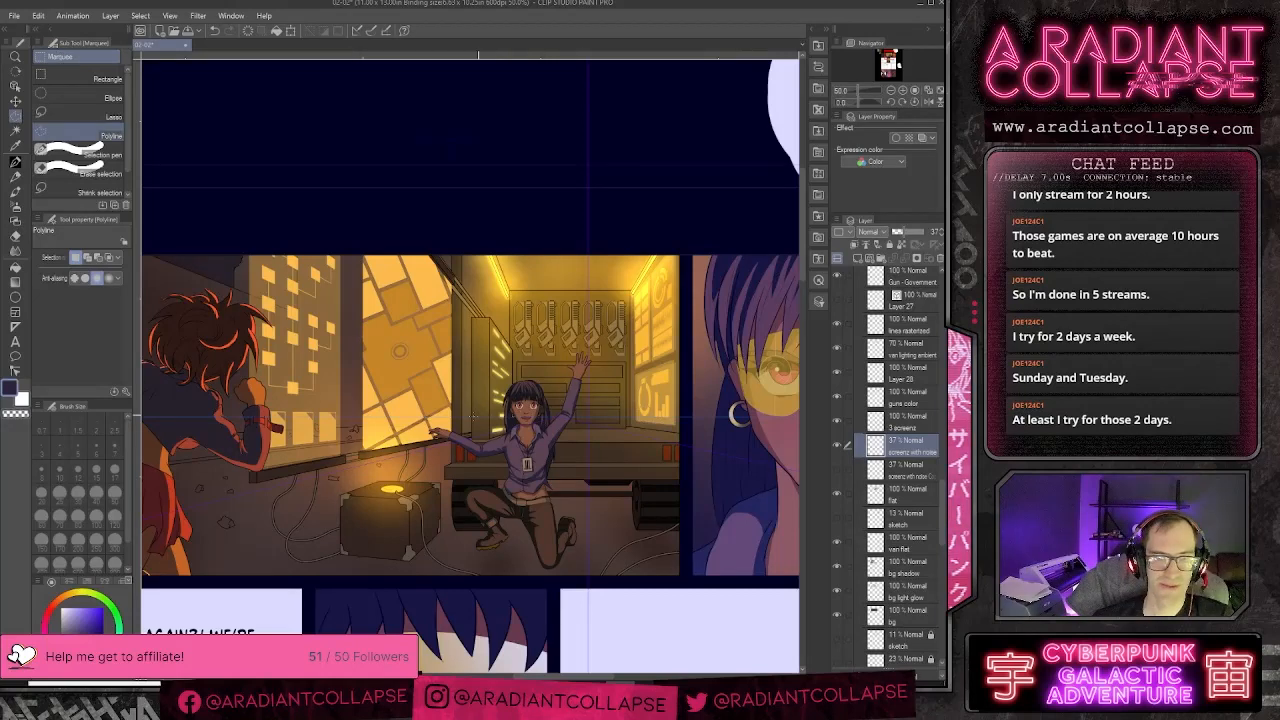
{"action": "left_click_drag", "start_coordinate": [447, 417], "coordinate": [523, 395]}
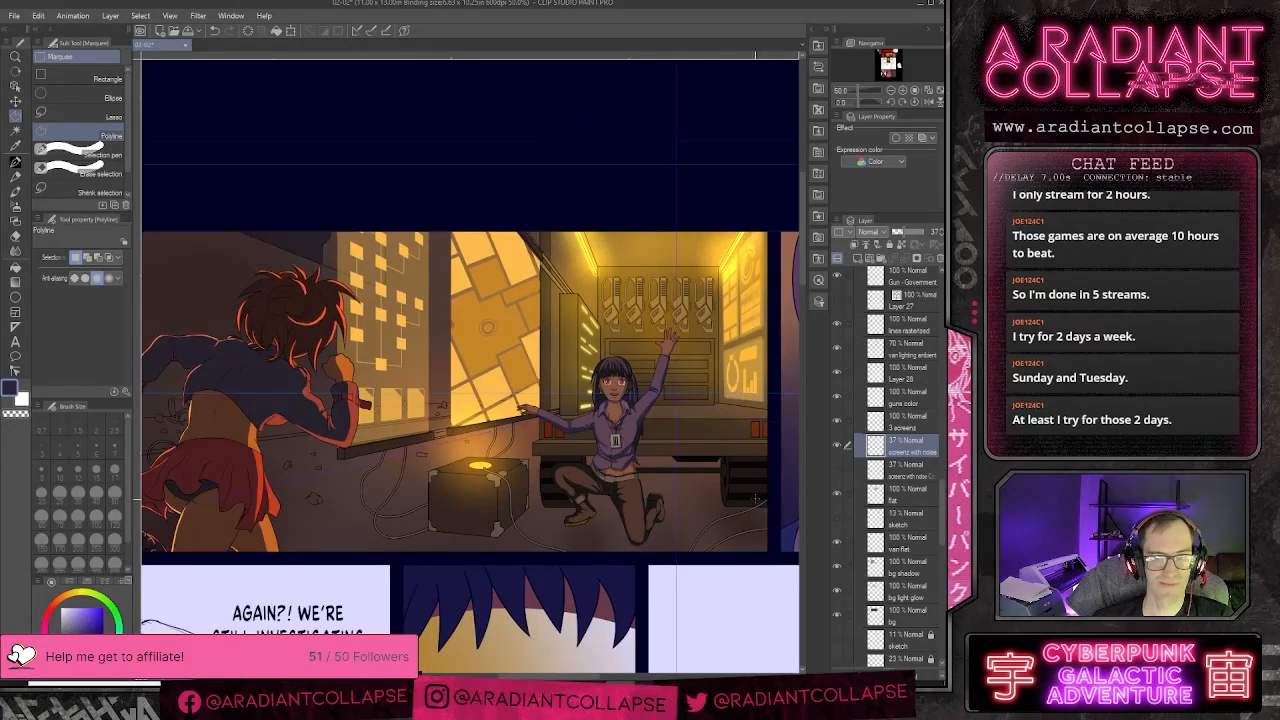
{"action": "left_click_drag", "start_coordinate": [437, 410], "coordinate": [483, 420]}
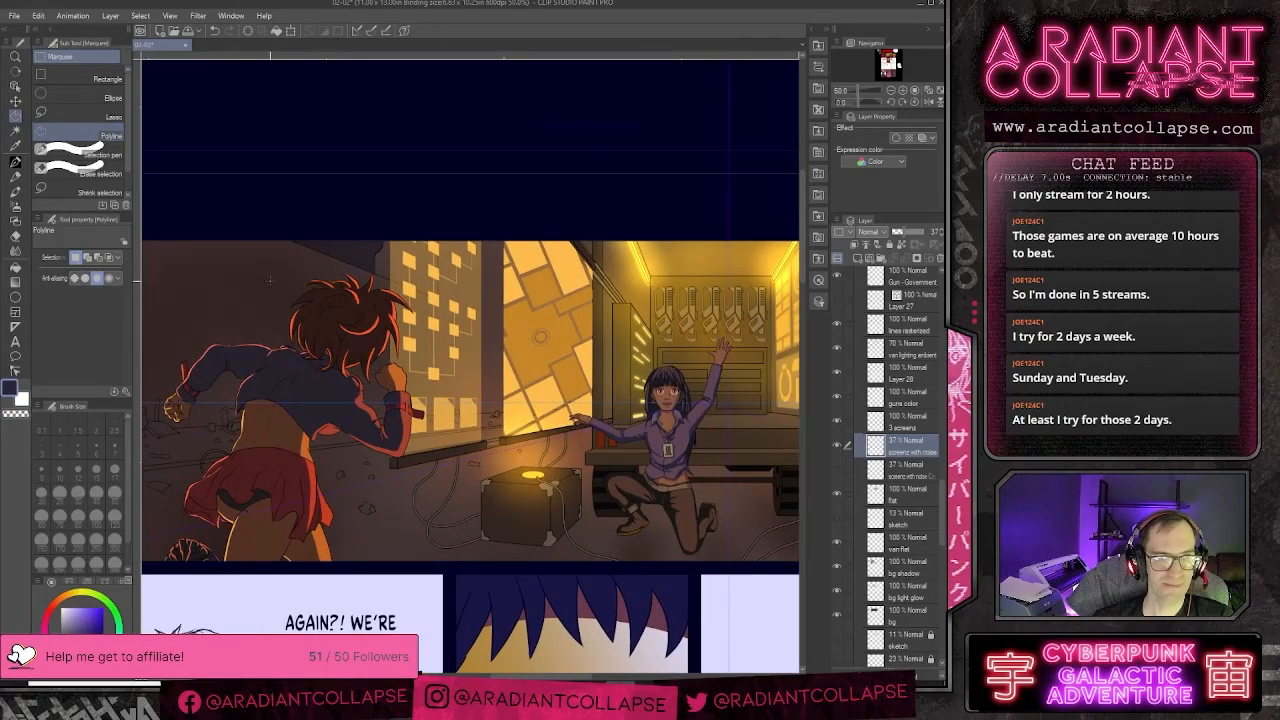
{"action": "left_click_drag", "start_coordinate": [269, 281], "coordinate": [365, 333]}
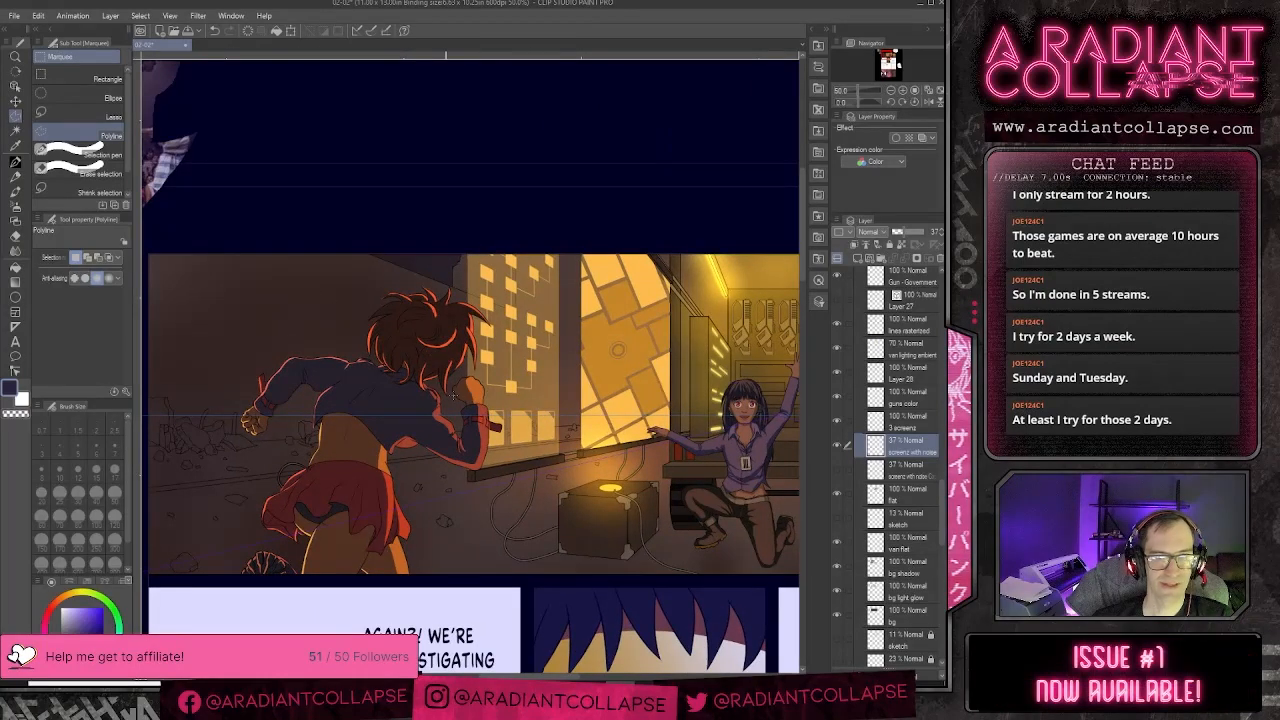
{"action": "key", "text": "alt+Tab"}
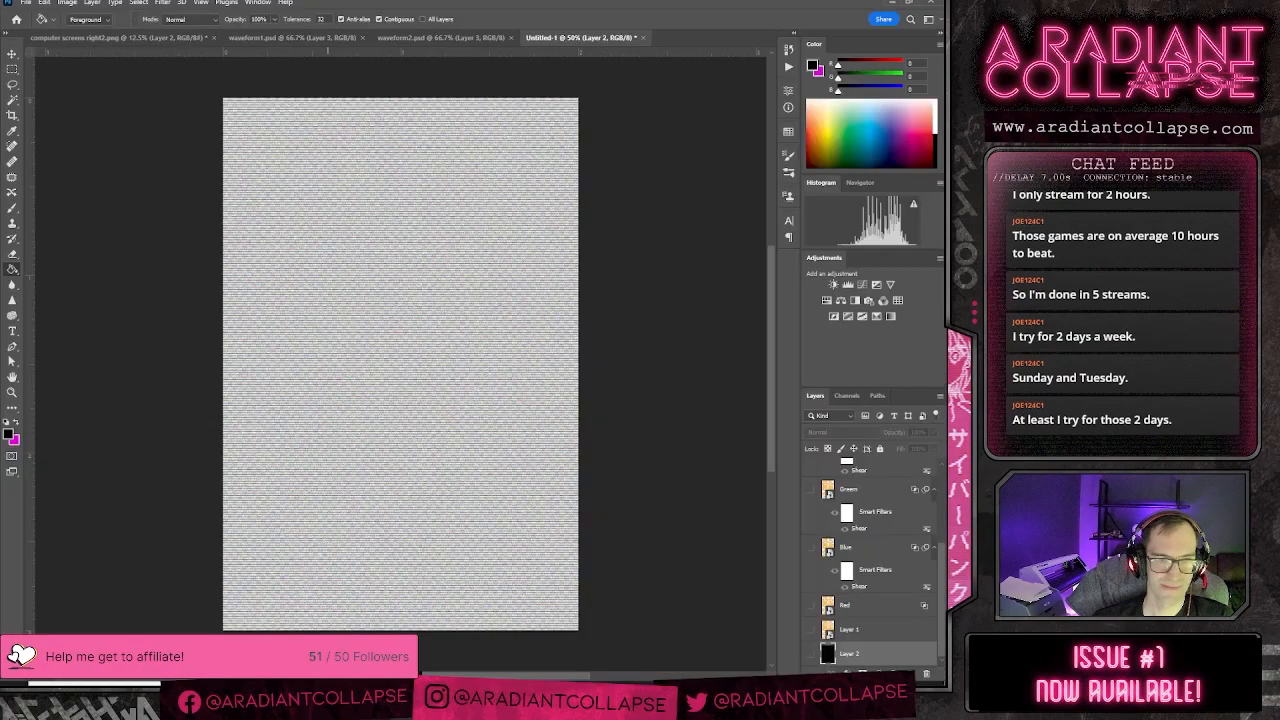
{"action": "key", "text": "alt+Tab"}
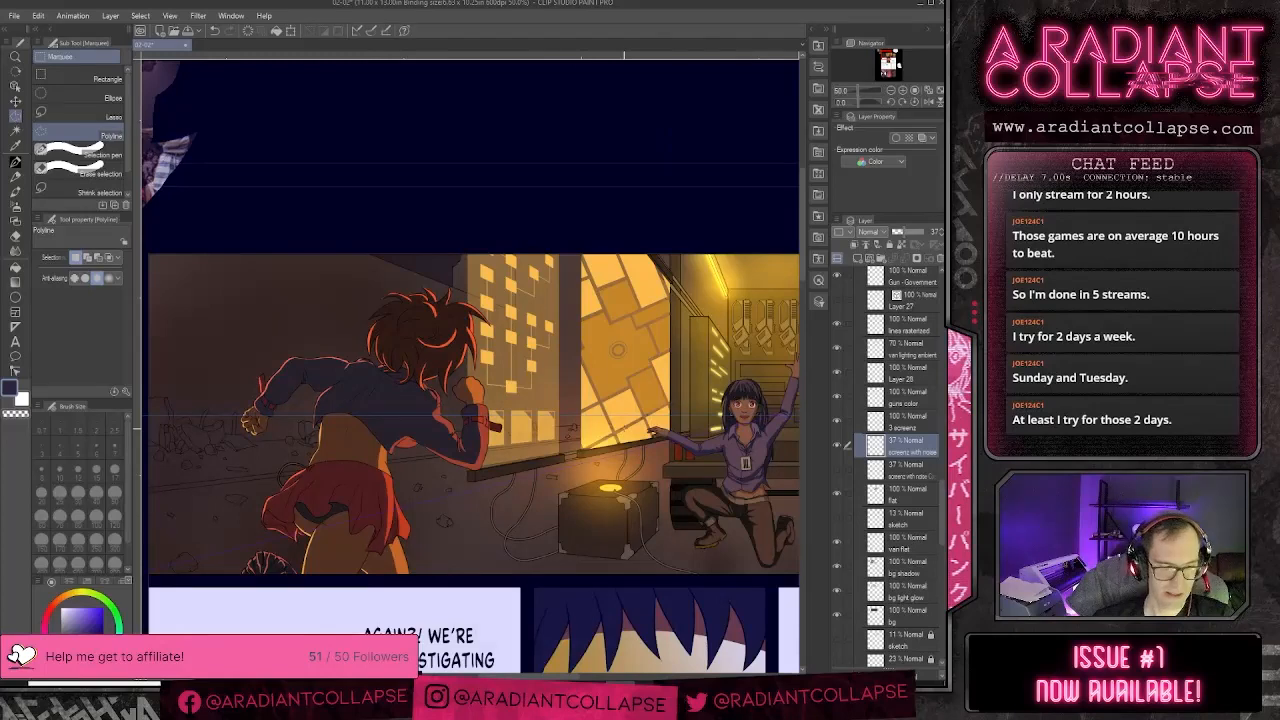
- Import only noise.png into the comic page above the "screenz with noise" layer and rasterize it
{"action": "key", "text": "ctrl+o"}
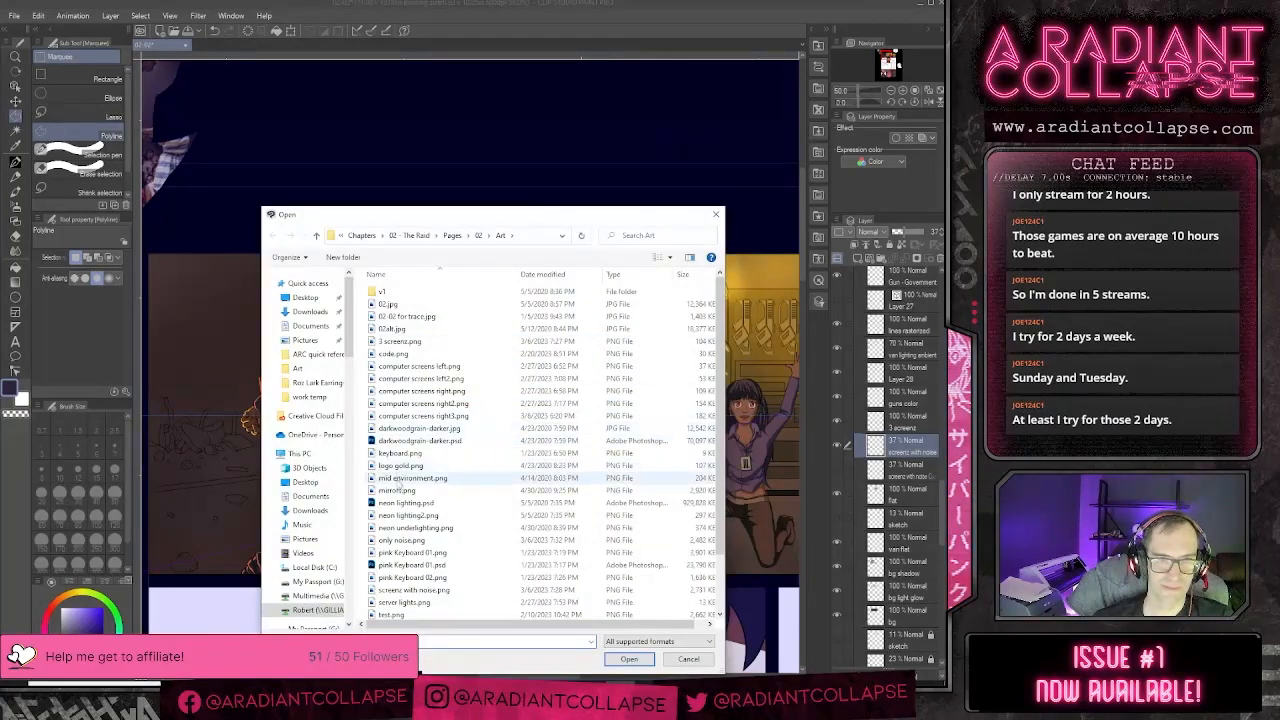
{"action": "left_click", "coordinate": [401, 540]}
{"action": "left_click", "coordinate": [629, 659]}
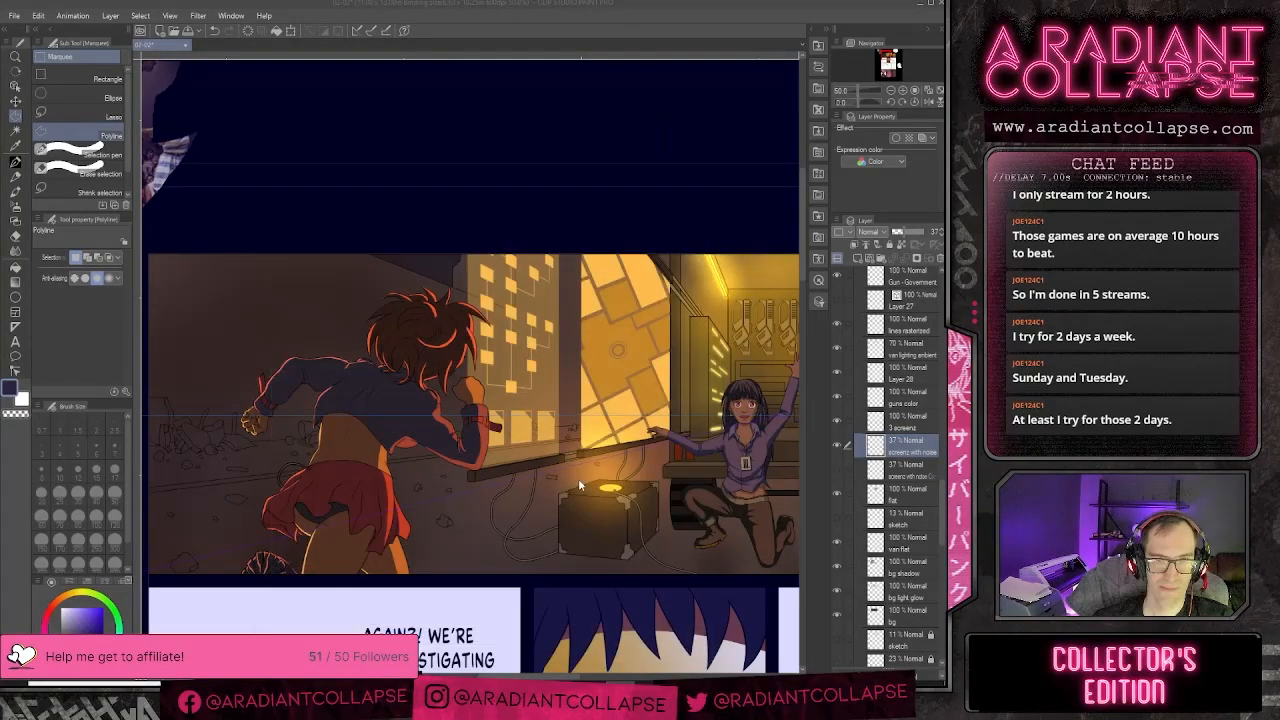
{"action": "key", "text": "ctrl+minus"}
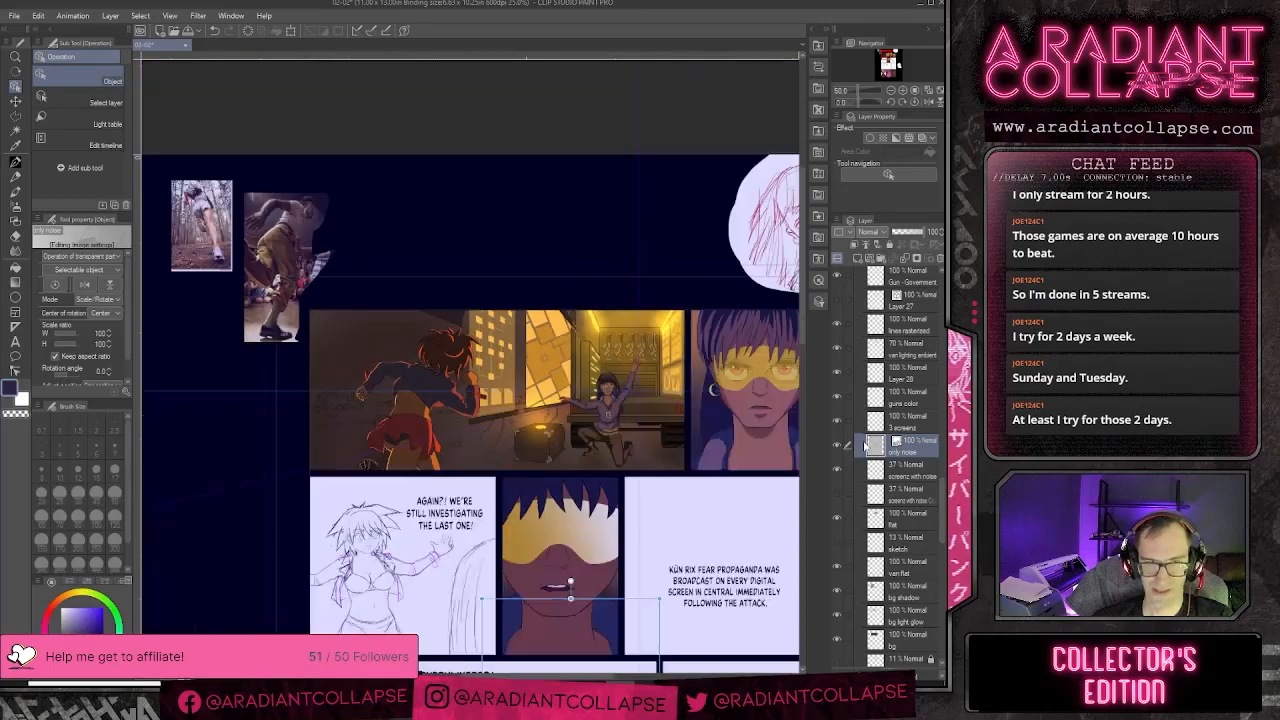
{"action": "right_click", "coordinate": [916, 453]}
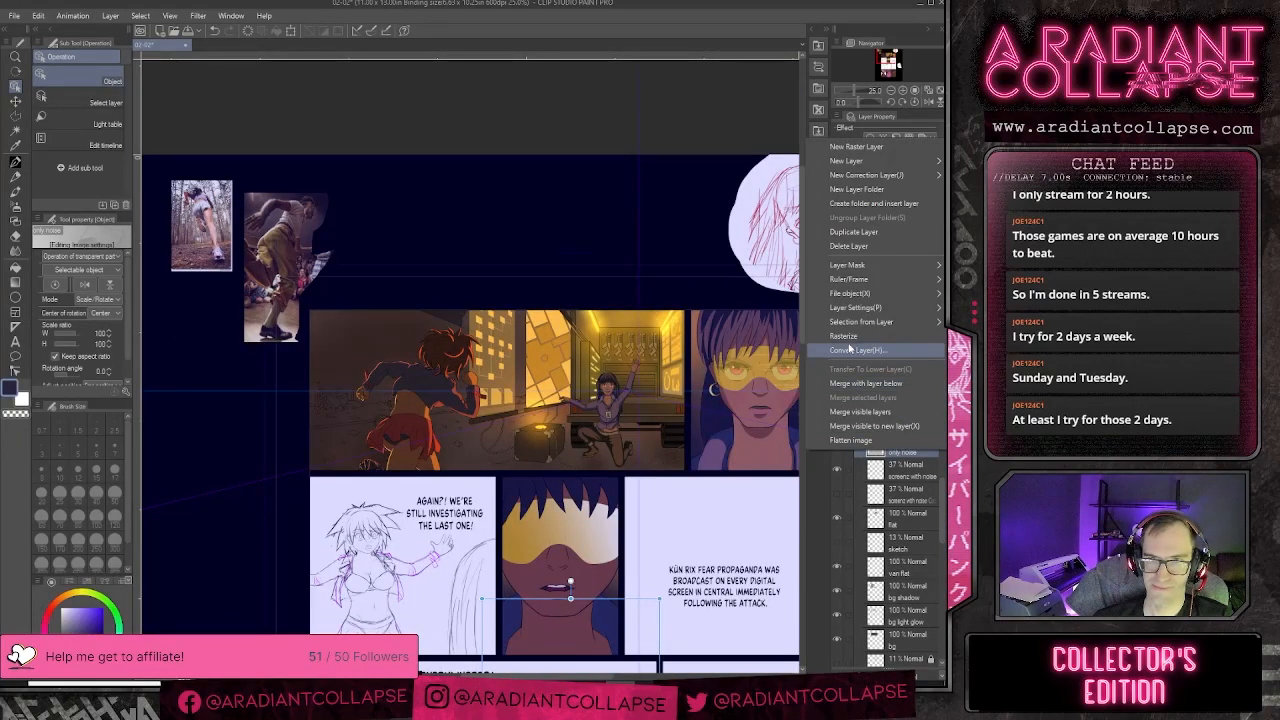
{"action": "left_click", "coordinate": [840, 336]}
- Scale the only noise layer to 41 % and place it over the crate between the two characters
{"action": "key", "text": "ctrl+t"}
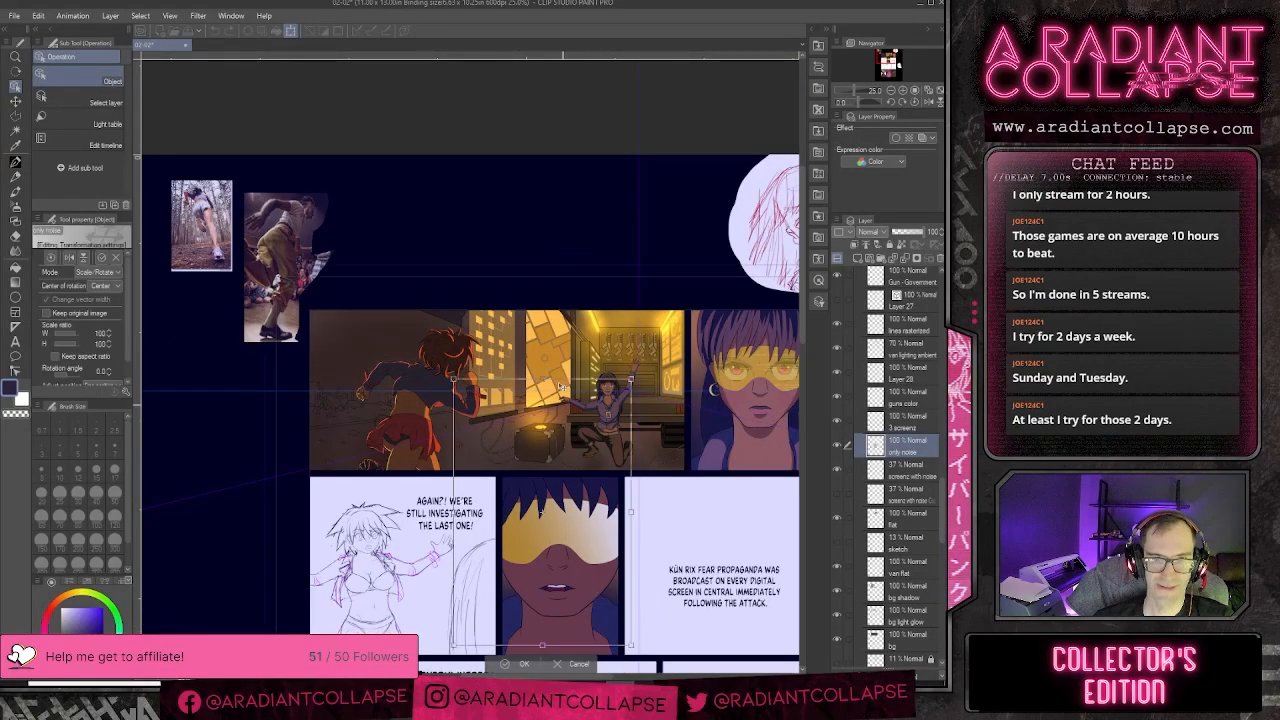
{"action": "key", "text": "ctrl+plus"}
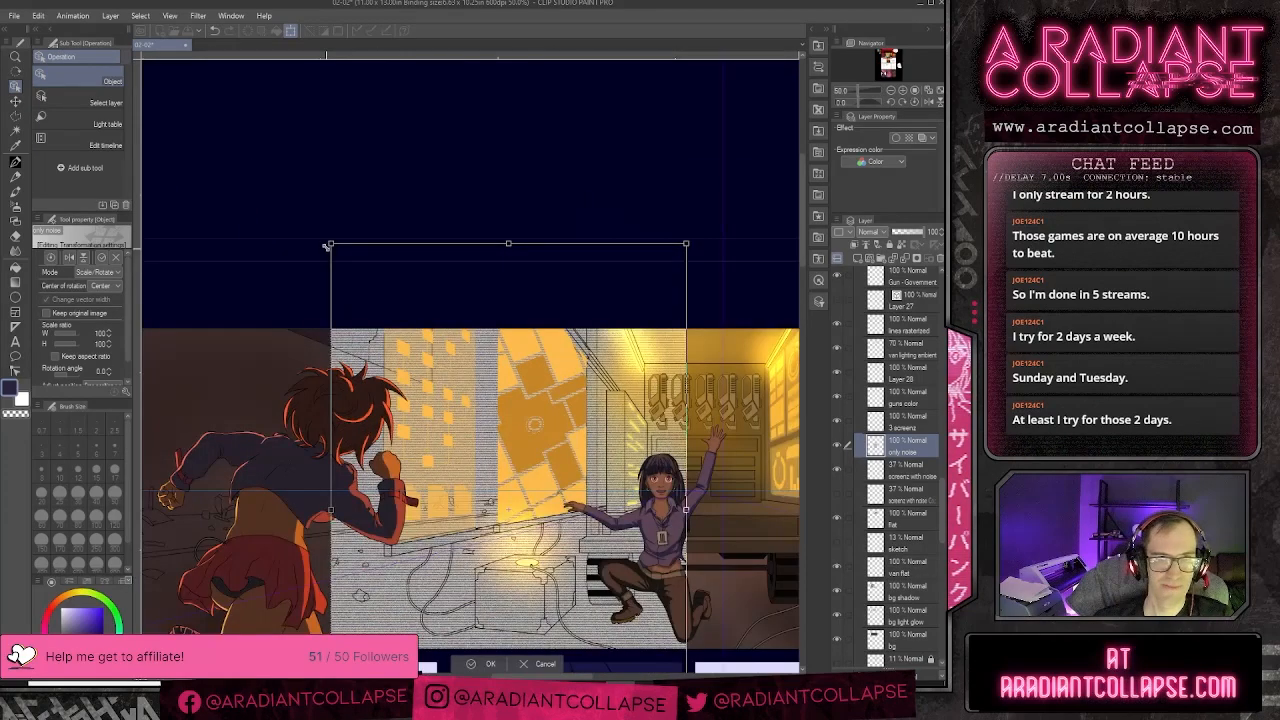
{"action": "left_click_drag", "start_coordinate": [329, 248], "coordinate": [467, 432]}
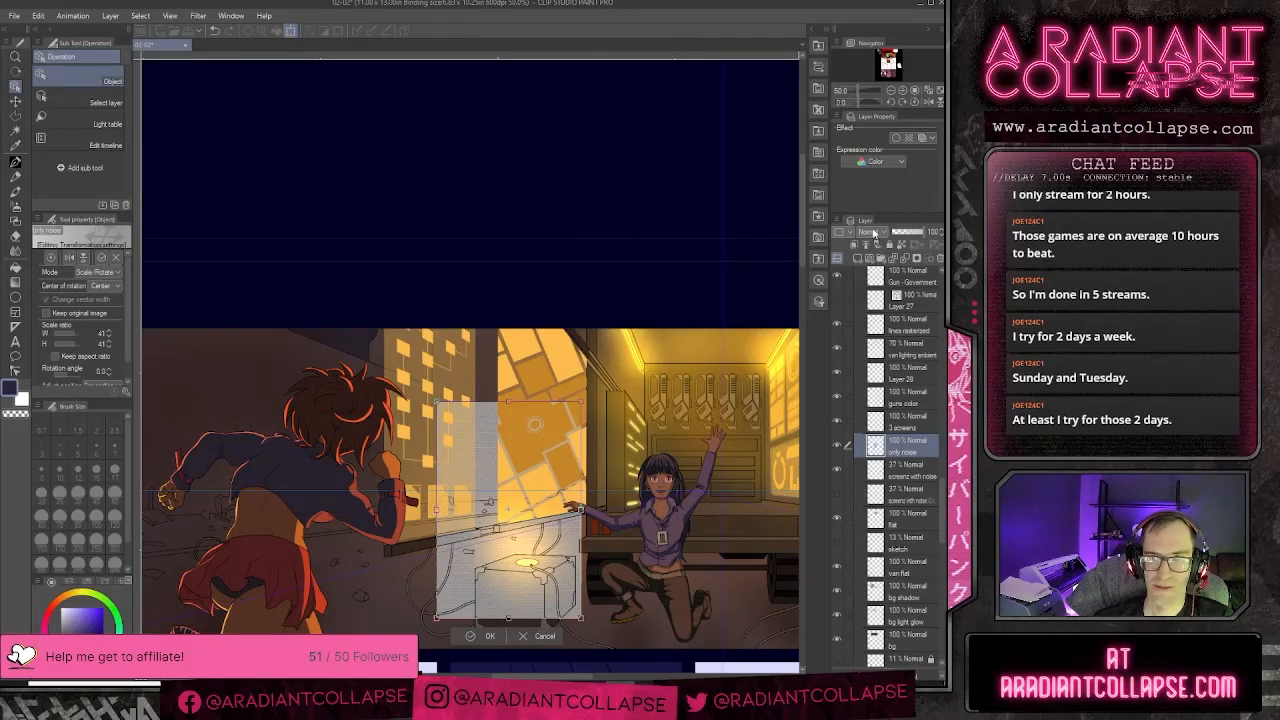
- Try Multiply on the only noise layer, and settle on Overlay as its blending mode
{"action": "left_click", "coordinate": [869, 232]}
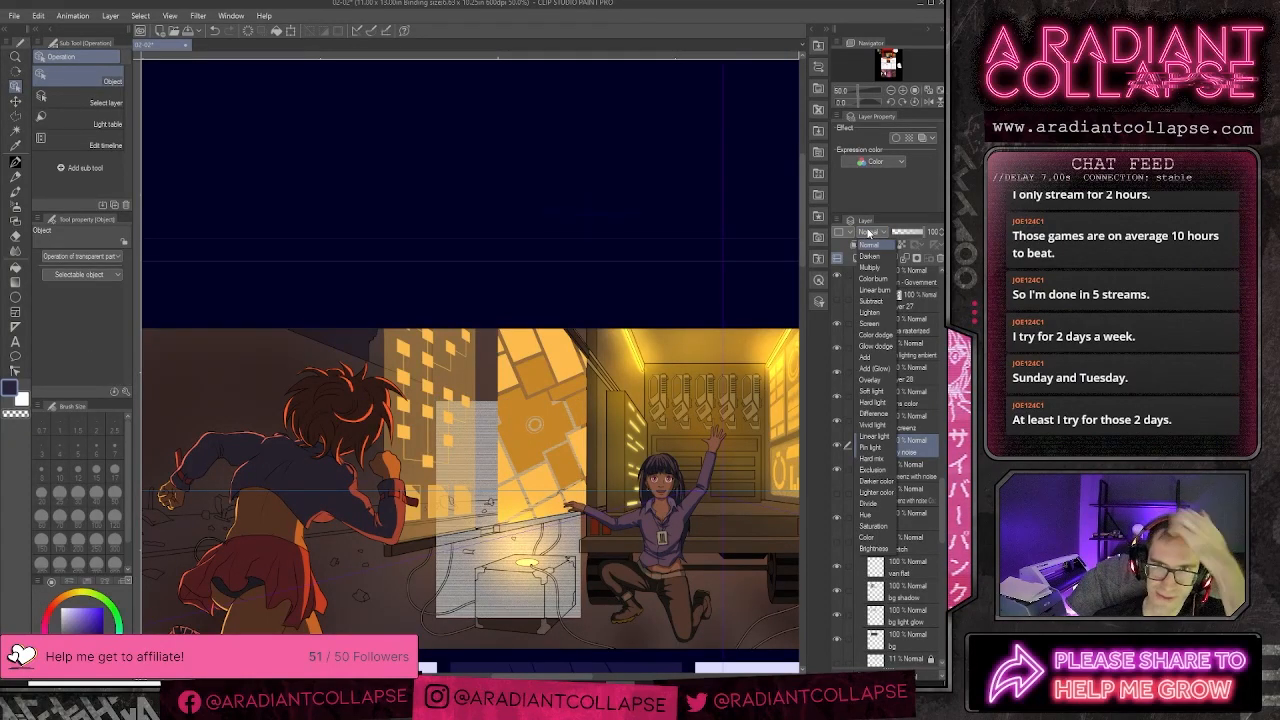
{"action": "left_click", "coordinate": [870, 267]}
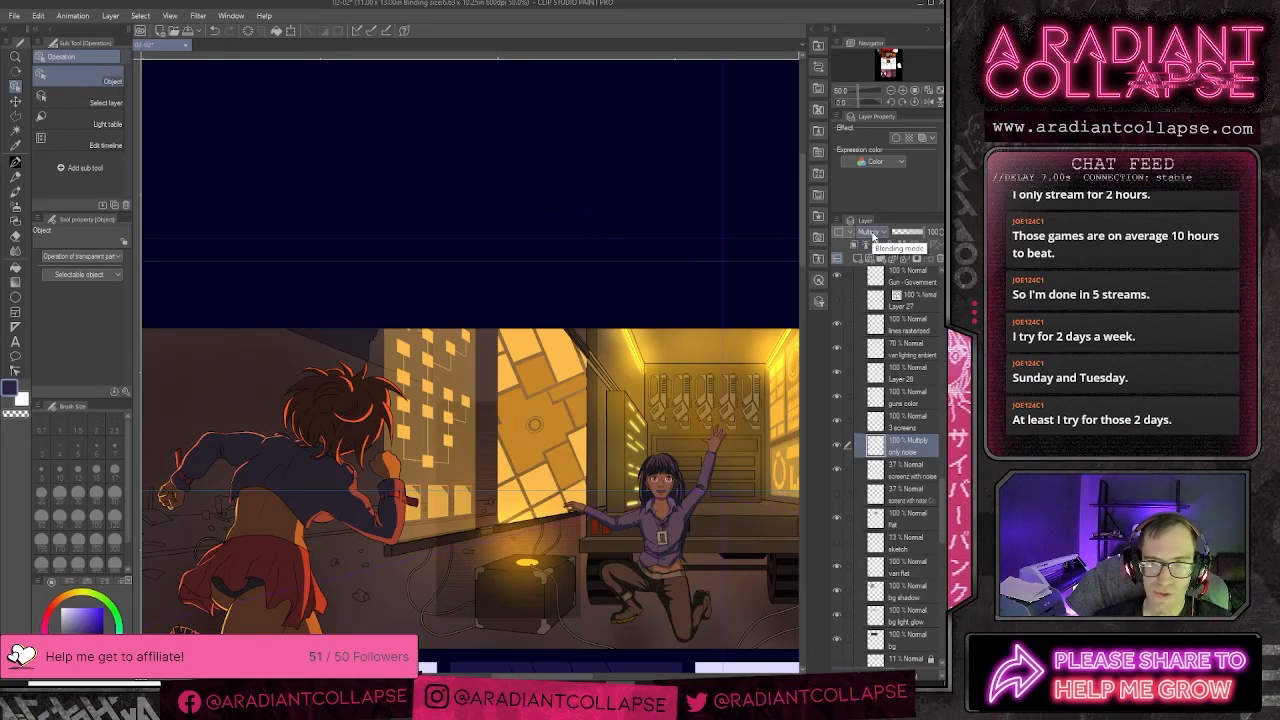
{"action": "left_click", "coordinate": [873, 236]}
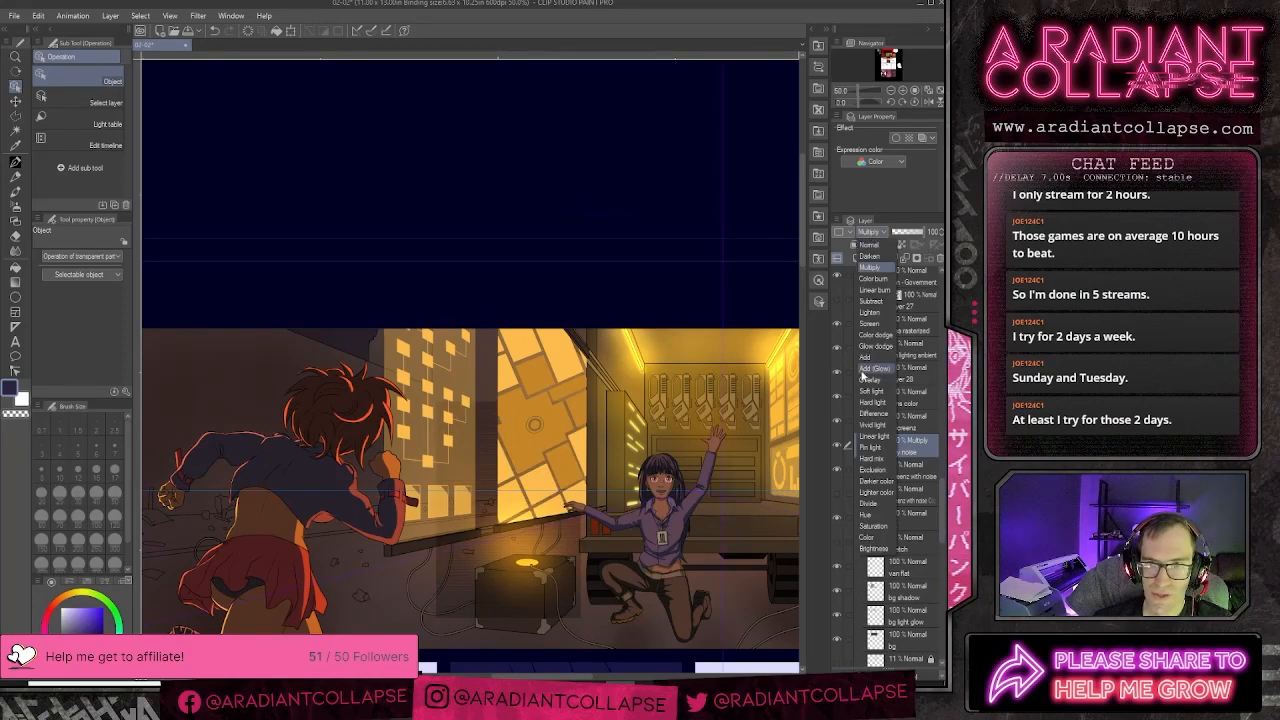
{"action": "left_click", "coordinate": [865, 390]}
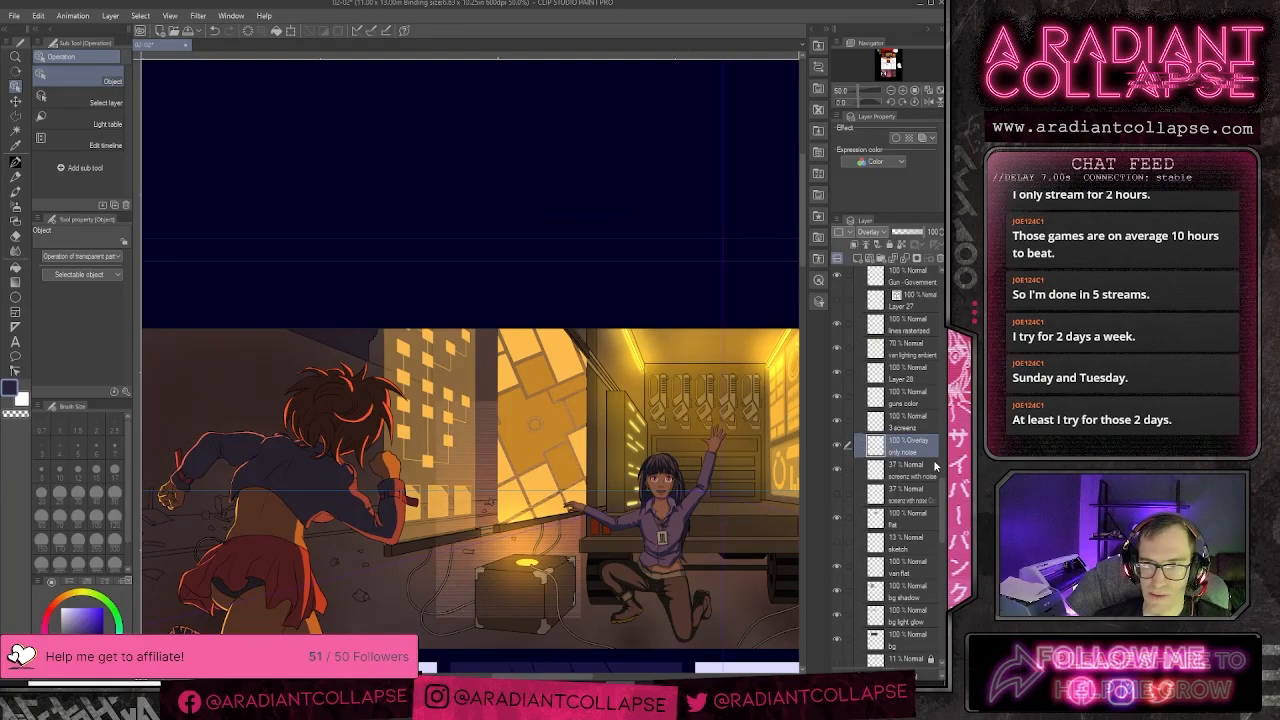
- Move the only noise layer up the layer stack to directly below the computer screens left2 layer
{"action": "scroll", "coordinate": [908, 450], "scroll_direction": "up", "scroll_amount": 4}
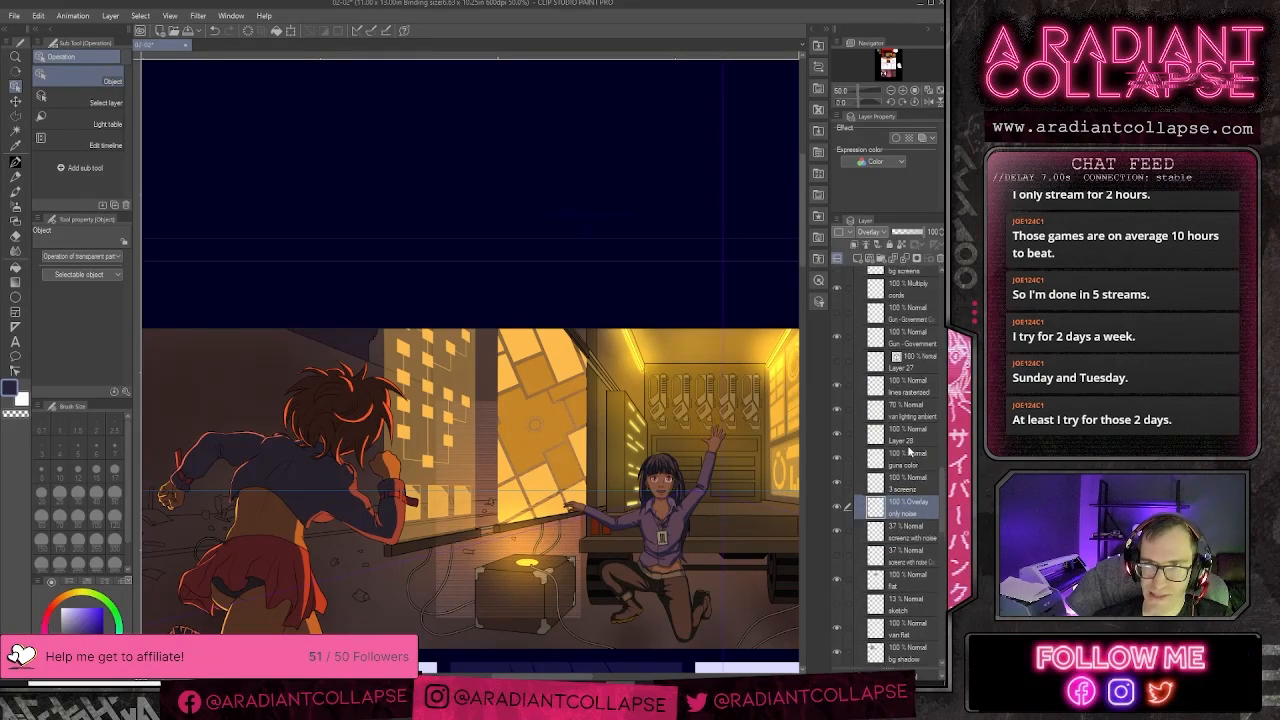
{"action": "left_click_drag", "start_coordinate": [900, 570], "coordinate": [919, 300]}
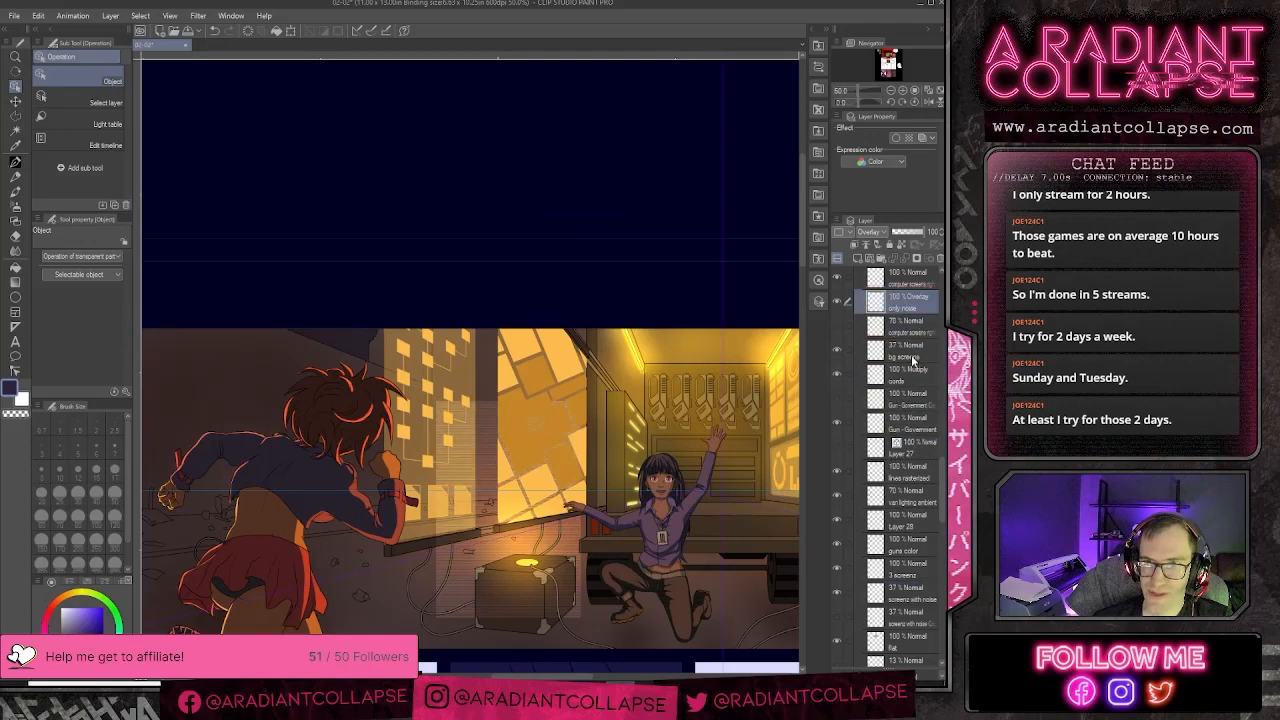
{"action": "scroll", "coordinate": [911, 363], "scroll_direction": "up", "scroll_amount": 2}
{"action": "left_click_drag", "start_coordinate": [911, 365], "coordinate": [908, 335]}
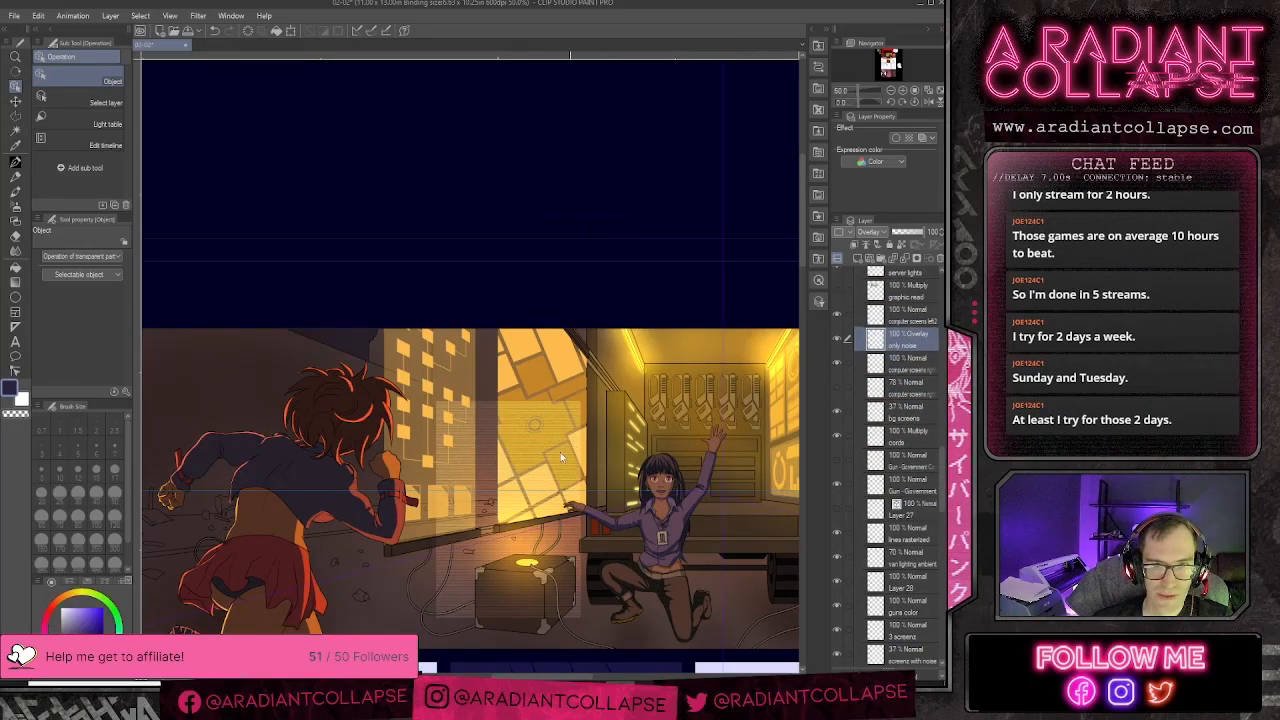
- Lower the only noise layer's opacity, try Add (Glow) and Color dodge, and settle on Multiply as its blending mode
{"action": "left_click", "coordinate": [914, 232]}
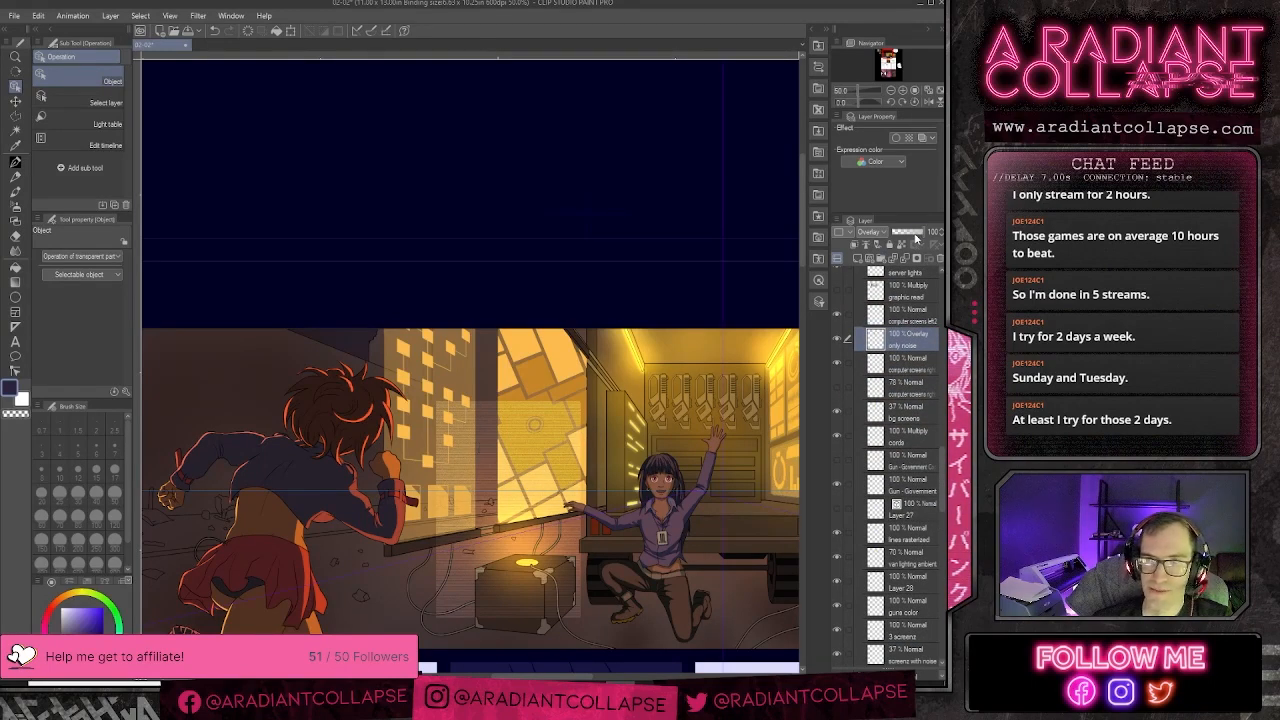
{"action": "left_click", "coordinate": [868, 236]}
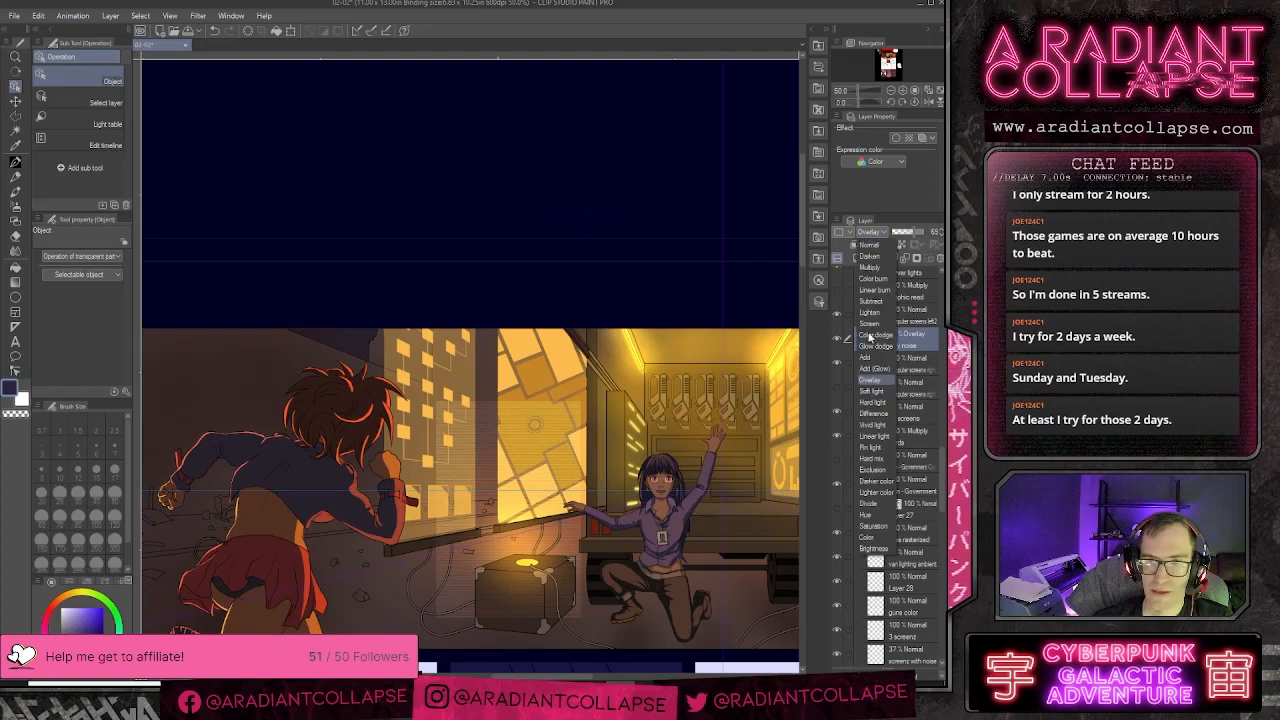
{"action": "left_click", "coordinate": [872, 368]}
{"action": "left_click", "coordinate": [868, 236]}
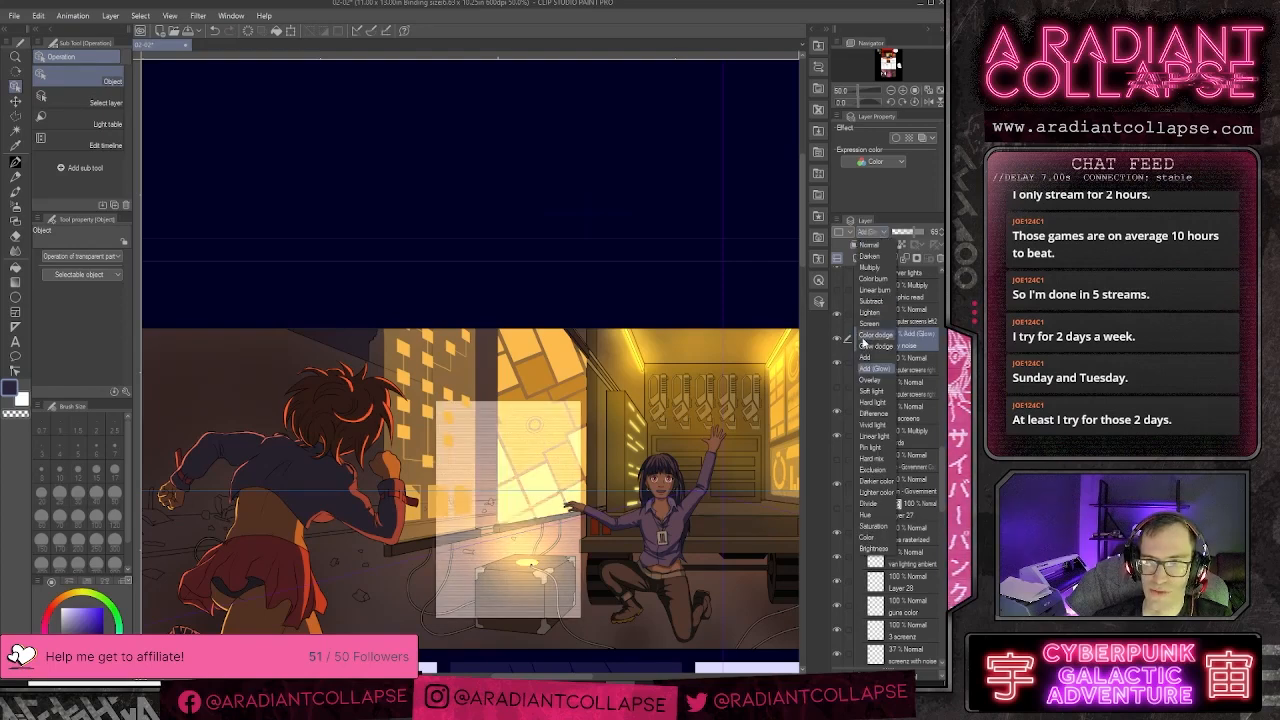
{"action": "left_click", "coordinate": [867, 336]}
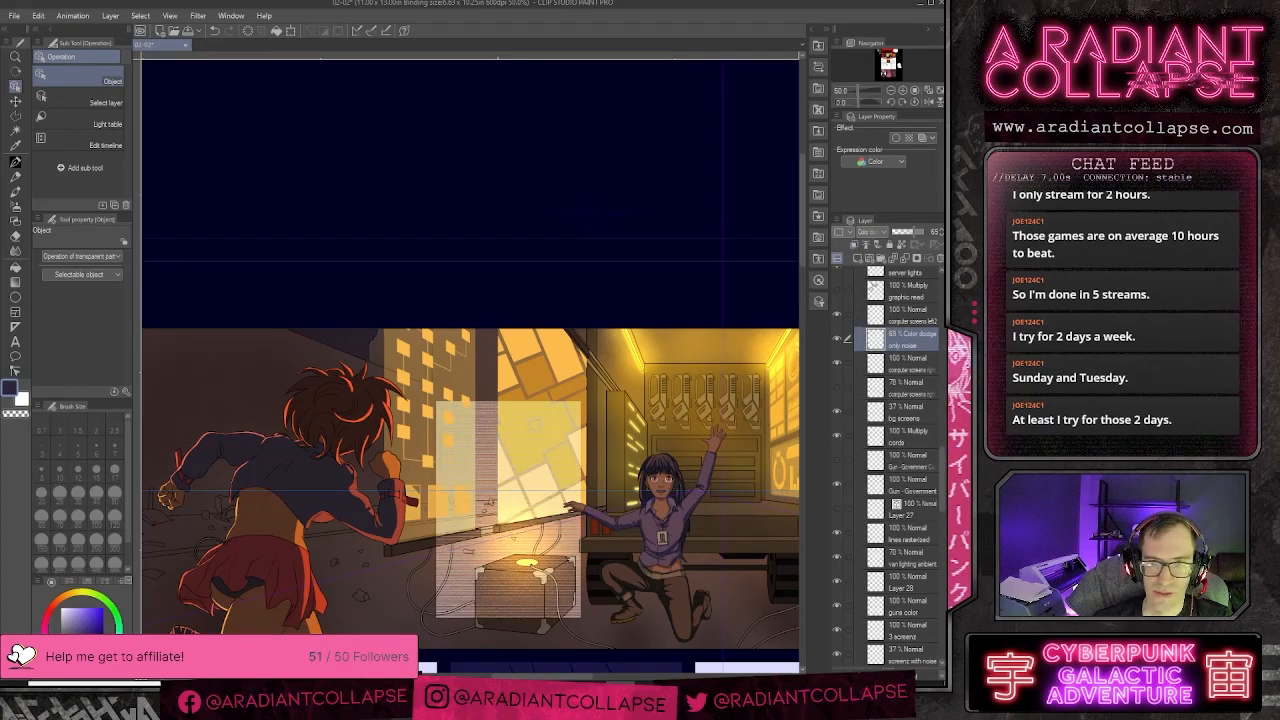
{"action": "left_click", "coordinate": [880, 234]}
{"action": "left_click", "coordinate": [873, 262]}
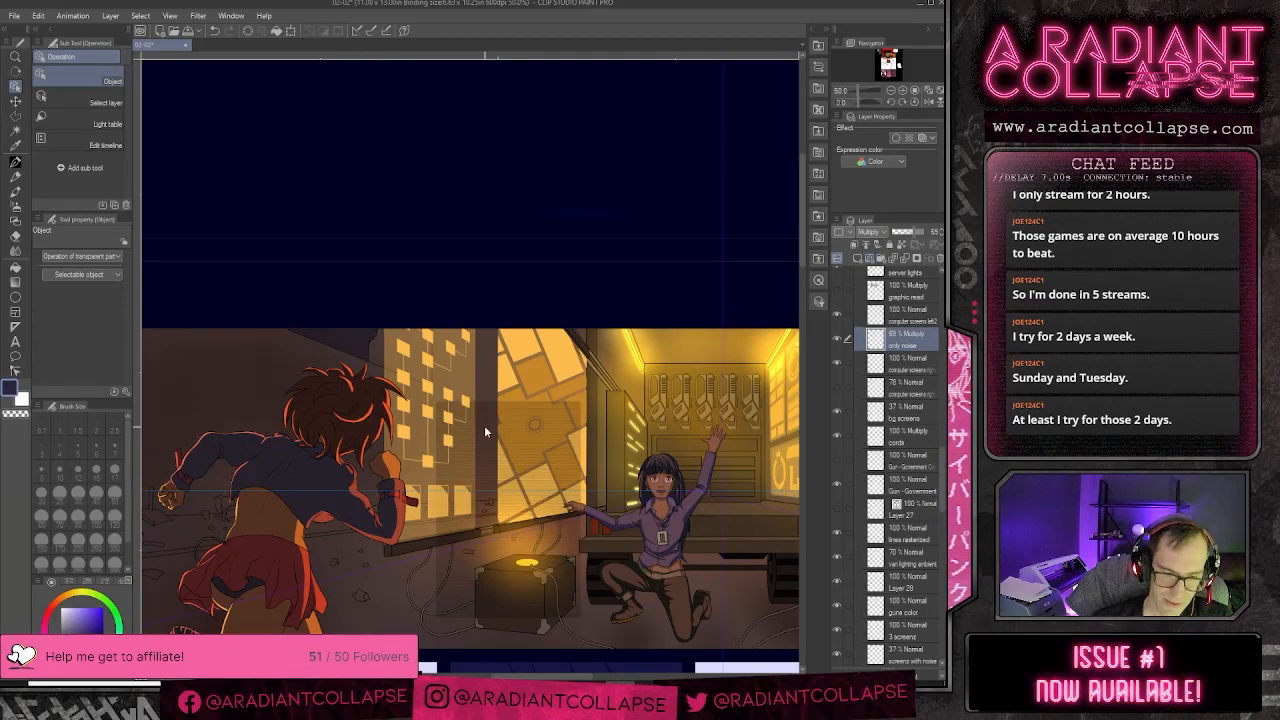
- Move the noise over the right van screen and free-transform its corners towards the screen's slanted outline
{"action": "scroll", "coordinate": [484, 430], "scroll_direction": "up", "scroll_amount": 2}
{"action": "key", "text": "ctrl+t"}
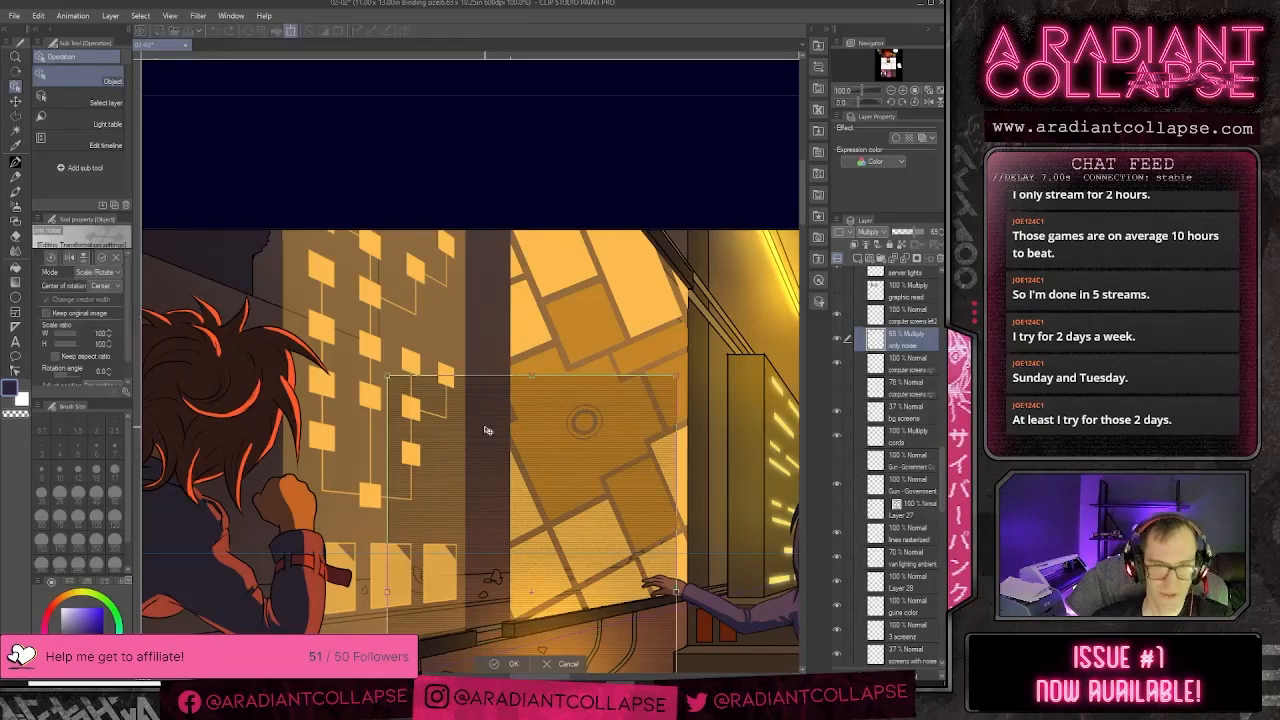
{"action": "left_click_drag", "start_coordinate": [488, 467], "coordinate": [485, 382]}
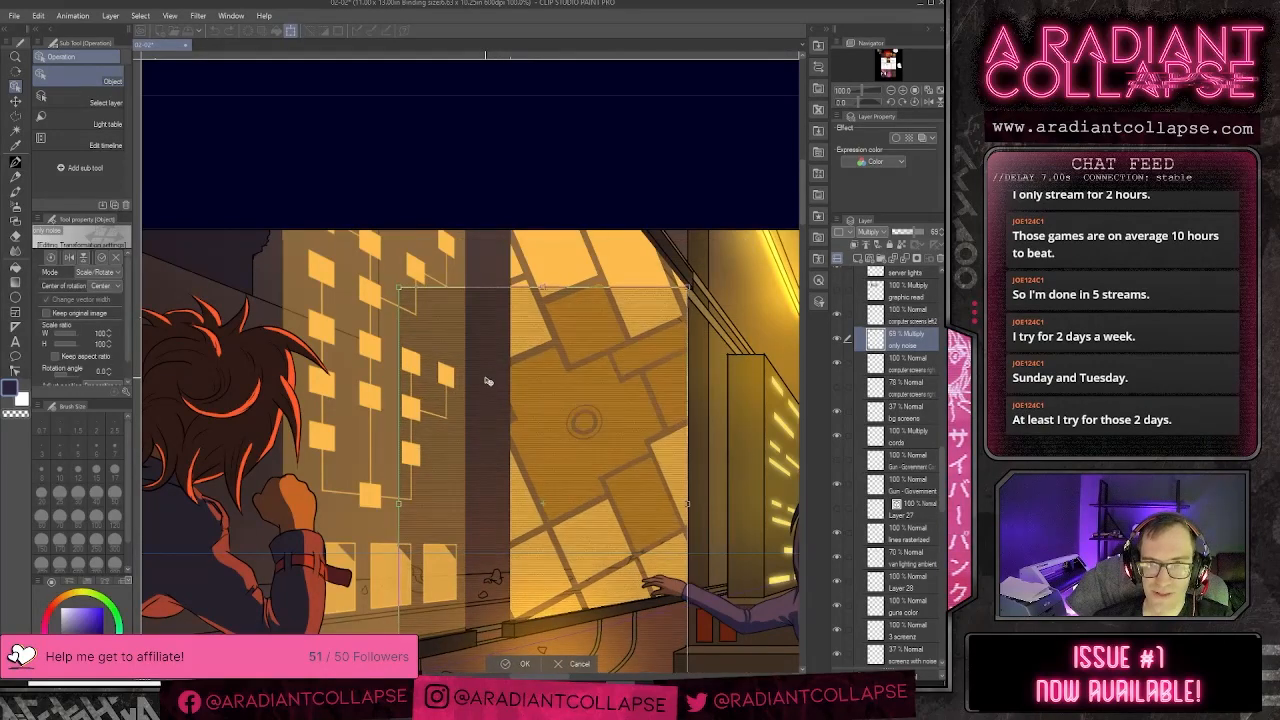
{"action": "left_click_drag", "start_coordinate": [454, 486], "coordinate": [488, 308]}
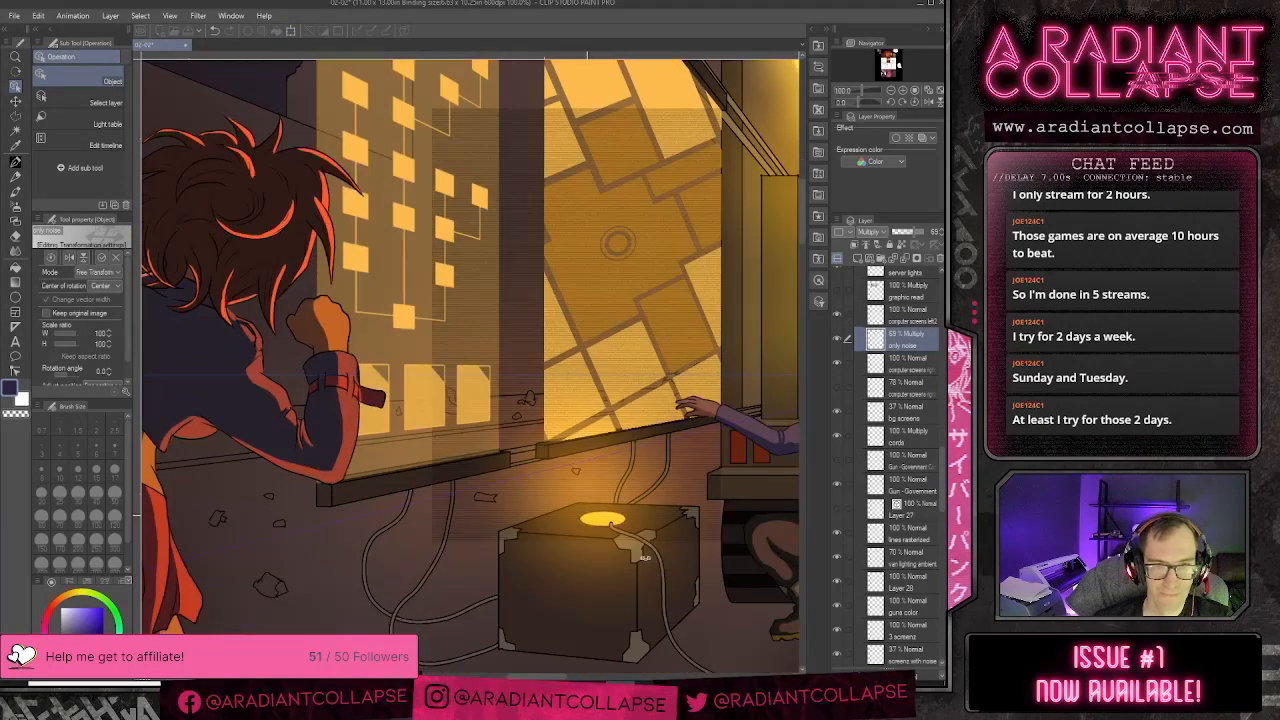
{"action": "left_click_drag", "start_coordinate": [722, 542], "coordinate": [721, 412]}
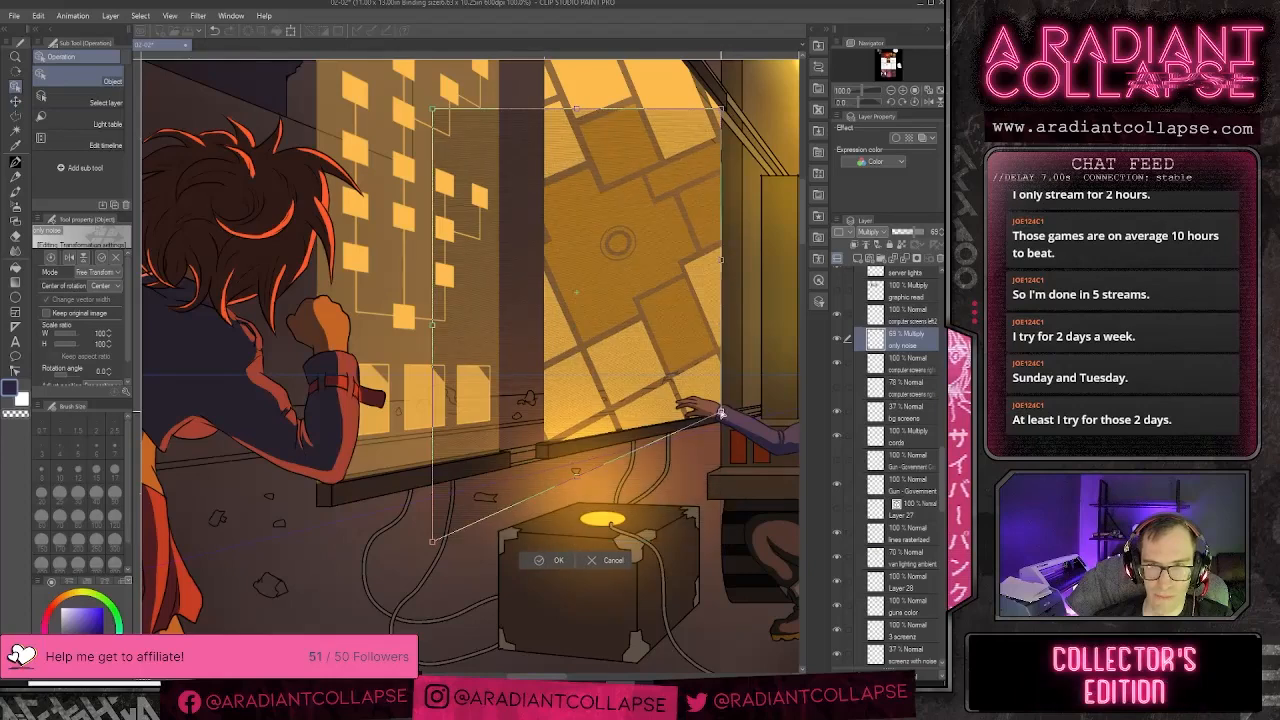
{"action": "left_click_drag", "start_coordinate": [433, 542], "coordinate": [544, 441]}
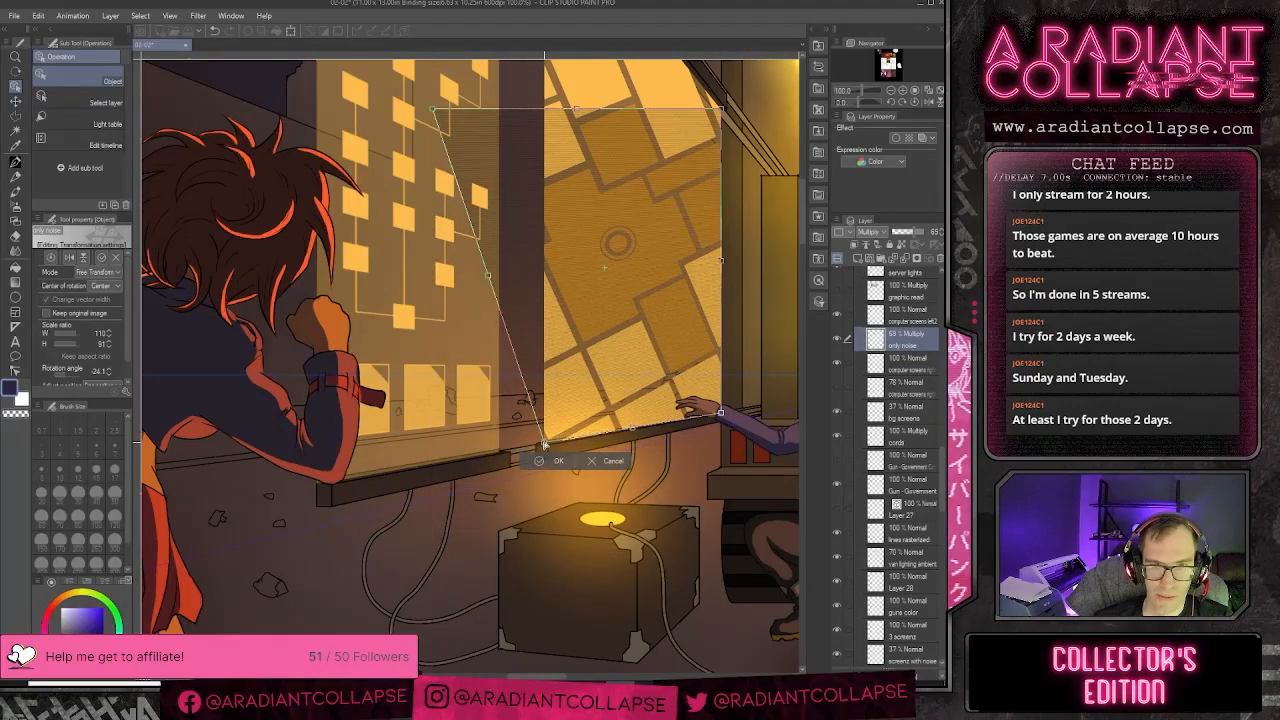
{"action": "left_click_drag", "start_coordinate": [527, 241], "coordinate": [490, 428]}
{"action": "left_click_drag", "start_coordinate": [398, 297], "coordinate": [506, 72]}
- Fine-tune the noise's upper corners so its edges follow the sides and sloping top of the right van screen
{"action": "scroll", "coordinate": [669, 482], "scroll_direction": "up", "scroll_amount": 2}
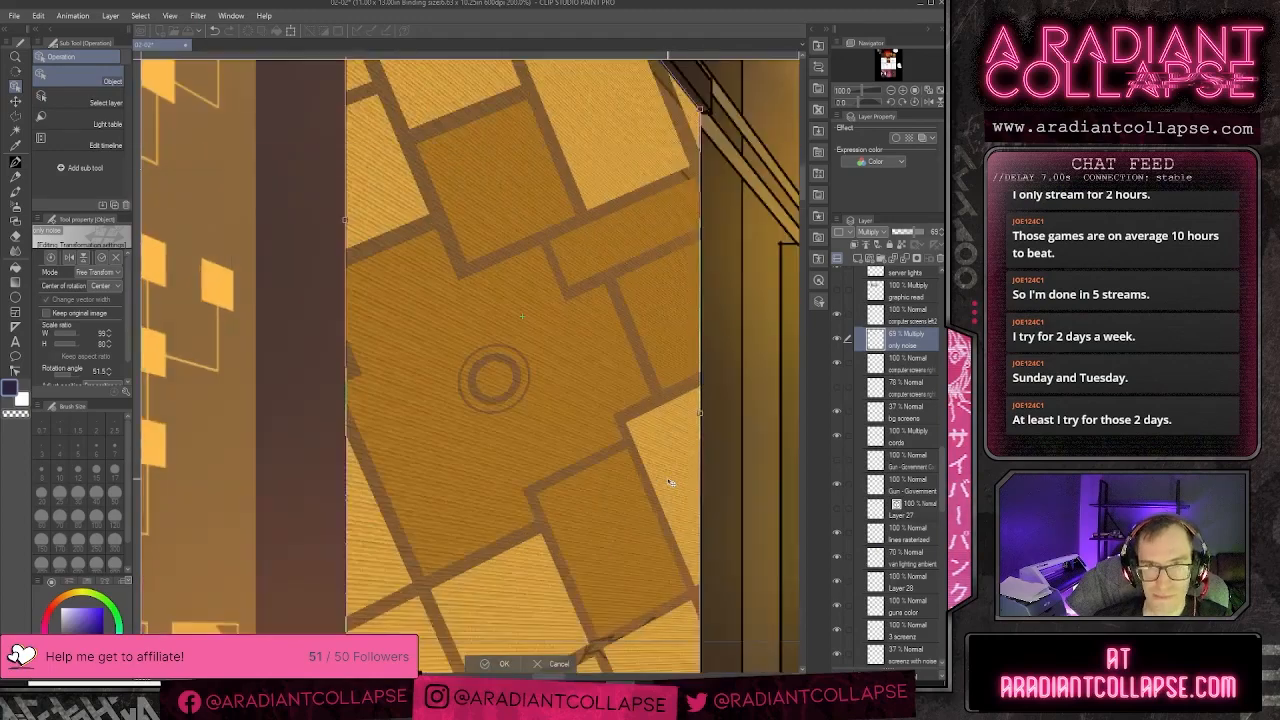
{"action": "left_click_drag", "start_coordinate": [680, 214], "coordinate": [690, 390]}
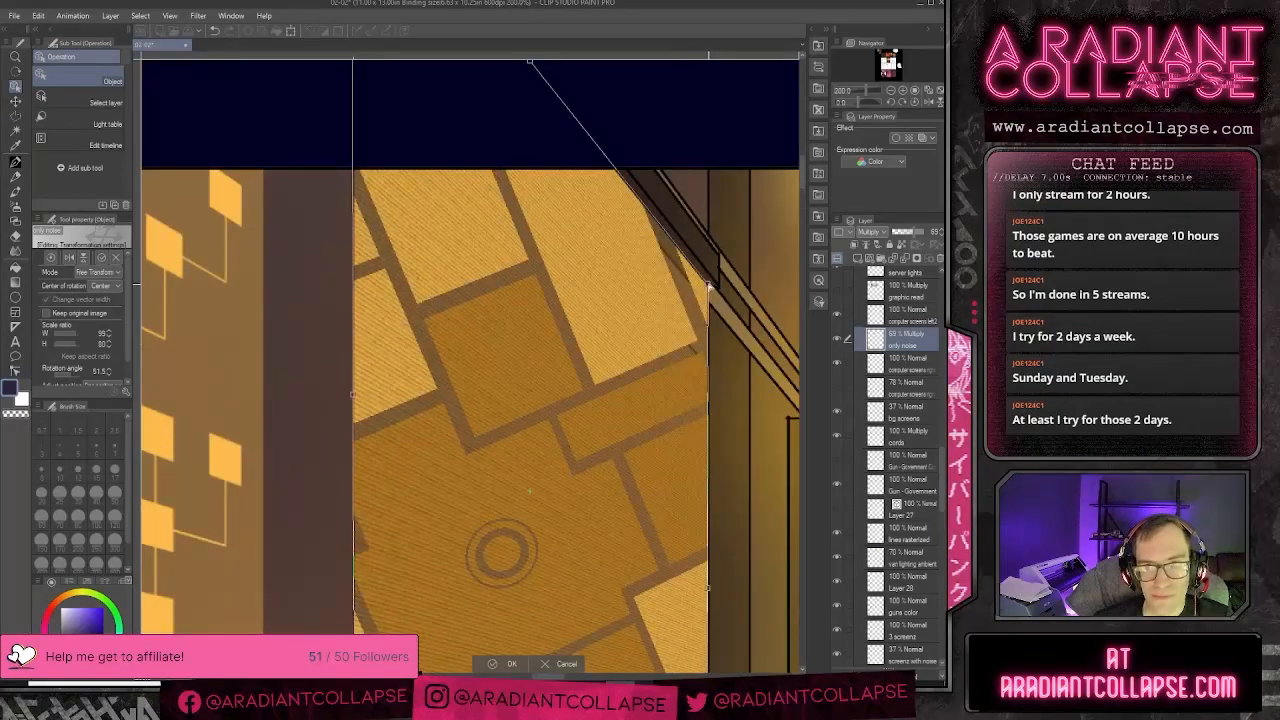
{"action": "left_click_drag", "start_coordinate": [559, 189], "coordinate": [556, 394]}
{"action": "left_click_drag", "start_coordinate": [363, 98], "coordinate": [363, 137]}
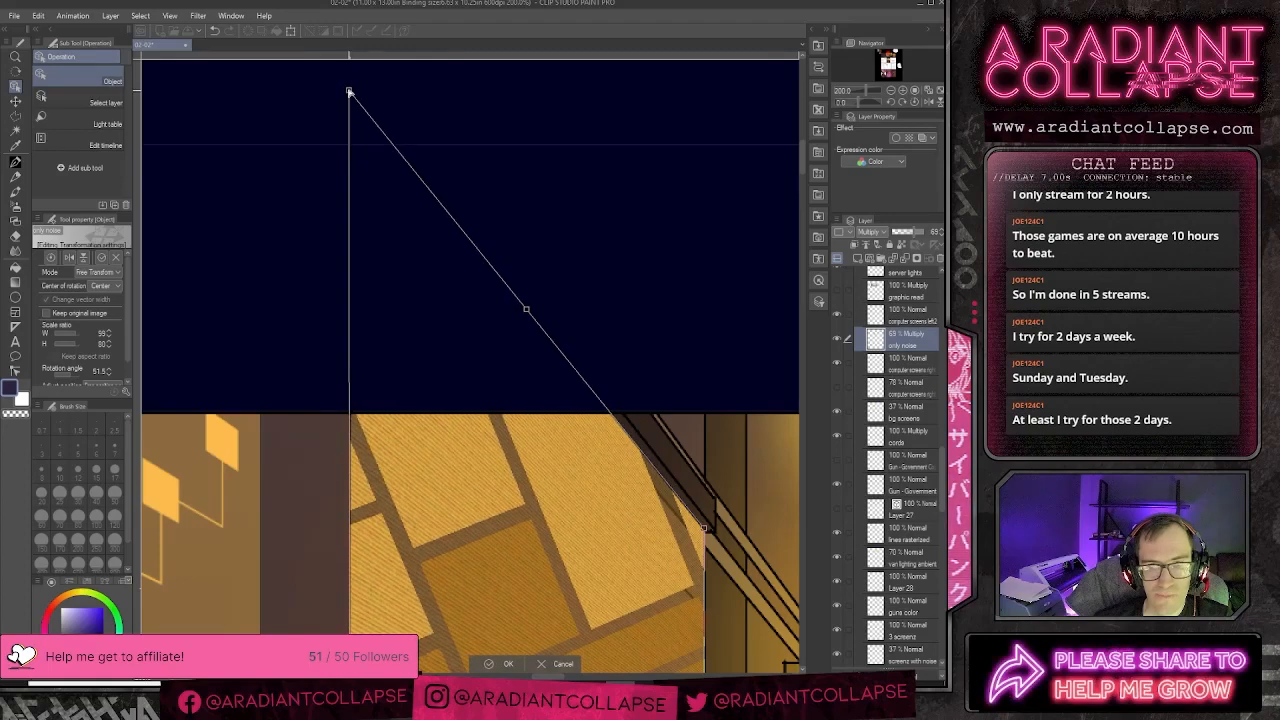
{"action": "left_click_drag", "start_coordinate": [350, 90], "coordinate": [348, 93]}
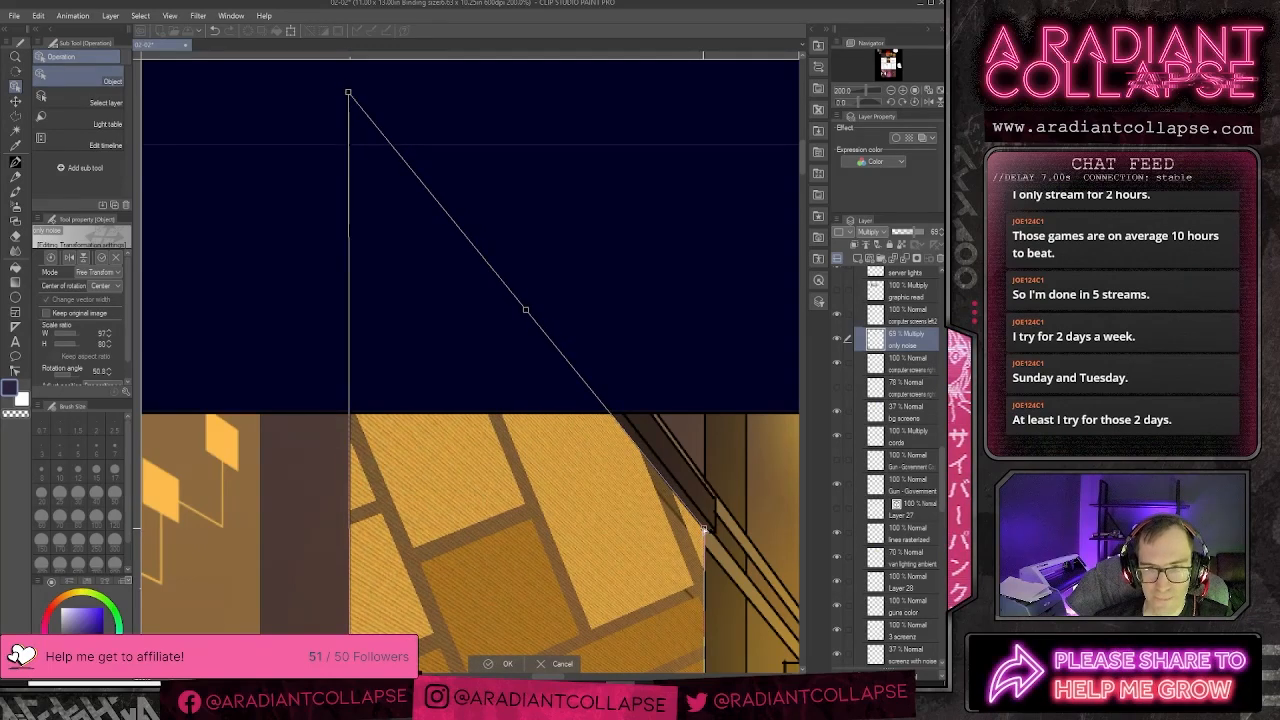
{"action": "left_click_drag", "start_coordinate": [703, 528], "coordinate": [706, 534]}
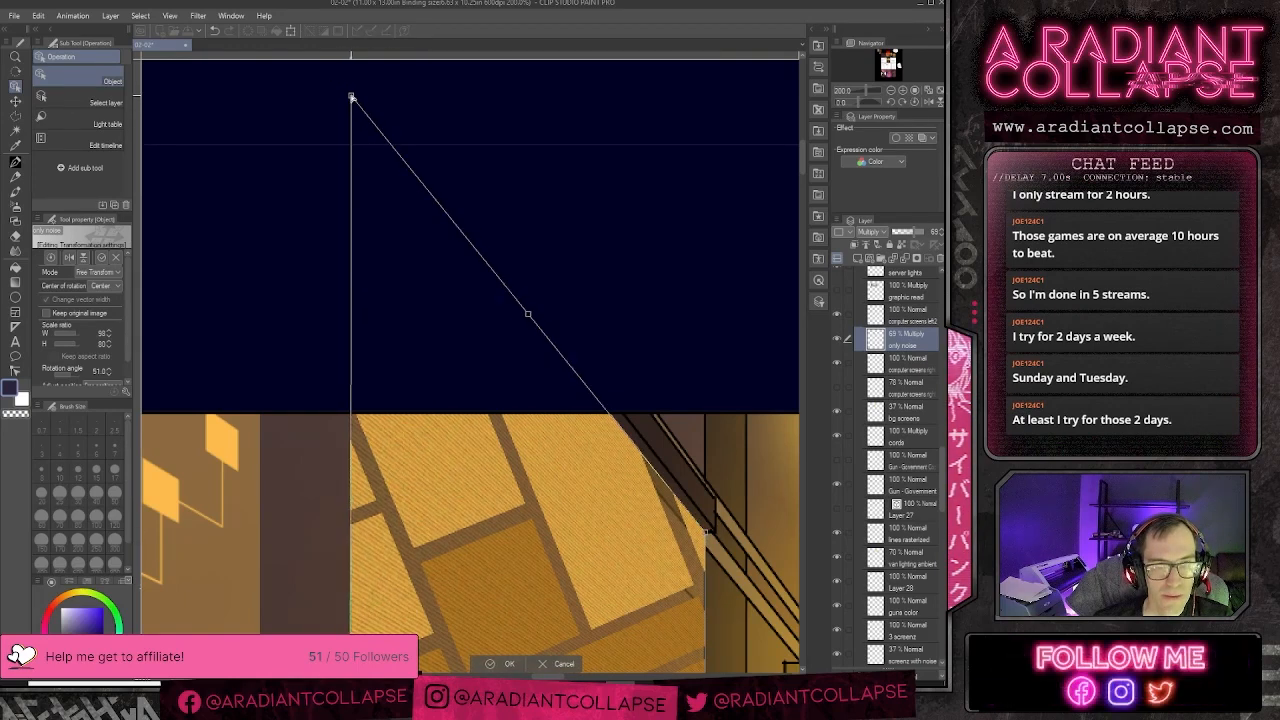
{"action": "key", "text": "Return"}
- Align the noise's lower left corner with the base of the right van screen and apply the transformation
{"action": "left_click_drag", "start_coordinate": [406, 582], "coordinate": [489, 206]}
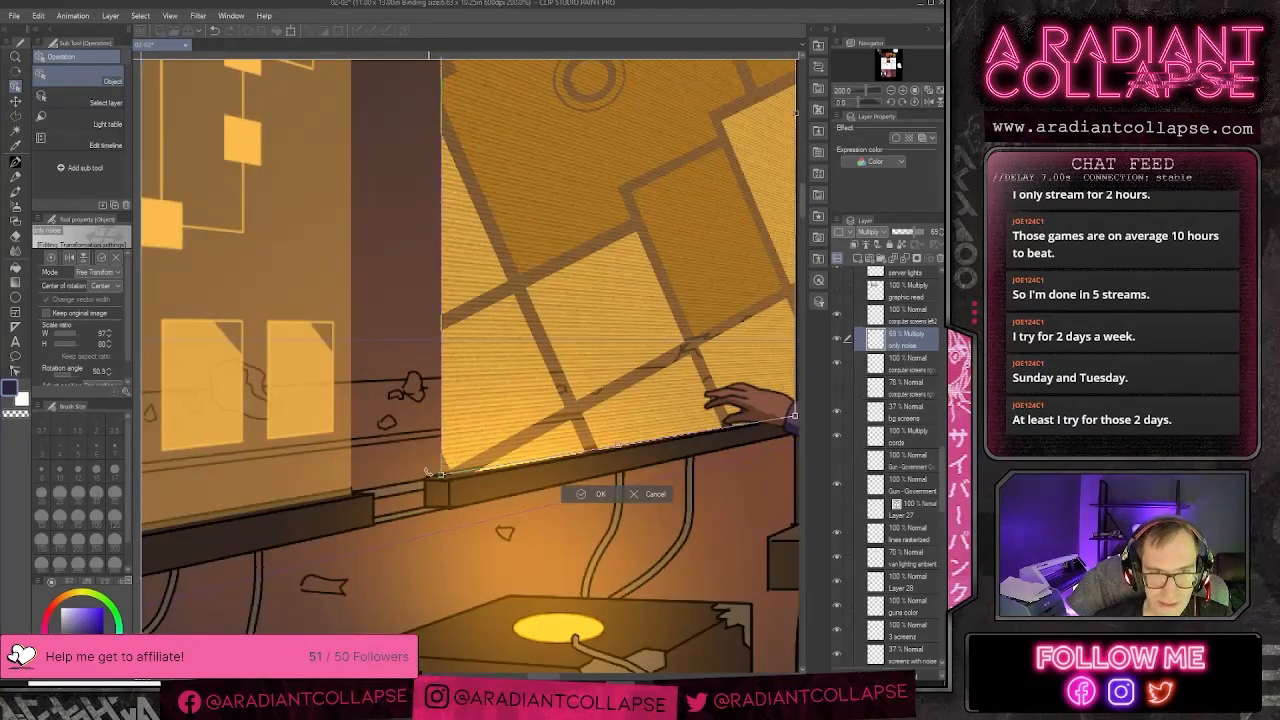
{"action": "left_click_drag", "start_coordinate": [441, 477], "coordinate": [442, 480]}
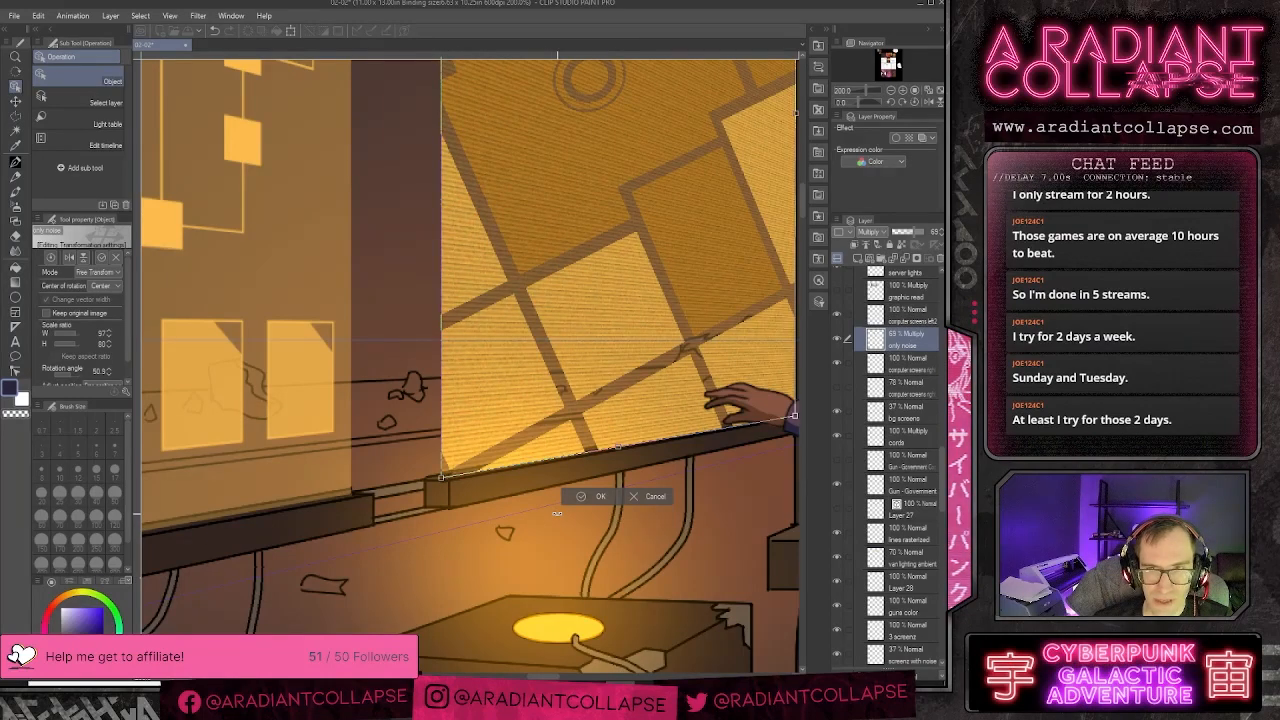
{"action": "key", "text": "Return"}
{"action": "key", "text": "ctrl+0"}
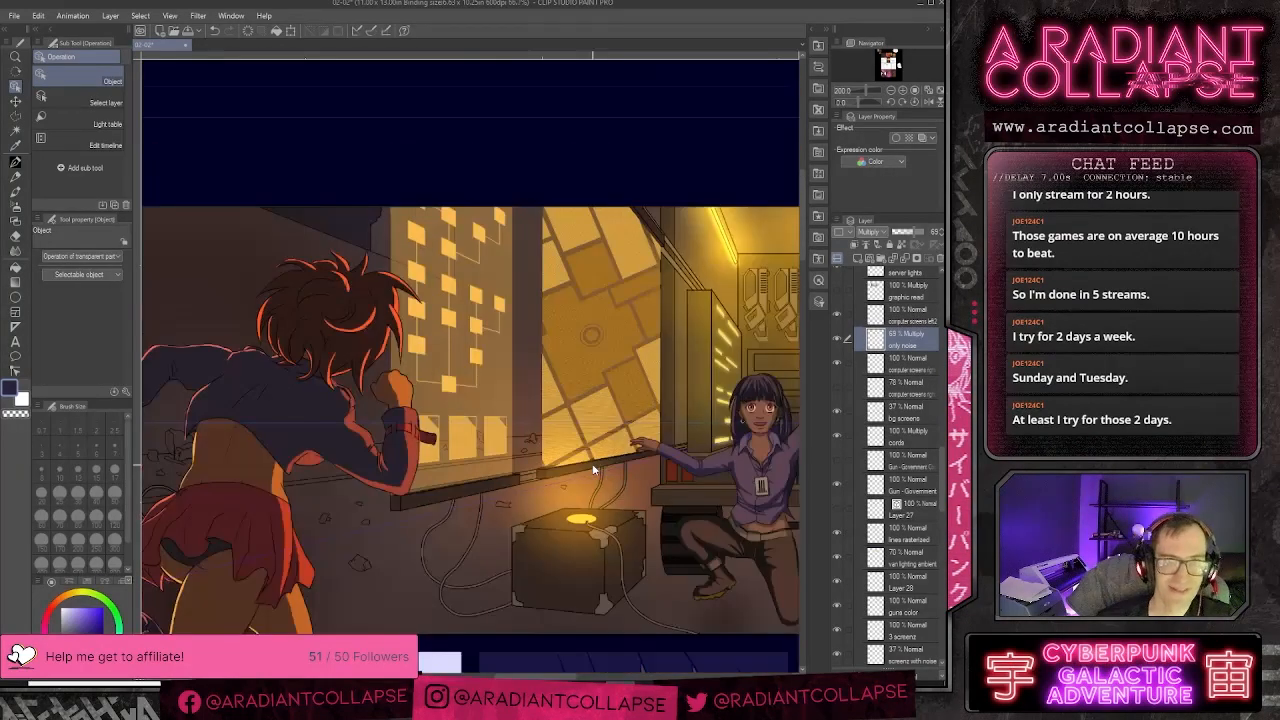
- Import only noise.png again as a second noise layer above the first and rasterize it
{"action": "key", "text": "ctrl+o"}
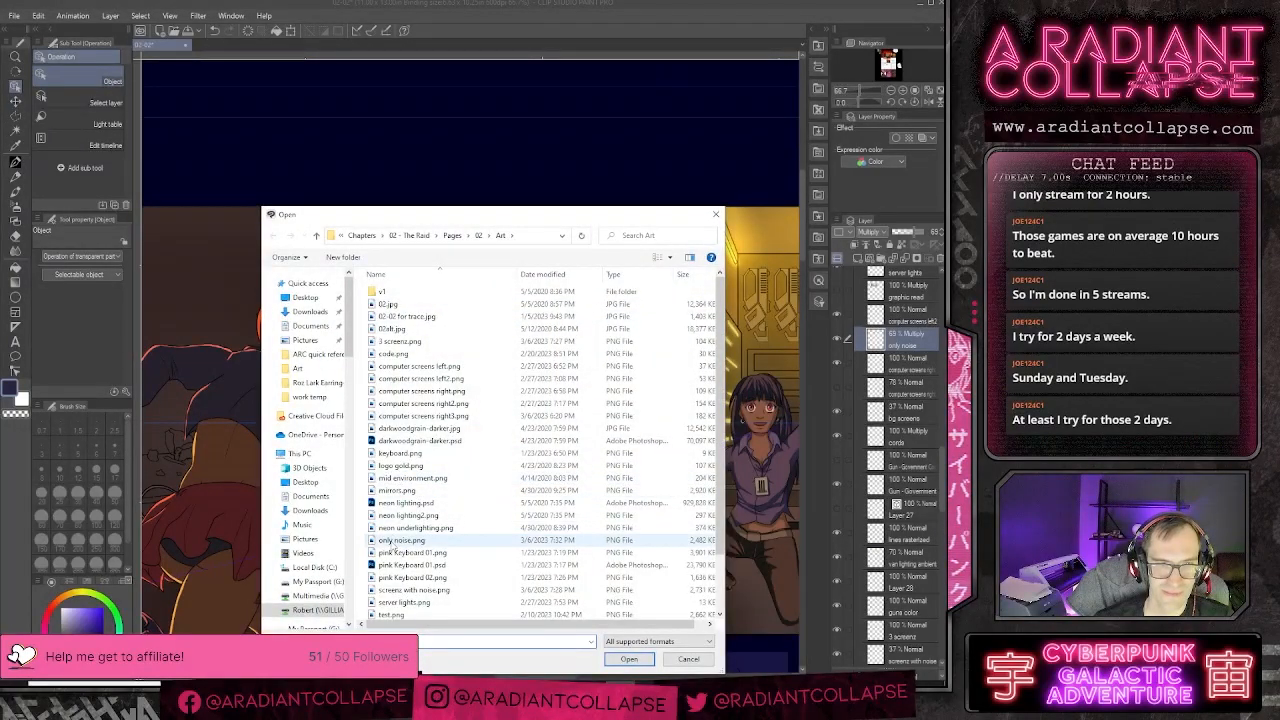
{"action": "double_click", "coordinate": [395, 540]}
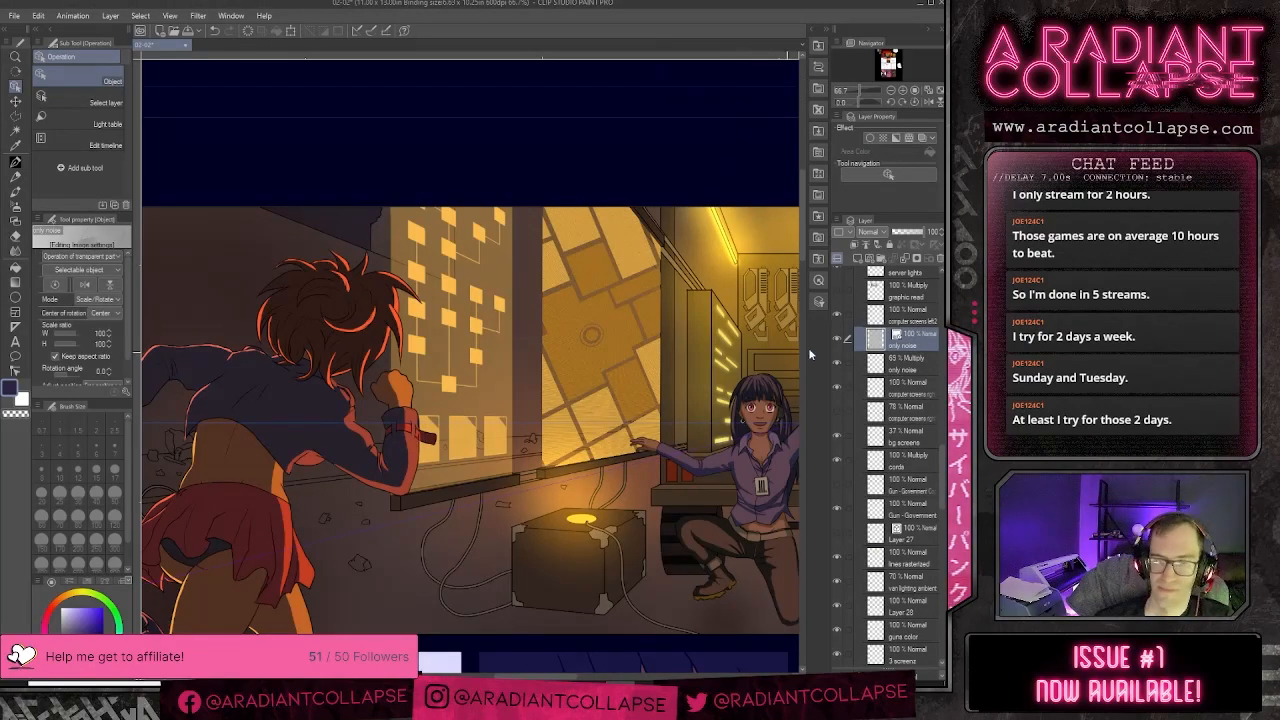
{"action": "key", "text": "ctrl+t"}
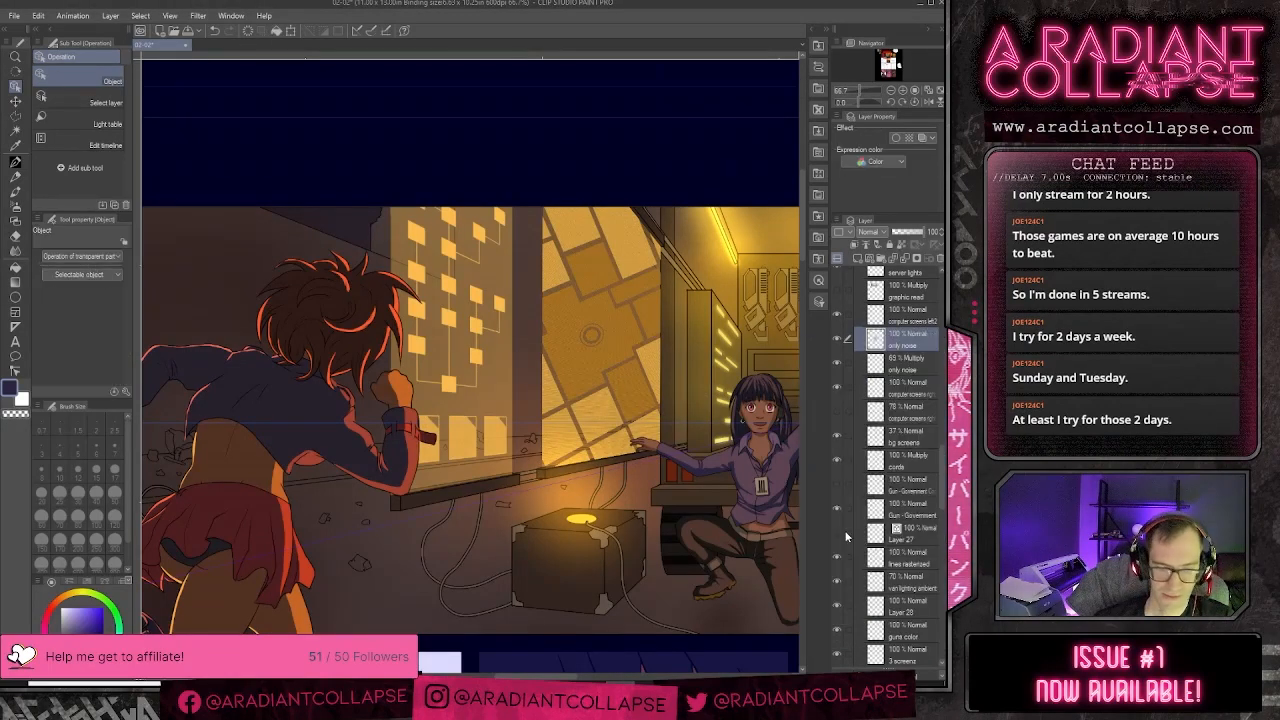
- Move the second noise texture onto the van panel, apply the move, and set its blending mode to Multiply
{"action": "scroll", "coordinate": [661, 574], "scroll_direction": "down", "scroll_amount": 3}
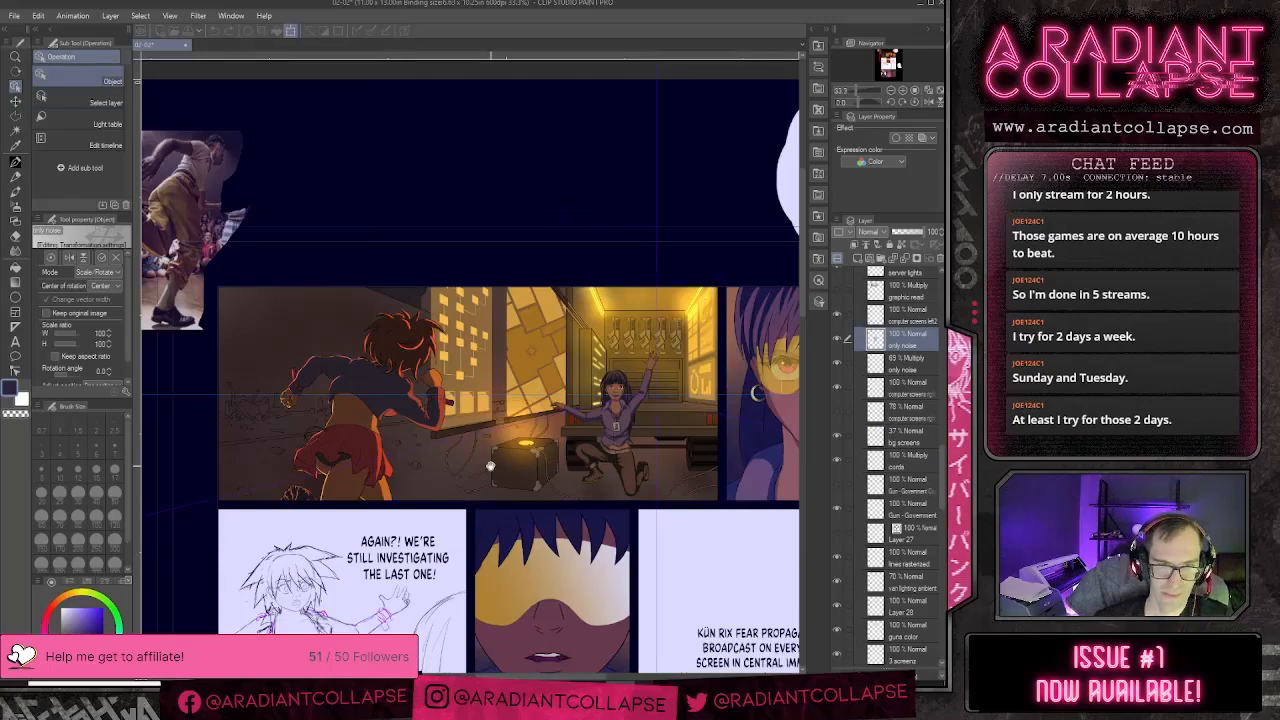
{"action": "left_click_drag", "start_coordinate": [490, 466], "coordinate": [488, 259]}
{"action": "left_click_drag", "start_coordinate": [504, 579], "coordinate": [484, 373]}
{"action": "left_click_drag", "start_coordinate": [496, 204], "coordinate": [490, 402]}
{"action": "left_click", "coordinate": [880, 234]}
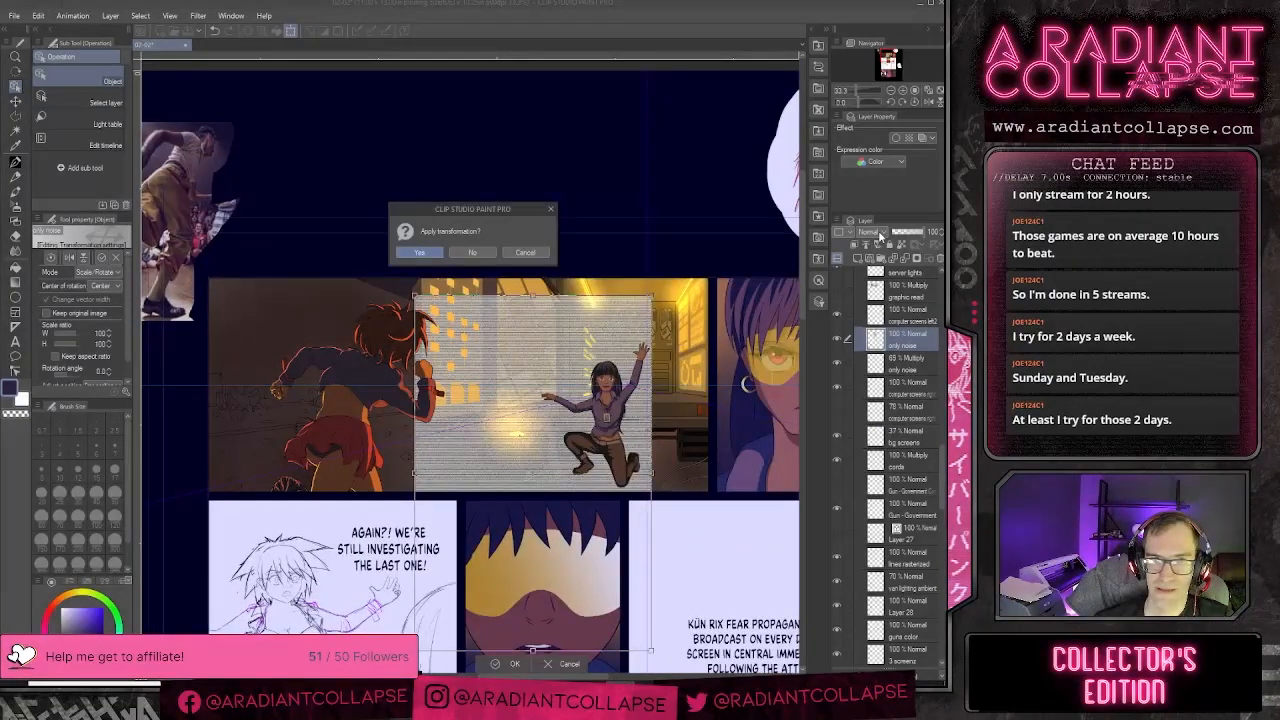
{"action": "key", "text": "Return"}
{"action": "left_click", "coordinate": [872, 234]}
{"action": "left_click", "coordinate": [870, 272]}
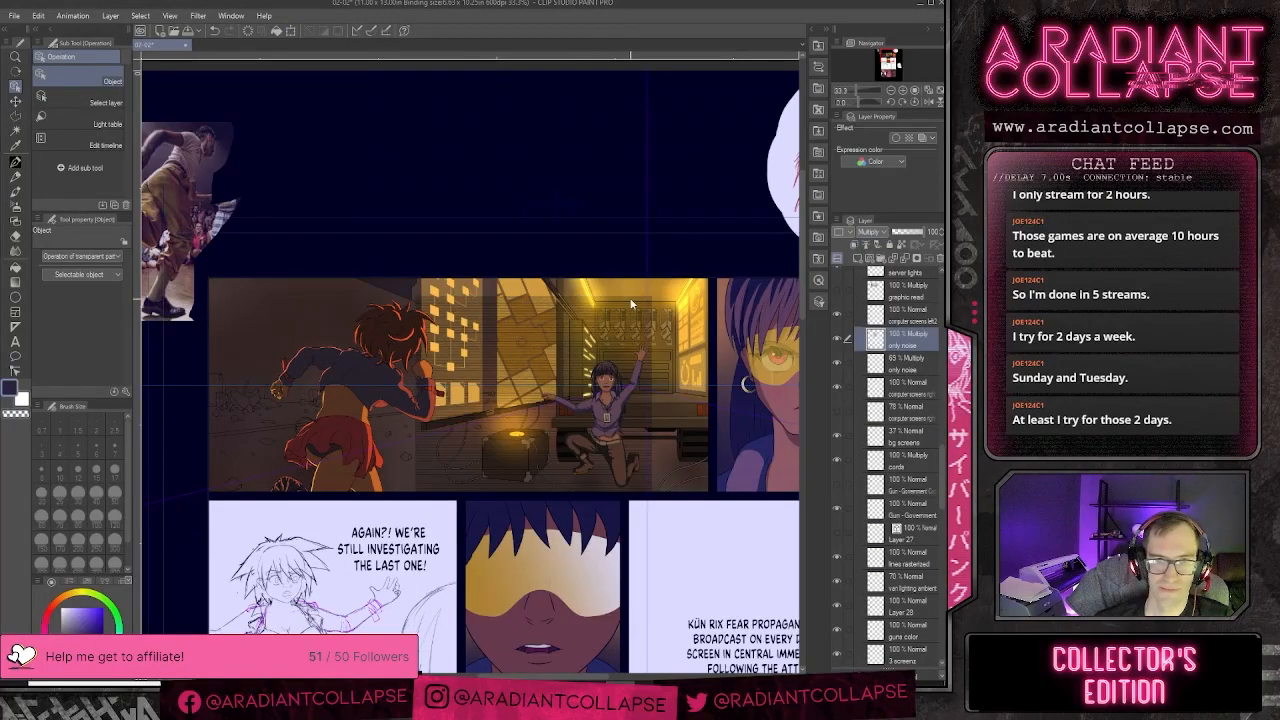
- Scale the second noise layer to 34 % and place it over the left van screen
{"action": "key", "text": "ctrl+t"}
{"action": "left_click_drag", "start_coordinate": [412, 294], "coordinate": [492, 411]}
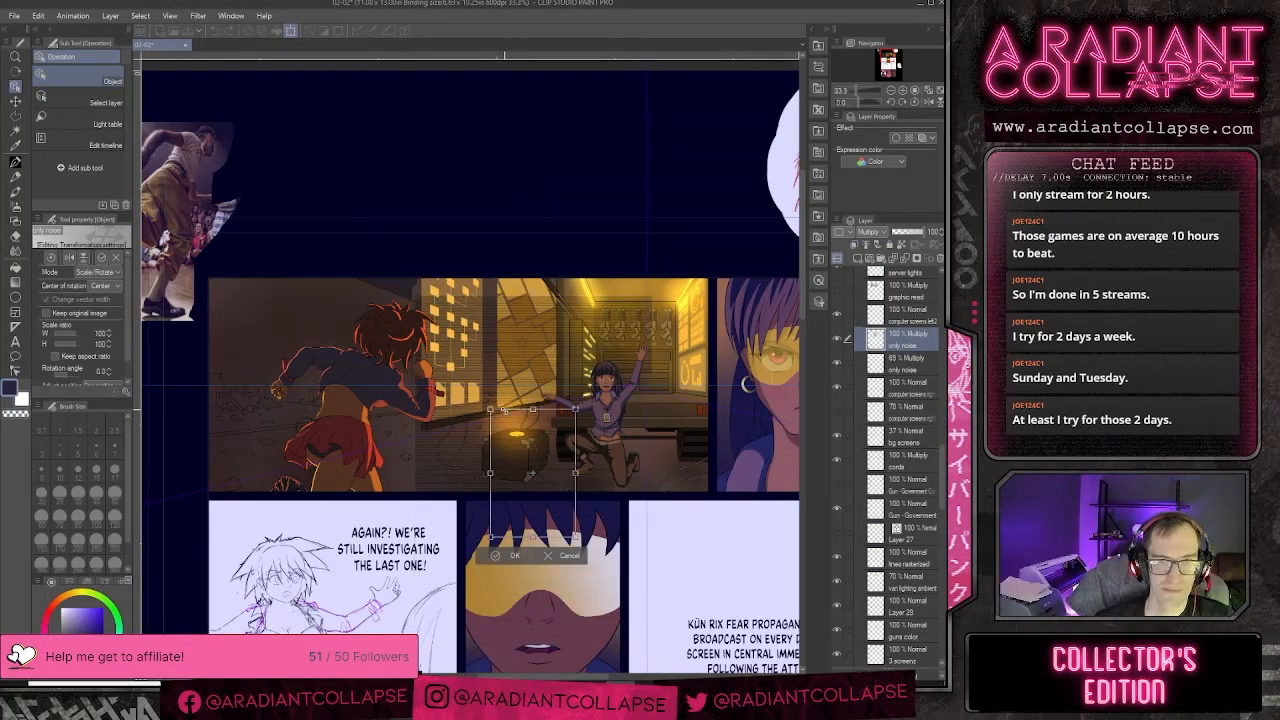
{"action": "left_click_drag", "start_coordinate": [543, 462], "coordinate": [450, 341]}
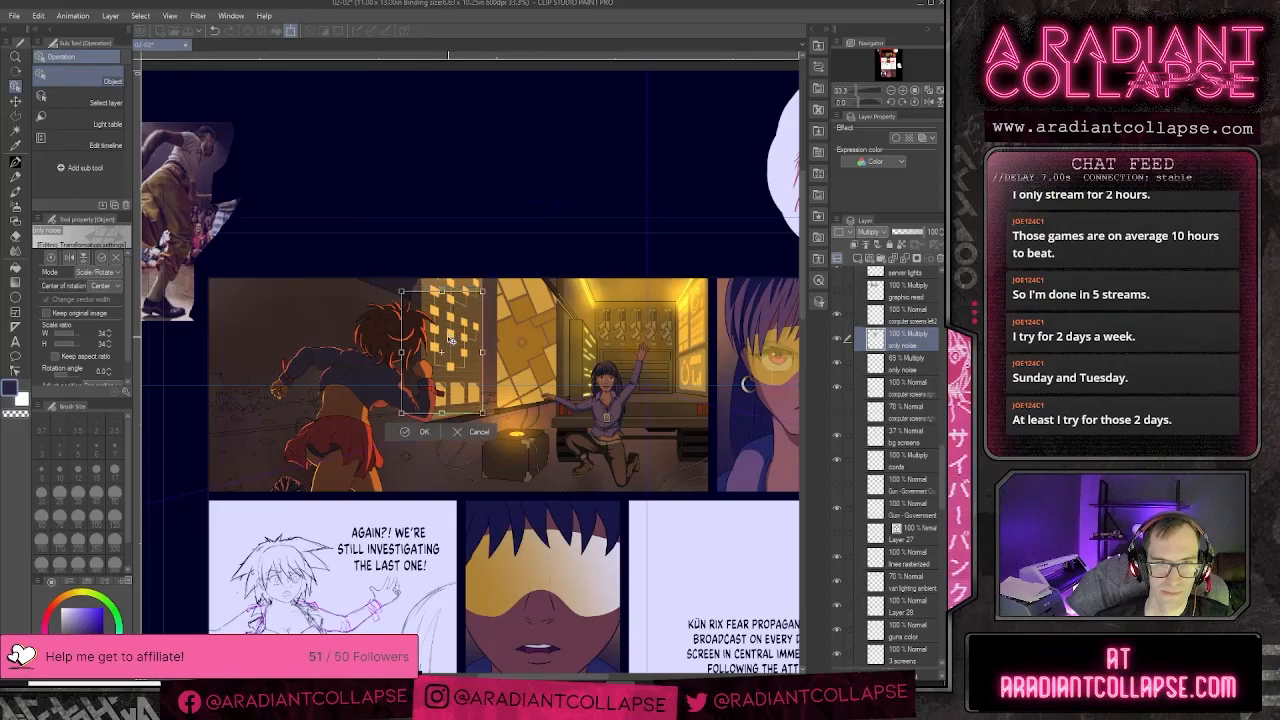
{"action": "scroll", "coordinate": [451, 341], "scroll_direction": "up", "scroll_amount": 3}
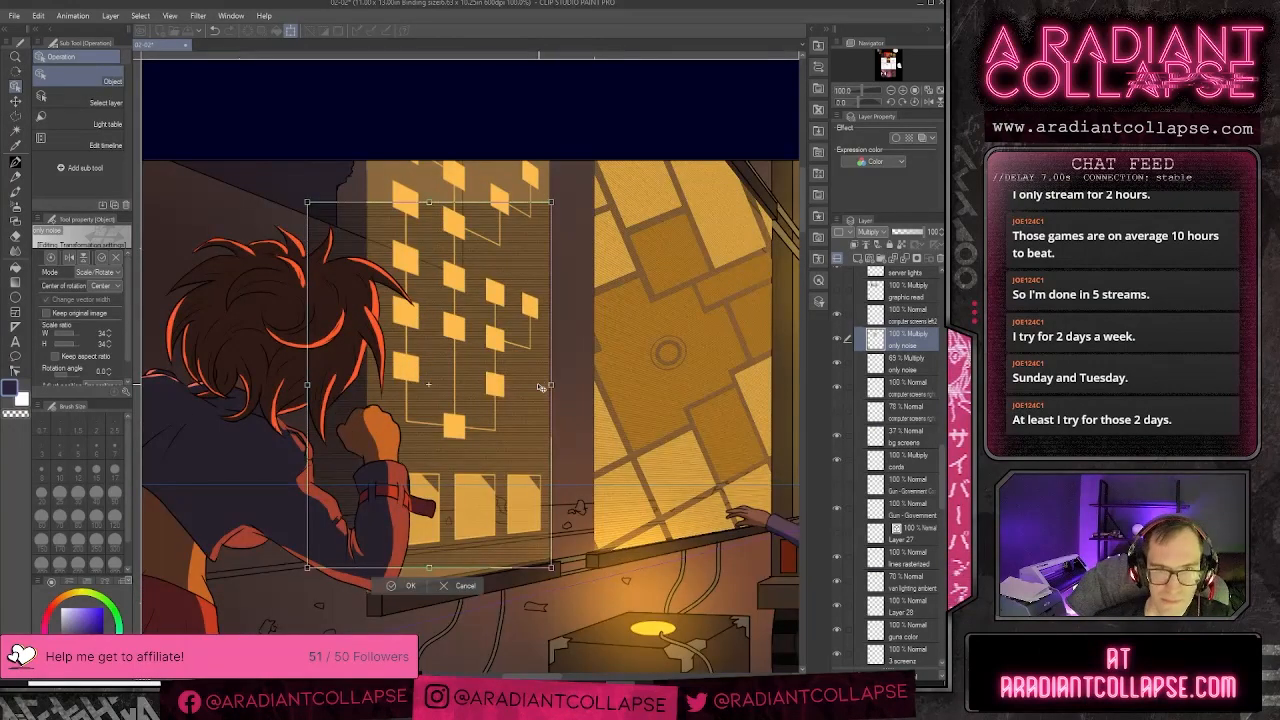
{"action": "left_click_drag", "start_coordinate": [540, 387], "coordinate": [537, 382]}
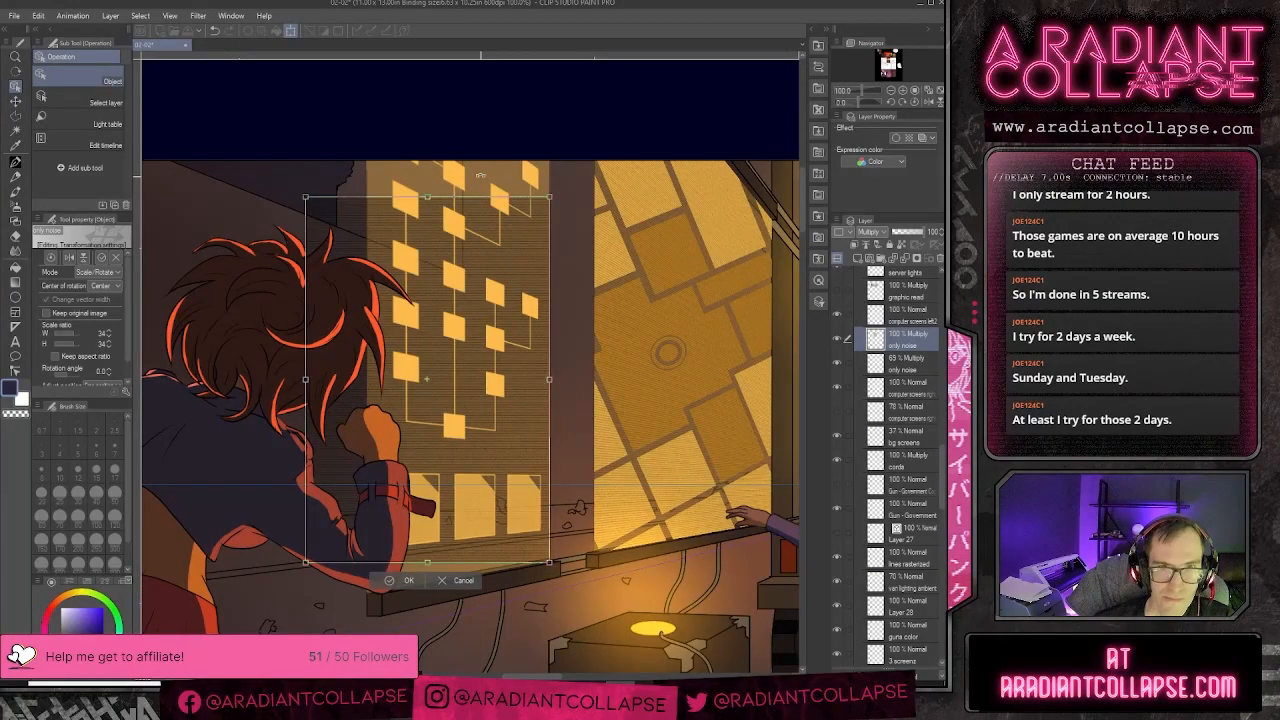
- Free-transform the second noise layer, skewing its corners to follow the left van screen's side edges and slanted base
{"action": "key", "text": "ctrl+shift+t"}
{"action": "left_click_drag", "start_coordinate": [547, 199], "coordinate": [549, 131]}
{"action": "left_click_drag", "start_coordinate": [415, 175], "coordinate": [449, 260]}
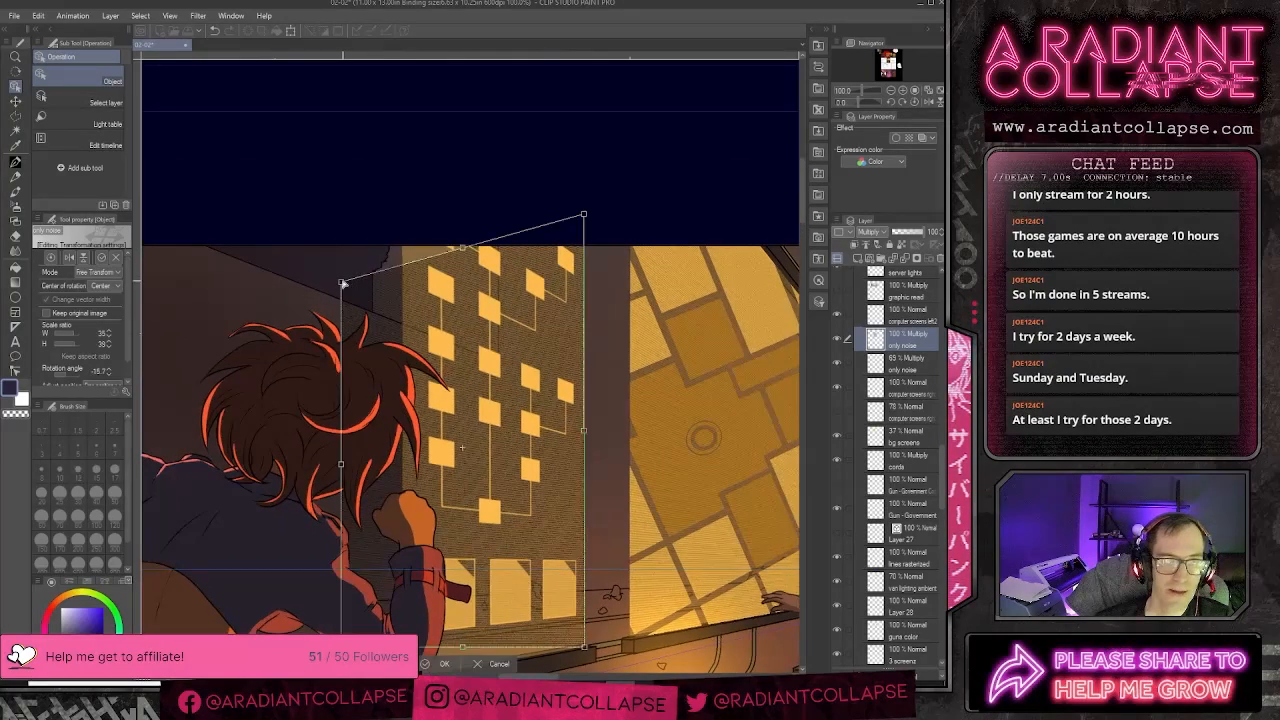
{"action": "left_click_drag", "start_coordinate": [345, 287], "coordinate": [374, 129]}
{"action": "scroll", "coordinate": [421, 390], "scroll_direction": "down", "scroll_amount": 3}
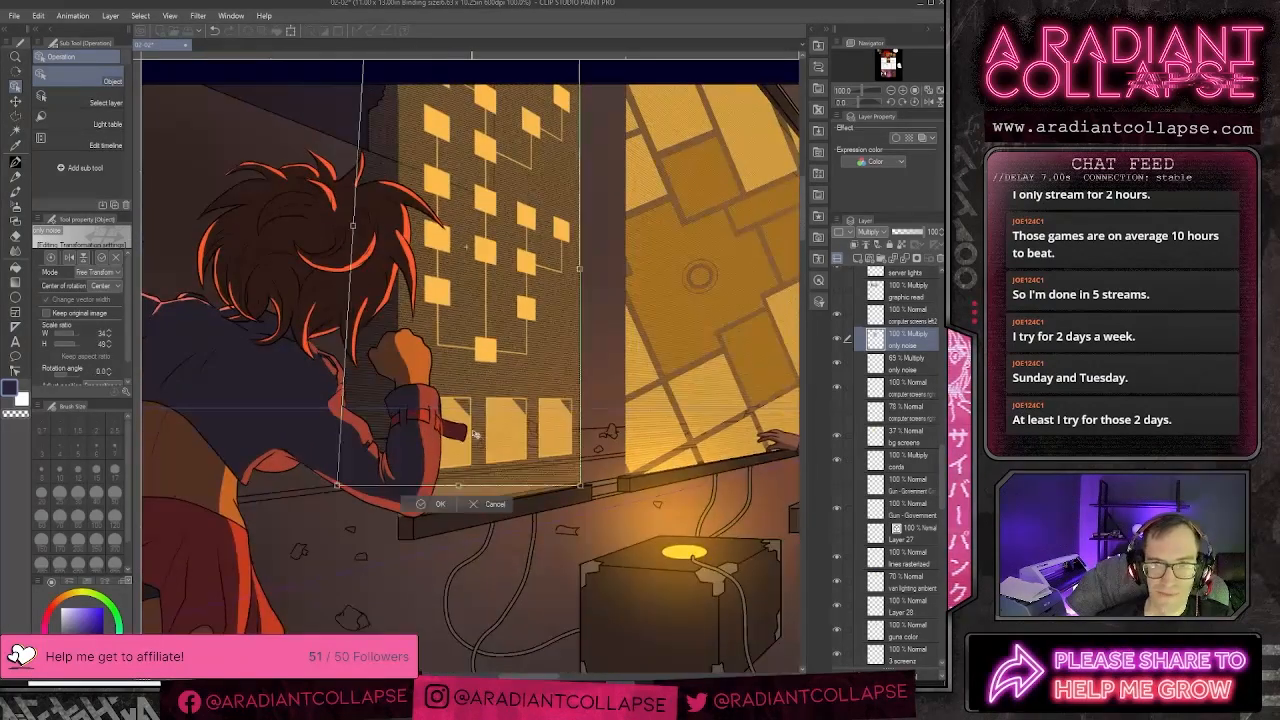
{"action": "left_click_drag", "start_coordinate": [337, 488], "coordinate": [399, 519]}
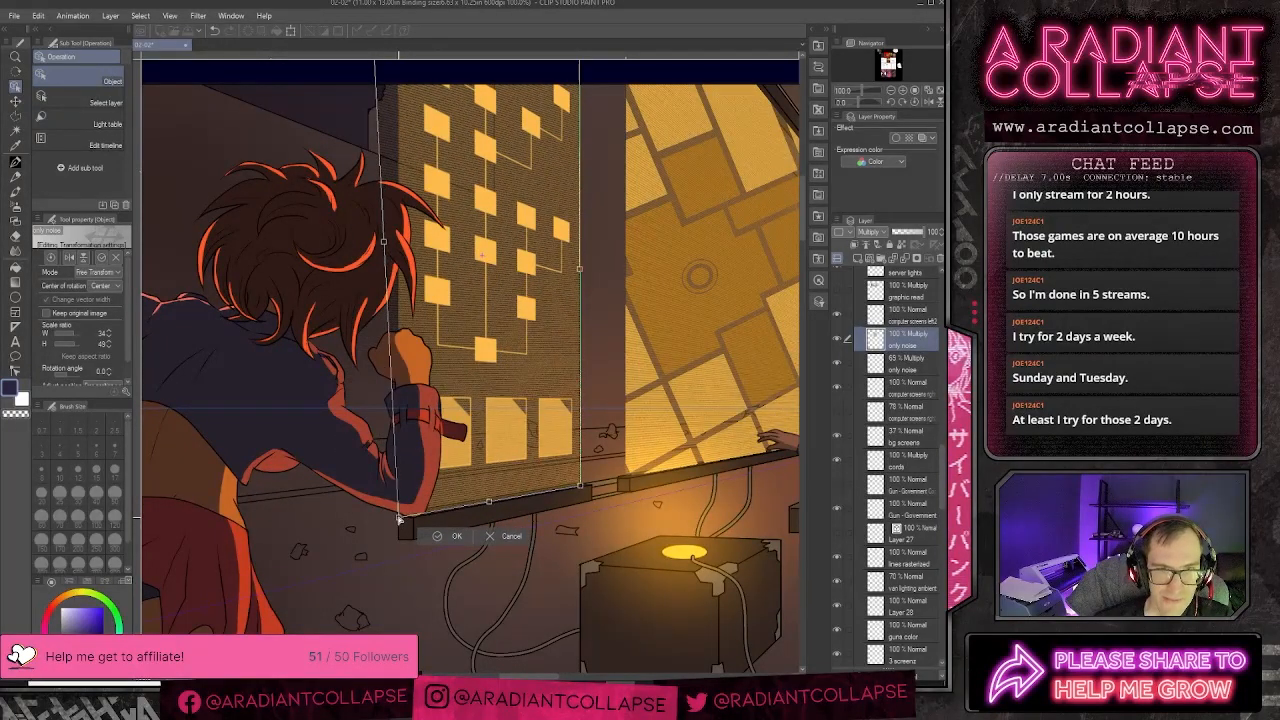
- Raise the second noise texture's upper left corner above the panel so its edge lines up with the left screen, and apply the transformation
{"action": "left_click_drag", "start_coordinate": [388, 137], "coordinate": [355, 451]}
{"action": "left_click_drag", "start_coordinate": [338, 283], "coordinate": [366, 214]}
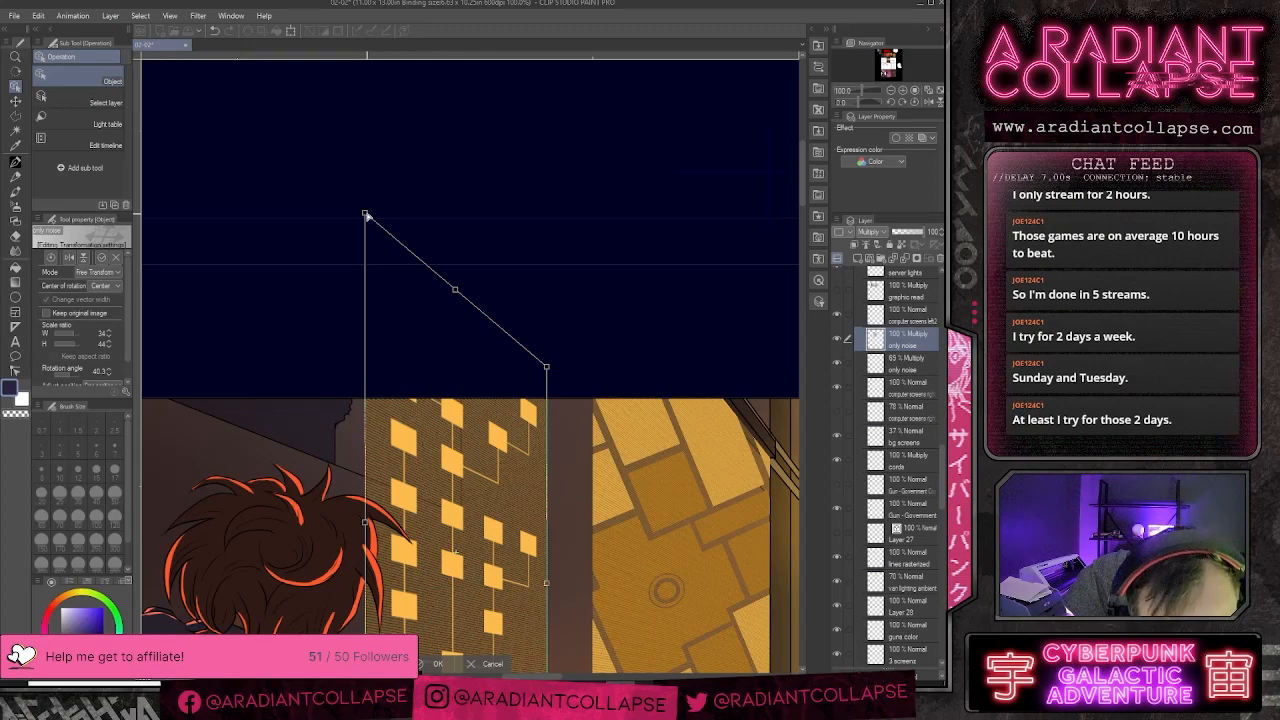
{"action": "left_click_drag", "start_coordinate": [366, 214], "coordinate": [367, 221]}
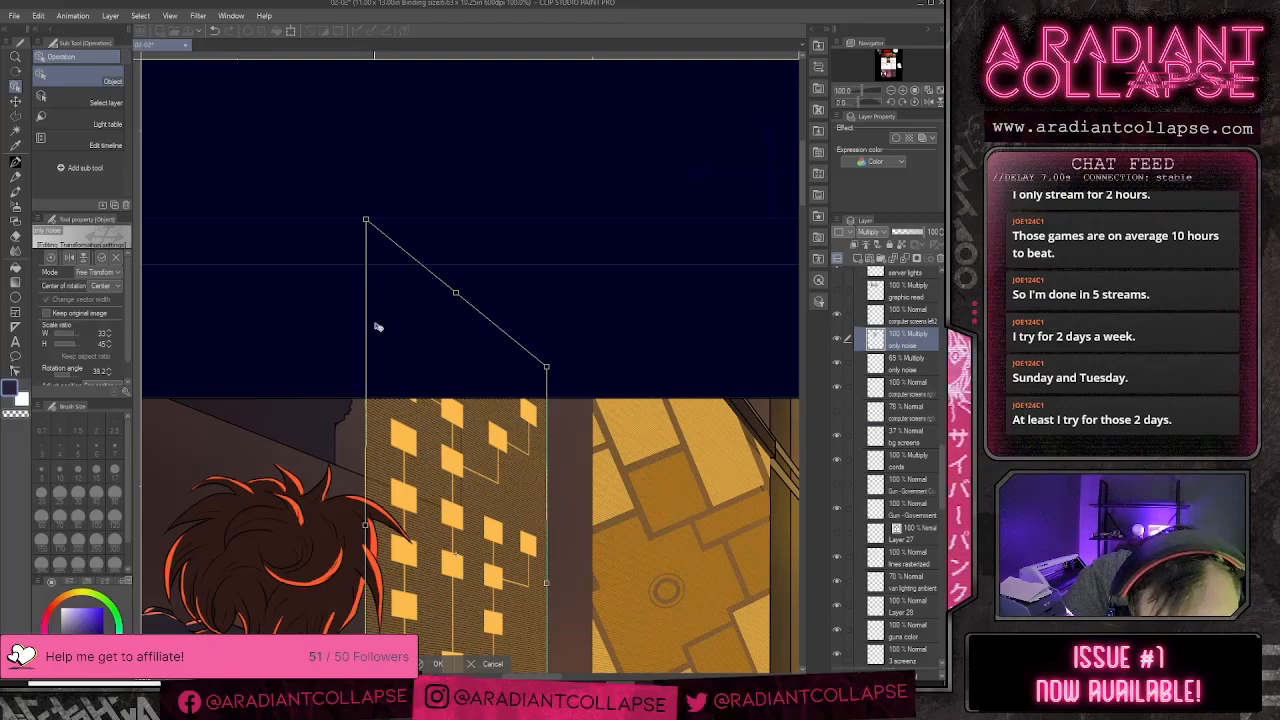
{"action": "scroll", "coordinate": [378, 326], "scroll_direction": "down", "scroll_amount": 5}
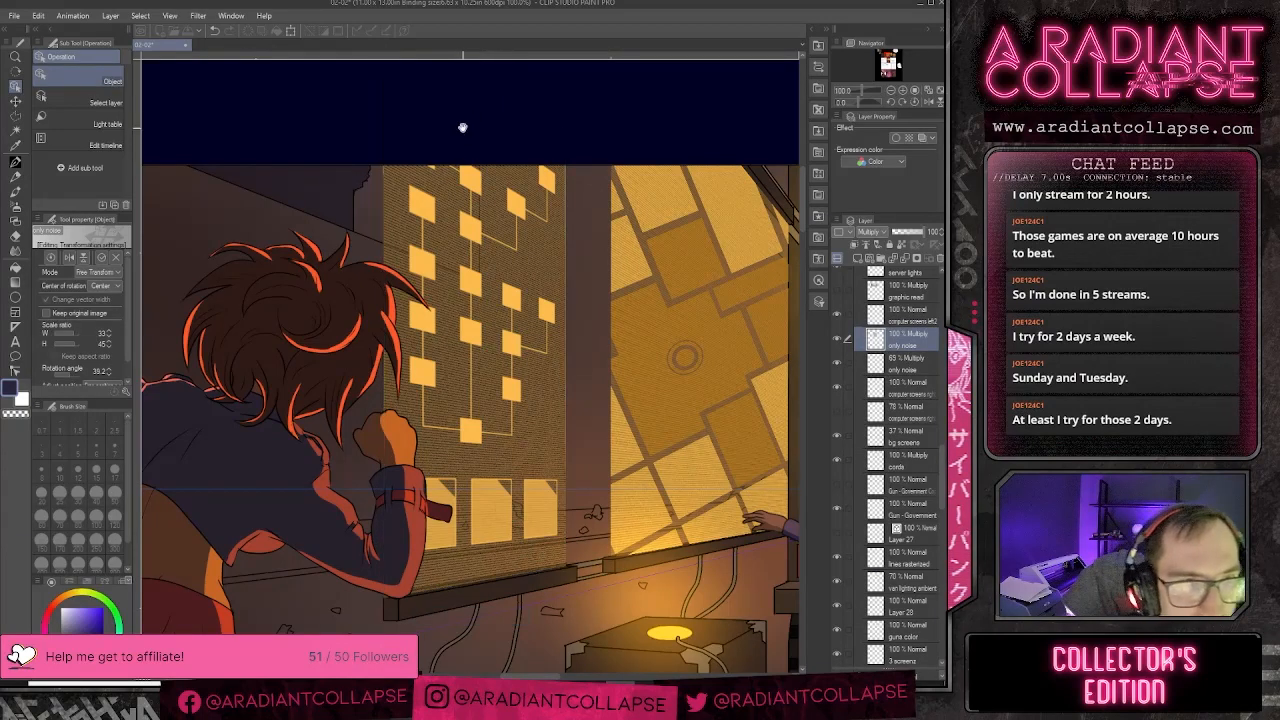
{"action": "scroll", "coordinate": [455, 135], "scroll_direction": "up", "scroll_amount": 3}
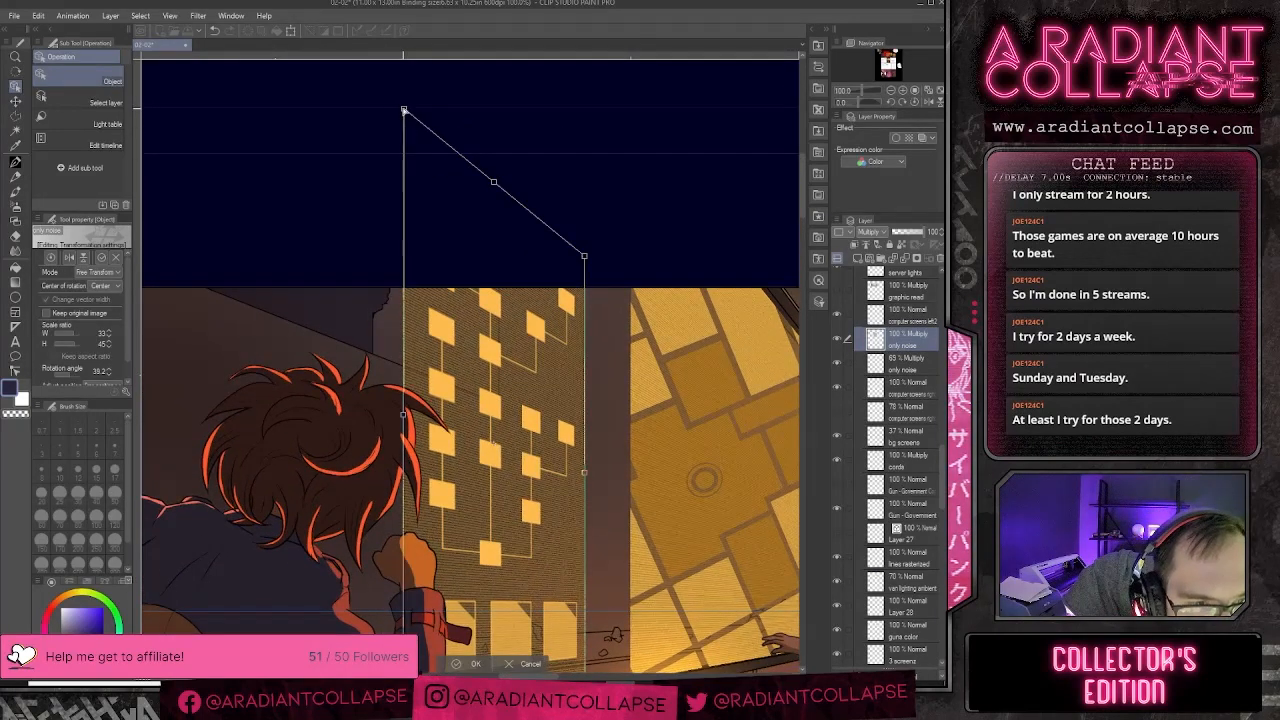
{"action": "scroll", "coordinate": [540, 212], "scroll_direction": "down", "scroll_amount": 3}
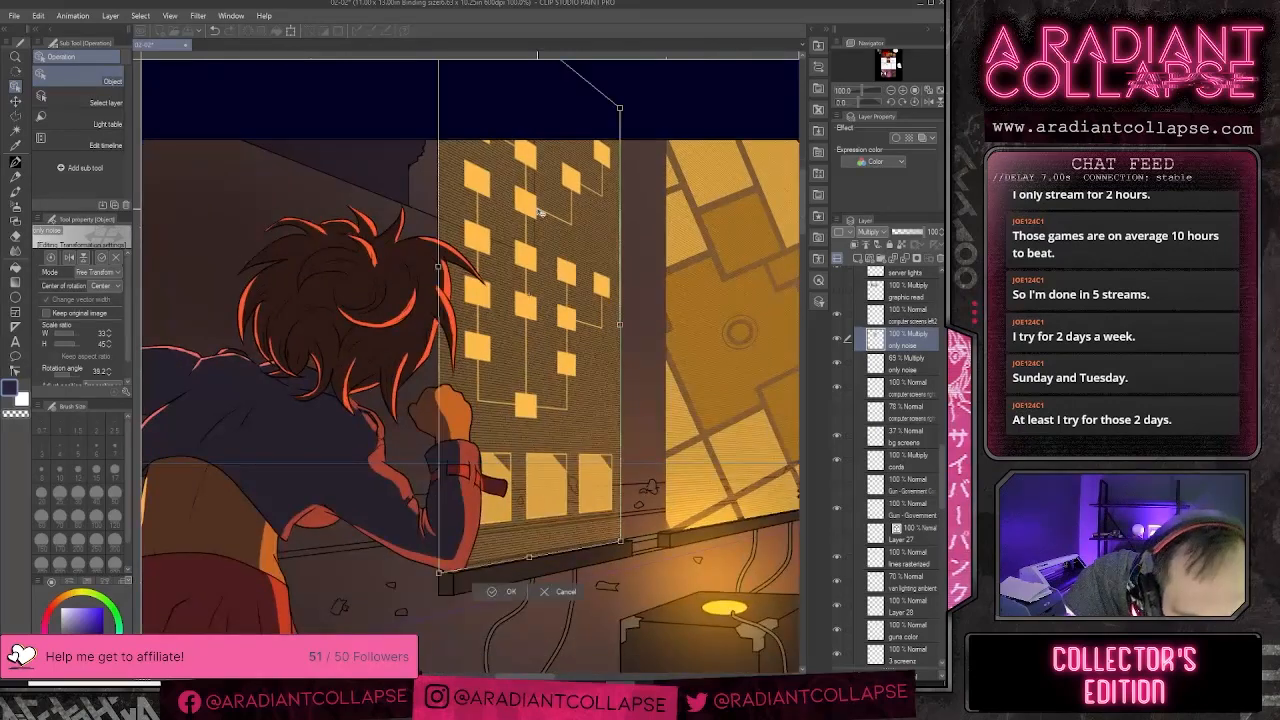
{"action": "key", "text": "Return"}
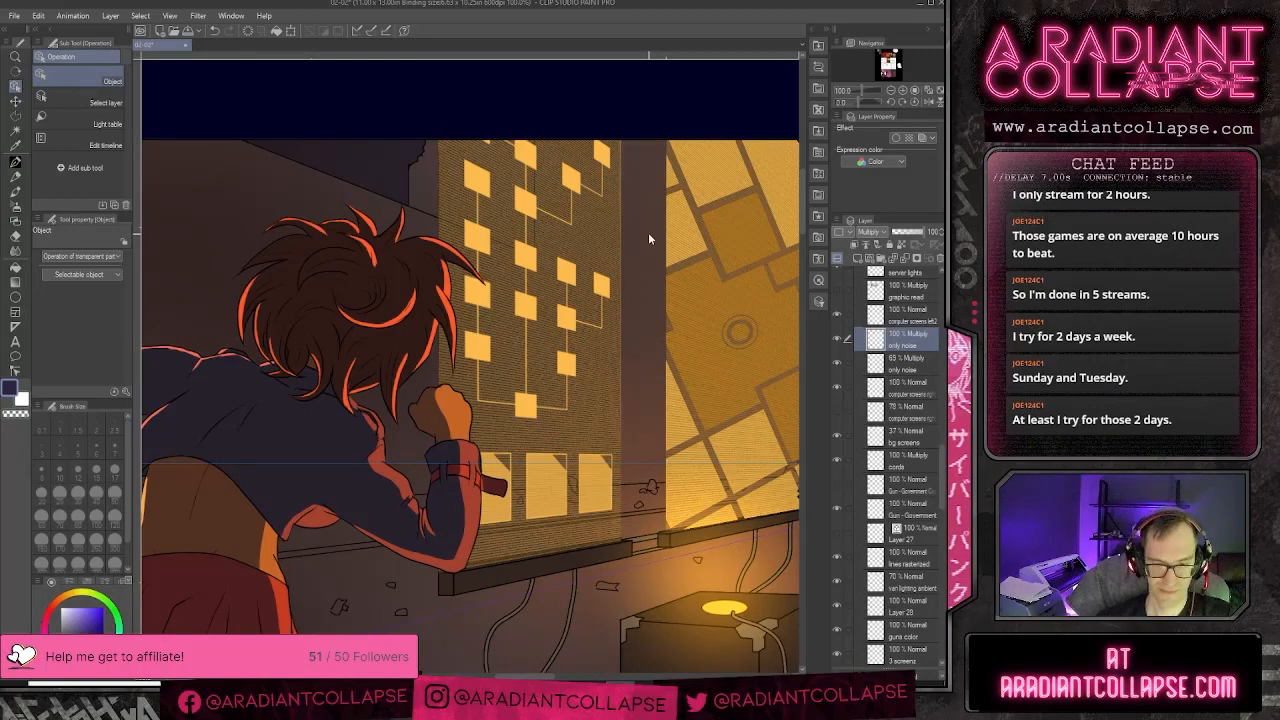
- Move the second noise layer above the left computer screen layer and set its opacity to 41 %
{"action": "scroll", "coordinate": [648, 232], "scroll_direction": "down", "scroll_amount": 2}
{"action": "scroll", "coordinate": [649, 246], "scroll_direction": "up", "scroll_amount": 2}
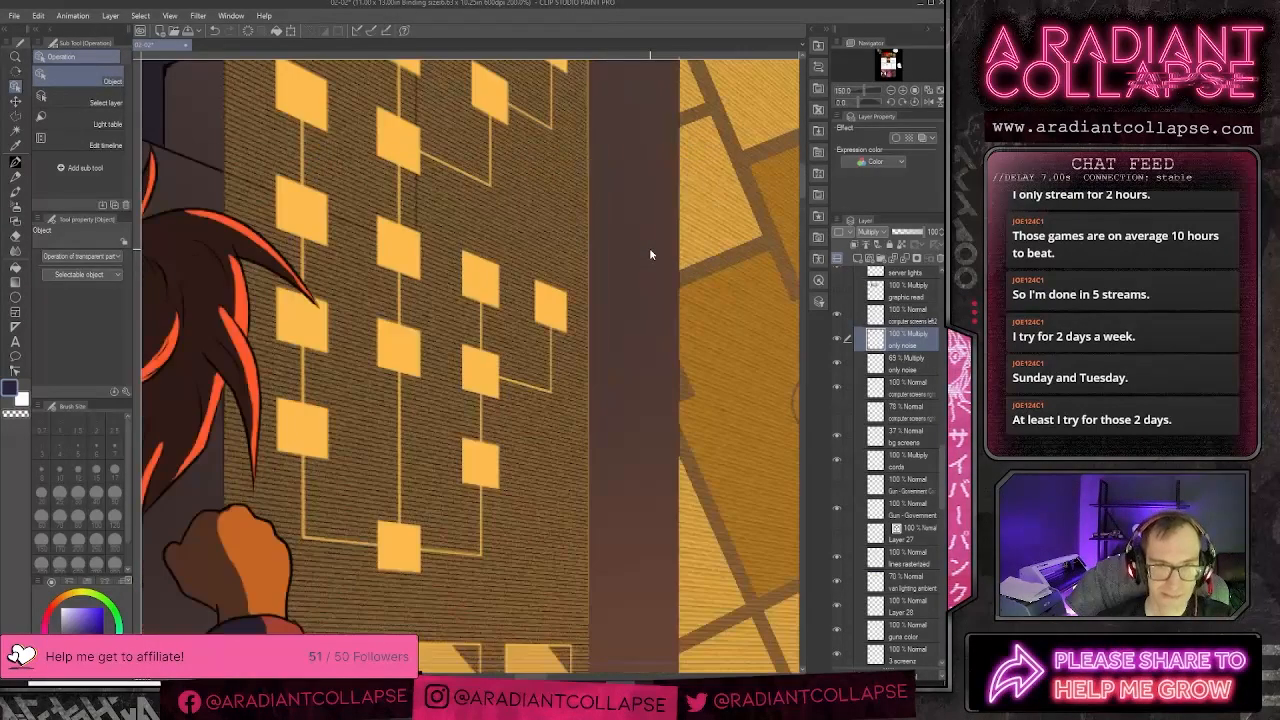
{"action": "scroll", "coordinate": [649, 254], "scroll_direction": "down", "scroll_amount": 2}
{"action": "left_click_drag", "start_coordinate": [926, 333], "coordinate": [885, 312]}
{"action": "scroll", "coordinate": [736, 323], "scroll_direction": "down", "scroll_amount": 1}
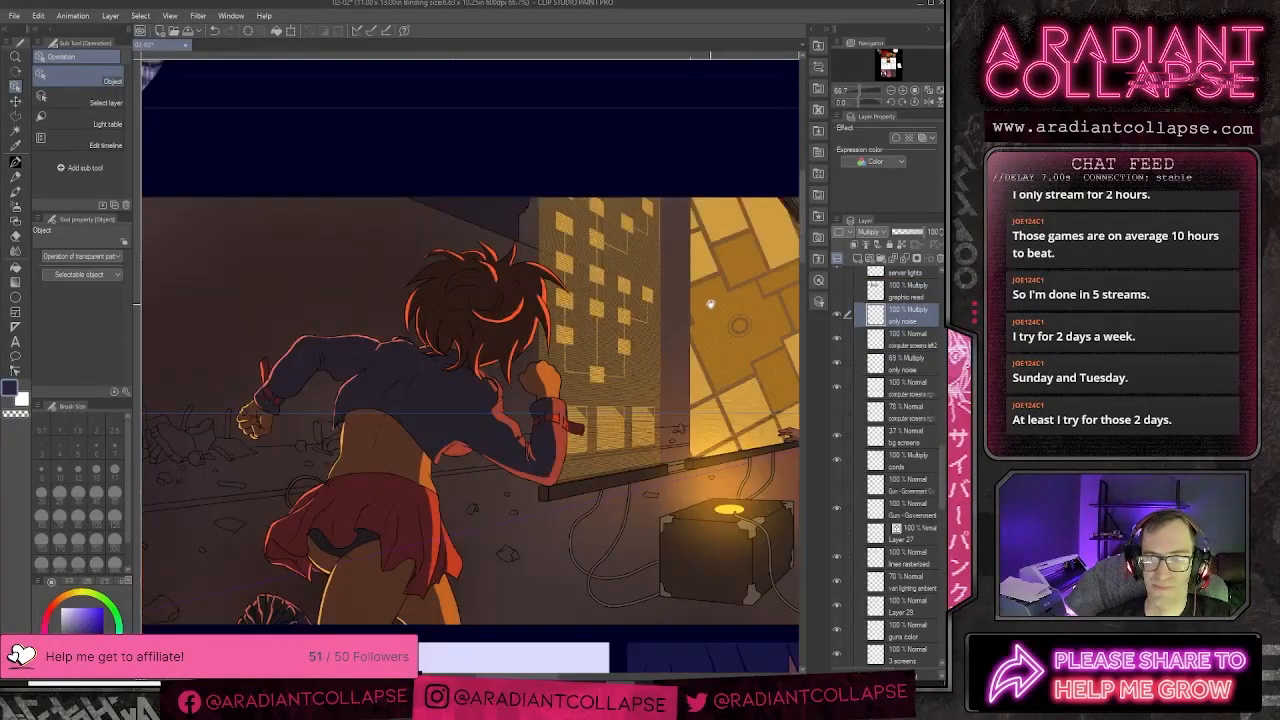
{"action": "left_click_drag", "start_coordinate": [710, 304], "coordinate": [619, 329]}
{"action": "left_click_drag", "start_coordinate": [915, 237], "coordinate": [905, 238]}
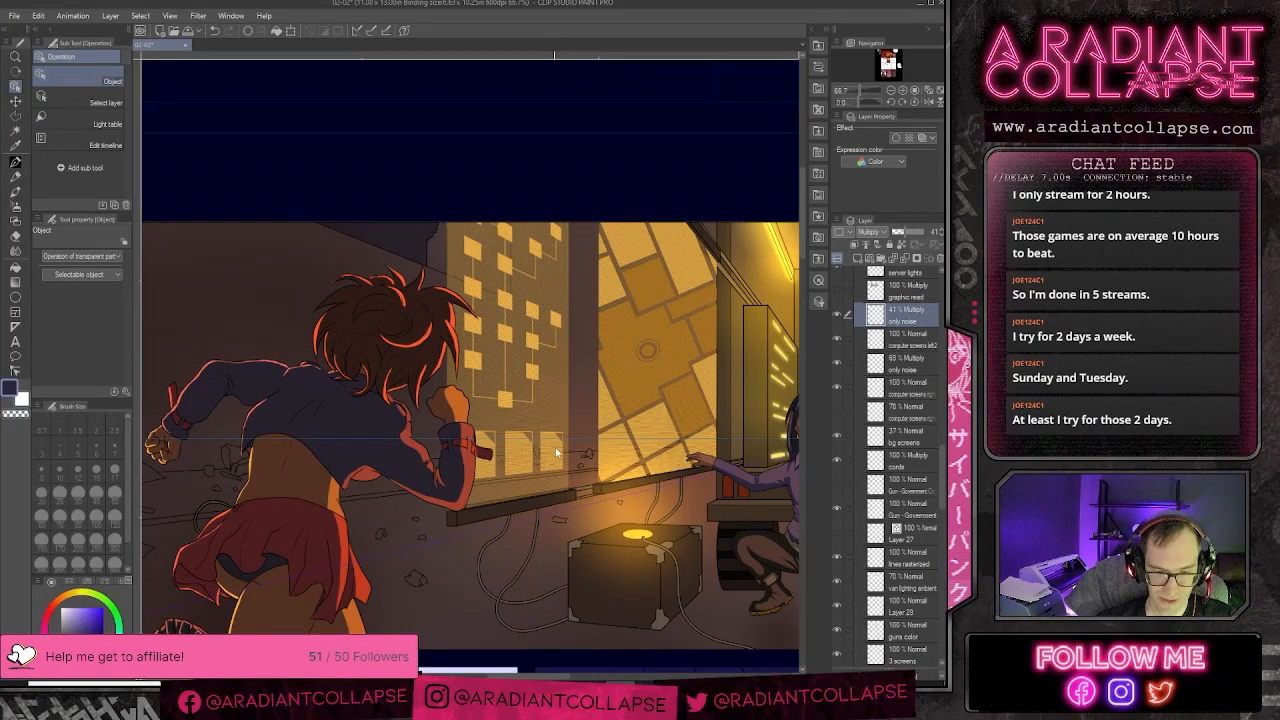
- Examine the noise on both van screens close up and across the whole panel, checking the noise and screen layers
{"action": "scroll", "coordinate": [557, 452], "scroll_direction": "up", "scroll_amount": 4}
{"action": "scroll", "coordinate": [557, 452], "scroll_direction": "down", "scroll_amount": 5}
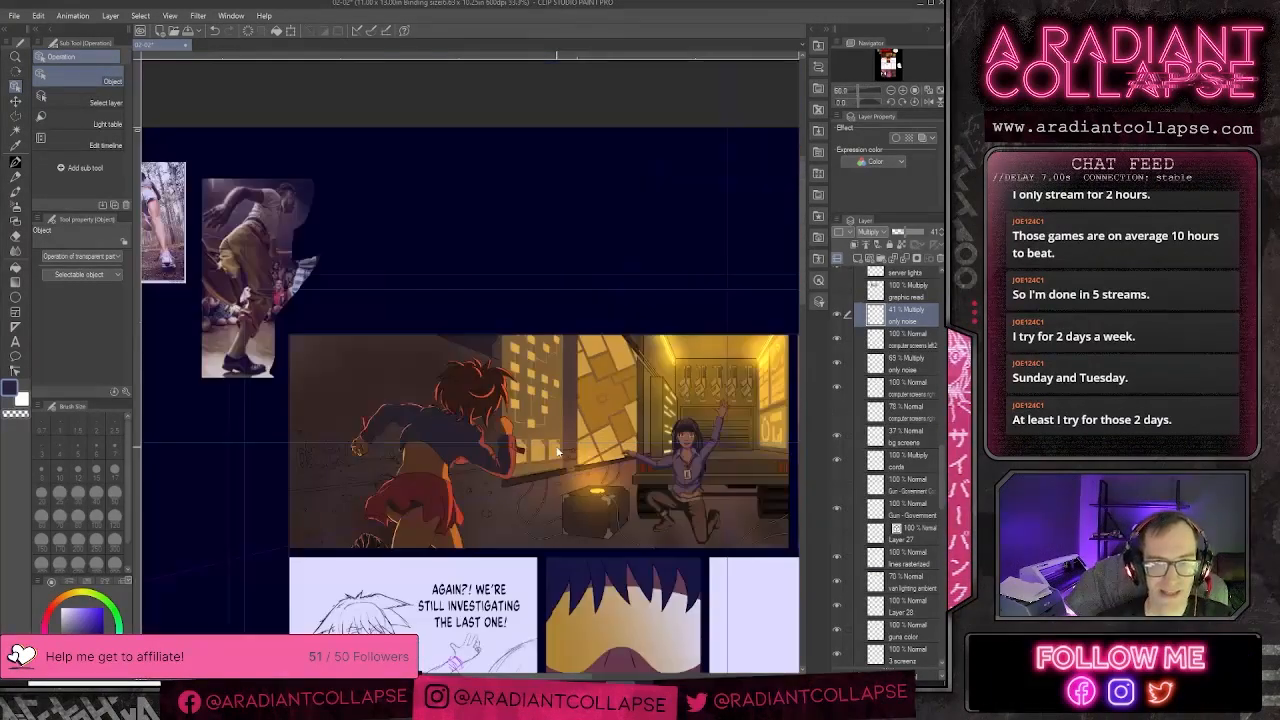
{"action": "scroll", "coordinate": [557, 452], "scroll_direction": "up", "scroll_amount": 4}
{"action": "scroll", "coordinate": [557, 452], "scroll_direction": "down", "scroll_amount": 3}
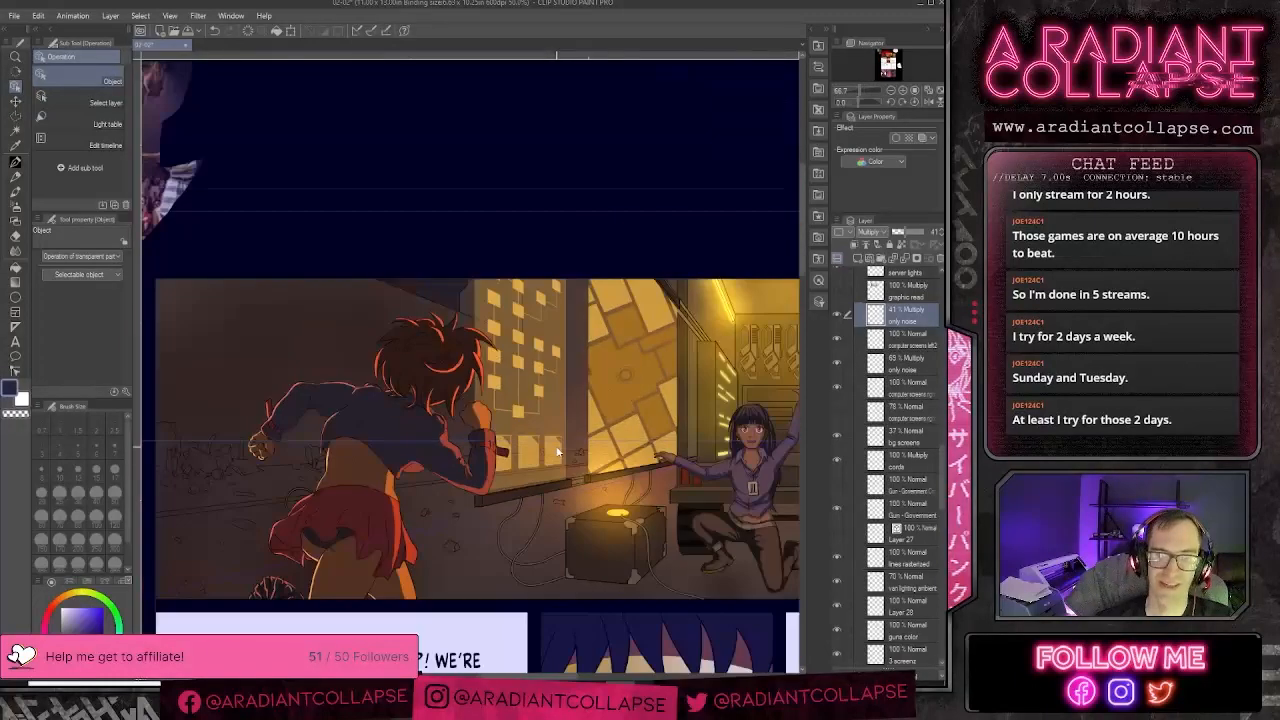
{"action": "scroll", "coordinate": [557, 452], "scroll_direction": "up", "scroll_amount": 4}
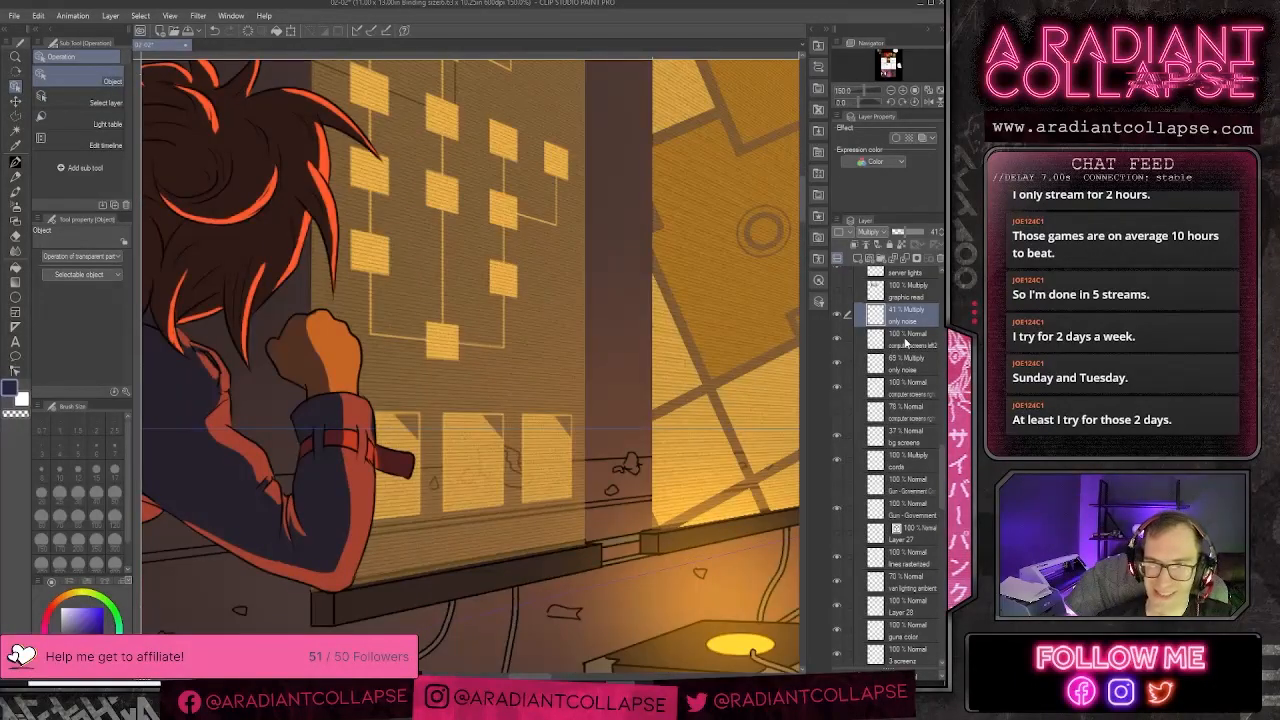
{"action": "left_click", "coordinate": [902, 360]}
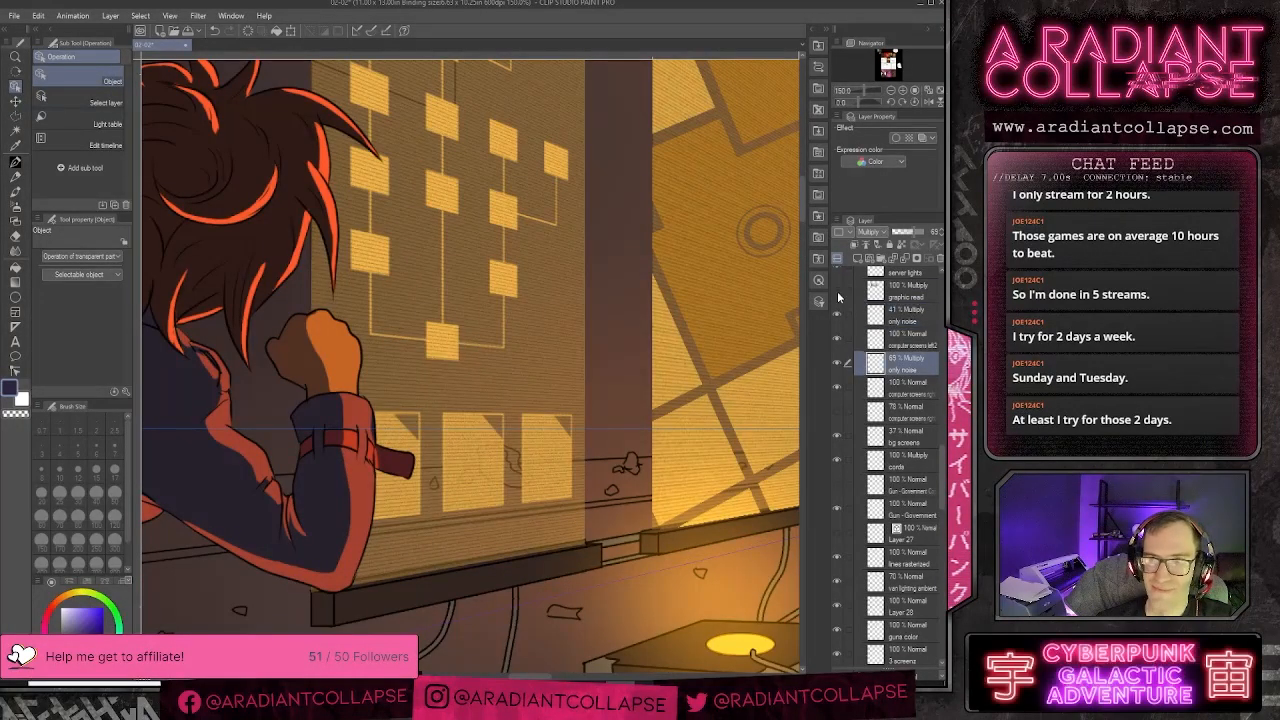
{"action": "left_click", "coordinate": [906, 322]}
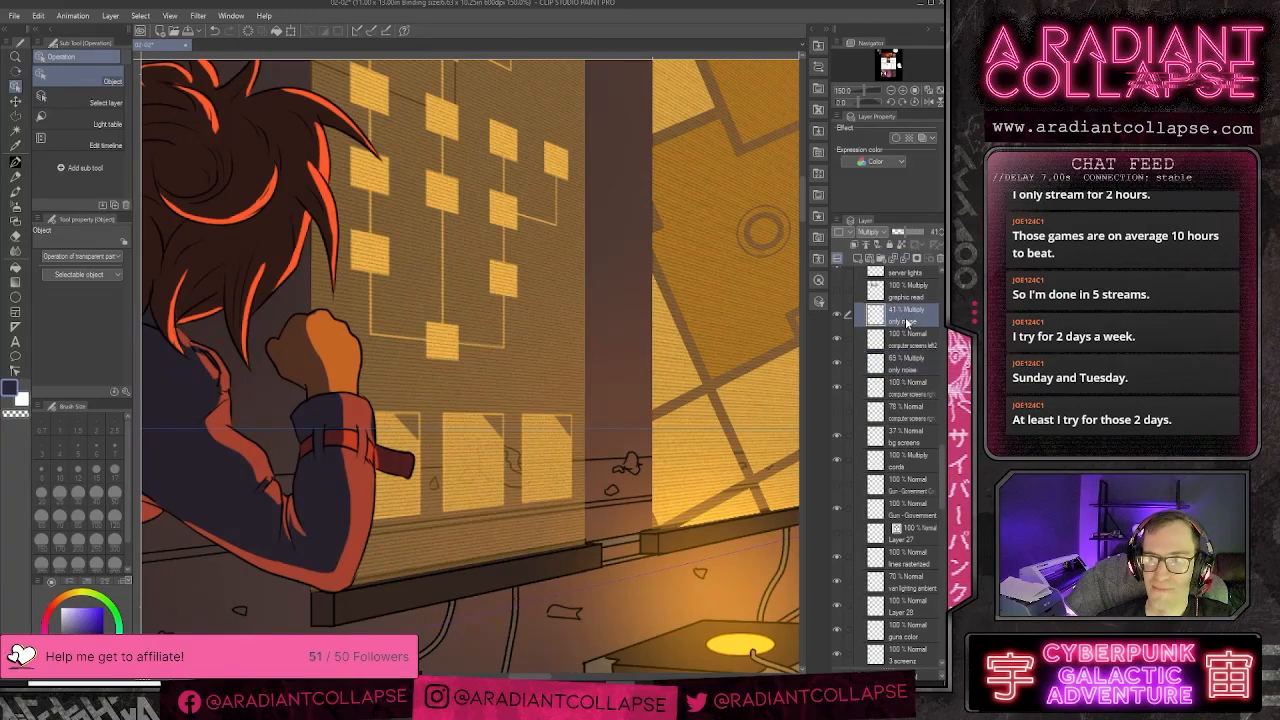
{"action": "left_click", "coordinate": [898, 390]}
{"action": "scroll", "coordinate": [583, 362], "scroll_direction": "down", "scroll_amount": 5}
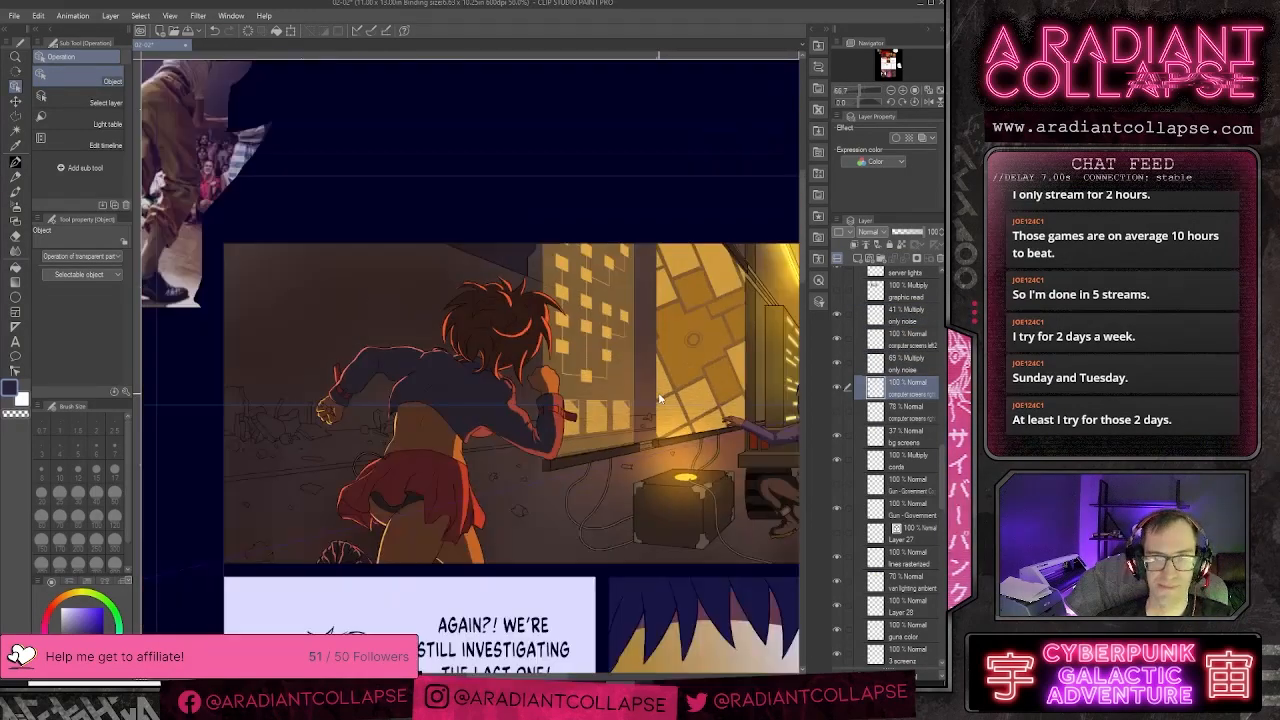
{"action": "left_click_drag", "start_coordinate": [584, 362], "coordinate": [530, 376]}
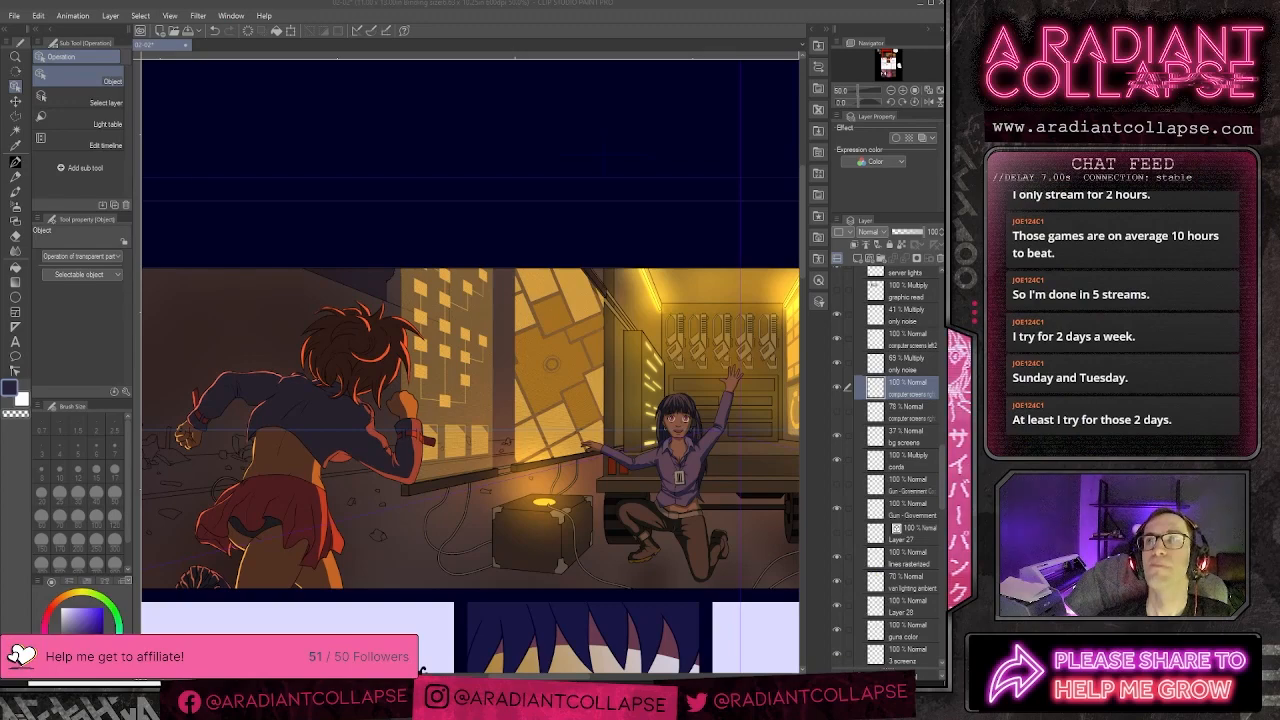
{"action": "left_click", "coordinate": [601, 34]}
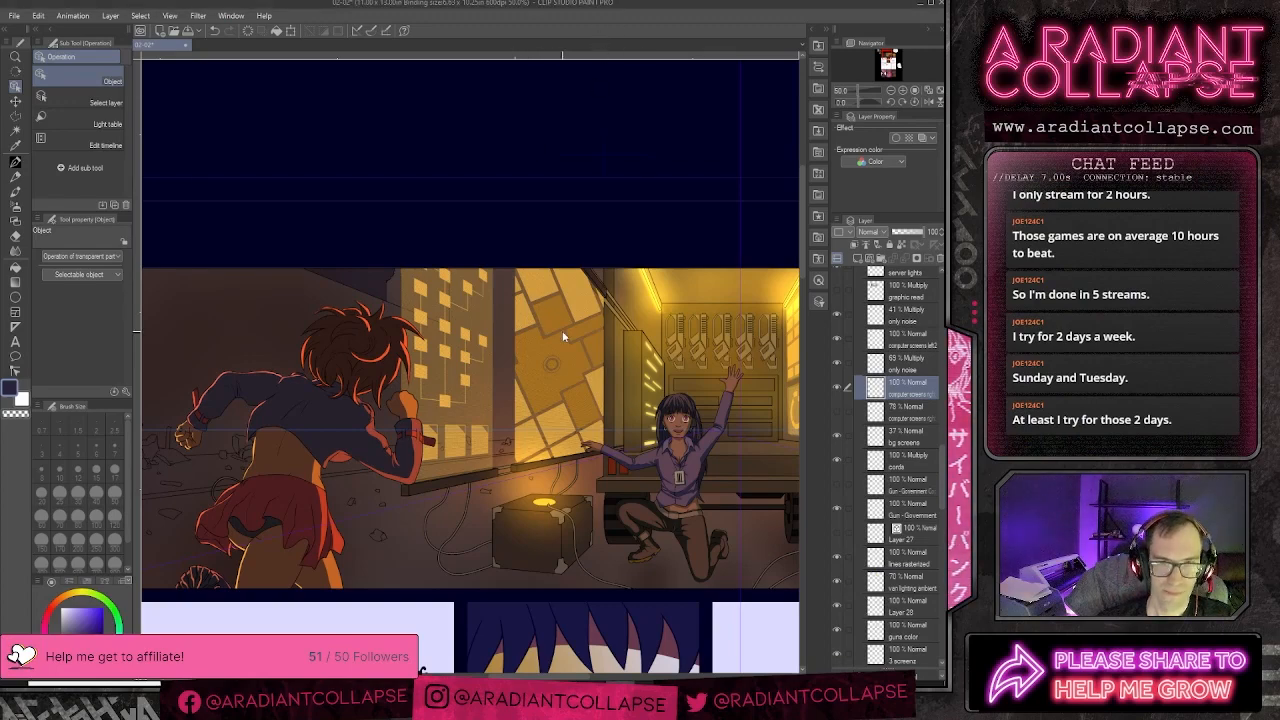
{"action": "scroll", "coordinate": [565, 340], "scroll_direction": "down", "scroll_amount": 1}
{"action": "left_click_drag", "start_coordinate": [379, 383], "coordinate": [451, 366]}
{"action": "left_click_drag", "start_coordinate": [568, 366], "coordinate": [416, 371]}
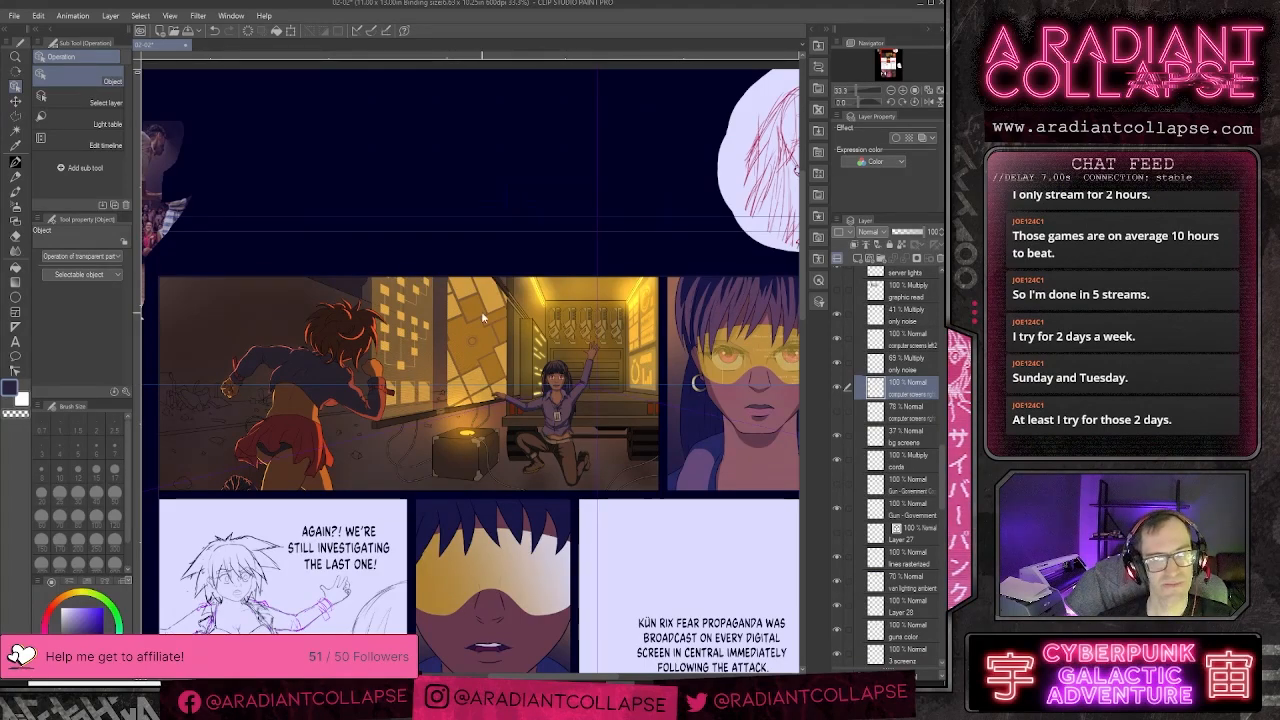
{"action": "left_click_drag", "start_coordinate": [268, 352], "coordinate": [463, 374]}
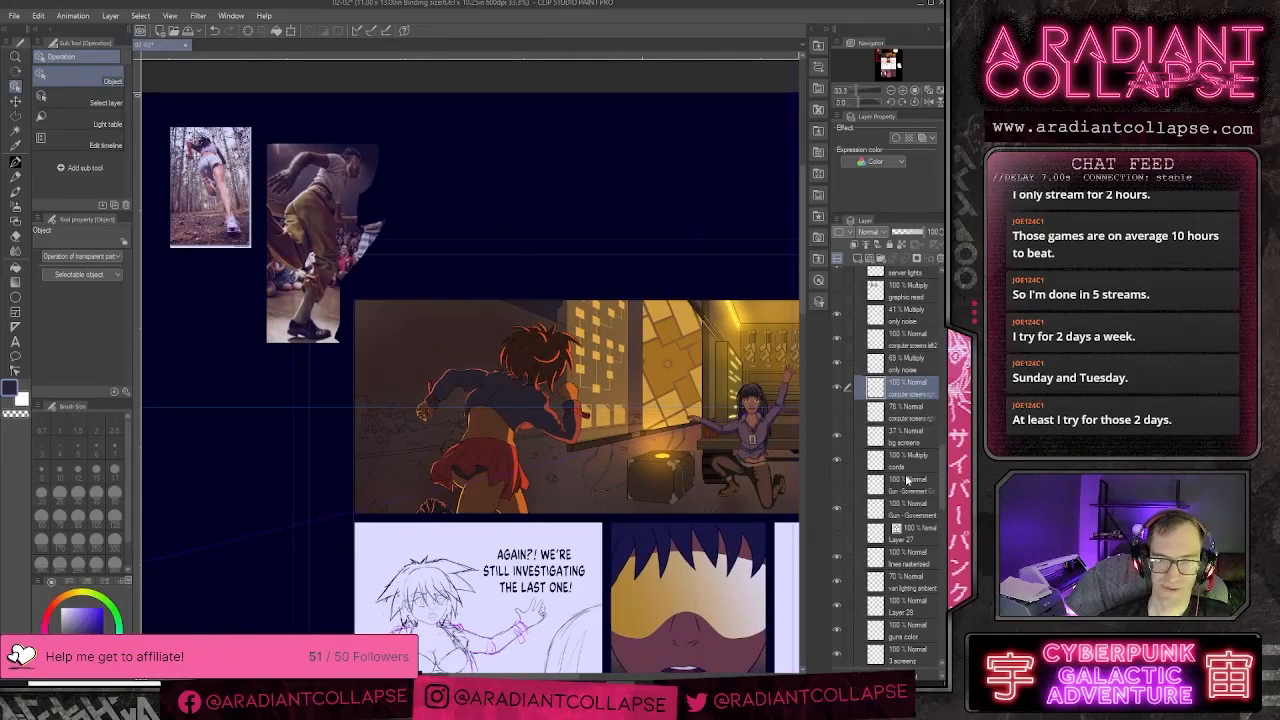
- Add a new raster layer directly above the bg layer and name it "bg flat"
{"action": "scroll", "coordinate": [906, 481], "scroll_direction": "down", "scroll_amount": 5}
{"action": "left_click", "coordinate": [864, 517]}
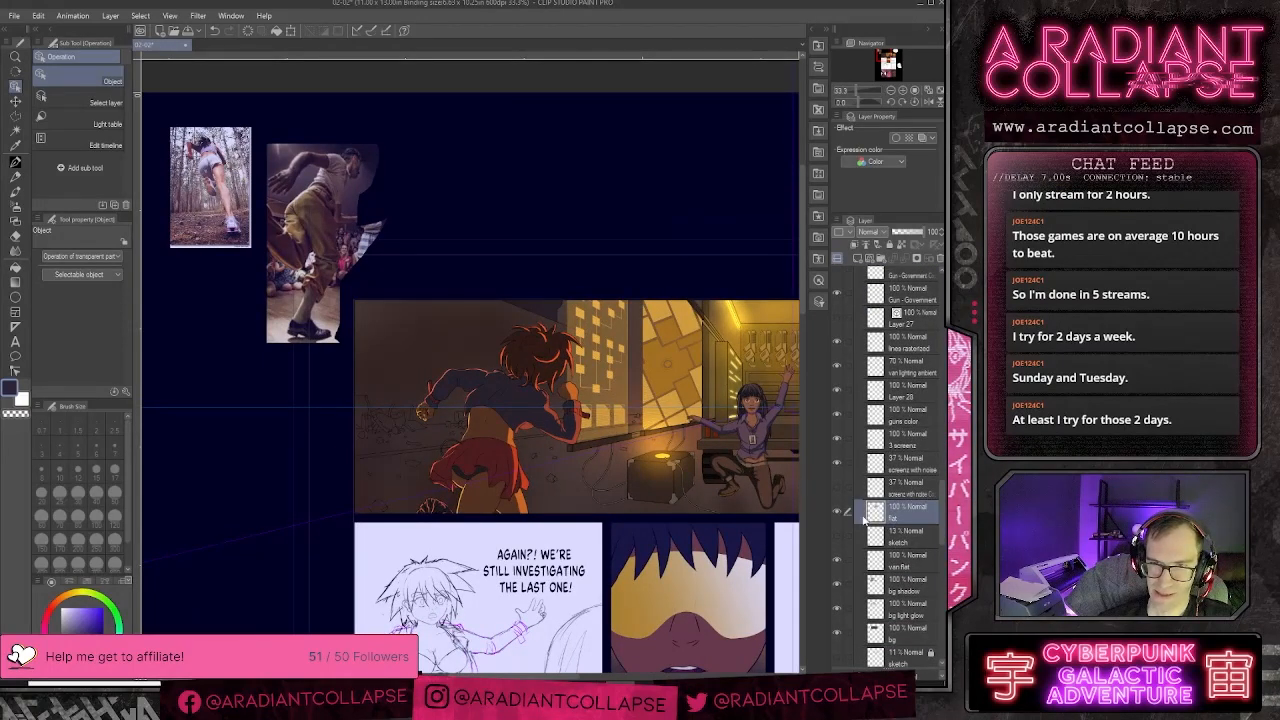
{"action": "left_click", "coordinate": [837, 634]}
{"action": "left_click", "coordinate": [837, 634]}
{"action": "left_click", "coordinate": [882, 634]}
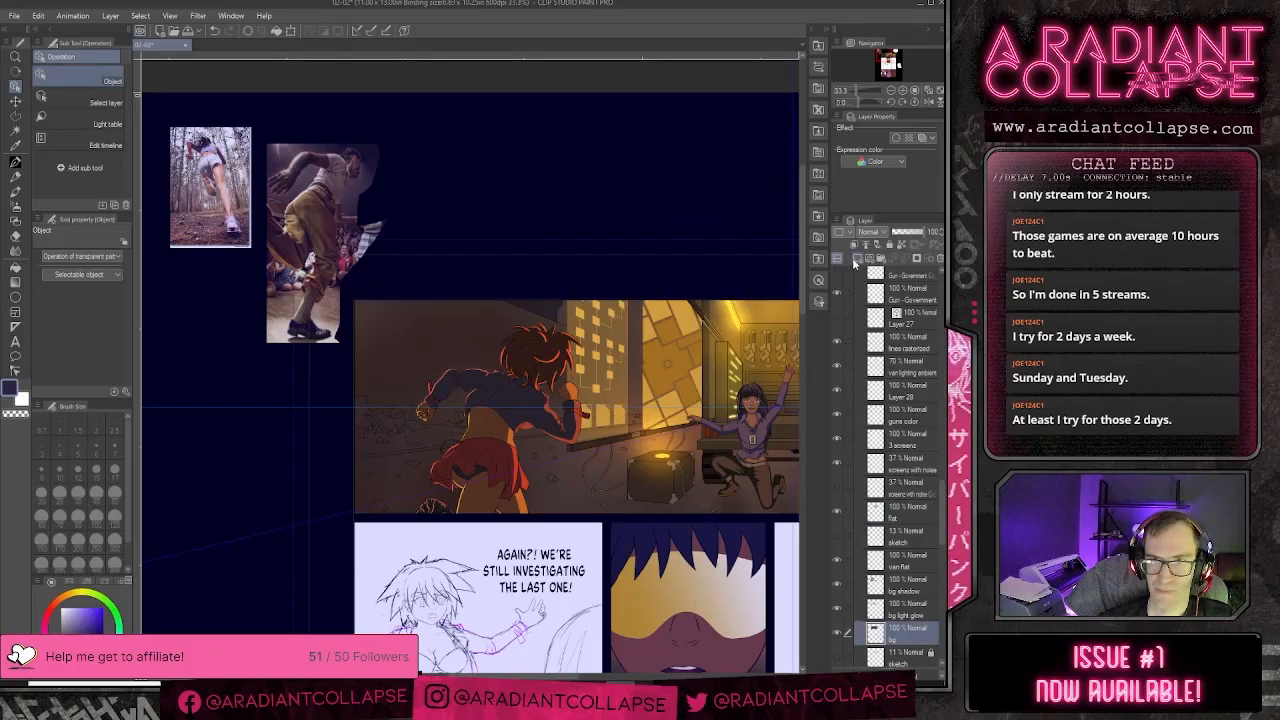
{"action": "left_click", "coordinate": [856, 258]}
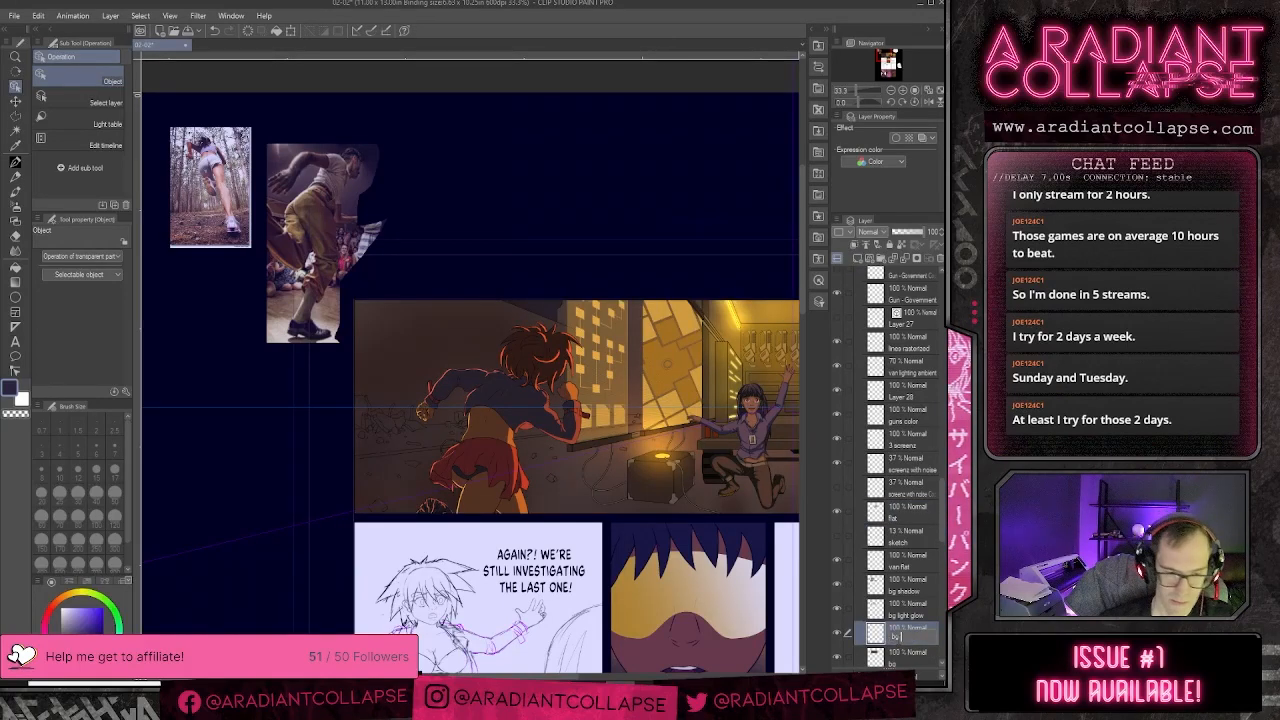
{"action": "key", "text": "Return"}
- Sample the dark brown background near the rubble and adjust it to a lighter reddish brown for the Fill tool
{"action": "key", "text": "ctrl+plus"}
{"action": "key", "text": "ctrl+plus"}
{"action": "key", "text": "ctrl+plus"}
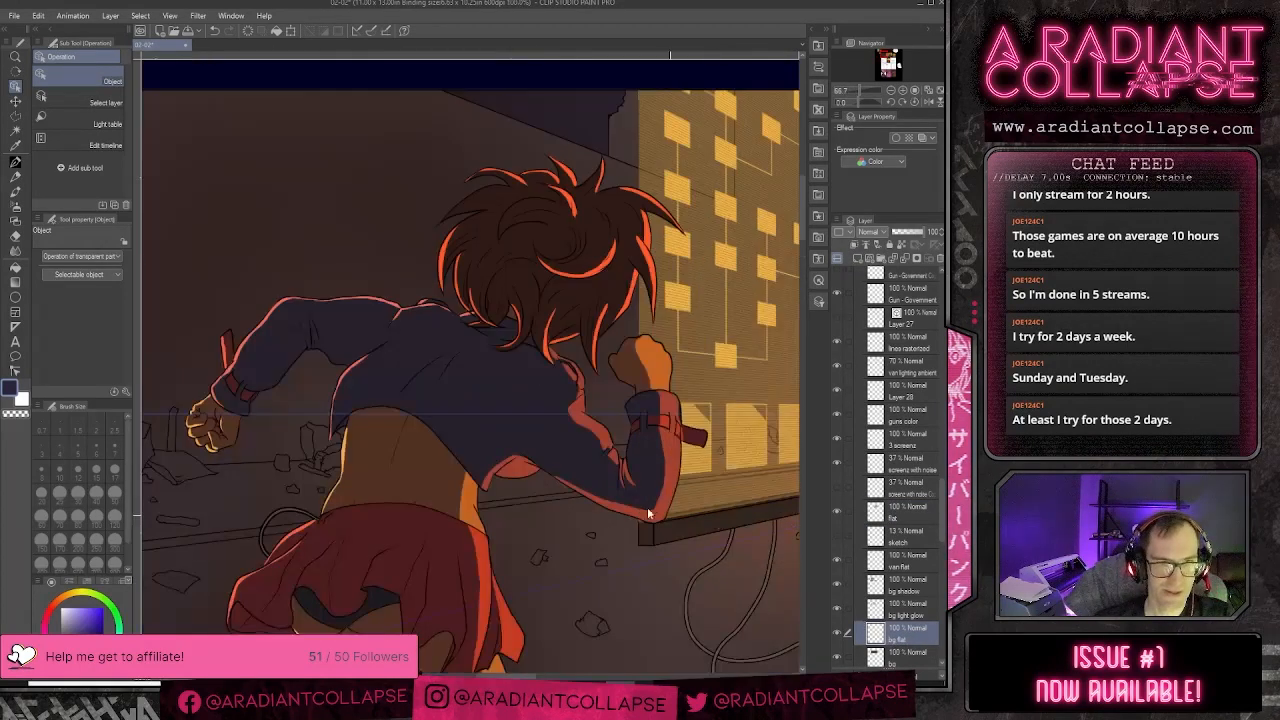
{"action": "left_click_drag", "start_coordinate": [308, 478], "coordinate": [482, 480]}
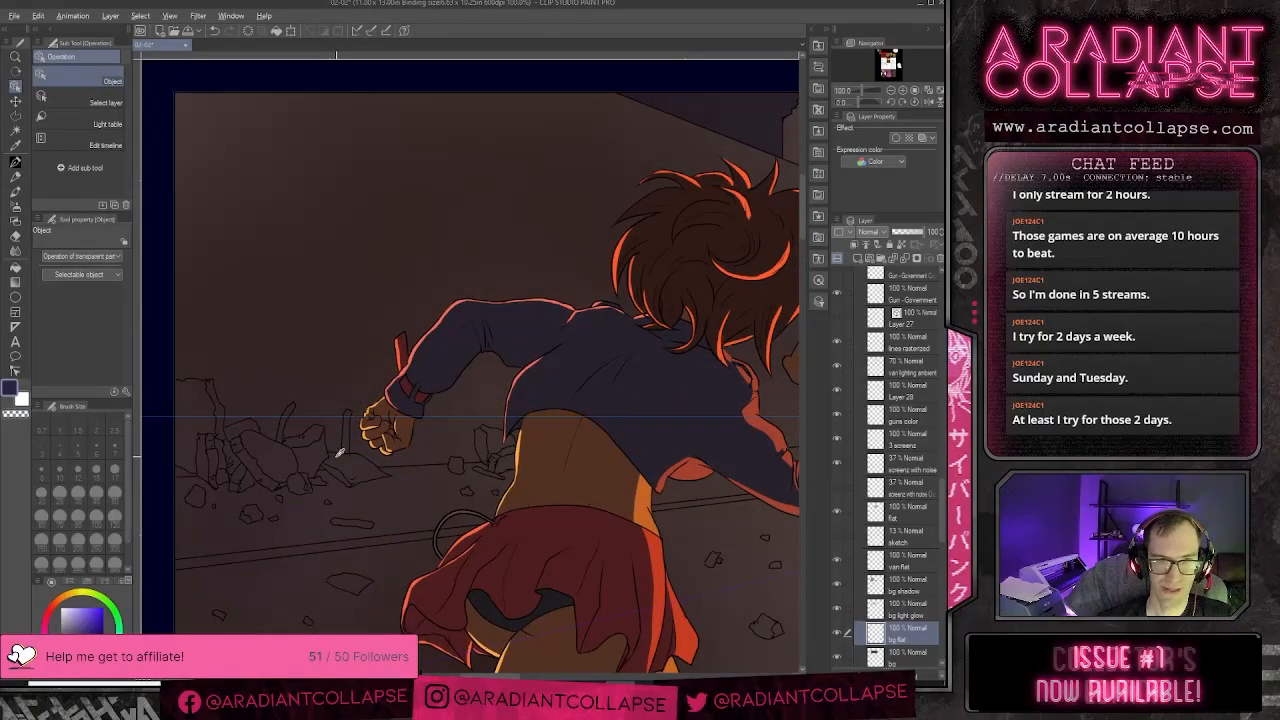
{"action": "left_click", "coordinate": [345, 462], "text": "alt"}
{"action": "left_click", "coordinate": [75, 630]}
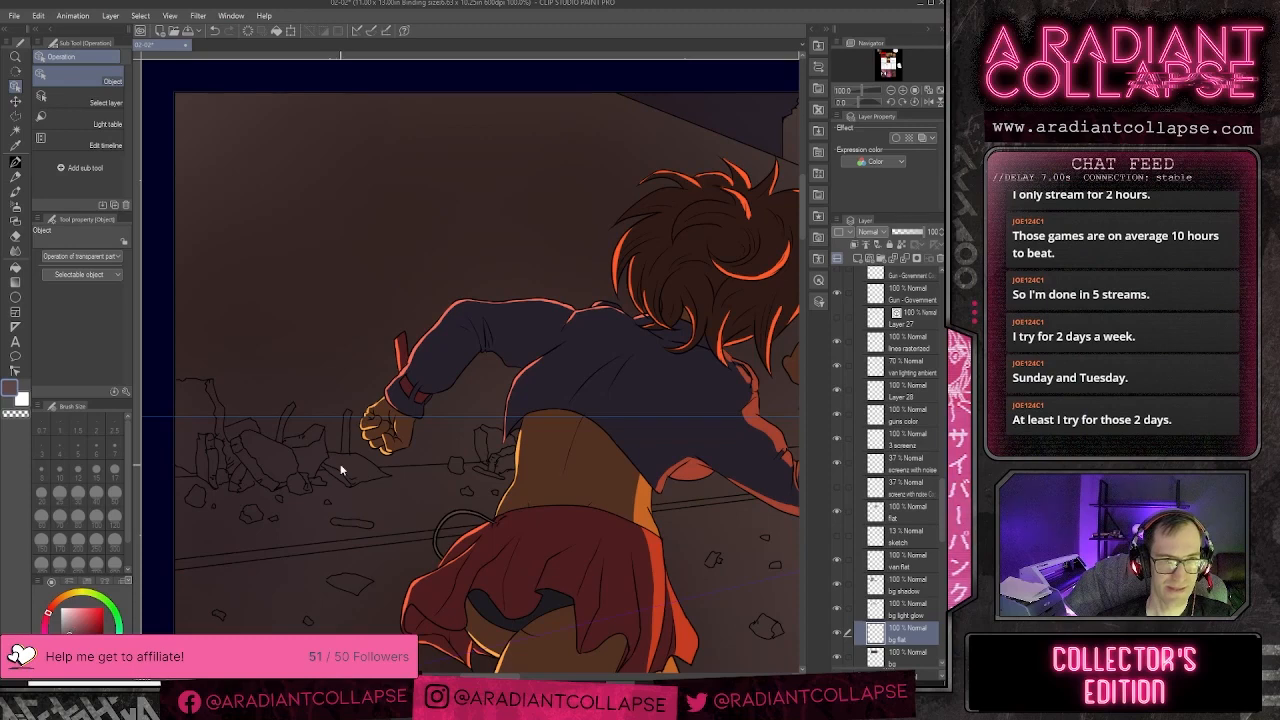
{"action": "key", "text": "g"}
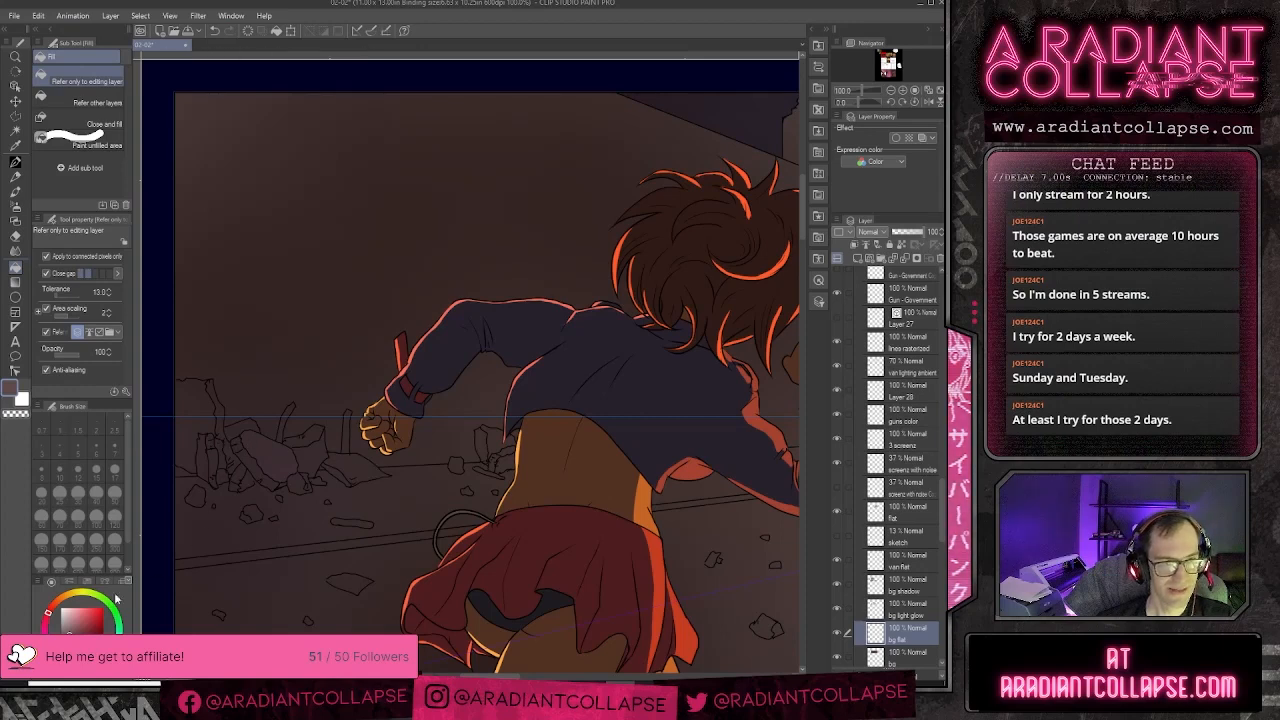
{"action": "left_click", "coordinate": [52, 606]}
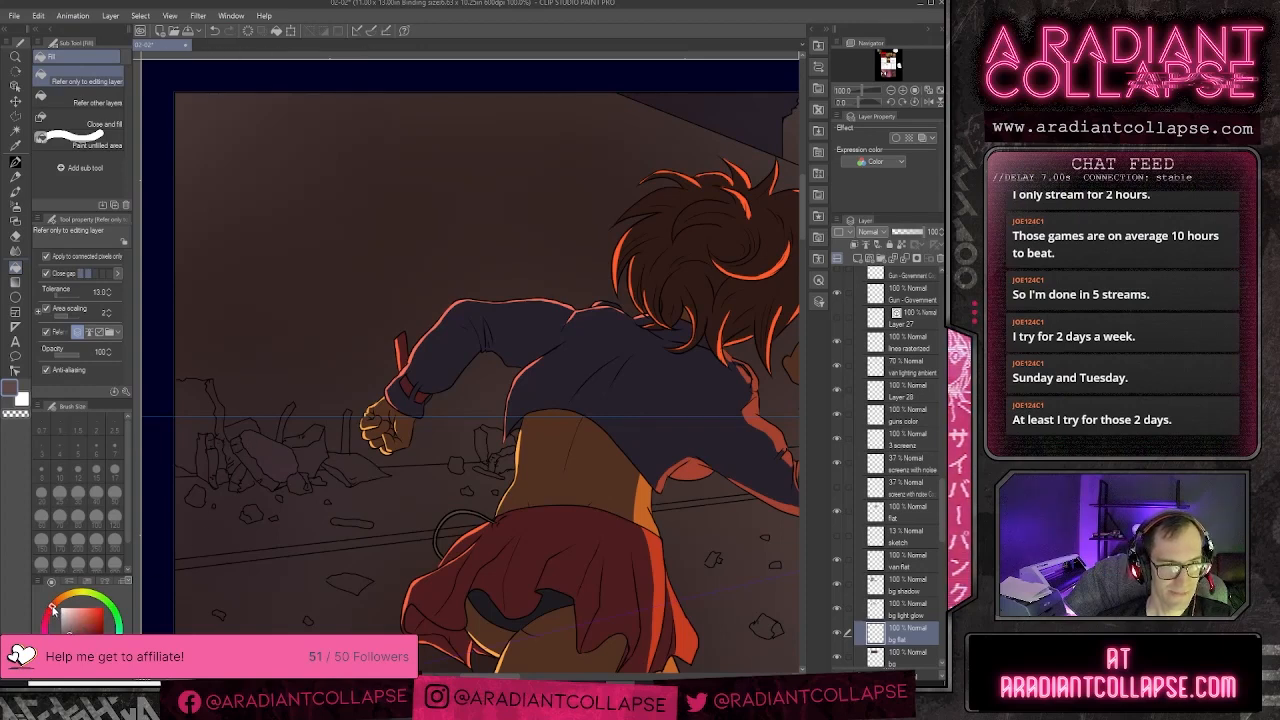
{"action": "left_click", "coordinate": [73, 625]}
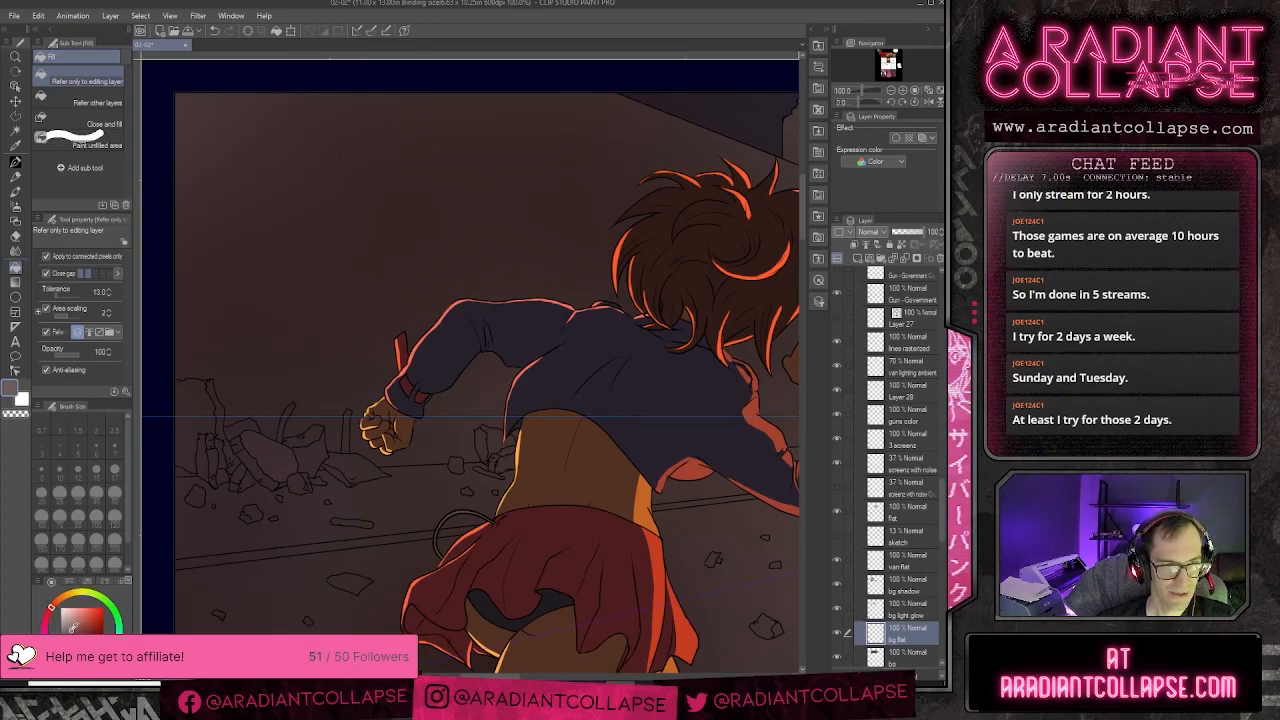
- Fill the rubble pieces behind the running figure with the lighter reddish brown on bg flat, undoing fills that spill outside them
{"action": "left_click", "coordinate": [352, 464]}
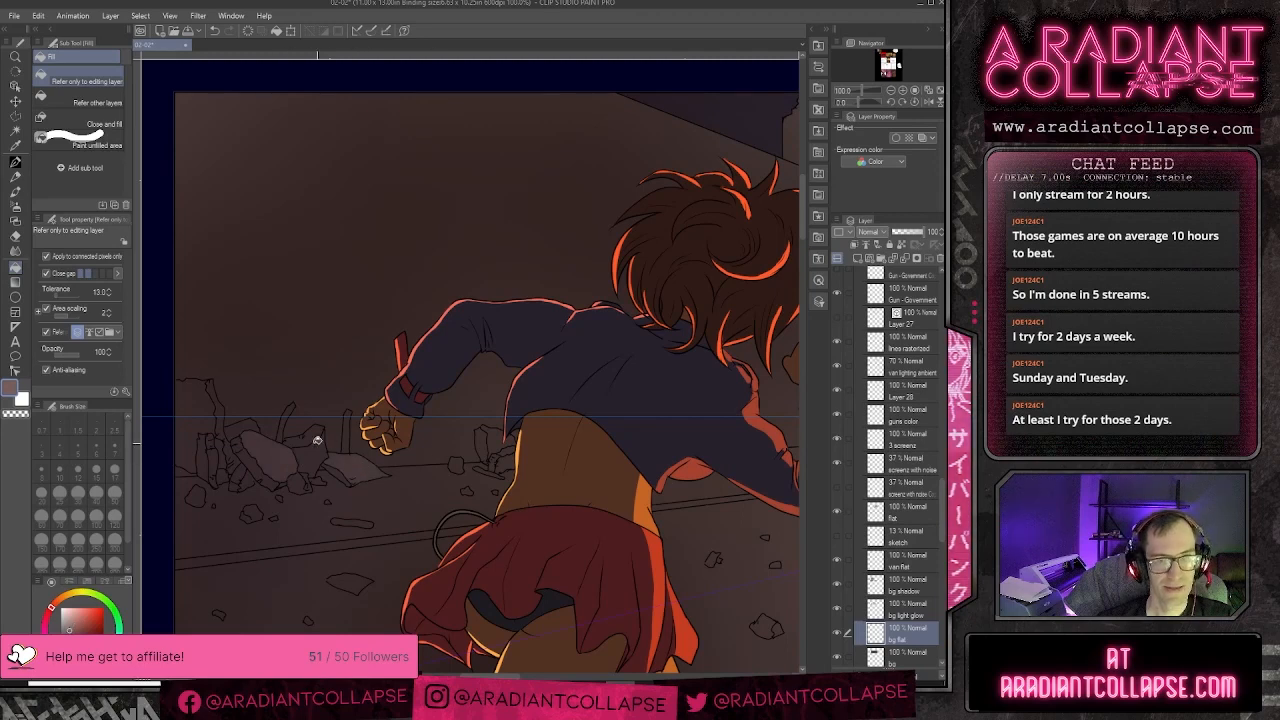
{"action": "left_click", "coordinate": [227, 424]}
{"action": "key", "text": "ctrl+z"}
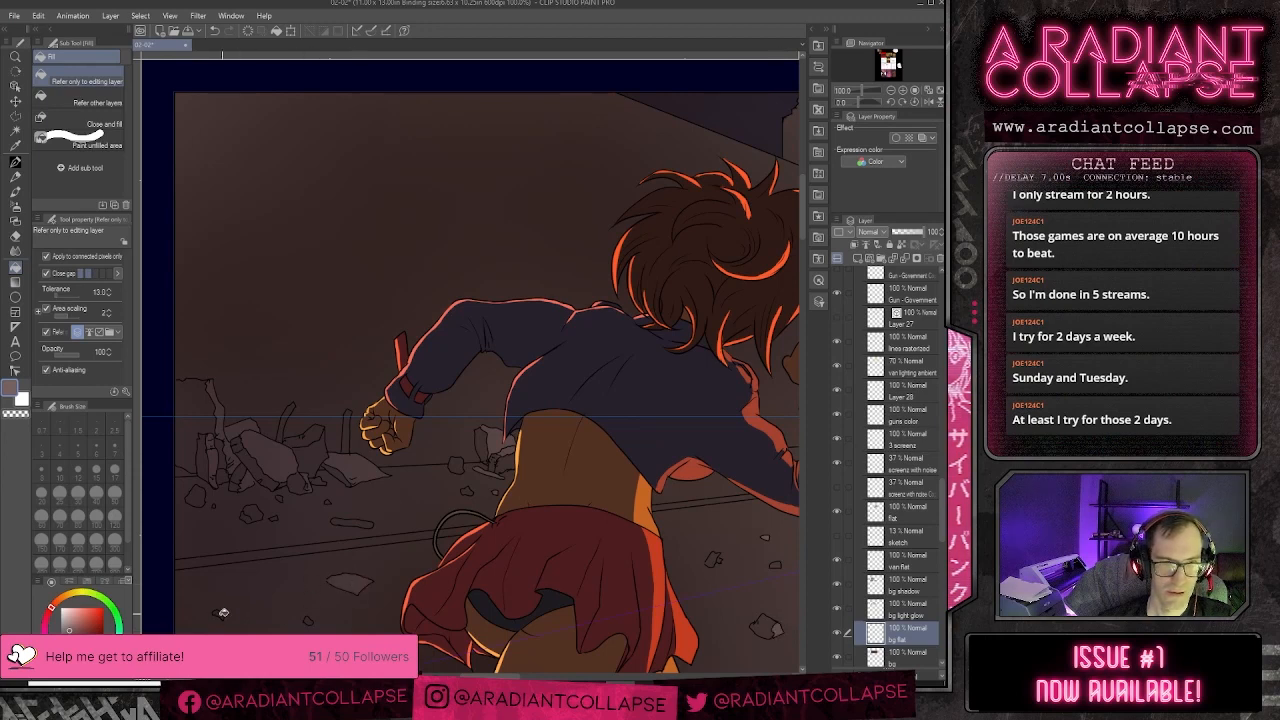
{"action": "left_click", "coordinate": [218, 503]}
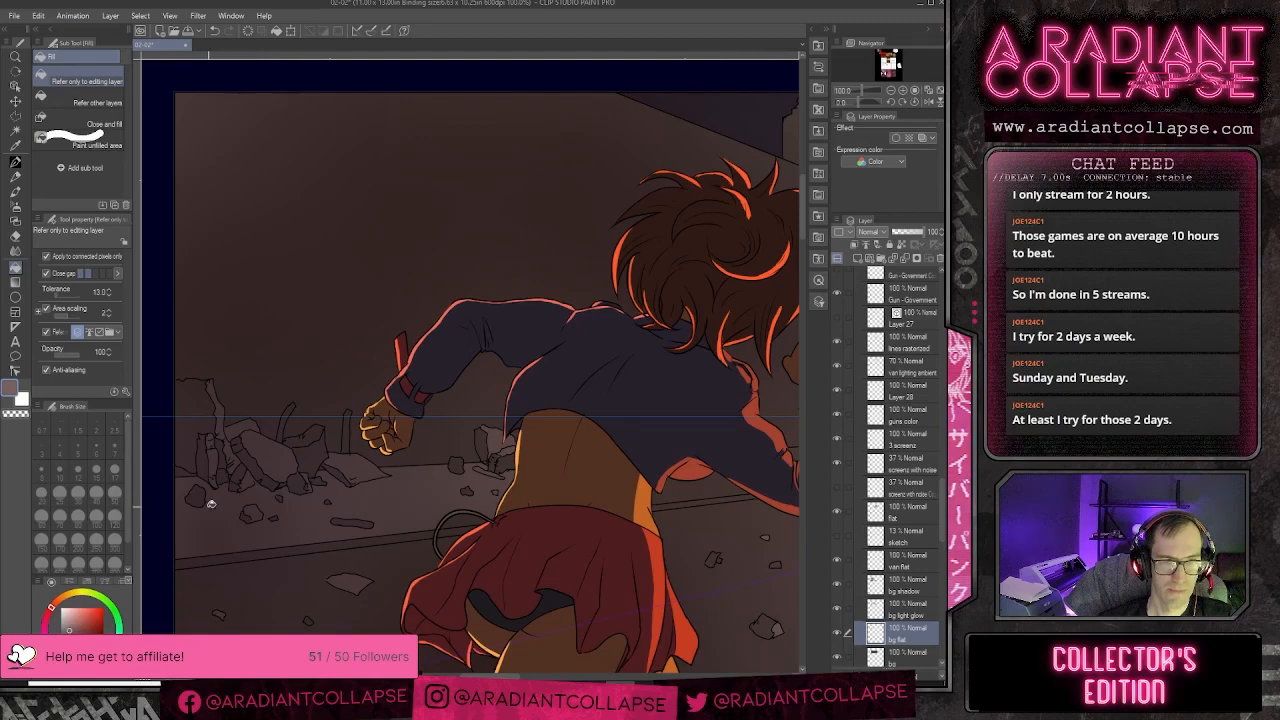
{"action": "key", "text": "ctrl+z"}
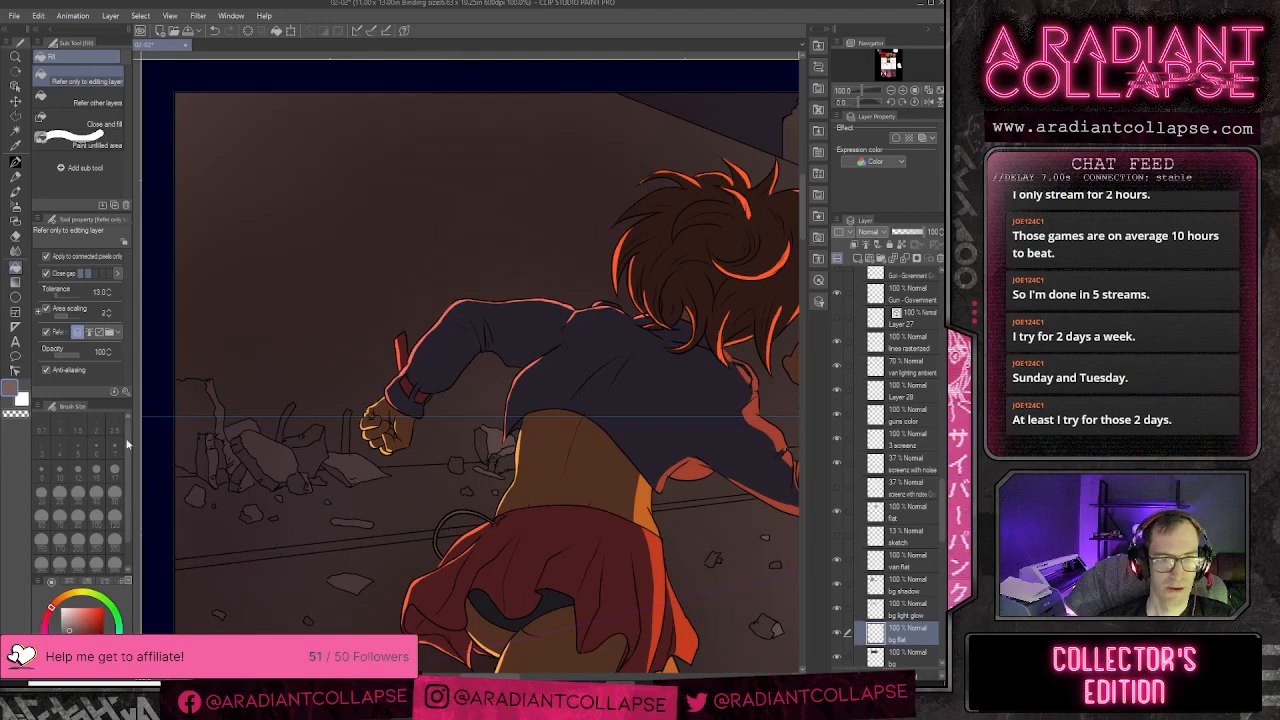
- Sample a darker color near the rubble and fill small stones on the ground with it, undoing the fill that floods the background
{"action": "left_click", "coordinate": [256, 460], "text": "alt"}
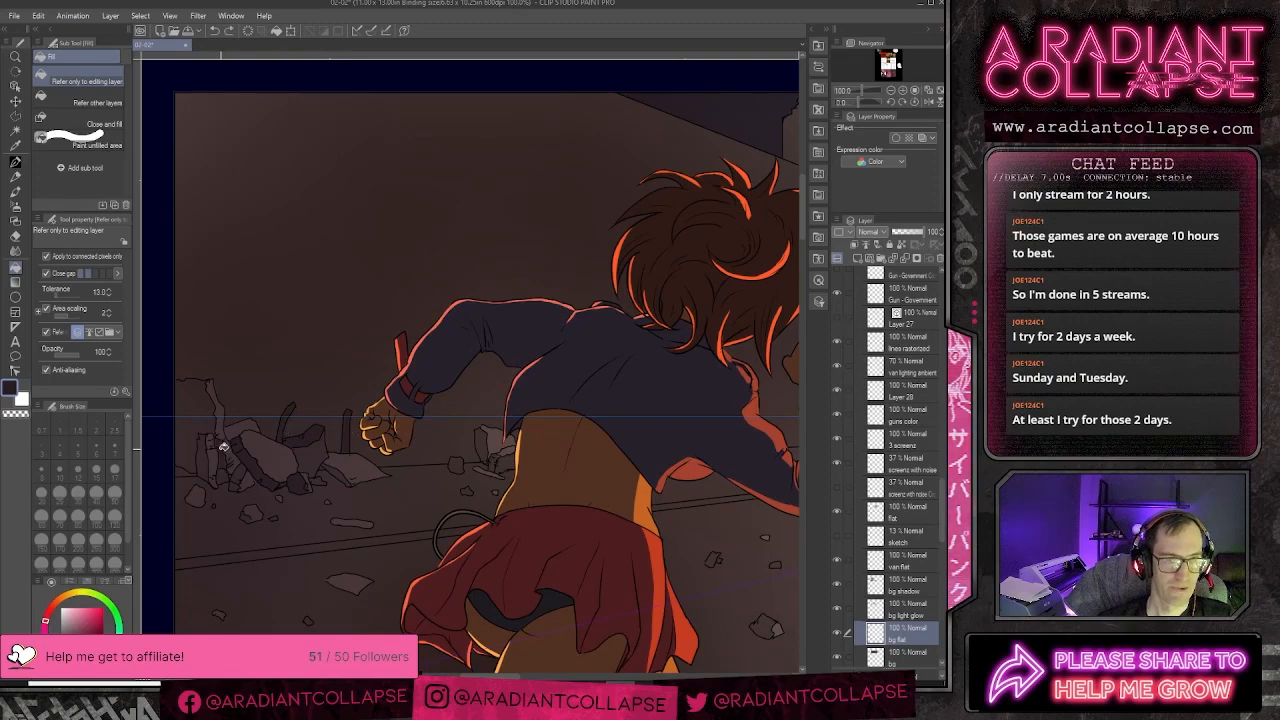
{"action": "left_click", "coordinate": [196, 464]}
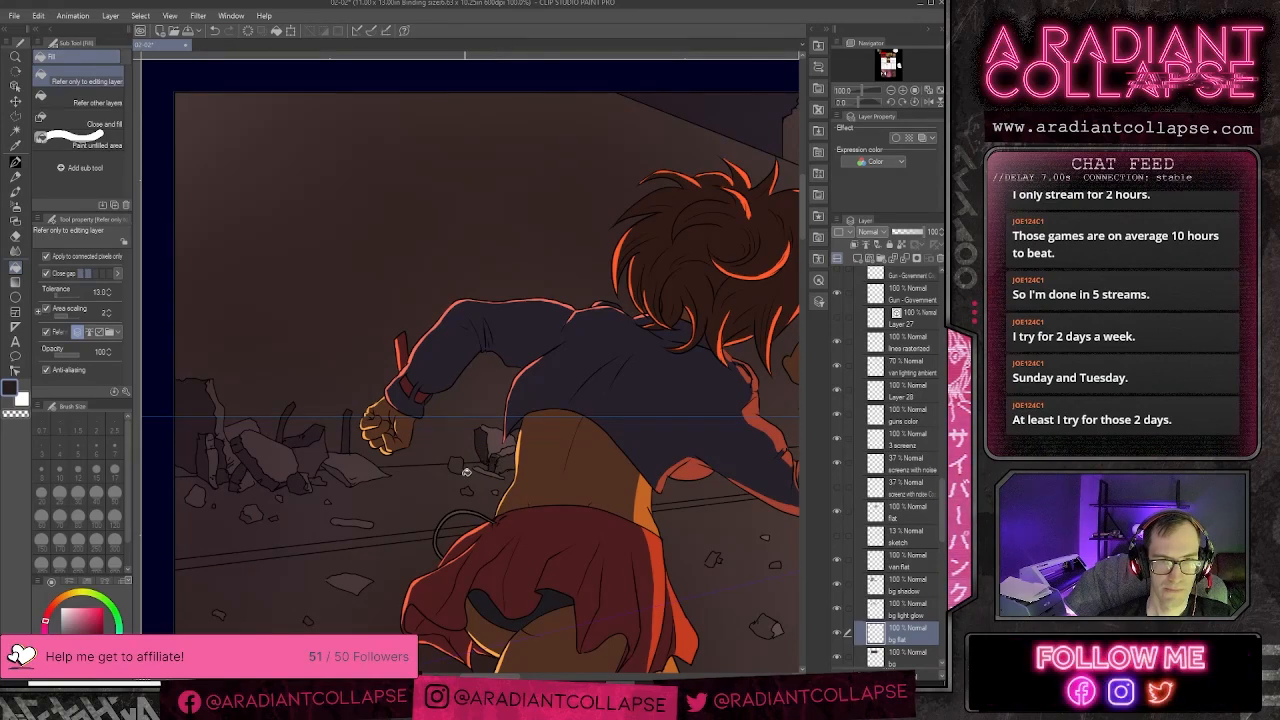
{"action": "left_click", "coordinate": [460, 467]}
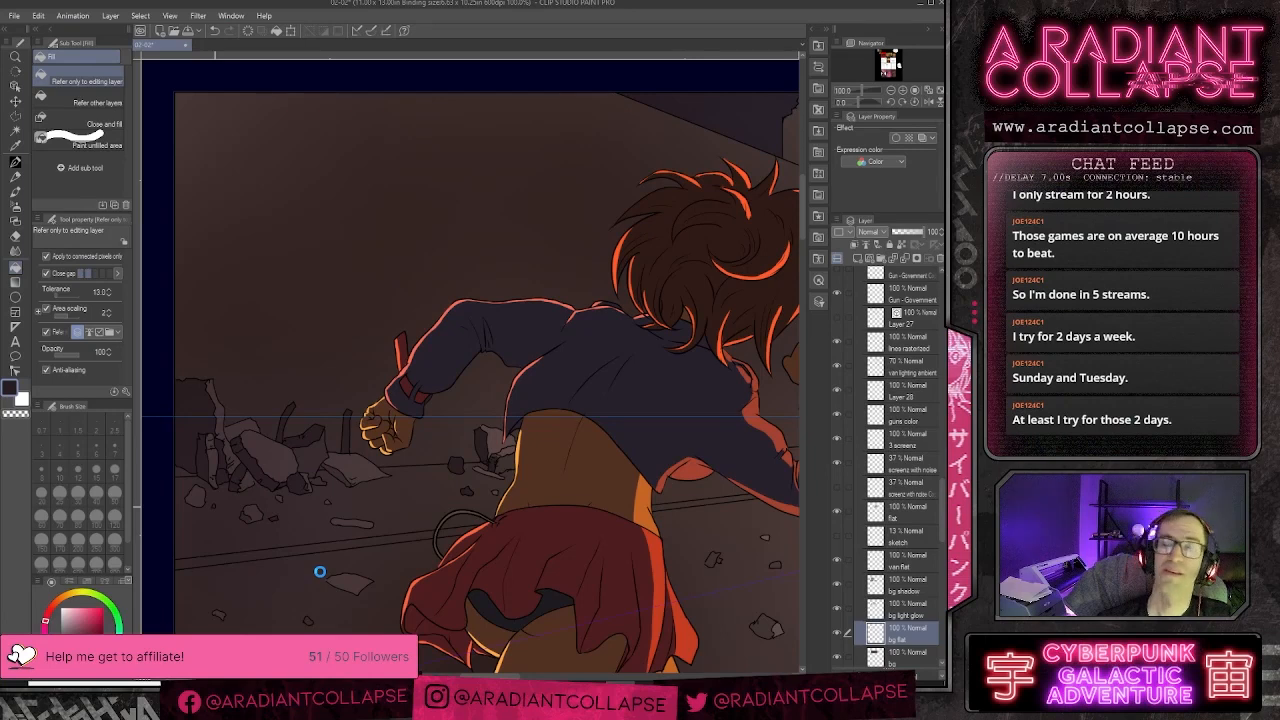
{"action": "left_click", "coordinate": [365, 617]}
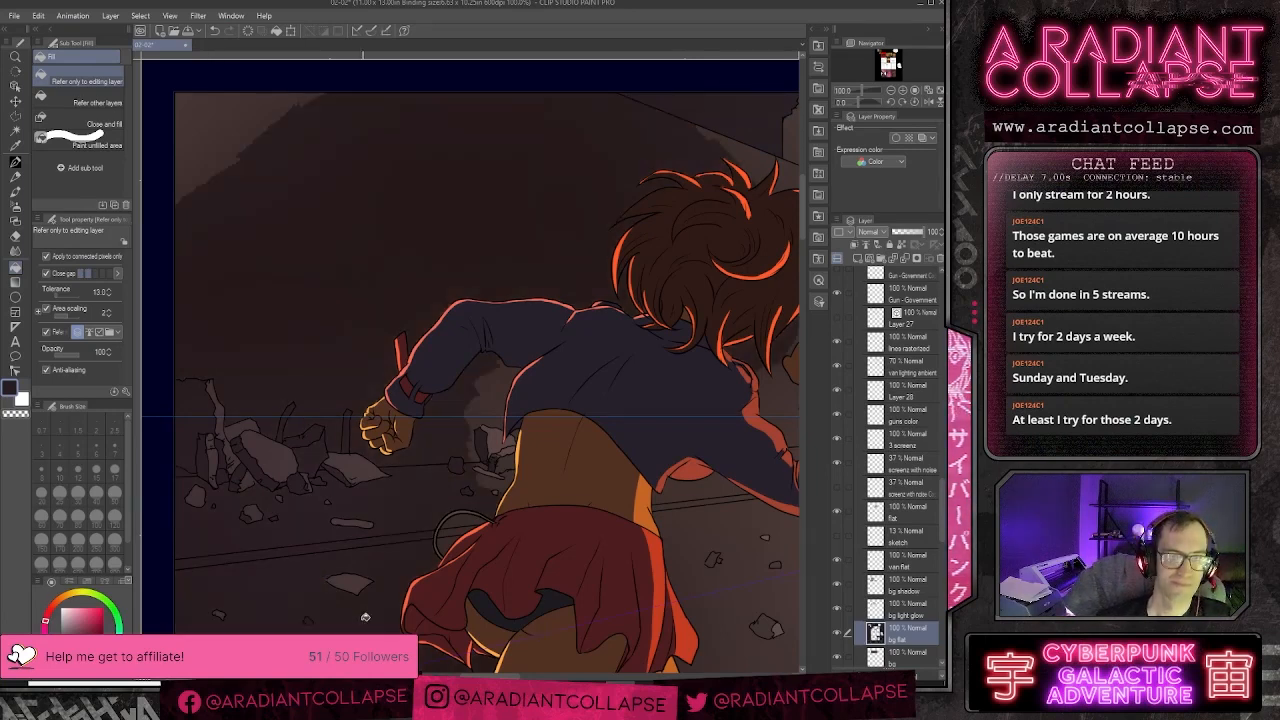
{"action": "key", "text": "ctrl+z"}
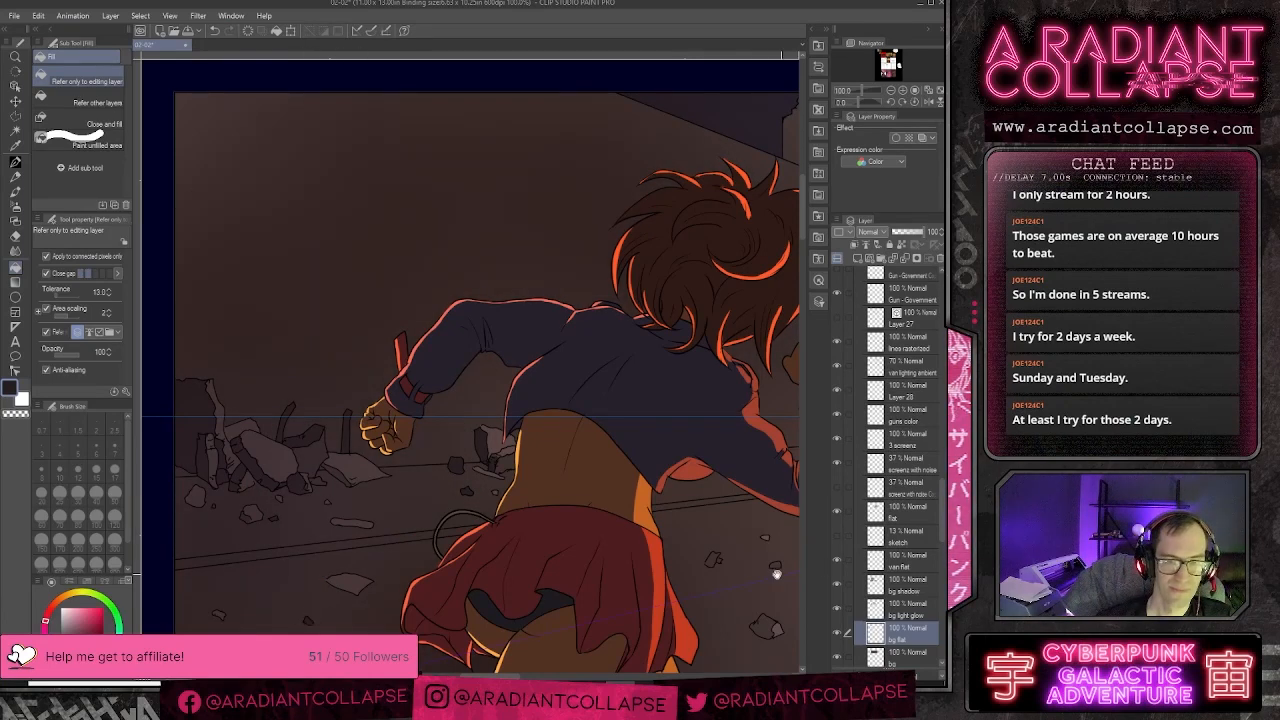
{"action": "left_click_drag", "start_coordinate": [777, 573], "coordinate": [658, 540]}
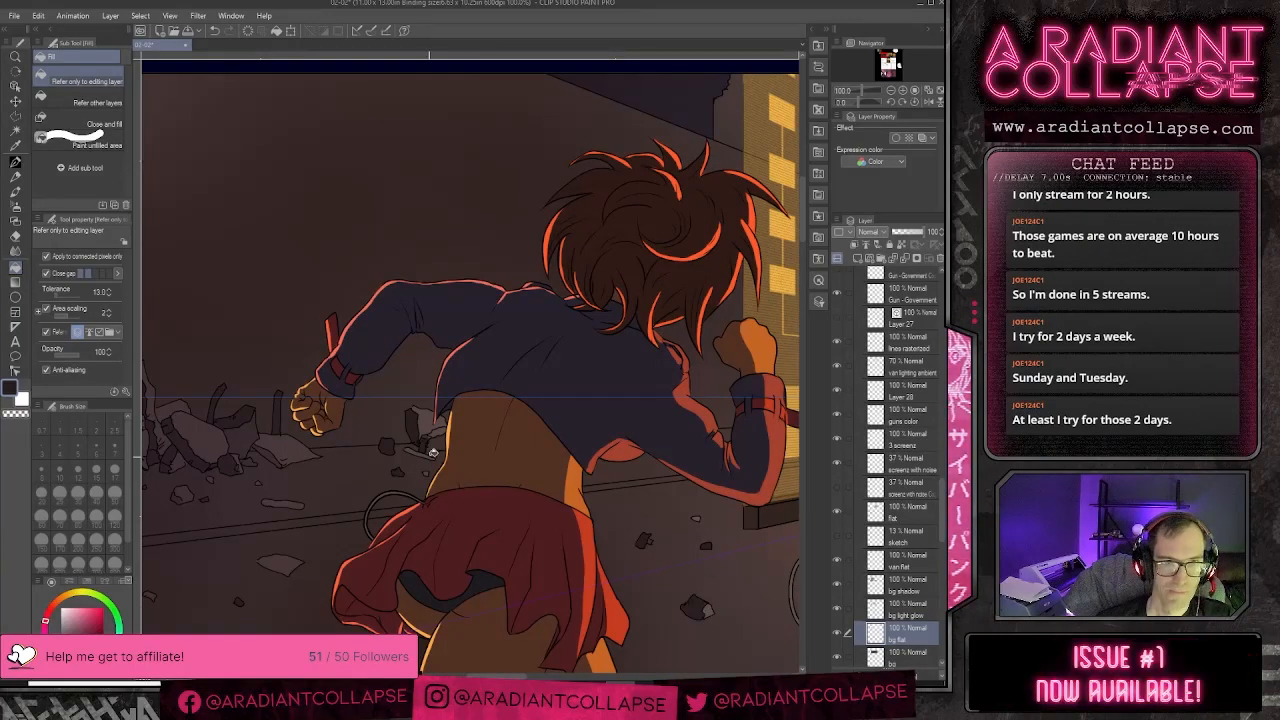
- Browse to the Wreckage folder inside A Radiant Collapse's Photobash Stuff to choose an image for import
{"action": "scroll", "coordinate": [625, 461], "scroll_direction": "down", "scroll_amount": 4}
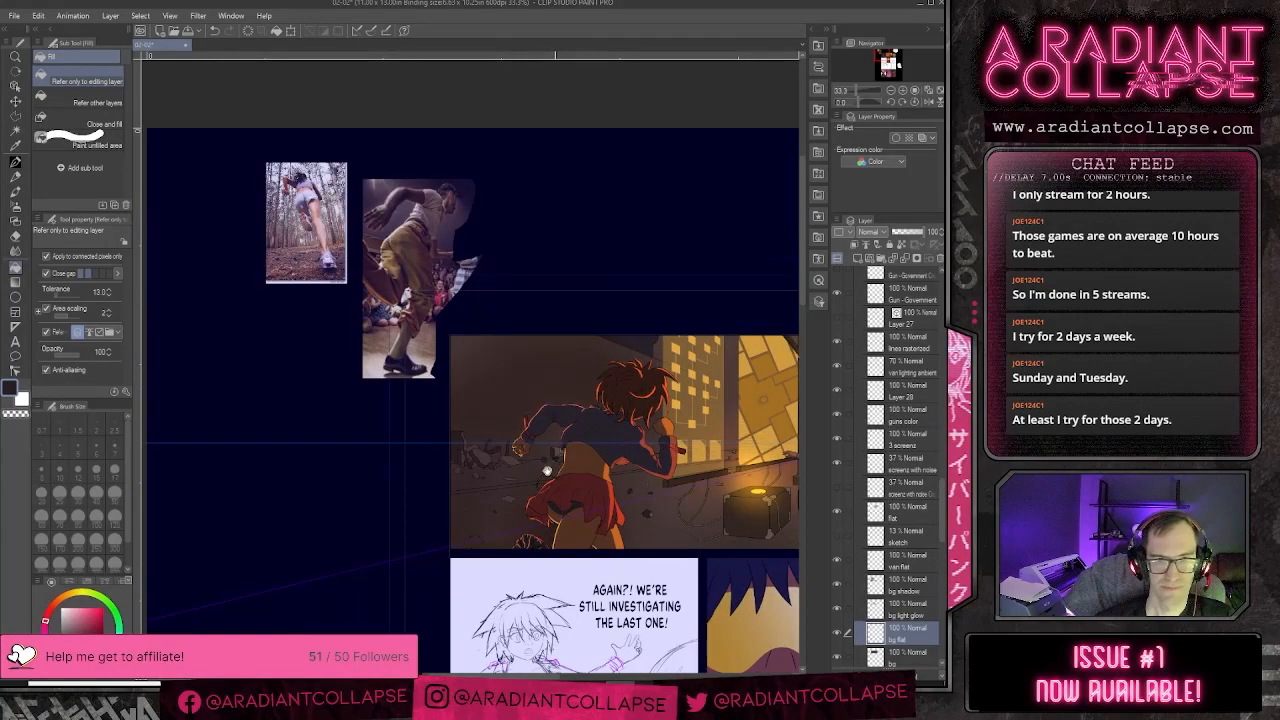
{"action": "left_click_drag", "start_coordinate": [547, 470], "coordinate": [515, 464]}
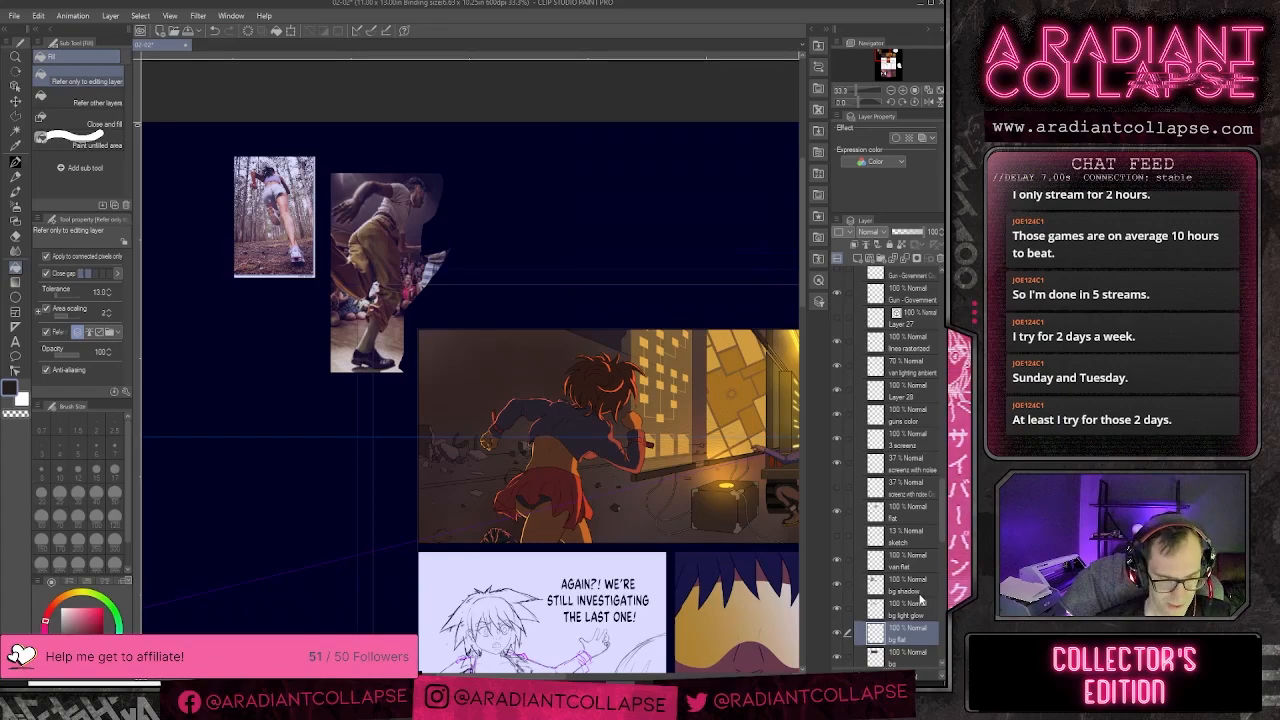
{"action": "key", "text": "ctrl+o"}
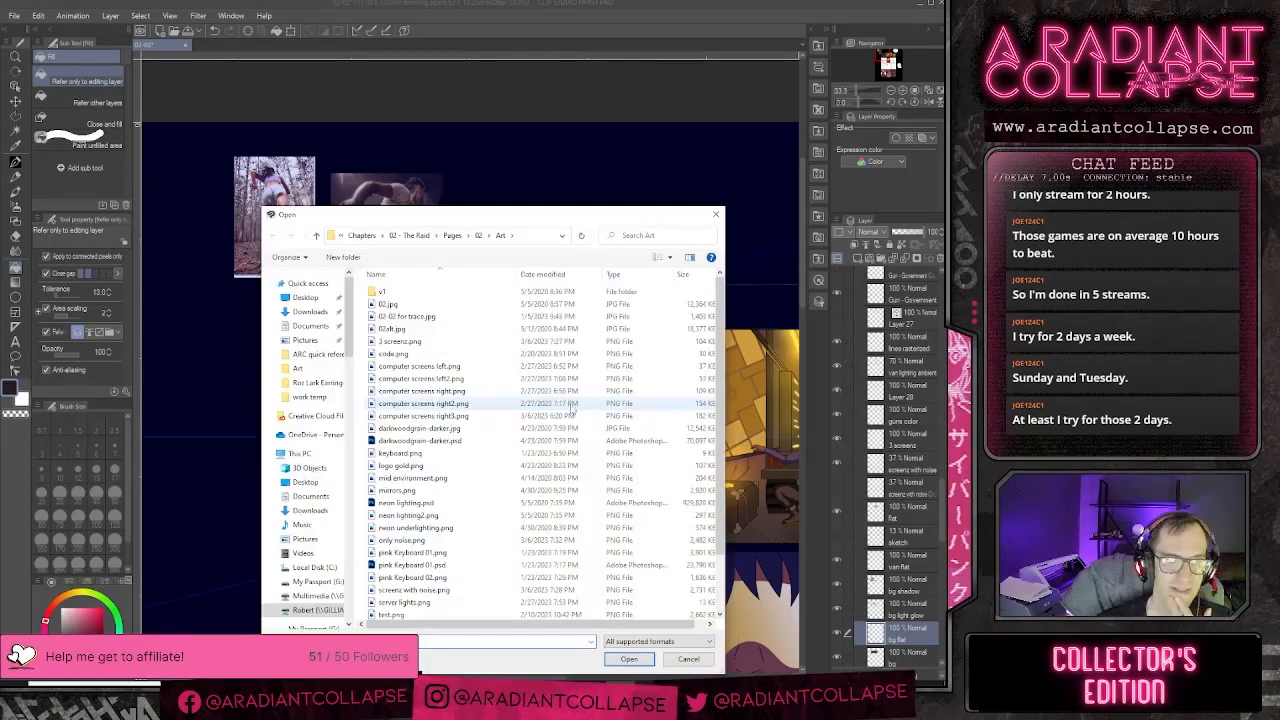
{"action": "left_click", "coordinate": [456, 236]}
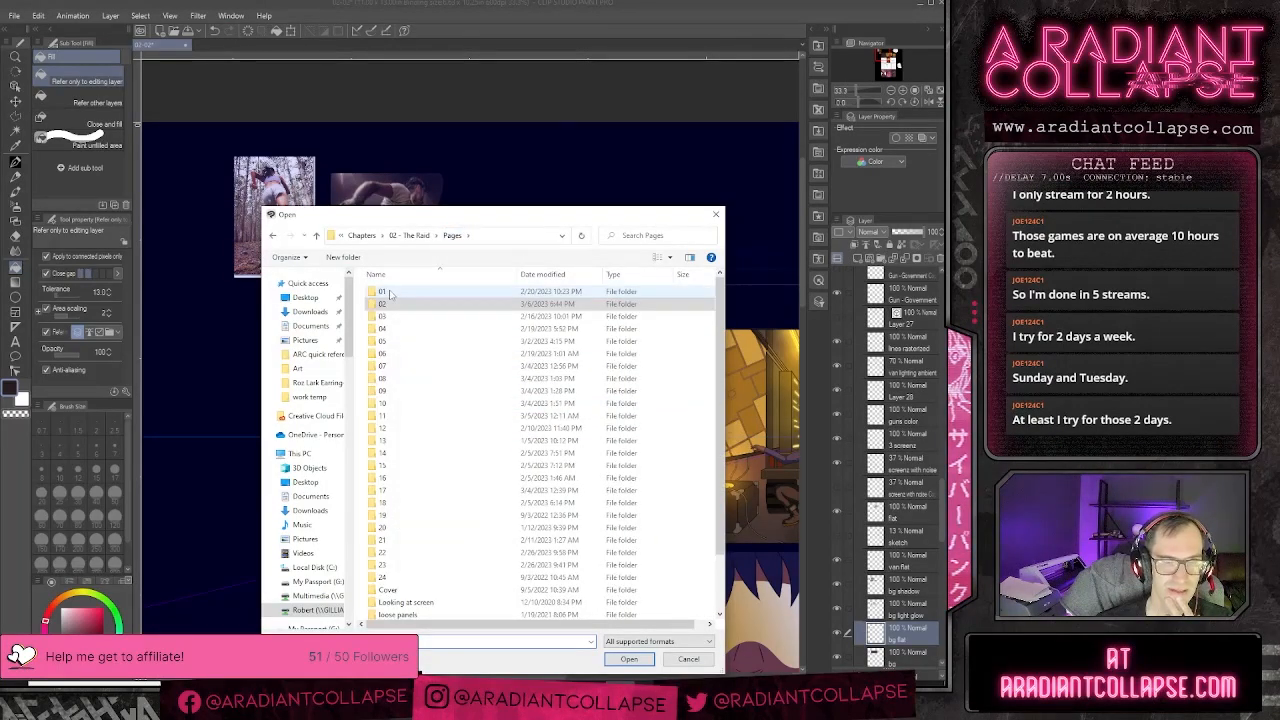
{"action": "left_click", "coordinate": [362, 235]}
{"action": "left_click", "coordinate": [400, 235]}
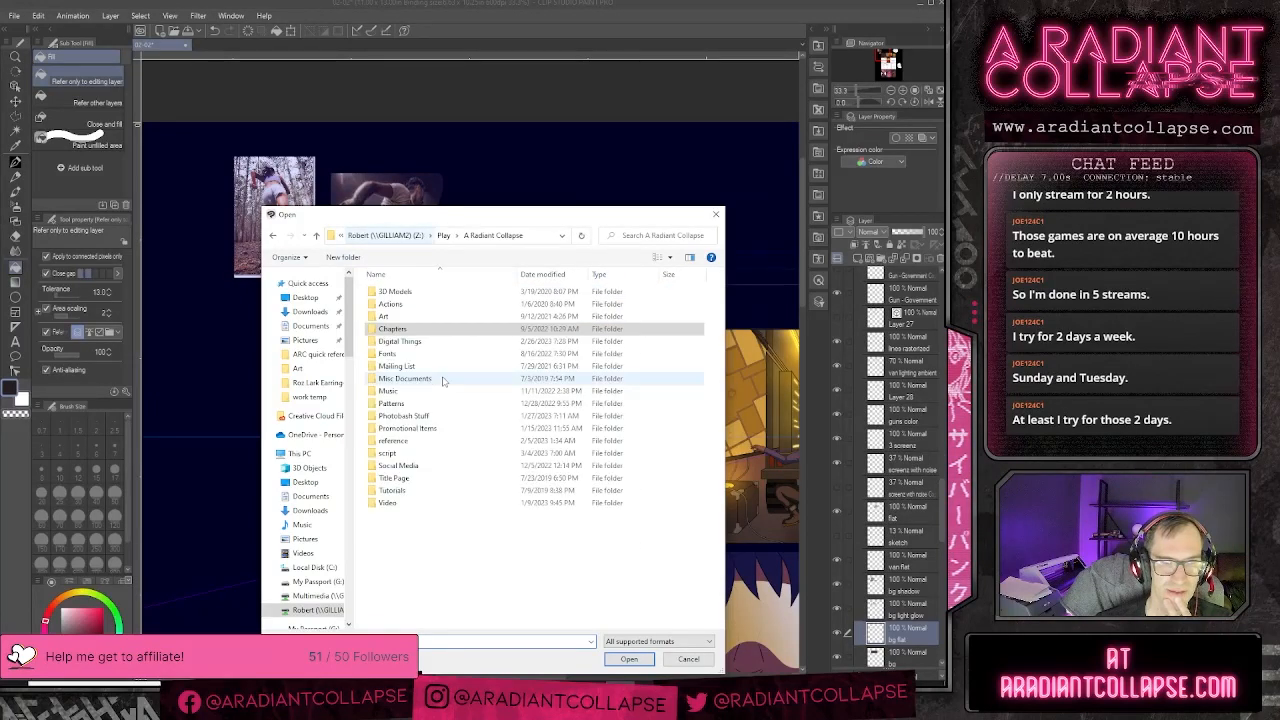
{"action": "double_click", "coordinate": [415, 416]}
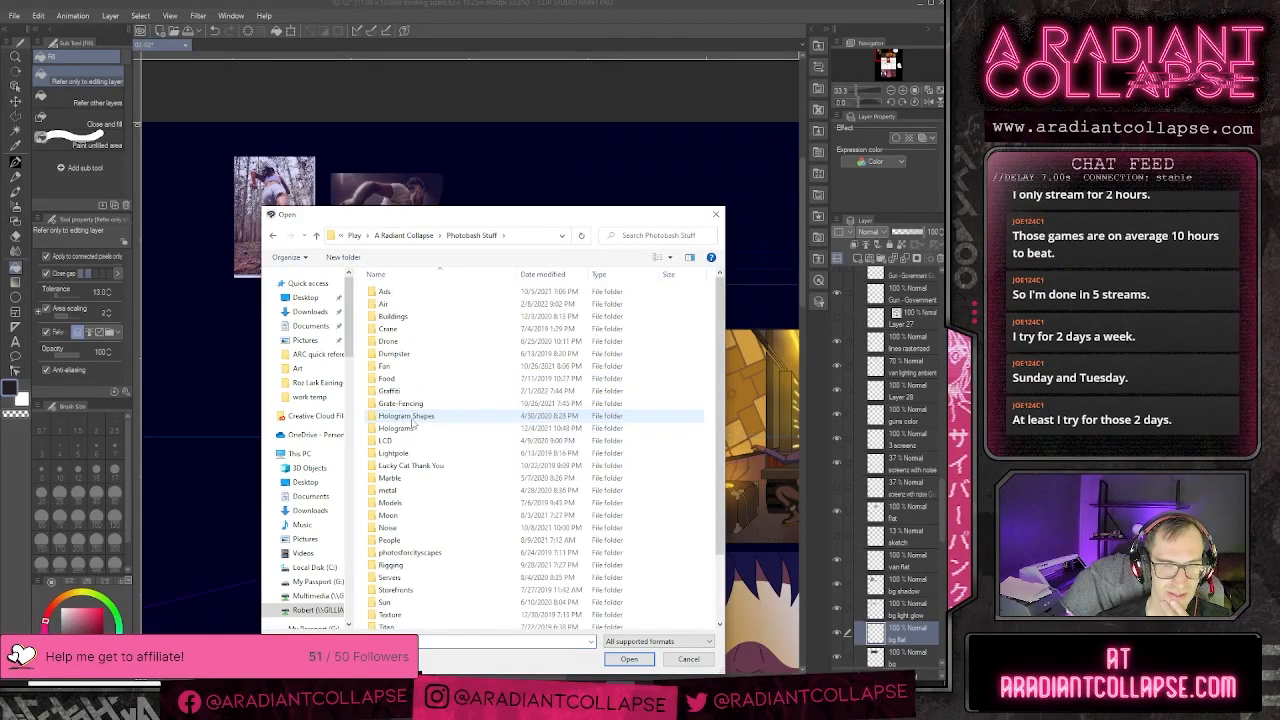
{"action": "double_click", "coordinate": [393, 585]}
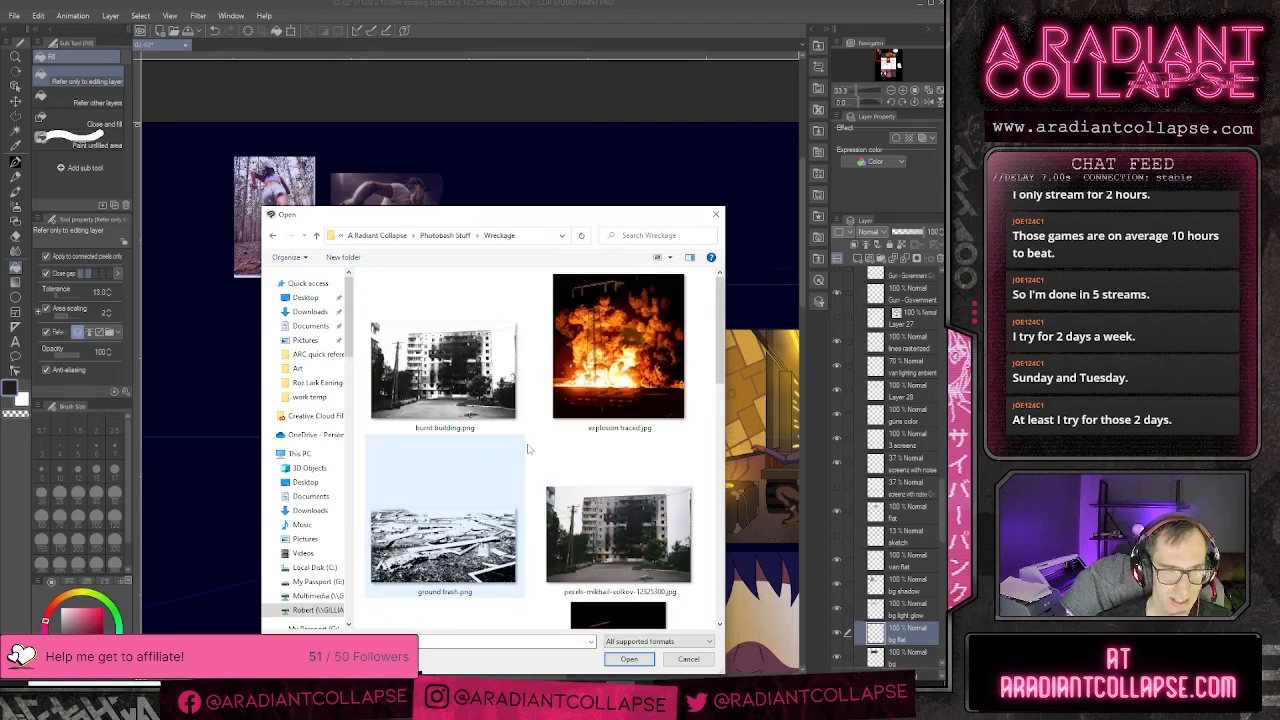
- Look through the wreckage images and import burnt building.png above the bg flat layer
{"action": "scroll", "coordinate": [532, 478], "scroll_direction": "down", "scroll_amount": 6}
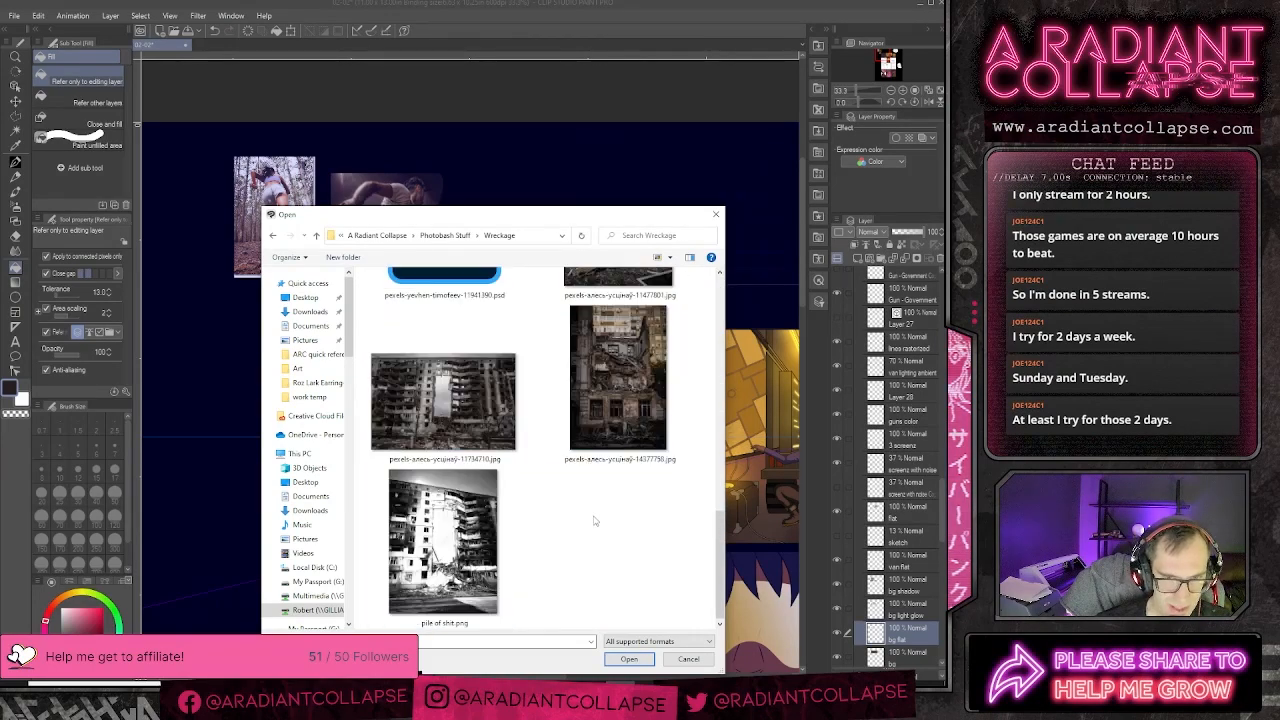
{"action": "scroll", "coordinate": [613, 539], "scroll_direction": "up", "scroll_amount": 5}
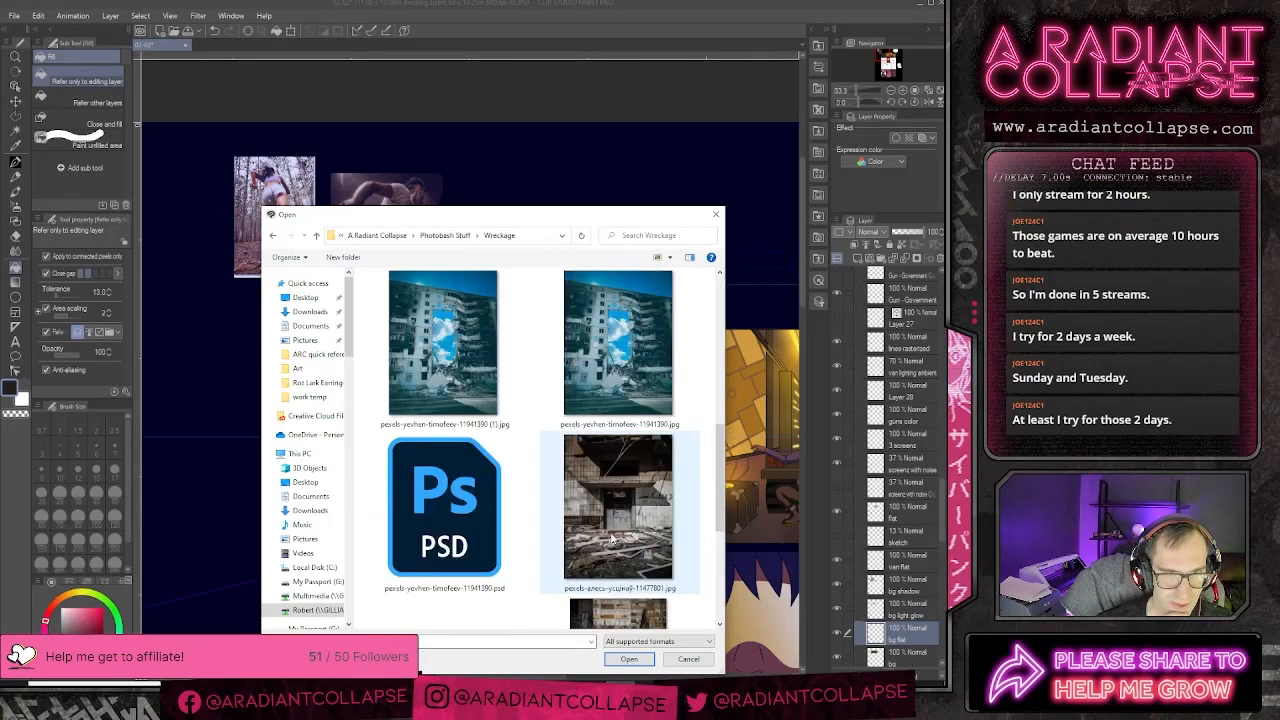
{"action": "scroll", "coordinate": [618, 529], "scroll_direction": "up", "scroll_amount": 2}
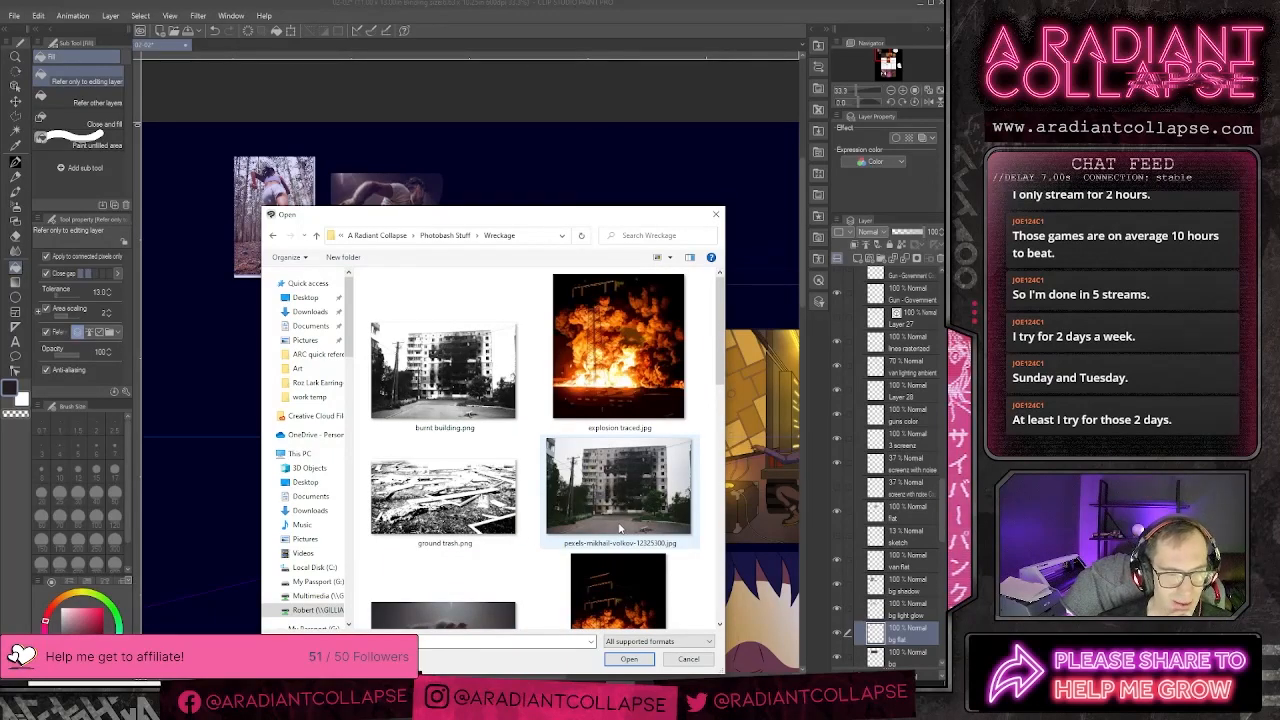
{"action": "left_click", "coordinate": [476, 366]}
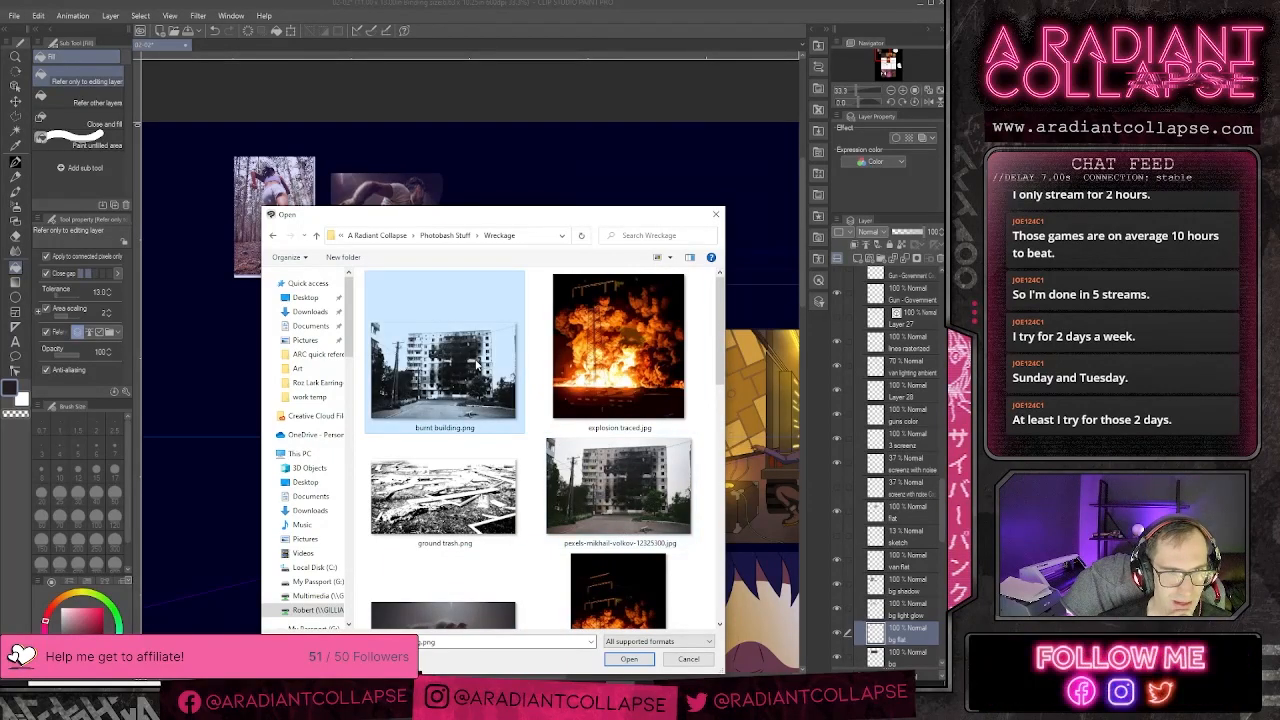
{"action": "left_click", "coordinate": [629, 659]}
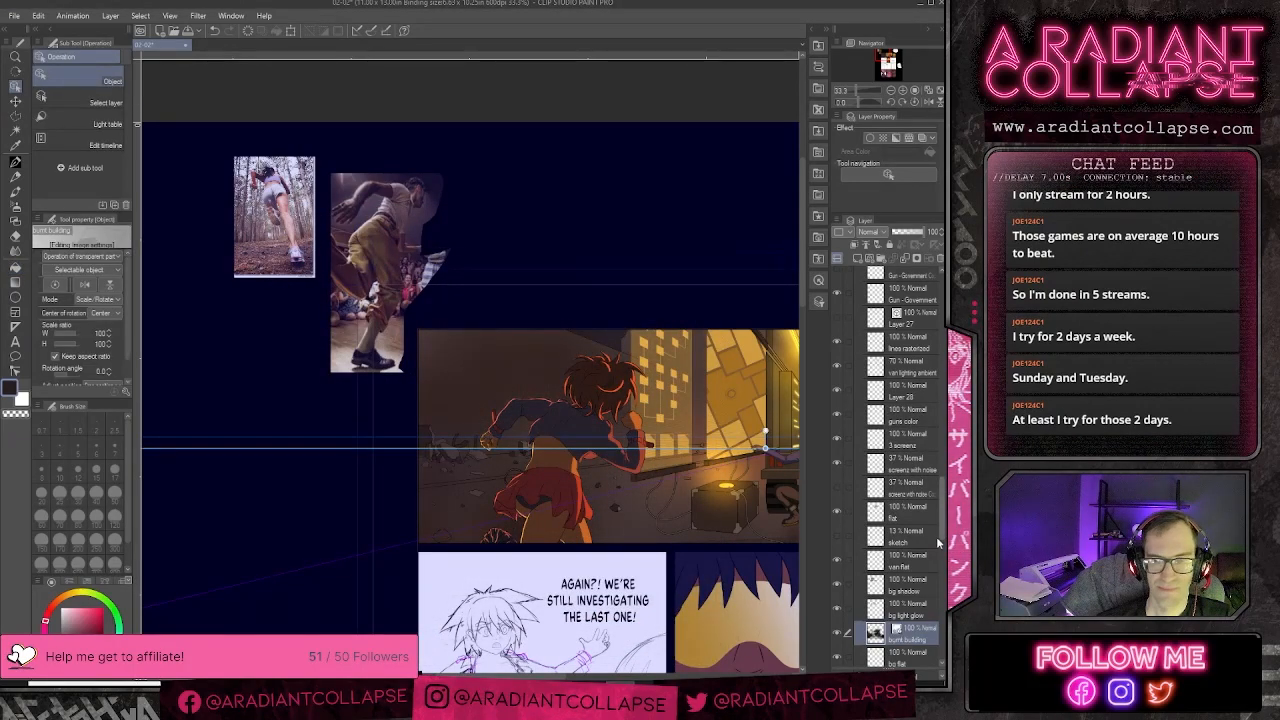
- Scale the imported burnt building image down to 78% and rasterize its layer
{"action": "scroll", "coordinate": [752, 531], "scroll_direction": "down", "scroll_amount": 5}
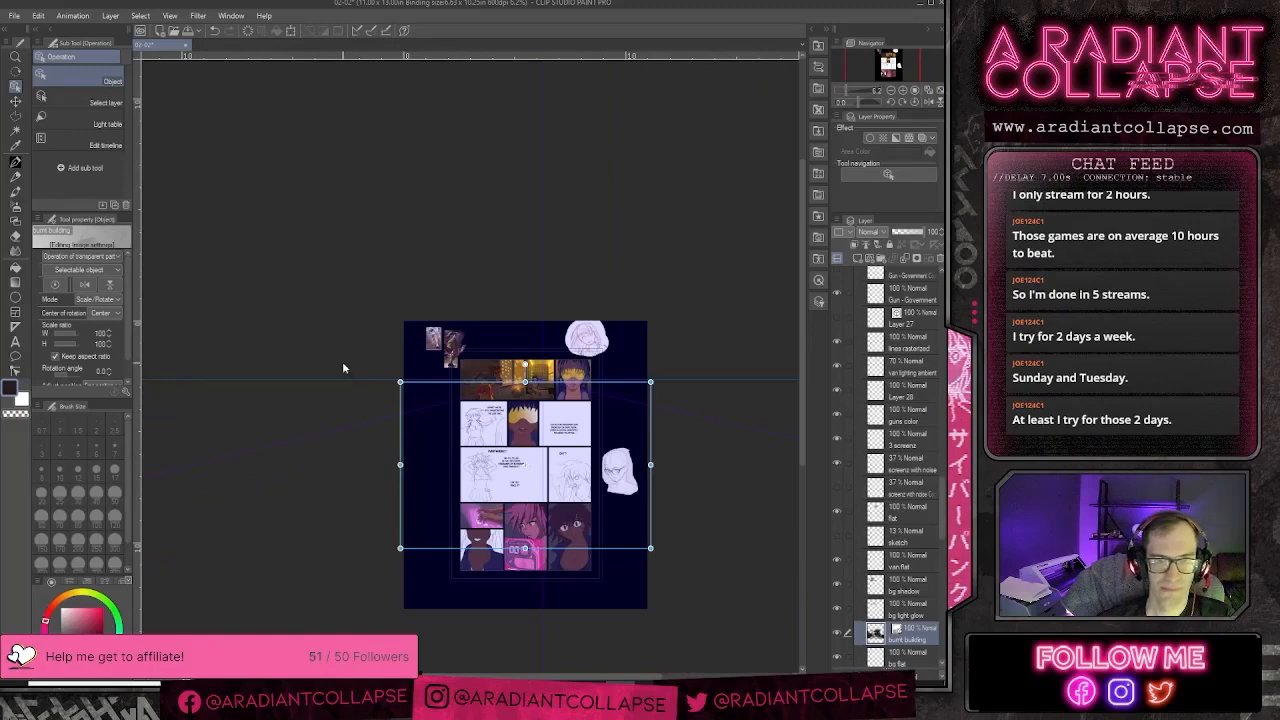
{"action": "left_click_drag", "start_coordinate": [400, 381], "coordinate": [441, 408]}
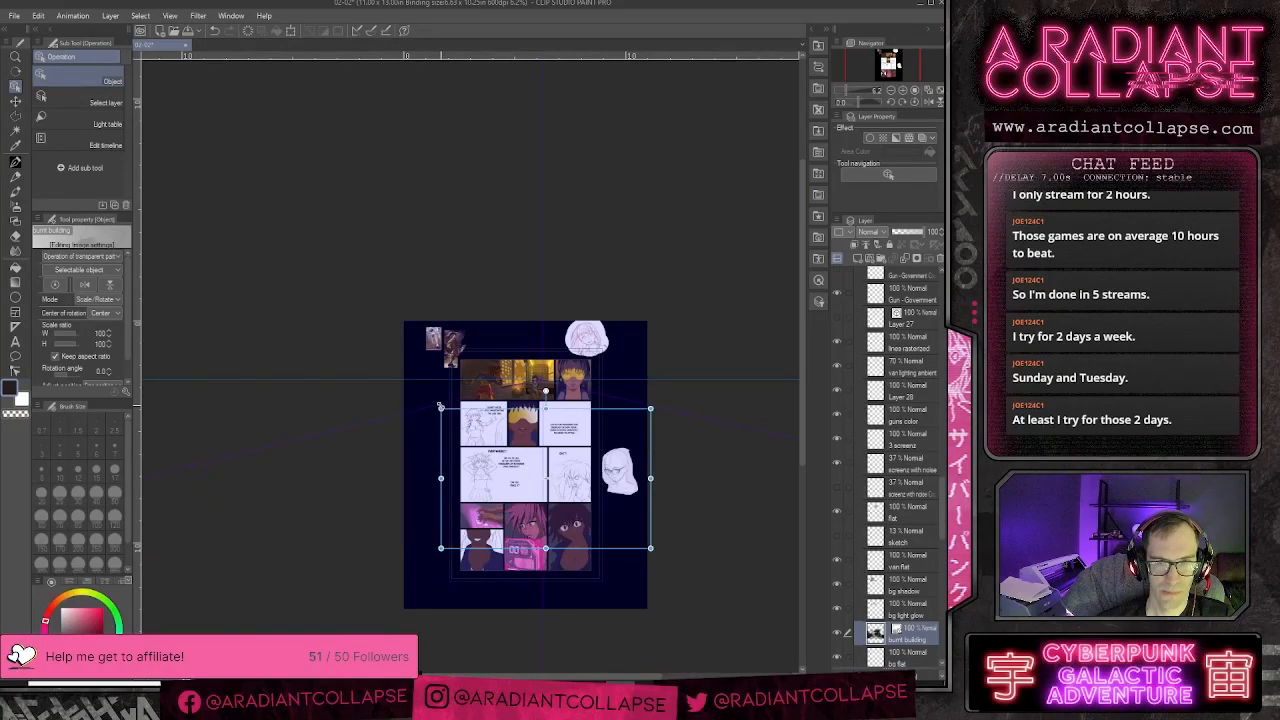
{"action": "left_click_drag", "start_coordinate": [651, 548], "coordinate": [636, 538]}
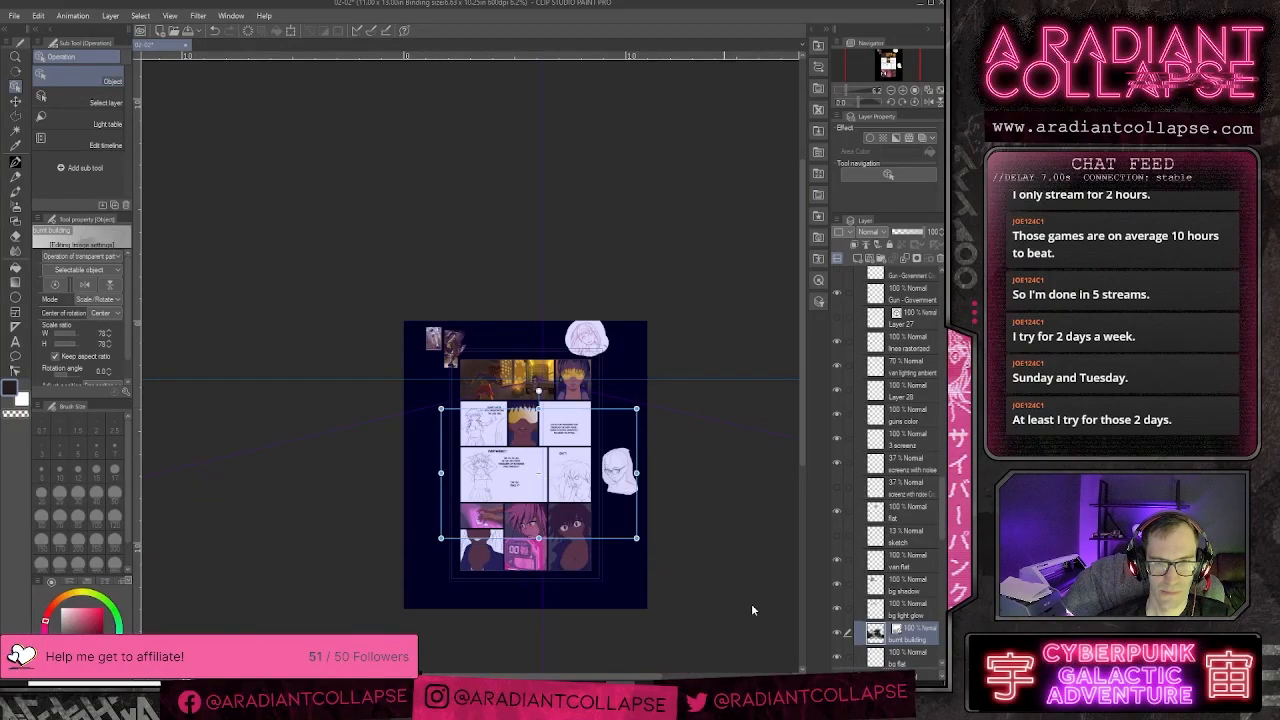
{"action": "right_click", "coordinate": [895, 637]}
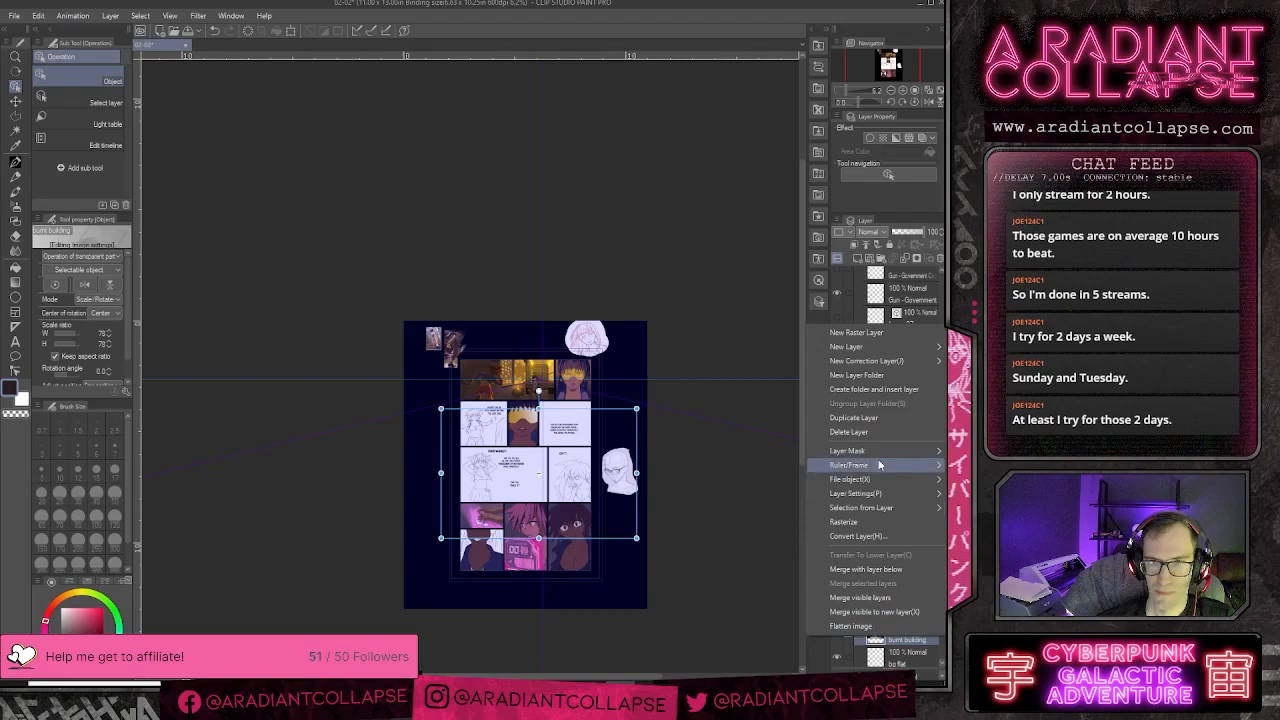
{"action": "left_click", "coordinate": [856, 523]}
- Scale the rasterized burnt building to 43% over the running figure's background and set its layer to Multiply at 81% opacity
{"action": "key", "text": "ctrl+t"}
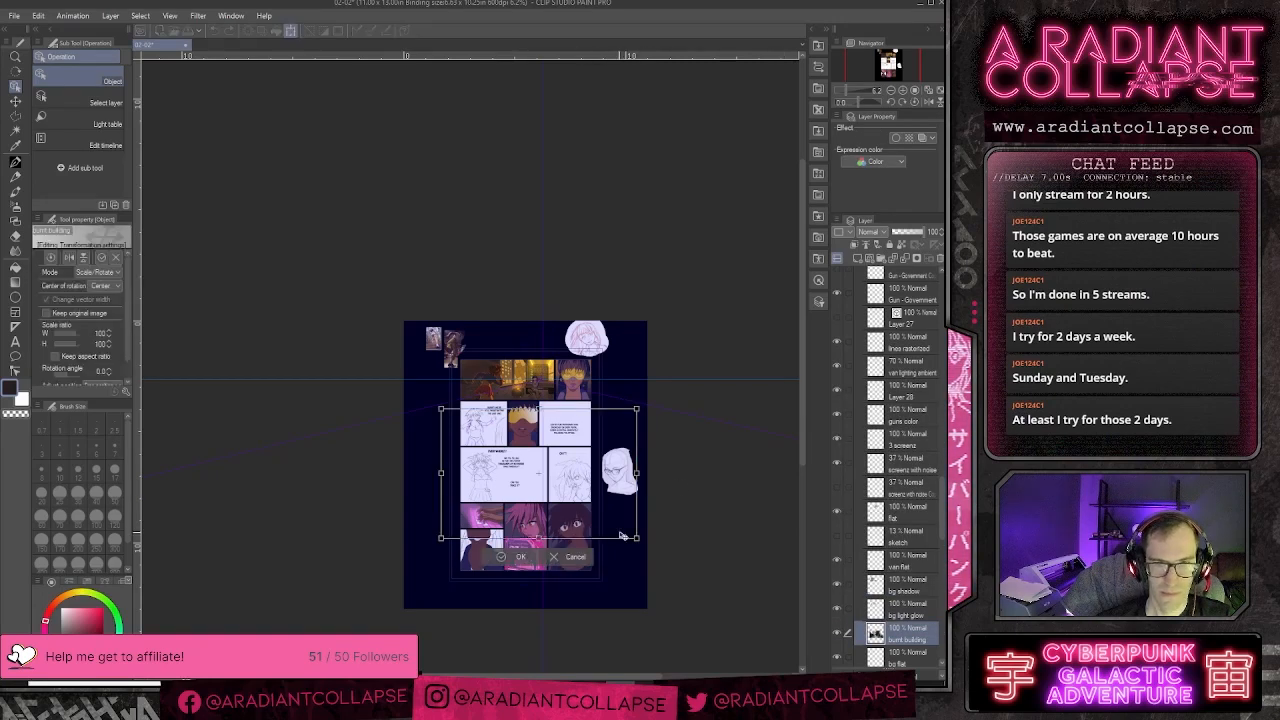
{"action": "left_click_drag", "start_coordinate": [636, 538], "coordinate": [523, 463]}
{"action": "left_click_drag", "start_coordinate": [454, 434], "coordinate": [465, 375]}
{"action": "scroll", "coordinate": [463, 372], "scroll_direction": "up", "scroll_amount": 4}
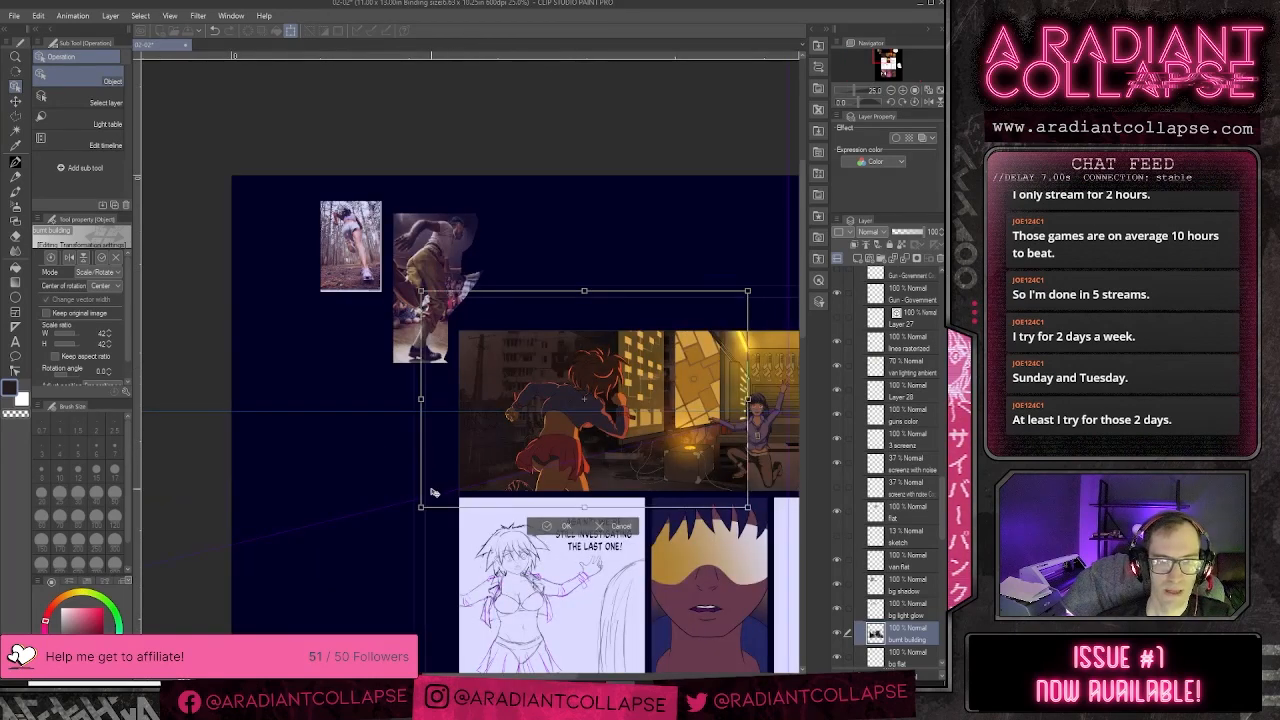
{"action": "left_click_drag", "start_coordinate": [420, 507], "coordinate": [275, 615]}
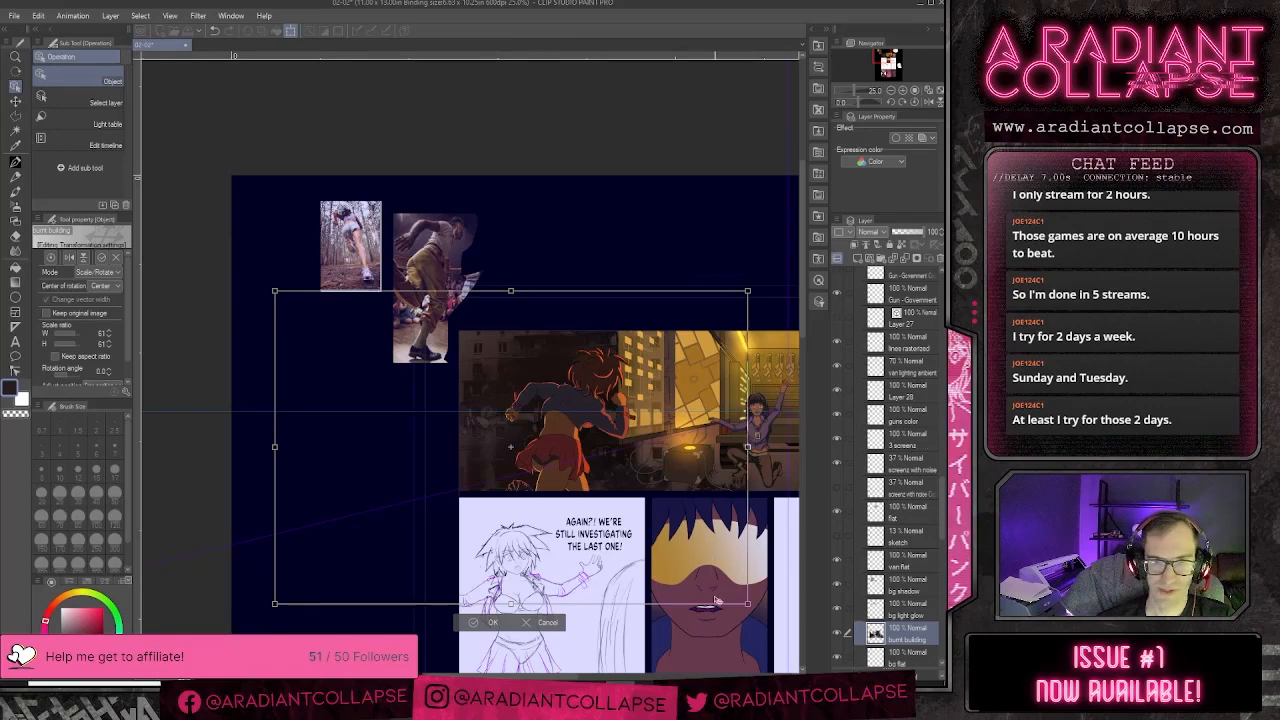
{"action": "left_click_drag", "start_coordinate": [747, 604], "coordinate": [641, 533]}
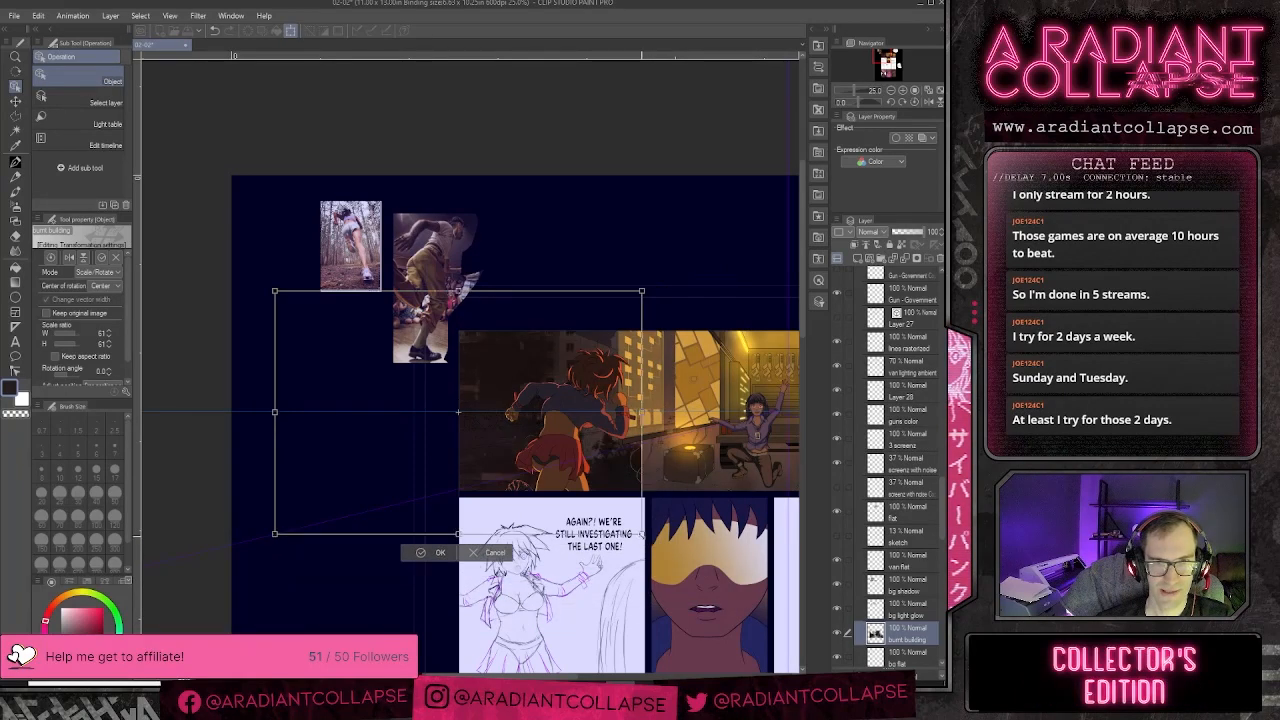
{"action": "left_click_drag", "start_coordinate": [272, 289], "coordinate": [306, 314]}
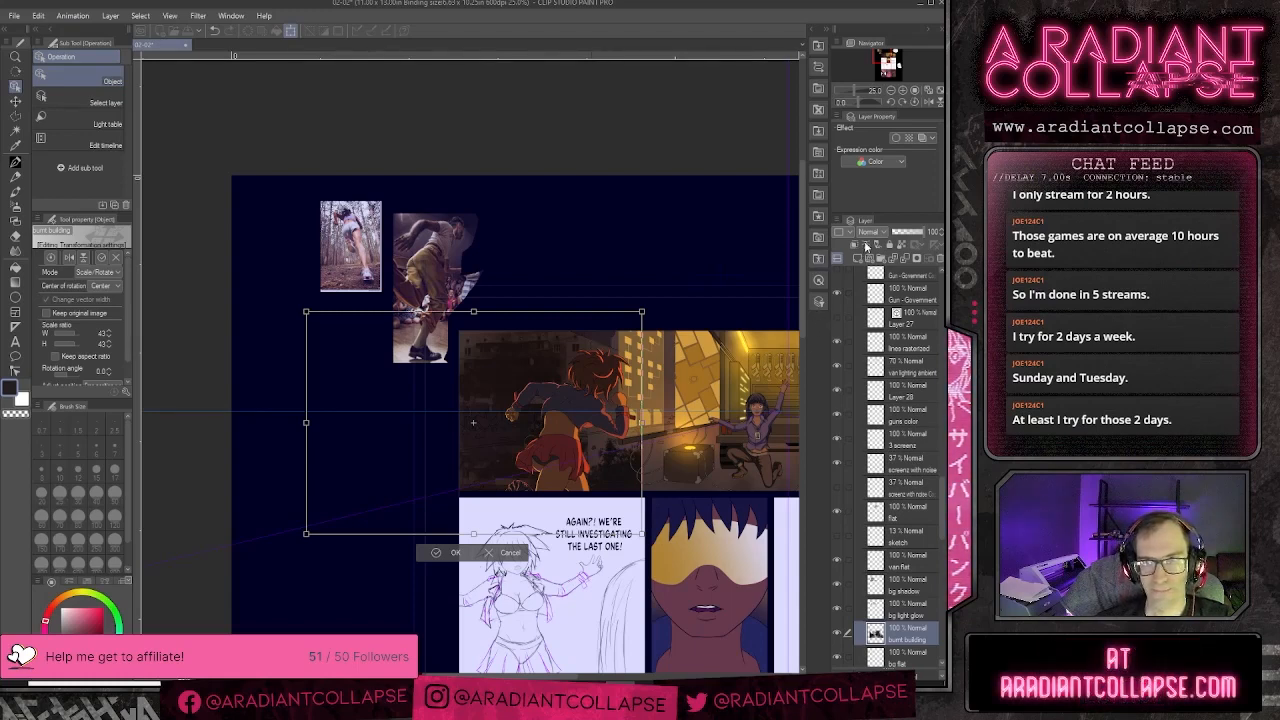
{"action": "left_click", "coordinate": [869, 233]}
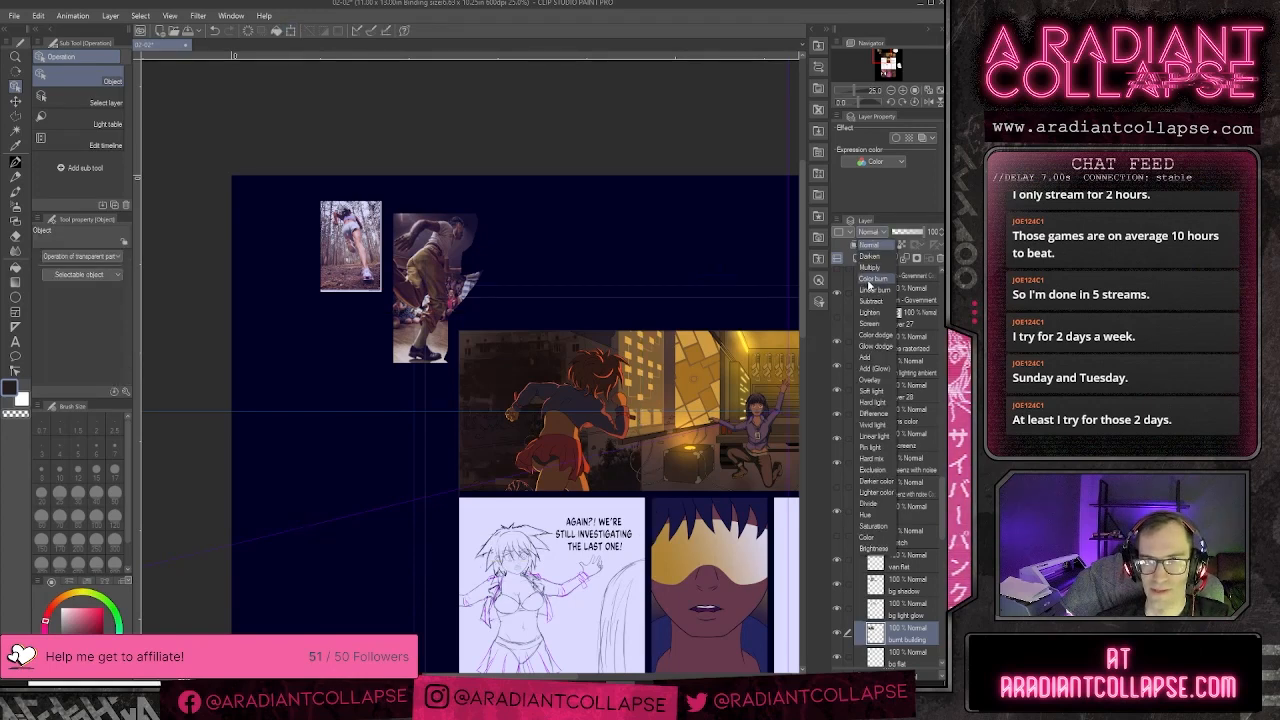
{"action": "left_click", "coordinate": [872, 268]}
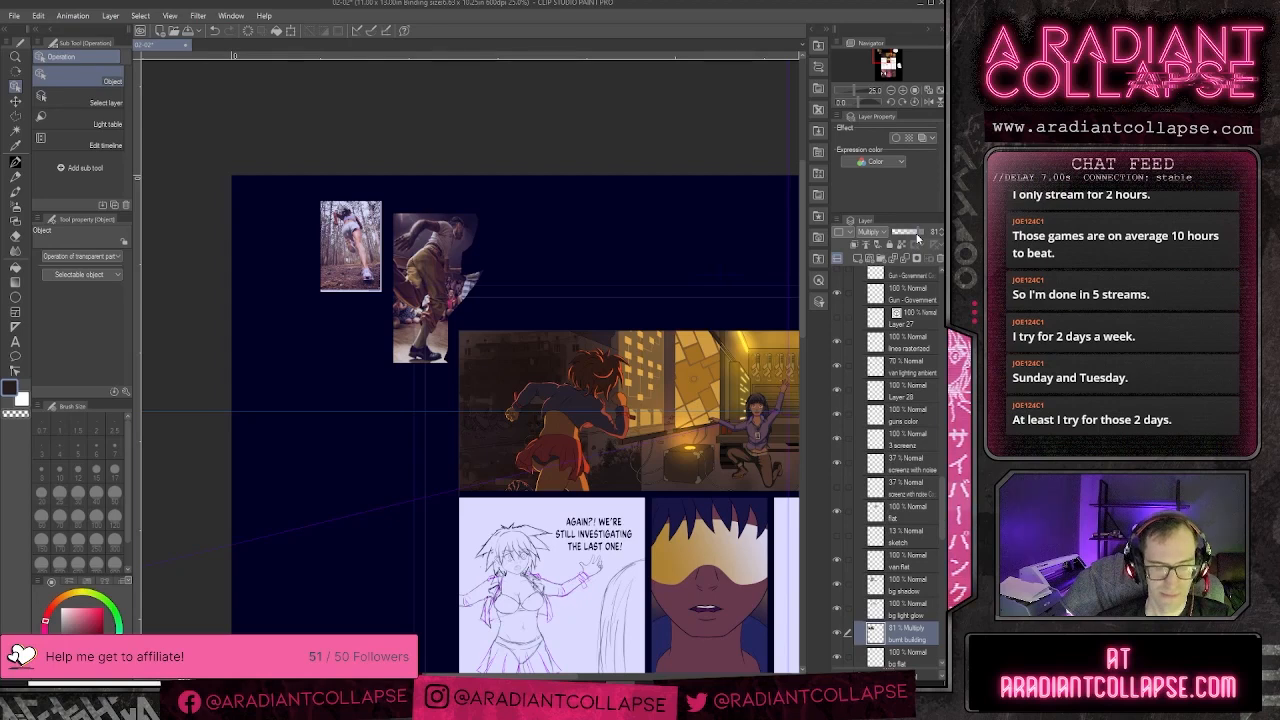
- Free-transform the burnt building layer, pulling its two left corners apart and nudging the upper-right corner inward for receding perspective
{"action": "key", "text": "ctrl+t"}
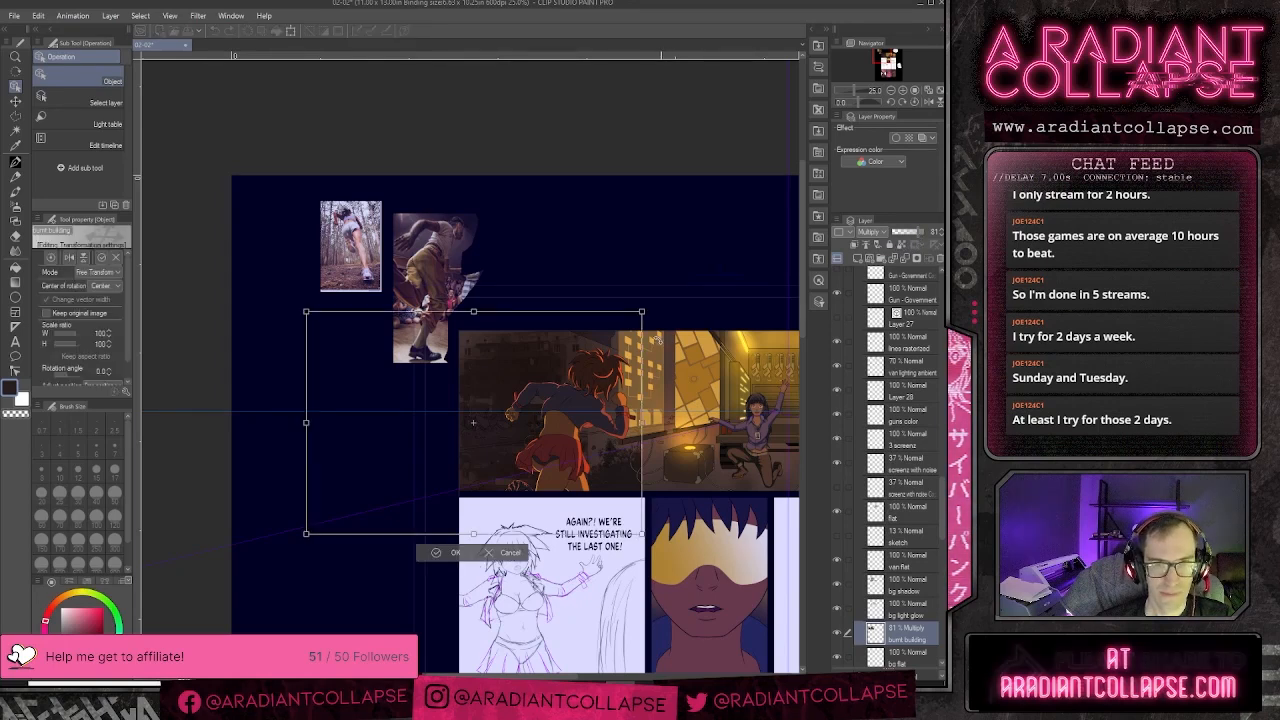
{"action": "left_click_drag", "start_coordinate": [306, 313], "coordinate": [328, 243]}
{"action": "left_click_drag", "start_coordinate": [305, 537], "coordinate": [314, 621]}
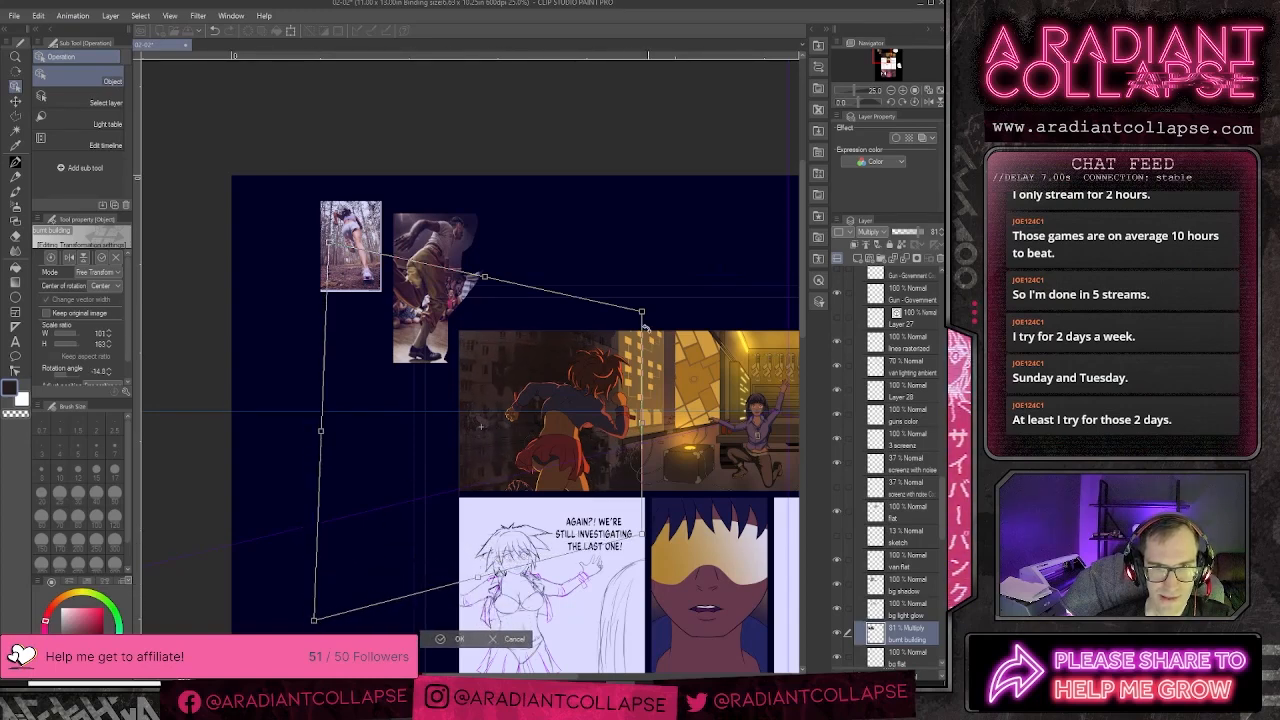
{"action": "left_click_drag", "start_coordinate": [641, 312], "coordinate": [639, 304]}
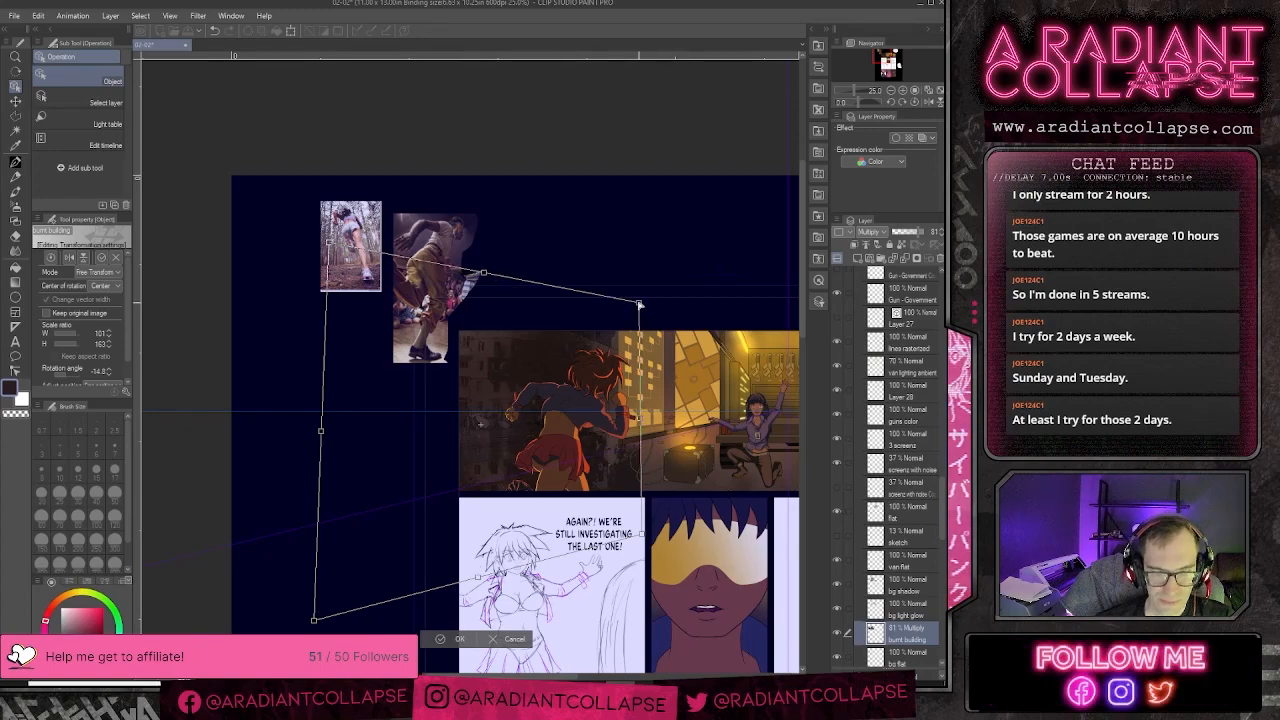
{"action": "scroll", "coordinate": [640, 305], "scroll_direction": "up", "scroll_amount": 1}
{"action": "left_click_drag", "start_coordinate": [410, 476], "coordinate": [479, 364]}
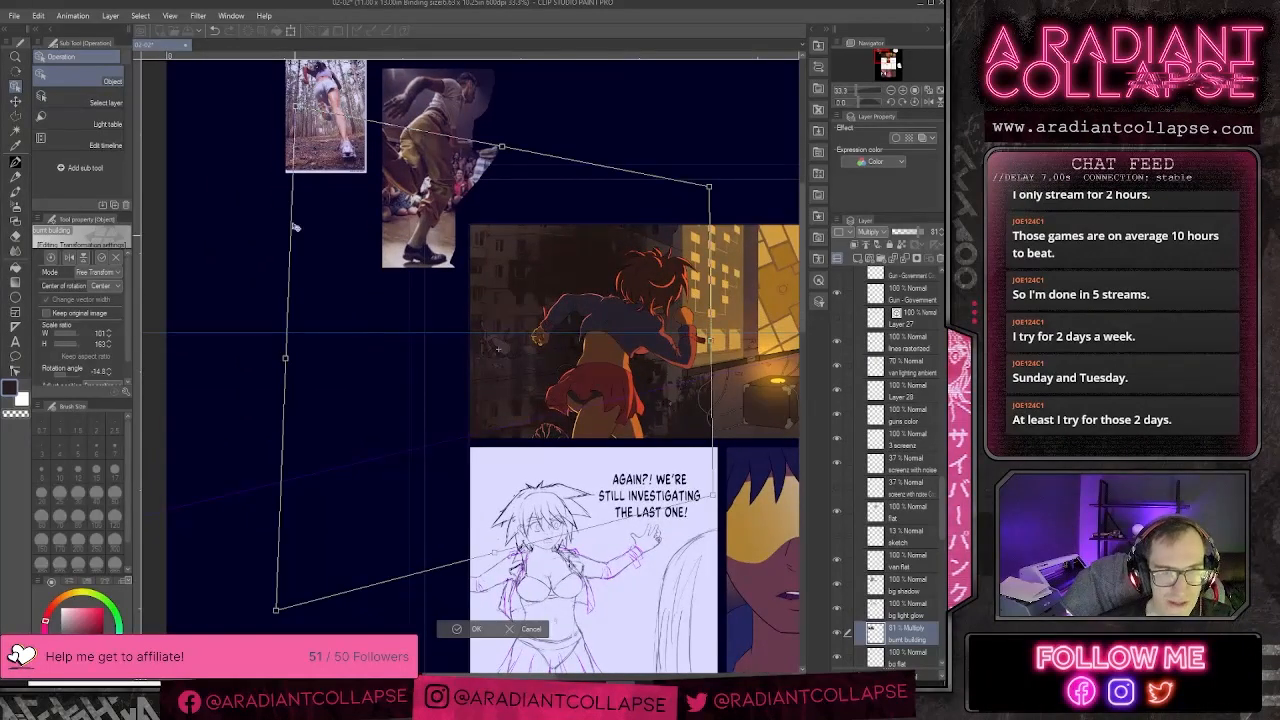
- Steepen the burnt building's perspective by moving its upper-left corner higher and its lower-left corner lower
{"action": "left_click_drag", "start_coordinate": [293, 108], "coordinate": [311, 26]}
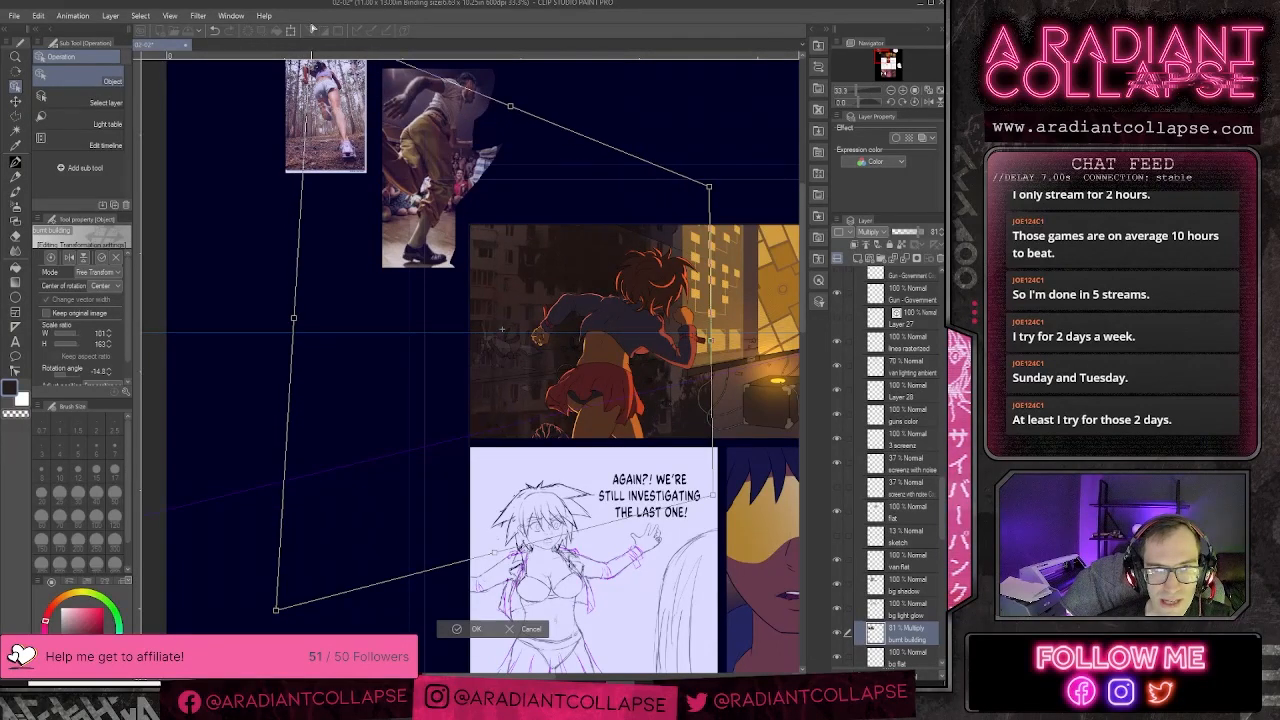
{"action": "left_click_drag", "start_coordinate": [333, 79], "coordinate": [387, 221]}
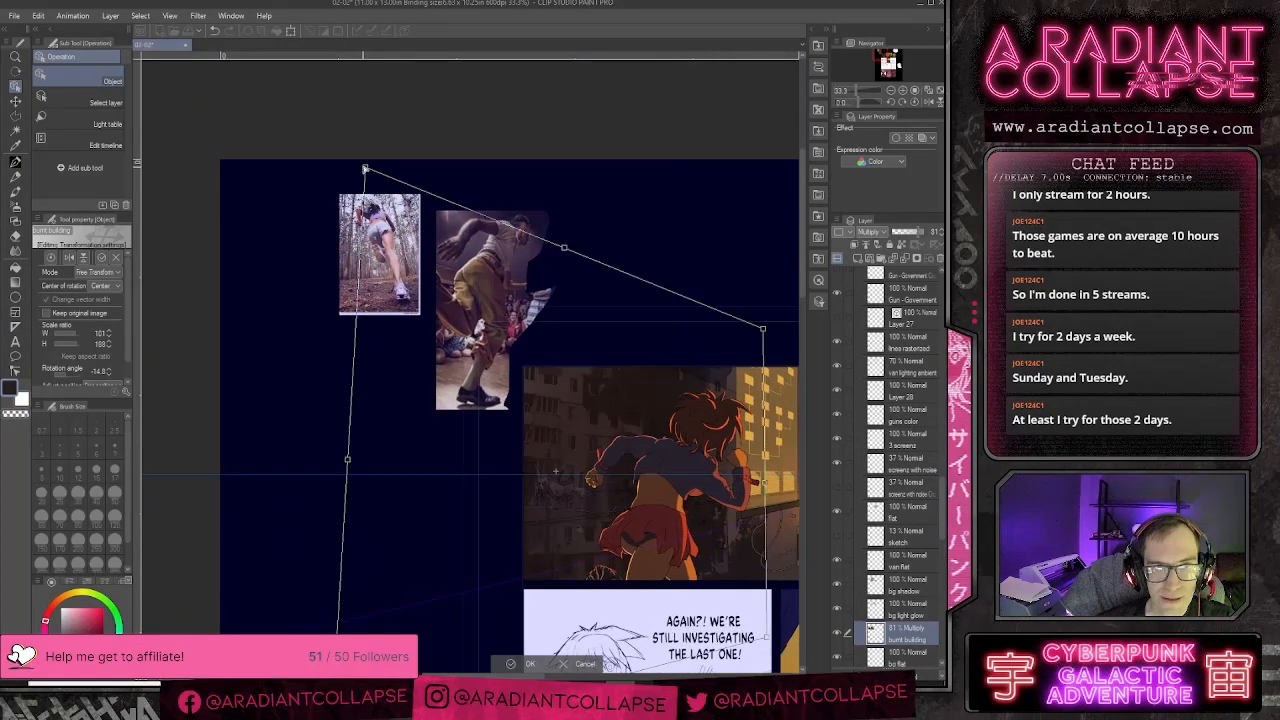
{"action": "left_click_drag", "start_coordinate": [365, 170], "coordinate": [380, 93]}
{"action": "left_click_drag", "start_coordinate": [563, 393], "coordinate": [551, 169]}
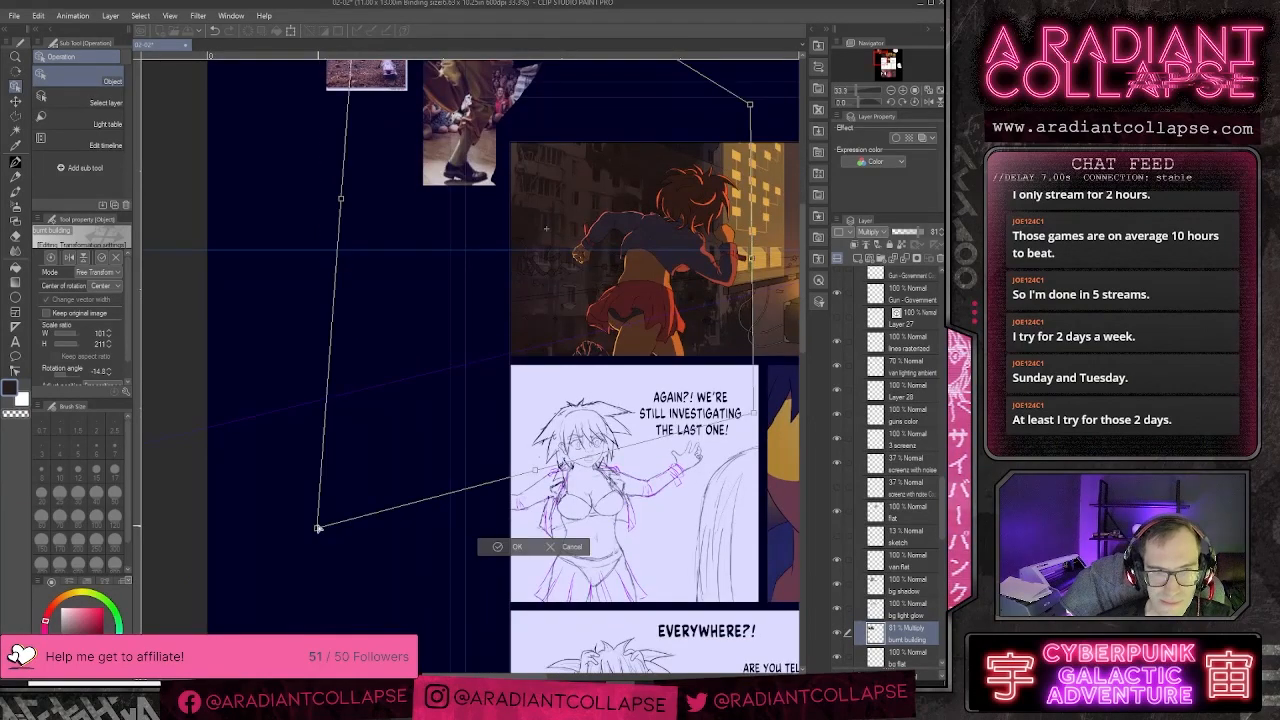
{"action": "left_click_drag", "start_coordinate": [318, 528], "coordinate": [313, 626]}
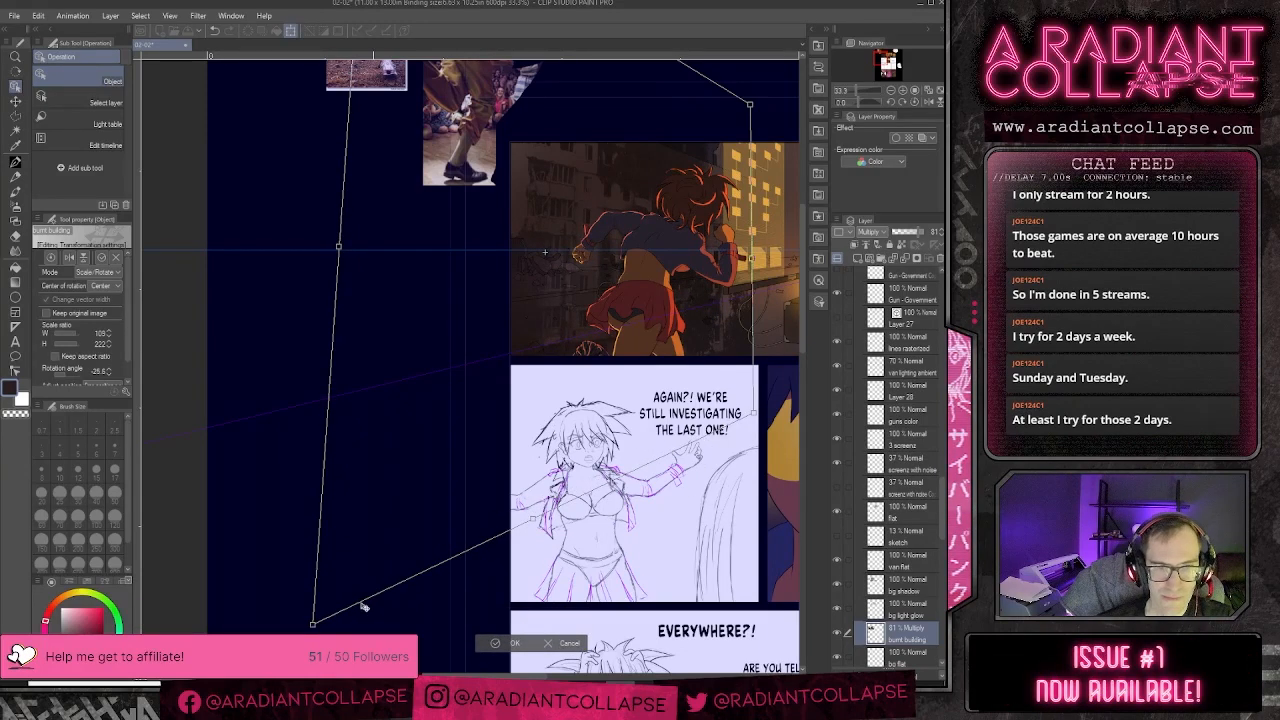
- Scale the skewed burnt building down, then widen it to 130% width and 223% height across the running figure's background
{"action": "left_click_drag", "start_coordinate": [314, 627], "coordinate": [395, 434]}
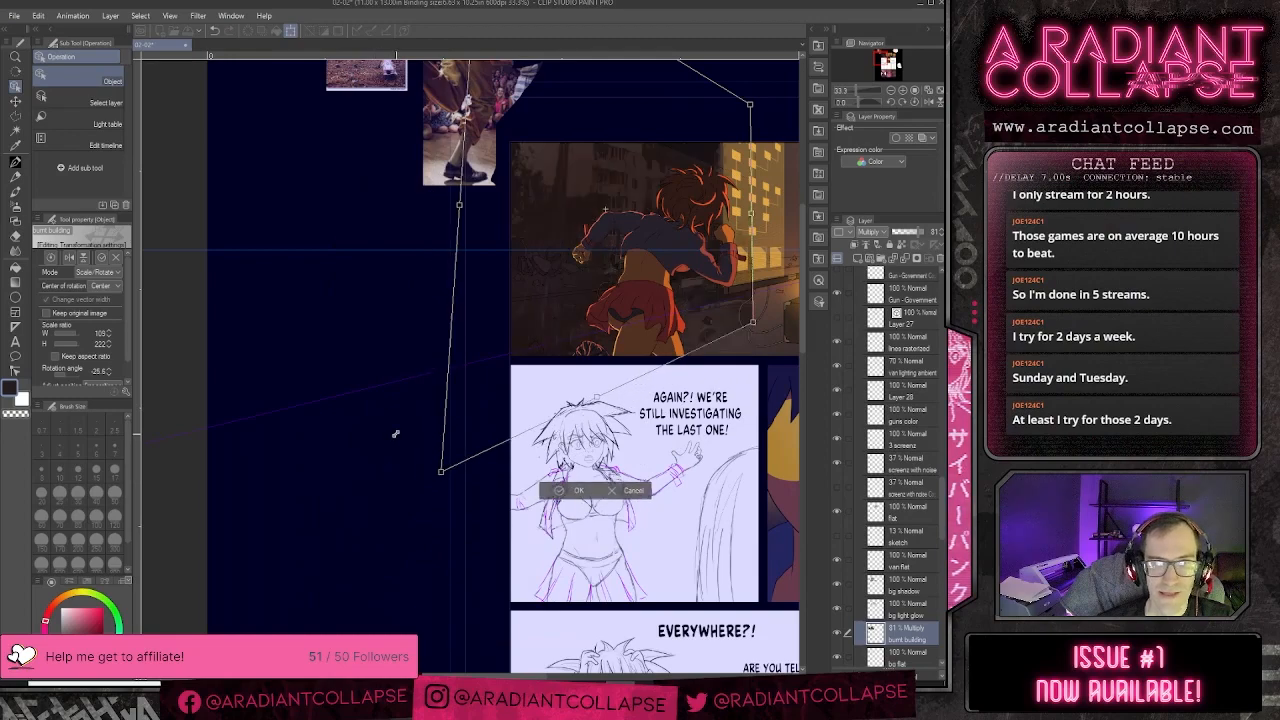
{"action": "key", "text": "space"}
{"action": "left_click_drag", "start_coordinate": [512, 297], "coordinate": [455, 448]}
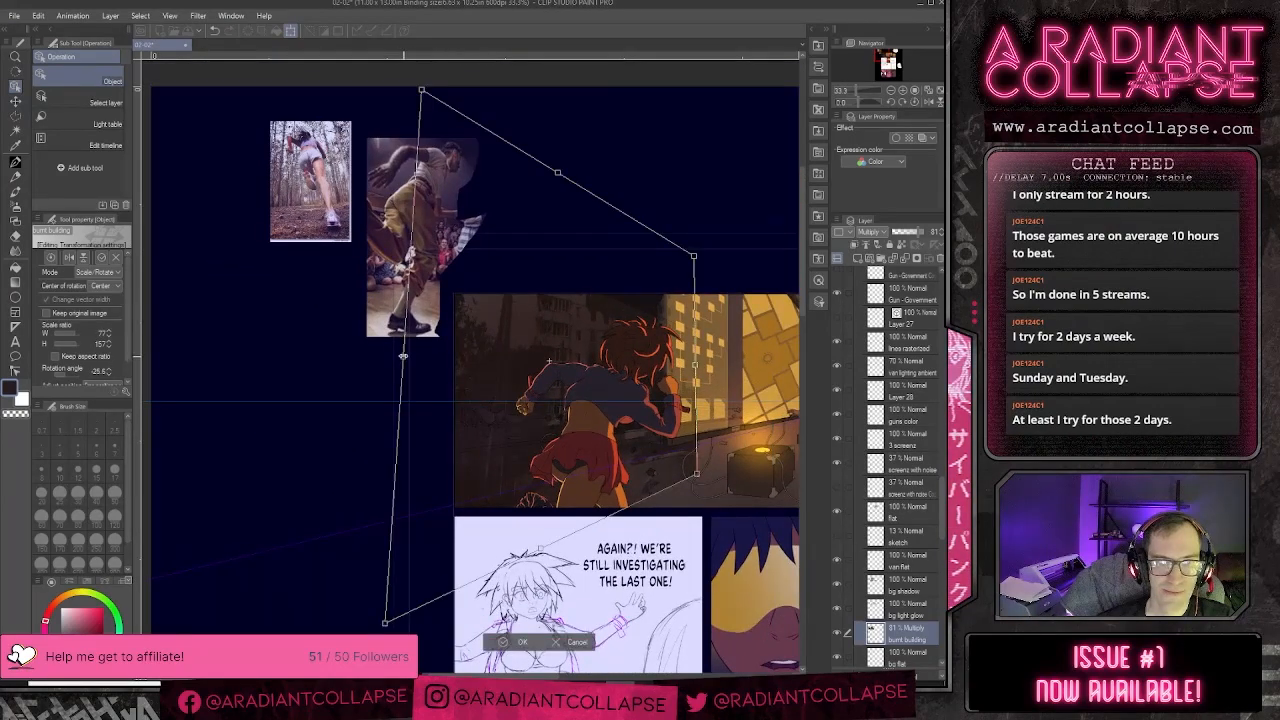
{"action": "left_click_drag", "start_coordinate": [403, 356], "coordinate": [194, 383]}
{"action": "left_click_drag", "start_coordinate": [471, 393], "coordinate": [514, 311]}
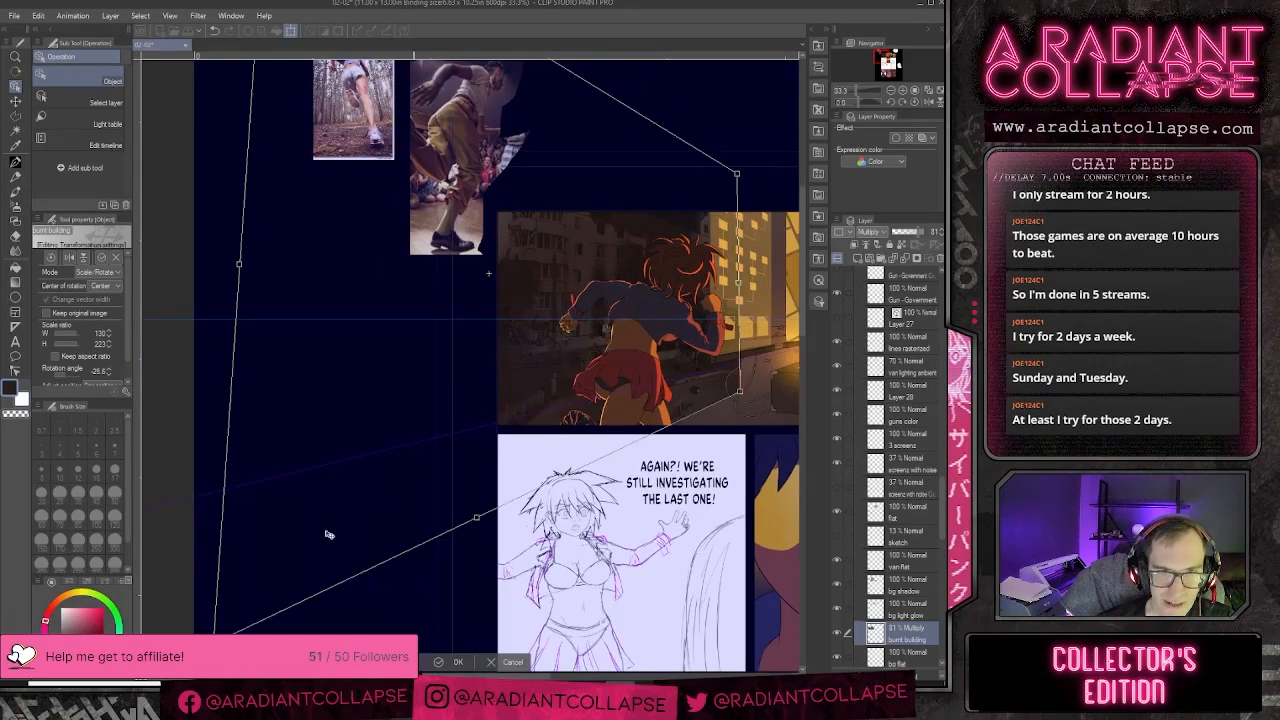
- Refine the burnt building's lower edge in Free Transform, shifting the lower-right corner outward and the lower-left corner up and inward
{"action": "key", "text": "ctrl+shift+t"}
{"action": "left_click_drag", "start_coordinate": [315, 521], "coordinate": [337, 440]}
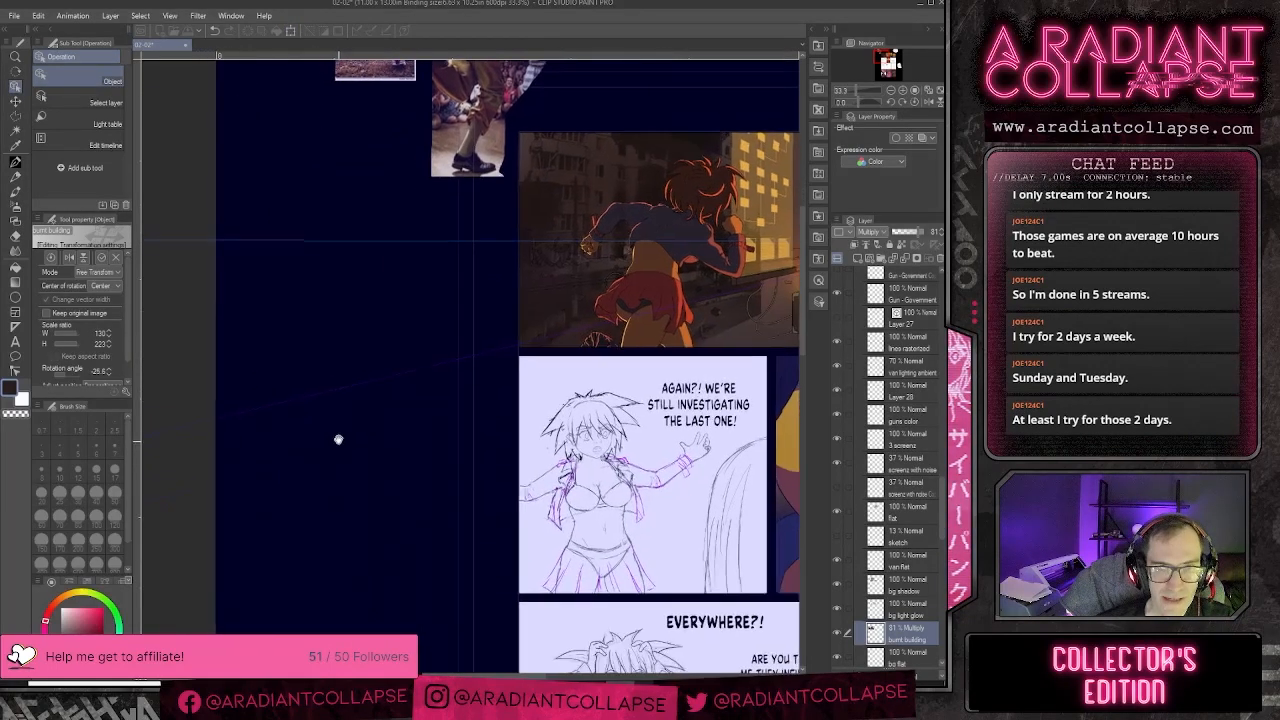
{"action": "left_click_drag", "start_coordinate": [760, 313], "coordinate": [769, 327]}
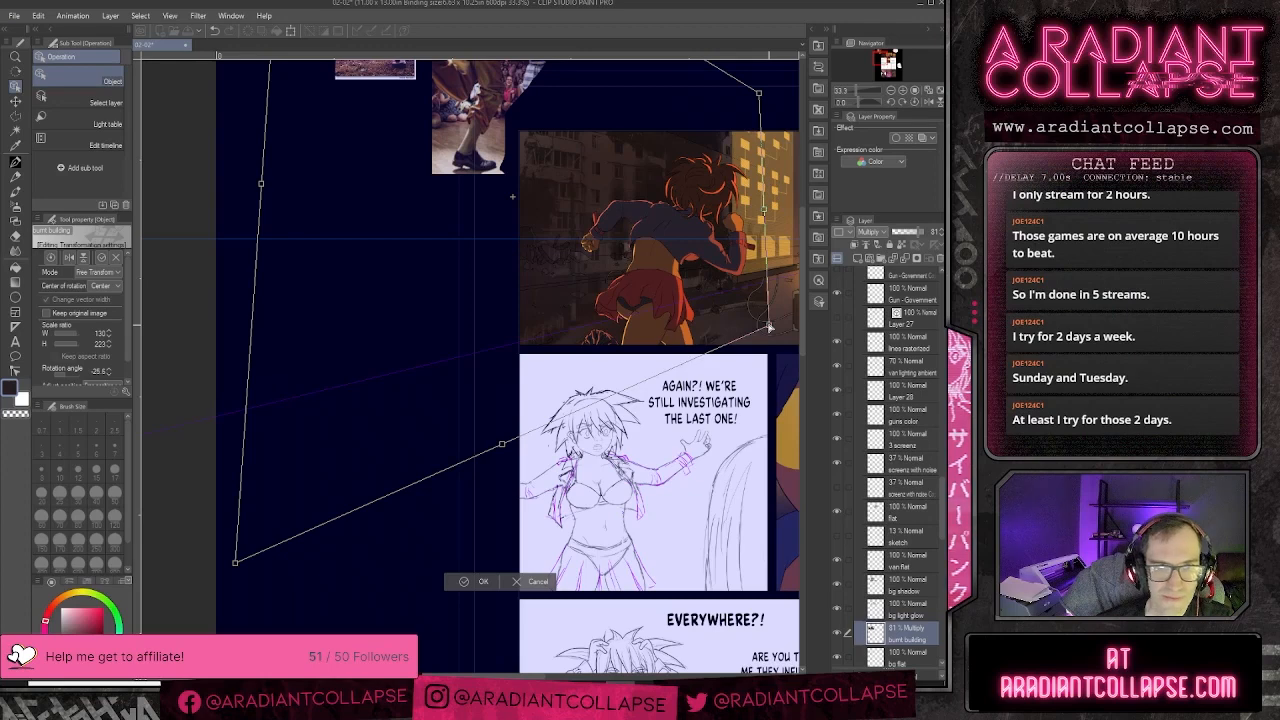
{"action": "left_click_drag", "start_coordinate": [233, 566], "coordinate": [285, 518]}
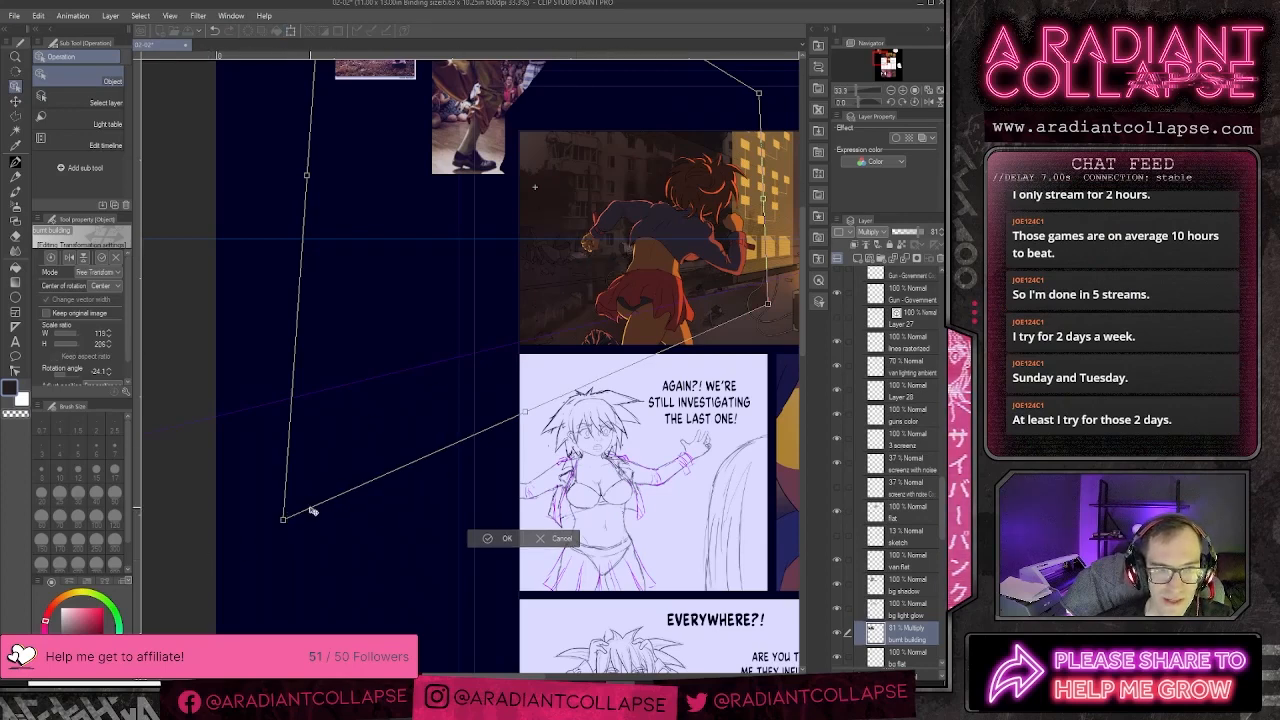
{"action": "left_click_drag", "start_coordinate": [283, 522], "coordinate": [281, 517]}
- Raise the burnt building's upper-left corner and align its two right corners into a vertical edge
{"action": "scroll", "coordinate": [486, 277], "scroll_direction": "up", "scroll_amount": 5}
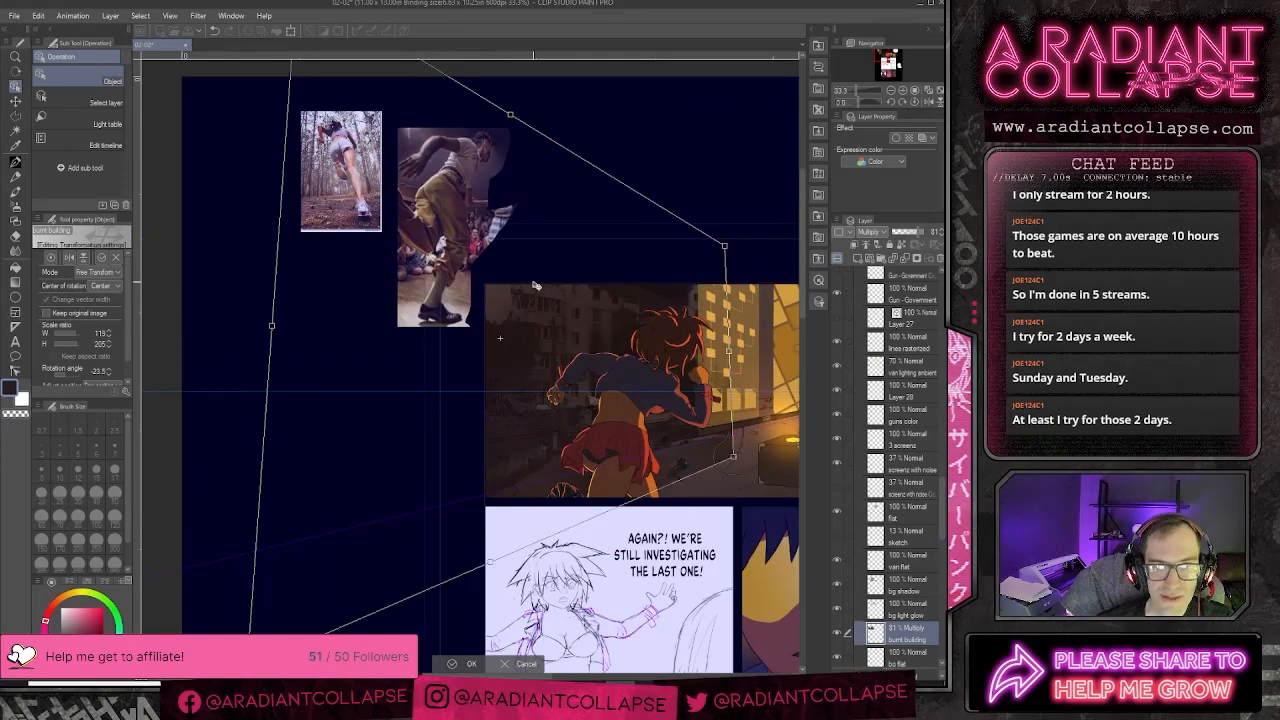
{"action": "scroll", "coordinate": [507, 267], "scroll_direction": "up", "scroll_amount": 2}
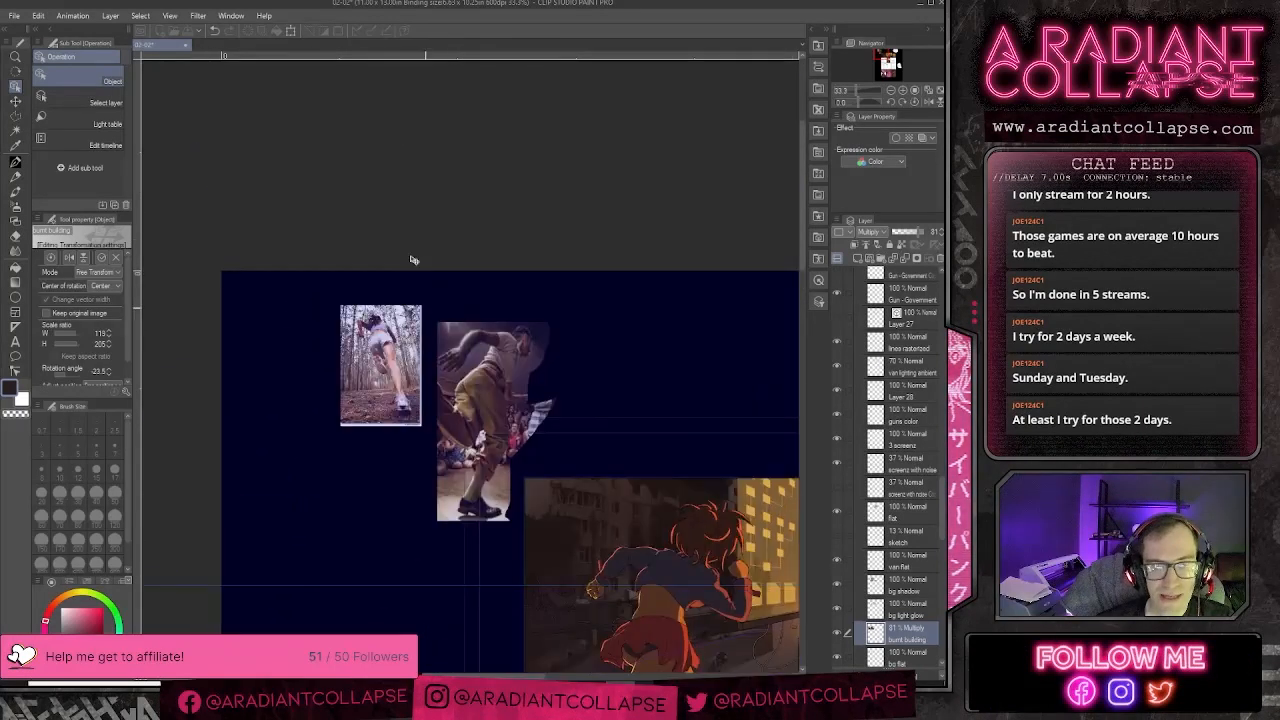
{"action": "left_click_drag", "start_coordinate": [340, 158], "coordinate": [344, 126]}
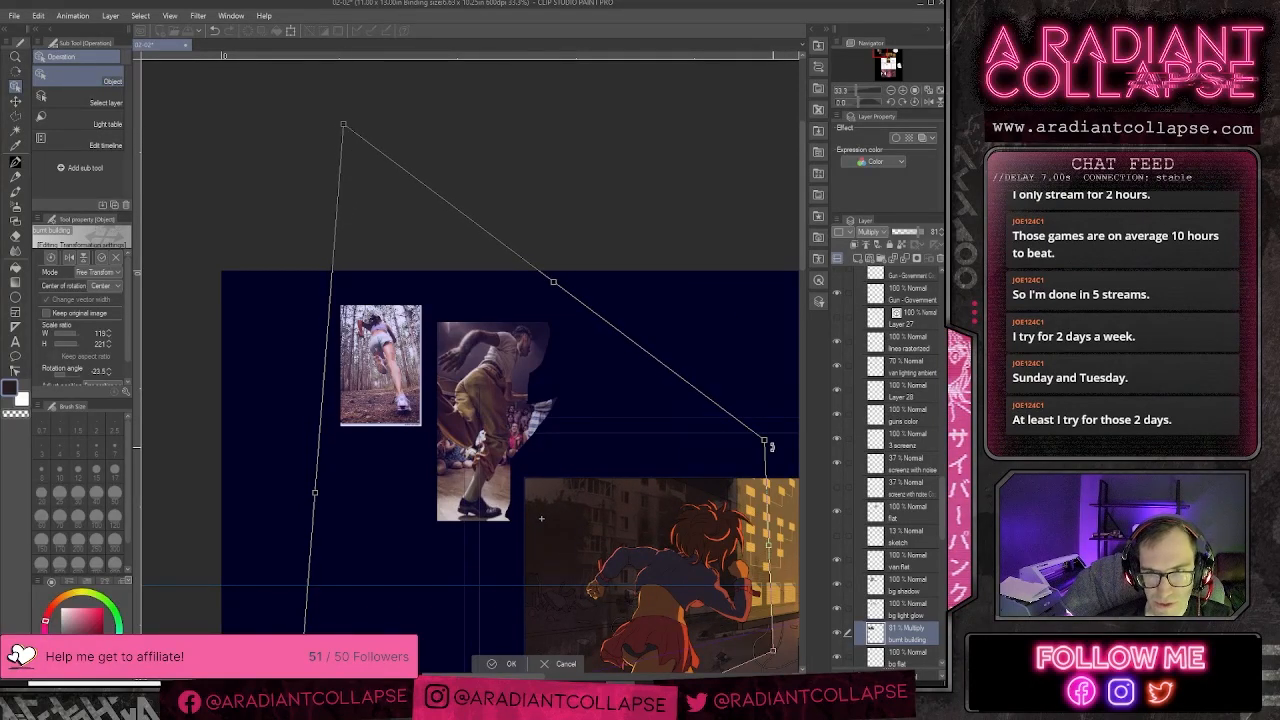
{"action": "left_click_drag", "start_coordinate": [765, 441], "coordinate": [765, 451]}
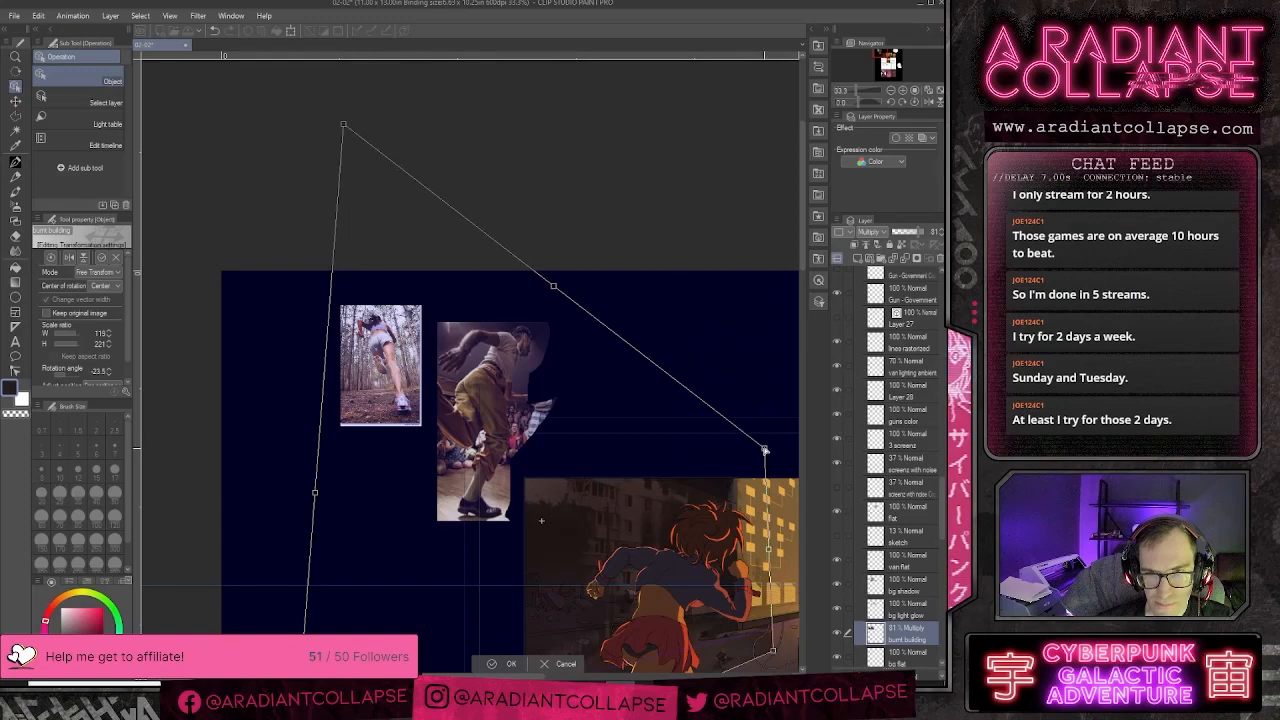
{"action": "left_click_drag", "start_coordinate": [775, 652], "coordinate": [766, 653]}
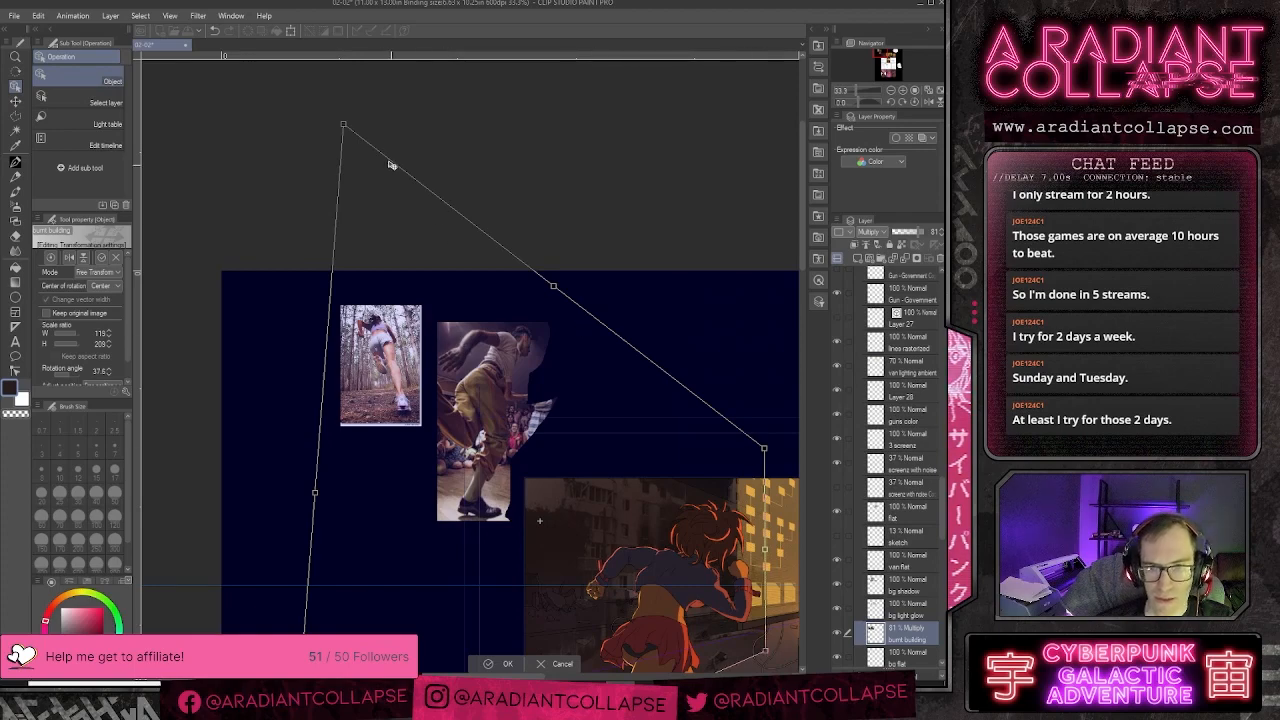
{"action": "left_click_drag", "start_coordinate": [345, 125], "coordinate": [343, 112]}
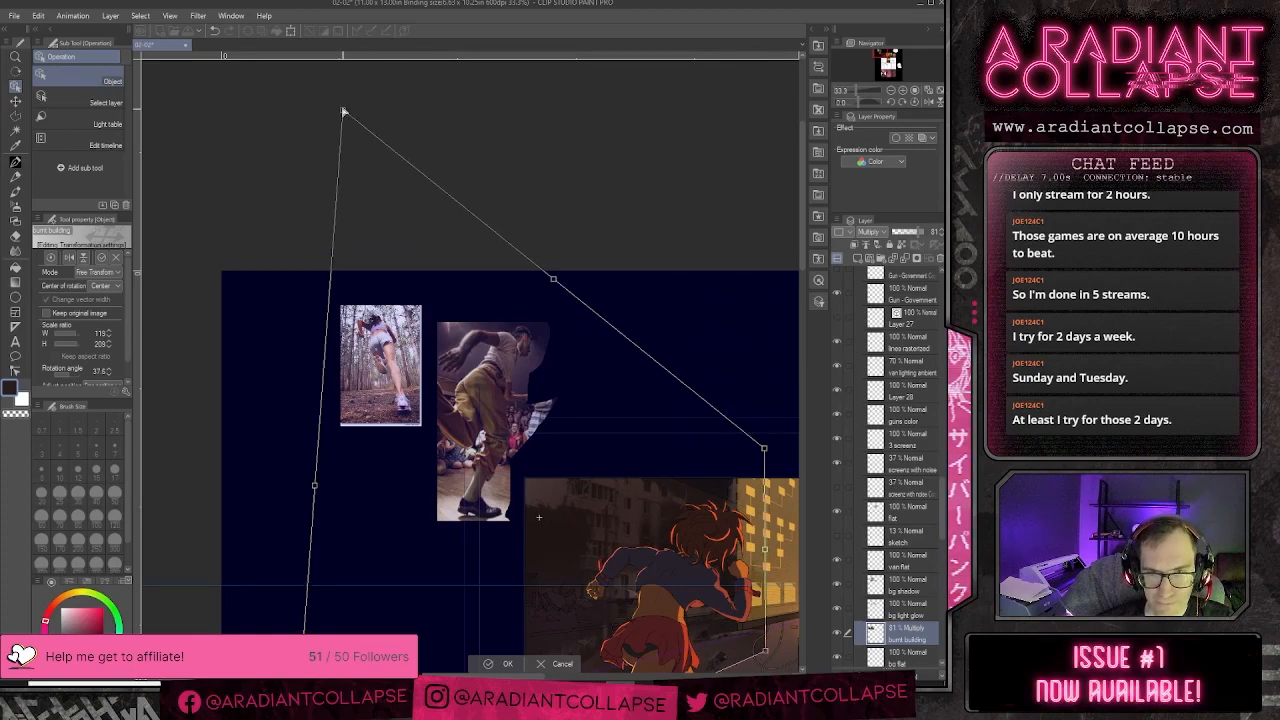
{"action": "scroll", "coordinate": [423, 186], "scroll_direction": "down", "scroll_amount": 5}
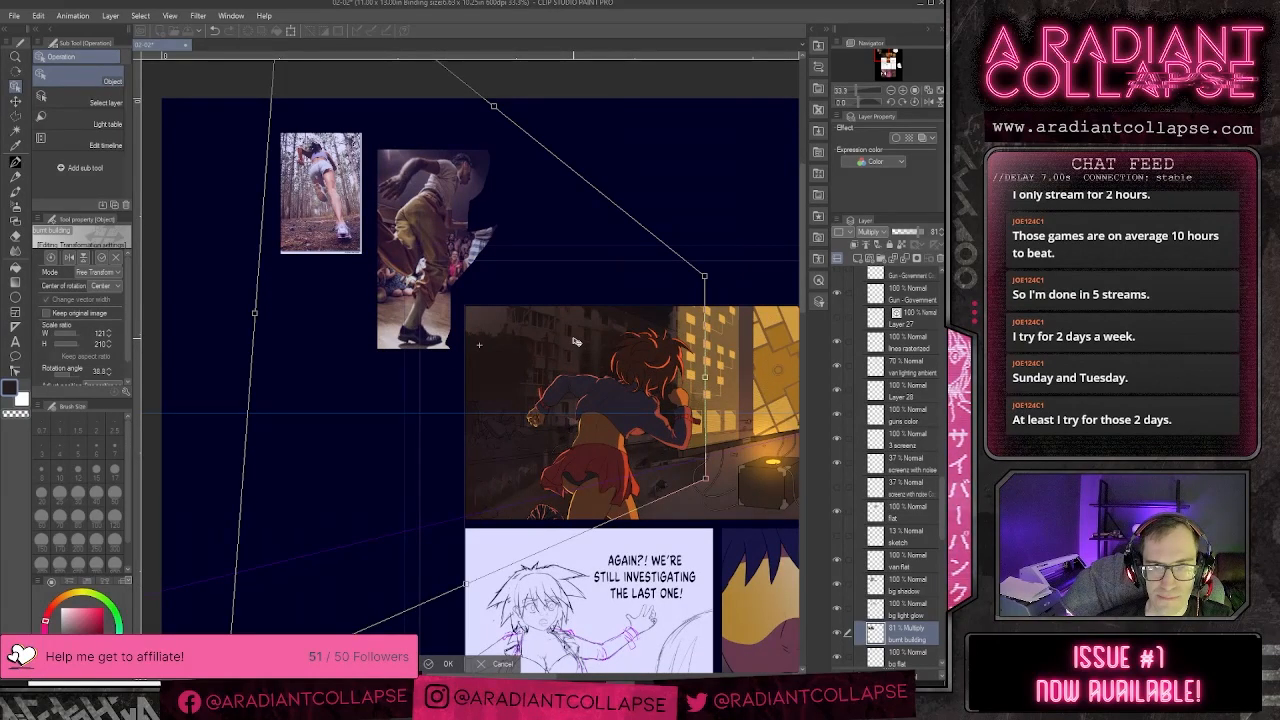
- Move the burnt building left behind the running figure and extend its right corners outward to make that edge taller
{"action": "left_click_drag", "start_coordinate": [575, 342], "coordinate": [501, 340]}
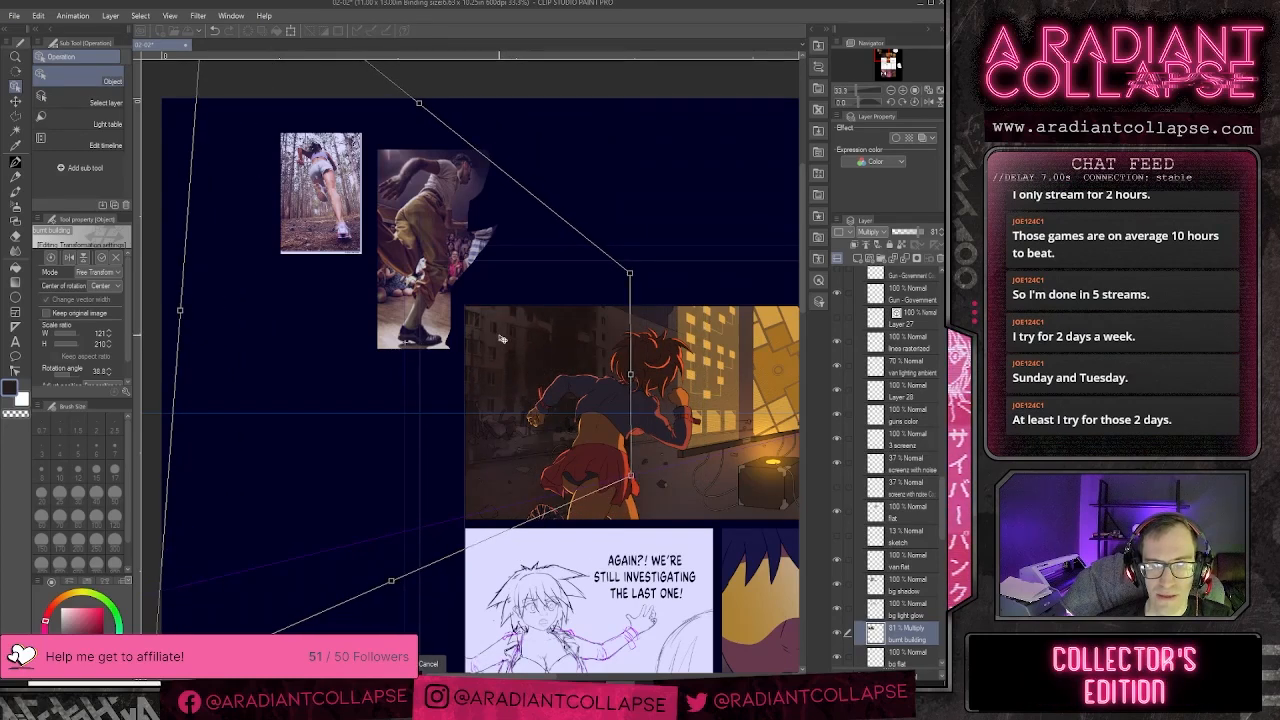
{"action": "mouse_move", "coordinate": [629, 272]}
{"action": "left_mouse_down"}
{"action": "mouse_move", "coordinate": [651, 244]}
{"action": "mouse_move", "coordinate": [642, 261]}
{"action": "left_mouse_up"}
{"action": "left_click_drag", "start_coordinate": [635, 478], "coordinate": [643, 492]}
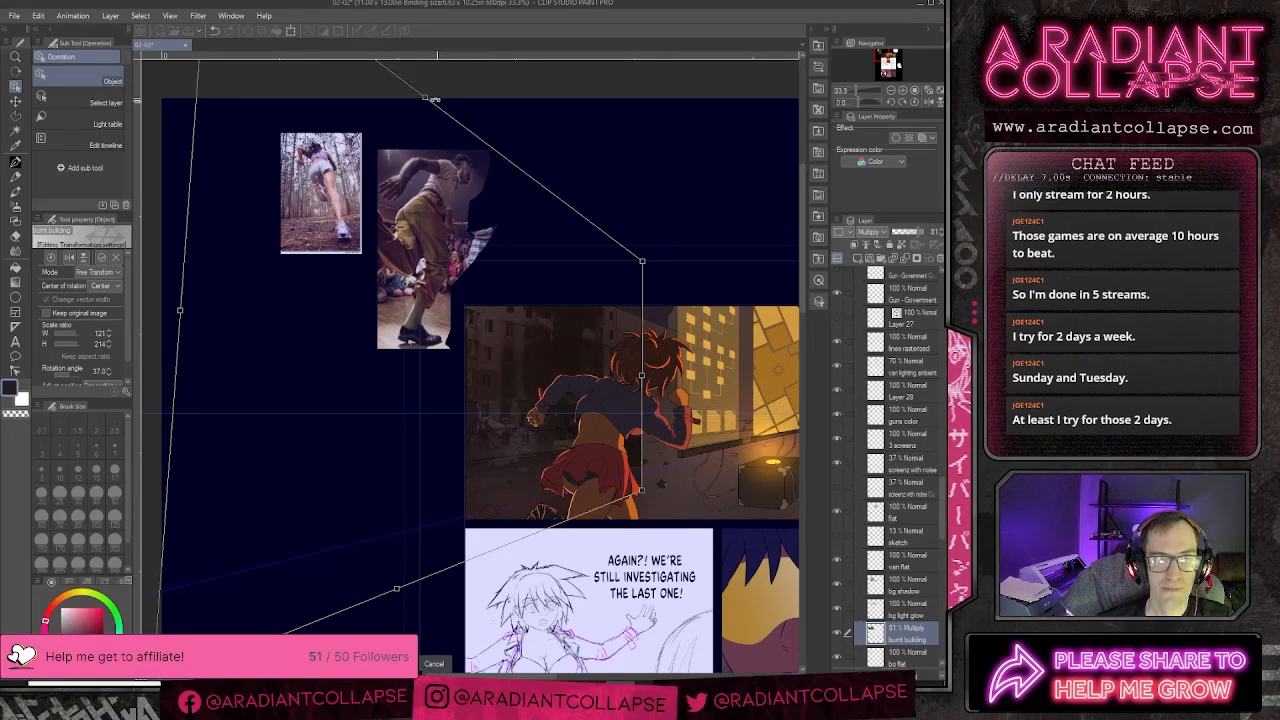
{"action": "left_click_drag", "start_coordinate": [426, 100], "coordinate": [463, 262]}
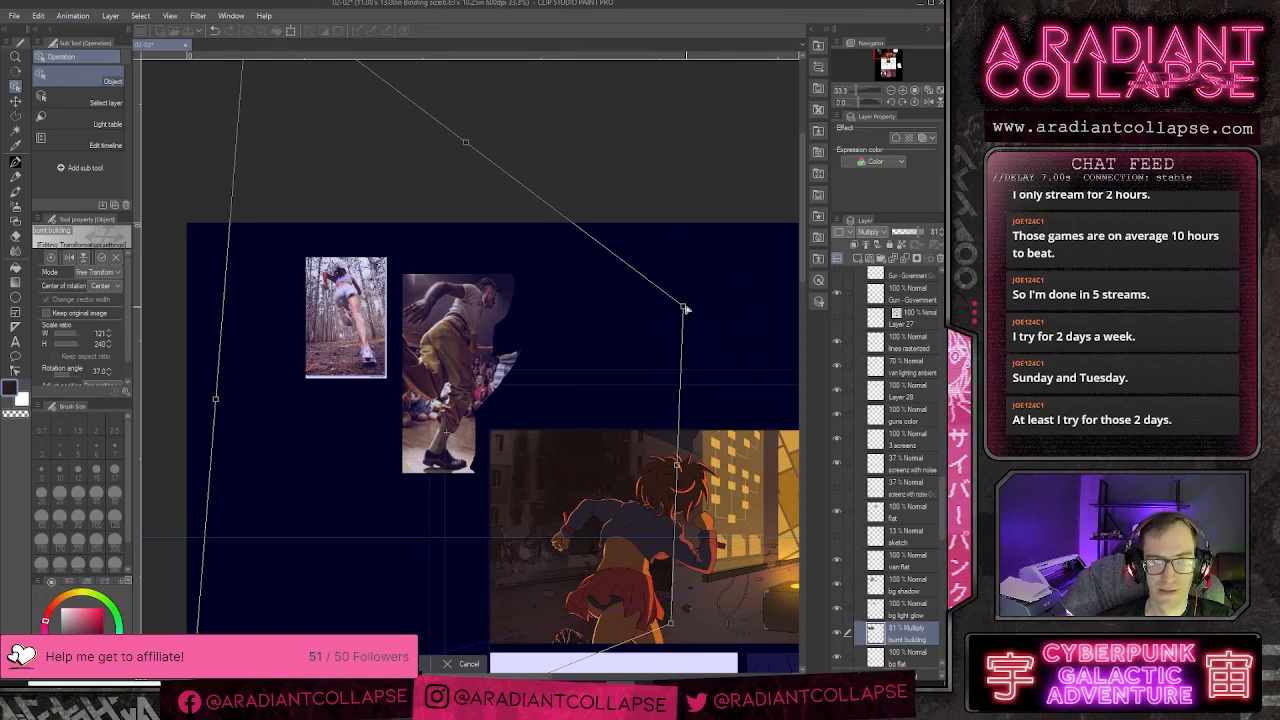
- Scale the burnt building up to 133% width and 263% height, then nudge it slightly down and left
{"action": "key", "text": "ctrl+t"}
{"action": "left_click_drag", "start_coordinate": [685, 305], "coordinate": [733, 259]}
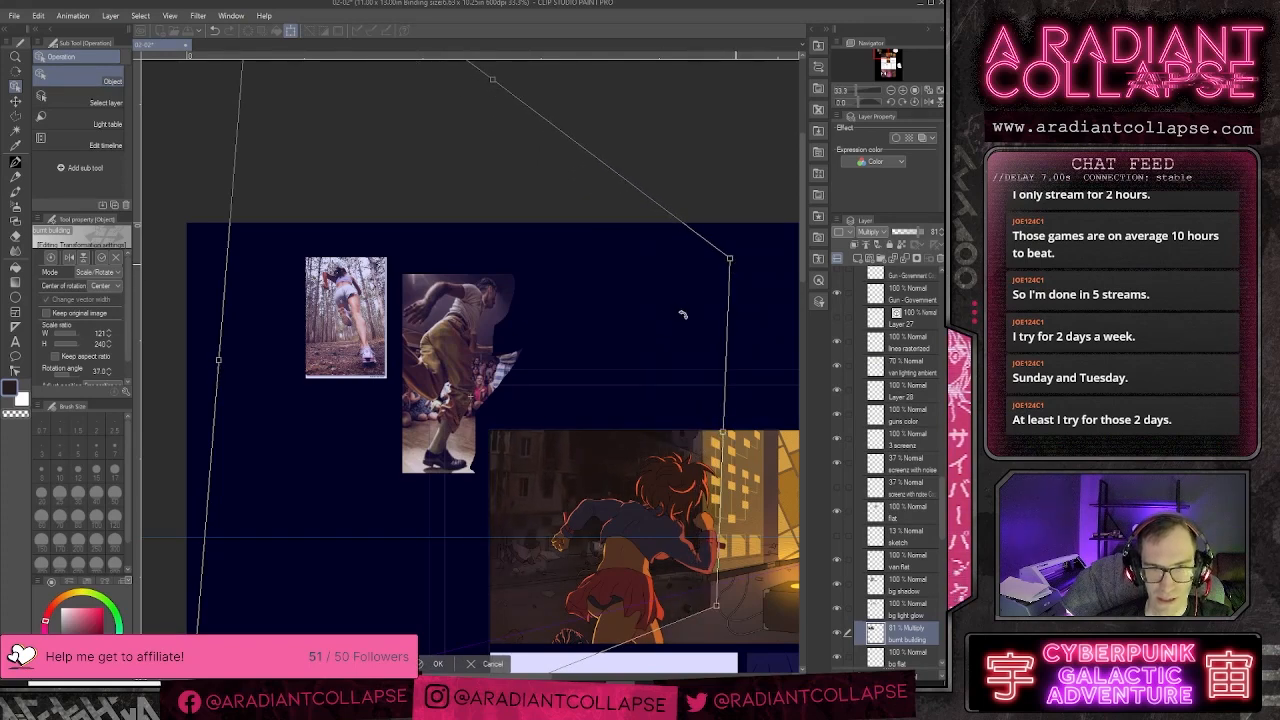
{"action": "left_click_drag", "start_coordinate": [620, 356], "coordinate": [618, 360]}
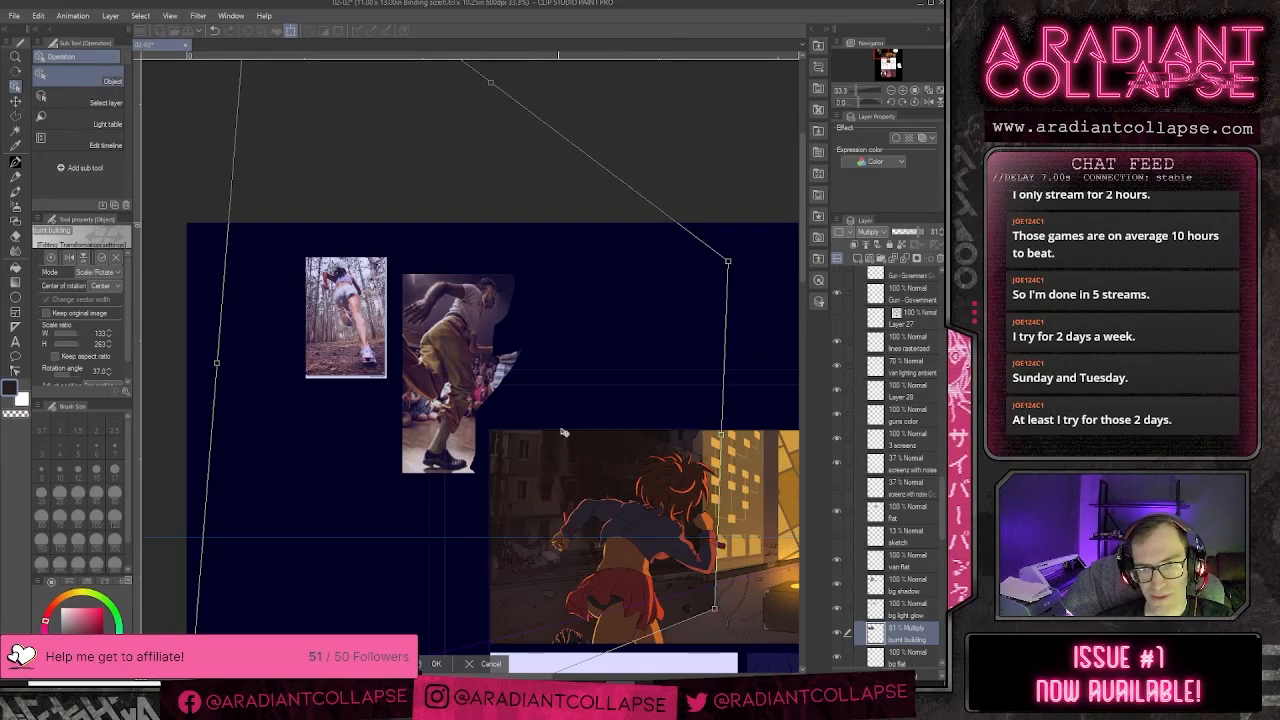
- Lower the burnt building's upper-right corner into a vertical right edge, raise its lower-left corner, and fine-tune the upper-left corner
{"action": "key", "text": "ctrl"}
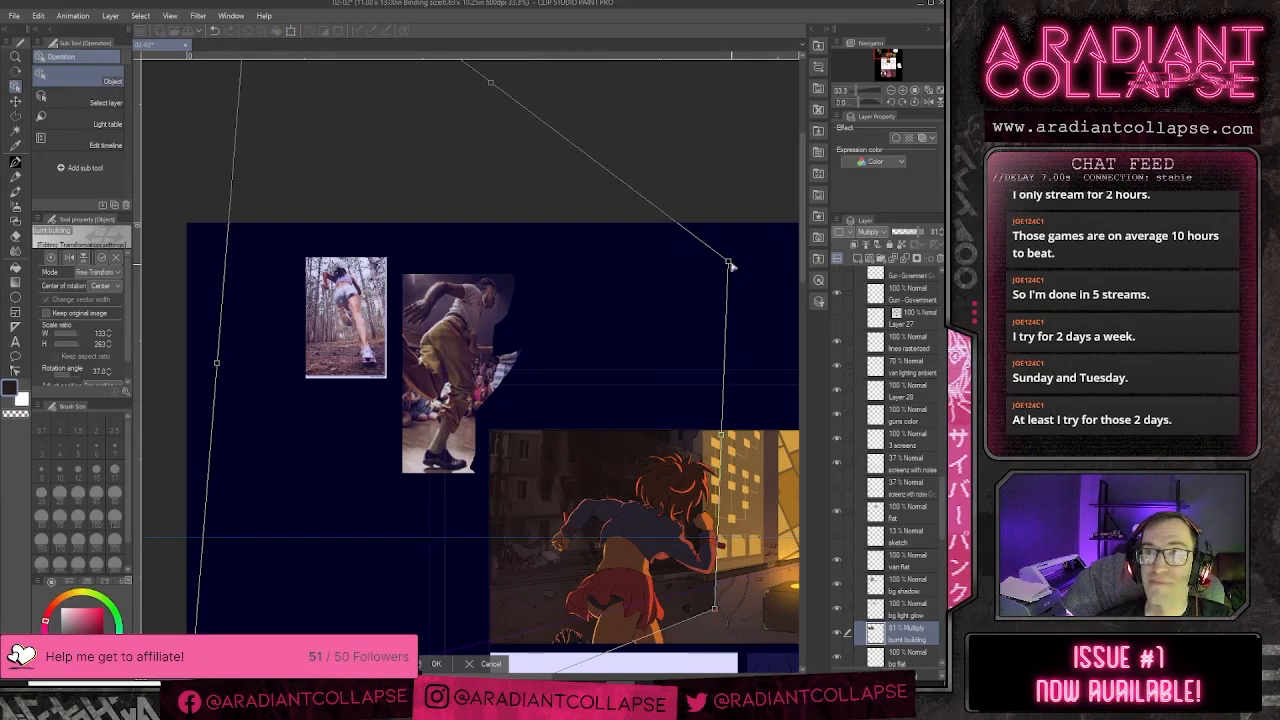
{"action": "left_click_drag", "start_coordinate": [731, 264], "coordinate": [714, 322]}
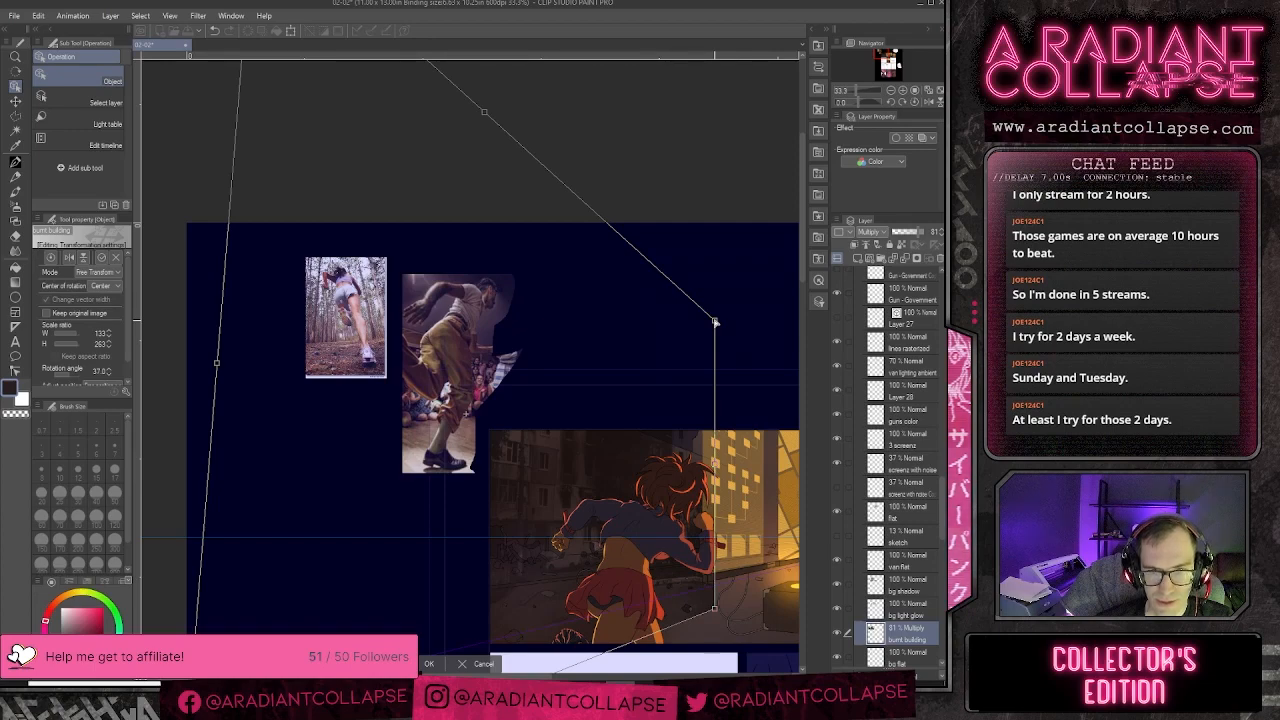
{"action": "left_click_drag", "start_coordinate": [607, 504], "coordinate": [659, 338]}
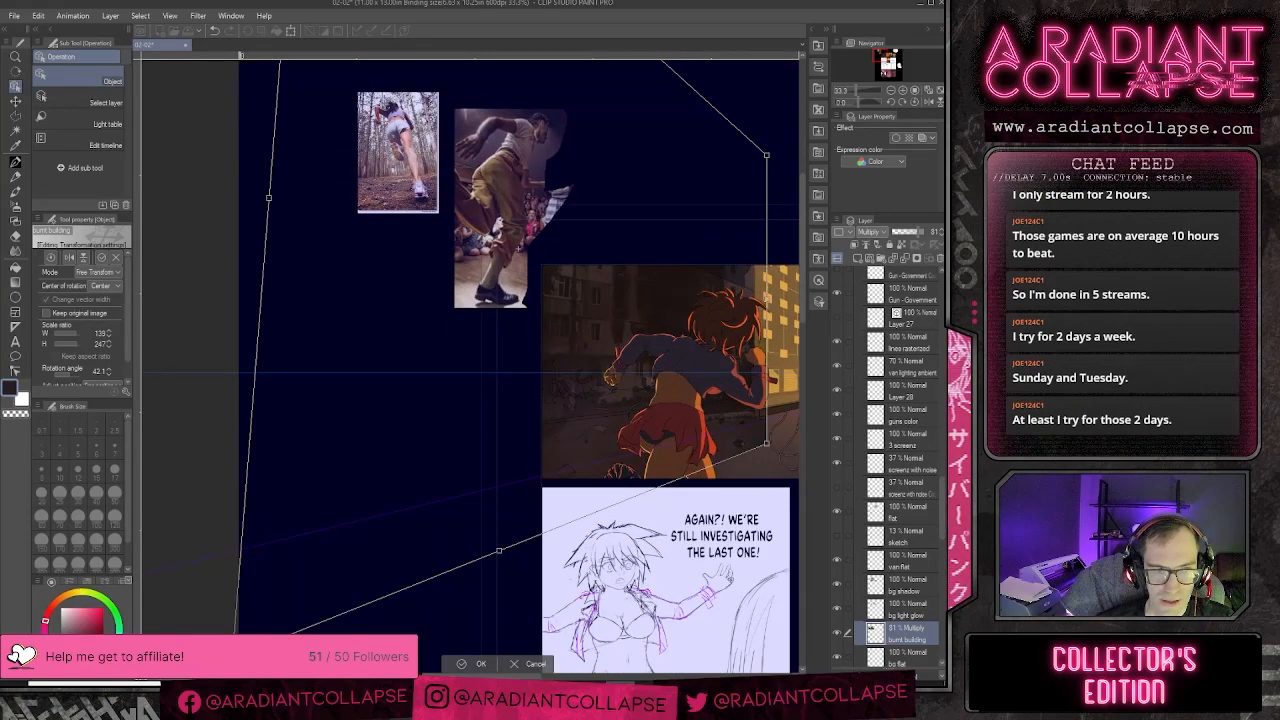
{"action": "left_click_drag", "start_coordinate": [232, 657], "coordinate": [233, 603]}
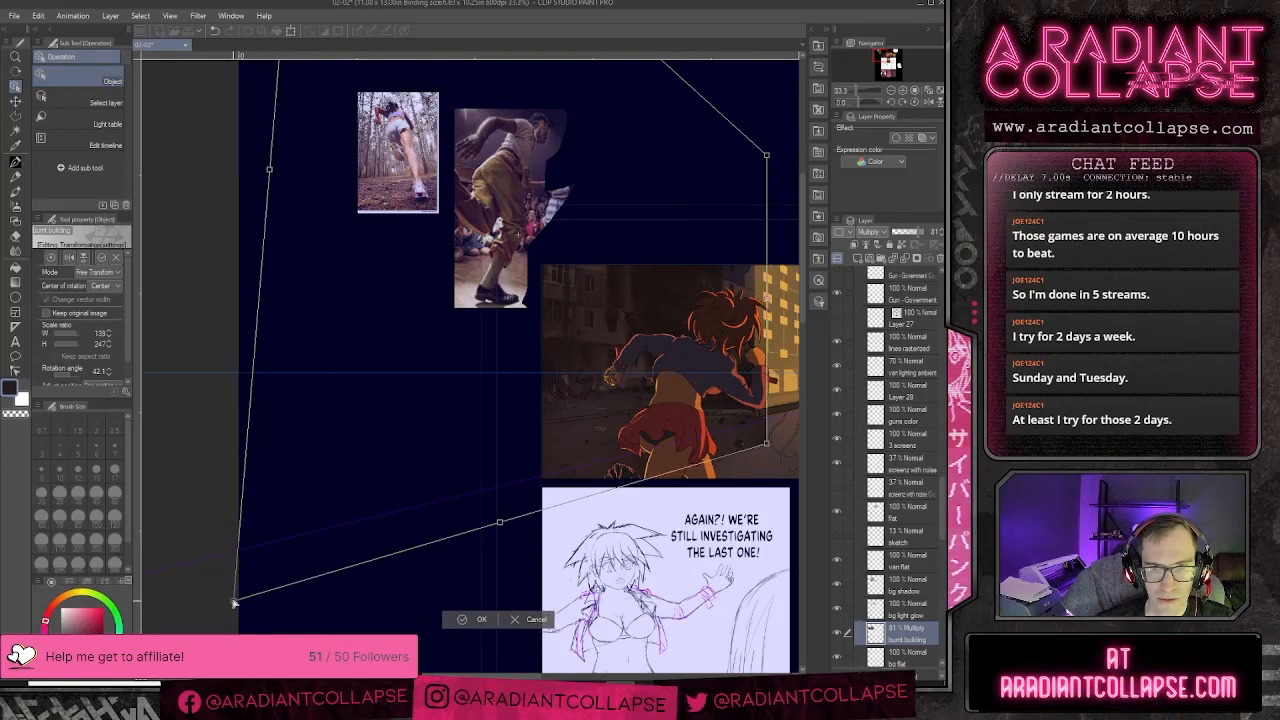
{"action": "scroll", "coordinate": [409, 449], "scroll_direction": "up", "scroll_amount": 7}
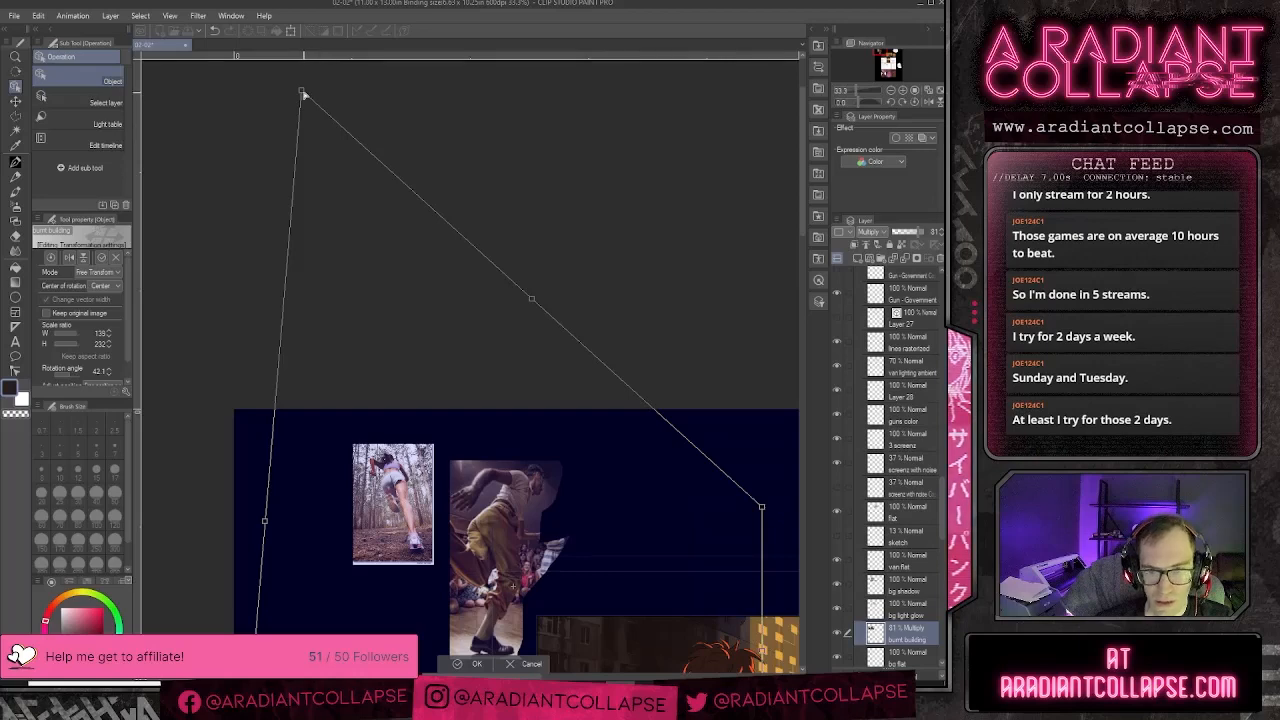
{"action": "scroll", "coordinate": [323, 143], "scroll_direction": "down", "scroll_amount": 6}
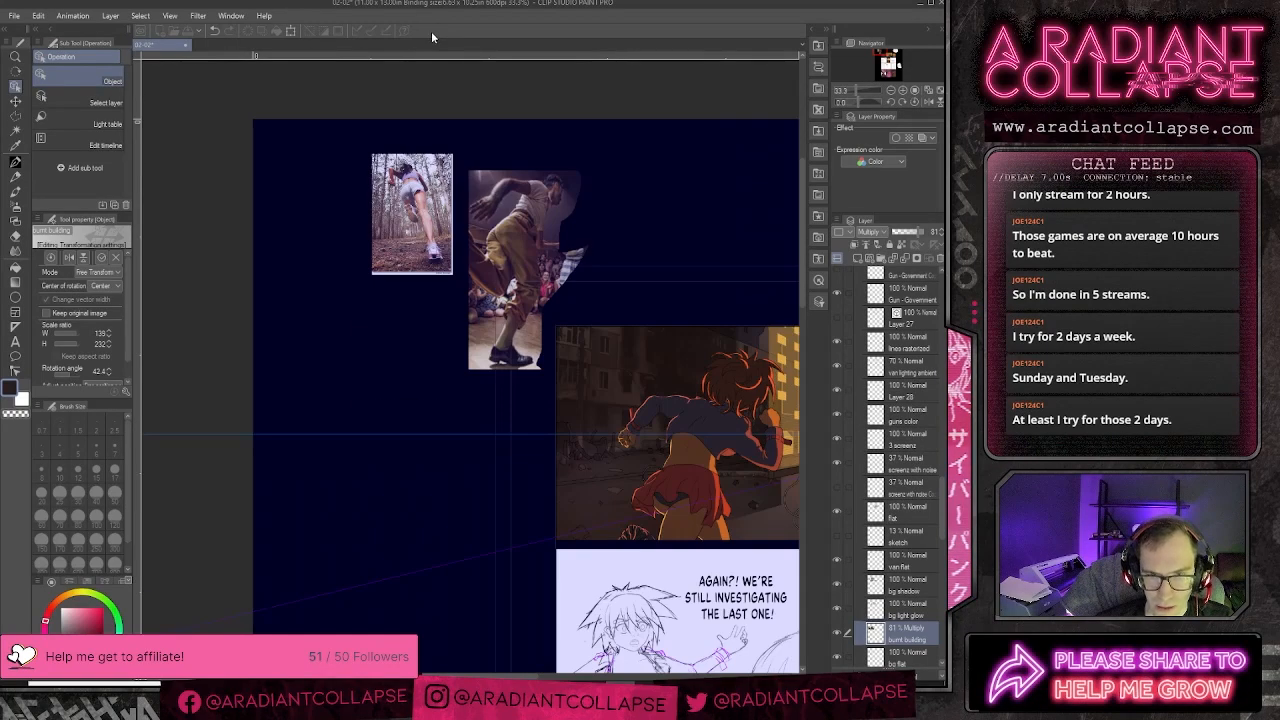
{"action": "scroll", "coordinate": [590, 282], "scroll_direction": "right", "scroll_amount": 4}
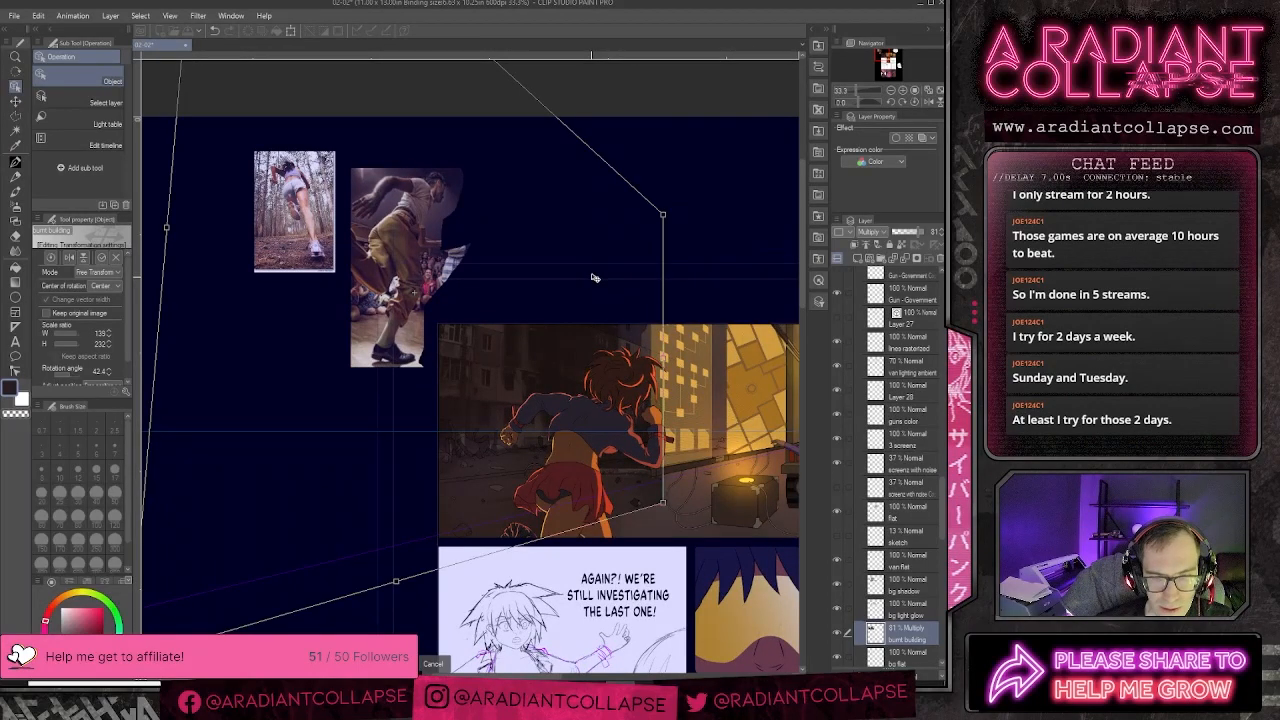
{"action": "scroll", "coordinate": [594, 278], "scroll_direction": "up", "scroll_amount": 1}
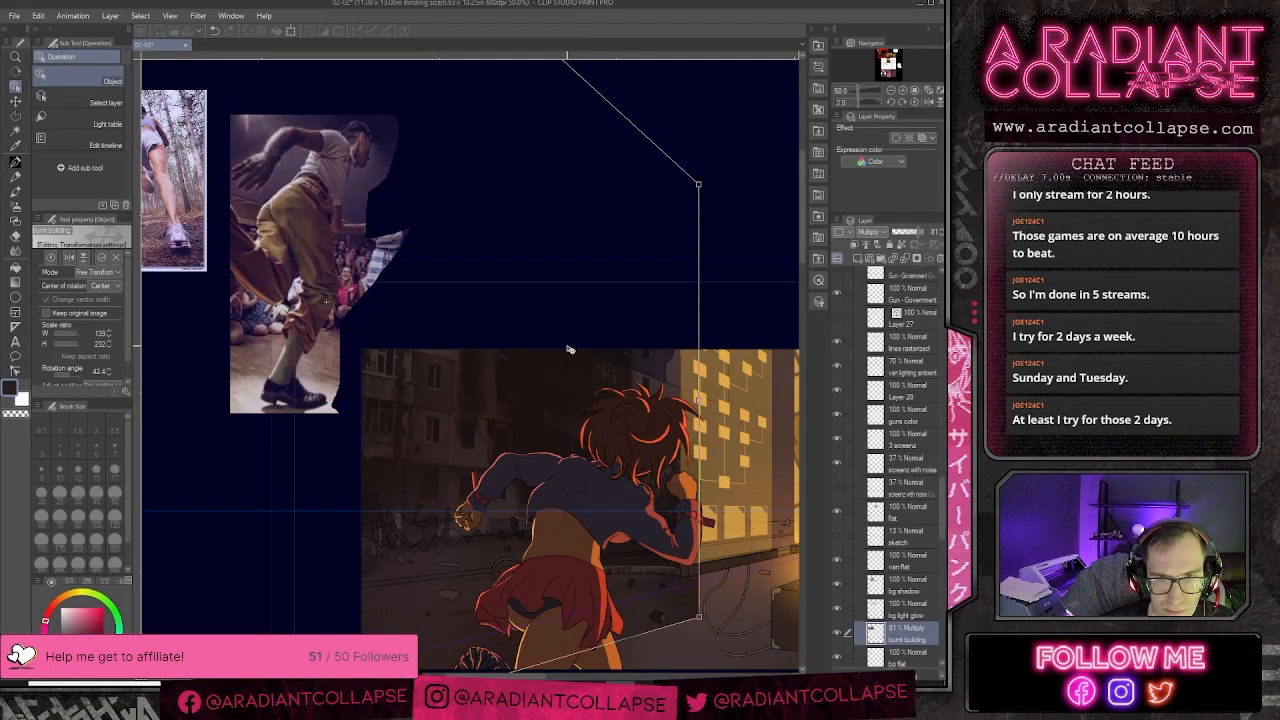
{"action": "scroll", "coordinate": [569, 349], "scroll_direction": "down", "scroll_amount": 1}
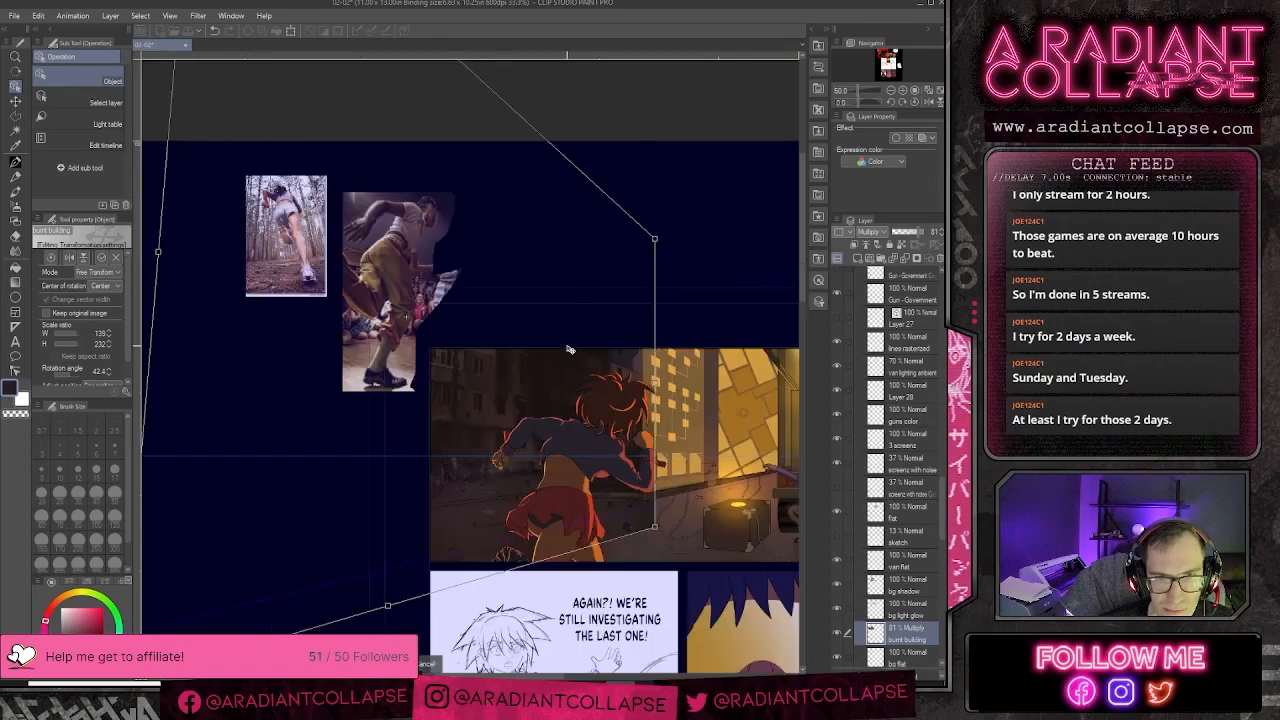
- Raise the burnt building layer's opacity to 100% and set up the Soft eraser at size 150
{"action": "left_click_drag", "start_coordinate": [904, 232], "coordinate": [930, 236]}
{"action": "key", "text": "e"}
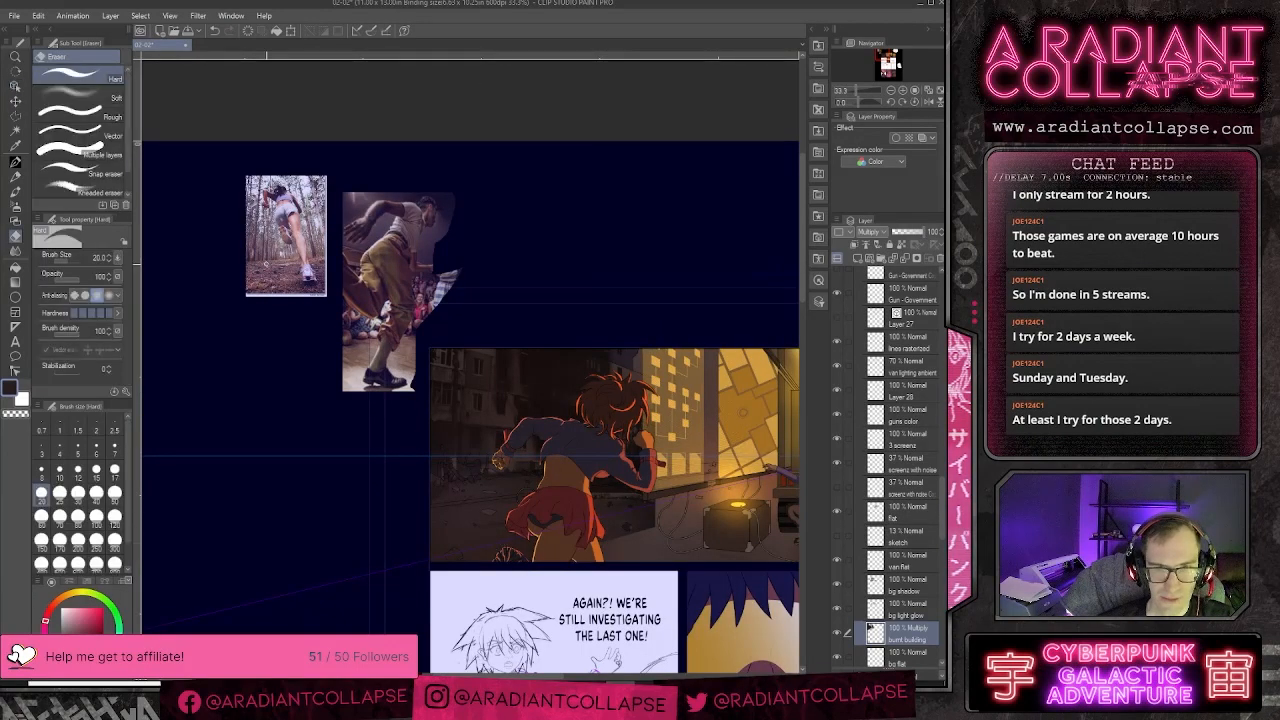
{"action": "left_click", "coordinate": [98, 97]}
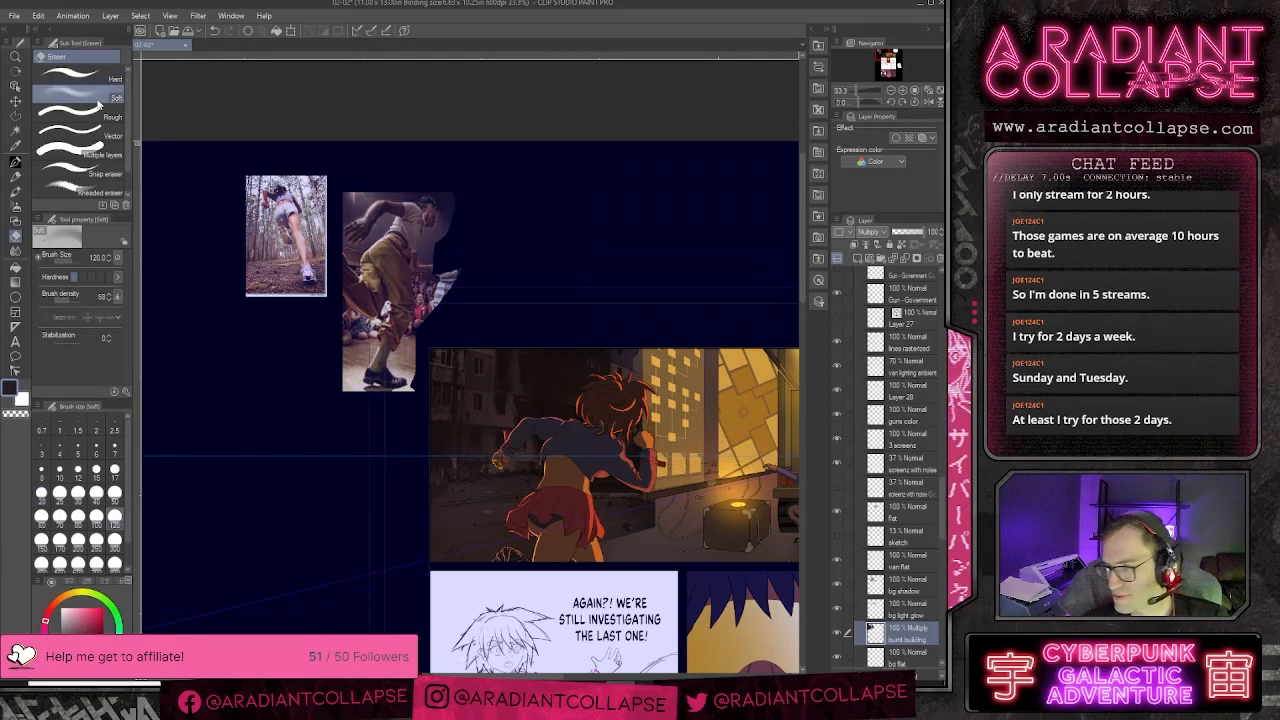
{"action": "key", "text": "]"}
{"action": "key", "text": "]"}
{"action": "key", "text": "]"}
{"action": "key", "text": "]"}
{"action": "key", "text": "]"}
{"action": "key", "text": "]"}
{"action": "key", "text": "]"}
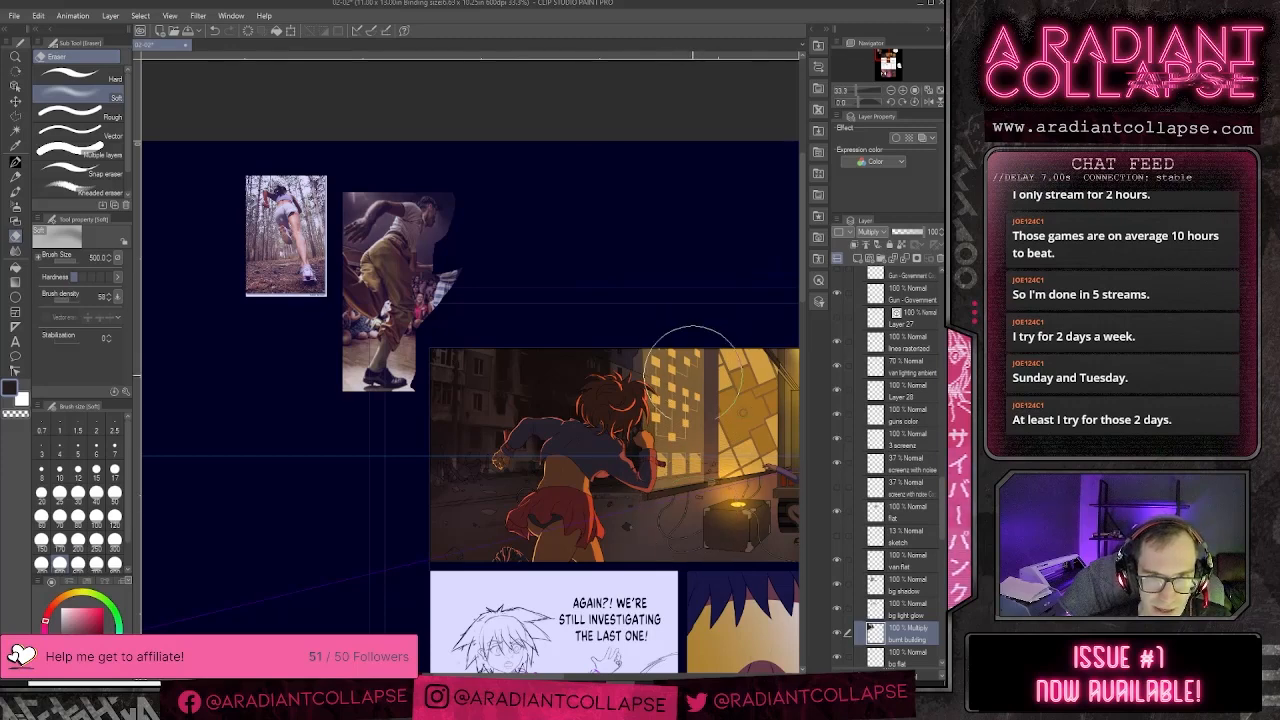
{"action": "key", "text": "bracketleft"}
{"action": "key", "text": "bracketleft"}
{"action": "key", "text": "bracketleft"}
{"action": "key", "text": "bracketleft"}
{"action": "key", "text": "bracketleft"}
{"action": "key", "text": "bracketleft"}
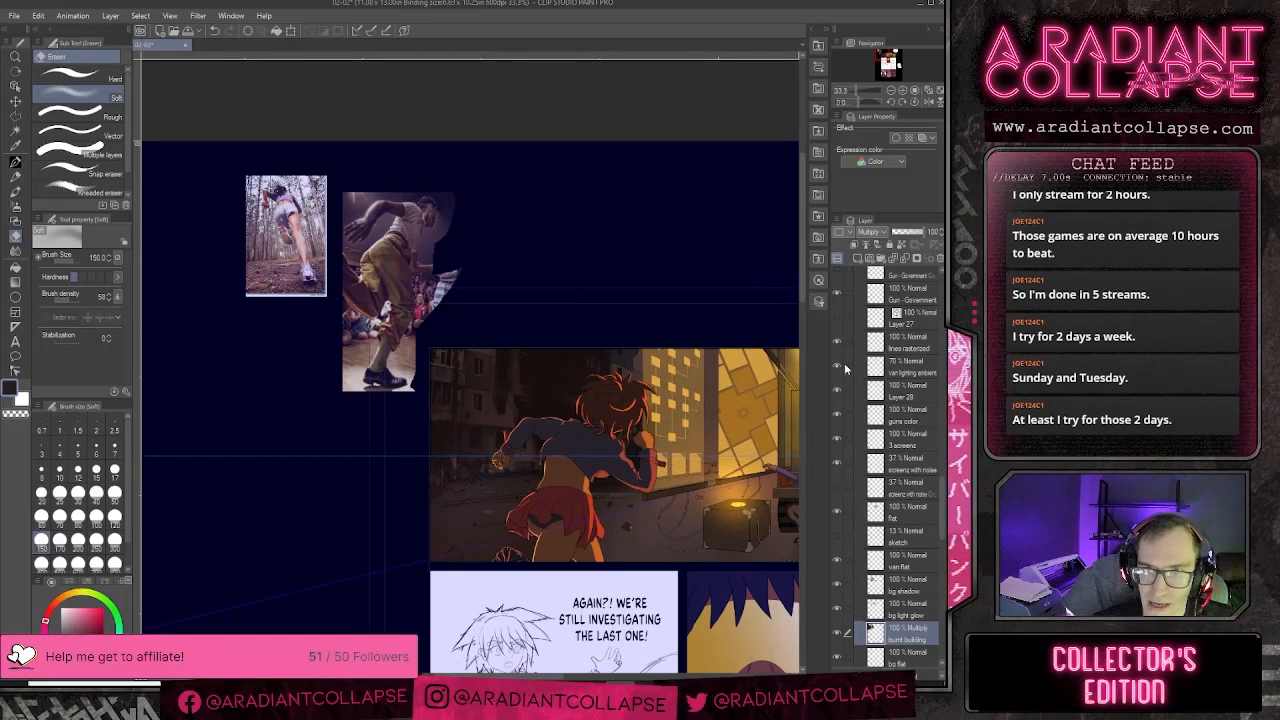
- Outline the sky wedge above the burnt building's receding roofline with a polyline selection, clear the texture inside it, and deselect
{"action": "scroll", "coordinate": [925, 320], "scroll_direction": "up", "scroll_amount": 5}
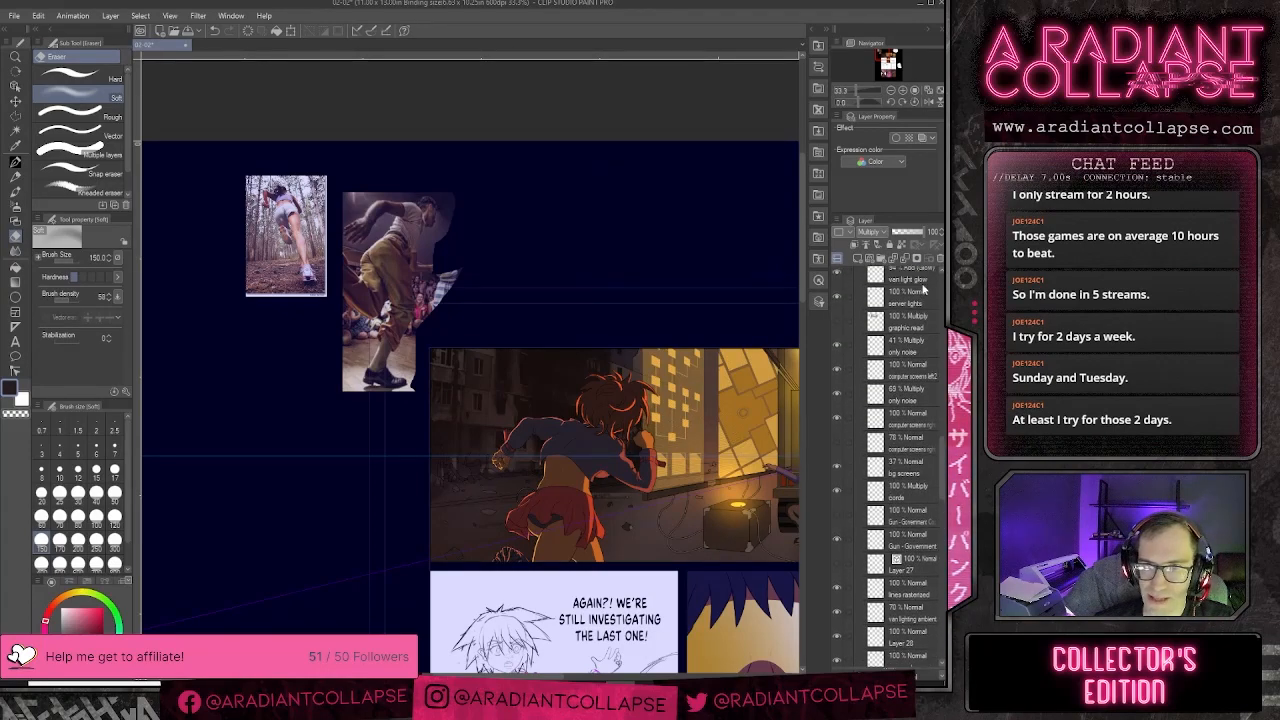
{"action": "scroll", "coordinate": [612, 287], "scroll_direction": "up", "scroll_amount": 3}
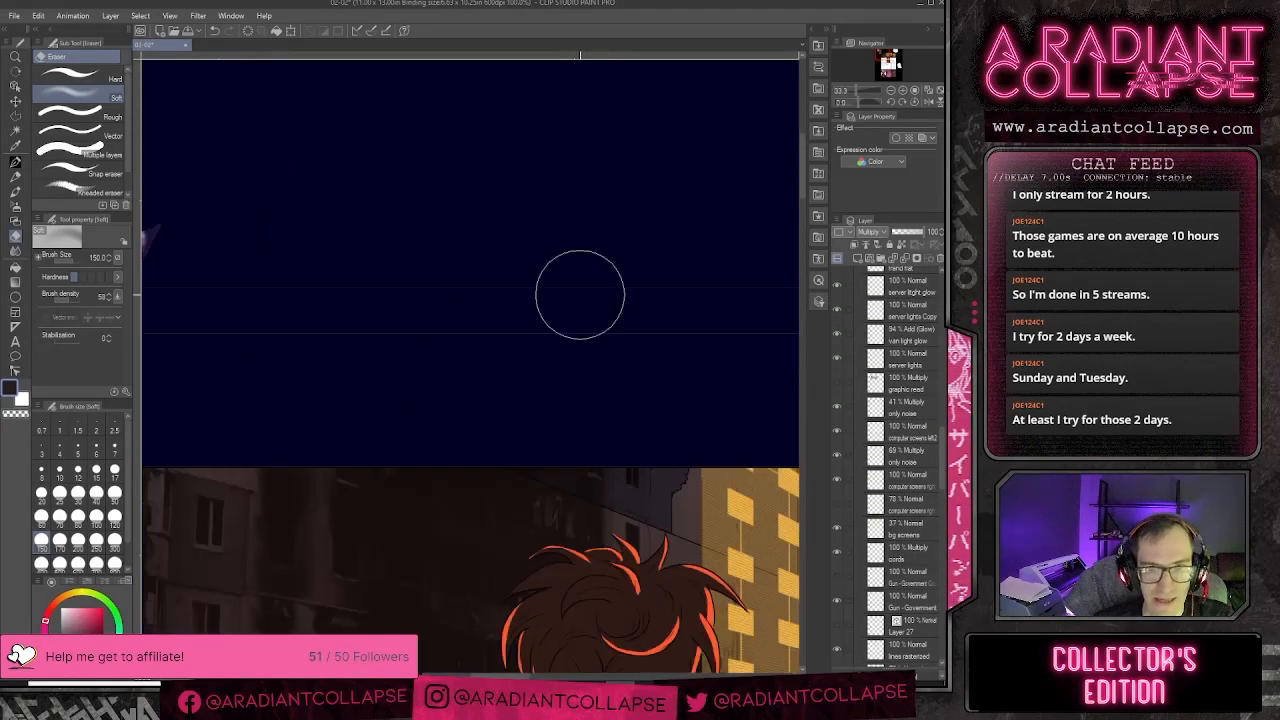
{"action": "key", "text": "m"}
{"action": "left_click_drag", "start_coordinate": [573, 489], "coordinate": [590, 399]}
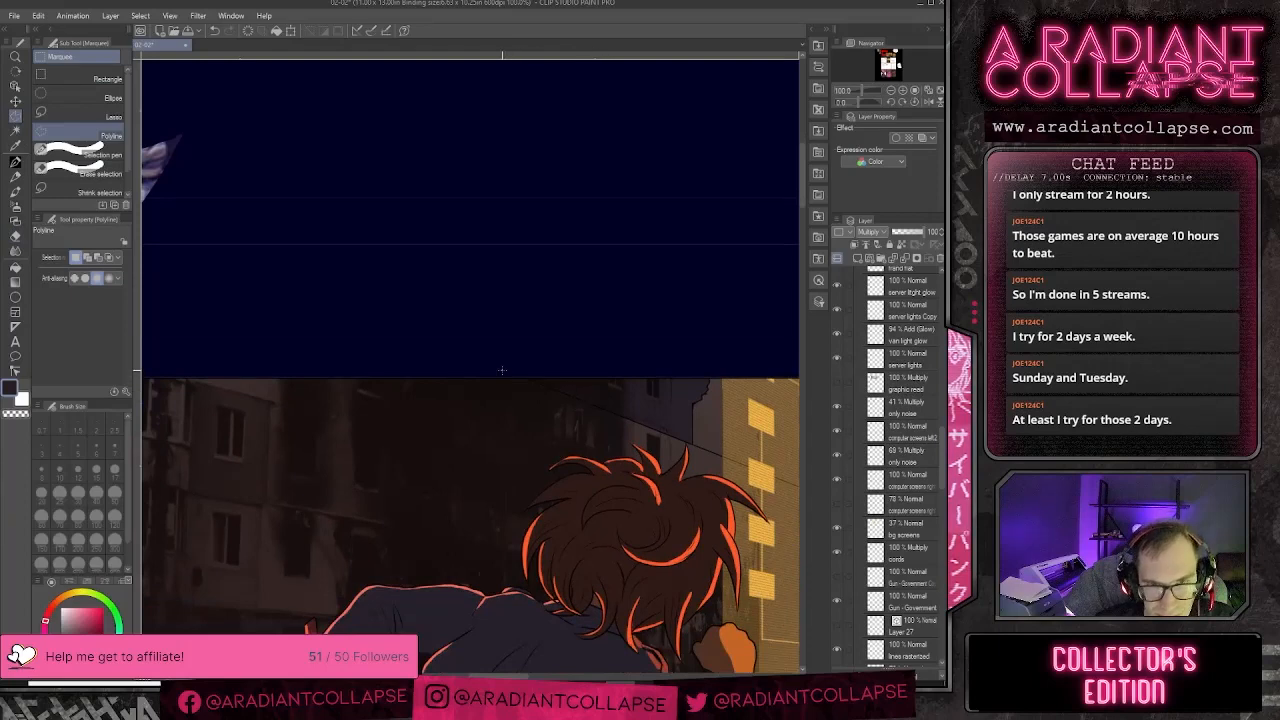
{"action": "left_click", "coordinate": [550, 387]}
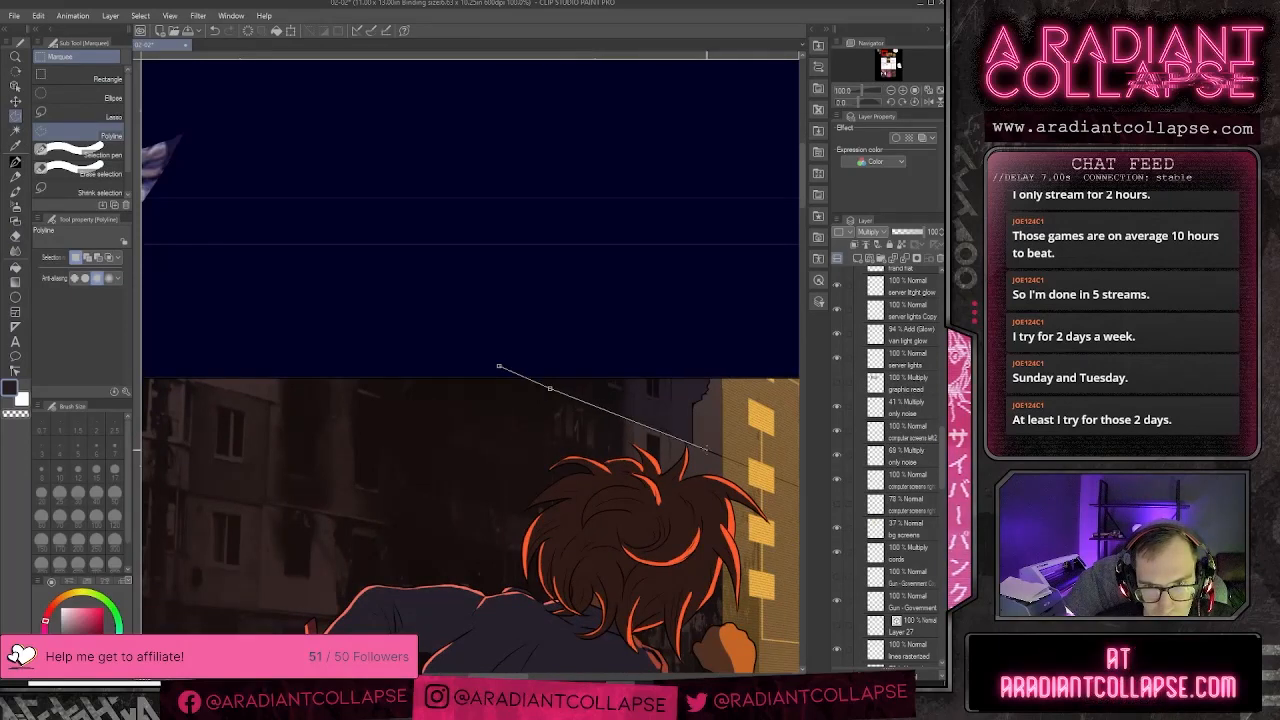
{"action": "left_click", "coordinate": [706, 449]}
{"action": "left_click", "coordinate": [687, 340]}
{"action": "double_click", "coordinate": [534, 307]}
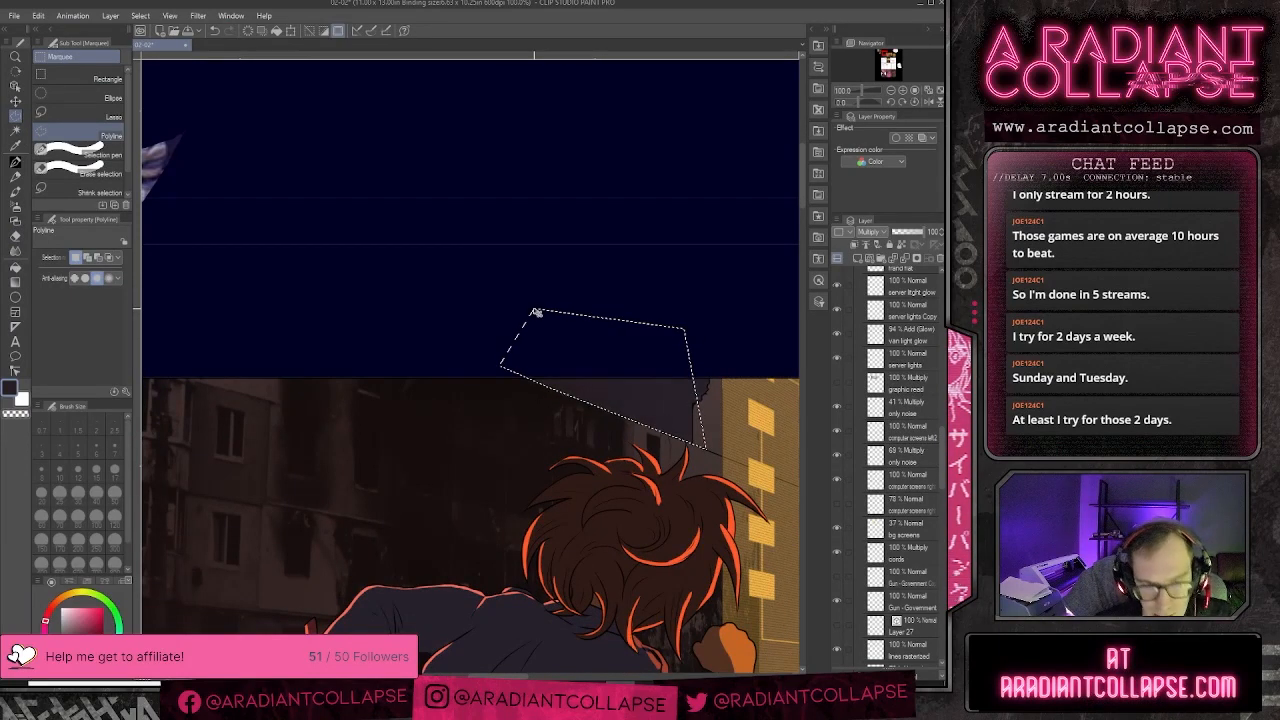
{"action": "key", "text": "ctrl+d"}
- Set the Soft eraser to size 80 for blending the burnt building's base into the rubble street
{"action": "scroll", "coordinate": [534, 302], "scroll_direction": "down", "scroll_amount": 2}
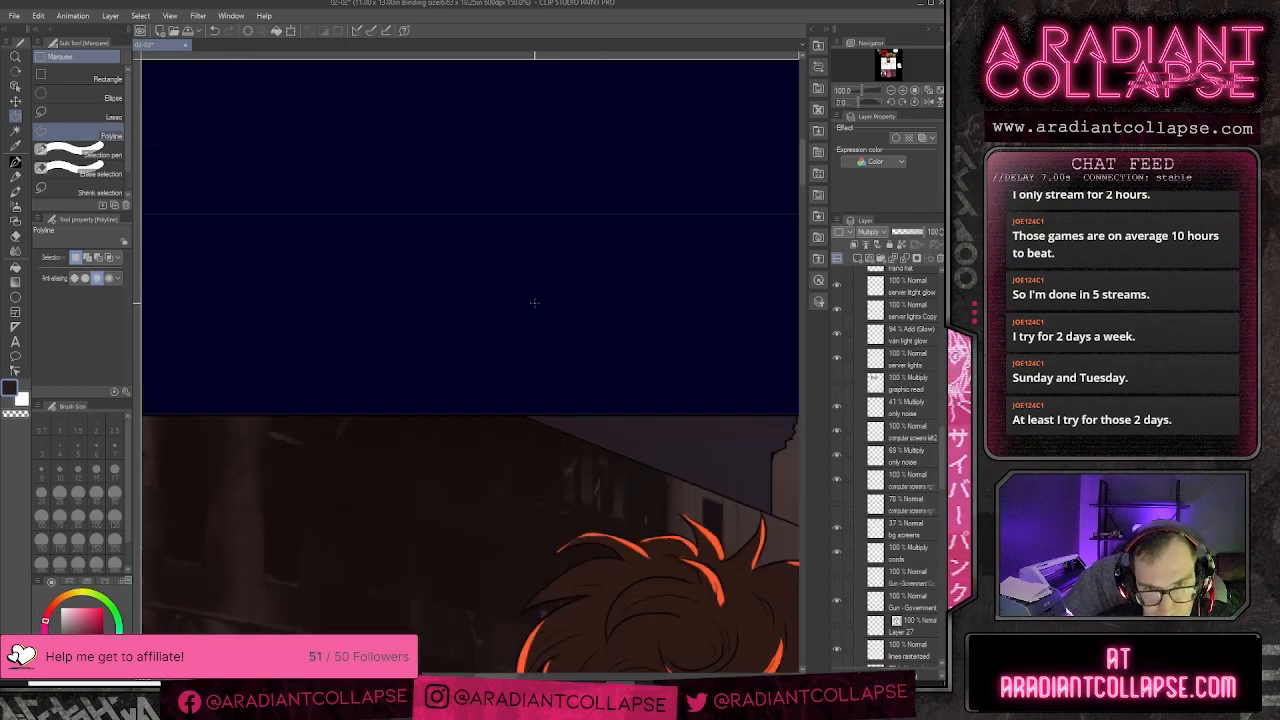
{"action": "scroll", "coordinate": [534, 302], "scroll_direction": "down", "scroll_amount": 1}
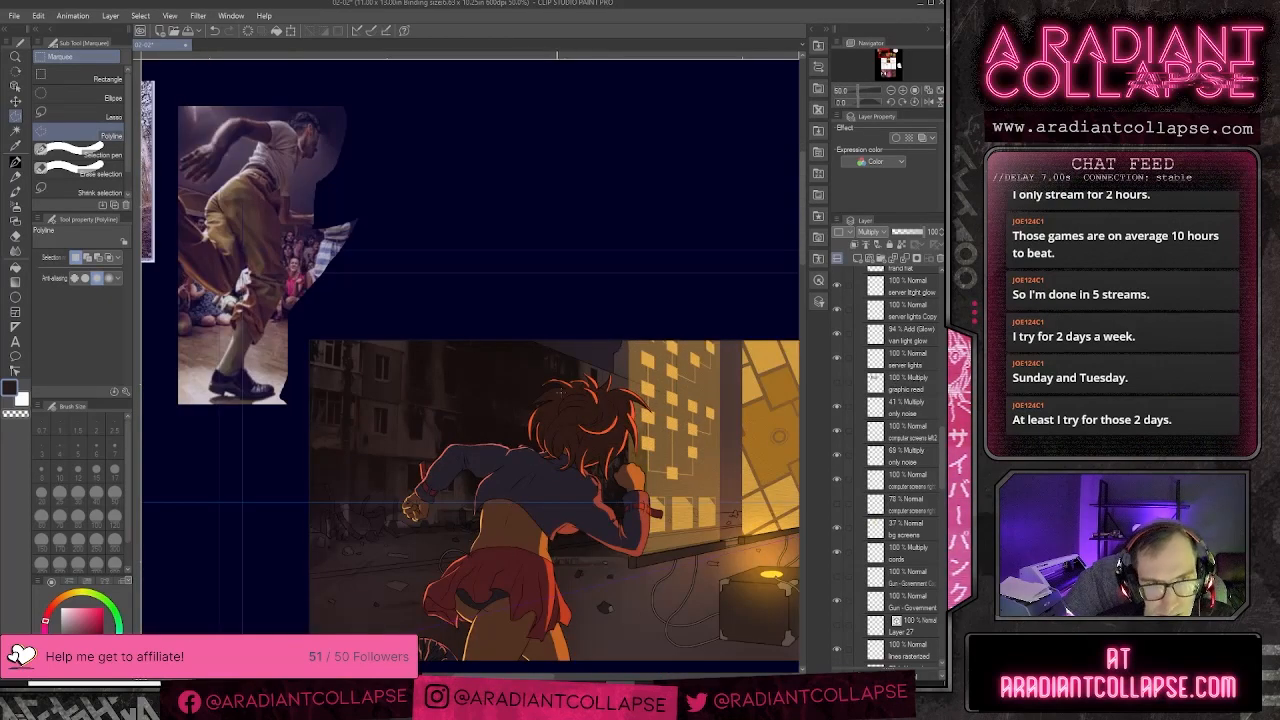
{"action": "left_click_drag", "start_coordinate": [551, 413], "coordinate": [499, 358]}
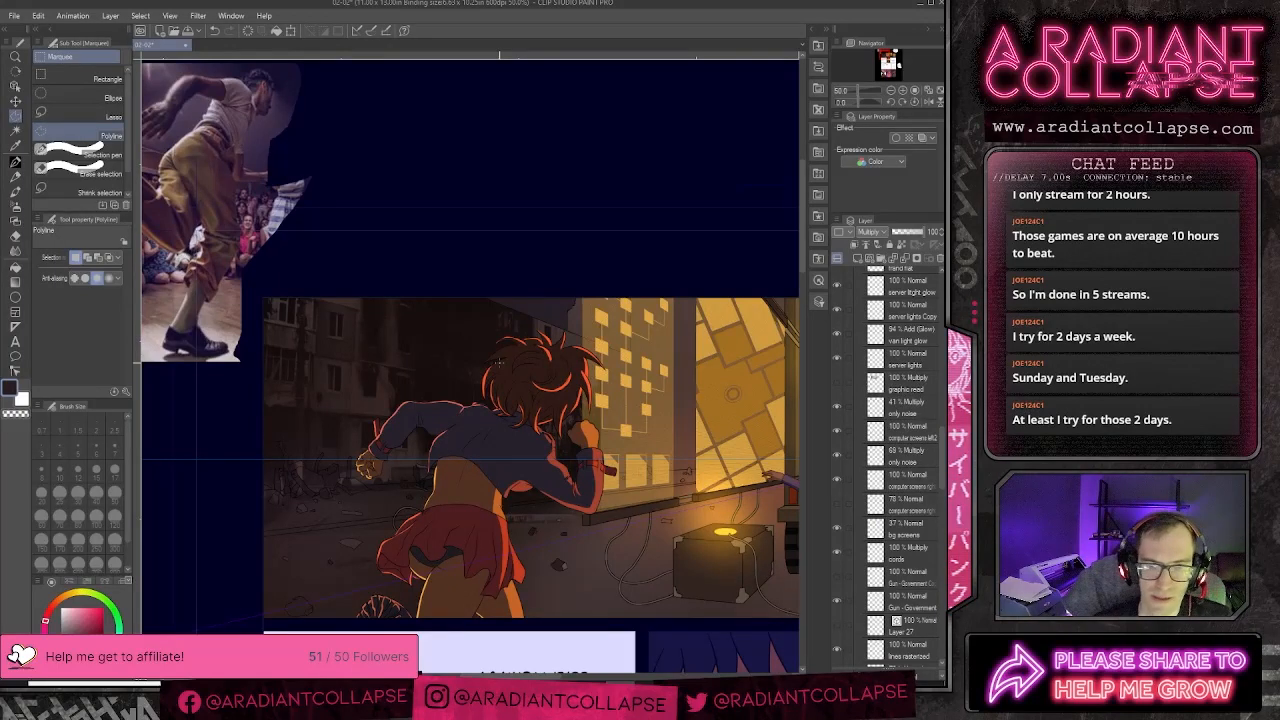
{"action": "key", "text": "e"}
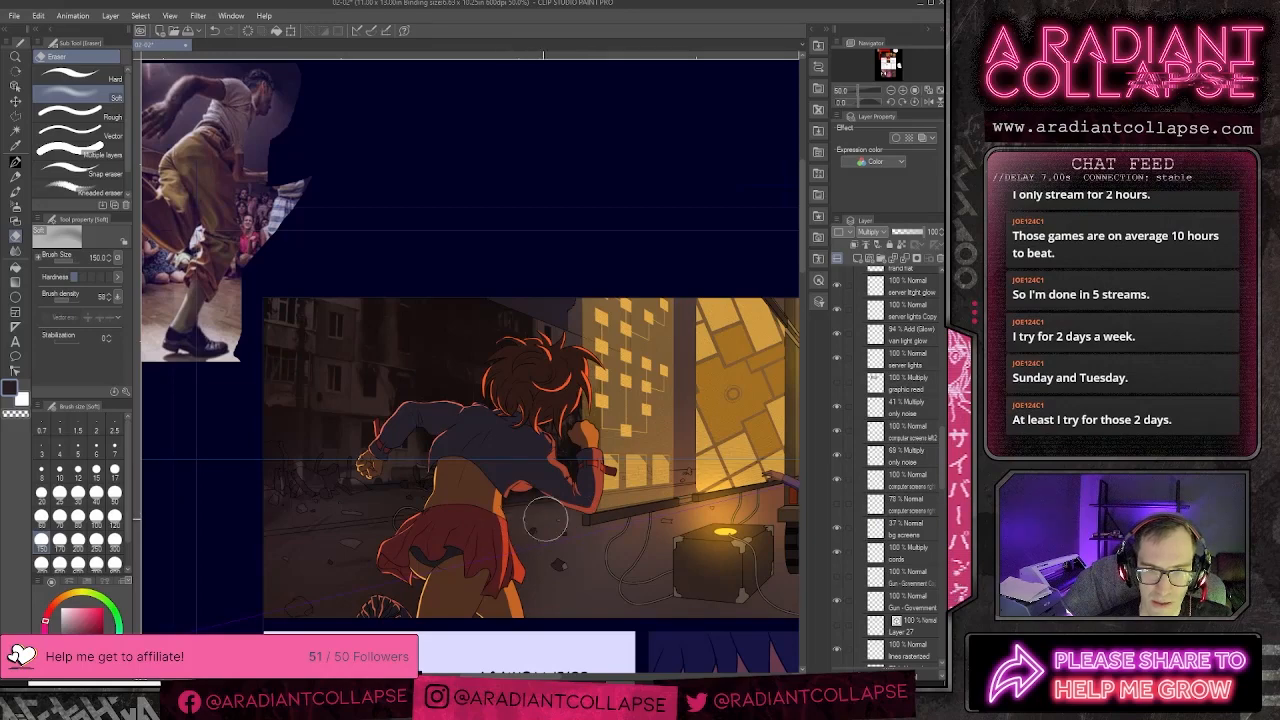
{"action": "left_click_drag", "start_coordinate": [530, 536], "coordinate": [619, 448]}
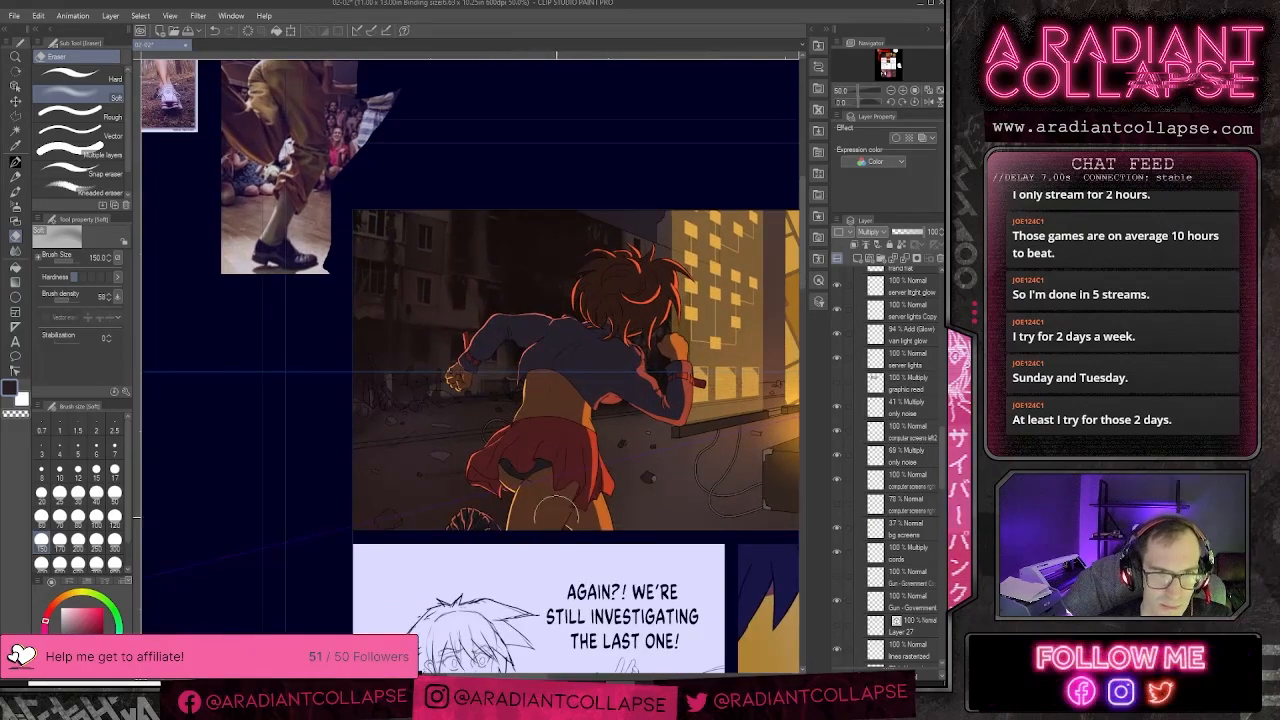
{"action": "key", "text": "bracketleft"}
{"action": "key", "text": "bracketleft"}
{"action": "key", "text": "bracketleft"}
{"action": "key", "text": "bracketleft"}
{"action": "key", "text": "bracketleft"}
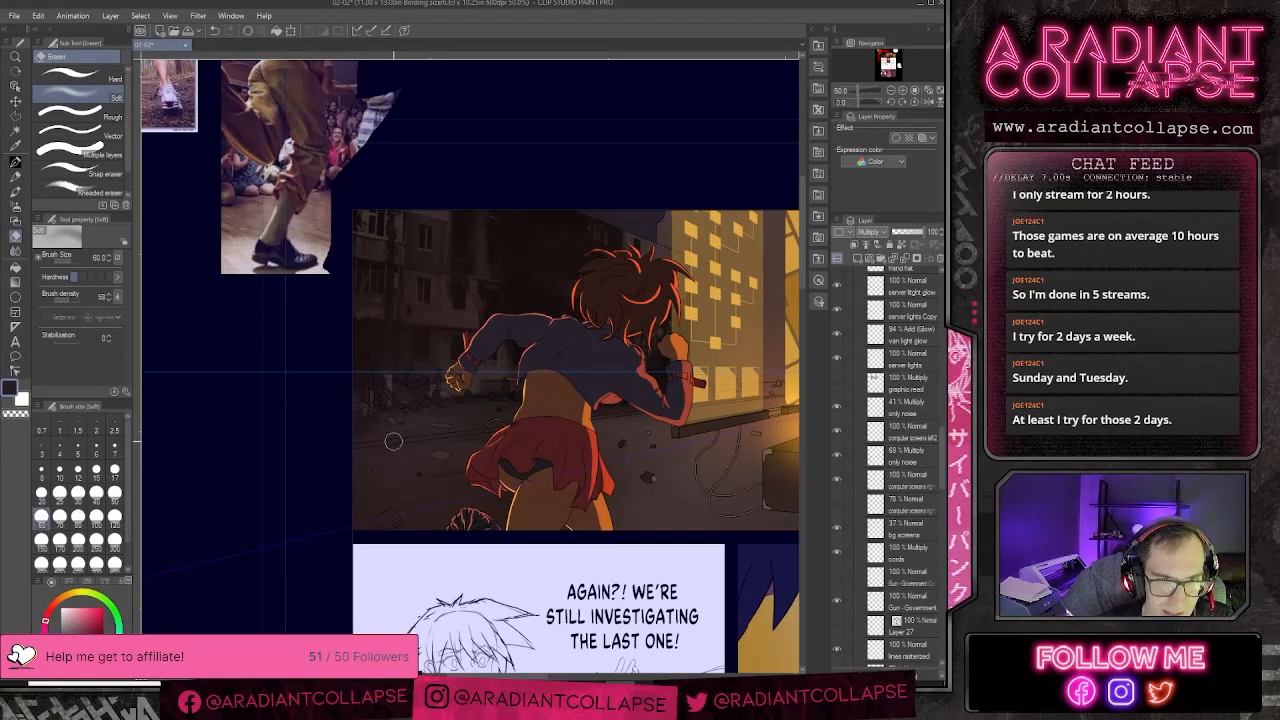
{"action": "key", "text": "bracketright"}
{"action": "key", "text": "bracketright"}
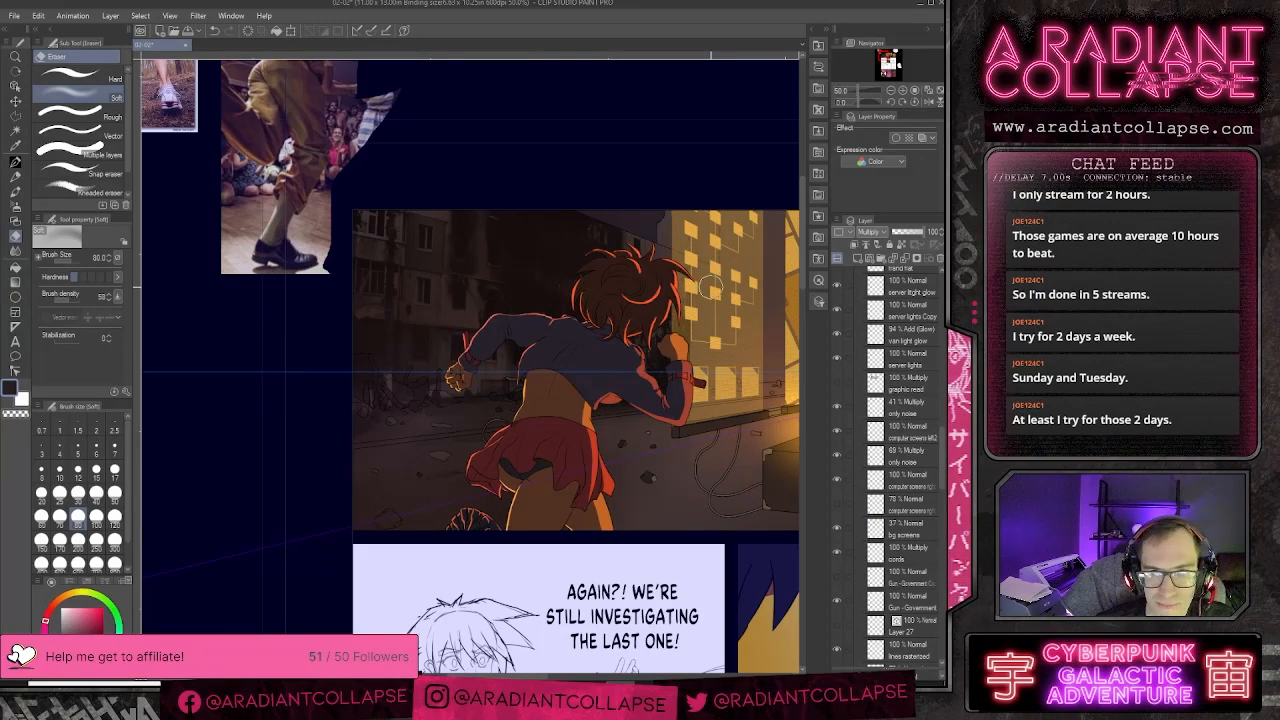
{"action": "scroll", "coordinate": [722, 345], "scroll_direction": "down", "scroll_amount": 1}
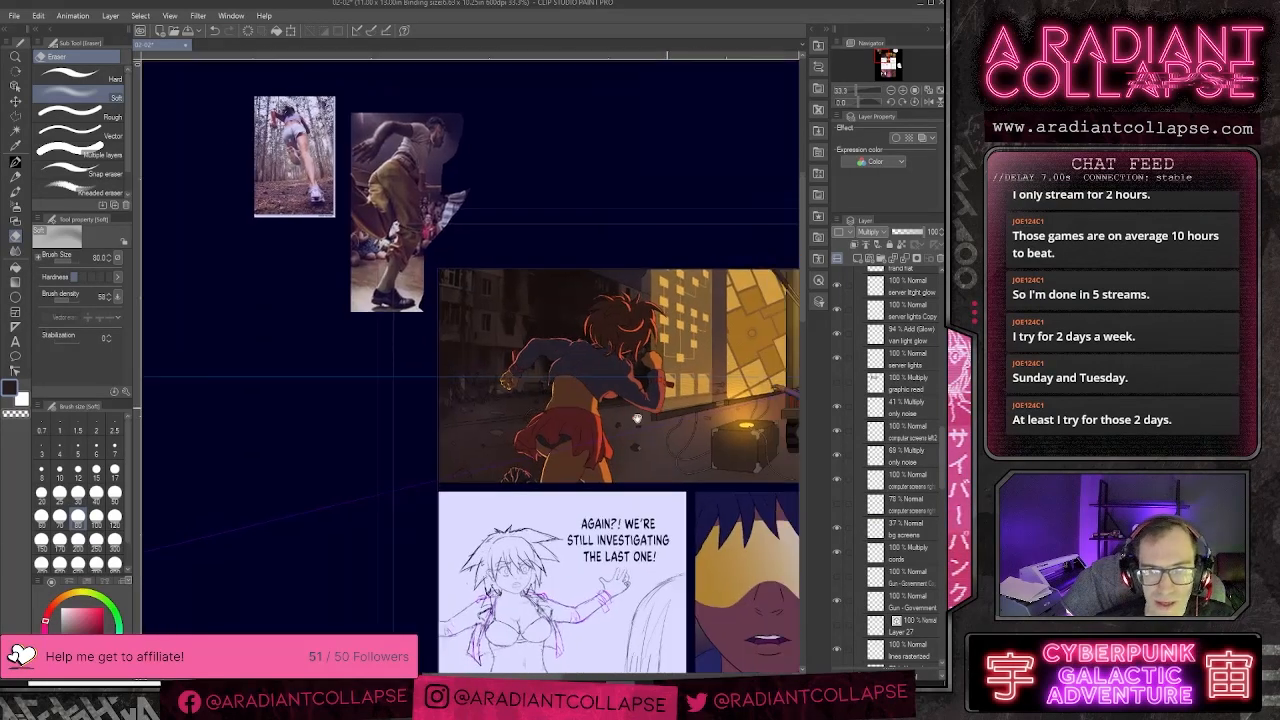
{"action": "left_click_drag", "start_coordinate": [708, 391], "coordinate": [597, 431]}
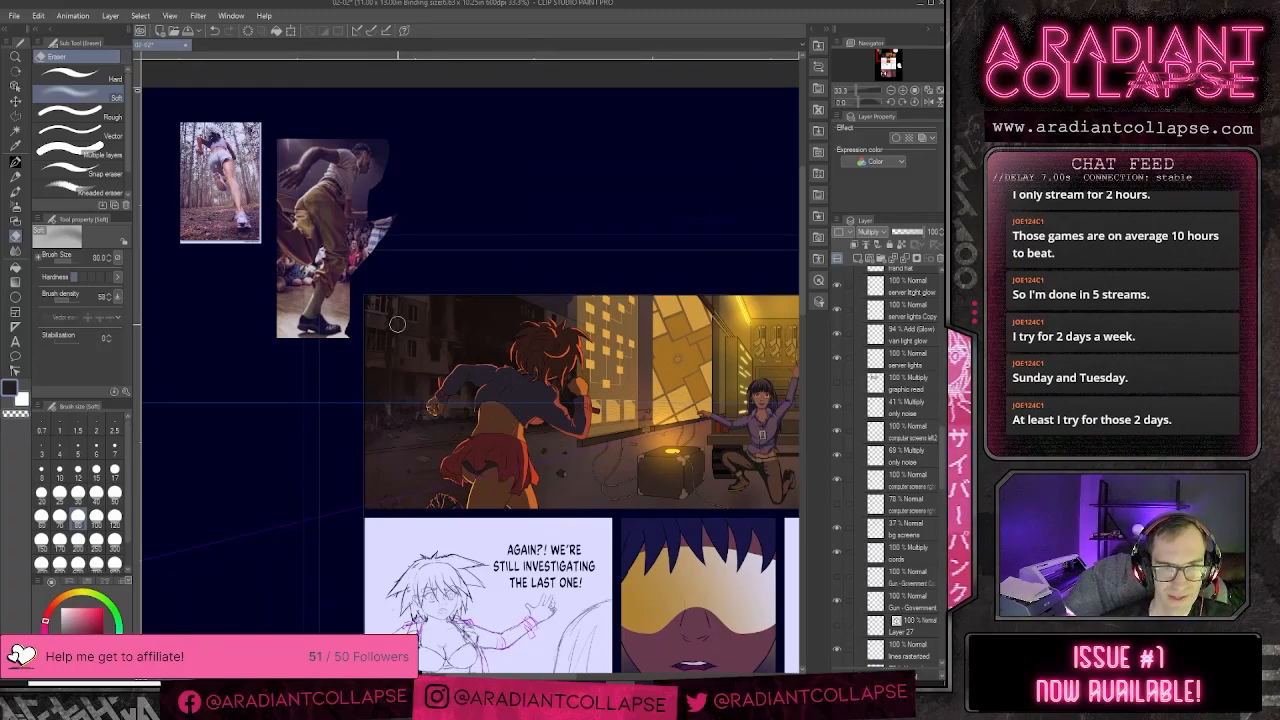
- Switch to Illustrator and open burnt building.png from the Wreckage folder inside Photobash Stuff
{"action": "key", "text": "alt+Tab"}
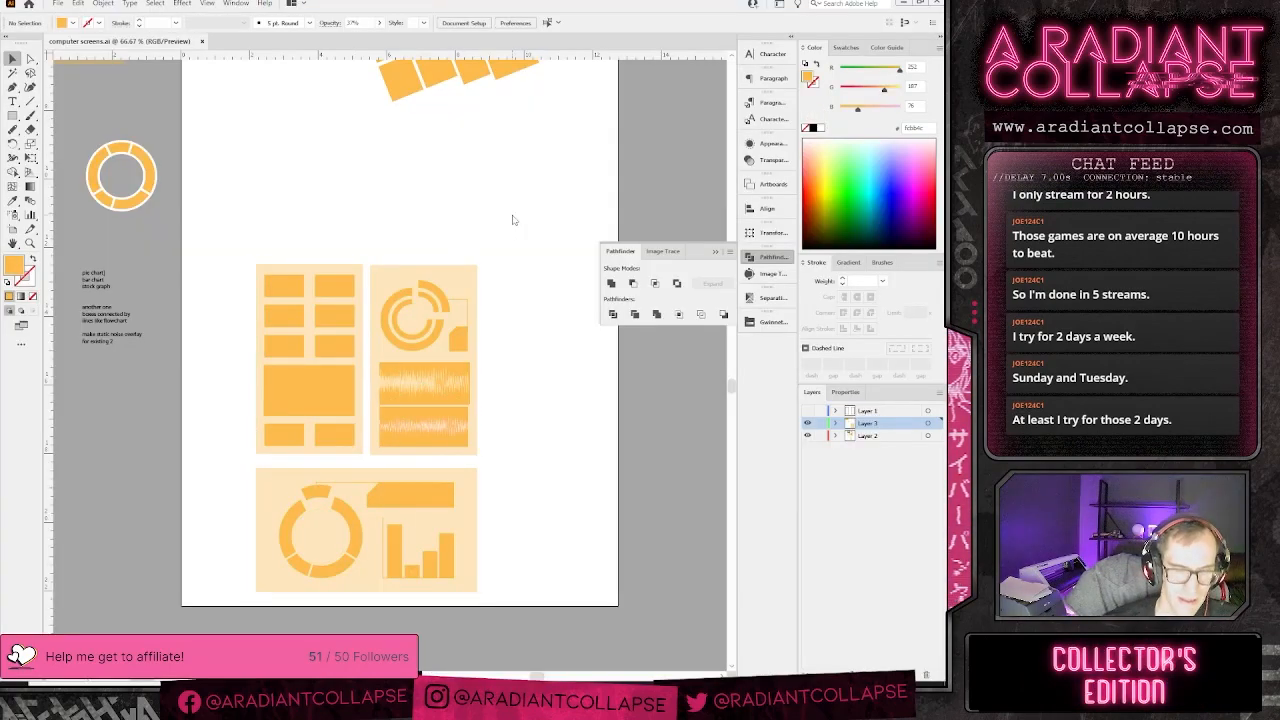
{"action": "key", "text": "ctrl+o"}
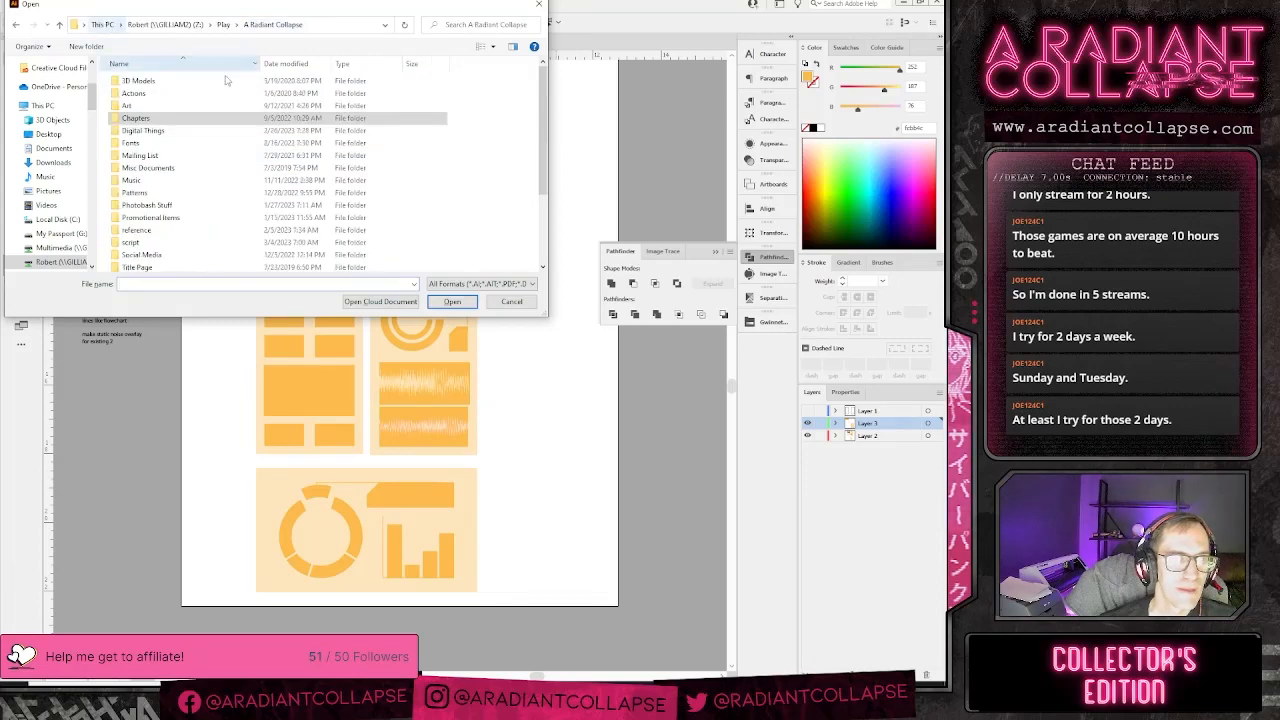
{"action": "double_click", "coordinate": [150, 205]}
{"action": "scroll", "coordinate": [150, 215], "scroll_direction": "down", "scroll_amount": 5}
{"action": "double_click", "coordinate": [140, 216]}
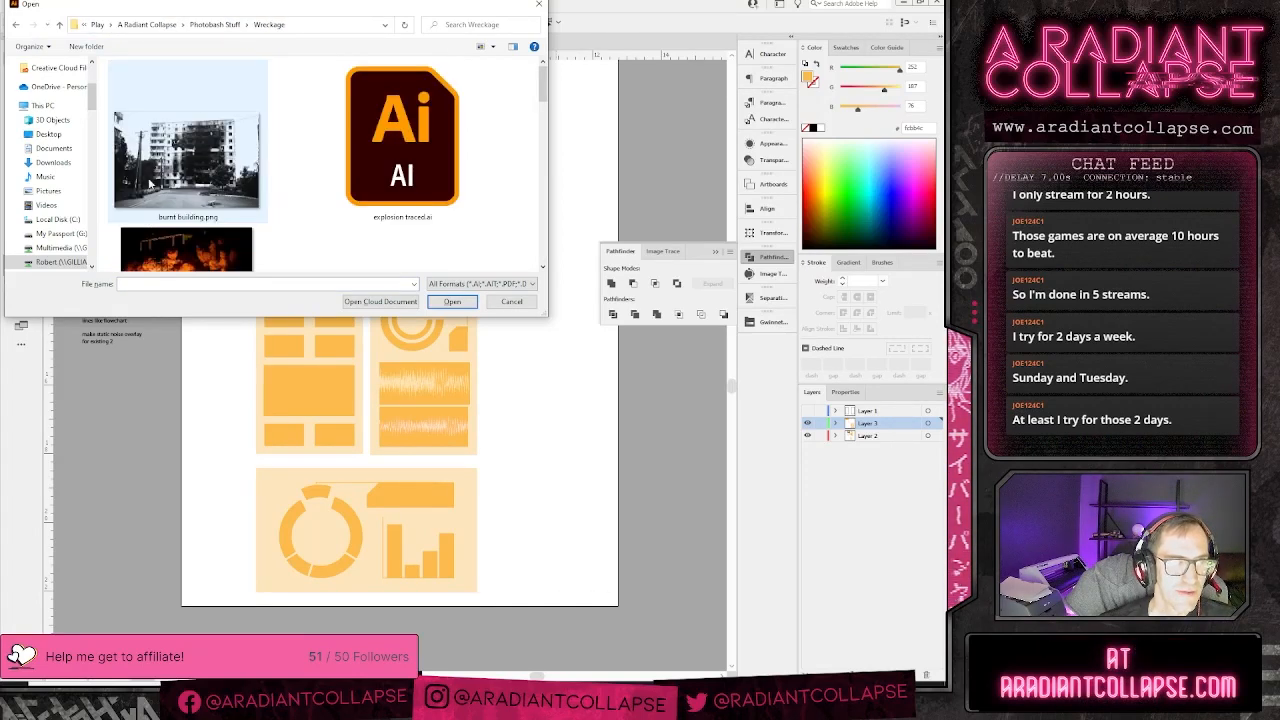
{"action": "left_click", "coordinate": [187, 160]}
{"action": "left_click", "coordinate": [451, 302]}
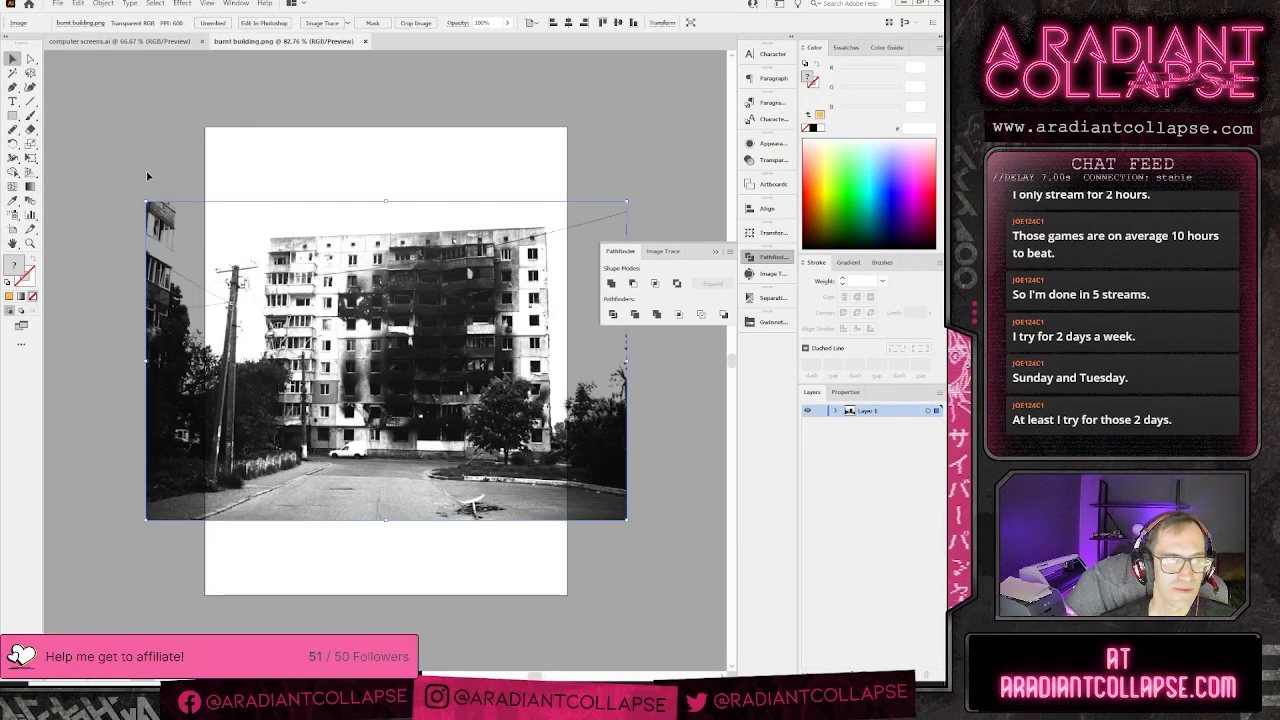
- Resize the artboard closely around the burnt apartment block, about 7.43 in wide by 7.28 in high
{"action": "left_click", "coordinate": [12, 228]}
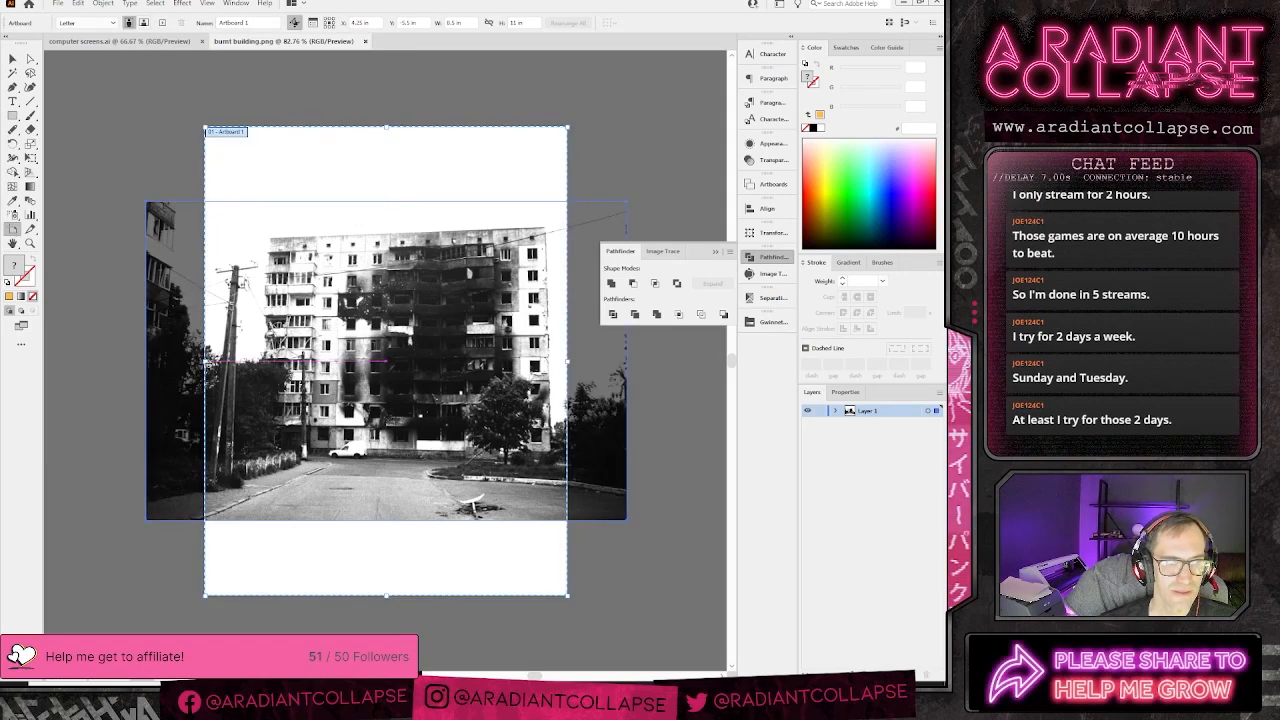
{"action": "left_click_drag", "start_coordinate": [204, 361], "coordinate": [250, 362]}
{"action": "left_click_drag", "start_coordinate": [409, 126], "coordinate": [409, 216]}
{"action": "left_click_drag", "start_coordinate": [409, 596], "coordinate": [427, 526]}
{"action": "key", "text": "Return"}
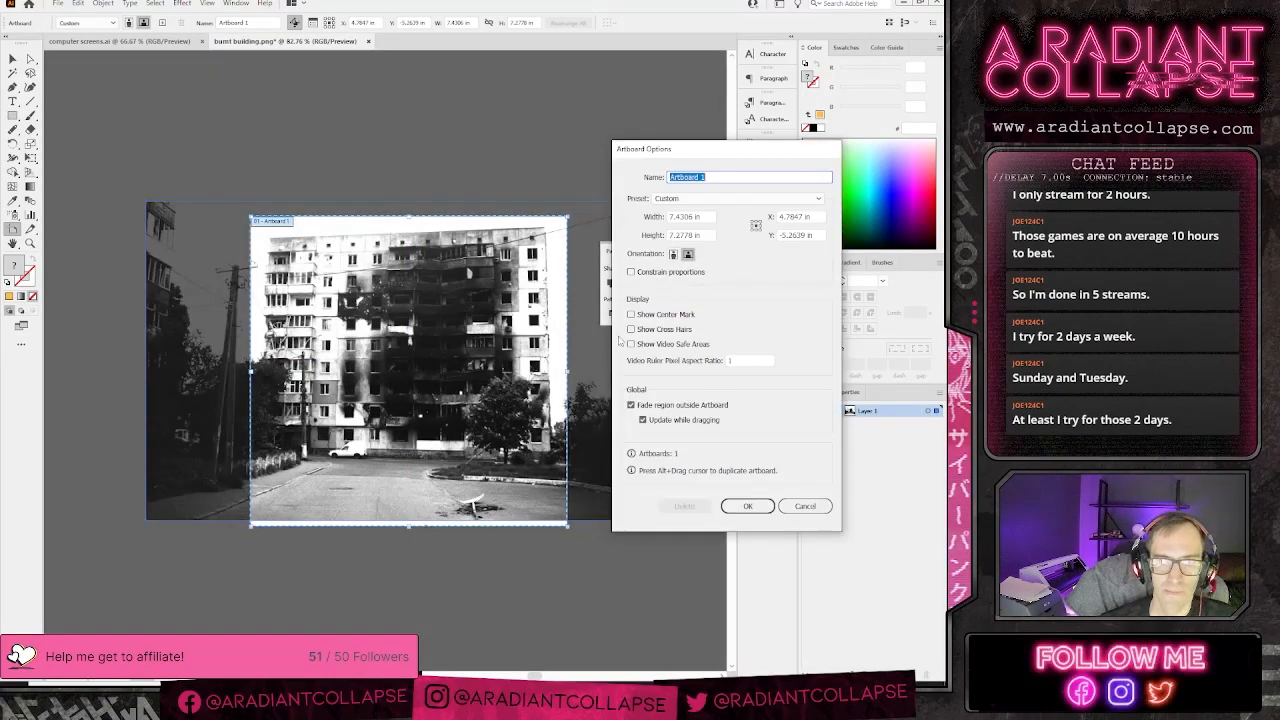
{"action": "left_click", "coordinate": [804, 506]}
{"action": "key", "text": "v"}
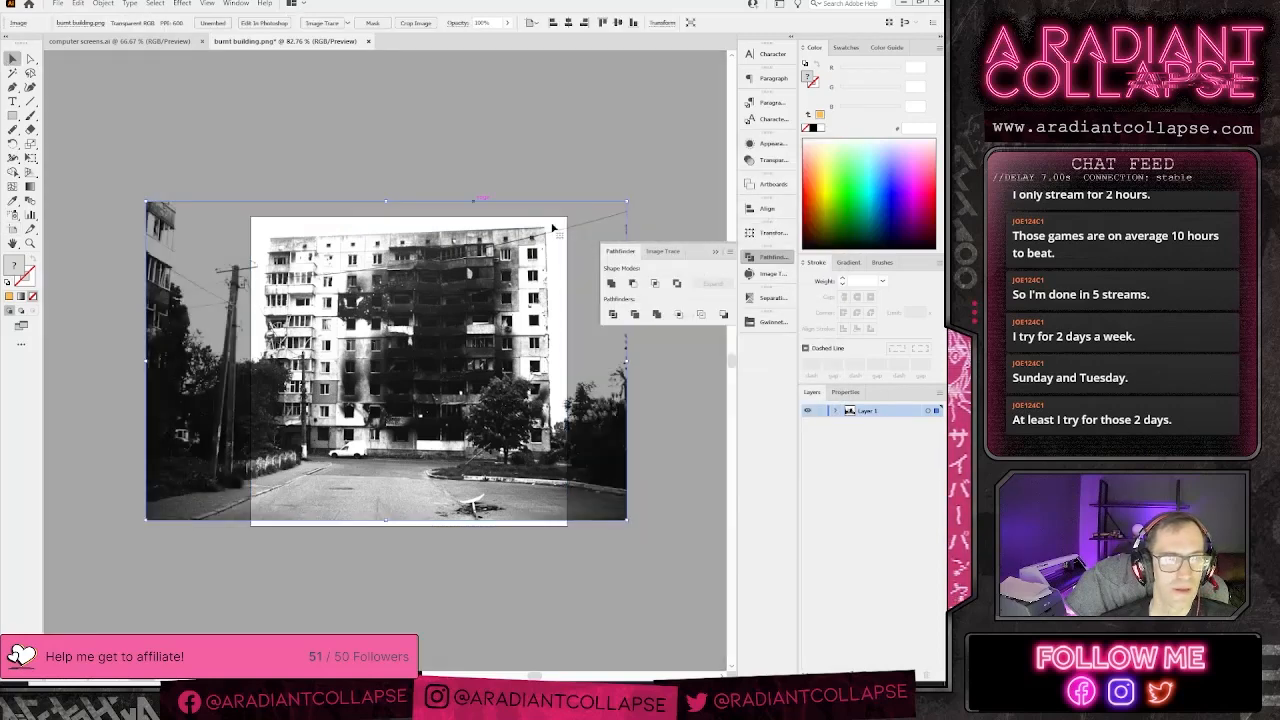
- Try tracing the burnt building photo with the default black-and-white Image Trace settings, and undo the trace
{"action": "left_click", "coordinate": [770, 274]}
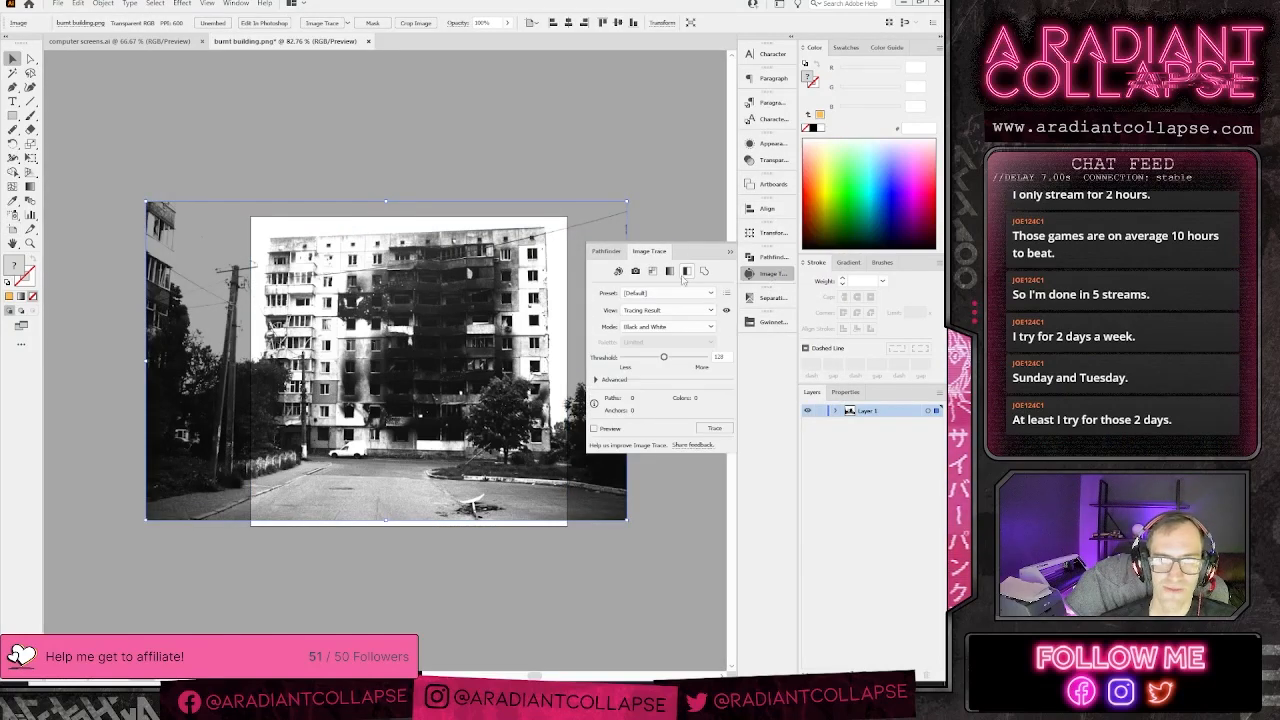
{"action": "left_click", "coordinate": [708, 424]}
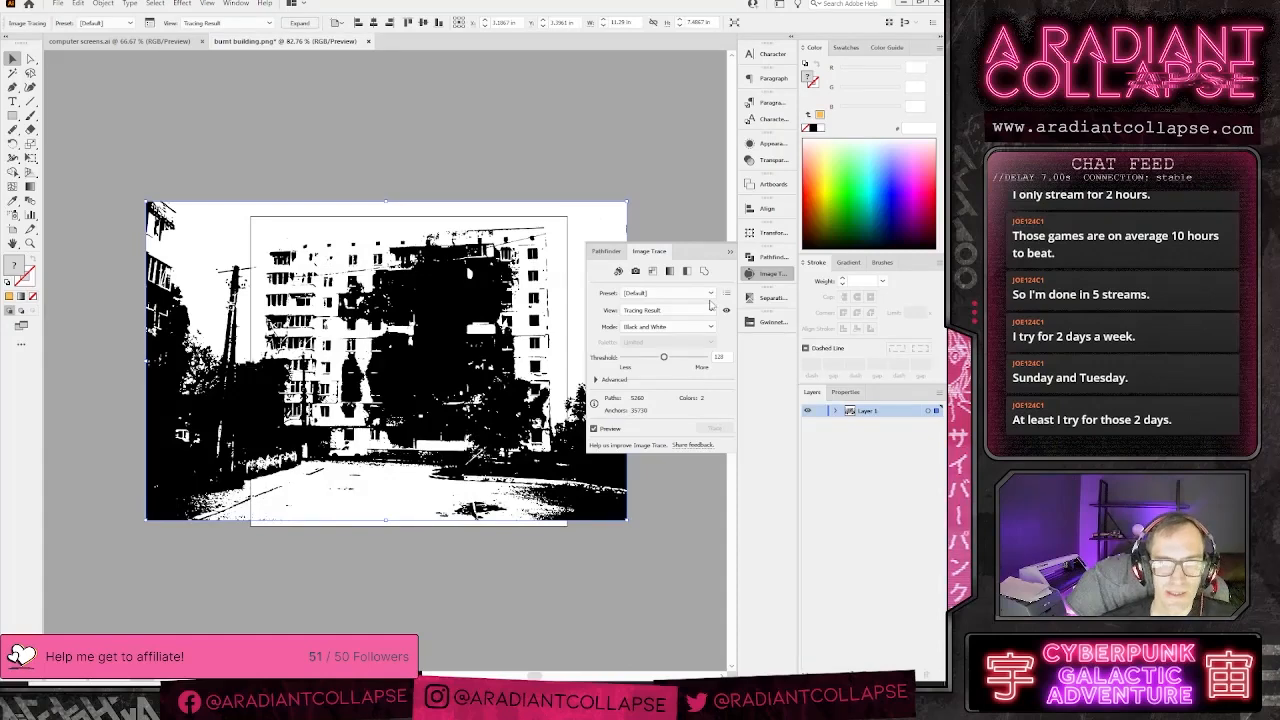
{"action": "key", "text": "ctrl+z"}
- Trace the burnt building photo with the ARC comic trace preset and inspect the traced detail up close
{"action": "left_click", "coordinate": [710, 292]}
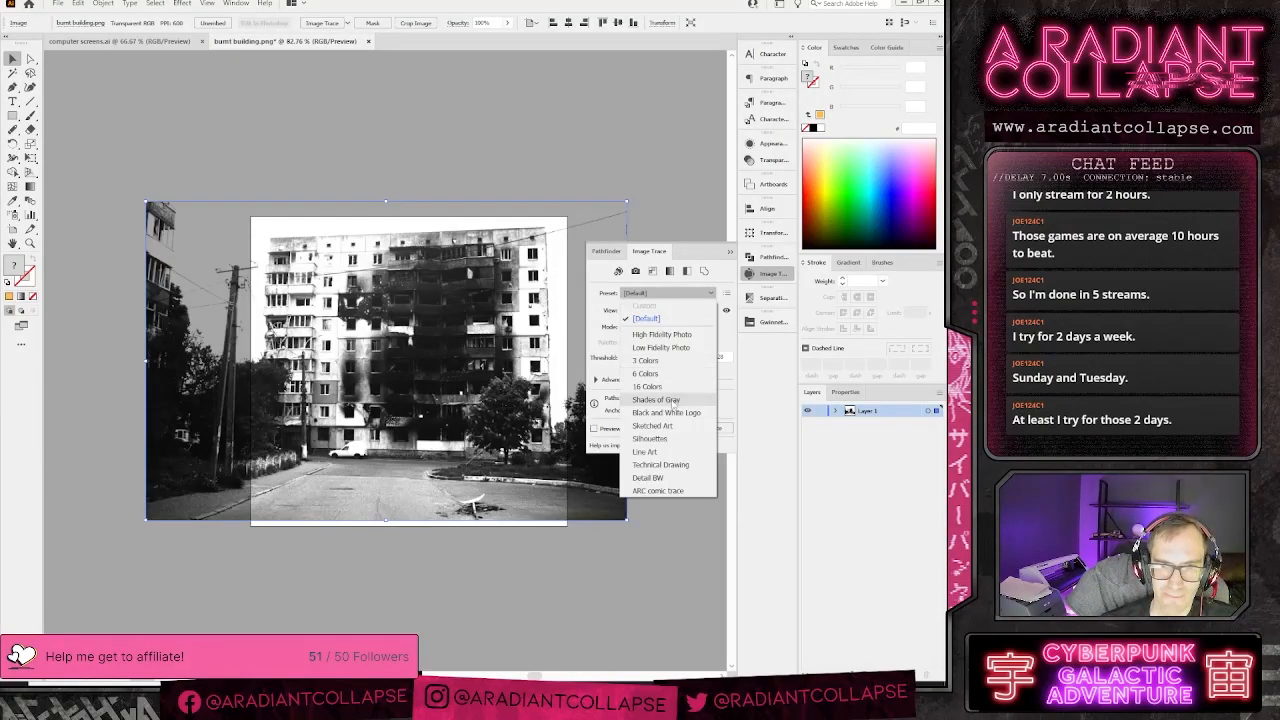
{"action": "left_click", "coordinate": [665, 491]}
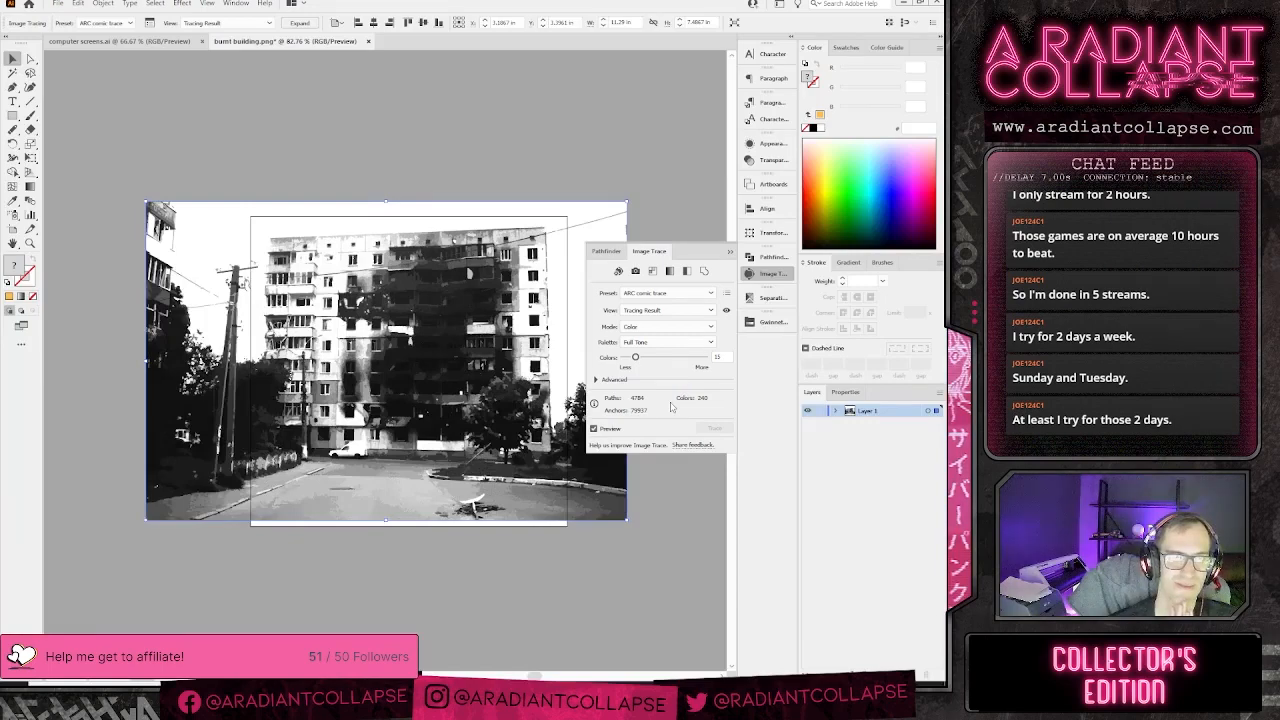
{"action": "key", "text": "ctrl+1"}
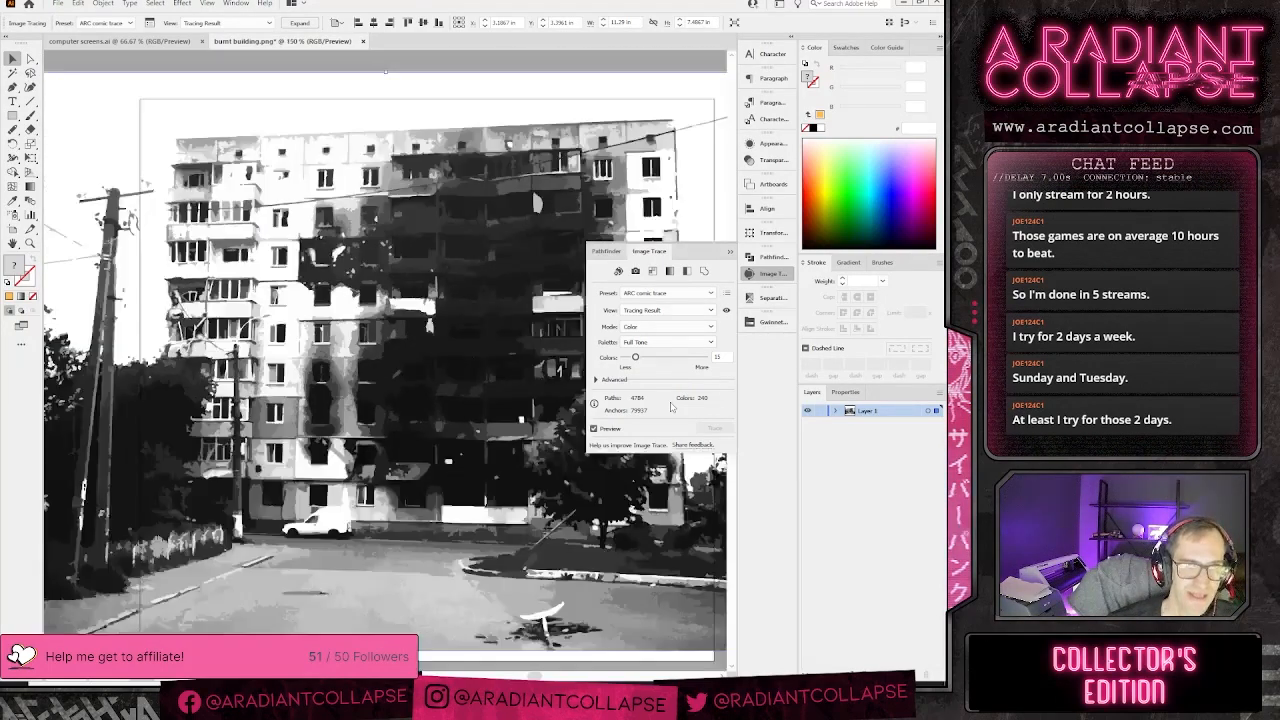
{"action": "key", "text": "ctrl+plus"}
{"action": "key", "text": "ctrl+plus"}
{"action": "key", "text": "ctrl+minus"}
{"action": "key", "text": "ctrl+minus"}
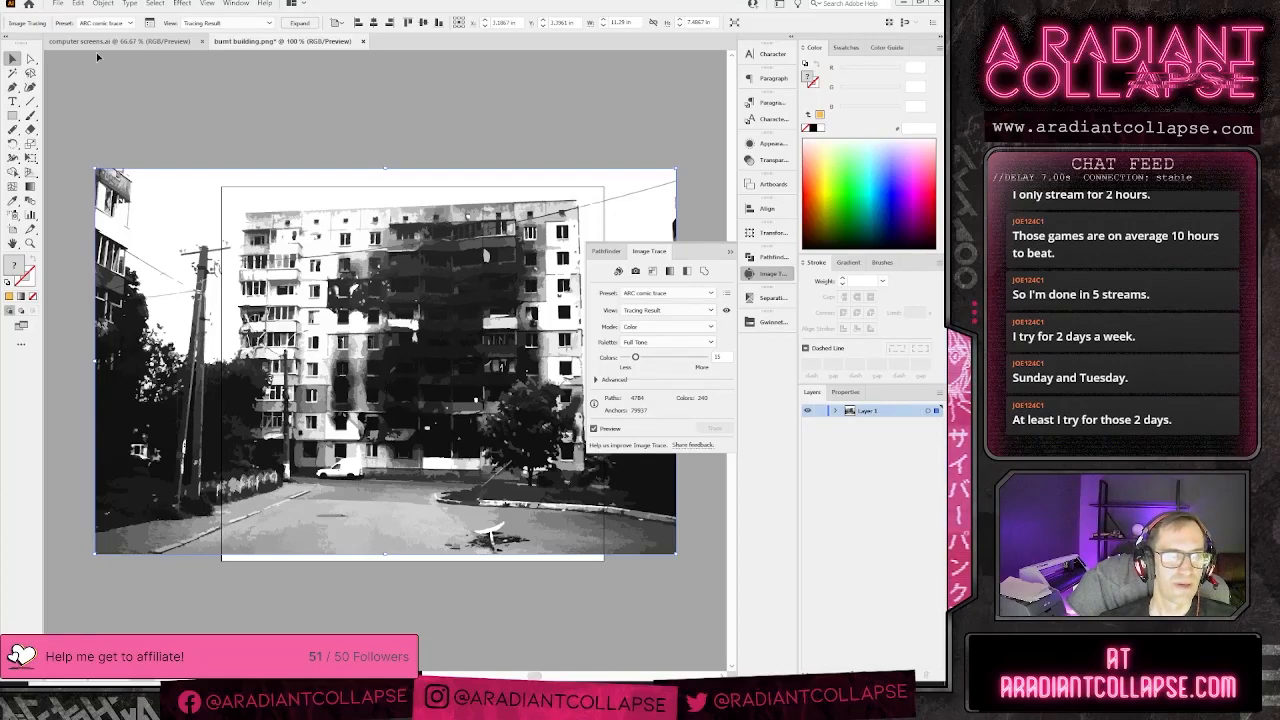
- Save the traced burnt building as an Adobe Illustrator file in the Wreckage folder
{"action": "left_click", "coordinate": [58, 5]}
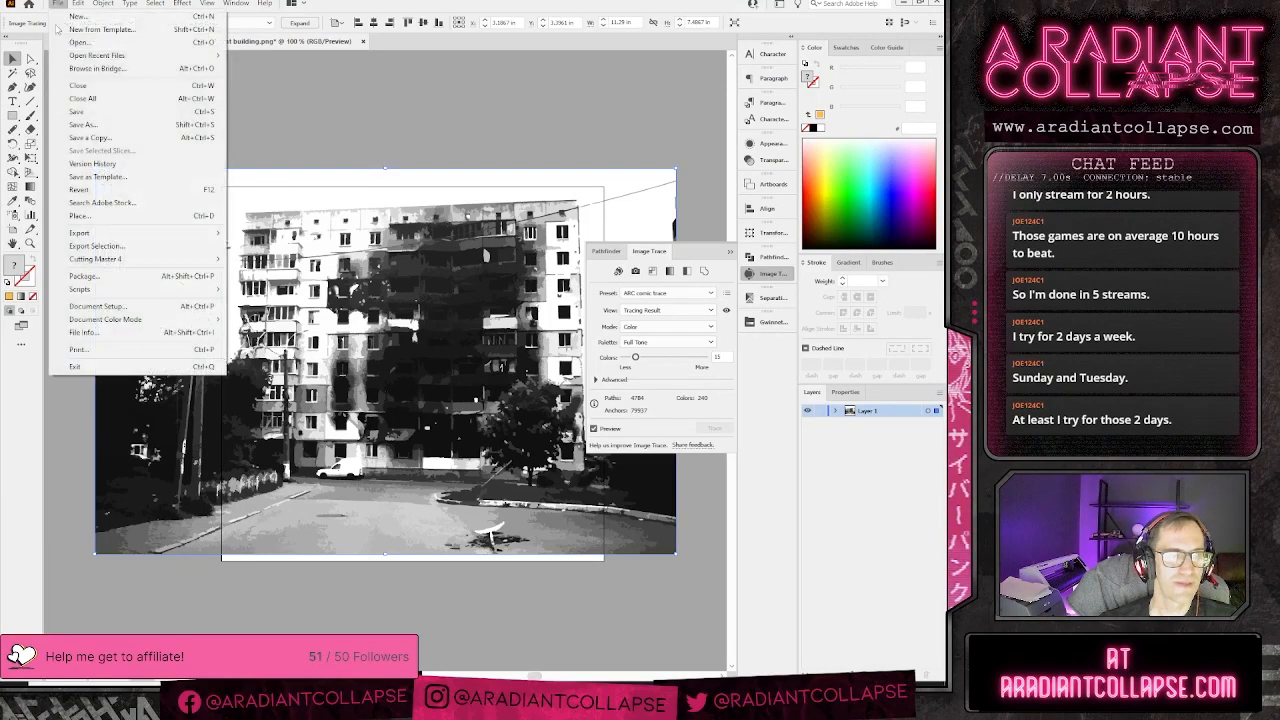
{"action": "left_click", "coordinate": [90, 127]}
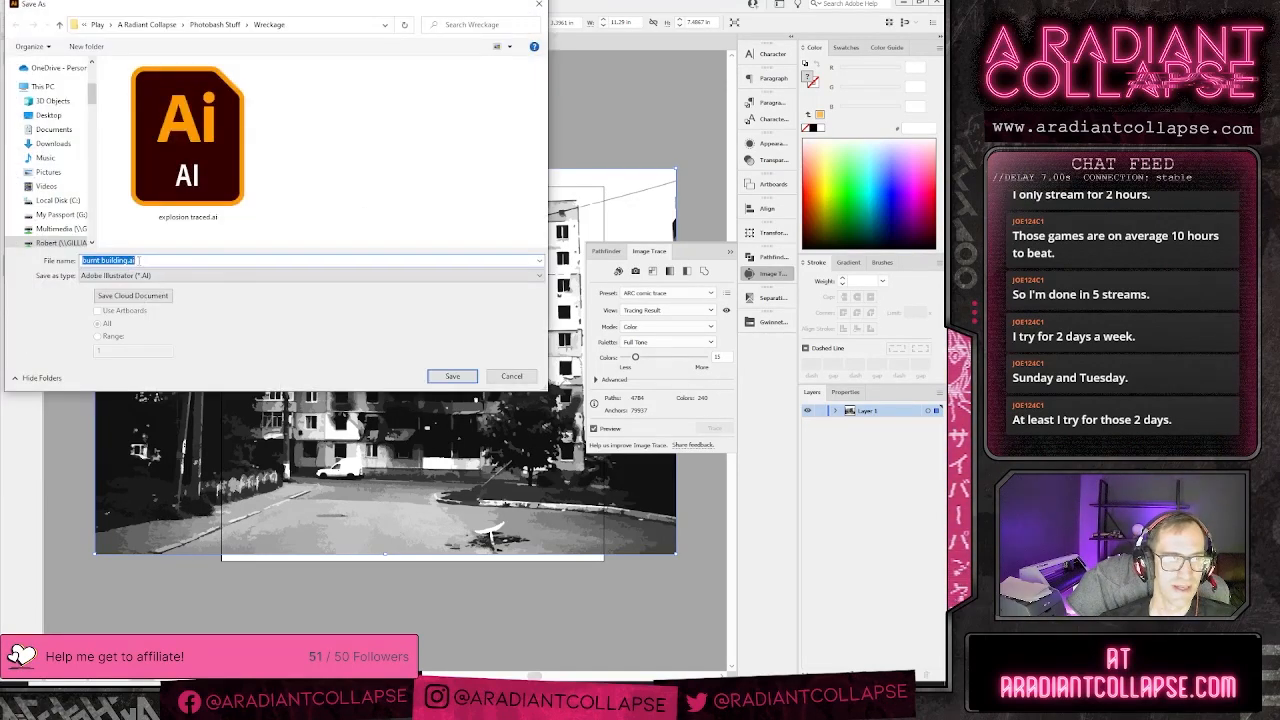
{"action": "left_click", "coordinate": [133, 260]}
{"action": "key", "text": "Return"}
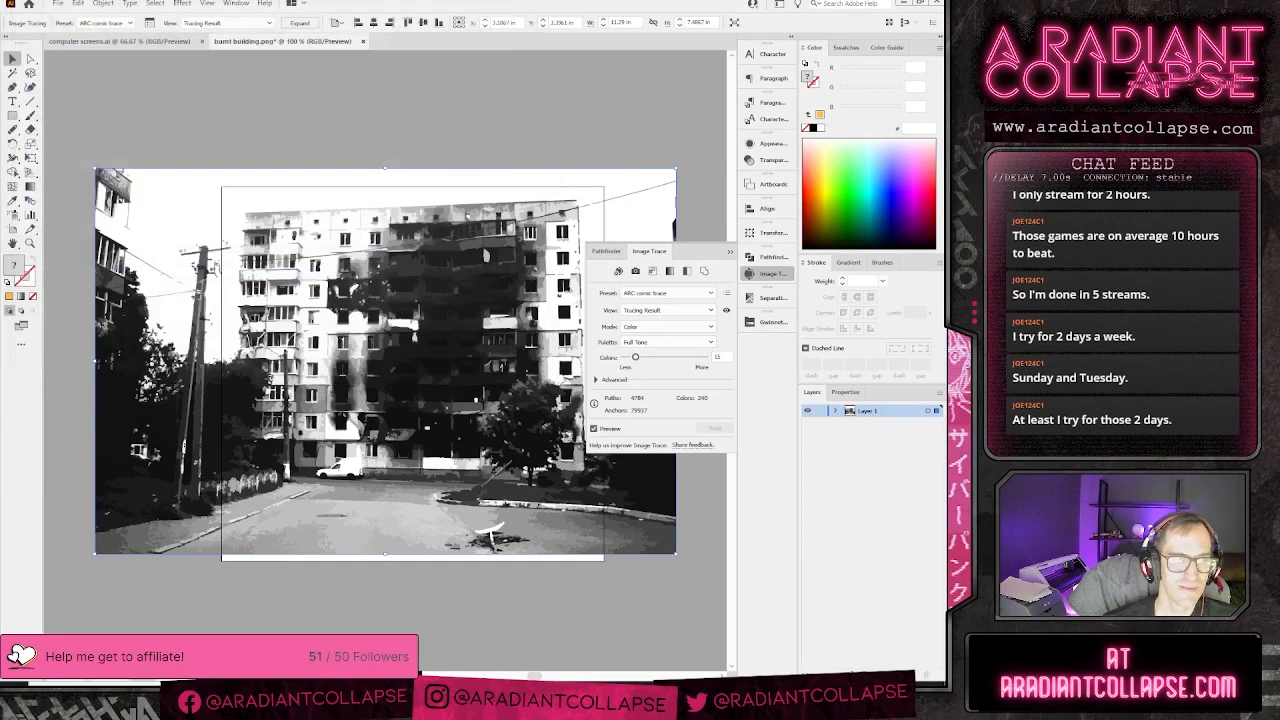
{"action": "key", "text": "Return"}
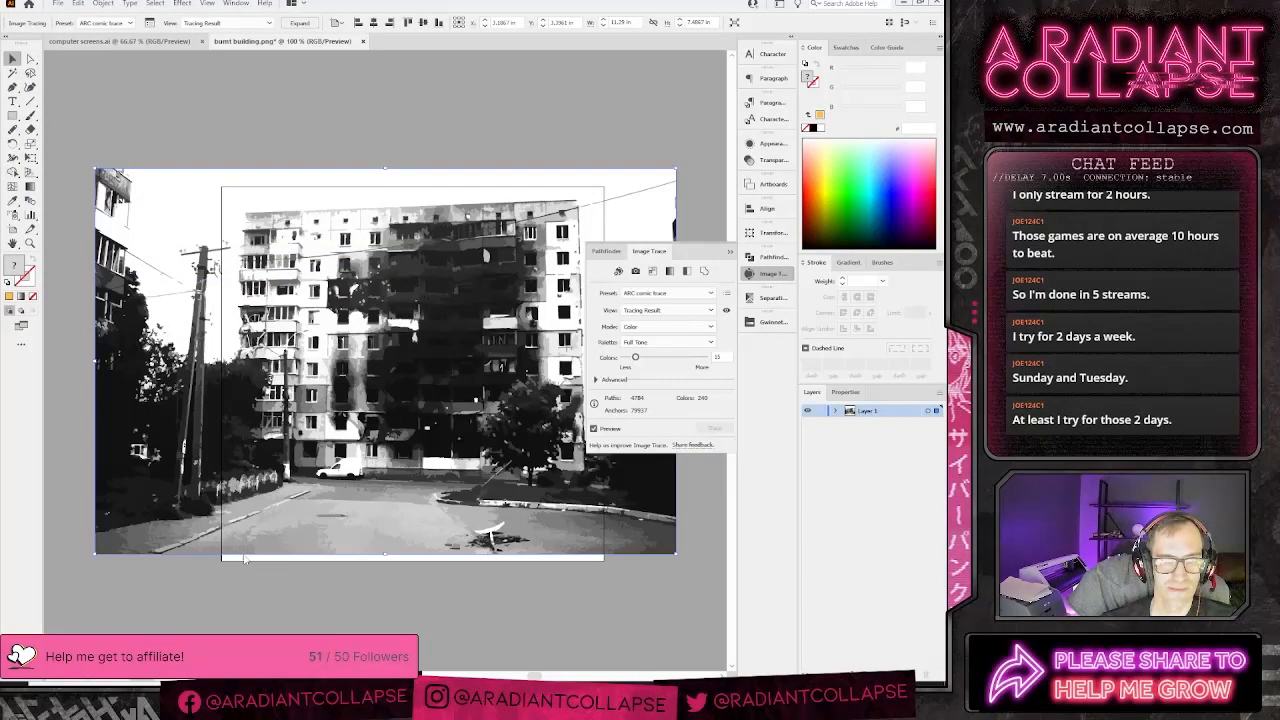
- Switch to Photoshop and import burnt building traced.ai from the Photobash Stuff Wreckage folder in grayscale at 600 pixels/inch
{"action": "key", "text": "alt+Tab"}
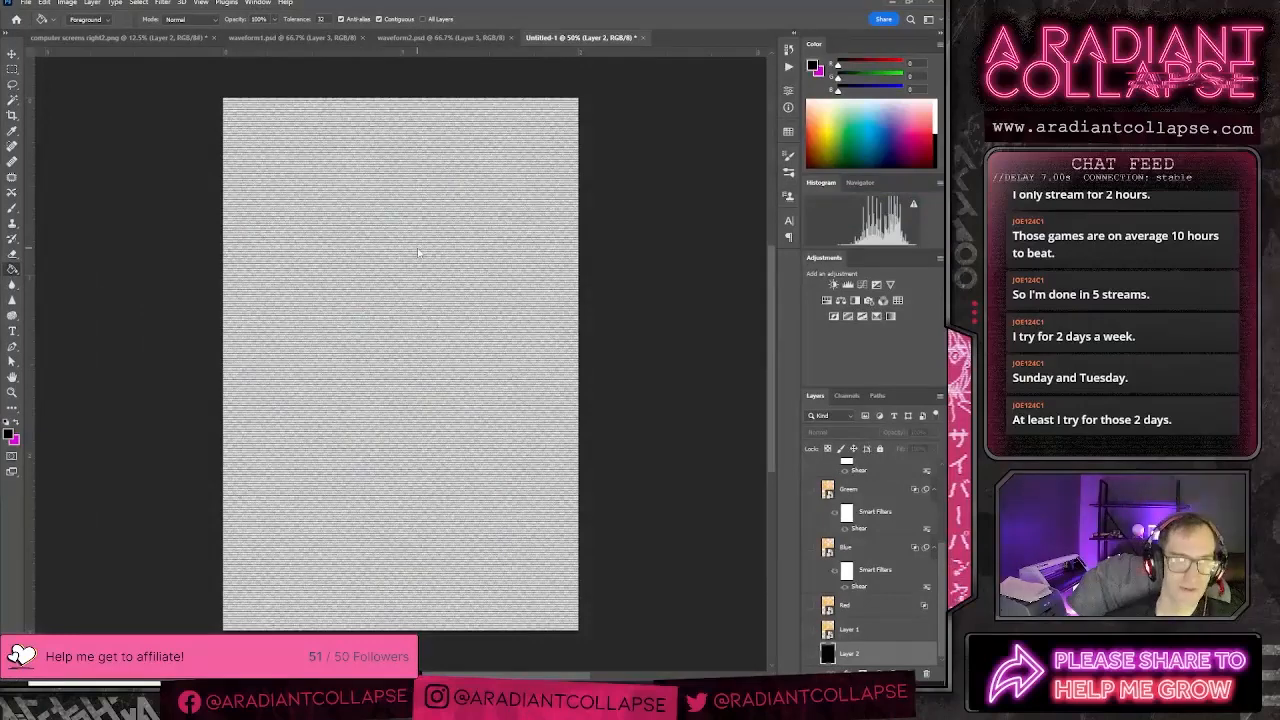
{"action": "key", "text": "ctrl+o"}
{"action": "left_click", "coordinate": [463, 111]}
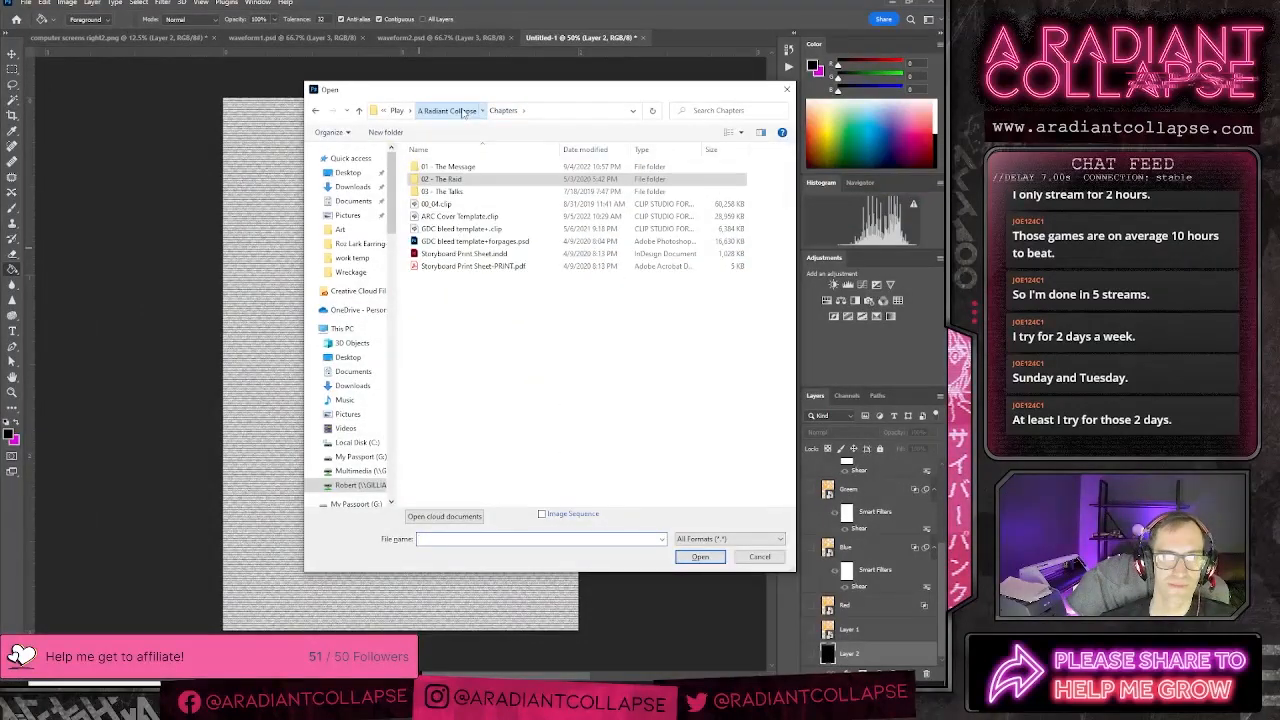
{"action": "left_click", "coordinate": [463, 111]}
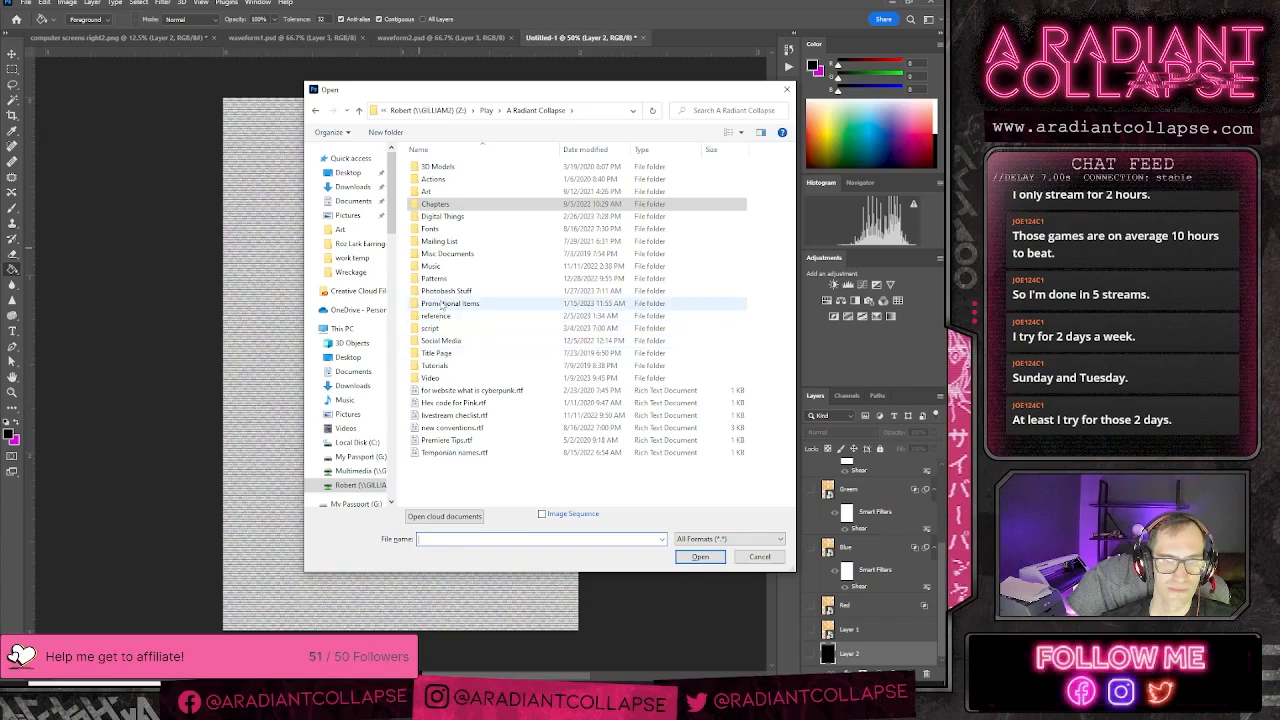
{"action": "double_click", "coordinate": [446, 291]}
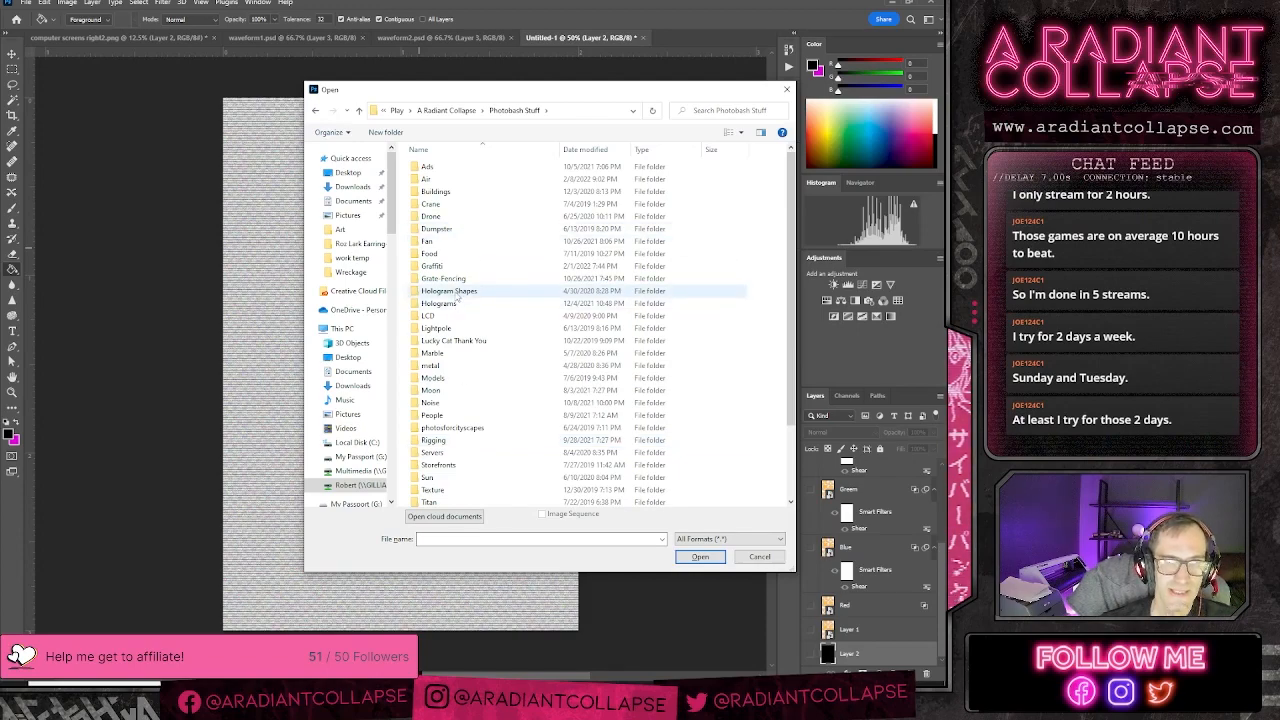
{"action": "scroll", "coordinate": [445, 364], "scroll_direction": "down", "scroll_amount": 3}
{"action": "double_click", "coordinate": [440, 475]}
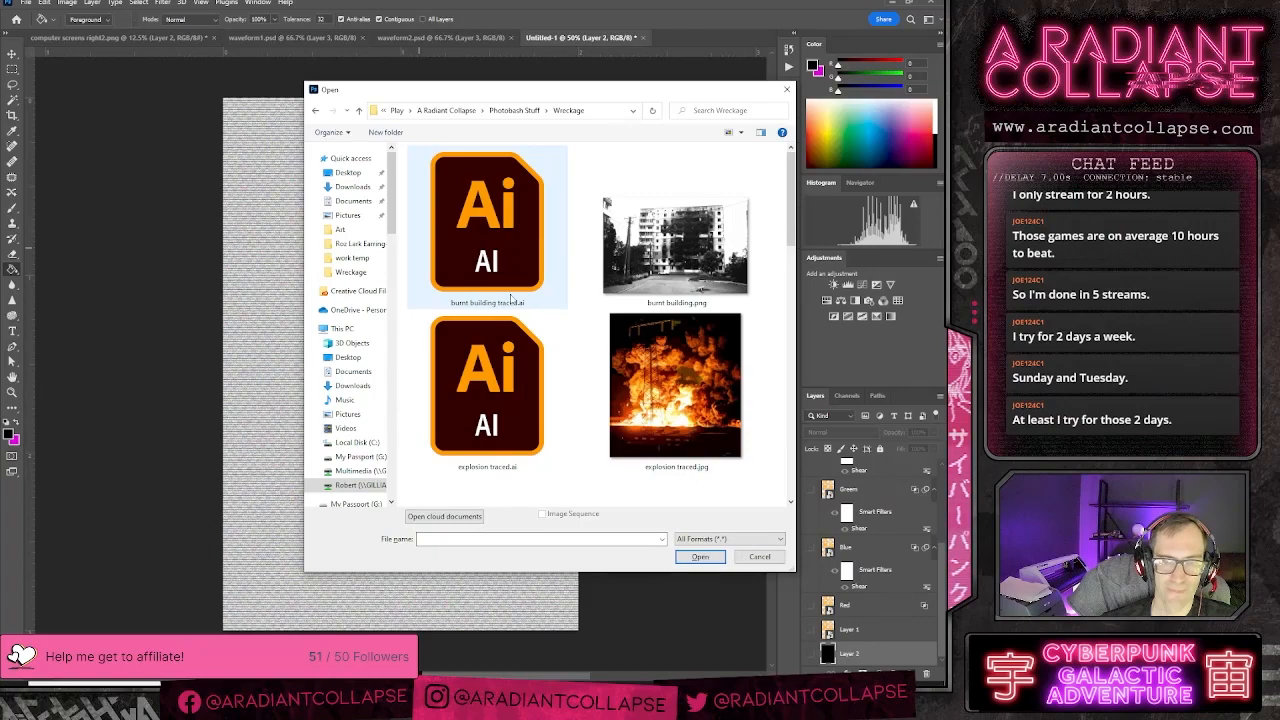
{"action": "double_click", "coordinate": [487, 225]}
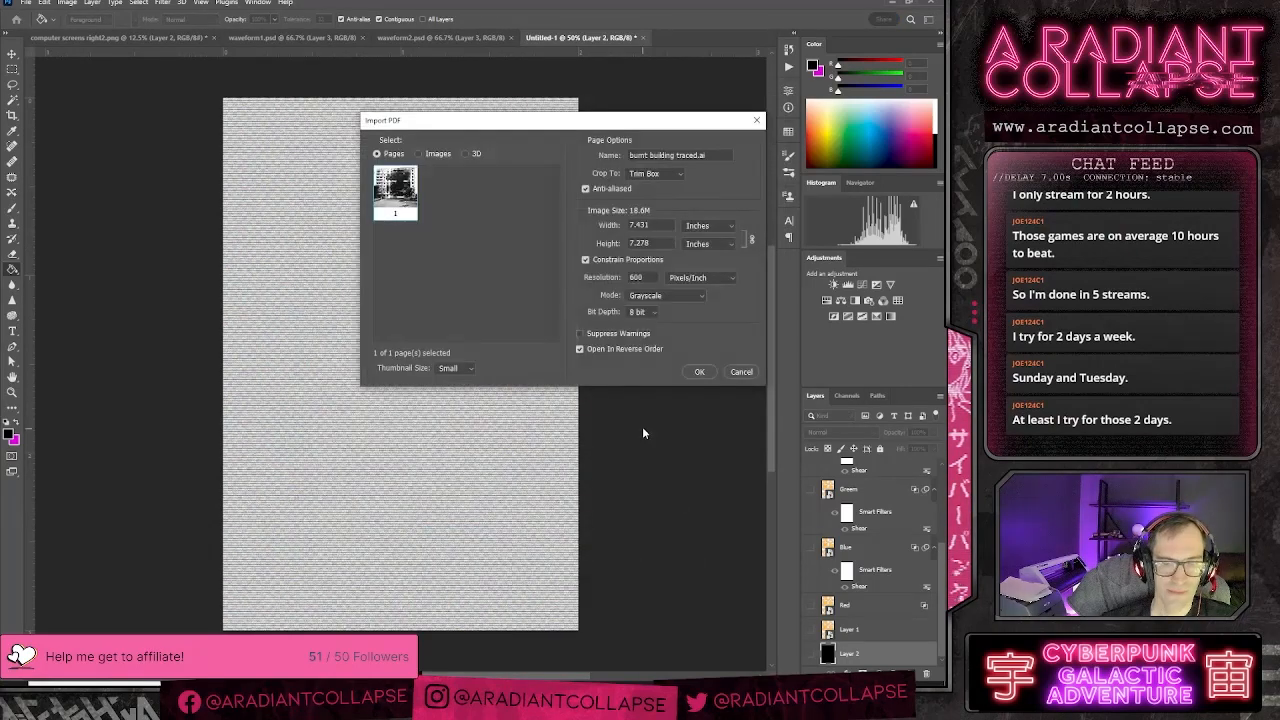
{"action": "left_click", "coordinate": [699, 372]}
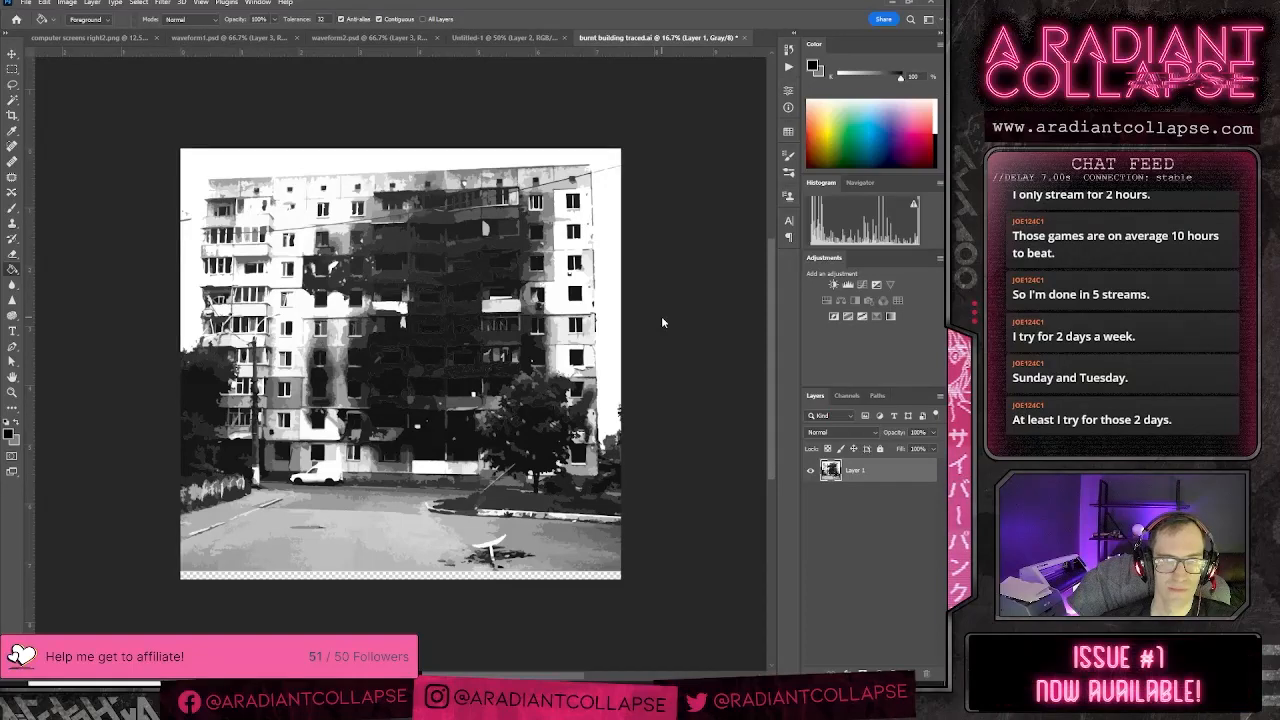
- Examine the imported burnt building's traced edges and tones up close and at full view
{"action": "key", "text": "ctrl+plus"}
{"action": "key", "text": "ctrl+plus"}
{"action": "key", "text": "ctrl+plus"}
{"action": "key", "text": "ctrl+minus"}
{"action": "key", "text": "ctrl+minus"}
{"action": "key", "text": "ctrl+minus"}
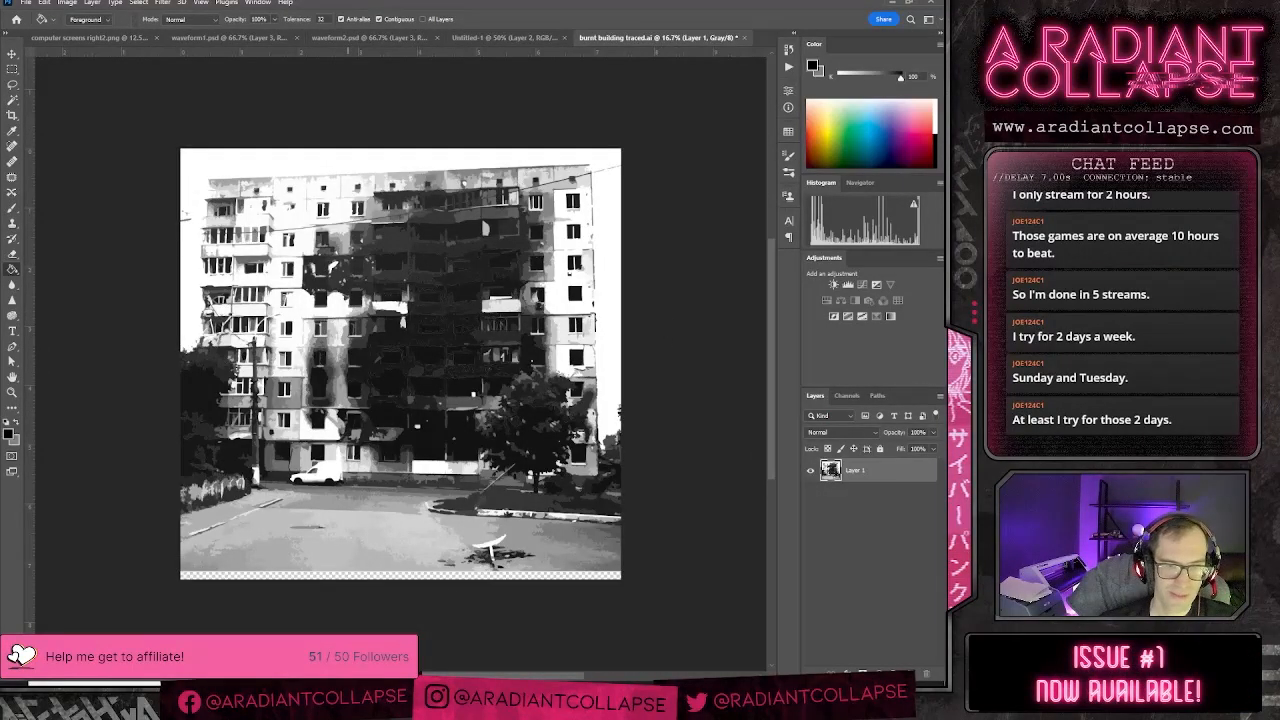
{"action": "key", "text": "alt+Tab"}
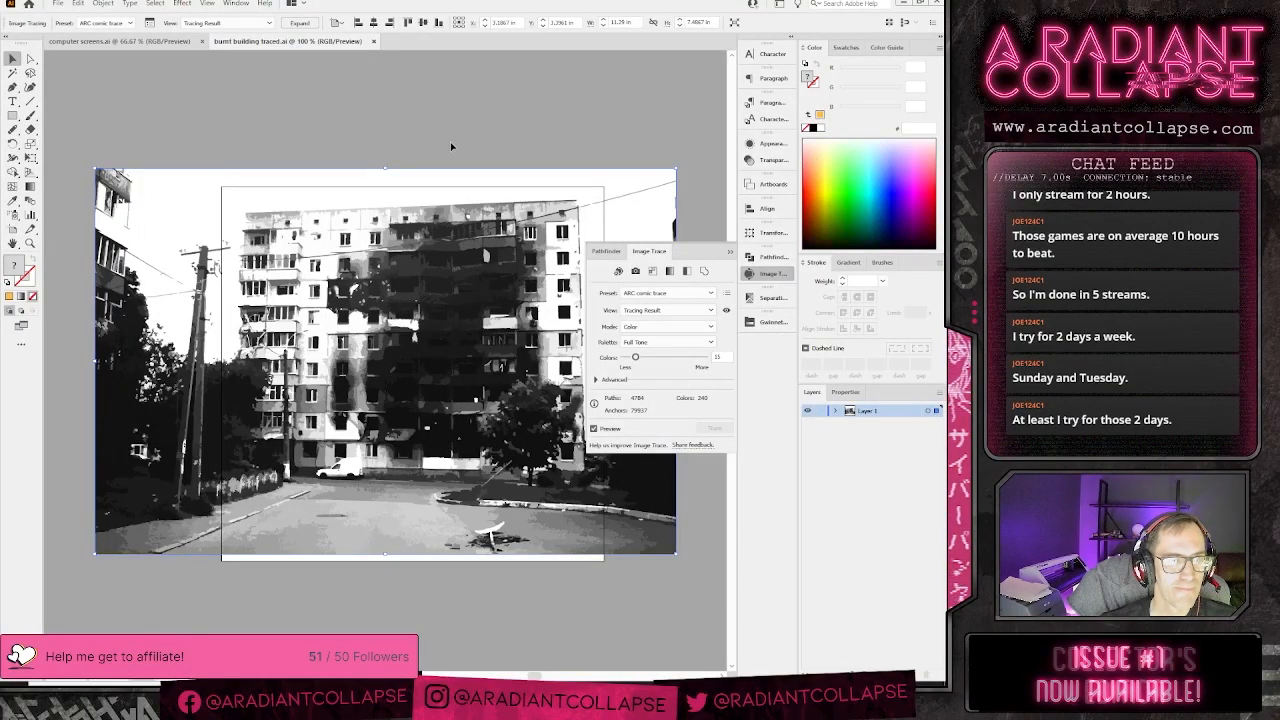
{"action": "key", "text": "alt+Tab"}
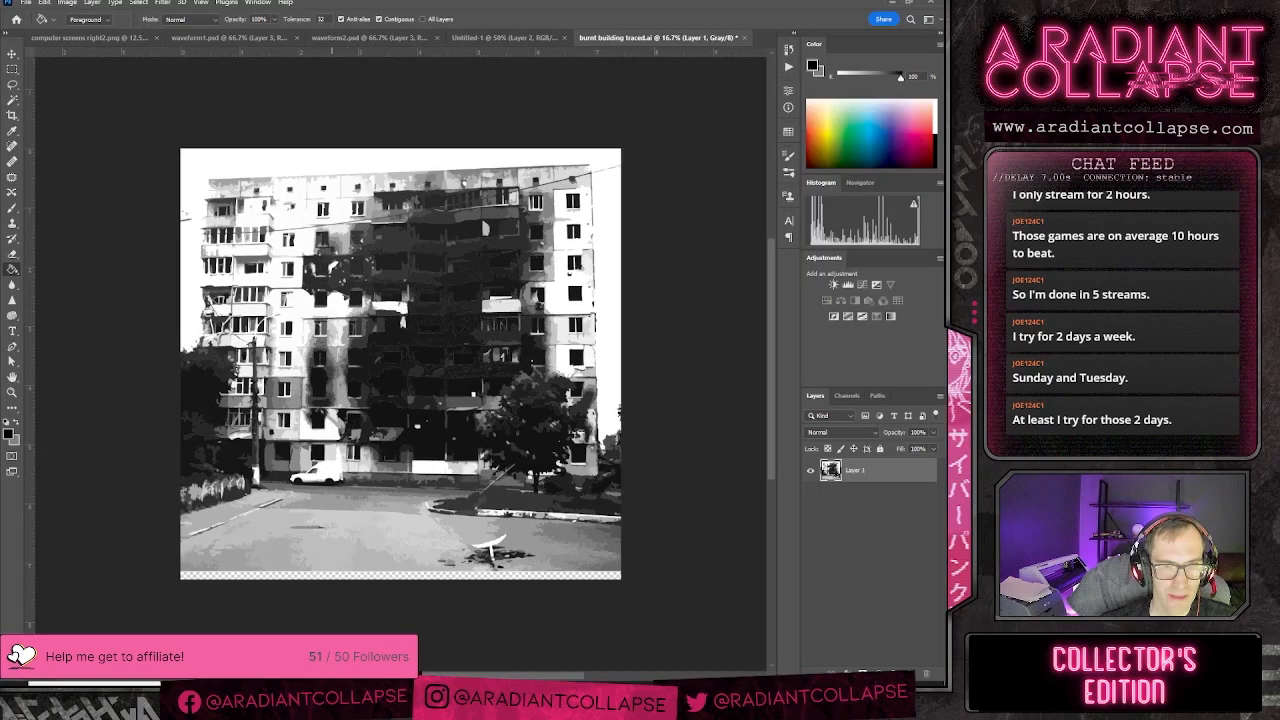
{"action": "scroll", "coordinate": [478, 330], "scroll_direction": "up", "scroll_amount": 3}
{"action": "scroll", "coordinate": [478, 330], "scroll_direction": "down", "scroll_amount": 3}
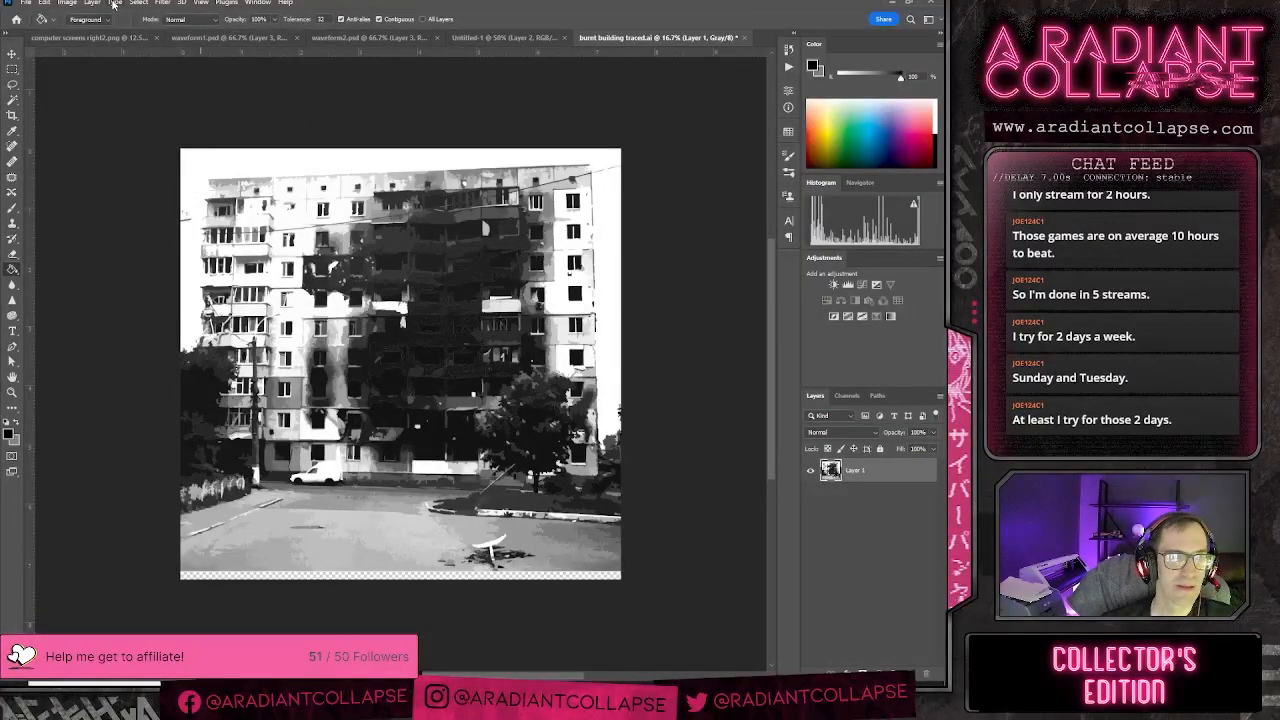
{"action": "left_click", "coordinate": [161, 4]}
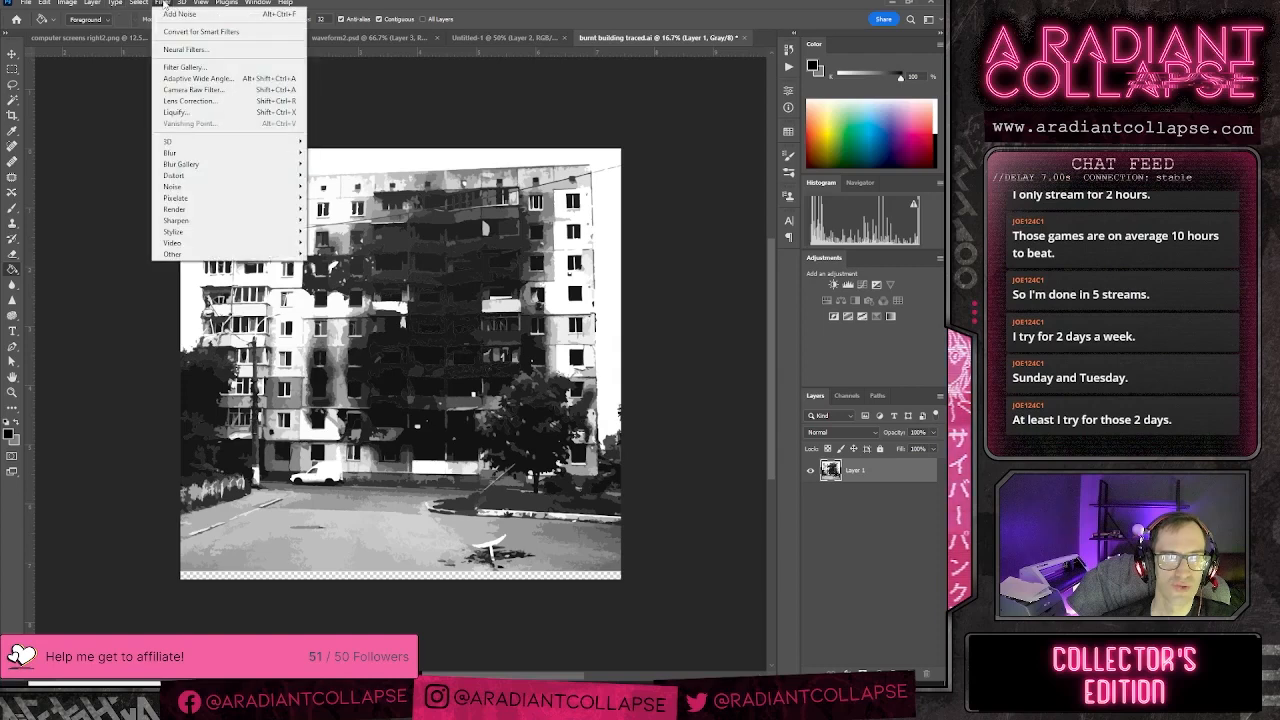
{"action": "mouse_move", "coordinate": [230, 152]}
{"action": "left_click", "coordinate": [337, 198]}
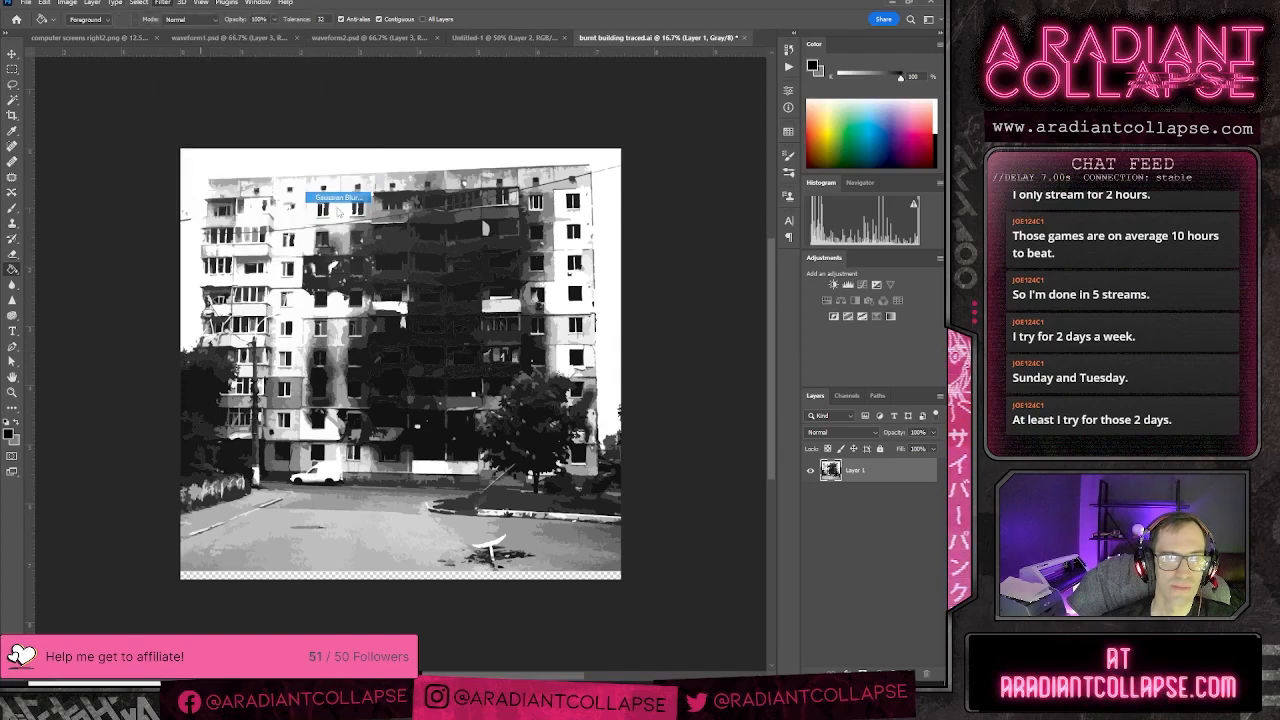
{"action": "mouse_move", "coordinate": [636, 343]}
{"action": "left_mouse_down"}
{"action": "mouse_move", "coordinate": [623, 344]}
{"action": "mouse_move", "coordinate": [685, 343]}
{"action": "mouse_move", "coordinate": [649, 344]}
{"action": "left_mouse_up"}
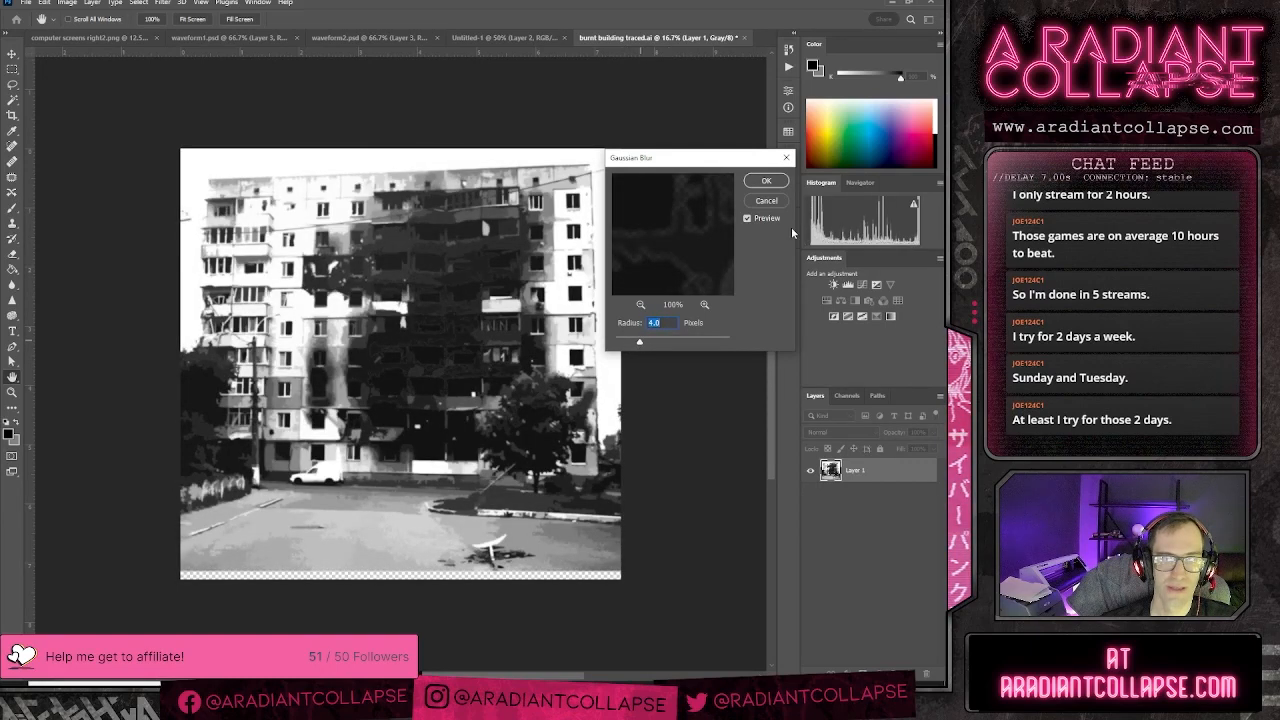
{"action": "left_click", "coordinate": [762, 204]}
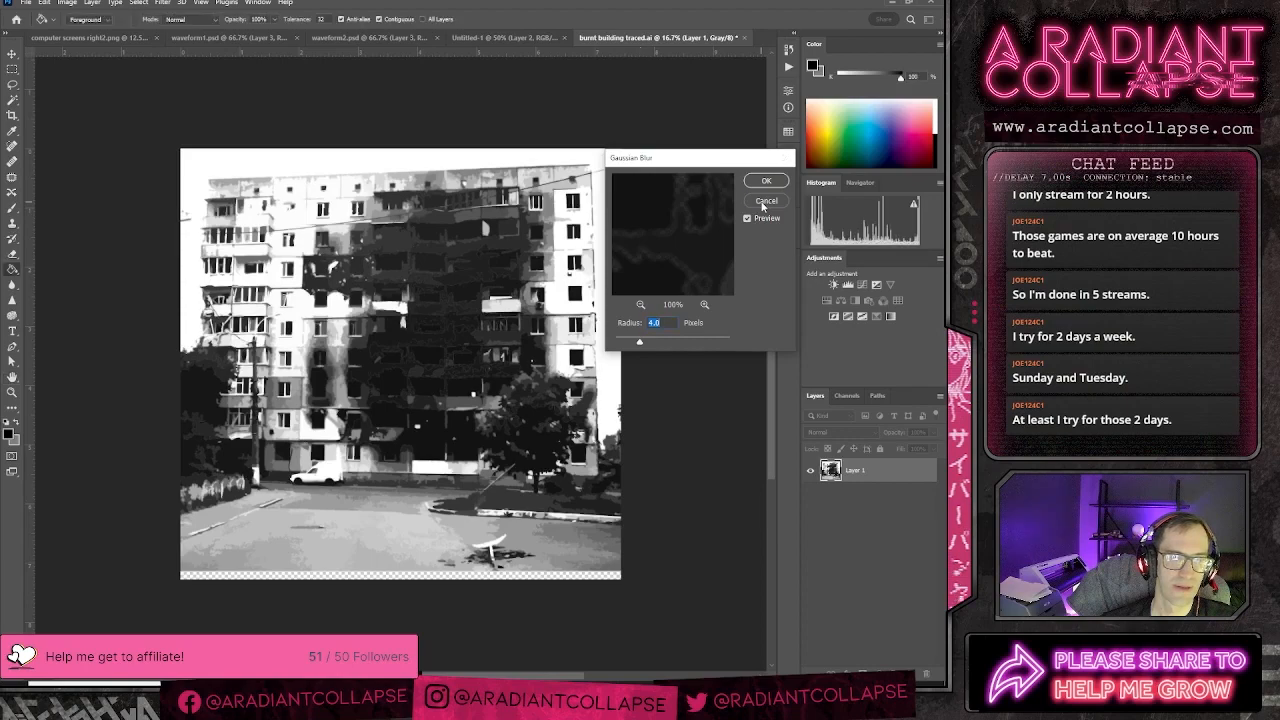
- Switch to Illustrator, expand the burnt building trace into editable paths, and inspect the resulting shapes up close
{"action": "key", "text": "alt+Tab"}
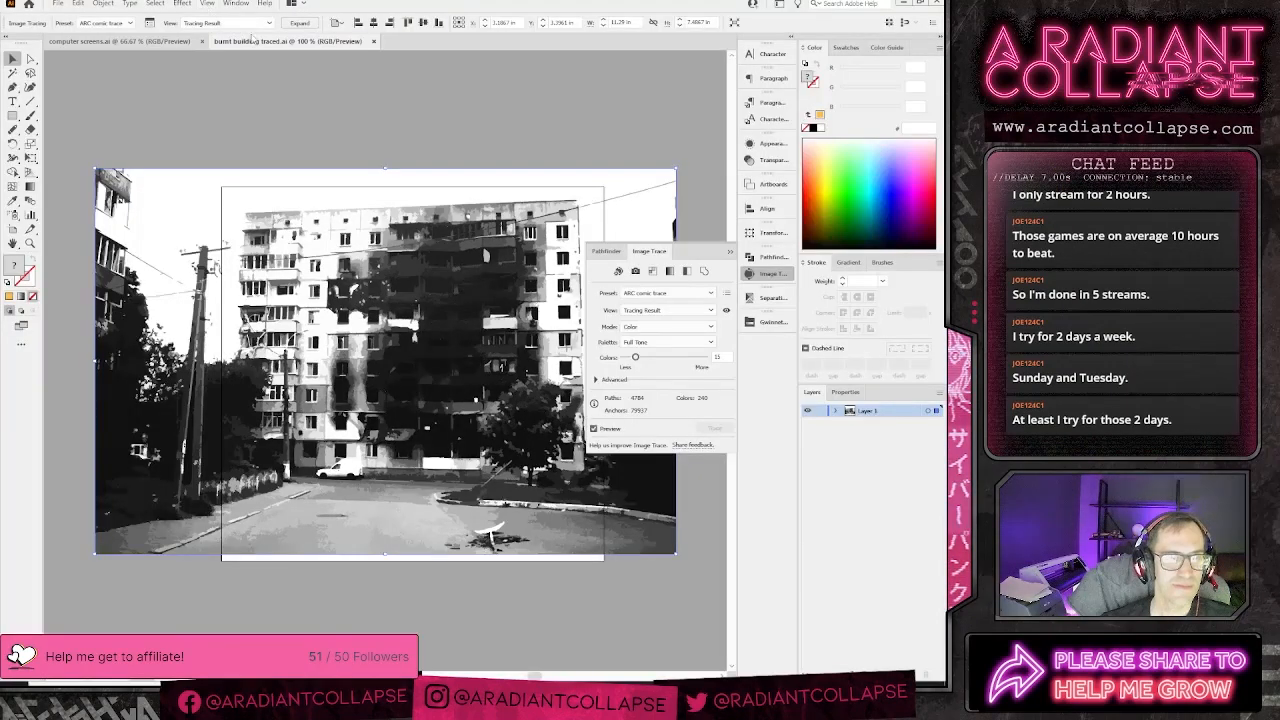
{"action": "left_click", "coordinate": [299, 23]}
{"action": "left_click", "coordinate": [429, 134]}
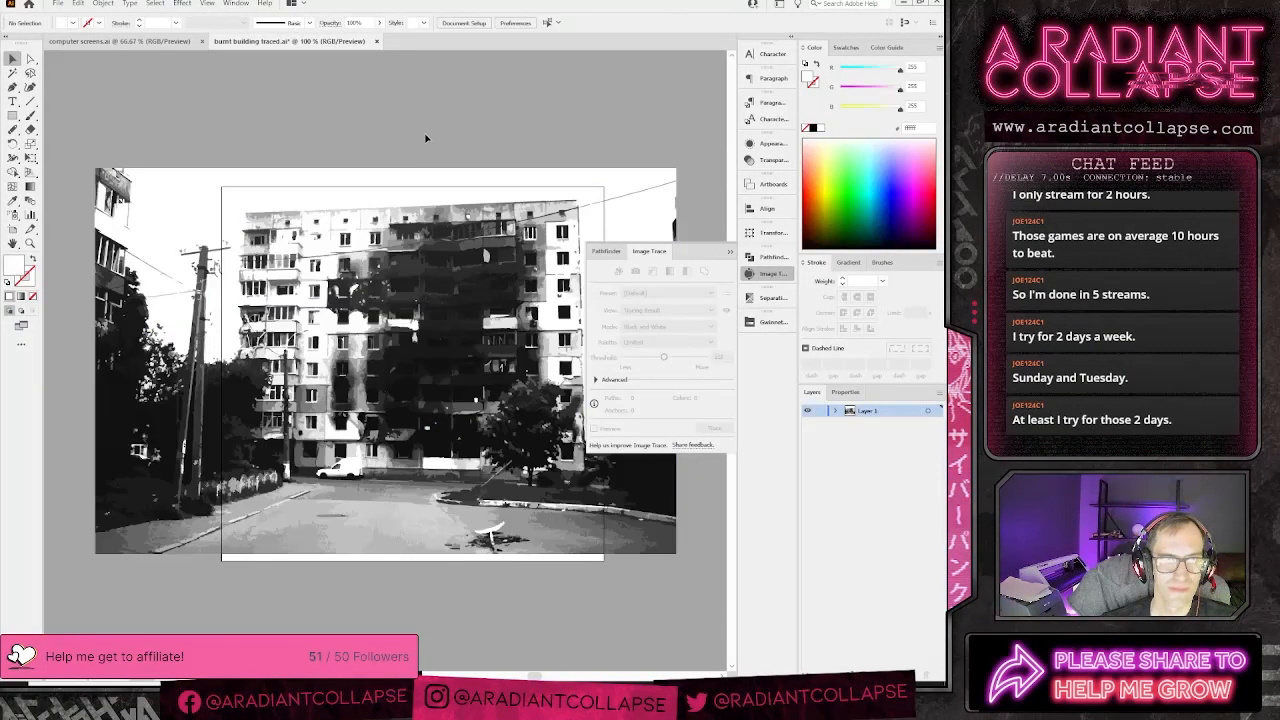
{"action": "scroll", "coordinate": [432, 245], "scroll_direction": "up", "scroll_amount": 3}
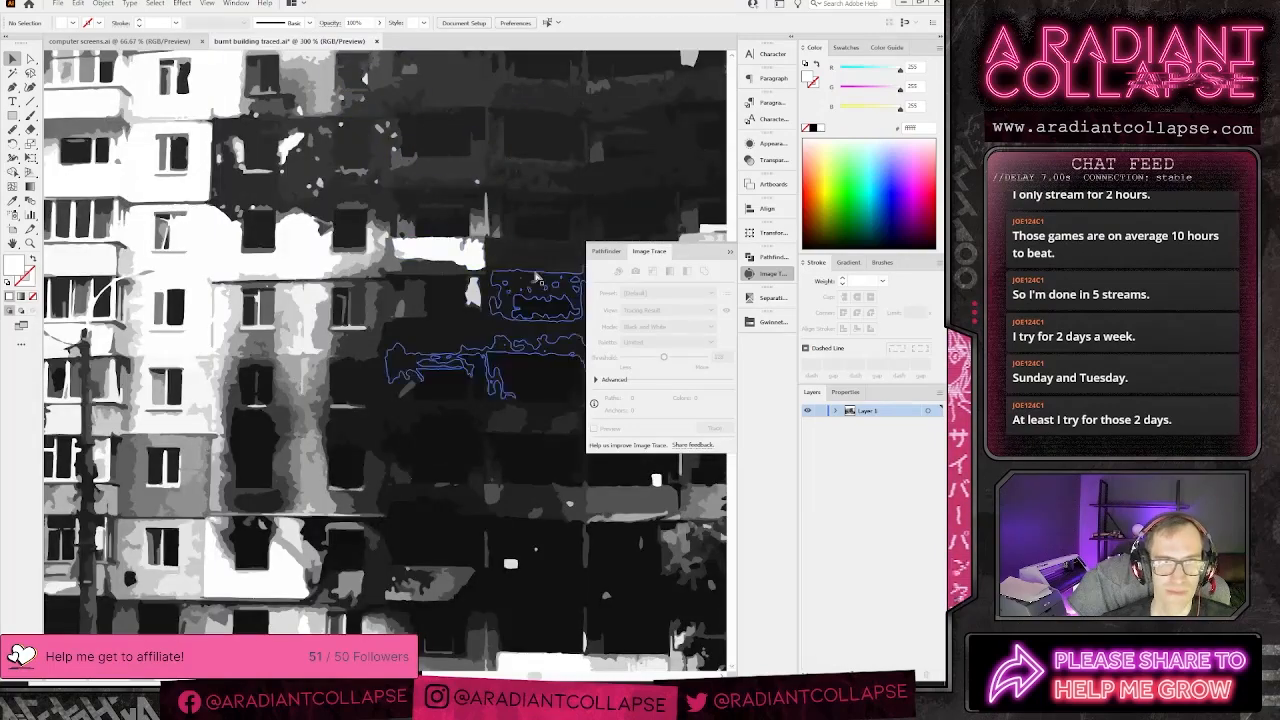
{"action": "key", "text": "ctrl+minus"}
{"action": "key", "text": "ctrl+minus"}
{"action": "key", "text": "ctrl+minus"}
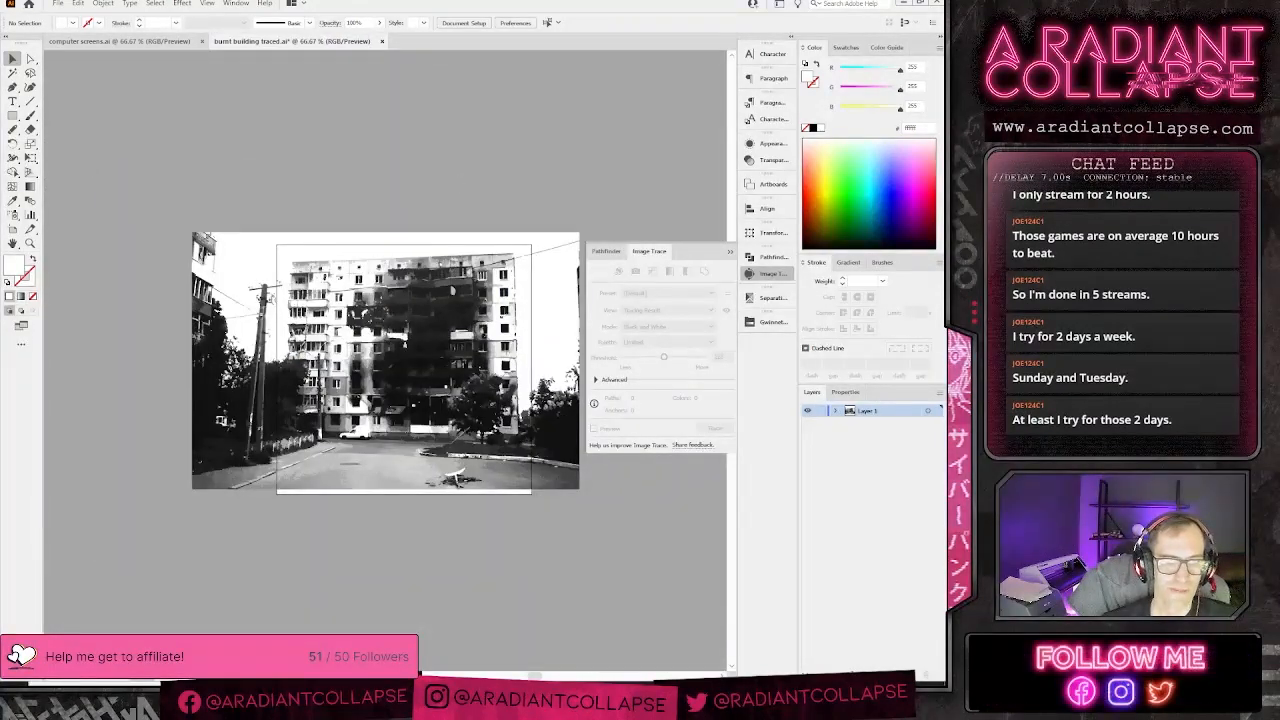
- Switch to Photoshop and close the burnt building traced.ai document without saving its changes
{"action": "key", "text": "alt+Tab"}
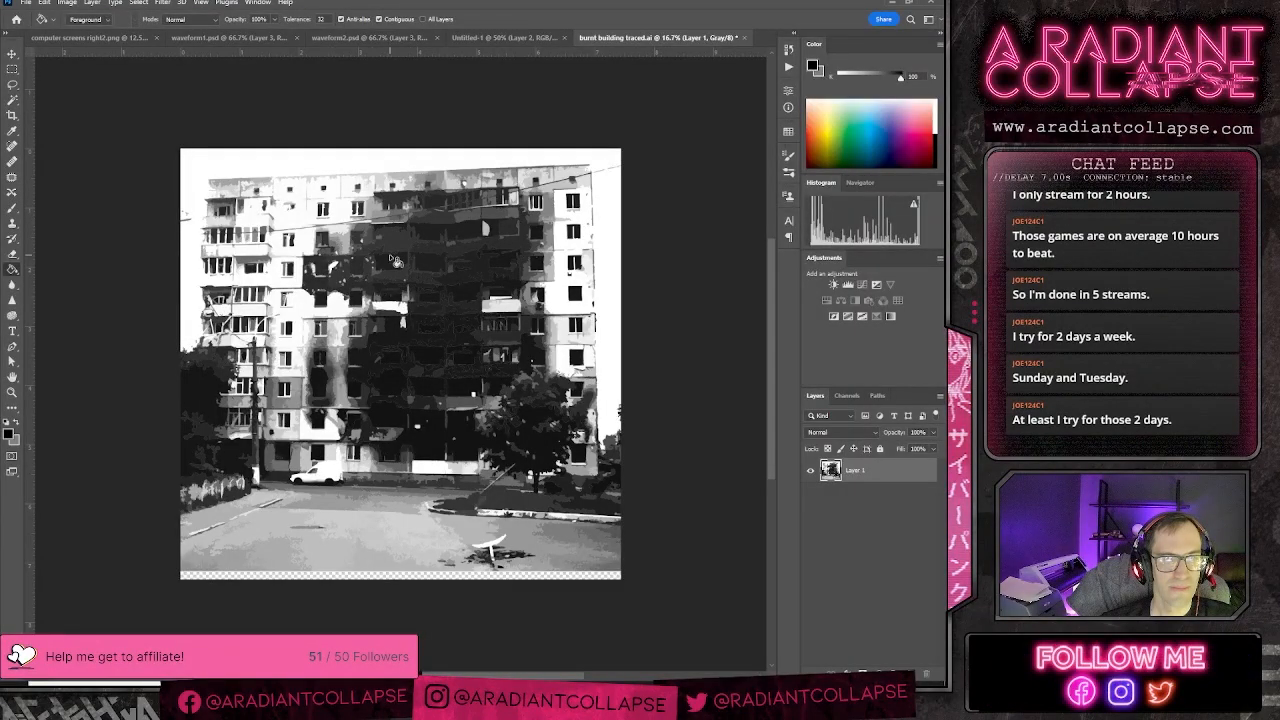
{"action": "key", "text": "ctrl+o"}
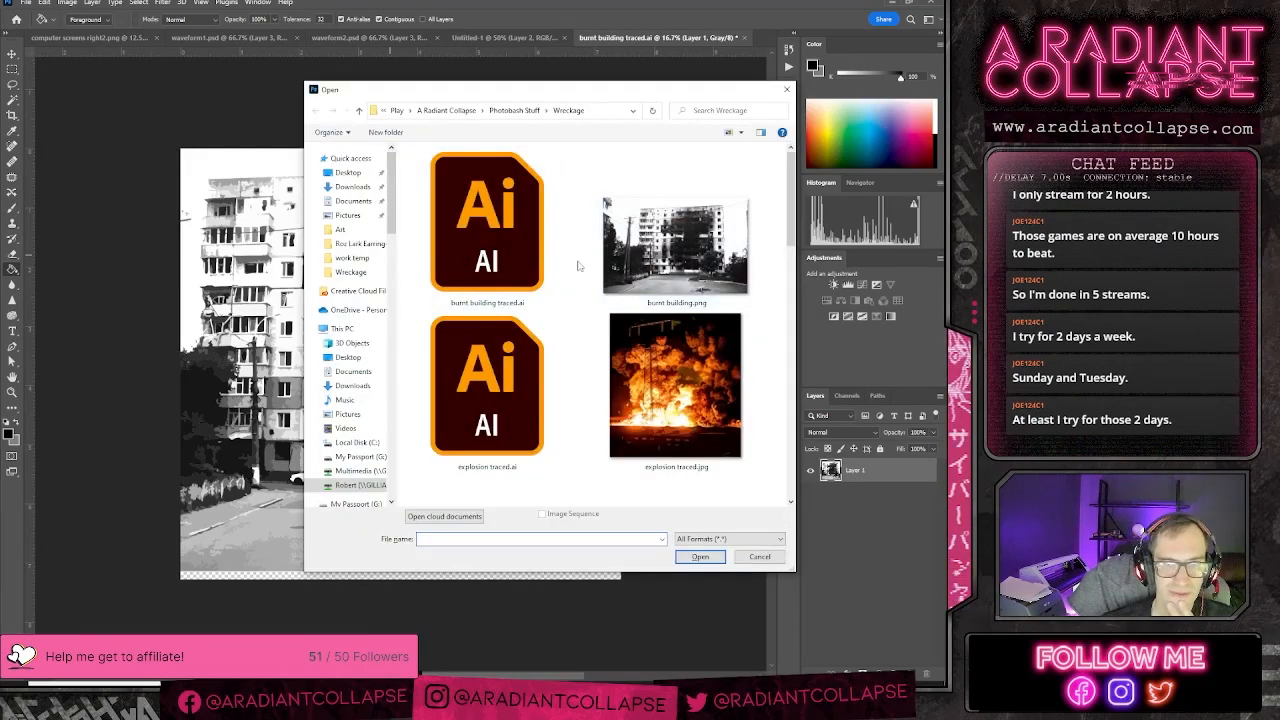
{"action": "key", "text": "alt+Tab"}
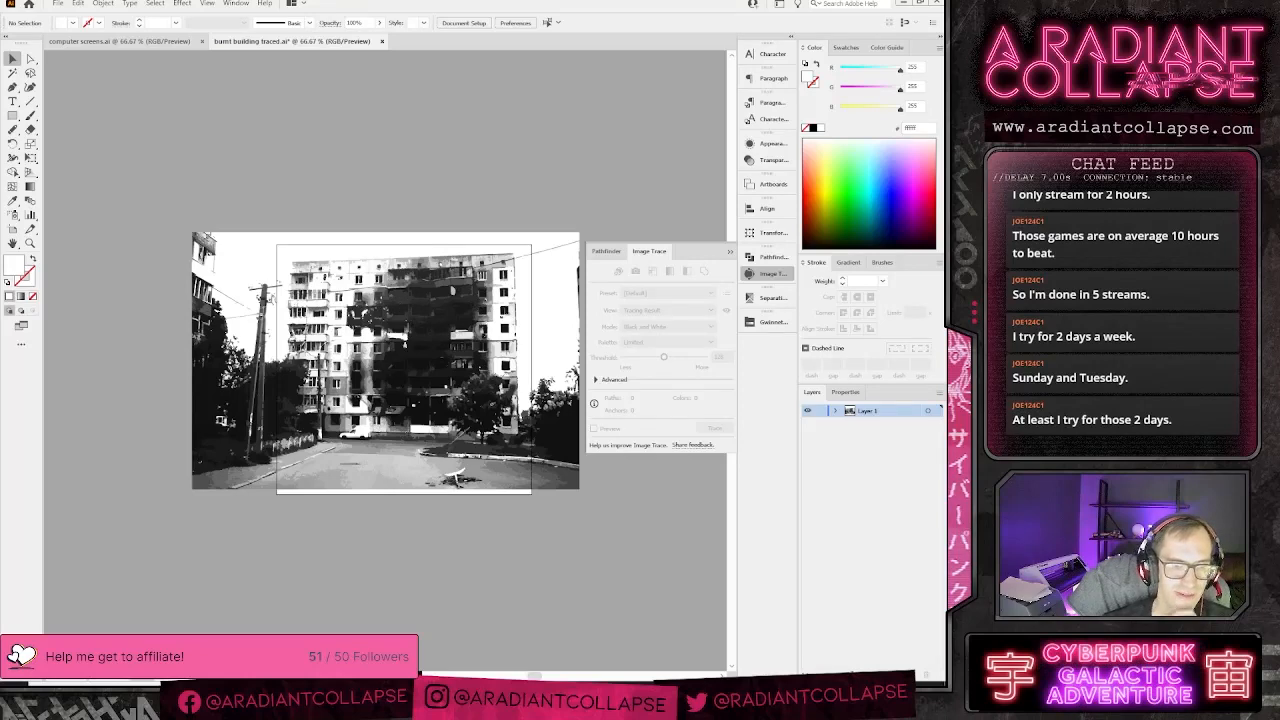
{"action": "key", "text": "alt+Tab"}
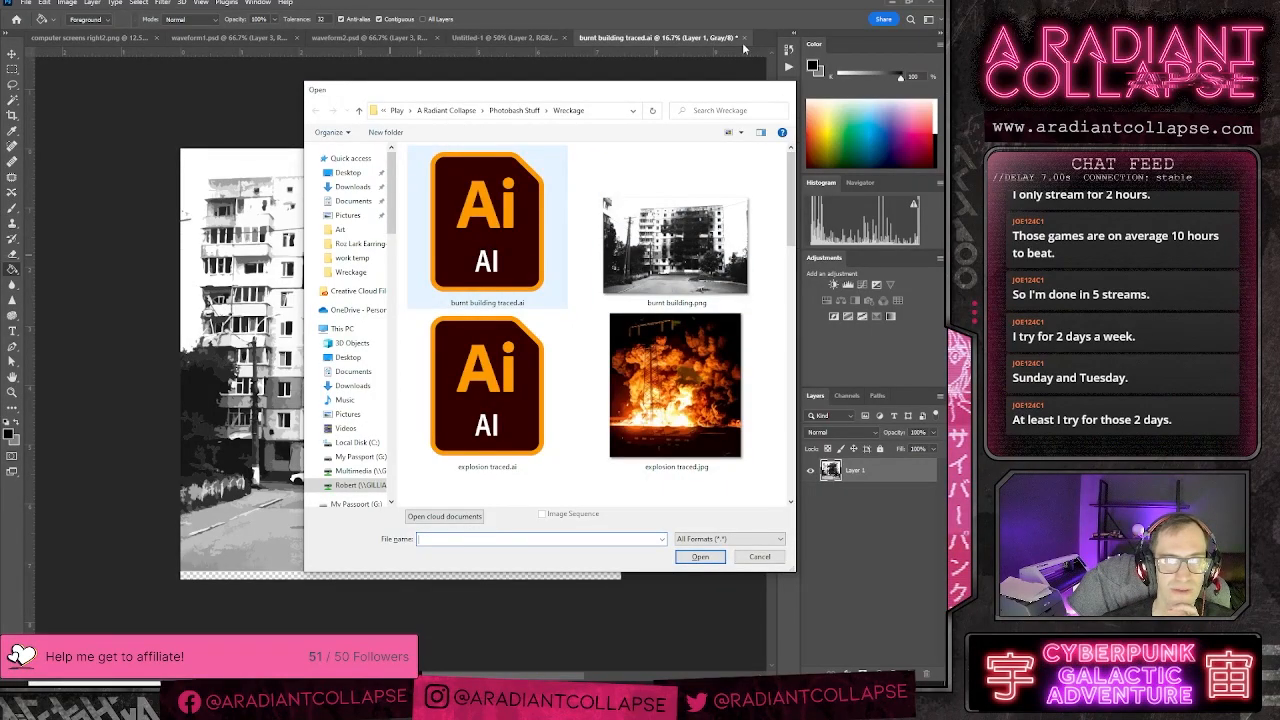
{"action": "left_click", "coordinate": [786, 89]}
{"action": "left_click", "coordinate": [745, 37]}
{"action": "left_click", "coordinate": [470, 252]}
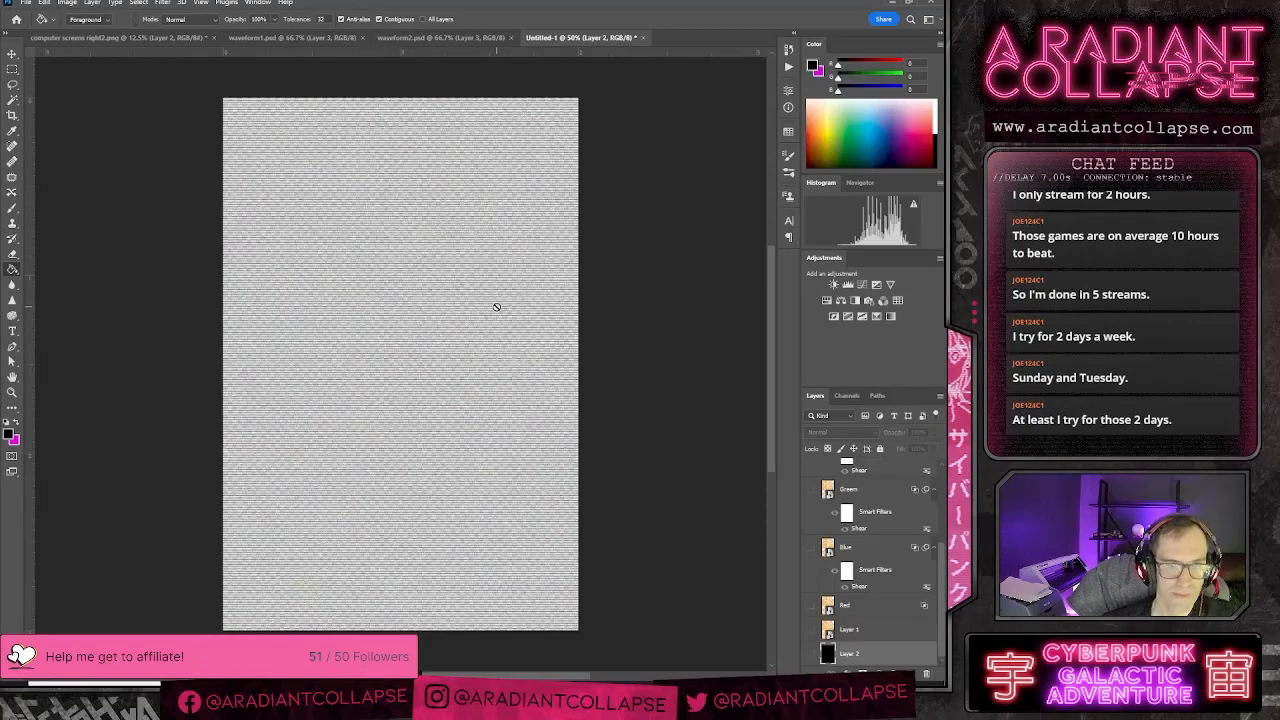
- Reopen burnt building traced.ai from the Wreckage folder
{"action": "key", "text": "ctrl+o"}
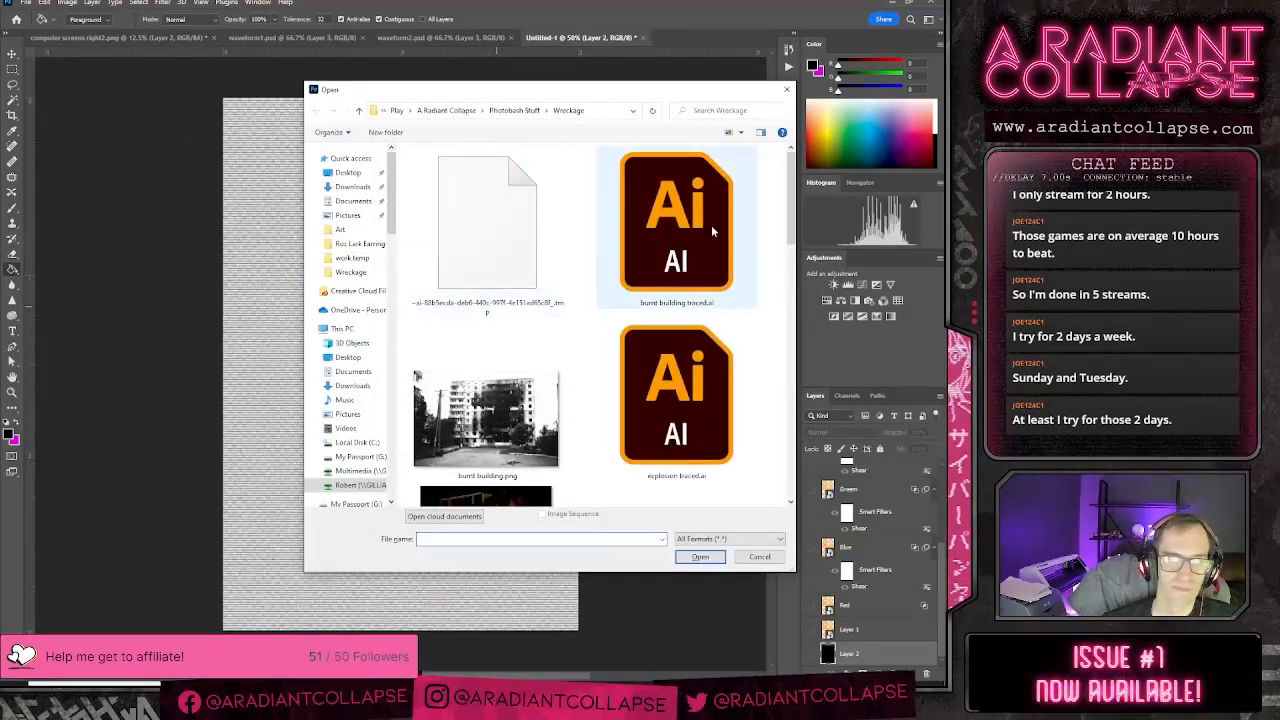
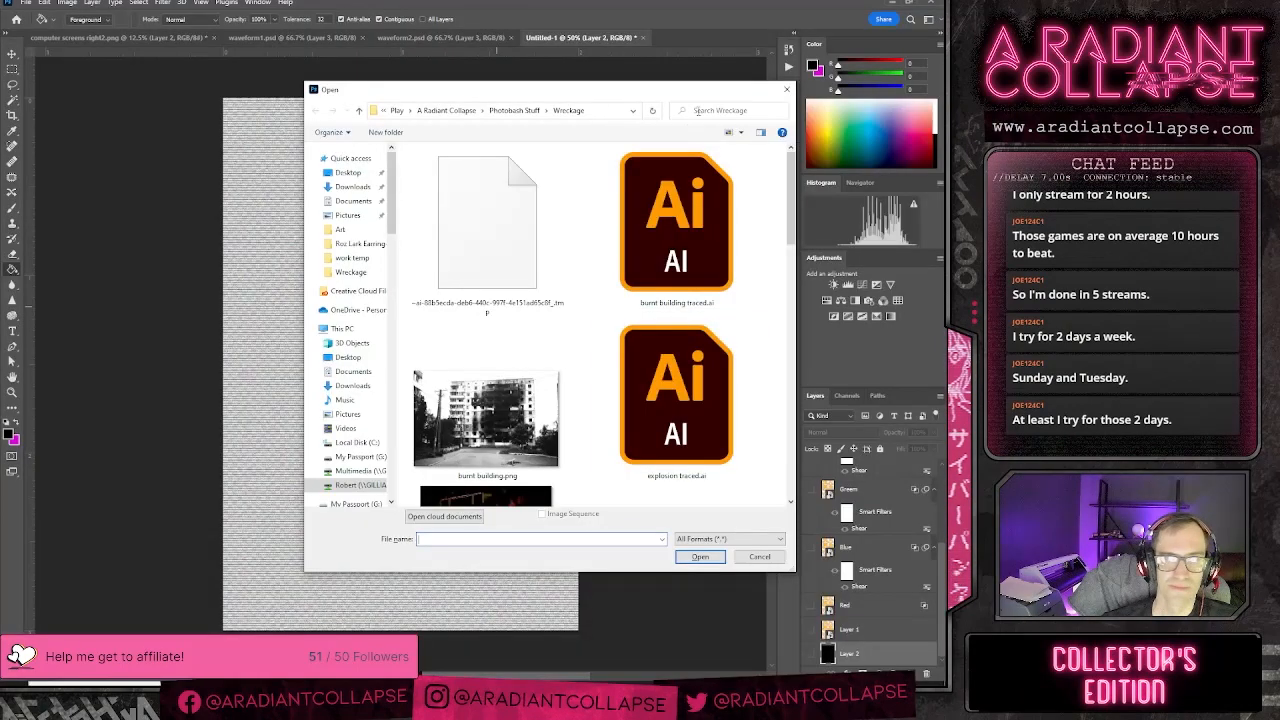
{"action": "left_click", "coordinate": [711, 557]}
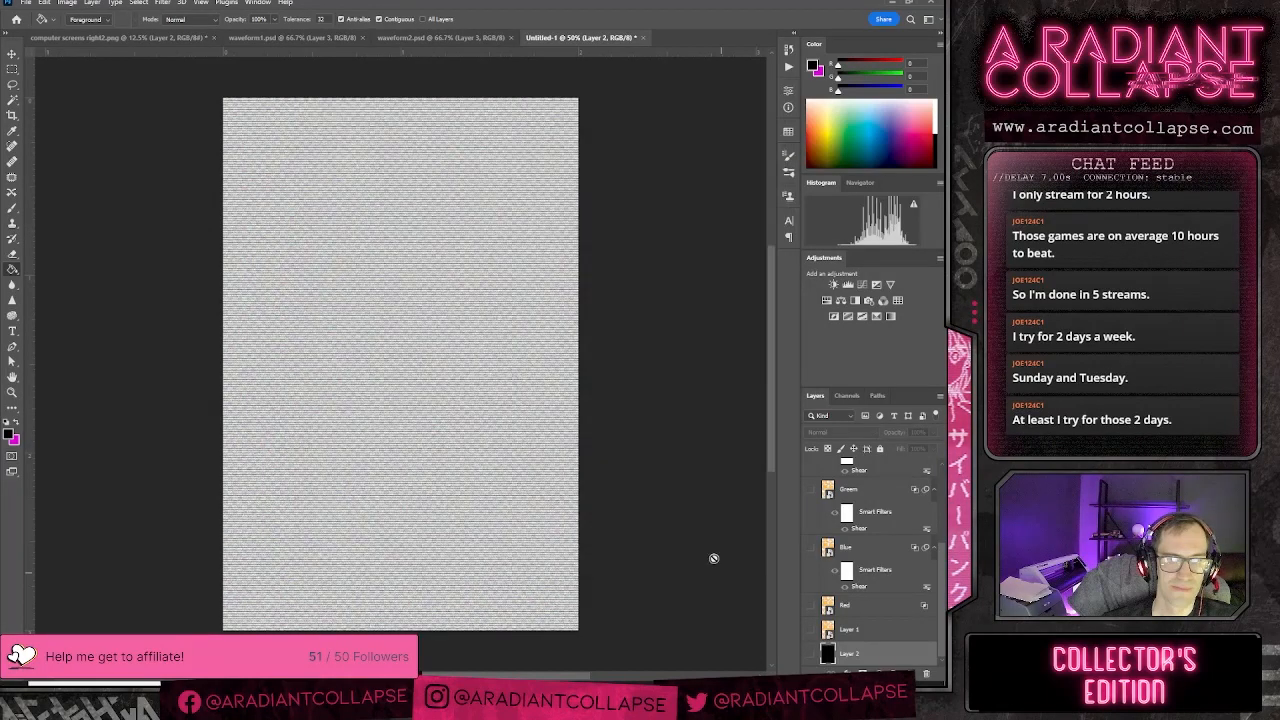
{"action": "left_click", "coordinate": [699, 372]}
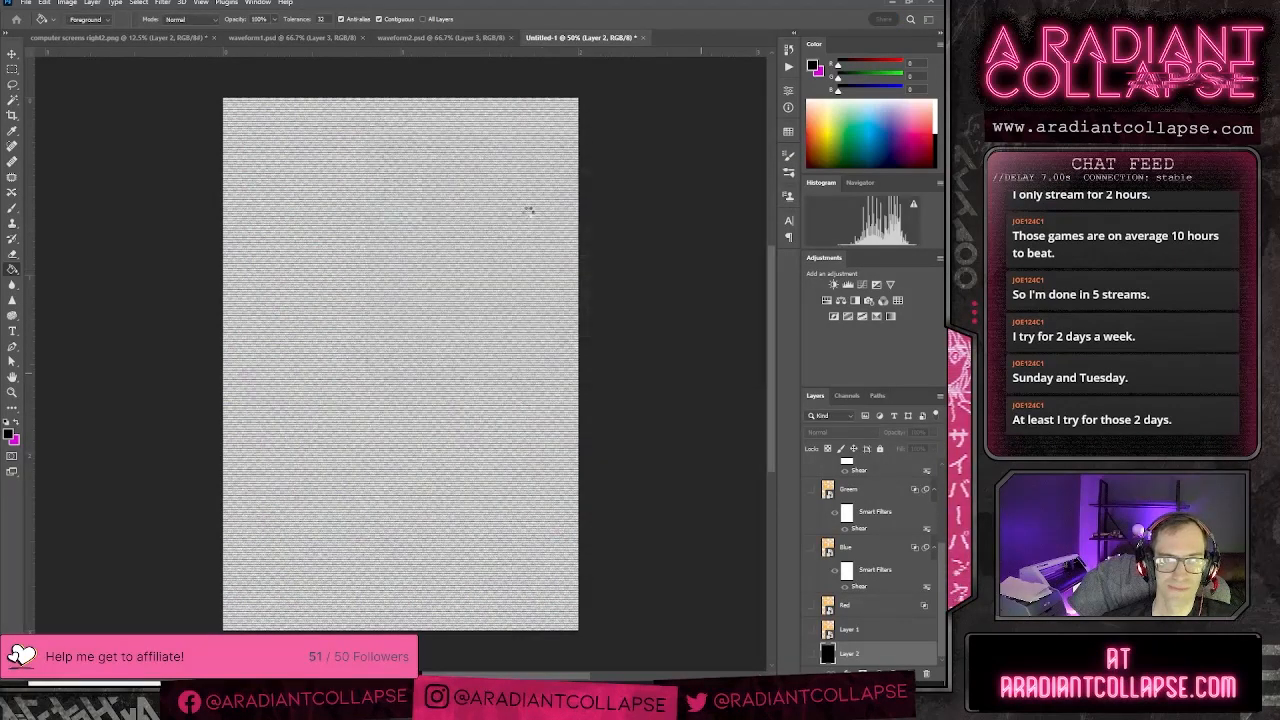
{"action": "key", "text": "ctrl+plus"}
{"action": "key", "text": "ctrl+plus"}
{"action": "key", "text": "ctrl+plus"}
{"action": "key", "text": "ctrl+plus"}
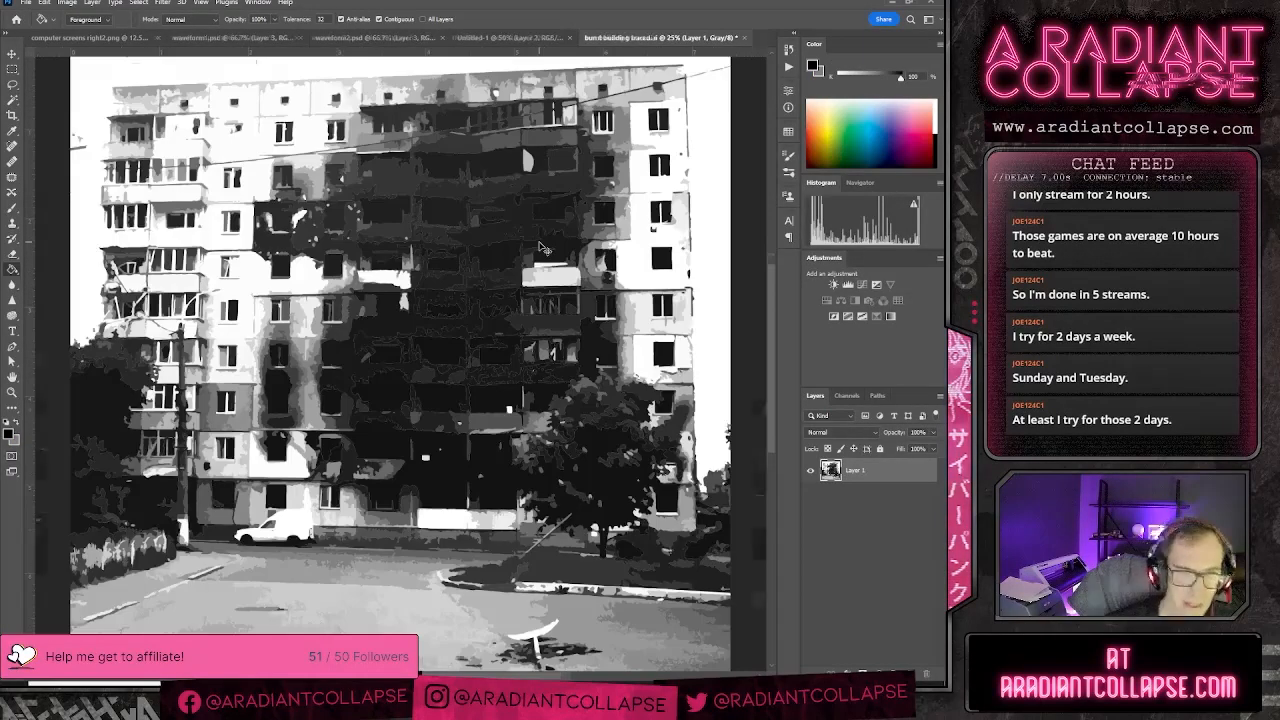
{"action": "key", "text": "ctrl+minus"}
{"action": "key", "text": "ctrl+minus"}
{"action": "key", "text": "ctrl+minus"}
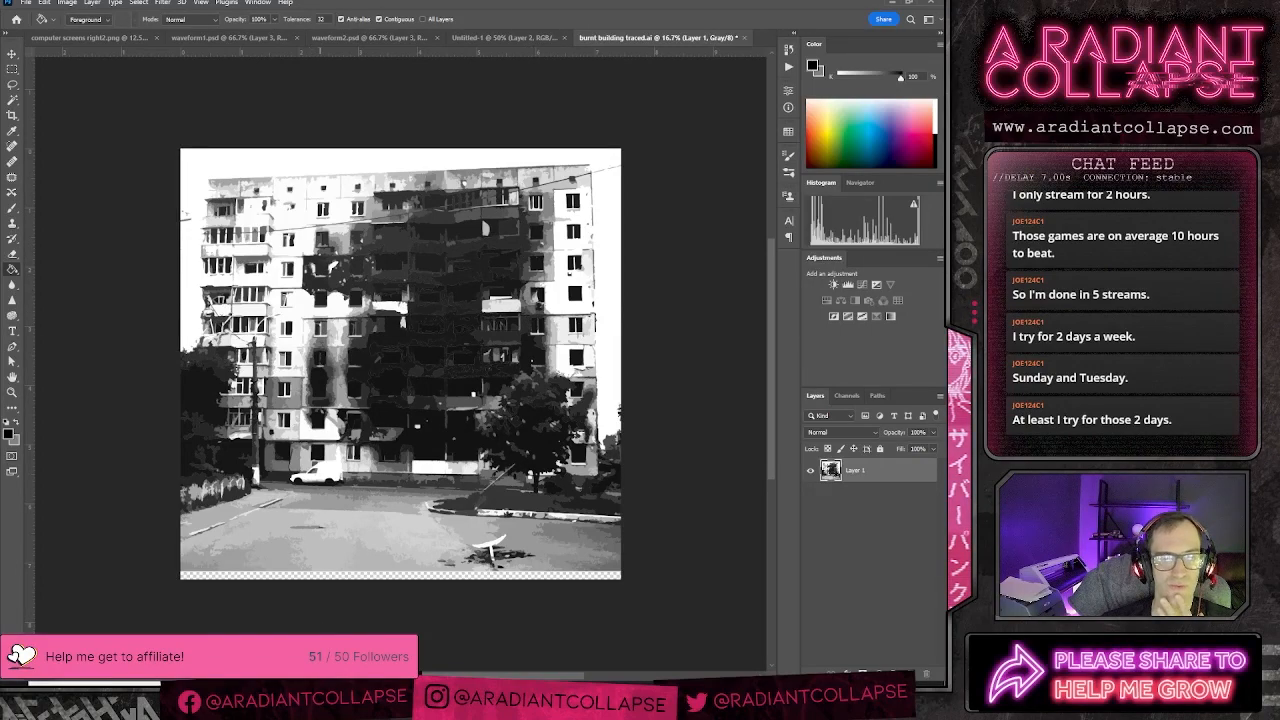
- Switch to Illustrator, ungroup the whole traced building artwork and deselect it
{"action": "key", "text": "alt+Tab"}
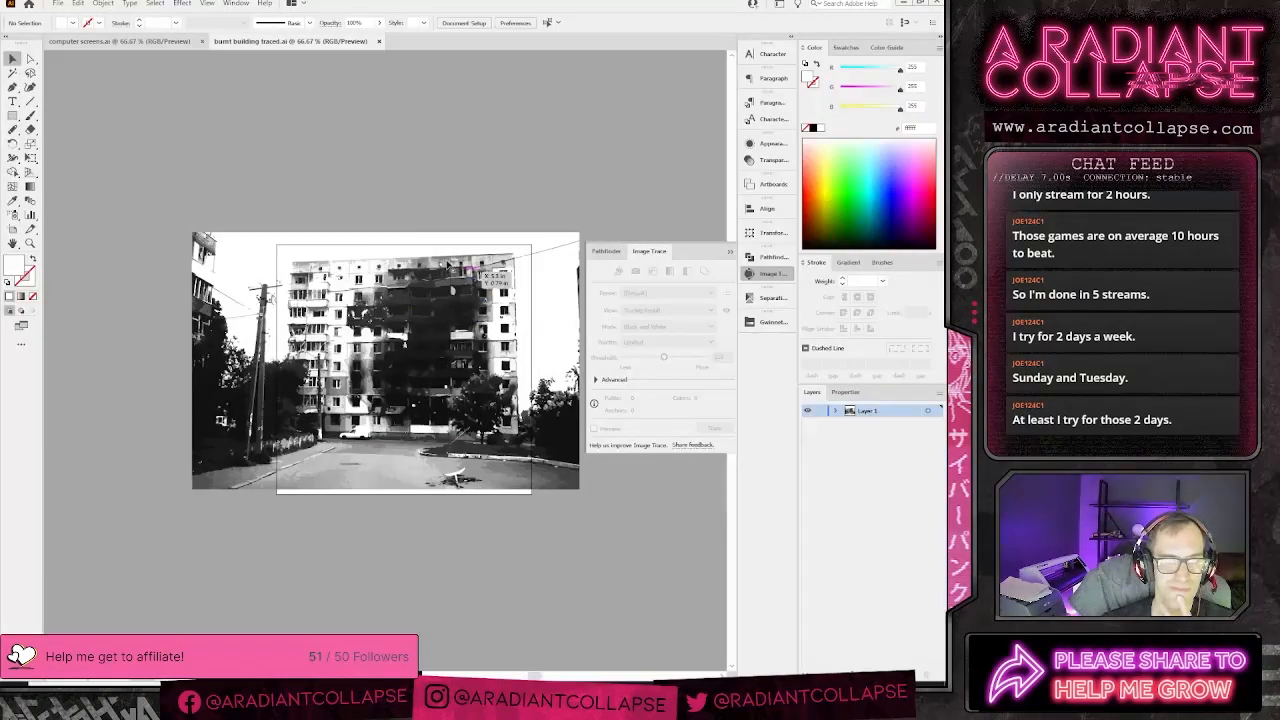
{"action": "key", "text": "ctrl+a"}
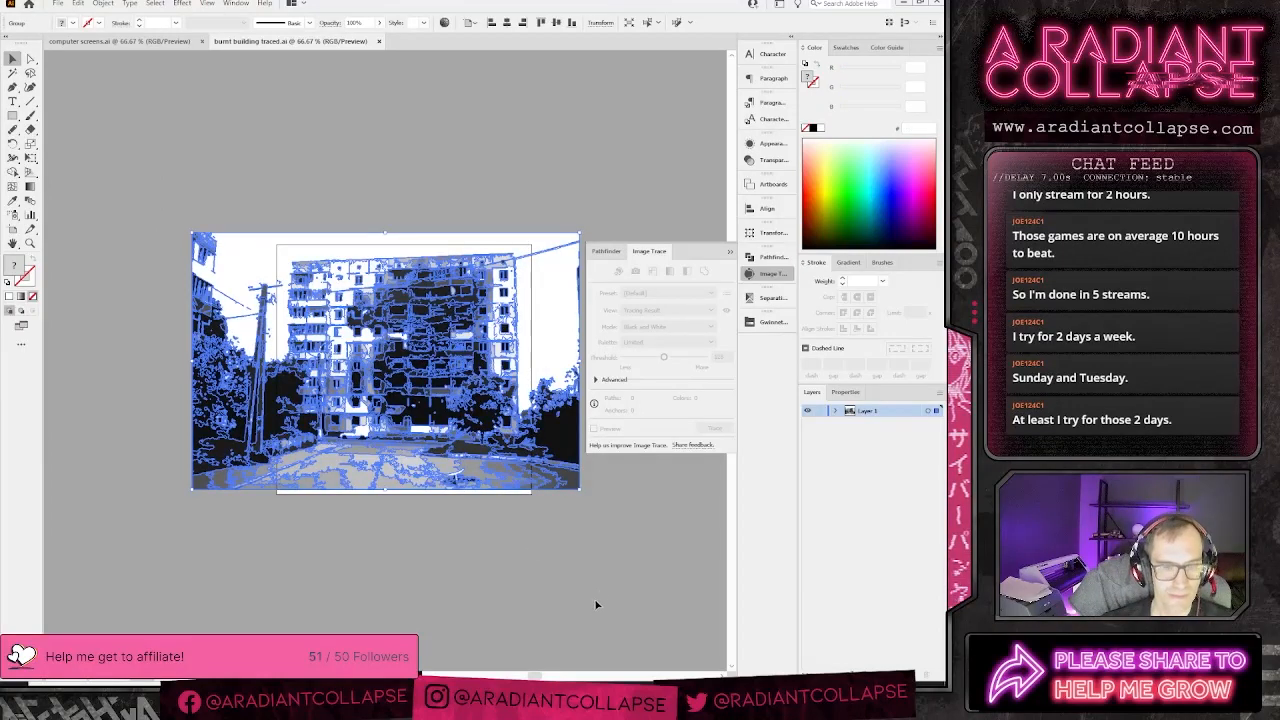
{"action": "key", "text": "ctrl+shift+g"}
{"action": "left_click", "coordinate": [463, 137]}
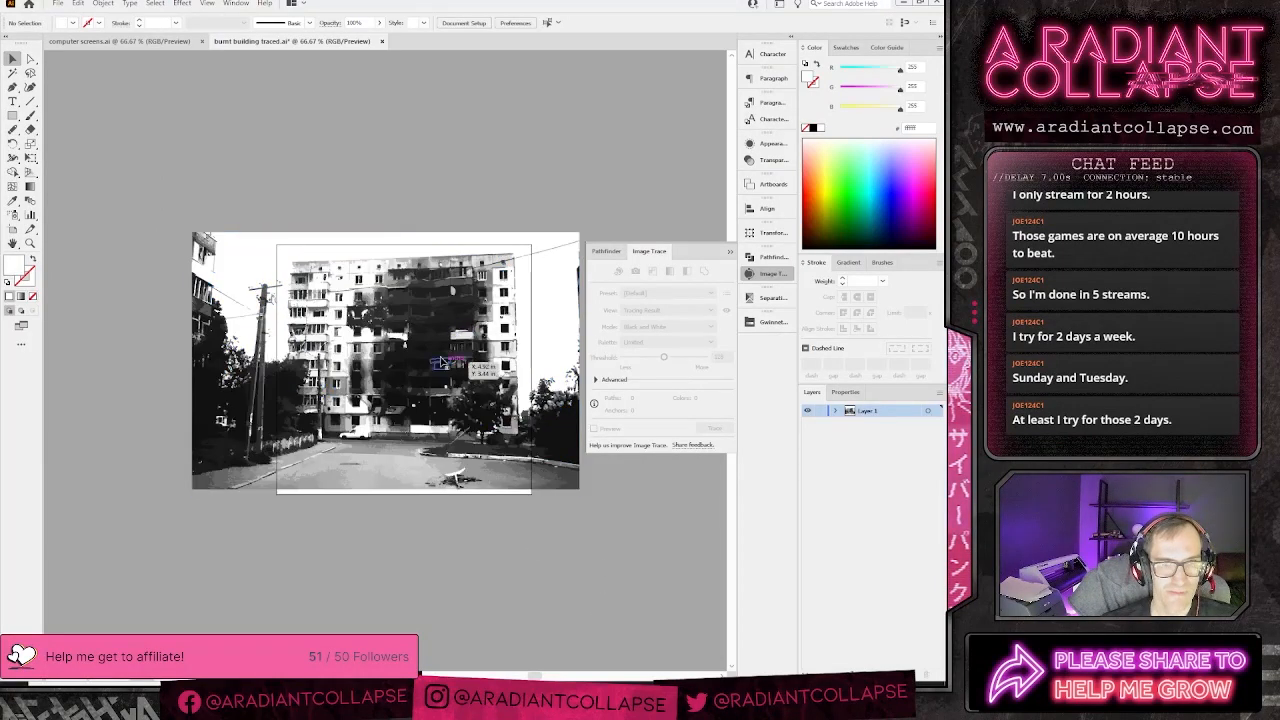
- Examine the individual traced shapes in the burnt middle section of the building and the surrounding sky
{"action": "left_click", "coordinate": [430, 341]}
{"action": "left_click", "coordinate": [440, 168]}
{"action": "key", "text": "ctrl+plus"}
{"action": "key", "text": "ctrl+plus"}
{"action": "key", "text": "ctrl+plus"}
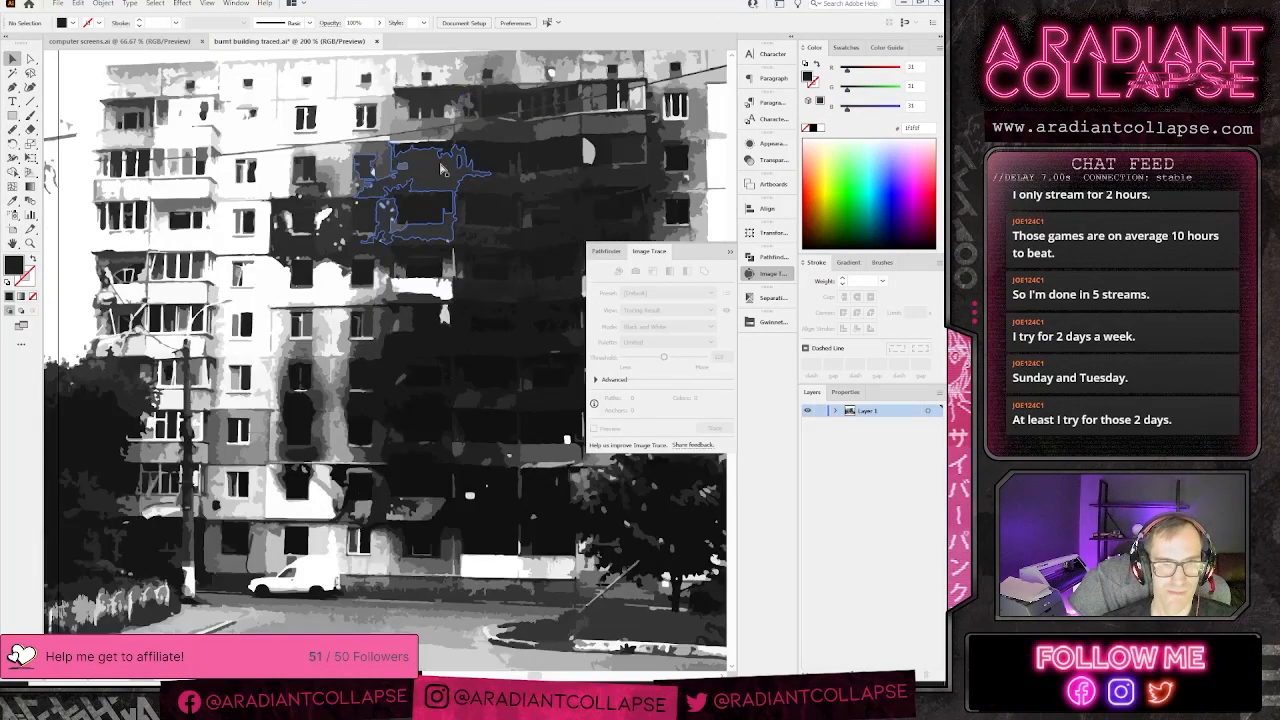
{"action": "key", "text": "ctrl+minus"}
{"action": "left_click", "coordinate": [489, 322]}
{"action": "left_click", "coordinate": [446, 98]}
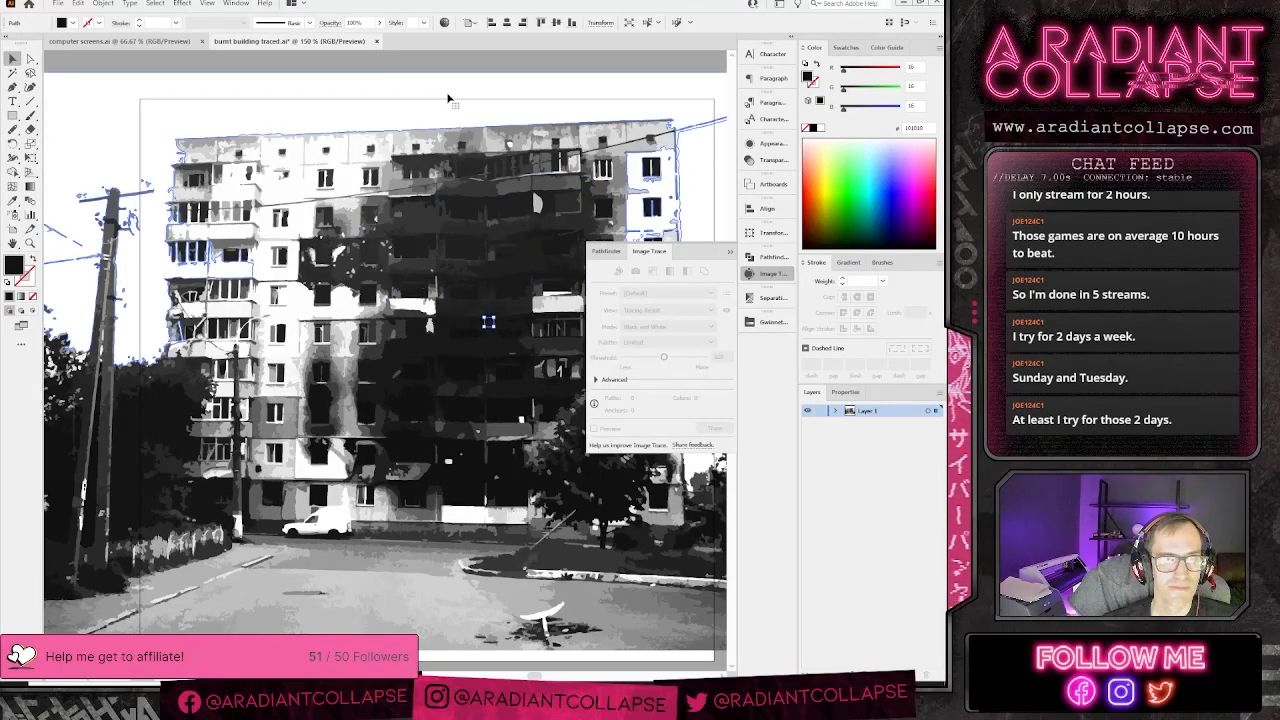
{"action": "left_click", "coordinate": [436, 72]}
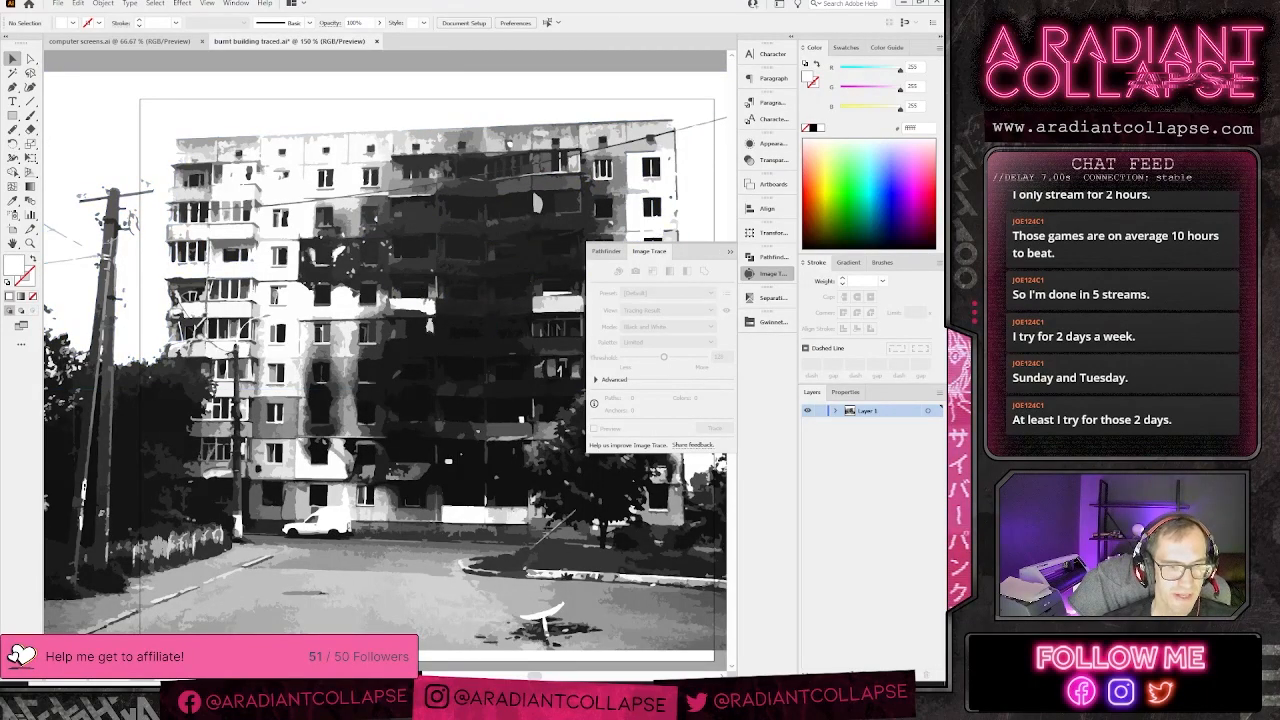
- Switch to Photoshop and examine the outlines between the dark shapes in the burnt part of the building
{"action": "key", "text": "alt+Tab"}
{"action": "key", "text": "ctrl+plus"}
{"action": "key", "text": "ctrl+plus"}
{"action": "key", "text": "ctrl+plus"}
{"action": "key", "text": "ctrl+plus"}
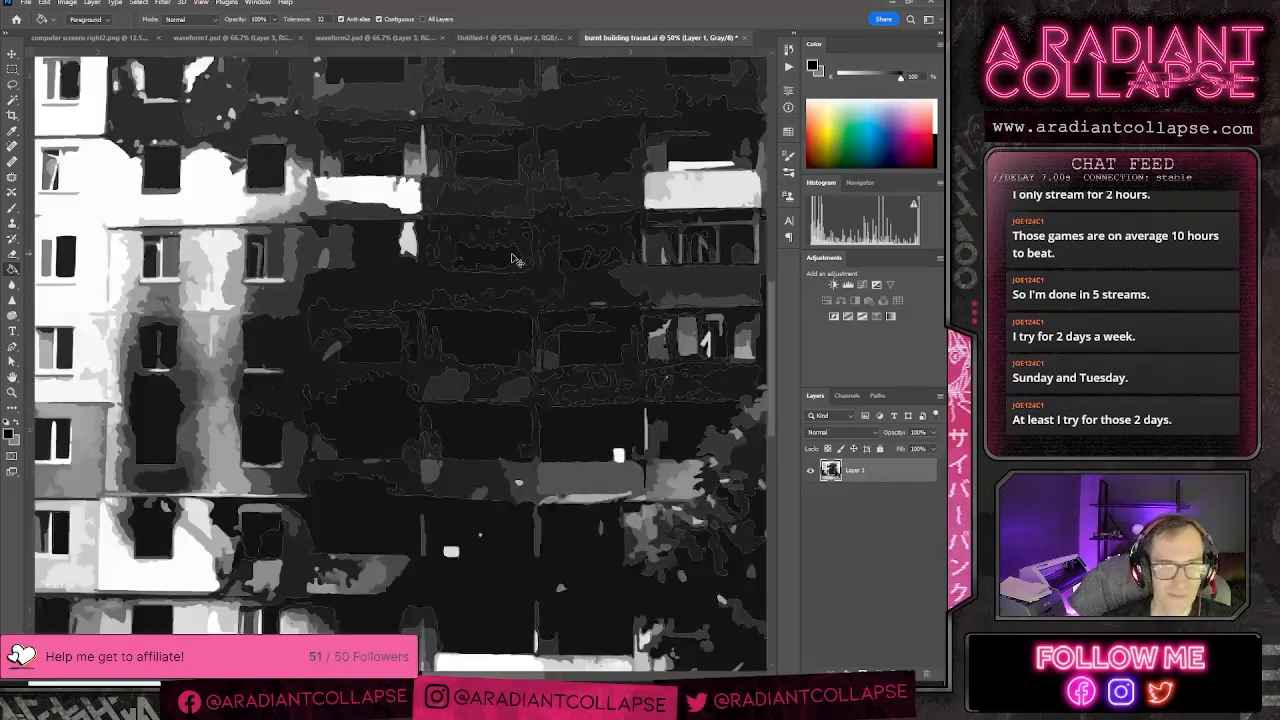
{"action": "key", "text": "ctrl+minus"}
{"action": "key", "text": "ctrl+minus"}
{"action": "key", "text": "ctrl+minus"}
{"action": "key", "text": "ctrl+minus"}
{"action": "key", "text": "ctrl+minus"}
{"action": "key", "text": "ctrl+minus"}
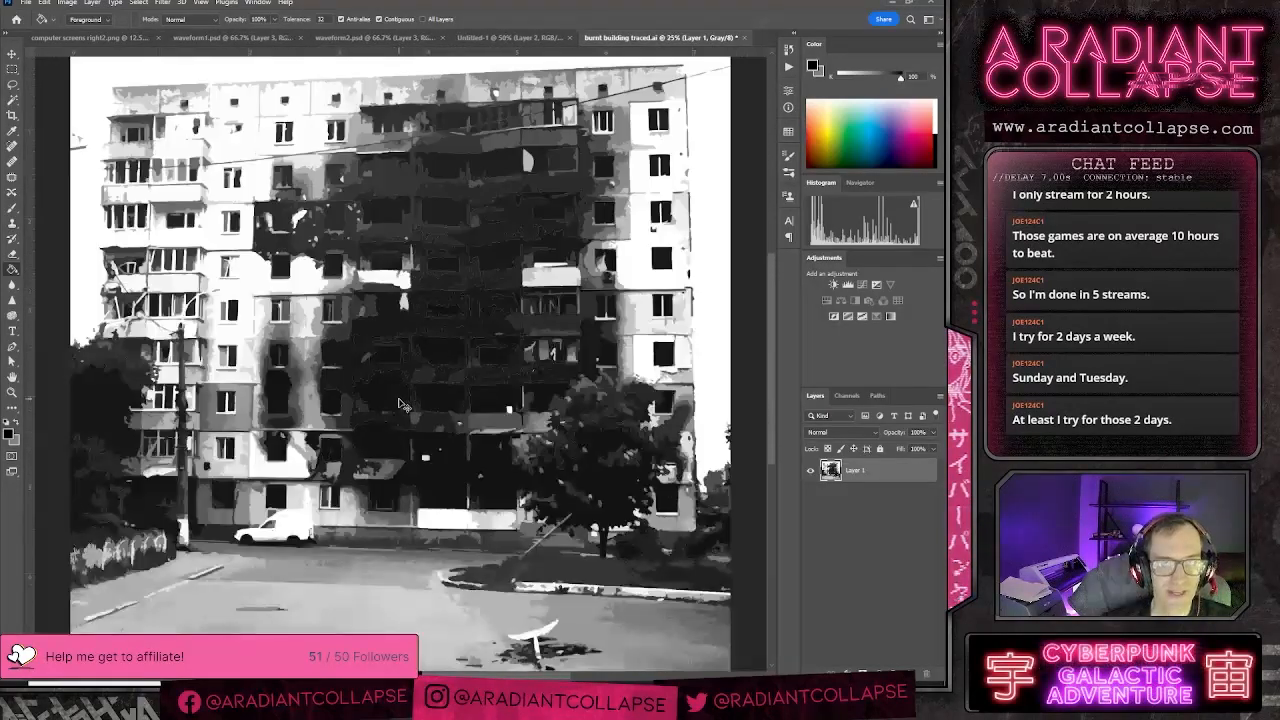
{"action": "key", "text": "ctrl+plus"}
{"action": "key", "text": "ctrl+plus"}
{"action": "key", "text": "ctrl+plus"}
{"action": "key", "text": "ctrl+plus"}
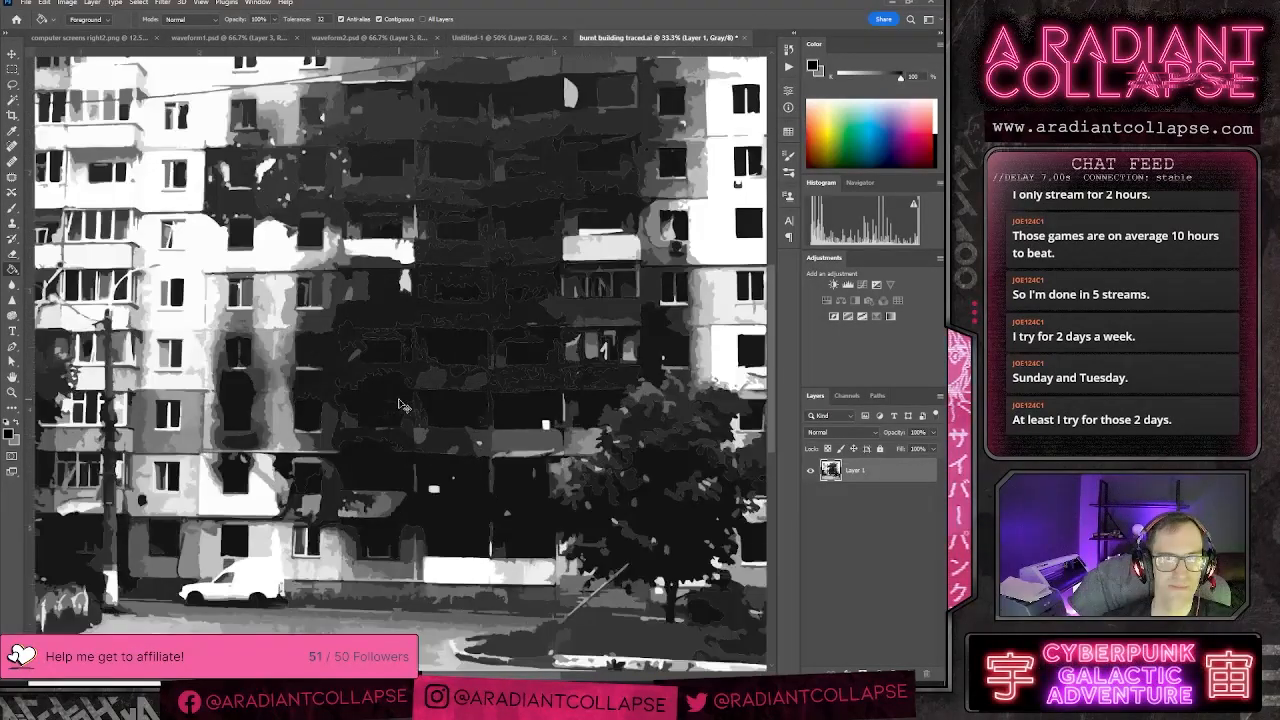
{"action": "key", "text": "ctrl+minus"}
{"action": "key", "text": "ctrl+minus"}
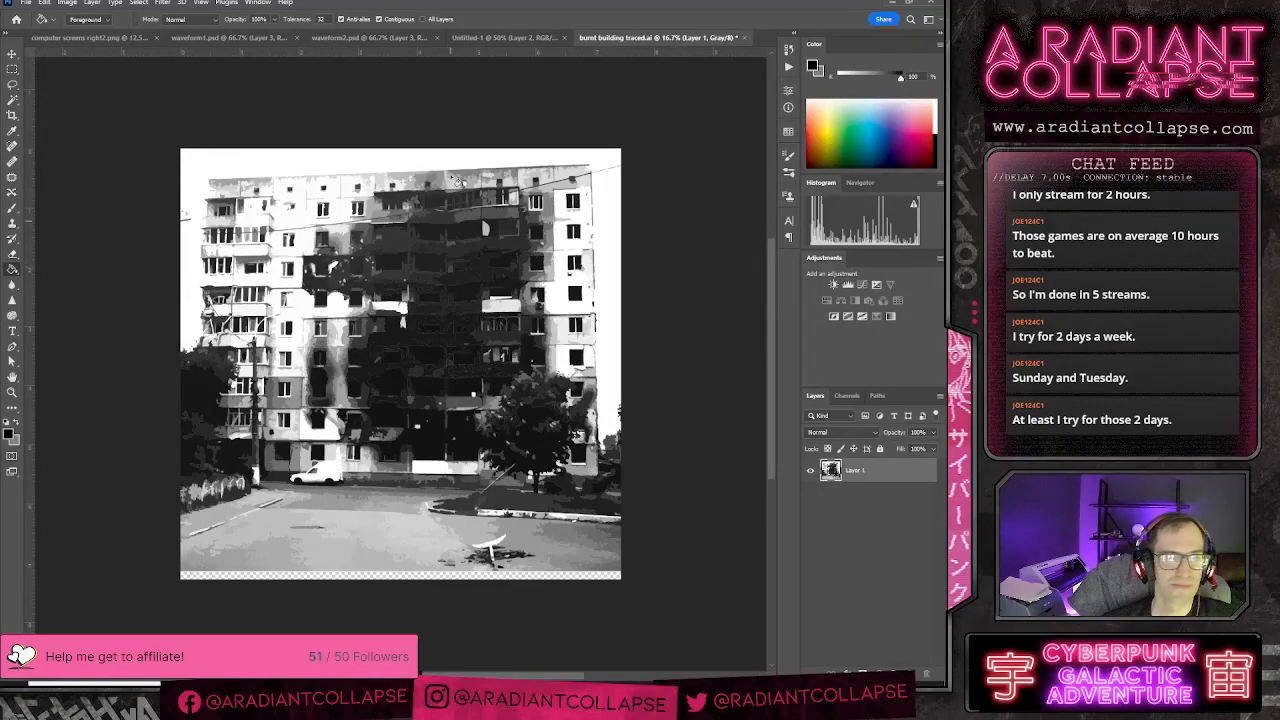
- Save the document as the JPEG file burnt building traced.jpg in the Wreckage folder with the default JPEG options
{"action": "left_click", "coordinate": [35, 7]}
{"action": "left_click", "coordinate": [45, 144]}
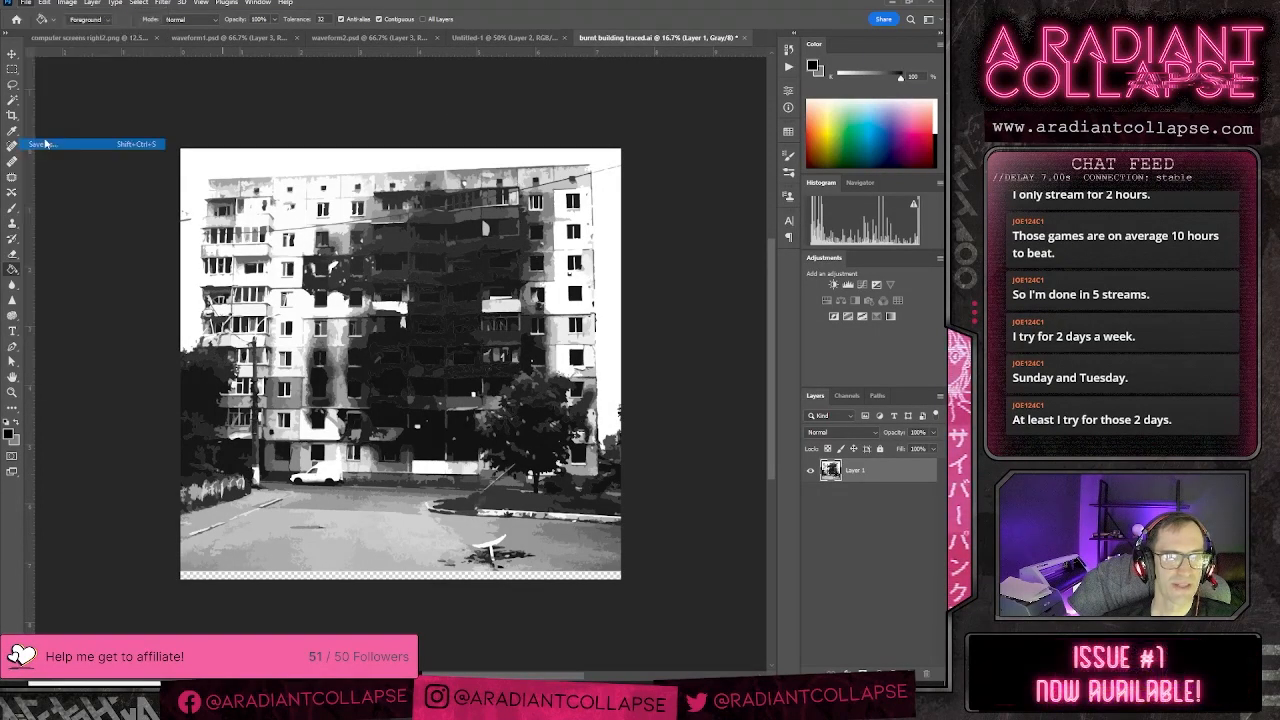
{"action": "left_click", "coordinate": [560, 510]}
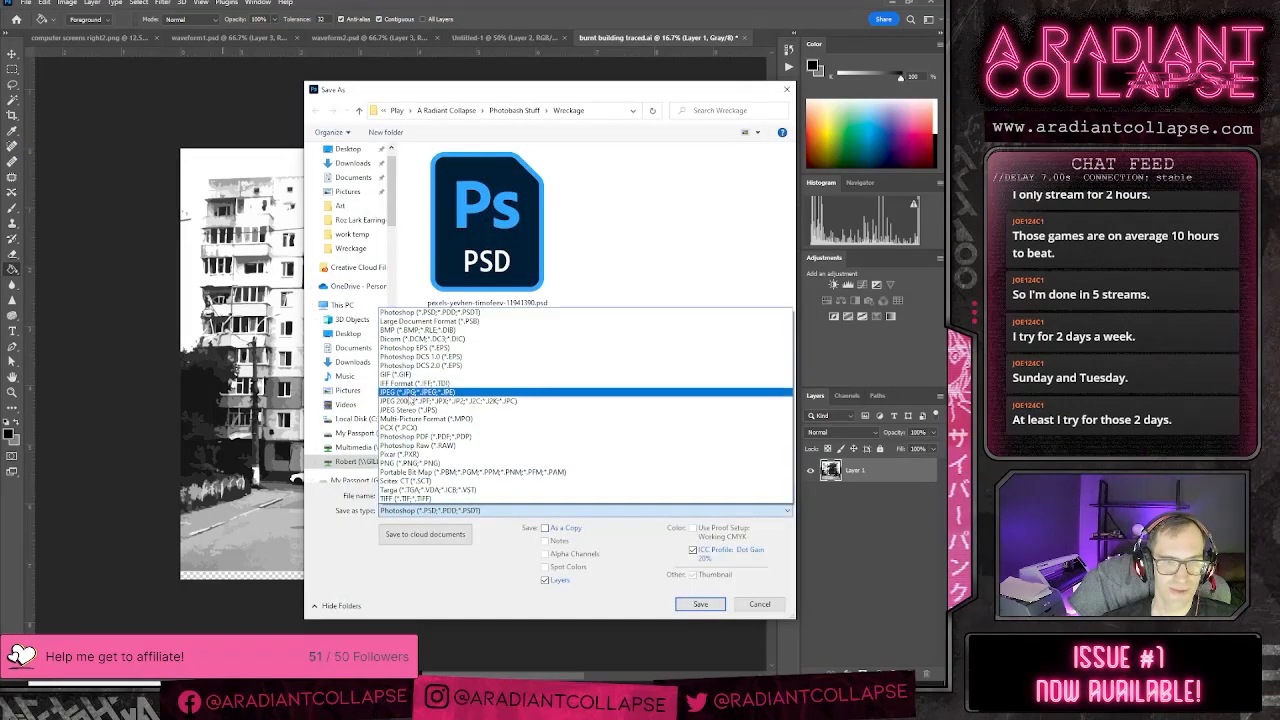
{"action": "left_click", "coordinate": [412, 393]}
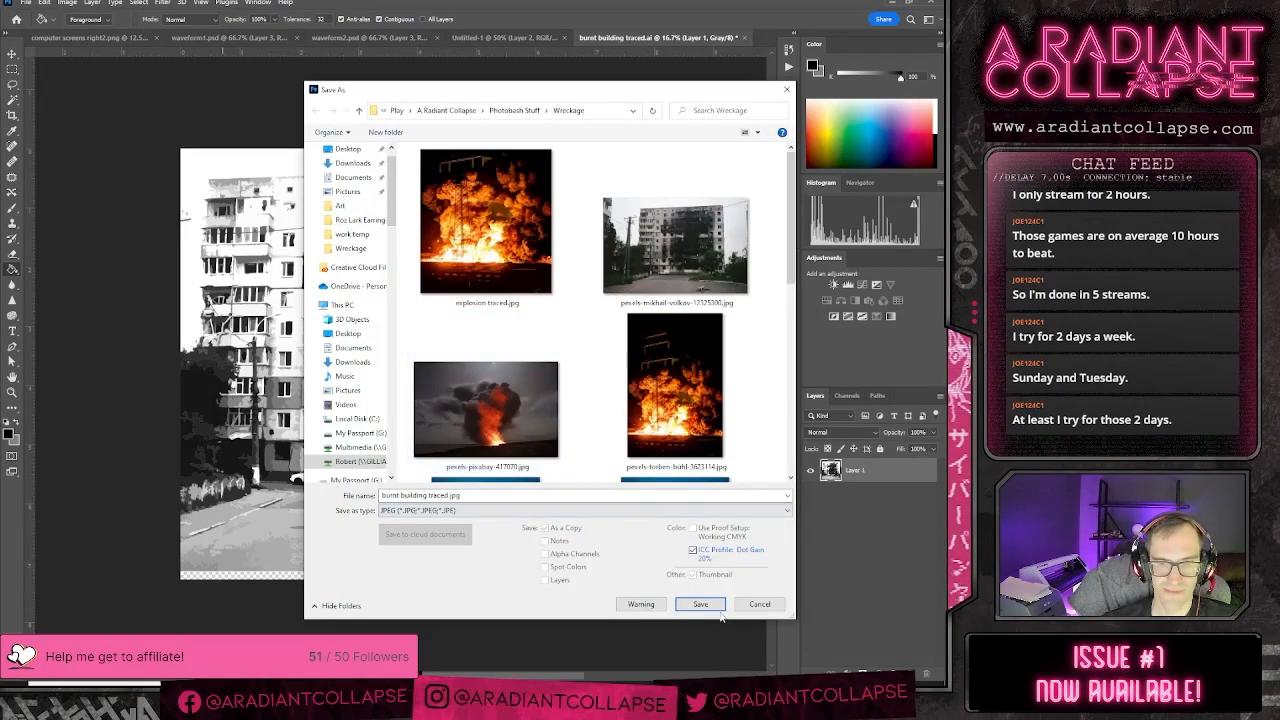
{"action": "left_click", "coordinate": [700, 604]}
{"action": "key", "text": "Return"}
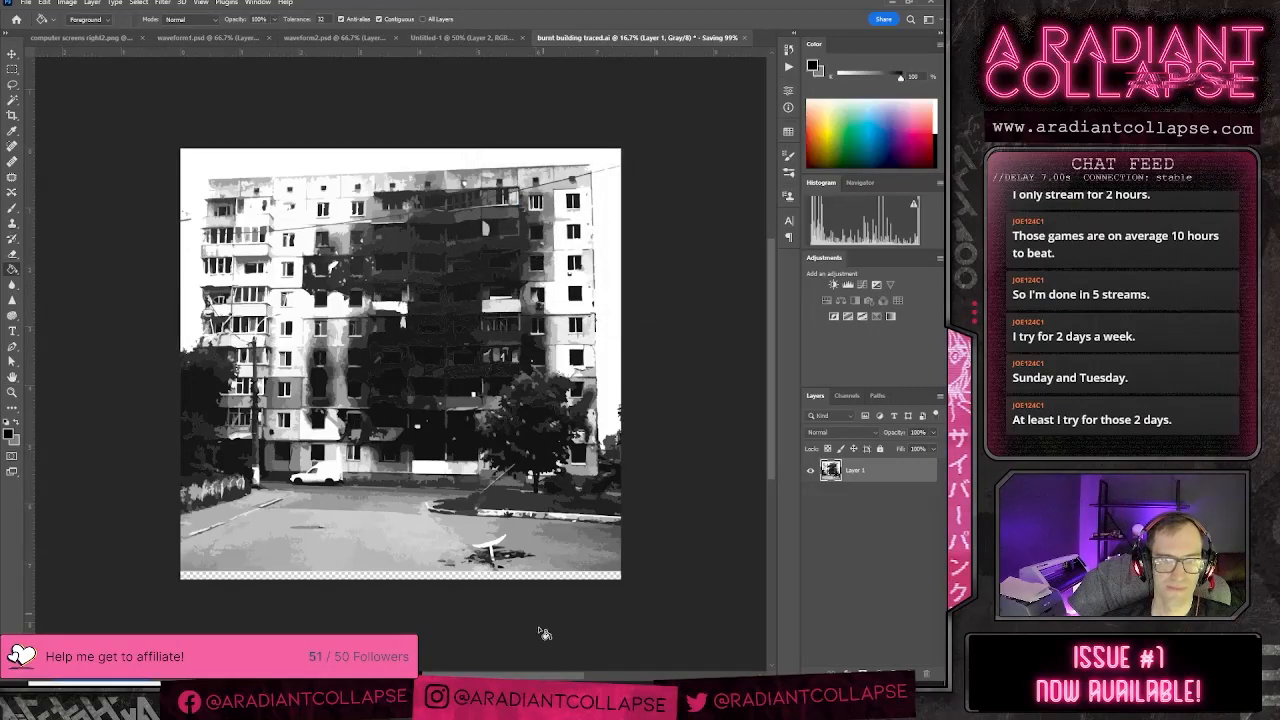
- Switch to Clip Studio Paint and import burnt building traced.jpg onto the comic page
{"action": "key", "text": "alt+Tab"}
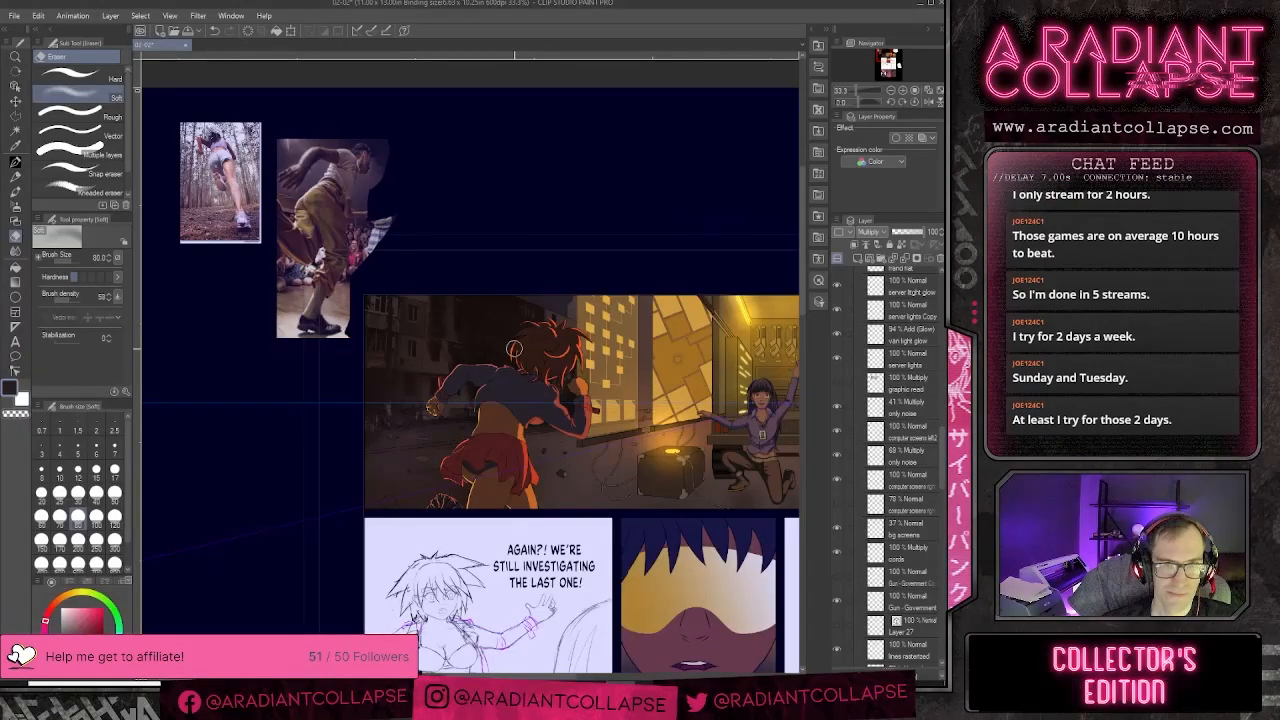
{"action": "key", "text": "ctrl+o"}
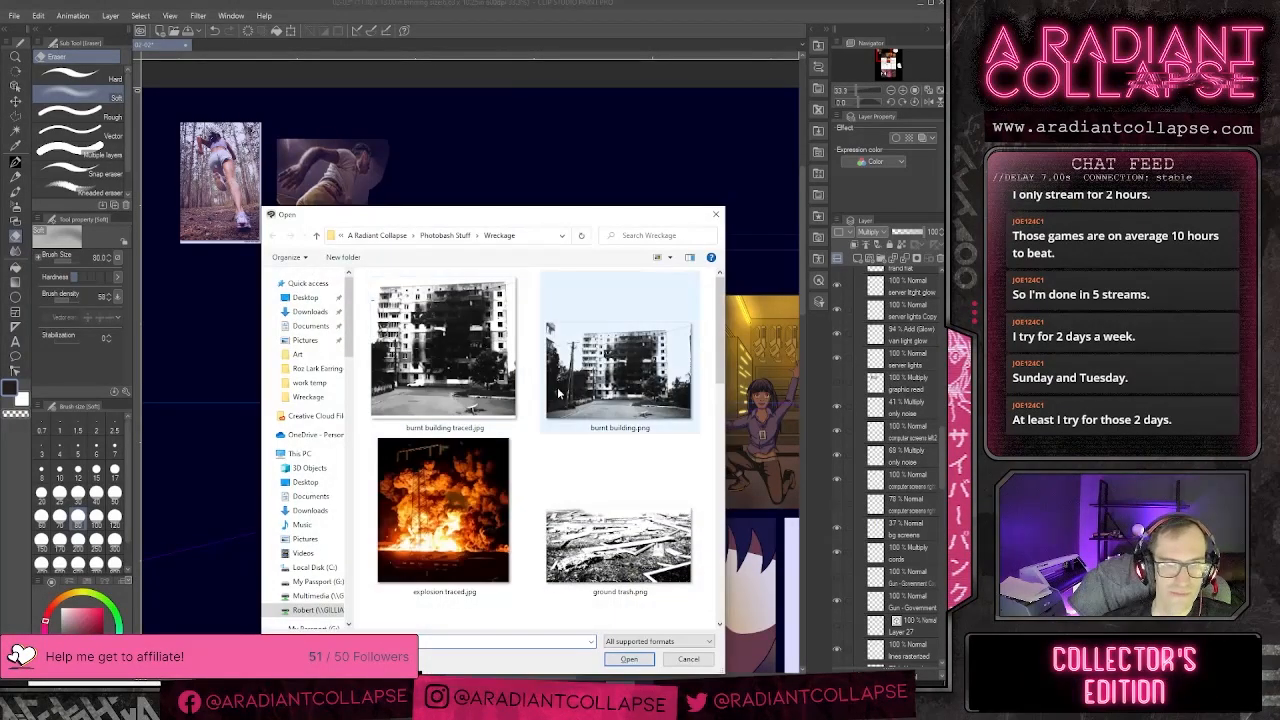
{"action": "left_click", "coordinate": [443, 350]}
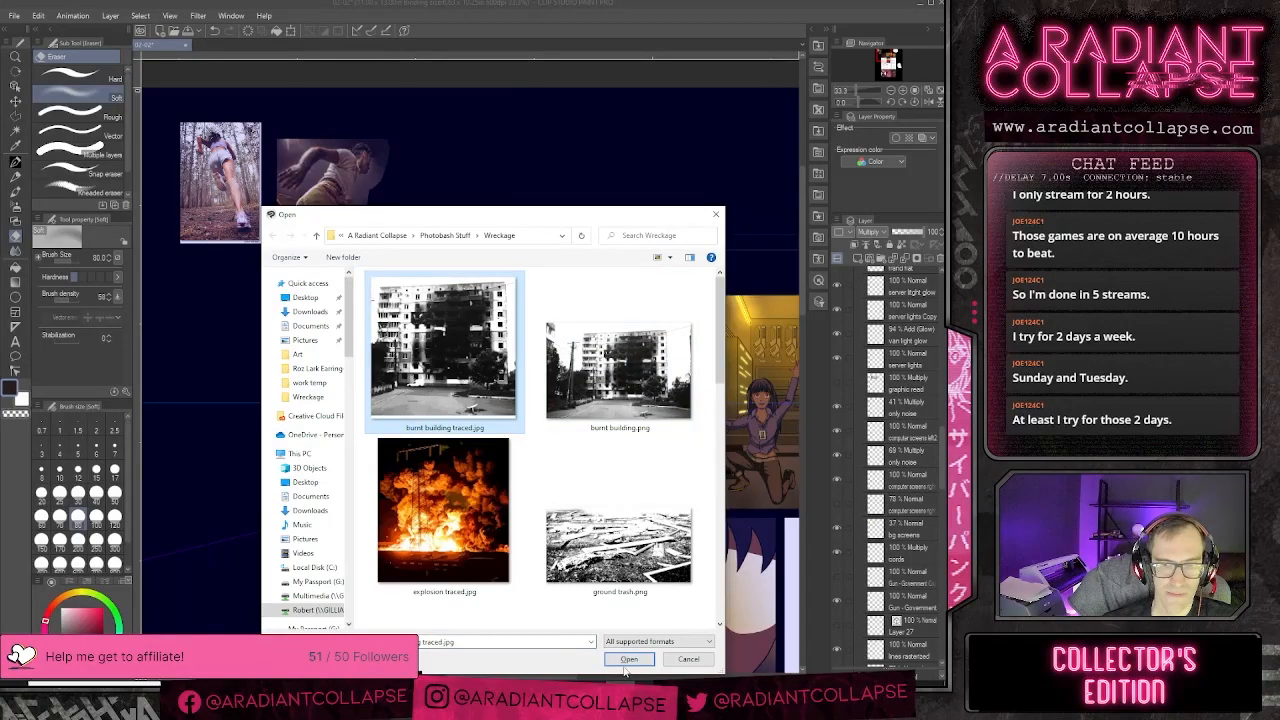
{"action": "left_click", "coordinate": [627, 662]}
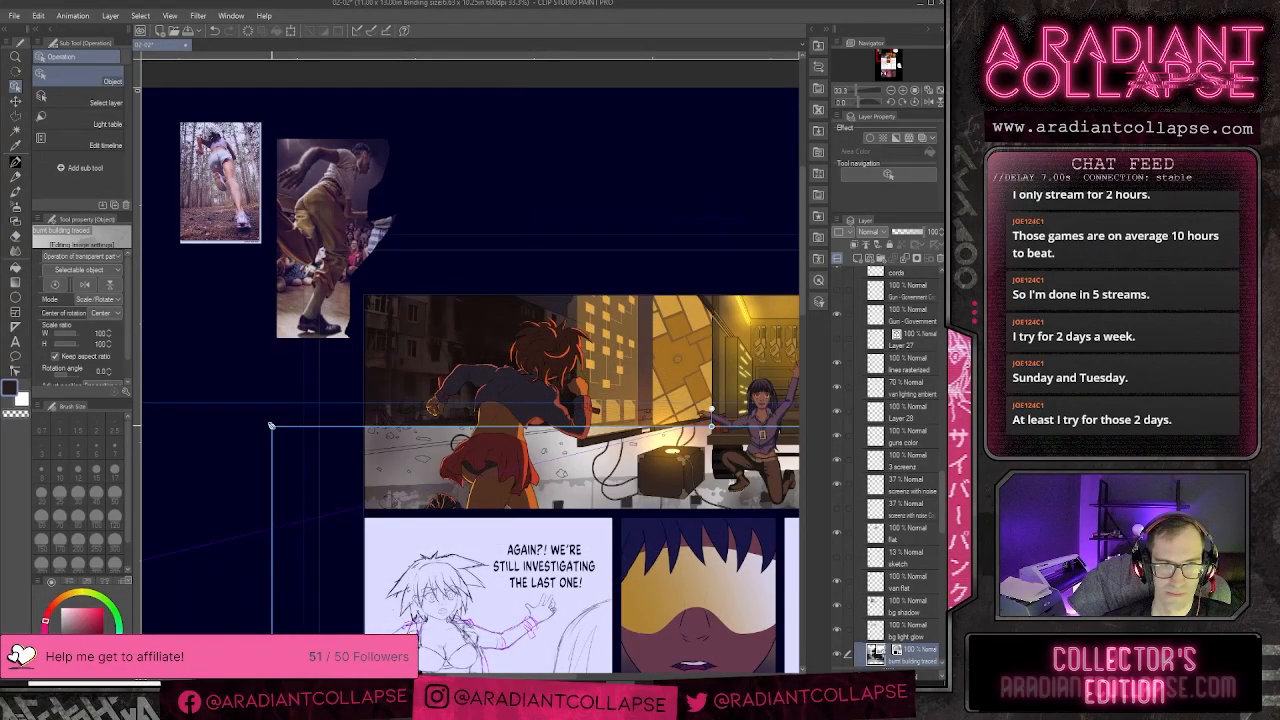
- Scale the imported burnt building picture to 71% and rasterize its layer
{"action": "left_click_drag", "start_coordinate": [273, 427], "coordinate": [378, 516]}
{"action": "left_click_drag", "start_coordinate": [620, 585], "coordinate": [286, 295]}
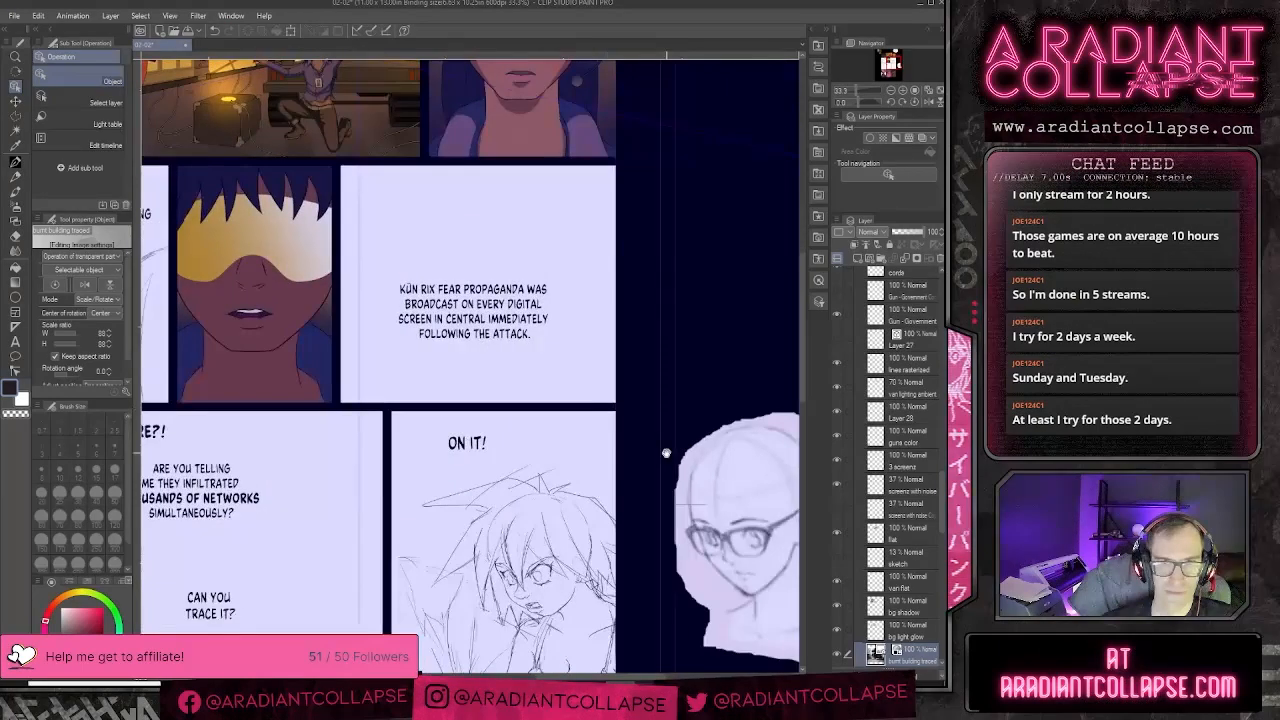
{"action": "left_click_drag", "start_coordinate": [660, 208], "coordinate": [558, 290]}
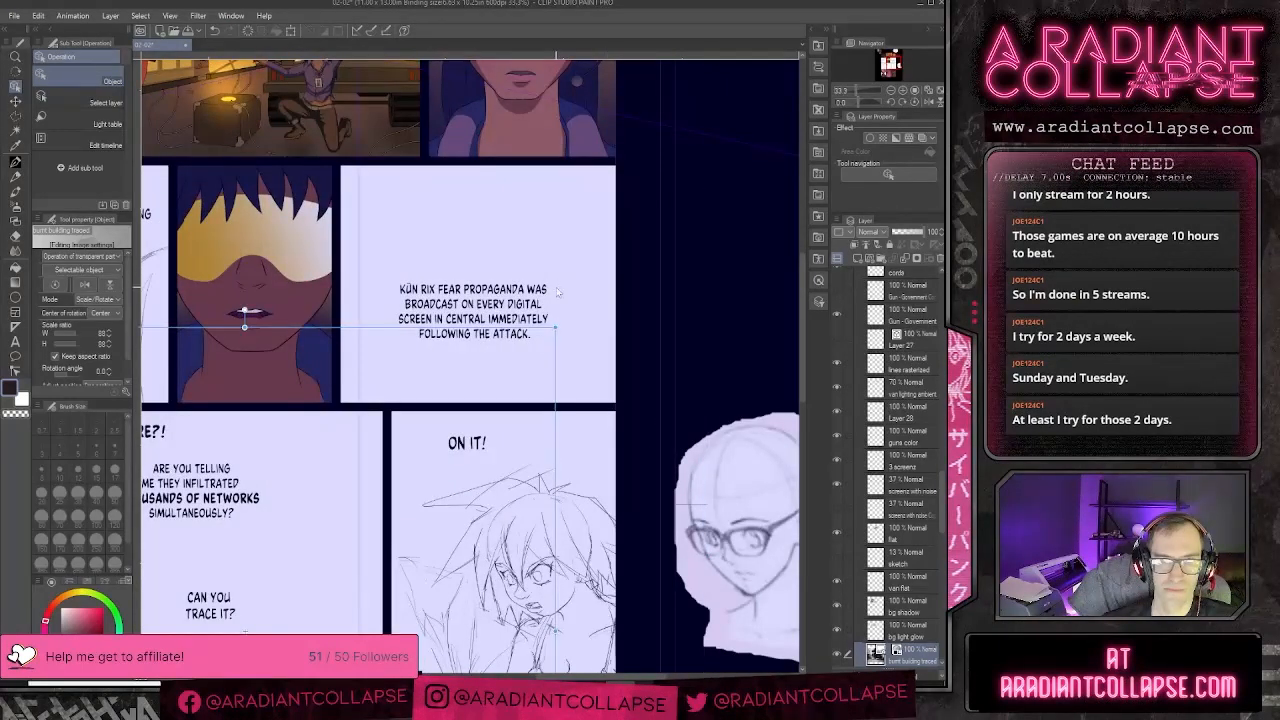
{"action": "right_click", "coordinate": [919, 653]}
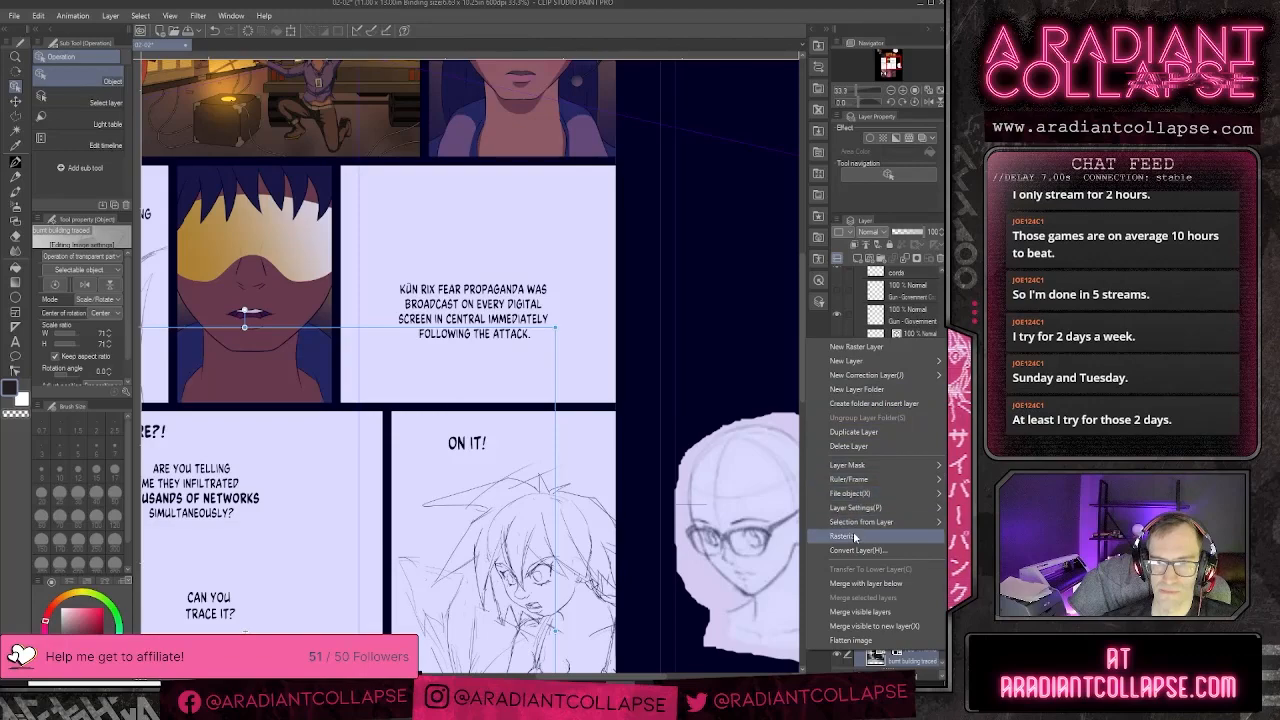
{"action": "left_click", "coordinate": [567, 374]}
- Move the burnt building traced picture up over the first panel and apply the transformation
{"action": "key", "text": "ctrl+t"}
{"action": "left_click_drag", "start_coordinate": [230, 332], "coordinate": [517, 526]}
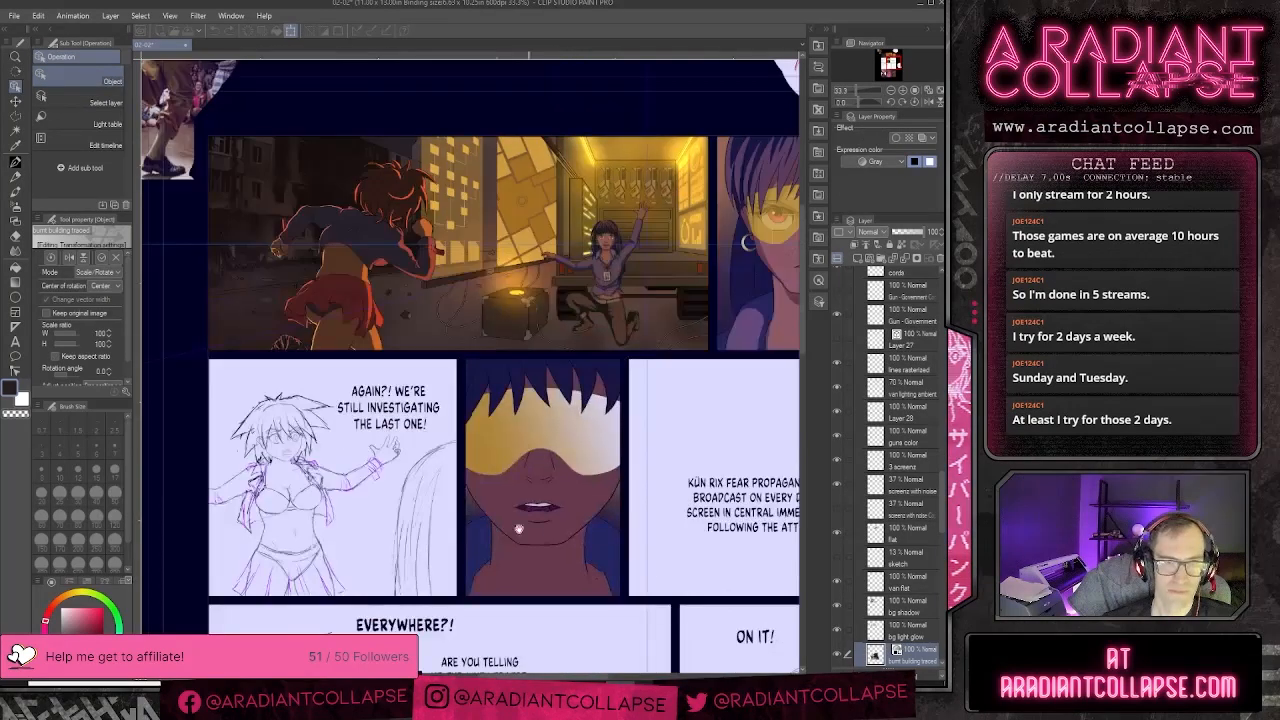
{"action": "left_click_drag", "start_coordinate": [481, 291], "coordinate": [463, 232]}
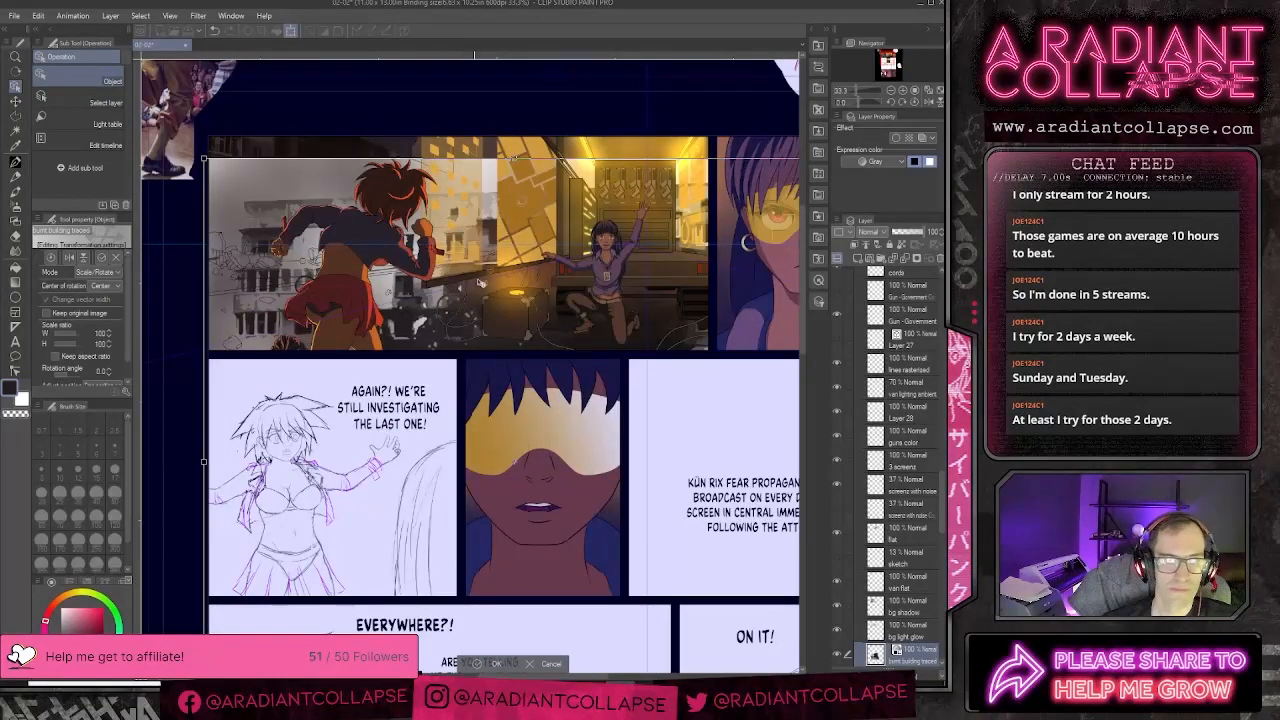
{"action": "left_click", "coordinate": [878, 234]}
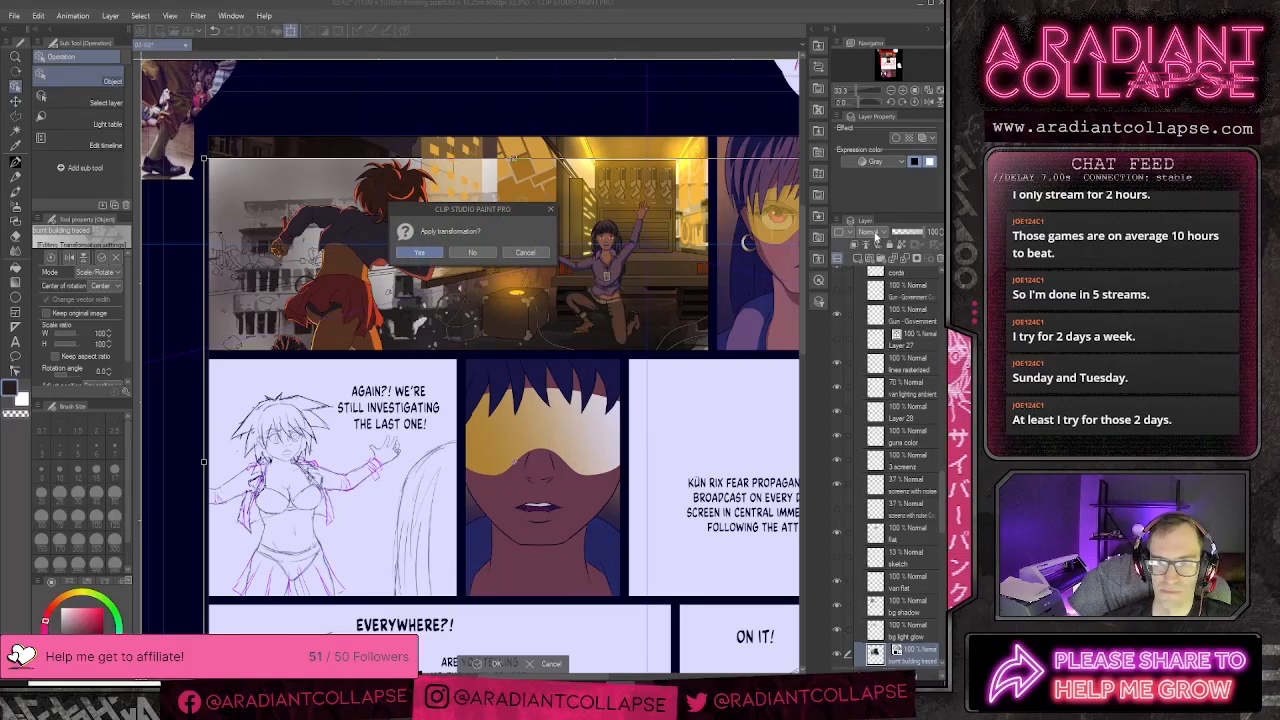
{"action": "key", "text": "Return"}
- Set the burnt building traced layer's blending mode to Multiply
{"action": "left_click", "coordinate": [875, 234]}
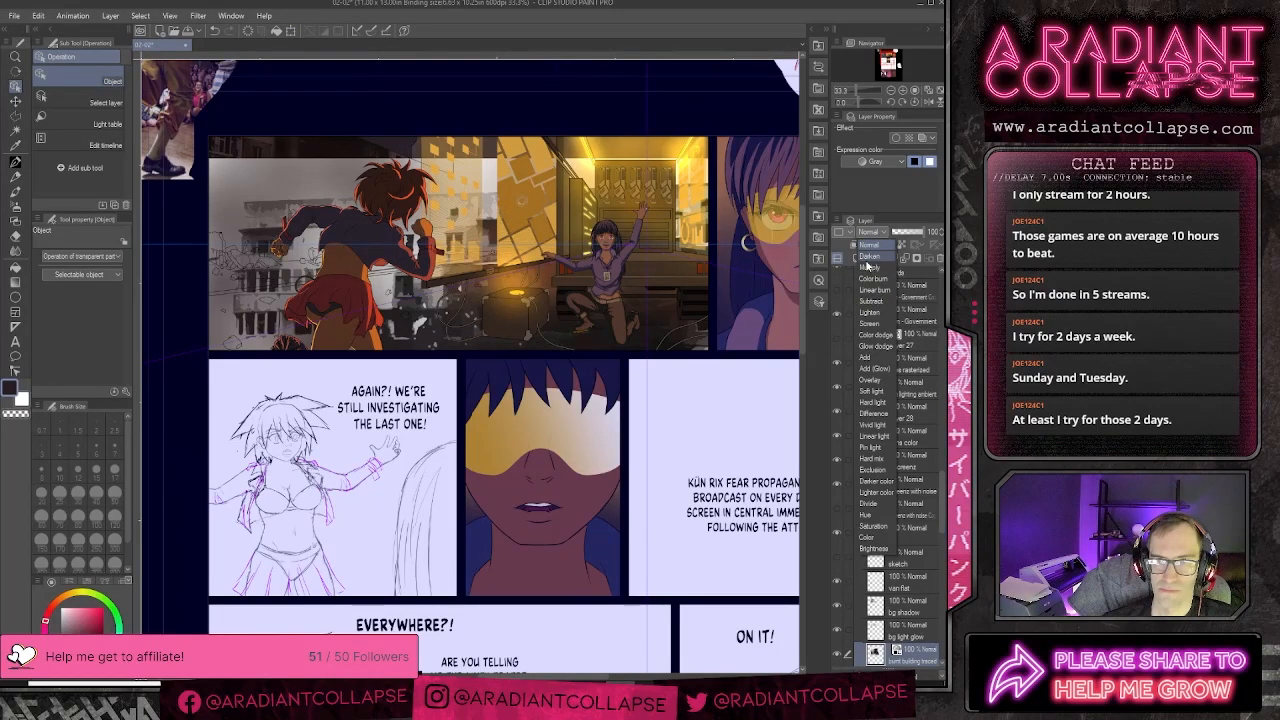
{"action": "left_click", "coordinate": [869, 256]}
{"action": "left_click", "coordinate": [870, 234]}
{"action": "left_click", "coordinate": [869, 267]}
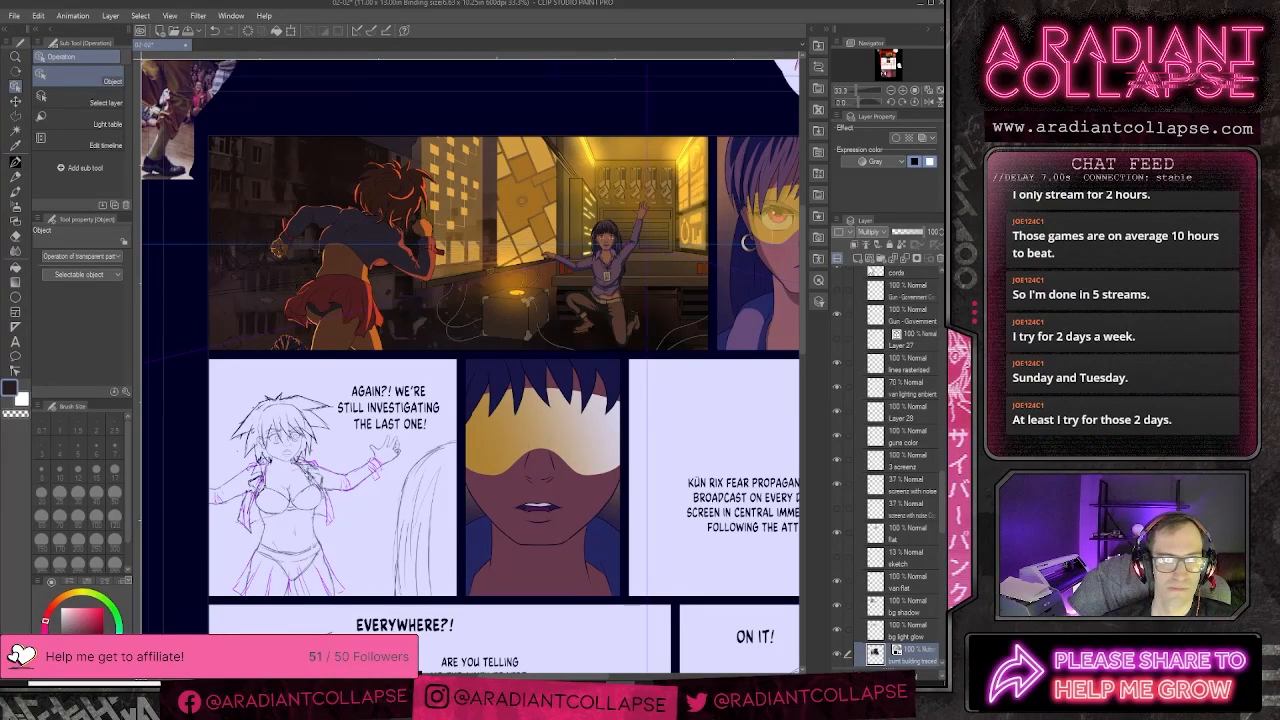
- Scale the traced building picture to 42% and place it in the first panel behind the running figure
{"action": "key", "text": "ctrl+t"}
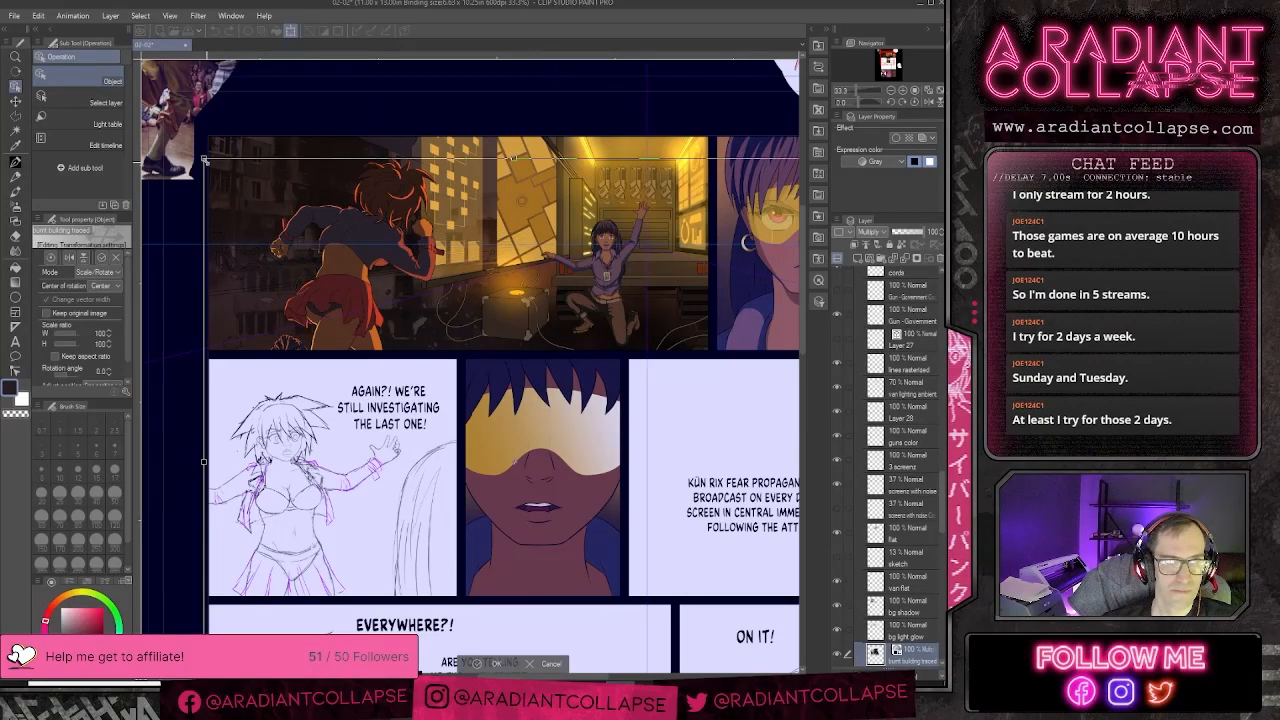
{"action": "left_click_drag", "start_coordinate": [205, 160], "coordinate": [383, 334]}
{"action": "left_click_drag", "start_coordinate": [442, 382], "coordinate": [387, 244]}
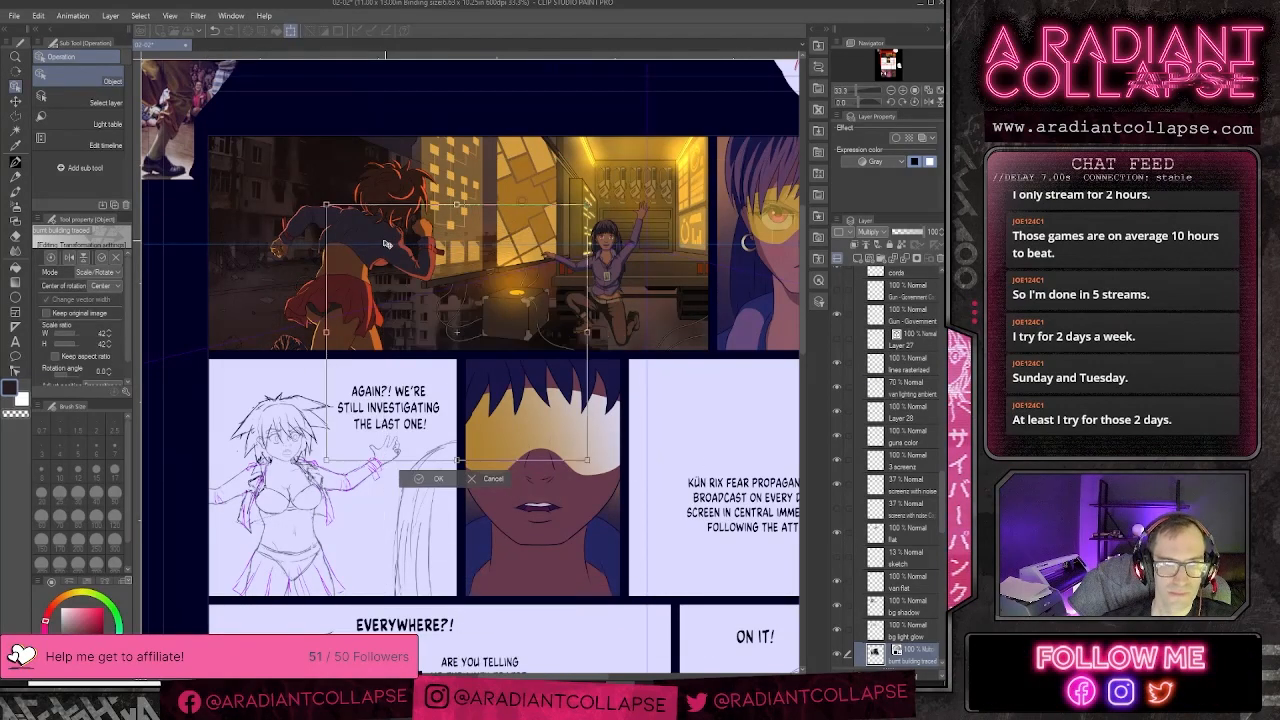
{"action": "scroll", "coordinate": [385, 243], "scroll_direction": "up", "scroll_amount": 4}
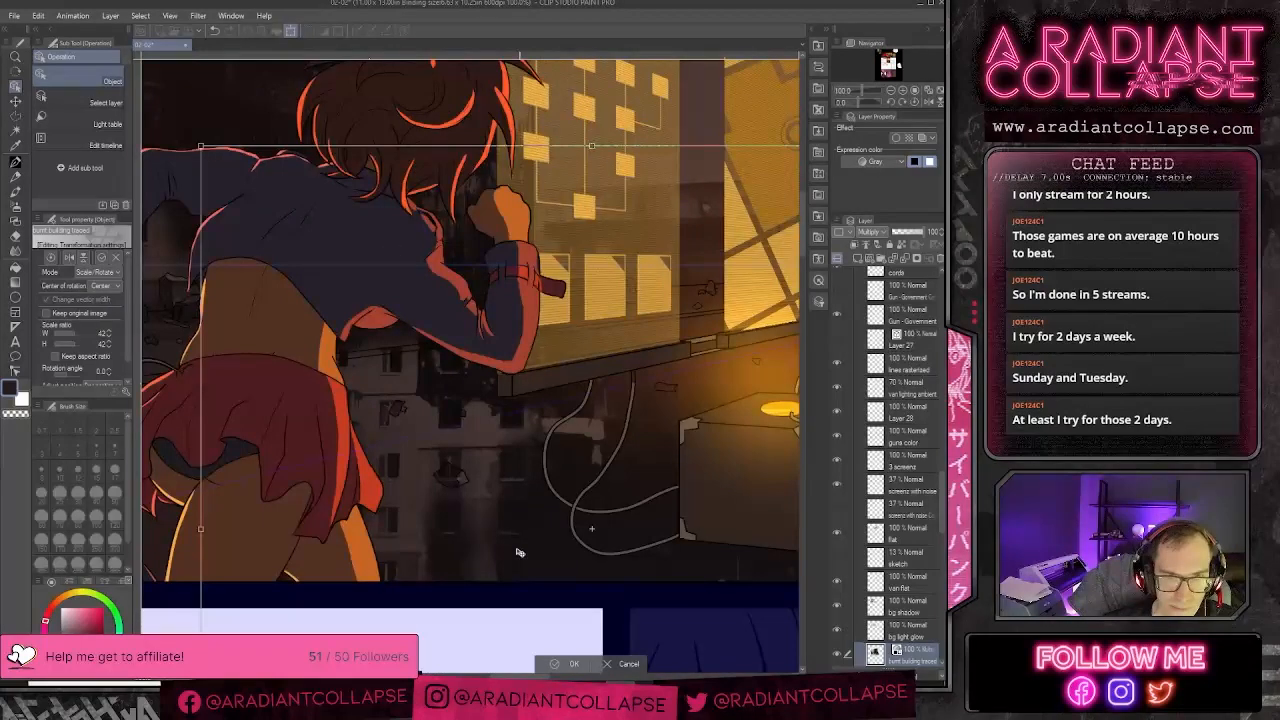
{"action": "left_click_drag", "start_coordinate": [519, 552], "coordinate": [355, 547]}
{"action": "left_click_drag", "start_coordinate": [497, 492], "coordinate": [521, 402]}
{"action": "scroll", "coordinate": [475, 506], "scroll_direction": "down", "scroll_amount": 4}
{"action": "key", "text": "Return"}
- Hide the original burnt building layer and free-transform the traced picture, moving it over the panel's left part and pulling its lower-left corner down
{"action": "scroll", "coordinate": [885, 622], "scroll_direction": "down", "scroll_amount": 1}
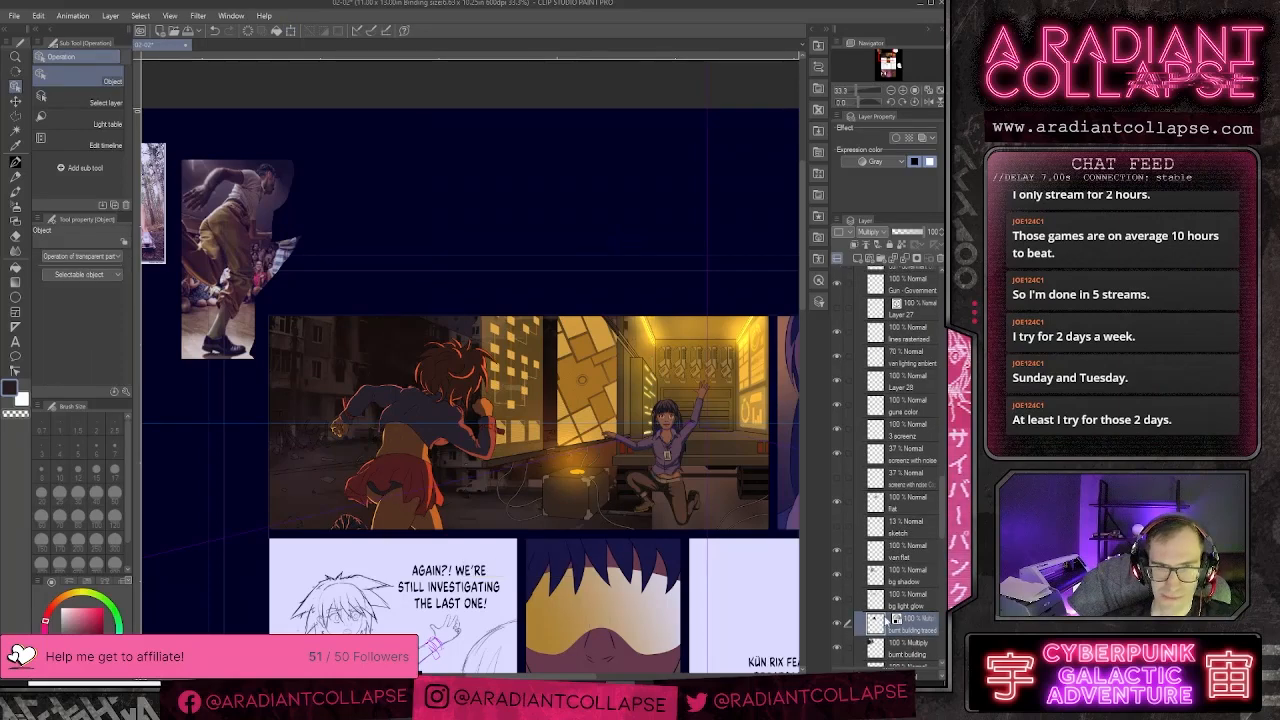
{"action": "left_click", "coordinate": [835, 648]}
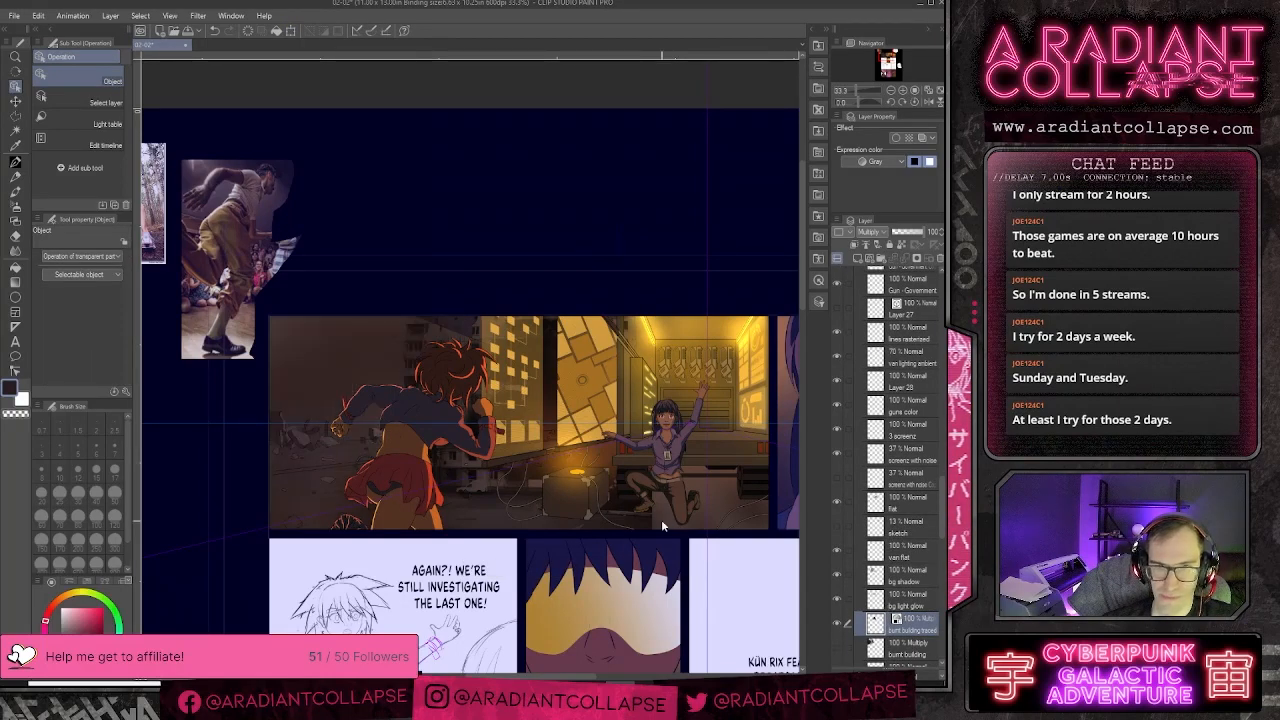
{"action": "key", "text": "ctrl+t"}
{"action": "mouse_move", "coordinate": [460, 483]}
{"action": "left_mouse_down"}
{"action": "mouse_move", "coordinate": [275, 473]}
{"action": "mouse_move", "coordinate": [288, 441]}
{"action": "left_mouse_up"}
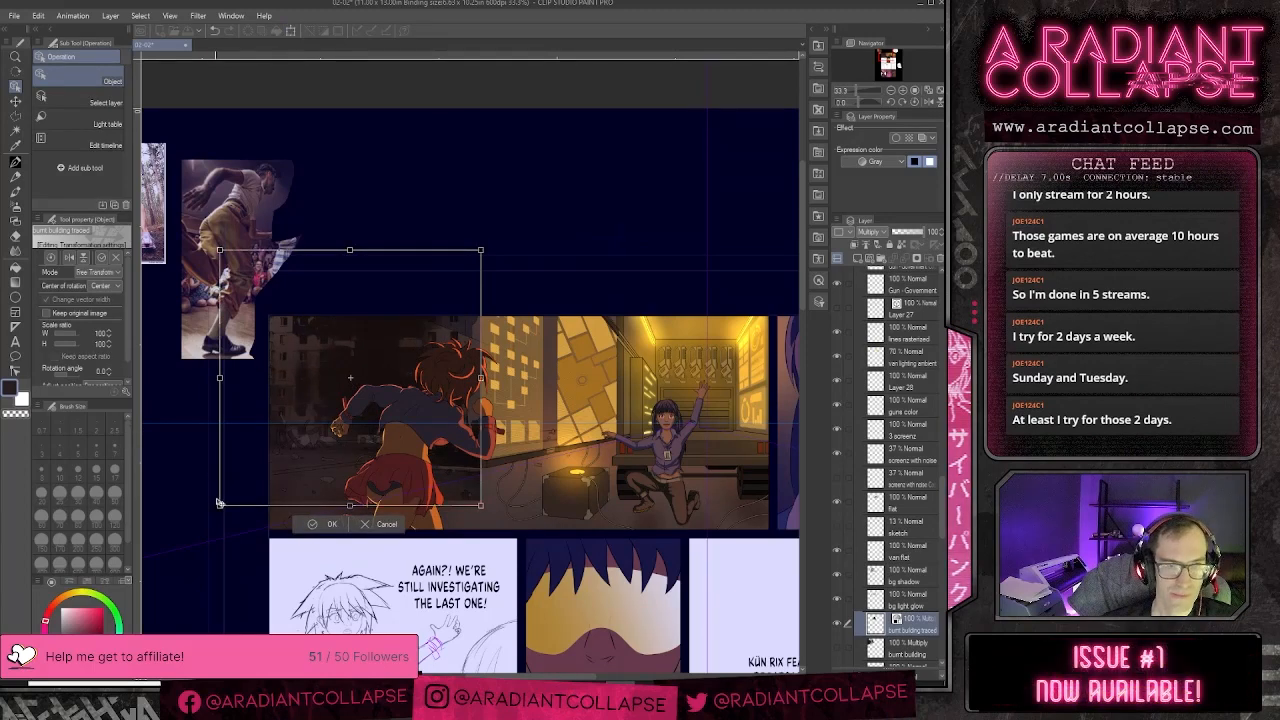
{"action": "left_click_drag", "start_coordinate": [219, 503], "coordinate": [216, 558]}
{"action": "left_click_drag", "start_coordinate": [265, 443], "coordinate": [250, 424]}
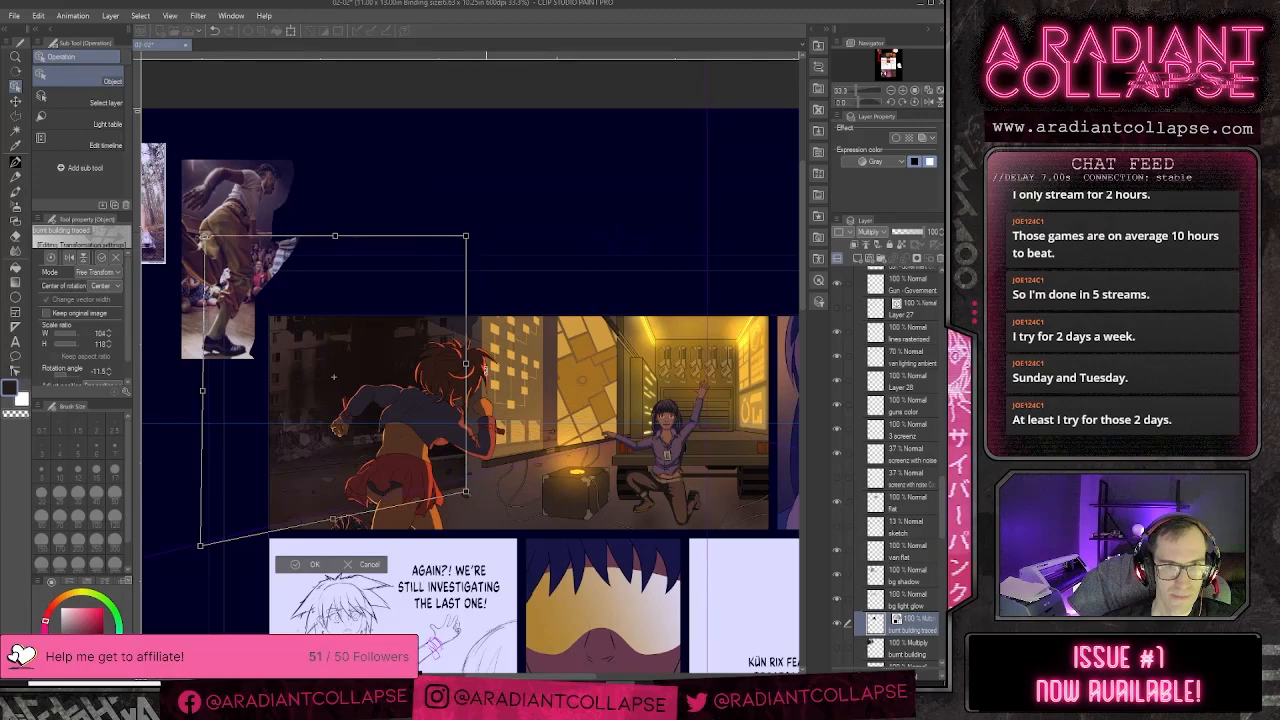
- Stretch the traced building picture wider and taller, and reshape its lower and upper-left corners to suit the panel's perspective
{"action": "left_click_drag", "start_coordinate": [470, 368], "coordinate": [514, 370]}
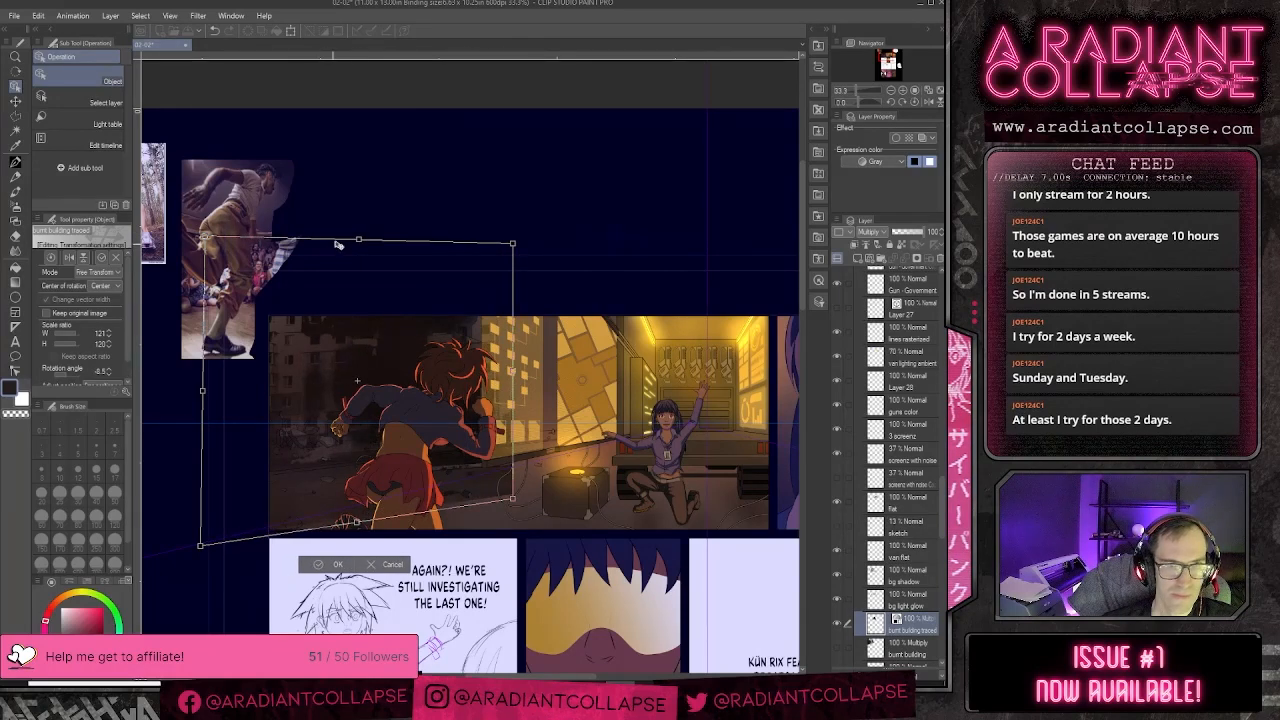
{"action": "left_click_drag", "start_coordinate": [362, 243], "coordinate": [367, 148]}
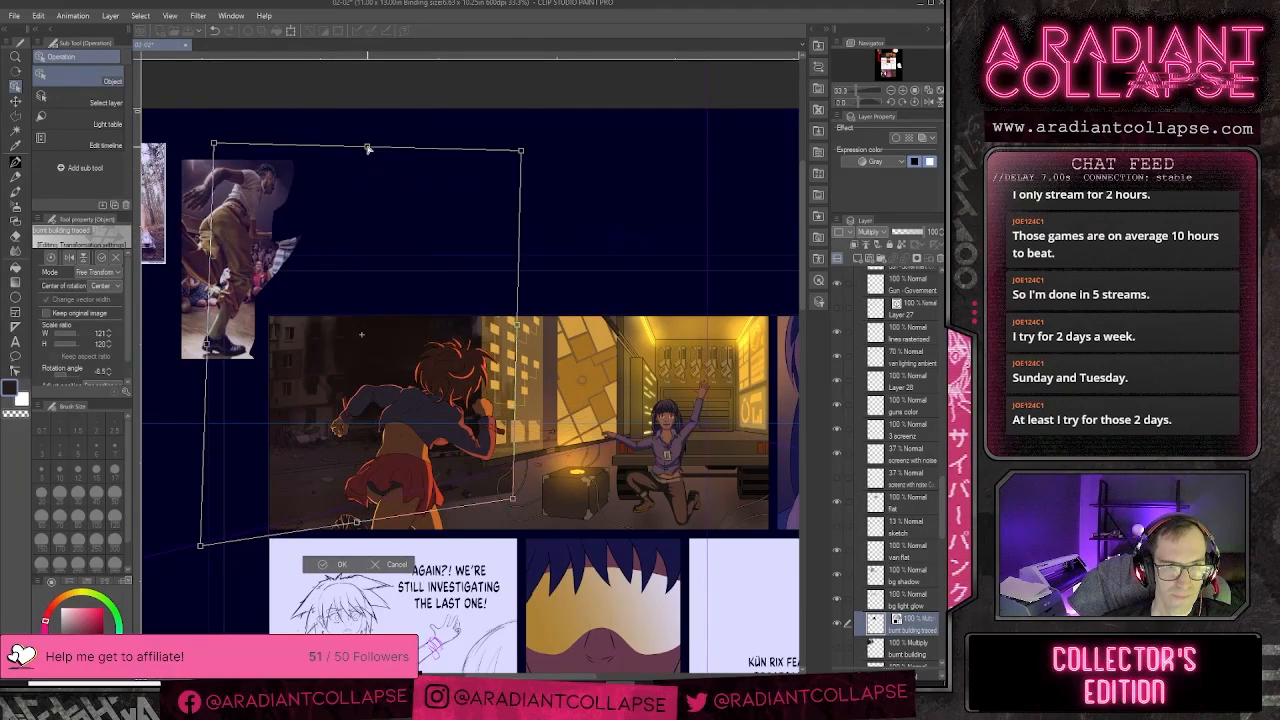
{"action": "left_click_drag", "start_coordinate": [201, 548], "coordinate": [164, 588]}
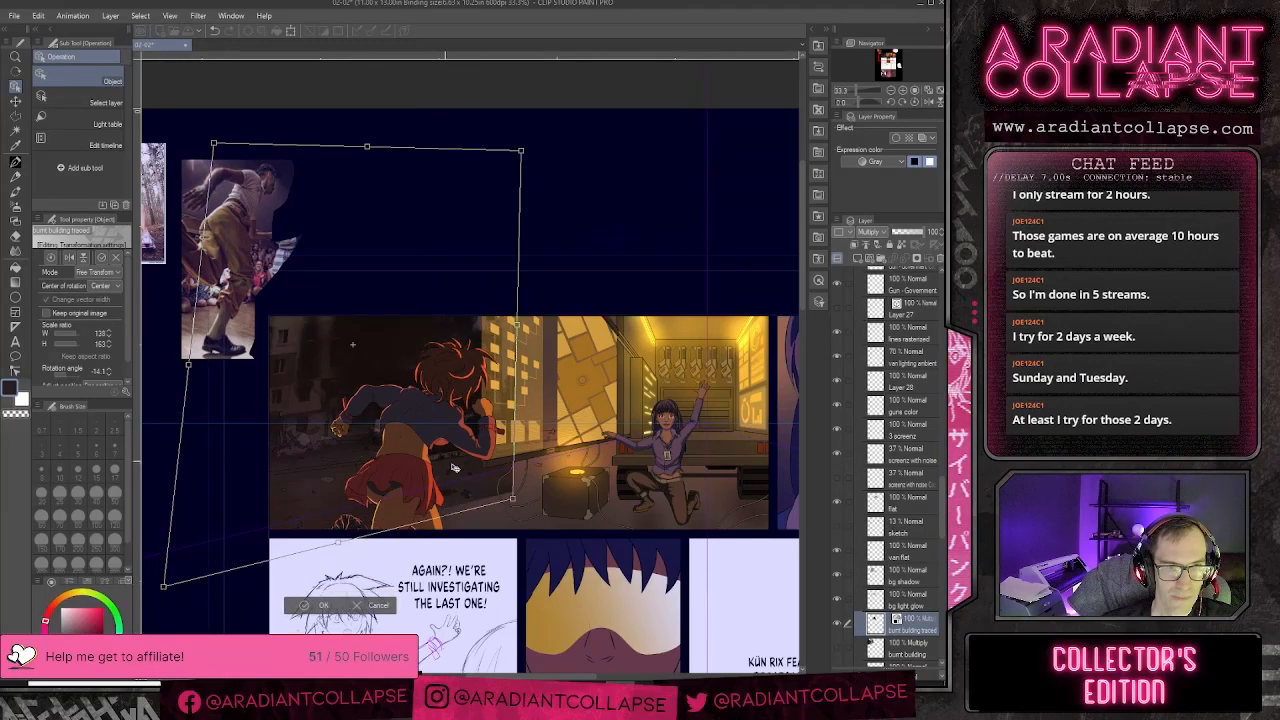
{"action": "left_click_drag", "start_coordinate": [513, 500], "coordinate": [520, 522]}
{"action": "left_click_drag", "start_coordinate": [211, 138], "coordinate": [243, 134]}
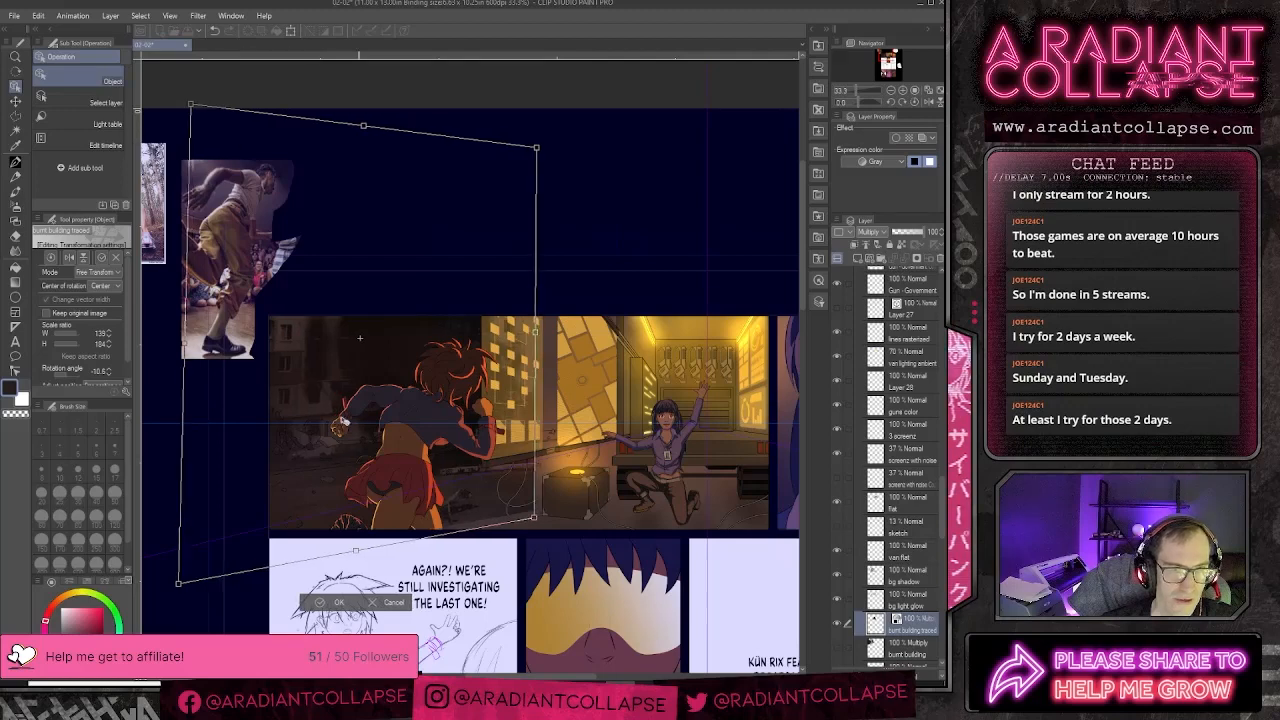
- Widen the traced building picture on its right side and shift its upper-right corner down and outward
{"action": "left_click_drag", "start_coordinate": [306, 369], "coordinate": [541, 335]}
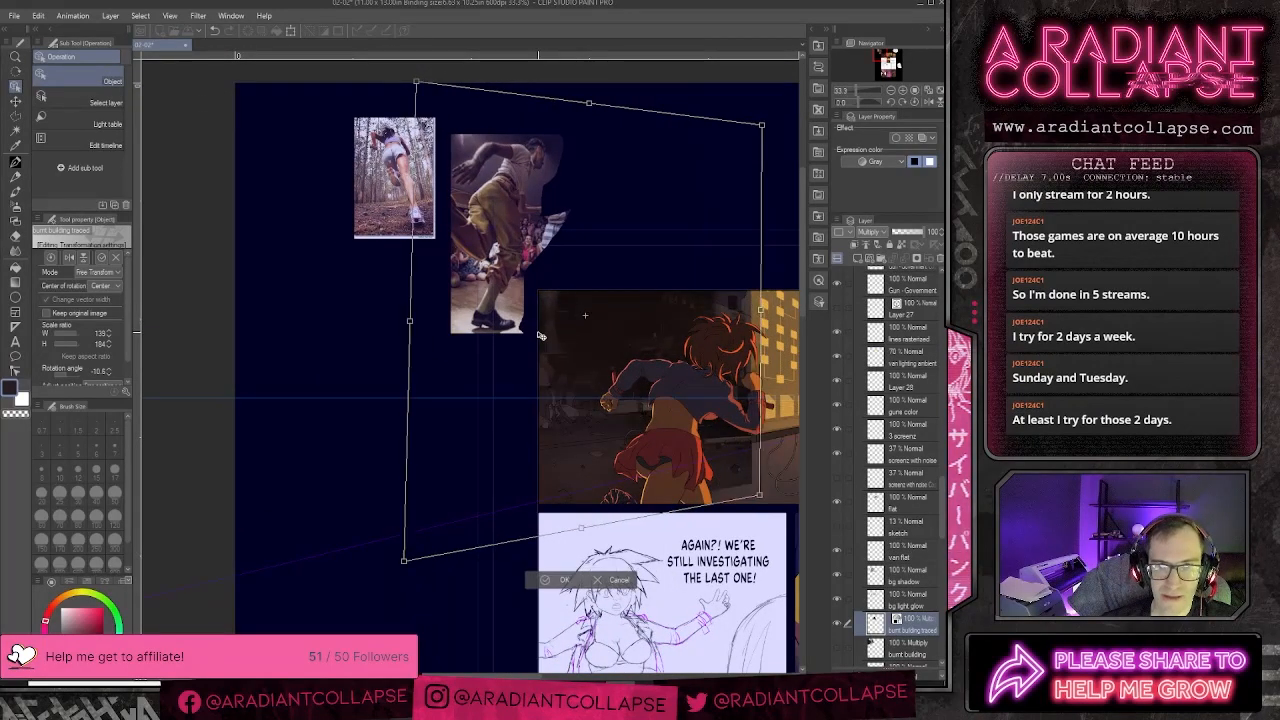
{"action": "left_click_drag", "start_coordinate": [763, 311], "coordinate": [791, 313]}
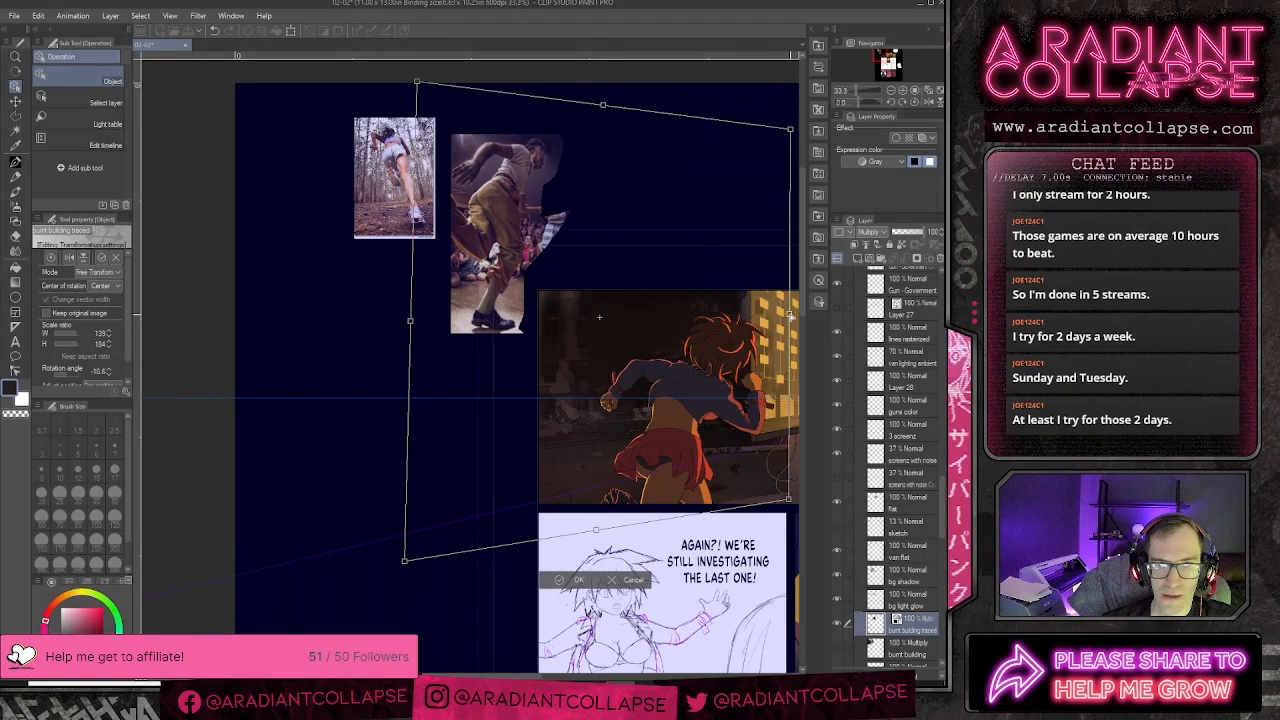
{"action": "left_click_drag", "start_coordinate": [546, 355], "coordinate": [478, 374]}
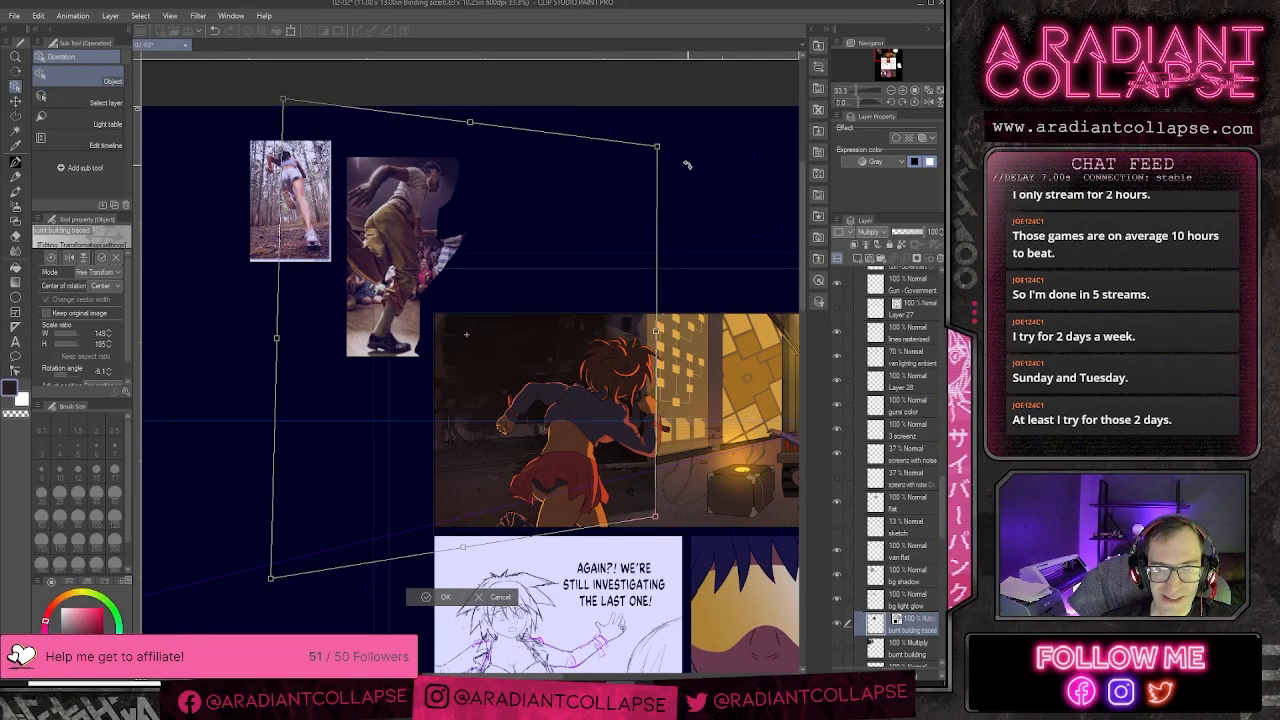
{"action": "scroll", "coordinate": [686, 163], "scroll_direction": "up", "scroll_amount": 1}
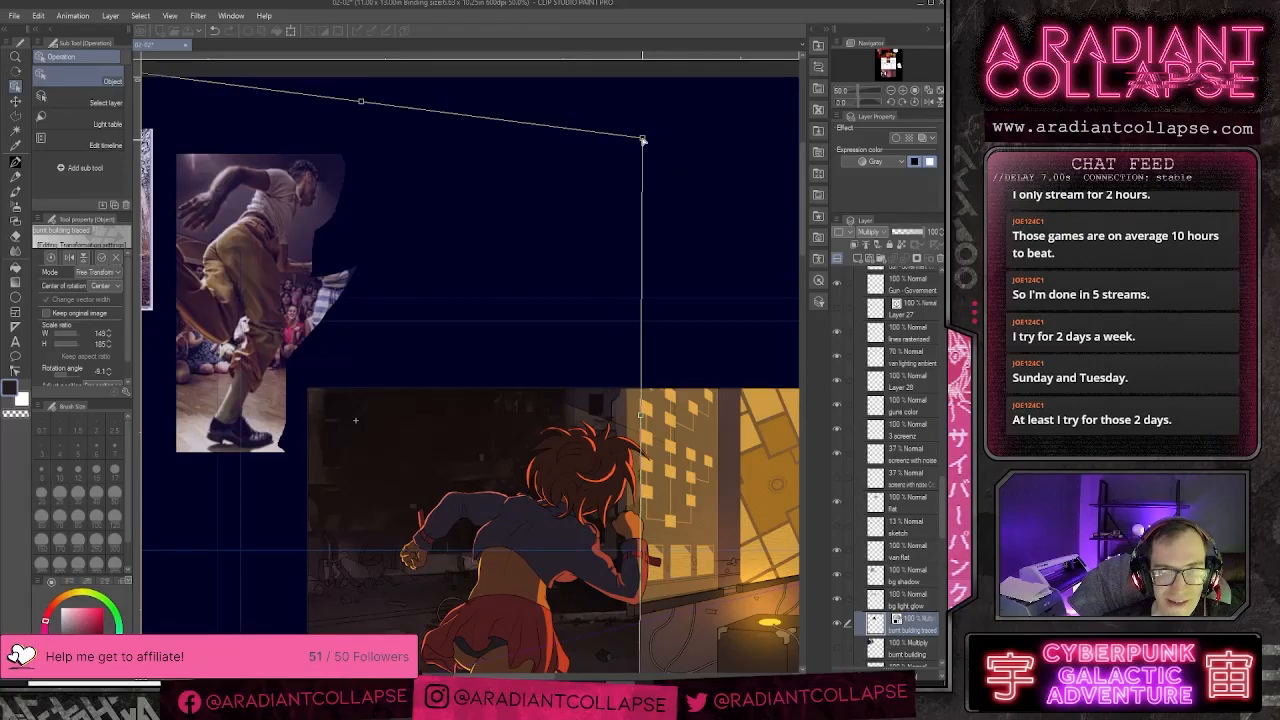
{"action": "left_click_drag", "start_coordinate": [642, 140], "coordinate": [660, 166]}
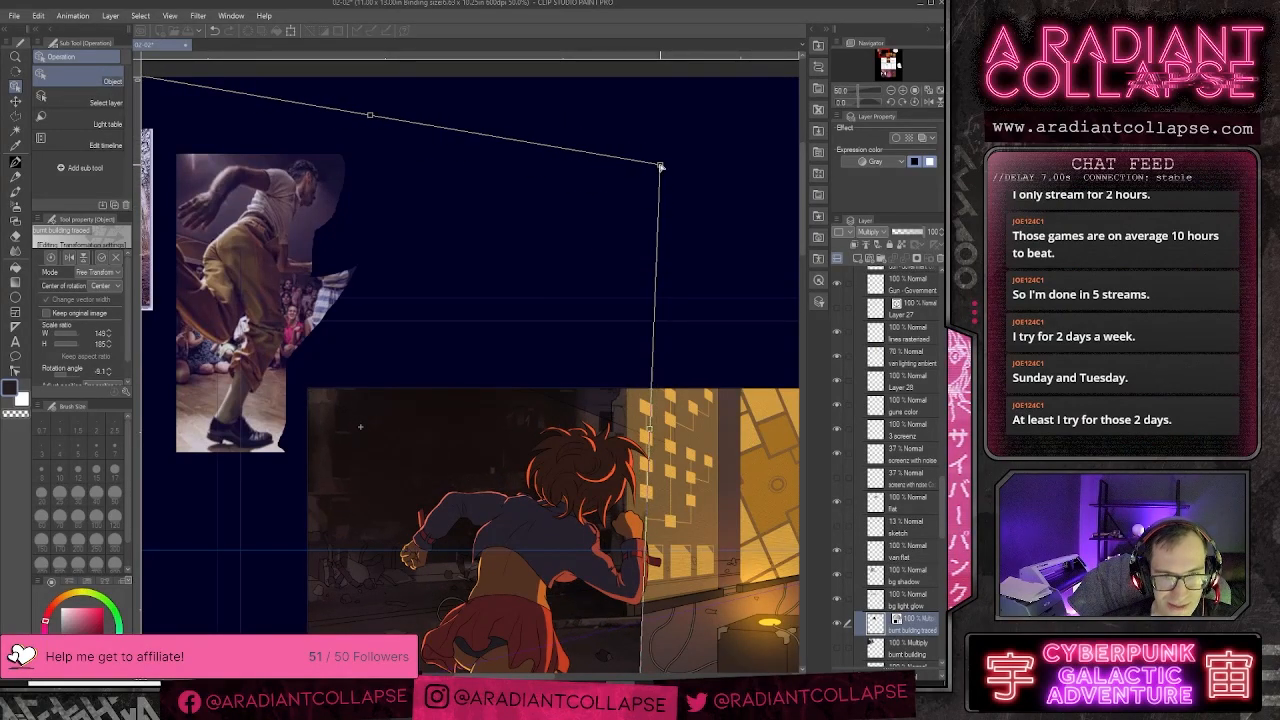
- Slope the traced building's upper edge downward to the right by adjusting both of its upper corners
{"action": "left_click_drag", "start_coordinate": [459, 182], "coordinate": [596, 218]}
{"action": "left_click_drag", "start_coordinate": [219, 103], "coordinate": [258, 87]}
{"action": "left_click_drag", "start_coordinate": [587, 356], "coordinate": [481, 280]}
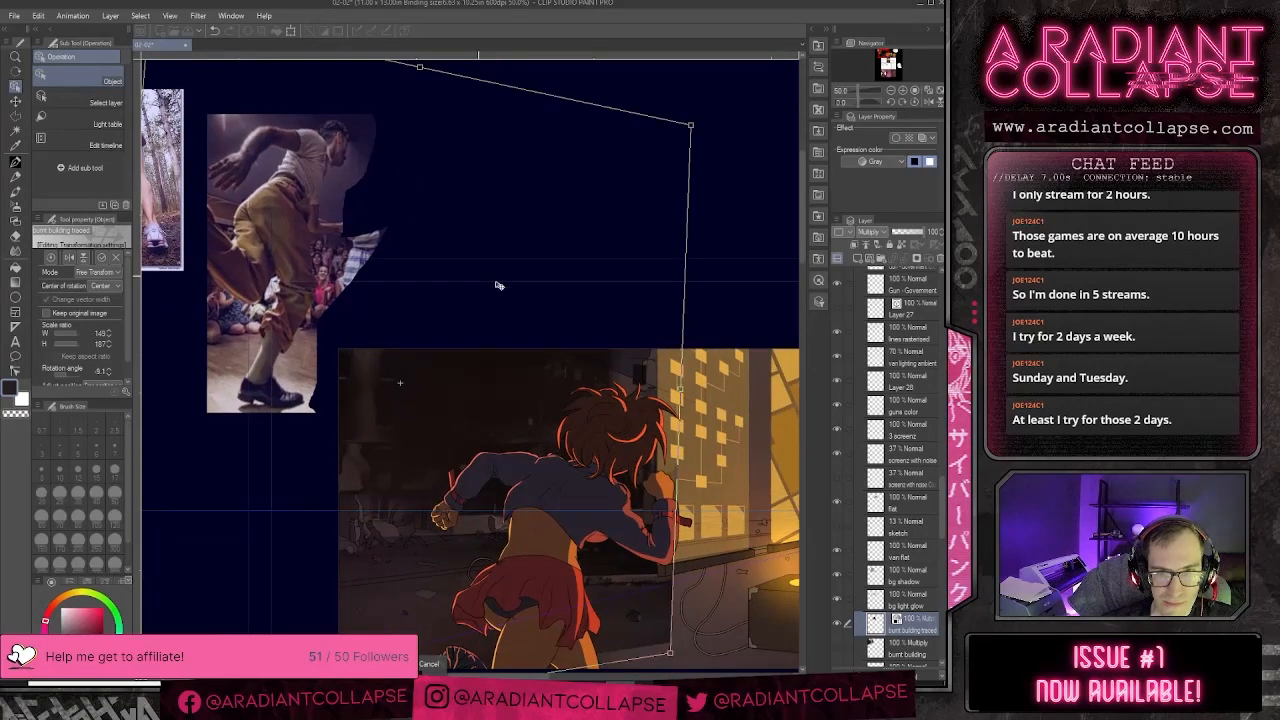
{"action": "left_click_drag", "start_coordinate": [691, 127], "coordinate": [659, 272]}
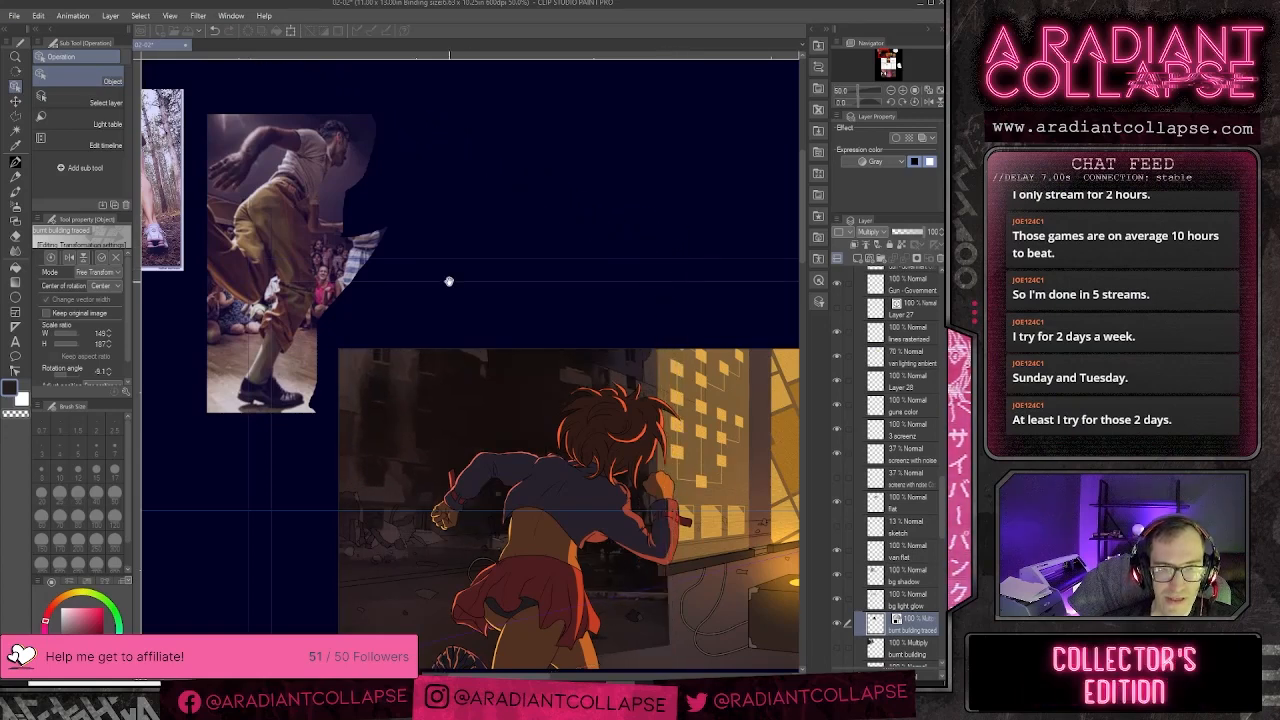
{"action": "left_click_drag", "start_coordinate": [449, 283], "coordinate": [599, 359]}
{"action": "left_click_drag", "start_coordinate": [301, 88], "coordinate": [301, 160]}
{"action": "left_click_drag", "start_coordinate": [508, 280], "coordinate": [392, 197]}
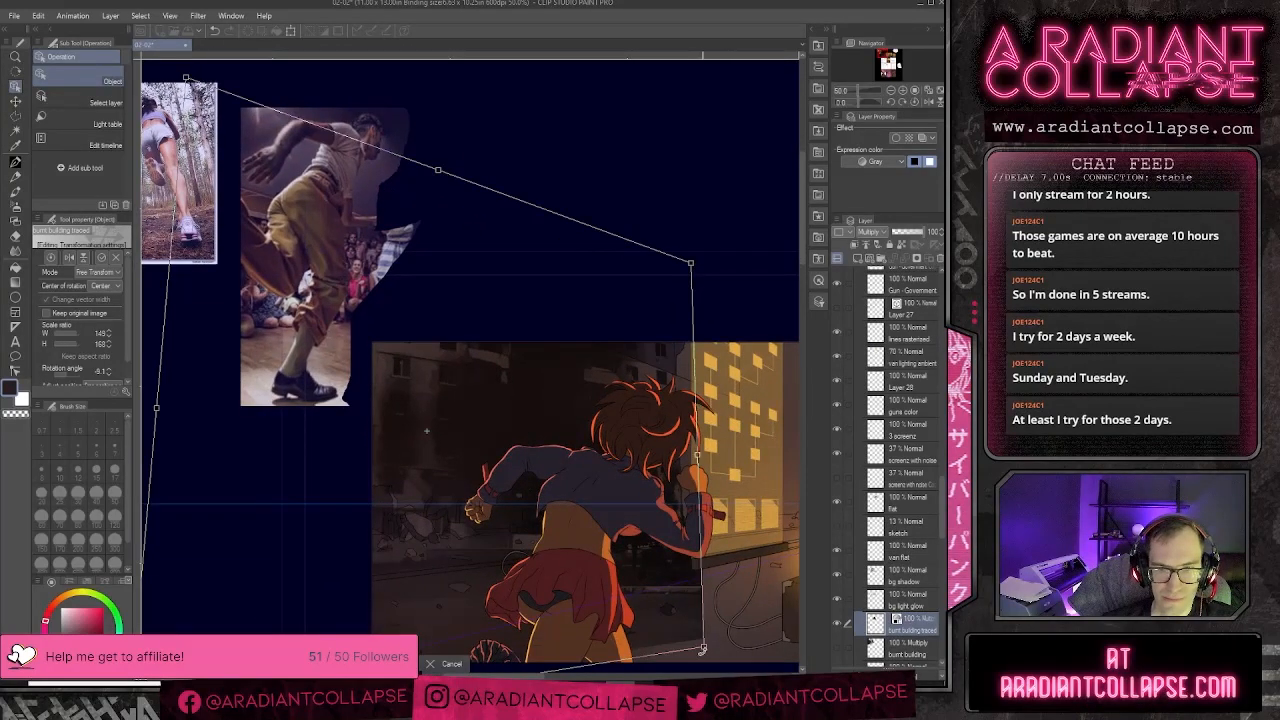
- Steepen the traced building's perspective by raising its lower-right corner, lowering its upper-right corner and stretching its upper edge upward
{"action": "left_click_drag", "start_coordinate": [704, 647], "coordinate": [703, 603]}
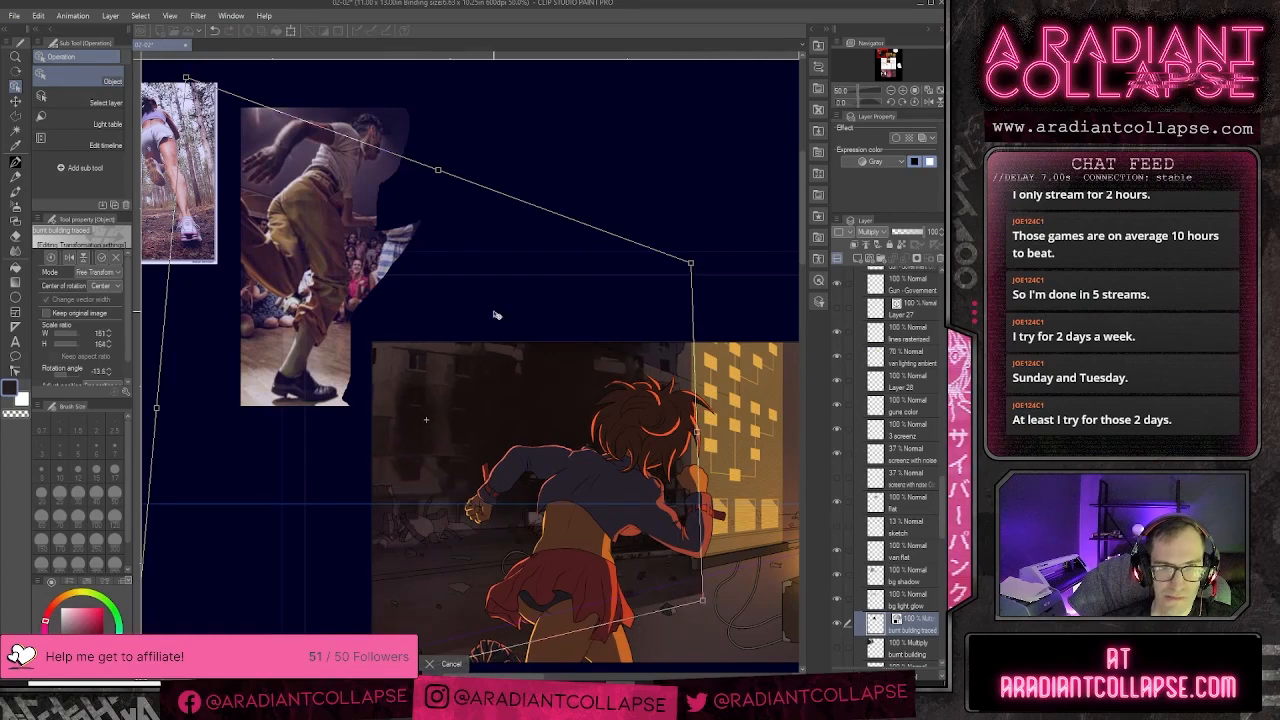
{"action": "left_click_drag", "start_coordinate": [692, 266], "coordinate": [693, 309]}
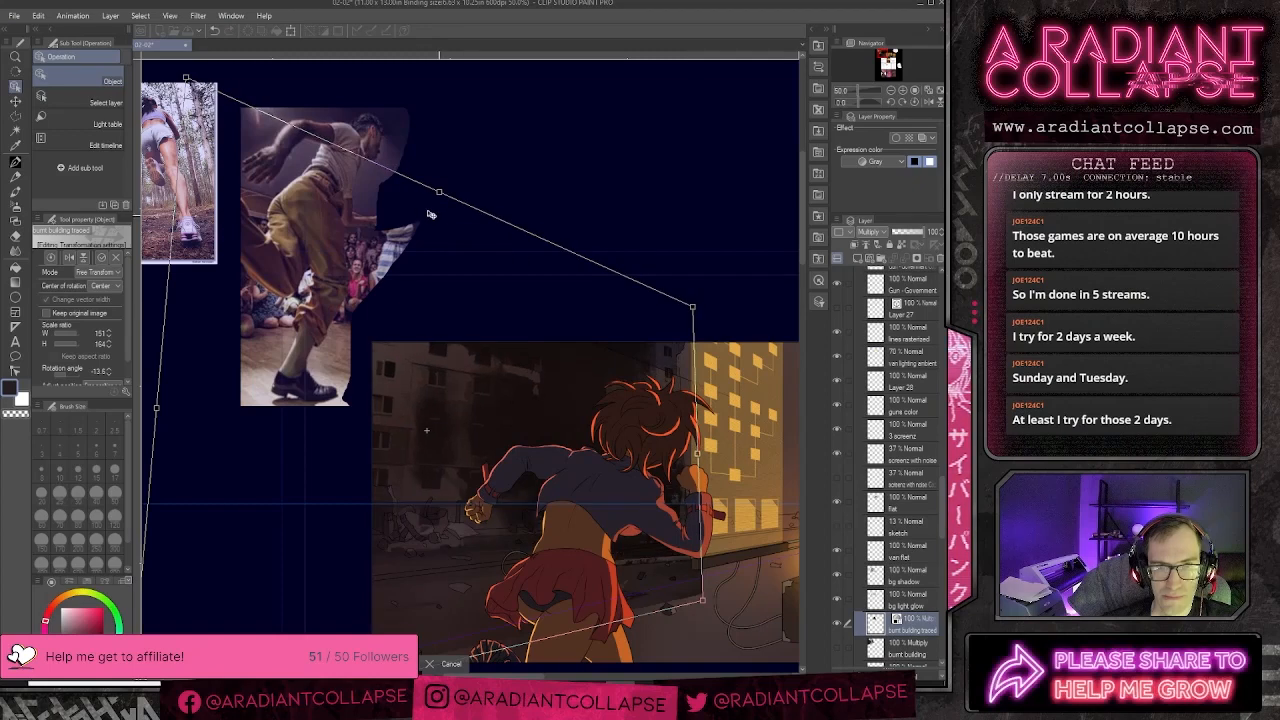
{"action": "left_click_drag", "start_coordinate": [440, 192], "coordinate": [449, 116]}
{"action": "left_click_drag", "start_coordinate": [704, 232], "coordinate": [703, 289]}
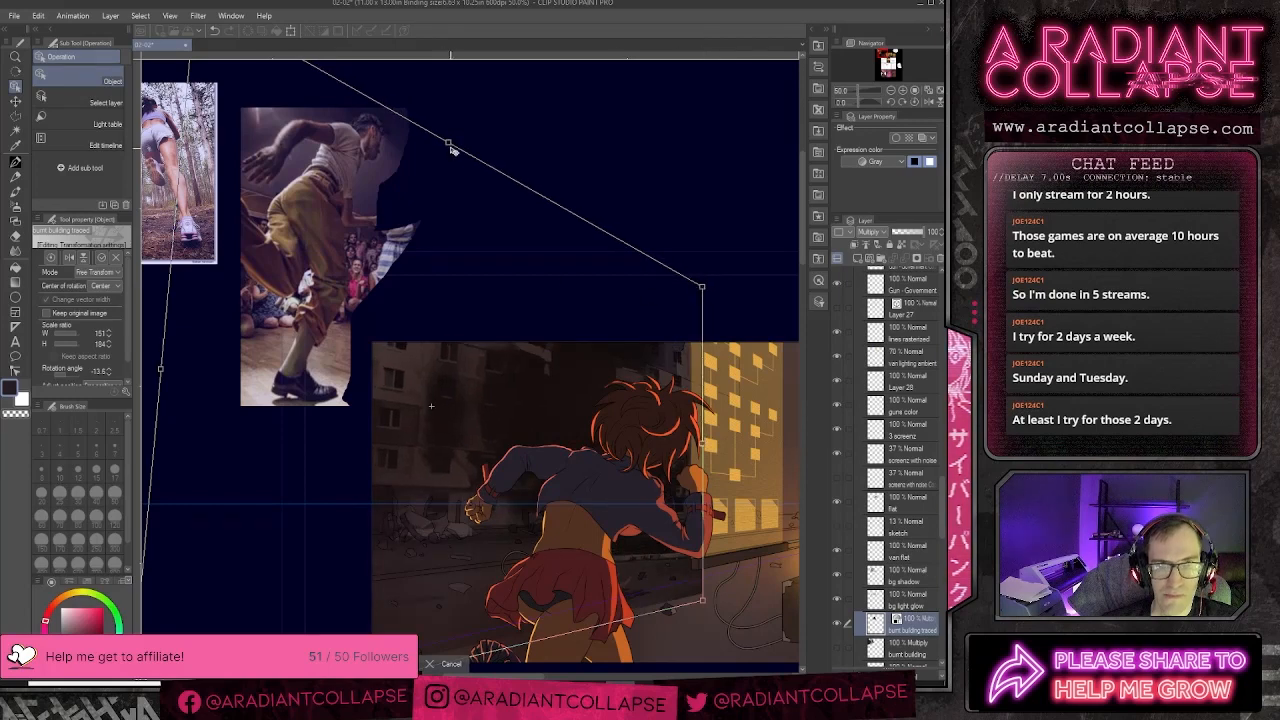
{"action": "left_click_drag", "start_coordinate": [451, 148], "coordinate": [454, 91]}
{"action": "left_click_drag", "start_coordinate": [441, 198], "coordinate": [439, 212]}
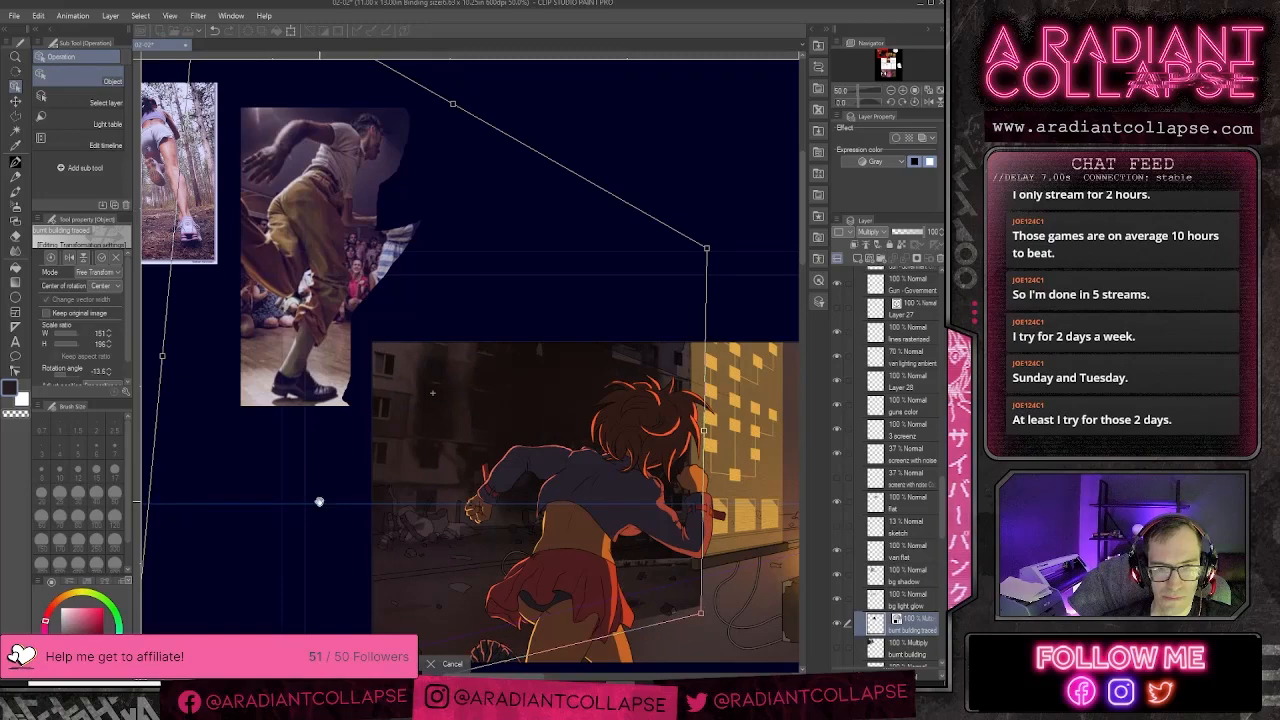
- Fine-tune the lower-left, lower-right and upper-right corners of the traced building picture with small shifts
{"action": "left_click_drag", "start_coordinate": [319, 502], "coordinate": [428, 294]}
{"action": "left_click_drag", "start_coordinate": [236, 546], "coordinate": [237, 557]}
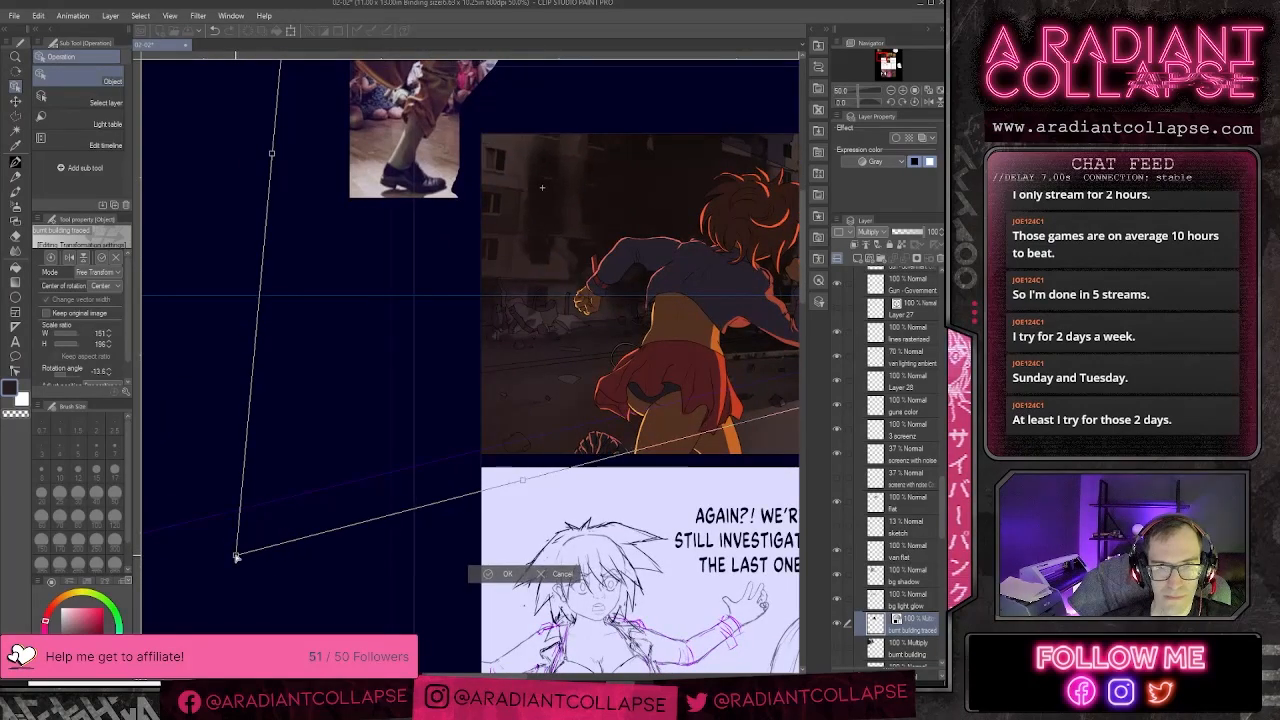
{"action": "left_click_drag", "start_coordinate": [563, 443], "coordinate": [323, 560]}
{"action": "left_click_drag", "start_coordinate": [566, 524], "coordinate": [568, 518]}
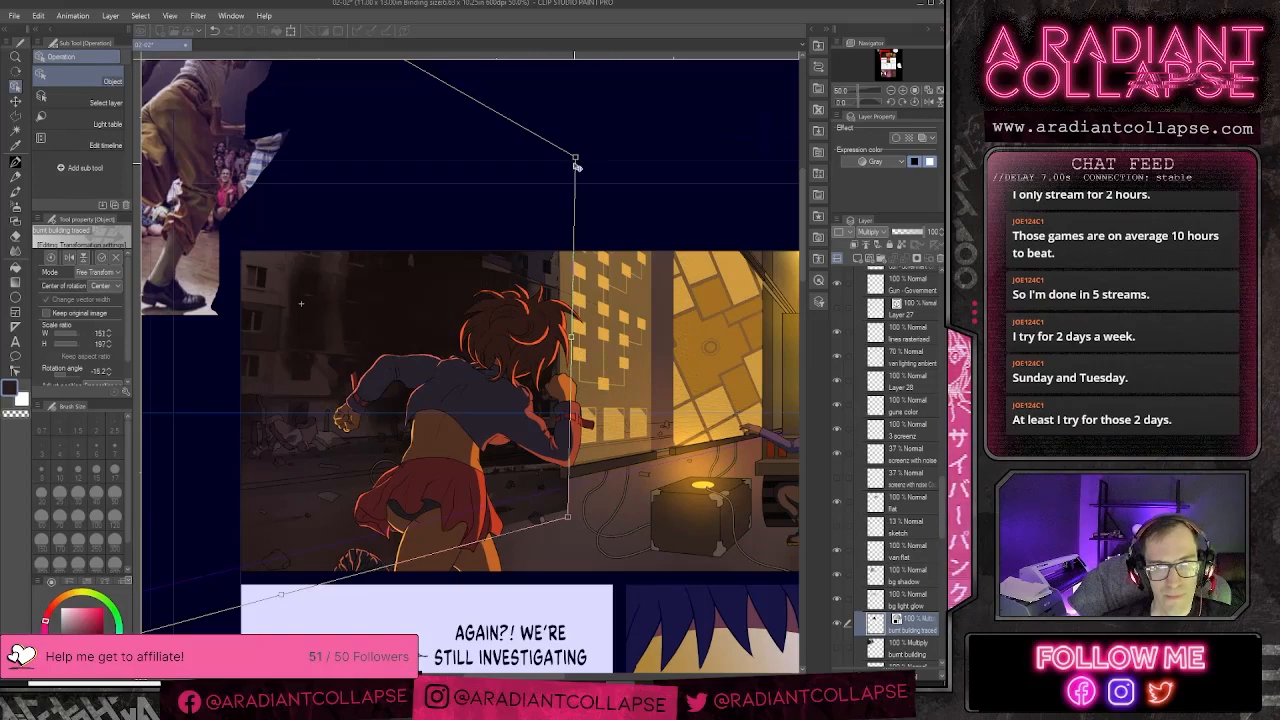
{"action": "left_click_drag", "start_coordinate": [575, 157], "coordinate": [576, 160]}
- Raise the upper-left corner of the traced building picture well above the page to steepen its upper edge
{"action": "left_click_drag", "start_coordinate": [484, 182], "coordinate": [633, 296]}
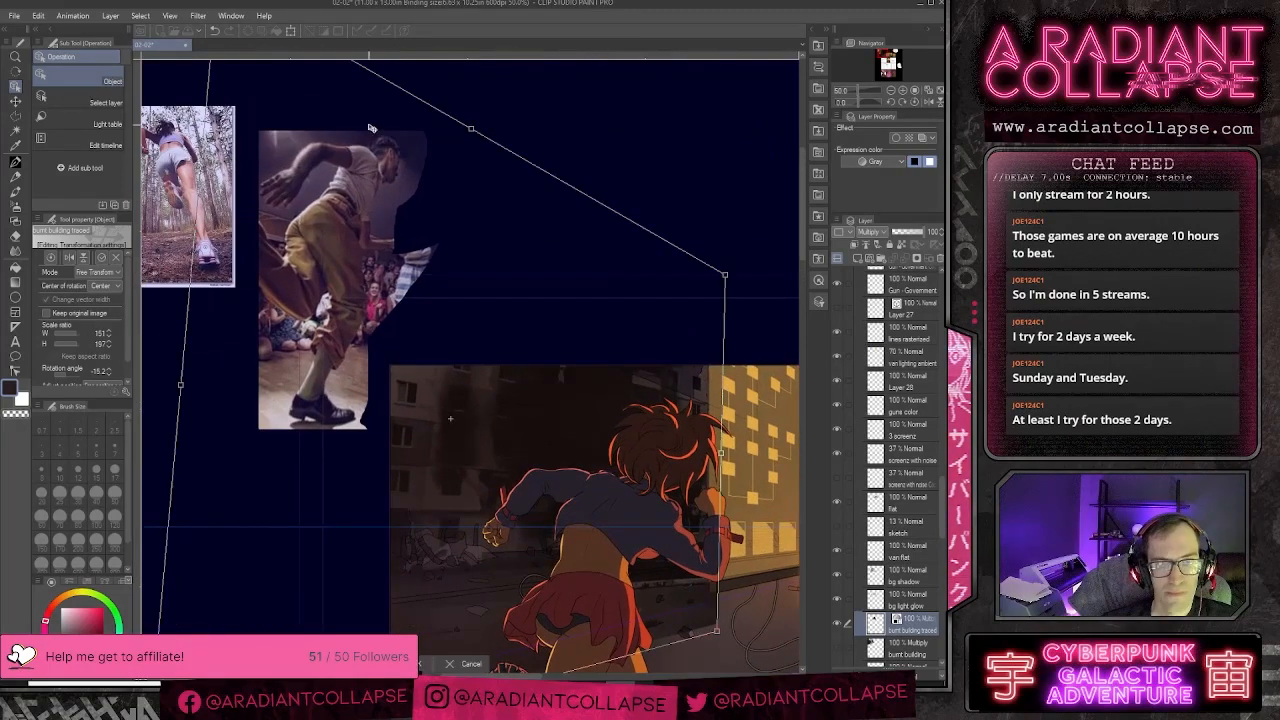
{"action": "left_click_drag", "start_coordinate": [370, 128], "coordinate": [452, 281]}
{"action": "scroll", "coordinate": [453, 280], "scroll_direction": "down", "scroll_amount": 1}
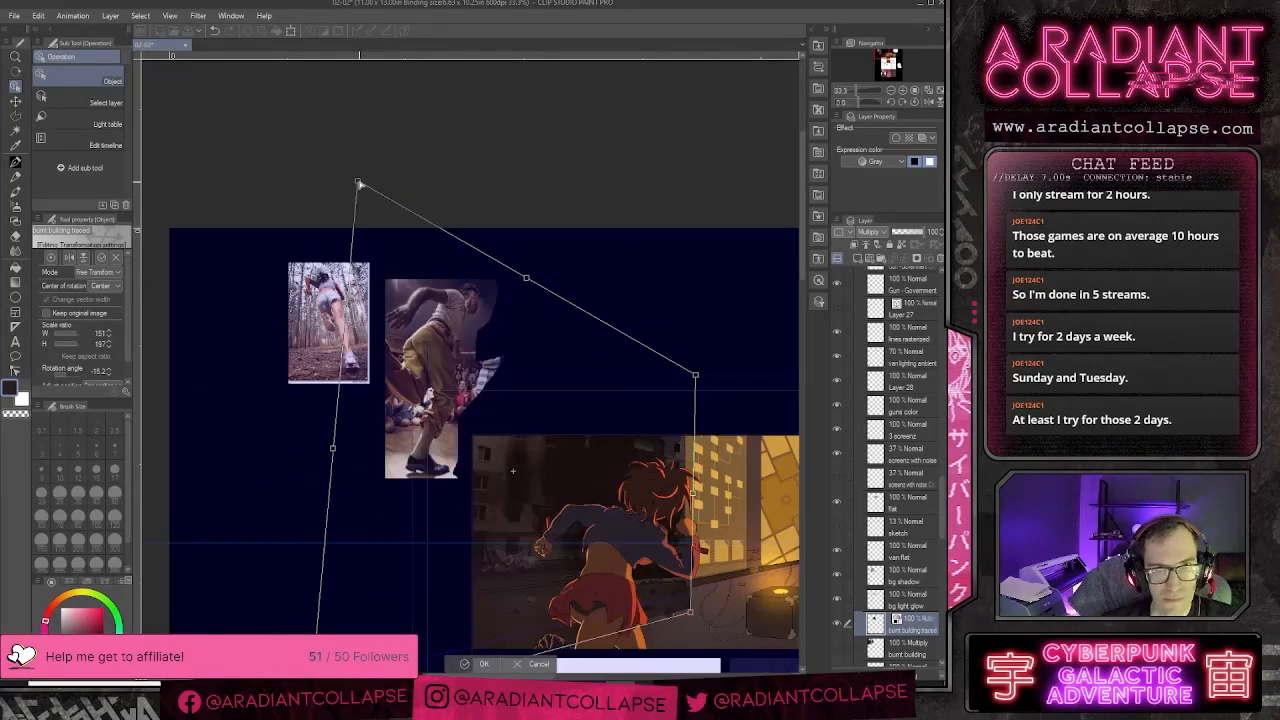
{"action": "left_click_drag", "start_coordinate": [360, 185], "coordinate": [357, 125]}
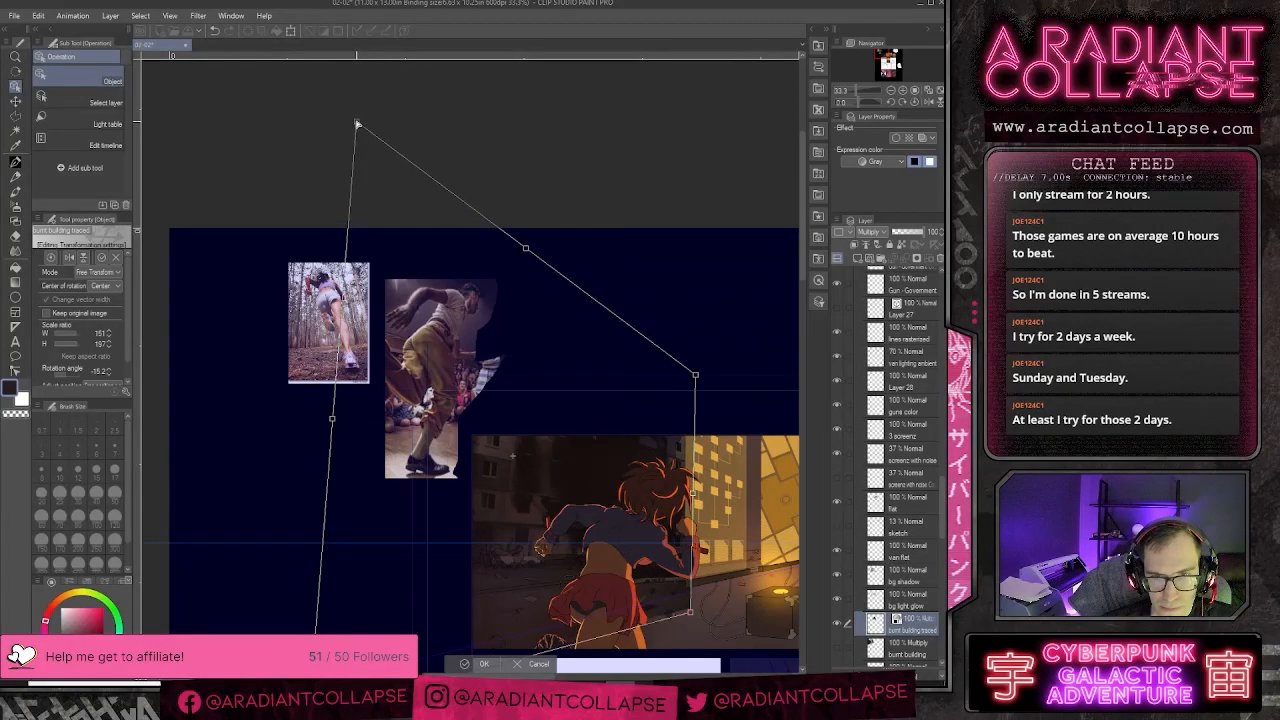
- Lower the traced building's lower-left corner slightly and raise its upper-left corner a little further
{"action": "left_click_drag", "start_coordinate": [433, 356], "coordinate": [469, 138]}
{"action": "left_click_drag", "start_coordinate": [346, 499], "coordinate": [347, 522]}
{"action": "left_click_drag", "start_coordinate": [703, 209], "coordinate": [683, 302]}
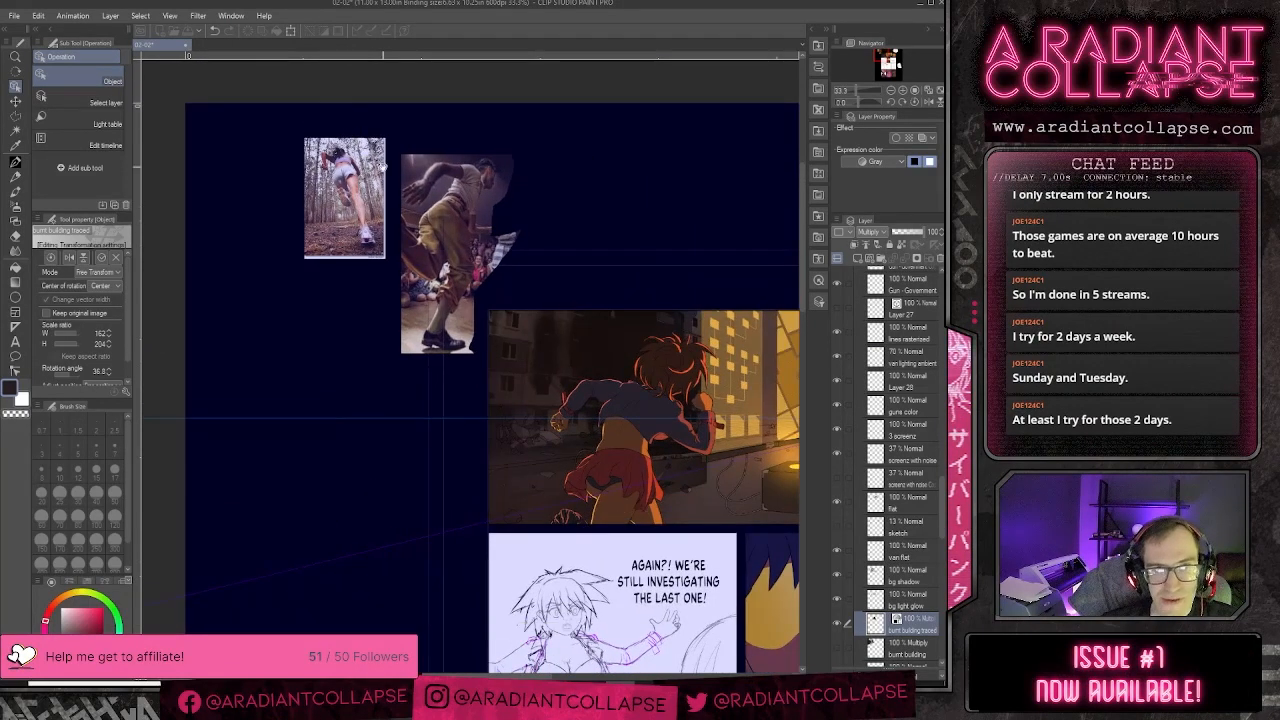
{"action": "left_click_drag", "start_coordinate": [383, 167], "coordinate": [411, 295]}
{"action": "left_click_drag", "start_coordinate": [400, 128], "coordinate": [398, 101]}
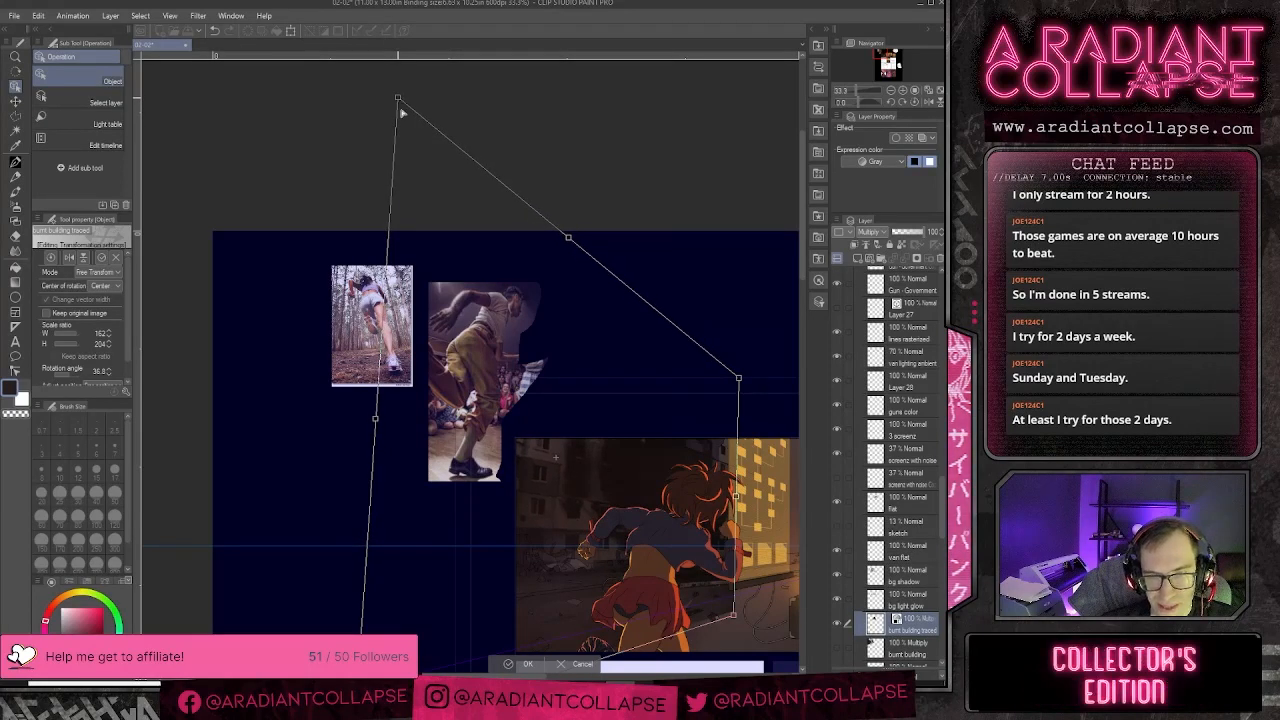
{"action": "left_click_drag", "start_coordinate": [588, 363], "coordinate": [583, 289]}
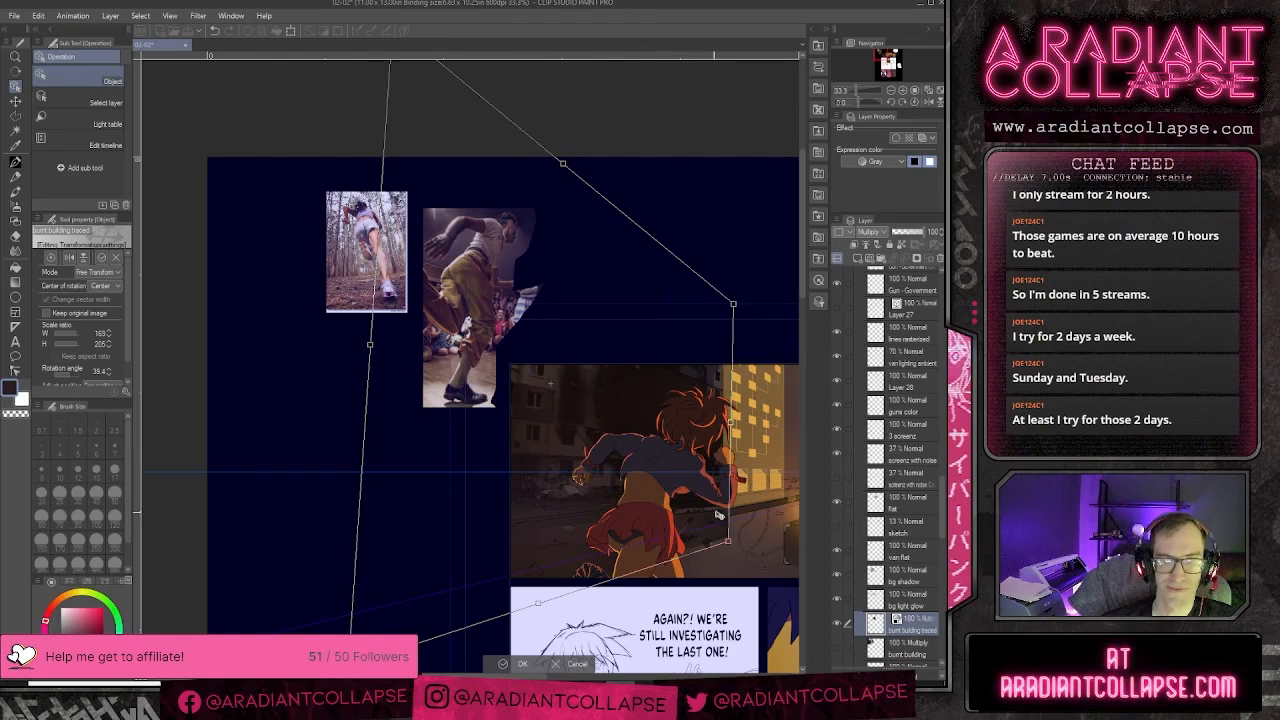
- Nudge the traced building's lower-left corner slightly down and outward, and apply the free transform
{"action": "left_click_drag", "start_coordinate": [717, 515], "coordinate": [646, 428]}
{"action": "scroll", "coordinate": [648, 428], "scroll_direction": "up", "scroll_amount": 2}
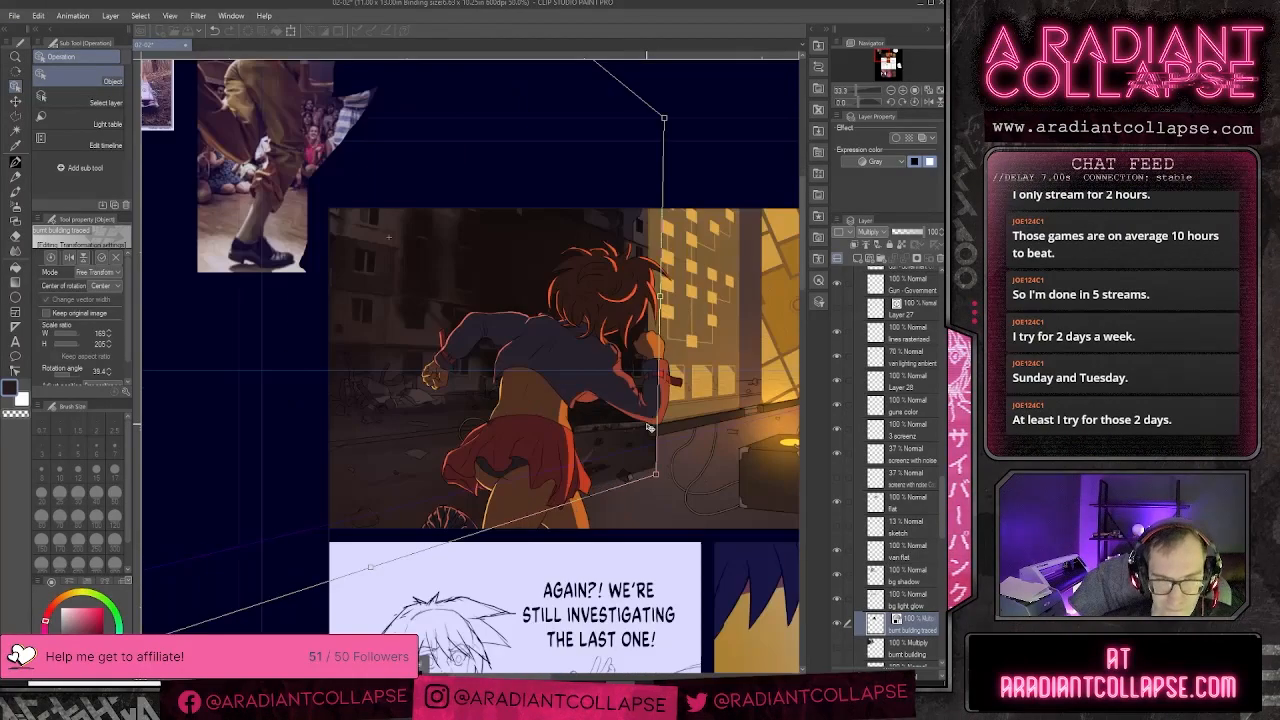
{"action": "left_click_drag", "start_coordinate": [413, 473], "coordinate": [564, 391]}
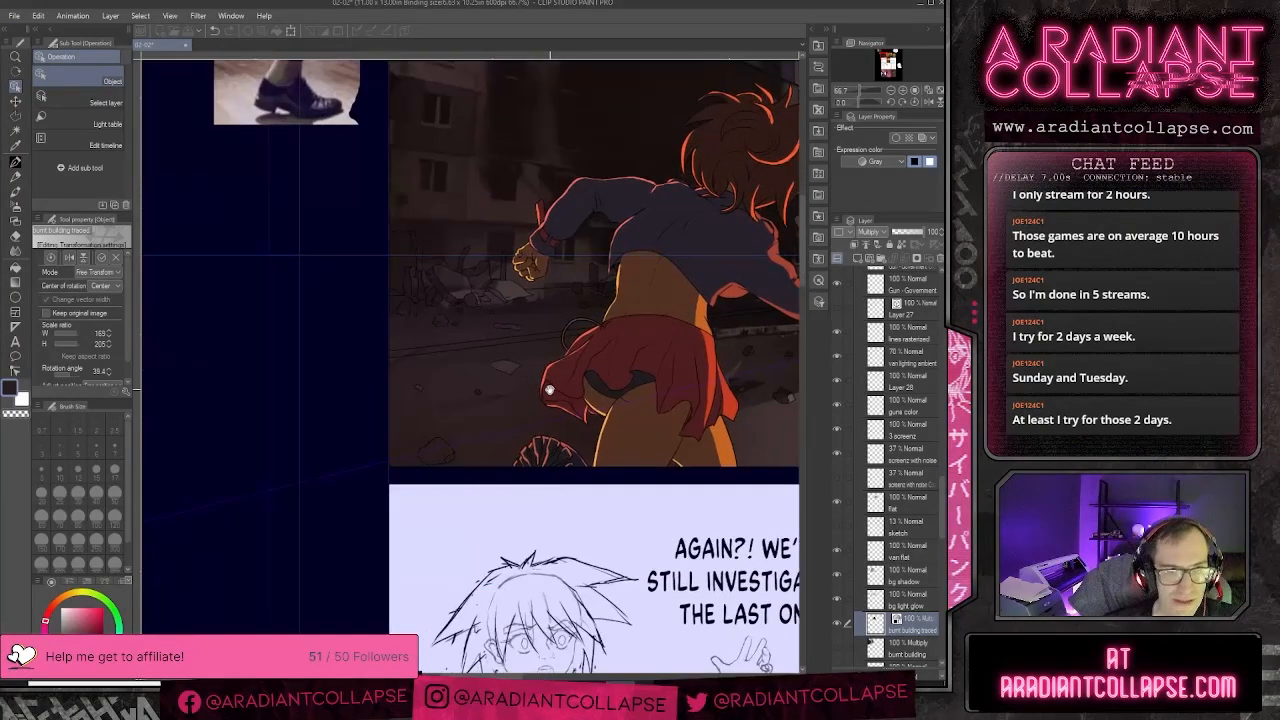
{"action": "left_click_drag", "start_coordinate": [304, 568], "coordinate": [574, 471]}
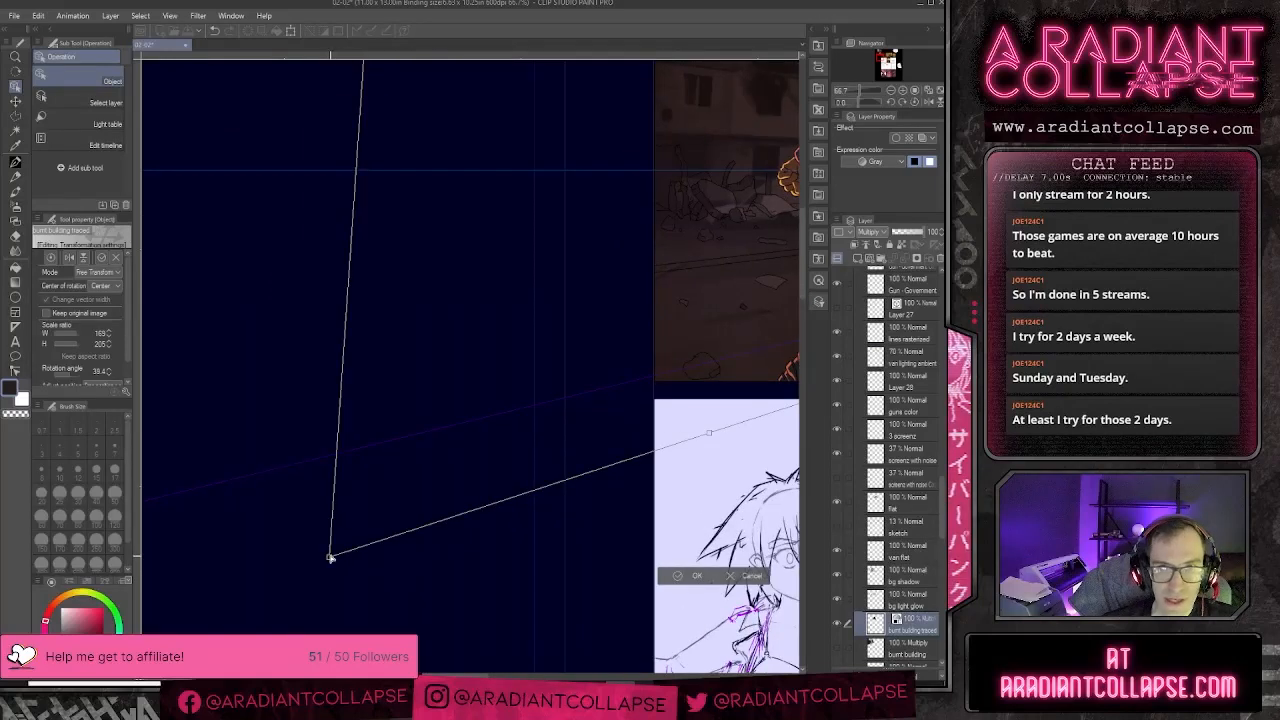
{"action": "left_click_drag", "start_coordinate": [330, 556], "coordinate": [174, 565]}
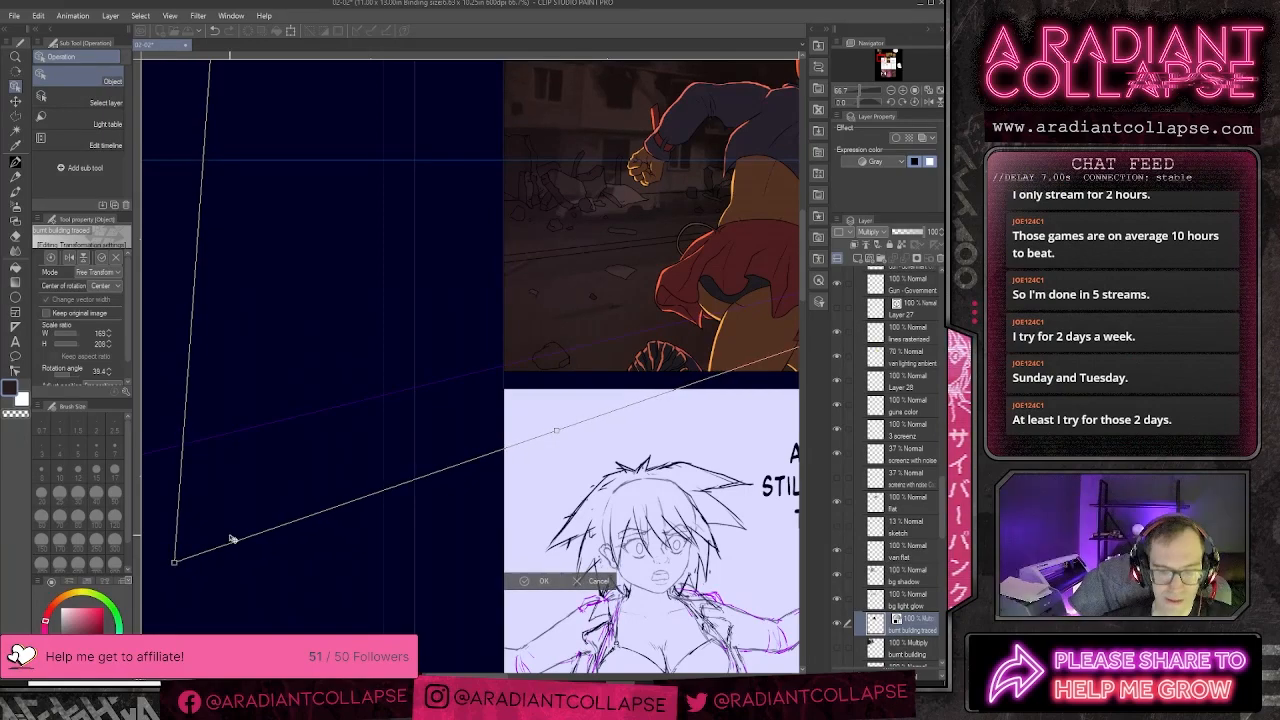
{"action": "scroll", "coordinate": [233, 537], "scroll_direction": "down", "scroll_amount": 2}
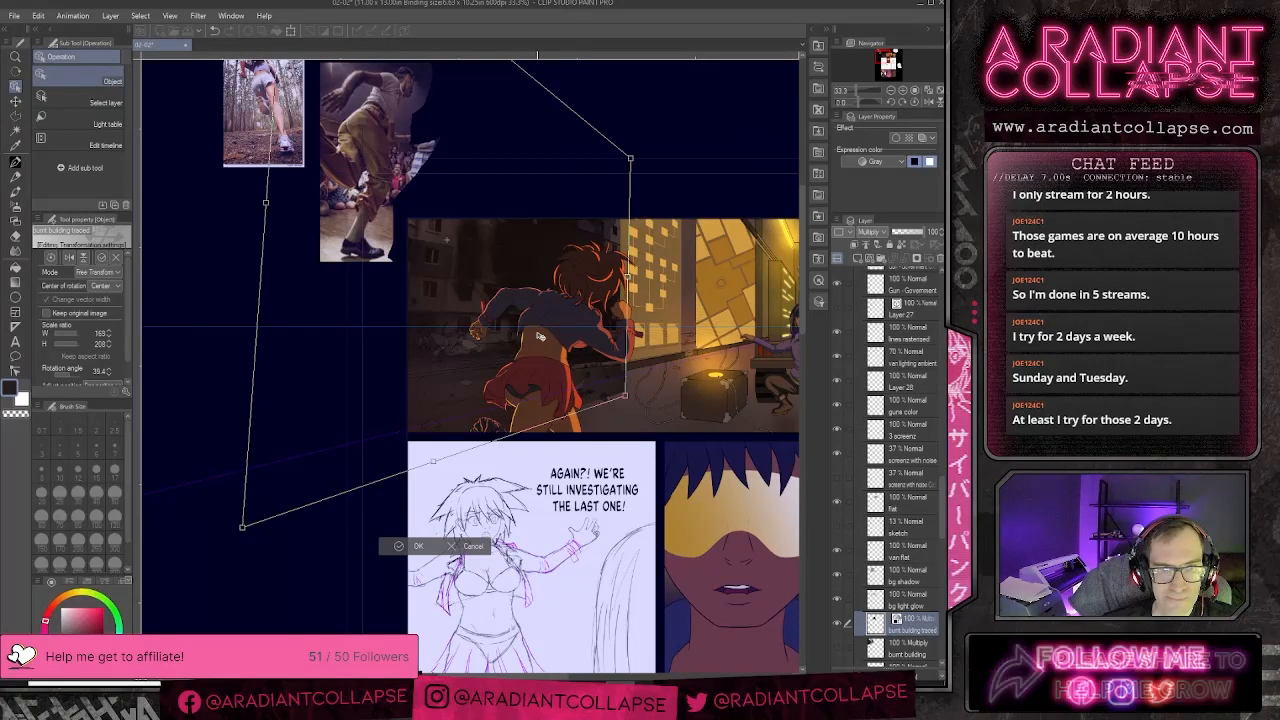
{"action": "key", "text": "Return"}
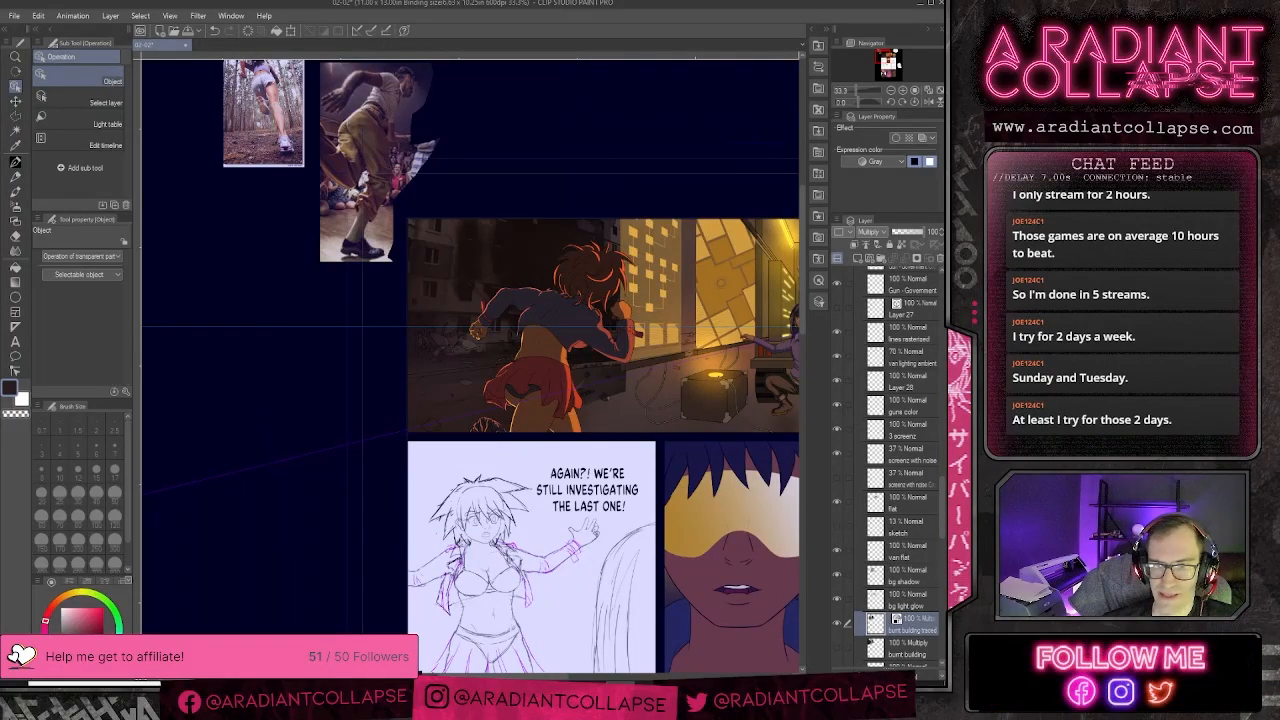
- Set the soft eraser's brush size to 70 with the traced building layer active
{"action": "right_click", "coordinate": [915, 631]}
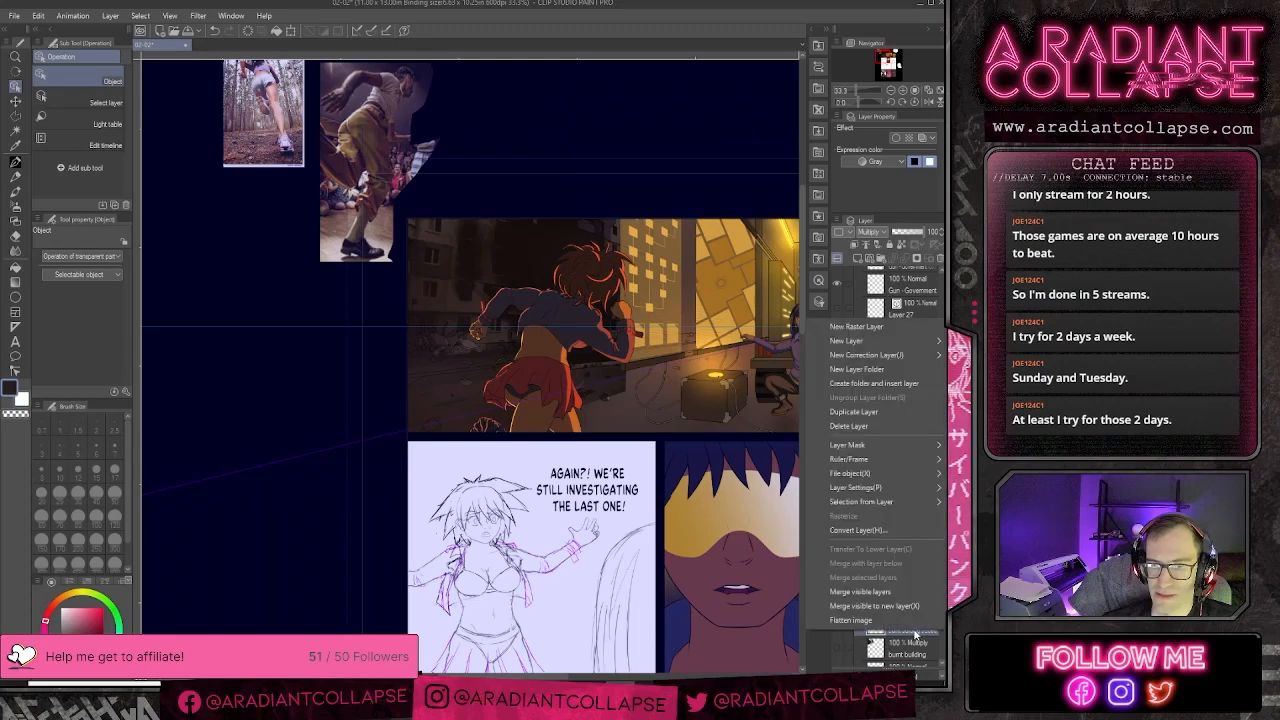
{"action": "left_click", "coordinate": [896, 621]}
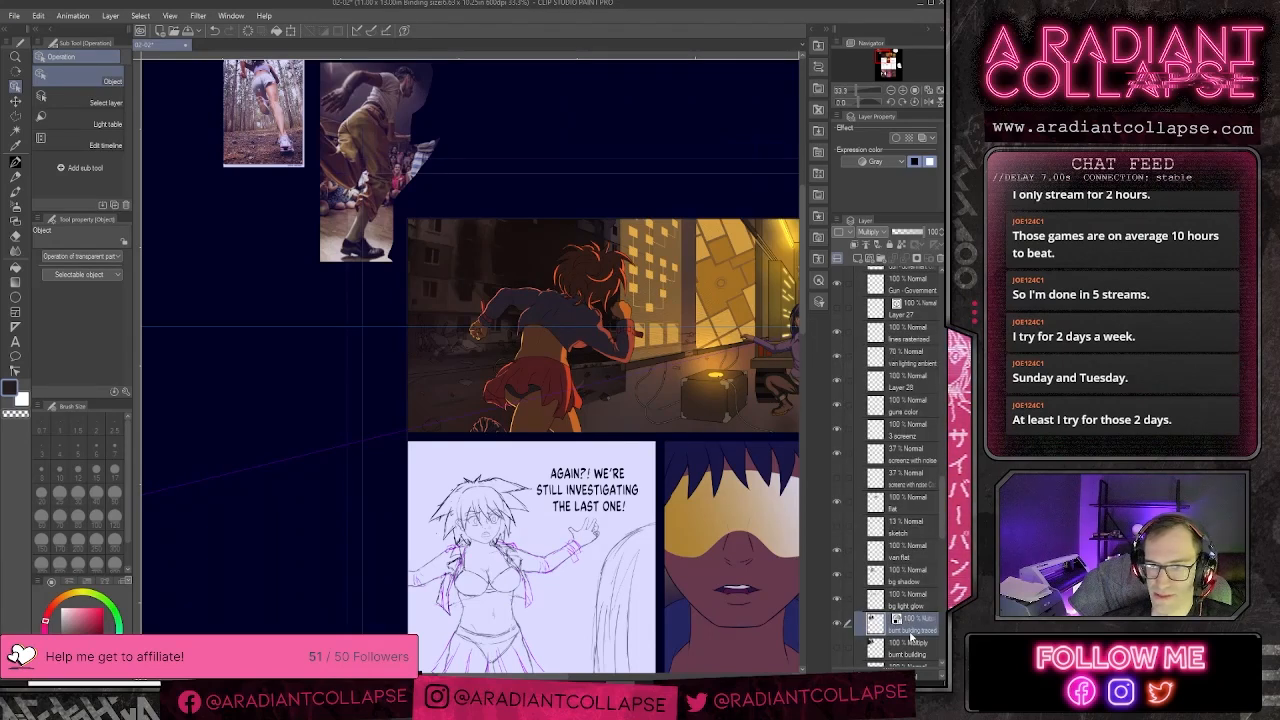
{"action": "key", "text": "b"}
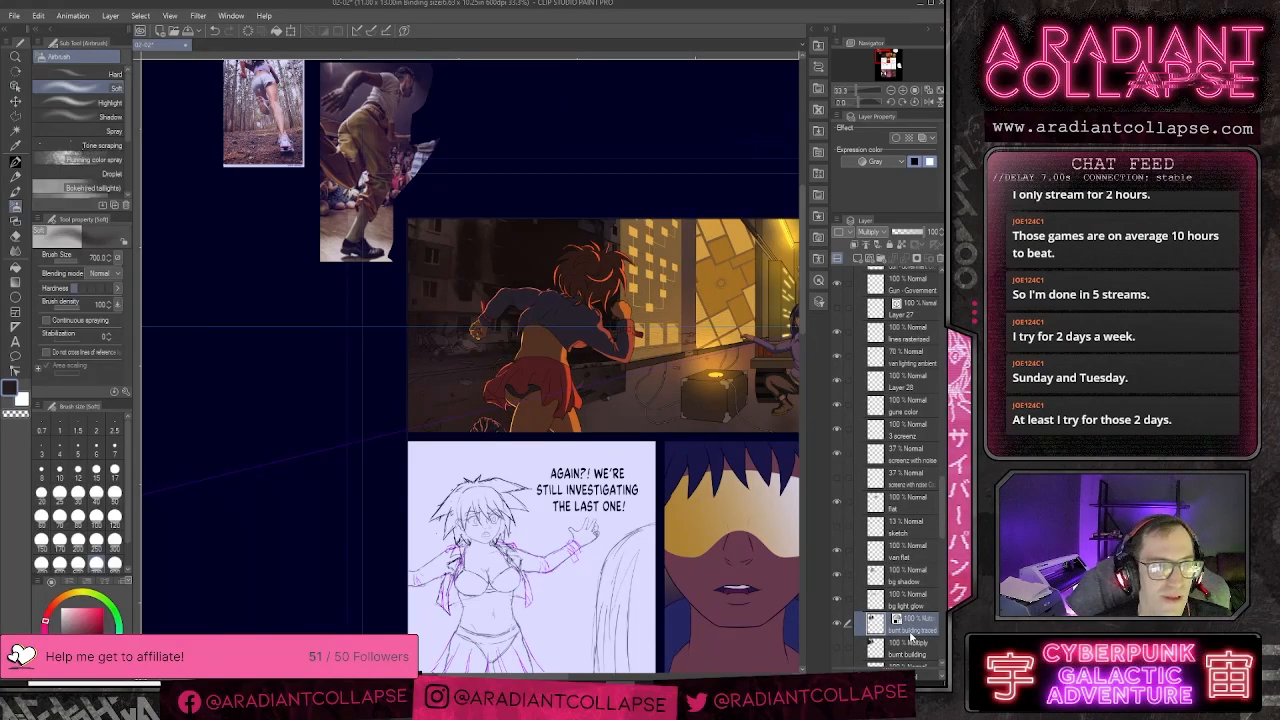
{"action": "key", "text": "e"}
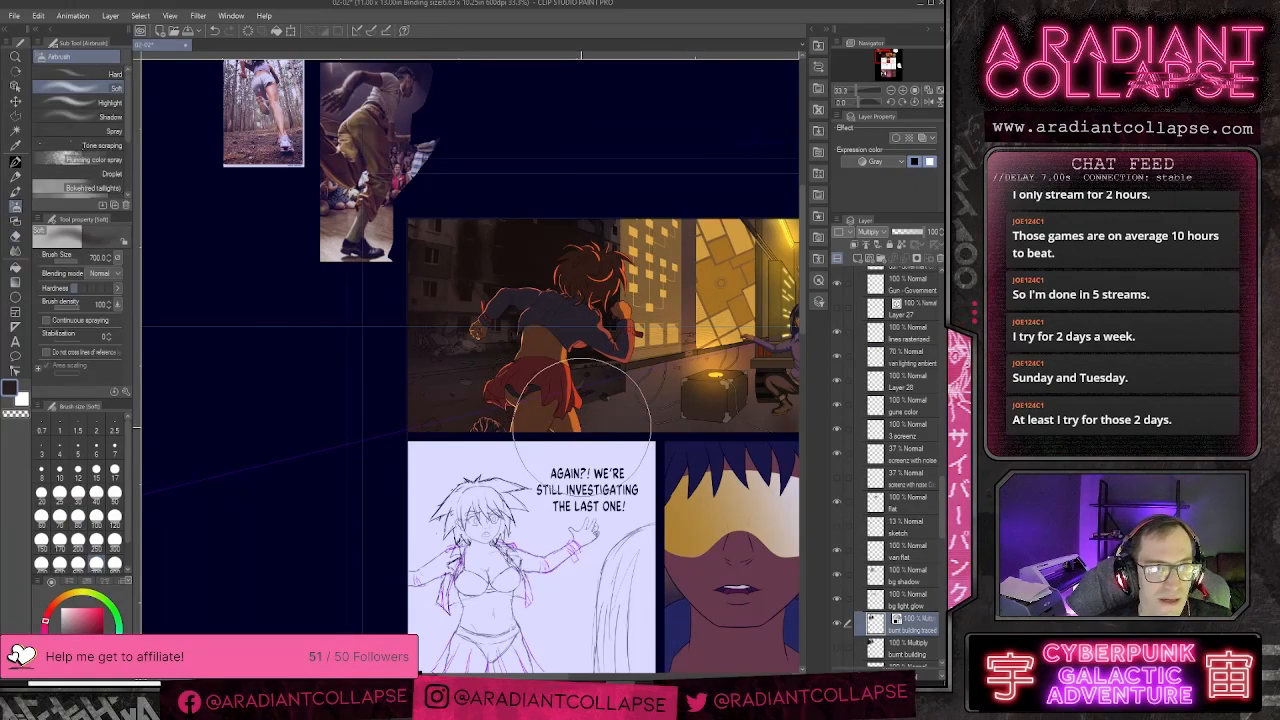
{"action": "key", "text": "bracketright"}
{"action": "key", "text": "bracketright"}
{"action": "key", "text": "bracketright"}
{"action": "key", "text": "bracketright"}
{"action": "key", "text": "bracketright"}
{"action": "key", "text": "bracketright"}
{"action": "key", "text": "bracketright"}
{"action": "key", "text": "bracketright"}
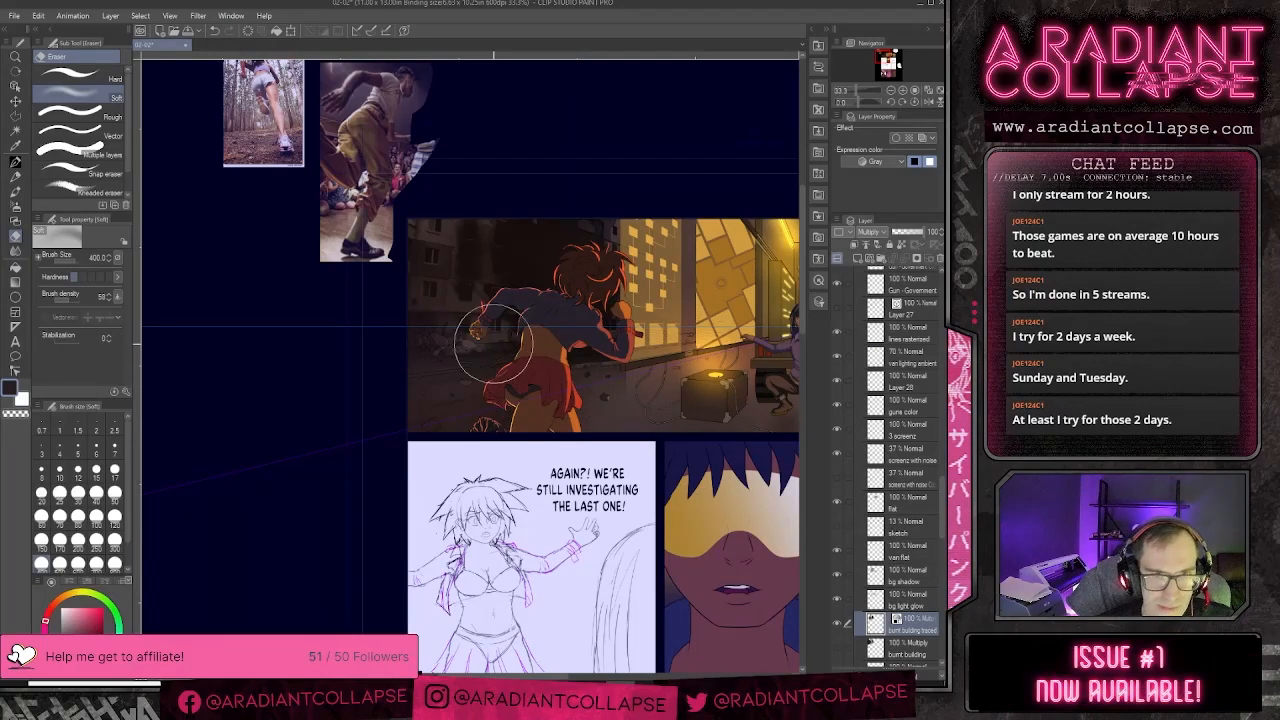
{"action": "key", "text": "bracketleft"}
{"action": "key", "text": "bracketleft"}
{"action": "key", "text": "bracketleft"}
{"action": "key", "text": "bracketleft"}
{"action": "key", "text": "bracketleft"}
{"action": "key", "text": "bracketleft"}
{"action": "key", "text": "bracketleft"}
{"action": "key", "text": "bracketleft"}
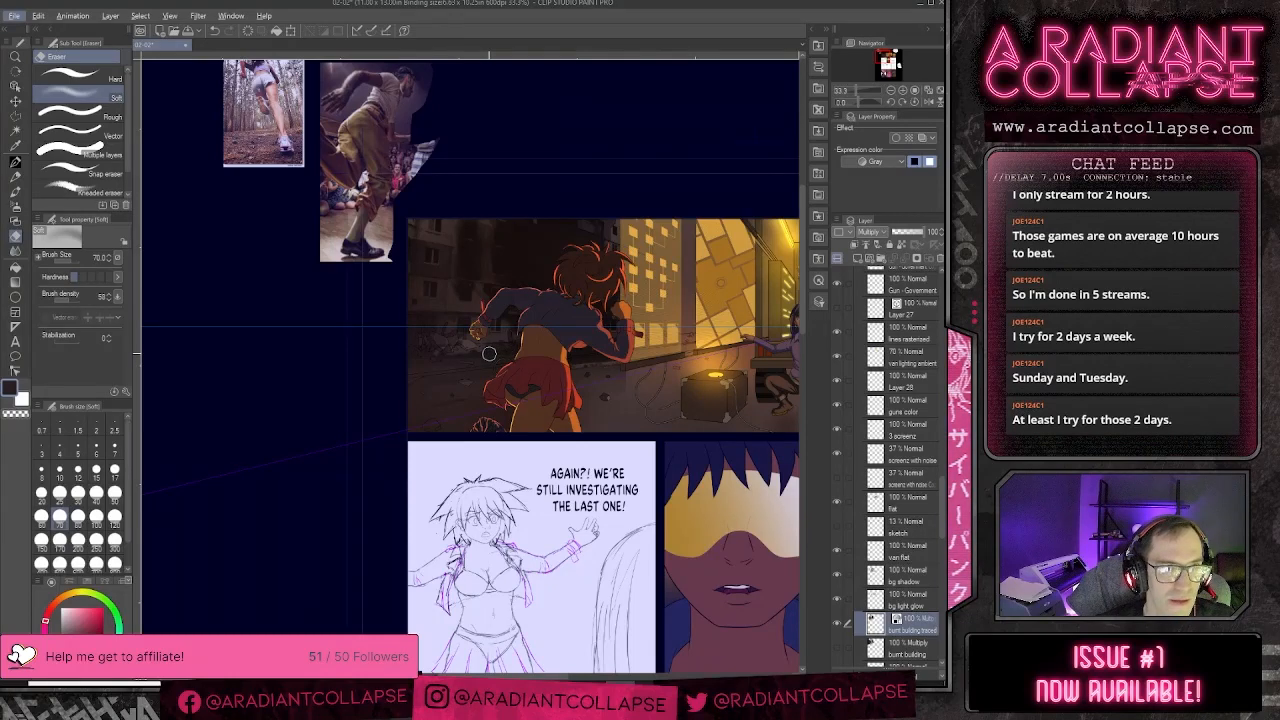
{"action": "key", "text": "alt+f"}
{"action": "key", "text": "p"}
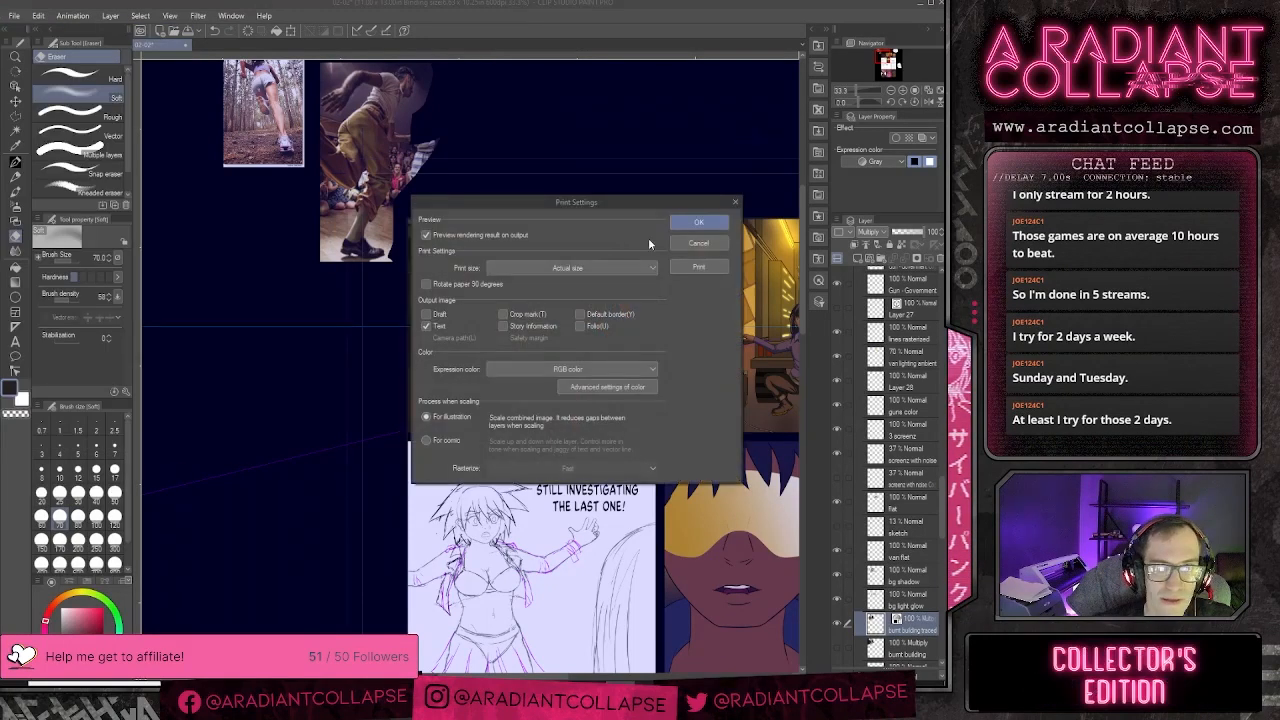
{"action": "left_click", "coordinate": [697, 243]}
- Reduce the soft airbrush's brush size to 60
{"action": "key", "text": "b"}
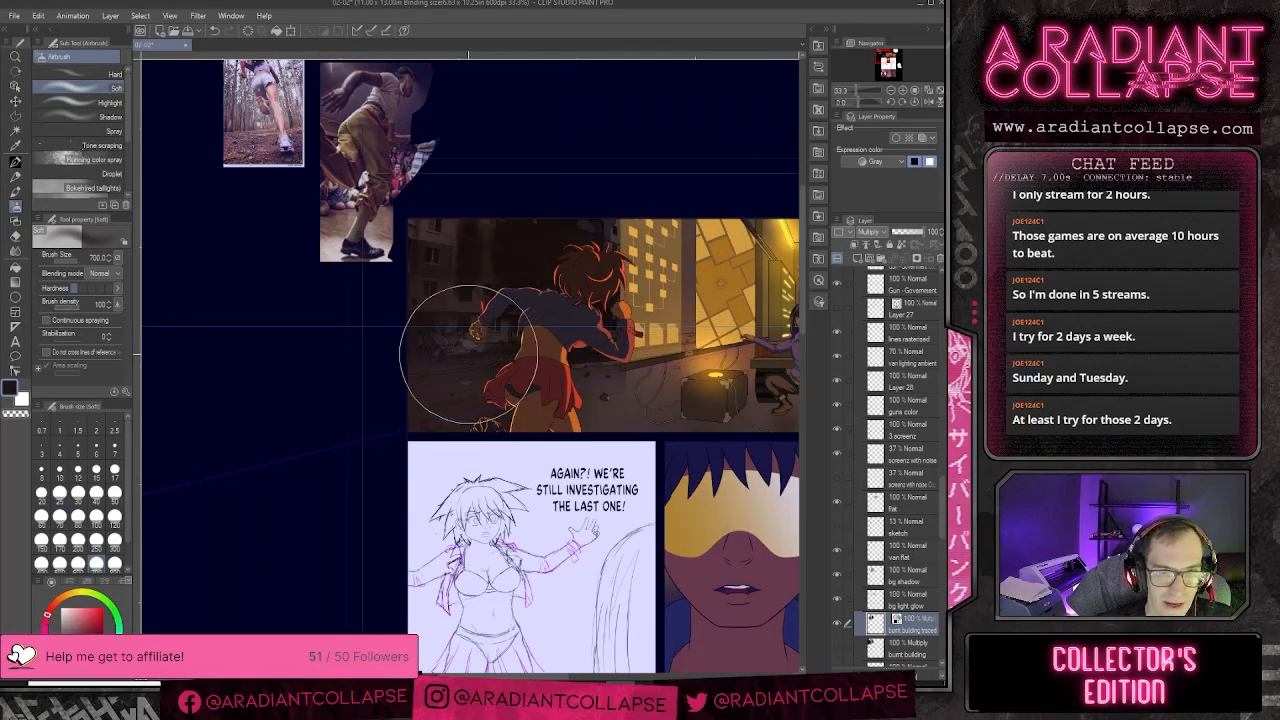
{"action": "key", "text": "["}
{"action": "key", "text": "["}
{"action": "key", "text": "["}
{"action": "key", "text": "["}
{"action": "key", "text": "["}
{"action": "key", "text": "["}
{"action": "key", "text": "["}
{"action": "key", "text": "["}
{"action": "key", "text": "["}
{"action": "key", "text": "["}
{"action": "key", "text": "["}
{"action": "key", "text": "["}
{"action": "key", "text": "["}
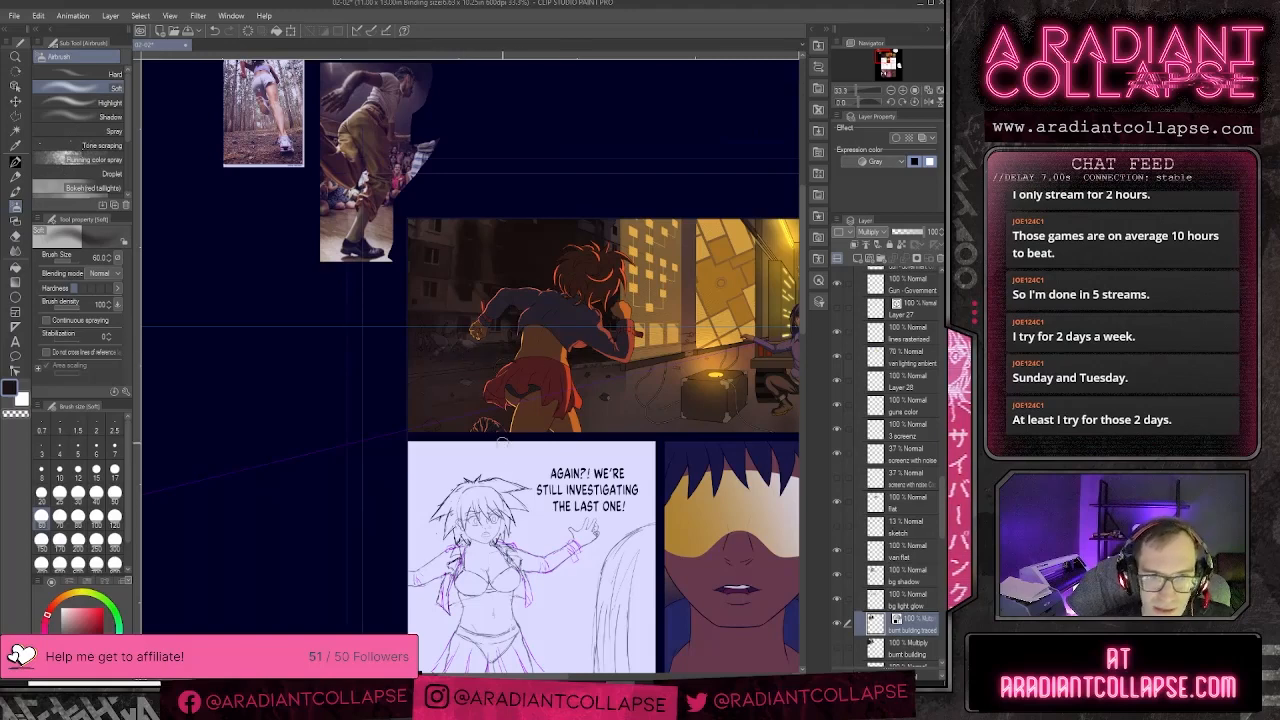
- Enlarge the soft eraser's brush size to 170
{"action": "key", "text": "e"}
{"action": "key", "text": "bracketright"}
{"action": "key", "text": "bracketright"}
{"action": "key", "text": "bracketright"}
{"action": "key", "text": "bracketright"}
{"action": "key", "text": "bracketright"}
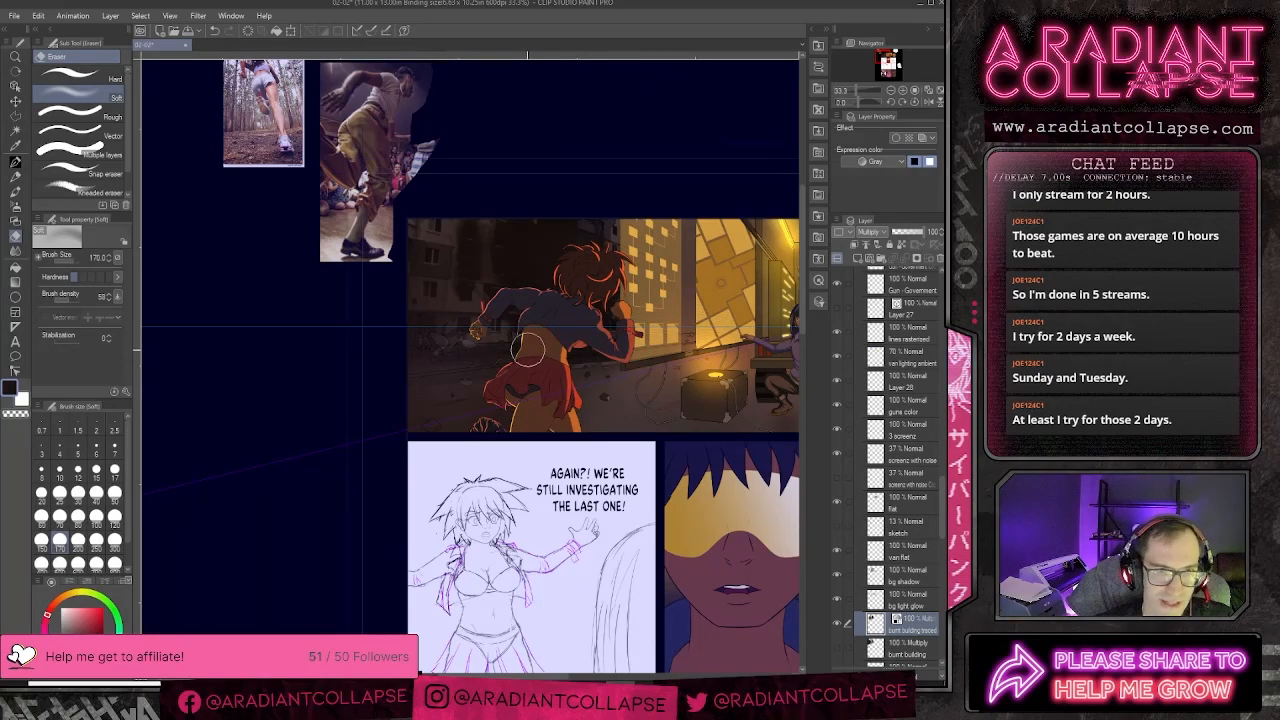
- Outline the area above the diagonal roofline behind the running character's hair with a polyline selection and clear it
{"action": "scroll", "coordinate": [530, 370], "scroll_direction": "up", "scroll_amount": 1}
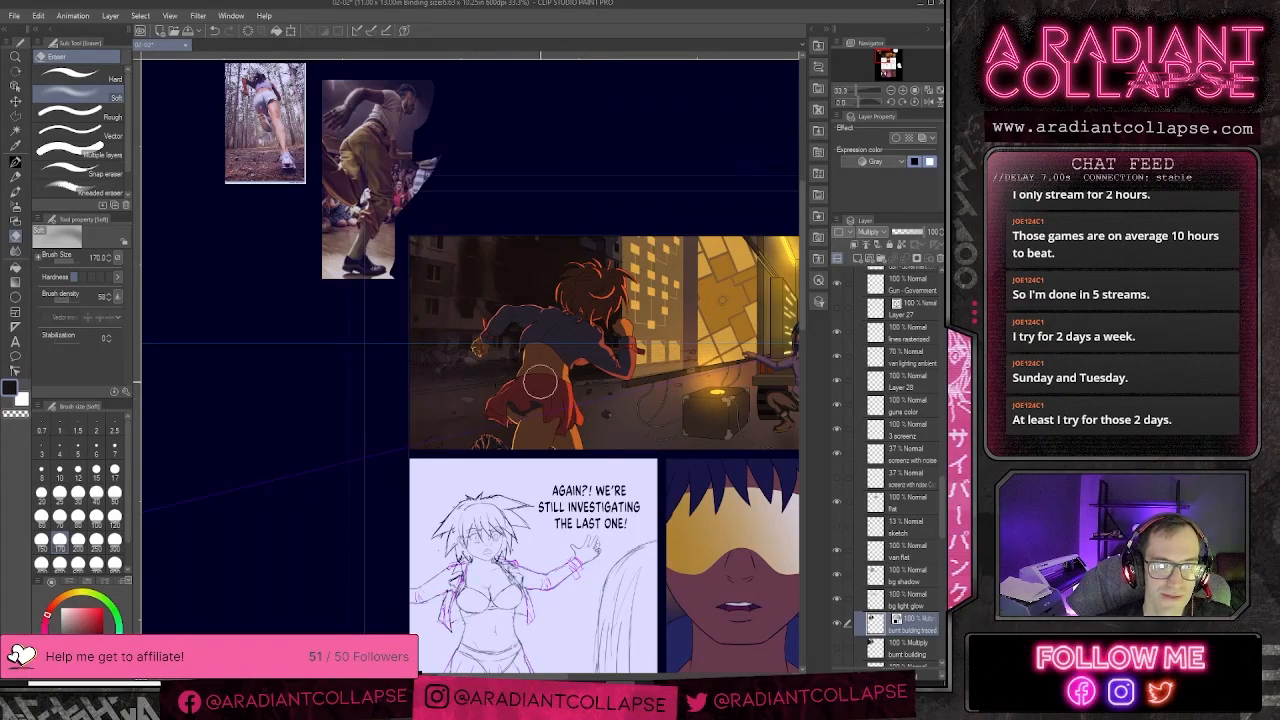
{"action": "scroll", "coordinate": [640, 371], "scroll_direction": "up", "scroll_amount": 3}
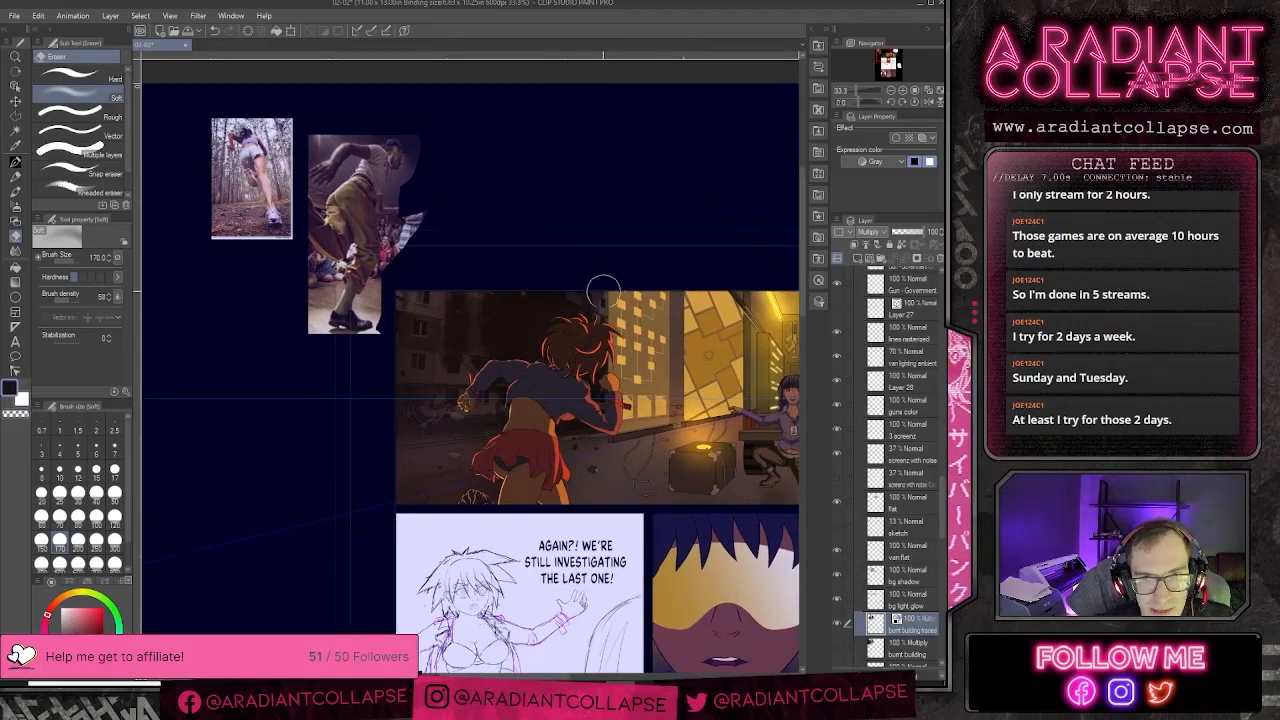
{"action": "scroll", "coordinate": [544, 400], "scroll_direction": "up", "scroll_amount": 4}
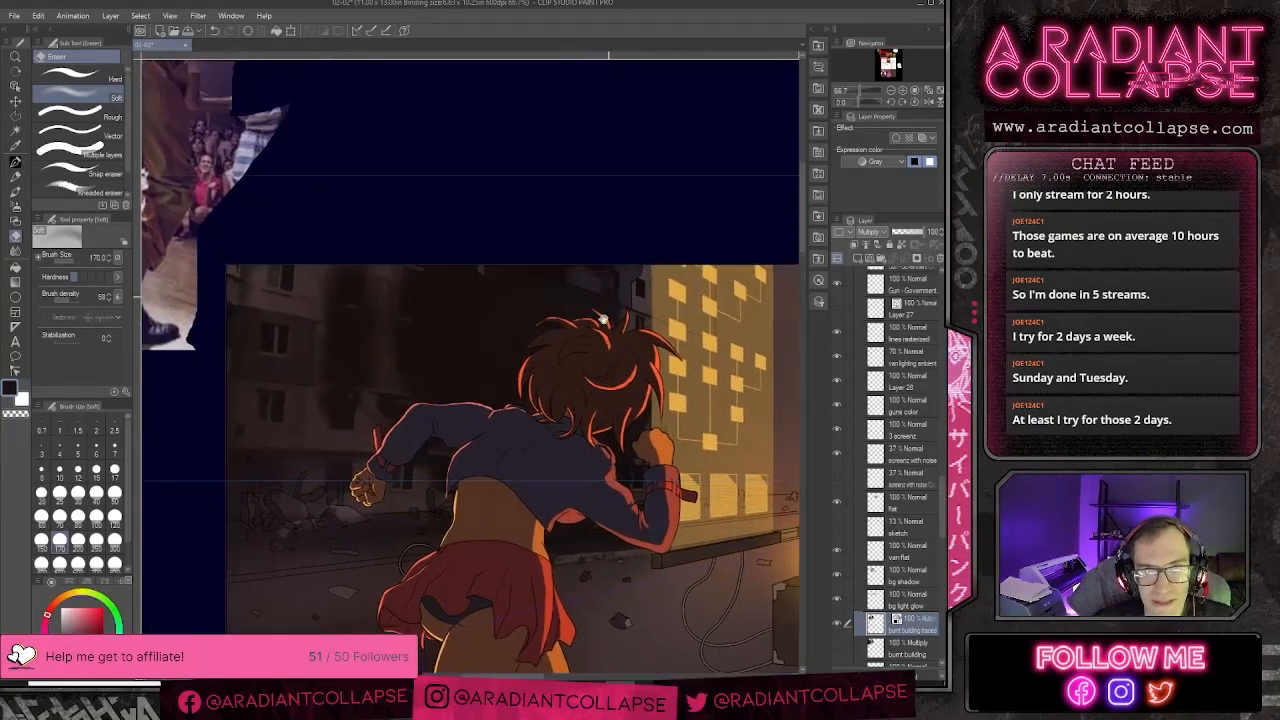
{"action": "left_click", "coordinate": [17, 104]}
{"action": "scroll", "coordinate": [550, 320], "scroll_direction": "up", "scroll_amount": 3}
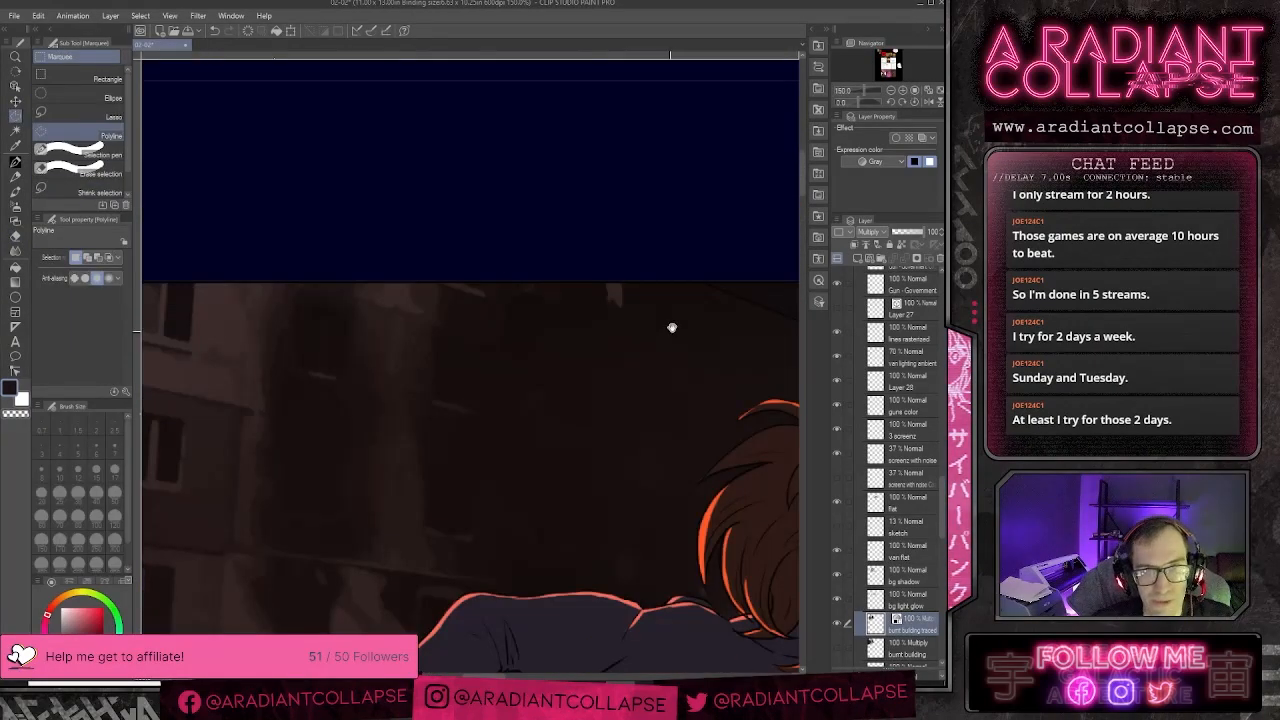
{"action": "left_click", "coordinate": [457, 269]}
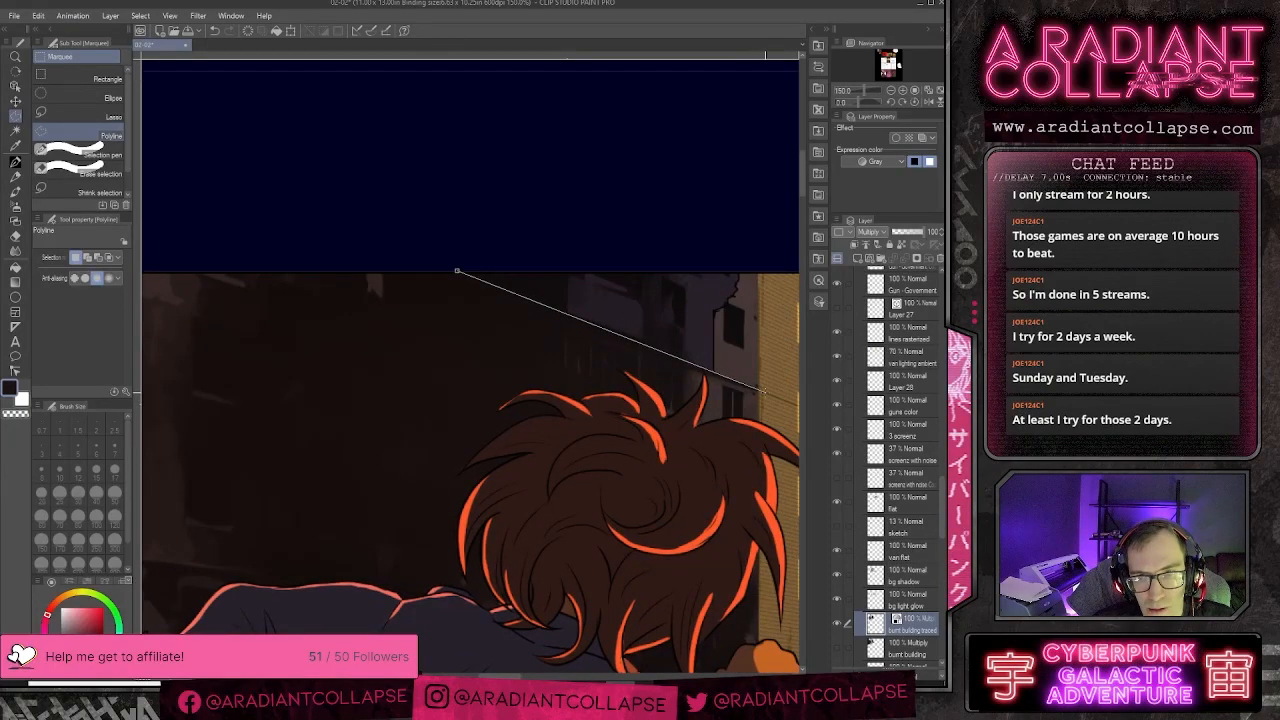
{"action": "left_click_drag", "start_coordinate": [765, 392], "coordinate": [538, 313]}
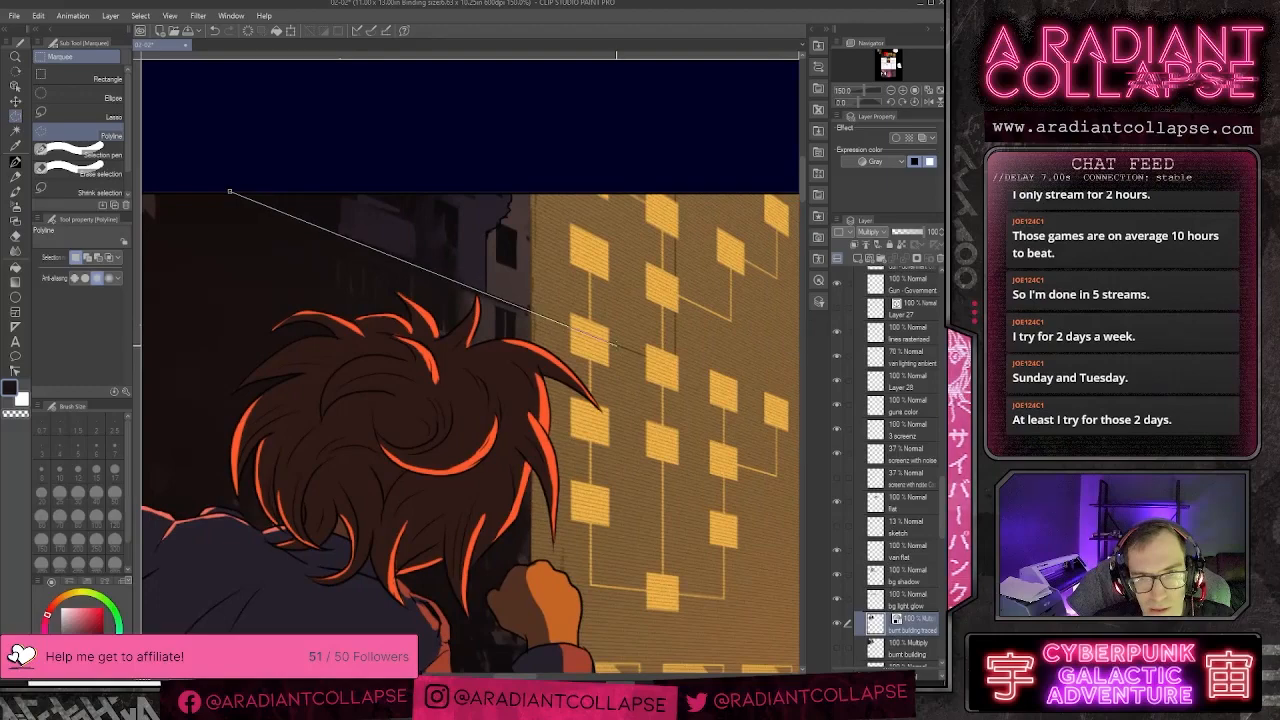
{"action": "left_click", "coordinate": [535, 115]}
{"action": "double_click", "coordinate": [218, 104]}
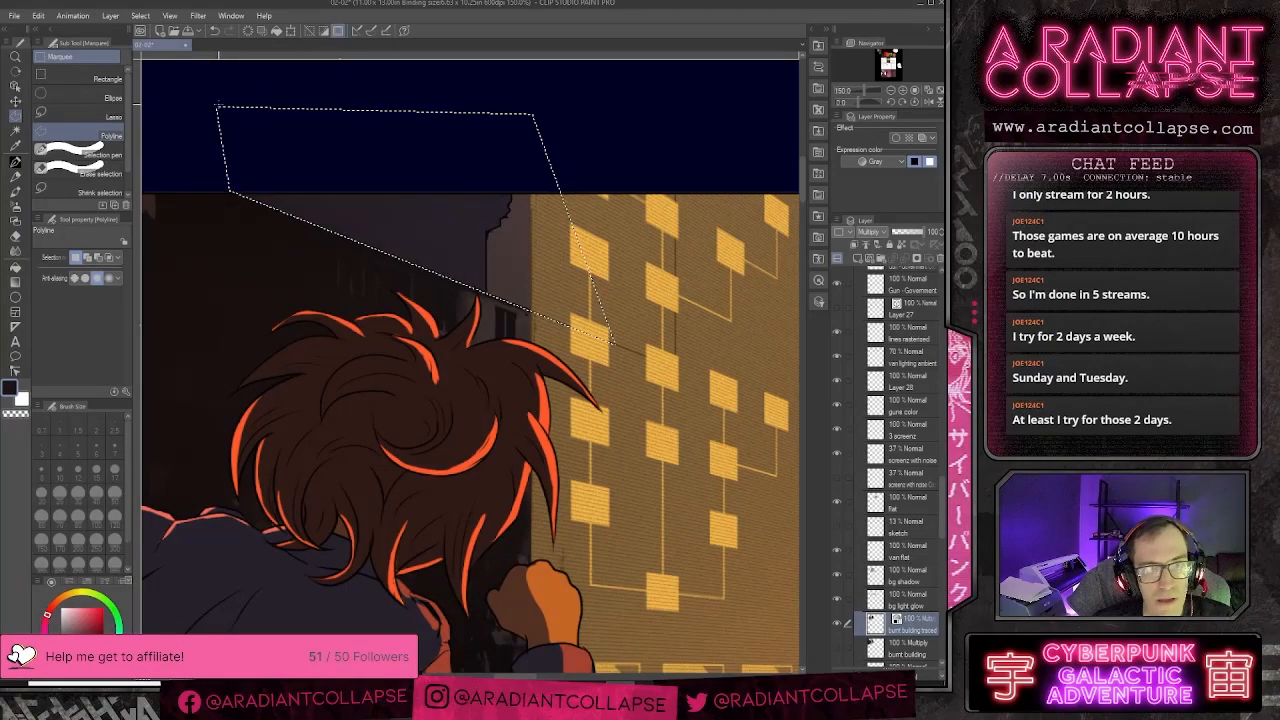
{"action": "key", "text": "ctrl+d"}
{"action": "scroll", "coordinate": [218, 104], "scroll_direction": "down", "scroll_amount": 3}
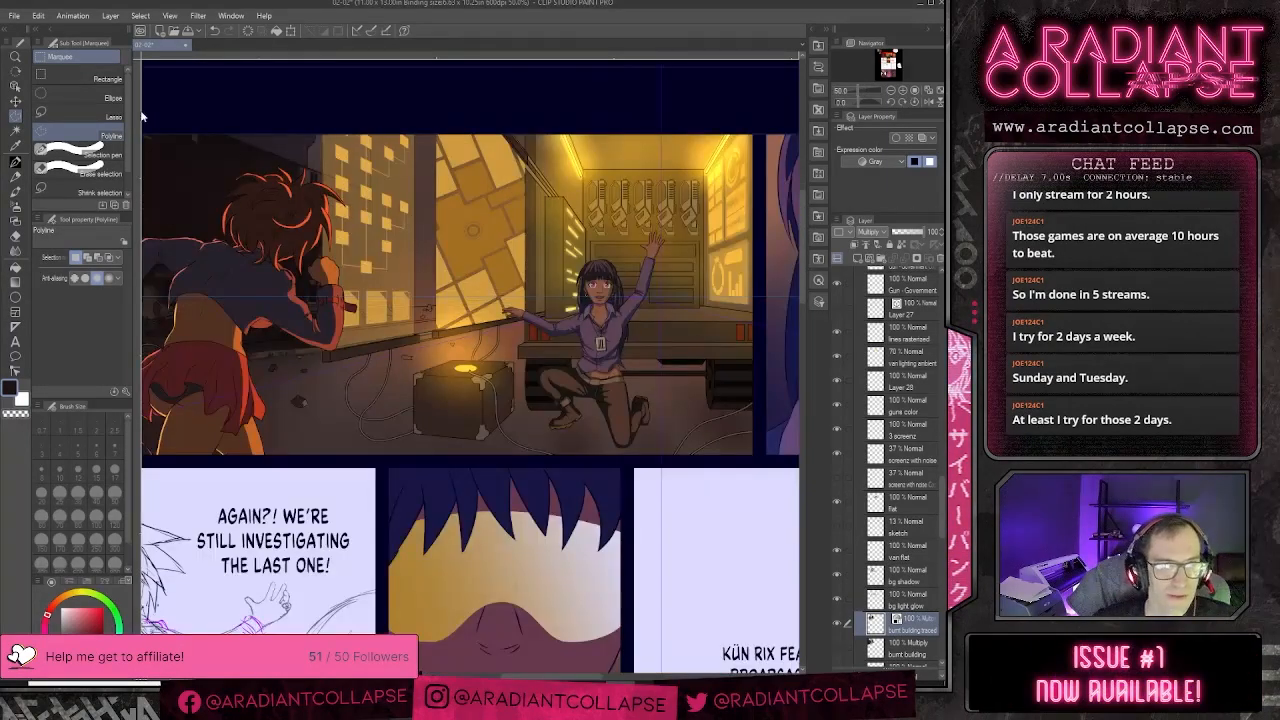
{"action": "scroll", "coordinate": [788, 327], "scroll_direction": "down", "scroll_amount": 1}
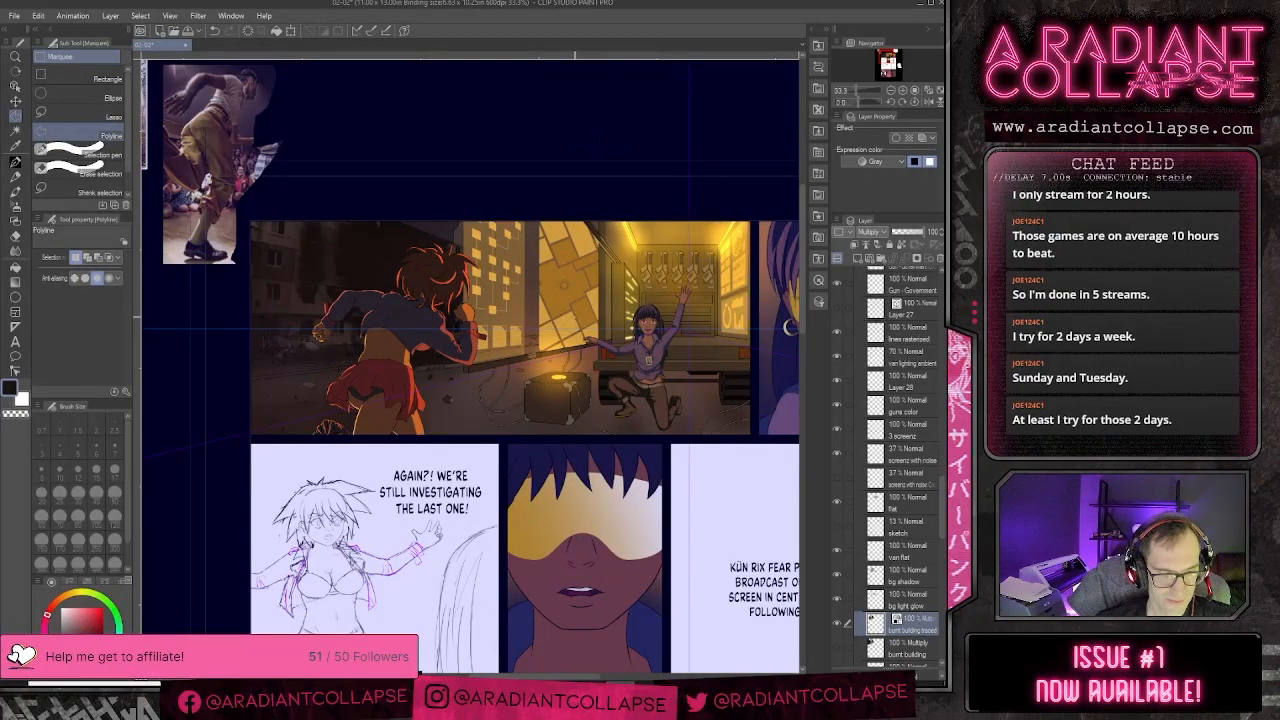
- Import burnt building traced.jpg from the Wreckage folder onto the page as a second copy
{"action": "key", "text": "ctrl+o"}
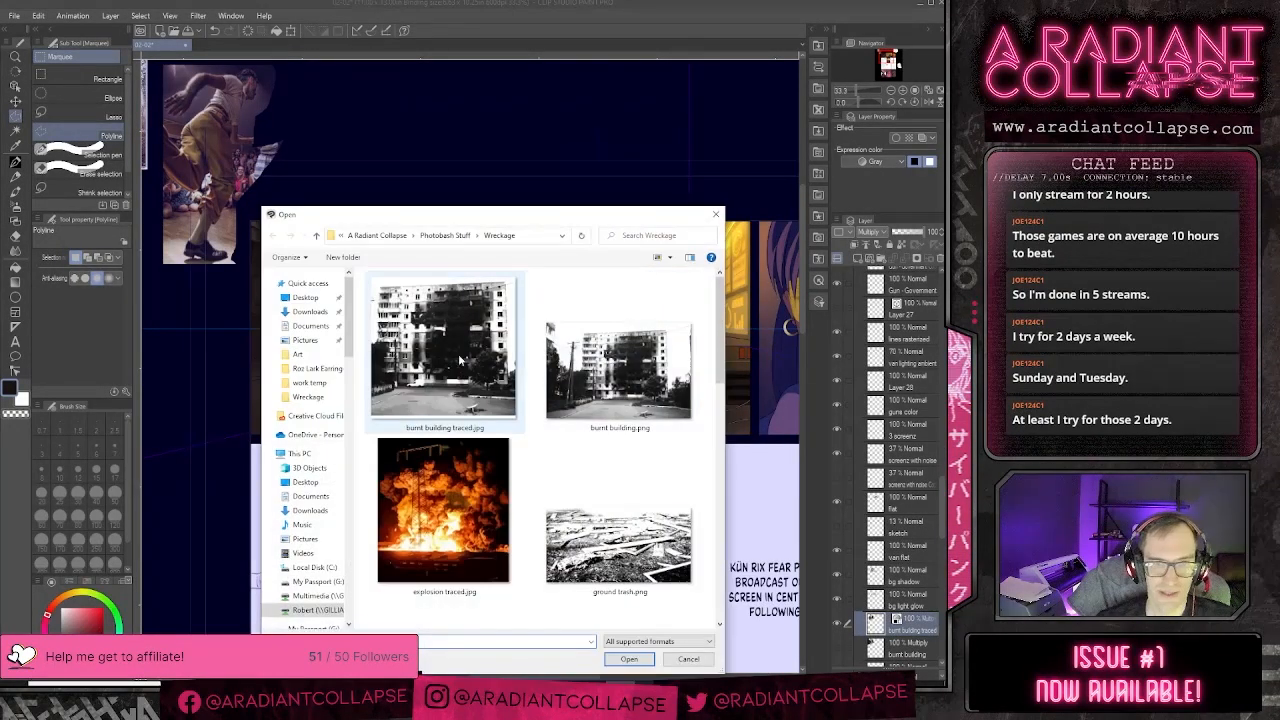
{"action": "left_click", "coordinate": [450, 353]}
{"action": "left_click", "coordinate": [628, 659]}
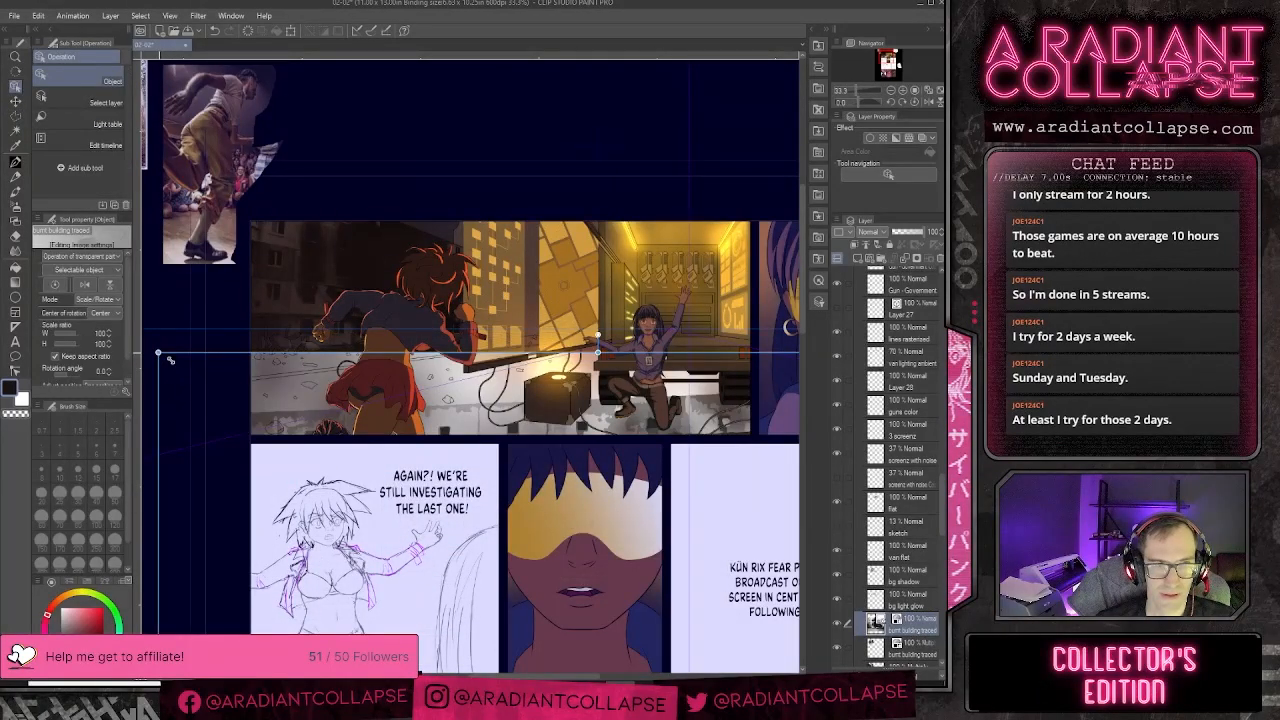
- Scale the second burnt-building copy down proportionally to about 70% from its opposite corners and rasterize its layer
{"action": "left_click_drag", "start_coordinate": [159, 353], "coordinate": [297, 487]}
{"action": "left_click_drag", "start_coordinate": [567, 564], "coordinate": [423, 443]}
{"action": "left_click_drag", "start_coordinate": [670, 484], "coordinate": [462, 215]}
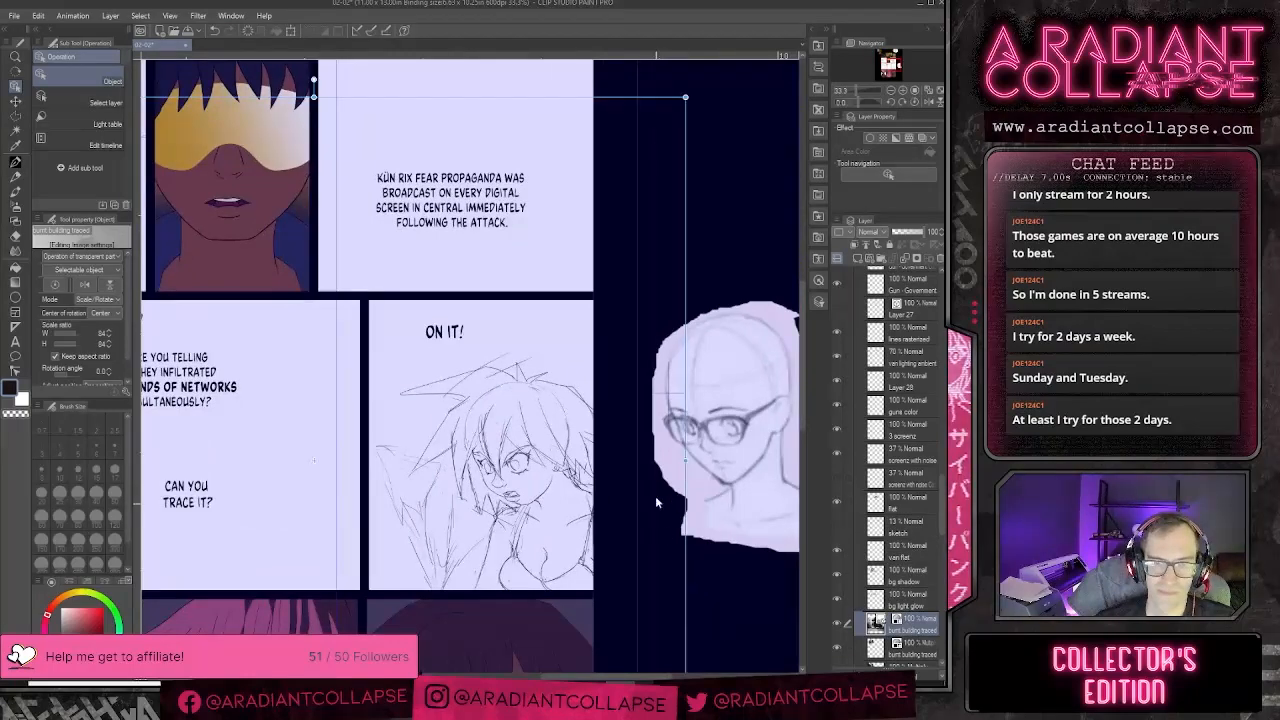
{"action": "left_click_drag", "start_coordinate": [685, 97], "coordinate": [561, 220]}
{"action": "left_click_drag", "start_coordinate": [243, 276], "coordinate": [466, 571]}
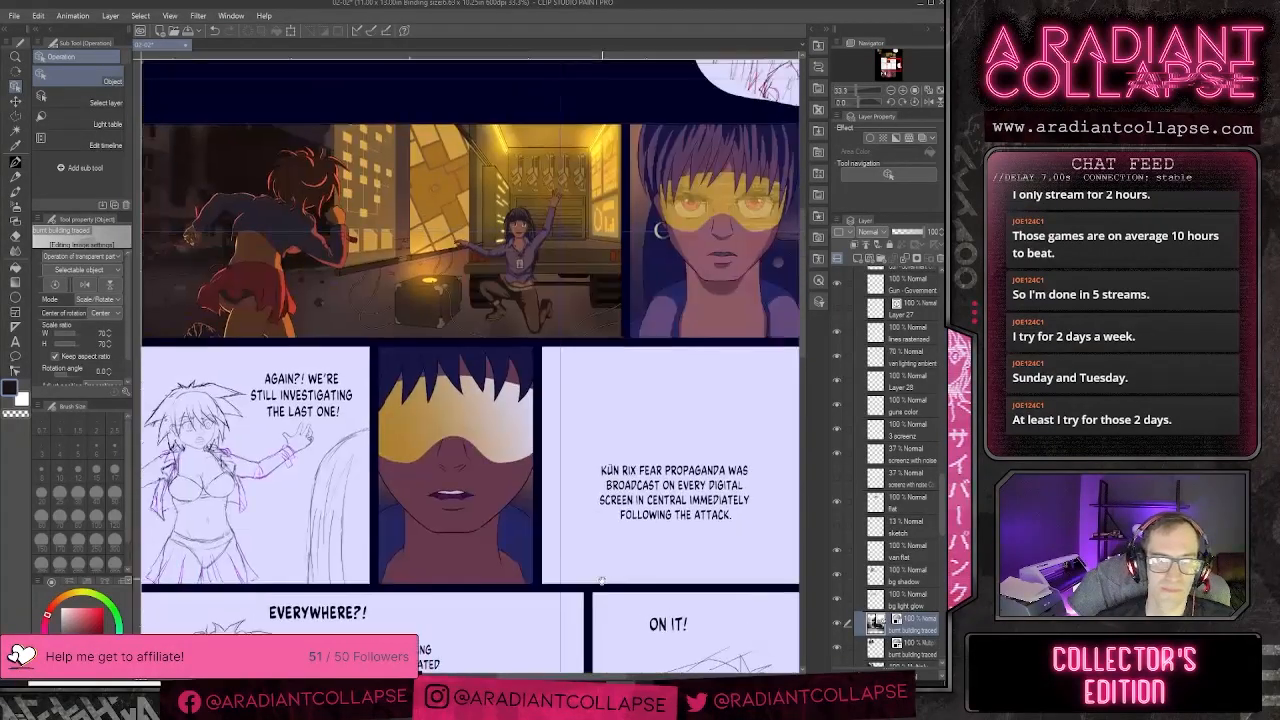
{"action": "right_click", "coordinate": [885, 622]}
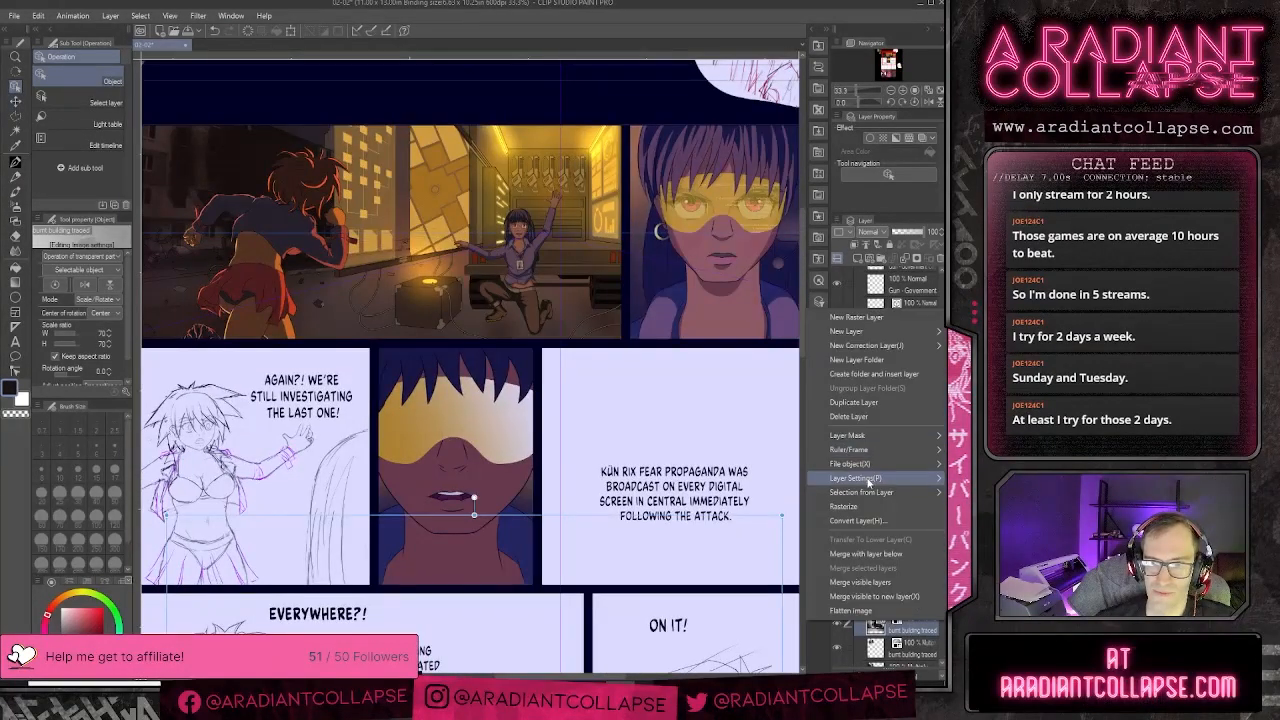
{"action": "left_click", "coordinate": [855, 507]}
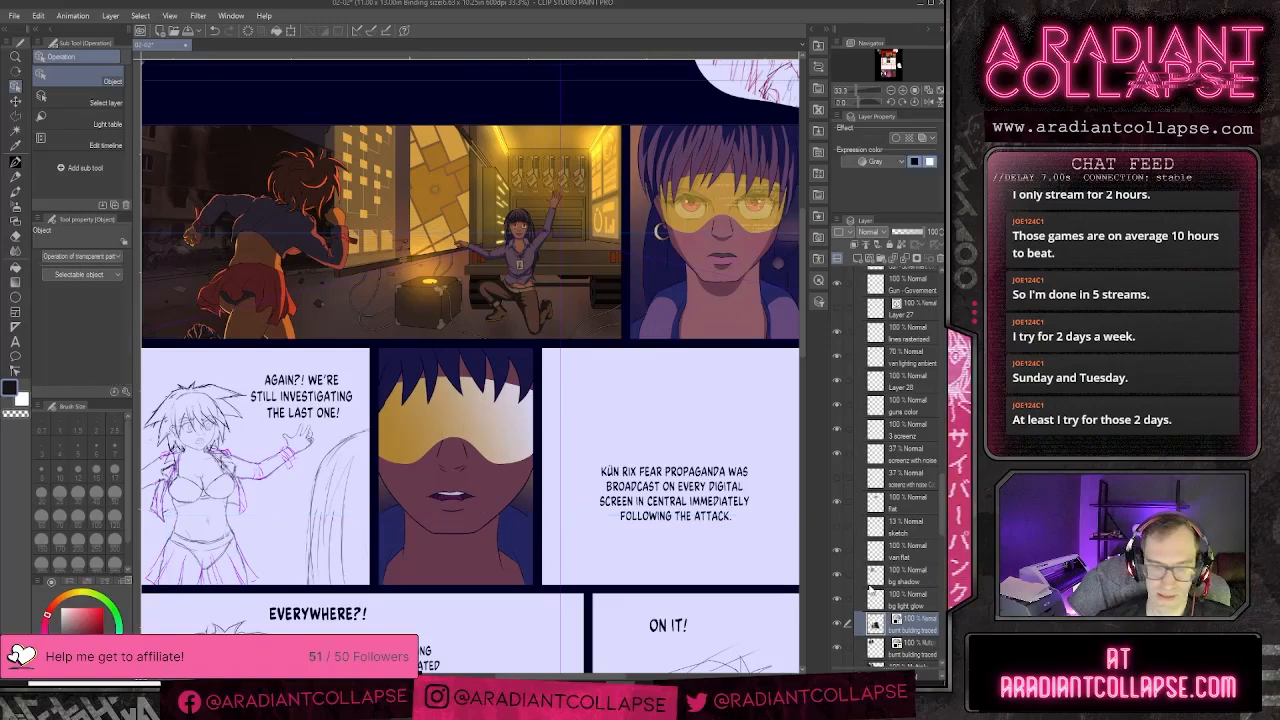
- Shrink the rasterized burnt-building copy to 46%, place it behind the running character in the first panel, and set its blending mode to Multiply
{"action": "key", "text": "ctrl+t"}
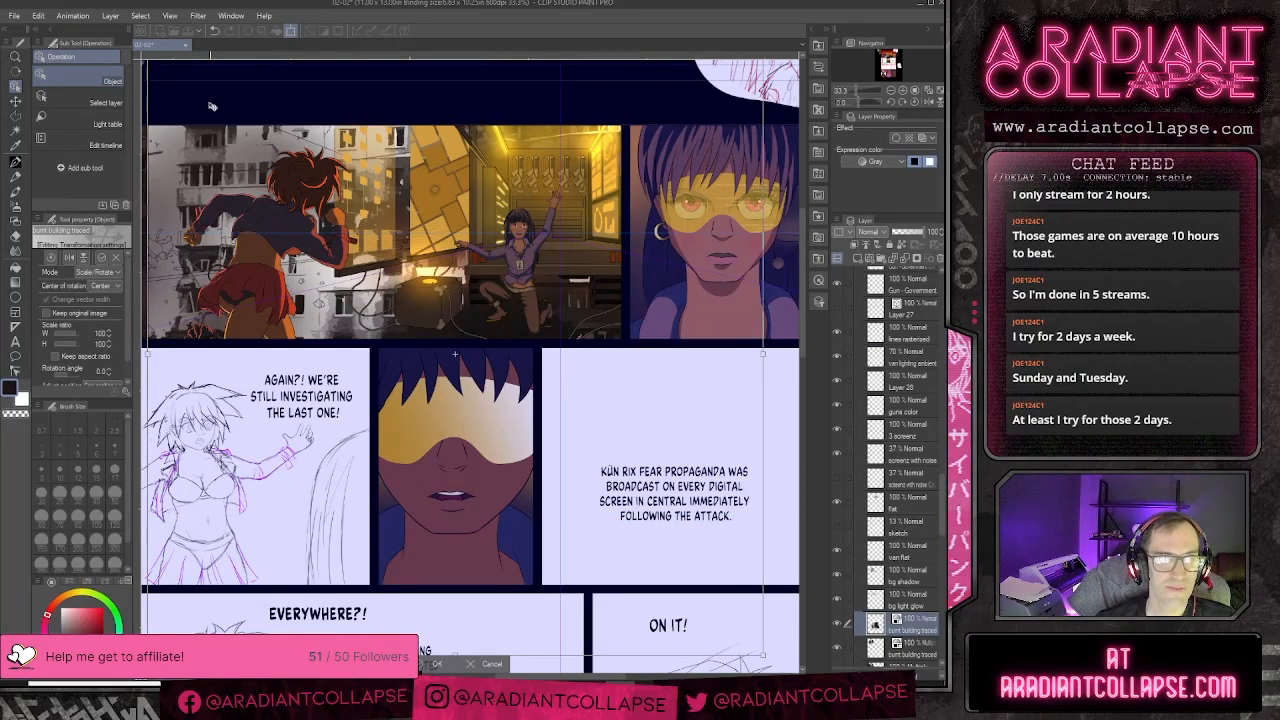
{"action": "left_click_drag", "start_coordinate": [190, 90], "coordinate": [355, 306]}
{"action": "left_click_drag", "start_coordinate": [407, 418], "coordinate": [368, 282]}
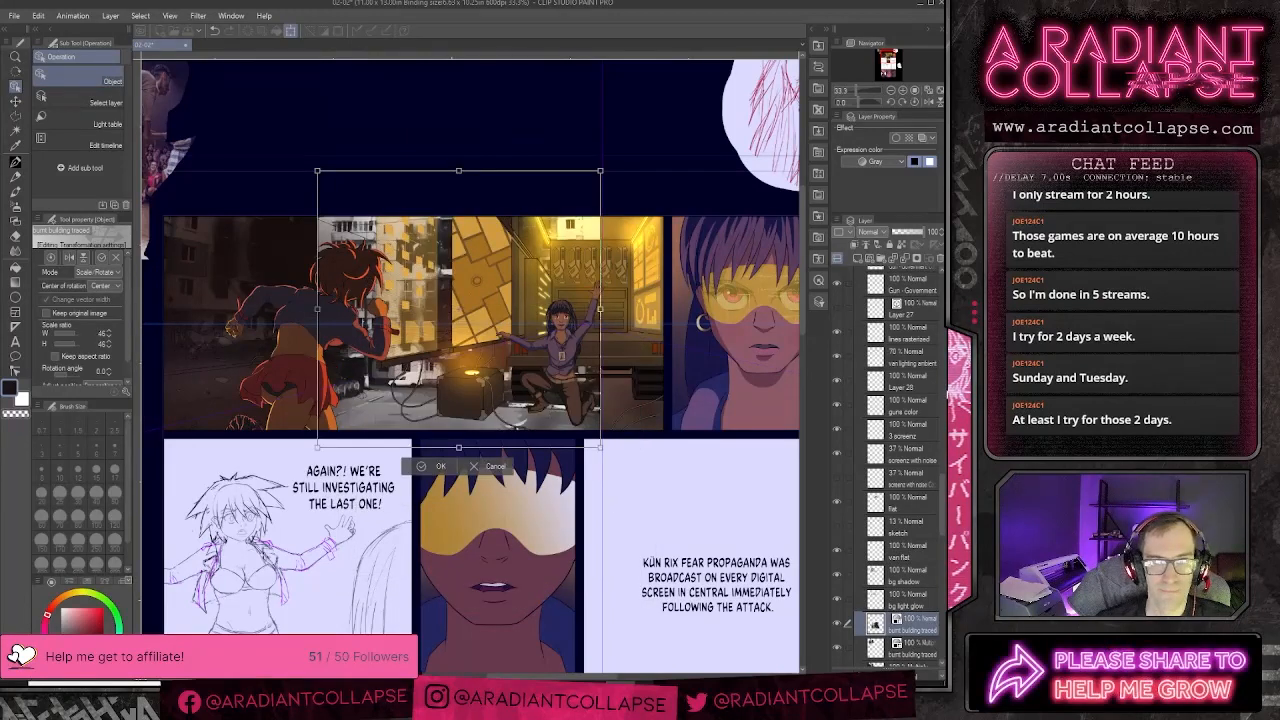
{"action": "key", "text": "Return"}
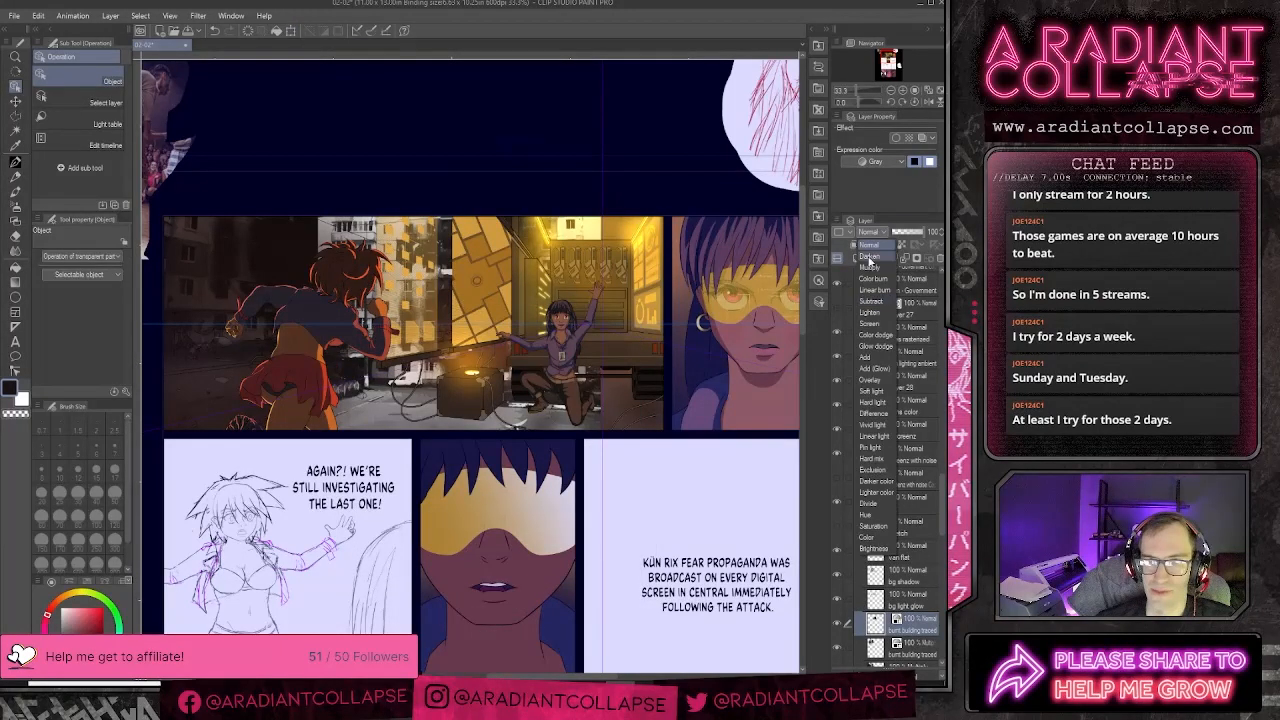
{"action": "scroll", "coordinate": [420, 277], "scroll_direction": "up", "scroll_amount": 1}
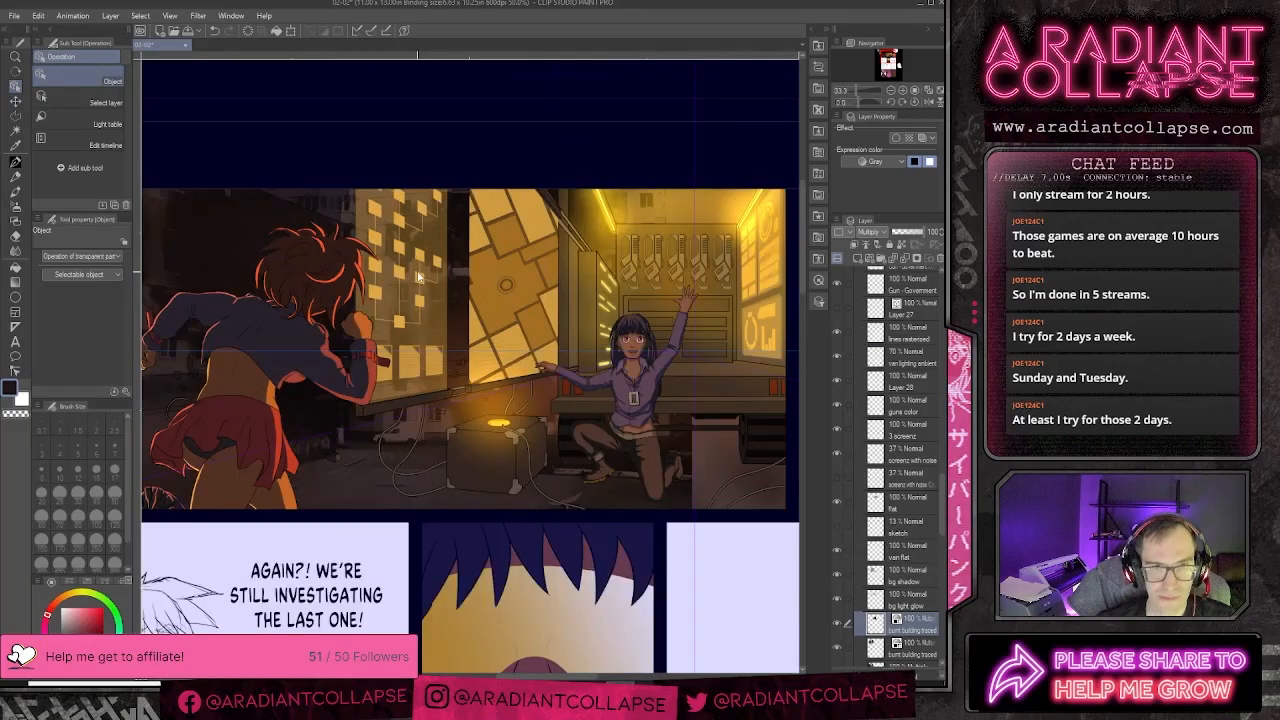
- Flip the burnt-building copy horizontally and shift it behind the running character, ending near the open van door
{"action": "key", "text": "ctrl+t"}
{"action": "left_click_drag", "start_coordinate": [440, 420], "coordinate": [337, 420]}
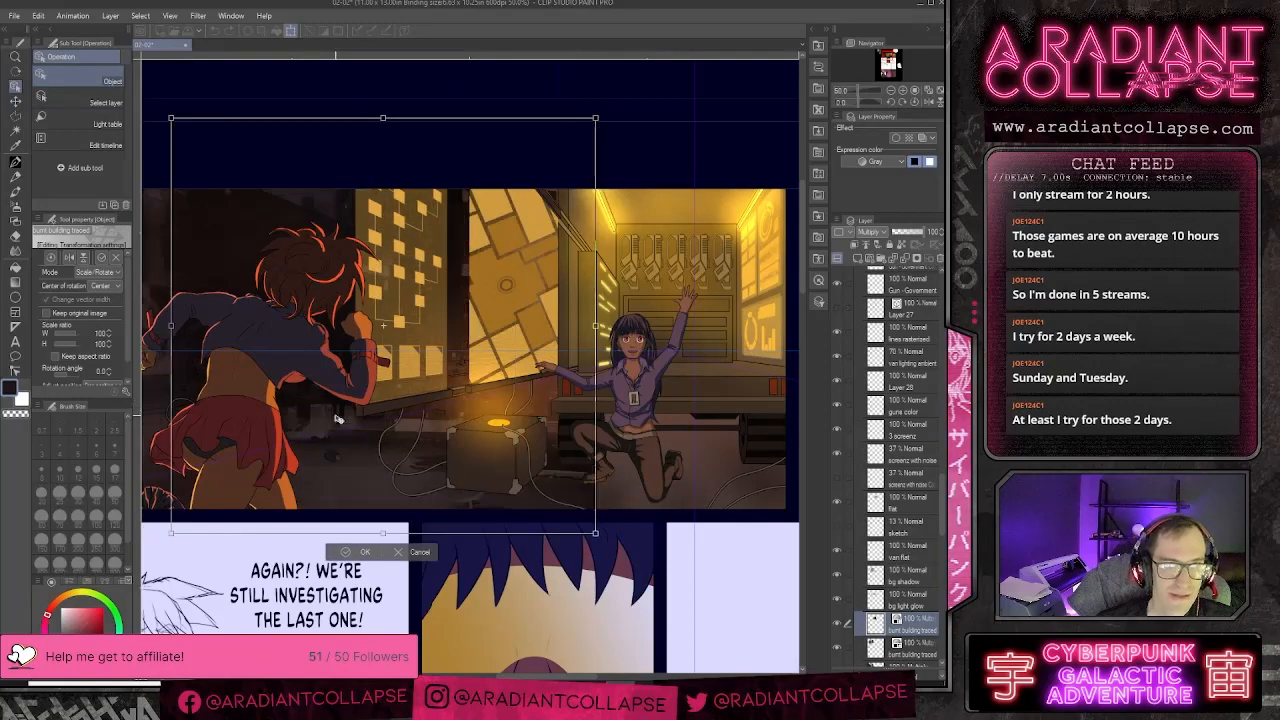
{"action": "left_click", "coordinate": [69, 258]}
{"action": "left_click_drag", "start_coordinate": [234, 226], "coordinate": [187, 208]}
{"action": "left_click_drag", "start_coordinate": [266, 191], "coordinate": [237, 204]}
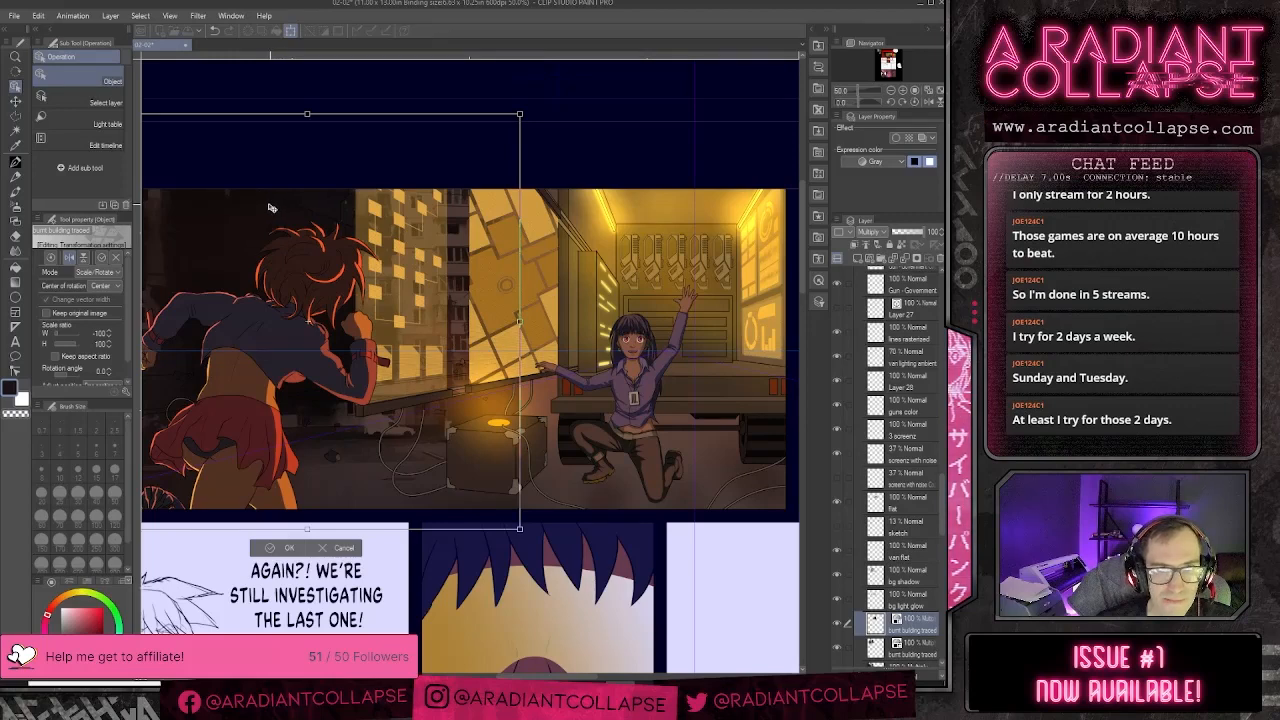
- Free-transform the right edge of the flipped copy, raising its lower corner to the street line and pulling the upper corner outward
{"action": "key", "text": "ctrl+shift+t"}
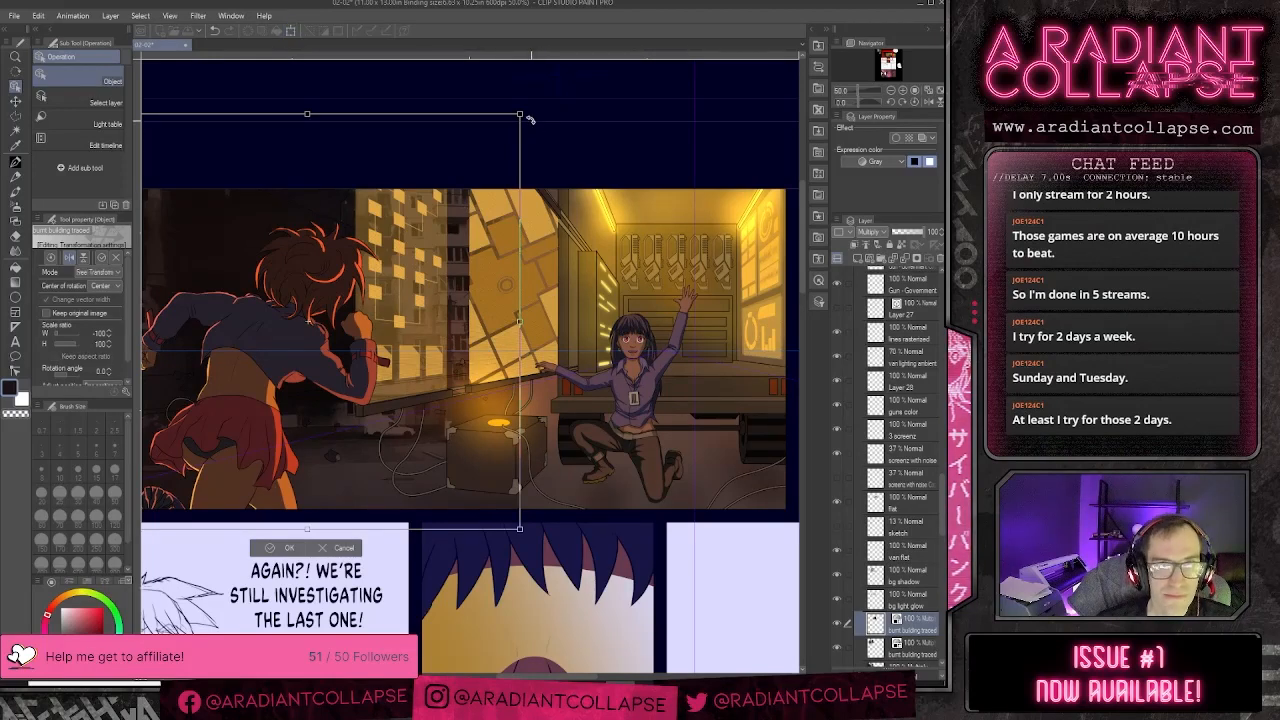
{"action": "left_click_drag", "start_coordinate": [521, 117], "coordinate": [533, 117]}
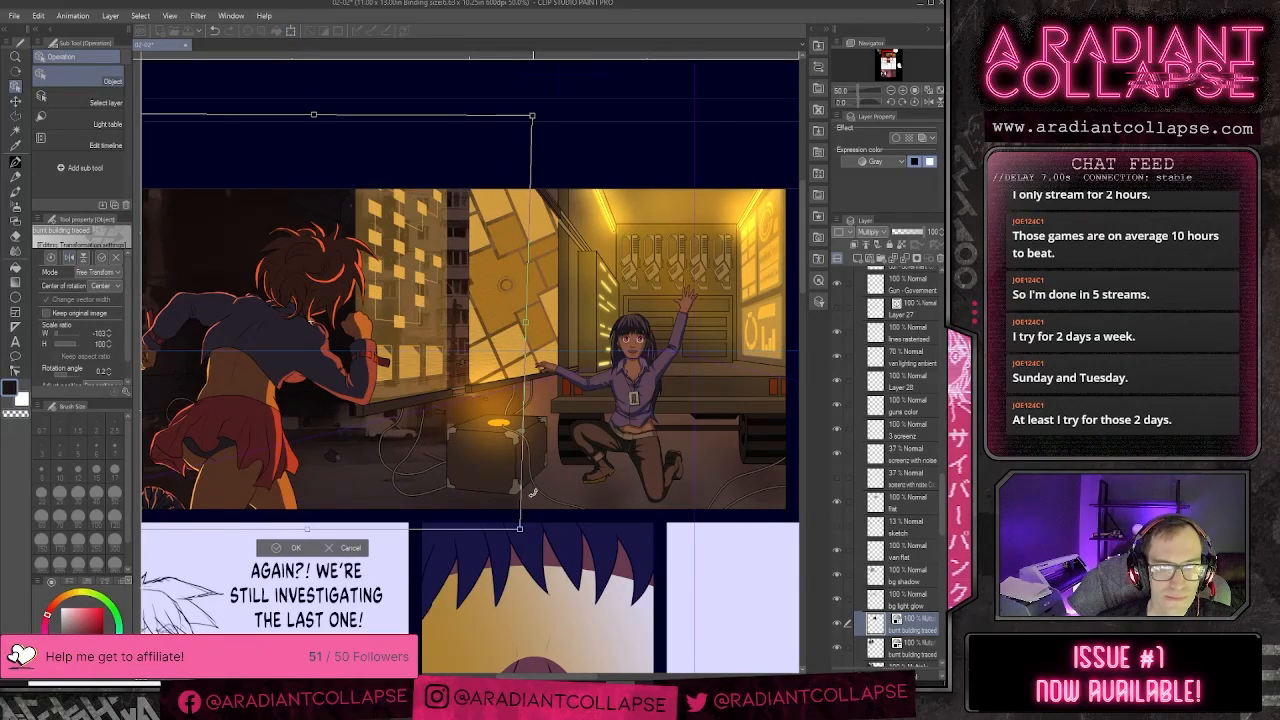
{"action": "left_click_drag", "start_coordinate": [520, 531], "coordinate": [549, 445]}
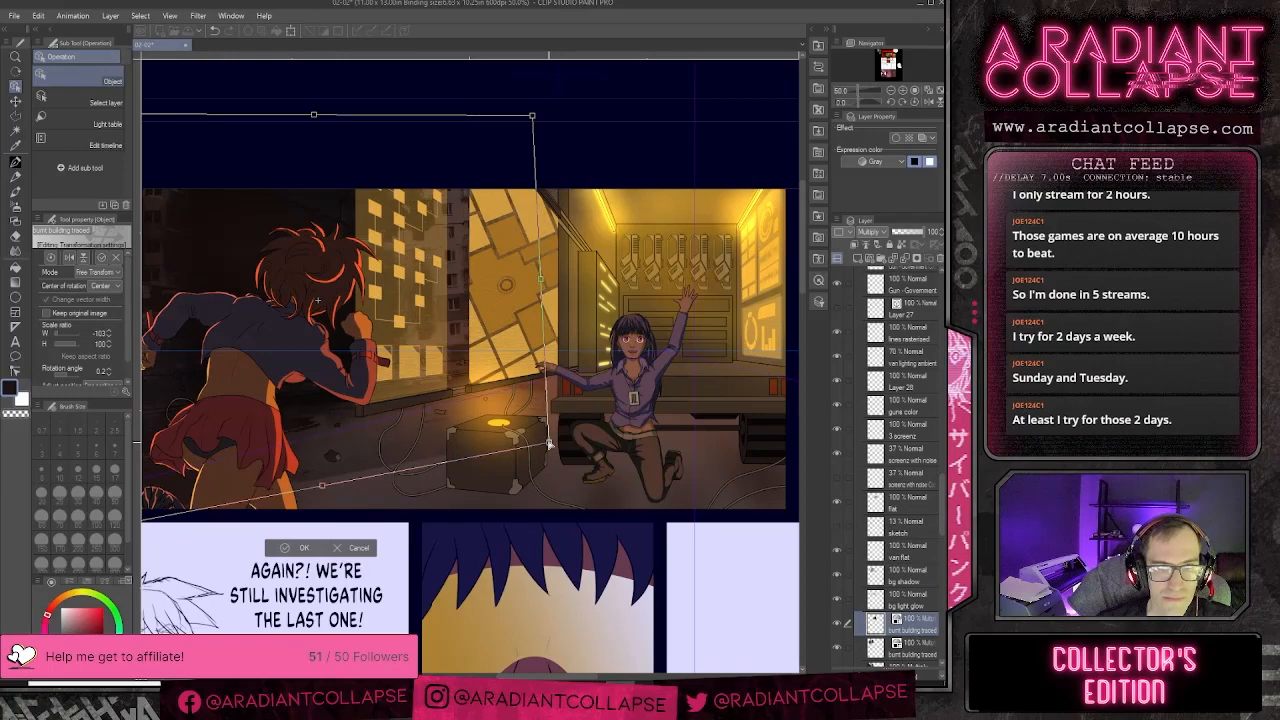
{"action": "left_click_drag", "start_coordinate": [534, 117], "coordinate": [560, 120]}
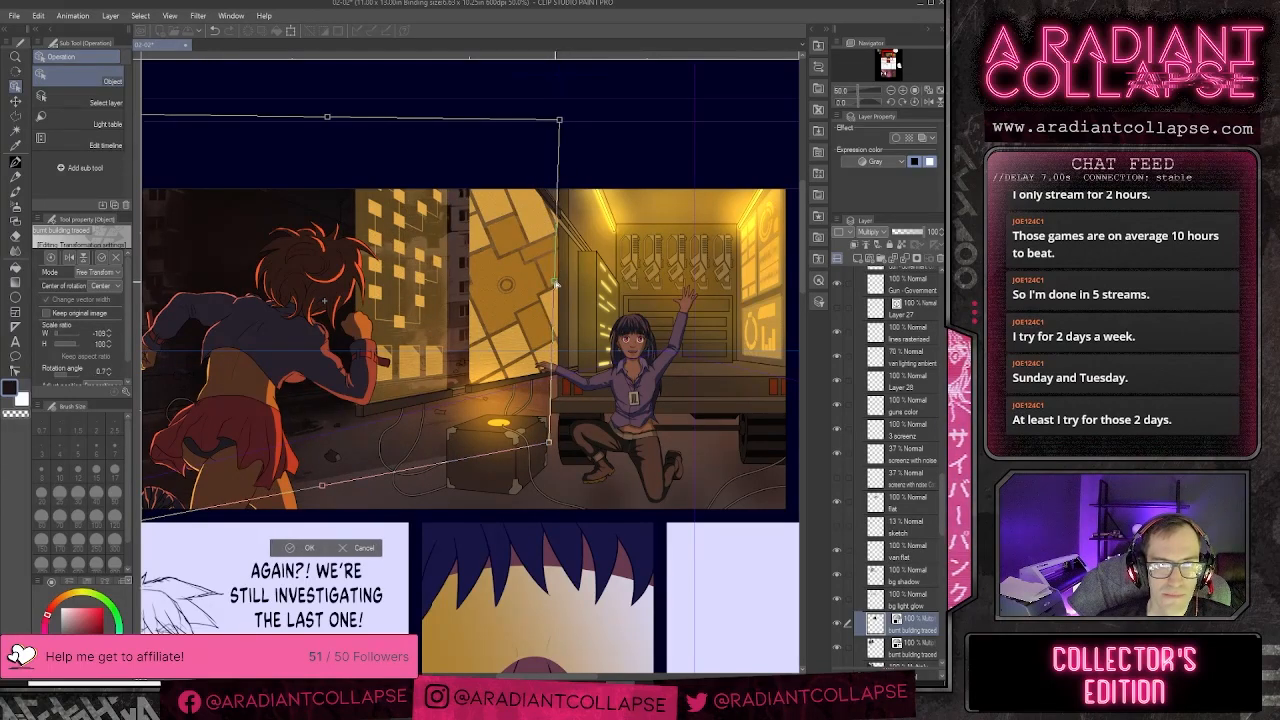
{"action": "left_click_drag", "start_coordinate": [556, 284], "coordinate": [559, 281]}
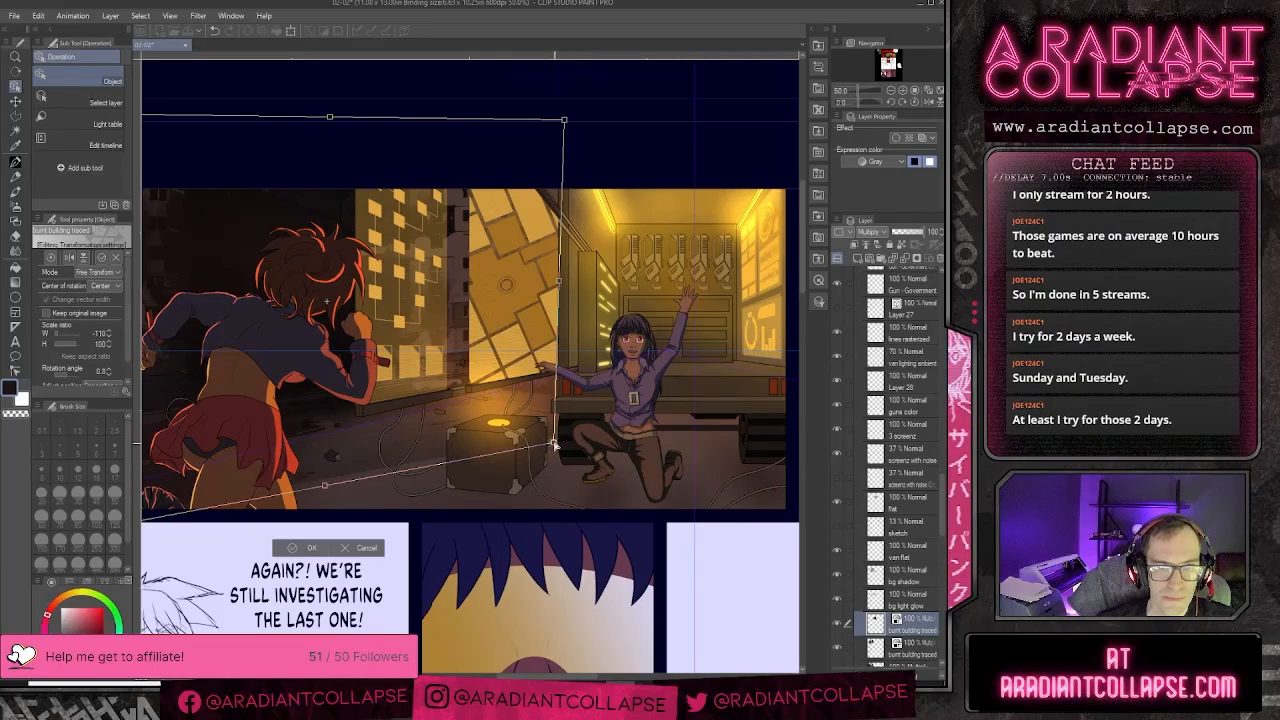
{"action": "left_click_drag", "start_coordinate": [554, 445], "coordinate": [557, 442]}
- Pull the copy's upper-left corner far above the panel so the building recedes steeply toward the van
{"action": "left_click_drag", "start_coordinate": [426, 217], "coordinate": [606, 300]}
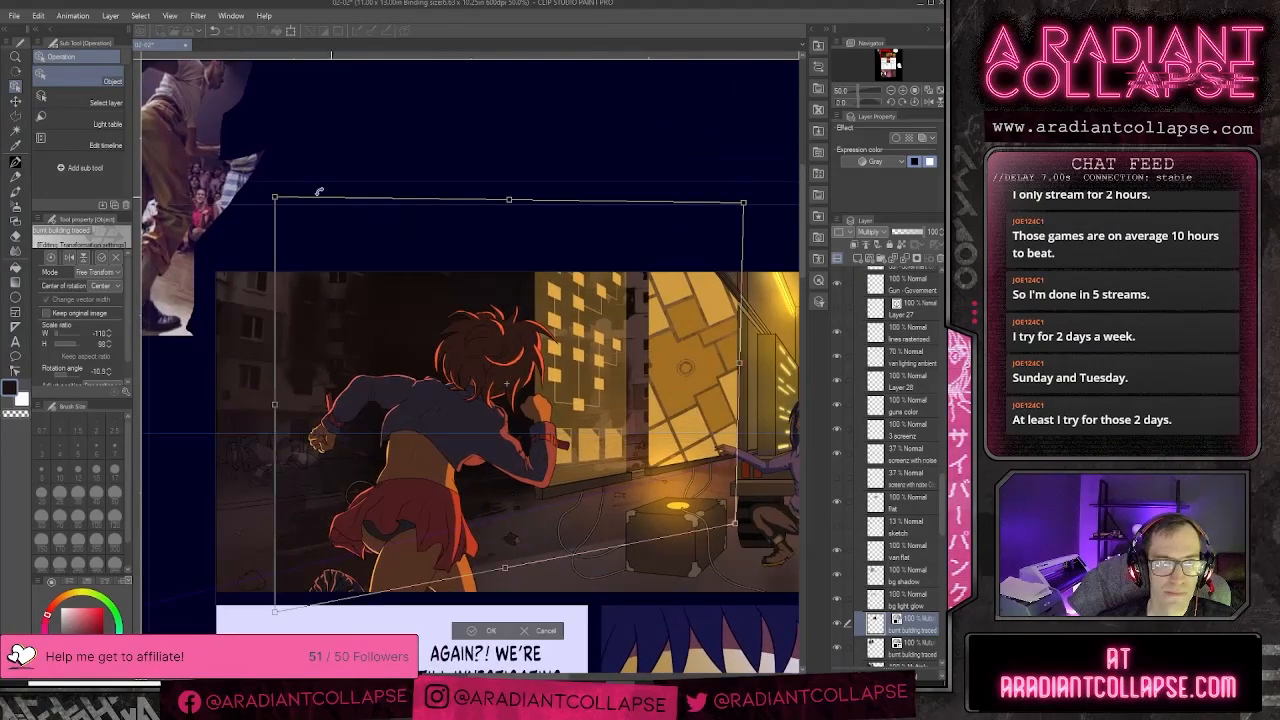
{"action": "left_click_drag", "start_coordinate": [278, 199], "coordinate": [293, 41]}
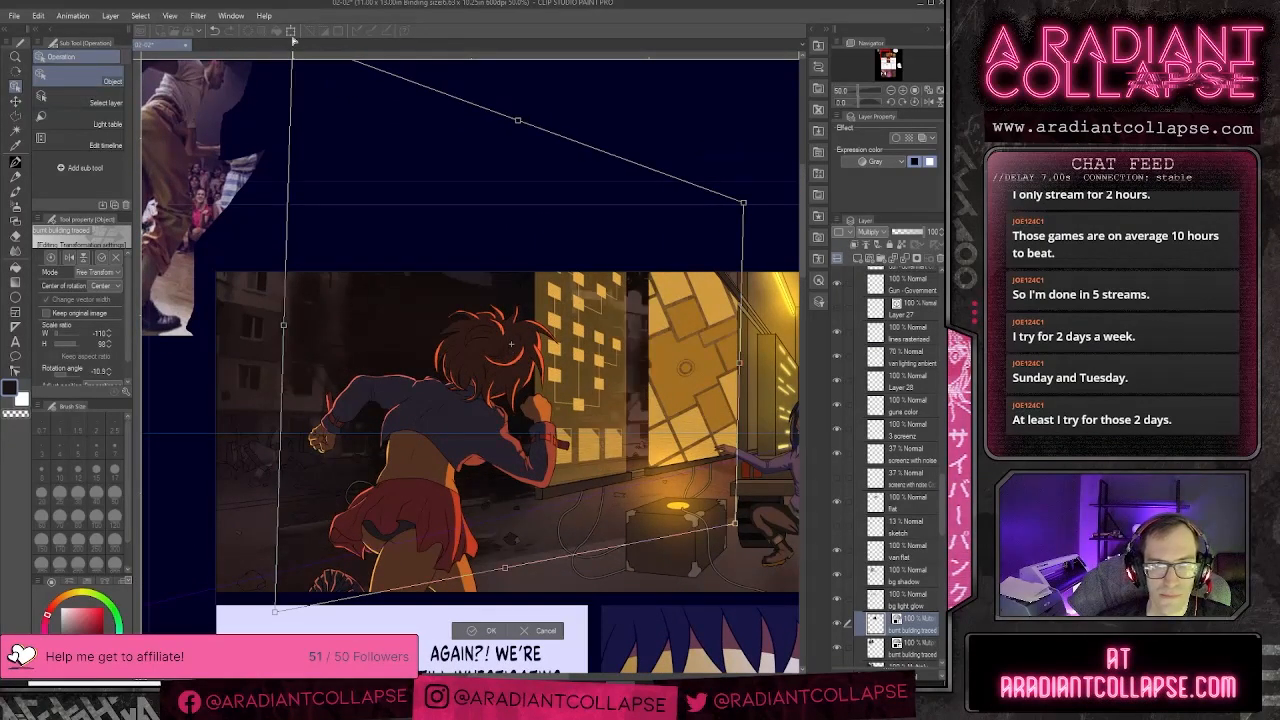
{"action": "key", "text": "ctrl+minus"}
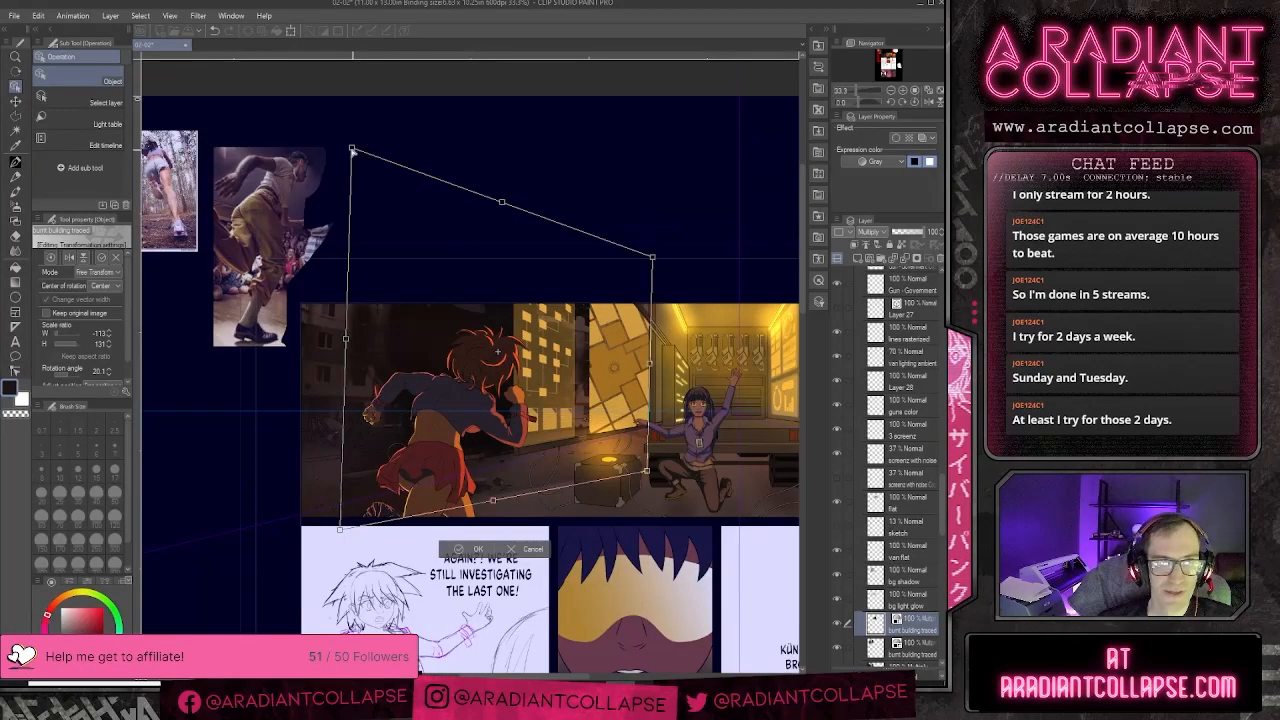
{"action": "left_click_drag", "start_coordinate": [352, 150], "coordinate": [352, 83]}
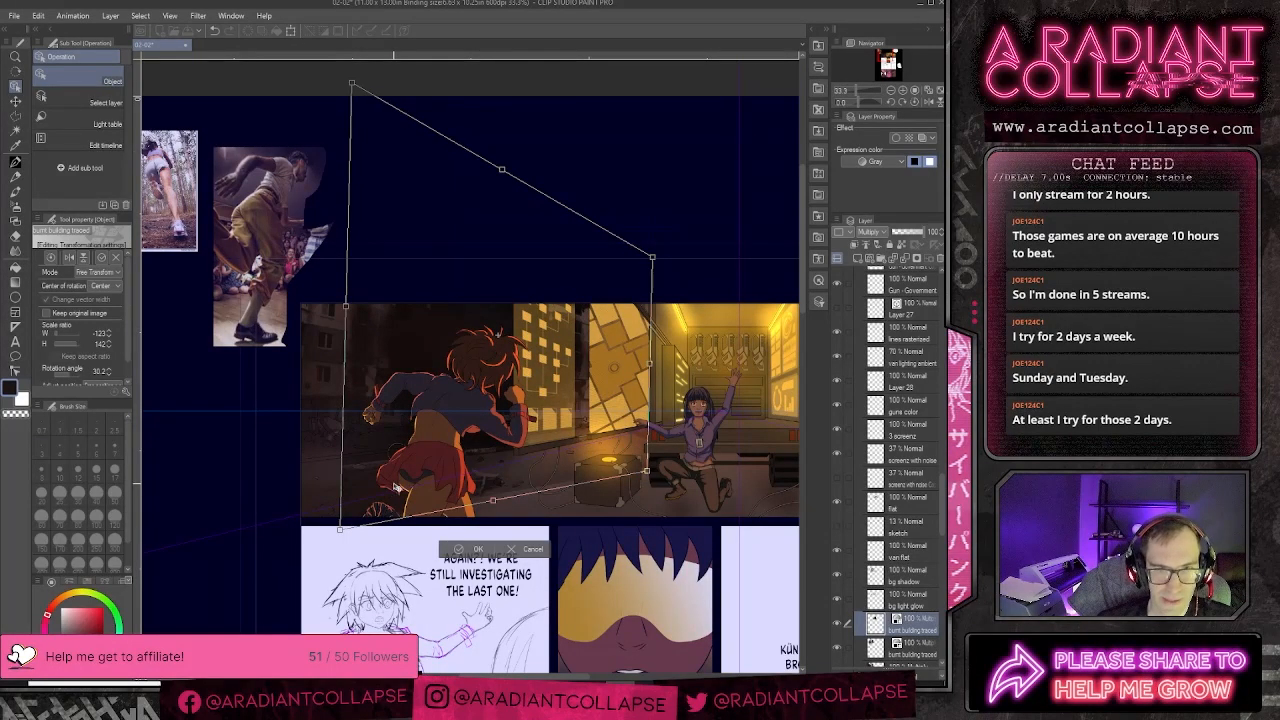
{"action": "scroll", "coordinate": [400, 489], "scroll_direction": "up", "scroll_amount": 2}
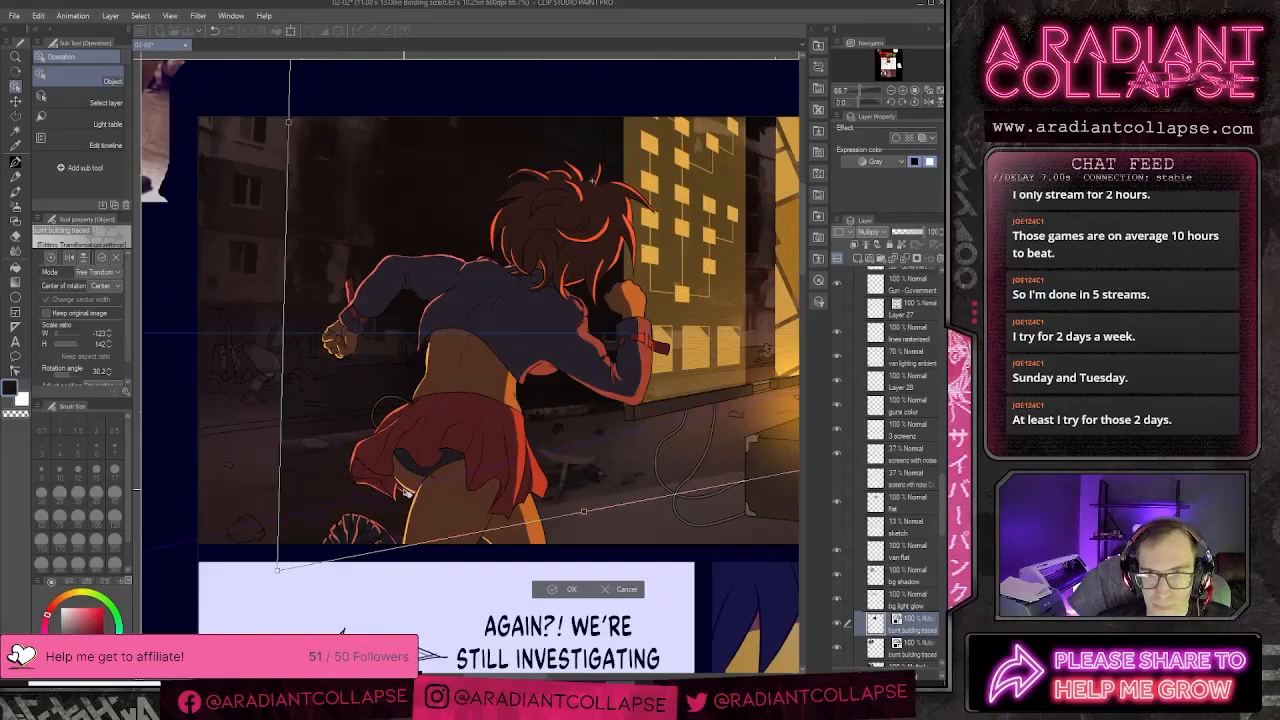
{"action": "scroll", "coordinate": [405, 490], "scroll_direction": "down", "scroll_amount": 1}
{"action": "scroll", "coordinate": [405, 491], "scroll_direction": "down", "scroll_amount": 1}
{"action": "scroll", "coordinate": [405, 491], "scroll_direction": "up", "scroll_amount": 1}
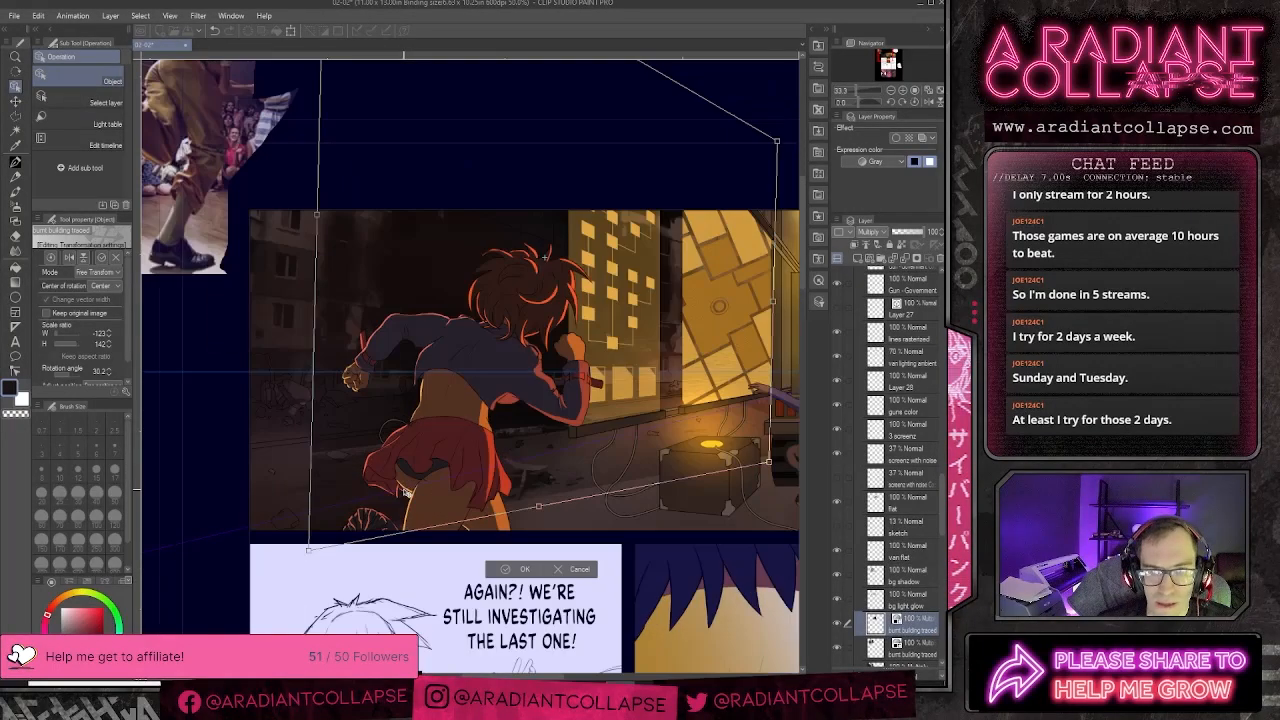
- Lower the copy's slanted top edge and readjust its upper-left corner up and inward
{"action": "left_click_drag", "start_coordinate": [657, 143], "coordinate": [657, 251]}
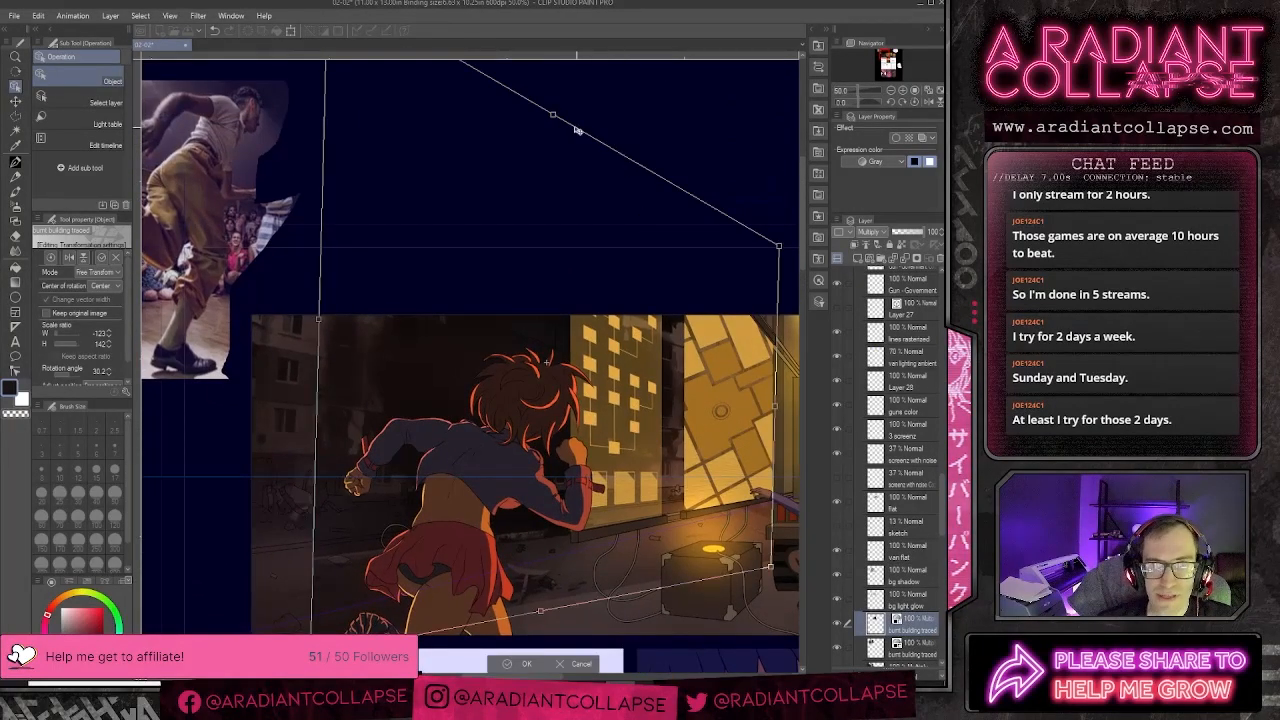
{"action": "left_click_drag", "start_coordinate": [553, 117], "coordinate": [549, 157]}
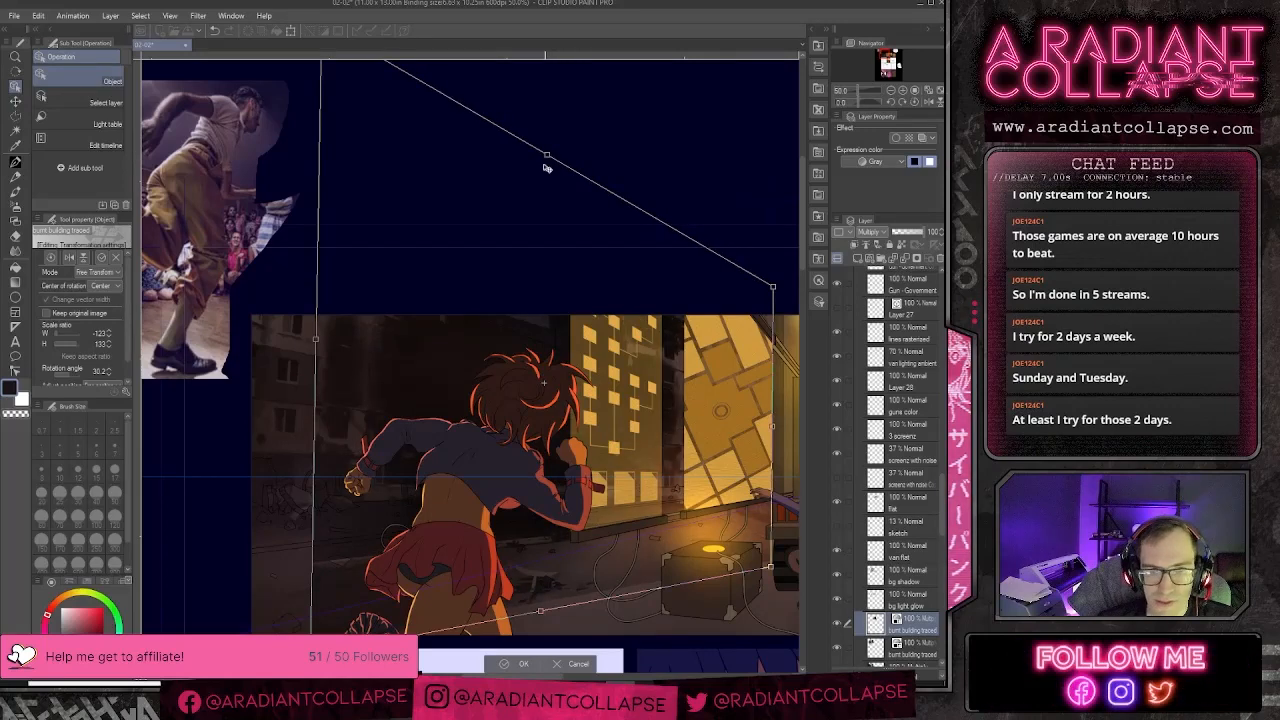
{"action": "left_click_drag", "start_coordinate": [505, 247], "coordinate": [540, 334]}
{"action": "left_click_drag", "start_coordinate": [360, 115], "coordinate": [388, 80]}
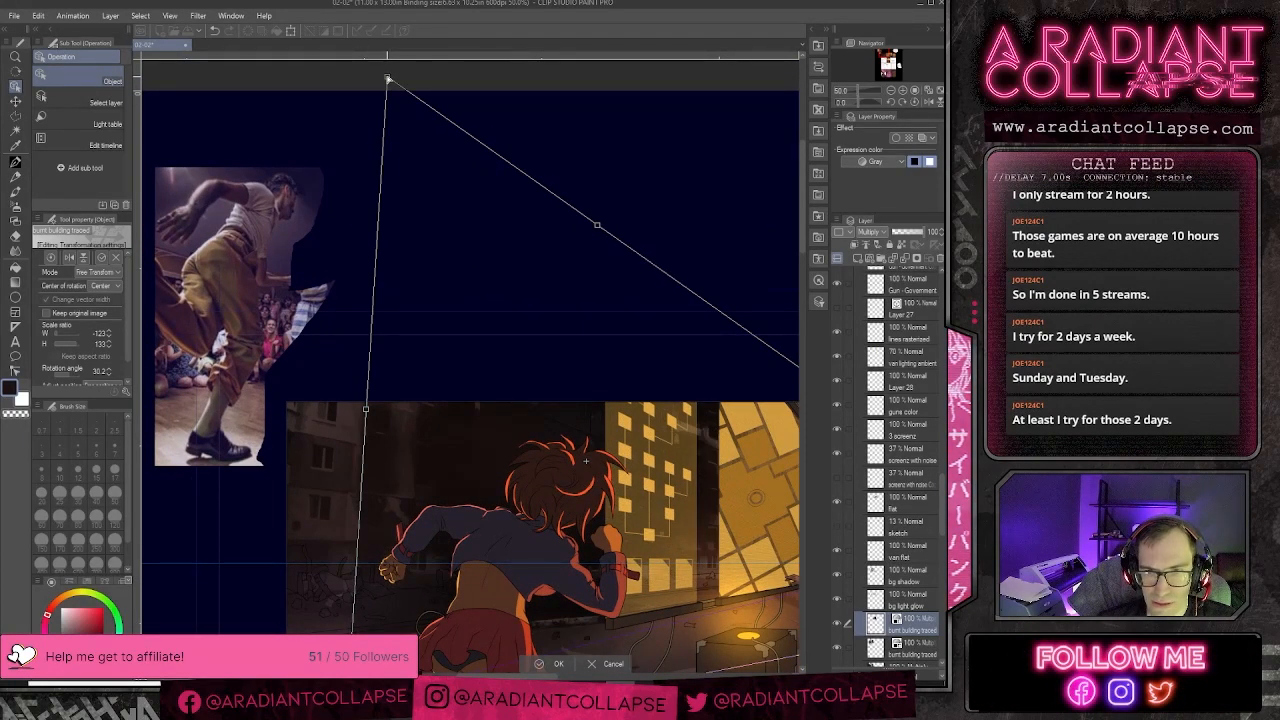
- Switch the transform to Scale/Rotate and shrink the distorted copy to about 97% wide by 109% high
{"action": "left_click_drag", "start_coordinate": [605, 410], "coordinate": [563, 411]}
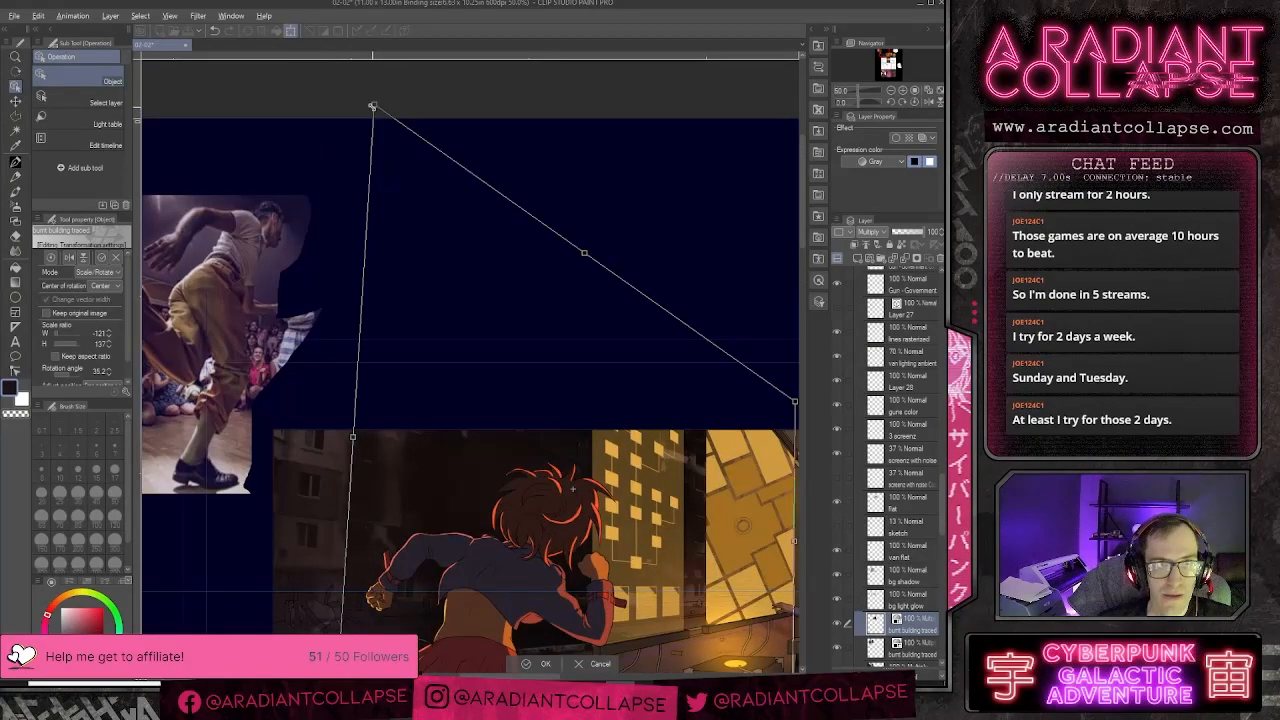
{"action": "left_click_drag", "start_coordinate": [374, 106], "coordinate": [437, 186]}
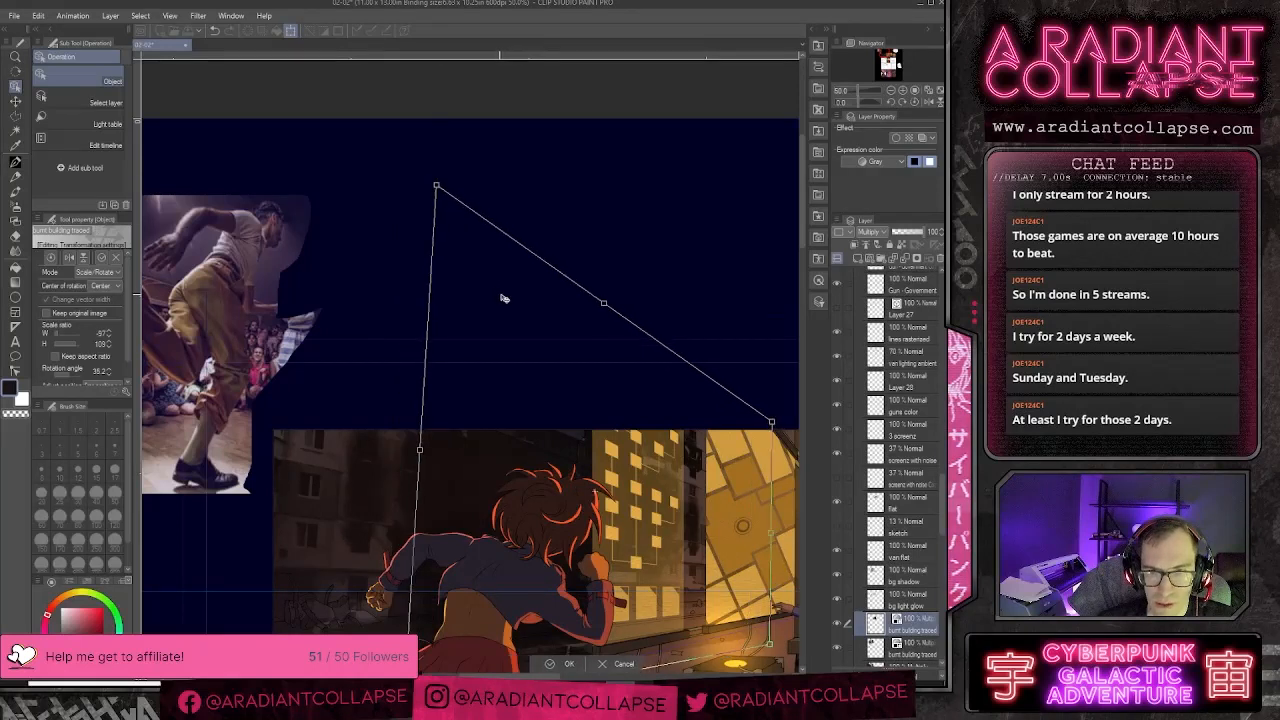
{"action": "left_click_drag", "start_coordinate": [506, 306], "coordinate": [437, 244]}
{"action": "left_click_drag", "start_coordinate": [441, 251], "coordinate": [525, 283]}
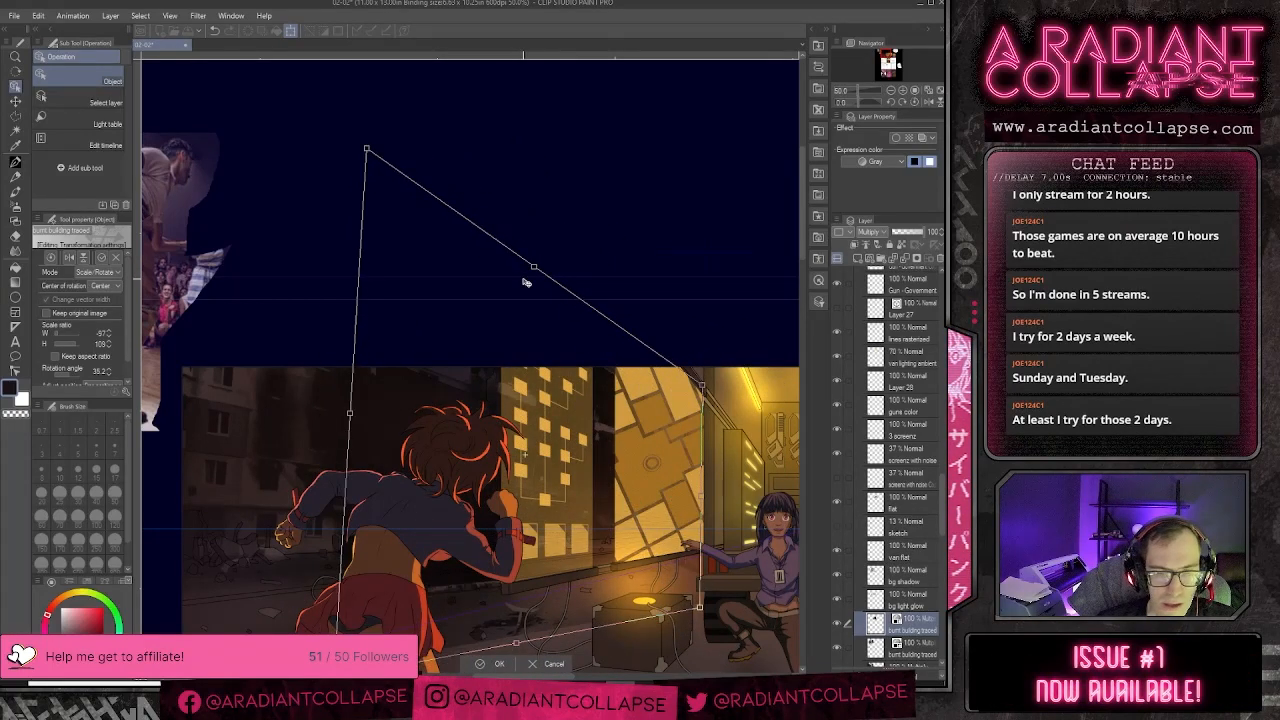
- Stretch the copy's left side out to the panel's left border, at about 140% width and 137% height
{"action": "left_click_drag", "start_coordinate": [348, 413], "coordinate": [176, 418]}
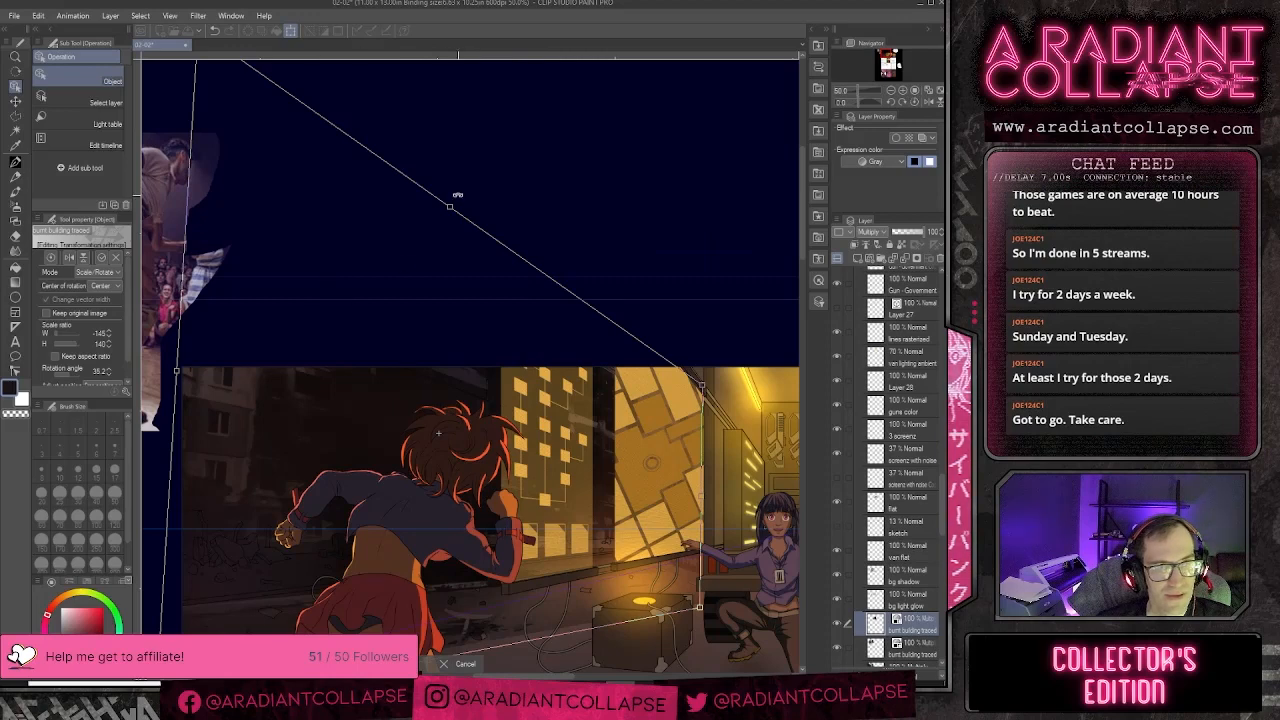
{"action": "left_click_drag", "start_coordinate": [366, 211], "coordinate": [414, 302]}
{"action": "left_click_drag", "start_coordinate": [485, 523], "coordinate": [492, 548]}
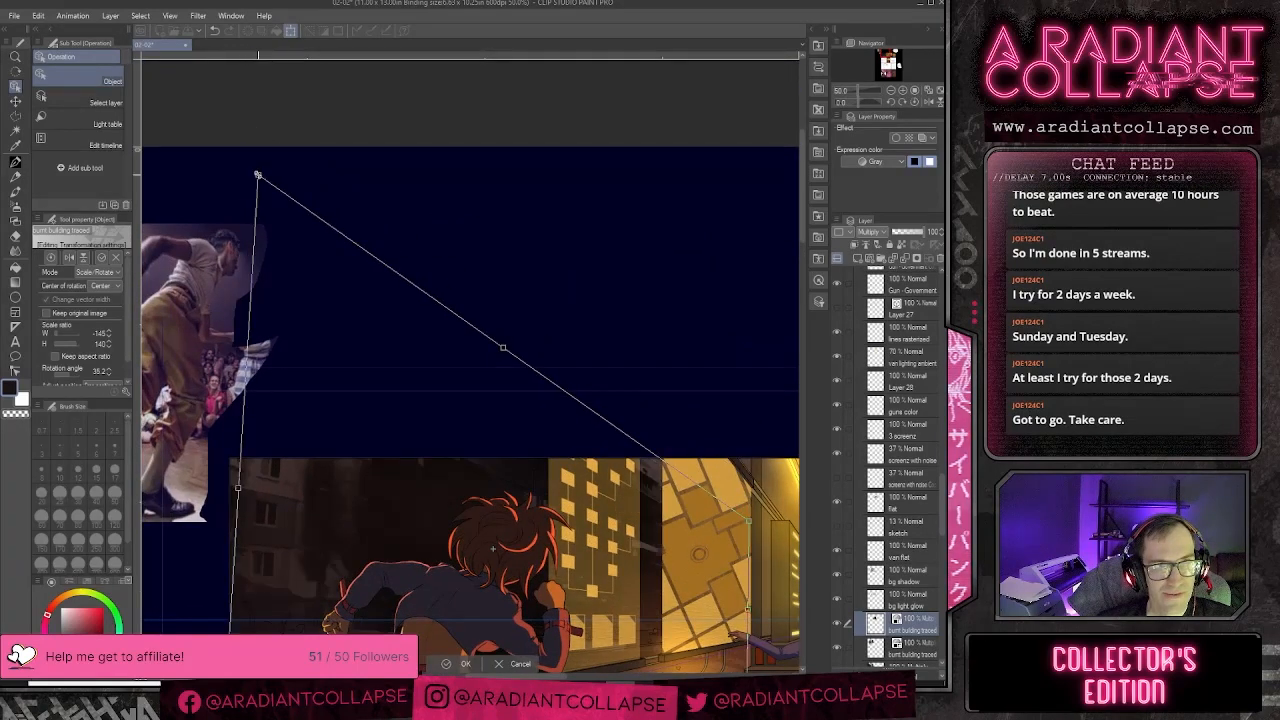
{"action": "key", "text": "ctrl+z"}
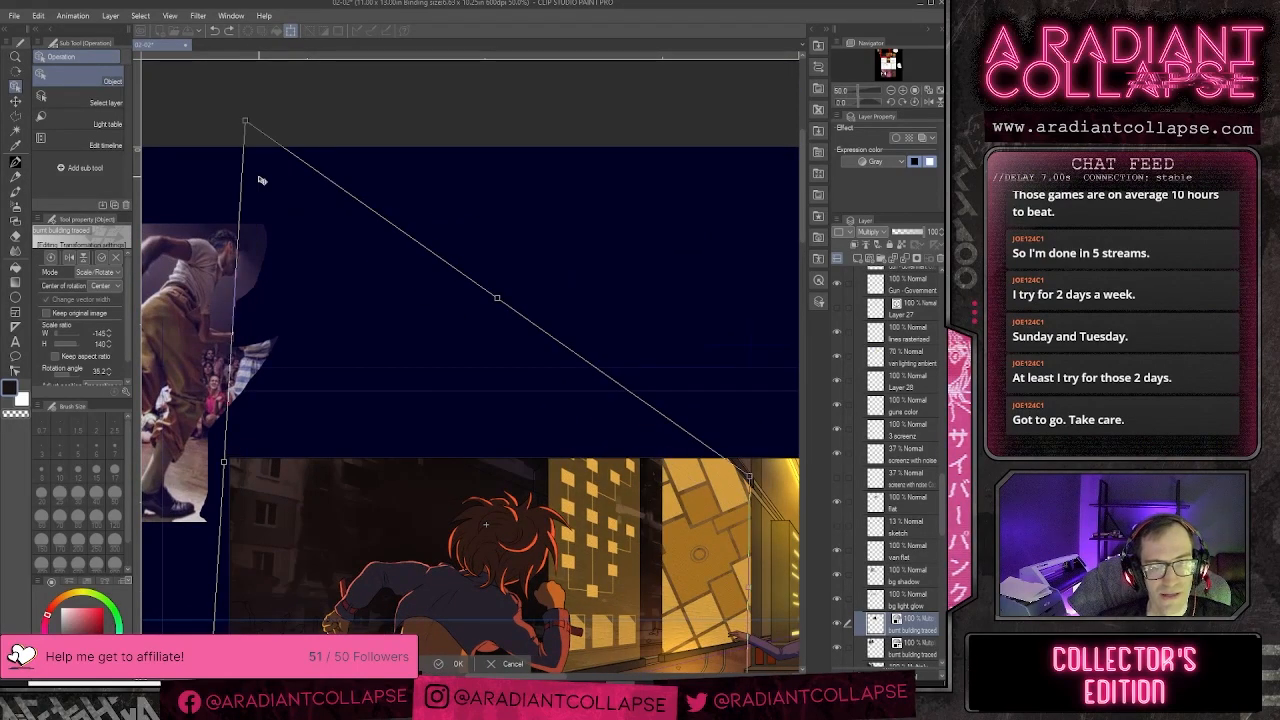
{"action": "mouse_move", "coordinate": [223, 462]}
{"action": "left_mouse_down"}
{"action": "mouse_move", "coordinate": [200, 453]}
{"action": "mouse_move", "coordinate": [242, 465]}
{"action": "left_mouse_up"}
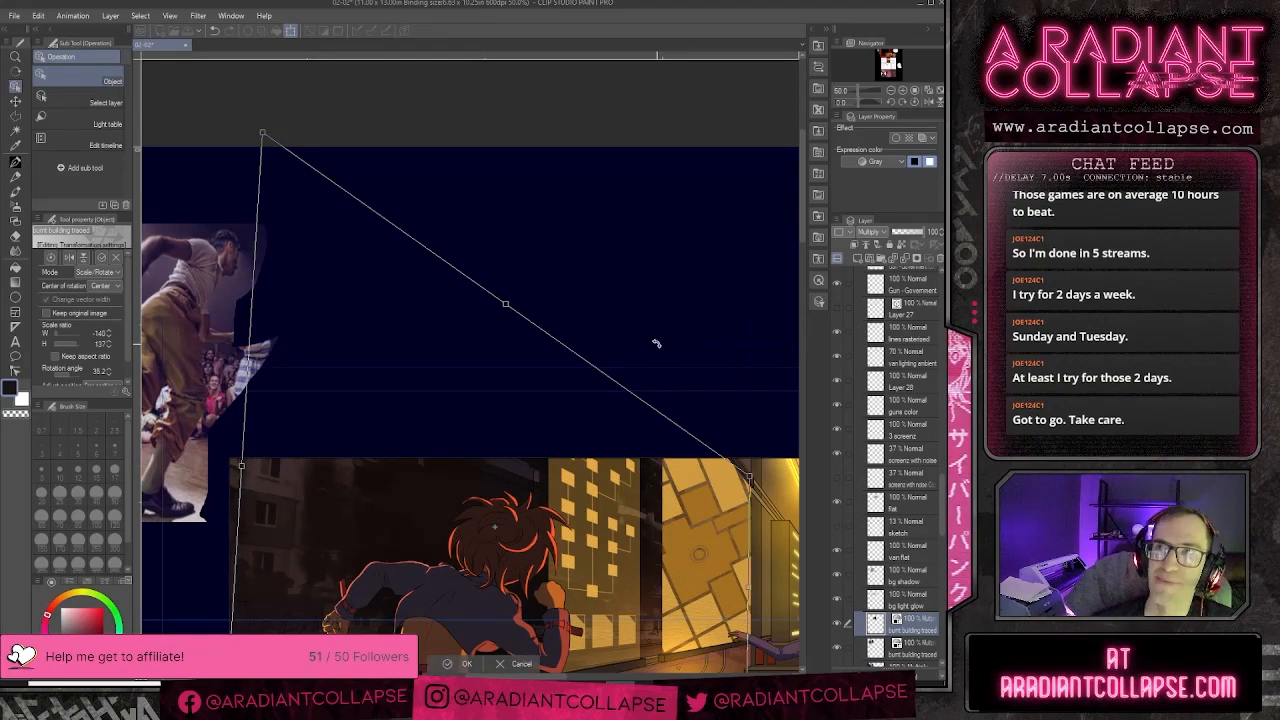
{"action": "left_click_drag", "start_coordinate": [660, 414], "coordinate": [643, 351]}
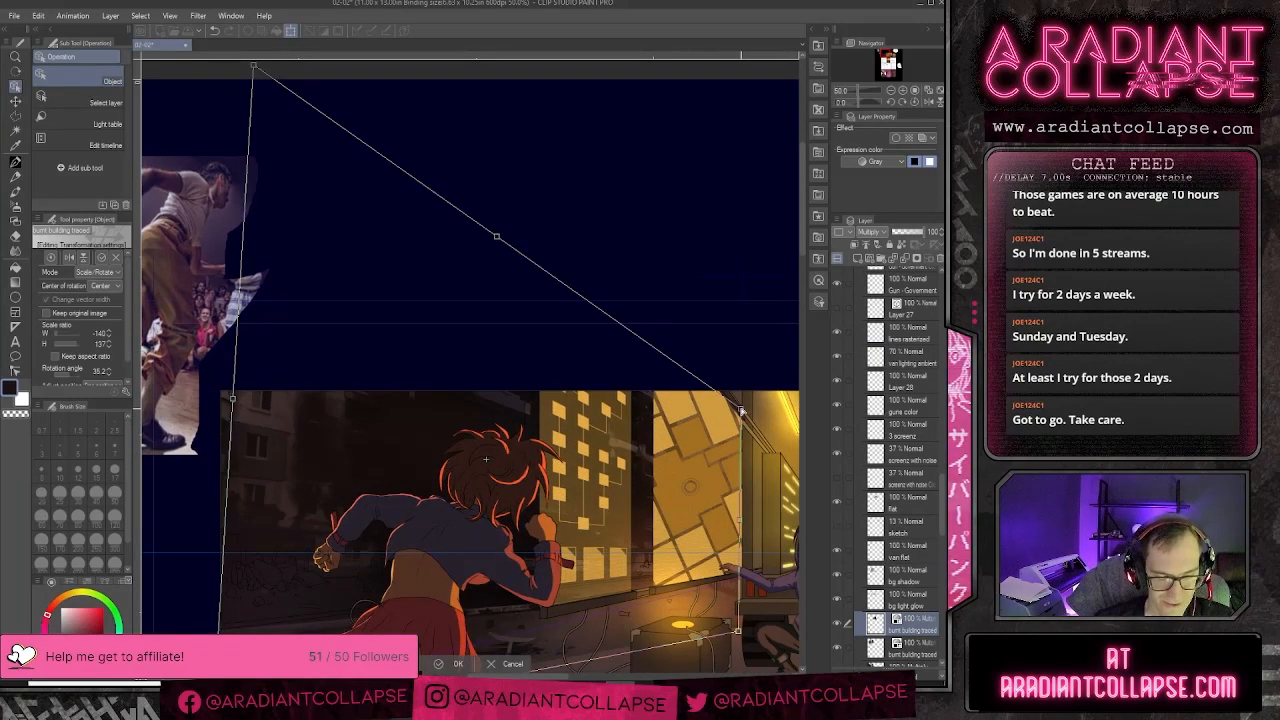
- Switch the transform to Free Transform and nudge the copy's upper-left, upper-right and lower-right corners to follow the street perspective
{"action": "left_click_drag", "start_coordinate": [743, 418], "coordinate": [741, 428]}
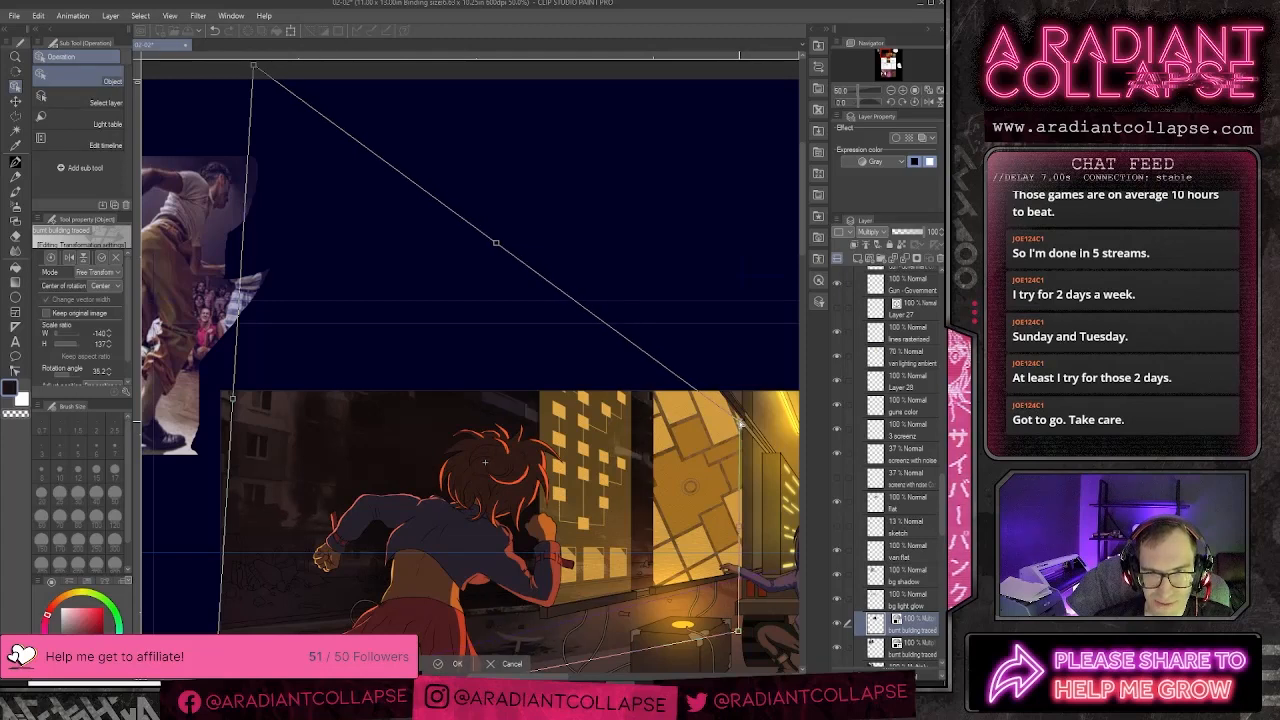
{"action": "mouse_move", "coordinate": [269, 99]}
{"action": "left_mouse_down"}
{"action": "mouse_move", "coordinate": [275, 177]}
{"action": "mouse_move", "coordinate": [268, 103]}
{"action": "mouse_move", "coordinate": [261, 123]}
{"action": "left_mouse_up"}
{"action": "left_click_drag", "start_coordinate": [368, 286], "coordinate": [365, 86]}
{"action": "left_click_drag", "start_coordinate": [743, 511], "coordinate": [741, 494]}
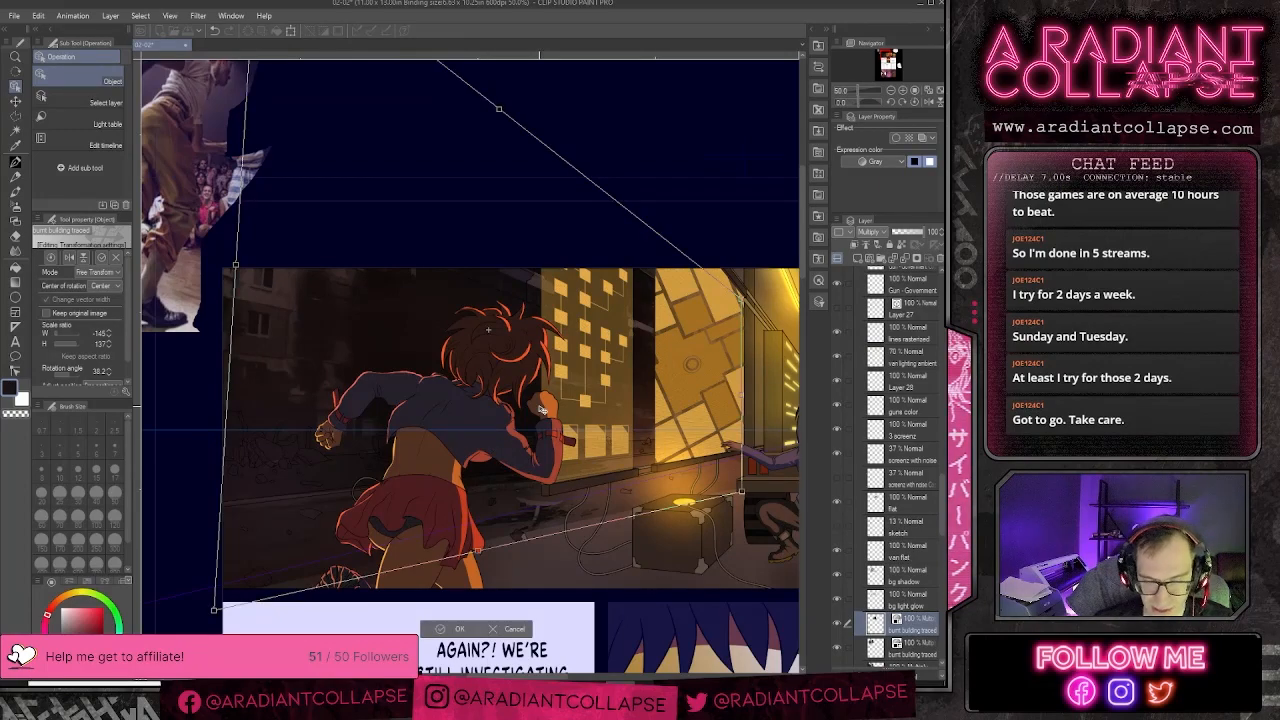
{"action": "scroll", "coordinate": [540, 409], "scroll_direction": "up", "scroll_amount": 3}
{"action": "scroll", "coordinate": [540, 409], "scroll_direction": "down", "scroll_amount": 3}
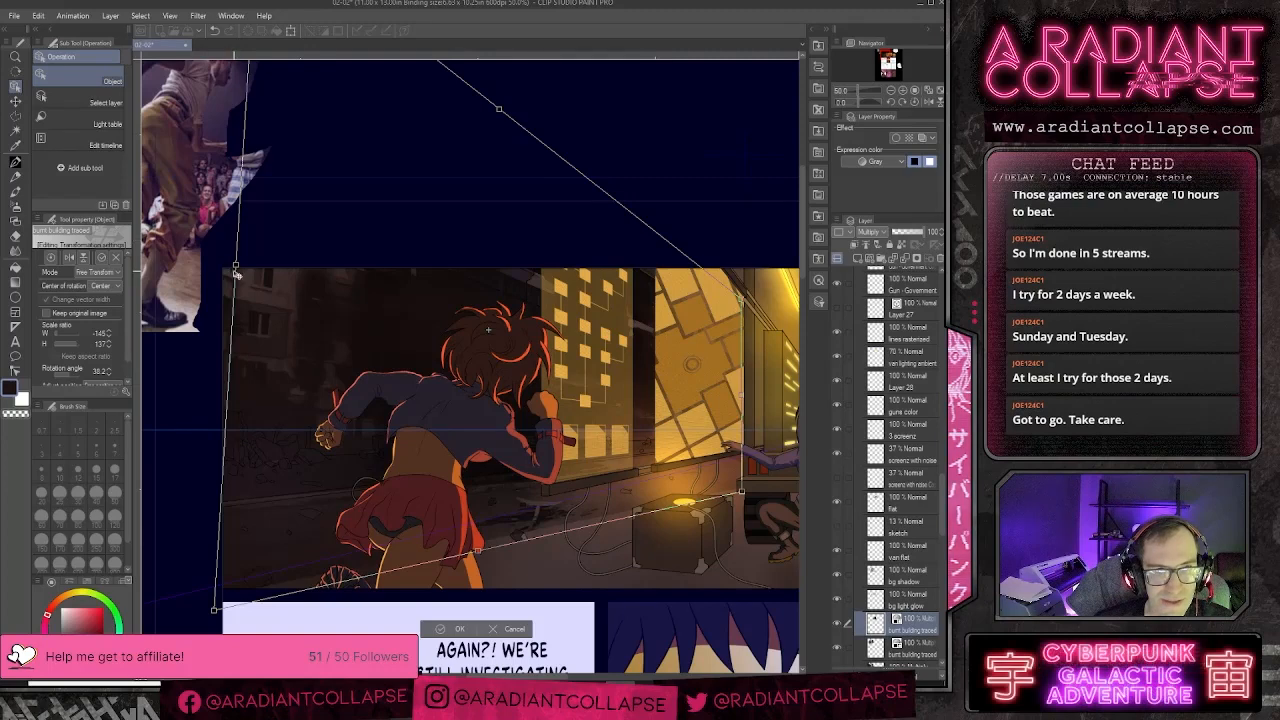
- Bring the copy's left side in behind the runner and pull its upper-left corner down and inward above the panel
{"action": "left_click_drag", "start_coordinate": [247, 270], "coordinate": [408, 265]}
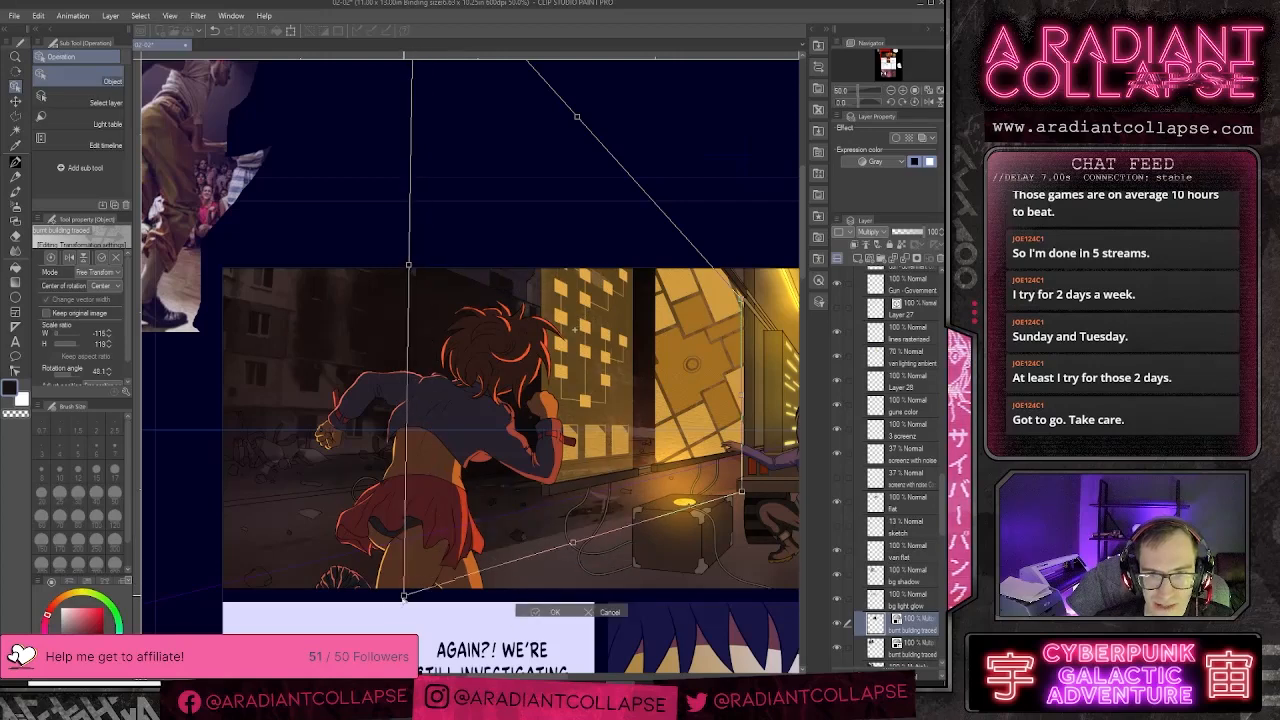
{"action": "mouse_move", "coordinate": [404, 599]}
{"action": "left_mouse_down"}
{"action": "mouse_move", "coordinate": [403, 616]}
{"action": "mouse_move", "coordinate": [404, 604]}
{"action": "left_mouse_up"}
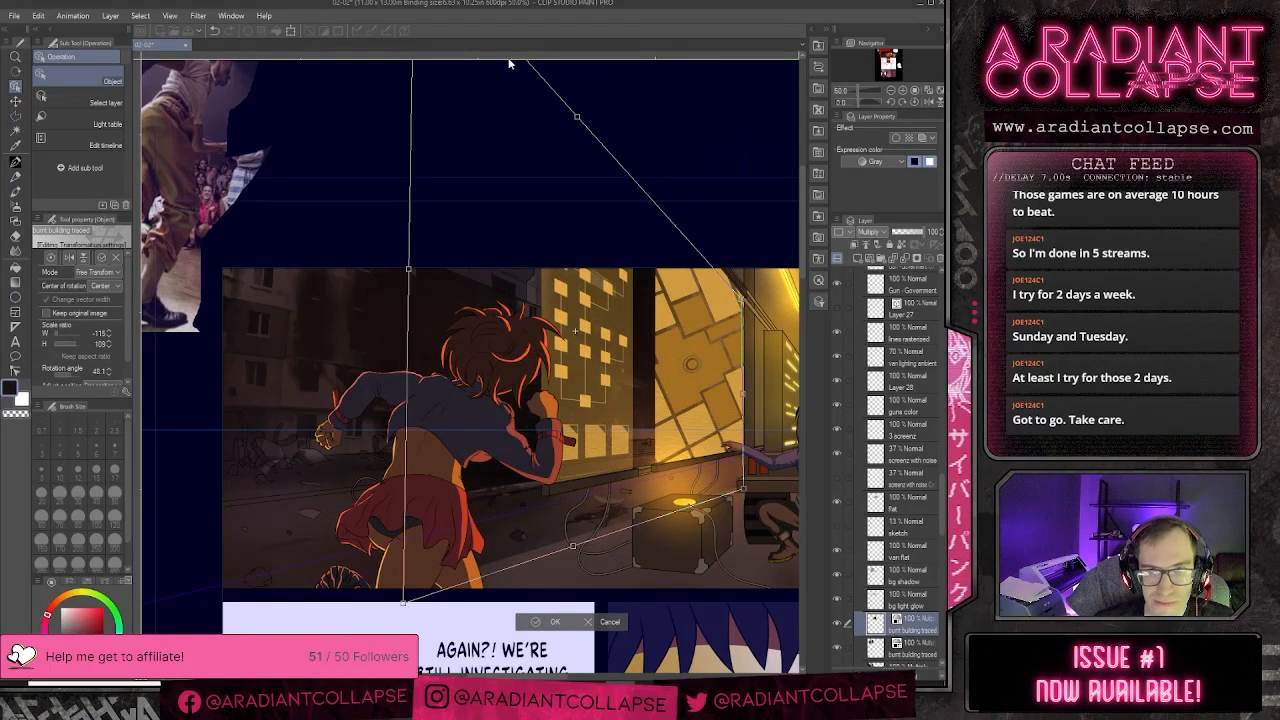
{"action": "left_click_drag", "start_coordinate": [511, 128], "coordinate": [537, 270]}
{"action": "left_click_drag", "start_coordinate": [440, 81], "coordinate": [548, 253]}
{"action": "left_click_drag", "start_coordinate": [596, 376], "coordinate": [578, 254]}
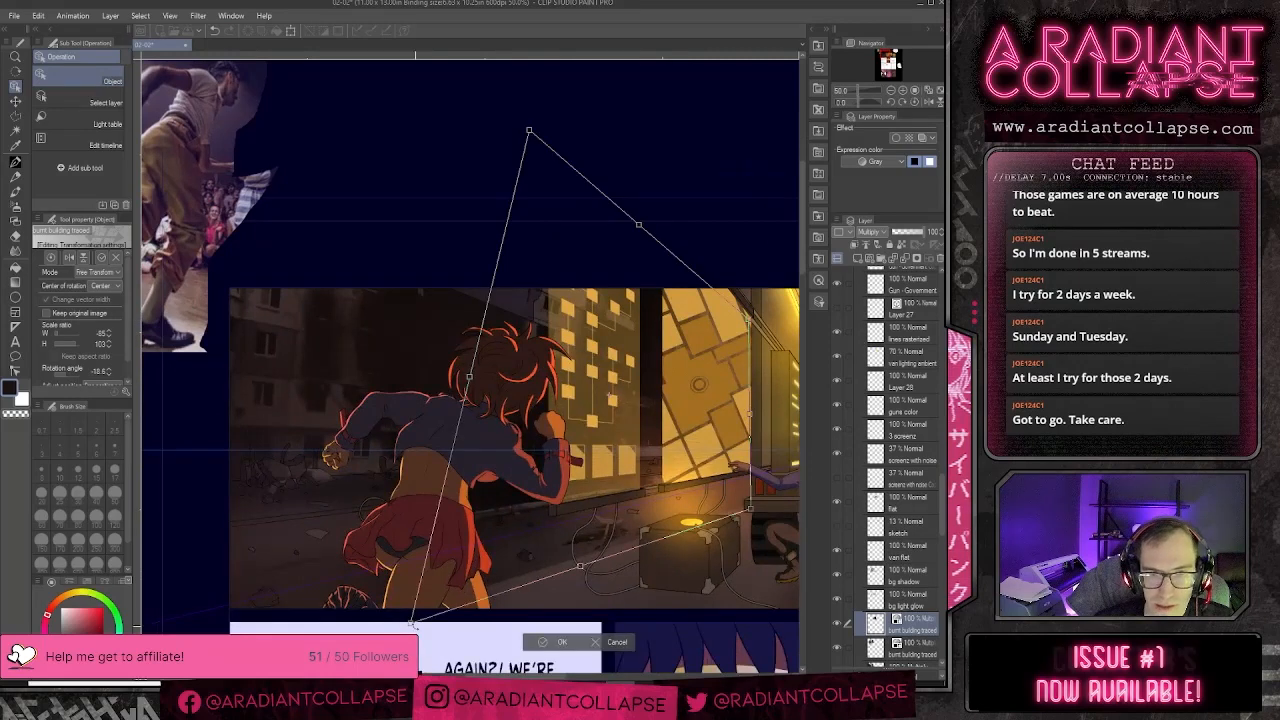
- Narrow the copy by moving its lower-left and upper-left corners to the left edge of the glowing screen
{"action": "left_click_drag", "start_coordinate": [412, 623], "coordinate": [516, 578]}
{"action": "left_click_drag", "start_coordinate": [529, 131], "coordinate": [550, 160]}
{"action": "left_click_drag", "start_coordinate": [514, 581], "coordinate": [553, 567]}
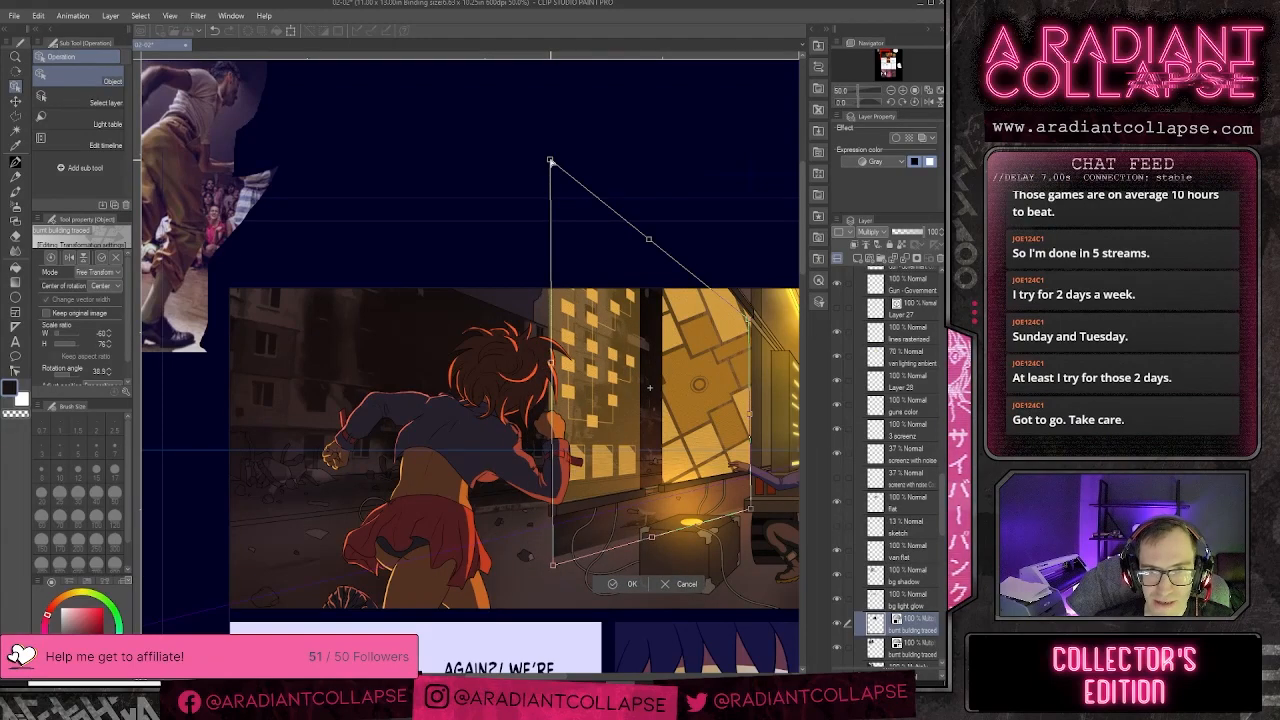
{"action": "left_click_drag", "start_coordinate": [550, 160], "coordinate": [567, 193]}
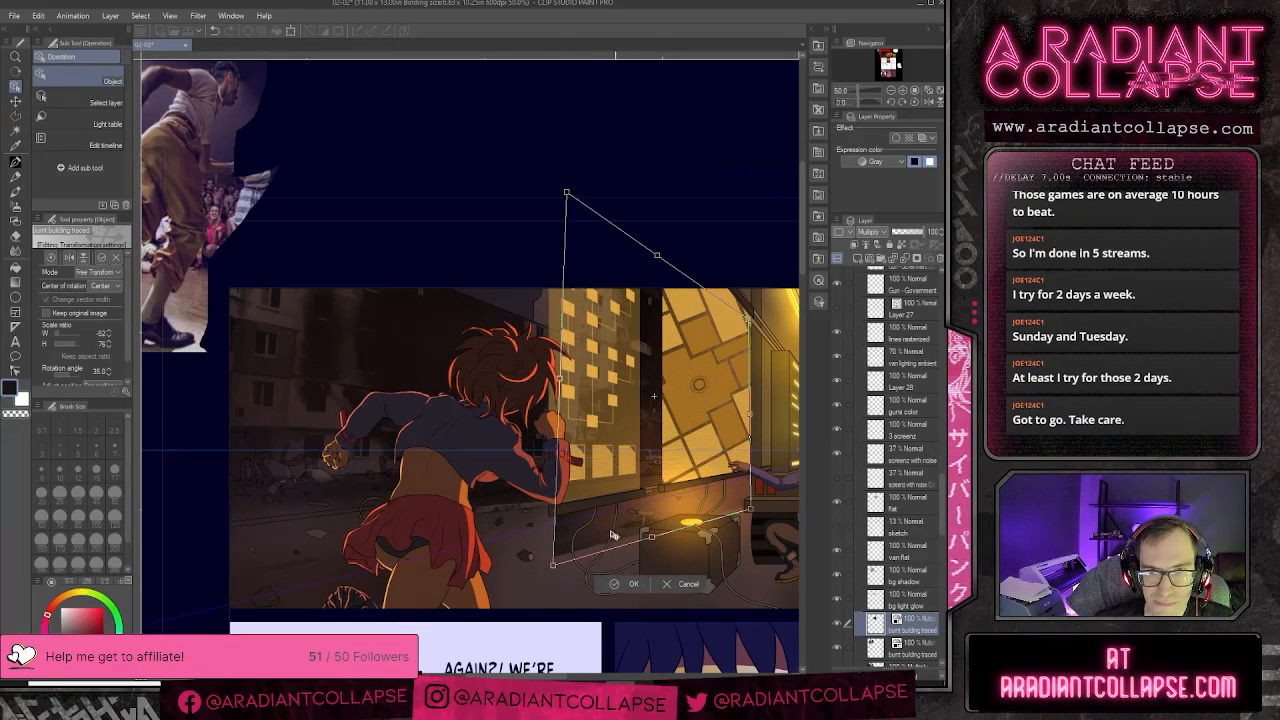
{"action": "left_click_drag", "start_coordinate": [551, 566], "coordinate": [570, 560]}
- Move the copy's left side back out behind the runner's head and raise its upper-left corner far above the panel
{"action": "left_click_drag", "start_coordinate": [568, 377], "coordinate": [527, 365]}
{"action": "left_click_drag", "start_coordinate": [528, 365], "coordinate": [523, 362]}
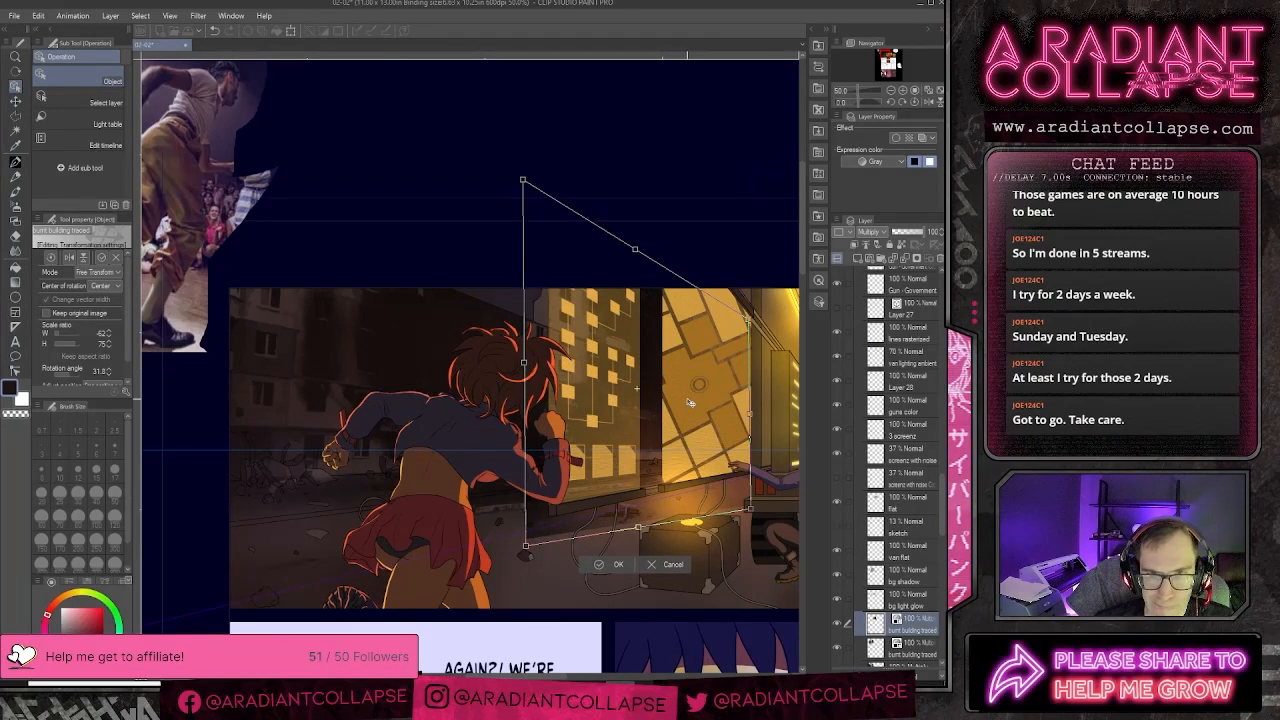
{"action": "left_click_drag", "start_coordinate": [523, 181], "coordinate": [527, 66]}
{"action": "left_click_drag", "start_coordinate": [527, 298], "coordinate": [518, 305]}
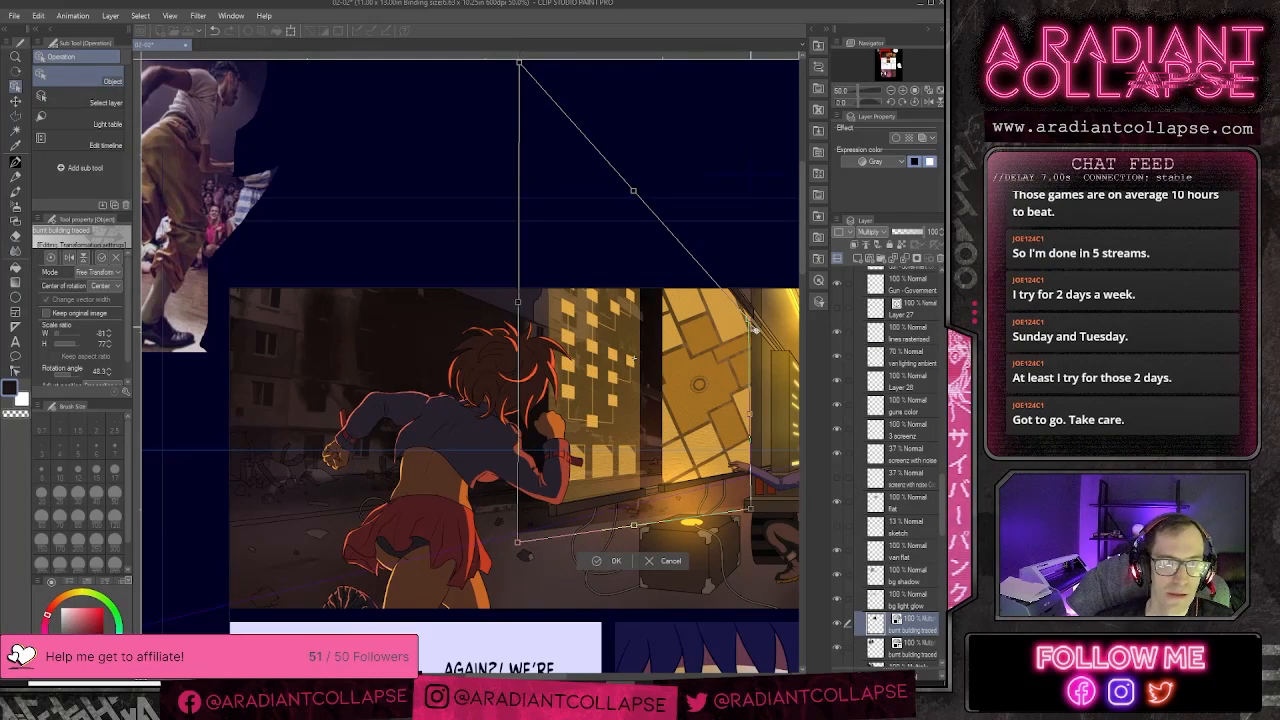
- Fine-tune the copy's upper-right, lower-left and lower-right corners and apply the transformation
{"action": "left_click_drag", "start_coordinate": [750, 323], "coordinate": [750, 320]}
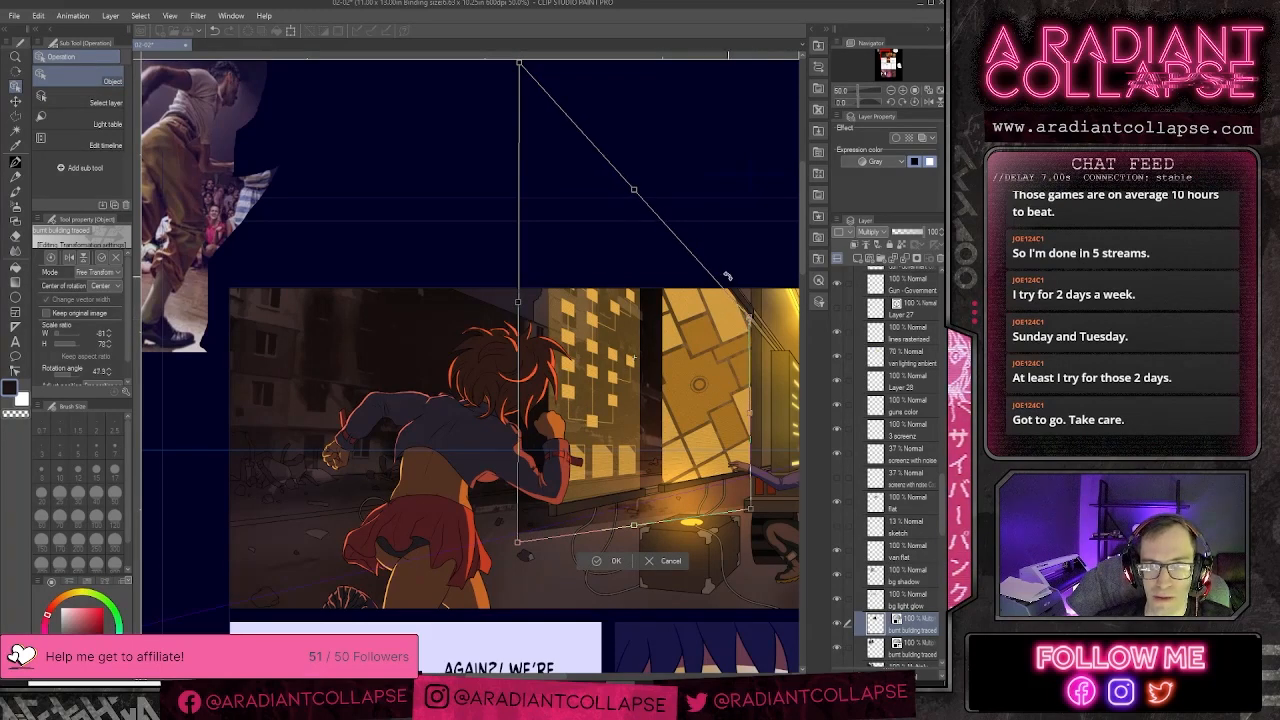
{"action": "mouse_move", "coordinate": [530, 126]}
{"action": "left_mouse_down"}
{"action": "mouse_move", "coordinate": [534, 170]}
{"action": "mouse_move", "coordinate": [527, 91]}
{"action": "mouse_move", "coordinate": [524, 105]}
{"action": "left_mouse_up"}
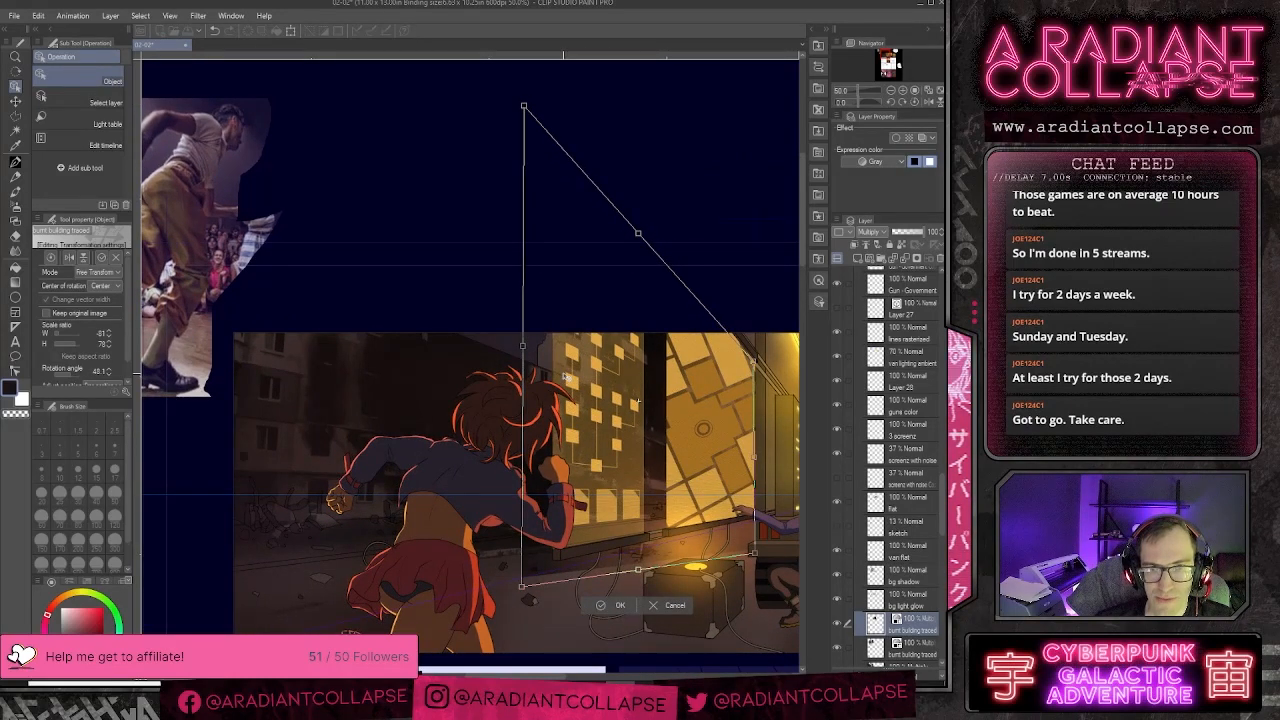
{"action": "left_click_drag", "start_coordinate": [522, 593], "coordinate": [525, 584]}
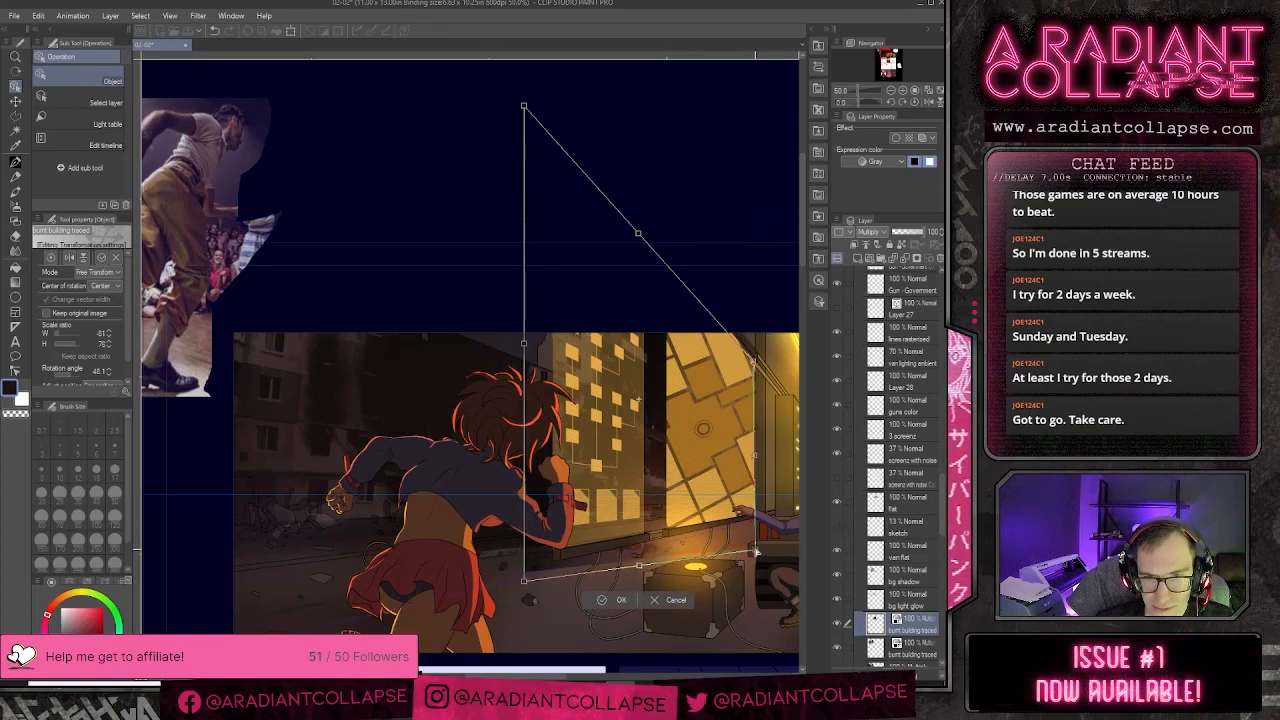
{"action": "left_click_drag", "start_coordinate": [755, 551], "coordinate": [752, 550]}
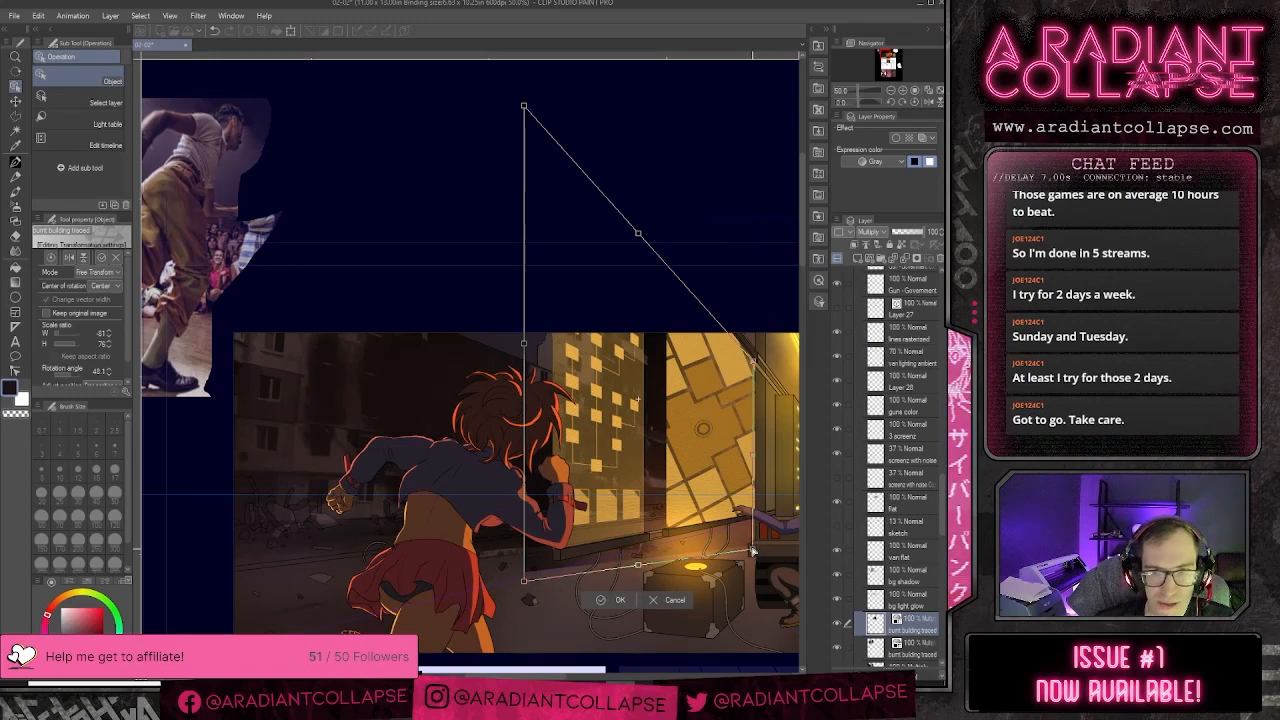
{"action": "key", "text": "Return"}
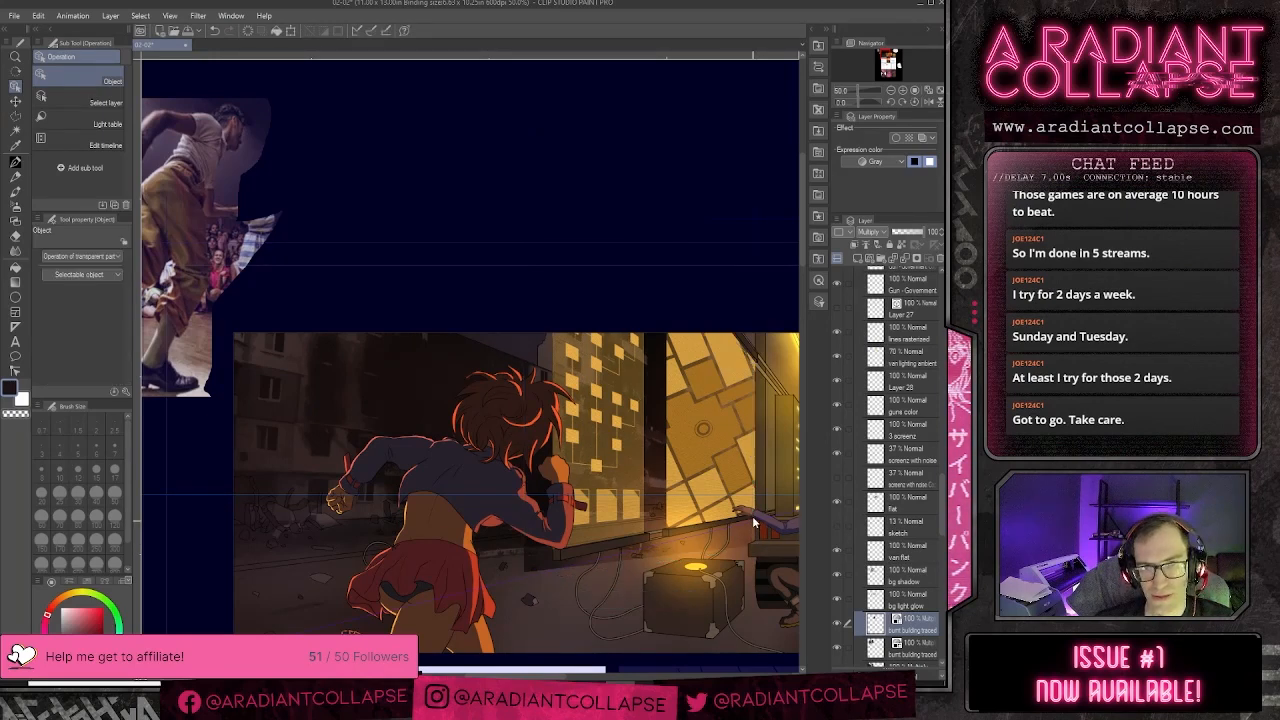
- Cut away the part of the building copy above the distant roofline using a Polyline selection, and clear the selection
{"action": "key", "text": "e"}
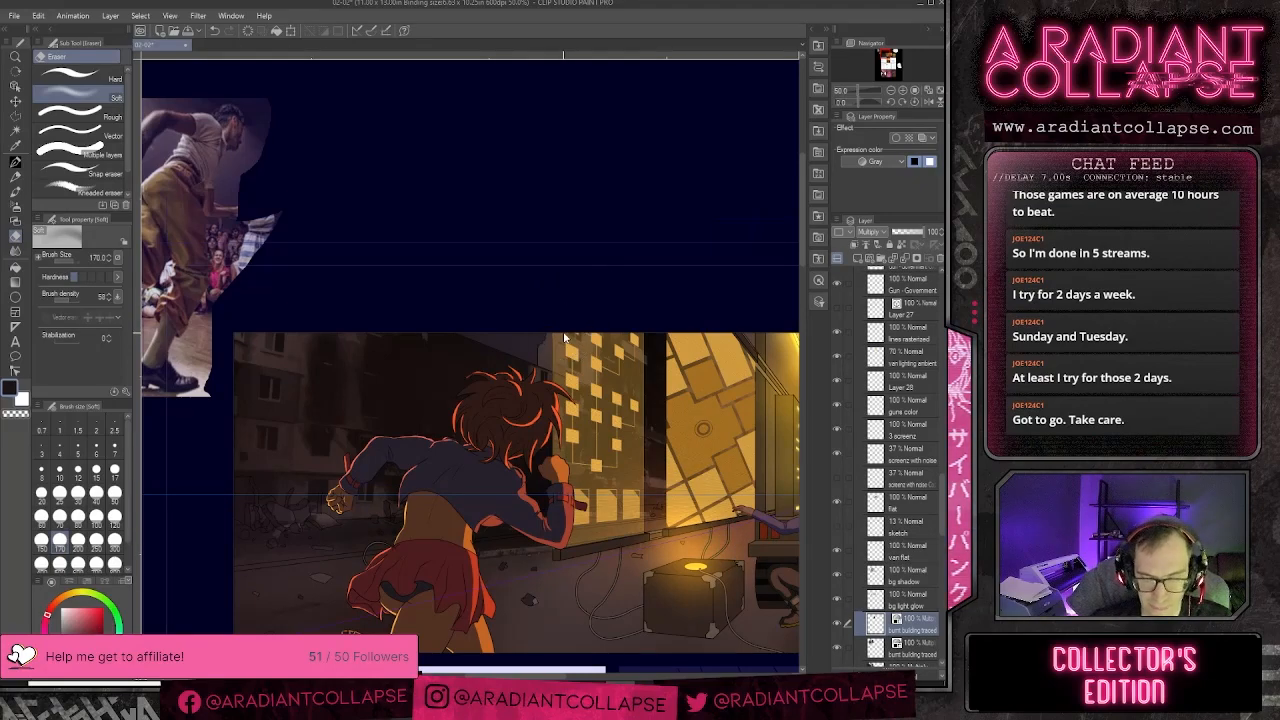
{"action": "scroll", "coordinate": [563, 330], "scroll_direction": "up", "scroll_amount": 3}
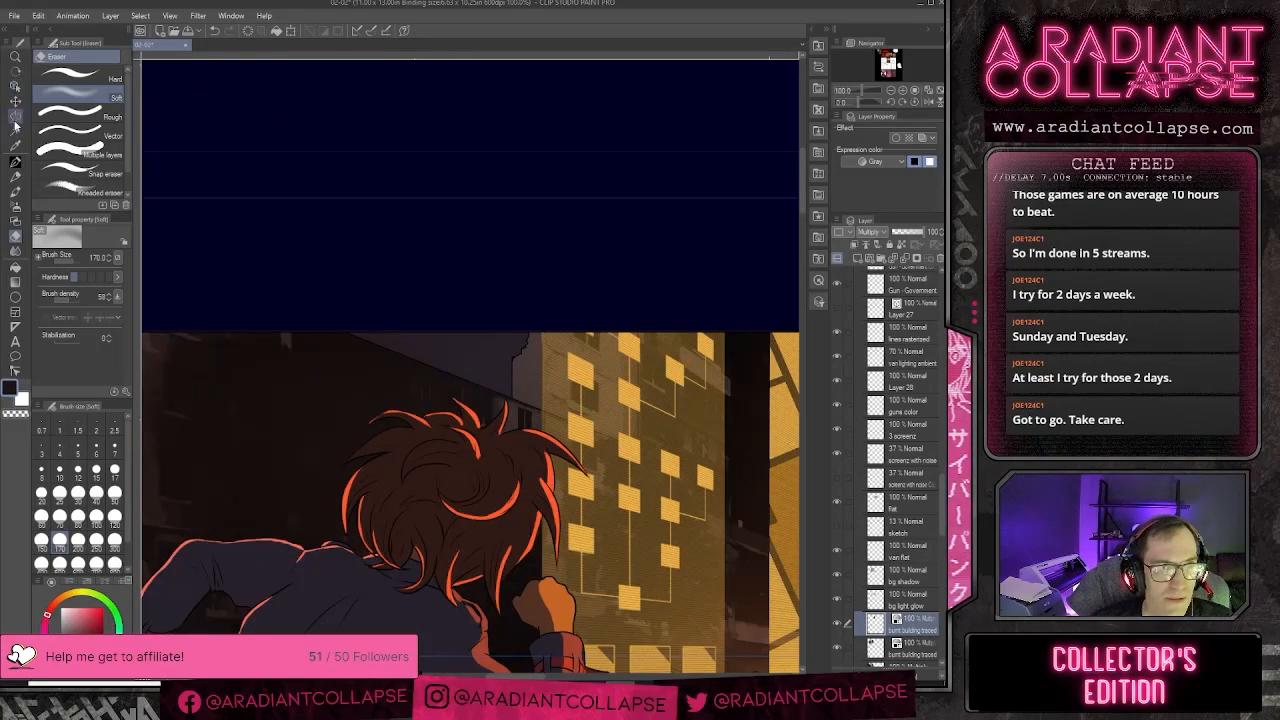
{"action": "left_click", "coordinate": [15, 116]}
{"action": "scroll", "coordinate": [626, 450], "scroll_direction": "up", "scroll_amount": 2}
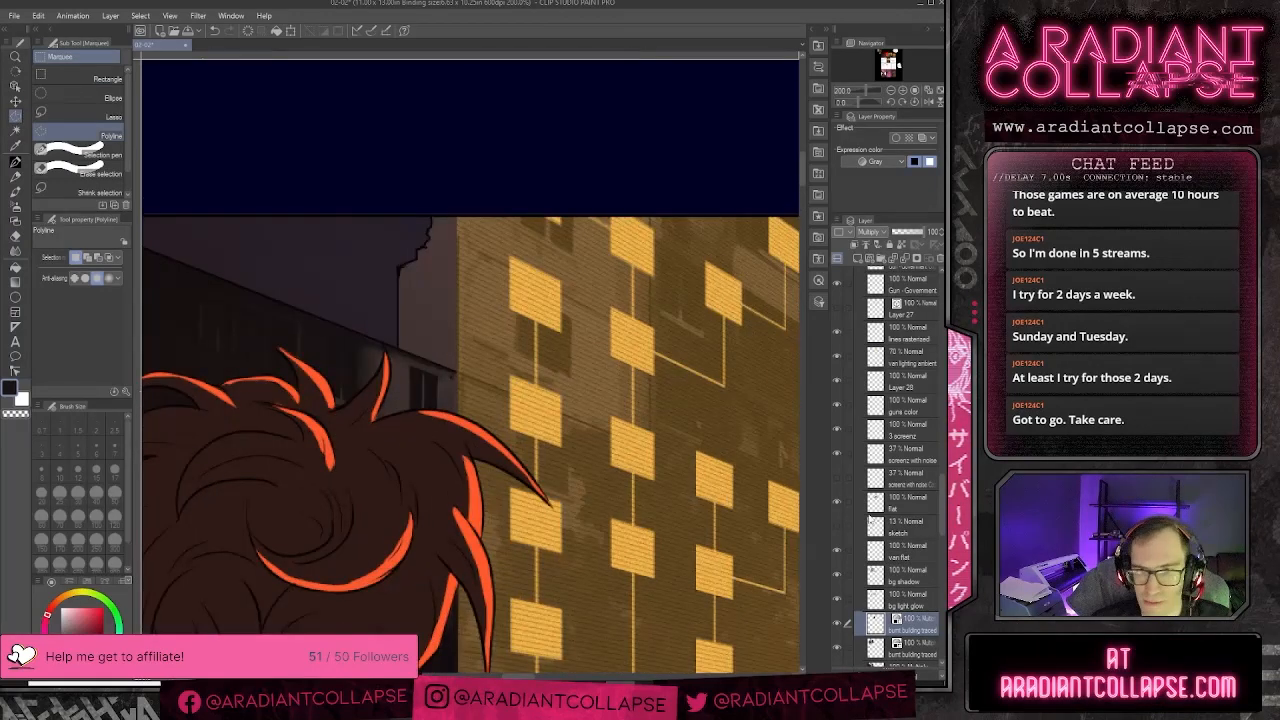
{"action": "scroll", "coordinate": [872, 516], "scroll_direction": "up", "scroll_amount": 3}
{"action": "scroll", "coordinate": [870, 518], "scroll_direction": "up", "scroll_amount": 5}
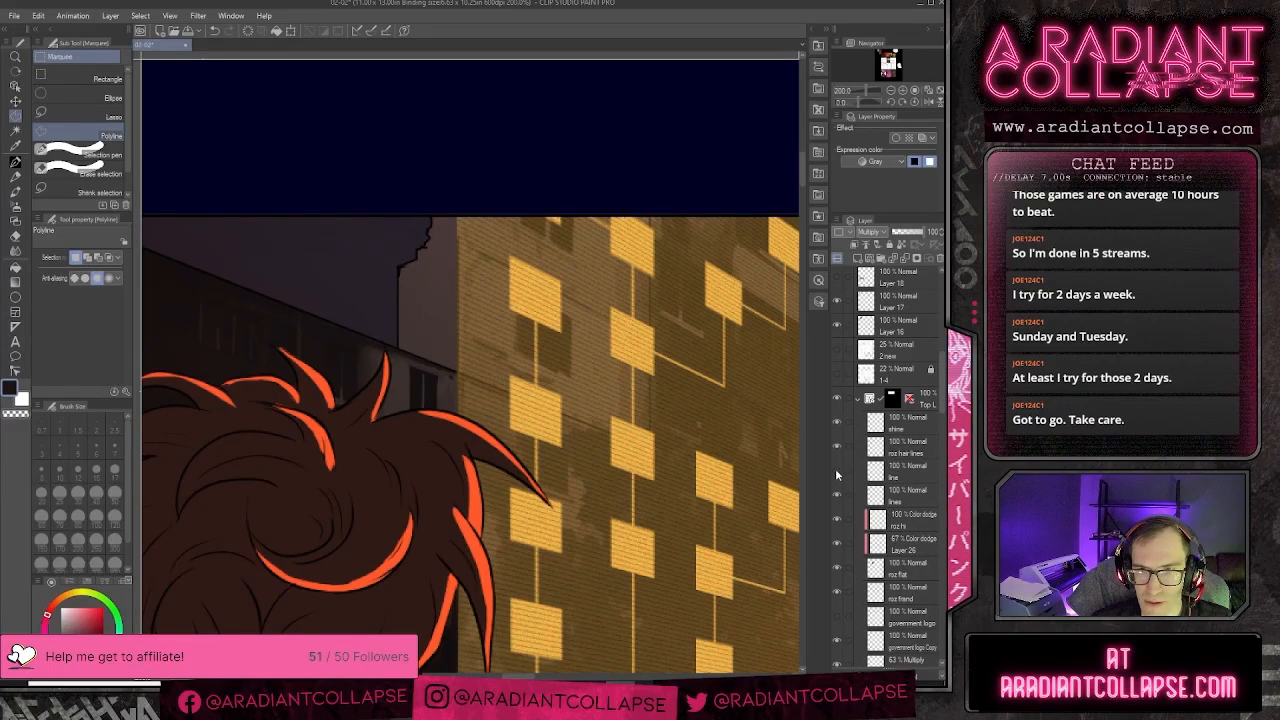
{"action": "scroll", "coordinate": [877, 528], "scroll_direction": "down", "scroll_amount": 5}
{"action": "scroll", "coordinate": [880, 523], "scroll_direction": "down", "scroll_amount": 4}
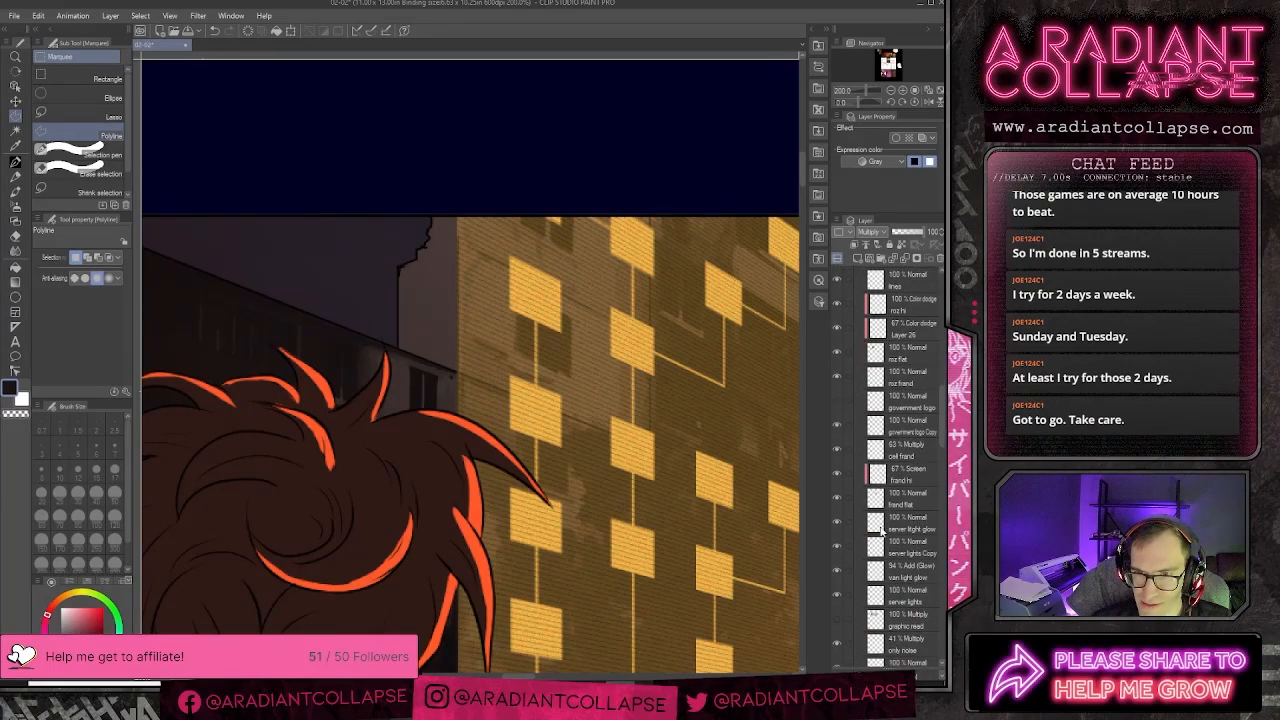
{"action": "scroll", "coordinate": [897, 512], "scroll_direction": "down", "scroll_amount": 4}
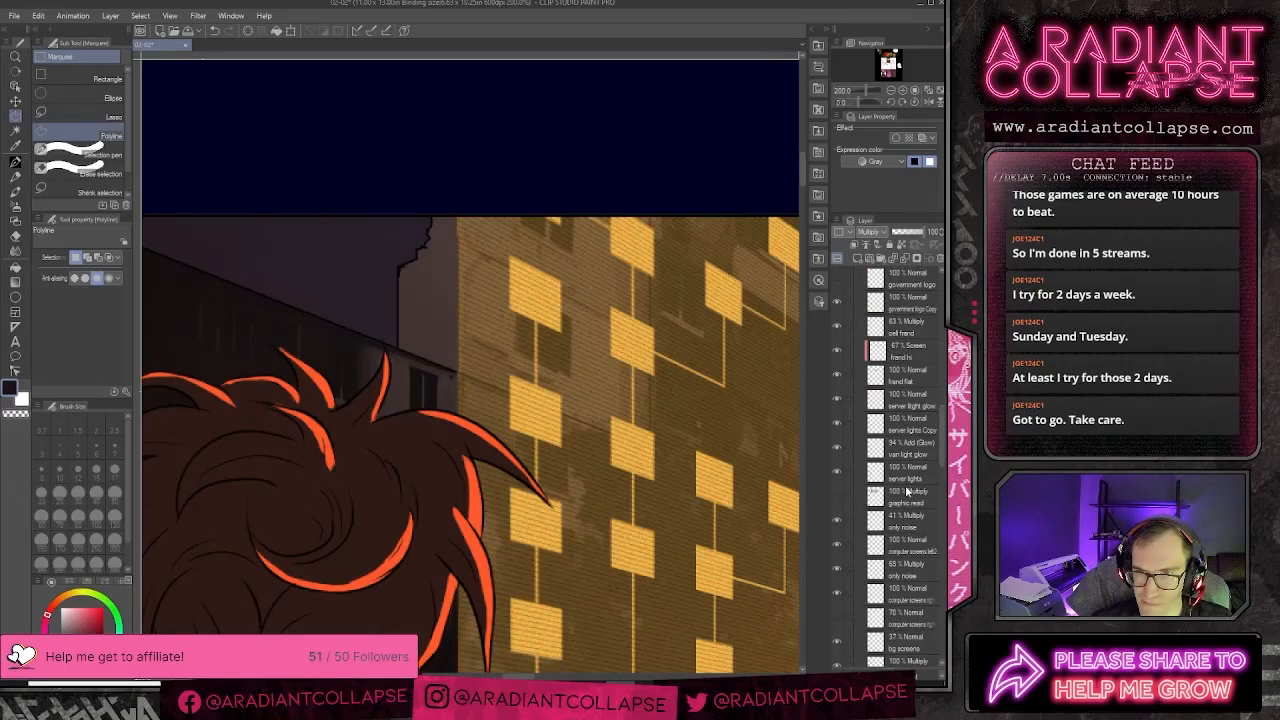
{"action": "scroll", "coordinate": [895, 510], "scroll_direction": "down", "scroll_amount": 6}
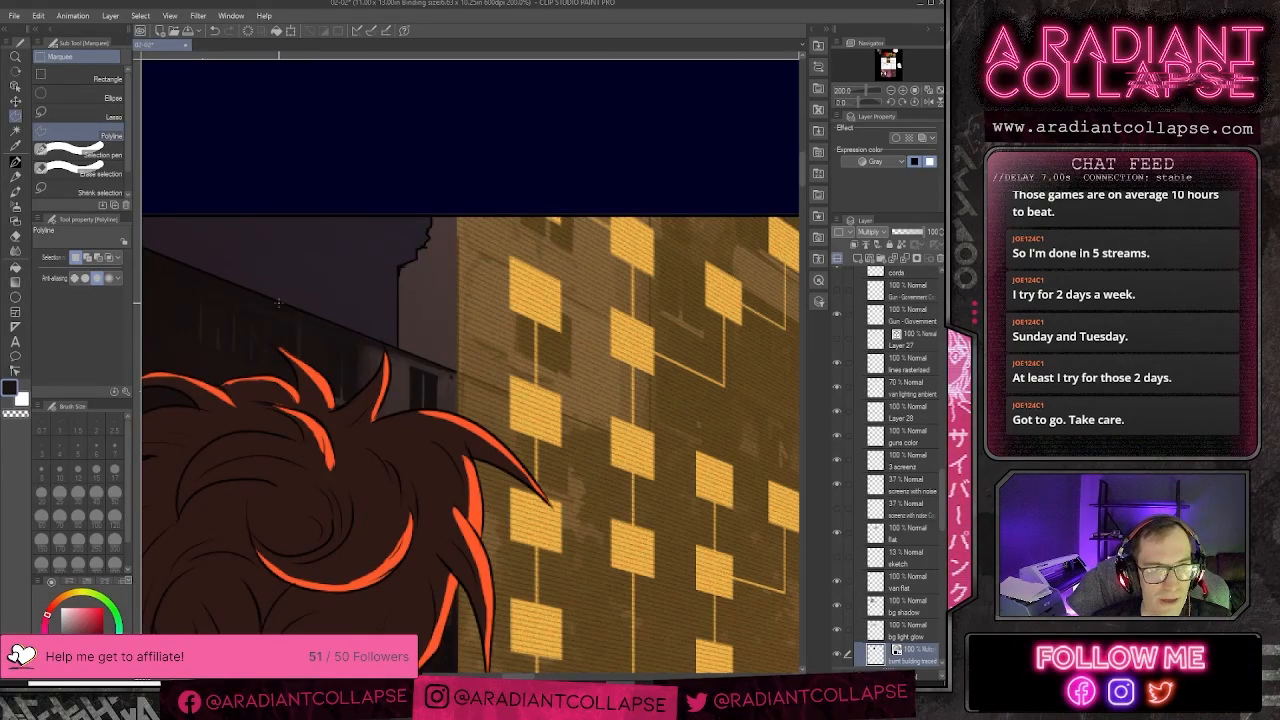
{"action": "left_click", "coordinate": [394, 349]}
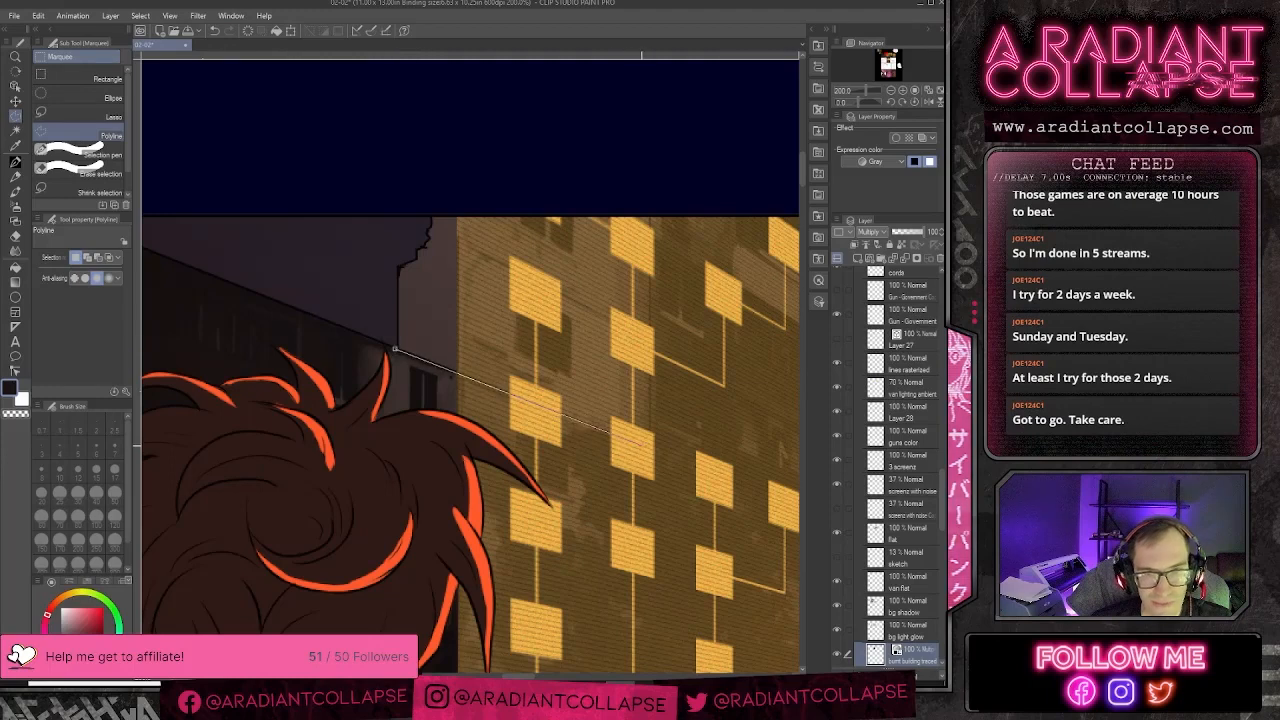
{"action": "left_click", "coordinate": [650, 440]}
{"action": "left_click", "coordinate": [651, 168]}
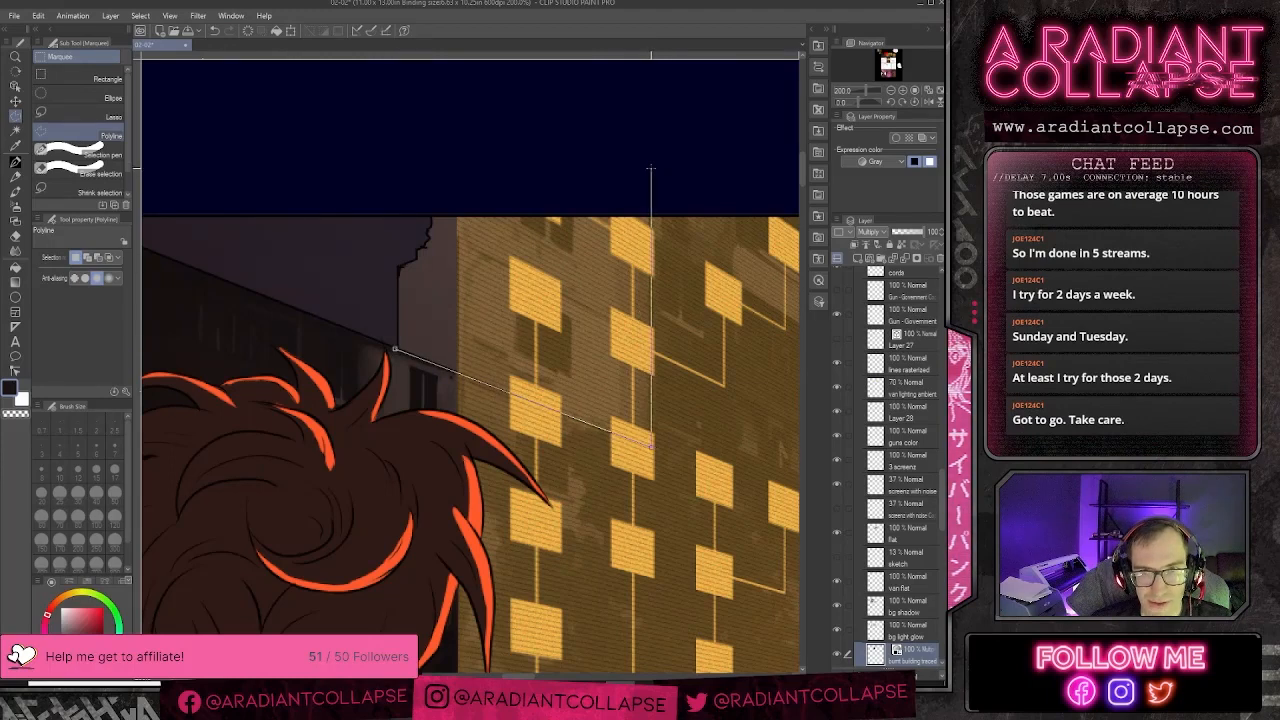
{"action": "left_click", "coordinate": [395, 106]}
{"action": "double_click", "coordinate": [376, 180]}
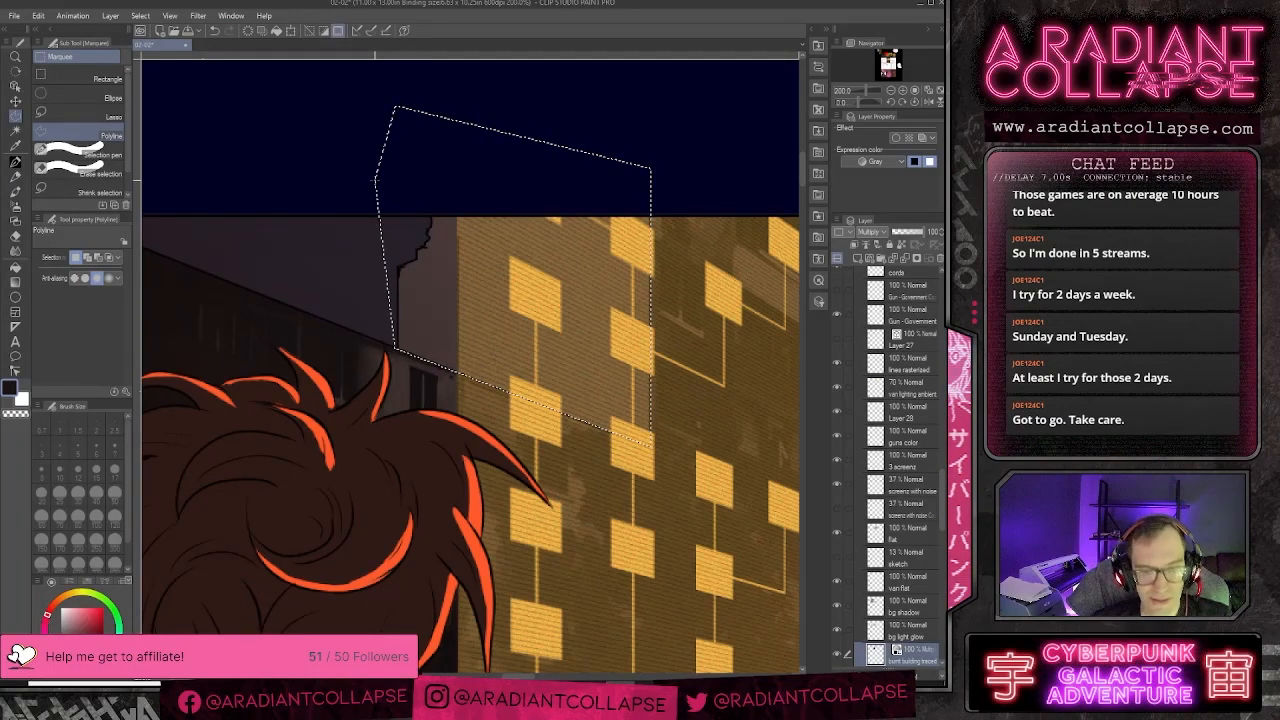
{"action": "key", "text": "ctrl+d"}
- Check the trimmed building copy in the panel and select the other burnt building traced layer directly beneath it
{"action": "scroll", "coordinate": [374, 180], "scroll_direction": "down", "scroll_amount": 1}
{"action": "scroll", "coordinate": [374, 180], "scroll_direction": "down", "scroll_amount": 2}
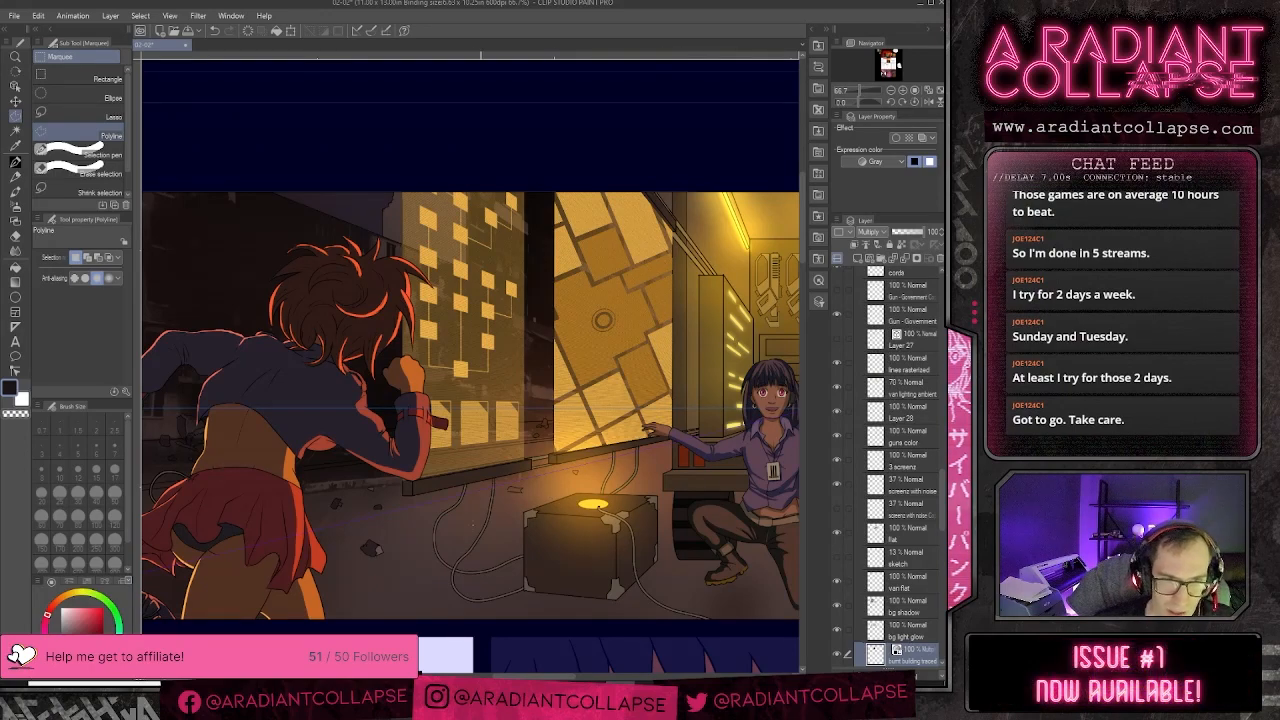
{"action": "scroll", "coordinate": [474, 526], "scroll_direction": "down", "scroll_amount": 2}
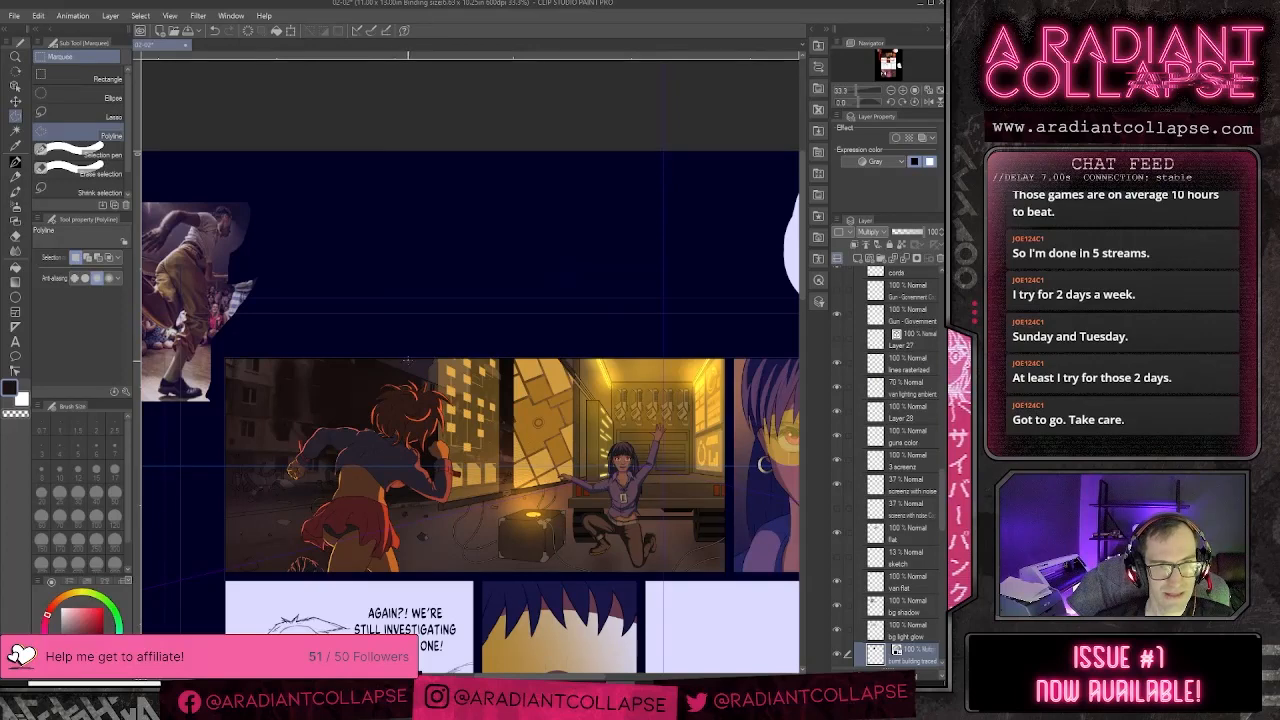
{"action": "scroll", "coordinate": [334, 405], "scroll_direction": "up", "scroll_amount": 2}
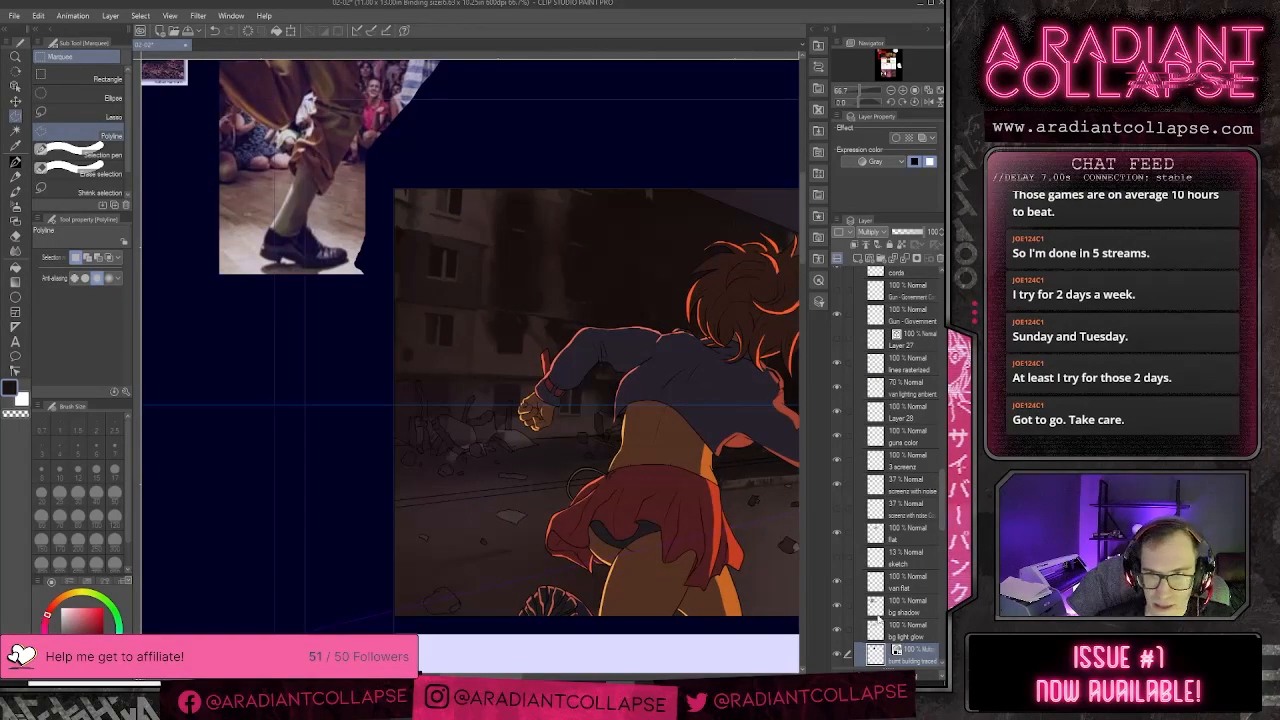
{"action": "left_click", "coordinate": [838, 654]}
{"action": "scroll", "coordinate": [860, 645], "scroll_direction": "down", "scroll_amount": 2}
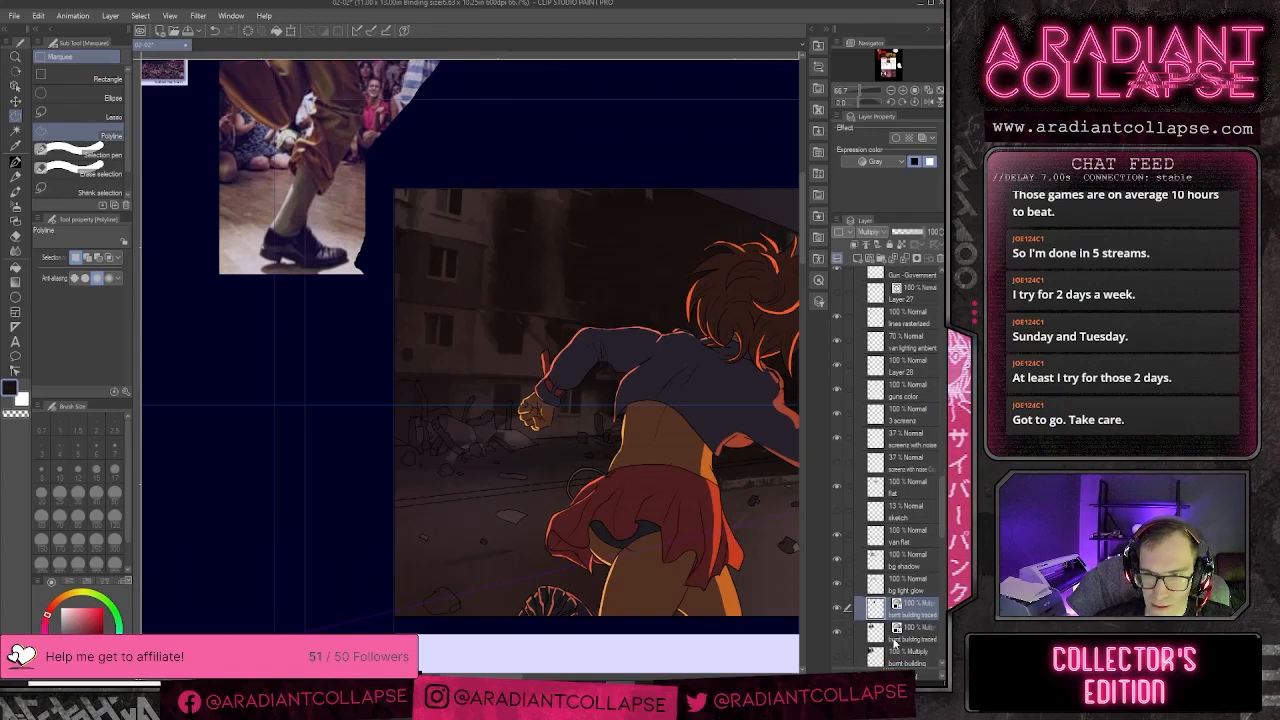
{"action": "left_click", "coordinate": [837, 632]}
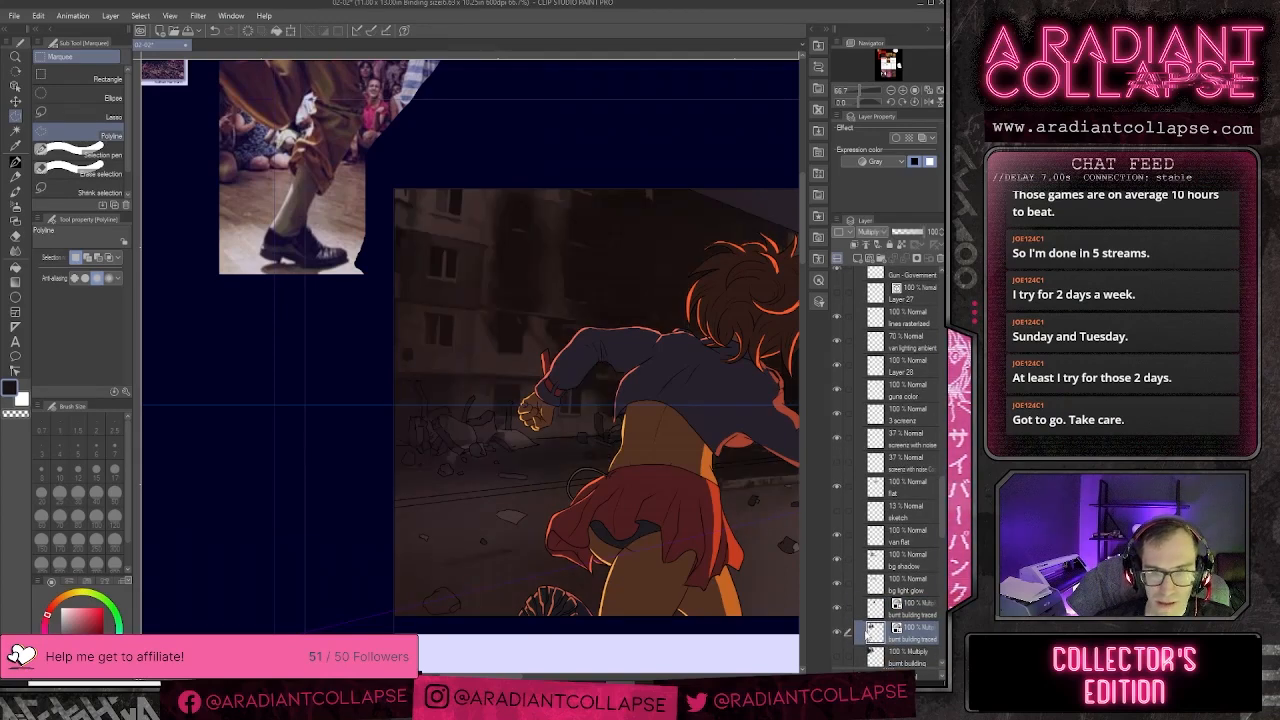
- Erase the building texture over the rubble beside the runner's rear fist with the Soft eraser, reducing its size to 50 and 30
{"action": "key", "text": "e"}
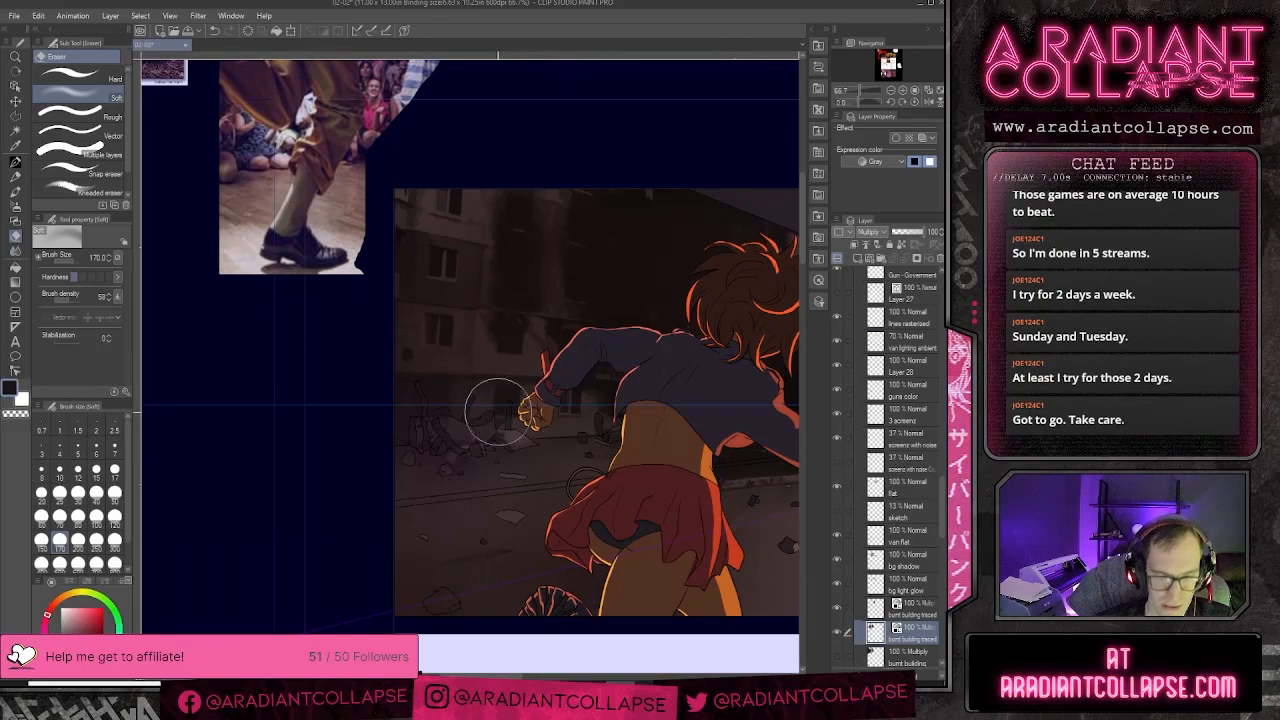
{"action": "key", "text": "bracketleft"}
{"action": "key", "text": "bracketleft"}
{"action": "key", "text": "bracketleft"}
{"action": "key", "text": "bracketleft"}
{"action": "key", "text": "bracketleft"}
{"action": "key", "text": "bracketleft"}
{"action": "key", "text": "bracketleft"}
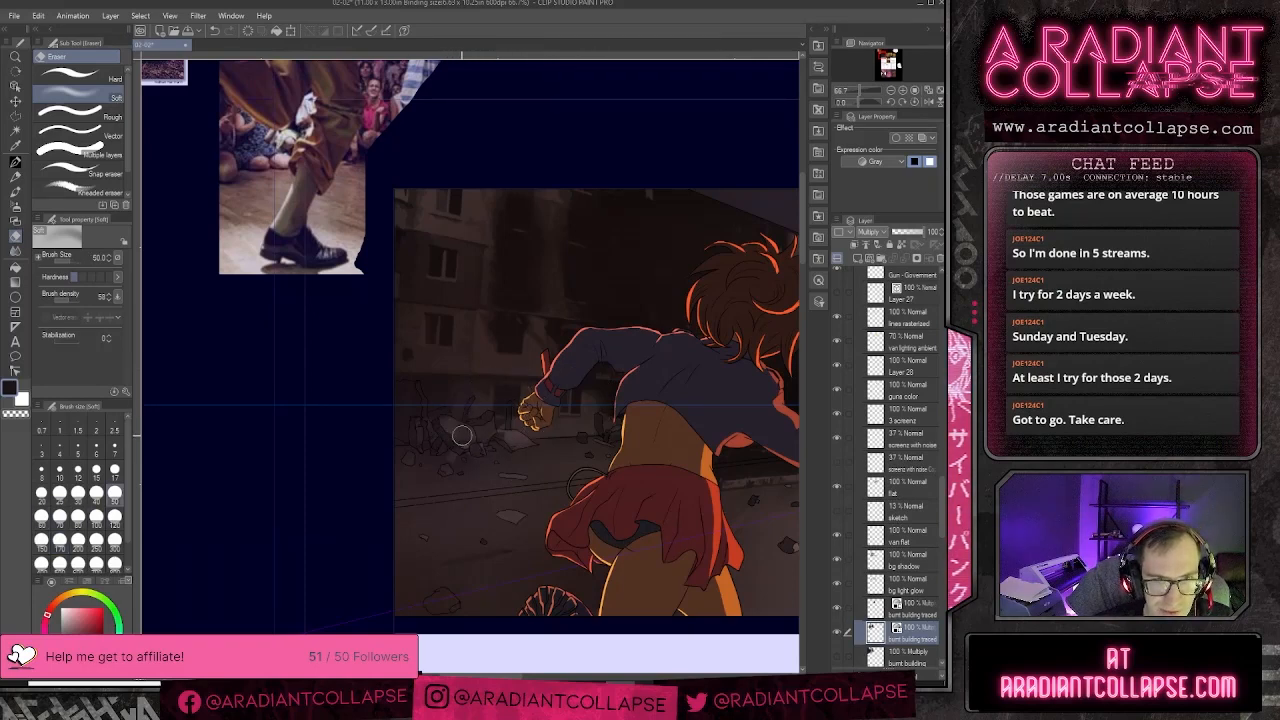
{"action": "key", "text": "bracketleft"}
{"action": "key", "text": "bracketleft"}
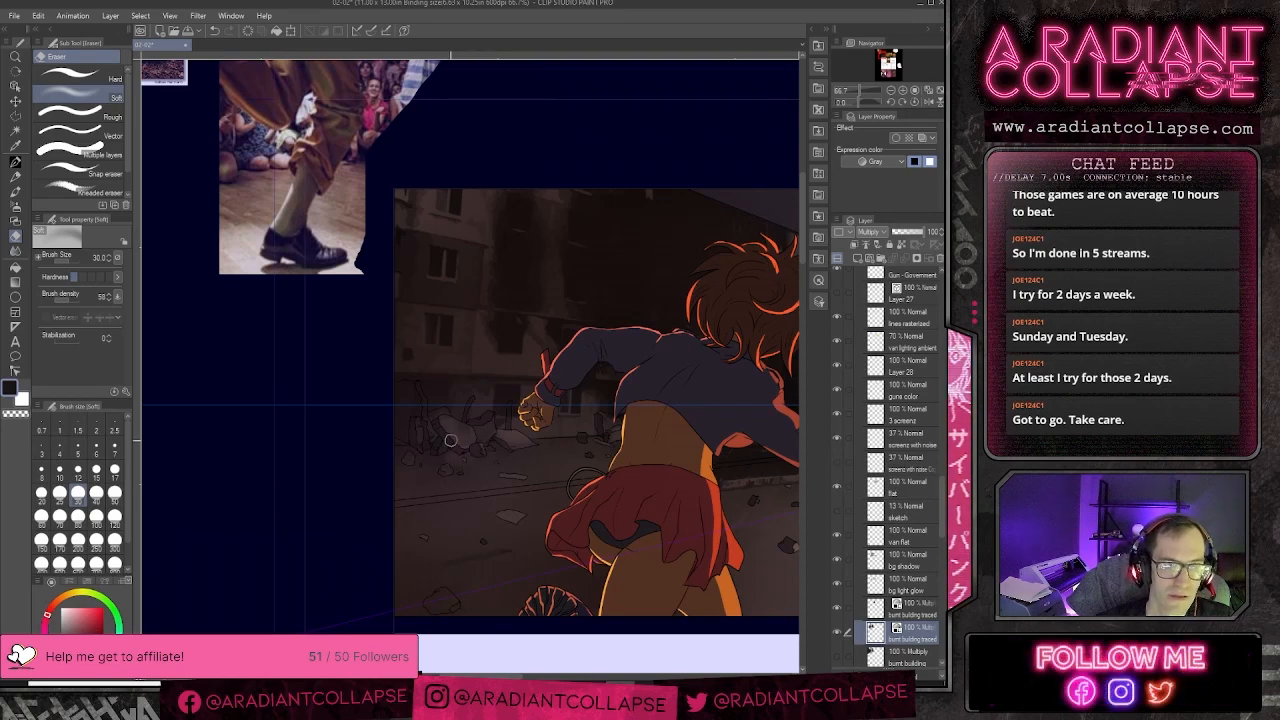
- Select the bg layer directly beneath the bg flat layer
{"action": "key", "text": "b"}
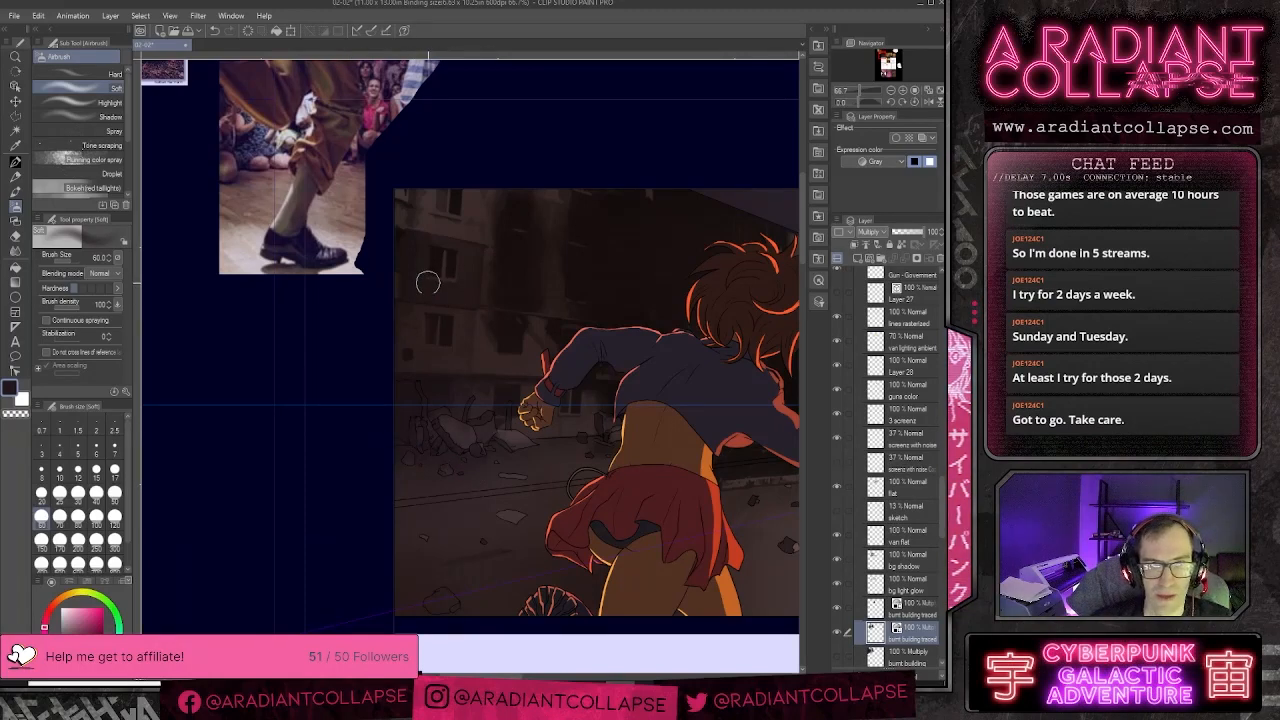
{"action": "scroll", "coordinate": [510, 333], "scroll_direction": "down", "scroll_amount": 3}
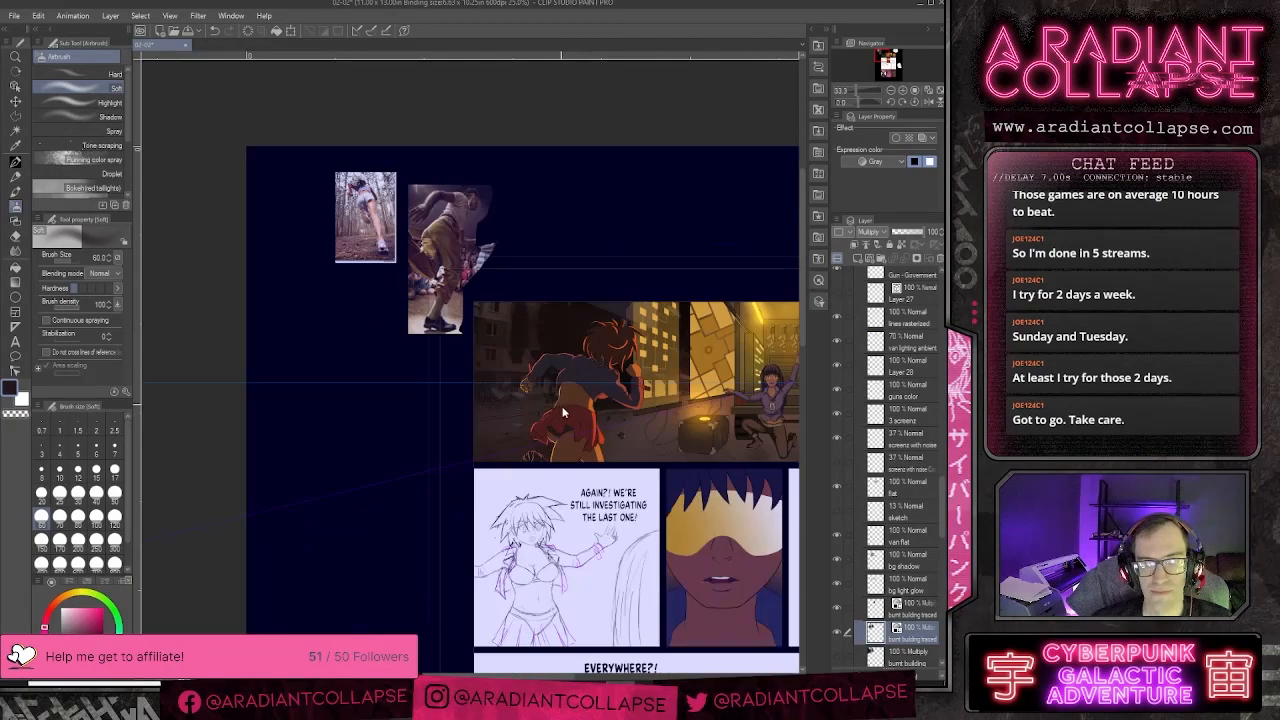
{"action": "left_click_drag", "start_coordinate": [628, 457], "coordinate": [538, 471]}
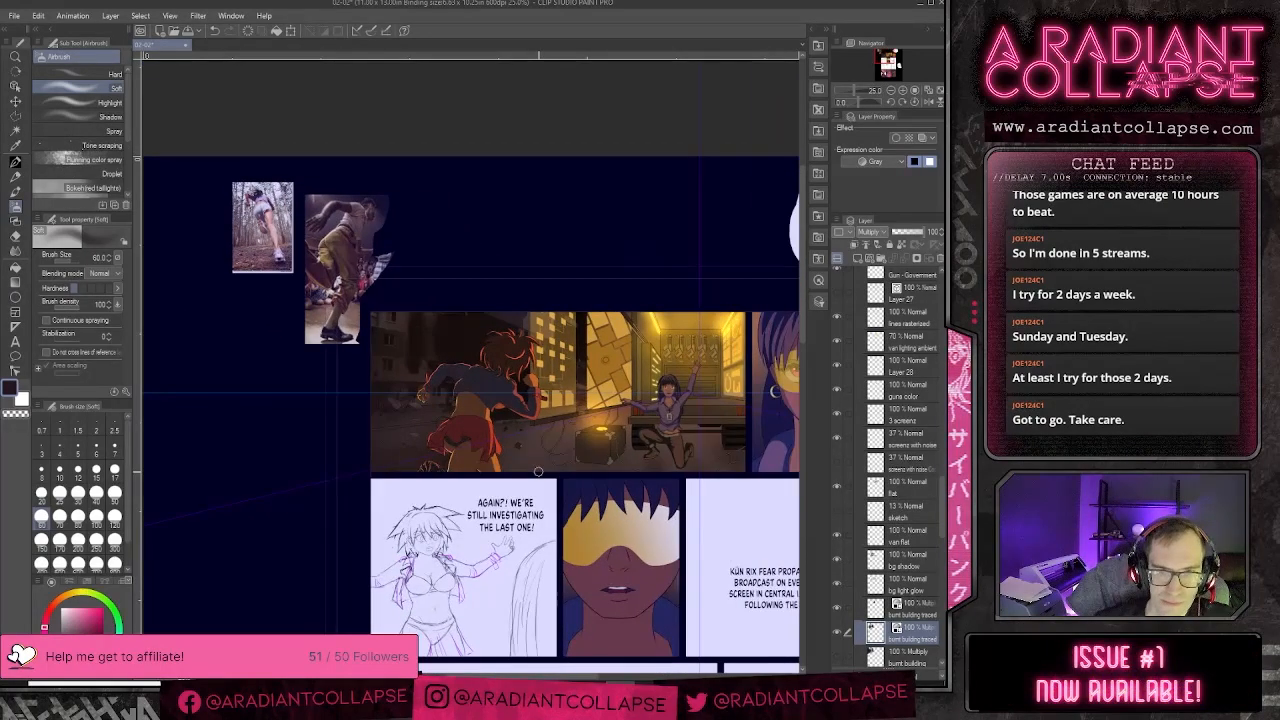
{"action": "scroll", "coordinate": [890, 588], "scroll_direction": "down", "scroll_amount": 3}
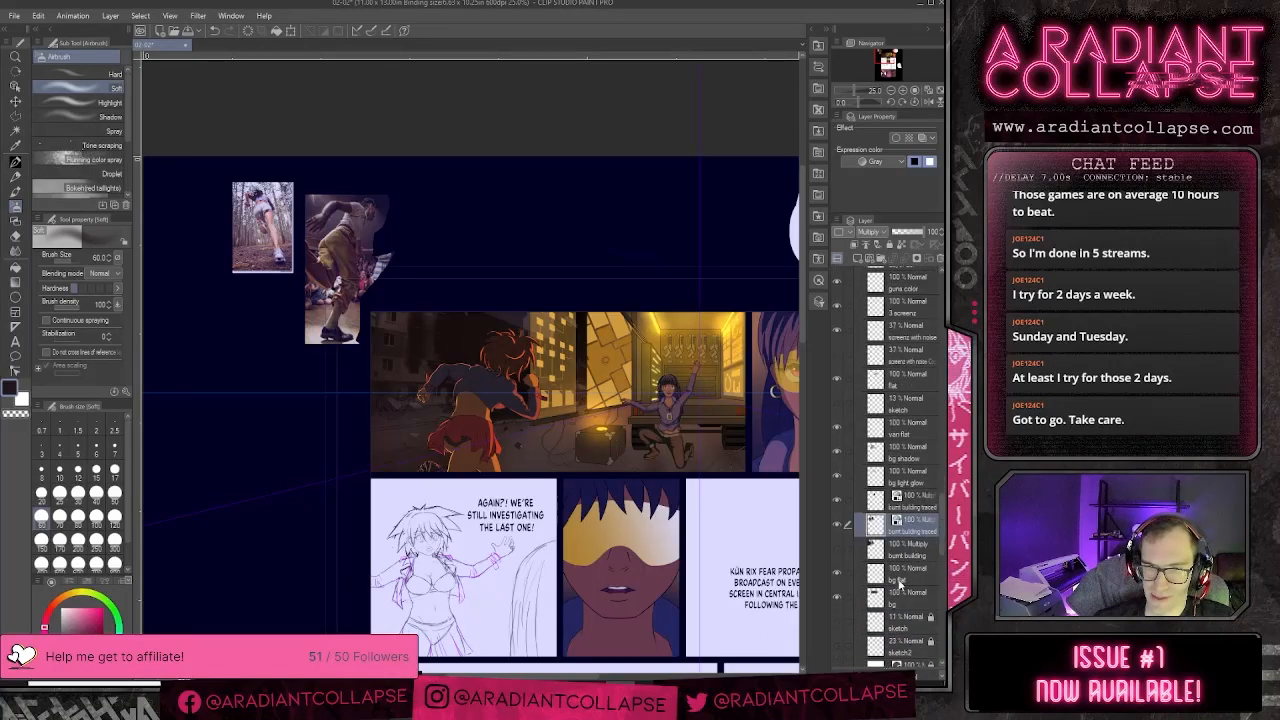
{"action": "left_click", "coordinate": [899, 574]}
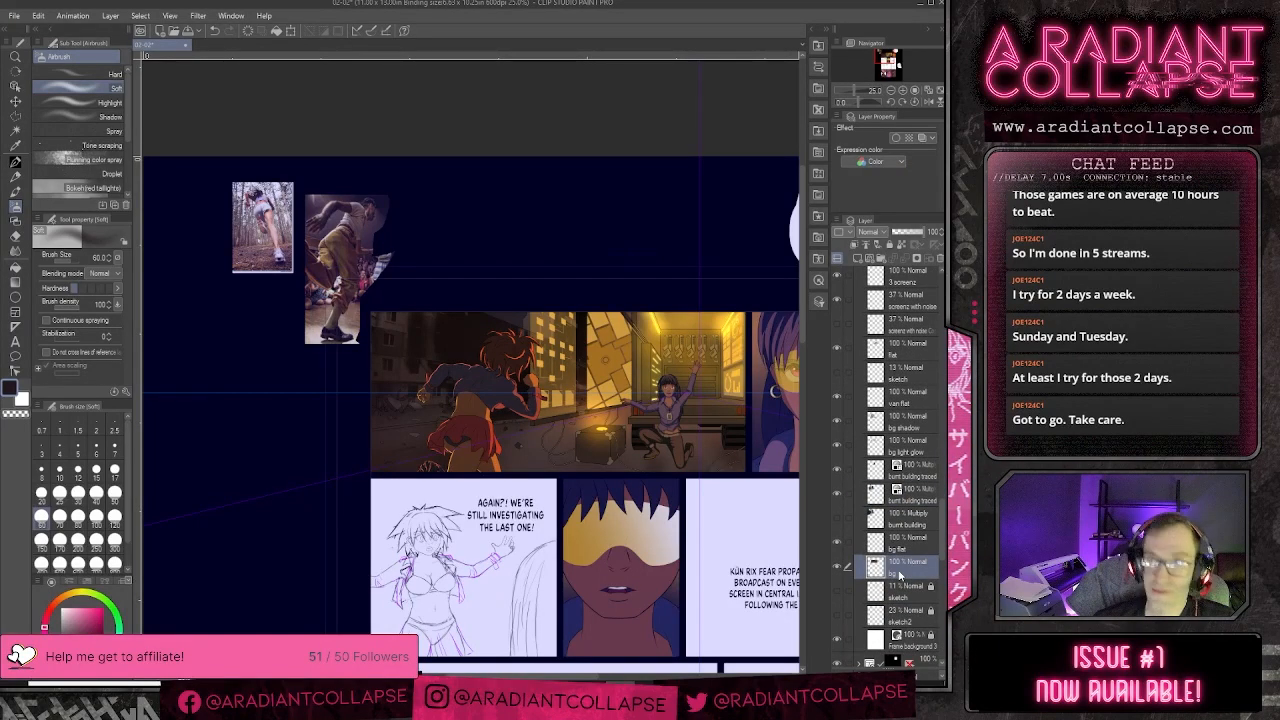
- Import the concrete4 image from the concretetextures folder under Photobash Stuff, Texture, Concrete, above the bg layer
{"action": "key", "text": "ctrl+o"}
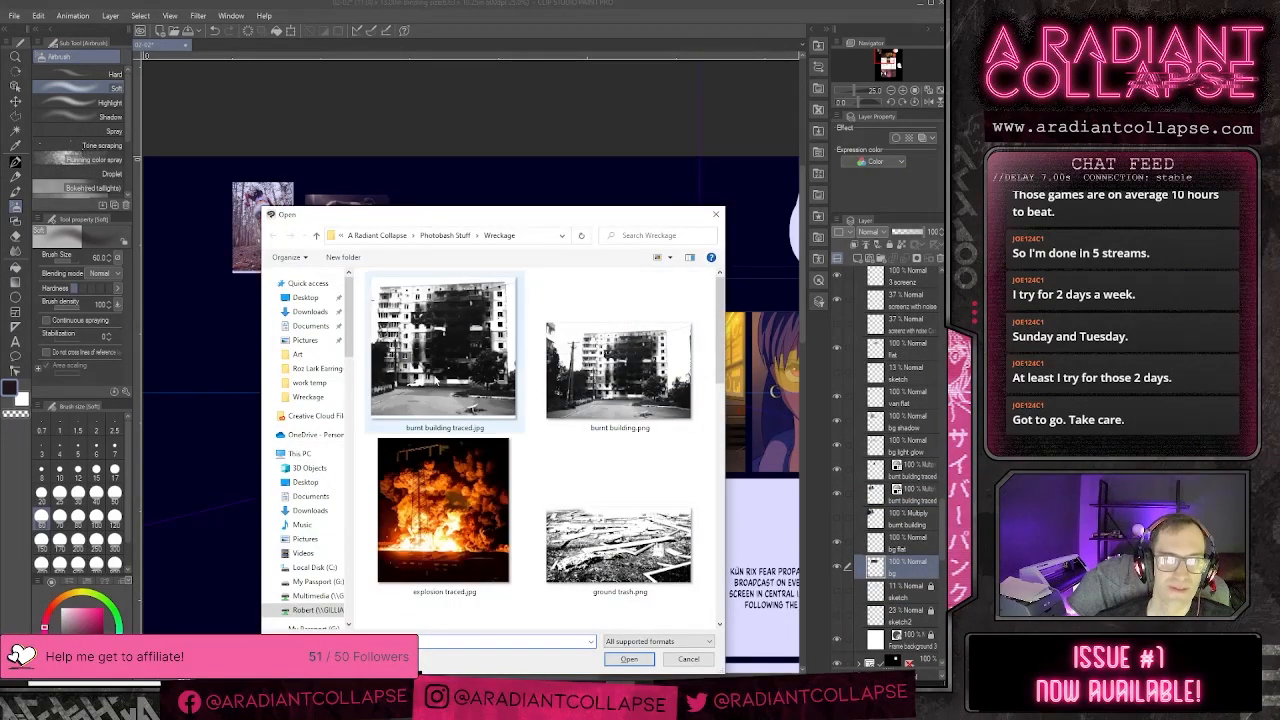
{"action": "left_click", "coordinate": [445, 235]}
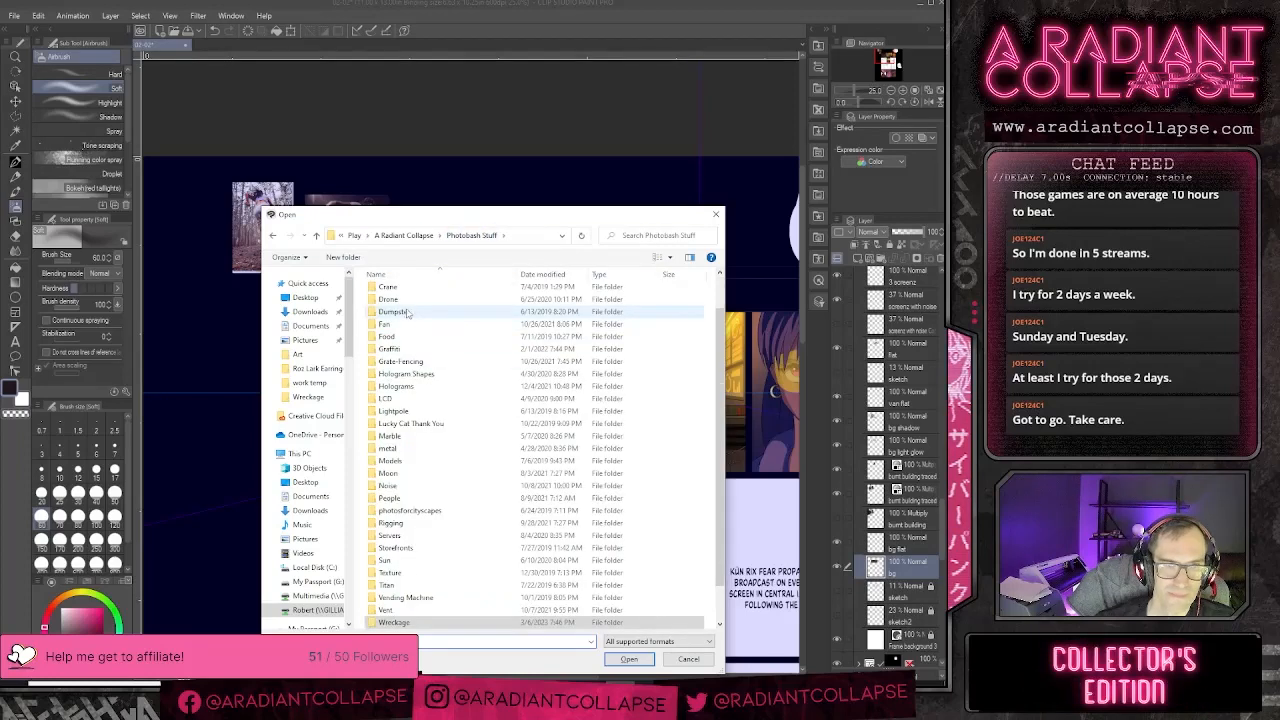
{"action": "scroll", "coordinate": [430, 366], "scroll_direction": "down", "scroll_amount": 1}
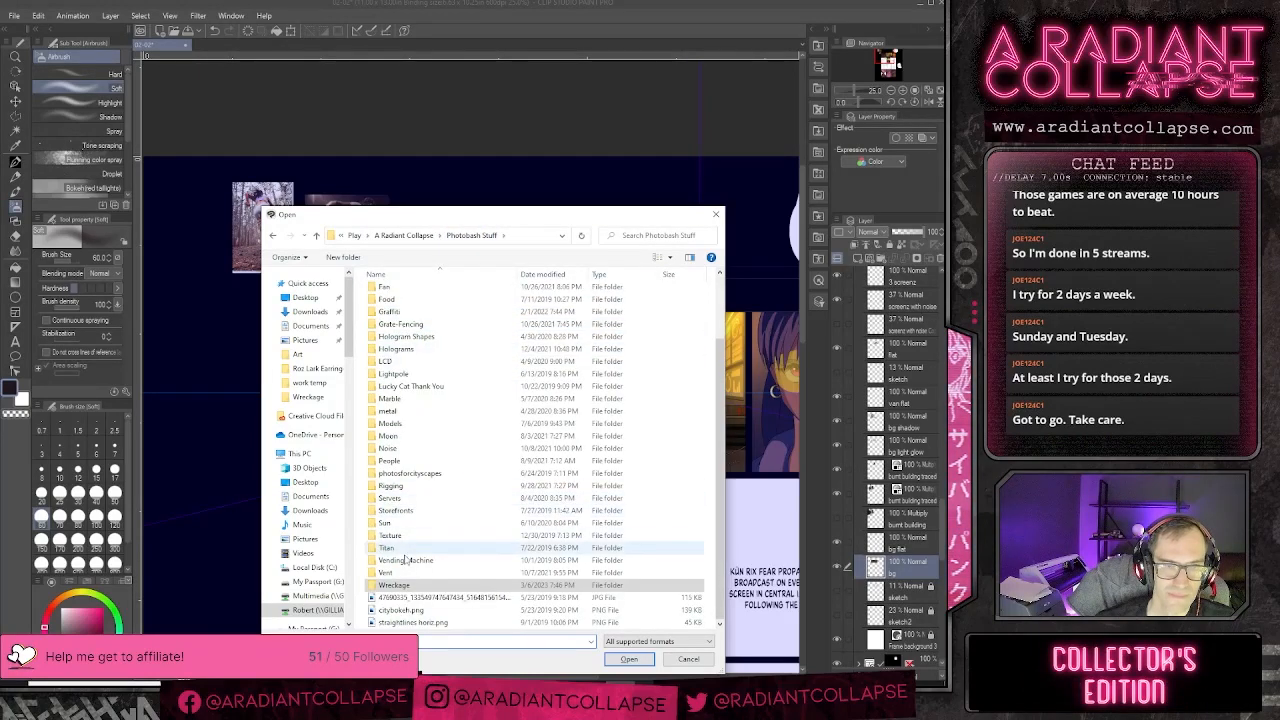
{"action": "scroll", "coordinate": [412, 560], "scroll_direction": "up", "scroll_amount": 2}
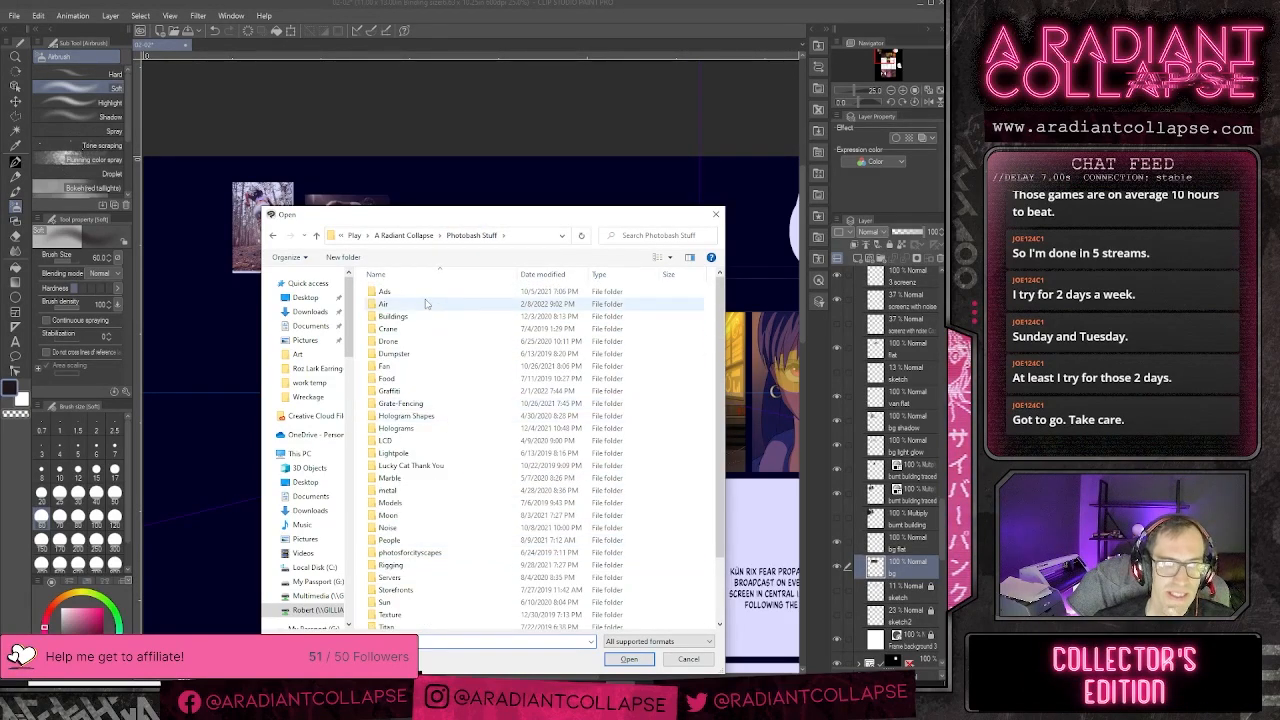
{"action": "scroll", "coordinate": [395, 510], "scroll_direction": "down", "scroll_amount": 2}
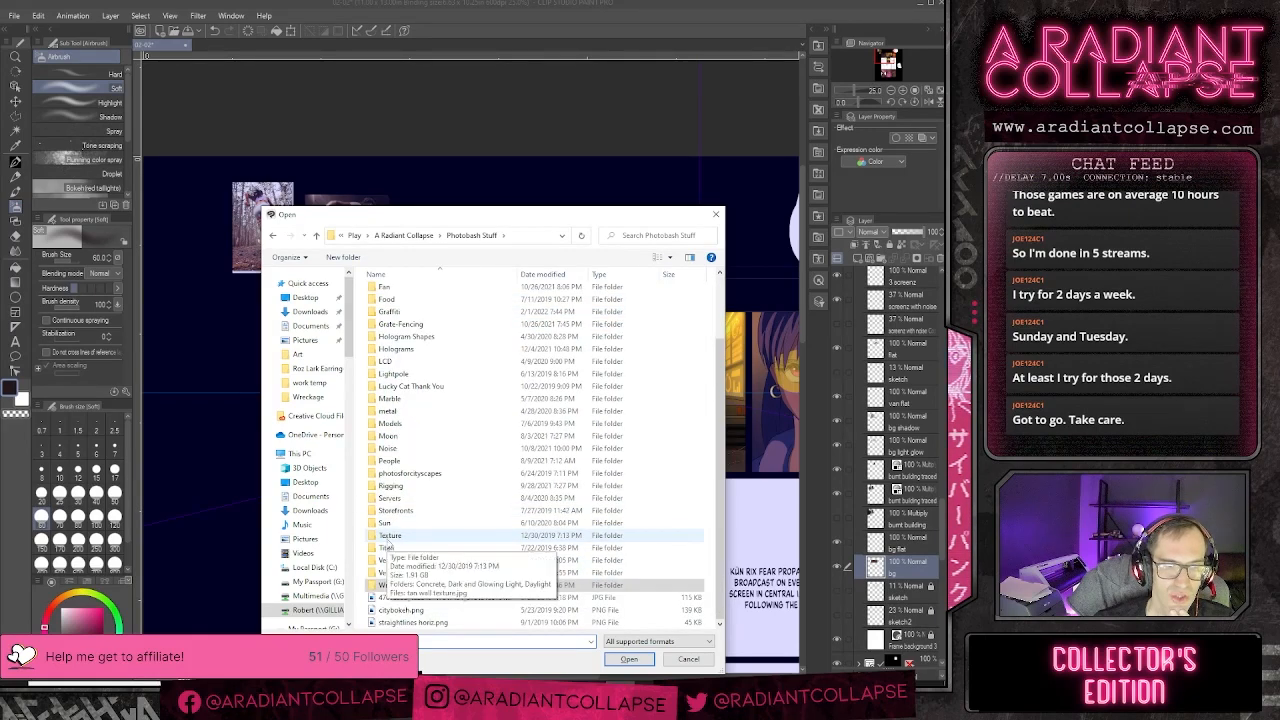
{"action": "double_click", "coordinate": [390, 540]}
{"action": "double_click", "coordinate": [398, 292]}
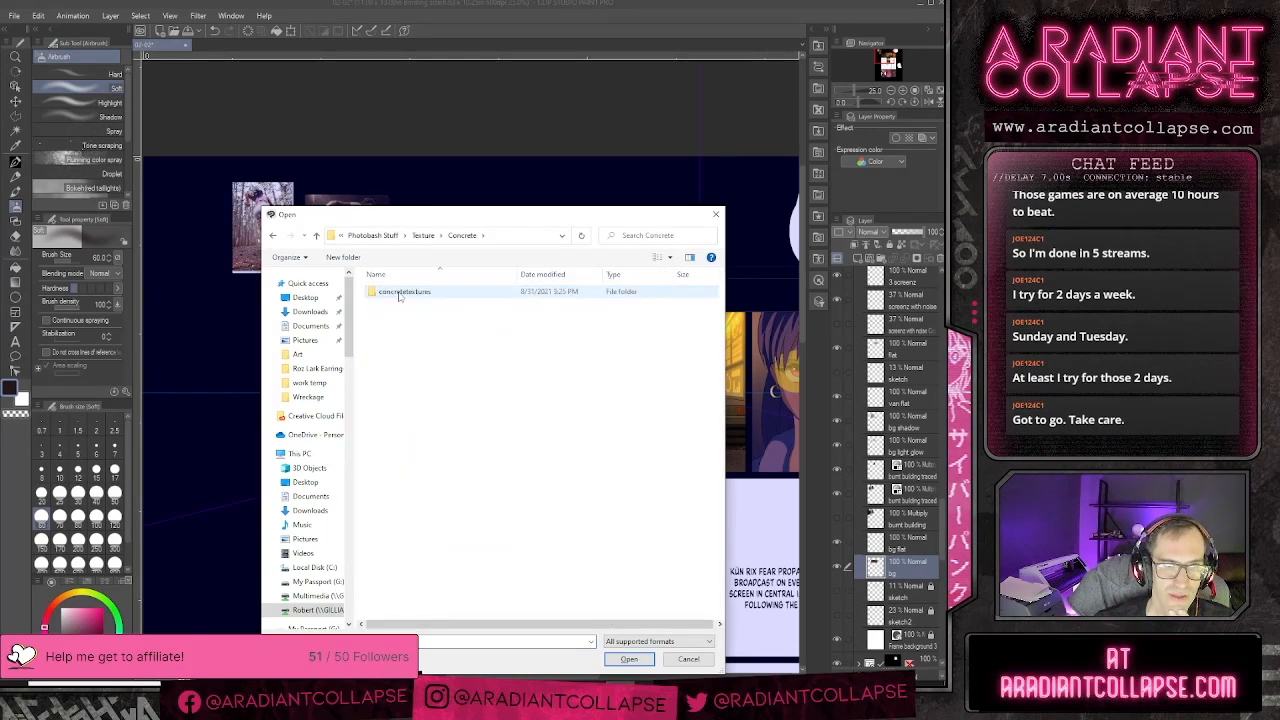
{"action": "double_click", "coordinate": [398, 292]}
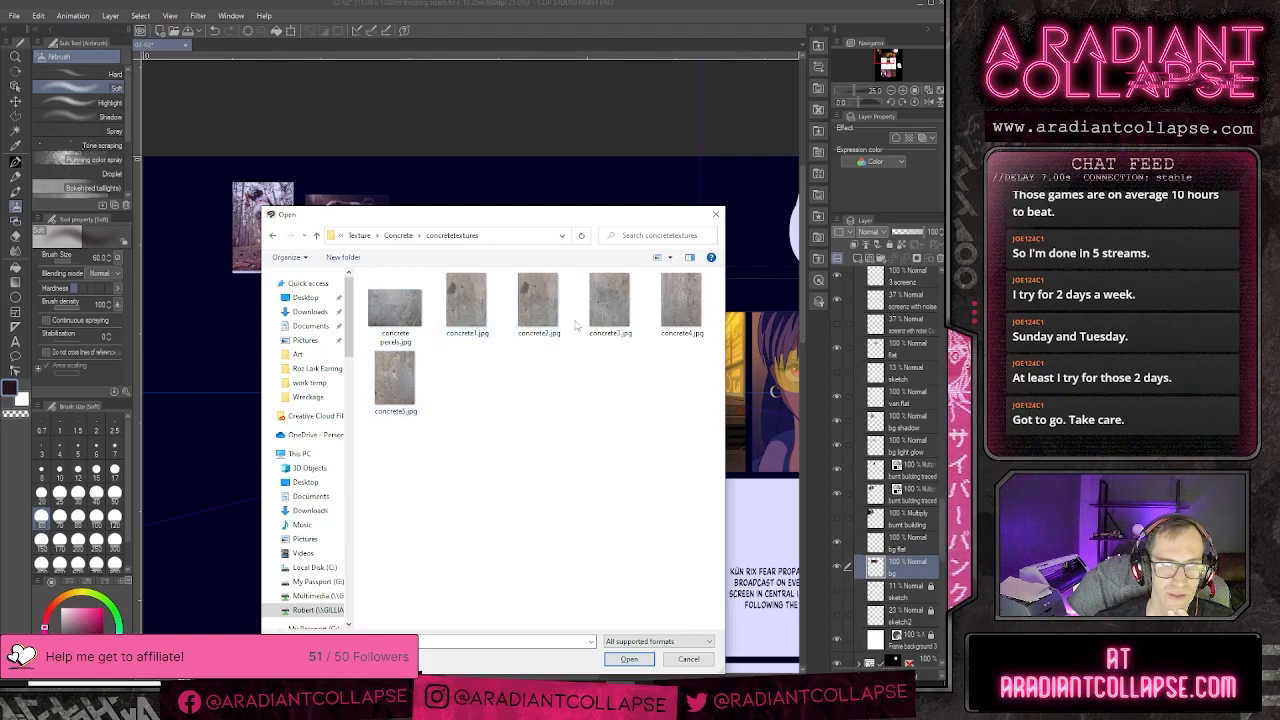
{"action": "left_click", "coordinate": [629, 659]}
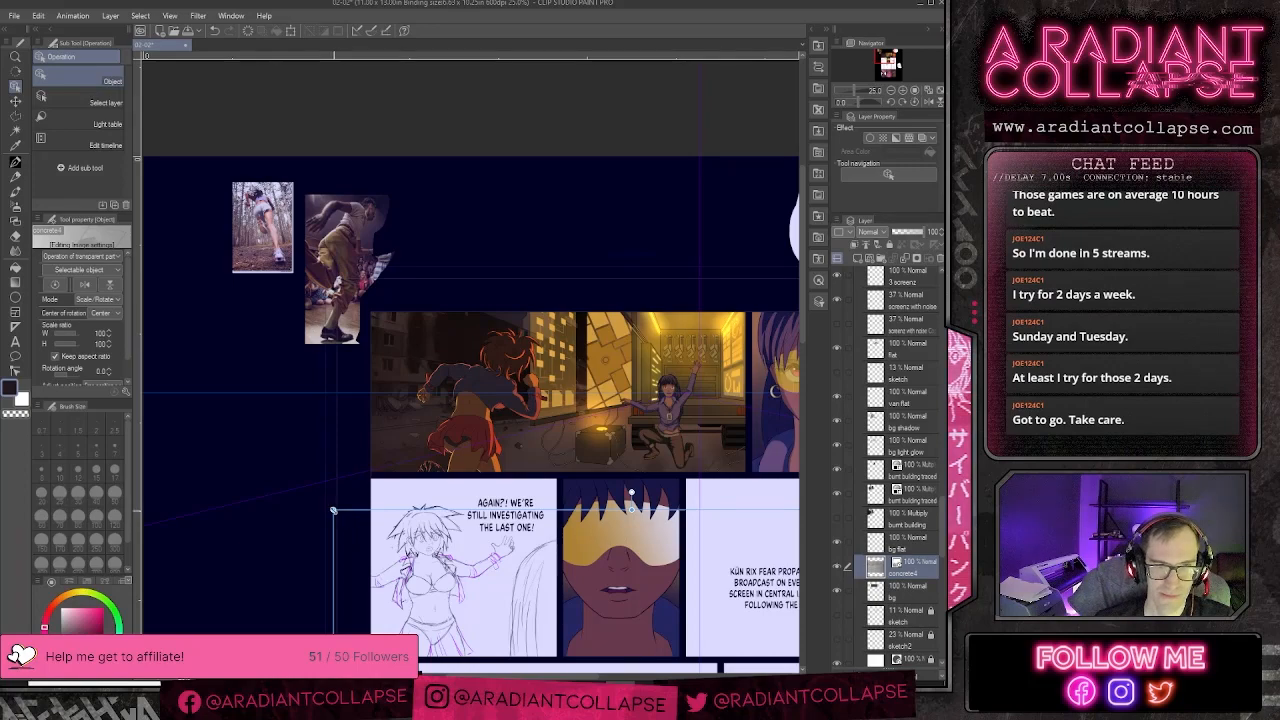
- Scale the concrete image down to about 76% and rasterize its layer with Overlay blending
{"action": "left_click_drag", "start_coordinate": [762, 582], "coordinate": [366, 297]}
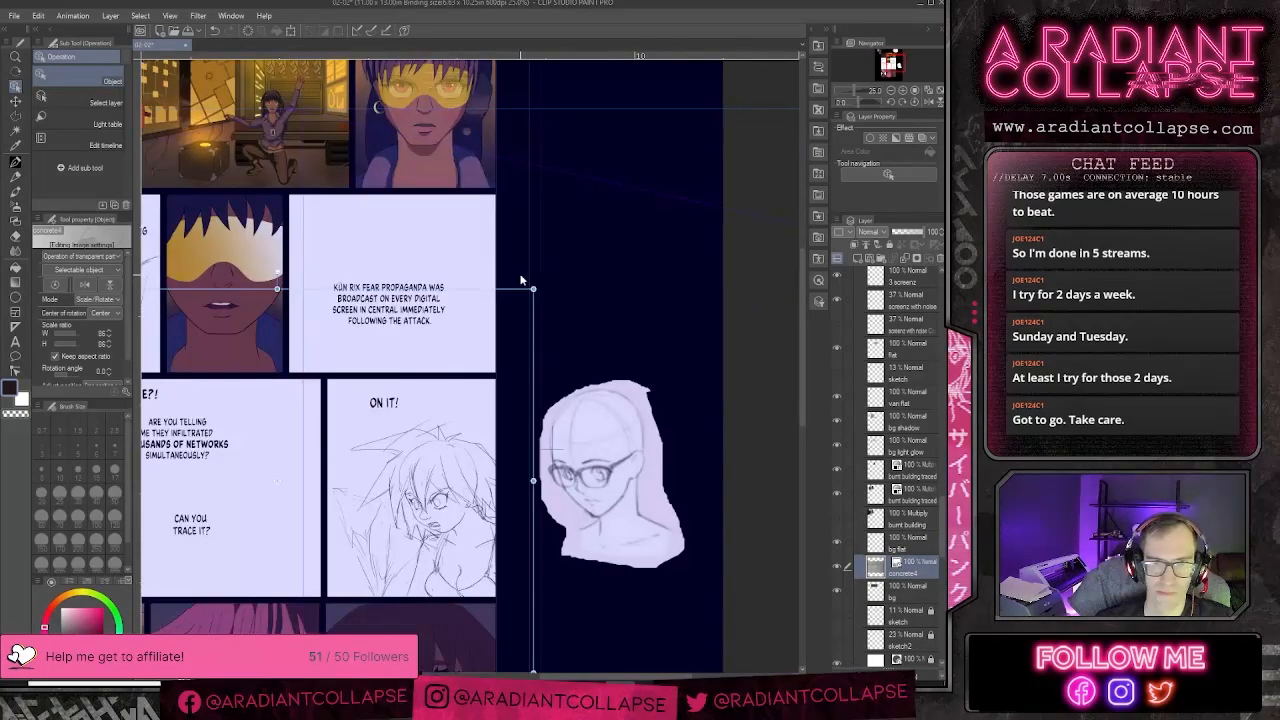
{"action": "right_click", "coordinate": [897, 568]}
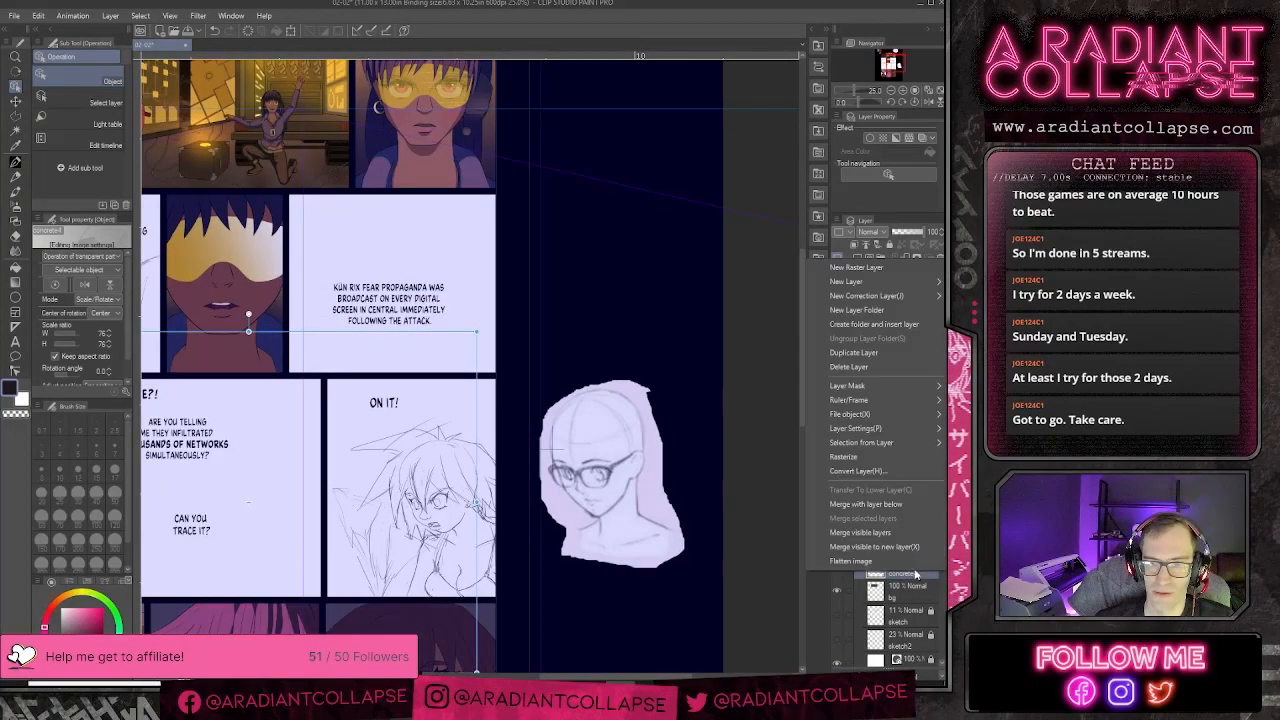
{"action": "left_click", "coordinate": [840, 460]}
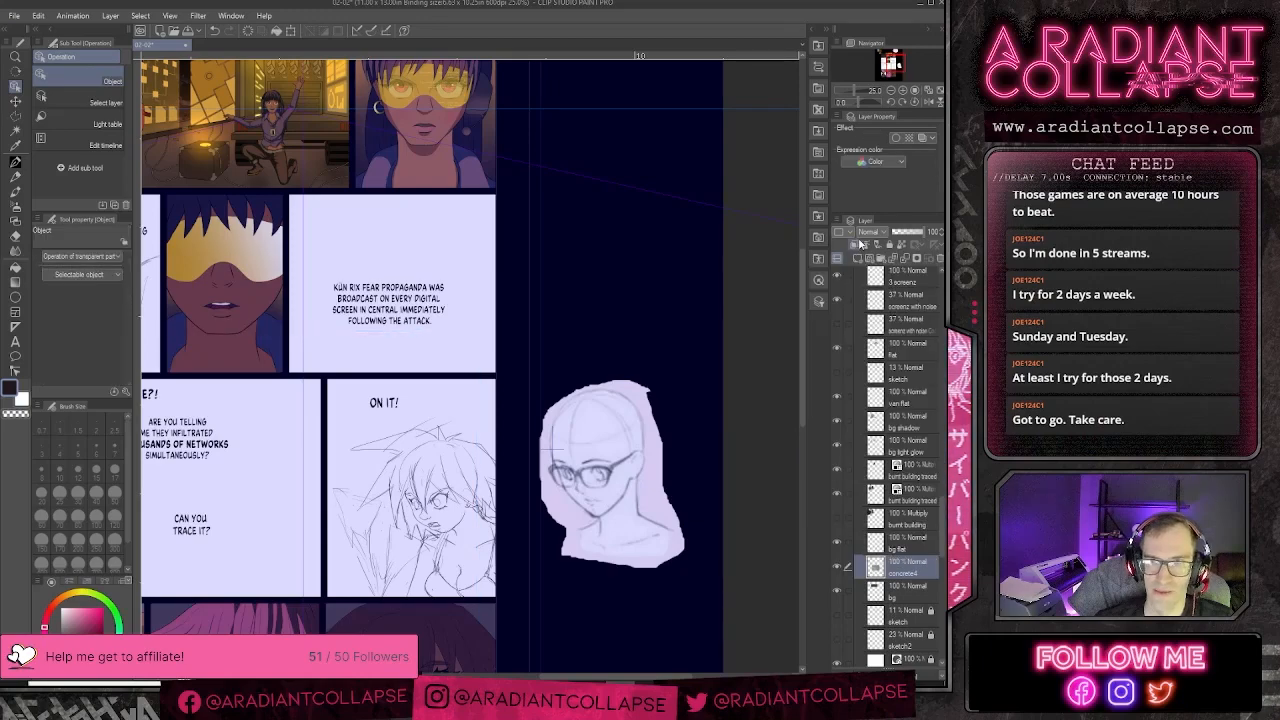
{"action": "left_click", "coordinate": [872, 234]}
{"action": "left_click", "coordinate": [870, 383]}
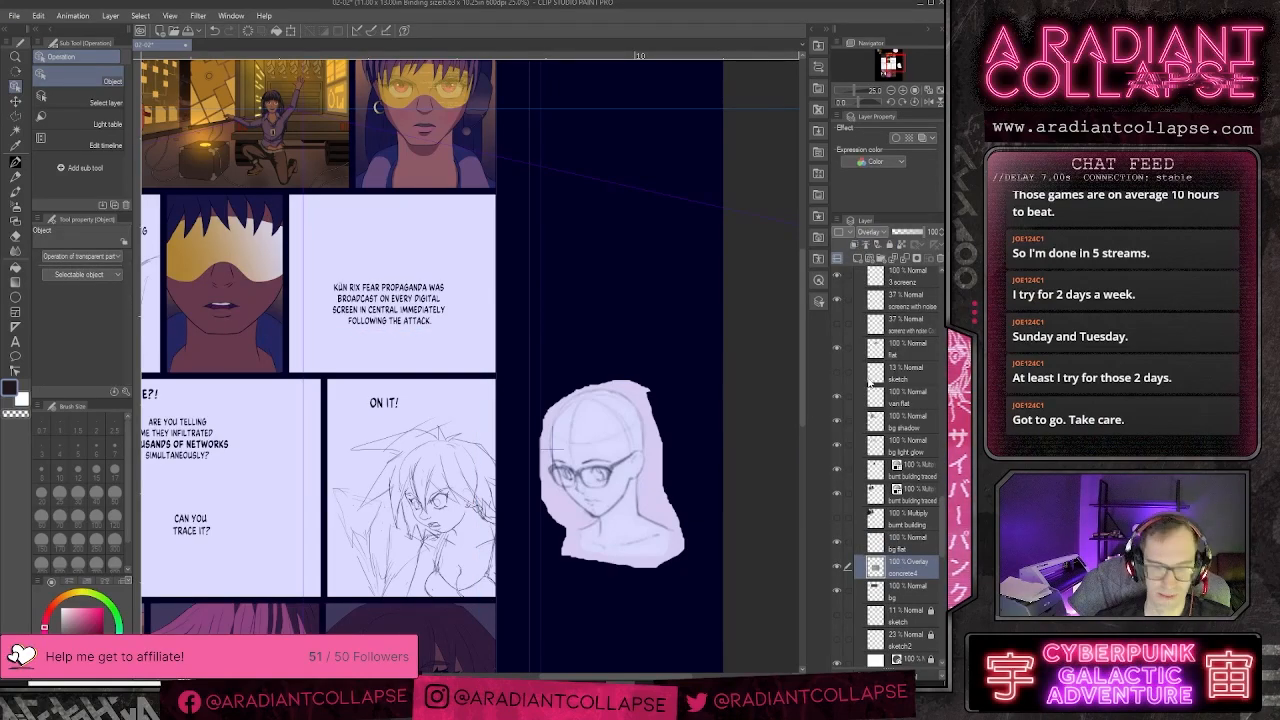
- Move the concrete texture up over the top panels and free-transform its four corners into a ground plane widening toward the viewer
{"action": "key", "text": "ctrl+t"}
{"action": "left_click_drag", "start_coordinate": [342, 392], "coordinate": [478, 516]}
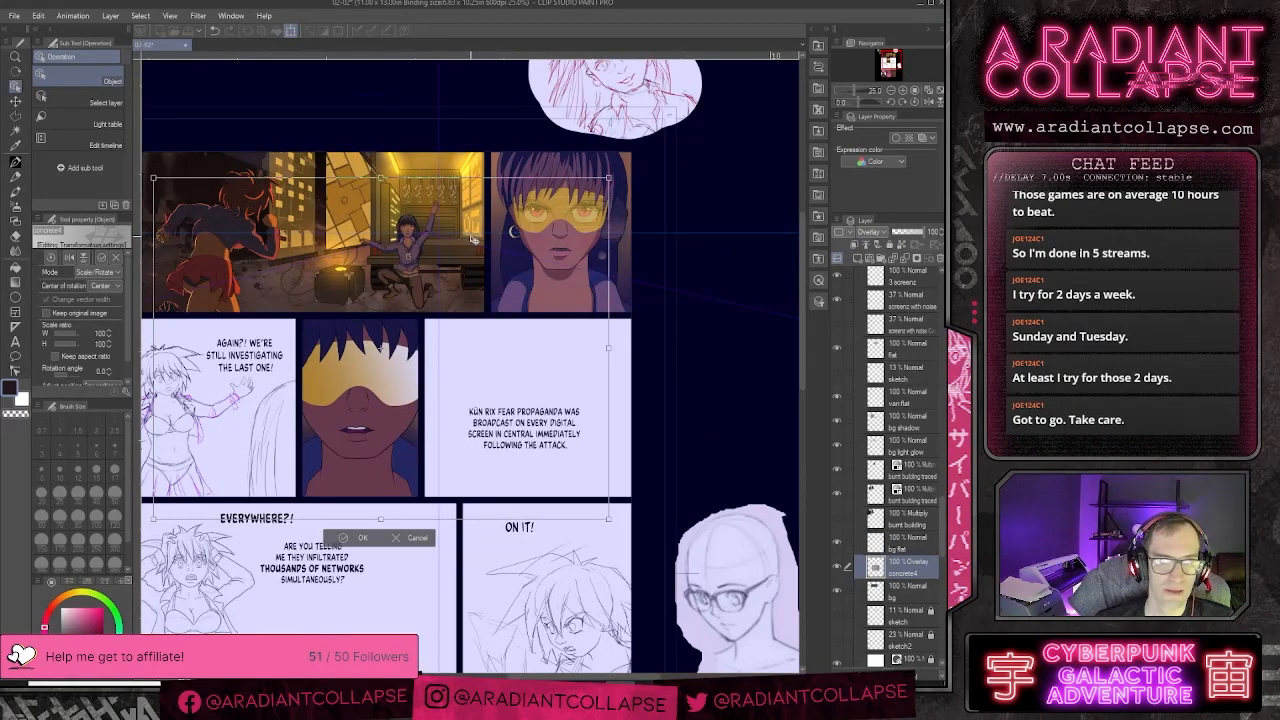
{"action": "left_click_drag", "start_coordinate": [395, 277], "coordinate": [487, 298]}
{"action": "key", "text": "ctrl+shift+t"}
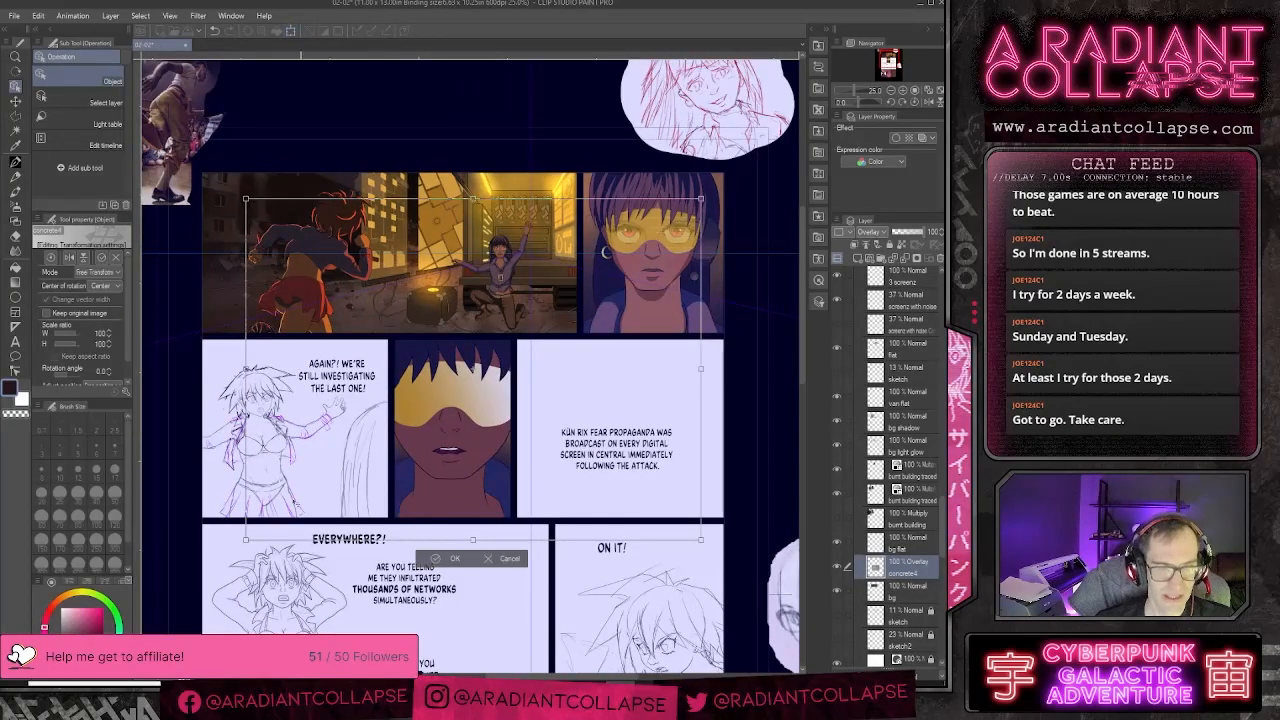
{"action": "left_click_drag", "start_coordinate": [245, 540], "coordinate": [120, 464]}
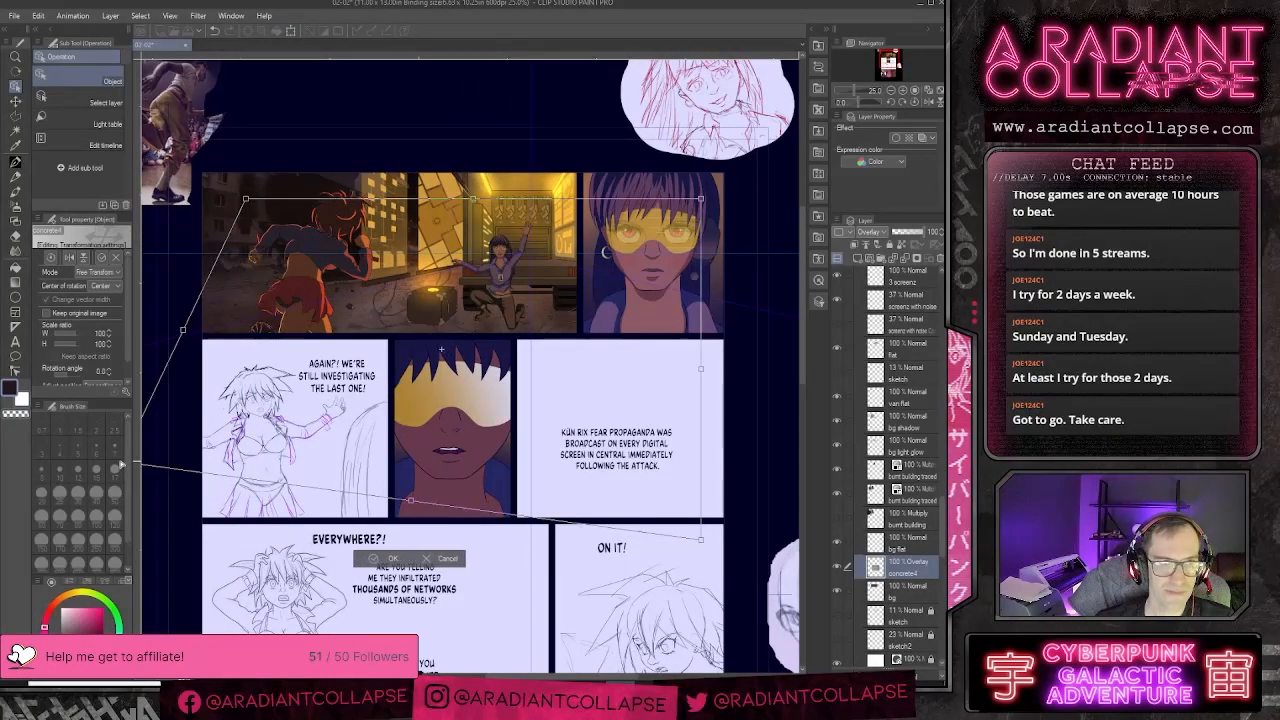
{"action": "left_click_drag", "start_coordinate": [245, 198], "coordinate": [215, 244]}
{"action": "left_click_drag", "start_coordinate": [695, 197], "coordinate": [678, 244]}
{"action": "left_click_drag", "start_coordinate": [699, 539], "coordinate": [748, 472]}
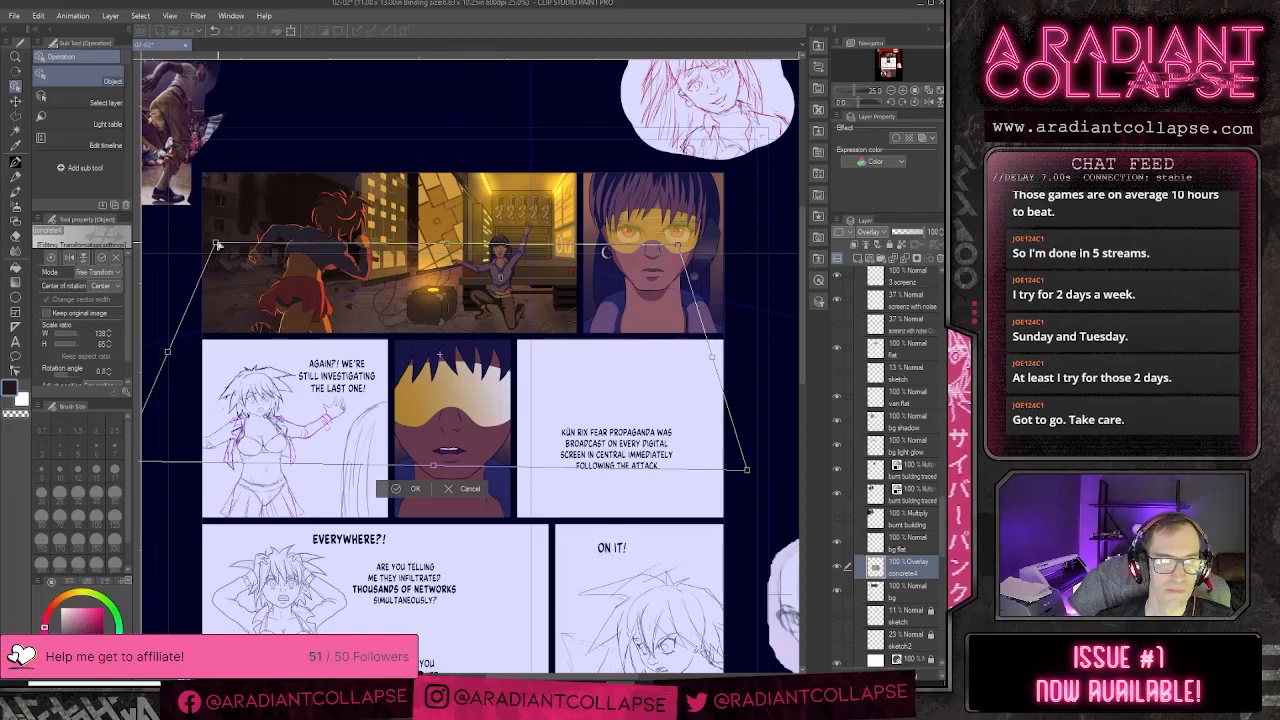
{"action": "left_click_drag", "start_coordinate": [218, 244], "coordinate": [216, 252]}
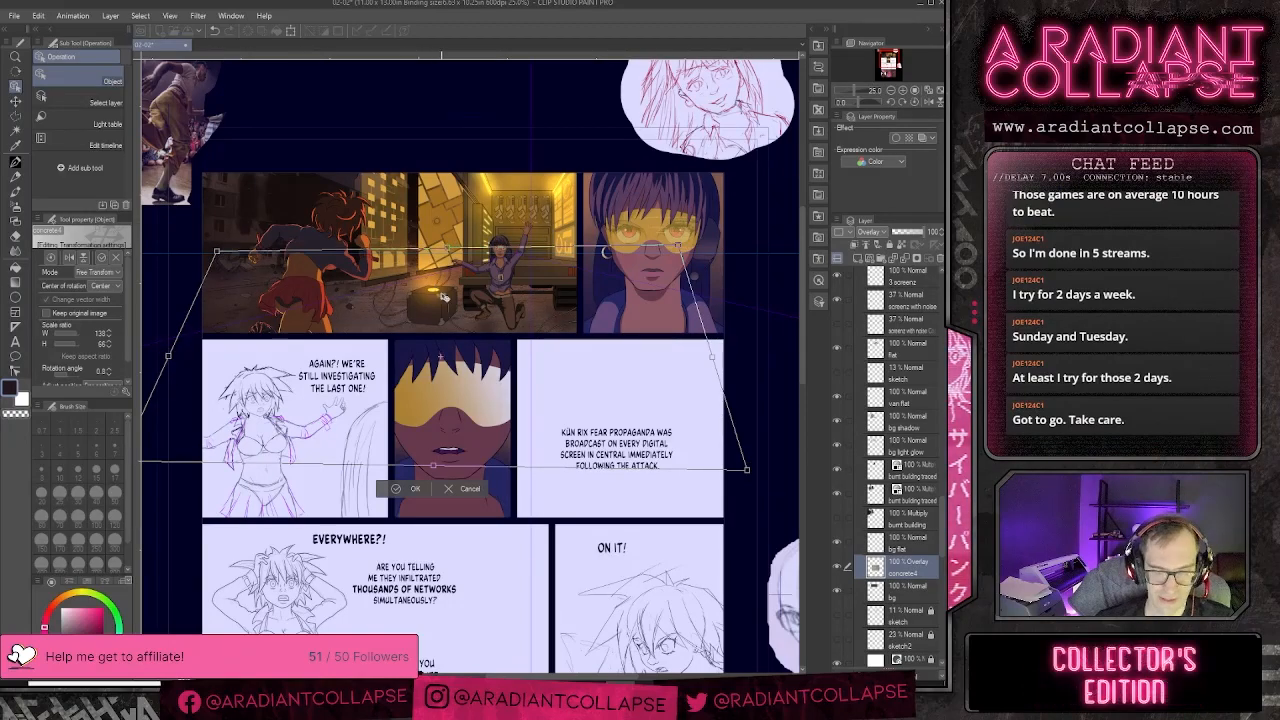
- Stretch the concrete plane's near edge downward to a height scale of about 77% and apply the transformation
{"action": "scroll", "coordinate": [445, 297], "scroll_direction": "up", "scroll_amount": 3}
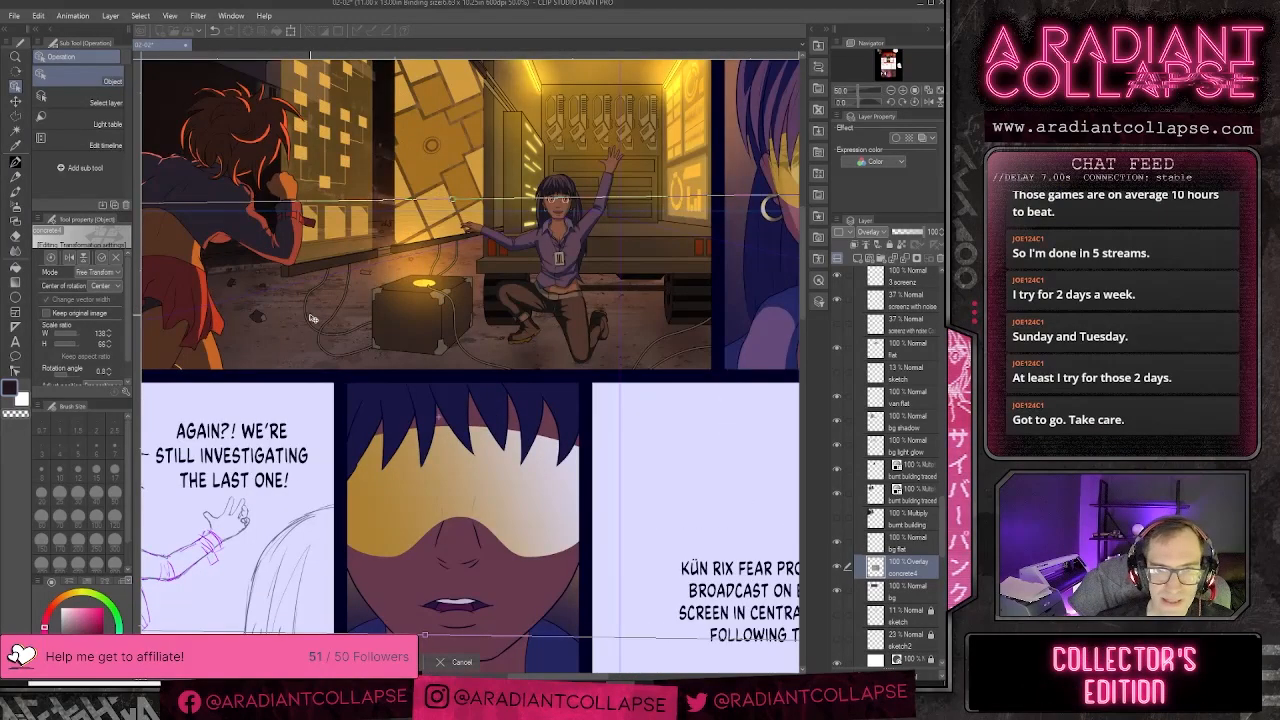
{"action": "scroll", "coordinate": [311, 318], "scroll_direction": "down", "scroll_amount": 1}
{"action": "scroll", "coordinate": [311, 318], "scroll_direction": "down", "scroll_amount": 1}
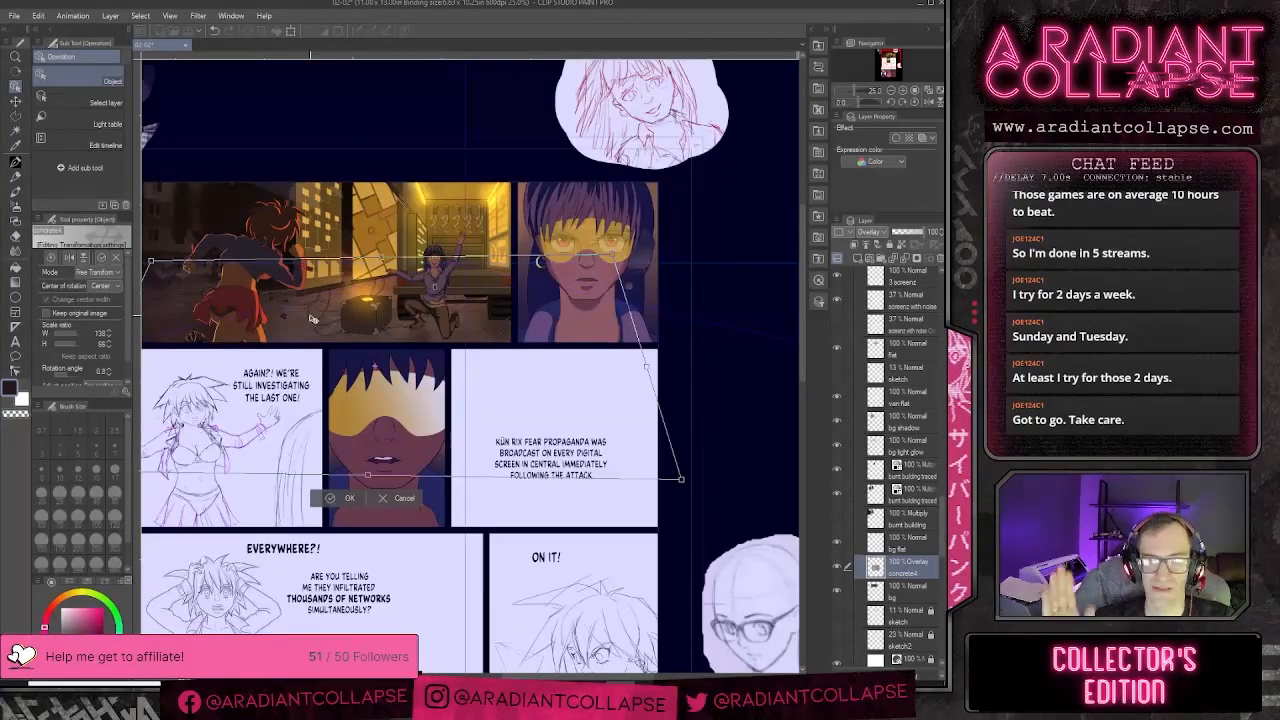
{"action": "left_click_drag", "start_coordinate": [311, 318], "coordinate": [534, 319]}
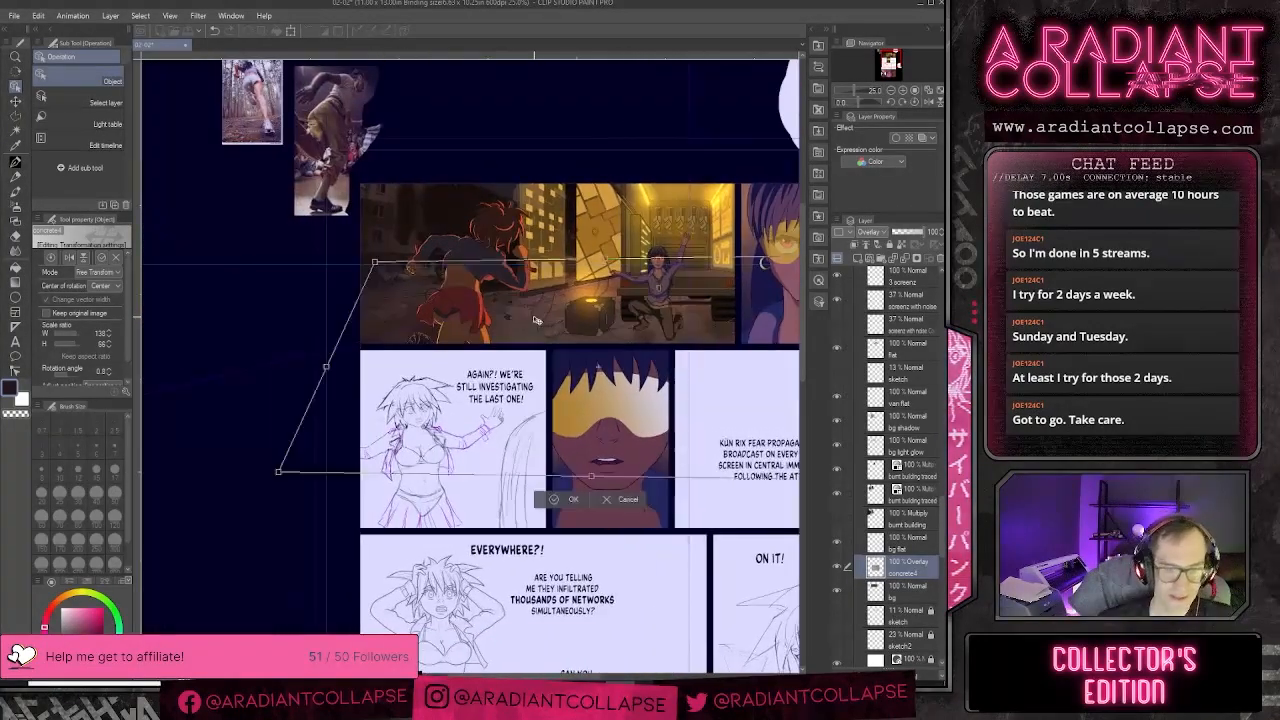
{"action": "scroll", "coordinate": [534, 319], "scroll_direction": "up", "scroll_amount": 2}
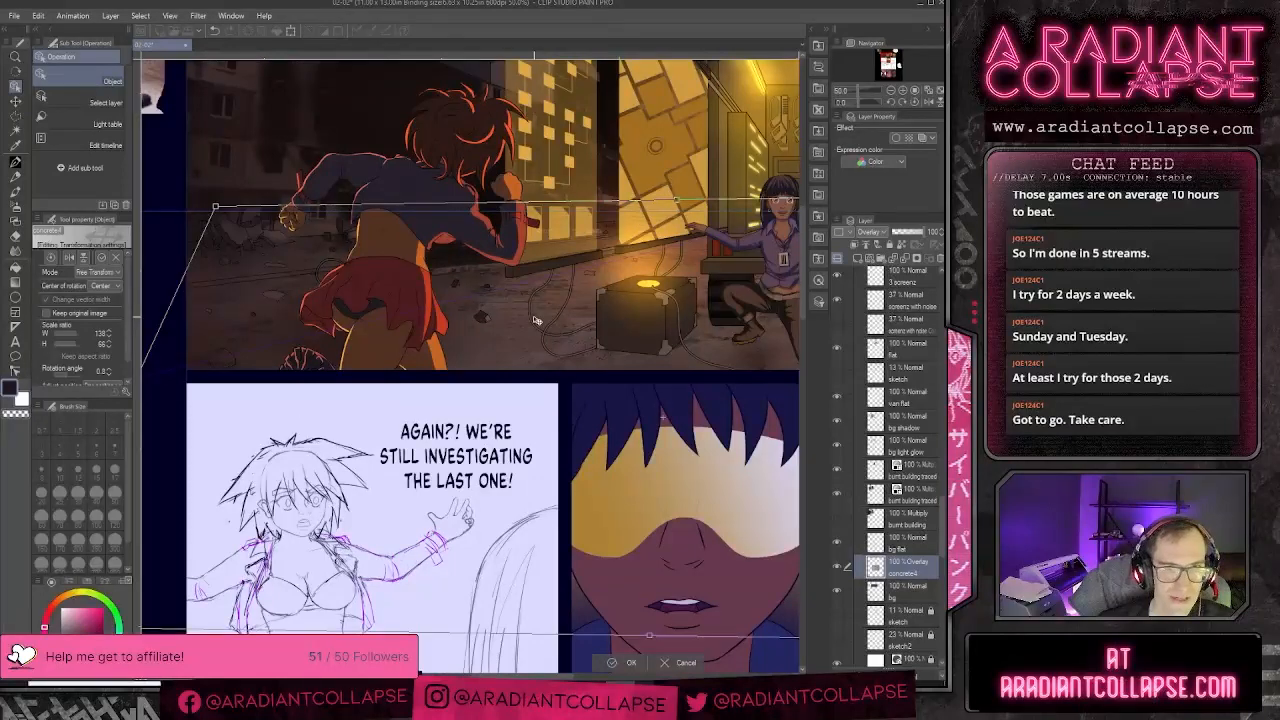
{"action": "scroll", "coordinate": [535, 320], "scroll_direction": "down", "scroll_amount": 2}
{"action": "scroll", "coordinate": [535, 320], "scroll_direction": "down", "scroll_amount": 2}
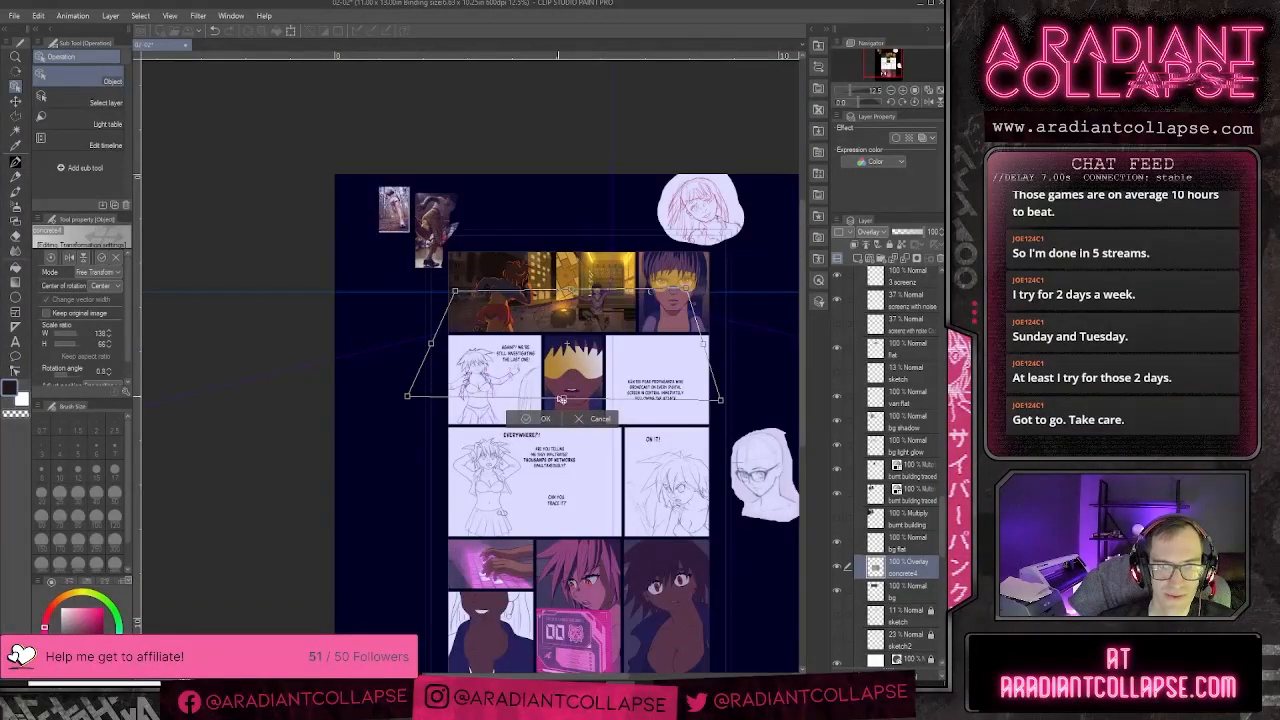
{"action": "left_click_drag", "start_coordinate": [561, 399], "coordinate": [562, 417]}
{"action": "scroll", "coordinate": [562, 417], "scroll_direction": "up", "scroll_amount": 3}
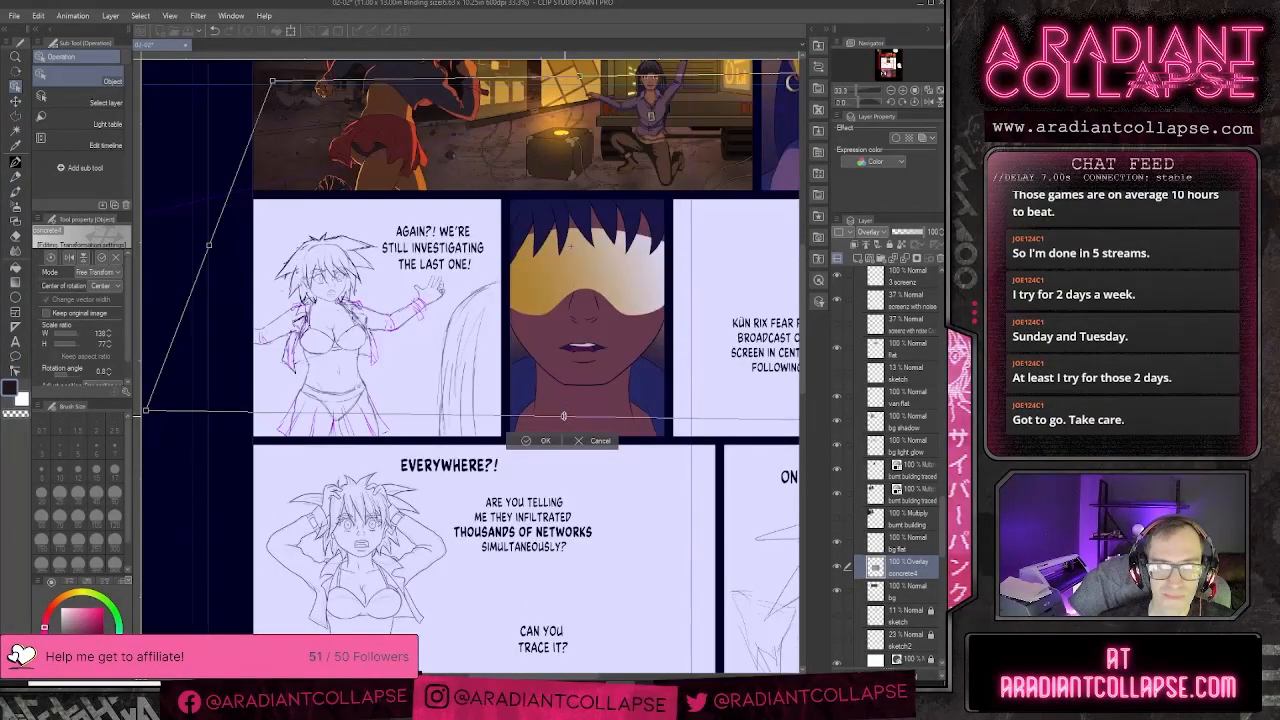
{"action": "scroll", "coordinate": [548, 298], "scroll_direction": "up", "scroll_amount": 3}
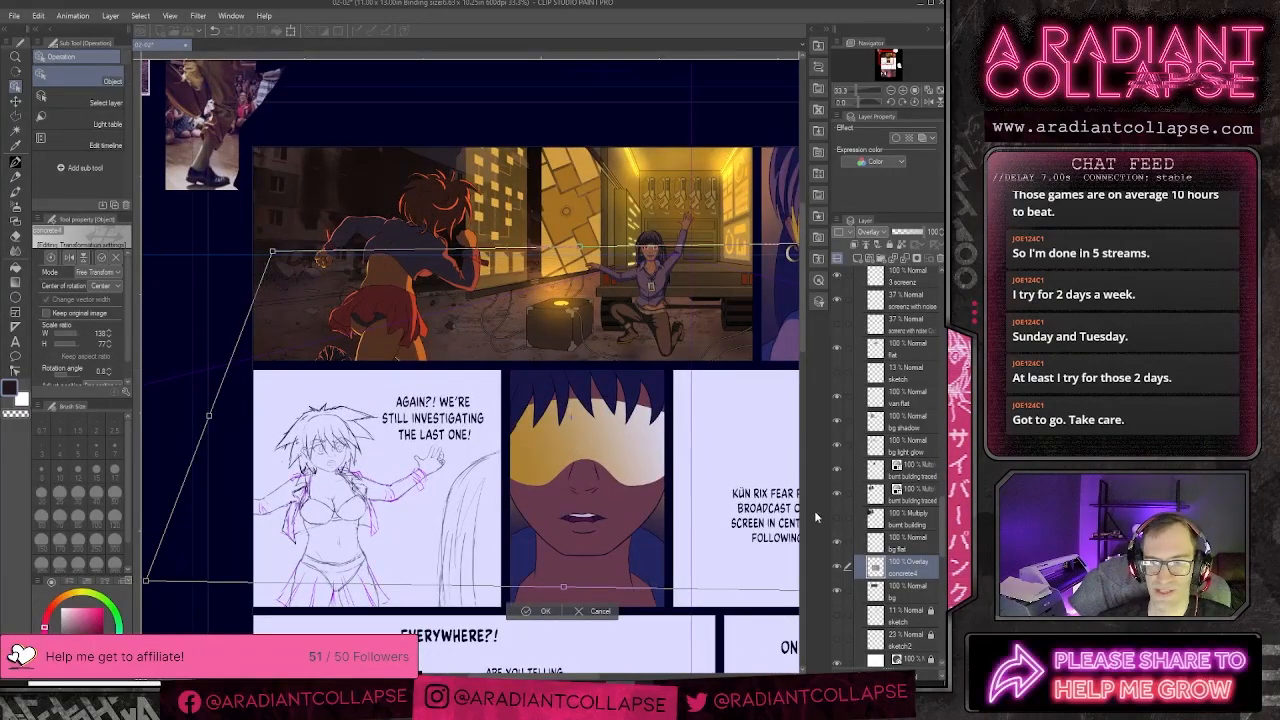
{"action": "key", "text": "Return"}
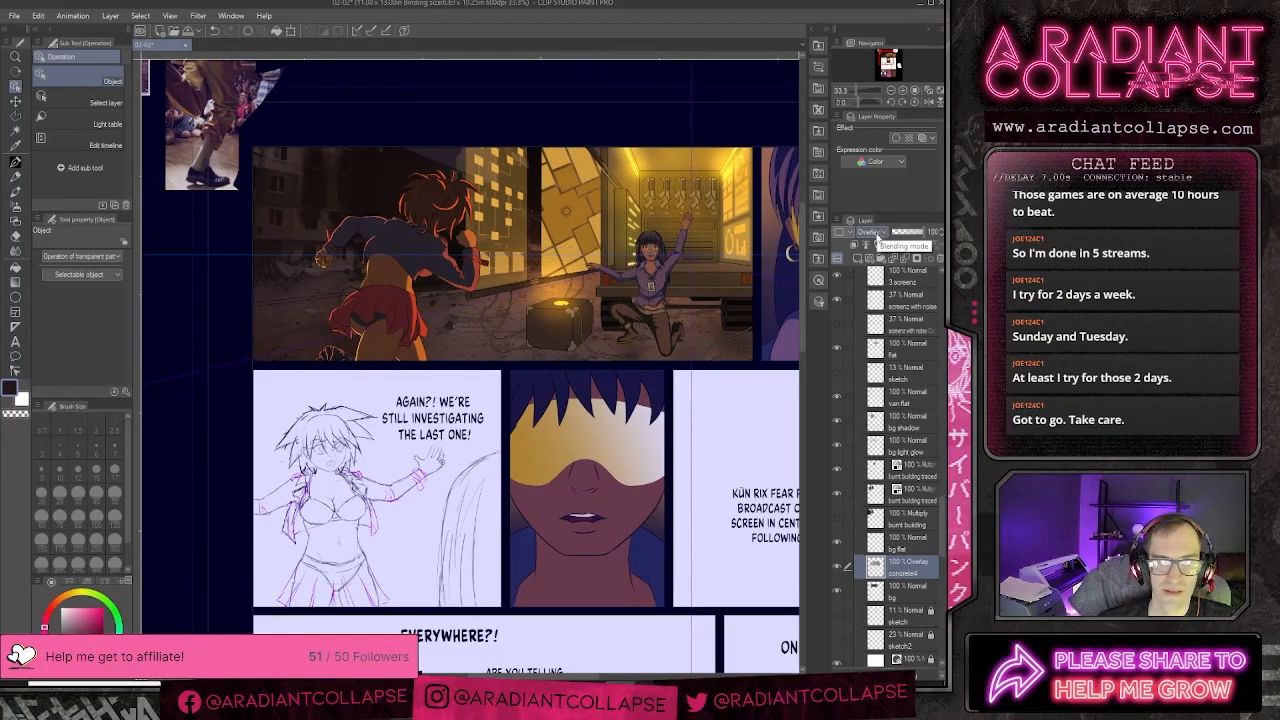
- Change the concrete4 layer's blending mode to Multiply and toggle its visibility to compare the ground with and without texture
{"action": "left_click", "coordinate": [870, 232]}
{"action": "left_click", "coordinate": [870, 268]}
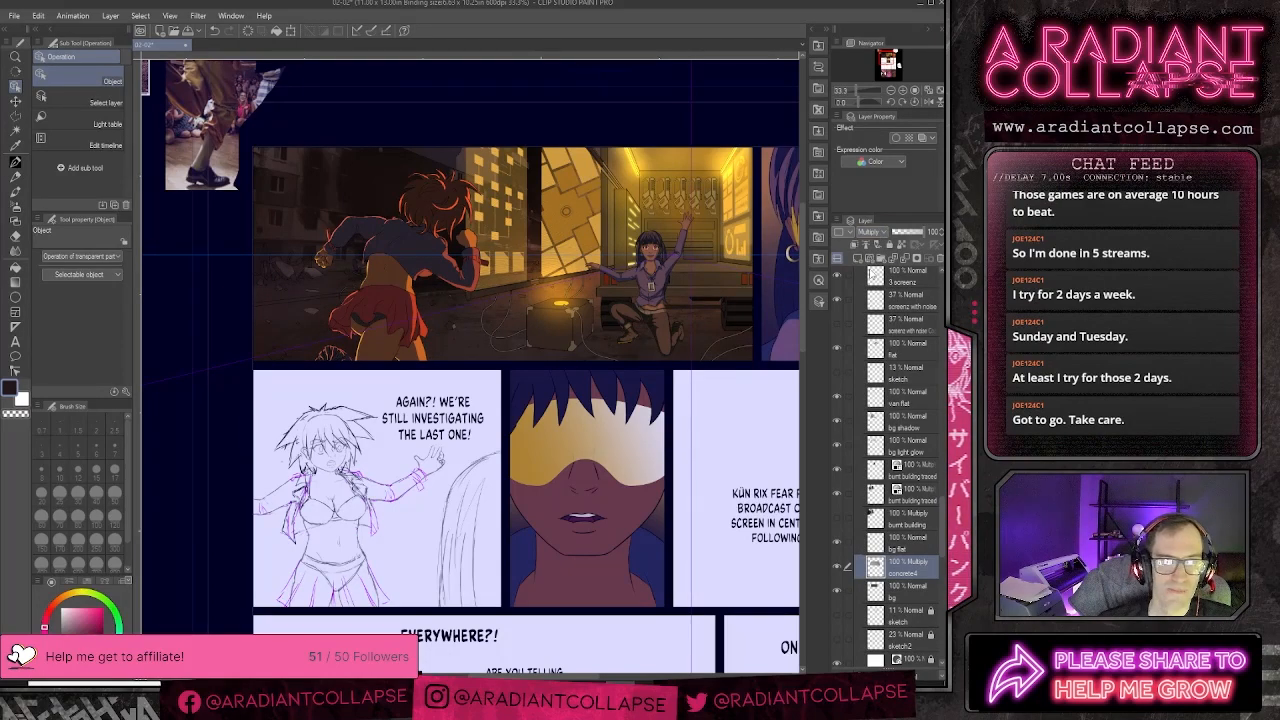
{"action": "scroll", "coordinate": [703, 287], "scroll_direction": "up", "scroll_amount": 2}
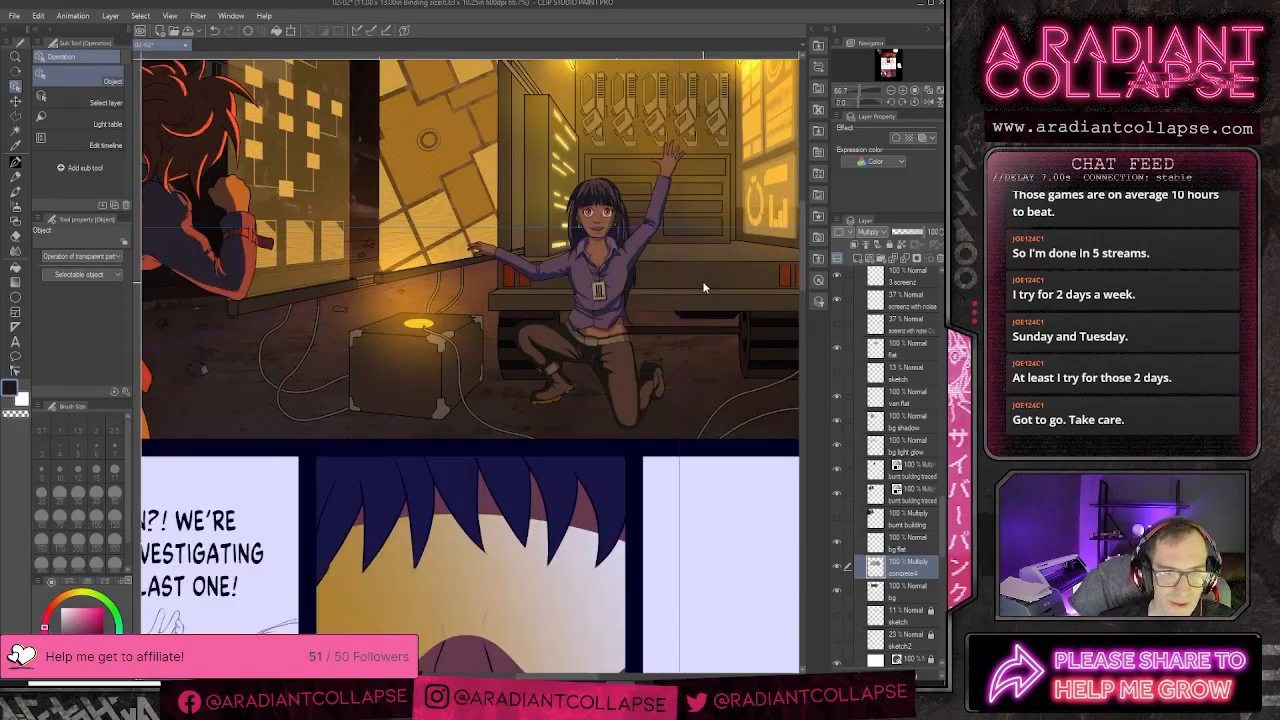
{"action": "scroll", "coordinate": [703, 287], "scroll_direction": "down", "scroll_amount": 2}
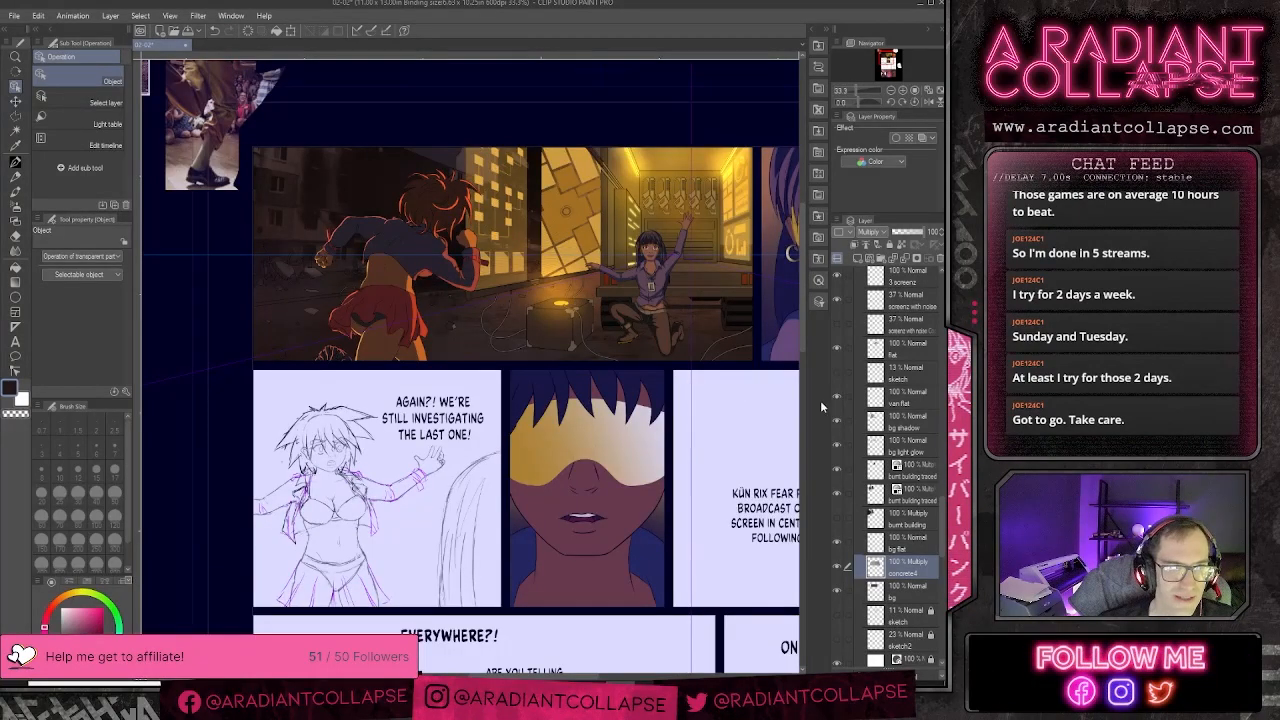
{"action": "left_click", "coordinate": [840, 567]}
{"action": "left_click", "coordinate": [840, 567]}
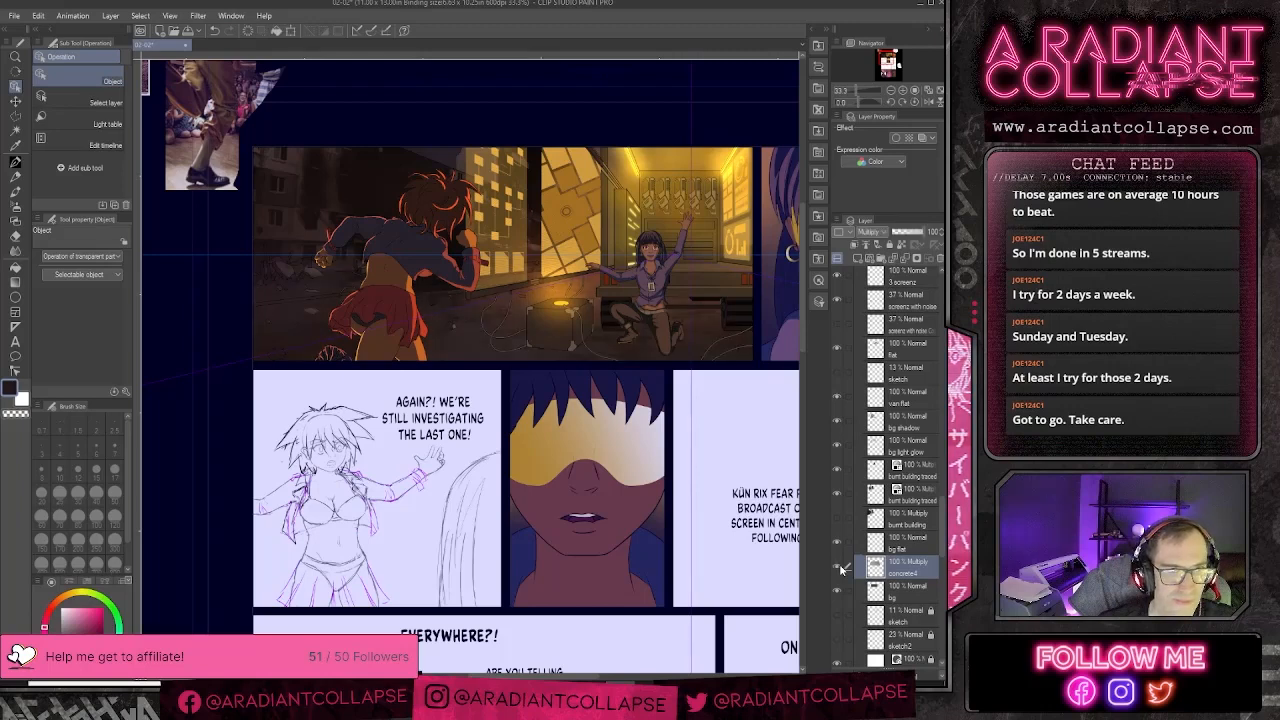
{"action": "left_click", "coordinate": [842, 568]}
{"action": "left_click", "coordinate": [840, 567]}
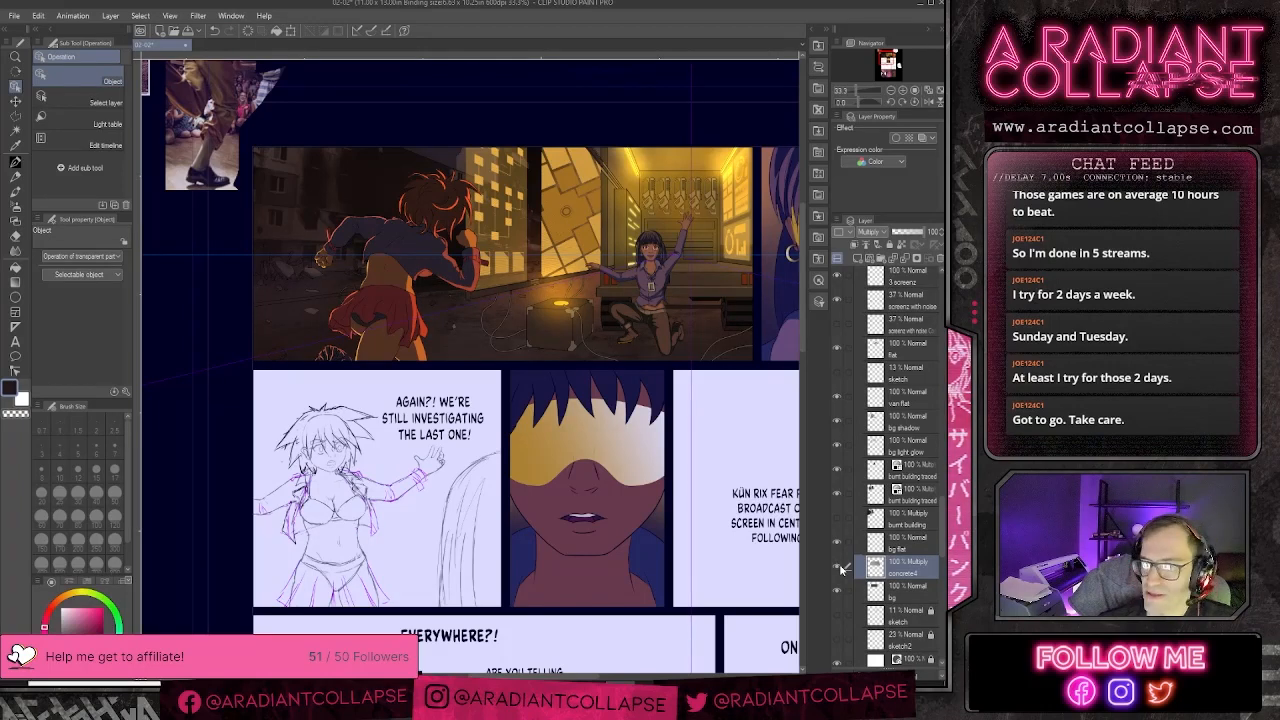
- Switch to the Soft airbrush at size 100 and compare the ground with the concrete4 layer hidden and shown
{"action": "key", "text": "b"}
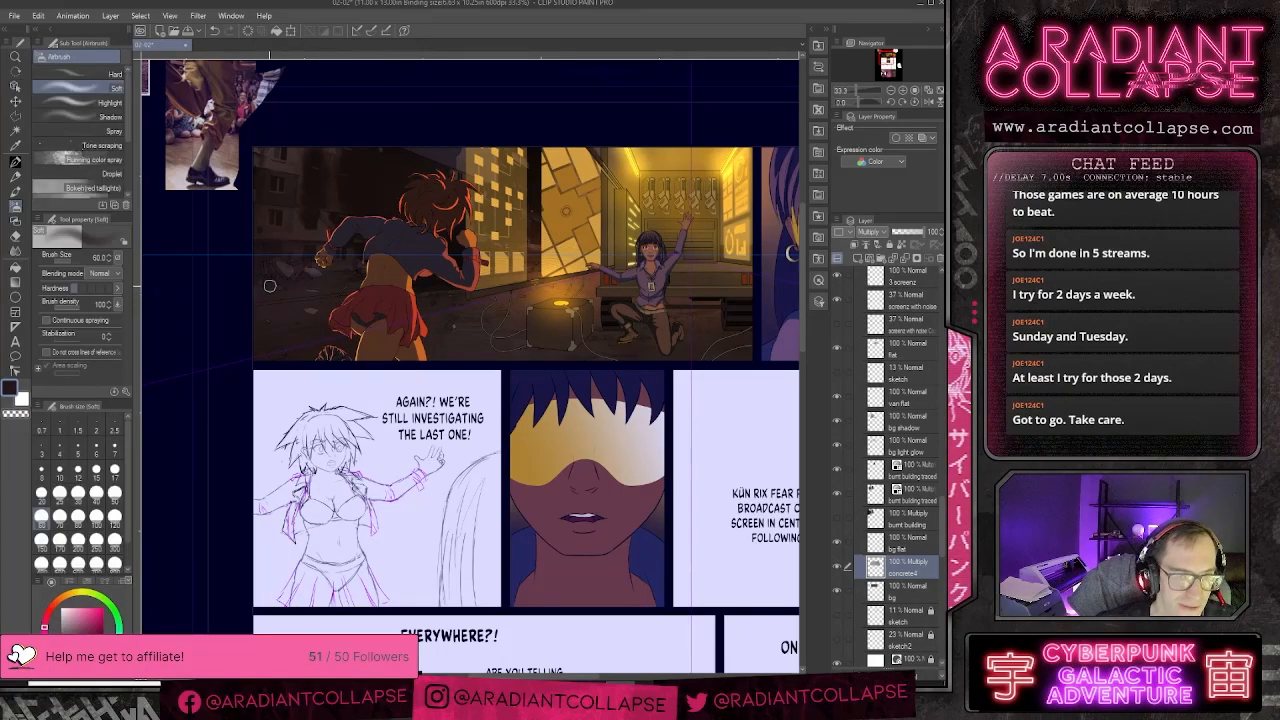
{"action": "key", "text": "bracketright"}
{"action": "key", "text": "bracketright"}
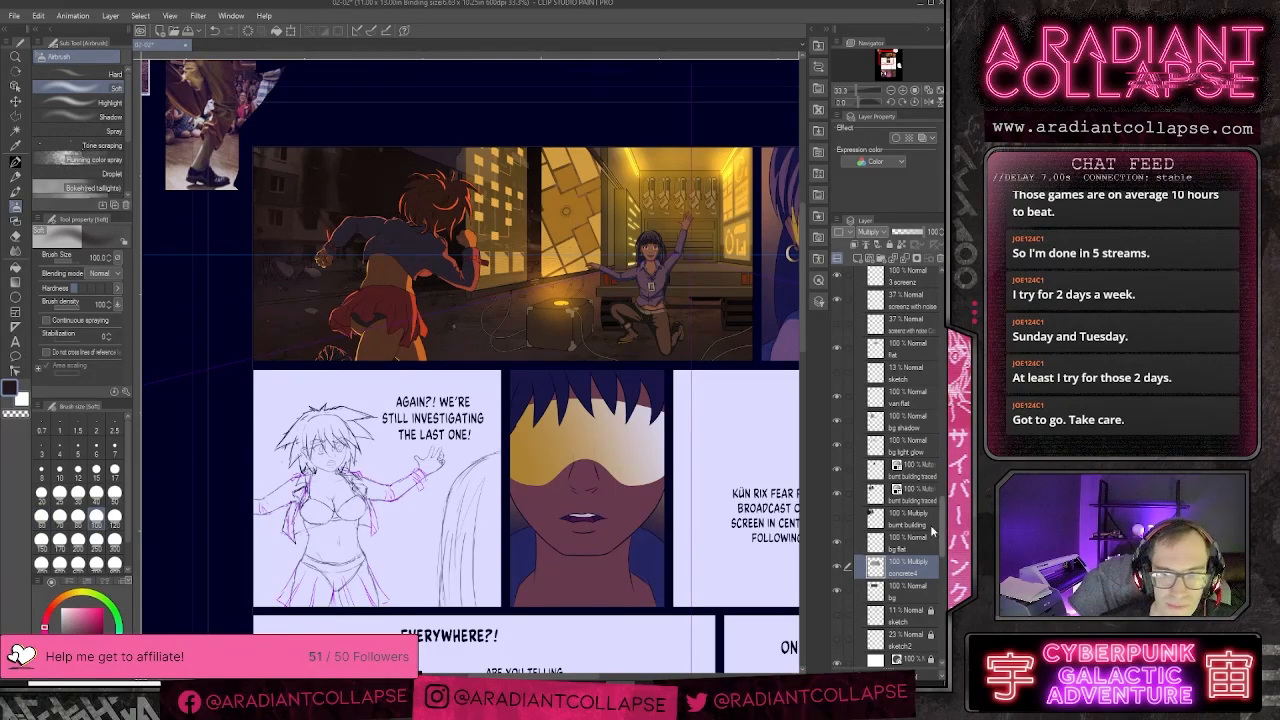
{"action": "left_click", "coordinate": [837, 567]}
{"action": "left_click", "coordinate": [837, 567]}
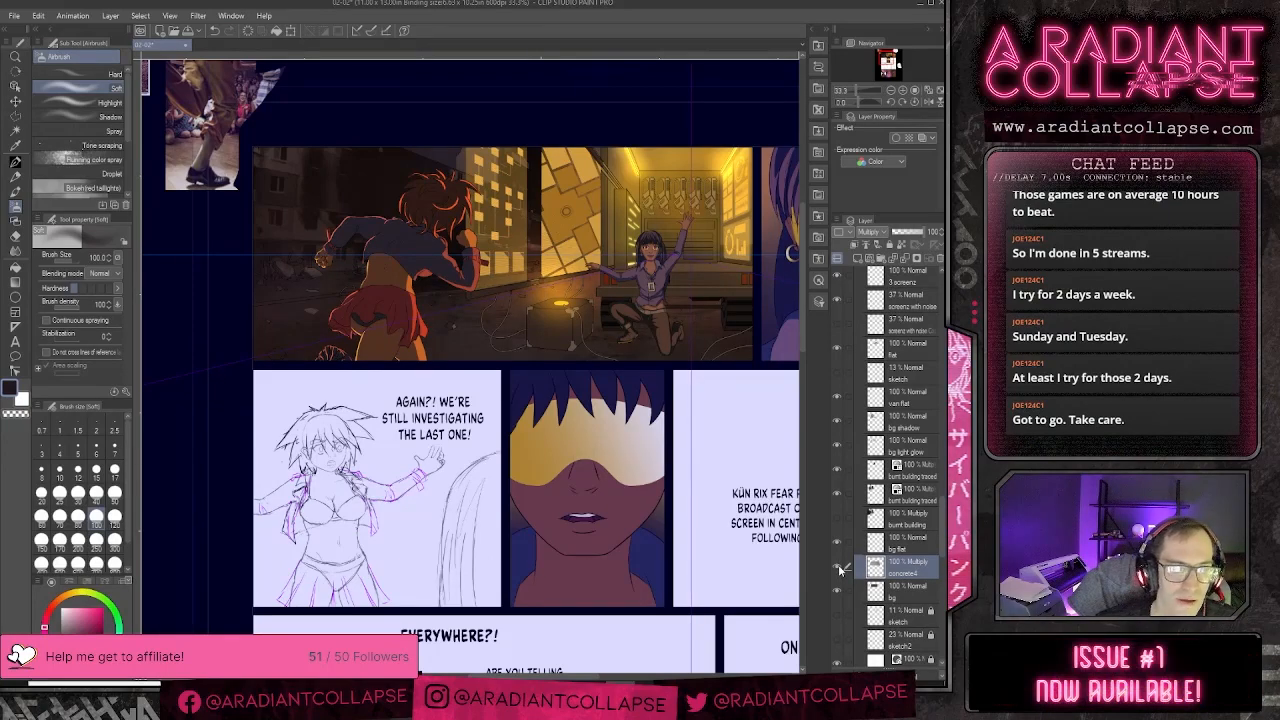
{"action": "left_click_drag", "start_coordinate": [605, 329], "coordinate": [539, 361]}
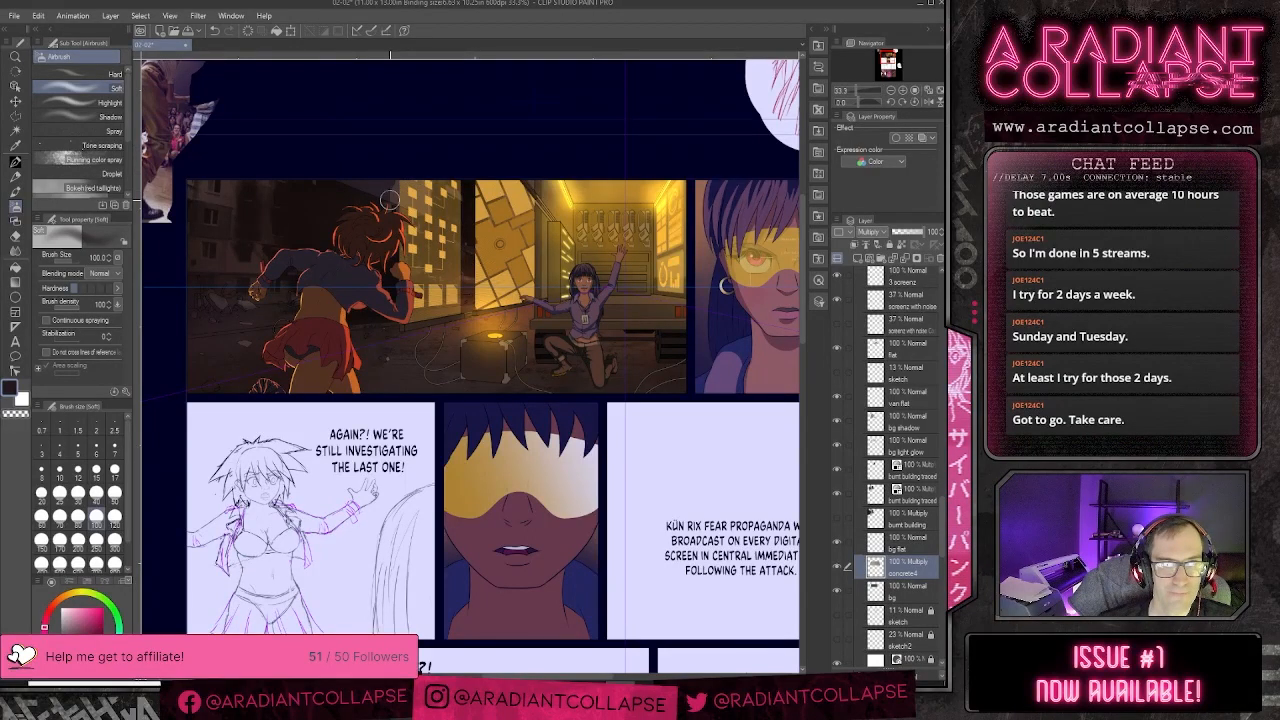
- Select the bg layer and set up the Soft airbrush with an orange colour at brush size 400
{"action": "left_click", "coordinate": [877, 590]}
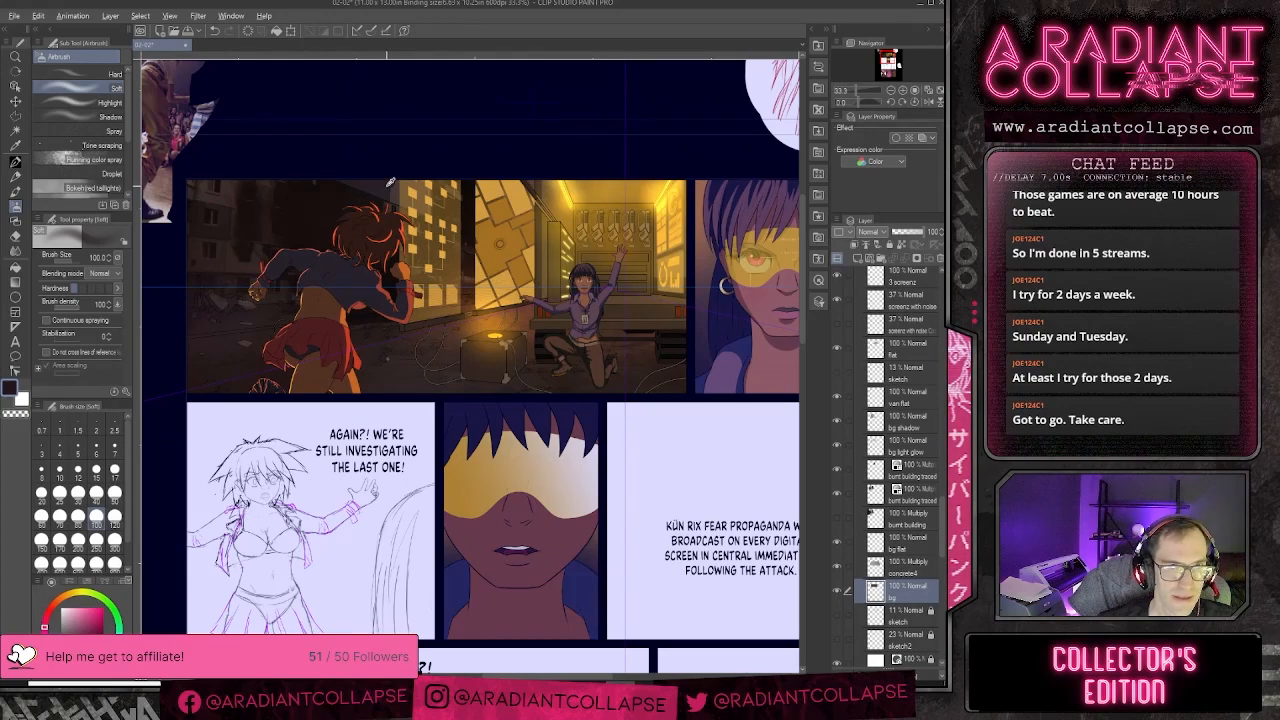
{"action": "left_click_drag", "start_coordinate": [60, 604], "coordinate": [65, 598]}
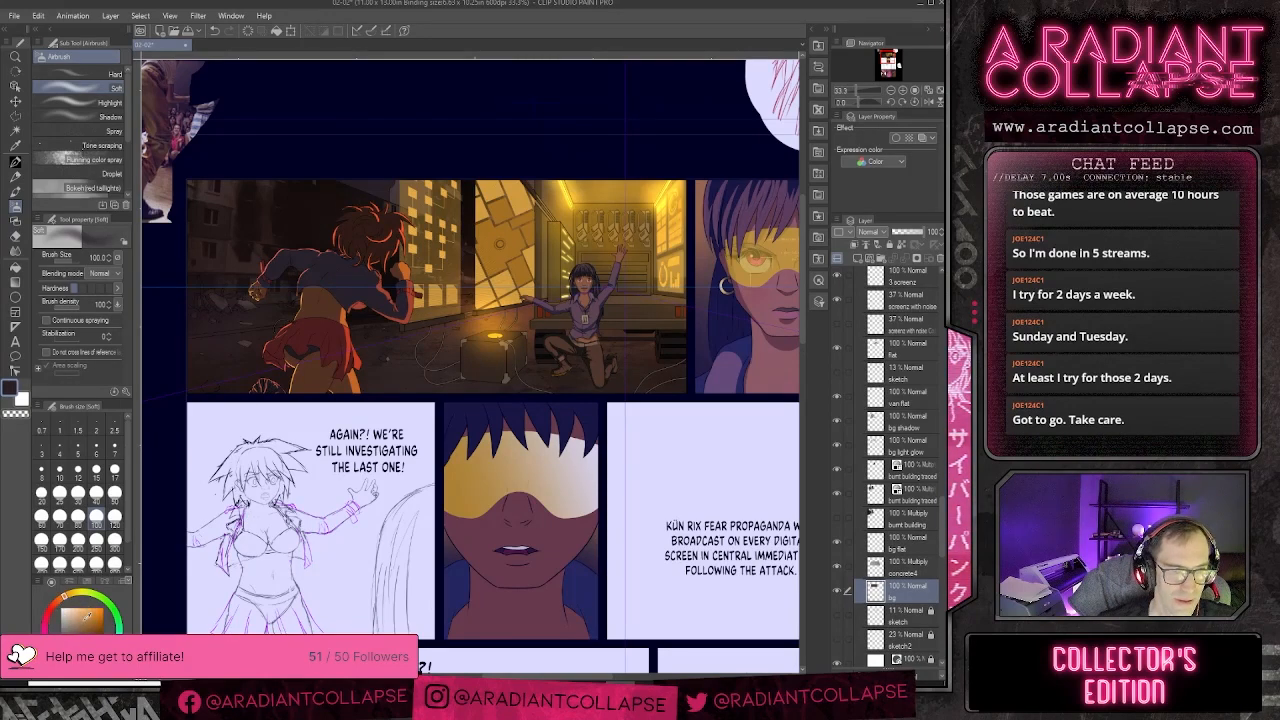
{"action": "left_click", "coordinate": [99, 611]}
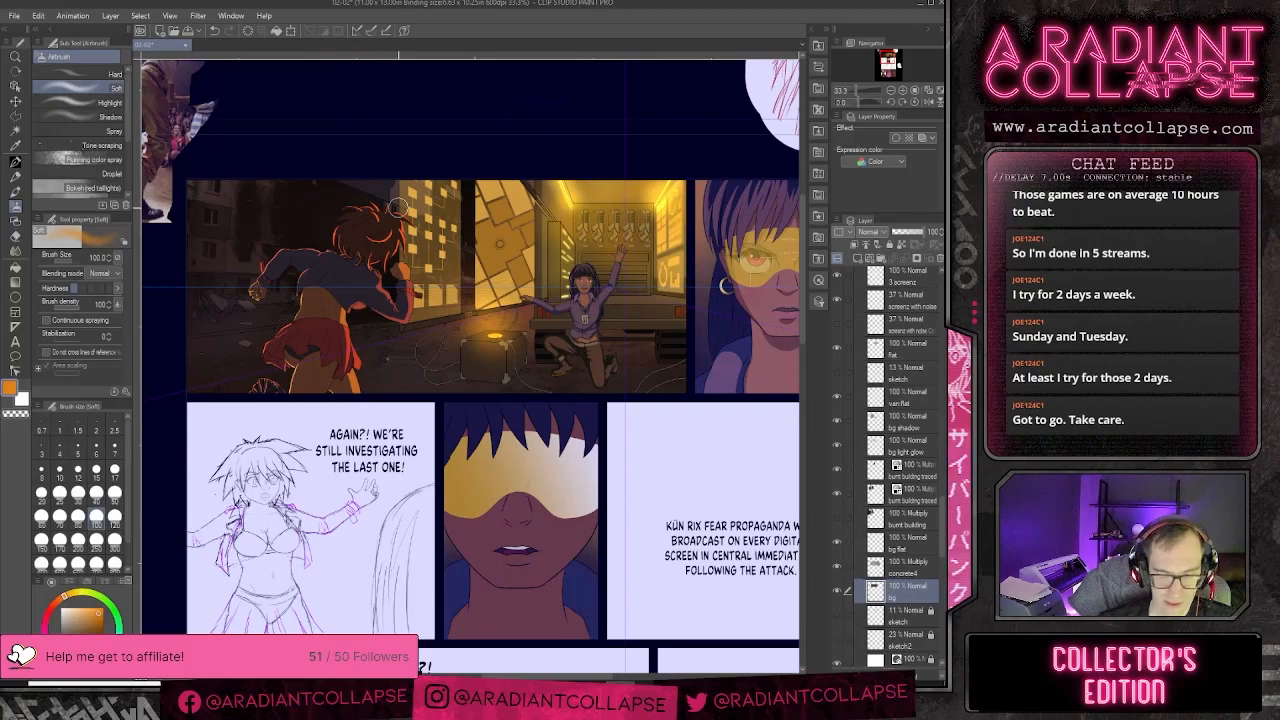
{"action": "key", "text": "]"}
{"action": "key", "text": "]"}
{"action": "key", "text": "]"}
{"action": "key", "text": "]"}
{"action": "key", "text": "]"}
{"action": "key", "text": "]"}
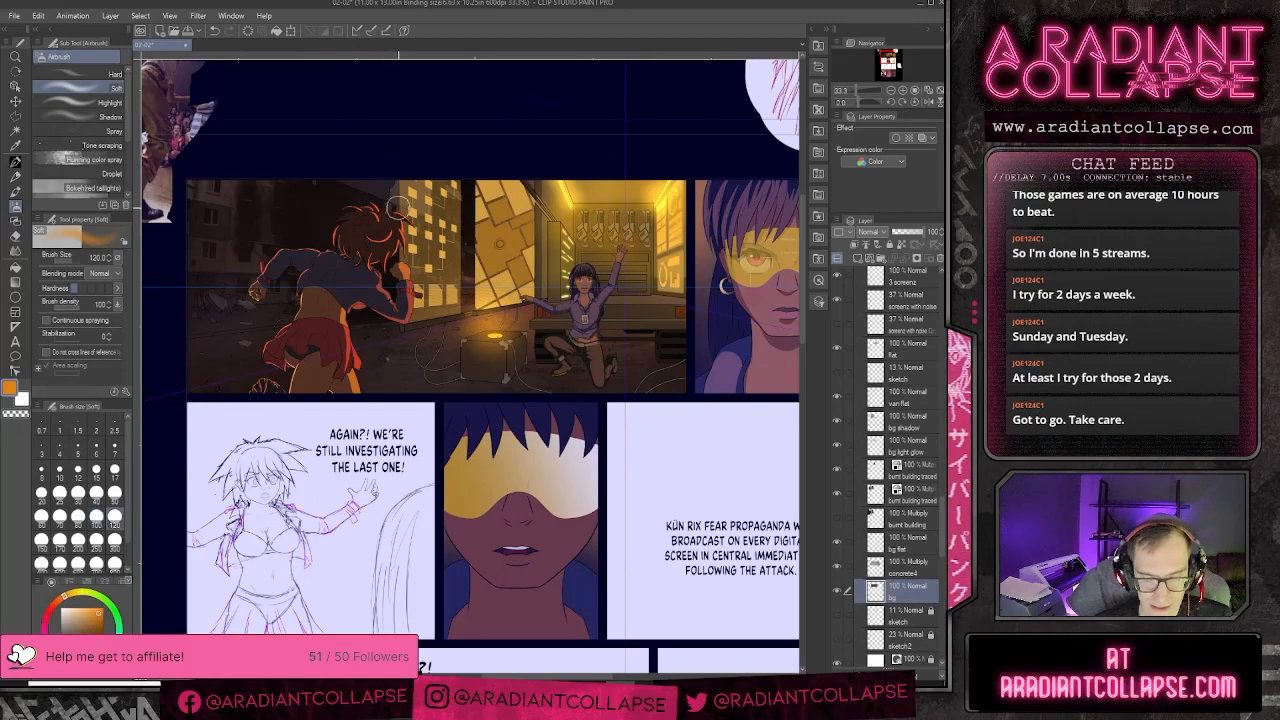
{"action": "key", "text": "]"}
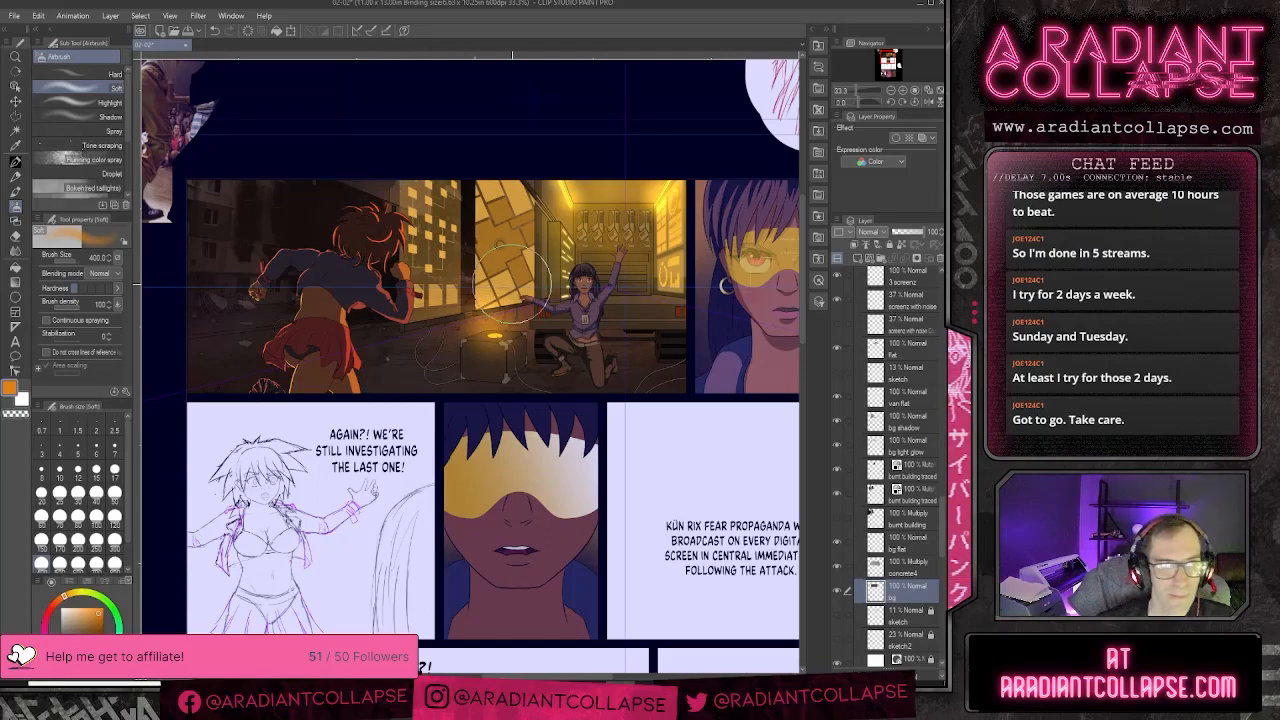
- Hide and show the bg layer to compare the panels with and without their dark background
{"action": "scroll", "coordinate": [911, 602], "scroll_direction": "down", "scroll_amount": 2}
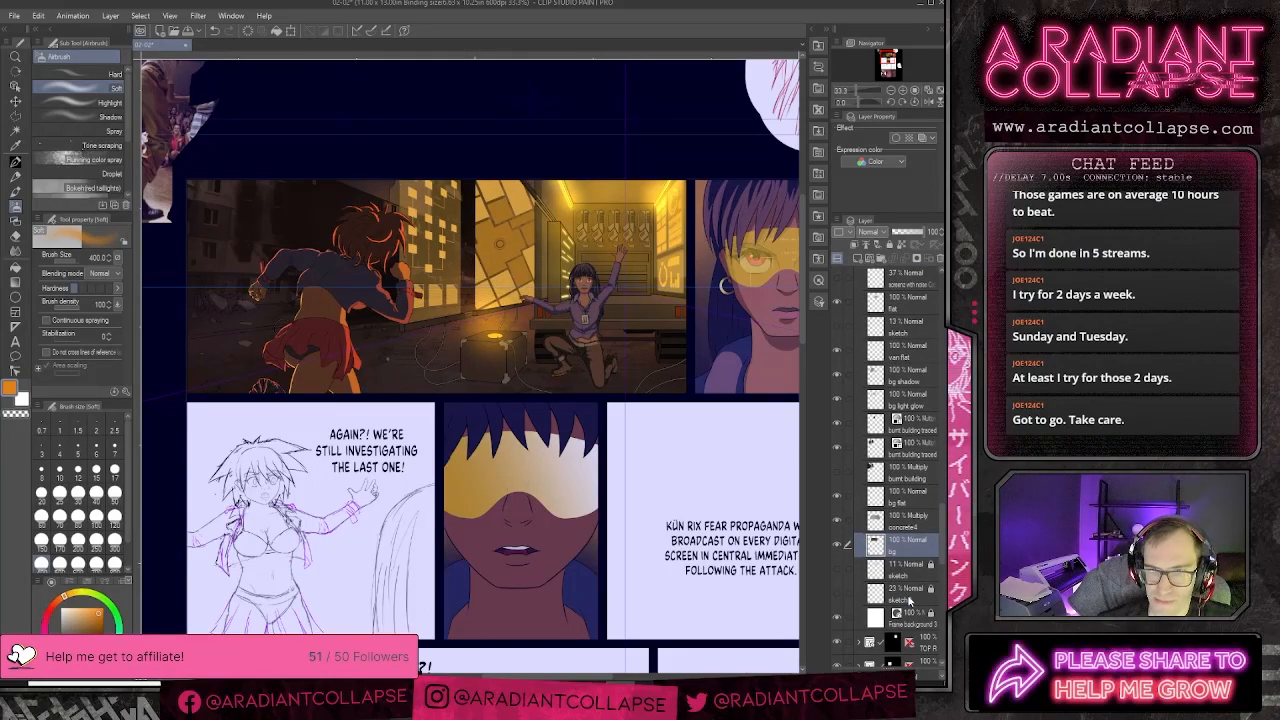
{"action": "left_click", "coordinate": [837, 544]}
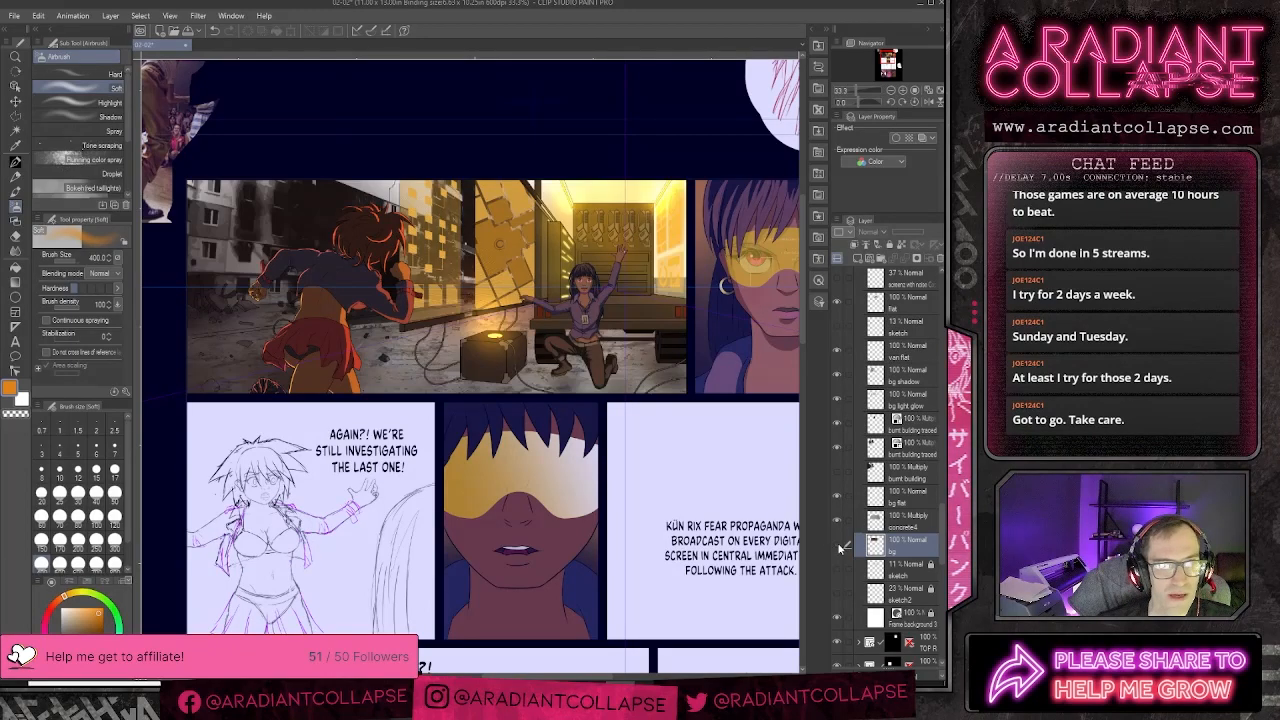
{"action": "left_click", "coordinate": [837, 544]}
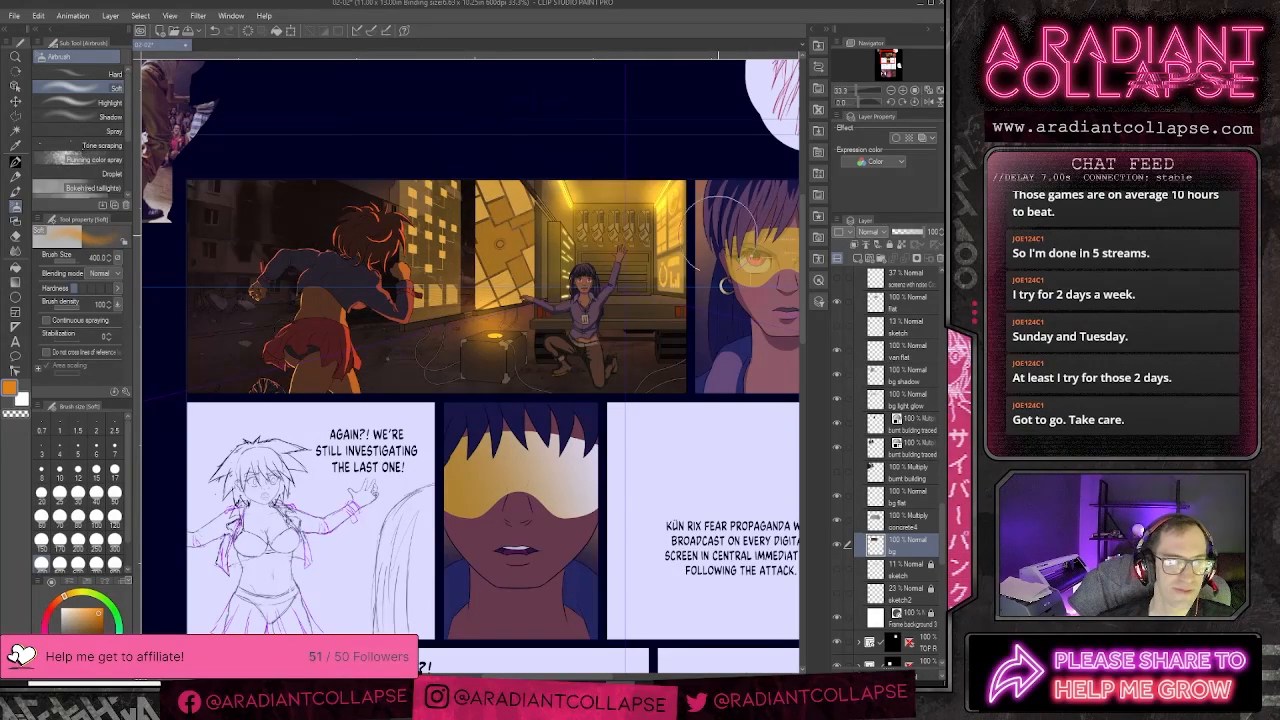
- Import the image building black.png from the Buildings folder of Photobash Stuff above the bg layer
{"action": "key", "text": "ctrl+o"}
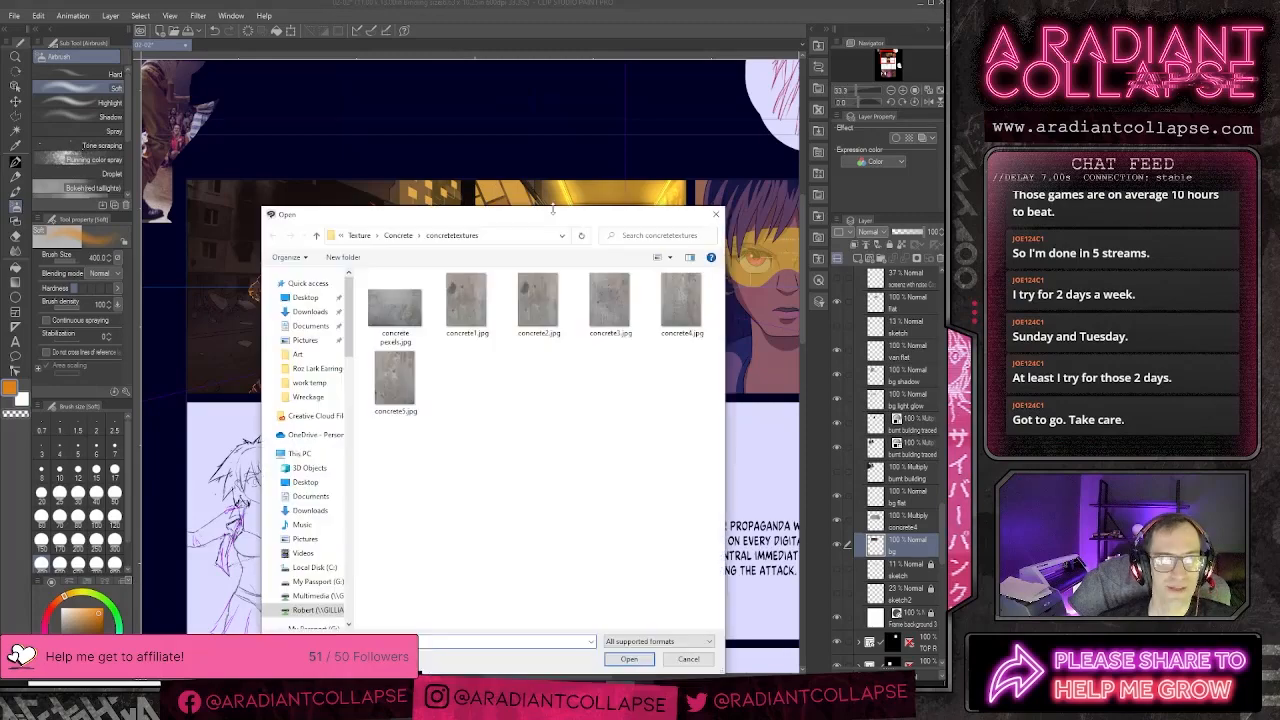
{"action": "left_click", "coordinate": [400, 240]}
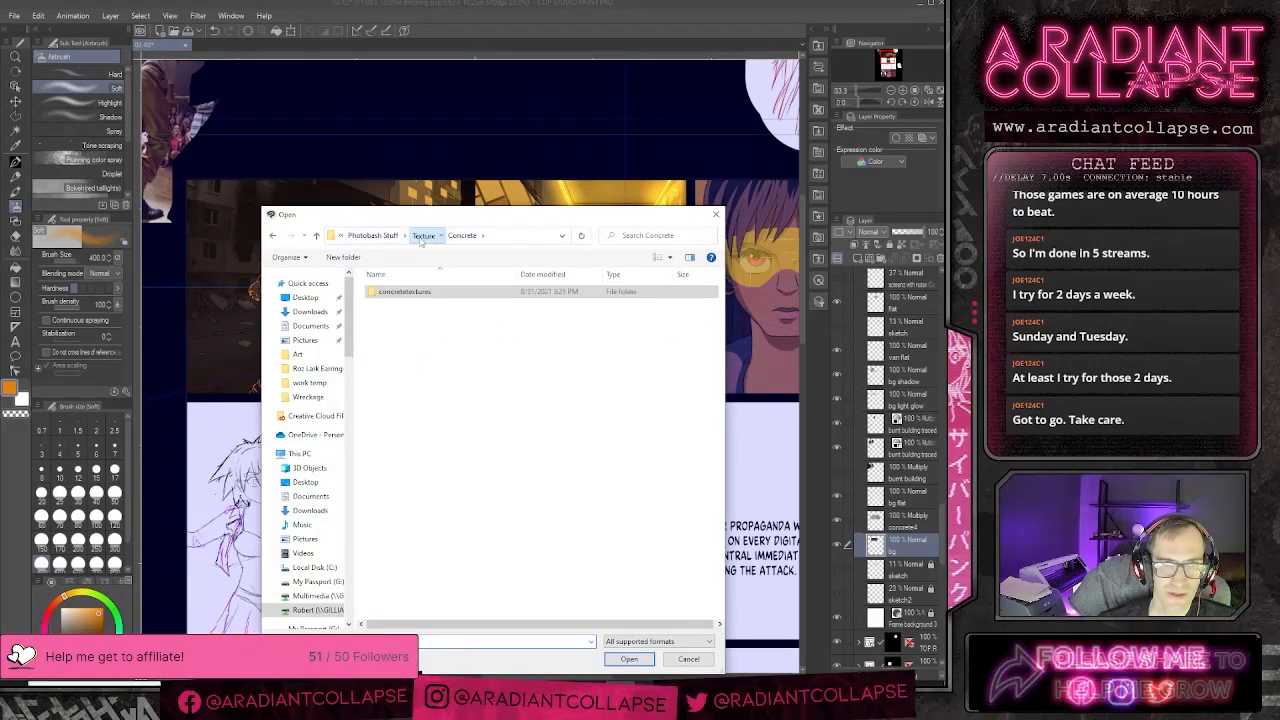
{"action": "left_click", "coordinate": [420, 237]}
{"action": "left_click", "coordinate": [447, 237]}
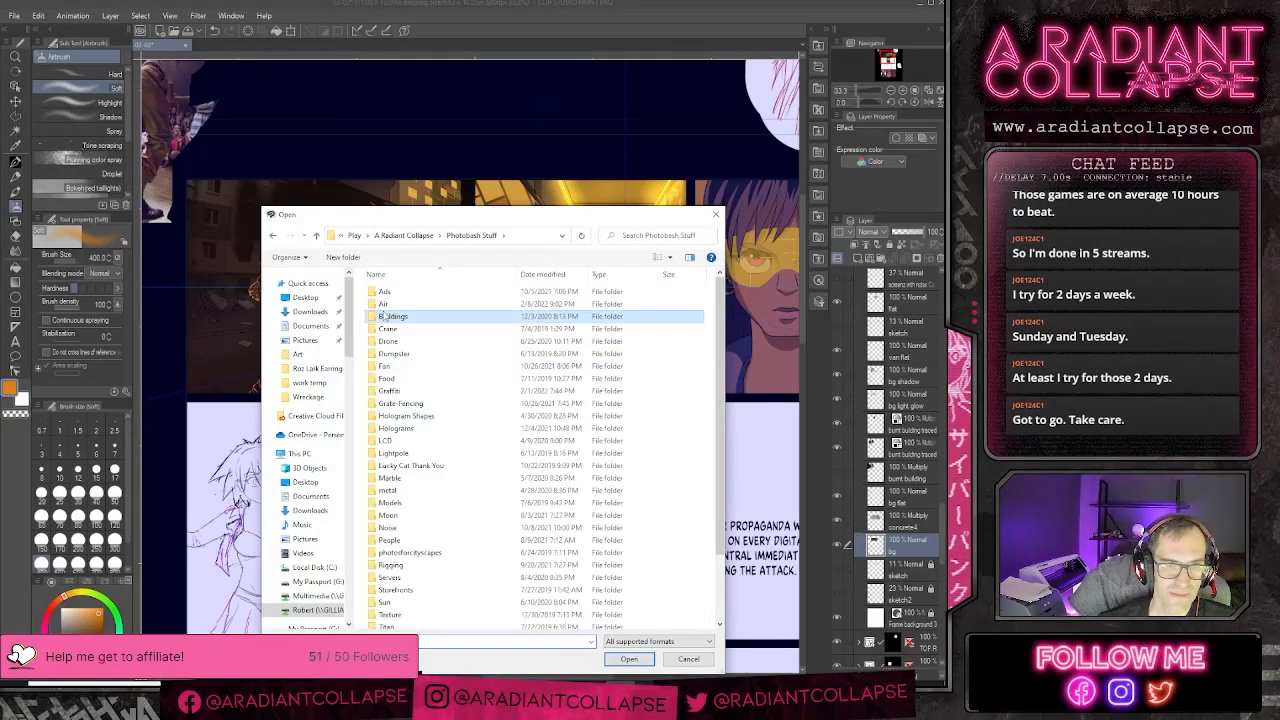
{"action": "double_click", "coordinate": [395, 316]}
{"action": "scroll", "coordinate": [630, 397], "scroll_direction": "down", "scroll_amount": 5}
{"action": "scroll", "coordinate": [630, 397], "scroll_direction": "up", "scroll_amount": 5}
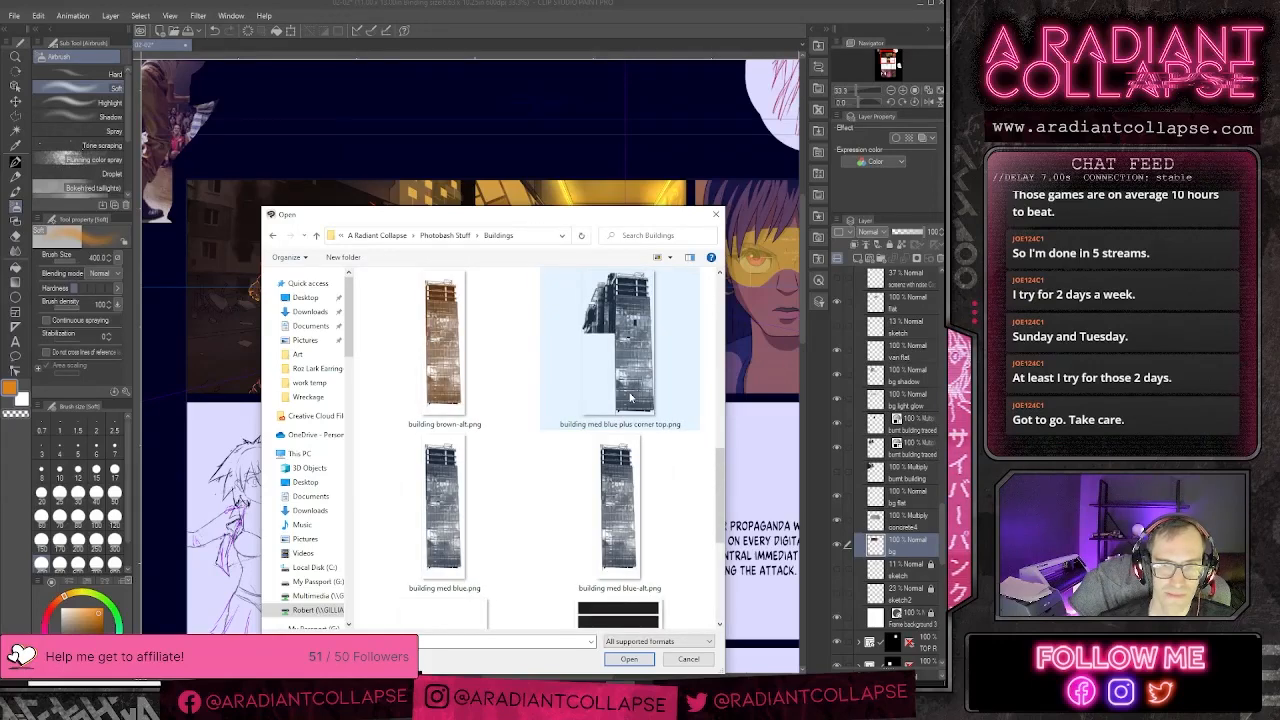
{"action": "left_click", "coordinate": [484, 396]}
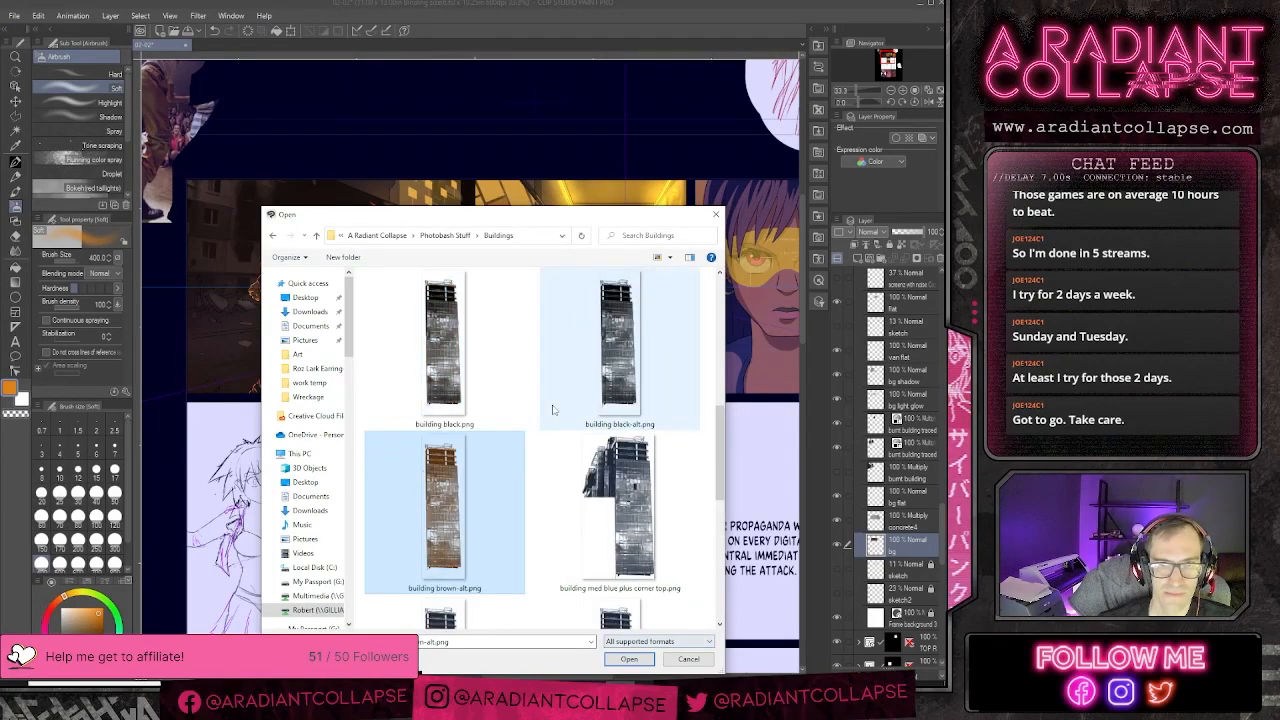
{"action": "scroll", "coordinate": [643, 380], "scroll_direction": "up", "scroll_amount": 1}
{"action": "left_click", "coordinate": [424, 327]}
{"action": "left_click", "coordinate": [642, 660]}
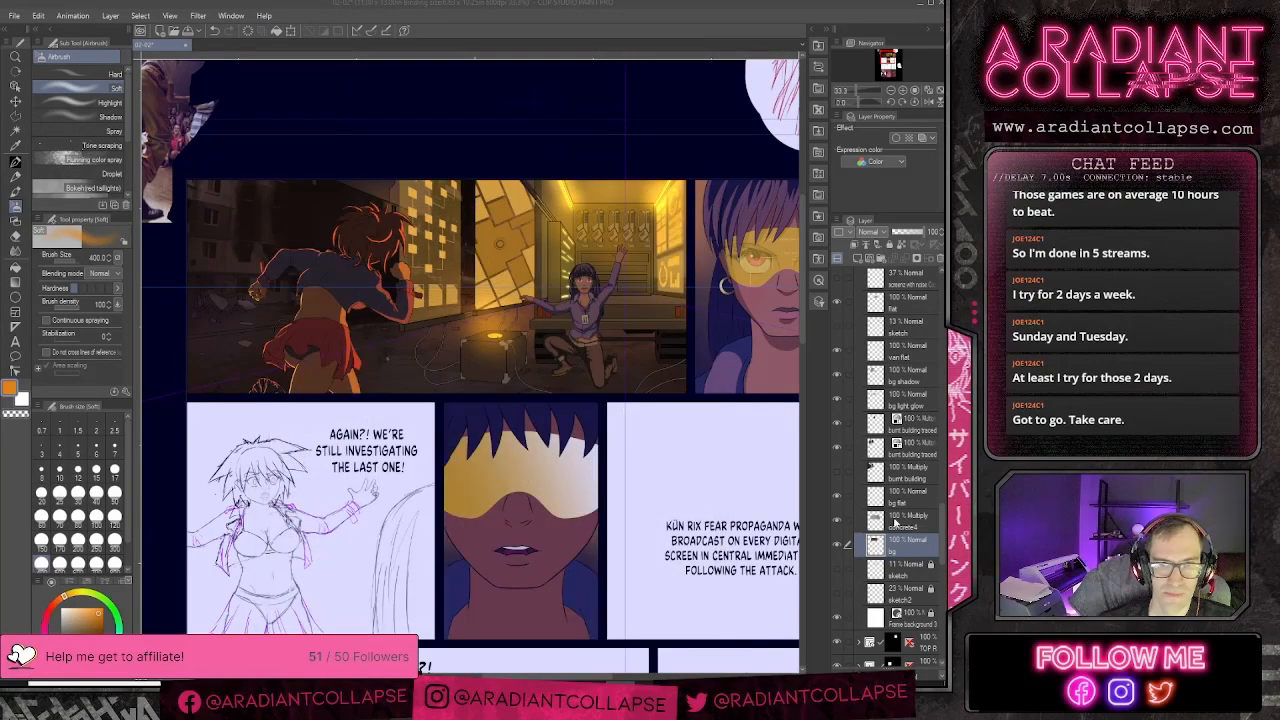
- Rasterize the building black layer and move the building up over the yellow window wall behind the running character
{"action": "right_click", "coordinate": [850, 548]}
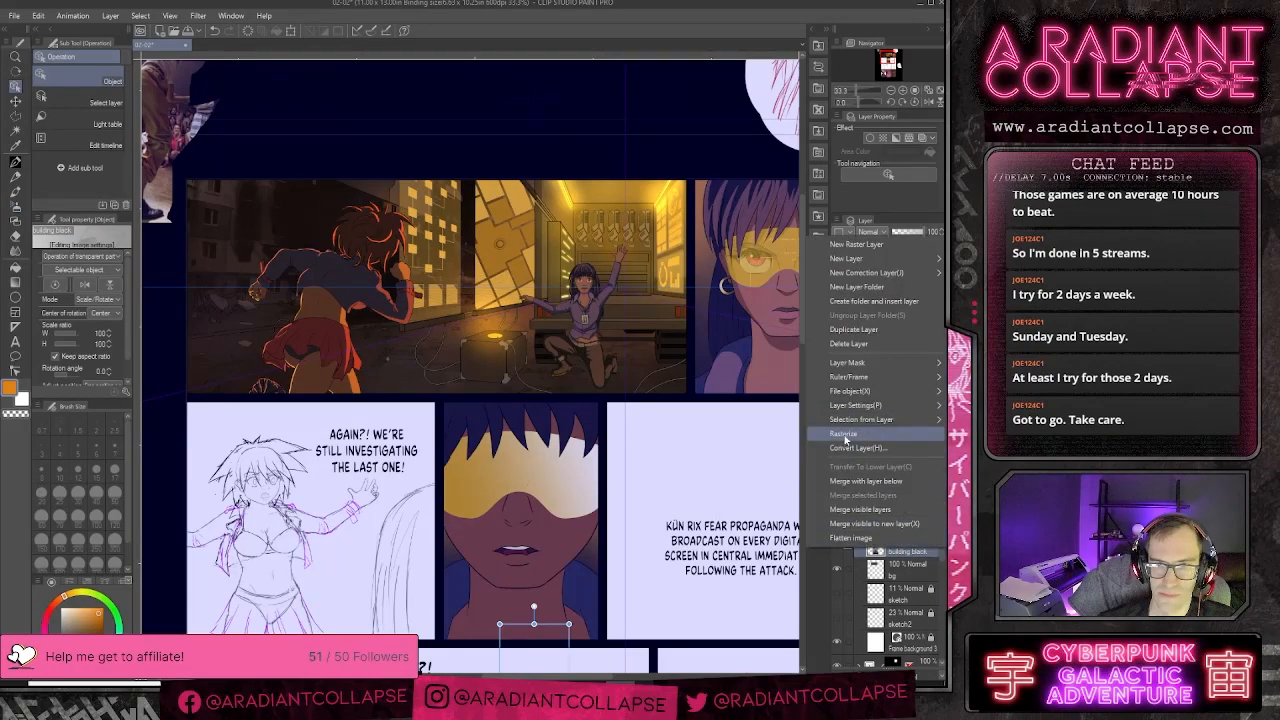
{"action": "left_click", "coordinate": [842, 434]}
{"action": "key", "text": "ctrl+t"}
{"action": "left_click_drag", "start_coordinate": [527, 643], "coordinate": [403, 108]}
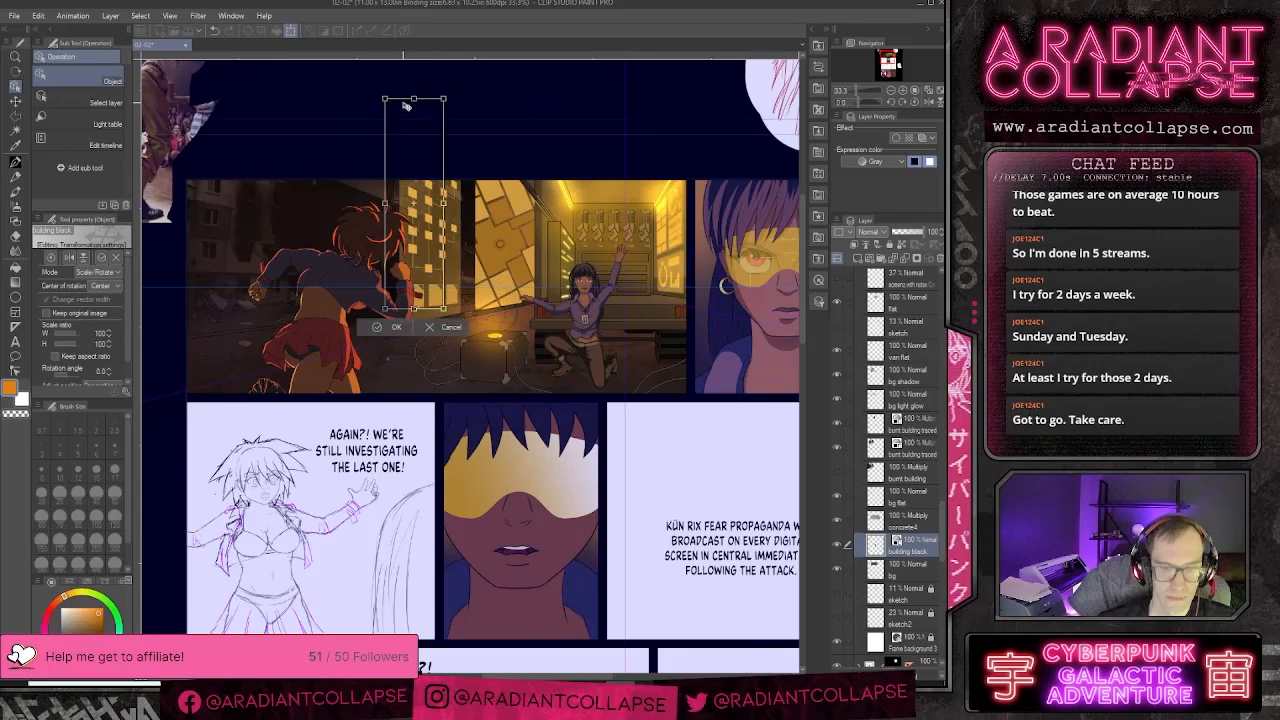
- Free-transform the black building's corners so its right edge is taller, matching the street perspective, and apply the transformation
{"action": "scroll", "coordinate": [403, 108], "scroll_direction": "up", "scroll_amount": 2}
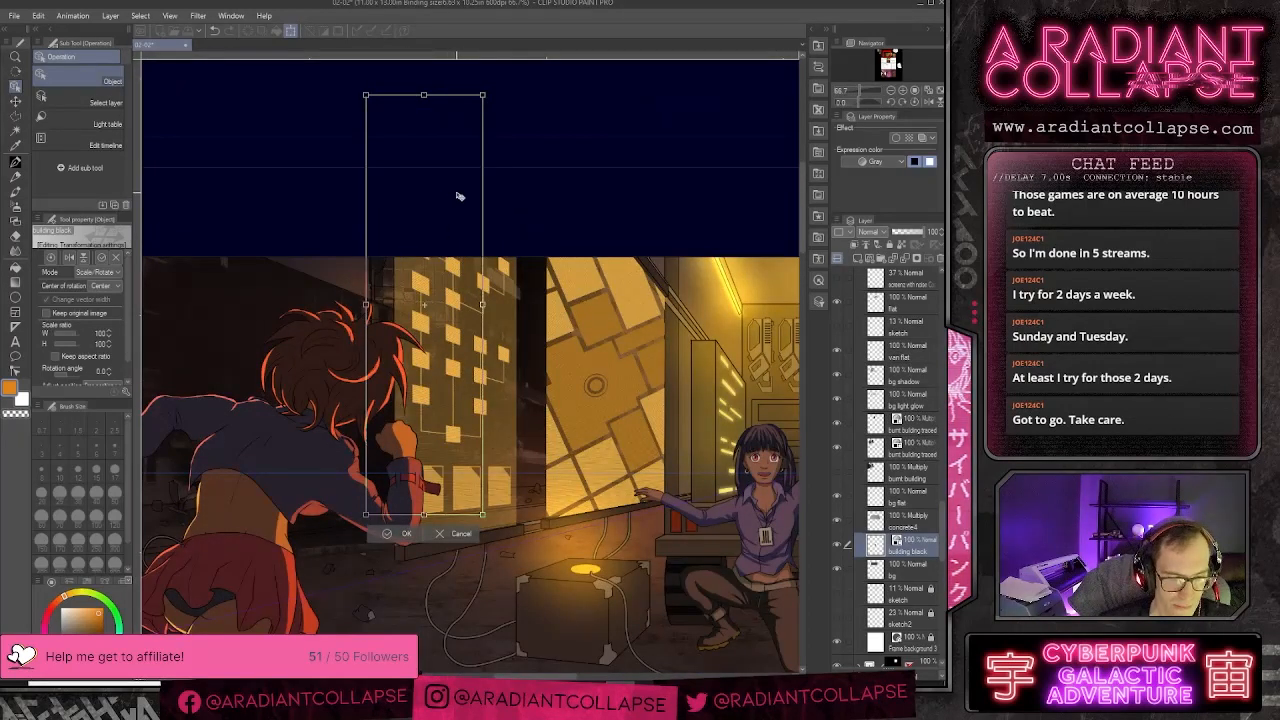
{"action": "key", "text": "ctrl+shift+t"}
{"action": "left_click_drag", "start_coordinate": [368, 97], "coordinate": [371, 100]}
{"action": "mouse_move", "coordinate": [483, 97]}
{"action": "left_mouse_down"}
{"action": "mouse_move", "coordinate": [485, 57]}
{"action": "mouse_move", "coordinate": [489, 91]}
{"action": "left_mouse_up"}
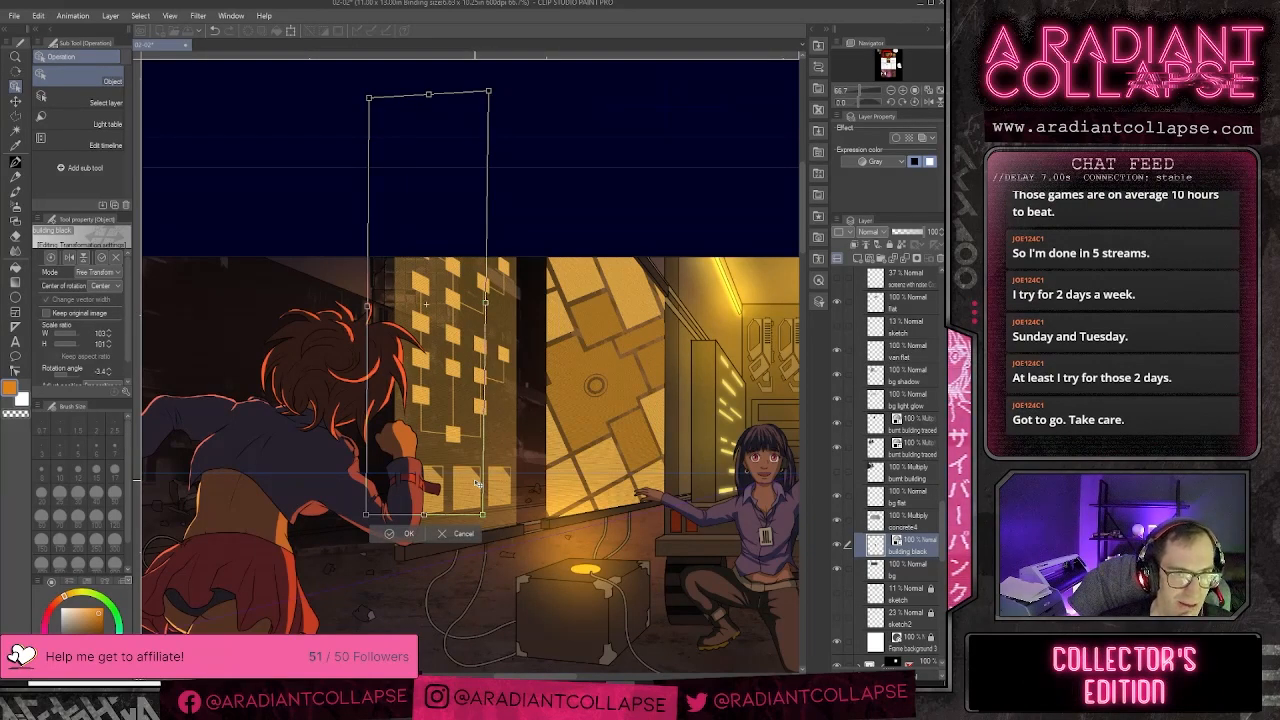
{"action": "left_click_drag", "start_coordinate": [484, 517], "coordinate": [482, 524]}
{"action": "left_click_drag", "start_coordinate": [488, 92], "coordinate": [486, 74]}
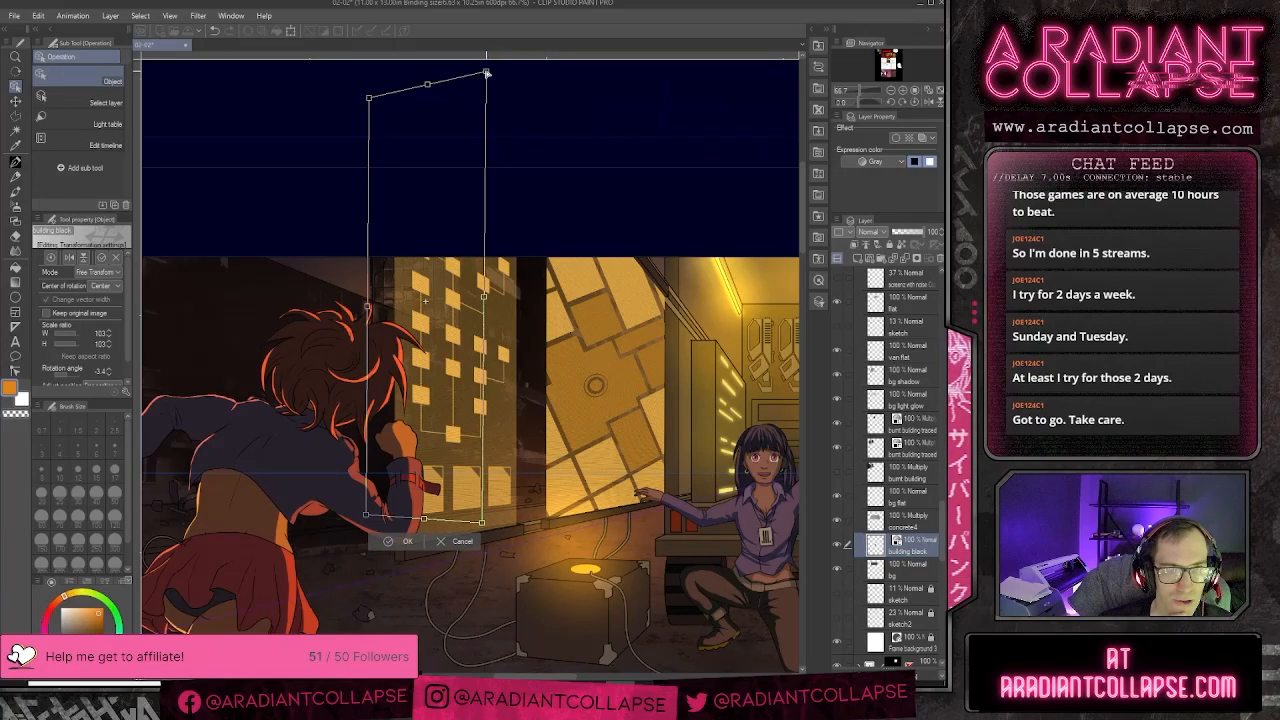
{"action": "key", "text": "Return"}
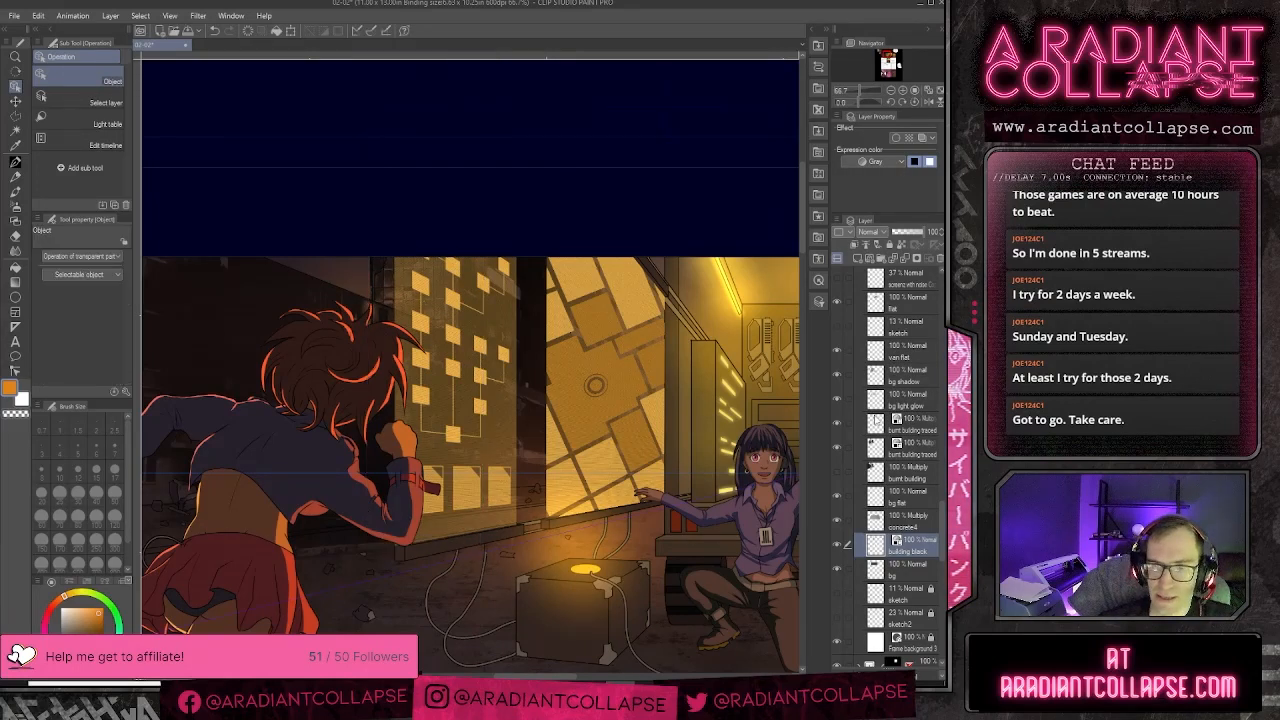
- Try to auto-select the window wall from Layer 27's line art, clear the selection and hide that layer
{"action": "scroll", "coordinate": [876, 420], "scroll_direction": "up", "scroll_amount": 5}
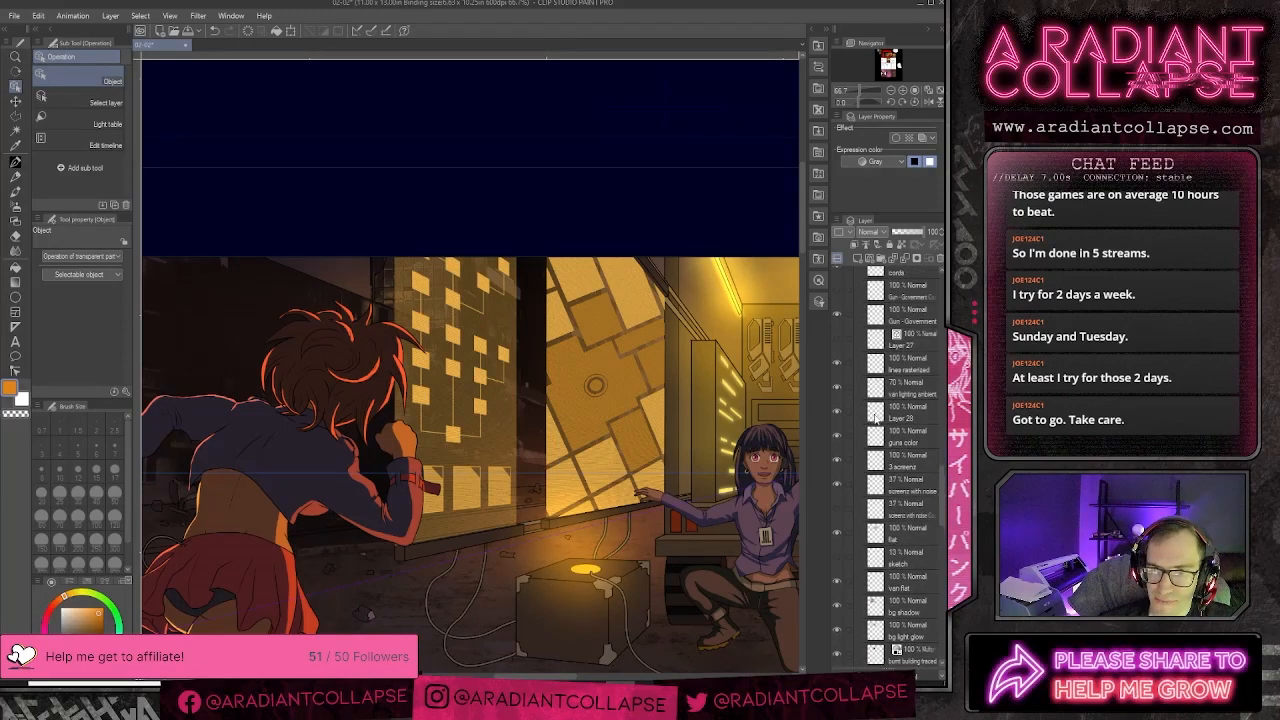
{"action": "scroll", "coordinate": [876, 420], "scroll_direction": "up", "scroll_amount": 3}
{"action": "scroll", "coordinate": [864, 370], "scroll_direction": "up", "scroll_amount": 1}
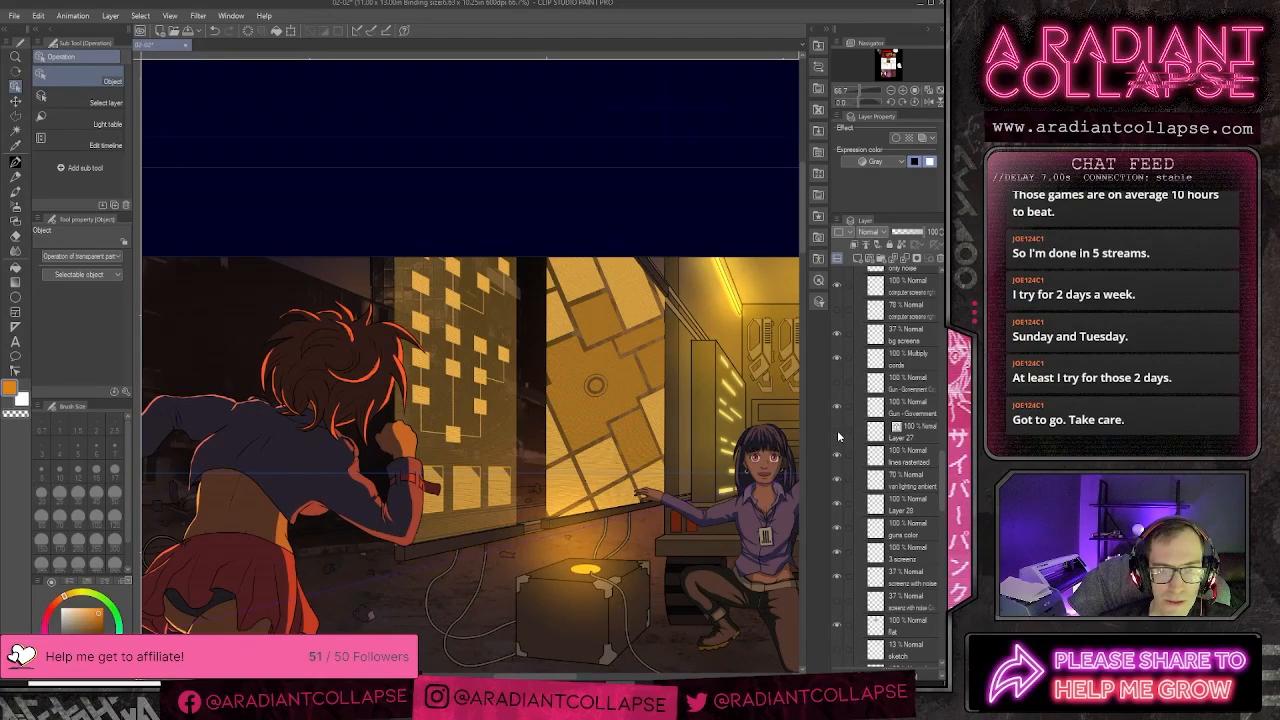
{"action": "left_click", "coordinate": [880, 432]}
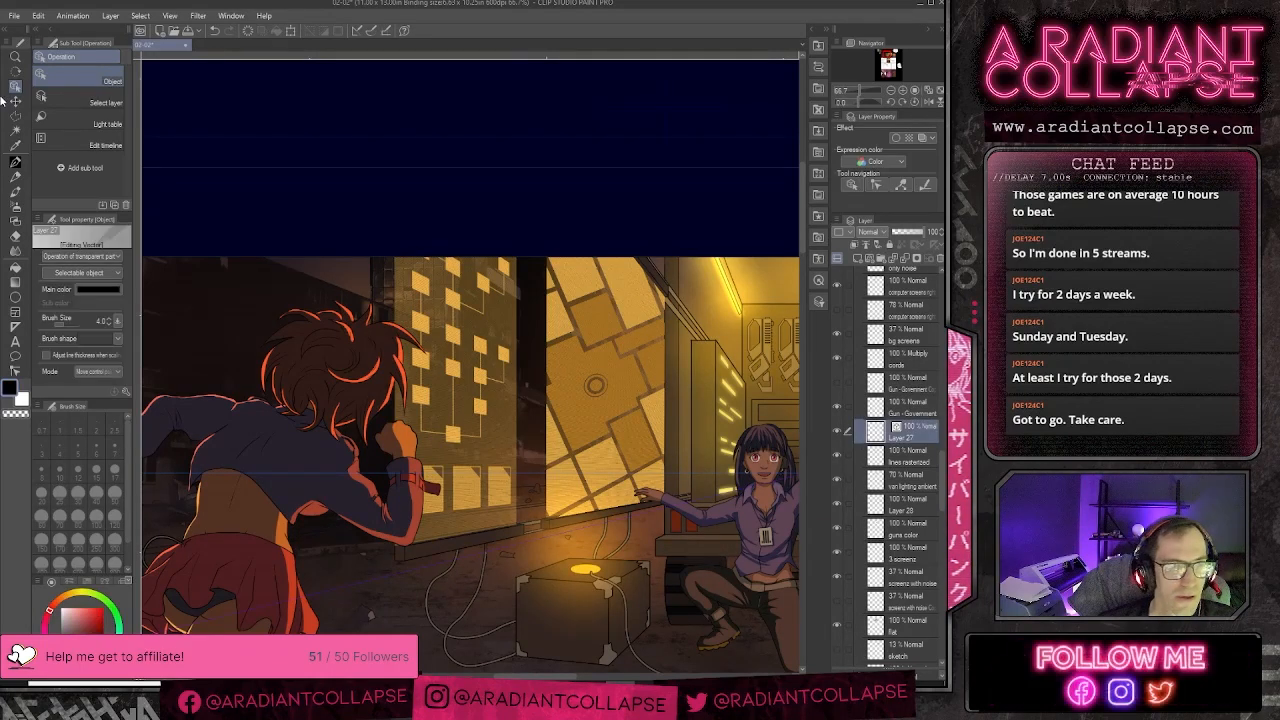
{"action": "key", "text": "w"}
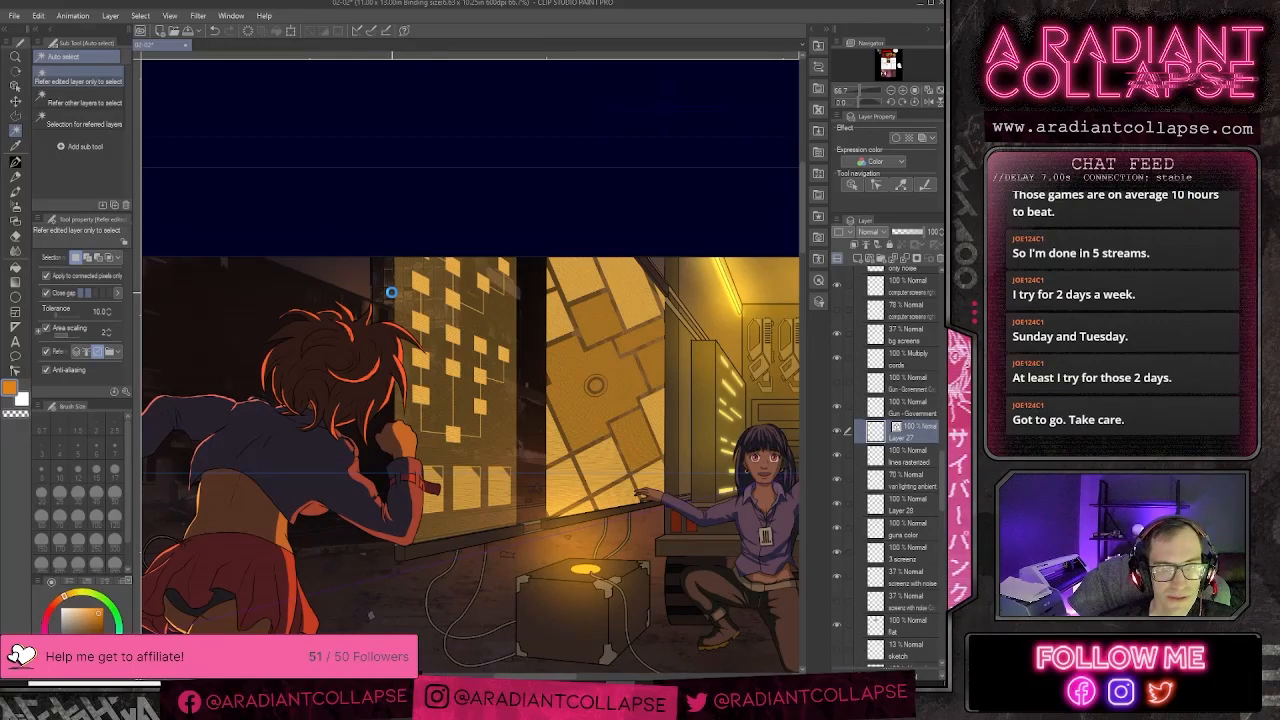
{"action": "left_click", "coordinate": [418, 291]}
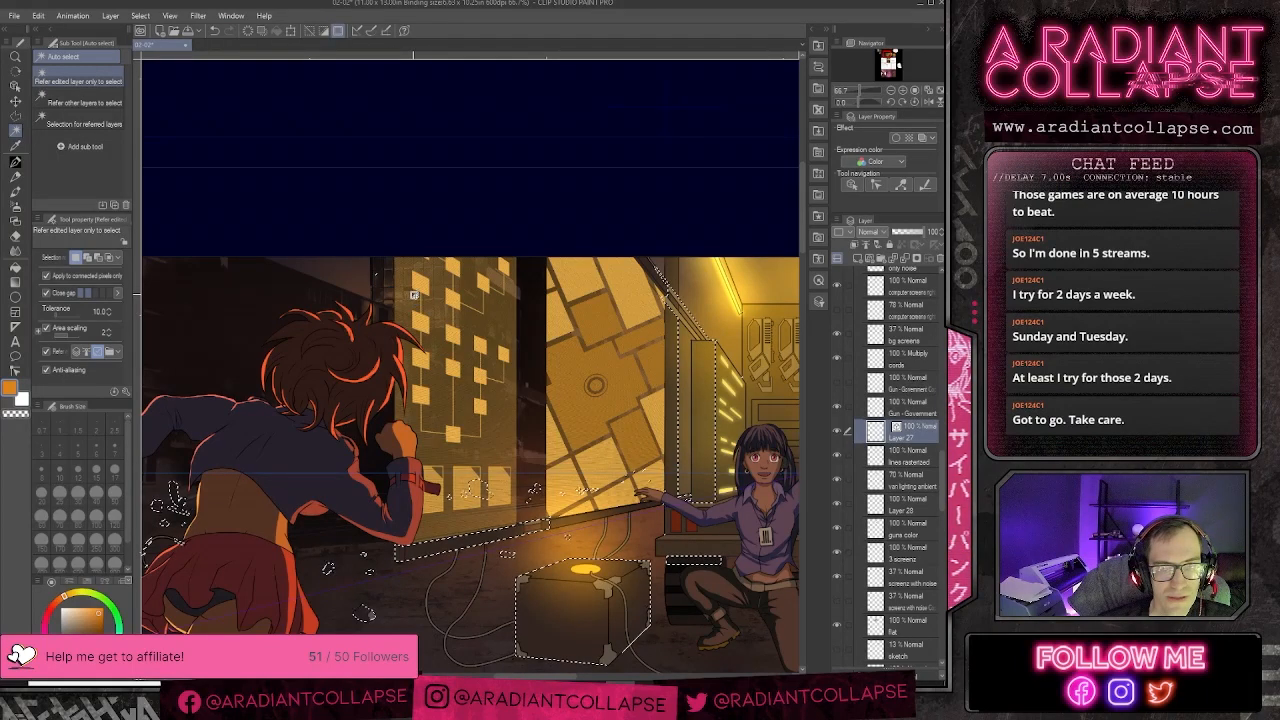
{"action": "key", "text": "ctrl+d"}
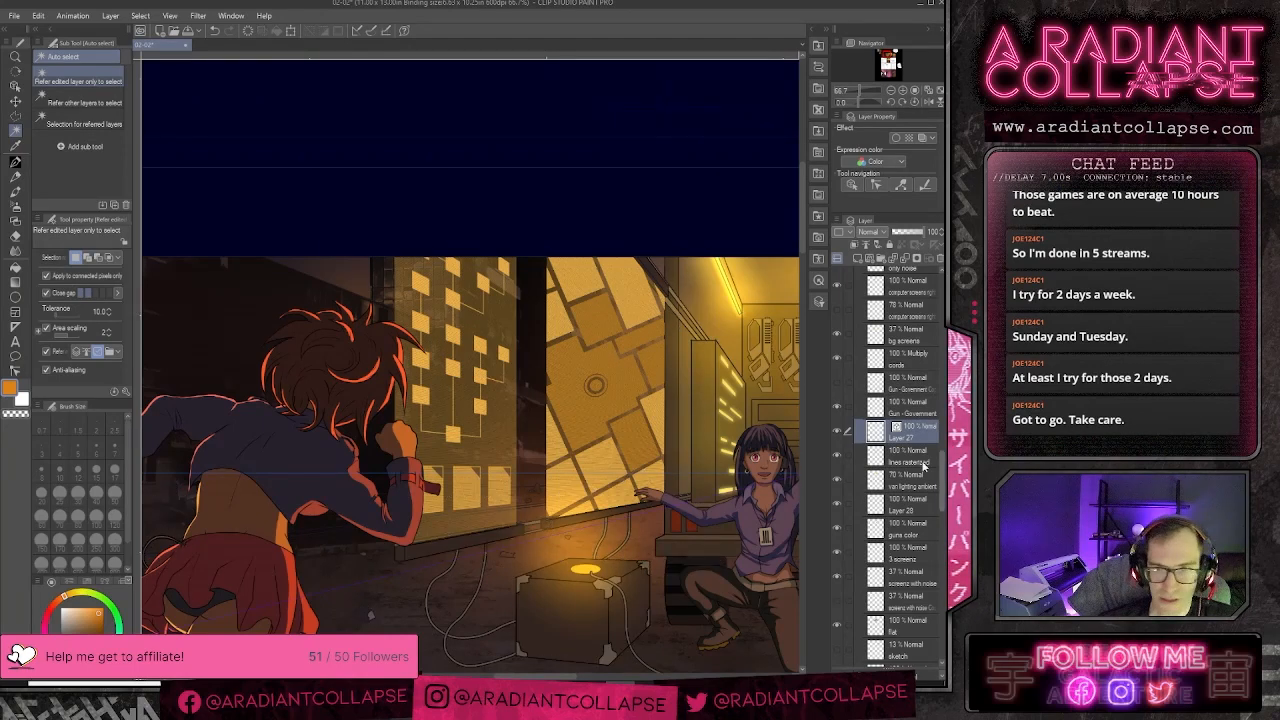
{"action": "left_click", "coordinate": [838, 431]}
- Check whether the background lines sit on the roz hi, lines, line or roz hair lines layers by toggling their visibility
{"action": "scroll", "coordinate": [885, 465], "scroll_direction": "up", "scroll_amount": 5}
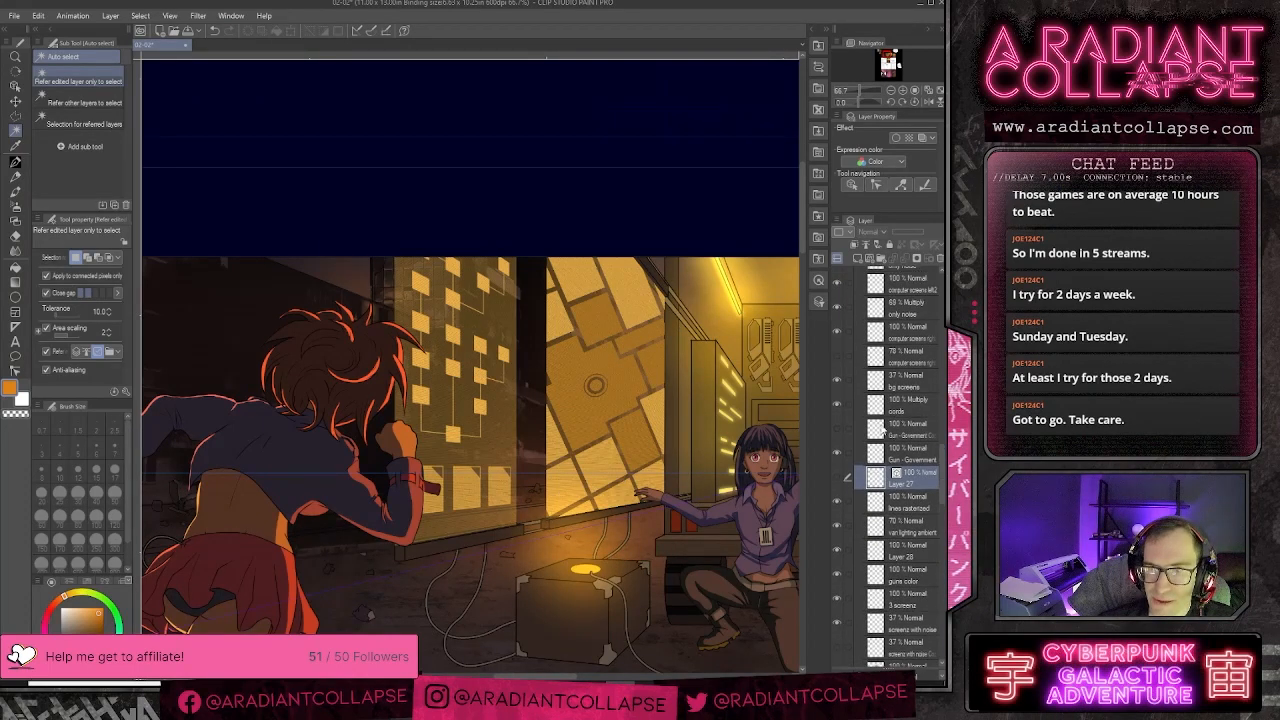
{"action": "scroll", "coordinate": [847, 553], "scroll_direction": "up", "scroll_amount": 7}
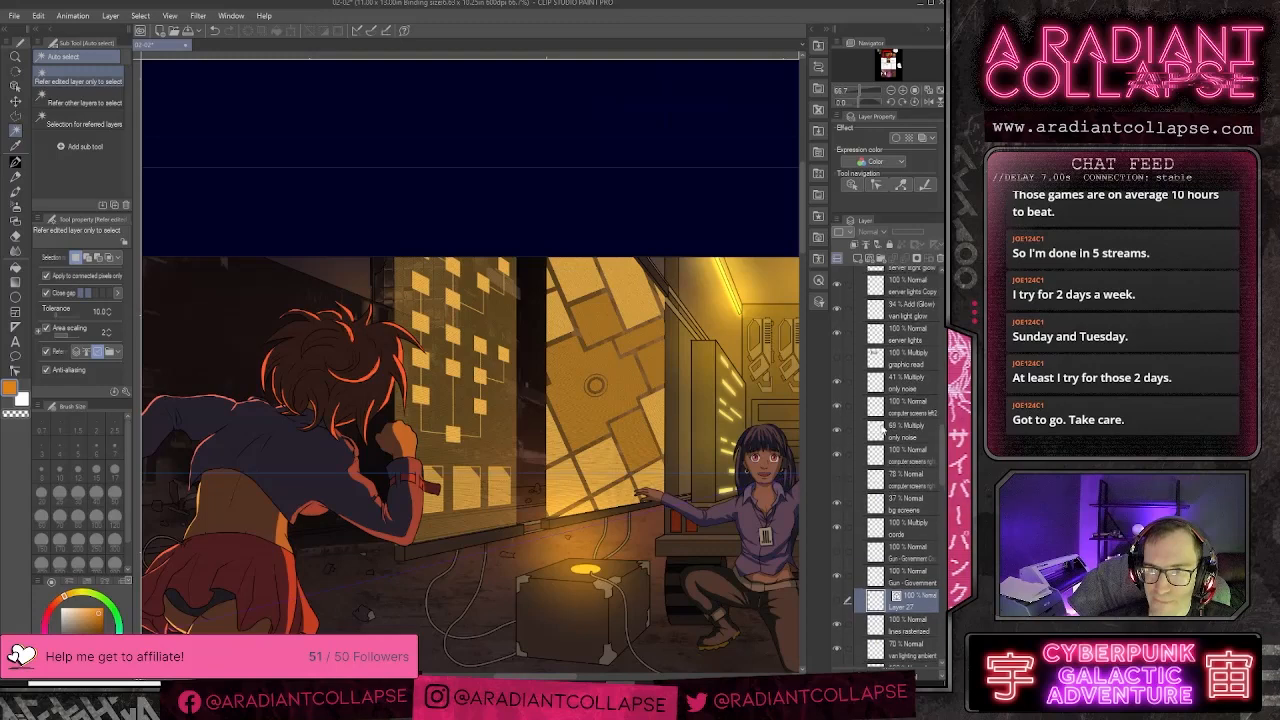
{"action": "scroll", "coordinate": [876, 428], "scroll_direction": "up", "scroll_amount": 8}
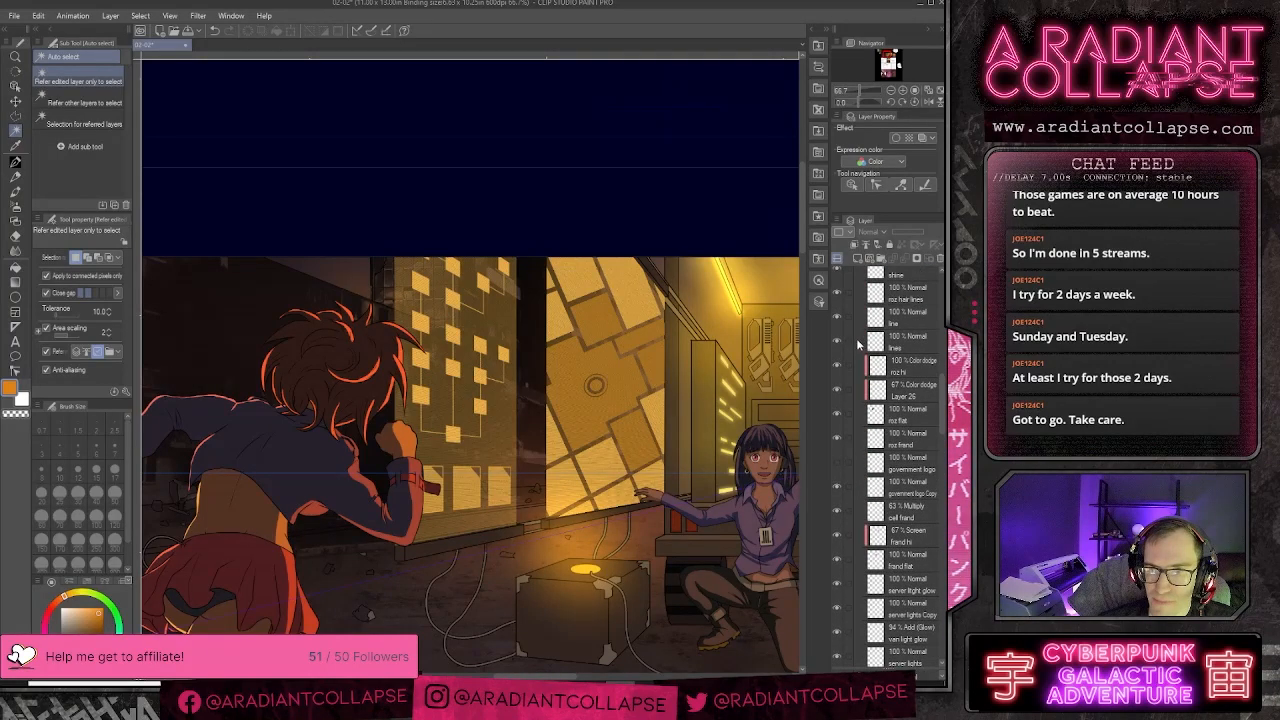
{"action": "scroll", "coordinate": [857, 343], "scroll_direction": "up", "scroll_amount": 1}
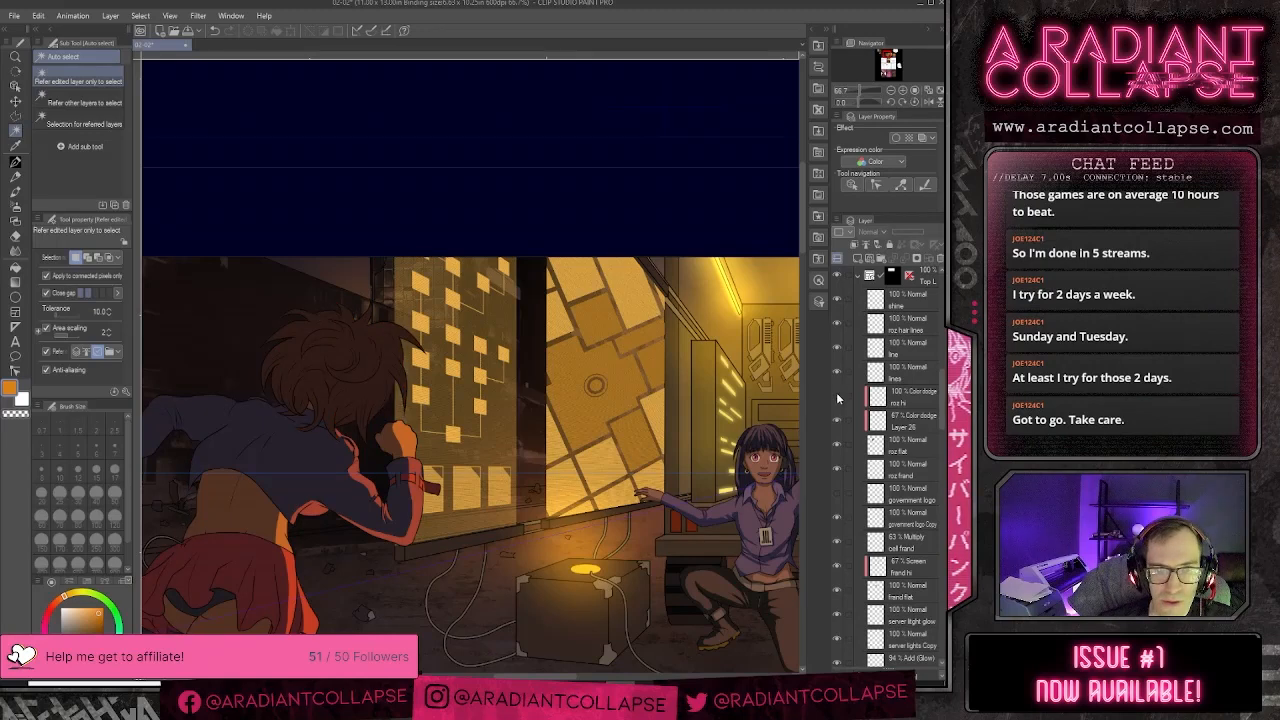
{"action": "left_click", "coordinate": [837, 395]}
{"action": "left_click", "coordinate": [836, 372]}
{"action": "left_click", "coordinate": [837, 372]}
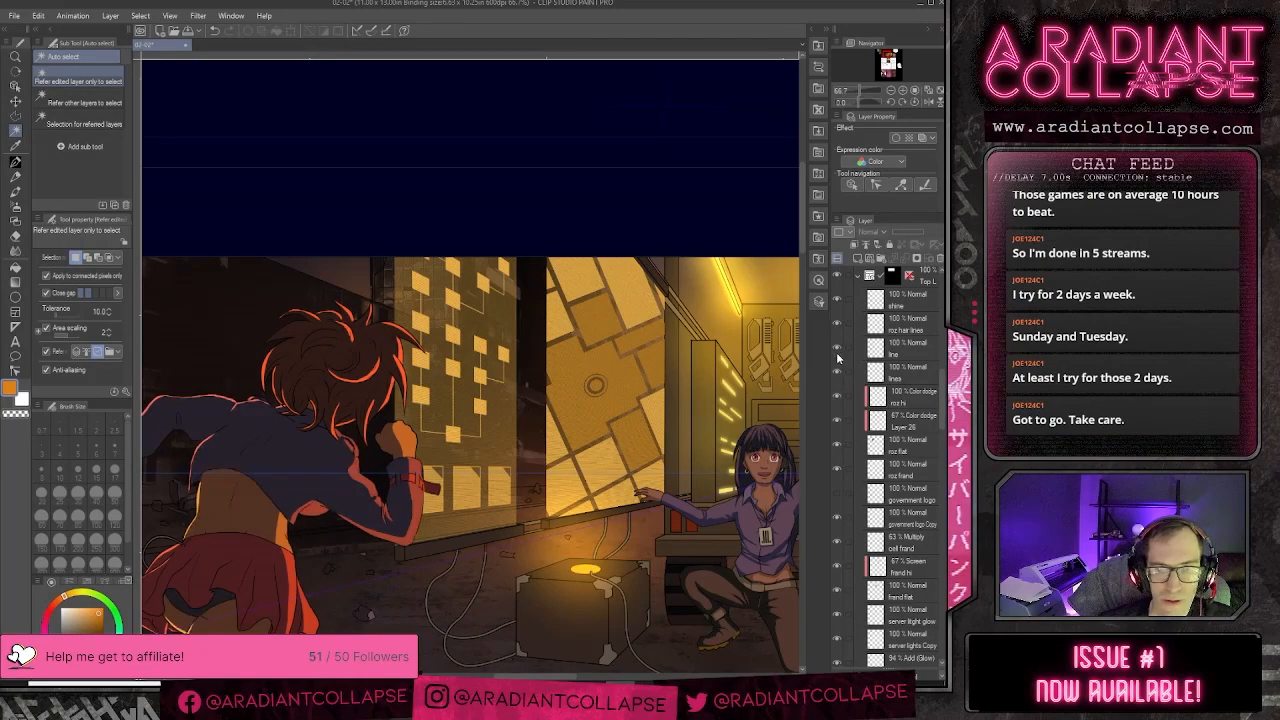
{"action": "left_click", "coordinate": [837, 349]}
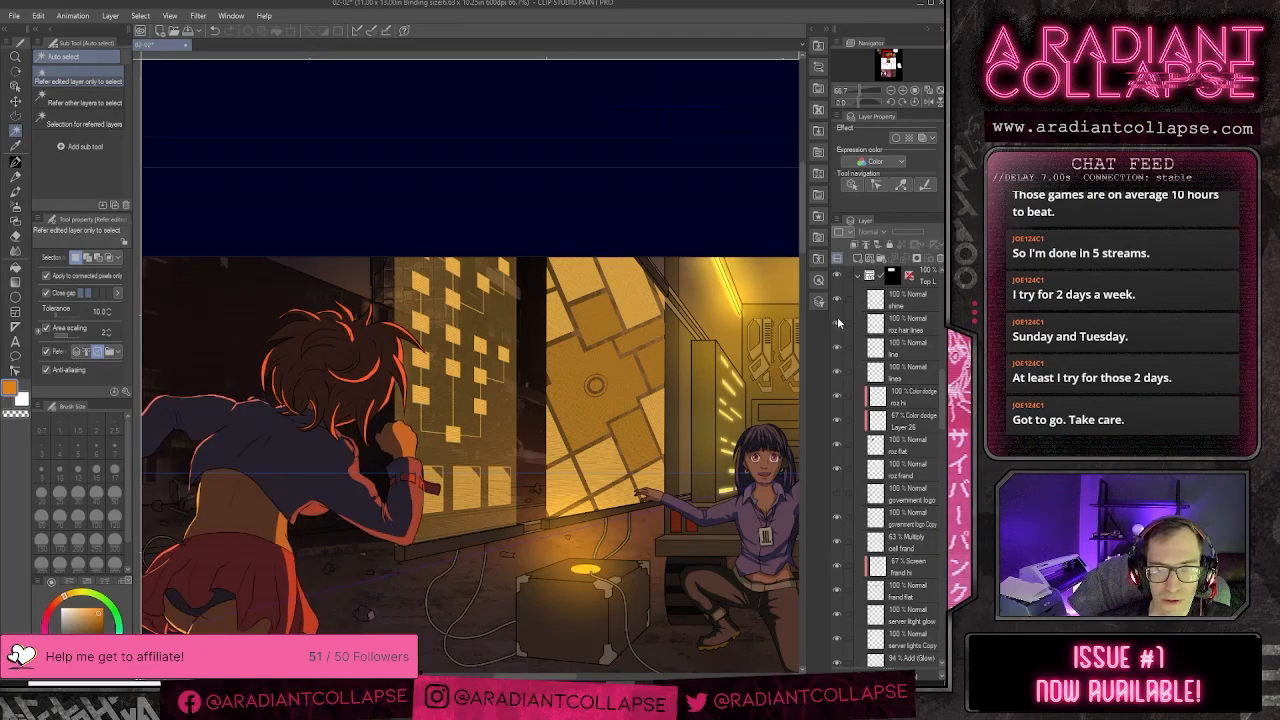
{"action": "left_click", "coordinate": [837, 325]}
{"action": "left_click", "coordinate": [837, 320]}
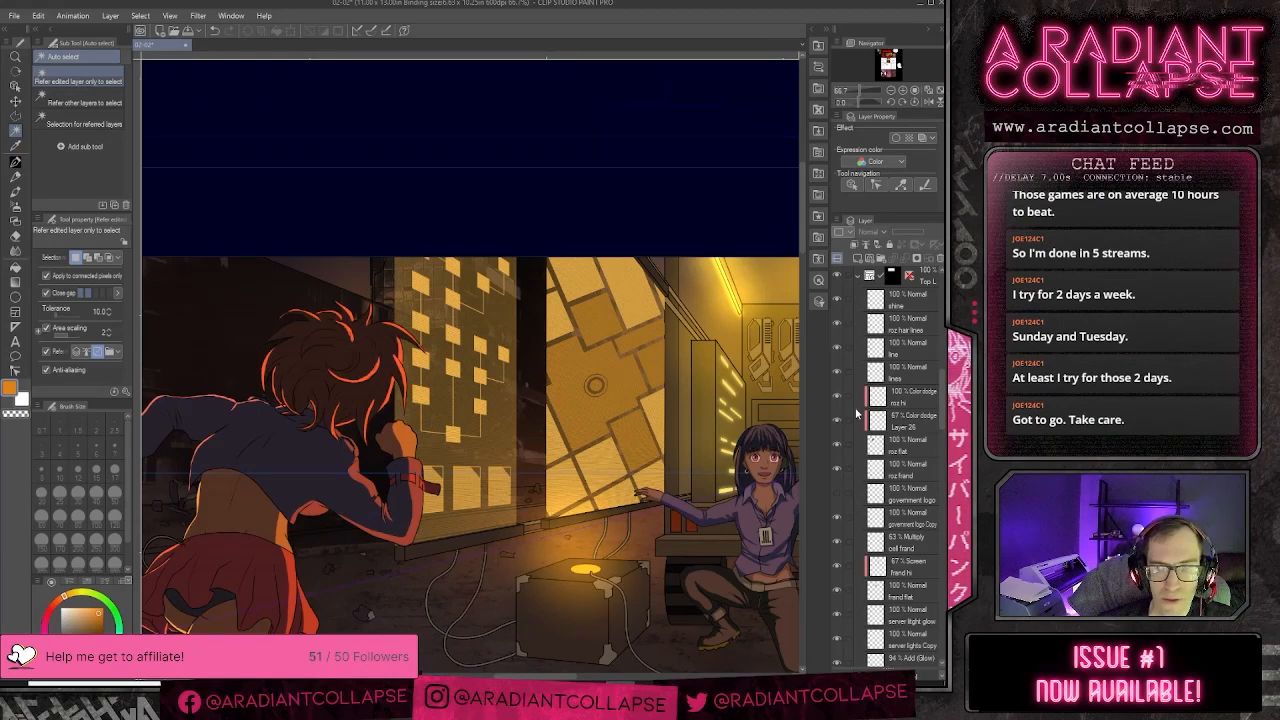
- Toggle the lines rasterized layer's visibility to check its line art and make that layer active
{"action": "scroll", "coordinate": [860, 420], "scroll_direction": "down", "scroll_amount": 10}
{"action": "scroll", "coordinate": [862, 430], "scroll_direction": "down", "scroll_amount": 3}
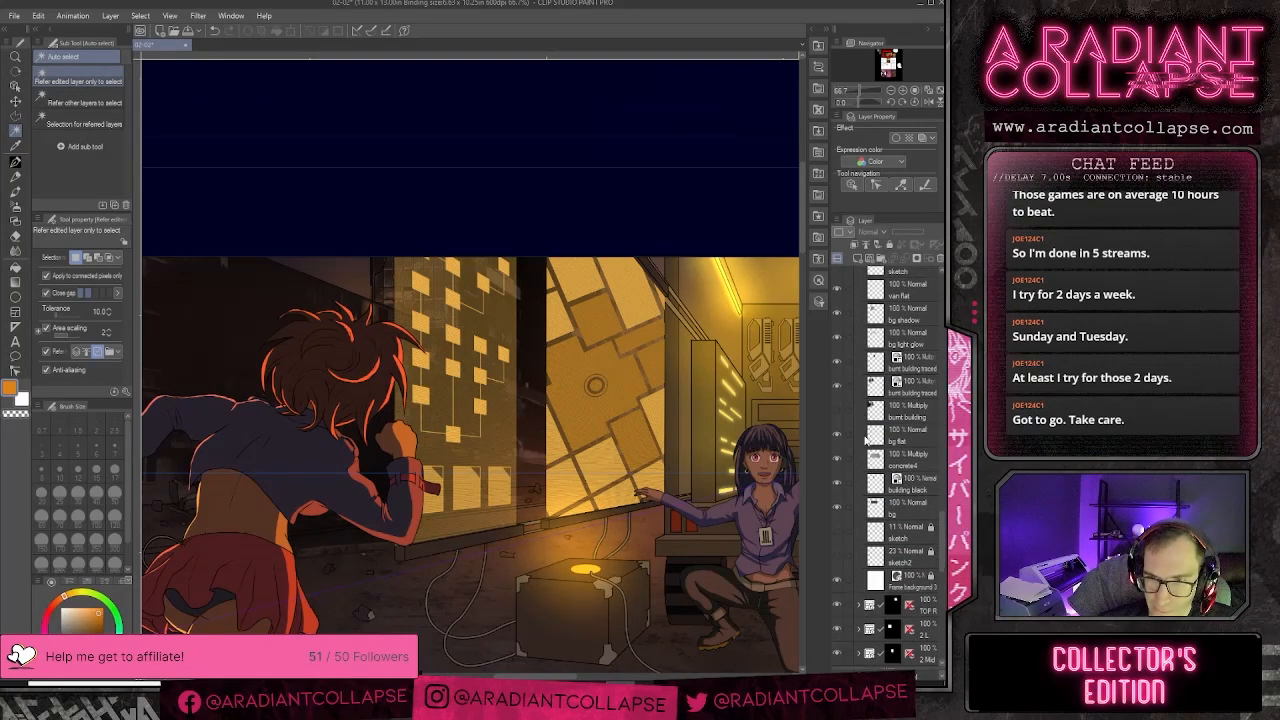
{"action": "scroll", "coordinate": [895, 480], "scroll_direction": "up", "scroll_amount": 5}
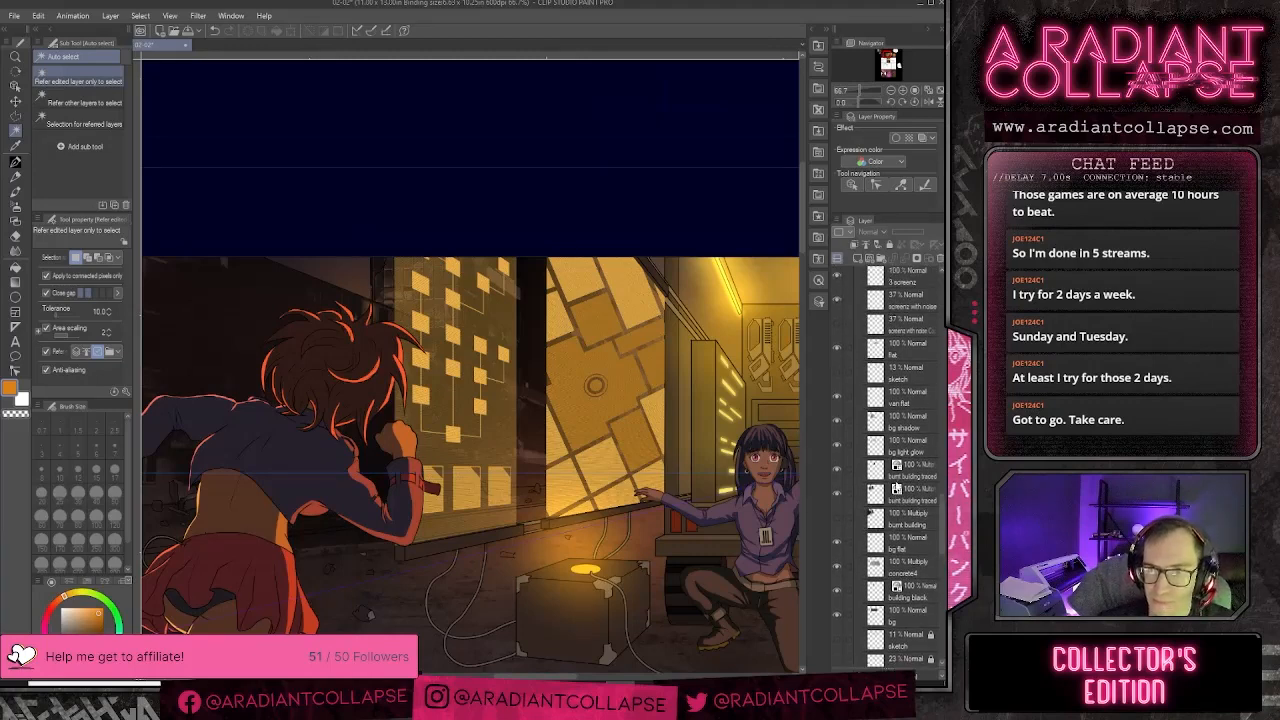
{"action": "scroll", "coordinate": [897, 490], "scroll_direction": "up", "scroll_amount": 3}
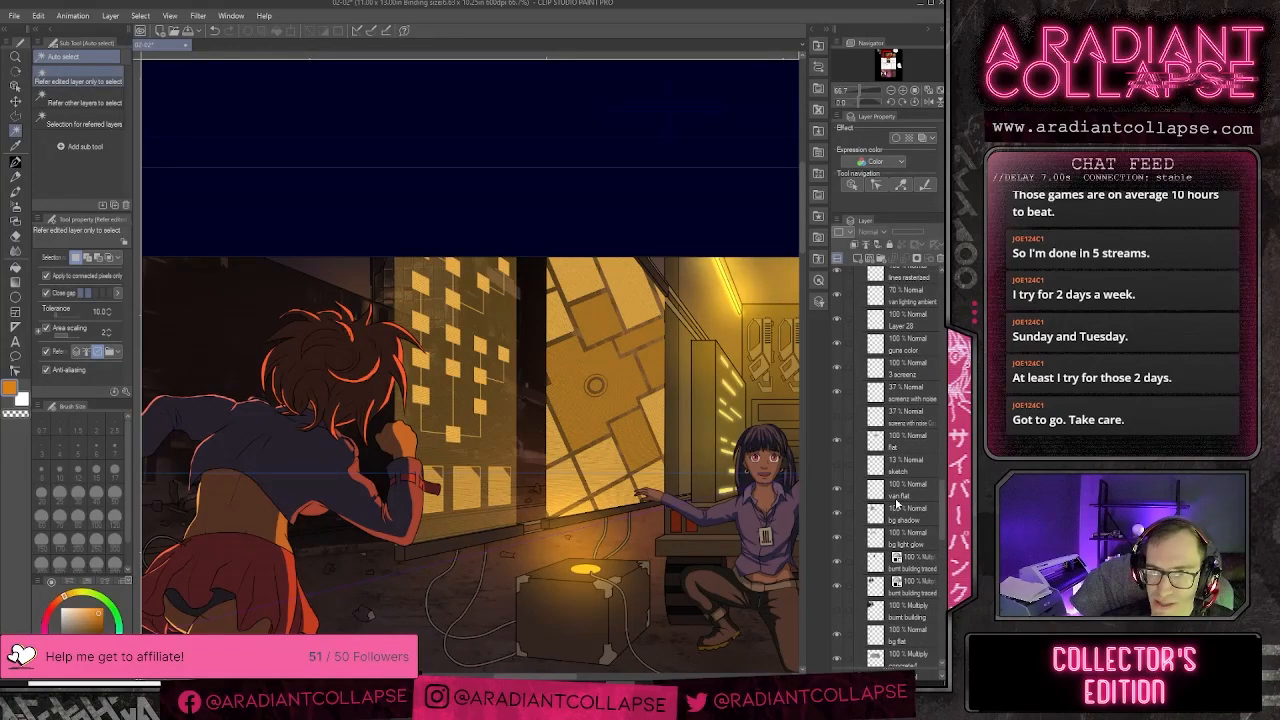
{"action": "scroll", "coordinate": [842, 325], "scroll_direction": "up", "scroll_amount": 1}
{"action": "left_click", "coordinate": [839, 305]}
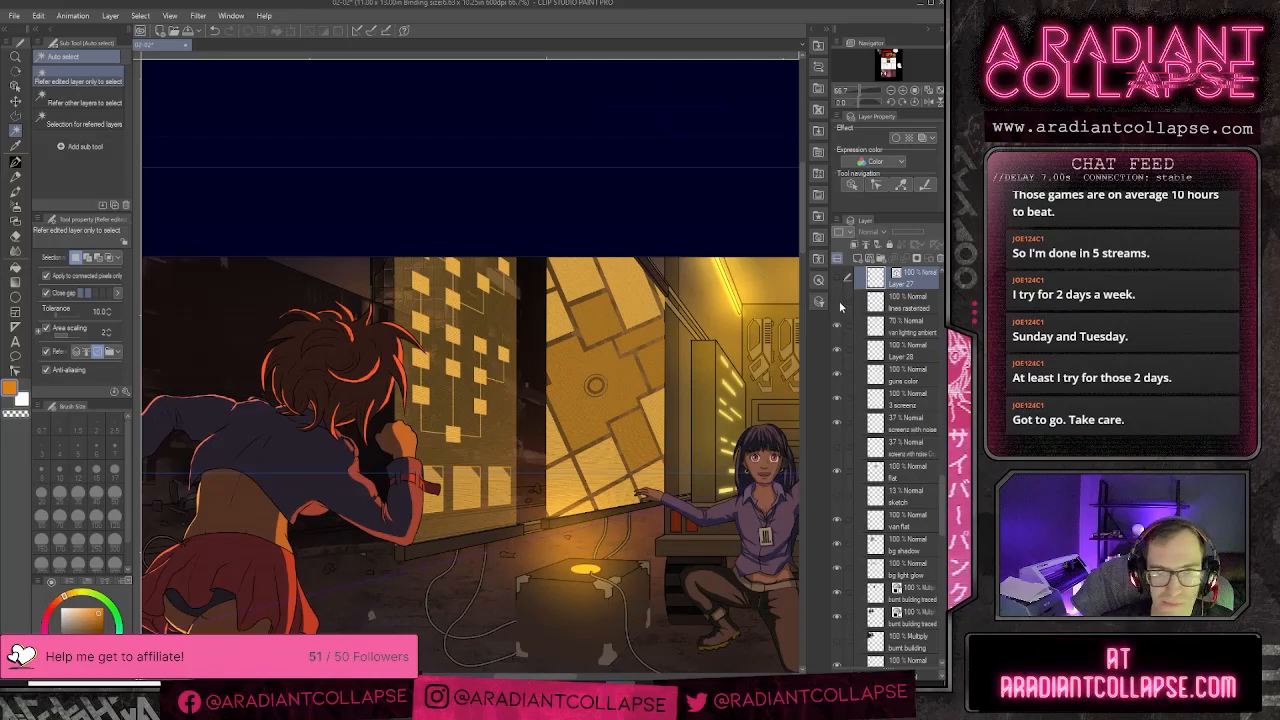
{"action": "left_click", "coordinate": [769, 320]}
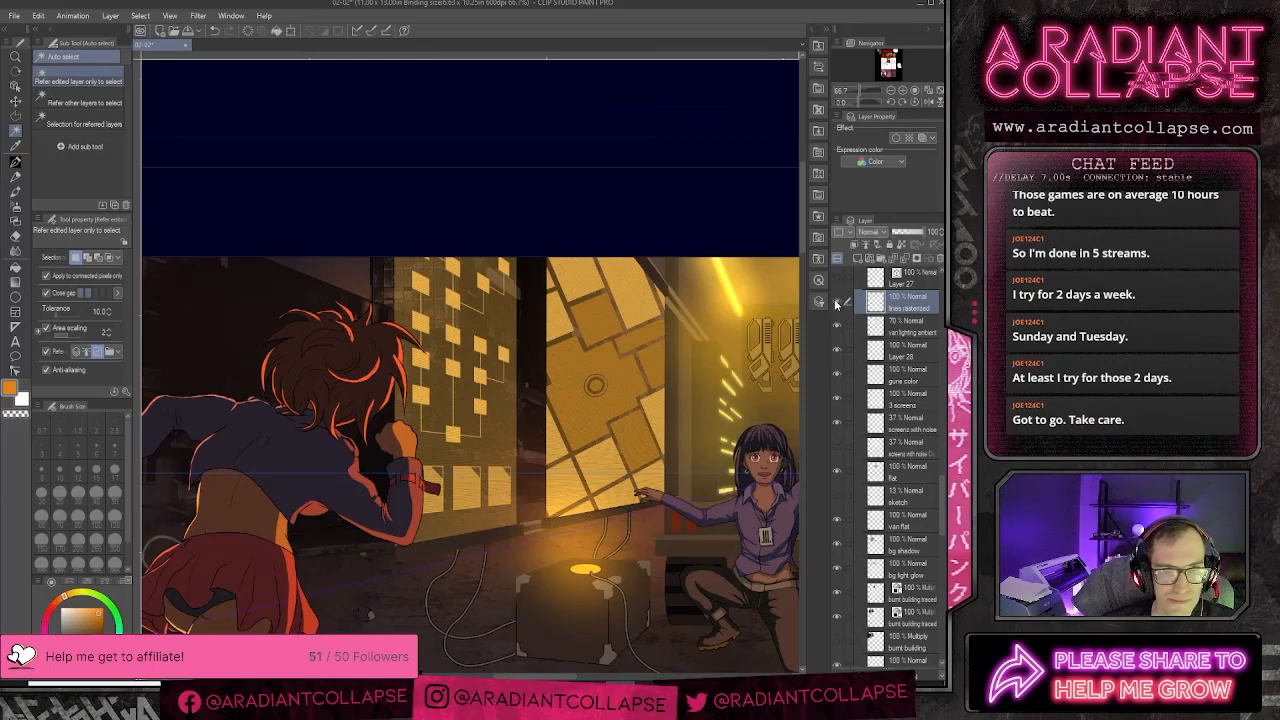
- Outline the broken glass building behind the running character's head with a closed polyline selection, following its jagged upper-left edge
{"action": "scroll", "coordinate": [440, 268], "scroll_direction": "up", "scroll_amount": 5}
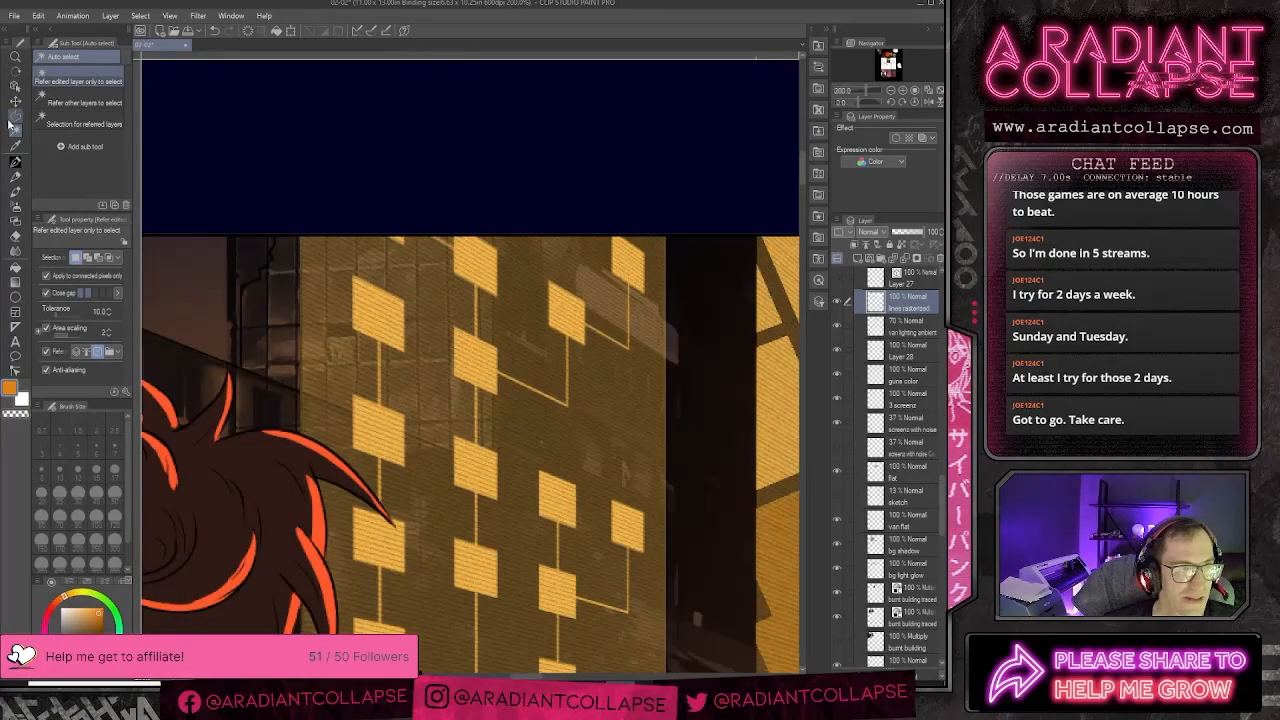
{"action": "key", "text": "m"}
{"action": "left_click", "coordinate": [240, 288]}
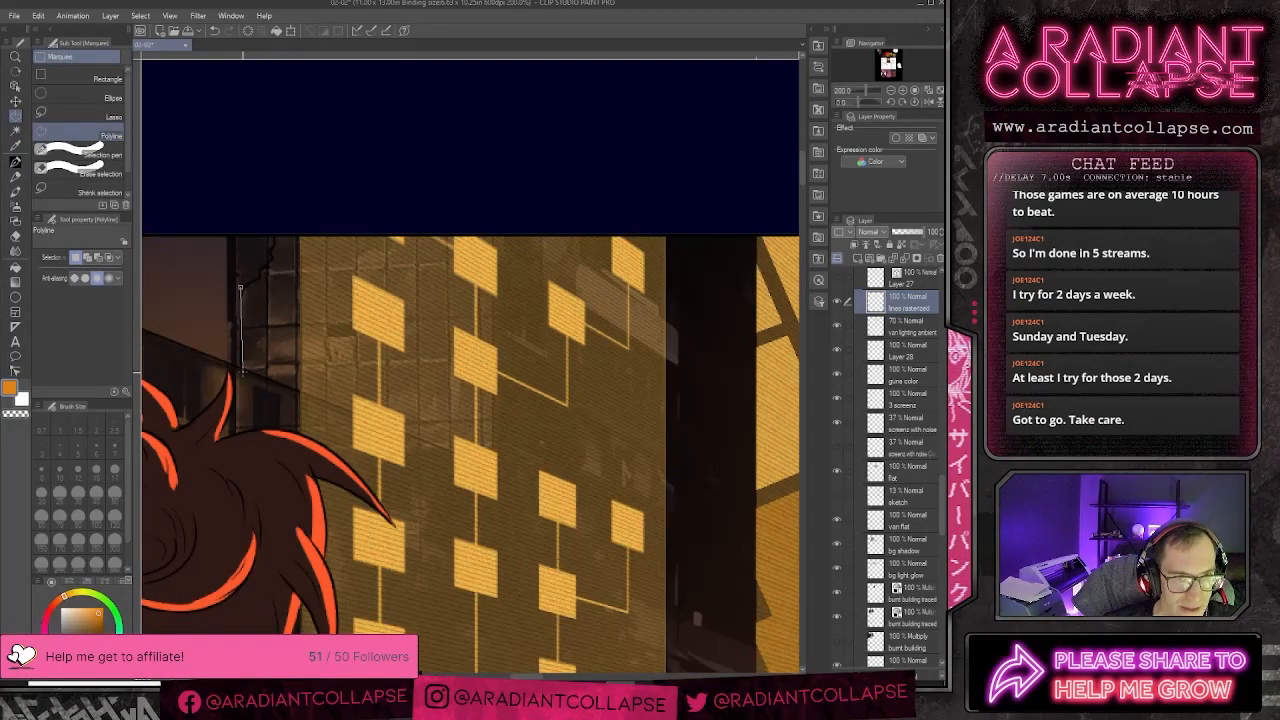
{"action": "left_click", "coordinate": [240, 368]}
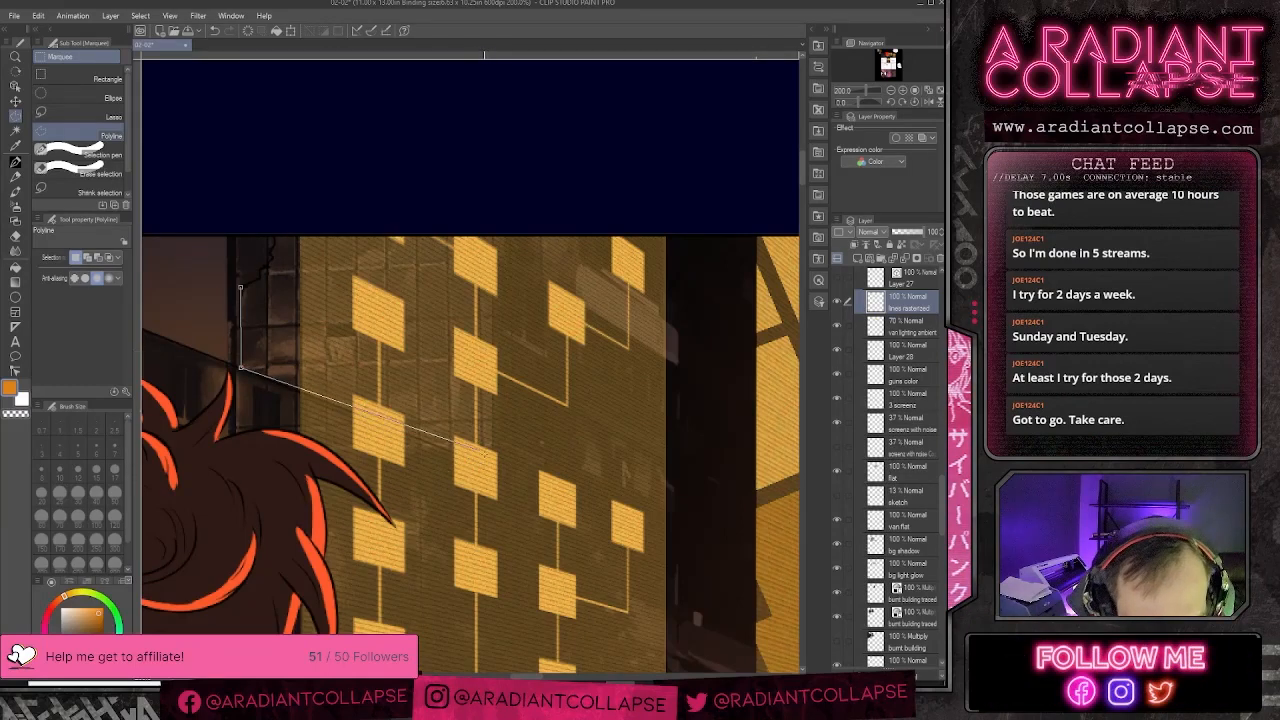
{"action": "left_click", "coordinate": [480, 462]}
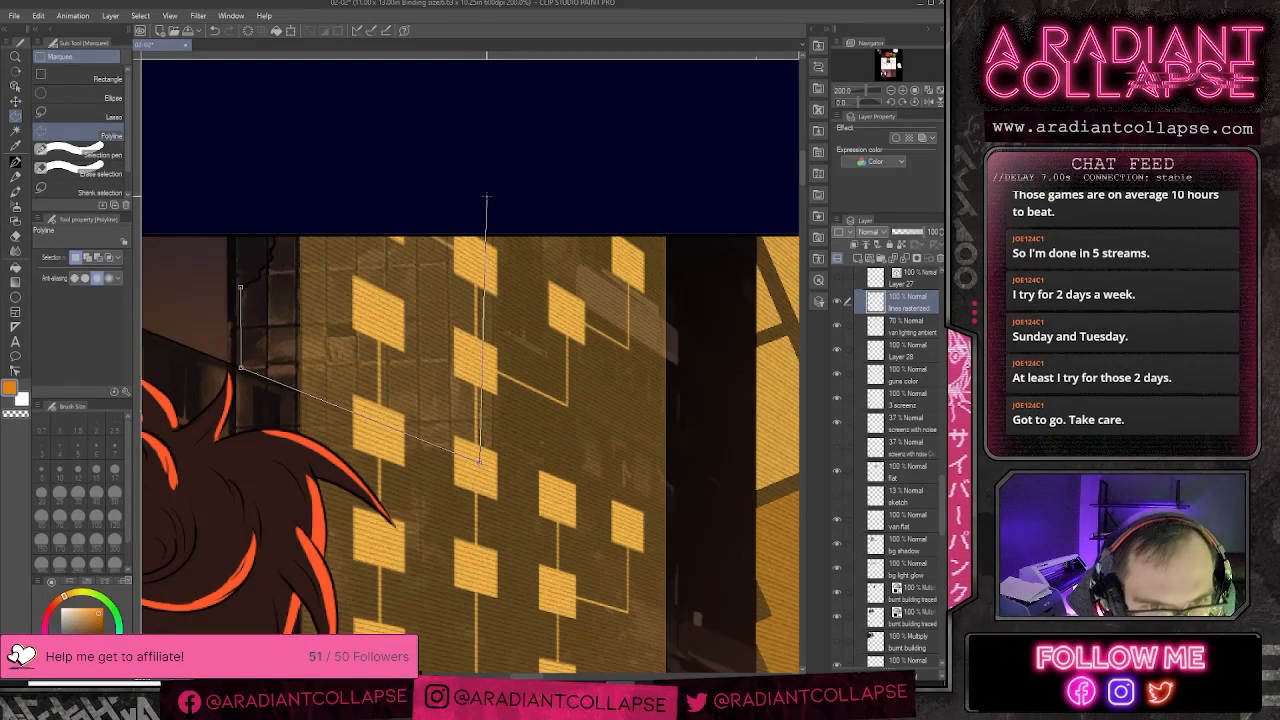
{"action": "left_click", "coordinate": [480, 192]}
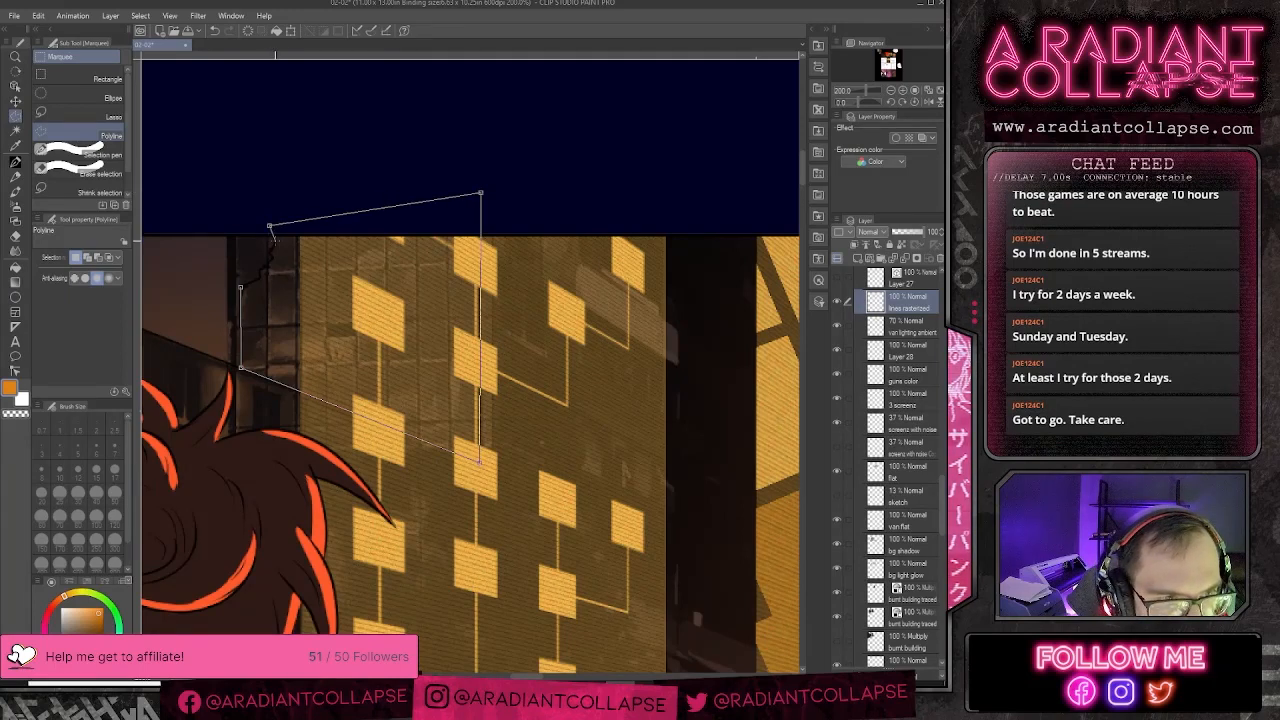
{"action": "left_click", "coordinate": [270, 227]}
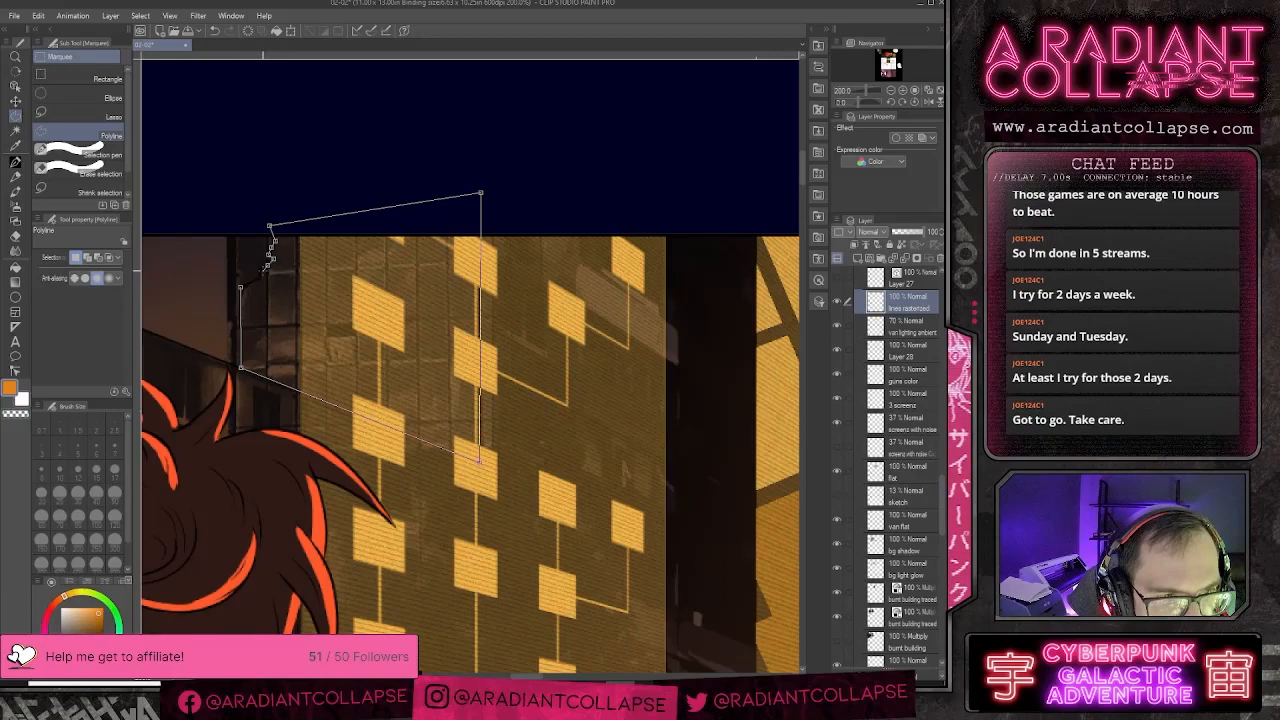
{"action": "left_click", "coordinate": [261, 272]}
{"action": "left_click", "coordinate": [257, 281]}
{"action": "left_click", "coordinate": [240, 289]}
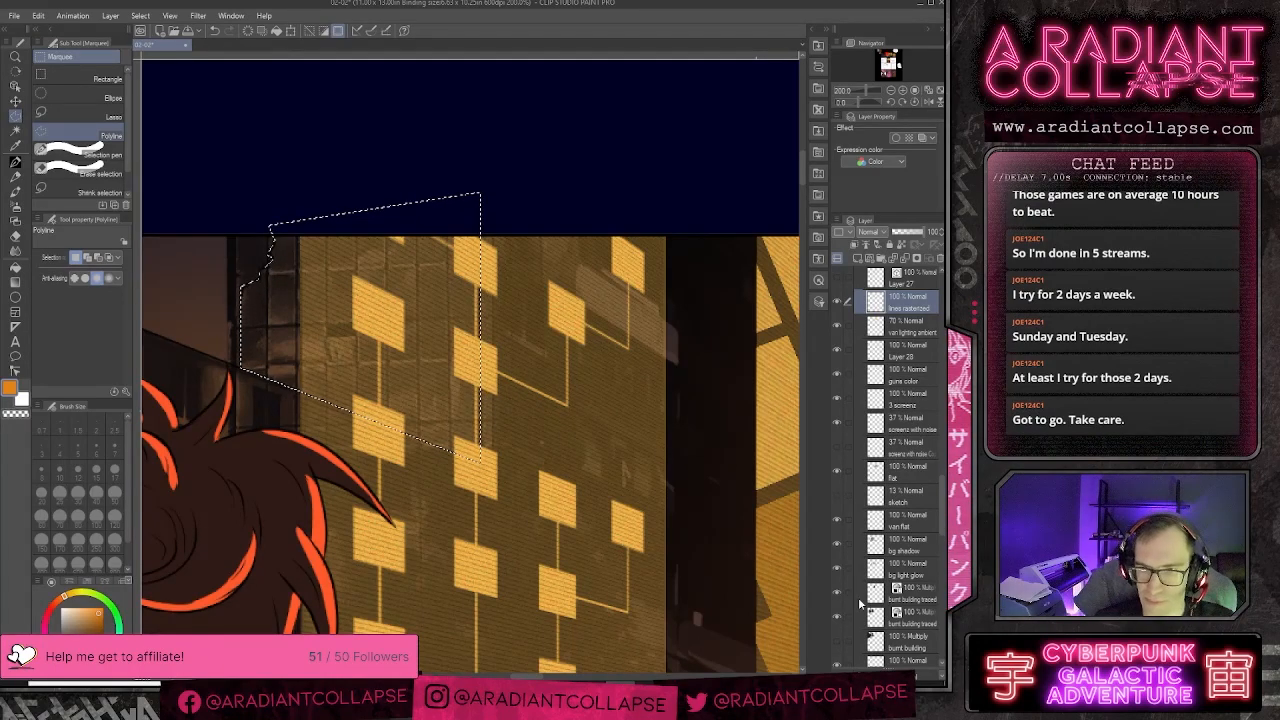
- Trim the building black layer to the polyline selection by removing everything outside it, and clear the selection
{"action": "scroll", "coordinate": [859, 603], "scroll_direction": "down", "scroll_amount": 15}
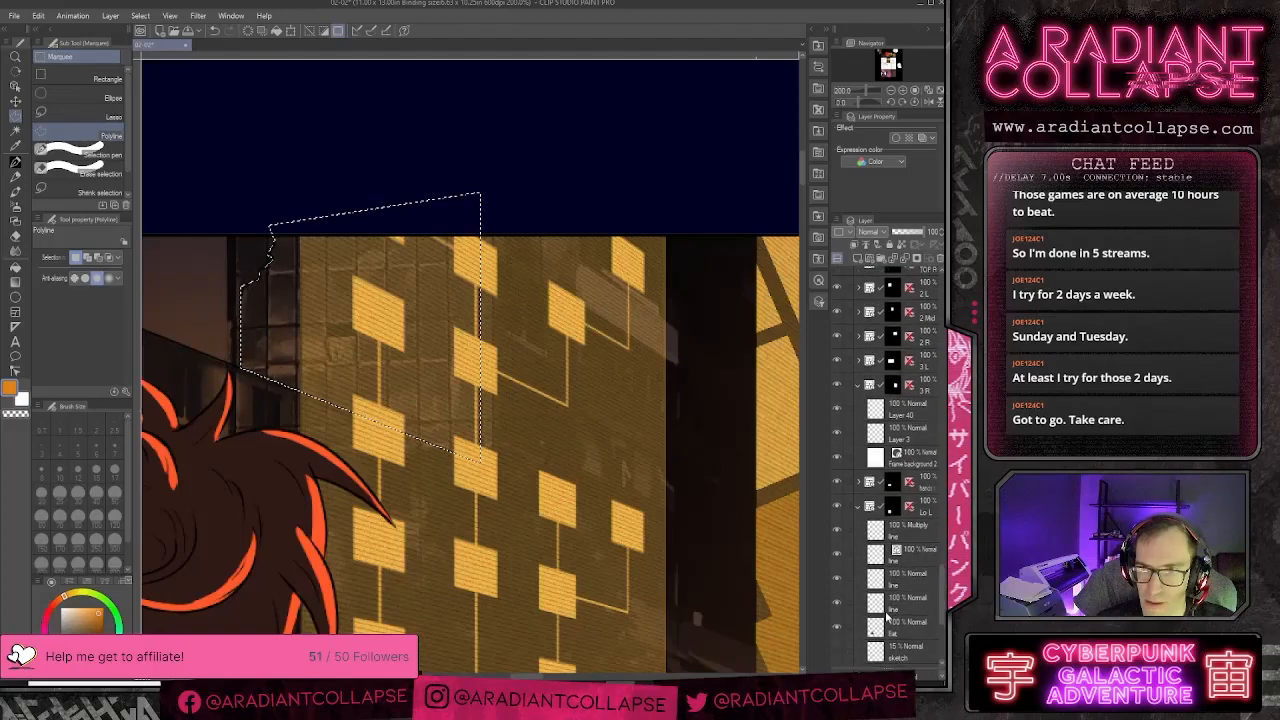
{"action": "scroll", "coordinate": [886, 610], "scroll_direction": "up", "scroll_amount": 5}
{"action": "left_click", "coordinate": [915, 494]}
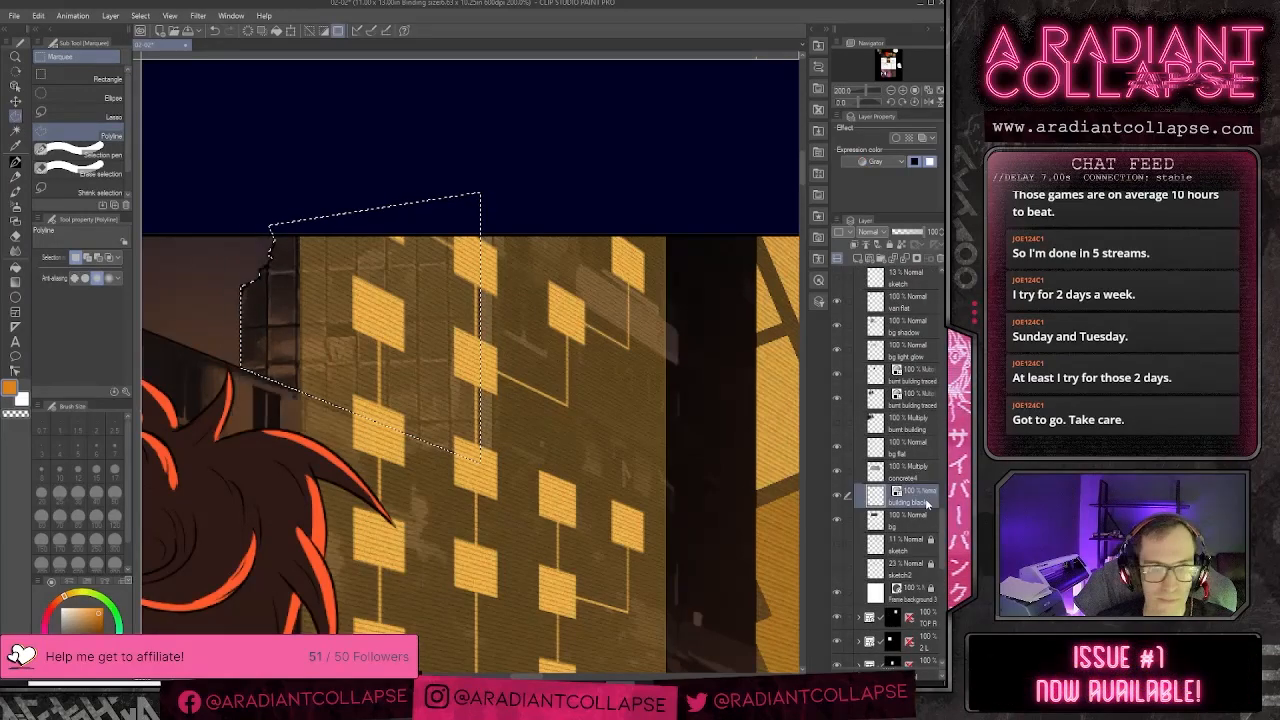
{"action": "key", "text": "ctrl+d"}
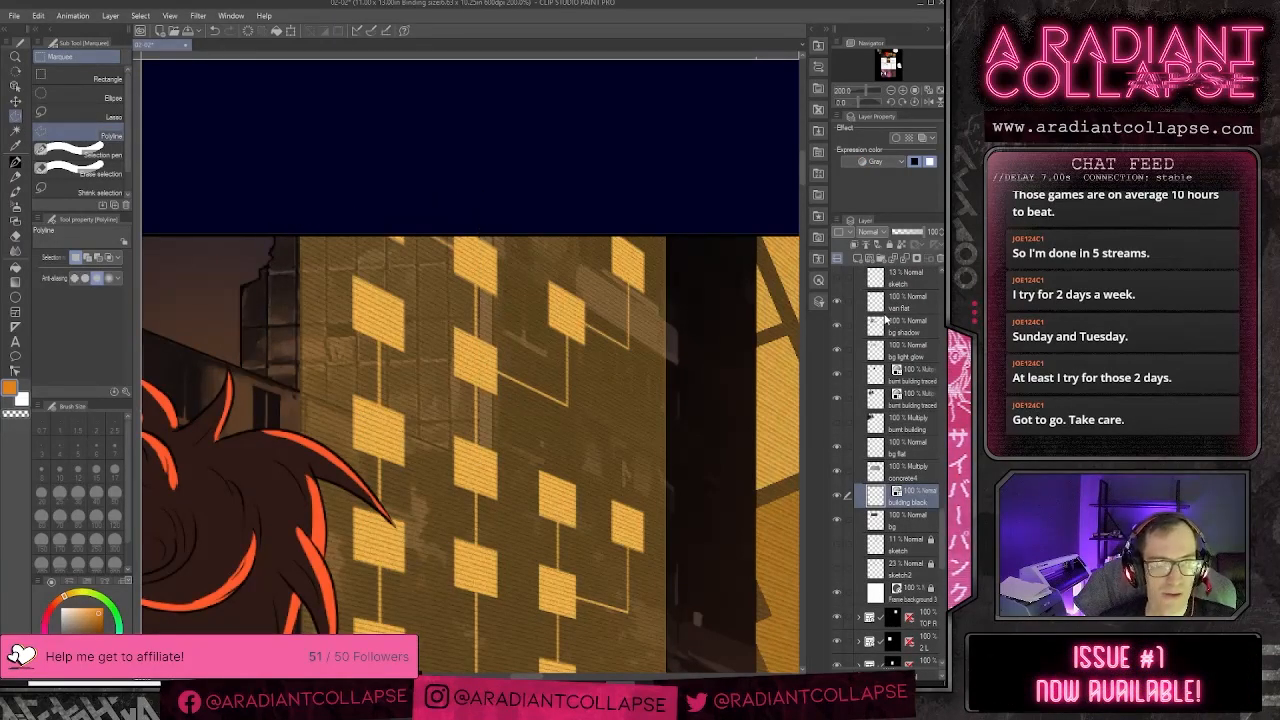
- Check the first panel's background against the neighbouring panels at page scale and save the file
{"action": "key", "text": "ctrl+minus"}
{"action": "key", "text": "ctrl+minus"}
{"action": "key", "text": "ctrl+minus"}
{"action": "key", "text": "ctrl+minus"}
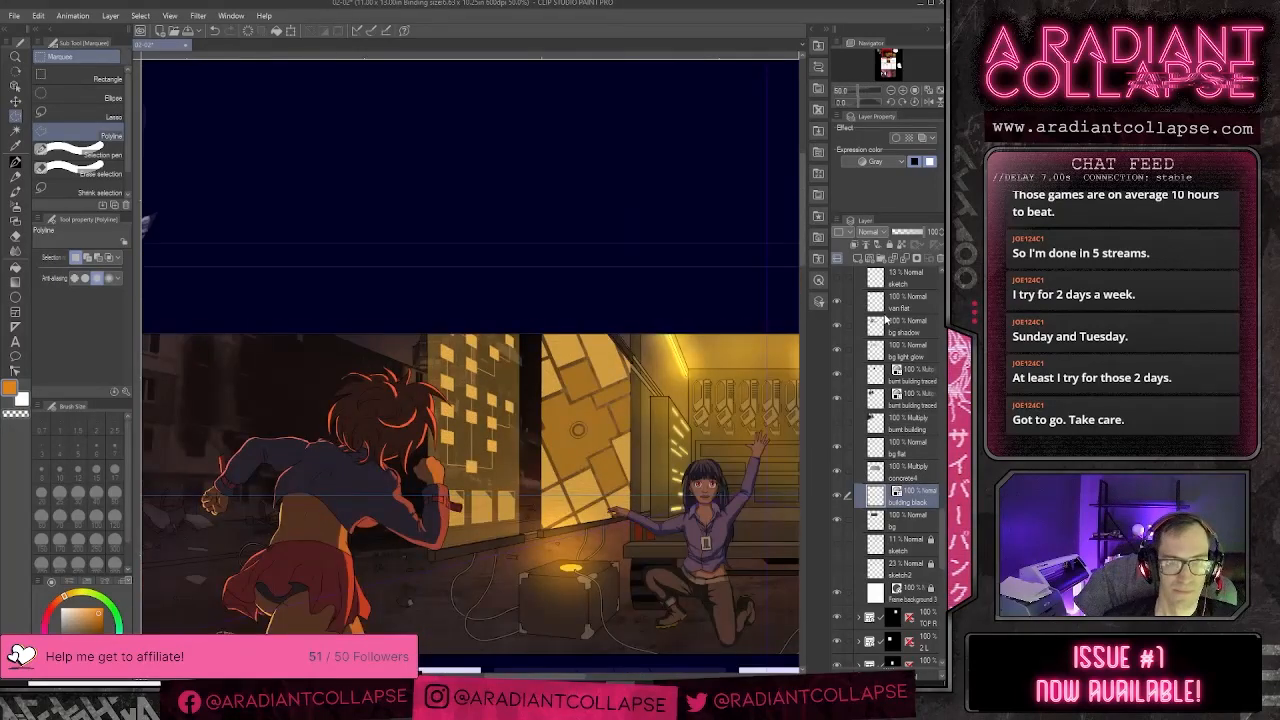
{"action": "key", "text": "ctrl+minus"}
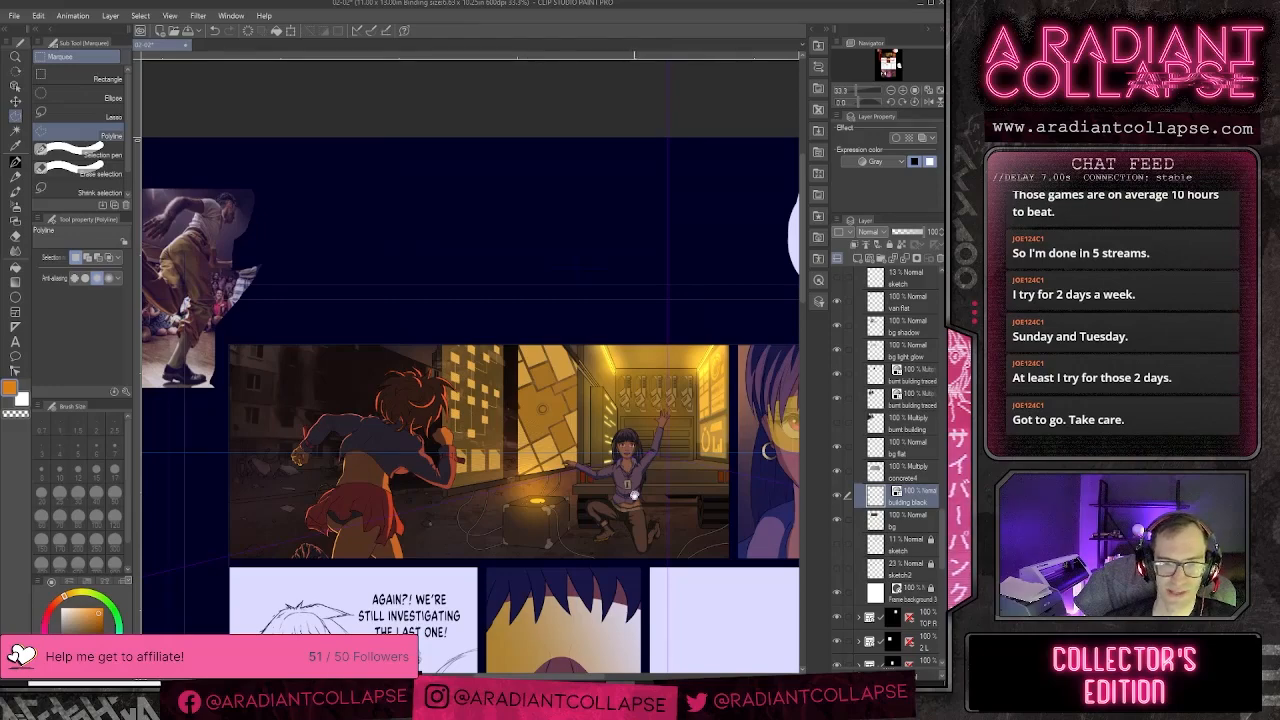
{"action": "left_click_drag", "start_coordinate": [633, 495], "coordinate": [572, 461]}
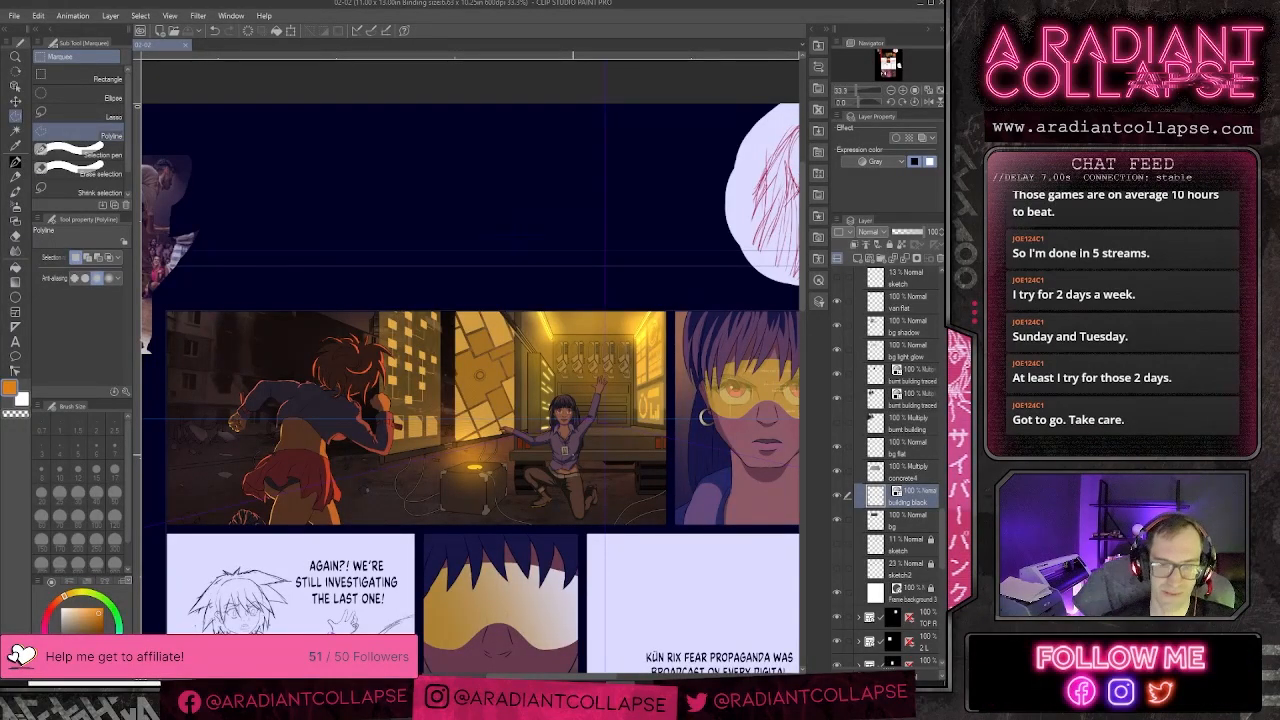
- Go to the smiling character's panel in the page's lower part and make its flat layer active
{"action": "scroll", "coordinate": [413, 528], "scroll_direction": "down", "scroll_amount": 10}
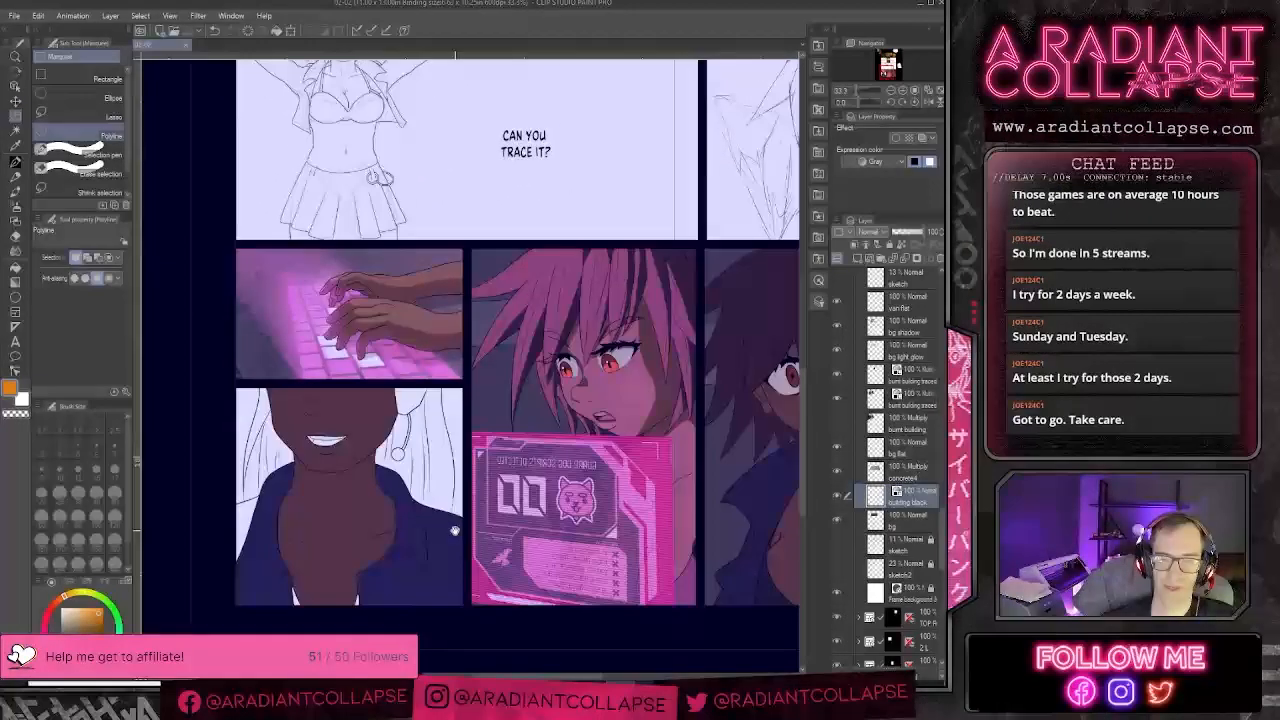
{"action": "left_click_drag", "start_coordinate": [455, 531], "coordinate": [363, 412]}
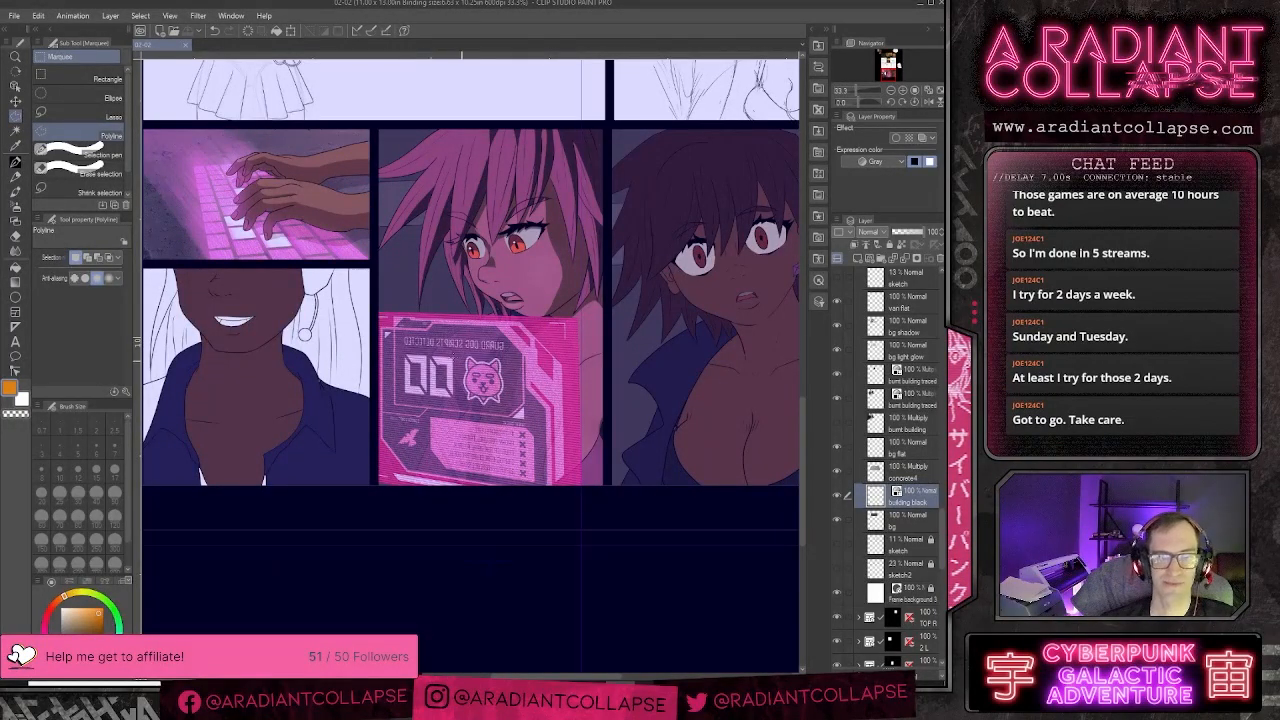
{"action": "key", "text": "k"}
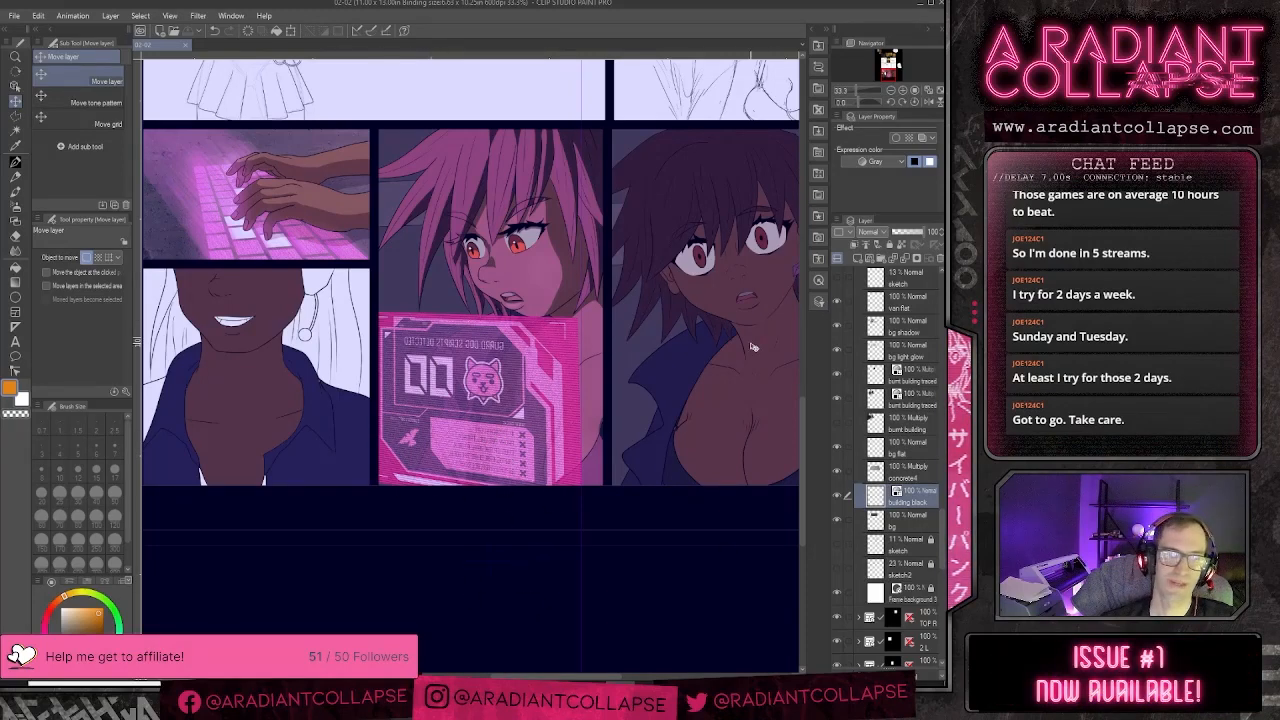
{"action": "left_click_drag", "start_coordinate": [268, 308], "coordinate": [383, 338]}
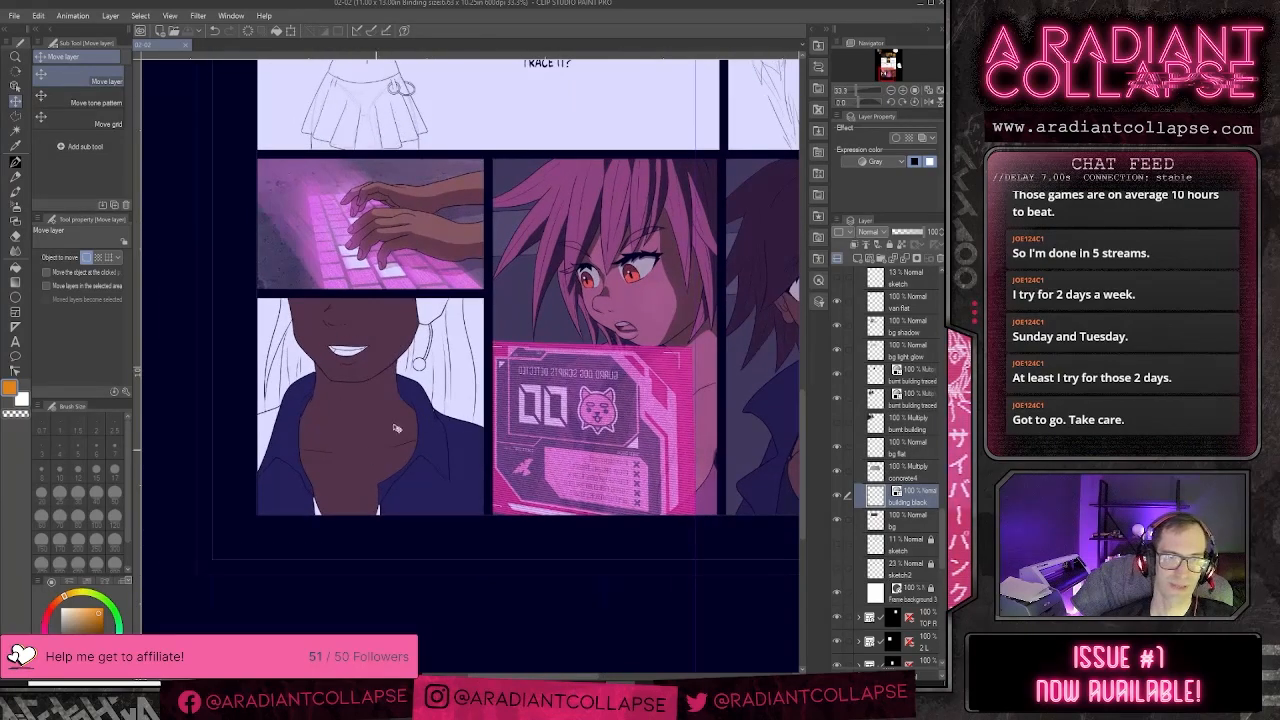
{"action": "scroll", "coordinate": [525, 376], "scroll_direction": "up", "scroll_amount": 1}
{"action": "scroll", "coordinate": [525, 376], "scroll_direction": "up", "scroll_amount": 1}
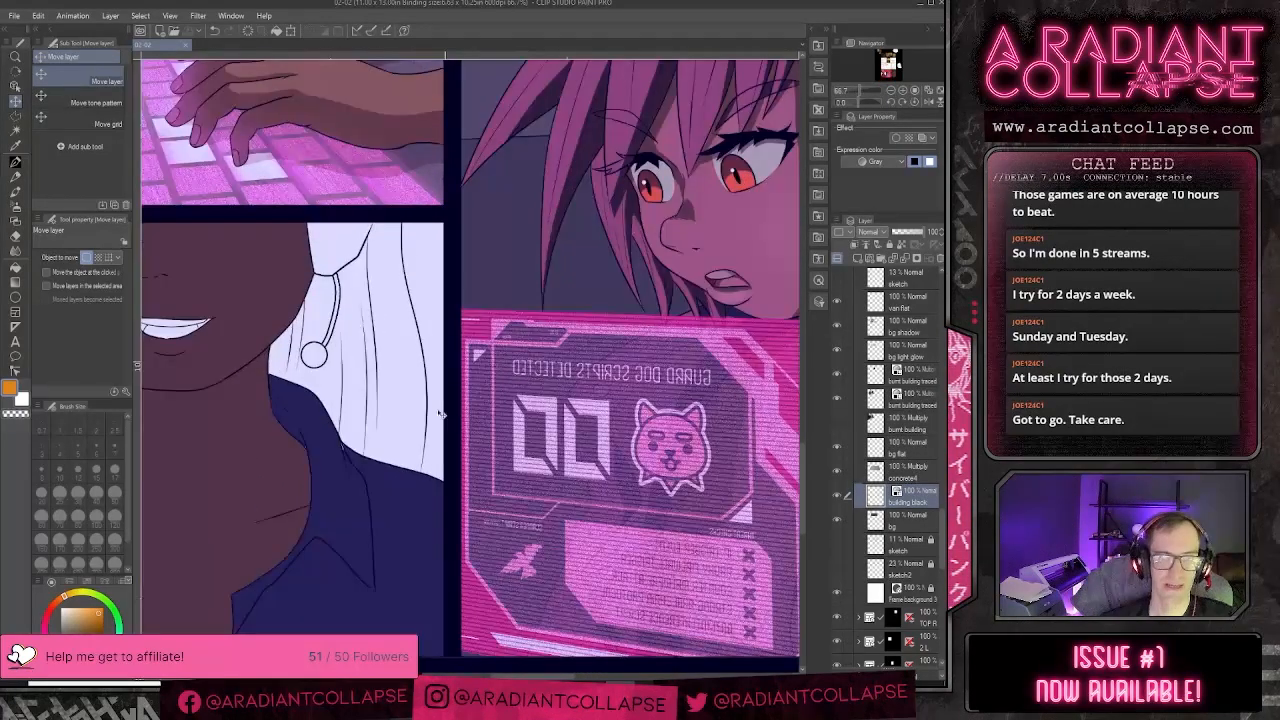
{"action": "left_click_drag", "start_coordinate": [443, 414], "coordinate": [742, 492]}
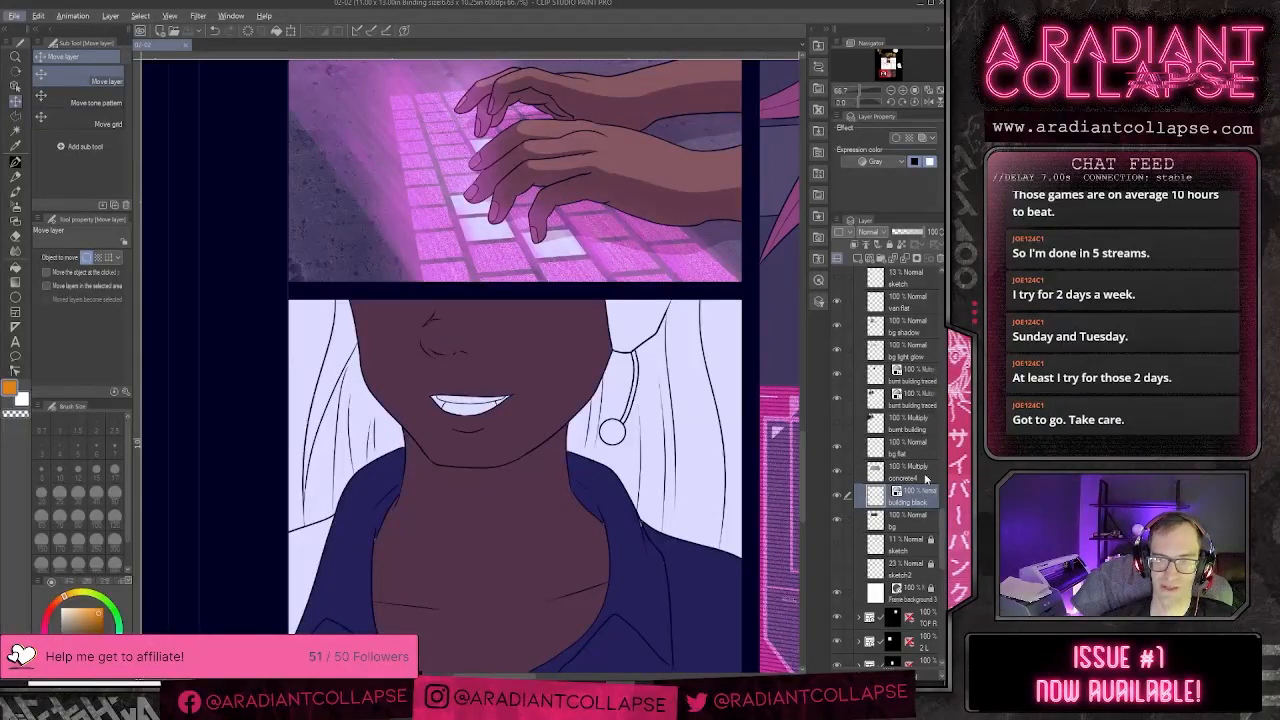
{"action": "scroll", "coordinate": [905, 580], "scroll_direction": "down", "scroll_amount": 5}
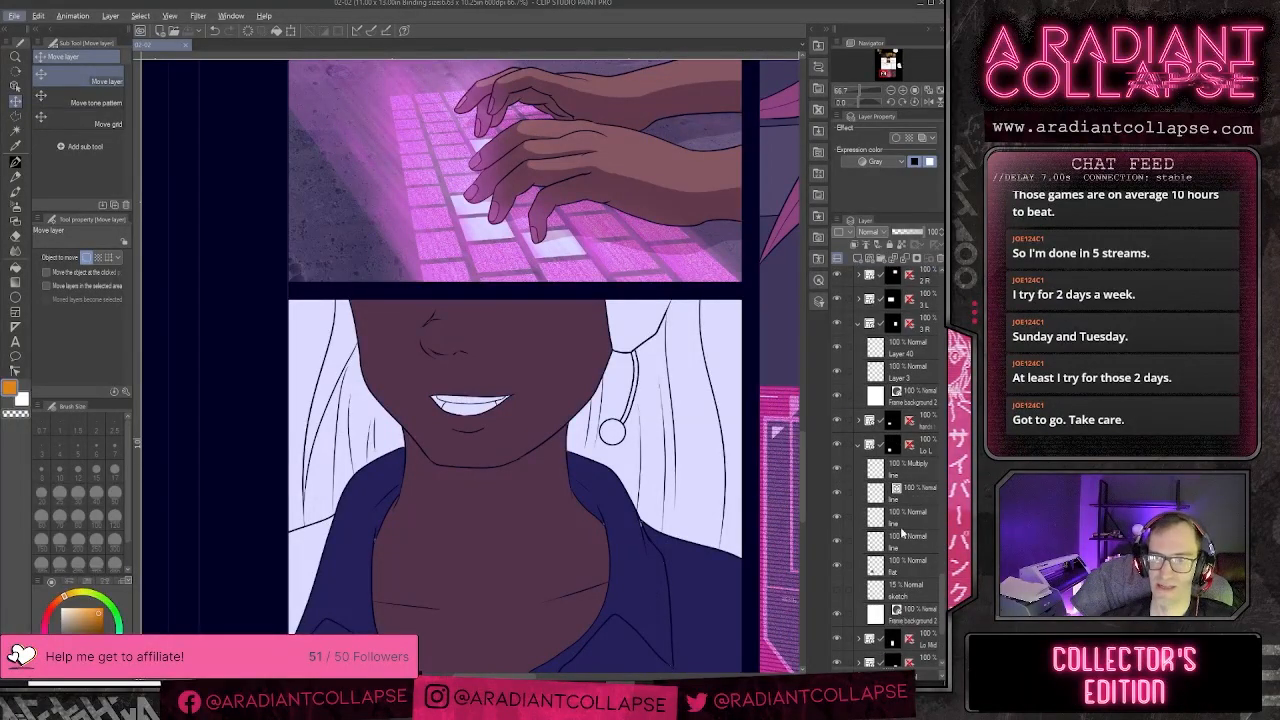
{"action": "left_click", "coordinate": [905, 566]}
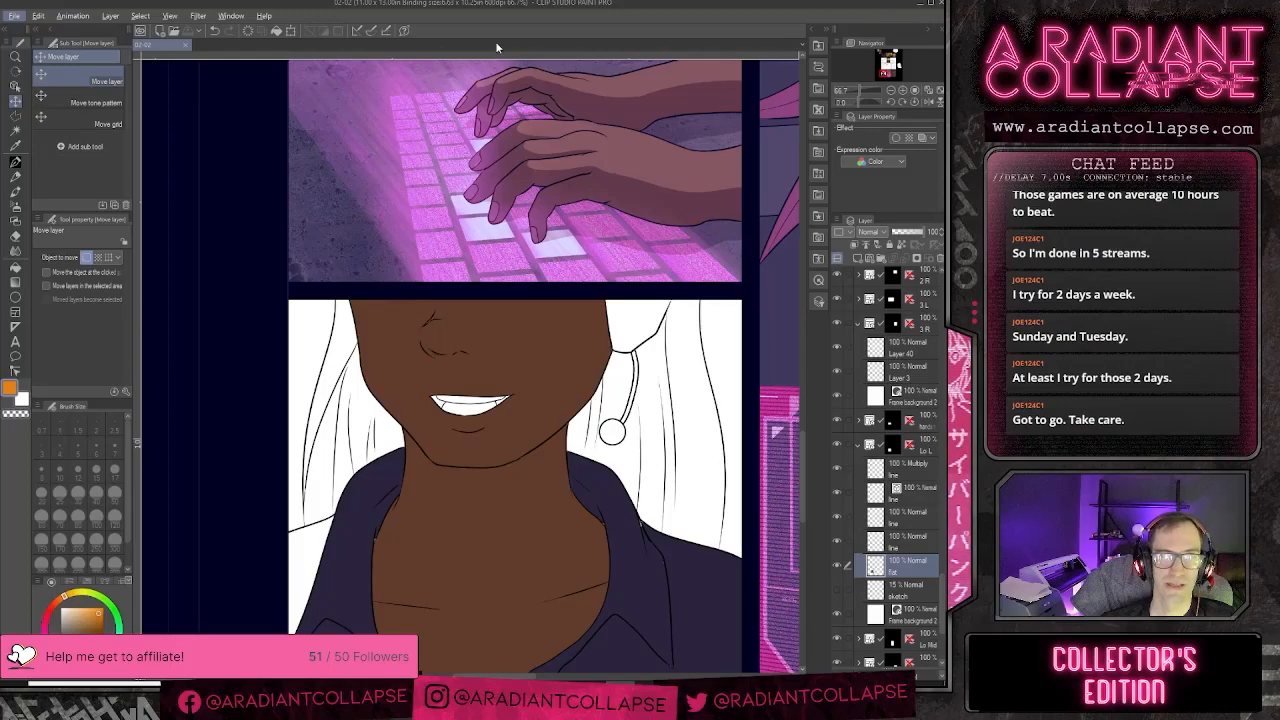
- Touch up the white gaps along the collar edge with sampled jacket and skin colours, using the G-pen at size 8
{"action": "left_click", "coordinate": [620, 541], "text": "alt"}
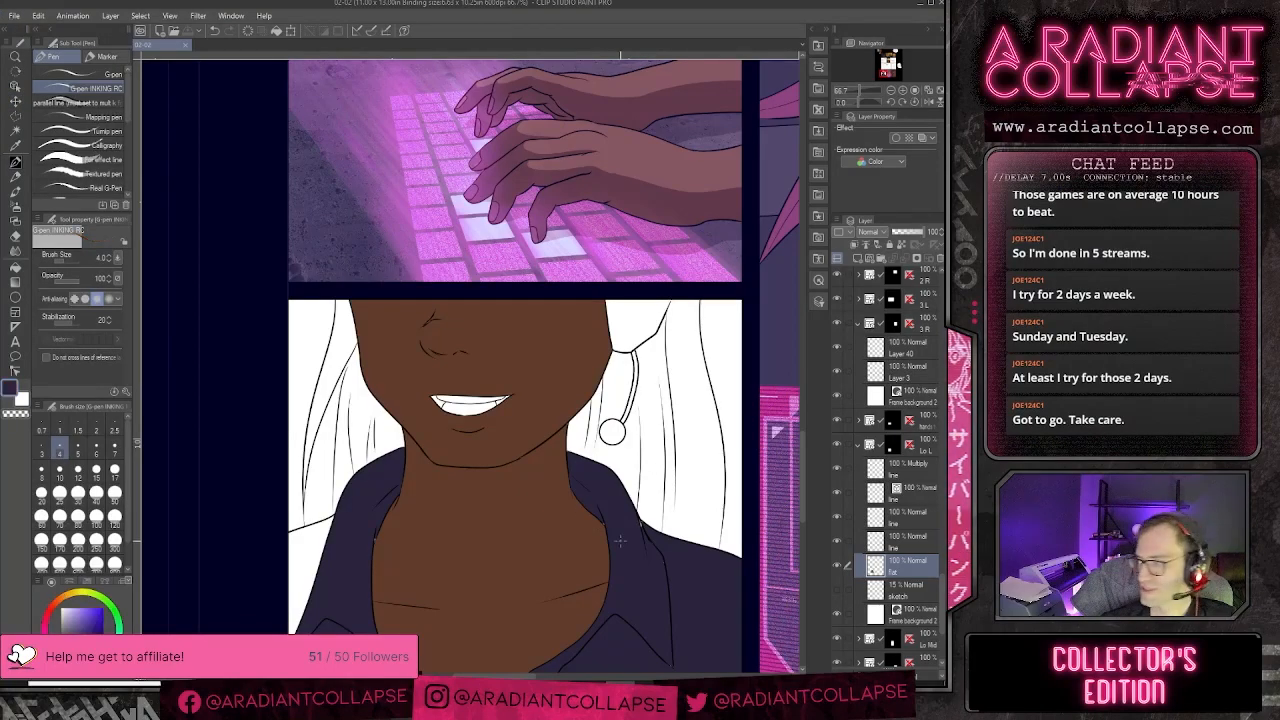
{"action": "scroll", "coordinate": [620, 545], "scroll_direction": "up", "scroll_amount": 2}
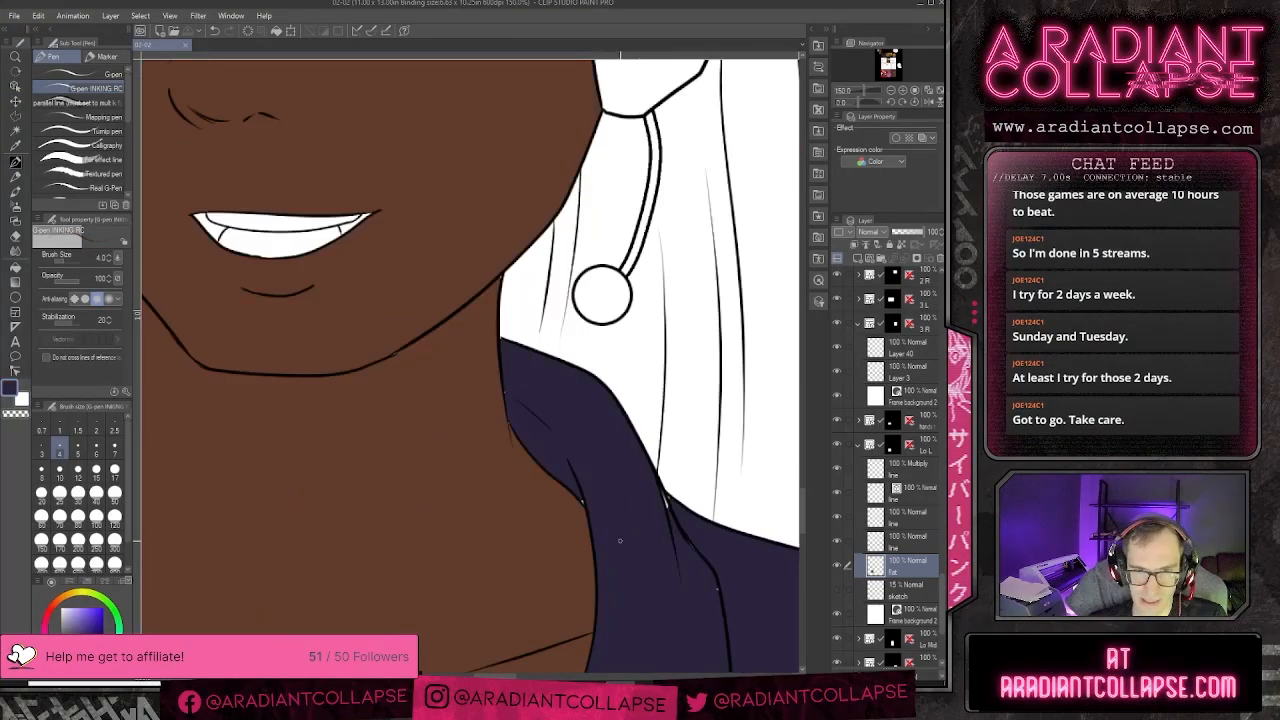
{"action": "left_click", "coordinate": [585, 503]}
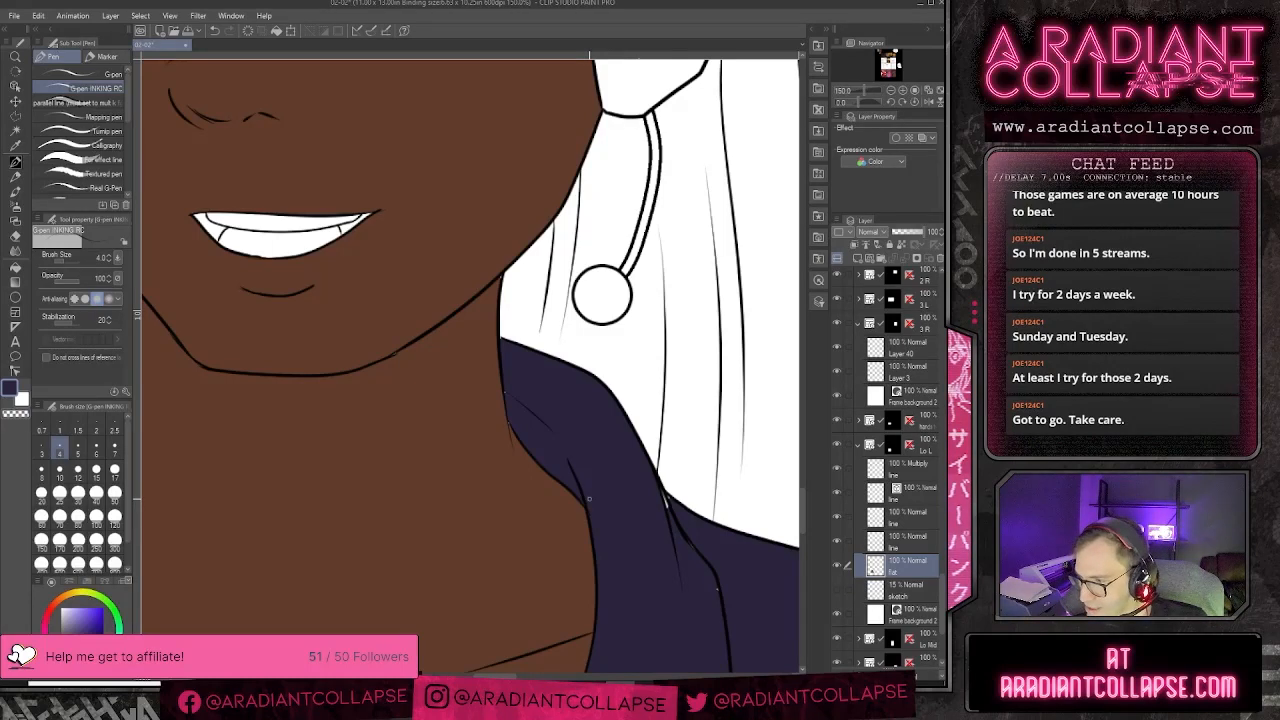
{"action": "left_click", "coordinate": [85, 74]}
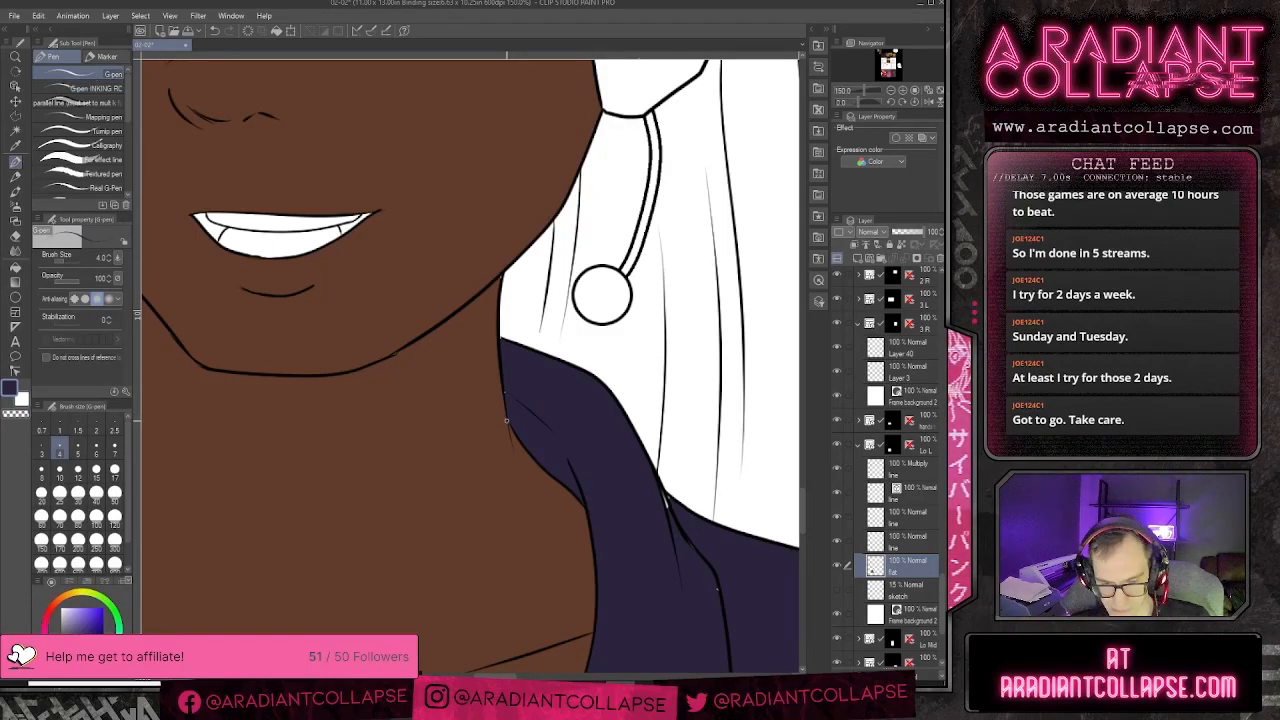
{"action": "key", "text": "bracketright"}
{"action": "key", "text": "bracketright"}
{"action": "key", "text": "bracketright"}
{"action": "key", "text": "bracketright"}
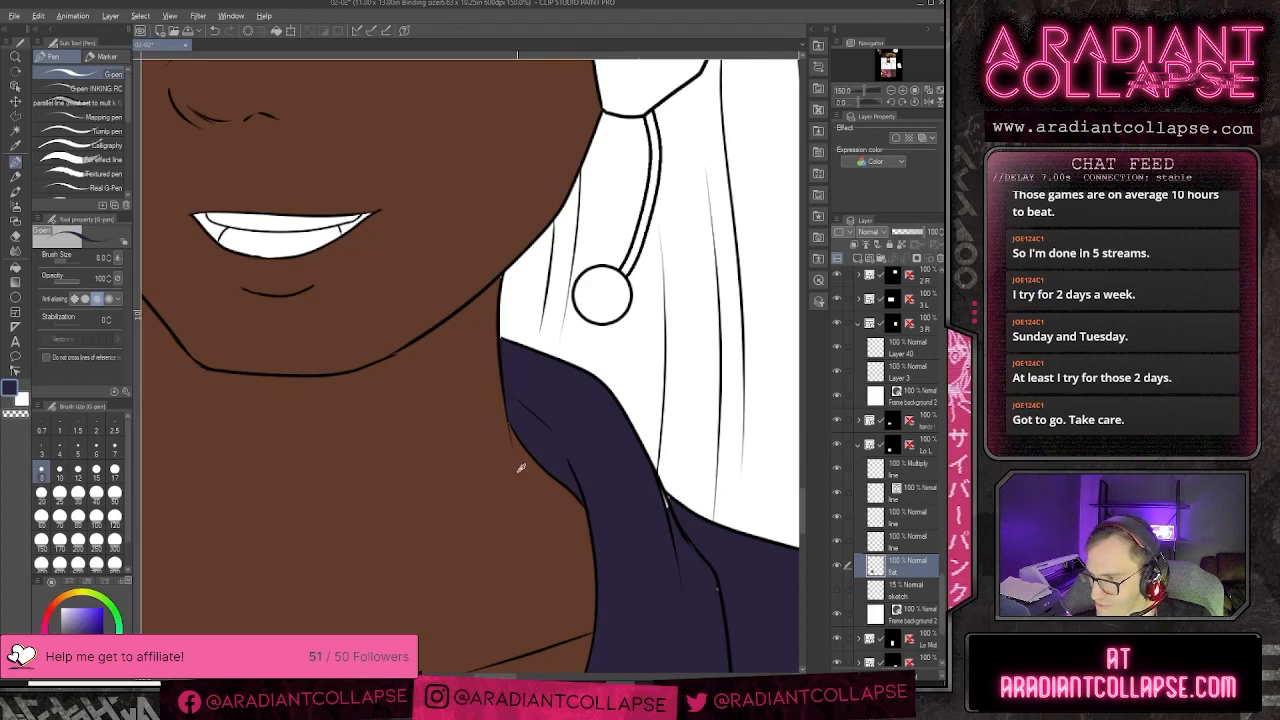
{"action": "left_click", "coordinate": [510, 440], "text": "alt"}
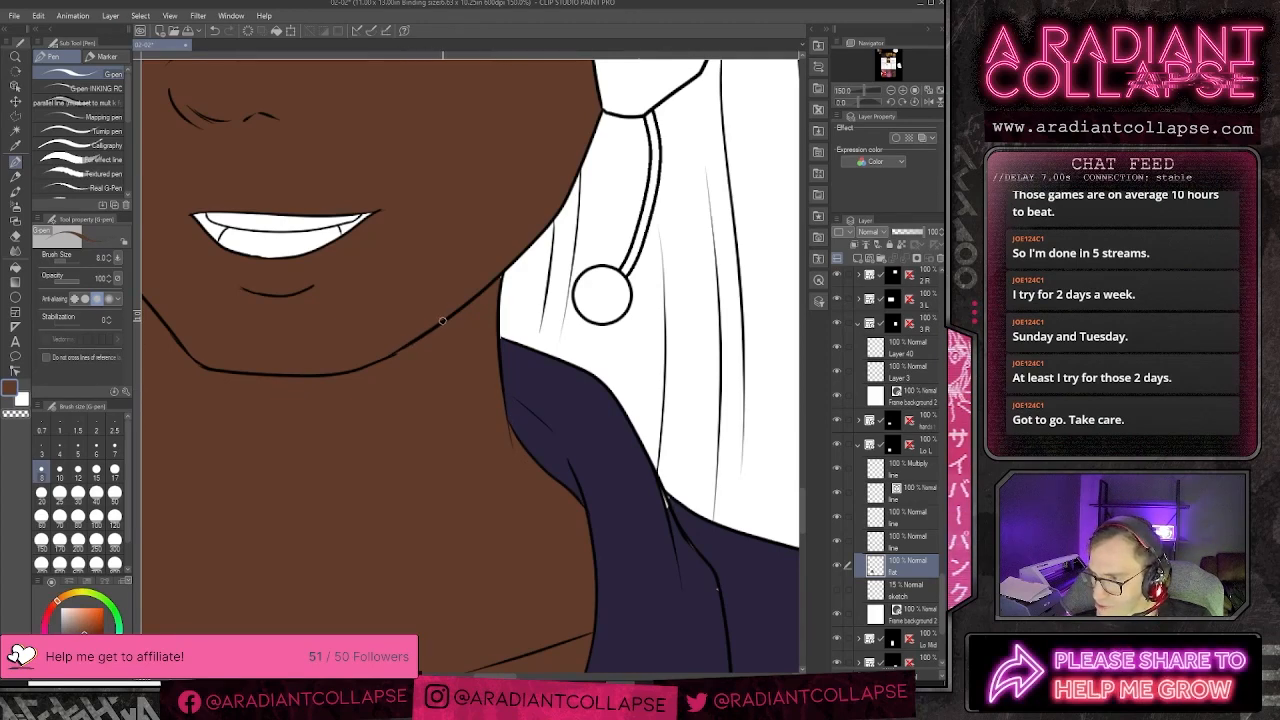
{"action": "left_click", "coordinate": [665, 500], "text": "alt"}
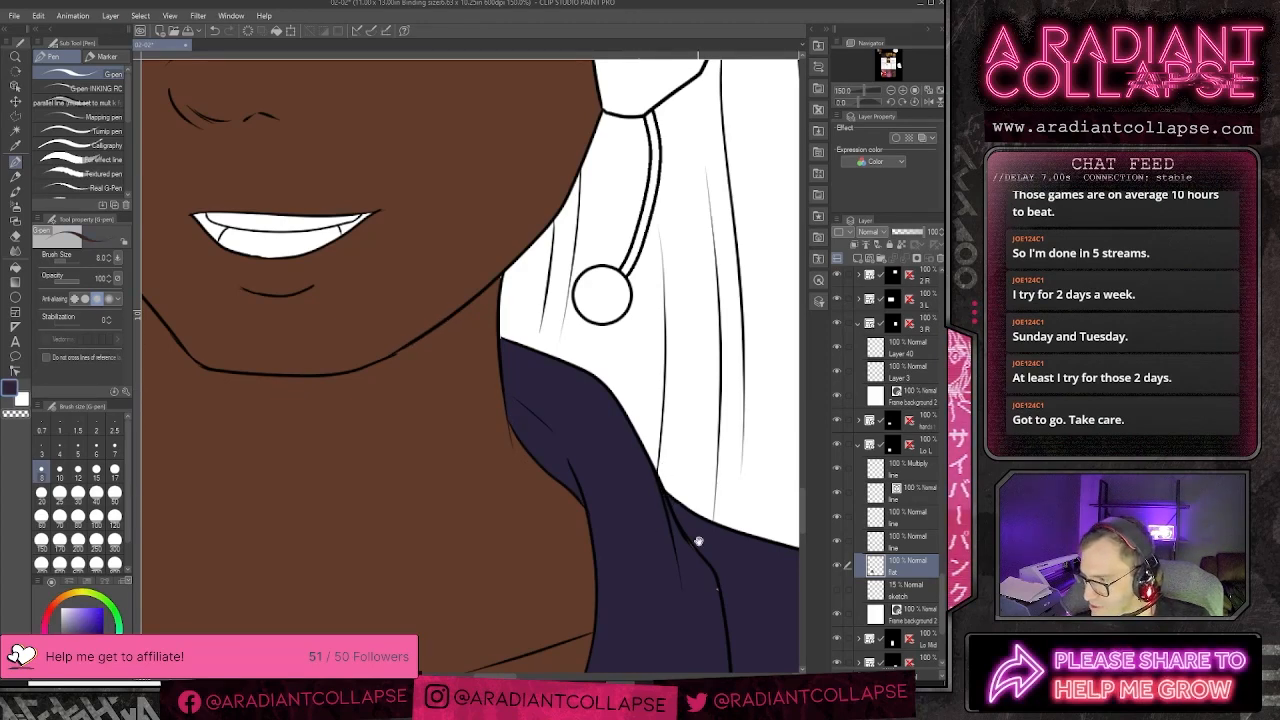
- Enlarge the pen to size 17 and cover the unfilled speck on the collar's fold line with the jacket colour
{"action": "left_click_drag", "start_coordinate": [698, 541], "coordinate": [570, 461]}
{"action": "key", "text": "bracketright"}
{"action": "key", "text": "bracketright"}
{"action": "key", "text": "bracketright"}
{"action": "key", "text": "bracketright"}
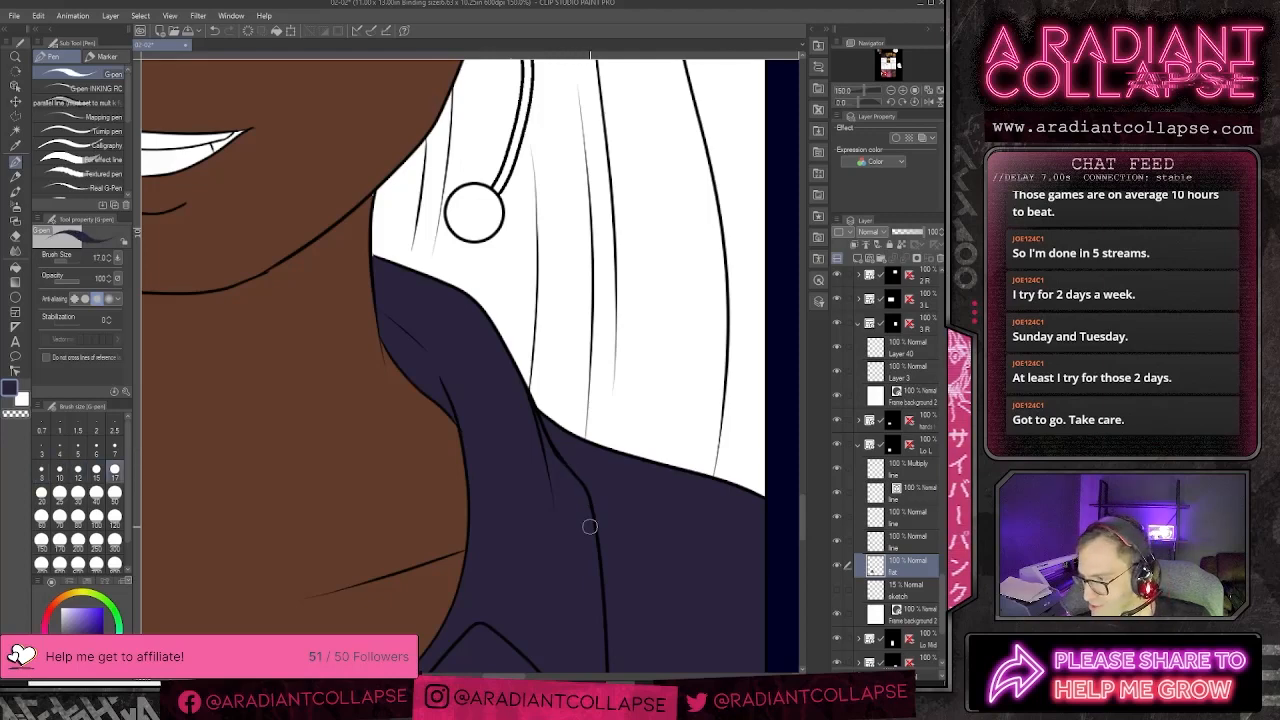
{"action": "left_click_drag", "start_coordinate": [542, 555], "coordinate": [505, 298]}
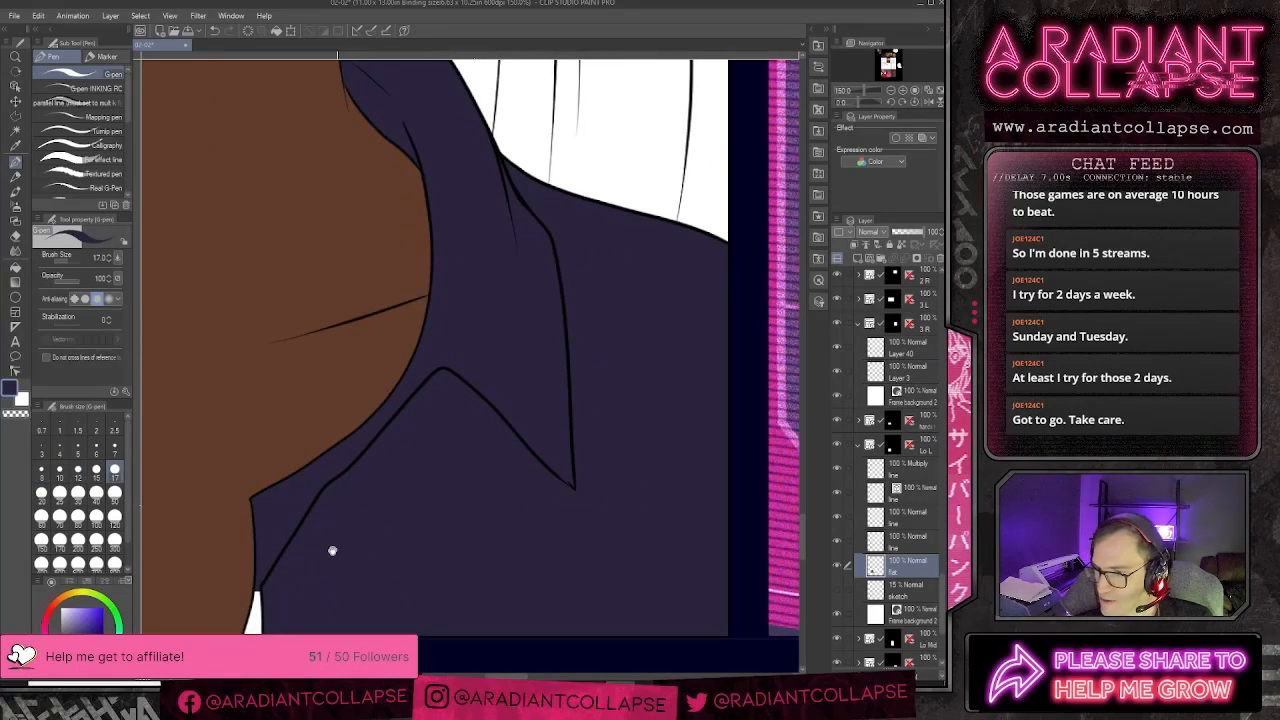
- Fill the small white gaps between the open collar and the chest at the panel's bottom edge with the dark purple jacket colour
{"action": "key", "text": "g"}
{"action": "left_click_drag", "start_coordinate": [346, 503], "coordinate": [634, 471]}
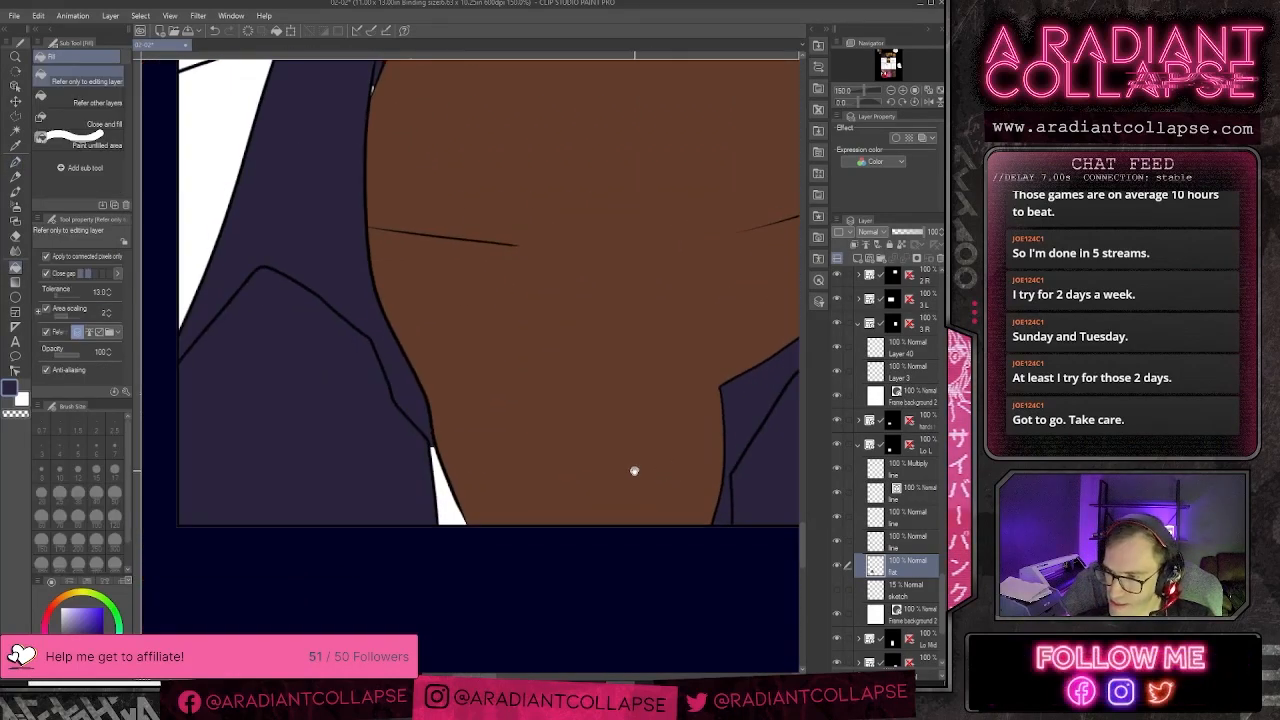
{"action": "left_click", "coordinate": [447, 512]}
{"action": "left_click_drag", "start_coordinate": [400, 423], "coordinate": [408, 537]}
{"action": "key", "text": "p"}
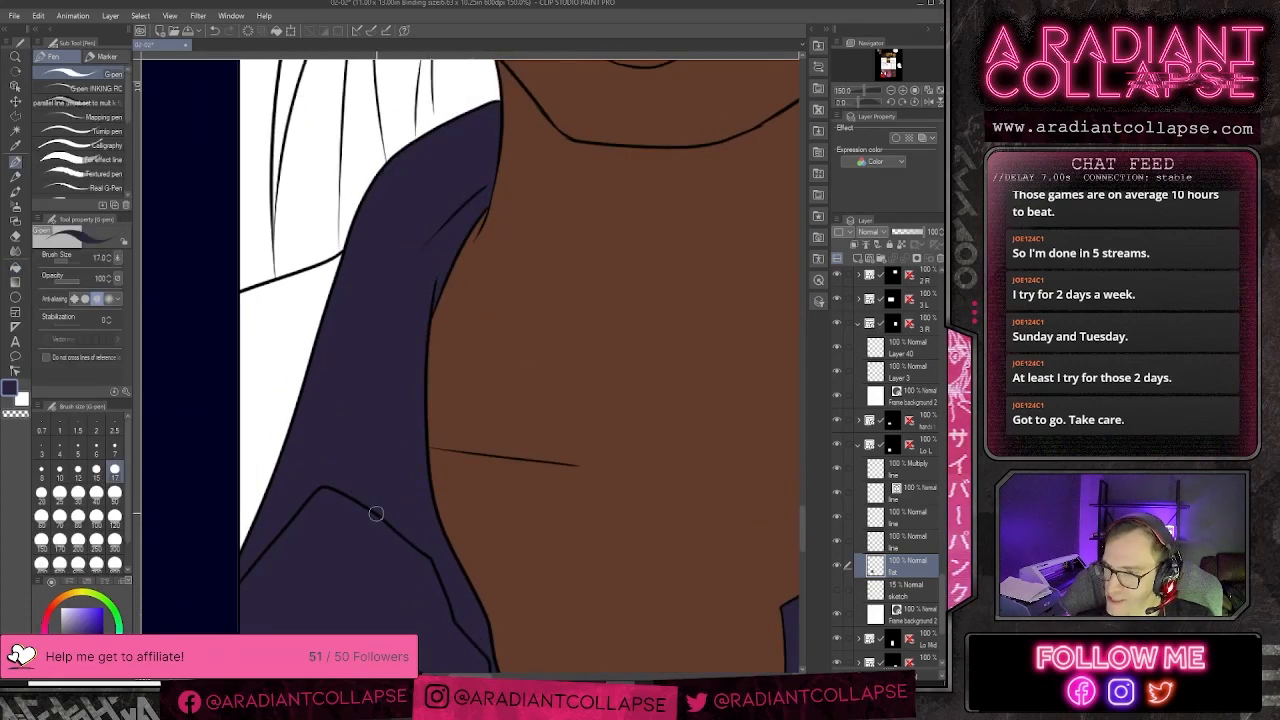
- Sample the near-black hair colour from the long-haired character in the page's upper panels for use in the smiling character's panel
{"action": "scroll", "coordinate": [376, 510], "scroll_direction": "down", "scroll_amount": 2}
{"action": "left_click_drag", "start_coordinate": [532, 456], "coordinate": [522, 627]}
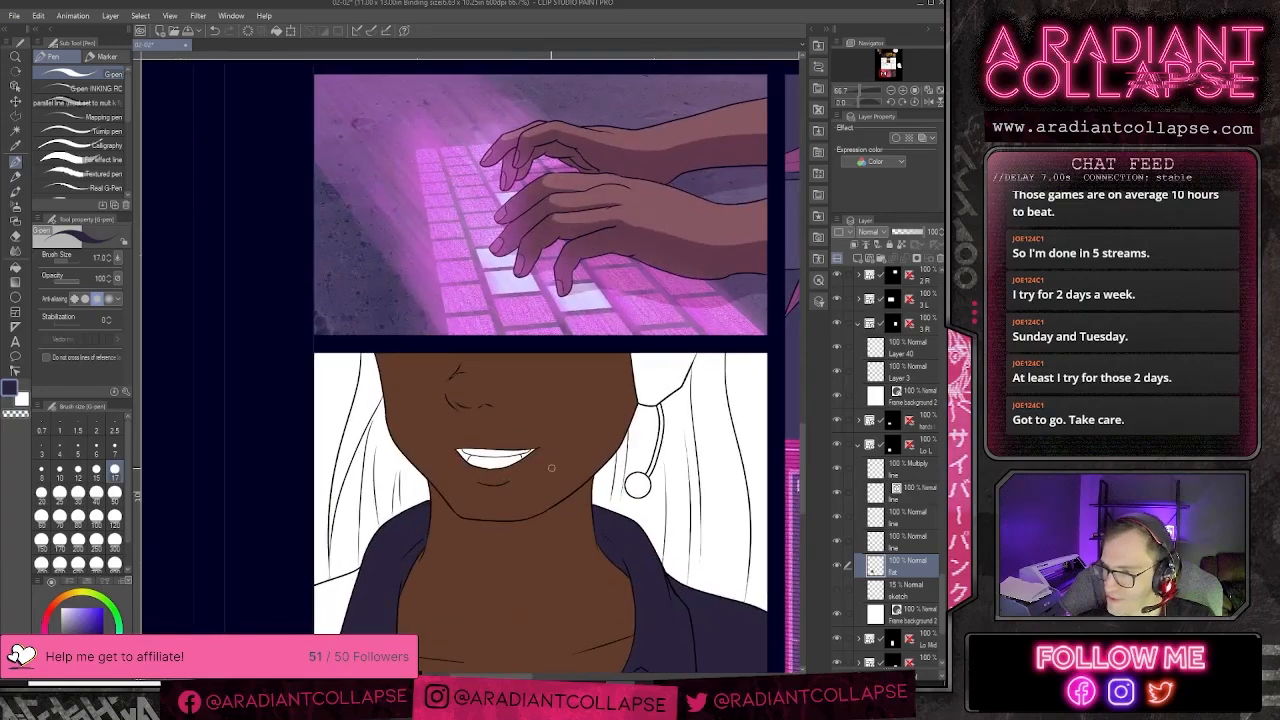
{"action": "key", "text": "g"}
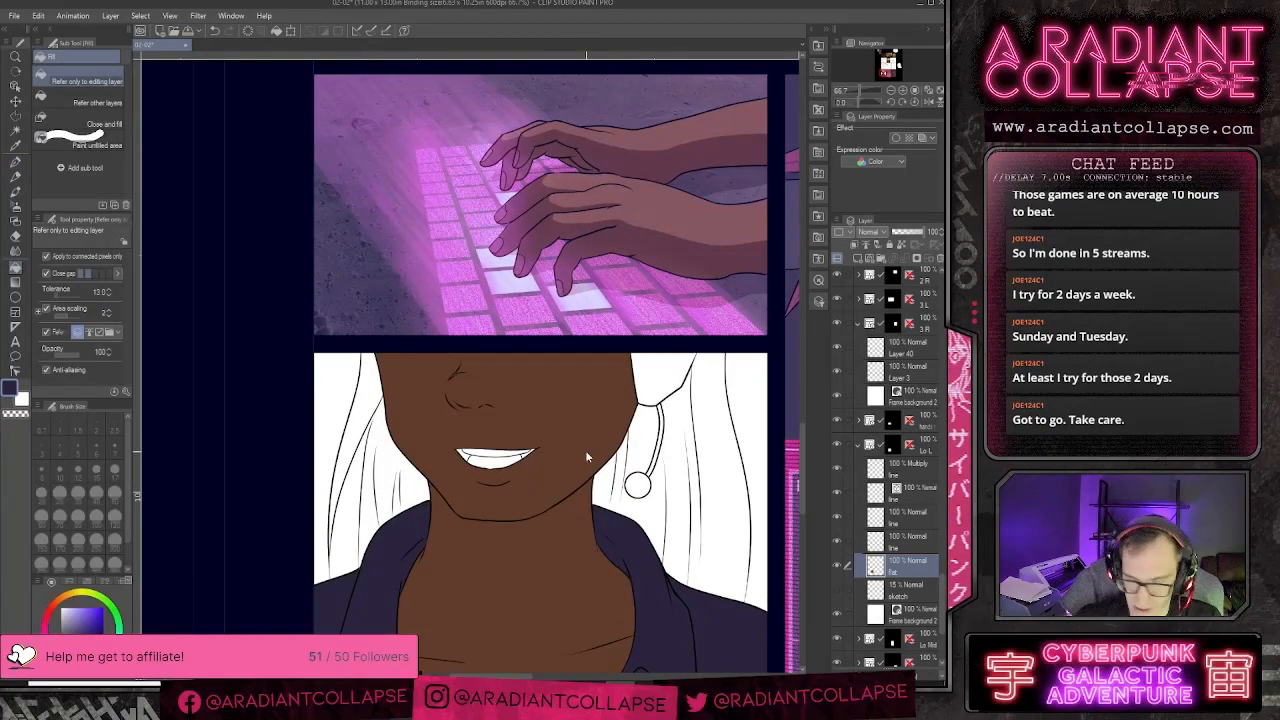
{"action": "scroll", "coordinate": [635, 284], "scroll_direction": "down", "scroll_amount": 2}
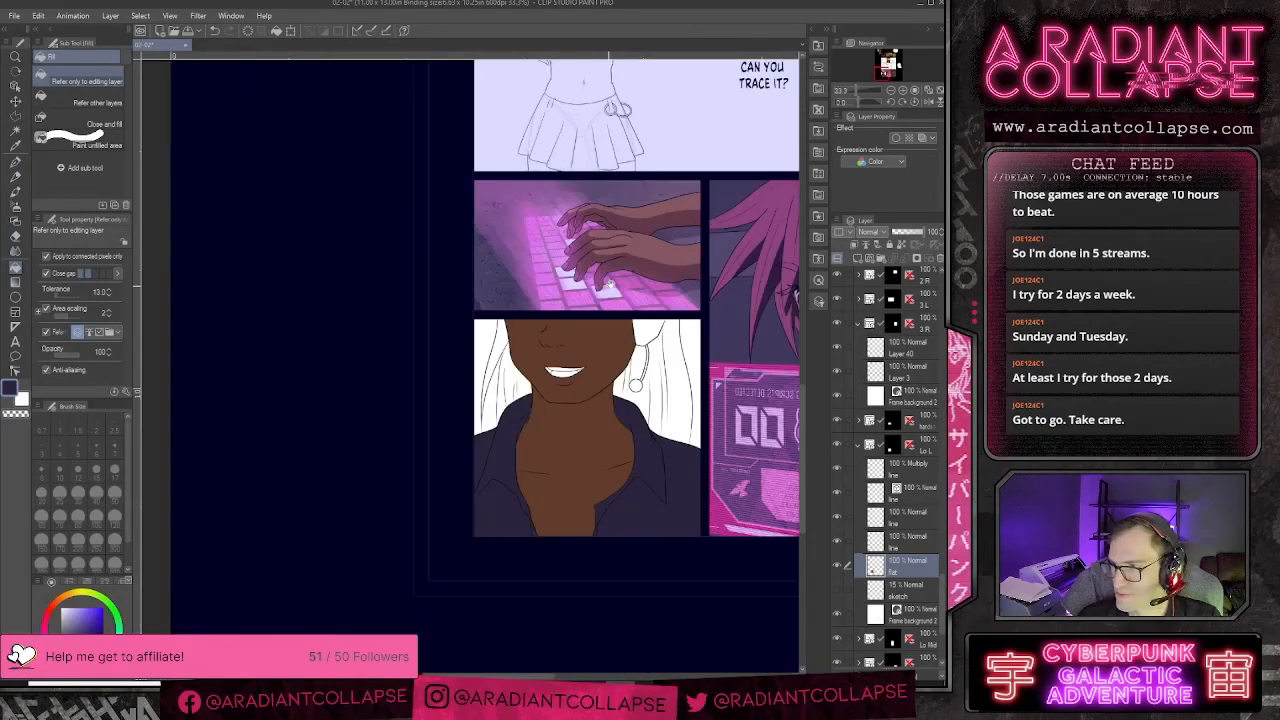
{"action": "scroll", "coordinate": [384, 490], "scroll_direction": "up", "scroll_amount": 1}
{"action": "left_click_drag", "start_coordinate": [540, 460], "coordinate": [309, 497]}
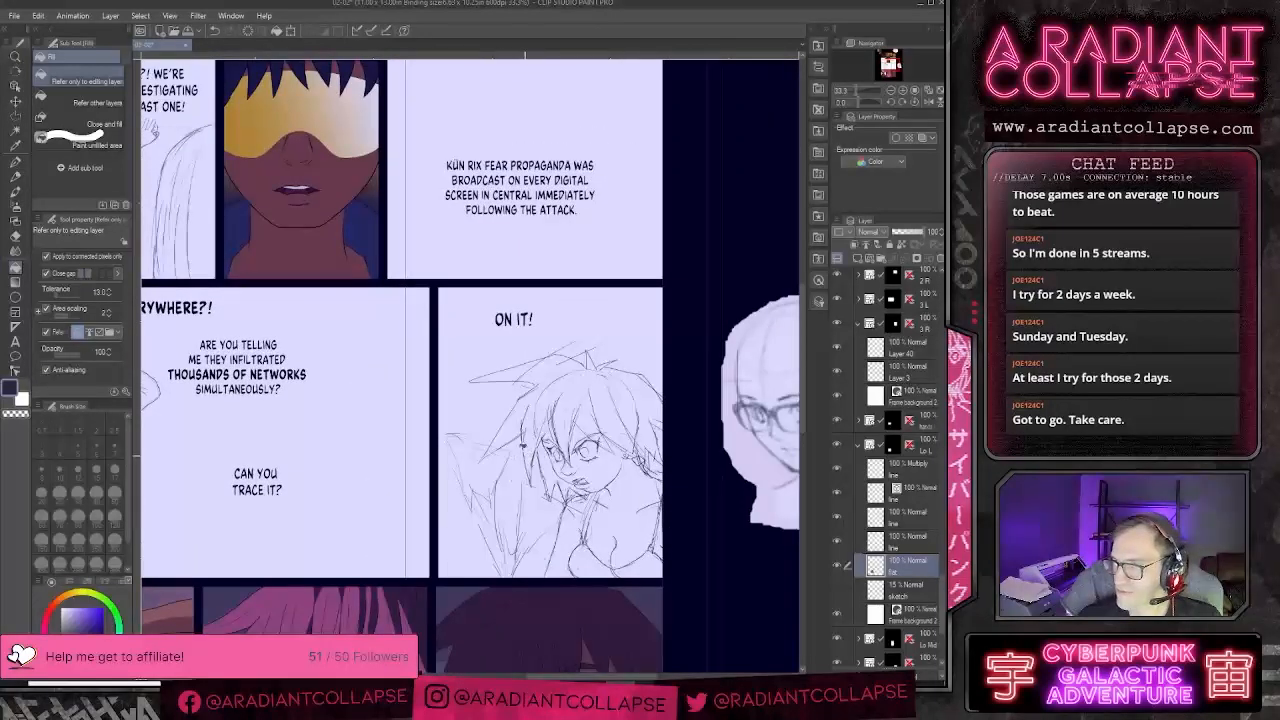
{"action": "left_click_drag", "start_coordinate": [339, 425], "coordinate": [513, 482]}
{"action": "left_click_drag", "start_coordinate": [550, 284], "coordinate": [439, 559]}
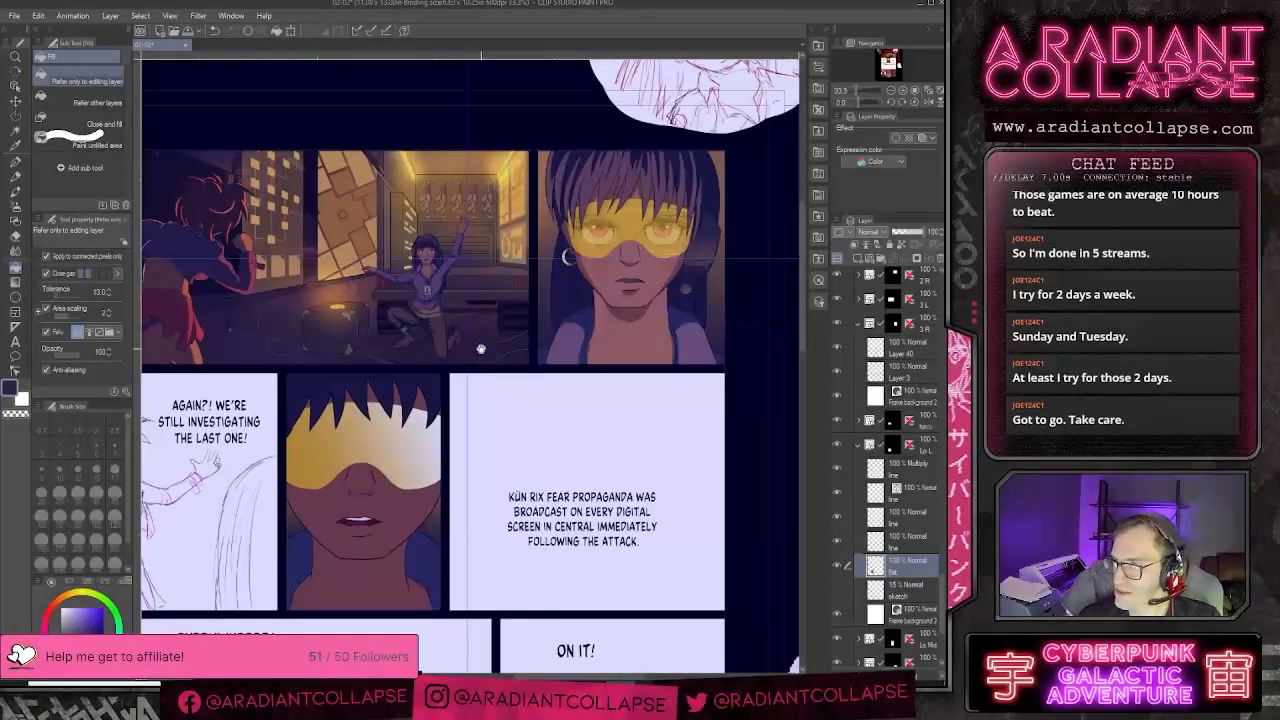
{"action": "scroll", "coordinate": [425, 408], "scroll_direction": "up", "scroll_amount": 2}
{"action": "left_click_drag", "start_coordinate": [554, 252], "coordinate": [526, 417]}
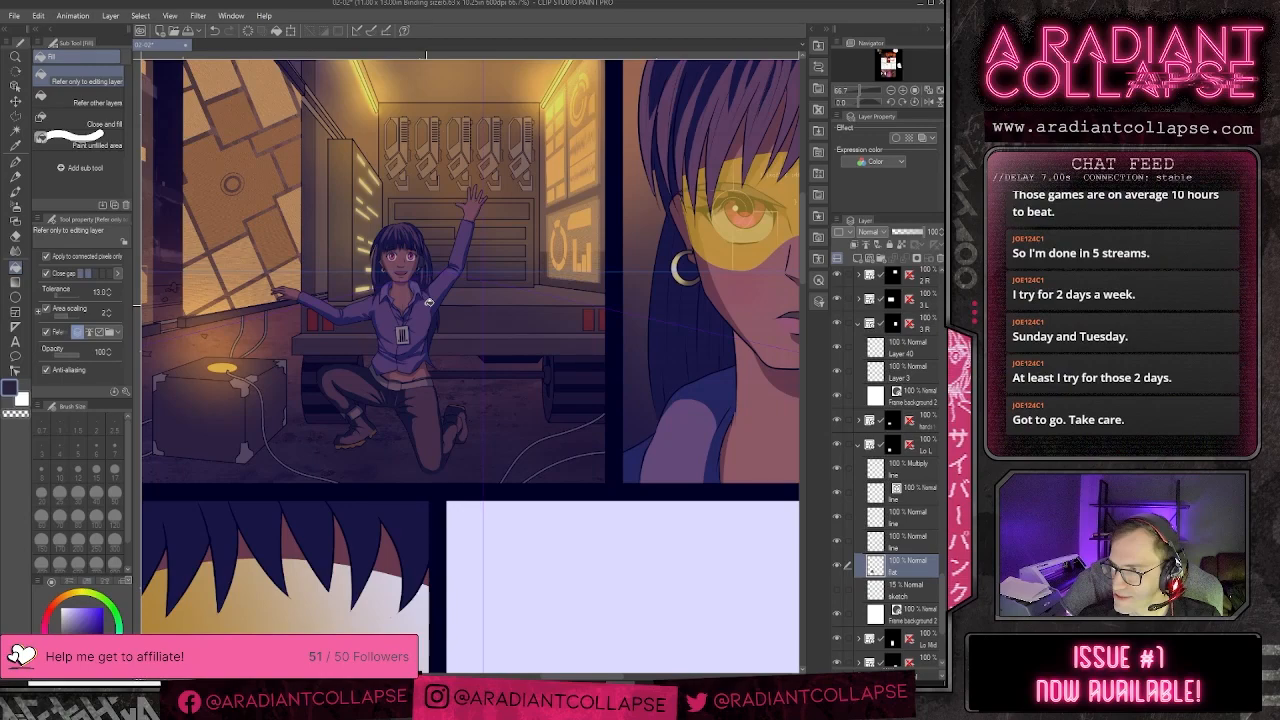
{"action": "scroll", "coordinate": [429, 302], "scroll_direction": "down", "scroll_amount": 1}
{"action": "left_click_drag", "start_coordinate": [429, 650], "coordinate": [700, 62]}
{"action": "left_click_drag", "start_coordinate": [514, 353], "coordinate": [394, 668]}
{"action": "scroll", "coordinate": [525, 359], "scroll_direction": "down", "scroll_amount": 4}
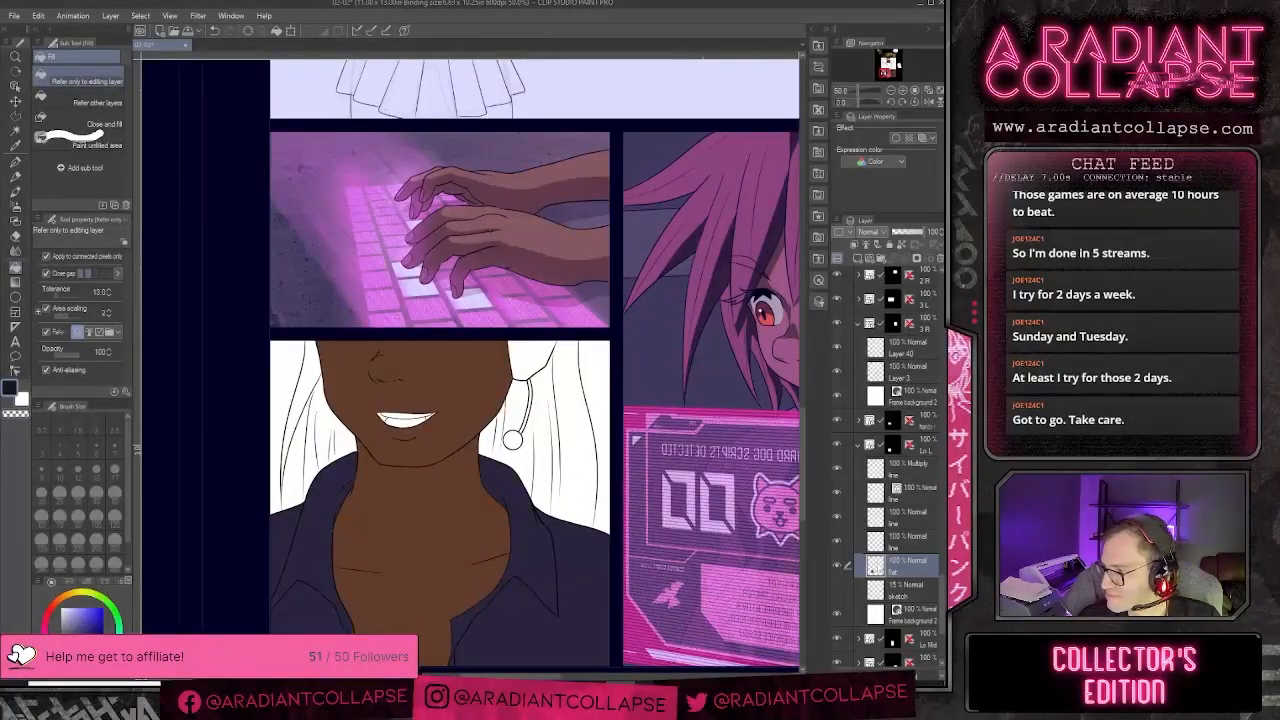
- Fill the smiling character's hair on both sides of the face with the sampled near-black colour
{"action": "left_click", "coordinate": [588, 489]}
{"action": "left_click", "coordinate": [511, 417]}
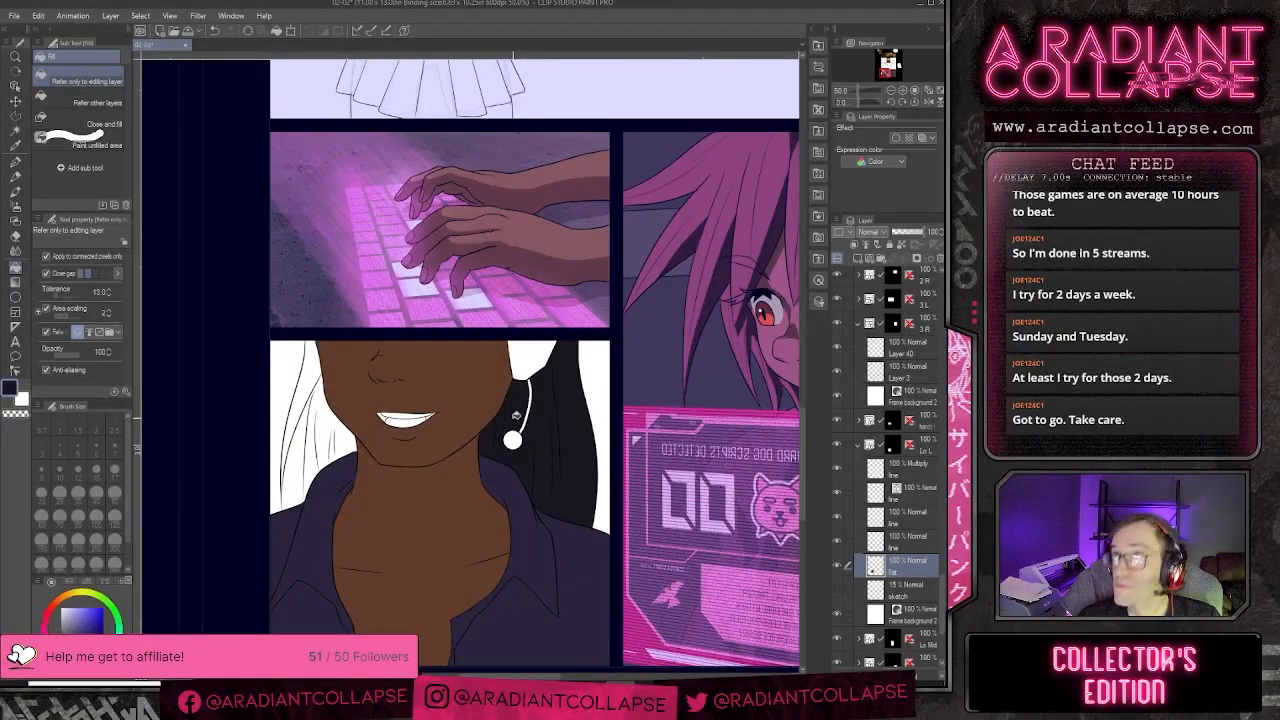
{"action": "left_click", "coordinate": [341, 441]}
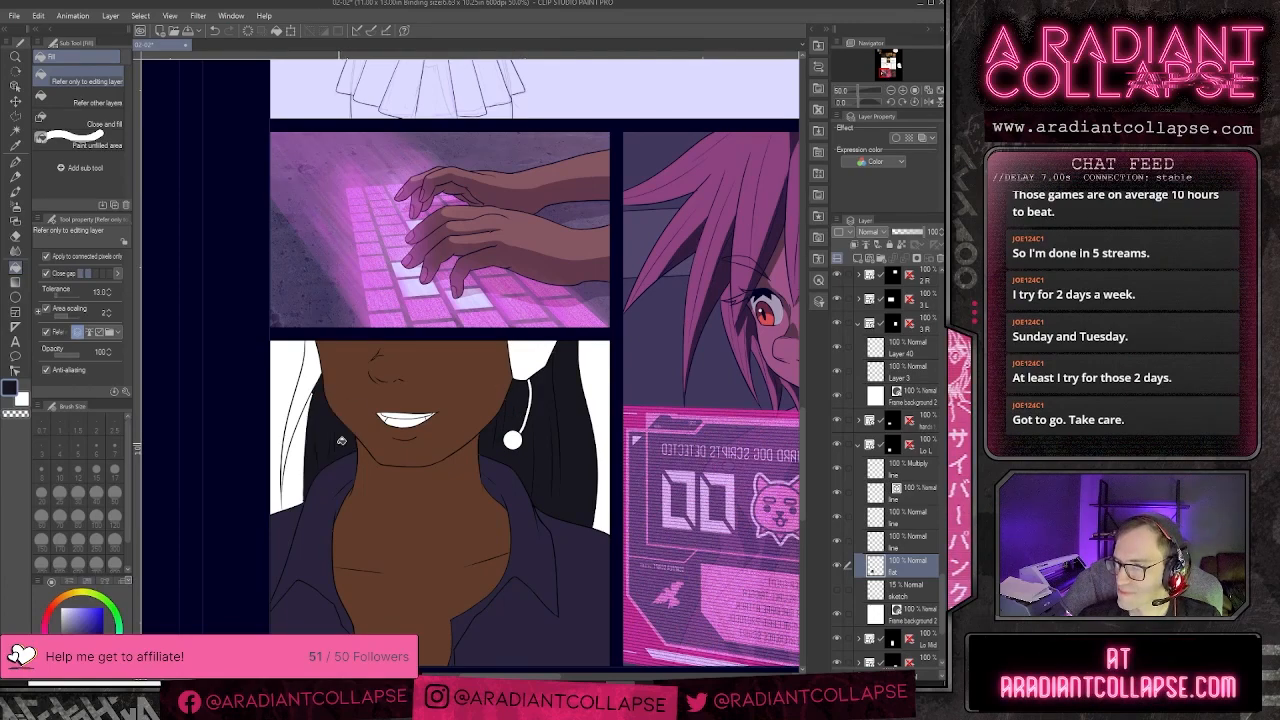
{"action": "left_click", "coordinate": [306, 382]}
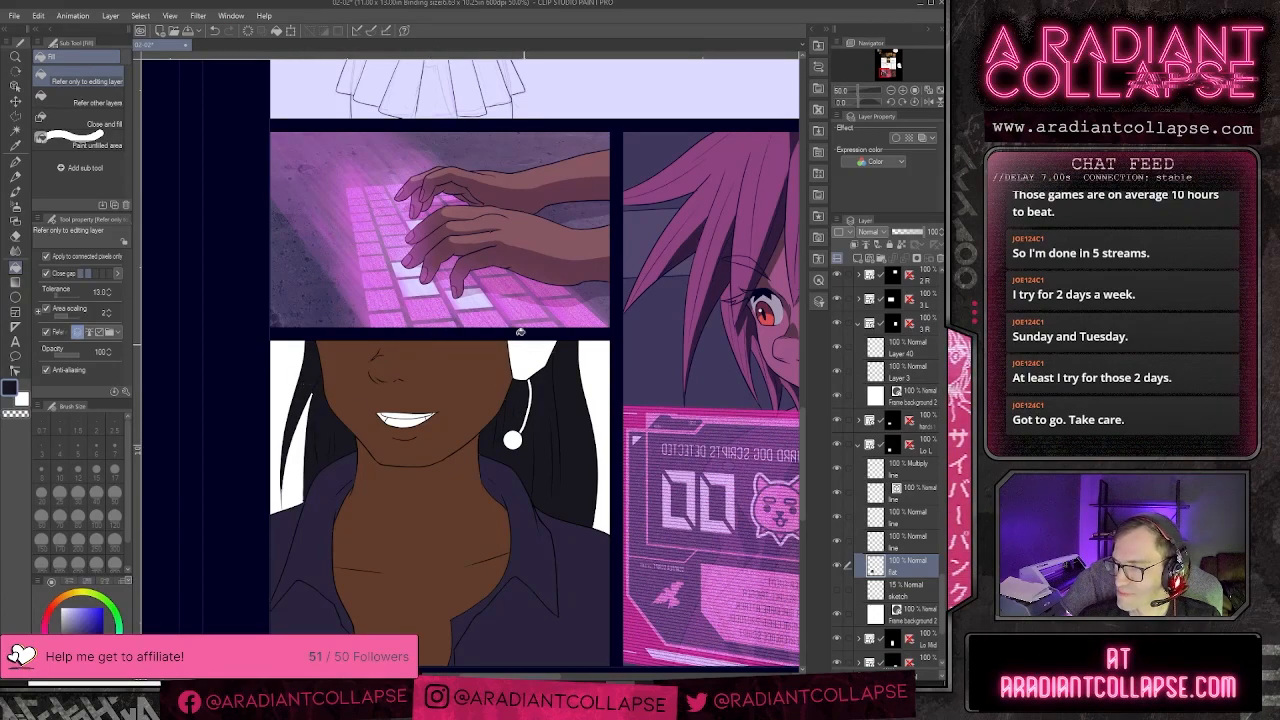
- Sample the headset colour from the goggled character's close-up and fill the smiling character's earpiece, microphone and boom with it
{"action": "scroll", "coordinate": [520, 331], "scroll_direction": "up", "scroll_amount": 15}
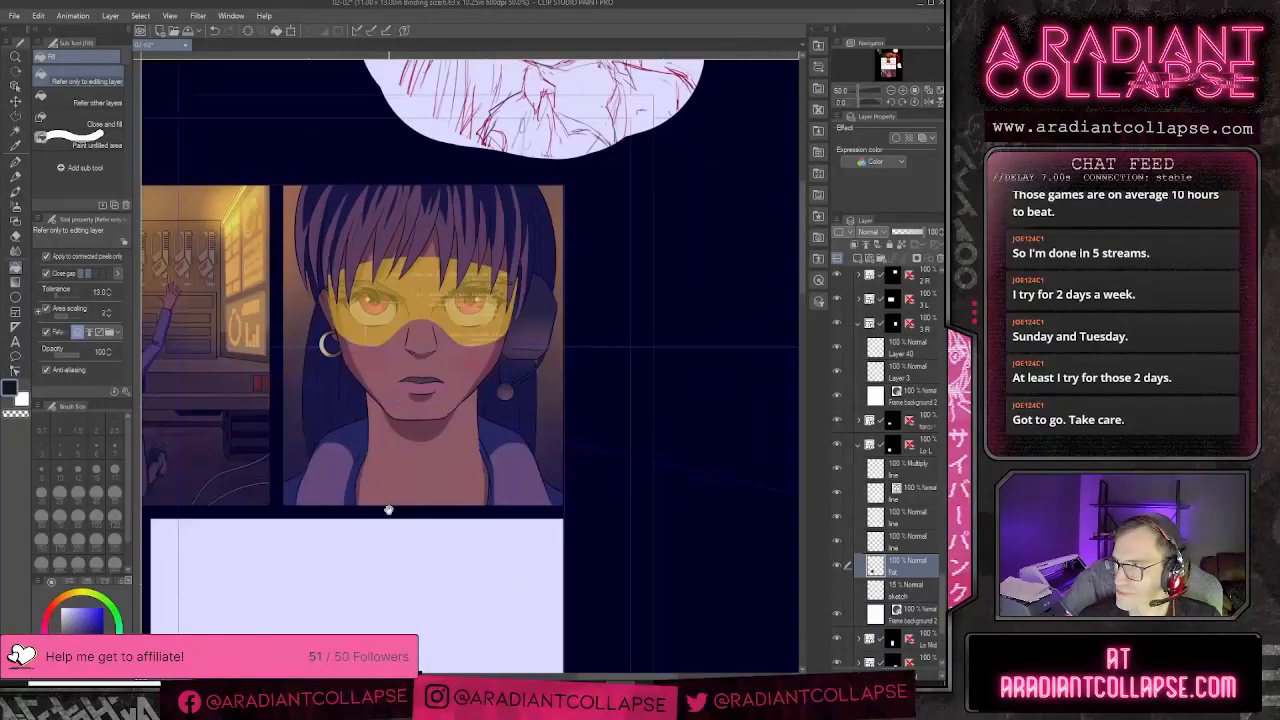
{"action": "scroll", "coordinate": [525, 322], "scroll_direction": "down", "scroll_amount": 10}
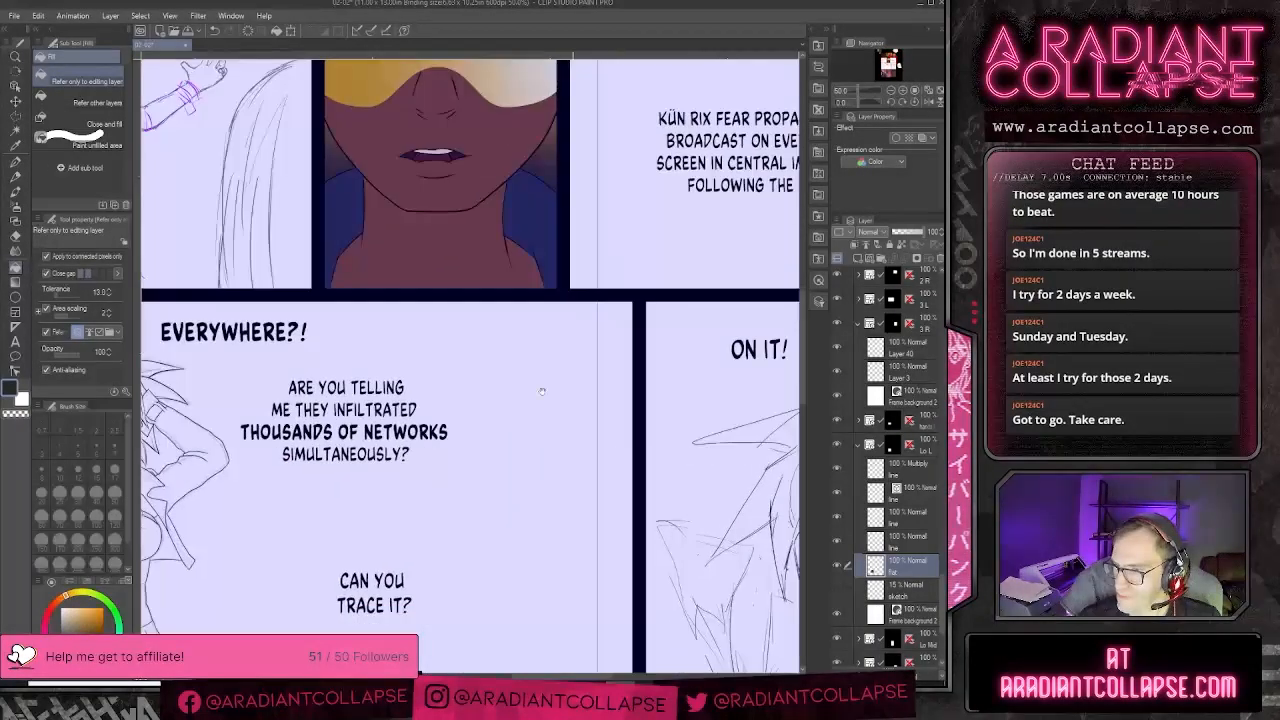
{"action": "scroll", "coordinate": [541, 503], "scroll_direction": "down", "scroll_amount": 5}
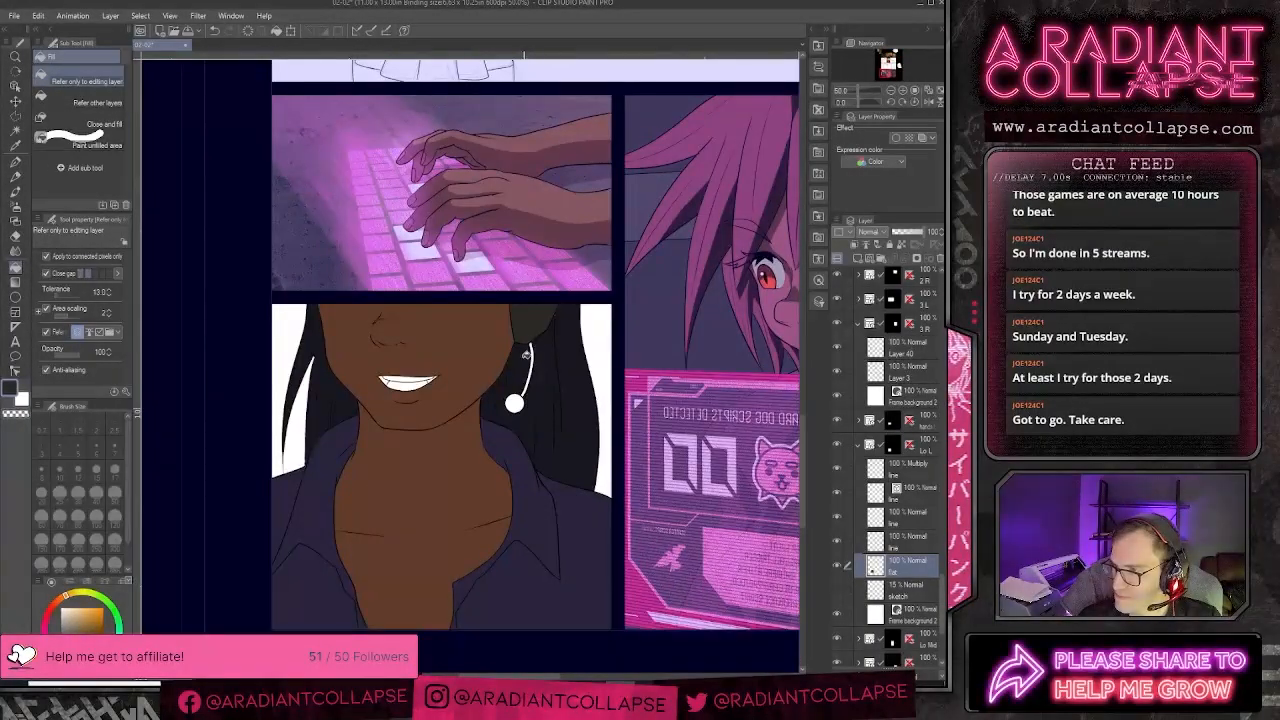
{"action": "left_click", "coordinate": [515, 403]}
{"action": "left_click", "coordinate": [527, 388]}
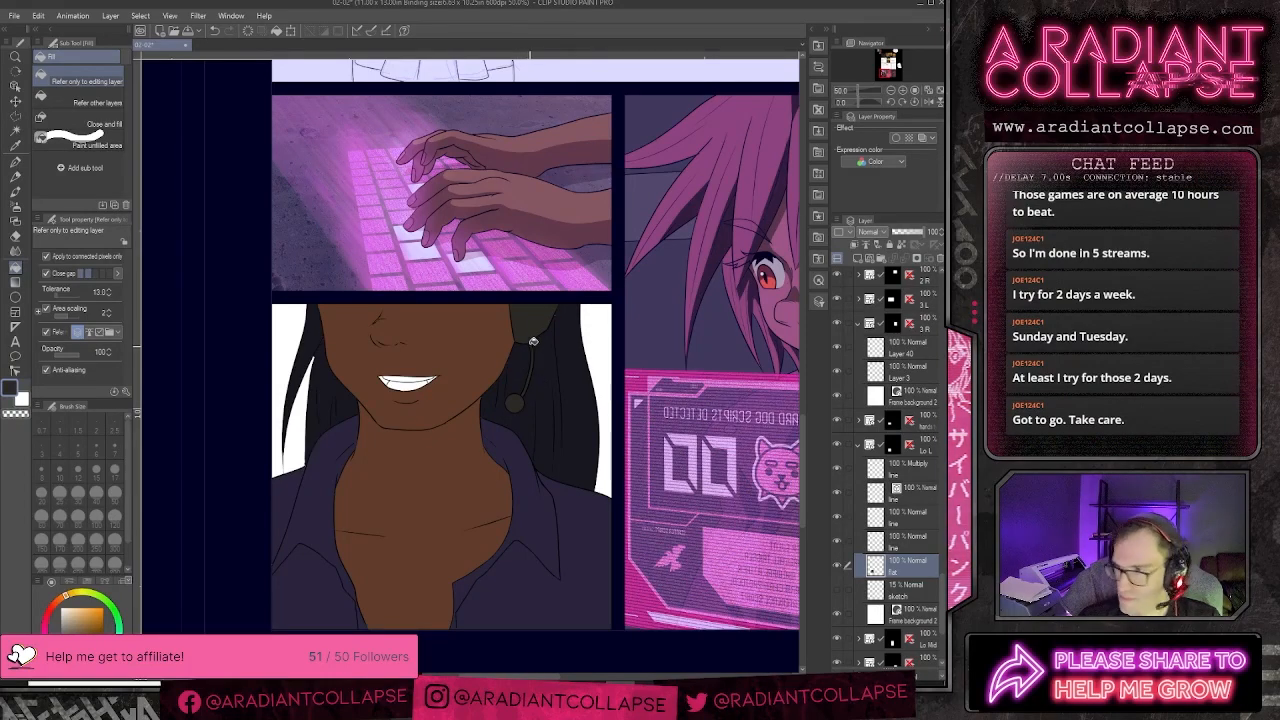
- Add a new layer named bg between the sketch and flat layers of the smiling character's panel
{"action": "scroll", "coordinate": [544, 315], "scroll_direction": "up", "scroll_amount": 1}
{"action": "scroll", "coordinate": [544, 315], "scroll_direction": "down", "scroll_amount": 2}
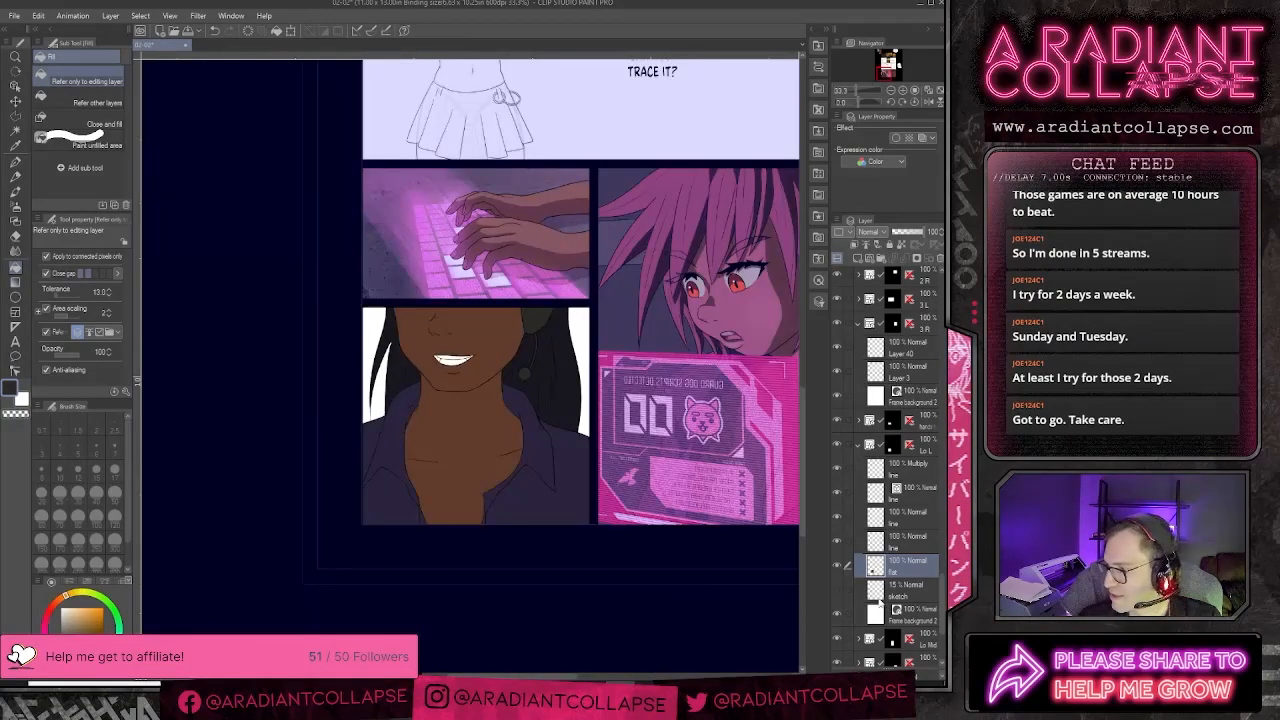
{"action": "left_click", "coordinate": [880, 598]}
{"action": "key", "text": "ctrl+shift+n"}
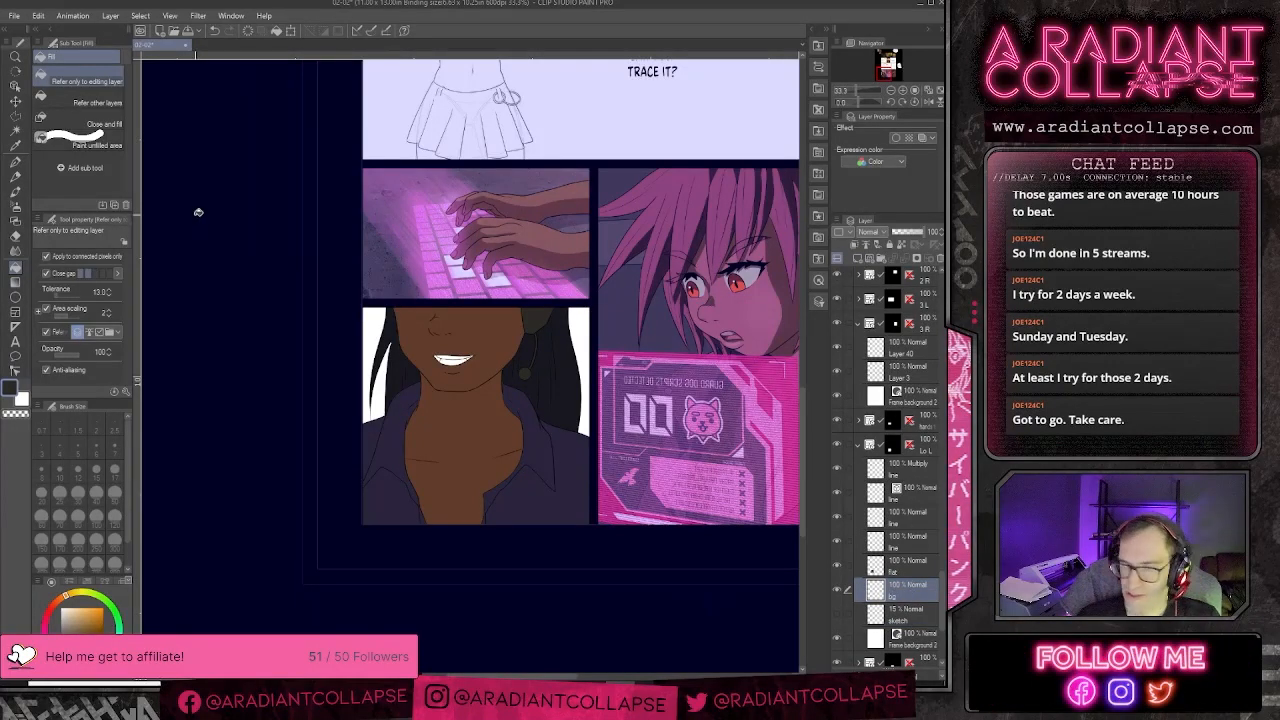
- Fill the smiling character's panel on the bg layer with a dark colour sampled from the goggled character's panel in the page's top row
{"action": "scroll", "coordinate": [189, 231], "scroll_direction": "down", "scroll_amount": 1}
{"action": "left_click_drag", "start_coordinate": [486, 242], "coordinate": [392, 460]}
{"action": "mouse_move", "coordinate": [530, 62]}
{"action": "left_mouse_down"}
{"action": "mouse_move", "coordinate": [453, 243]}
{"action": "mouse_move", "coordinate": [395, 503]}
{"action": "left_mouse_up"}
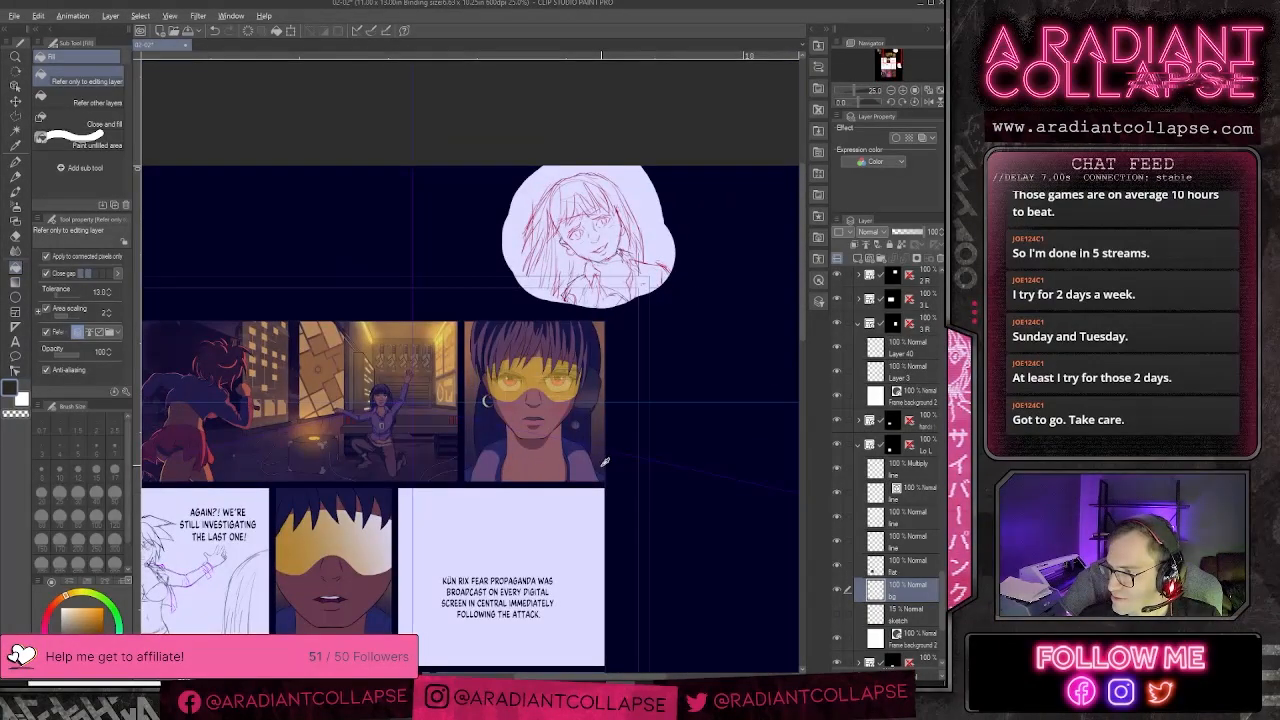
{"action": "scroll", "coordinate": [200, 413], "scroll_direction": "down", "scroll_amount": 7}
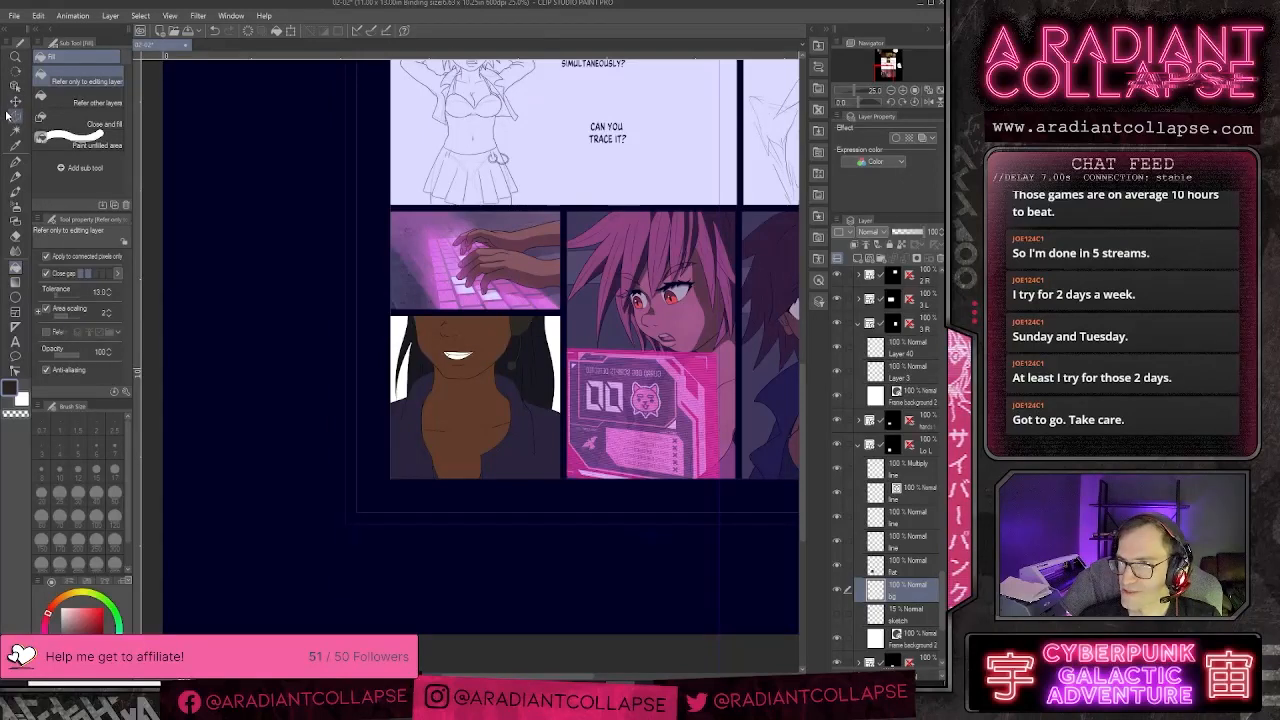
{"action": "left_click", "coordinate": [15, 115]}
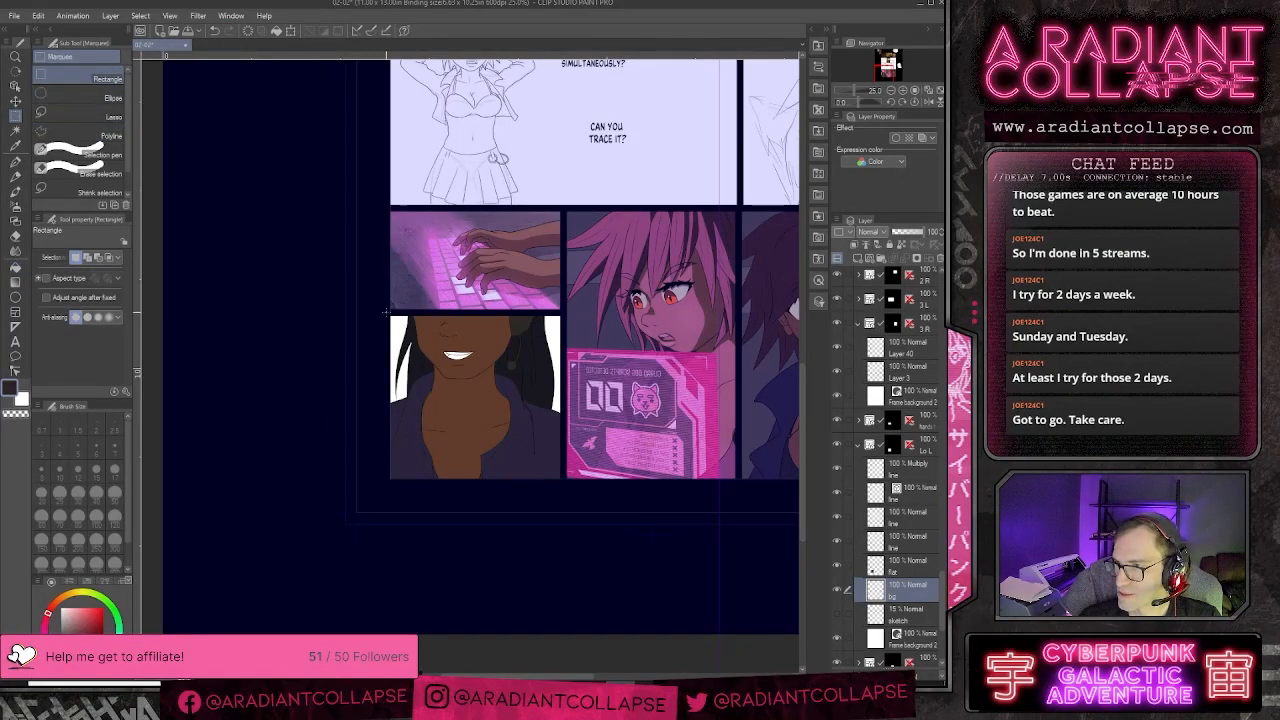
{"action": "left_click_drag", "start_coordinate": [386, 312], "coordinate": [562, 486]}
{"action": "key", "text": "g"}
{"action": "left_click", "coordinate": [530, 448]}
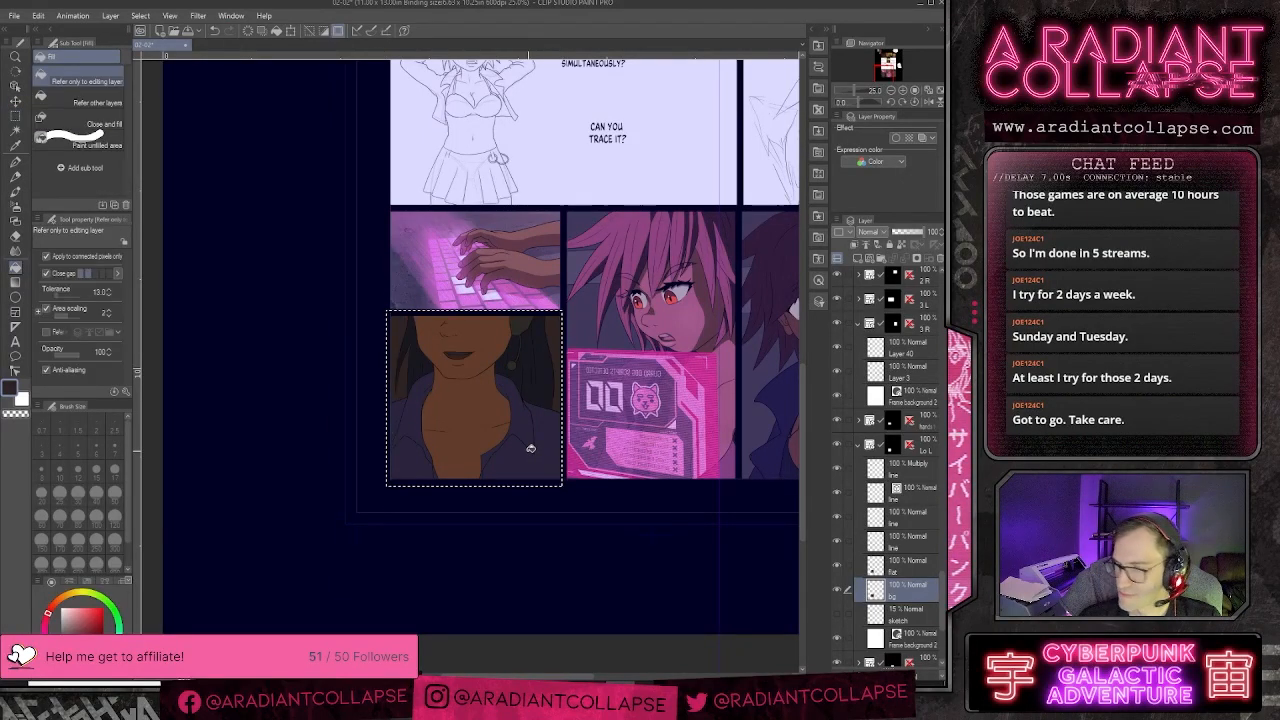
{"action": "key", "text": "ctrl+d"}
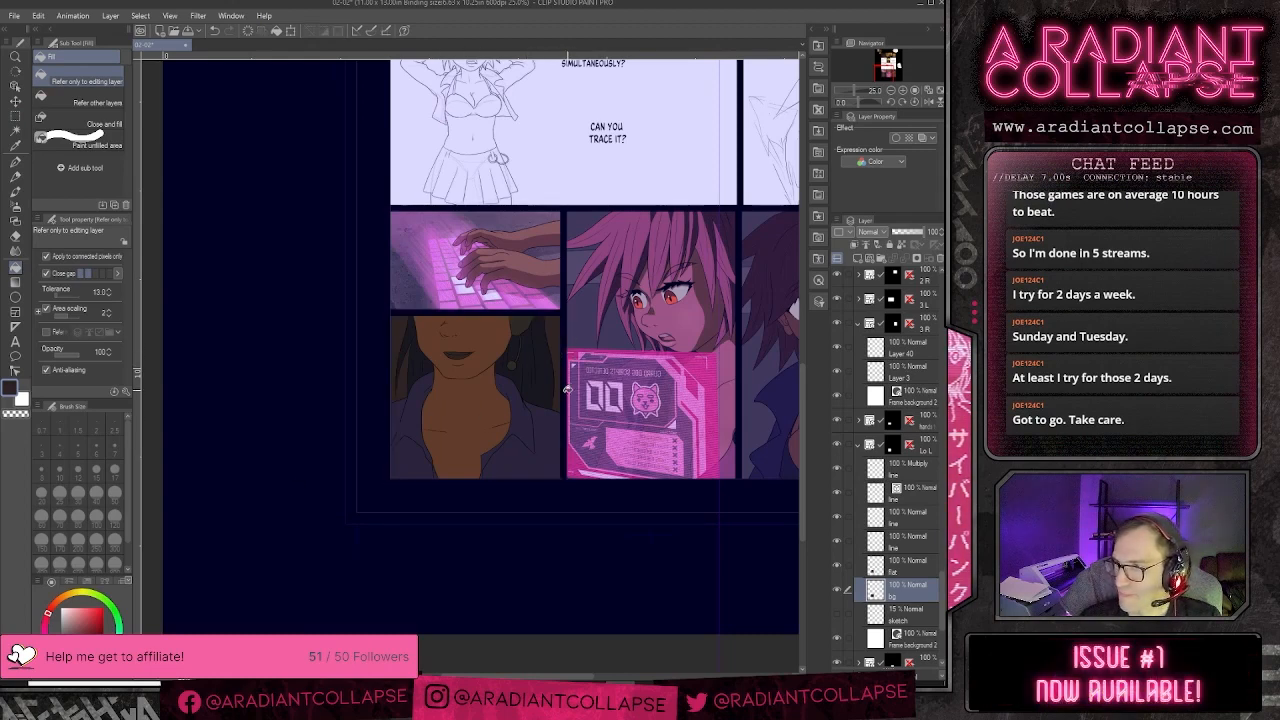
- Airbrush an orange glow into the background on both sides of the smiling character's head with the Soft airbrush at size 600
{"action": "left_click", "coordinate": [67, 598]}
{"action": "left_click_drag", "start_coordinate": [87, 617], "coordinate": [99, 618]}
{"action": "key", "text": "b"}
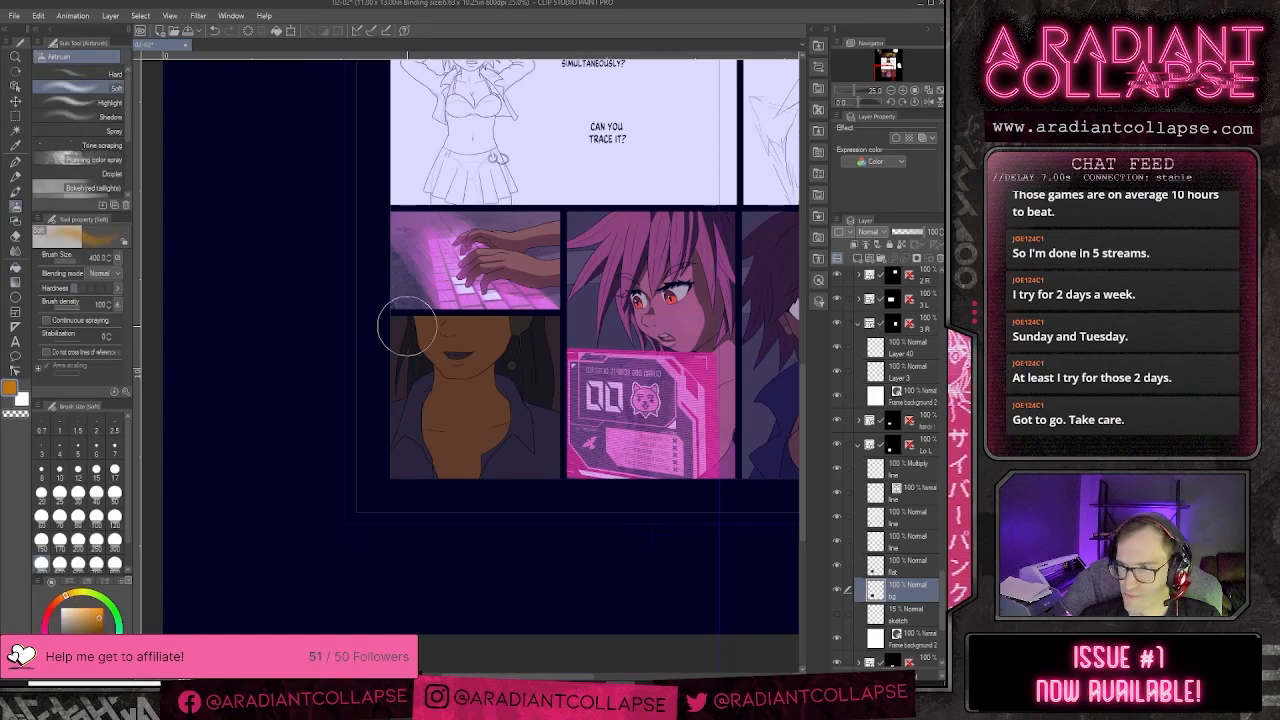
{"action": "key", "text": "]"}
{"action": "key", "text": "]"}
{"action": "left_click", "coordinate": [405, 312]}
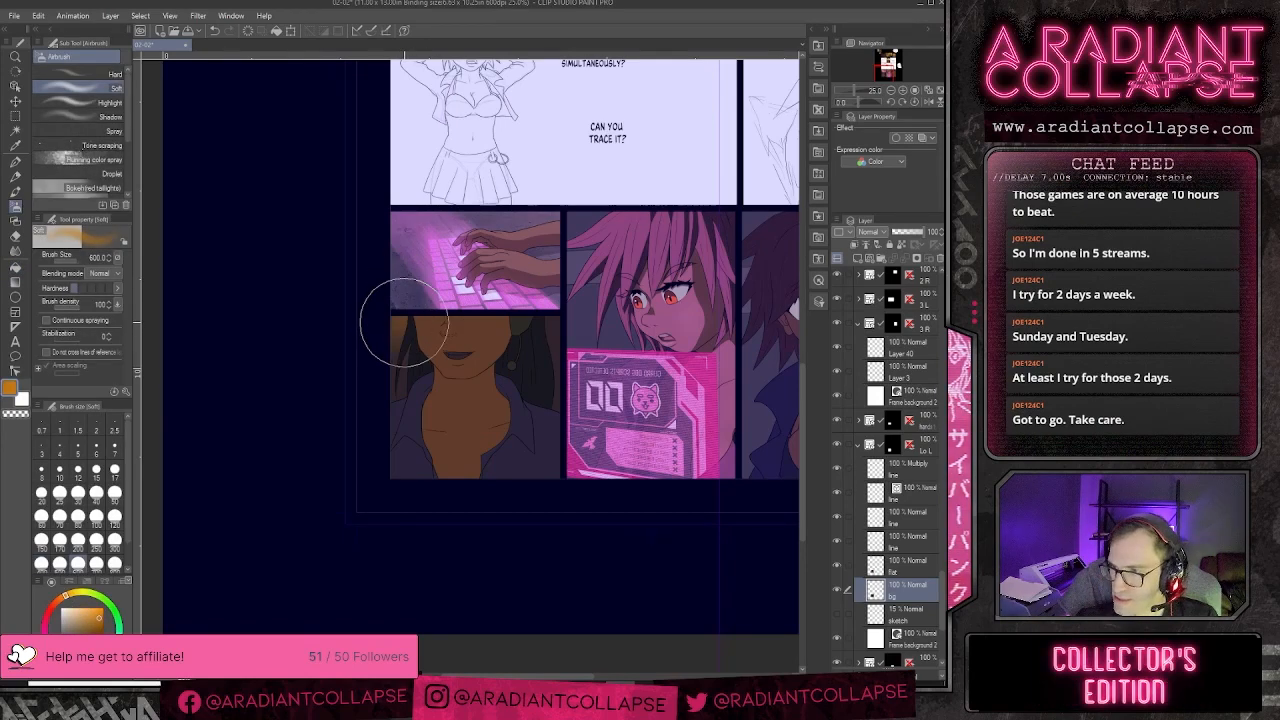
{"action": "left_click", "coordinate": [553, 330]}
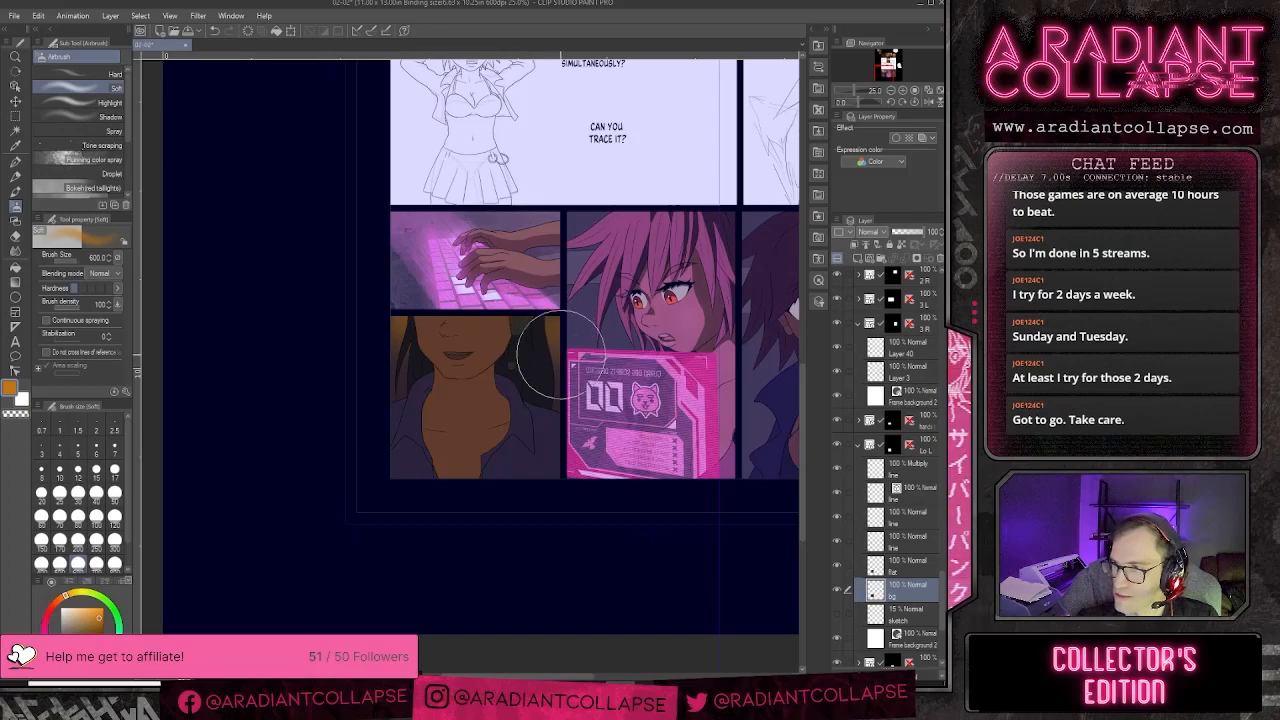
- Shift the airbrush colour to a yellower orange and strengthen the glow on both sides of the smiling character's head
{"action": "left_click", "coordinate": [70, 594]}
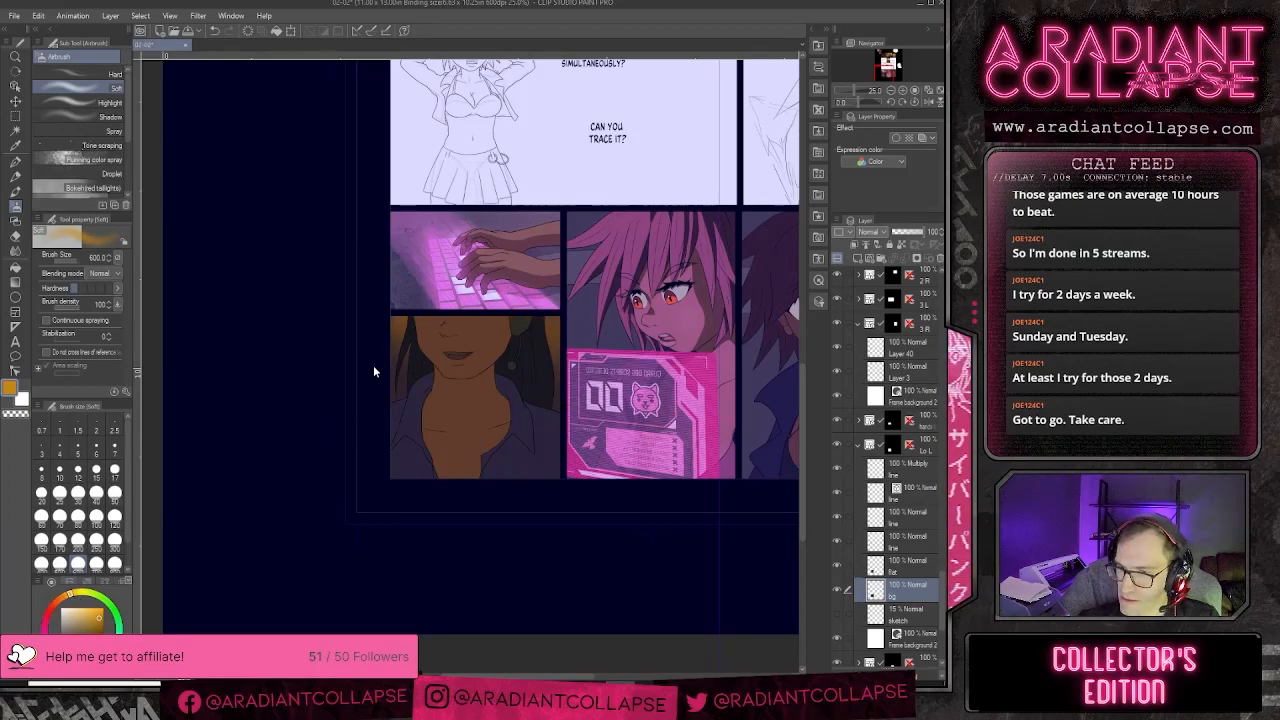
{"action": "left_click", "coordinate": [409, 348]}
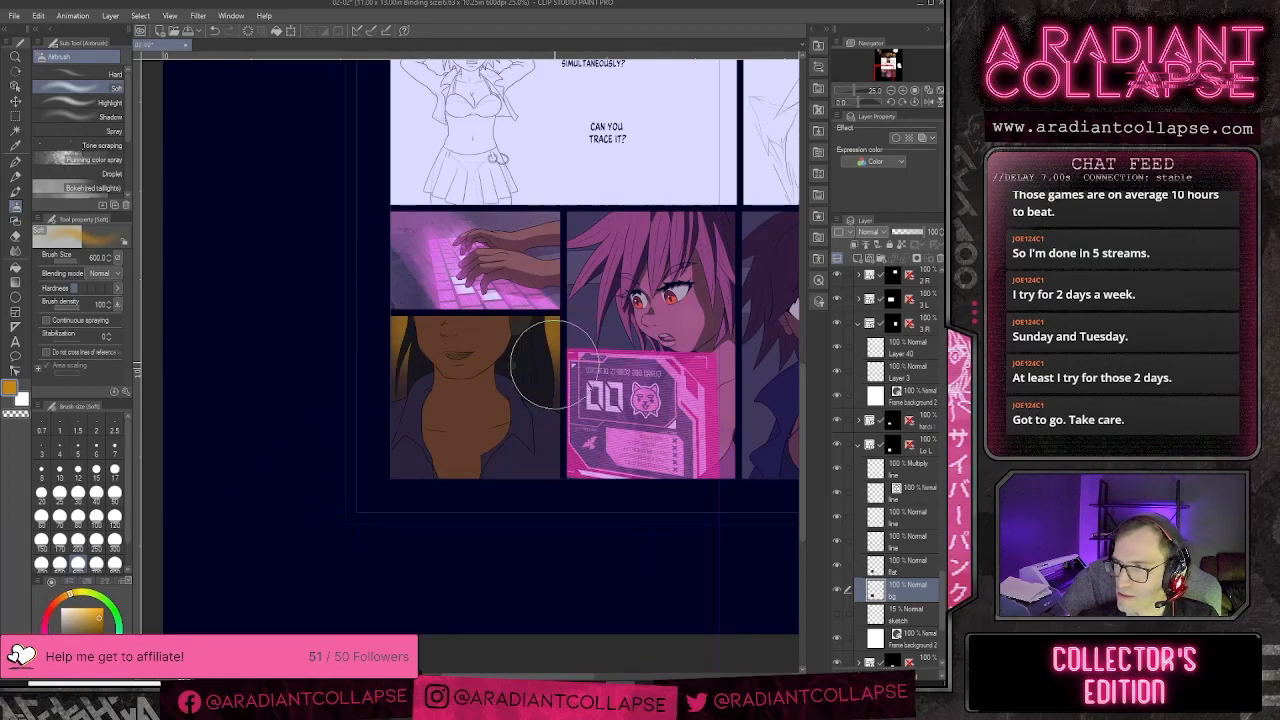
- Select the smiling character's flat layer and sample the dark grey of the headset's earpiece
{"action": "scroll", "coordinate": [580, 280], "scroll_direction": "up", "scroll_amount": 1}
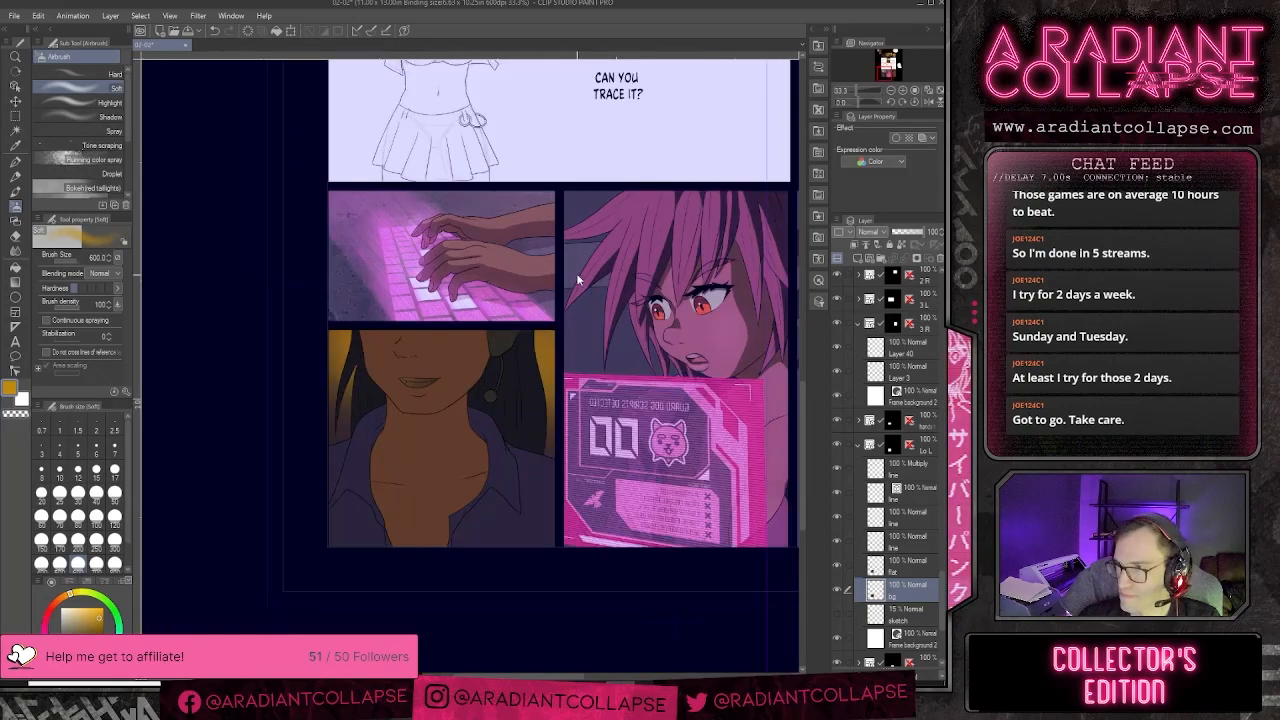
{"action": "left_click", "coordinate": [876, 566]}
{"action": "scroll", "coordinate": [500, 466], "scroll_direction": "up", "scroll_amount": 1}
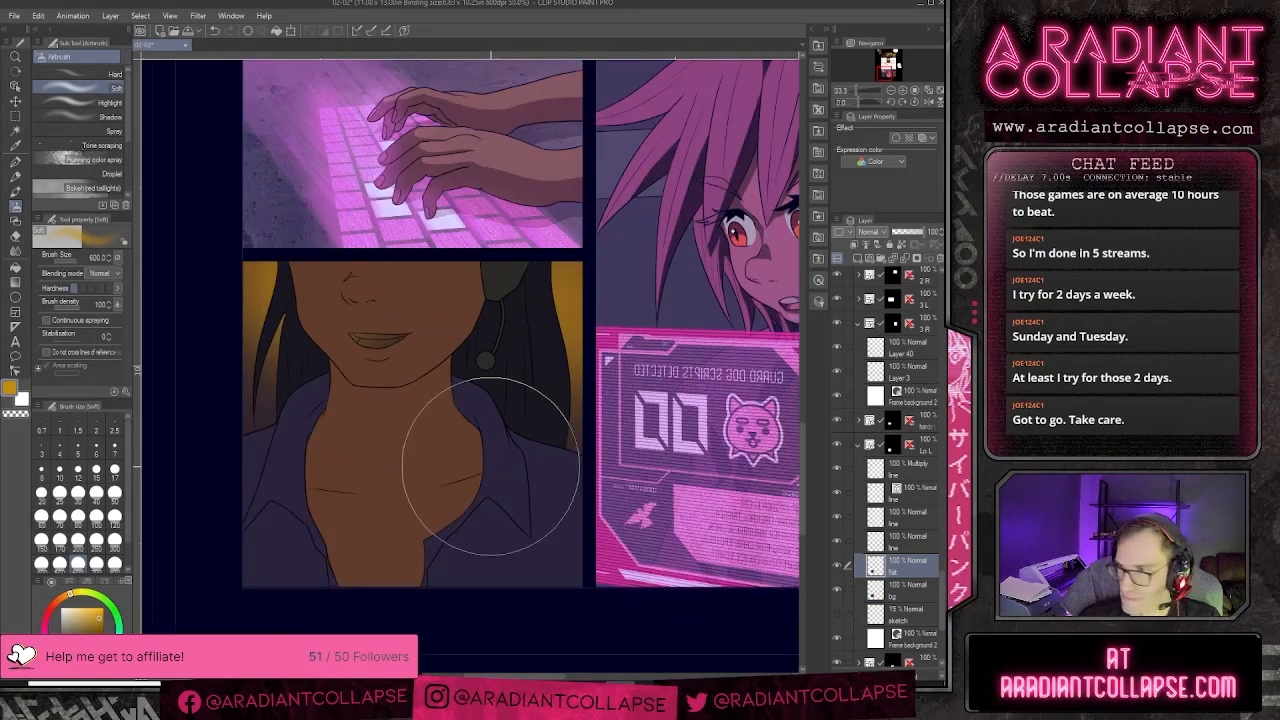
{"action": "left_click", "coordinate": [505, 280], "text": "alt"}
{"action": "left_click_drag", "start_coordinate": [501, 297], "coordinate": [463, 377]}
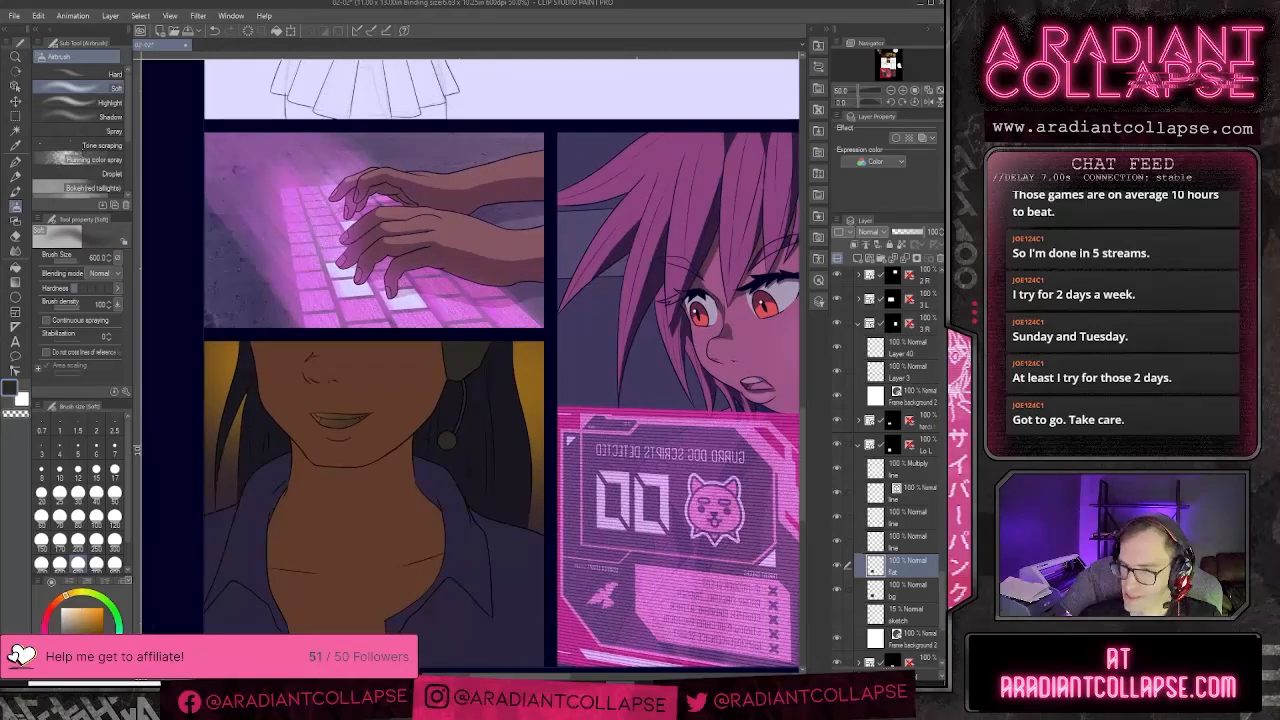
{"action": "key", "text": "g"}
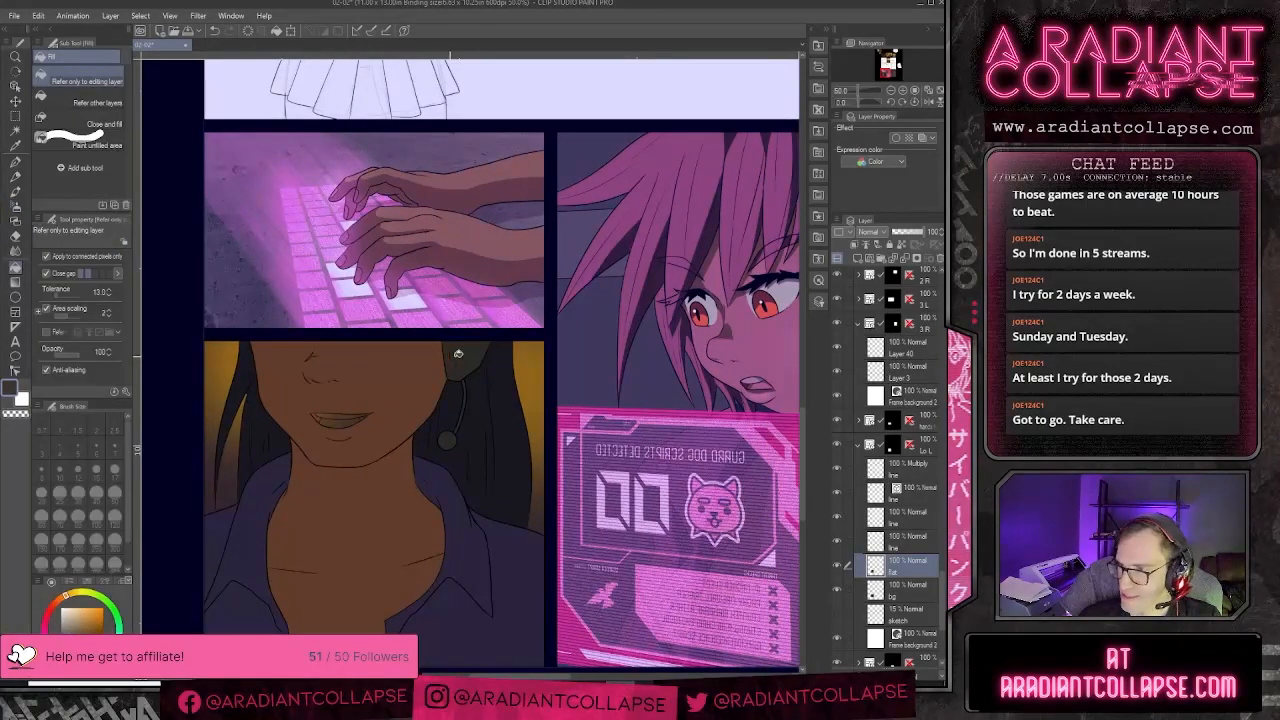
{"action": "left_click", "coordinate": [460, 355]}
{"action": "key", "text": "ctrl+z"}
- Add a new layer above the flat layer and fill the headset's earpiece, microphone and boom with the sampled grey, referring to other layers
{"action": "key", "text": "ctrl+equal"}
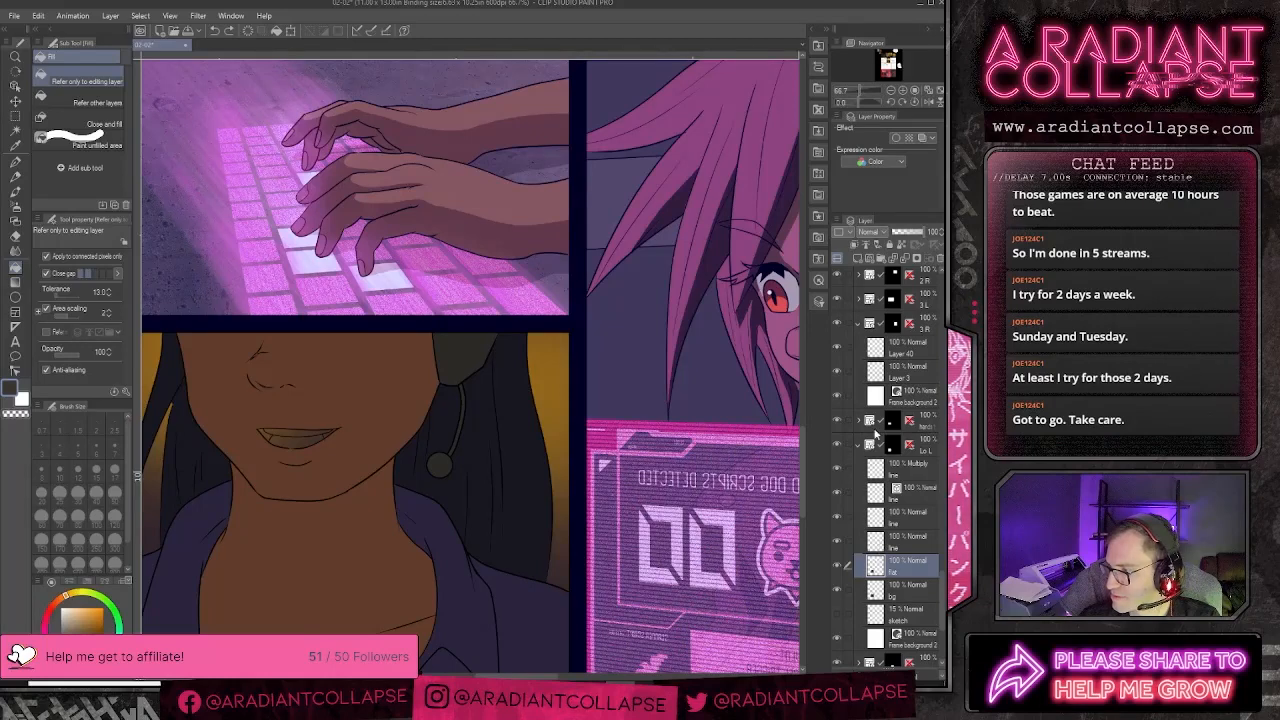
{"action": "left_click", "coordinate": [856, 260]}
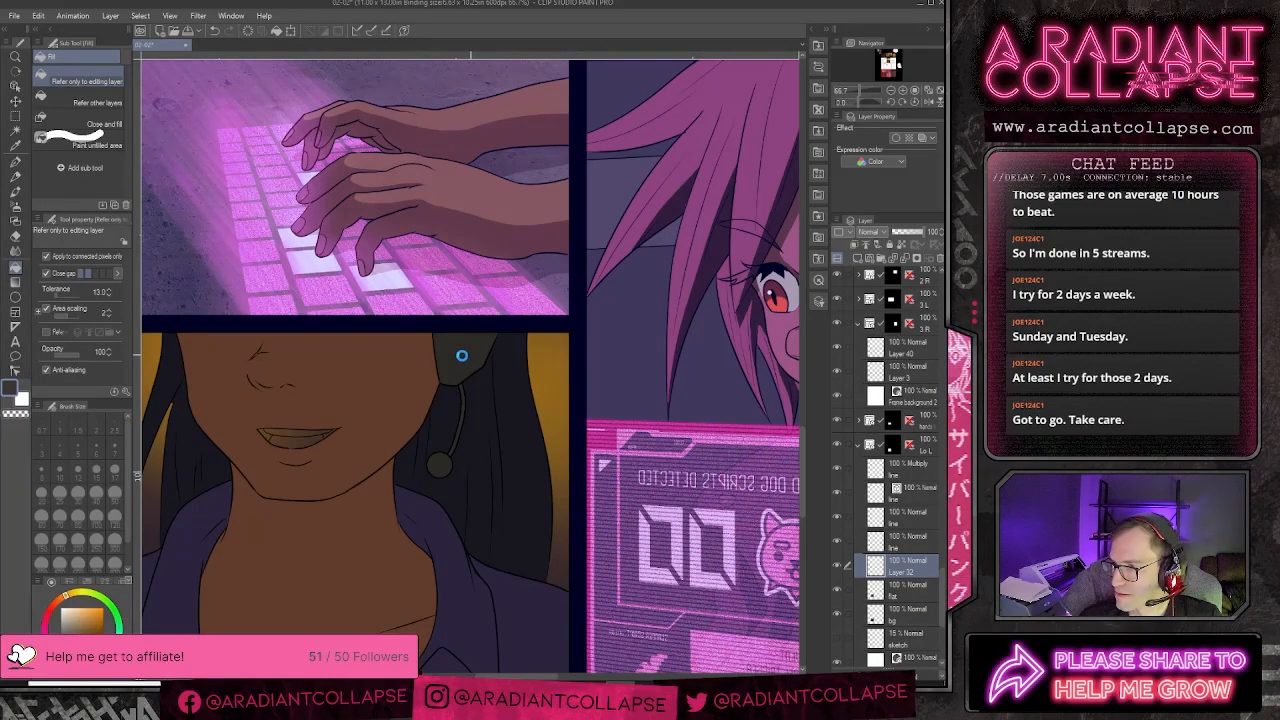
{"action": "left_click", "coordinate": [45, 332]}
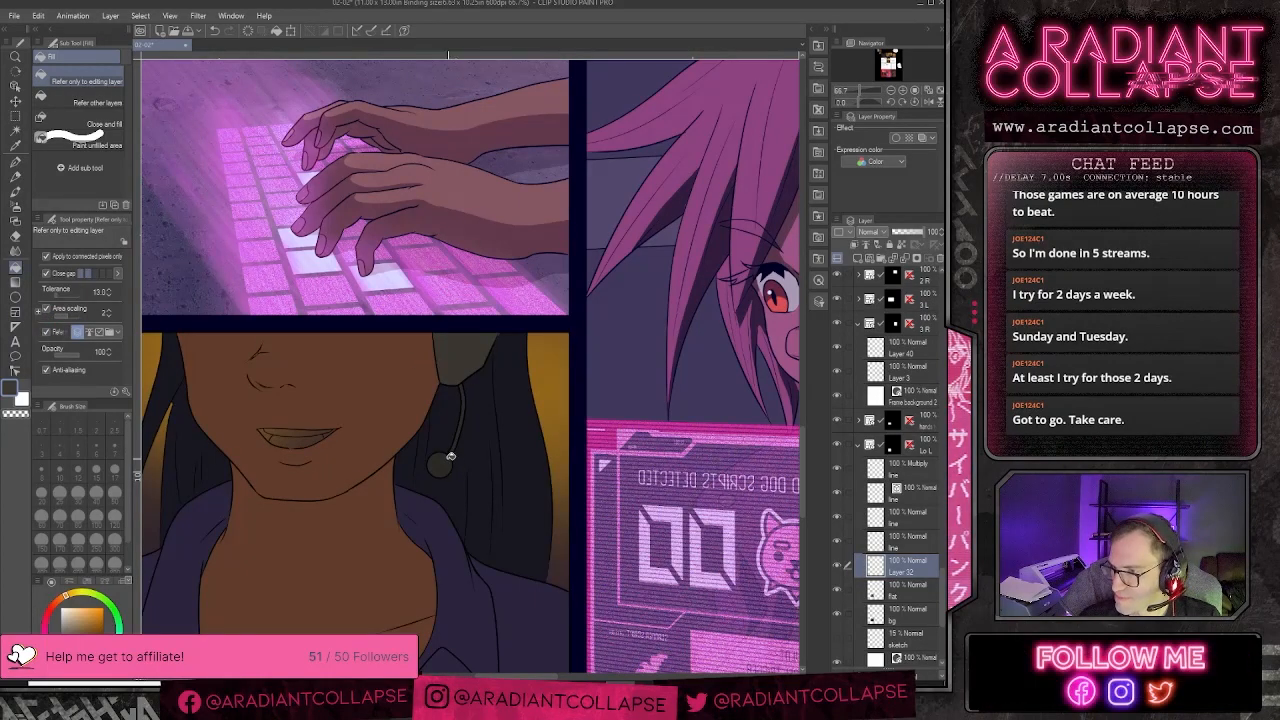
{"action": "left_click", "coordinate": [450, 456]}
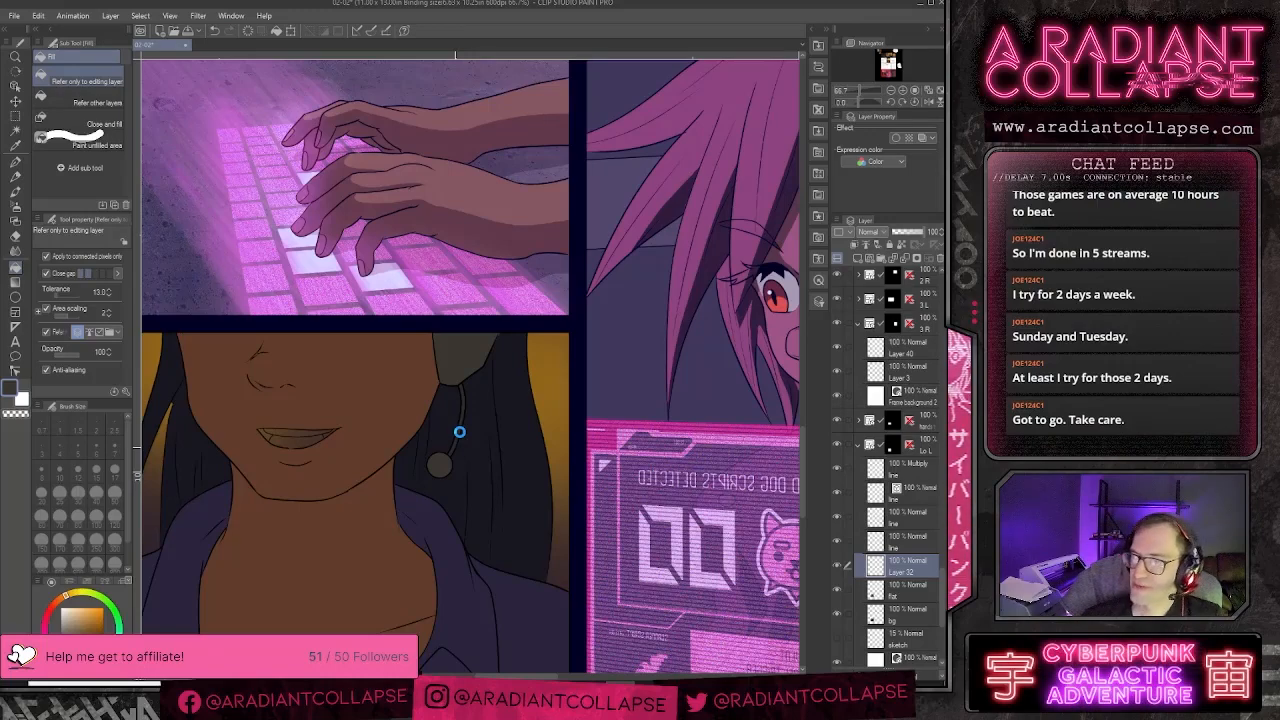
{"action": "scroll", "coordinate": [460, 432], "scroll_direction": "up", "scroll_amount": 3}
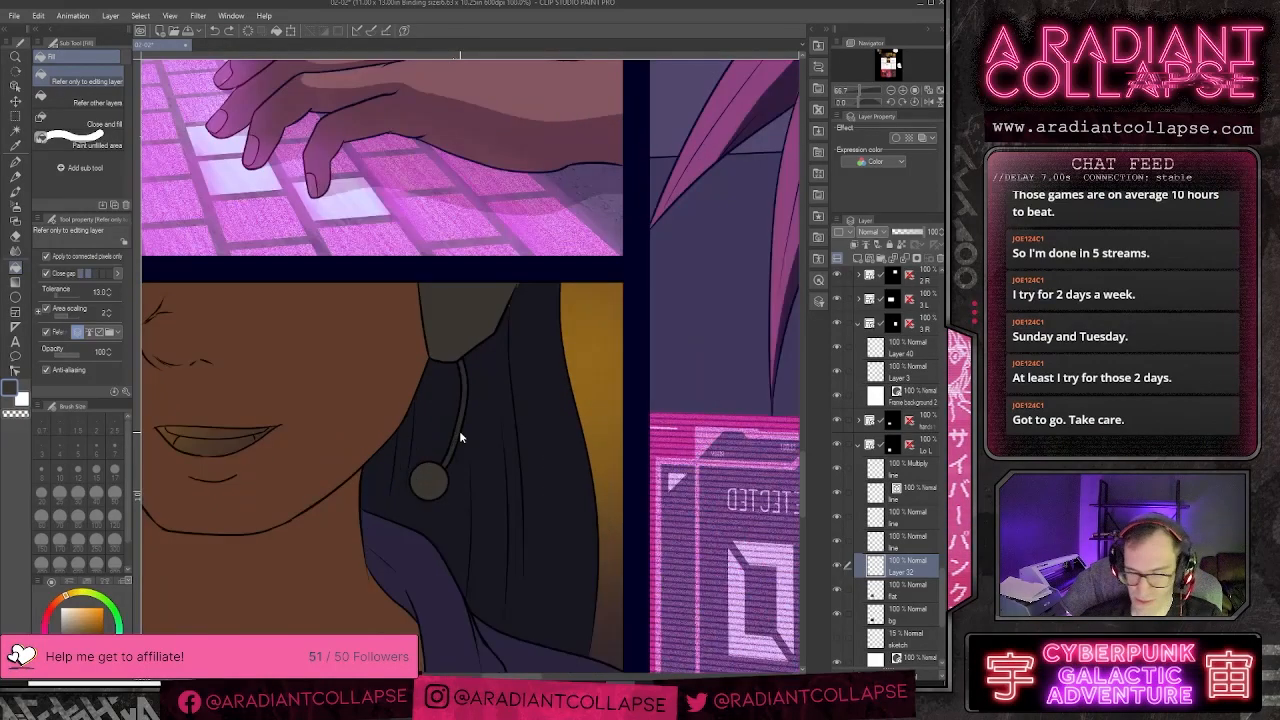
{"action": "left_click", "coordinate": [454, 437]}
{"action": "scroll", "coordinate": [456, 437], "scroll_direction": "down", "scroll_amount": 3}
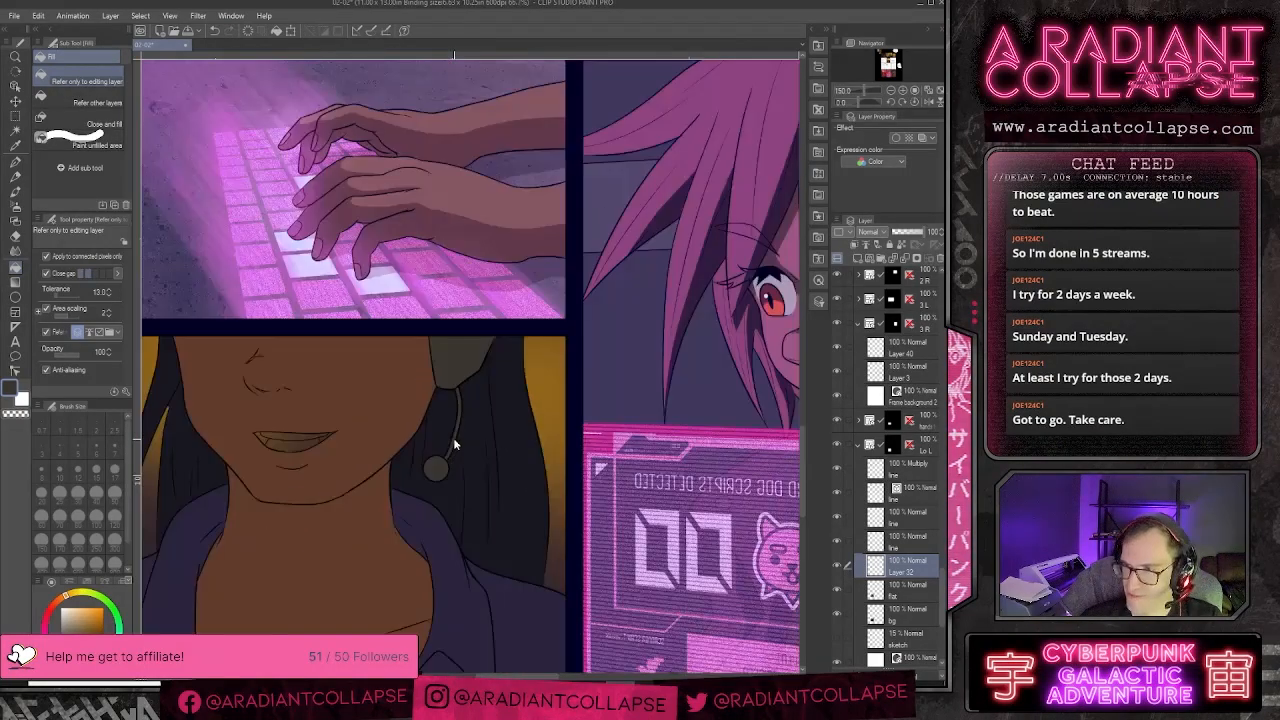
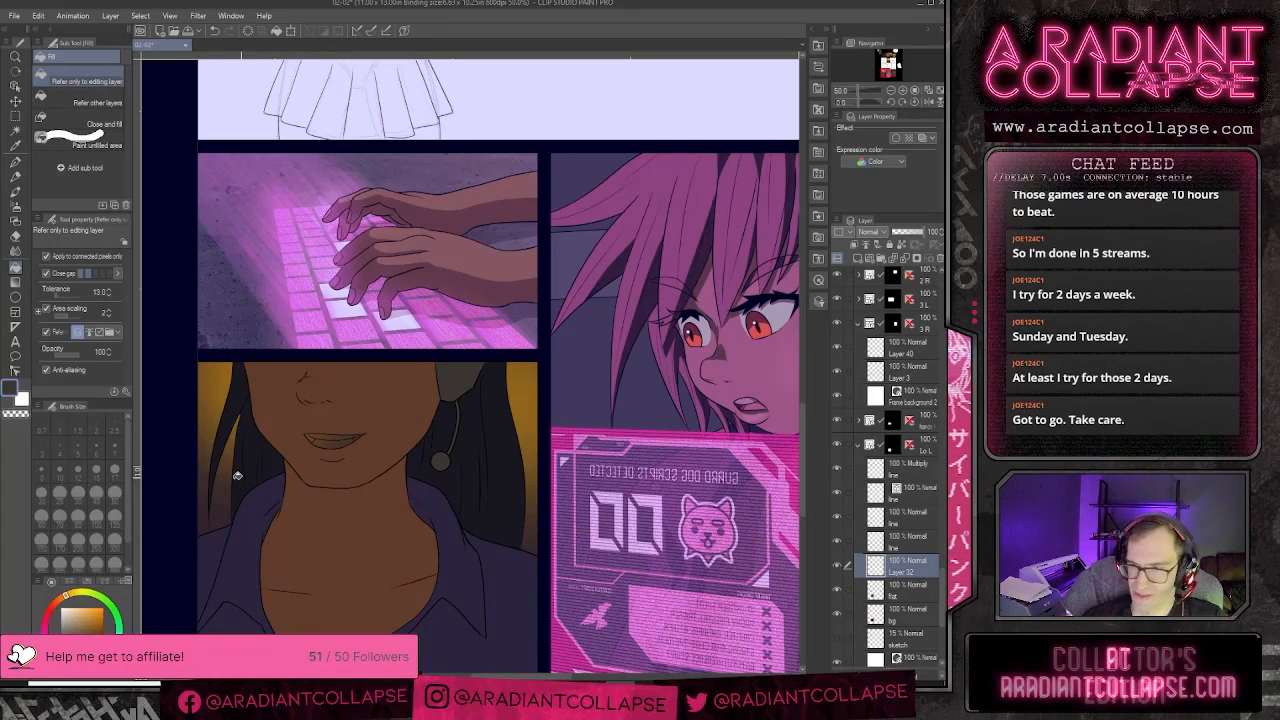
- Fill the inside of the smiling character's mouth with the dark reds sampled from the goggled character's open mouth
{"action": "scroll", "coordinate": [575, 310], "scroll_direction": "up", "scroll_amount": 10}
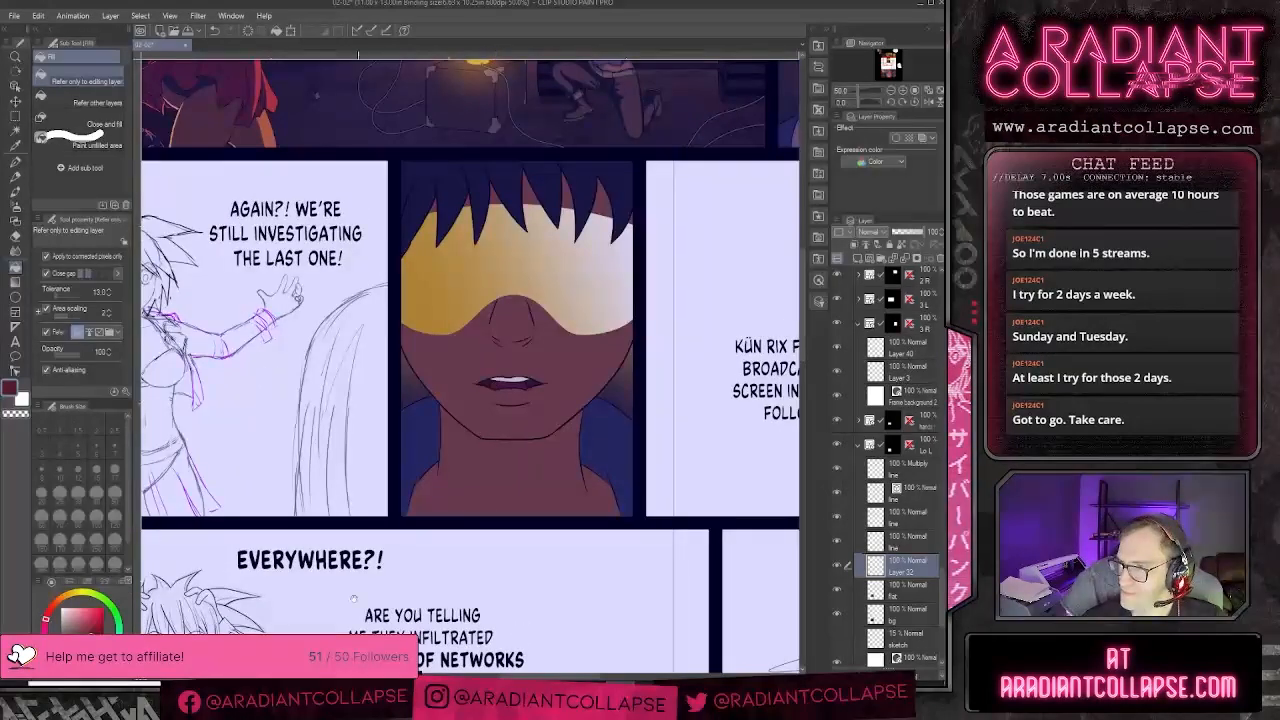
{"action": "scroll", "coordinate": [512, 328], "scroll_direction": "down", "scroll_amount": 10}
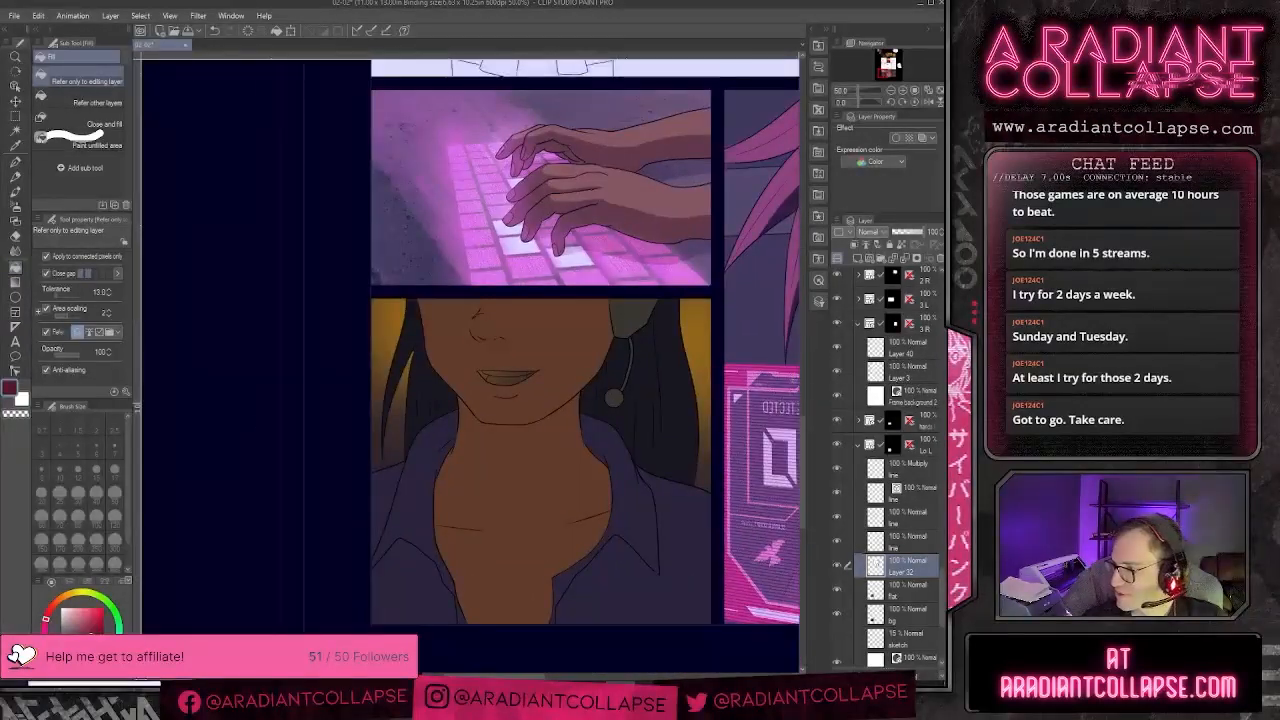
{"action": "left_click", "coordinate": [507, 378]}
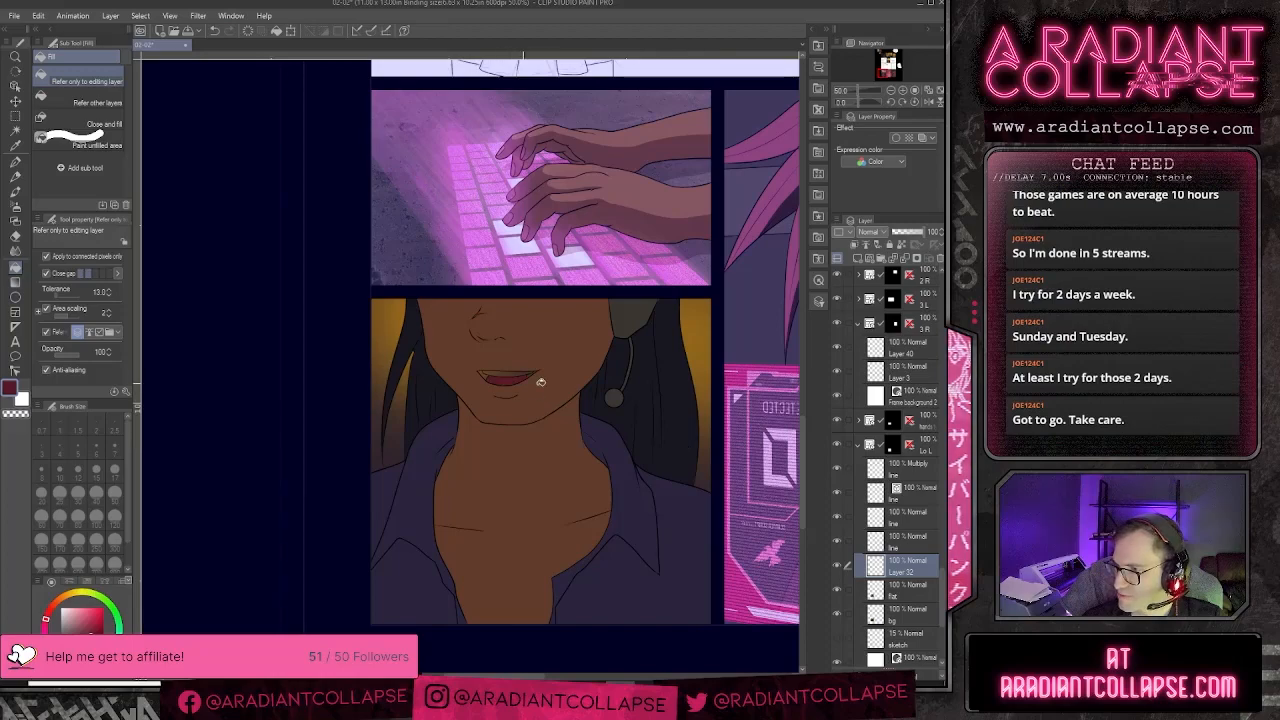
{"action": "scroll", "coordinate": [621, 467], "scroll_direction": "up", "scroll_amount": 10}
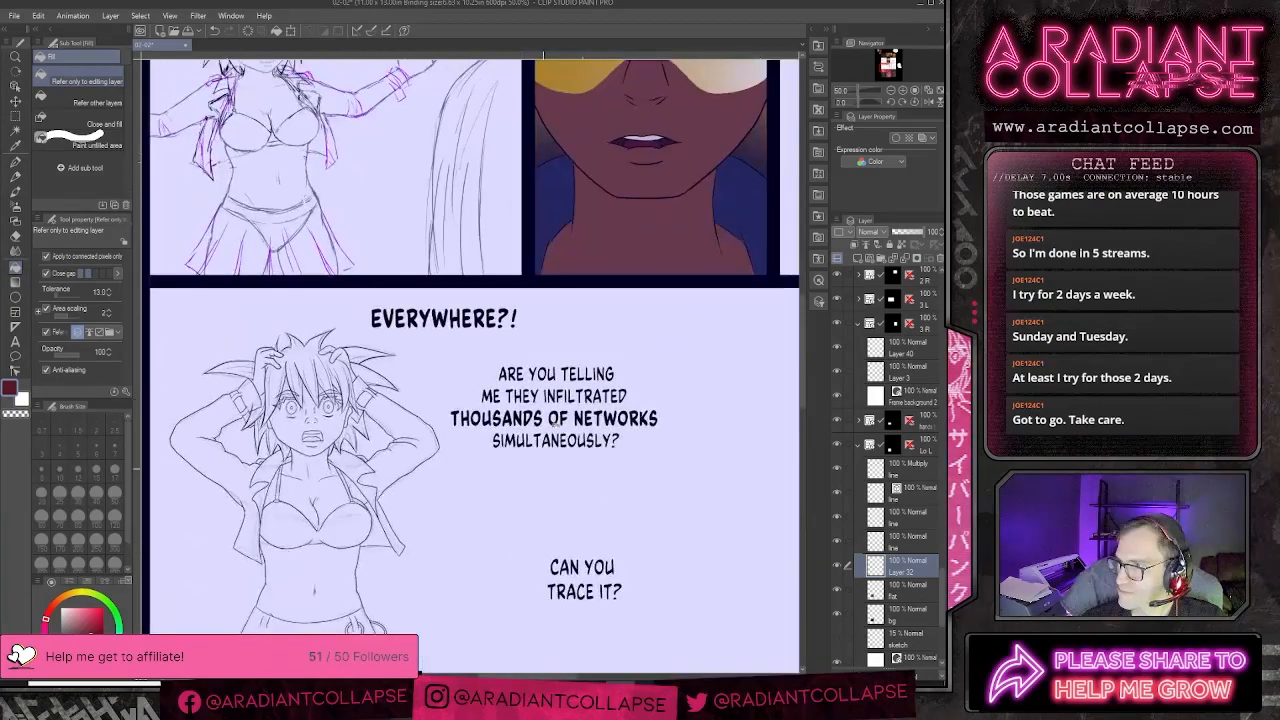
{"action": "scroll", "coordinate": [541, 421], "scroll_direction": "down", "scroll_amount": 13}
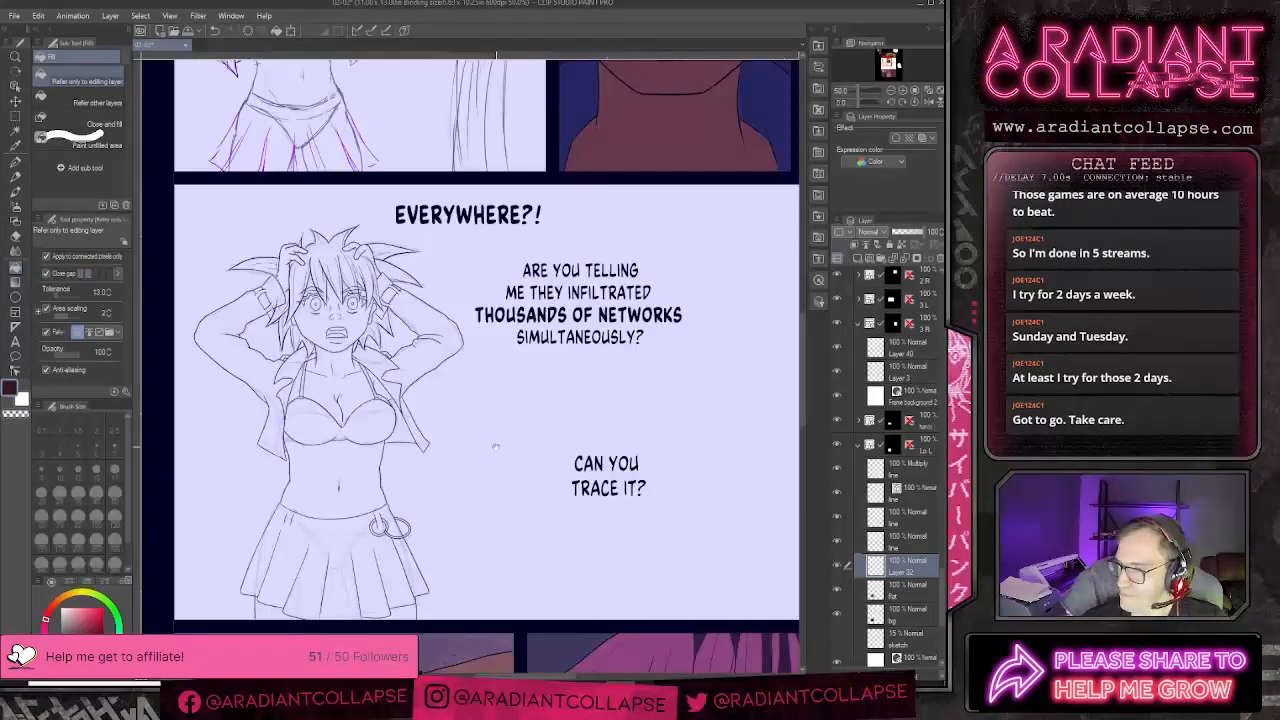
{"action": "scroll", "coordinate": [541, 421], "scroll_direction": "up", "scroll_amount": 3}
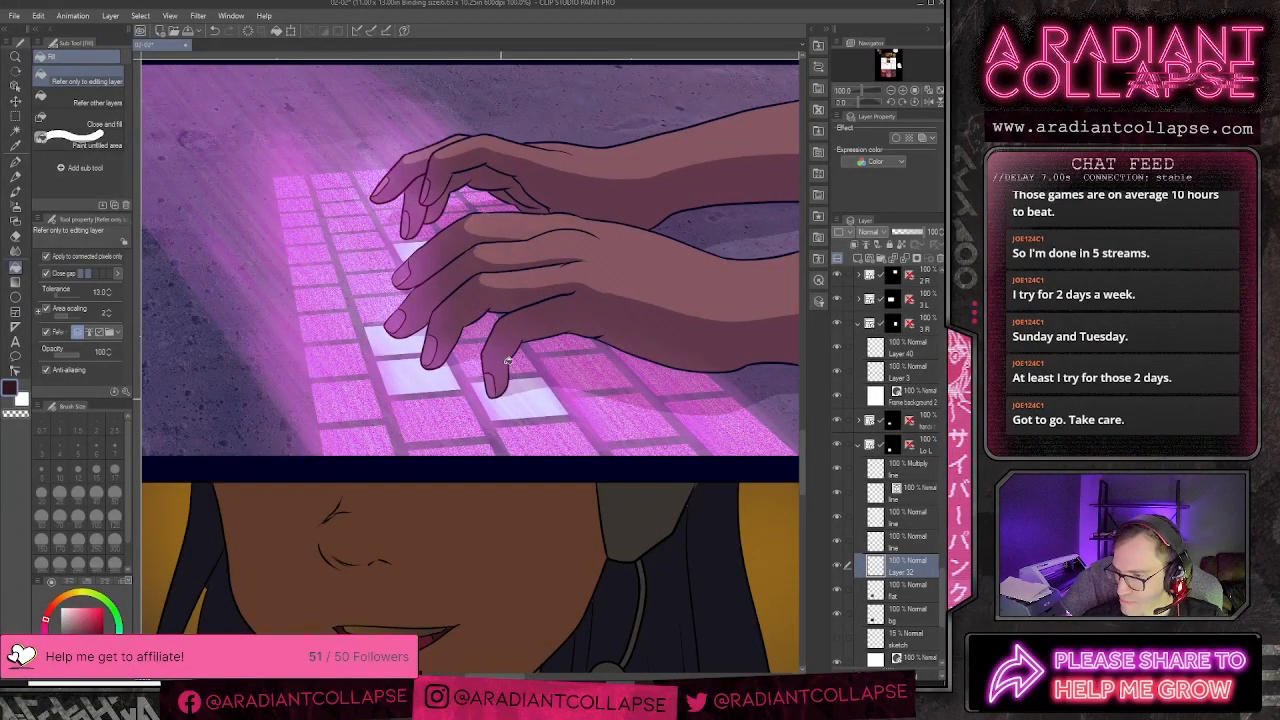
- Sample the off-white of the goggled character's teeth and fill the smiling character's teeth with it
{"action": "scroll", "coordinate": [508, 362], "scroll_direction": "up", "scroll_amount": 10}
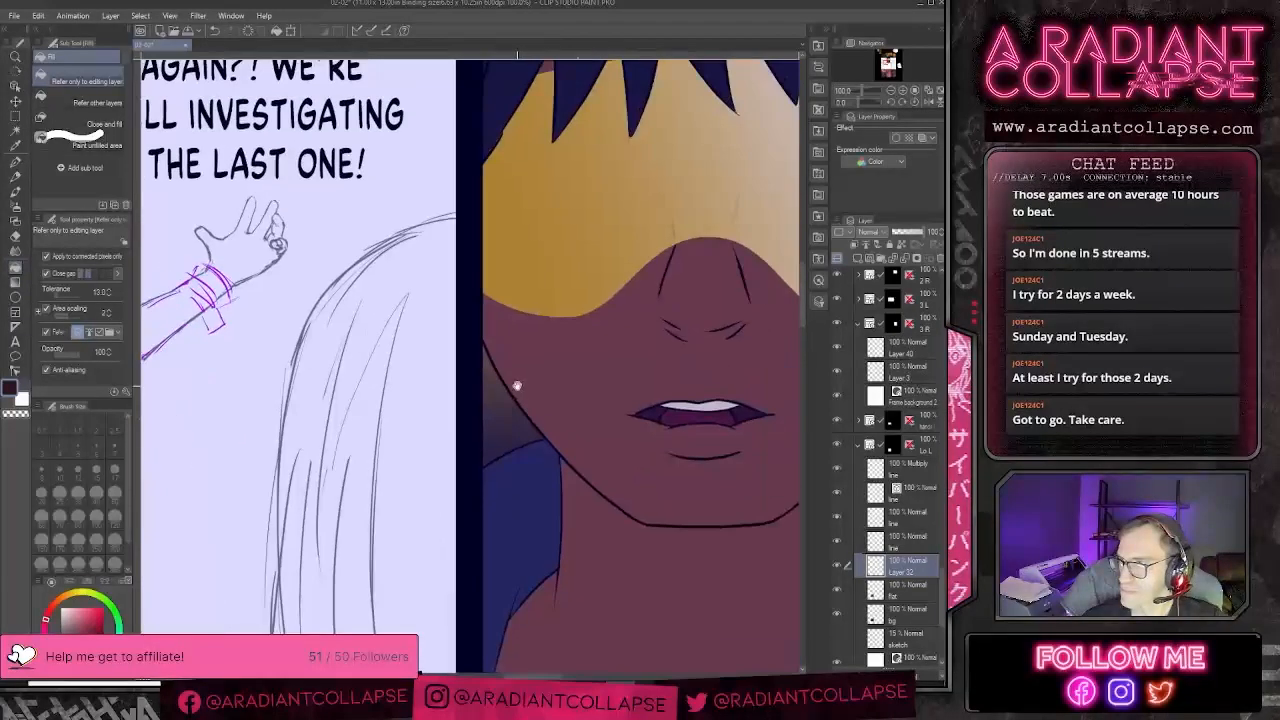
{"action": "scroll", "coordinate": [682, 400], "scroll_direction": "down", "scroll_amount": 6}
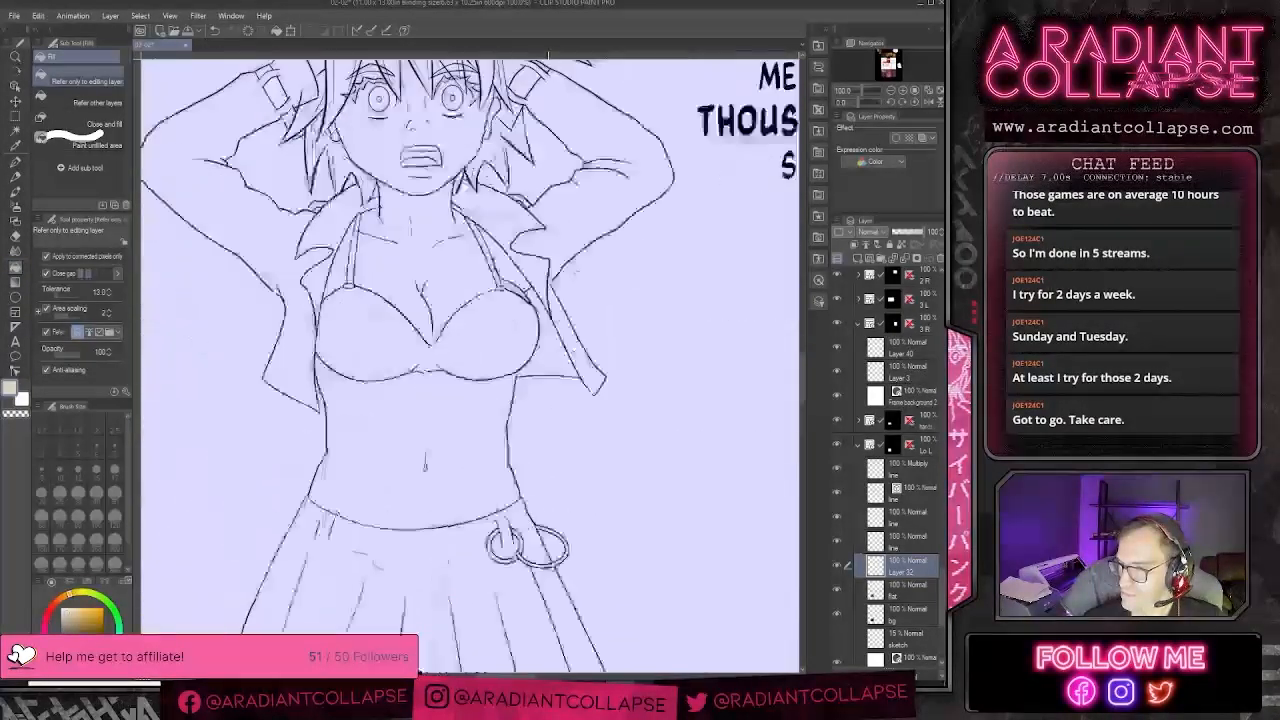
{"action": "scroll", "coordinate": [600, 423], "scroll_direction": "down", "scroll_amount": 8}
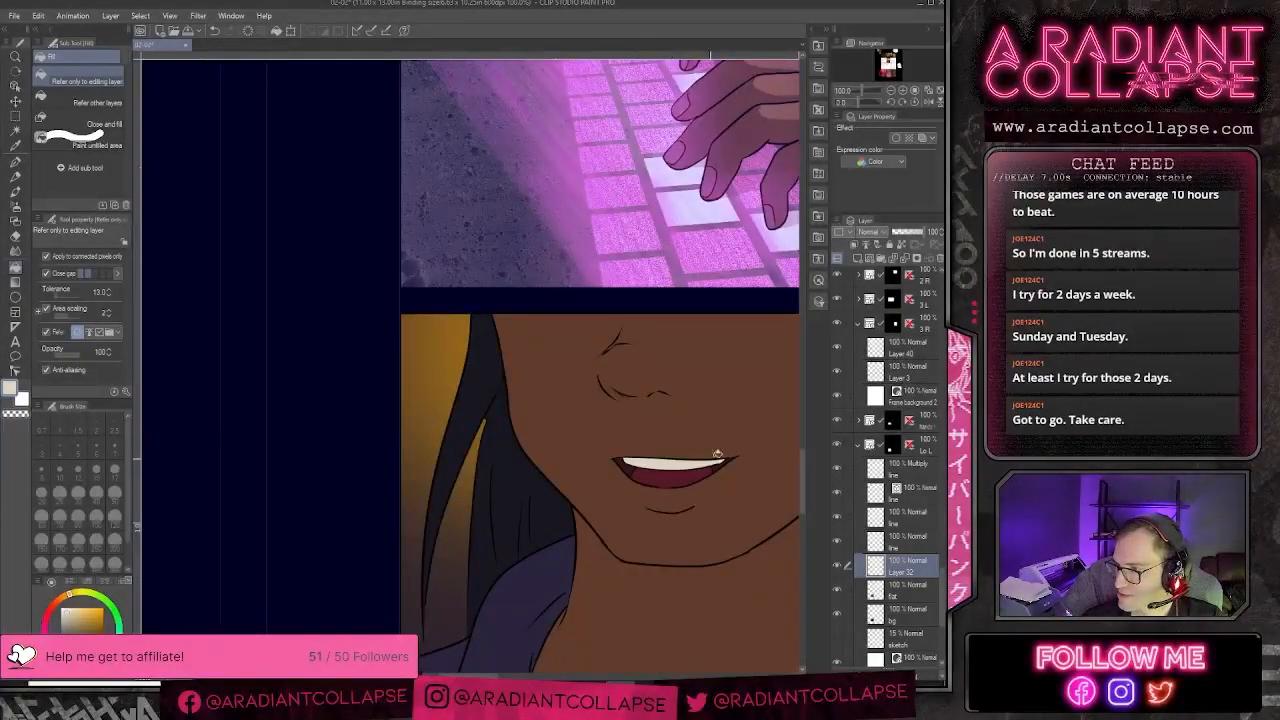
{"action": "scroll", "coordinate": [724, 455], "scroll_direction": "down", "scroll_amount": 2}
{"action": "left_click_drag", "start_coordinate": [730, 442], "coordinate": [592, 465]}
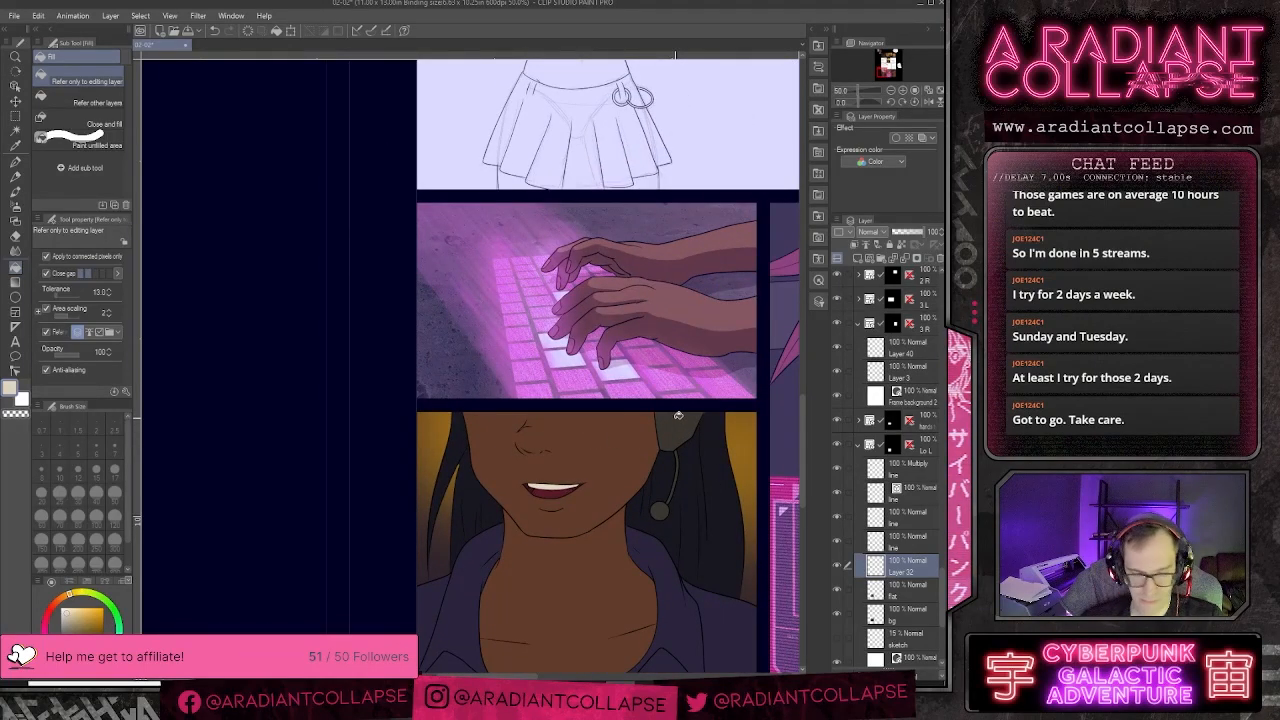
- Import visor.png from the Art folder of page 02 in chapter 02 - The Raid into the page
{"action": "key", "text": "ctrl+o"}
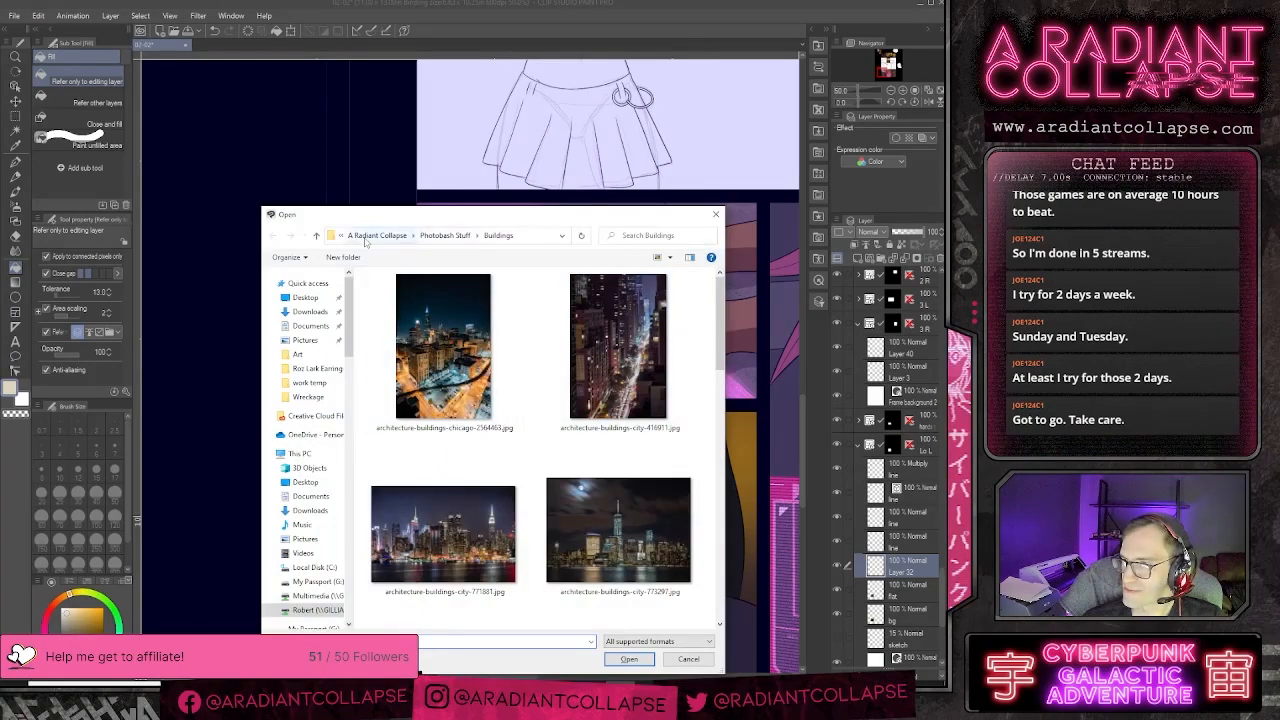
{"action": "left_click", "coordinate": [391, 236]}
{"action": "double_click", "coordinate": [392, 328]}
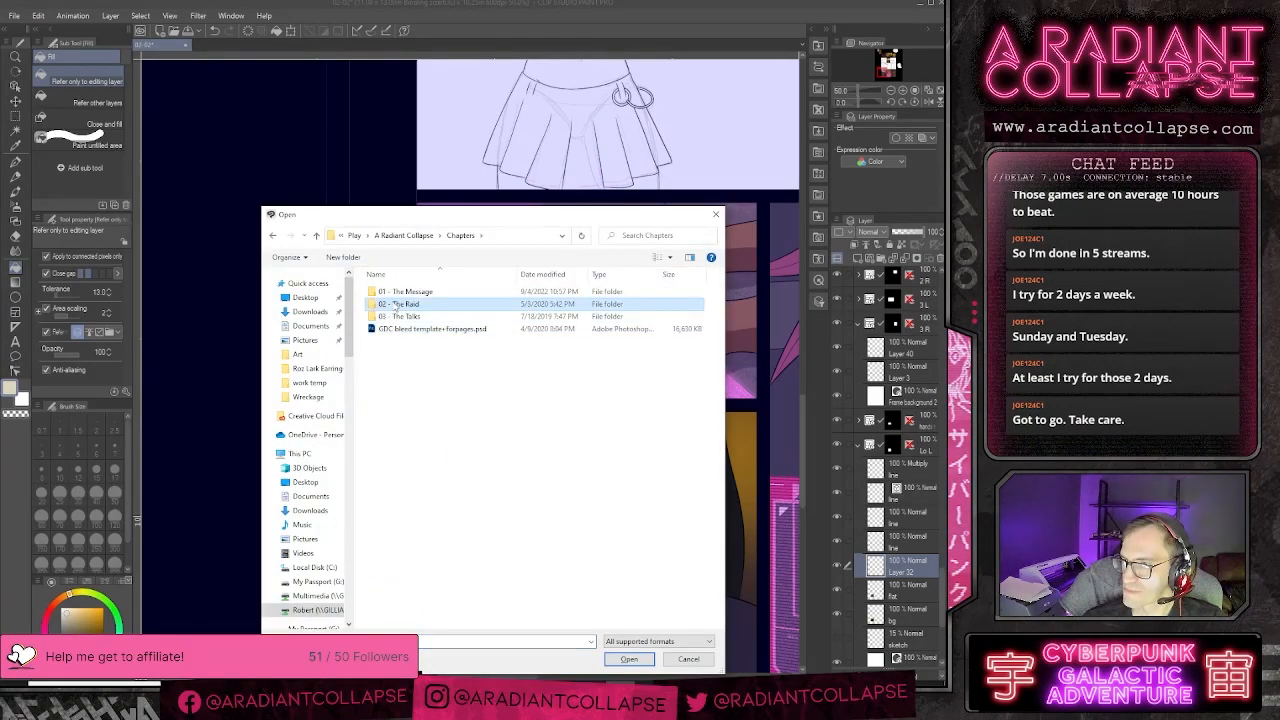
{"action": "double_click", "coordinate": [394, 304]}
{"action": "double_click", "coordinate": [394, 305]}
{"action": "double_click", "coordinate": [392, 305]}
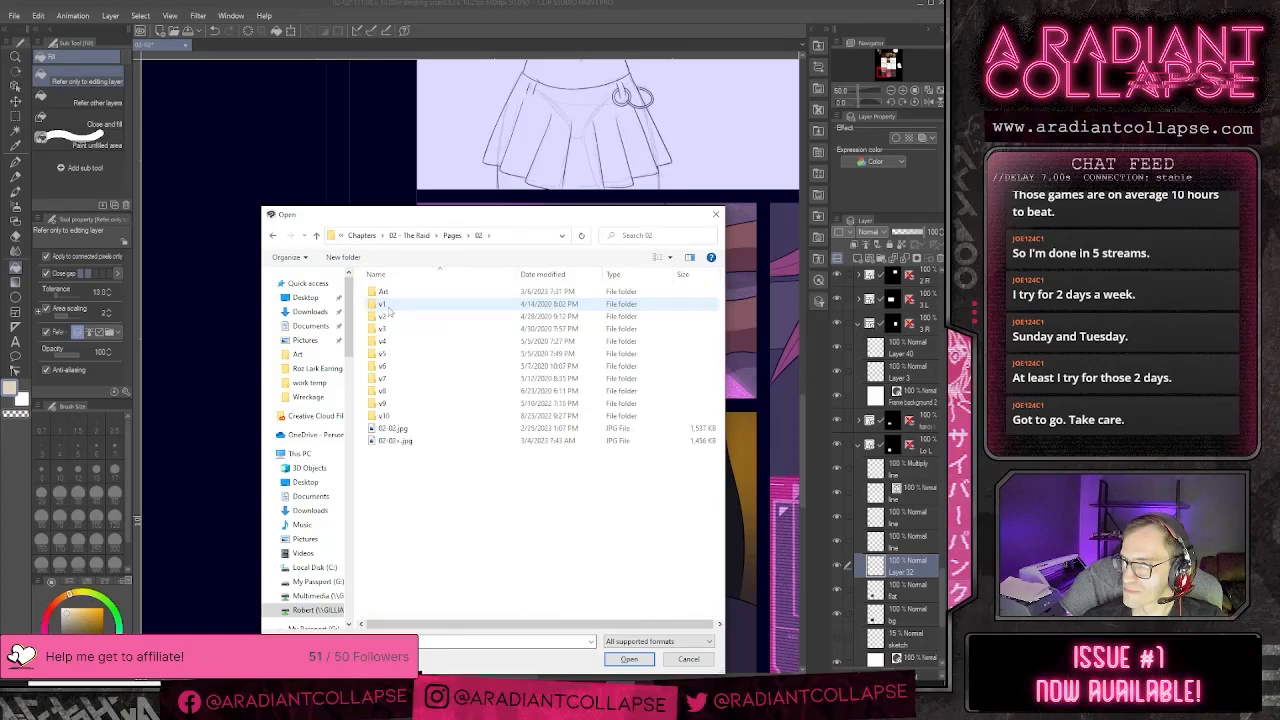
{"action": "double_click", "coordinate": [384, 291]}
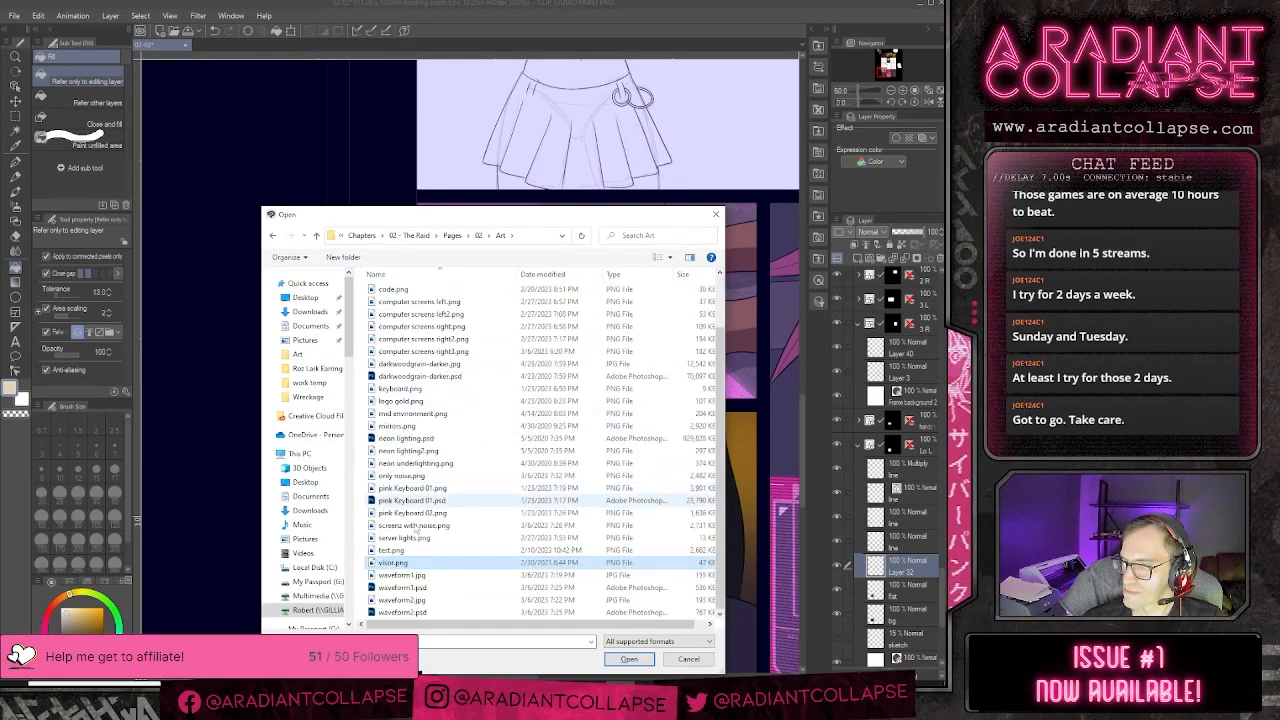
{"action": "left_click", "coordinate": [628, 662]}
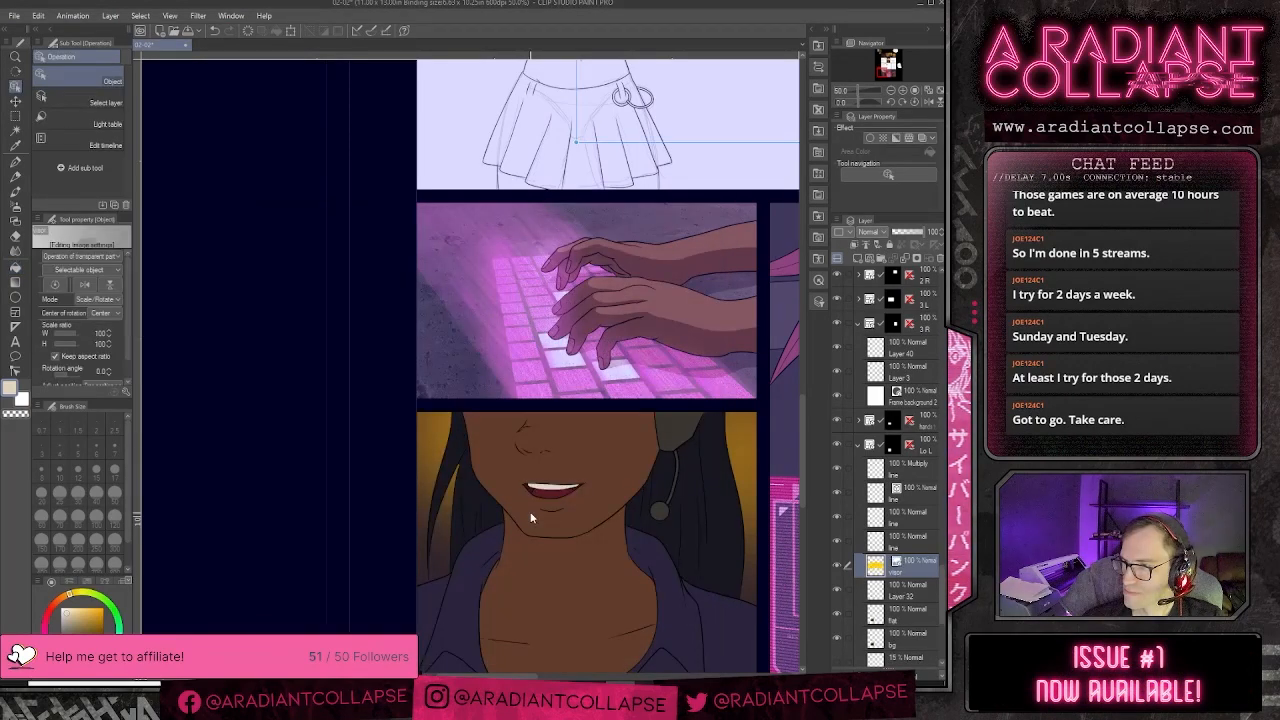
- Rasterize the imported visor layer
{"action": "key", "text": "ctrl+minus"}
{"action": "right_click", "coordinate": [903, 560]}
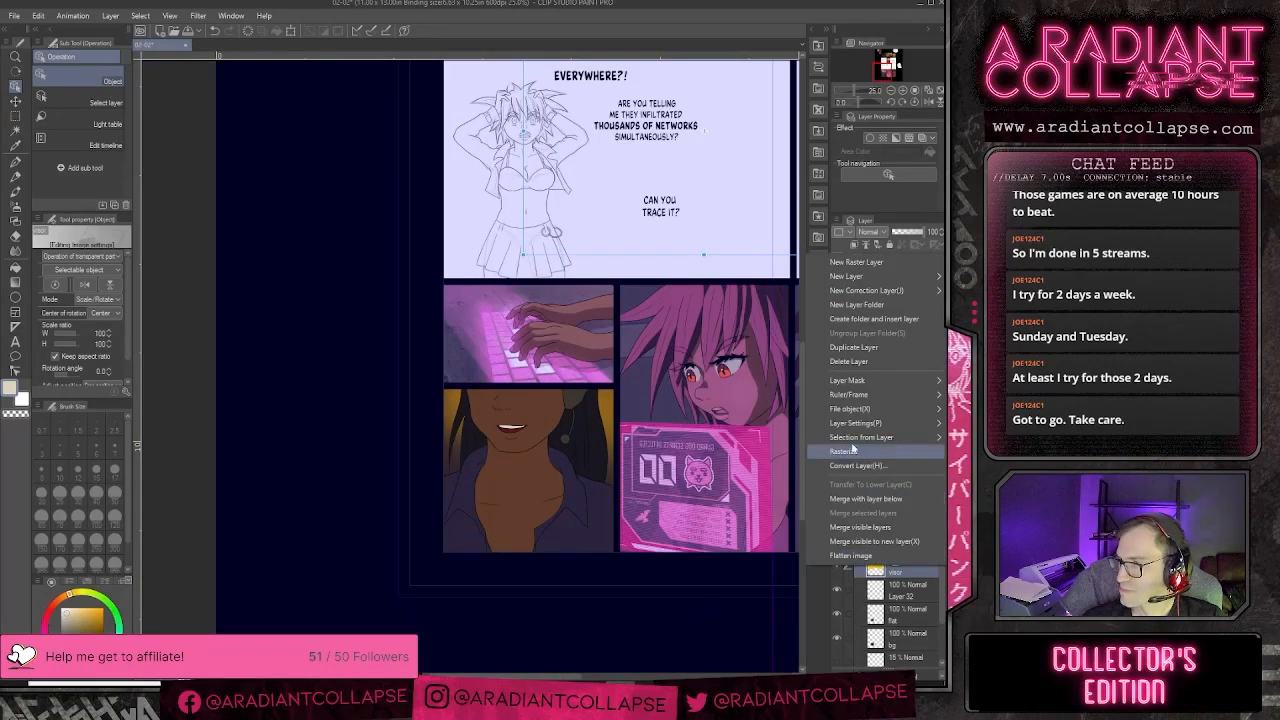
{"action": "left_click", "coordinate": [862, 447]}
- Scale the visor to about 47% width and 40% height and place it over the smiling character's eyes
{"action": "key", "text": "ctrl+t"}
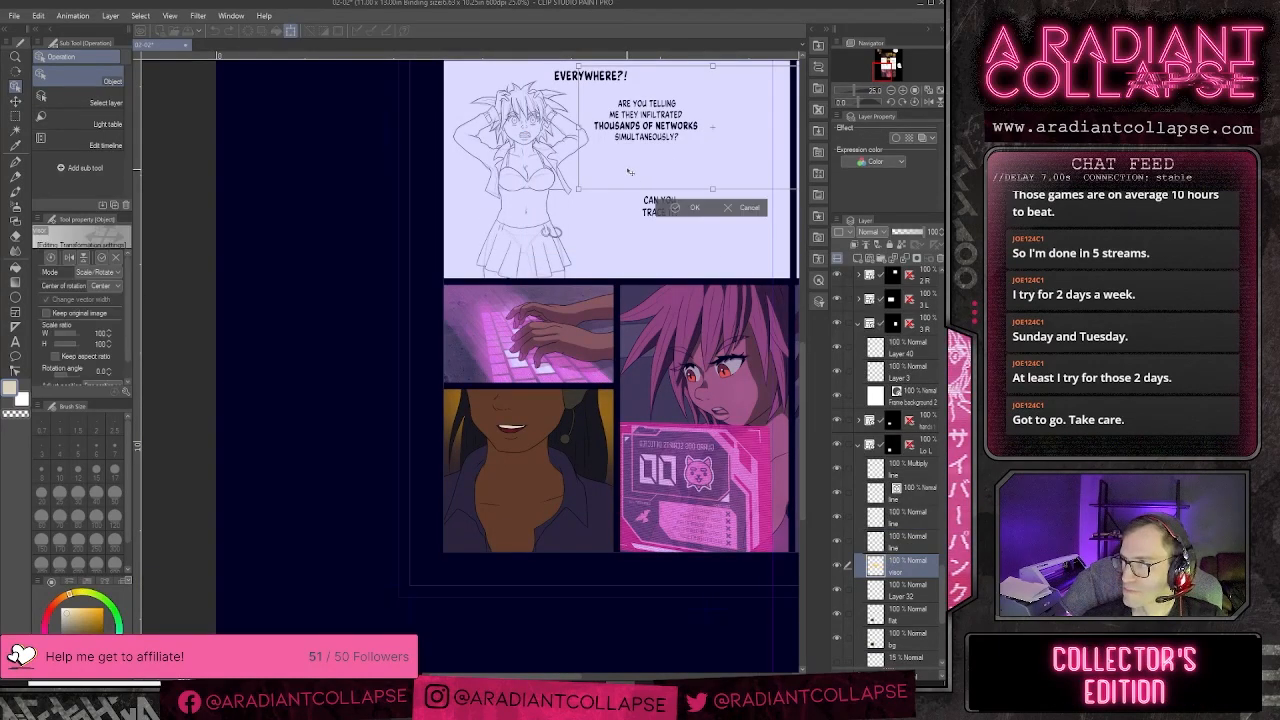
{"action": "left_click_drag", "start_coordinate": [630, 172], "coordinate": [428, 395]}
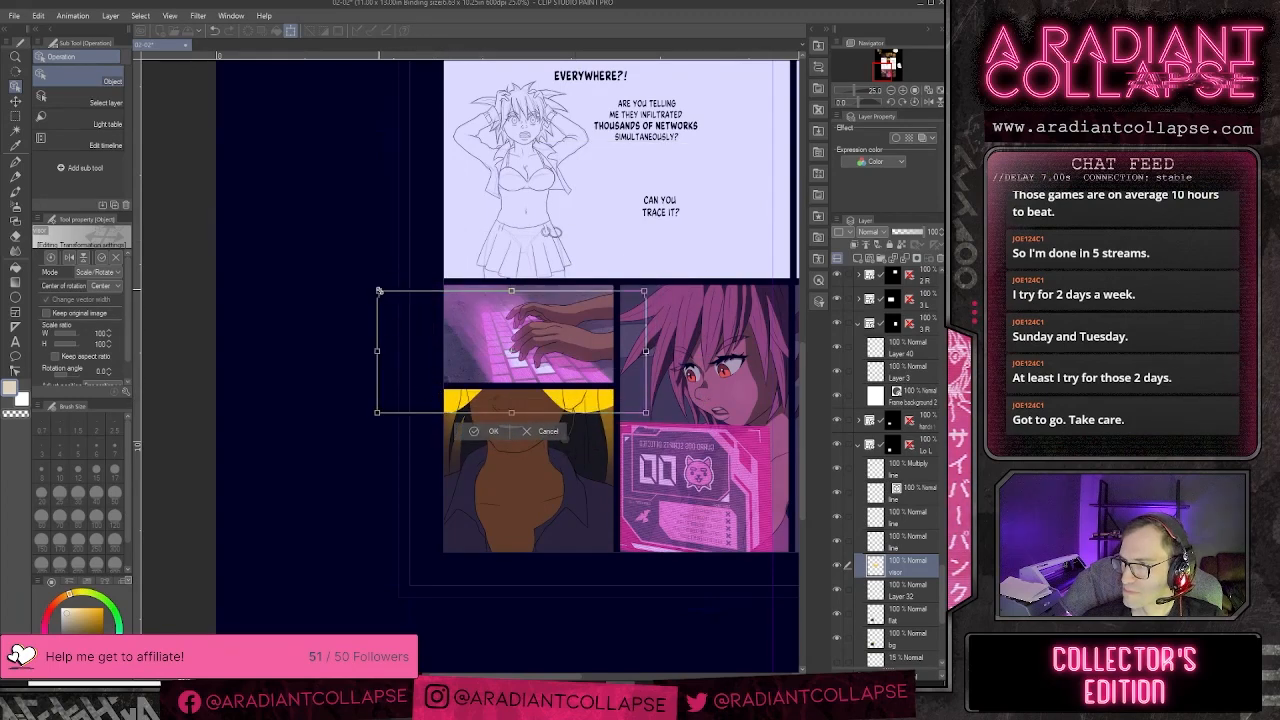
{"action": "left_click_drag", "start_coordinate": [379, 291], "coordinate": [476, 376]}
{"action": "left_click_drag", "start_coordinate": [561, 406], "coordinate": [564, 409]}
{"action": "left_click_drag", "start_coordinate": [458, 357], "coordinate": [438, 382]}
{"action": "key", "text": "ctrl"}
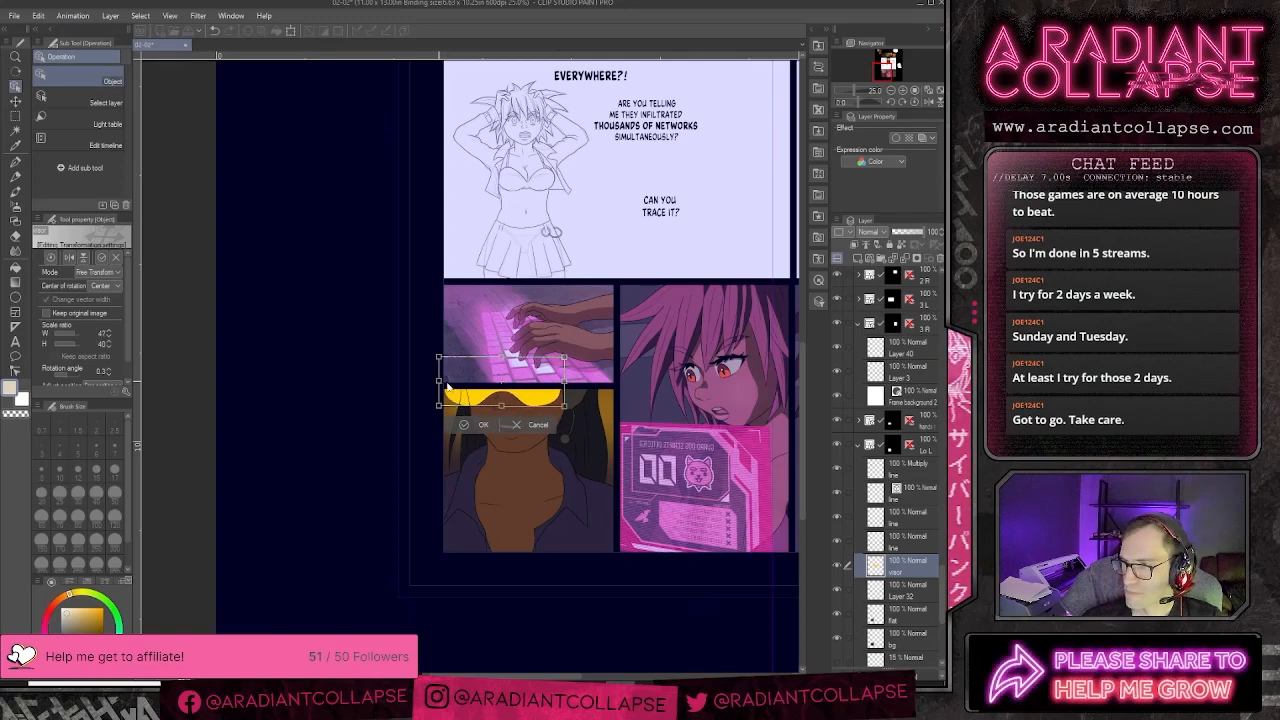
{"action": "key", "text": "Return"}
{"action": "scroll", "coordinate": [505, 397], "scroll_direction": "up", "scroll_amount": 3}
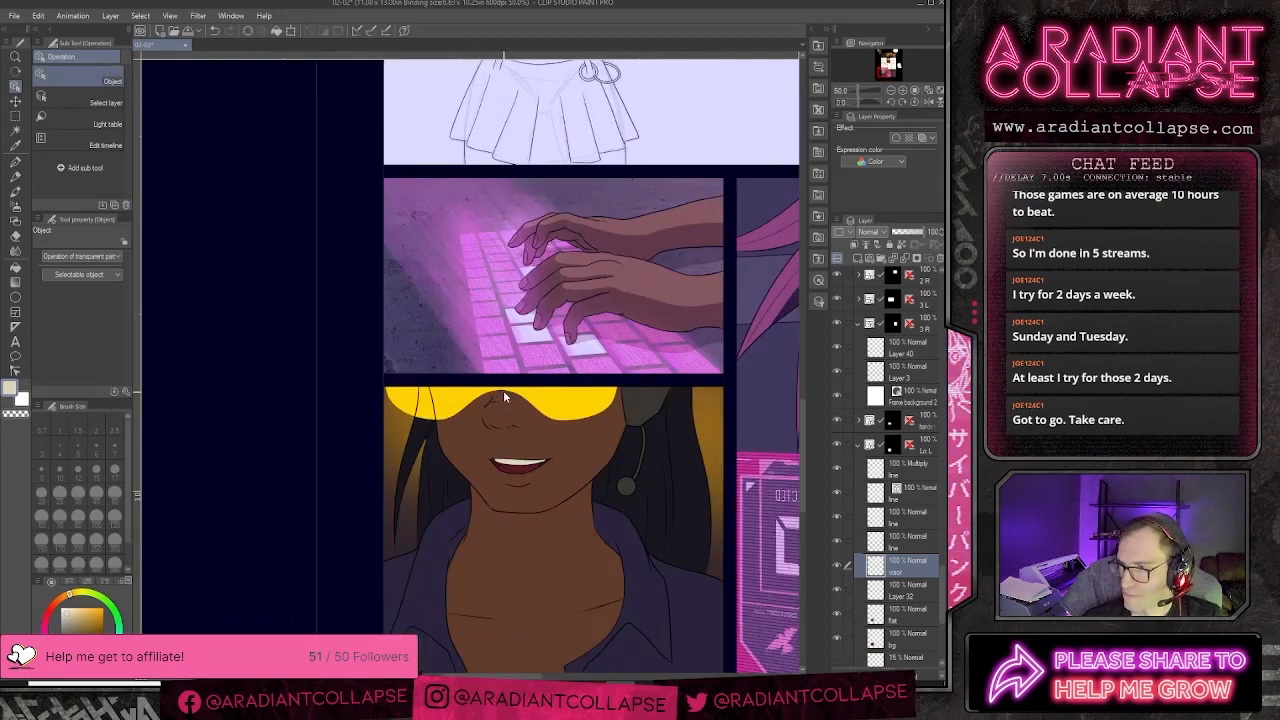
- Duplicate the visor layer in place
{"action": "key", "text": "ctrl+o"}
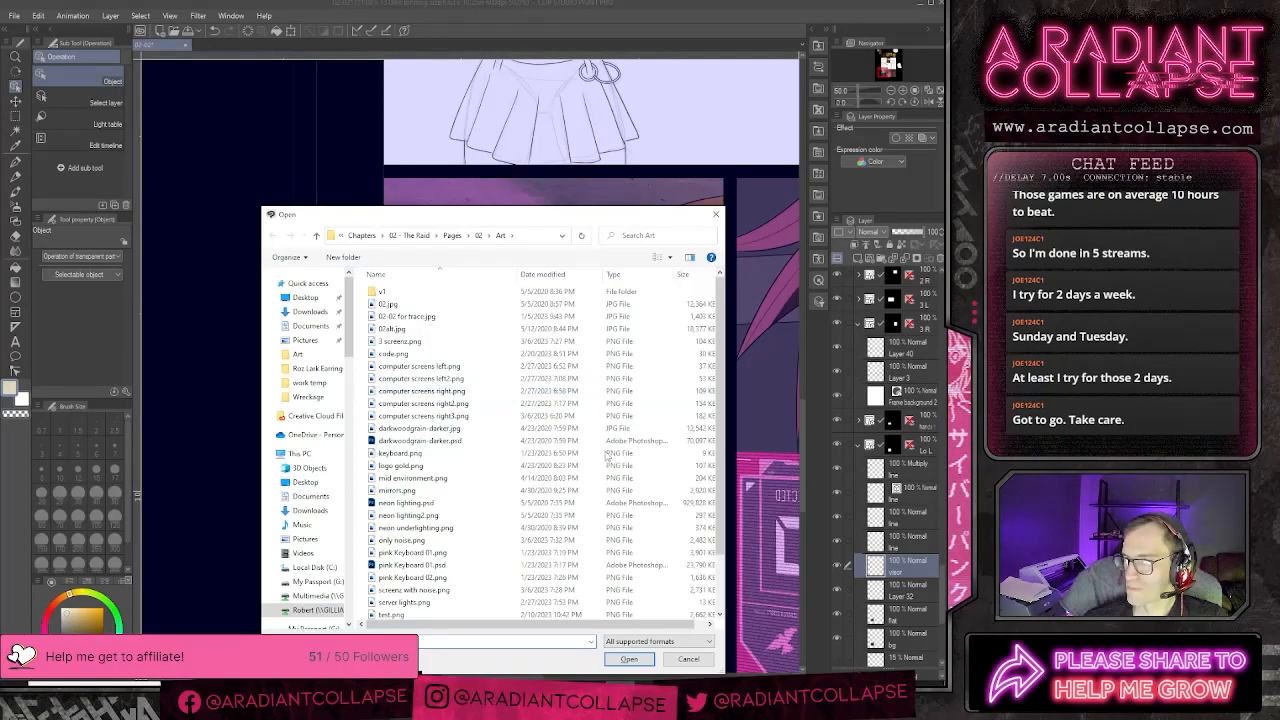
{"action": "left_click", "coordinate": [687, 658]}
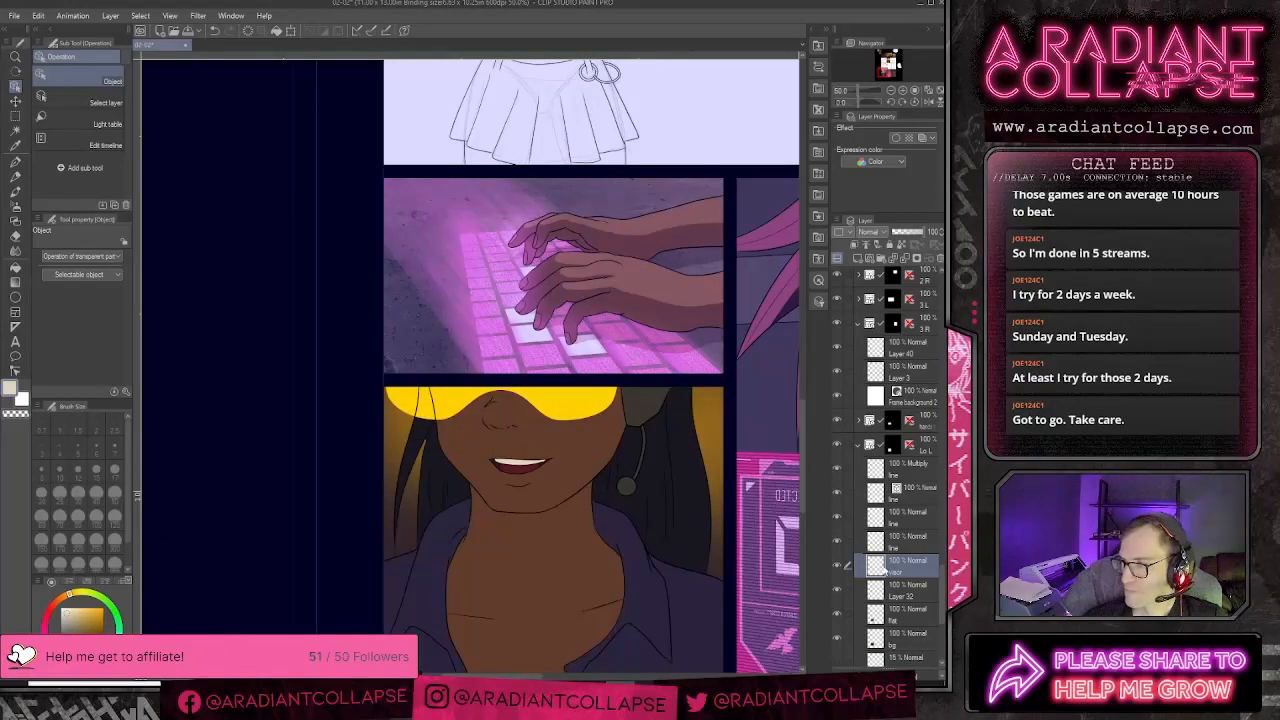
{"action": "key", "text": "ctrl+c"}
{"action": "key", "text": "ctrl+v"}
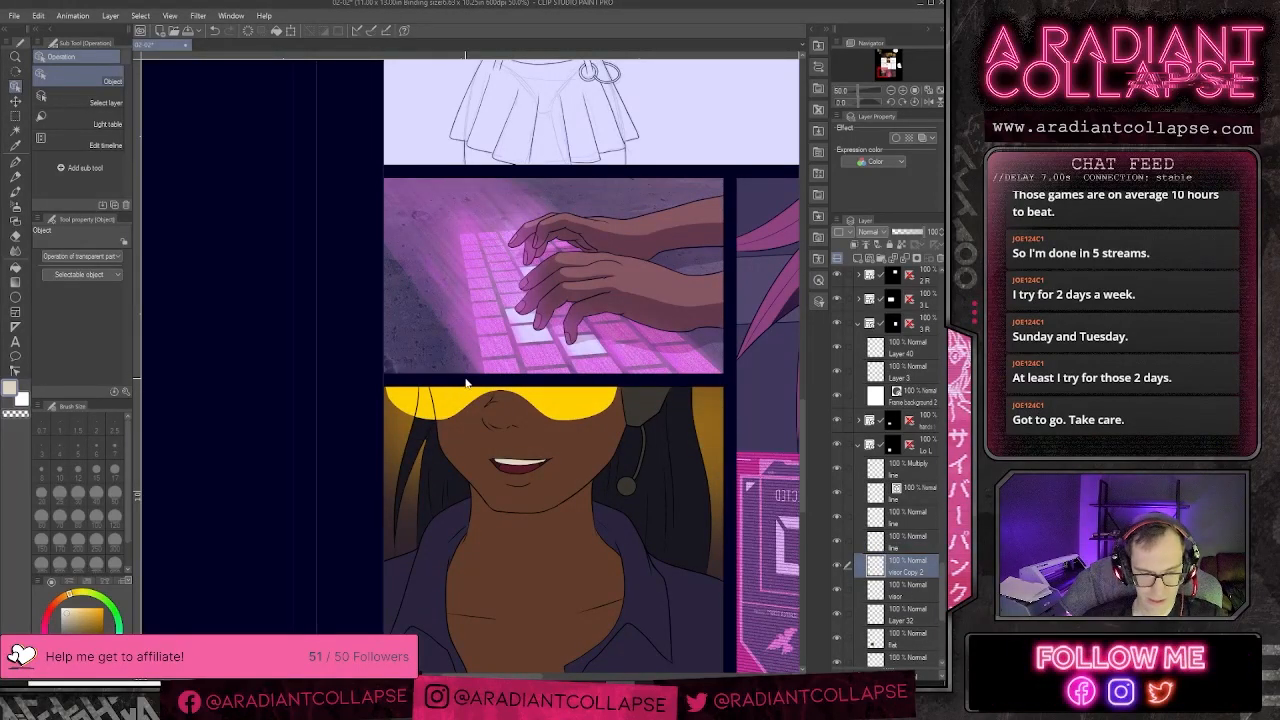
- Narrow the visor copy to about 77% width with a free transform, fitting its outer edge to the side of the smiling character's face
{"action": "key", "text": "ctrl+shift+t"}
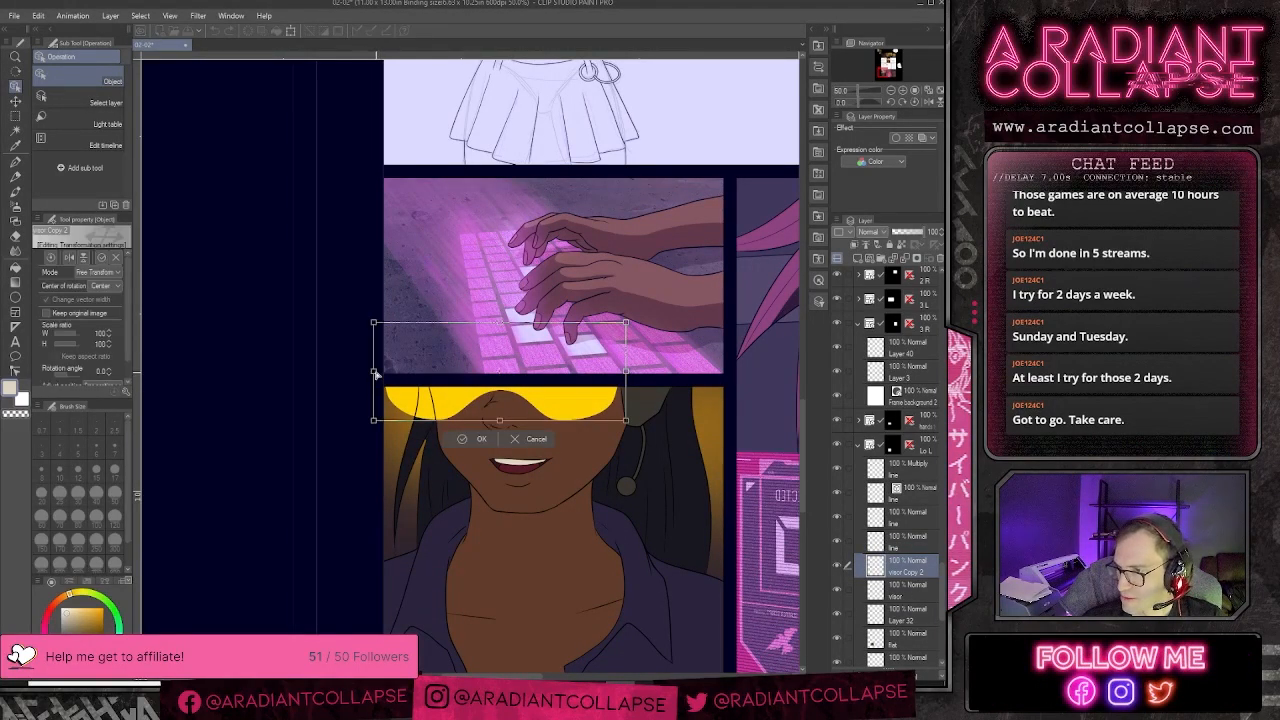
{"action": "left_click_drag", "start_coordinate": [375, 372], "coordinate": [463, 386]}
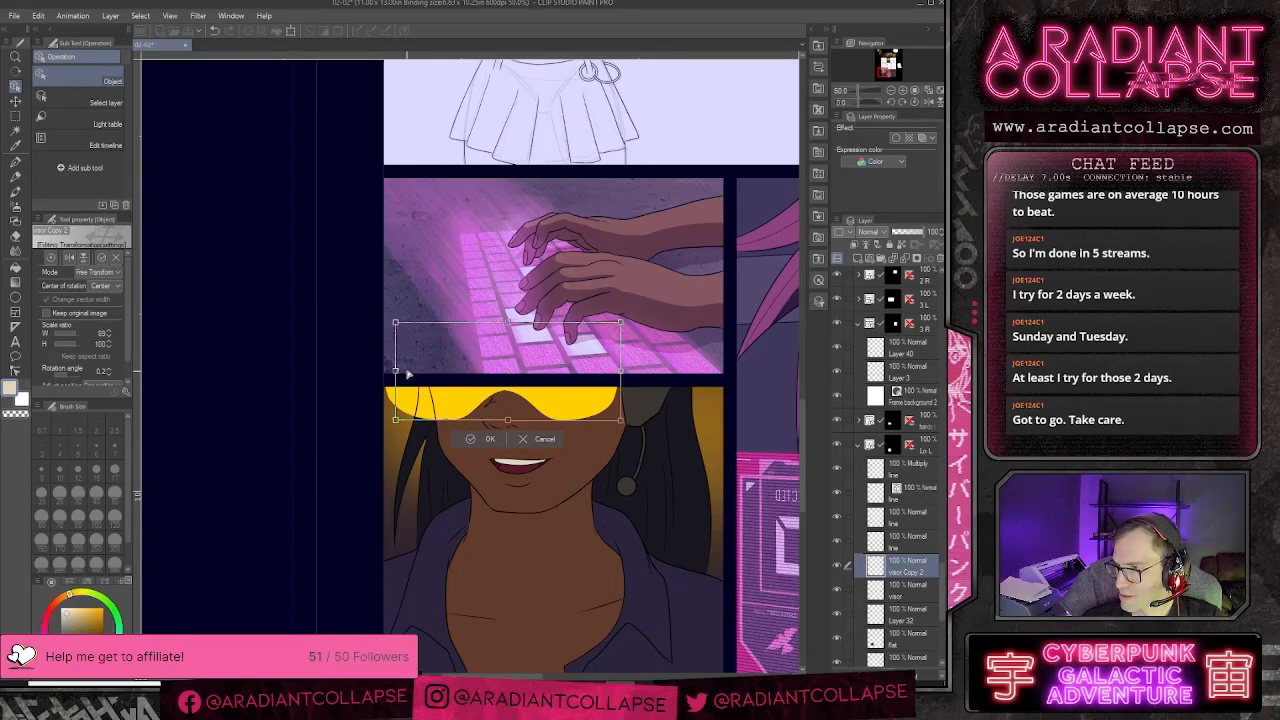
{"action": "left_click_drag", "start_coordinate": [418, 374], "coordinate": [445, 376]}
{"action": "scroll", "coordinate": [445, 375], "scroll_direction": "up", "scroll_amount": 3}
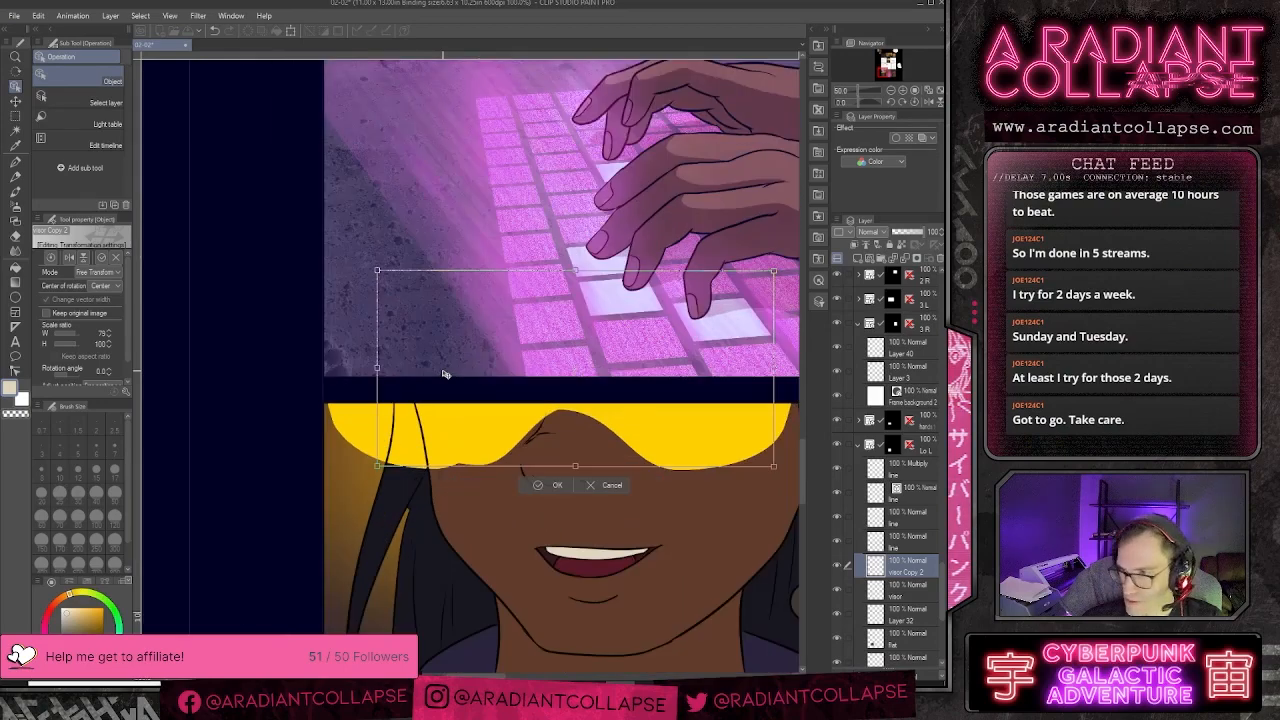
{"action": "left_click_drag", "start_coordinate": [520, 396], "coordinate": [518, 396]}
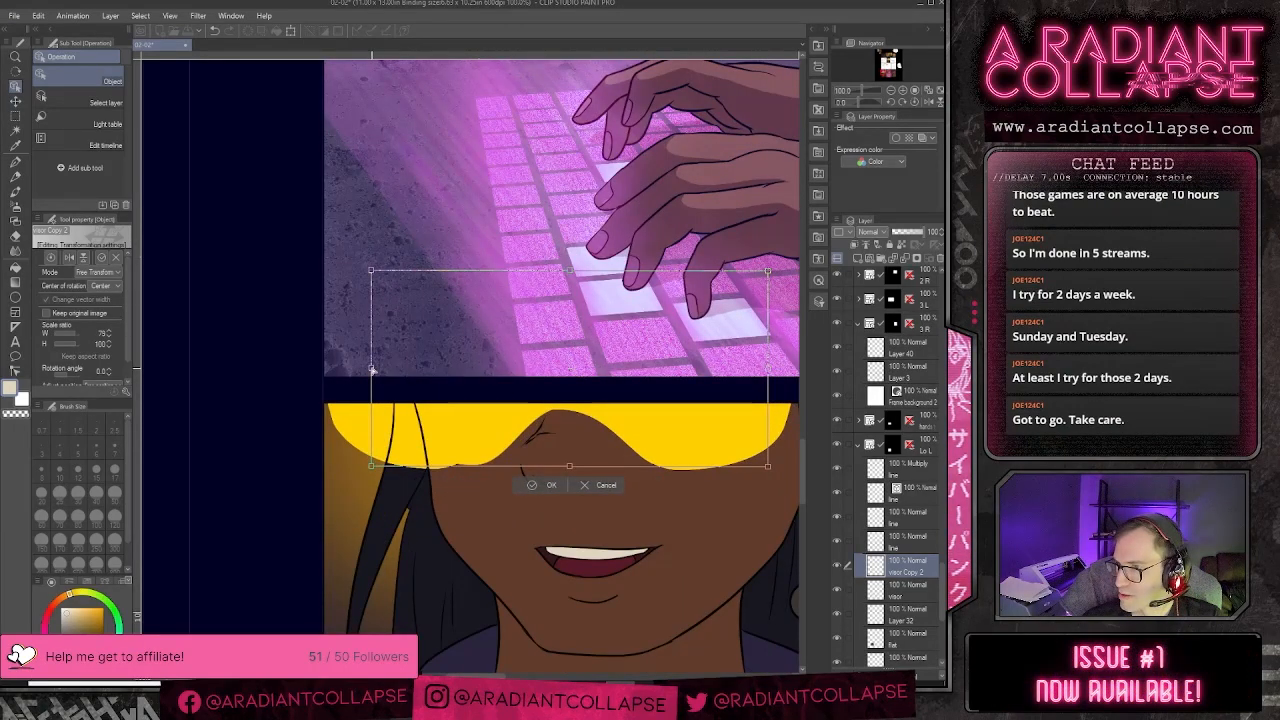
{"action": "left_click_drag", "start_coordinate": [450, 385], "coordinate": [442, 387]}
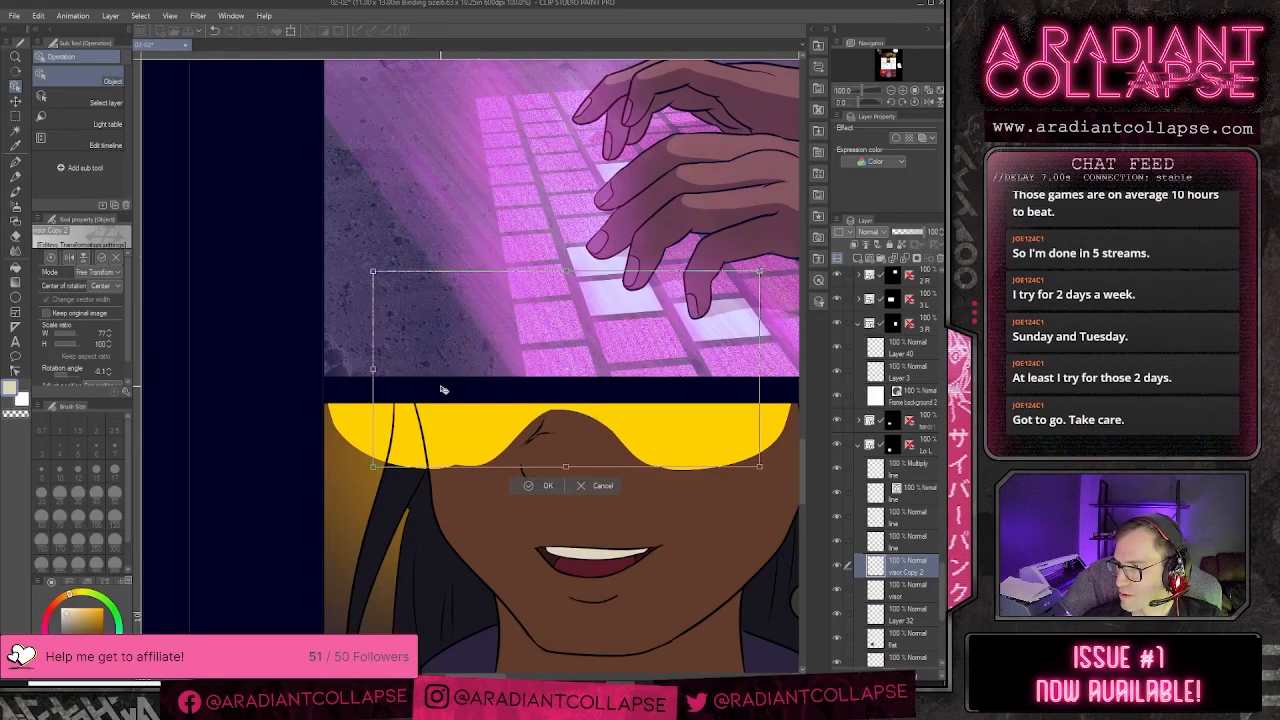
{"action": "key", "text": "Return"}
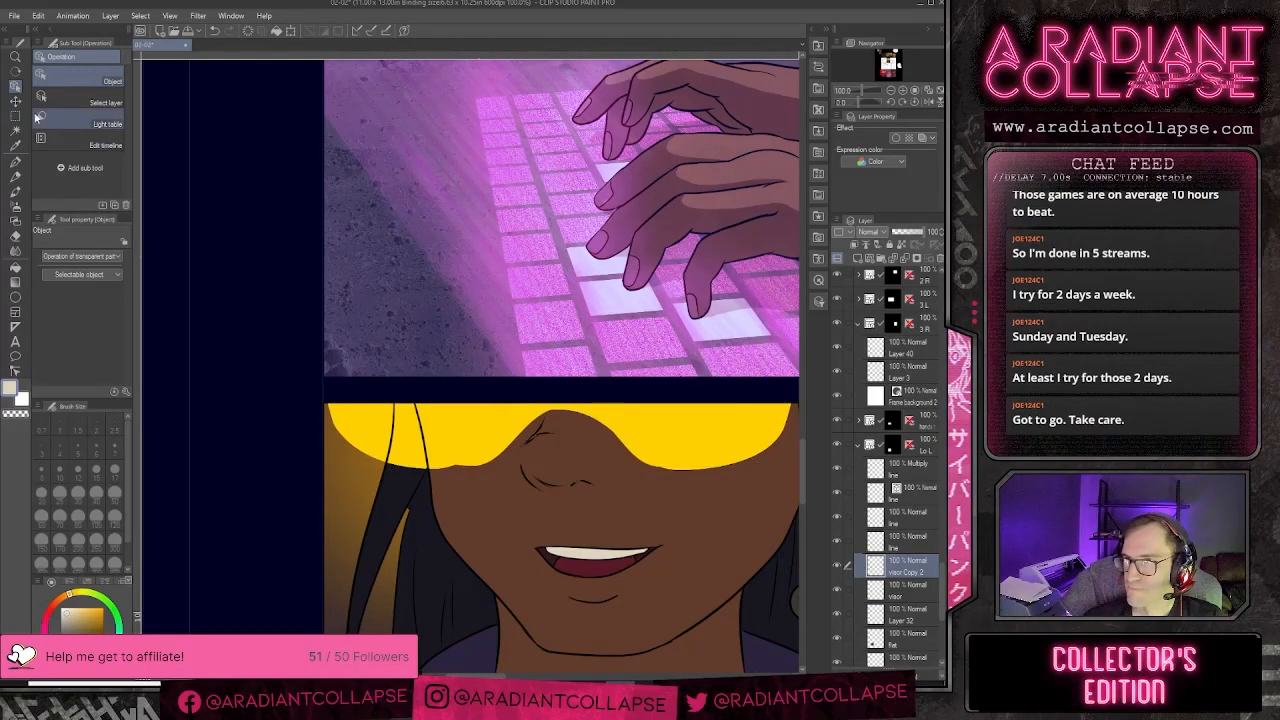
- Marquee the visor from the nose bridge outward, keeping only the narrowed side on the copy and only the opposite side on the original
{"action": "key", "text": "m"}
{"action": "left_click_drag", "start_coordinate": [546, 325], "coordinate": [800, 508]}
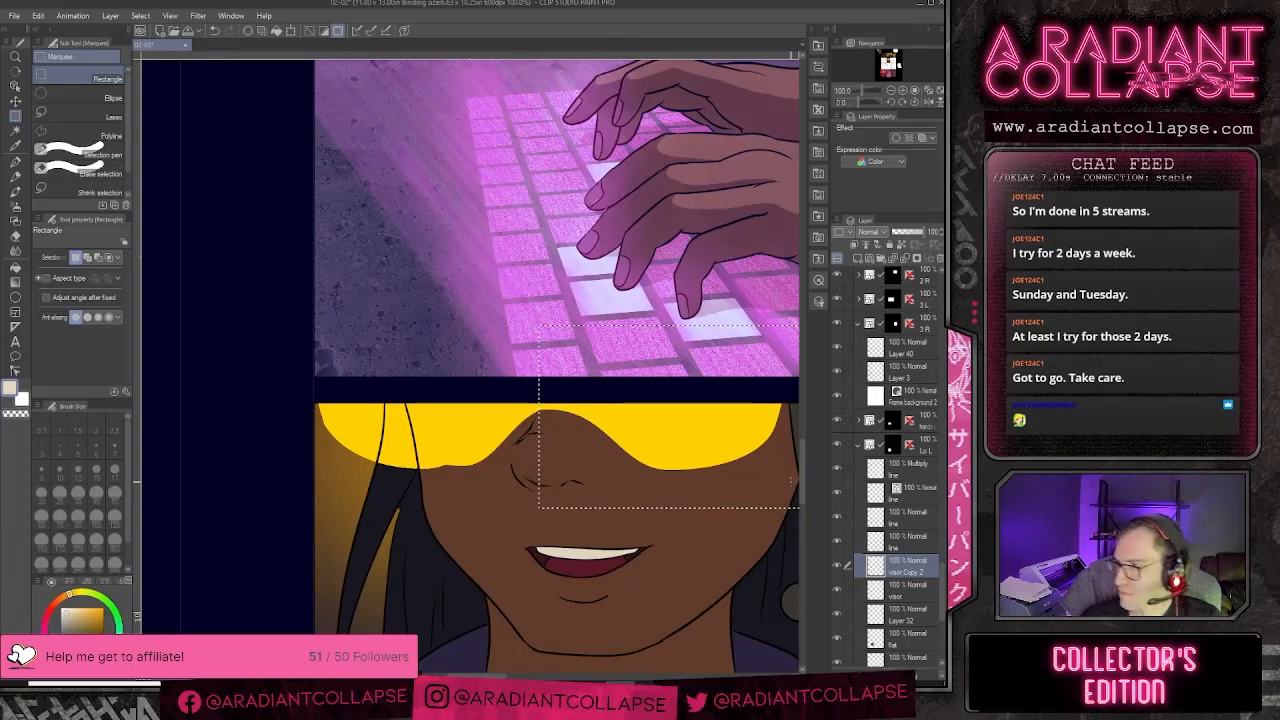
{"action": "left_click", "coordinate": [915, 592]}
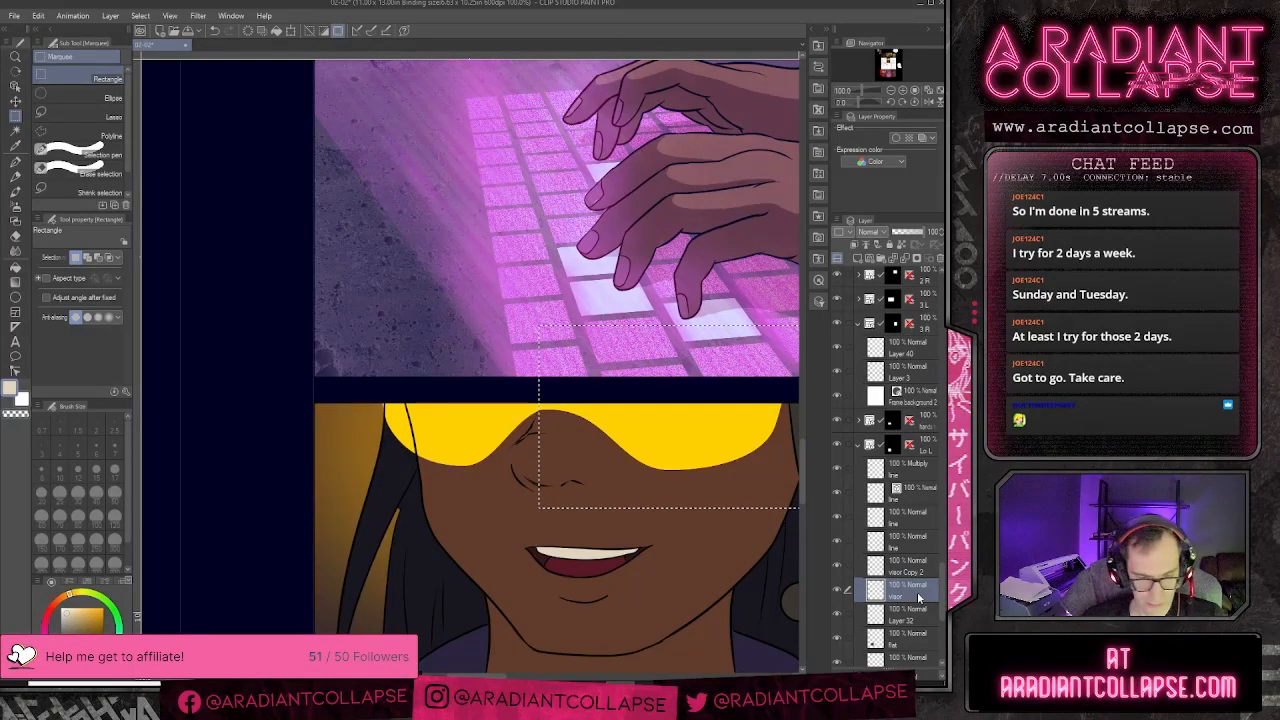
- Move both visor layers above the line layers at the top of the smiling character's frame folder
{"action": "key", "text": "ctrl+minus"}
{"action": "key", "text": "ctrl+minus"}
{"action": "key", "text": "ctrl+minus"}
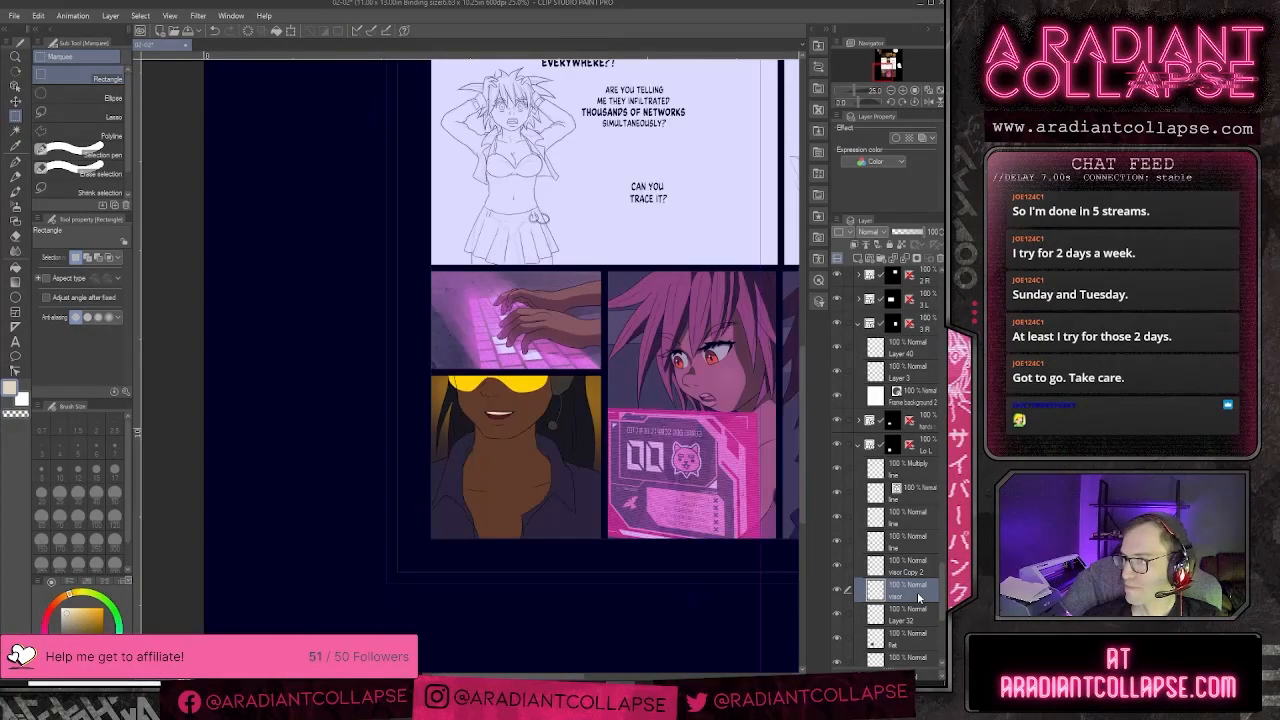
{"action": "key", "text": "ctrl+plus"}
{"action": "key", "text": "ctrl+plus"}
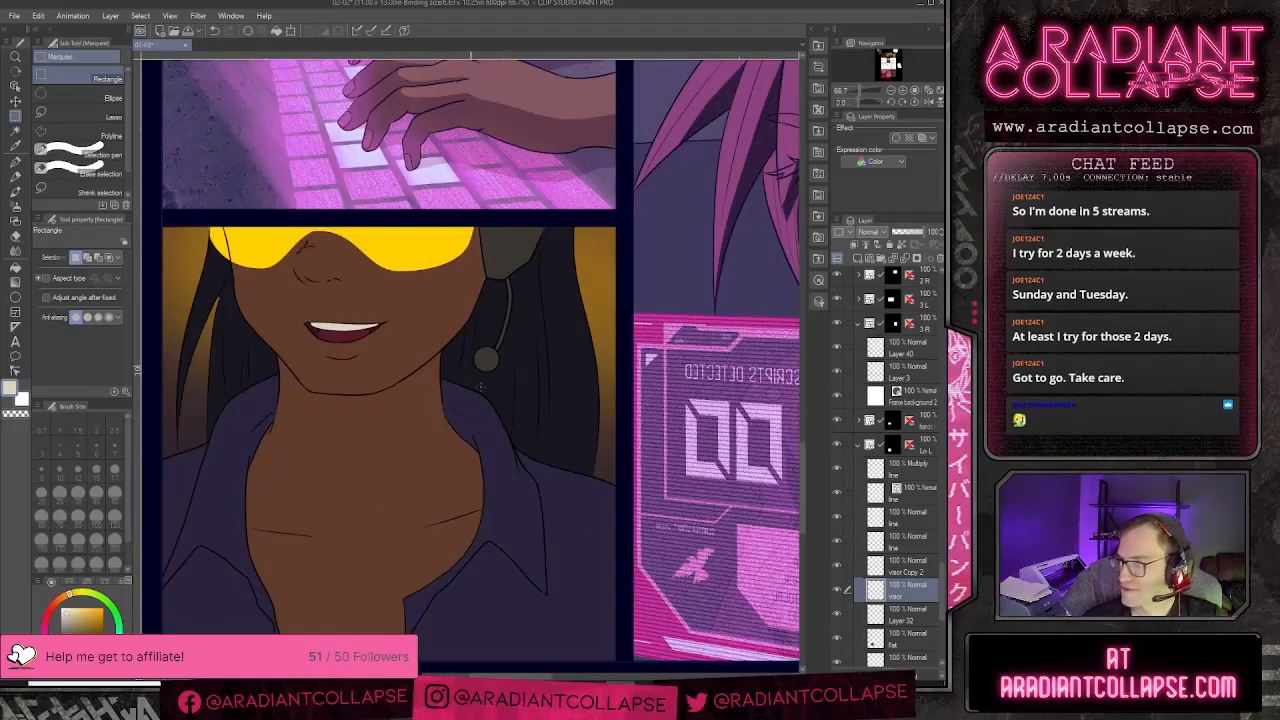
{"action": "left_click", "coordinate": [899, 570], "text": "shift"}
{"action": "left_click_drag", "start_coordinate": [899, 570], "coordinate": [911, 460]}
{"action": "left_click_drag", "start_coordinate": [449, 269], "coordinate": [539, 419]}
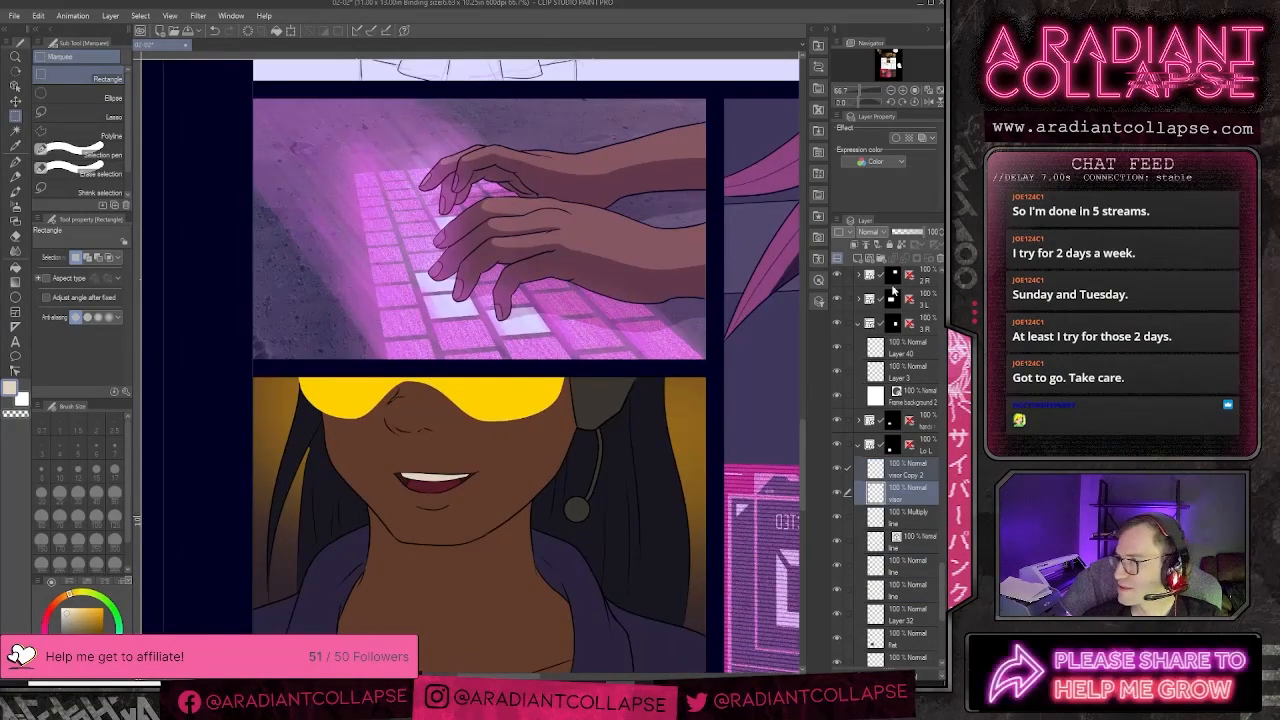
- Merge the visor copy into the visor layer below and lower the merged layer's opacity to about 78%
{"action": "left_click", "coordinate": [921, 477]}
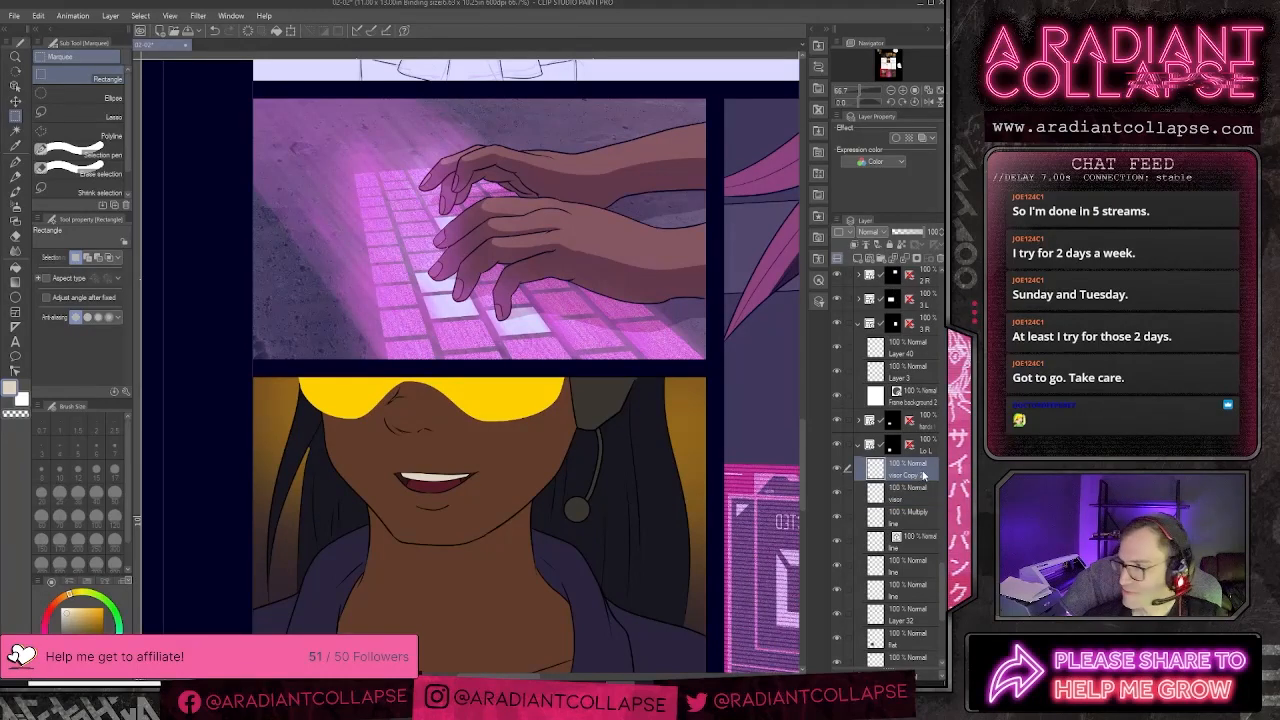
{"action": "key", "text": "Delete"}
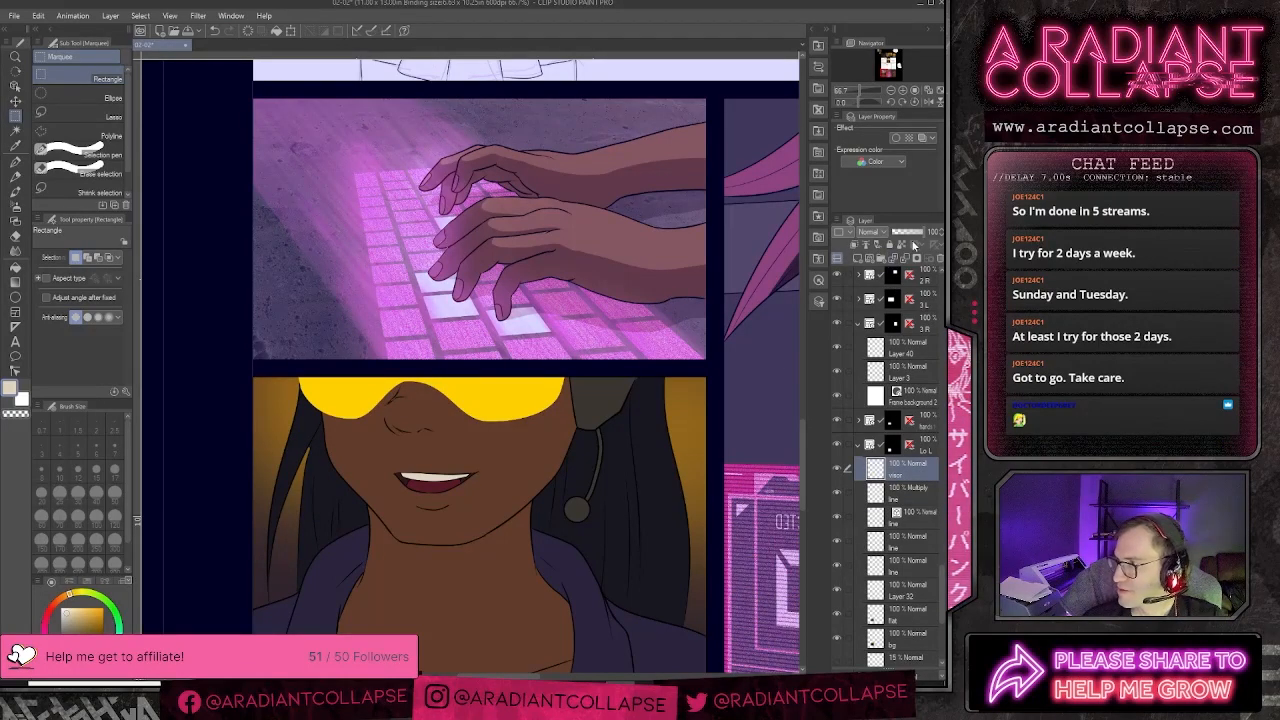
{"action": "left_click", "coordinate": [921, 233]}
{"action": "left_click_drag", "start_coordinate": [921, 233], "coordinate": [917, 233]}
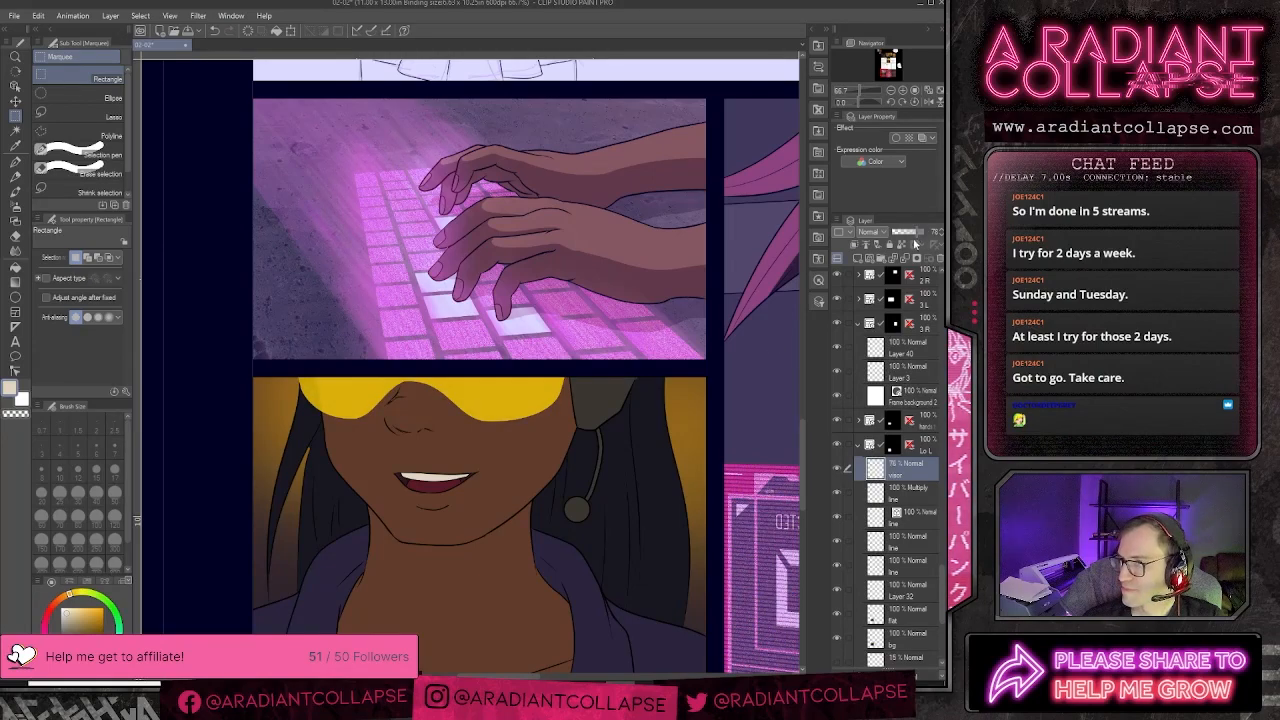
- Compare the smiling character's visor and panel colours with the goggled characters in the page's upper panels
{"action": "key", "text": "ctrl+0"}
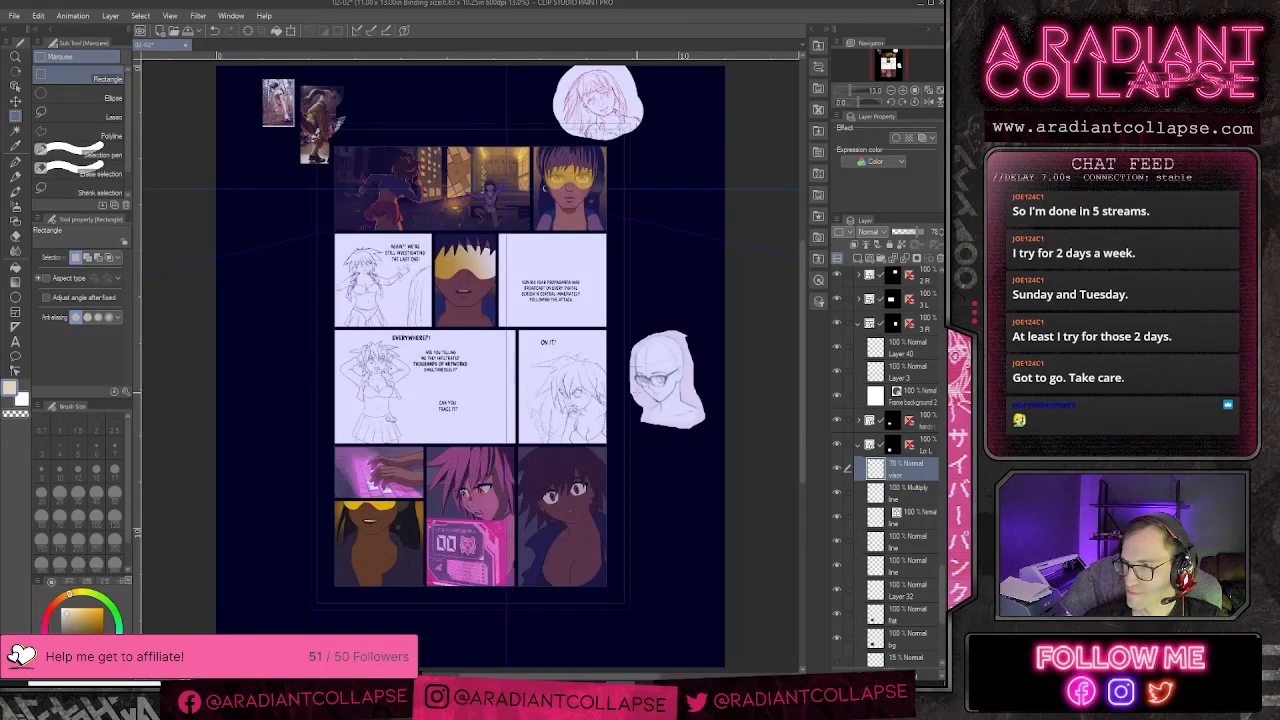
{"action": "scroll", "coordinate": [386, 563], "scroll_direction": "up", "scroll_amount": 3}
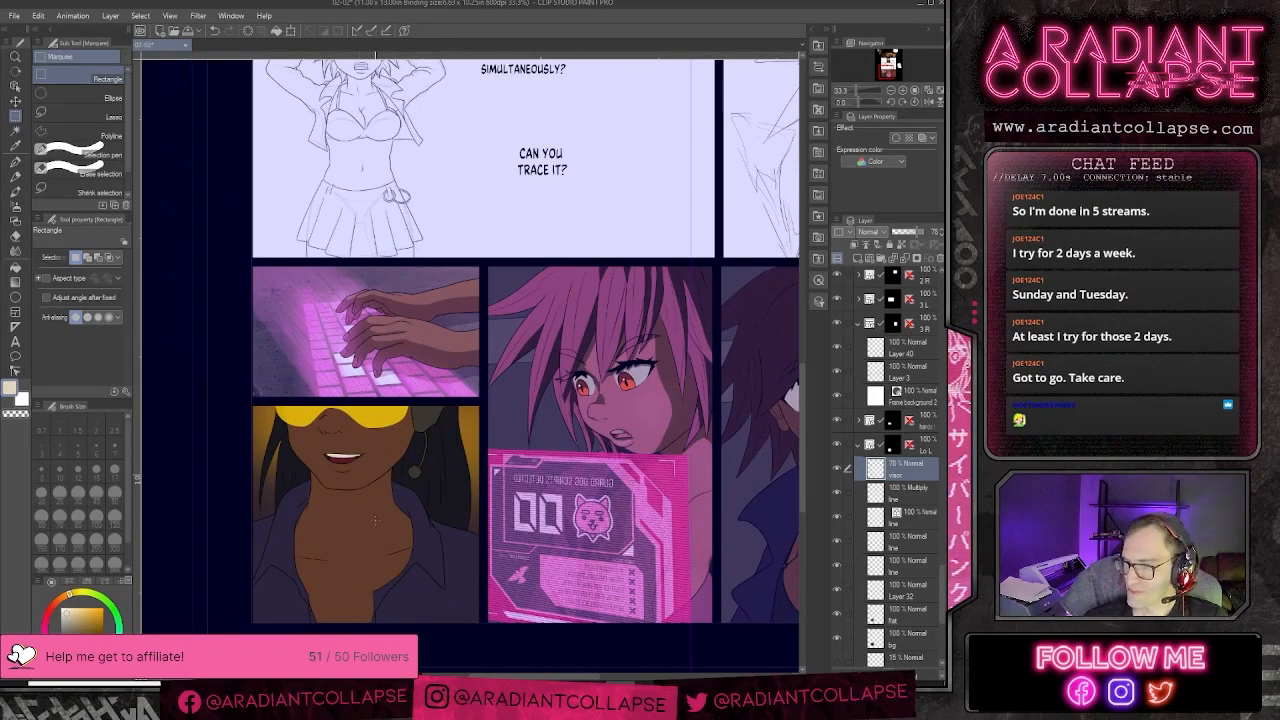
{"action": "scroll", "coordinate": [375, 518], "scroll_direction": "up", "scroll_amount": 10}
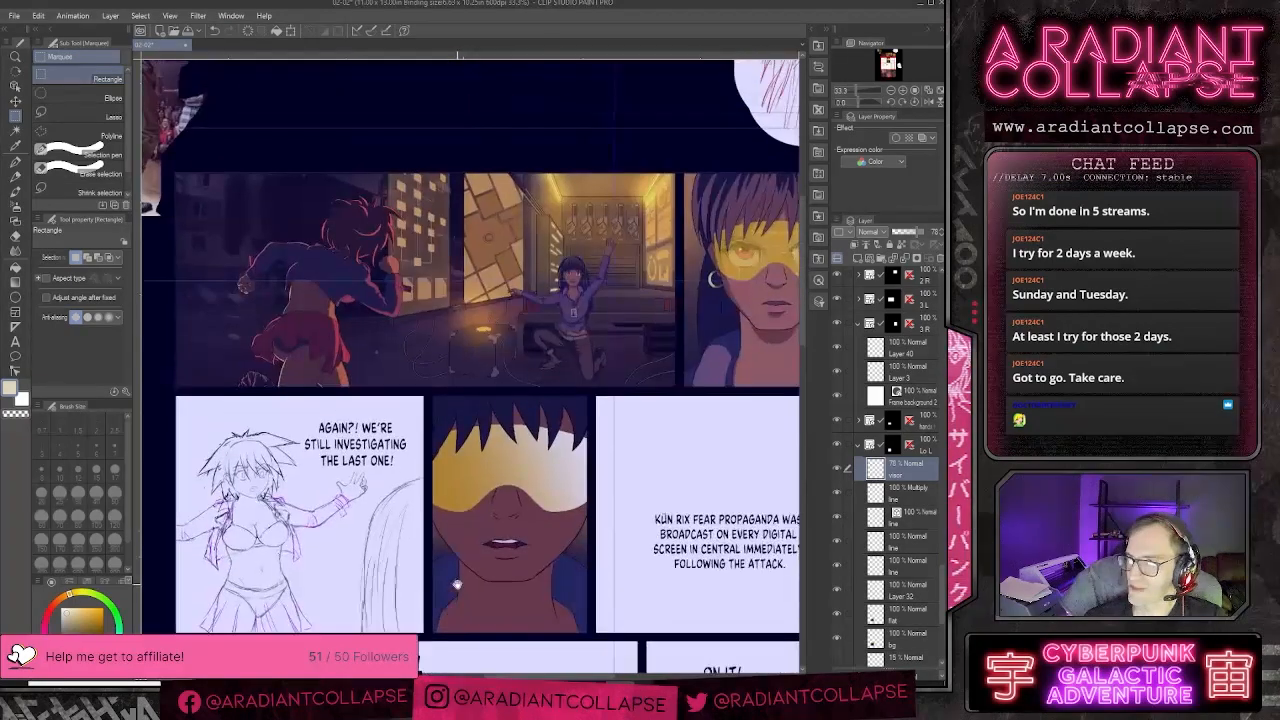
{"action": "scroll", "coordinate": [457, 585], "scroll_direction": "up", "scroll_amount": 3}
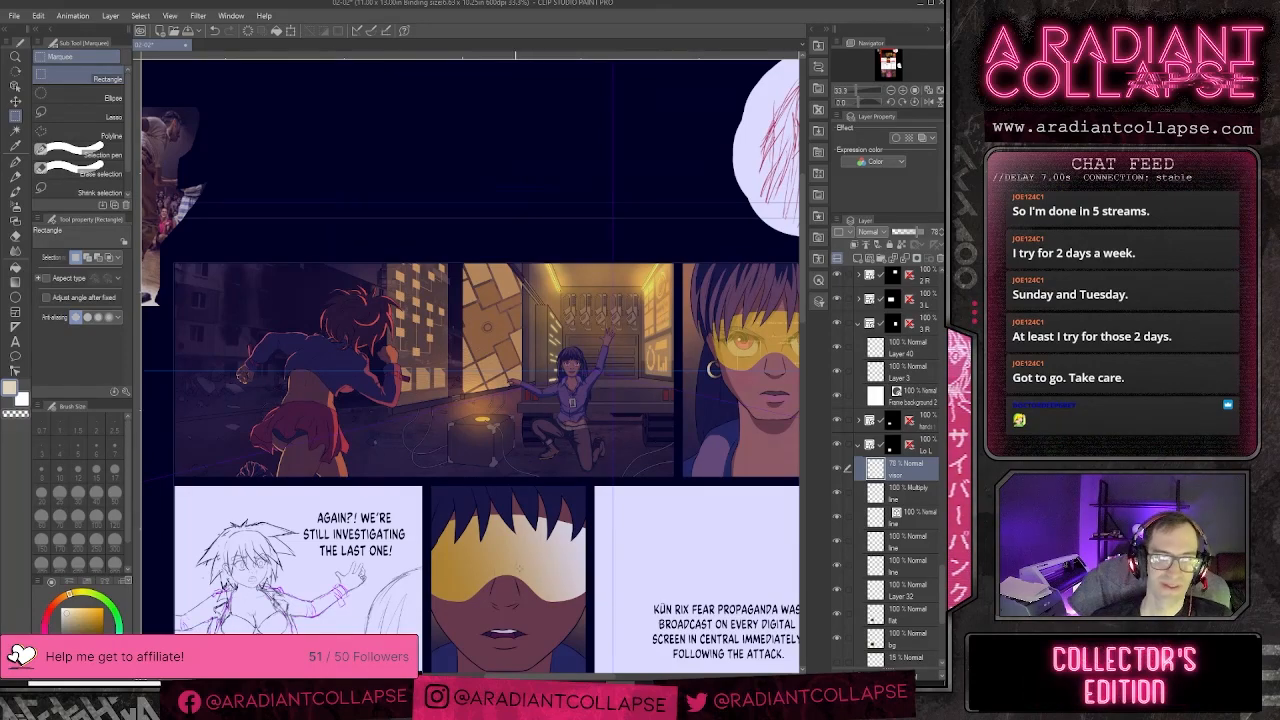
{"action": "left_click_drag", "start_coordinate": [566, 603], "coordinate": [607, 378]}
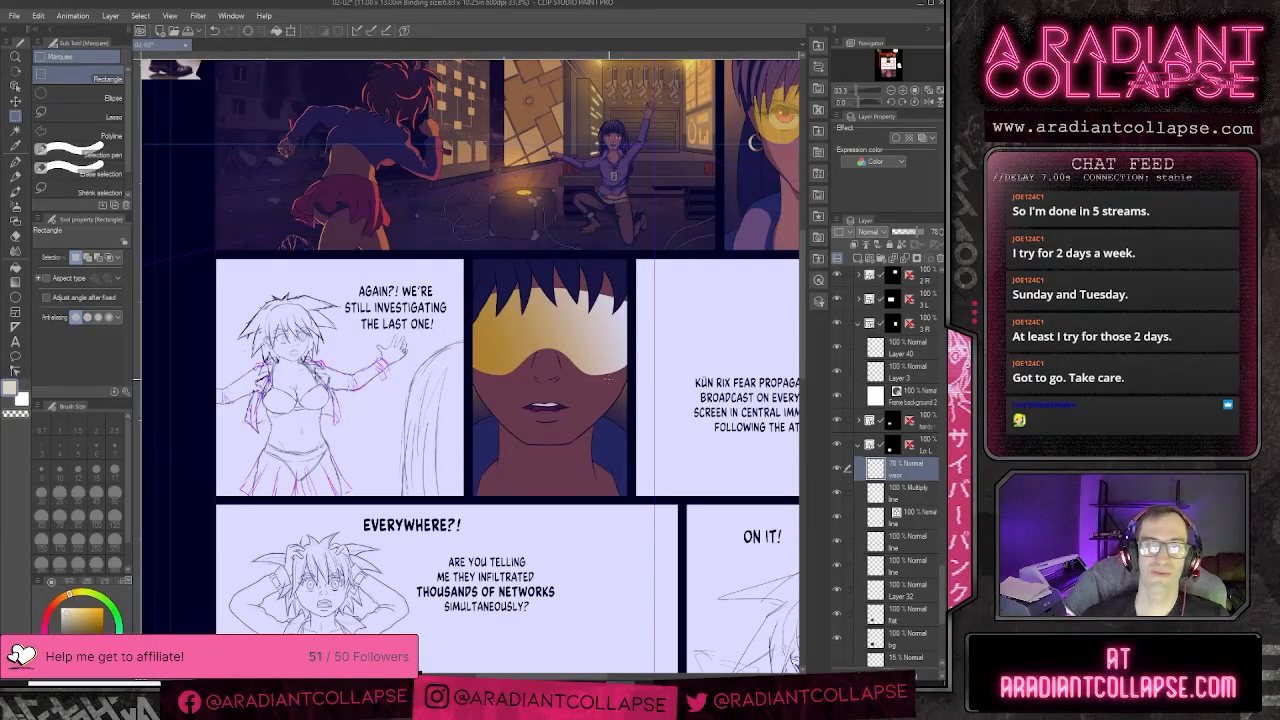
{"action": "left_click_drag", "start_coordinate": [643, 600], "coordinate": [621, 164]}
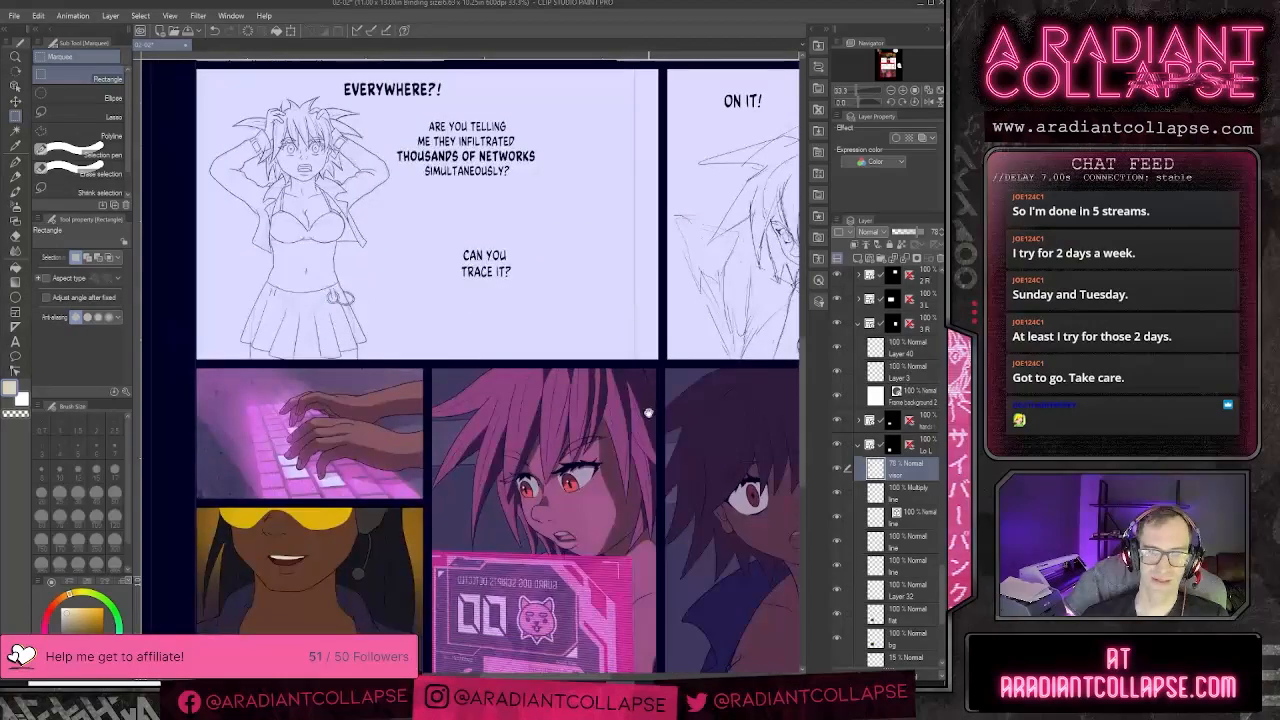
{"action": "left_click_drag", "start_coordinate": [649, 411], "coordinate": [630, 261]}
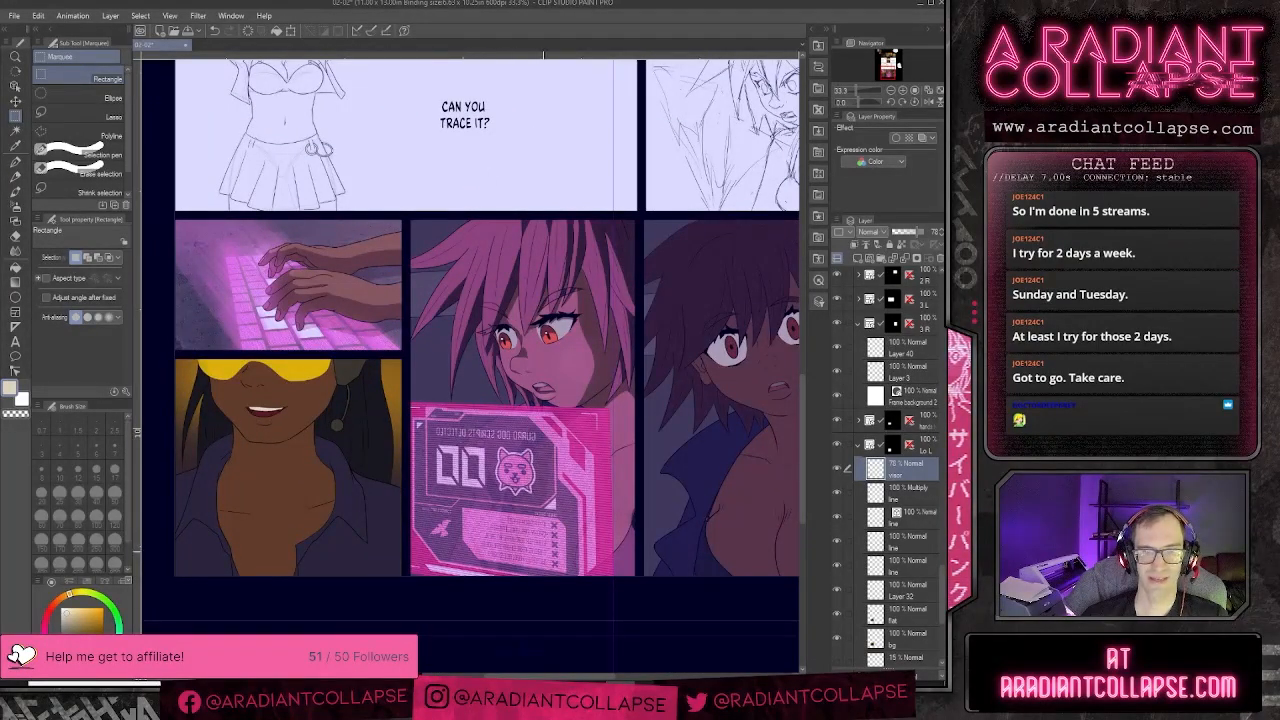
{"action": "key", "text": "k"}
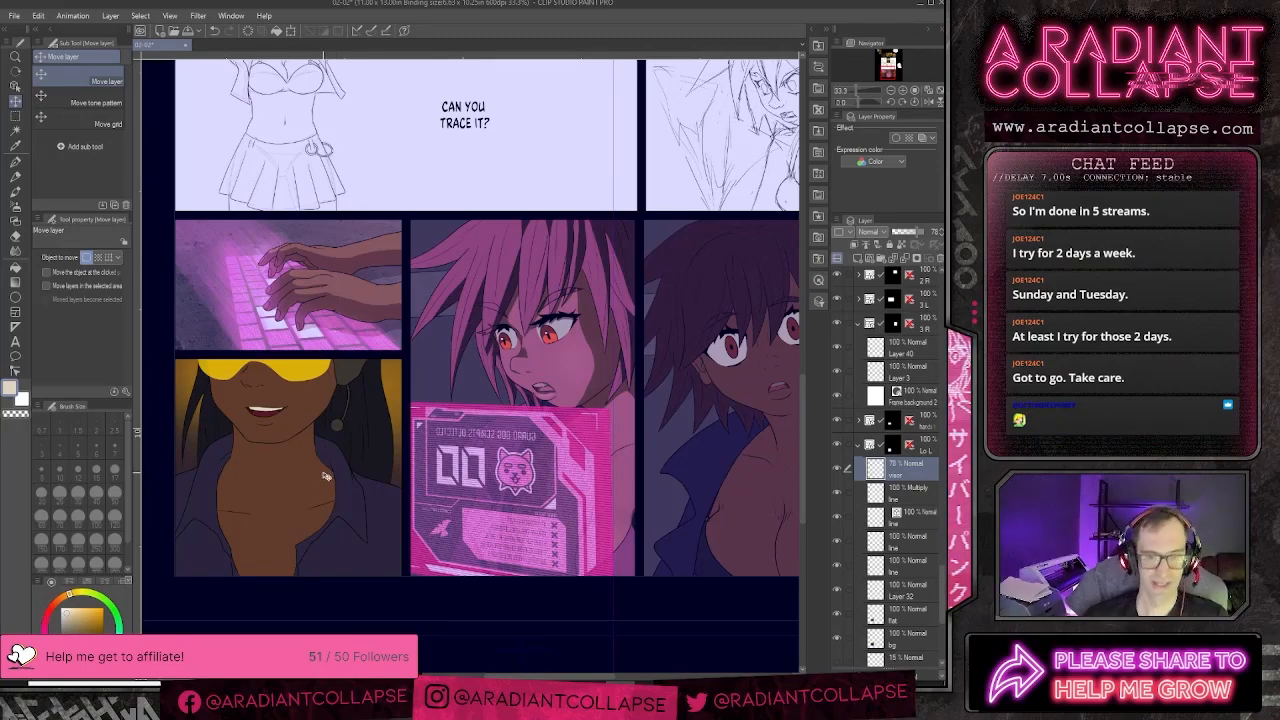
- Examine the highlight layers of the kneeling and running characters in the page's top frame, comparing their shading with the smiling character's panel
{"action": "scroll", "coordinate": [323, 476], "scroll_direction": "up", "scroll_amount": 3}
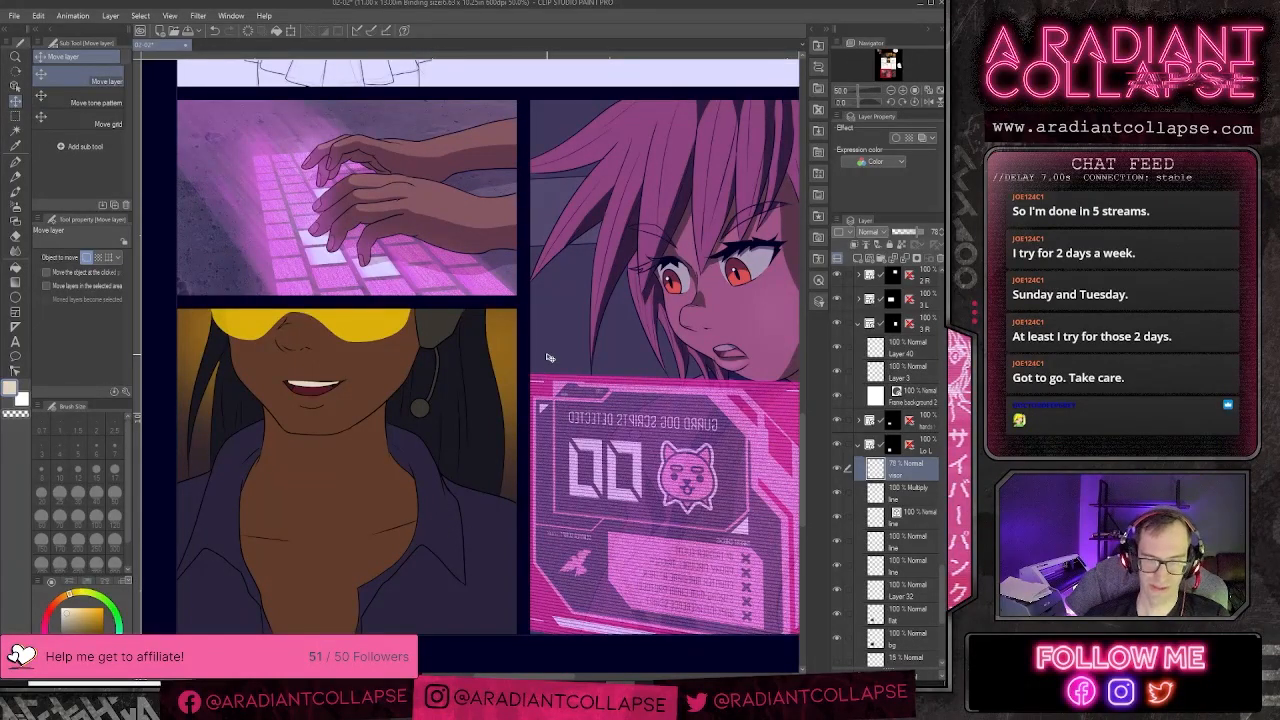
{"action": "scroll", "coordinate": [547, 354], "scroll_direction": "down", "scroll_amount": 2}
{"action": "left_click_drag", "start_coordinate": [547, 354], "coordinate": [467, 668]}
{"action": "left_click_drag", "start_coordinate": [612, 150], "coordinate": [551, 404]}
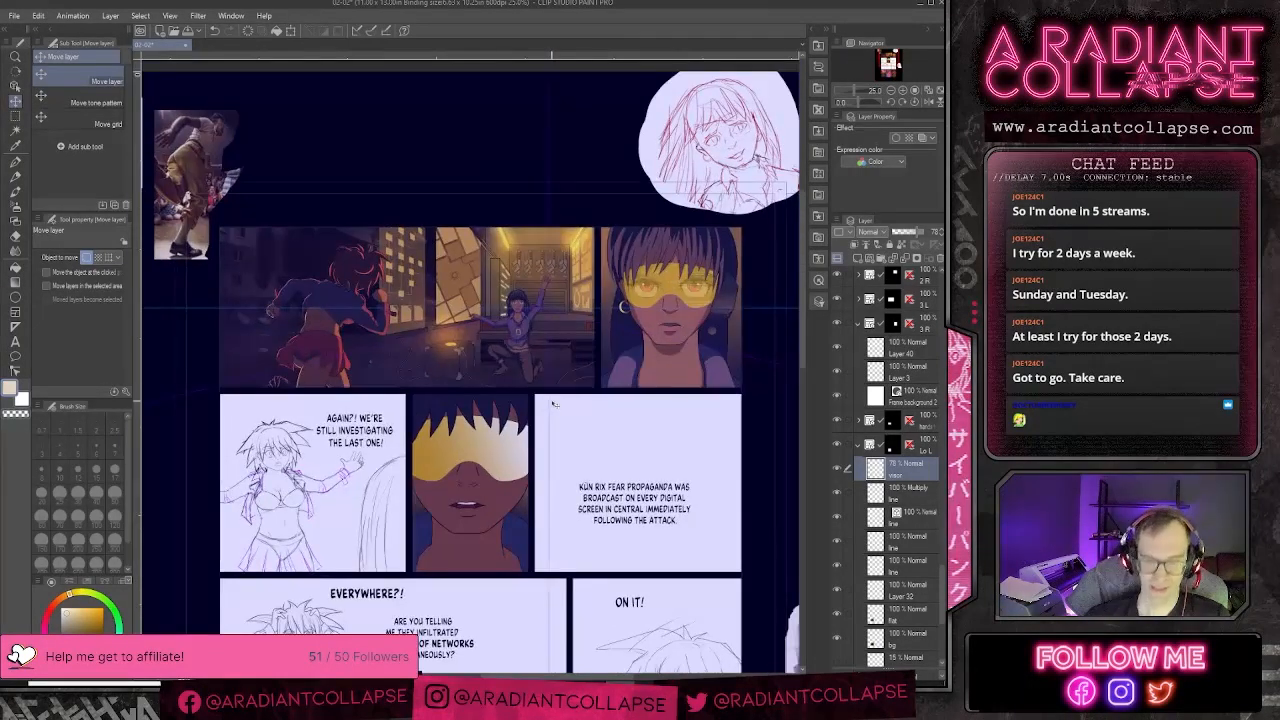
{"action": "scroll", "coordinate": [553, 404], "scroll_direction": "up", "scroll_amount": 2}
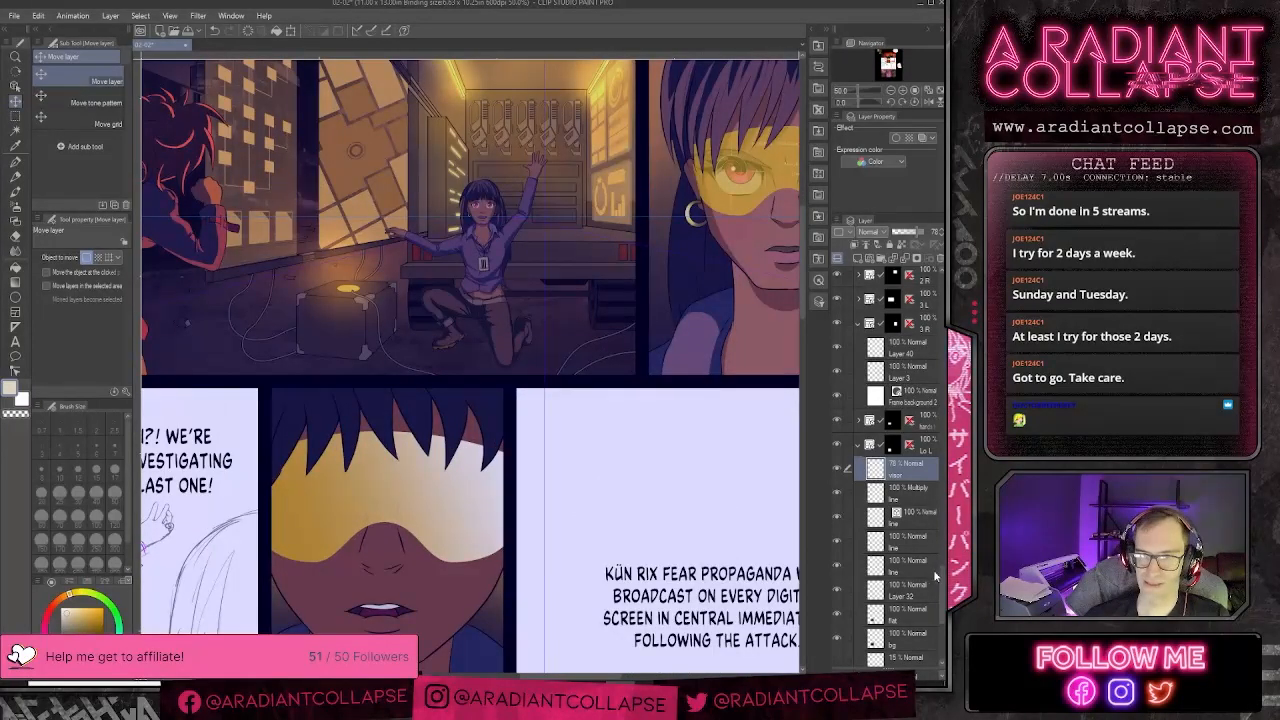
{"action": "left_click_drag", "start_coordinate": [940, 576], "coordinate": [947, 379]}
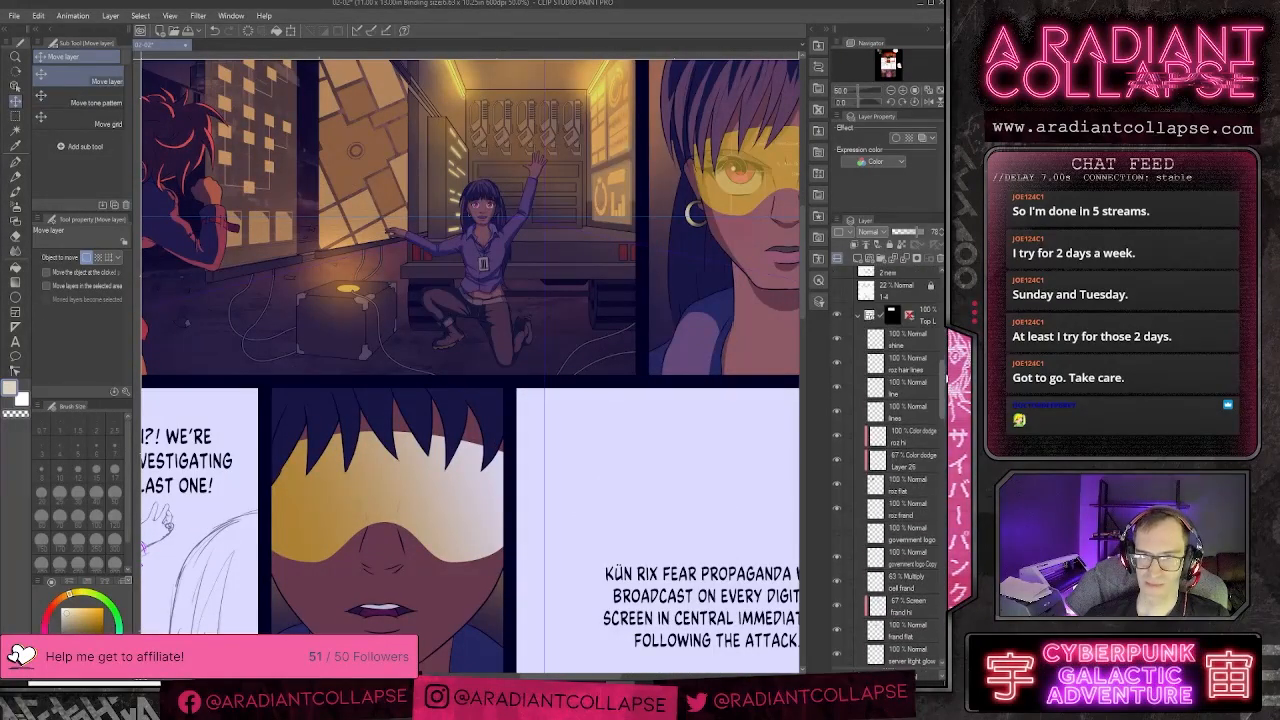
{"action": "left_click", "coordinate": [876, 490]}
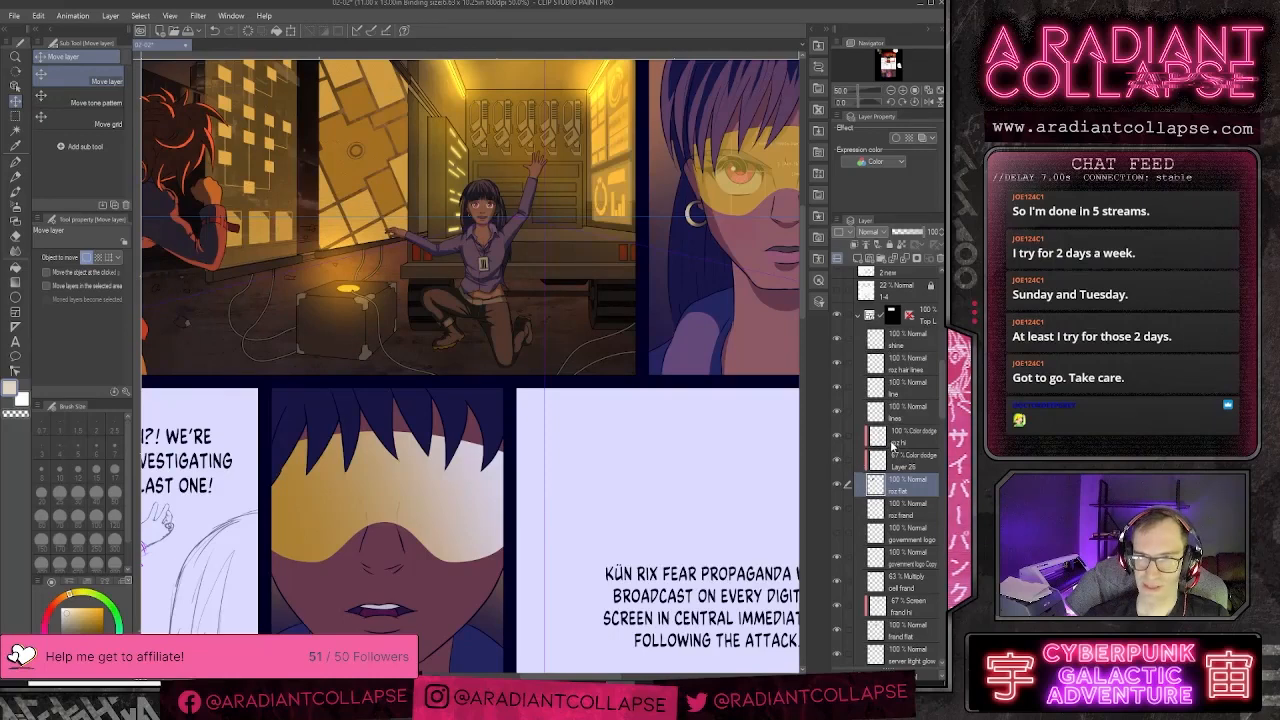
{"action": "left_click", "coordinate": [891, 444]}
{"action": "left_click", "coordinate": [838, 436]}
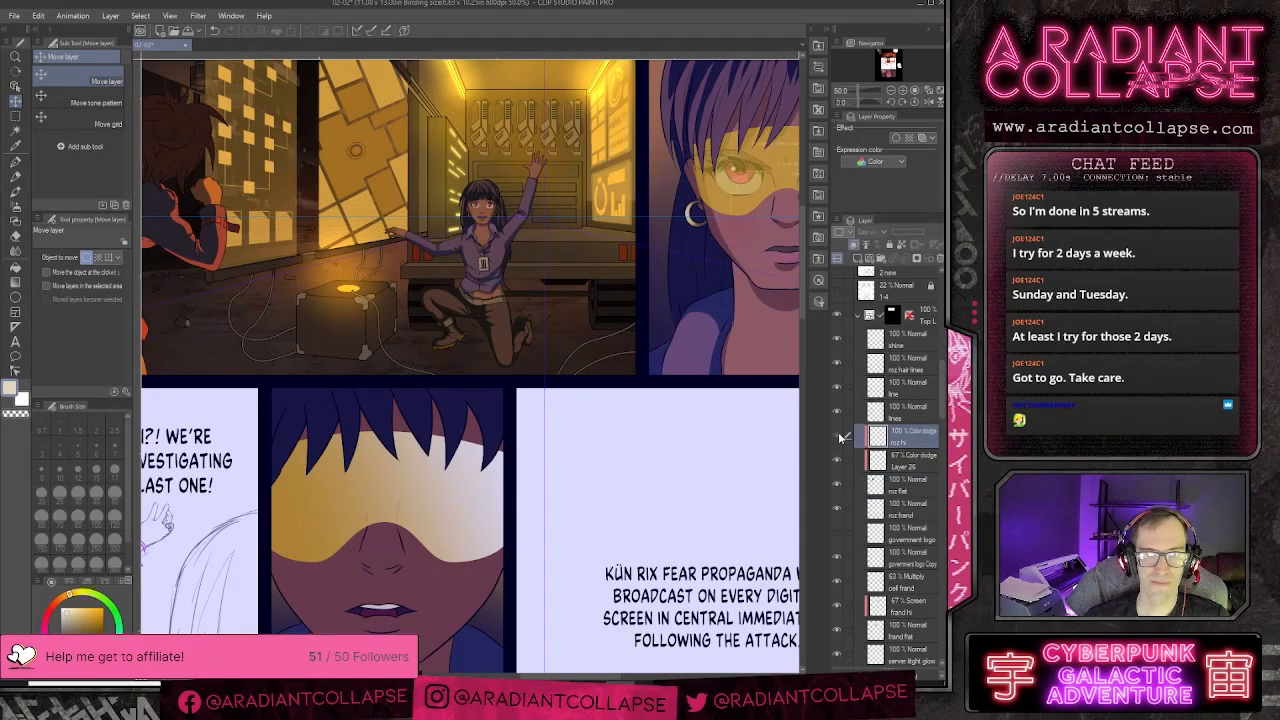
{"action": "left_click", "coordinate": [838, 436]}
{"action": "left_click", "coordinate": [901, 610]}
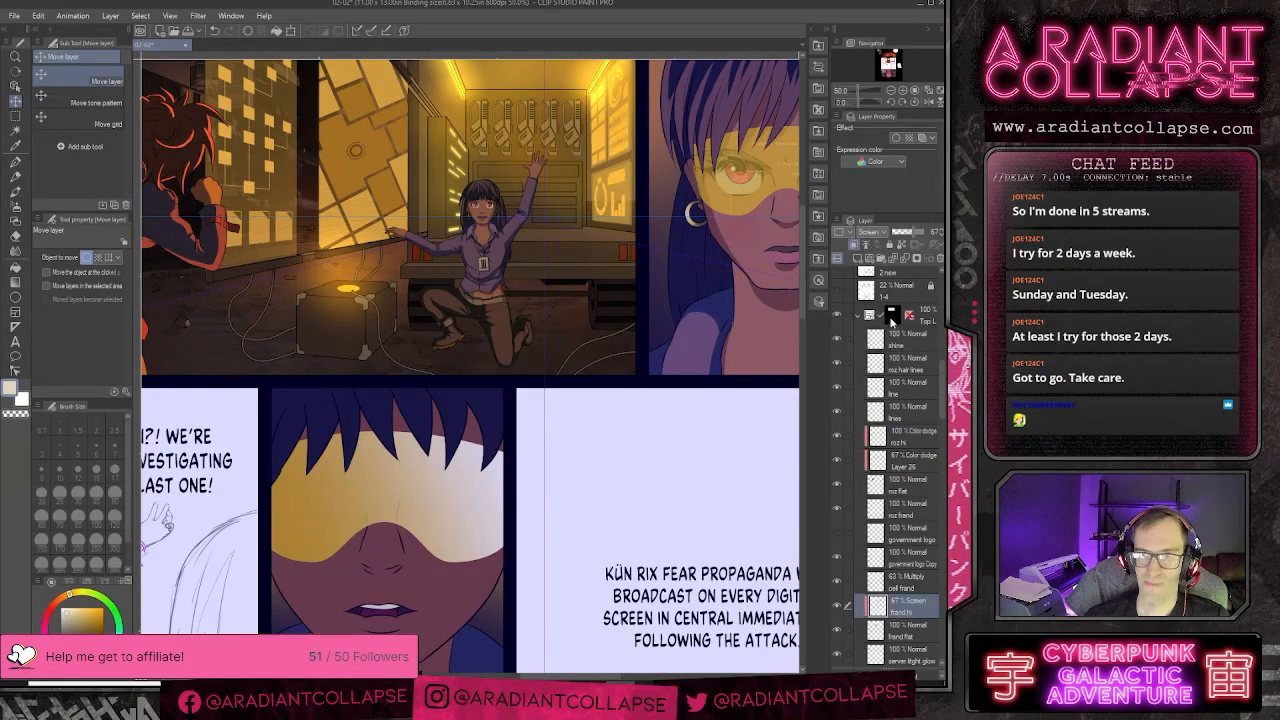
- Temporarily set the kneeling character's highlight layer to Normal at 100% opacity, sample its reddish brown as the pen colour, and undo the layer changes
{"action": "left_click", "coordinate": [871, 236]}
{"action": "left_click", "coordinate": [870, 245]}
{"action": "left_click_drag", "start_coordinate": [912, 232], "coordinate": [931, 233]}
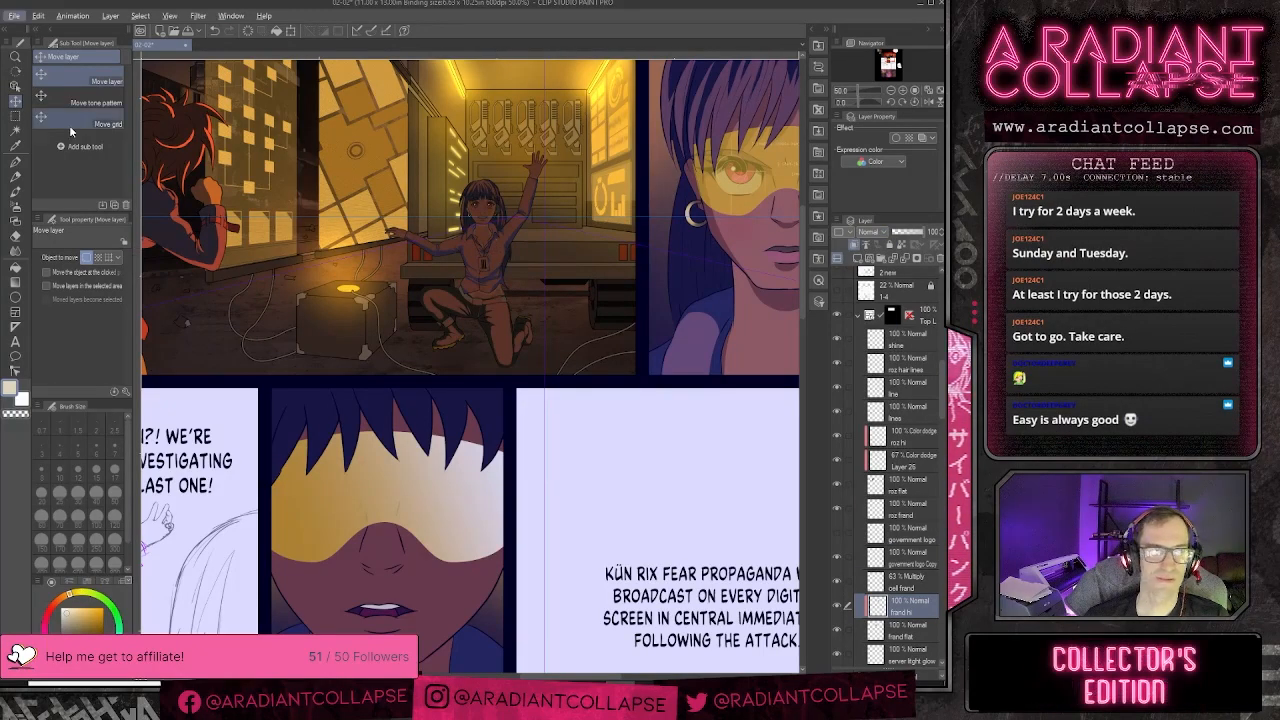
{"action": "left_click", "coordinate": [15, 161]}
{"action": "left_click", "coordinate": [500, 247], "text": "alt"}
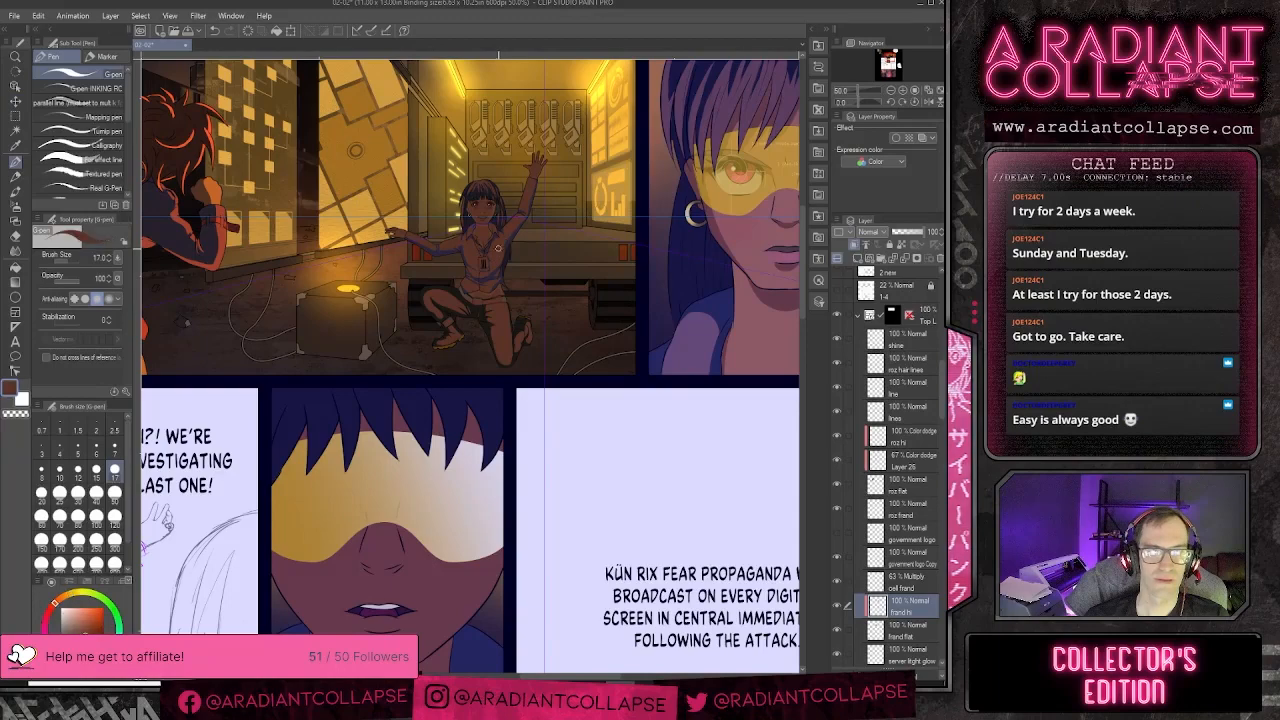
{"action": "key", "text": "ctrl+z"}
{"action": "key", "text": "ctrl+z"}
- Return to the smiling character's panel and select the visor layer in its frame folder
{"action": "left_click_drag", "start_coordinate": [568, 469], "coordinate": [646, 169]}
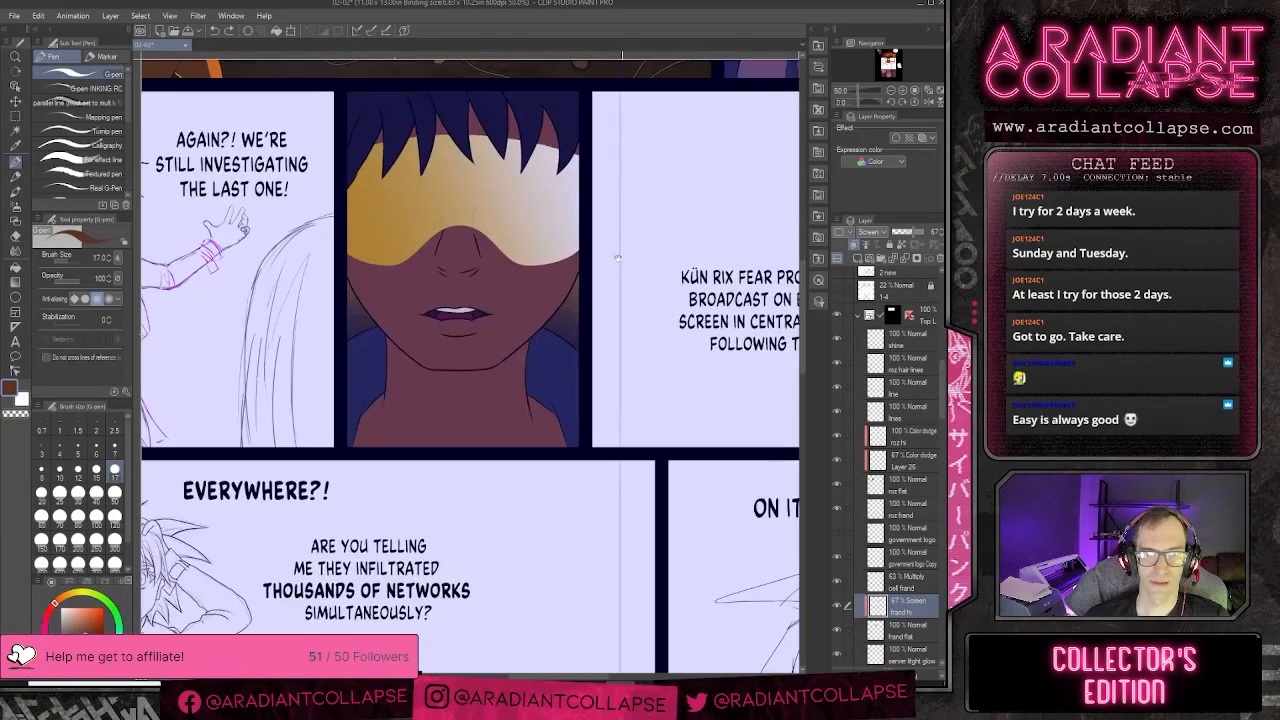
{"action": "left_click_drag", "start_coordinate": [441, 551], "coordinate": [521, 251]}
{"action": "left_click_drag", "start_coordinate": [521, 551], "coordinate": [632, 200]}
{"action": "left_click_drag", "start_coordinate": [500, 520], "coordinate": [617, 140]}
{"action": "left_click_drag", "start_coordinate": [471, 449], "coordinate": [471, 546]}
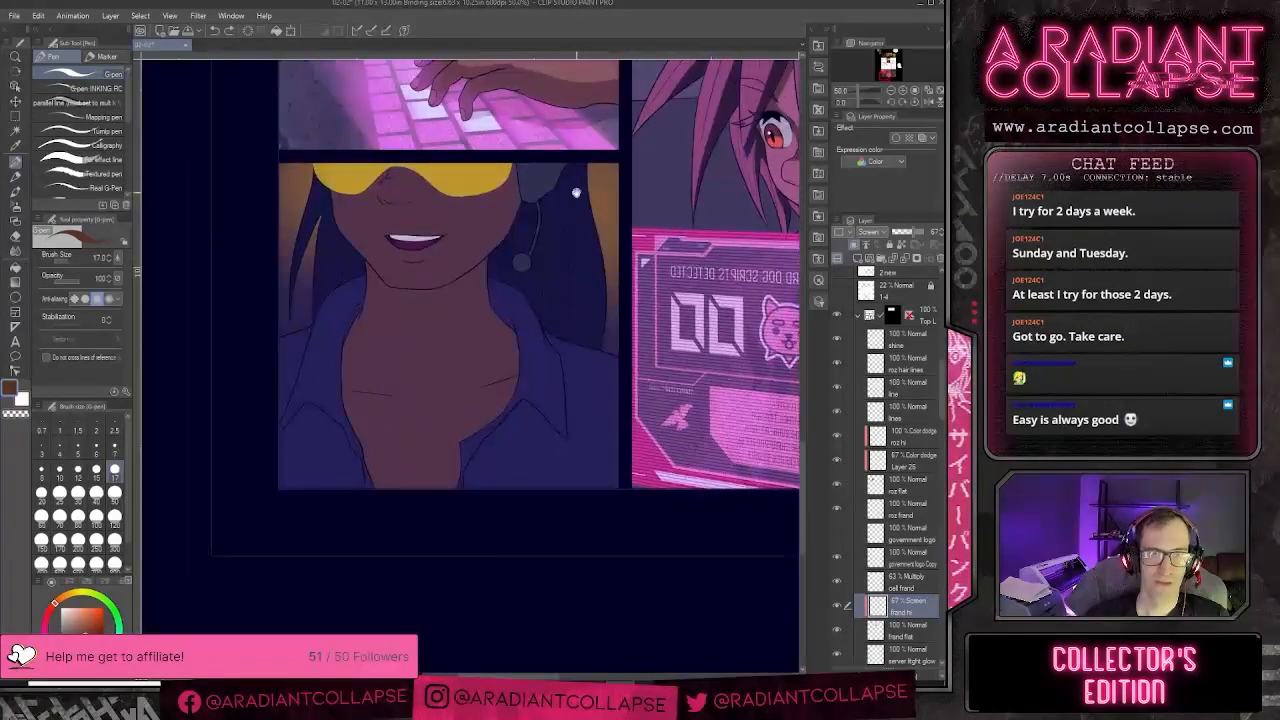
{"action": "left_click_drag", "start_coordinate": [574, 191], "coordinate": [545, 442]}
{"action": "left_click_drag", "start_coordinate": [585, 205], "coordinate": [549, 456]}
{"action": "left_click_drag", "start_coordinate": [586, 238], "coordinate": [551, 429]}
{"action": "left_click_drag", "start_coordinate": [534, 569], "coordinate": [631, 263]}
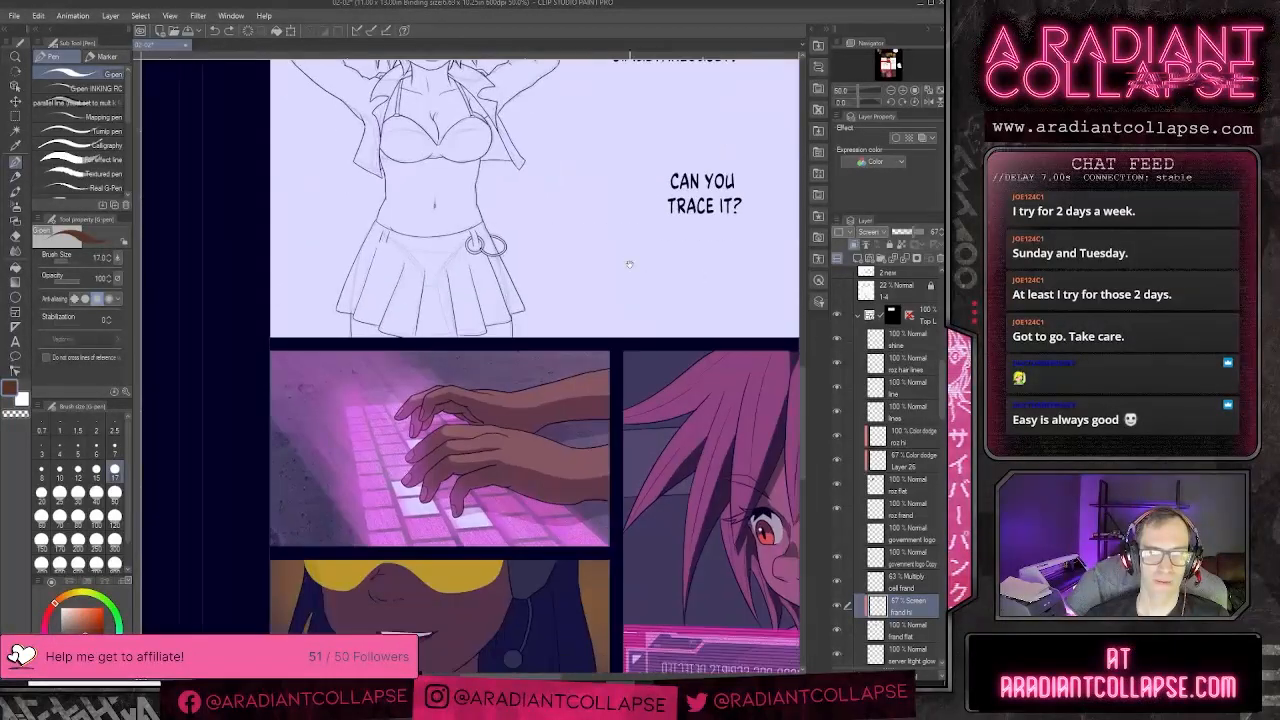
{"action": "left_click_drag", "start_coordinate": [536, 537], "coordinate": [623, 299]}
{"action": "left_click_drag", "start_coordinate": [557, 480], "coordinate": [623, 298]}
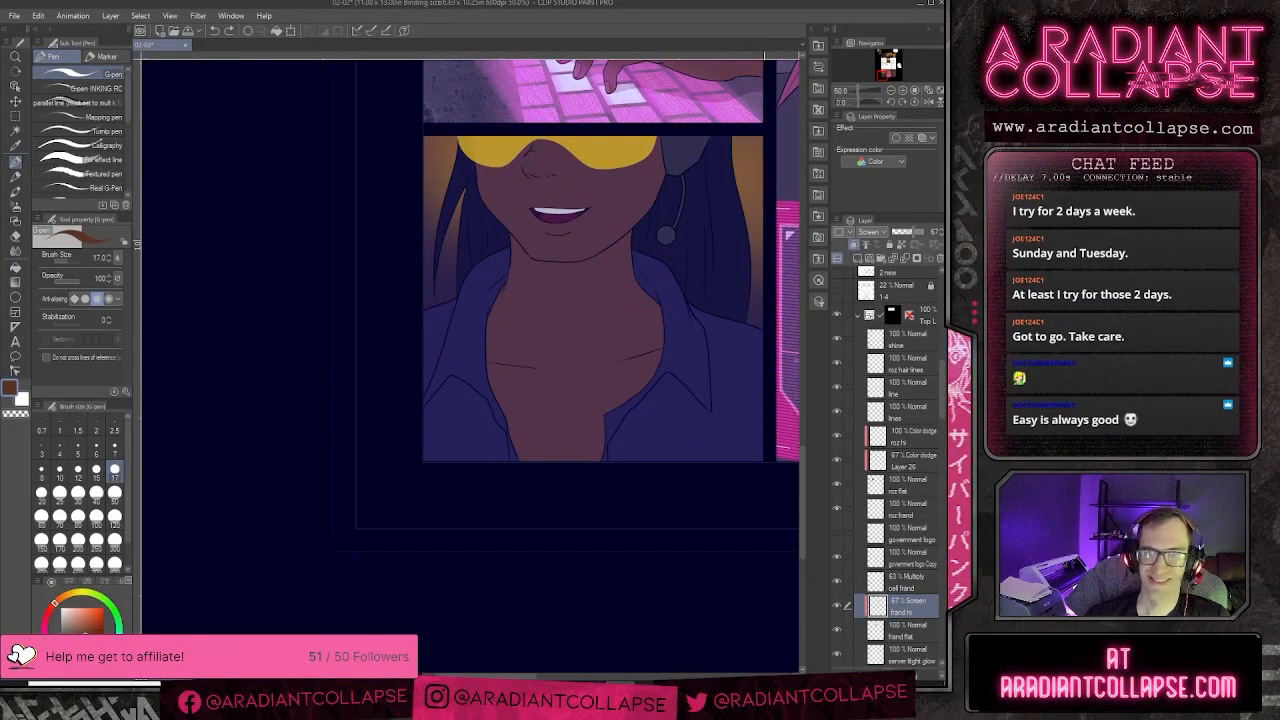
{"action": "scroll", "coordinate": [862, 520], "scroll_direction": "down", "scroll_amount": 10}
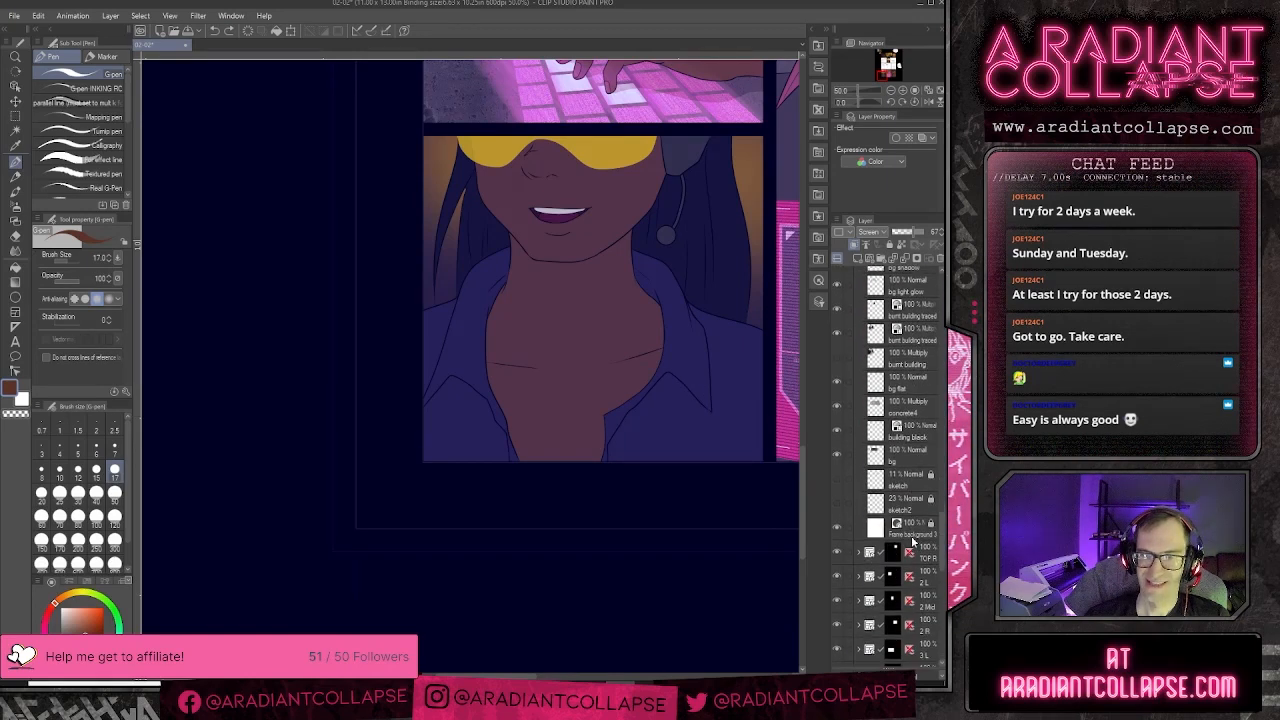
{"action": "scroll", "coordinate": [913, 541], "scroll_direction": "down", "scroll_amount": 3}
{"action": "left_click", "coordinate": [925, 376]}
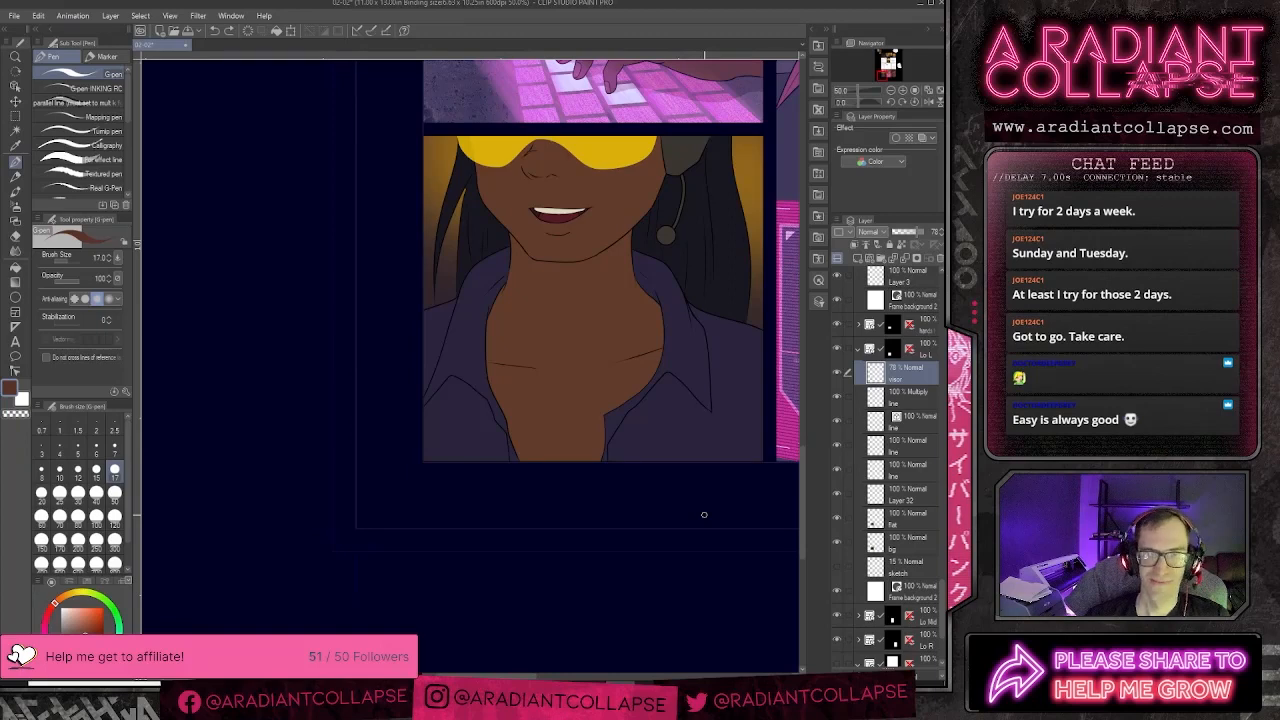
- Choose the G-pen INKING RC pen and merge Layer 32, which holds the mouth colours, into the flat layer below it
{"action": "scroll", "coordinate": [704, 515], "scroll_direction": "up", "scroll_amount": 1}
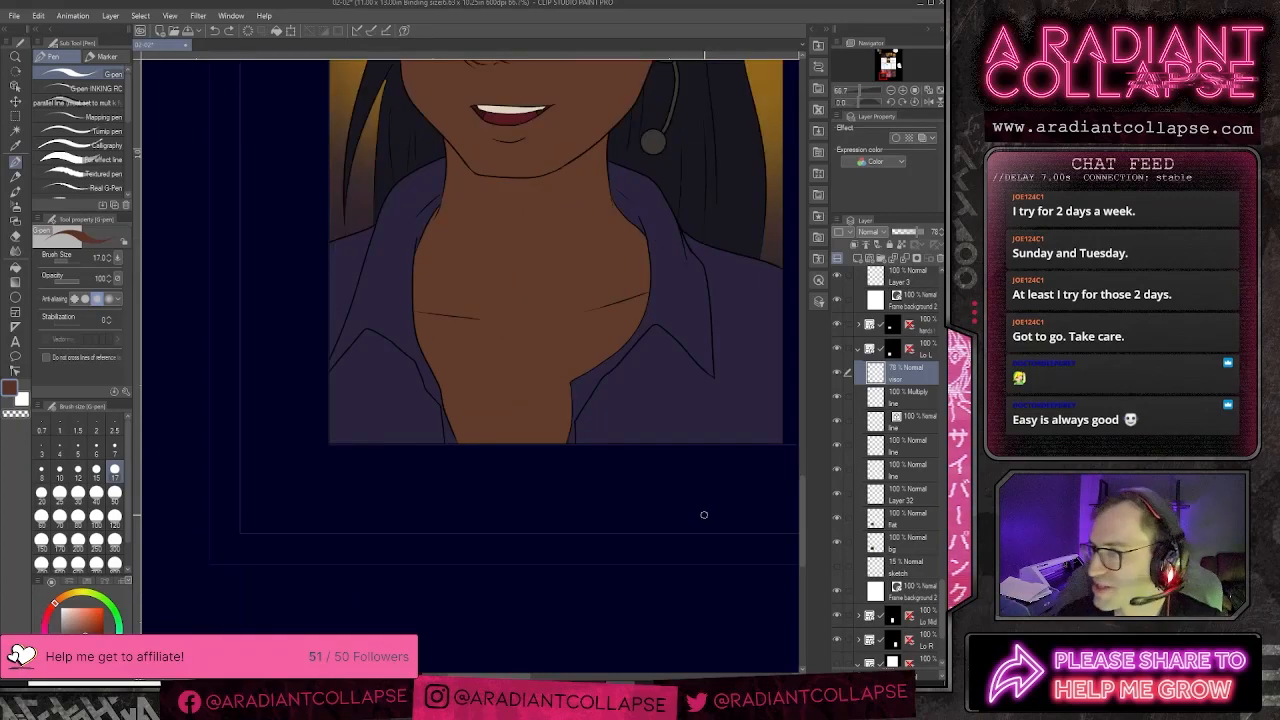
{"action": "left_click_drag", "start_coordinate": [548, 257], "coordinate": [441, 466]}
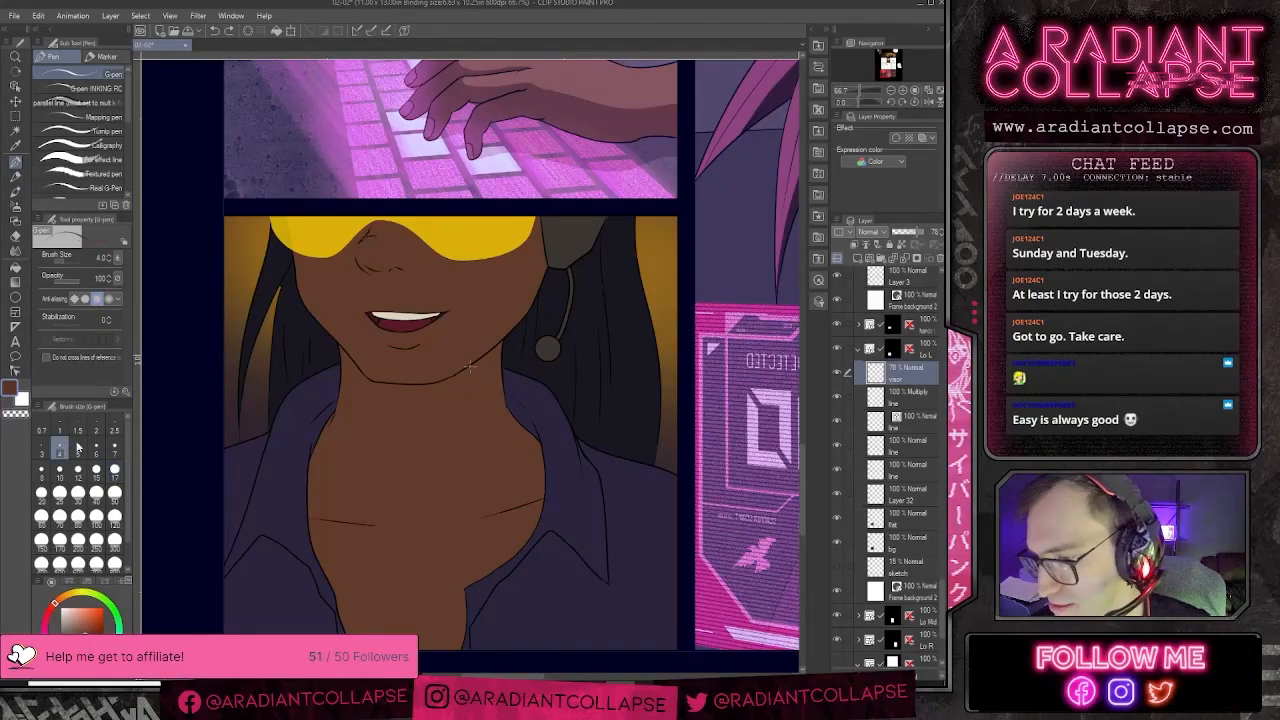
{"action": "left_click", "coordinate": [78, 452]}
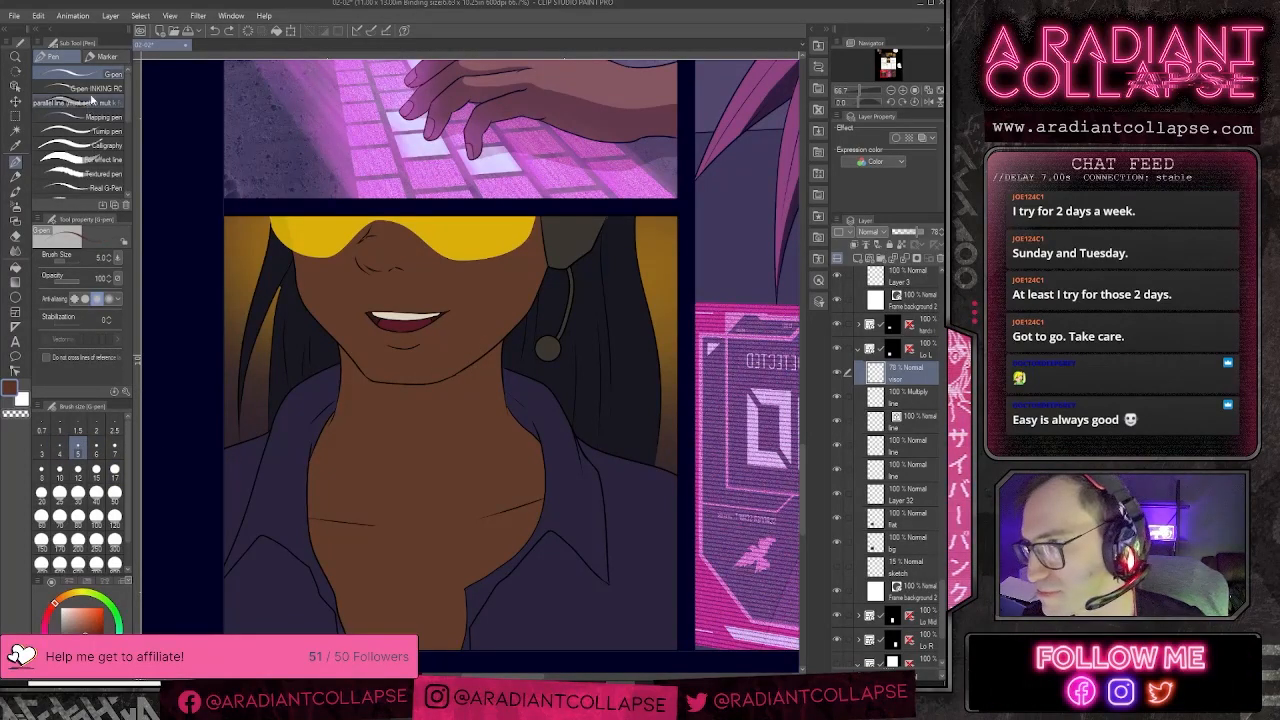
{"action": "left_click", "coordinate": [90, 88]}
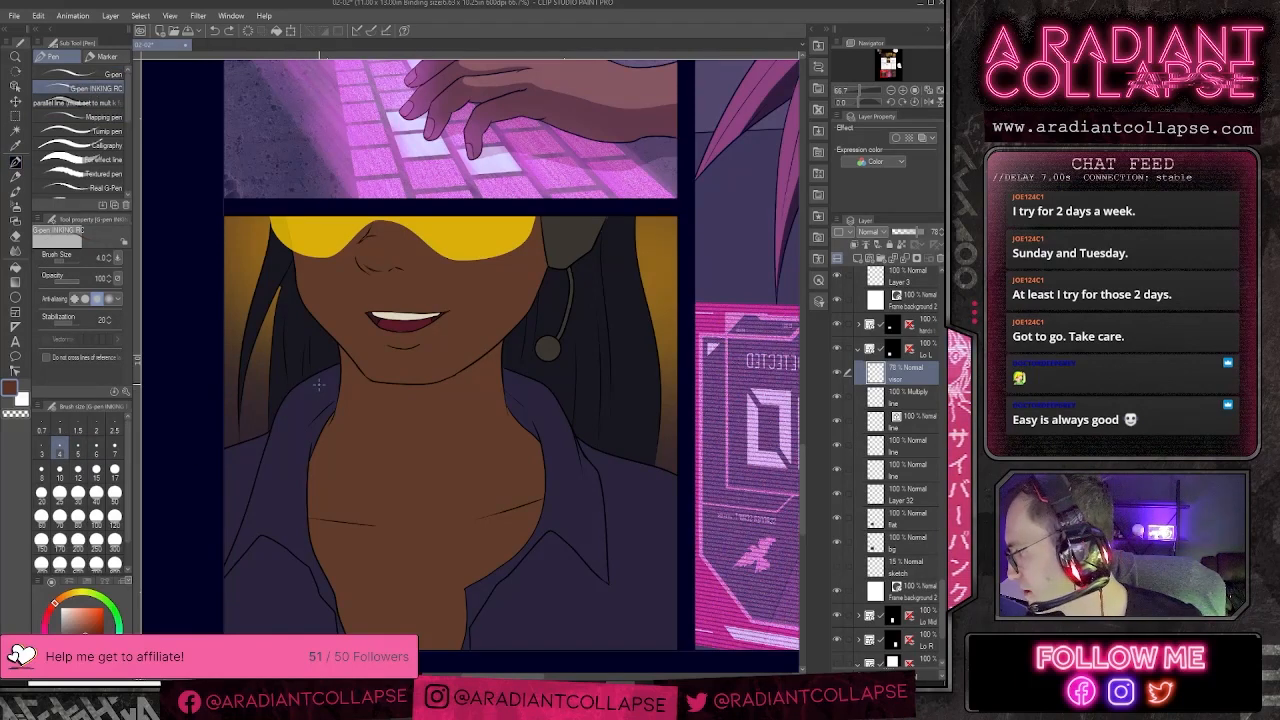
{"action": "left_click", "coordinate": [914, 515]}
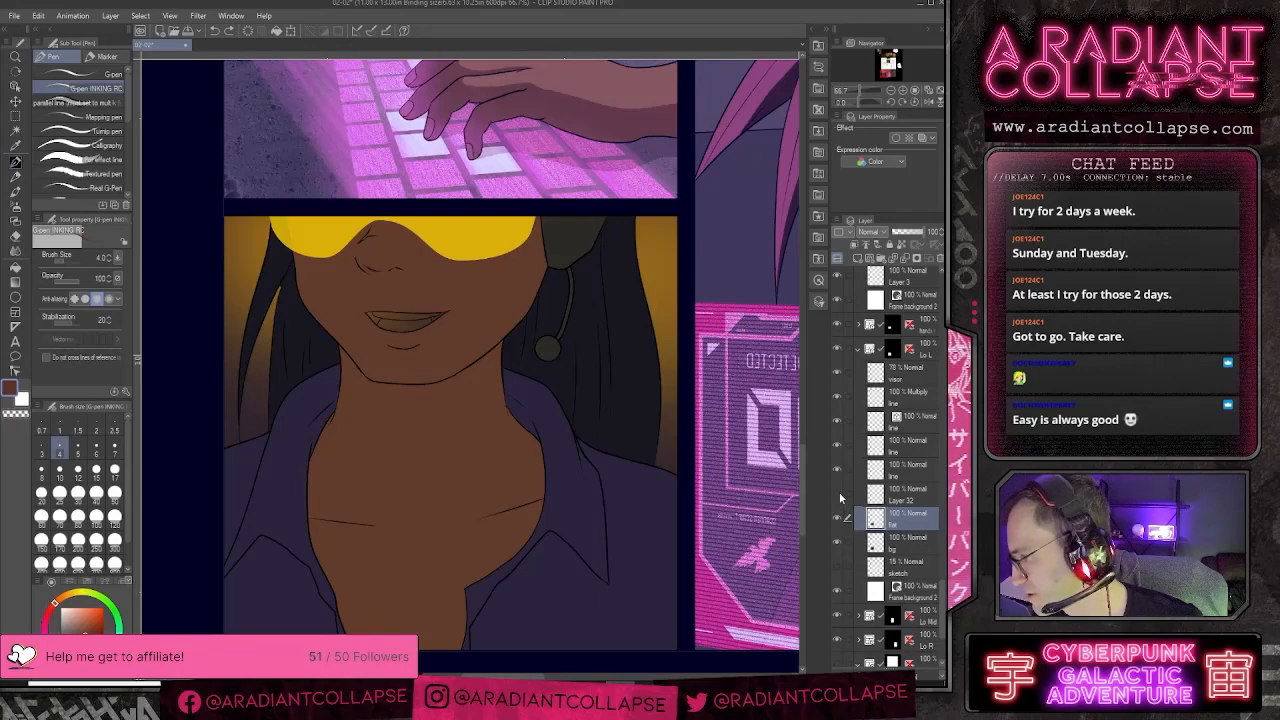
{"action": "left_click", "coordinate": [896, 500]}
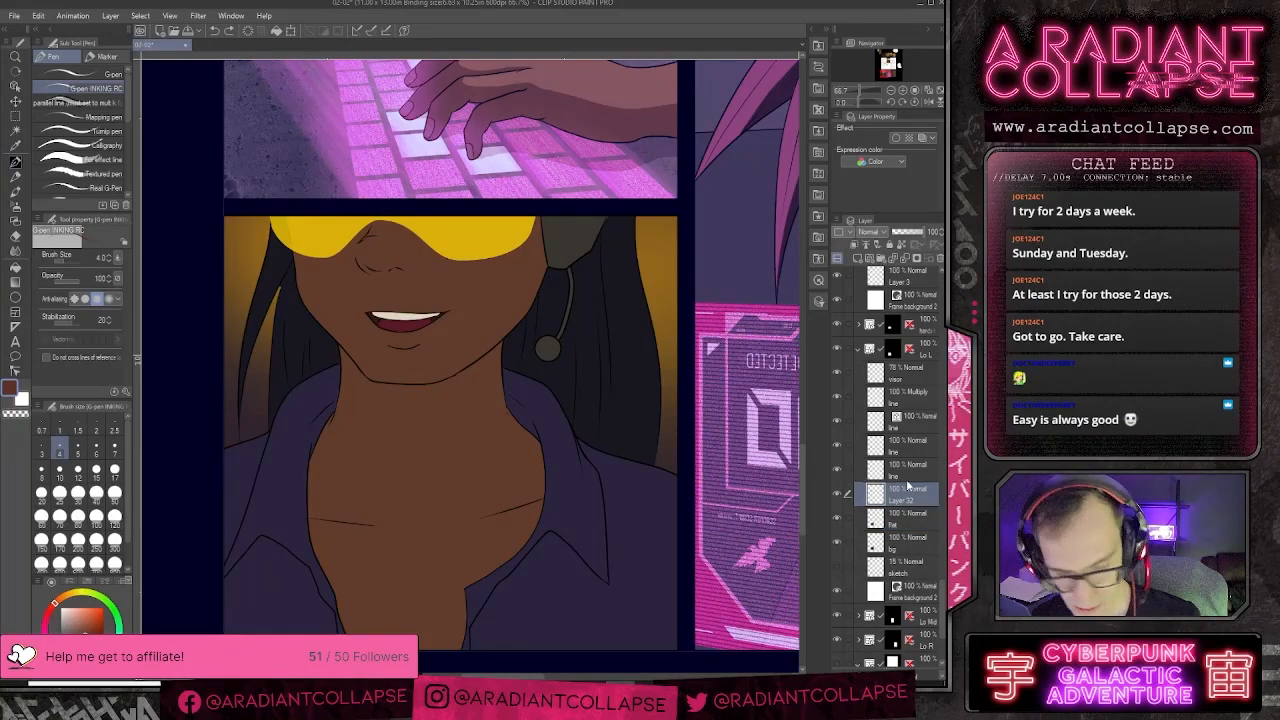
{"action": "key", "text": "ctrl+e"}
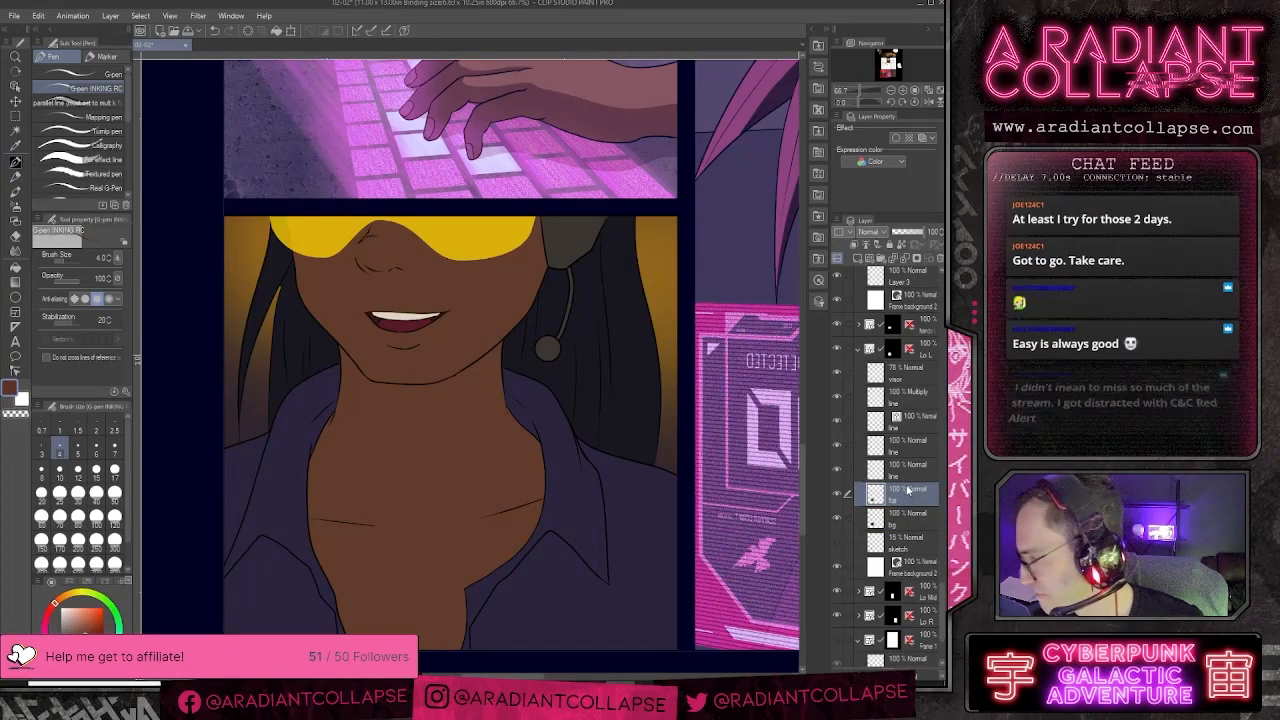
- Add a layer named "hi" above the smiling character's flat layer, with Screen blending and 72% opacity
{"action": "left_click", "coordinate": [861, 257]}
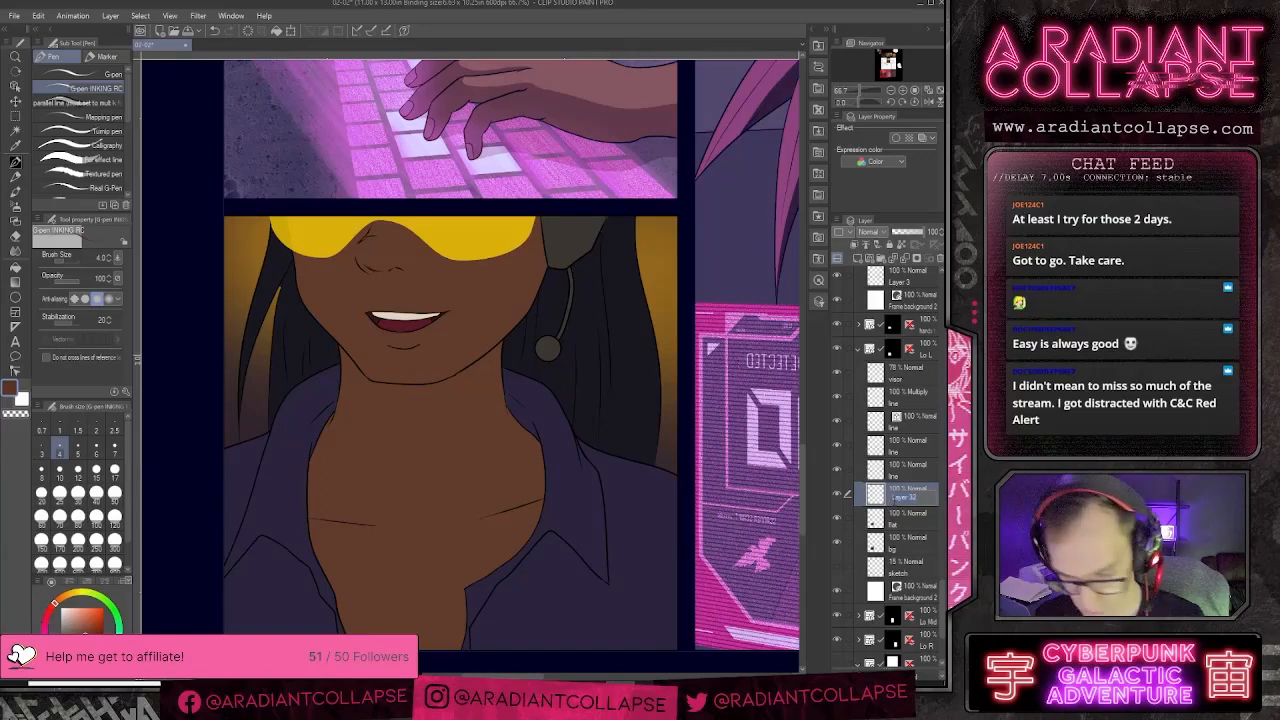
{"action": "type", "text": "fx"}
{"action": "key", "text": "Return"}
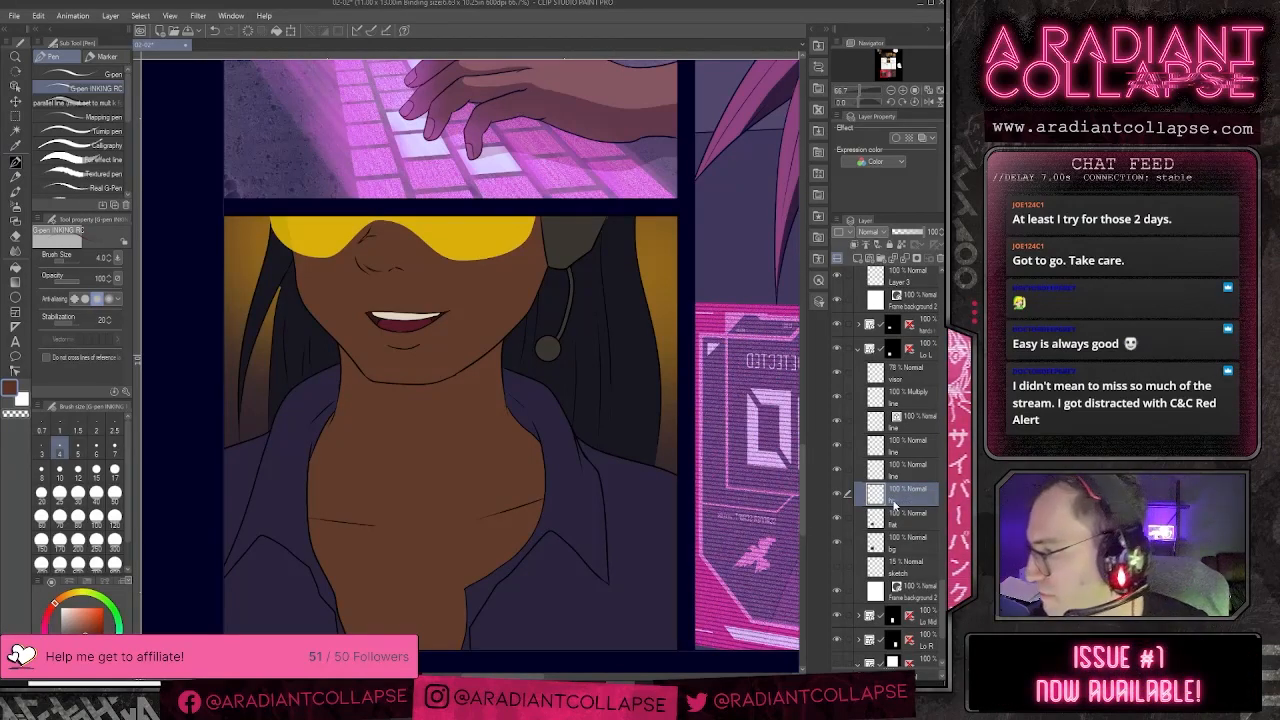
{"action": "left_click", "coordinate": [866, 236]}
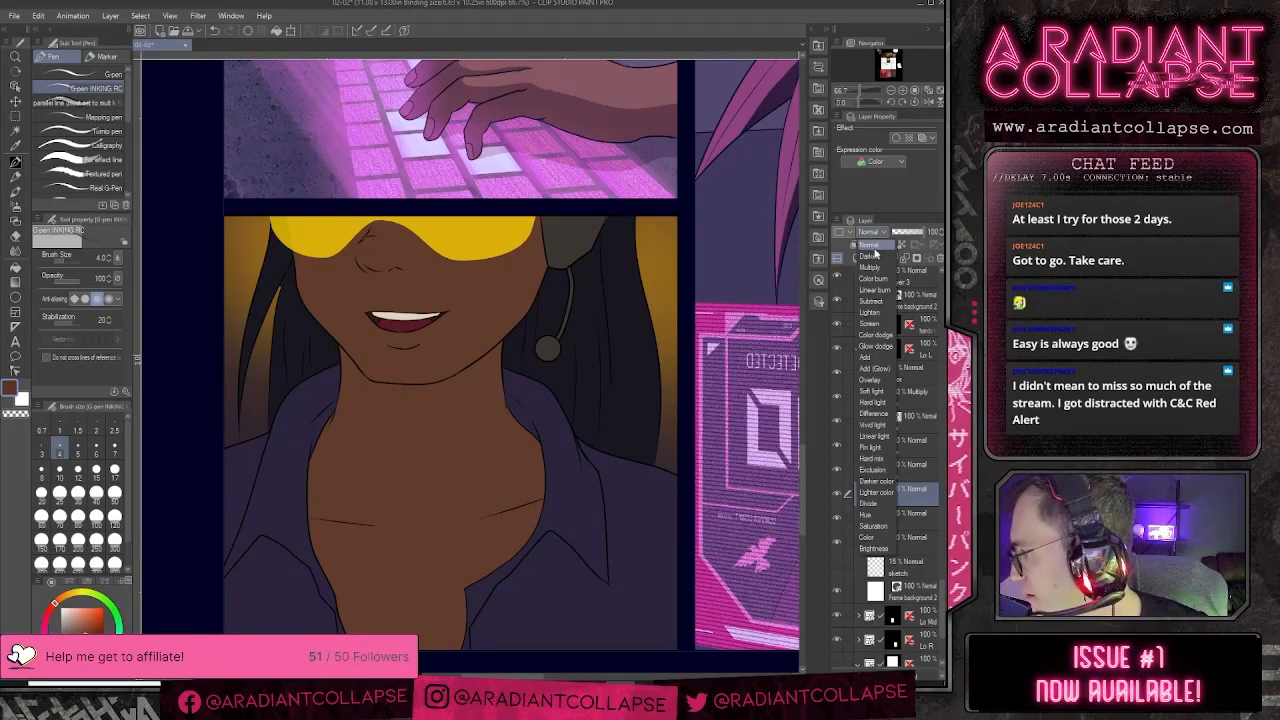
{"action": "left_click", "coordinate": [876, 330]}
{"action": "type", "text": "72"}
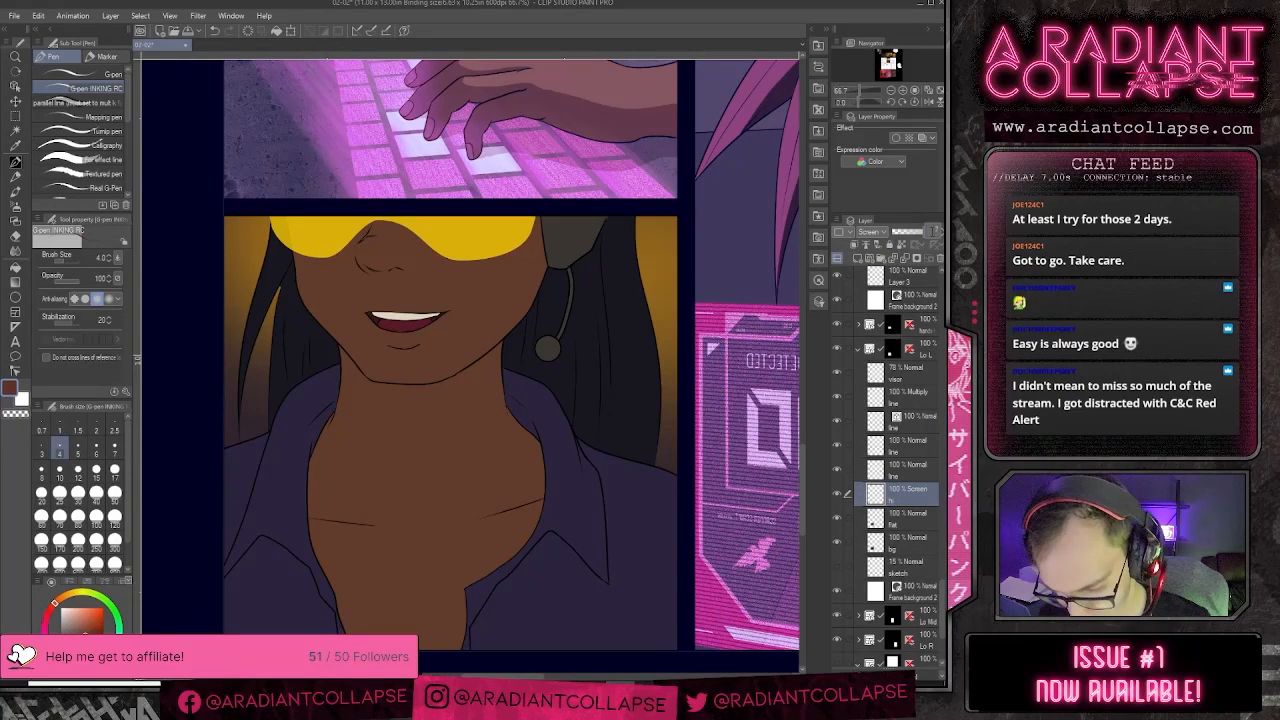
{"action": "key", "text": "Return"}
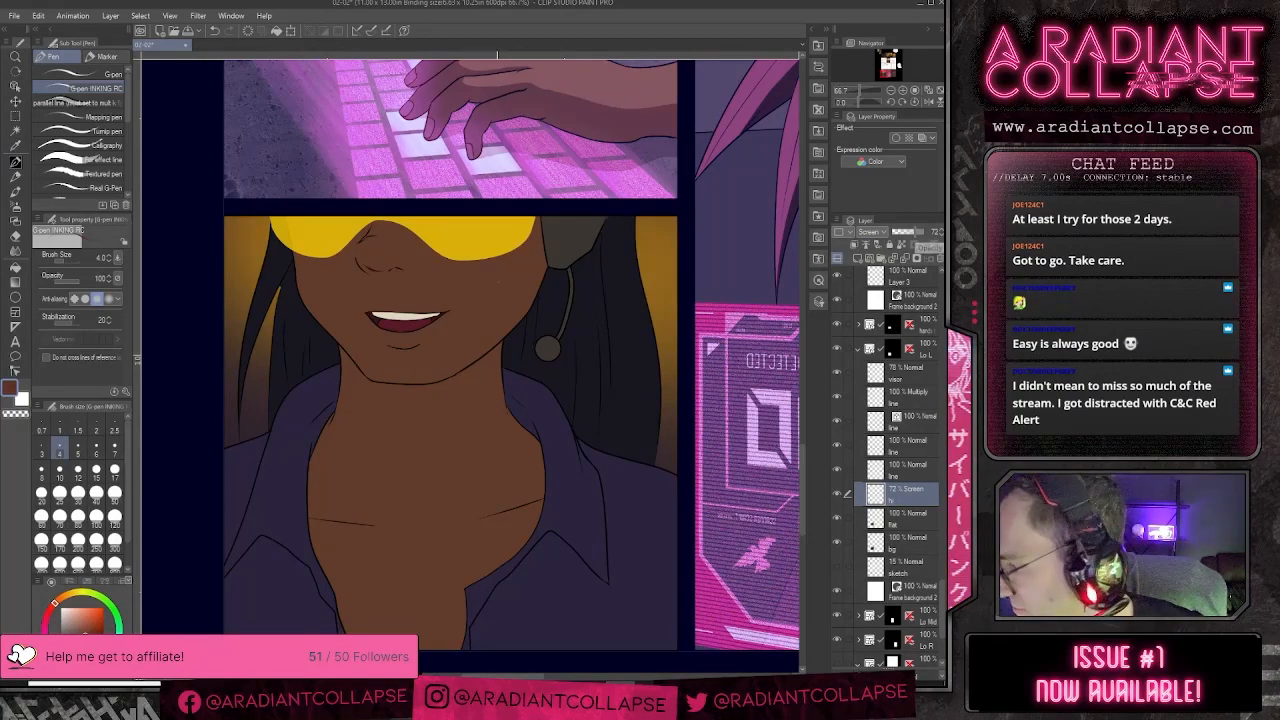
- Outline a highlight area from the visor's edge down the cheek and along the jaw and chin with the pen at size 8, ready for filling
{"action": "key", "text": "bracketright"}
{"action": "key", "text": "bracketright"}
{"action": "key", "text": "bracketright"}
{"action": "key", "text": "bracketright"}
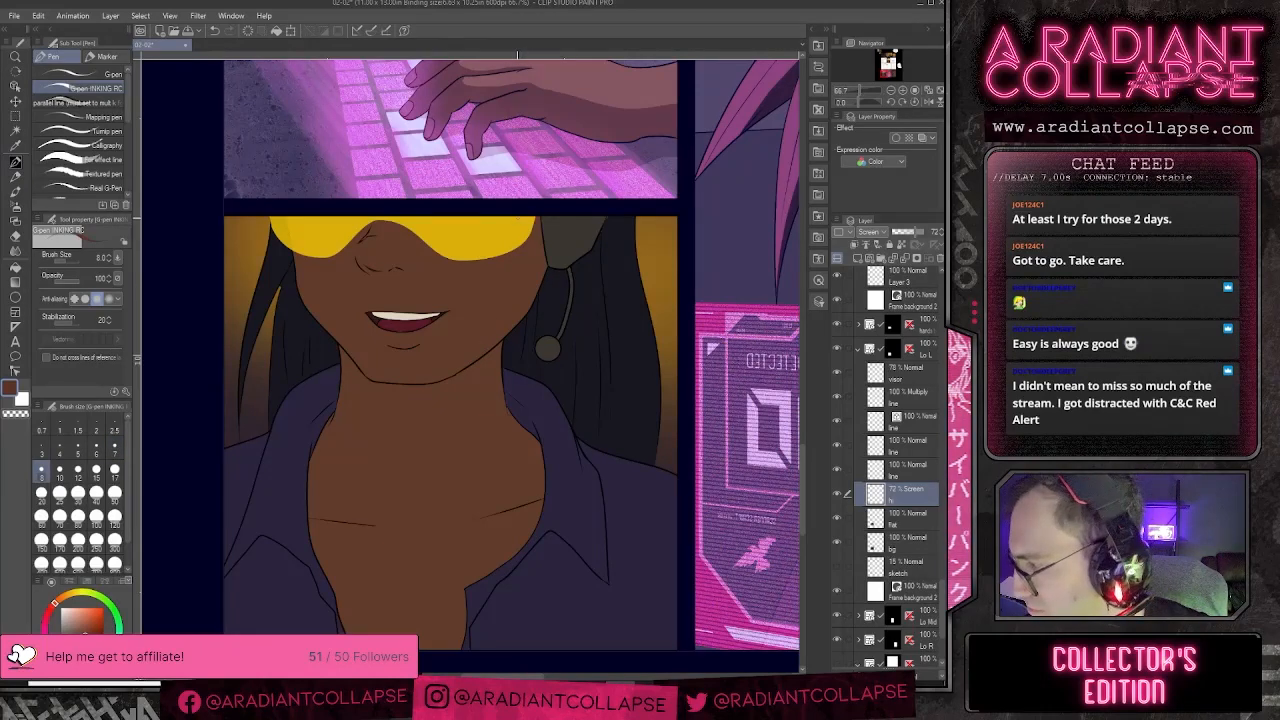
{"action": "left_click_drag", "start_coordinate": [498, 279], "coordinate": [432, 374]}
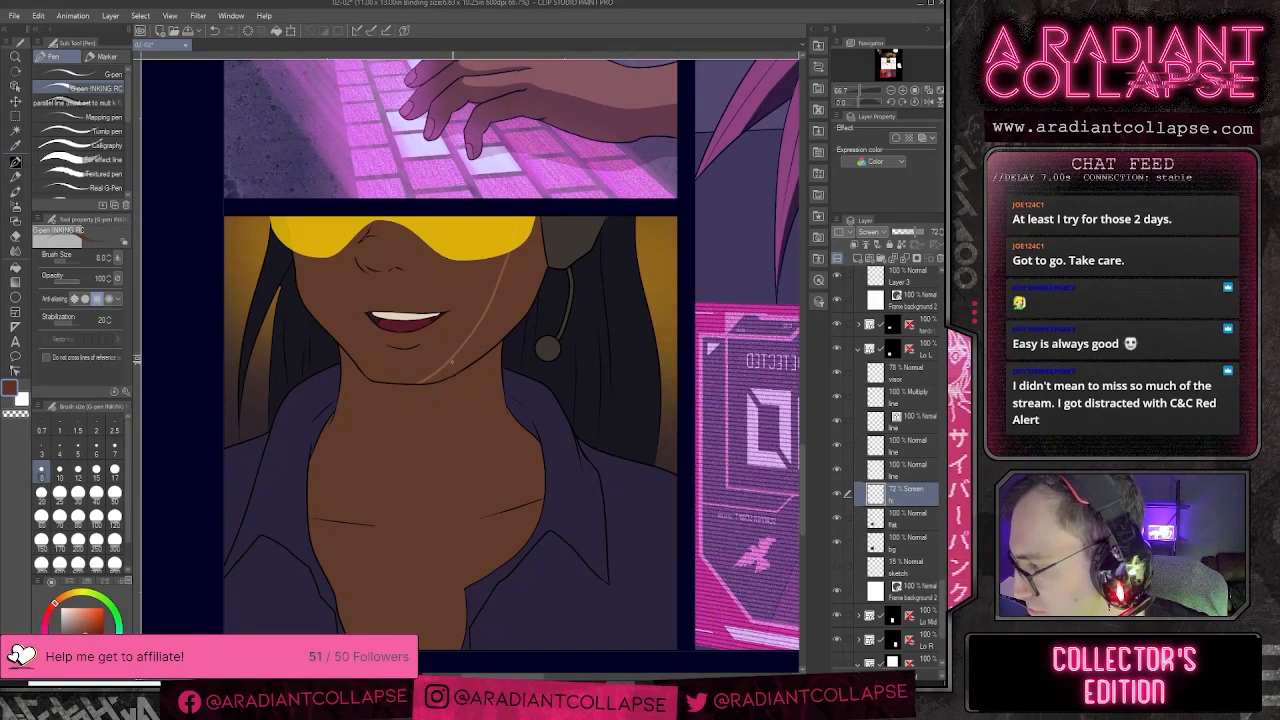
{"action": "key", "text": "ctrl+z"}
{"action": "mouse_move", "coordinate": [508, 248]}
{"action": "left_mouse_down"}
{"action": "mouse_move", "coordinate": [472, 315]}
{"action": "mouse_move", "coordinate": [416, 368]}
{"action": "mouse_move", "coordinate": [352, 362]}
{"action": "mouse_move", "coordinate": [345, 350]}
{"action": "mouse_move", "coordinate": [400, 373]}
{"action": "mouse_move", "coordinate": [508, 252]}
{"action": "left_mouse_up"}
{"action": "key", "text": "ctrl+z"}
{"action": "key", "text": "g"}
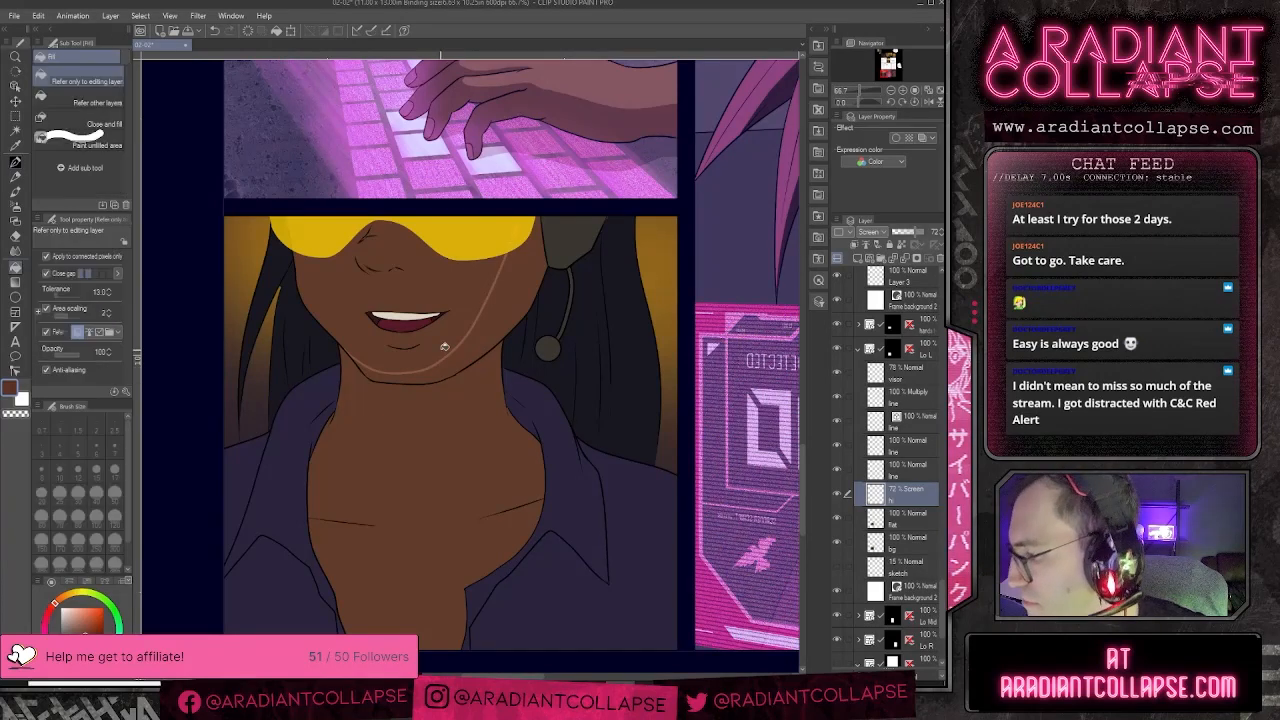
- Fill the outlined face highlight on the Screen layer and carve the shadow around the lower lip using the Hard eraser, reduced to size 8
{"action": "left_click", "coordinate": [448, 345]}
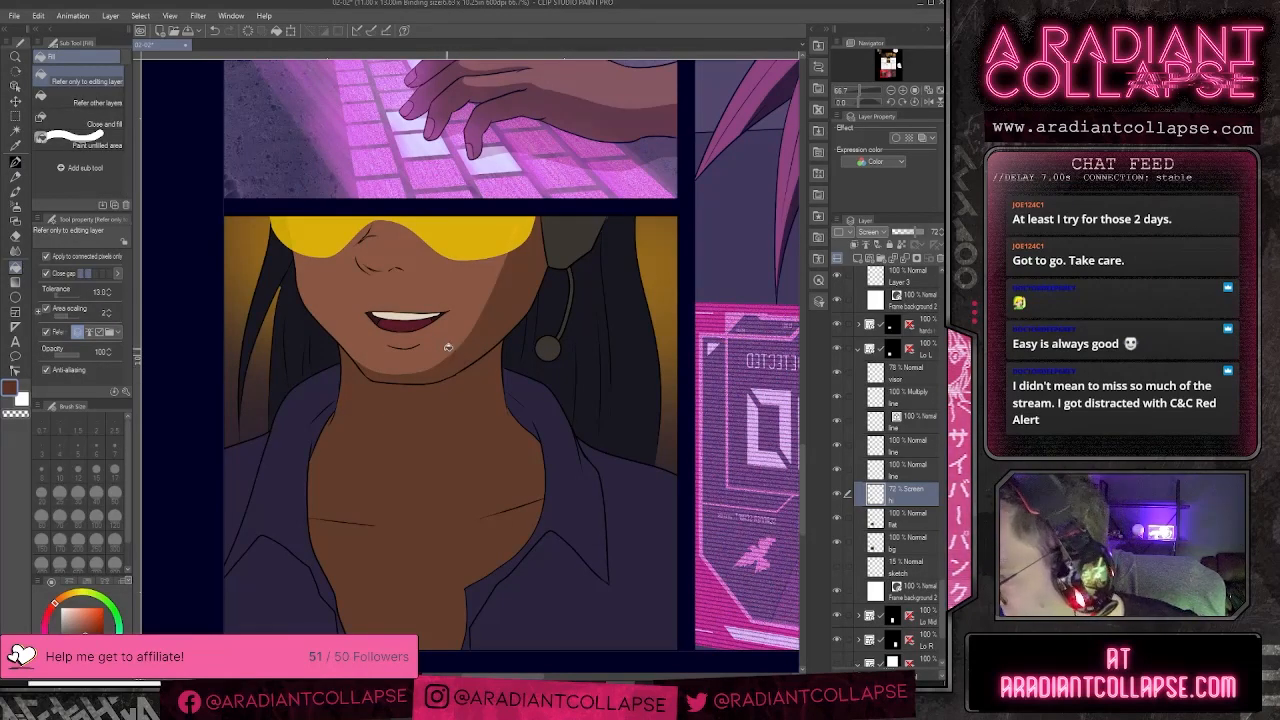
{"action": "key", "text": "e"}
{"action": "key", "text": "bracketleft"}
{"action": "key", "text": "bracketleft"}
{"action": "key", "text": "bracketleft"}
{"action": "key", "text": "bracketleft"}
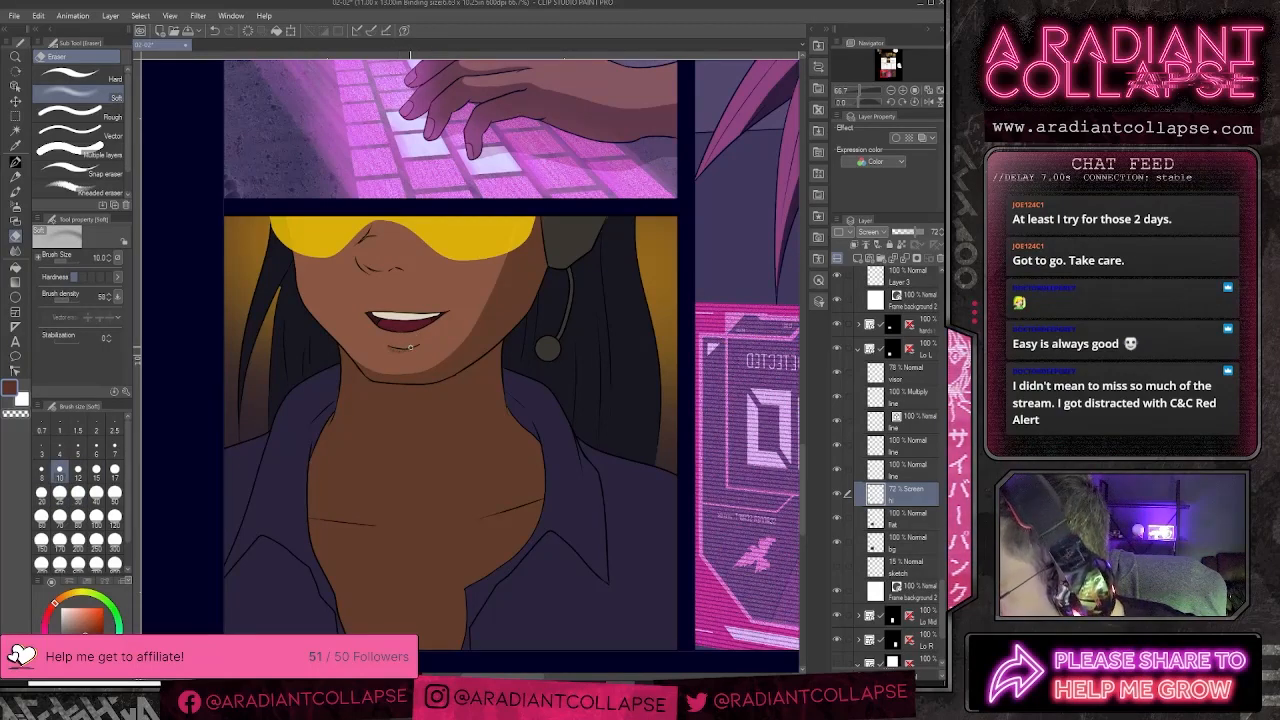
{"action": "left_click", "coordinate": [80, 76]}
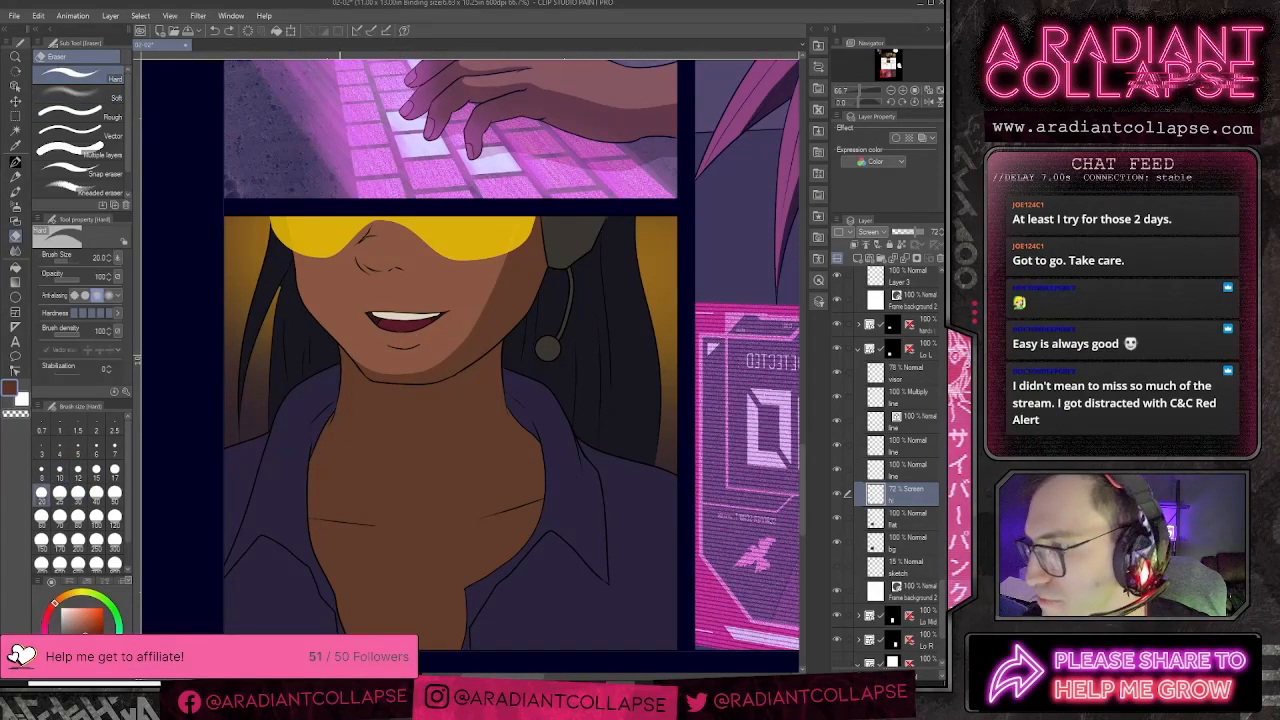
{"action": "key", "text": "bracketleft"}
{"action": "key", "text": "bracketleft"}
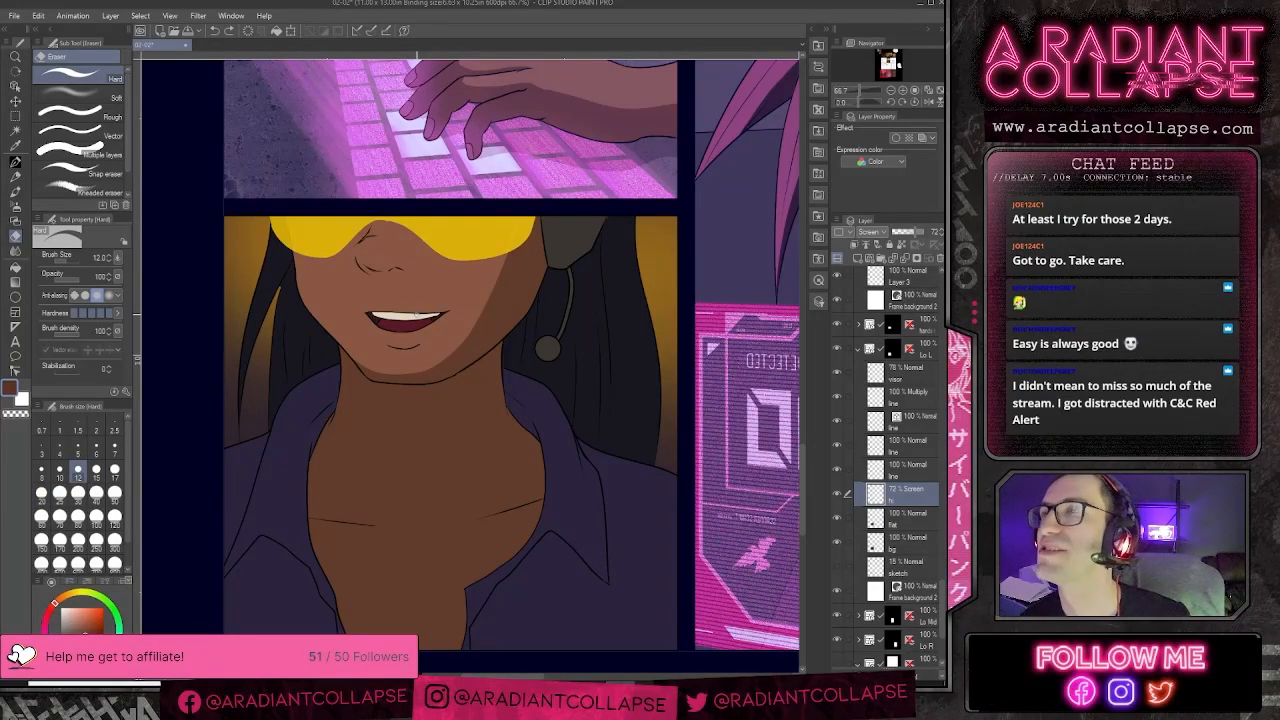
{"action": "key", "text": "bracketleft"}
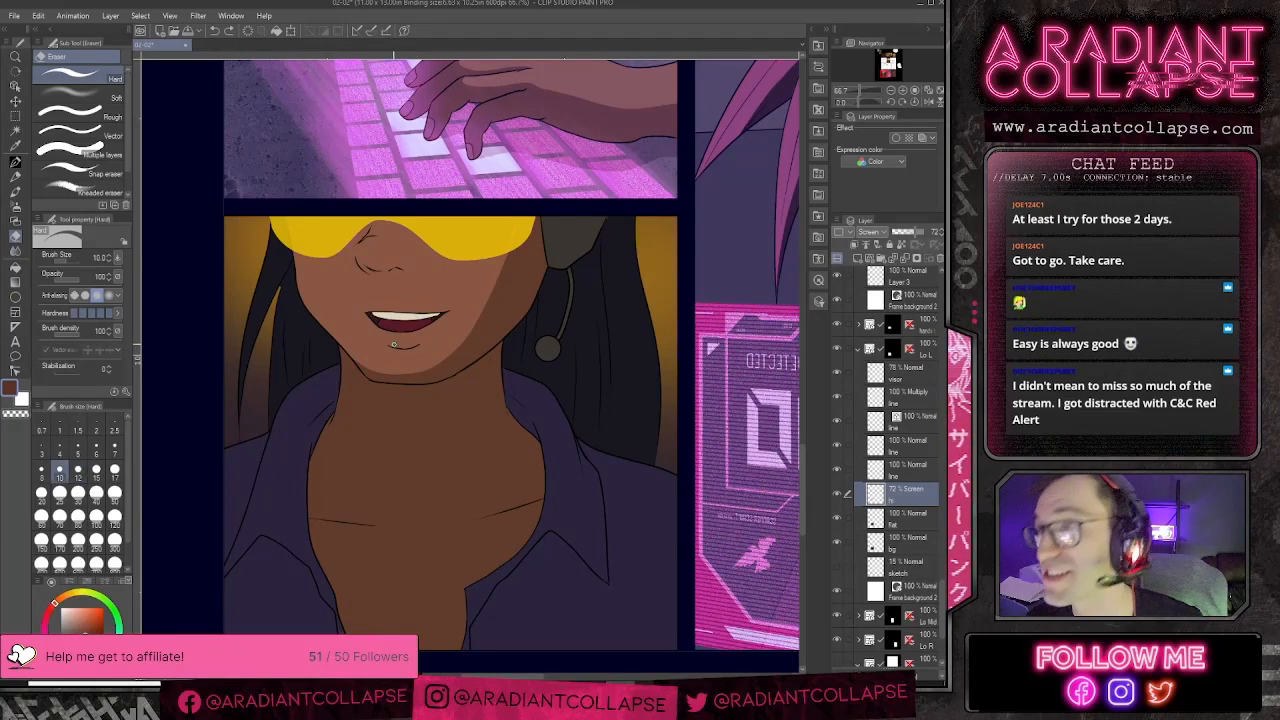
{"action": "key", "text": "bracketright"}
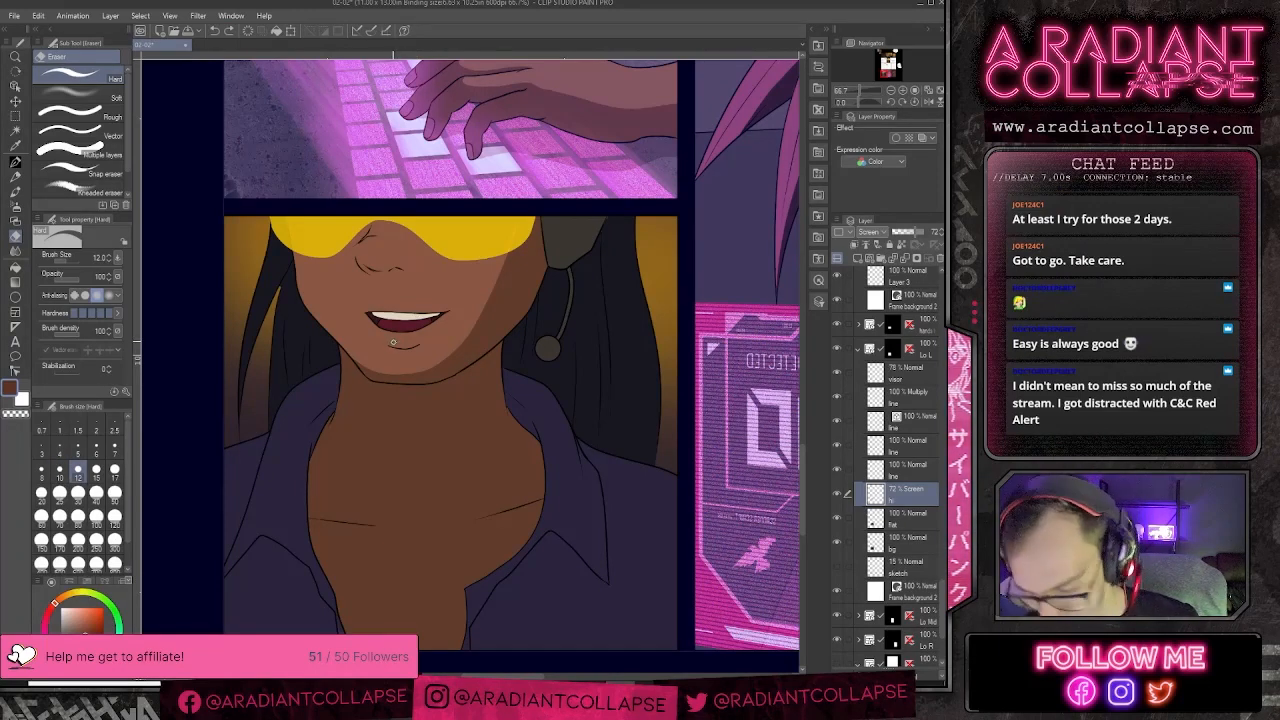
{"action": "key", "text": "bracketleft"}
{"action": "key", "text": "bracketleft"}
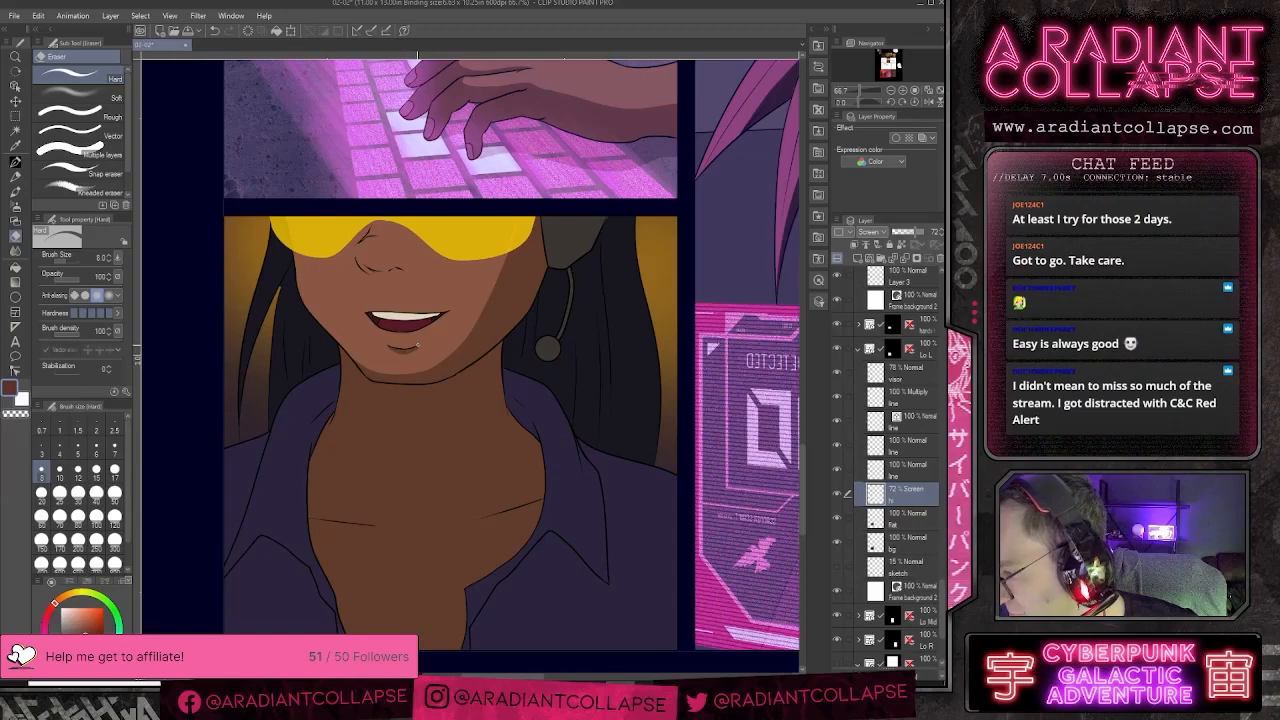
- Touch up the highlight below the mouth with the G-pen at size 12, and erase shading around the nose with the Hard eraser at size 17
{"action": "key", "text": "p"}
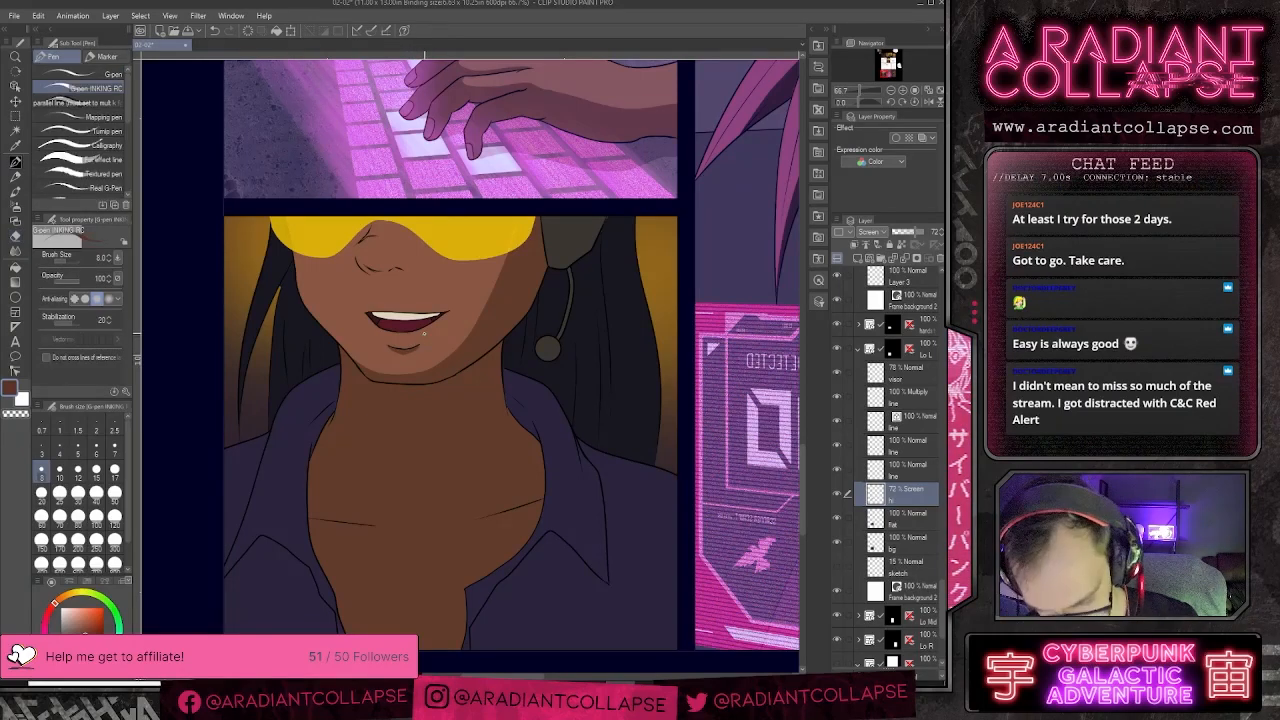
{"action": "key", "text": "bracketright"}
{"action": "key", "text": "bracketright"}
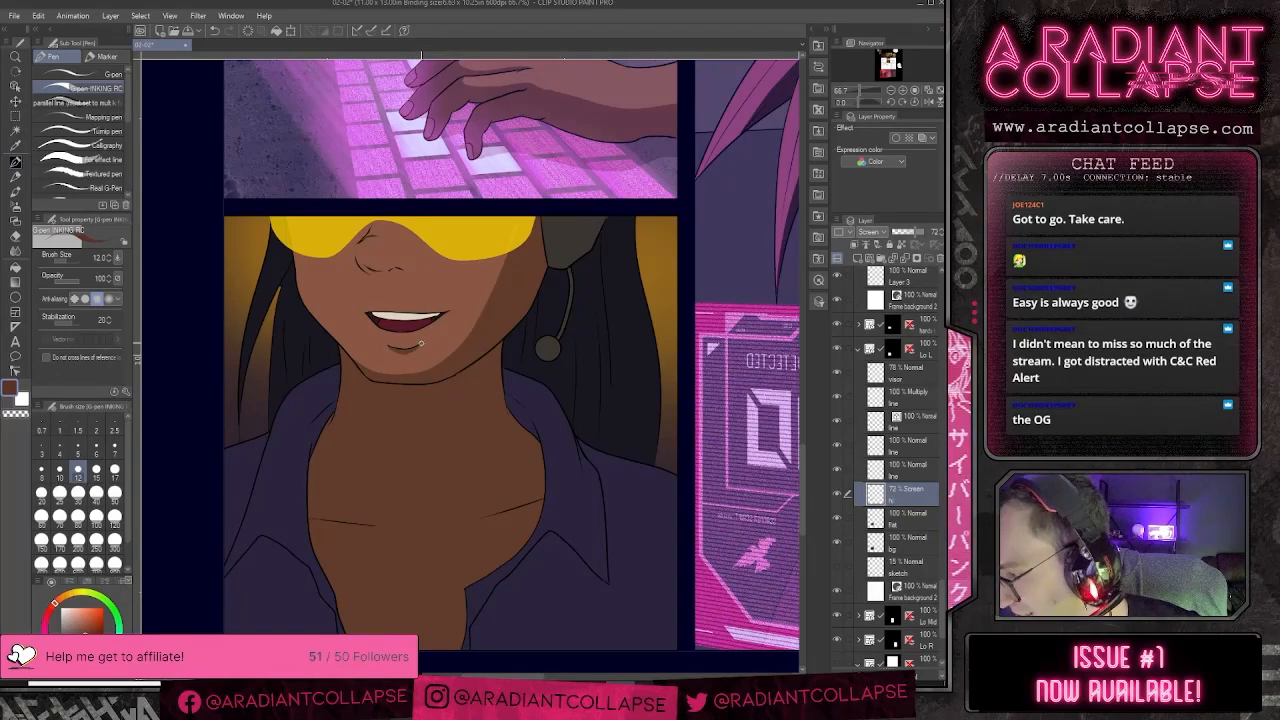
{"action": "key", "text": "e"}
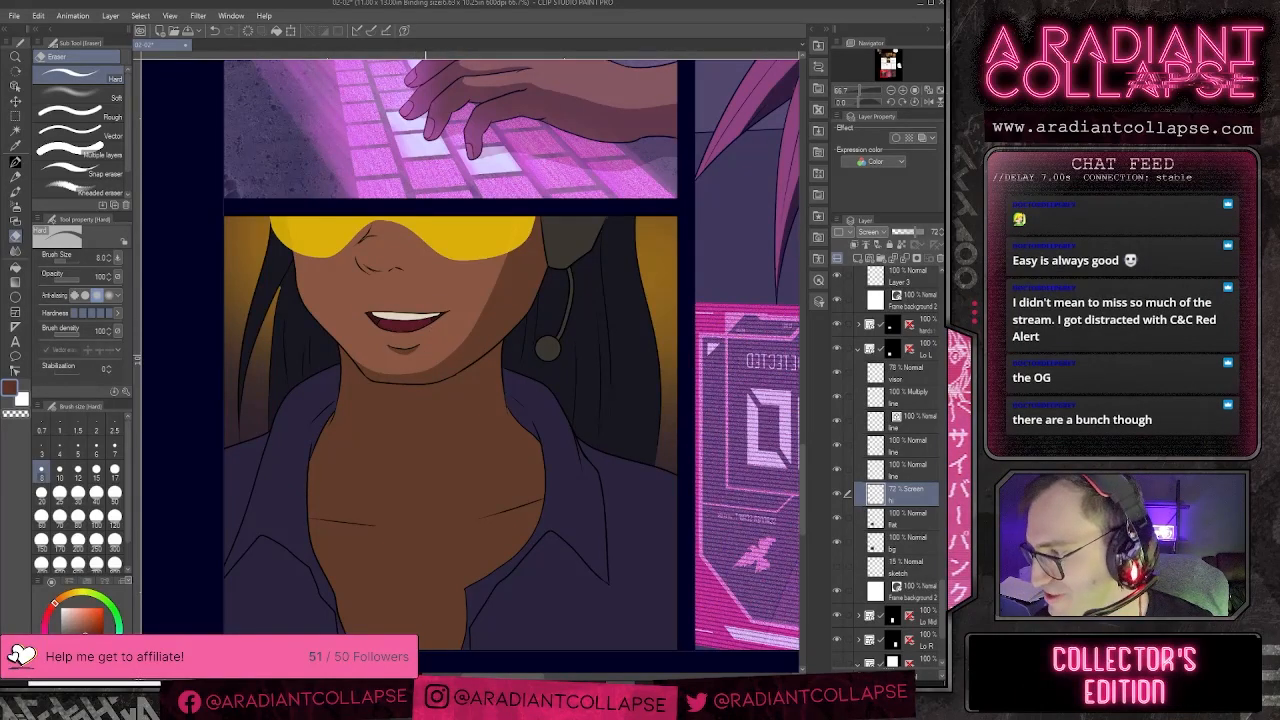
{"action": "key", "text": "bracketright"}
{"action": "key", "text": "bracketright"}
{"action": "key", "text": "bracketright"}
{"action": "key", "text": "bracketright"}
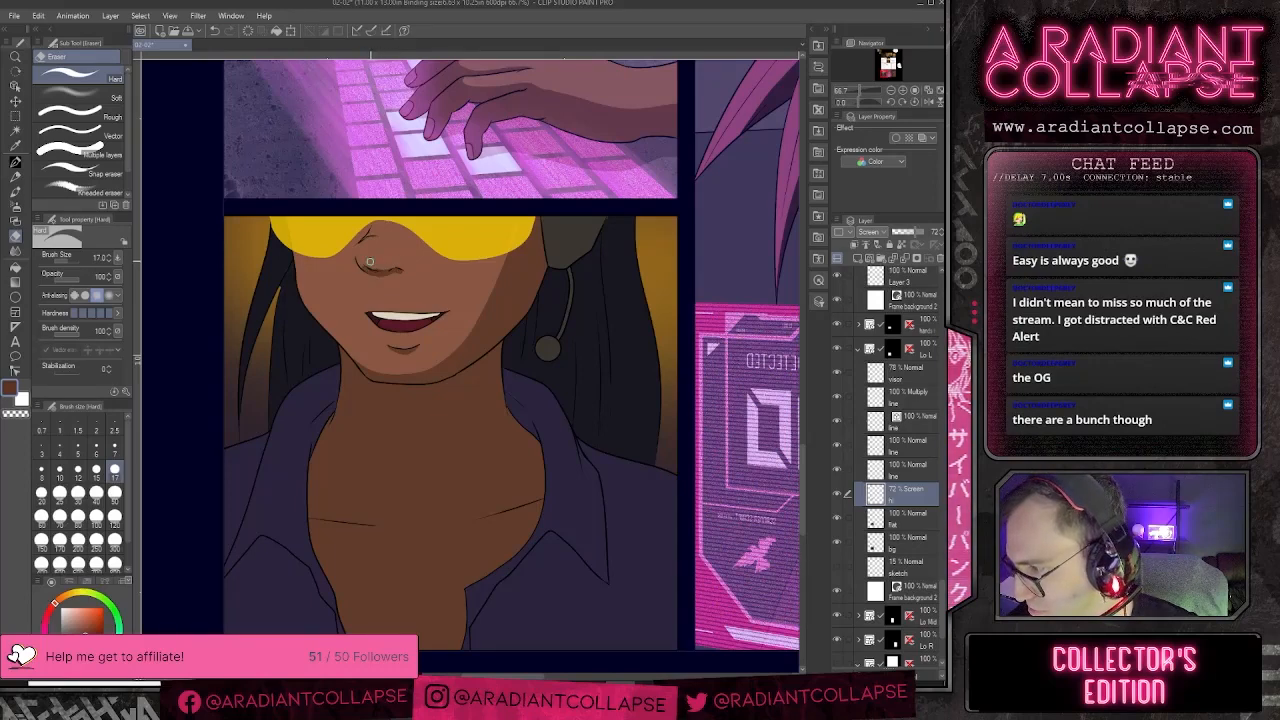
- Outline the jaw's cast shadow across the neck with the G-pen at size 12 and fill the neck and chest below it with highlight
{"action": "key", "text": "p"}
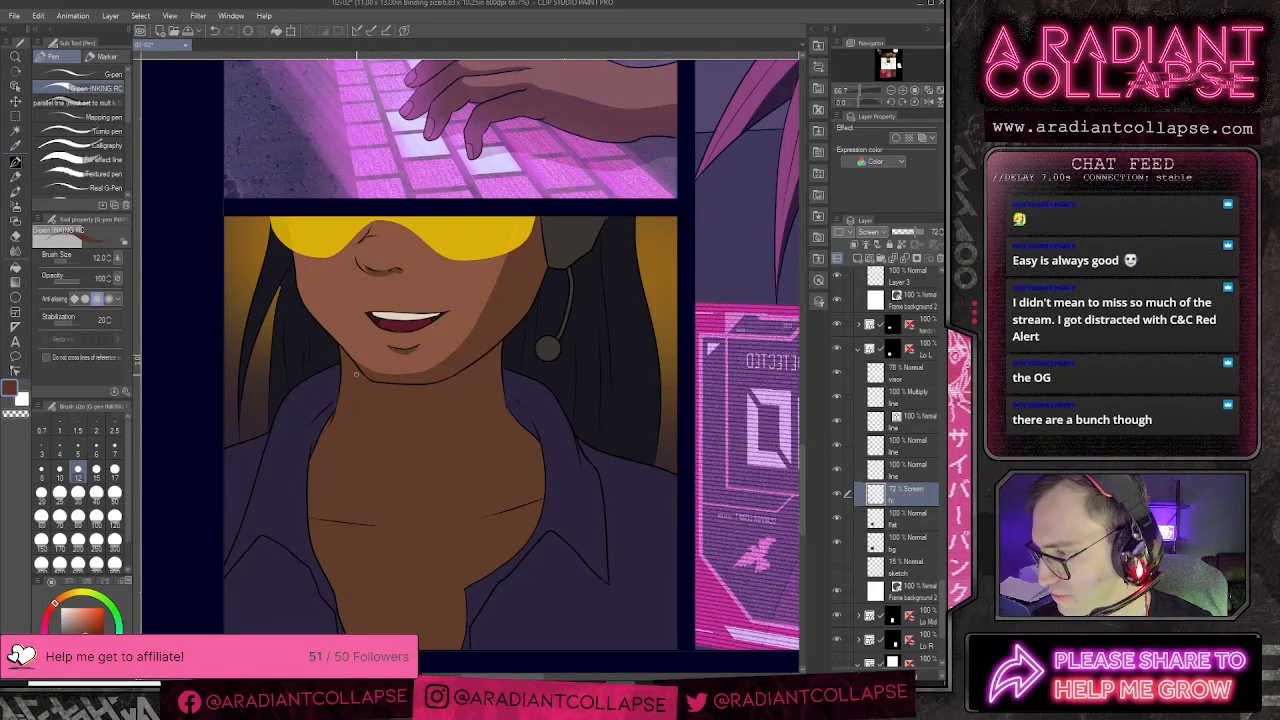
{"action": "mouse_move", "coordinate": [341, 361]}
{"action": "left_mouse_down"}
{"action": "mouse_move", "coordinate": [393, 411]}
{"action": "mouse_move", "coordinate": [437, 411]}
{"action": "mouse_move", "coordinate": [474, 369]}
{"action": "mouse_move", "coordinate": [467, 402]}
{"action": "mouse_move", "coordinate": [404, 421]}
{"action": "mouse_move", "coordinate": [343, 360]}
{"action": "left_mouse_up"}
{"action": "key", "text": "ctrl+z"}
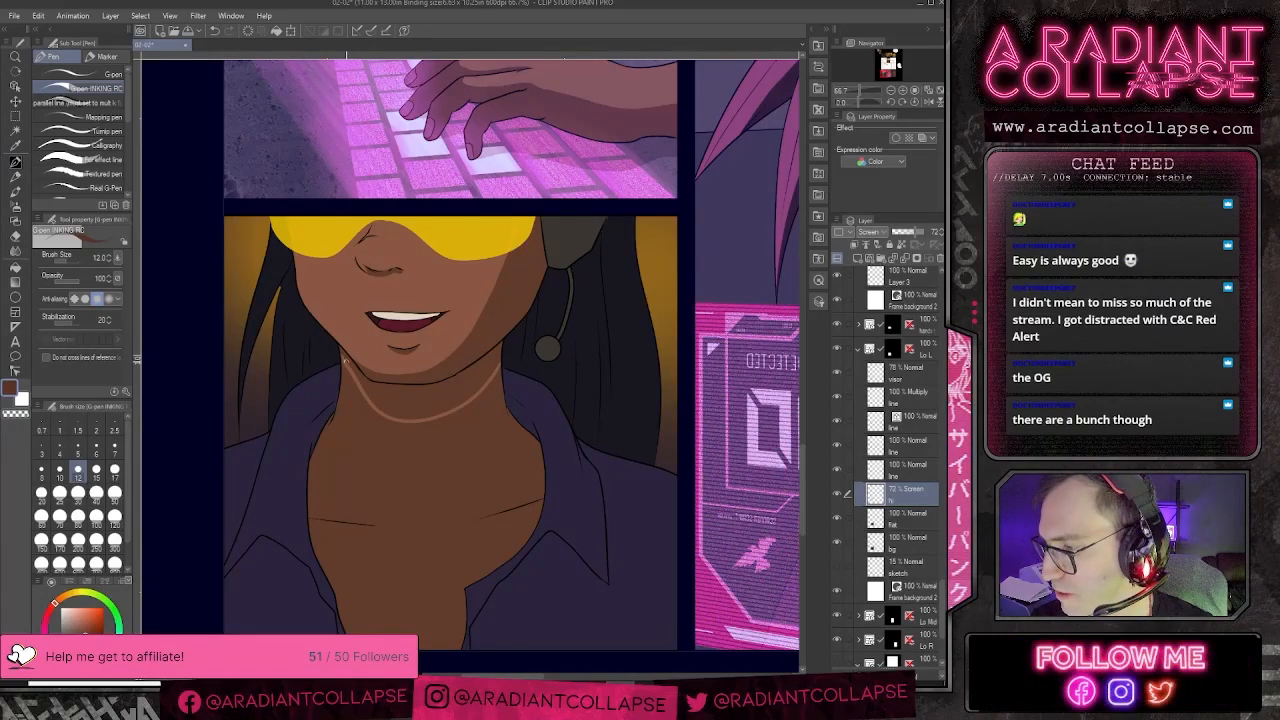
{"action": "key", "text": "g"}
{"action": "left_click", "coordinate": [405, 395]}
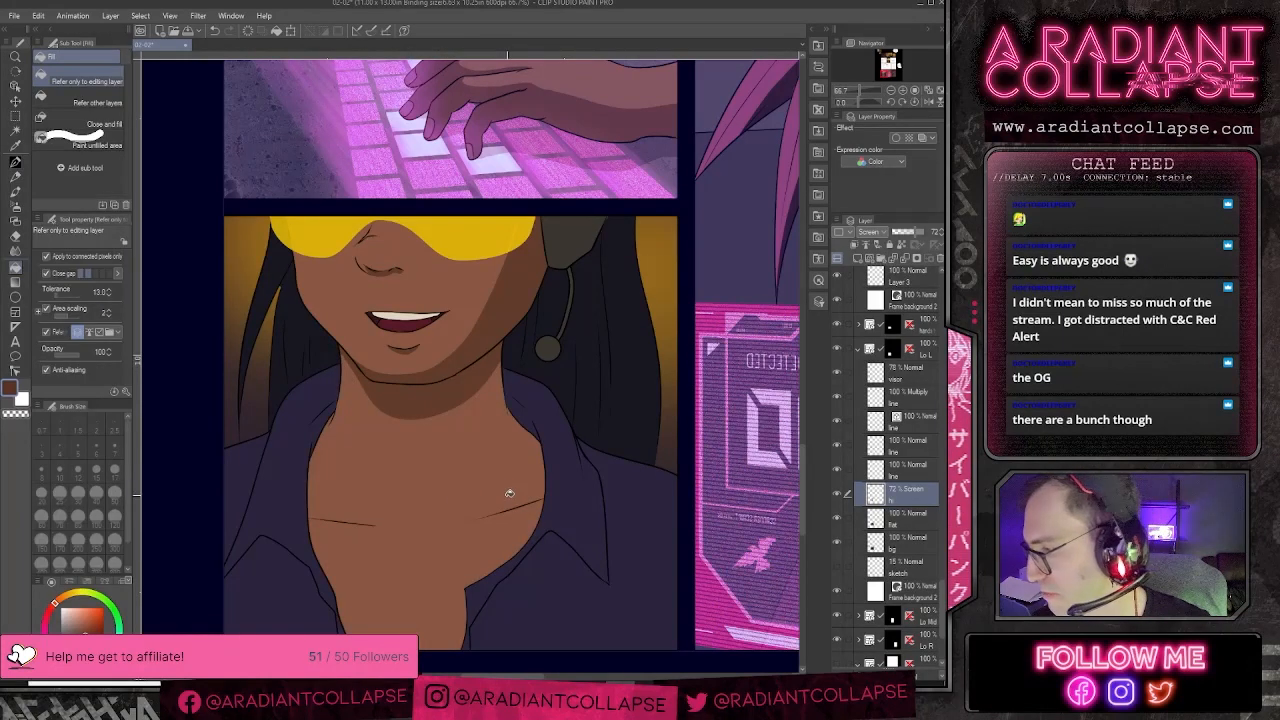
- Erase the highlight along the edges of the neck and open chest with the Hard eraser at size 17 to shape the shadows
{"action": "key", "text": "e"}
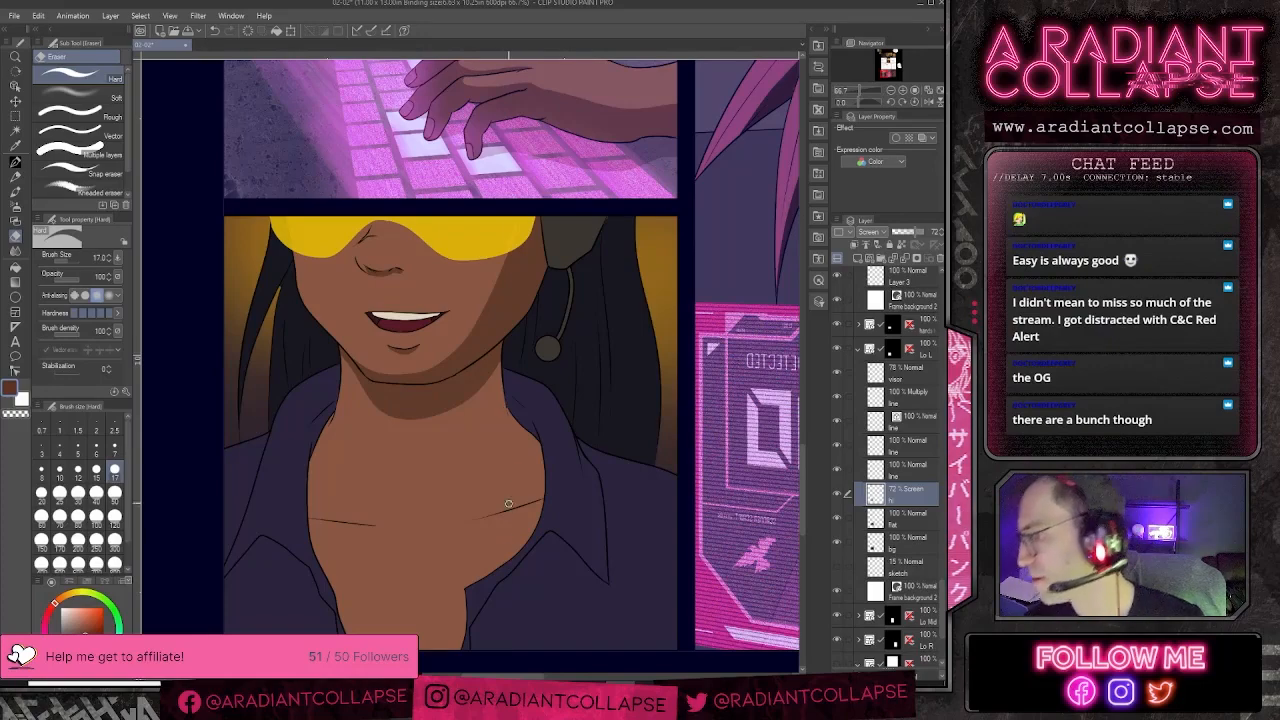
{"action": "scroll", "coordinate": [545, 462], "scroll_direction": "down", "scroll_amount": 1}
{"action": "scroll", "coordinate": [549, 464], "scroll_direction": "up", "scroll_amount": 1}
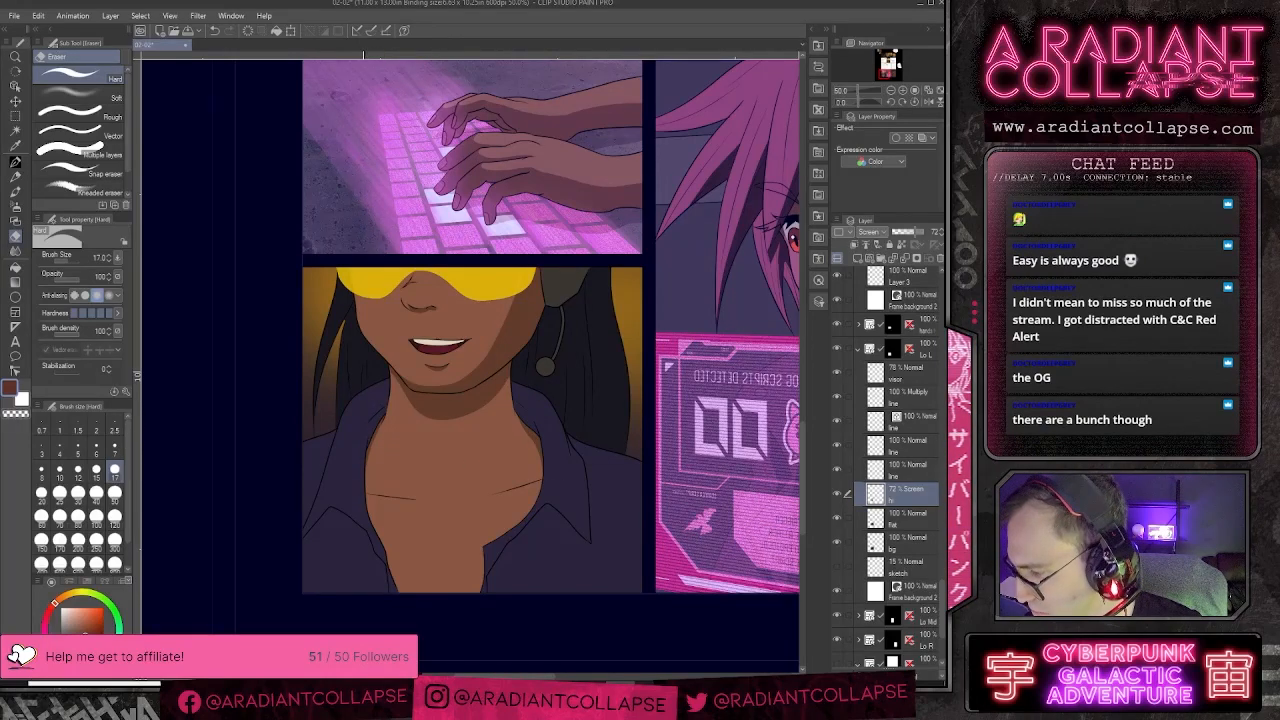
{"action": "left_click_drag", "start_coordinate": [371, 429], "coordinate": [366, 498]}
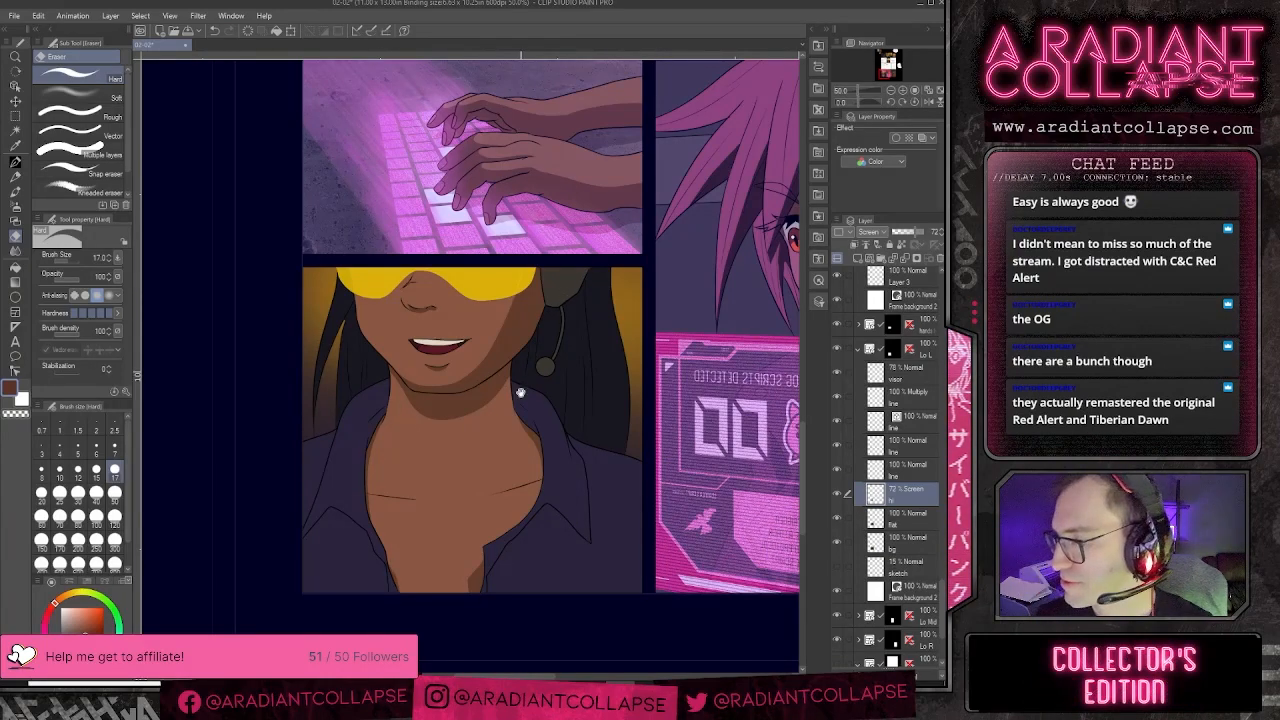
{"action": "left_click_drag", "start_coordinate": [519, 392], "coordinate": [512, 434]}
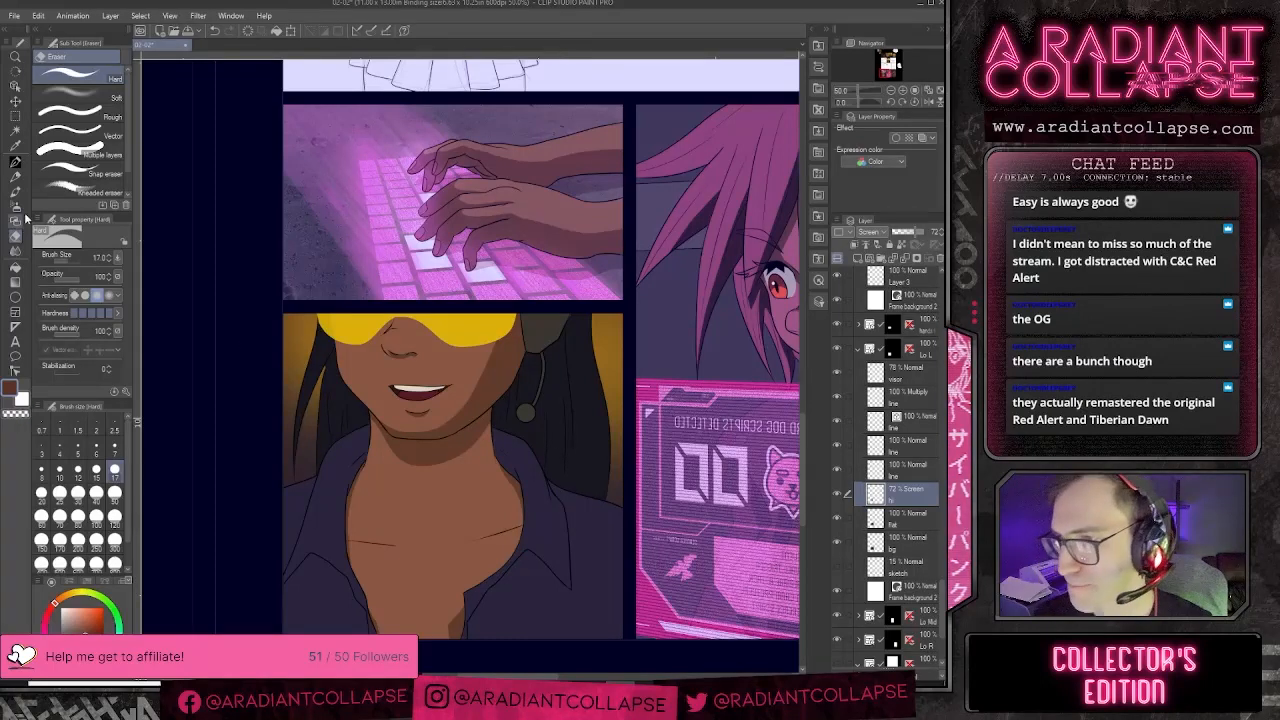
{"action": "left_click", "coordinate": [17, 131]}
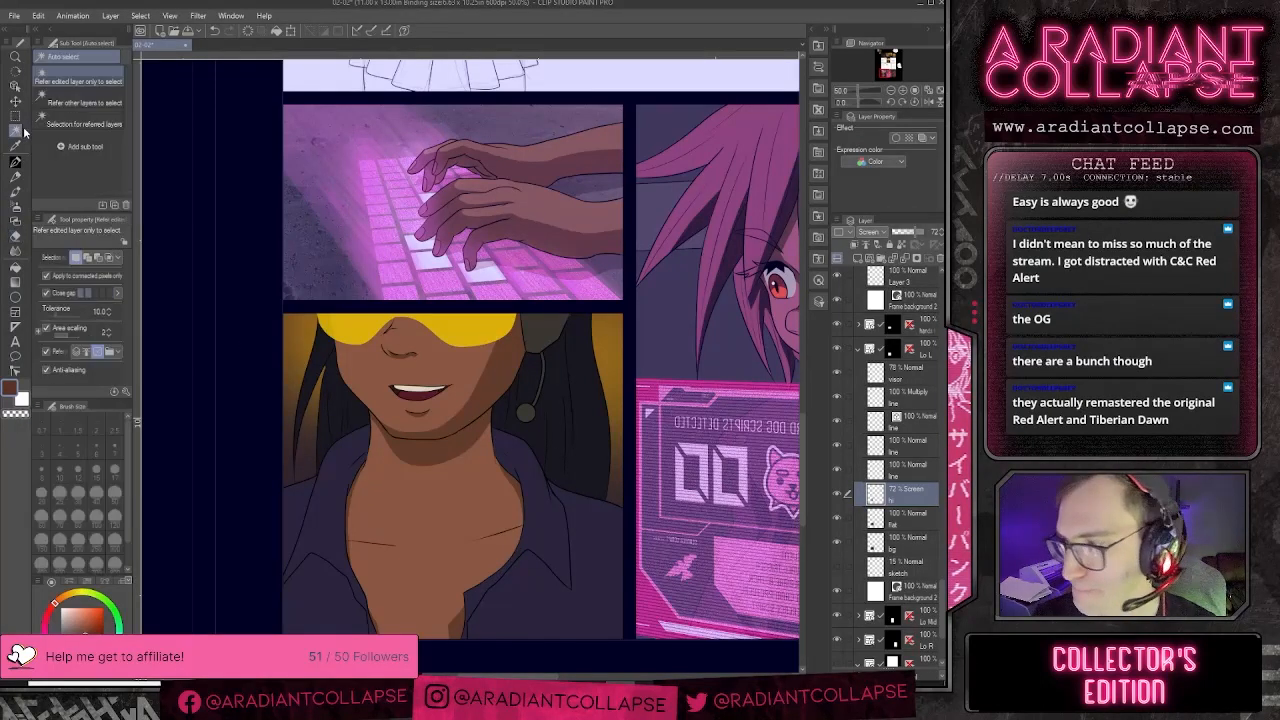
{"action": "left_click", "coordinate": [549, 352]}
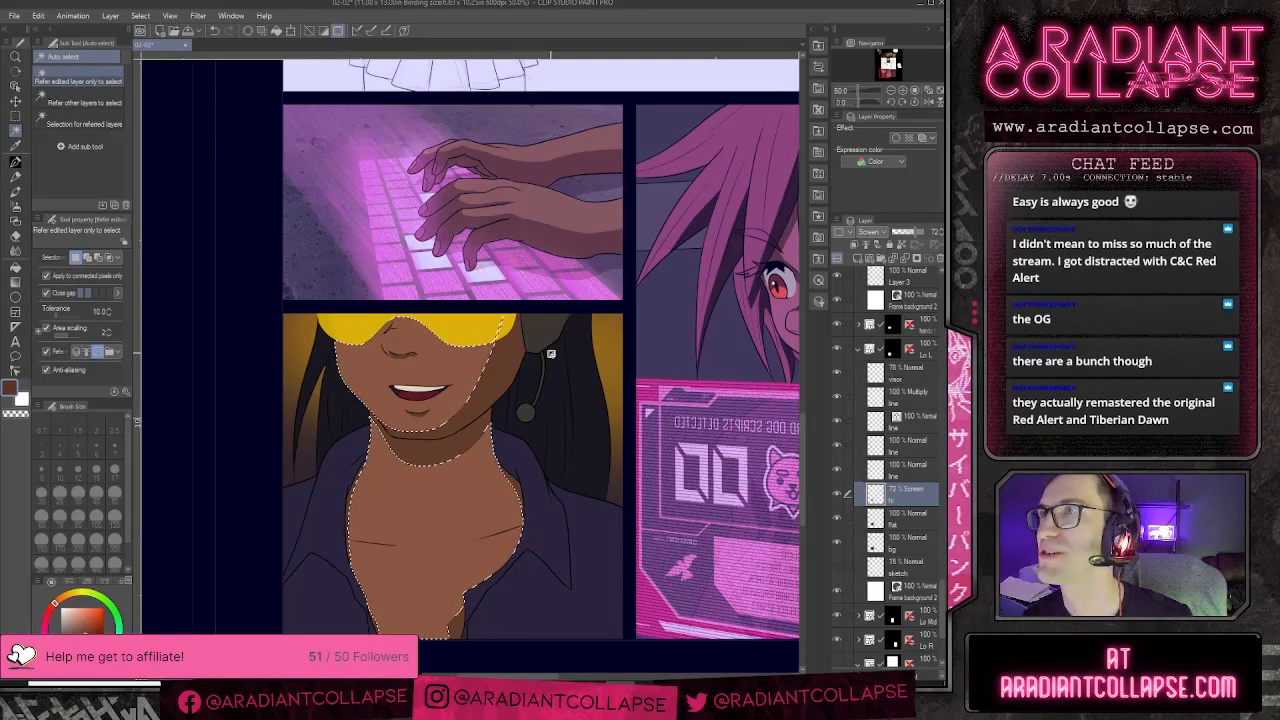
{"action": "key", "text": "ctrl+d"}
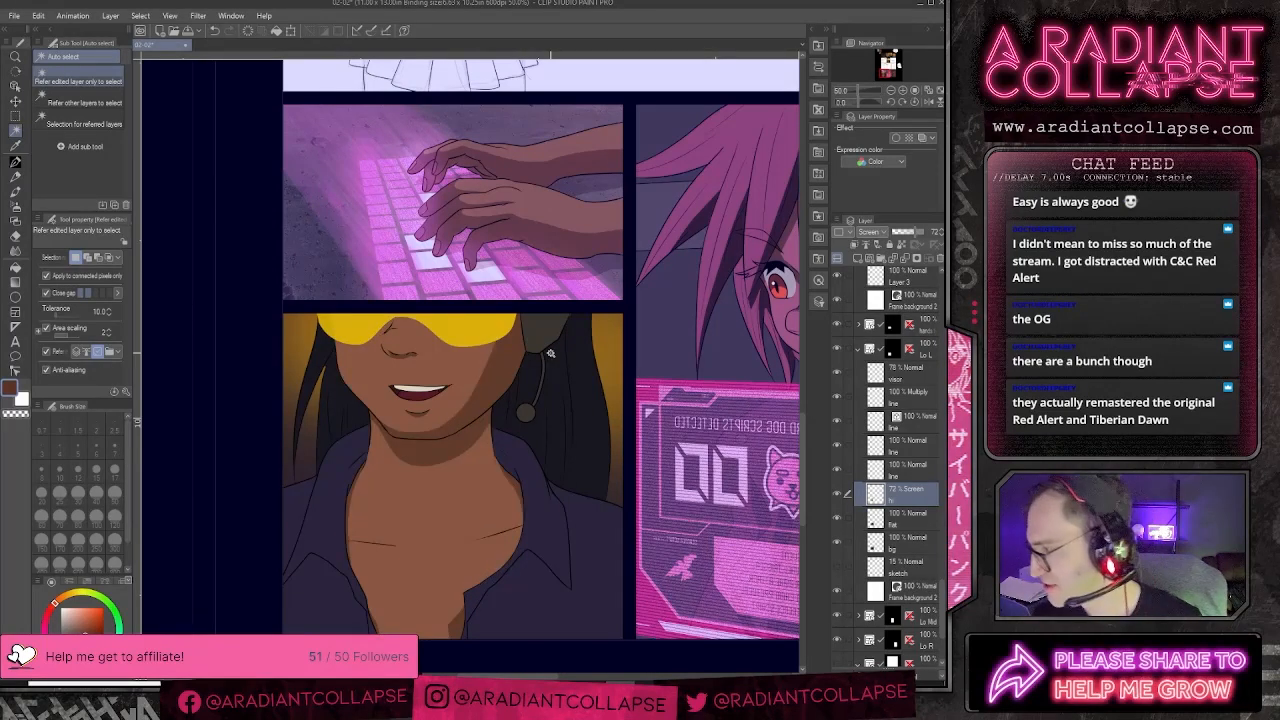
- Auto-select the headset's earpiece, microphone arm and microphone on the flat colour layer
{"action": "left_click", "coordinate": [898, 520]}
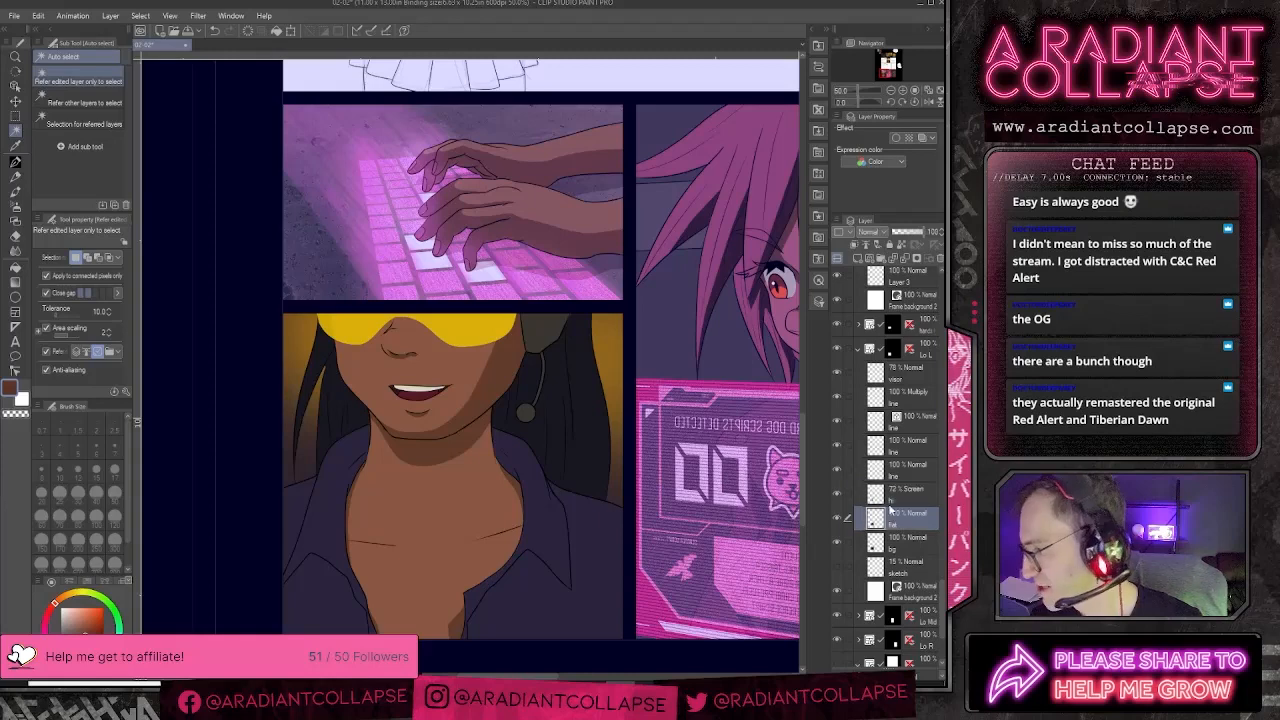
{"action": "left_click", "coordinate": [542, 328]}
{"action": "scroll", "coordinate": [541, 398], "scroll_direction": "up", "scroll_amount": 3}
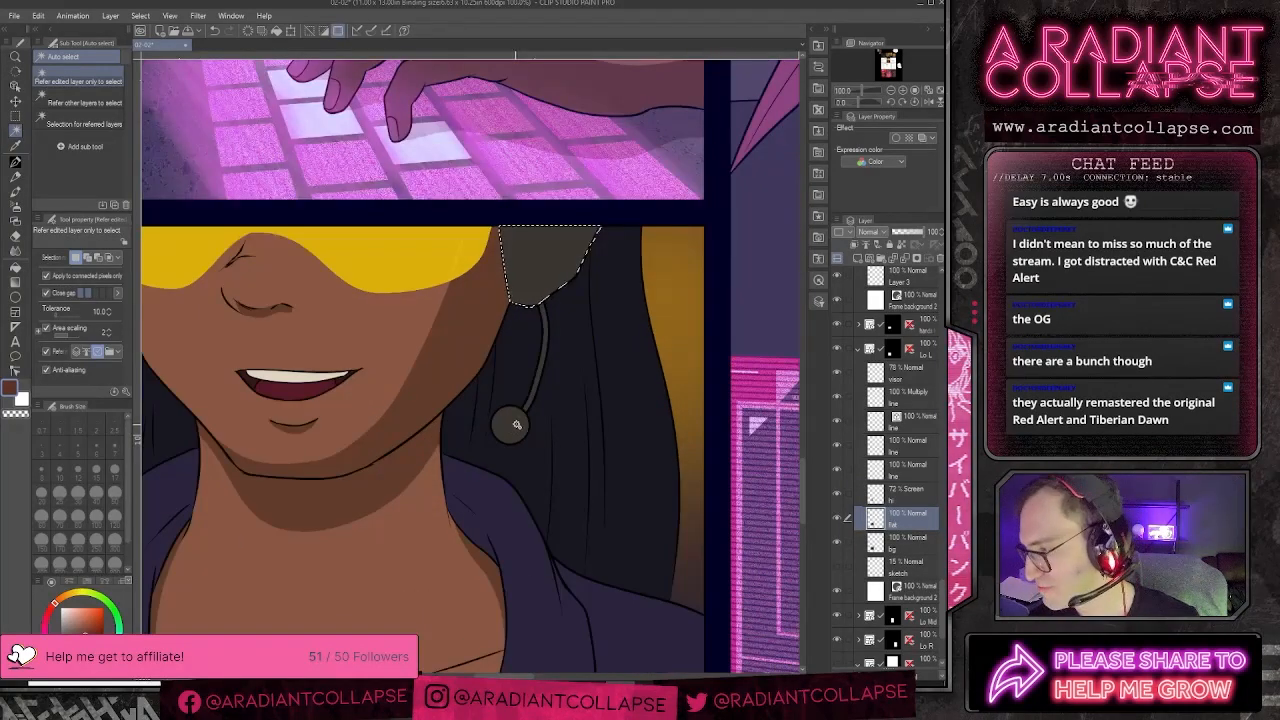
{"action": "left_click", "coordinate": [525, 407], "text": "shift"}
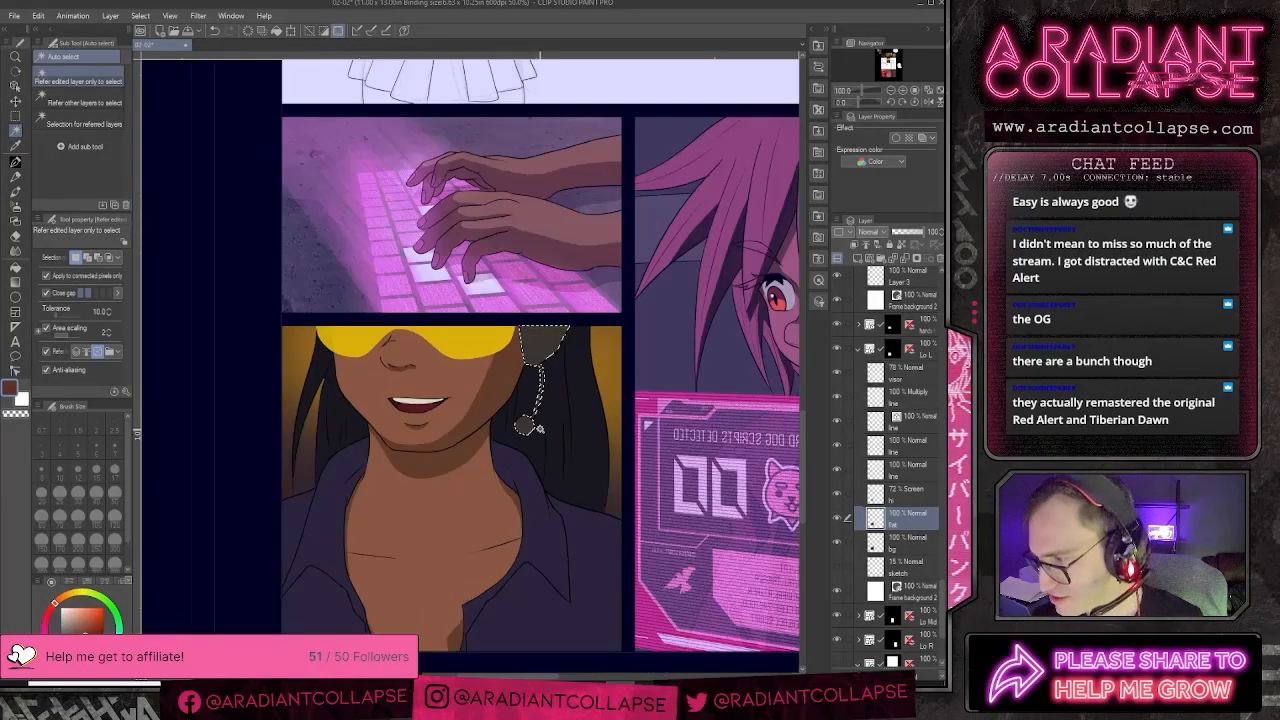
{"action": "scroll", "coordinate": [540, 426], "scroll_direction": "down", "scroll_amount": 3}
- Airbrush soft highlights onto the selected headset parts on the Screen layer with the Soft airbrush at size 250, and clear the selection
{"action": "left_click", "coordinate": [898, 496]}
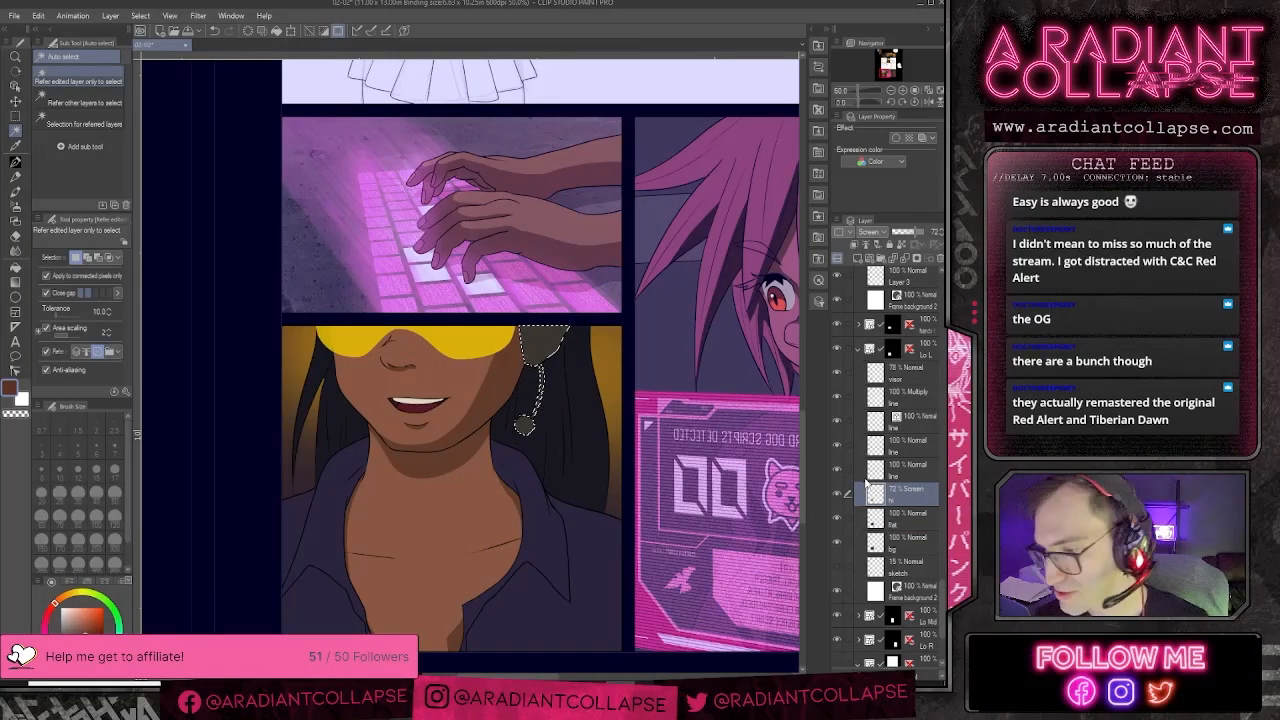
{"action": "left_click", "coordinate": [15, 206]}
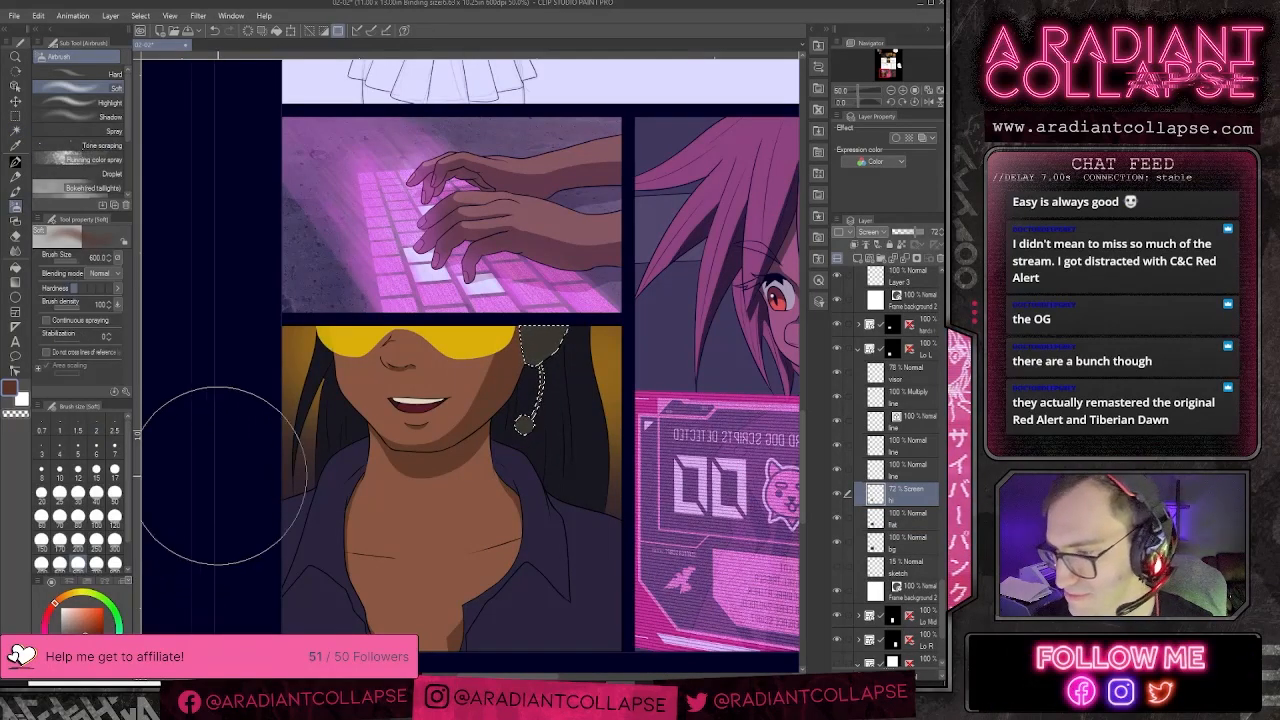
{"action": "key", "text": "bracketleft"}
{"action": "key", "text": "bracketleft"}
{"action": "key", "text": "bracketleft"}
{"action": "key", "text": "bracketleft"}
{"action": "key", "text": "bracketleft"}
{"action": "key", "text": "bracketleft"}
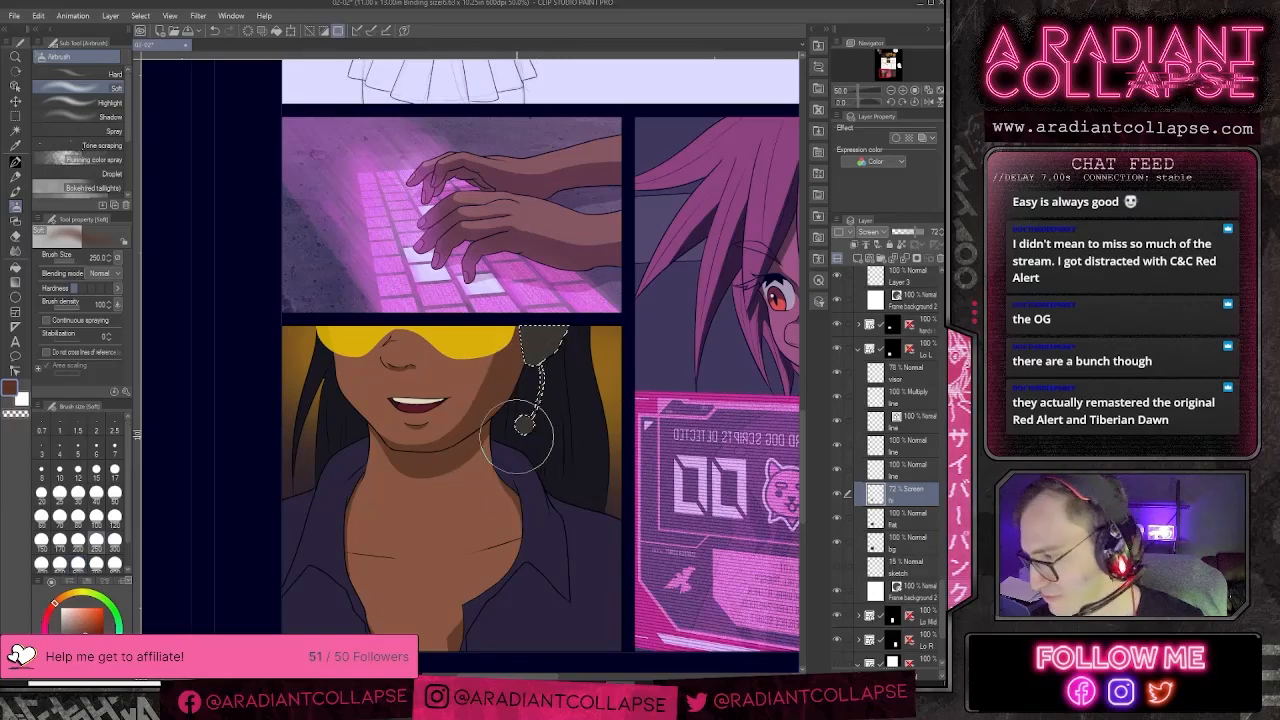
{"action": "key", "text": "bracketright"}
{"action": "key", "text": "bracketright"}
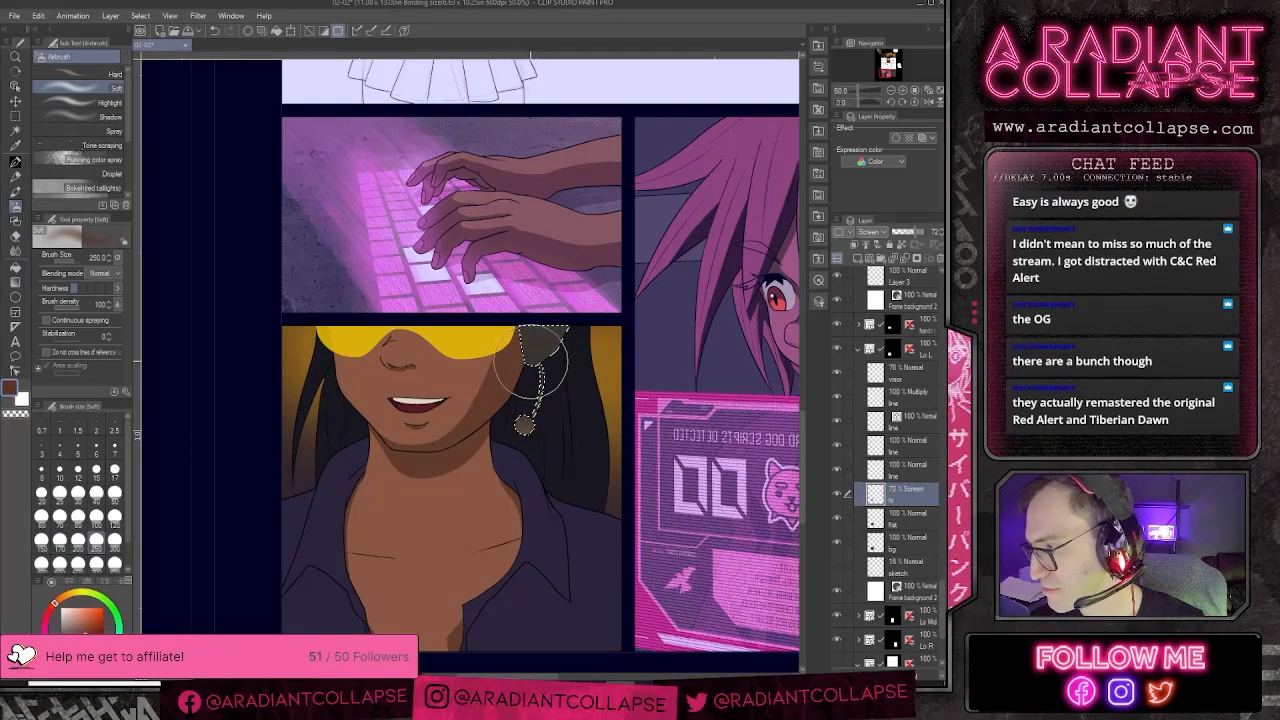
{"action": "key", "text": "ctrl+d"}
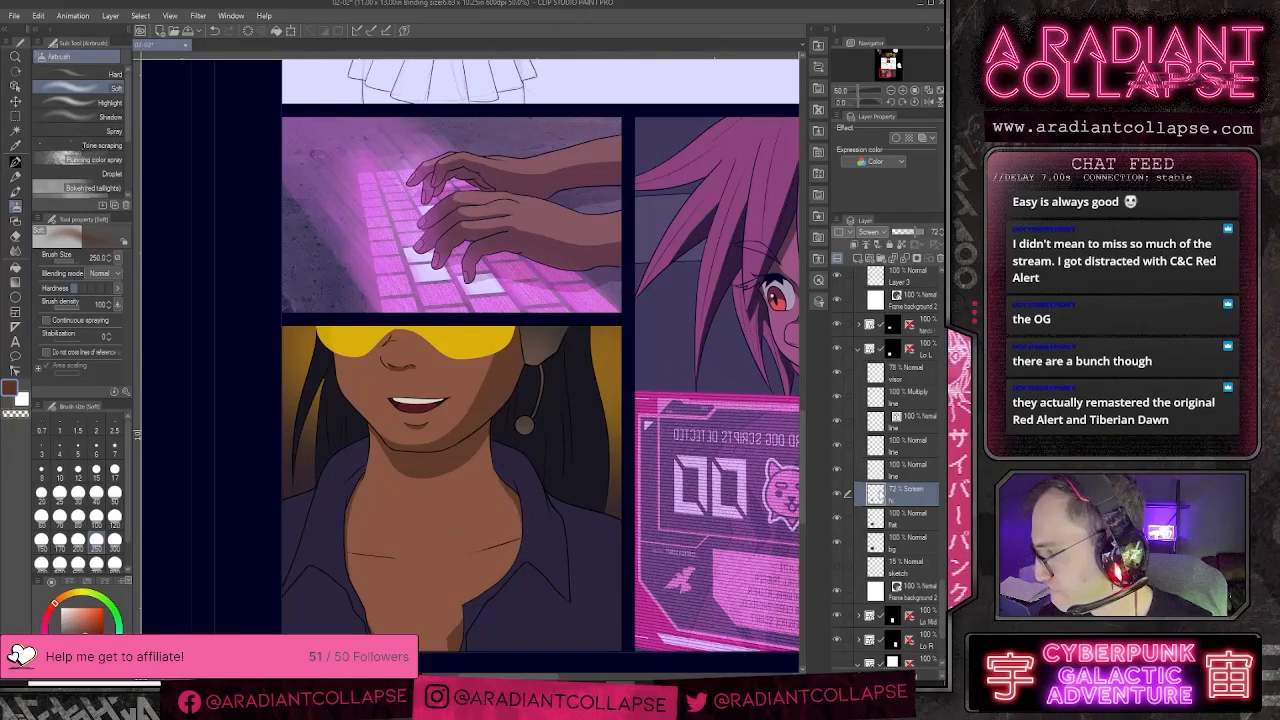
- Outline the highlight on the left-hand shirt collar with the G-pen at size 12 and fill it
{"action": "key", "text": "p"}
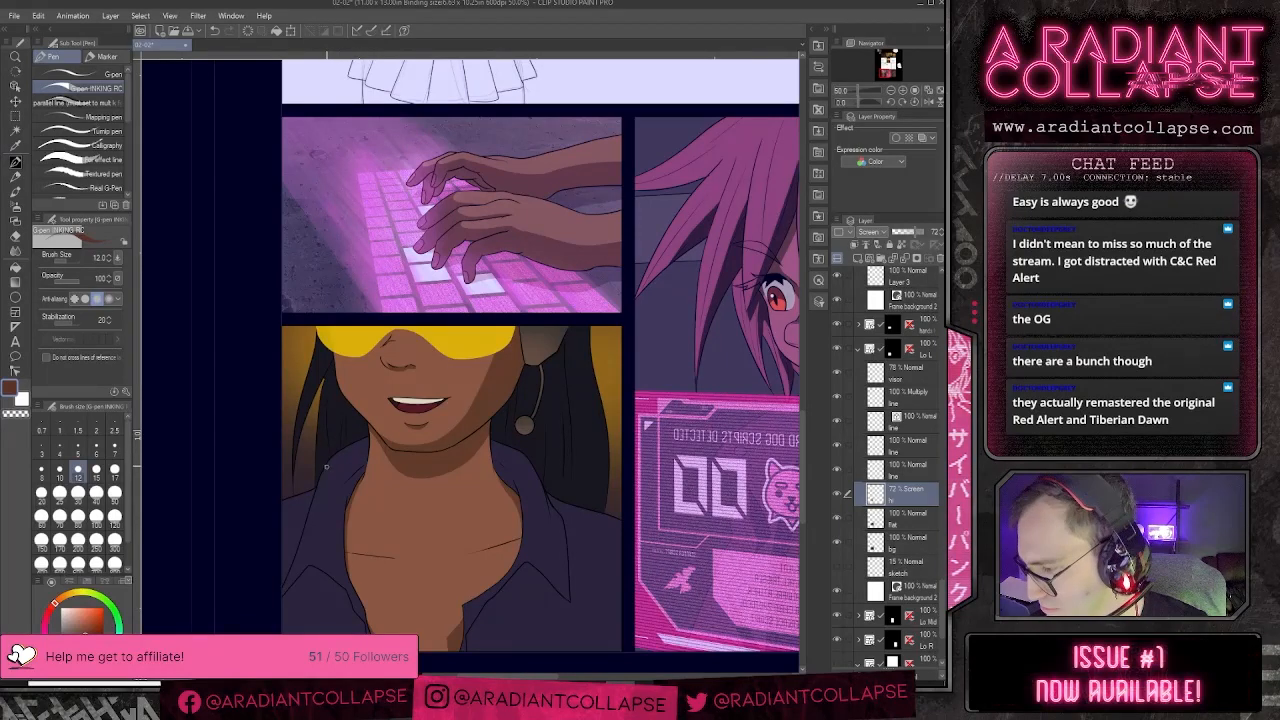
{"action": "left_click_drag", "start_coordinate": [344, 464], "coordinate": [342, 570]}
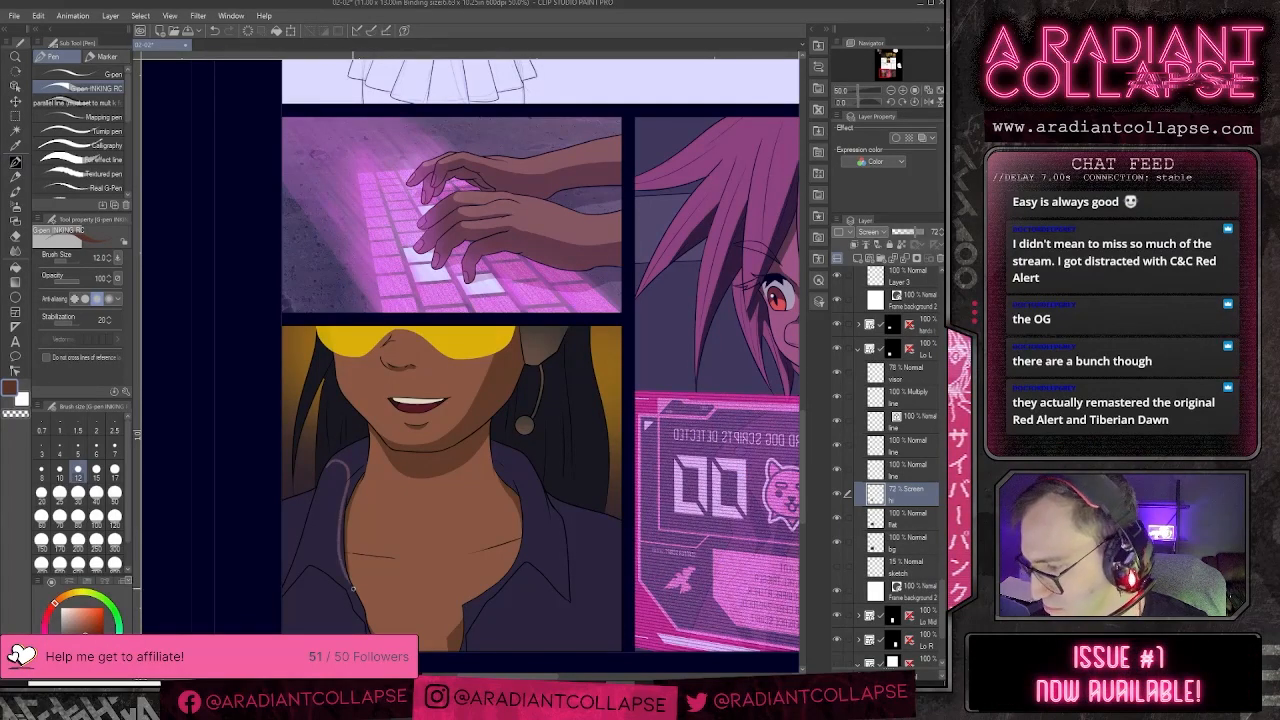
{"action": "key", "text": "g"}
{"action": "left_click", "coordinate": [356, 588]}
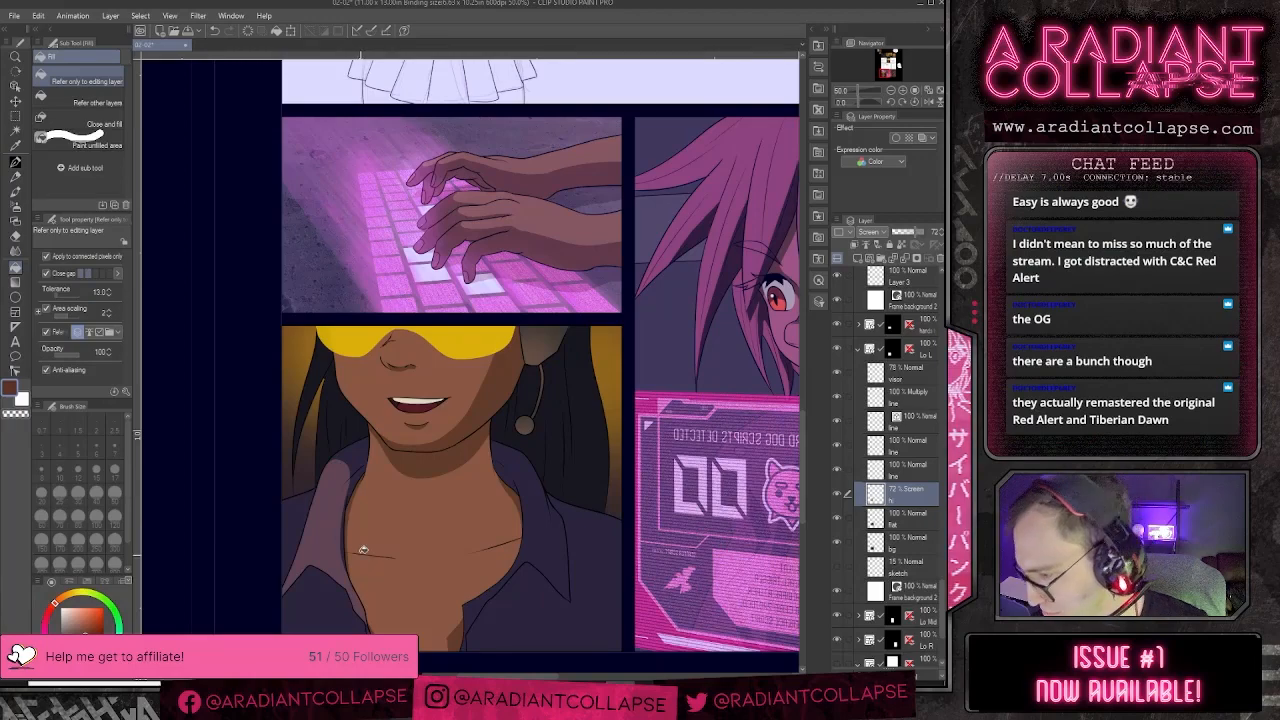
- Outline the highlight on the left-hand shirt front below the collar with the G-pen at size 12 and fill it
{"action": "key", "text": "e"}
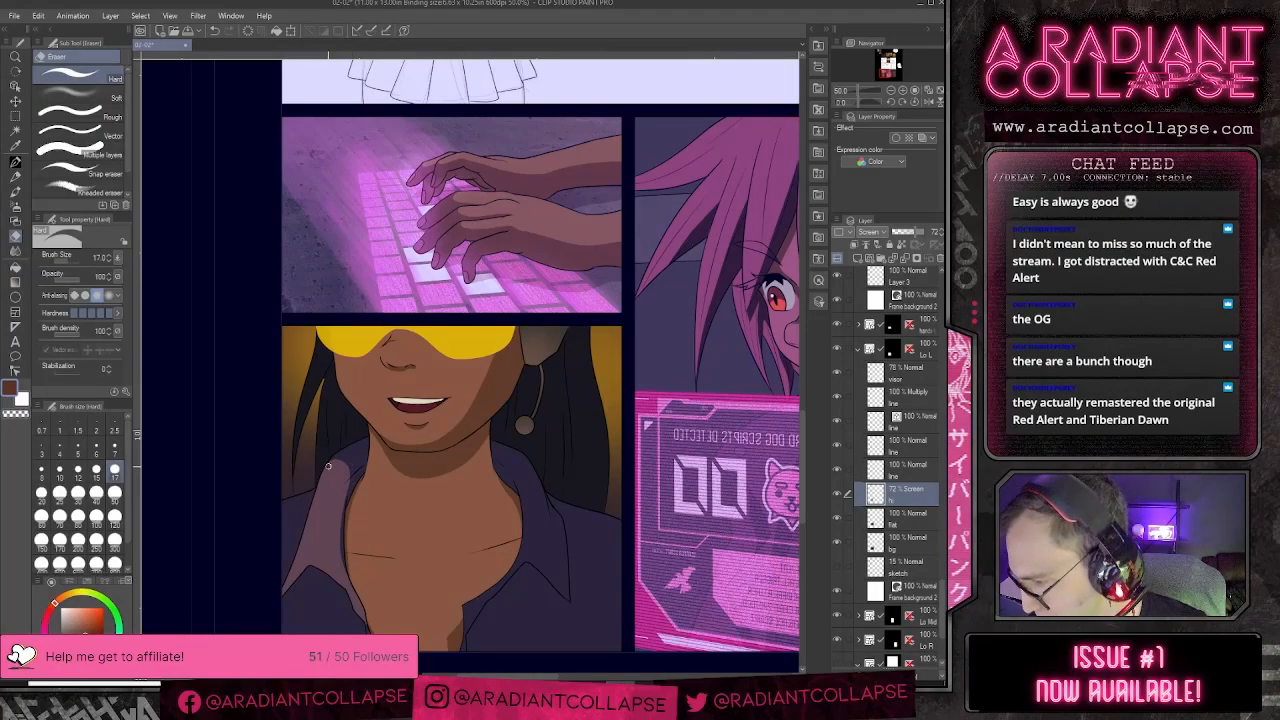
{"action": "scroll", "coordinate": [360, 512], "scroll_direction": "up", "scroll_amount": 2}
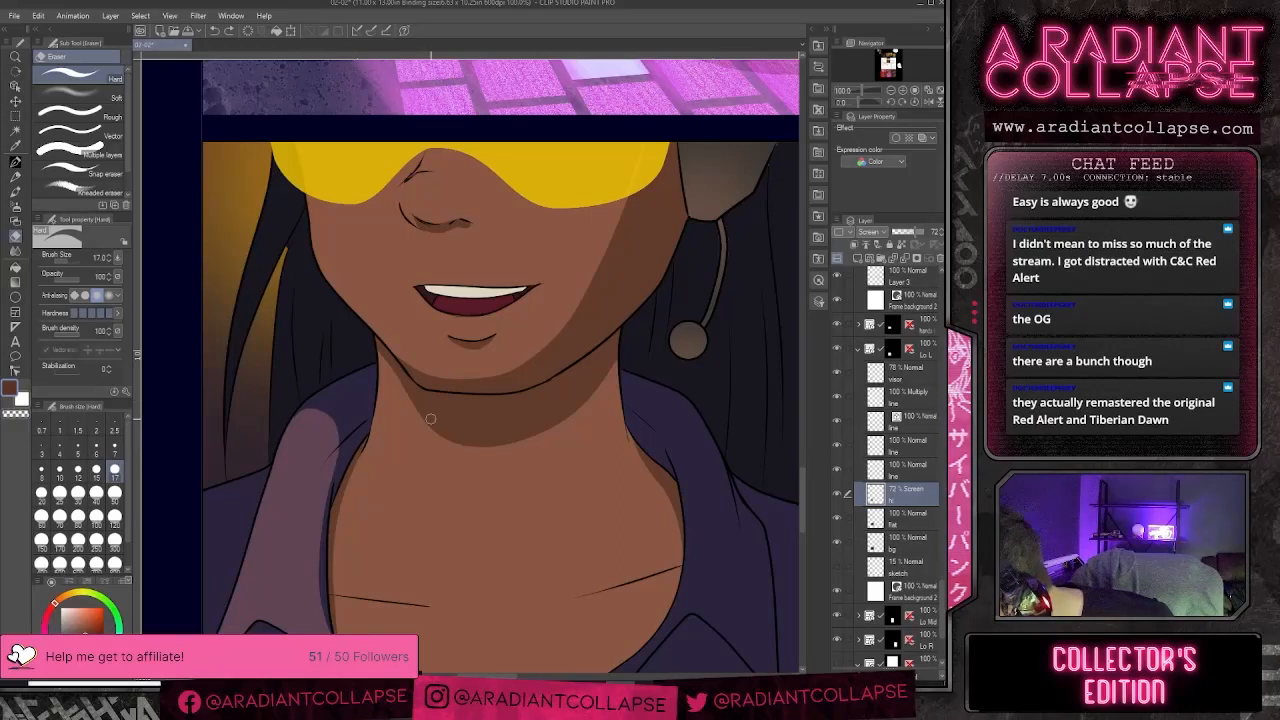
{"action": "key", "text": "p"}
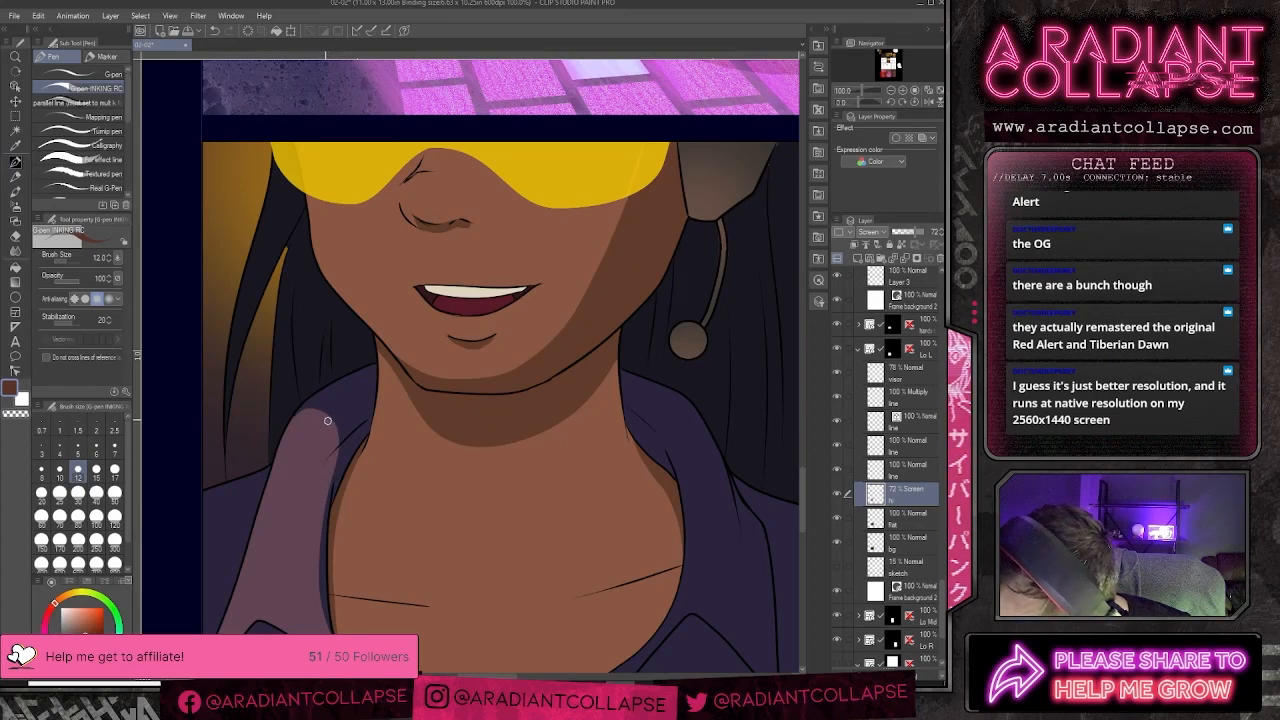
{"action": "left_click_drag", "start_coordinate": [379, 461], "coordinate": [352, 243]}
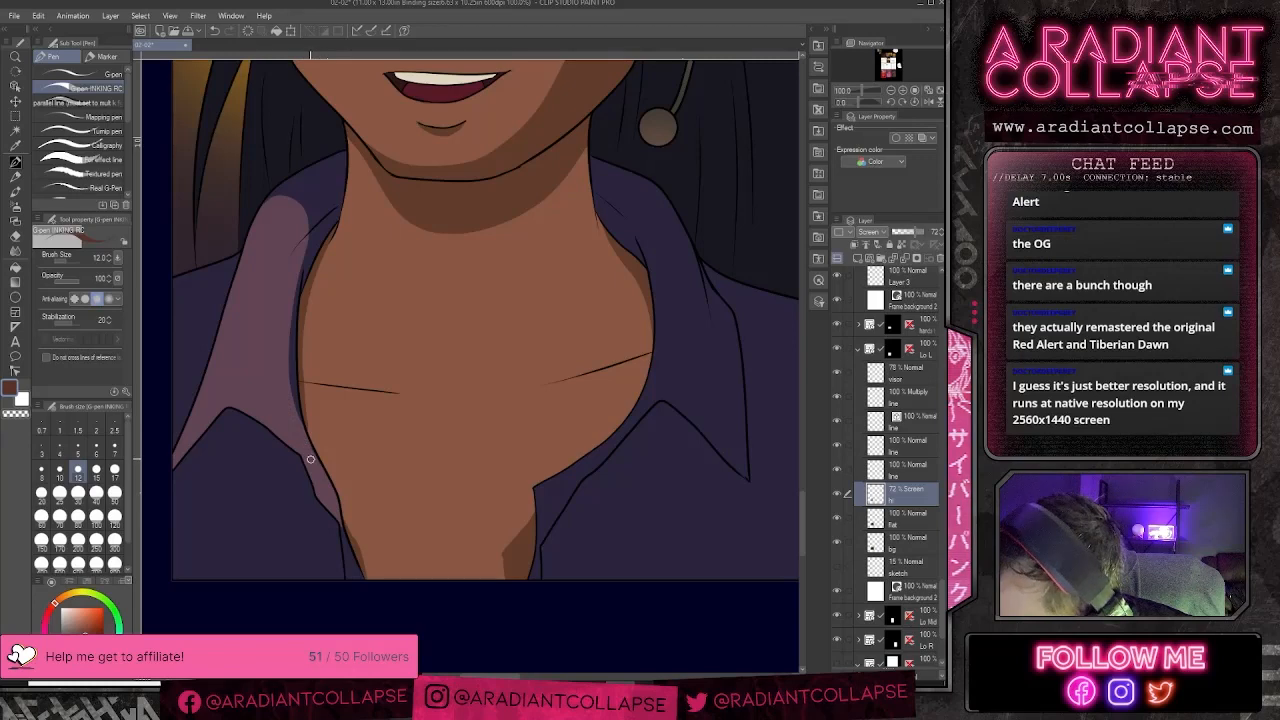
{"action": "left_click_drag", "start_coordinate": [341, 484], "coordinate": [404, 479]}
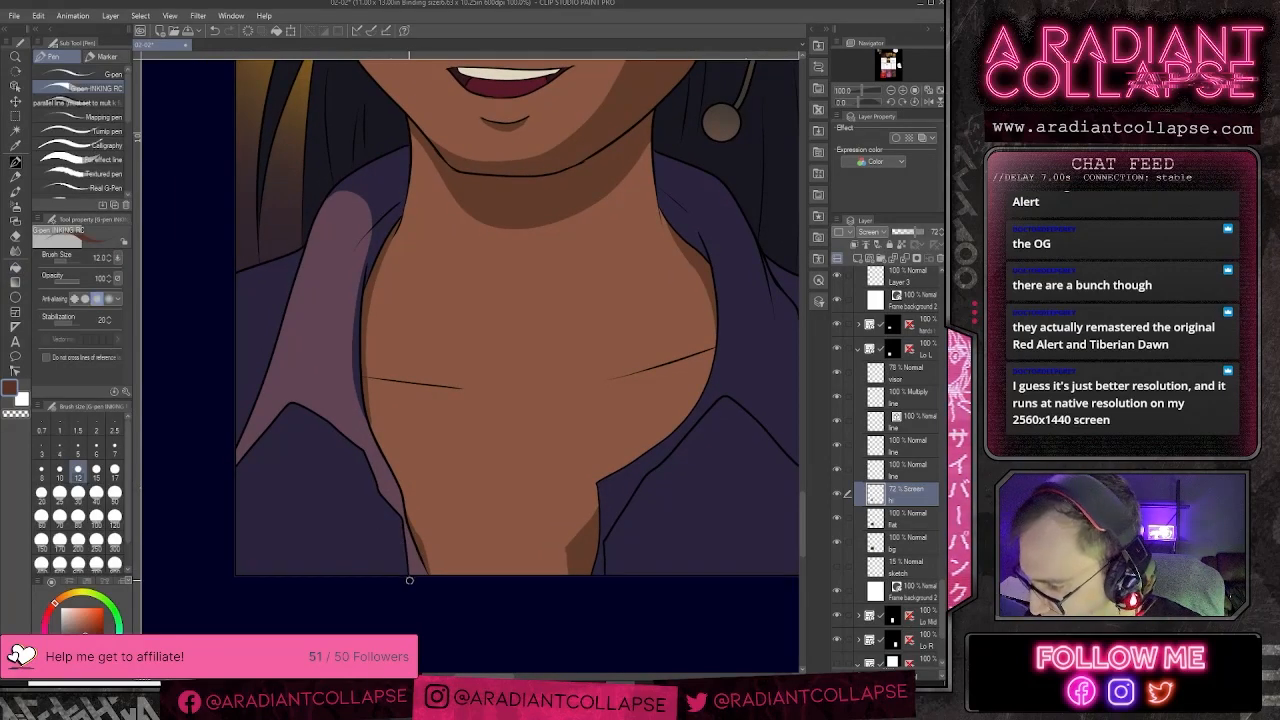
{"action": "mouse_move", "coordinate": [409, 580]}
{"action": "left_mouse_down"}
{"action": "mouse_move", "coordinate": [338, 484]}
{"action": "mouse_move", "coordinate": [308, 470]}
{"action": "mouse_move", "coordinate": [229, 493]}
{"action": "mouse_move", "coordinate": [312, 513]}
{"action": "left_mouse_up"}
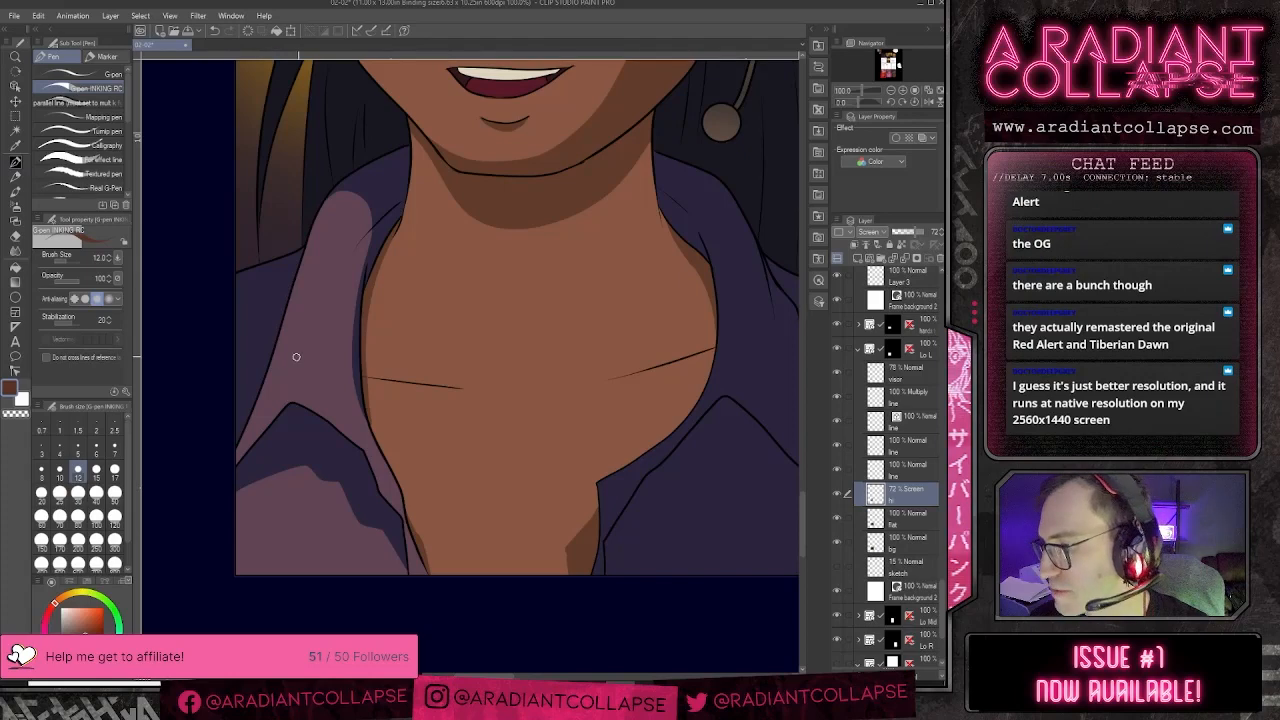
- Outline the highlight on the right-hand shirt collar with the G-pen at size 8 and fill it
{"action": "left_click_drag", "start_coordinate": [537, 323], "coordinate": [296, 379]}
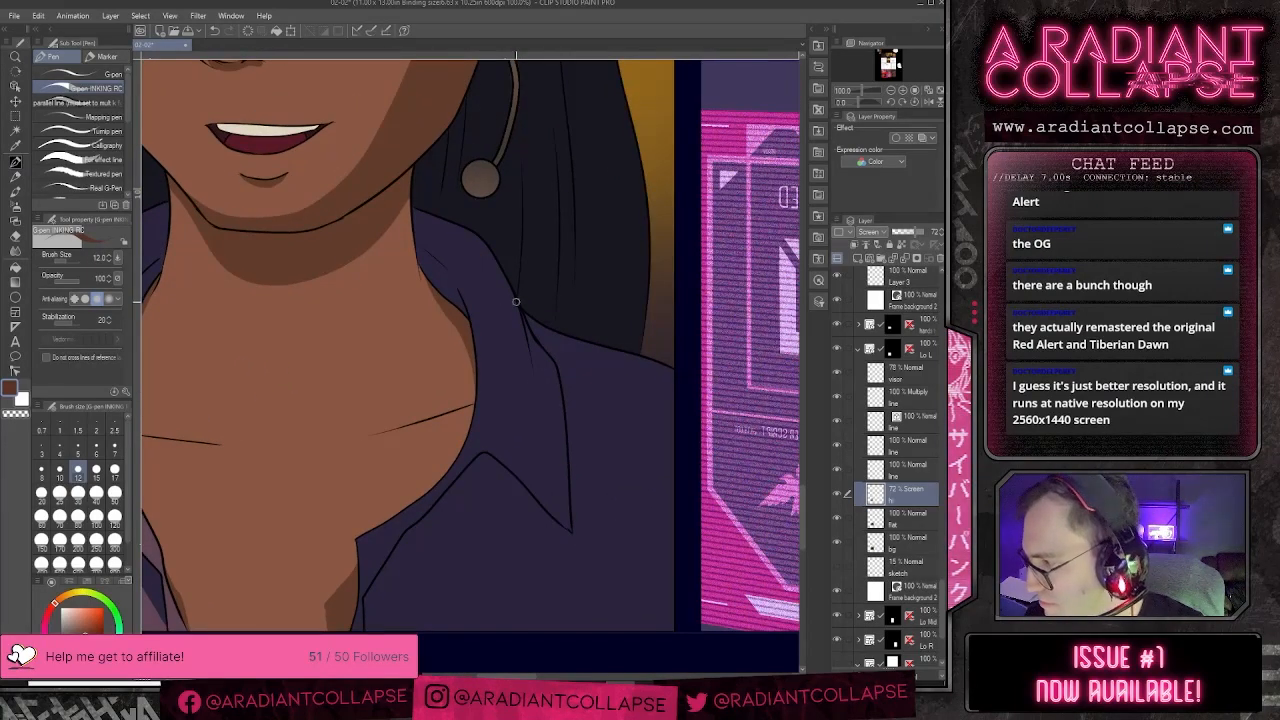
{"action": "key", "text": "bracketleft"}
{"action": "key", "text": "bracketleft"}
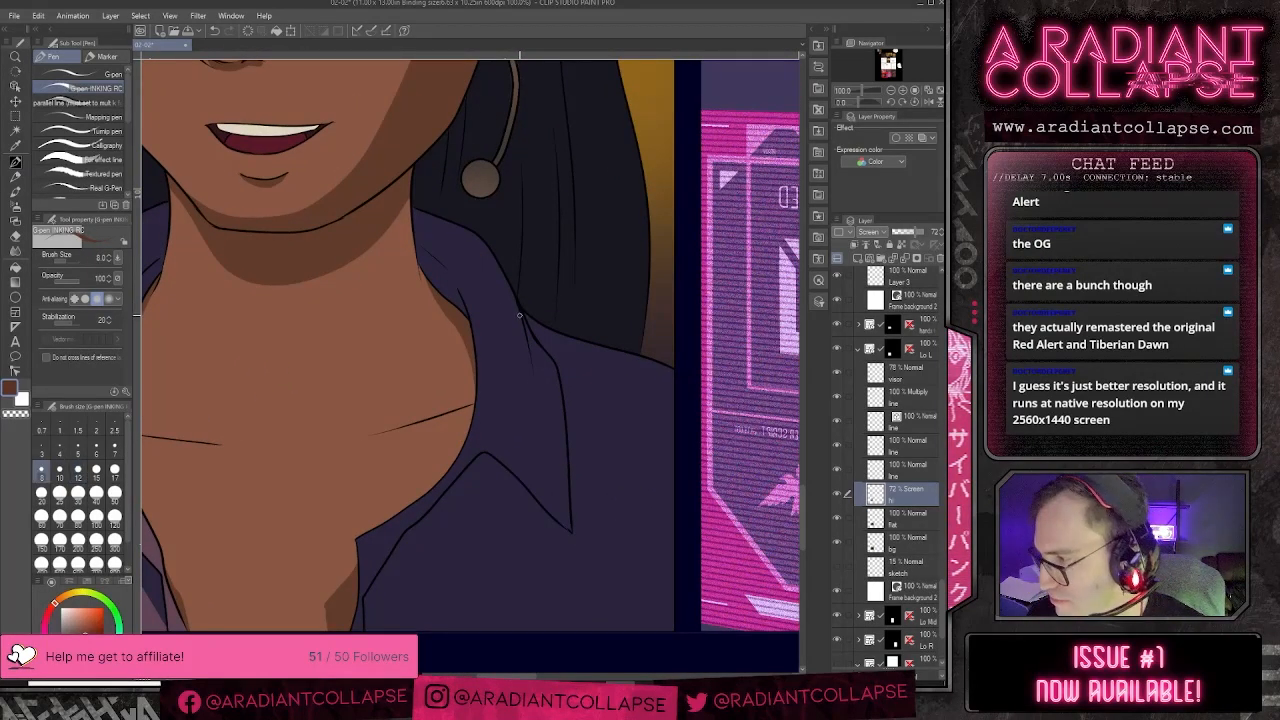
{"action": "left_click_drag", "start_coordinate": [485, 288], "coordinate": [471, 449]}
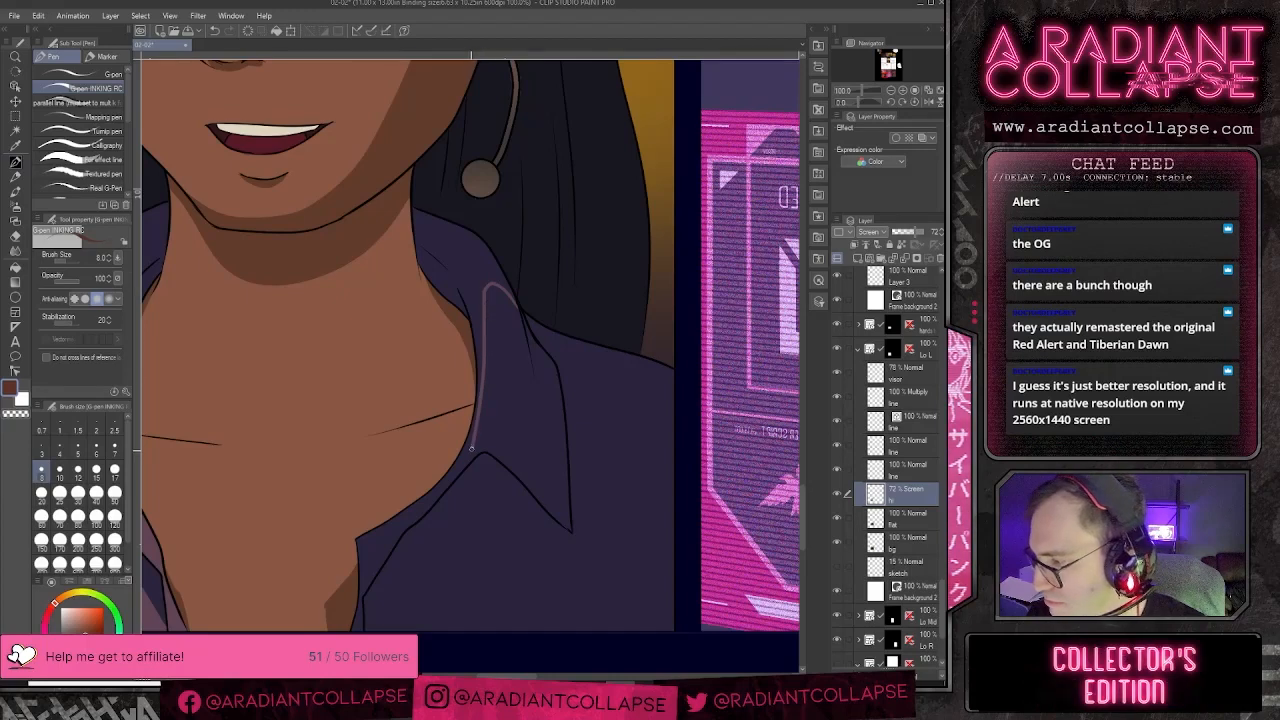
{"action": "key", "text": "ctrl+z"}
{"action": "mouse_move", "coordinate": [505, 293]}
{"action": "left_mouse_down"}
{"action": "mouse_move", "coordinate": [472, 304]}
{"action": "mouse_move", "coordinate": [478, 344]}
{"action": "left_mouse_up"}
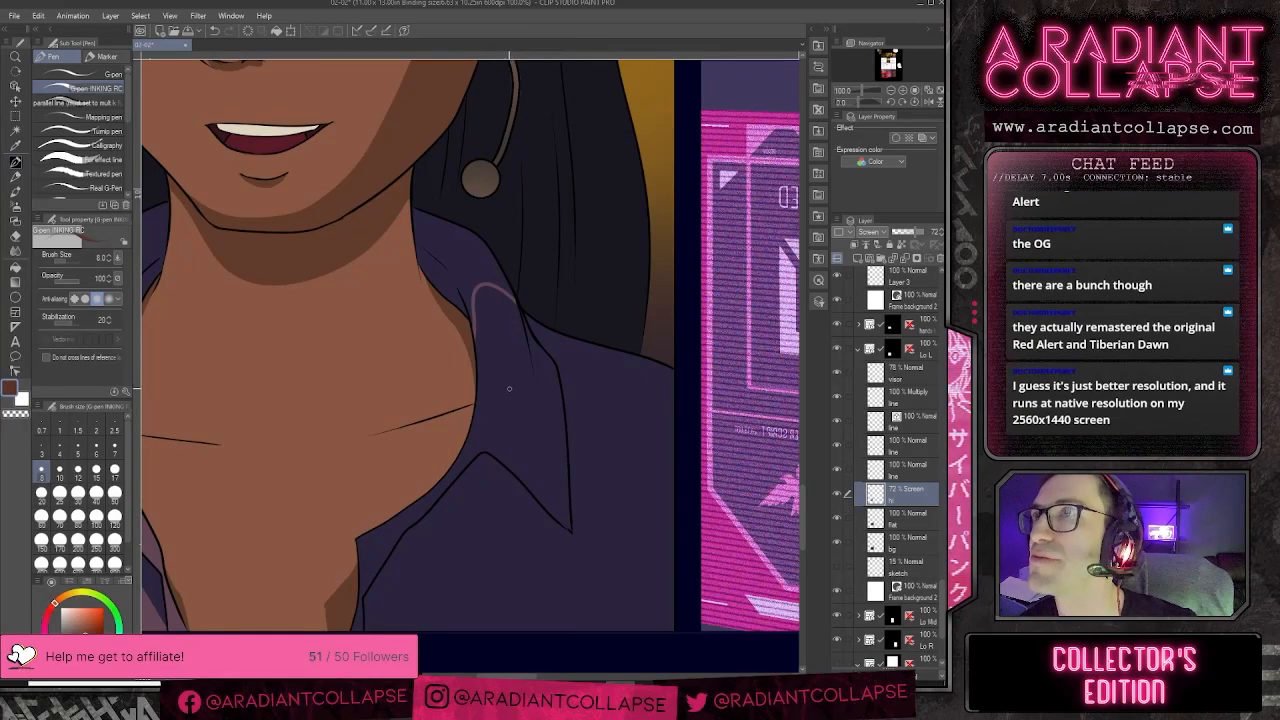
{"action": "left_click", "coordinate": [521, 345]}
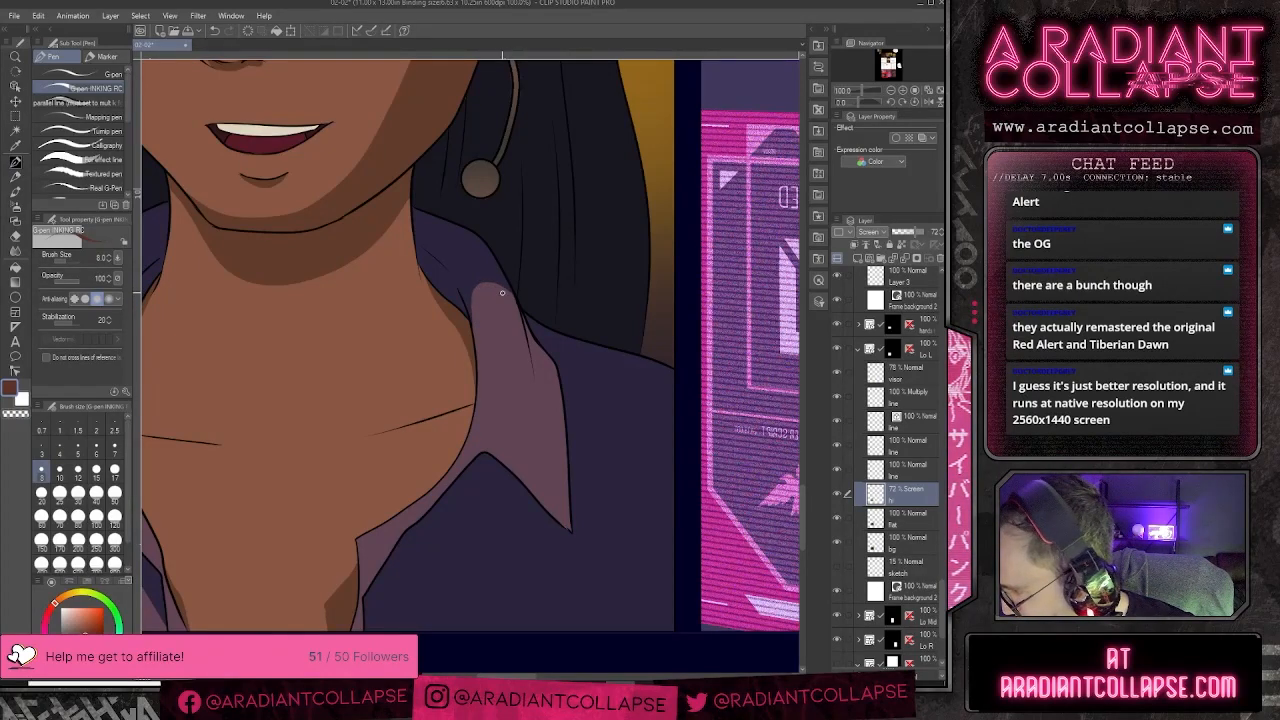
- Outline the shadow edge below the right-hand collar and fill the rest of that shirt front with the highlight
{"action": "left_click_drag", "start_coordinate": [479, 498], "coordinate": [519, 380]}
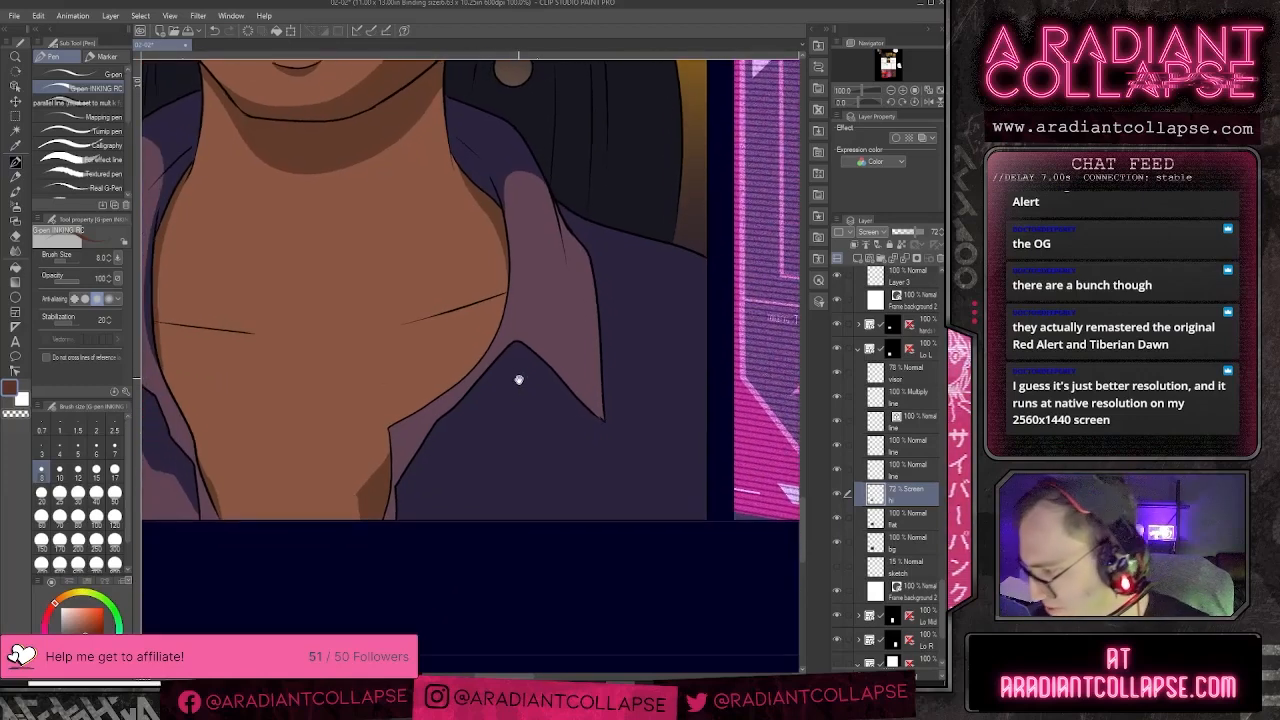
{"action": "mouse_move", "coordinate": [402, 521]}
{"action": "left_mouse_down"}
{"action": "mouse_move", "coordinate": [418, 477]}
{"action": "mouse_move", "coordinate": [485, 412]}
{"action": "mouse_move", "coordinate": [582, 447]}
{"action": "left_mouse_up"}
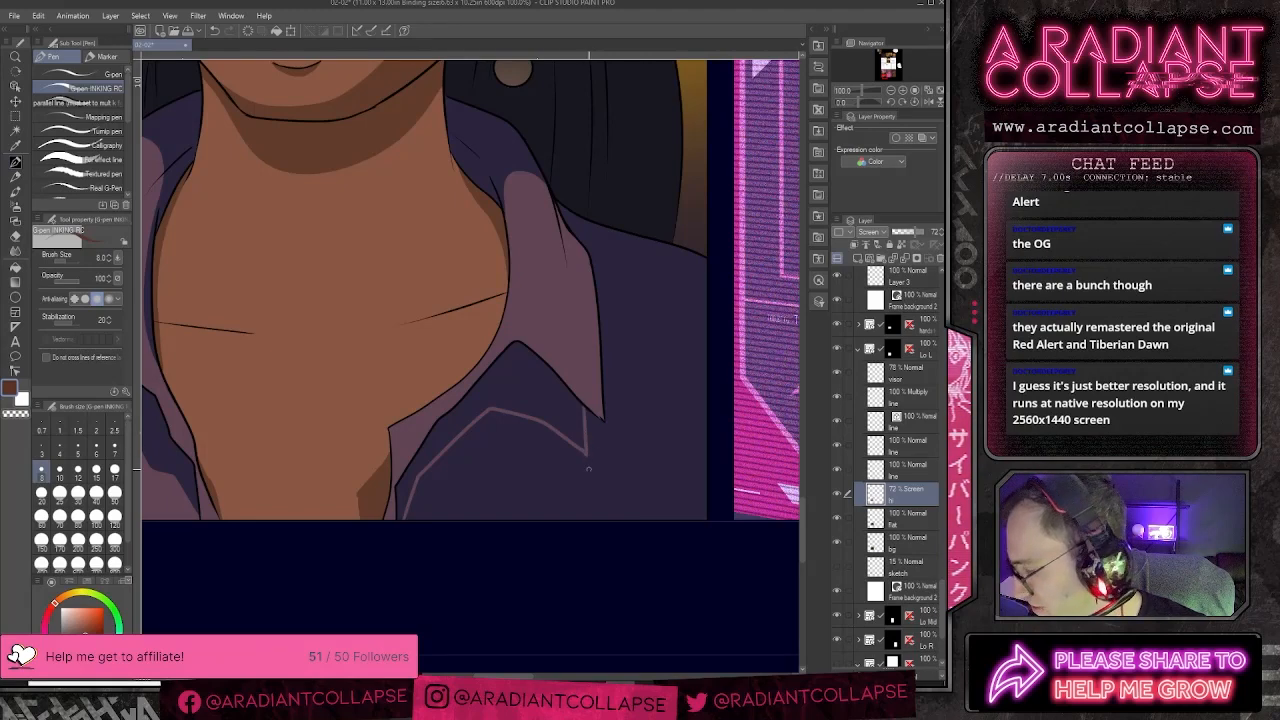
{"action": "key", "text": "g"}
{"action": "left_click", "coordinate": [608, 471]}
{"action": "key", "text": "p"}
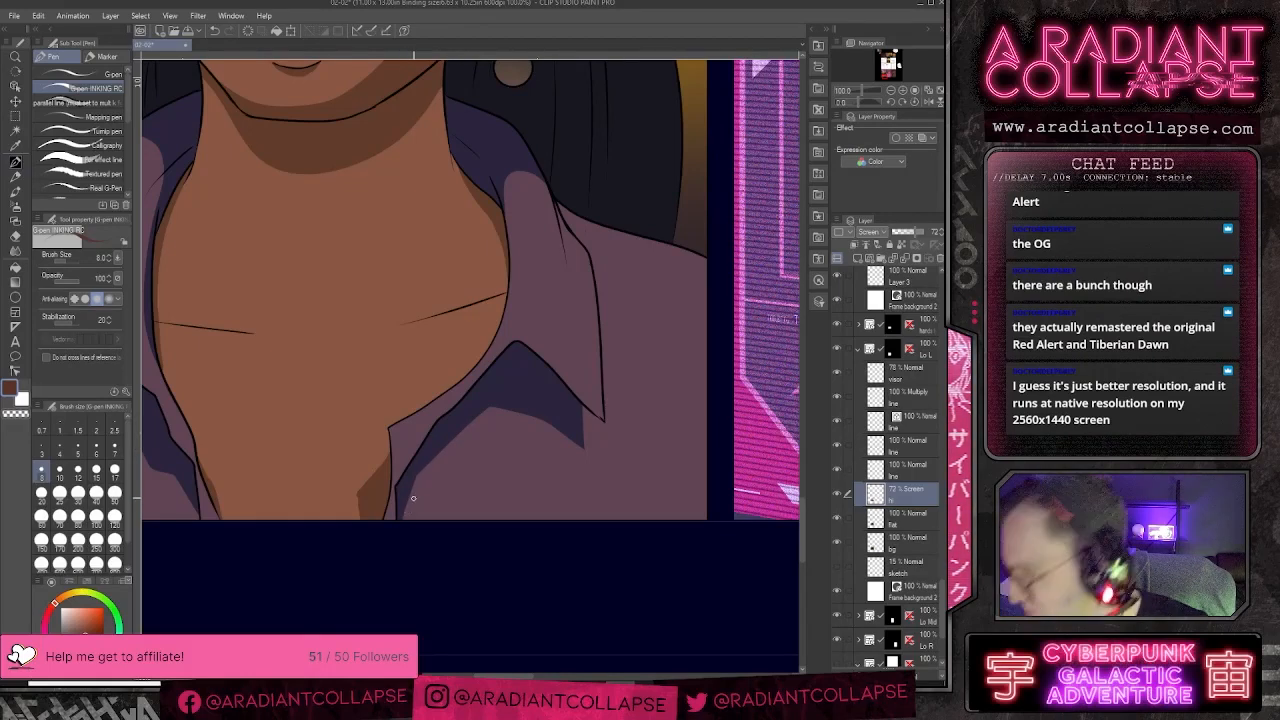
- Erase the highlight beside the right-hand collar where it meets the shoulder, refining it with the Hard eraser at size 8
{"action": "left_click_drag", "start_coordinate": [572, 334], "coordinate": [526, 386]}
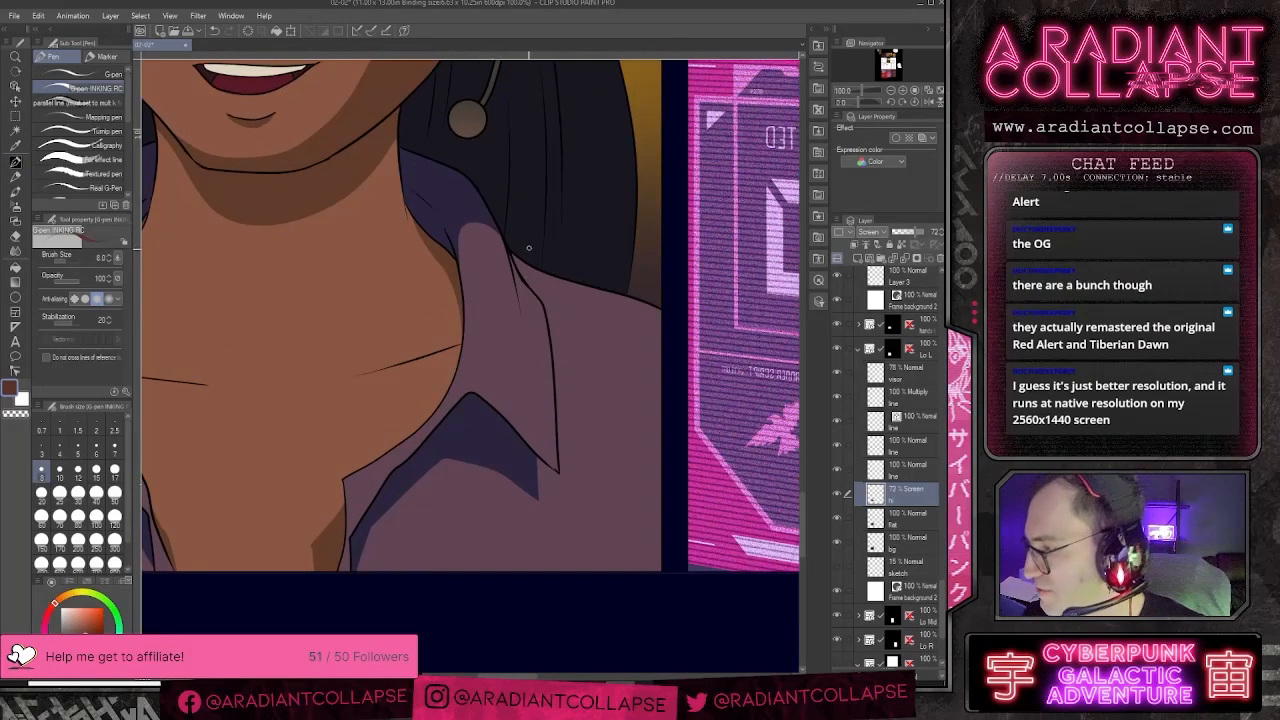
{"action": "key", "text": "e"}
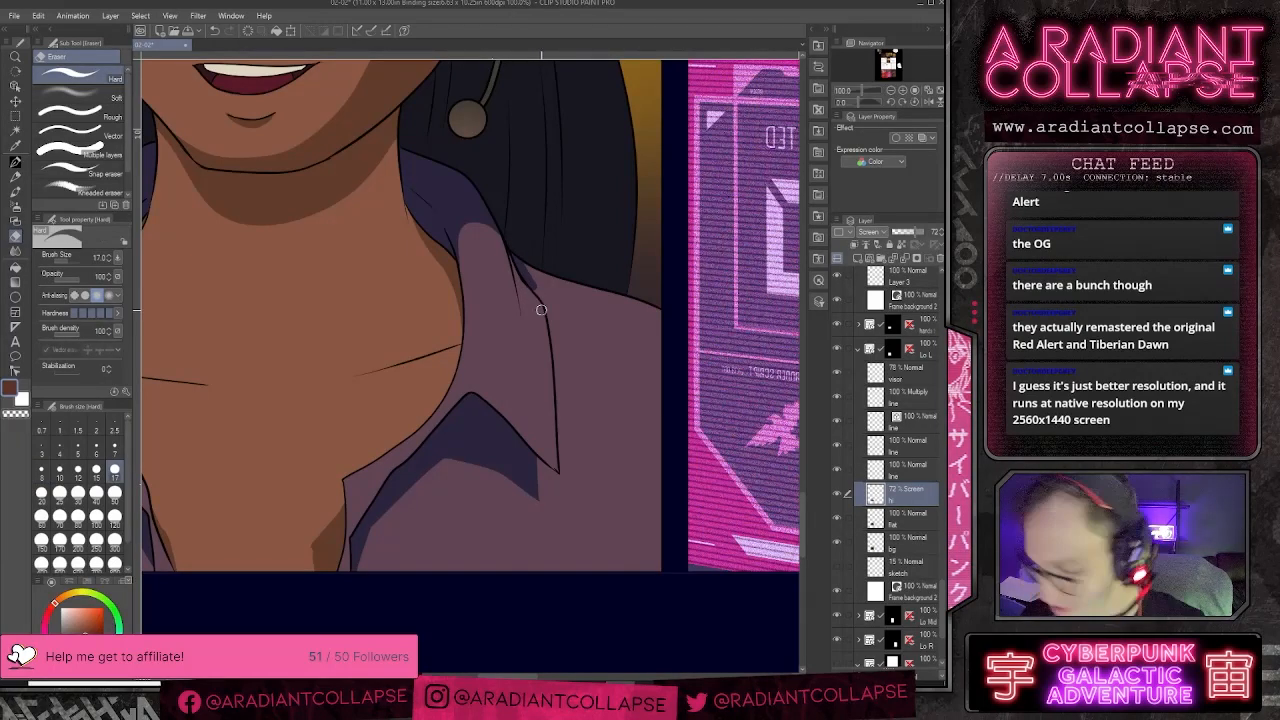
{"action": "key", "text": "bracketleft"}
{"action": "key", "text": "bracketleft"}
{"action": "key", "text": "bracketleft"}
{"action": "key", "text": "bracketleft"}
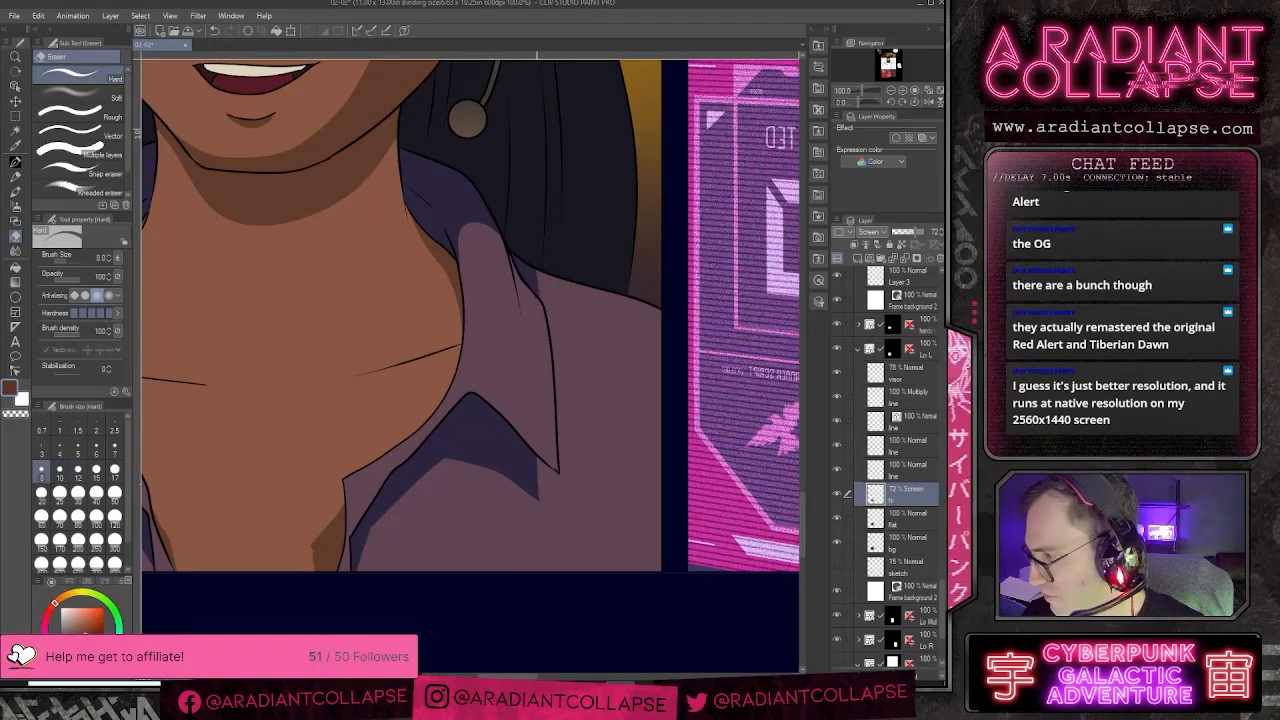
{"action": "key", "text": "p"}
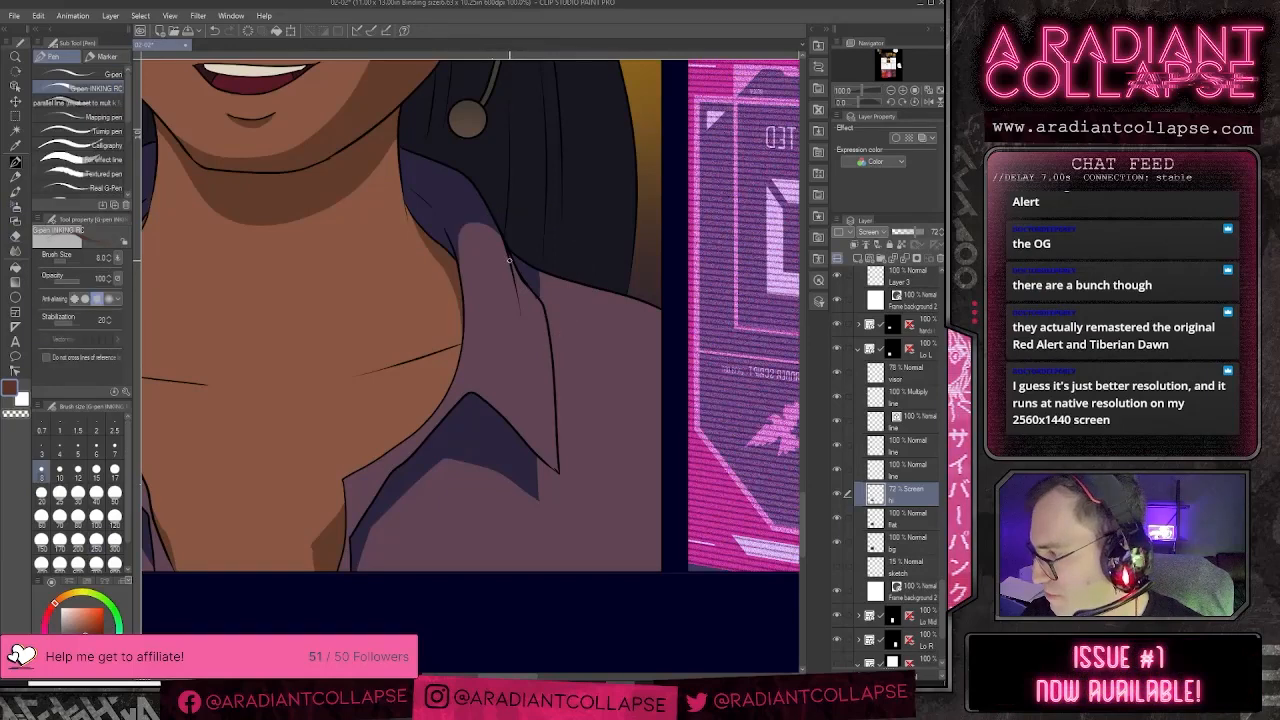
{"action": "key", "text": "e"}
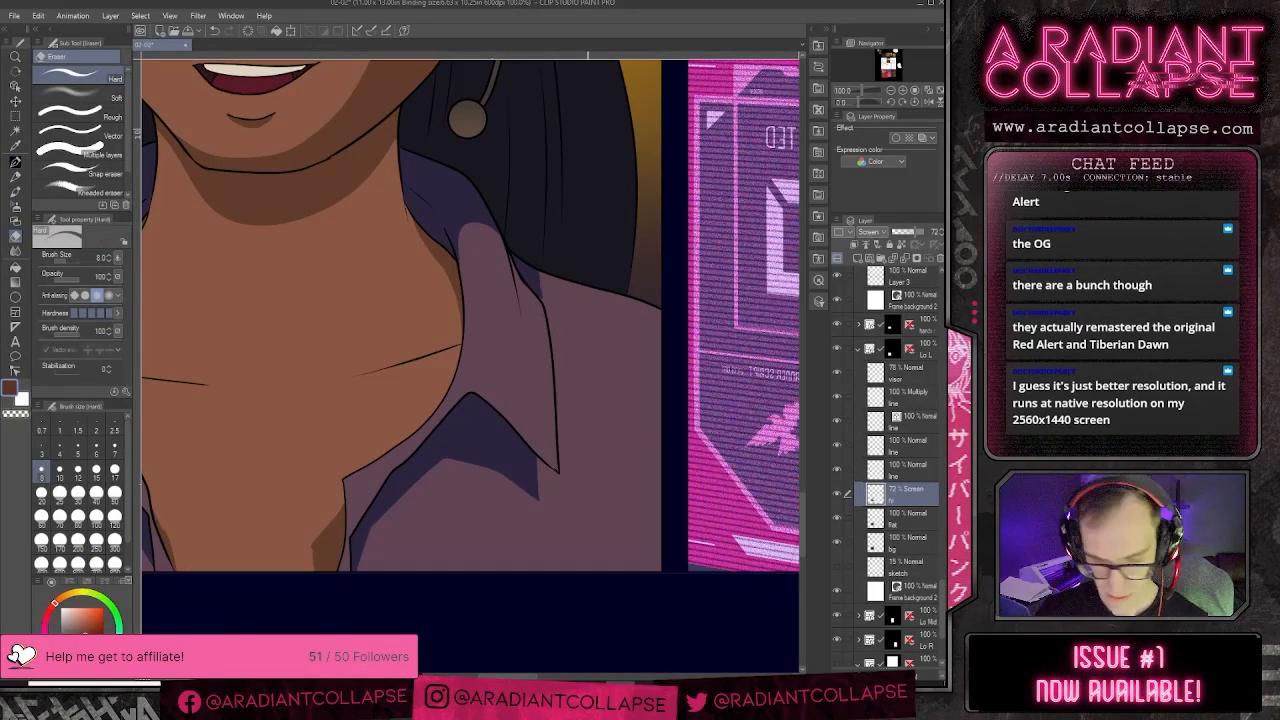
- Erase the highlight along the top of the right-hand shoulder with the Hard eraser, enlarging it to size 40
{"action": "scroll", "coordinate": [609, 323], "scroll_direction": "down", "scroll_amount": 2}
{"action": "left_click_drag", "start_coordinate": [621, 333], "coordinate": [527, 313]}
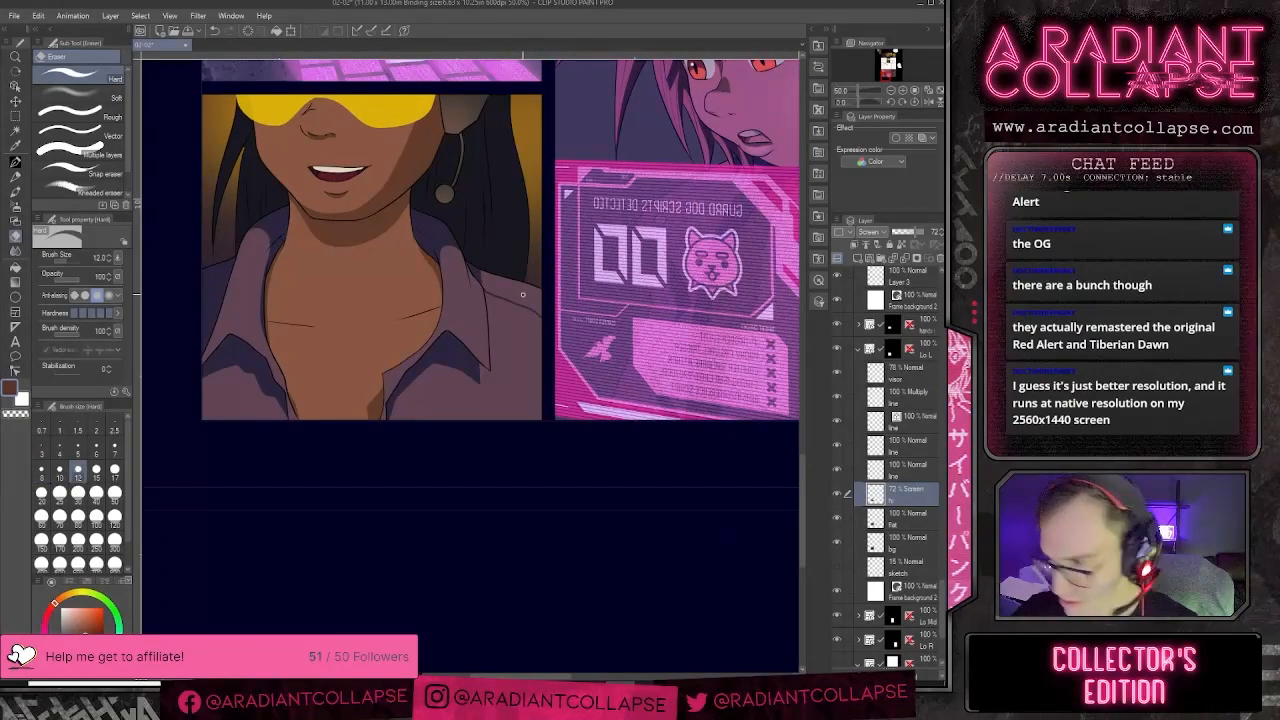
{"action": "key", "text": "bracketright"}
{"action": "key", "text": "bracketright"}
{"action": "key", "text": "bracketright"}
{"action": "key", "text": "bracketright"}
{"action": "key", "text": "bracketright"}
{"action": "key", "text": "bracketright"}
{"action": "key", "text": "bracketright"}
{"action": "key", "text": "bracketright"}
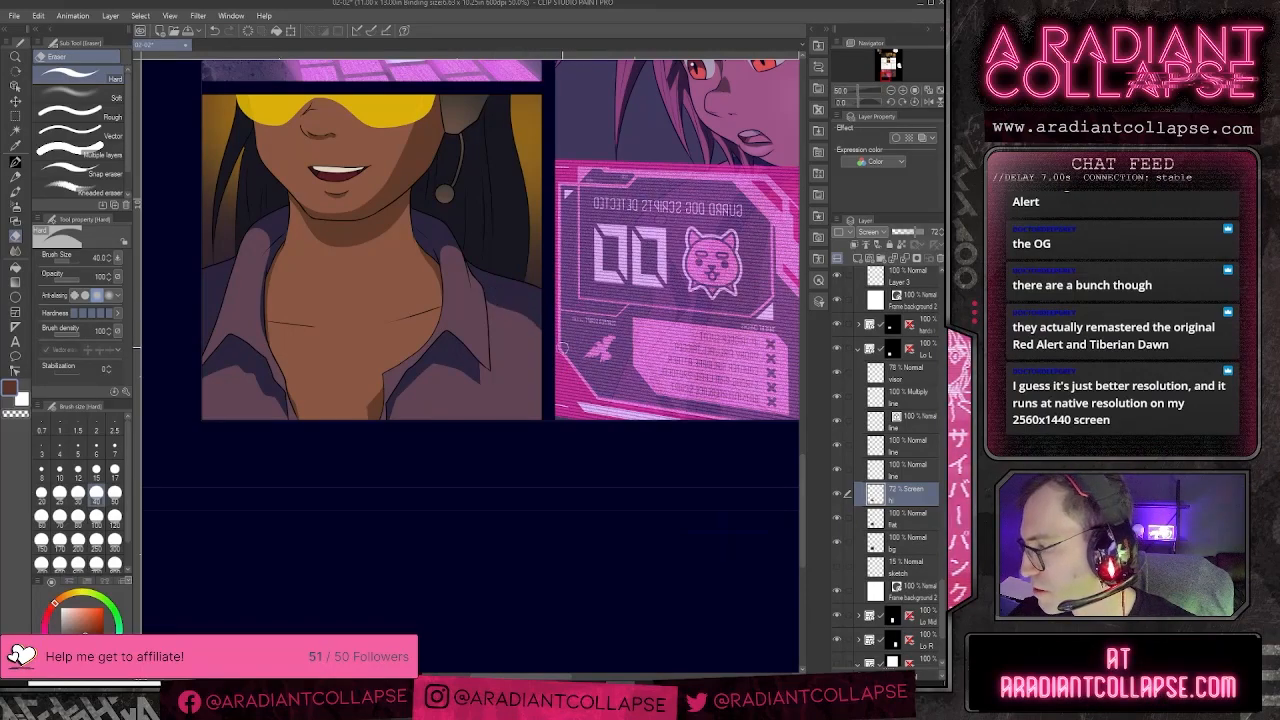
- Clip the Screen highlight layer to the layer below and outline a highlight on the right-hand outer hair with the G-pen at size 8
{"action": "left_click_drag", "start_coordinate": [514, 376], "coordinate": [498, 490]}
{"action": "key", "text": "p"}
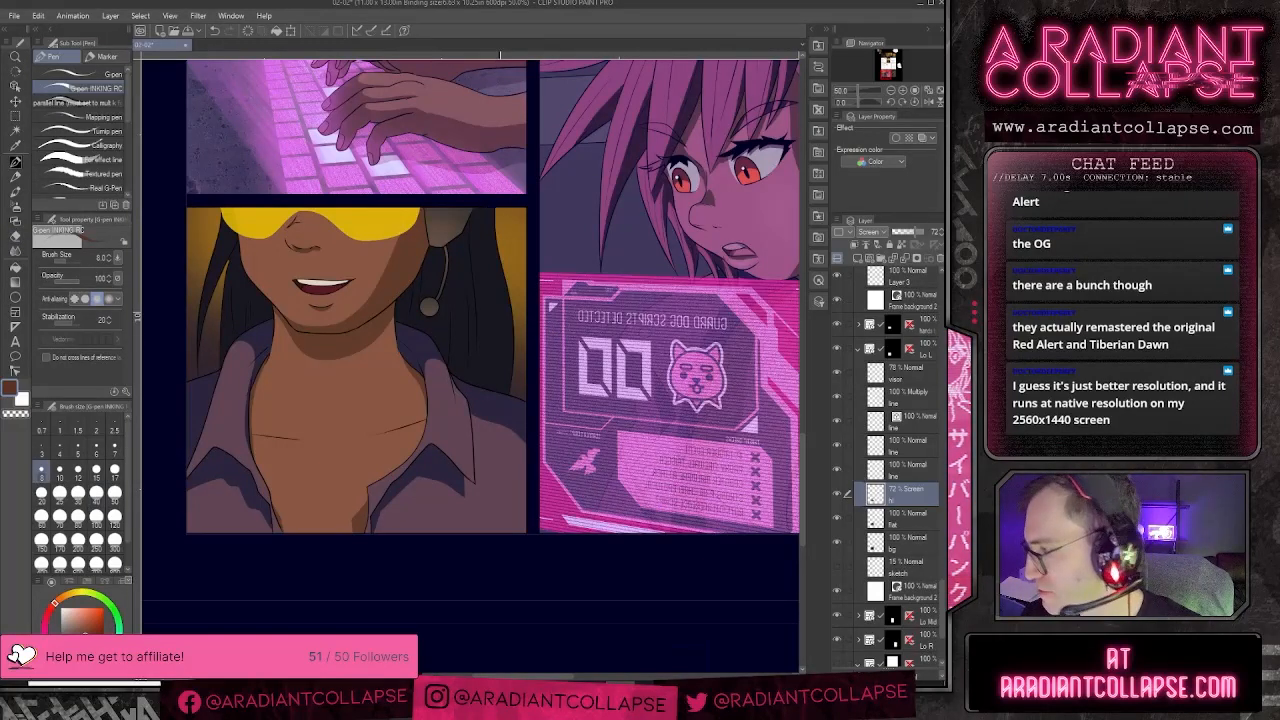
{"action": "left_click", "coordinate": [855, 246]}
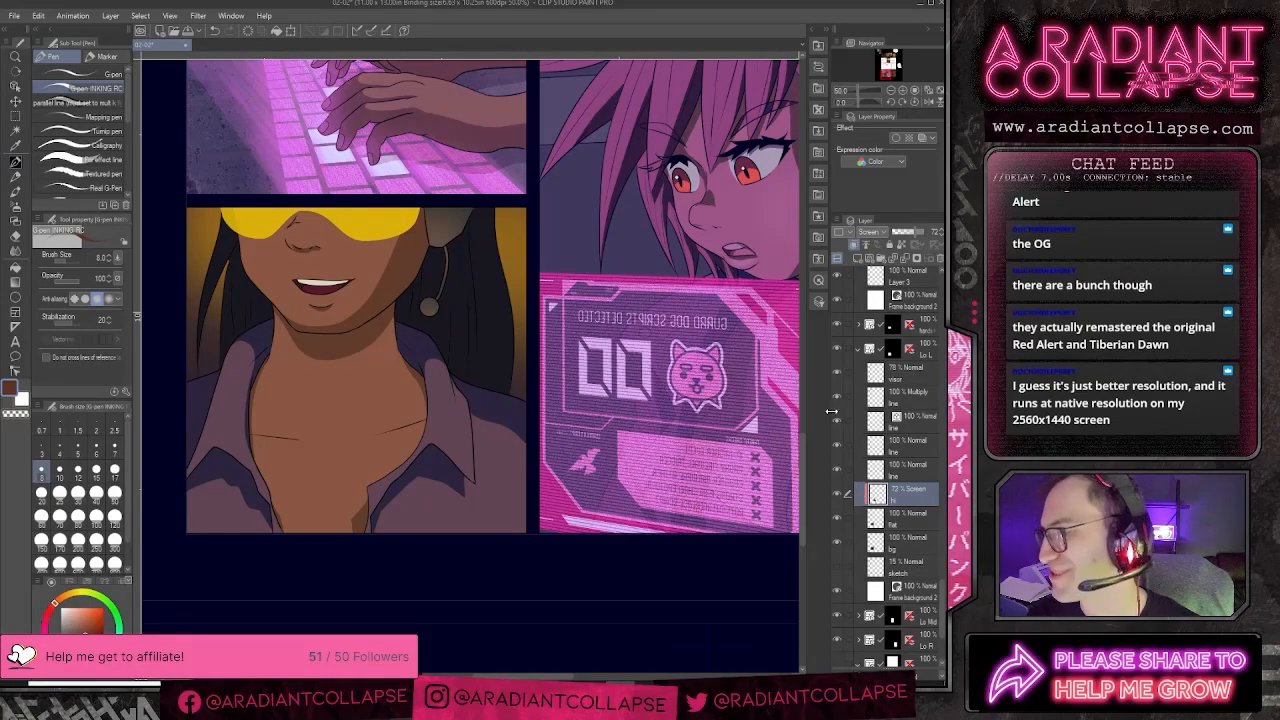
{"action": "left_click_drag", "start_coordinate": [481, 203], "coordinate": [504, 385]}
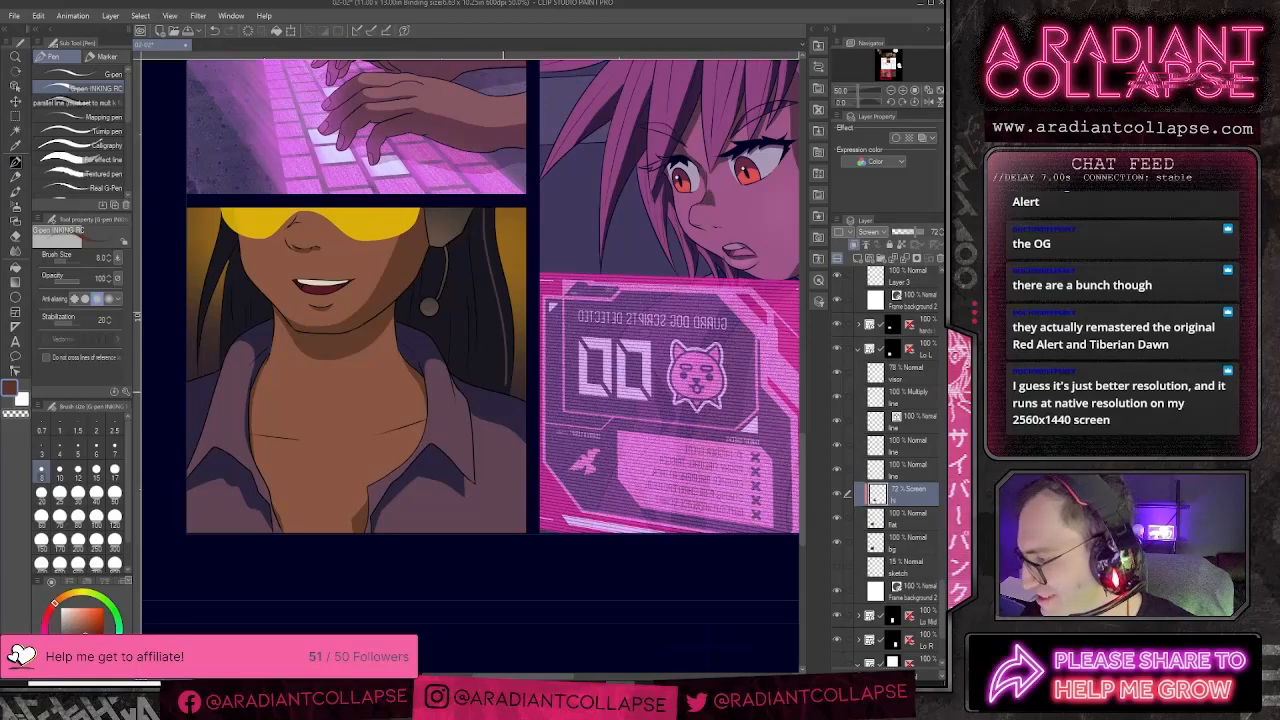
- Set the highlight layer's blending mode to Normal and hide the flat and bg layers
{"action": "key", "text": "g"}
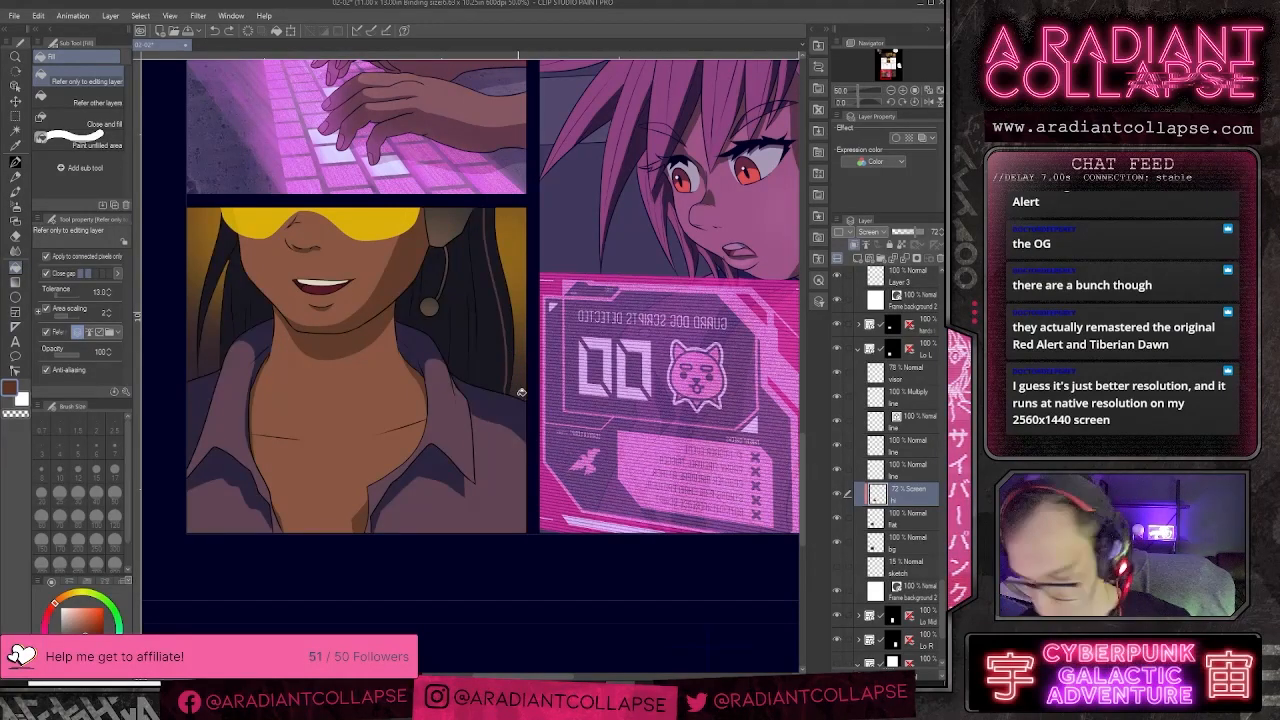
{"action": "scroll", "coordinate": [520, 392], "scroll_direction": "up", "scroll_amount": 3}
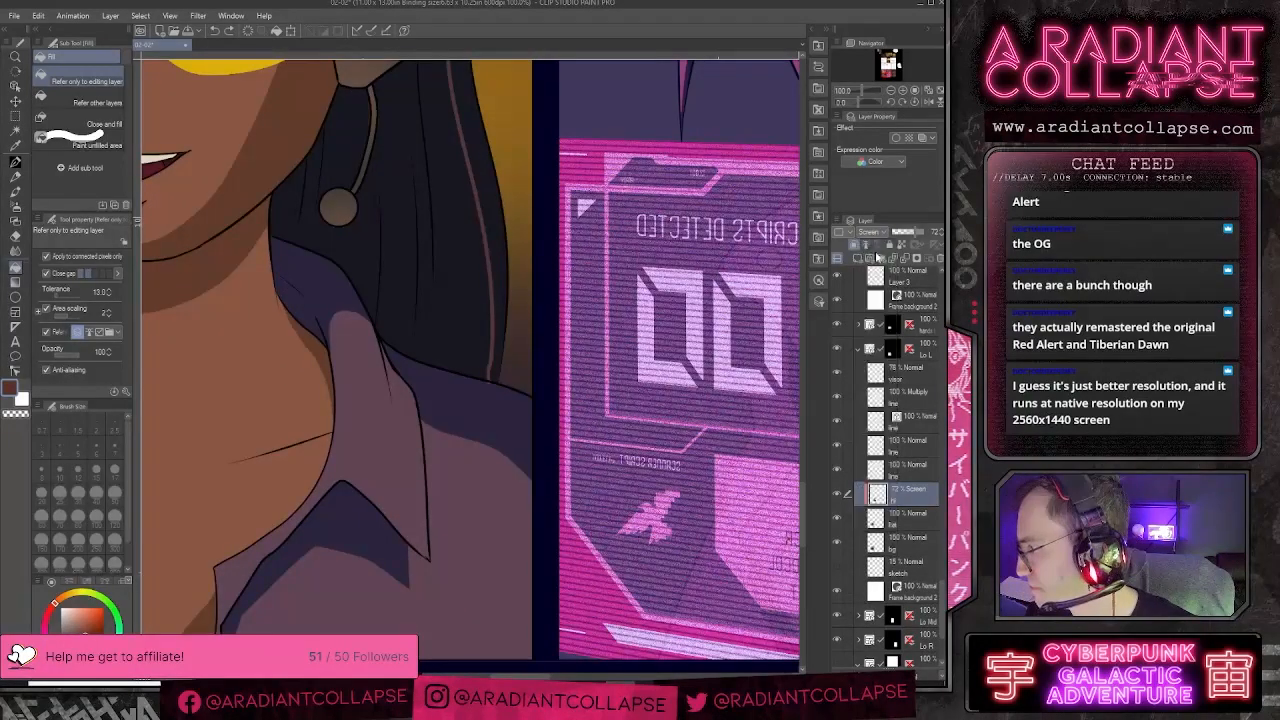
{"action": "left_click", "coordinate": [877, 257]}
{"action": "left_click", "coordinate": [837, 517]}
{"action": "left_click", "coordinate": [837, 542]}
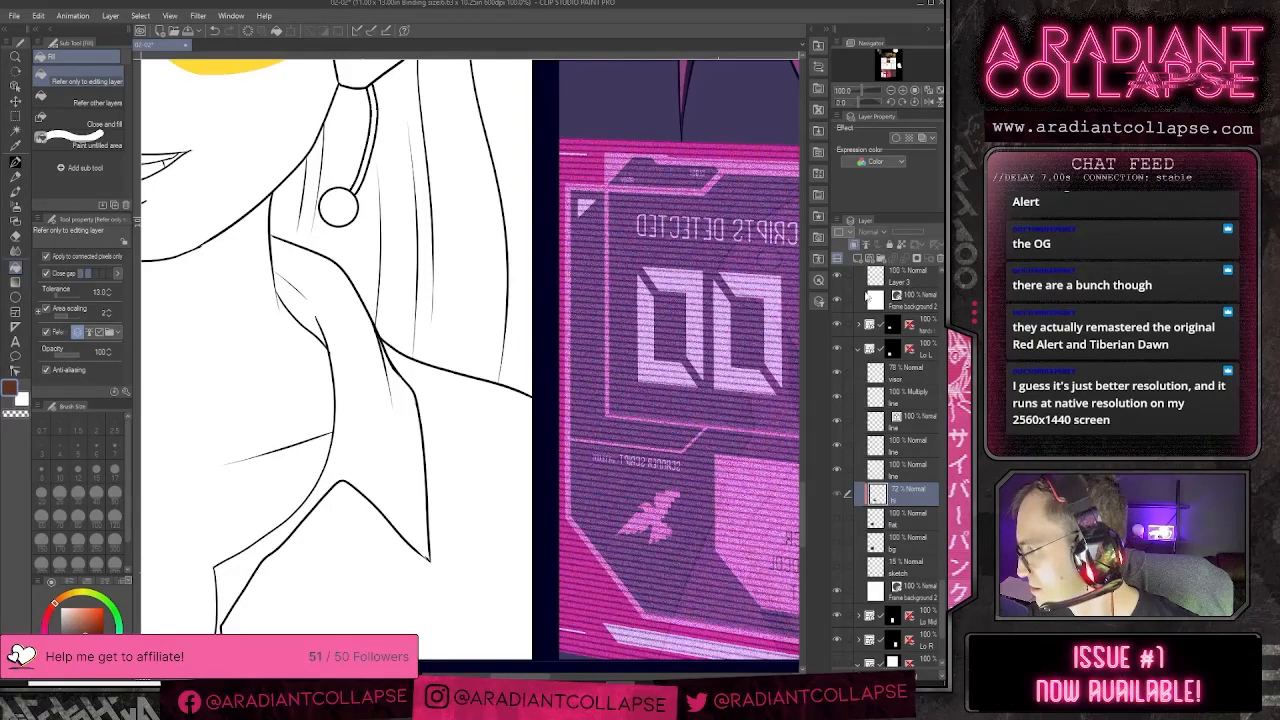
- Unclip the highlight layer and fill the outlined highlight on the right-hand outer hair
{"action": "left_click", "coordinate": [854, 245]}
{"action": "left_click", "coordinate": [498, 362]}
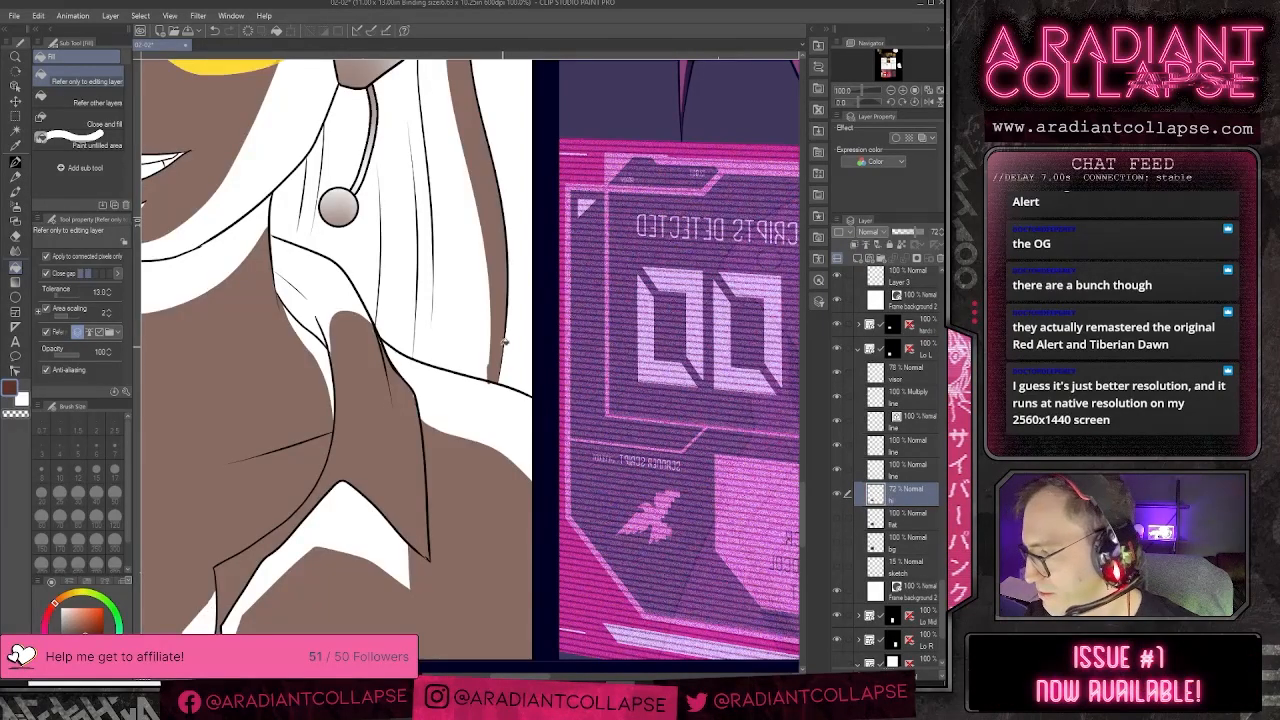
{"action": "key", "text": "e"}
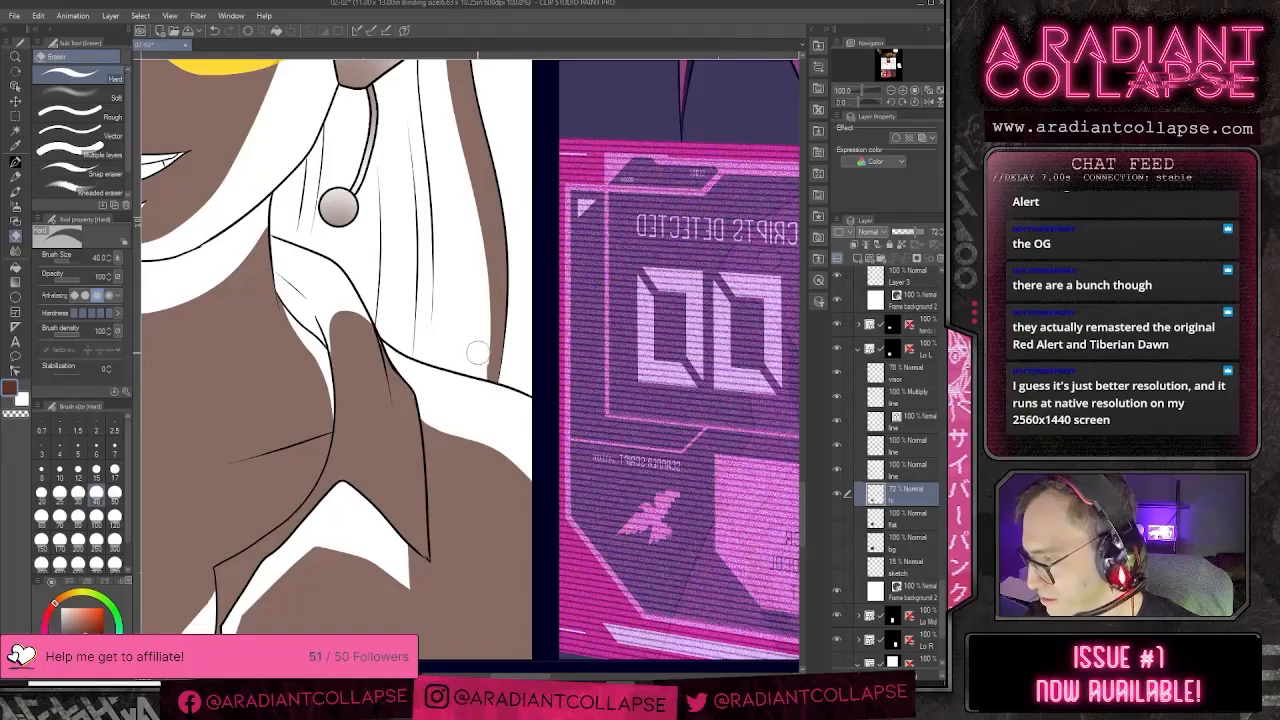
{"action": "scroll", "coordinate": [480, 356], "scroll_direction": "up", "scroll_amount": 4}
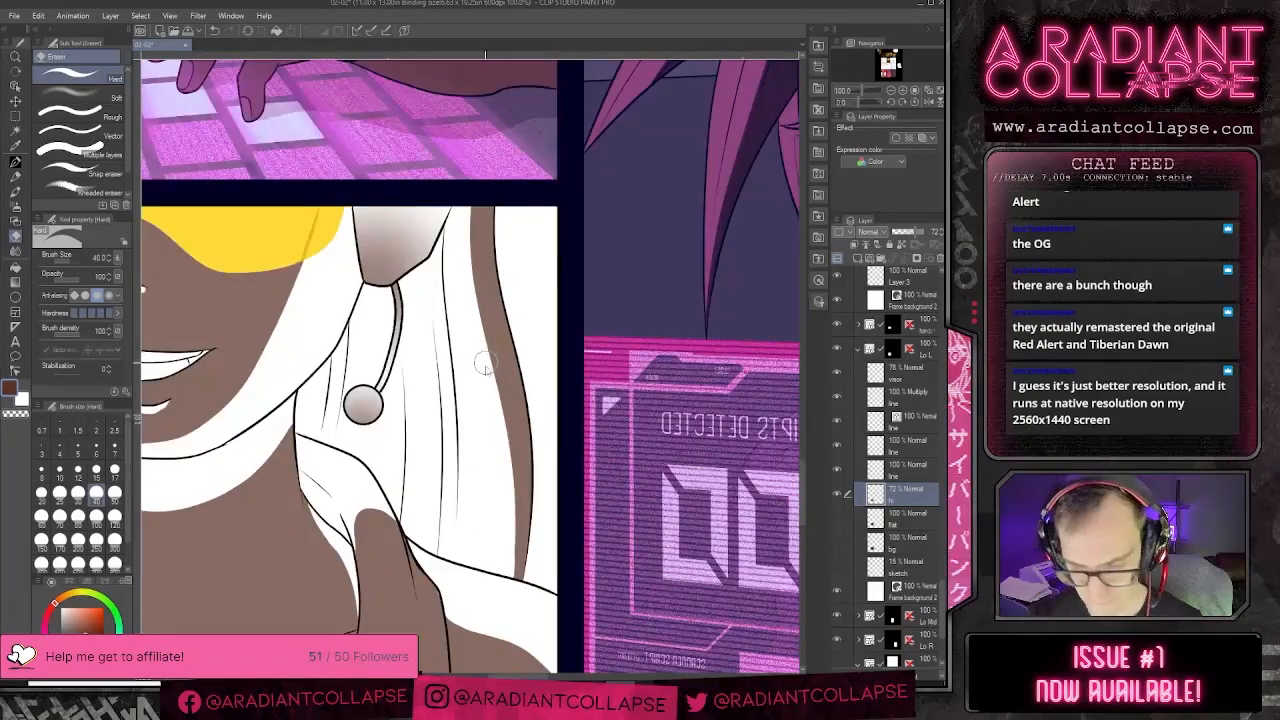
{"action": "scroll", "coordinate": [486, 363], "scroll_direction": "down", "scroll_amount": 2}
- Outline the highlight on the left-hand outer hair strand with the G-pen at size 8 and fill it
{"action": "left_click_drag", "start_coordinate": [437, 407], "coordinate": [566, 401]}
{"action": "key", "text": "p"}
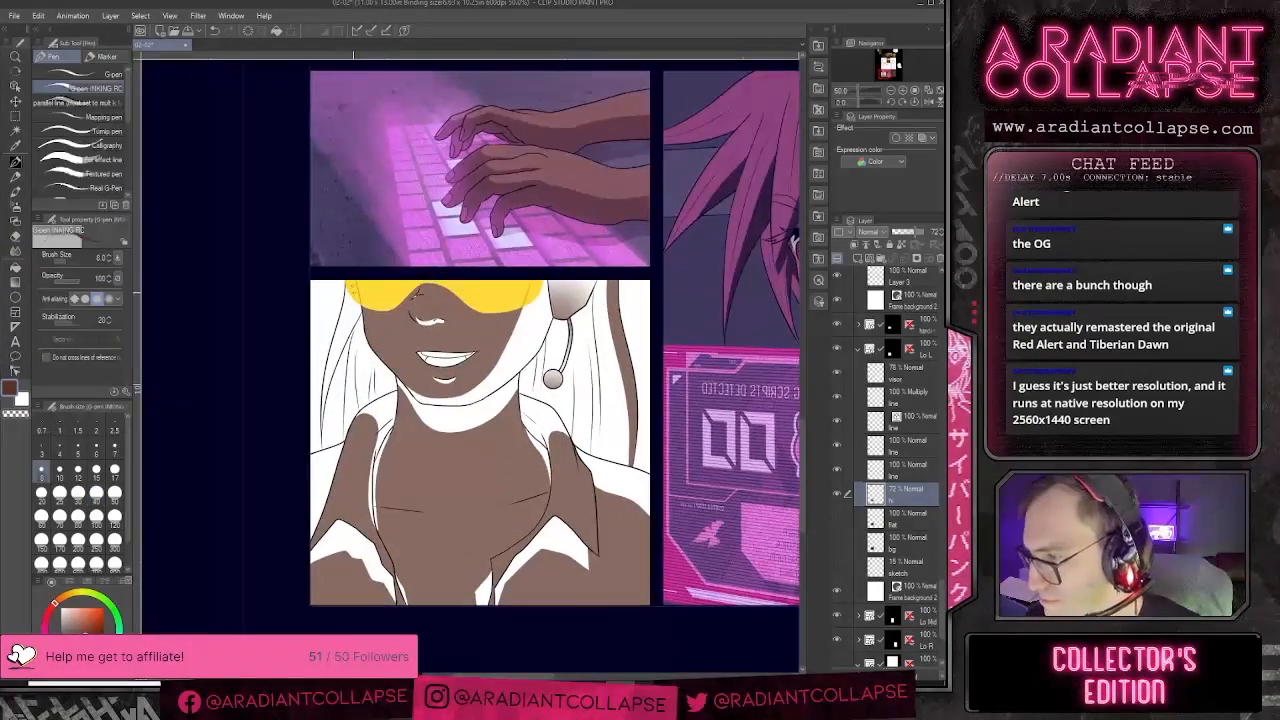
{"action": "key", "text": "g"}
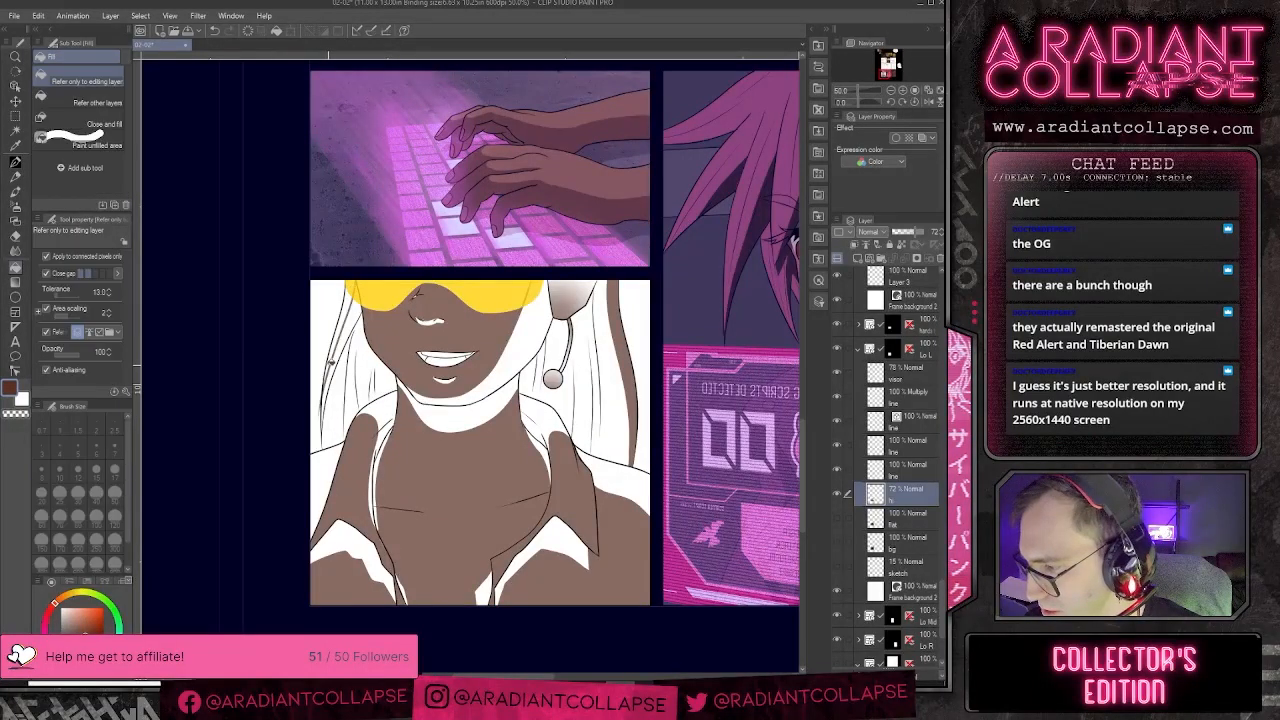
{"action": "key", "text": "p"}
{"action": "key", "text": "e"}
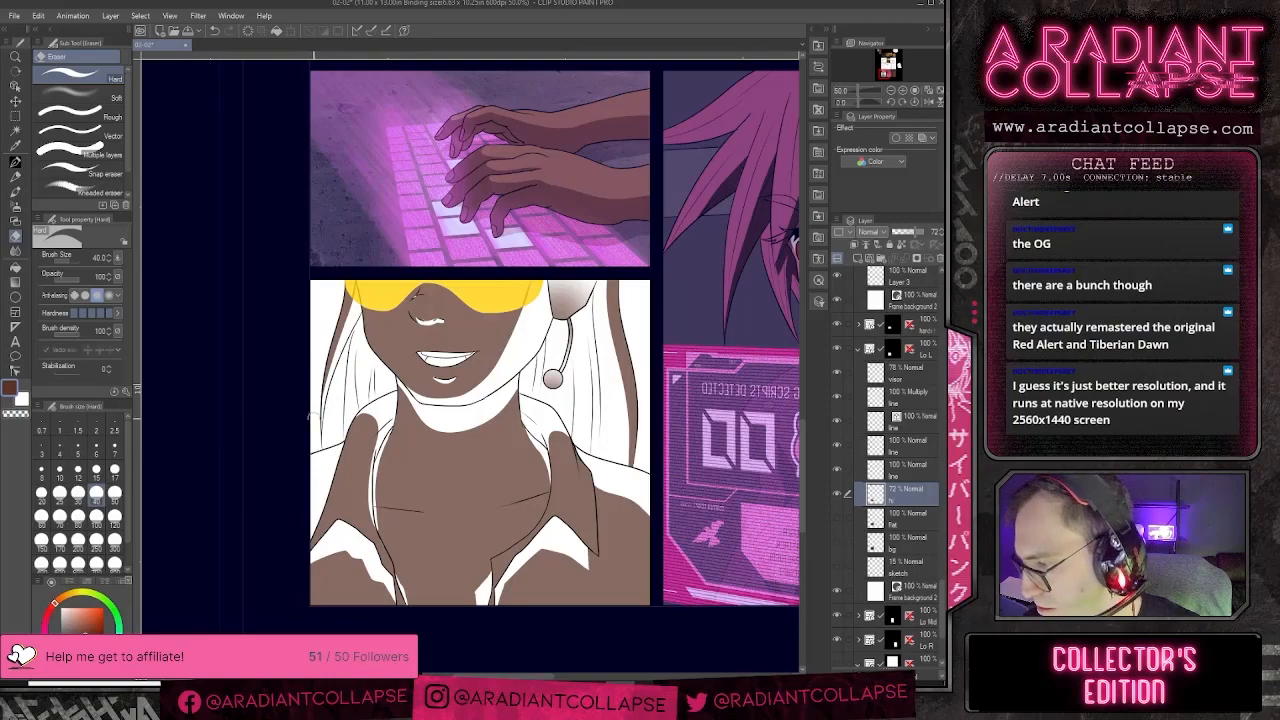
{"action": "scroll", "coordinate": [380, 350], "scroll_direction": "up", "scroll_amount": 2}
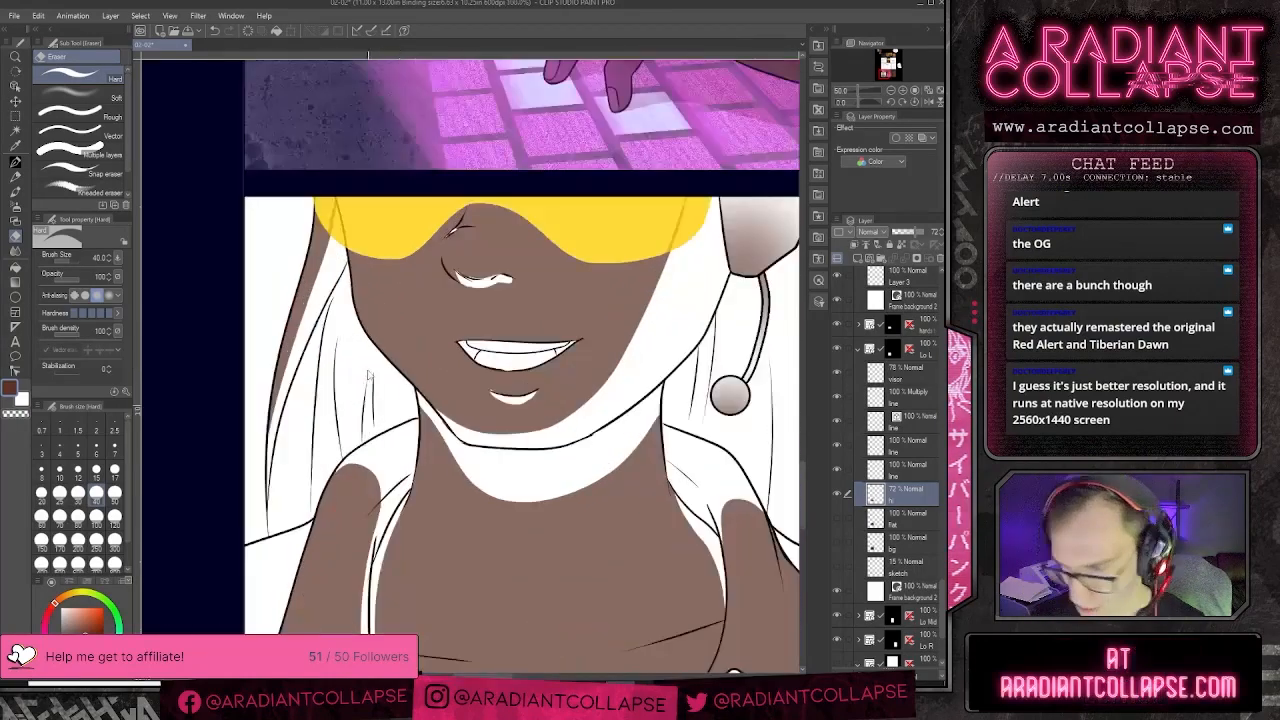
{"action": "key", "text": "p"}
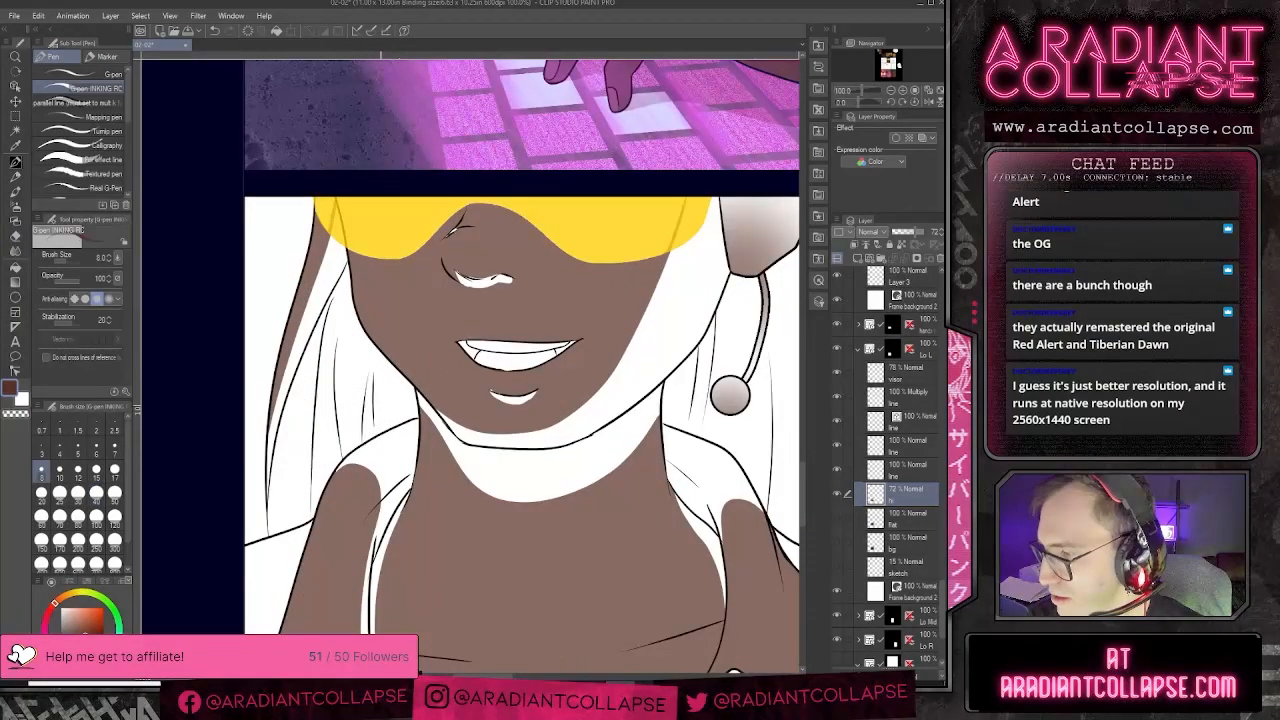
- Outline a tapered highlight on the inner strand of the right-hand hair with the G-pen at size 8, fill it and tidy its edge
{"action": "left_click_drag", "start_coordinate": [671, 475], "coordinate": [441, 472]}
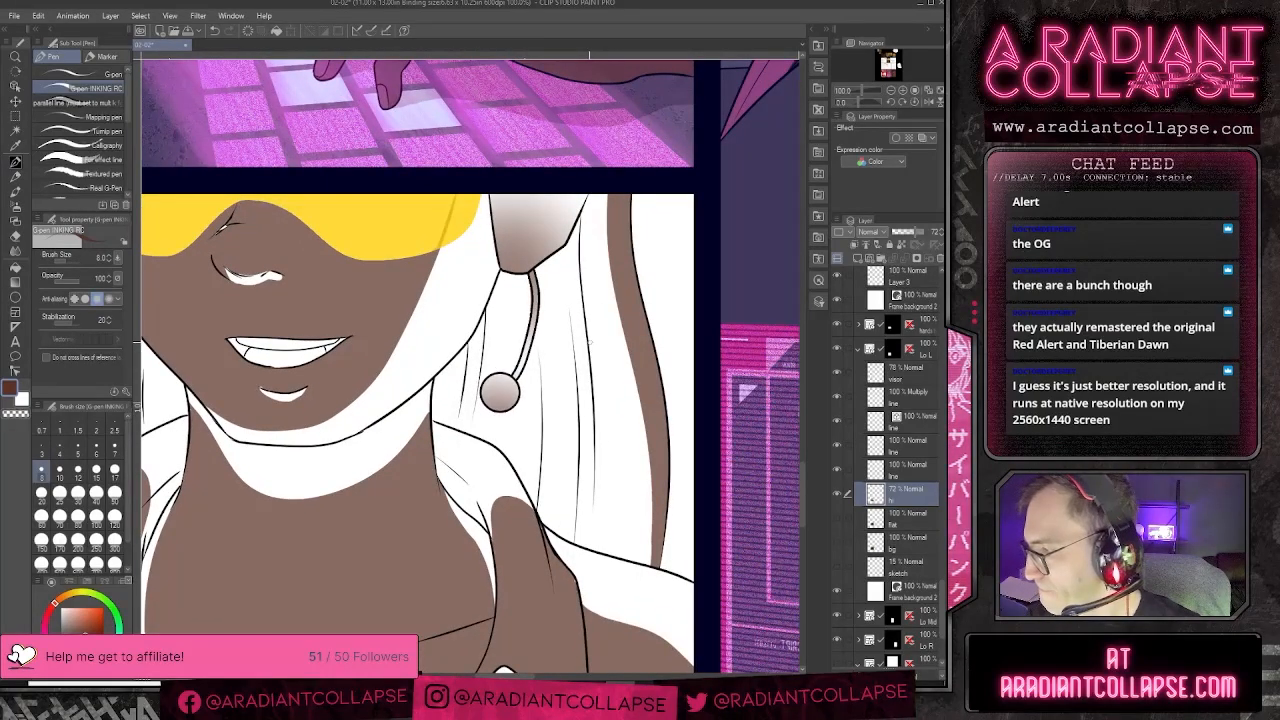
{"action": "left_click_drag", "start_coordinate": [590, 346], "coordinate": [593, 515]}
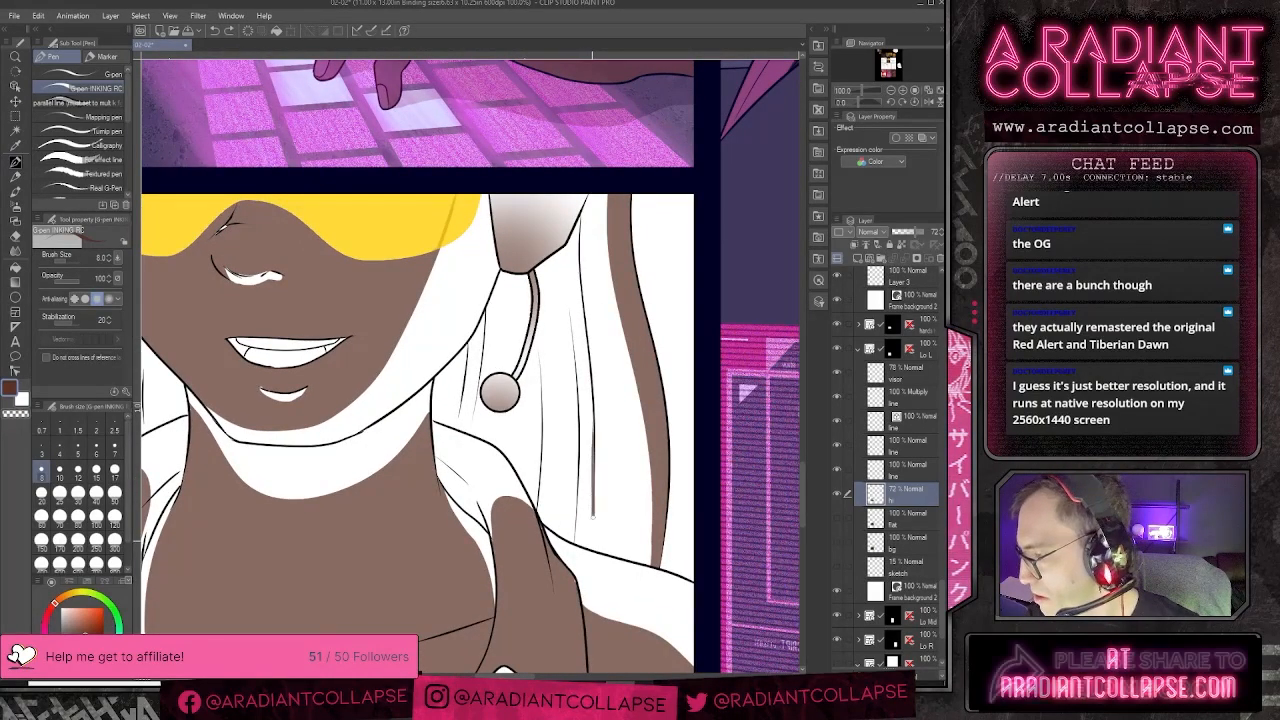
{"action": "left_click_drag", "start_coordinate": [585, 336], "coordinate": [580, 480]}
{"action": "key", "text": "g"}
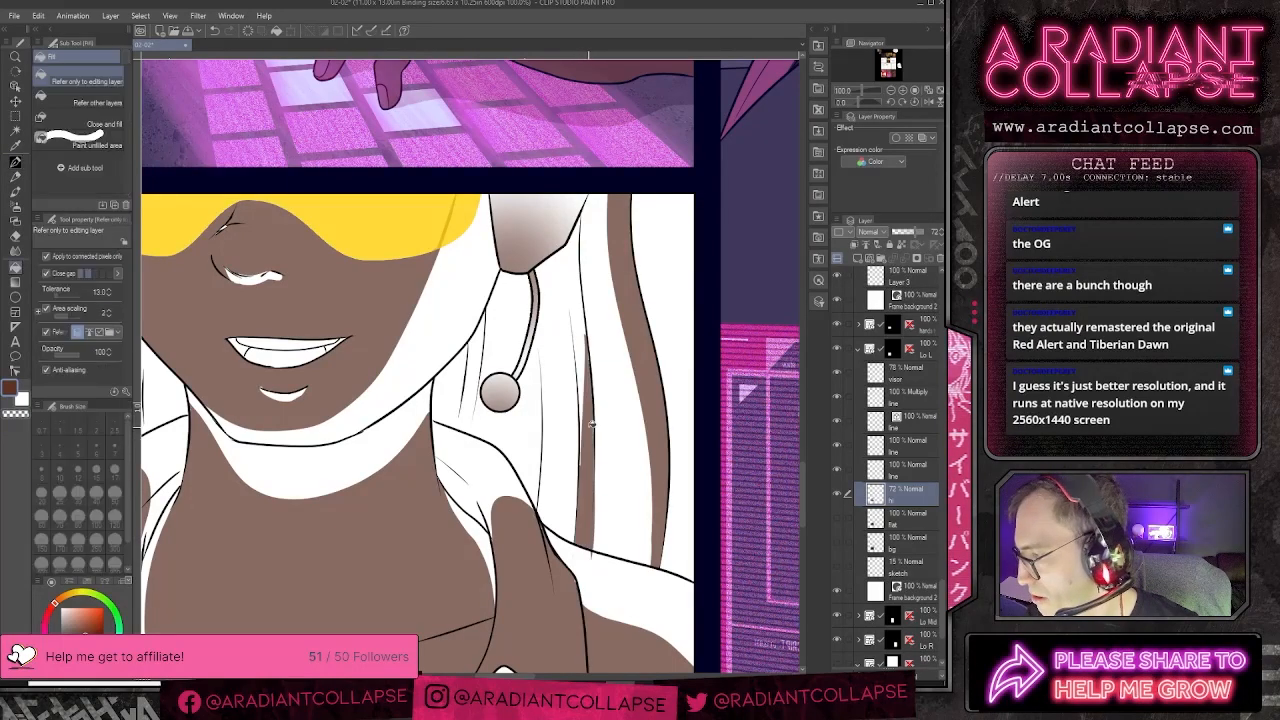
{"action": "key", "text": "e"}
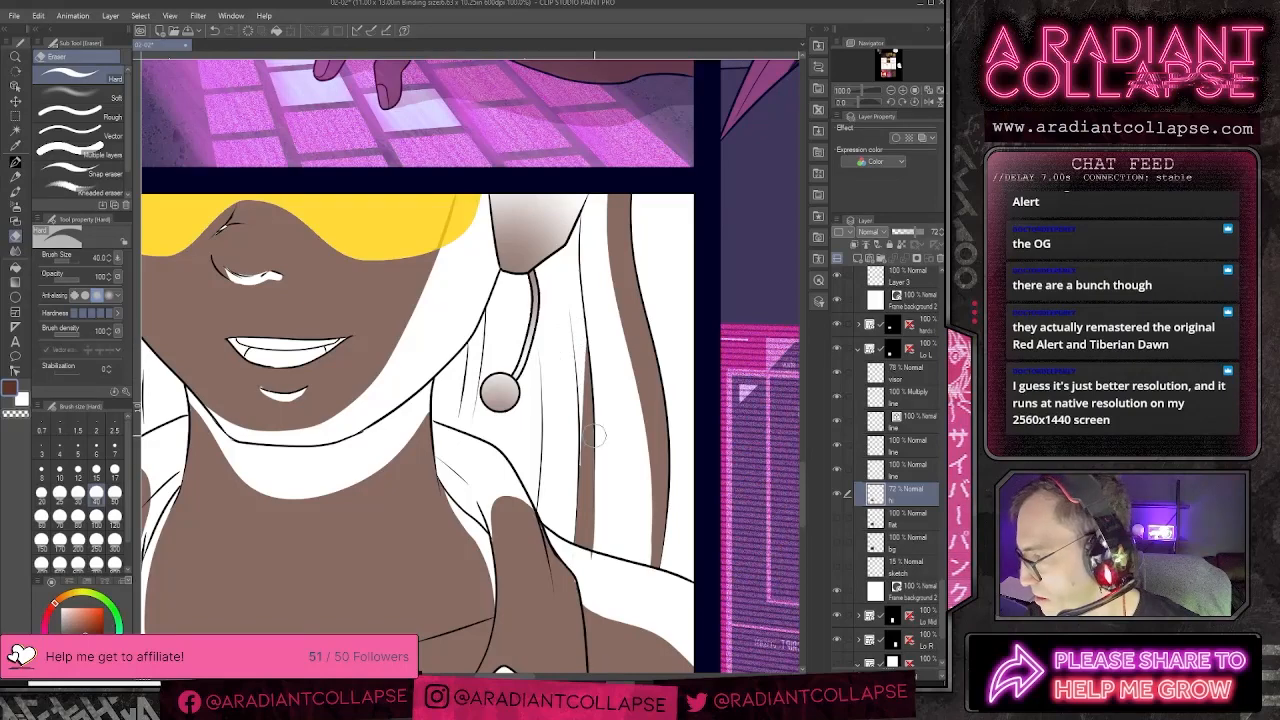
{"action": "key", "text": "p"}
{"action": "key", "text": "e"}
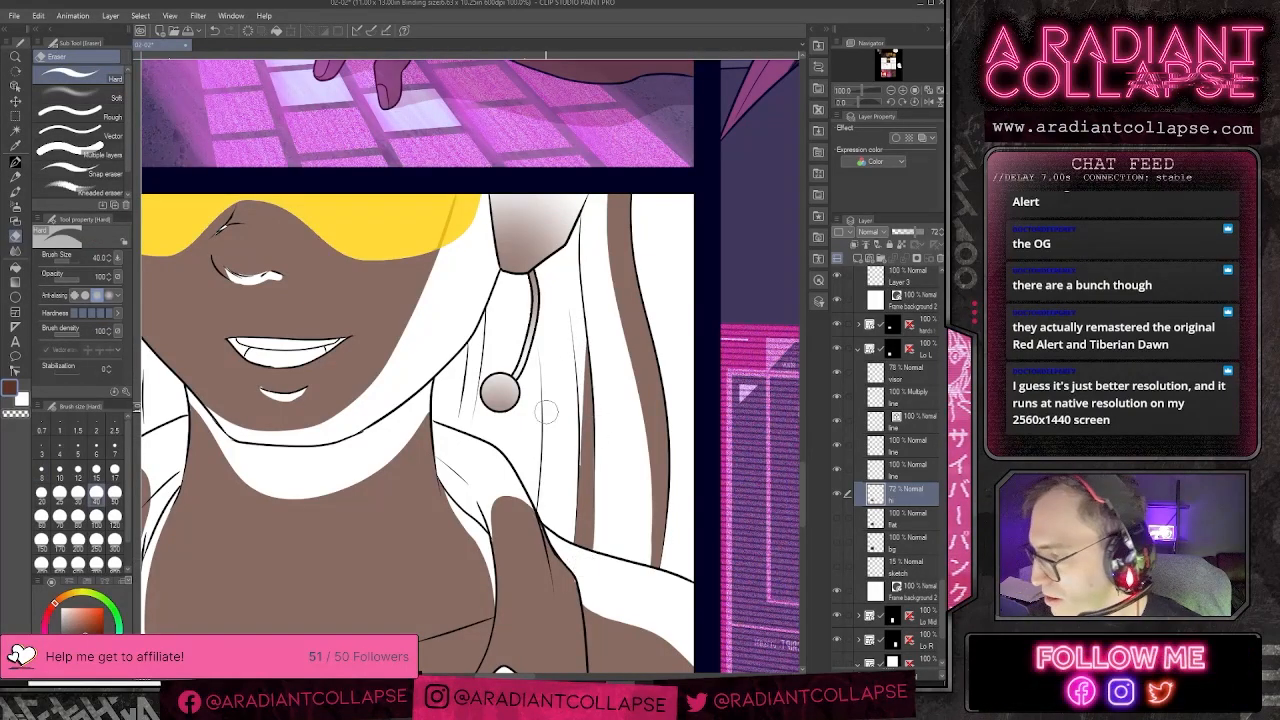
- Draw and fill a small tapered highlight in the left-hand hair just above the collar, and clean its edge with the Hard eraser
{"action": "left_click_drag", "start_coordinate": [386, 371], "coordinate": [602, 414]}
{"action": "key", "text": "p"}
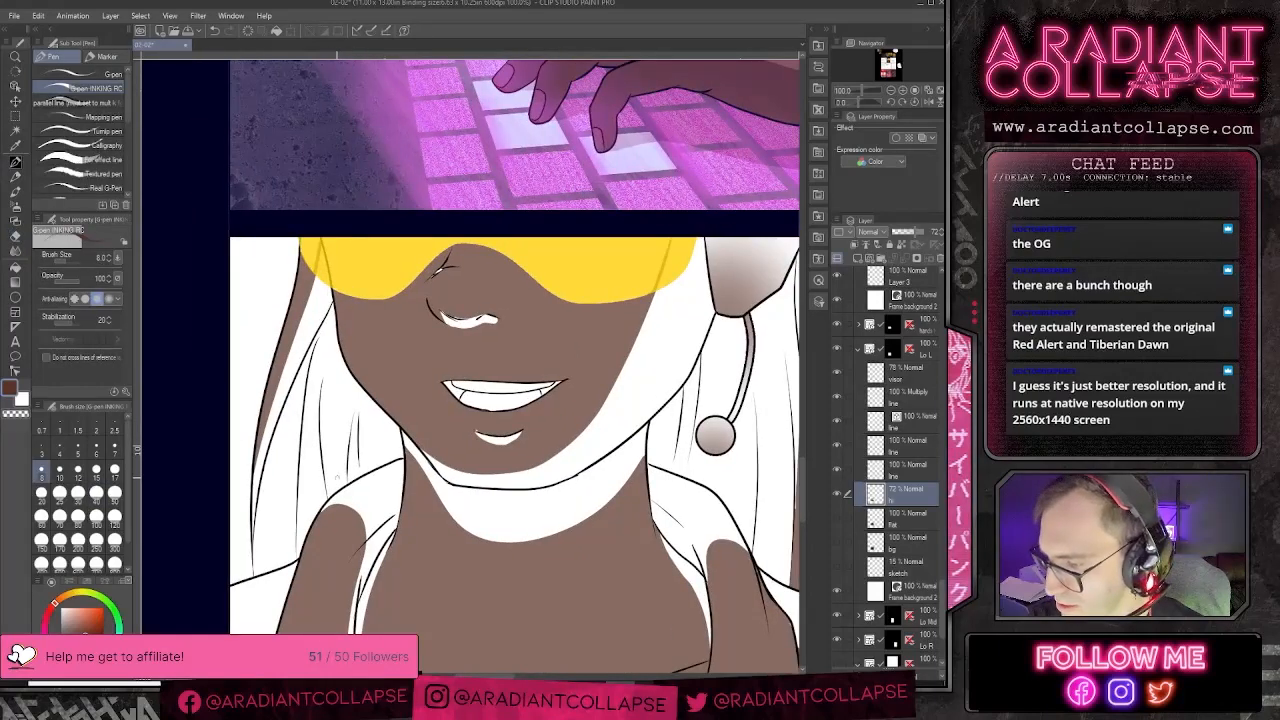
{"action": "mouse_move", "coordinate": [337, 490]}
{"action": "left_mouse_down"}
{"action": "mouse_move", "coordinate": [354, 414]}
{"action": "mouse_move", "coordinate": [343, 485]}
{"action": "left_mouse_up"}
{"action": "key", "text": "g"}
{"action": "left_click", "coordinate": [342, 476]}
{"action": "key", "text": "p"}
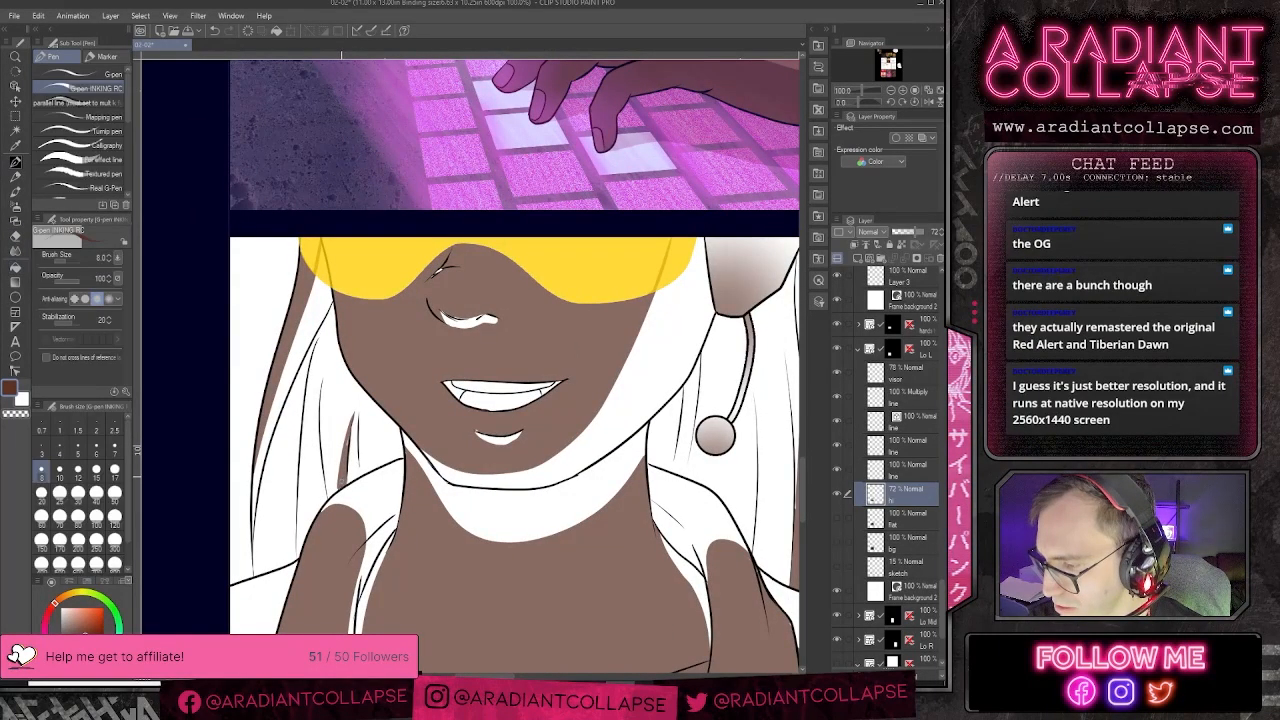
{"action": "key", "text": "e"}
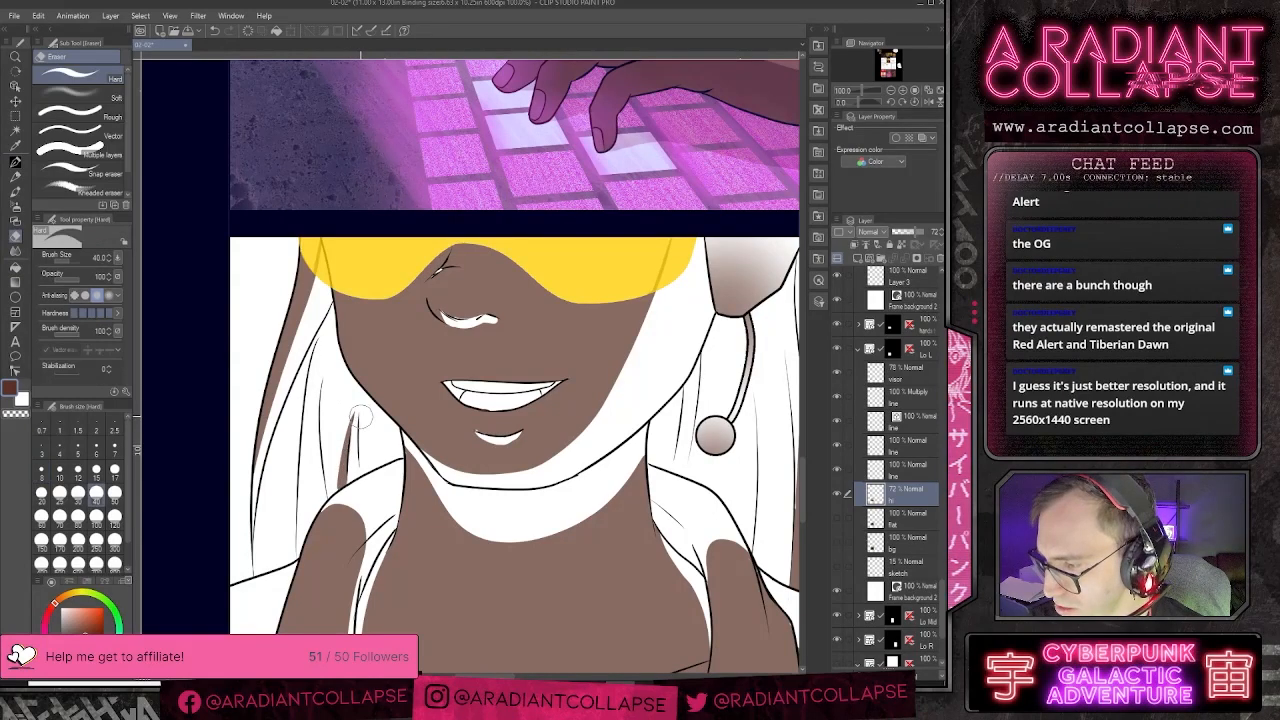
{"action": "key", "text": "p"}
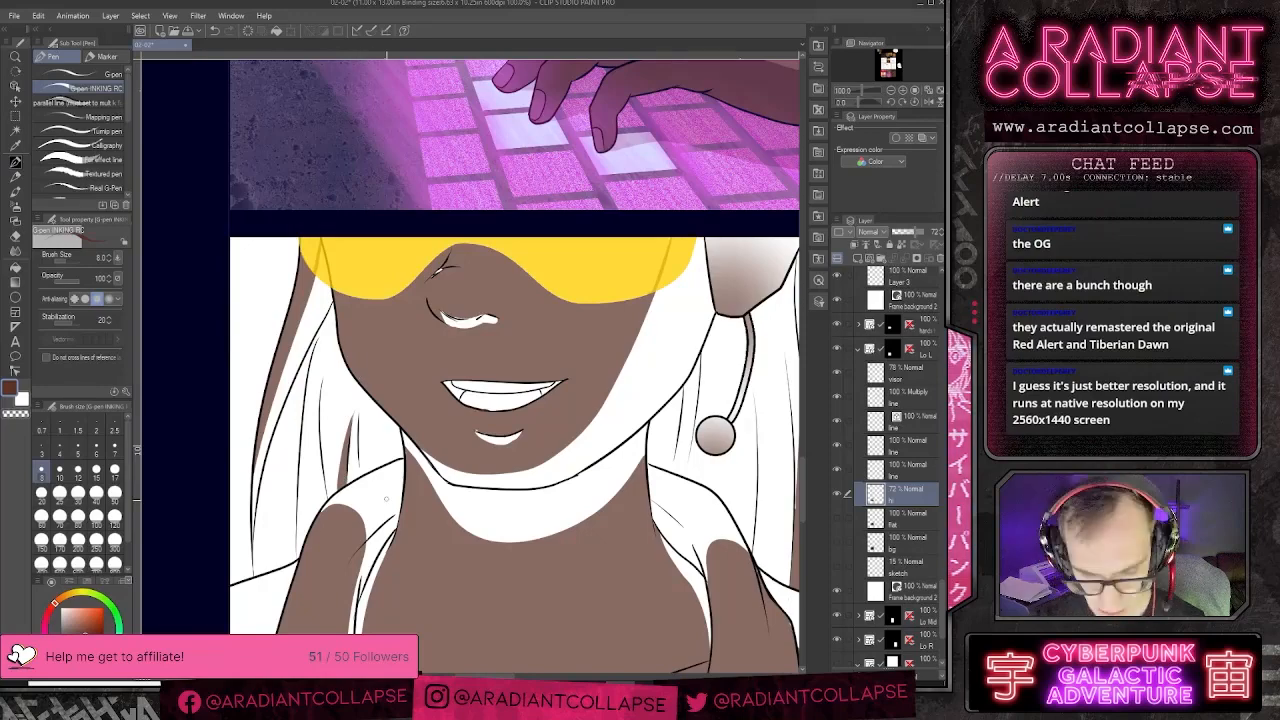
- Set the highlight layer's blending mode to Screen and show the flat and bg layers to check the hair highlights in colour
{"action": "scroll", "coordinate": [386, 498], "scroll_direction": "down", "scroll_amount": 3}
{"action": "scroll", "coordinate": [564, 525], "scroll_direction": "up", "scroll_amount": 1}
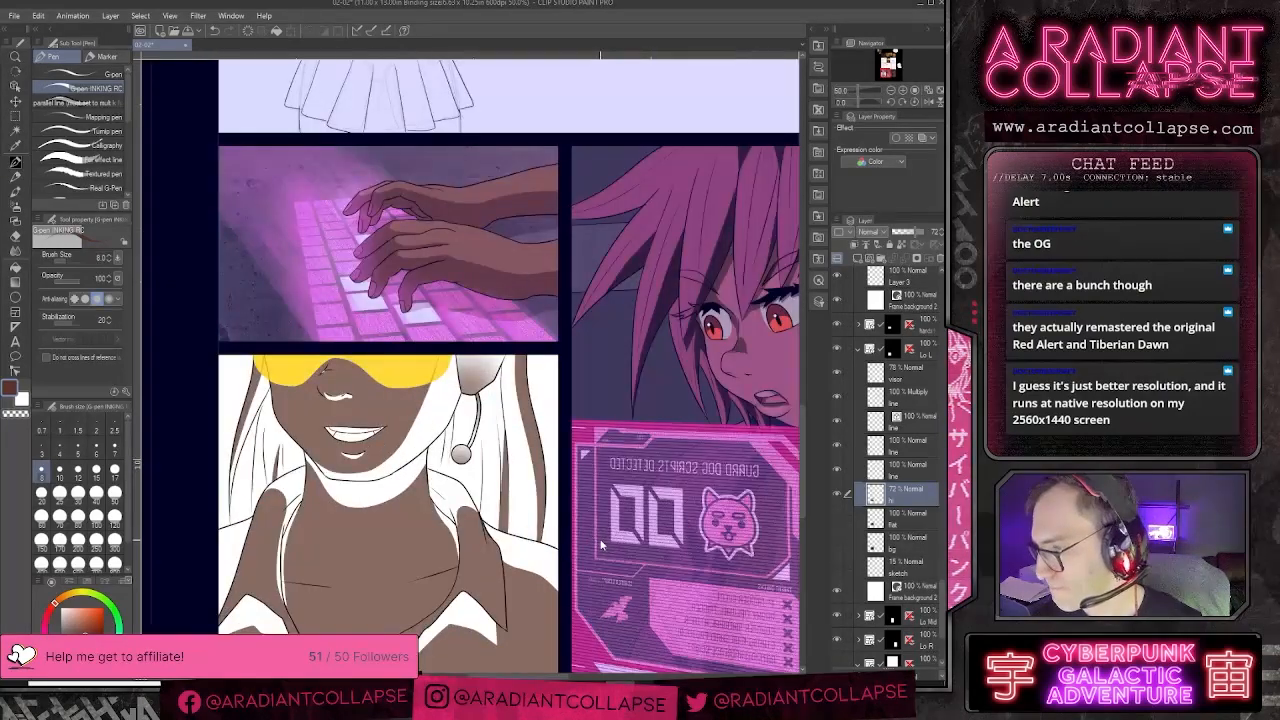
{"action": "scroll", "coordinate": [493, 407], "scroll_direction": "up", "scroll_amount": 1}
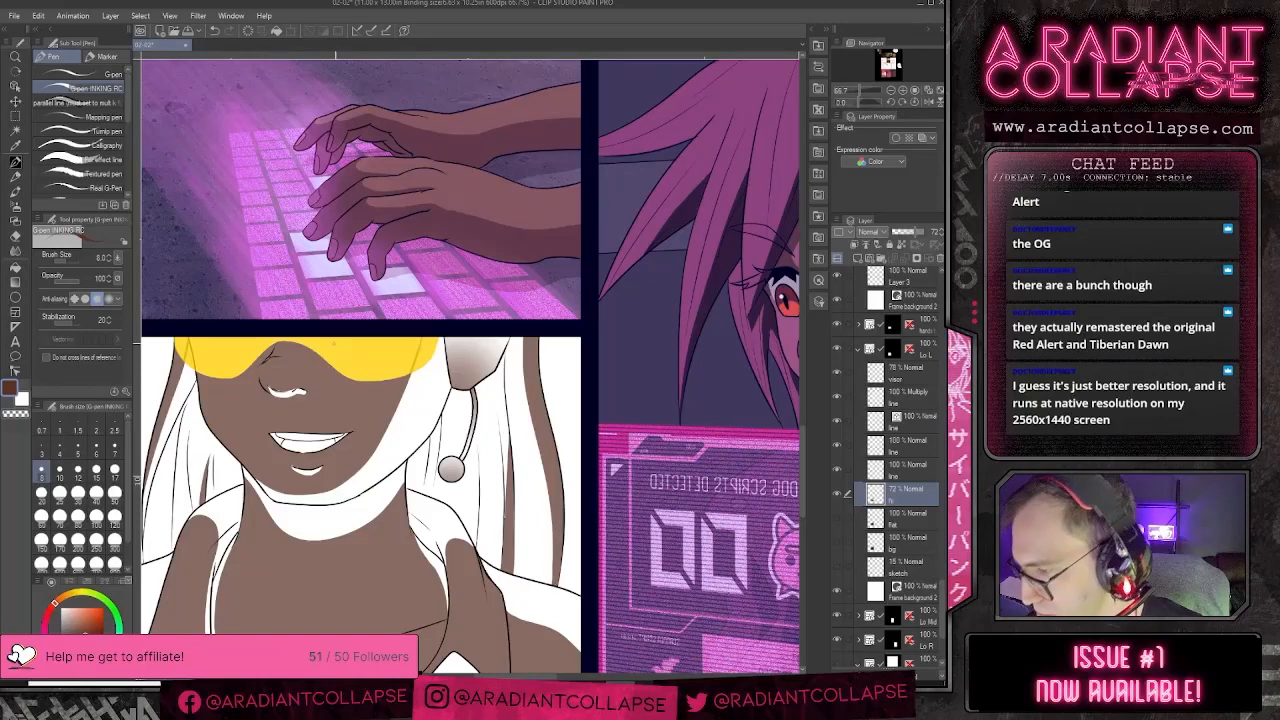
{"action": "left_click", "coordinate": [876, 234]}
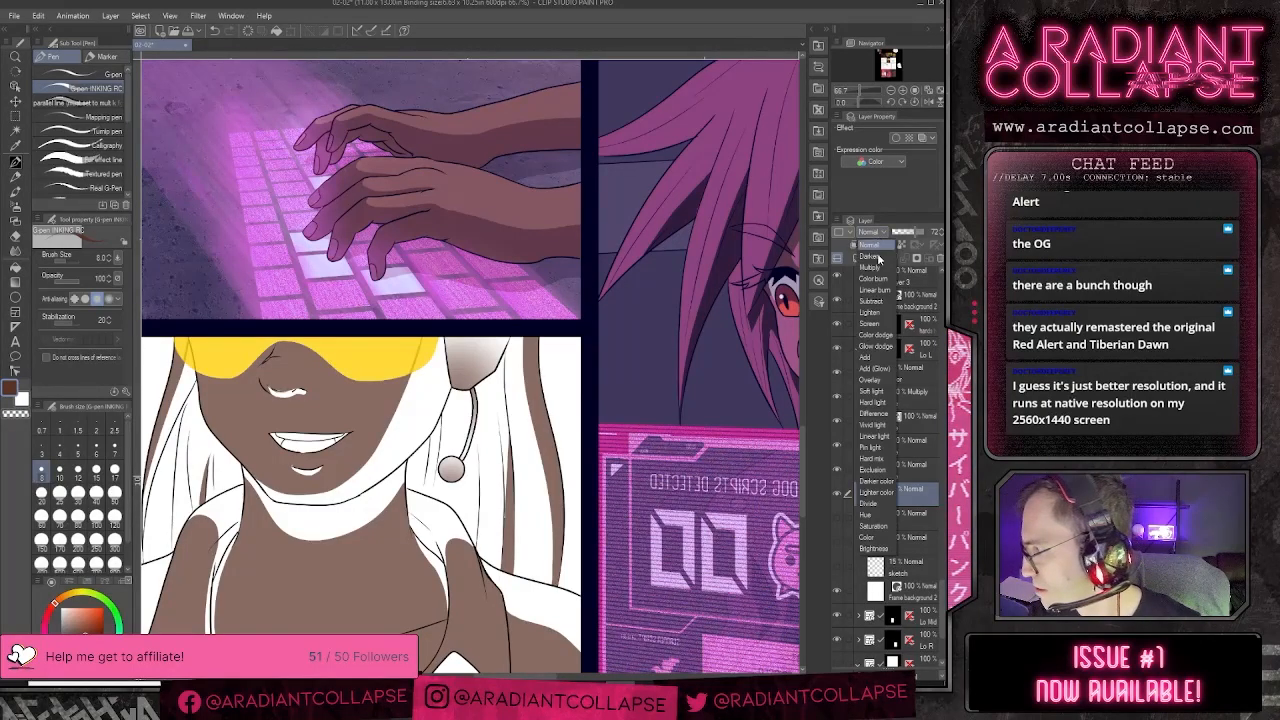
{"action": "left_click", "coordinate": [869, 324]}
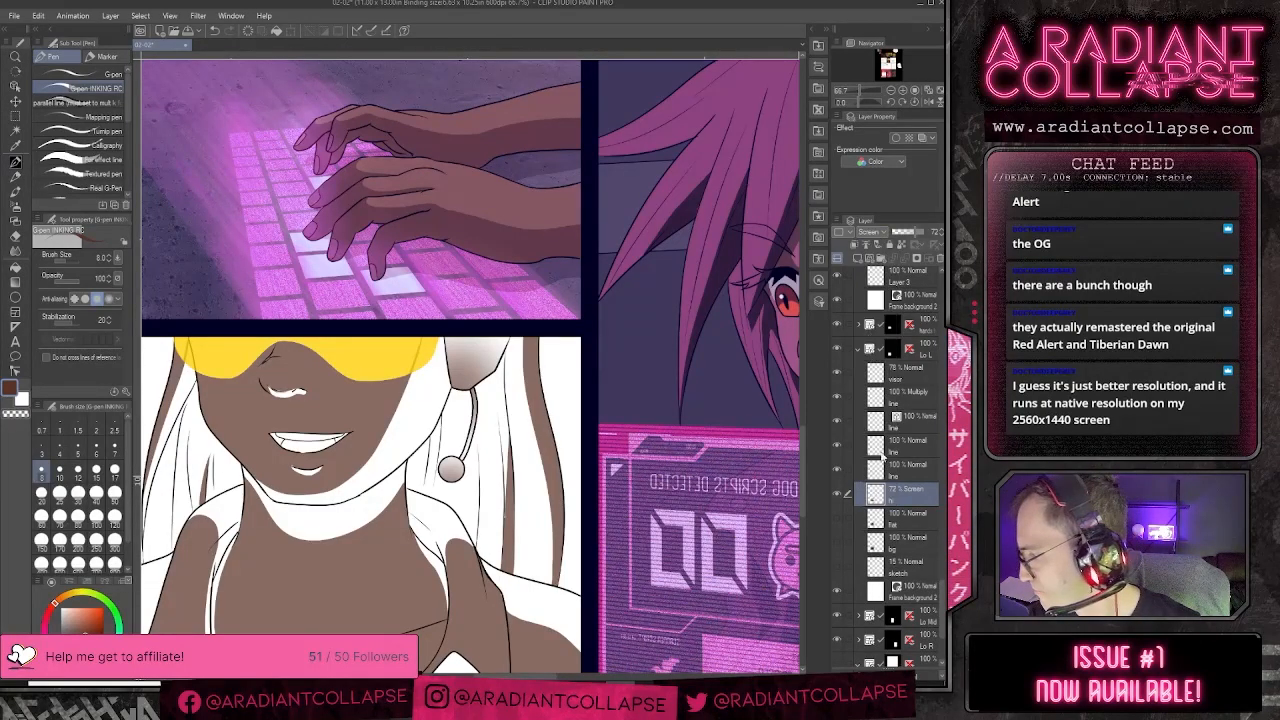
{"action": "left_click", "coordinate": [837, 518]}
{"action": "left_click", "coordinate": [837, 543]}
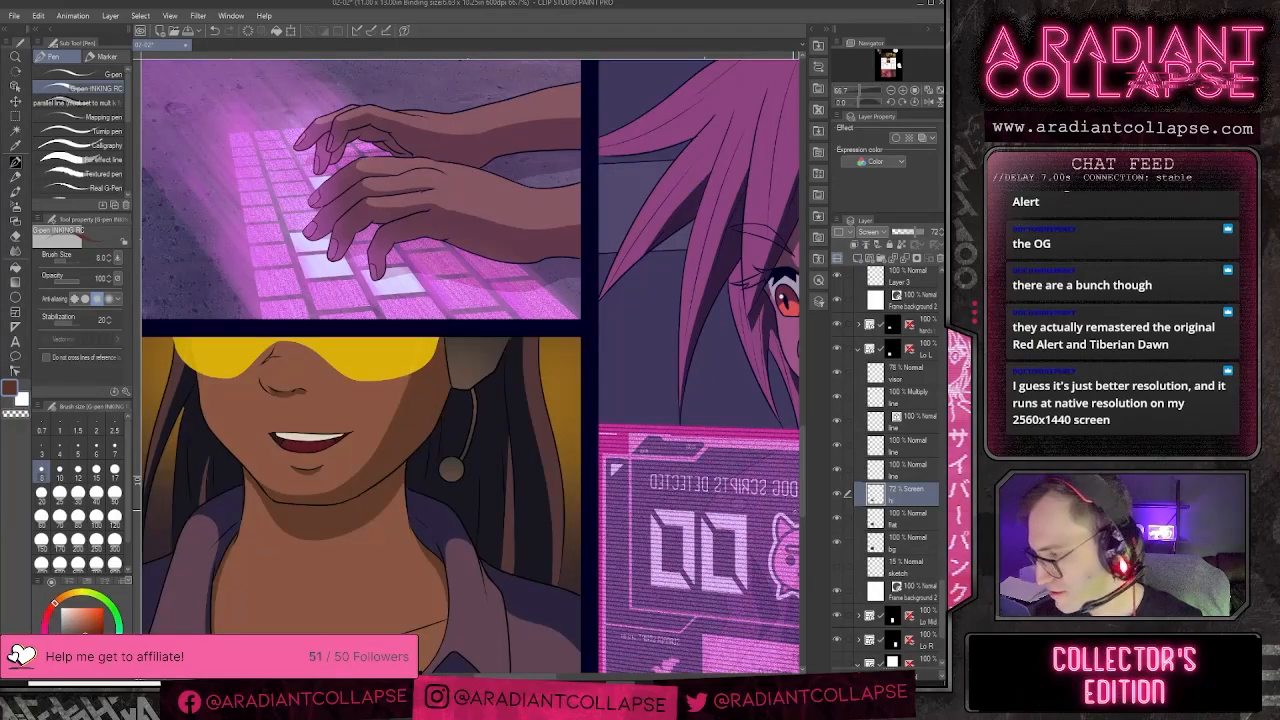
{"action": "scroll", "coordinate": [795, 515], "scroll_direction": "down", "scroll_amount": 2}
{"action": "scroll", "coordinate": [795, 515], "scroll_direction": "up", "scroll_amount": 2}
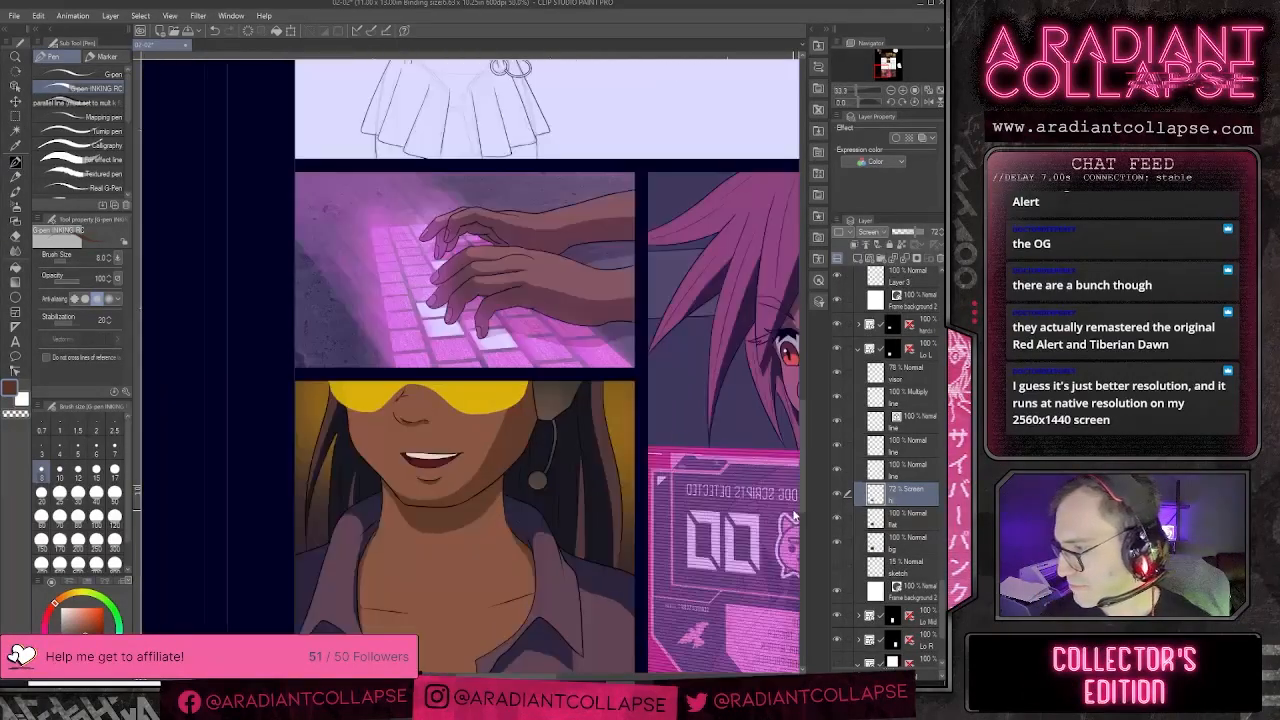
{"action": "left_click_drag", "start_coordinate": [545, 549], "coordinate": [500, 426]}
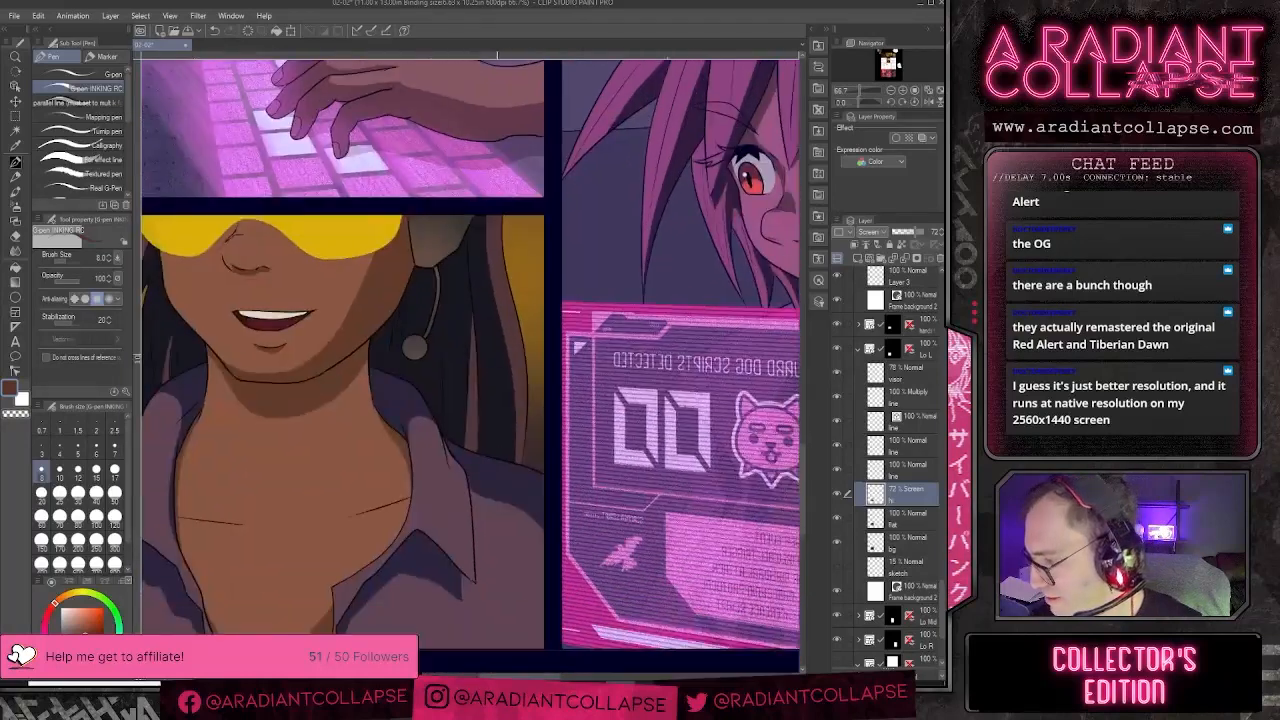
- Hide the bg and flat layers again and return the highlight layer's blending mode to Normal
{"action": "scroll", "coordinate": [497, 455], "scroll_direction": "up", "scroll_amount": 3}
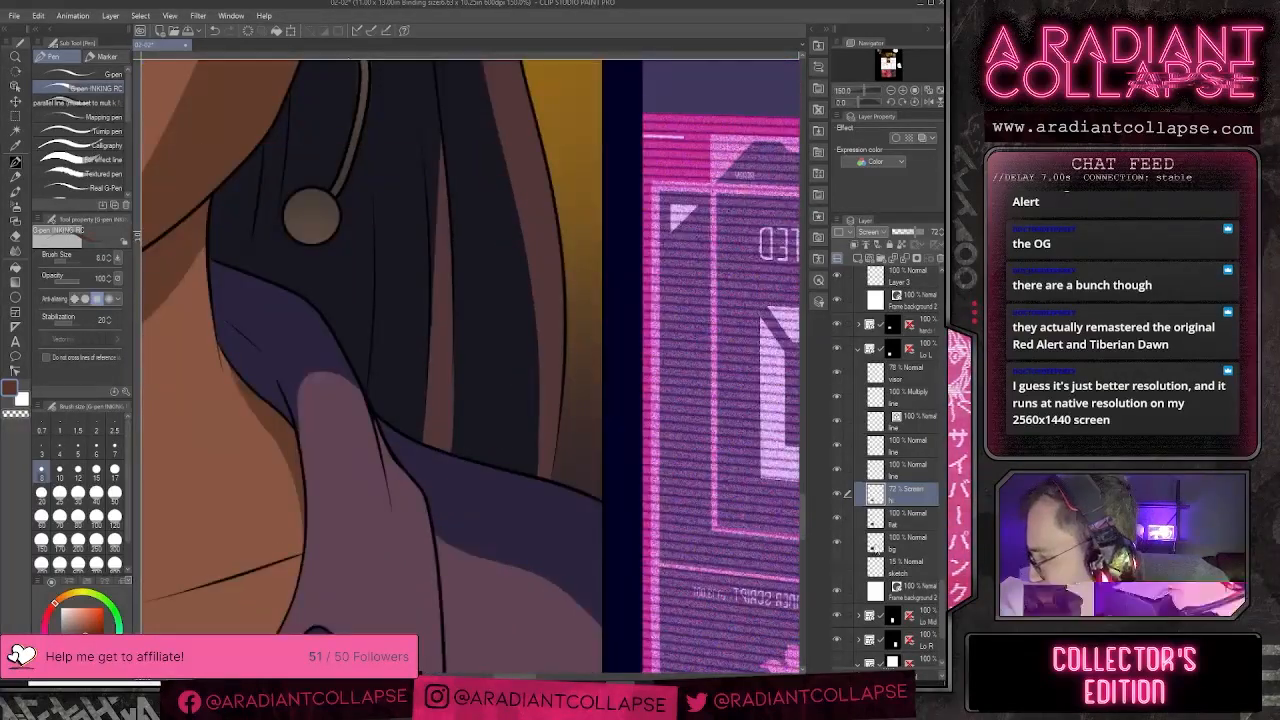
{"action": "left_click", "coordinate": [837, 542]}
{"action": "left_click", "coordinate": [837, 518]}
{"action": "left_click", "coordinate": [871, 232]}
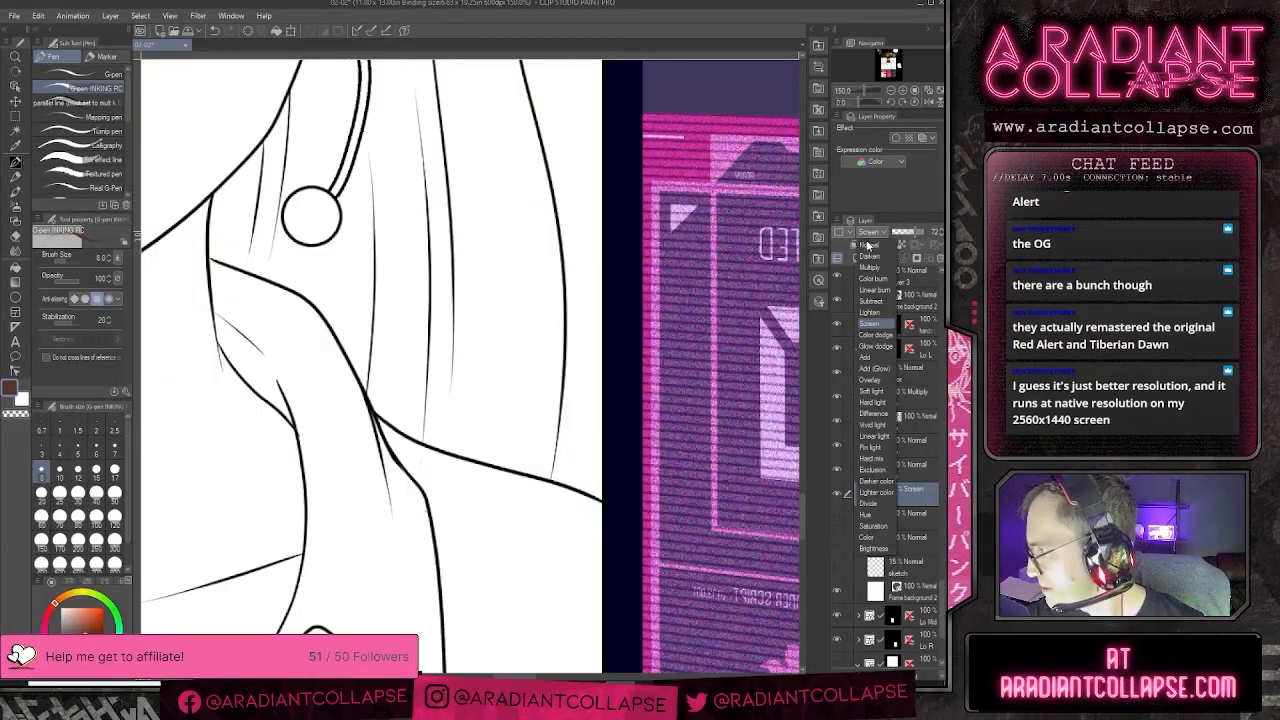
{"action": "left_click", "coordinate": [858, 246]}
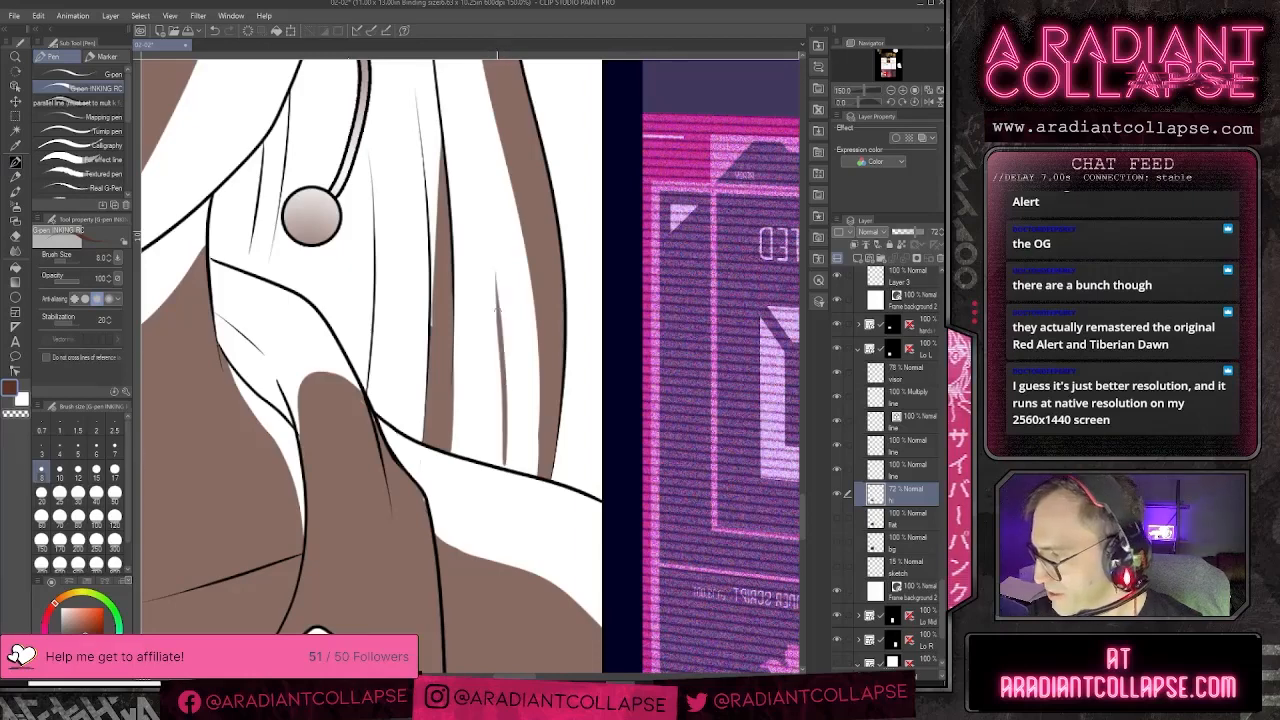
- Add thin tapered highlights to two more right-hand hair strands with the G-pen at size 8, filling the one beside the headset microphone
{"action": "left_click_drag", "start_coordinate": [502, 466], "coordinate": [490, 276]}
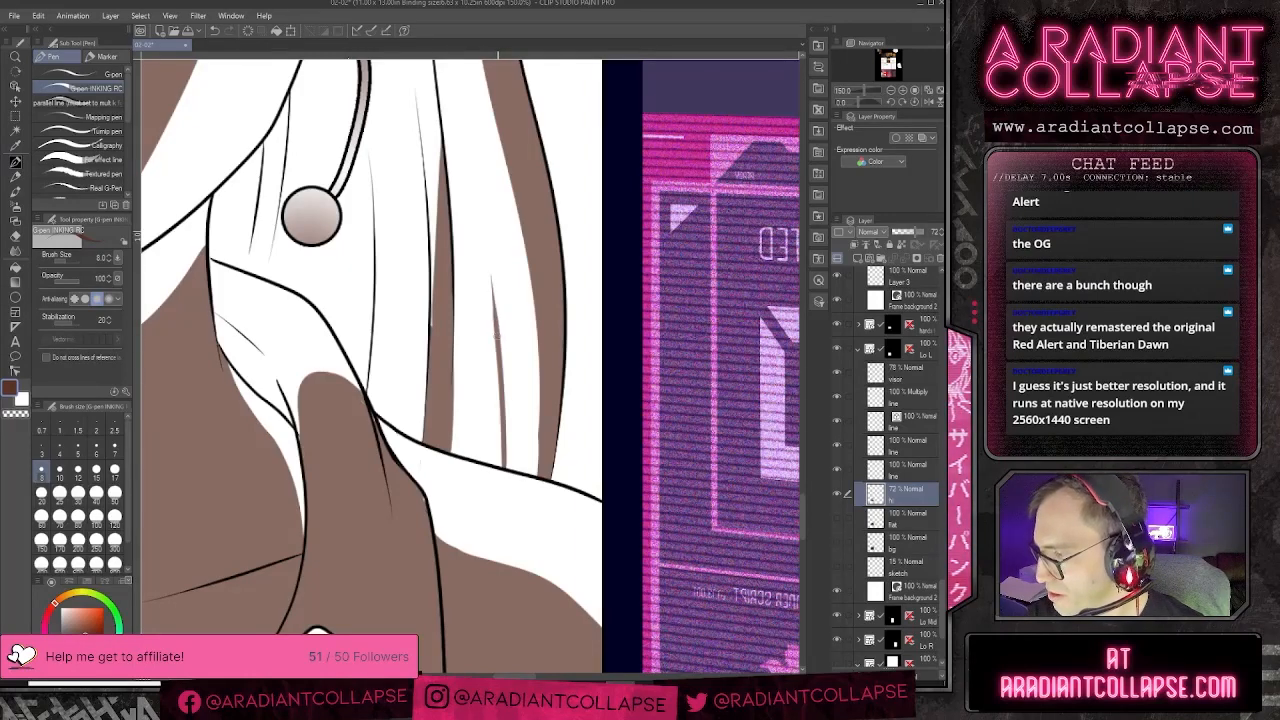
{"action": "left_click_drag", "start_coordinate": [497, 336], "coordinate": [502, 466]}
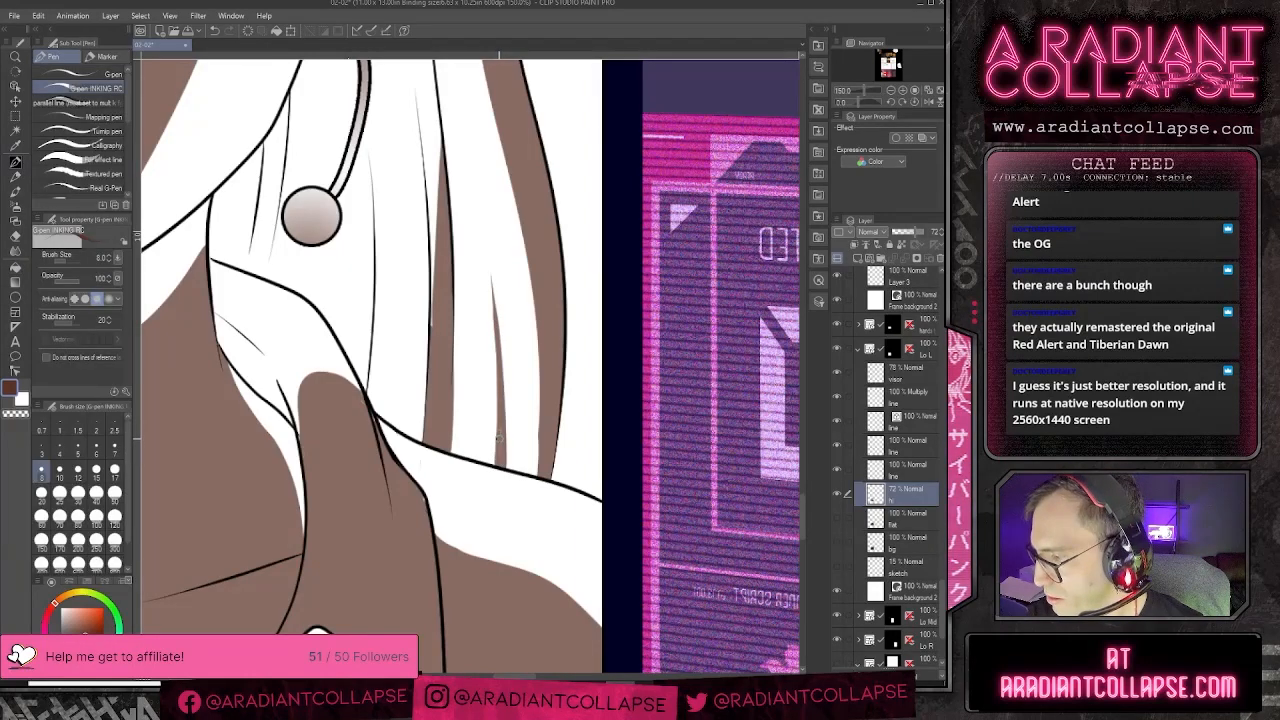
{"action": "left_click_drag", "start_coordinate": [497, 257], "coordinate": [540, 384]}
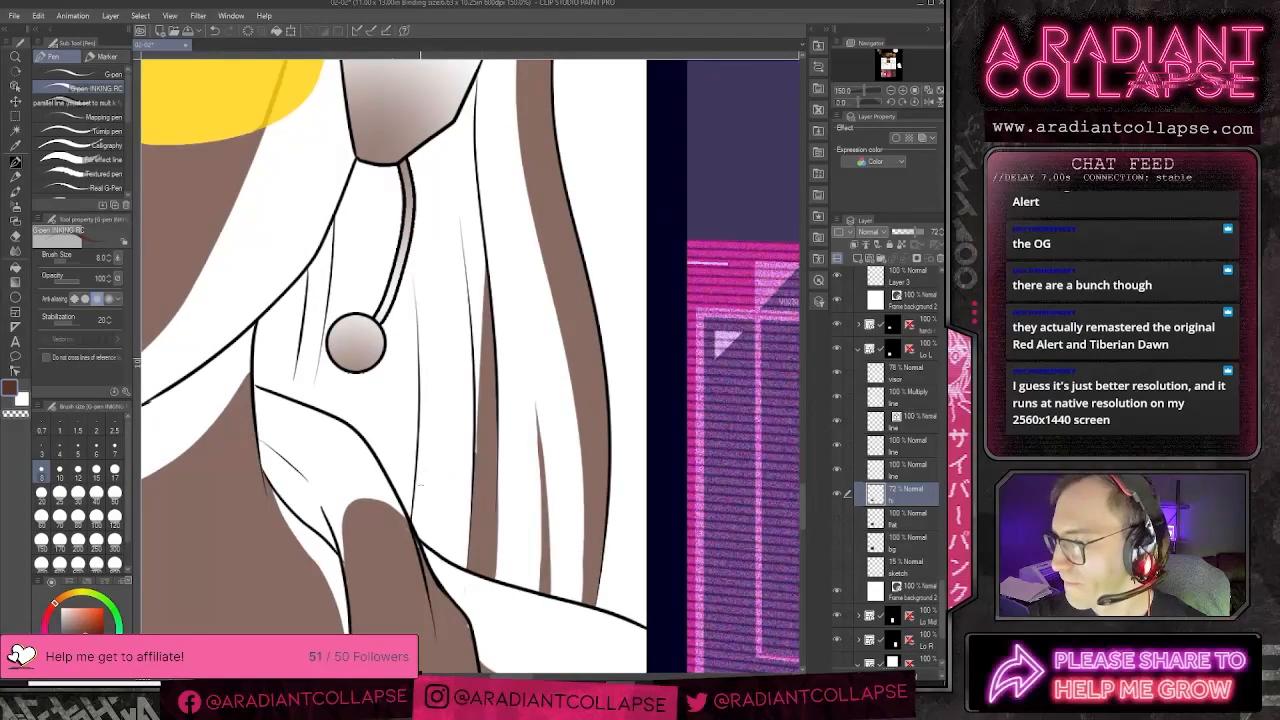
{"action": "left_click_drag", "start_coordinate": [421, 543], "coordinate": [416, 298]}
{"action": "key", "text": "g"}
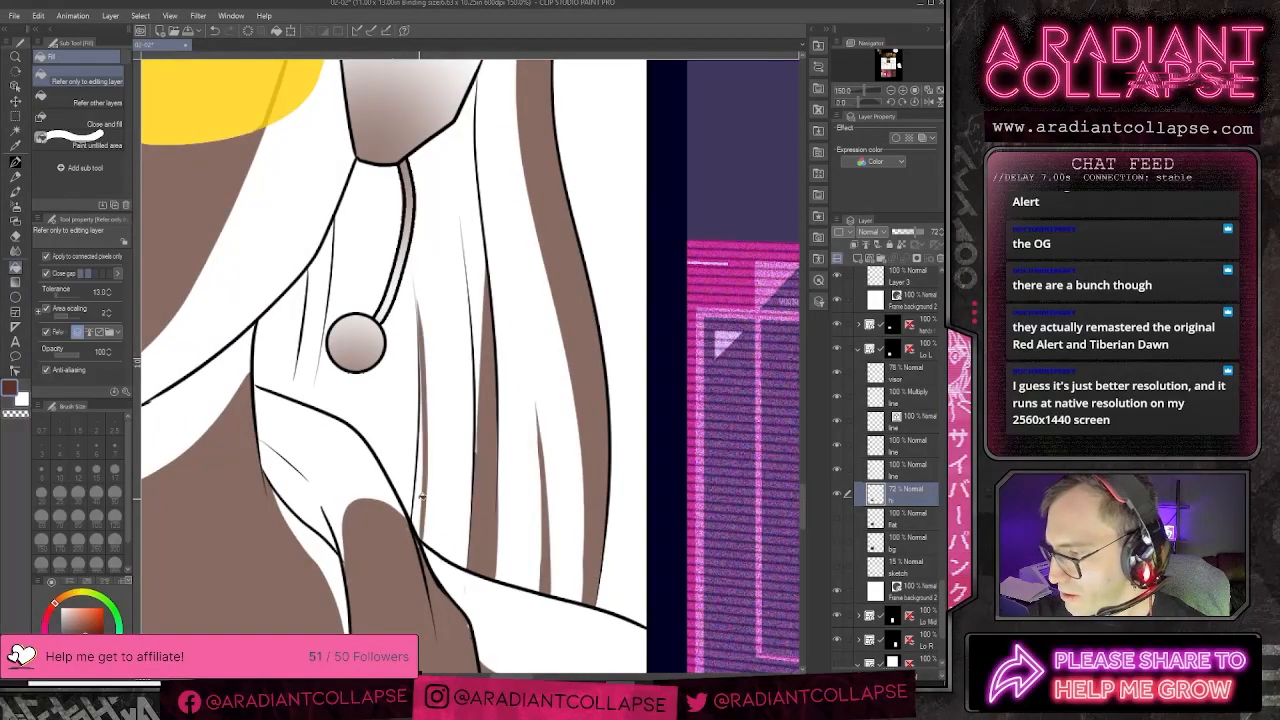
{"action": "left_click", "coordinate": [421, 450]}
{"action": "key", "text": "p"}
{"action": "left_click_drag", "start_coordinate": [421, 404], "coordinate": [420, 385]}
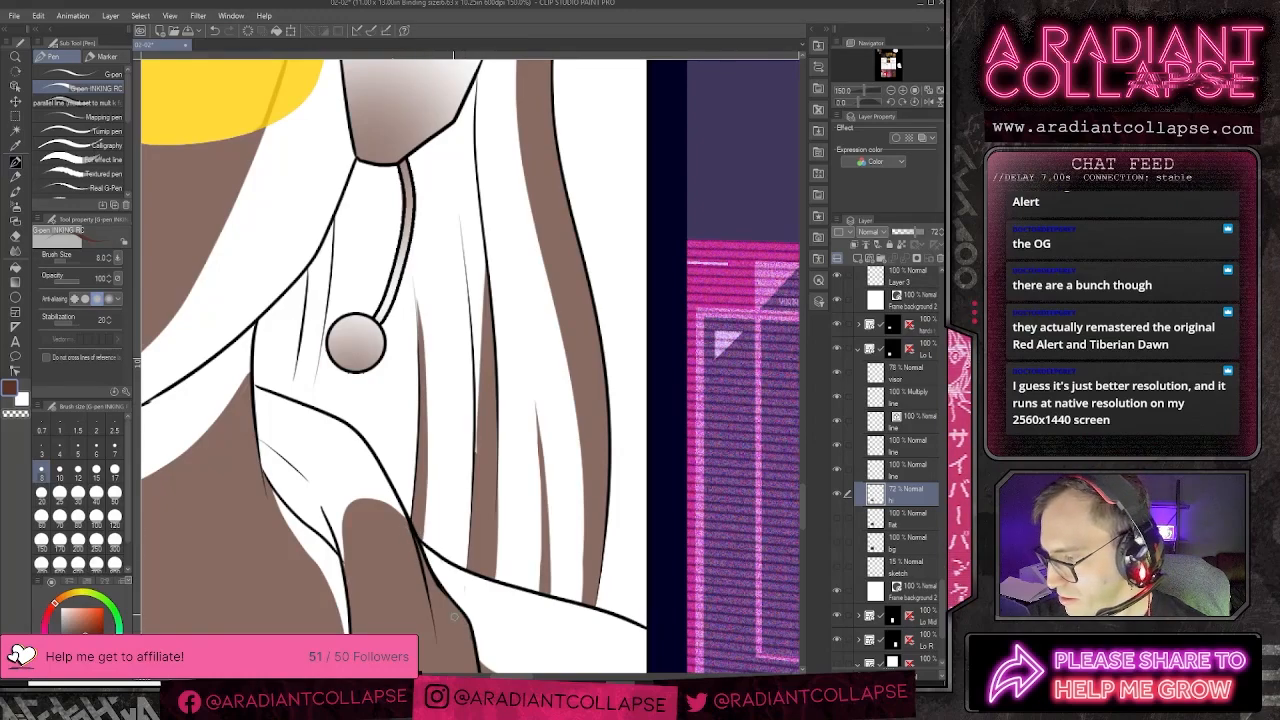
- Draw a thin tapered highlight along the middle strand of the left-hand hair, ending at the collar
{"action": "scroll", "coordinate": [492, 535], "scroll_direction": "down", "scroll_amount": 4}
{"action": "left_click_drag", "start_coordinate": [329, 466], "coordinate": [654, 515]}
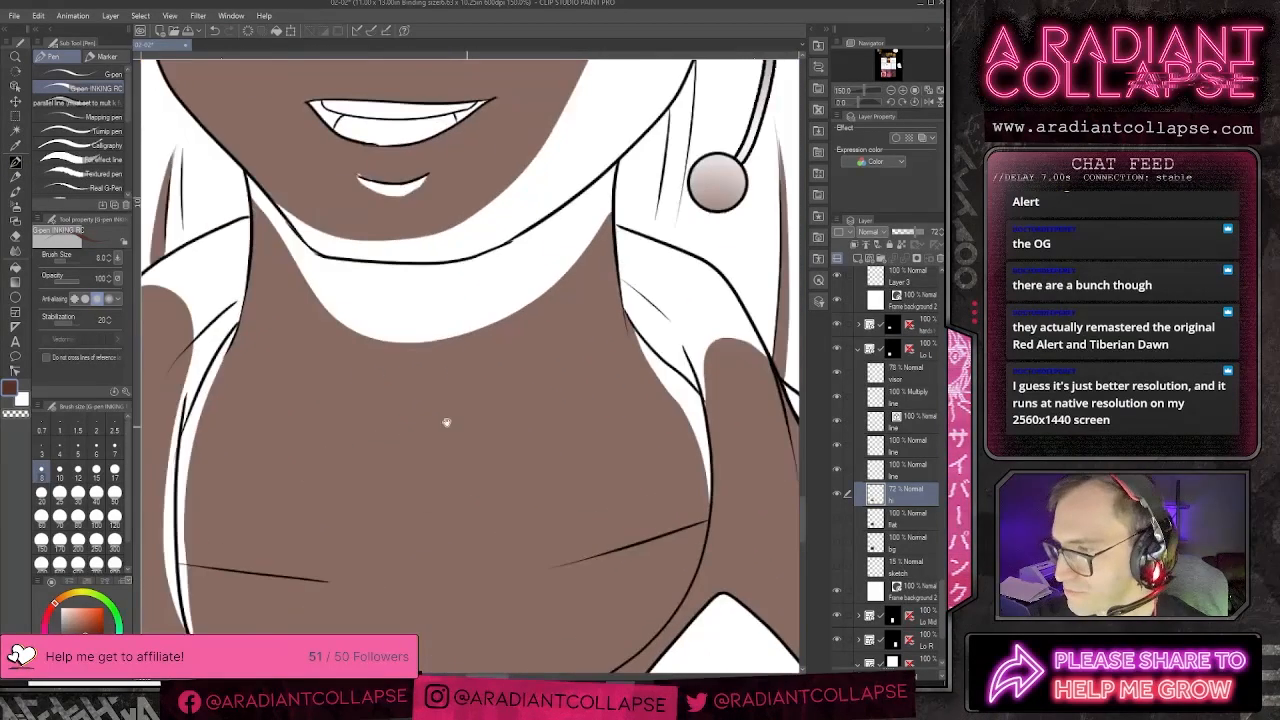
{"action": "left_click_drag", "start_coordinate": [363, 410], "coordinate": [519, 423]}
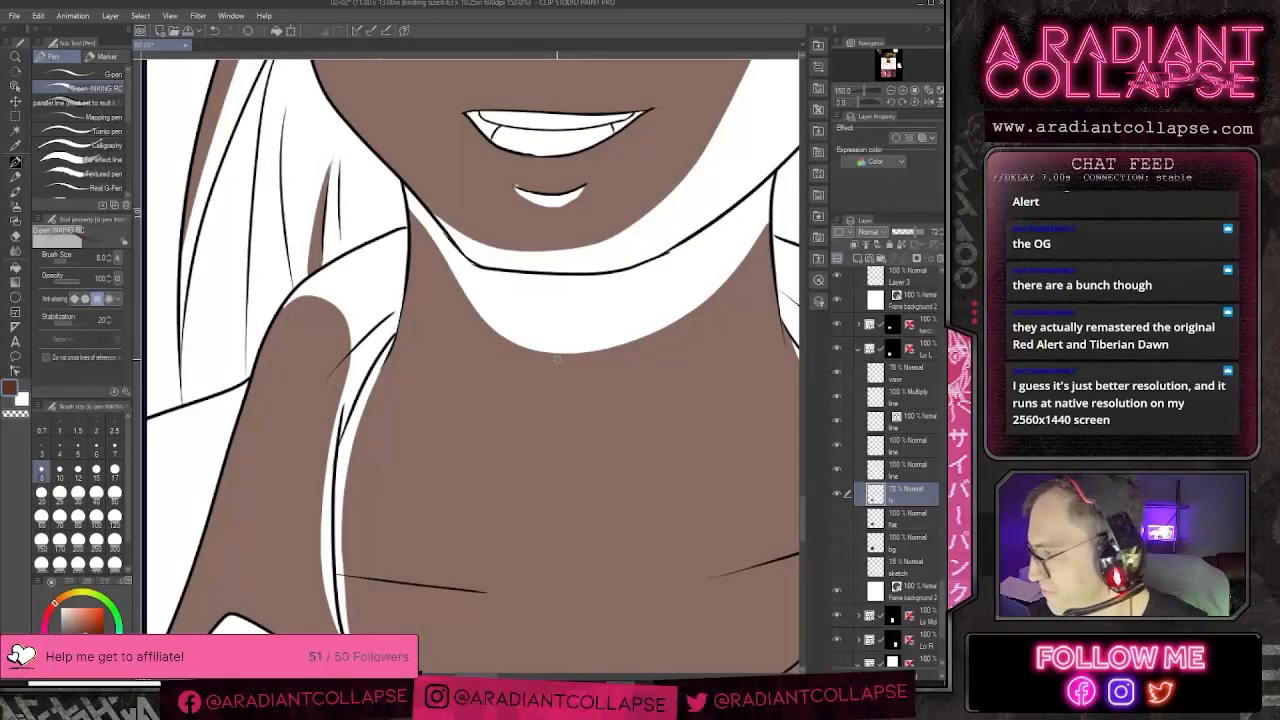
{"action": "scroll", "coordinate": [402, 402], "scroll_direction": "down", "scroll_amount": 4}
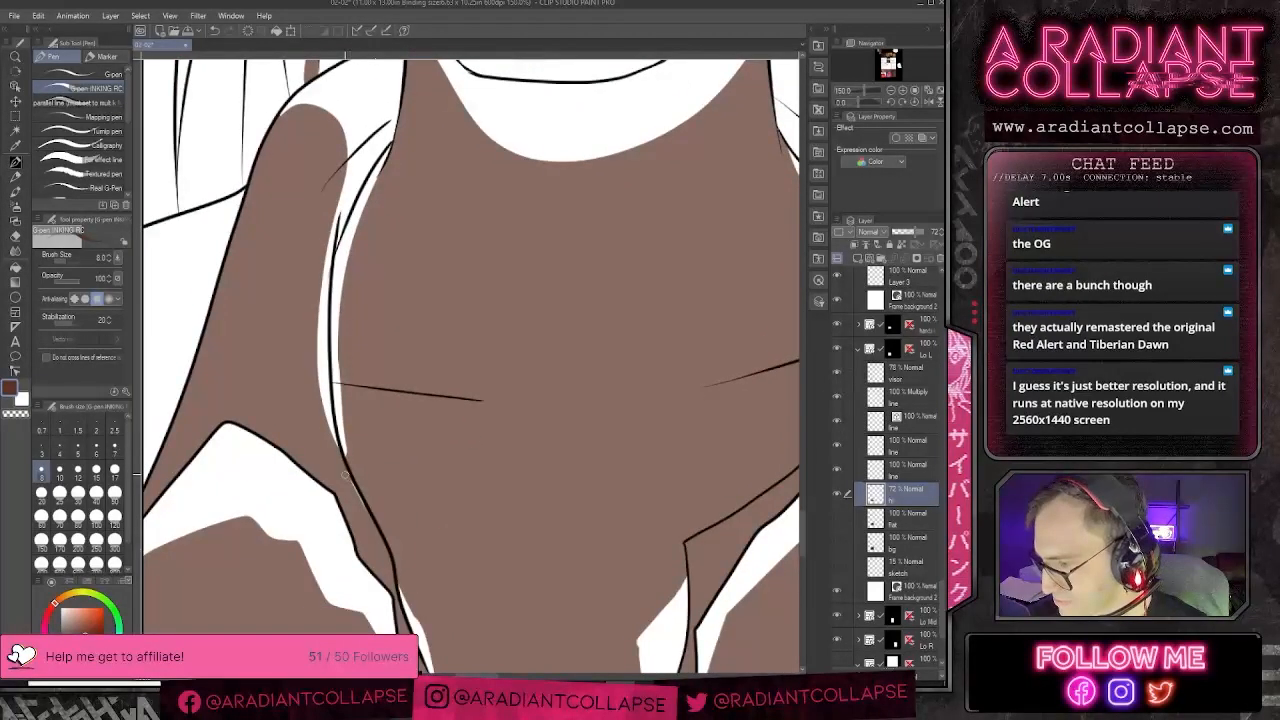
{"action": "left_click_drag", "start_coordinate": [407, 462], "coordinate": [609, 551]}
{"action": "left_click_drag", "start_coordinate": [514, 346], "coordinate": [429, 590]}
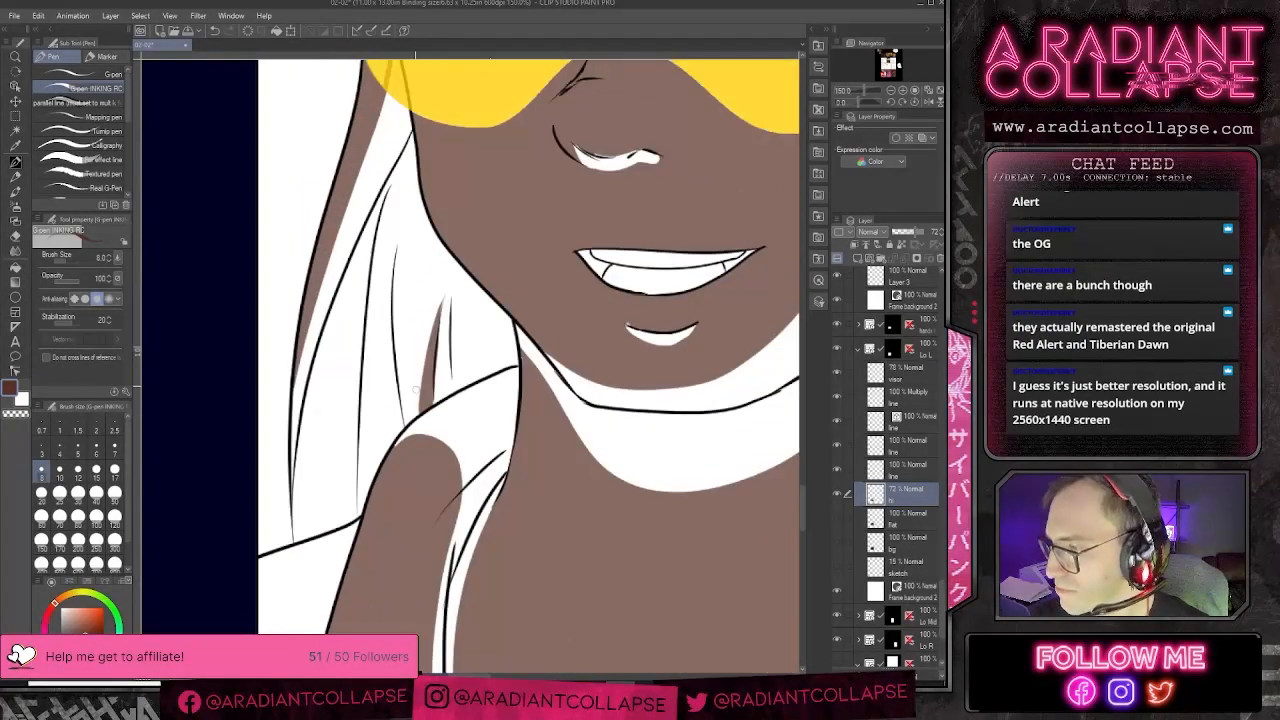
{"action": "left_click_drag", "start_coordinate": [390, 297], "coordinate": [400, 436]}
{"action": "left_click_drag", "start_coordinate": [410, 384], "coordinate": [398, 432]}
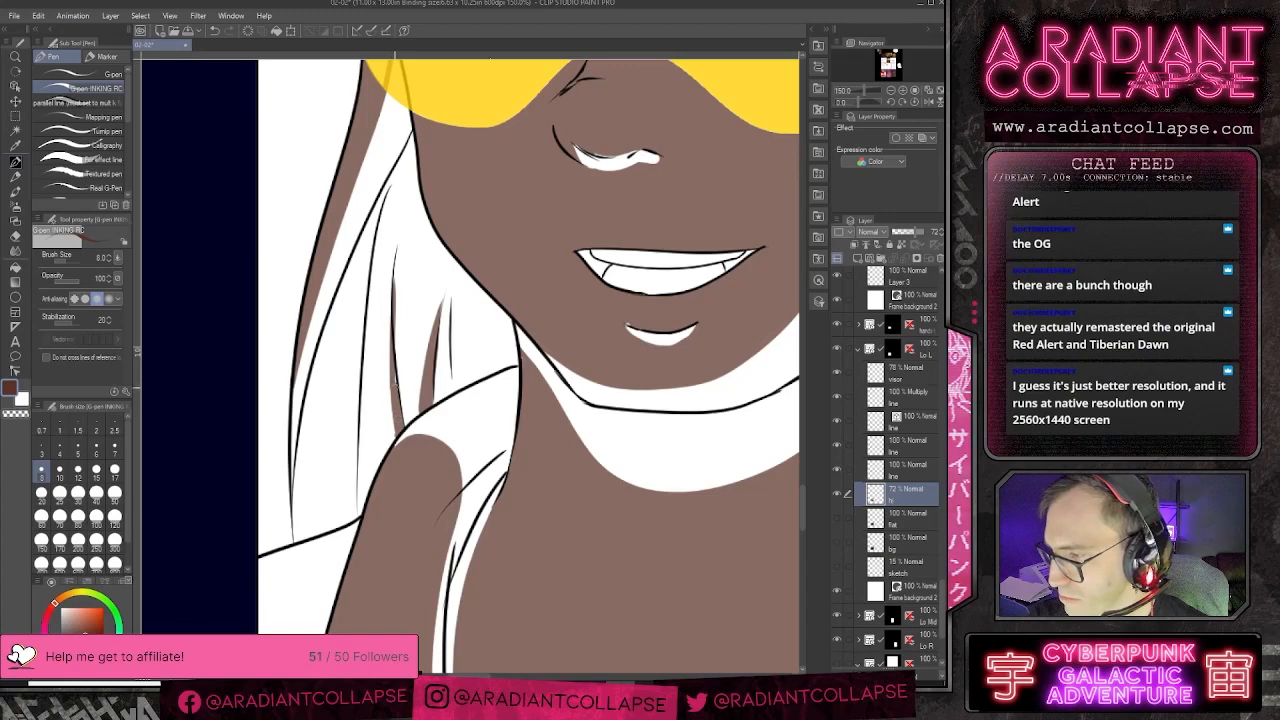
- Draw two short tapered highlights in the left-hand hair between the jawline and the collar
{"action": "left_click_drag", "start_coordinate": [471, 302], "coordinate": [470, 356]}
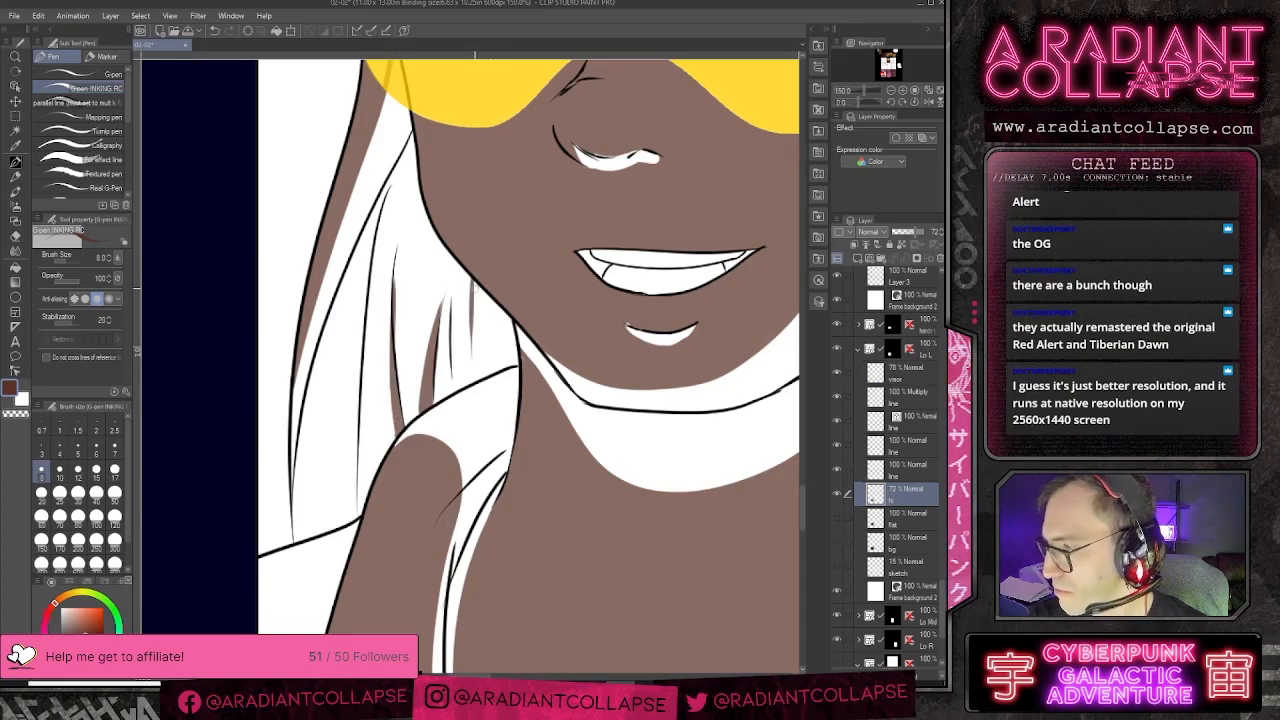
{"action": "left_click_drag", "start_coordinate": [476, 283], "coordinate": [468, 372]}
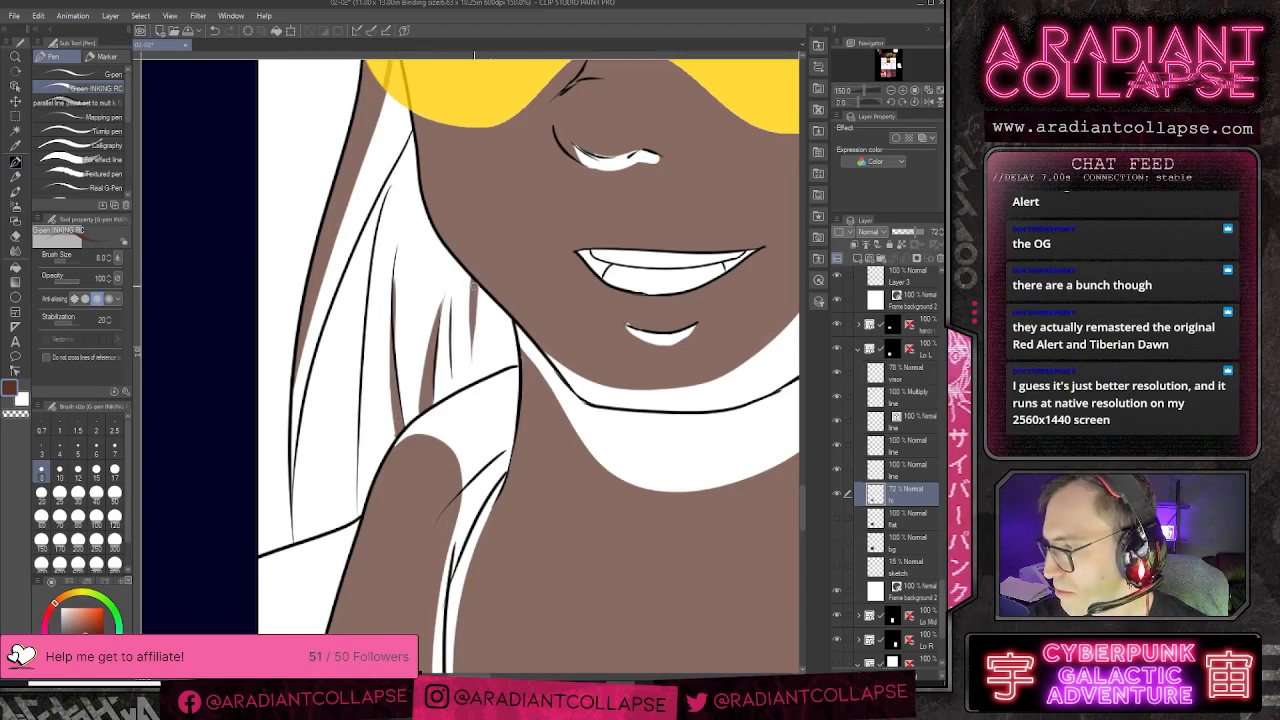
{"action": "left_click_drag", "start_coordinate": [500, 320], "coordinate": [494, 376]}
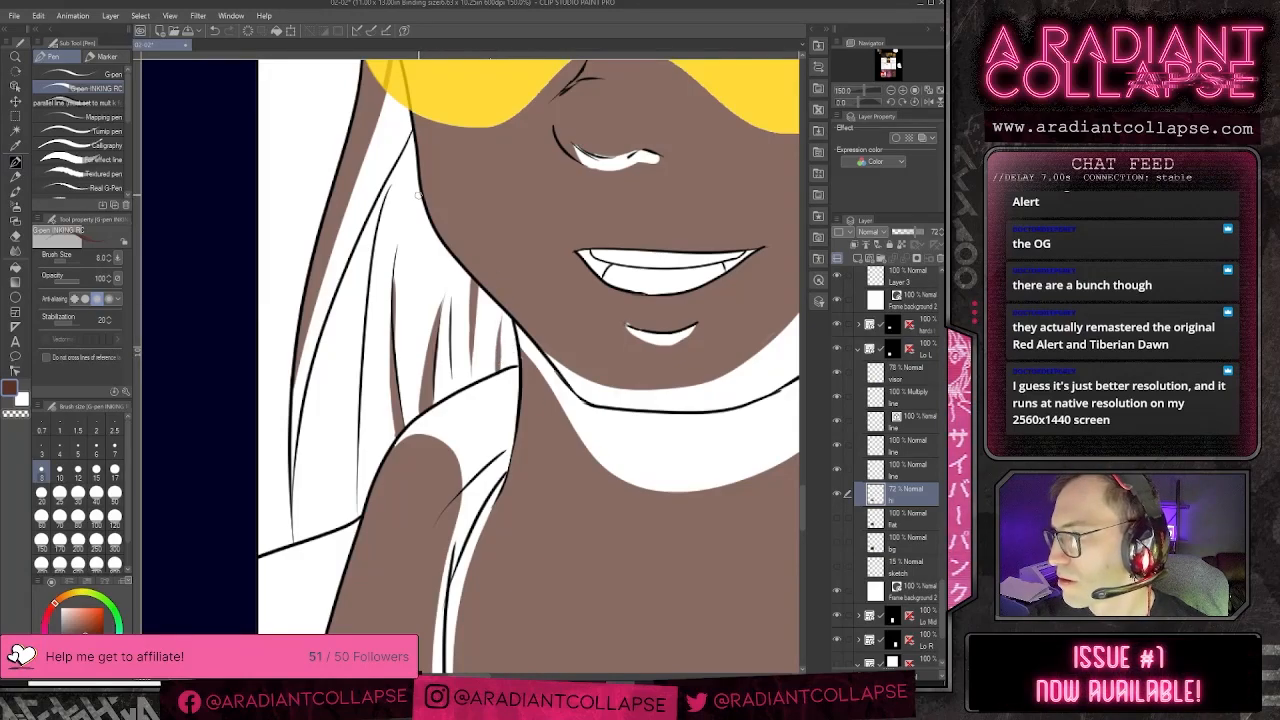
- Draw a thin tapered highlight down the right-hand hair strand between the jawline and the headset microphone
{"action": "left_click_drag", "start_coordinate": [633, 352], "coordinate": [225, 371]}
{"action": "left_click_drag", "start_coordinate": [511, 369], "coordinate": [375, 408]}
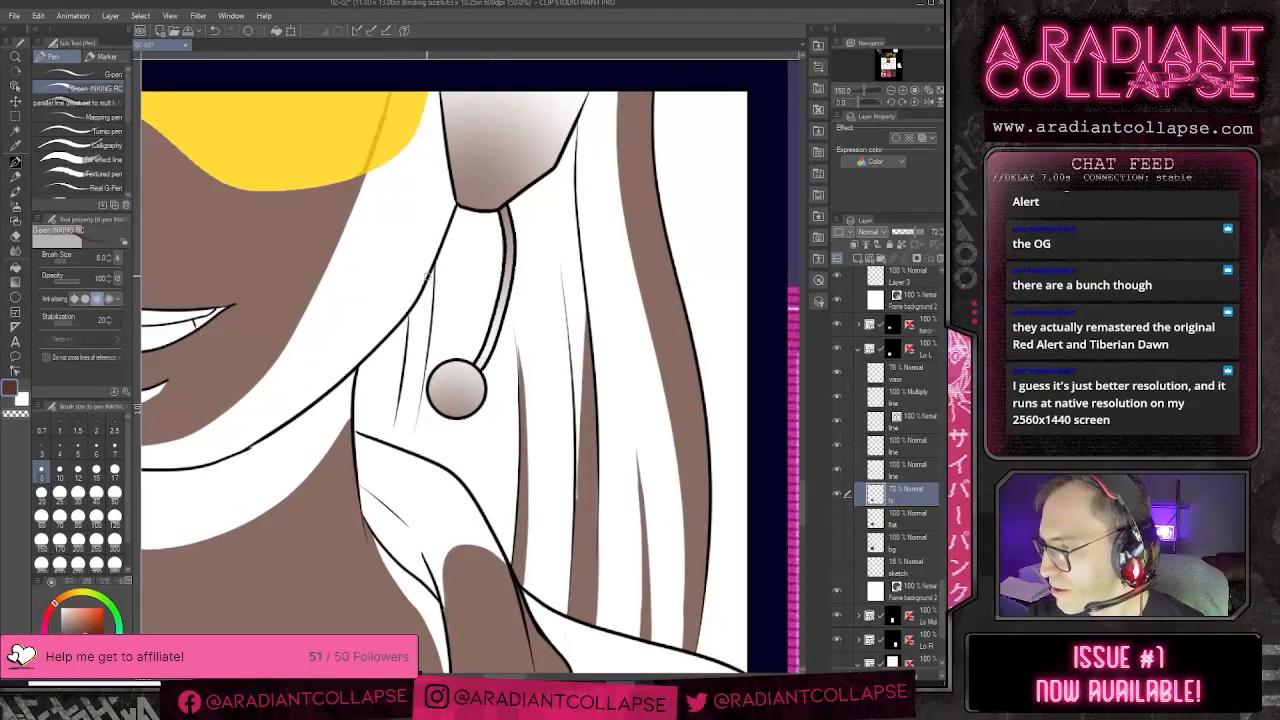
{"action": "left_click_drag", "start_coordinate": [432, 270], "coordinate": [418, 425]}
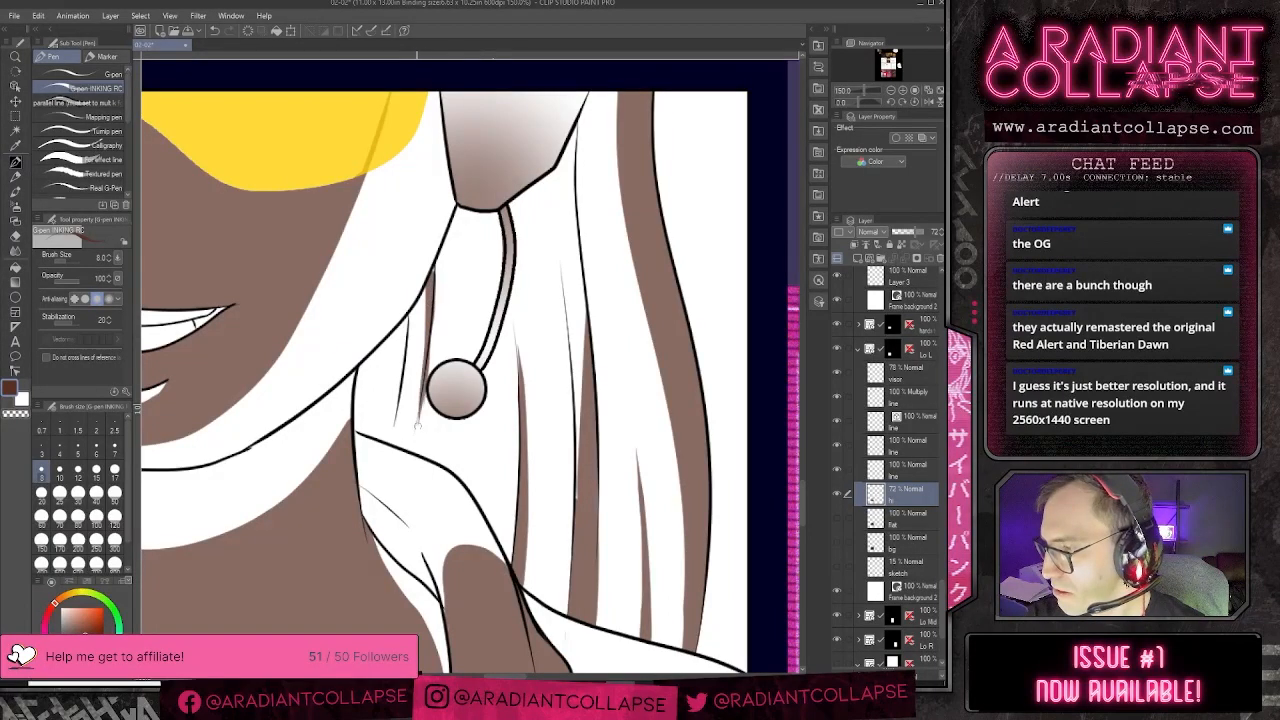
- Trim the new hair highlight beside the microphone with the hard eraser at size 8
{"action": "key", "text": "e"}
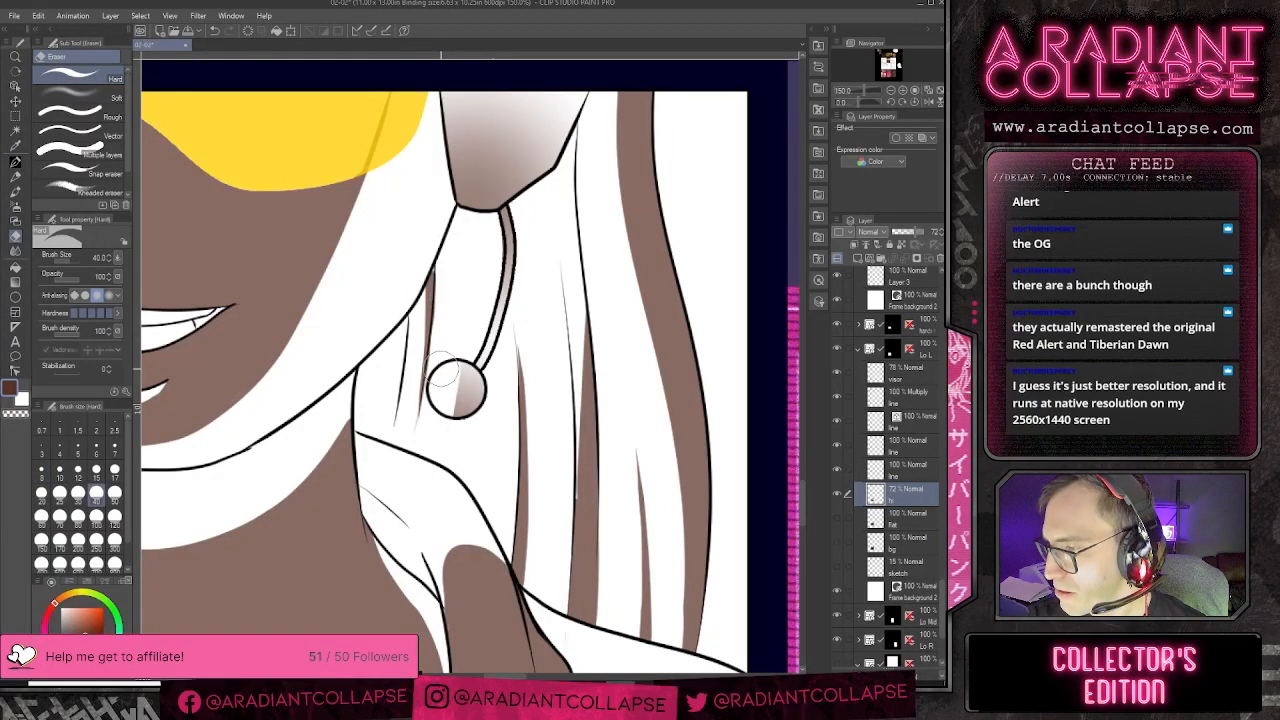
{"action": "key", "text": "bracketleft"}
{"action": "key", "text": "bracketleft"}
{"action": "key", "text": "bracketleft"}
{"action": "key", "text": "bracketleft"}
{"action": "key", "text": "bracketleft"}
{"action": "key", "text": "bracketleft"}
{"action": "key", "text": "bracketleft"}
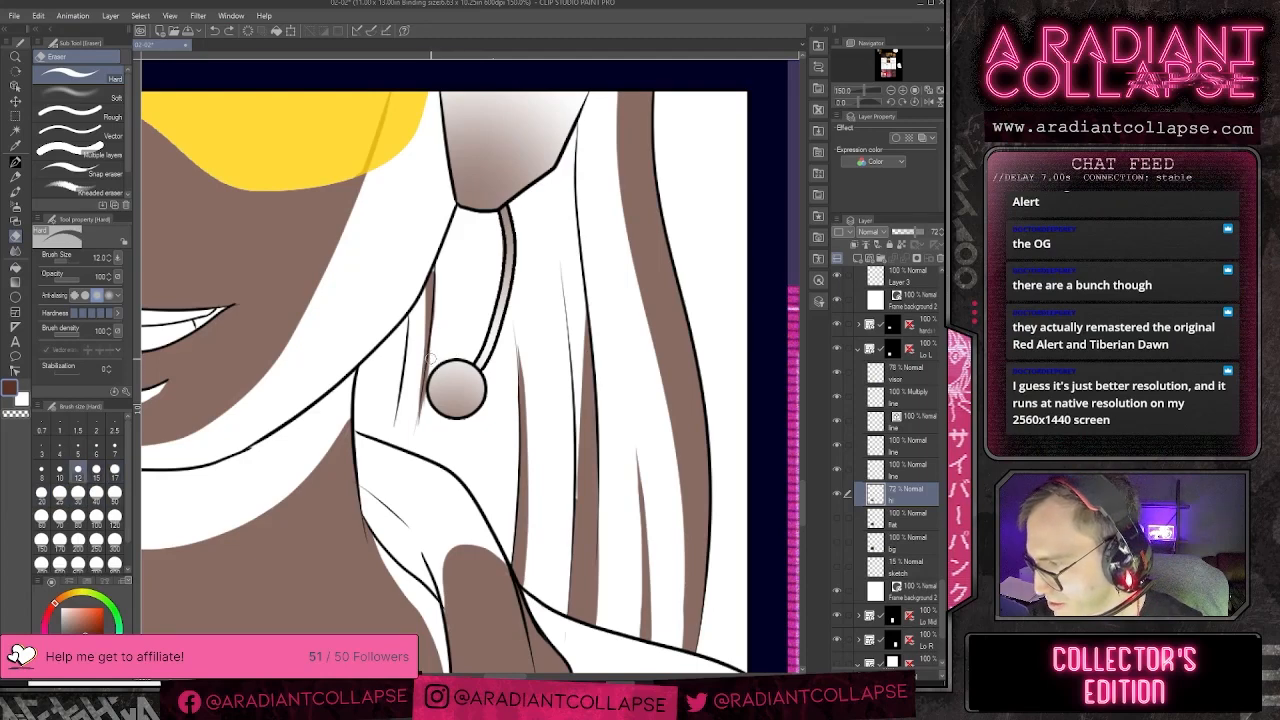
{"action": "key", "text": "bracketleft"}
{"action": "key", "text": "ctrl+z"}
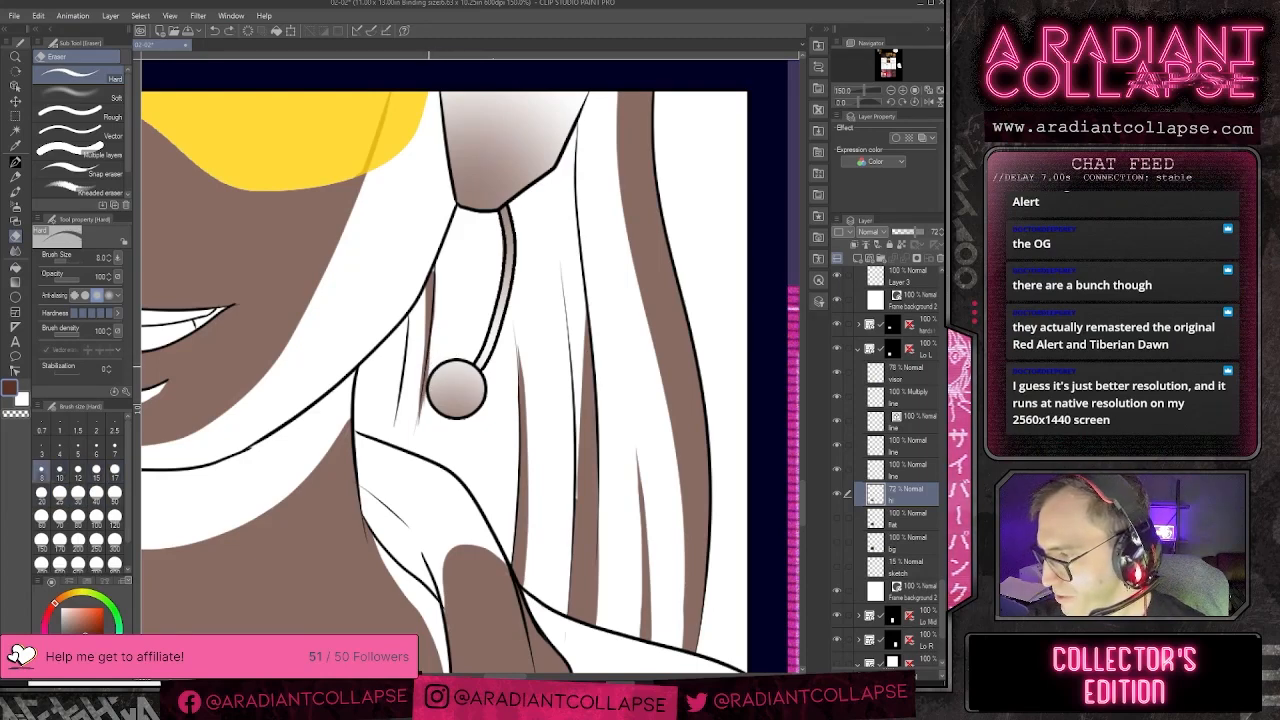
{"action": "left_click_drag", "start_coordinate": [433, 350], "coordinate": [428, 366]}
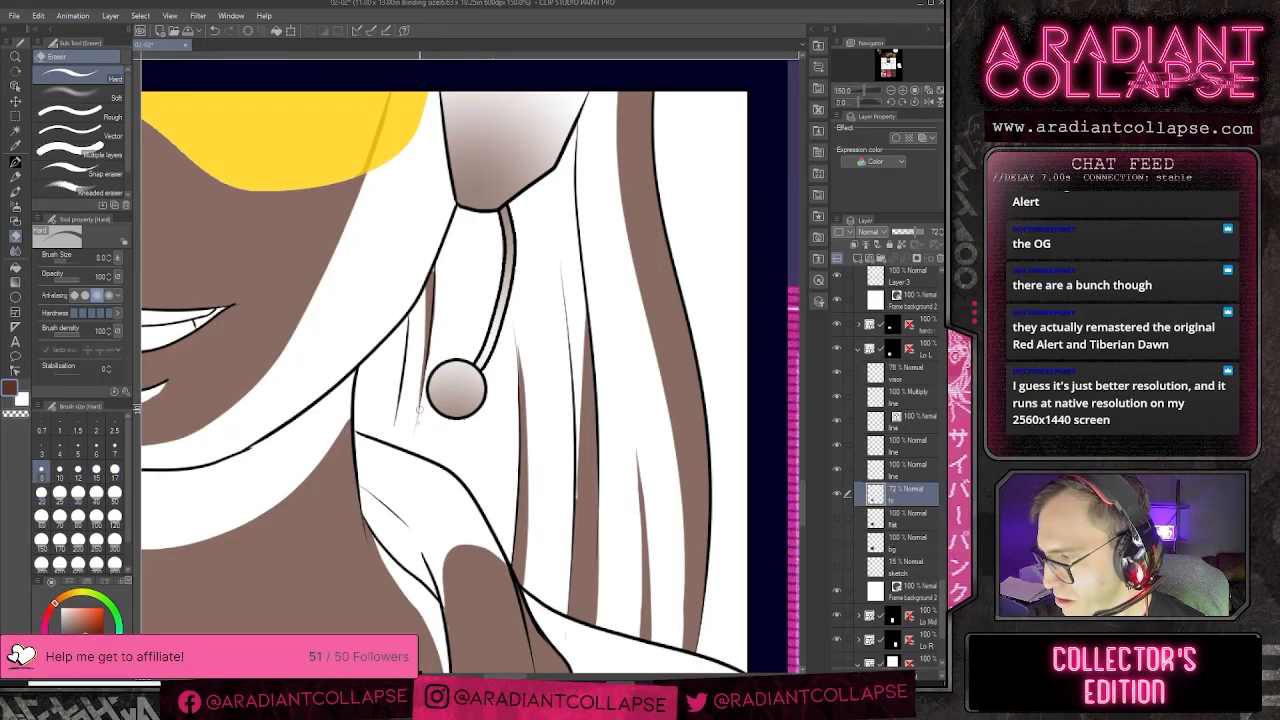
- Fill the short hair strand closest to the jawline with a tapered highlight using the G-pen at size 8
{"action": "key", "text": "p"}
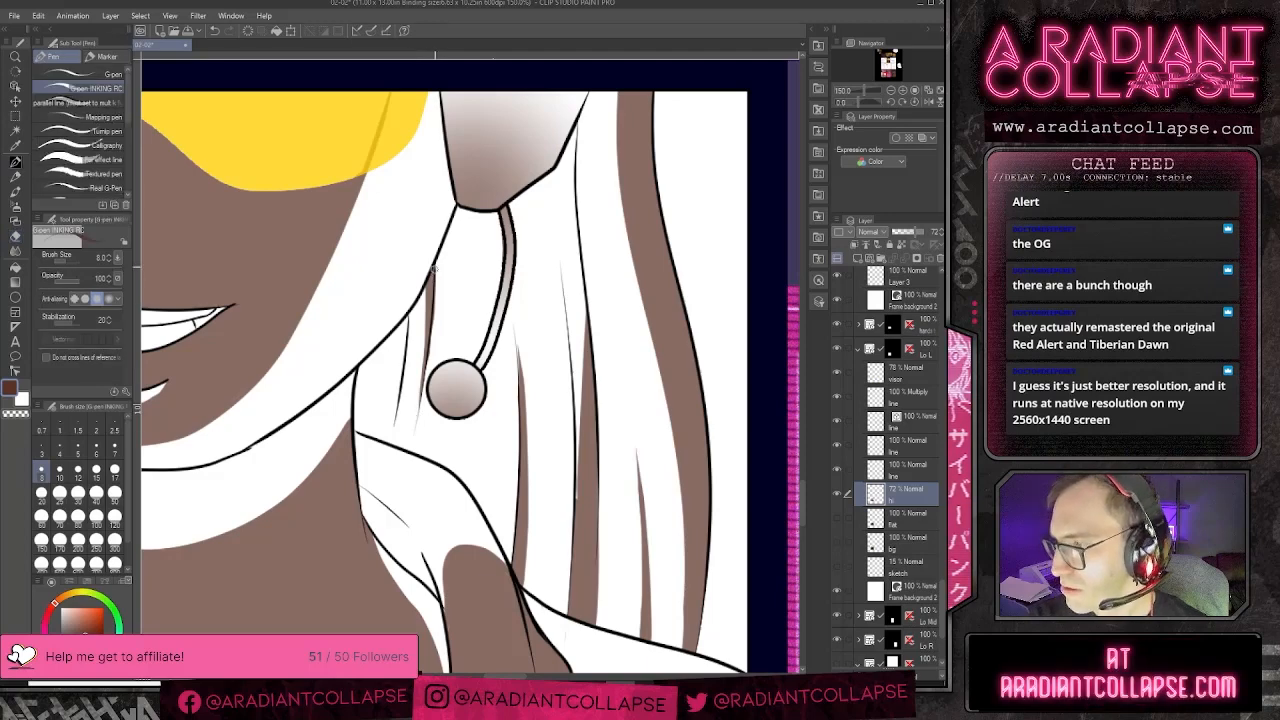
{"action": "left_click_drag", "start_coordinate": [406, 322], "coordinate": [394, 418]}
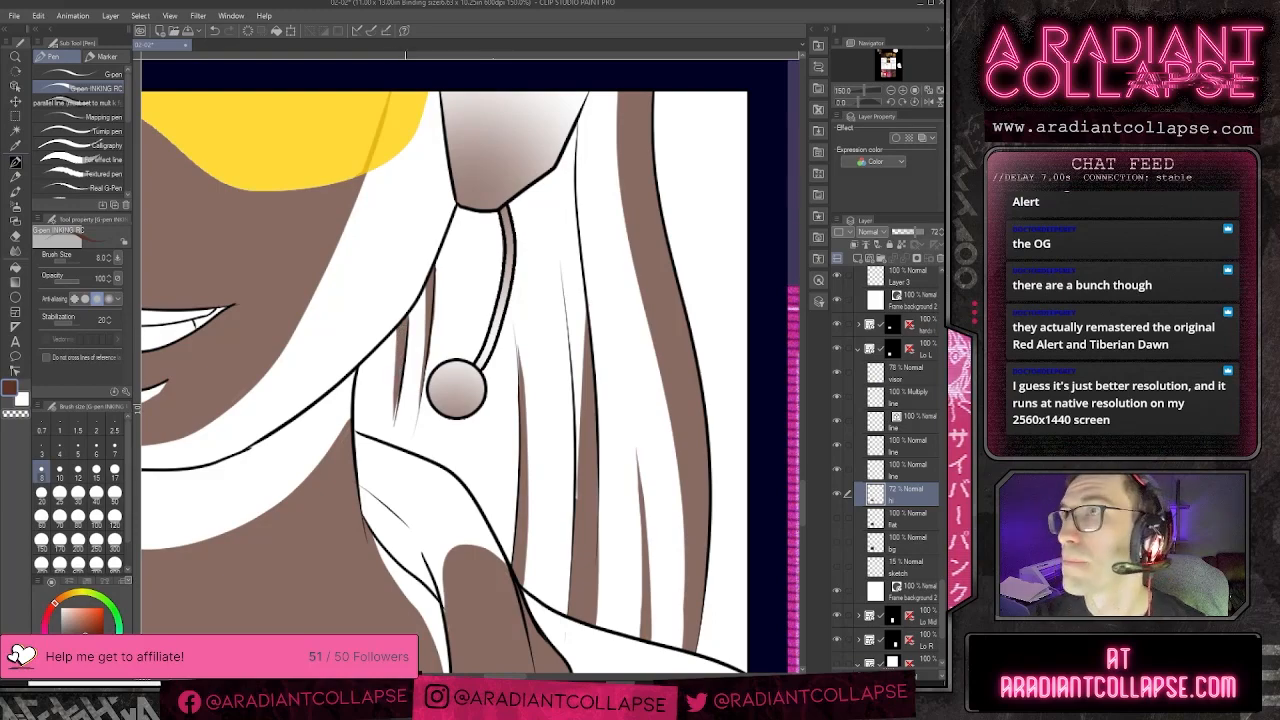
{"action": "left_click_drag", "start_coordinate": [397, 358], "coordinate": [392, 432]}
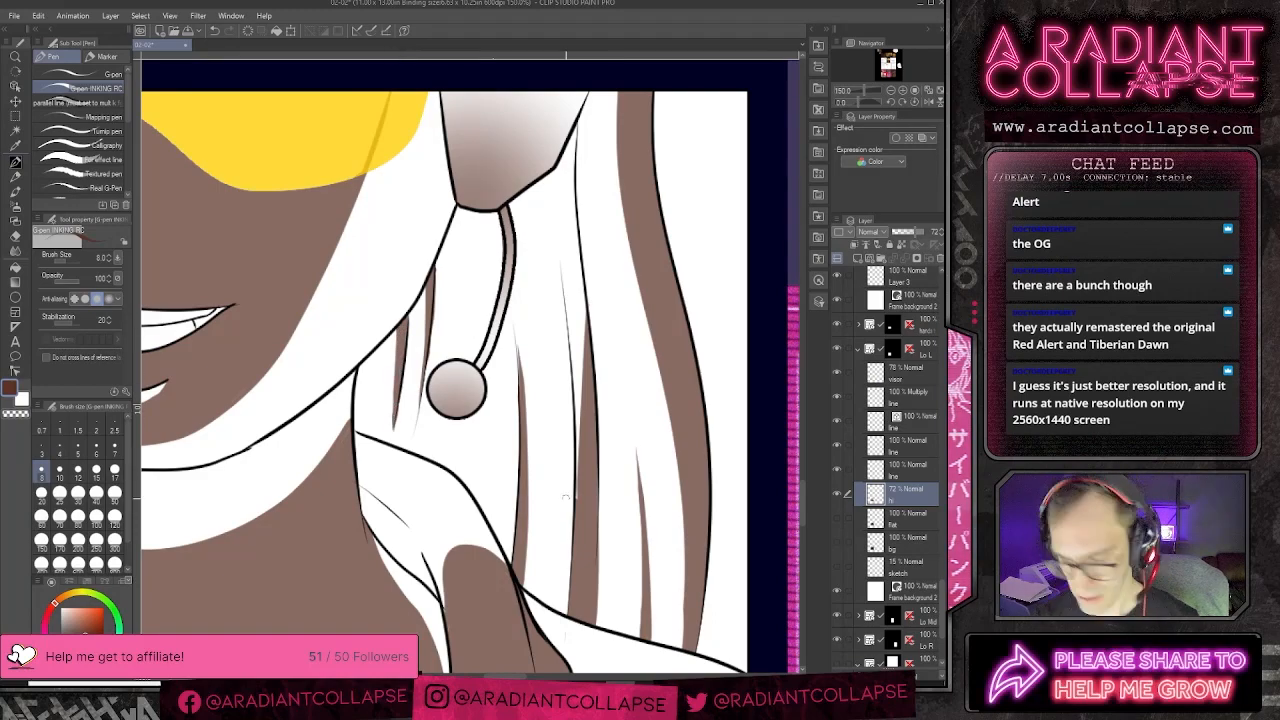
- Show the flat and bg layers again and set the highlight layer's blending mode to Screen
{"action": "scroll", "coordinate": [581, 514], "scroll_direction": "down", "scroll_amount": 4}
{"action": "scroll", "coordinate": [625, 523], "scroll_direction": "down", "scroll_amount": 1}
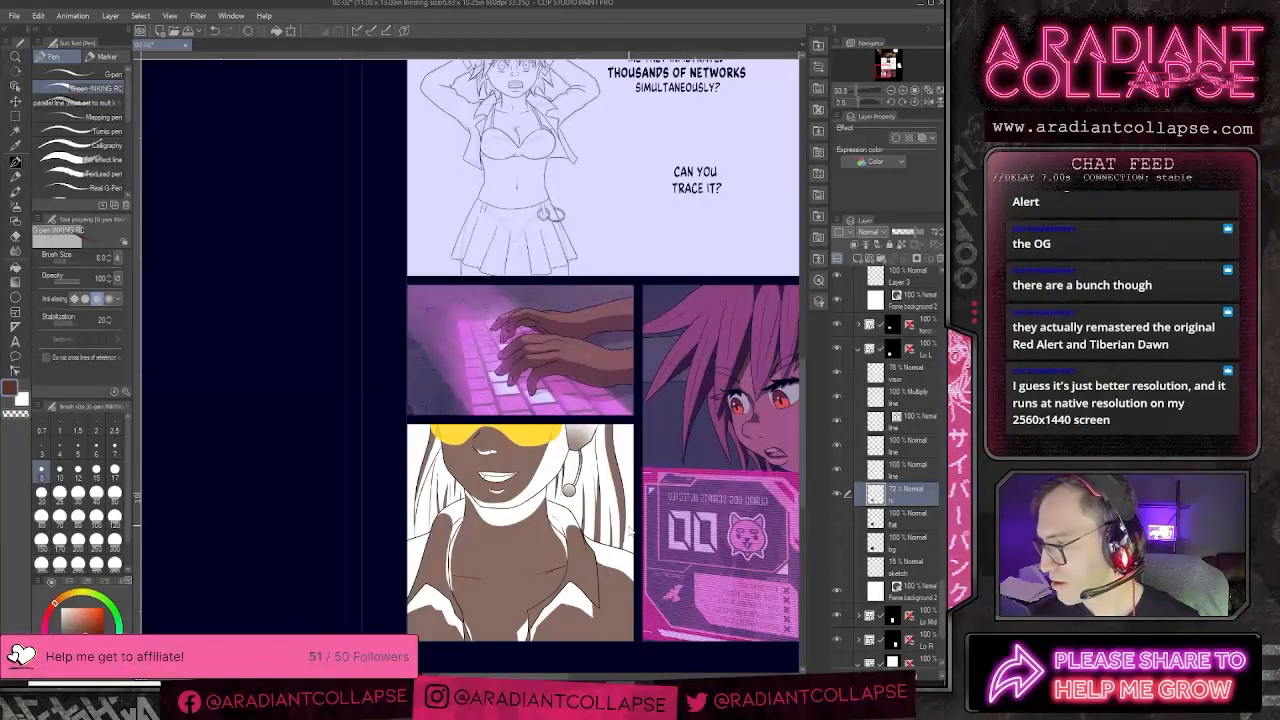
{"action": "scroll", "coordinate": [628, 525], "scroll_direction": "up", "scroll_amount": 1}
{"action": "left_click", "coordinate": [838, 518]}
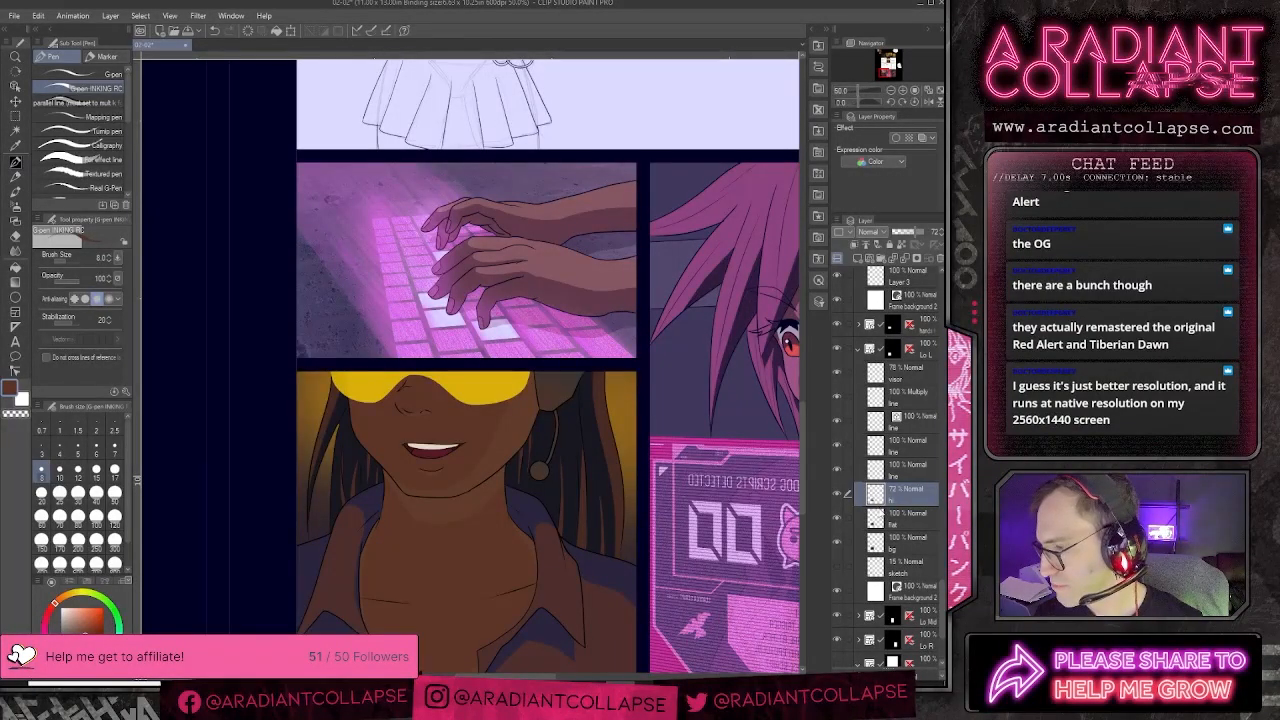
{"action": "left_click", "coordinate": [868, 234]}
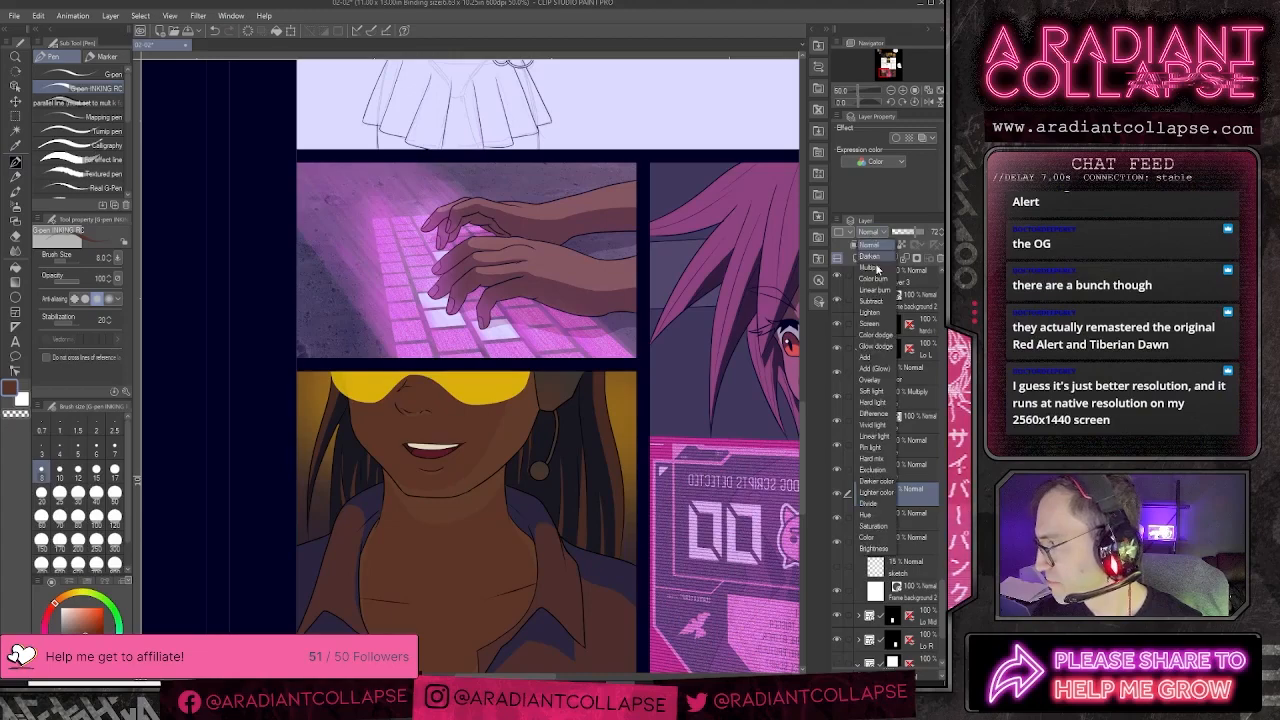
{"action": "left_click", "coordinate": [868, 322]}
{"action": "key", "text": "ctrl+minus"}
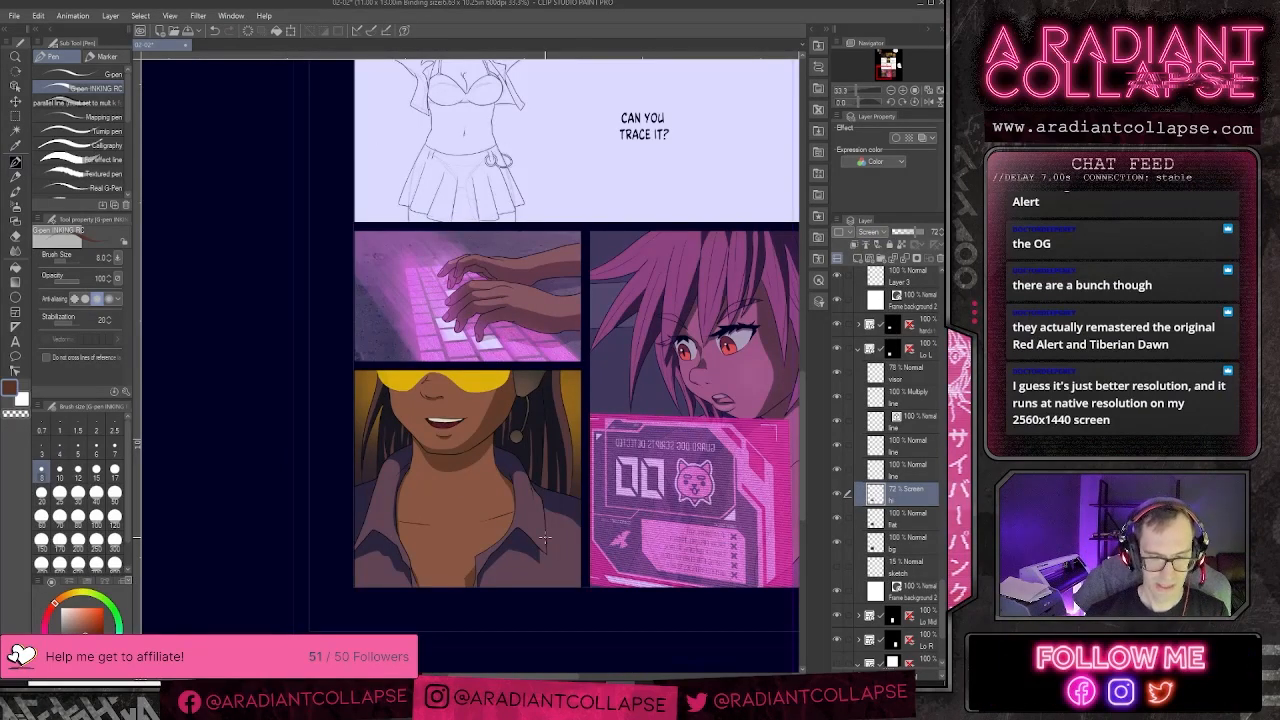
{"action": "scroll", "coordinate": [545, 540], "scroll_direction": "up", "scroll_amount": 1}
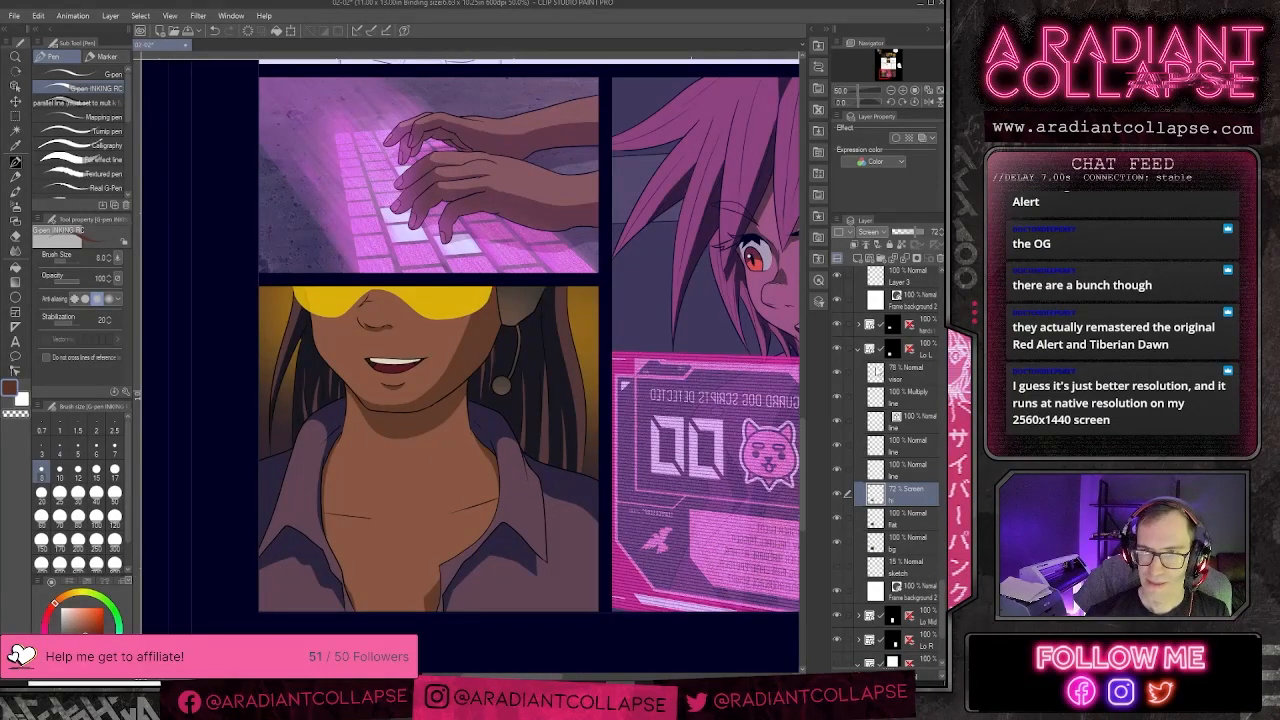
- Add a layer named makeup above the highlight layer and tint the lips red with the soft airbrush, reduced to size 60
{"action": "key", "text": "ctrl+shift+n"}
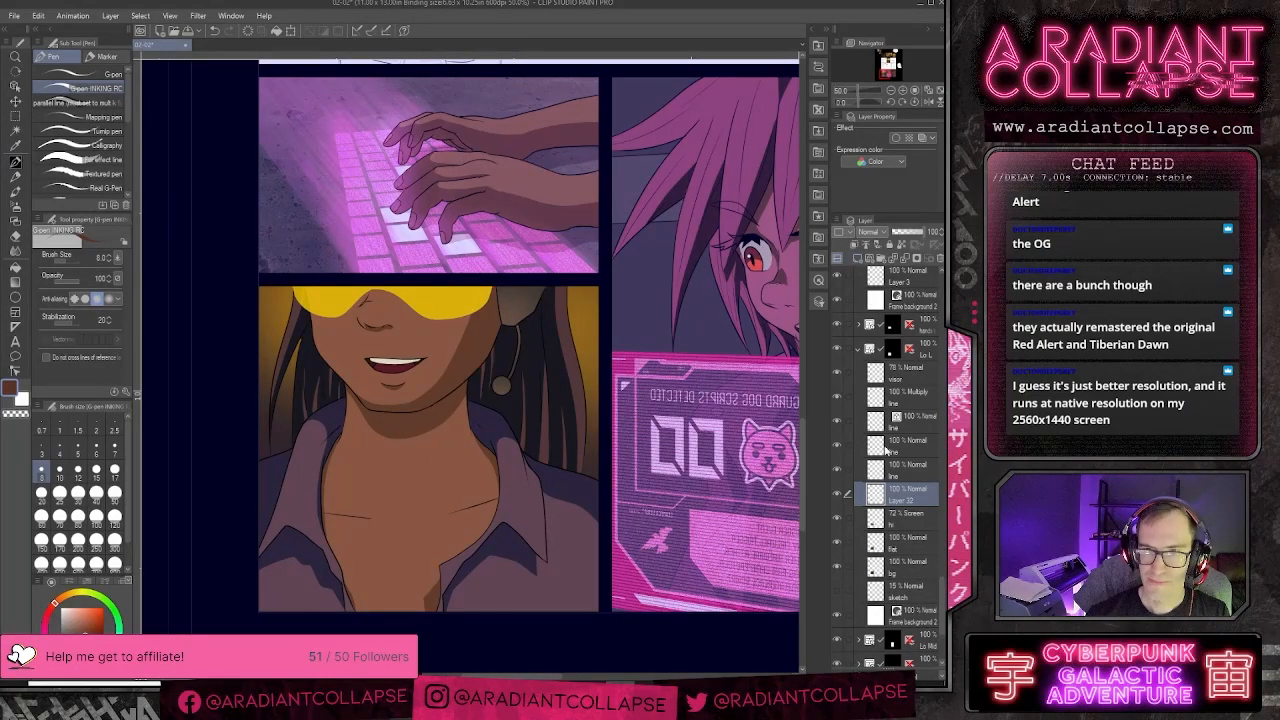
{"action": "double_click", "coordinate": [897, 503]}
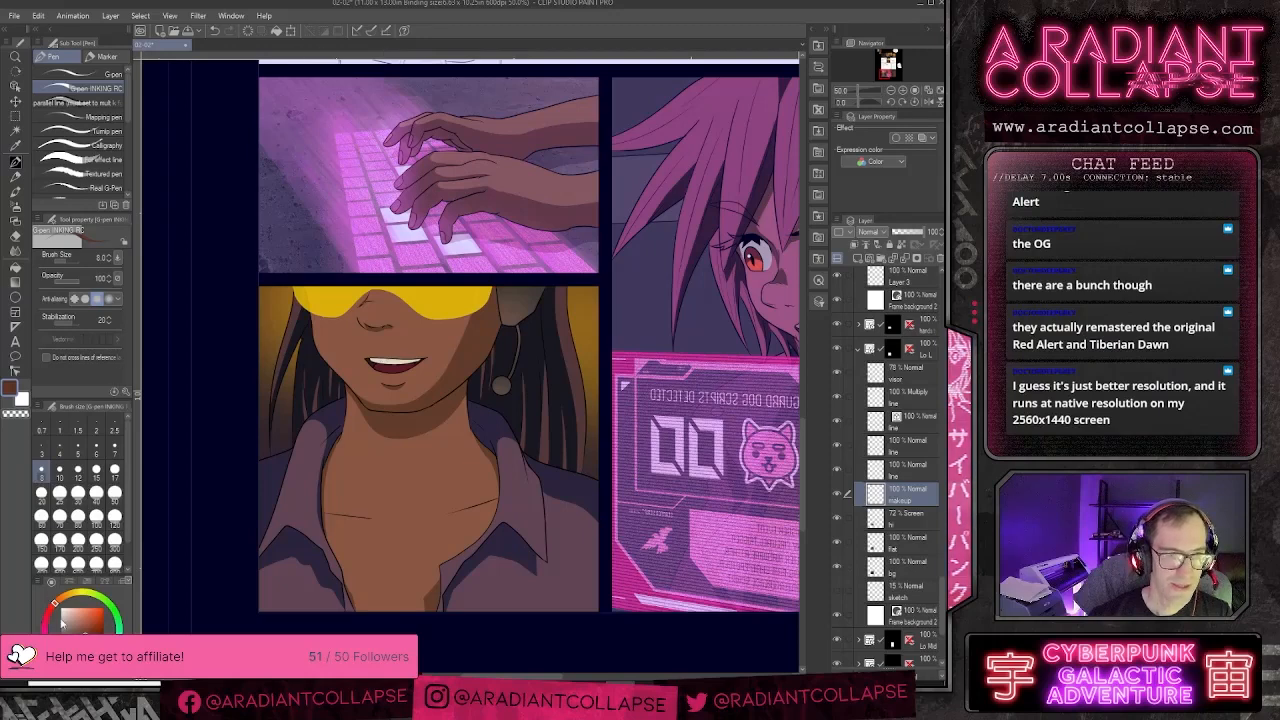
{"action": "left_click", "coordinate": [86, 613]}
{"action": "key", "text": "b"}
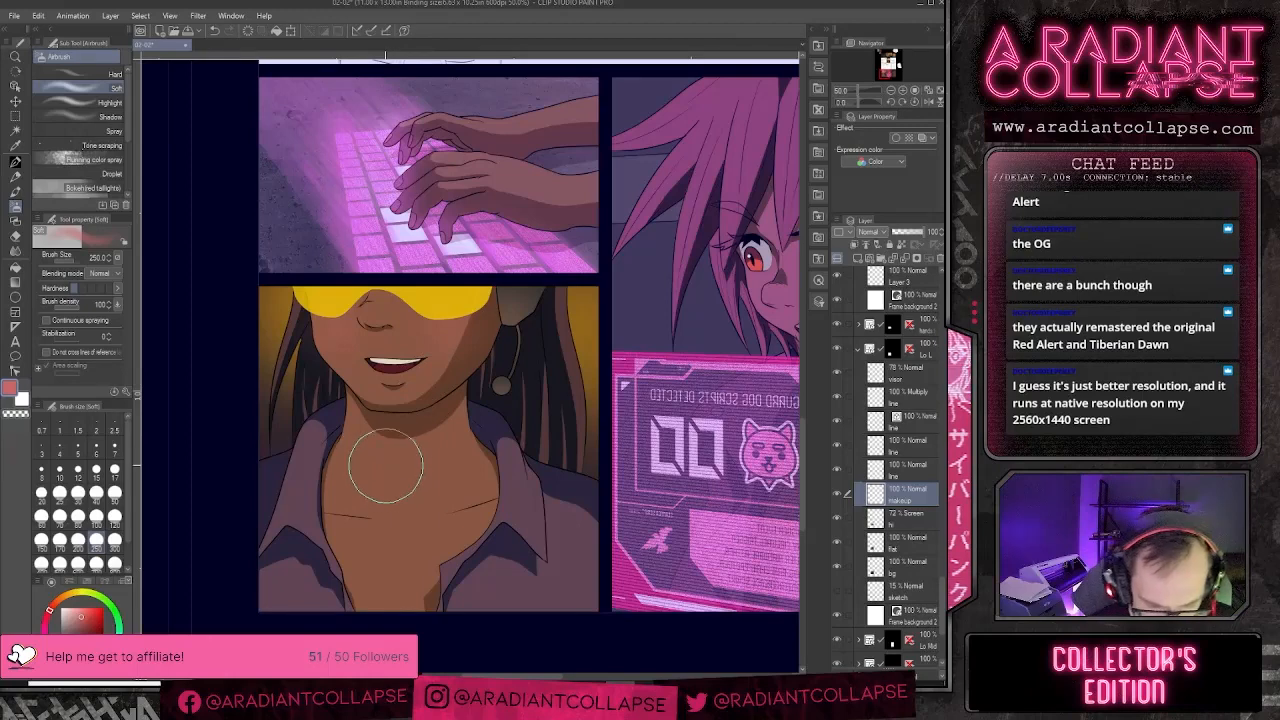
{"action": "key", "text": "bracketleft"}
{"action": "key", "text": "bracketleft"}
{"action": "key", "text": "bracketleft"}
{"action": "key", "text": "bracketleft"}
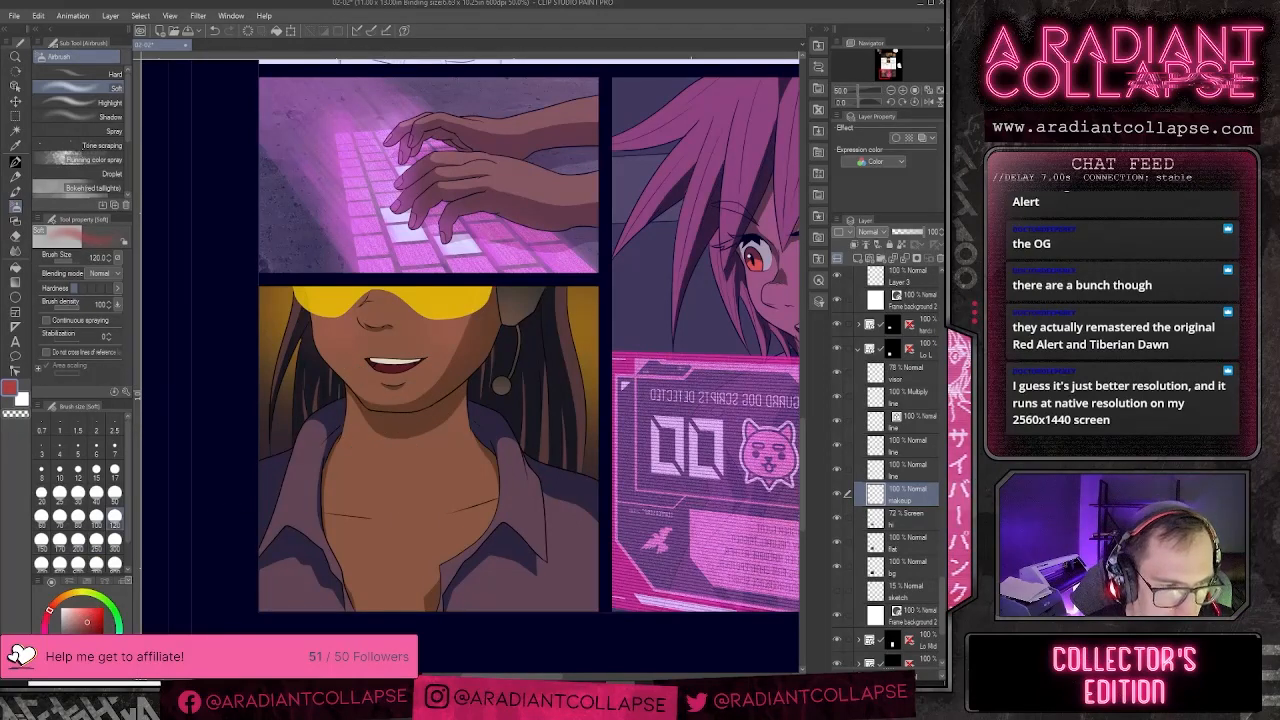
{"action": "key", "text": "bracketleft"}
{"action": "key", "text": "bracketleft"}
{"action": "key", "text": "bracketleft"}
{"action": "key", "text": "bracketleft"}
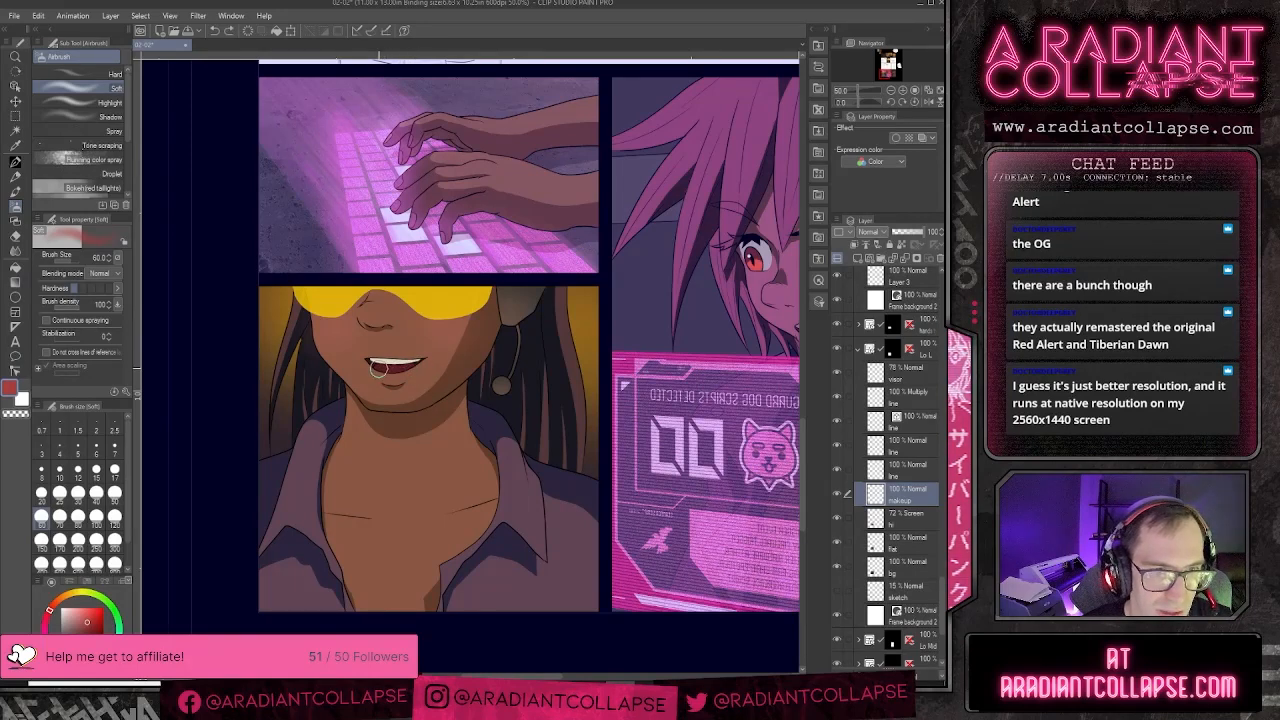
- Soften the red makeup around the mouth with the soft eraser, enlarging it up to size 120
{"action": "key", "text": "e"}
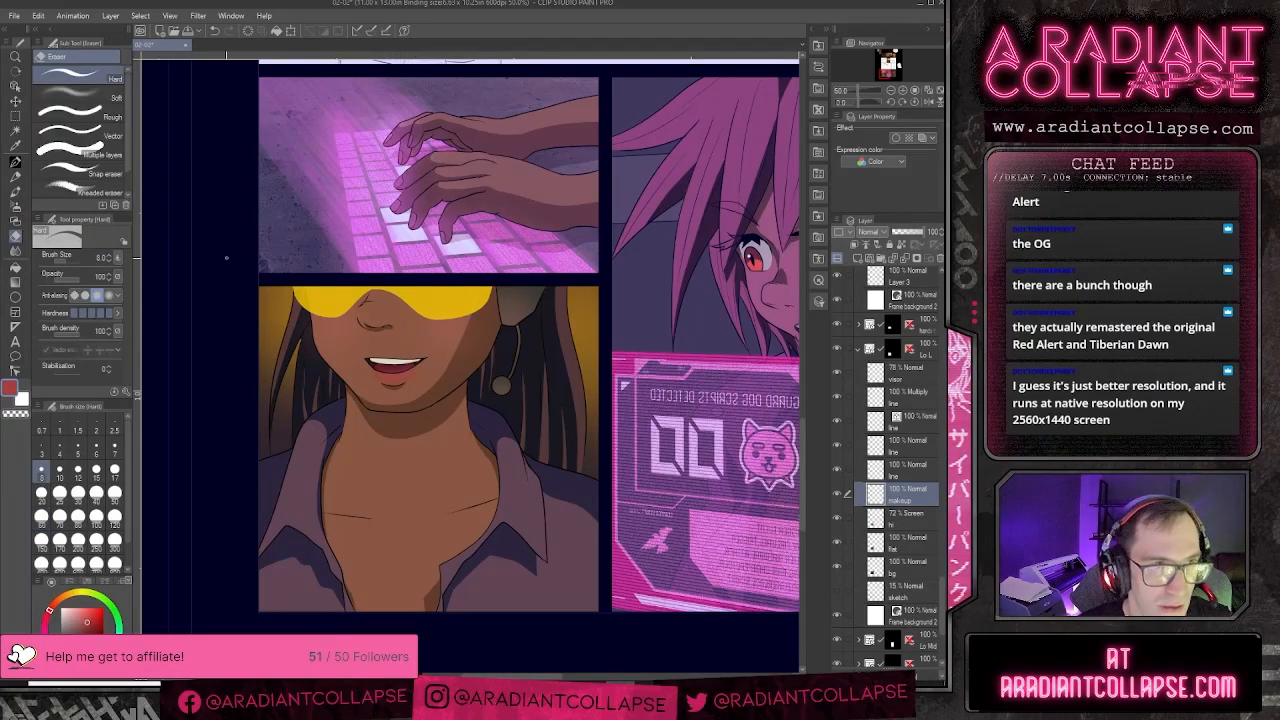
{"action": "left_click", "coordinate": [80, 97]}
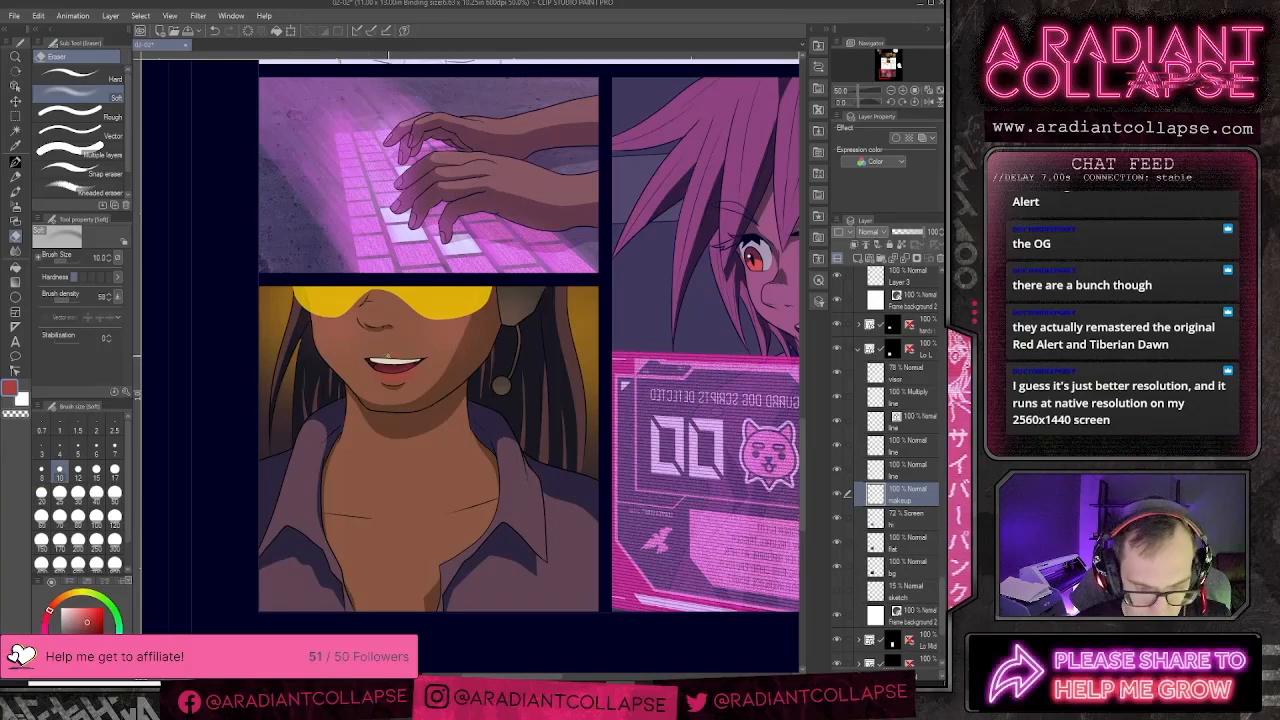
{"action": "key", "text": "bracketright"}
{"action": "key", "text": "bracketright"}
{"action": "key", "text": "bracketright"}
{"action": "key", "text": "bracketright"}
{"action": "key", "text": "bracketright"}
{"action": "key", "text": "bracketright"}
{"action": "key", "text": "bracketright"}
{"action": "key", "text": "bracketright"}
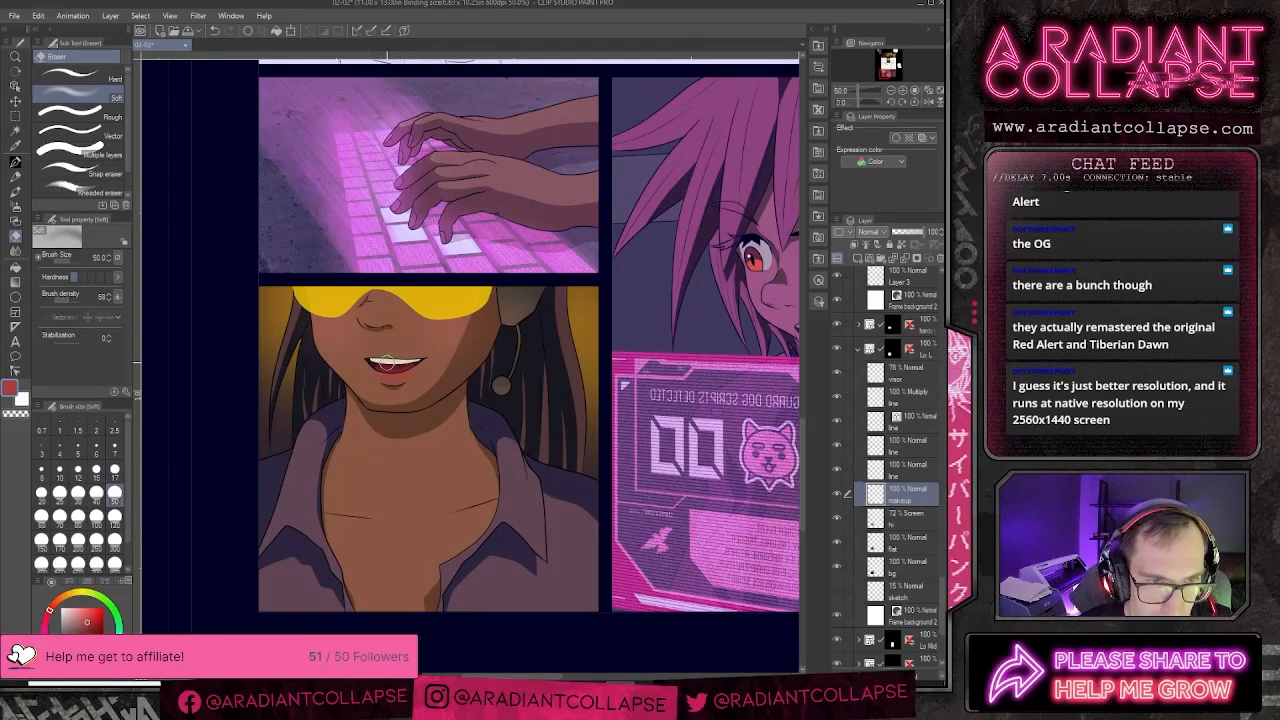
{"action": "key", "text": "bracketright"}
{"action": "key", "text": "bracketright"}
{"action": "key", "text": "bracketright"}
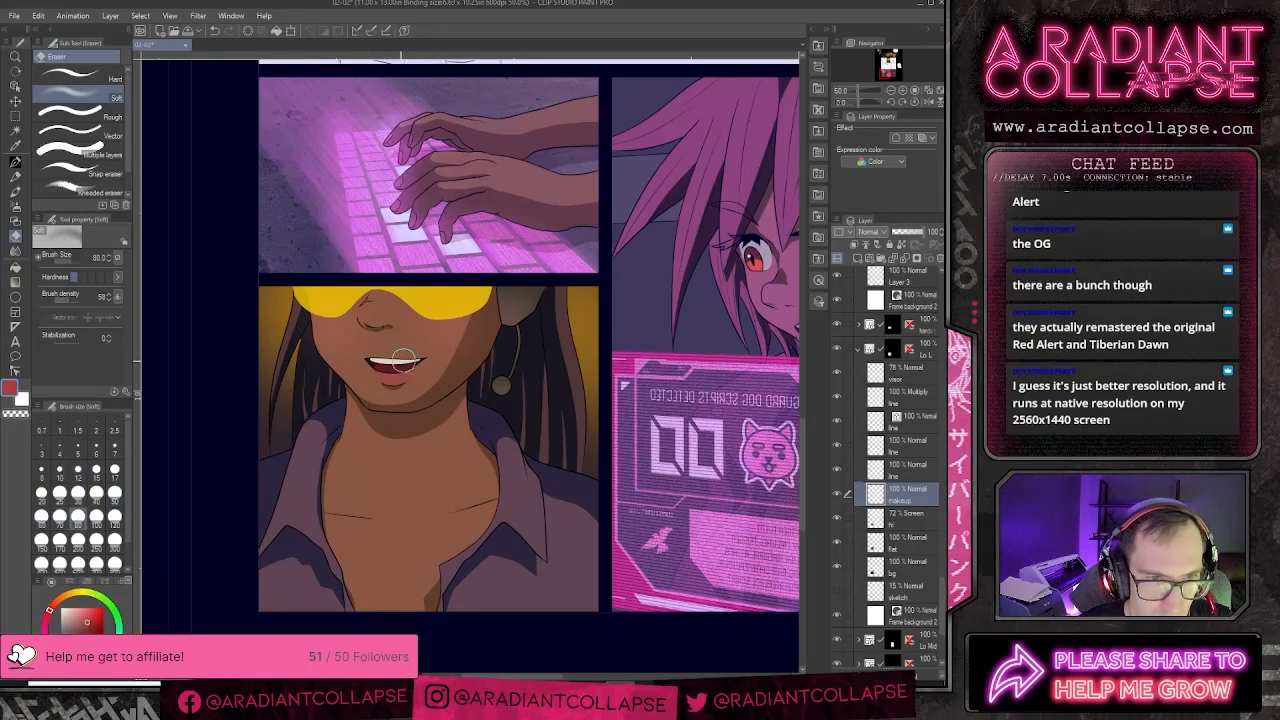
{"action": "key", "text": "bracketright"}
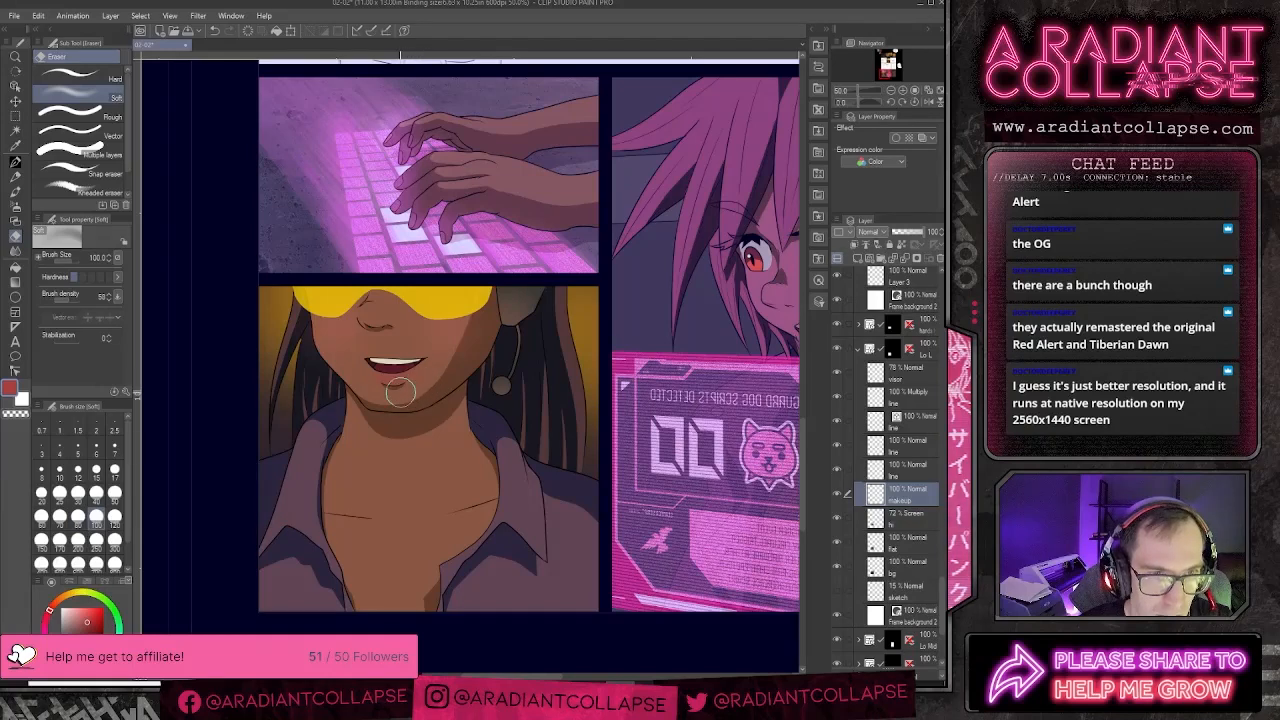
{"action": "key", "text": "bracketright"}
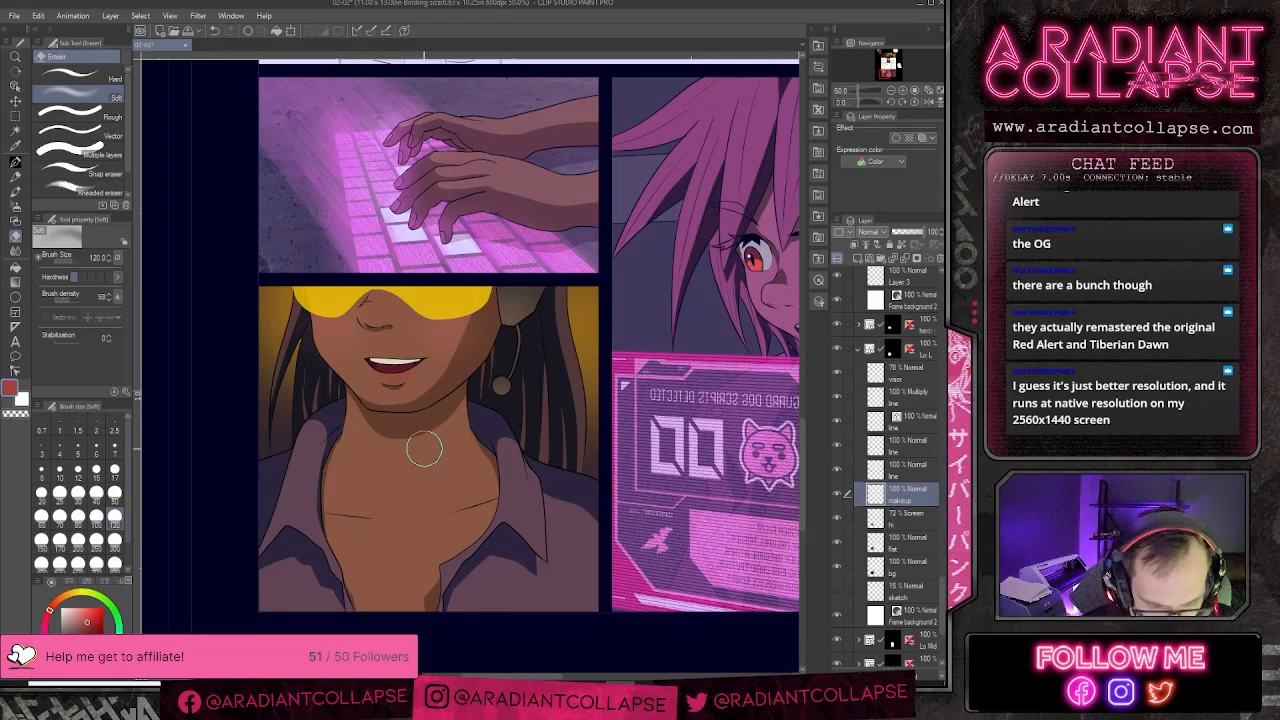
{"action": "scroll", "coordinate": [423, 450], "scroll_direction": "down", "scroll_amount": 1}
{"action": "scroll", "coordinate": [423, 453], "scroll_direction": "up", "scroll_amount": 2}
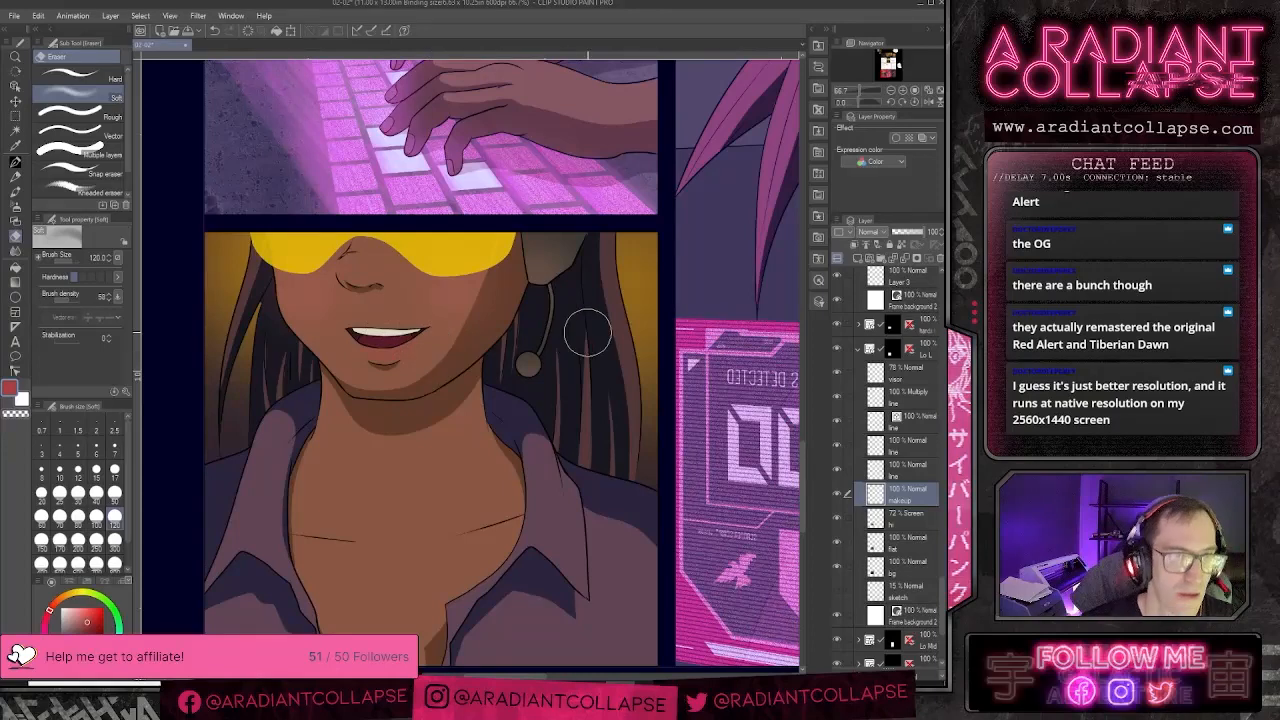
- Add a layer named hi above the flat layer in the 2 Mid folder for the upper visor close-up panel
{"action": "scroll", "coordinate": [575, 330], "scroll_direction": "down", "scroll_amount": 1}
{"action": "scroll", "coordinate": [587, 337], "scroll_direction": "down", "scroll_amount": 1}
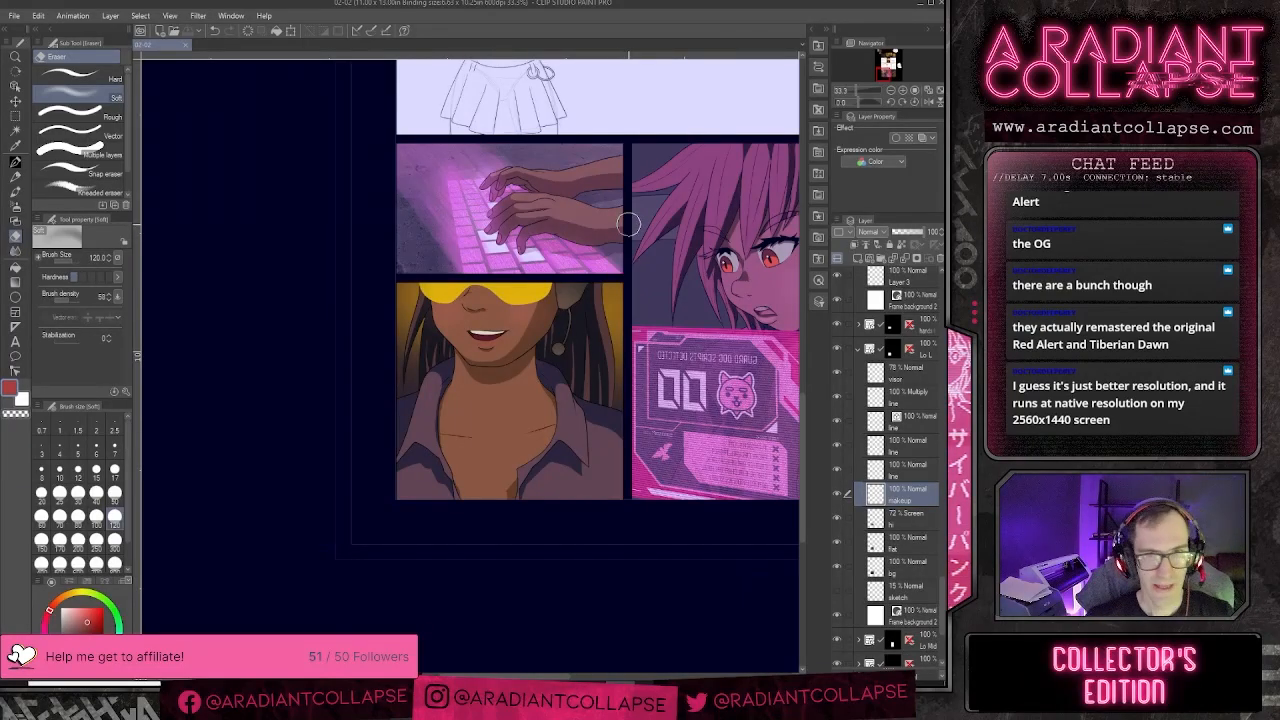
{"action": "left_click_drag", "start_coordinate": [618, 161], "coordinate": [490, 626]}
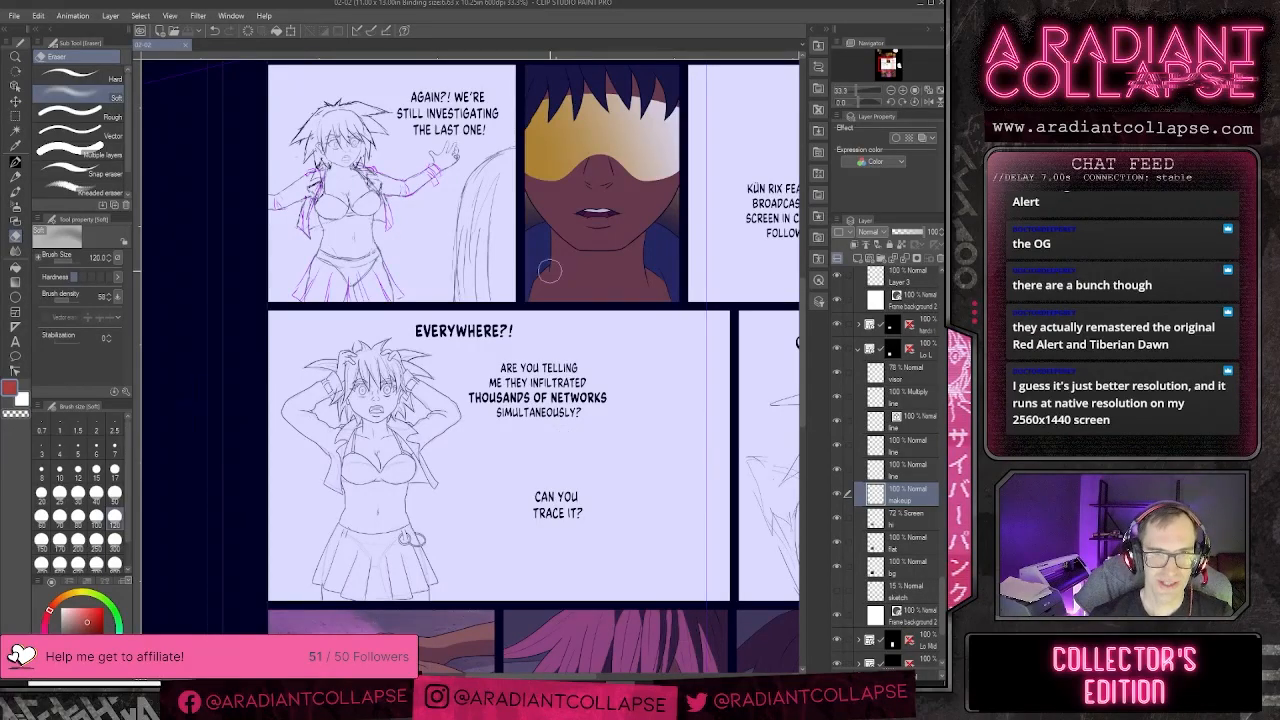
{"action": "scroll", "coordinate": [550, 380], "scroll_direction": "up", "scroll_amount": 3}
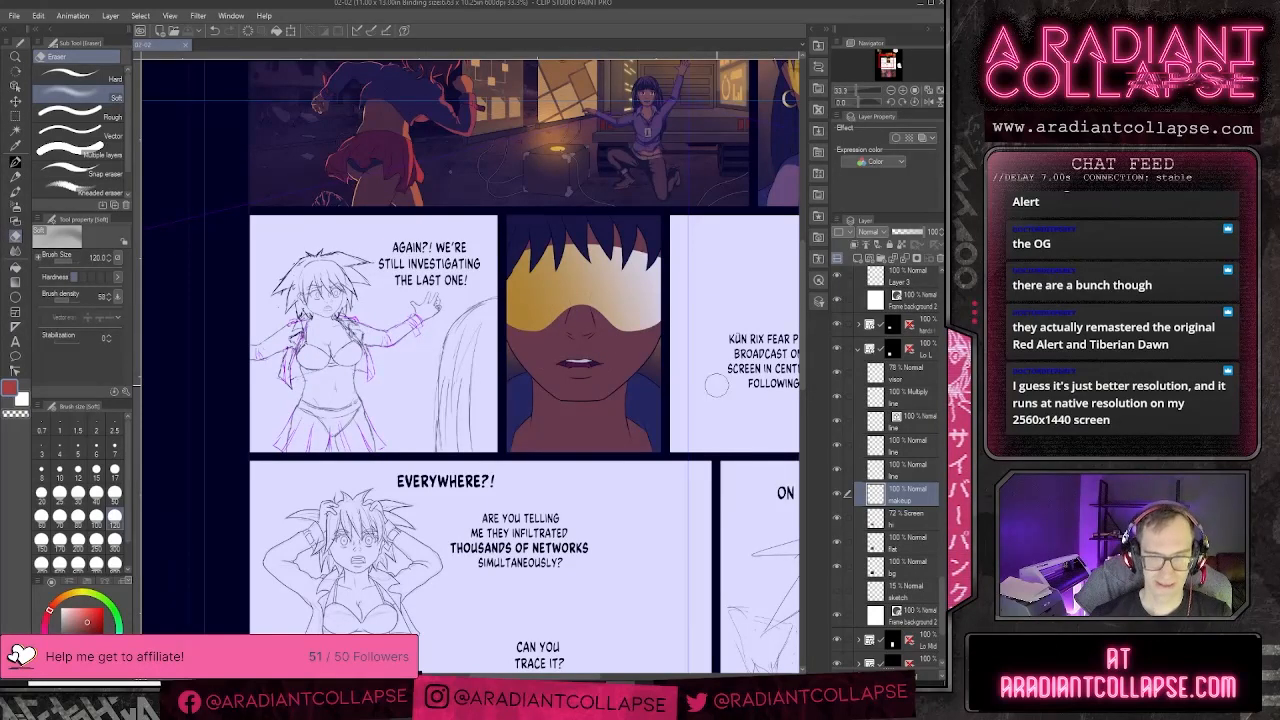
{"action": "scroll", "coordinate": [895, 445], "scroll_direction": "up", "scroll_amount": 4}
{"action": "scroll", "coordinate": [895, 445], "scroll_direction": "up", "scroll_amount": 4}
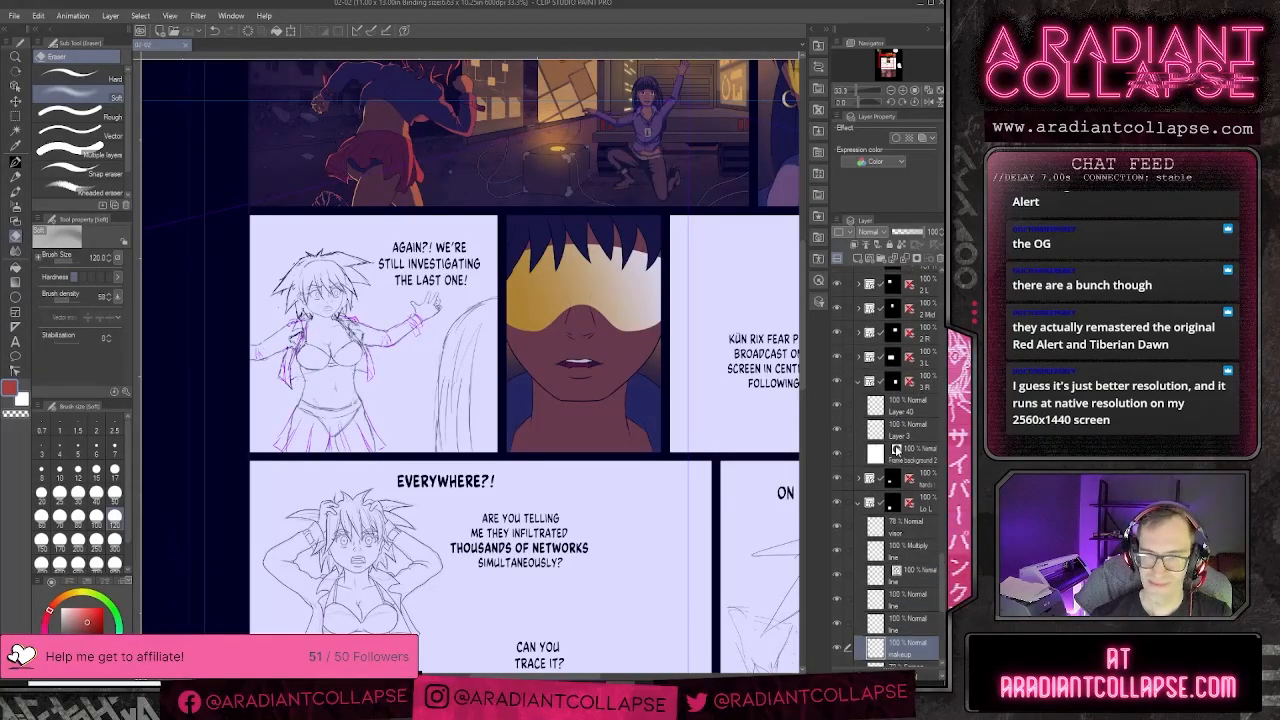
{"action": "left_click", "coordinate": [903, 484]}
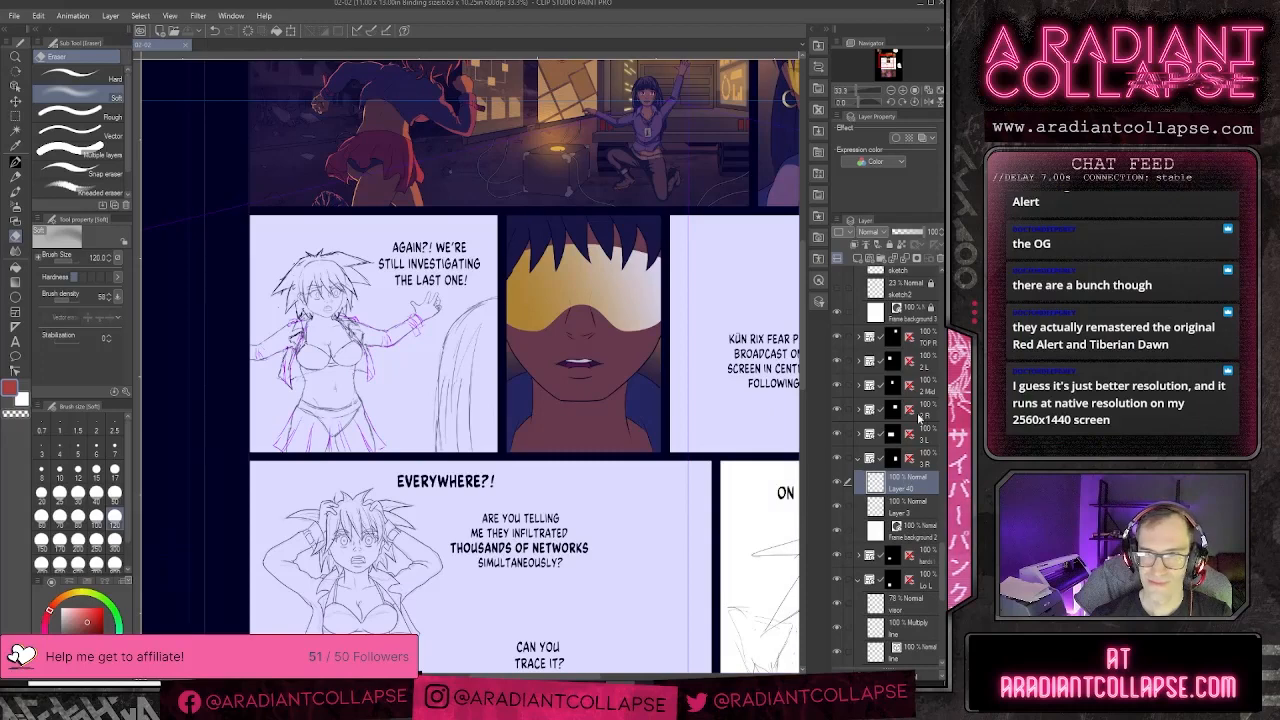
{"action": "left_click", "coordinate": [863, 389]}
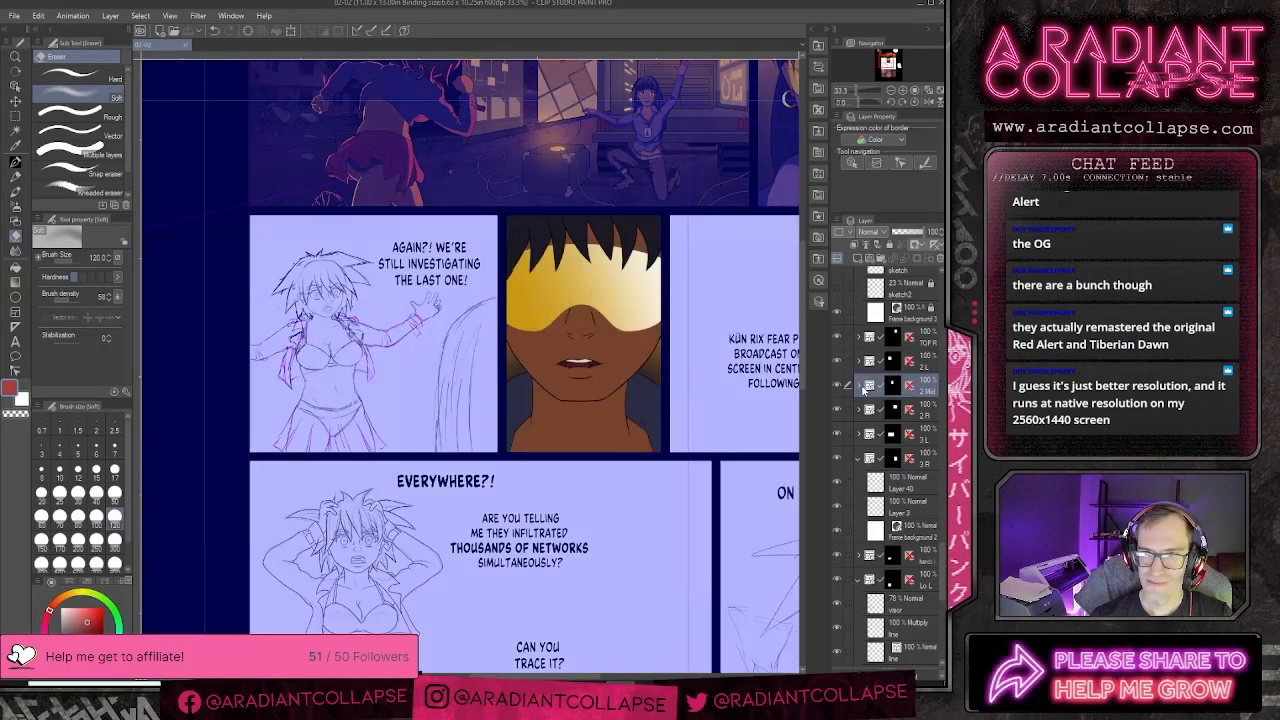
{"action": "left_click", "coordinate": [858, 386]}
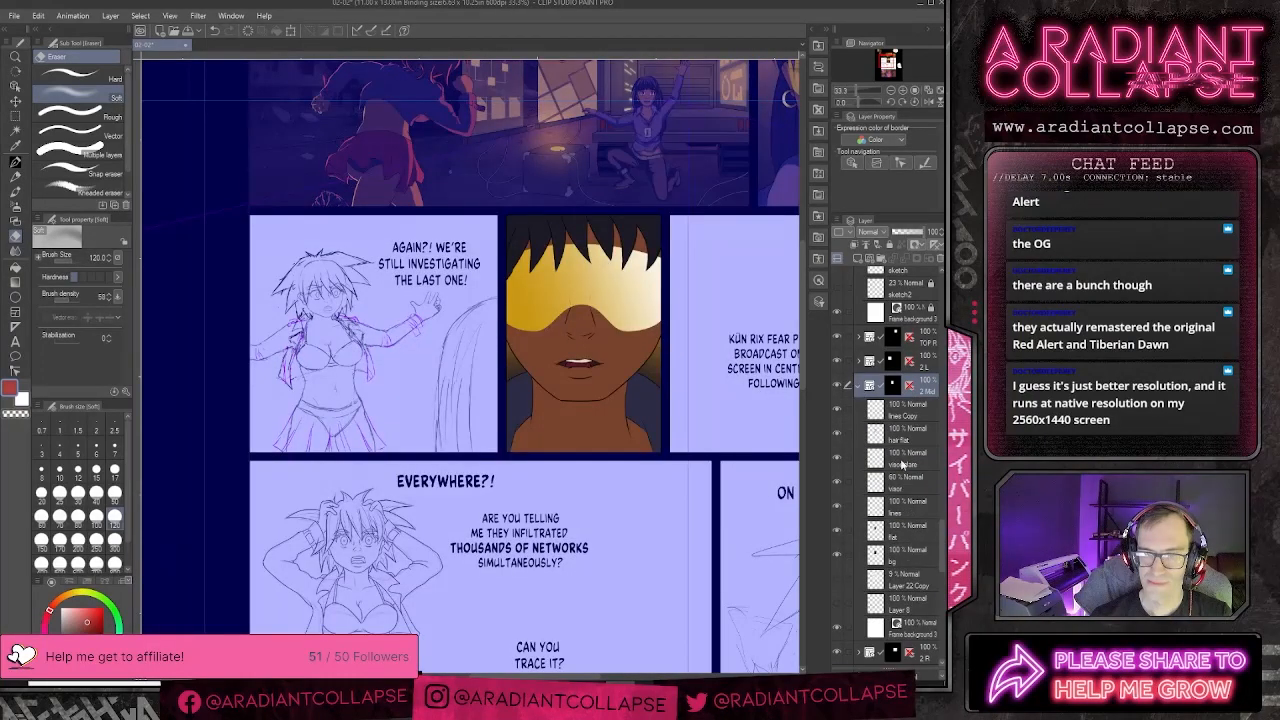
{"action": "left_click", "coordinate": [913, 524]}
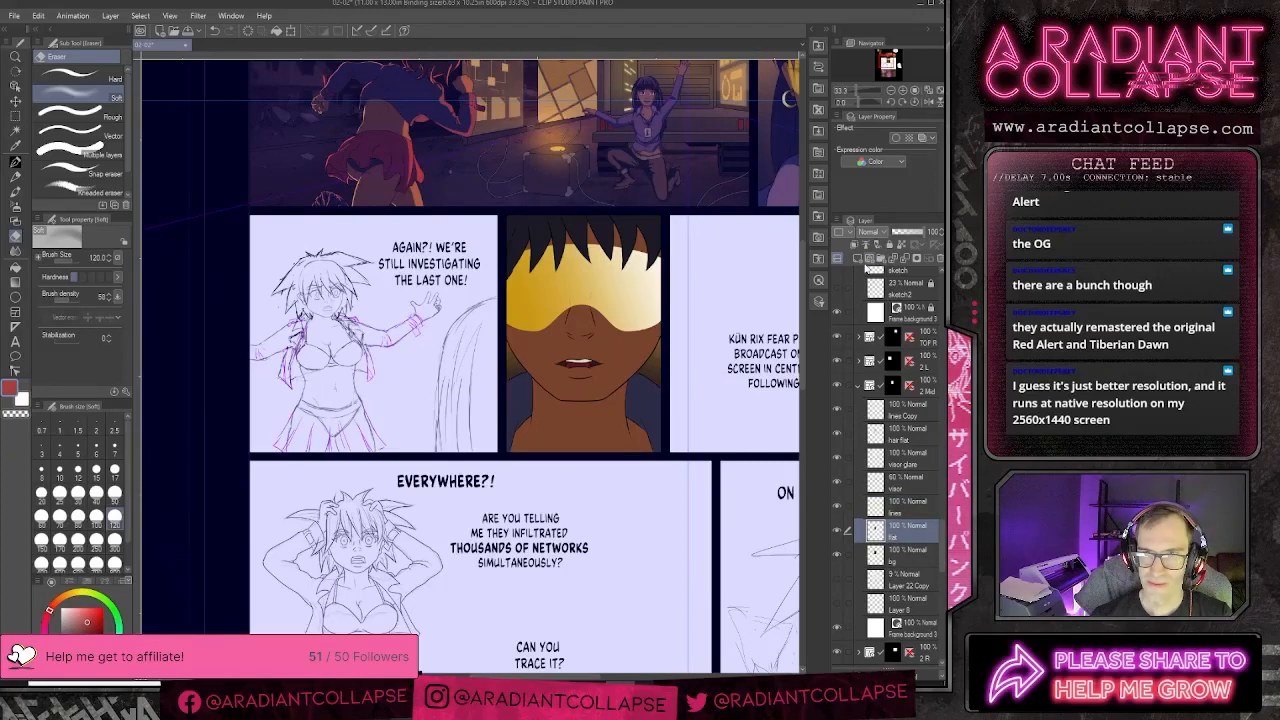
{"action": "key", "text": "ctrl+shift+n"}
{"action": "type", "text": "hi"}
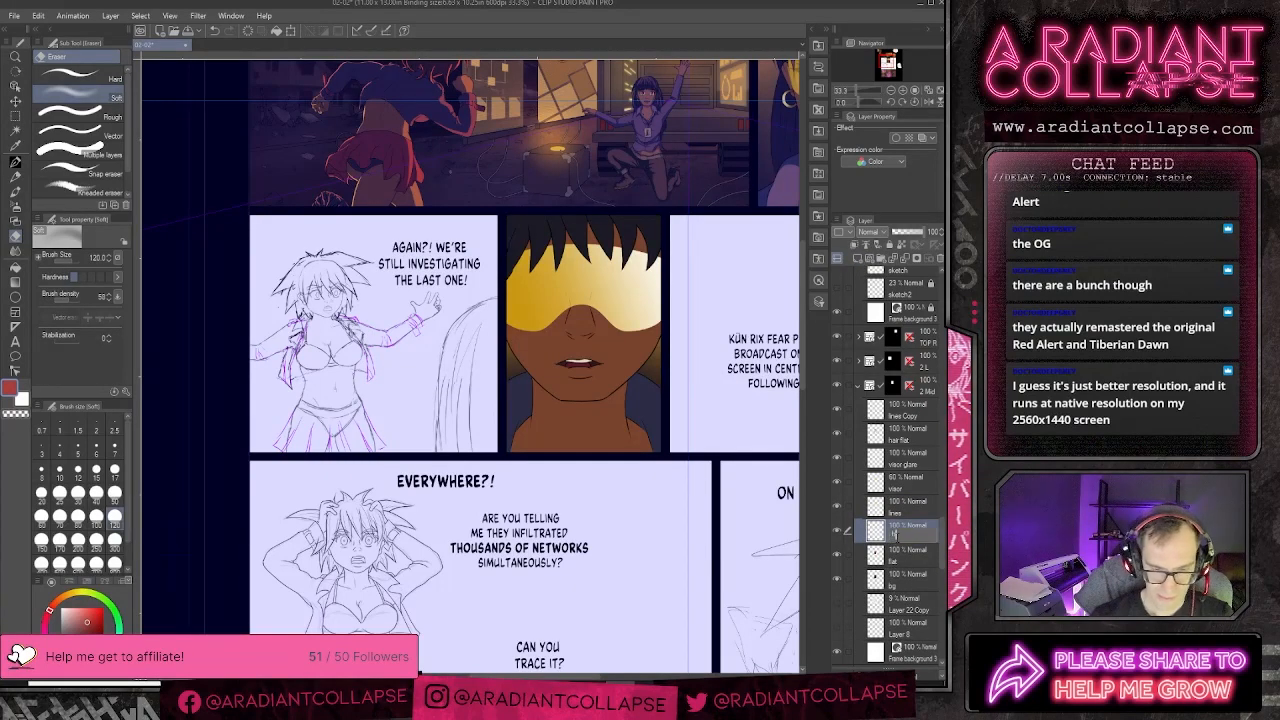
- Confirm the layer name hi and sample the brown highlight color in the lower visor panel, temporarily switching its hi layer to Normal
{"action": "key", "text": "Return"}
{"action": "key", "text": "ctrl+plus"}
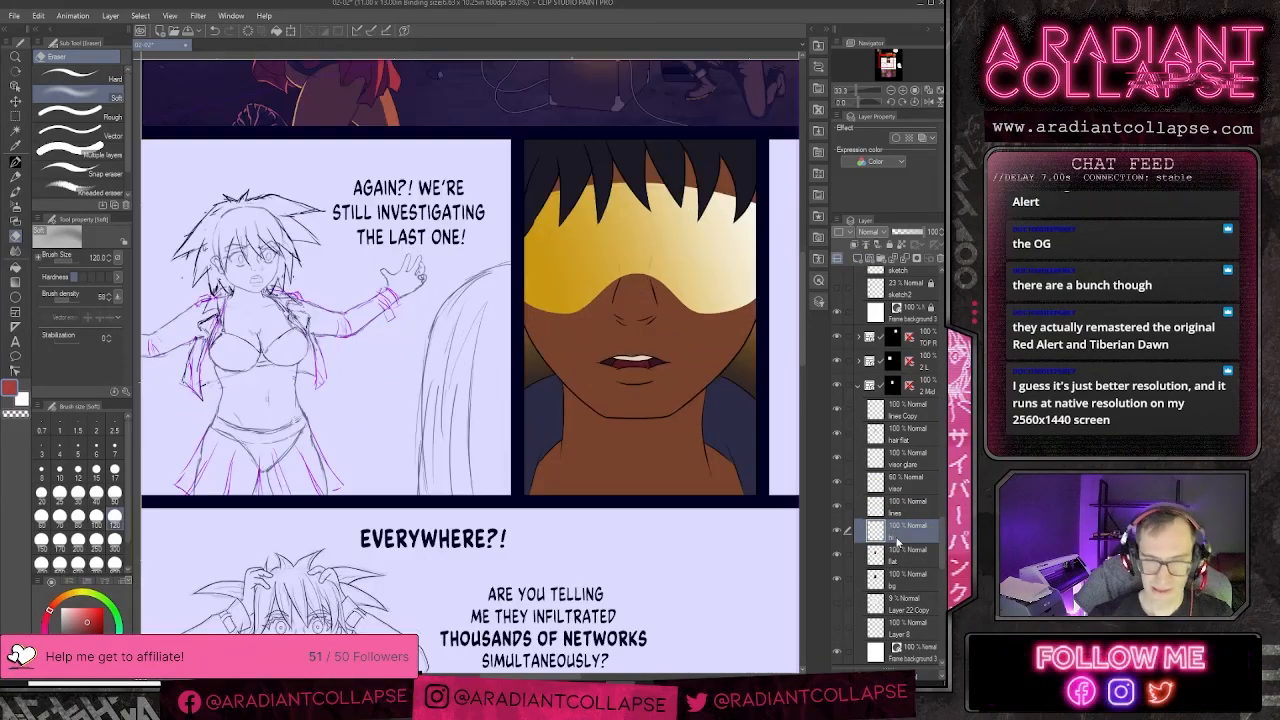
{"action": "scroll", "coordinate": [716, 539], "scroll_direction": "down", "scroll_amount": 1}
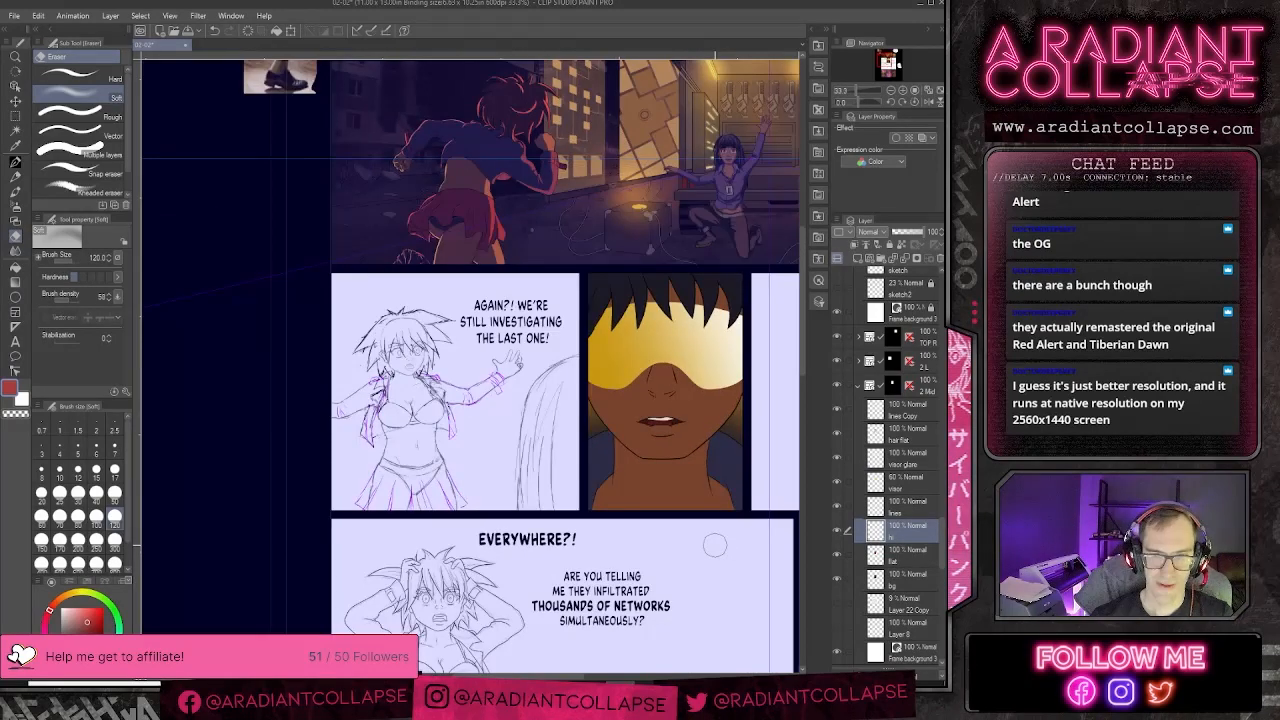
{"action": "left_click_drag", "start_coordinate": [666, 560], "coordinate": [563, 343]}
{"action": "left_click_drag", "start_coordinate": [557, 445], "coordinate": [564, 241]}
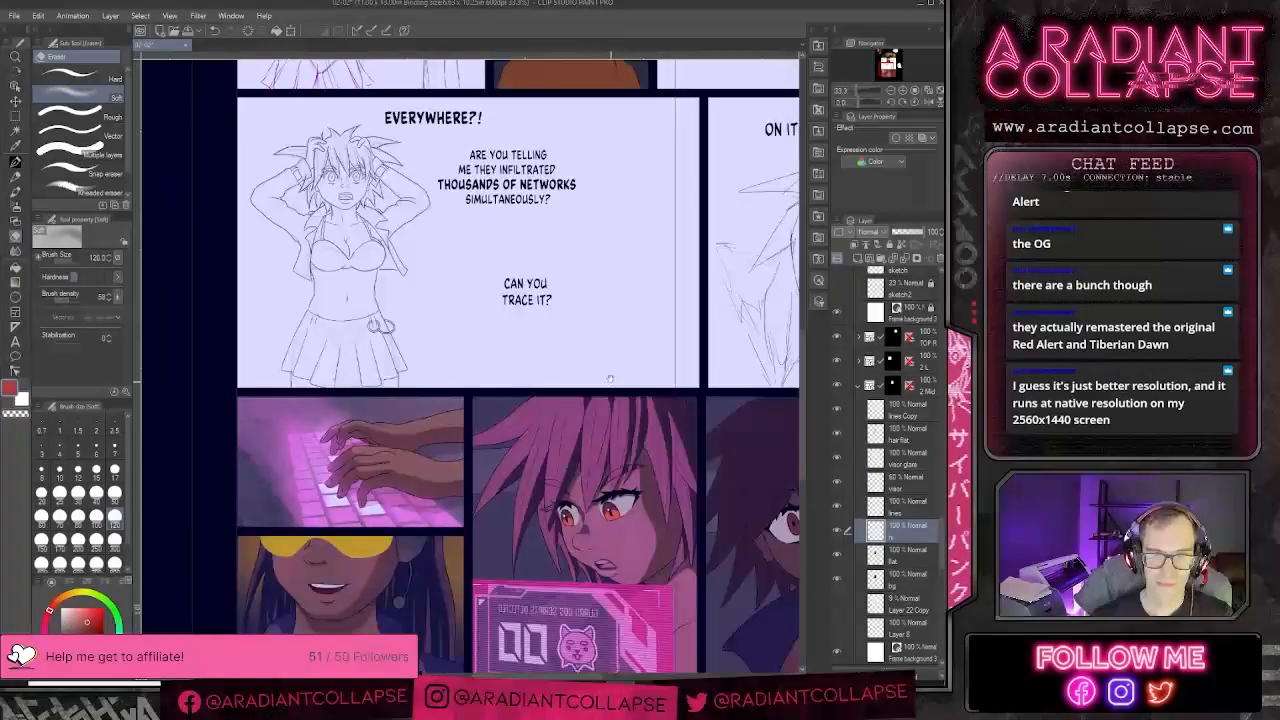
{"action": "left_click_drag", "start_coordinate": [572, 342], "coordinate": [669, 176]}
{"action": "scroll", "coordinate": [905, 570], "scroll_direction": "down", "scroll_amount": 1}
{"action": "scroll", "coordinate": [895, 570], "scroll_direction": "down", "scroll_amount": 5}
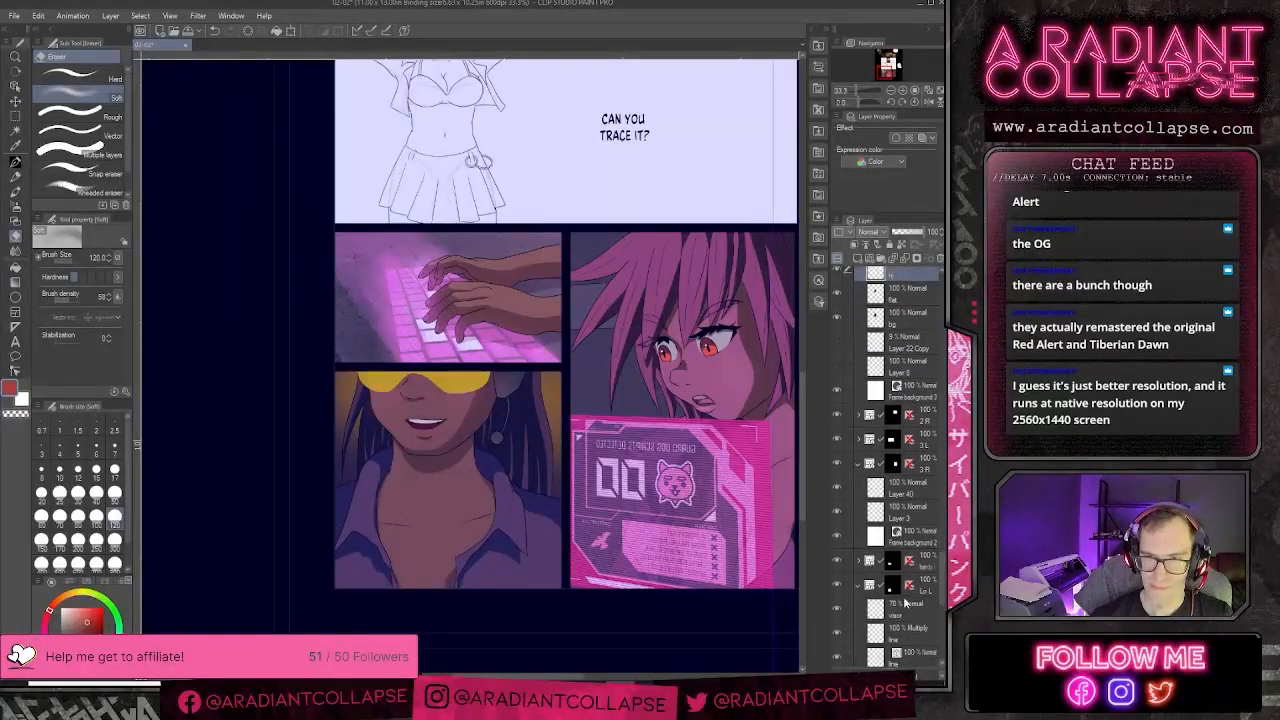
{"action": "left_click", "coordinate": [893, 585]}
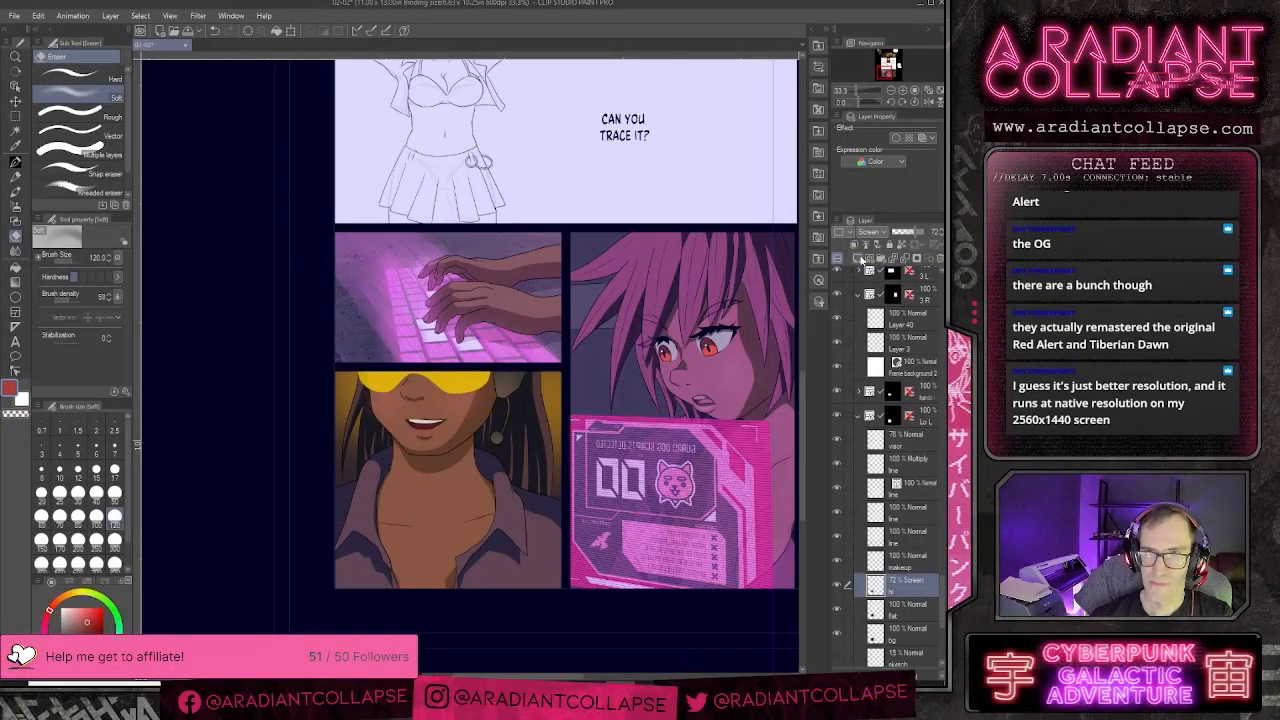
{"action": "left_click", "coordinate": [868, 232]}
{"action": "left_click", "coordinate": [871, 246]}
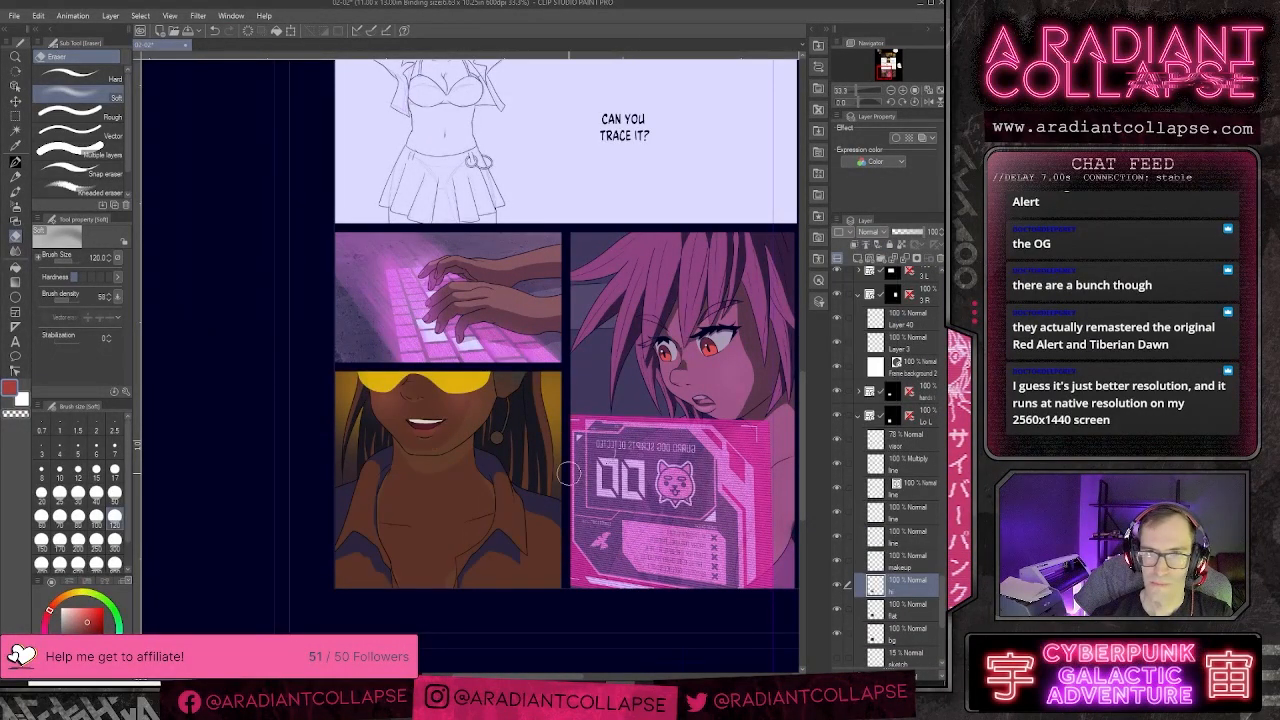
{"action": "left_click", "coordinate": [463, 490], "text": "alt"}
{"action": "key", "text": "ctrl+z"}
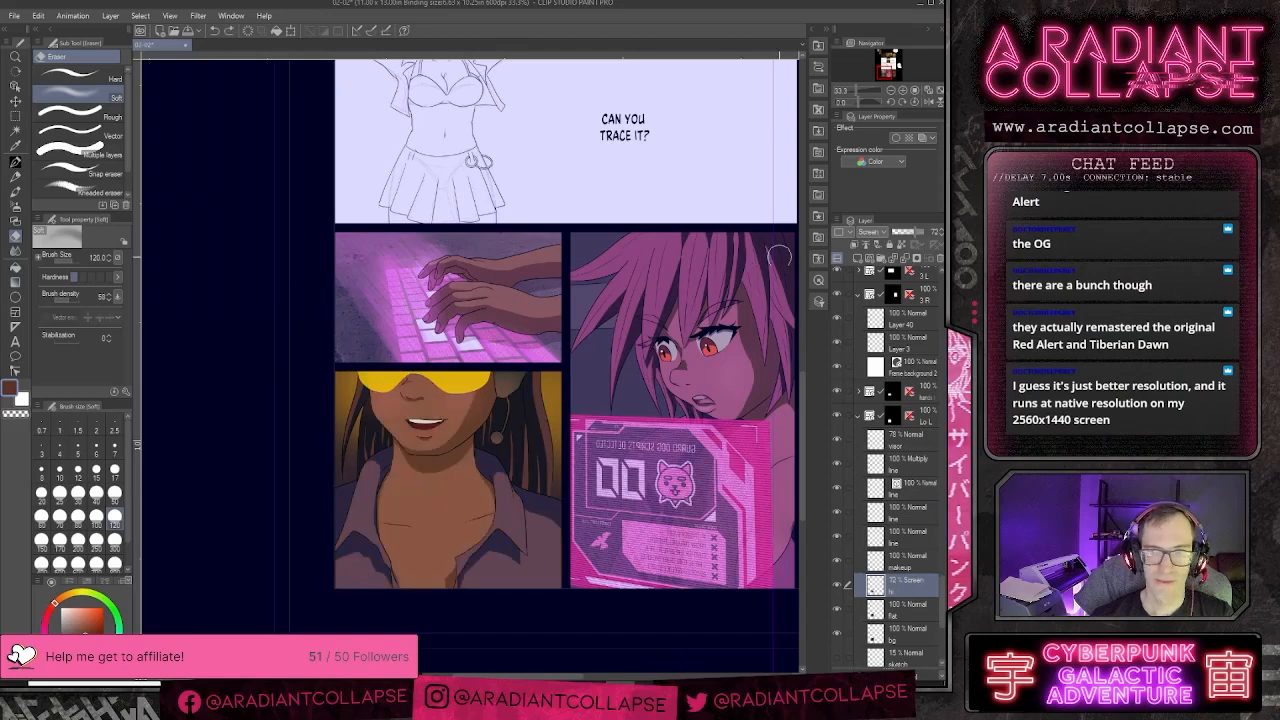
- Clip the hi layer in the 2 Mid folder to the flat layer and set it to Screen blending at 72% opacity
{"action": "scroll", "coordinate": [938, 474], "scroll_direction": "up", "scroll_amount": 10}
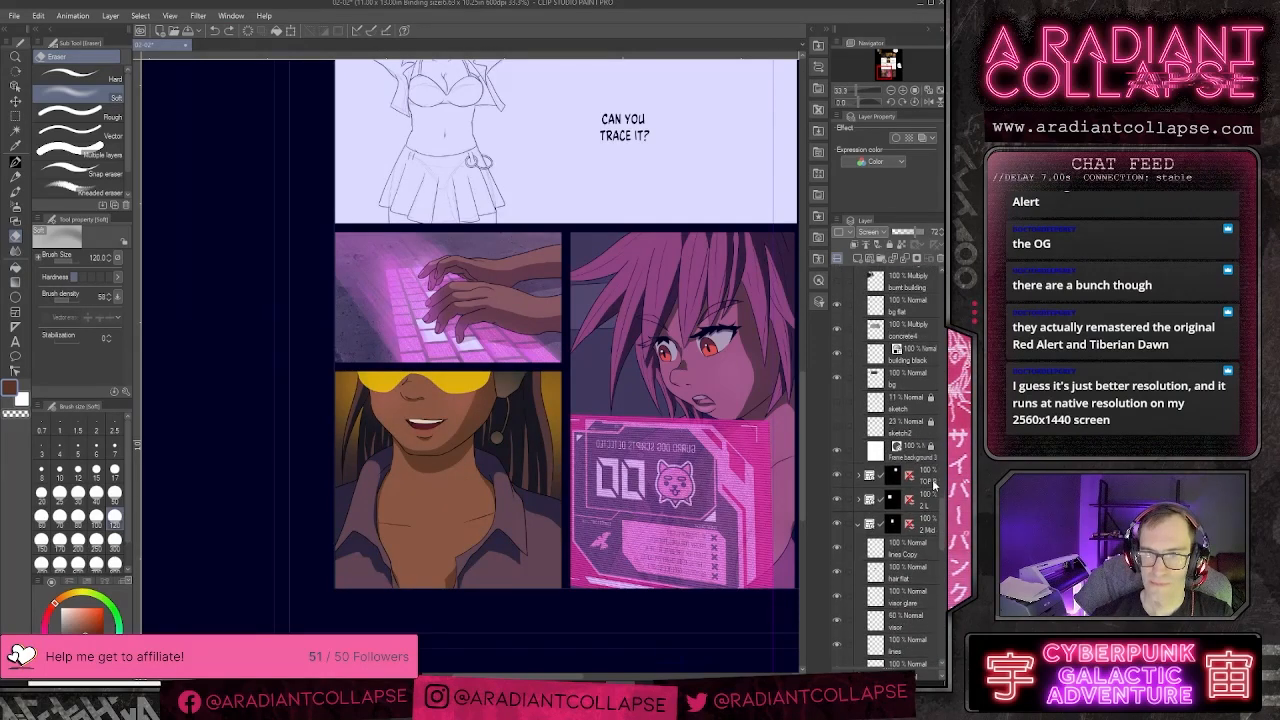
{"action": "scroll", "coordinate": [938, 554], "scroll_direction": "down", "scroll_amount": 3}
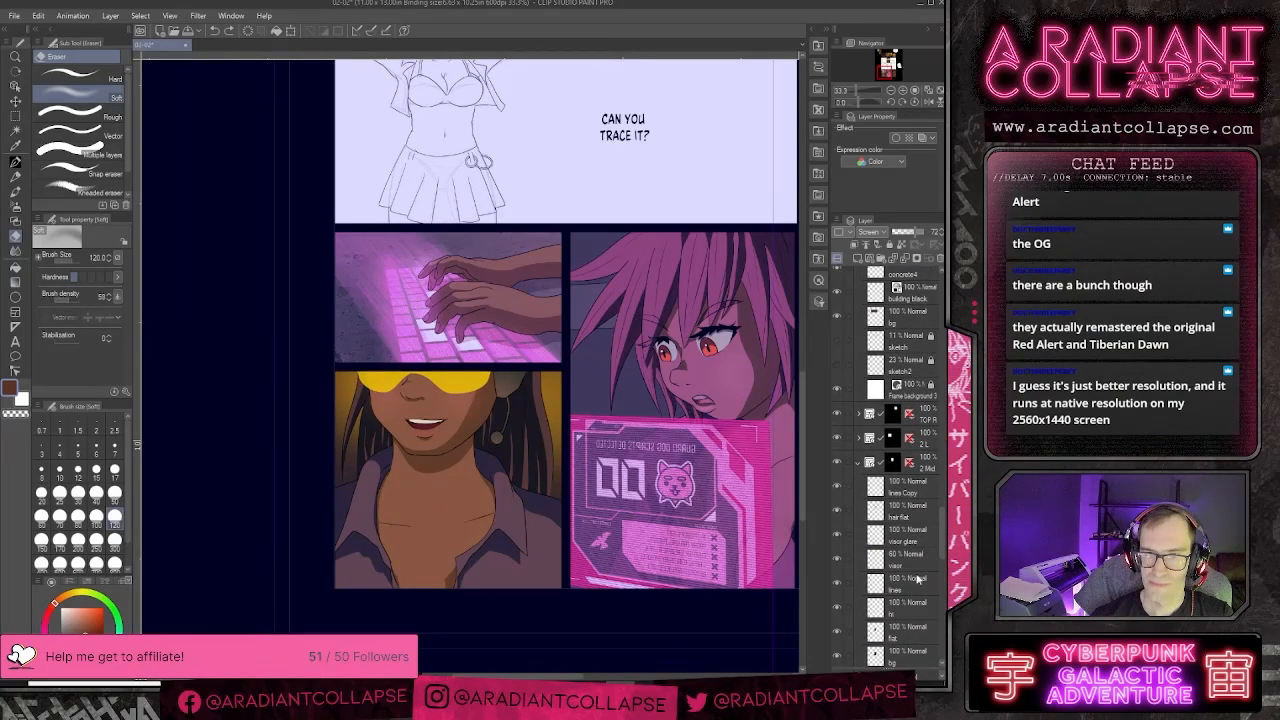
{"action": "left_click", "coordinate": [897, 612]}
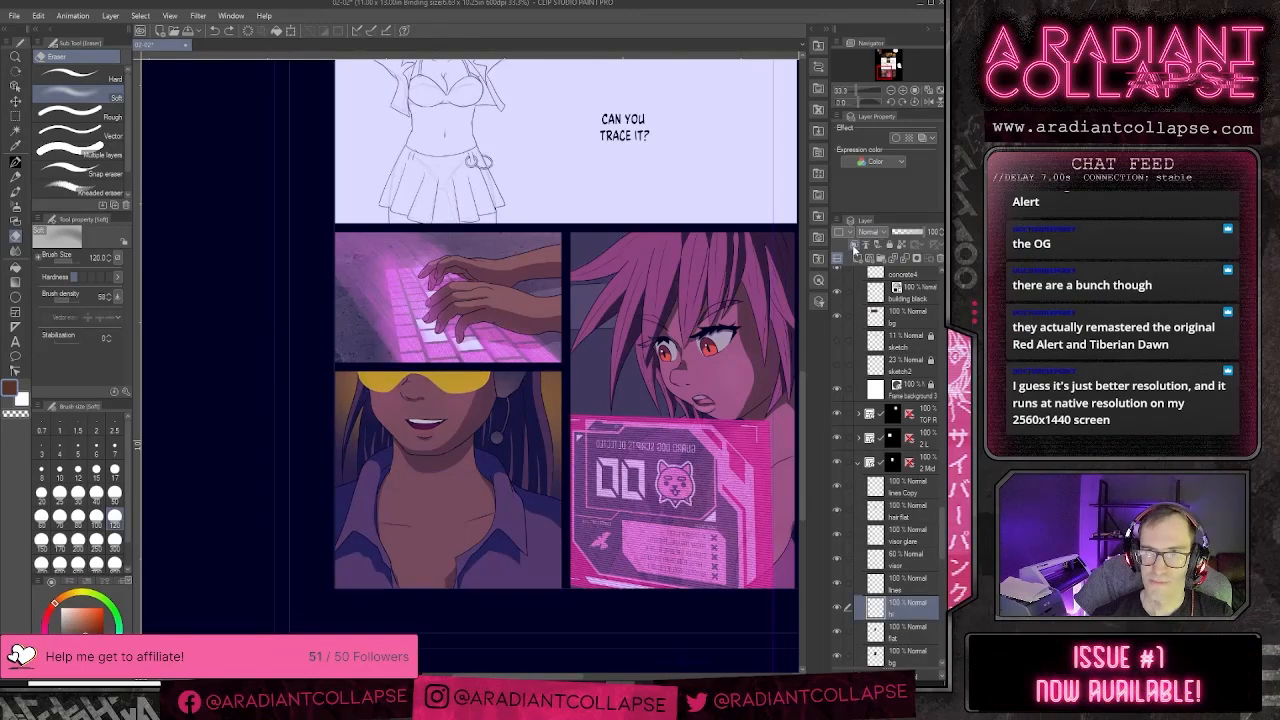
{"action": "left_click", "coordinate": [872, 232]}
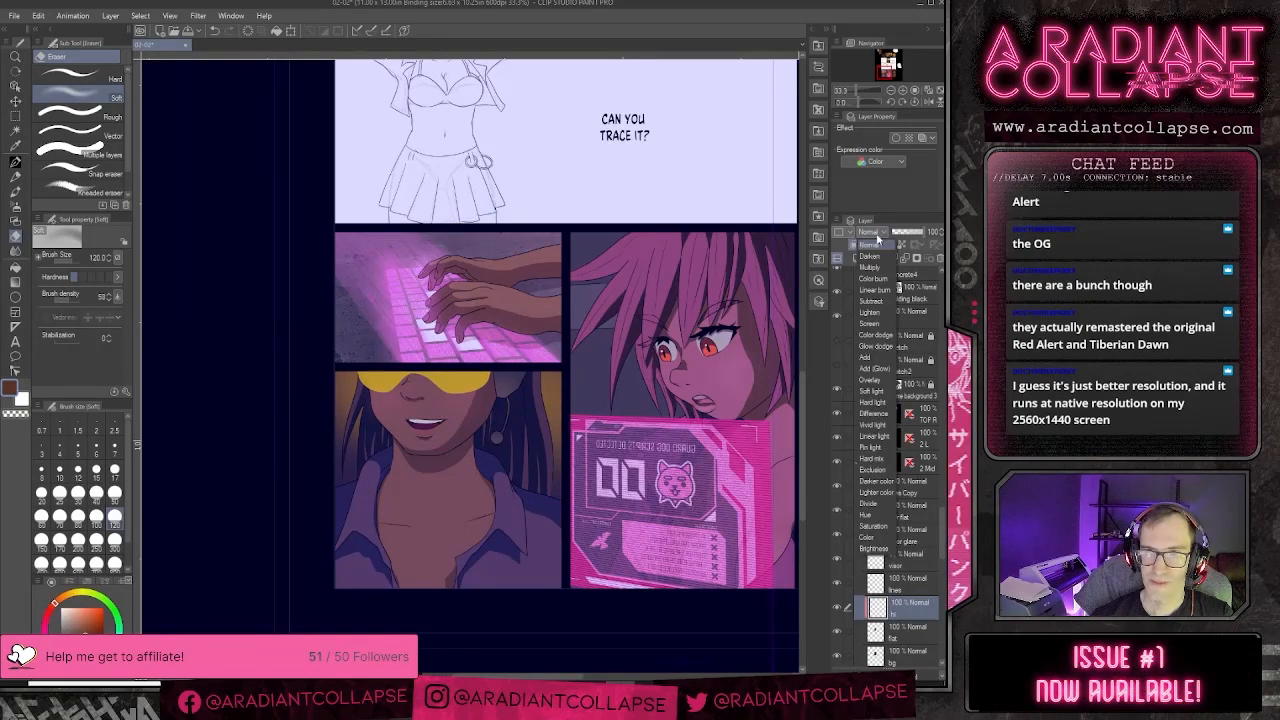
{"action": "left_click", "coordinate": [869, 323]}
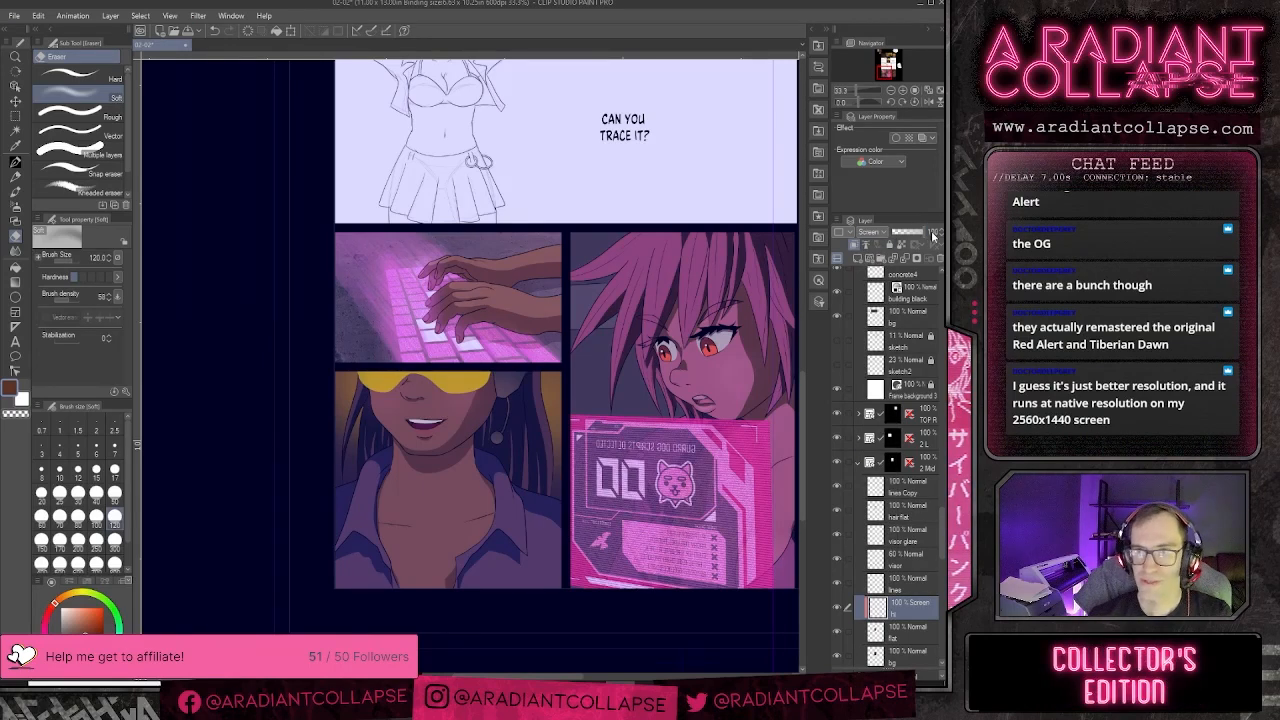
- Outline the nose highlight in the upper visor close-up with the G-pen INKING RC and fill it with the sampled brown
{"action": "key", "text": "ctrl+plus"}
{"action": "key", "text": "ctrl+plus"}
{"action": "left_click_drag", "start_coordinate": [674, 246], "coordinate": [530, 574]}
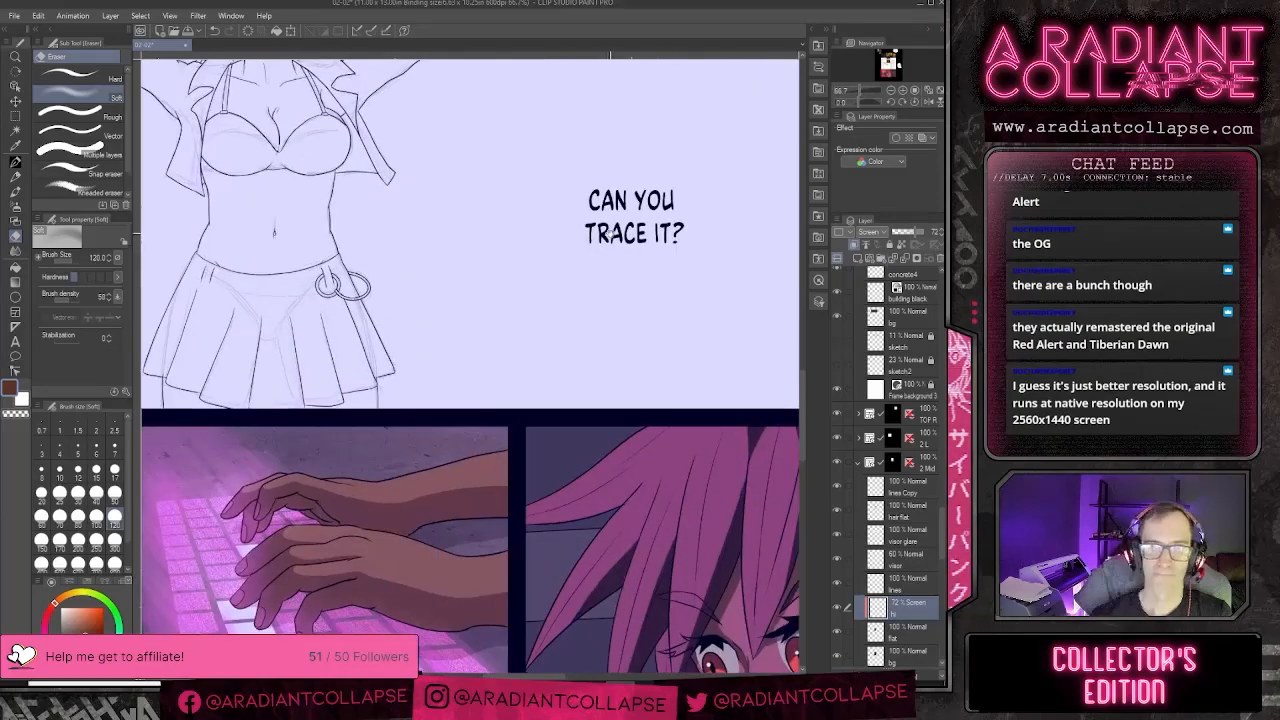
{"action": "left_click_drag", "start_coordinate": [640, 130], "coordinate": [458, 517]}
{"action": "scroll", "coordinate": [458, 517], "scroll_direction": "up", "scroll_amount": 5}
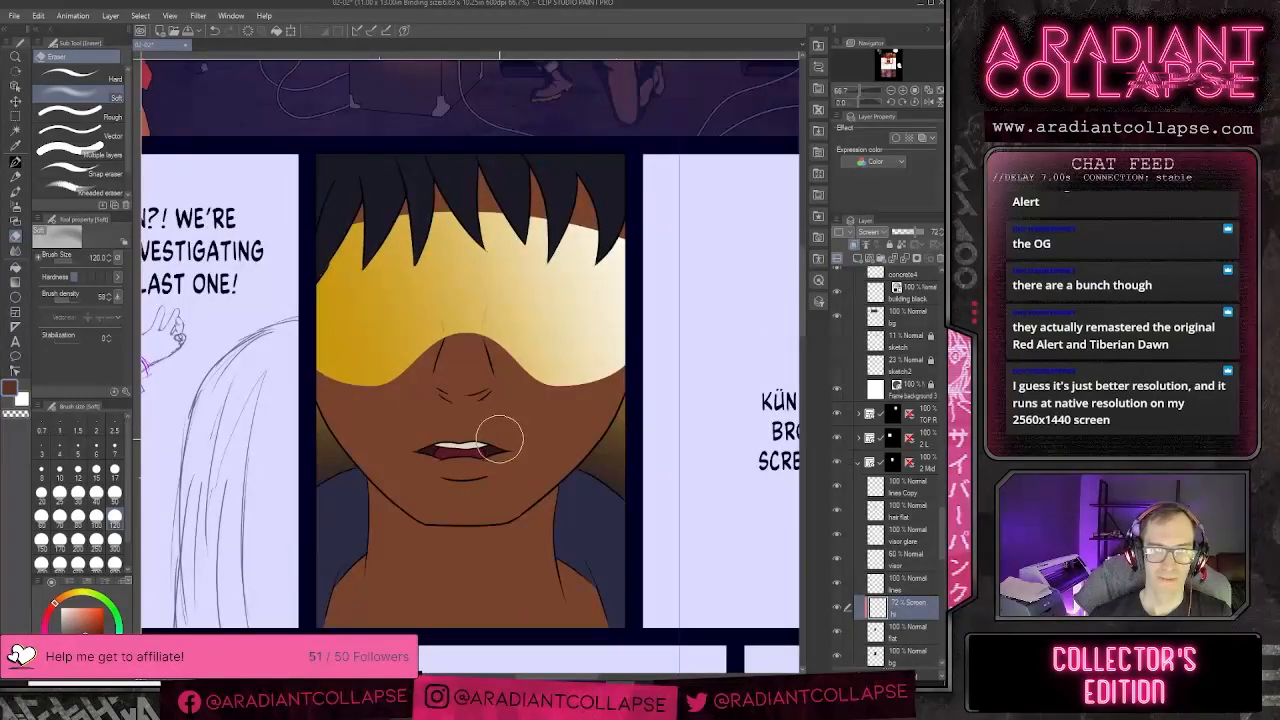
{"action": "key", "text": "p"}
{"action": "scroll", "coordinate": [556, 504], "scroll_direction": "down", "scroll_amount": 1}
{"action": "left_click_drag", "start_coordinate": [605, 363], "coordinate": [513, 477]}
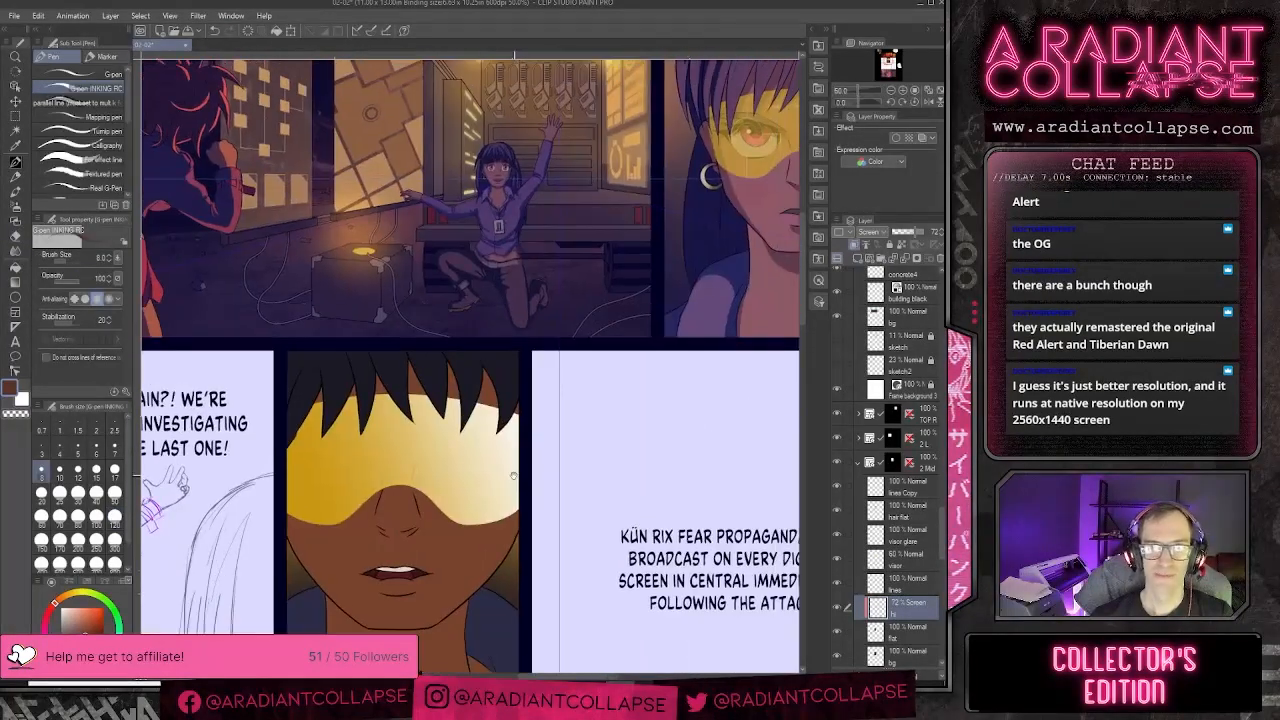
{"action": "left_click_drag", "start_coordinate": [503, 523], "coordinate": [565, 403]}
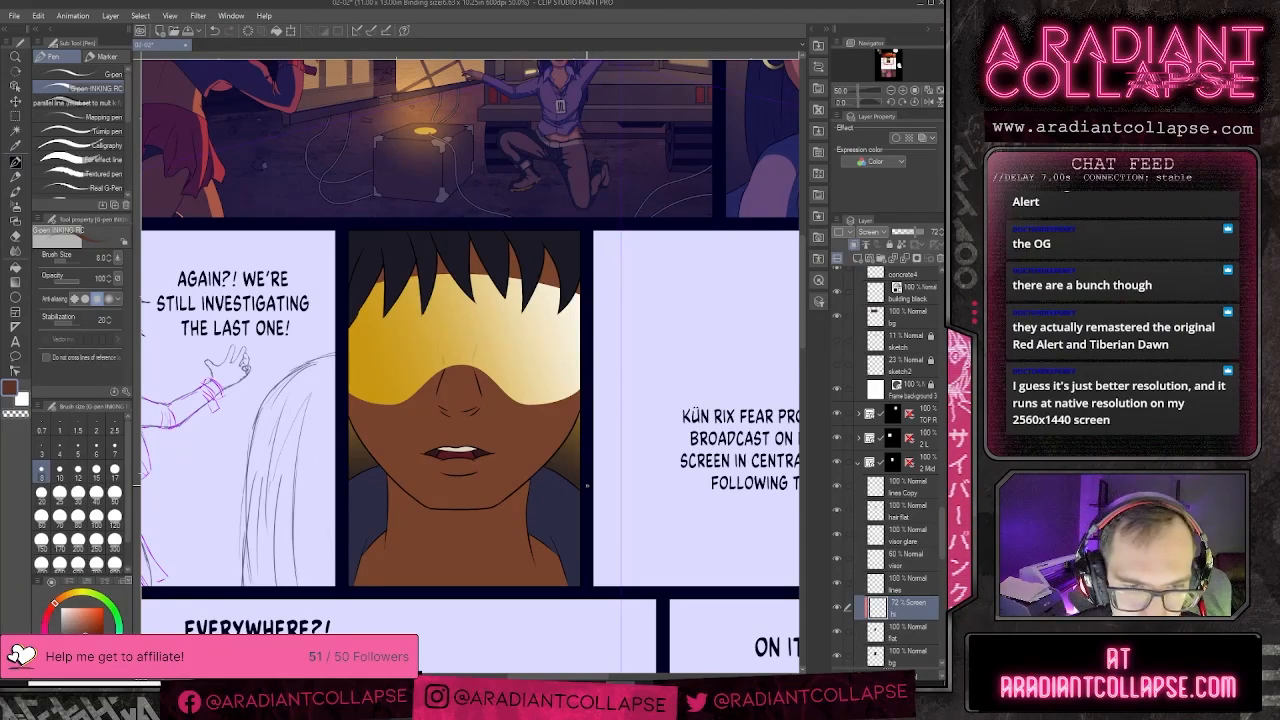
{"action": "scroll", "coordinate": [577, 490], "scroll_direction": "down", "scroll_amount": 2}
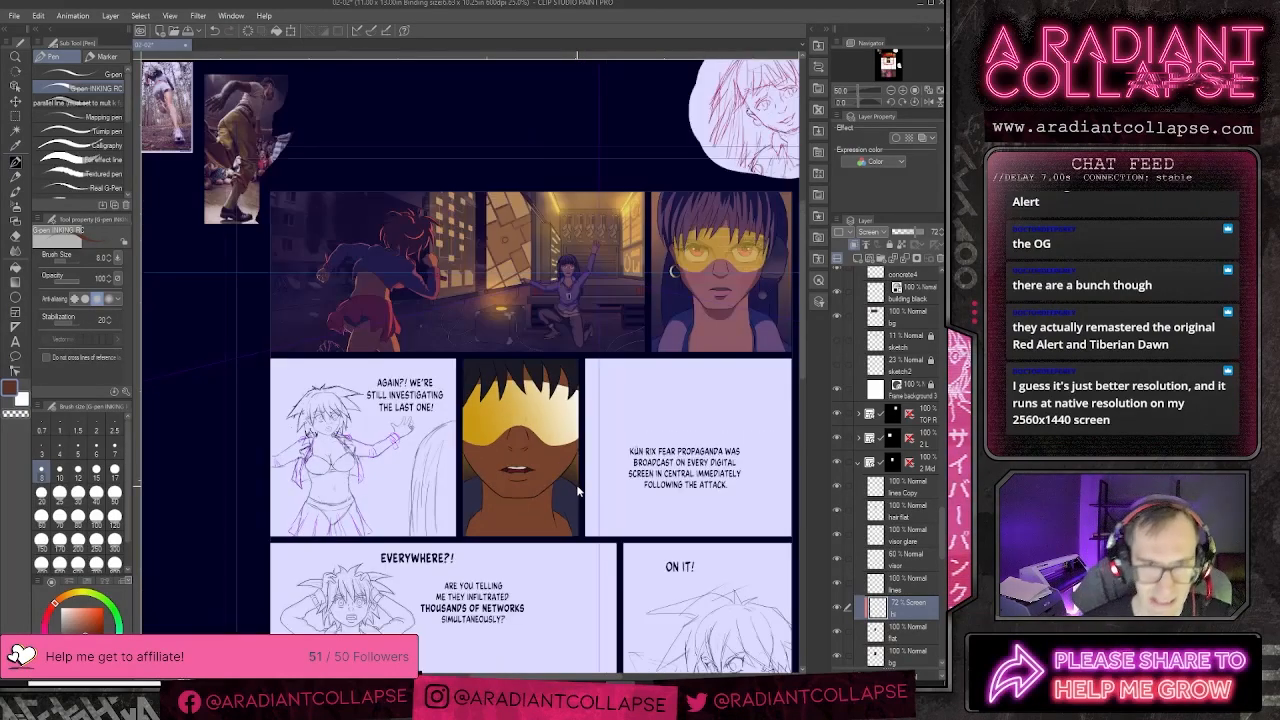
{"action": "scroll", "coordinate": [577, 490], "scroll_direction": "up", "scroll_amount": 1}
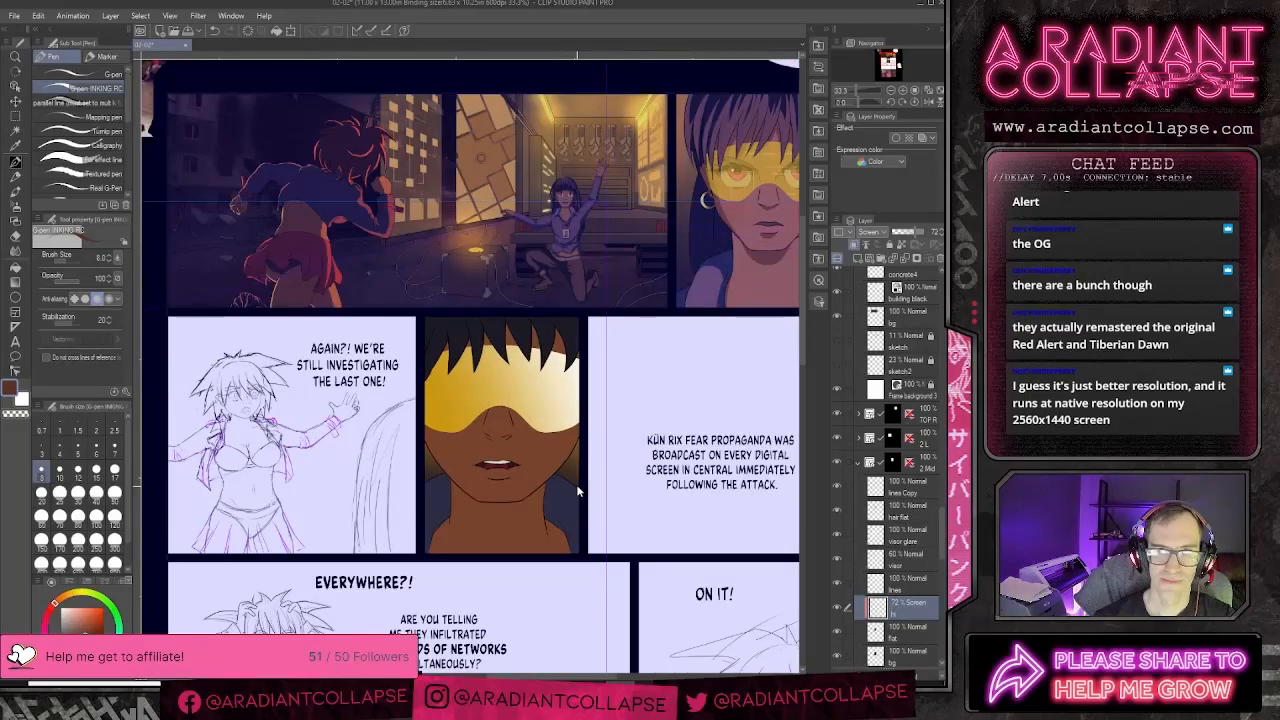
{"action": "scroll", "coordinate": [577, 490], "scroll_direction": "up", "scroll_amount": 1}
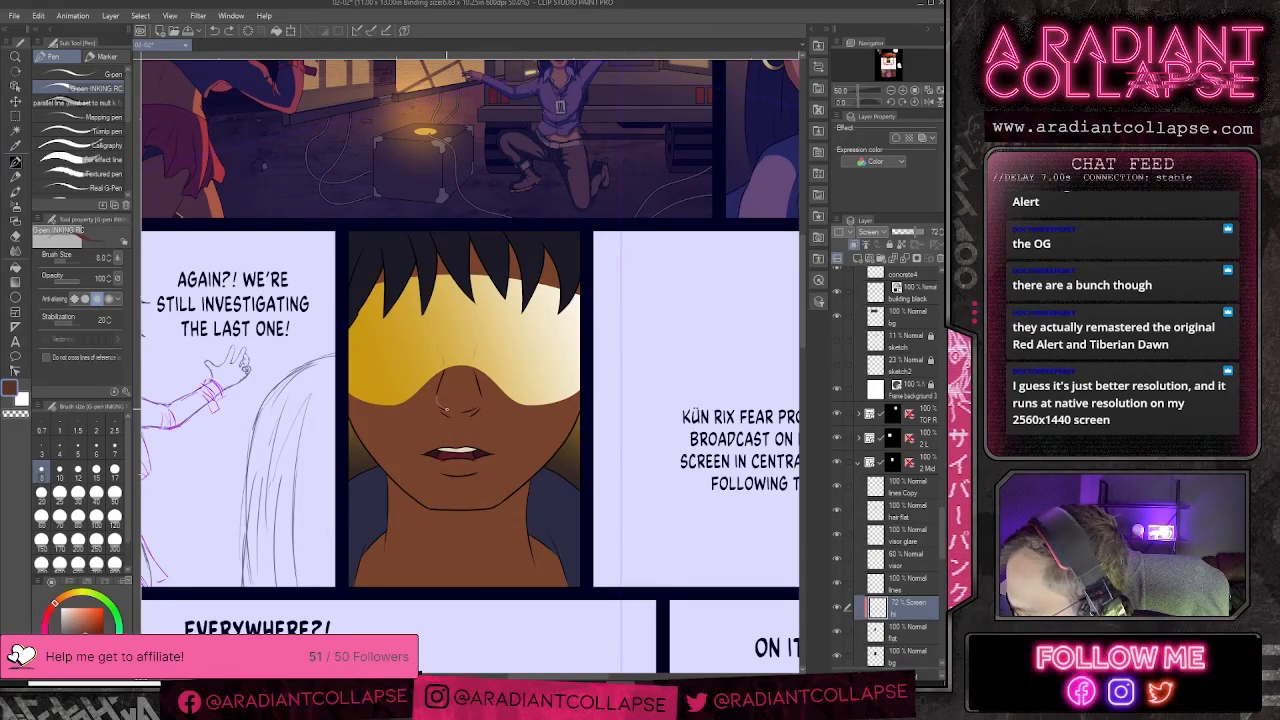
{"action": "key", "text": "g"}
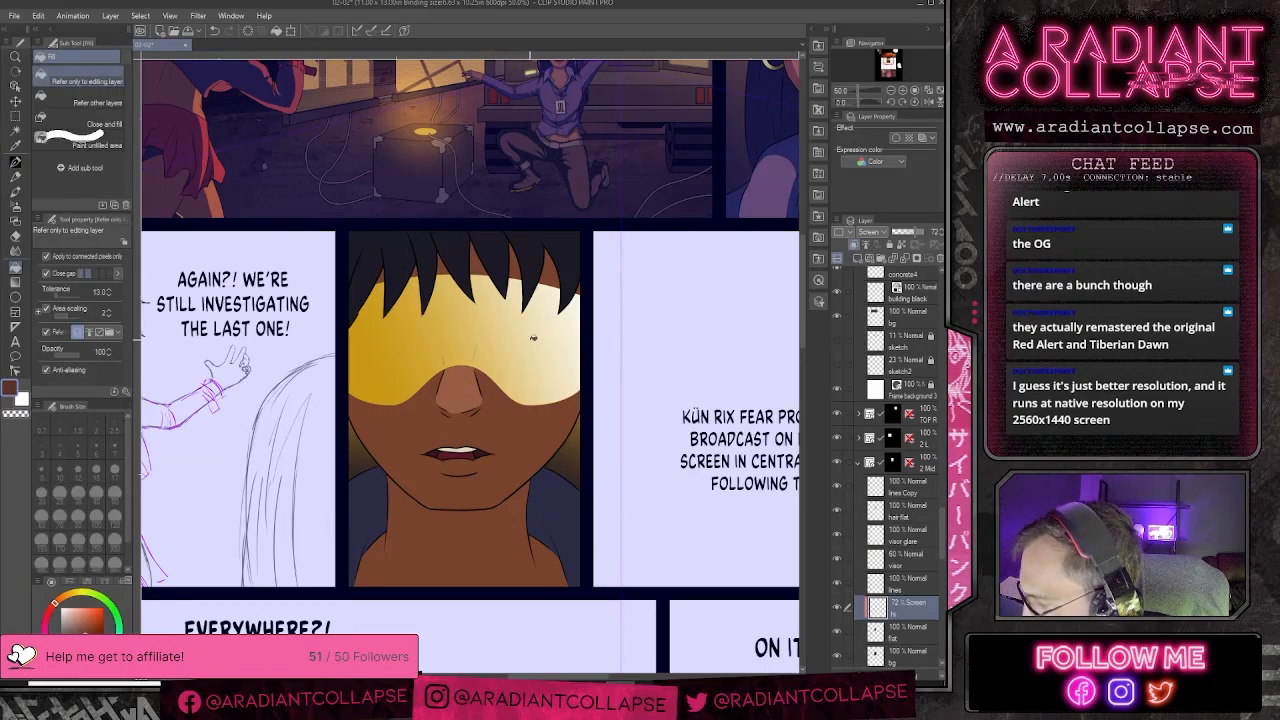
- Outline and fill brown highlights on the lower face and neck in the upper visor close-up
{"action": "key", "text": "p"}
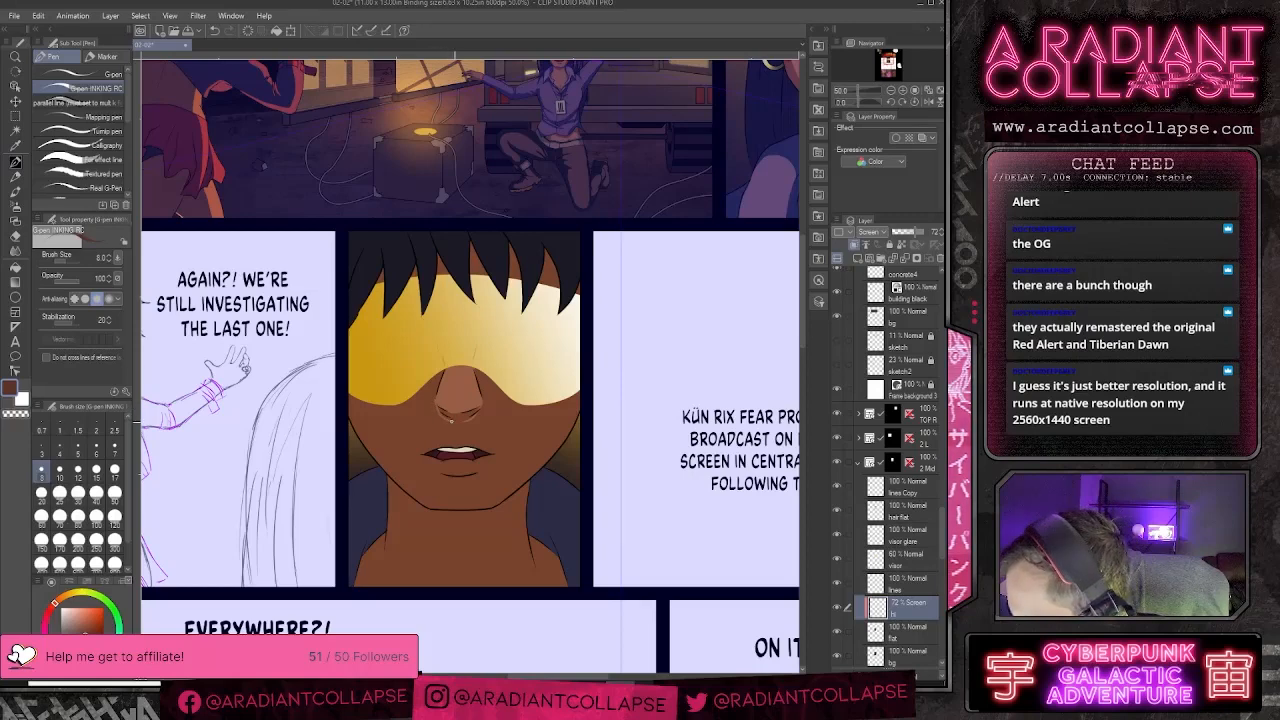
{"action": "key", "text": "g"}
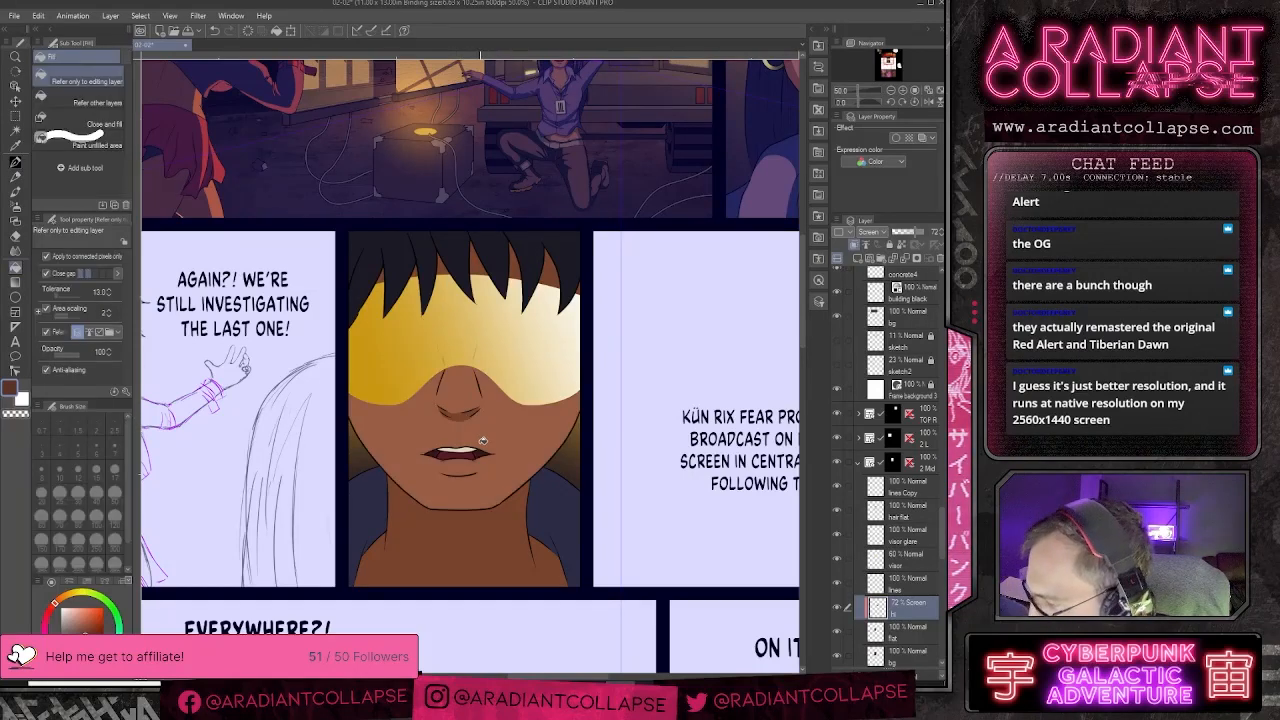
{"action": "key", "text": "p"}
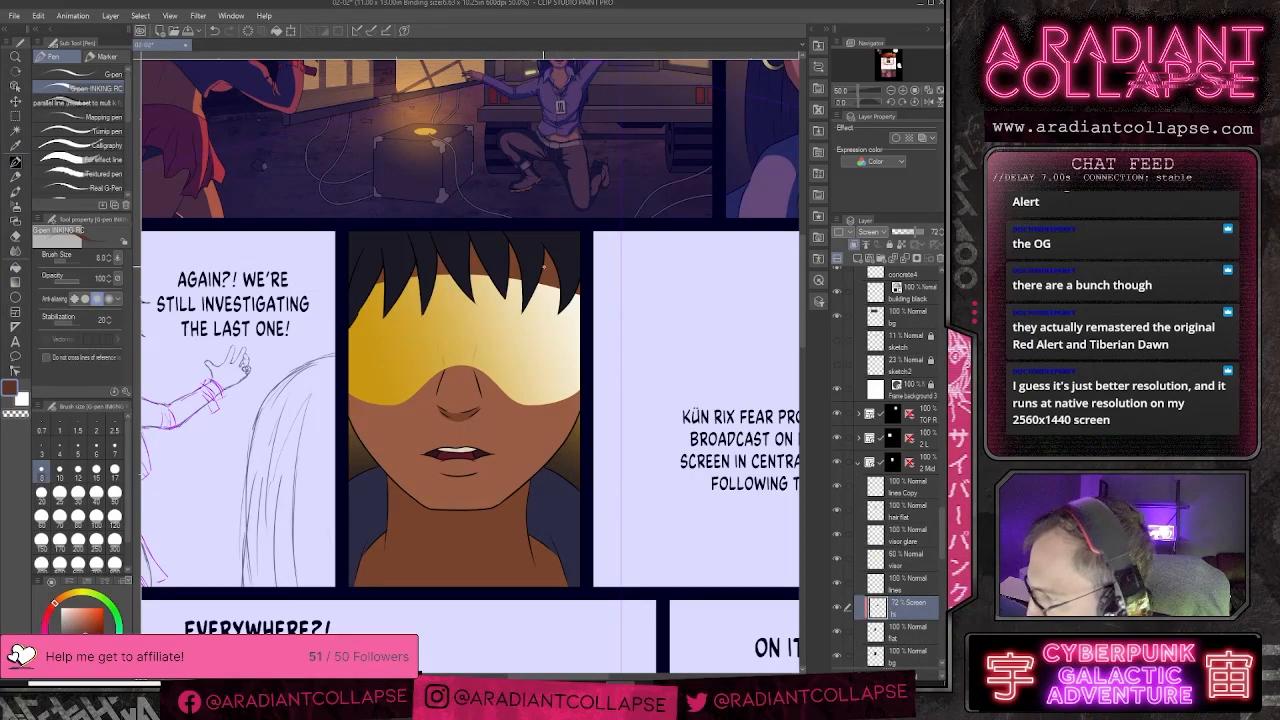
{"action": "key", "text": "alt"}
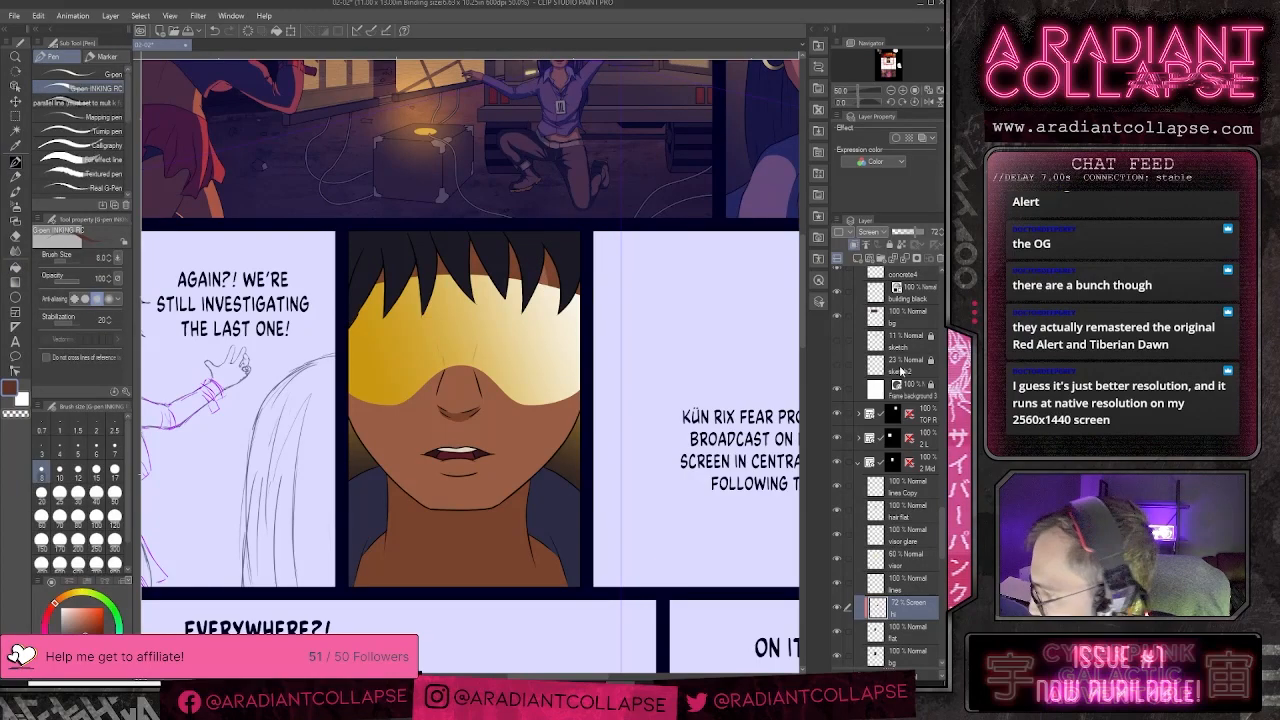
- Hide the visor and visor glare layers, fill the face highlight beneath them, and show both layers again
{"action": "left_click", "coordinate": [836, 558]}
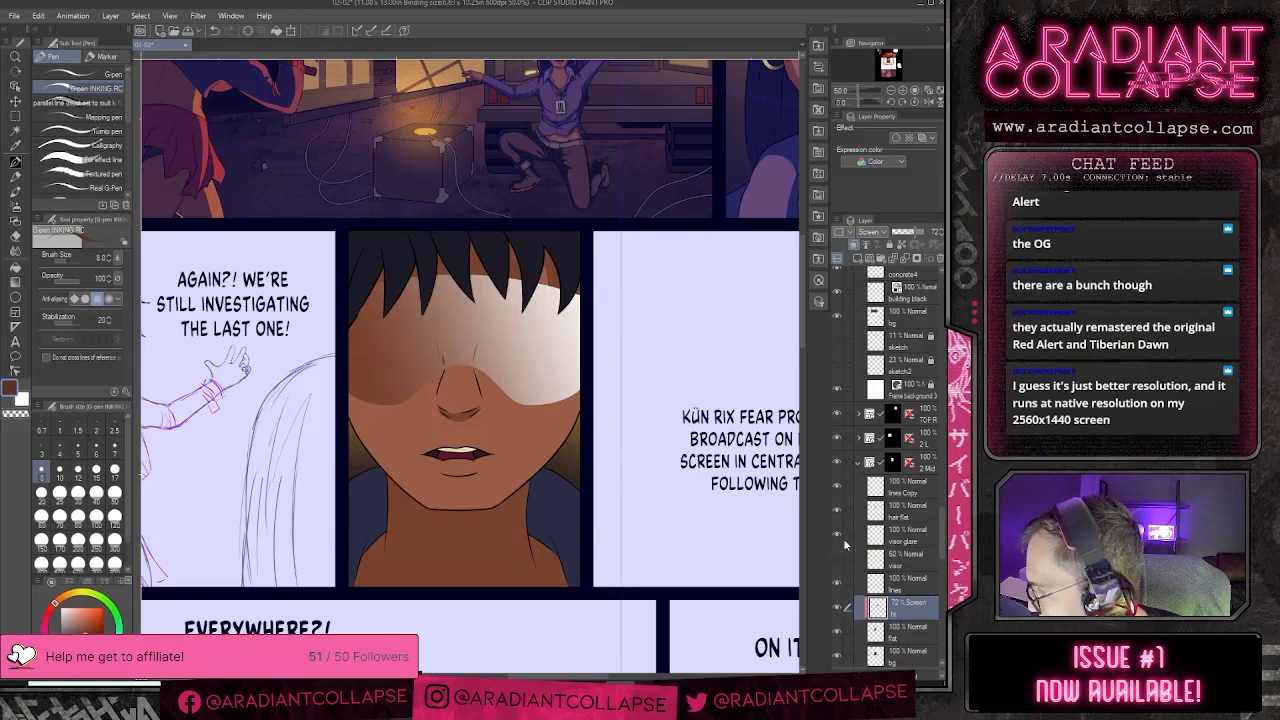
{"action": "key", "text": "g"}
{"action": "left_click", "coordinate": [554, 378]}
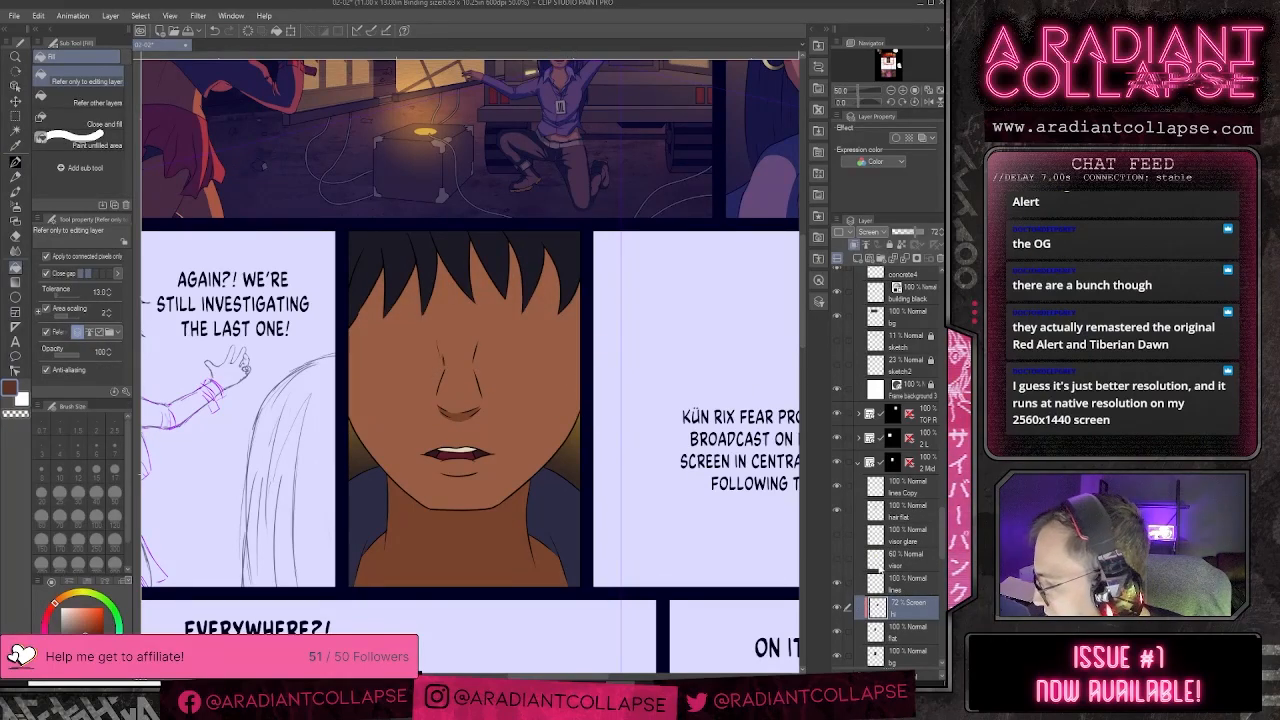
{"action": "left_click", "coordinate": [837, 558]}
{"action": "left_click", "coordinate": [837, 535]}
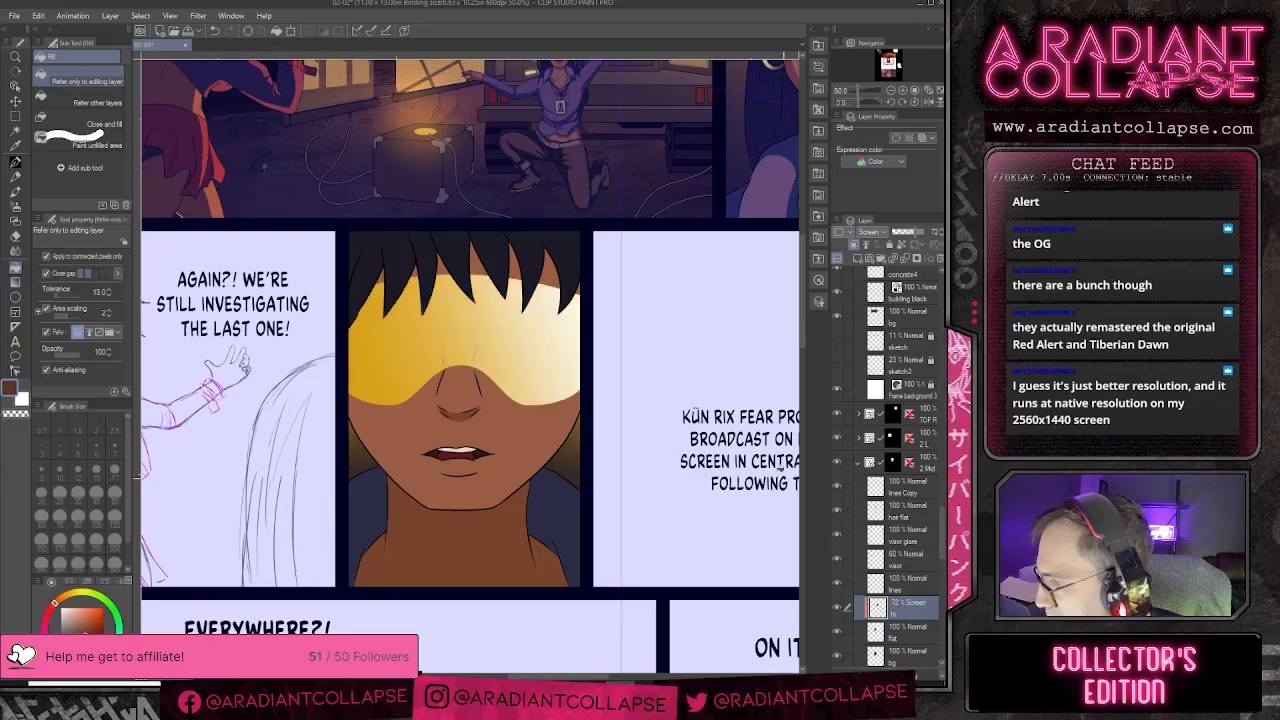
- Trim the forehead highlight below the bangs with the hard eraser, enlarged to size 50
{"action": "key", "text": "e"}
{"action": "left_click", "coordinate": [90, 78]}
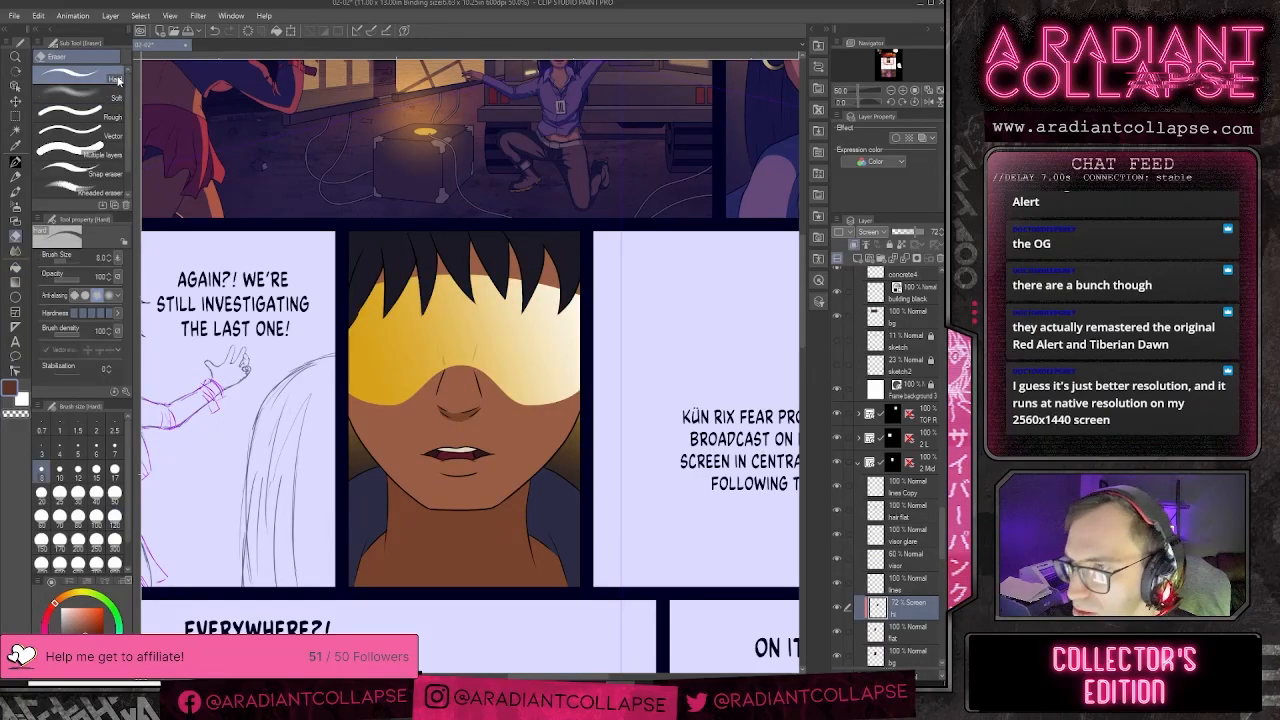
{"action": "key", "text": "]"}
{"action": "key", "text": "]"}
{"action": "key", "text": "]"}
{"action": "key", "text": "]"}
{"action": "key", "text": "]"}
{"action": "key", "text": "]"}
{"action": "key", "text": "]"}
{"action": "key", "text": "]"}
{"action": "key", "text": "]"}
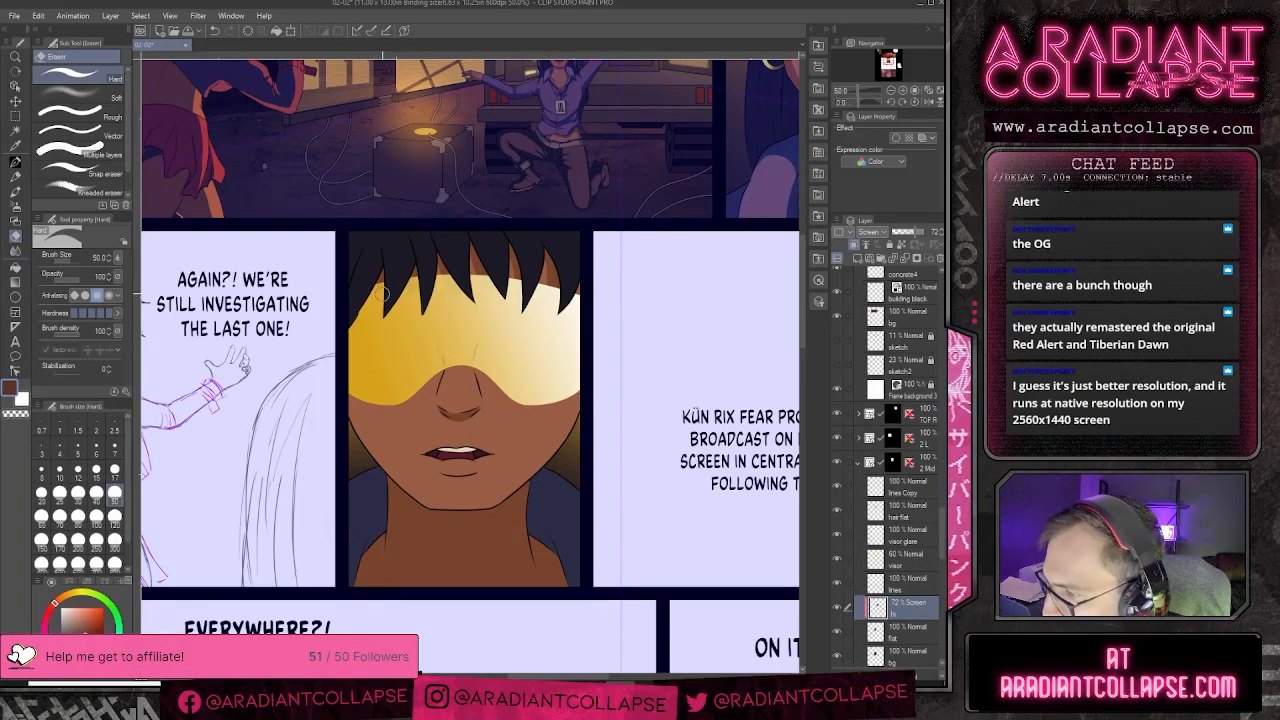
- Refine the forehead highlight around the left bangs, alternating the G-pen INKING RC at size 40 with the hard eraser
{"action": "key", "text": "p"}
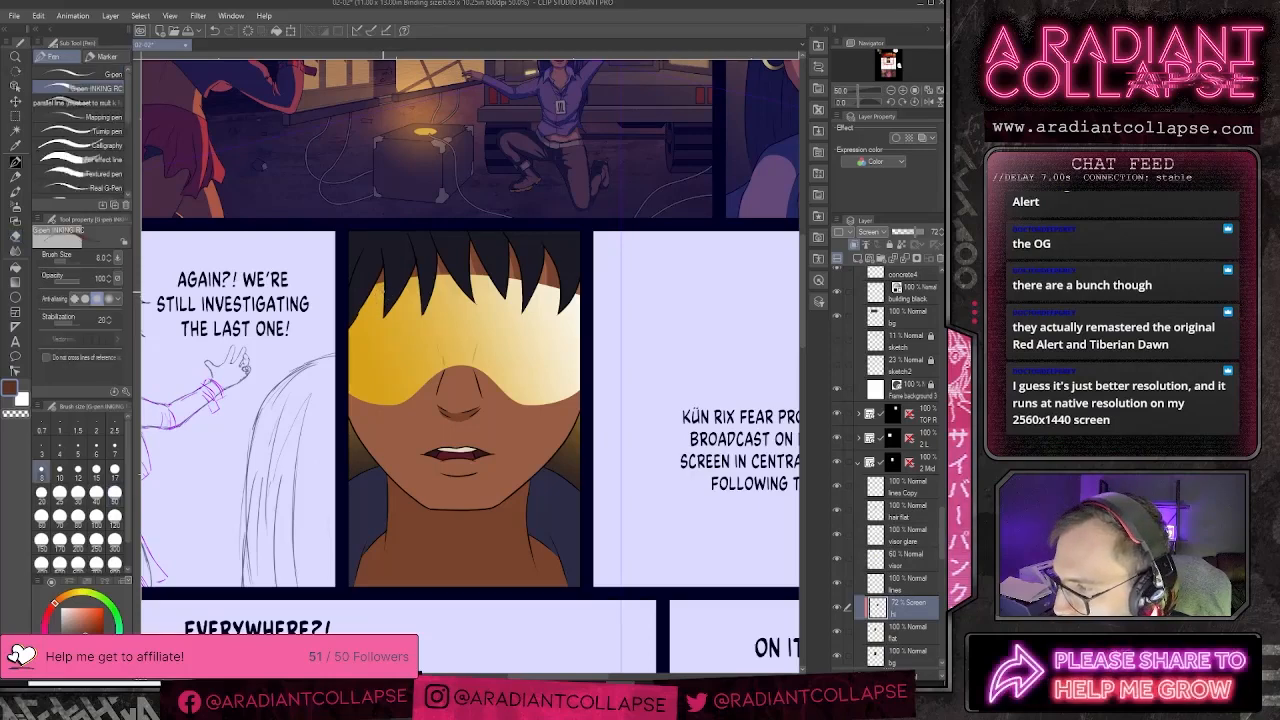
{"action": "key", "text": "bracketright"}
{"action": "key", "text": "bracketright"}
{"action": "key", "text": "bracketright"}
{"action": "key", "text": "bracketright"}
{"action": "key", "text": "bracketright"}
{"action": "key", "text": "bracketright"}
{"action": "key", "text": "bracketright"}
{"action": "key", "text": "bracketright"}
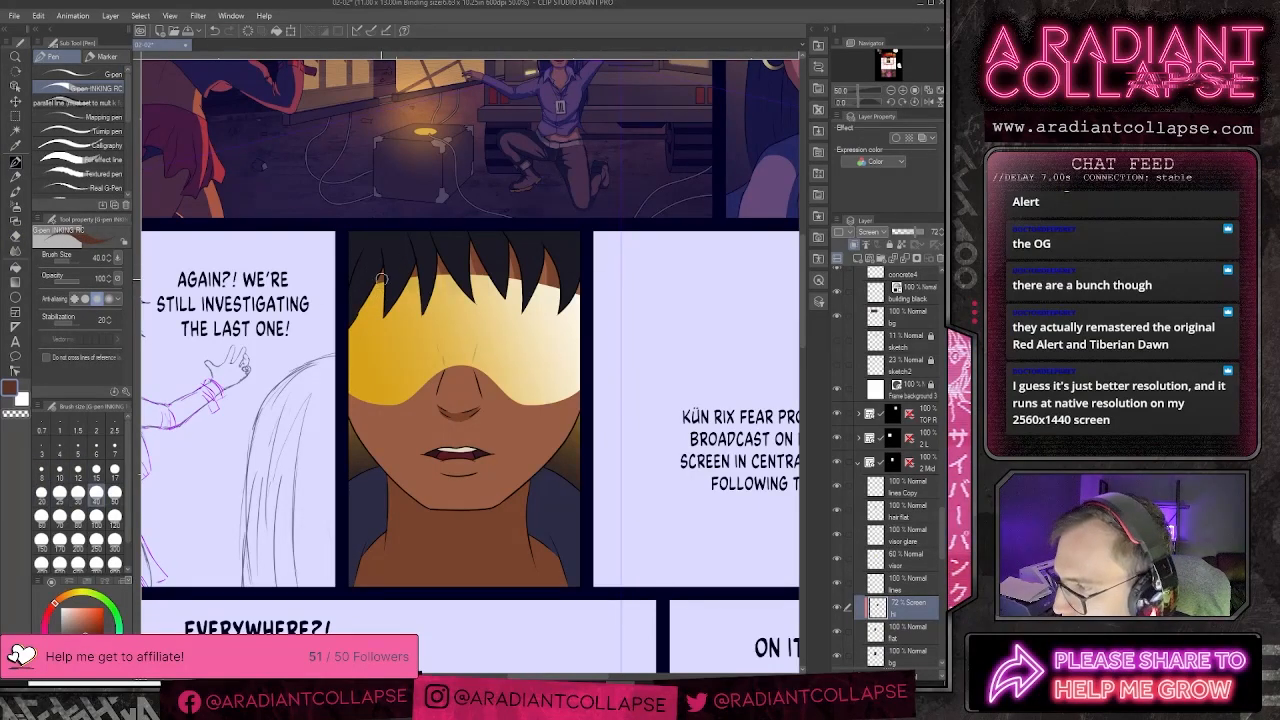
{"action": "key", "text": "e"}
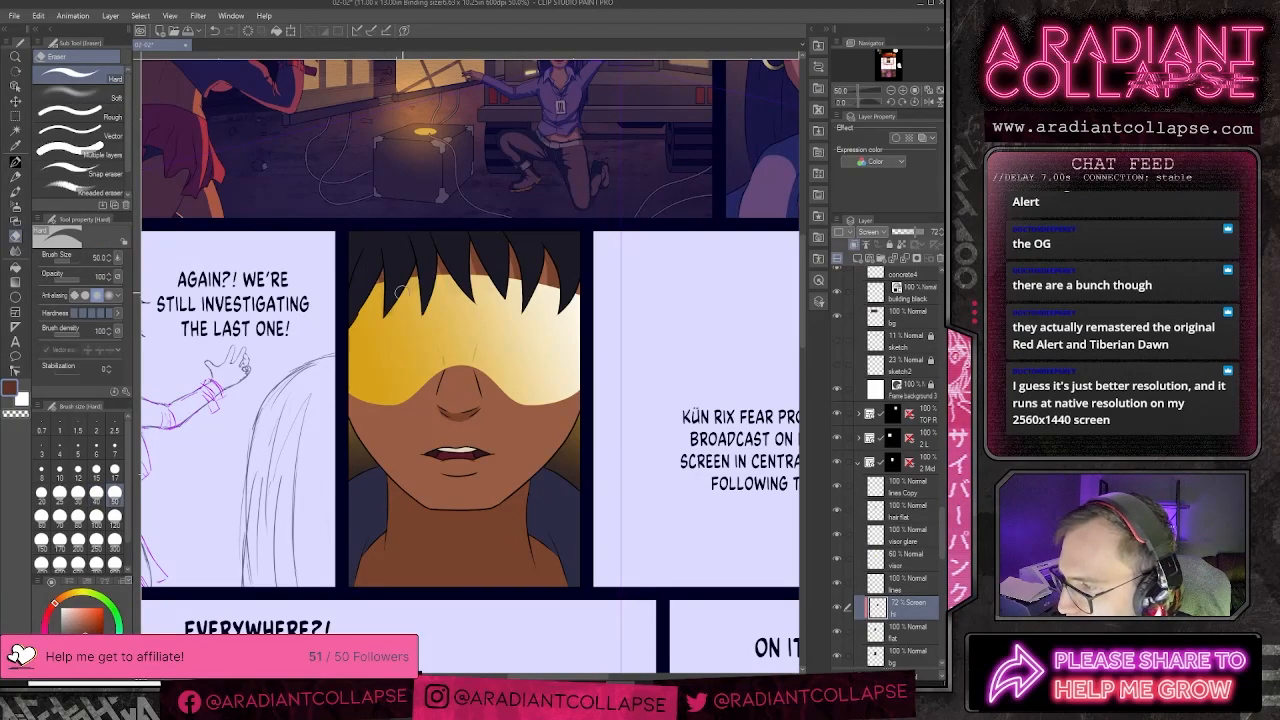
{"action": "key", "text": "p"}
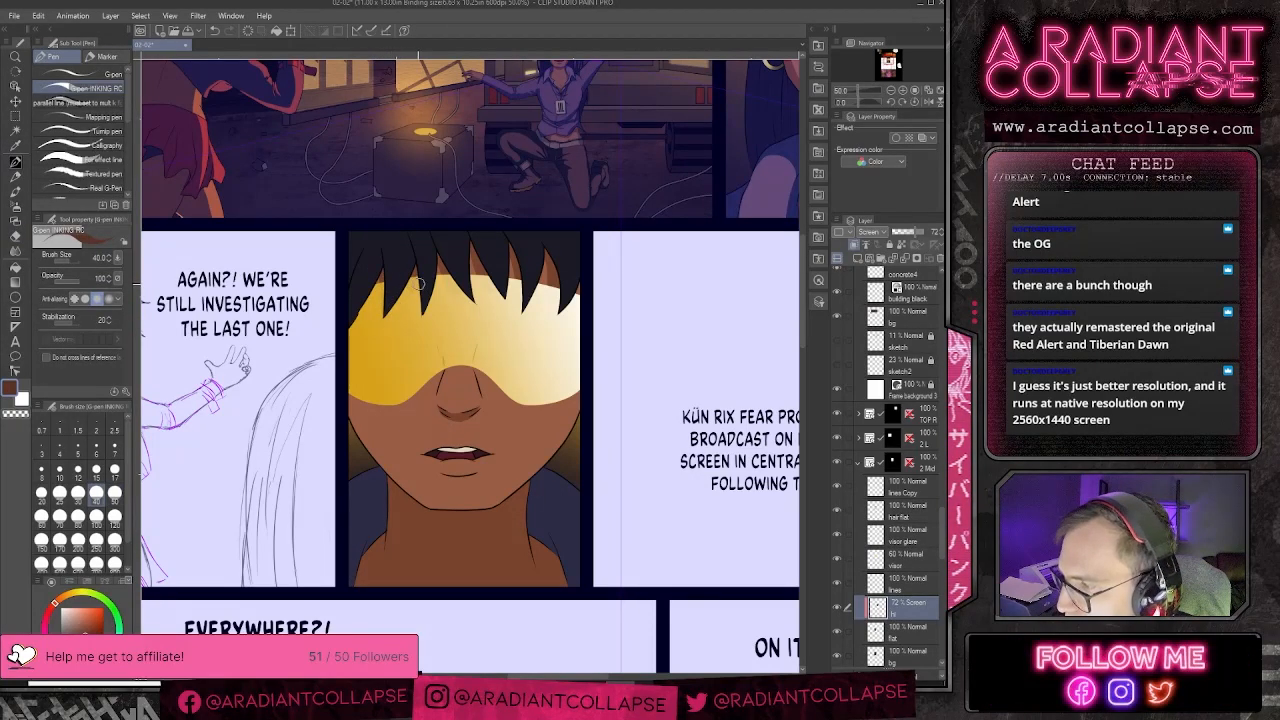
{"action": "key", "text": "e"}
{"action": "key", "text": "p"}
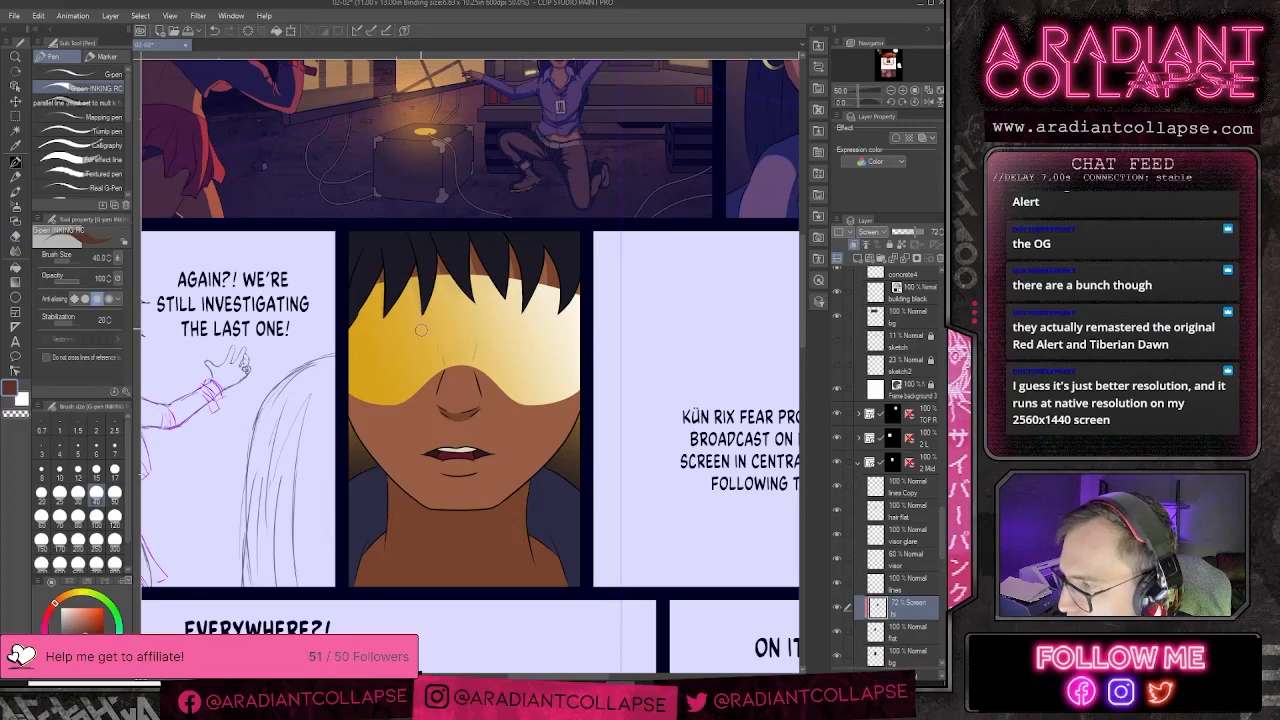
- Touch up the forehead highlight between the middle and right bangs with the size 50 hard eraser and the inking pen
{"action": "key", "text": "e"}
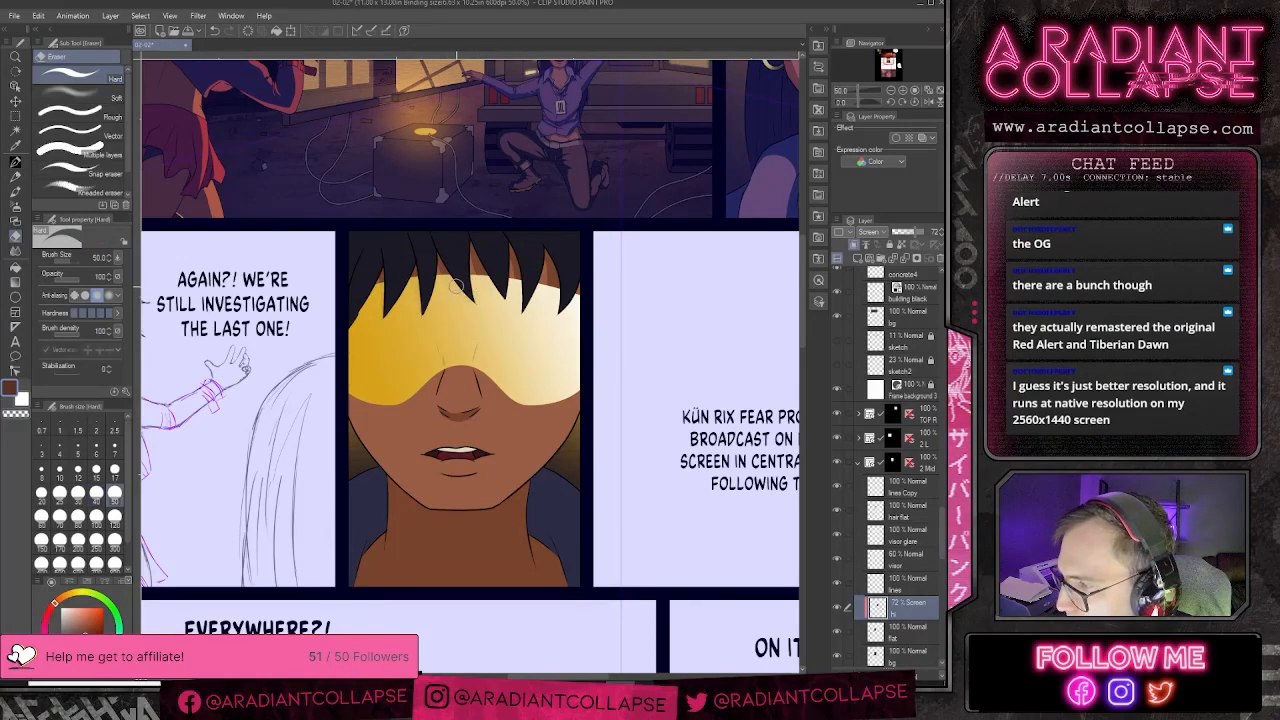
{"action": "key", "text": "p"}
{"action": "key", "text": "e"}
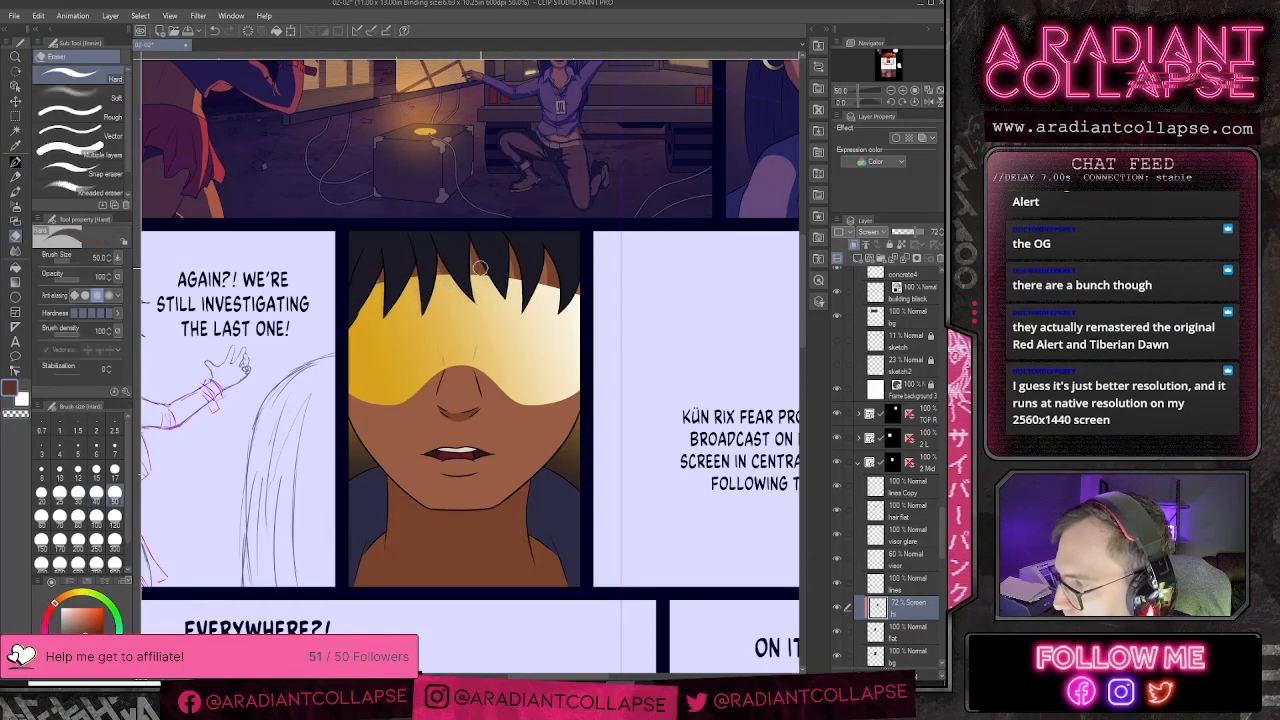
{"action": "key", "text": "p"}
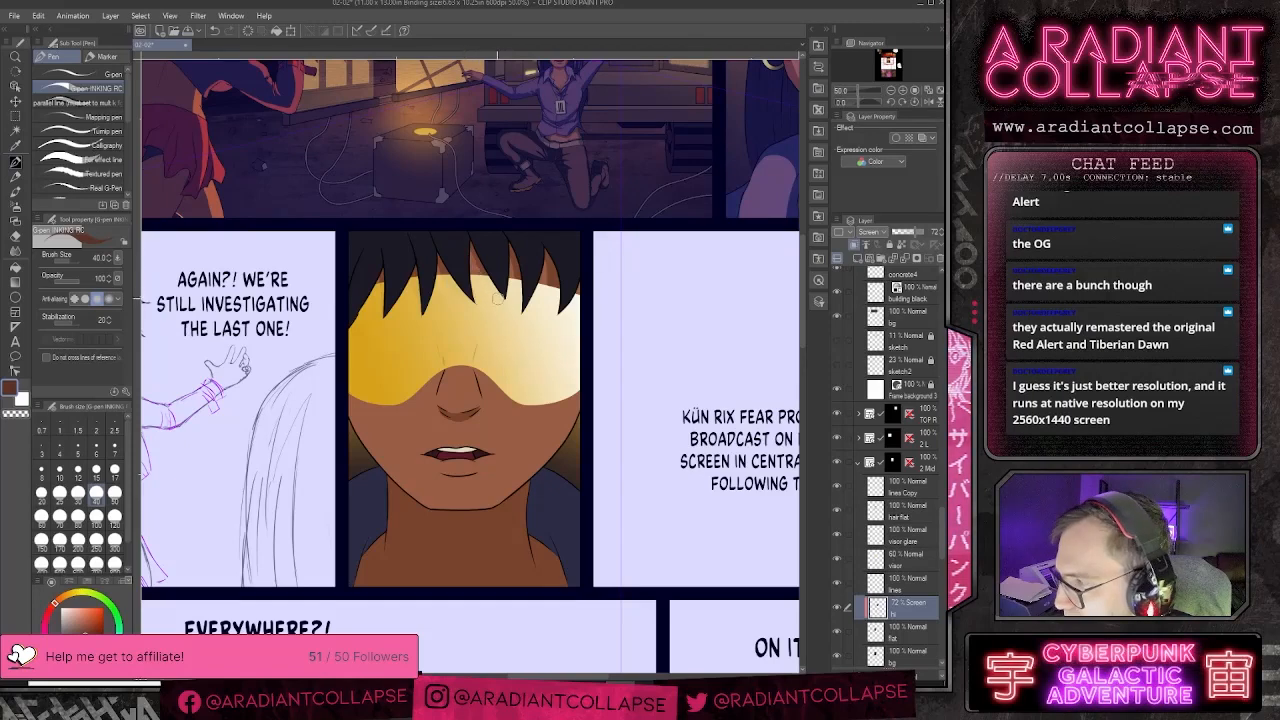
{"action": "key", "text": "e"}
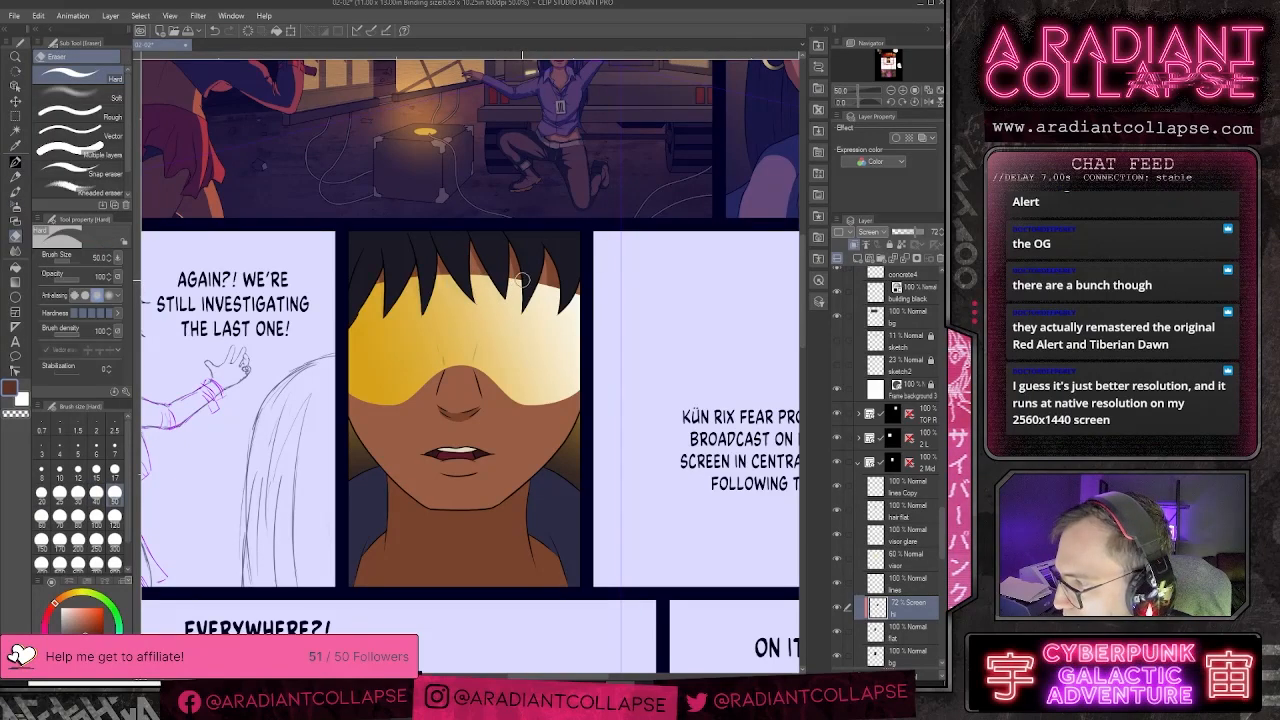
{"action": "key", "text": "p"}
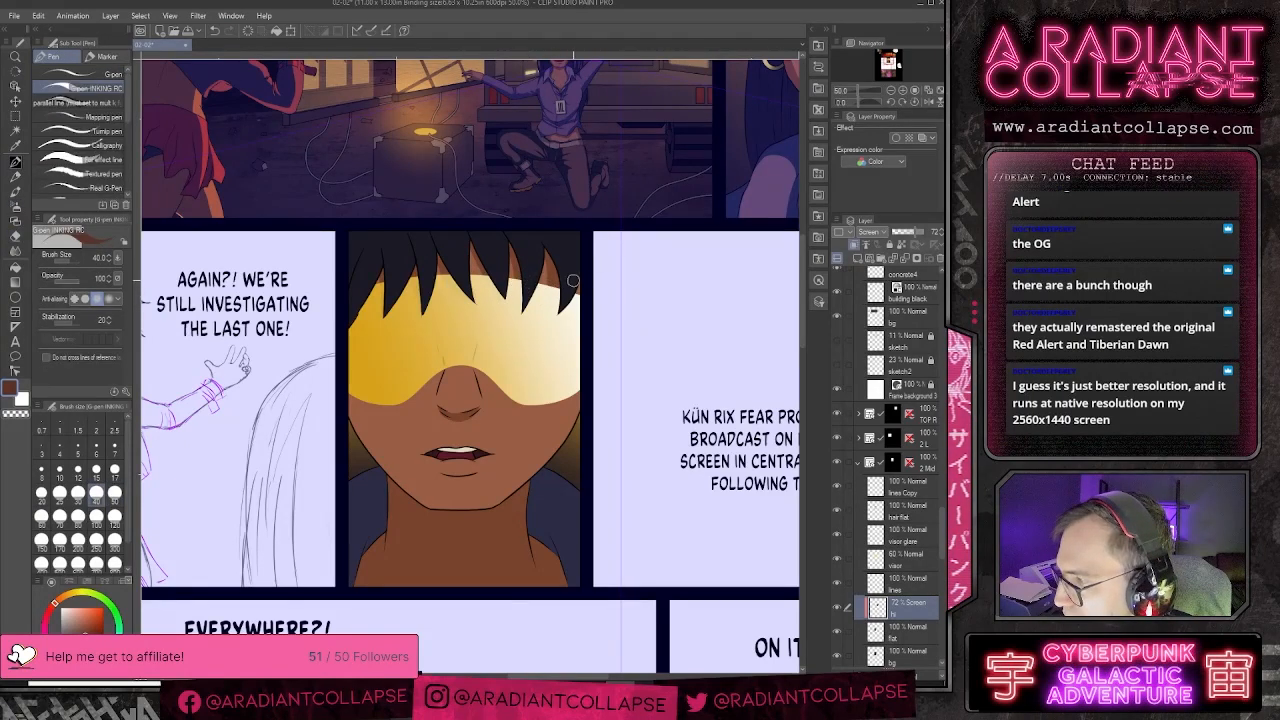
{"action": "key", "text": "e"}
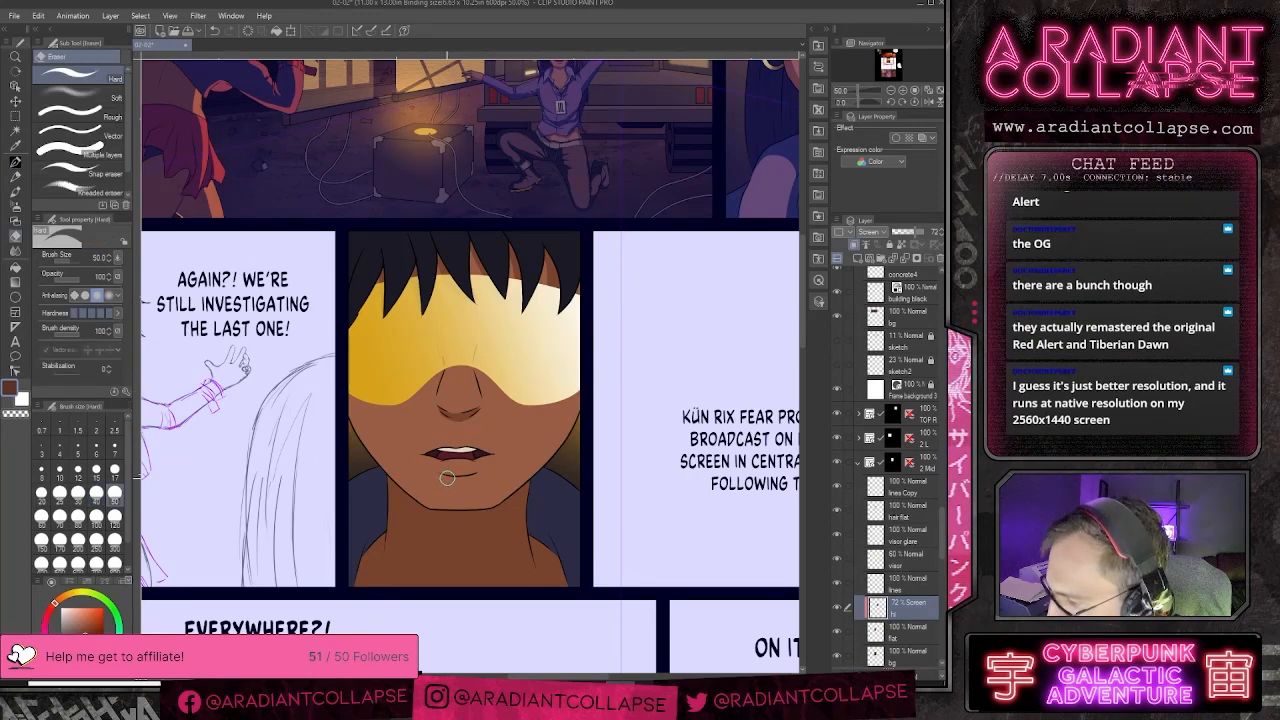
- Carve a shadow edge inside the jawline of the face highlight with the hard eraser at size 12
{"action": "key", "text": "bracketleft"}
{"action": "key", "text": "bracketleft"}
{"action": "key", "text": "bracketleft"}
{"action": "key", "text": "bracketleft"}
{"action": "key", "text": "bracketleft"}
{"action": "key", "text": "bracketleft"}
{"action": "key", "text": "bracketleft"}
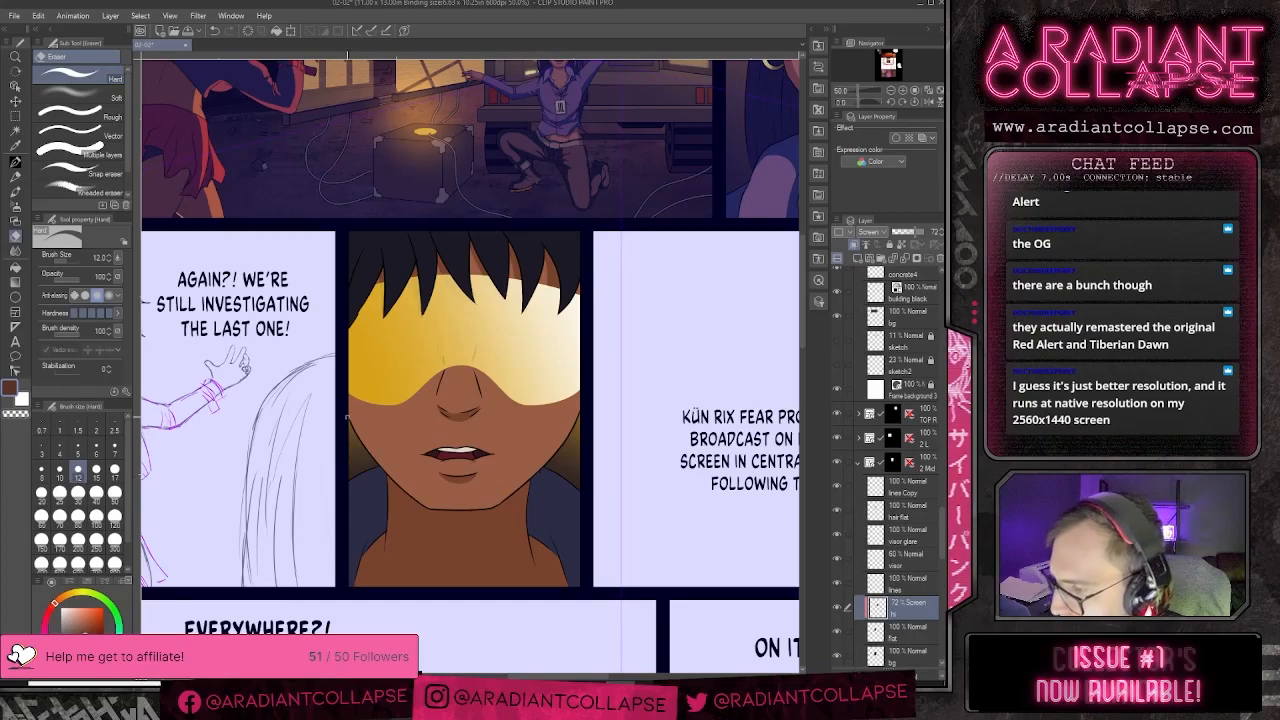
{"action": "mouse_move", "coordinate": [346, 410]}
{"action": "left_mouse_down"}
{"action": "mouse_move", "coordinate": [437, 494]}
{"action": "mouse_move", "coordinate": [548, 445]}
{"action": "mouse_move", "coordinate": [487, 499]}
{"action": "mouse_move", "coordinate": [549, 460]}
{"action": "left_mouse_up"}
{"action": "key", "text": "ctrl+z"}
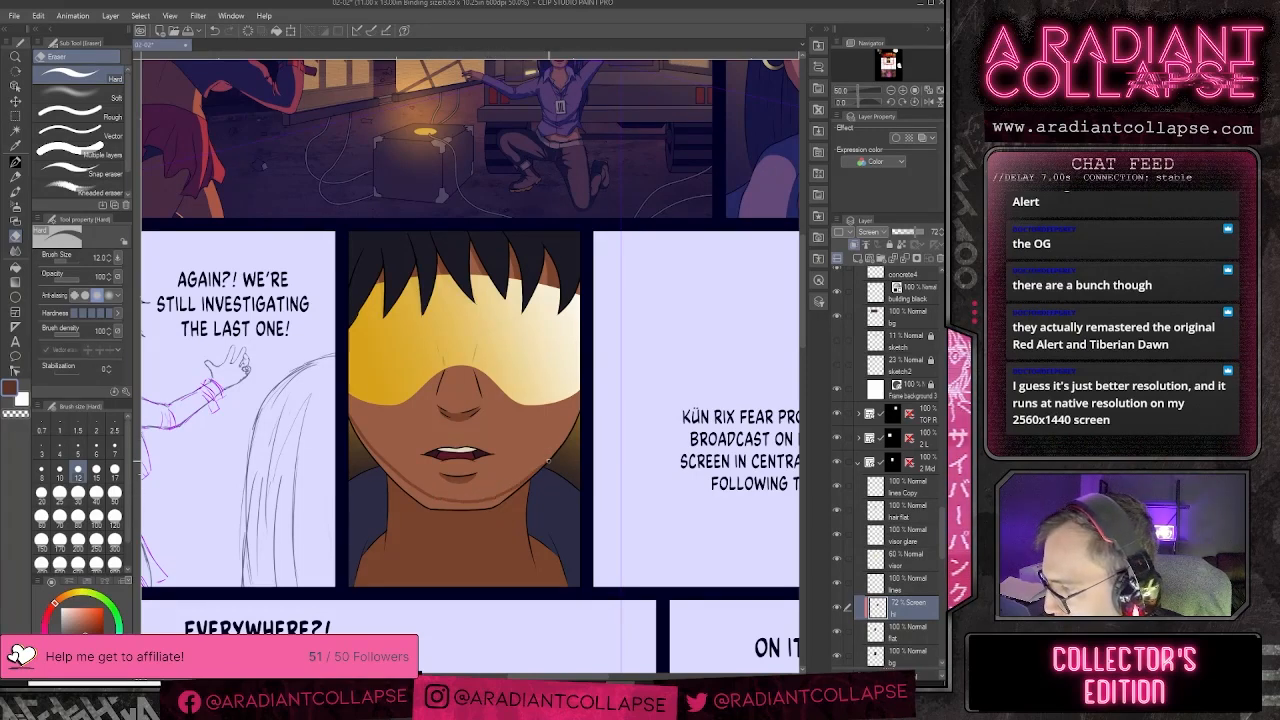
- Clear the rest of the highlight between the carved edge and the jawline with the hard eraser at size 50
{"action": "key", "text": "]"}
{"action": "key", "text": "]"}
{"action": "key", "text": "]"}
{"action": "key", "text": "]"}
{"action": "key", "text": "]"}
{"action": "key", "text": "]"}
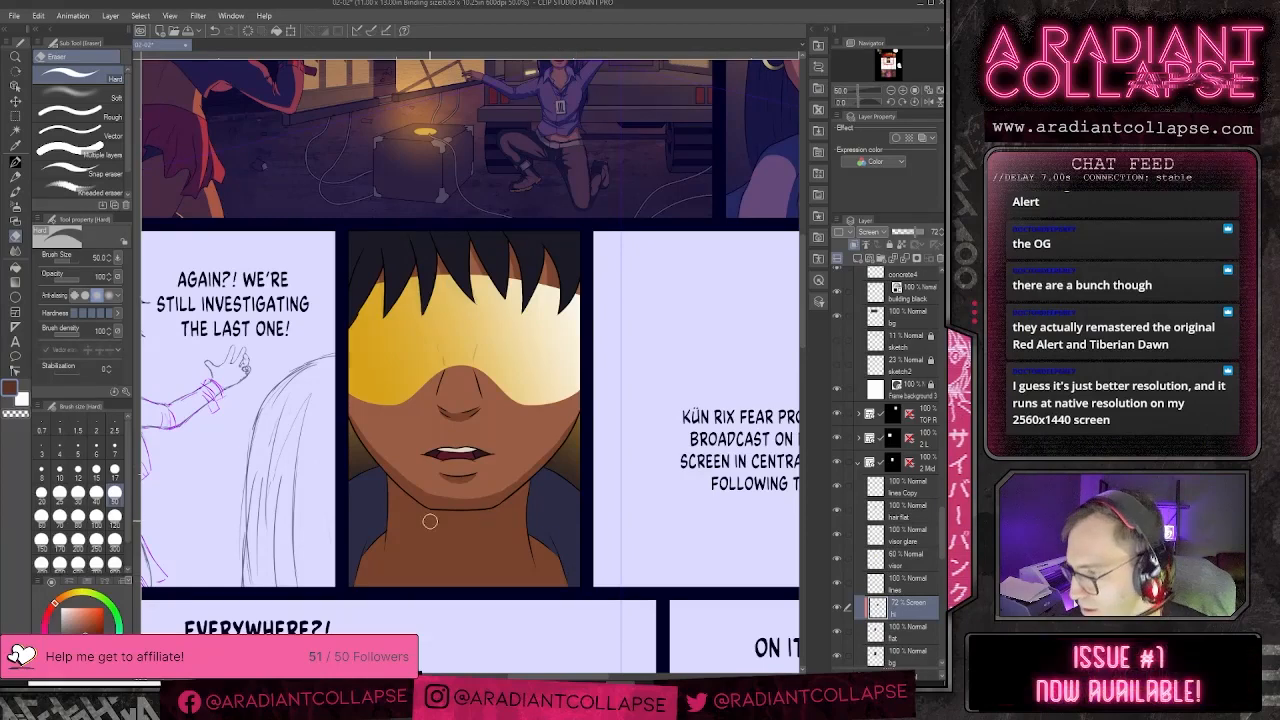
- Outline the chin shadow's edge on the neck with the G-pen INKING RC at size 15 and fill the neck highlight below it
{"action": "key", "text": "p"}
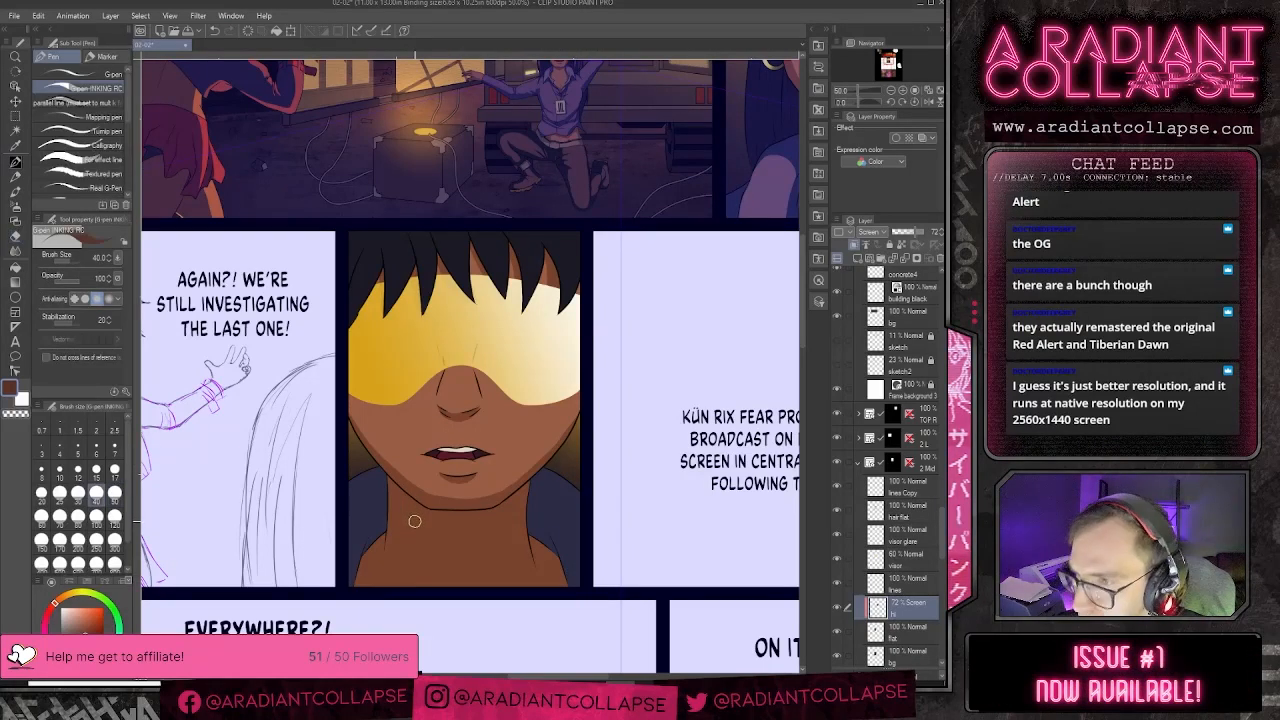
{"action": "key", "text": "bracketleft"}
{"action": "key", "text": "bracketleft"}
{"action": "key", "text": "bracketleft"}
{"action": "key", "text": "bracketleft"}
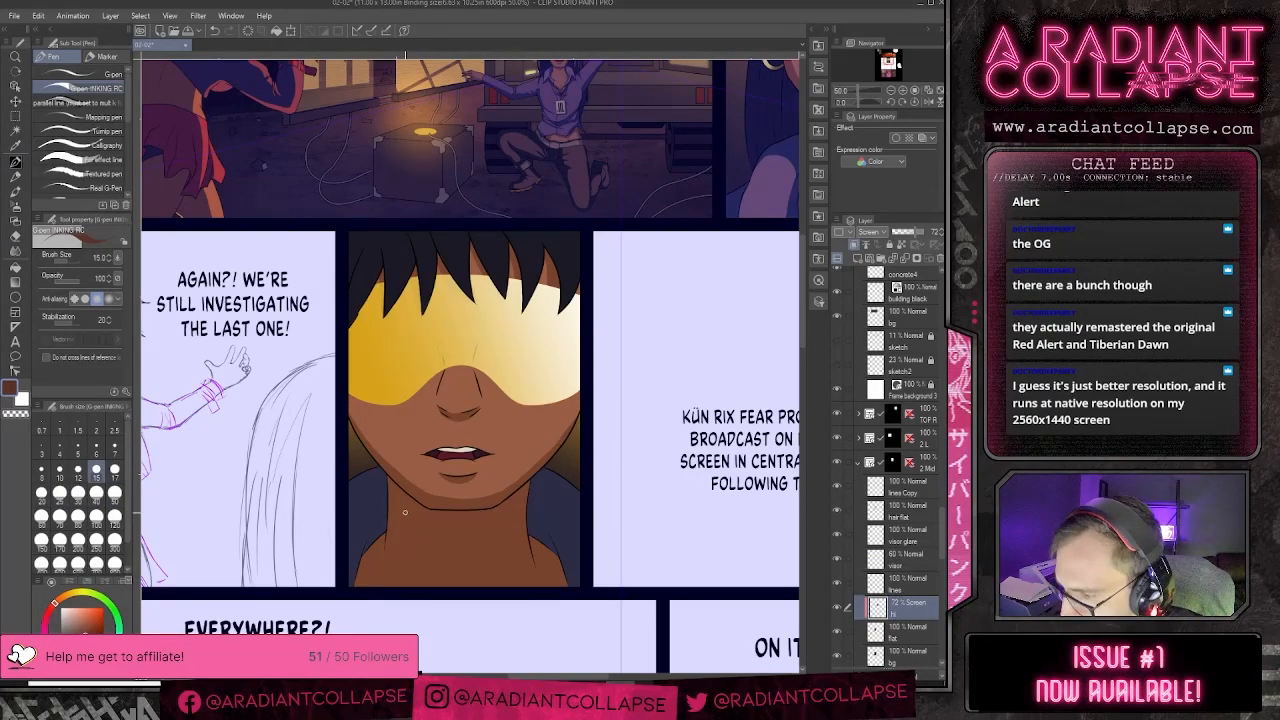
{"action": "mouse_move", "coordinate": [410, 517]}
{"action": "left_mouse_down"}
{"action": "mouse_move", "coordinate": [466, 546]}
{"action": "mouse_move", "coordinate": [510, 516]}
{"action": "left_mouse_up"}
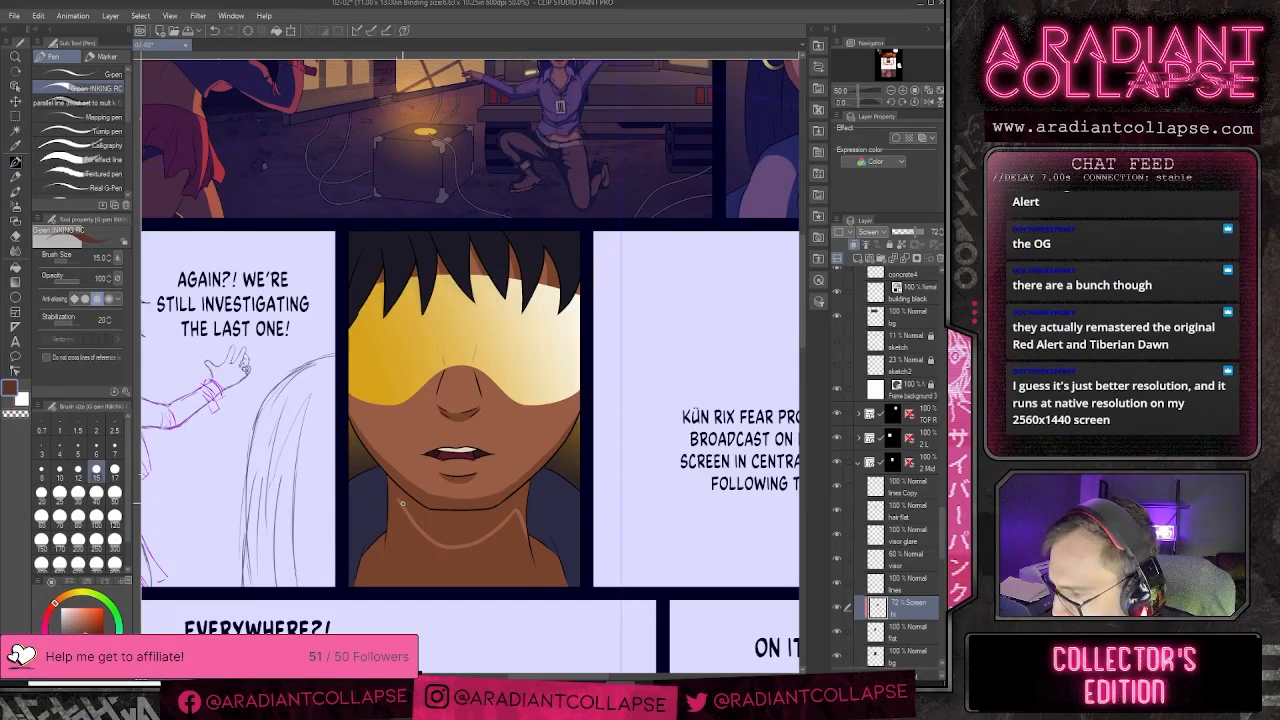
{"action": "key", "text": "g"}
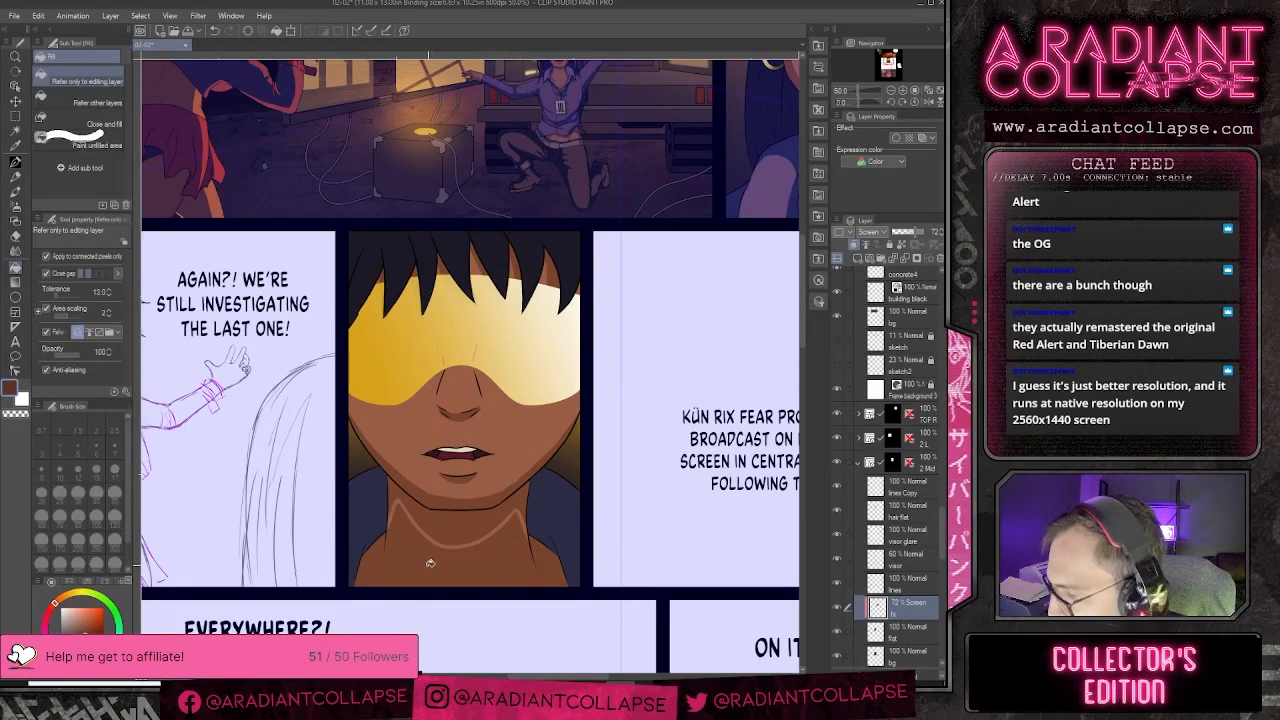
{"action": "left_click", "coordinate": [442, 576]}
{"action": "key", "text": "p"}
{"action": "key", "text": "e"}
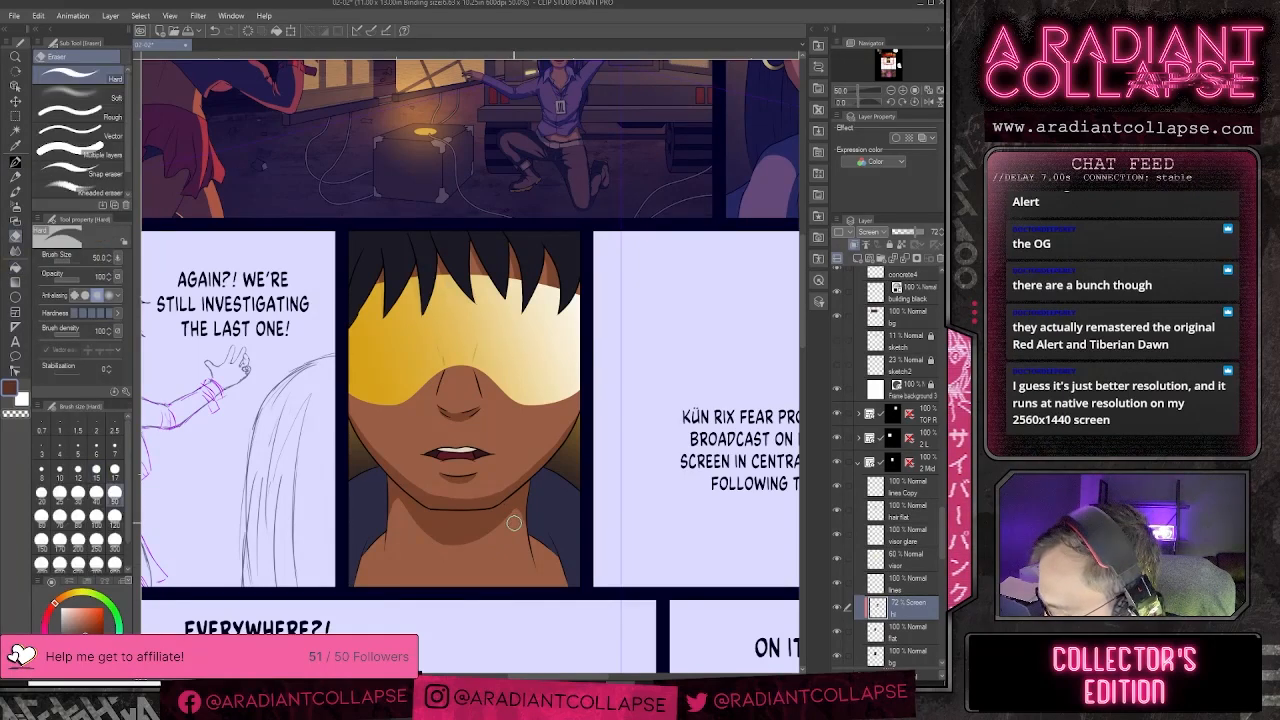
{"action": "key", "text": "p"}
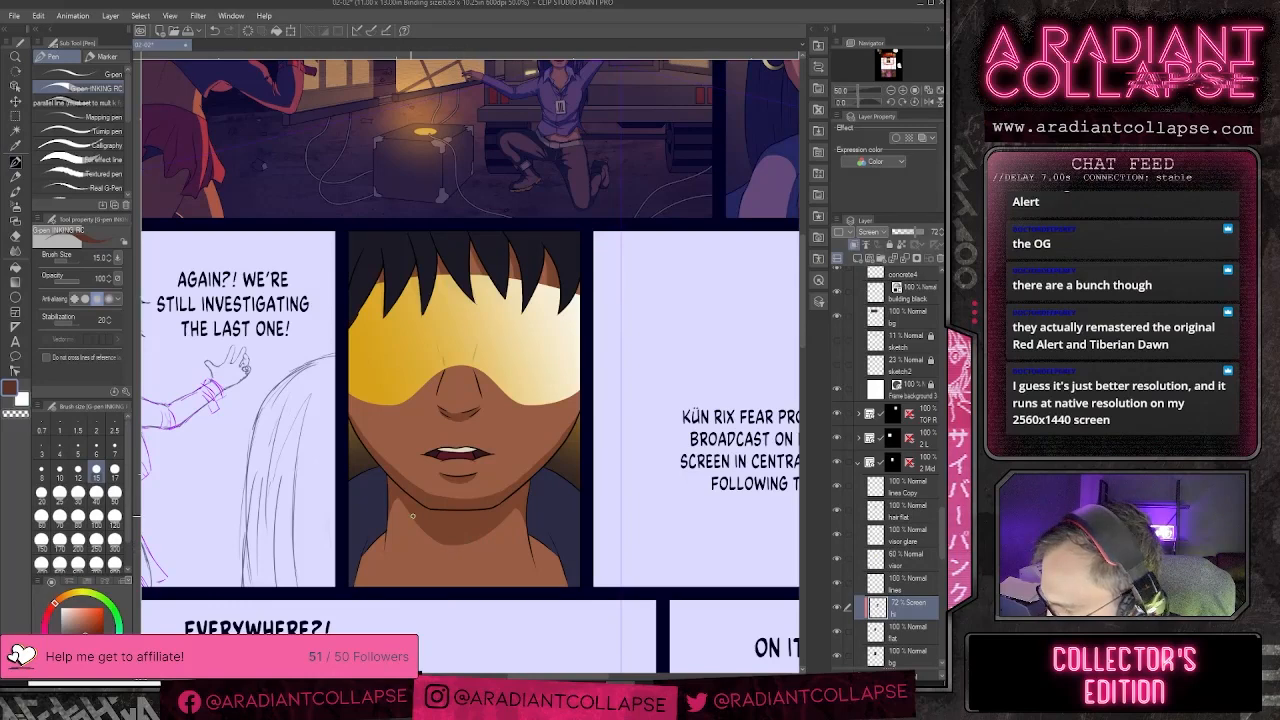
- Check the hi, bg, flat, lines and hair flat layers of the visor close-up by toggling their visibility, leaving flat hidden
{"action": "left_click", "coordinate": [838, 609]}
{"action": "left_click", "coordinate": [838, 609]}
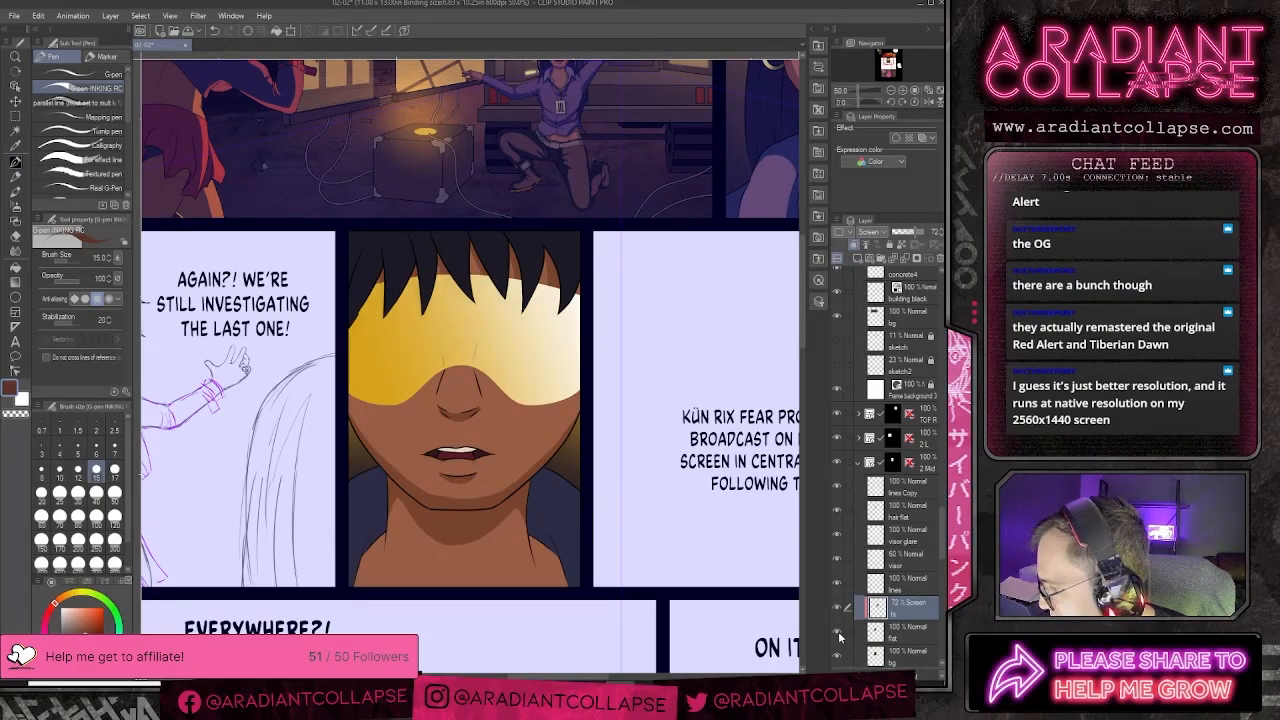
{"action": "left_click", "coordinate": [838, 609]}
{"action": "left_click", "coordinate": [838, 609]}
{"action": "left_click", "coordinate": [838, 656]}
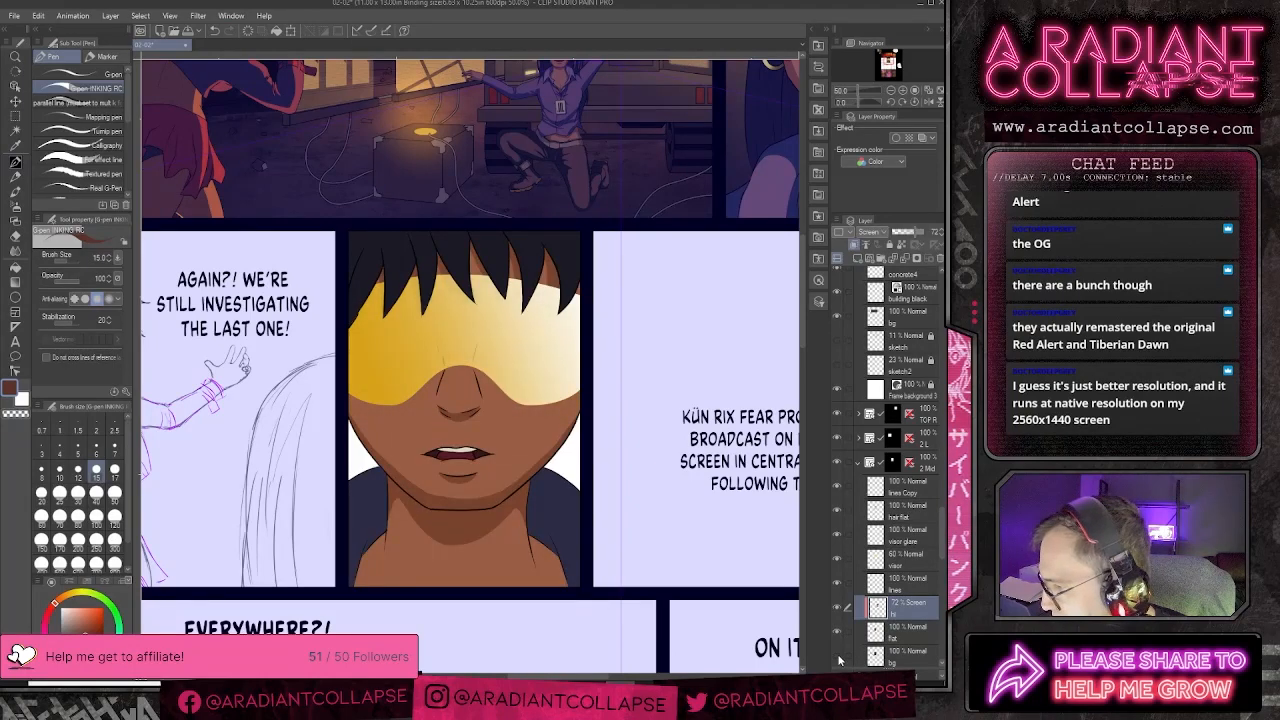
{"action": "left_click", "coordinate": [838, 656]}
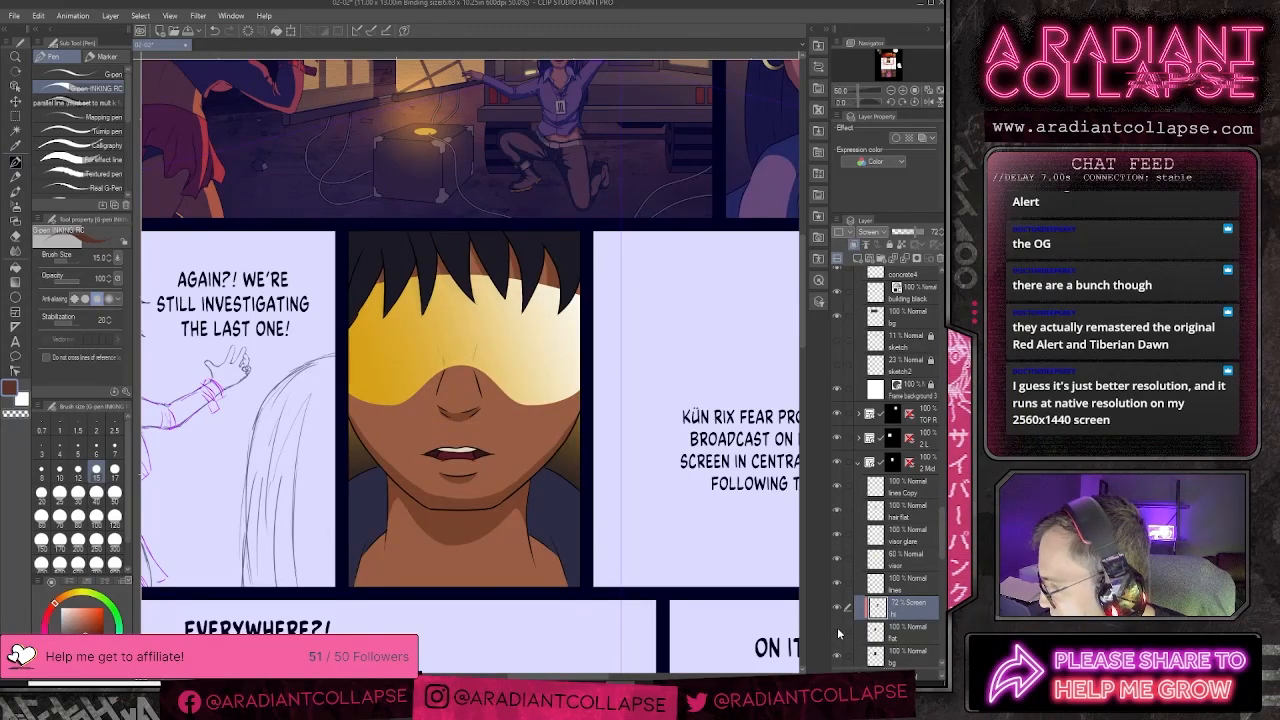
{"action": "left_click", "coordinate": [837, 630]}
{"action": "left_click", "coordinate": [838, 584]}
{"action": "left_click", "coordinate": [838, 584]}
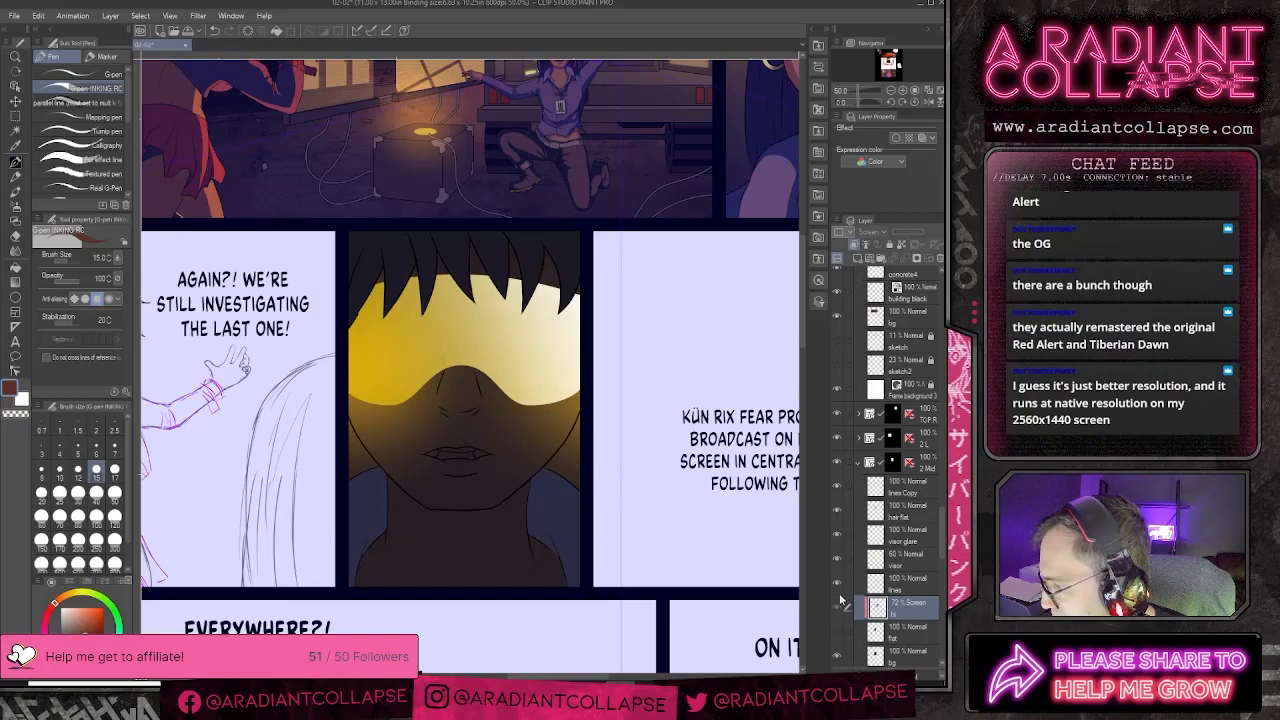
{"action": "left_click", "coordinate": [838, 656]}
{"action": "left_click", "coordinate": [838, 656]}
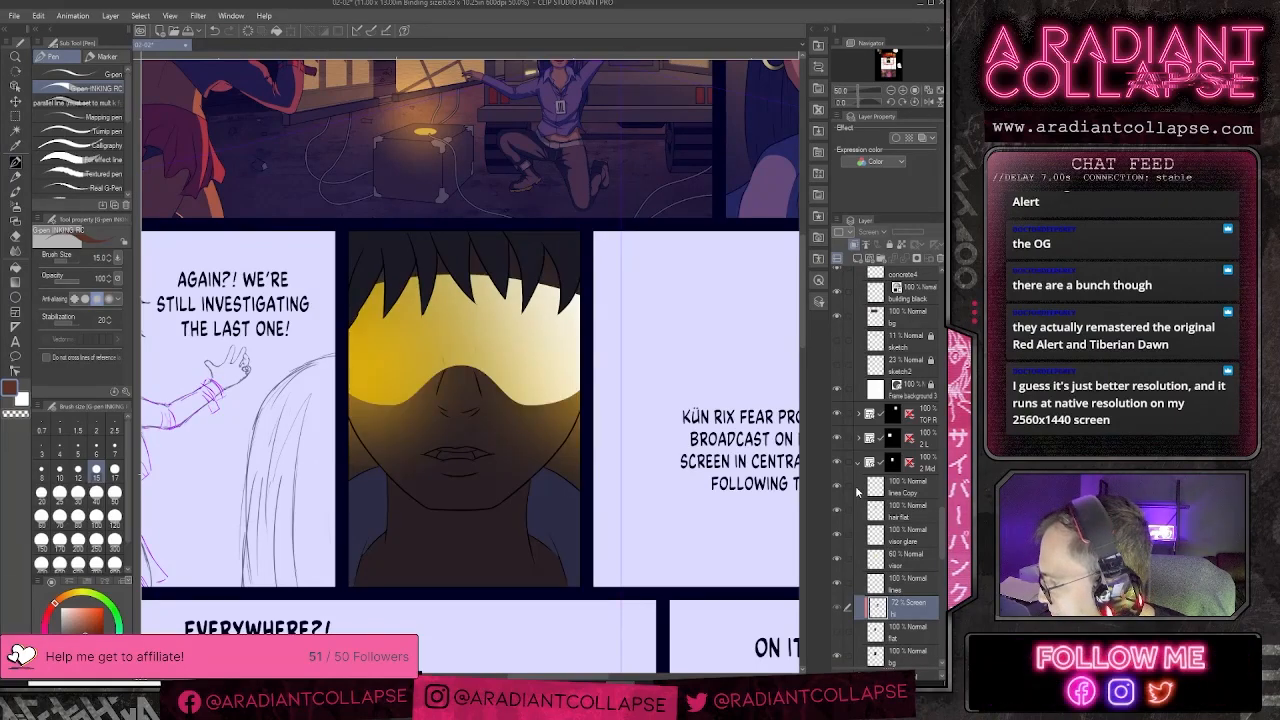
{"action": "left_click", "coordinate": [838, 584]}
{"action": "left_click", "coordinate": [838, 584]}
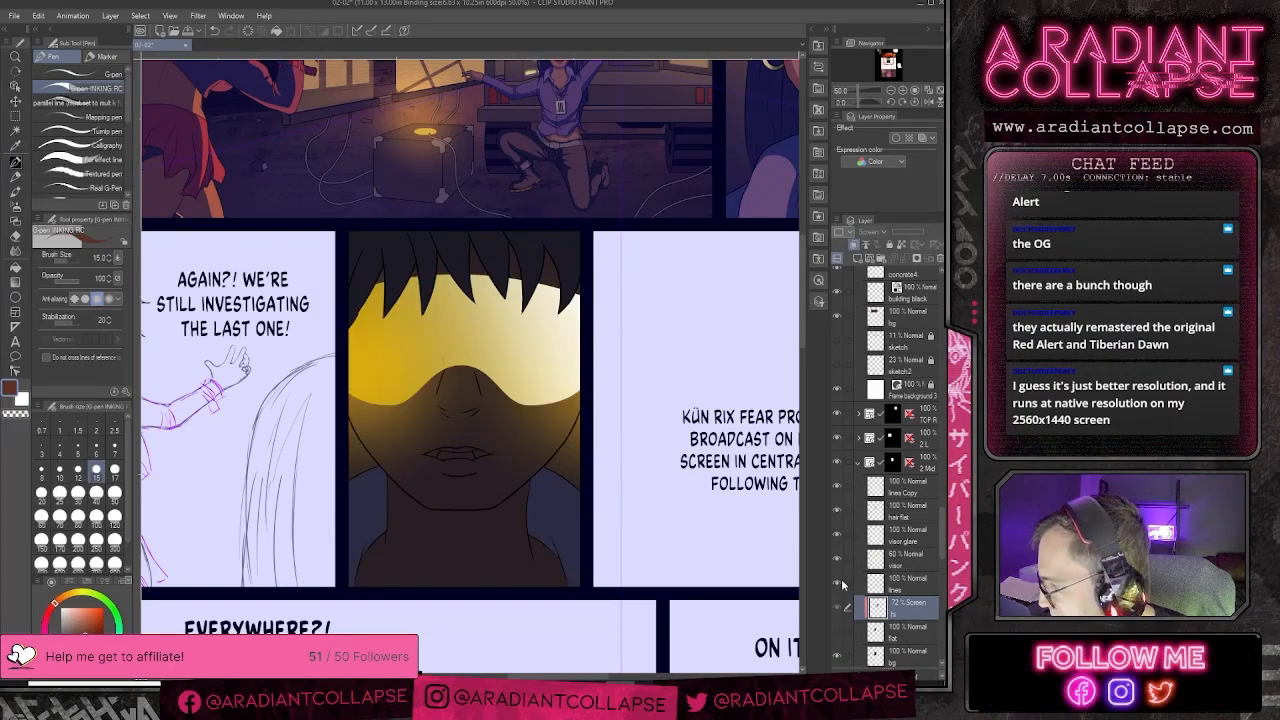
{"action": "left_click", "coordinate": [838, 512]}
{"action": "left_click", "coordinate": [840, 512]}
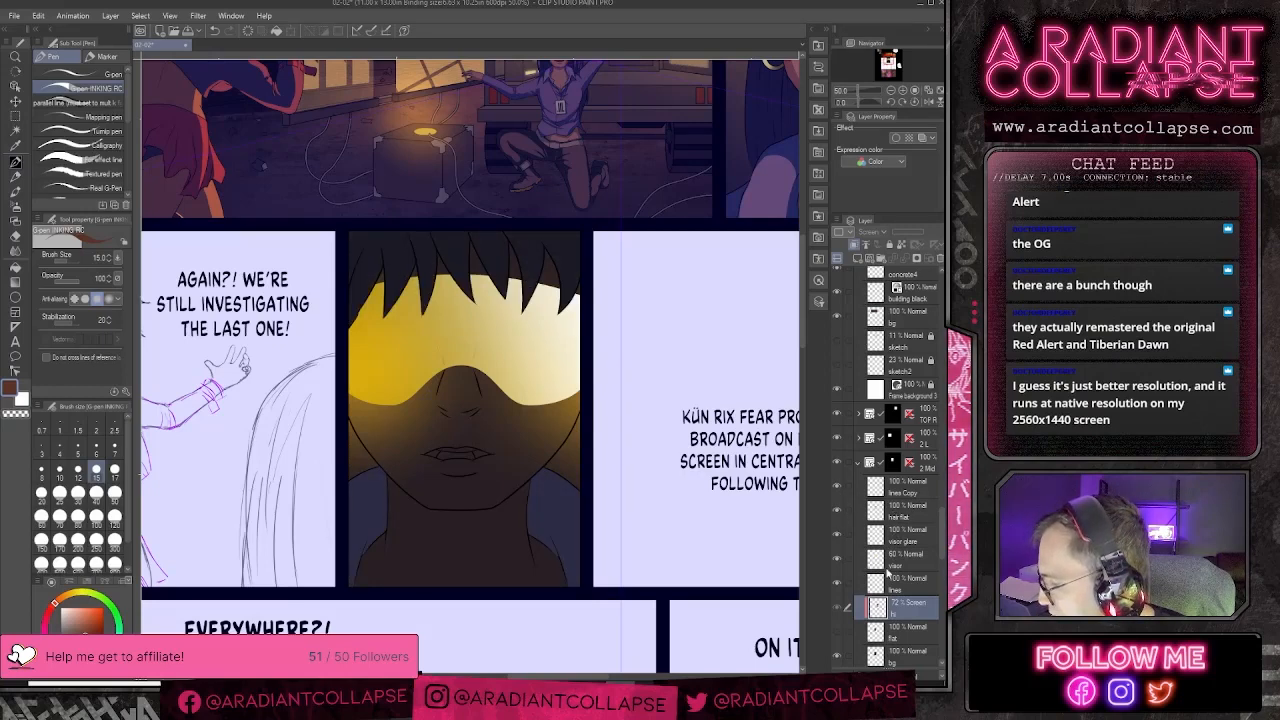
- Add a layer named hi above hair flat, clip it to the layer below, and set it to Screen at 72% opacity
{"action": "left_click", "coordinate": [900, 510]}
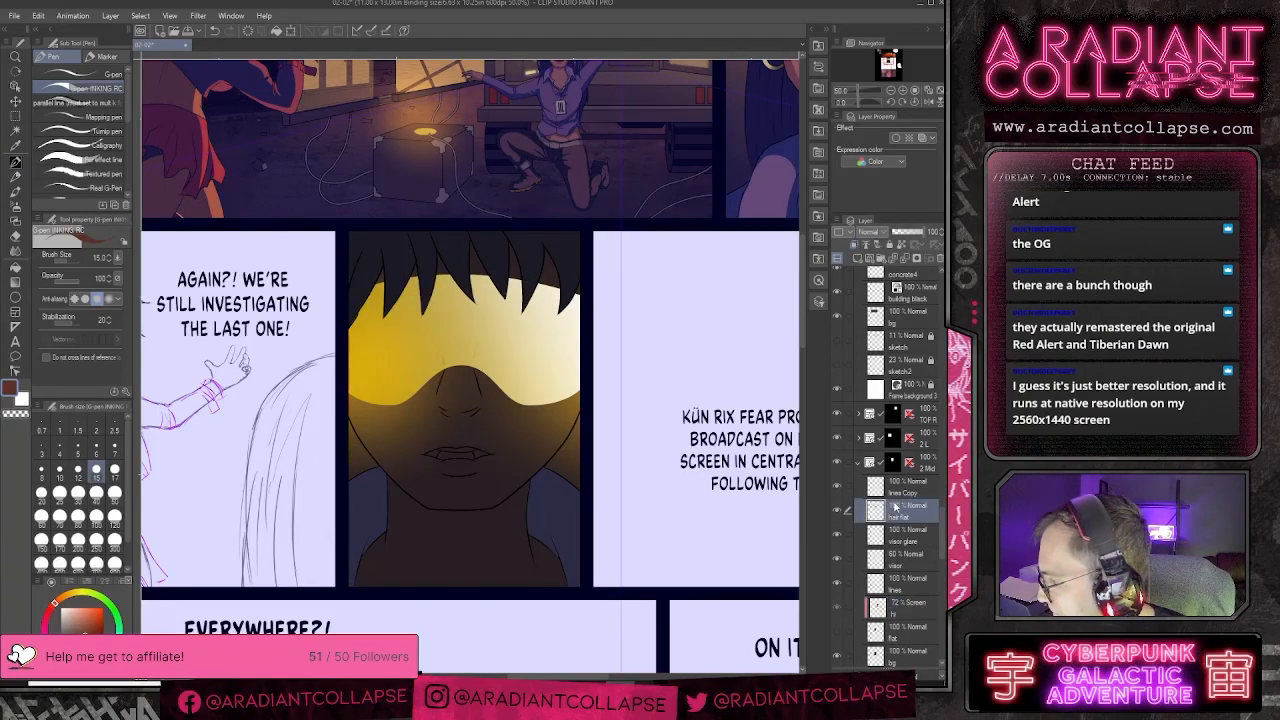
{"action": "left_click", "coordinate": [857, 258]}
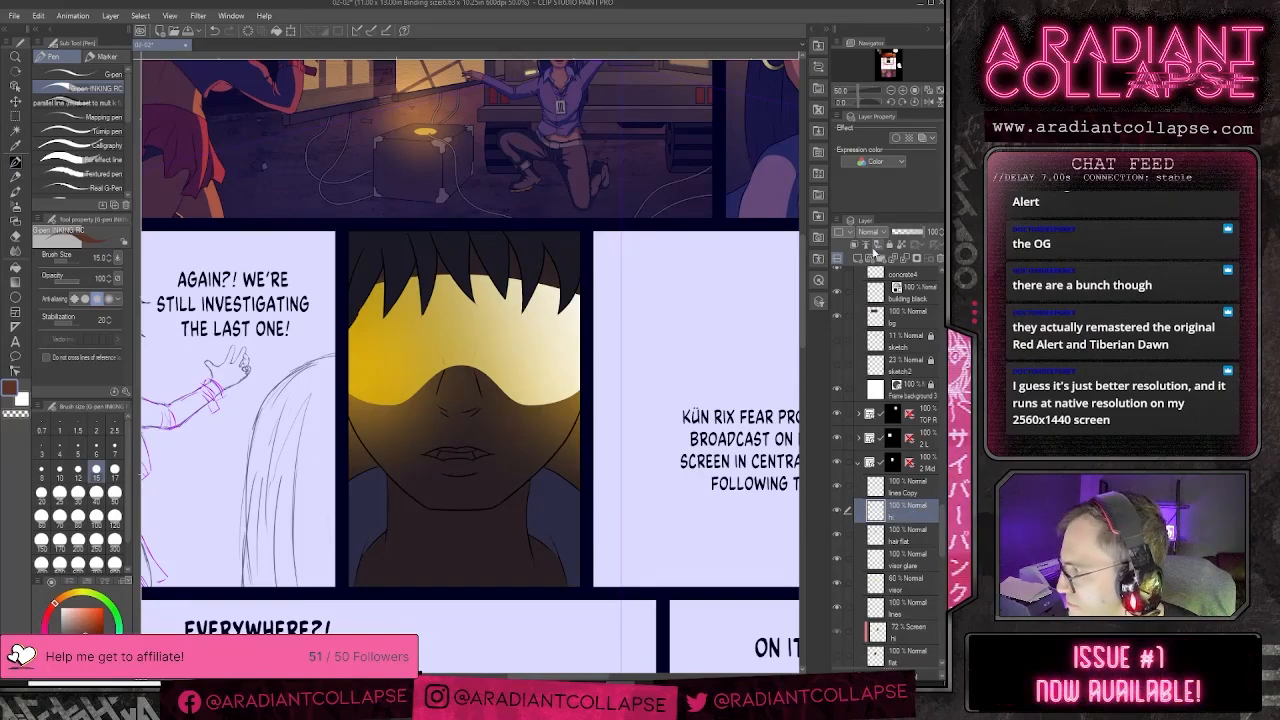
{"action": "left_click", "coordinate": [853, 245]}
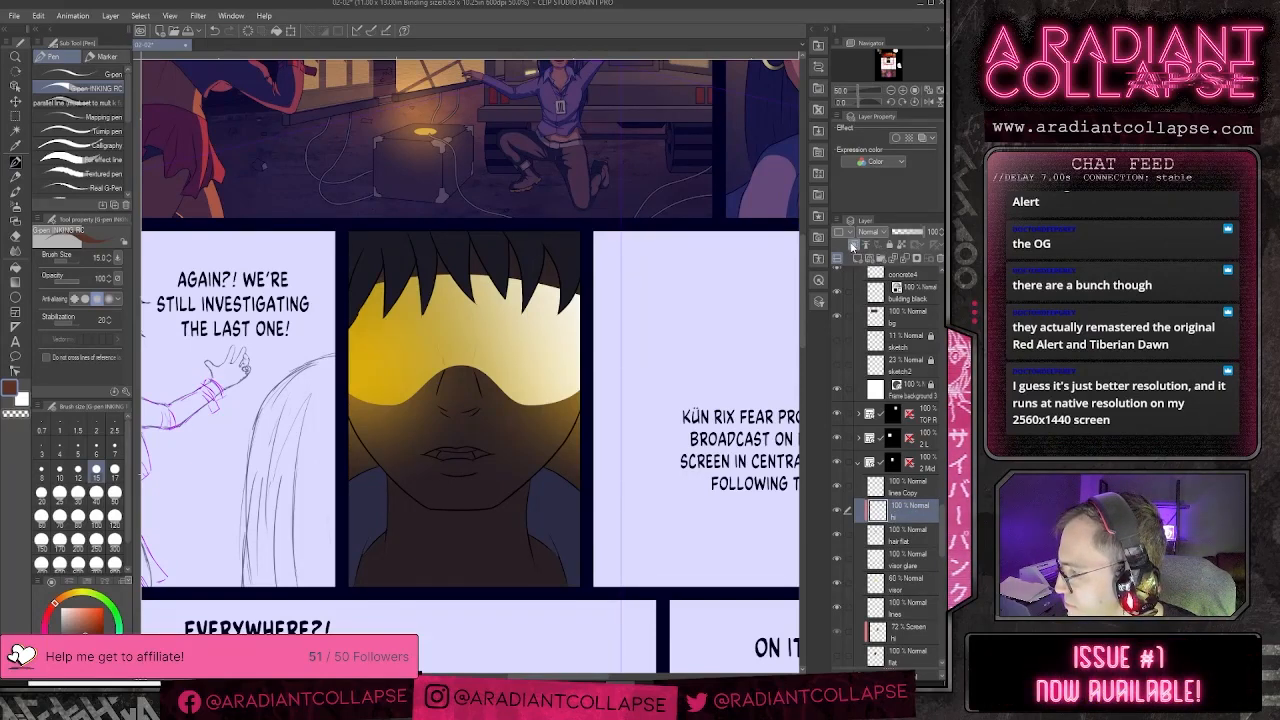
{"action": "left_click", "coordinate": [868, 232]}
{"action": "left_click", "coordinate": [876, 326]}
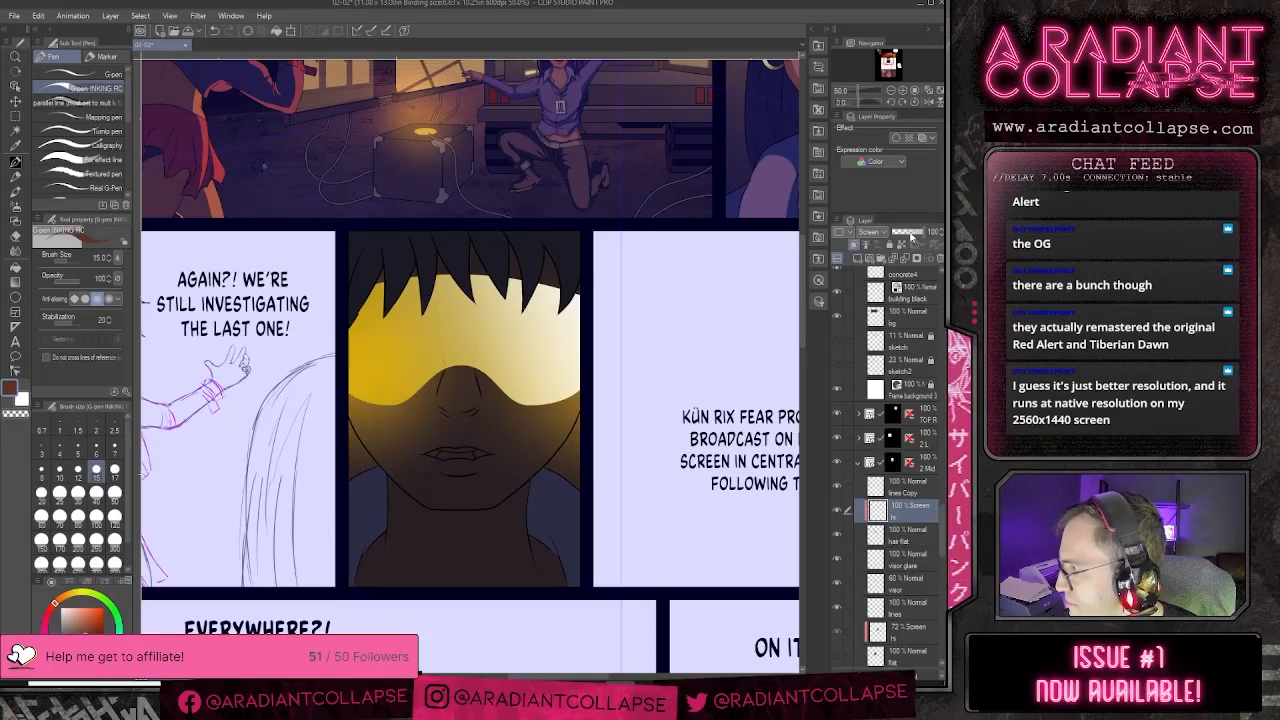
{"action": "left_click", "coordinate": [932, 231]}
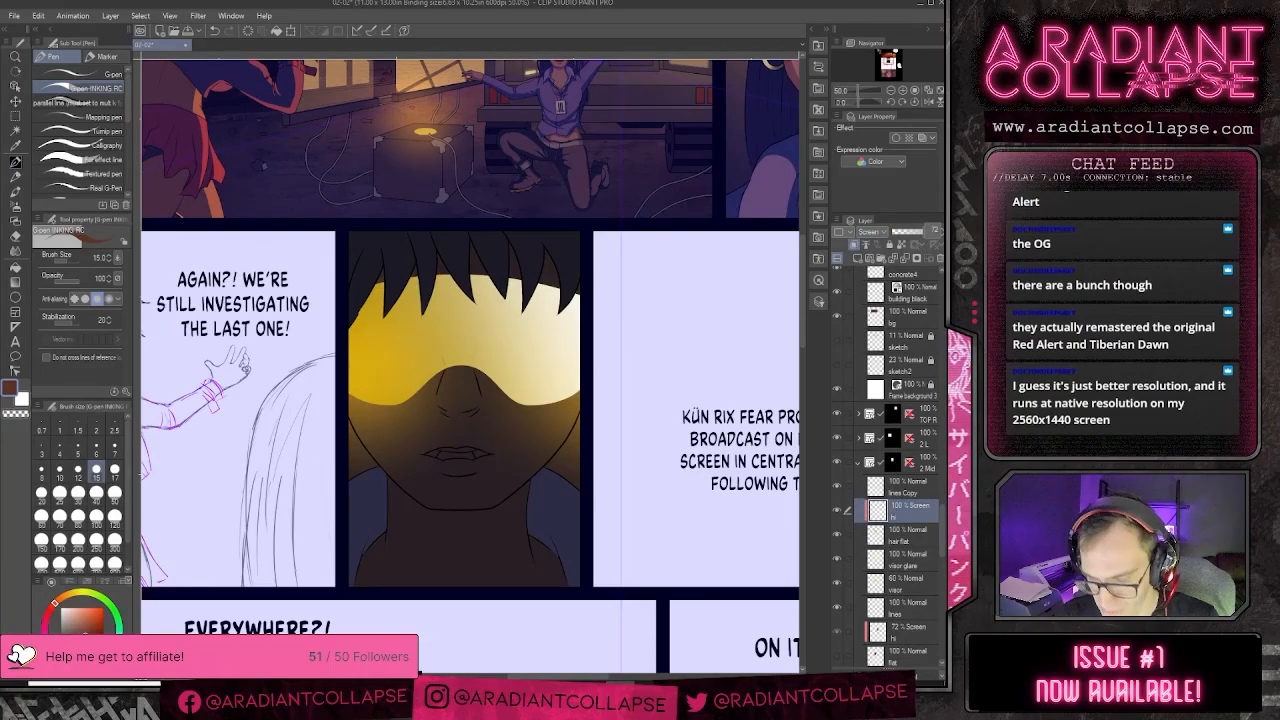
{"action": "key", "text": "Return"}
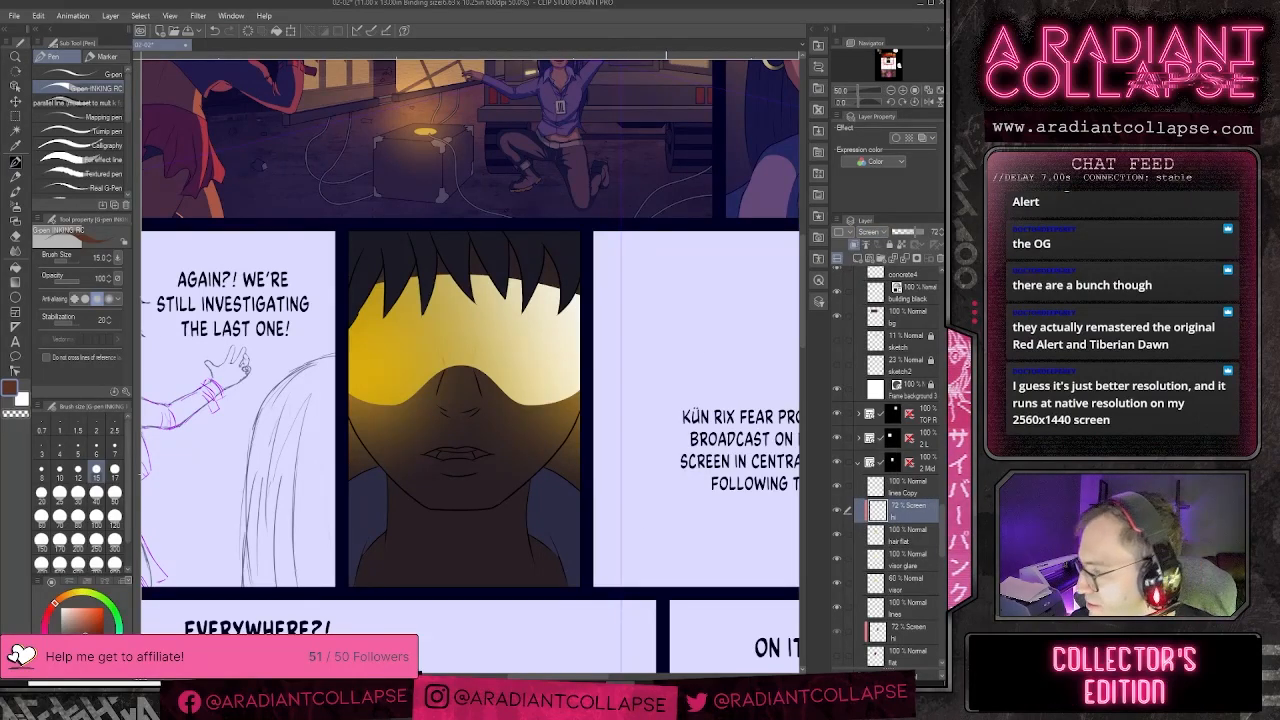
- Show the visor close-up's flat layer again and look over the panel beside its neighbours
{"action": "left_click", "coordinate": [837, 658]}
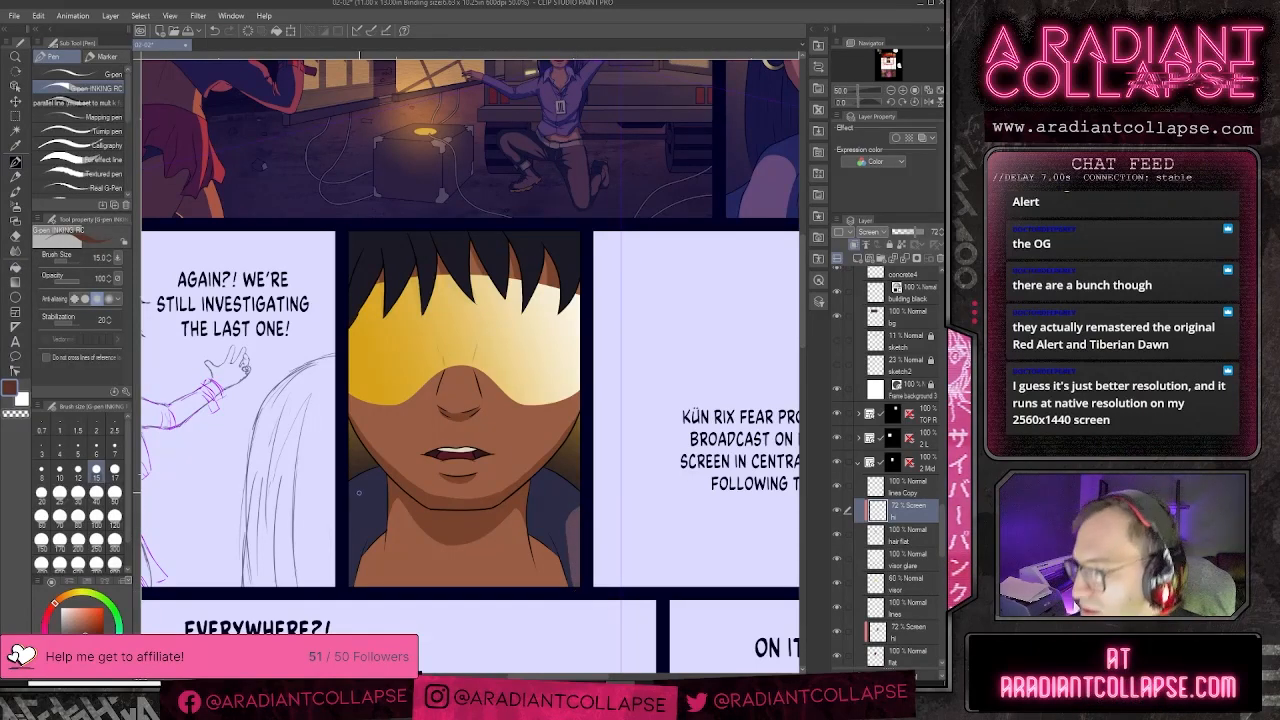
{"action": "key", "text": "g"}
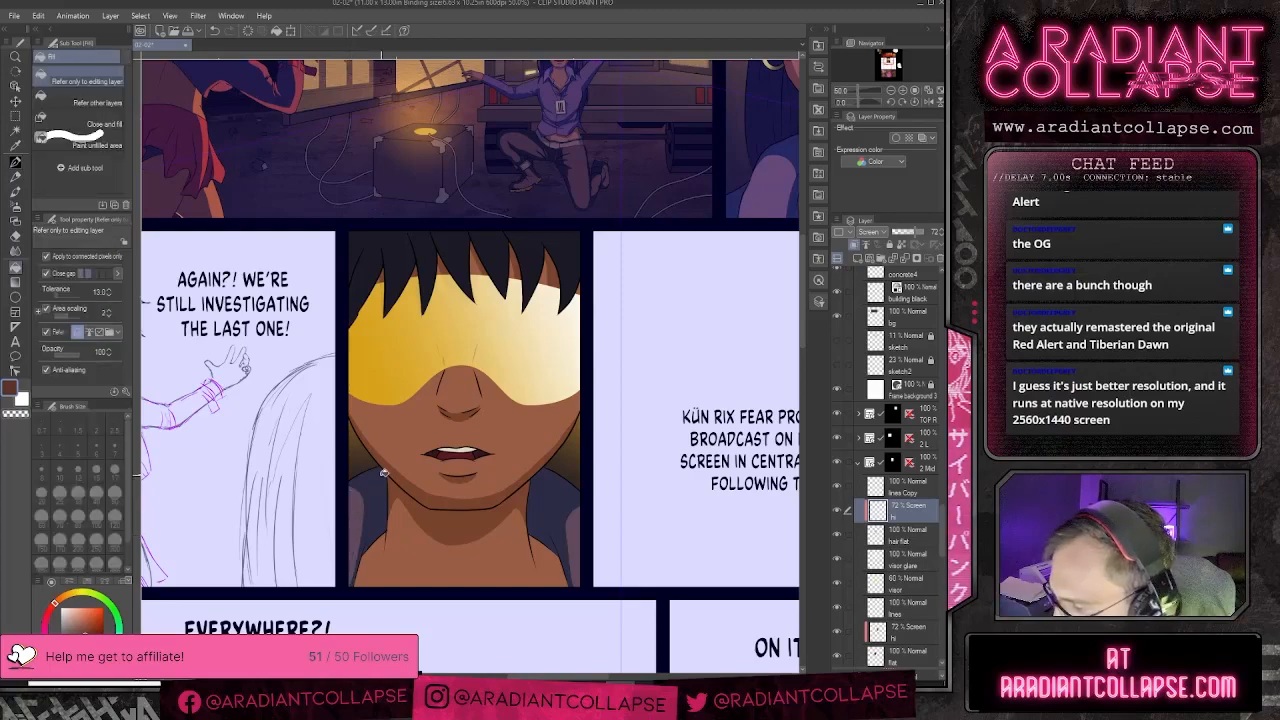
{"action": "key", "text": "e"}
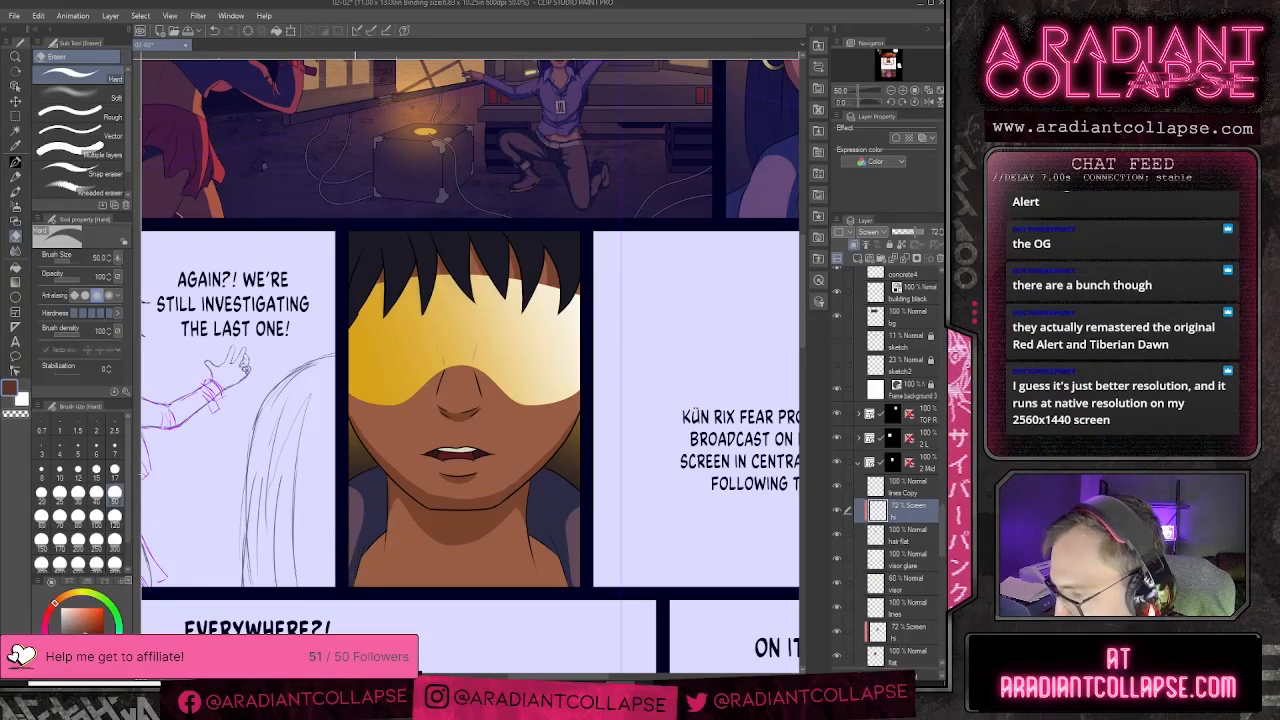
{"action": "key", "text": "p"}
{"action": "left_click_drag", "start_coordinate": [610, 421], "coordinate": [552, 497]}
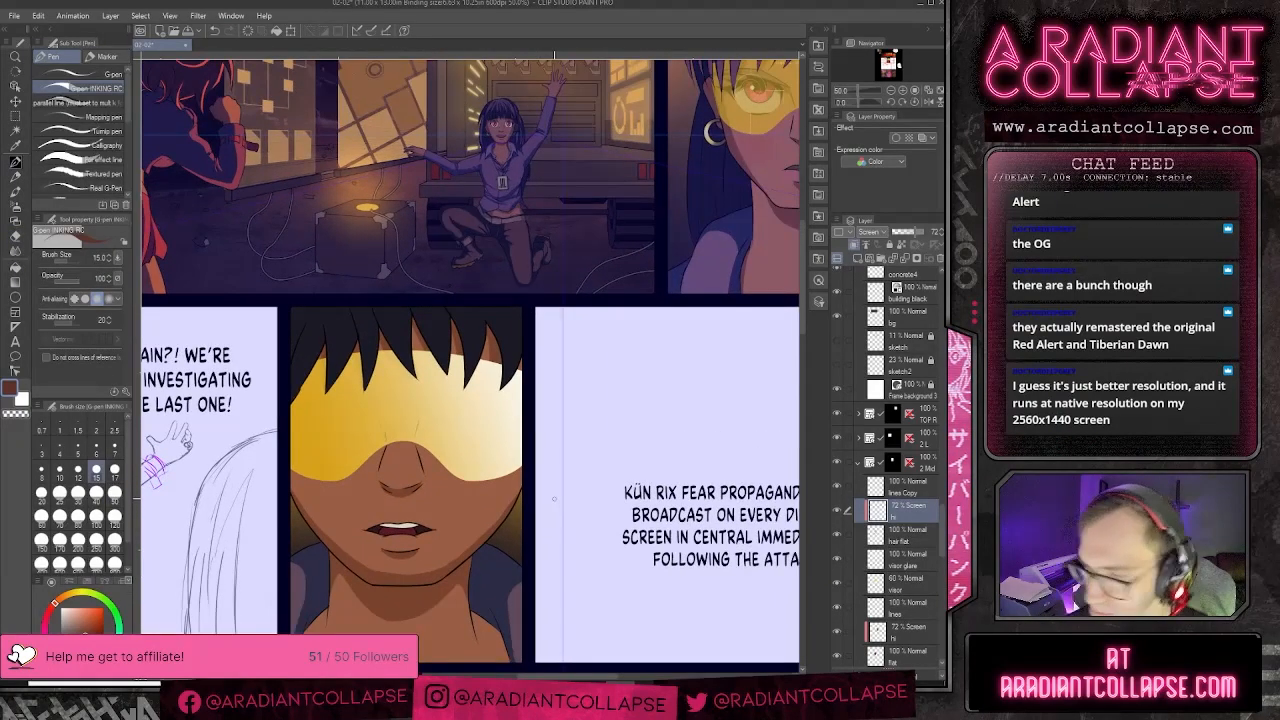
{"action": "scroll", "coordinate": [552, 497], "scroll_direction": "down", "scroll_amount": 2}
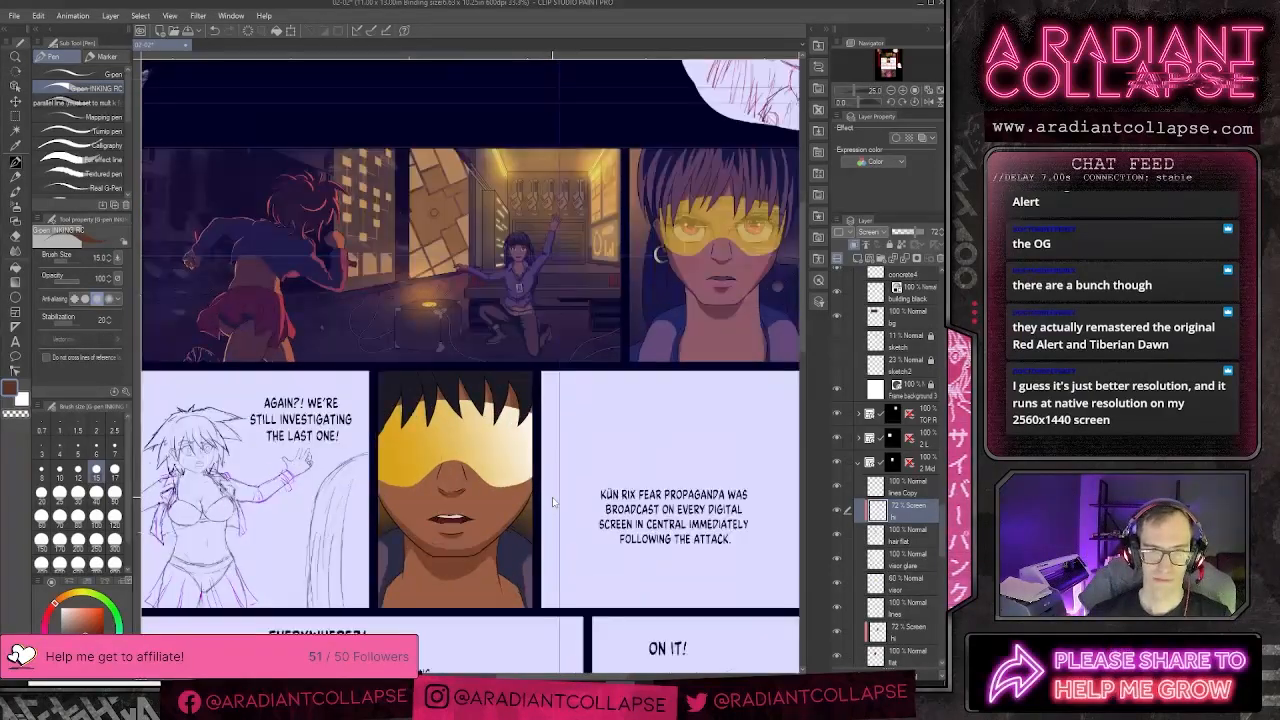
{"action": "scroll", "coordinate": [552, 497], "scroll_direction": "up", "scroll_amount": 1}
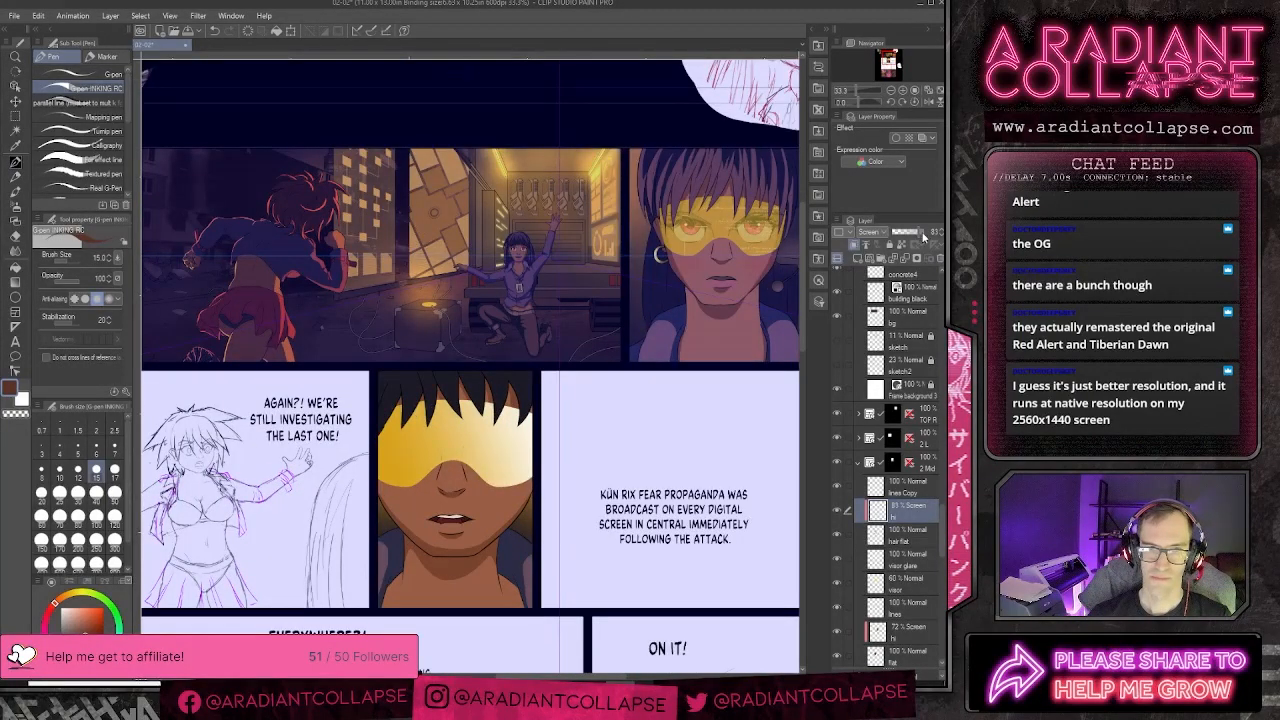
- Try higher opacities on the hair and skin hi layers of the visor close-up and return the skin layer to 72%
{"action": "left_click_drag", "start_coordinate": [923, 235], "coordinate": [930, 237]}
{"action": "mouse_move", "coordinate": [924, 234]}
{"action": "left_mouse_down"}
{"action": "mouse_move", "coordinate": [908, 232]}
{"action": "mouse_move", "coordinate": [924, 233]}
{"action": "left_mouse_up"}
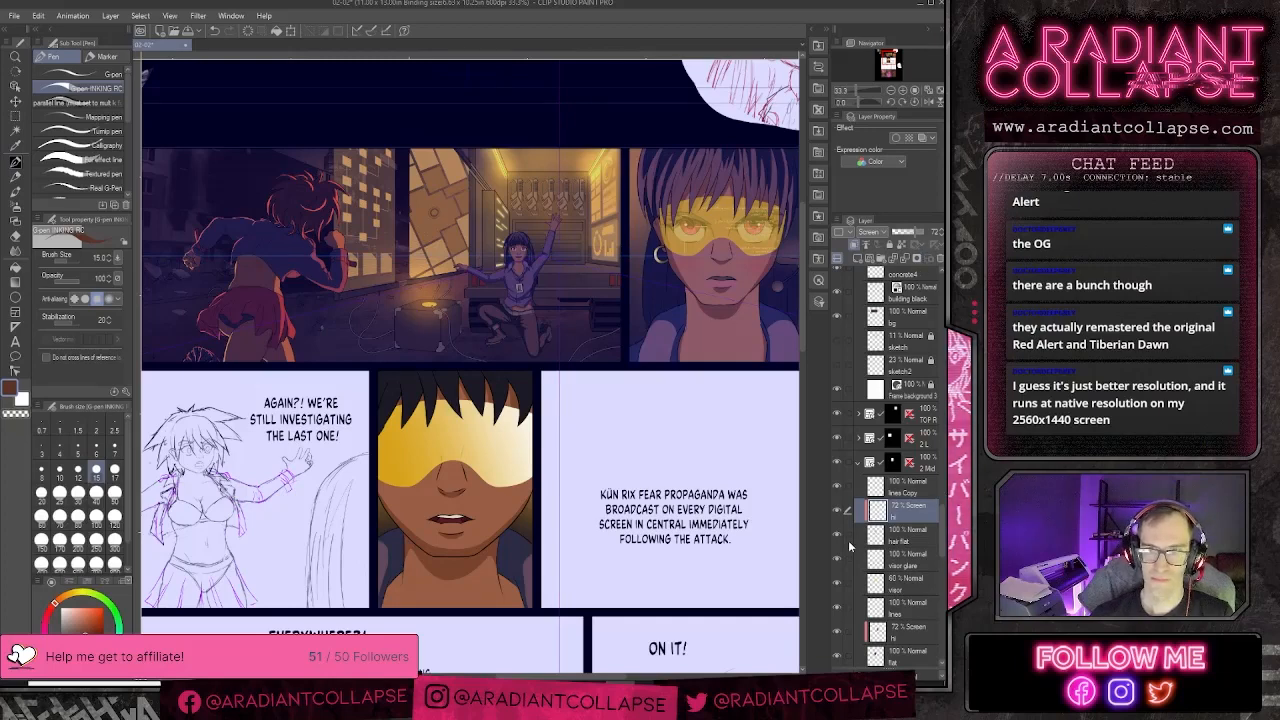
{"action": "left_click", "coordinate": [892, 636]}
{"action": "left_click_drag", "start_coordinate": [916, 232], "coordinate": [924, 232]}
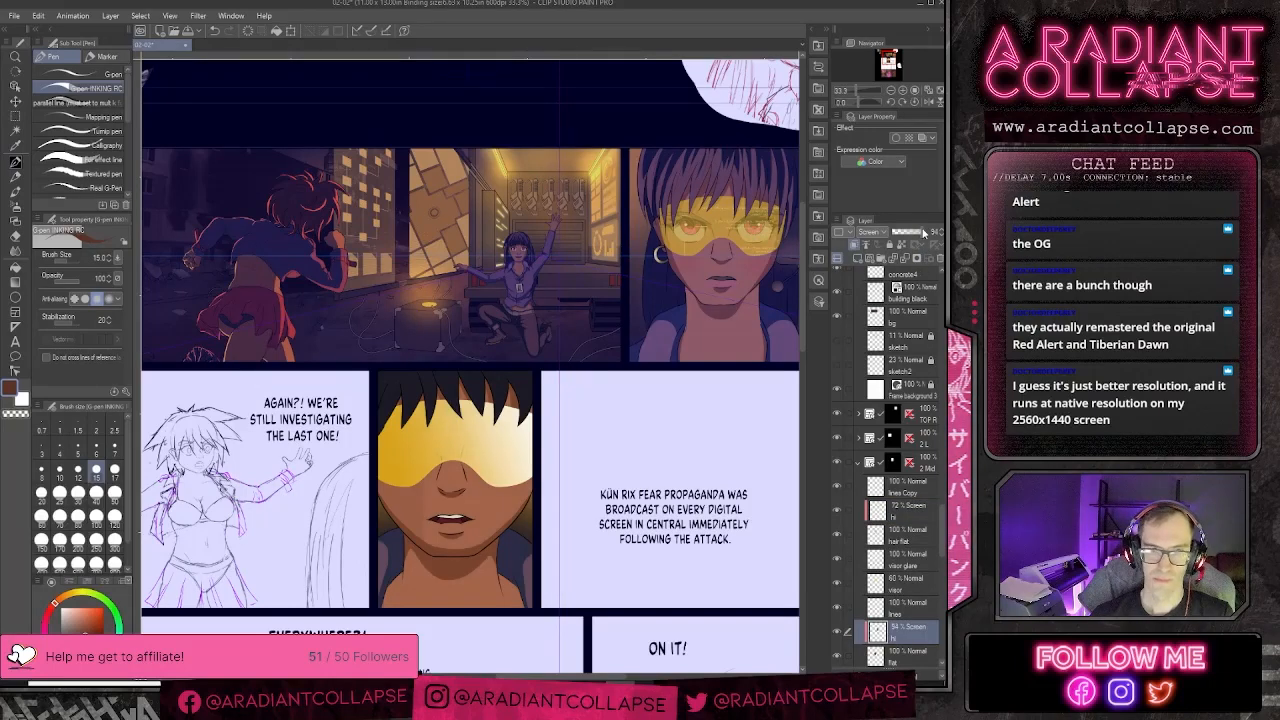
{"action": "left_click", "coordinate": [932, 233]}
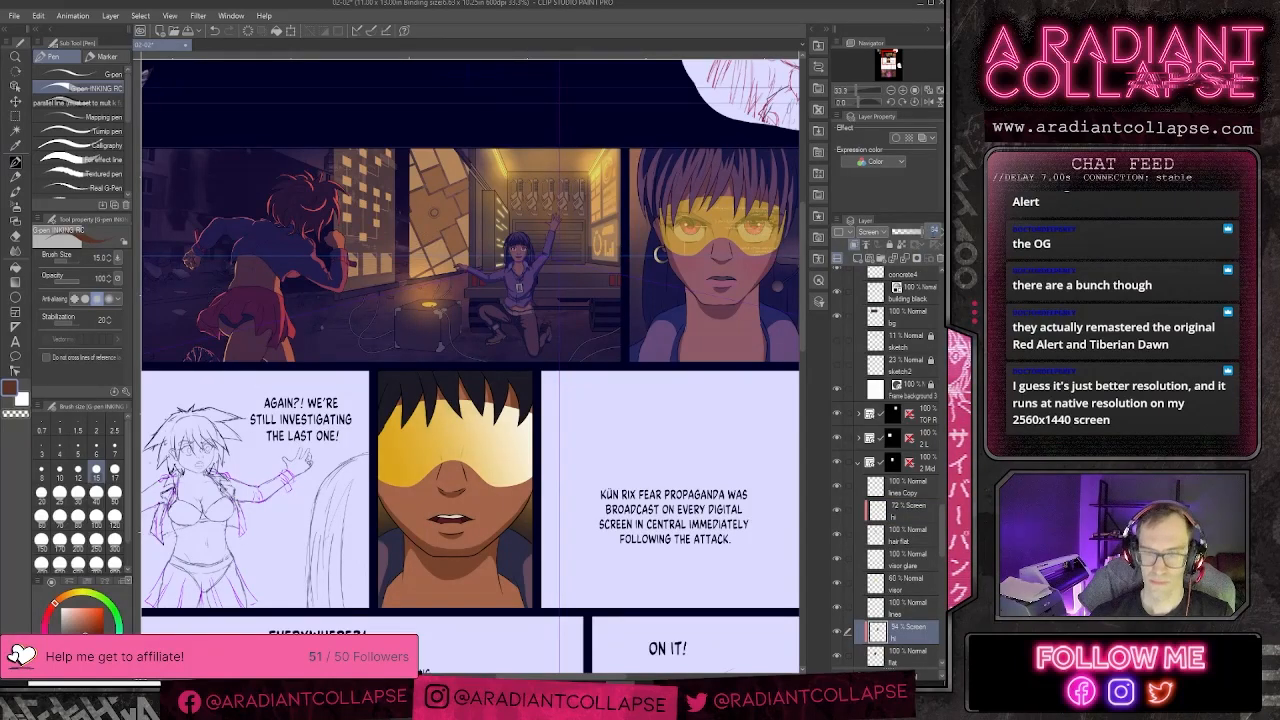
{"action": "type", "text": "72"}
{"action": "key", "text": "Return"}
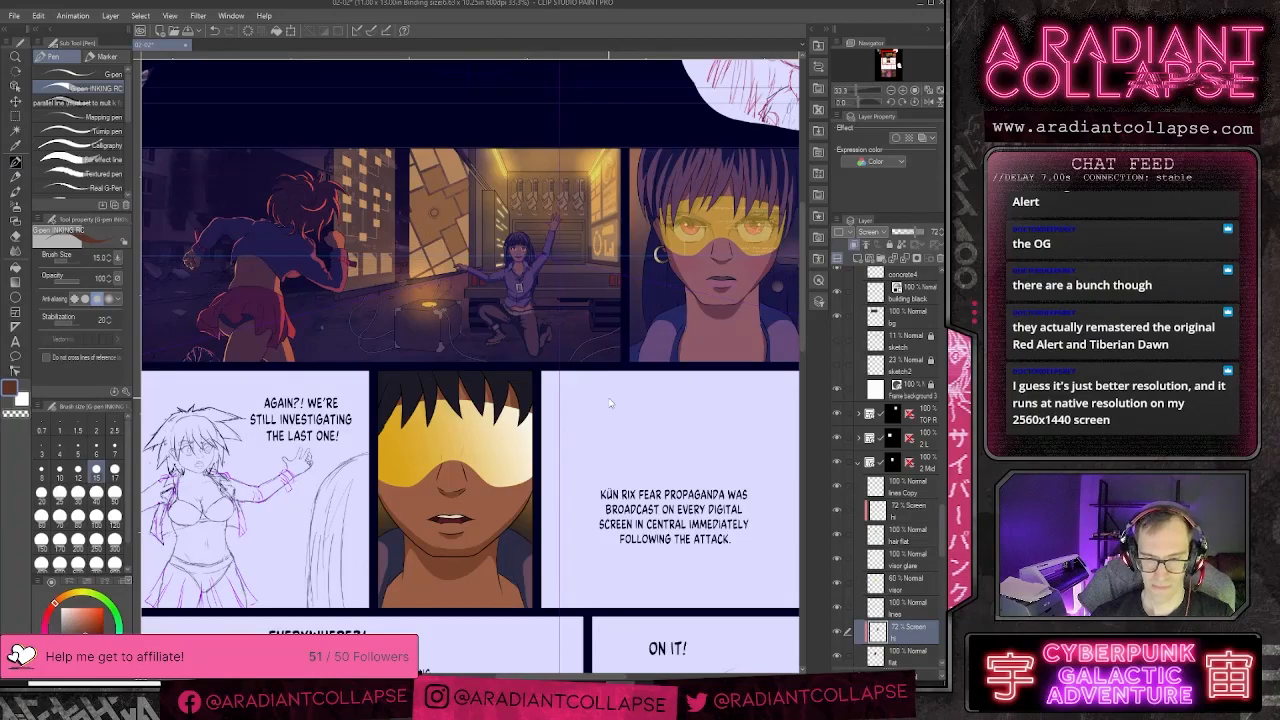
- Duplicate the skin hi layer of the visor close-up, hide the copy as a backup, and make the original hi layer active
{"action": "scroll", "coordinate": [609, 403], "scroll_direction": "up", "scroll_amount": 2}
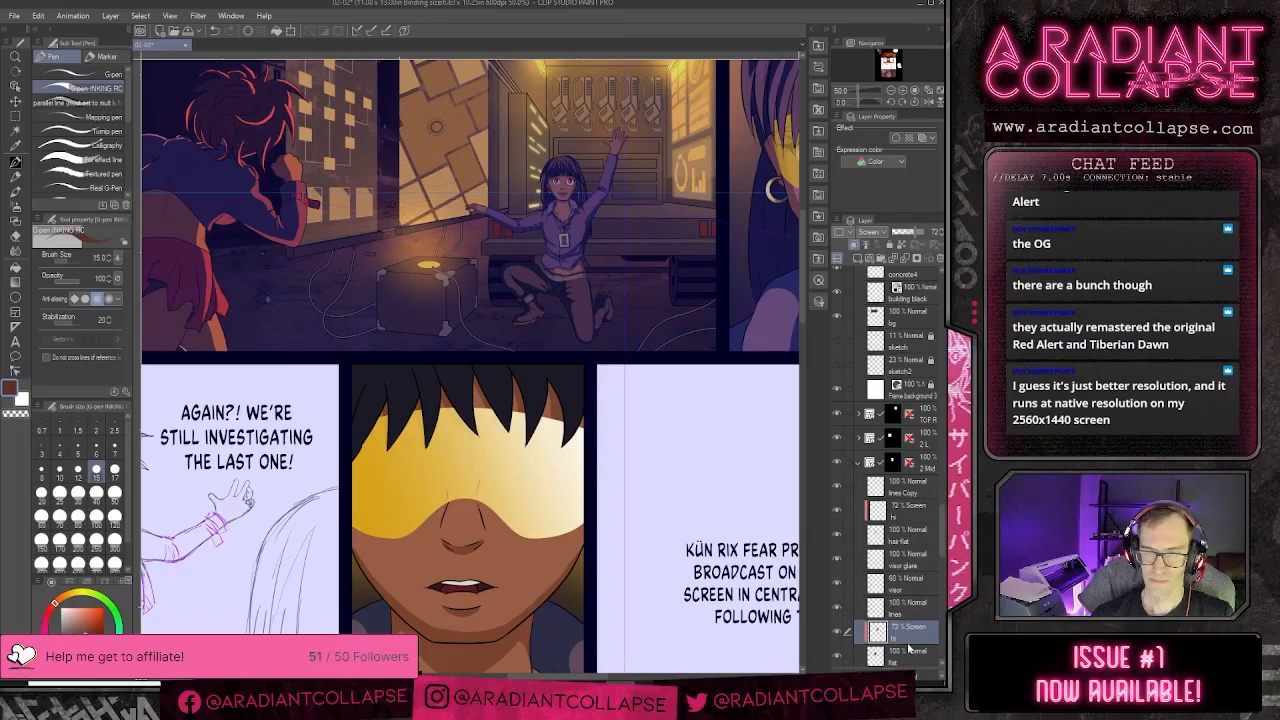
{"action": "key", "text": "e"}
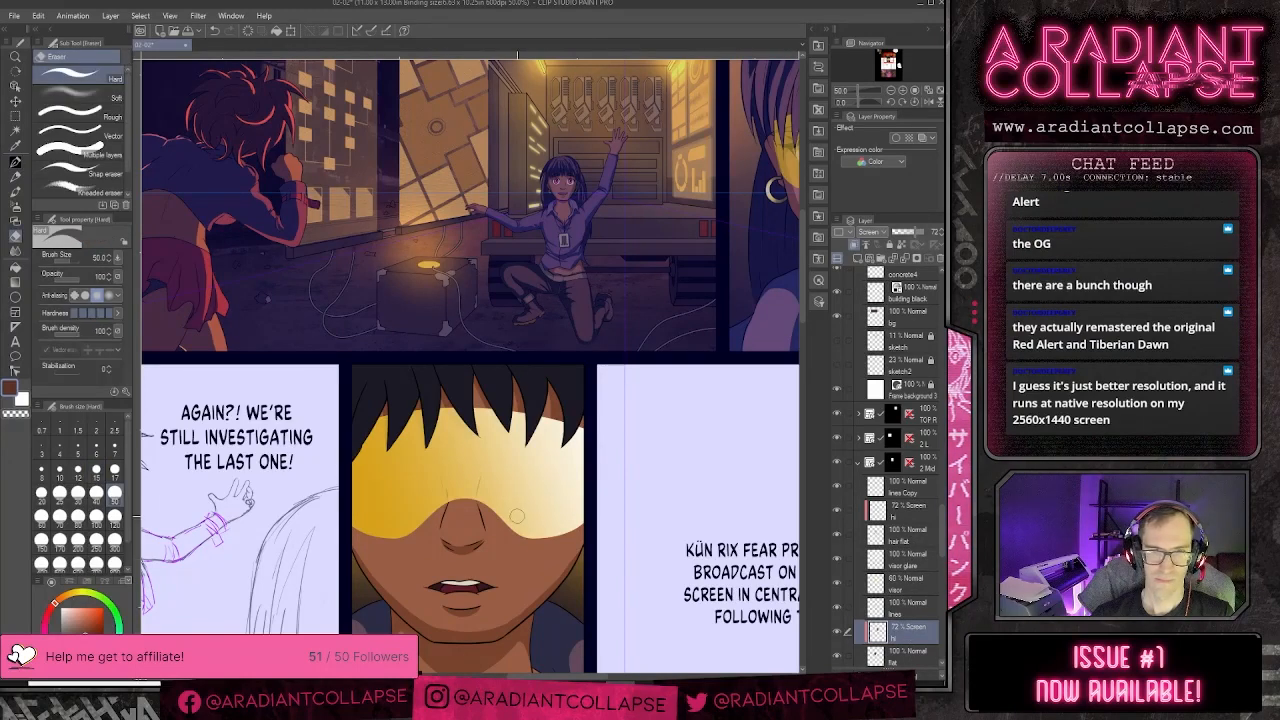
{"action": "left_click_drag", "start_coordinate": [908, 638], "coordinate": [908, 620]}
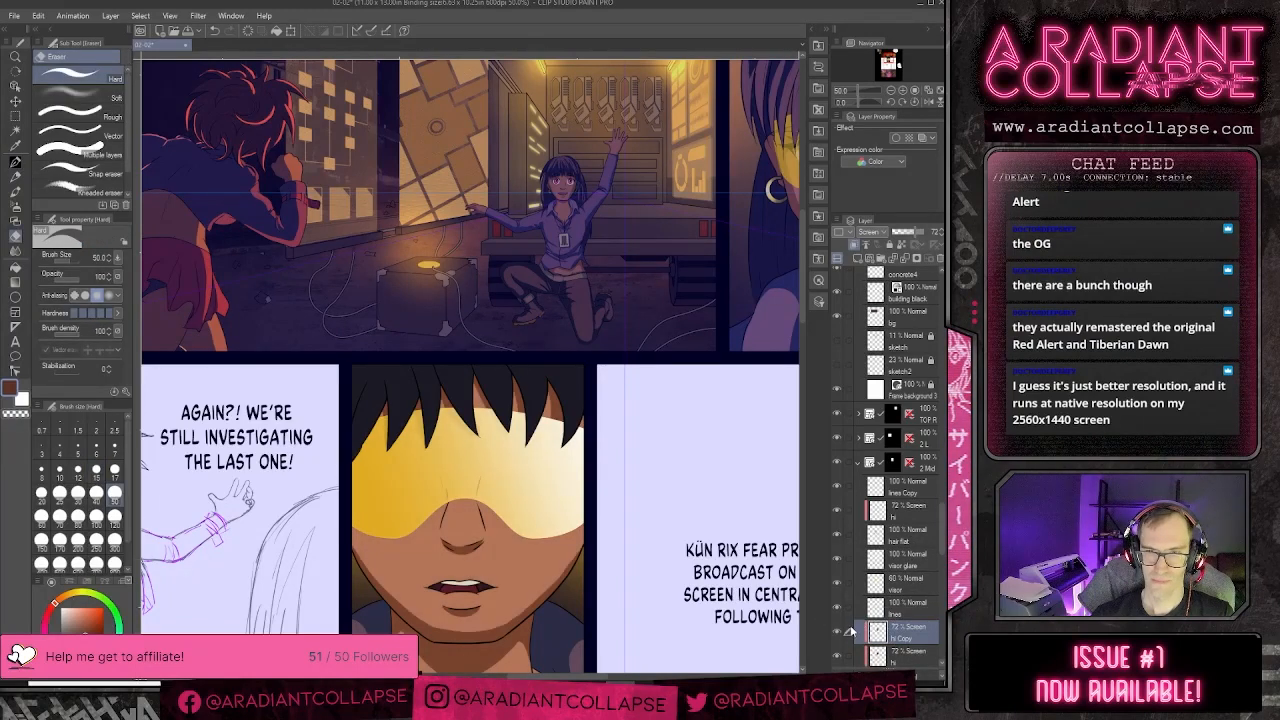
{"action": "left_click", "coordinate": [838, 632]}
{"action": "scroll", "coordinate": [908, 622], "scroll_direction": "down", "scroll_amount": 1}
{"action": "left_click", "coordinate": [909, 620]}
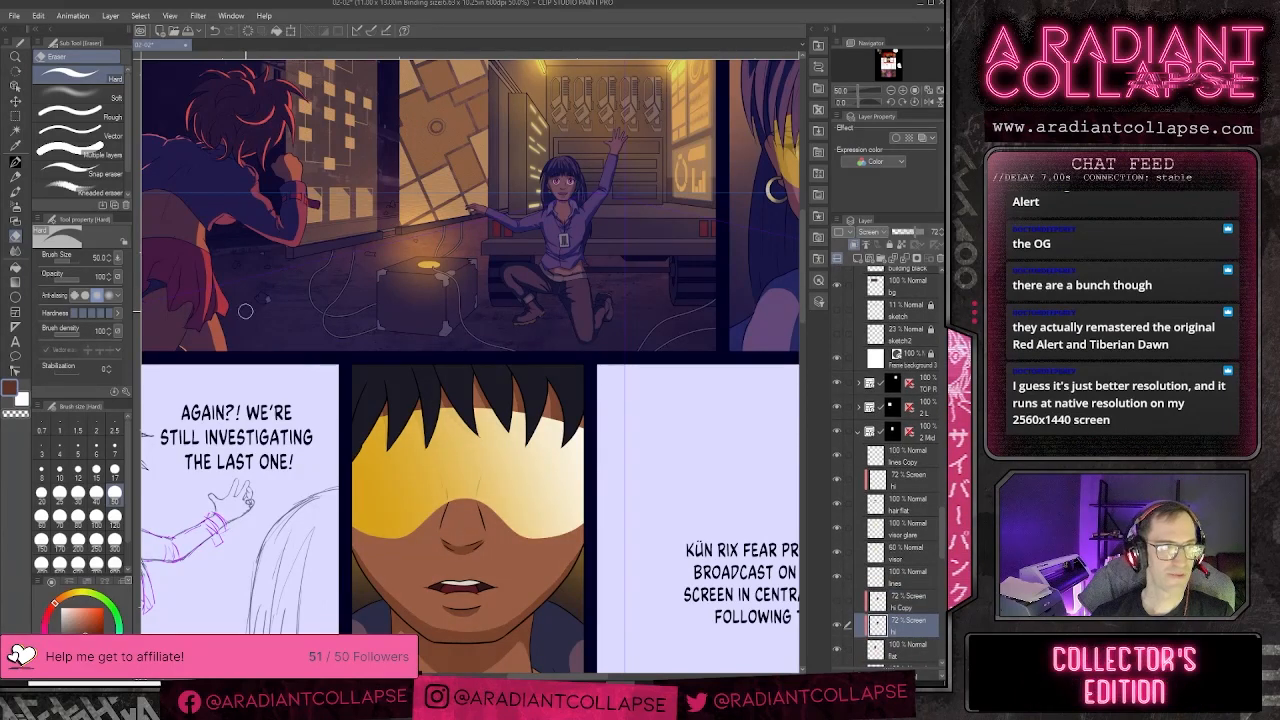
- Soften the skin highlights on the original hi layer with the Soft eraser at size 120
{"action": "left_click", "coordinate": [84, 103]}
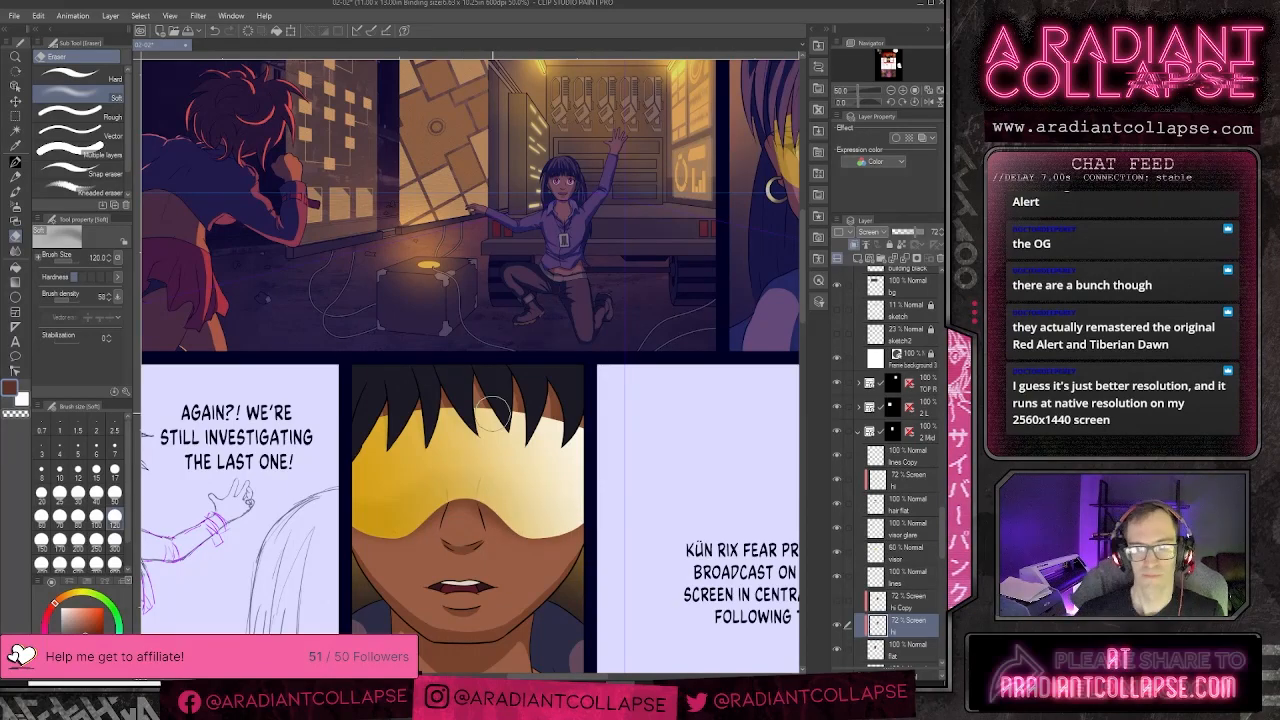
{"action": "scroll", "coordinate": [549, 430], "scroll_direction": "down", "scroll_amount": 1}
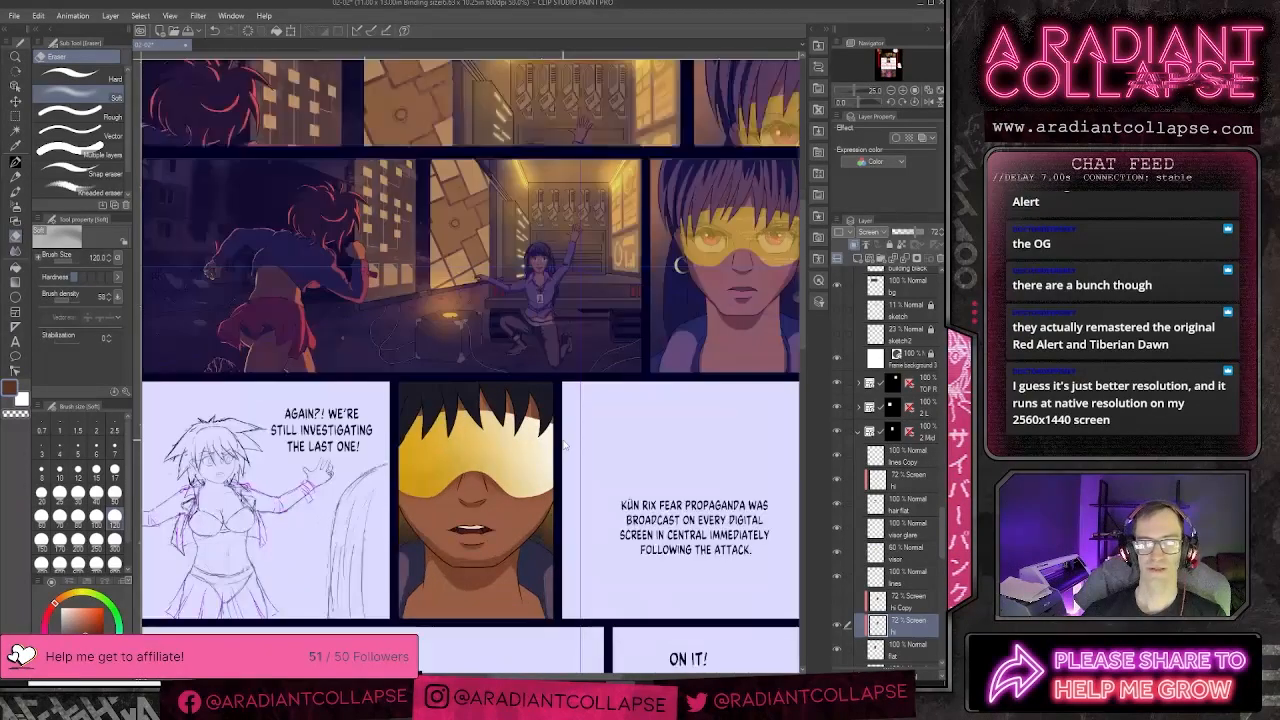
{"action": "scroll", "coordinate": [549, 430], "scroll_direction": "up", "scroll_amount": 1}
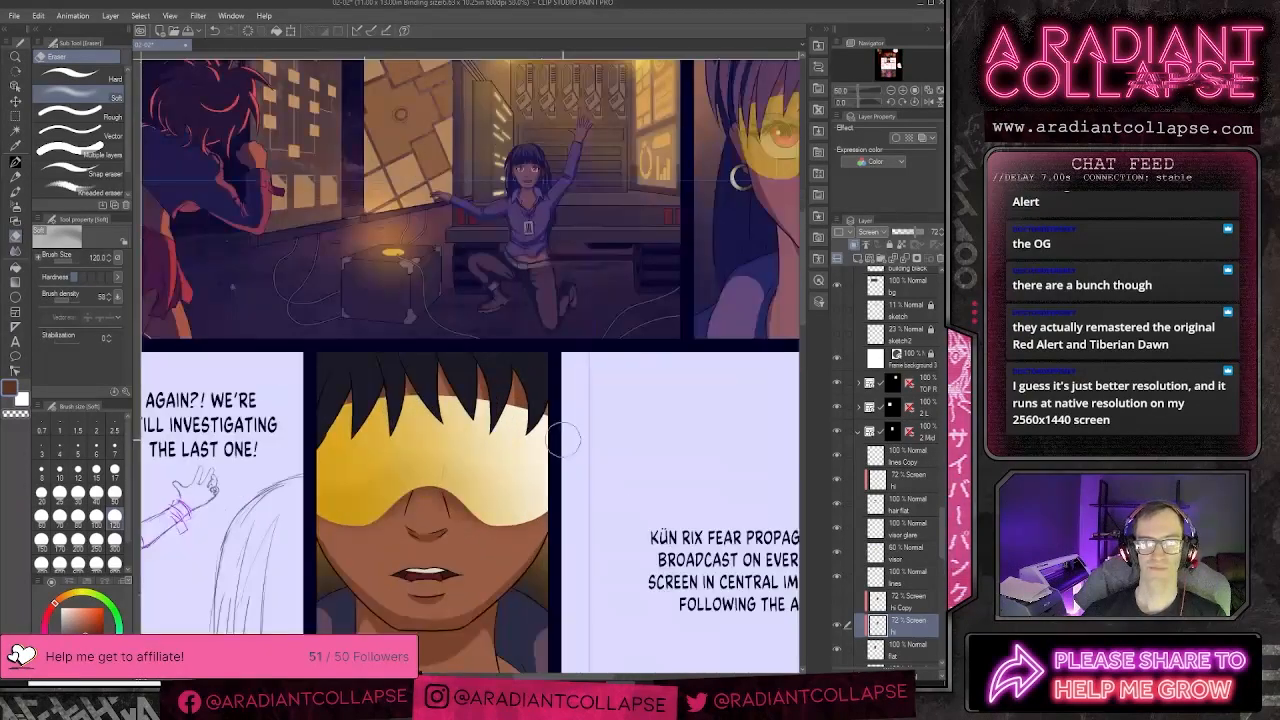
- Draw highlights on the right-hand fringe strands on the hi layer above hair flat with the G-pen INKING RC at size 15
{"action": "left_click", "coordinate": [908, 489]}
{"action": "key", "text": "p"}
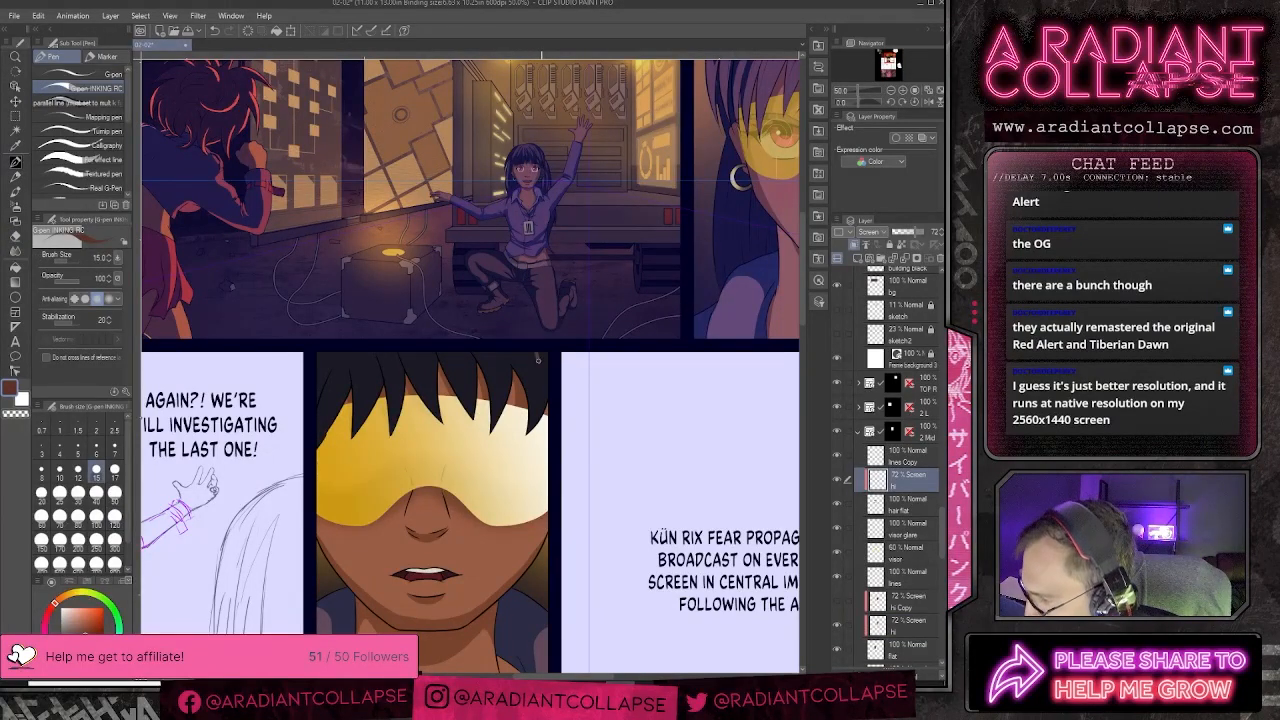
{"action": "key", "text": "g"}
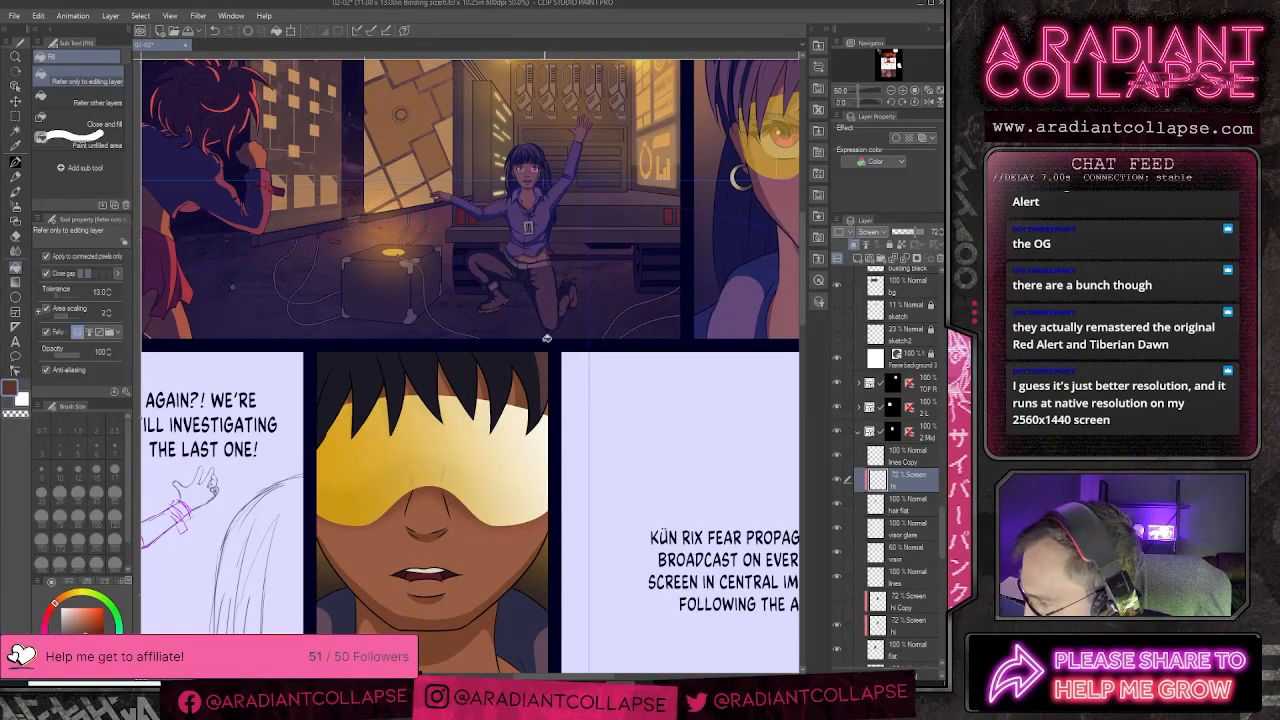
{"action": "key", "text": "p"}
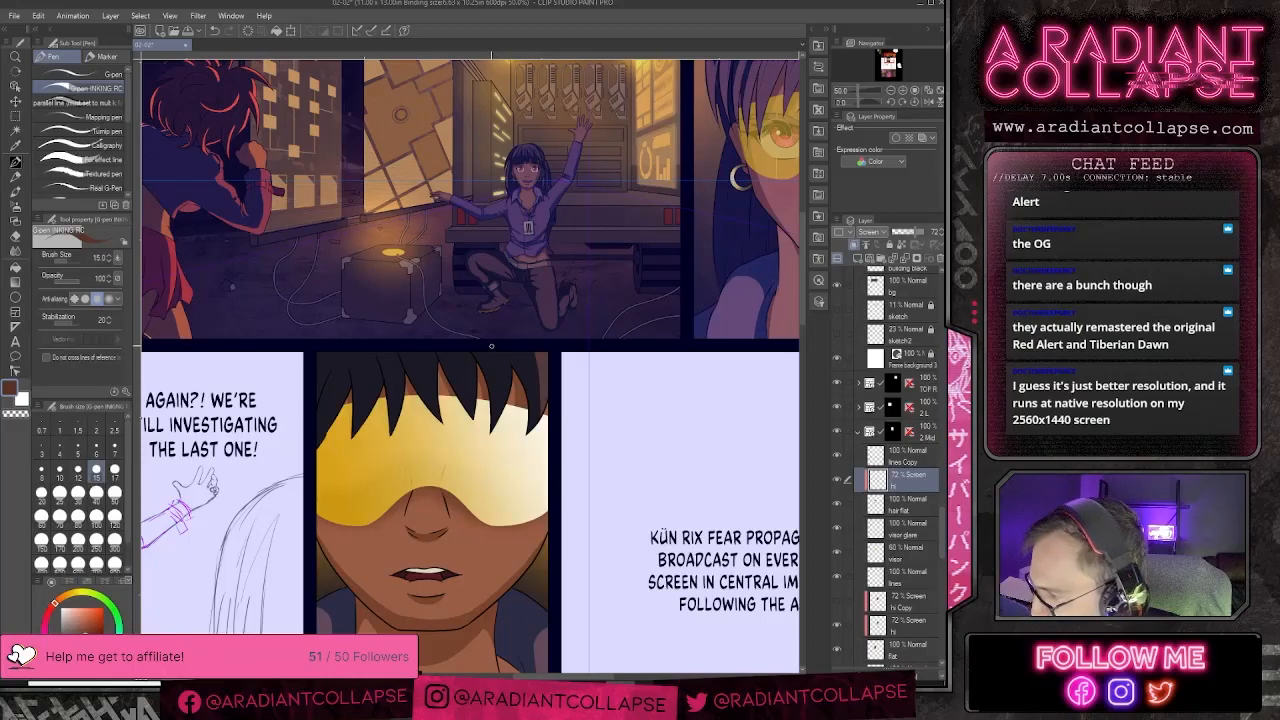
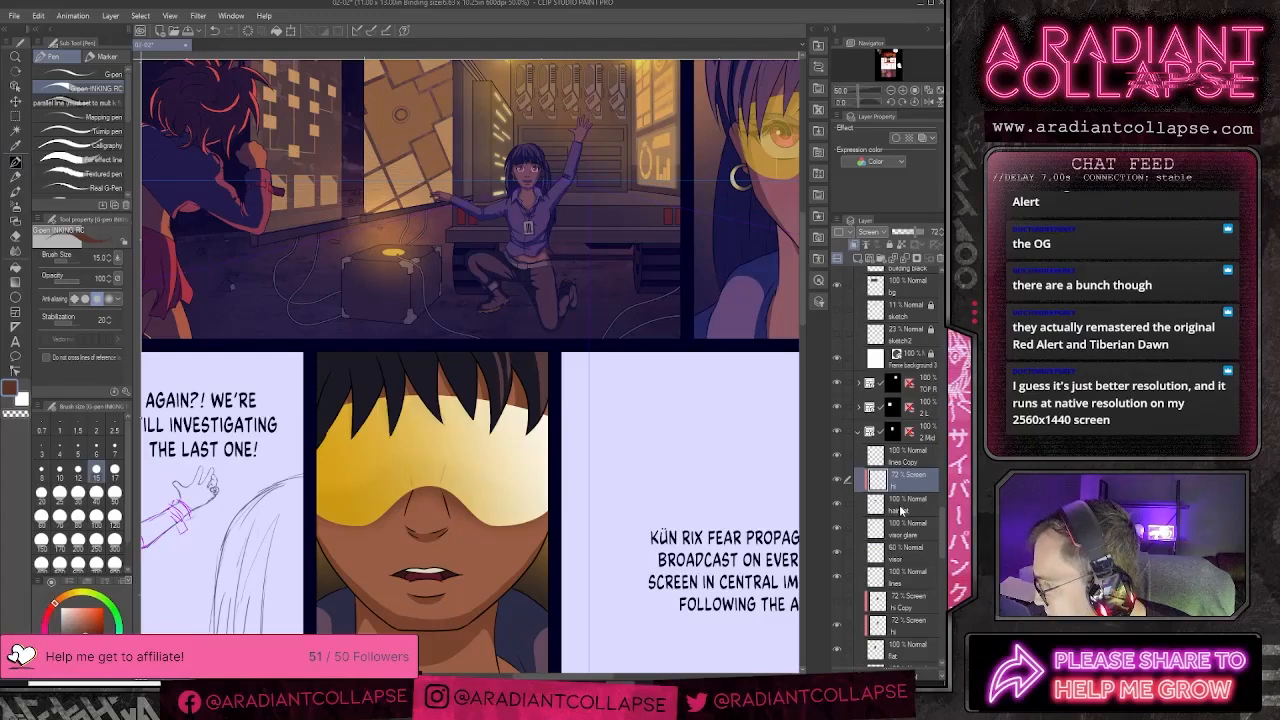
- Check the hair flat layer by toggling its visibility, and outline and fill more fringe strand highlights on the hi layer above it
{"action": "left_click", "coordinate": [900, 510]}
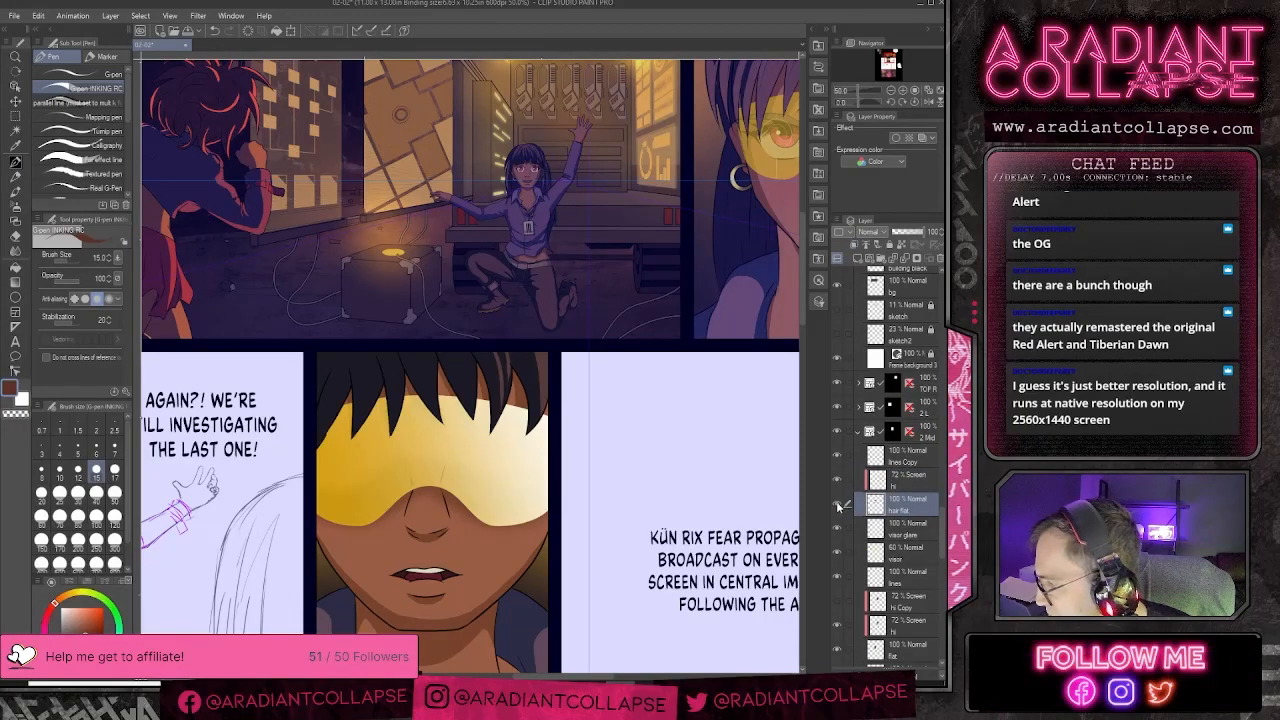
{"action": "left_click", "coordinate": [838, 506]}
{"action": "left_click", "coordinate": [838, 506]}
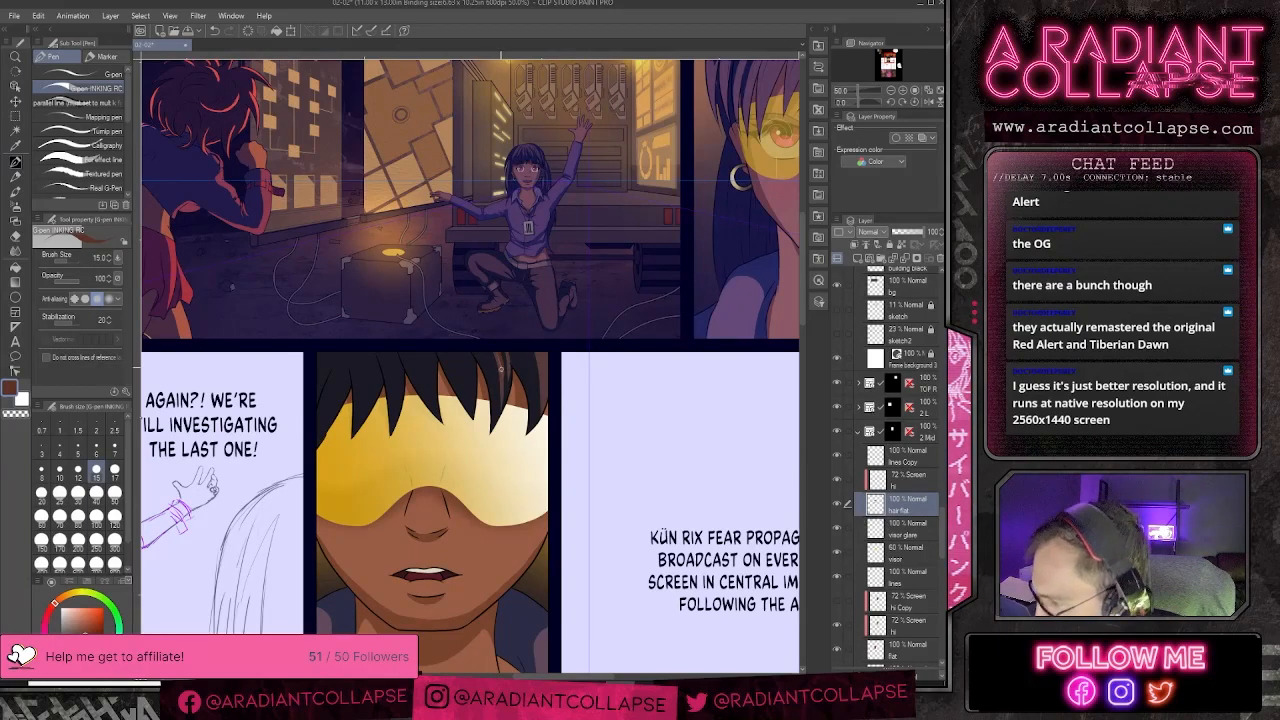
{"action": "left_click", "coordinate": [893, 481]}
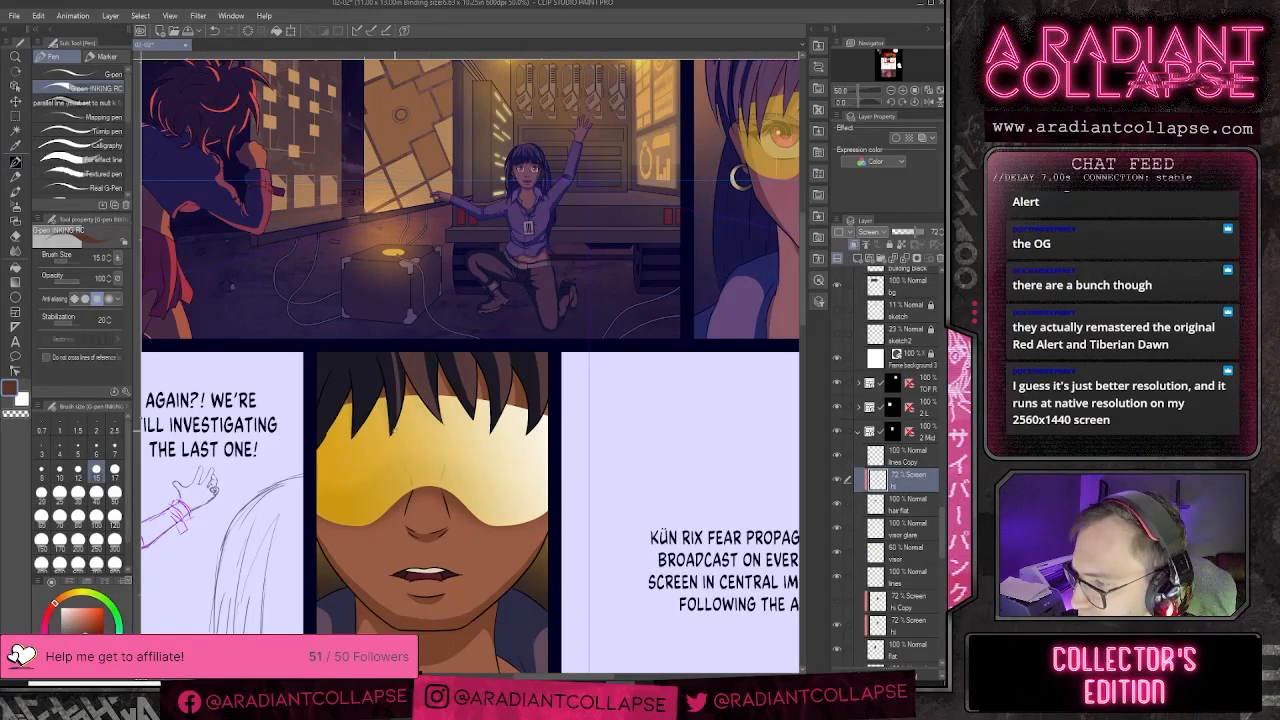
{"action": "key", "text": "g"}
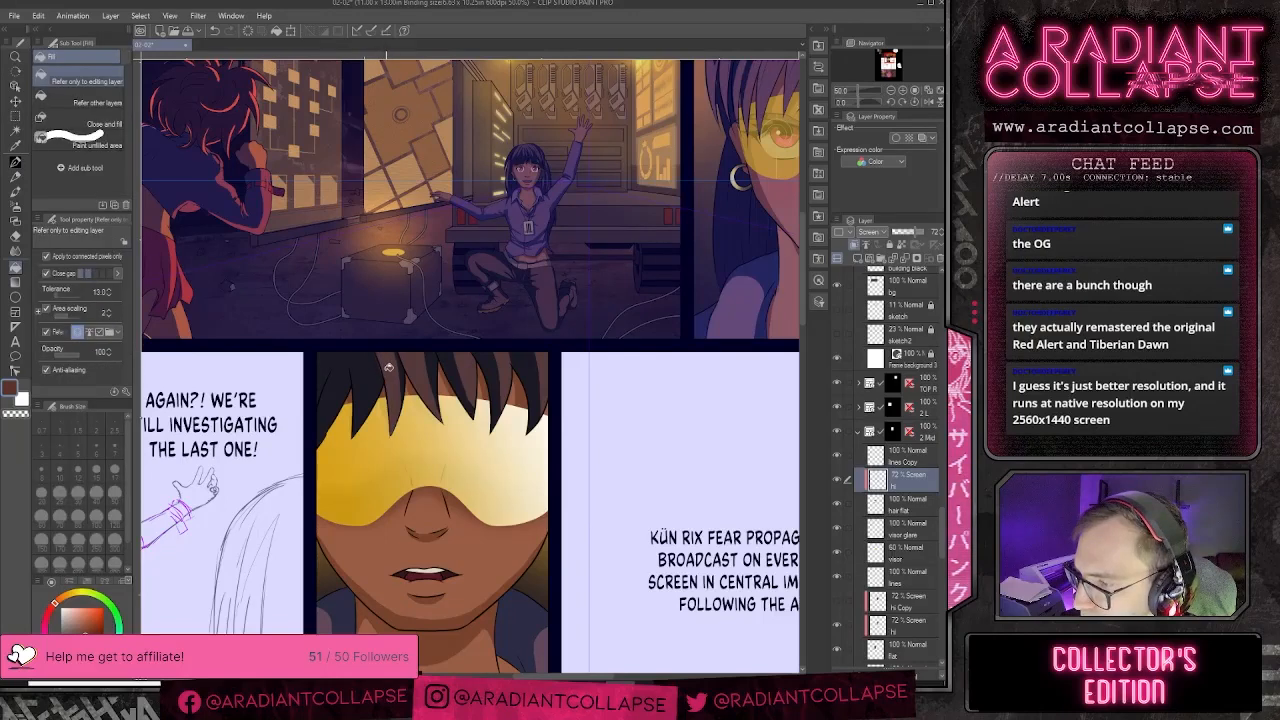
{"action": "key", "text": "e"}
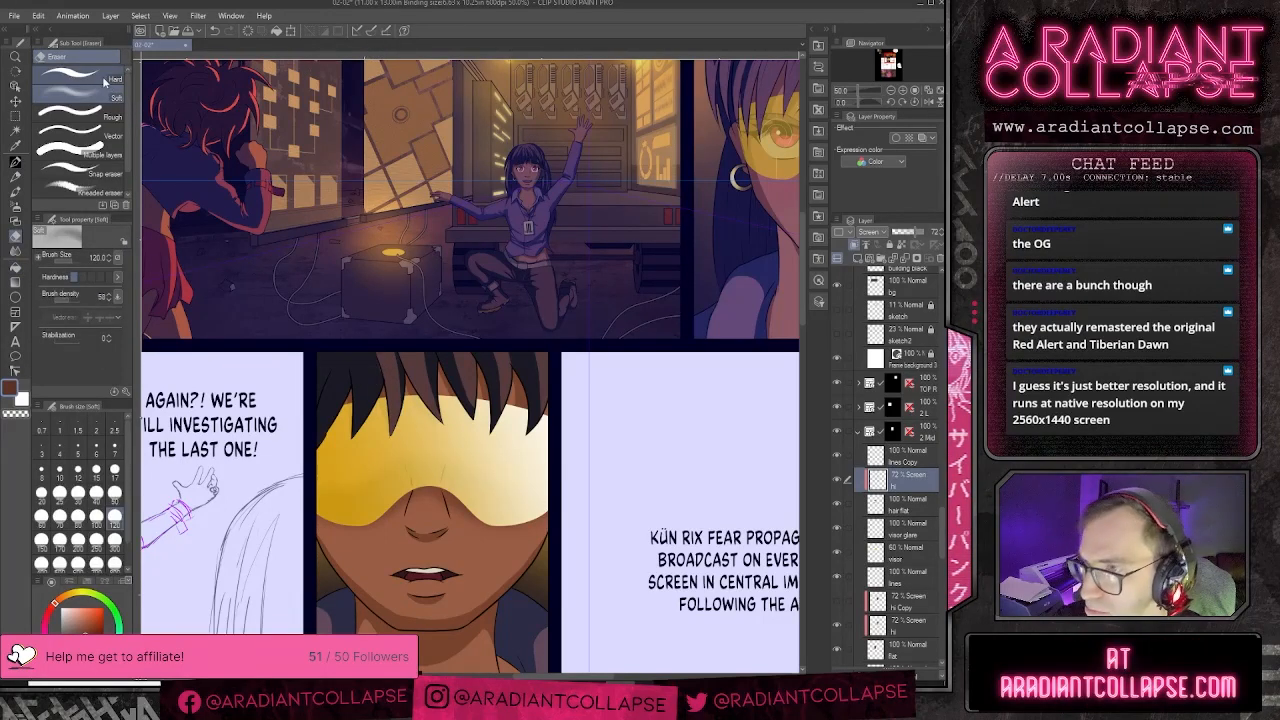
{"action": "key", "text": "p"}
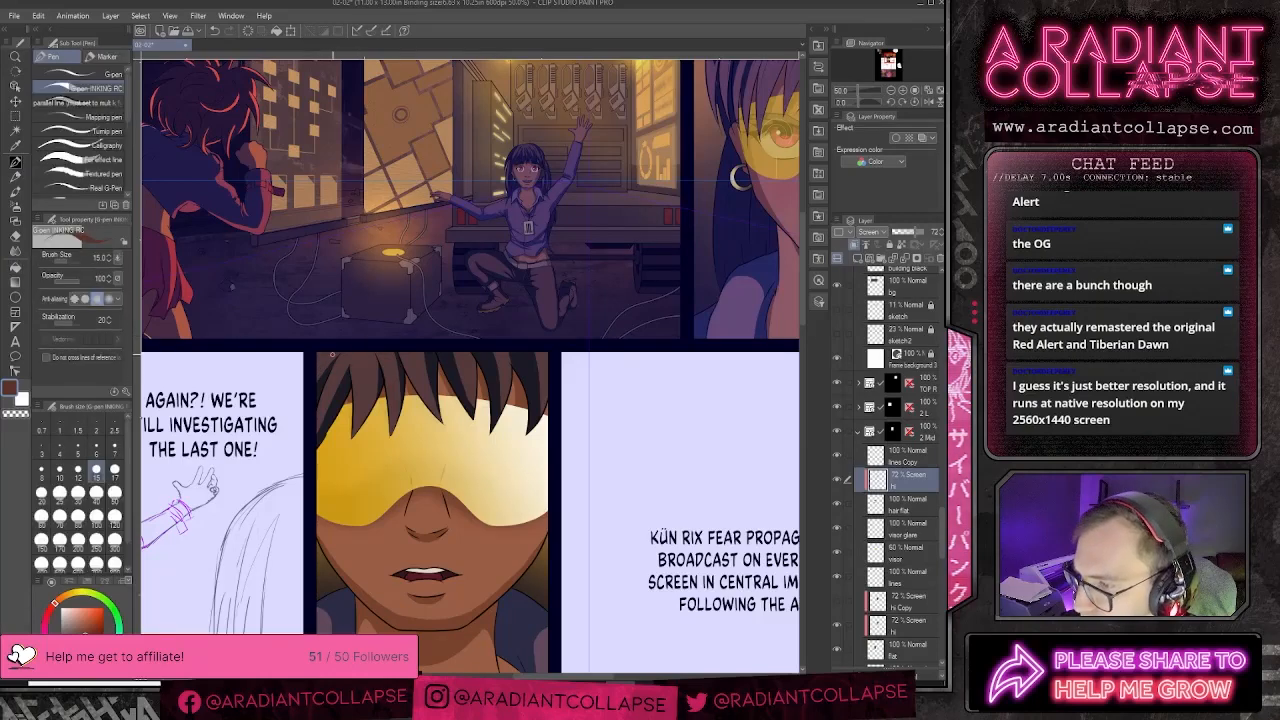
- Touch up the fringe highlights of the visor close-up with the G-pen INKING RC and hard eraser, and save the page
{"action": "scroll", "coordinate": [353, 371], "scroll_direction": "up", "scroll_amount": 2}
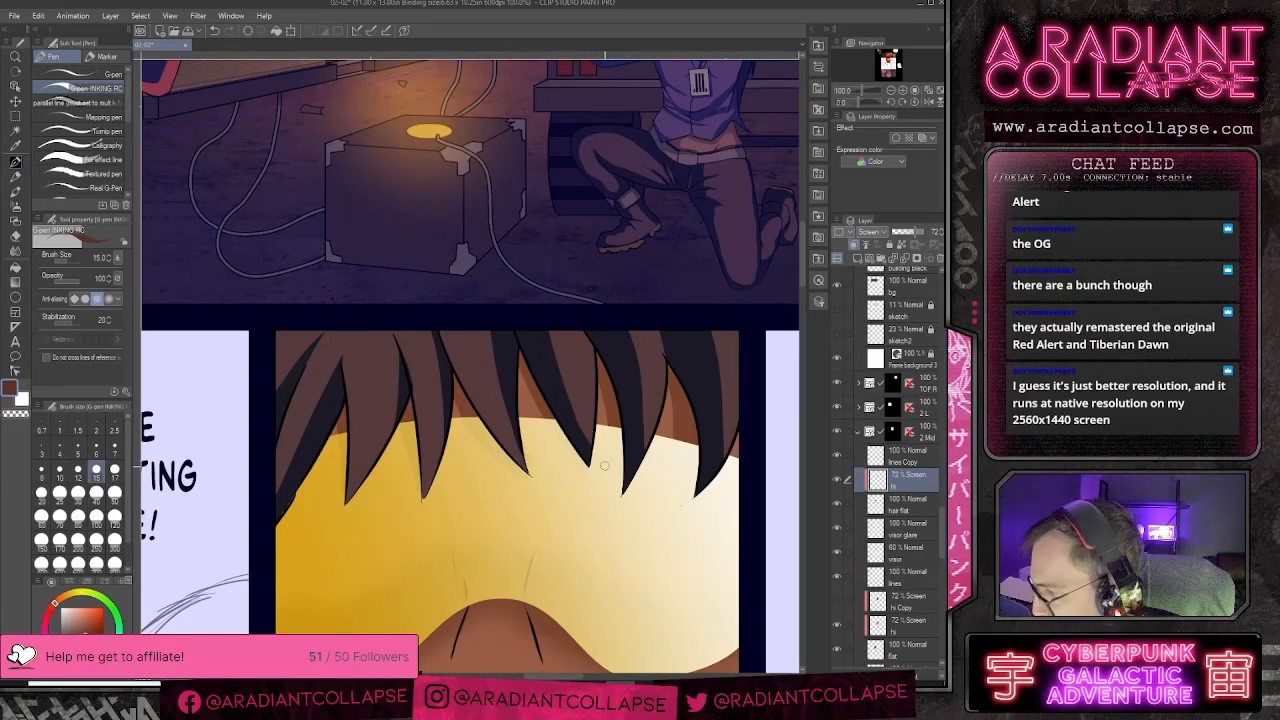
{"action": "left_click_drag", "start_coordinate": [670, 435], "coordinate": [480, 517]}
{"action": "key", "text": "e"}
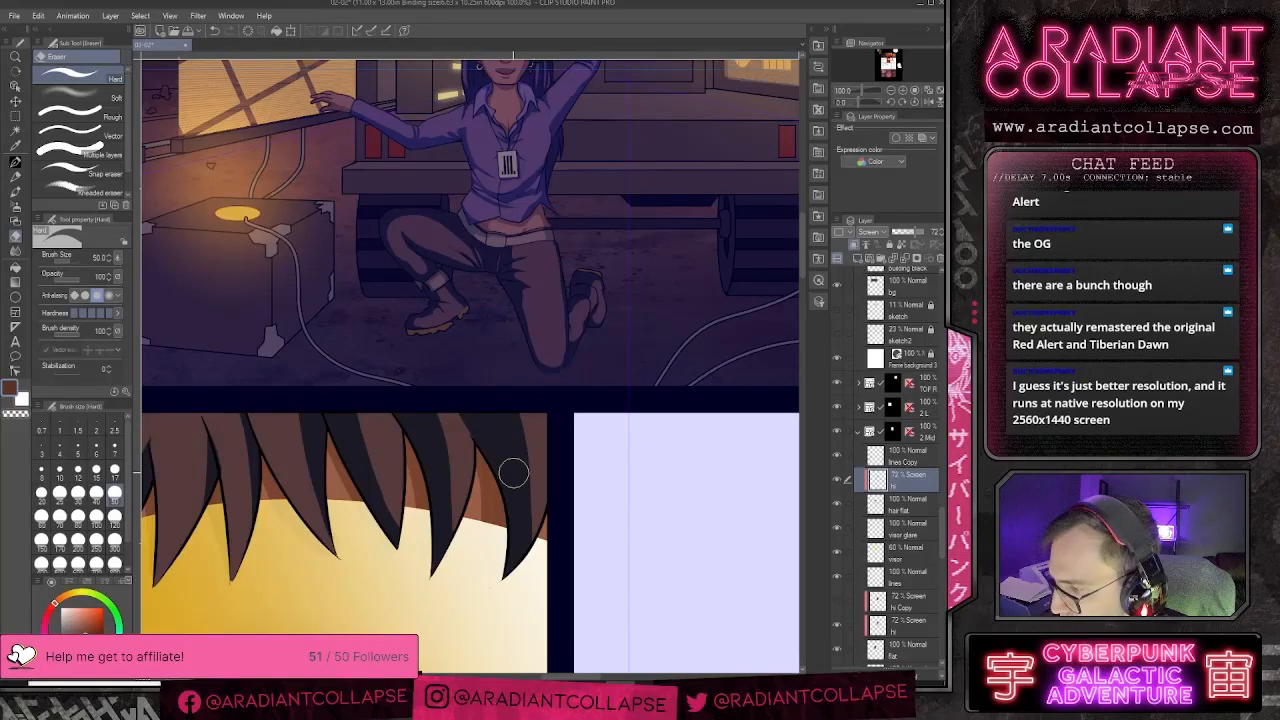
{"action": "key", "text": "p"}
{"action": "scroll", "coordinate": [550, 560], "scroll_direction": "down", "scroll_amount": 4}
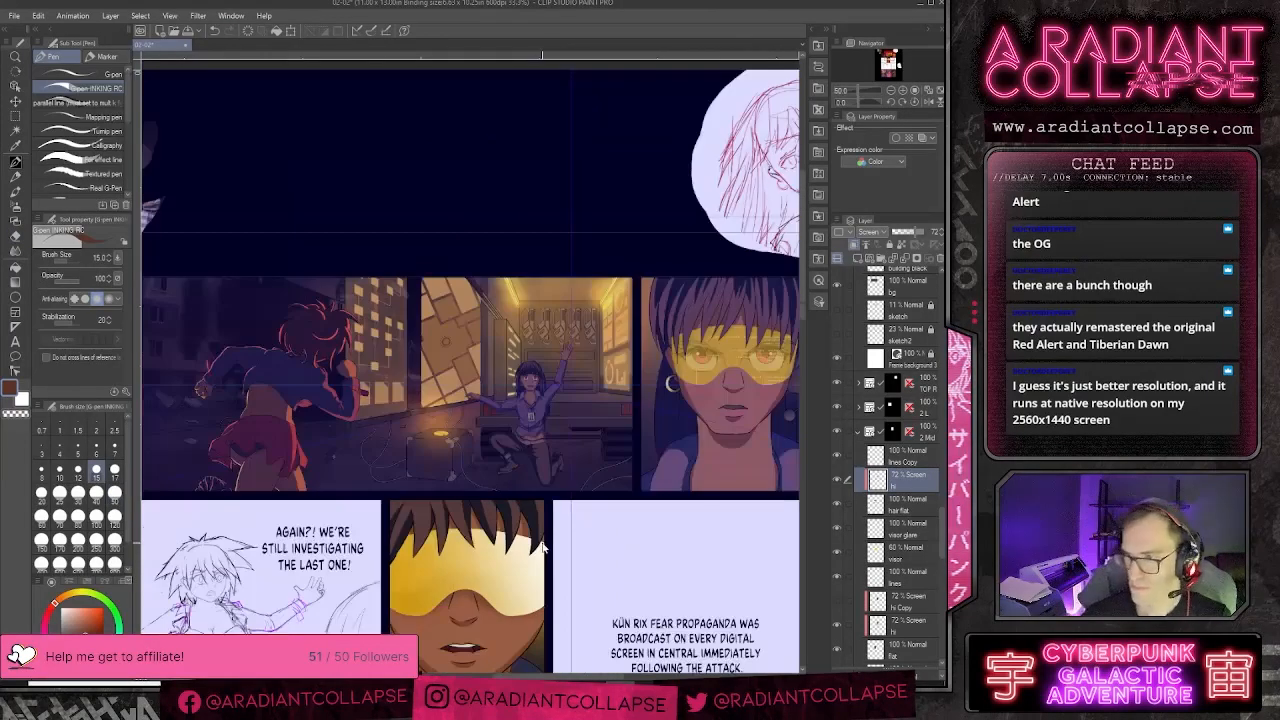
{"action": "scroll", "coordinate": [565, 610], "scroll_direction": "down", "scroll_amount": 5}
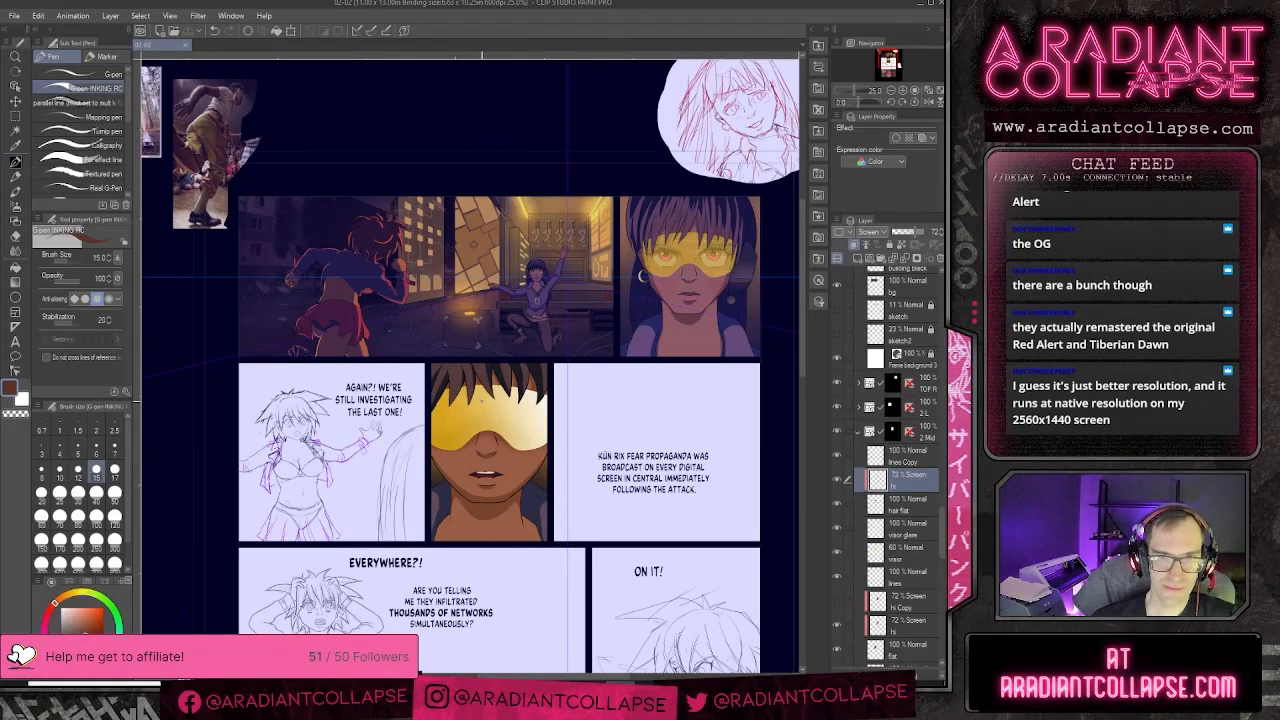
- Collapse the 2 Mid frame folder and locate the layers belonging to the page's lowest row of panels
{"action": "left_click_drag", "start_coordinate": [532, 466], "coordinate": [503, 188]}
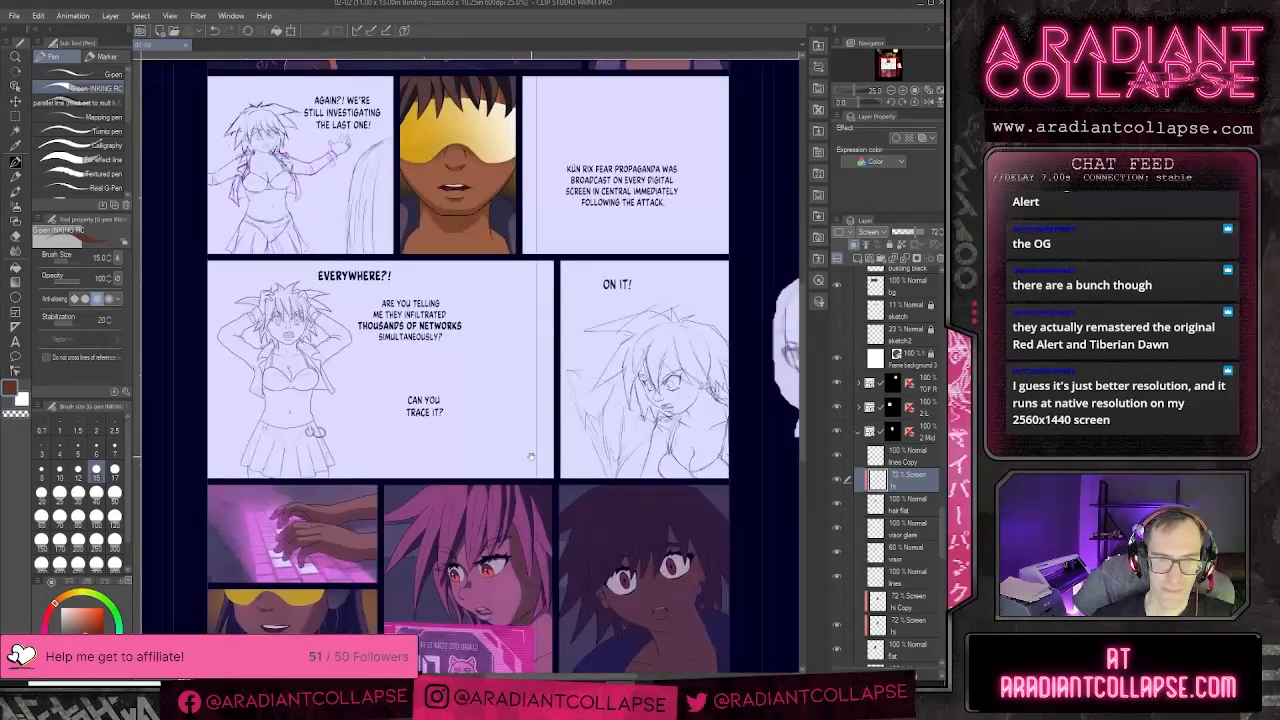
{"action": "scroll", "coordinate": [560, 260], "scroll_direction": "down", "scroll_amount": 4}
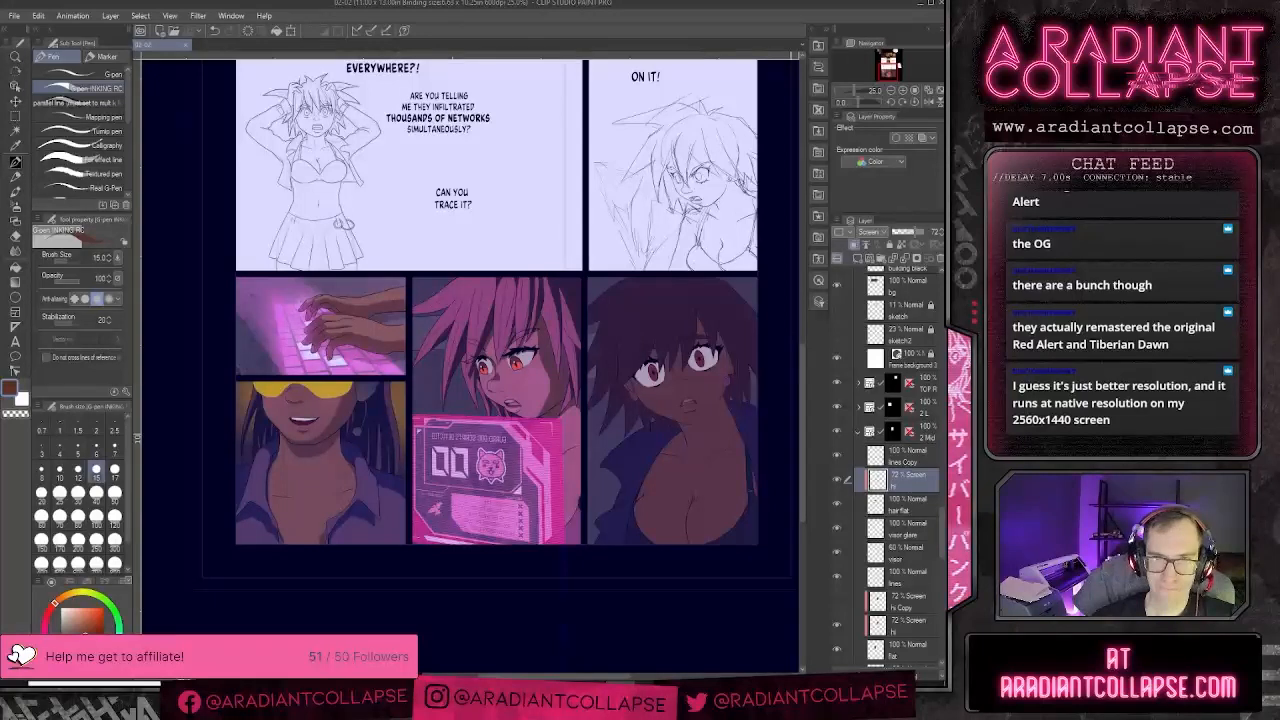
{"action": "left_click", "coordinate": [857, 433]}
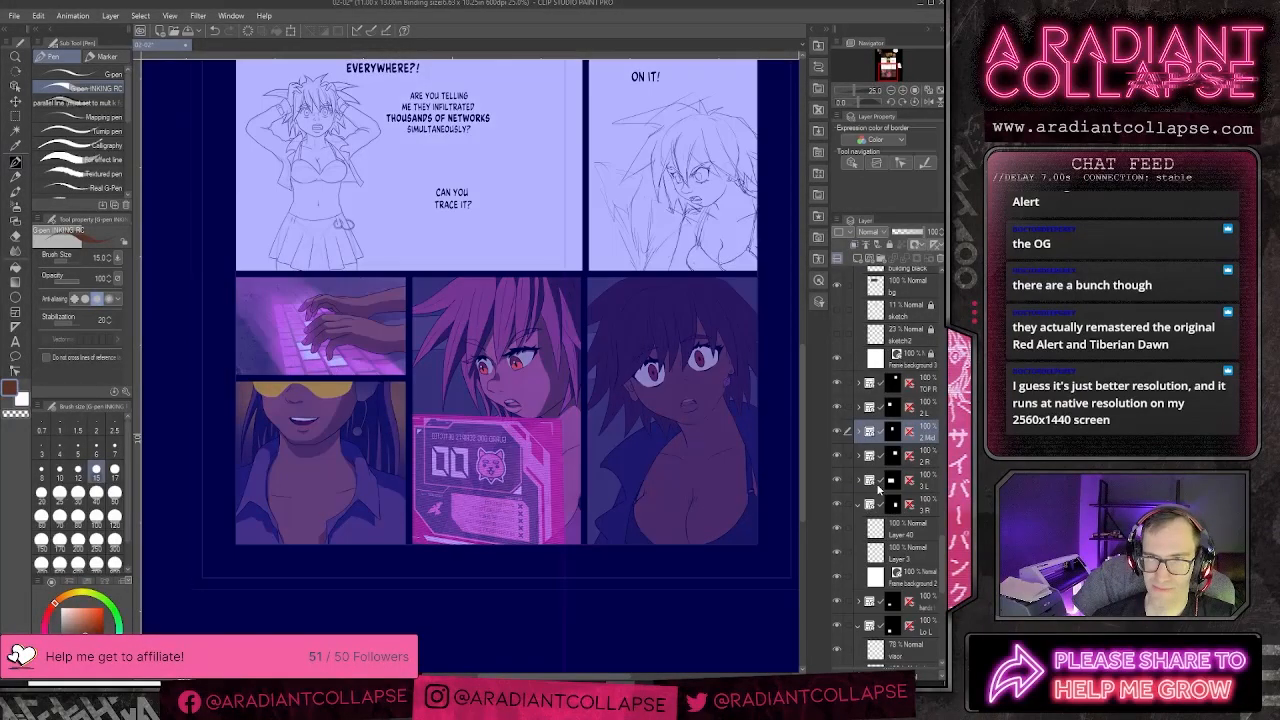
{"action": "scroll", "coordinate": [885, 488], "scroll_direction": "down", "scroll_amount": 4}
{"action": "scroll", "coordinate": [870, 490], "scroll_direction": "down", "scroll_amount": 3}
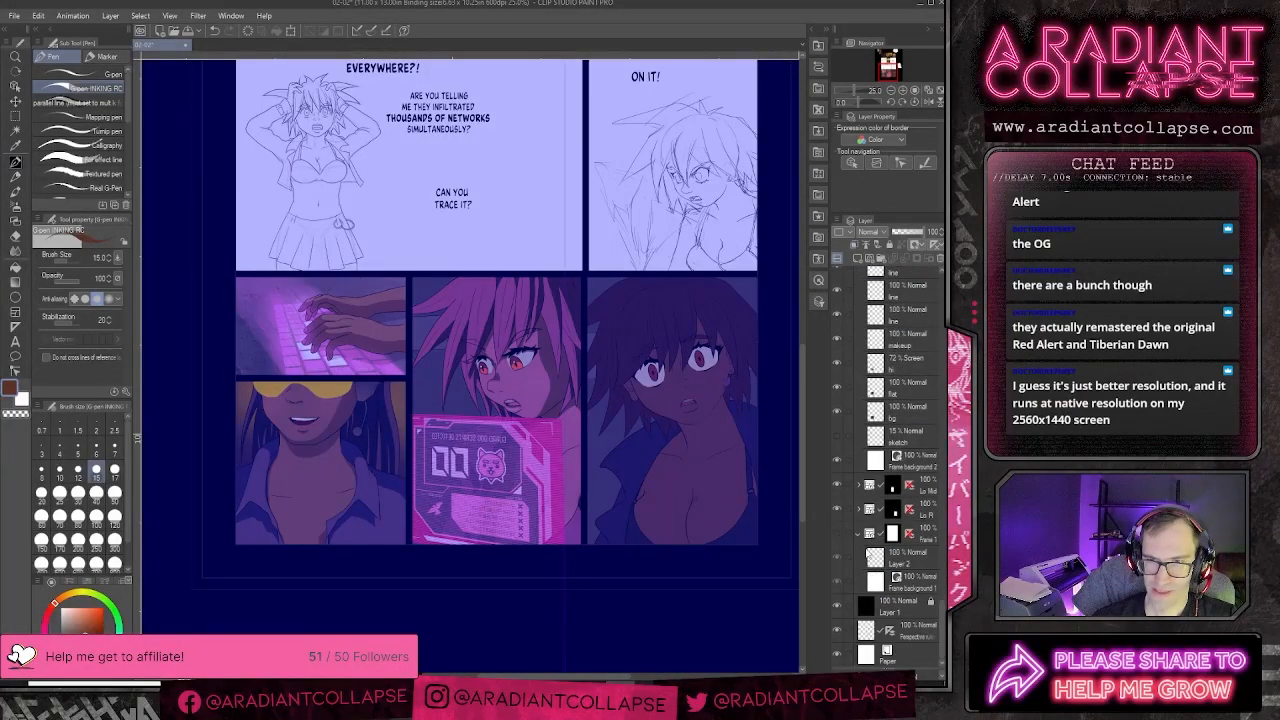
- Expand the frame folder of the lowest row's right-hand panel and select its pupil layer to examine that panel's colours
{"action": "left_click", "coordinate": [858, 510]}
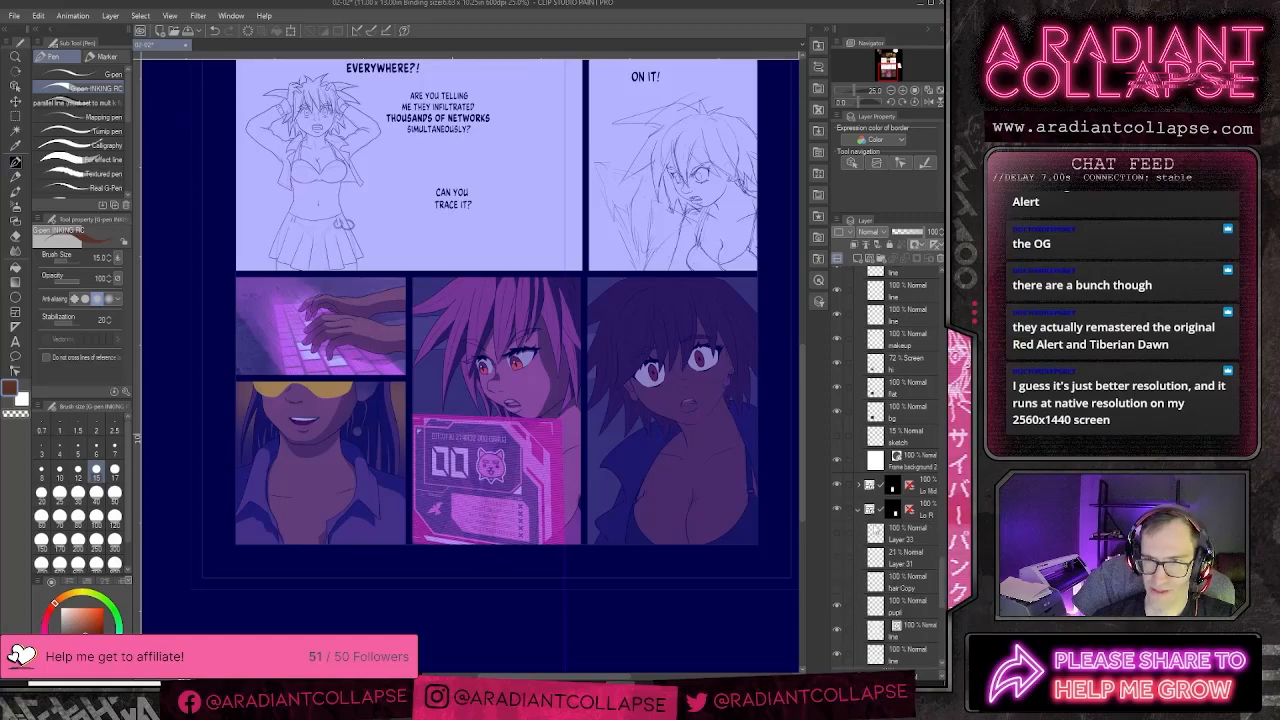
{"action": "left_click", "coordinate": [896, 532]}
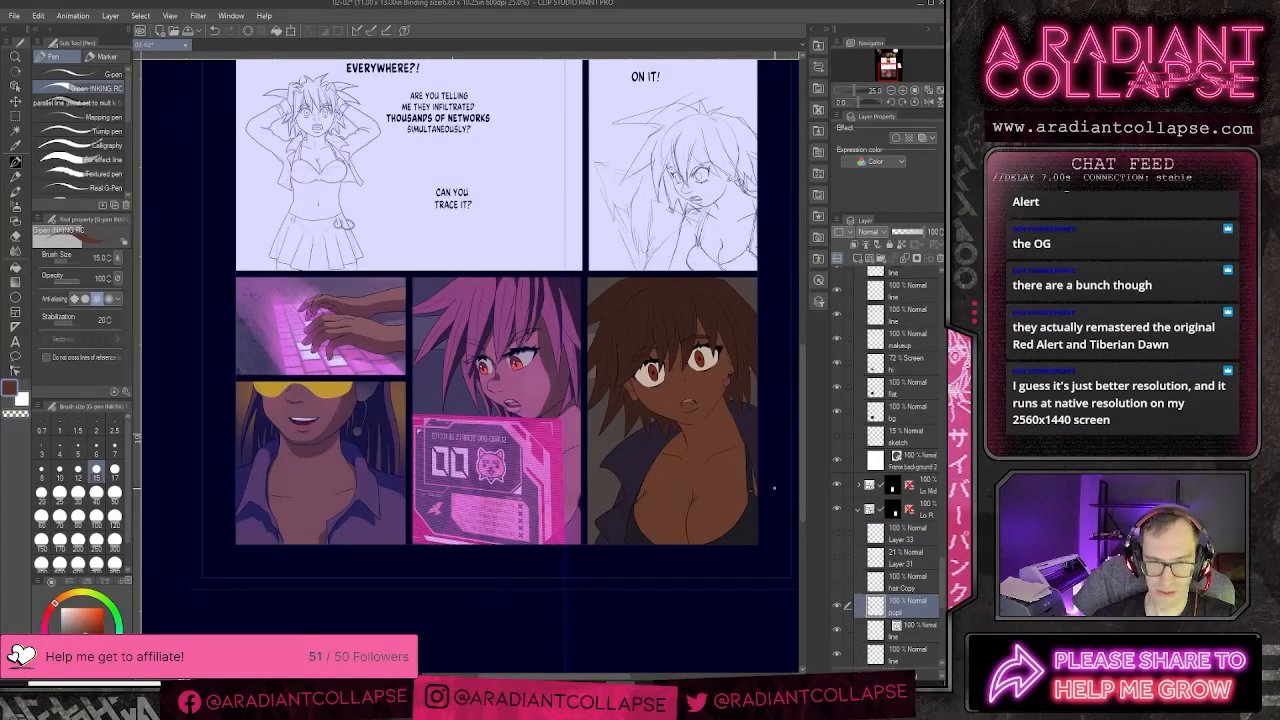
{"action": "scroll", "coordinate": [774, 487], "scroll_direction": "up", "scroll_amount": 1}
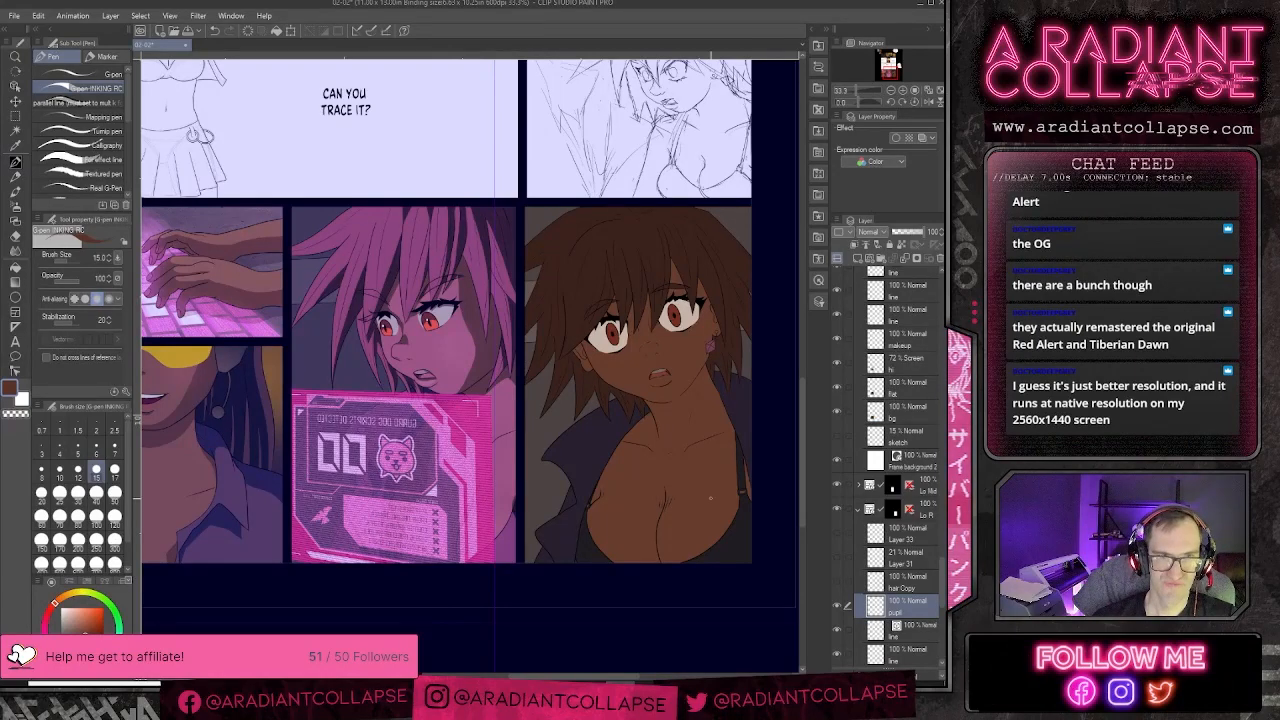
{"action": "left_click_drag", "start_coordinate": [384, 266], "coordinate": [413, 237]}
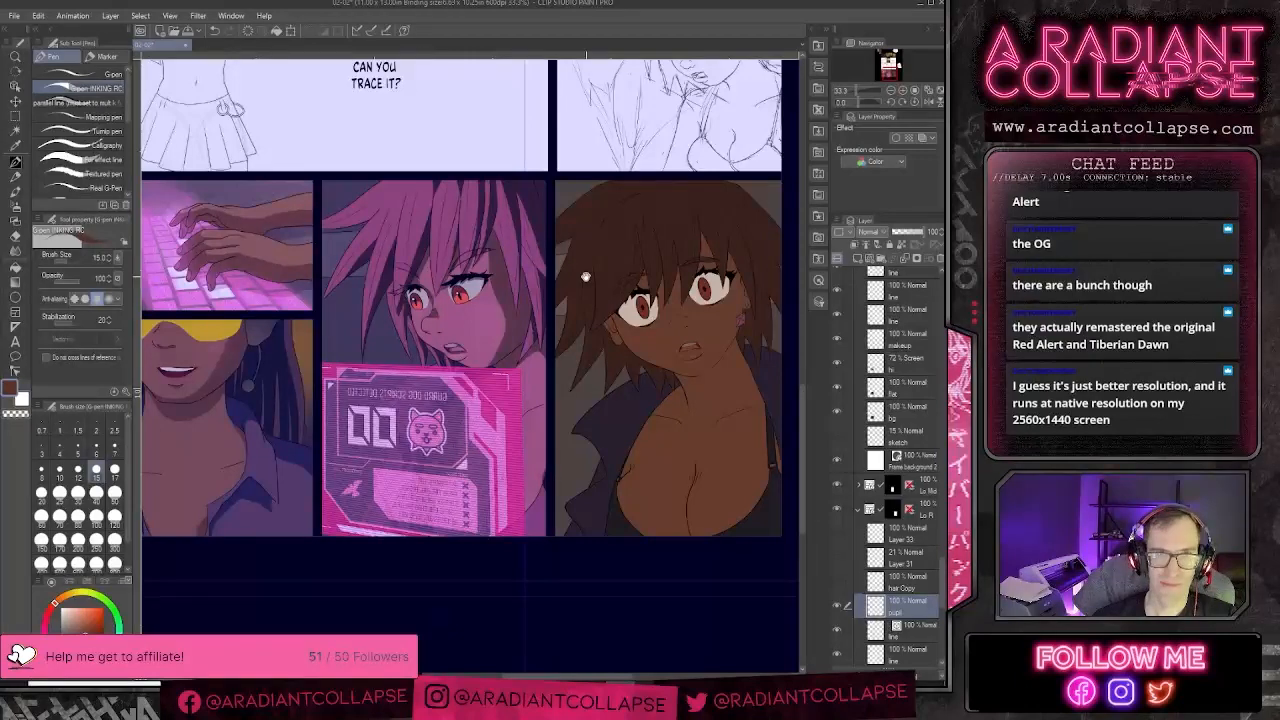
{"action": "left_click_drag", "start_coordinate": [586, 277], "coordinate": [603, 488]}
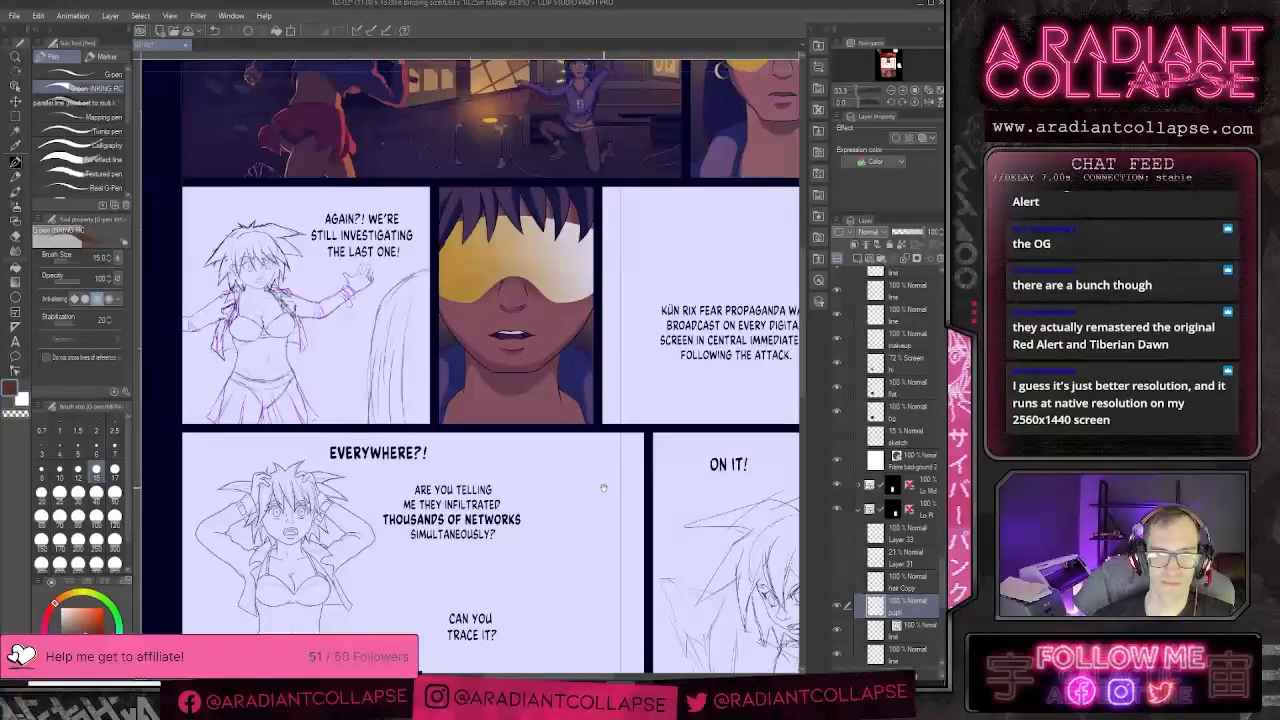
- Expand the 2 Mid frame folder of the visor close-up and select its flat layer
{"action": "scroll", "coordinate": [918, 497], "scroll_direction": "up", "scroll_amount": 5}
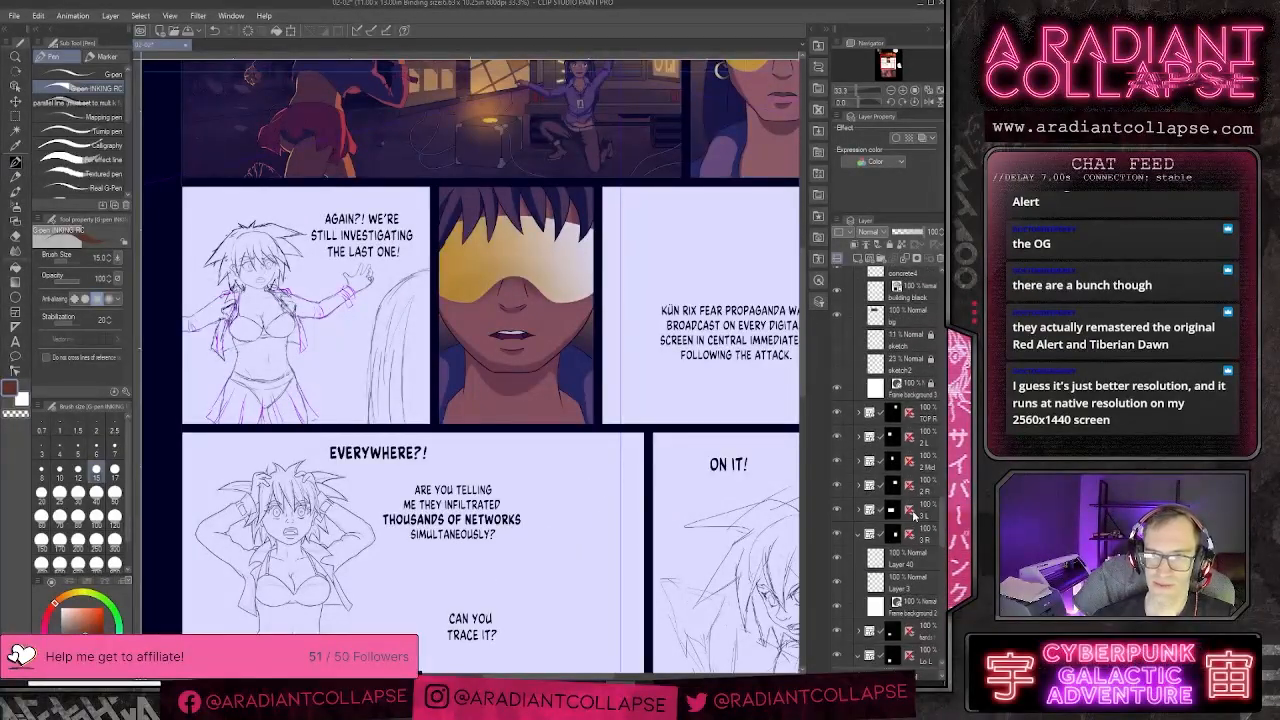
{"action": "left_click", "coordinate": [910, 558]}
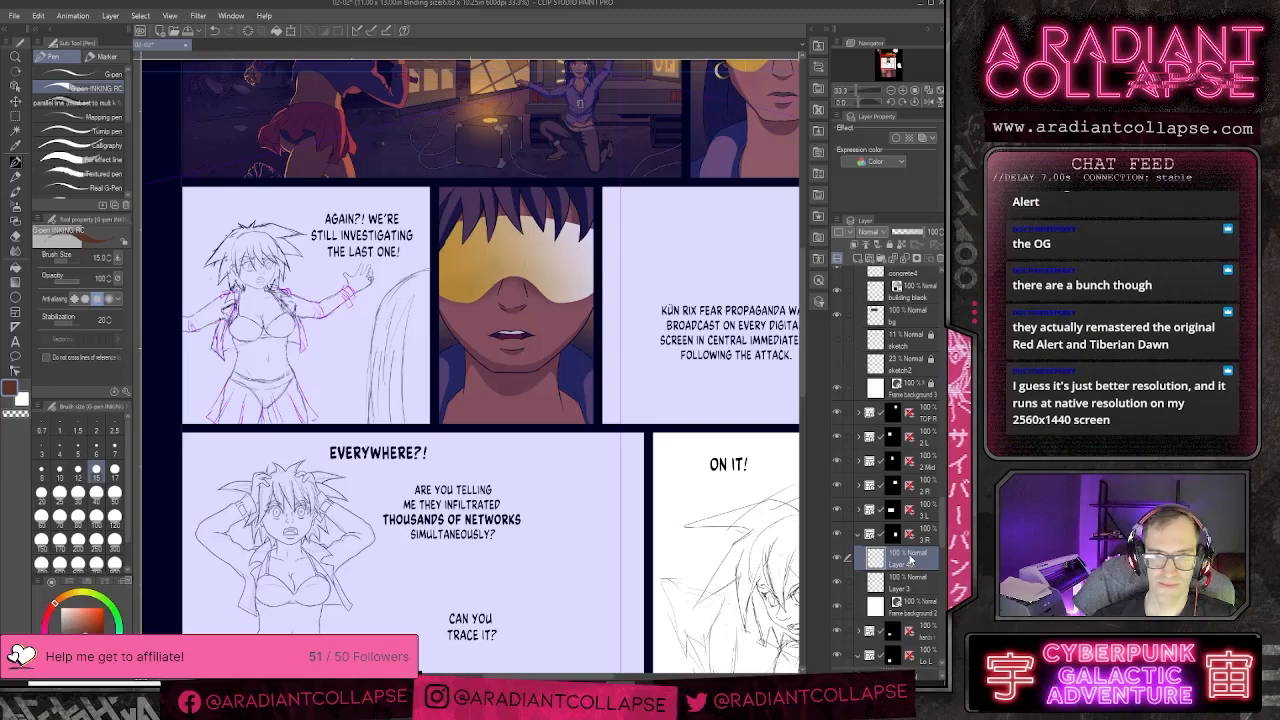
{"action": "left_click", "coordinate": [858, 462]}
{"action": "left_click", "coordinate": [903, 556]}
{"action": "scroll", "coordinate": [901, 600], "scroll_direction": "down", "scroll_amount": 2}
{"action": "scroll", "coordinate": [901, 600], "scroll_direction": "down", "scroll_amount": 3}
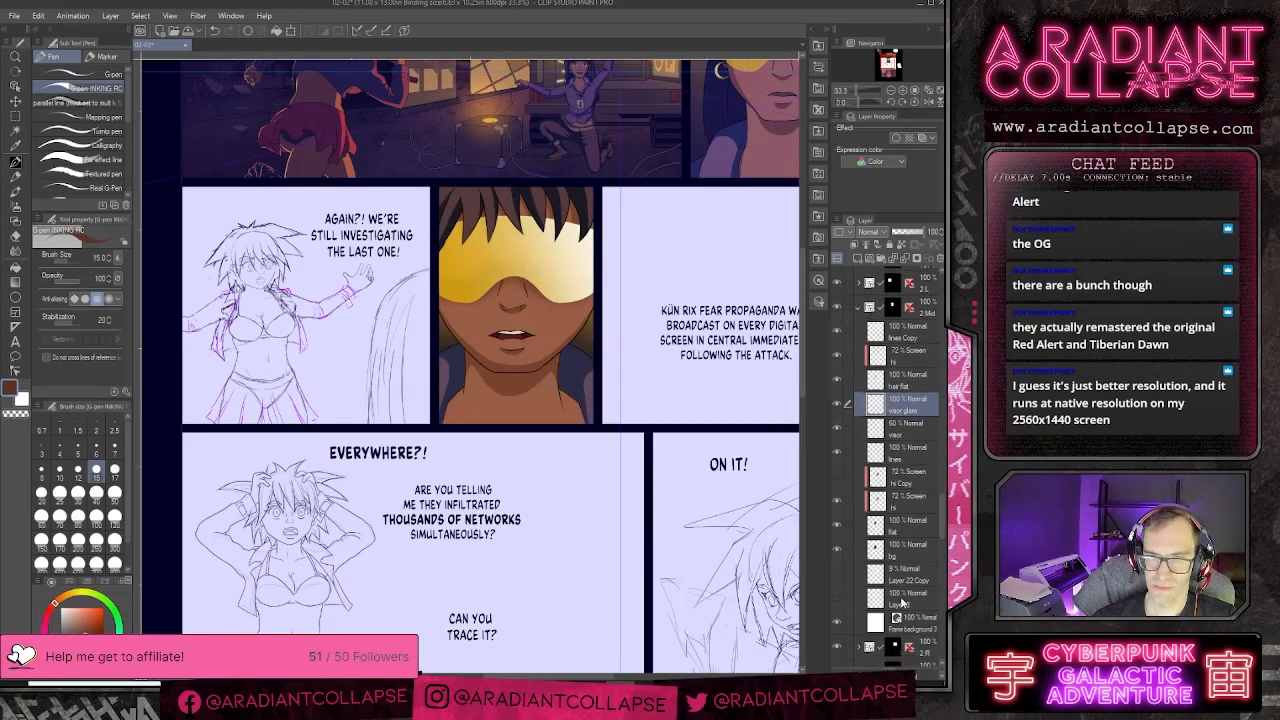
{"action": "left_click", "coordinate": [895, 530]}
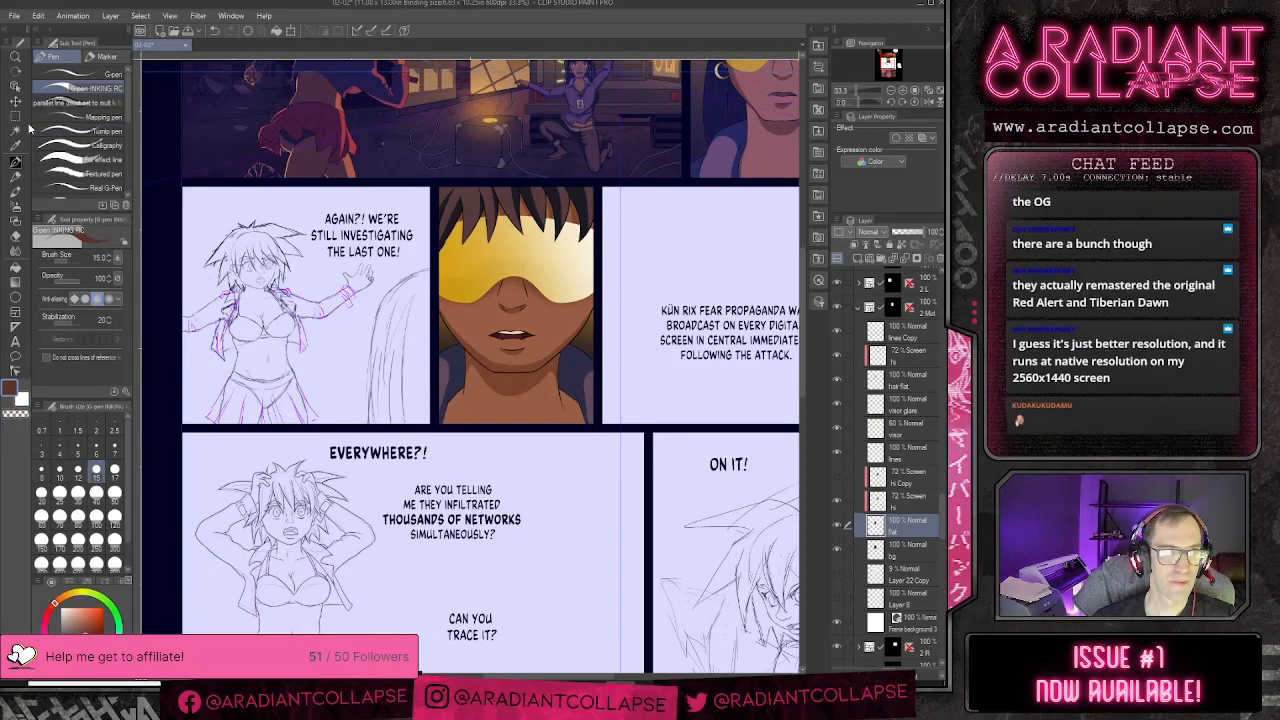
- Enclose the visor close-up panel in a rectangular selection, choose a dark blue fill colour, and turn off the Fill tool's multiple-layer reference
{"action": "key", "text": "m"}
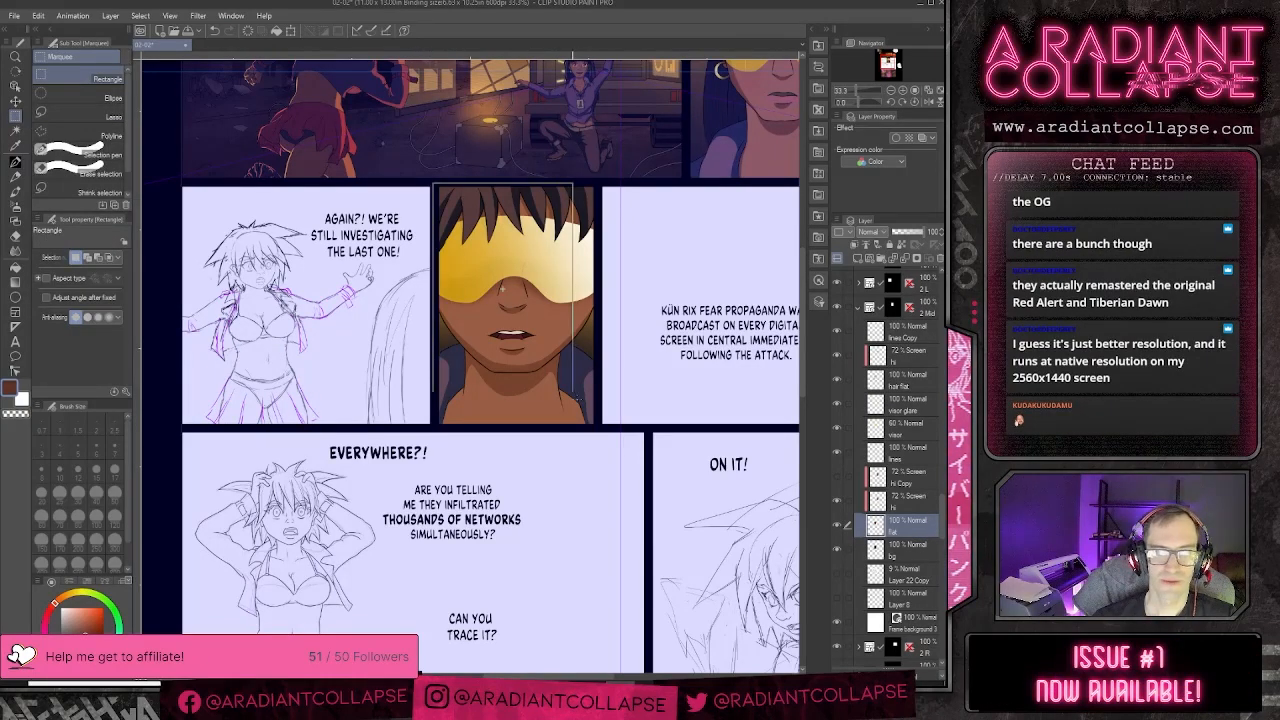
{"action": "left_click_drag", "start_coordinate": [432, 183], "coordinate": [598, 426]}
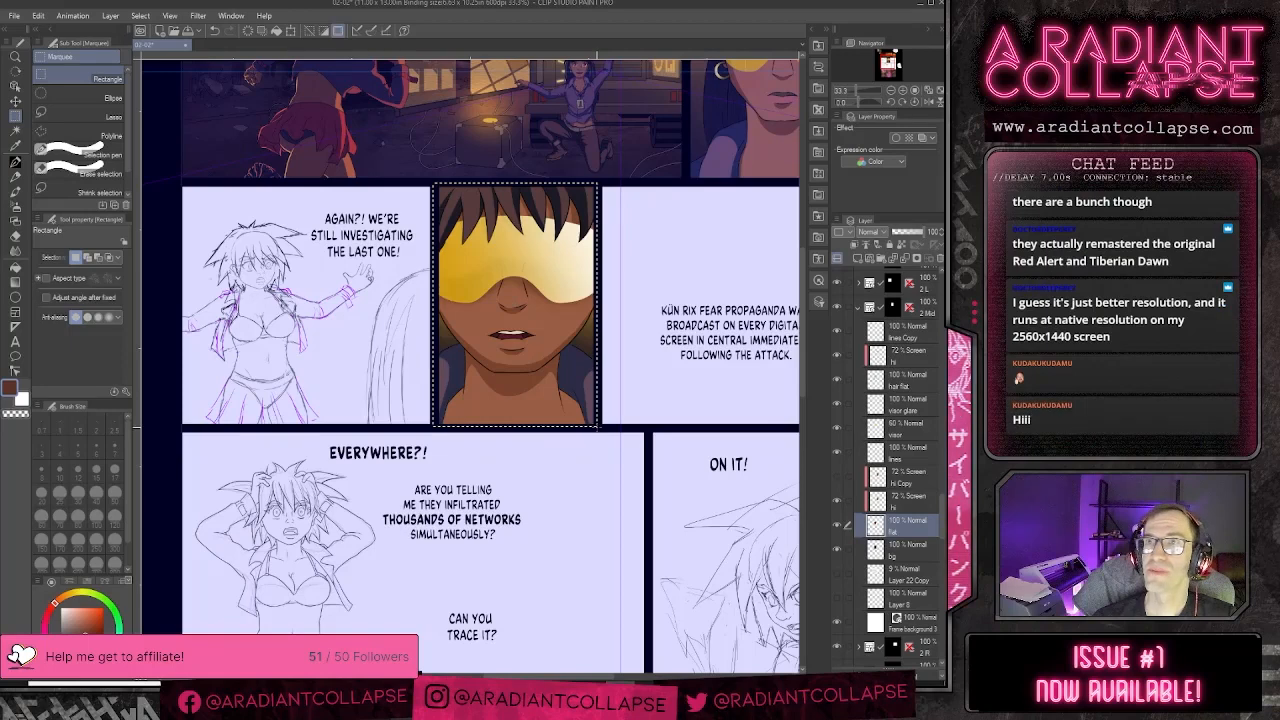
{"action": "key", "text": "g"}
{"action": "left_click_drag", "start_coordinate": [74, 622], "coordinate": [64, 636]}
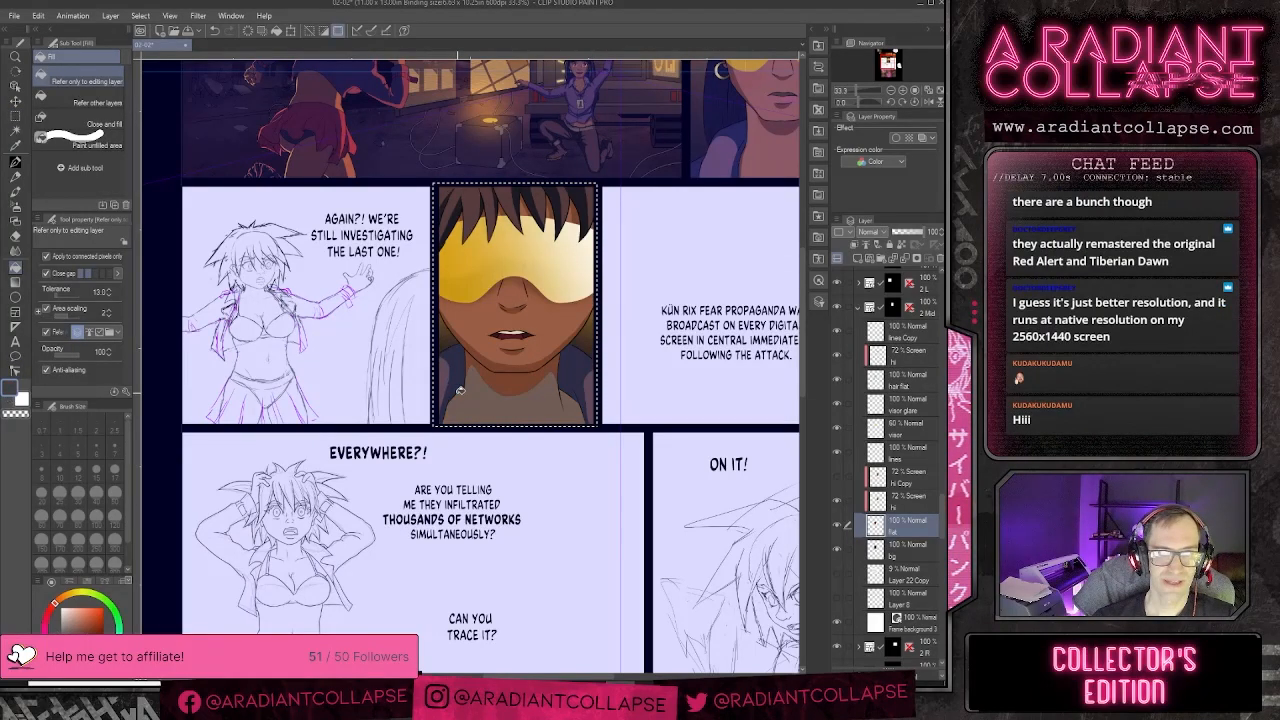
{"action": "left_click", "coordinate": [46, 333]}
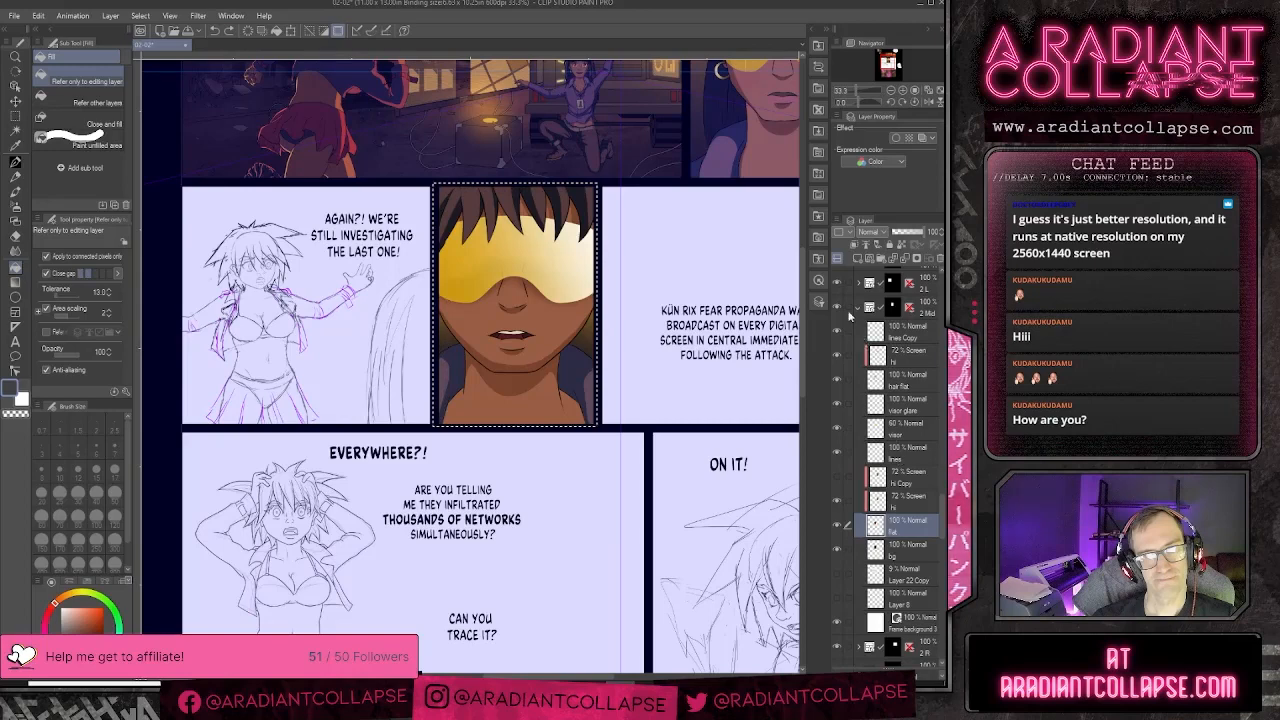
- Add a dark blue layer clipped to the flat layer of the visor close-up, set to Multiply at 39% opacity
{"action": "left_click", "coordinate": [837, 525]}
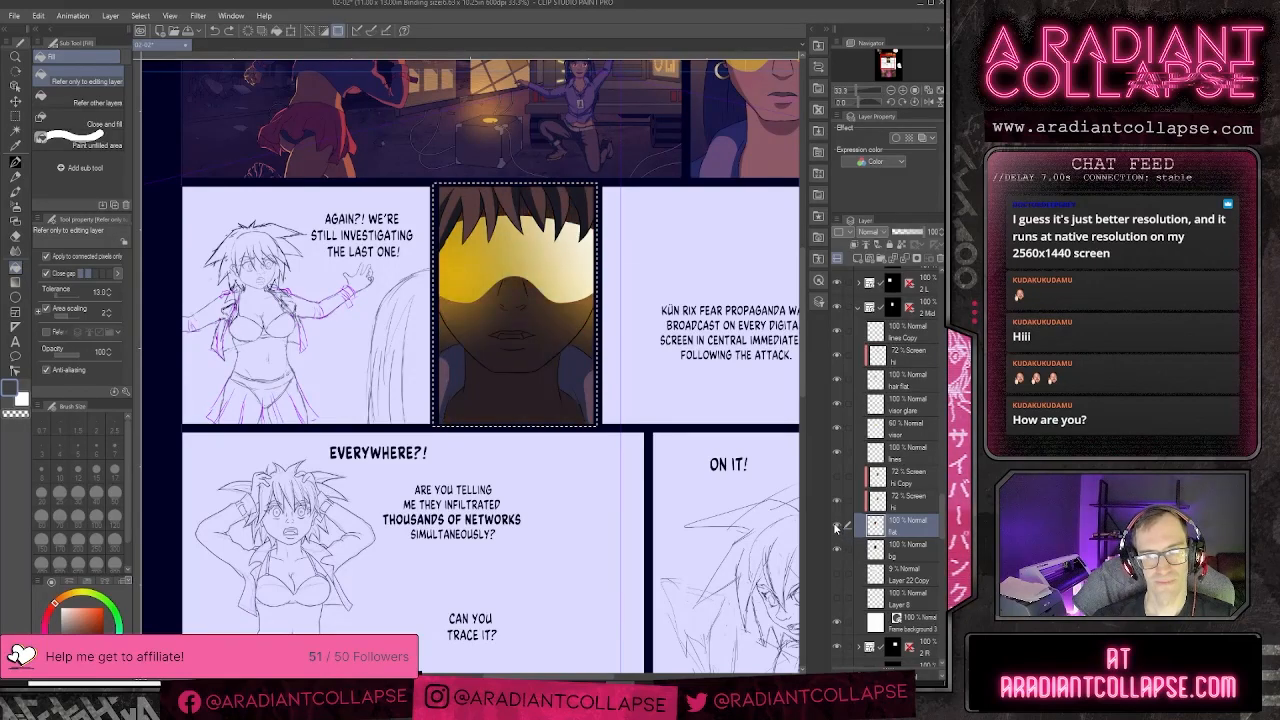
{"action": "left_click", "coordinate": [859, 260]}
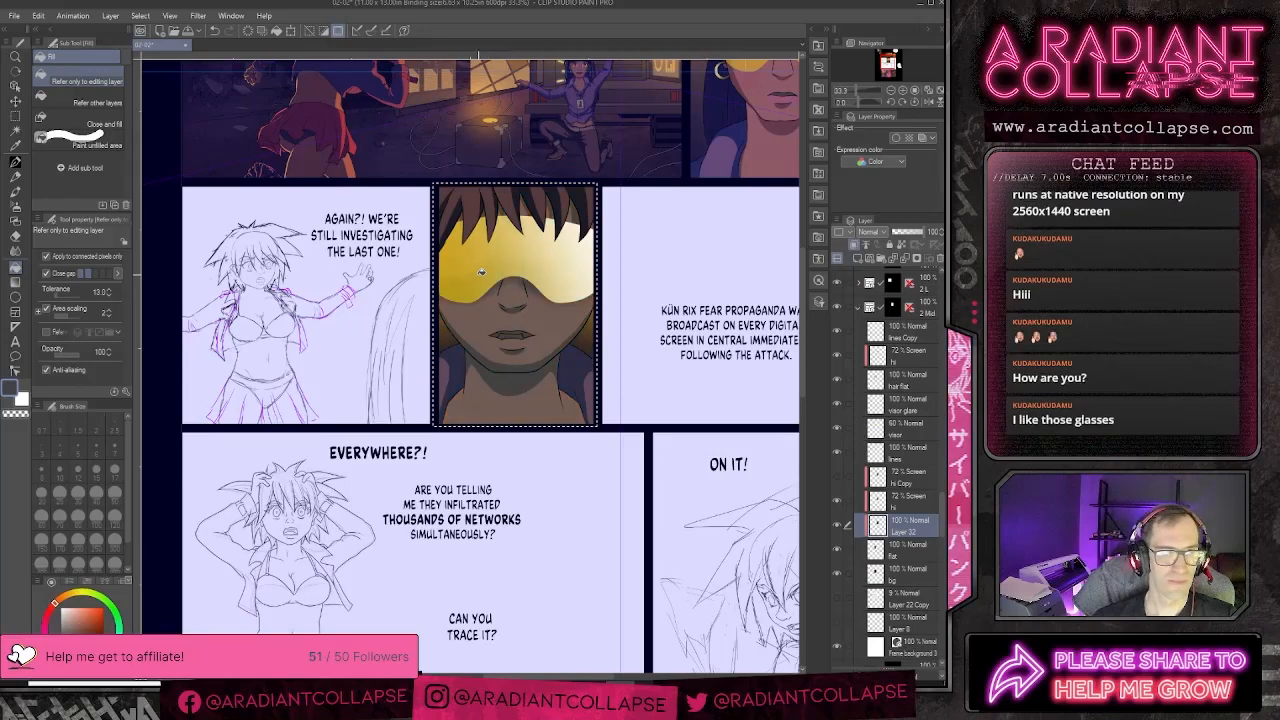
{"action": "left_click", "coordinate": [865, 232]}
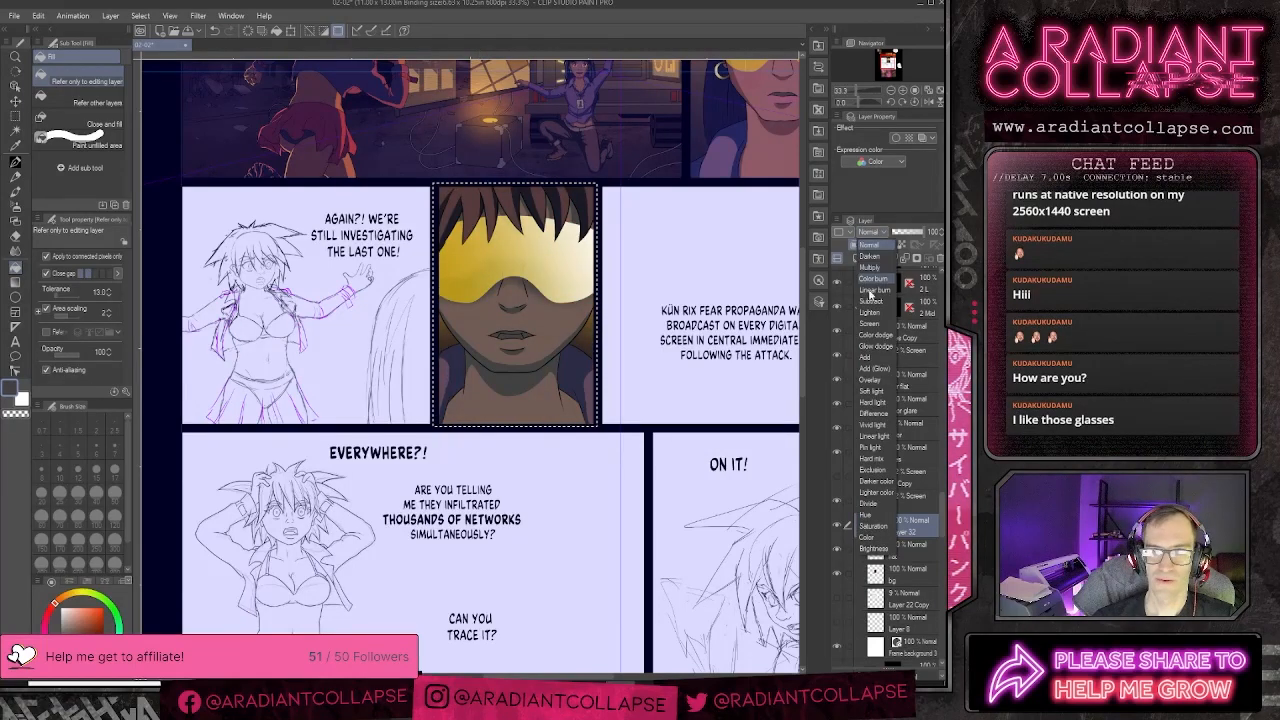
{"action": "left_click", "coordinate": [869, 268]}
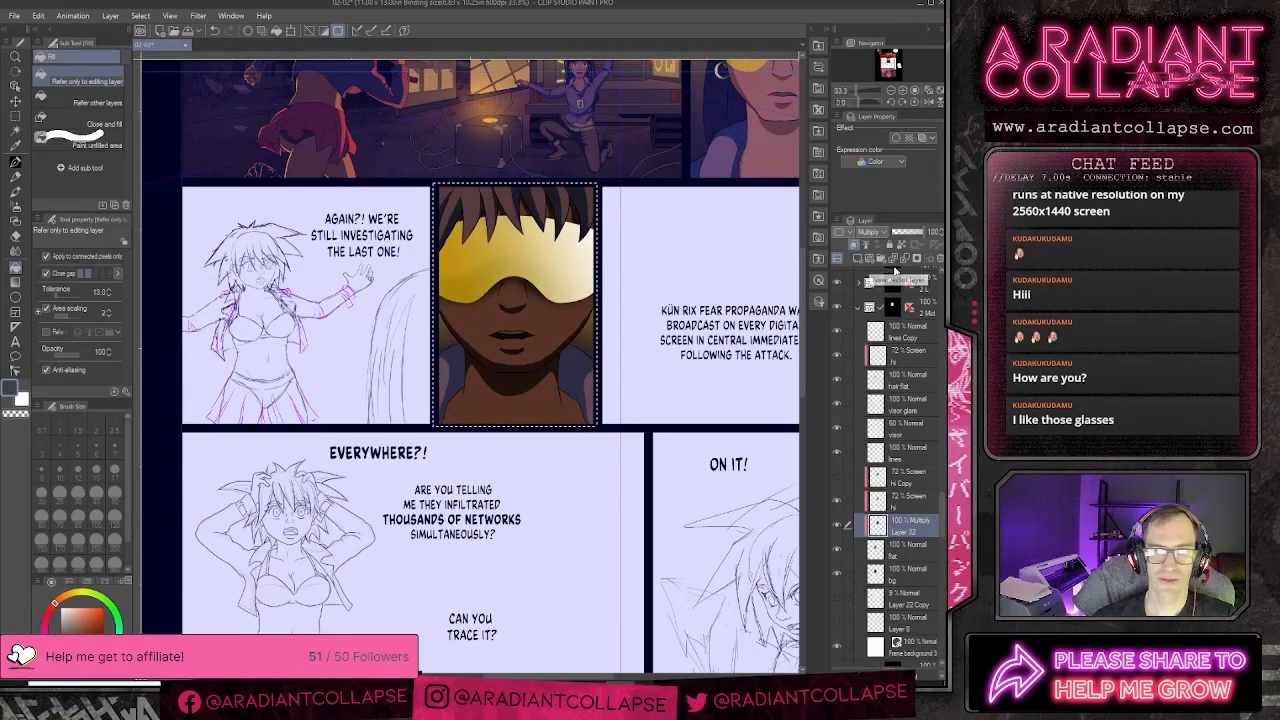
{"action": "left_click_drag", "start_coordinate": [918, 240], "coordinate": [904, 238]}
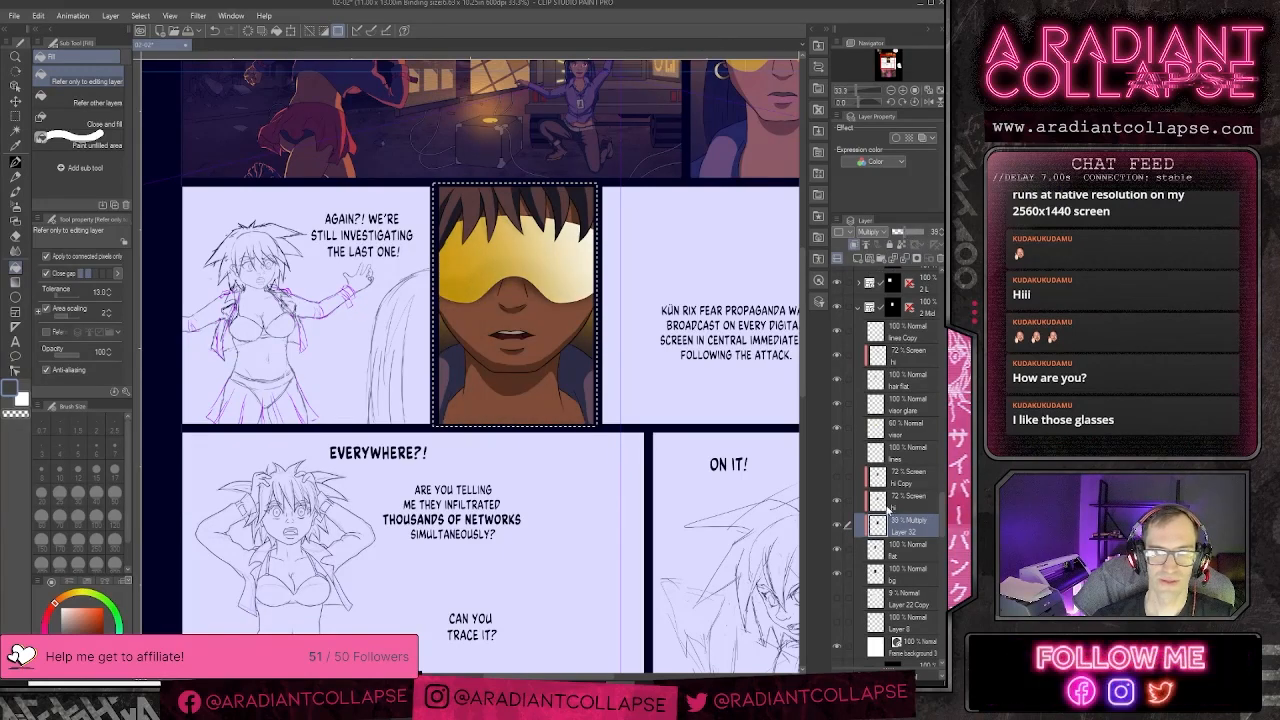
- Compare the visor close-up with and without the dark blue Multiply layer, and leave that layer hidden
{"action": "left_click", "coordinate": [837, 526]}
{"action": "left_click", "coordinate": [837, 526]}
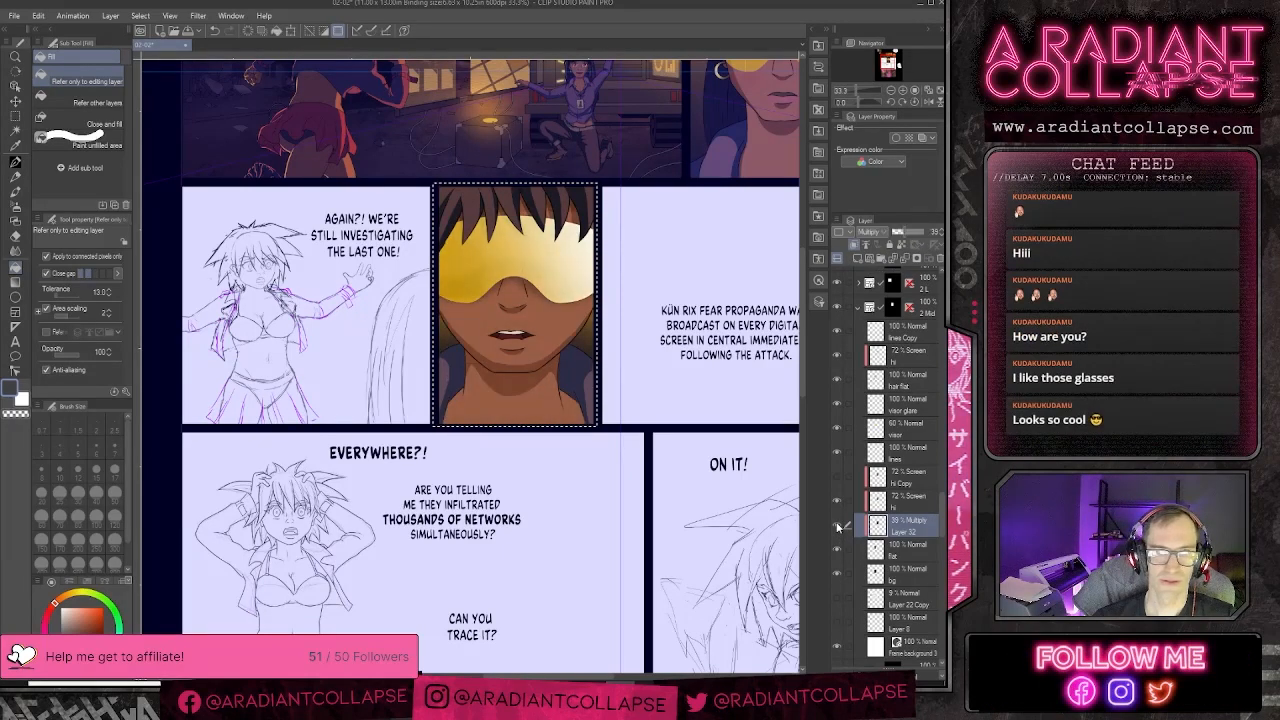
{"action": "left_click", "coordinate": [837, 526]}
{"action": "left_click", "coordinate": [837, 526]}
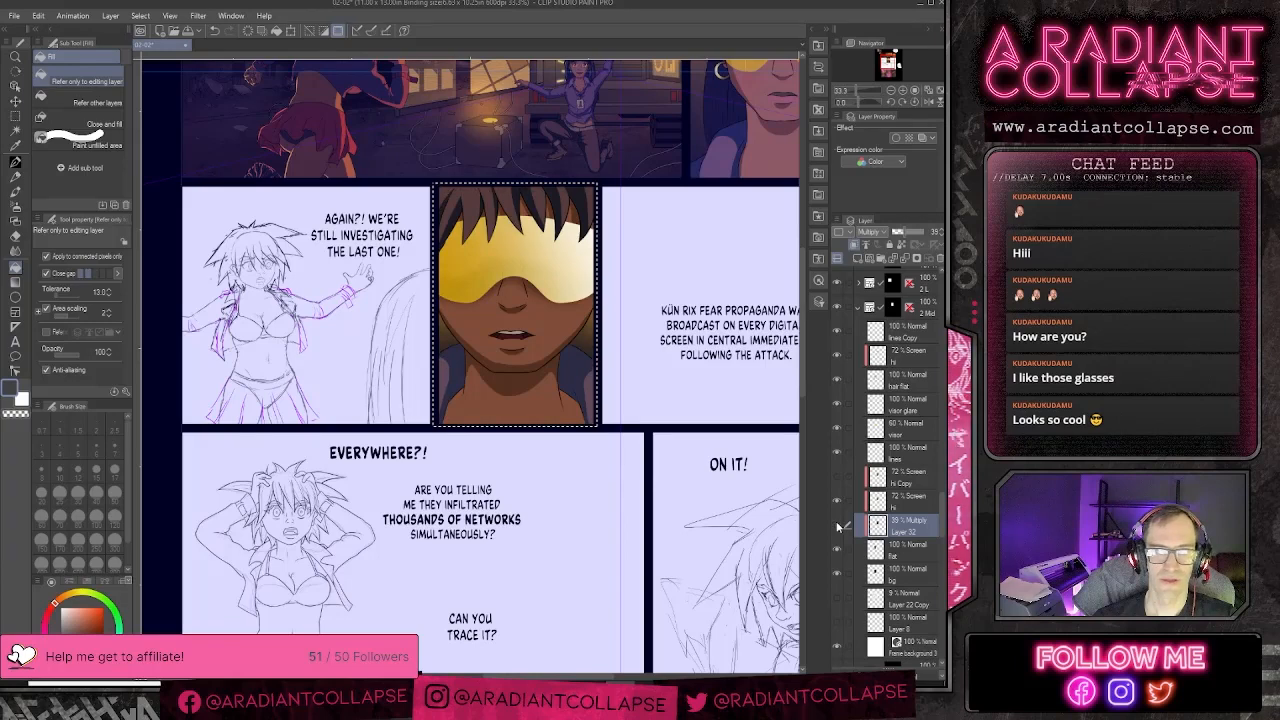
{"action": "left_click", "coordinate": [837, 526]}
{"action": "left_click", "coordinate": [837, 526]}
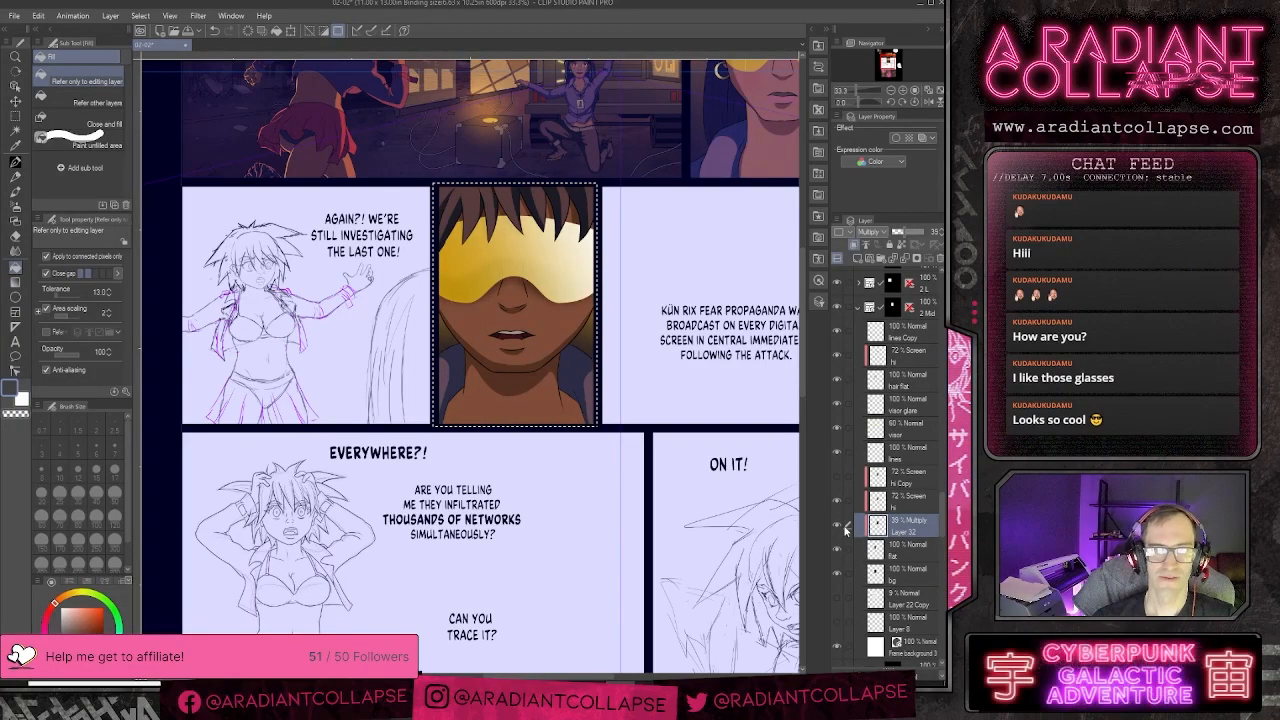
{"action": "left_click", "coordinate": [837, 526]}
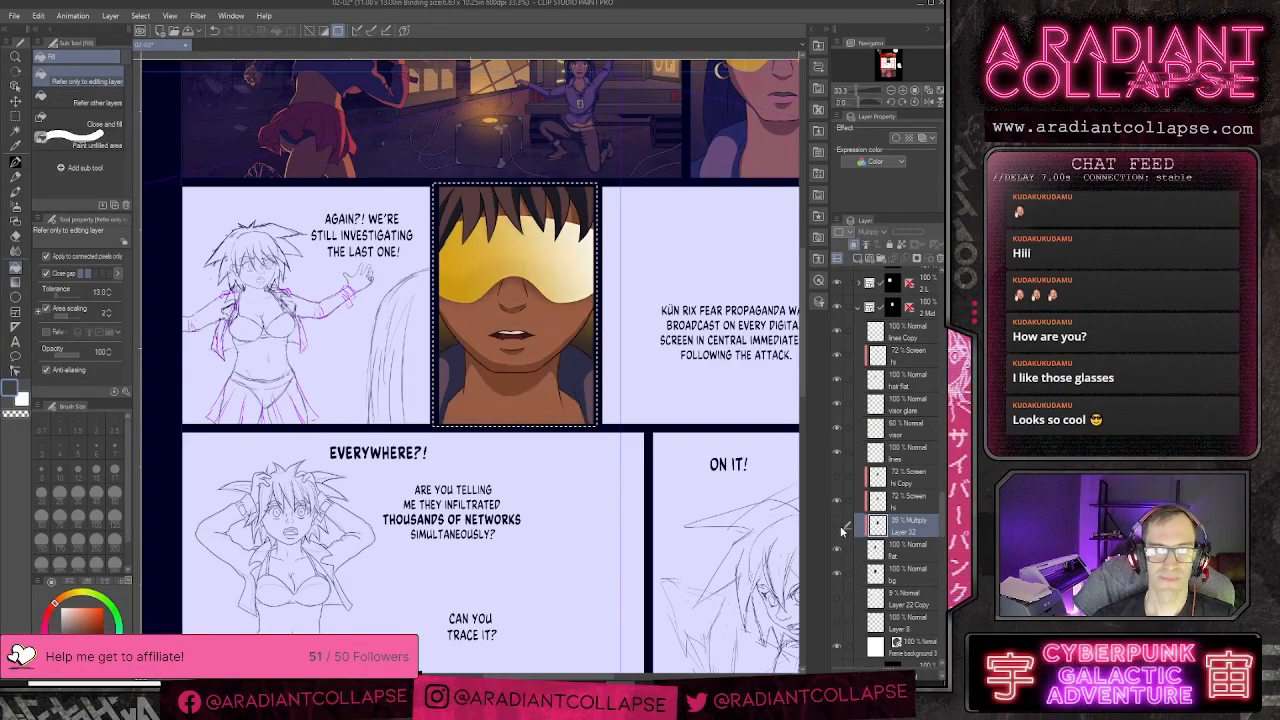
- Select the visor close-up's flat layer, clear the selection, and compare the panel's colours with the row above
{"action": "left_click", "coordinate": [893, 555]}
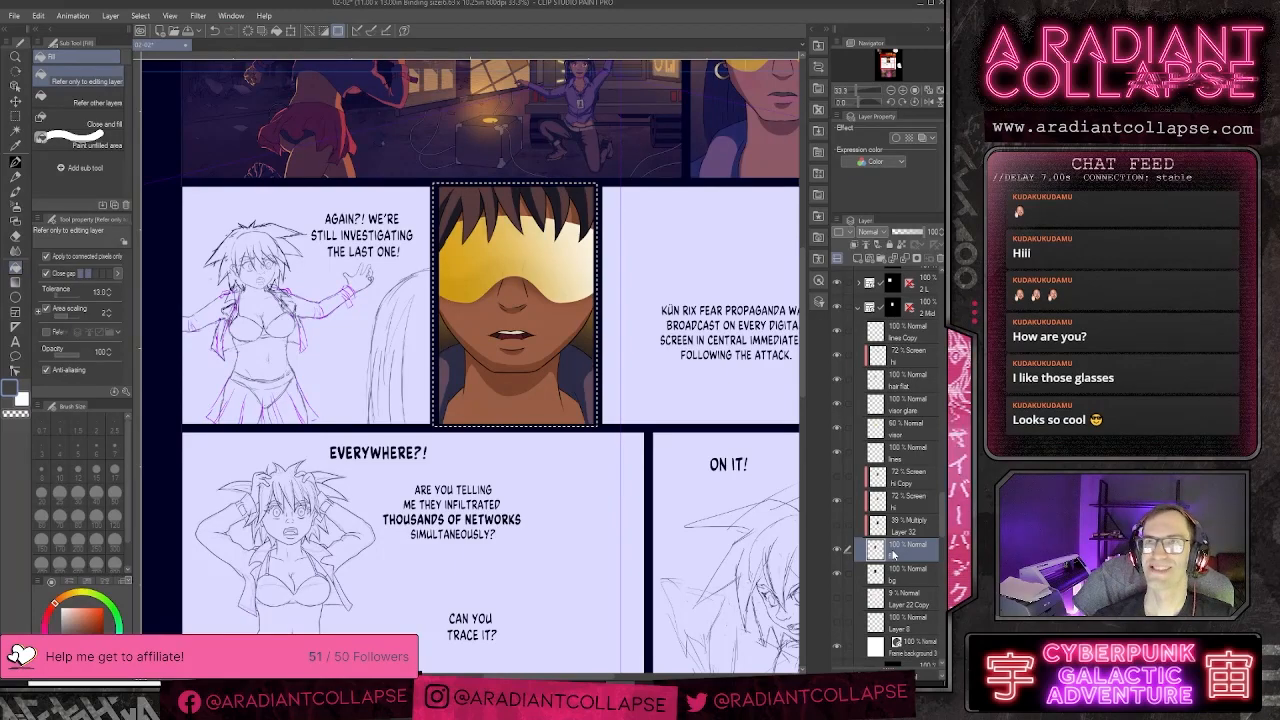
{"action": "key", "text": "ctrl+d"}
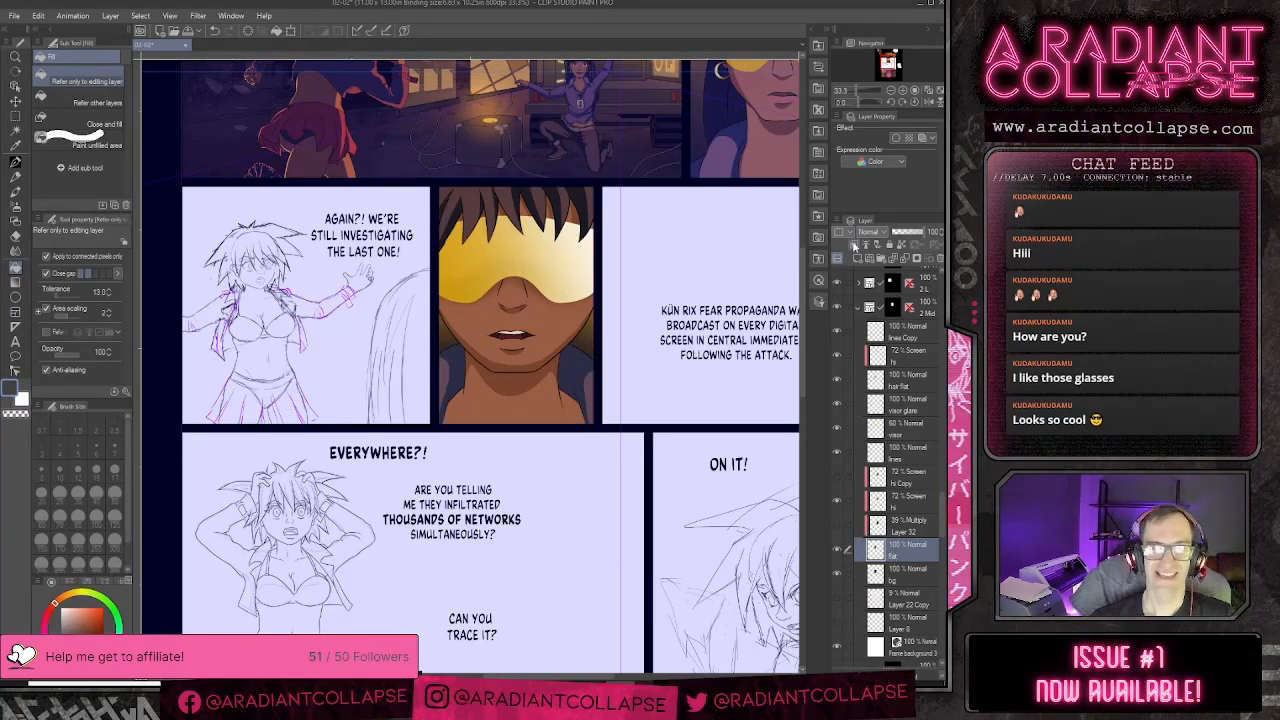
{"action": "left_click_drag", "start_coordinate": [720, 228], "coordinate": [626, 388]}
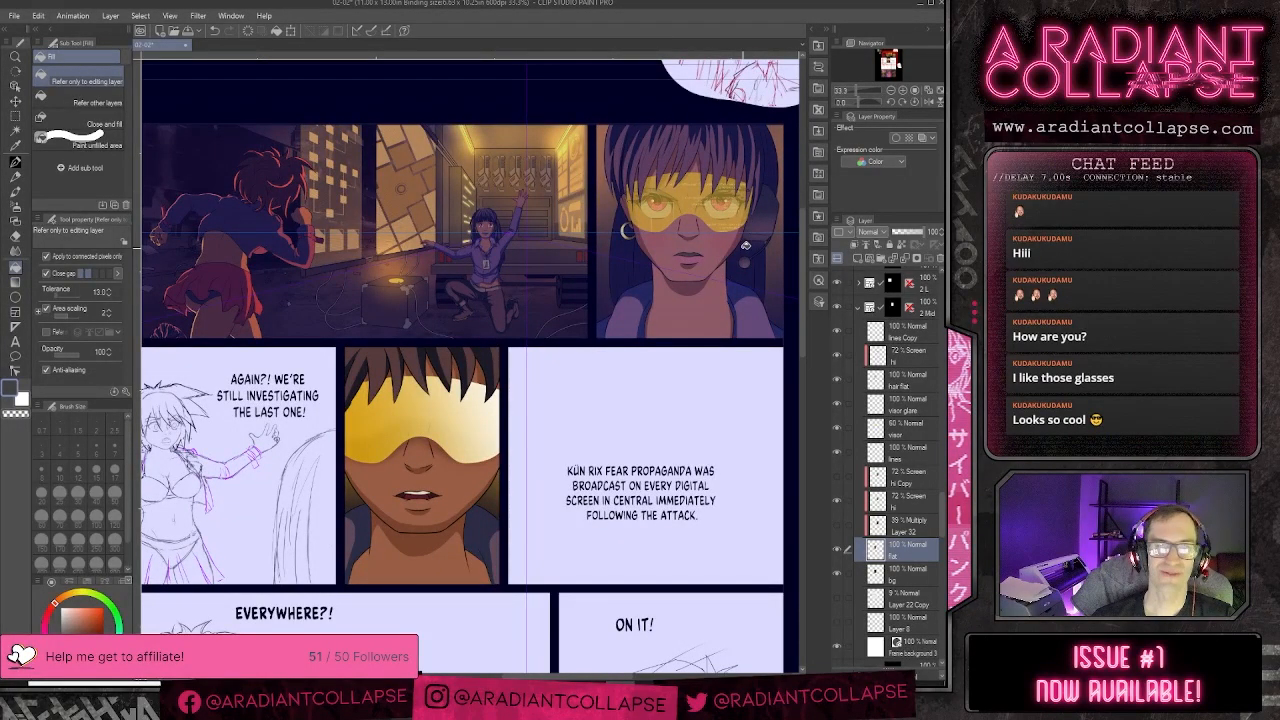
{"action": "left_click_drag", "start_coordinate": [508, 530], "coordinate": [577, 347]}
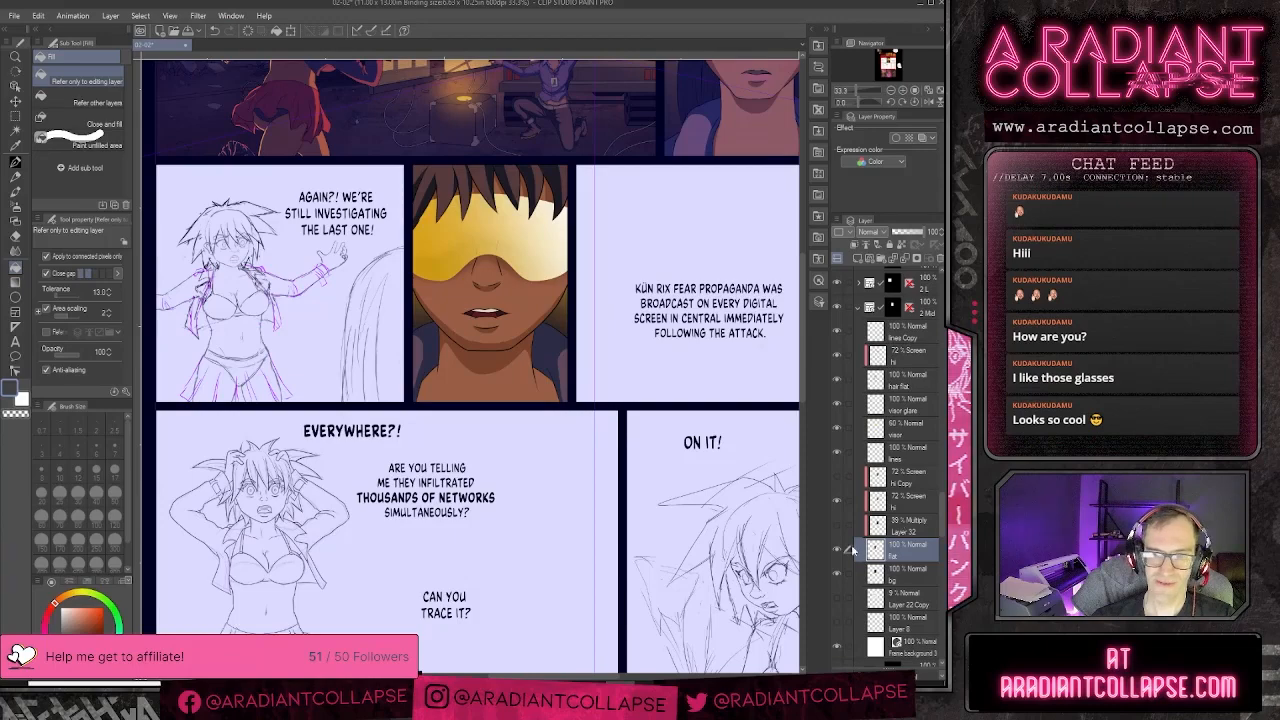
{"action": "scroll", "coordinate": [549, 302], "scroll_direction": "up", "scroll_amount": 1}
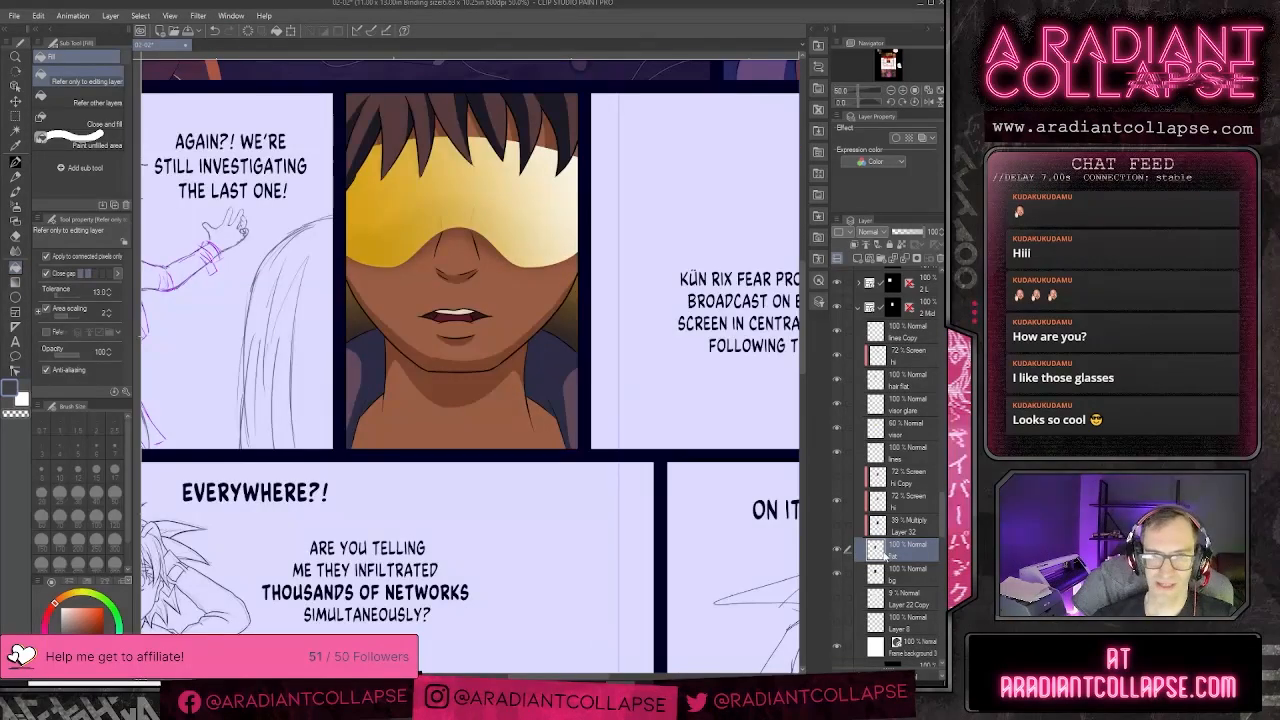
- Try filling the visor close-up's skin areas on the flat layer with darker browns, and undo the fills
{"action": "left_click", "coordinate": [450, 381], "text": "alt"}
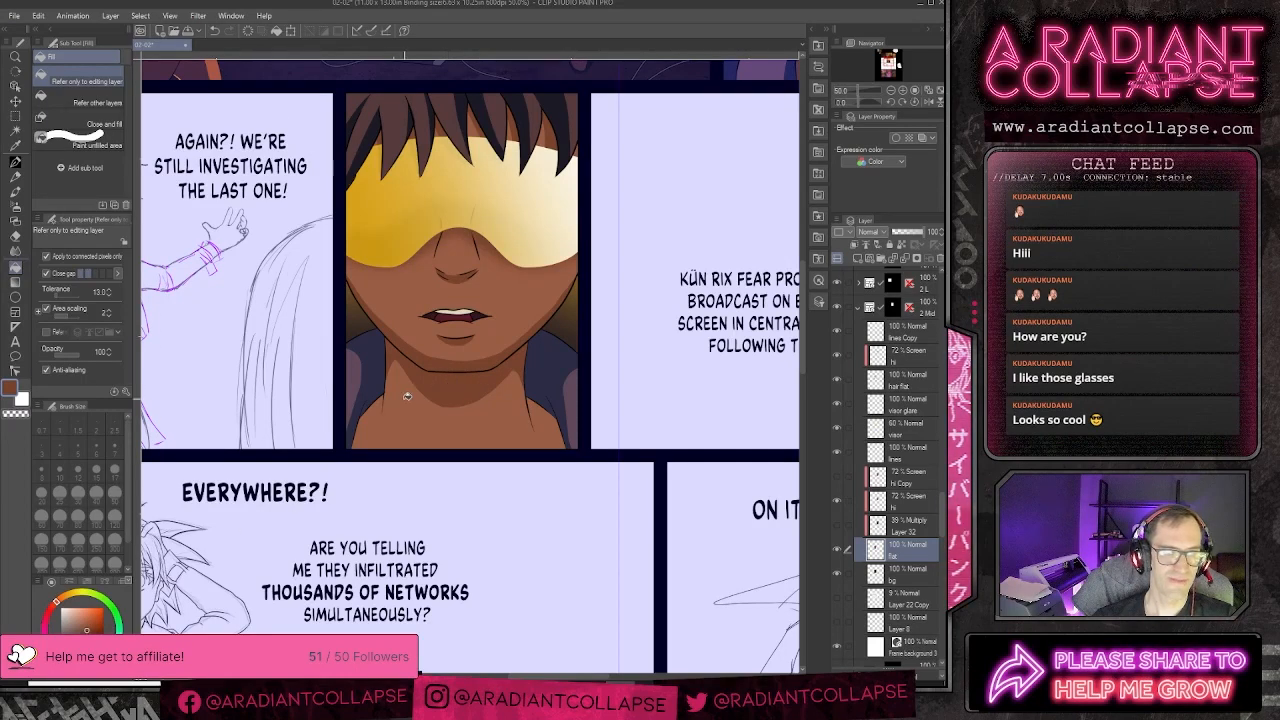
{"action": "left_click", "coordinate": [466, 387]}
{"action": "left_click", "coordinate": [464, 365]}
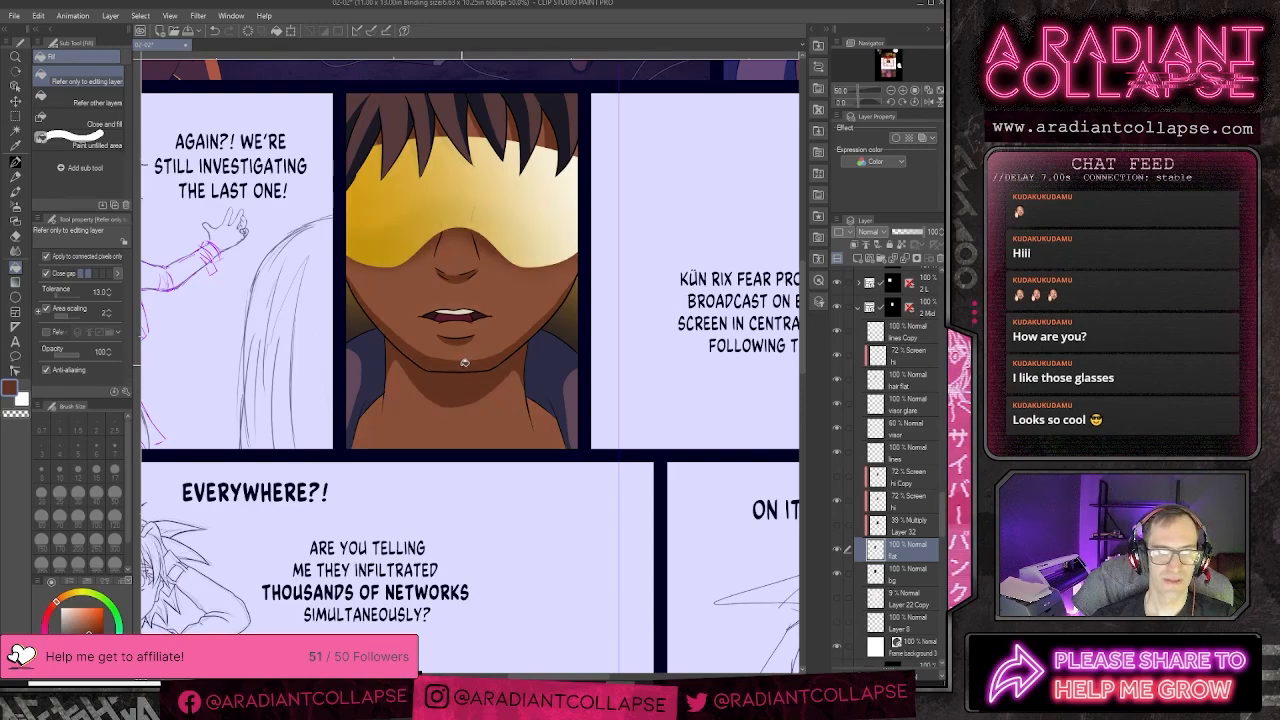
{"action": "scroll", "coordinate": [550, 337], "scroll_direction": "down", "scroll_amount": 2}
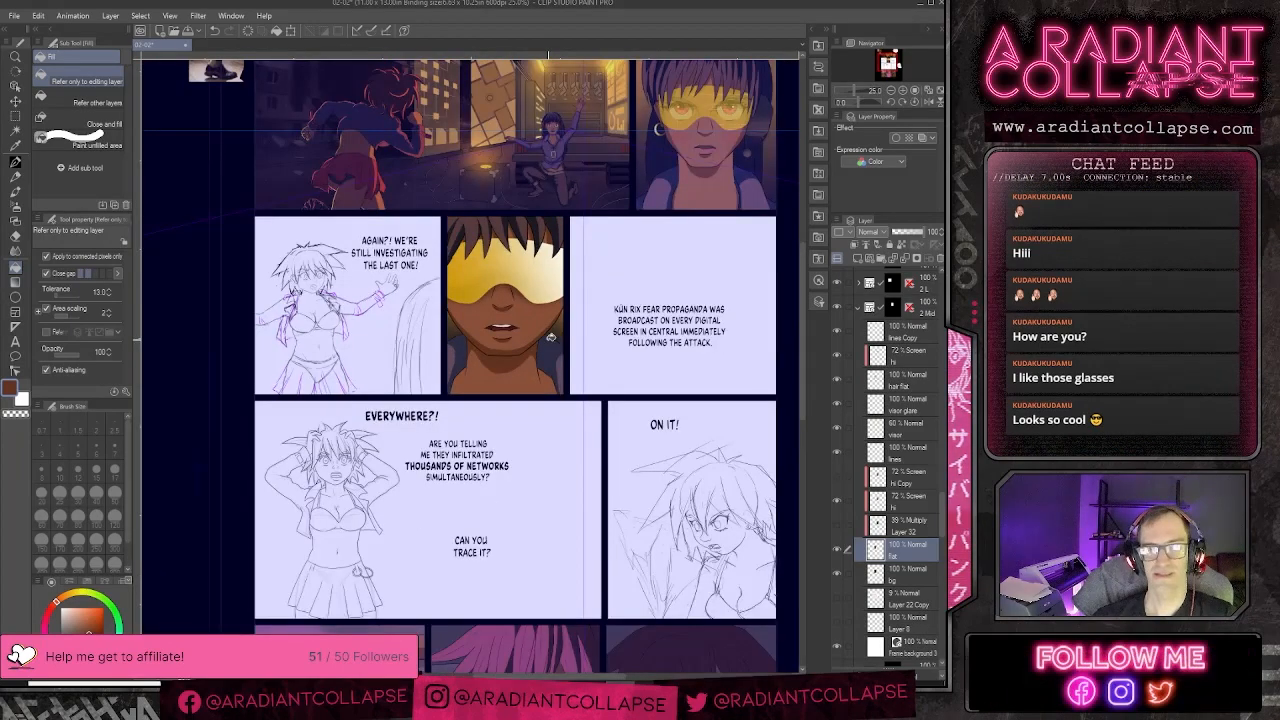
{"action": "key", "text": "ctrl+z"}
{"action": "key", "text": "ctrl+z"}
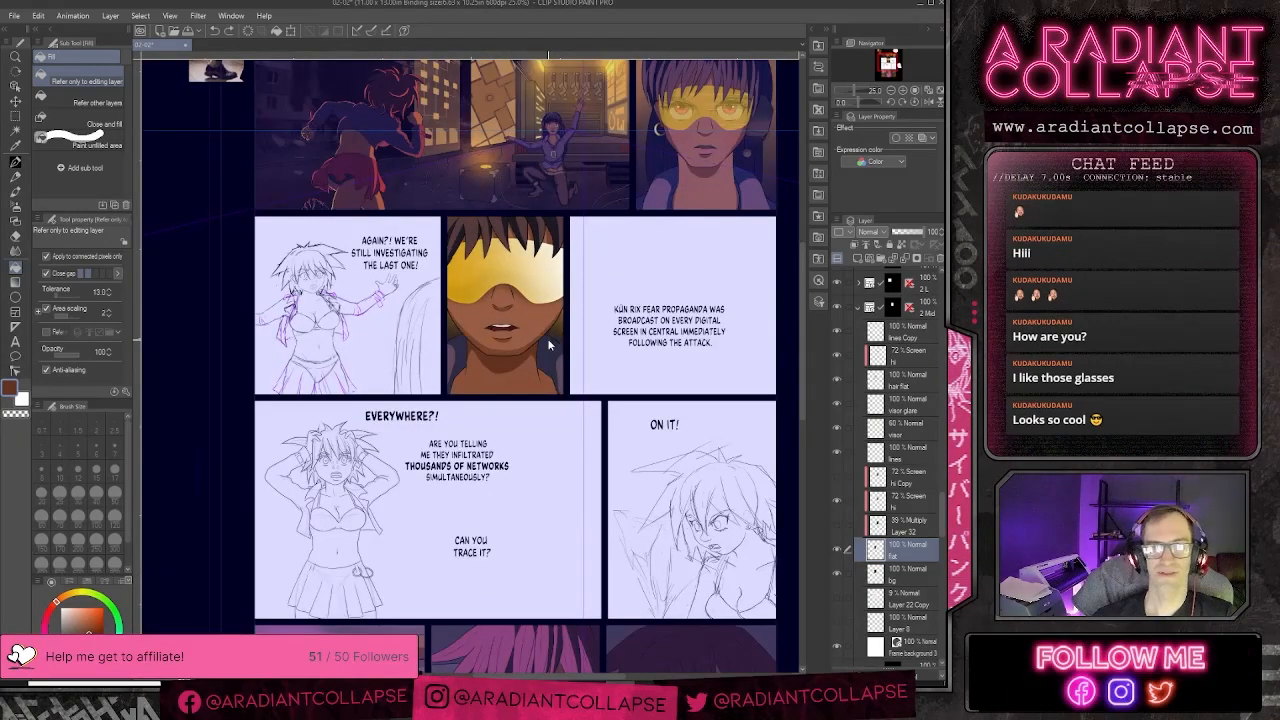
- Add a new Multiply layer above hi Copy in the visor close-up's folder, with dark blue as the drawing colour
{"action": "left_click", "coordinate": [907, 484]}
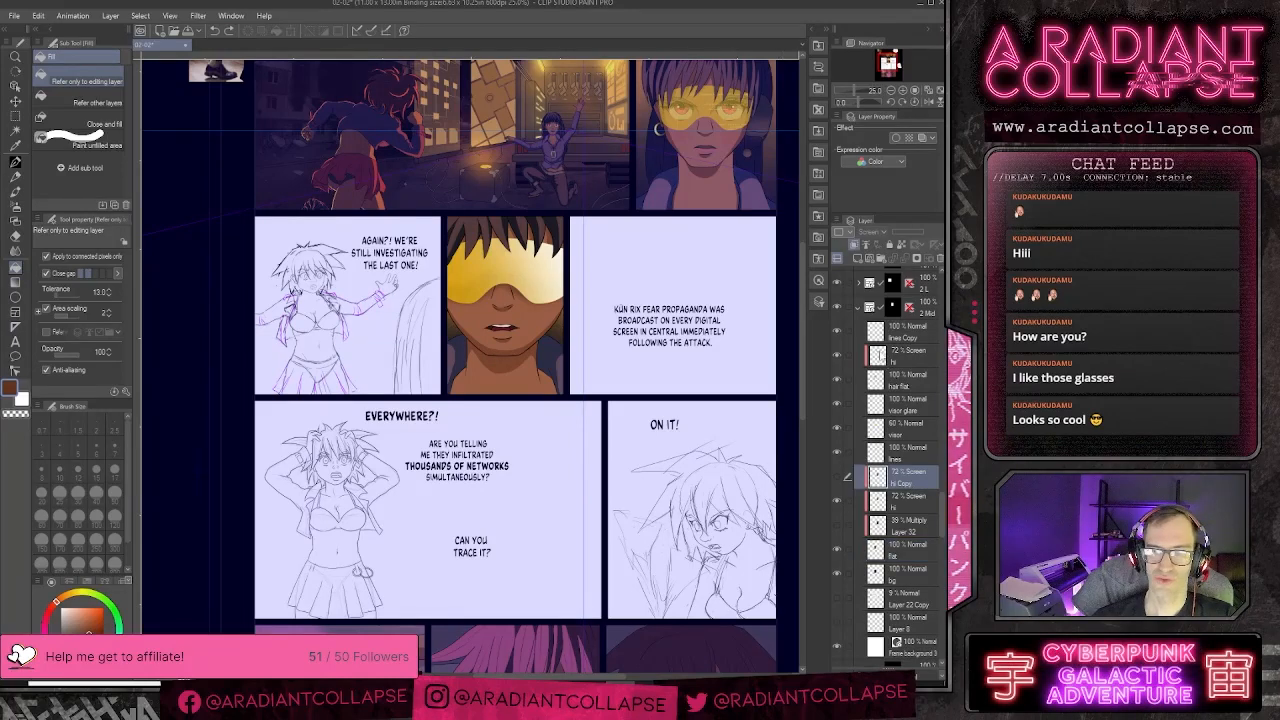
{"action": "left_click", "coordinate": [857, 258]}
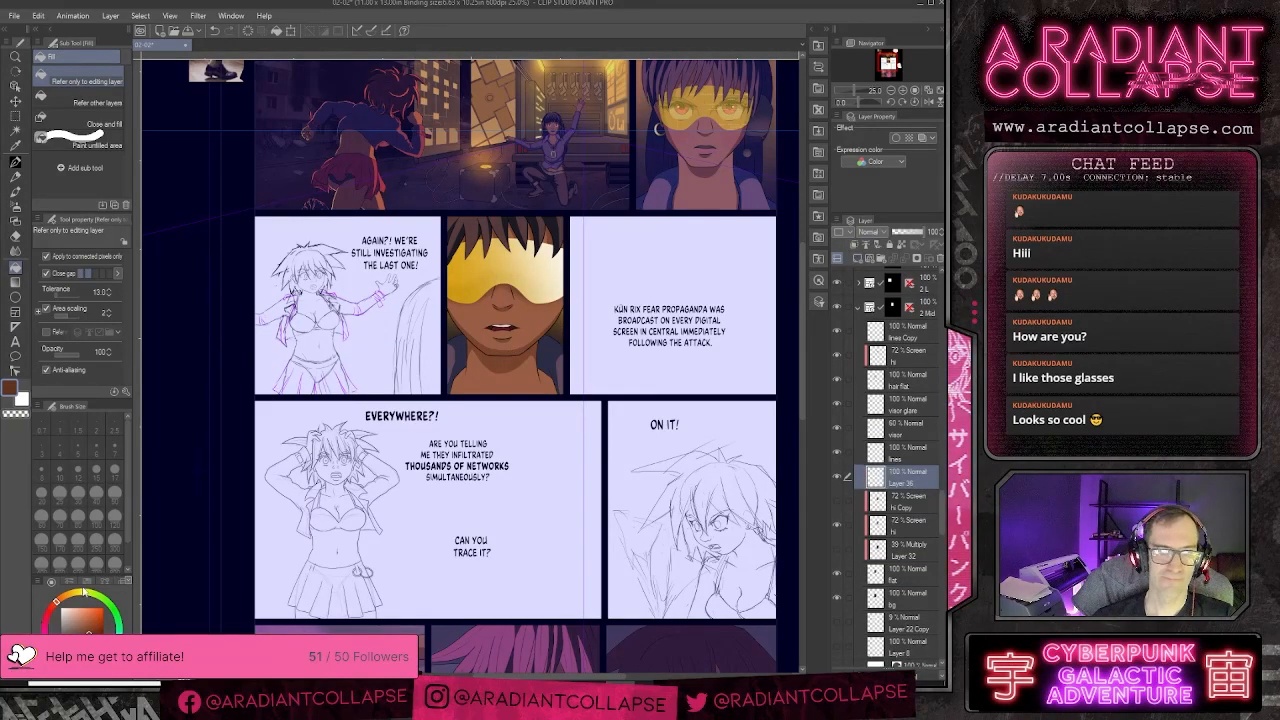
{"action": "key", "text": "x"}
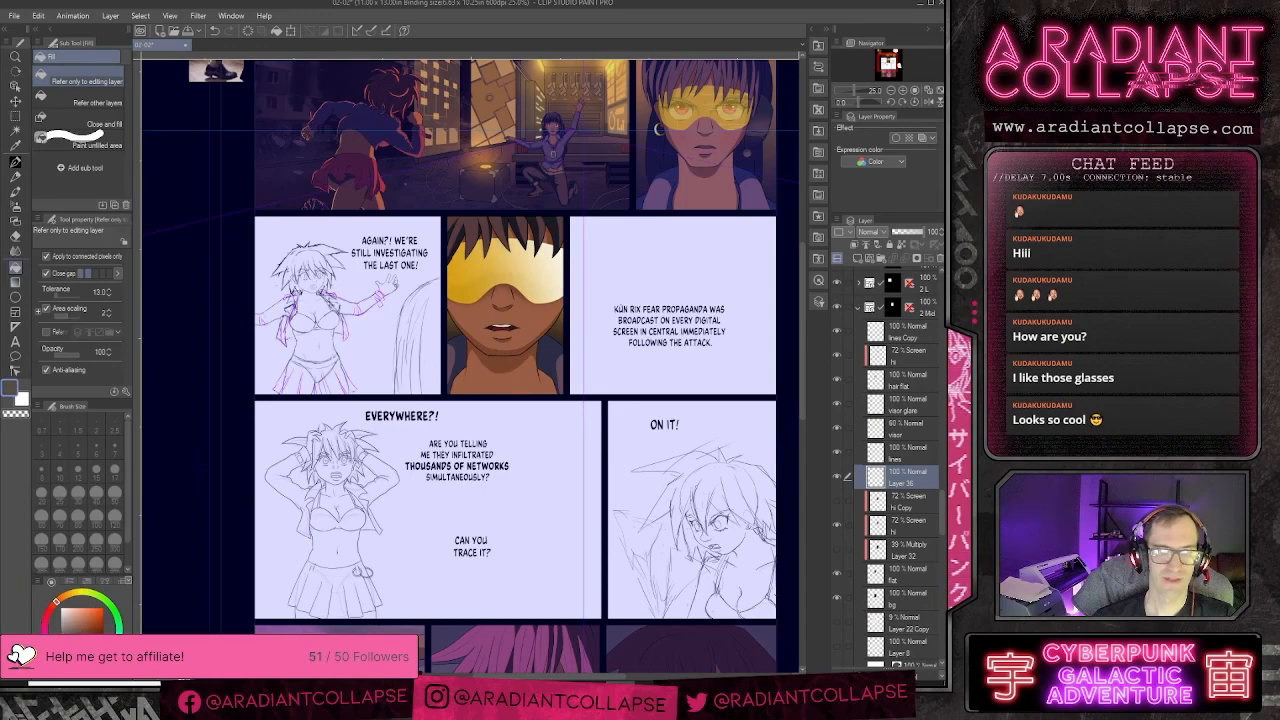
{"action": "left_click", "coordinate": [868, 234]}
{"action": "left_click", "coordinate": [876, 283]}
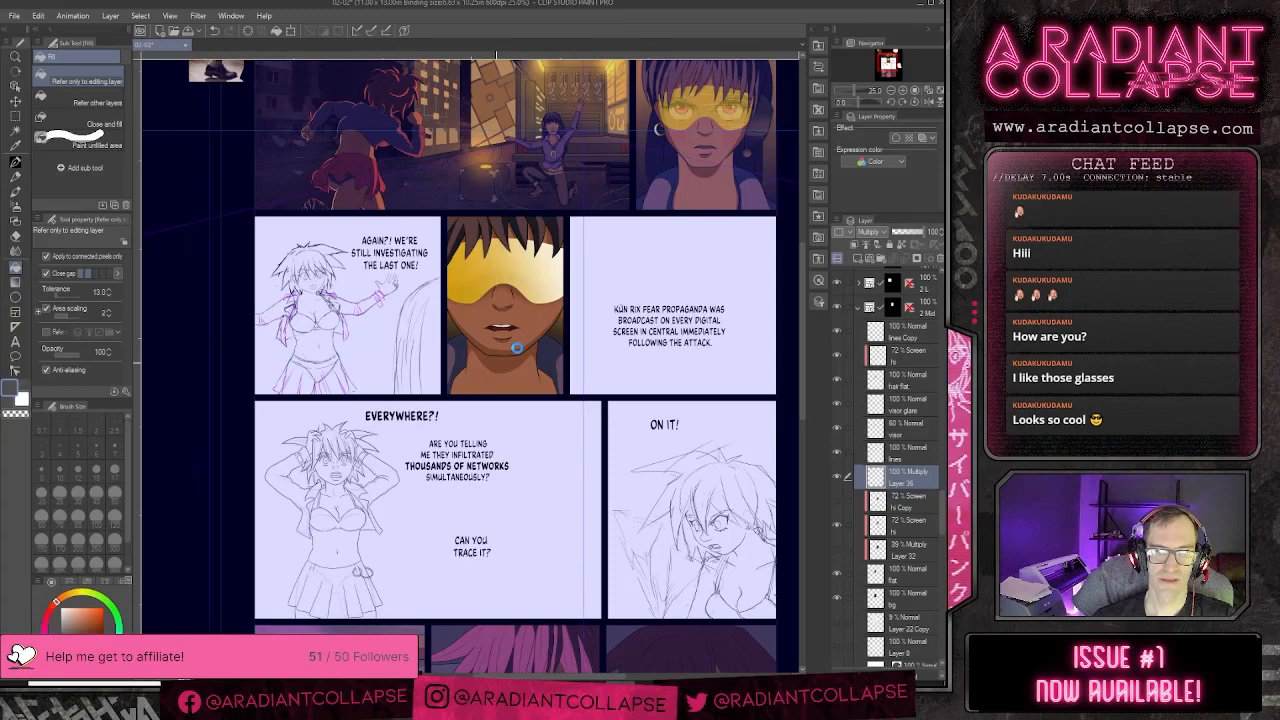
- Fill the shadow under the visor close-up's chin with dark blue on the new Multiply layer, and set the layer's opacity to 39%
{"action": "left_click", "coordinate": [516, 347]}
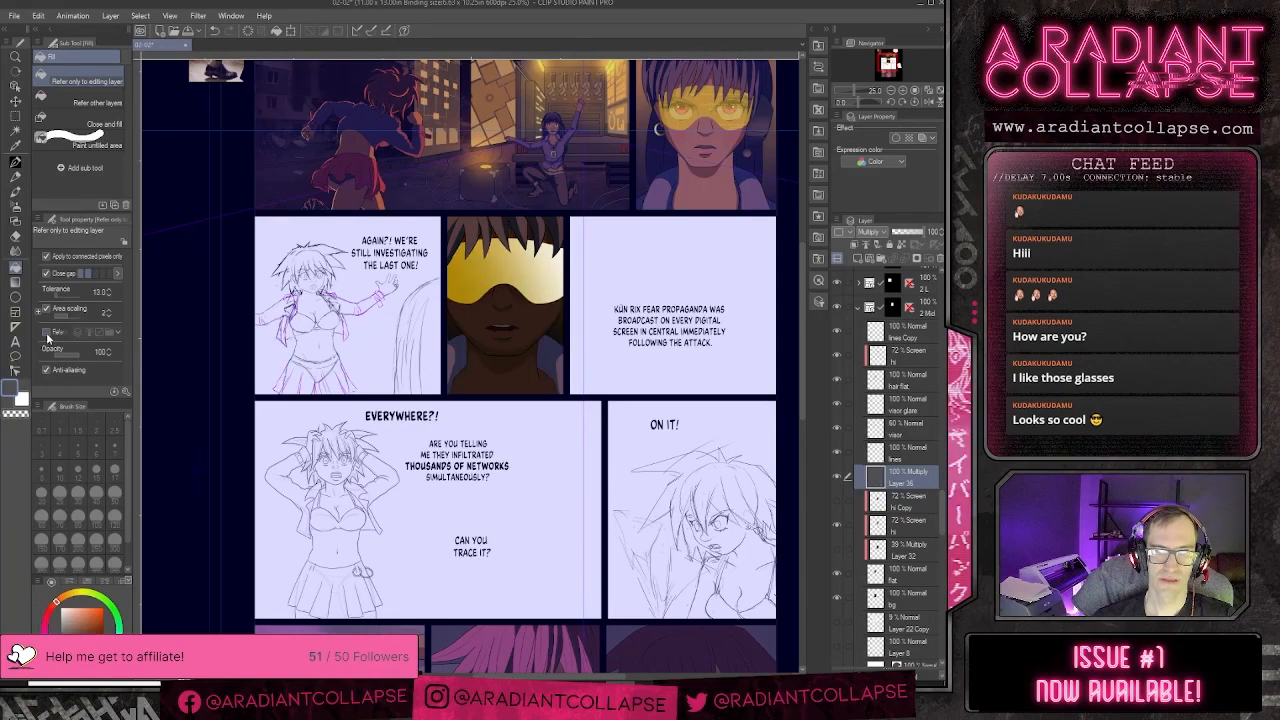
{"action": "key", "text": "ctrl+z"}
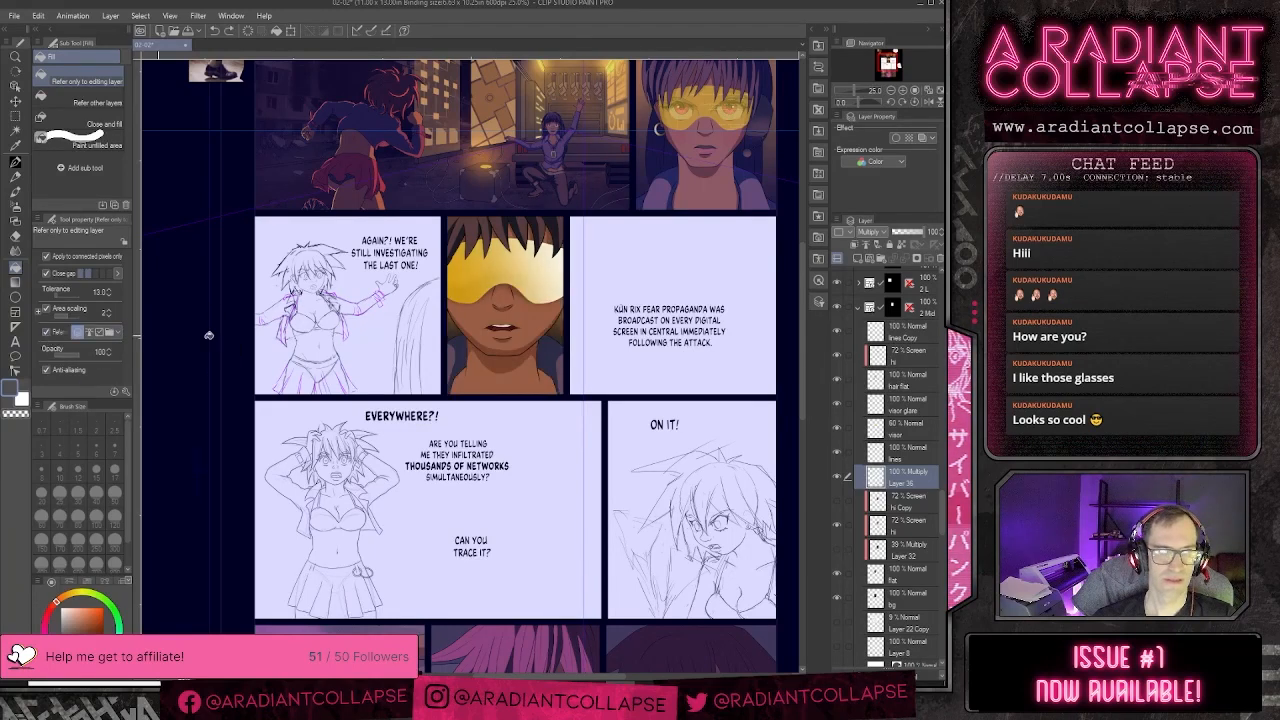
{"action": "left_click", "coordinate": [499, 357]}
{"action": "left_click", "coordinate": [492, 345]}
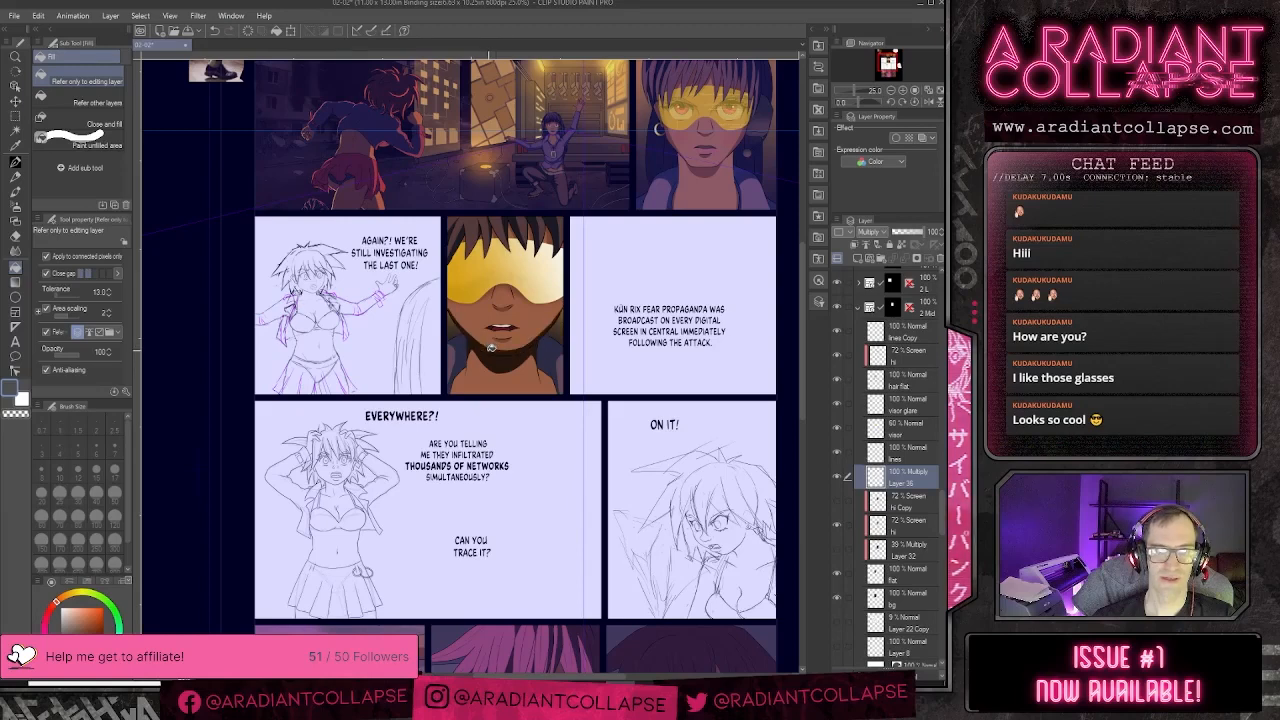
{"action": "left_click_drag", "start_coordinate": [915, 235], "coordinate": [898, 237]}
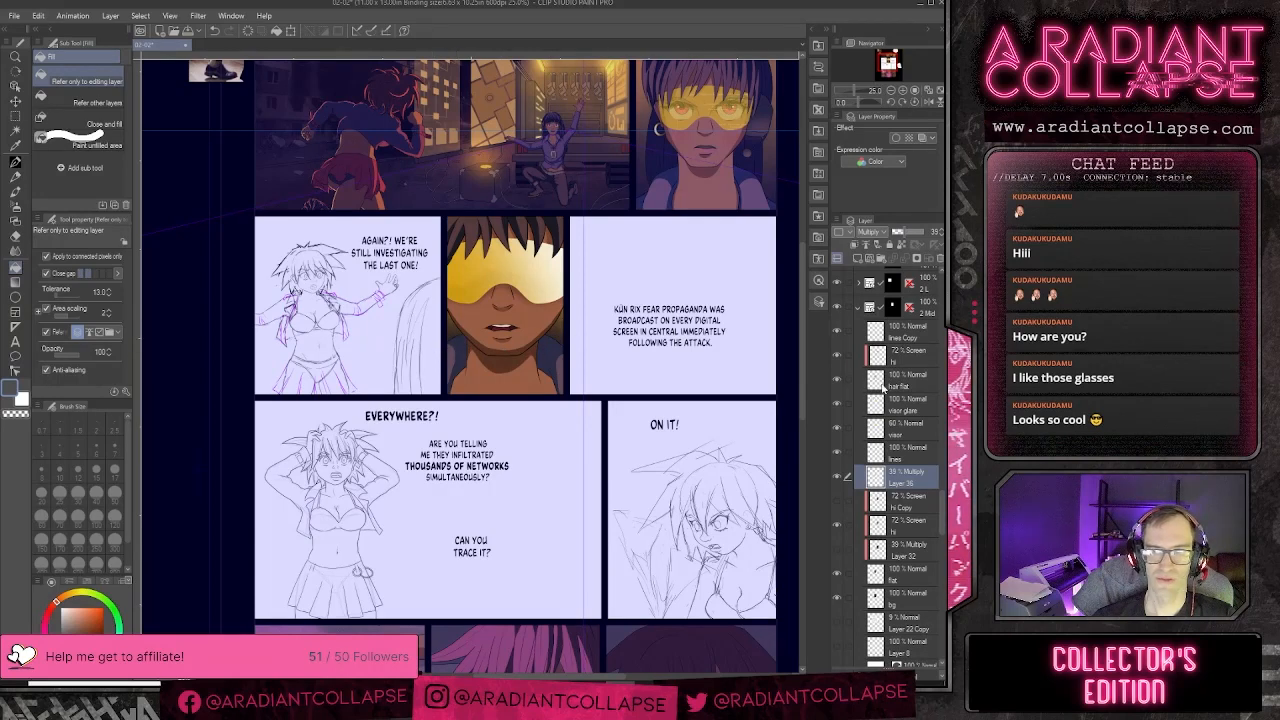
- Move the dark blue Multiply layer directly below lines Copy, and compare the visor close-up with the rest of the page
{"action": "left_click_drag", "start_coordinate": [896, 480], "coordinate": [901, 351]}
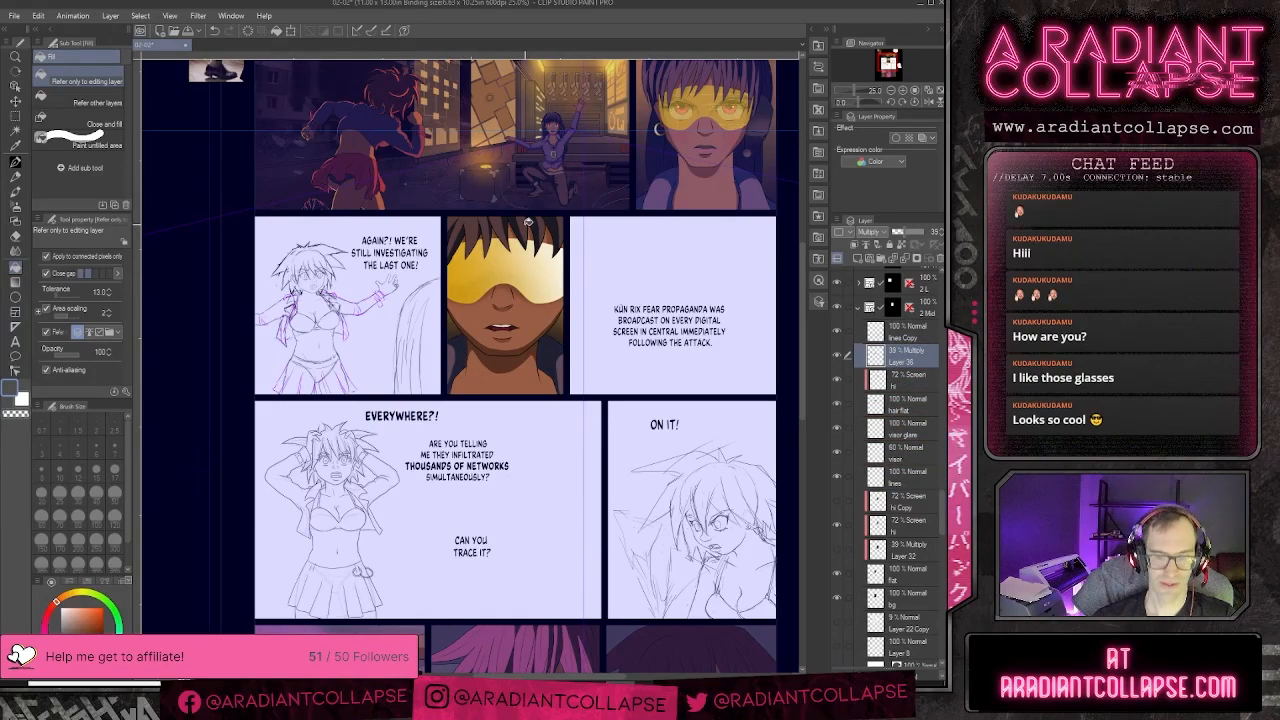
{"action": "scroll", "coordinate": [528, 222], "scroll_direction": "up", "scroll_amount": 2}
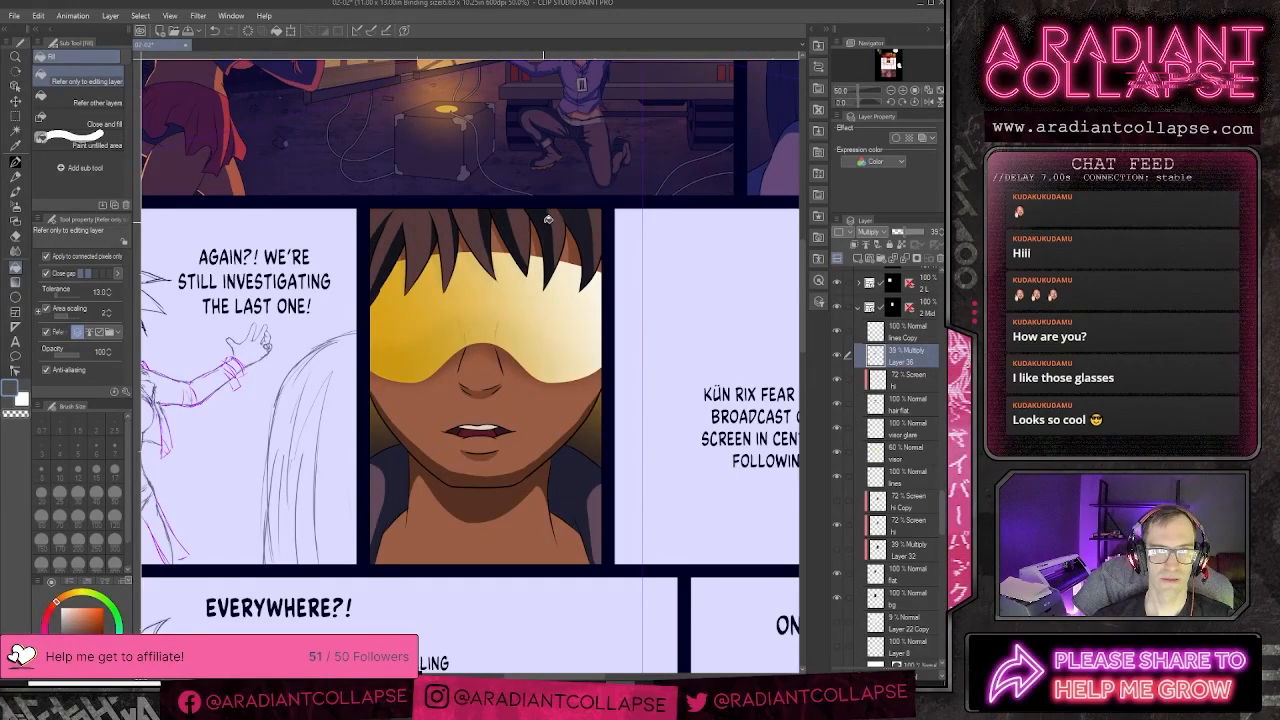
{"action": "scroll", "coordinate": [590, 227], "scroll_direction": "down", "scroll_amount": 4}
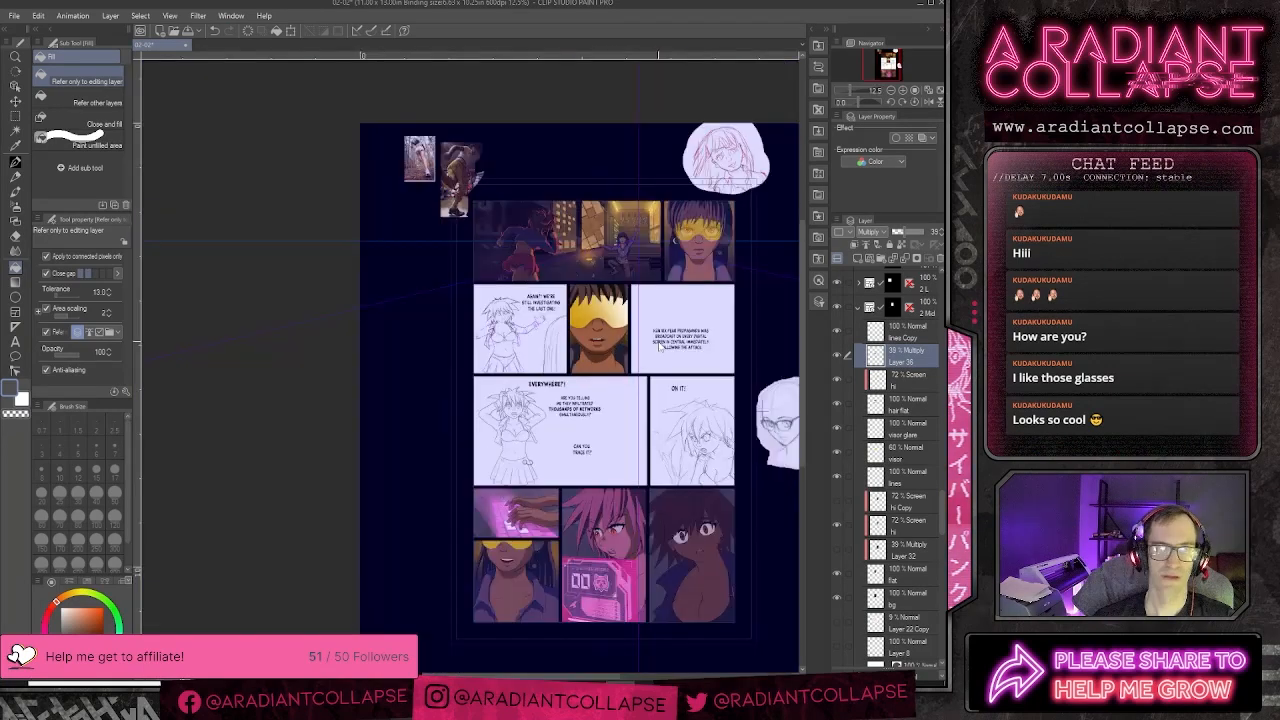
{"action": "scroll", "coordinate": [658, 350], "scroll_direction": "up", "scroll_amount": 3}
{"action": "scroll", "coordinate": [660, 348], "scroll_direction": "down", "scroll_amount": 1}
{"action": "scroll", "coordinate": [660, 348], "scroll_direction": "up", "scroll_amount": 1}
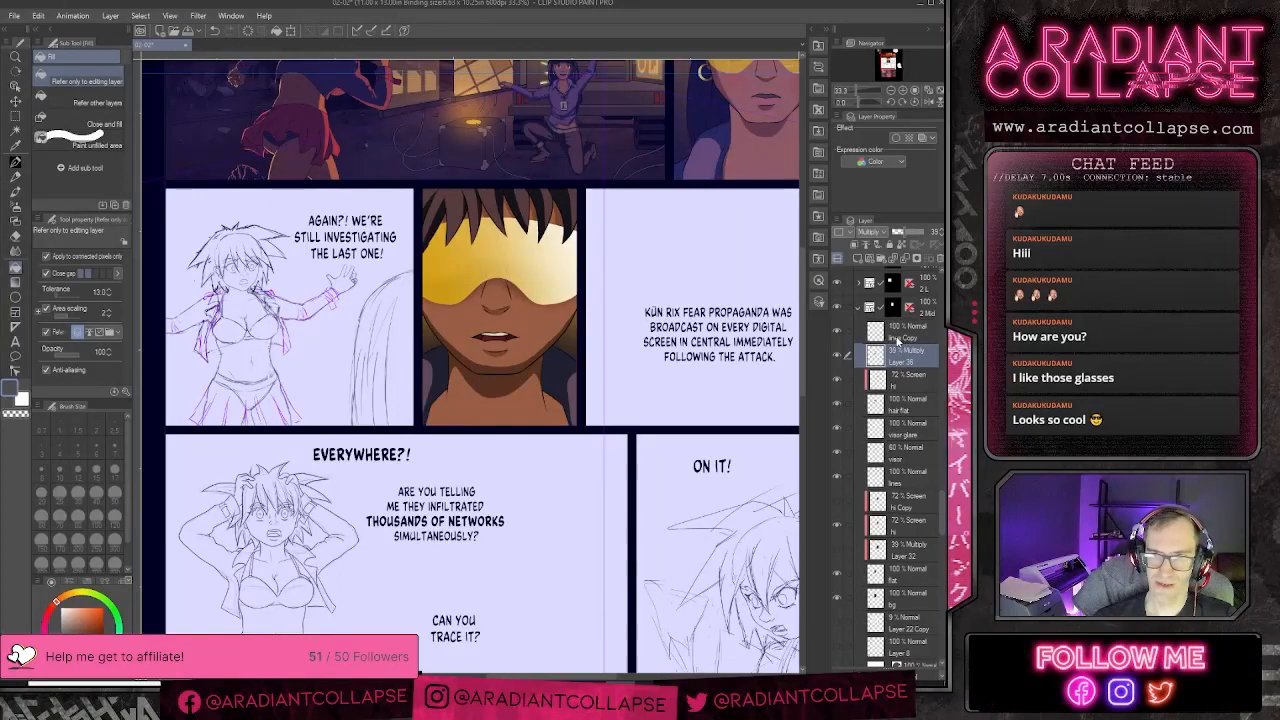
- Add a normal layer above the dark blue Multiply layer, naming the Multiply layer intense and the added one makeup
{"action": "left_click", "coordinate": [855, 259]}
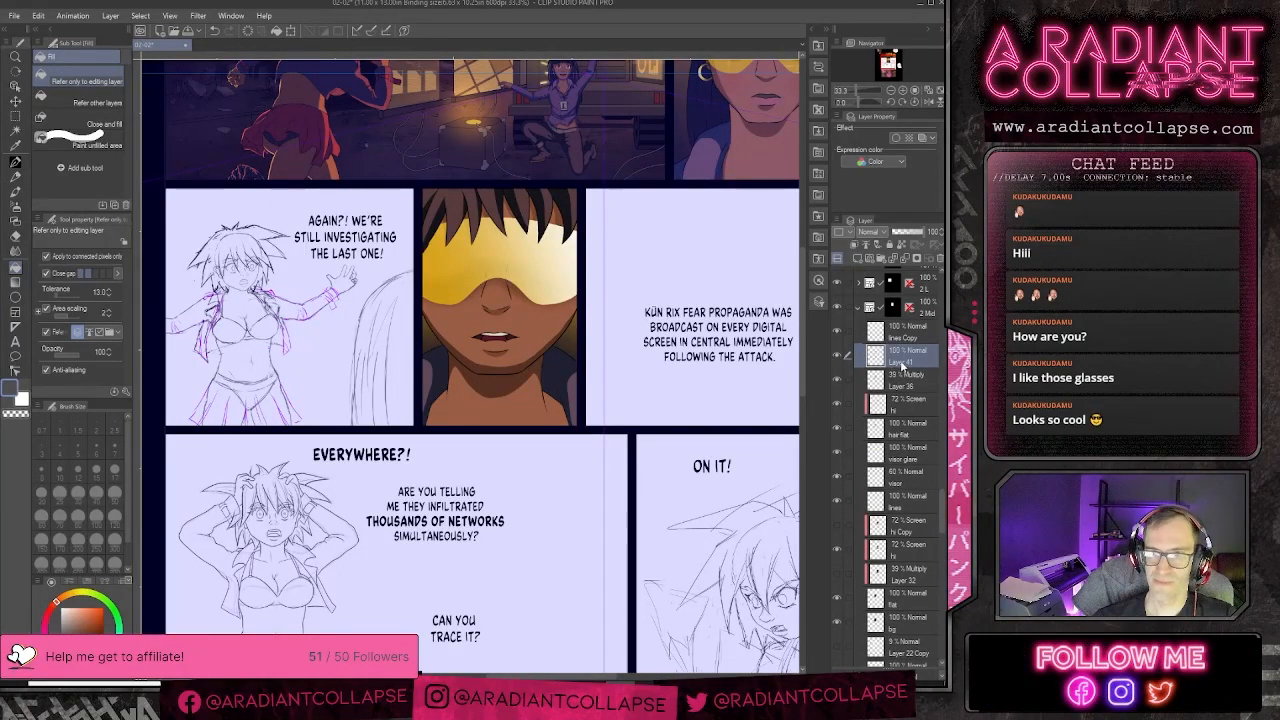
{"action": "left_click", "coordinate": [901, 386]}
{"action": "type", "text": "internal"}
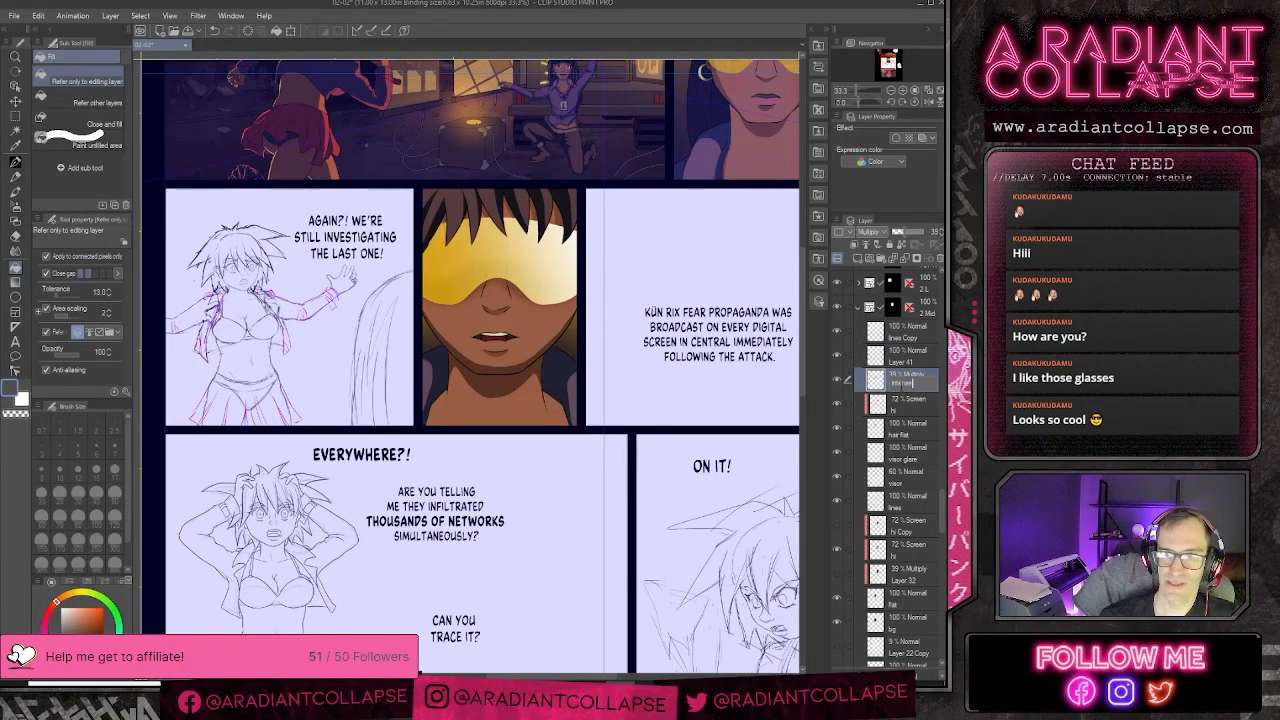
{"action": "key", "text": "Return"}
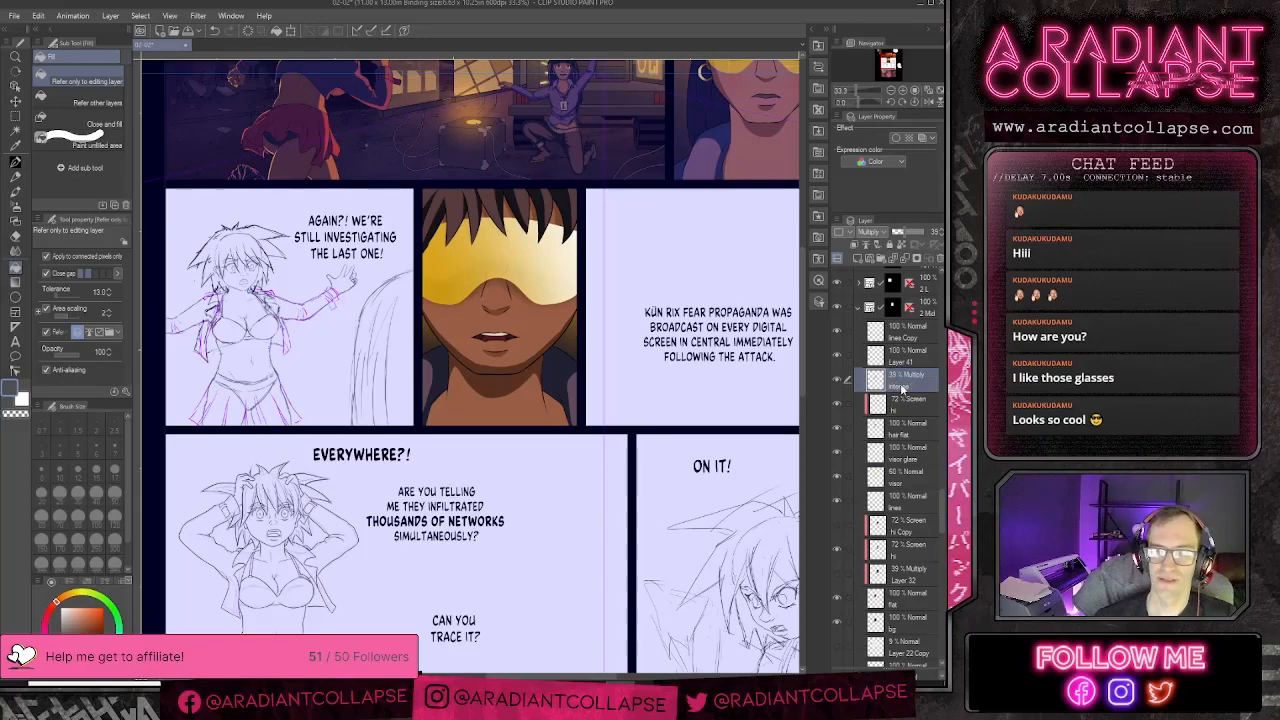
{"action": "double_click", "coordinate": [900, 356]}
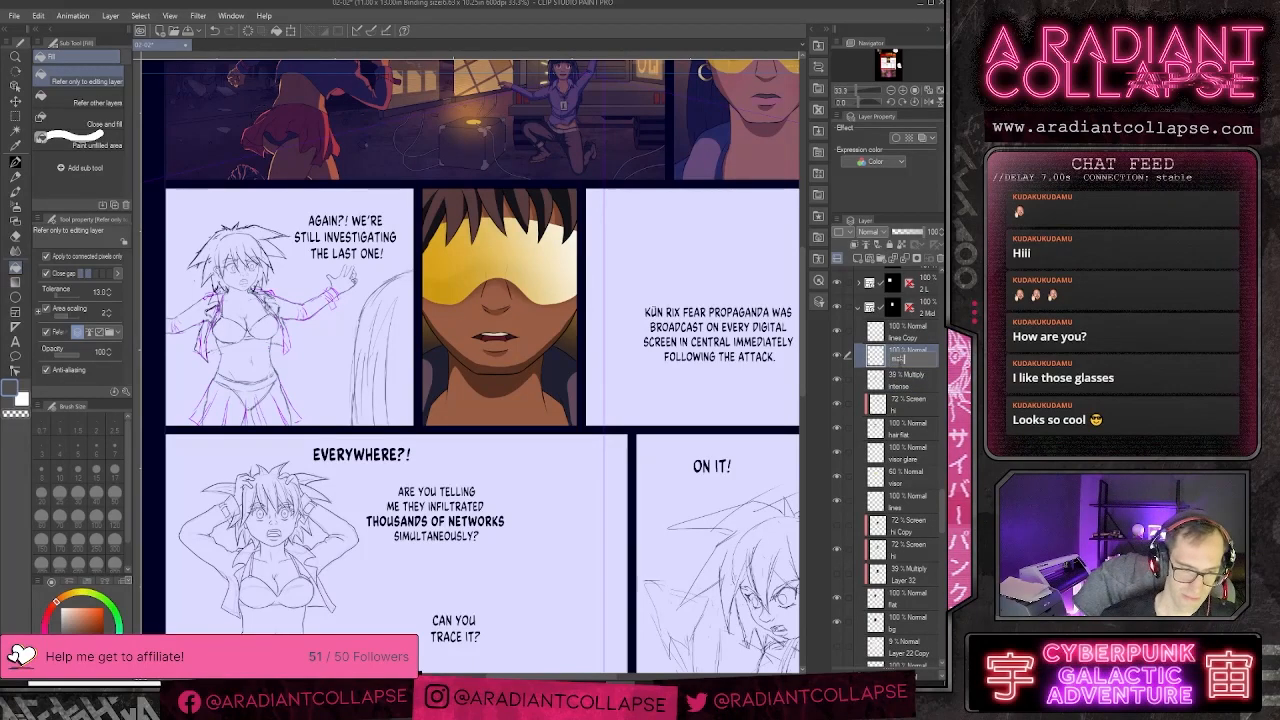
{"action": "type", "text": "makeup"}
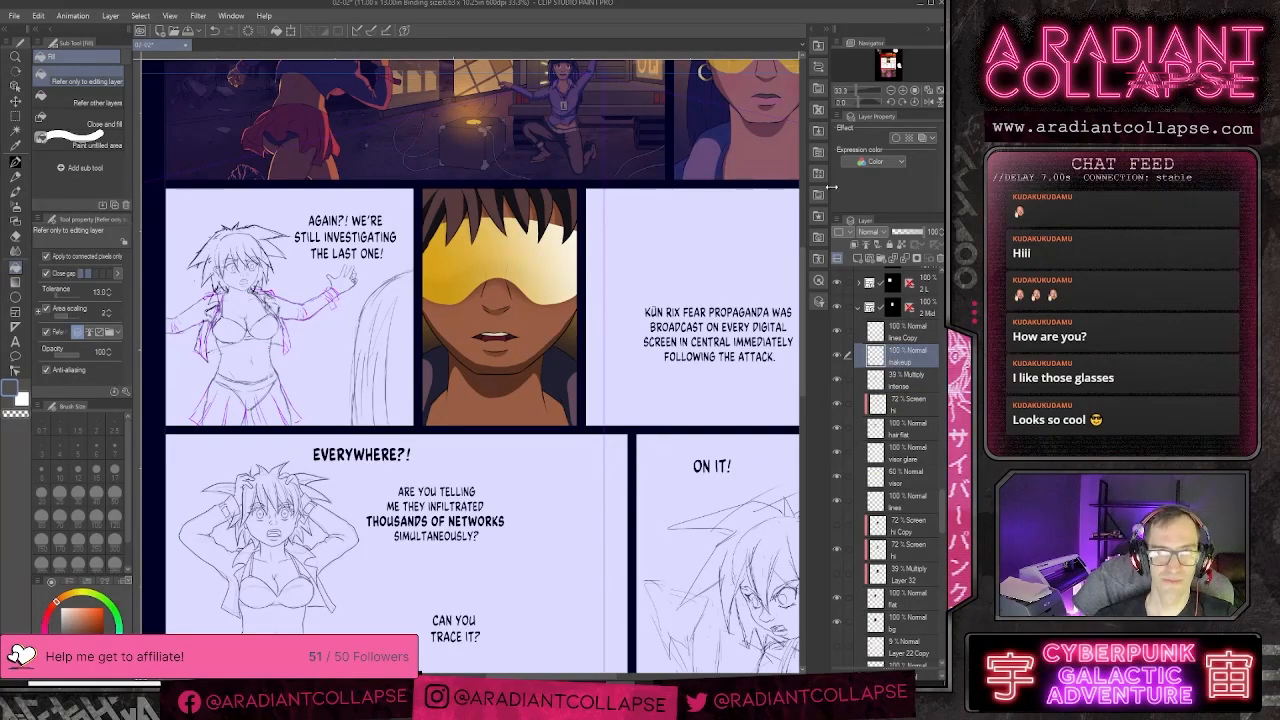
- Airbrush pink blush onto the visor close-up's cheeks with the Soft airbrush at size 200, and set the makeup layer's opacity to 70%
{"action": "scroll", "coordinate": [470, 365], "scroll_direction": "up", "scroll_amount": 3}
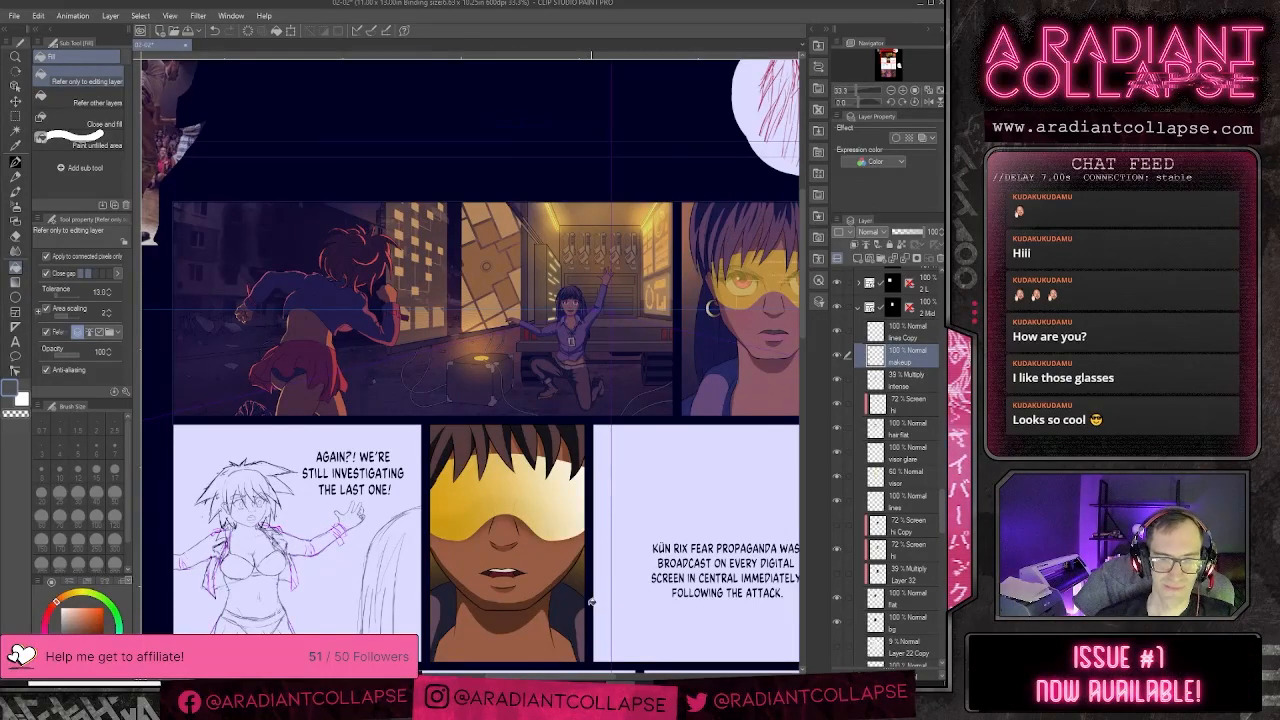
{"action": "scroll", "coordinate": [585, 590], "scroll_direction": "down", "scroll_amount": 3}
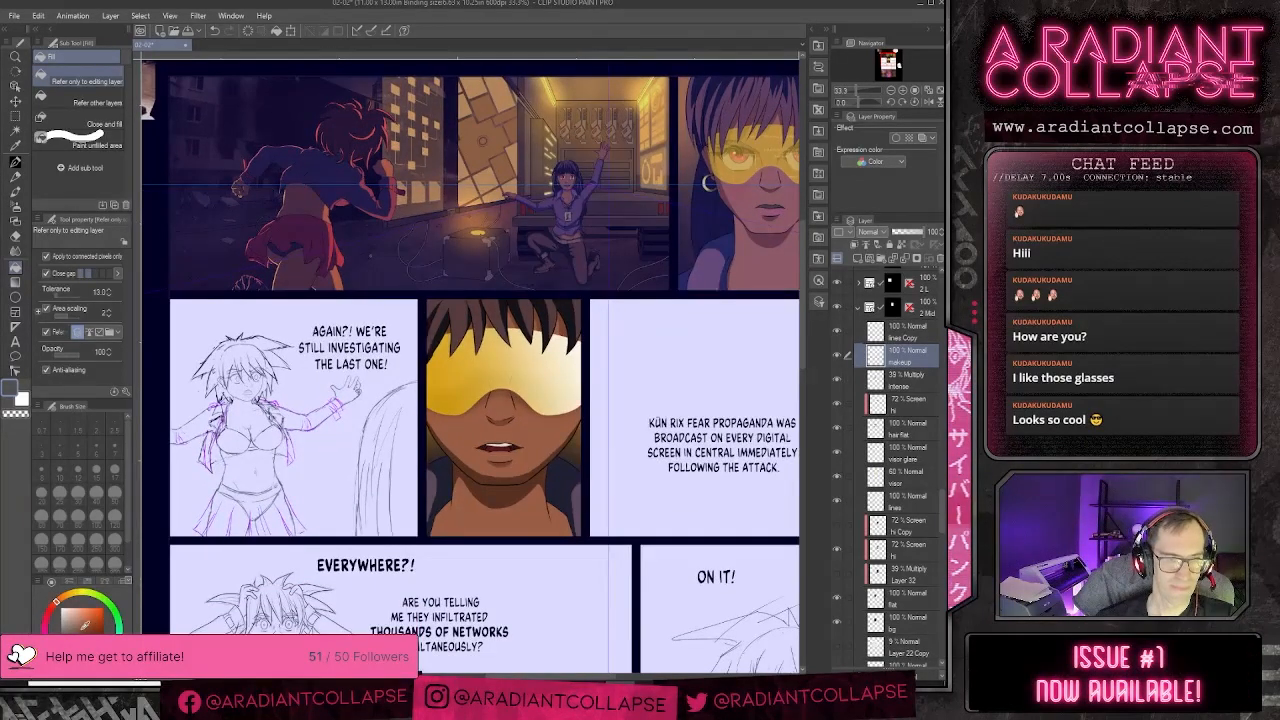
{"action": "left_click", "coordinate": [45, 630]}
{"action": "left_click", "coordinate": [78, 624]}
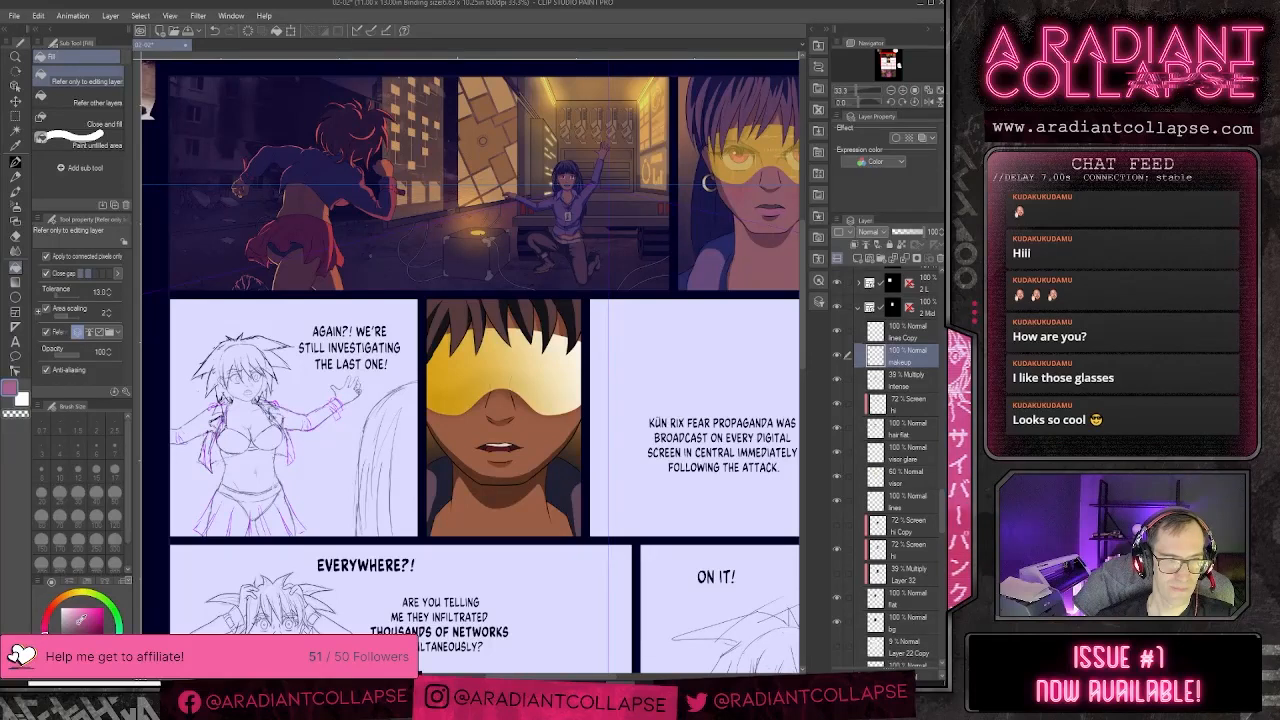
{"action": "left_click", "coordinate": [78, 628]}
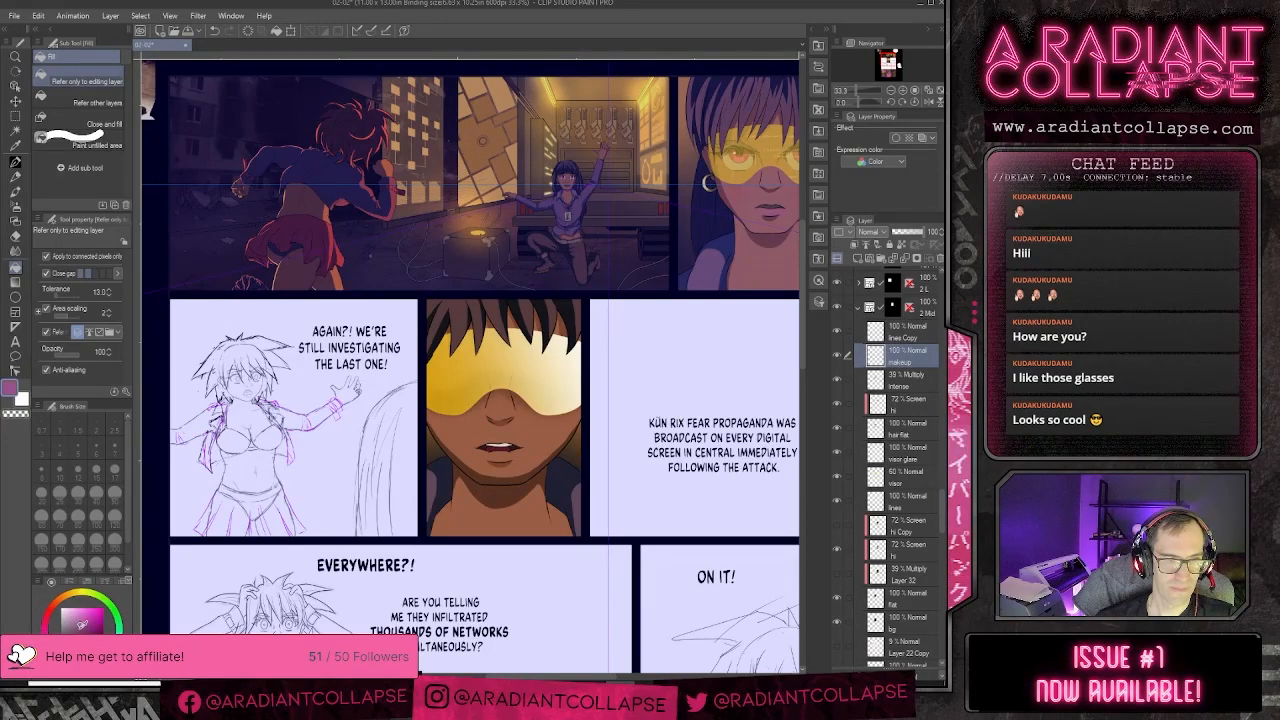
{"action": "left_click_drag", "start_coordinate": [80, 628], "coordinate": [81, 622]}
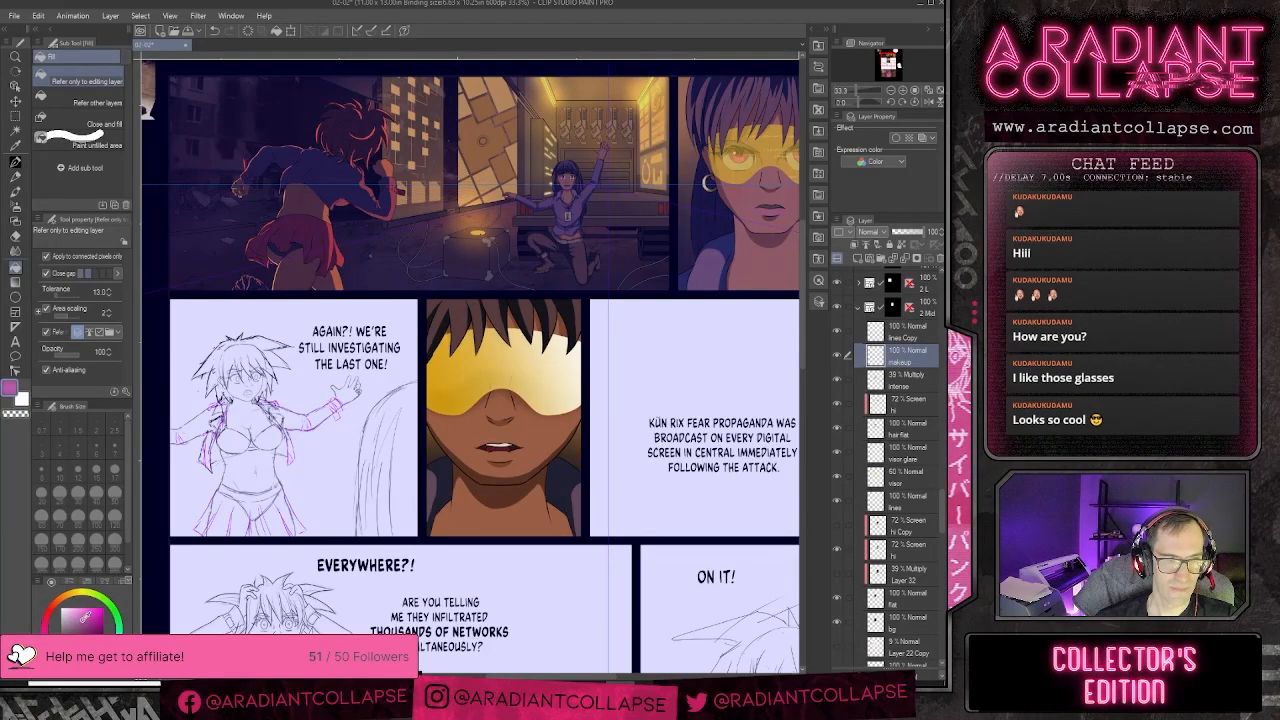
{"action": "key", "text": "b"}
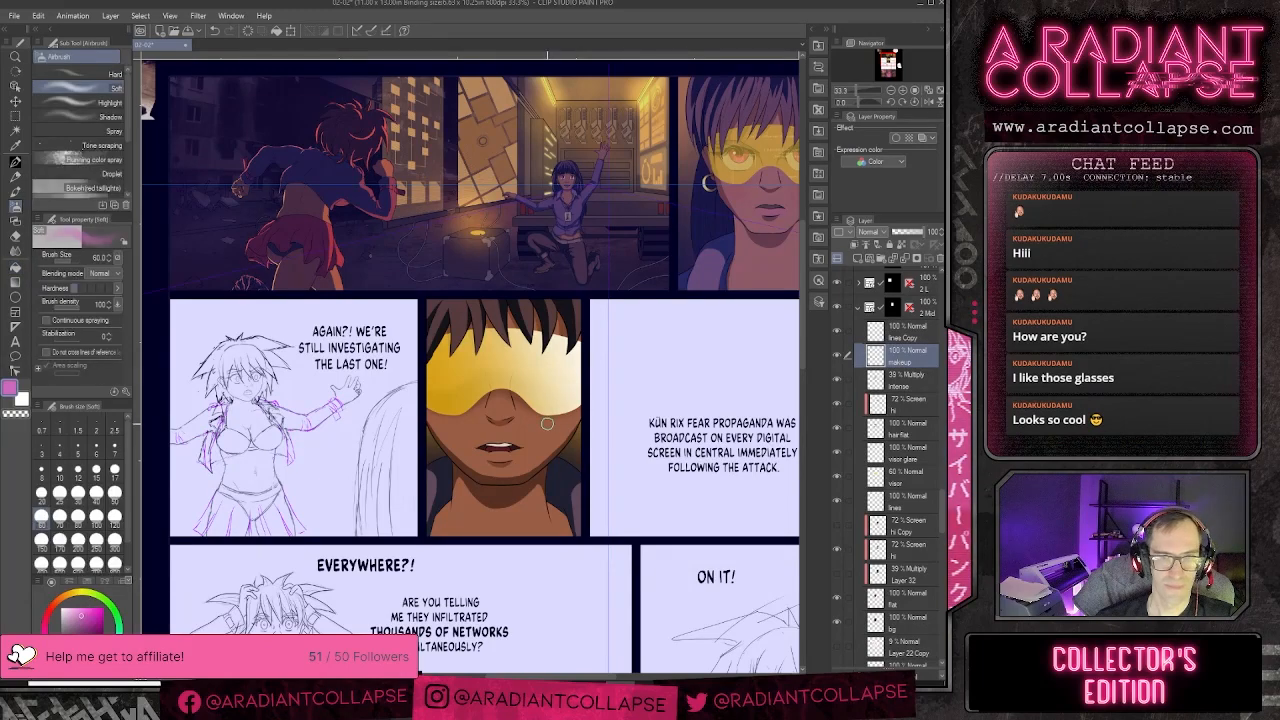
{"action": "key", "text": "bracketright"}
{"action": "key", "text": "bracketright"}
{"action": "key", "text": "bracketright"}
{"action": "key", "text": "bracketright"}
{"action": "key", "text": "bracketright"}
{"action": "key", "text": "bracketright"}
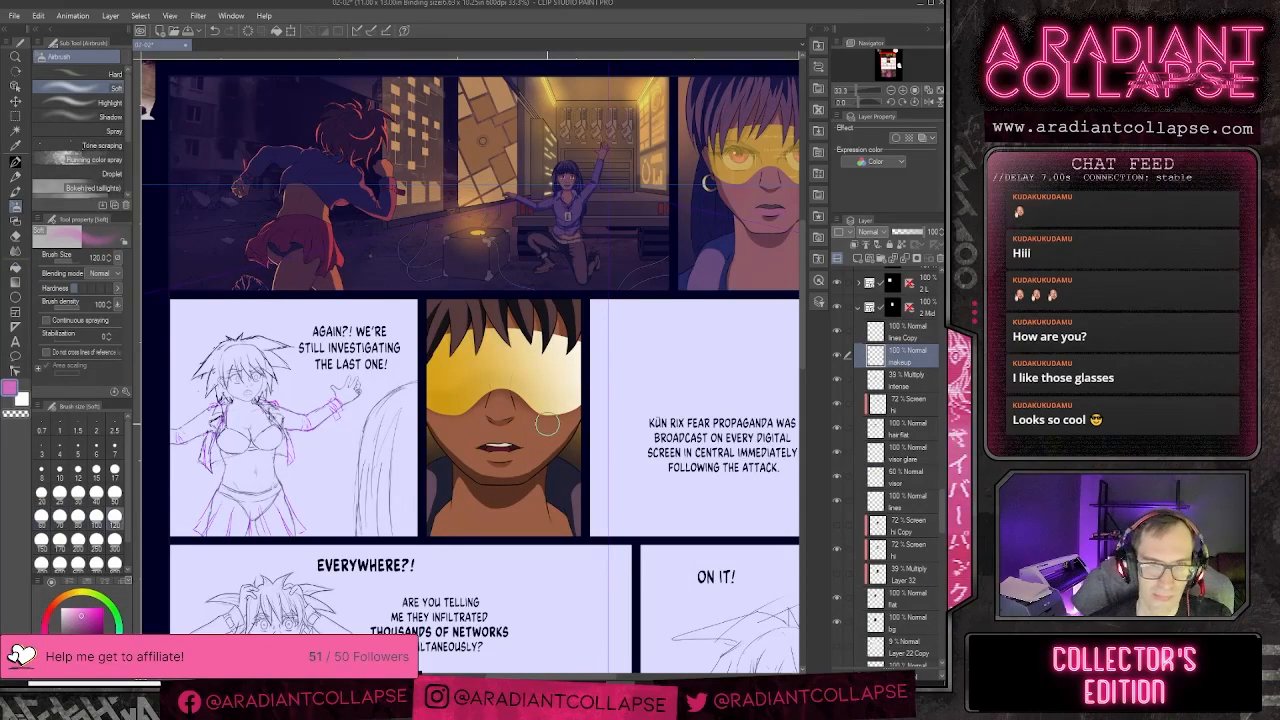
{"action": "key", "text": "bracketright"}
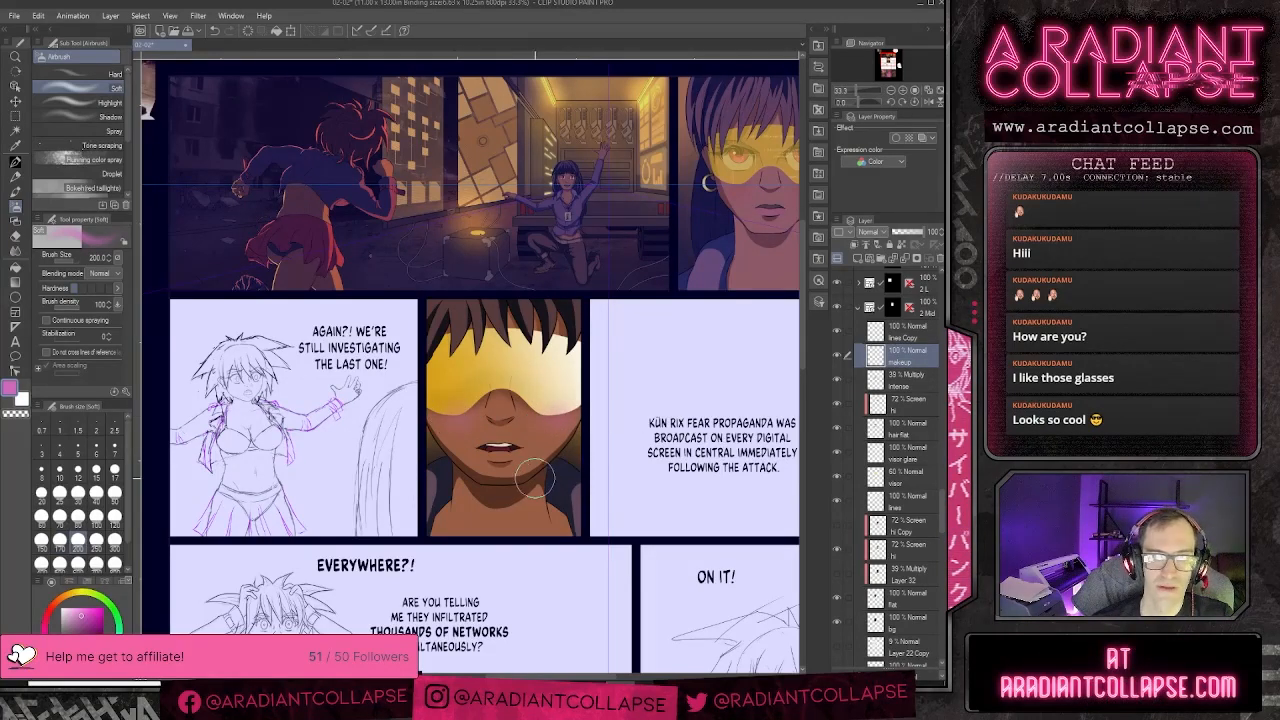
{"action": "left_click", "coordinate": [914, 233]}
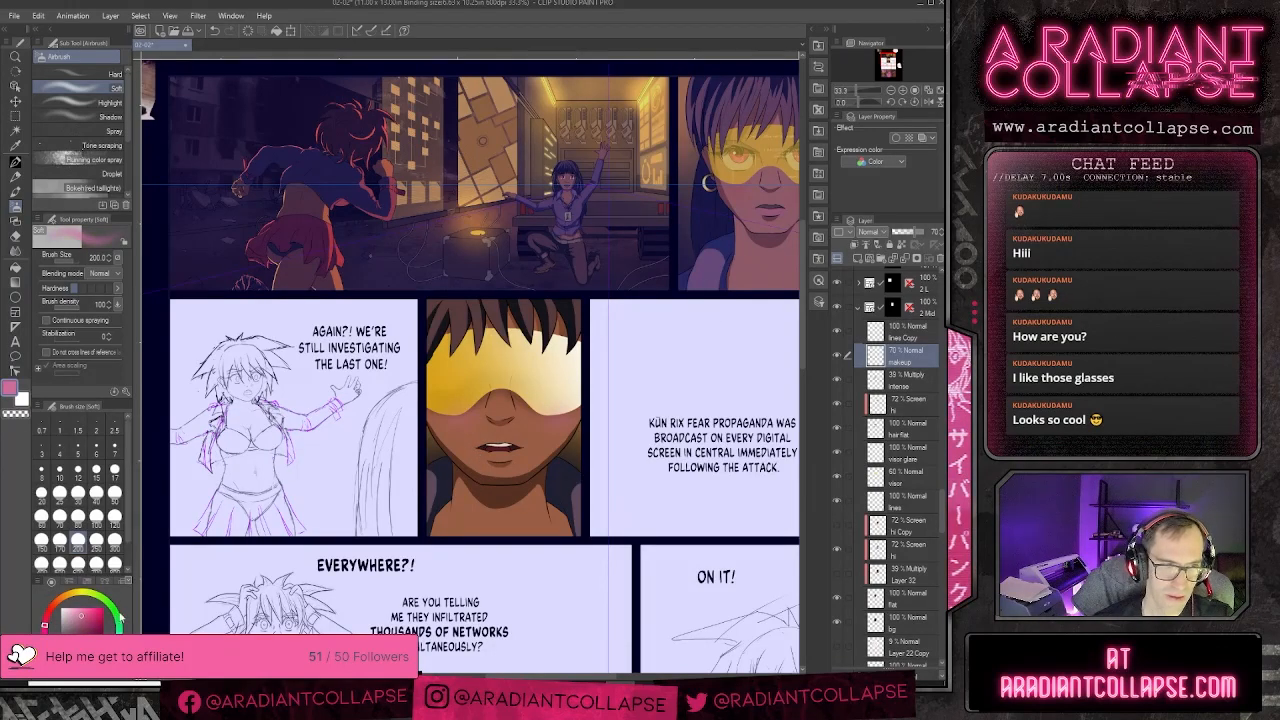
- Airbrush a red tint onto the visor close-up's lips with the Soft airbrush at size 80, undoing a first pink stroke
{"action": "scroll", "coordinate": [530, 460], "scroll_direction": "up", "scroll_amount": 3}
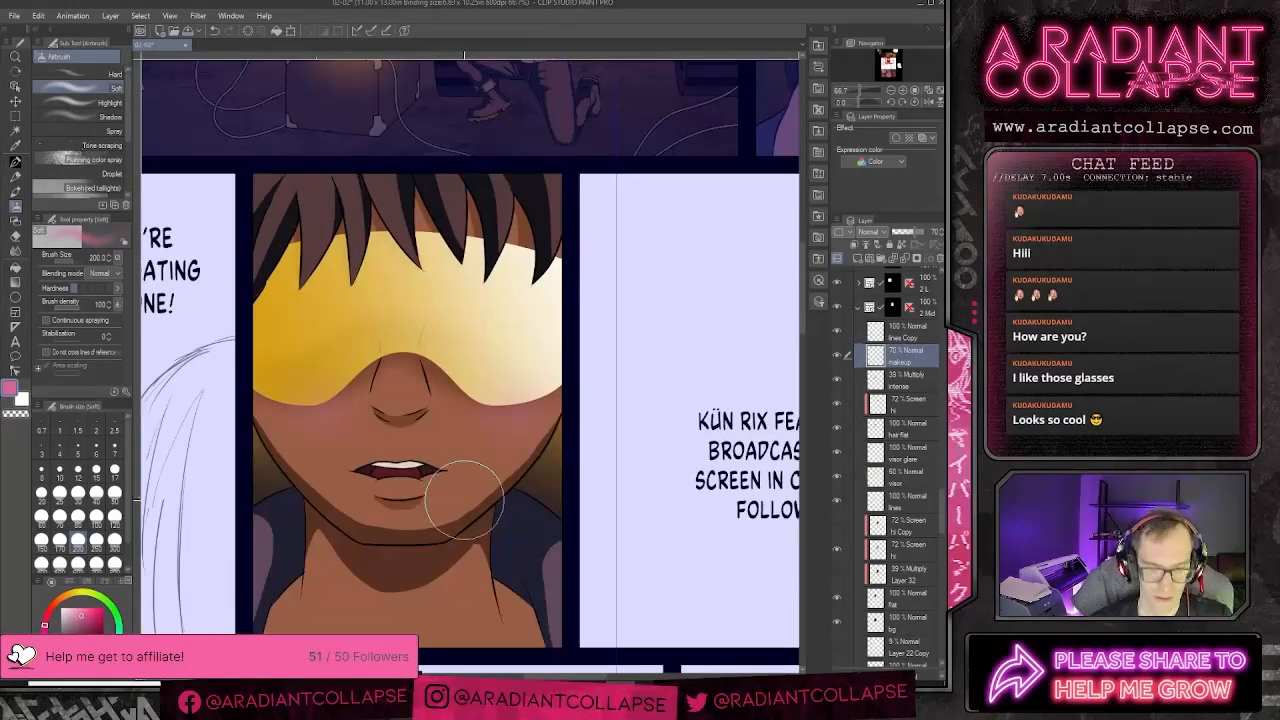
{"action": "key", "text": "bracketleft"}
{"action": "key", "text": "bracketleft"}
{"action": "key", "text": "bracketleft"}
{"action": "key", "text": "bracketleft"}
{"action": "key", "text": "bracketleft"}
{"action": "left_click_drag", "start_coordinate": [366, 489], "coordinate": [421, 487]}
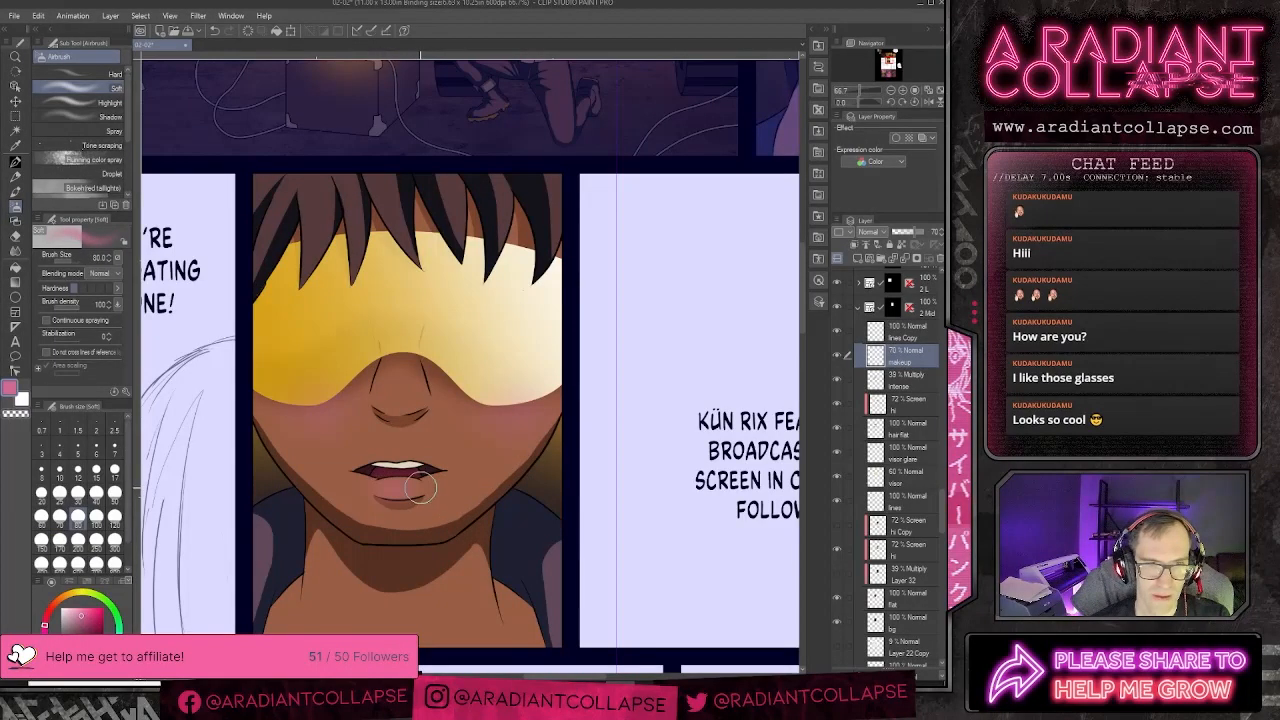
{"action": "key", "text": "ctrl+z"}
{"action": "left_click", "coordinate": [92, 614]}
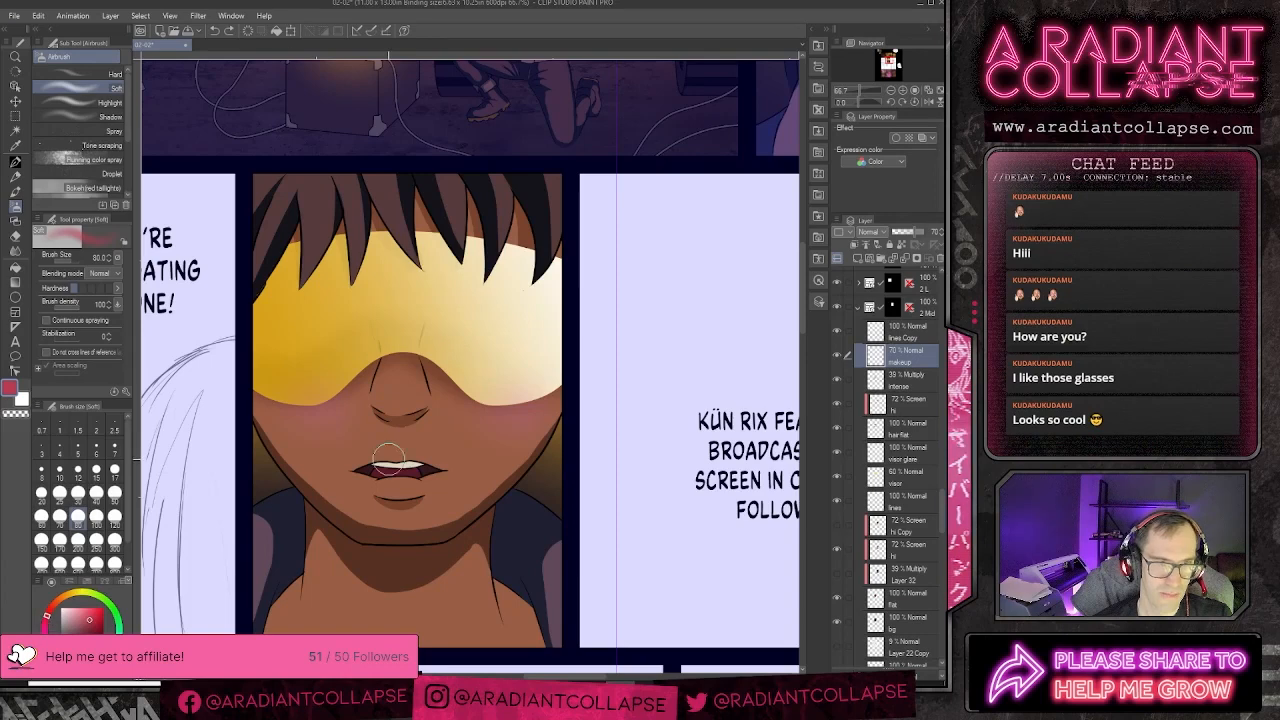
{"action": "mouse_move", "coordinate": [419, 479]}
{"action": "left_mouse_down"}
{"action": "mouse_move", "coordinate": [370, 486]}
{"action": "mouse_move", "coordinate": [449, 480]}
{"action": "left_mouse_up"}
- Erase the lip colour outside the mouth with a Hard eraser at size 80, and soften the makeup with a Soft eraser up to size 170
{"action": "key", "text": "e"}
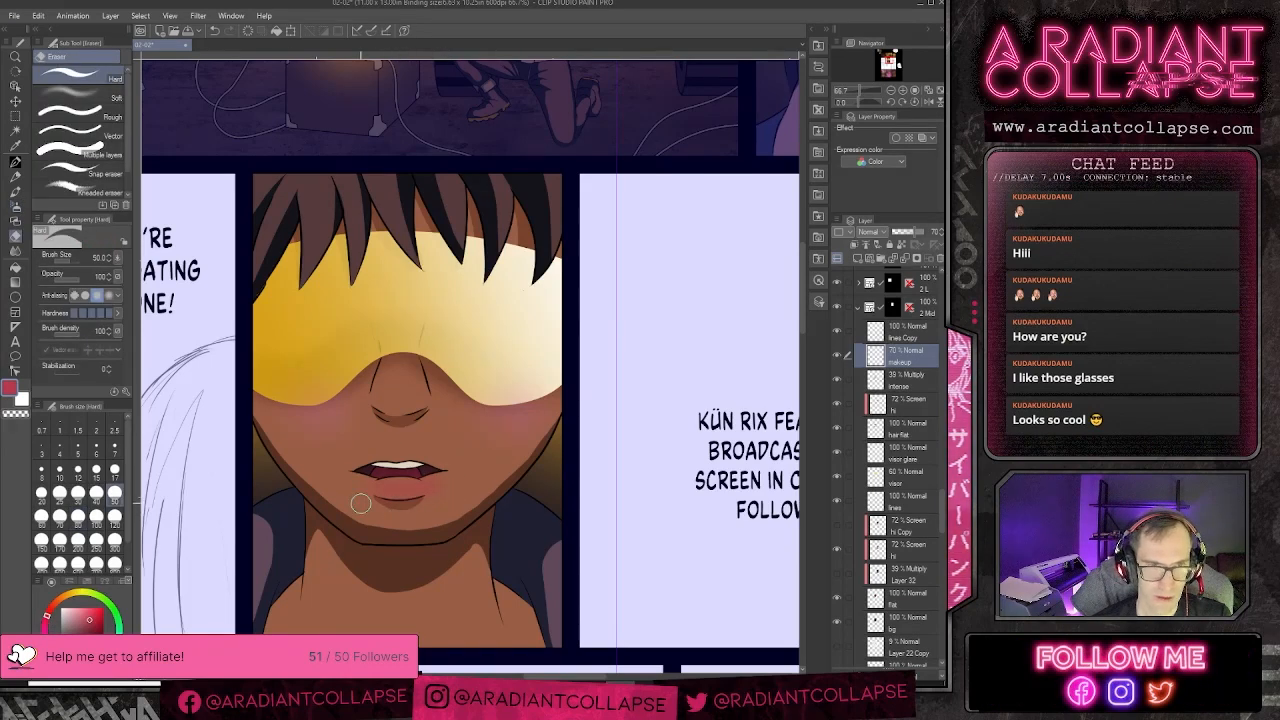
{"action": "key", "text": "]"}
{"action": "key", "text": "]"}
{"action": "key", "text": "]"}
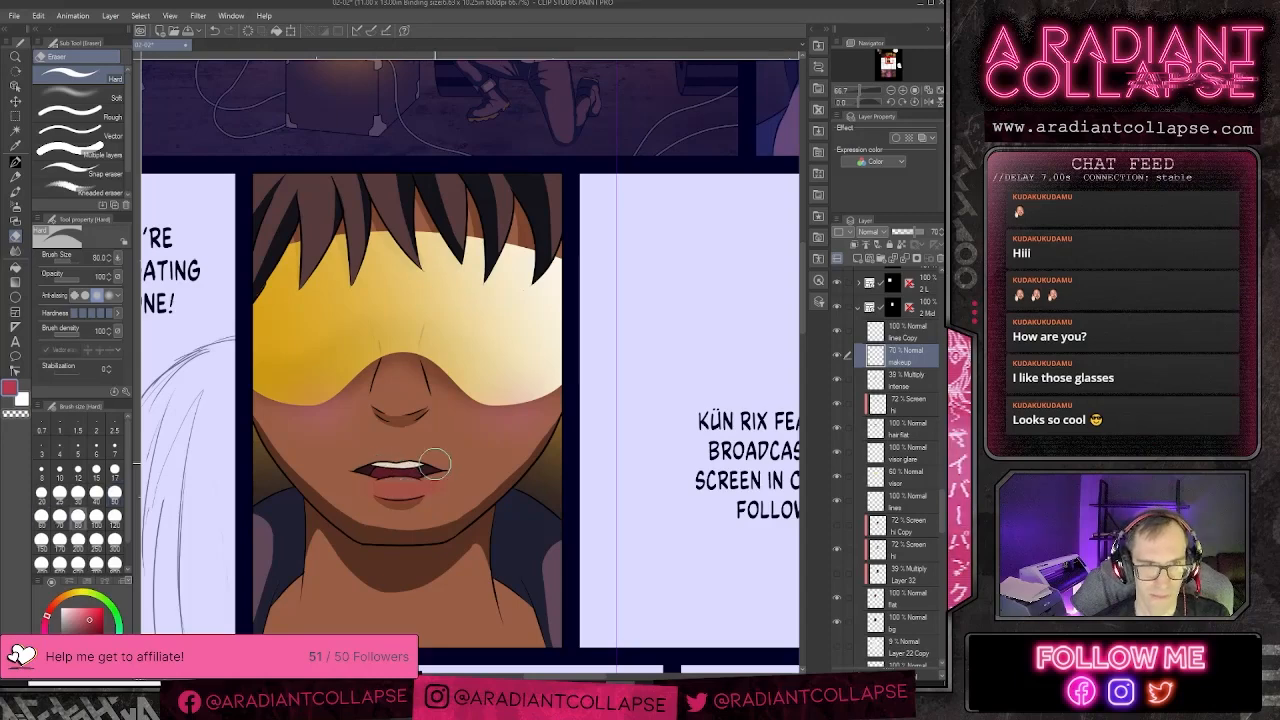
{"action": "left_click", "coordinate": [80, 97]}
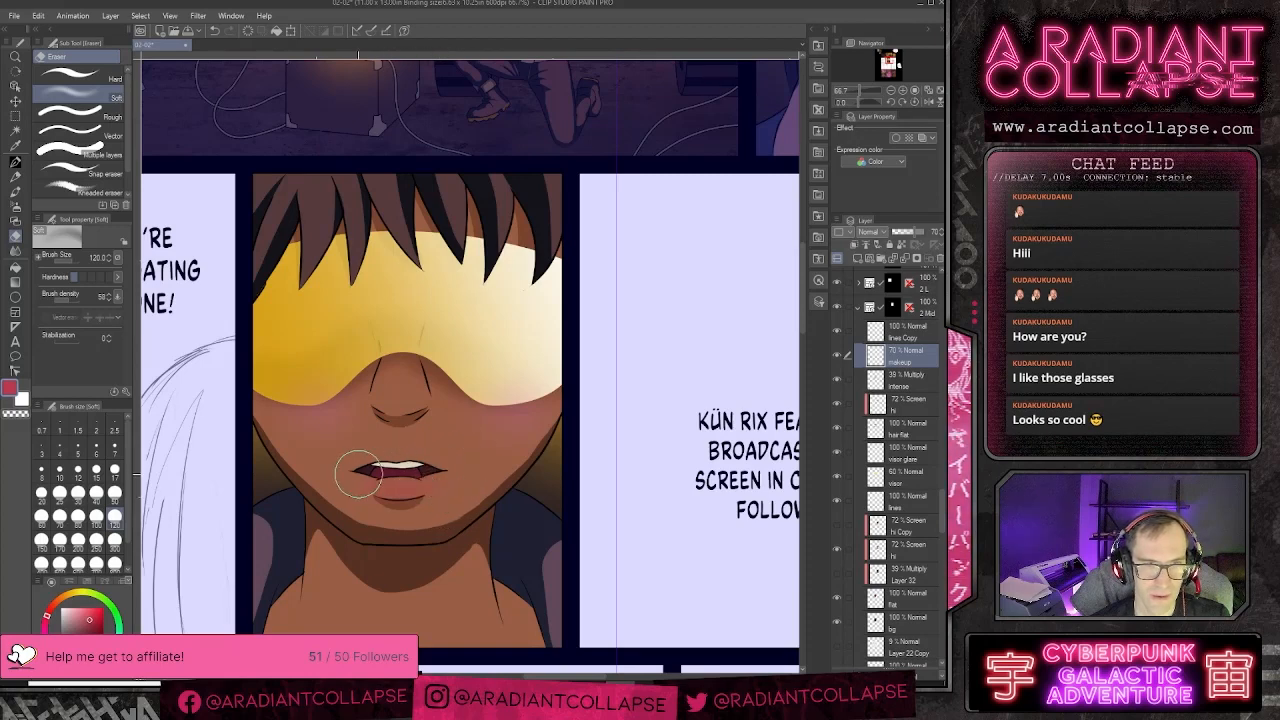
{"action": "key", "text": "bracketright"}
{"action": "key", "text": "bracketright"}
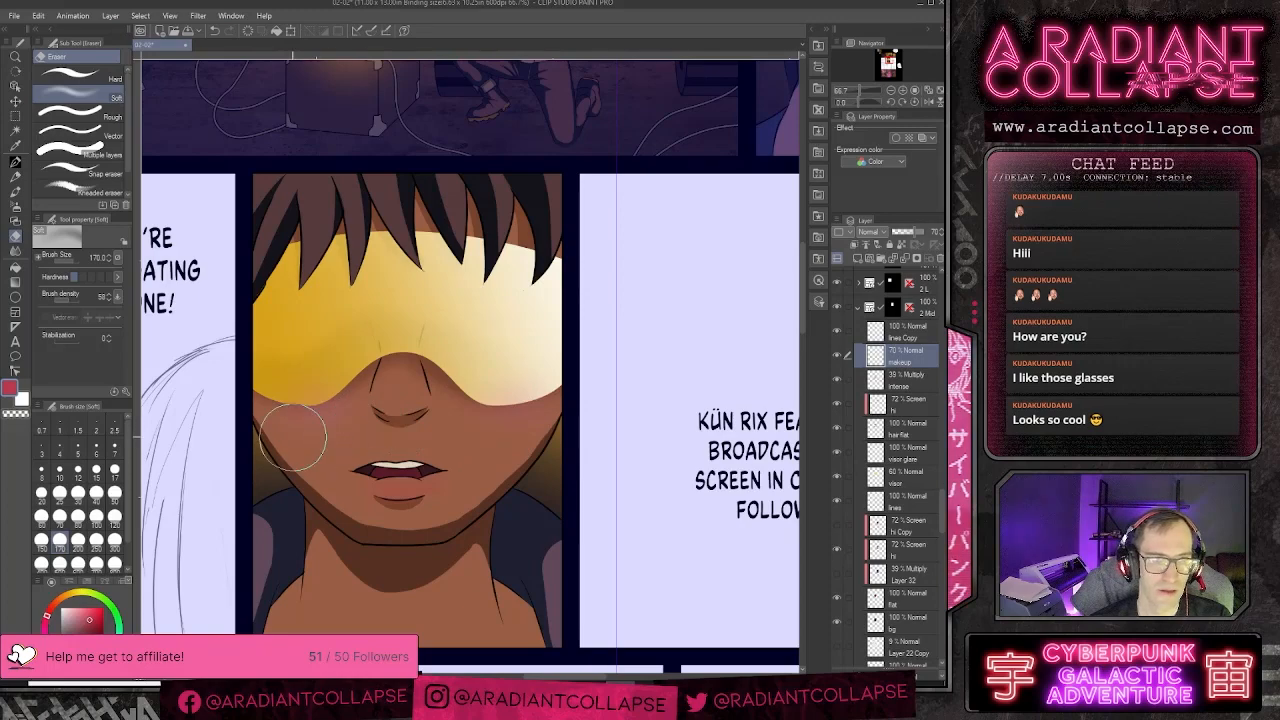
- Hide the page-wide blue tint, and compare the visor close-up's colours with the panels in the top row
{"action": "scroll", "coordinate": [558, 512], "scroll_direction": "down", "scroll_amount": 2}
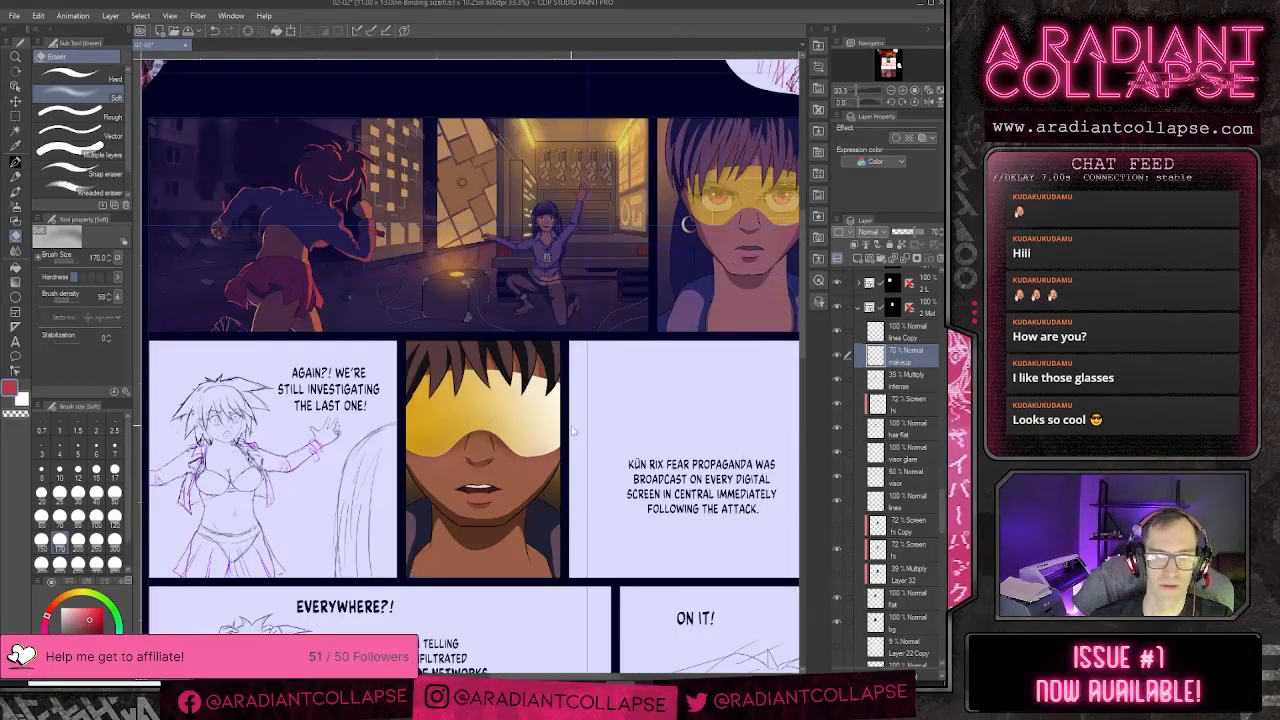
{"action": "scroll", "coordinate": [572, 445], "scroll_direction": "down", "scroll_amount": 1}
{"action": "scroll", "coordinate": [572, 445], "scroll_direction": "up", "scroll_amount": 1}
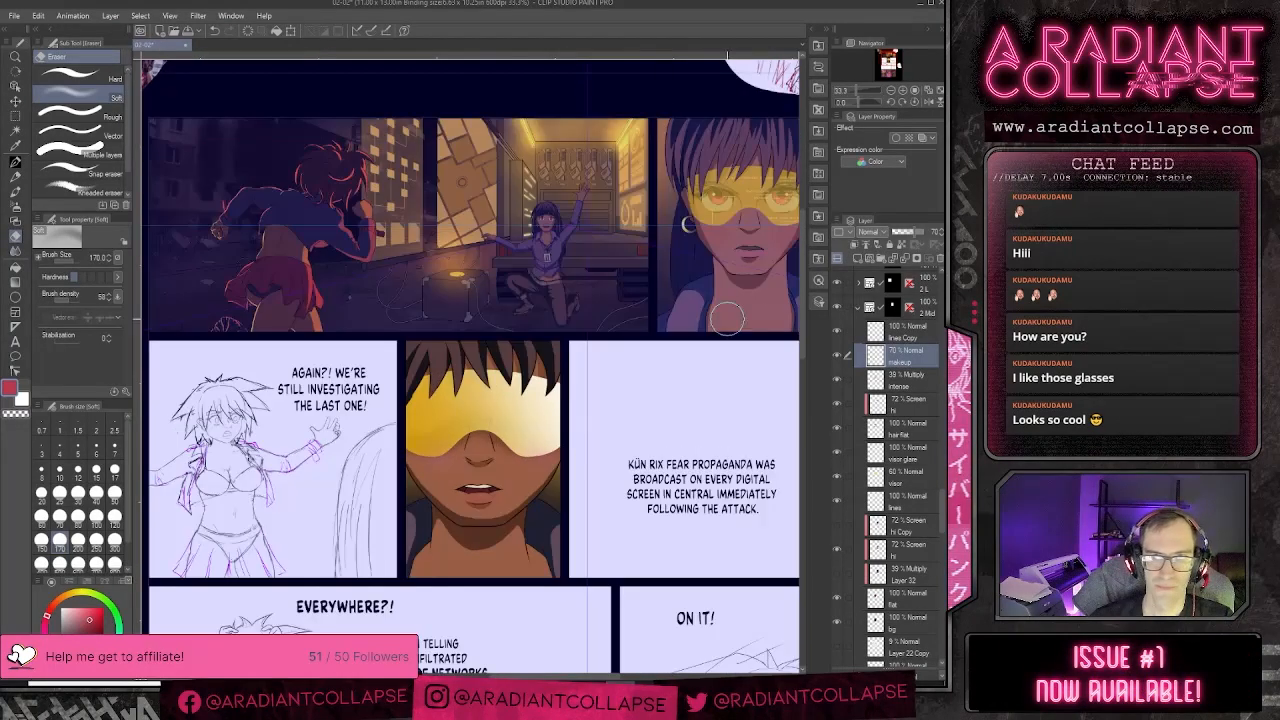
{"action": "scroll", "coordinate": [876, 360], "scroll_direction": "down", "scroll_amount": 5}
{"action": "scroll", "coordinate": [876, 359], "scroll_direction": "up", "scroll_amount": 8}
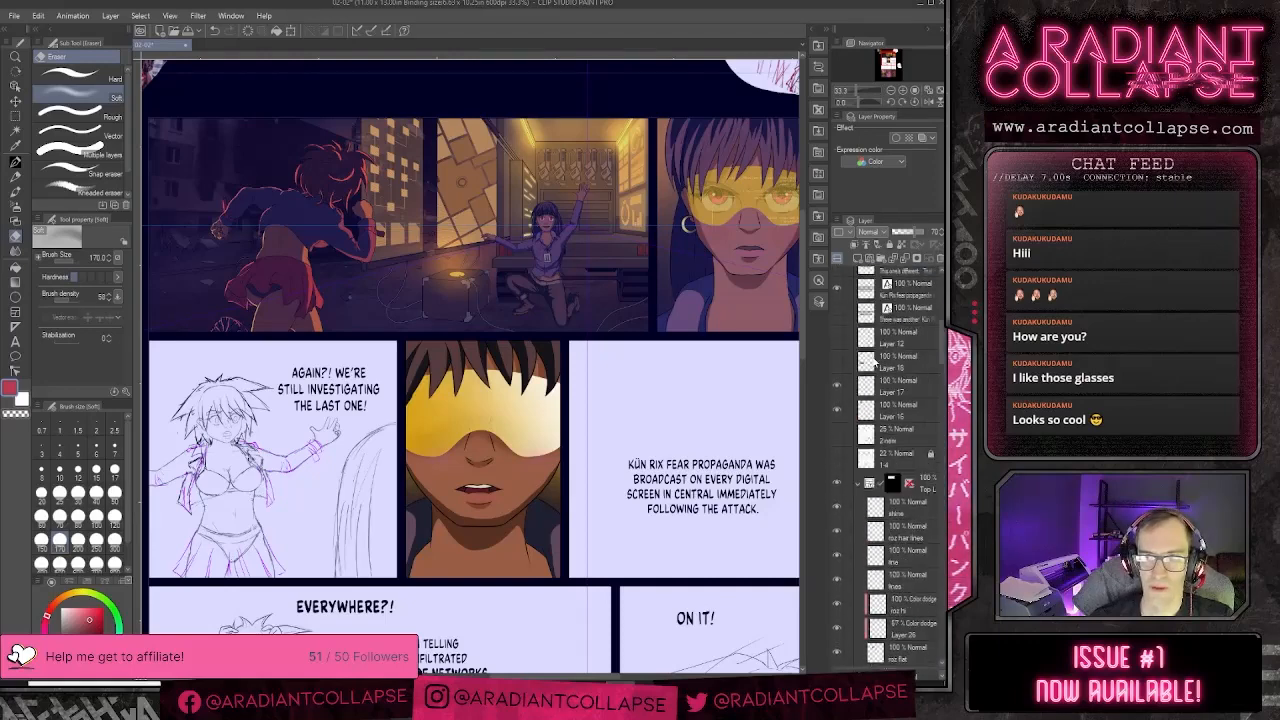
{"action": "left_click", "coordinate": [891, 330]}
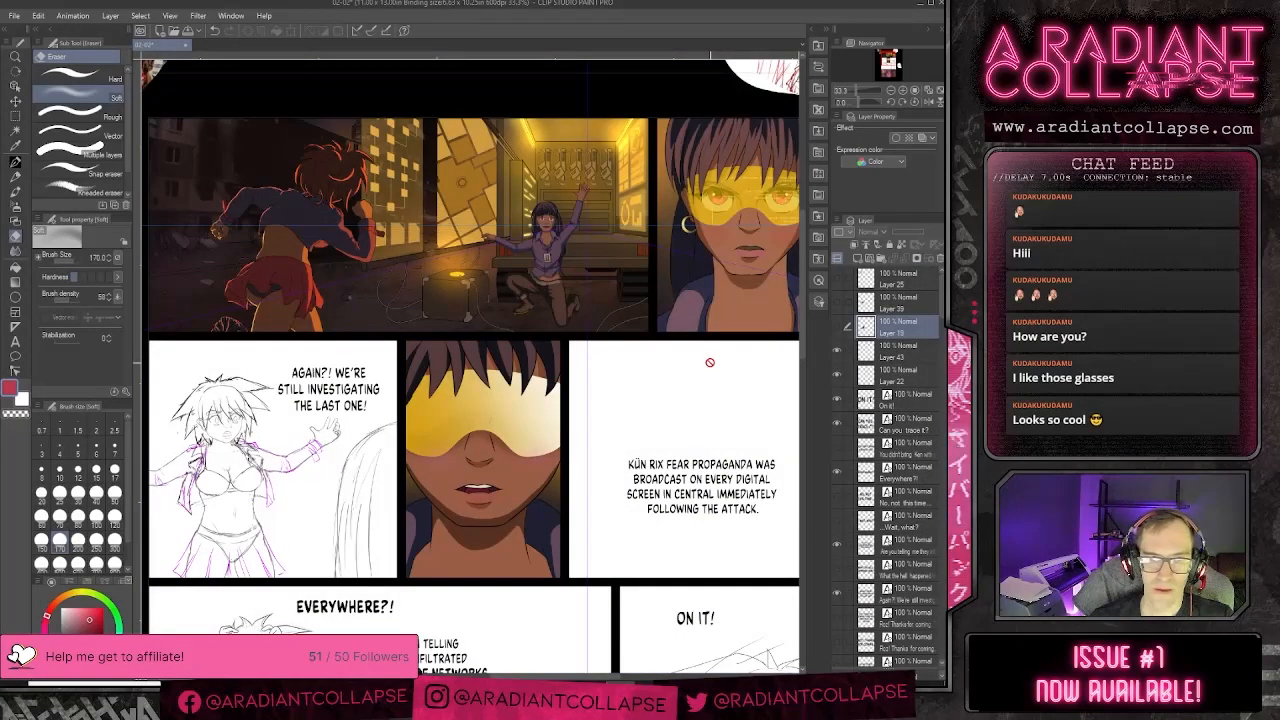
{"action": "left_click_drag", "start_coordinate": [719, 357], "coordinate": [641, 390]}
- Airbrush a red tint onto the lips of the visor portrait in the TOP R frame, using its makeup layer and the Soft airbrush at size 80
{"action": "scroll", "coordinate": [862, 391], "scroll_direction": "down", "scroll_amount": 5}
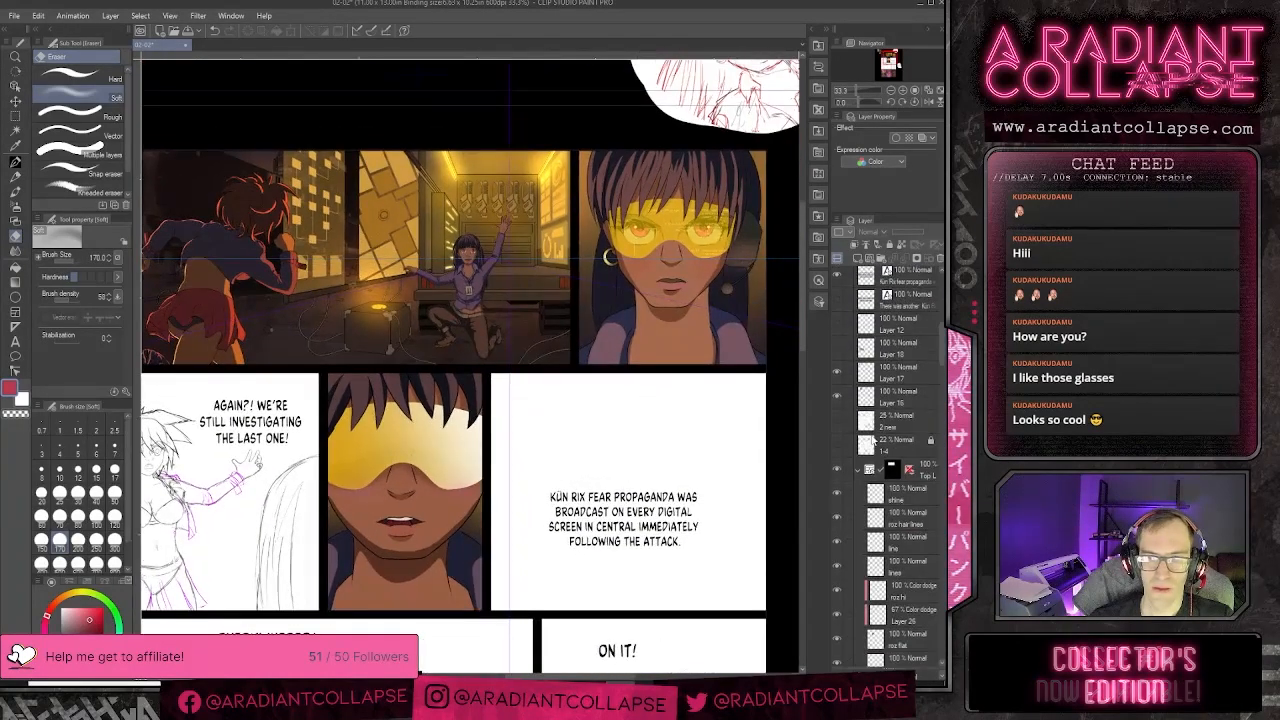
{"action": "left_click", "coordinate": [857, 470]}
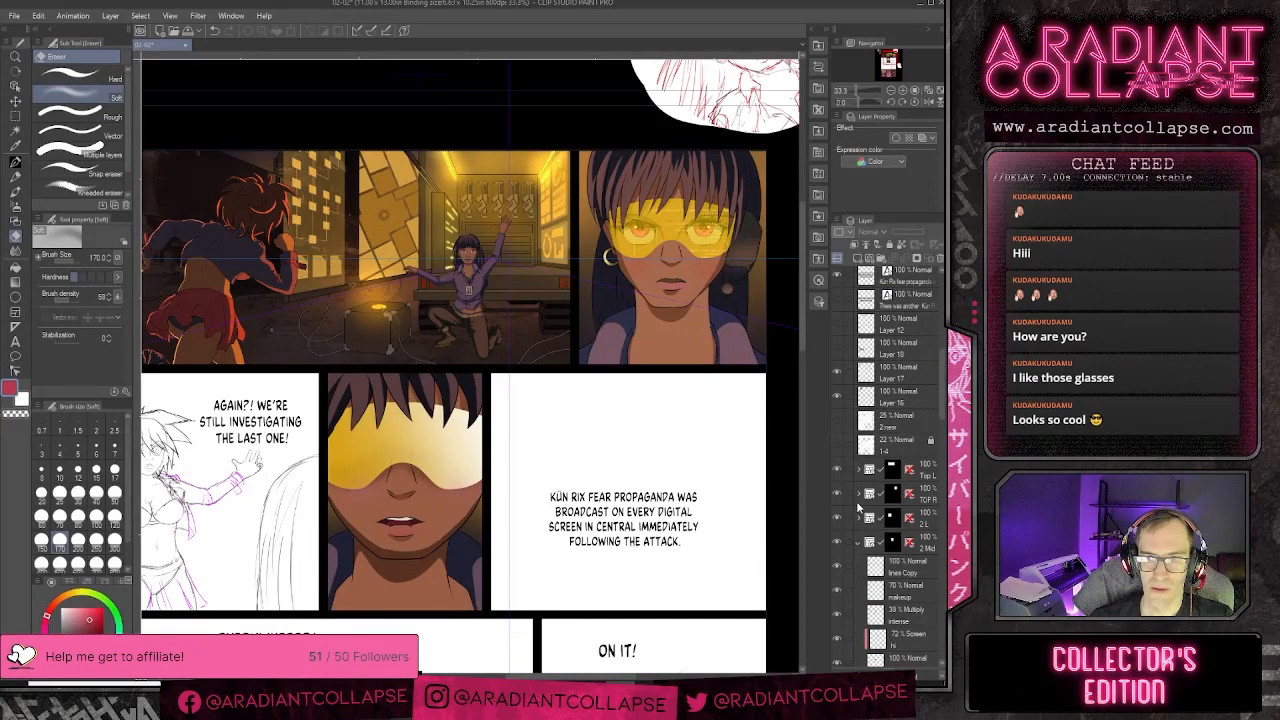
{"action": "left_click", "coordinate": [857, 493]}
{"action": "scroll", "coordinate": [895, 597], "scroll_direction": "down", "scroll_amount": 5}
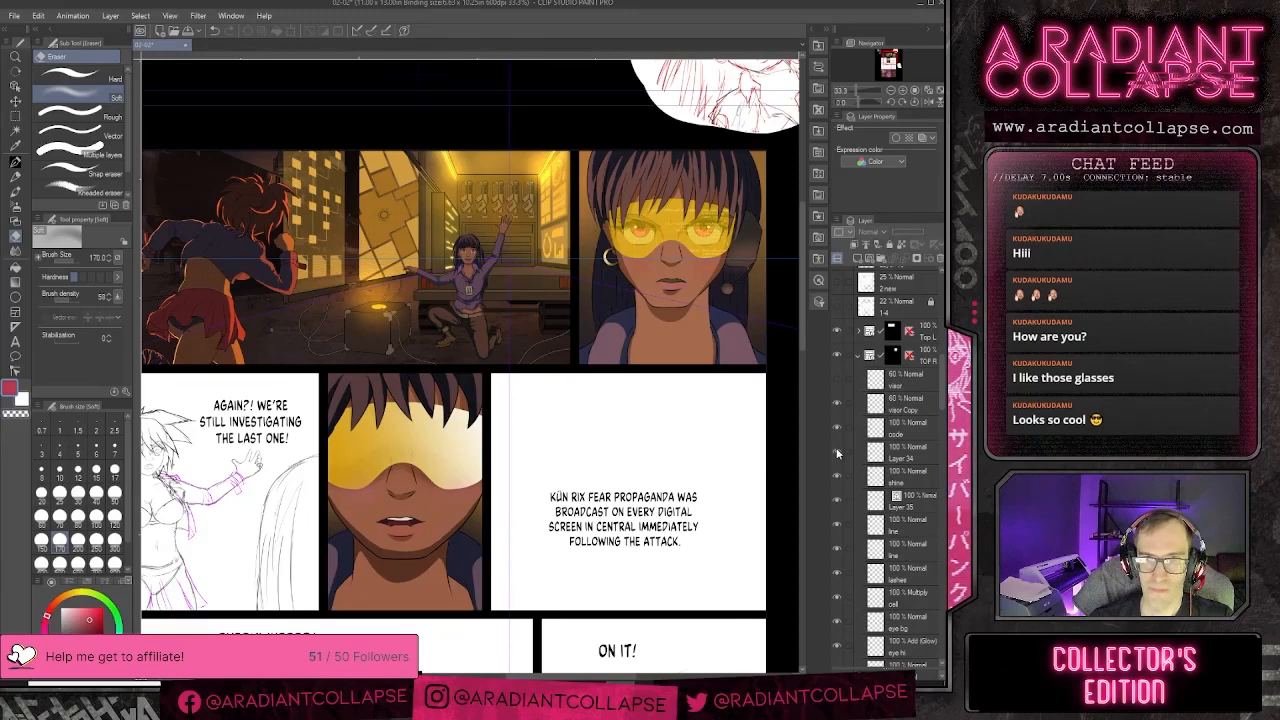
{"action": "scroll", "coordinate": [898, 556], "scroll_direction": "down", "scroll_amount": 3}
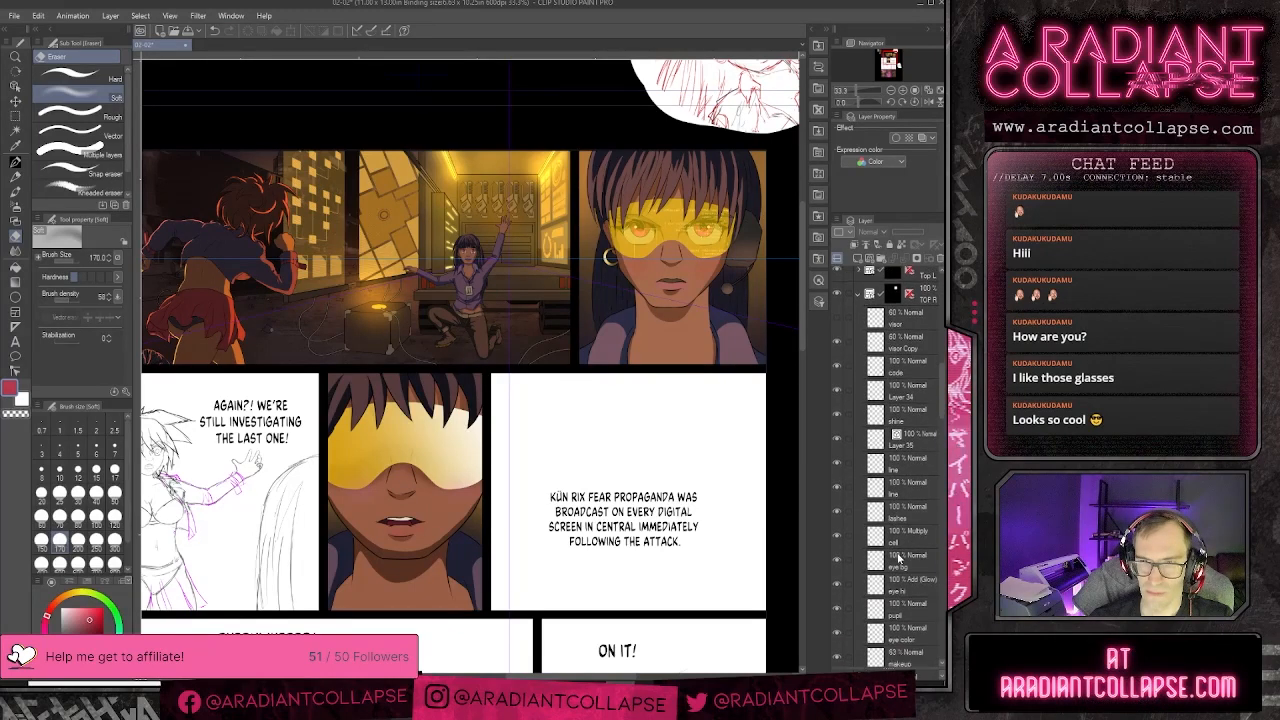
{"action": "scroll", "coordinate": [898, 557], "scroll_direction": "down", "scroll_amount": 2}
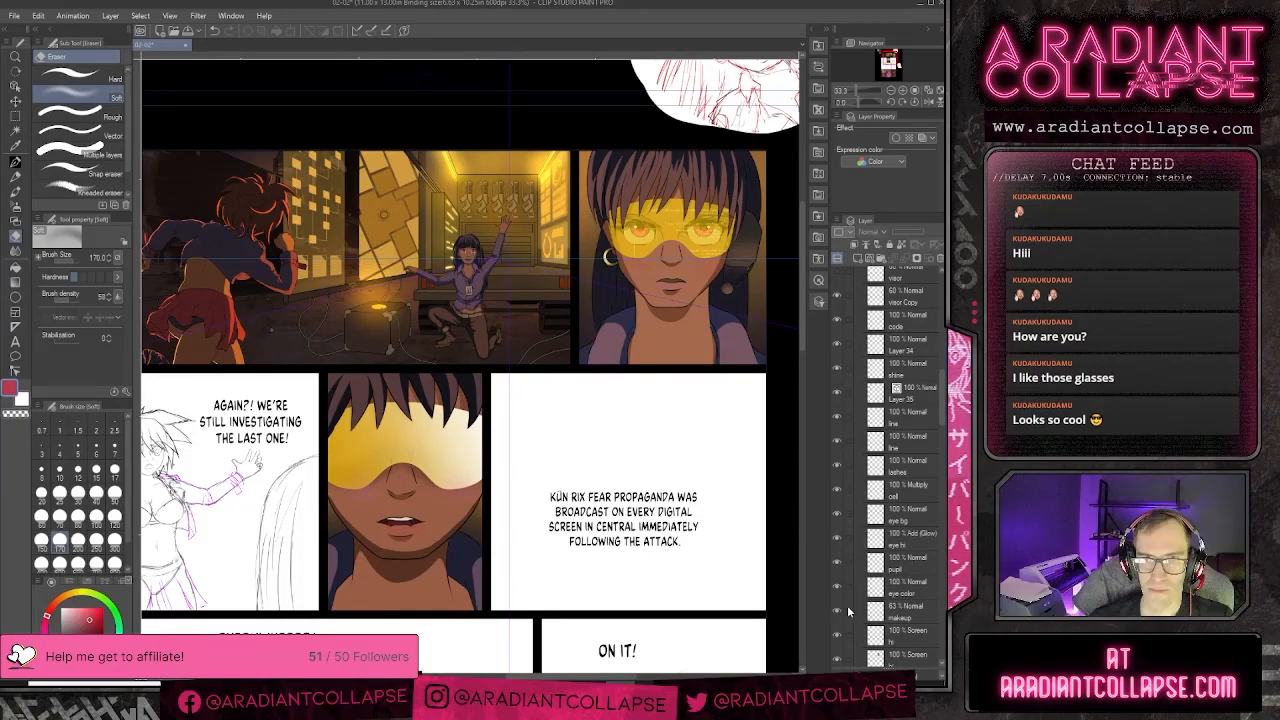
{"action": "left_click", "coordinate": [897, 610]}
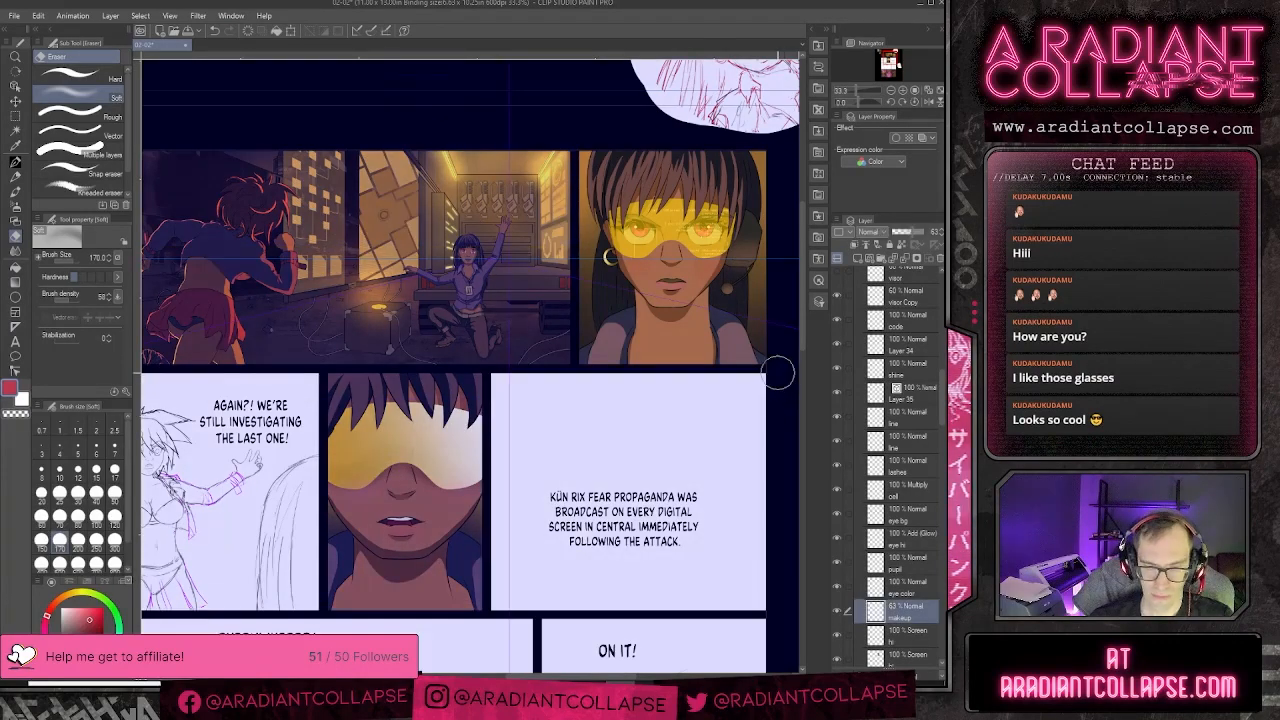
{"action": "scroll", "coordinate": [778, 373], "scroll_direction": "up", "scroll_amount": 2}
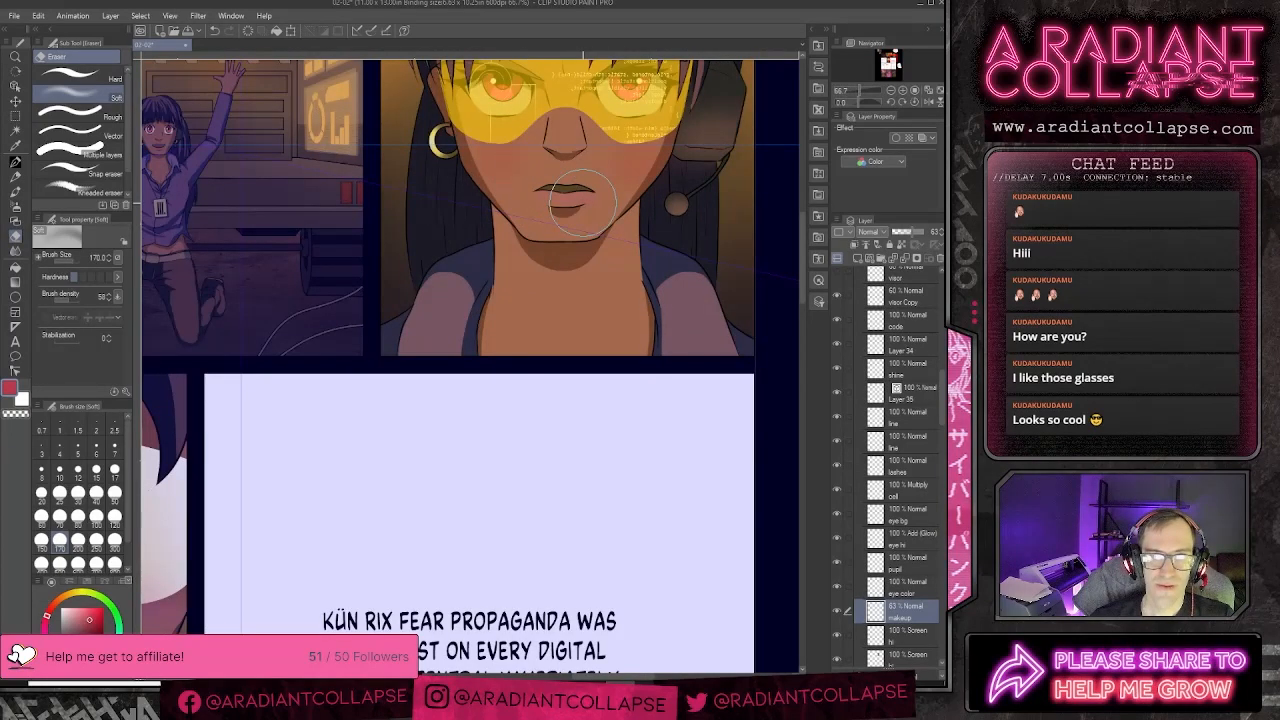
{"action": "key", "text": "b"}
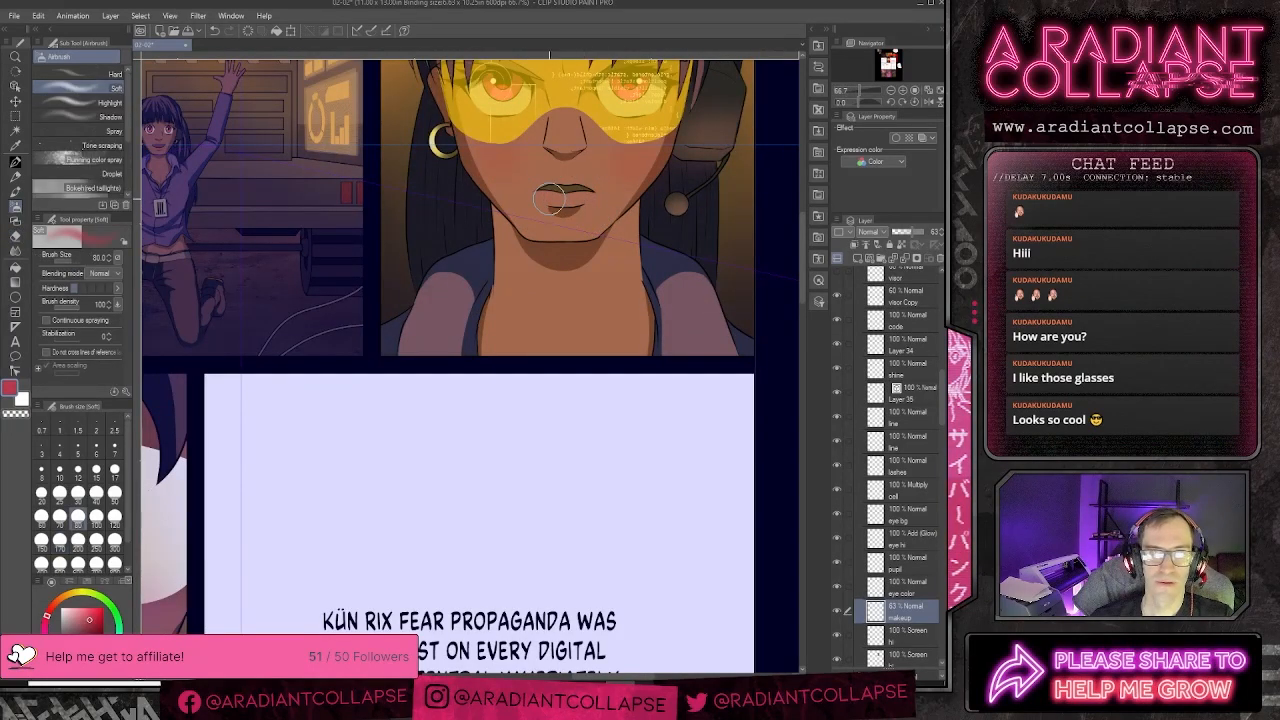
{"action": "mouse_move", "coordinate": [549, 199]}
{"action": "left_mouse_down"}
{"action": "mouse_move", "coordinate": [611, 201]}
{"action": "mouse_move", "coordinate": [551, 193]}
{"action": "mouse_move", "coordinate": [586, 193]}
{"action": "left_mouse_up"}
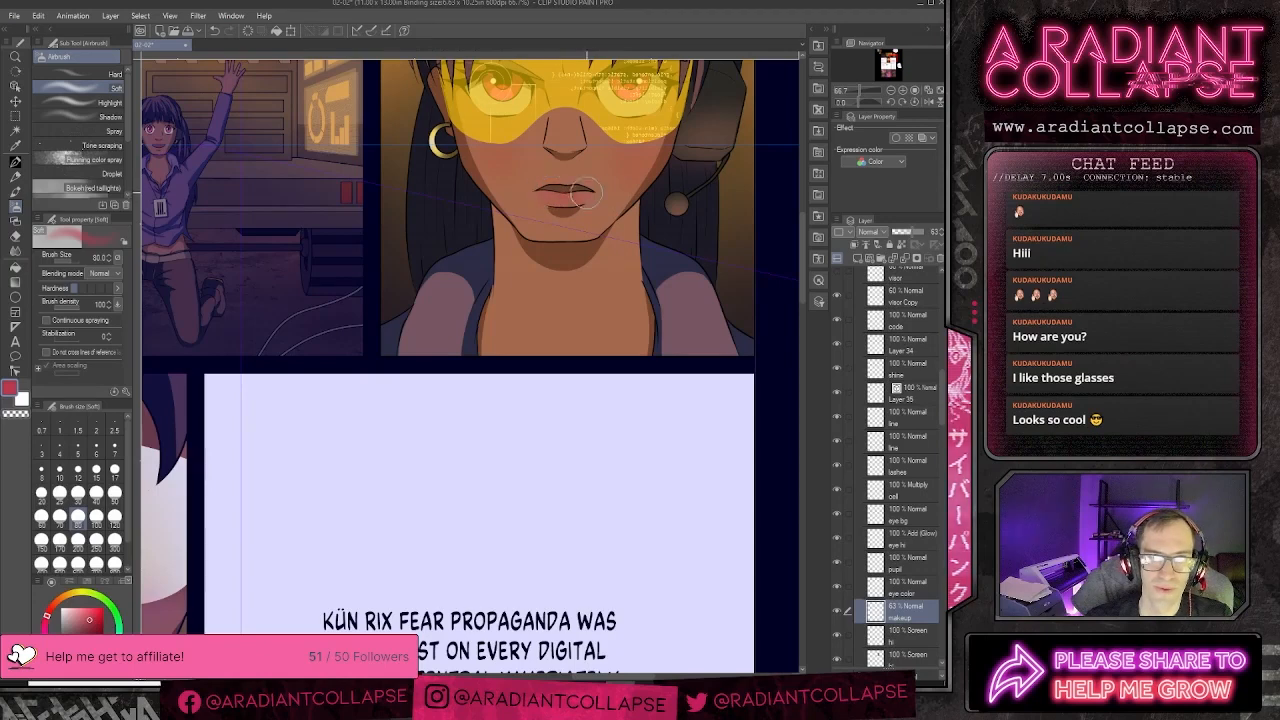
- Soften the lip colour around the TOP R portrait's mouth with the Soft eraser at sizes 50 and 80
{"action": "key", "text": "e"}
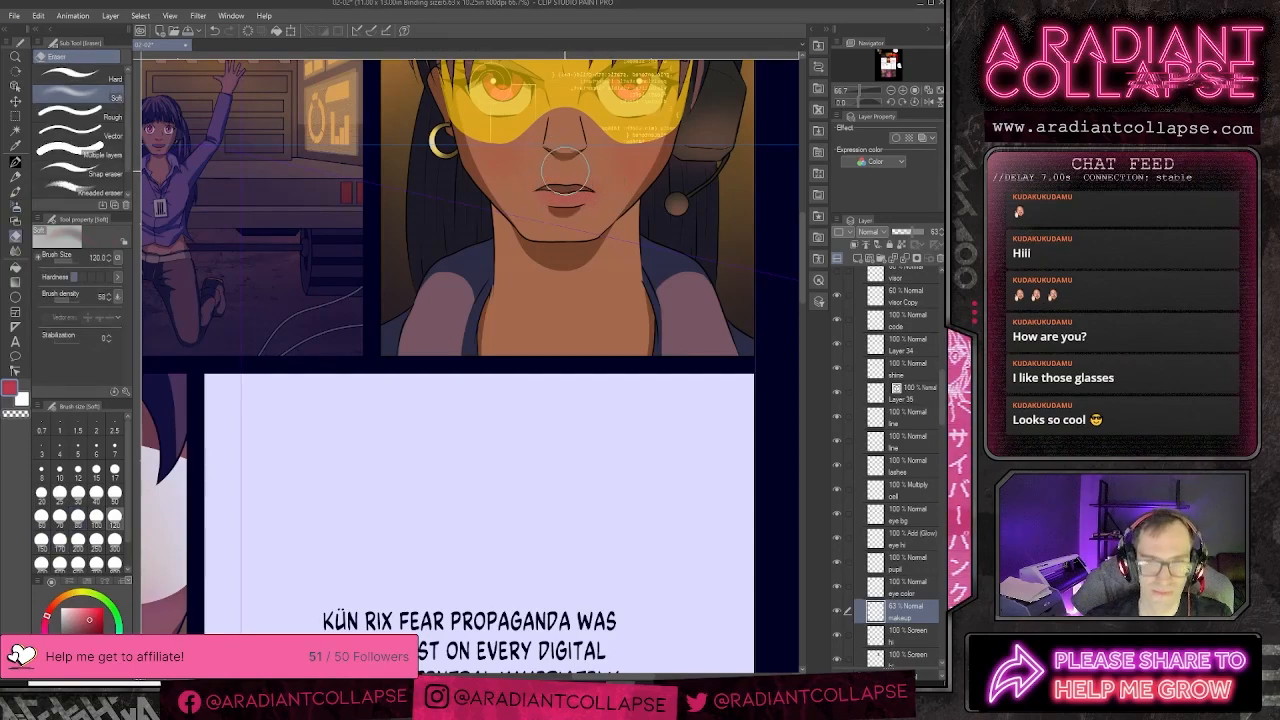
{"action": "key", "text": "bracketleft"}
{"action": "key", "text": "bracketleft"}
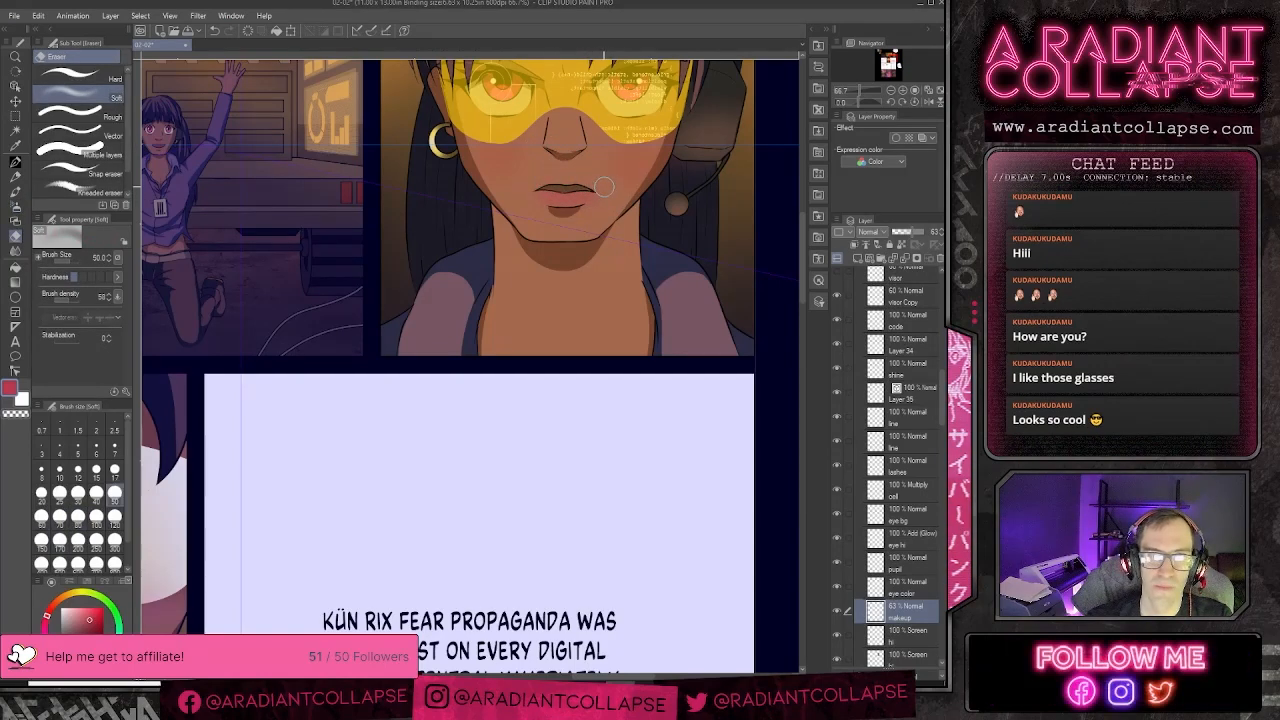
{"action": "key", "text": "bracketright"}
{"action": "key", "text": "bracketright"}
{"action": "key", "text": "bracketright"}
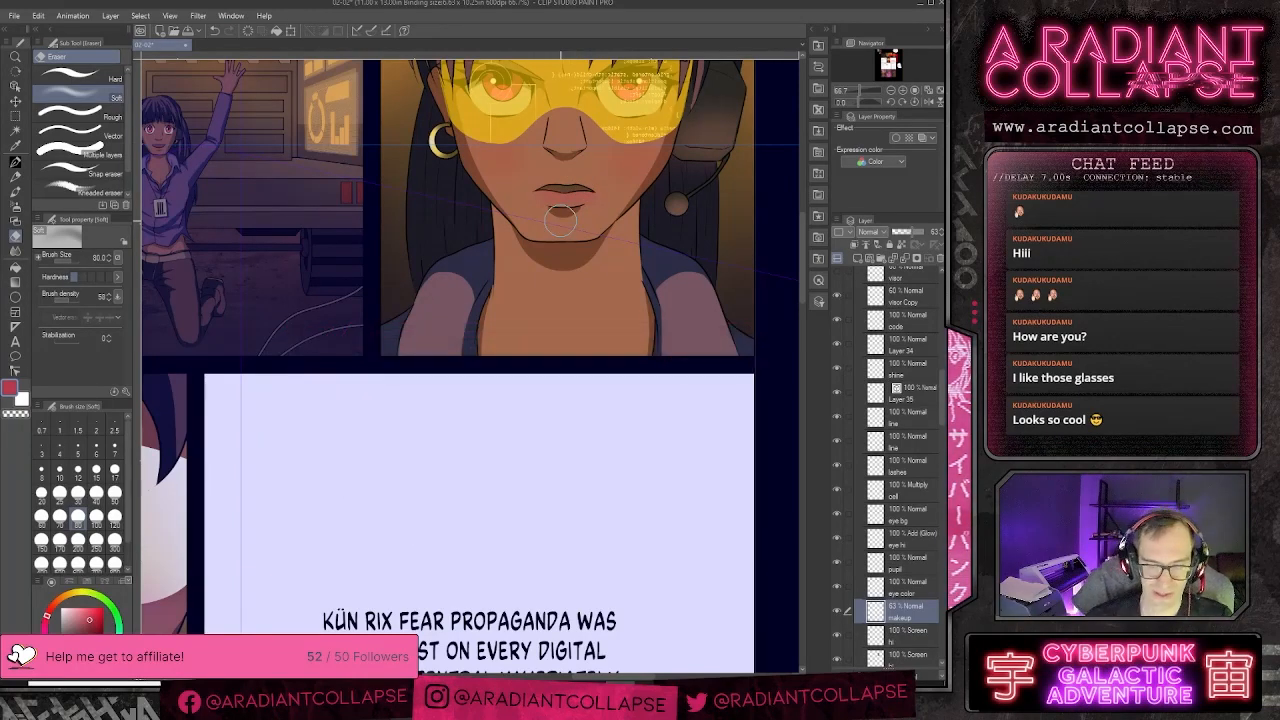
- Compare the TOP R portrait's makeup and skin tones with the visor close-up and the bottom-row panels
{"action": "scroll", "coordinate": [556, 222], "scroll_direction": "down", "scroll_amount": 2}
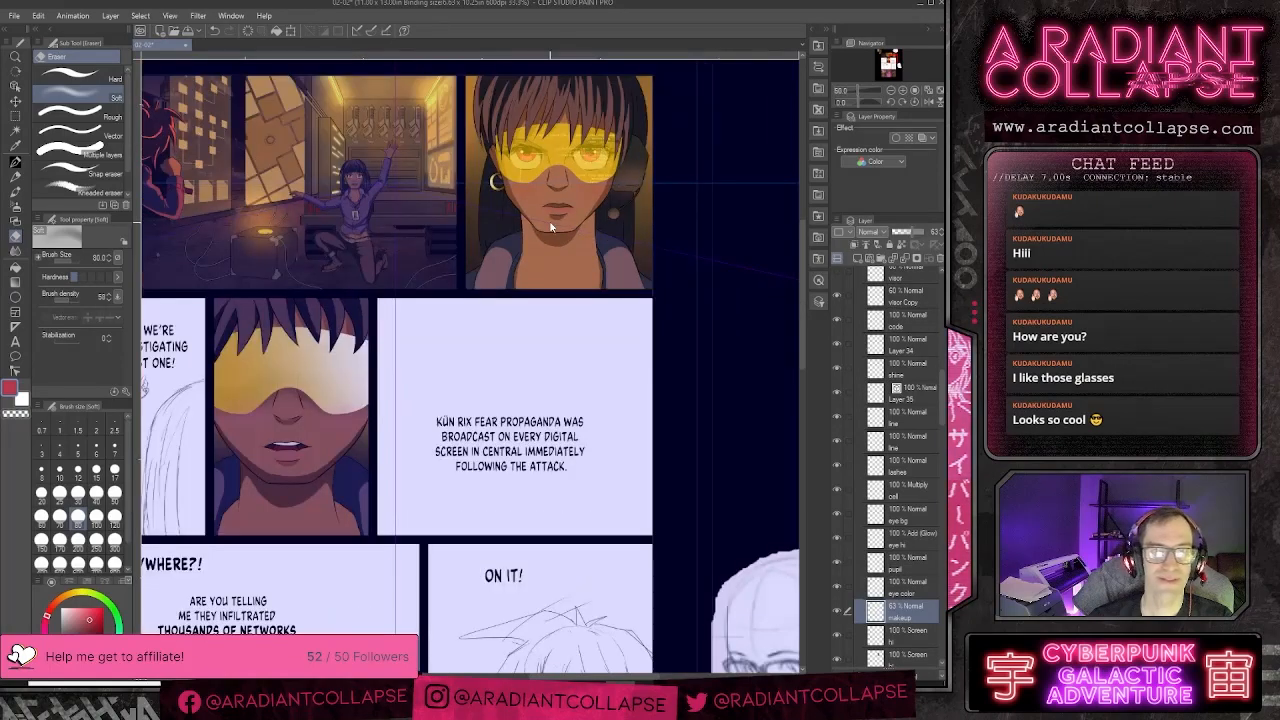
{"action": "left_click_drag", "start_coordinate": [550, 226], "coordinate": [625, 306]}
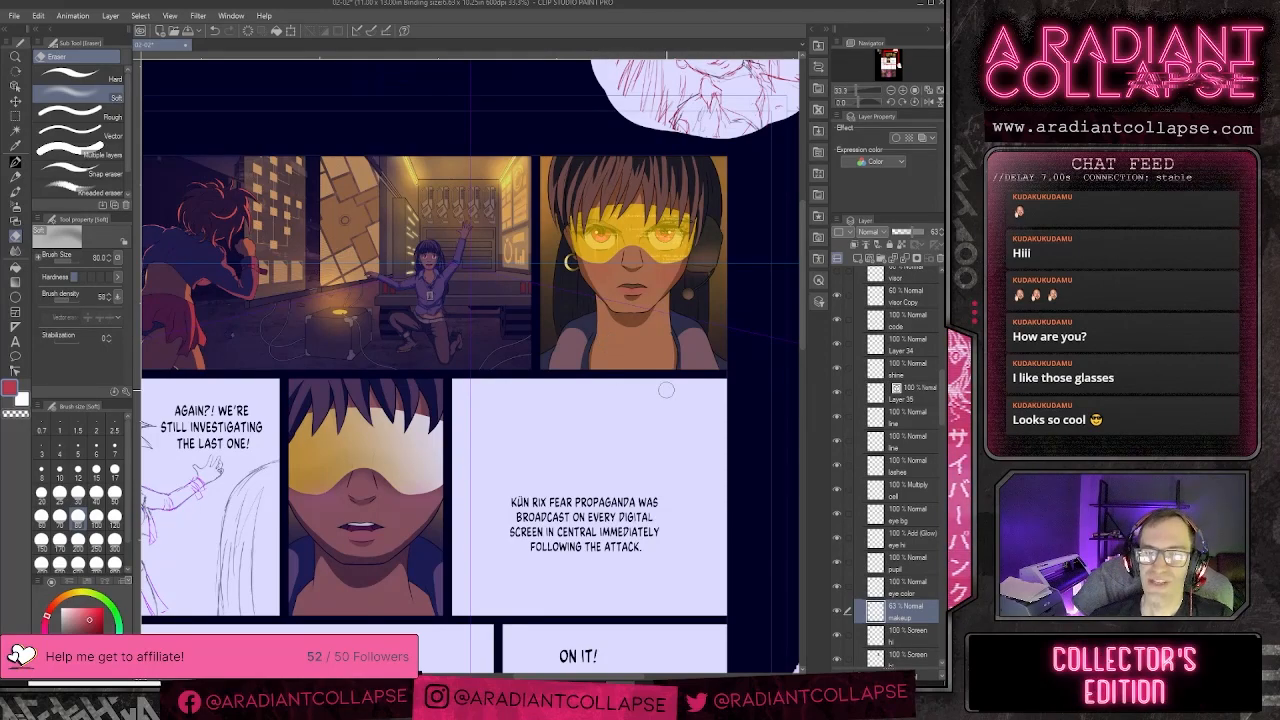
{"action": "scroll", "coordinate": [666, 390], "scroll_direction": "down", "scroll_amount": 2}
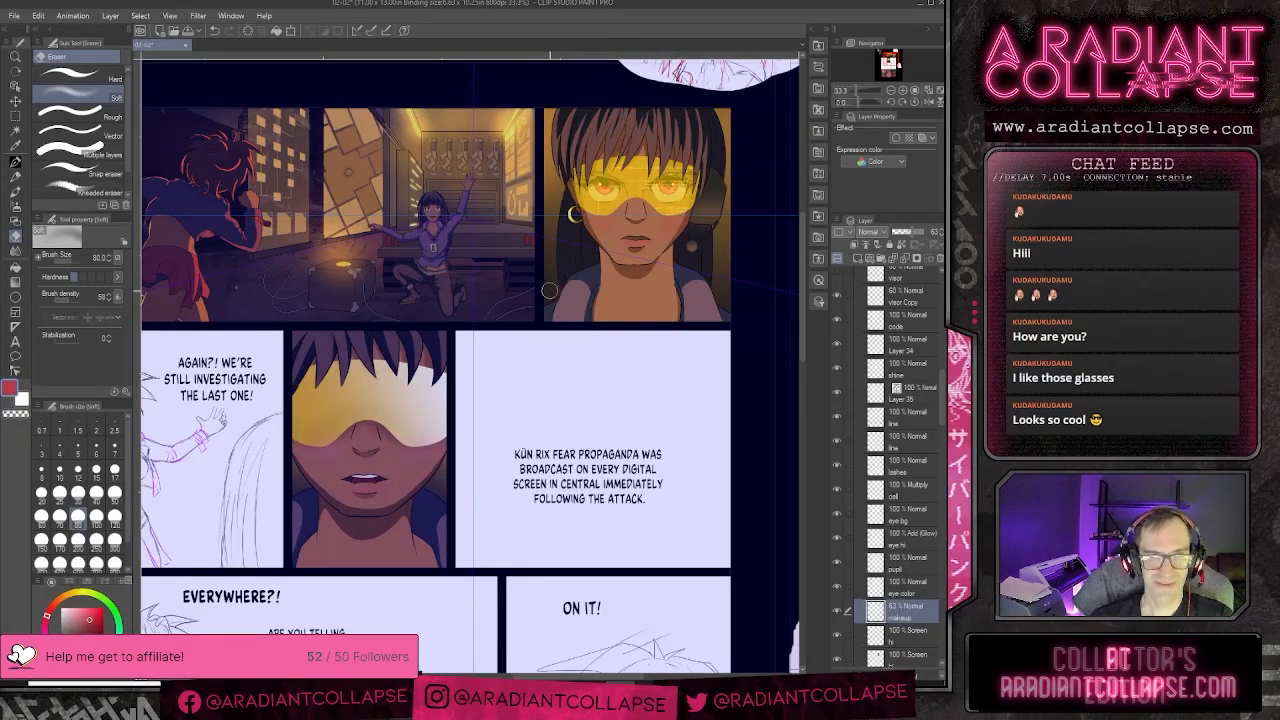
{"action": "left_click_drag", "start_coordinate": [573, 213], "coordinate": [701, 176]}
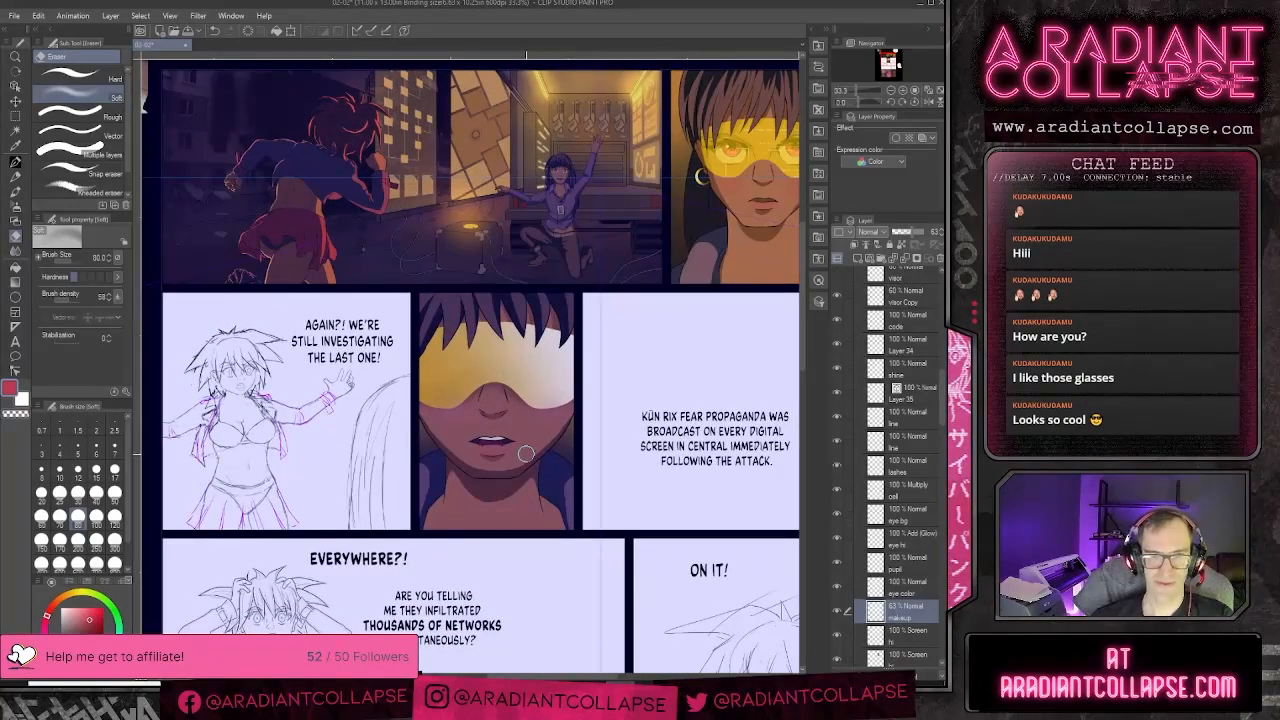
{"action": "scroll", "coordinate": [700, 318], "scroll_direction": "up", "scroll_amount": 2}
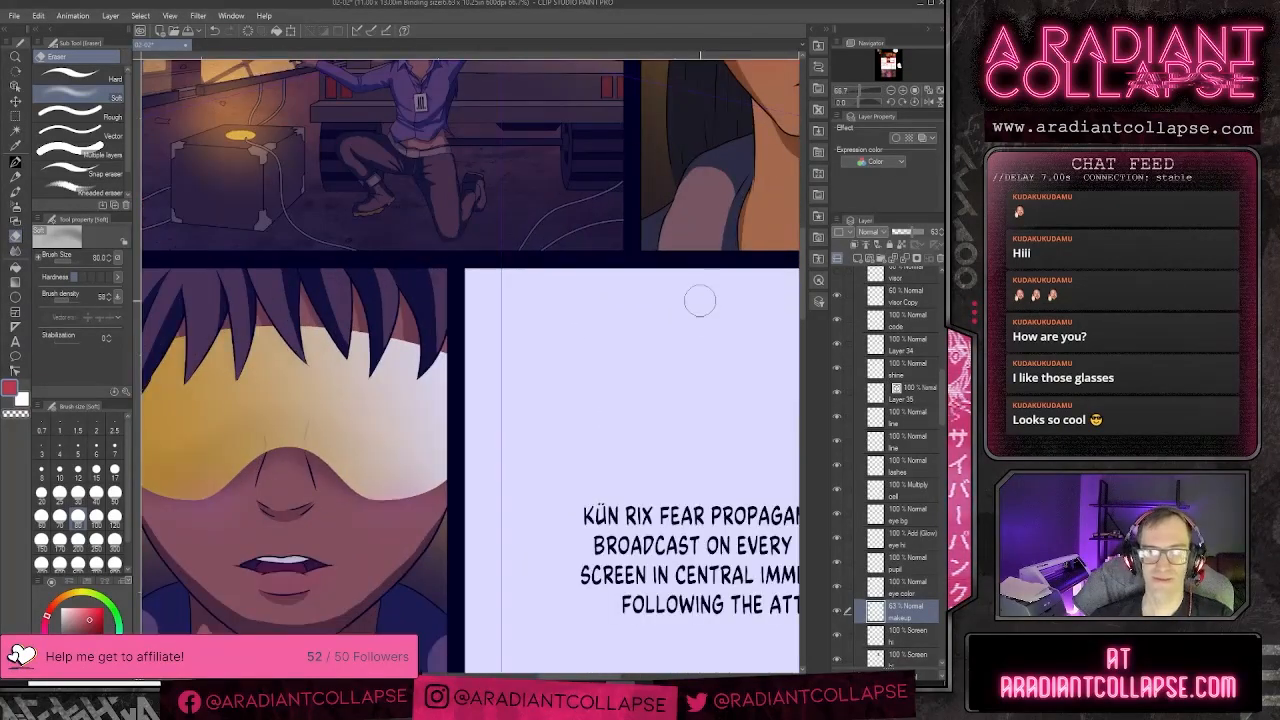
{"action": "left_click_drag", "start_coordinate": [697, 297], "coordinate": [565, 420]}
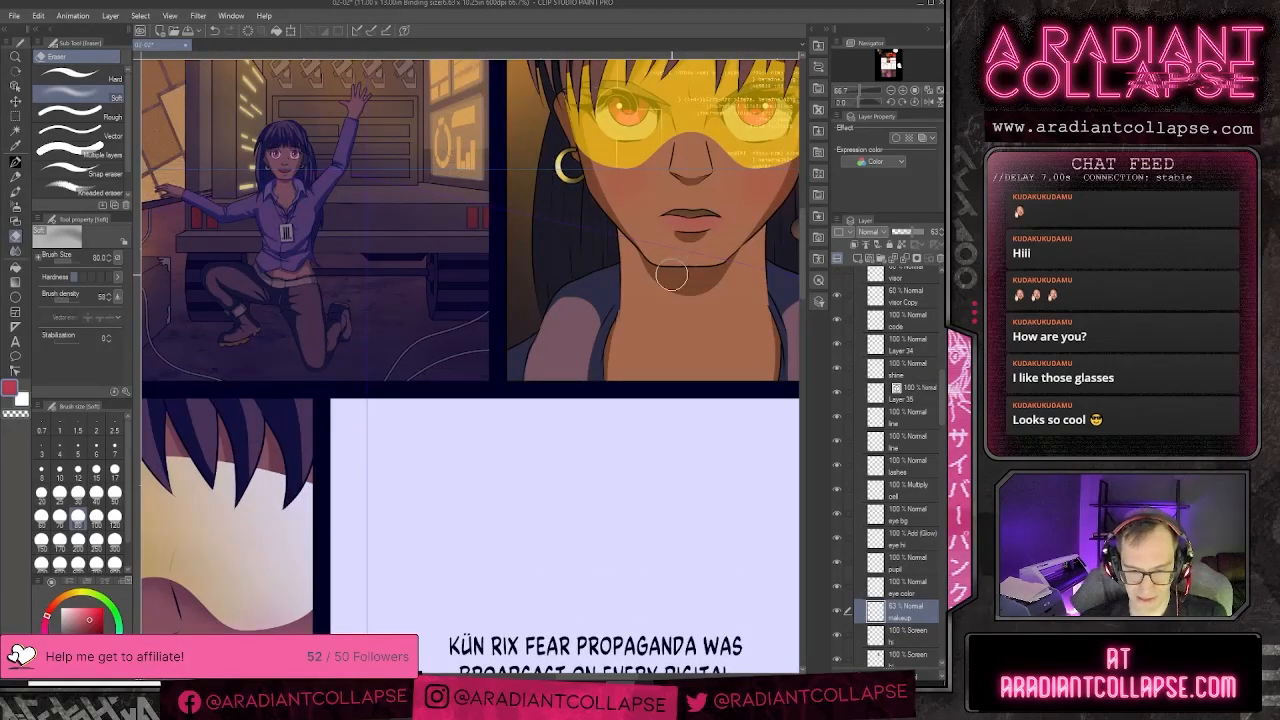
{"action": "key", "text": "bracketright"}
{"action": "key", "text": "bracketright"}
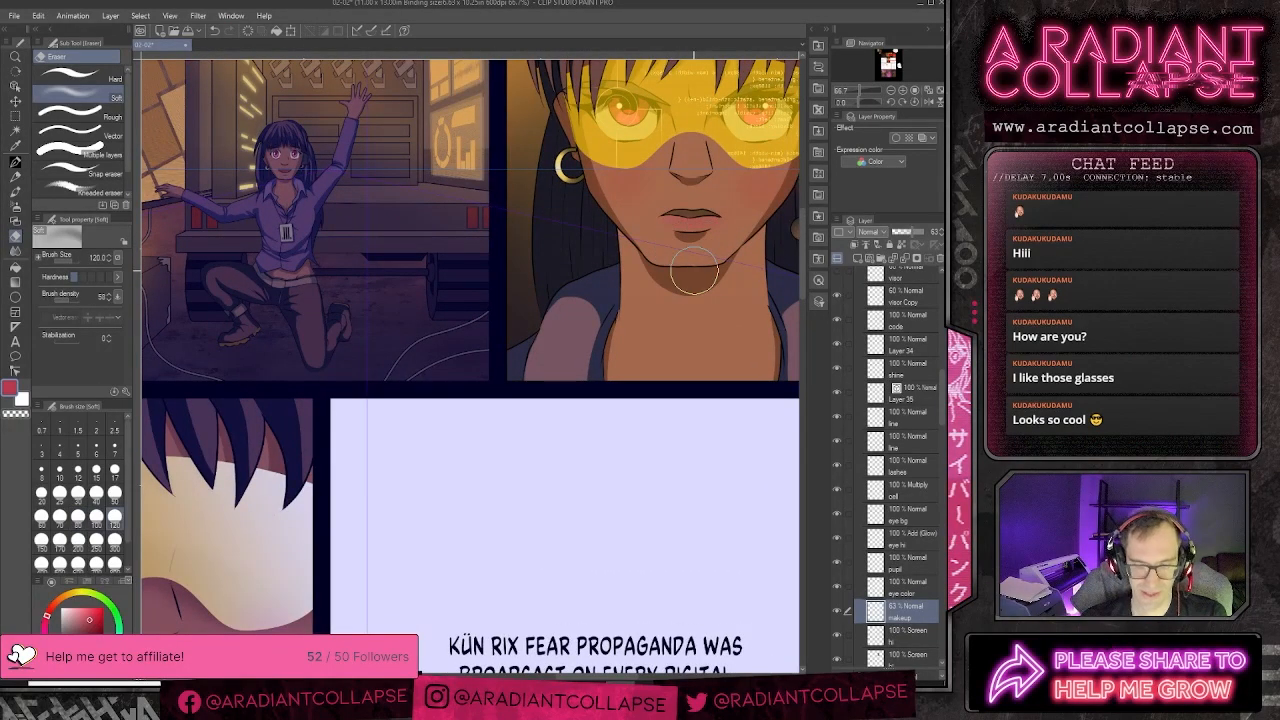
{"action": "scroll", "coordinate": [700, 260], "scroll_direction": "down", "scroll_amount": 2}
{"action": "scroll", "coordinate": [479, 436], "scroll_direction": "down", "scroll_amount": 10}
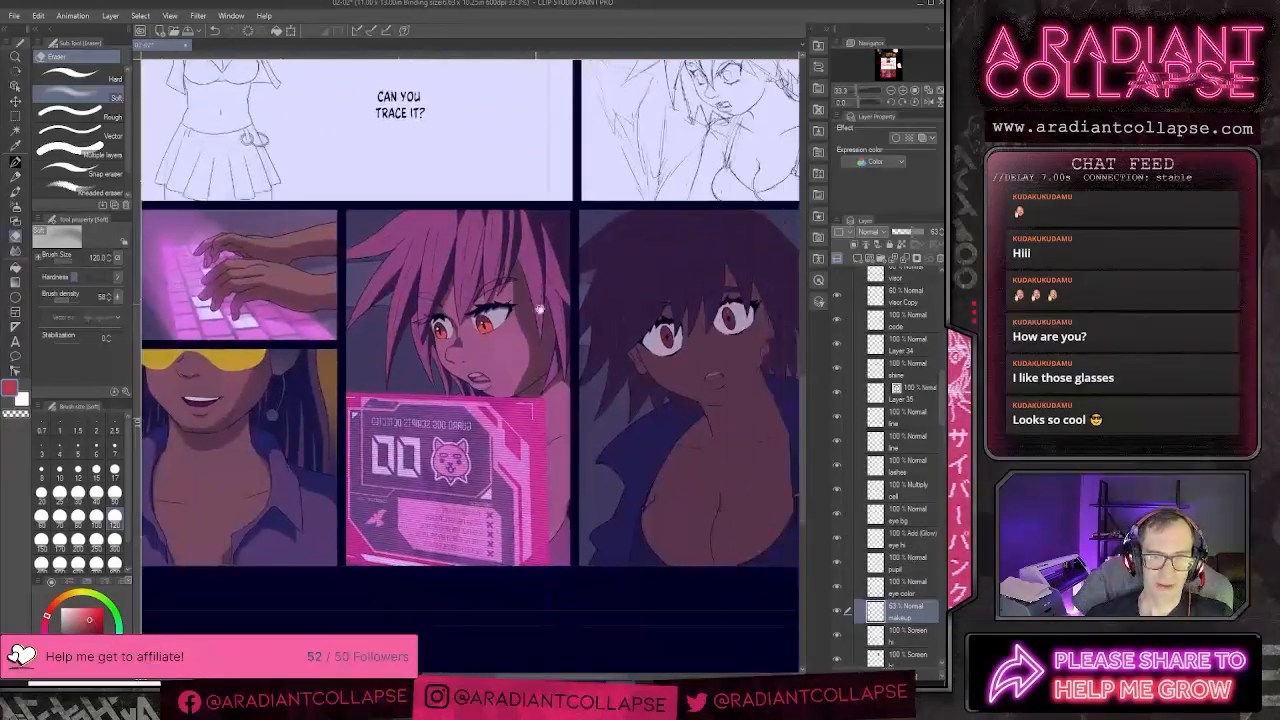
{"action": "left_click_drag", "start_coordinate": [540, 309], "coordinate": [440, 310]}
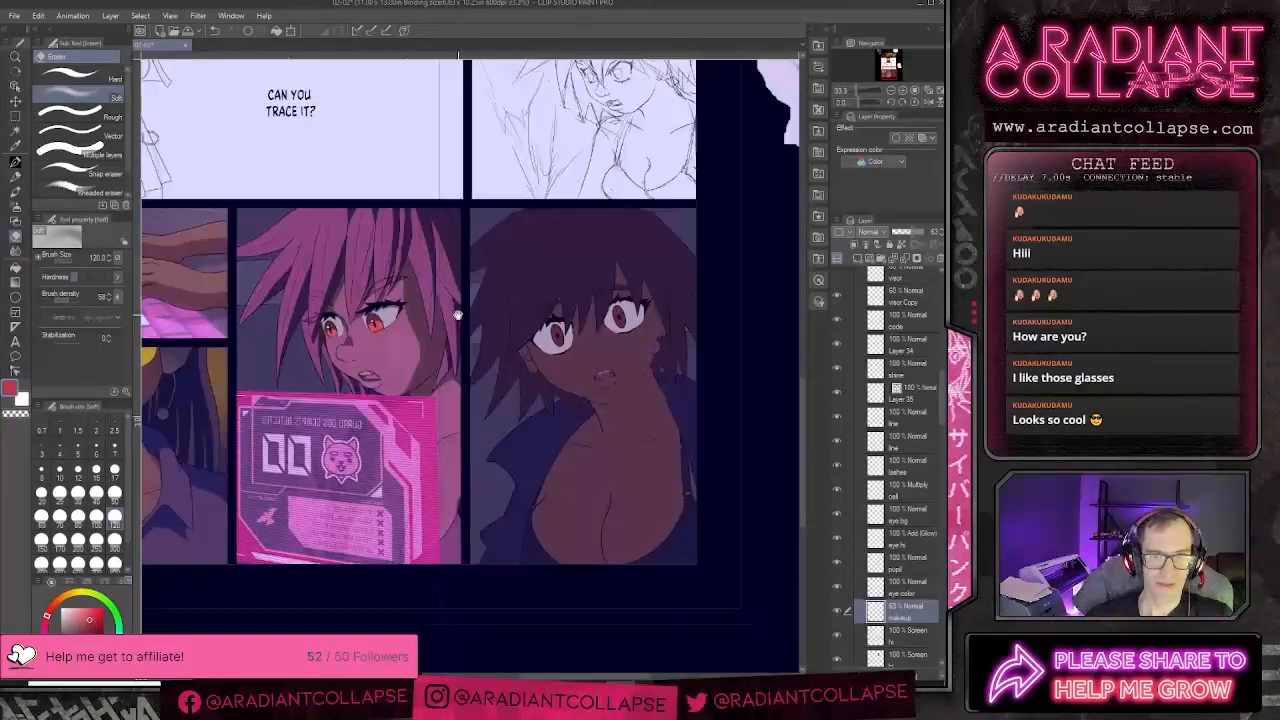
{"action": "left_click_drag", "start_coordinate": [424, 359], "coordinate": [468, 411]}
- Collapse the Lo L frame folder, expand the bottom-middle panel's folder, and select its Screen highlight layer
{"action": "scroll", "coordinate": [873, 578], "scroll_direction": "down", "scroll_amount": 10}
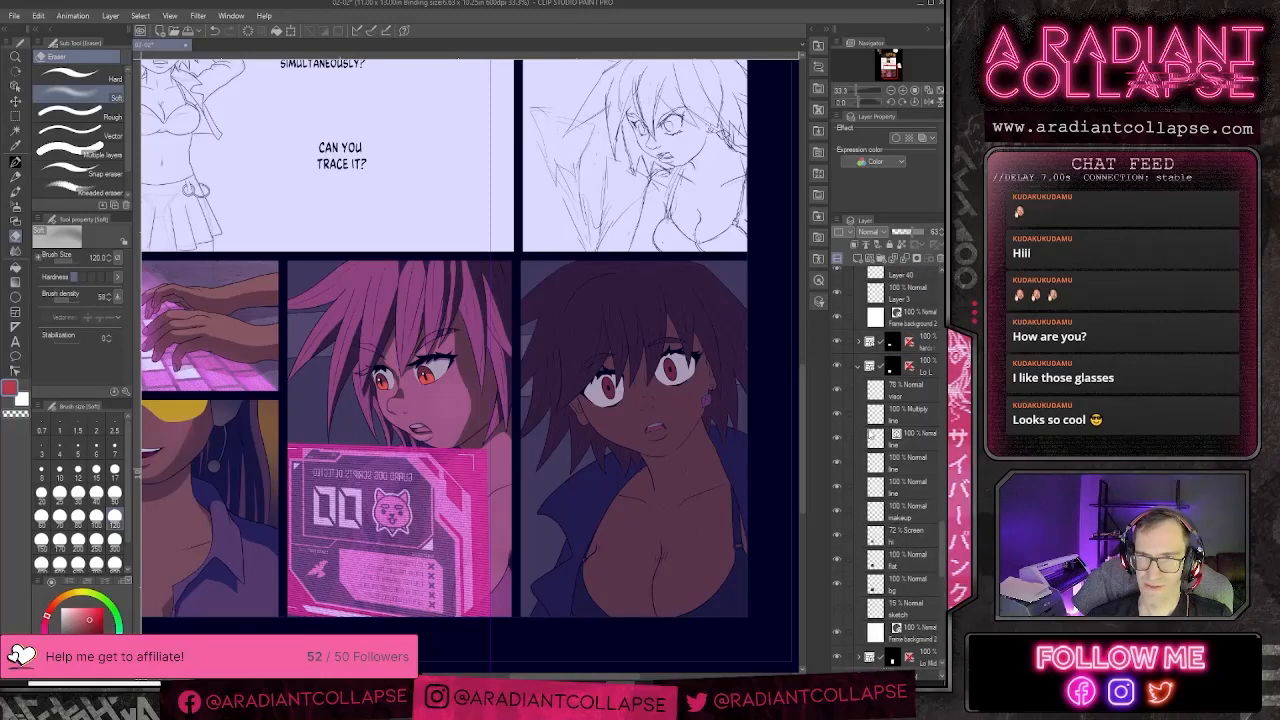
{"action": "left_click", "coordinate": [857, 366]}
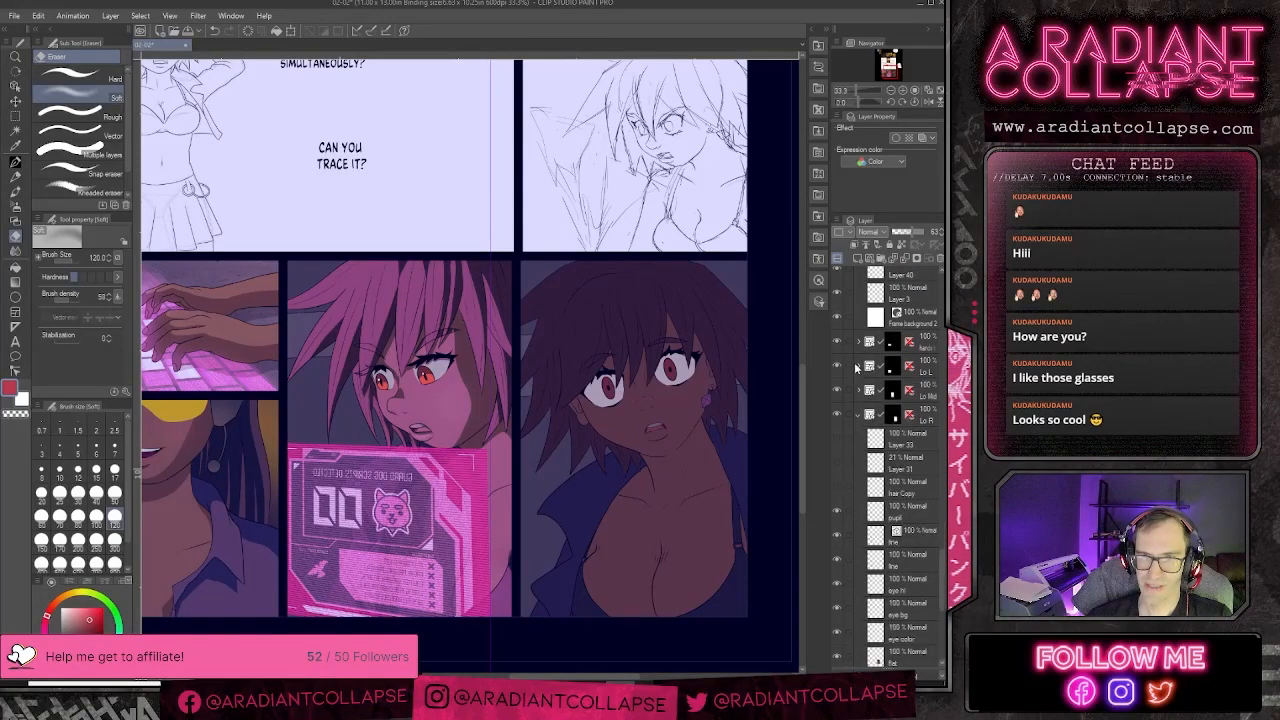
{"action": "left_click", "coordinate": [838, 414]}
{"action": "left_click", "coordinate": [838, 414]}
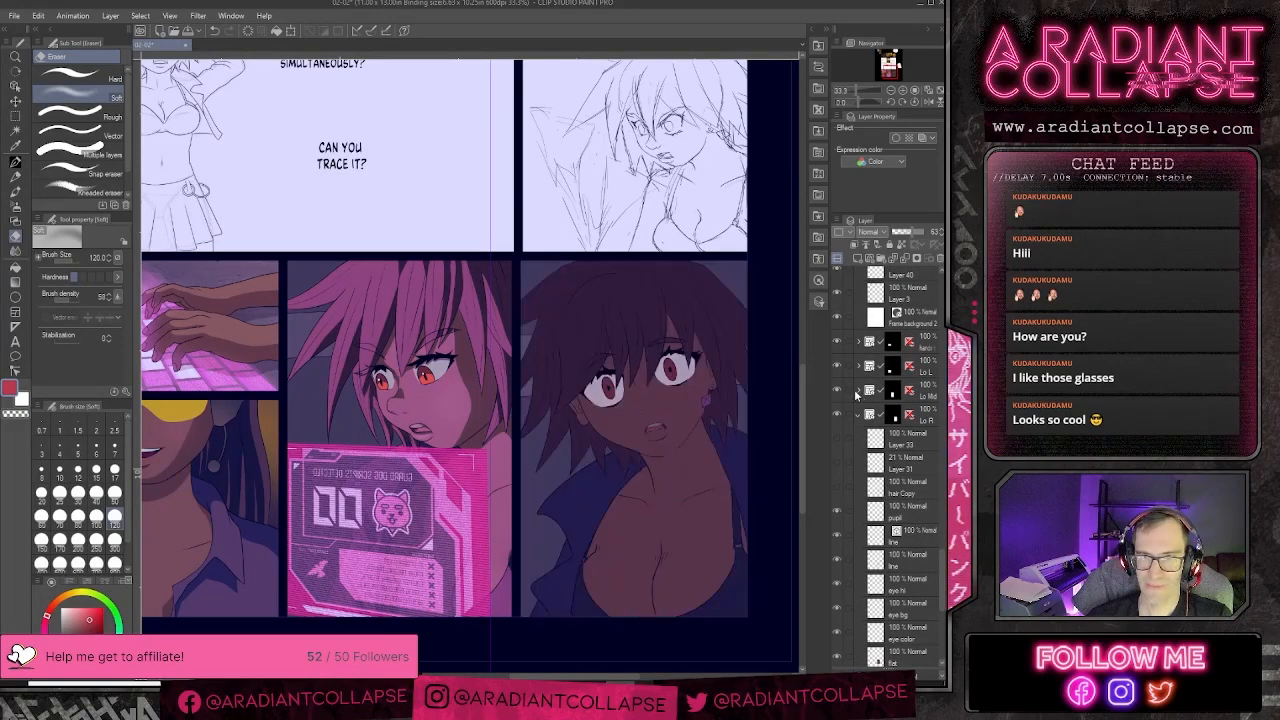
{"action": "left_click", "coordinate": [857, 390]}
{"action": "scroll", "coordinate": [887, 455], "scroll_direction": "down", "scroll_amount": 3}
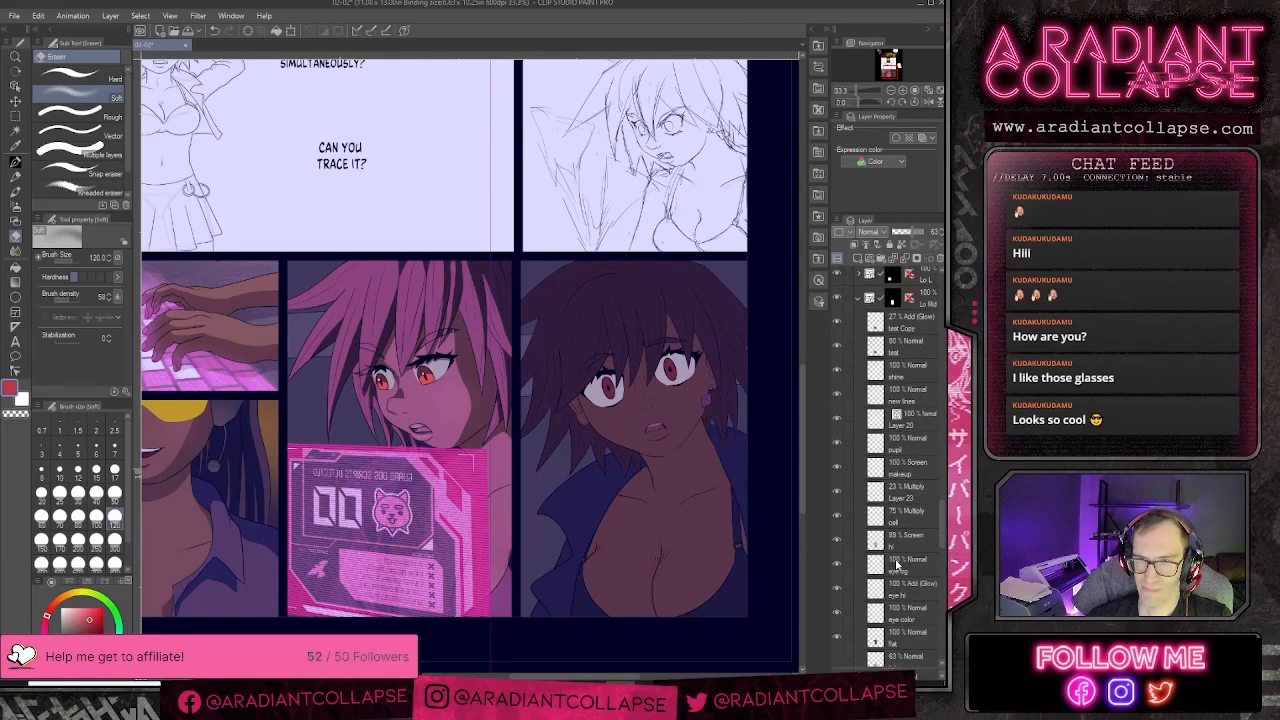
{"action": "left_click", "coordinate": [899, 538]}
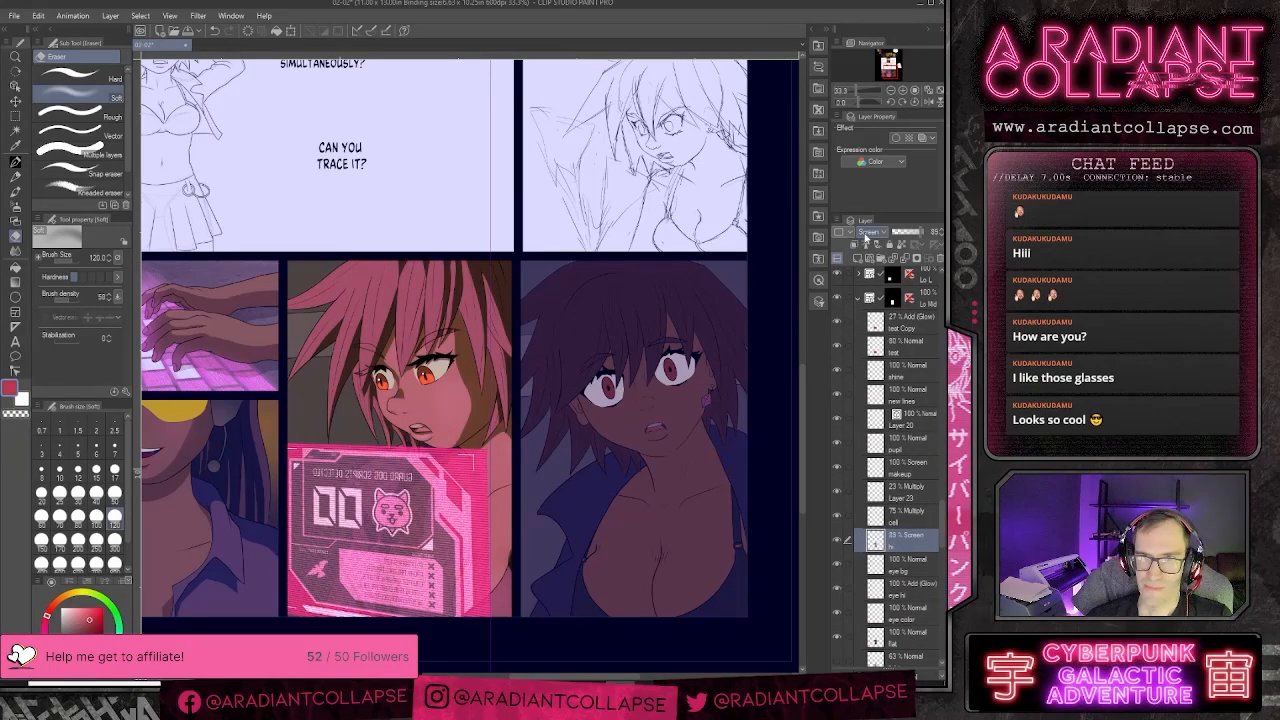
- Try the Normal blending mode at 100% opacity on the pink-haired character's highlight layer, and undo it
{"action": "left_click", "coordinate": [866, 236]}
{"action": "left_click", "coordinate": [870, 251]}
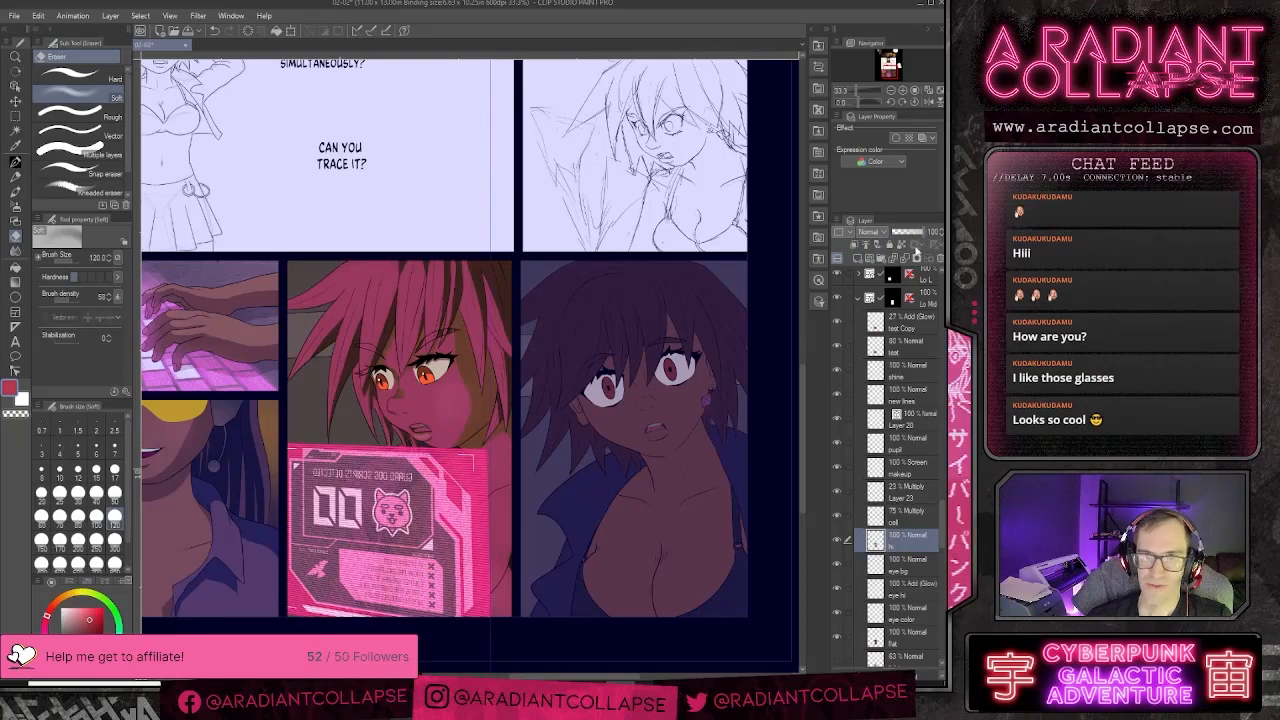
{"action": "key", "text": "ctrl+z"}
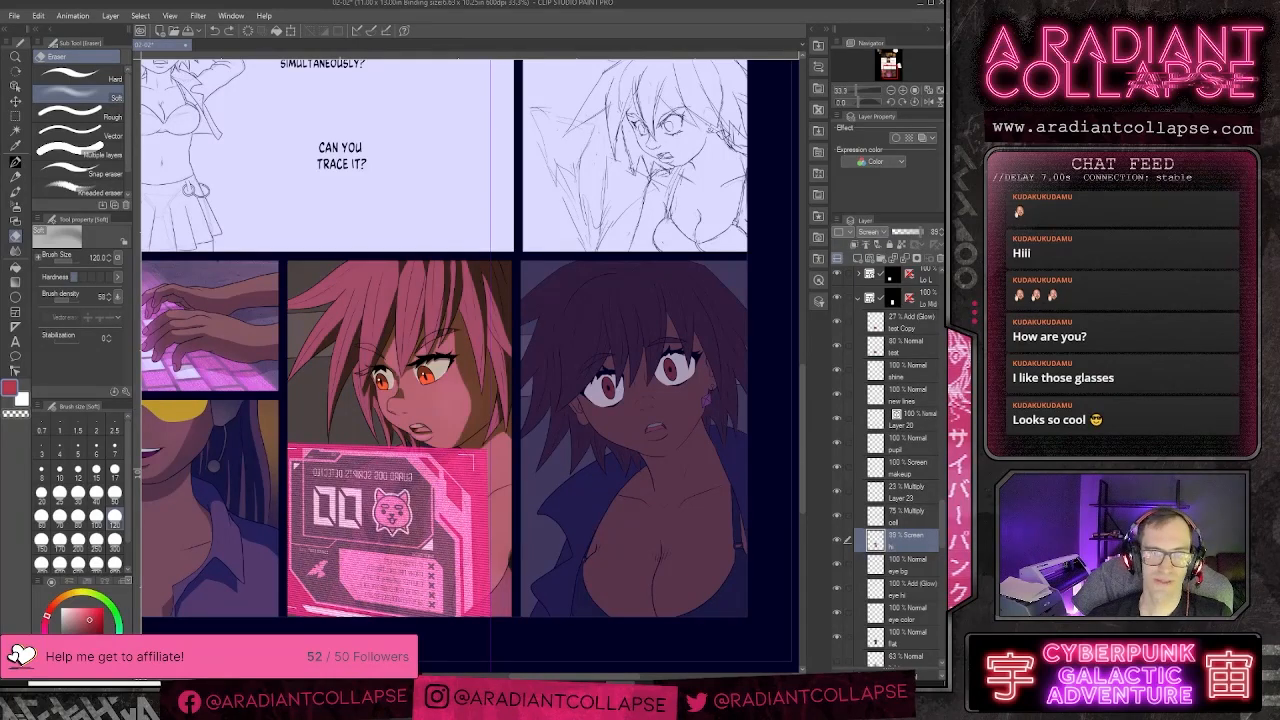
- Compare the lighting and colours of the bottom-row panels with the top-row panels and the visor close-up
{"action": "scroll", "coordinate": [391, 310], "scroll_direction": "down", "scroll_amount": 5}
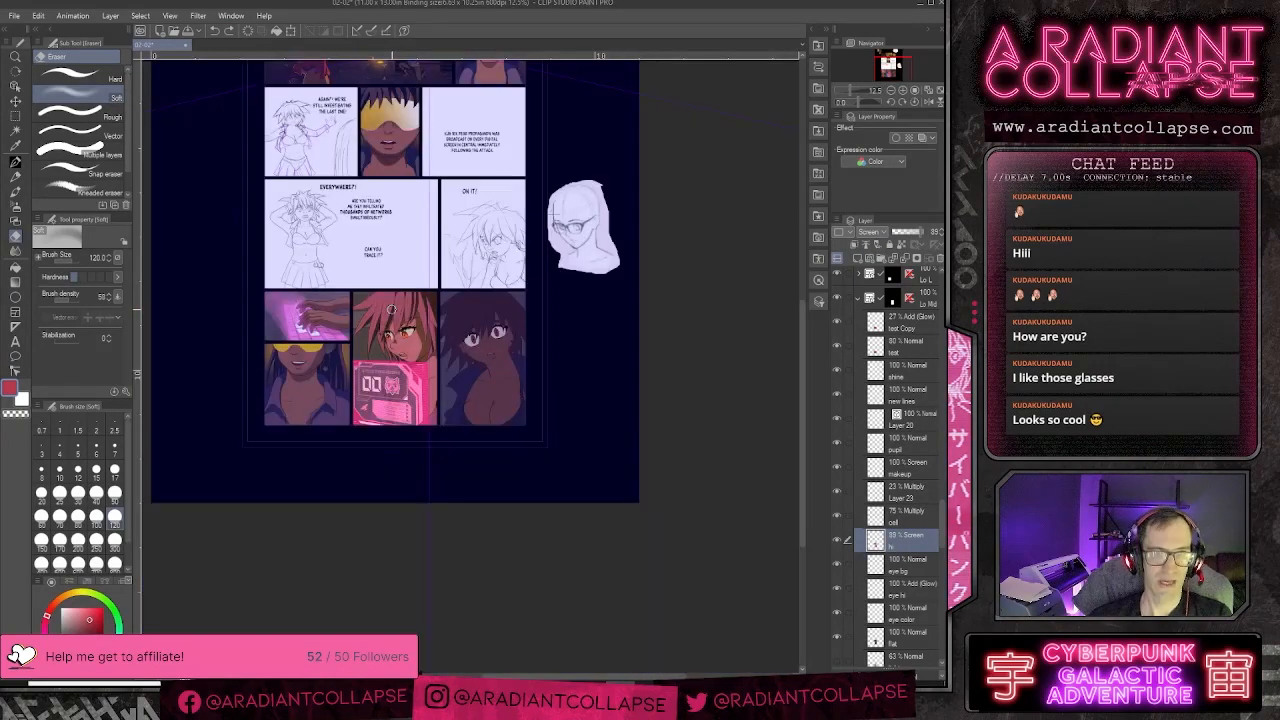
{"action": "scroll", "coordinate": [422, 379], "scroll_direction": "up", "scroll_amount": 2}
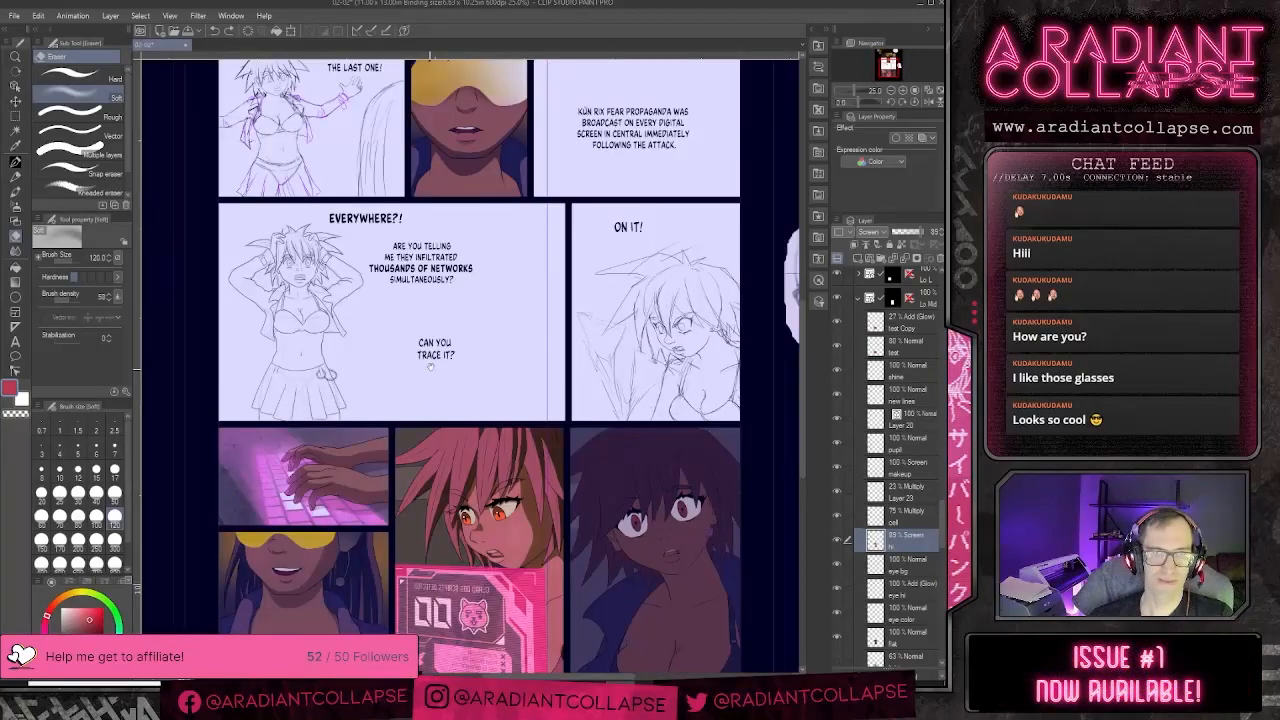
{"action": "mouse_move", "coordinate": [439, 307]}
{"action": "left_mouse_down"}
{"action": "mouse_move", "coordinate": [517, 192]}
{"action": "mouse_move", "coordinate": [531, 338]}
{"action": "mouse_move", "coordinate": [531, 263]}
{"action": "left_mouse_up"}
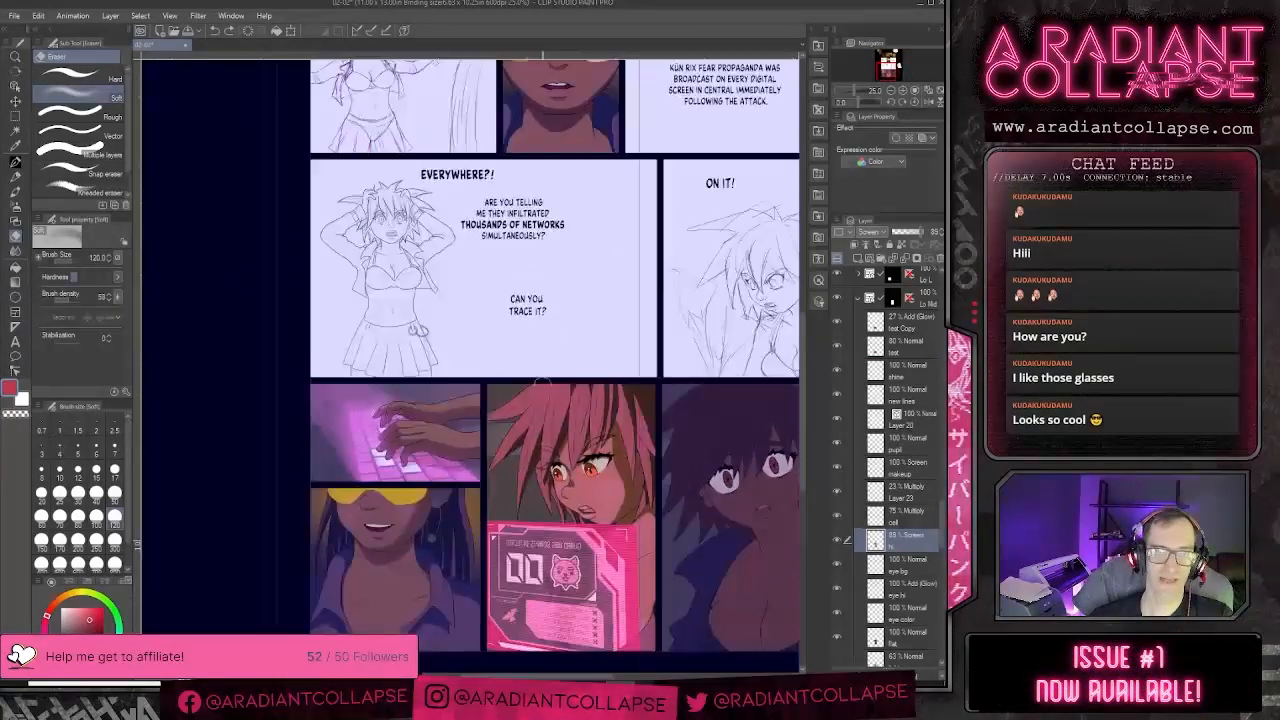
{"action": "scroll", "coordinate": [502, 427], "scroll_direction": "up", "scroll_amount": 3}
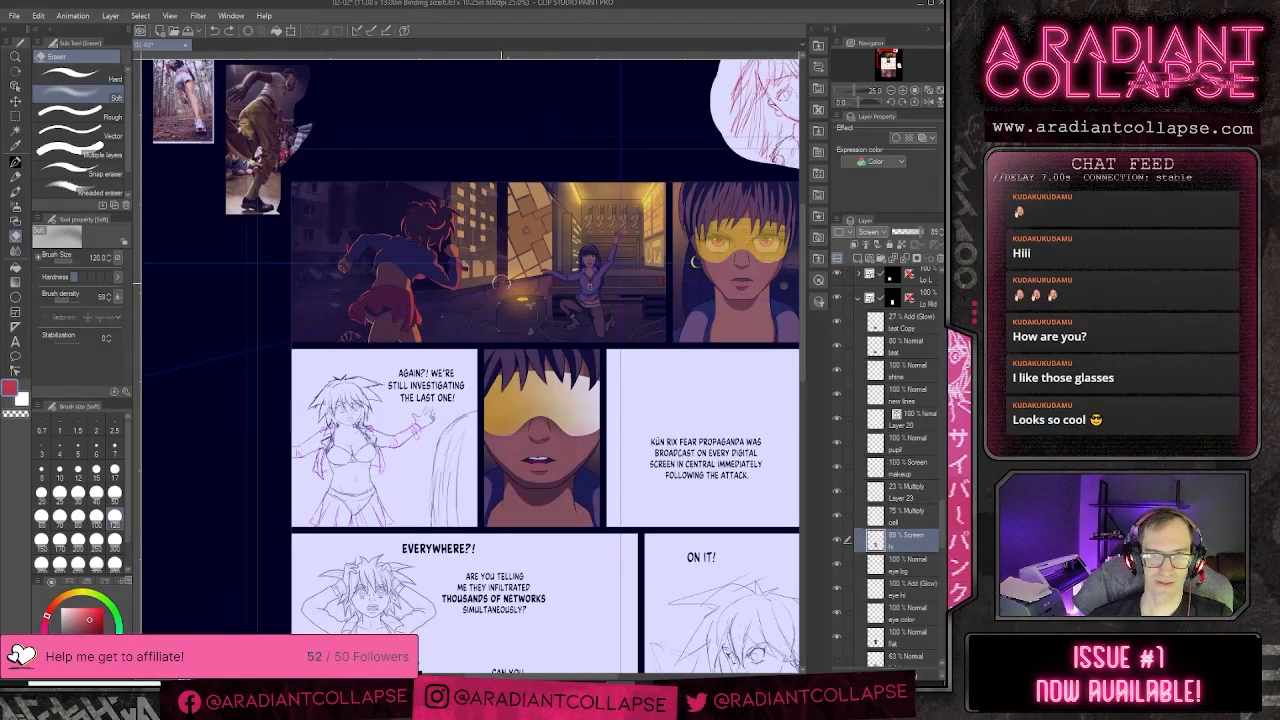
{"action": "scroll", "coordinate": [498, 295], "scroll_direction": "down", "scroll_amount": 3}
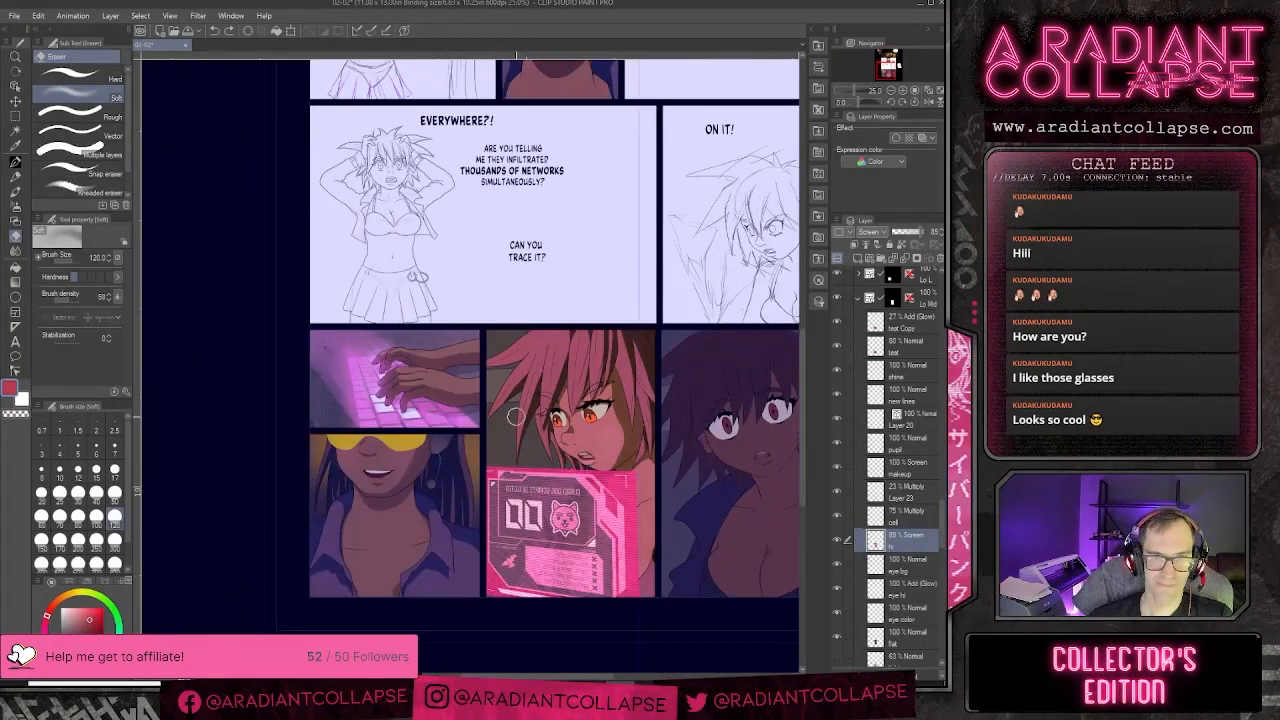
{"action": "scroll", "coordinate": [542, 469], "scroll_direction": "up", "scroll_amount": 2}
{"action": "scroll", "coordinate": [542, 469], "scroll_direction": "up", "scroll_amount": 1}
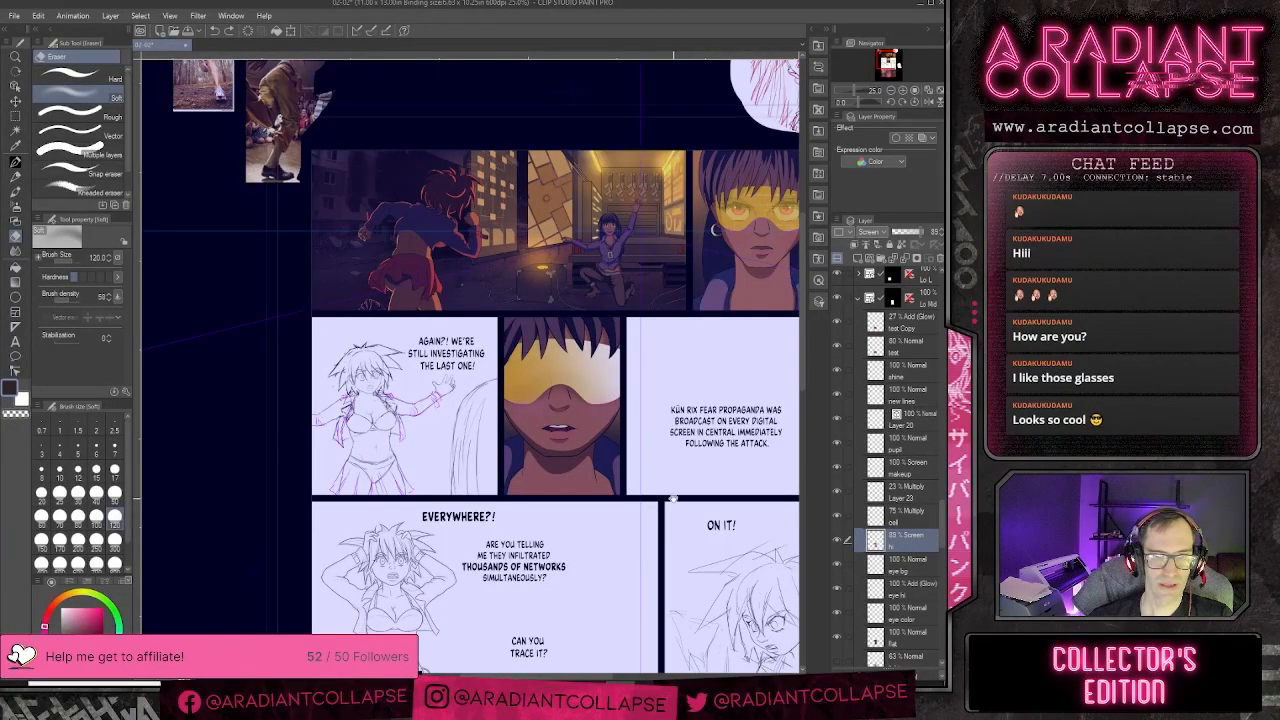
{"action": "scroll", "coordinate": [672, 497], "scroll_direction": "down", "scroll_amount": 3}
{"action": "scroll", "coordinate": [900, 603], "scroll_direction": "down", "scroll_amount": 5}
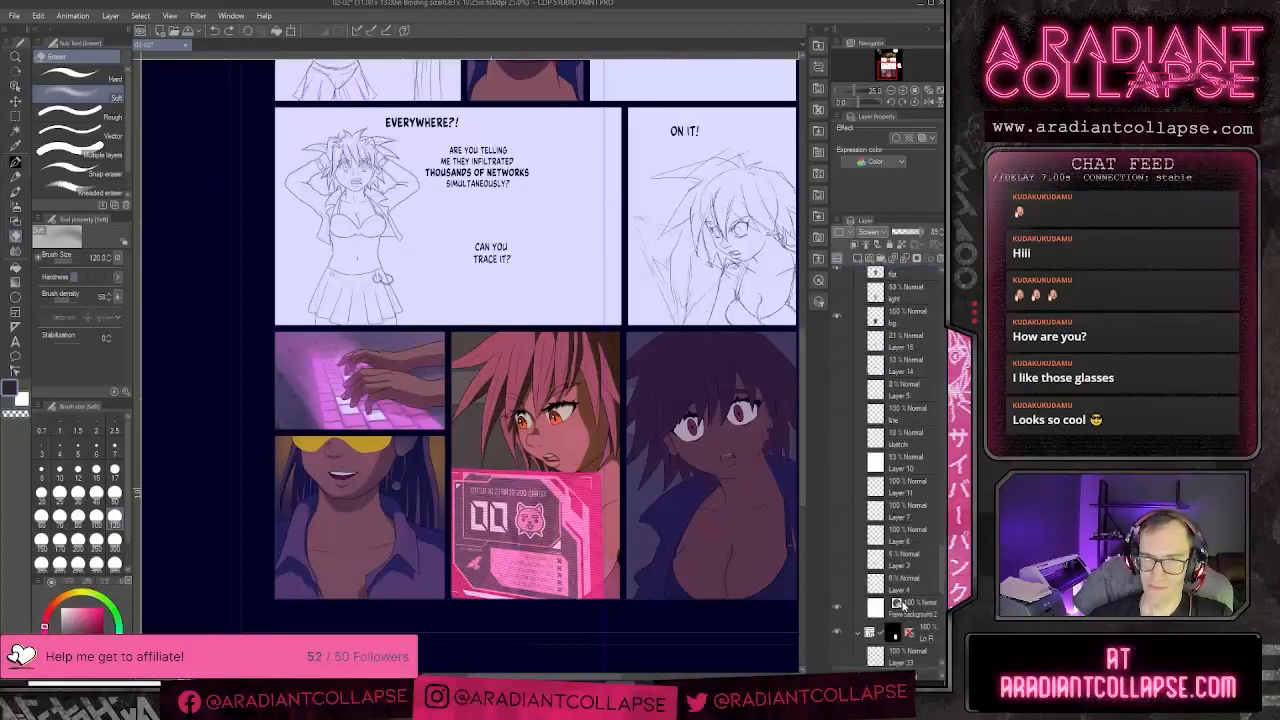
- Check the bg layers of the bottom-right and bottom-middle panels by switching their visibility off and on
{"action": "scroll", "coordinate": [900, 603], "scroll_direction": "down", "scroll_amount": 8}
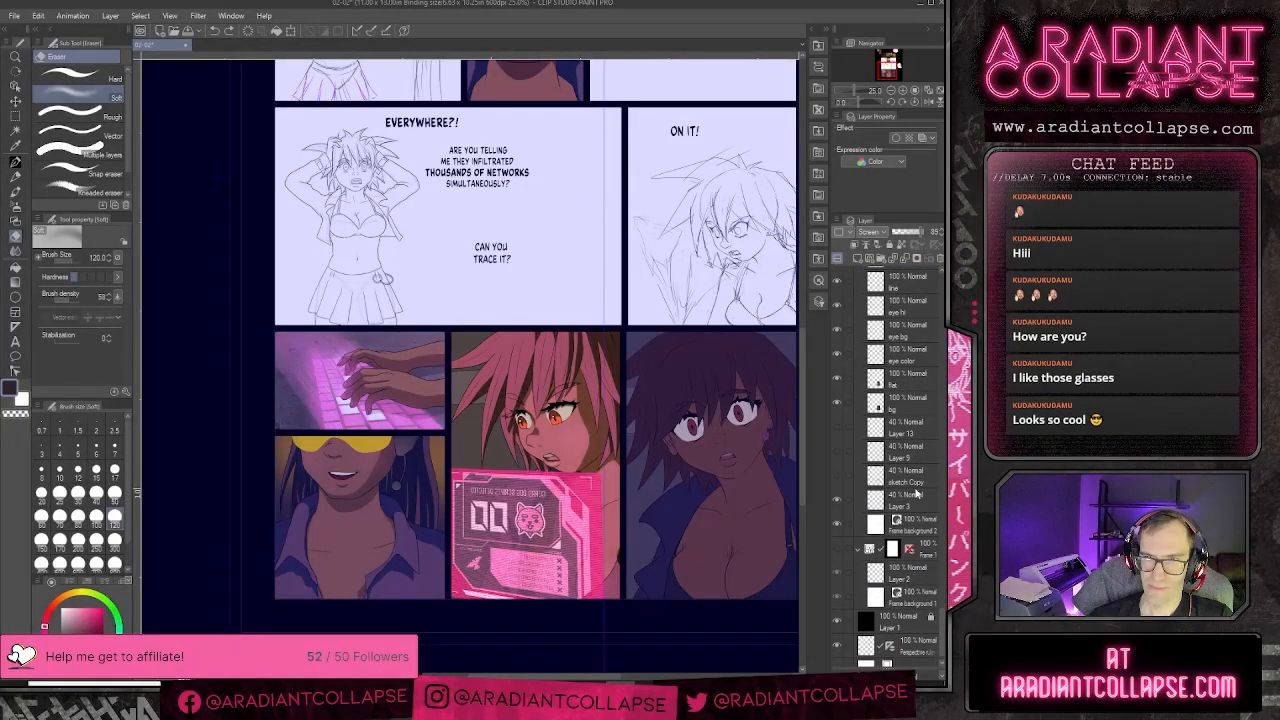
{"action": "left_click", "coordinate": [903, 477]}
{"action": "left_click", "coordinate": [886, 404]}
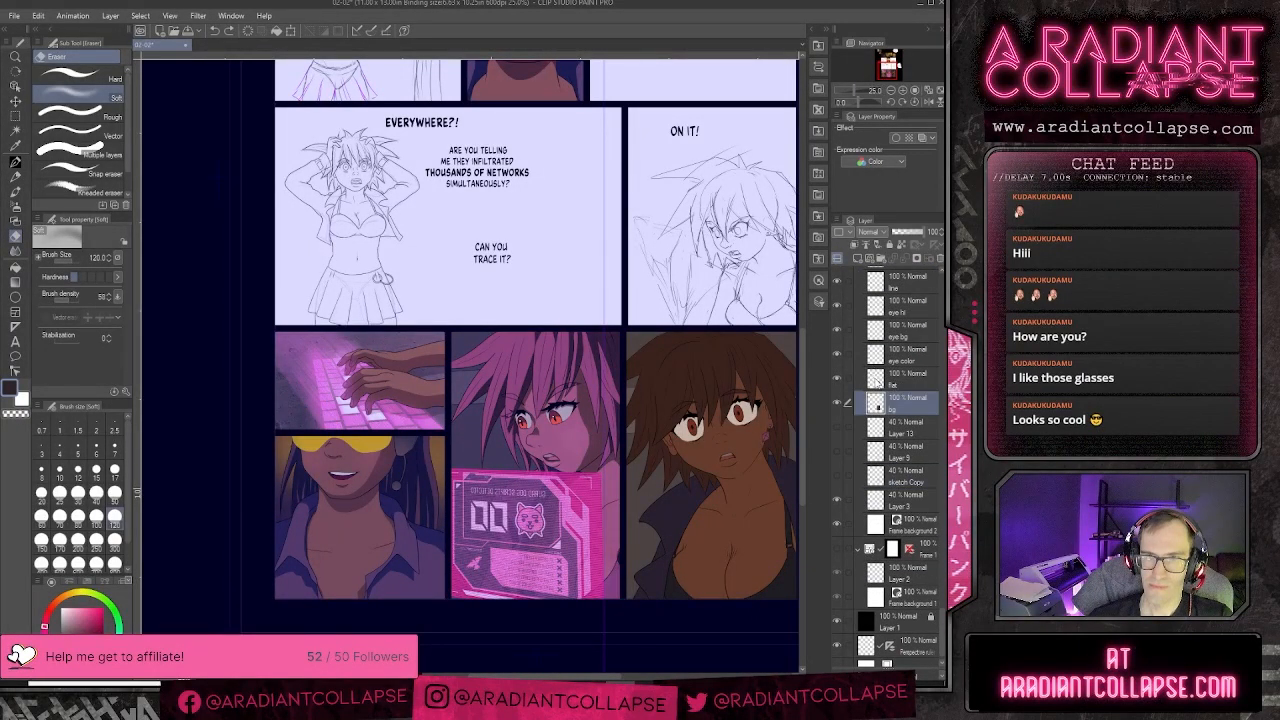
{"action": "left_click", "coordinate": [837, 404]}
{"action": "left_click", "coordinate": [837, 404]}
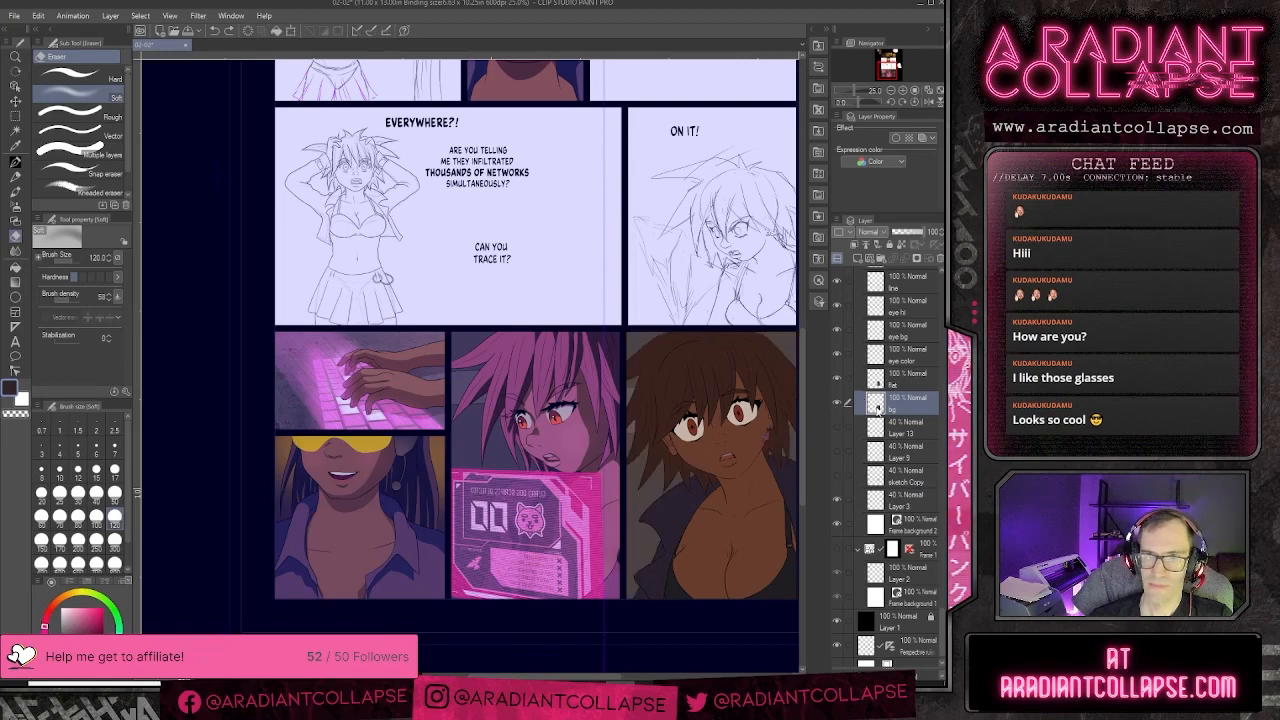
{"action": "scroll", "coordinate": [885, 400], "scroll_direction": "up", "scroll_amount": 10}
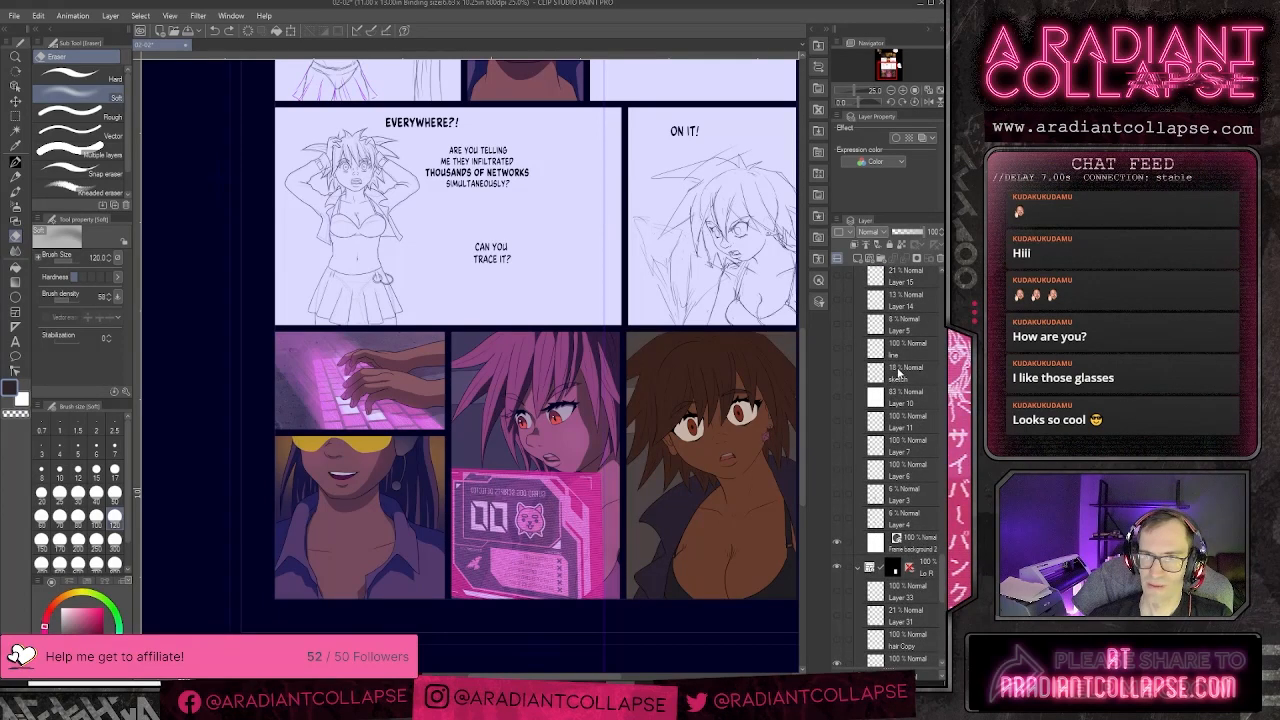
{"action": "scroll", "coordinate": [897, 360], "scroll_direction": "up", "scroll_amount": 4}
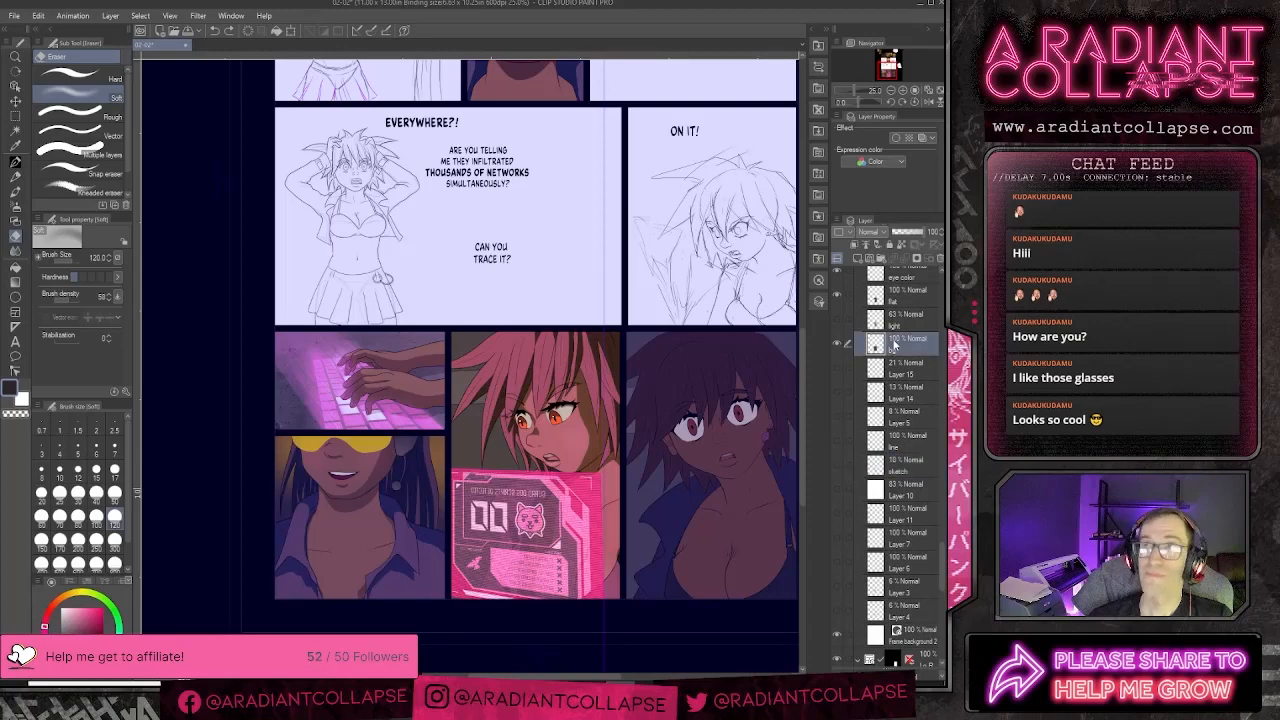
{"action": "left_click", "coordinate": [838, 343]}
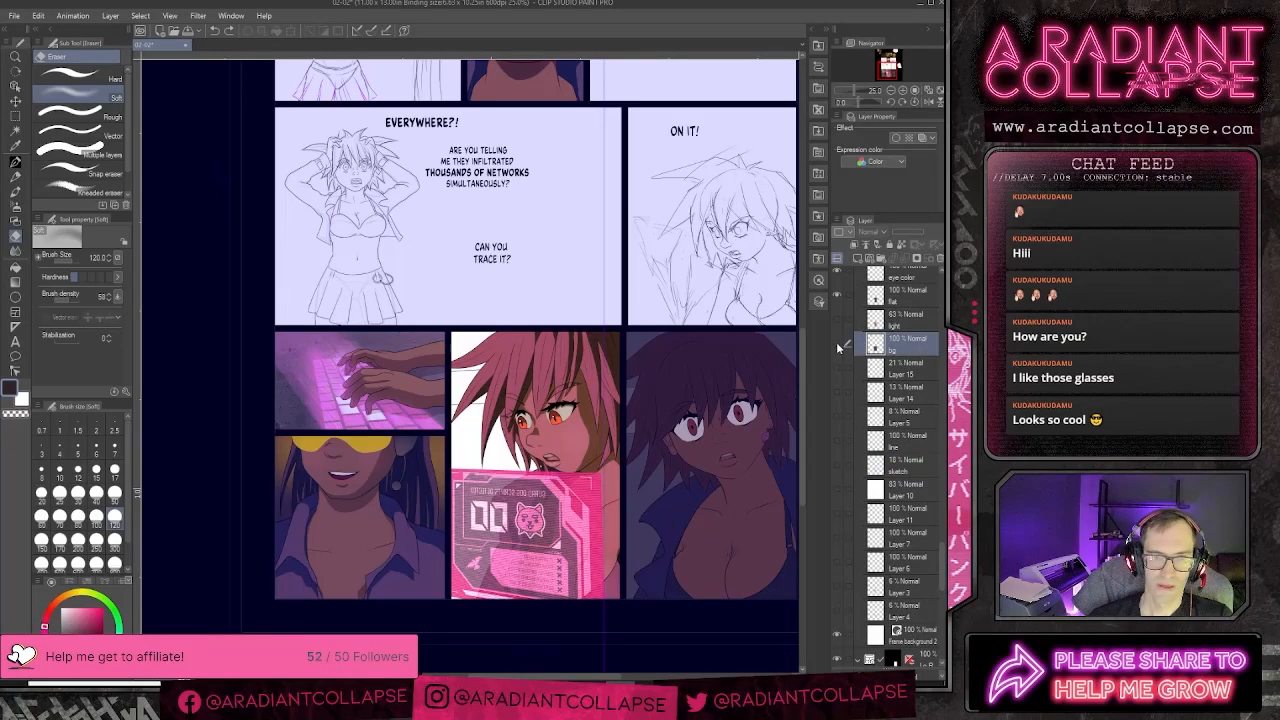
{"action": "left_click", "coordinate": [838, 343]}
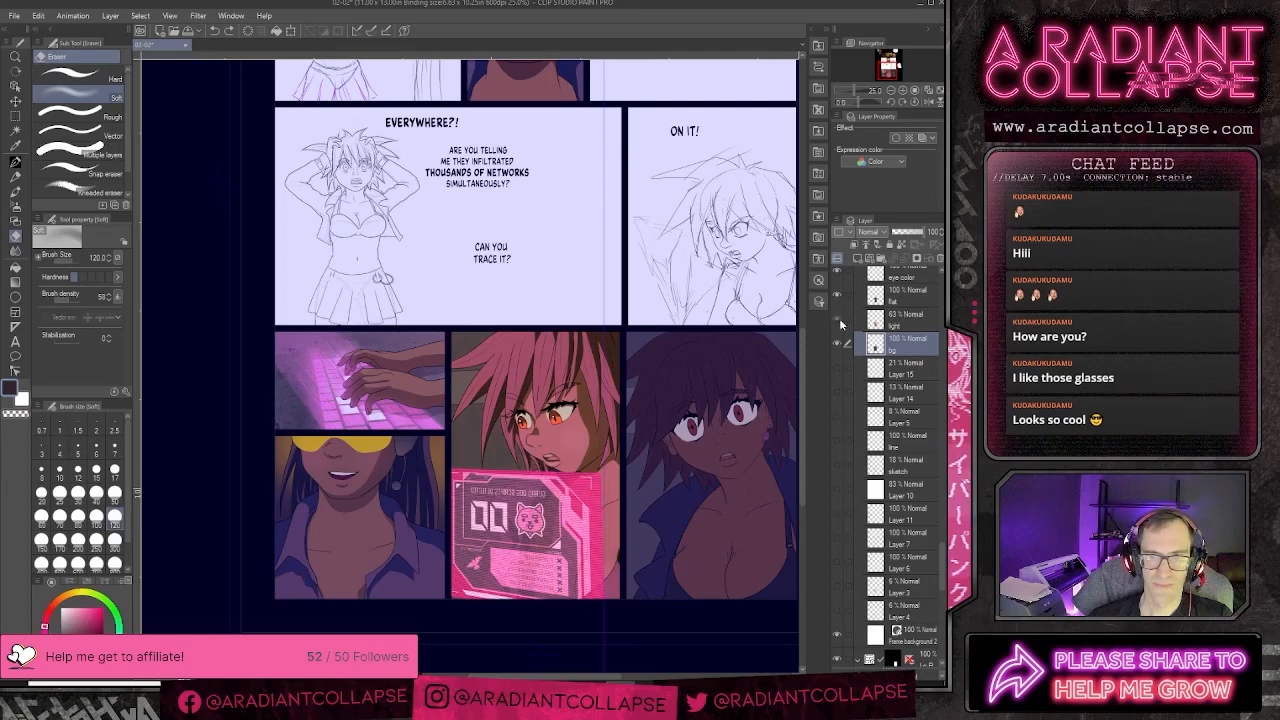
- Airbrush along the upper background of the bottom-middle panel on its light layer with the Soft airbrush at size 600
{"action": "left_click", "coordinate": [868, 318]}
{"action": "key", "text": "p"}
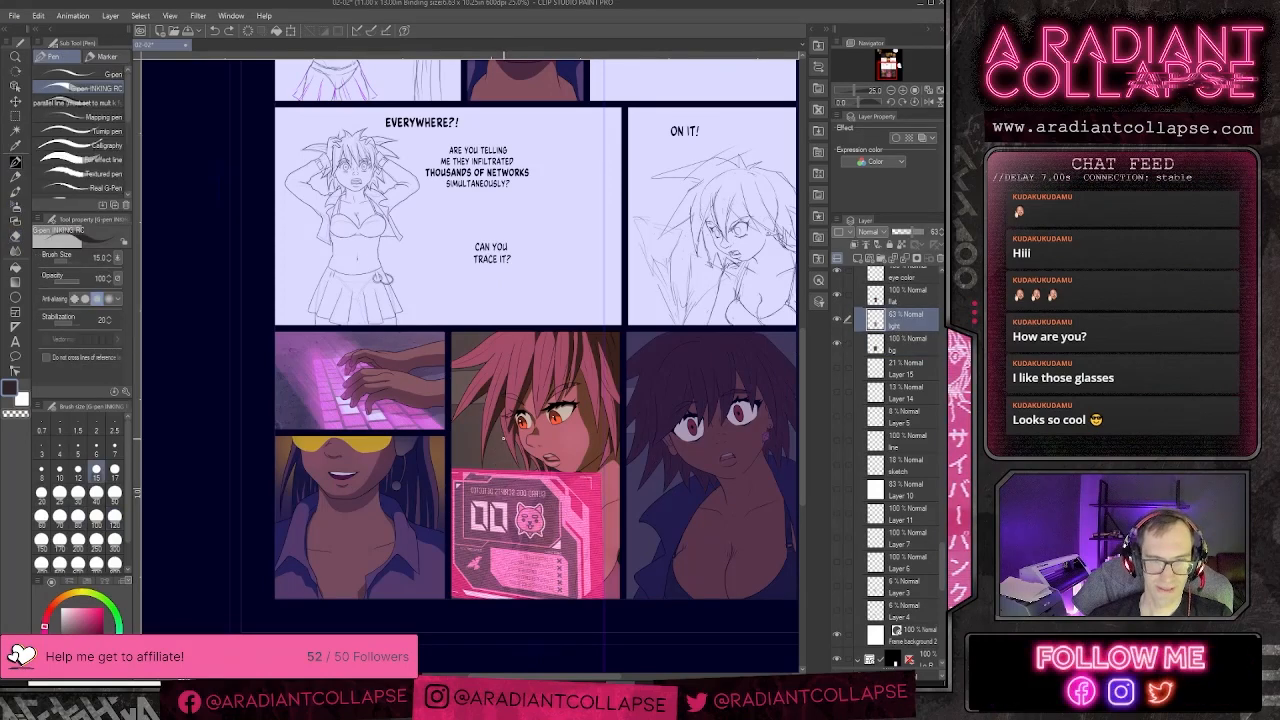
{"action": "key", "text": "b"}
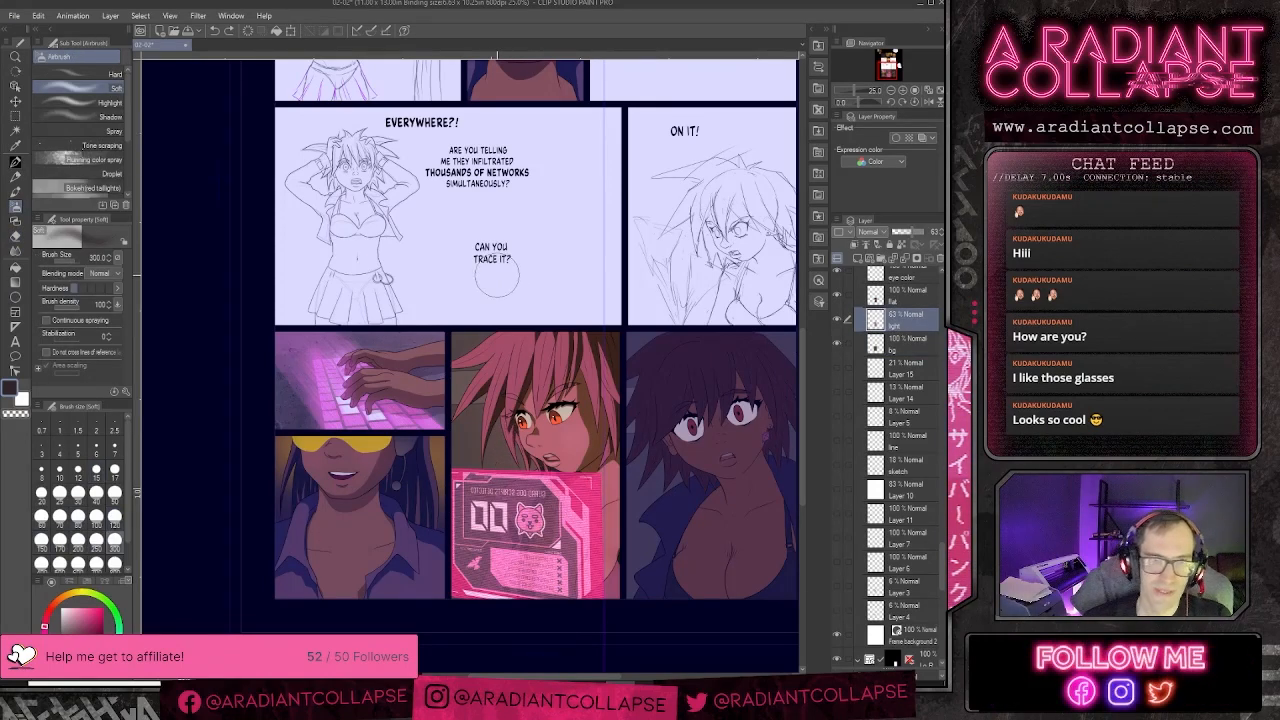
{"action": "key", "text": "bracketright"}
{"action": "key", "text": "bracketright"}
{"action": "key", "text": "bracketright"}
{"action": "mouse_move", "coordinate": [468, 349]}
{"action": "left_mouse_down"}
{"action": "mouse_move", "coordinate": [449, 367]}
{"action": "mouse_move", "coordinate": [469, 391]}
{"action": "mouse_move", "coordinate": [467, 466]}
{"action": "mouse_move", "coordinate": [501, 491]}
{"action": "mouse_move", "coordinate": [475, 497]}
{"action": "mouse_move", "coordinate": [488, 608]}
{"action": "mouse_move", "coordinate": [487, 438]}
{"action": "mouse_move", "coordinate": [512, 338]}
{"action": "left_mouse_up"}
- Hide the two layers that form the pink interface screen in the bottom-middle panel
{"action": "scroll", "coordinate": [930, 337], "scroll_direction": "down", "scroll_amount": 6}
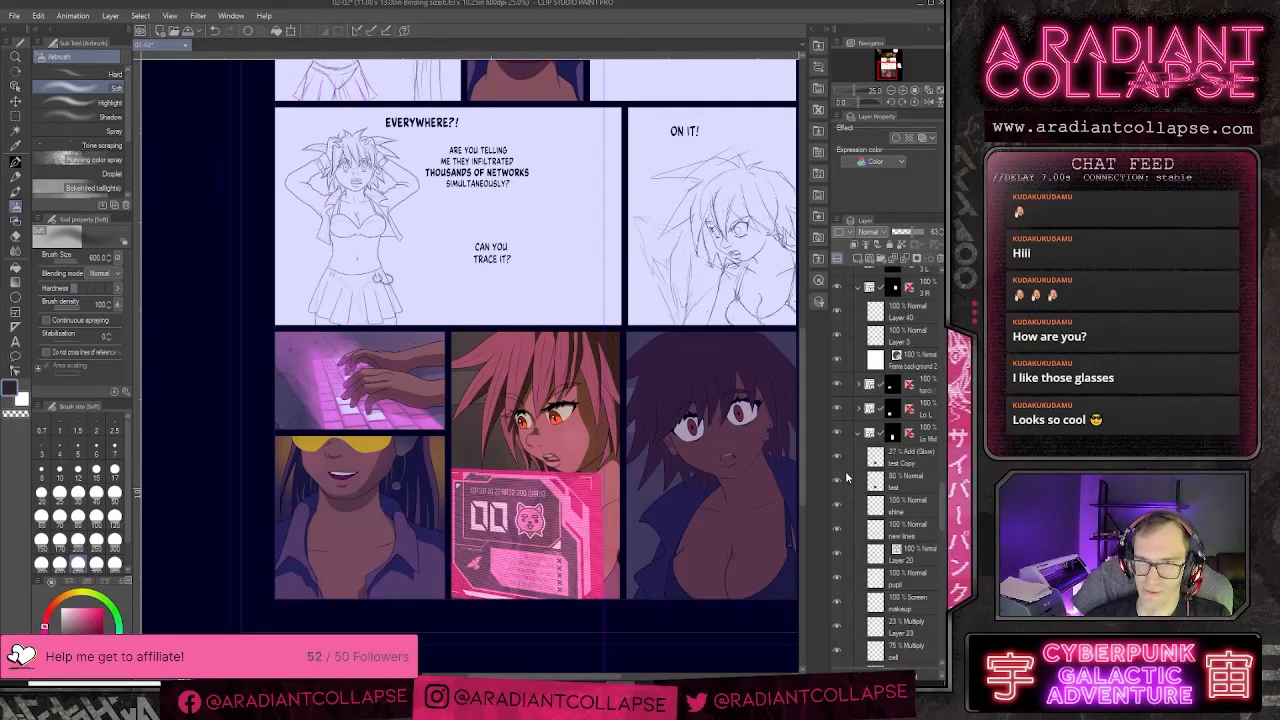
{"action": "left_click", "coordinate": [838, 481]}
{"action": "left_click", "coordinate": [837, 457]}
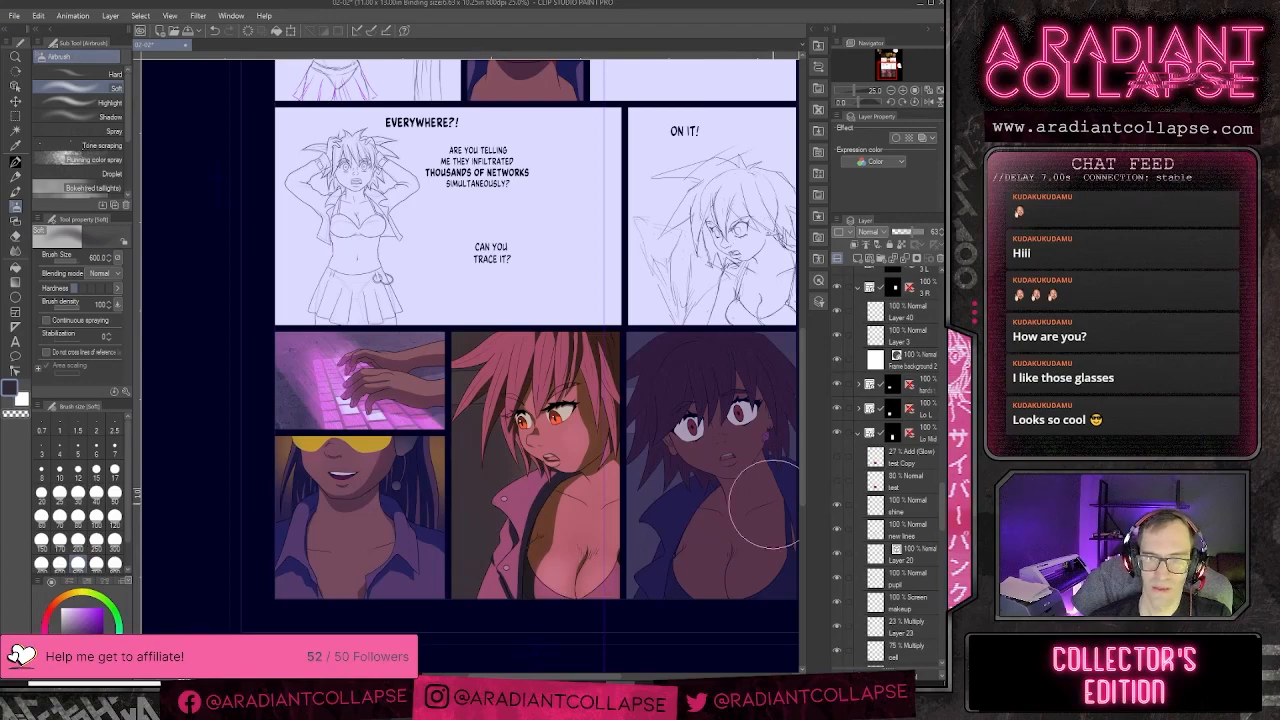
{"action": "scroll", "coordinate": [376, 598], "scroll_direction": "down", "scroll_amount": 2}
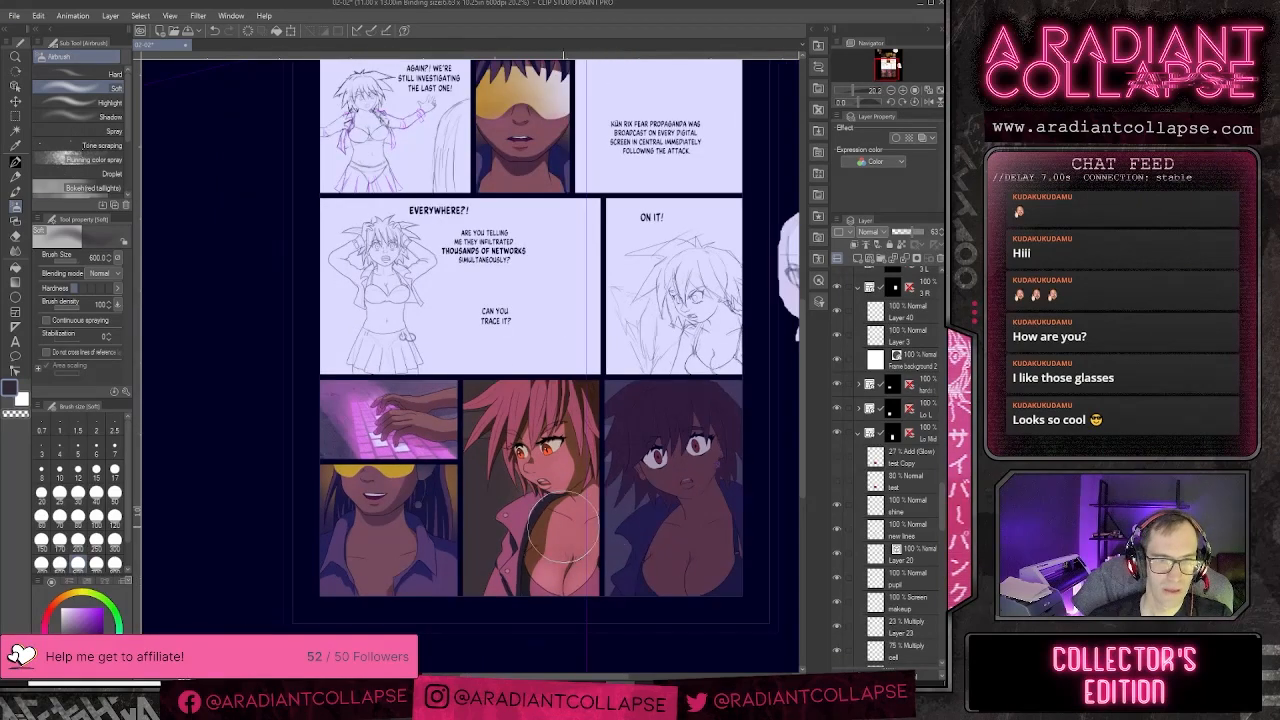
{"action": "scroll", "coordinate": [561, 517], "scroll_direction": "up", "scroll_amount": 2}
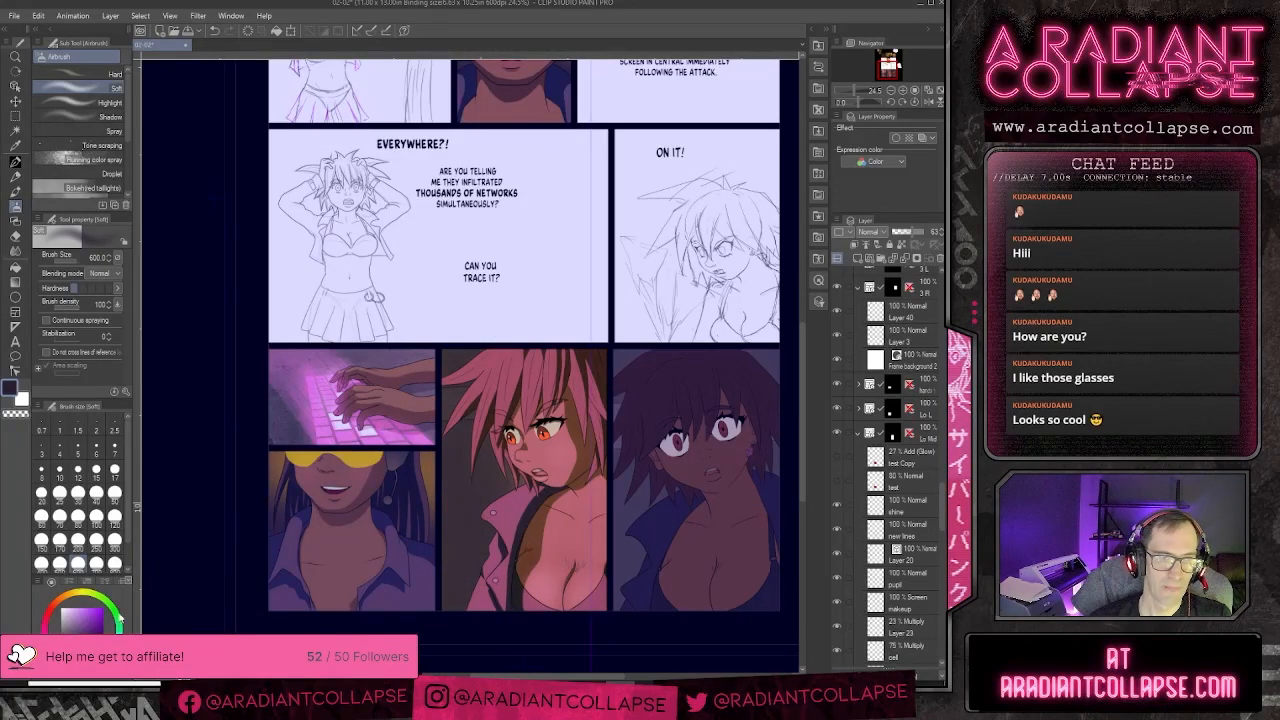
- Airbrush a soft orange glow onto the background behind the pink-haired character, enlarging the brush to 1000
{"action": "left_click", "coordinate": [65, 597]}
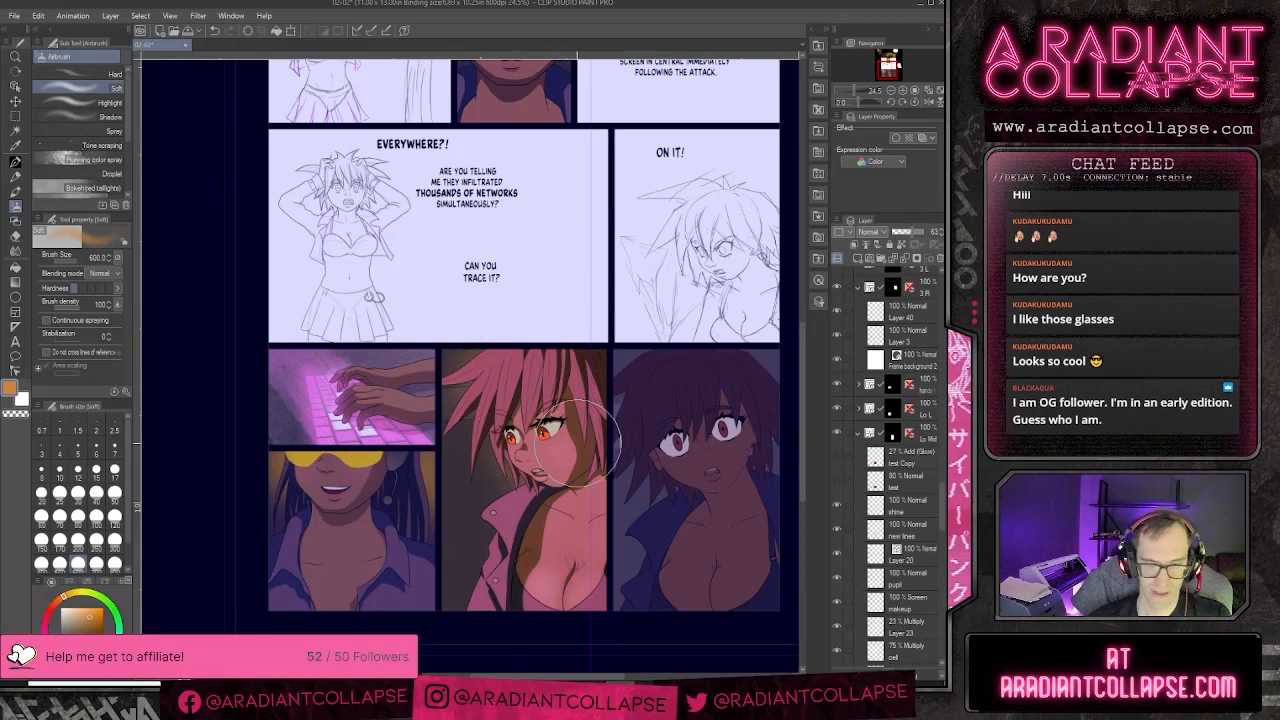
{"action": "key", "text": "bracketright"}
{"action": "key", "text": "bracketright"}
{"action": "key", "text": "bracketright"}
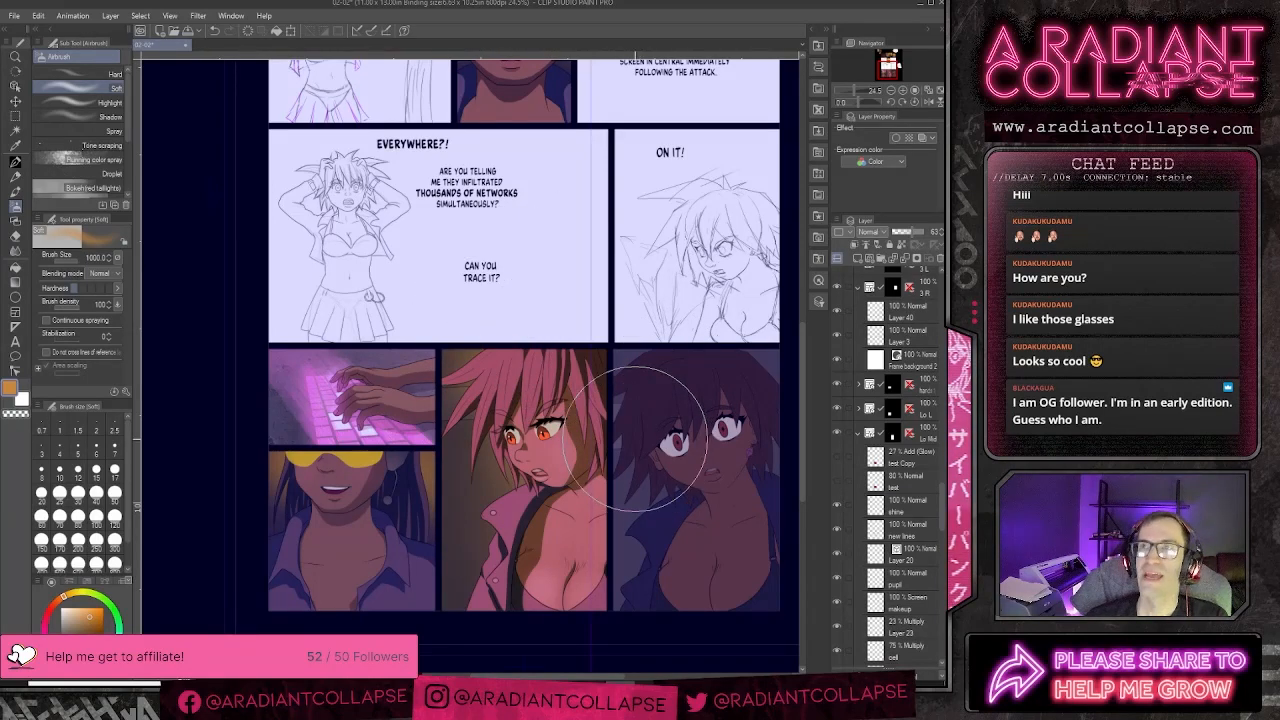
{"action": "scroll", "coordinate": [625, 425], "scroll_direction": "down", "scroll_amount": 2}
{"action": "scroll", "coordinate": [625, 425], "scroll_direction": "up", "scroll_amount": 2}
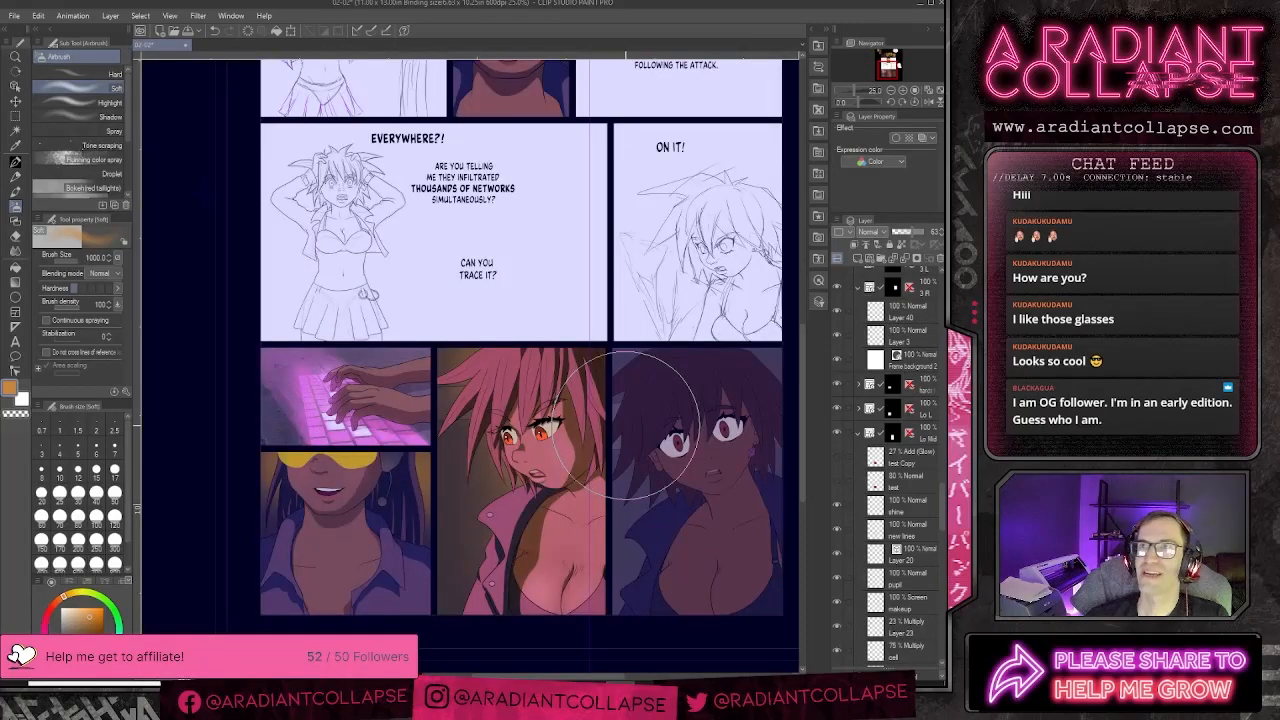
{"action": "left_click_drag", "start_coordinate": [596, 524], "coordinate": [532, 457]}
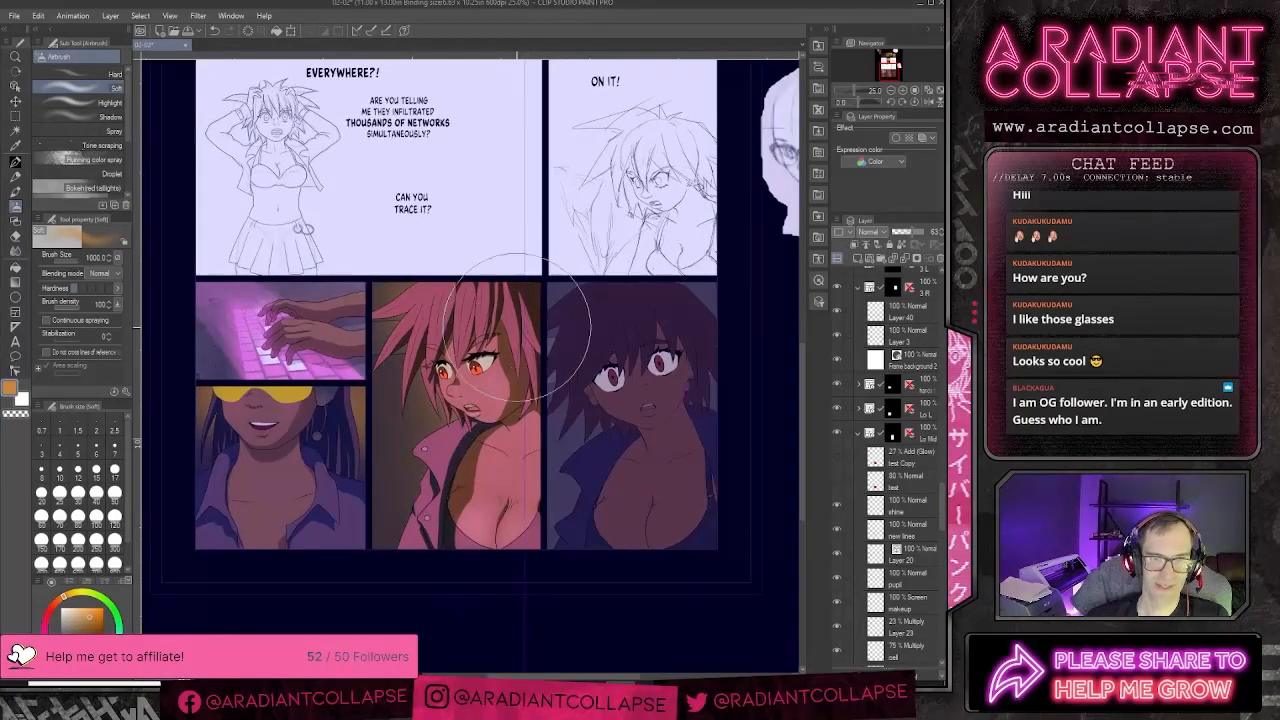
- Show the bottom-middle panel's two pink interface screen layers again and collapse the Lo Mid frame folder
{"action": "left_click", "coordinate": [838, 480]}
{"action": "left_click", "coordinate": [838, 455]}
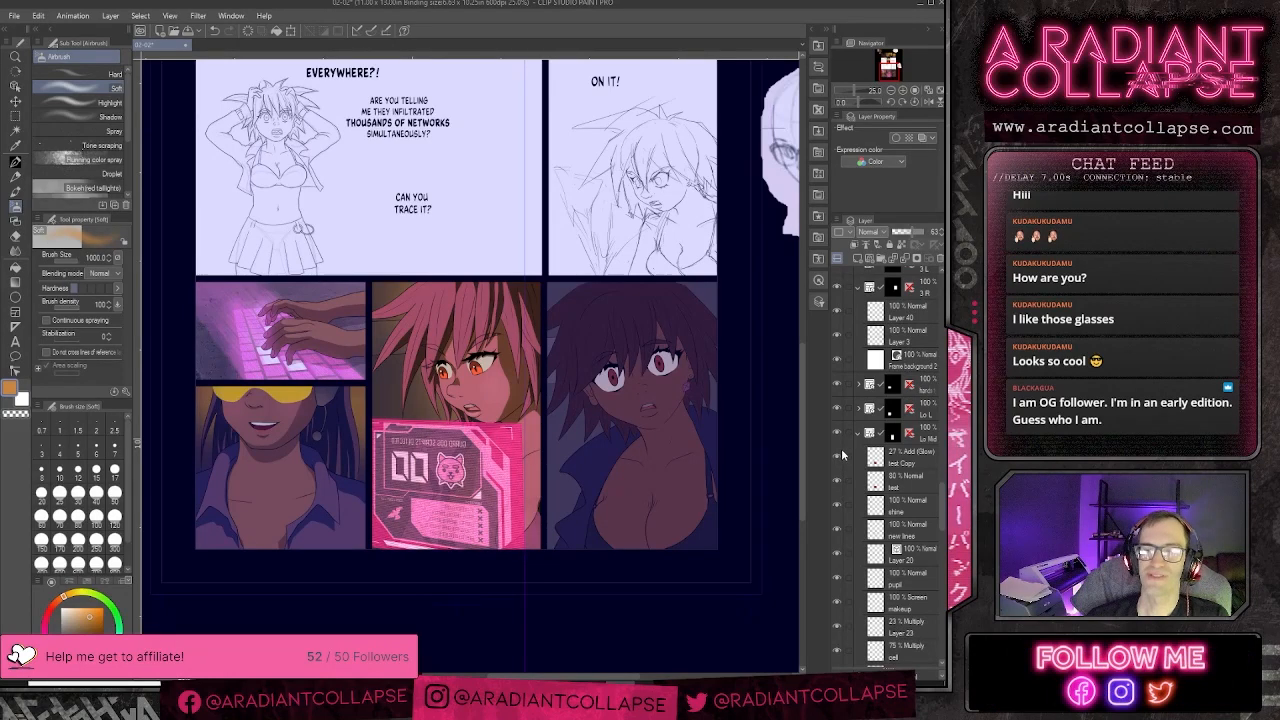
{"action": "left_click", "coordinate": [861, 437]}
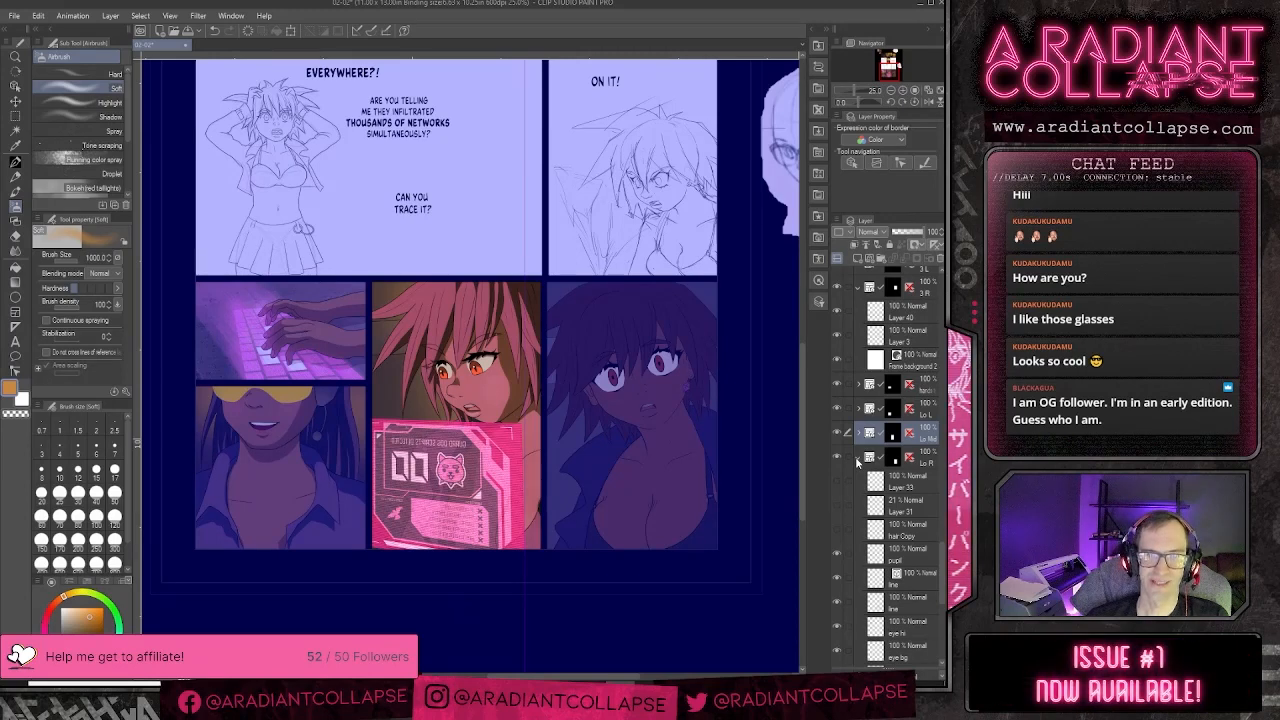
- Expand the Lo R frame folder, select its flat layer, and check what it covers by hiding and showing it
{"action": "left_click", "coordinate": [856, 461]}
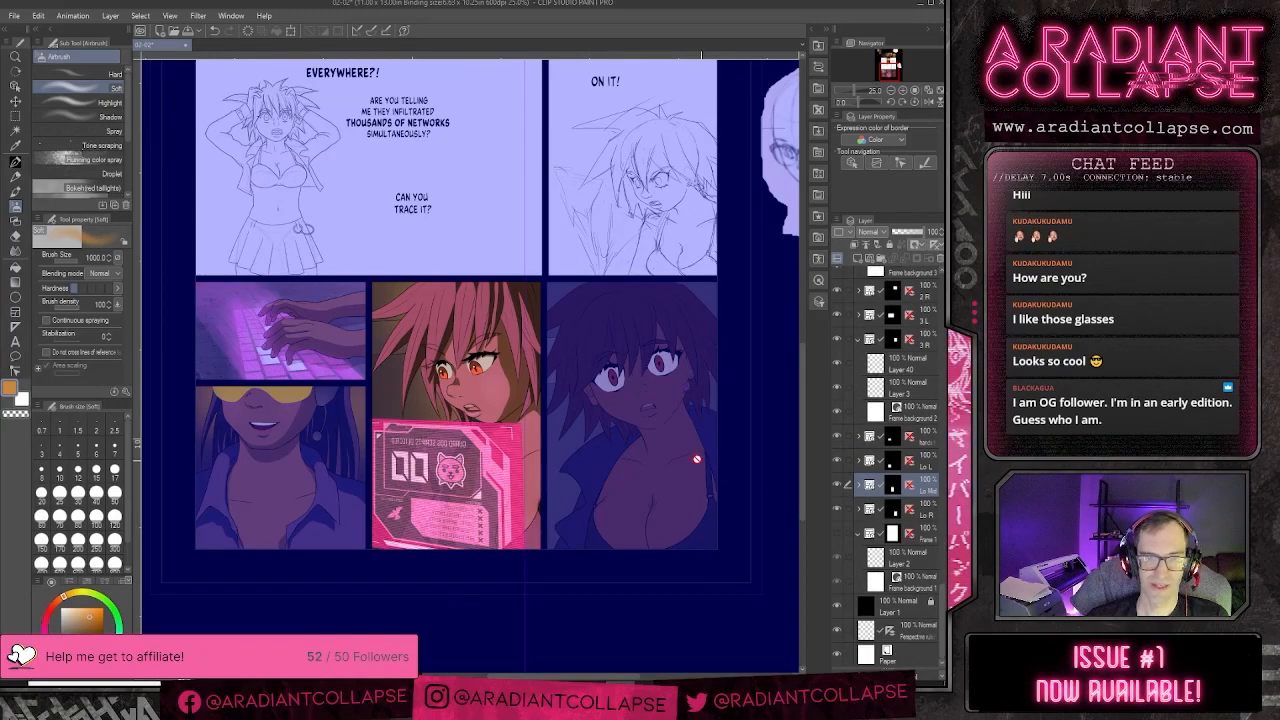
{"action": "left_click", "coordinate": [860, 511]}
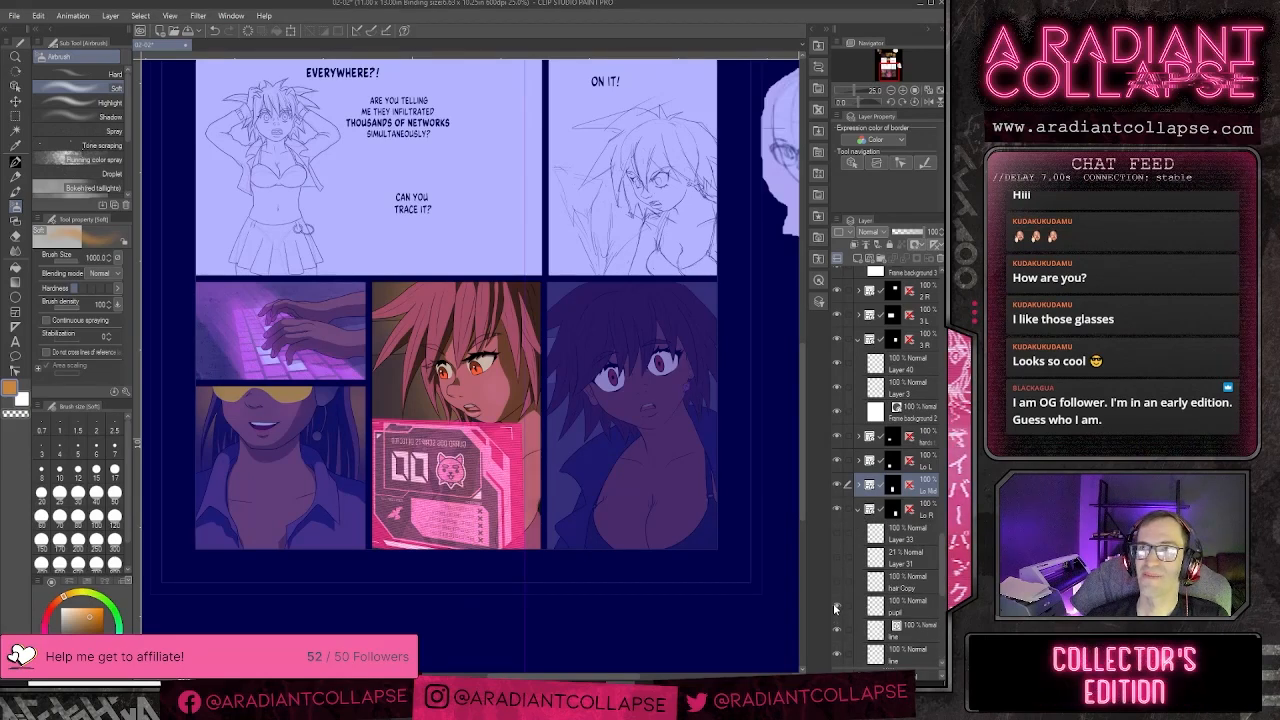
{"action": "left_click", "coordinate": [914, 565]}
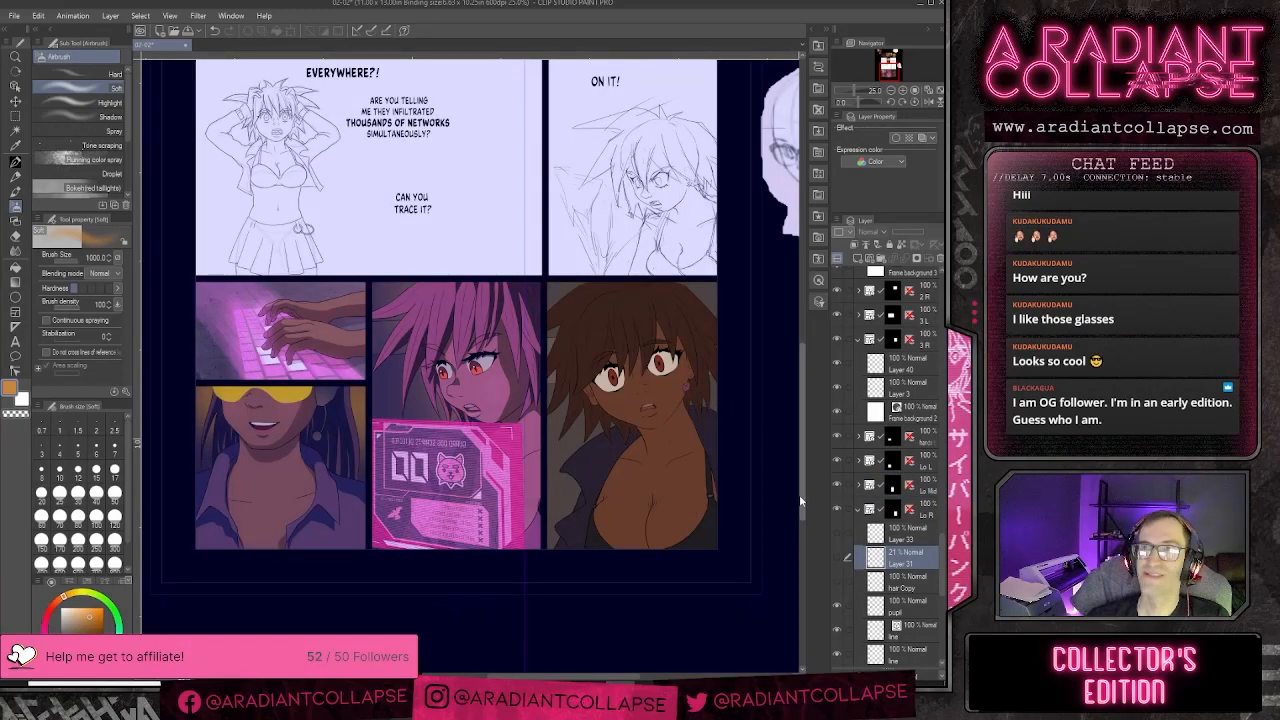
{"action": "scroll", "coordinate": [882, 560], "scroll_direction": "down", "scroll_amount": 3}
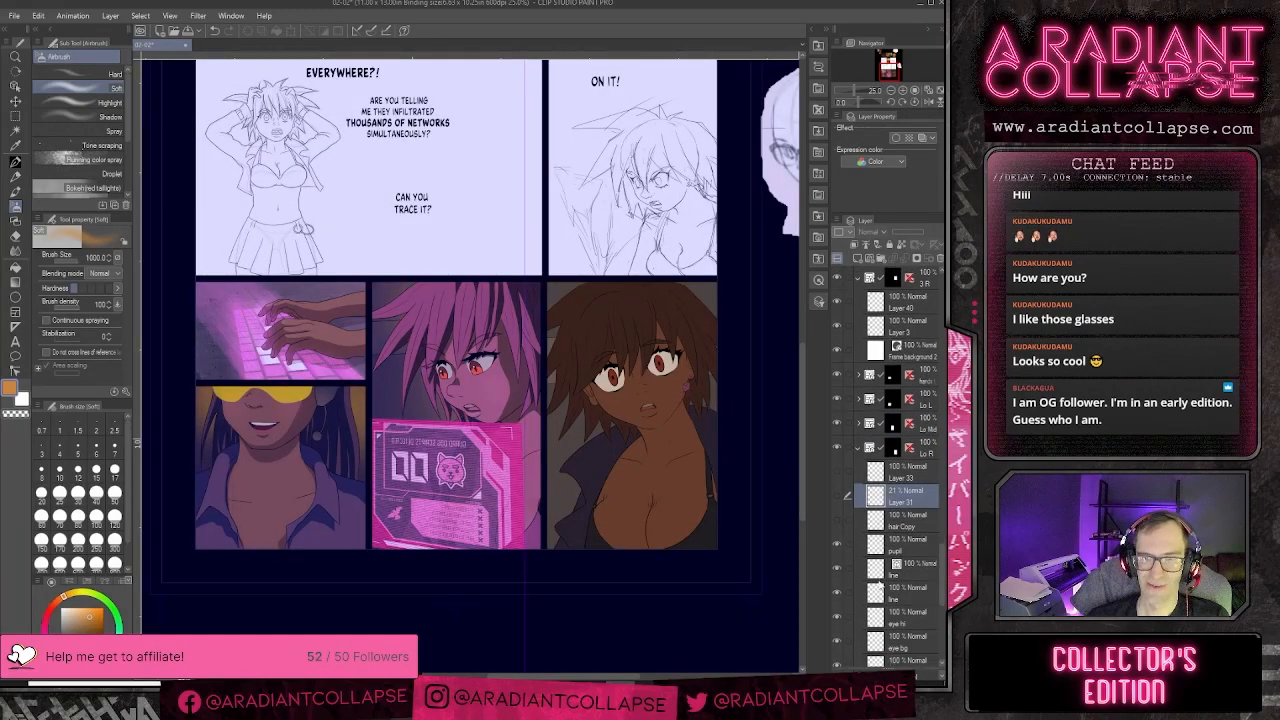
{"action": "scroll", "coordinate": [881, 599], "scroll_direction": "down", "scroll_amount": 2}
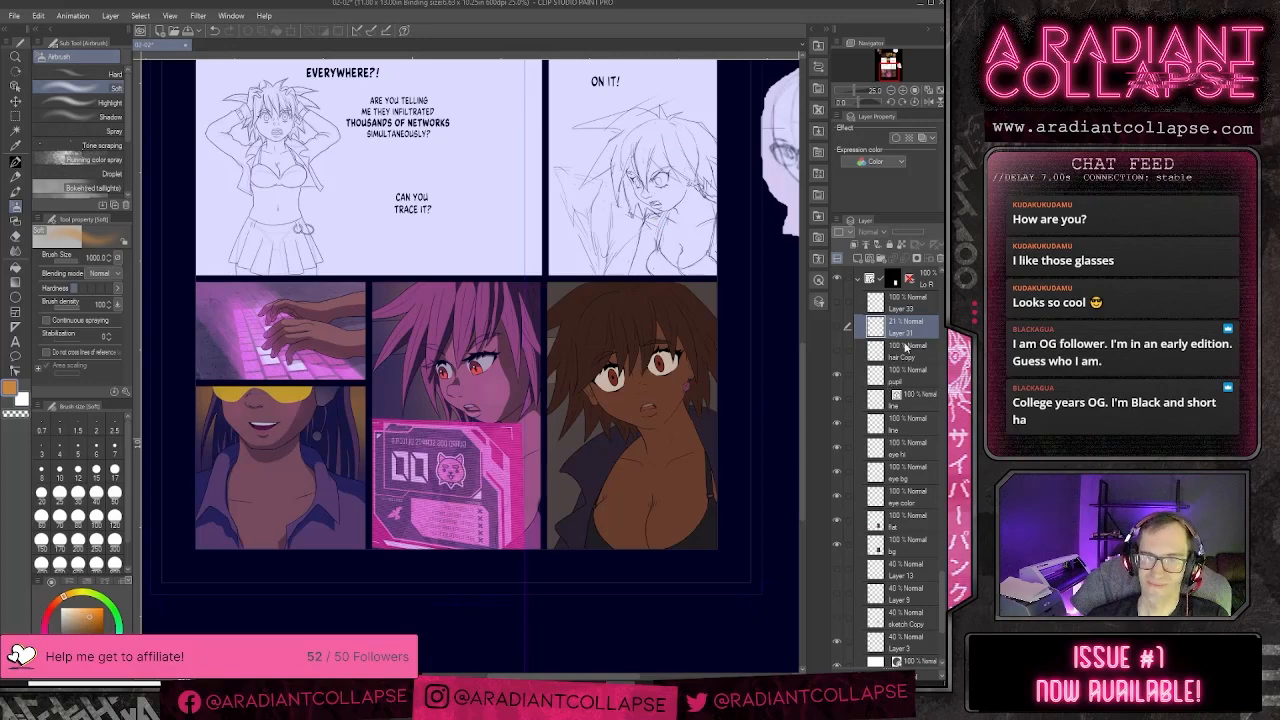
{"action": "scroll", "coordinate": [916, 443], "scroll_direction": "down", "scroll_amount": 3}
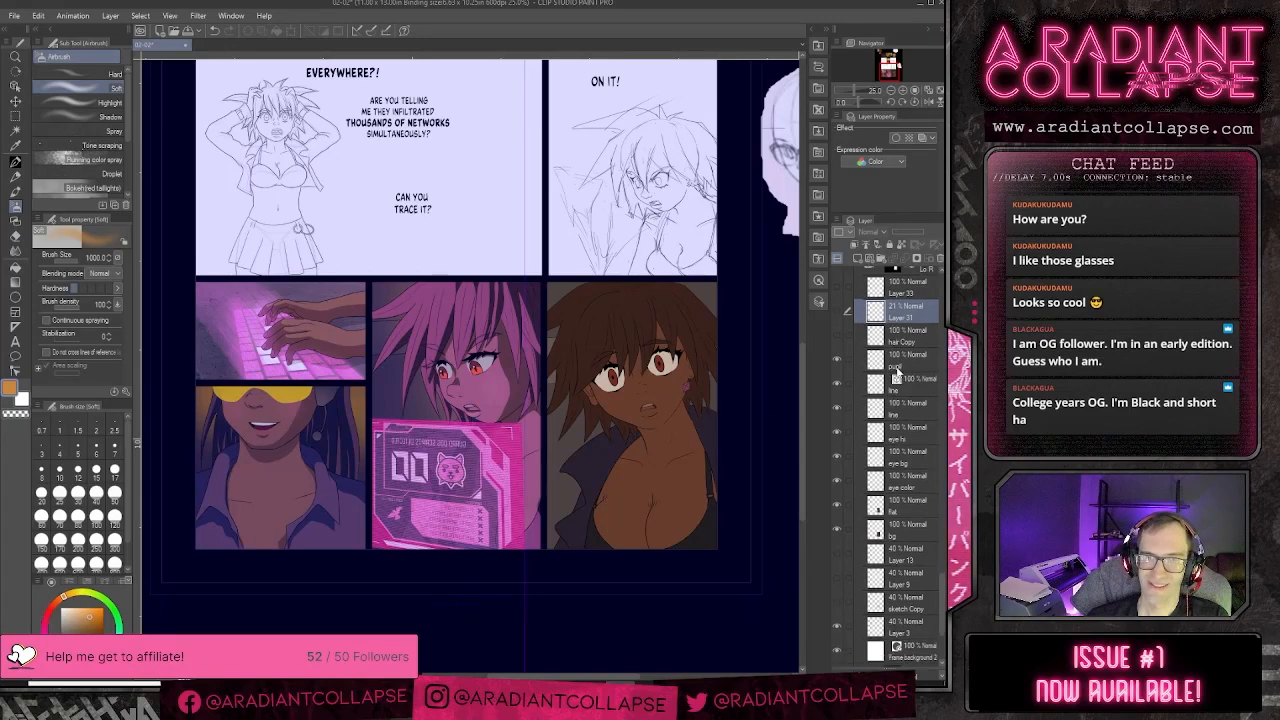
{"action": "scroll", "coordinate": [916, 447], "scroll_direction": "up", "scroll_amount": 3}
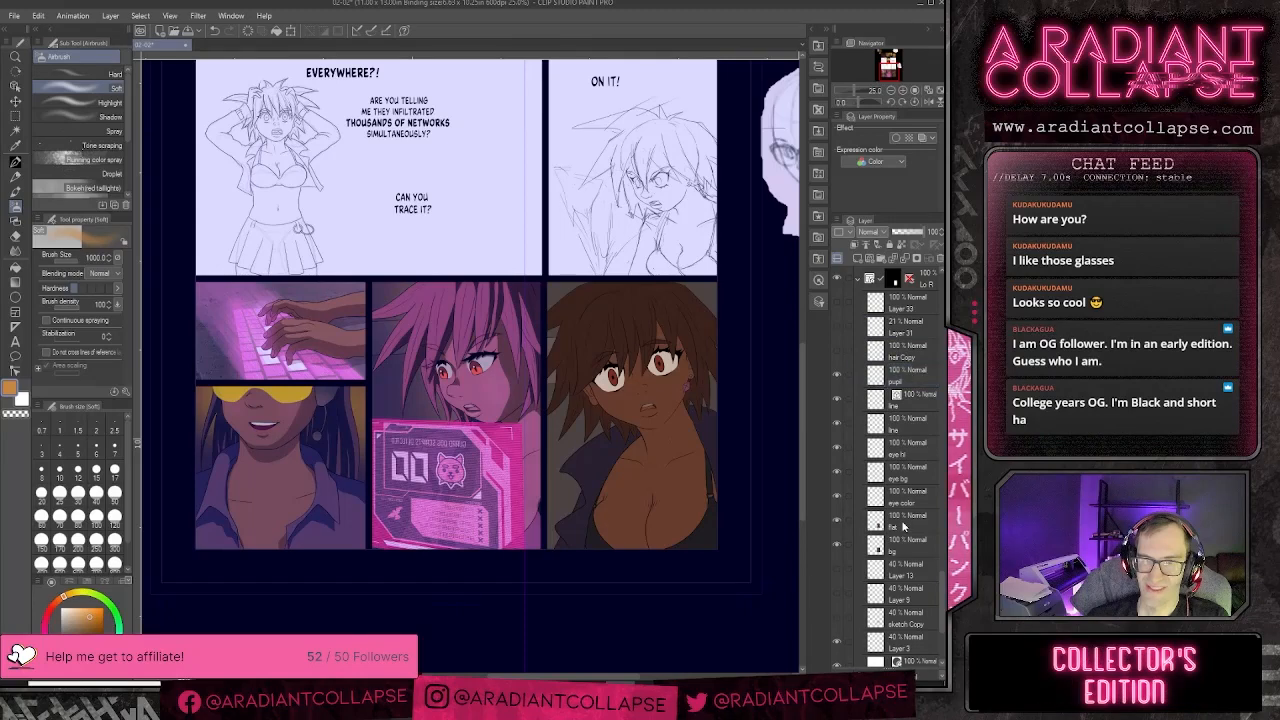
{"action": "left_click", "coordinate": [866, 527]}
{"action": "left_click", "coordinate": [839, 520]}
{"action": "left_click", "coordinate": [839, 520]}
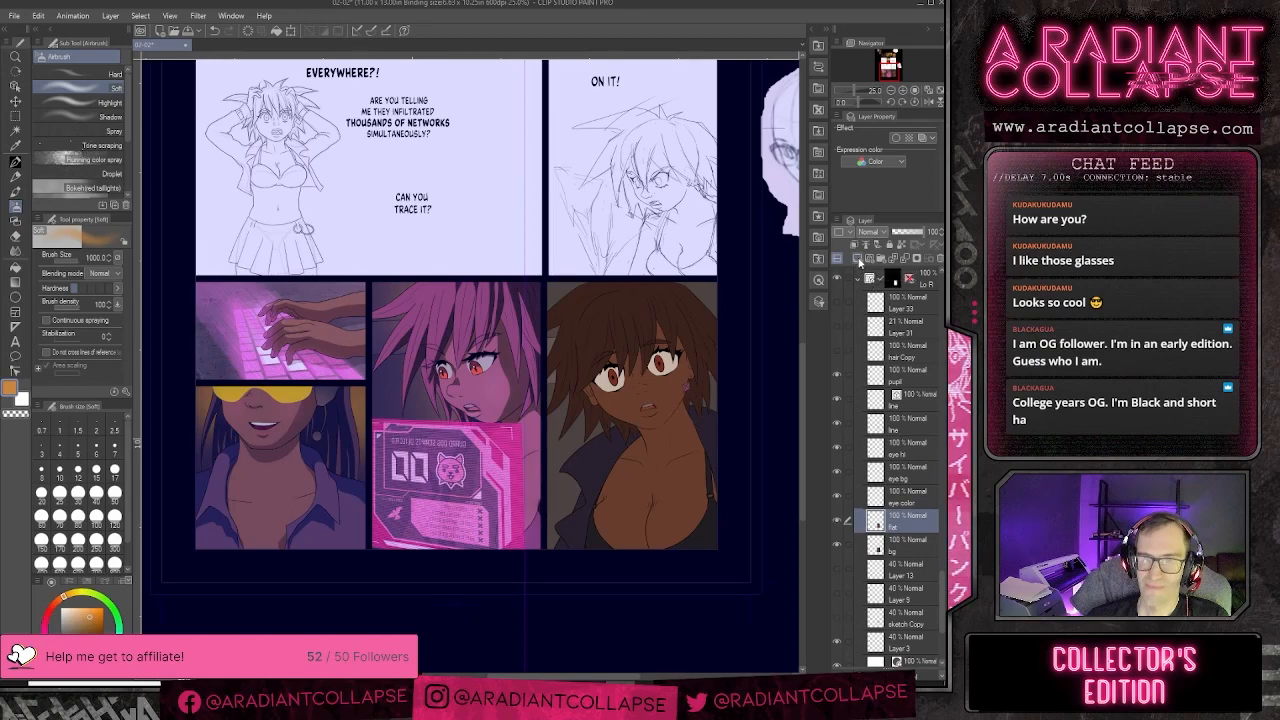
- Add a new layer above the bottom-right panel's flat layer and name it hi
{"action": "left_click", "coordinate": [858, 263]}
{"action": "double_click", "coordinate": [901, 527]}
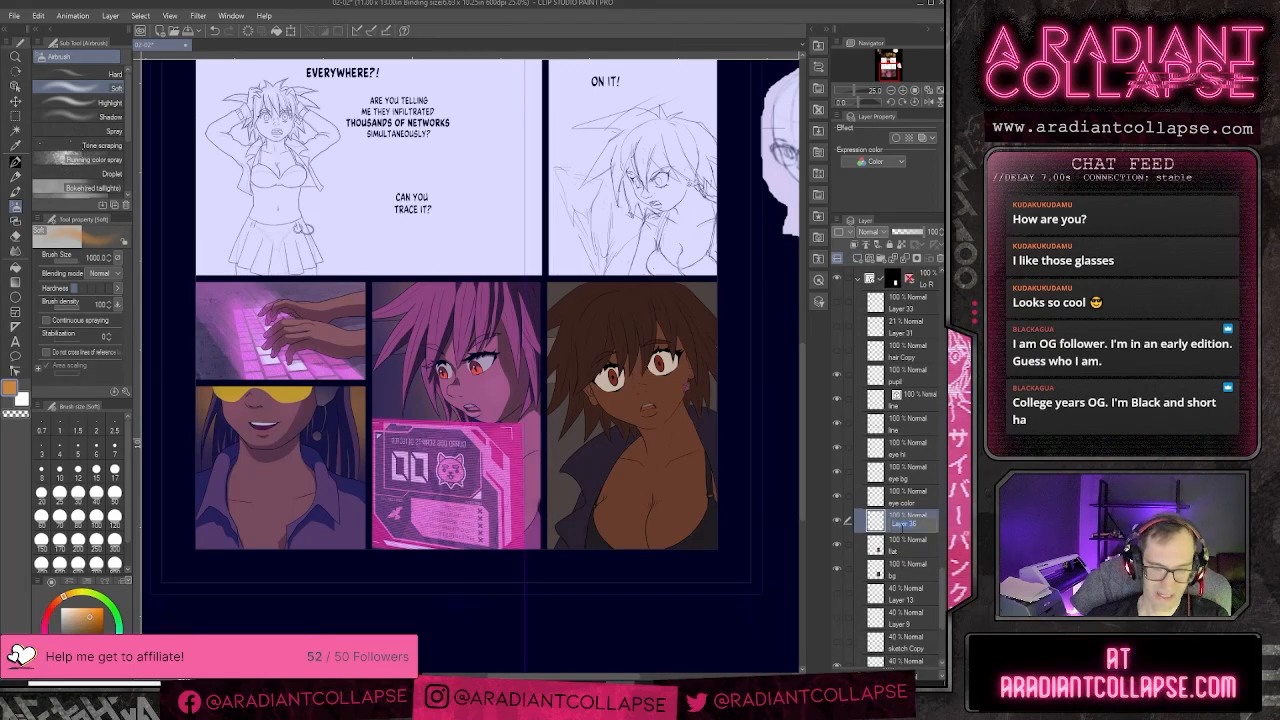
{"action": "type", "text": "hi"}
{"action": "key", "text": "Return"}
{"action": "key", "text": "ctrl+plus"}
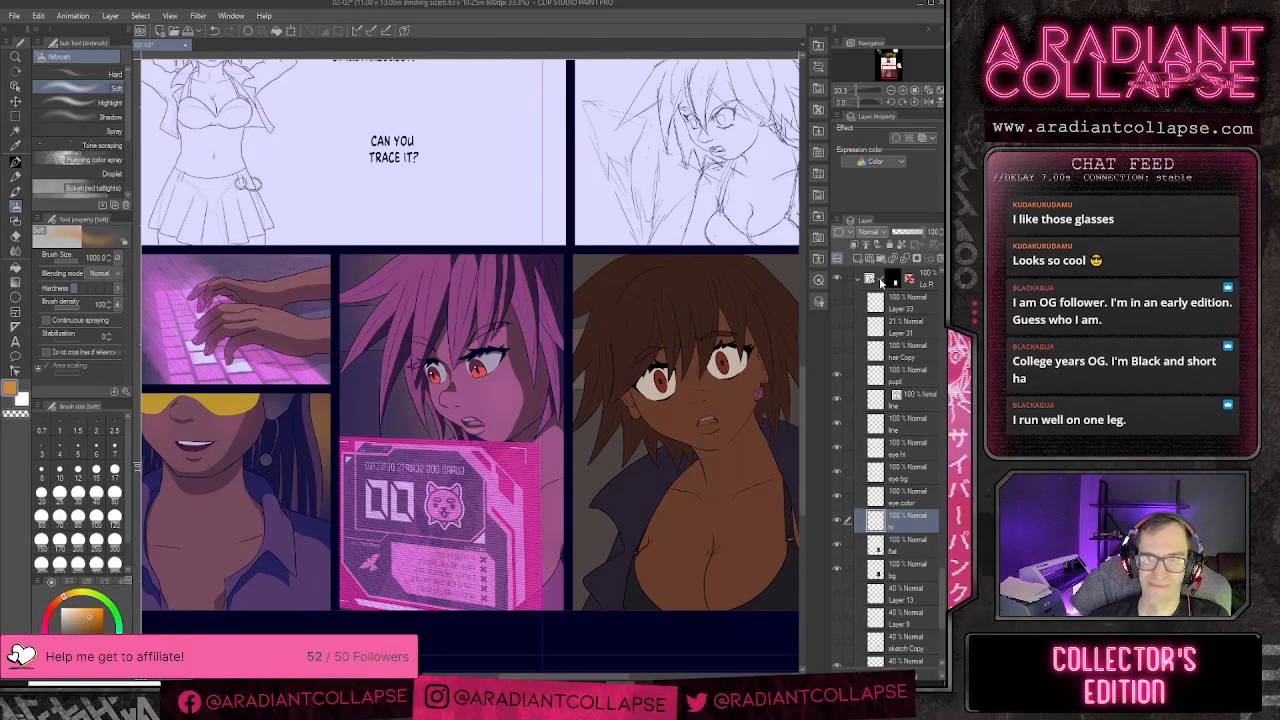
- Expand the Lo Mid frame folder and select its hi layer
{"action": "scroll", "coordinate": [910, 516], "scroll_direction": "down", "scroll_amount": 3}
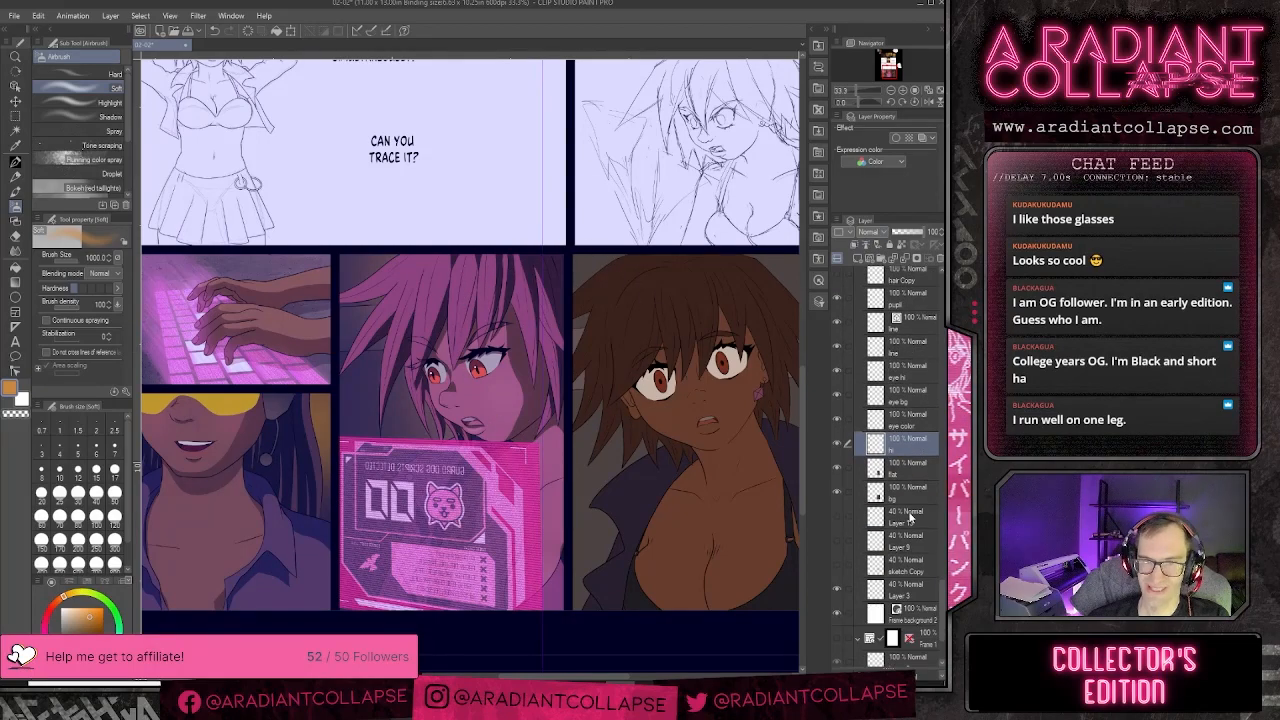
{"action": "scroll", "coordinate": [910, 516], "scroll_direction": "up", "scroll_amount": 10}
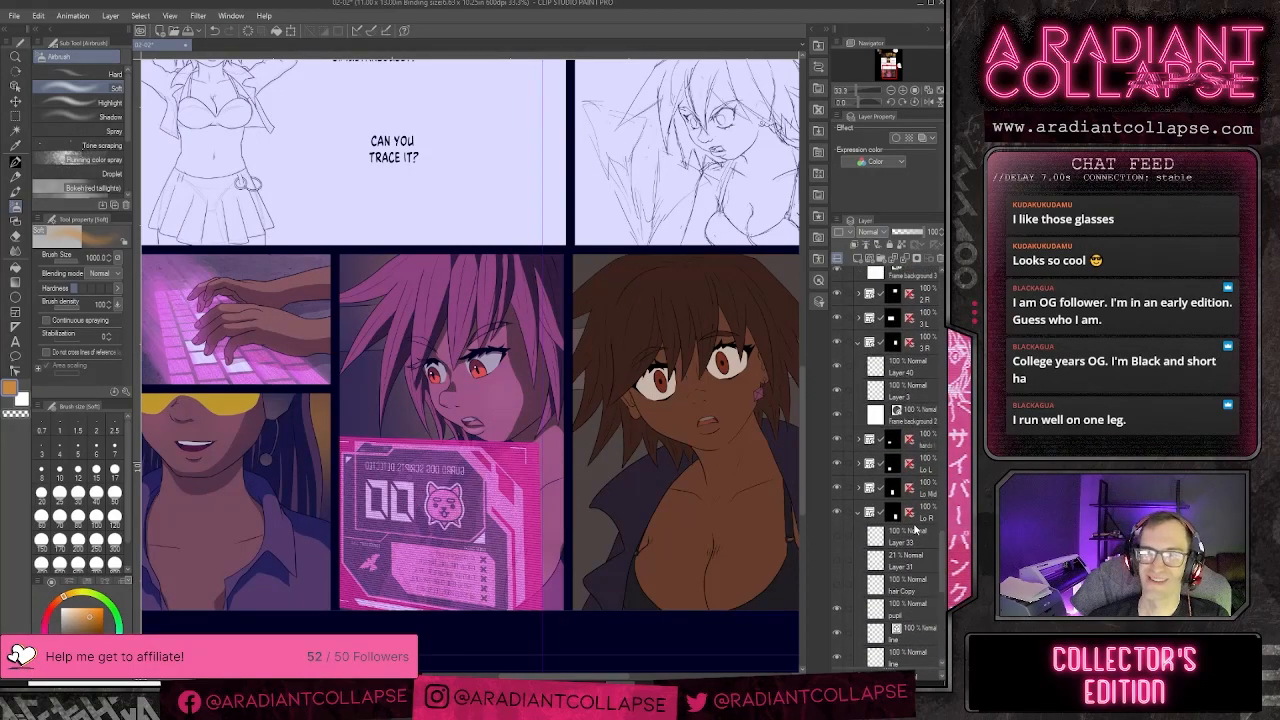
{"action": "left_click", "coordinate": [858, 488]}
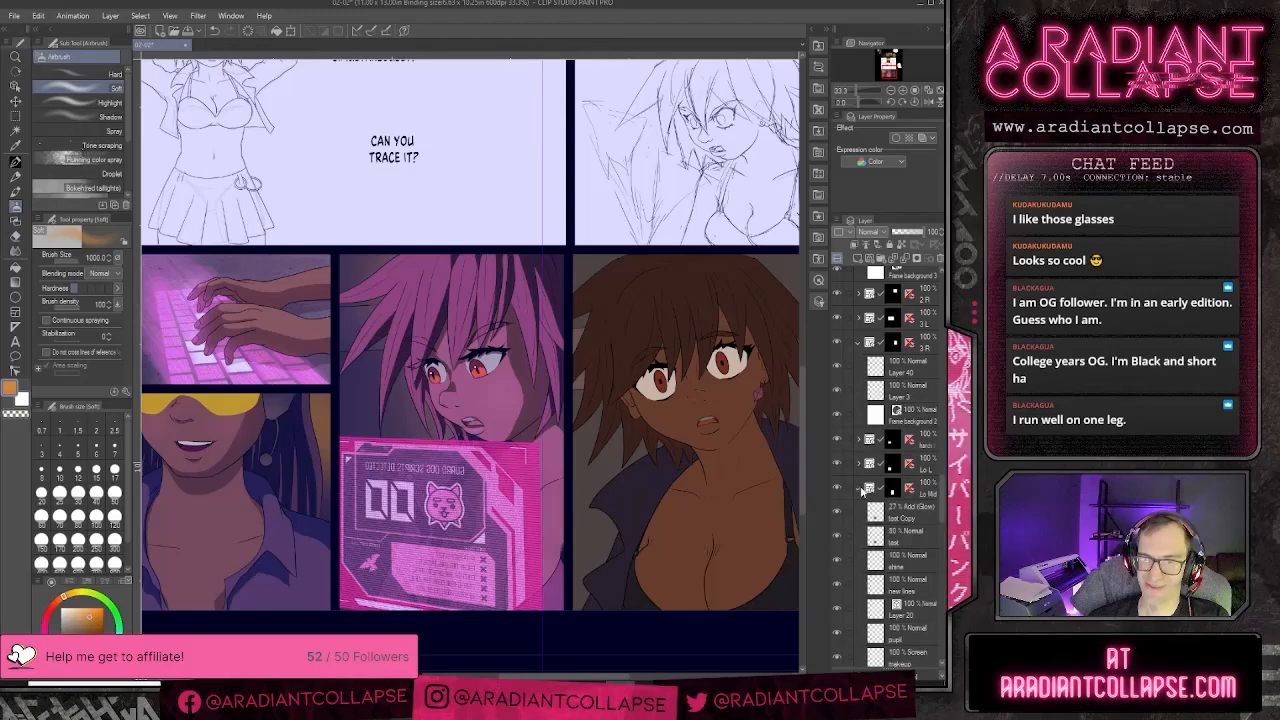
{"action": "left_click", "coordinate": [902, 538]}
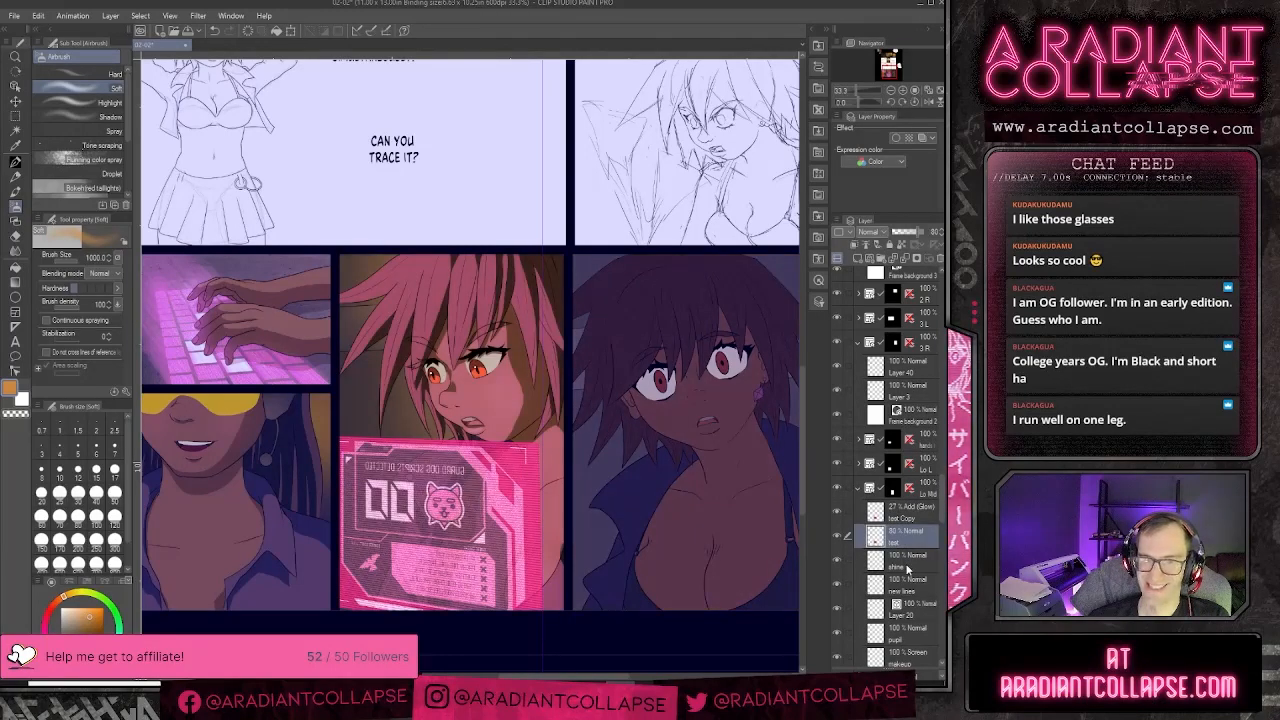
{"action": "scroll", "coordinate": [906, 574], "scroll_direction": "down", "scroll_amount": 5}
{"action": "left_click", "coordinate": [907, 578]}
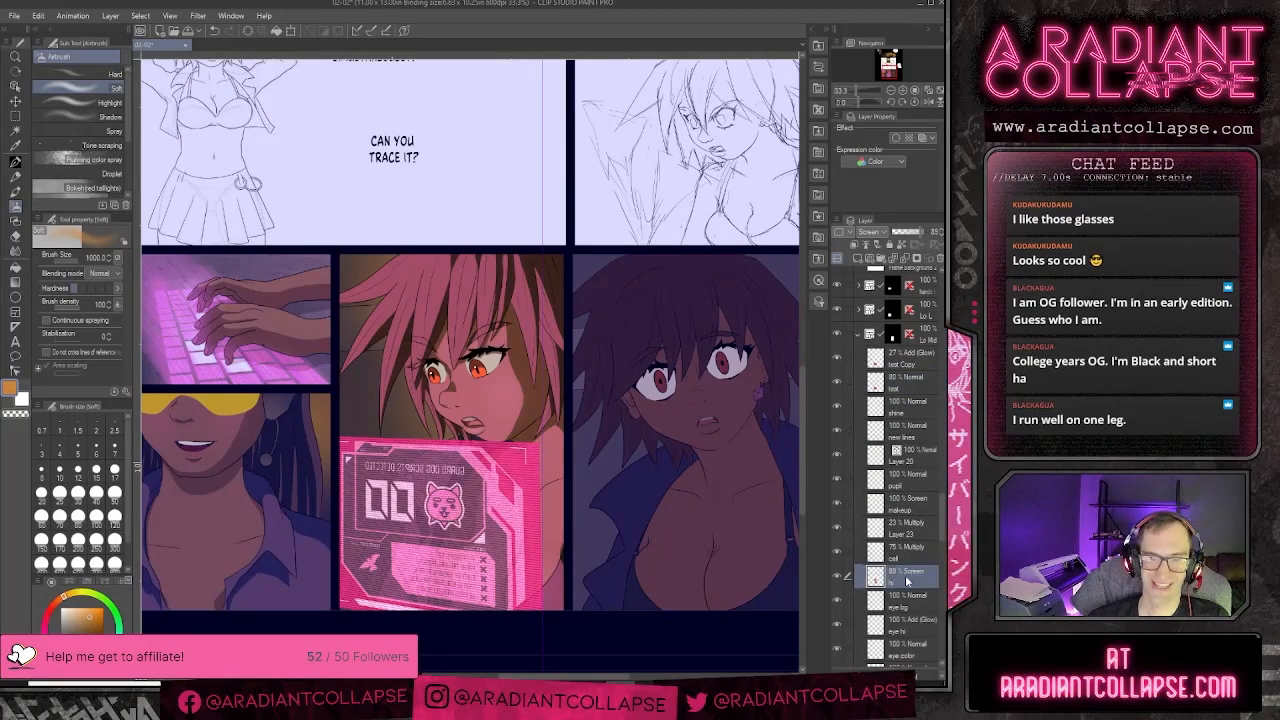
- Switch the hi layer to Normal blending, sample its pink from the character's face, and undo the blending change
{"action": "left_click", "coordinate": [869, 232]}
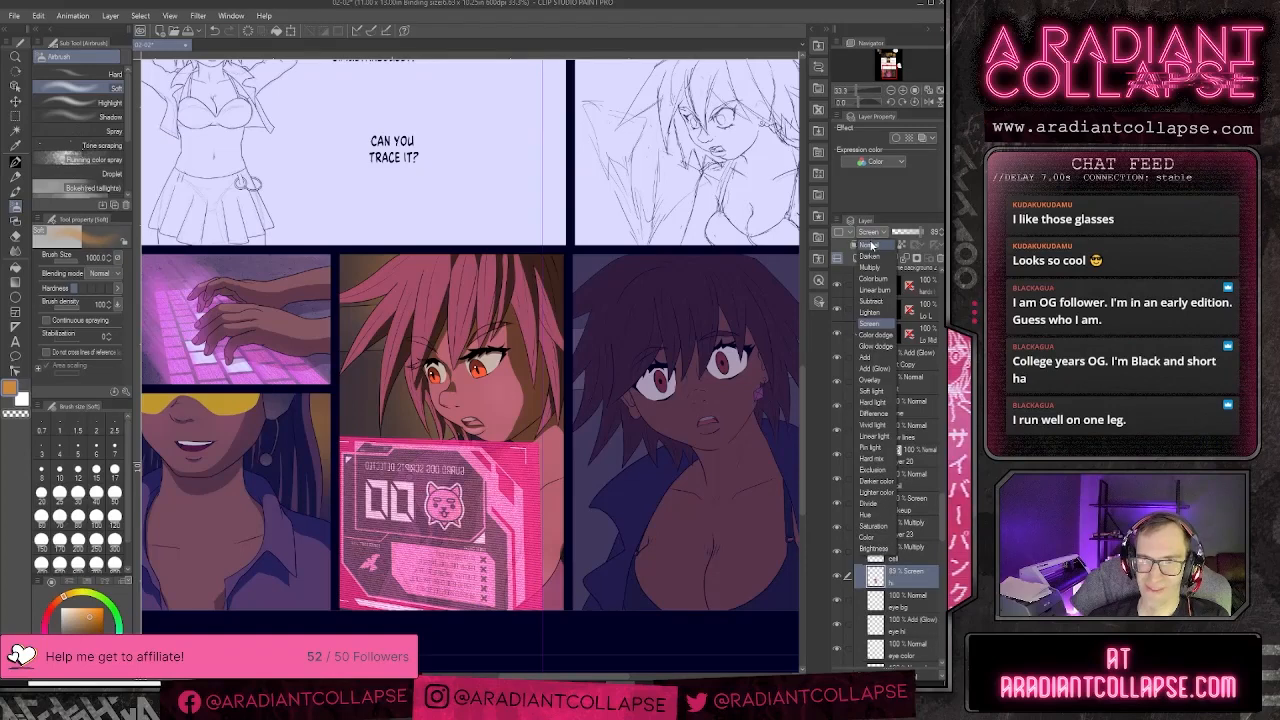
{"action": "left_click", "coordinate": [870, 245]}
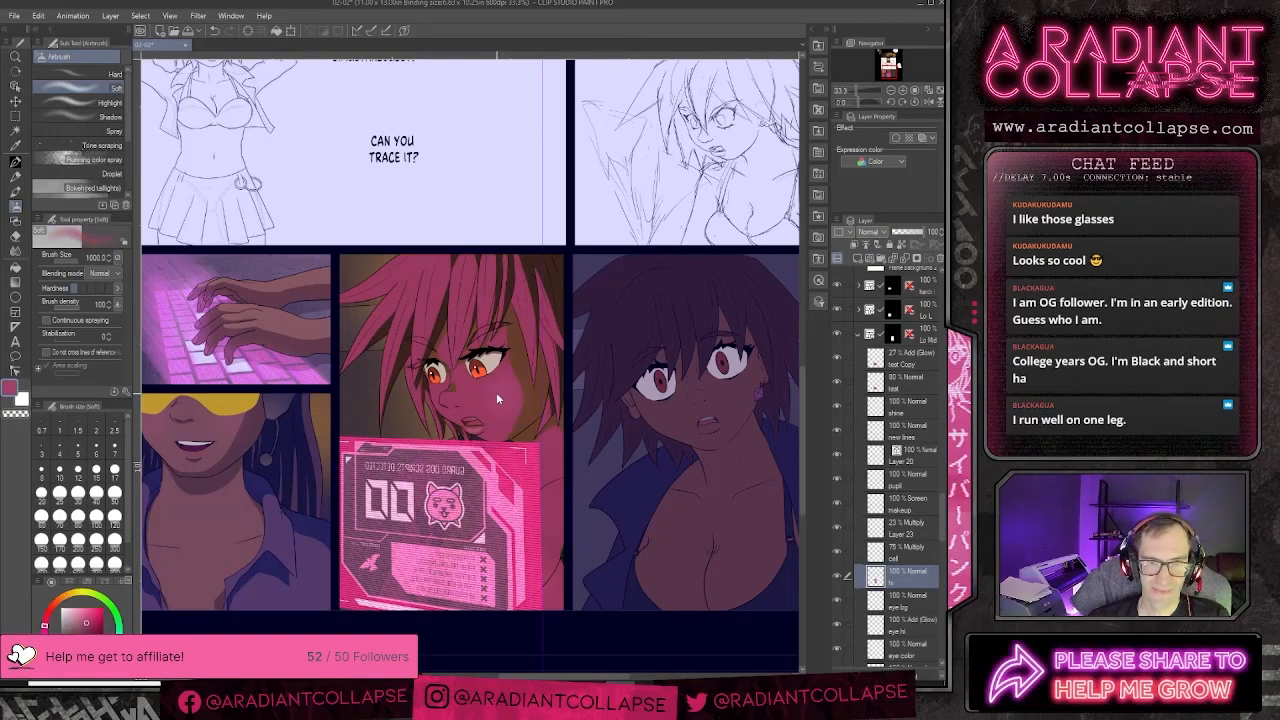
{"action": "key", "text": "ctrl+z"}
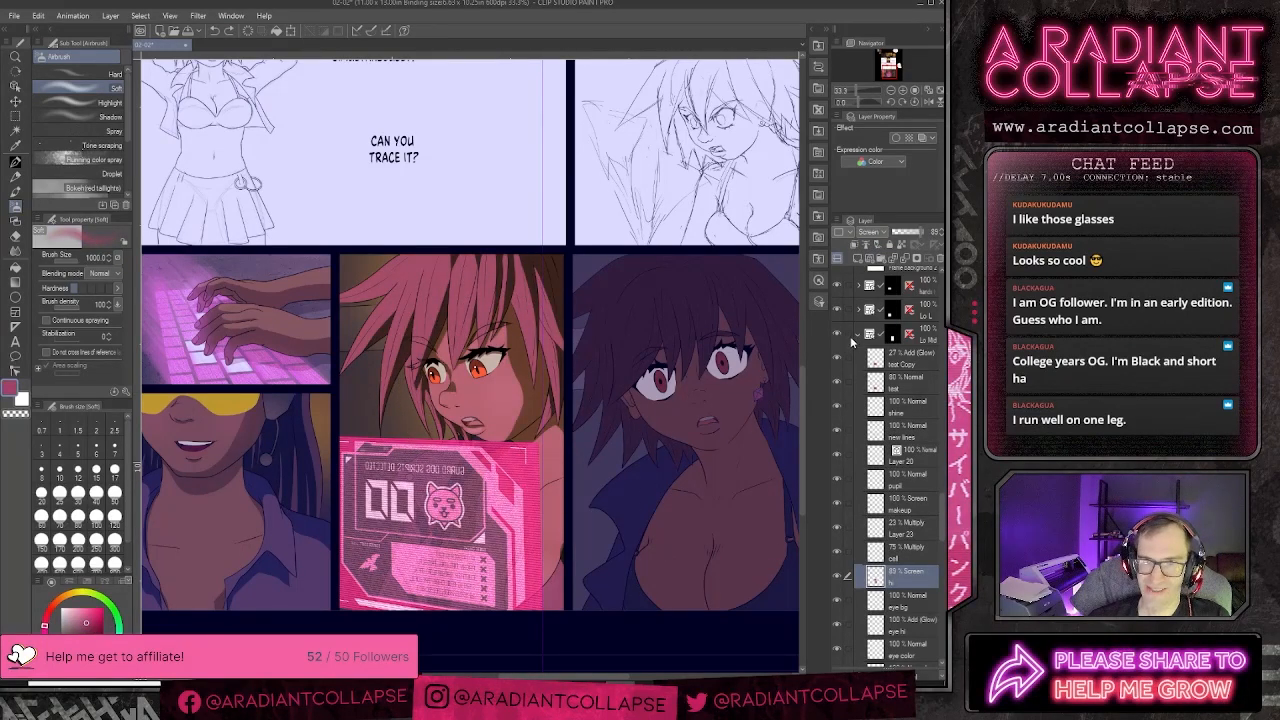
- Collapse the Lo Mid frame folder and select the hi layer in the Lo R frame folder
{"action": "left_click", "coordinate": [857, 334]}
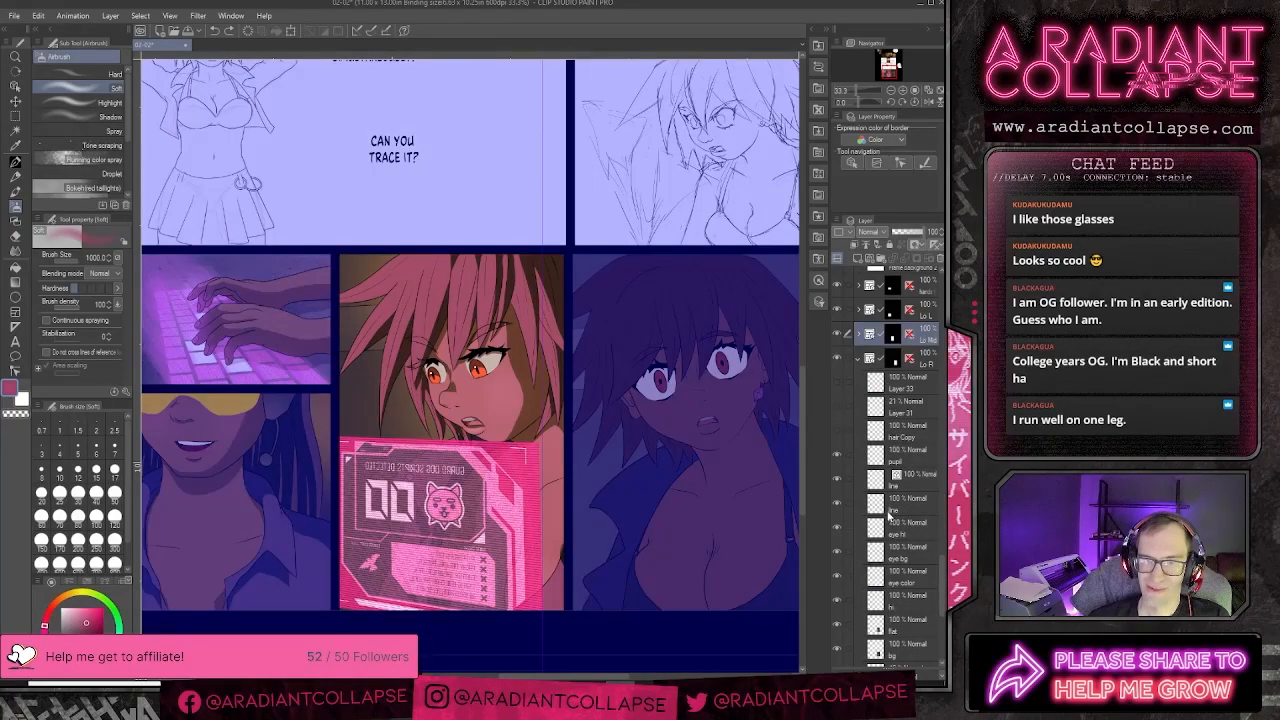
{"action": "left_click", "coordinate": [900, 599]}
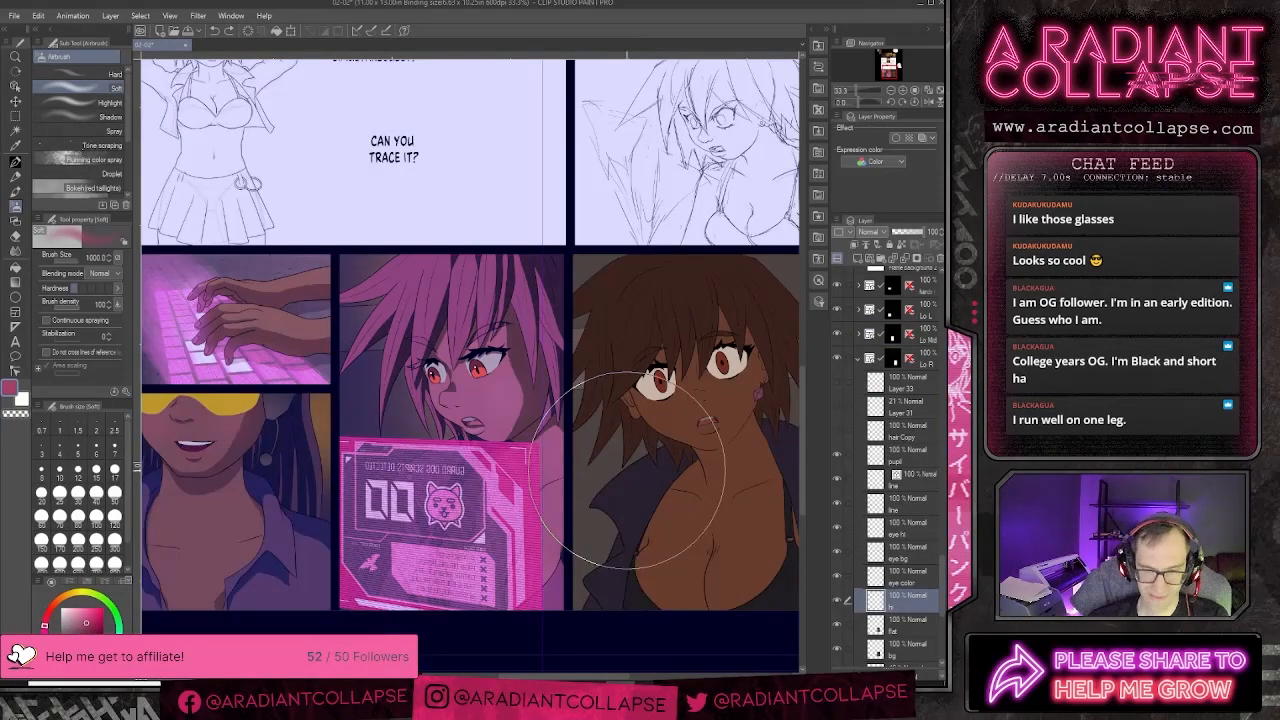
{"action": "scroll", "coordinate": [629, 470], "scroll_direction": "up", "scroll_amount": 1}
{"action": "scroll", "coordinate": [676, 484], "scroll_direction": "down", "scroll_amount": 1}
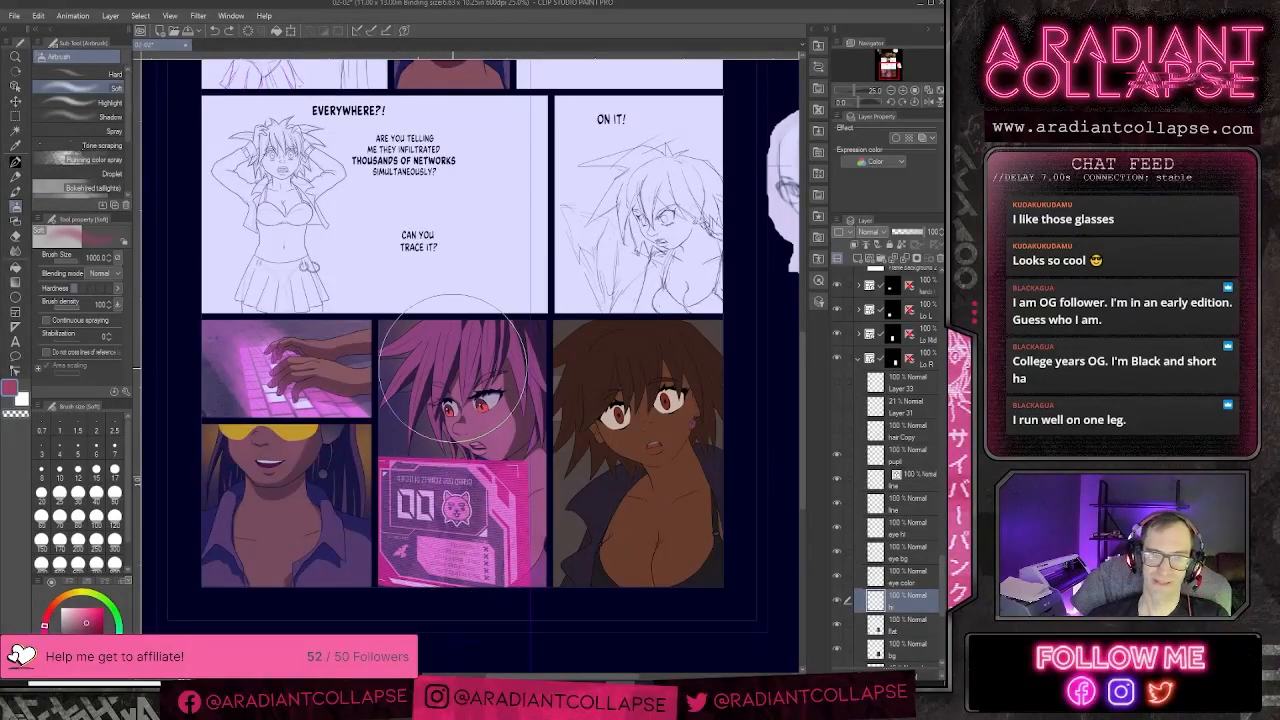
{"action": "scroll", "coordinate": [645, 414], "scroll_direction": "up", "scroll_amount": 2}
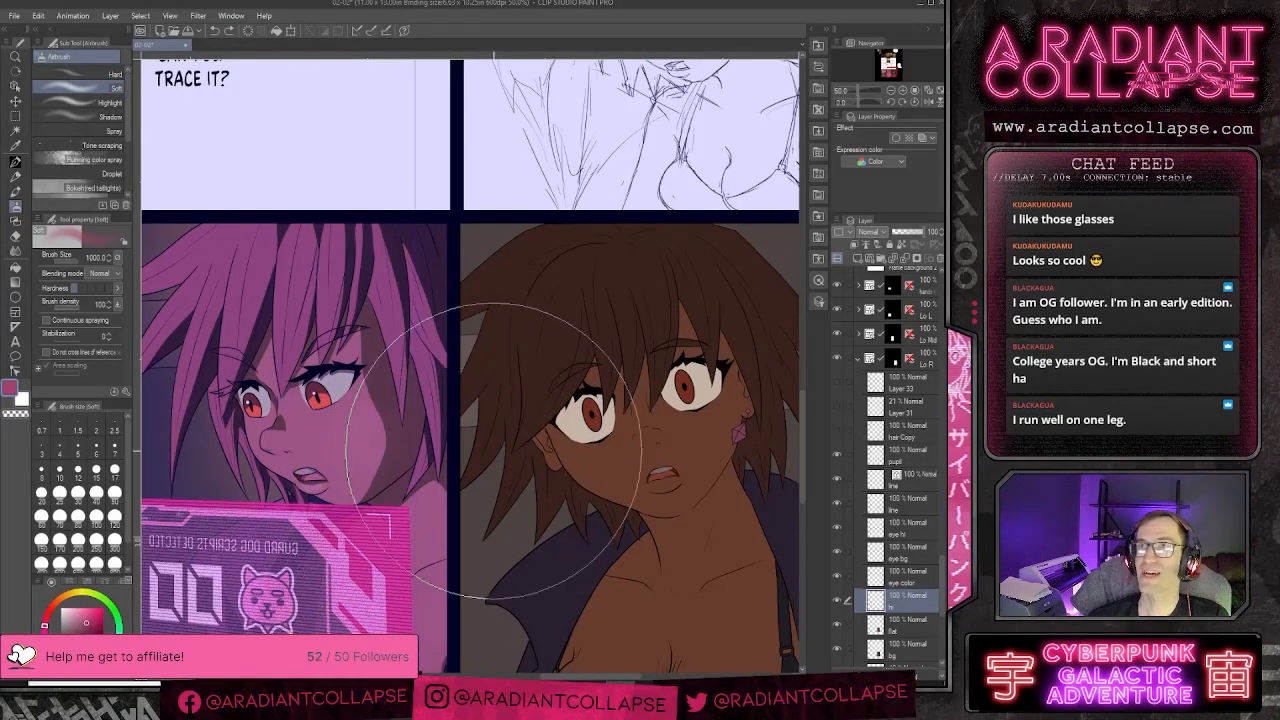
- Outline the highlight edge in pink along the bottom-right character's cheek and chin with the inking G-pen at size 15, redrawing unsatisfactory strokes
{"action": "key", "text": "p"}
{"action": "key", "text": "bracketright"}
{"action": "key", "text": "bracketright"}
{"action": "key", "text": "bracketright"}
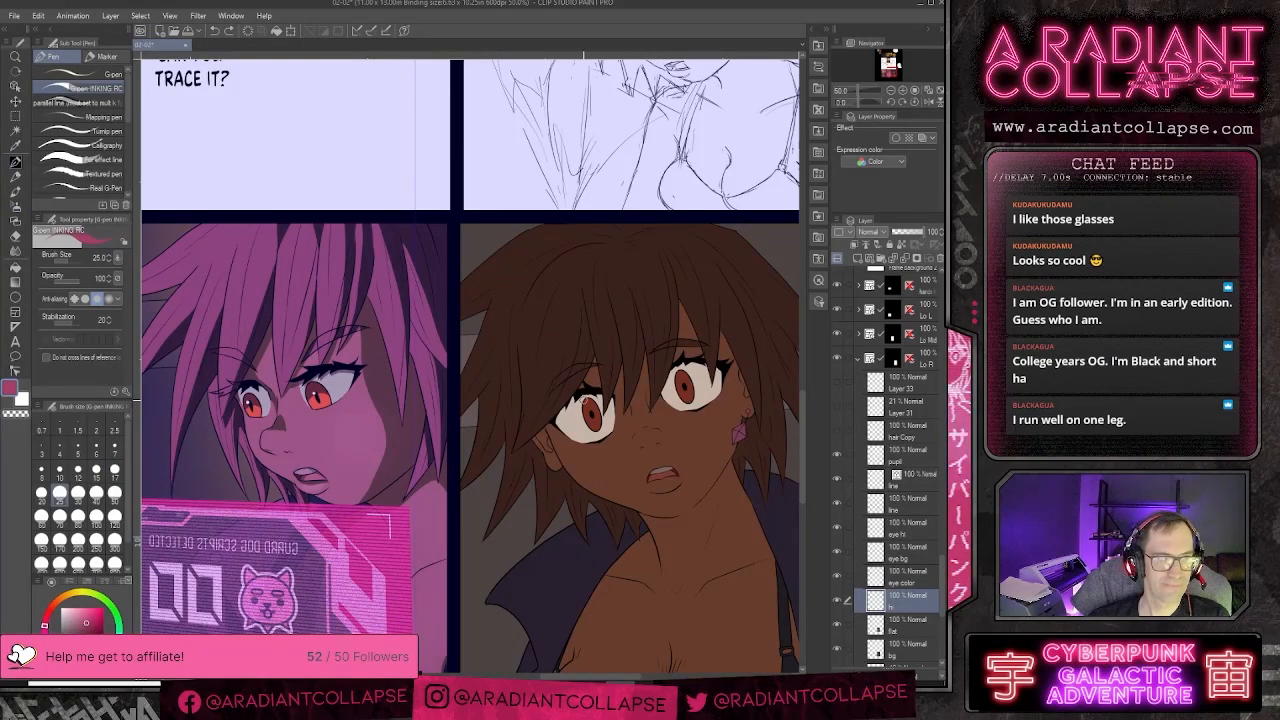
{"action": "scroll", "coordinate": [586, 405], "scroll_direction": "up", "scroll_amount": 1}
{"action": "left_click_drag", "start_coordinate": [670, 434], "coordinate": [593, 426]}
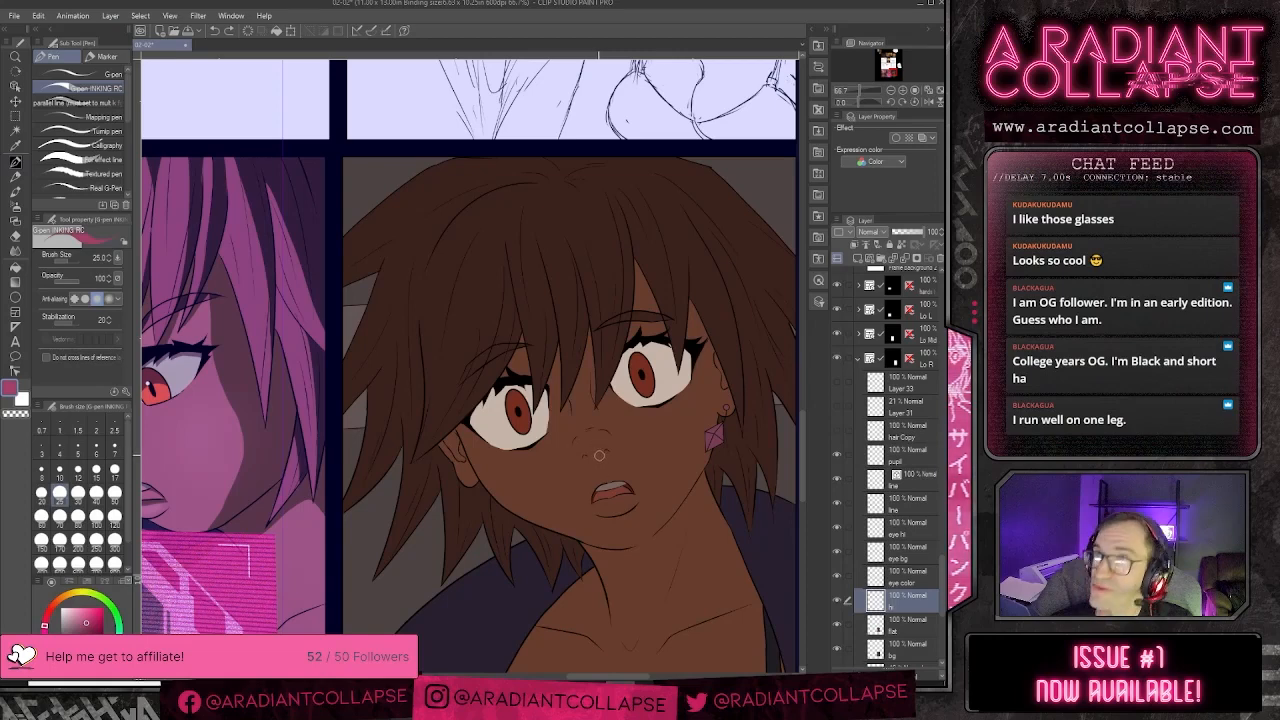
{"action": "key", "text": "bracketleft"}
{"action": "key", "text": "bracketleft"}
{"action": "key", "text": "bracketleft"}
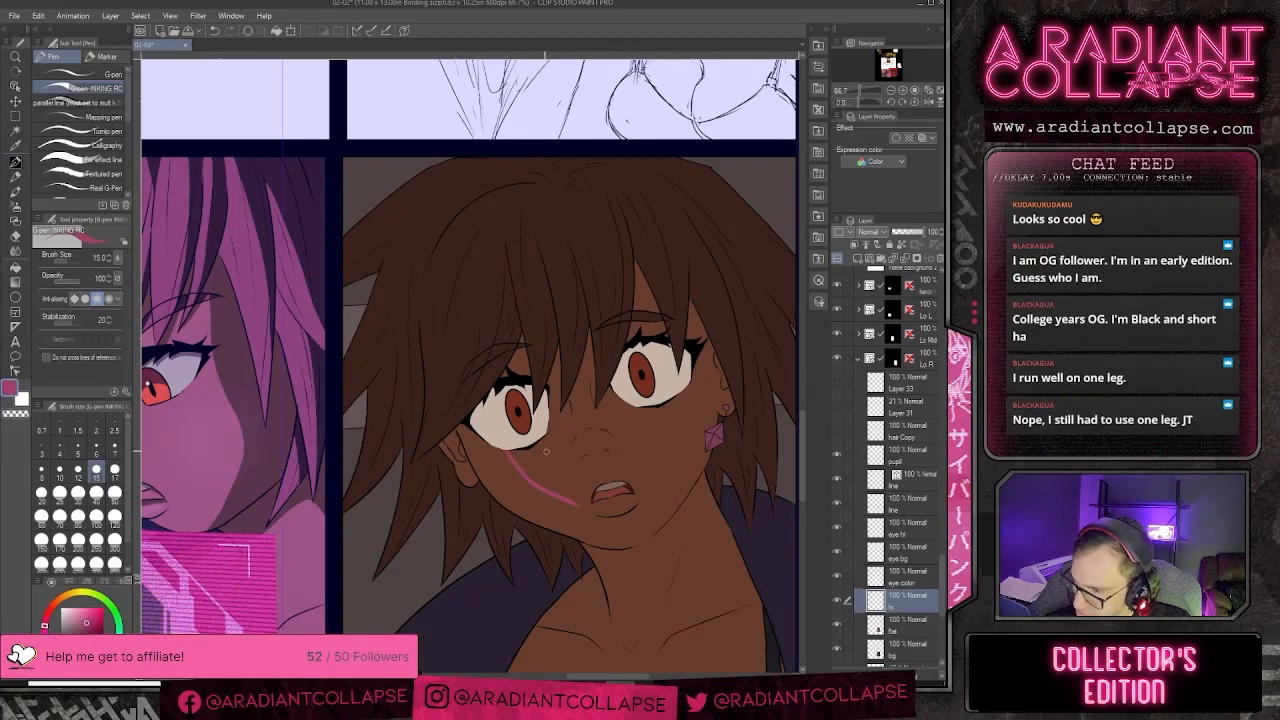
{"action": "left_click_drag", "start_coordinate": [510, 462], "coordinate": [566, 507]}
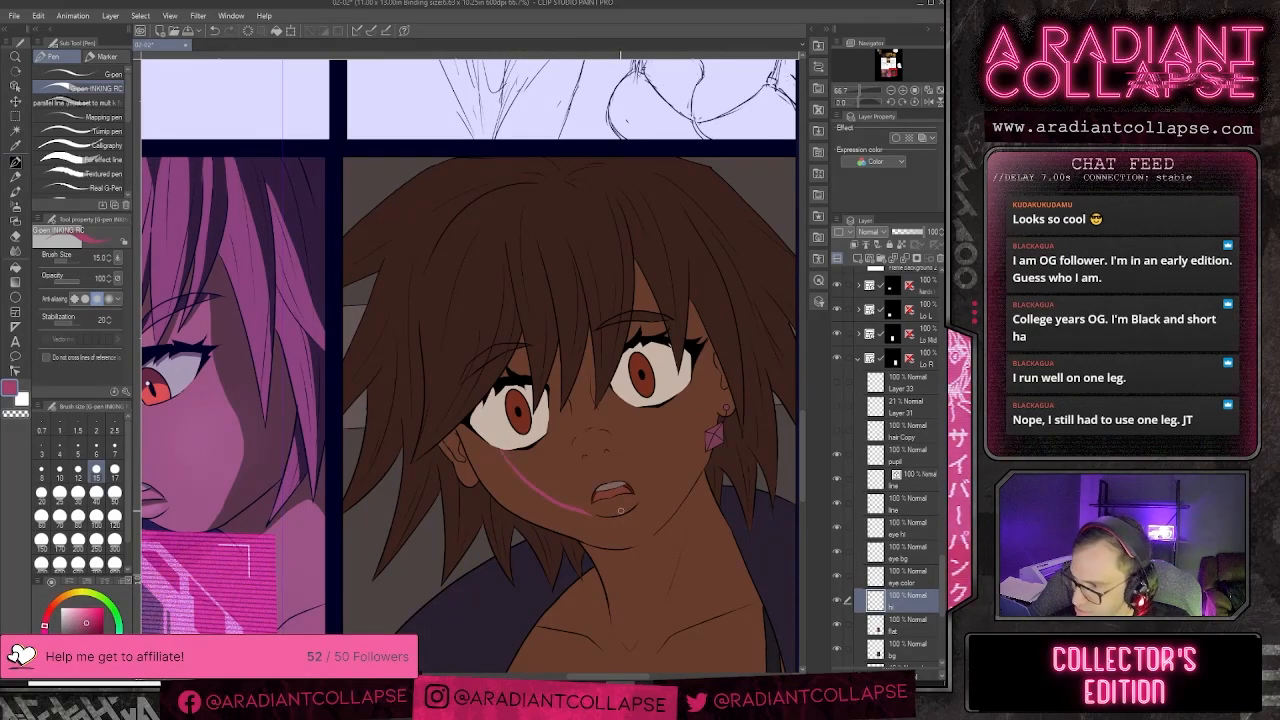
{"action": "key", "text": "ctrl+z"}
{"action": "left_click_drag", "start_coordinate": [500, 448], "coordinate": [592, 516]}
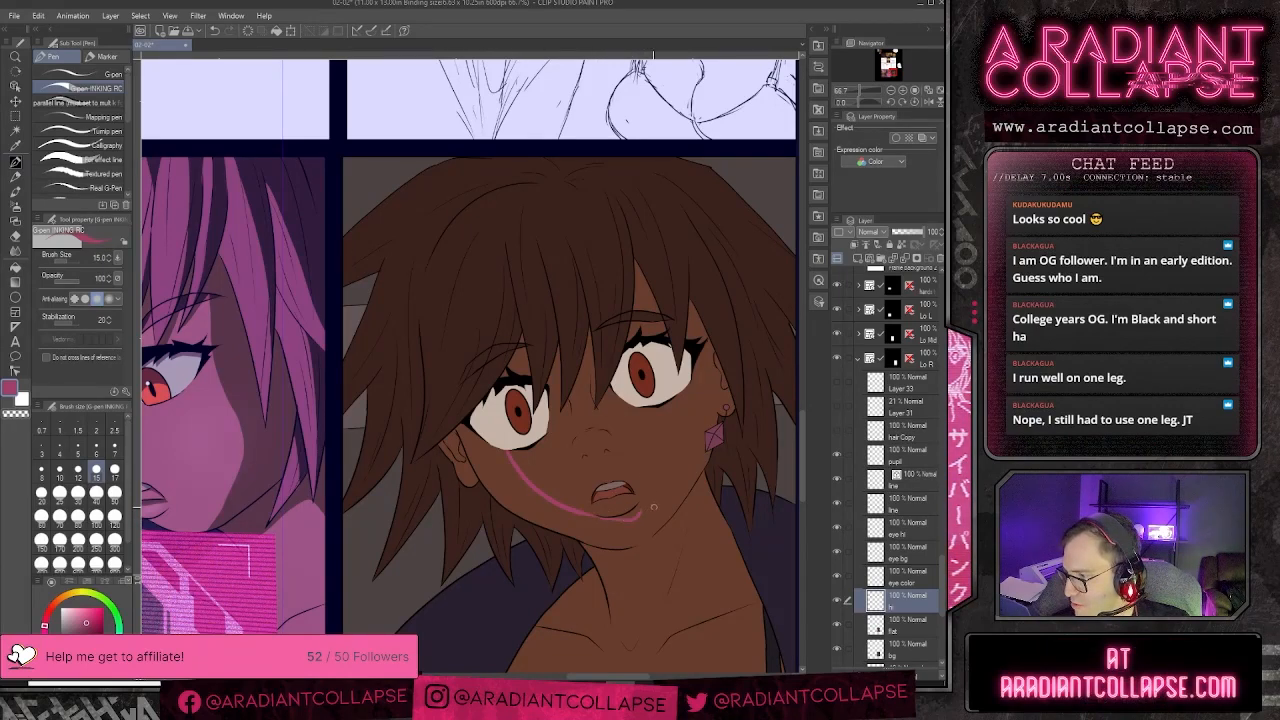
- Extend the pink pen line under the brown-haired character's mouth, curving it up along the chin
{"action": "left_click_drag", "start_coordinate": [608, 522], "coordinate": [642, 508]}
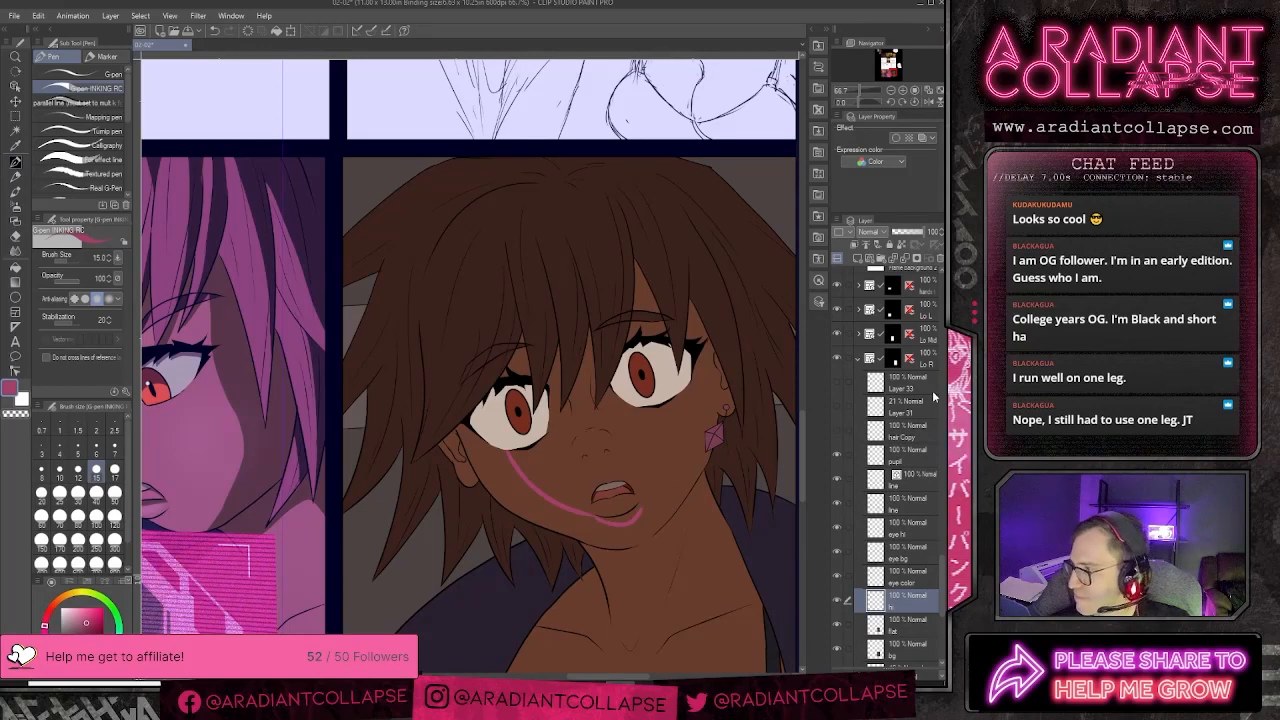
- Examine the blending mode and opacity of the hi layer in the Lo Mid folder
{"action": "left_click", "coordinate": [859, 335]}
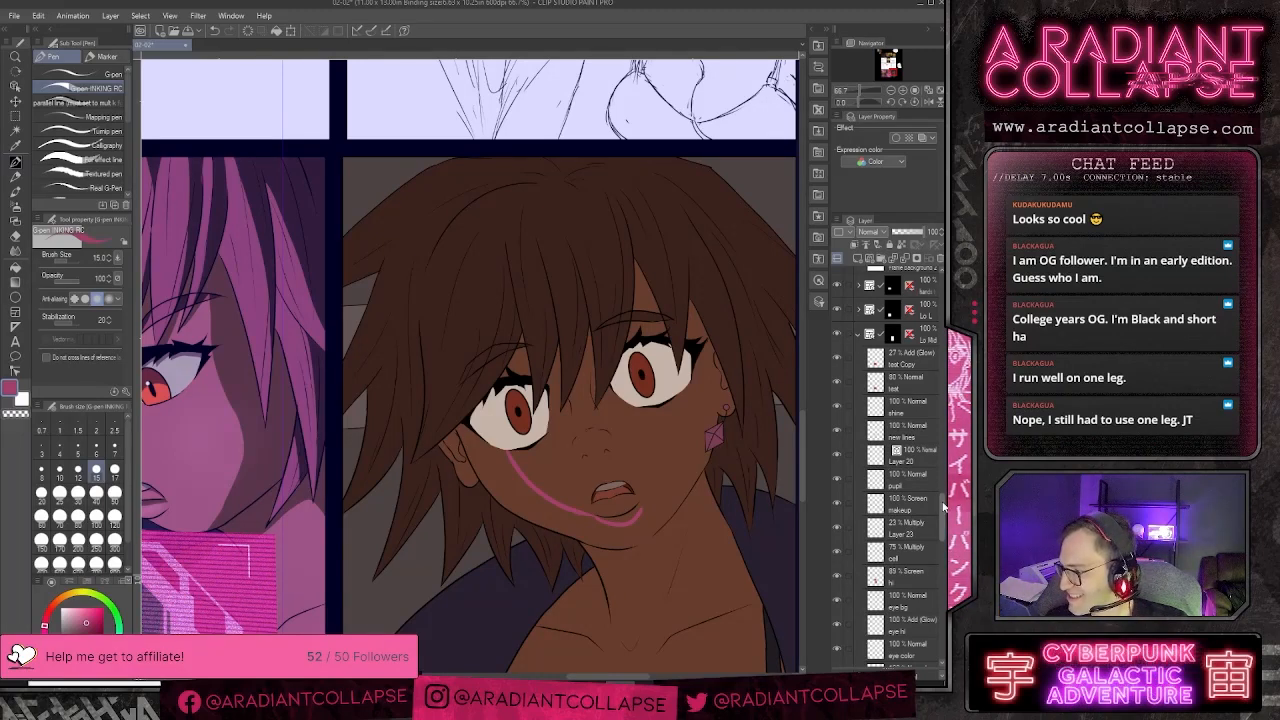
{"action": "scroll", "coordinate": [938, 502], "scroll_direction": "up", "scroll_amount": 3}
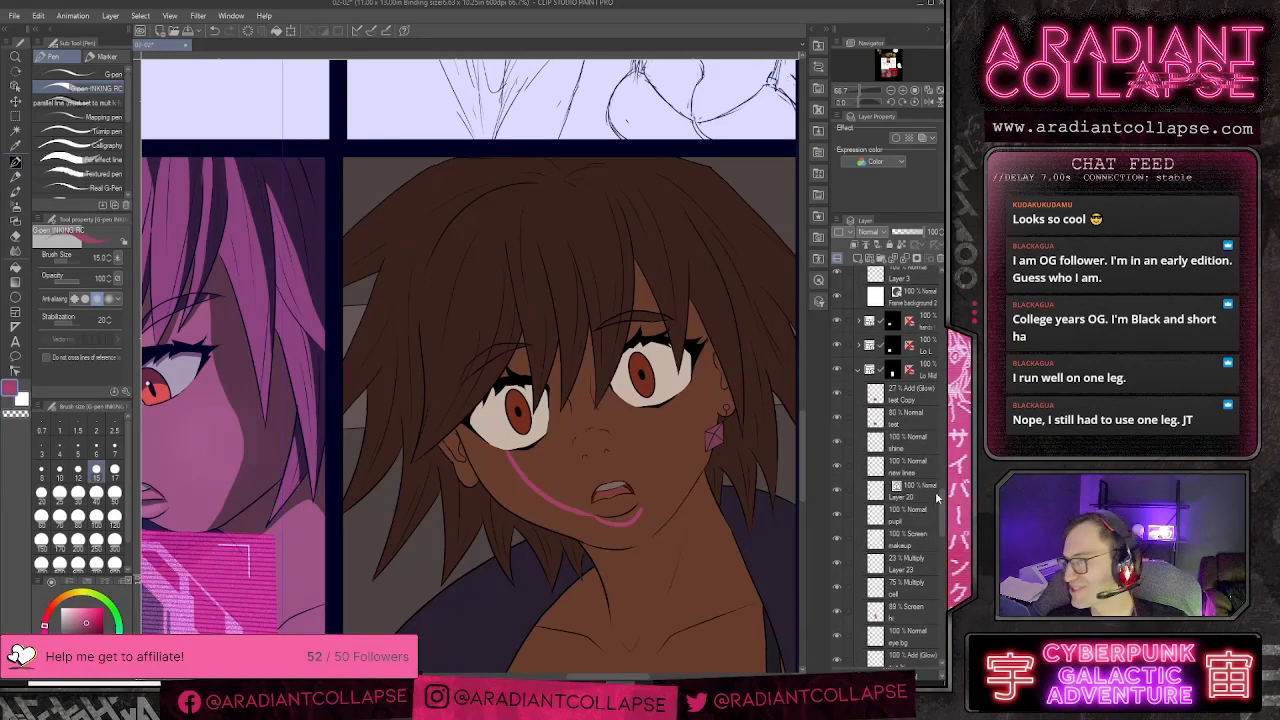
{"action": "left_click_drag", "start_coordinate": [941, 505], "coordinate": [943, 500]}
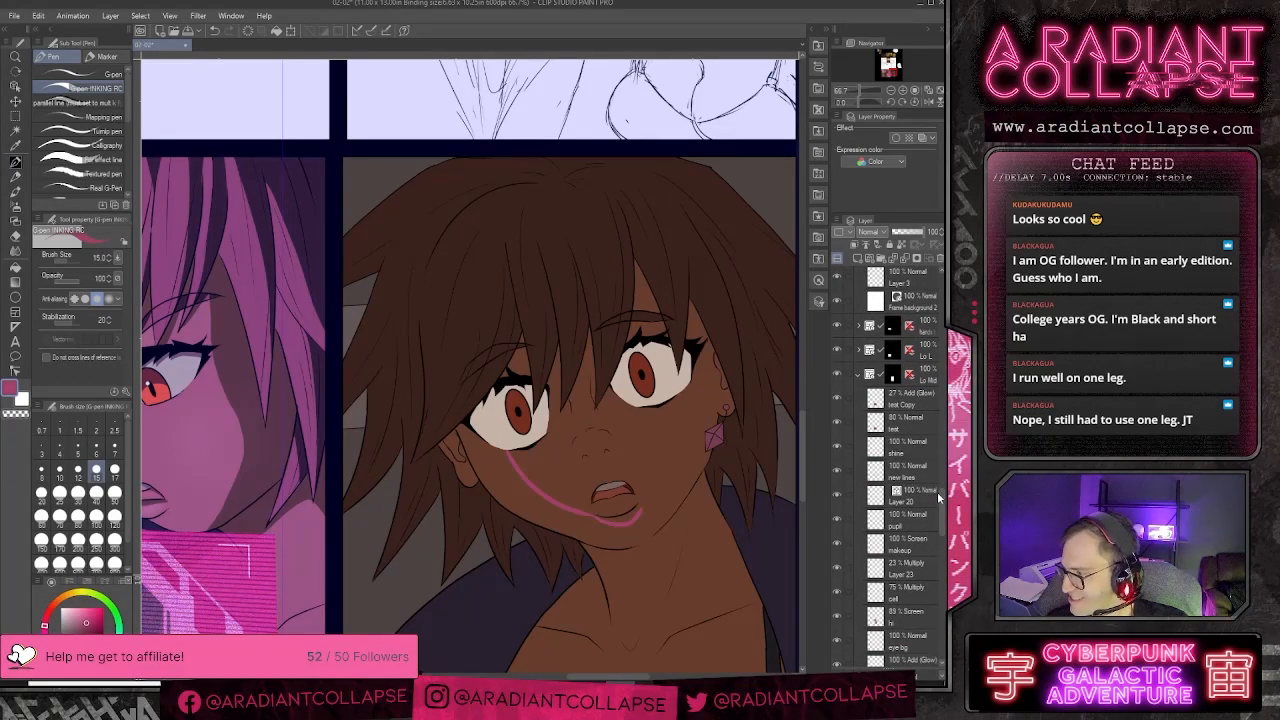
{"action": "left_click", "coordinate": [858, 373]}
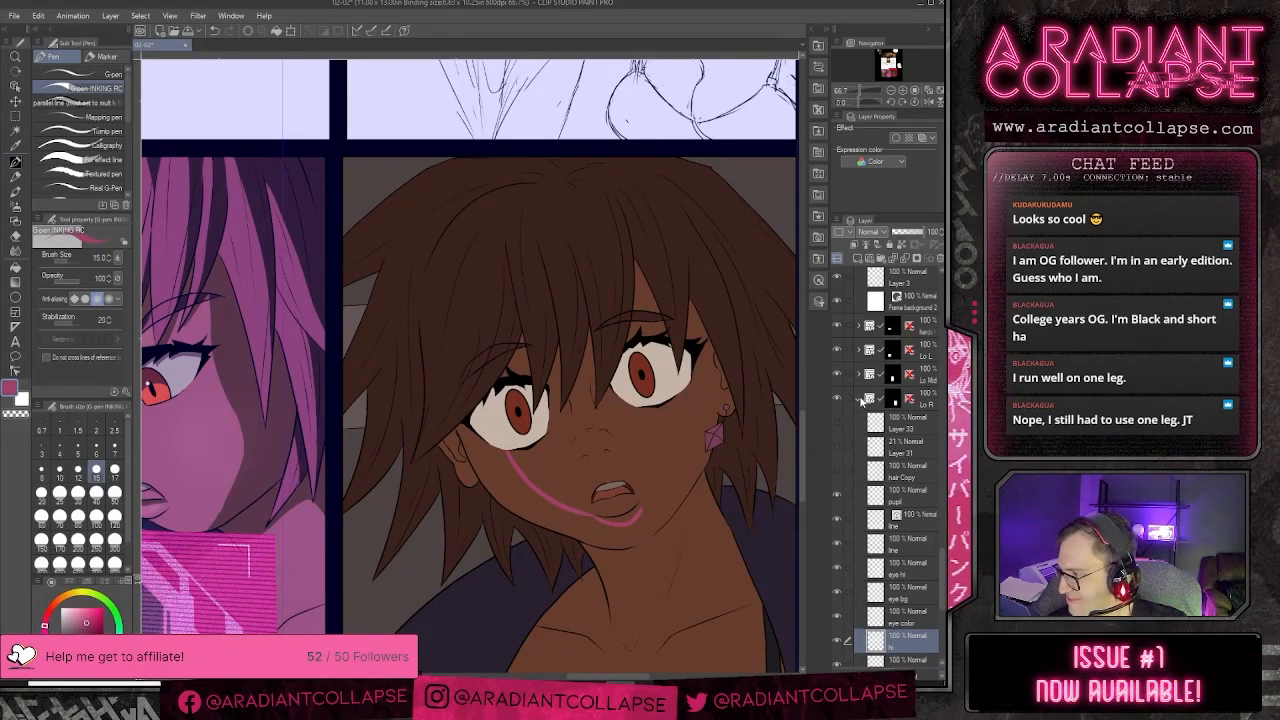
{"action": "left_click", "coordinate": [838, 376]}
{"action": "left_click", "coordinate": [838, 376]}
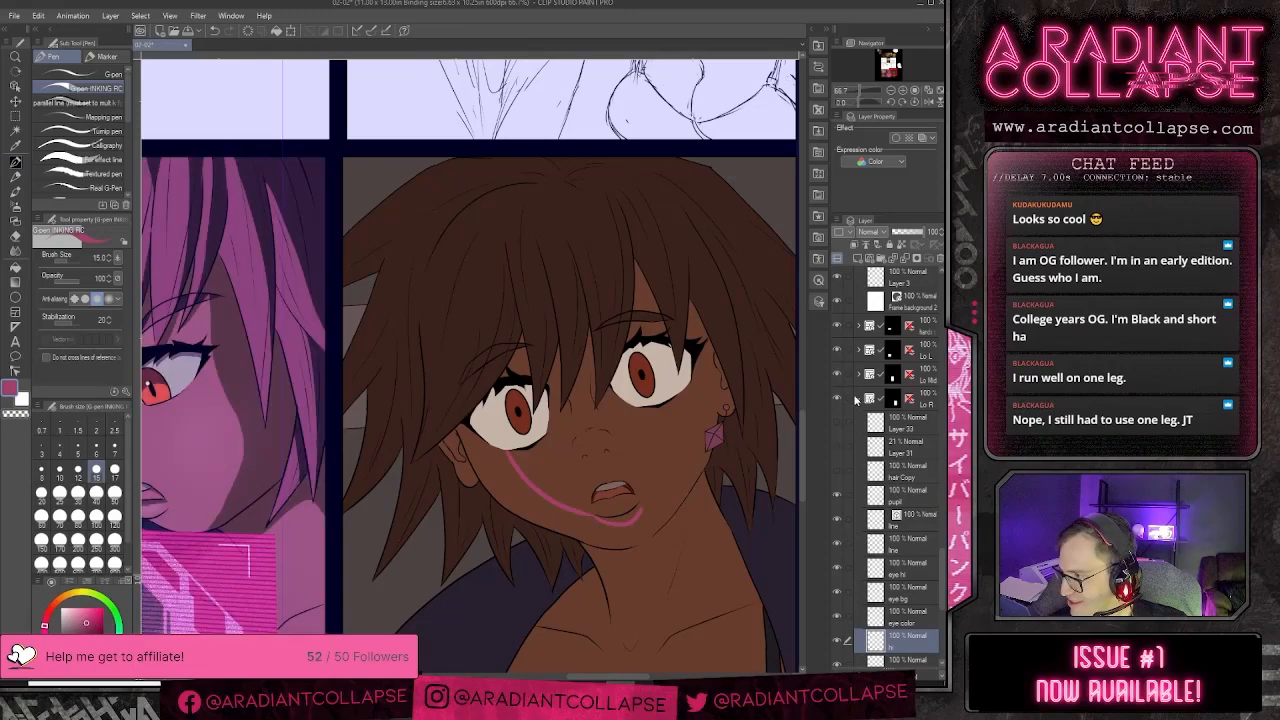
{"action": "left_click", "coordinate": [857, 401]}
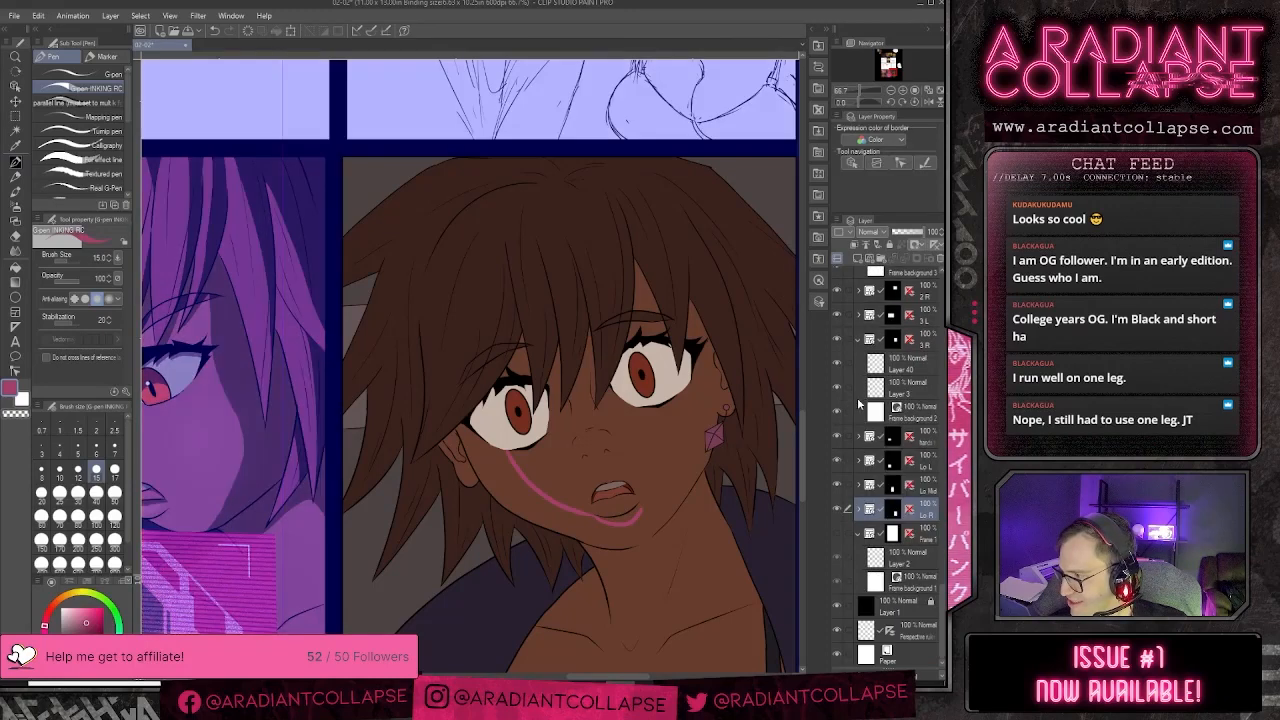
{"action": "left_click", "coordinate": [859, 486]}
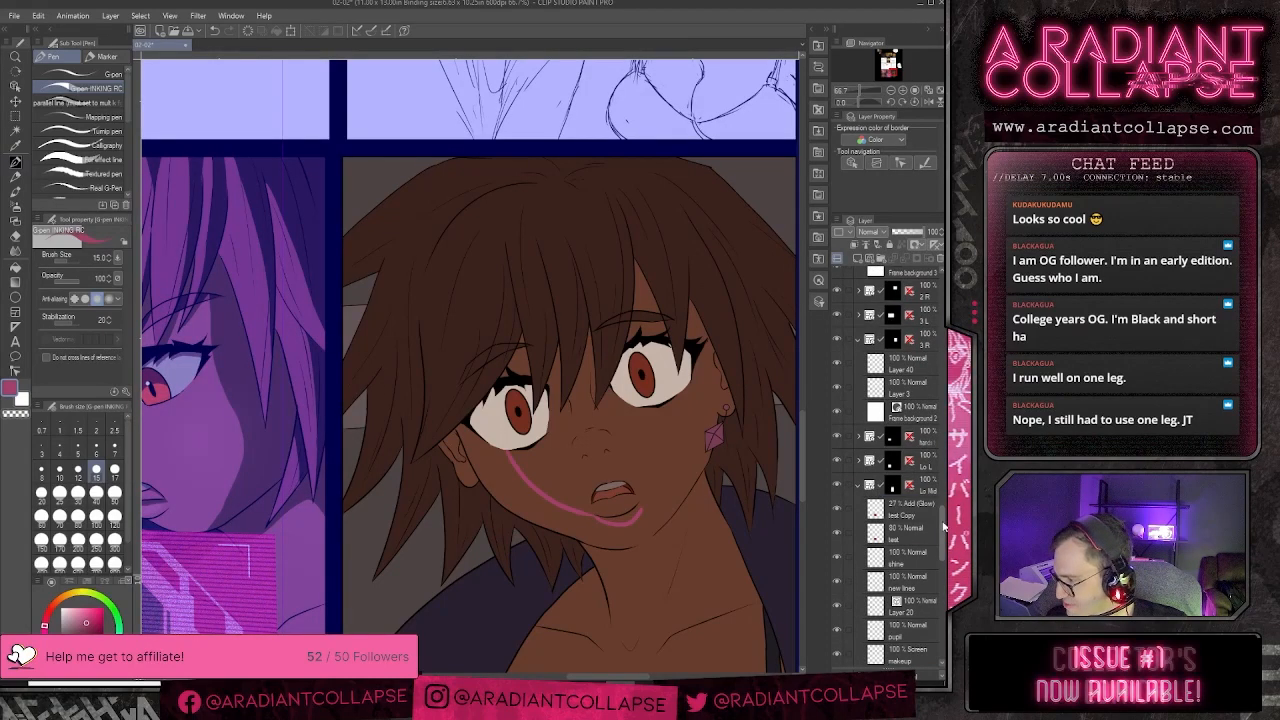
{"action": "left_click_drag", "start_coordinate": [941, 522], "coordinate": [933, 555]}
{"action": "left_click", "coordinate": [888, 498]}
{"action": "left_click", "coordinate": [838, 495]}
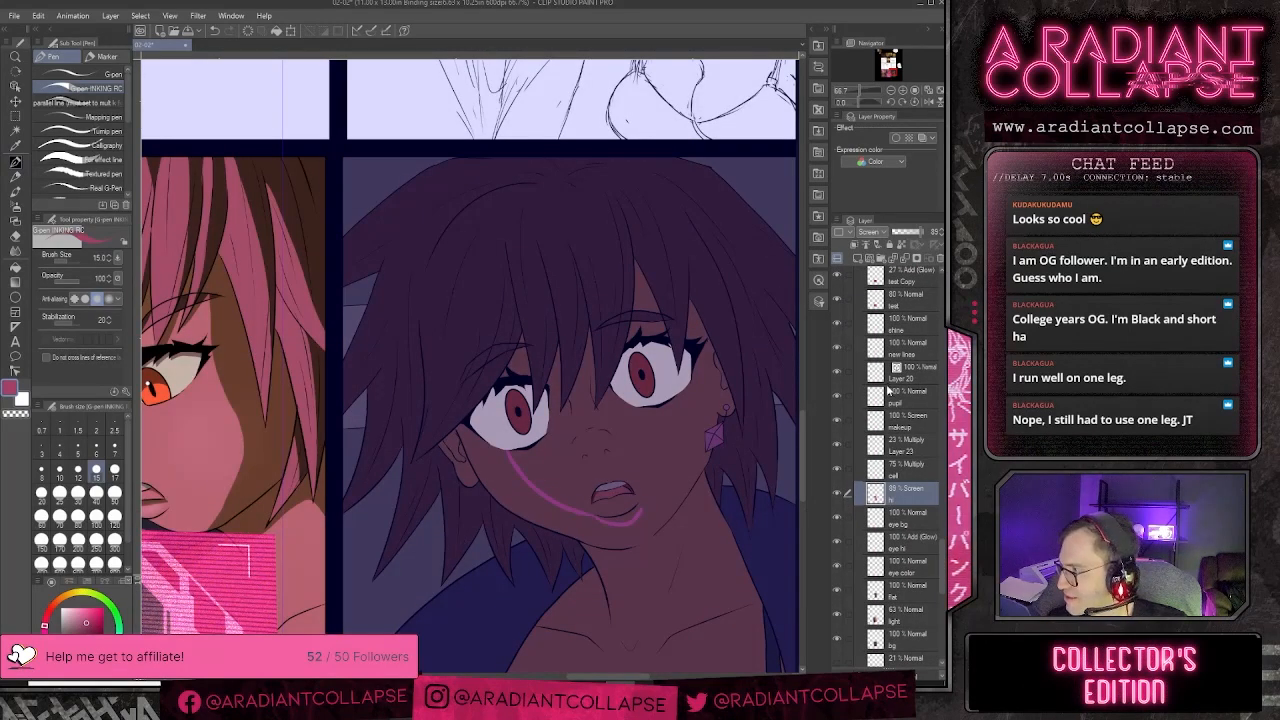
{"action": "scroll", "coordinate": [856, 432], "scroll_direction": "up", "scroll_amount": 4}
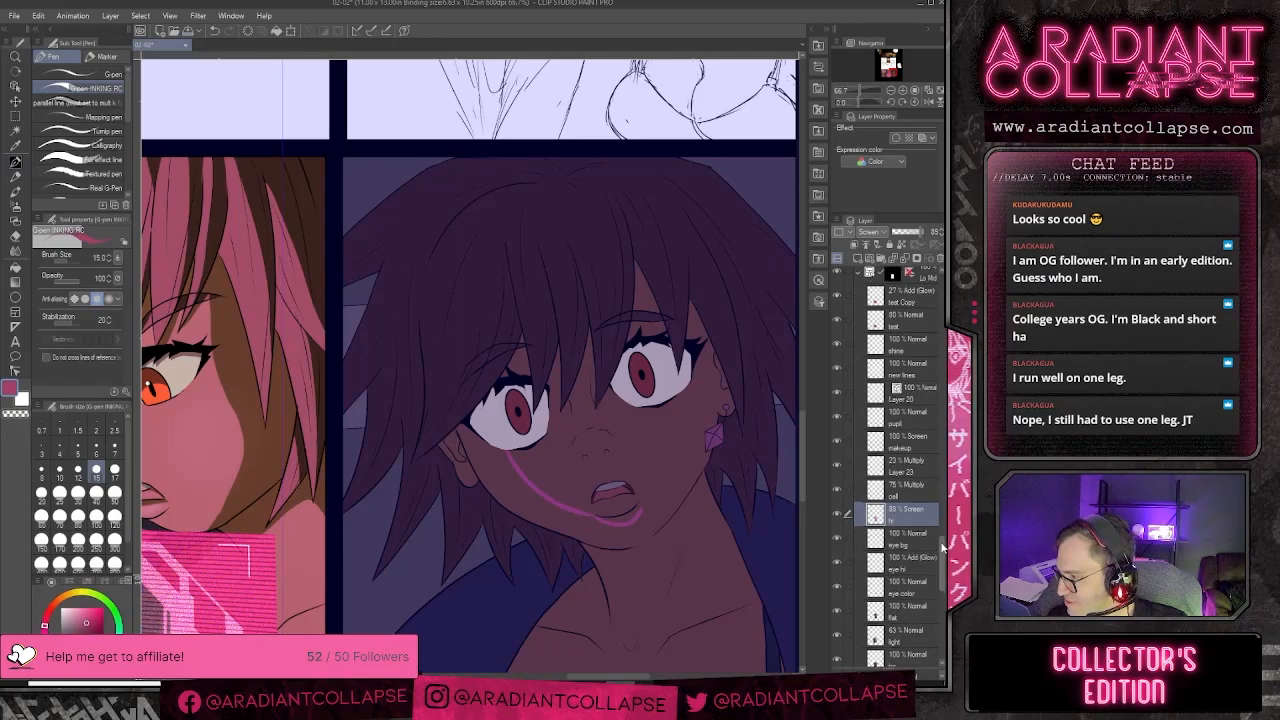
{"action": "left_click", "coordinate": [856, 432]}
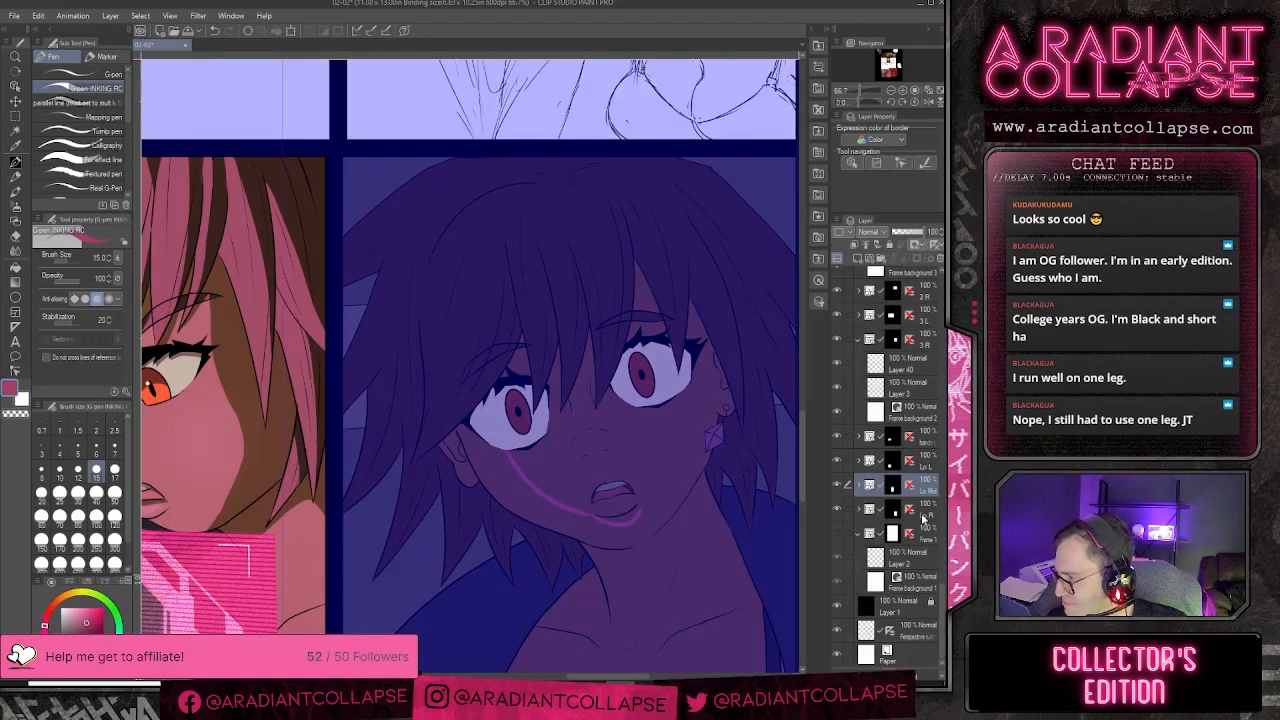
- Set the Lo R folder to Screen blending and lower its opacity to match the Lo Mid folder's hi layer
{"action": "left_click", "coordinate": [876, 232]}
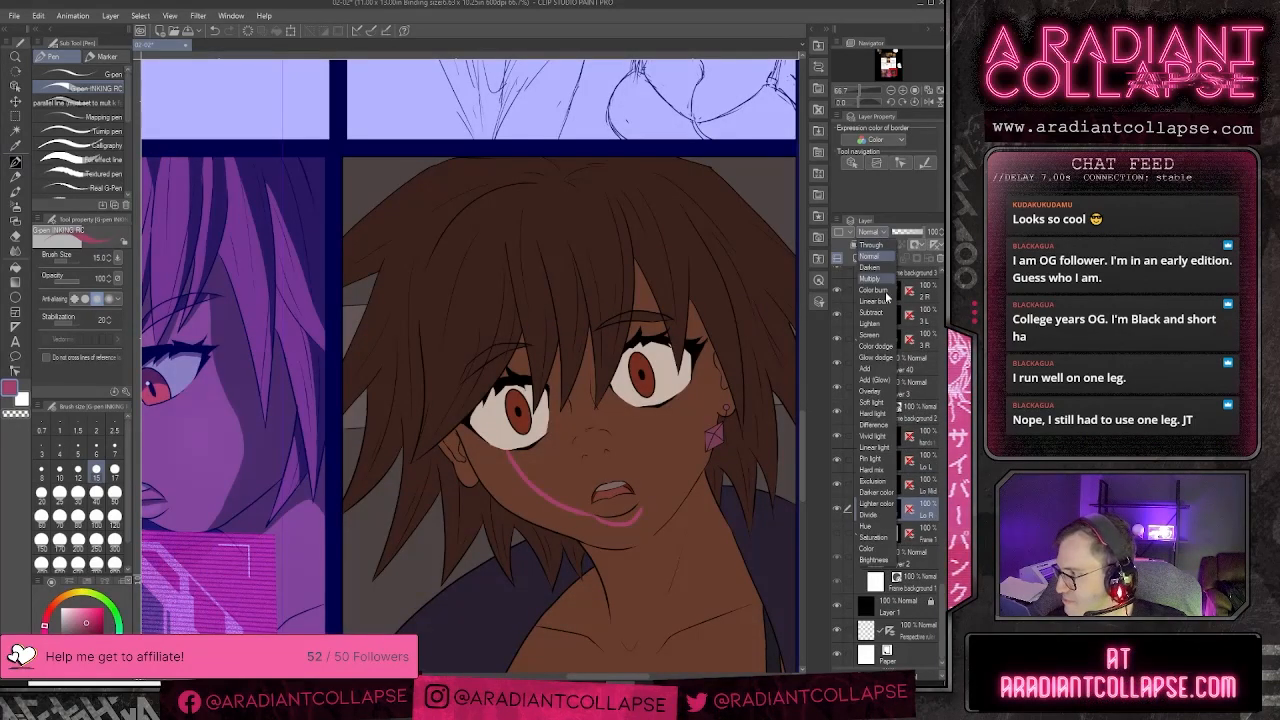
{"action": "left_click", "coordinate": [876, 338]}
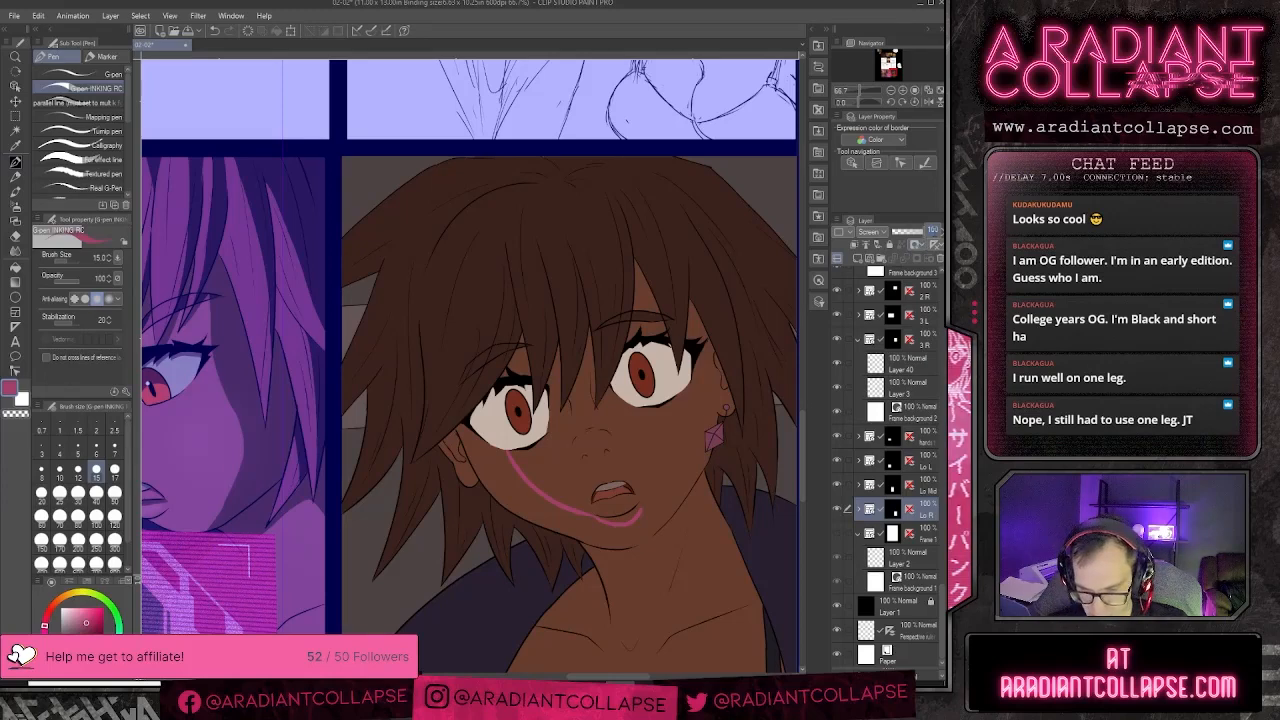
{"action": "left_click", "coordinate": [934, 235]}
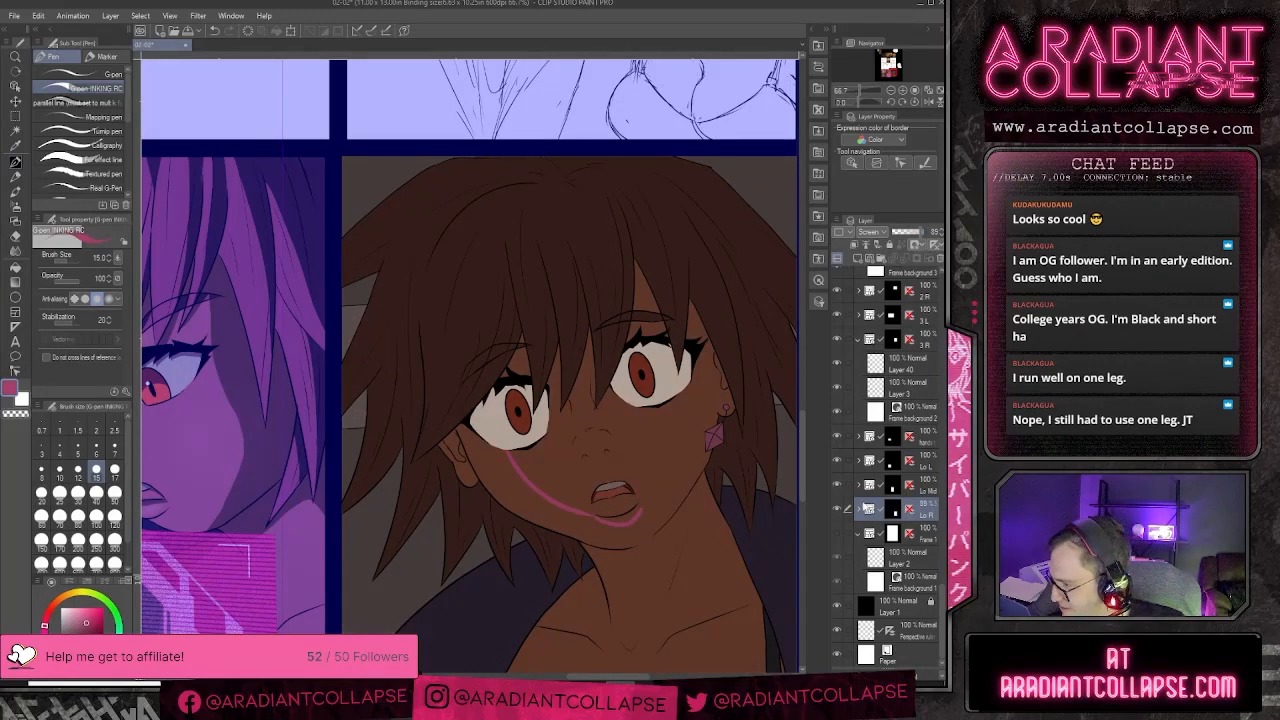
- Expand the Lo R folder and select its flat layer
{"action": "left_click", "coordinate": [858, 509]}
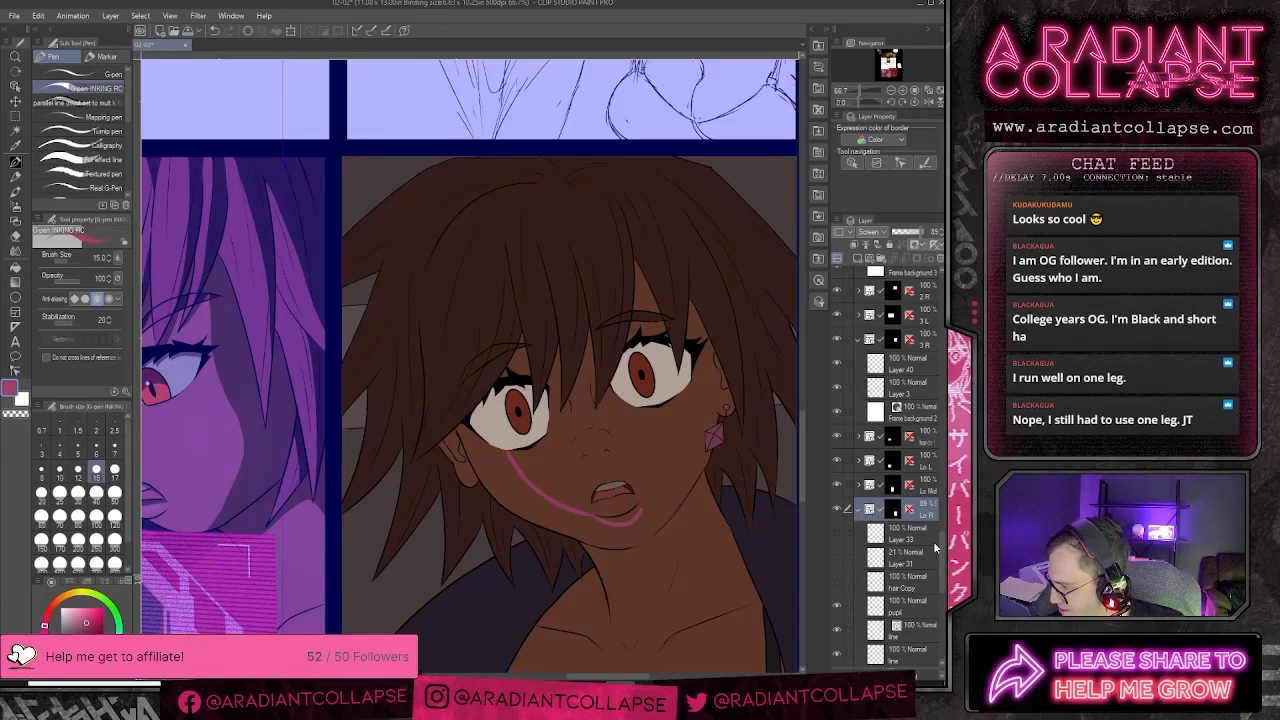
{"action": "scroll", "coordinate": [939, 577], "scroll_direction": "down", "scroll_amount": 3}
{"action": "scroll", "coordinate": [937, 581], "scroll_direction": "down", "scroll_amount": 2}
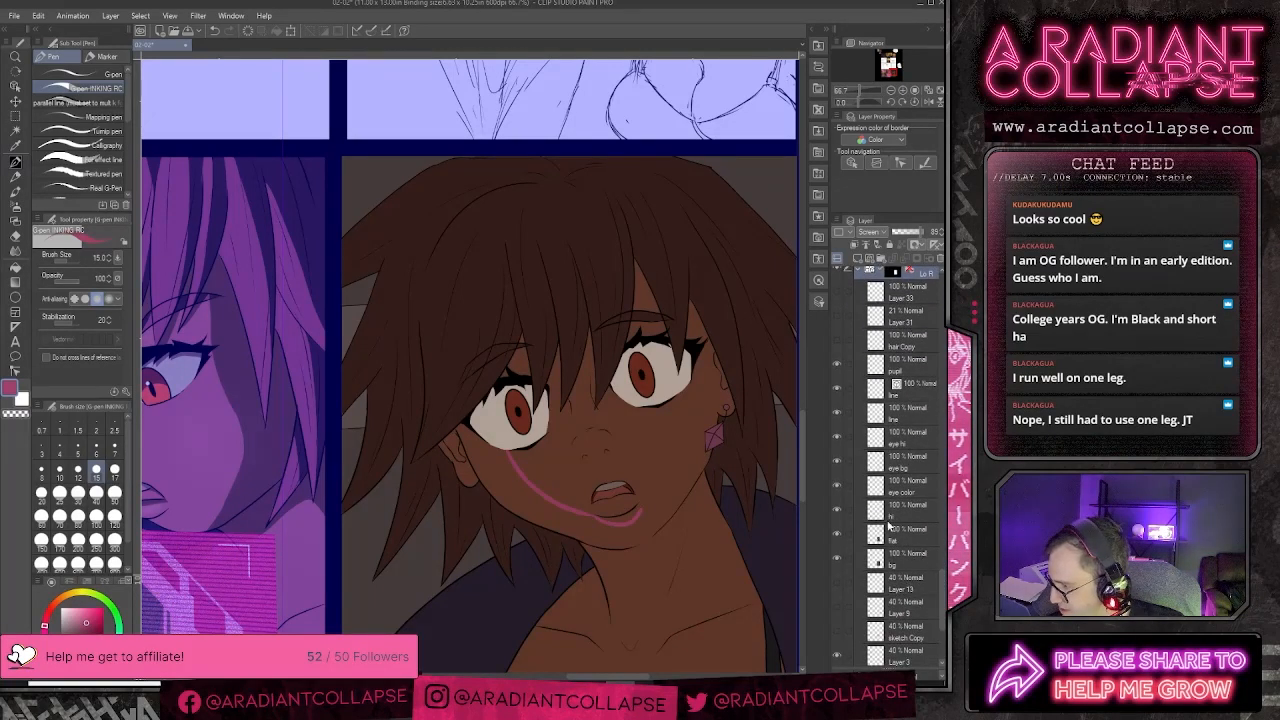
{"action": "left_click", "coordinate": [905, 533]}
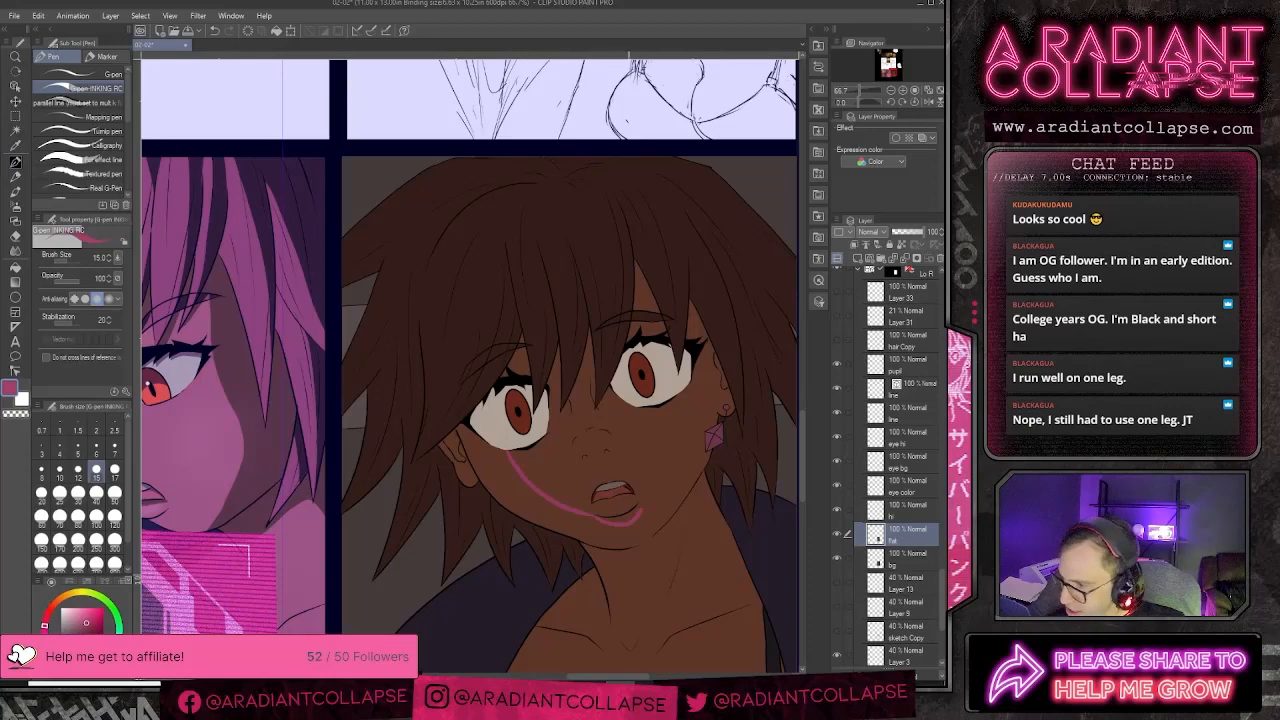
- Switch to the Hard eraser and reduce its brush size for detail work around the chin
{"action": "key", "text": "e"}
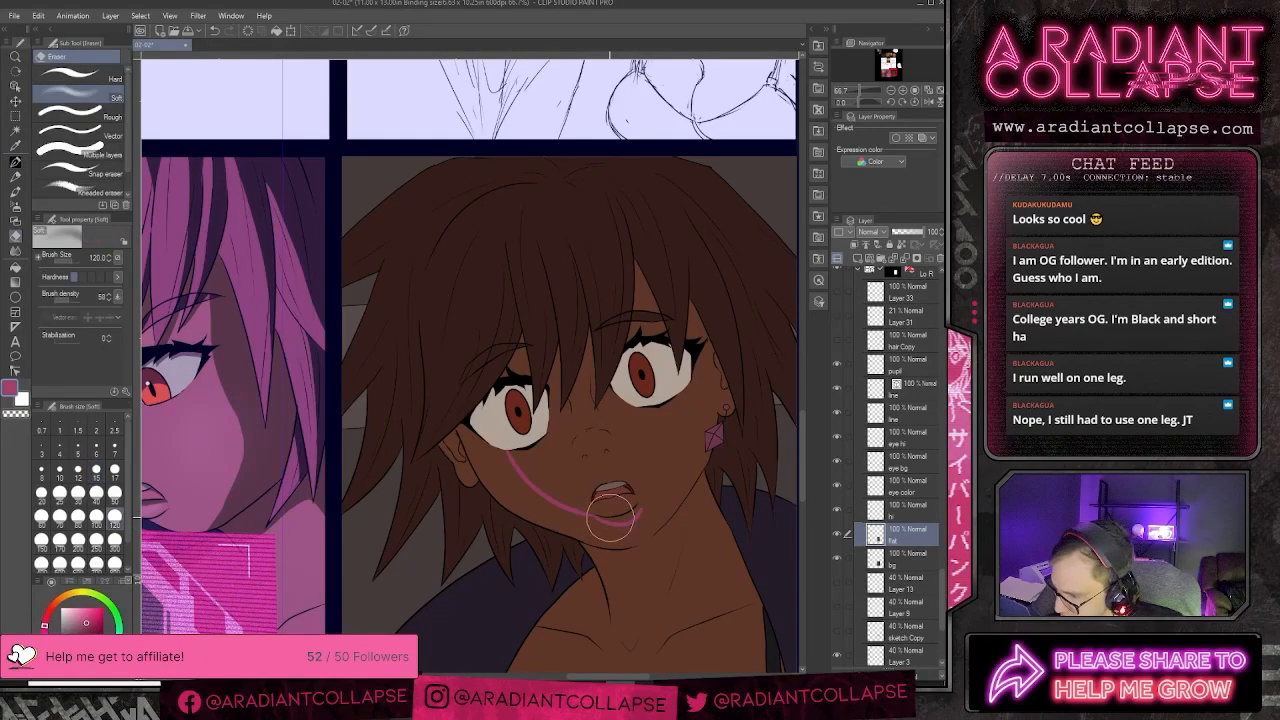
{"action": "left_click", "coordinate": [98, 78]}
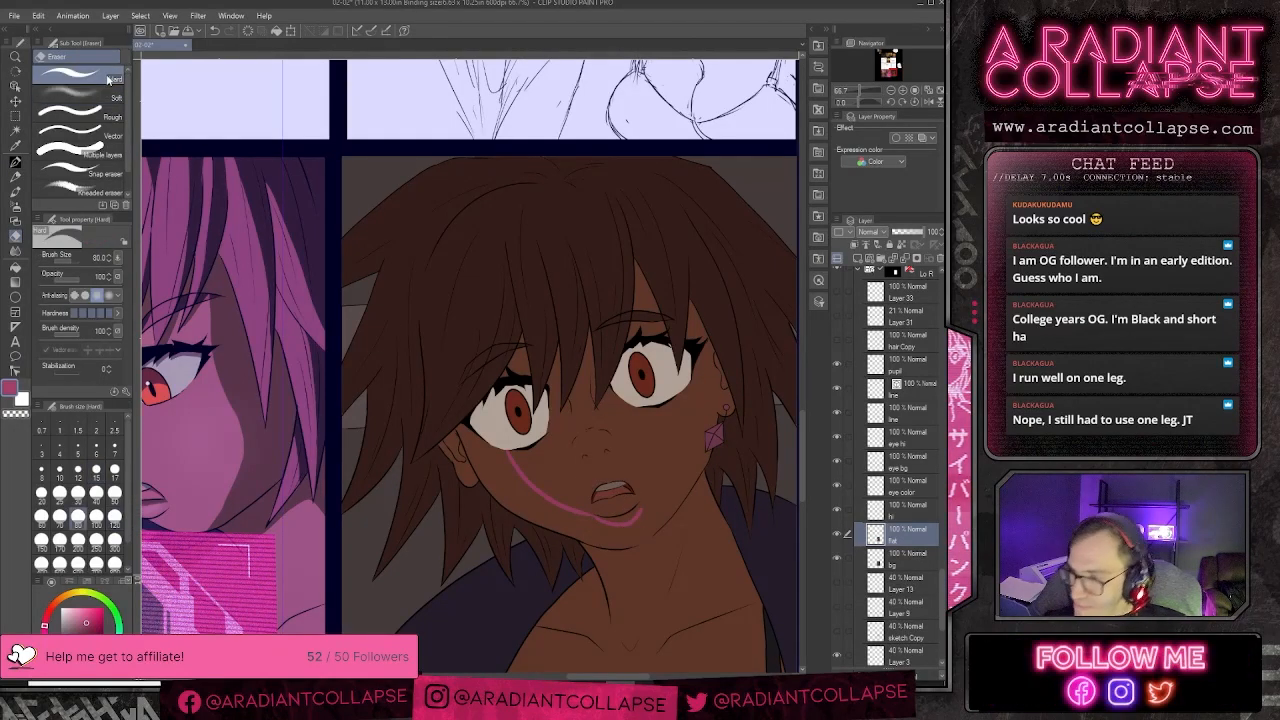
{"action": "key", "text": "["}
{"action": "key", "text": "["}
{"action": "key", "text": "["}
{"action": "key", "text": "["}
{"action": "key", "text": "["}
{"action": "key", "text": "["}
{"action": "key", "text": "["}
{"action": "key", "text": "["}
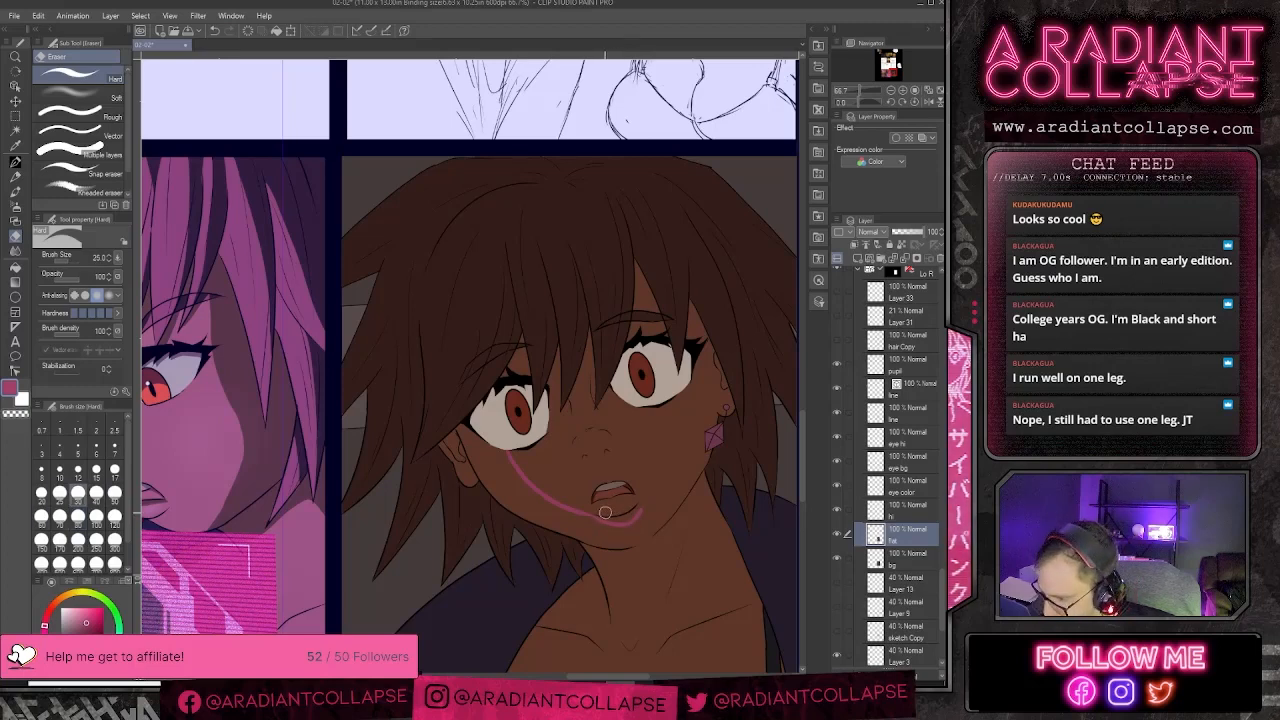
{"action": "left_click_drag", "start_coordinate": [598, 515], "coordinate": [625, 520]}
{"action": "key", "text": "ctrl+x"}
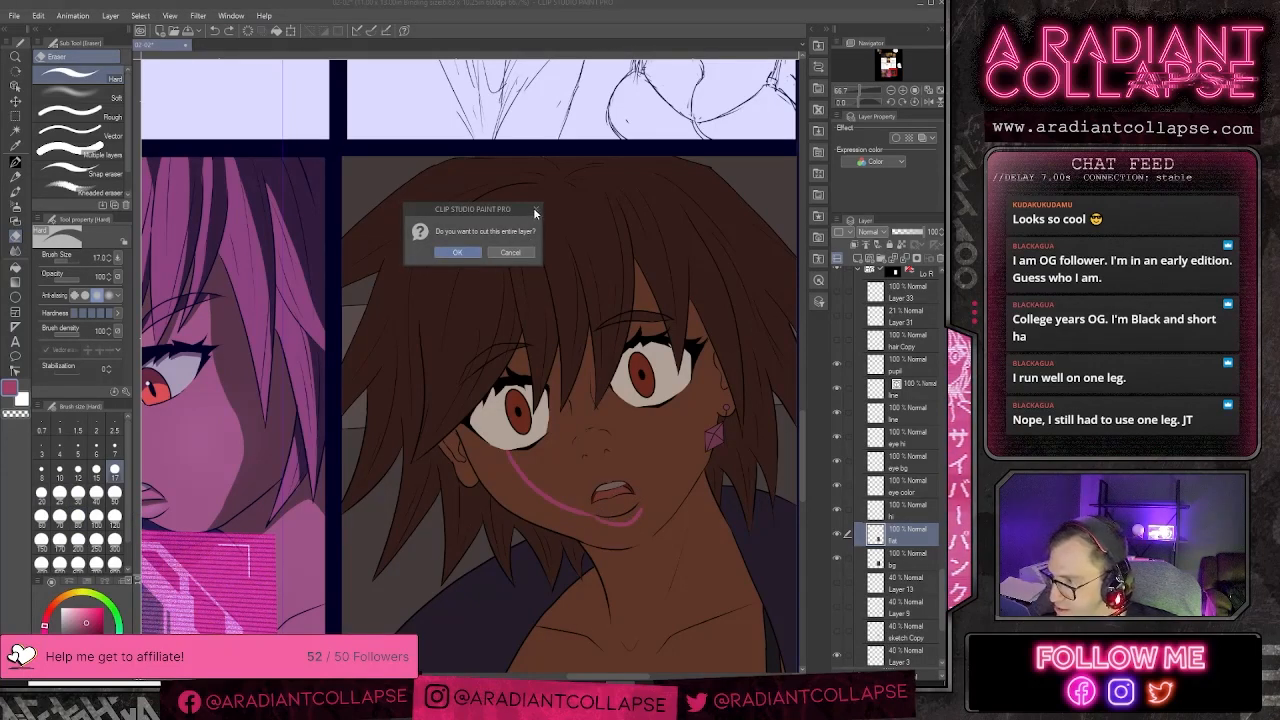
{"action": "left_click", "coordinate": [510, 252]}
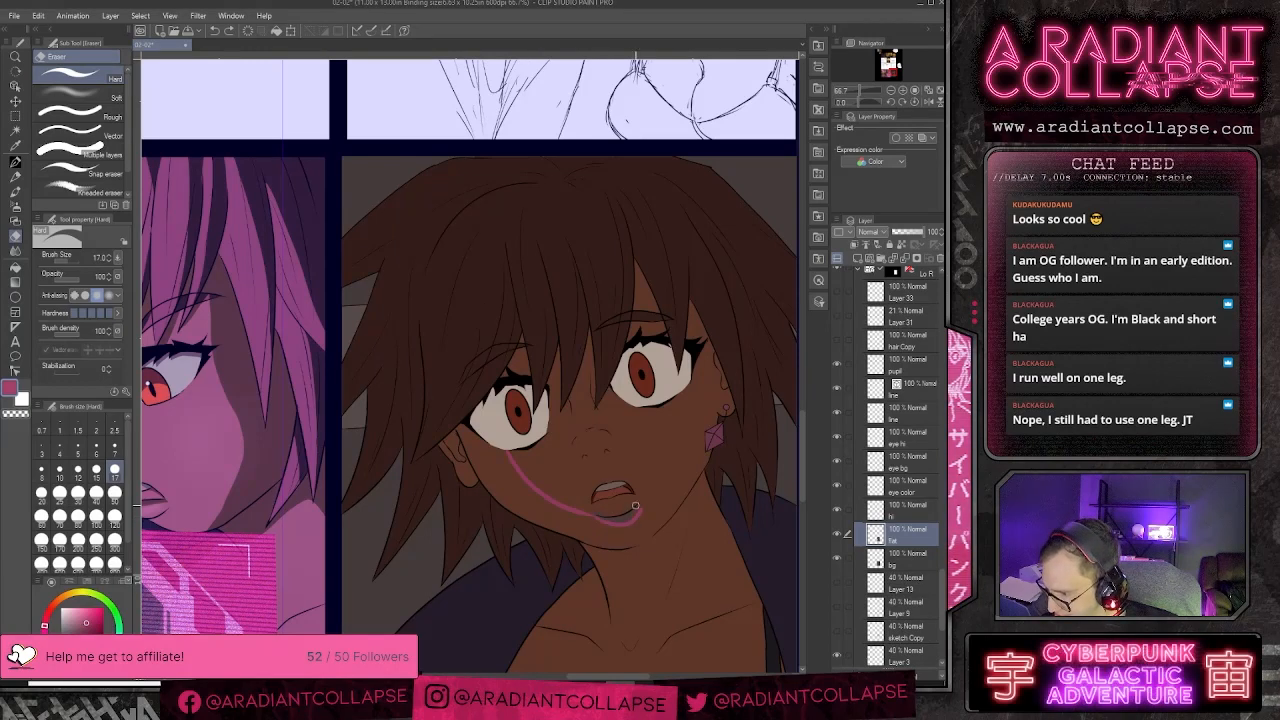
- Select the Lo R folder's hi layer and thin the pink line at the chin with the Hard eraser
{"action": "left_click", "coordinate": [905, 510]}
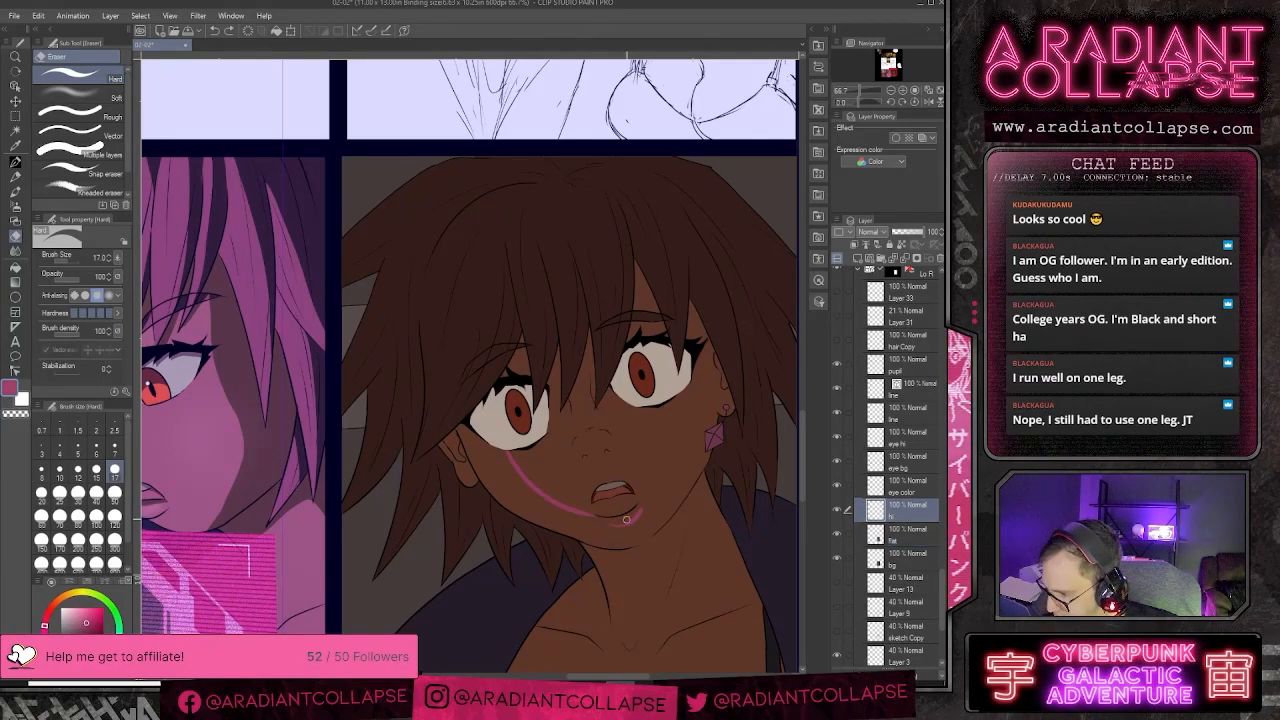
{"action": "key", "text": "g"}
{"action": "left_click", "coordinate": [660, 519]}
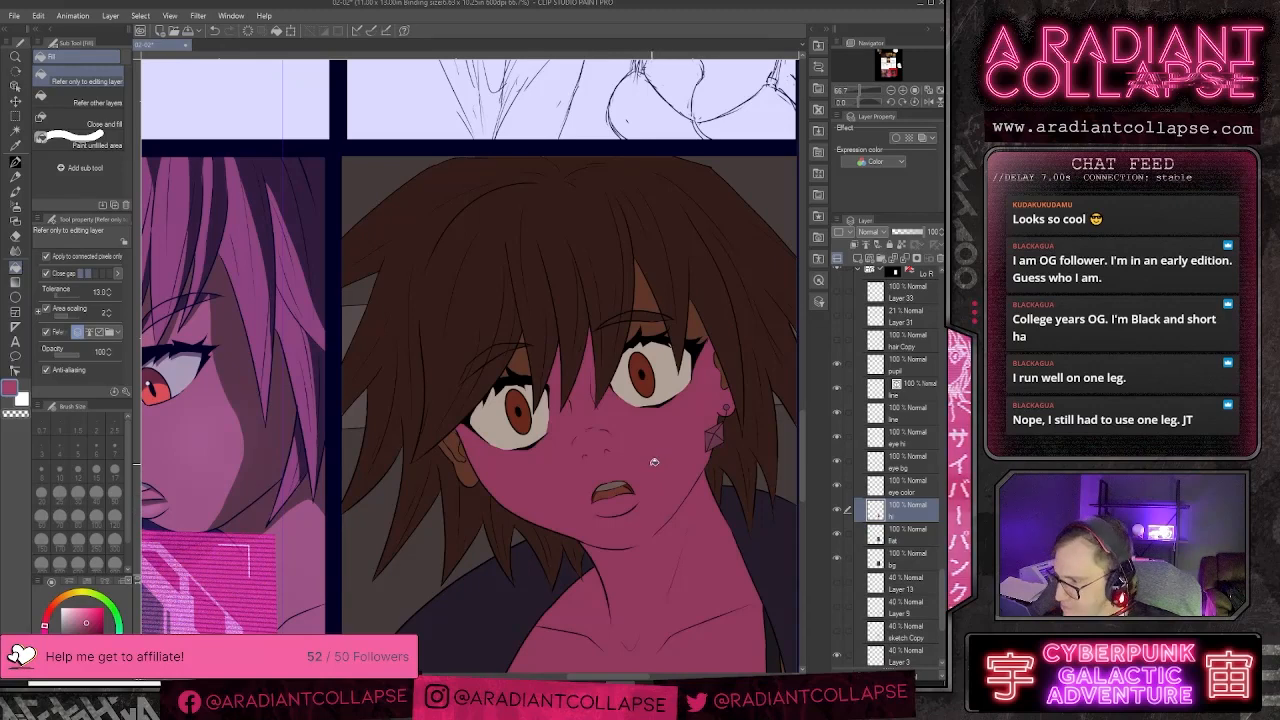
{"action": "key", "text": "e"}
{"action": "key", "text": "ctrl+z"}
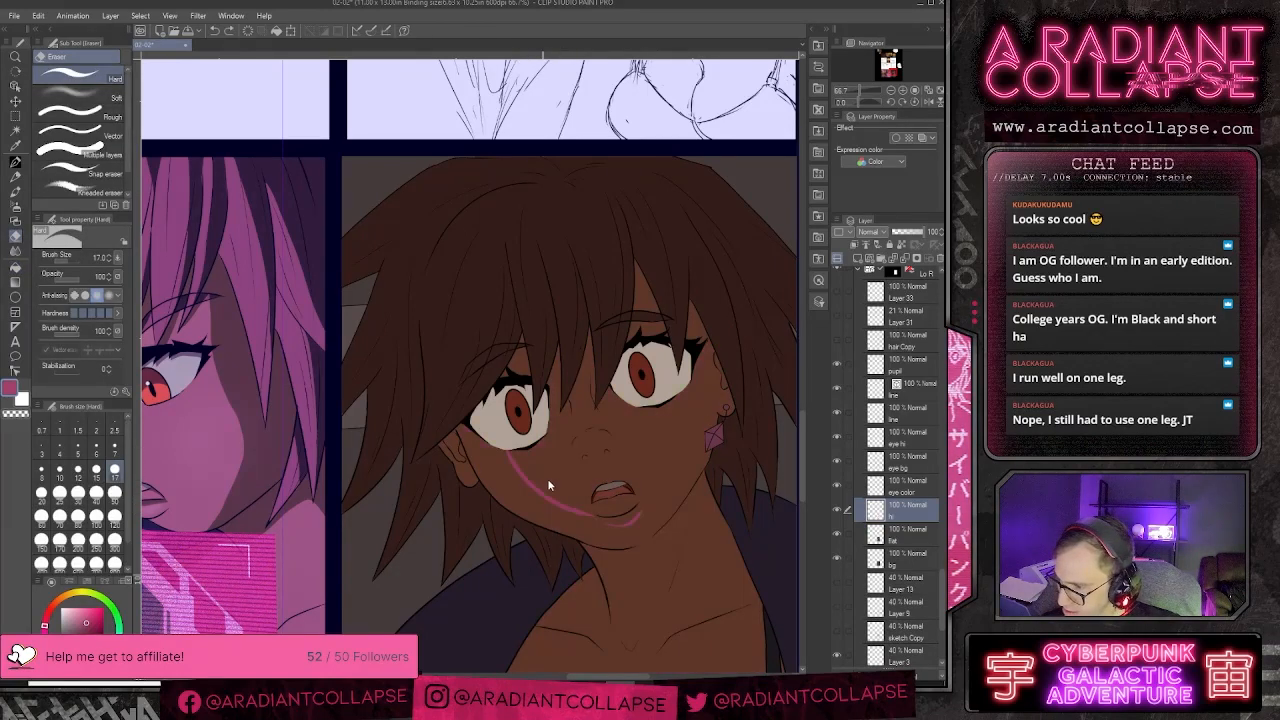
- Redraw the pink outline below the lower lip with the G-pen and extend it across the chin to the jaw edge
{"action": "key", "text": "p"}
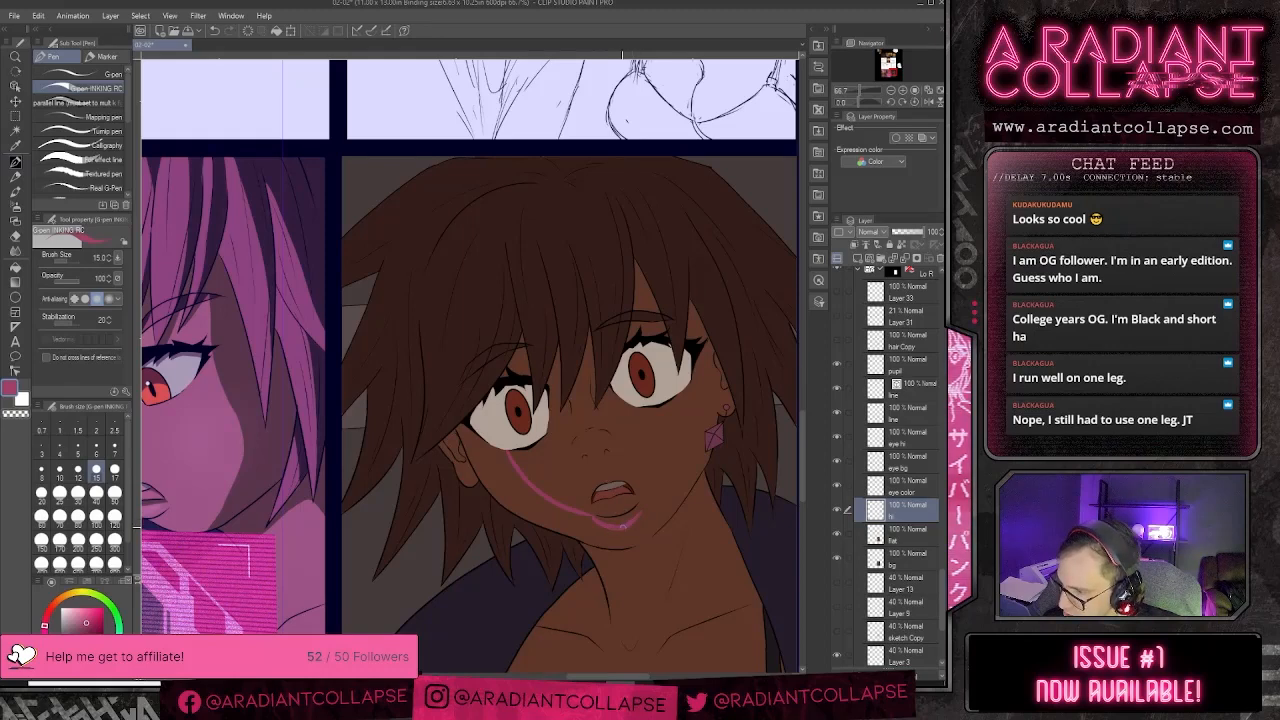
{"action": "key", "text": "e"}
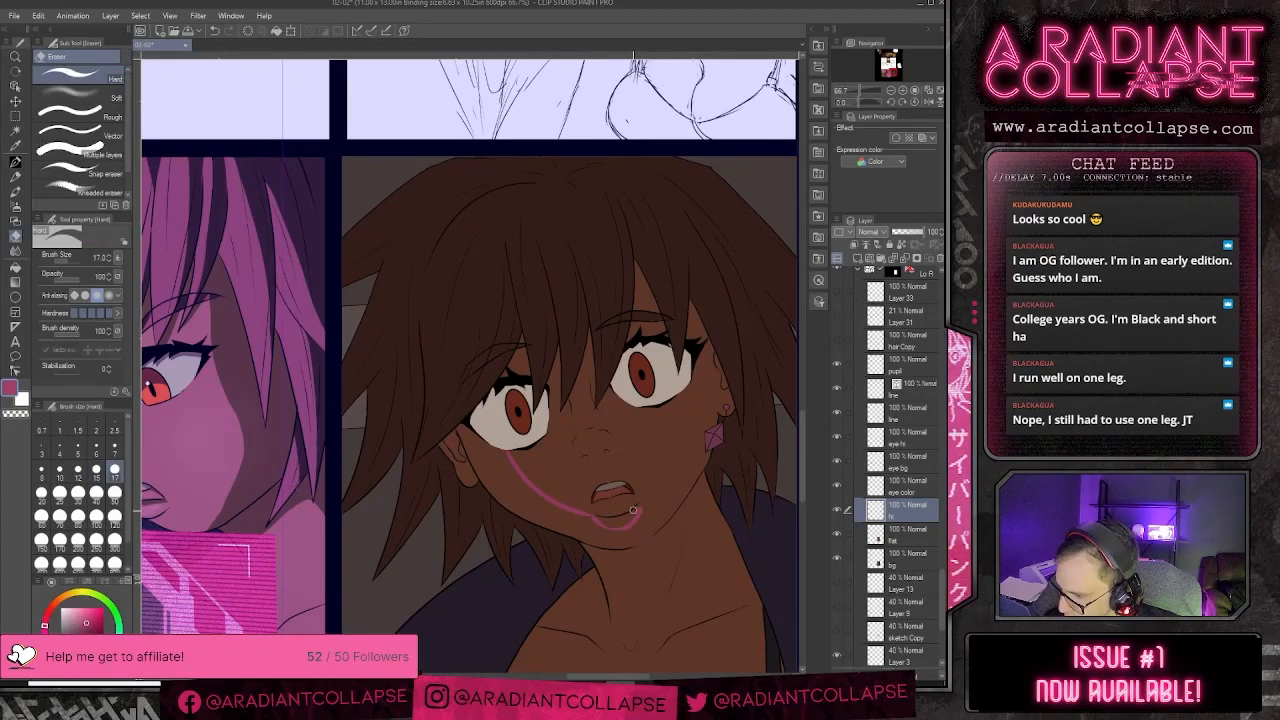
{"action": "key", "text": "ctrl+z"}
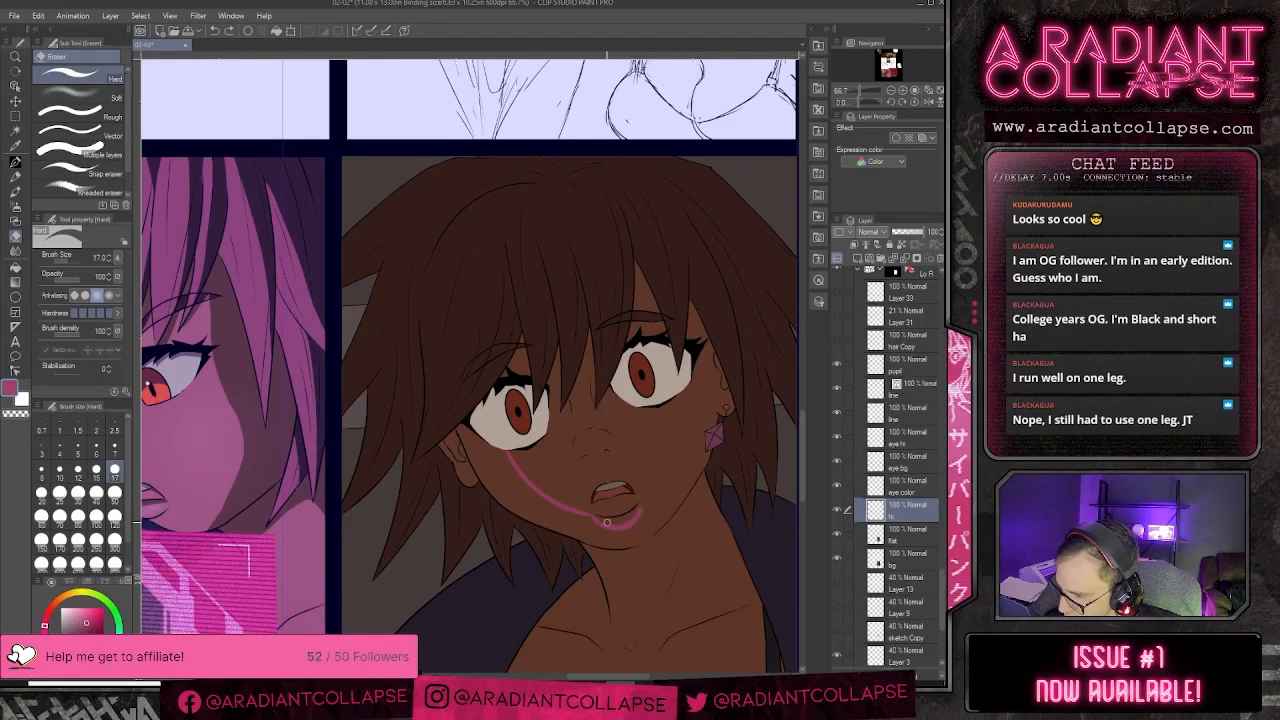
{"action": "key", "text": "p"}
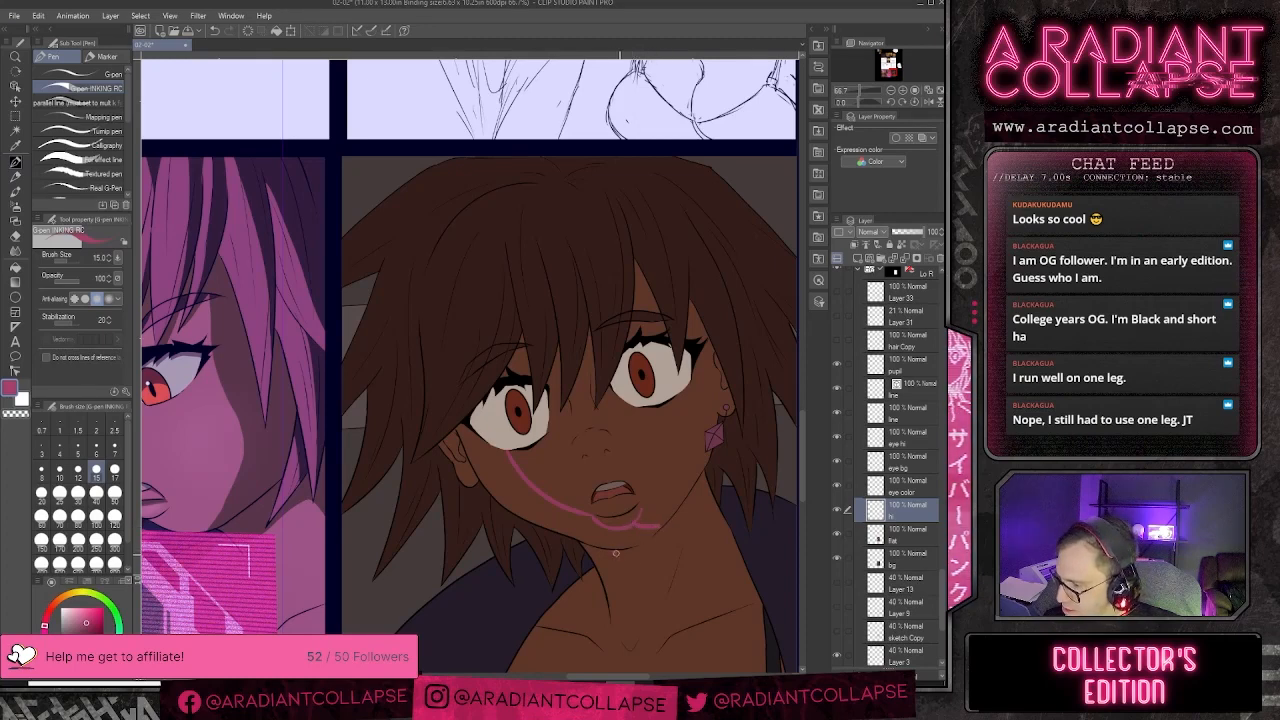
- Draw a pink boundary line from under the chin across the neck to the shoulder strap, and clean it with the eraser
{"action": "mouse_move", "coordinate": [616, 552]}
{"action": "left_mouse_down"}
{"action": "mouse_move", "coordinate": [688, 529]}
{"action": "mouse_move", "coordinate": [738, 611]}
{"action": "mouse_move", "coordinate": [623, 455]}
{"action": "mouse_move", "coordinate": [671, 546]}
{"action": "left_mouse_up"}
{"action": "key", "text": "e"}
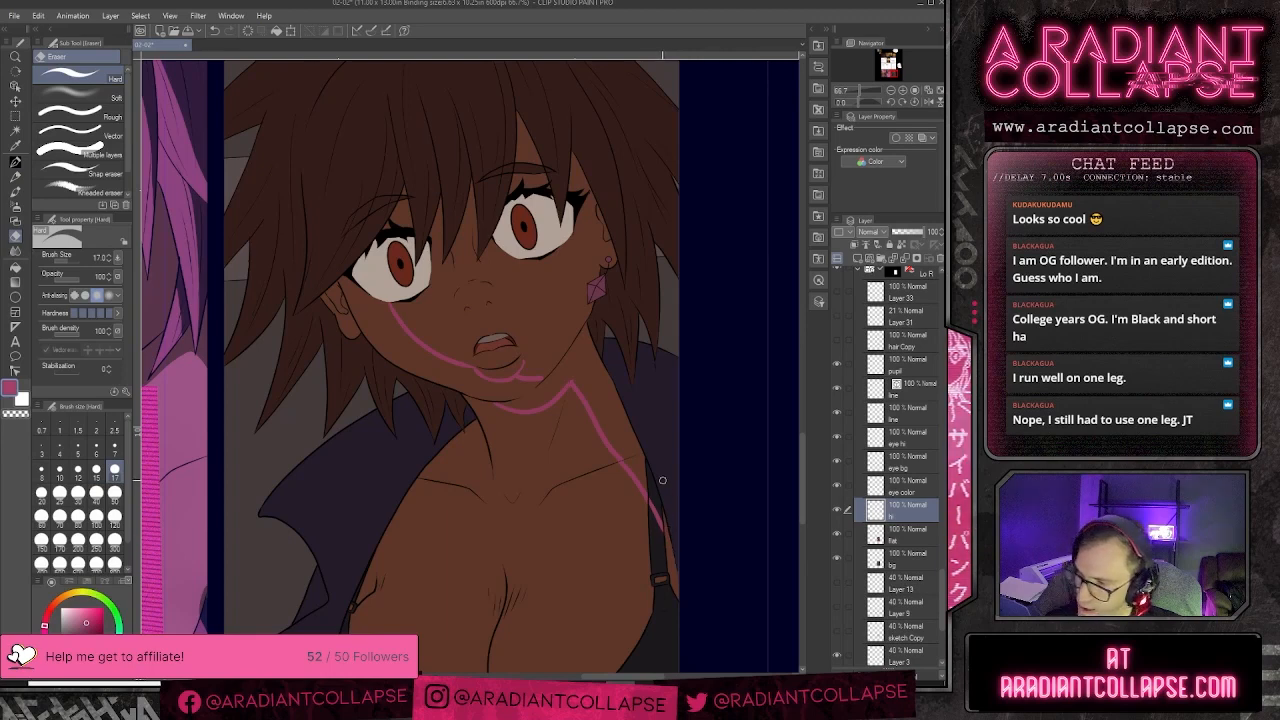
{"action": "left_click_drag", "start_coordinate": [591, 542], "coordinate": [639, 520]}
- Fill the outlined neck and chest area and the lower jaw area with pink on the hi layer
{"action": "key", "text": "g"}
{"action": "left_click", "coordinate": [642, 529]}
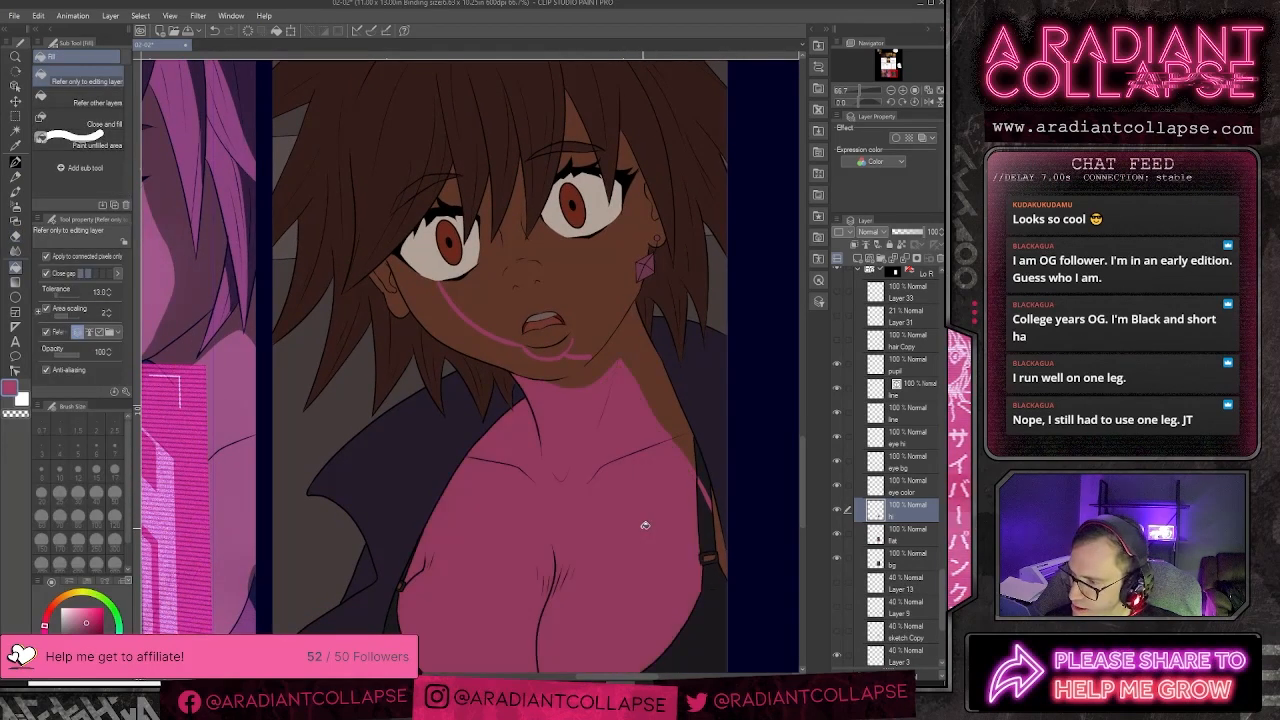
{"action": "key", "text": "p"}
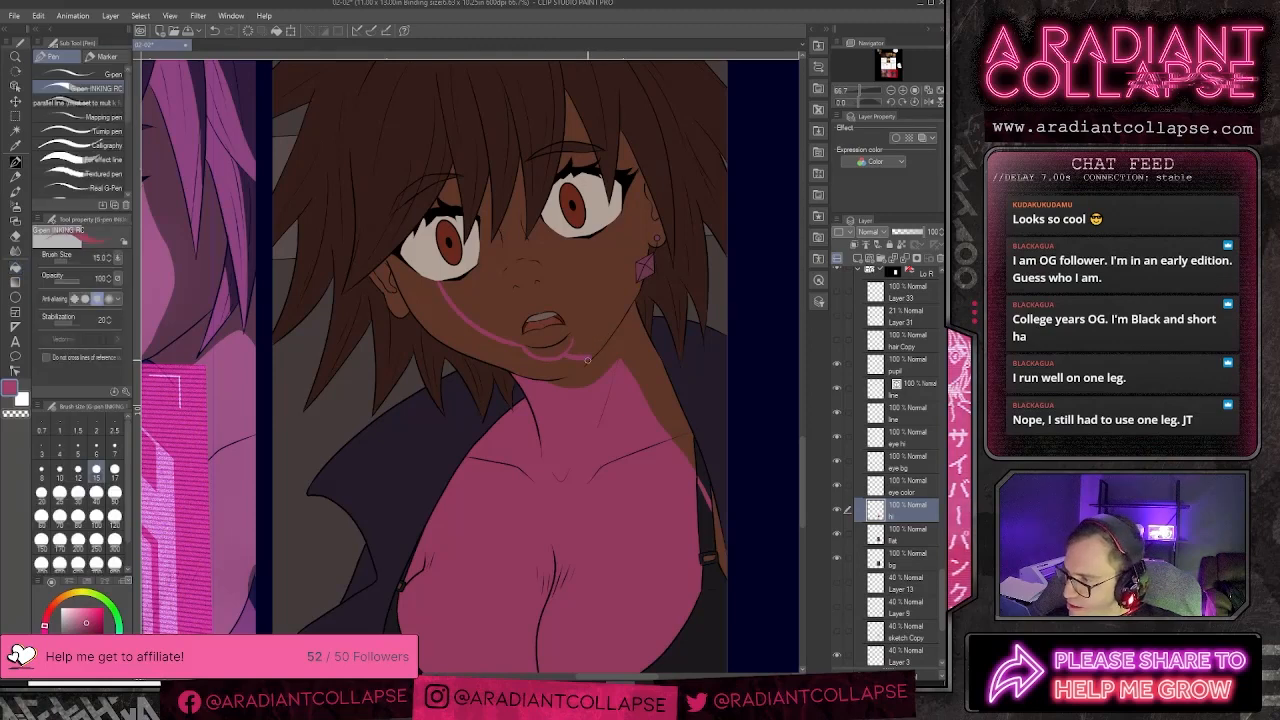
{"action": "key", "text": "g"}
{"action": "left_click", "coordinate": [580, 358]}
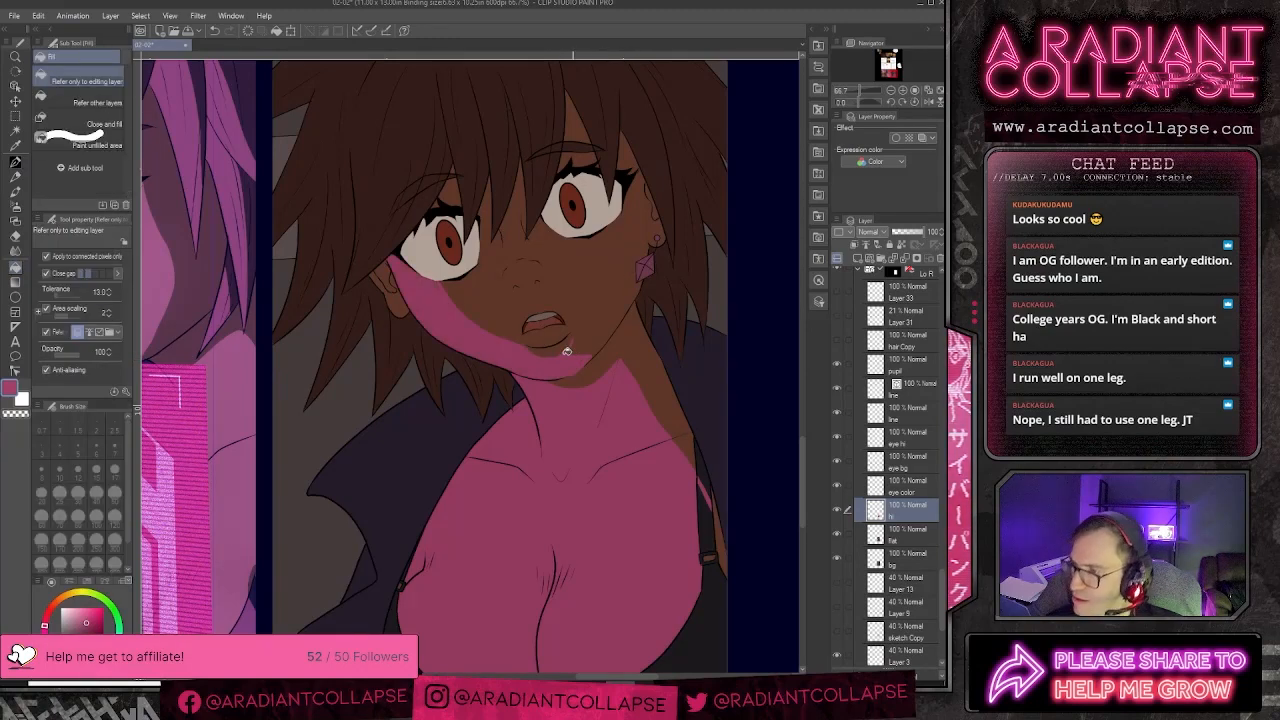
- Refine the edge of the pink highlight on the chin below the lower lip with the G-pen and Hard eraser
{"action": "key", "text": "p"}
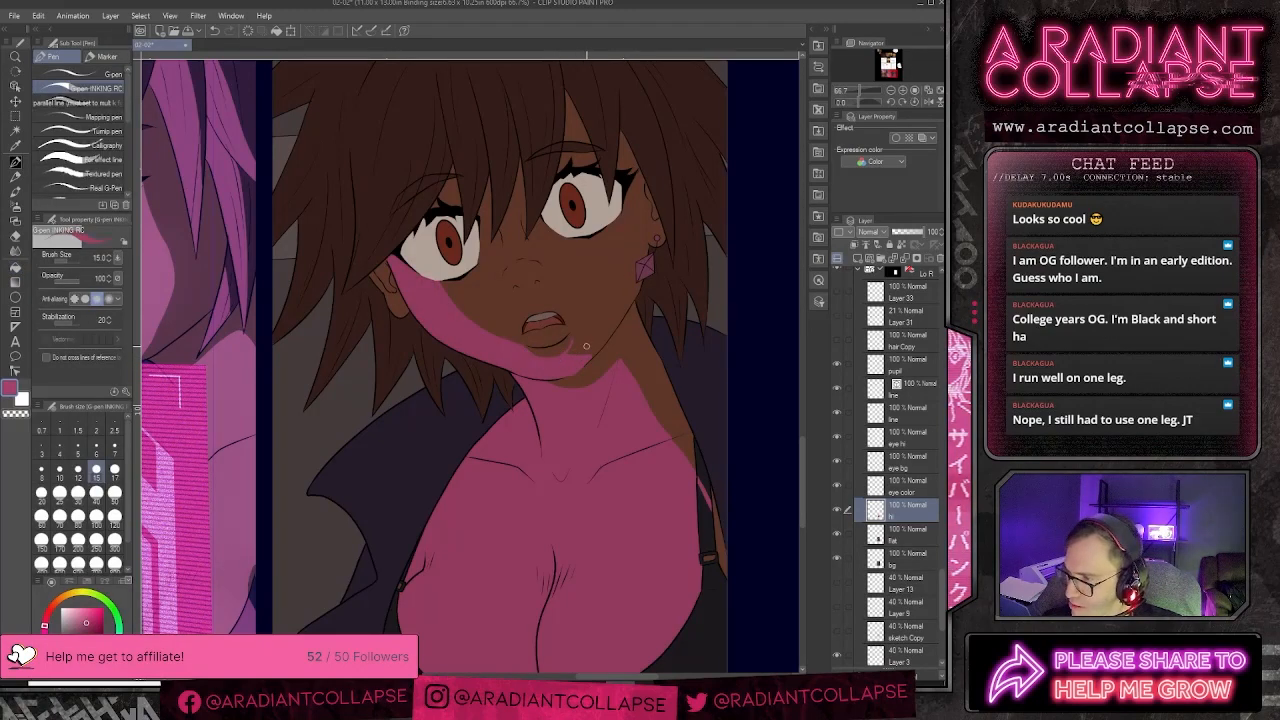
{"action": "key", "text": "e"}
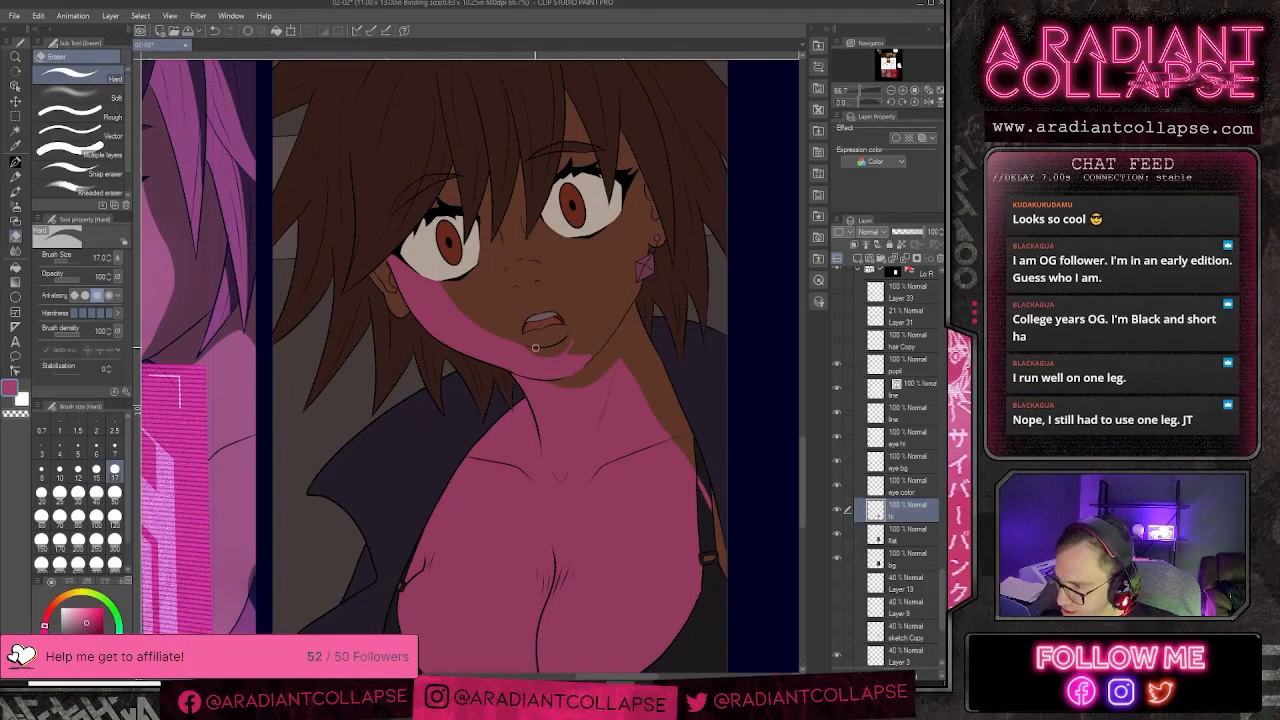
{"action": "key", "text": "p"}
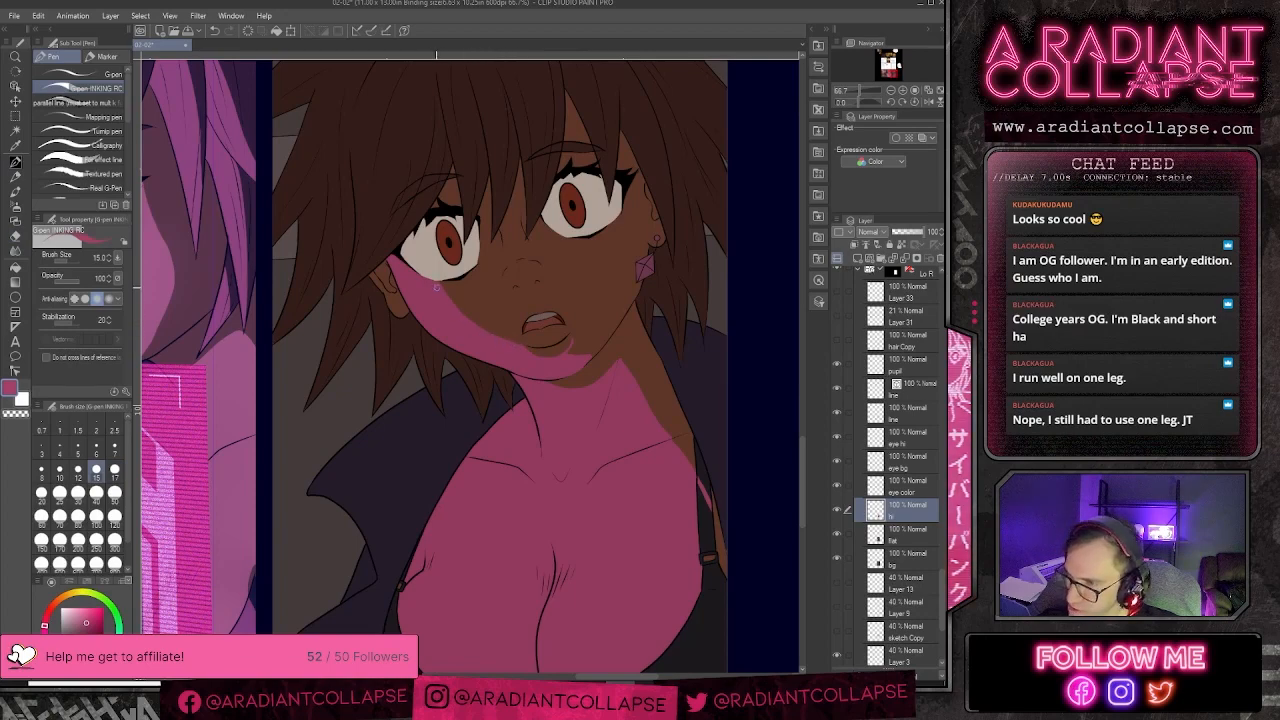
- Paint a small pink highlight on the eyelid above the eye on the pink-lit side of the face, with the pen size set to 8
{"action": "left_click_drag", "start_coordinate": [530, 330], "coordinate": [628, 409]}
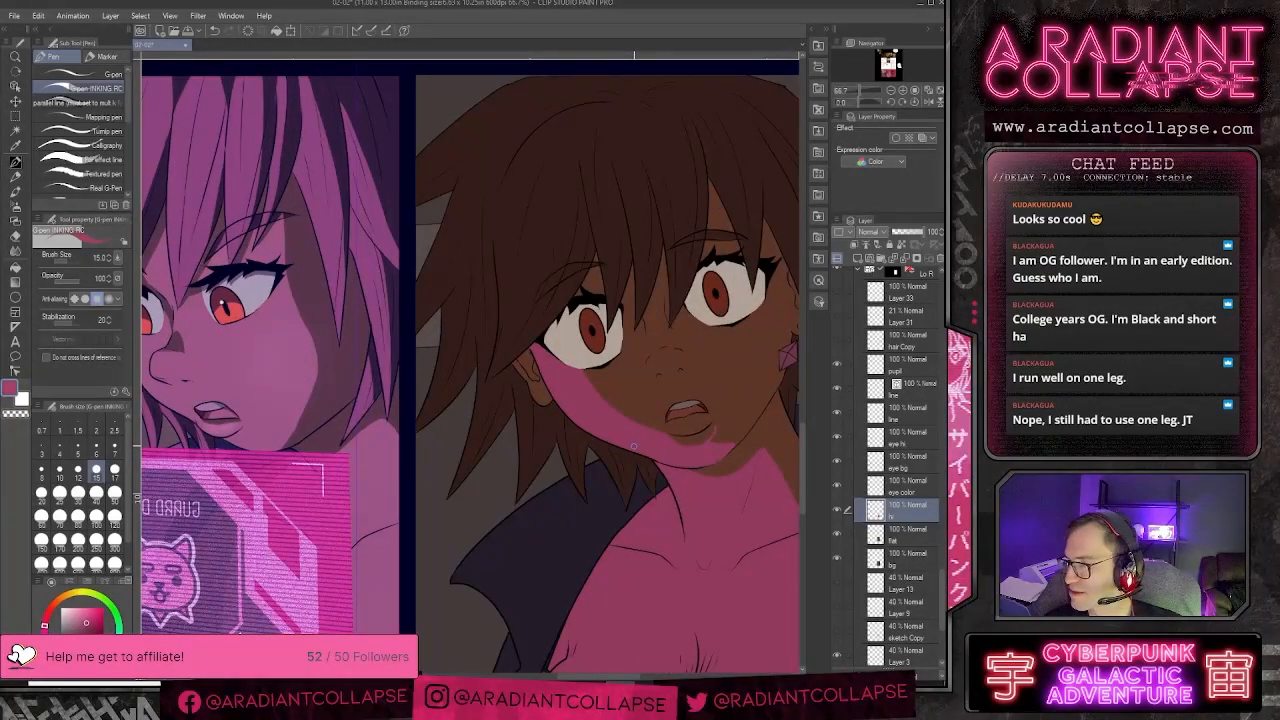
{"action": "left_click_drag", "start_coordinate": [633, 446], "coordinate": [756, 410]}
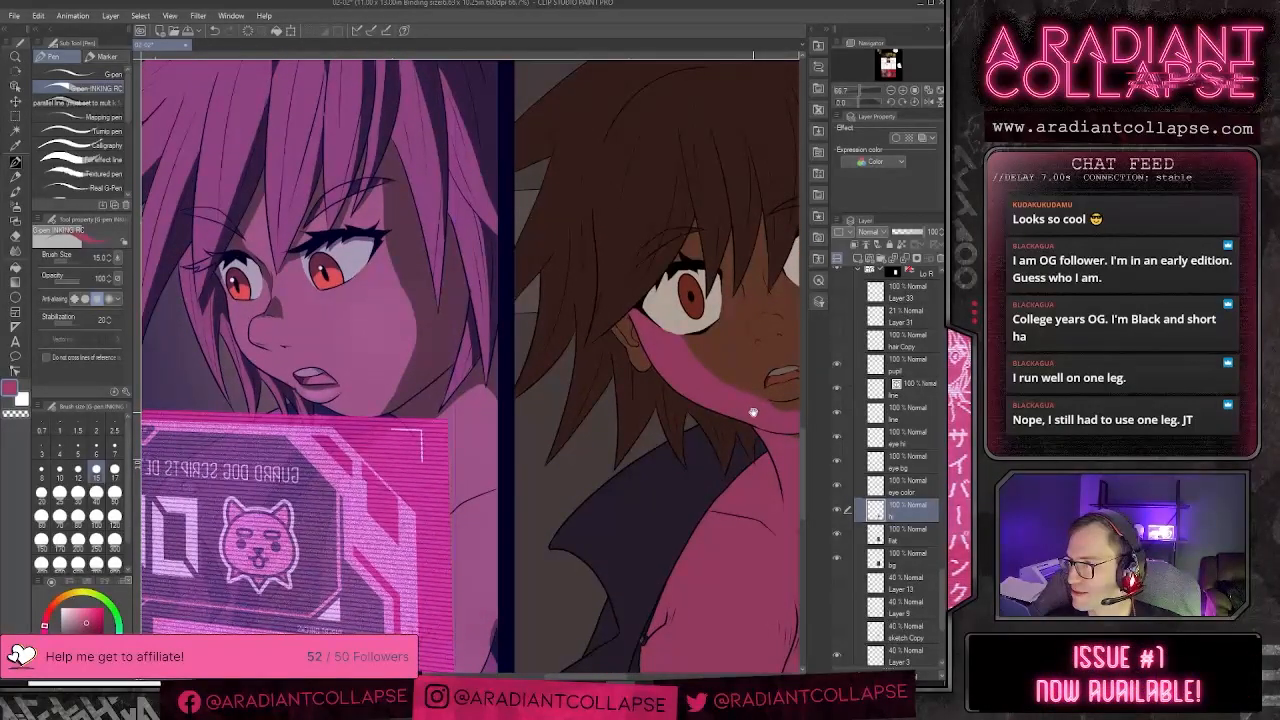
{"action": "left_click_drag", "start_coordinate": [620, 317], "coordinate": [561, 512]}
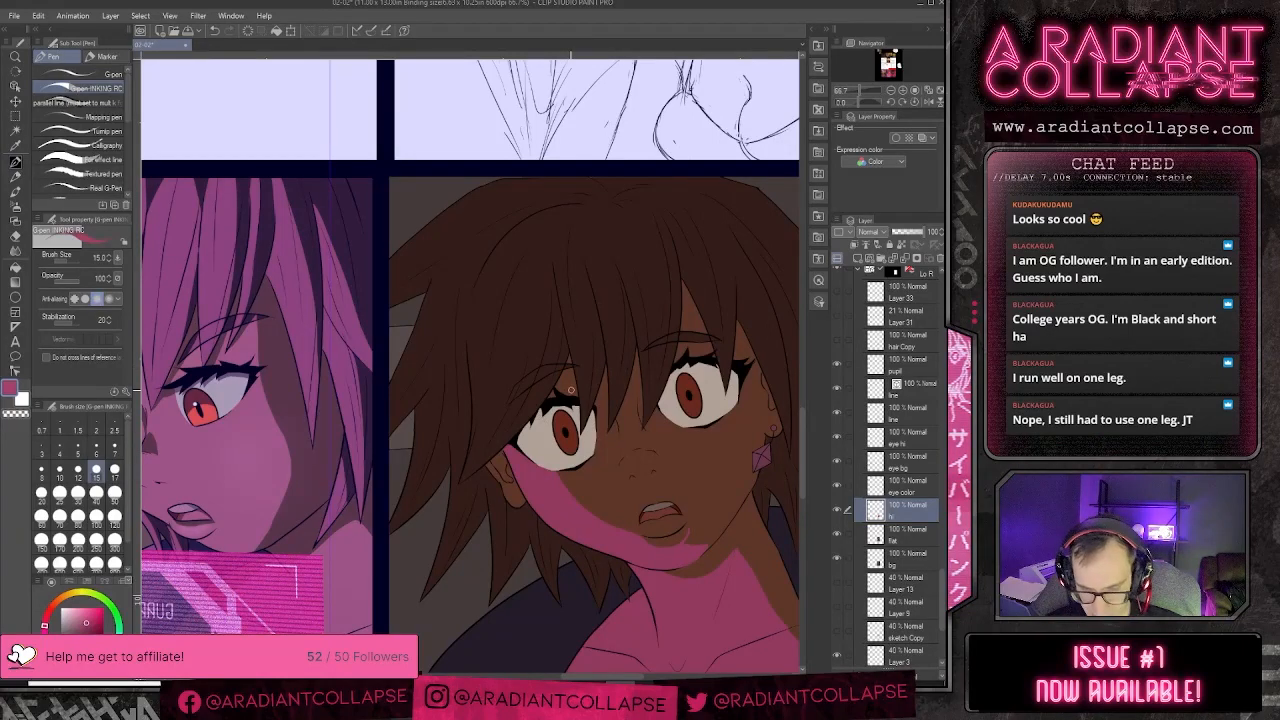
{"action": "key", "text": "bracketleft"}
{"action": "key", "text": "bracketleft"}
{"action": "key", "text": "bracketleft"}
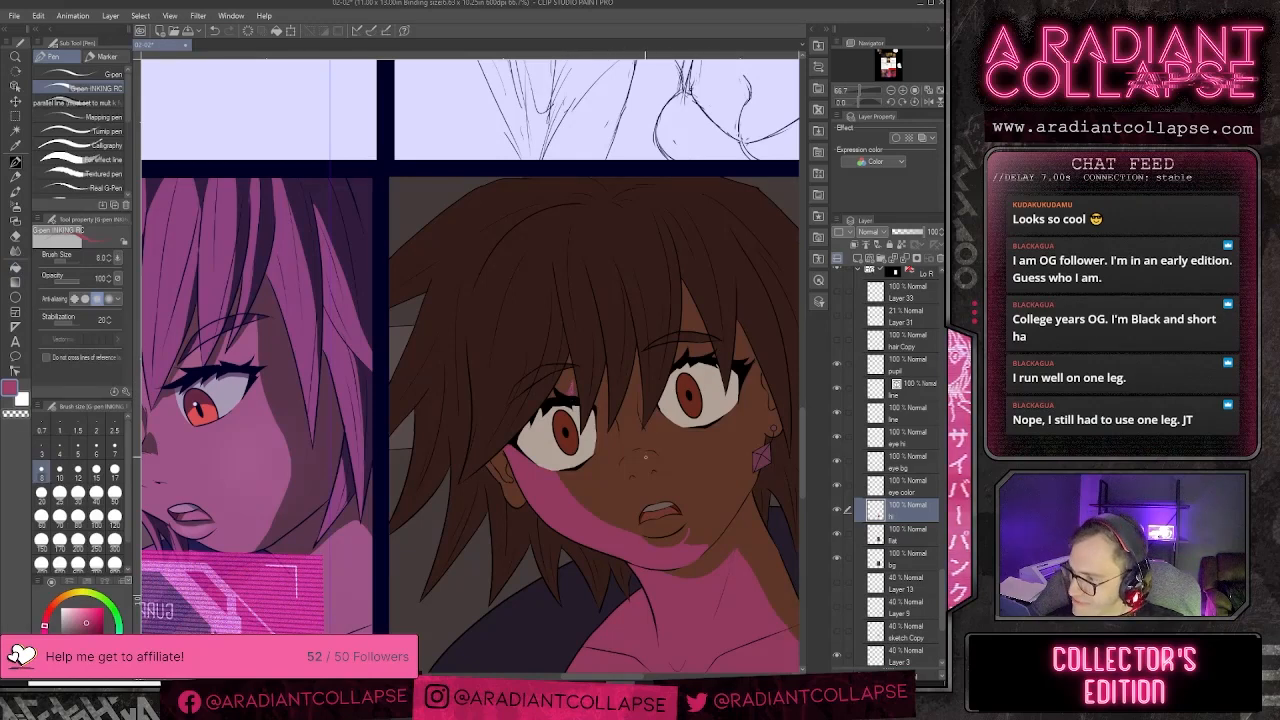
- Widen the pink cheek highlight up to the lower edge of the eye and inward toward the nose
{"action": "left_click_drag", "start_coordinate": [682, 478], "coordinate": [628, 480]}
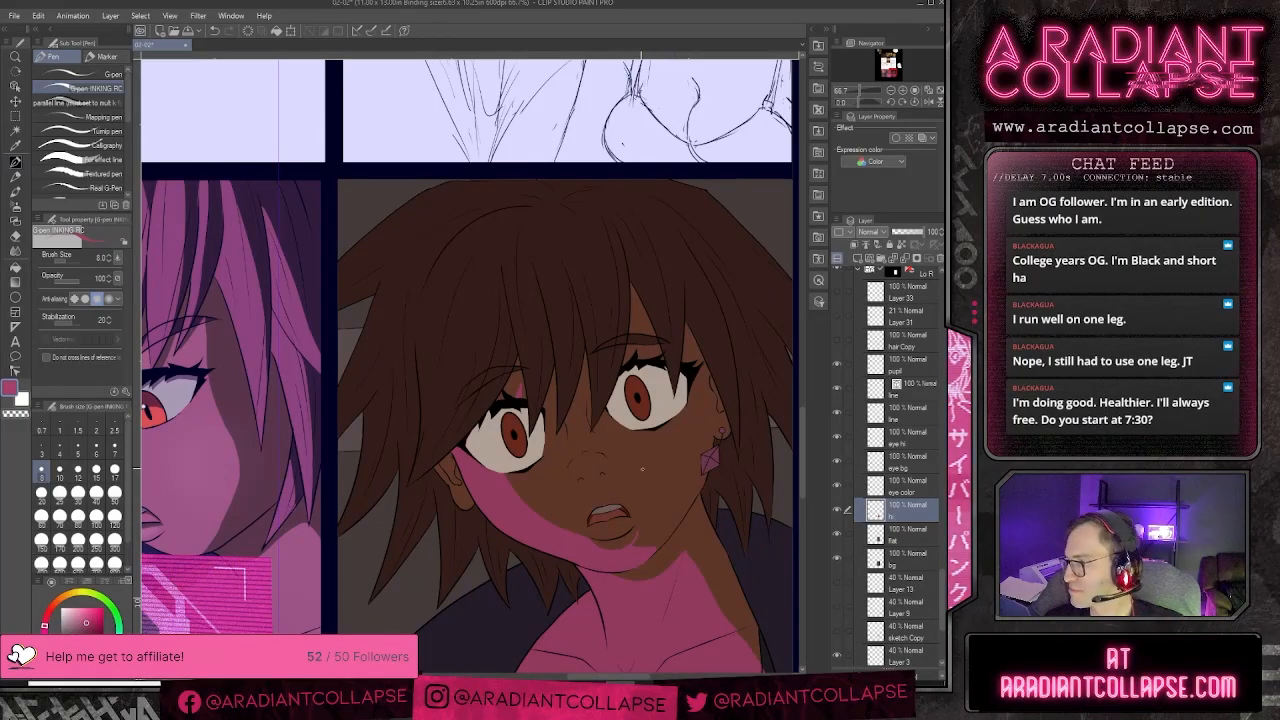
{"action": "scroll", "coordinate": [666, 433], "scroll_direction": "down", "scroll_amount": 2}
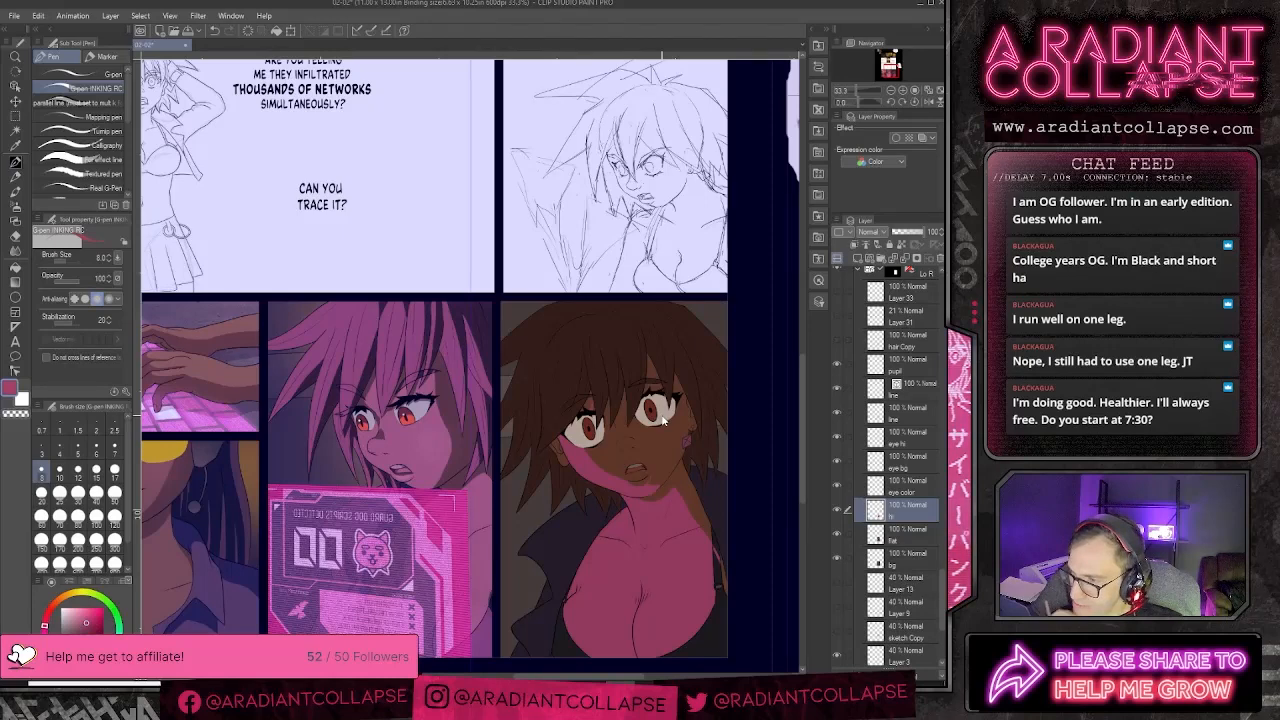
{"action": "scroll", "coordinate": [663, 421], "scroll_direction": "up", "scroll_amount": 2}
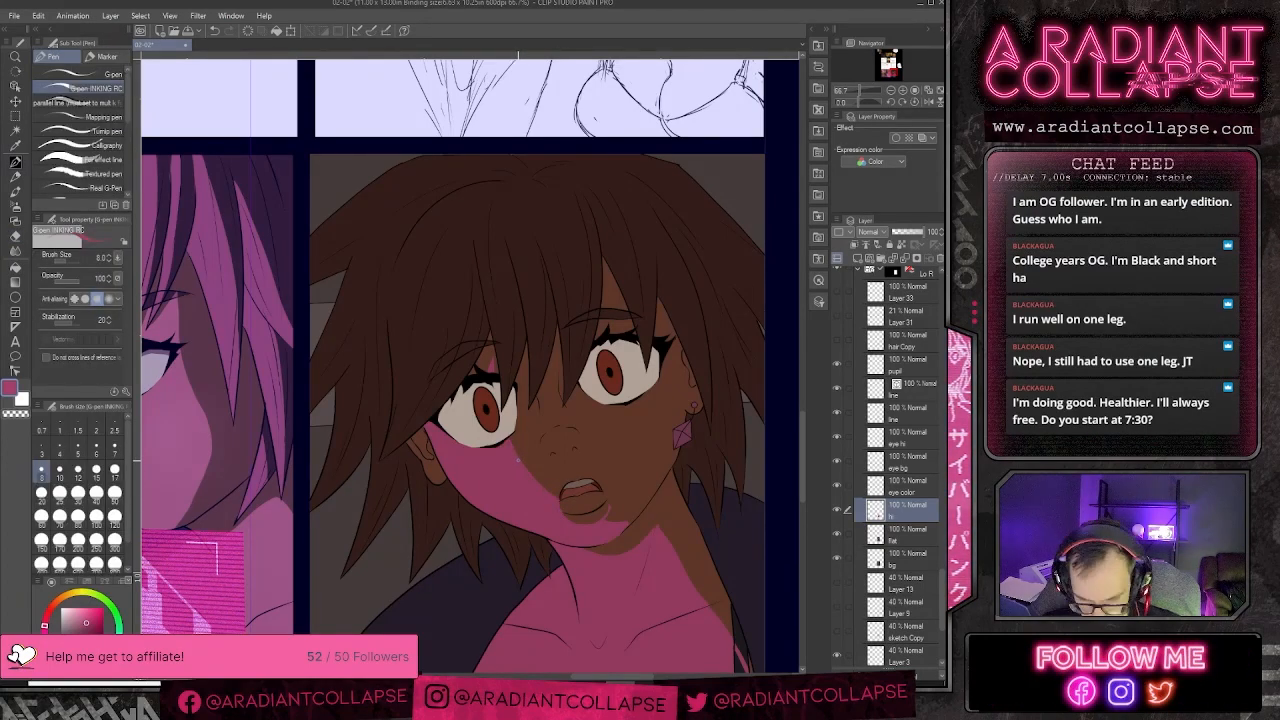
- Paint a pink highlight on the side of the nose at pen size 17 and extend it up the bridge
{"action": "key", "text": "bracketright"}
{"action": "key", "text": "bracketright"}
{"action": "key", "text": "bracketright"}
{"action": "key", "text": "bracketright"}
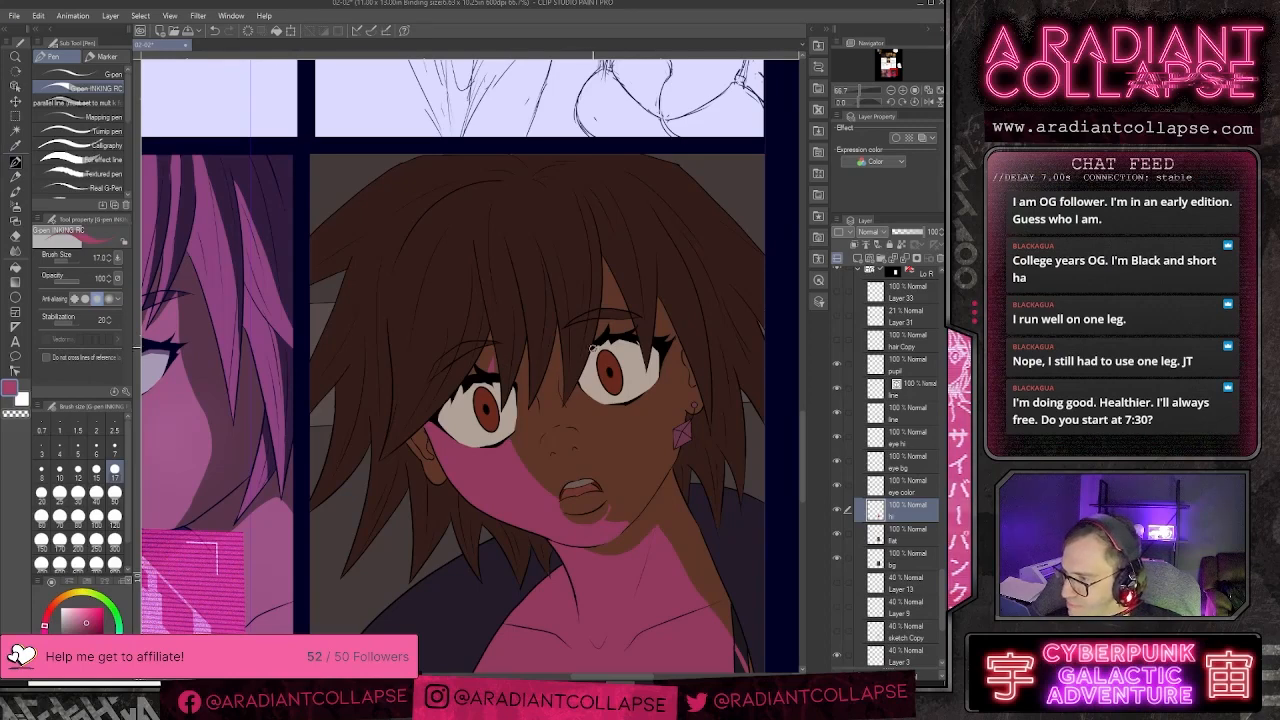
{"action": "key", "text": "bracketleft"}
{"action": "key", "text": "bracketleft"}
{"action": "key", "text": "bracketleft"}
{"action": "key", "text": "bracketleft"}
{"action": "key", "text": "bracketleft"}
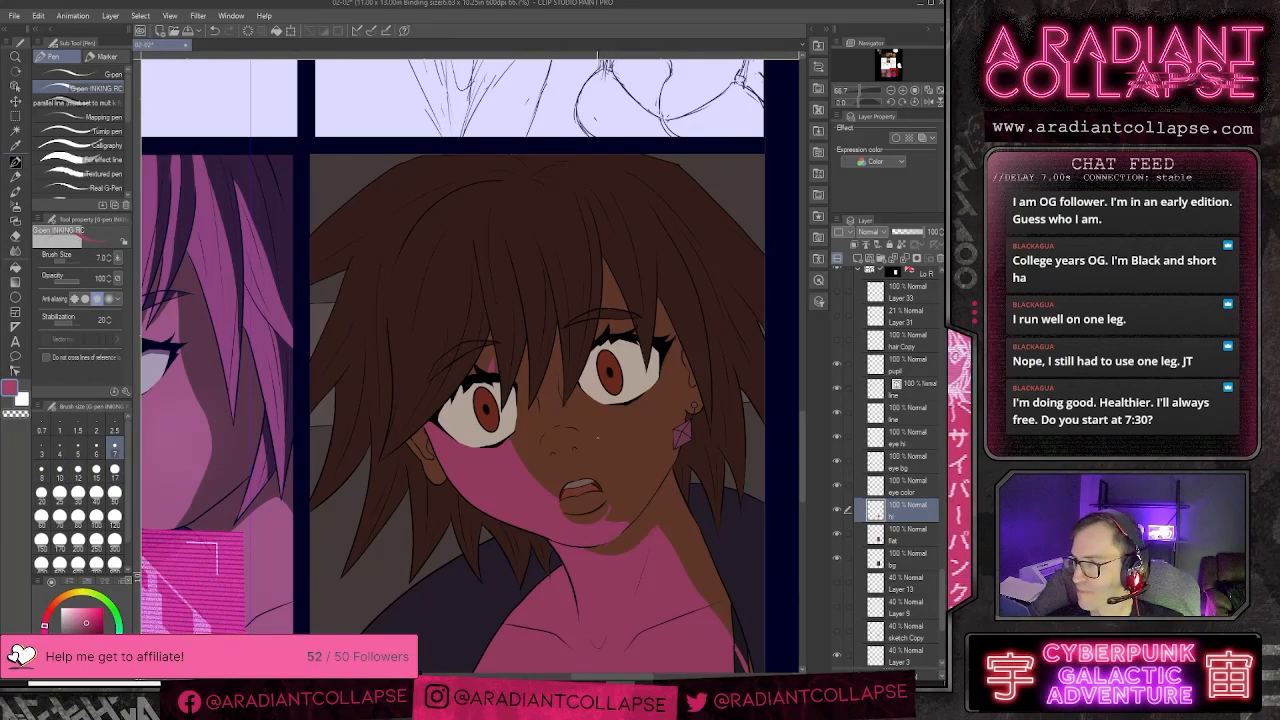
{"action": "key", "text": "bracketright"}
{"action": "key", "text": "bracketright"}
{"action": "key", "text": "bracketright"}
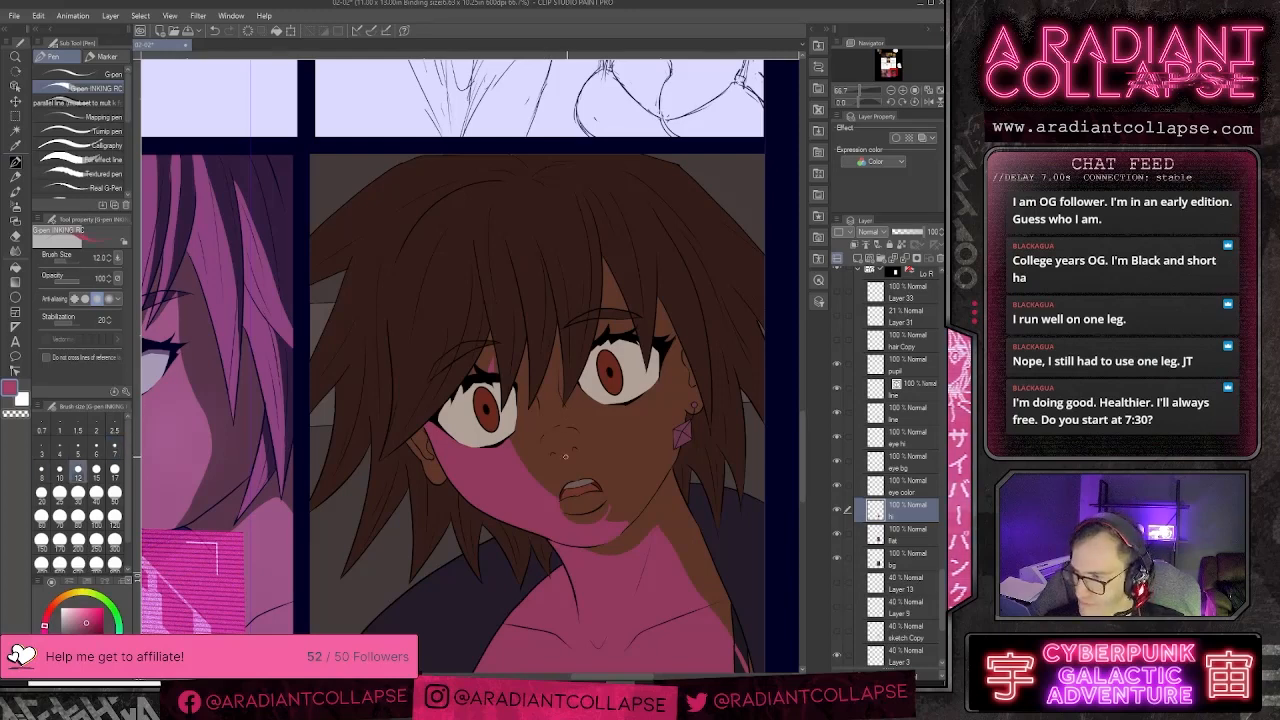
{"action": "key", "text": "bracketright"}
{"action": "key", "text": "bracketright"}
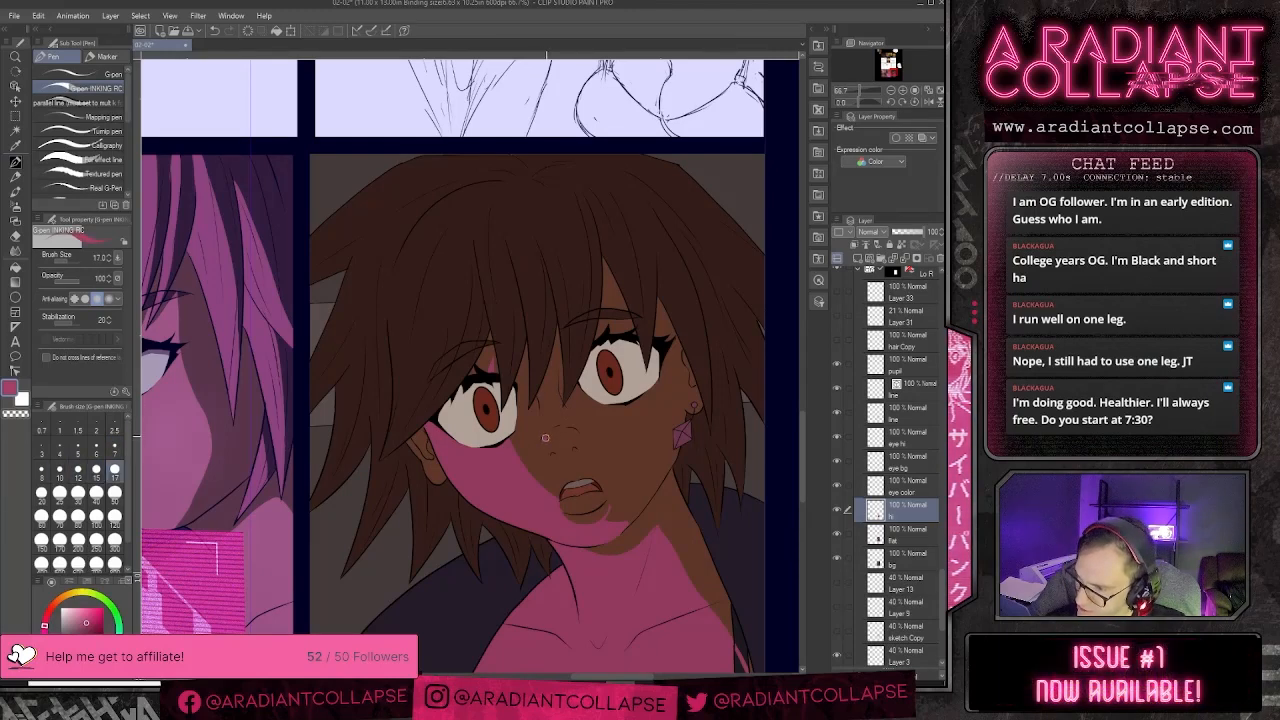
{"action": "mouse_move", "coordinate": [555, 434]}
{"action": "left_mouse_down"}
{"action": "mouse_move", "coordinate": [548, 453]}
{"action": "mouse_move", "coordinate": [544, 441]}
{"action": "left_mouse_up"}
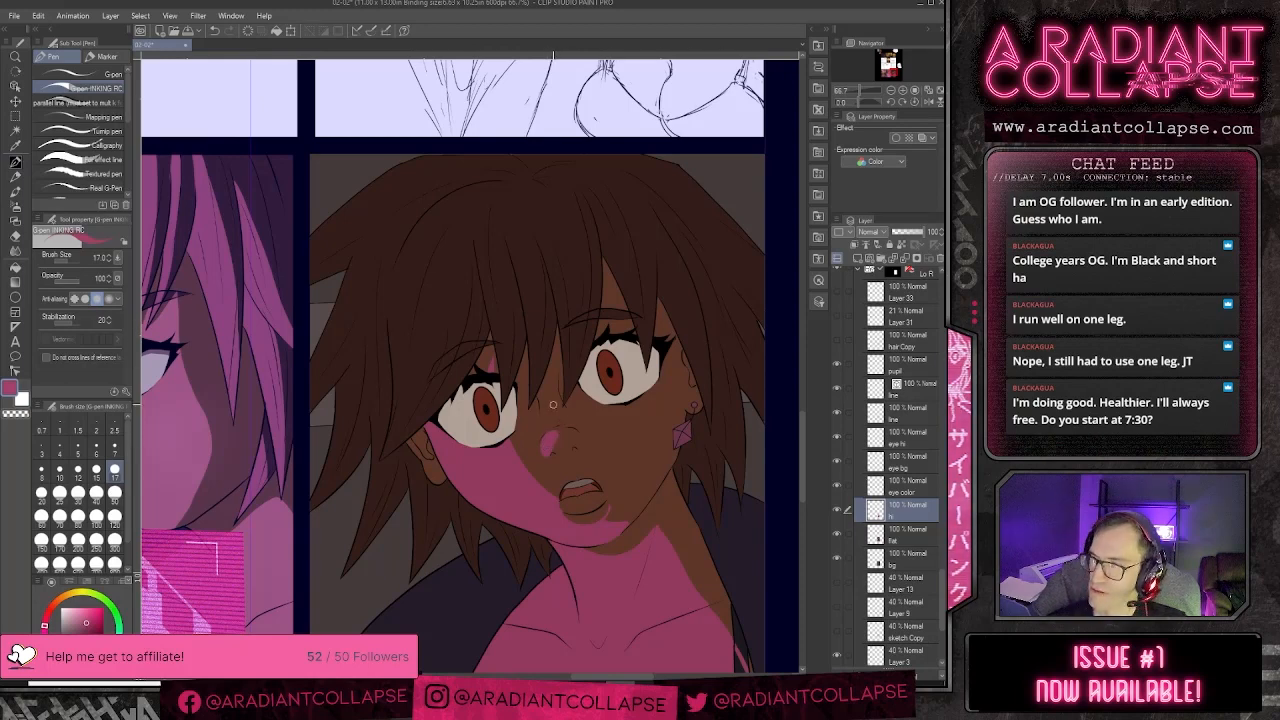
{"action": "left_click_drag", "start_coordinate": [543, 442], "coordinate": [542, 411]}
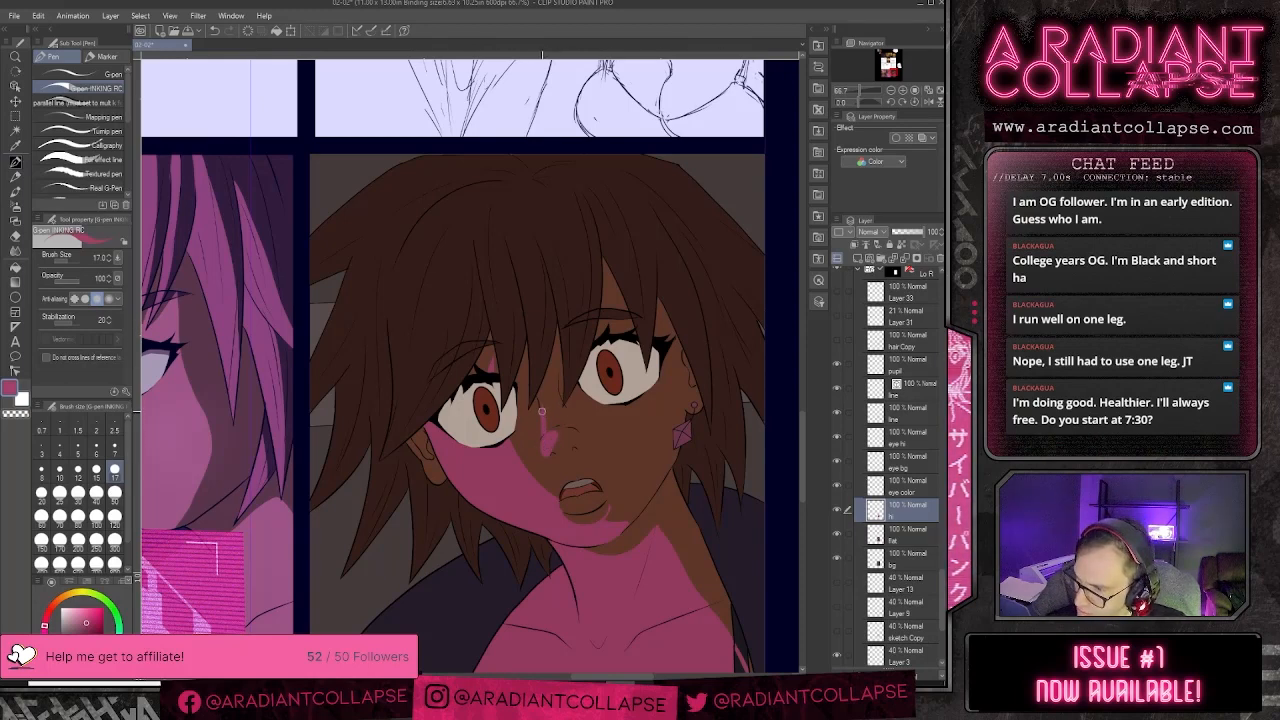
- Refine the pink highlight along the nose bridge with the pen at size 10 and the Hard eraser
{"action": "key", "text": "bracketleft"}
{"action": "key", "text": "bracketleft"}
{"action": "key", "text": "bracketleft"}
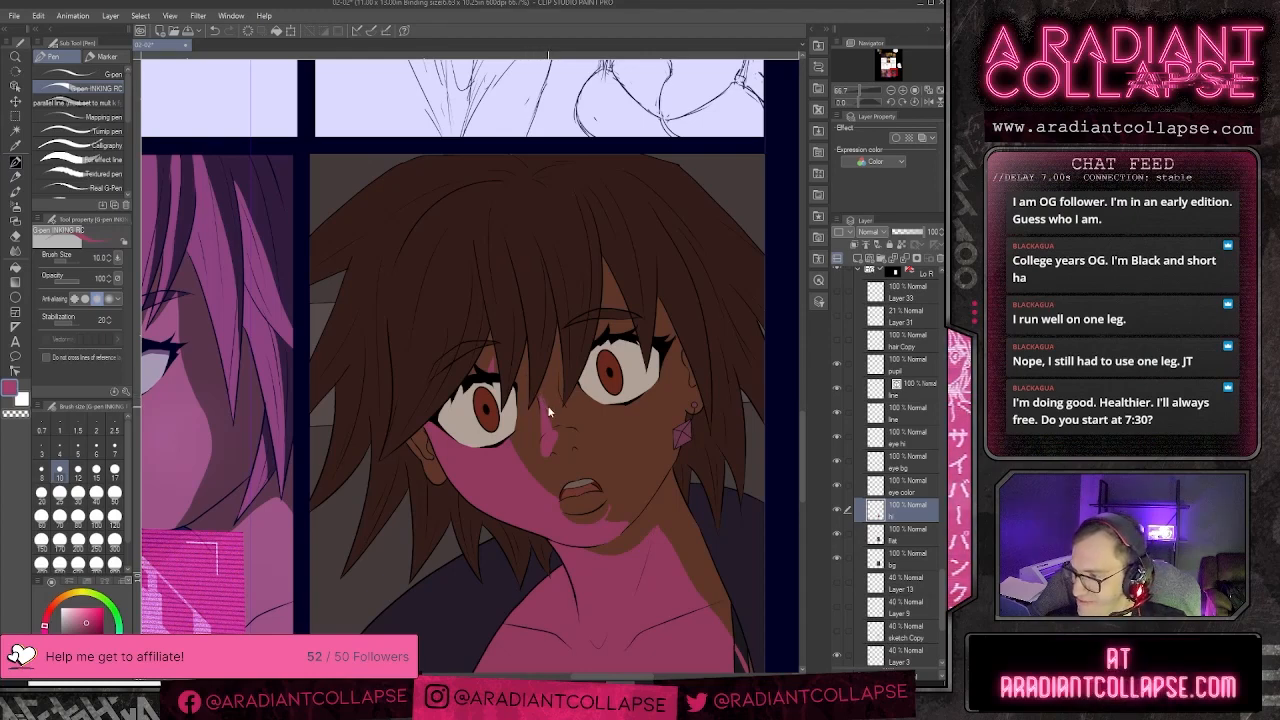
{"action": "key", "text": "e"}
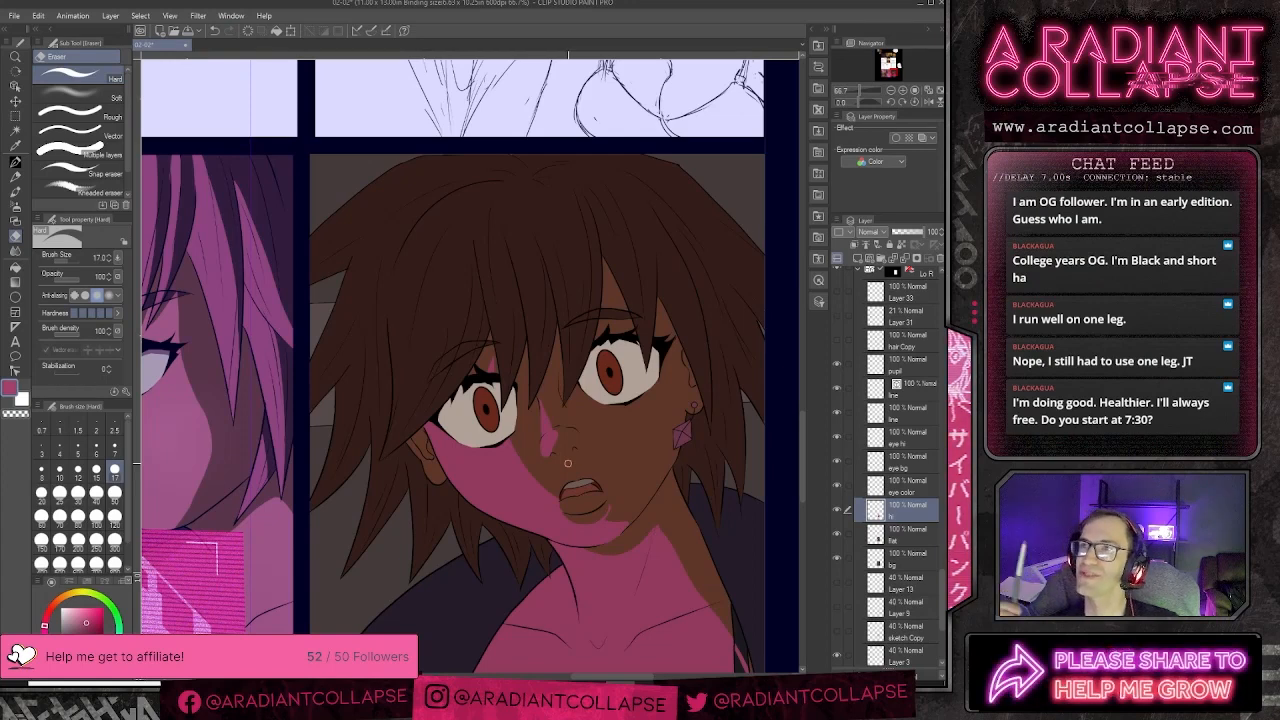
{"action": "key", "text": "p"}
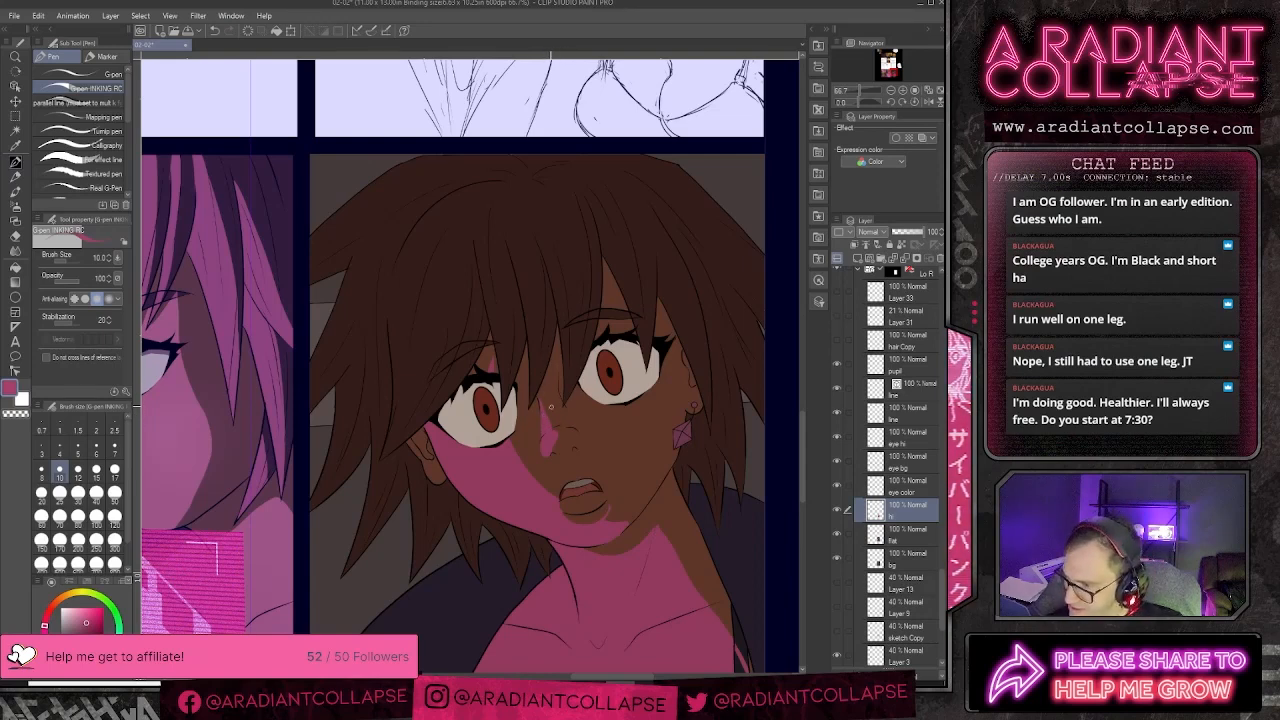
{"action": "key", "text": "e"}
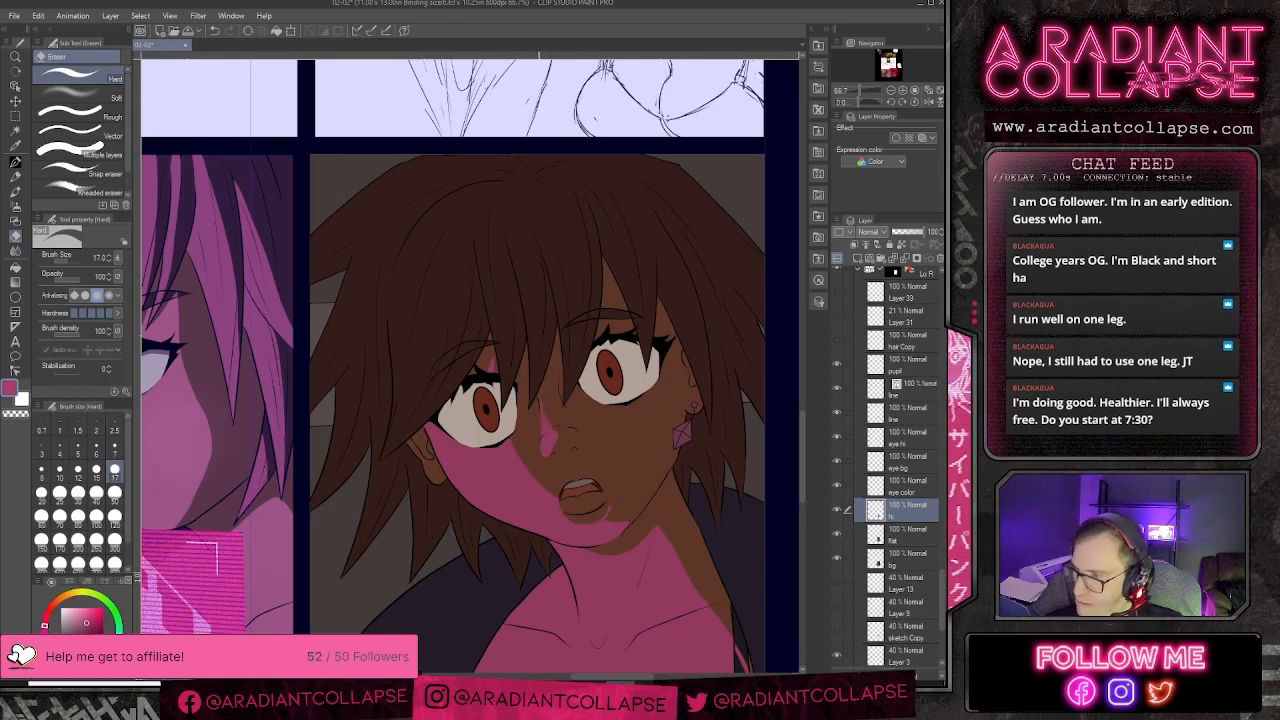
{"action": "key", "text": "p"}
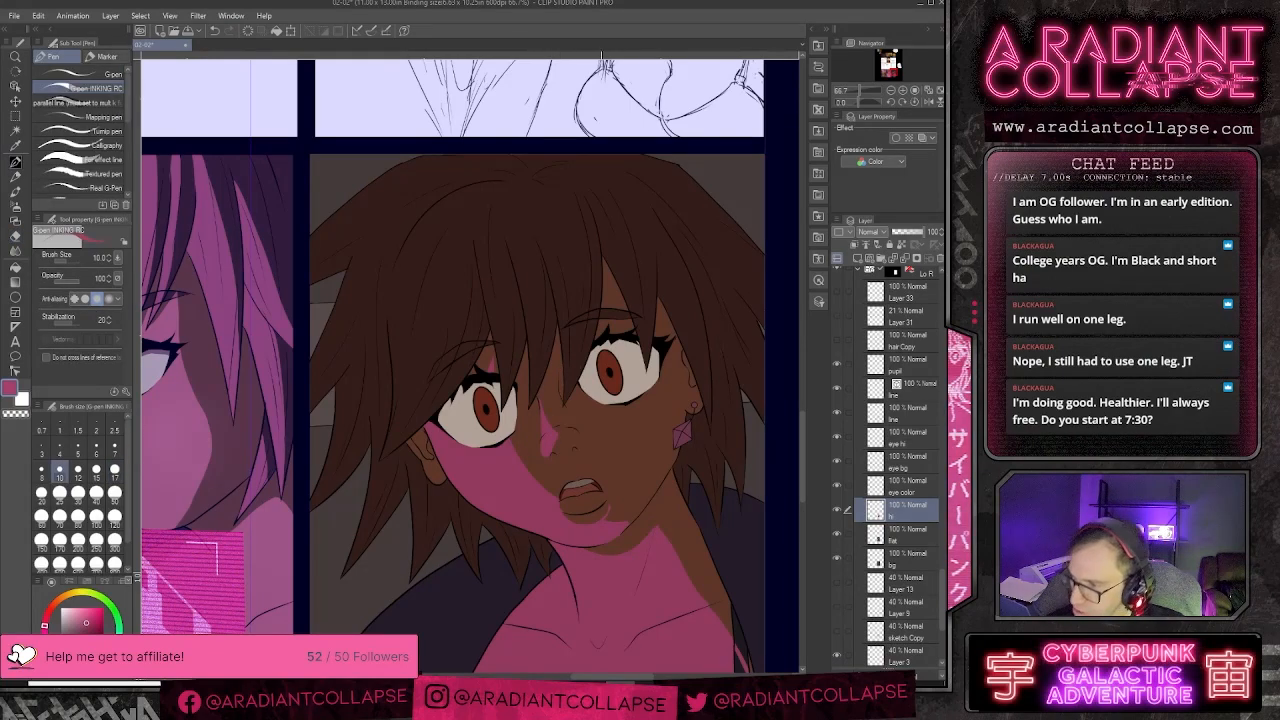
- Compare the face lighting with the neighbouring panels and trim the pink nose highlight with the Hard eraser
{"action": "left_click_drag", "start_coordinate": [661, 460], "coordinate": [623, 488]}
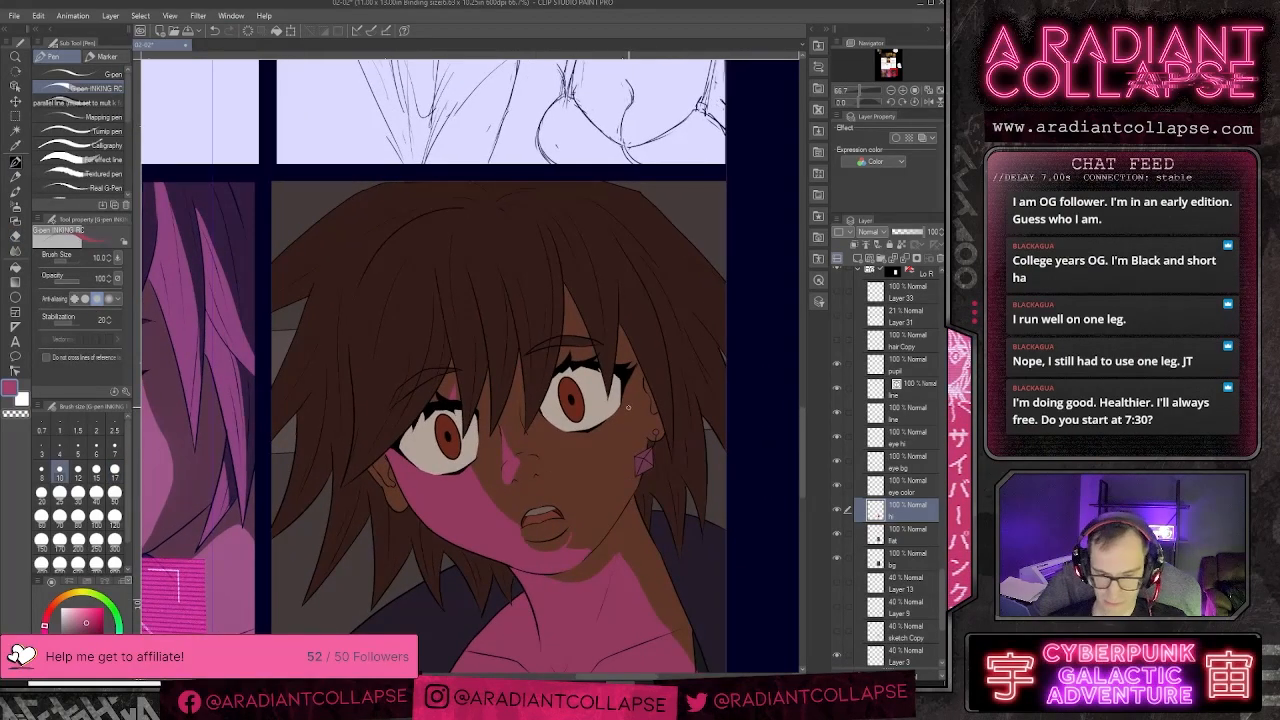
{"action": "scroll", "coordinate": [632, 403], "scroll_direction": "down", "scroll_amount": 2}
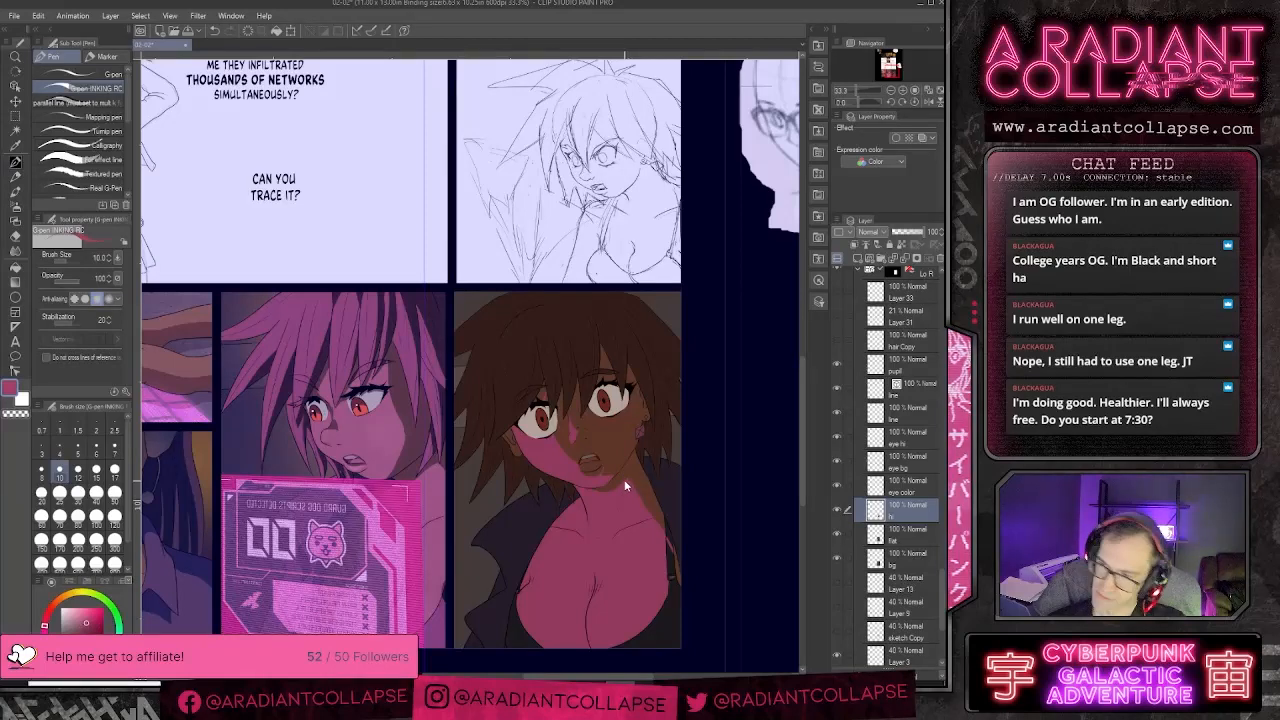
{"action": "scroll", "coordinate": [625, 479], "scroll_direction": "up", "scroll_amount": 2}
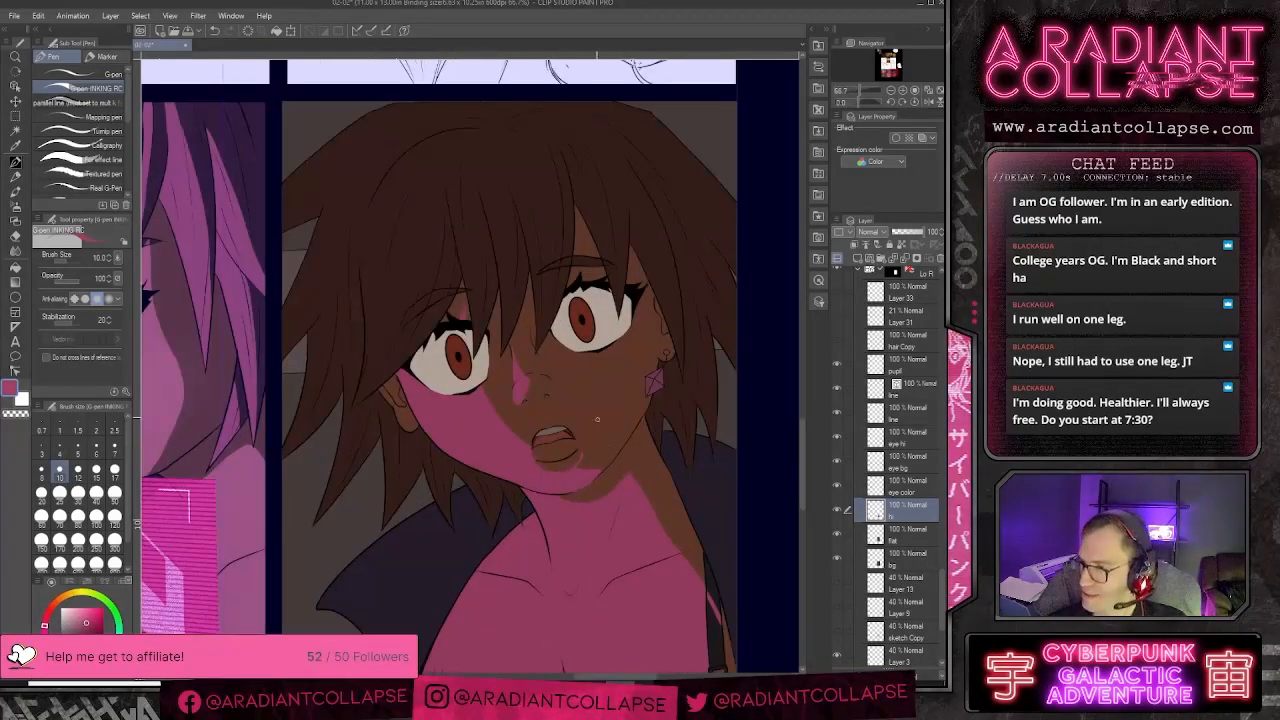
{"action": "key", "text": "e"}
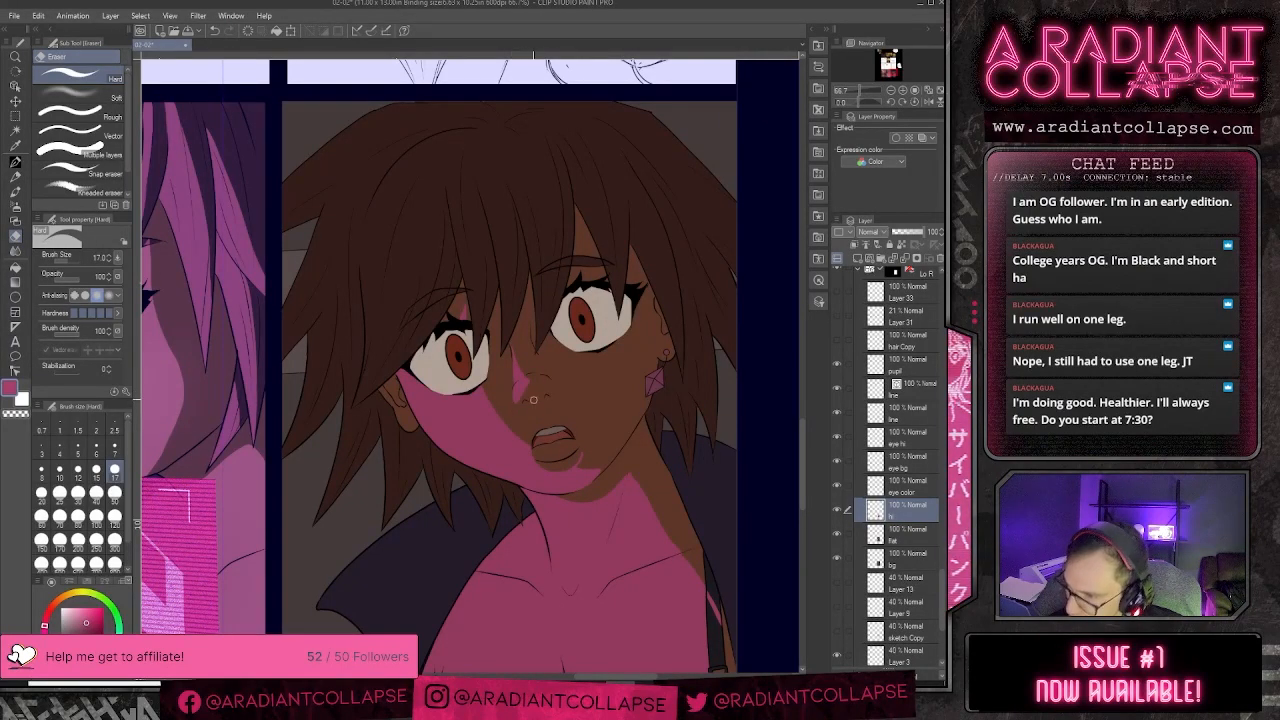
{"action": "scroll", "coordinate": [631, 375], "scroll_direction": "down", "scroll_amount": 2}
{"action": "scroll", "coordinate": [631, 375], "scroll_direction": "down", "scroll_amount": 1}
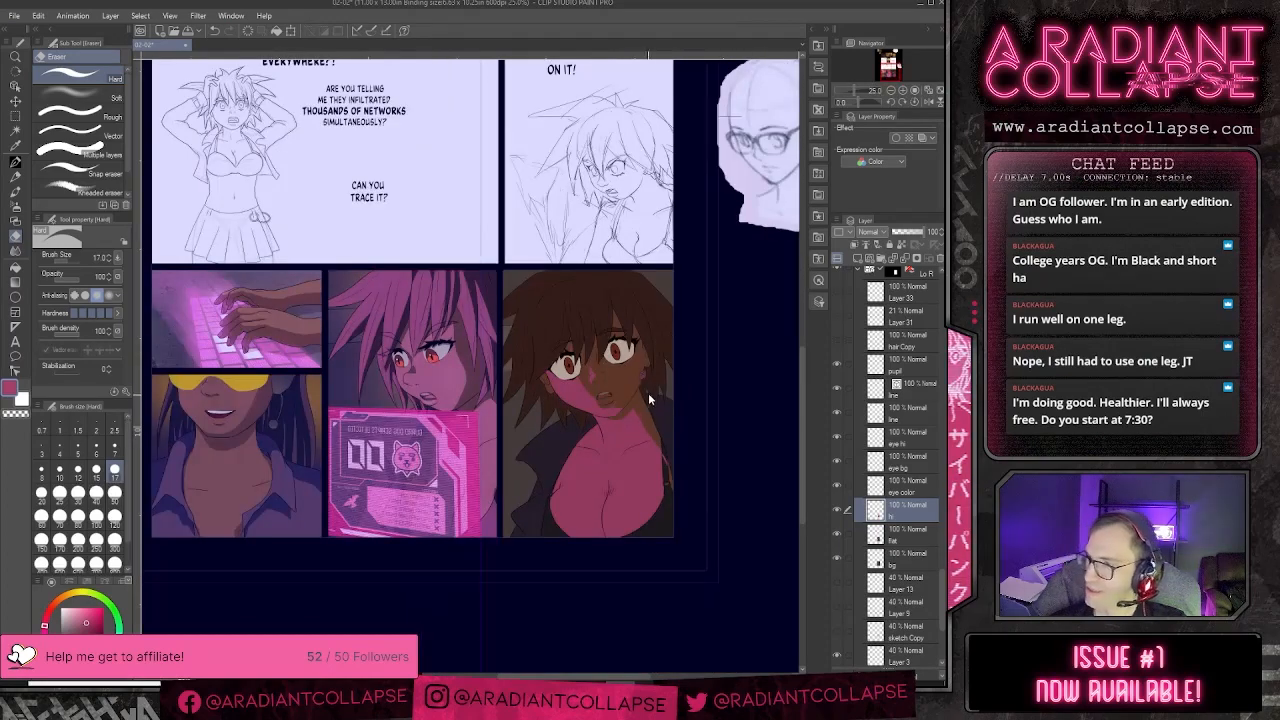
{"action": "scroll", "coordinate": [644, 414], "scroll_direction": "up", "scroll_amount": 2}
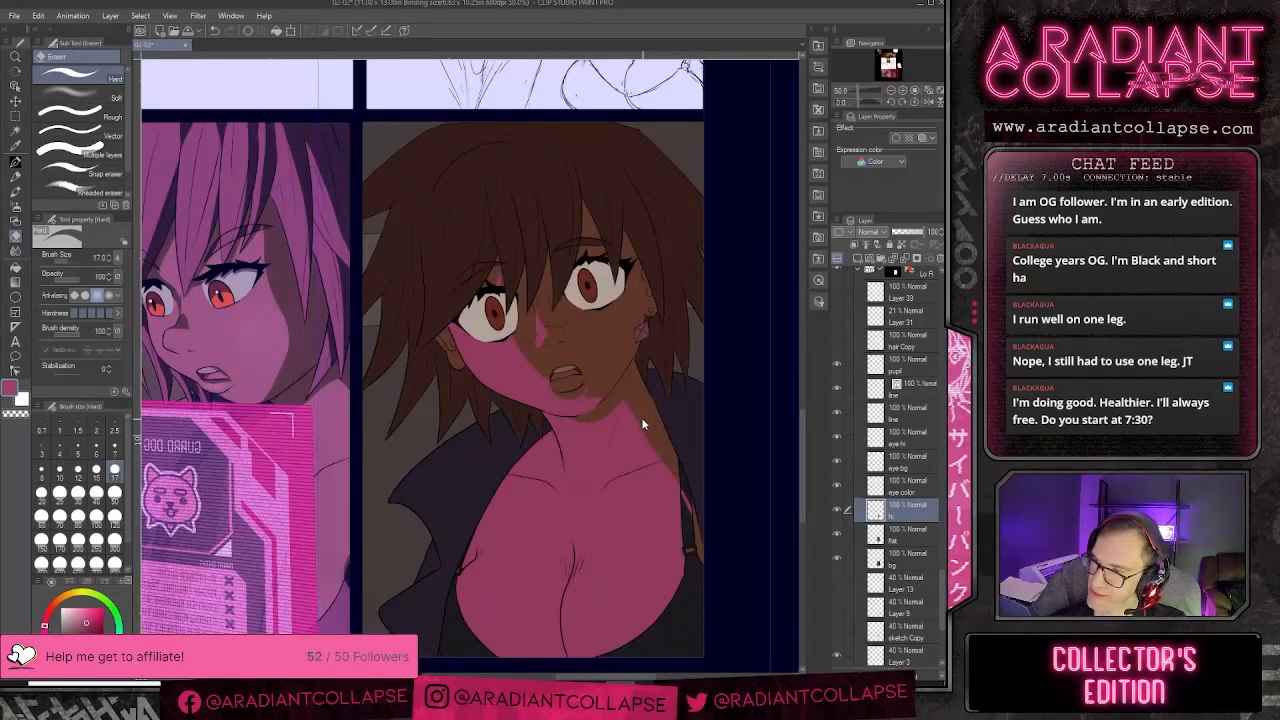
{"action": "scroll", "coordinate": [641, 418], "scroll_direction": "up", "scroll_amount": 1}
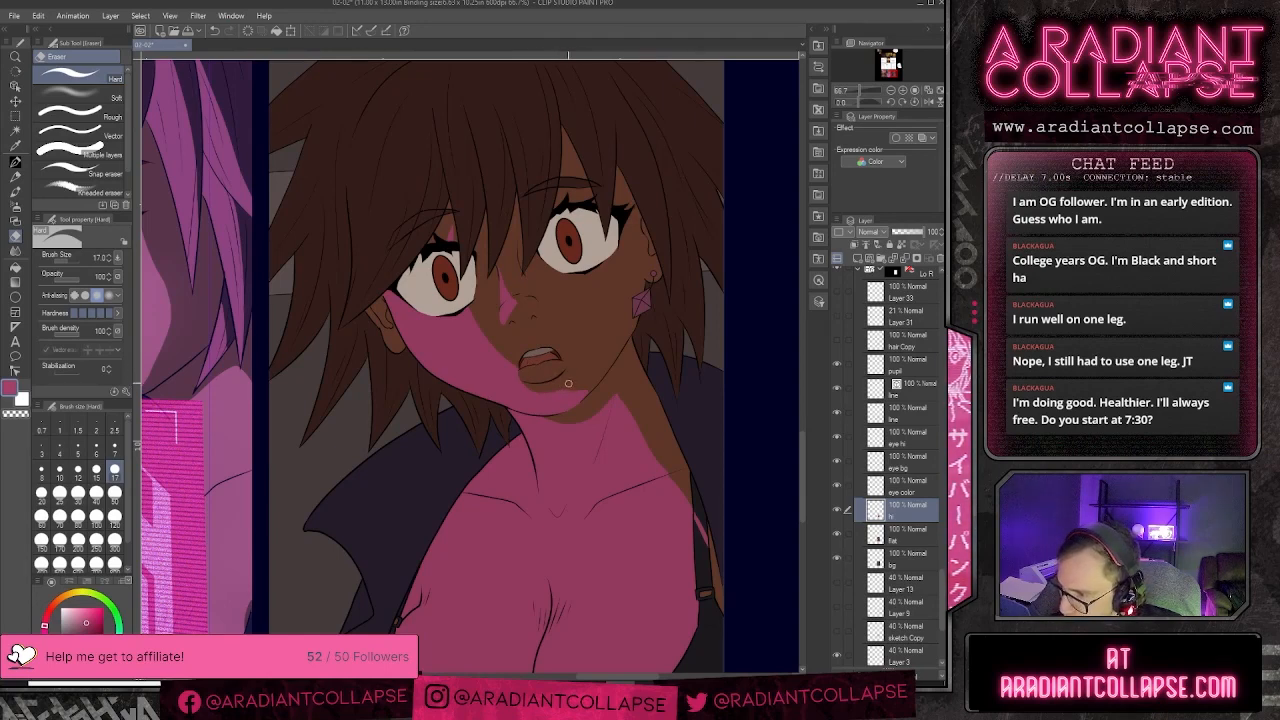
- Fill the ear beside the pink-lit cheek with pink on the hi layer
{"action": "left_click_drag", "start_coordinate": [639, 298], "coordinate": [620, 368]}
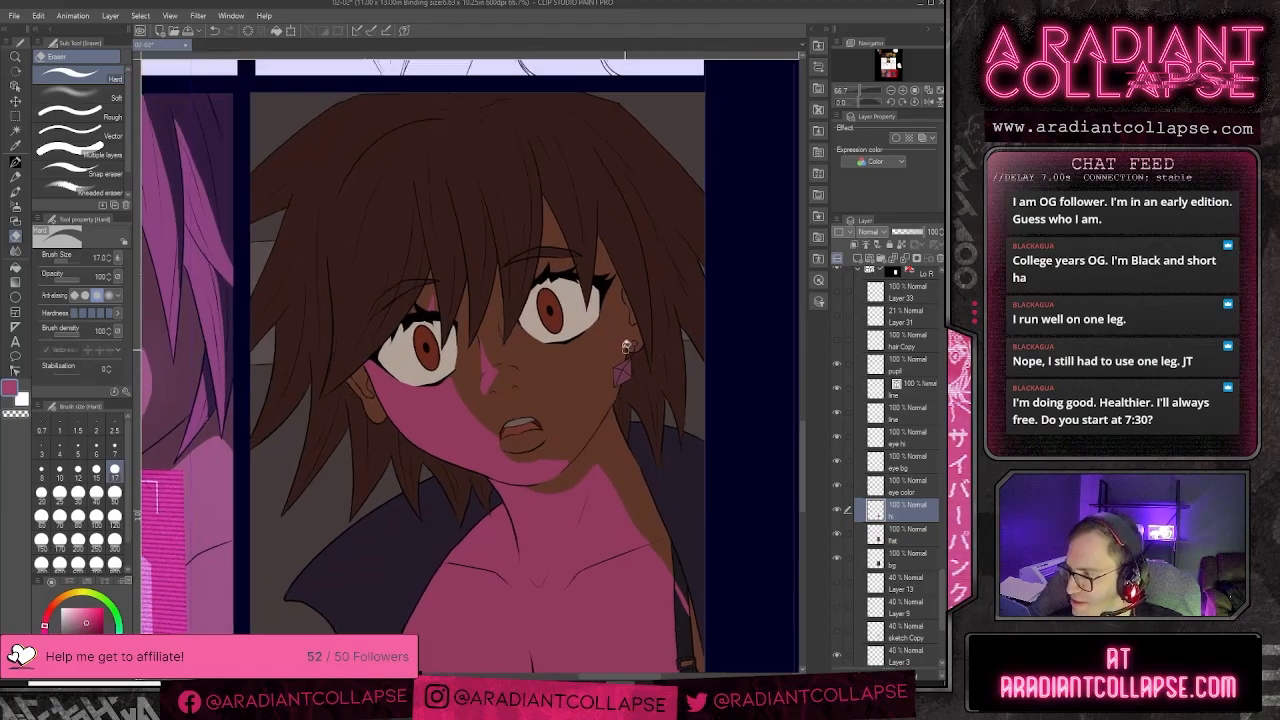
{"action": "key", "text": "g"}
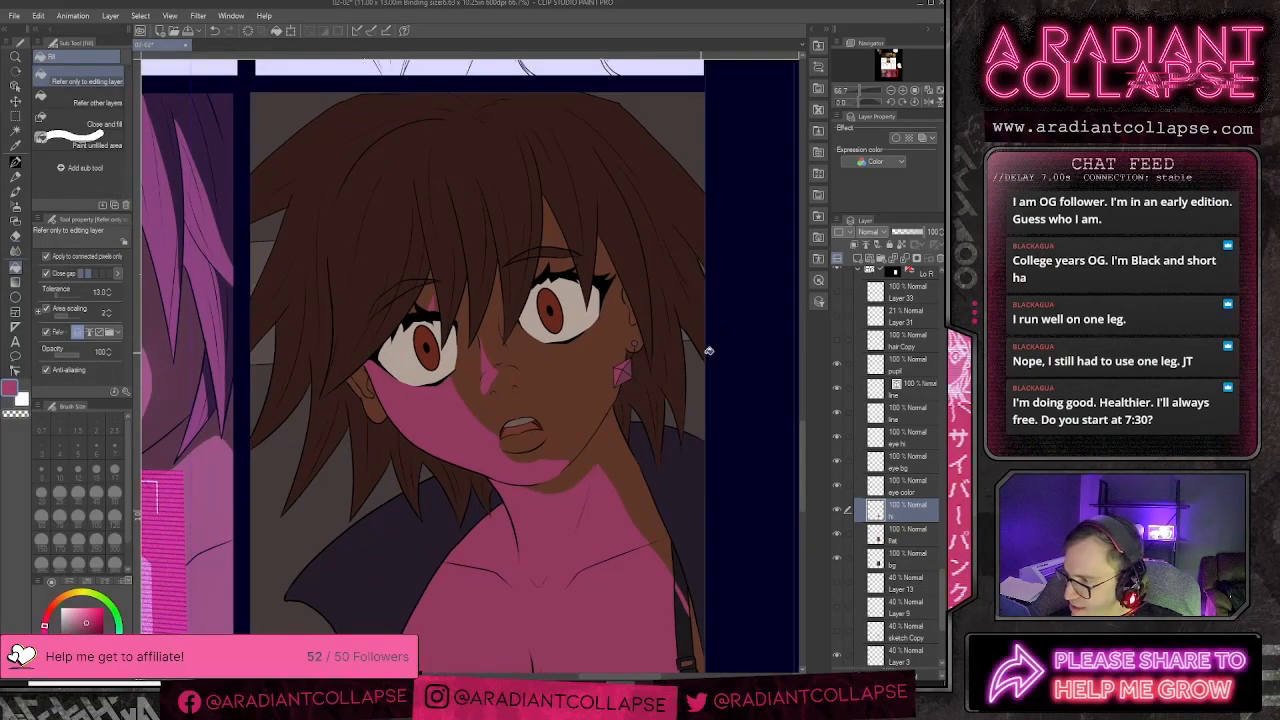
{"action": "left_click_drag", "start_coordinate": [576, 354], "coordinate": [601, 460]}
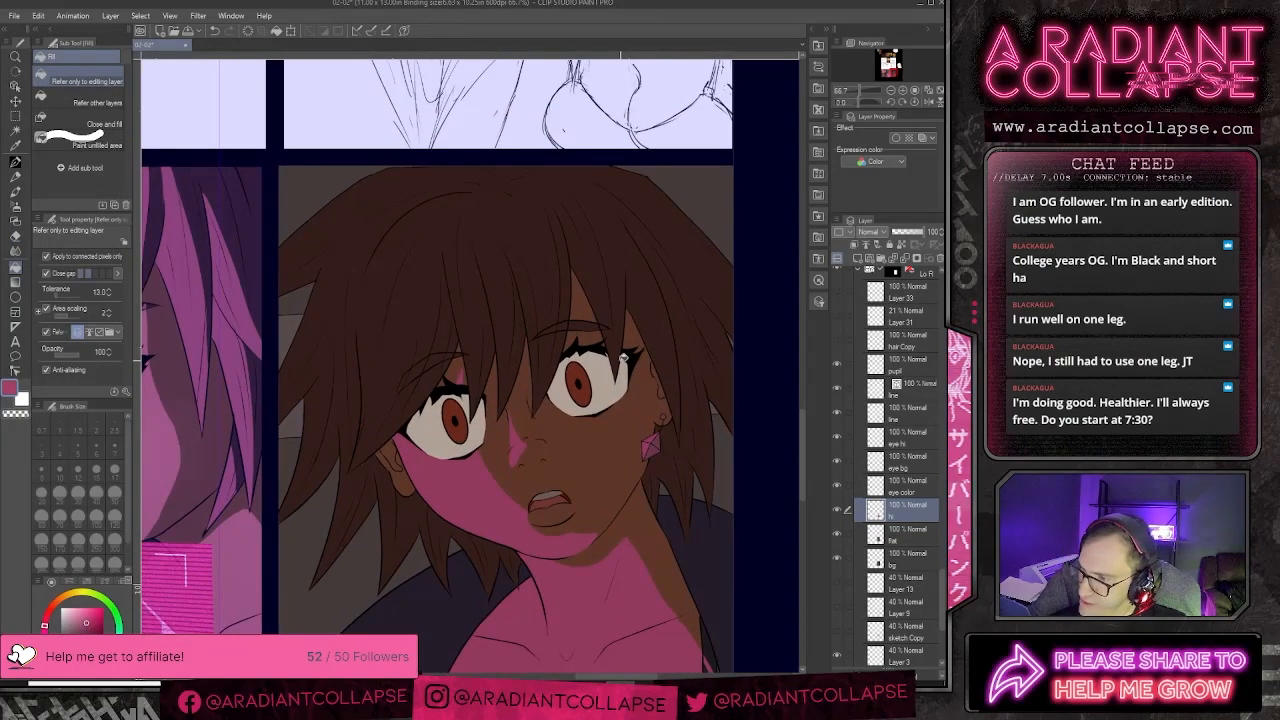
{"action": "key", "text": "p"}
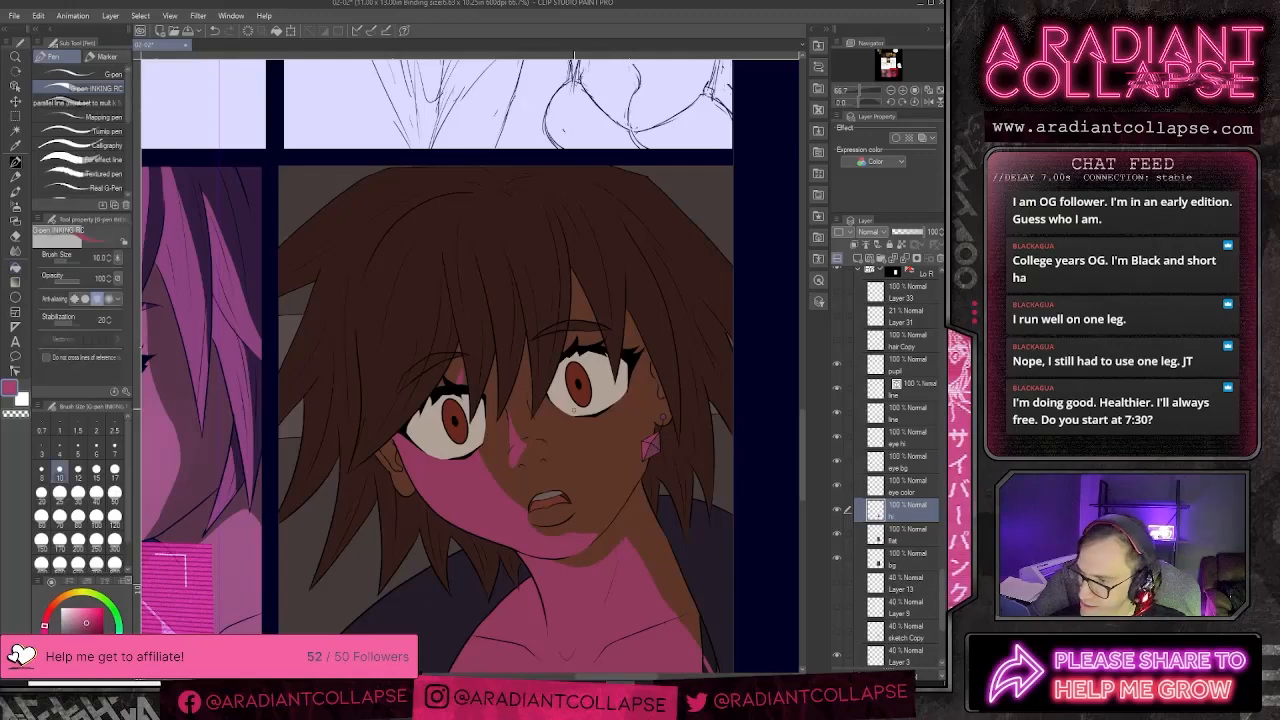
{"action": "left_click_drag", "start_coordinate": [532, 413], "coordinate": [670, 336]}
{"action": "key", "text": "g"}
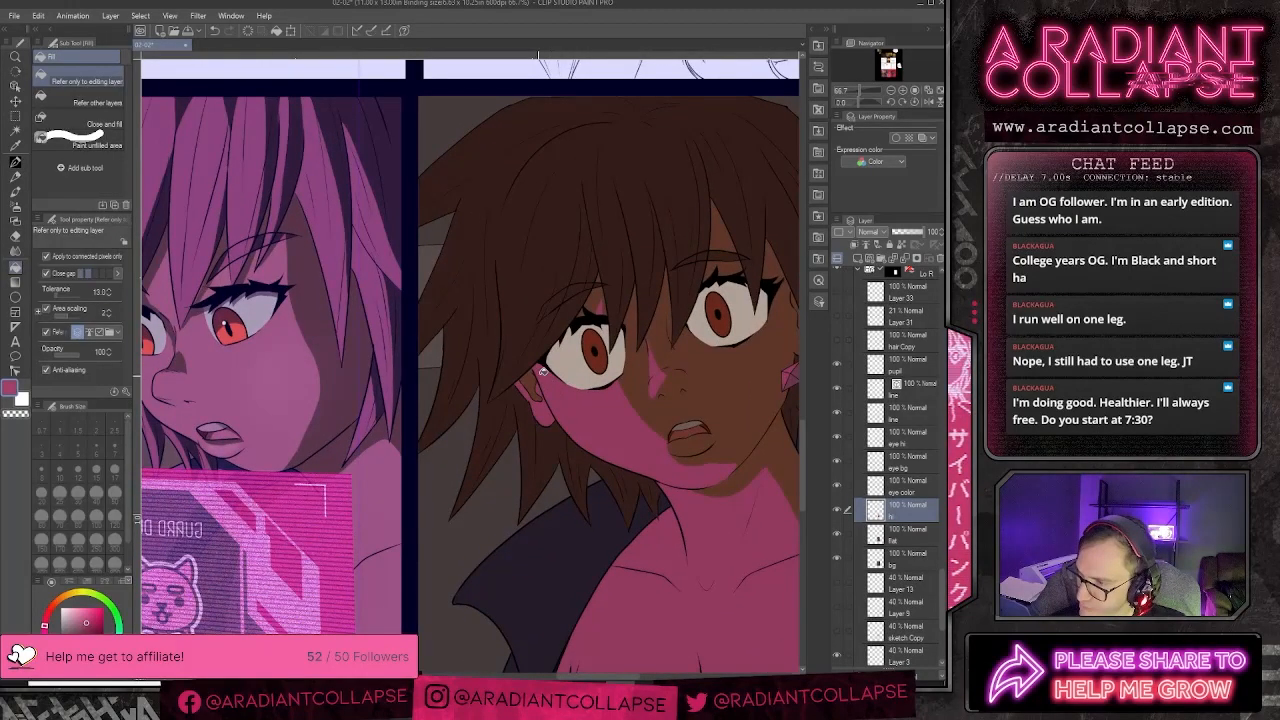
{"action": "left_click_drag", "start_coordinate": [646, 432], "coordinate": [583, 431]}
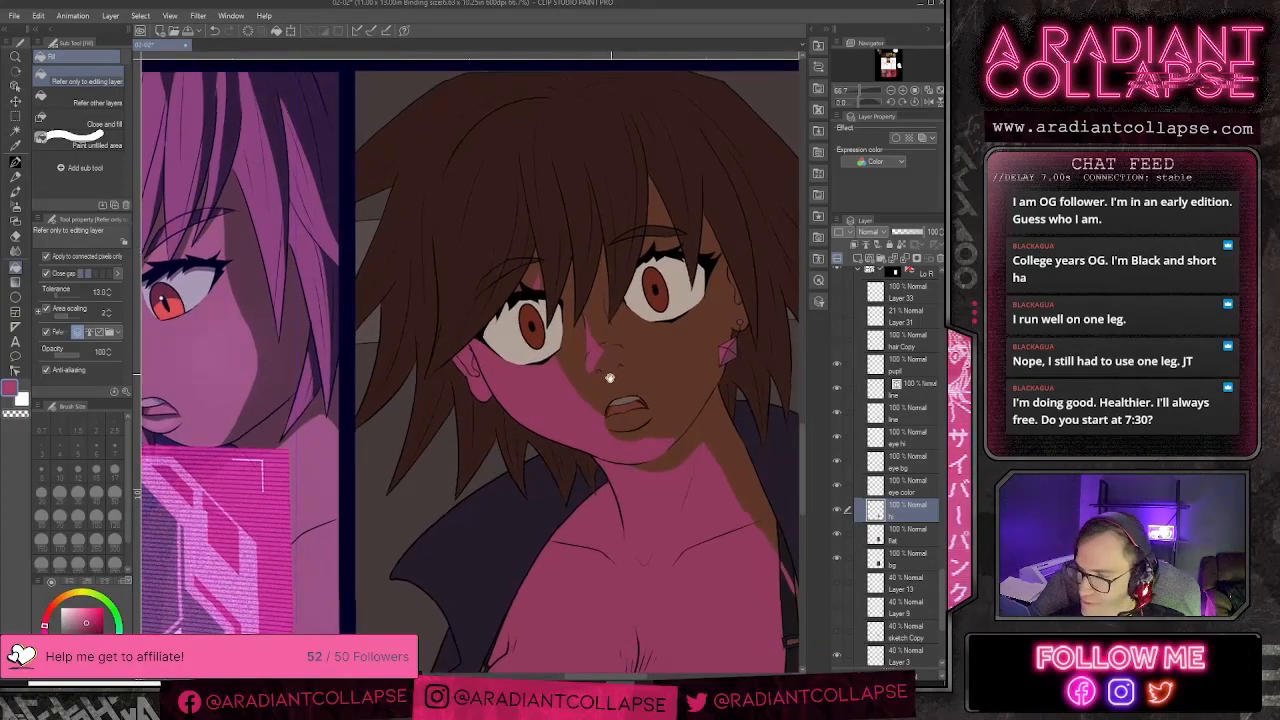
{"action": "left_click_drag", "start_coordinate": [610, 243], "coordinate": [606, 375]}
{"action": "key", "text": "p"}
{"action": "left_click_drag", "start_coordinate": [620, 462], "coordinate": [634, 386]}
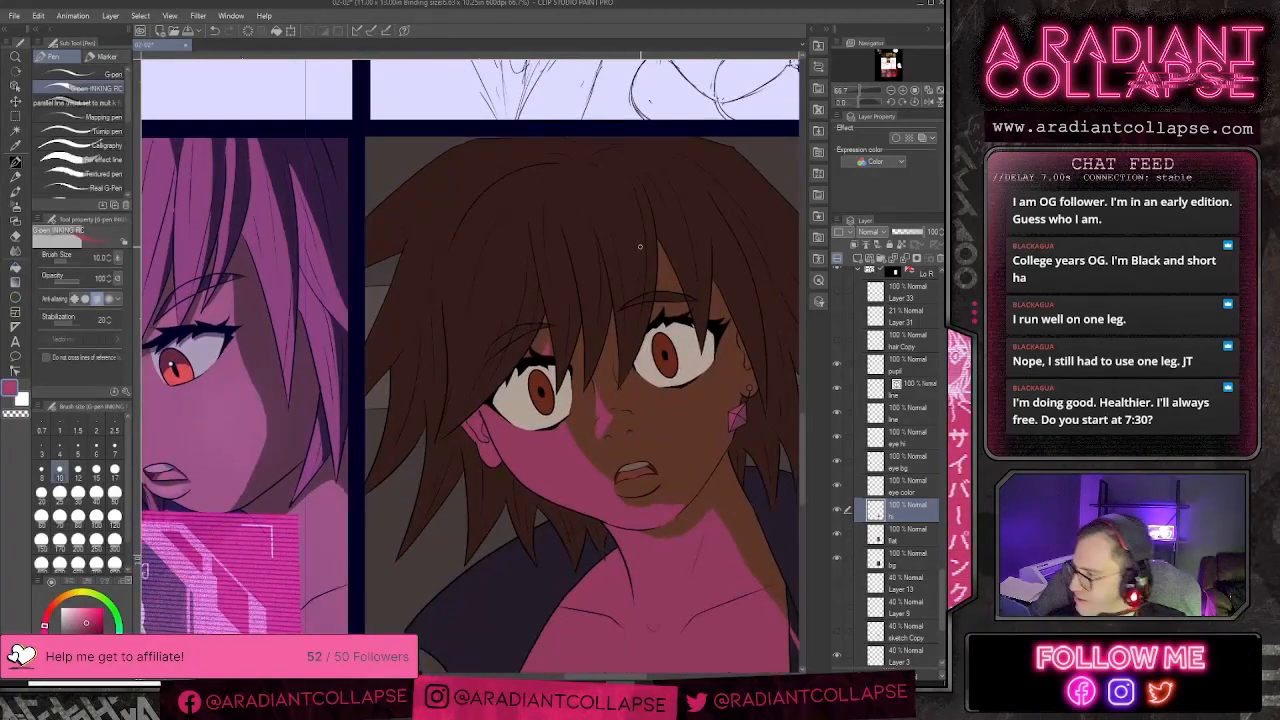
- Hide the flat and bg layers so the pink shapes on the hi layer show against the line art
{"action": "left_click", "coordinate": [838, 533]}
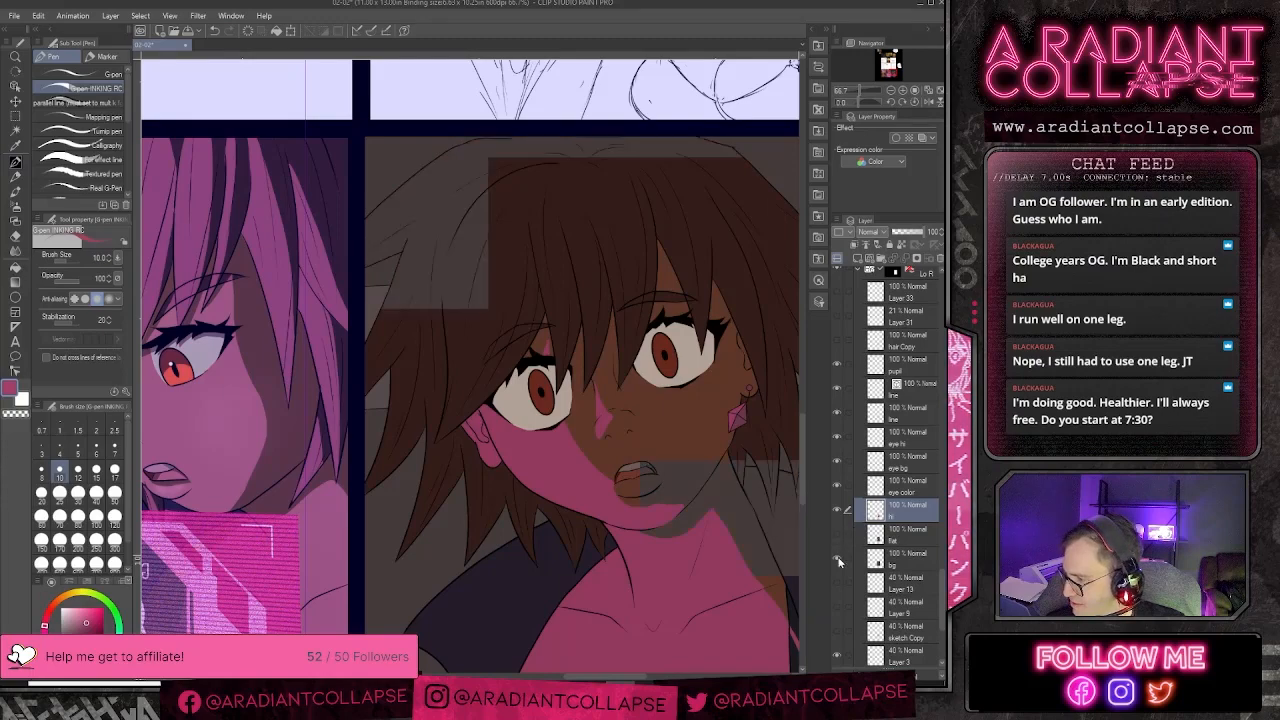
{"action": "left_click", "coordinate": [839, 556]}
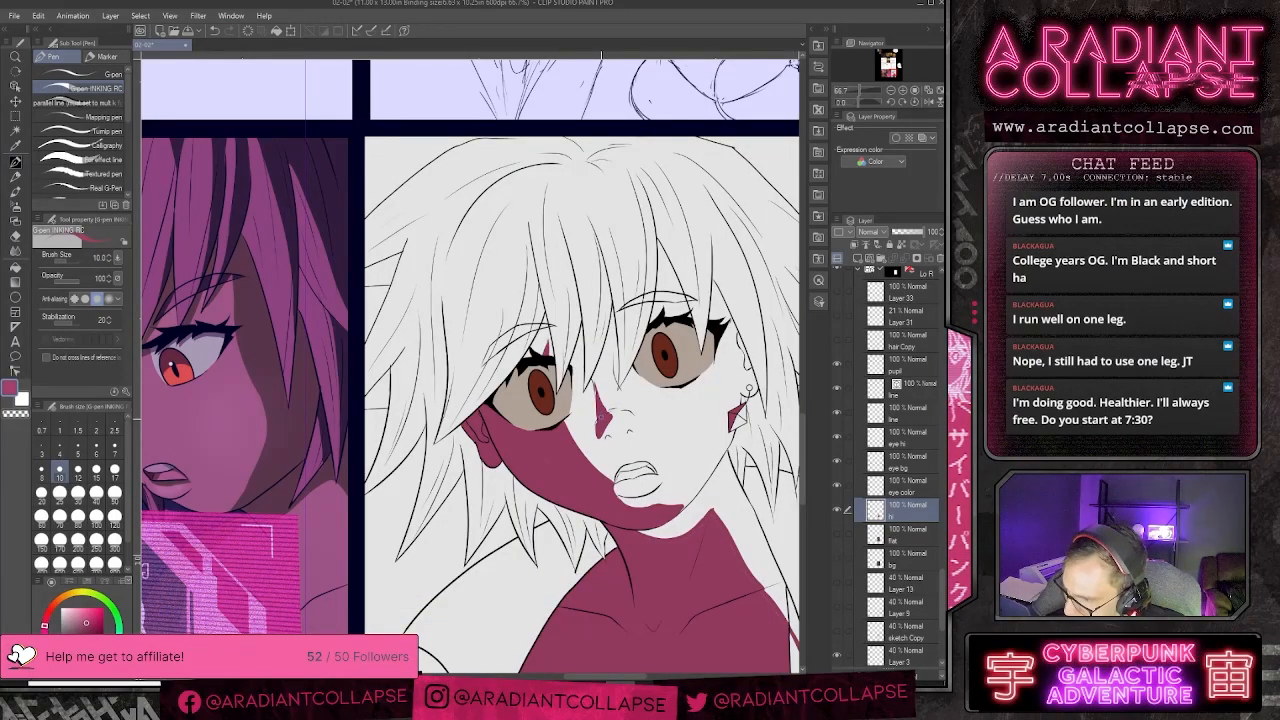
{"action": "scroll", "coordinate": [636, 432], "scroll_direction": "down", "scroll_amount": 3}
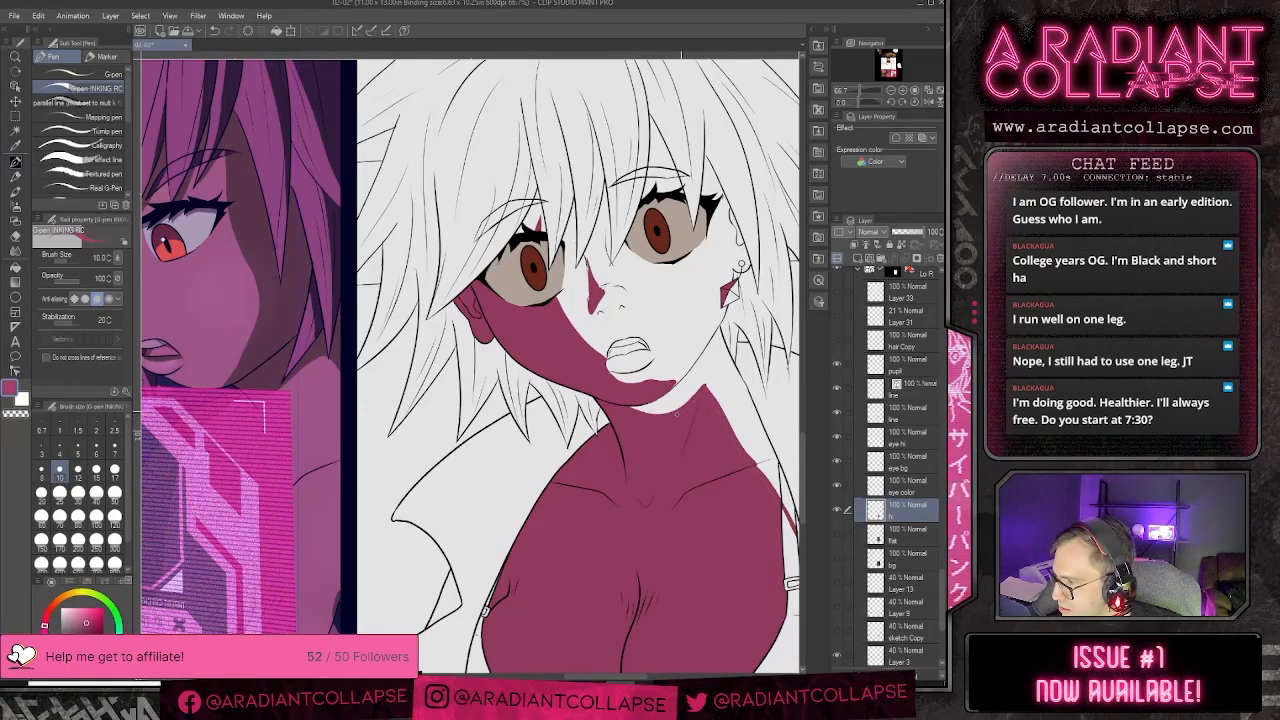
- Fill the shoulder strap and the area beside the chest at the panel's edge with pink on the hi layer
{"action": "left_click_drag", "start_coordinate": [707, 462], "coordinate": [601, 406]}
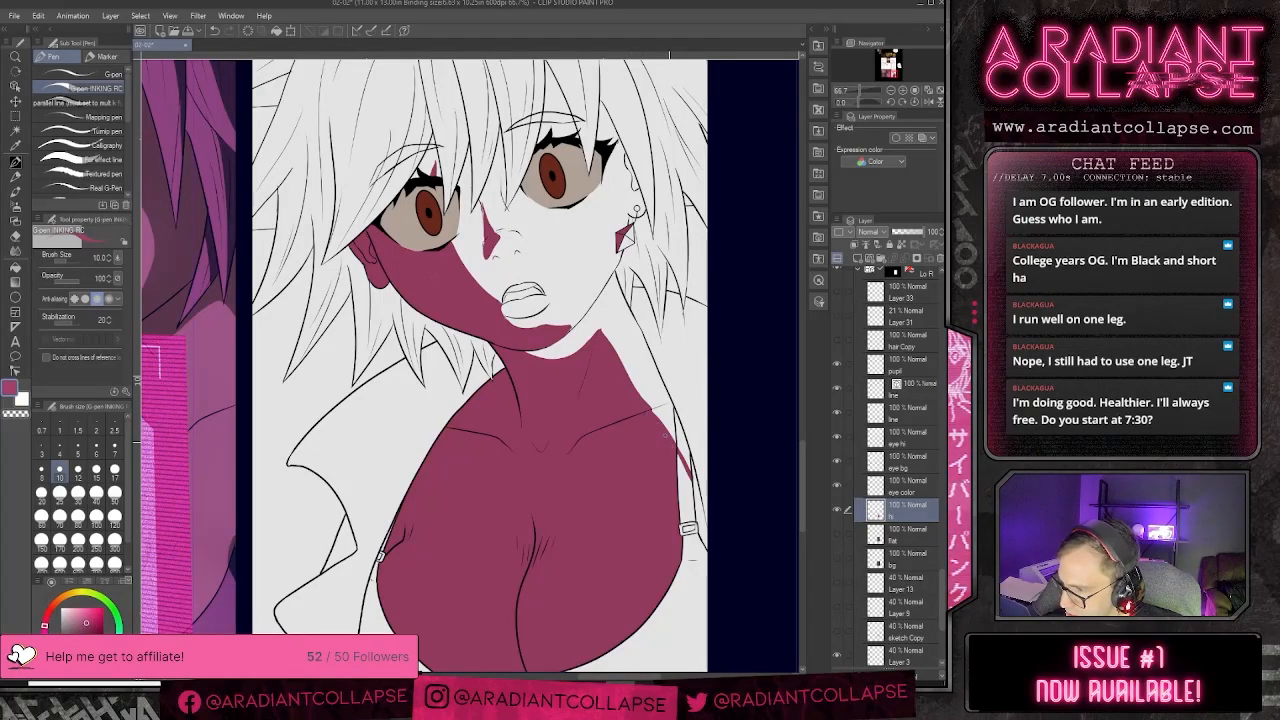
{"action": "key", "text": "g"}
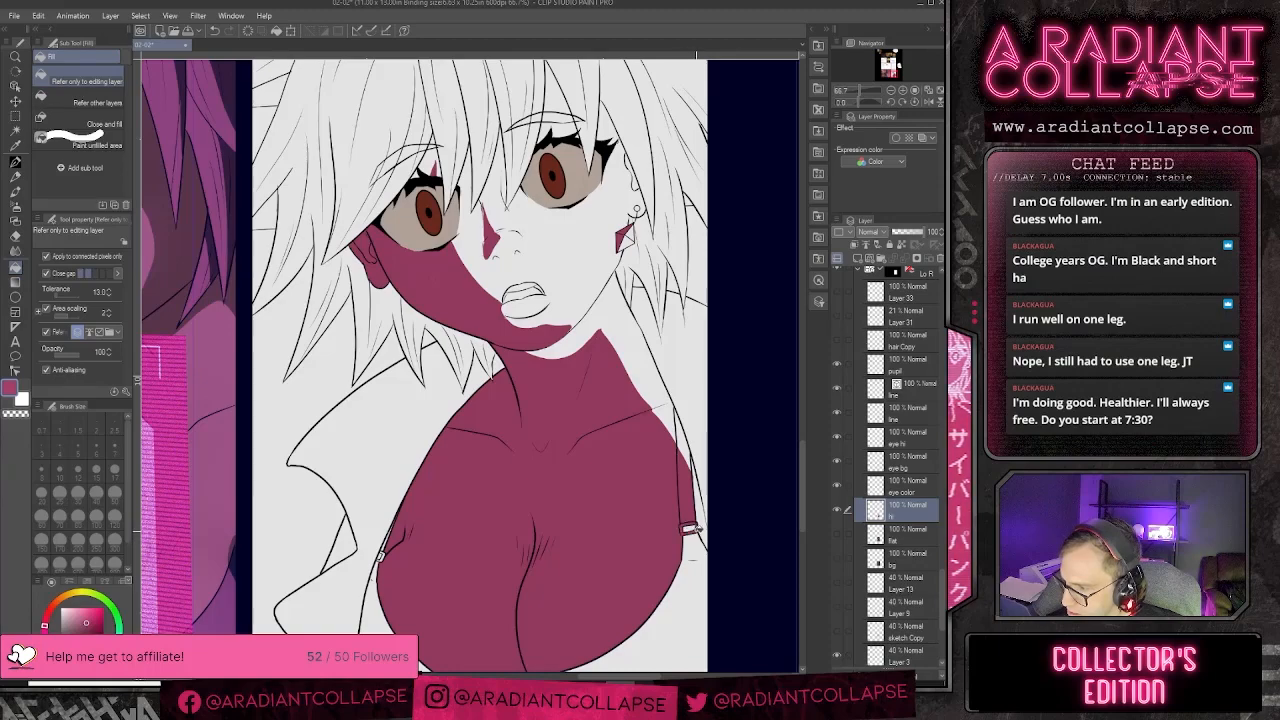
{"action": "scroll", "coordinate": [697, 528], "scroll_direction": "down", "scroll_amount": 2}
{"action": "scroll", "coordinate": [695, 510], "scroll_direction": "down", "scroll_amount": 1}
- Erase the pink around the strap near the armpit on the jacket side with the Hard eraser at size 12
{"action": "key", "text": "e"}
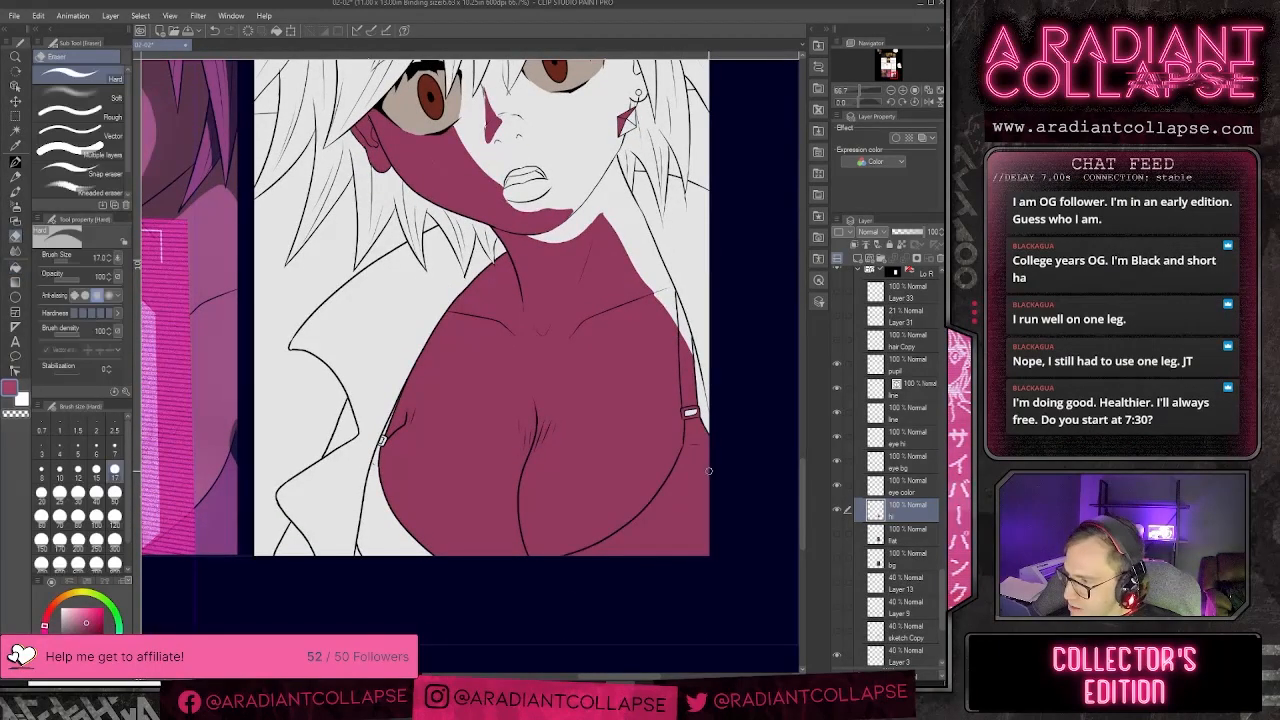
{"action": "key", "text": "bracketright"}
{"action": "key", "text": "bracketright"}
{"action": "key", "text": "bracketright"}
{"action": "key", "text": "bracketright"}
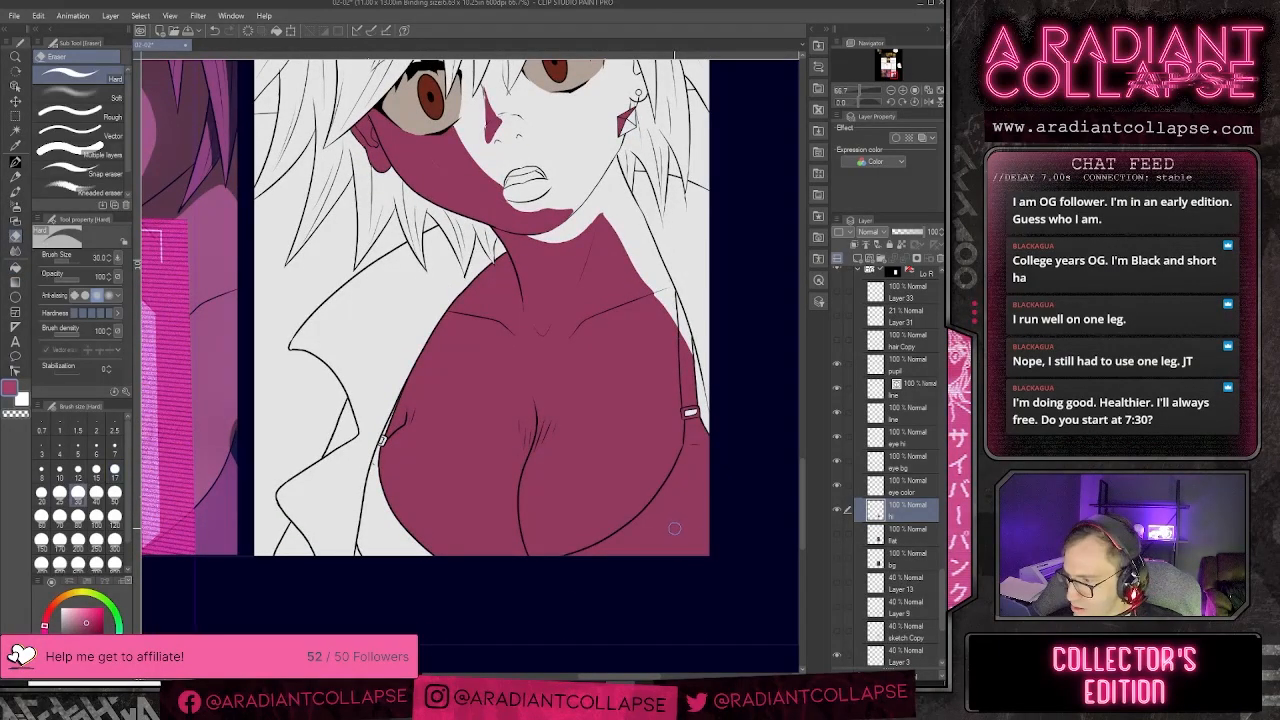
{"action": "key", "text": "bracketleft"}
{"action": "key", "text": "bracketleft"}
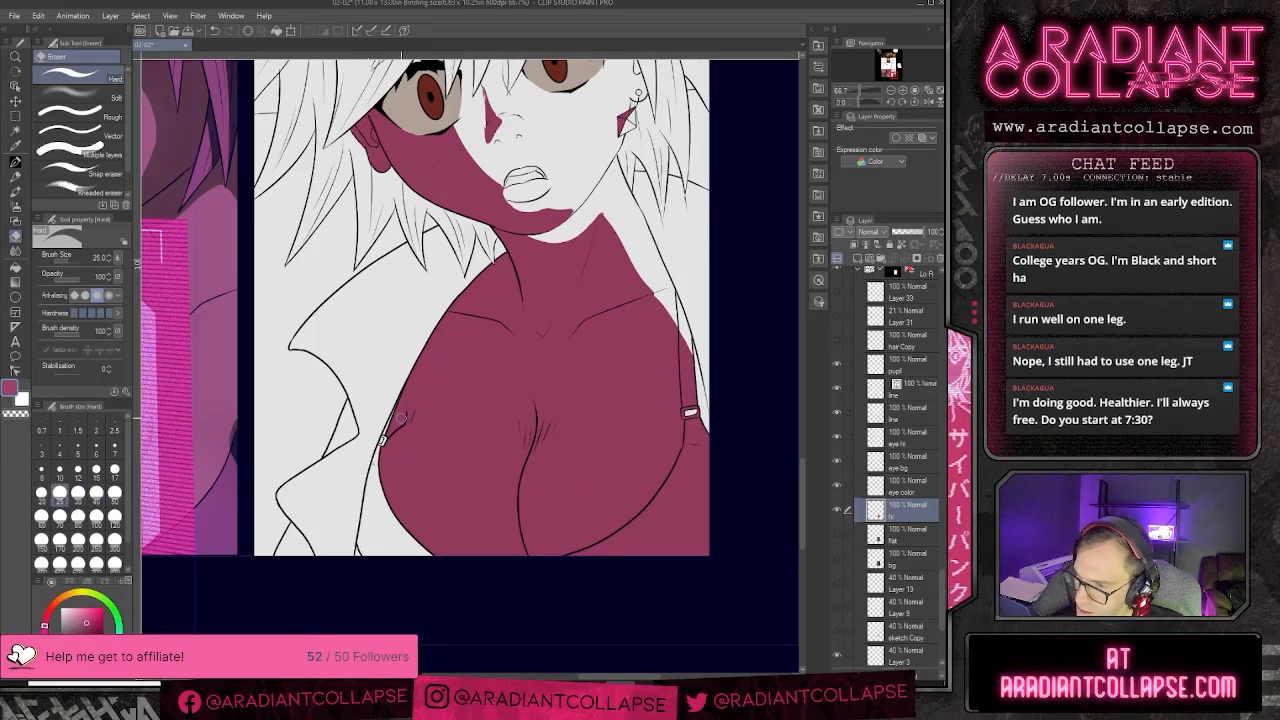
{"action": "key", "text": "bracketleft"}
{"action": "key", "text": "bracketleft"}
{"action": "key", "text": "bracketleft"}
{"action": "key", "text": "bracketleft"}
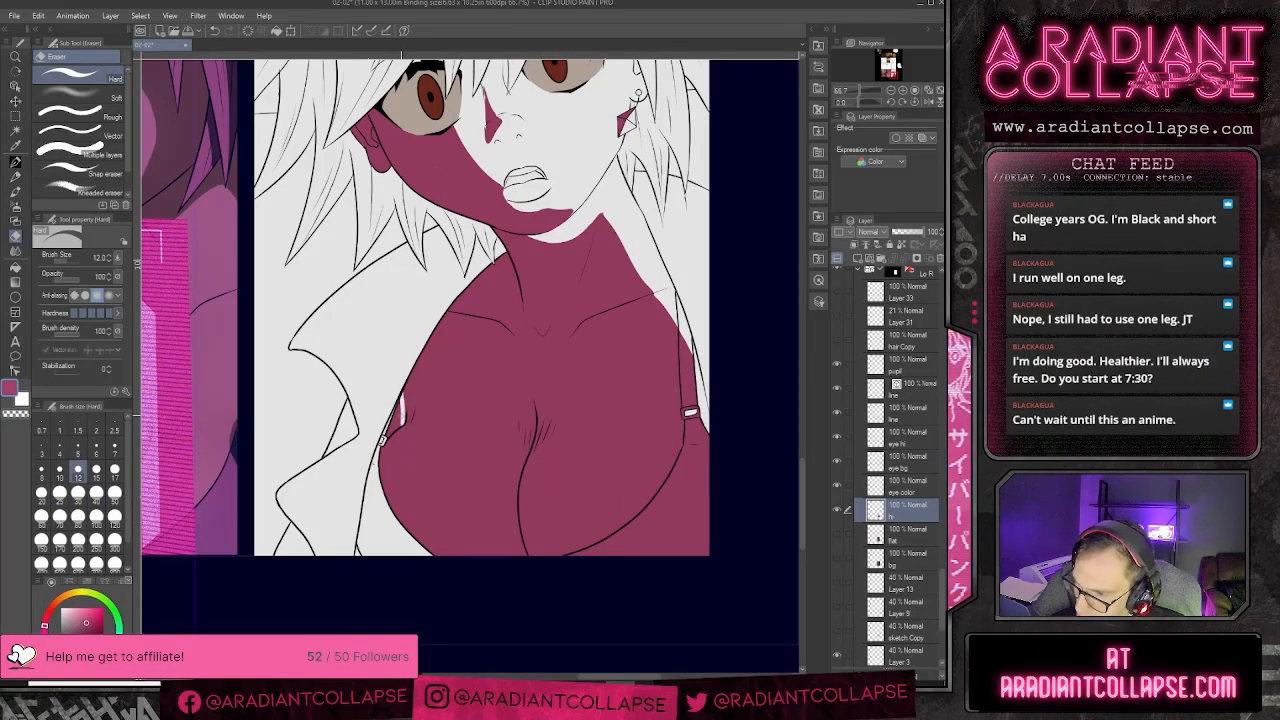
{"action": "left_click_drag", "start_coordinate": [393, 432], "coordinate": [398, 404]}
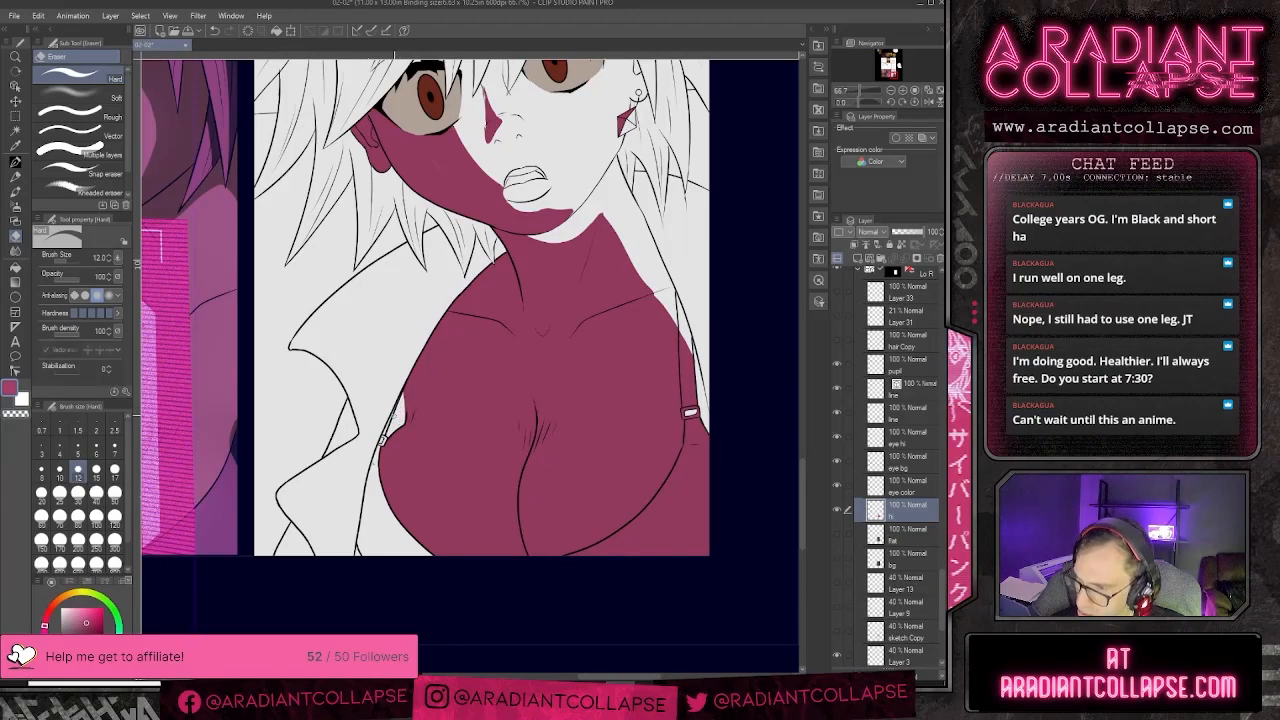
- Extend the pink below the chest's outer contour to the panel's lower edge with the pen at size 10
{"action": "key", "text": "p"}
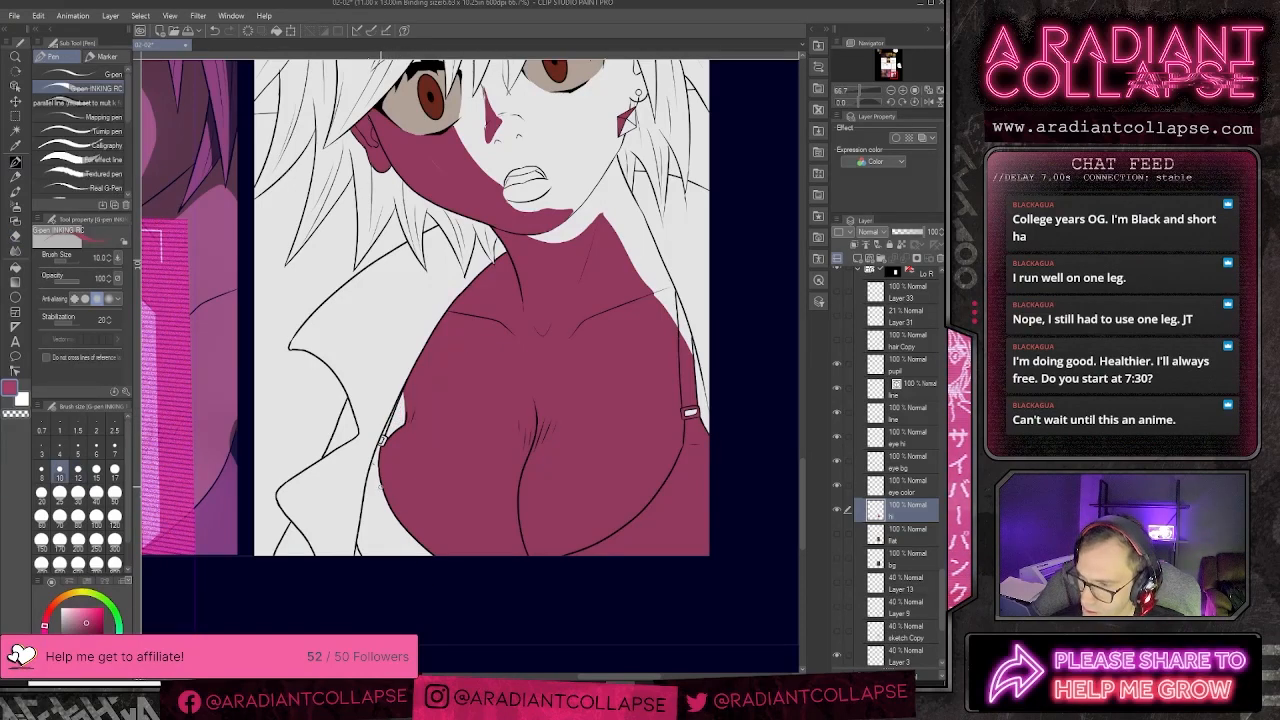
{"action": "left_click_drag", "start_coordinate": [381, 479], "coordinate": [394, 554]}
{"action": "key", "text": "e"}
{"action": "key", "text": "p"}
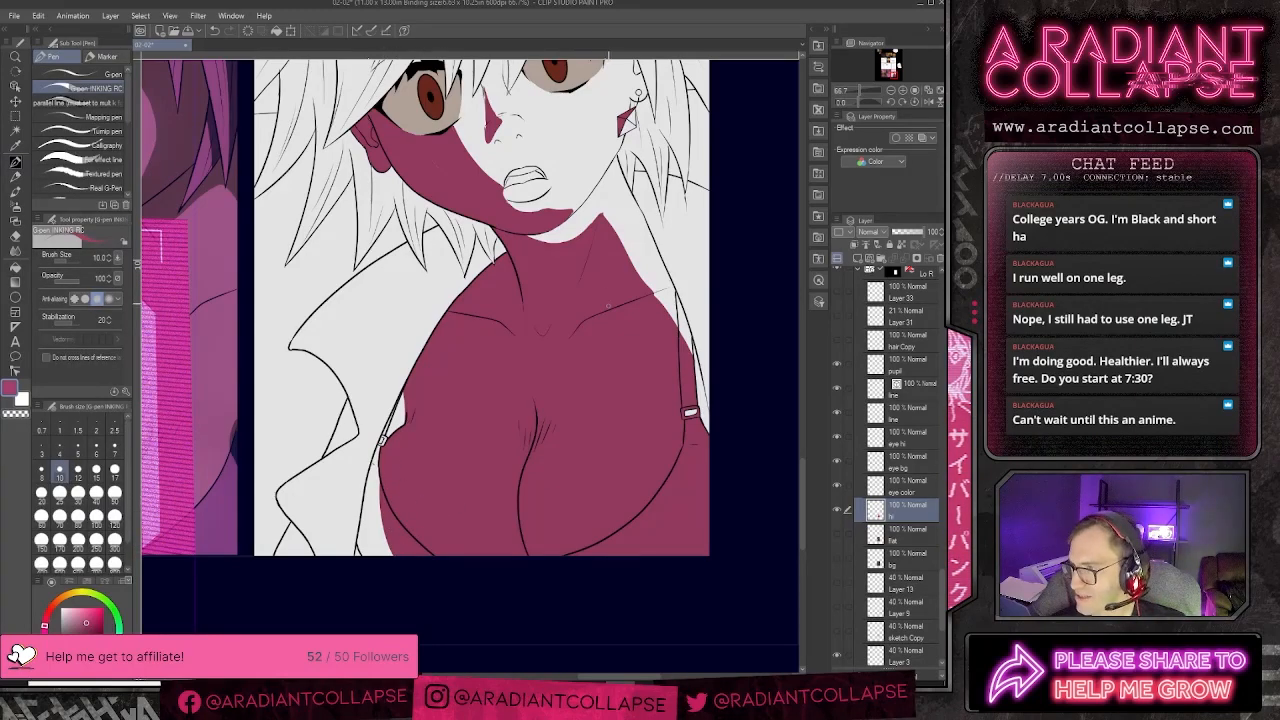
- Round off the pink in the panel's lower outer corner beside the chest with the Hard eraser at size 60
{"action": "left_click_drag", "start_coordinate": [720, 385], "coordinate": [640, 432]}
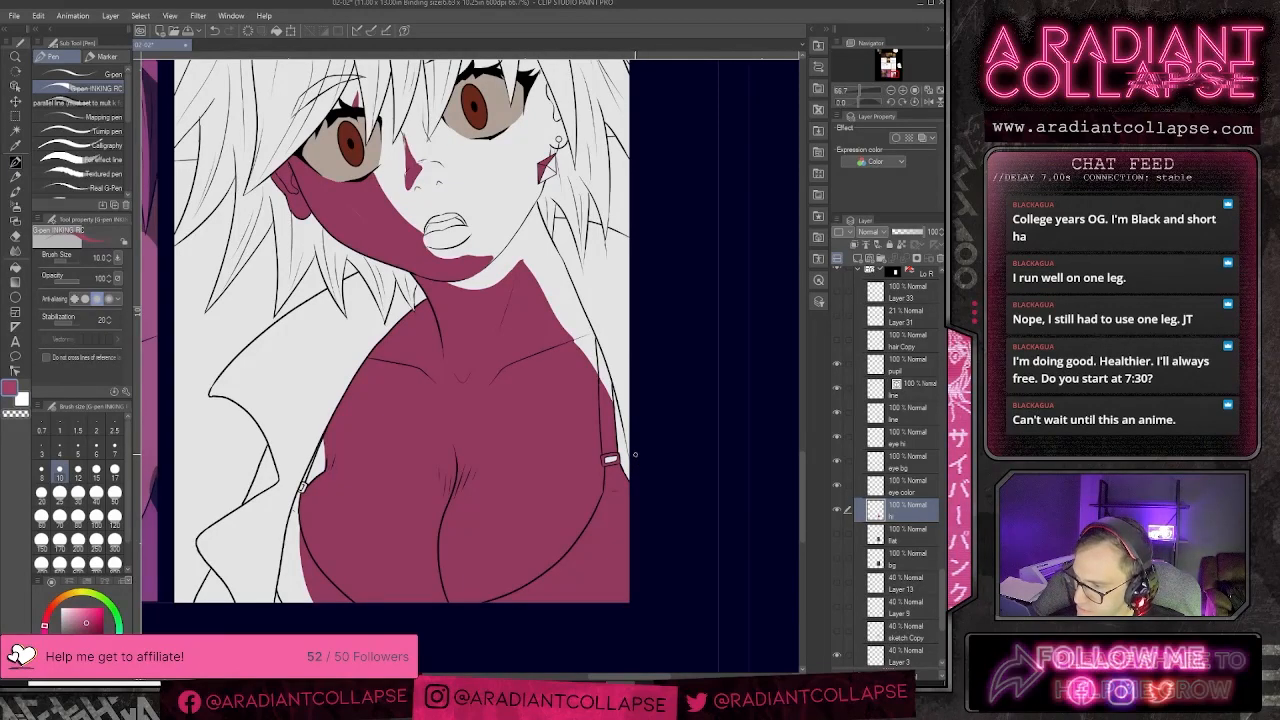
{"action": "key", "text": "e"}
{"action": "key", "text": "bracketright"}
{"action": "key", "text": "bracketright"}
{"action": "key", "text": "bracketright"}
{"action": "key", "text": "bracketright"}
{"action": "key", "text": "bracketright"}
{"action": "key", "text": "bracketright"}
{"action": "key", "text": "bracketright"}
{"action": "key", "text": "bracketright"}
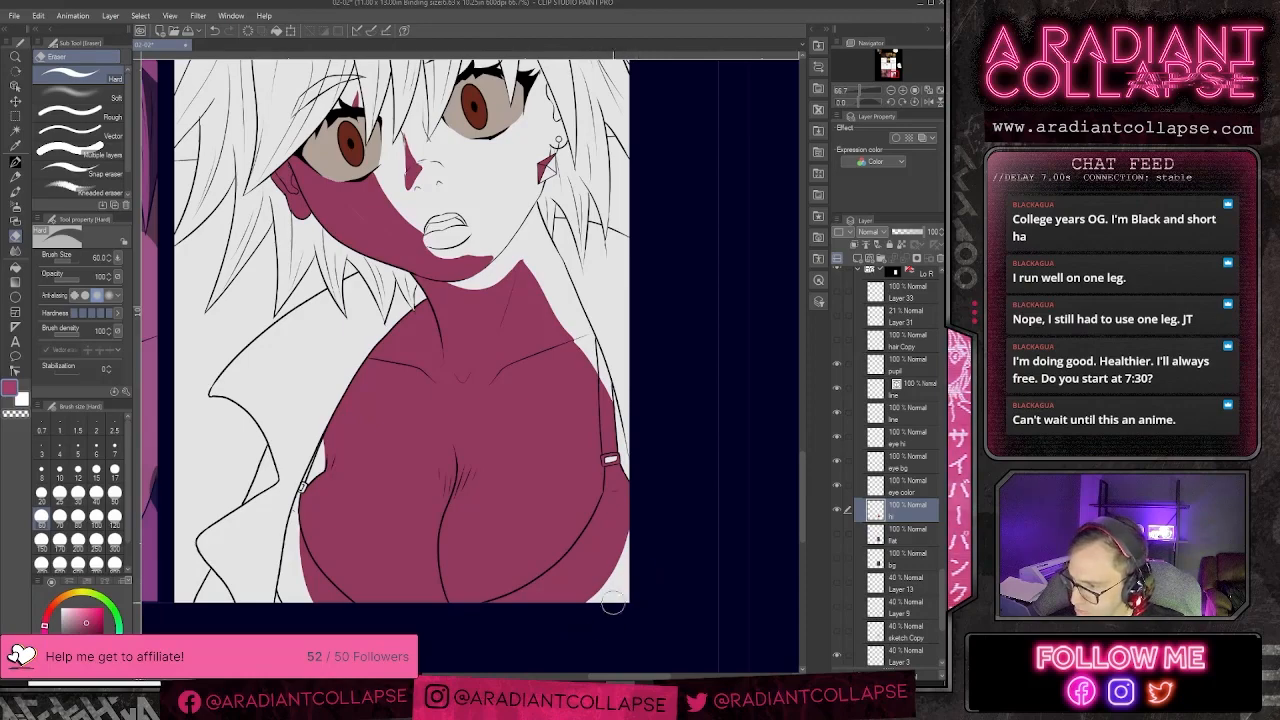
- Compare the pink lighting on the face and hair with the neighbouring panel's finished character
{"action": "key", "text": "space"}
{"action": "left_click_drag", "start_coordinate": [420, 411], "coordinate": [523, 540]}
{"action": "left_click_drag", "start_coordinate": [574, 432], "coordinate": [557, 512]}
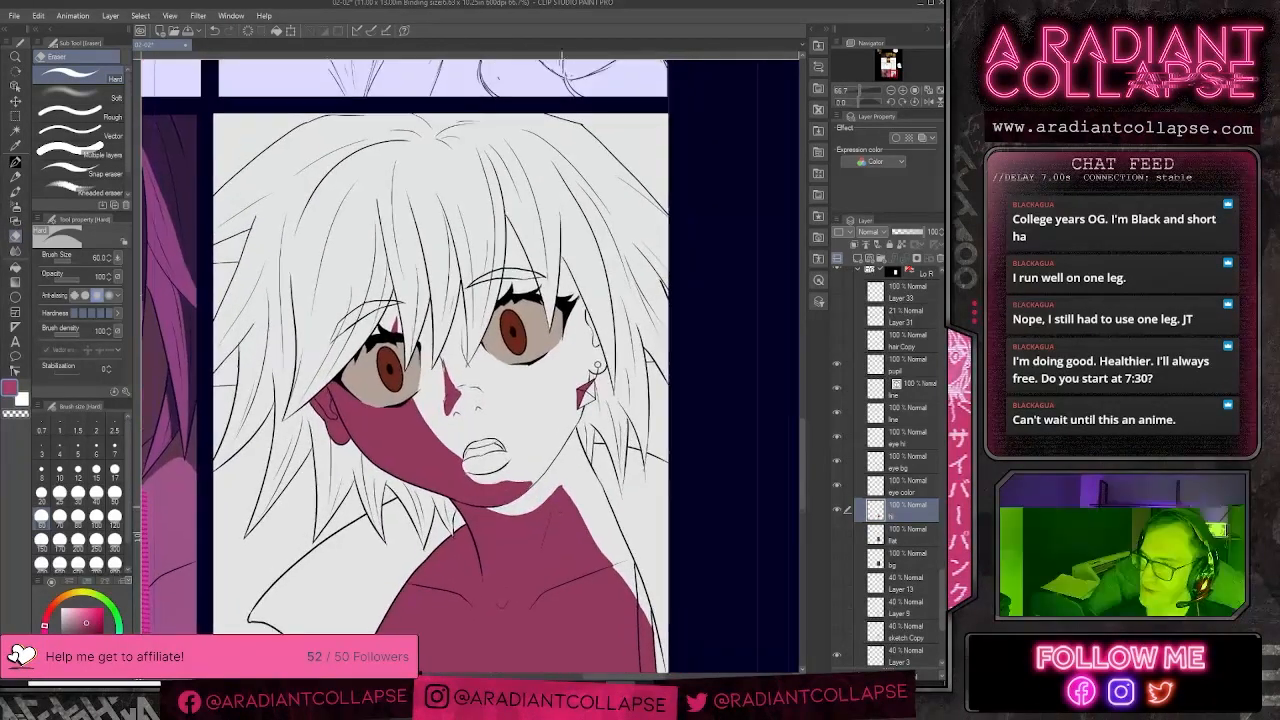
{"action": "key", "text": "p"}
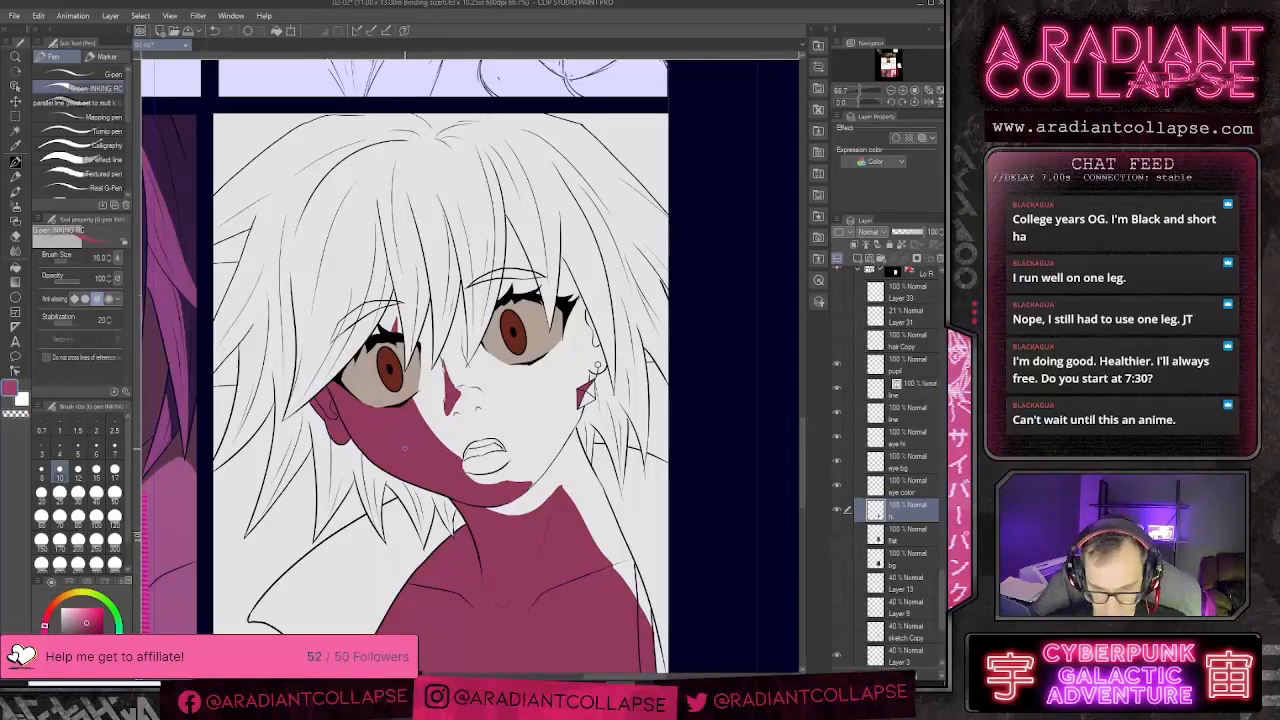
{"action": "key", "text": "bracketright"}
{"action": "key", "text": "bracketright"}
{"action": "key", "text": "bracketright"}
{"action": "key", "text": "bracketright"}
{"action": "key", "text": "bracketright"}
{"action": "key", "text": "bracketright"}
{"action": "key", "text": "bracketright"}
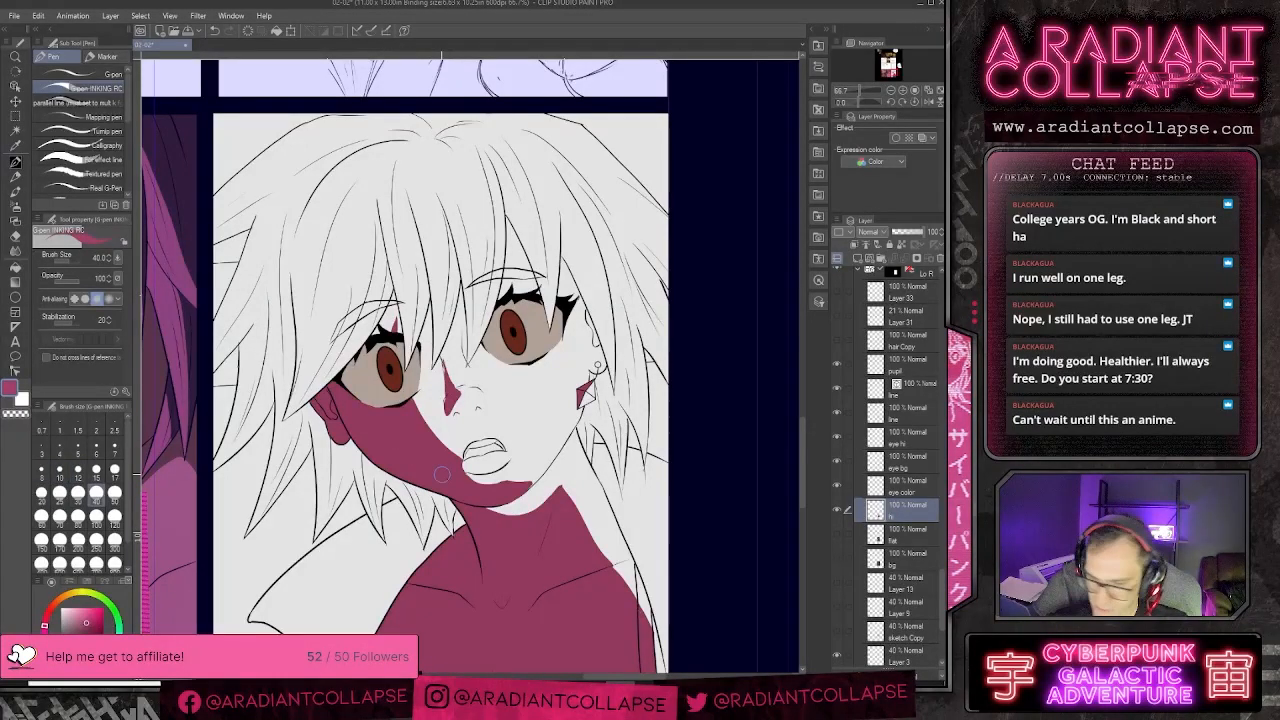
{"action": "scroll", "coordinate": [445, 477], "scroll_direction": "down", "scroll_amount": 2}
{"action": "left_click_drag", "start_coordinate": [432, 409], "coordinate": [520, 421]}
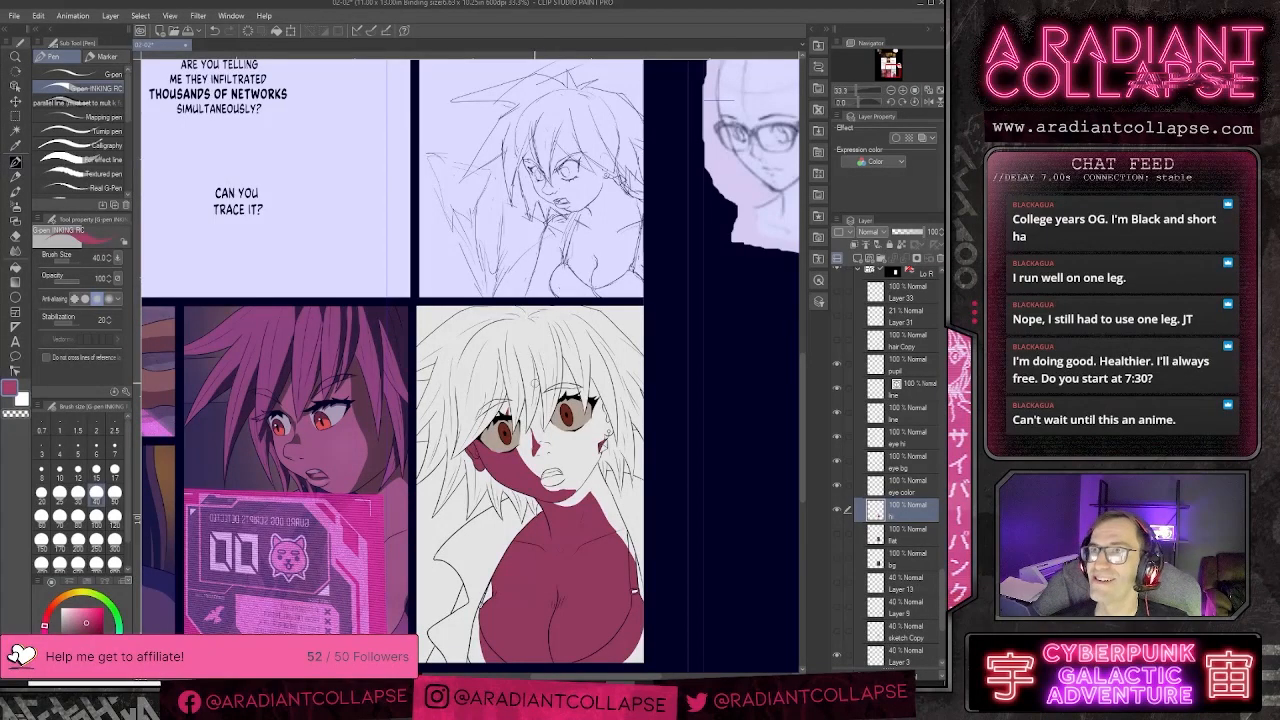
{"action": "scroll", "coordinate": [537, 376], "scroll_direction": "up", "scroll_amount": 1}
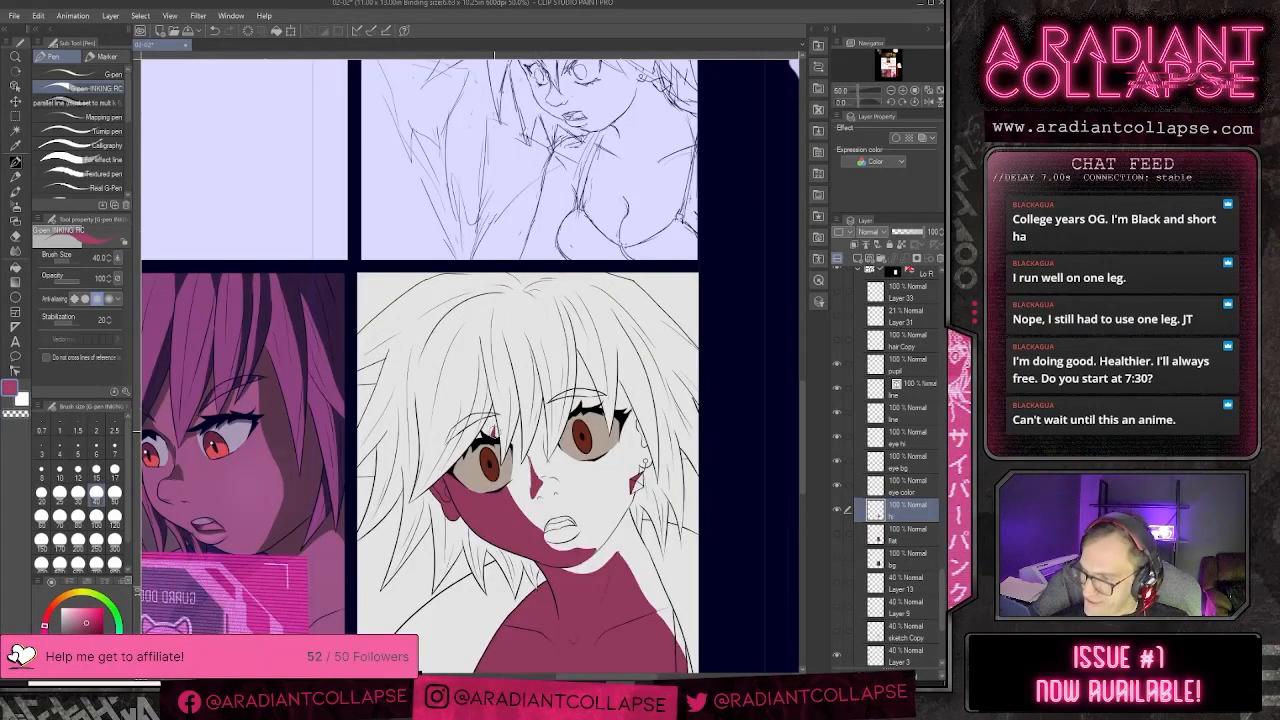
{"action": "left_click_drag", "start_coordinate": [492, 415], "coordinate": [583, 405]}
- Outline a pointed pink highlight on the hair strand below the ear with the pen at size 7 and fill it
{"action": "key", "text": "bracketleft"}
{"action": "key", "text": "bracketleft"}
{"action": "key", "text": "bracketleft"}
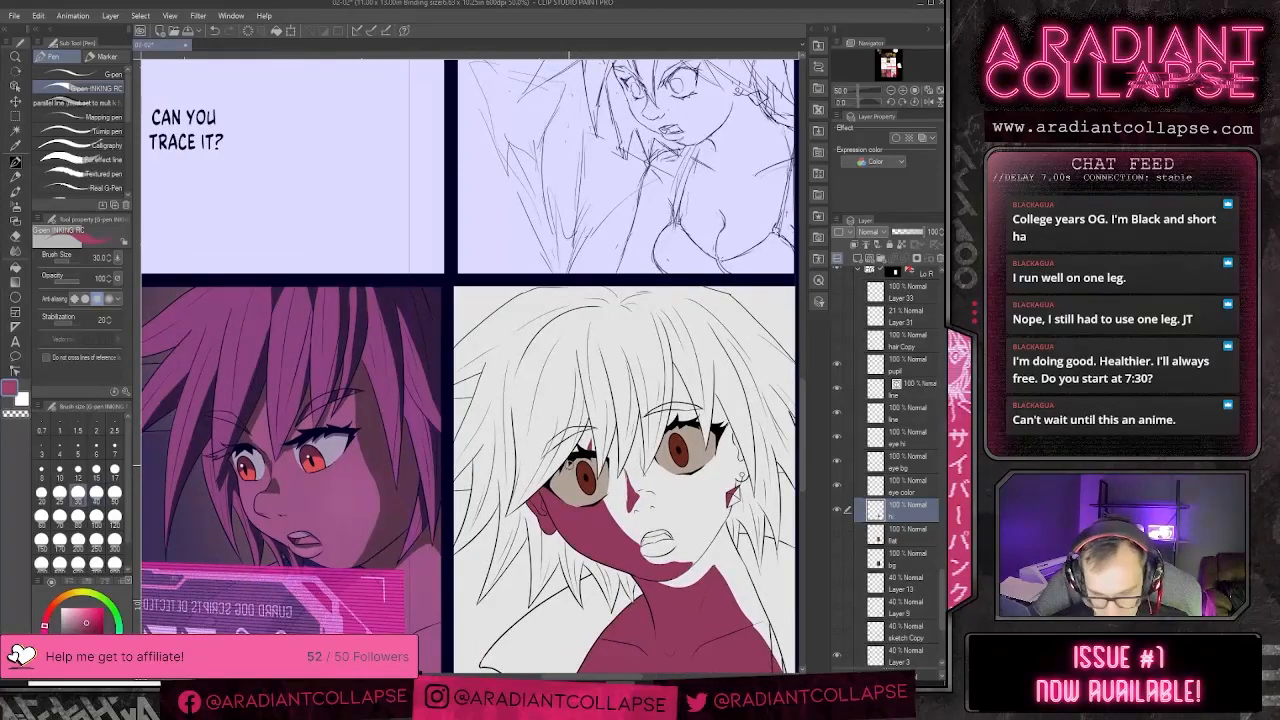
{"action": "key", "text": "bracketleft"}
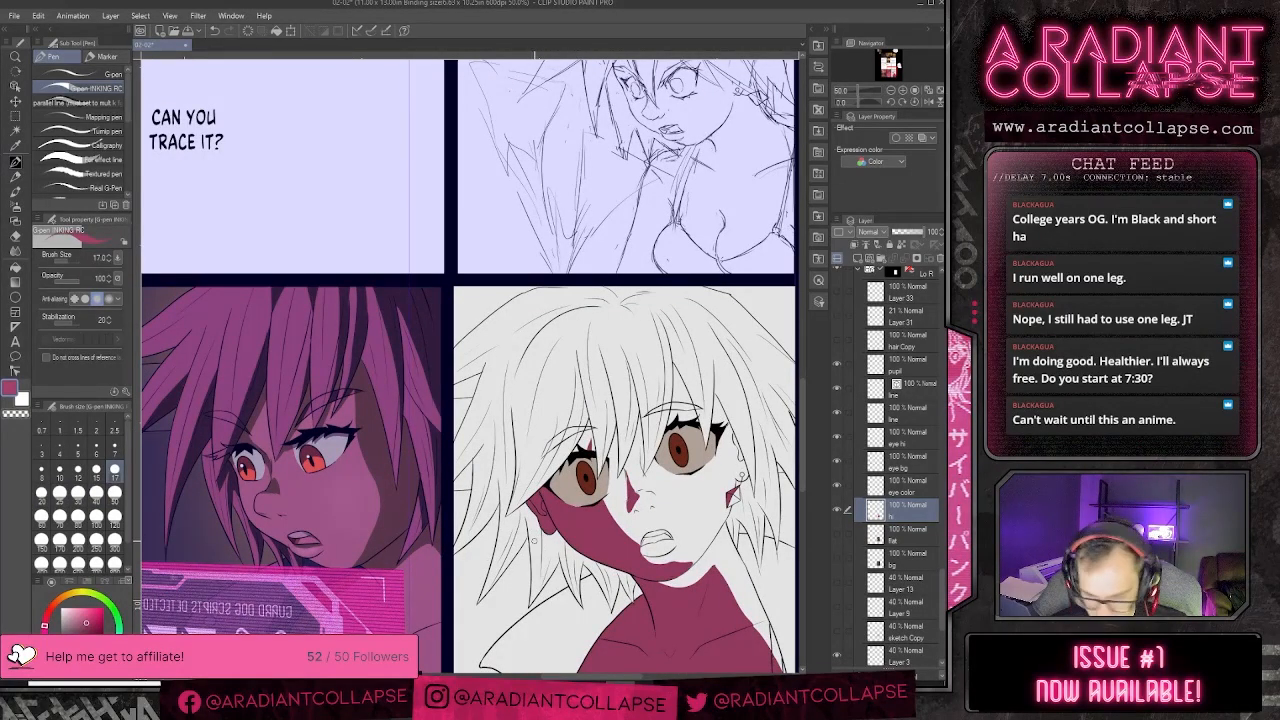
{"action": "key", "text": "bracketleft"}
{"action": "key", "text": "bracketleft"}
{"action": "key", "text": "bracketleft"}
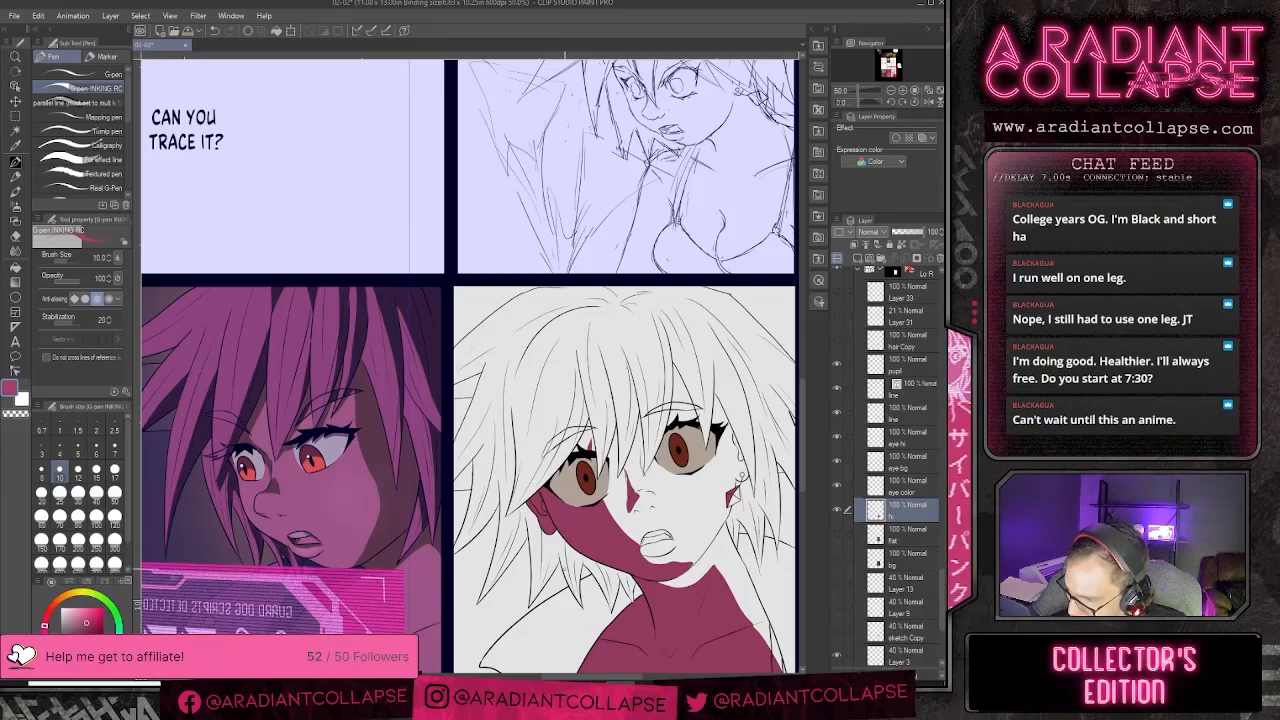
{"action": "key", "text": "ctrl+plus"}
{"action": "key", "text": "bracketleft"}
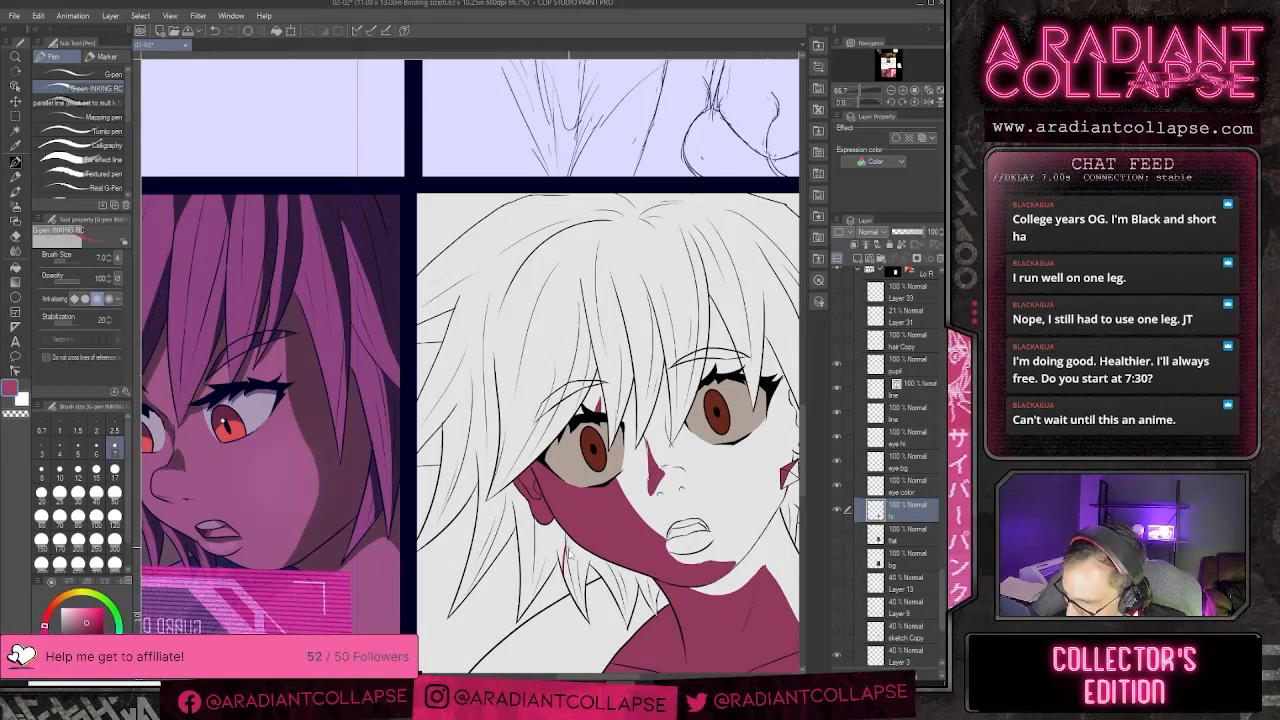
{"action": "key", "text": "ctrl+z"}
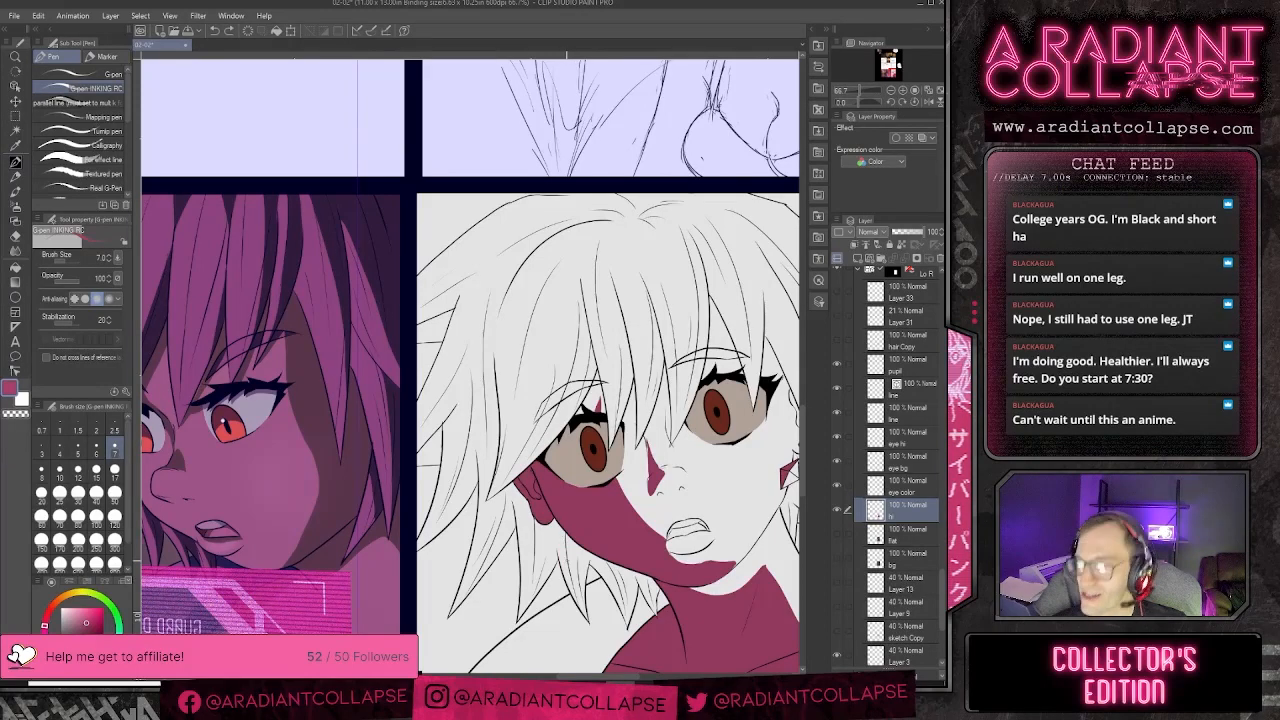
{"action": "left_click_drag", "start_coordinate": [565, 546], "coordinate": [579, 610]}
{"action": "key", "text": "g"}
{"action": "left_click", "coordinate": [570, 574]}
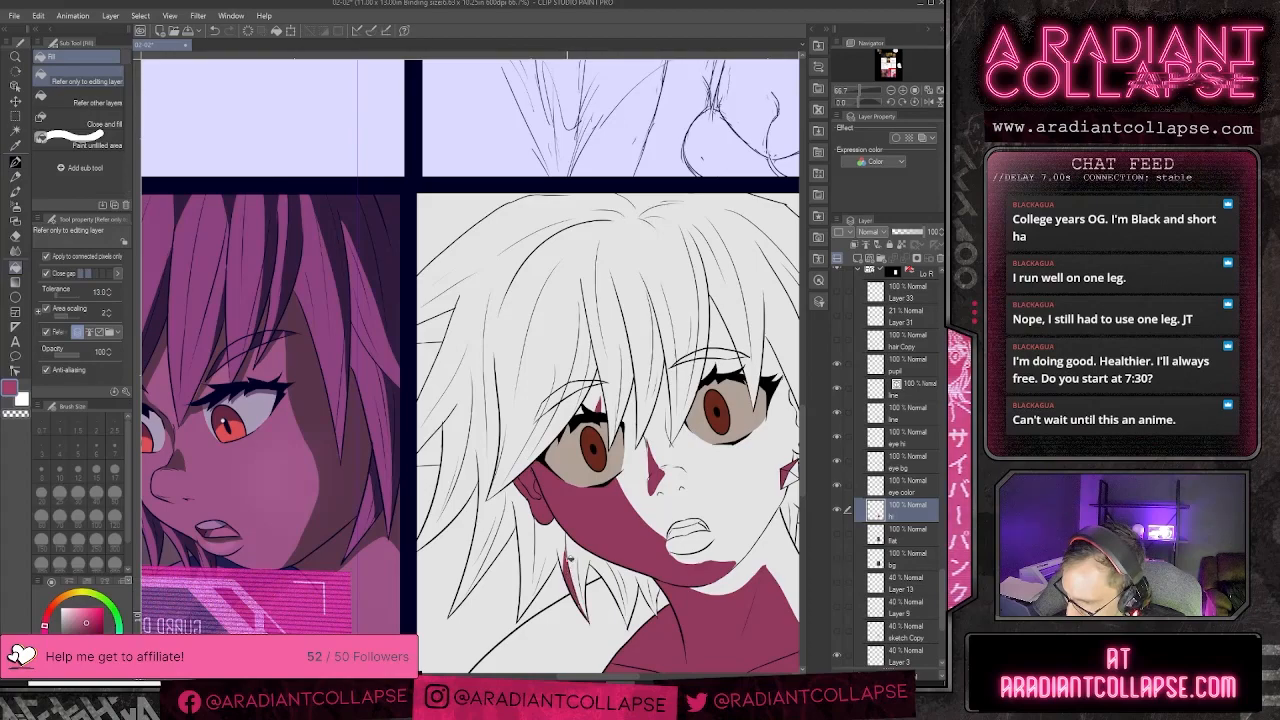
{"action": "key", "text": "p"}
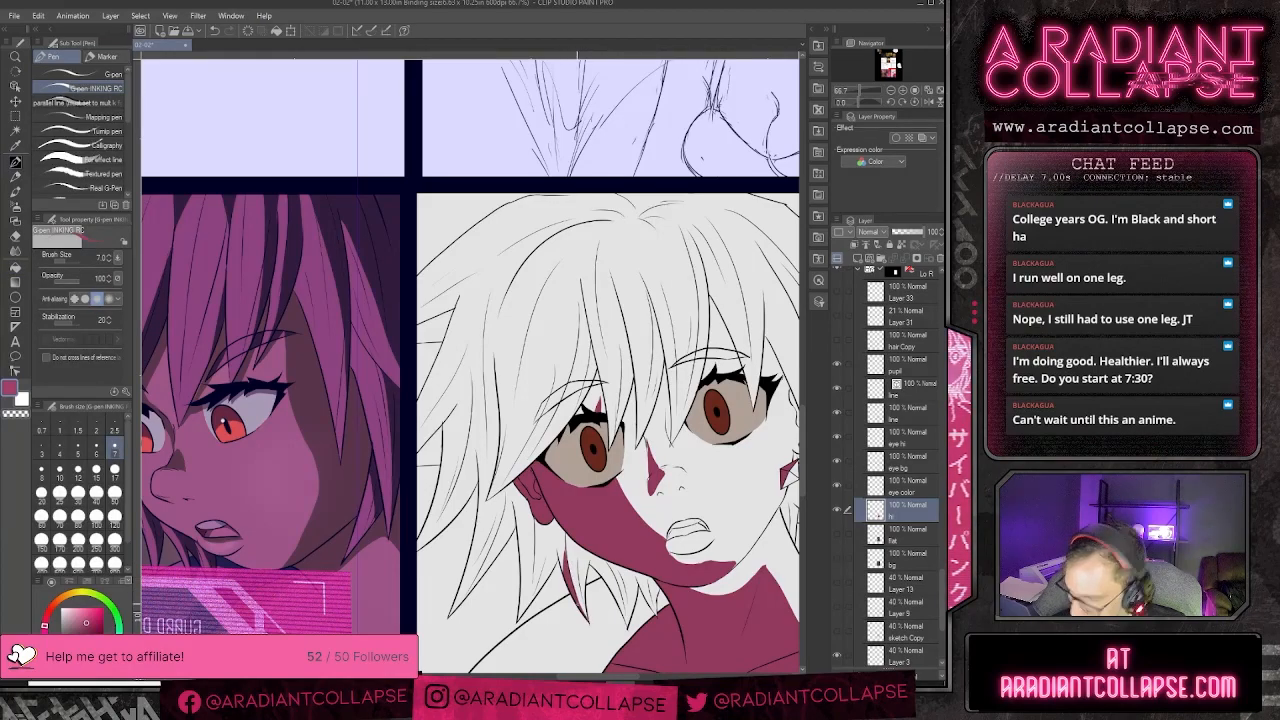
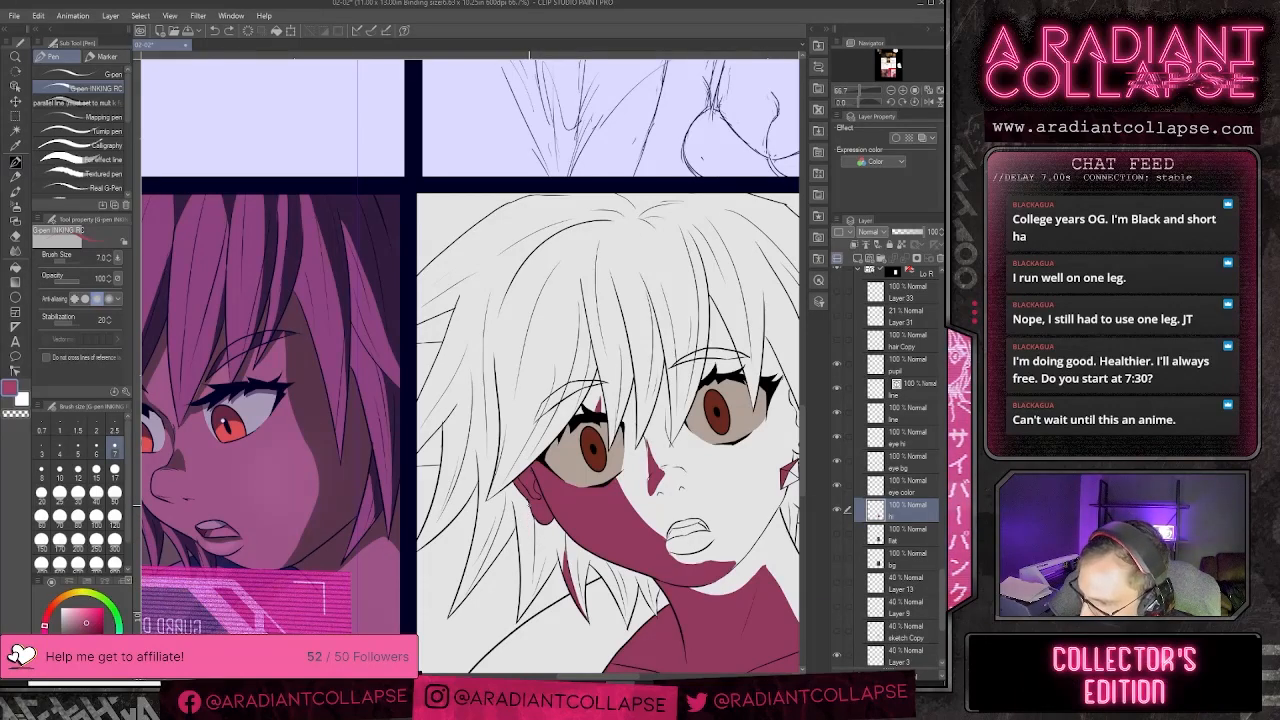
- Outline pink highlights on the spiky hair strands directly beneath the ear and fill them
{"action": "mouse_move", "coordinate": [530, 505]}
{"action": "left_mouse_down"}
{"action": "mouse_move", "coordinate": [520, 551]}
{"action": "mouse_move", "coordinate": [535, 536]}
{"action": "mouse_move", "coordinate": [536, 567]}
{"action": "mouse_move", "coordinate": [546, 538]}
{"action": "mouse_move", "coordinate": [556, 572]}
{"action": "left_mouse_up"}
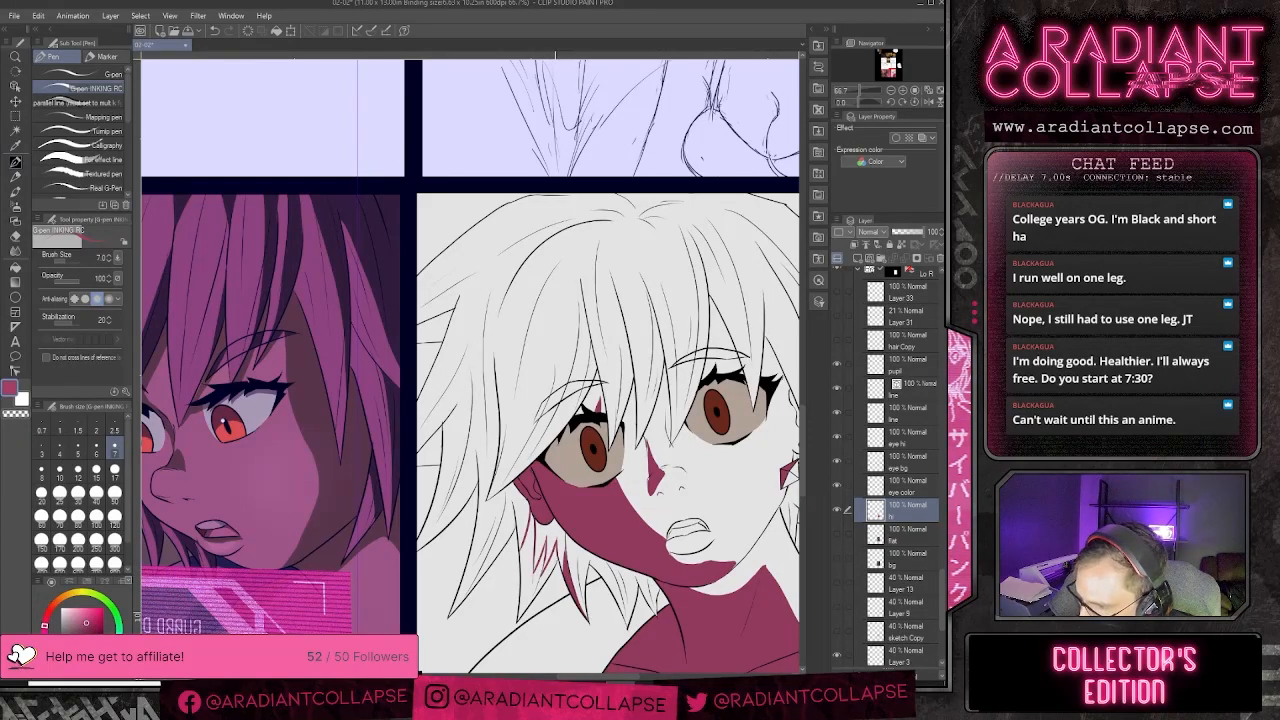
{"action": "key", "text": "g"}
{"action": "left_click", "coordinate": [539, 571]}
{"action": "key", "text": "p"}
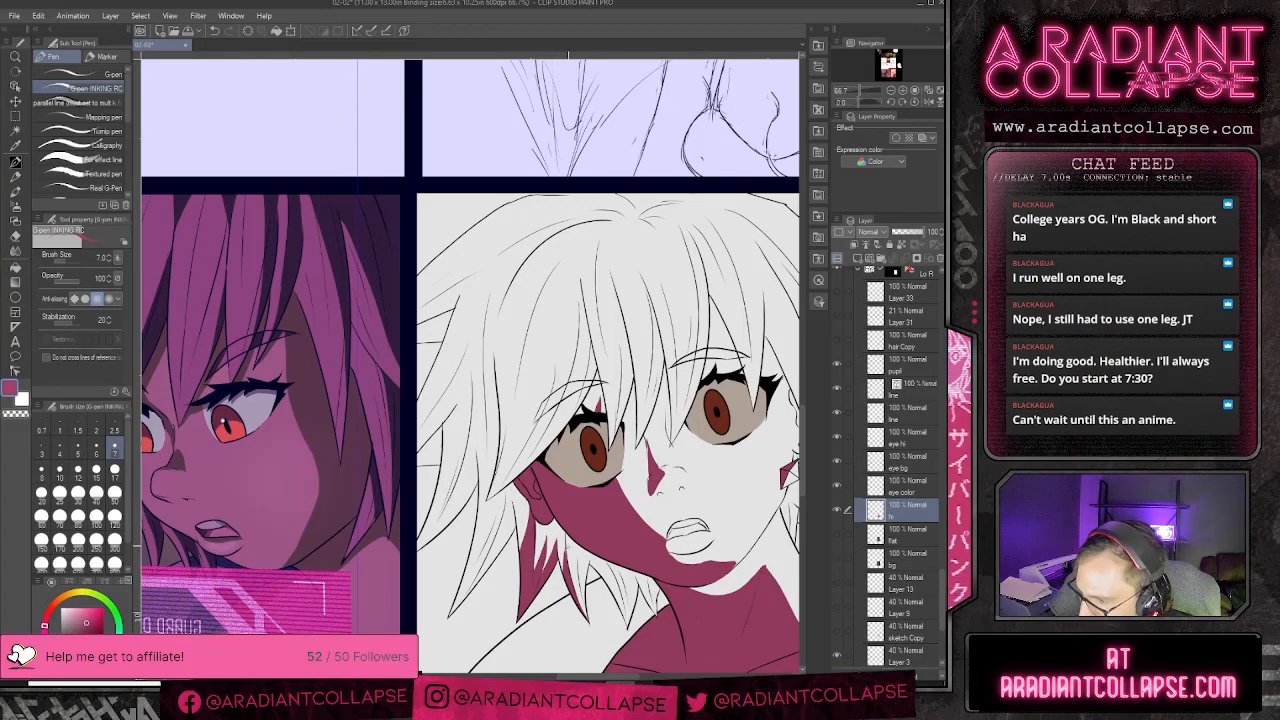
- Add pink highlights to the hair strands between the jaw and the jacket collar
{"action": "mouse_move", "coordinate": [605, 560]}
{"action": "left_mouse_down"}
{"action": "mouse_move", "coordinate": [545, 509]}
{"action": "mouse_move", "coordinate": [563, 556]}
{"action": "left_mouse_up"}
{"action": "key", "text": "g"}
{"action": "key", "text": "e"}
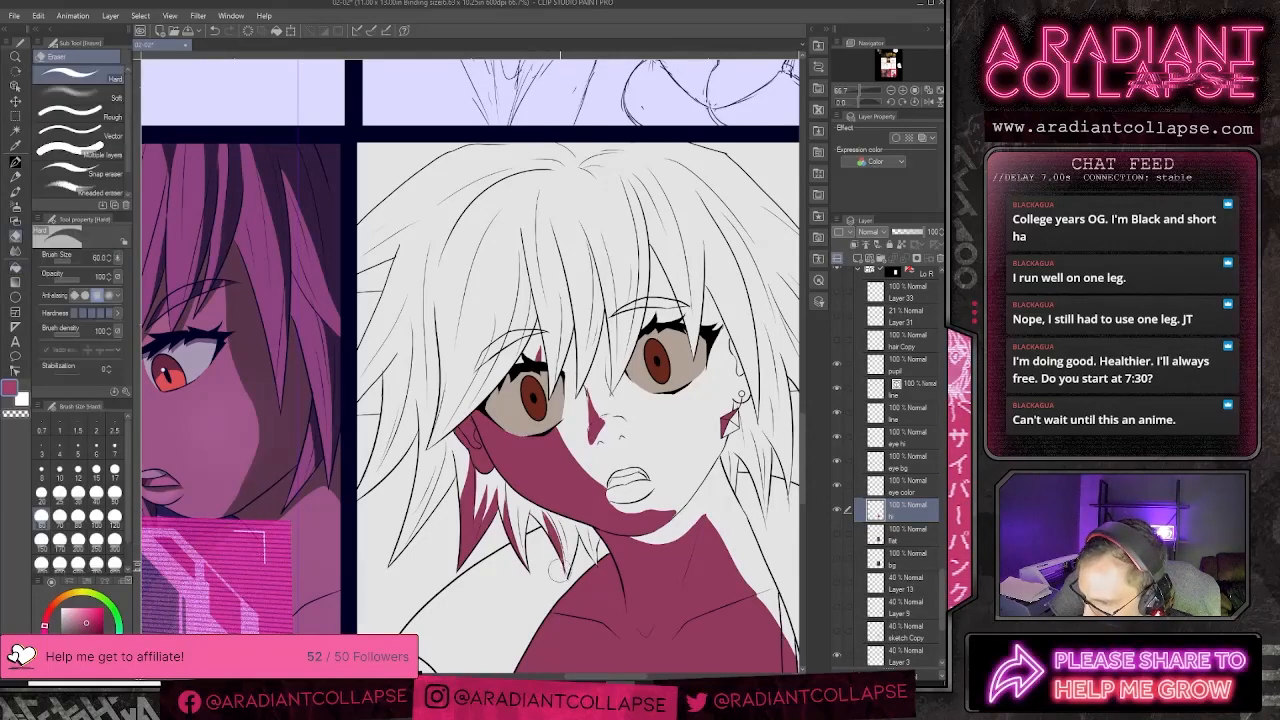
{"action": "key", "text": "p"}
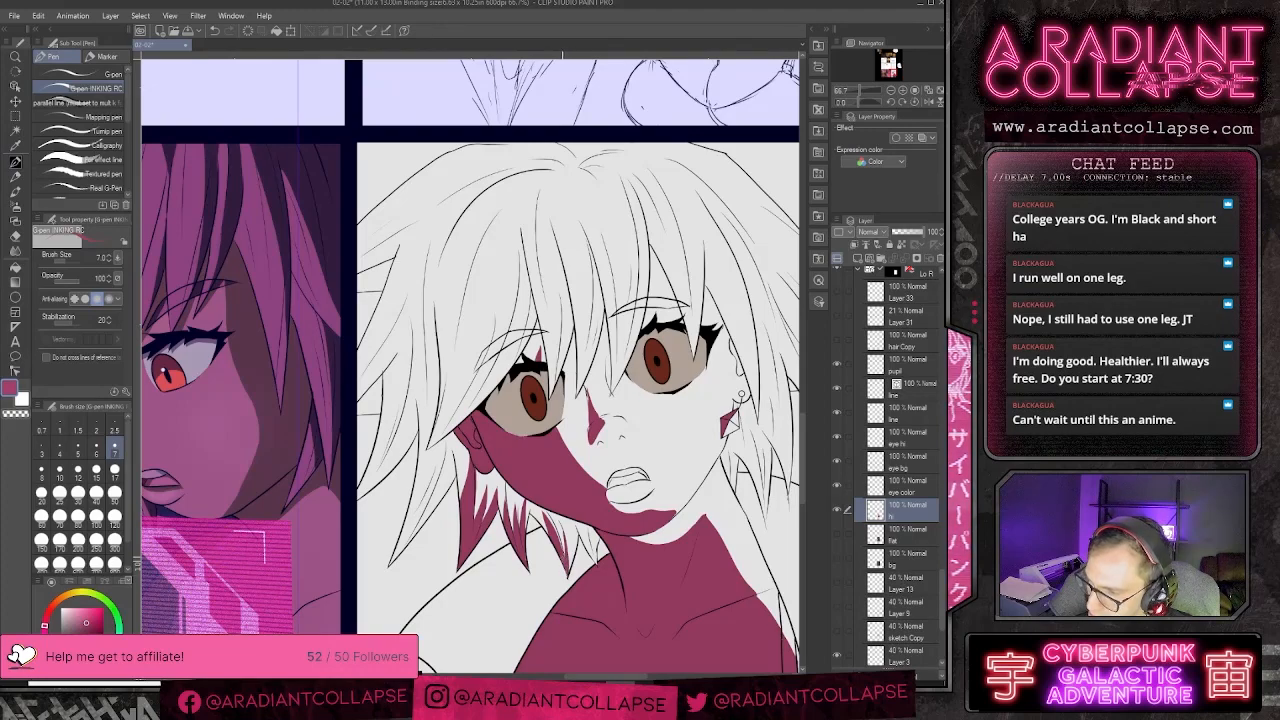
- Fill the jacket's collar, lapel and lower front beside the chest with pink on the hi layer
{"action": "left_click_drag", "start_coordinate": [622, 534], "coordinate": [674, 408]}
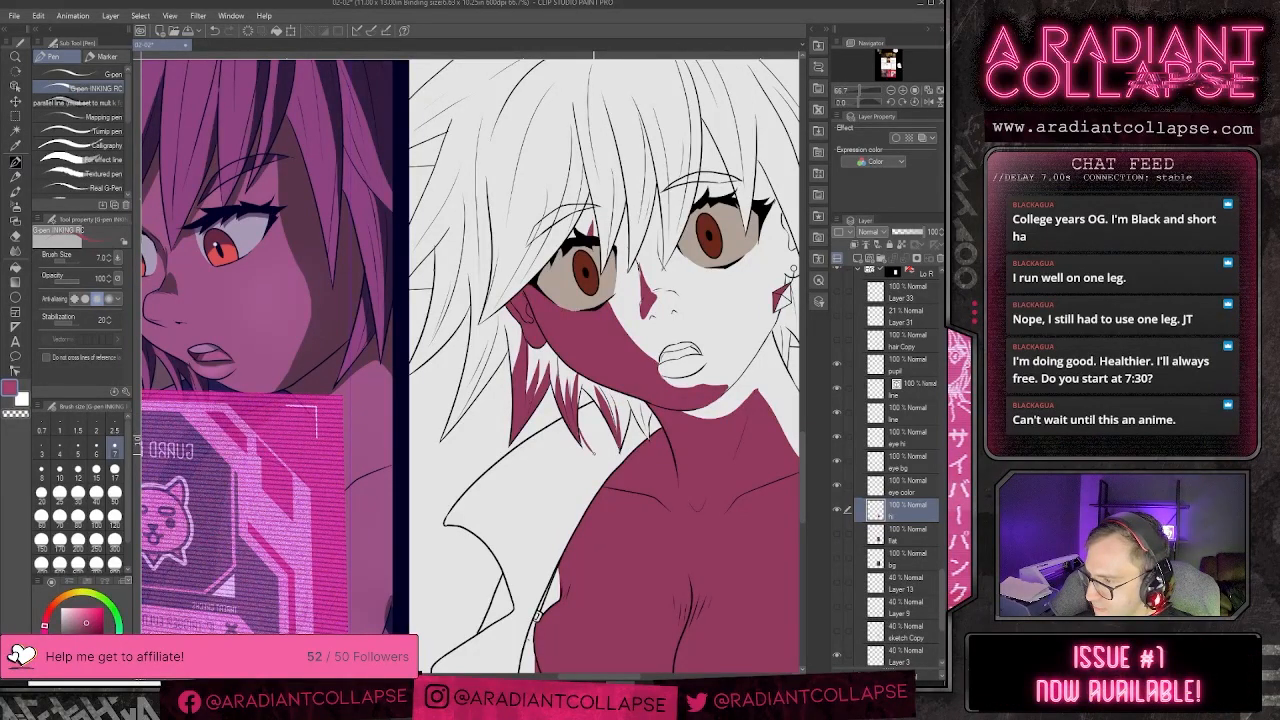
{"action": "key", "text": "g"}
{"action": "left_click", "coordinate": [630, 450]}
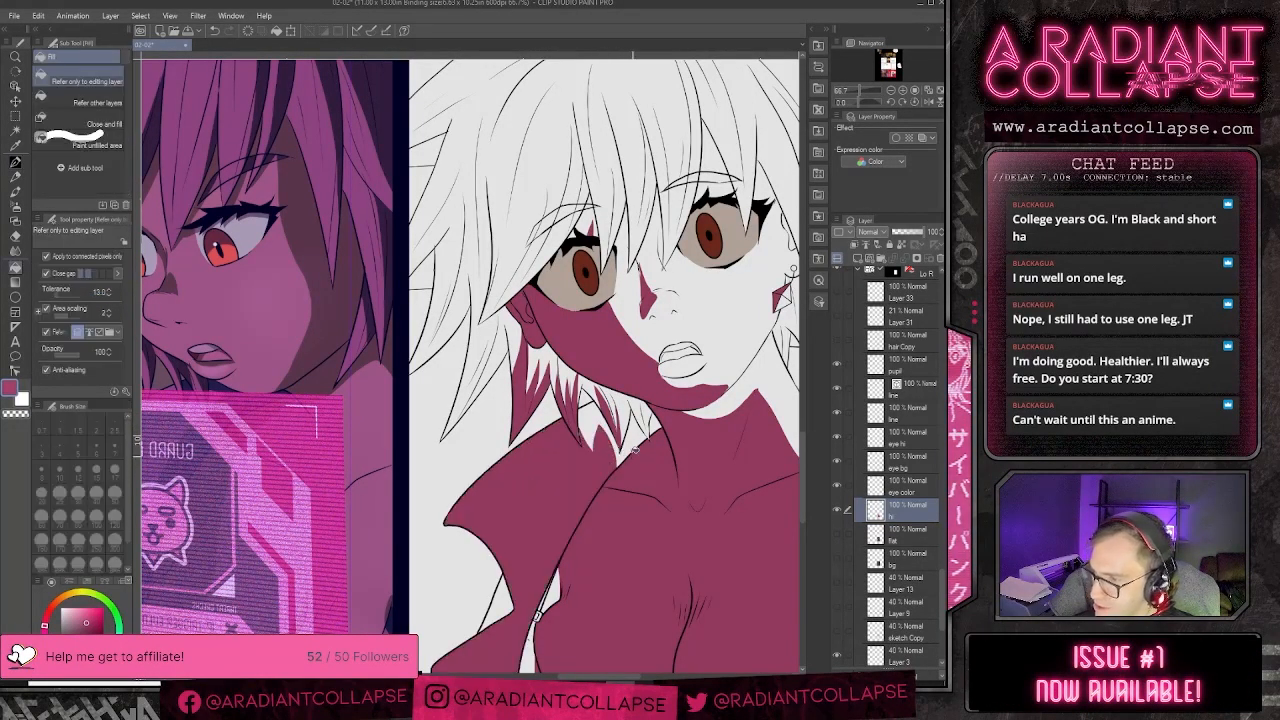
{"action": "left_click_drag", "start_coordinate": [598, 526], "coordinate": [610, 435]}
{"action": "left_click", "coordinate": [527, 509]}
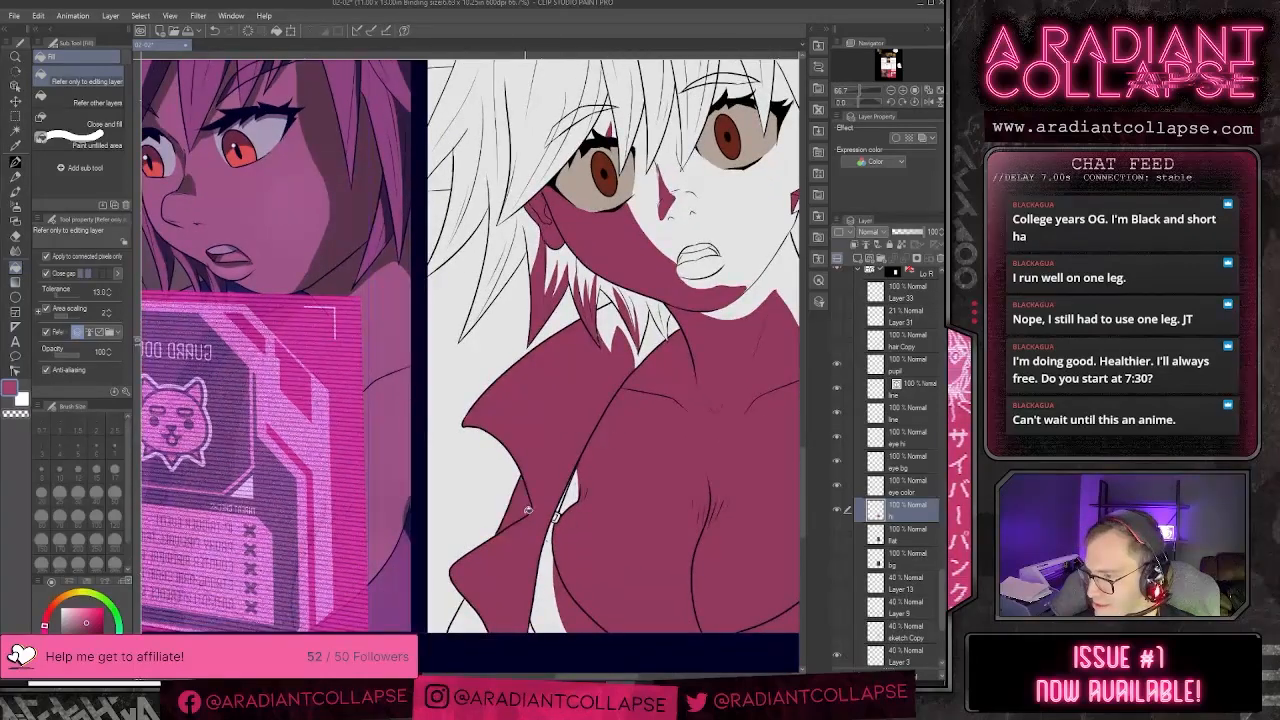
{"action": "left_click", "coordinate": [470, 612]}
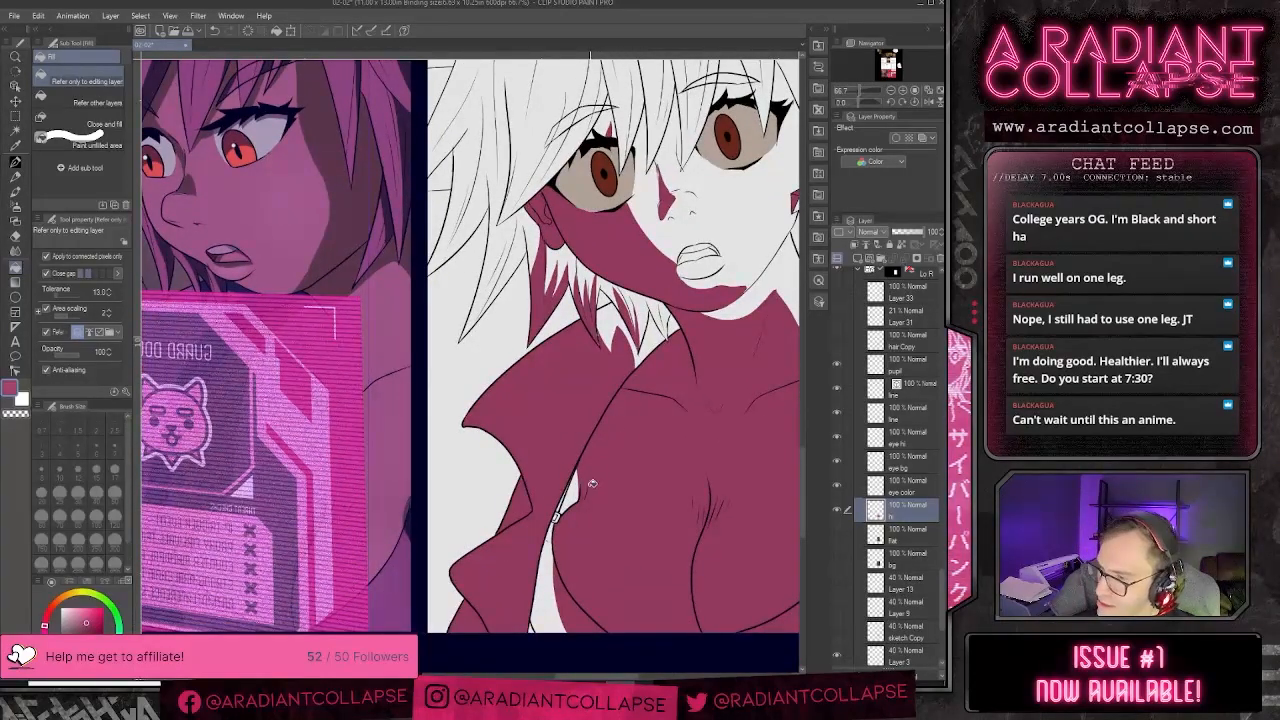
- Outline a pointed pink highlight on the outer hair strand beside the ear with the size 7 pen and fill it
{"action": "key", "text": "p"}
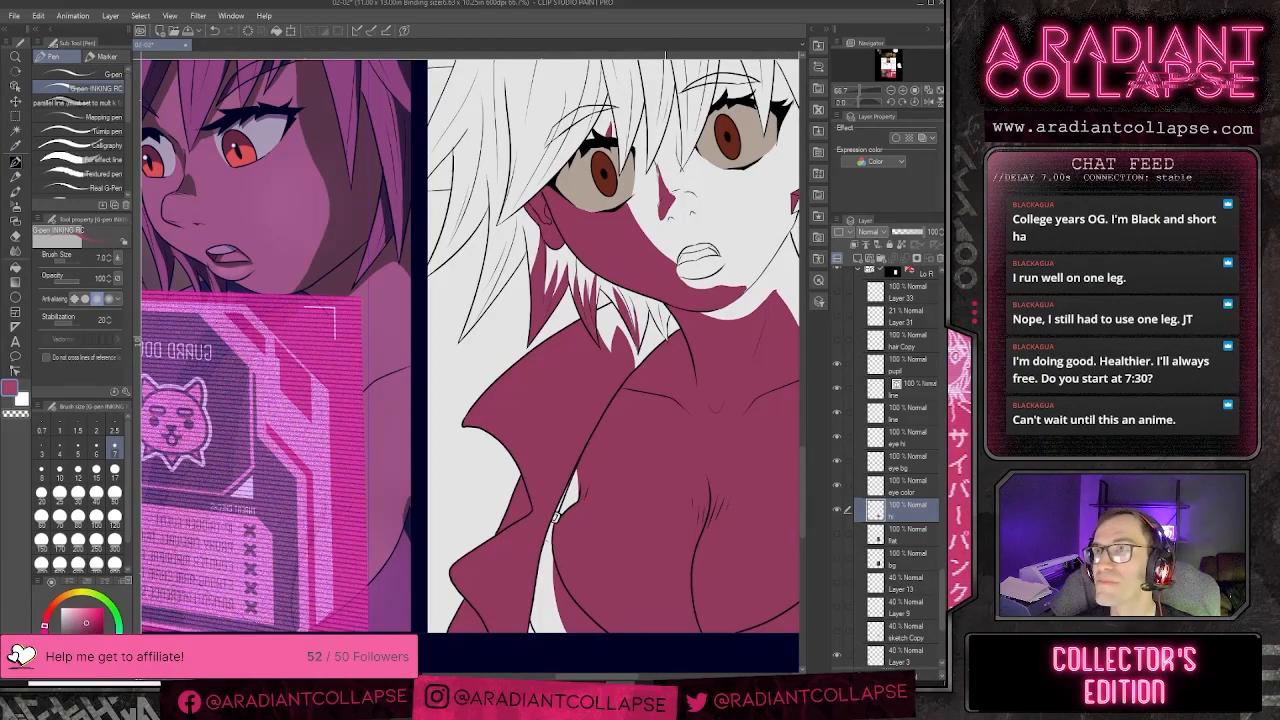
{"action": "left_click_drag", "start_coordinate": [646, 392], "coordinate": [626, 562]}
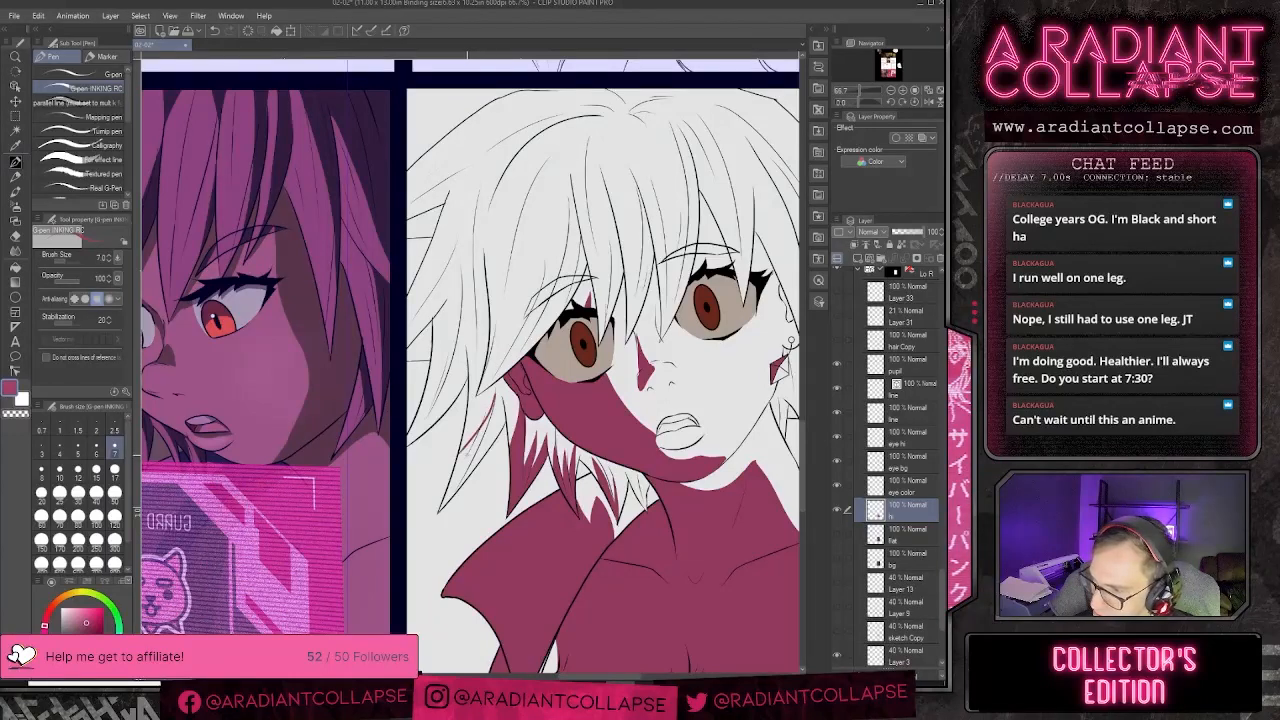
{"action": "key", "text": "g"}
{"action": "key", "text": "p"}
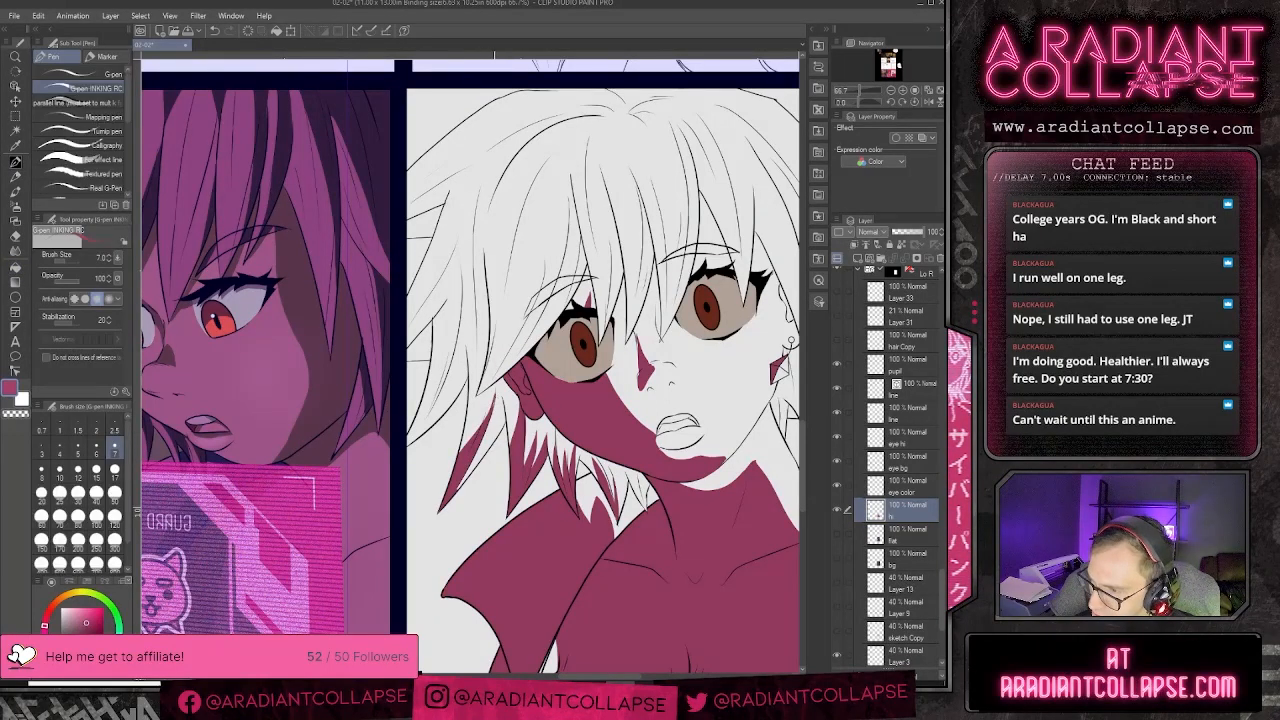
{"action": "key", "text": "e"}
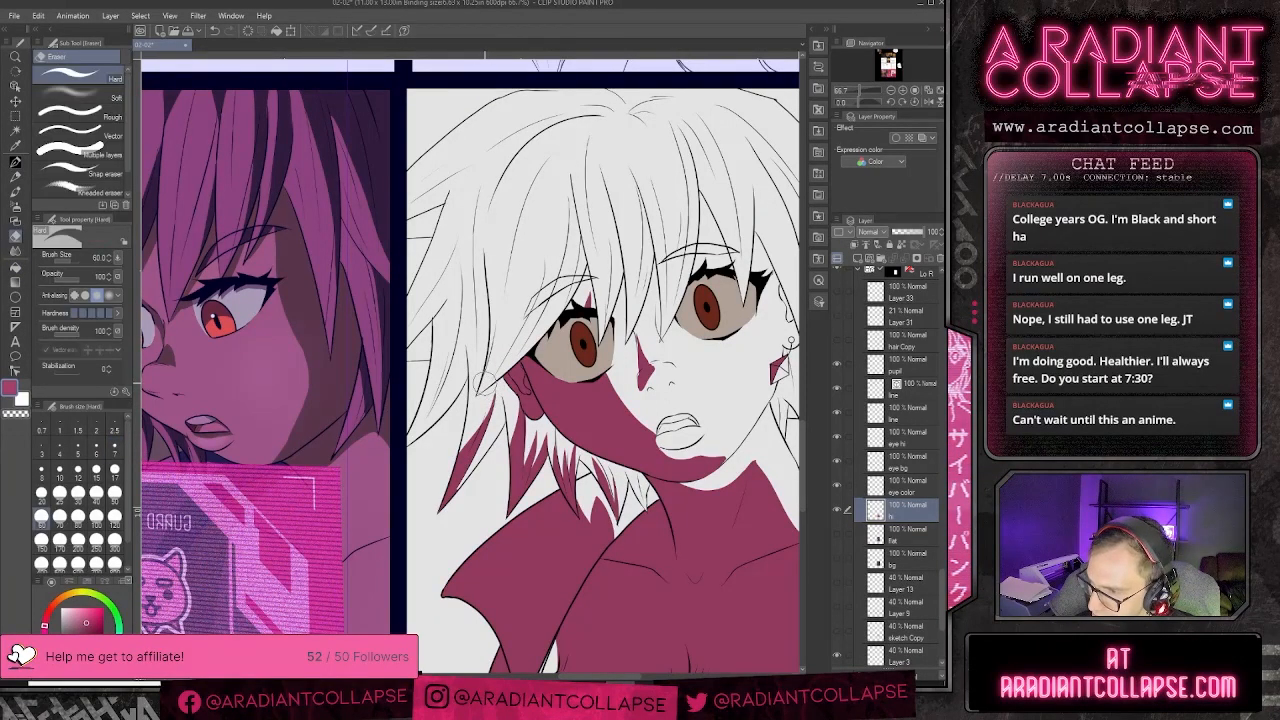
{"action": "mouse_move", "coordinate": [534, 374]}
{"action": "left_mouse_down"}
{"action": "mouse_move", "coordinate": [499, 510]}
{"action": "mouse_move", "coordinate": [531, 446]}
{"action": "left_mouse_up"}
- Outline two long curved pink highlights on the outermost hair strands beside the panel border and fill them
{"action": "key", "text": "p"}
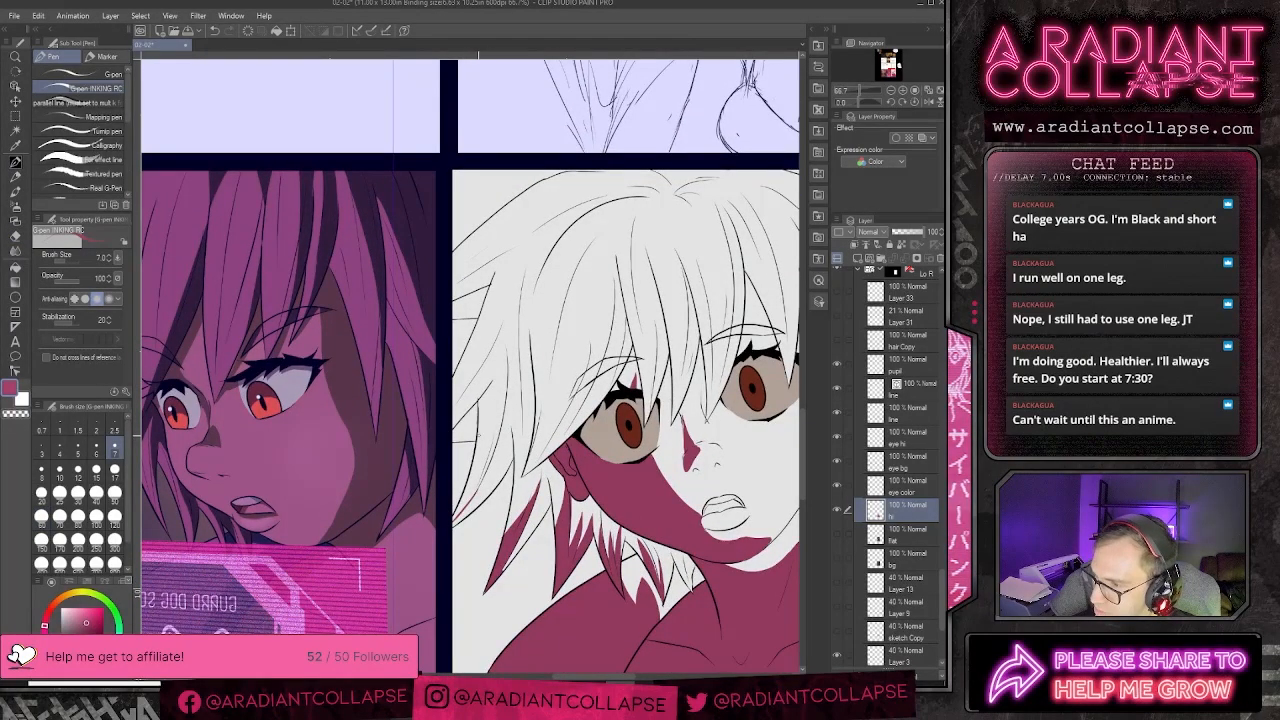
{"action": "left_click_drag", "start_coordinate": [487, 390], "coordinate": [504, 357]}
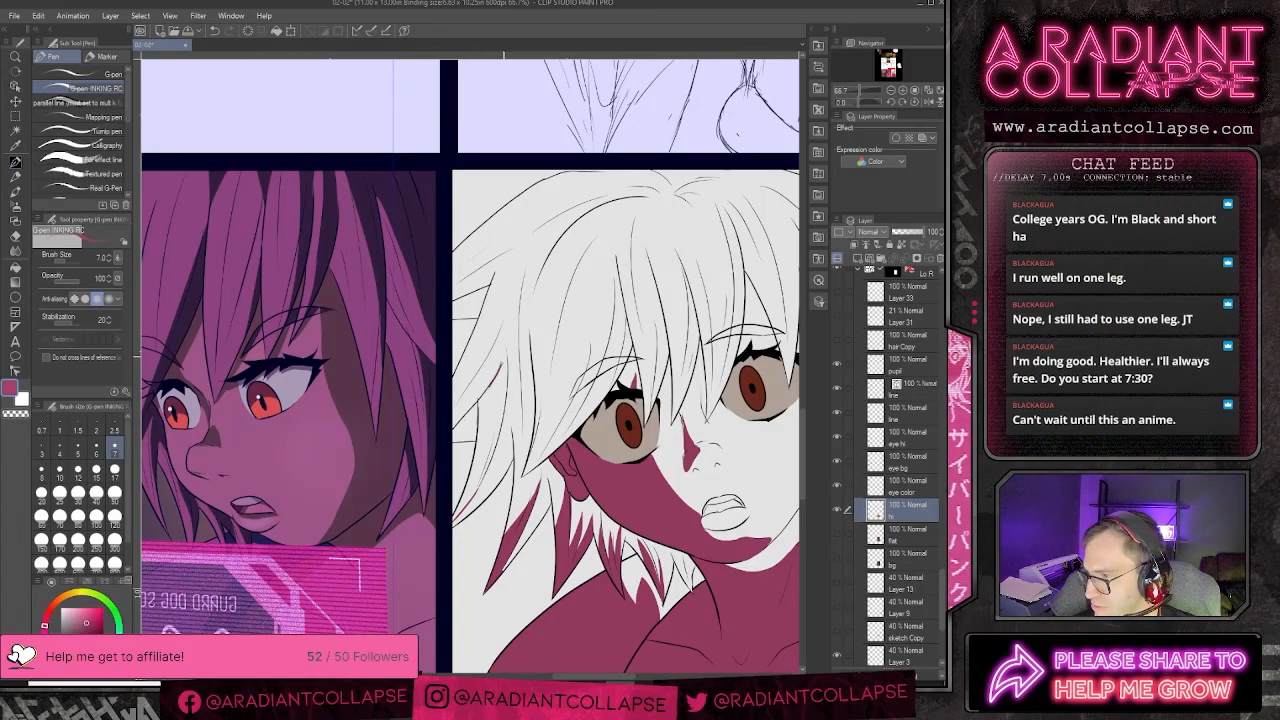
{"action": "key", "text": "g"}
{"action": "left_click", "coordinate": [503, 383]}
{"action": "key", "text": "p"}
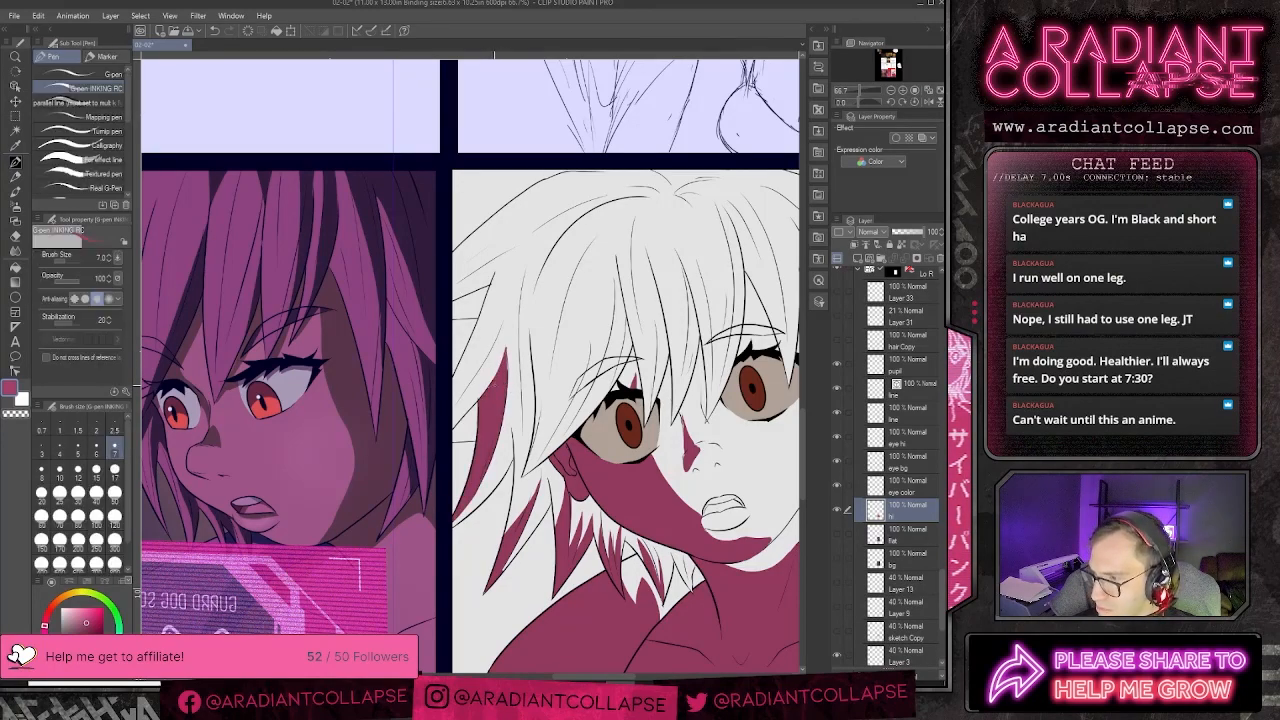
{"action": "mouse_move", "coordinate": [506, 354]}
{"action": "left_mouse_down"}
{"action": "mouse_move", "coordinate": [466, 543]}
{"action": "mouse_move", "coordinate": [463, 440]}
{"action": "mouse_move", "coordinate": [453, 456]}
{"action": "left_mouse_up"}
{"action": "key", "text": "g"}
{"action": "left_click", "coordinate": [452, 500]}
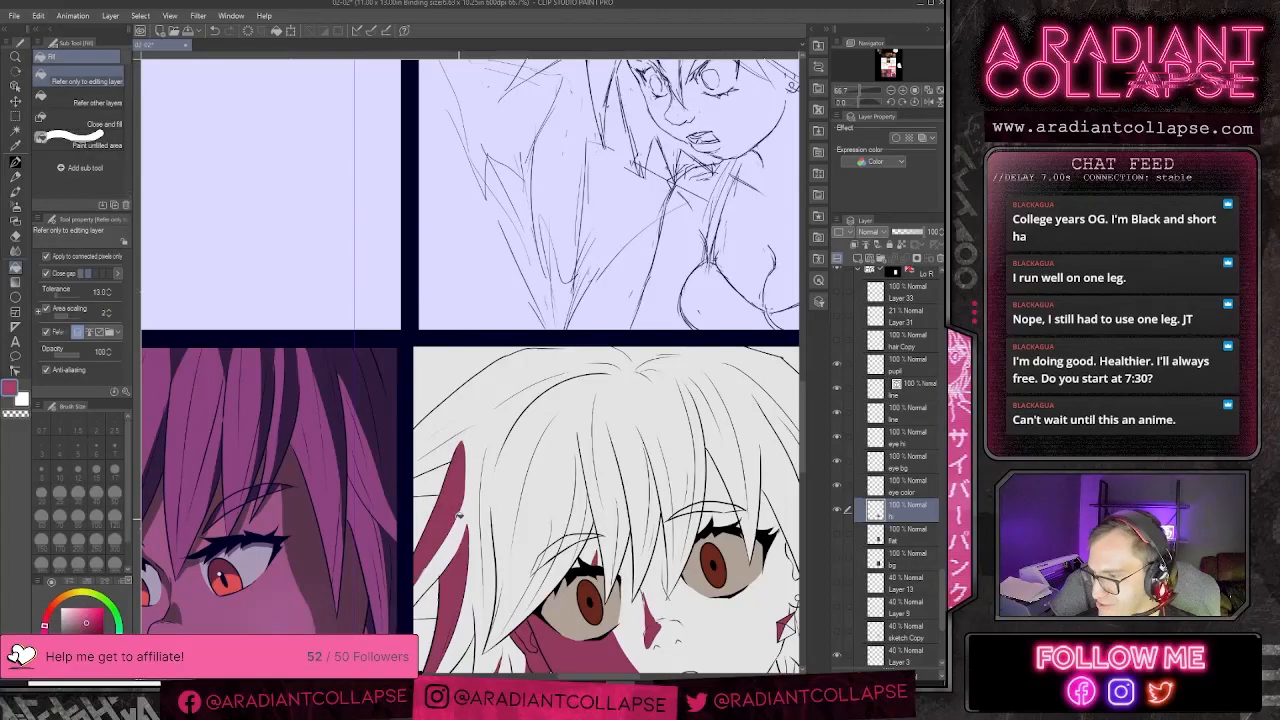
{"action": "key", "text": "p"}
{"action": "left_click_drag", "start_coordinate": [493, 573], "coordinate": [523, 463]}
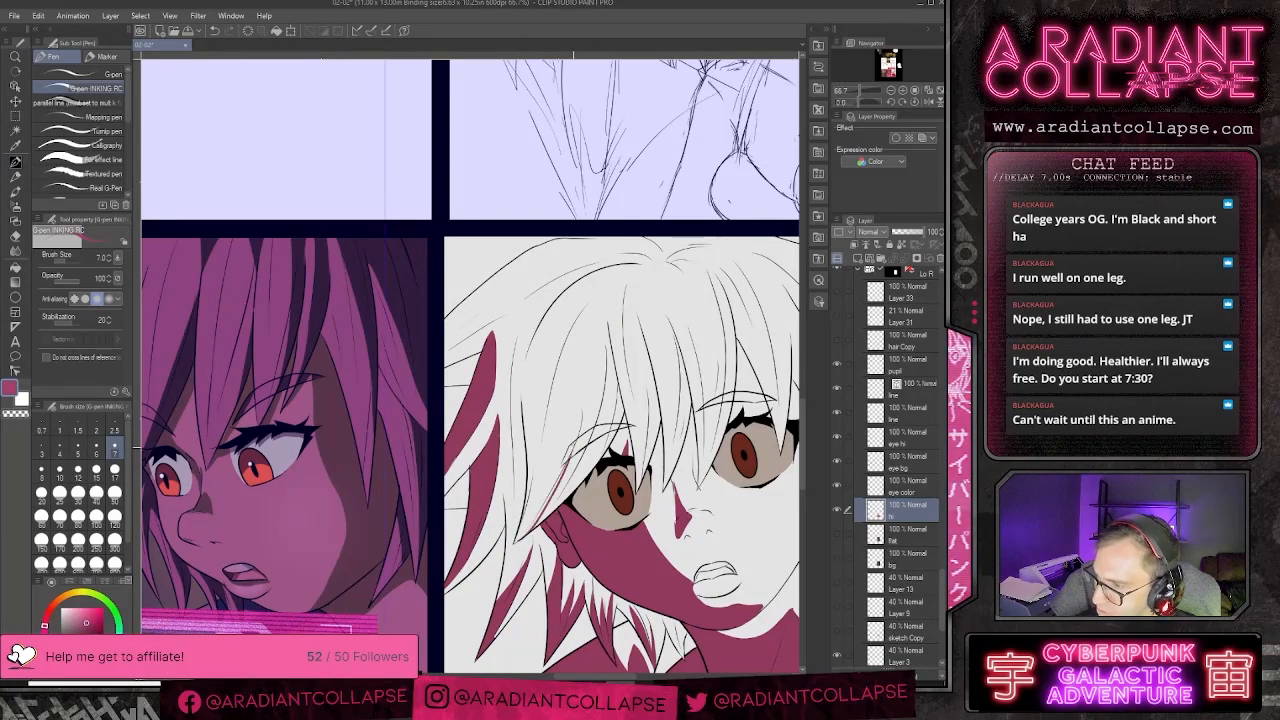
{"action": "mouse_move", "coordinate": [567, 482]}
{"action": "left_mouse_down"}
{"action": "mouse_move", "coordinate": [512, 542]}
{"action": "mouse_move", "coordinate": [574, 462]}
{"action": "left_mouse_up"}
{"action": "key", "text": "ctrl+z"}
{"action": "key", "text": "ctrl+z"}
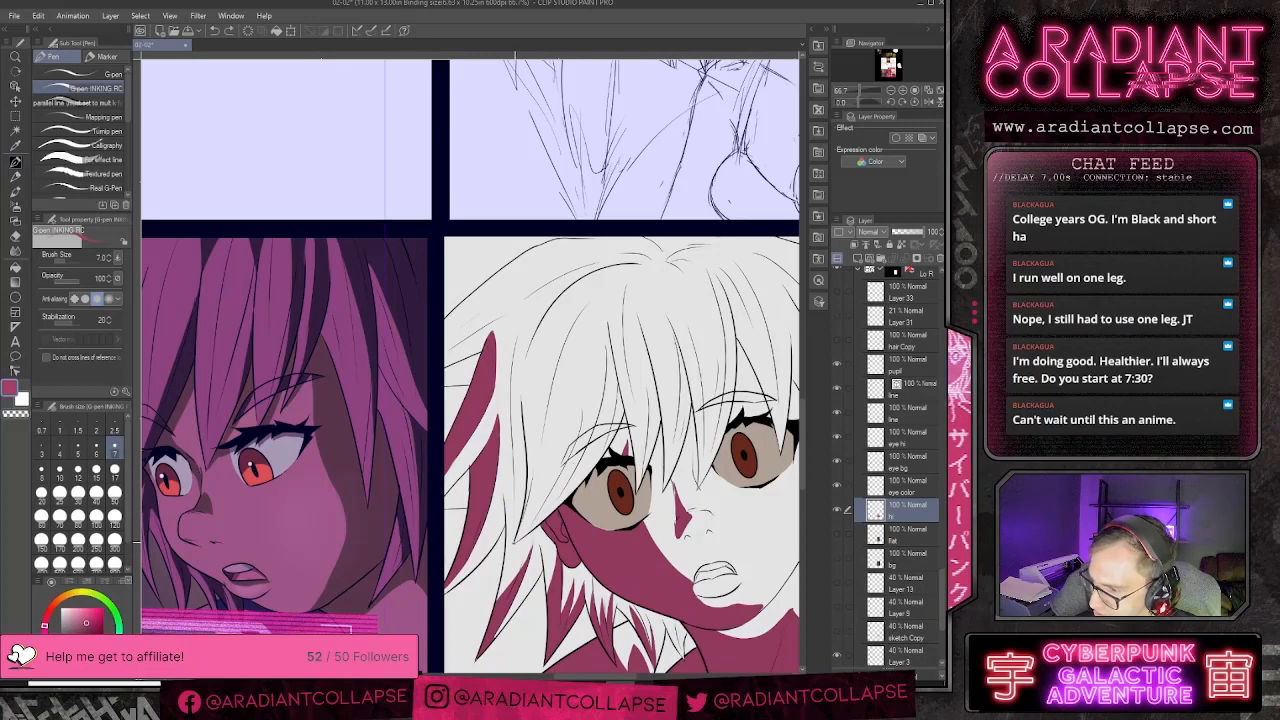
{"action": "left_click_drag", "start_coordinate": [514, 544], "coordinate": [574, 474]}
{"action": "key", "text": "ctrl+z"}
{"action": "mouse_move", "coordinate": [515, 542]}
{"action": "left_mouse_down"}
{"action": "mouse_move", "coordinate": [575, 467]}
{"action": "mouse_move", "coordinate": [514, 545]}
{"action": "left_mouse_up"}
{"action": "key", "text": "ctrl+z"}
{"action": "key", "text": "ctrl+z"}
{"action": "key", "text": "ctrl+z"}
{"action": "key", "text": "e"}
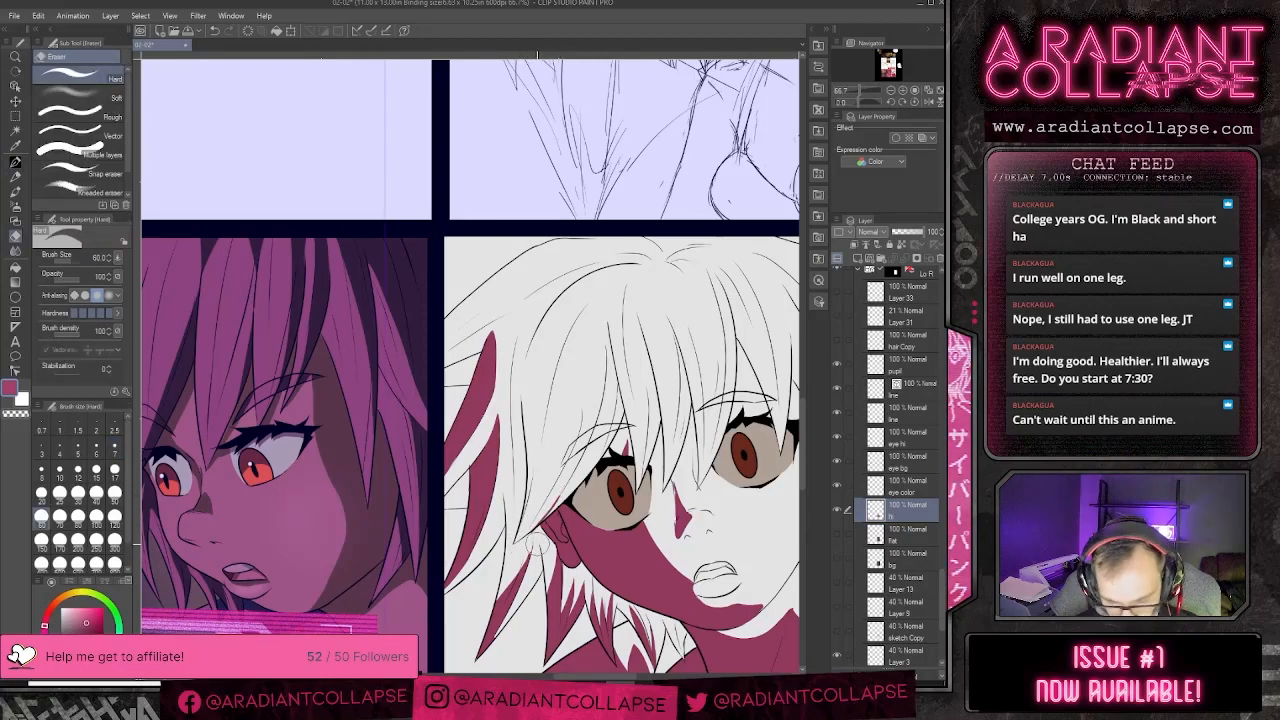
- Outline a jagged pink highlight on the large hair section running down to the ear and fill it
{"action": "key", "text": "p"}
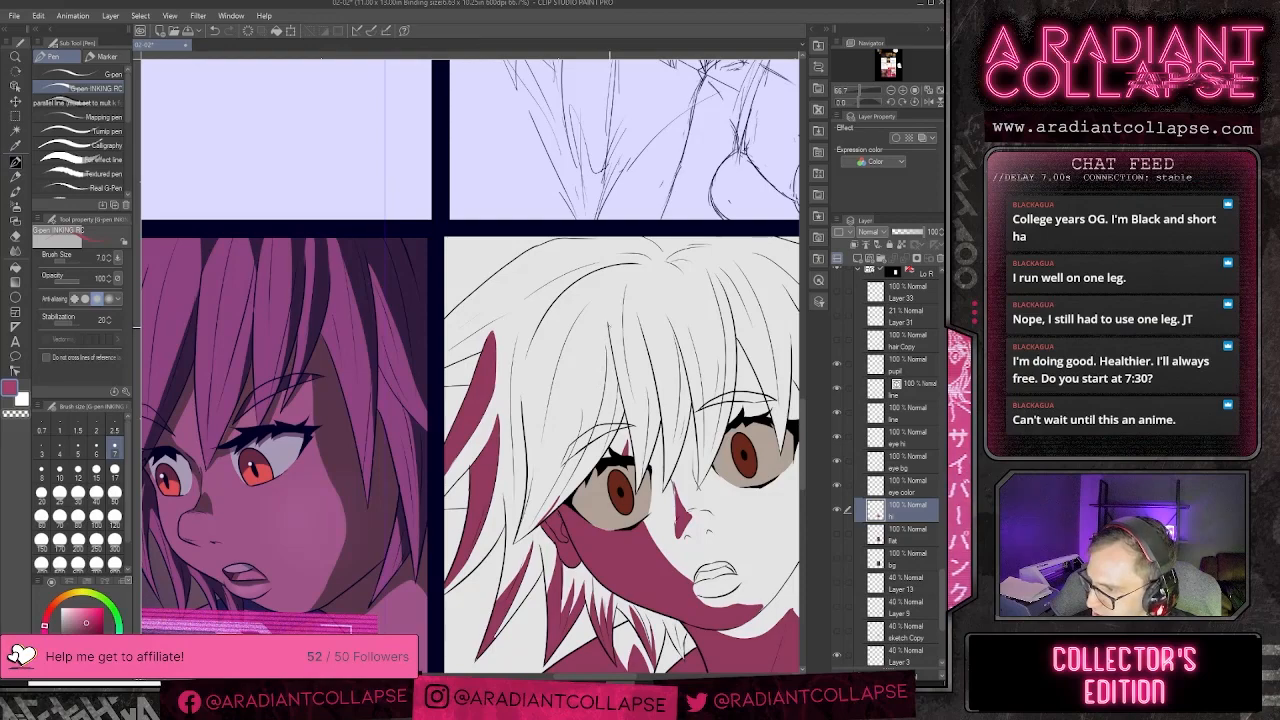
{"action": "mouse_move", "coordinate": [609, 327]}
{"action": "left_mouse_down"}
{"action": "mouse_move", "coordinate": [547, 463]}
{"action": "mouse_move", "coordinate": [559, 388]}
{"action": "mouse_move", "coordinate": [544, 462]}
{"action": "mouse_move", "coordinate": [524, 454]}
{"action": "mouse_move", "coordinate": [534, 366]}
{"action": "left_mouse_up"}
{"action": "key", "text": "ctrl+z"}
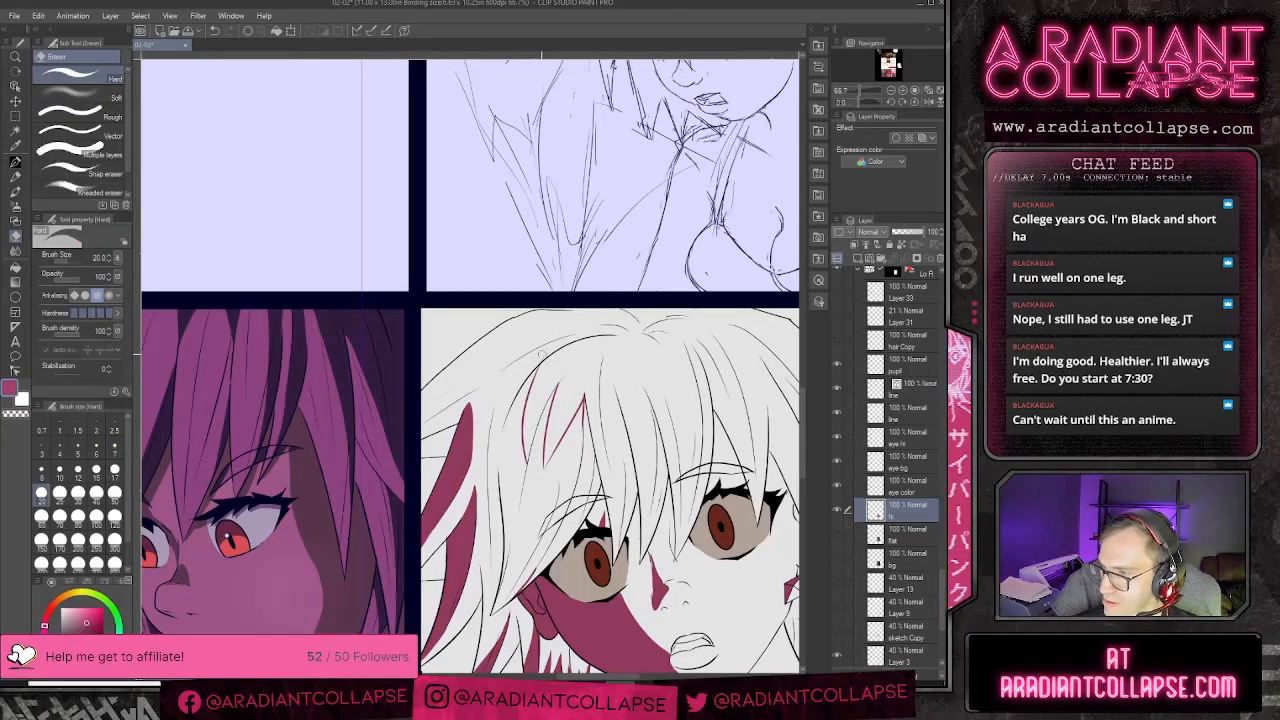
{"action": "left_click_drag", "start_coordinate": [508, 413], "coordinate": [502, 474]}
{"action": "key", "text": "g"}
{"action": "left_click", "coordinate": [511, 452]}
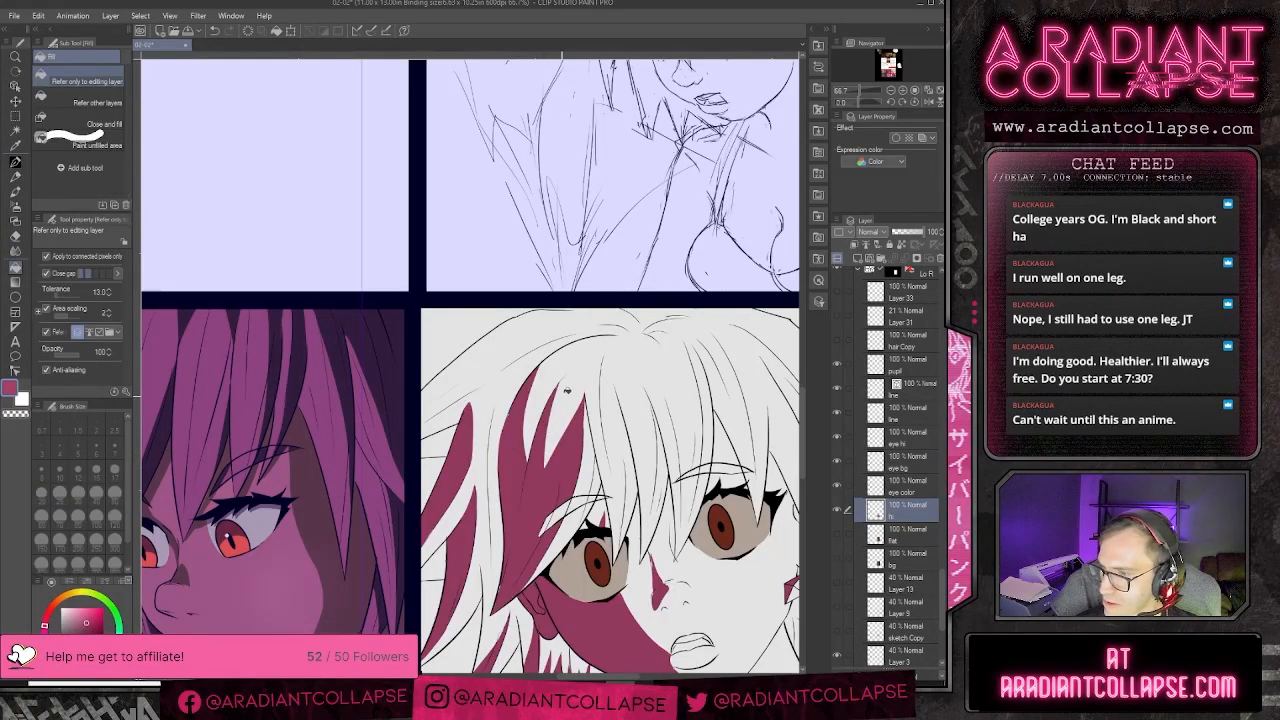
- Fill the unpainted gap in the hair strands beside the eyebrow with pink
{"action": "key", "text": "p"}
{"action": "scroll", "coordinate": [470, 365], "scroll_direction": "down", "scroll_amount": 3}
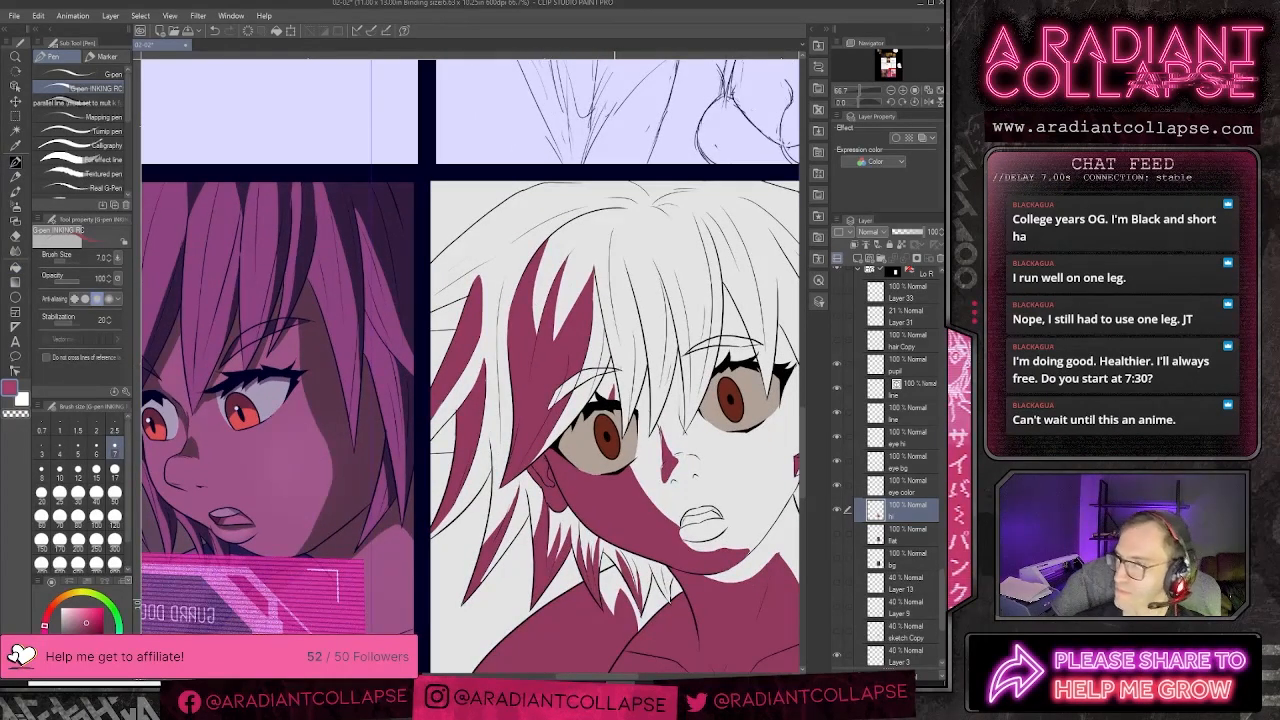
{"action": "key", "text": "g"}
{"action": "left_click", "coordinate": [566, 386]}
{"action": "key", "text": "p"}
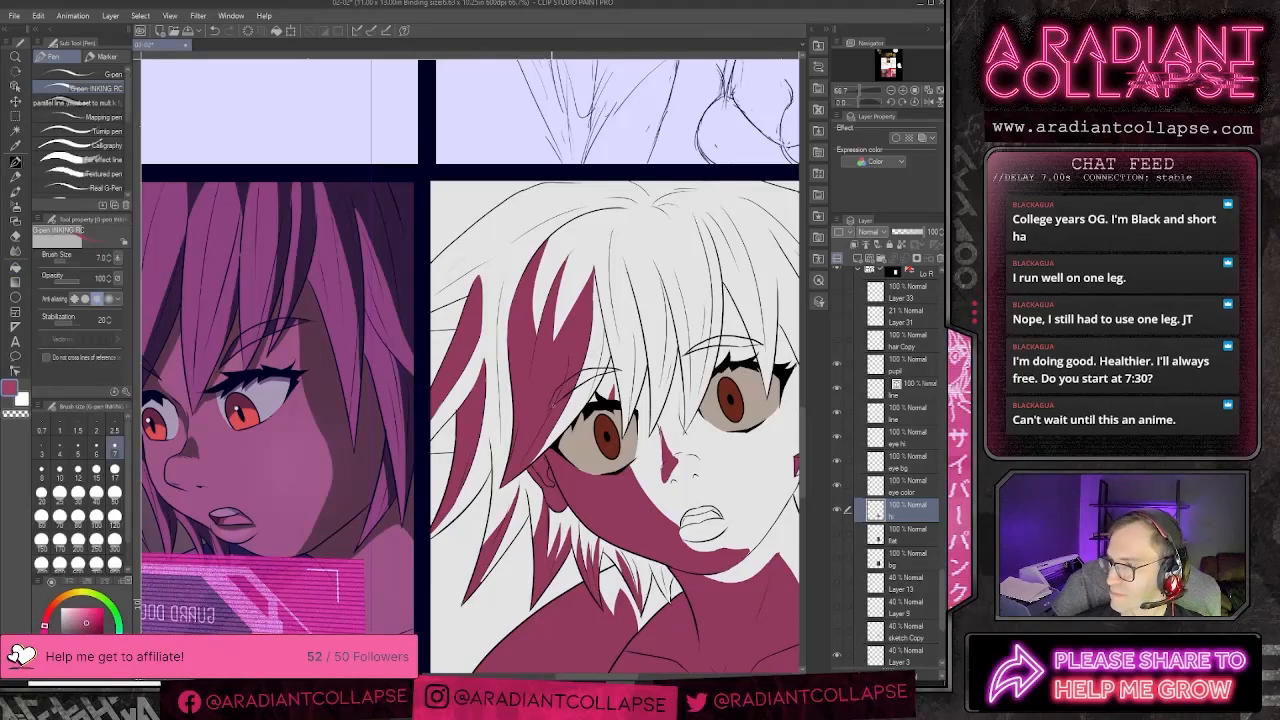
- Add a pointed pink highlight to the hair between the outer strands and the large jagged highlight
{"action": "left_click_drag", "start_coordinate": [548, 416], "coordinate": [530, 464]}
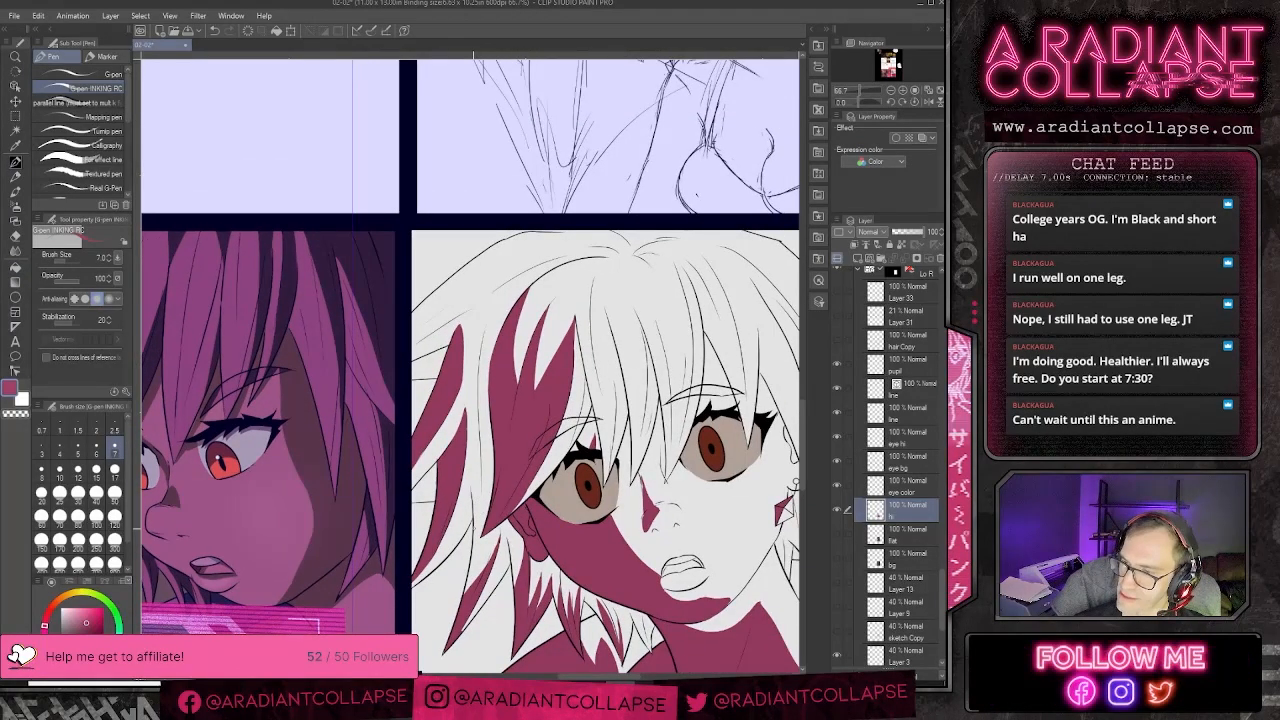
{"action": "mouse_move", "coordinate": [474, 529]}
{"action": "left_mouse_down"}
{"action": "mouse_move", "coordinate": [499, 310]}
{"action": "mouse_move", "coordinate": [492, 356]}
{"action": "left_mouse_up"}
{"action": "key", "text": "g"}
{"action": "left_click", "coordinate": [492, 399]}
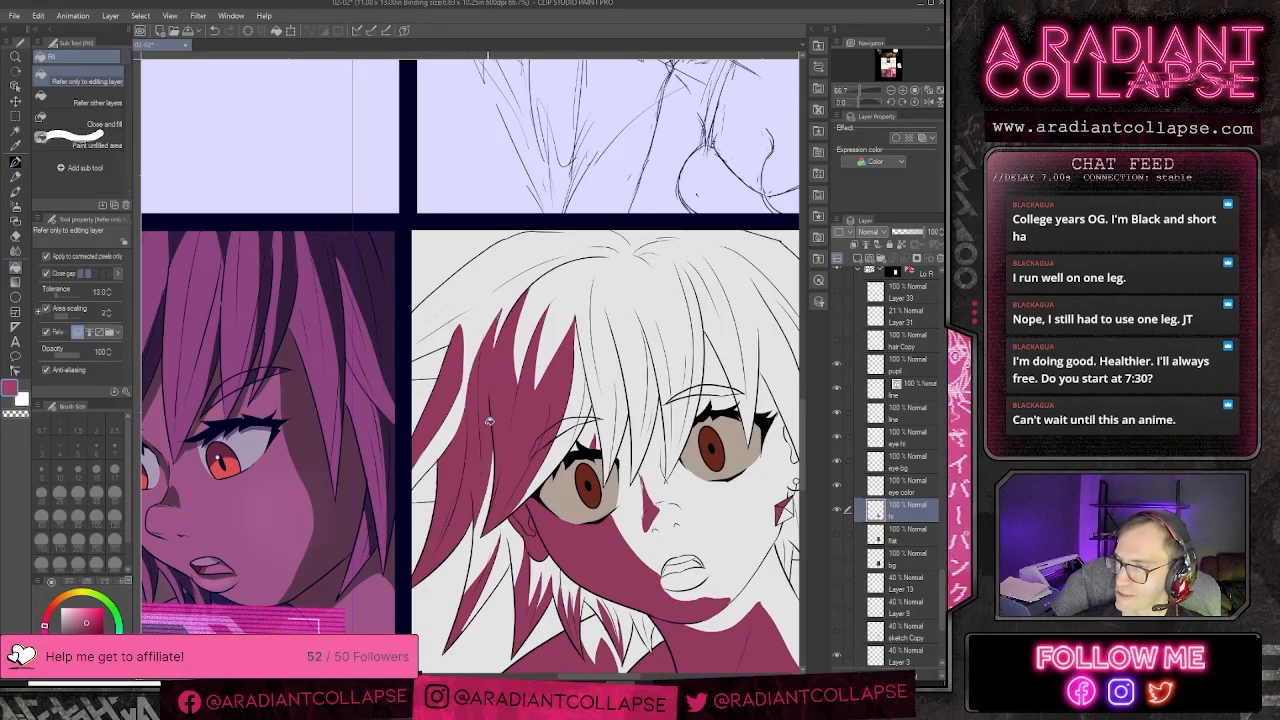
{"action": "key", "text": "p"}
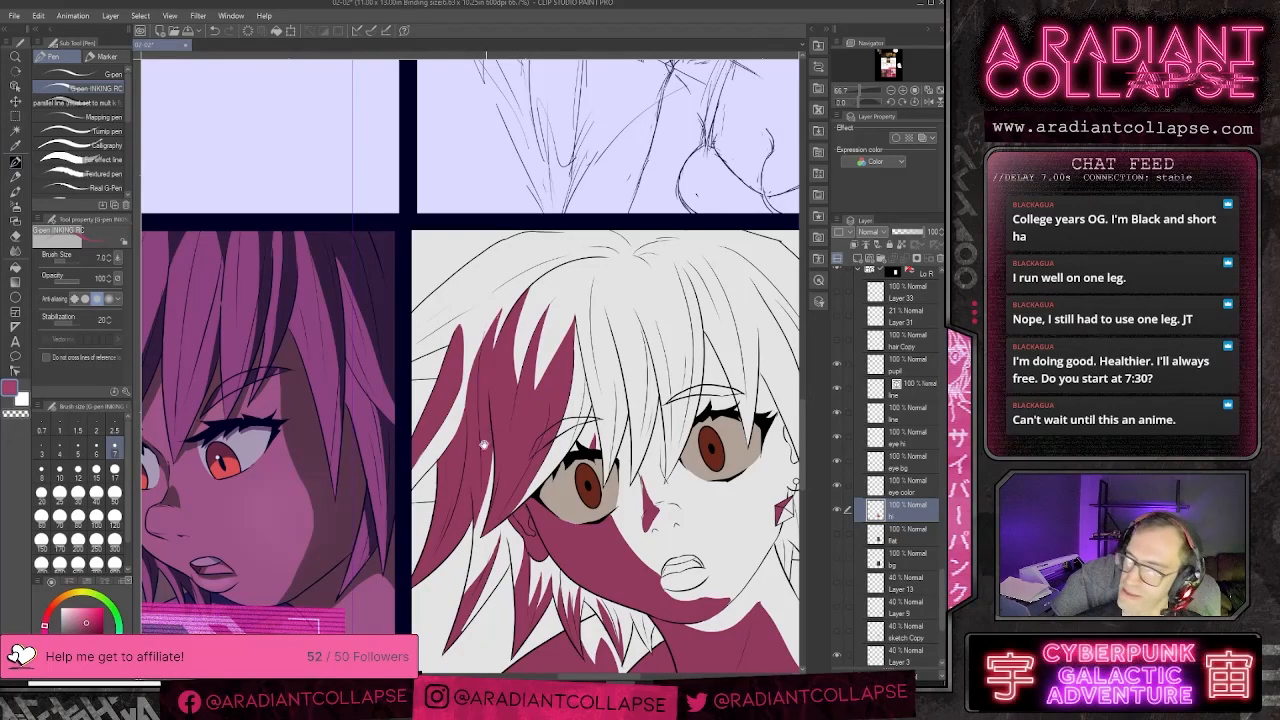
- Outline a sweeping pink highlight across the top of the hair up to the crown and fill it
{"action": "scroll", "coordinate": [540, 410], "scroll_direction": "up", "scroll_amount": 2}
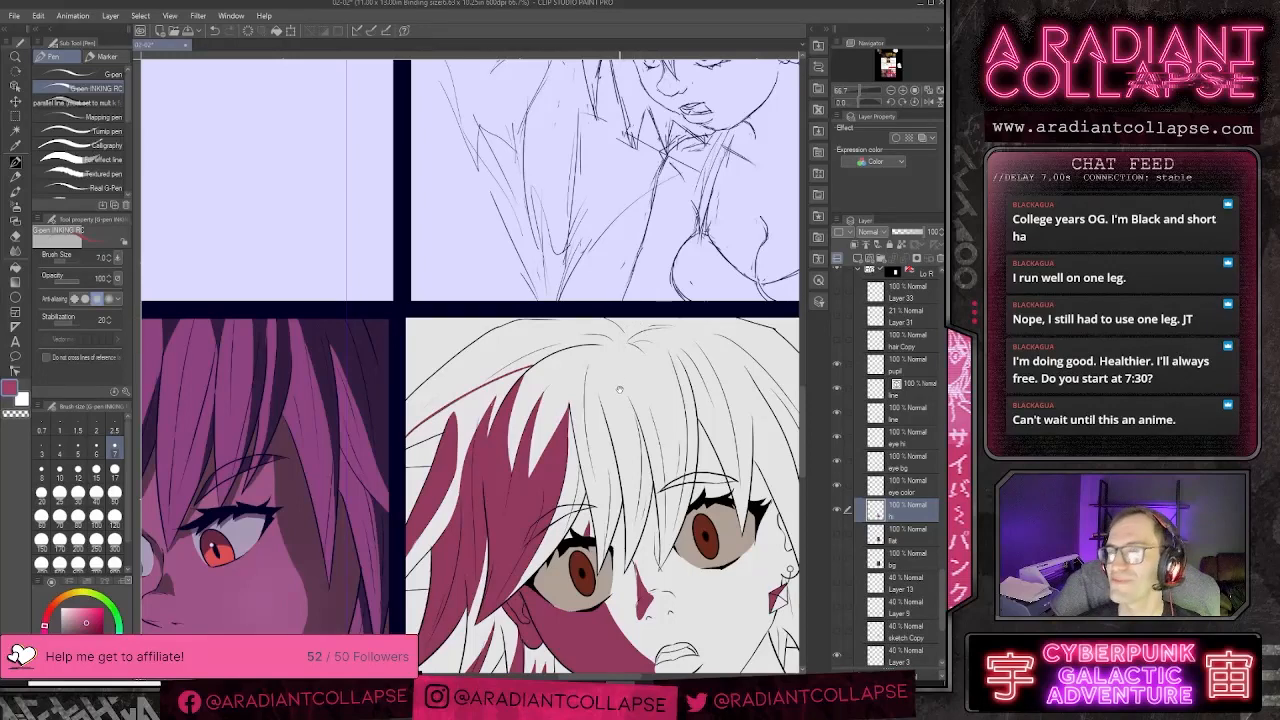
{"action": "scroll", "coordinate": [610, 56], "scroll_direction": "up", "scroll_amount": 1}
{"action": "scroll", "coordinate": [616, 56], "scroll_direction": "right", "scroll_amount": 3}
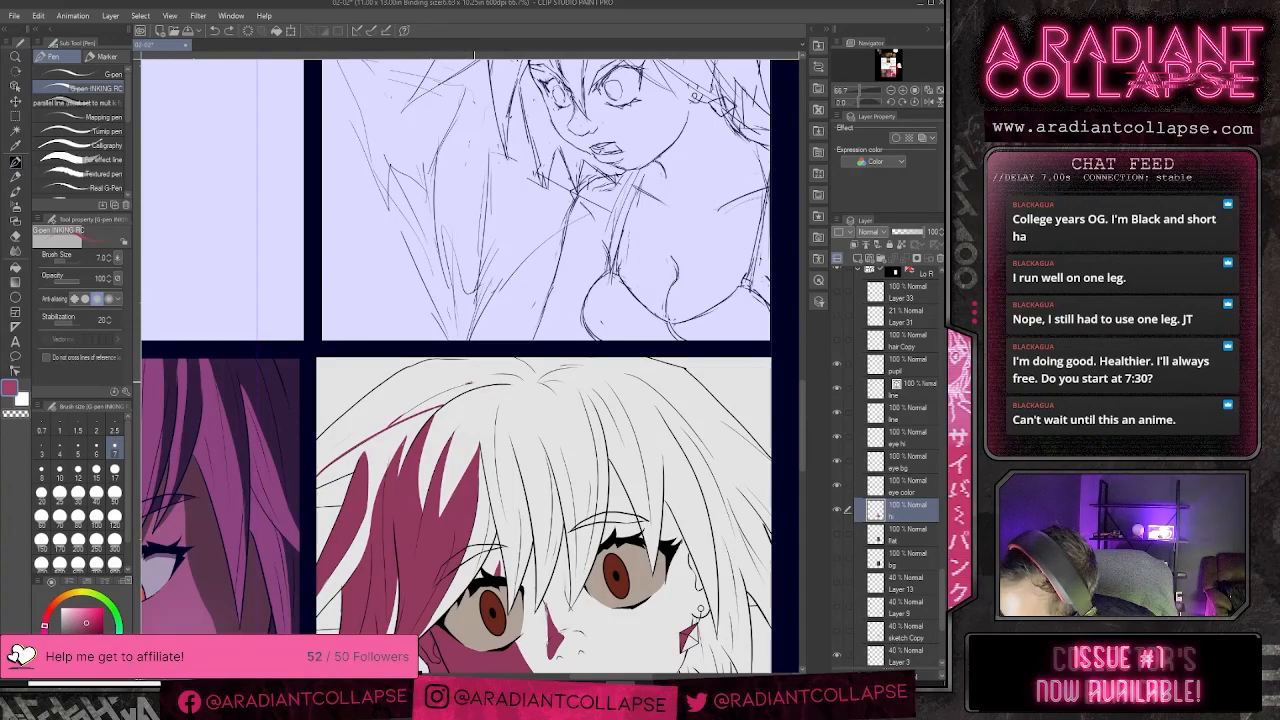
{"action": "left_click_drag", "start_coordinate": [488, 407], "coordinate": [584, 373]}
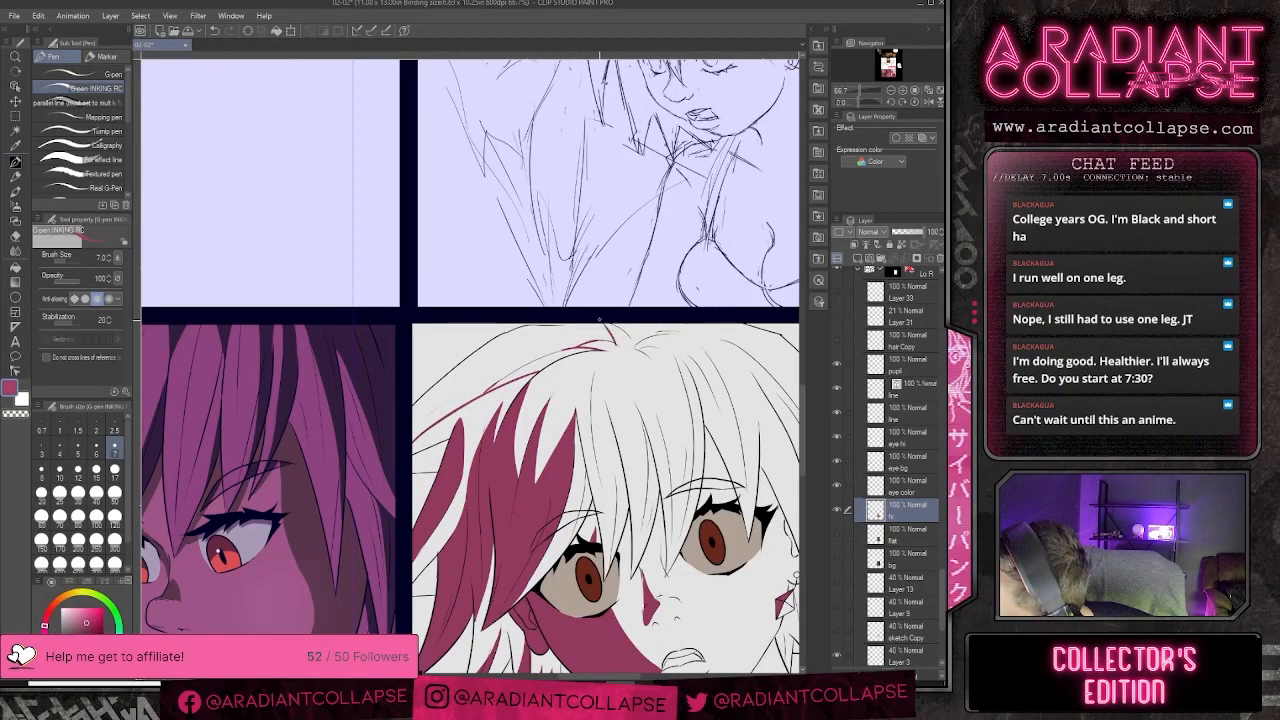
{"action": "key", "text": "g"}
{"action": "left_click", "coordinate": [608, 320]}
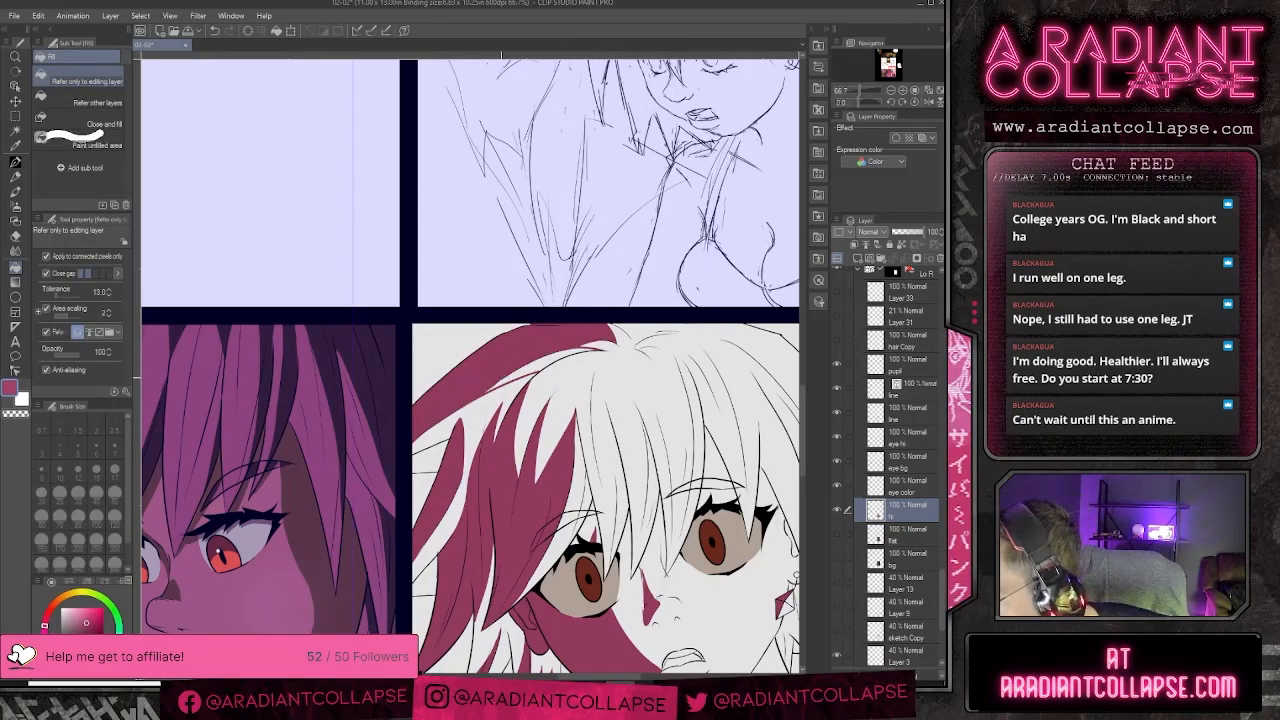
- Add a small curved pink highlight at the hair parting on the crown and touch up its edges
{"action": "key", "text": "p"}
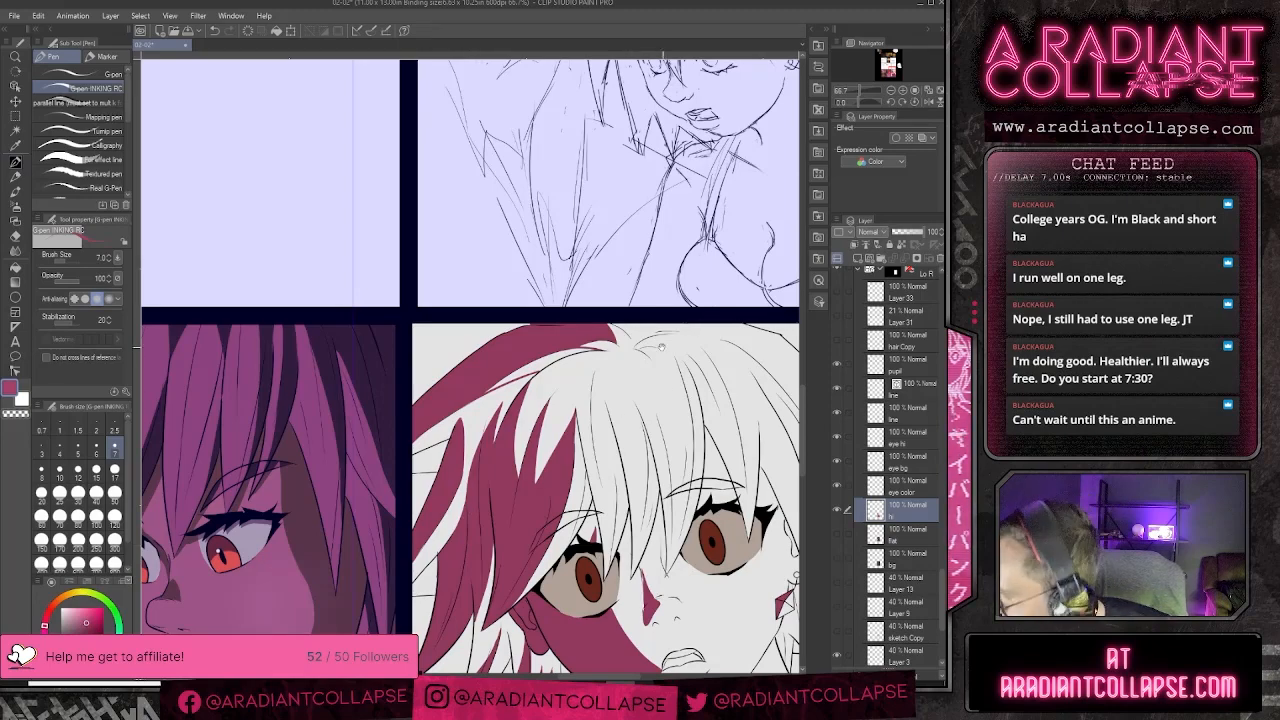
{"action": "mouse_move", "coordinate": [662, 347]}
{"action": "left_mouse_down"}
{"action": "mouse_move", "coordinate": [502, 349]}
{"action": "mouse_move", "coordinate": [526, 376]}
{"action": "left_mouse_up"}
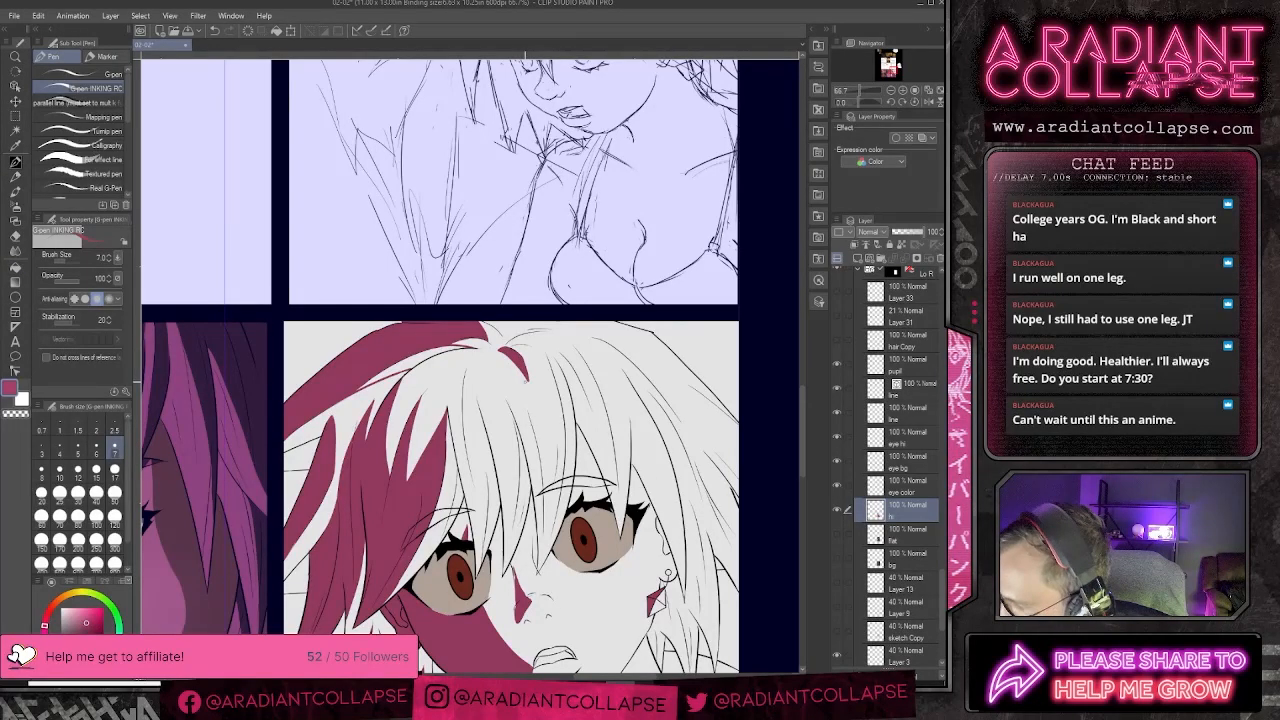
{"action": "key", "text": "e"}
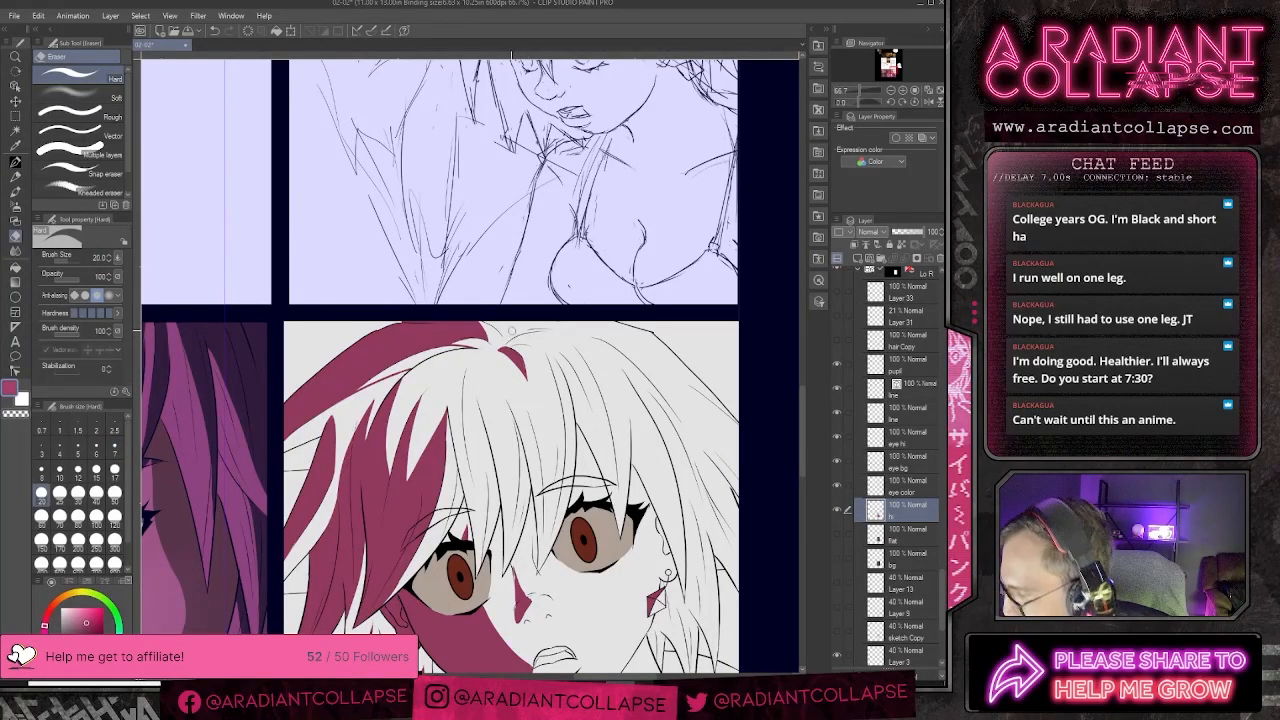
{"action": "key", "text": "p"}
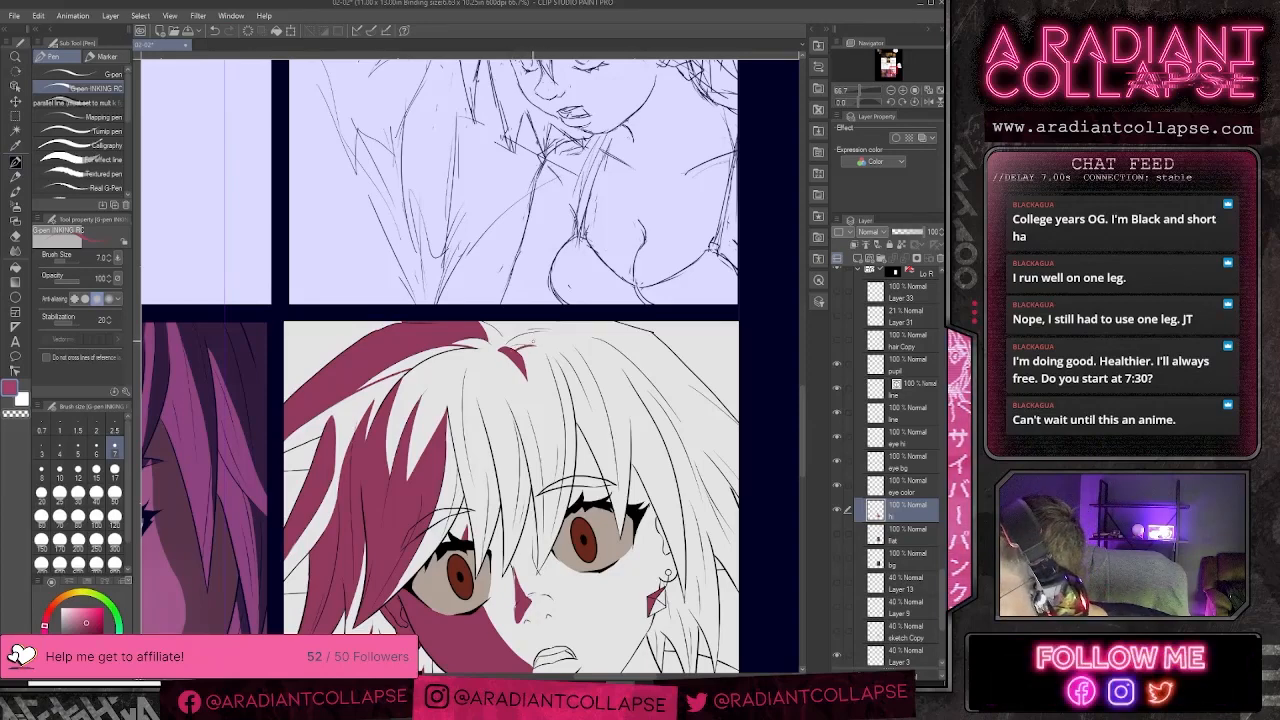
{"action": "key", "text": "e"}
{"action": "key", "text": "p"}
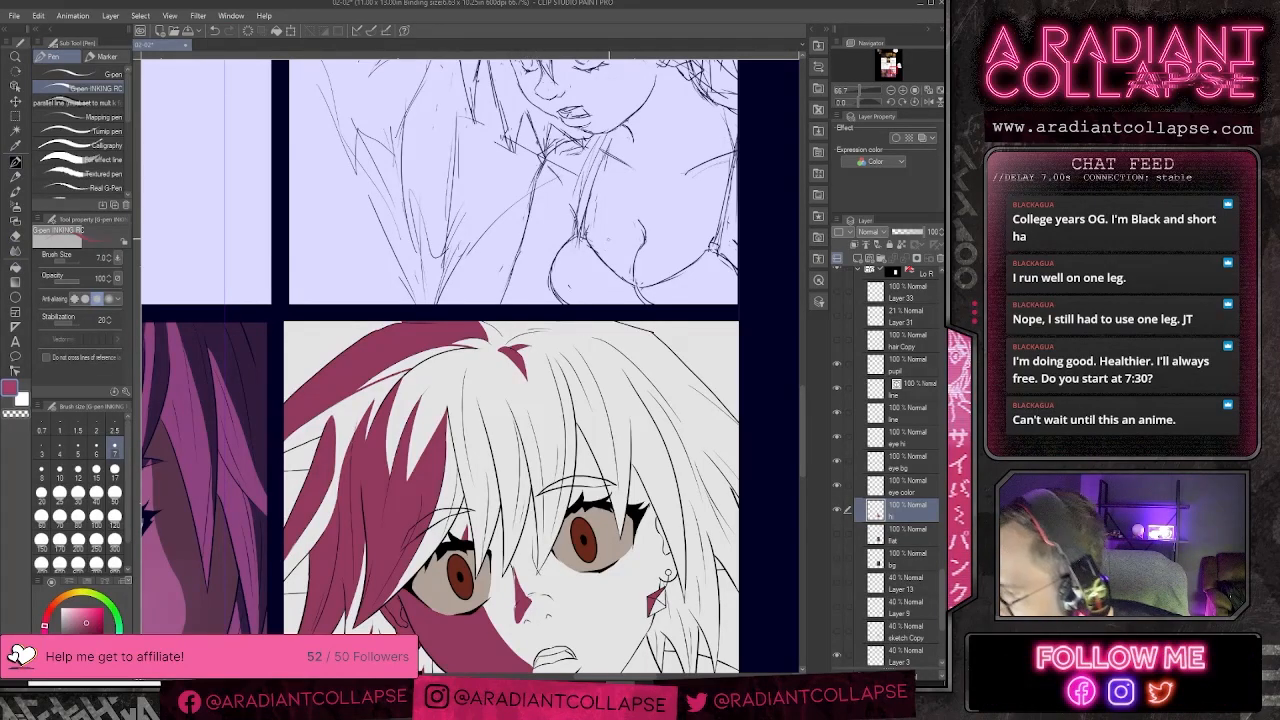
- Outline a narrow pink highlight down the fringe strand falling over the eye beside the large highlight and fill it
{"action": "left_click_drag", "start_coordinate": [602, 409], "coordinate": [499, 381]}
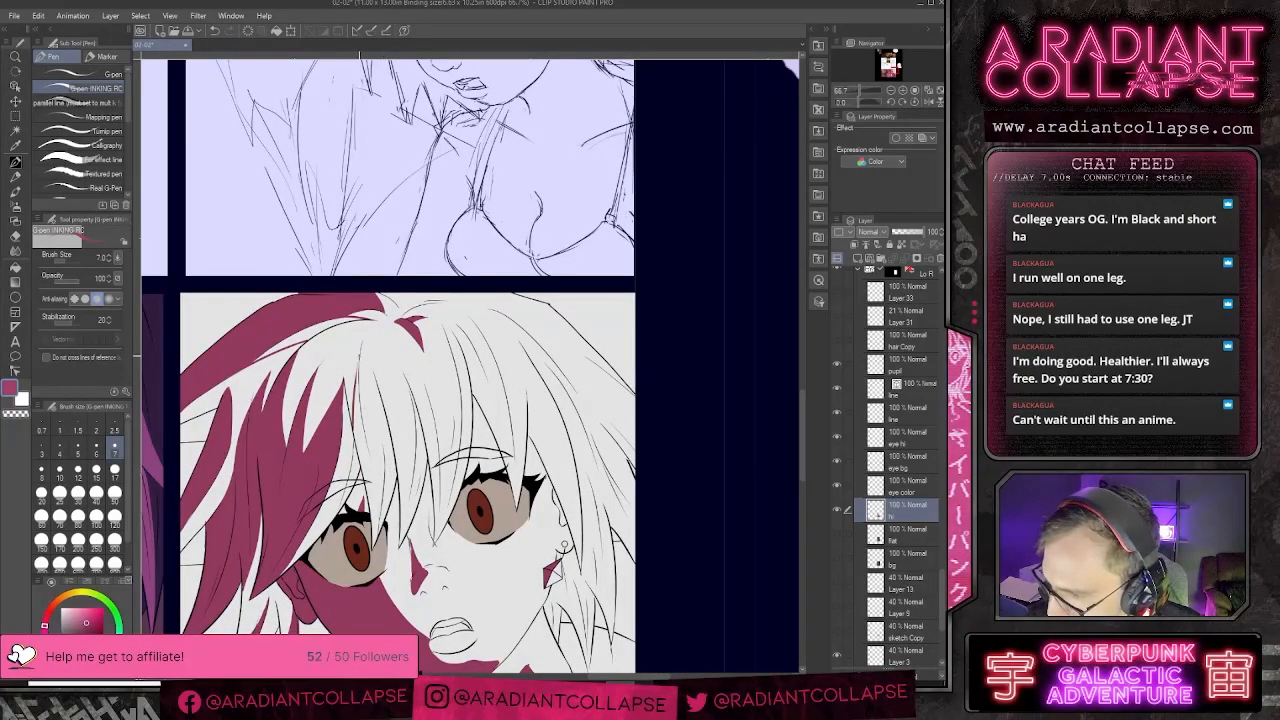
{"action": "key", "text": "ctrl+z"}
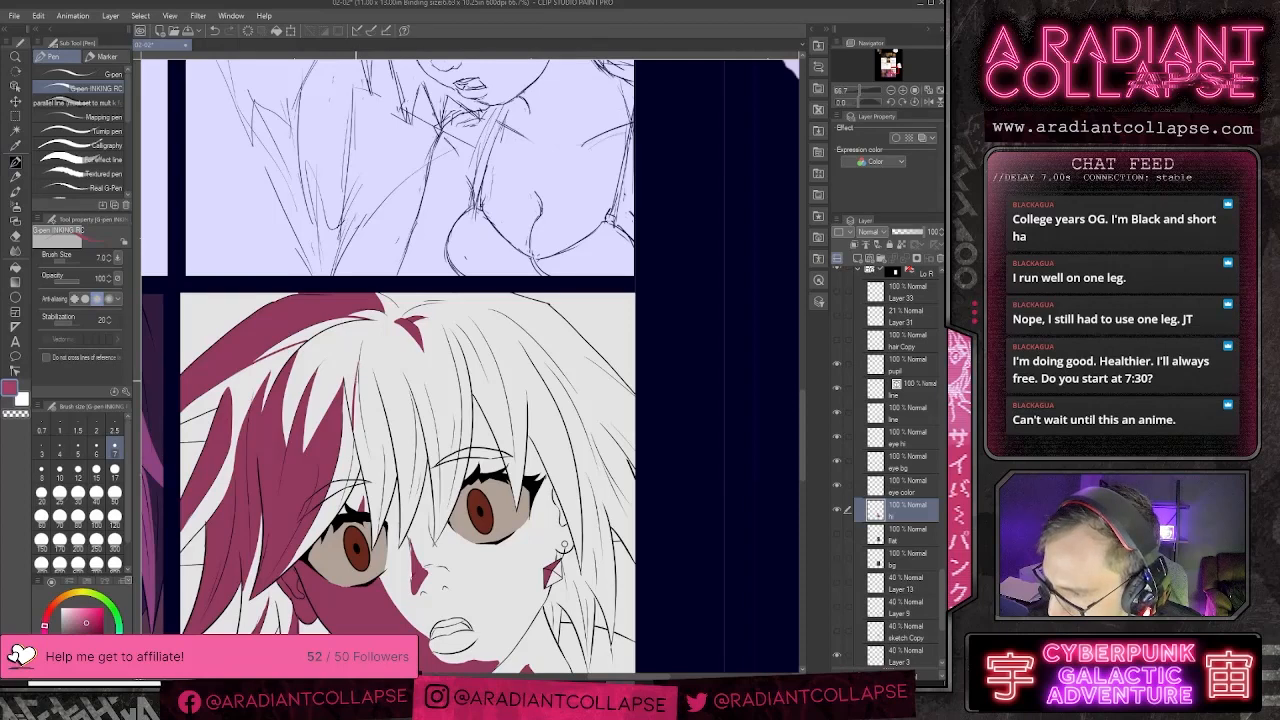
{"action": "left_click_drag", "start_coordinate": [357, 362], "coordinate": [377, 540]}
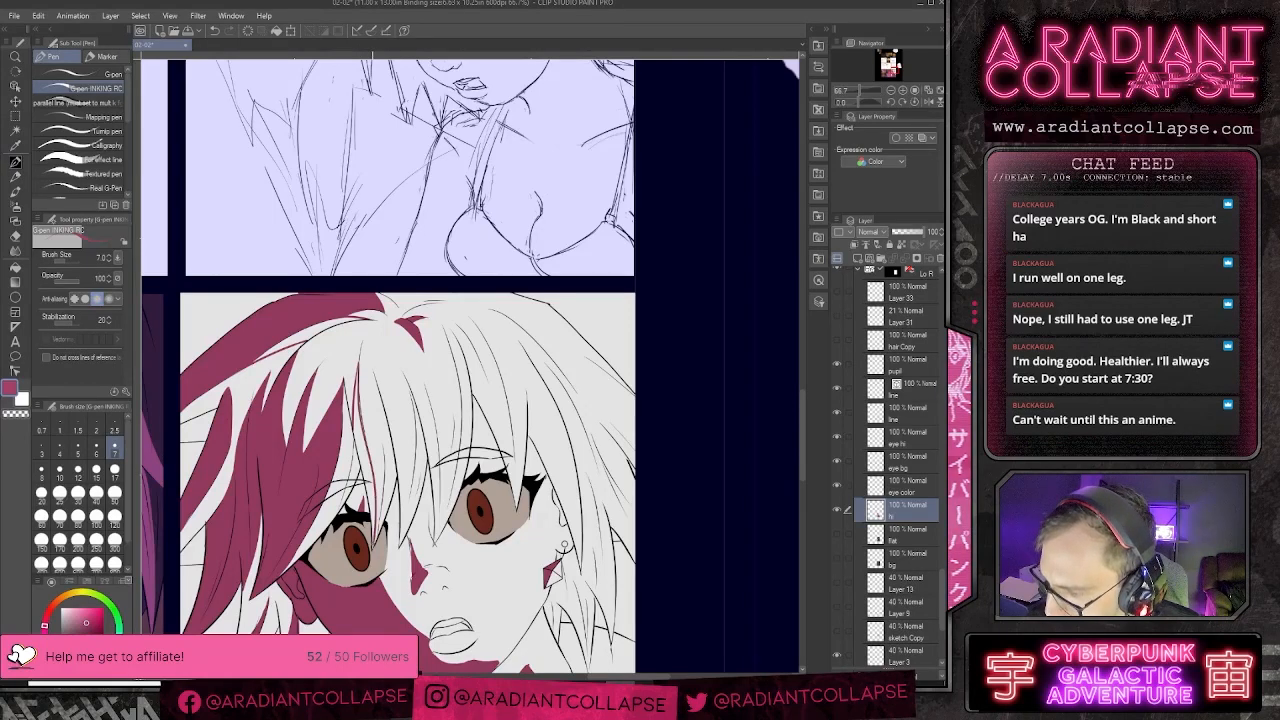
{"action": "key", "text": "g"}
{"action": "left_click", "coordinate": [372, 488]}
{"action": "left_click", "coordinate": [368, 480]}
{"action": "key", "text": "p"}
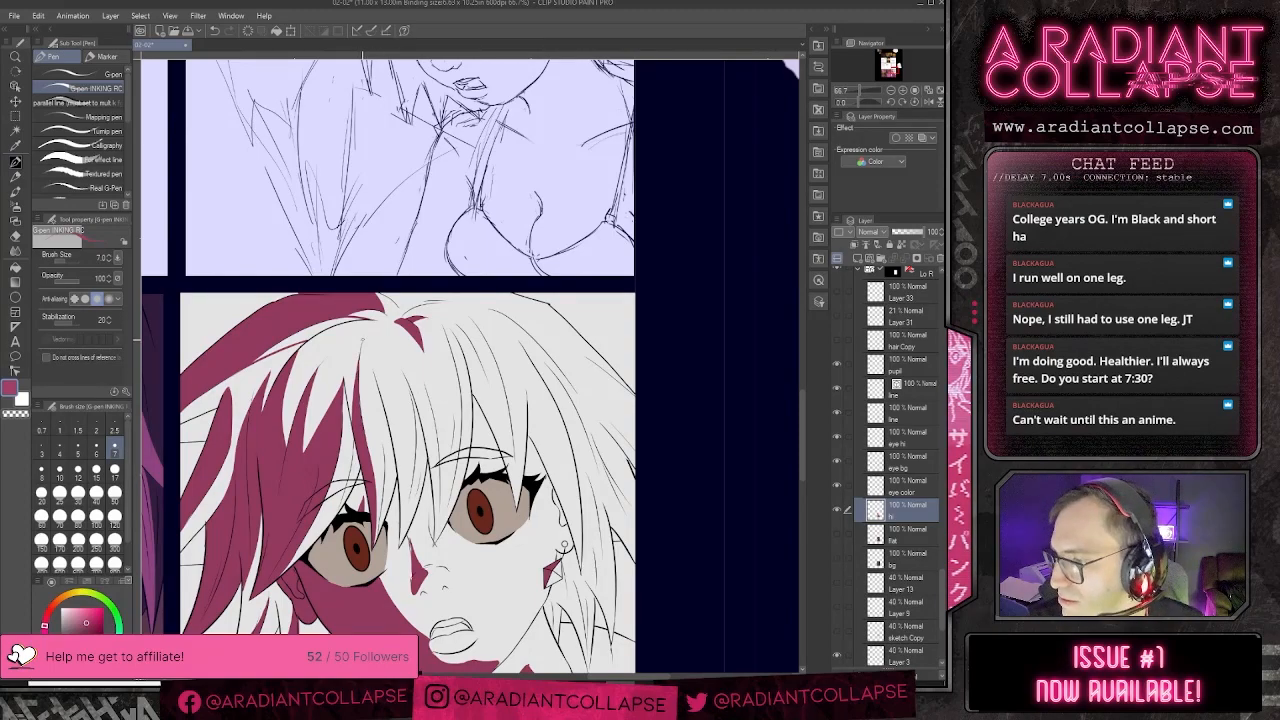
{"action": "left_click_drag", "start_coordinate": [446, 450], "coordinate": [476, 303]}
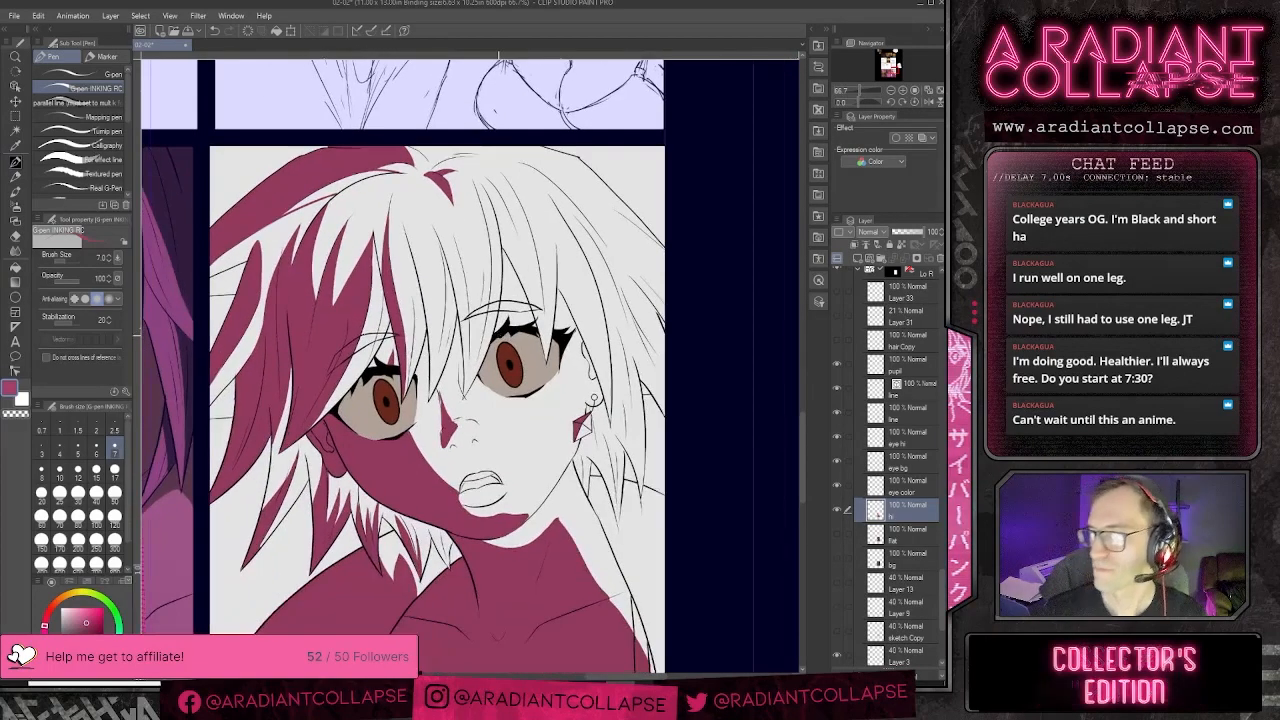
{"action": "scroll", "coordinate": [498, 336], "scroll_direction": "down", "scroll_amount": 2}
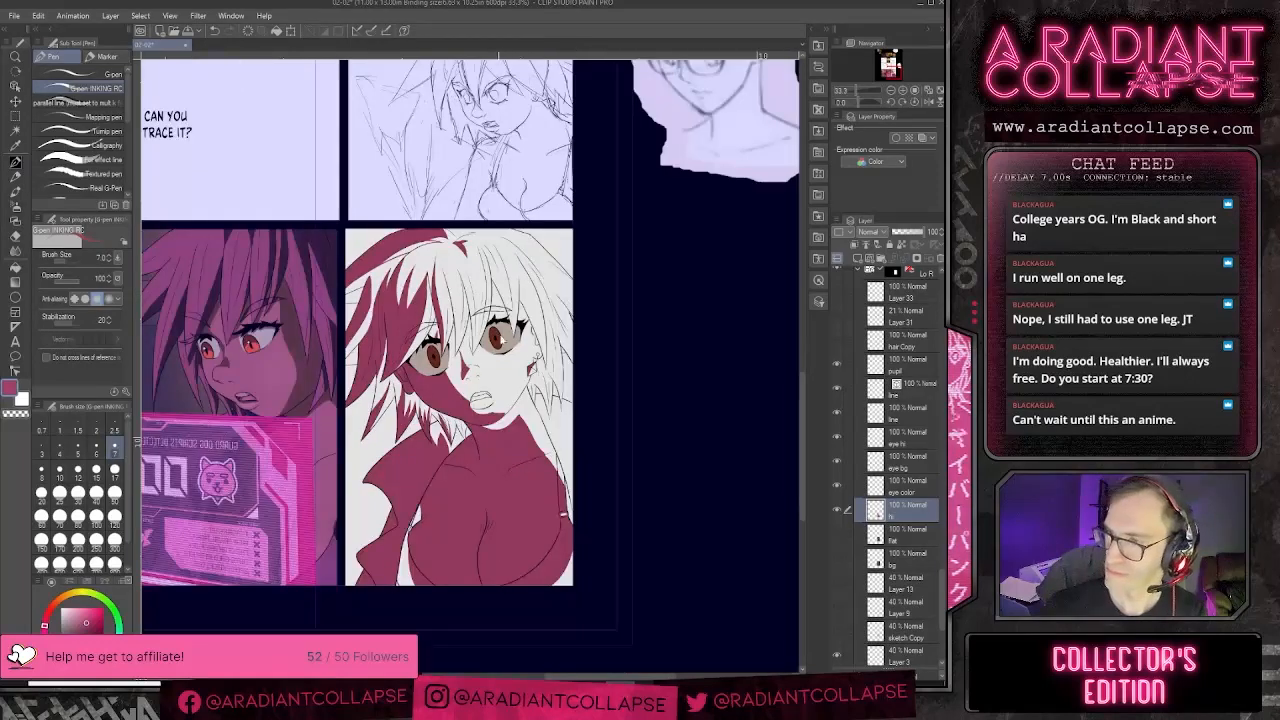
{"action": "scroll", "coordinate": [505, 346], "scroll_direction": "up", "scroll_amount": 2}
{"action": "left_click_drag", "start_coordinate": [262, 228], "coordinate": [352, 328]}
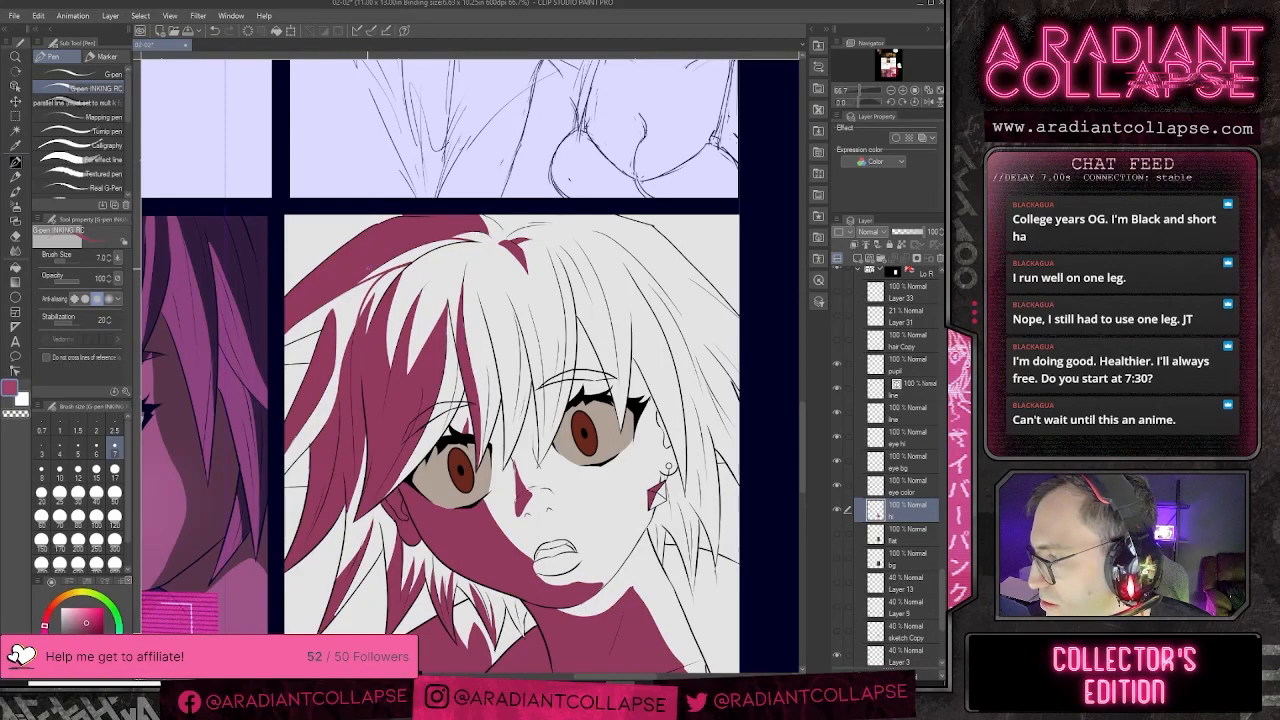
- Fill the outlined area at the upper part of the large jagged hair highlight with pink and compare it before and after
{"action": "key", "text": "g"}
{"action": "left_click", "coordinate": [365, 289]}
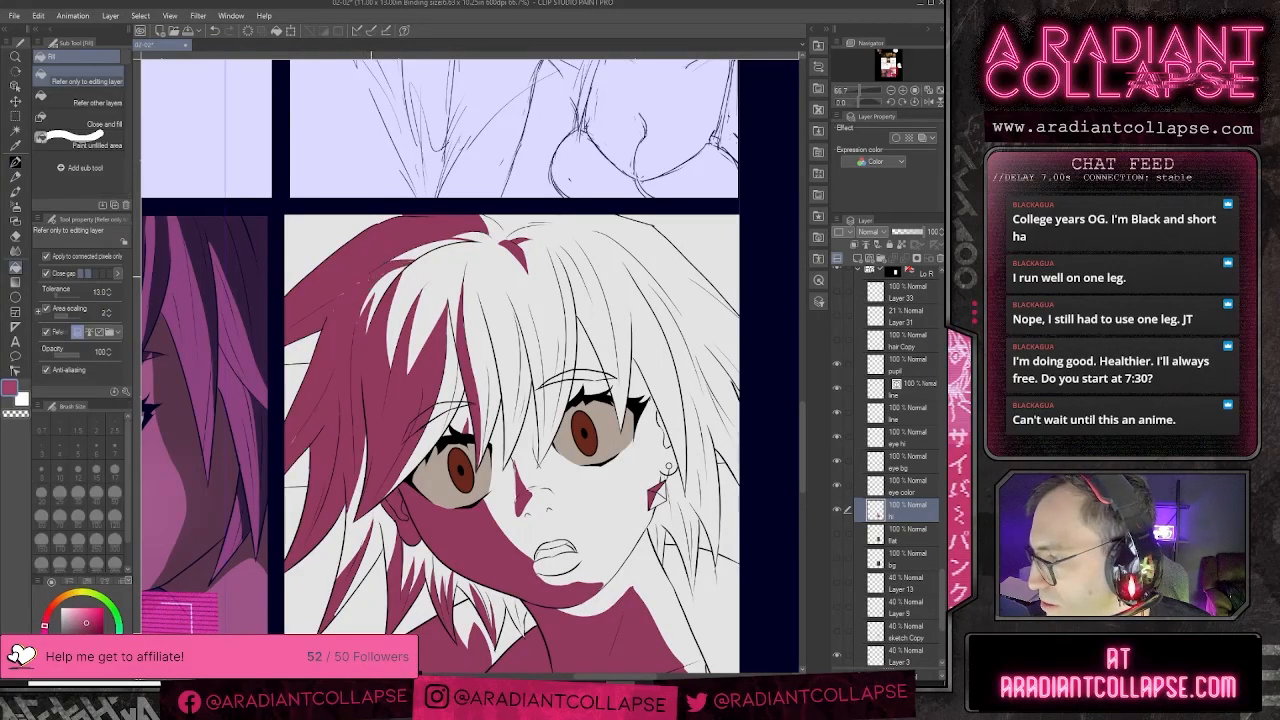
{"action": "key", "text": "p"}
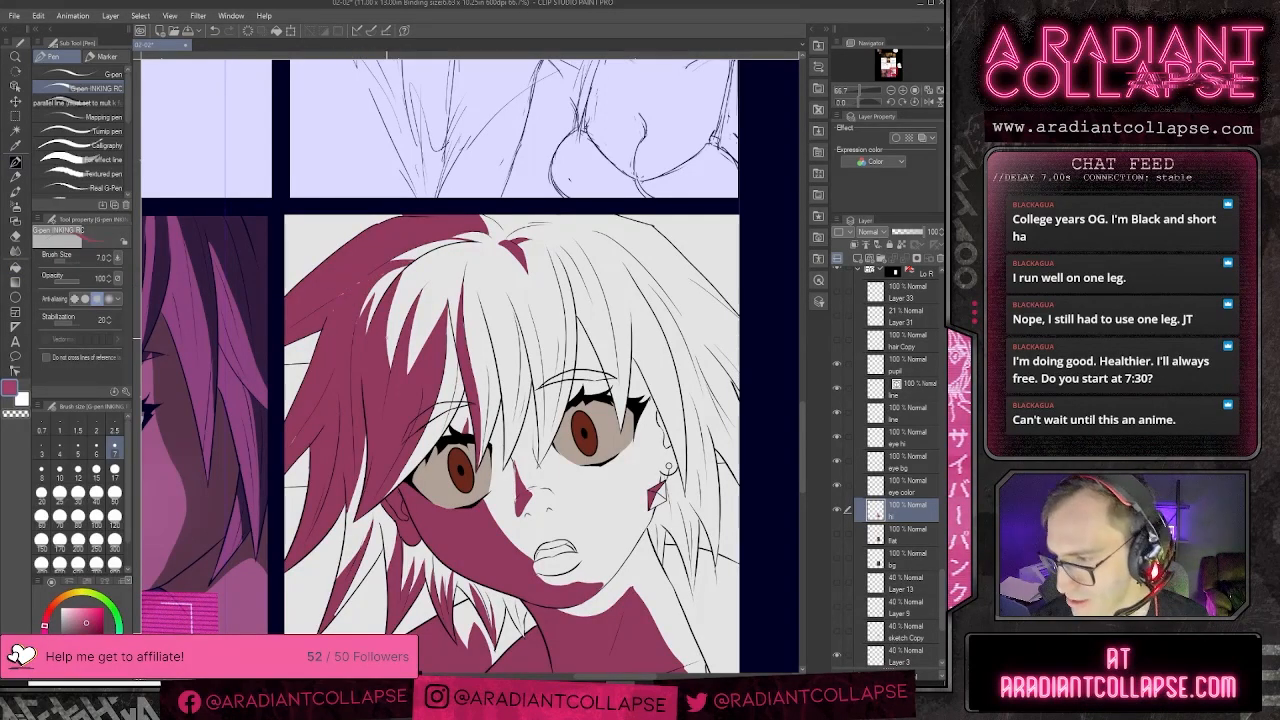
{"action": "key", "text": "ctrl+z"}
{"action": "key", "text": "ctrl+z"}
{"action": "key", "text": "ctrl+y"}
{"action": "key", "text": "ctrl+y"}
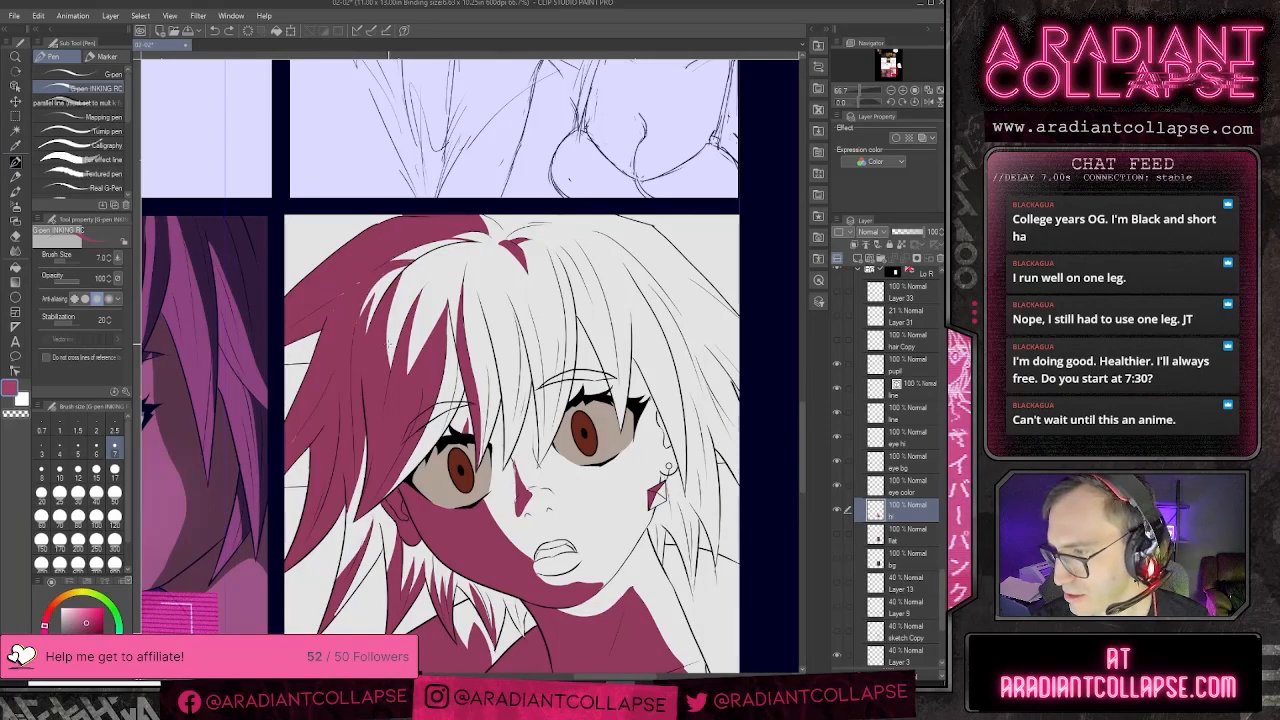
- Touch up the edges of the large hair highlight, settling on a pen size of 10
{"action": "key", "text": "bracketright"}
{"action": "key", "text": "bracketright"}
{"action": "key", "text": "bracketright"}
{"action": "key", "text": "bracketright"}
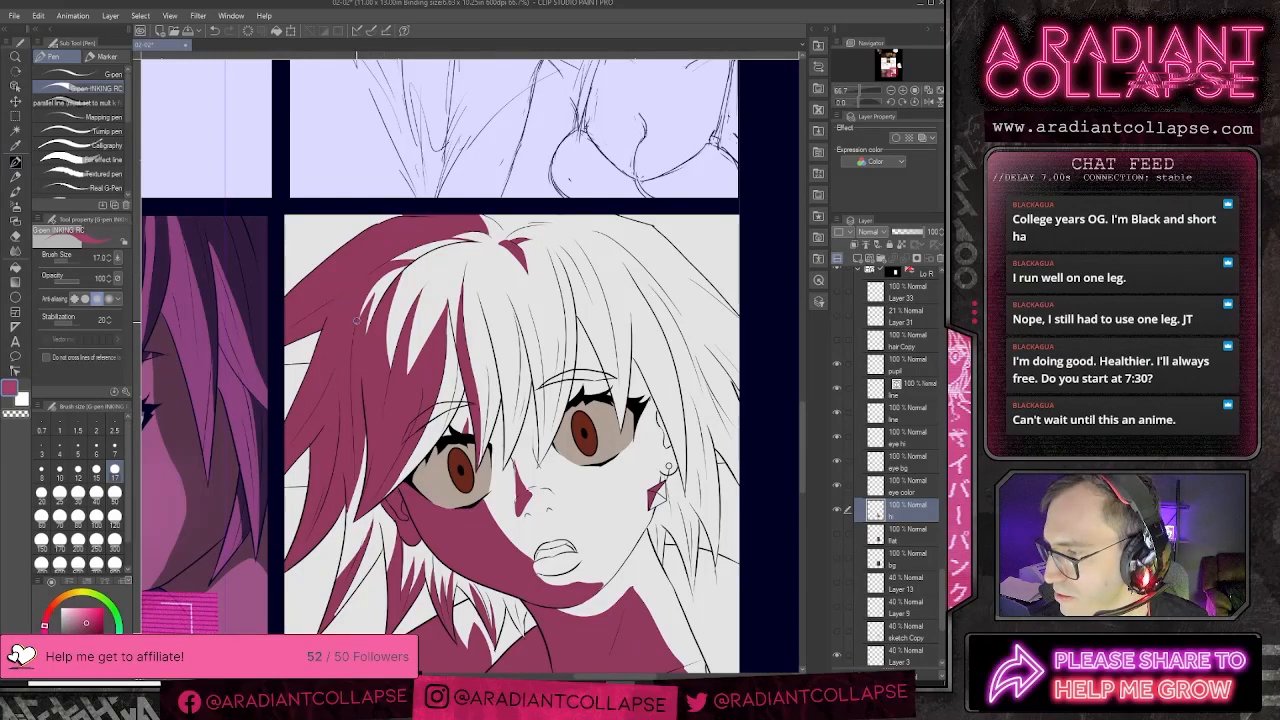
{"action": "key", "text": "bracketleft"}
{"action": "key", "text": "bracketleft"}
{"action": "key", "text": "bracketleft"}
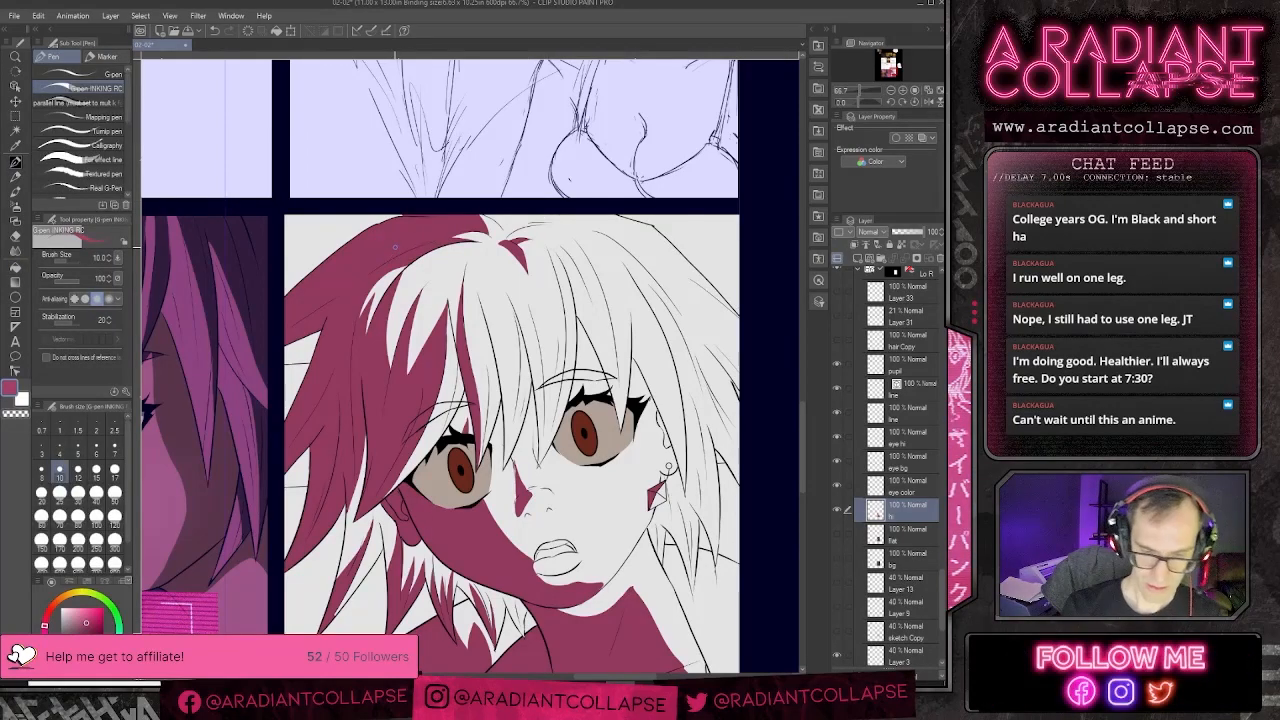
- Outline a narrow pink highlight down the fringe strand above the far eye and fill it
{"action": "scroll", "coordinate": [395, 246], "scroll_direction": "down", "scroll_amount": 2}
{"action": "scroll", "coordinate": [394, 246], "scroll_direction": "up", "scroll_amount": 1}
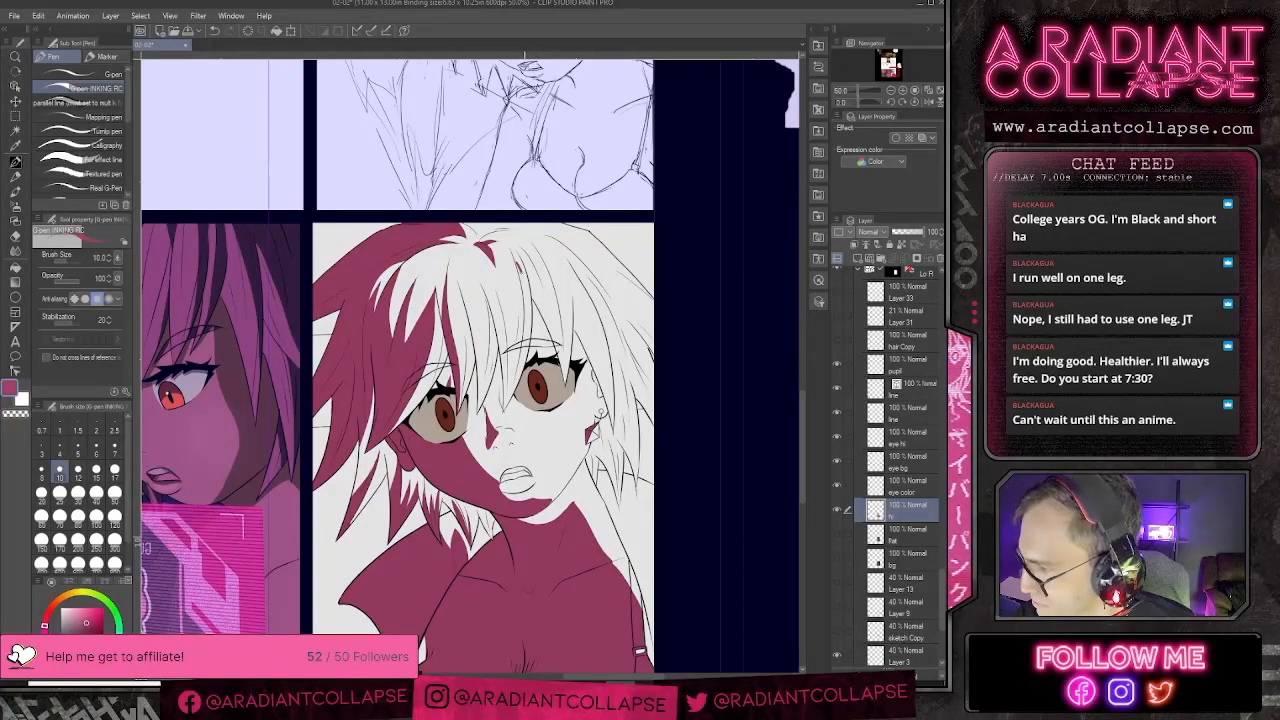
{"action": "left_click_drag", "start_coordinate": [521, 272], "coordinate": [532, 318]}
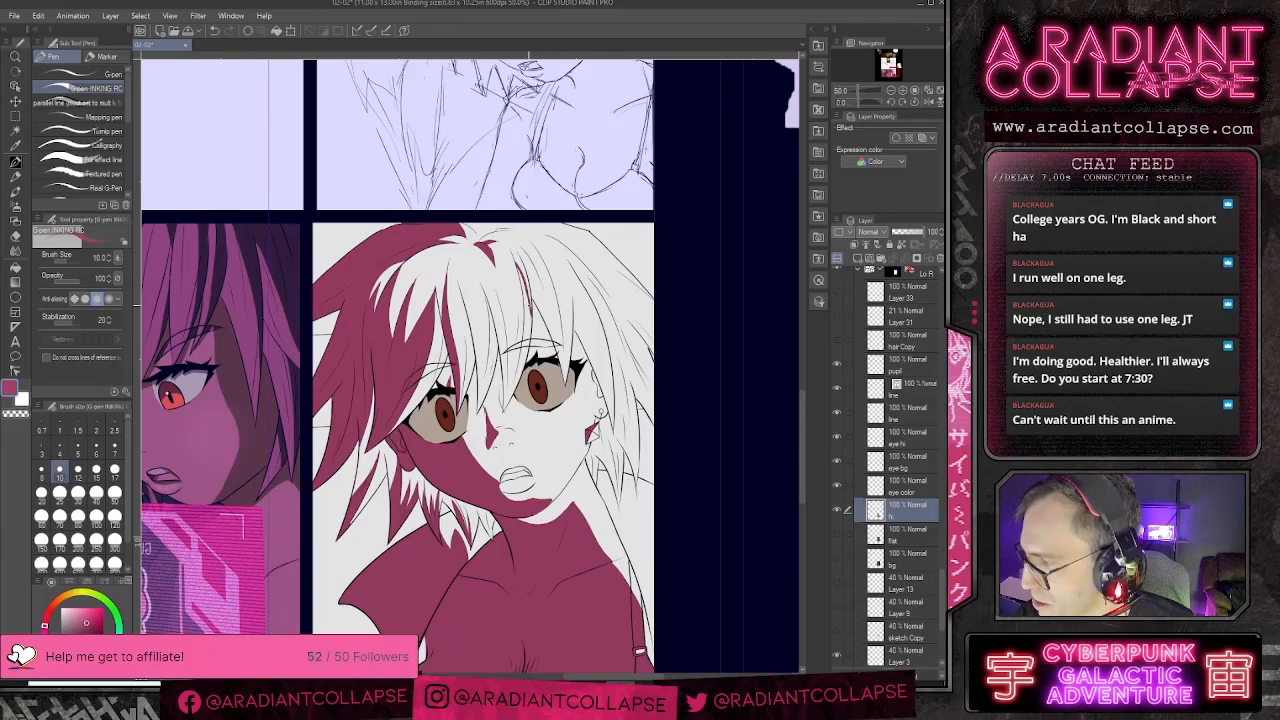
{"action": "key", "text": "ctrl+z"}
{"action": "left_click_drag", "start_coordinate": [515, 379], "coordinate": [510, 402]}
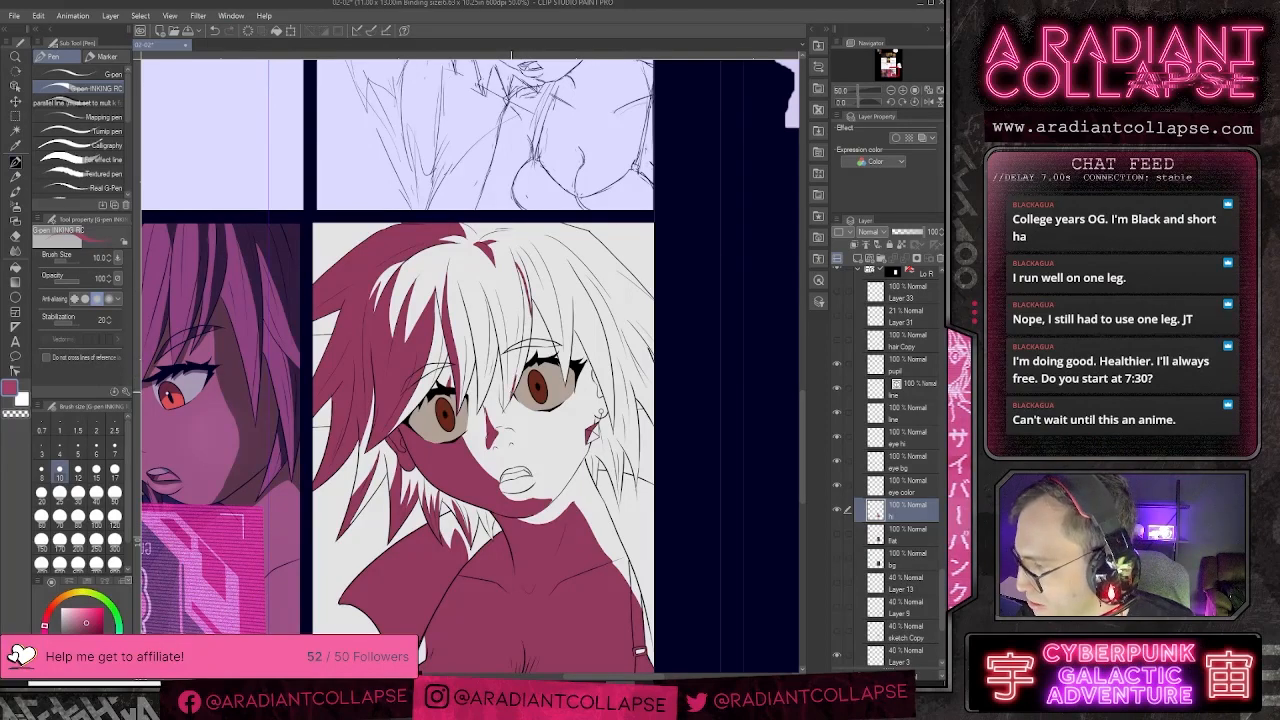
{"action": "key", "text": "g"}
{"action": "left_click", "coordinate": [528, 336]}
{"action": "key", "text": "p"}
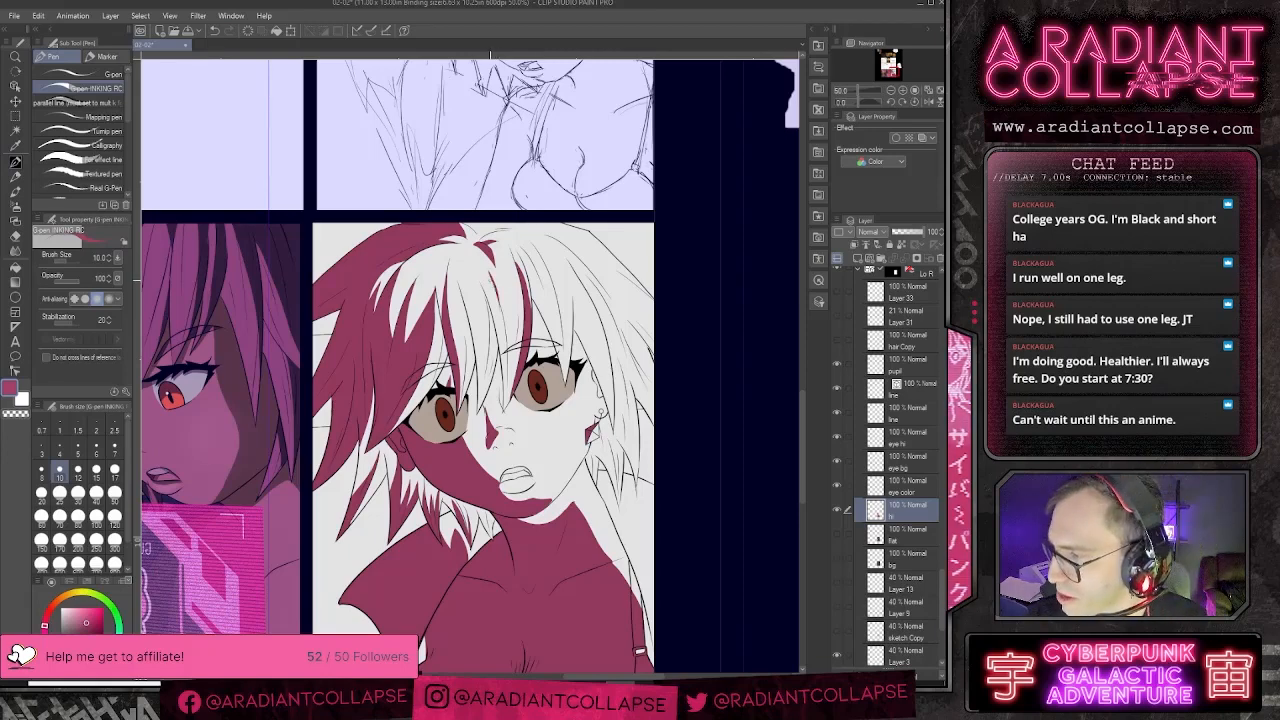
- Try a slim filled highlight on the central fringe strand between the existing ones, and undo it
{"action": "left_click_drag", "start_coordinate": [483, 271], "coordinate": [494, 325]}
{"action": "key", "text": "ctrl+z"}
{"action": "left_click_drag", "start_coordinate": [484, 272], "coordinate": [493, 320]}
{"action": "key", "text": "g"}
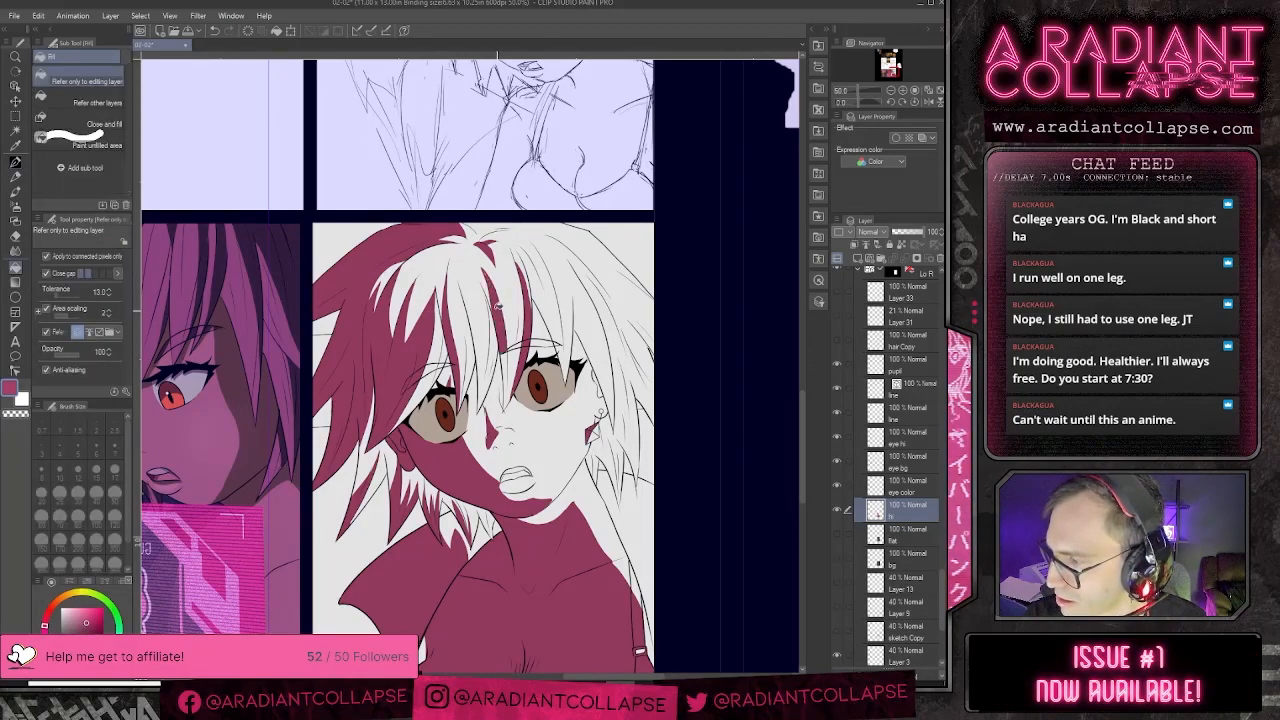
{"action": "left_click", "coordinate": [507, 362]}
{"action": "key", "text": "p"}
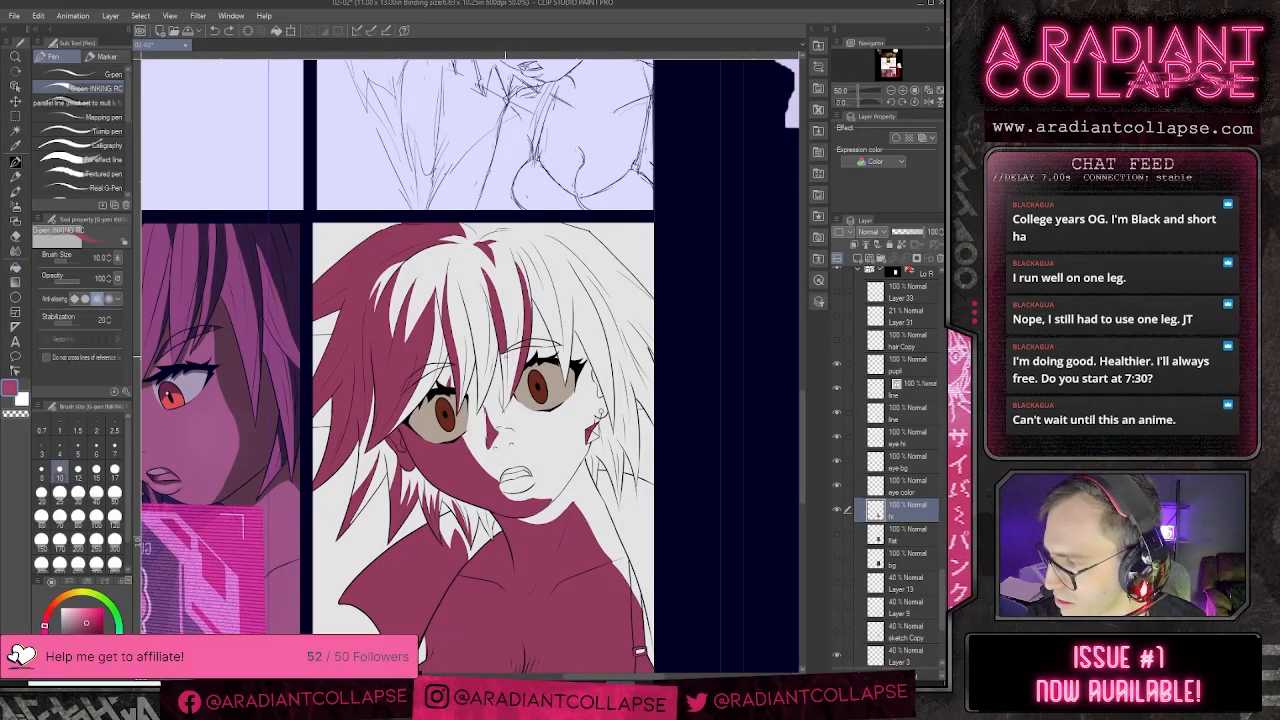
{"action": "key", "text": "g"}
{"action": "key", "text": "p"}
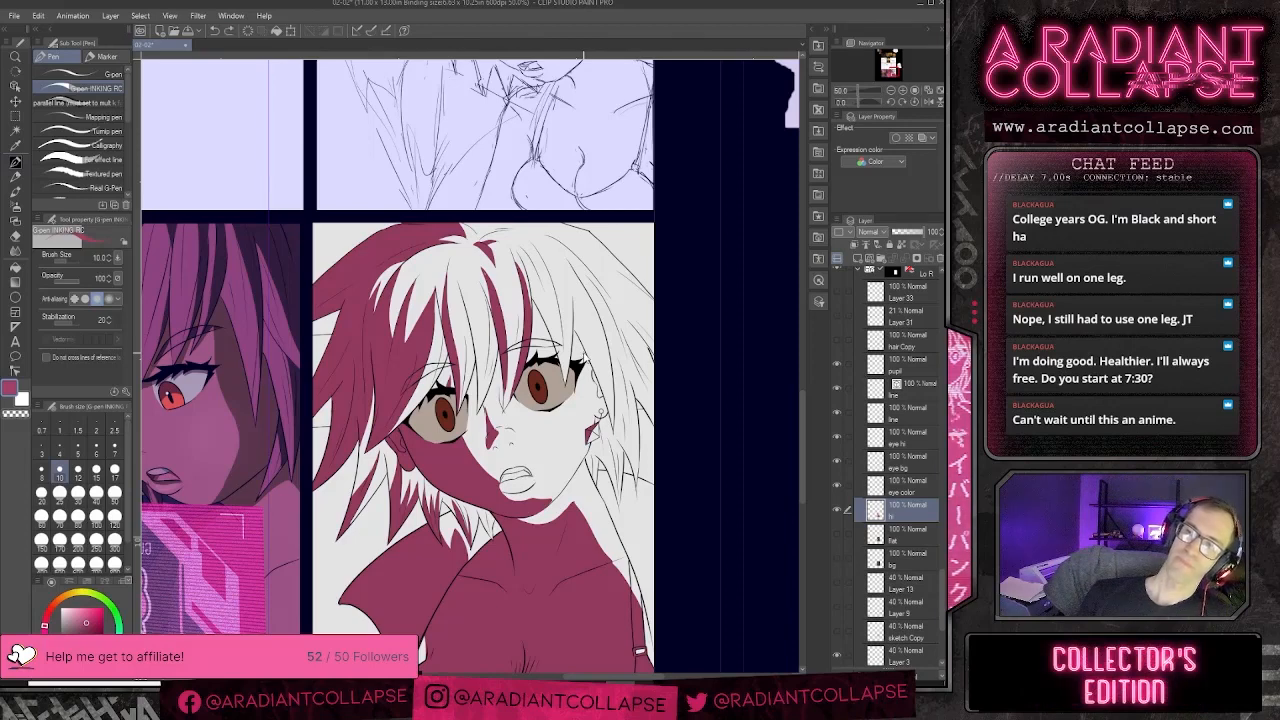
{"action": "key", "text": "ctrl+z"}
{"action": "key", "text": "ctrl+z"}
{"action": "key", "text": "ctrl+z"}
{"action": "key", "text": "ctrl+z"}
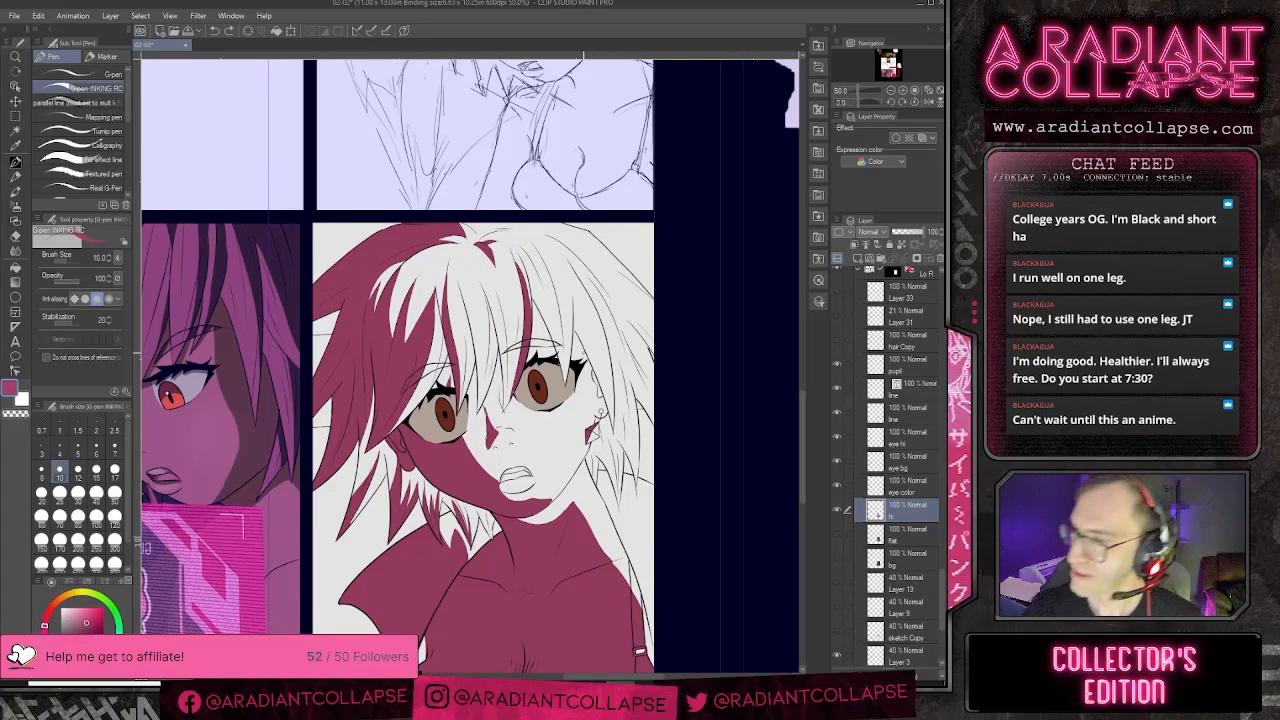
- Outline and fill a slim pink highlight on the central fringe strand between the eyes, and clean up its edges
{"action": "left_click_drag", "start_coordinate": [485, 289], "coordinate": [484, 310]}
{"action": "key", "text": "ctrl+z"}
{"action": "left_click_drag", "start_coordinate": [486, 354], "coordinate": [481, 406]}
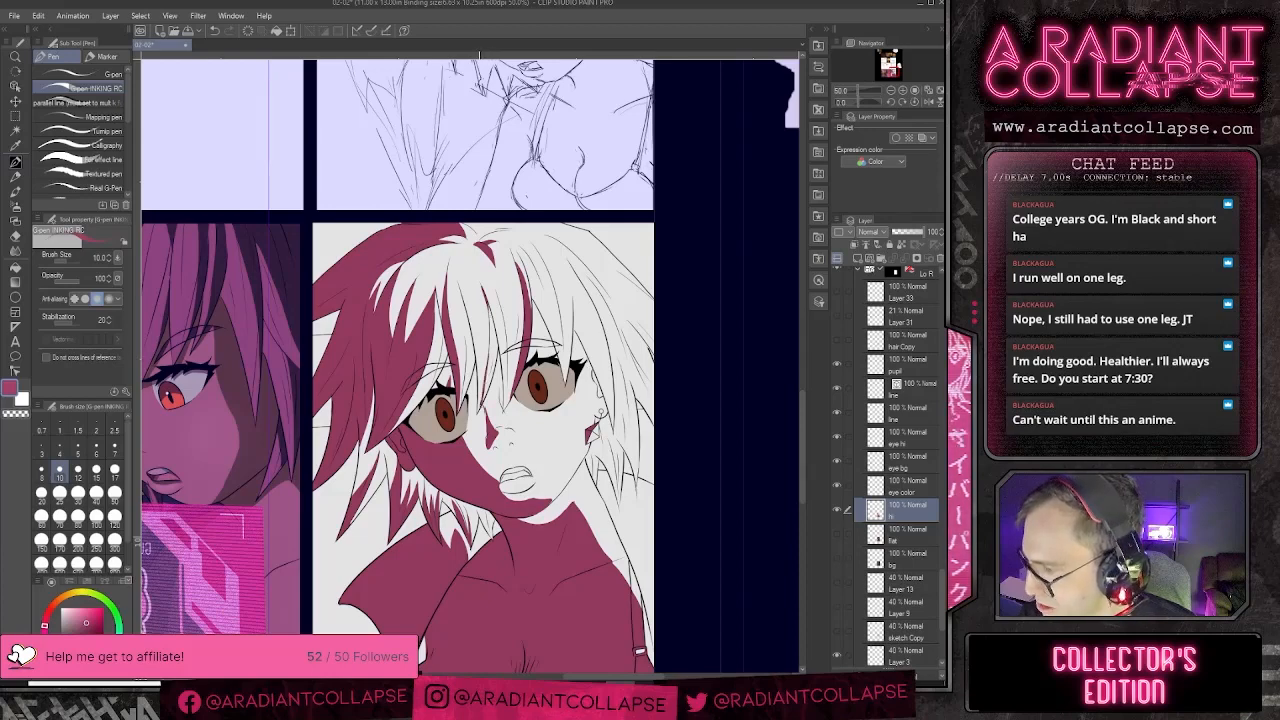
{"action": "key", "text": "g"}
{"action": "key", "text": "p"}
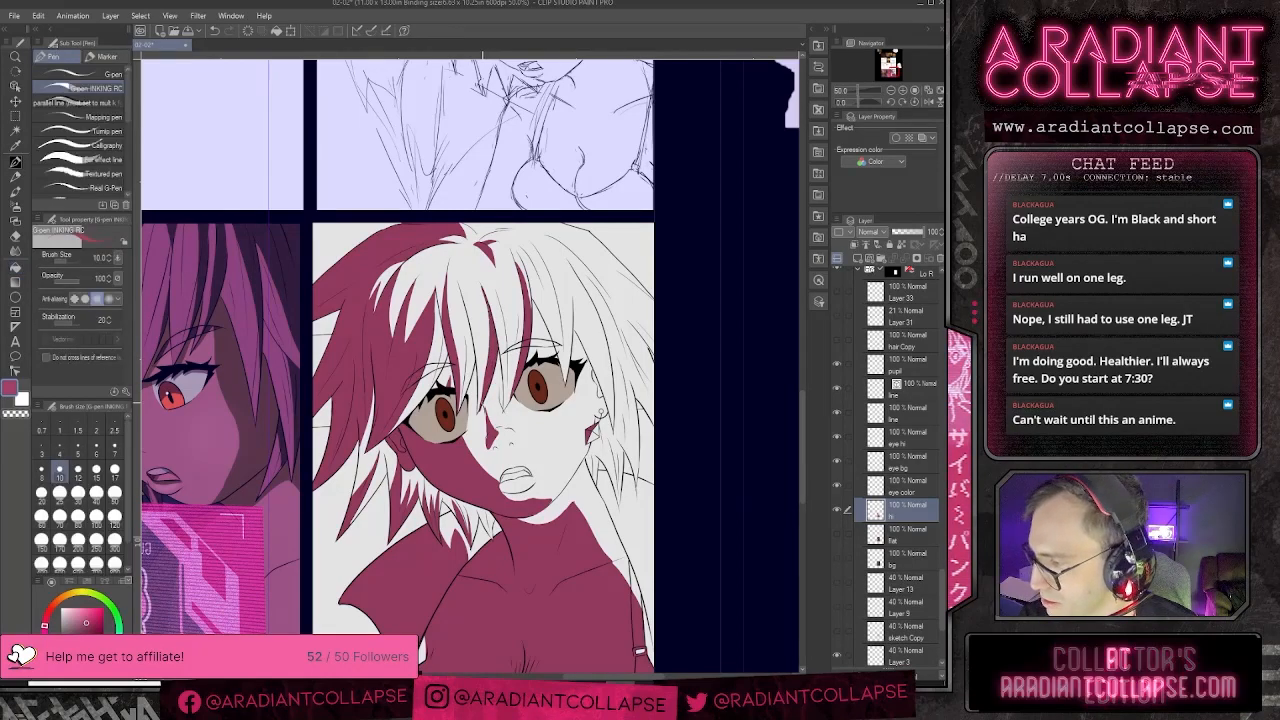
{"action": "key", "text": "e"}
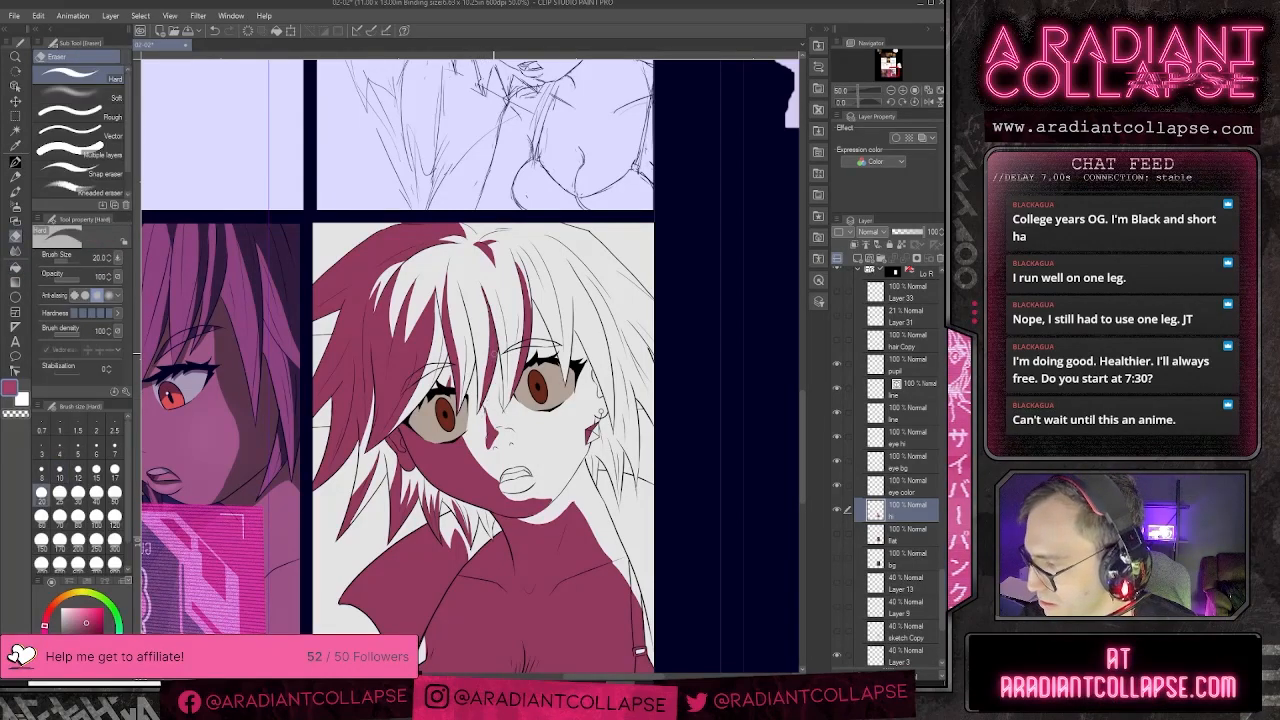
{"action": "key", "text": "p"}
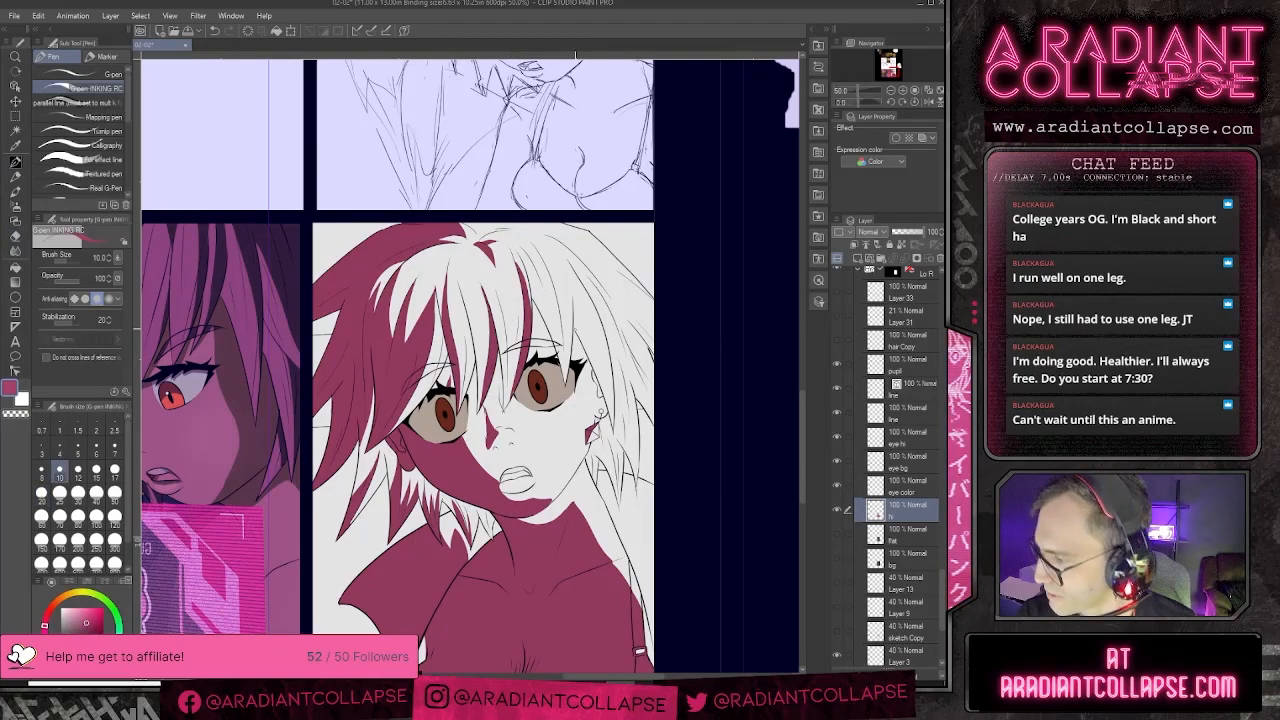
- Outline a long curved pink highlight down the side hair strand beside the far eye and fill it
{"action": "left_click_drag", "start_coordinate": [591, 377], "coordinate": [513, 405]}
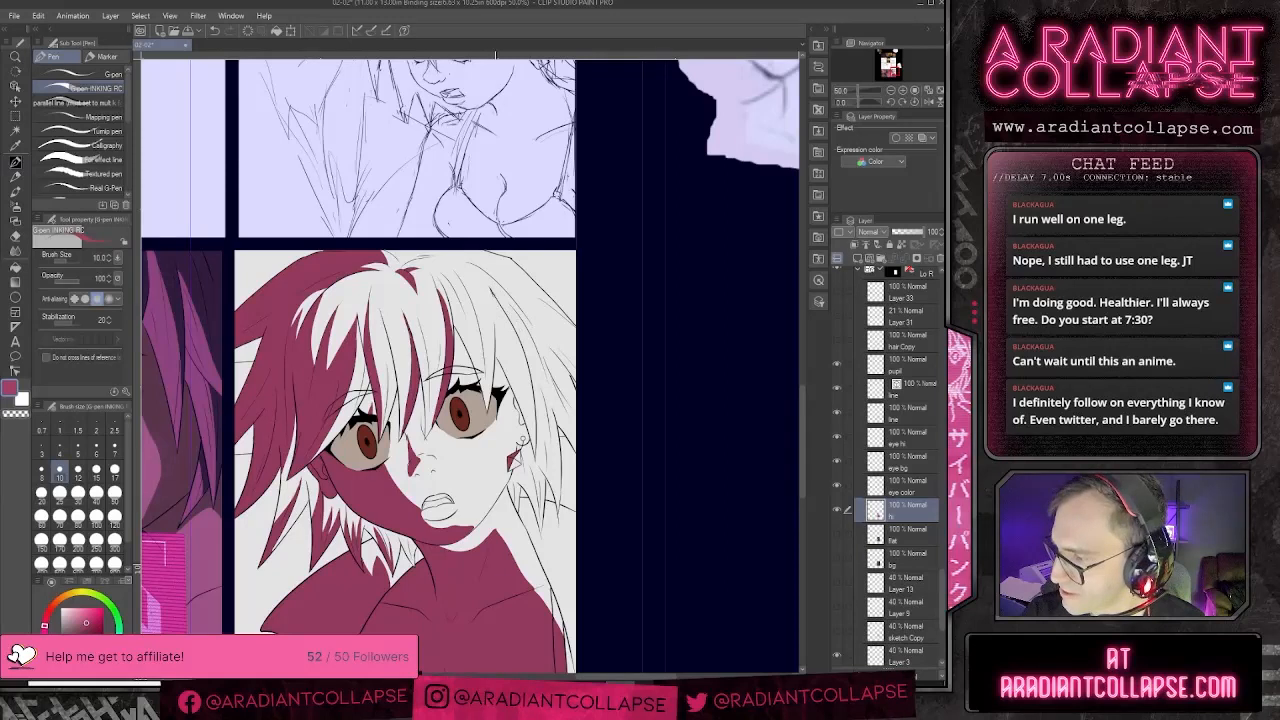
{"action": "left_click_drag", "start_coordinate": [496, 294], "coordinate": [530, 438]}
{"action": "key", "text": "g"}
{"action": "left_click", "coordinate": [522, 360]}
{"action": "key", "text": "p"}
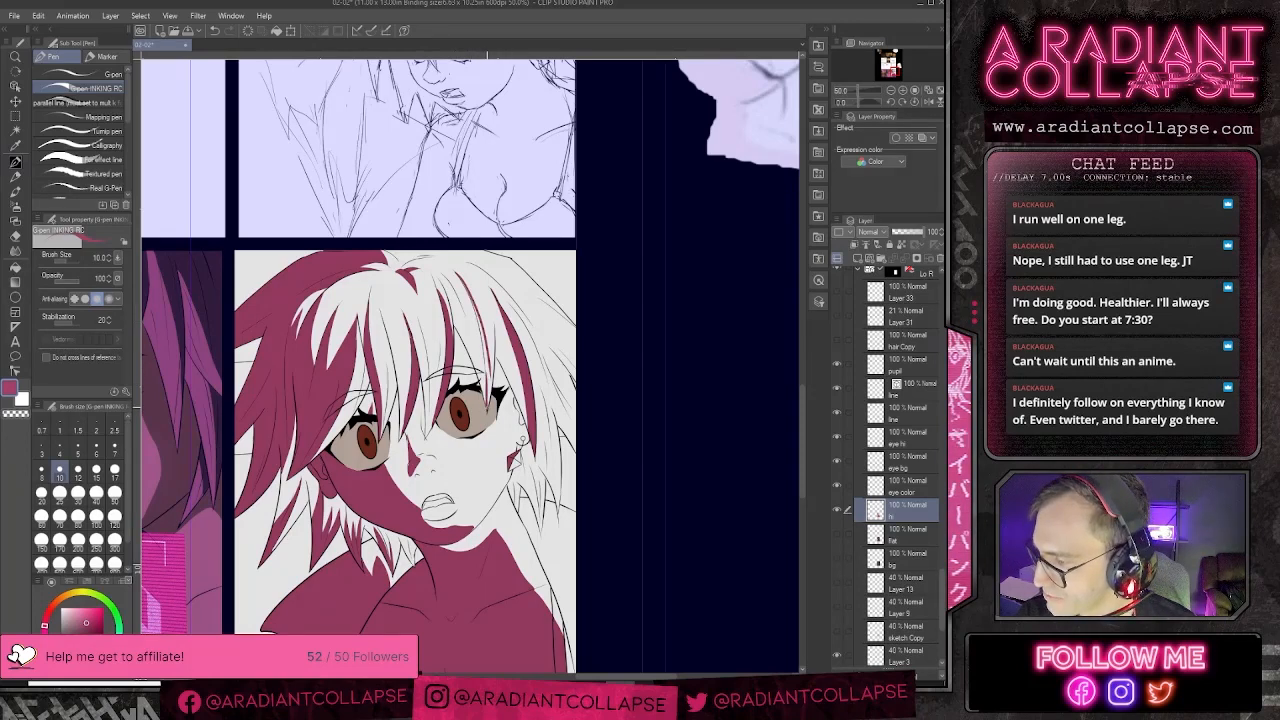
- Add a thin pink highlight to the strand just inside the long side highlight, undoing the misplaced fill
{"action": "key", "text": "g"}
{"action": "left_click", "coordinate": [492, 369]}
{"action": "key", "text": "ctrl+z"}
{"action": "key", "text": "p"}
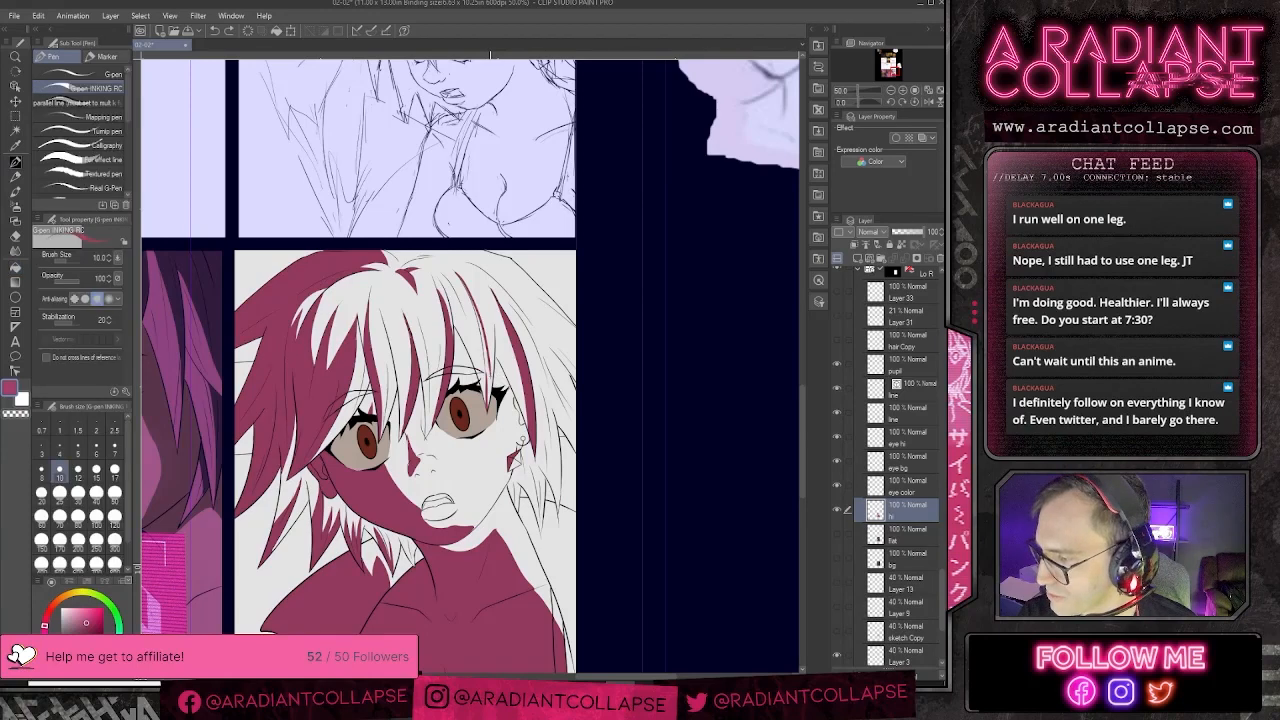
{"action": "key", "text": "g"}
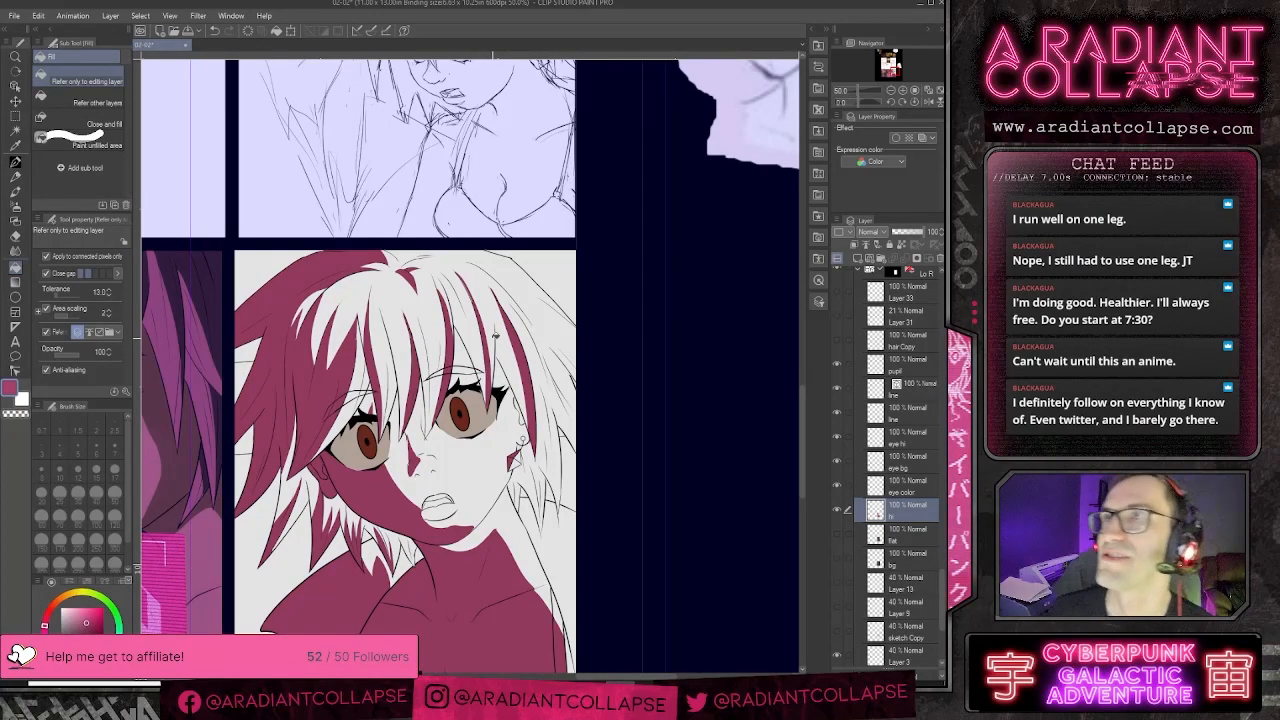
{"action": "key", "text": "p"}
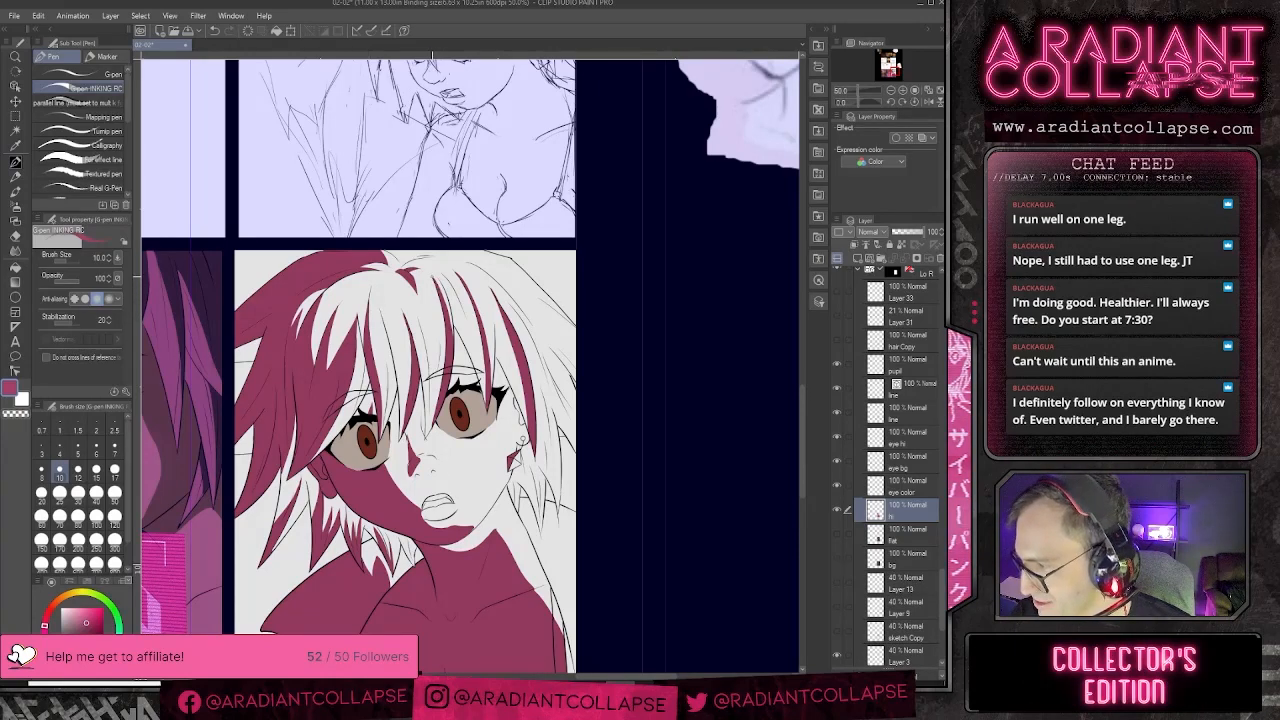
- Refine the edges of the pink highlights in the side hair around the far eye and ear
{"action": "key", "text": "e"}
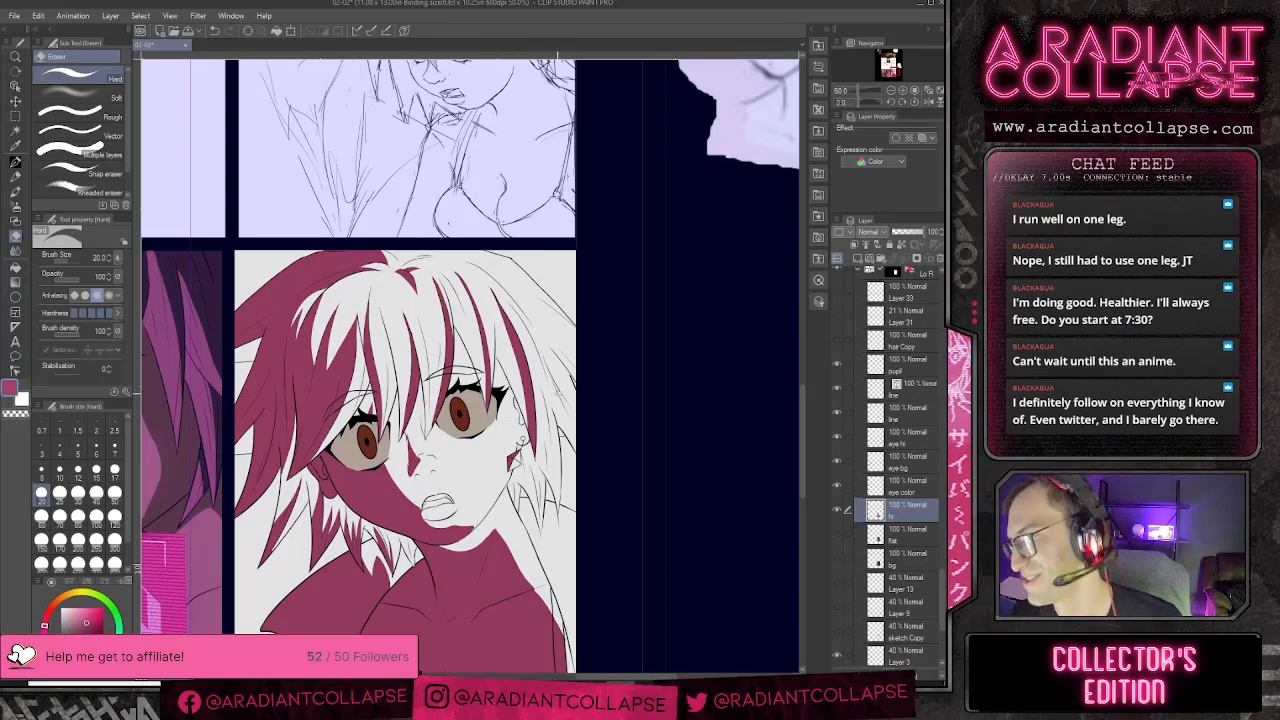
{"action": "key", "text": "p"}
{"action": "left_click_drag", "start_coordinate": [581, 386], "coordinate": [507, 335]}
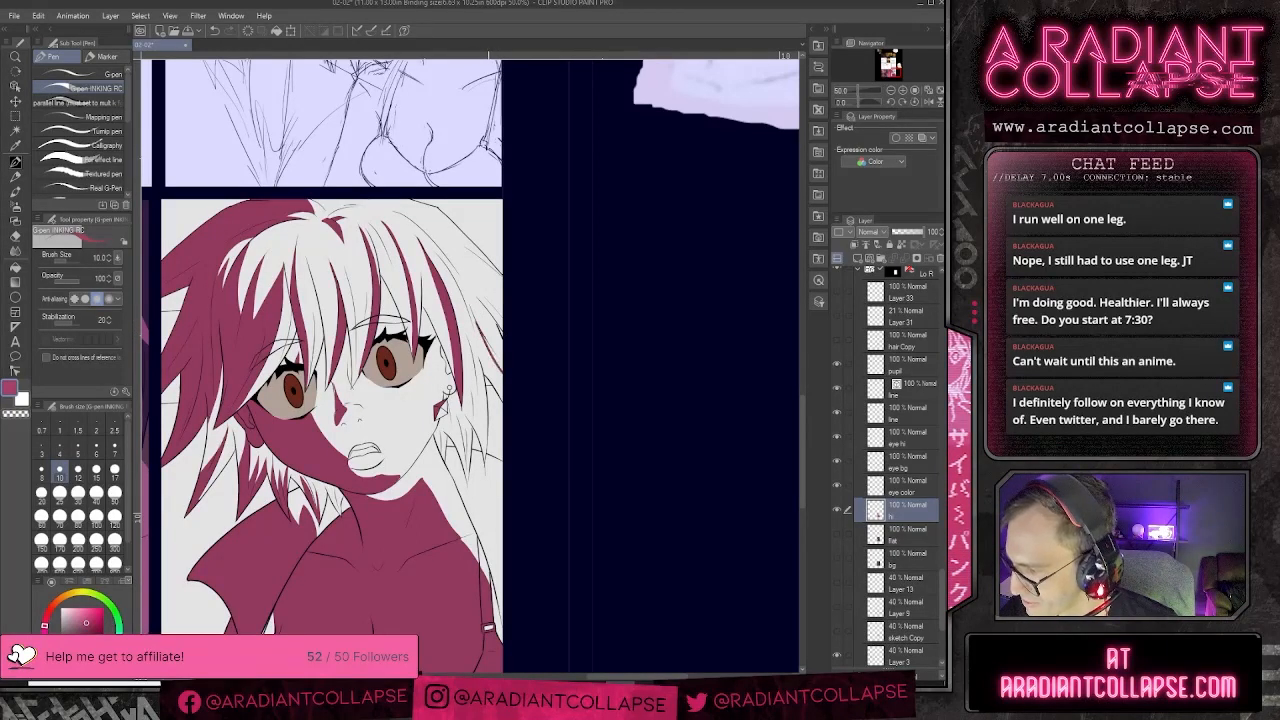
{"action": "key", "text": "g"}
{"action": "key", "text": "p"}
{"action": "key", "text": "e"}
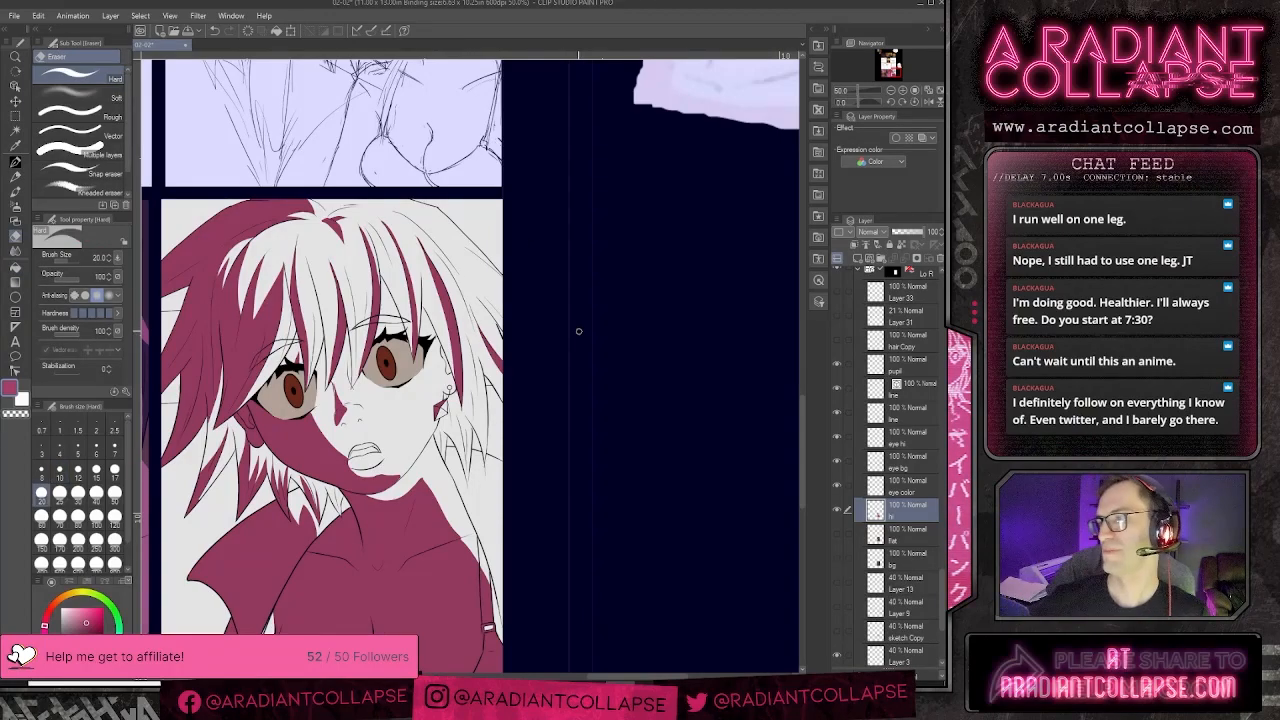
- Show the flat and bg layers beneath the highlights to view the whole coloured panel
{"action": "left_click_drag", "start_coordinate": [536, 395], "coordinate": [534, 321]}
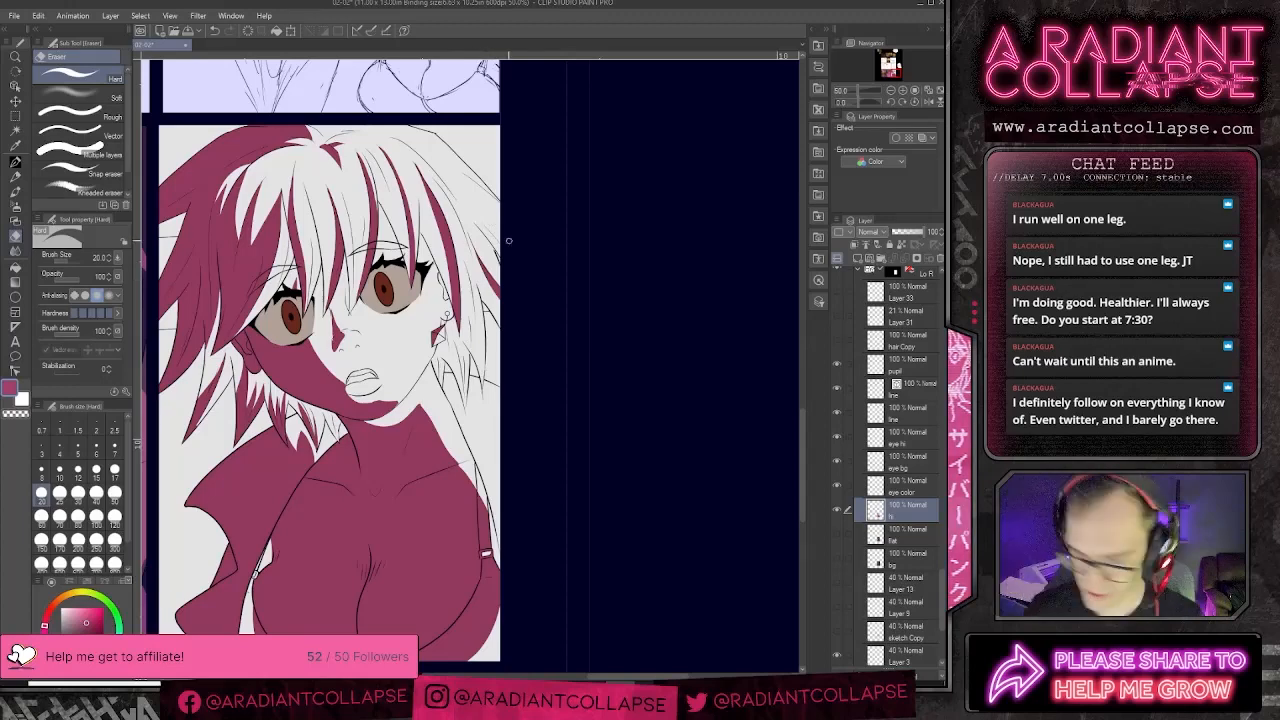
{"action": "scroll", "coordinate": [508, 245], "scroll_direction": "down", "scroll_amount": 3}
{"action": "scroll", "coordinate": [508, 245], "scroll_direction": "up", "scroll_amount": 1}
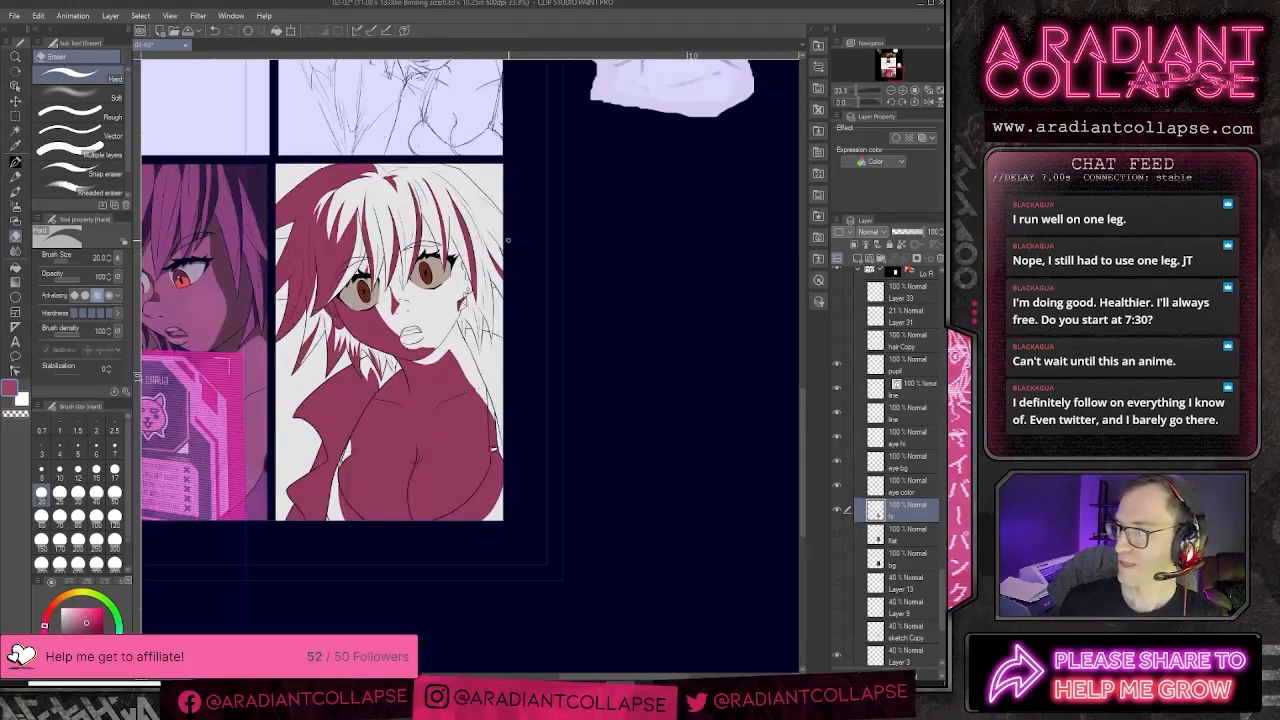
{"action": "left_click", "coordinate": [836, 532]}
{"action": "left_click", "coordinate": [838, 554]}
{"action": "scroll", "coordinate": [904, 452], "scroll_direction": "down", "scroll_amount": 1}
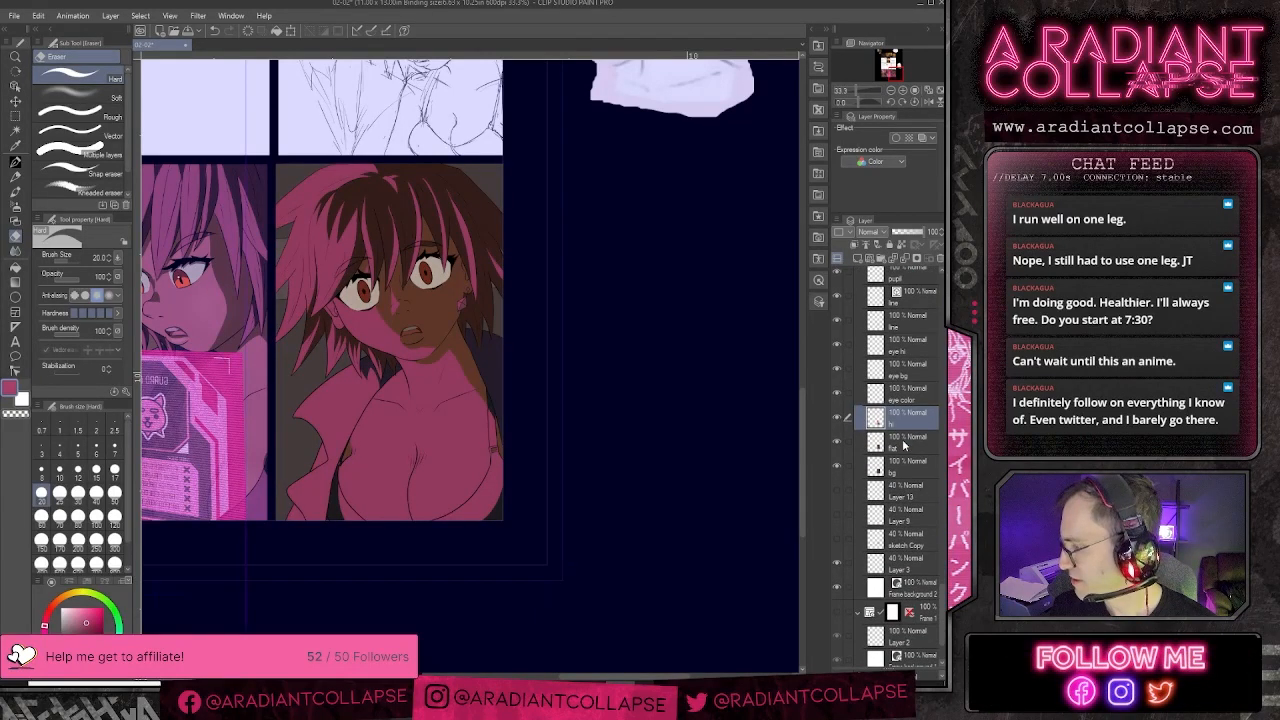
- Check the blending mode and opacity of the highlight layer in the neighbouring middle panel's folder
{"action": "scroll", "coordinate": [900, 468], "scroll_direction": "up", "scroll_amount": 10}
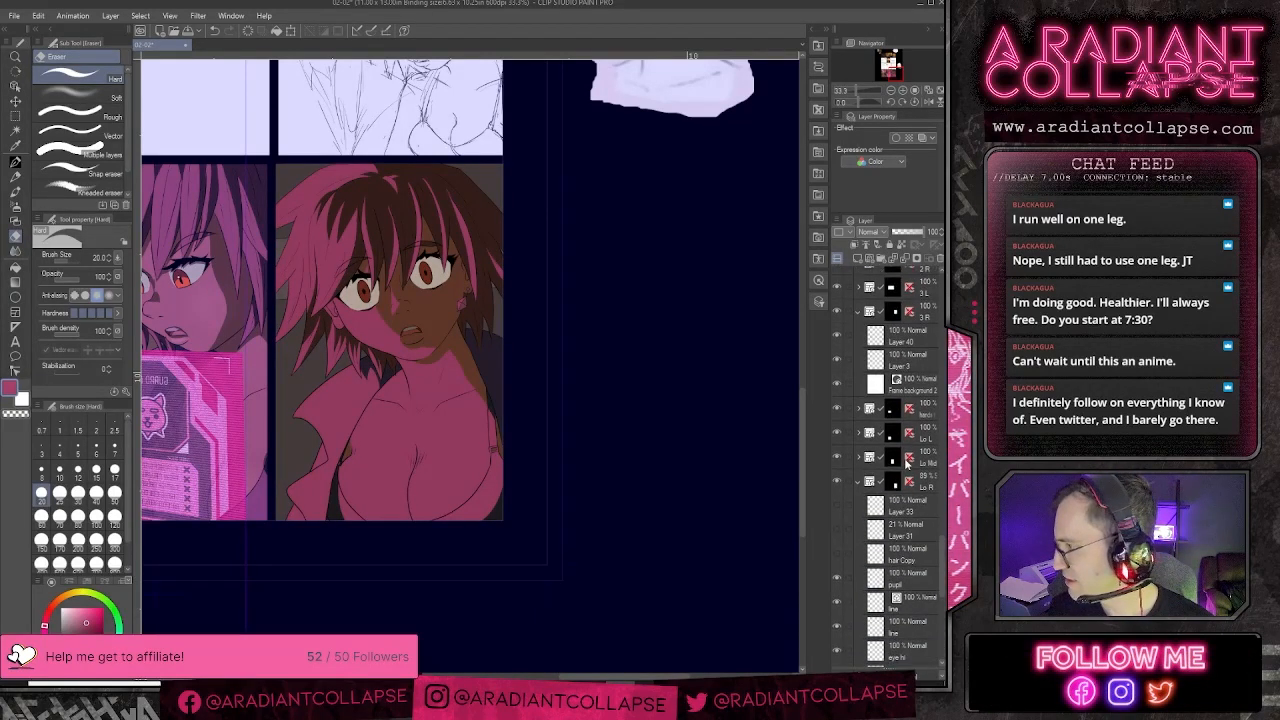
{"action": "left_click", "coordinate": [859, 474]}
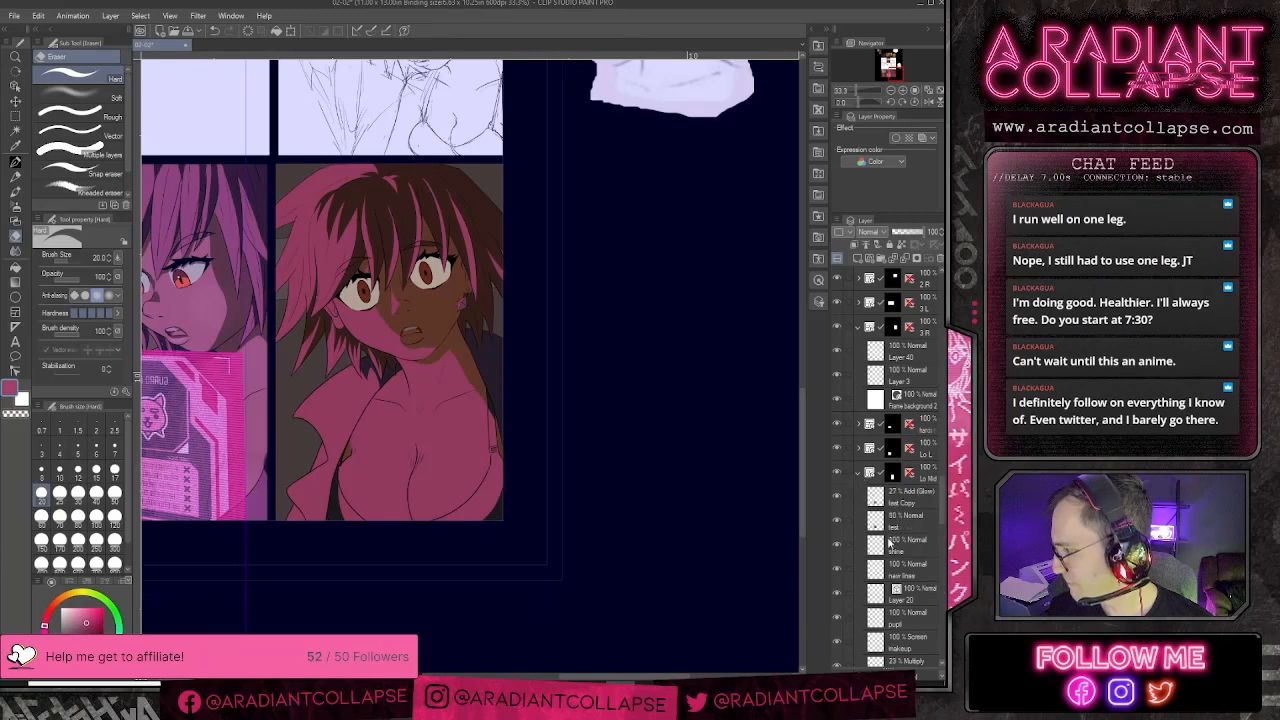
{"action": "scroll", "coordinate": [905, 550], "scroll_direction": "down", "scroll_amount": 5}
{"action": "left_click", "coordinate": [906, 594]}
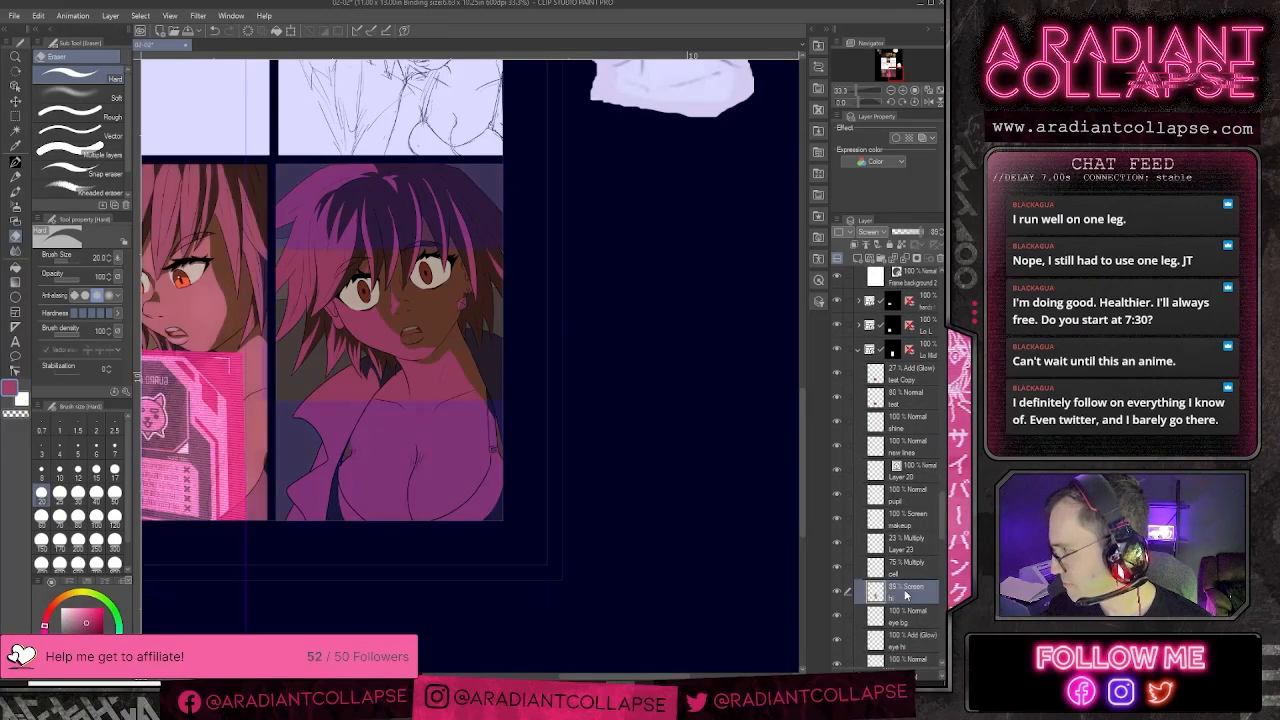
{"action": "left_click", "coordinate": [858, 350]}
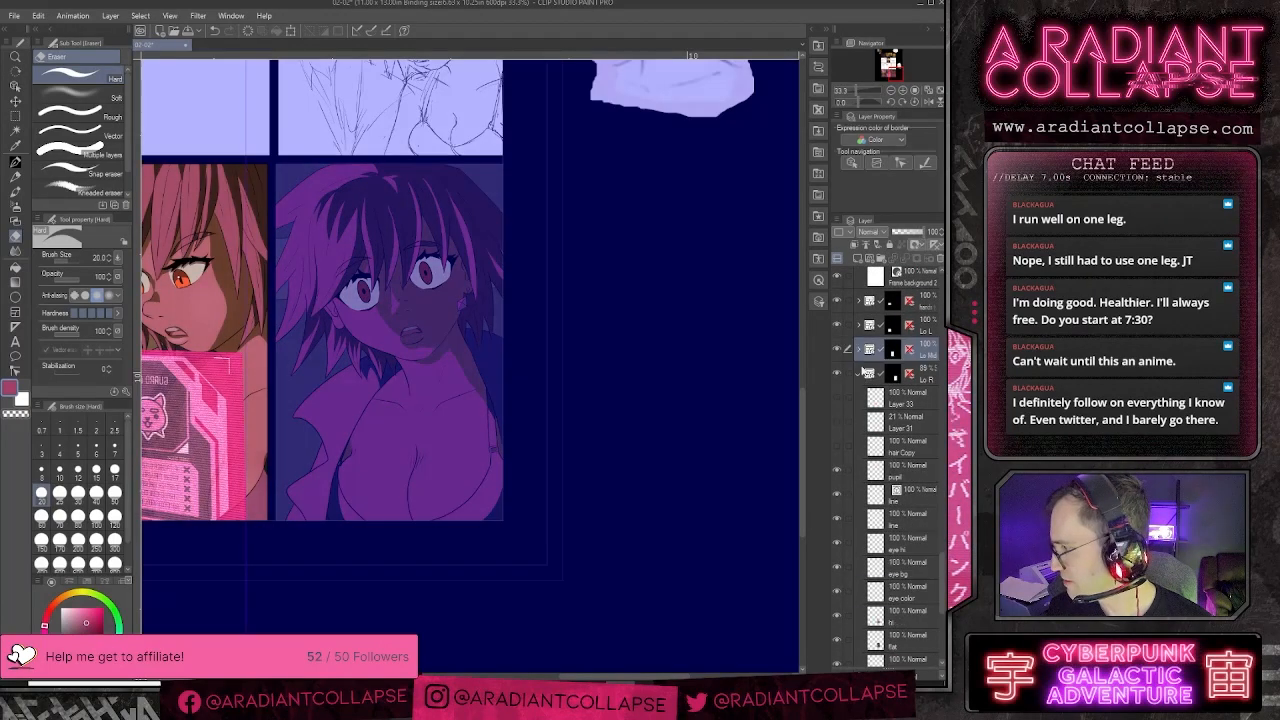
- Set this panel's highlight layer to Screen blending mode with 89% opacity
{"action": "scroll", "coordinate": [897, 514], "scroll_direction": "down", "scroll_amount": 2}
{"action": "left_click", "coordinate": [897, 568]}
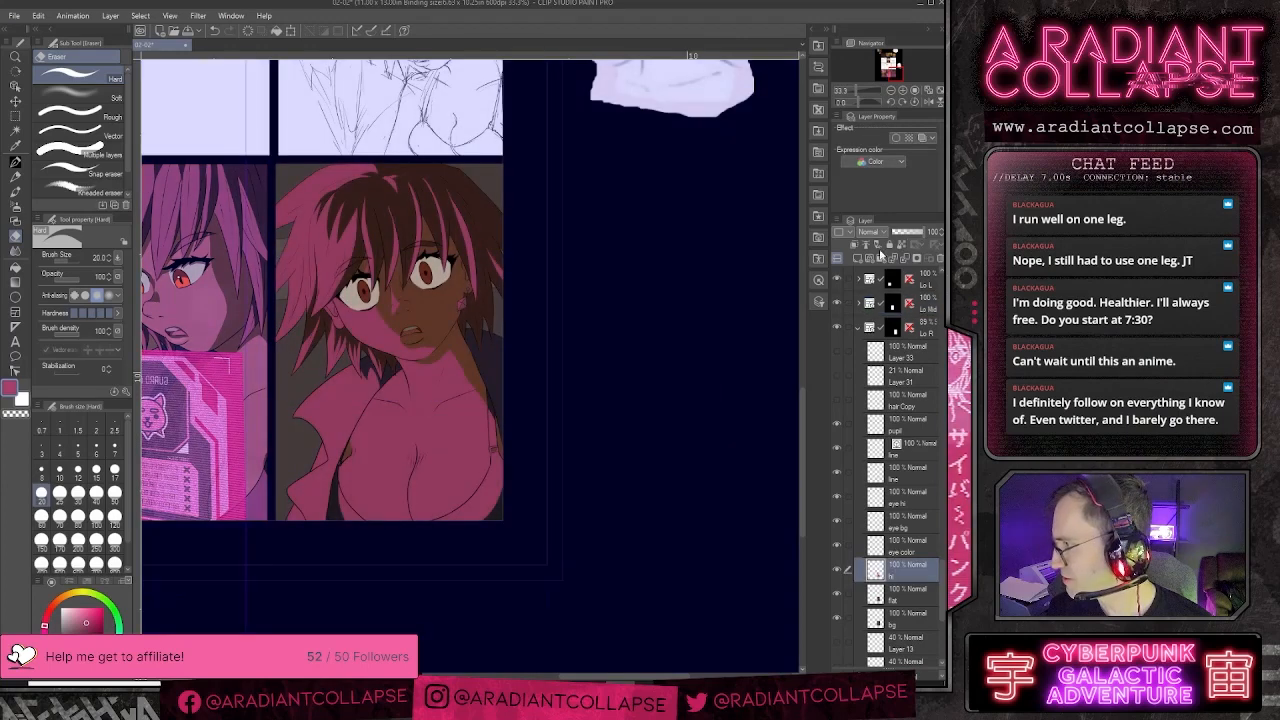
{"action": "left_click", "coordinate": [868, 232]}
{"action": "left_click", "coordinate": [866, 324]}
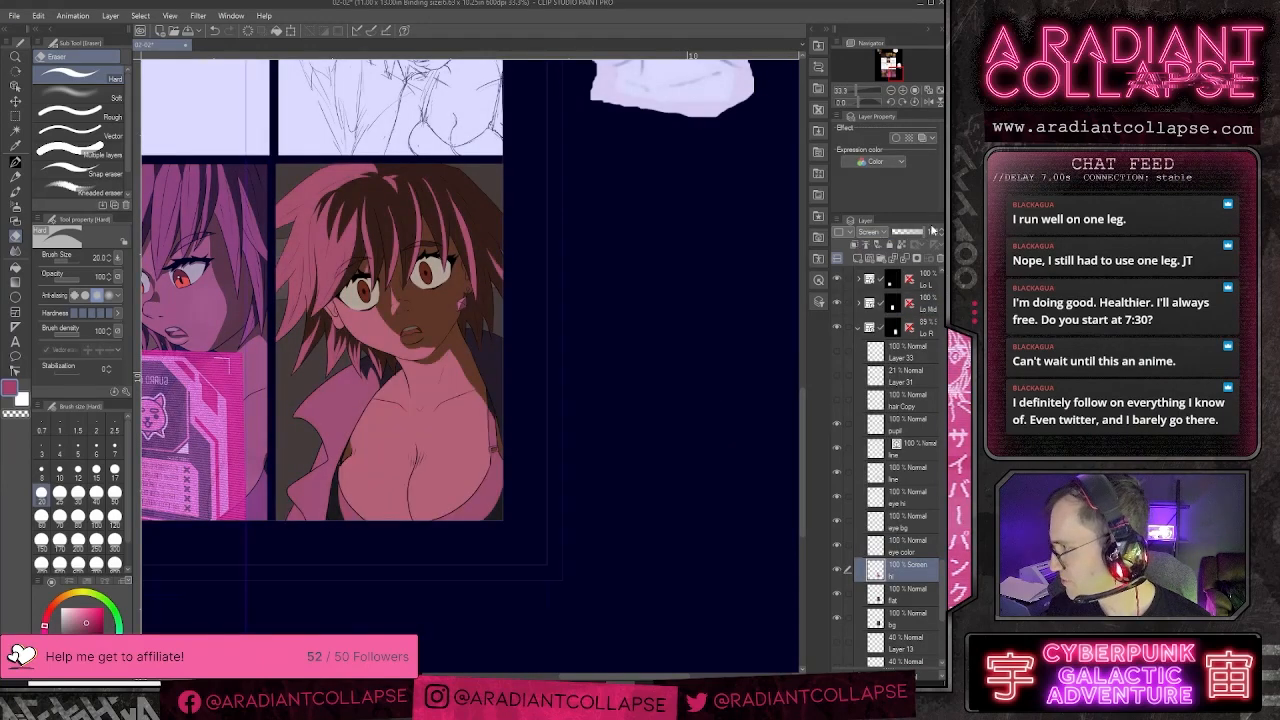
{"action": "left_click", "coordinate": [935, 232]}
{"action": "type", "text": "89"}
{"action": "key", "text": "Return"}
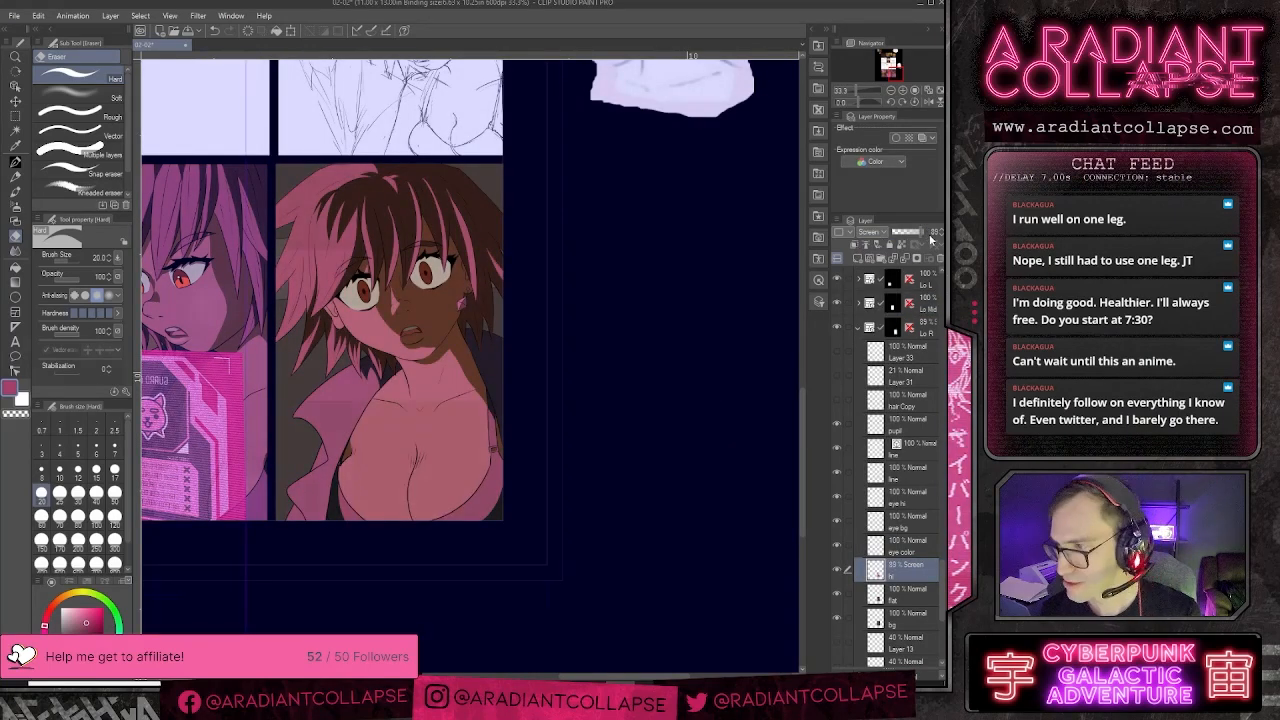
- Erase a thin strip of pink highlight along the chest crease with a size 15 hard eraser to reveal the shadow
{"action": "scroll", "coordinate": [550, 252], "scroll_direction": "down", "scroll_amount": 1}
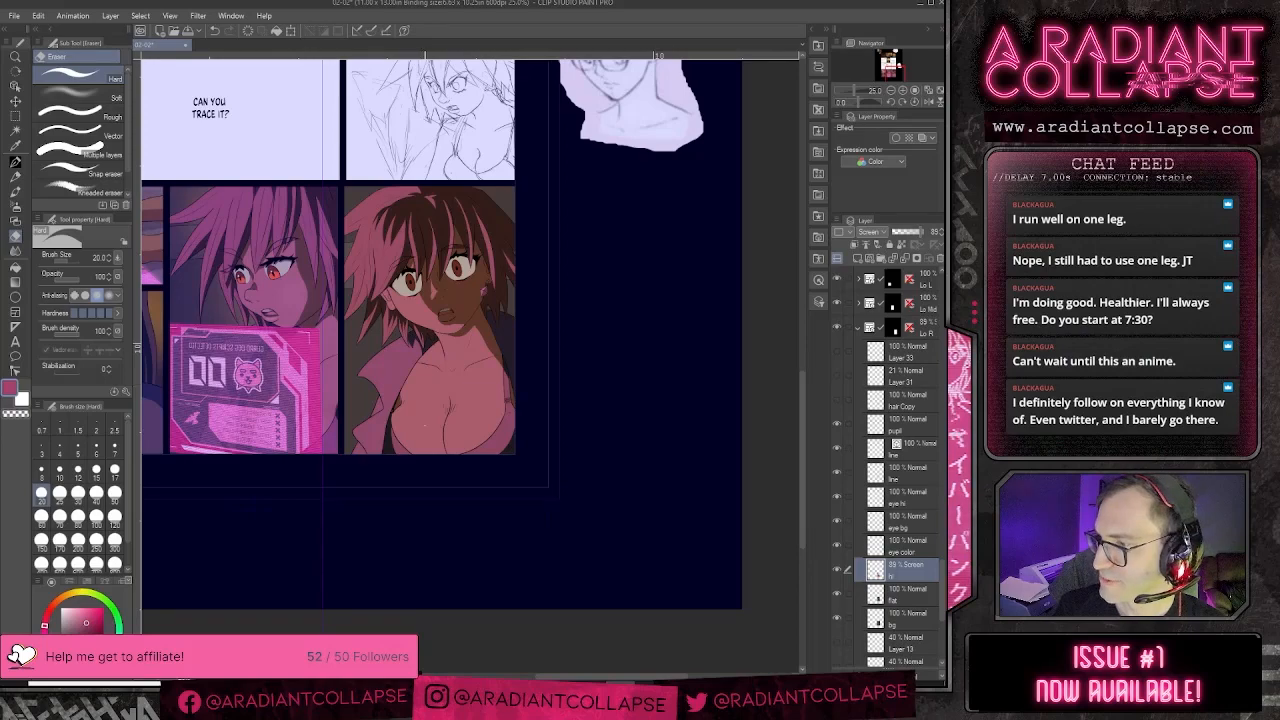
{"action": "scroll", "coordinate": [416, 403], "scroll_direction": "up", "scroll_amount": 2}
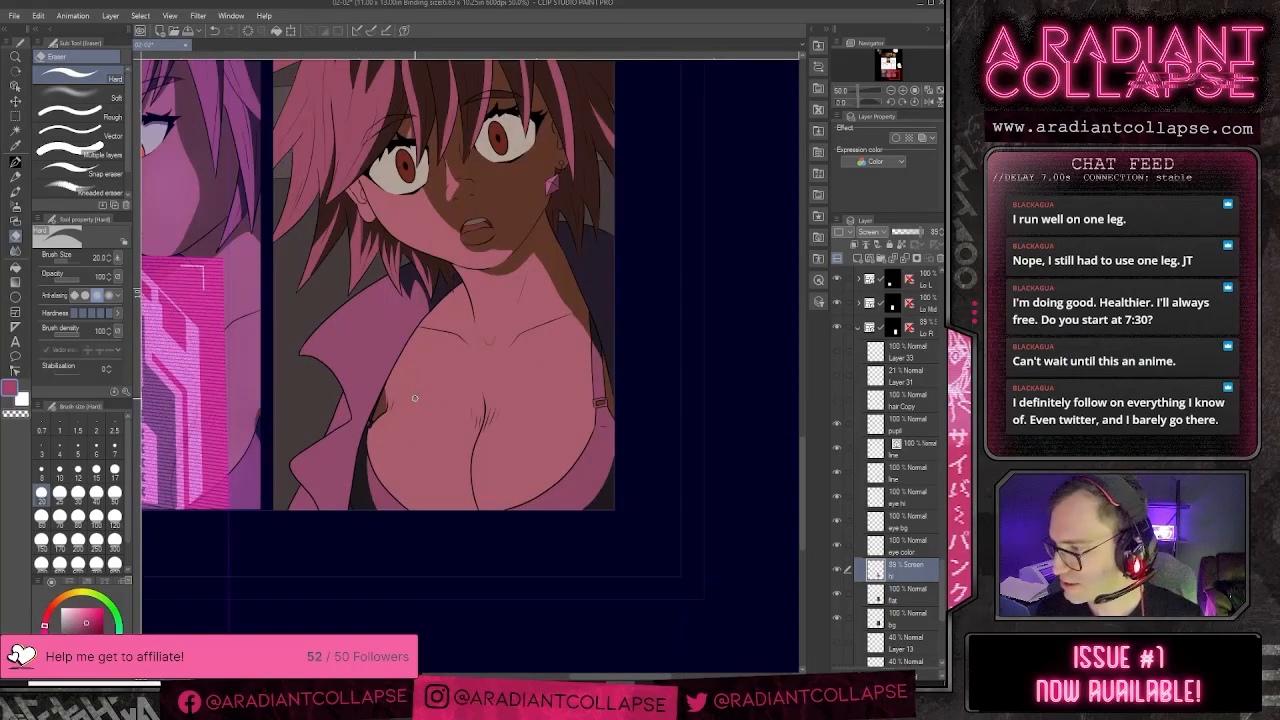
{"action": "key", "text": "bracketleft"}
{"action": "key", "text": "bracketleft"}
{"action": "key", "text": "bracketleft"}
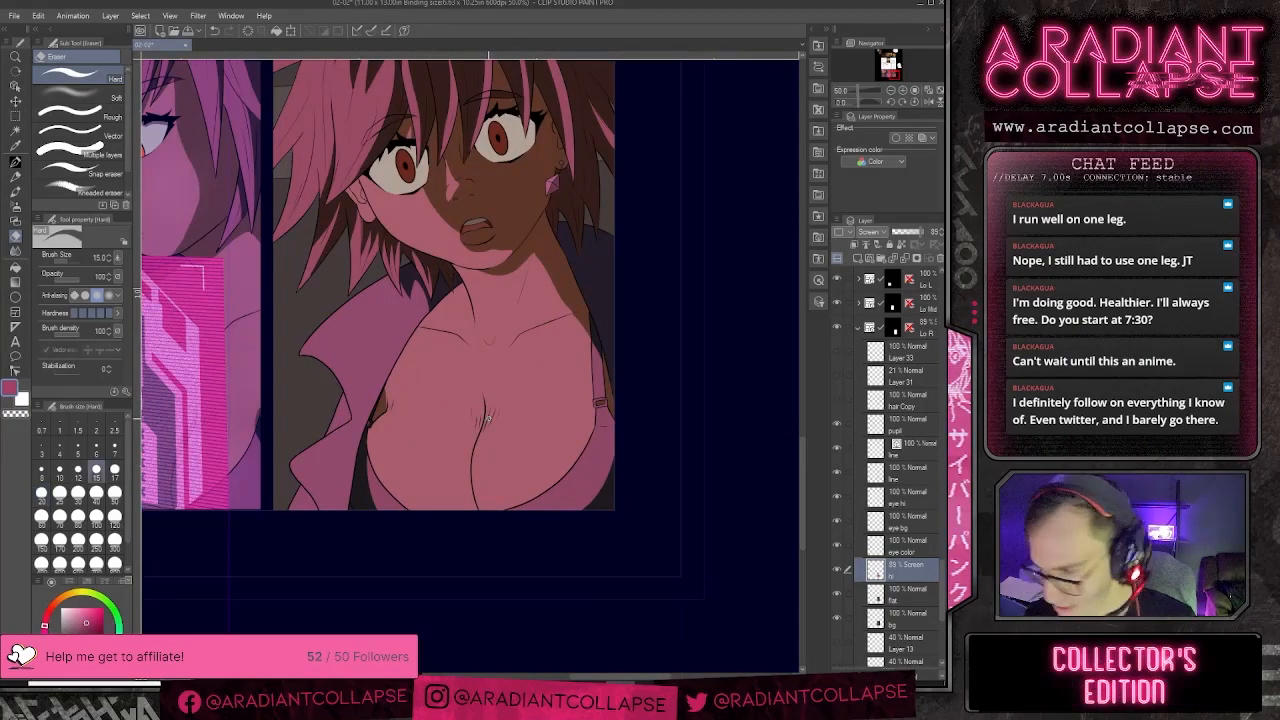
{"action": "key", "text": "bracketright"}
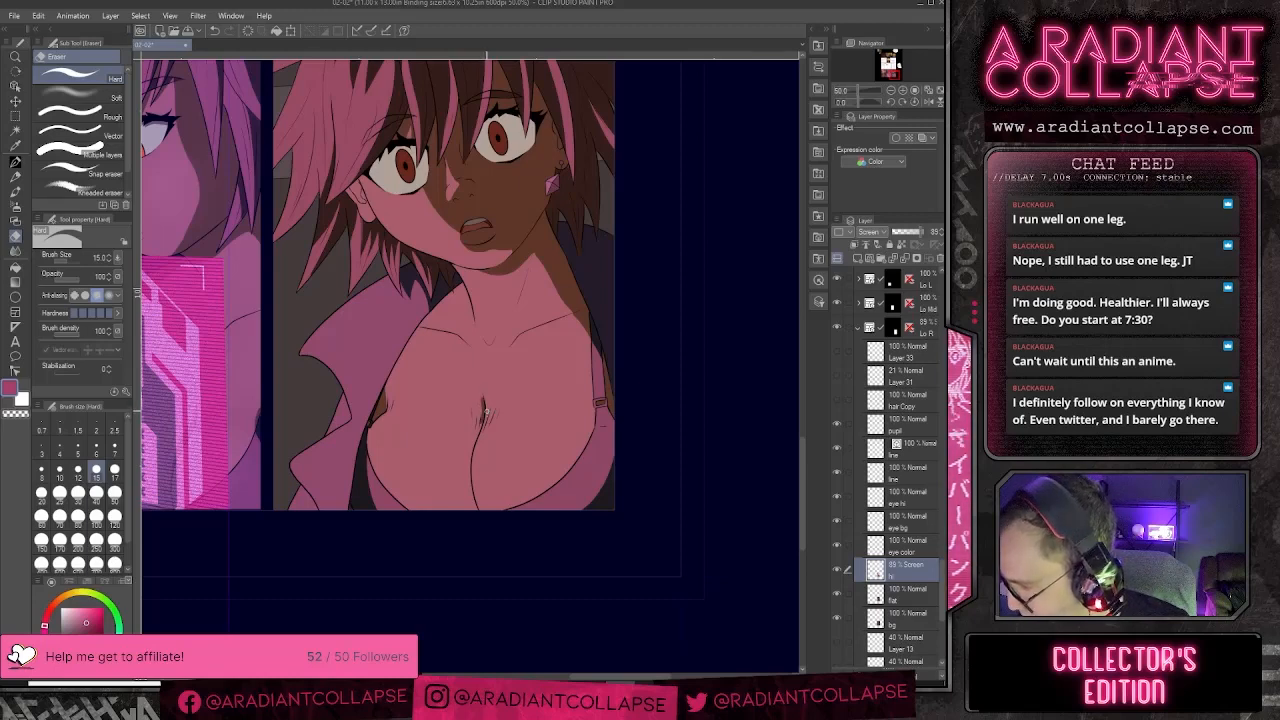
{"action": "left_click_drag", "start_coordinate": [484, 414], "coordinate": [458, 484]}
{"action": "key", "text": "ctrl+z"}
{"action": "left_click_drag", "start_coordinate": [475, 439], "coordinate": [452, 507]}
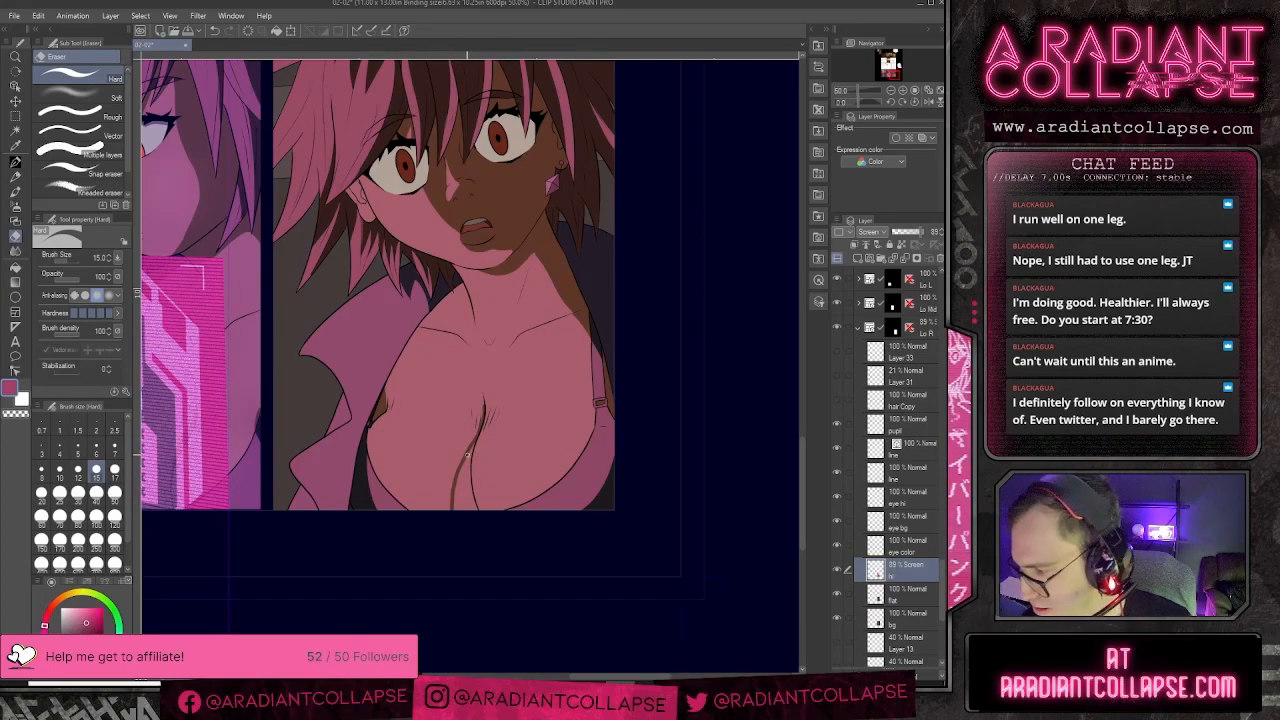
- Widen the erased chest shadow toward the panel's lower border, clearing the remaining pink highlight with the eraser at size 25
{"action": "key", "text": "bracketright"}
{"action": "key", "text": "bracketleft"}
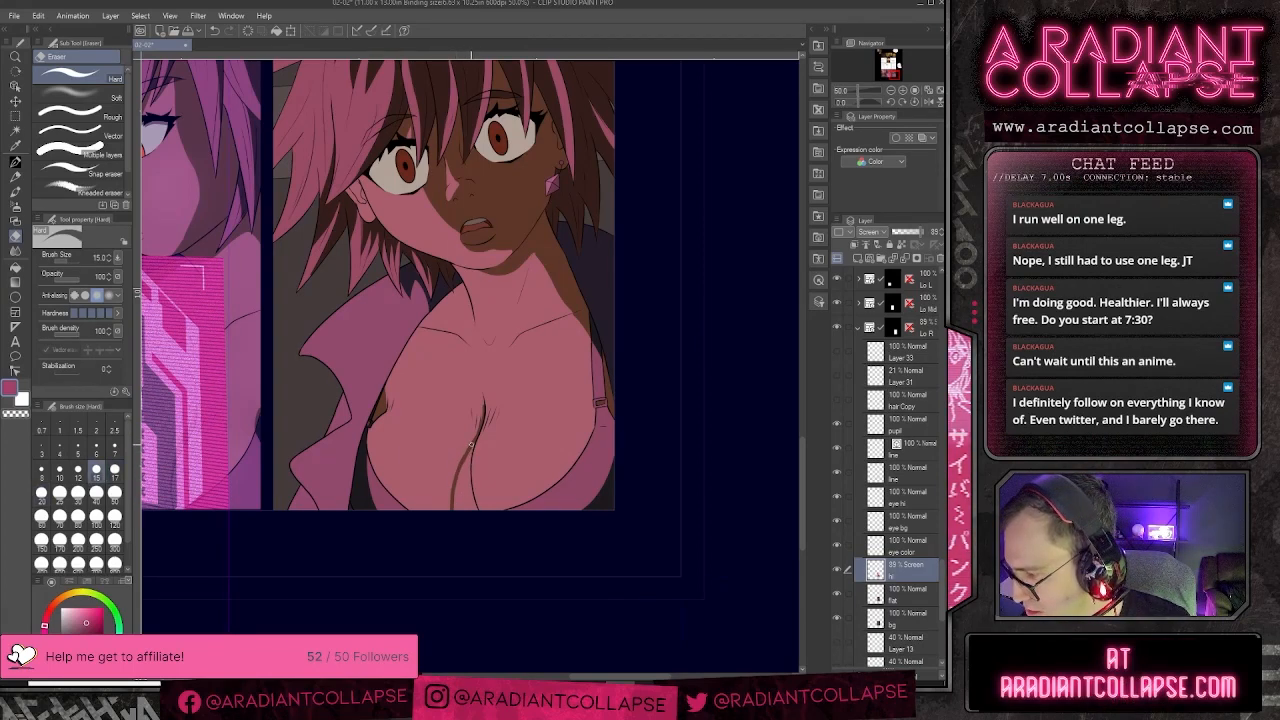
{"action": "left_click_drag", "start_coordinate": [470, 450], "coordinate": [469, 502]}
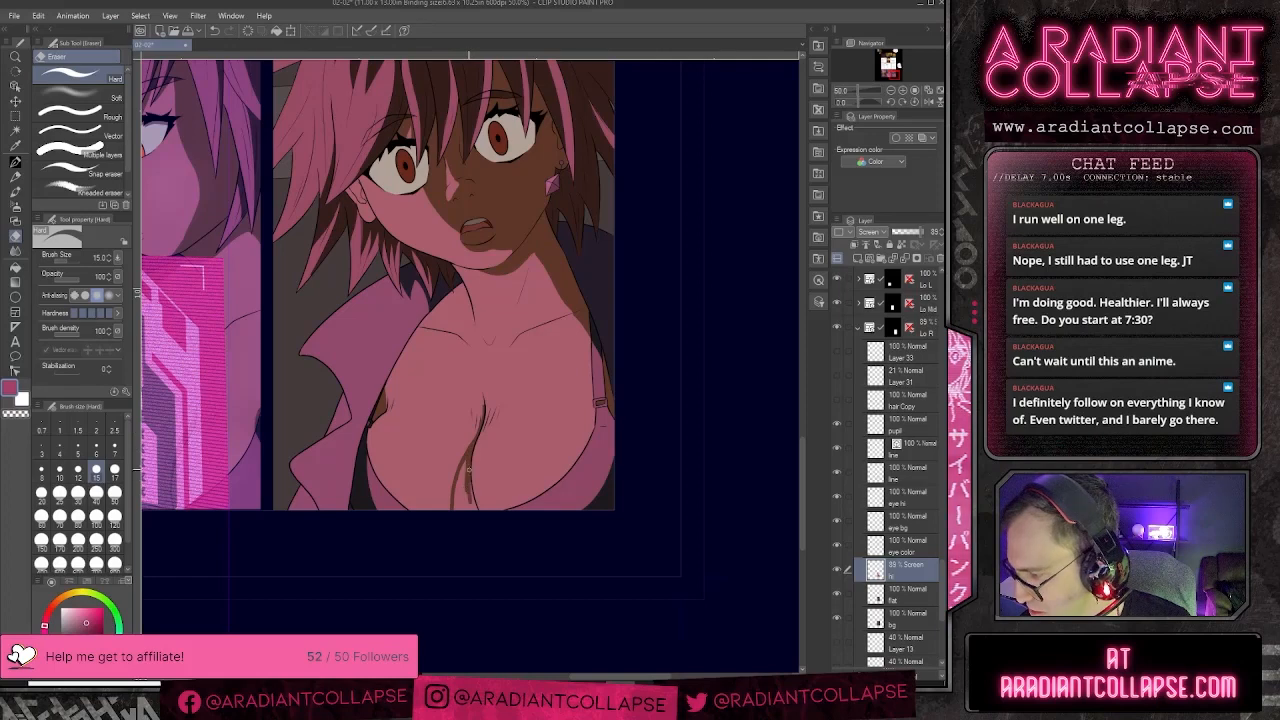
{"action": "key", "text": "bracketright"}
{"action": "key", "text": "bracketright"}
{"action": "key", "text": "bracketright"}
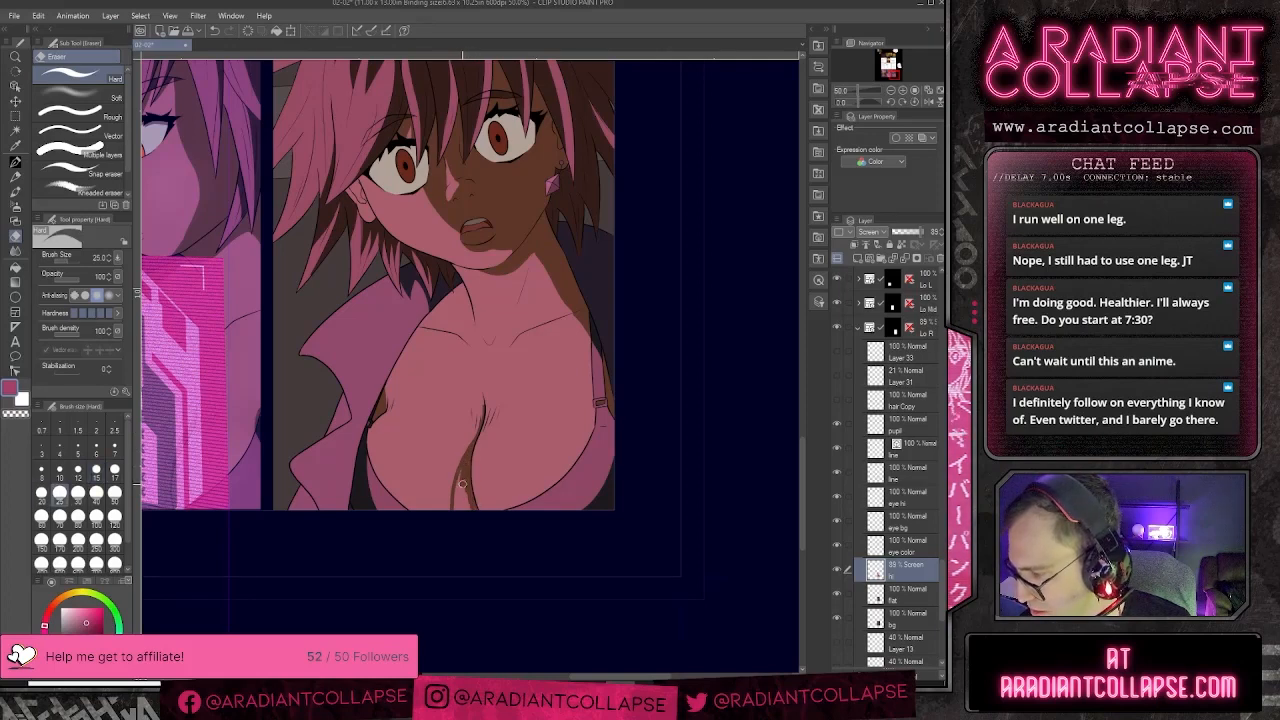
{"action": "left_click_drag", "start_coordinate": [459, 489], "coordinate": [462, 506]}
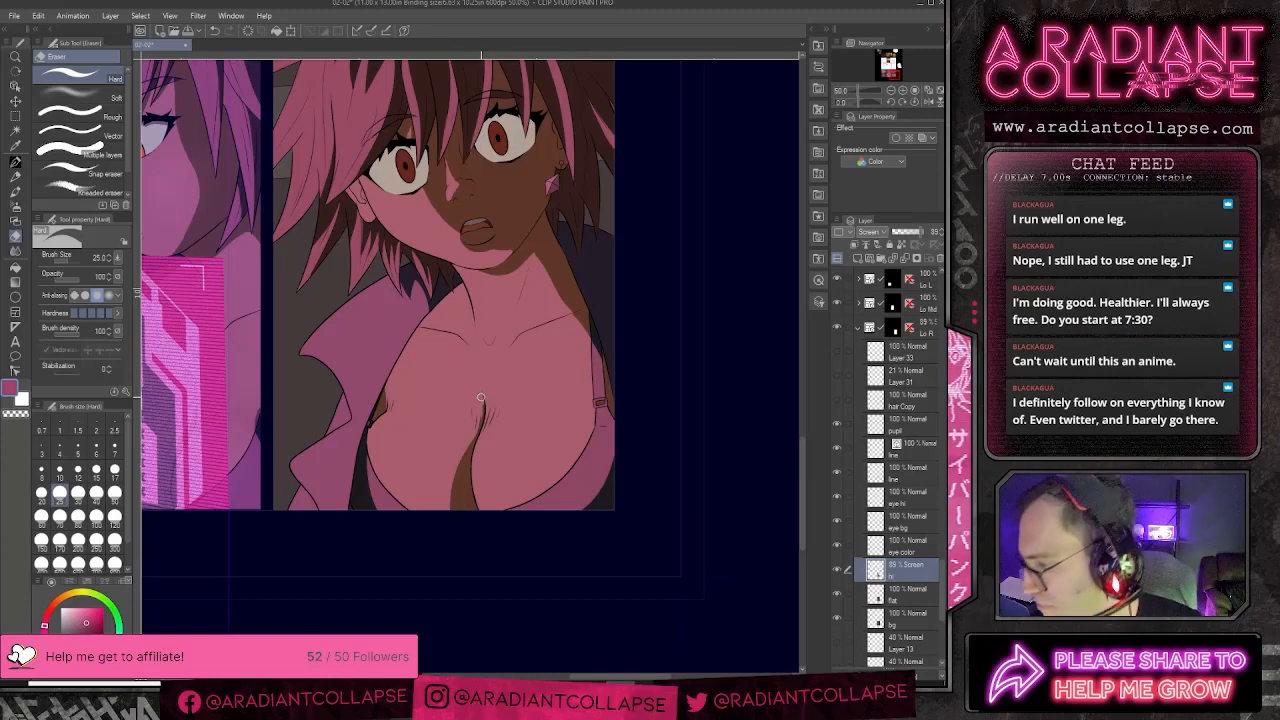
{"action": "key", "text": "p"}
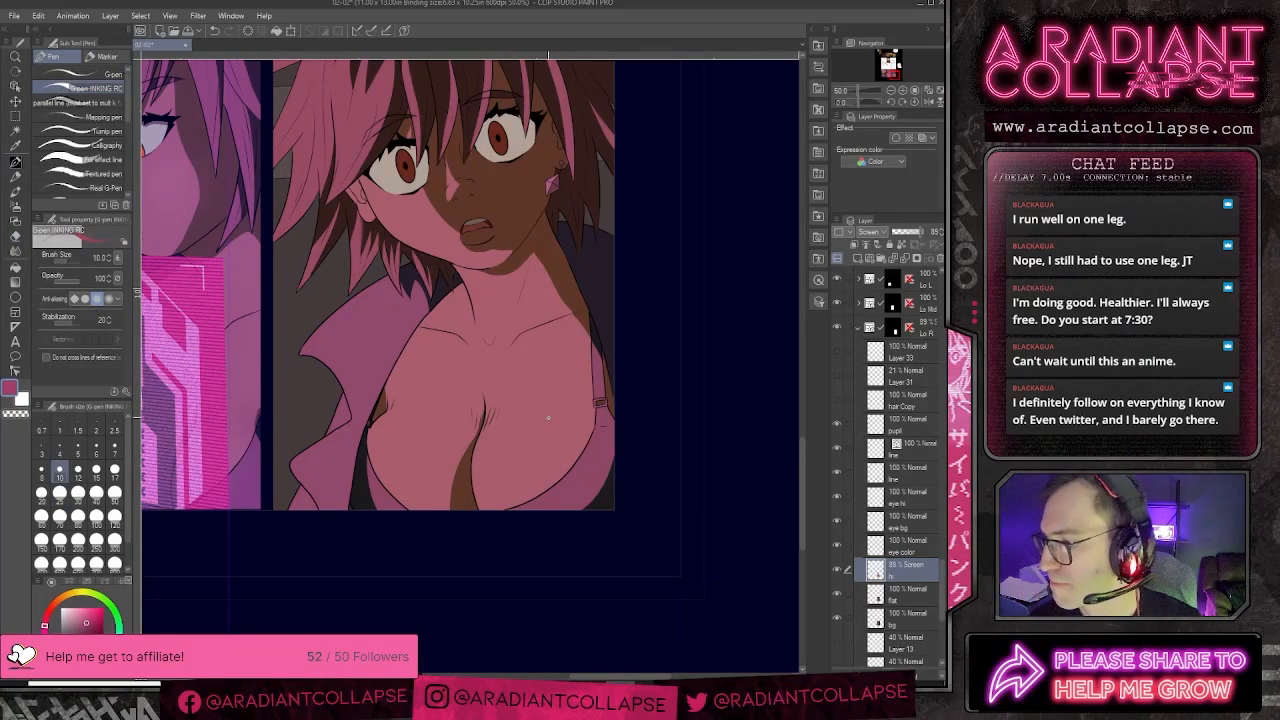
{"action": "key", "text": "e"}
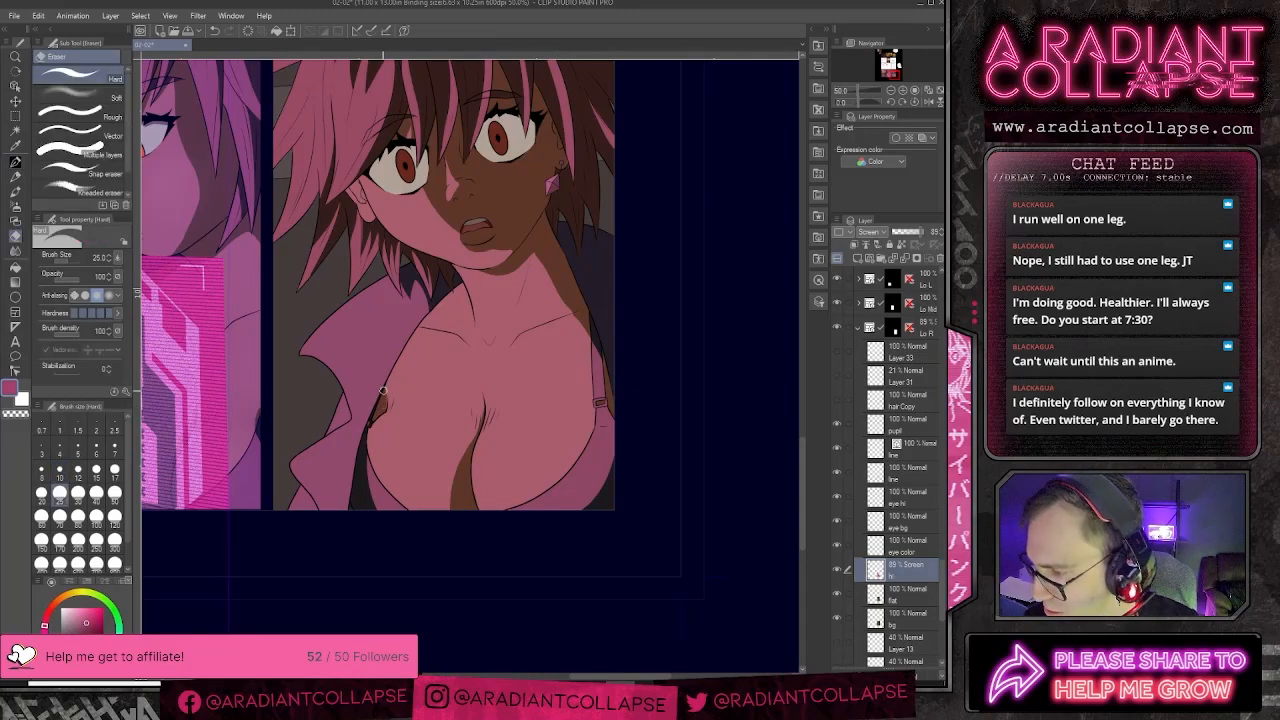
{"action": "key", "text": "p"}
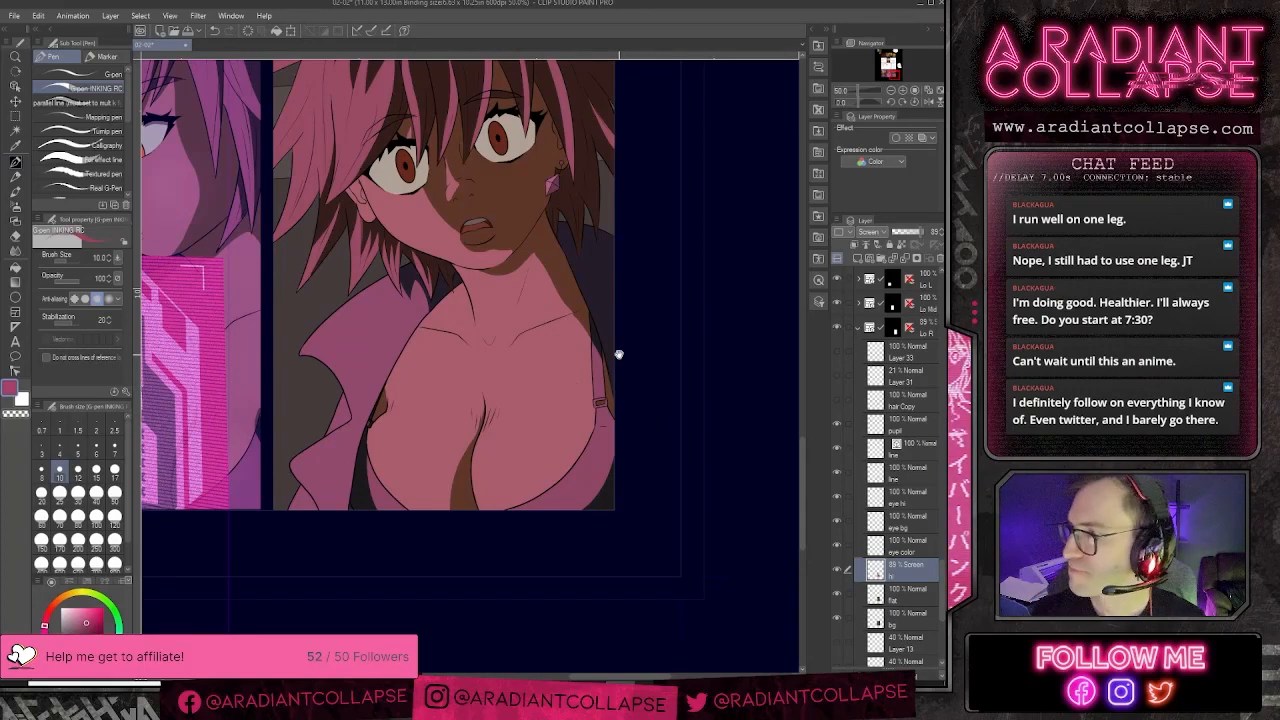
- Sample the shadow colour of the middle panel's cel layer by temporarily setting it to Normal at 100% opacity, and undo those layer changes
{"action": "left_click_drag", "start_coordinate": [619, 354], "coordinate": [583, 440]}
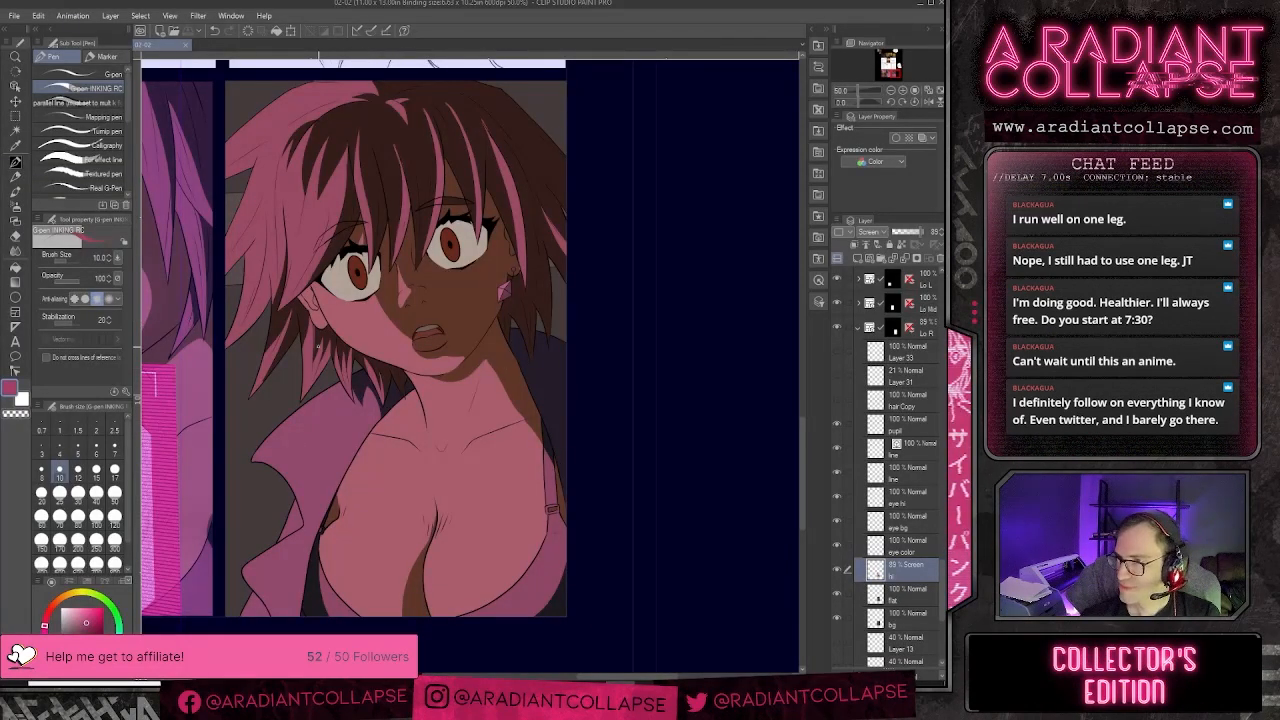
{"action": "left_click_drag", "start_coordinate": [318, 346], "coordinate": [571, 497]}
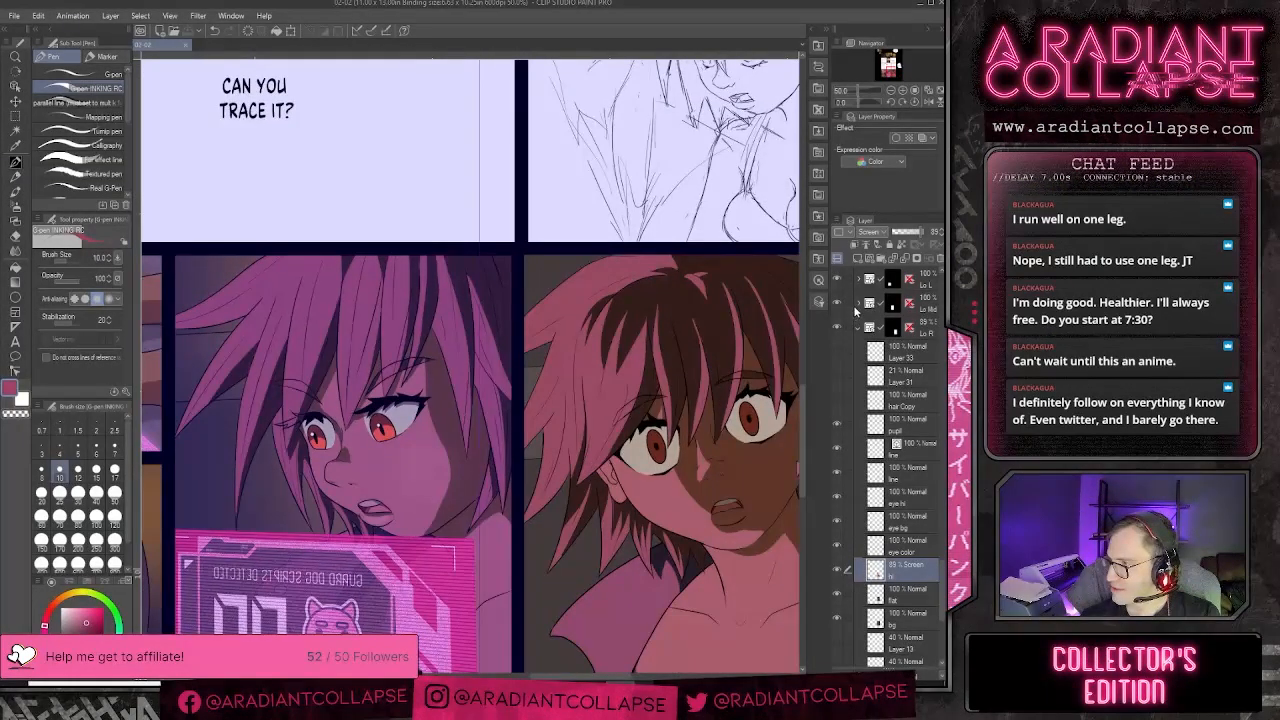
{"action": "left_click", "coordinate": [857, 305]}
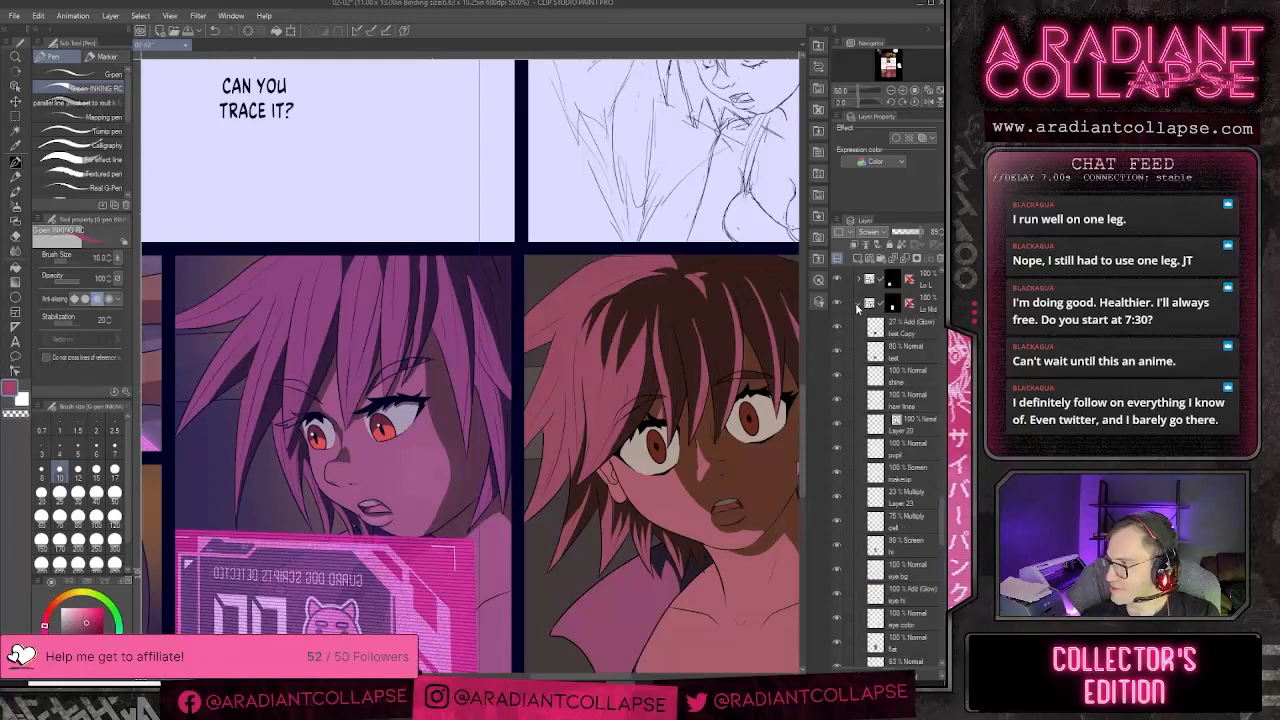
{"action": "left_click", "coordinate": [893, 522]}
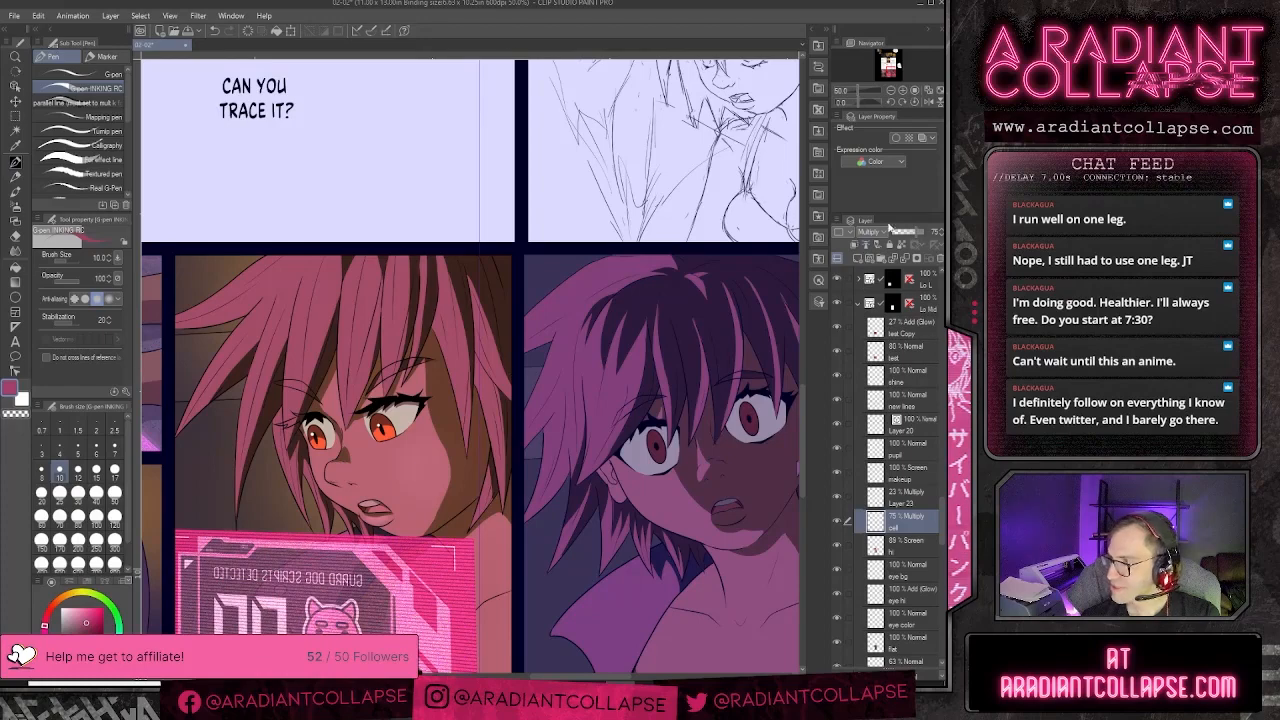
{"action": "left_click", "coordinate": [872, 232]}
{"action": "left_click", "coordinate": [871, 245]}
{"action": "left_click", "coordinate": [922, 233]}
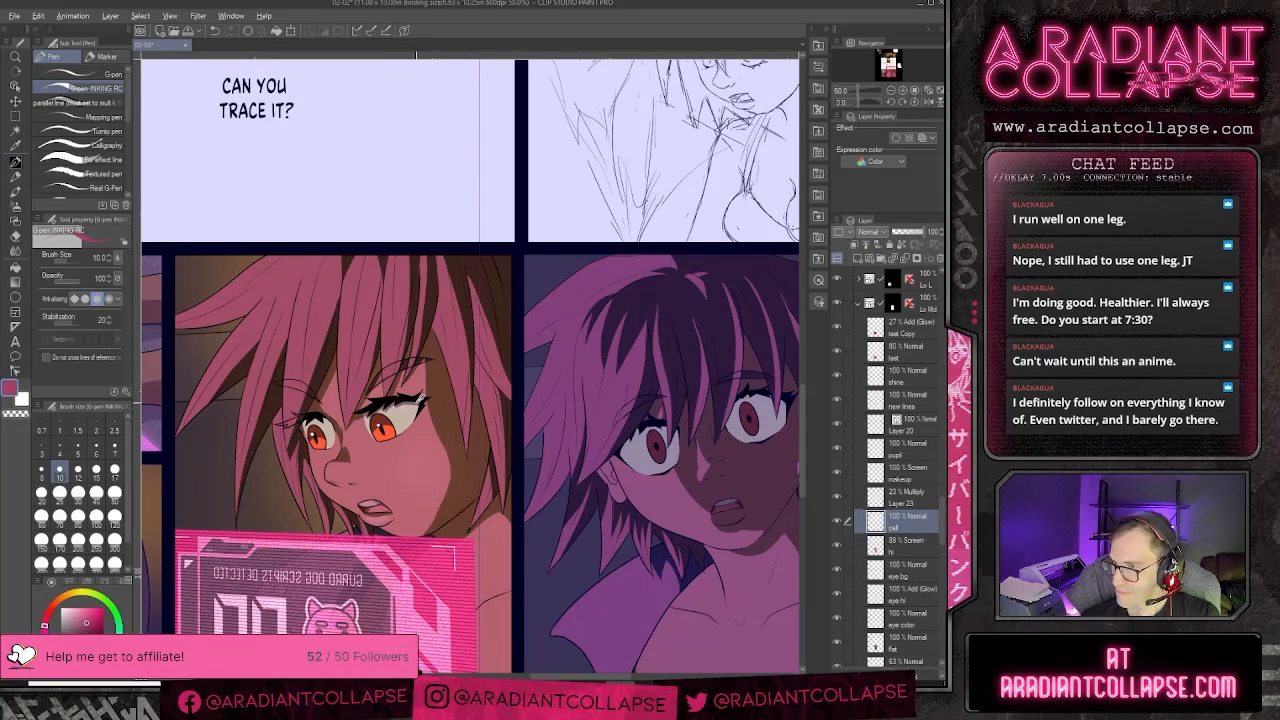
{"action": "key", "text": "ctrl+z"}
{"action": "key", "text": "ctrl+z"}
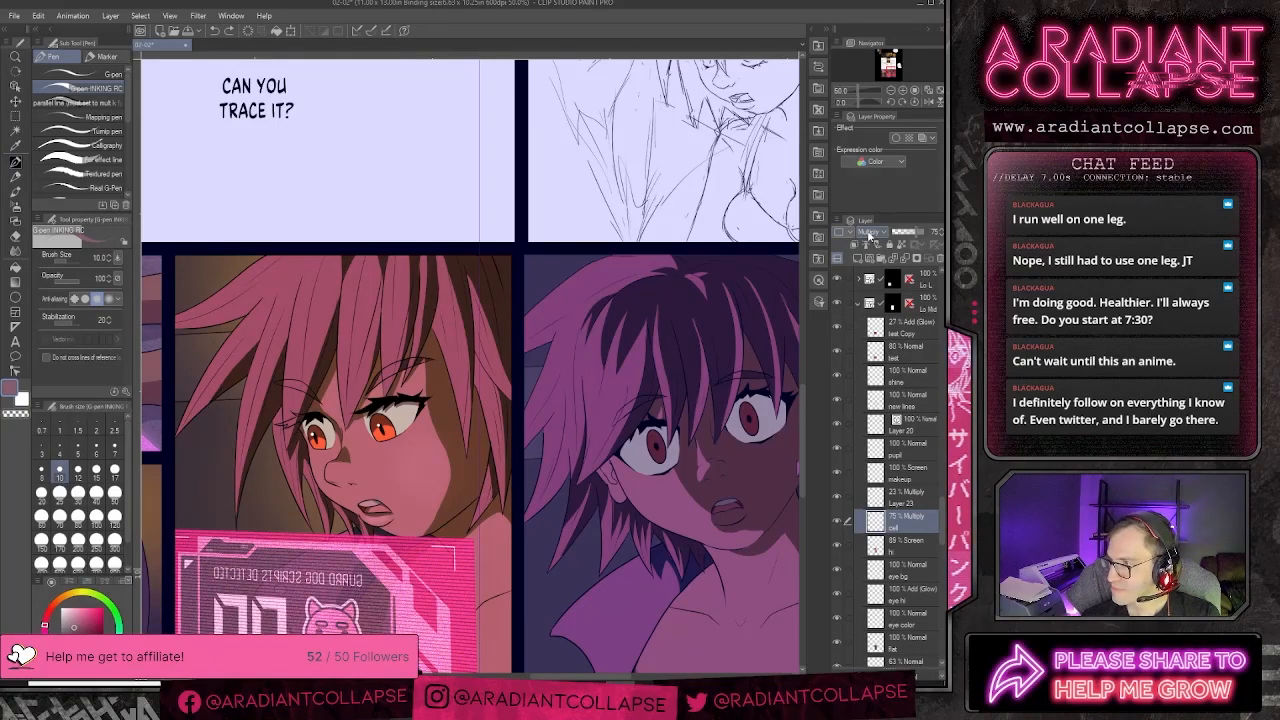
- Try the middle panel's cel layer again at 100% opacity with Normal blending, and undo both changes
{"action": "left_click_drag", "start_coordinate": [917, 232], "coordinate": [940, 233]}
{"action": "left_click", "coordinate": [880, 233]}
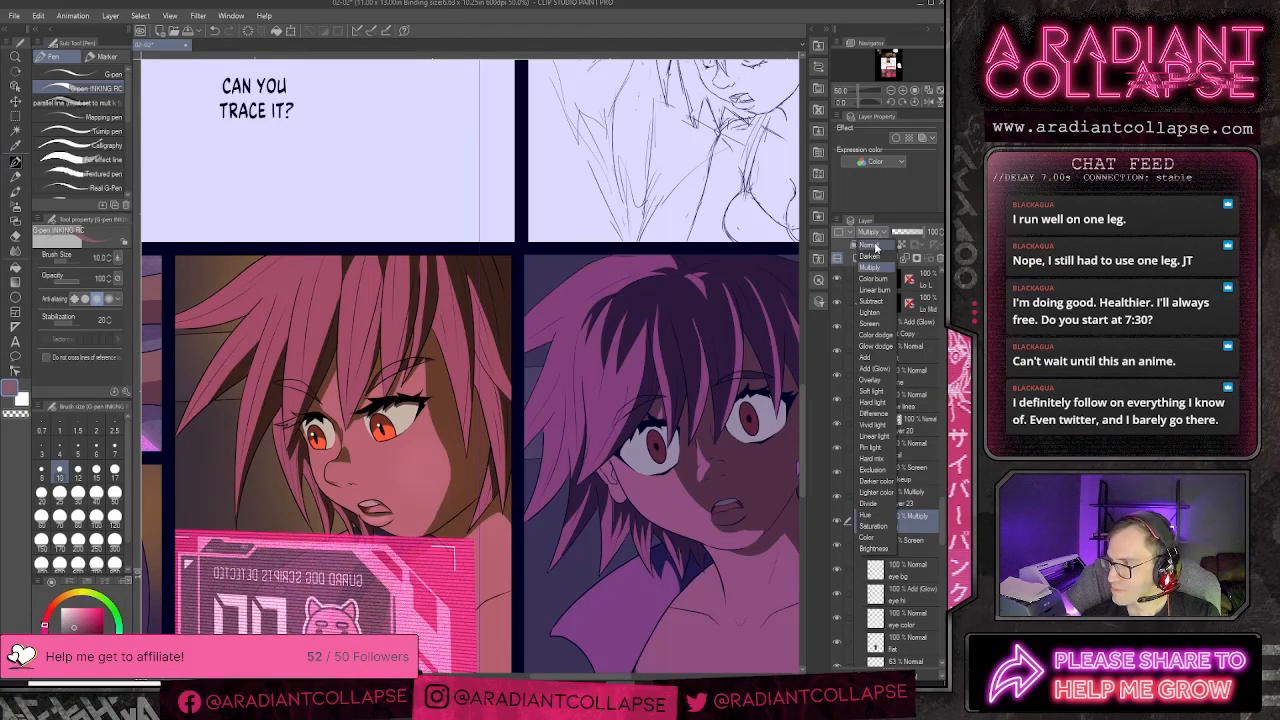
{"action": "left_click", "coordinate": [876, 247]}
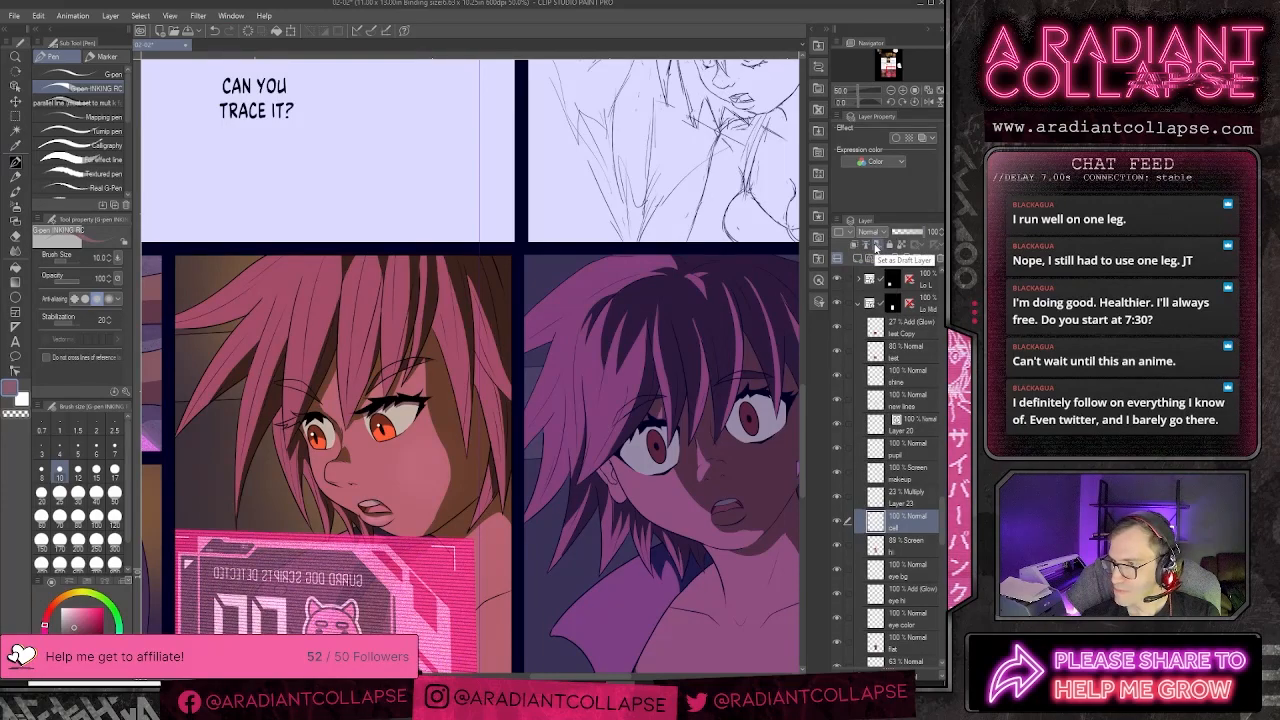
{"action": "key", "text": "ctrl+z"}
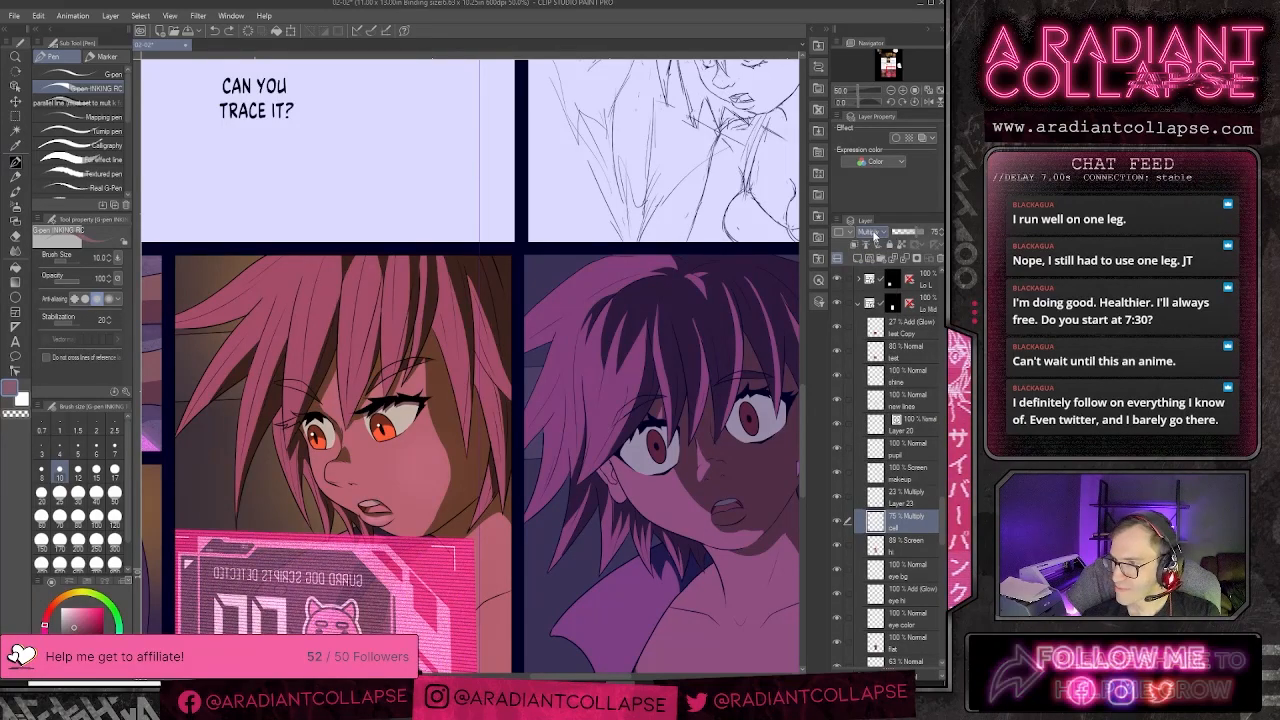
{"action": "key", "text": "ctrl+z"}
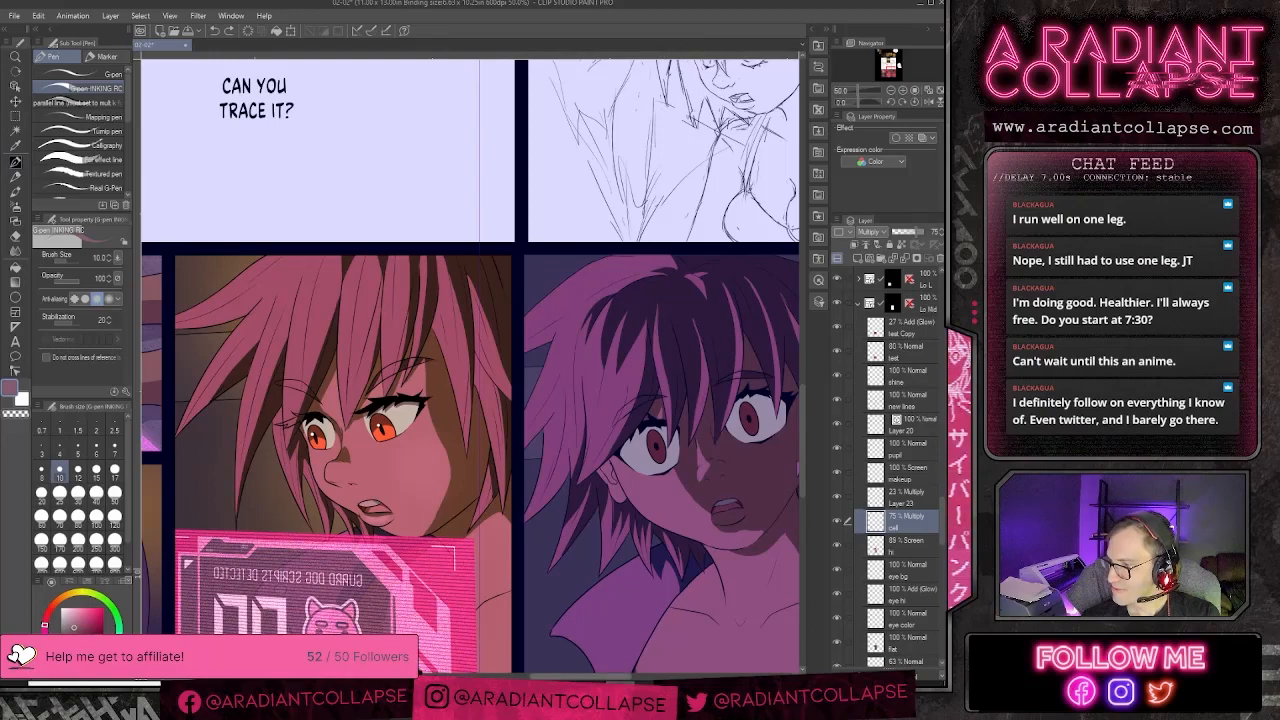
- Add a layer named cel directly above this panel's highlight layer and set its blending mode to Multiply
{"action": "scroll", "coordinate": [928, 583], "scroll_direction": "down", "scroll_amount": 10}
{"action": "scroll", "coordinate": [928, 583], "scroll_direction": "down", "scroll_amount": 5}
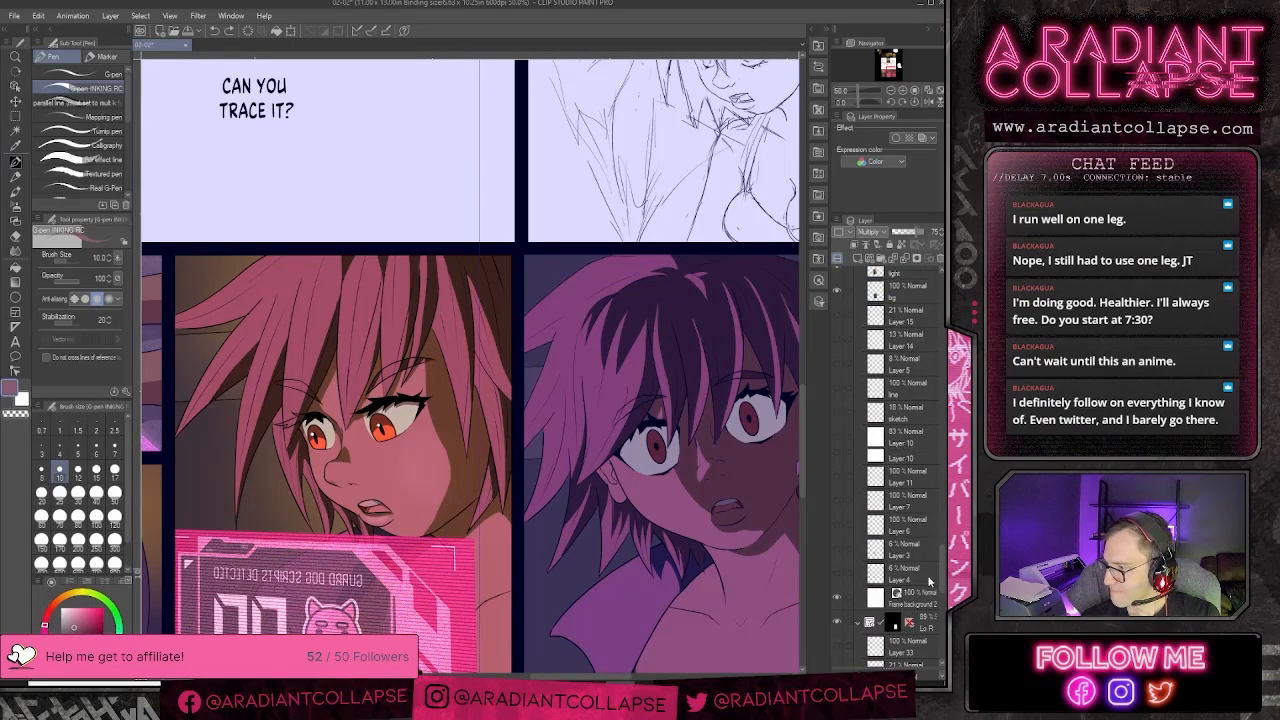
{"action": "scroll", "coordinate": [908, 588], "scroll_direction": "down", "scroll_amount": 2}
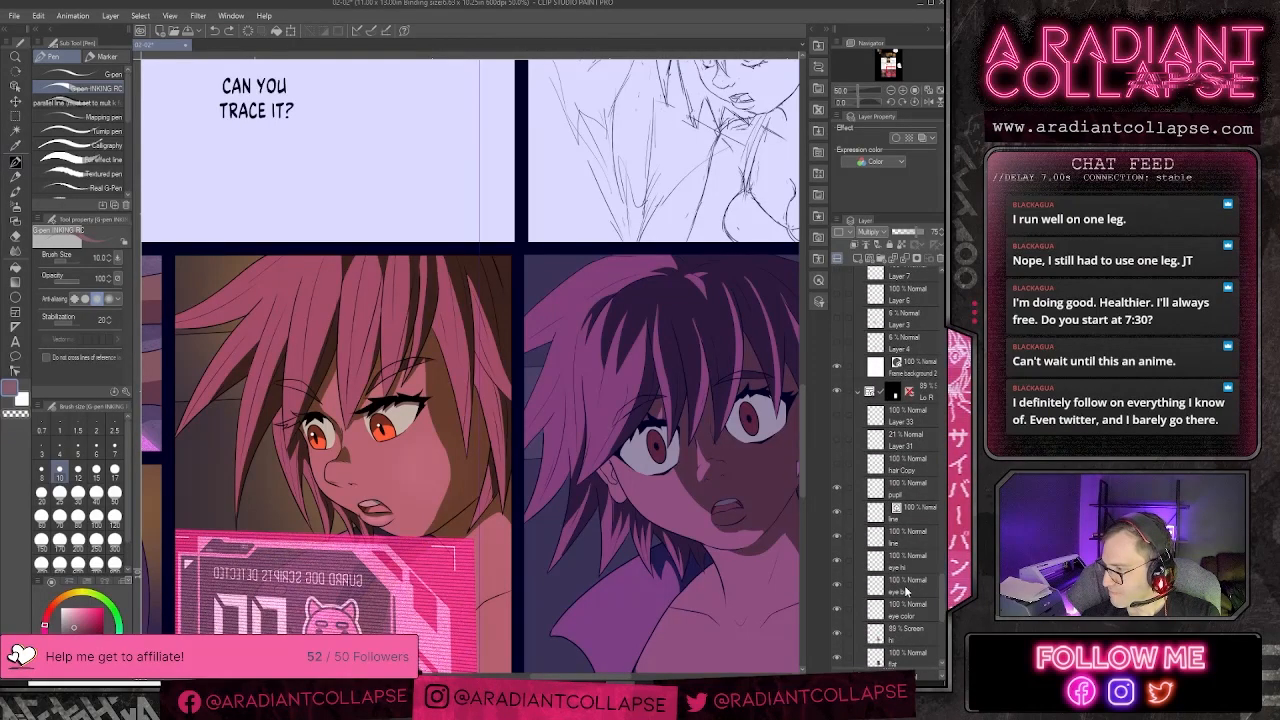
{"action": "left_click", "coordinate": [903, 589]}
{"action": "left_click", "coordinate": [861, 243]}
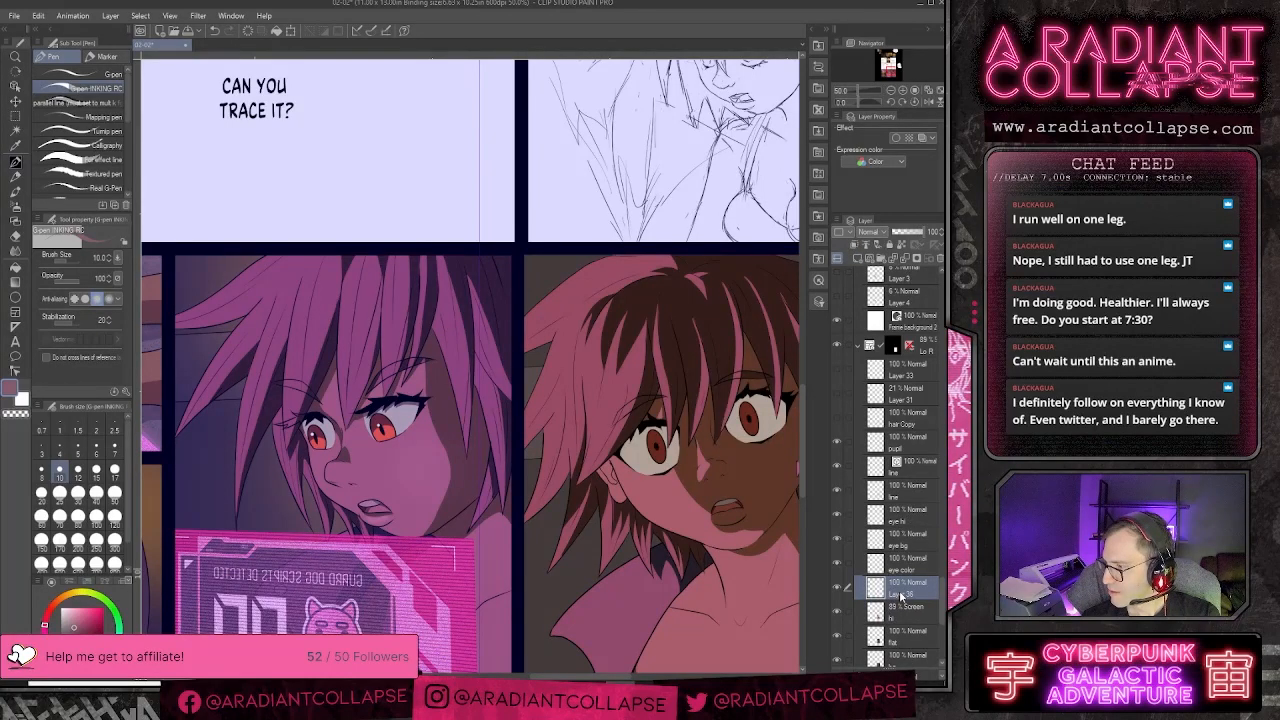
{"action": "double_click", "coordinate": [900, 594]}
{"action": "type", "text": "cel"}
{"action": "key", "text": "Return"}
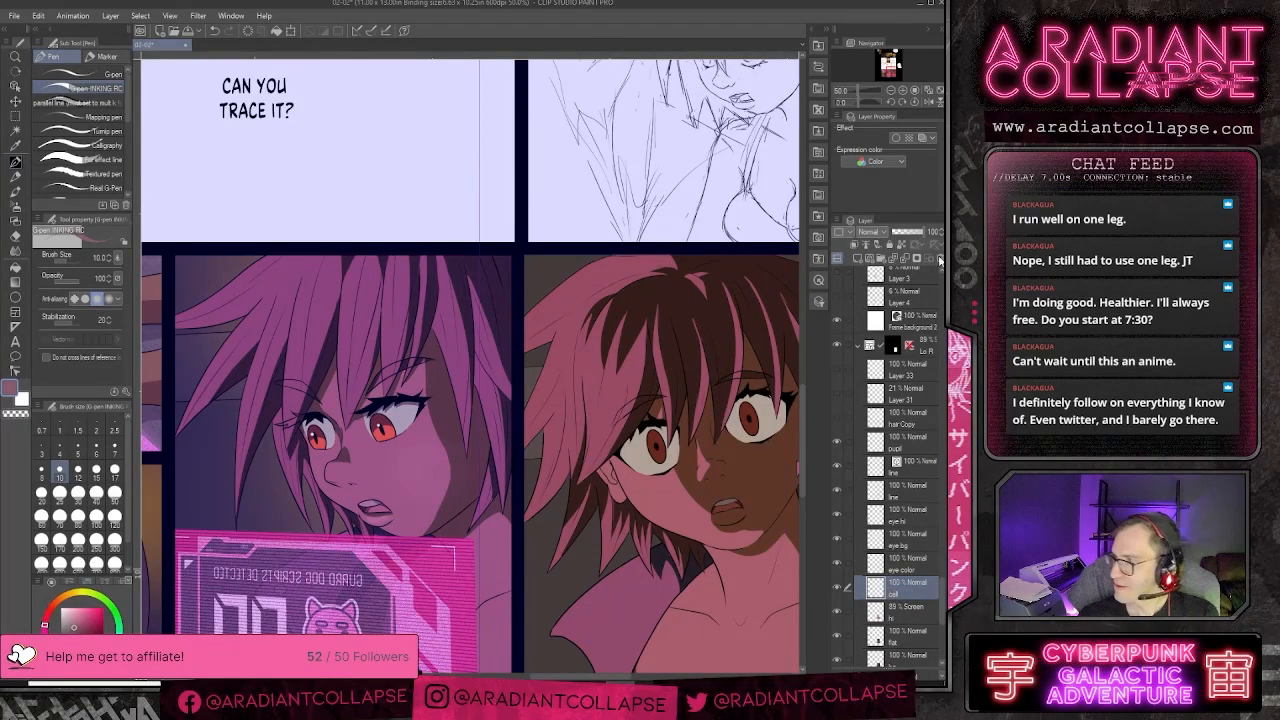
{"action": "left_click", "coordinate": [866, 231]}
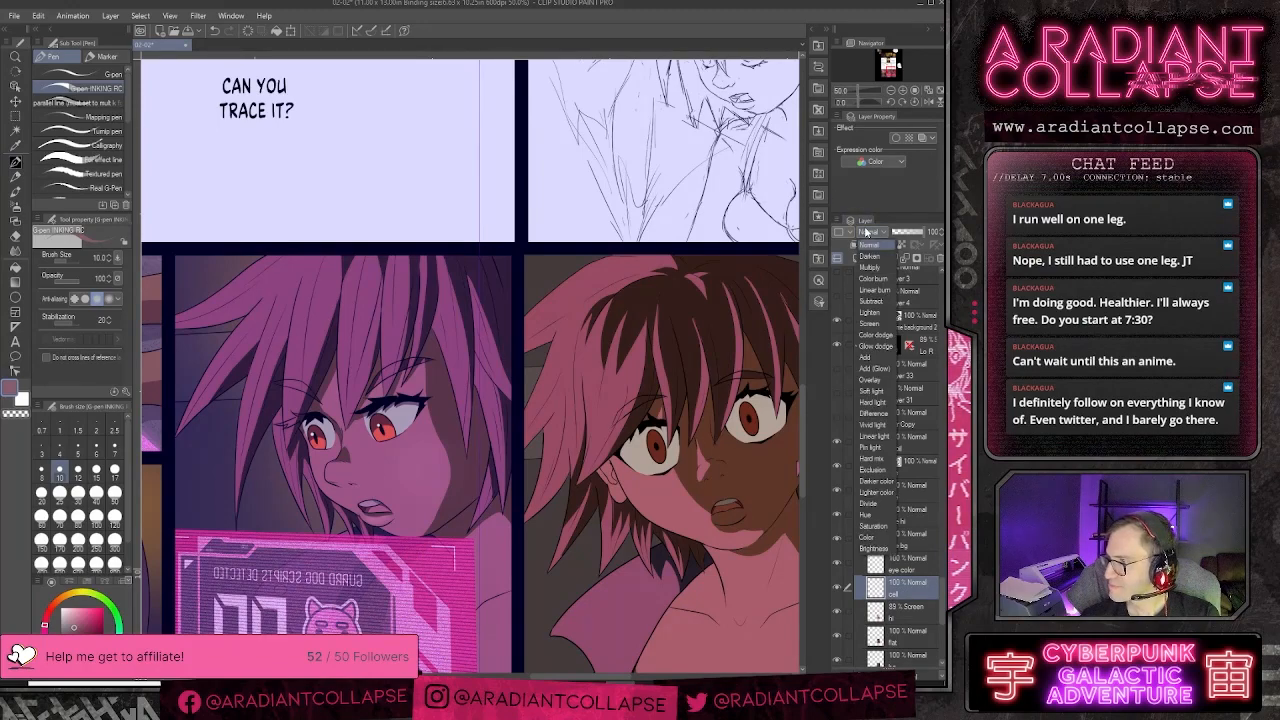
{"action": "left_click", "coordinate": [876, 271]}
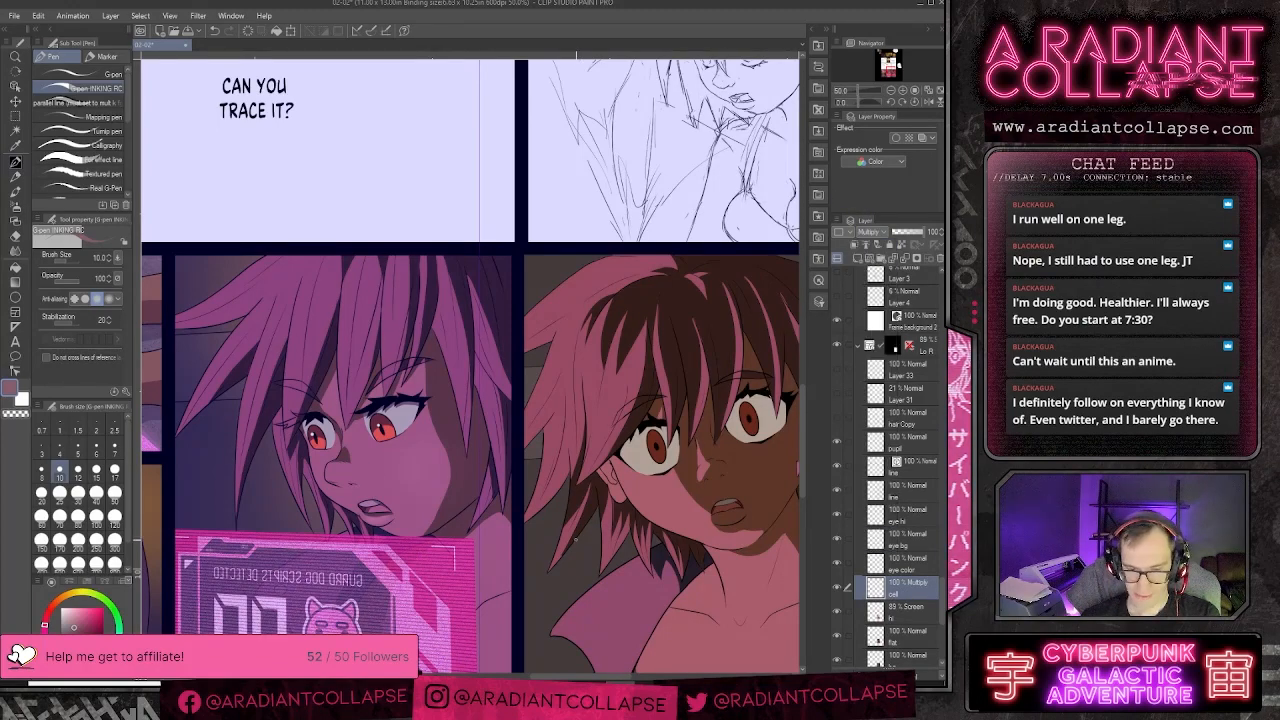
- Move the cel layer above the eye bg layer and paint a hair shadow over the inner corner of the near eye's white
{"action": "scroll", "coordinate": [716, 540], "scroll_direction": "up", "scroll_amount": 2}
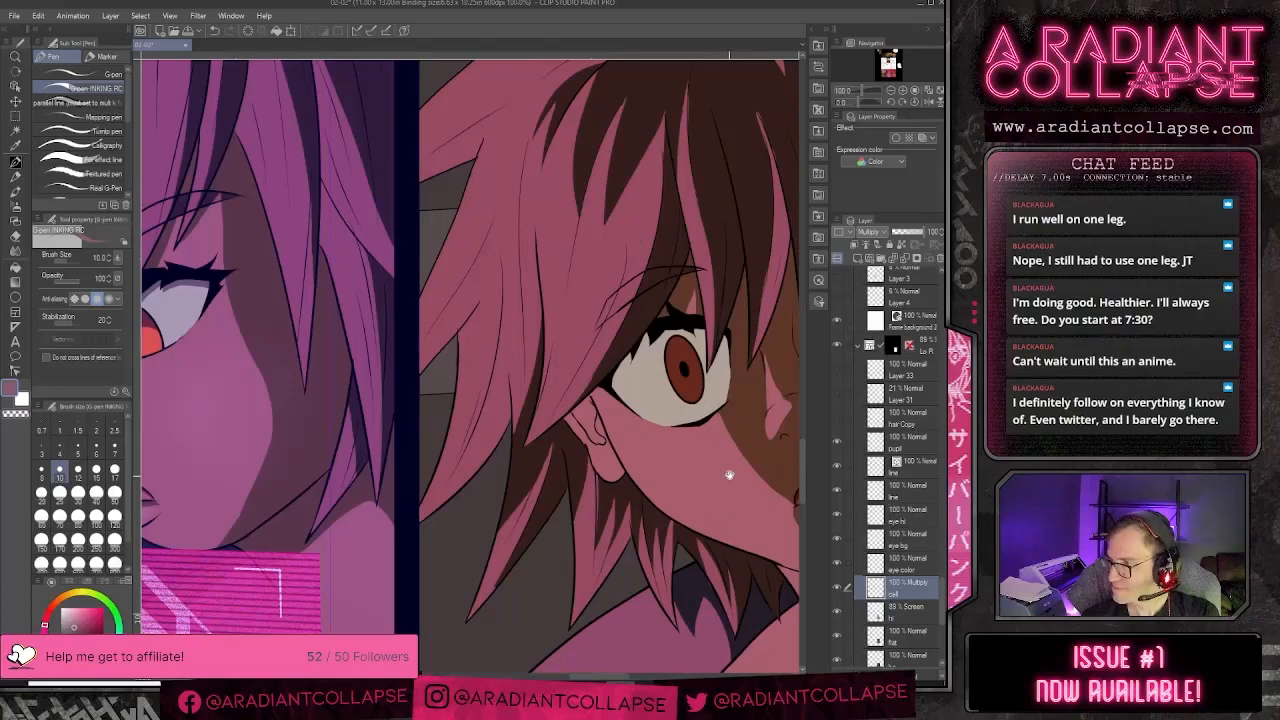
{"action": "left_click_drag", "start_coordinate": [729, 475], "coordinate": [562, 492]}
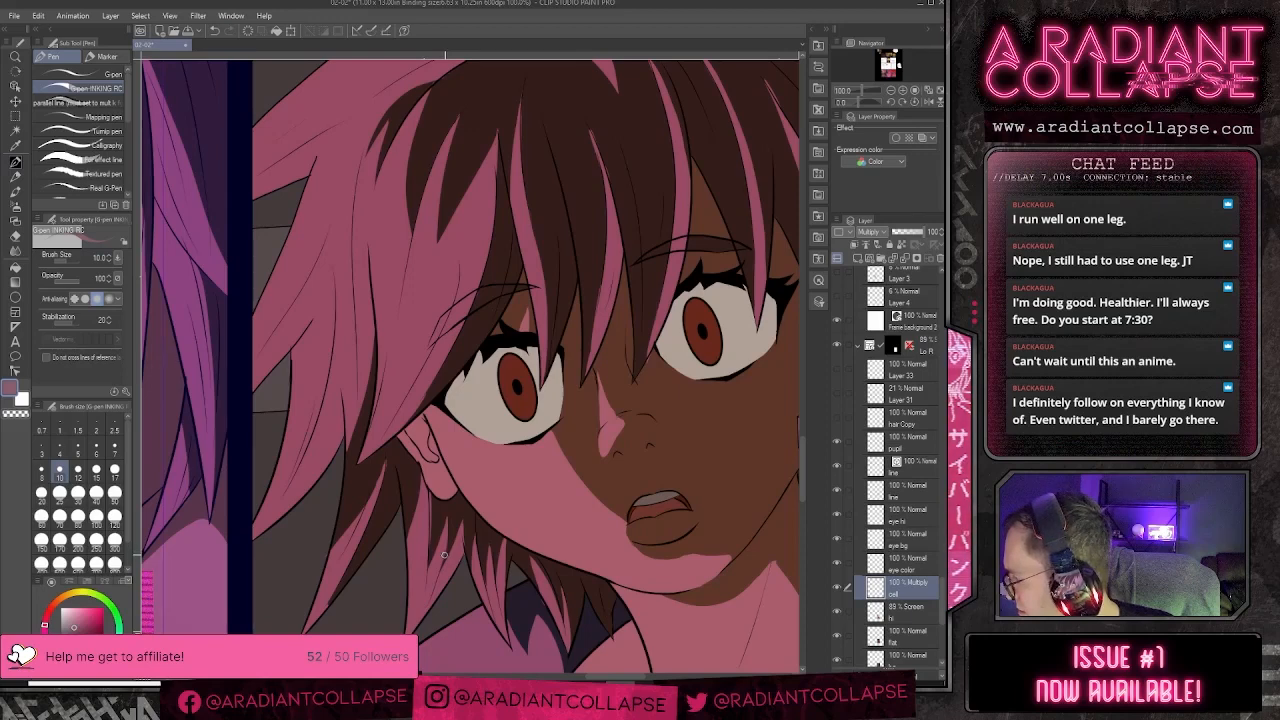
{"action": "left_click_drag", "start_coordinate": [906, 579], "coordinate": [916, 536]}
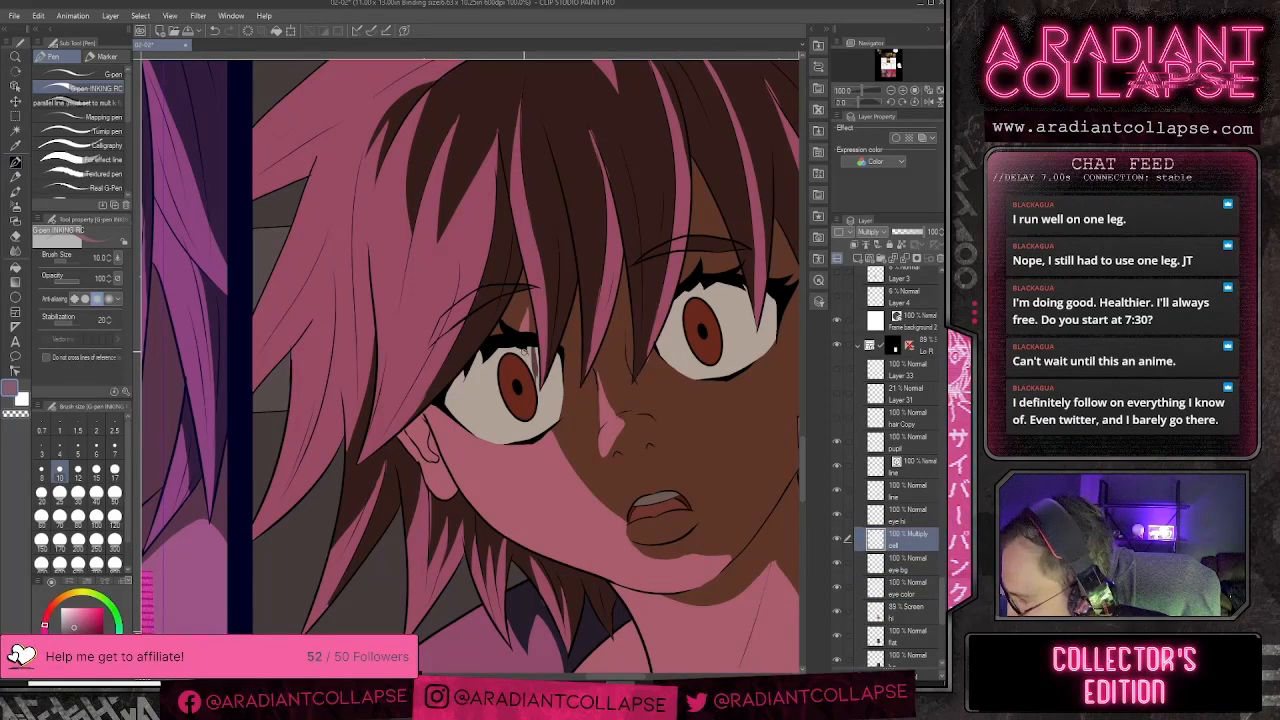
{"action": "key", "text": "e"}
{"action": "key", "text": "p"}
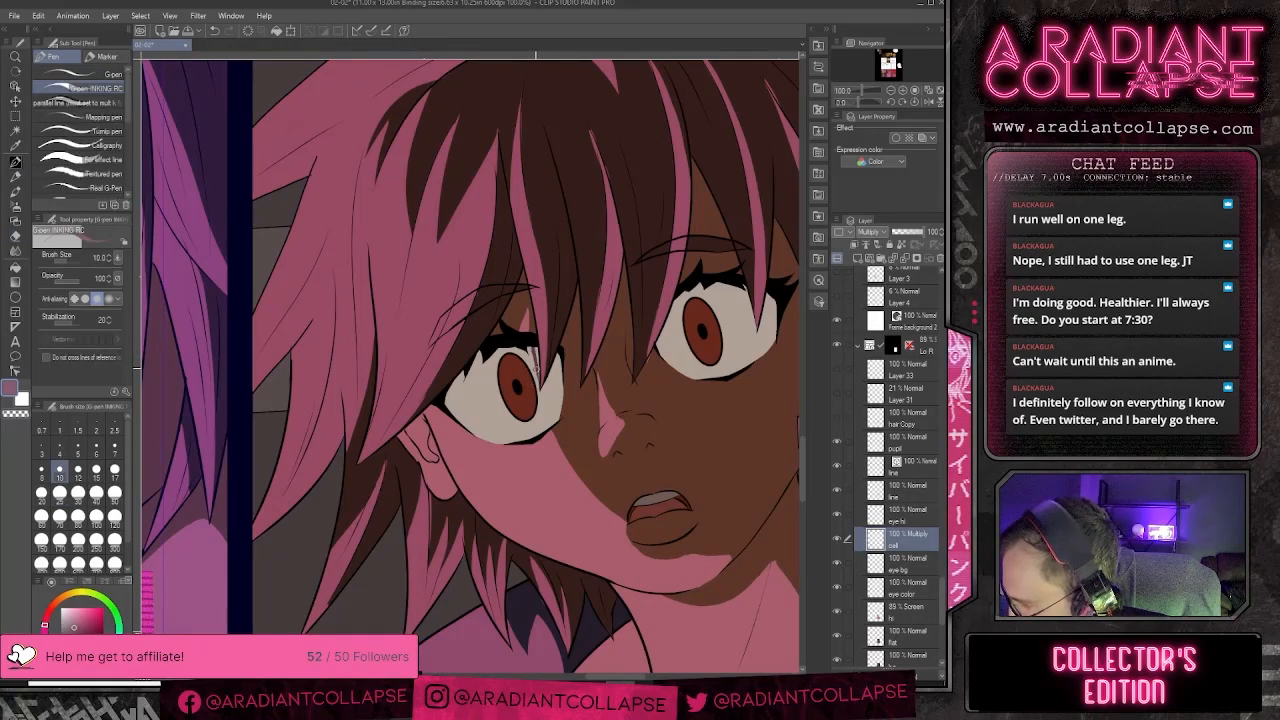
{"action": "left_click_drag", "start_coordinate": [539, 386], "coordinate": [546, 414]}
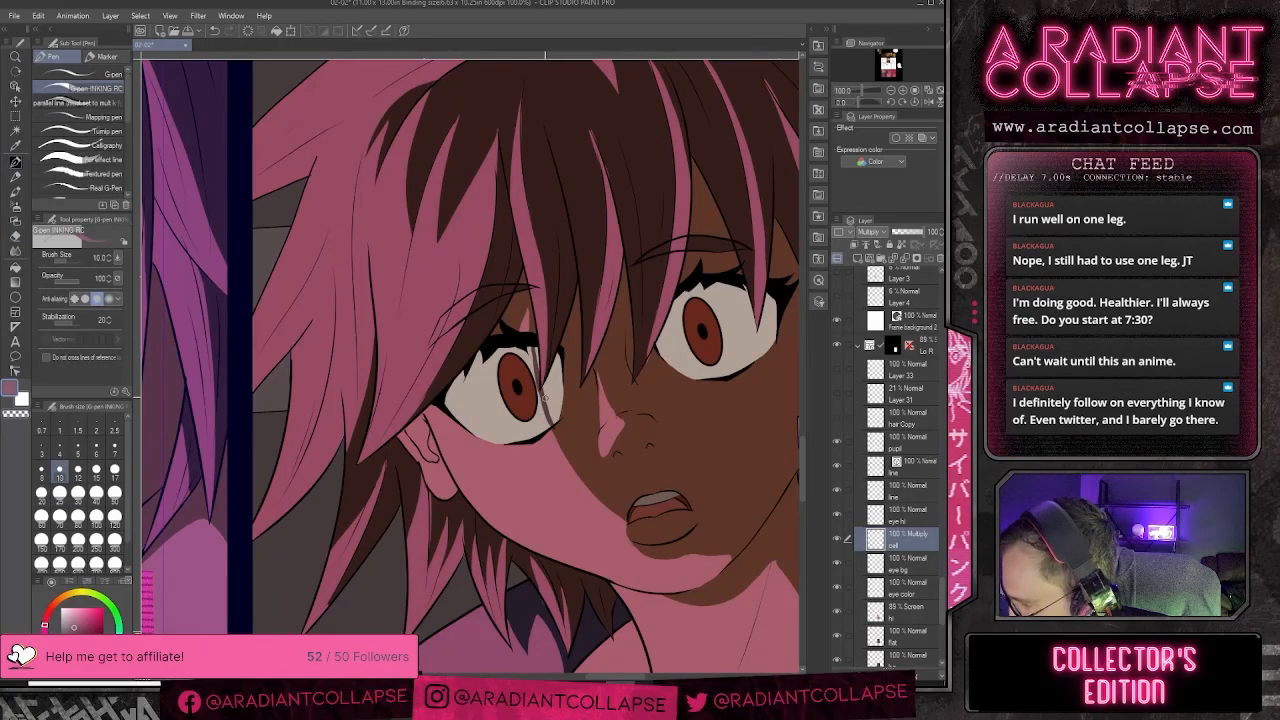
{"action": "key", "text": "e"}
{"action": "key", "text": "p"}
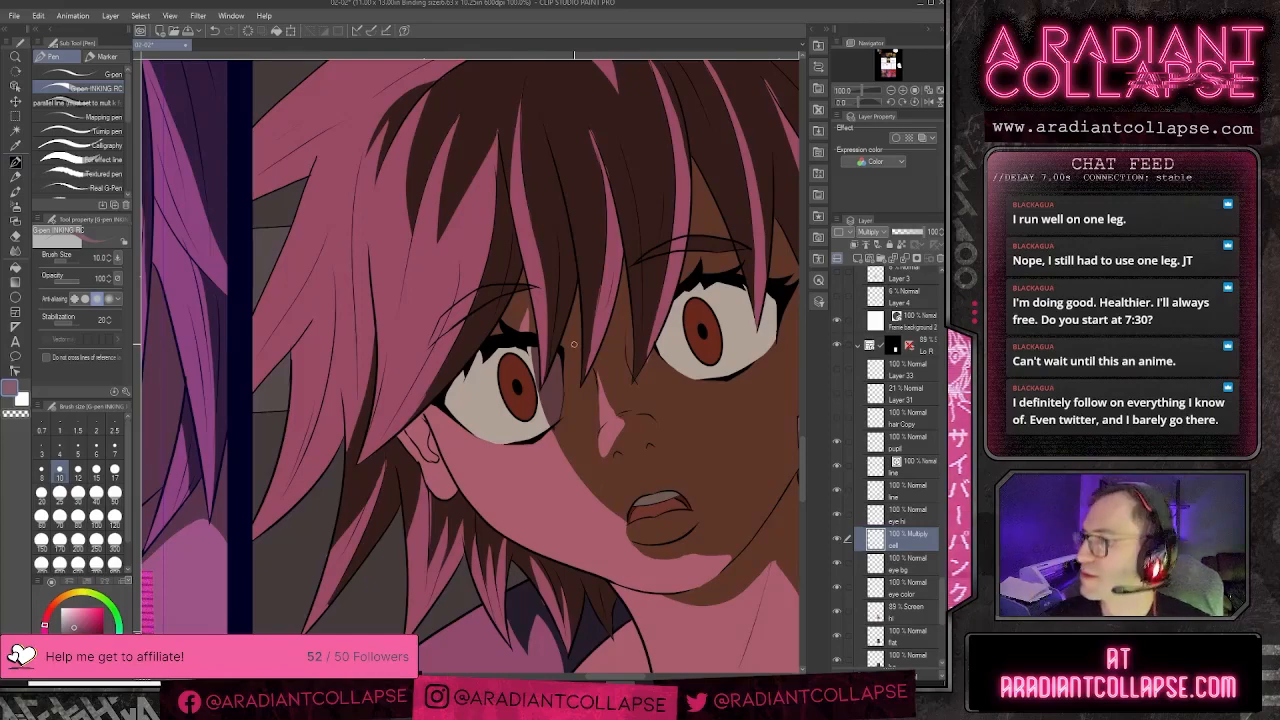
- Fill the far eye with the sampled shadow colour on the cel layer
{"action": "key", "text": "g"}
{"action": "left_click", "coordinate": [742, 372]}
{"action": "scroll", "coordinate": [744, 374], "scroll_direction": "down", "scroll_amount": 3}
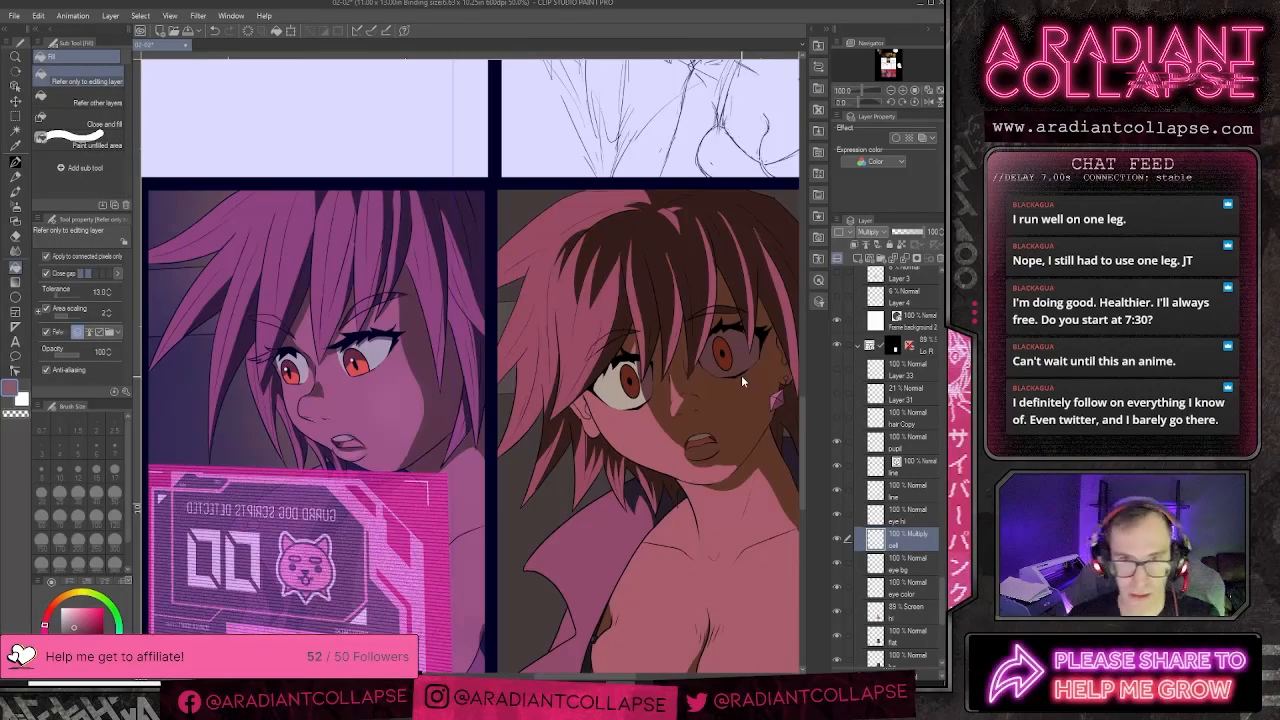
- Compare the panels with Layer 25 at the top of the layer stack selected, and select the middle panel's cel layer
{"action": "left_click_drag", "start_coordinate": [942, 593], "coordinate": [941, 280]}
{"action": "left_click", "coordinate": [916, 289]}
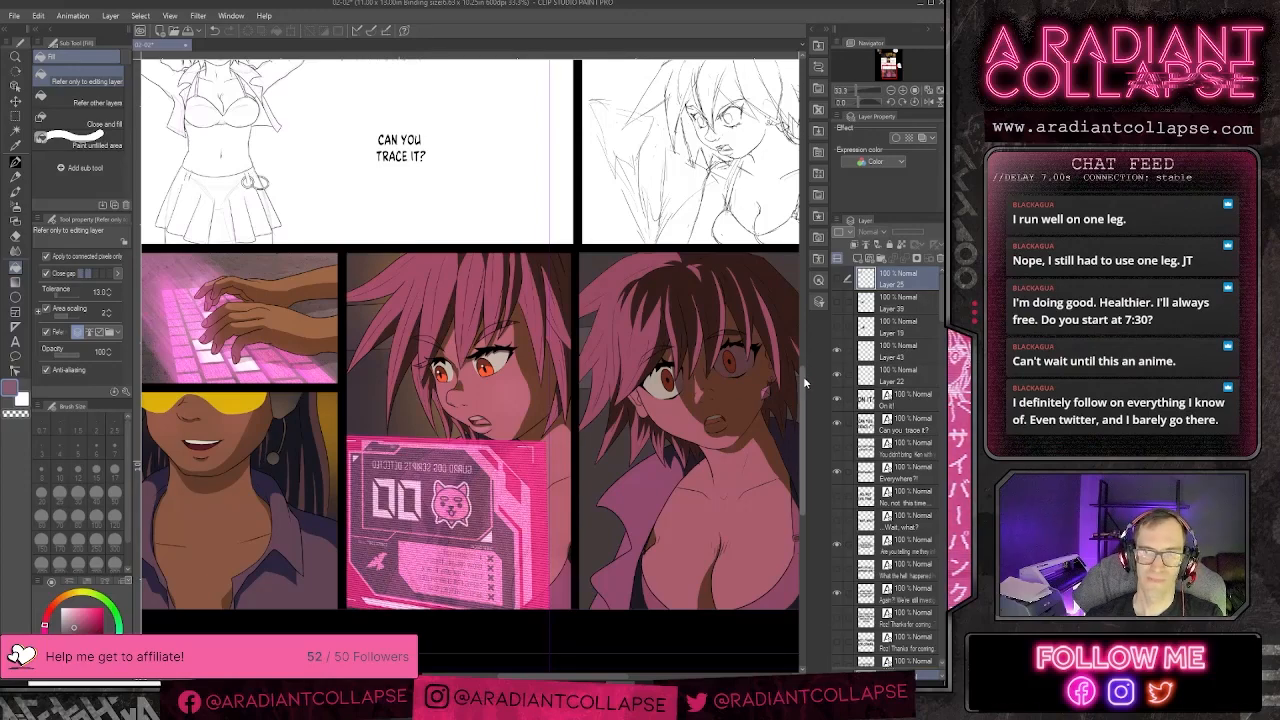
{"action": "scroll", "coordinate": [878, 465], "scroll_direction": "down", "scroll_amount": 10}
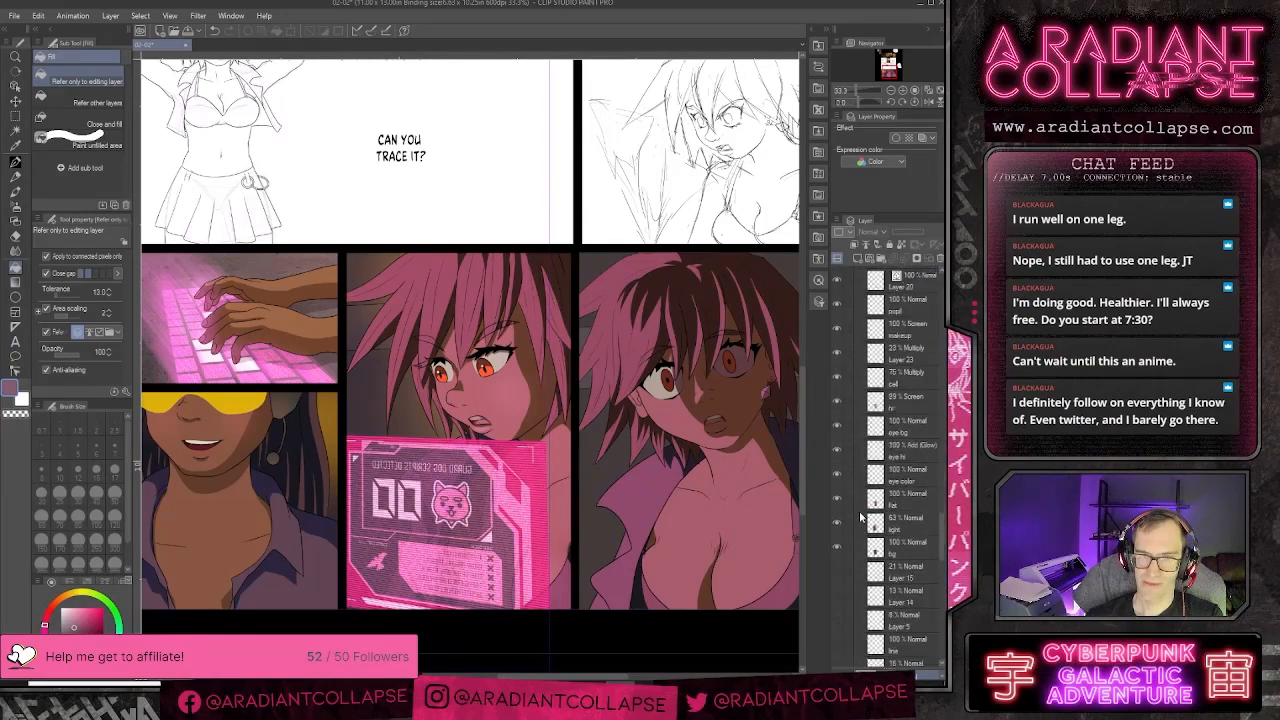
{"action": "scroll", "coordinate": [860, 516], "scroll_direction": "down", "scroll_amount": 5}
{"action": "scroll", "coordinate": [867, 511], "scroll_direction": "up", "scroll_amount": 6}
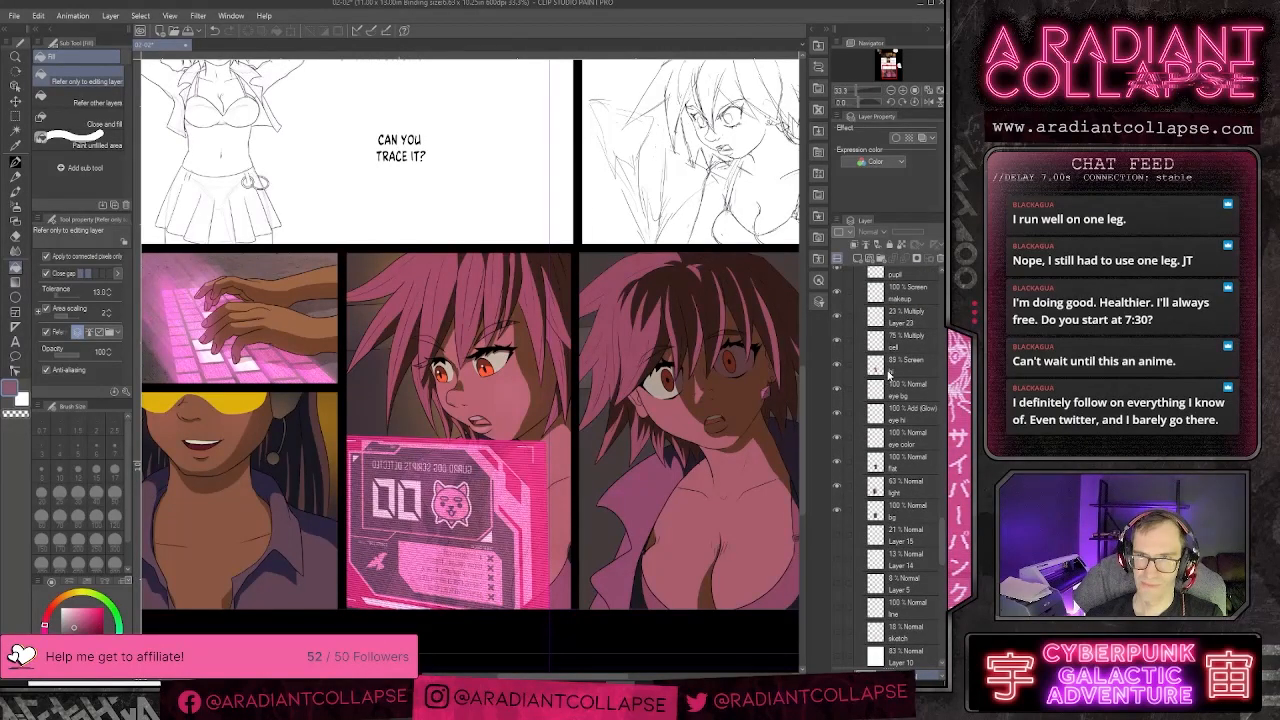
{"action": "left_click", "coordinate": [888, 368]}
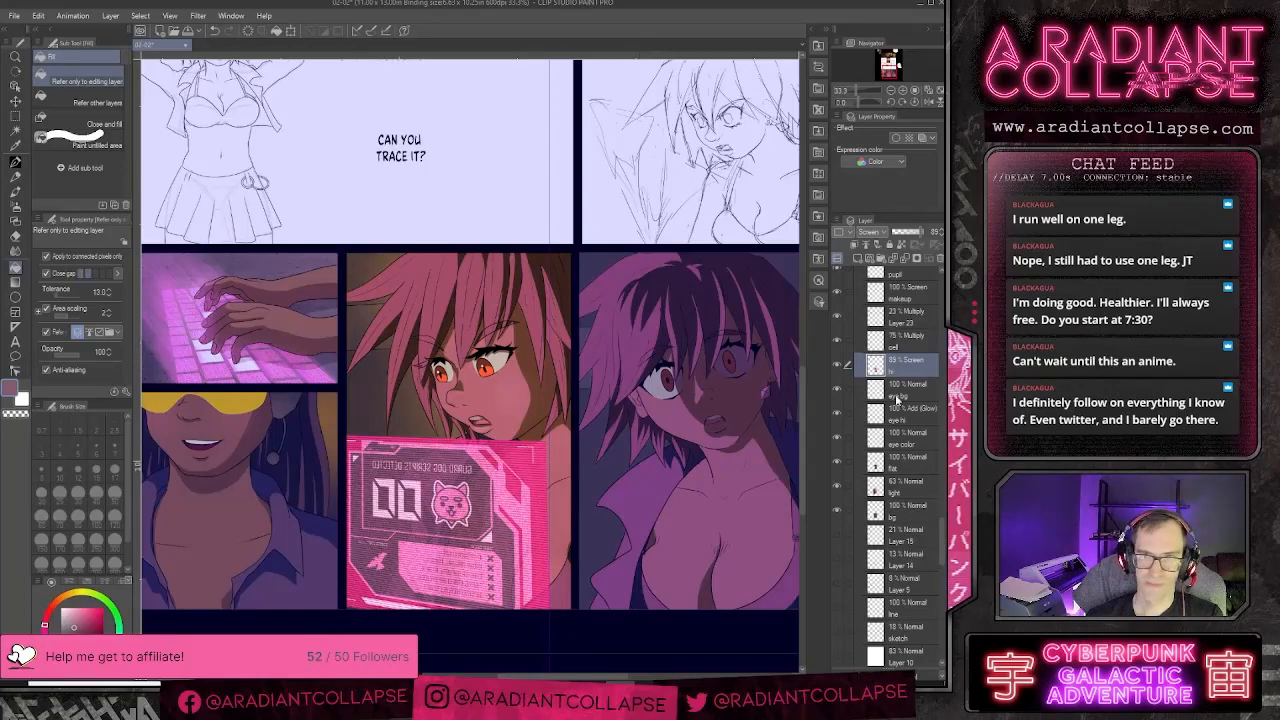
{"action": "left_click", "coordinate": [895, 340]}
- Paint and fill a lash shadow along the upper white of the middle panel's far eye with a size 6 pen
{"action": "scroll", "coordinate": [411, 383], "scroll_direction": "up", "scroll_amount": 4}
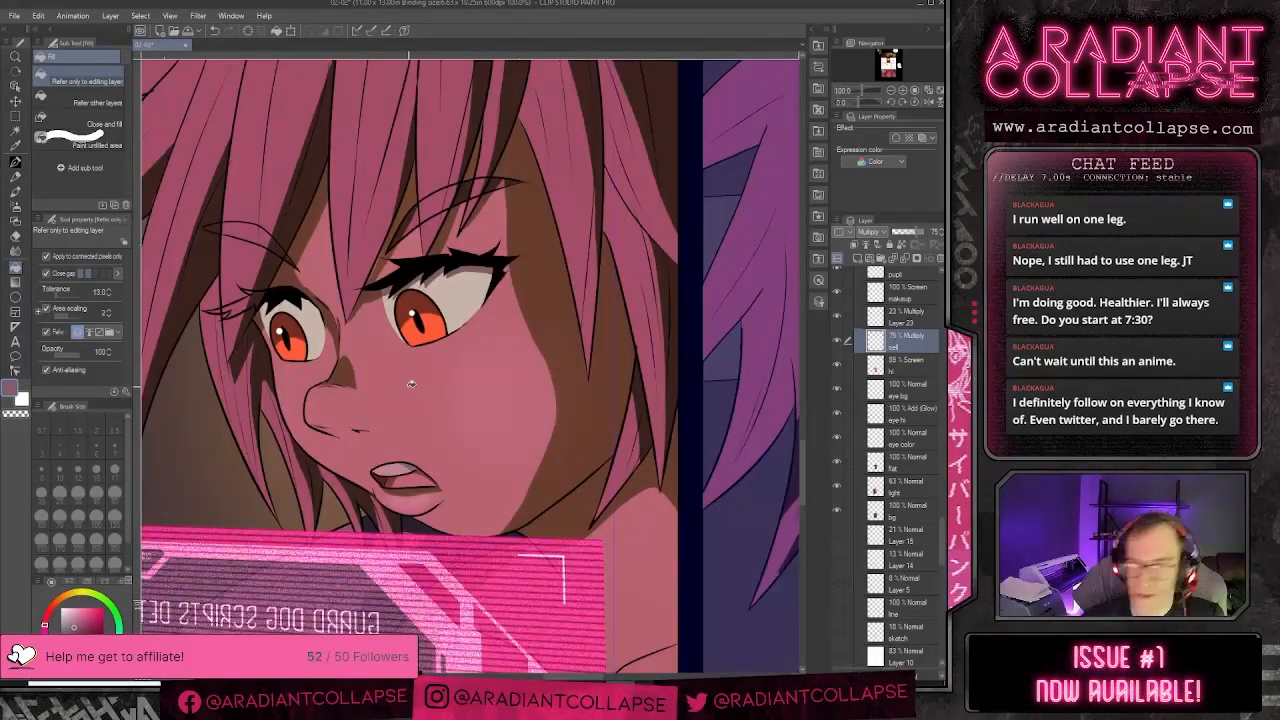
{"action": "key", "text": "p"}
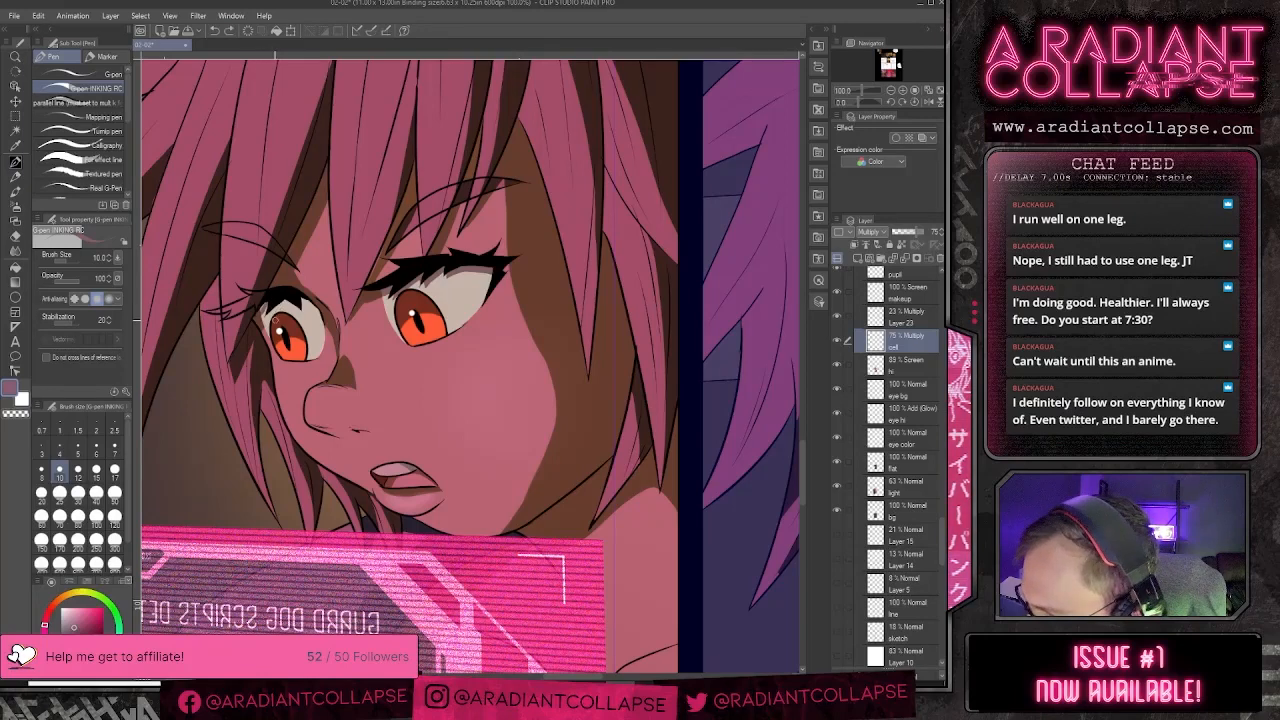
{"action": "key", "text": "bracketleft"}
{"action": "key", "text": "bracketleft"}
{"action": "key", "text": "bracketleft"}
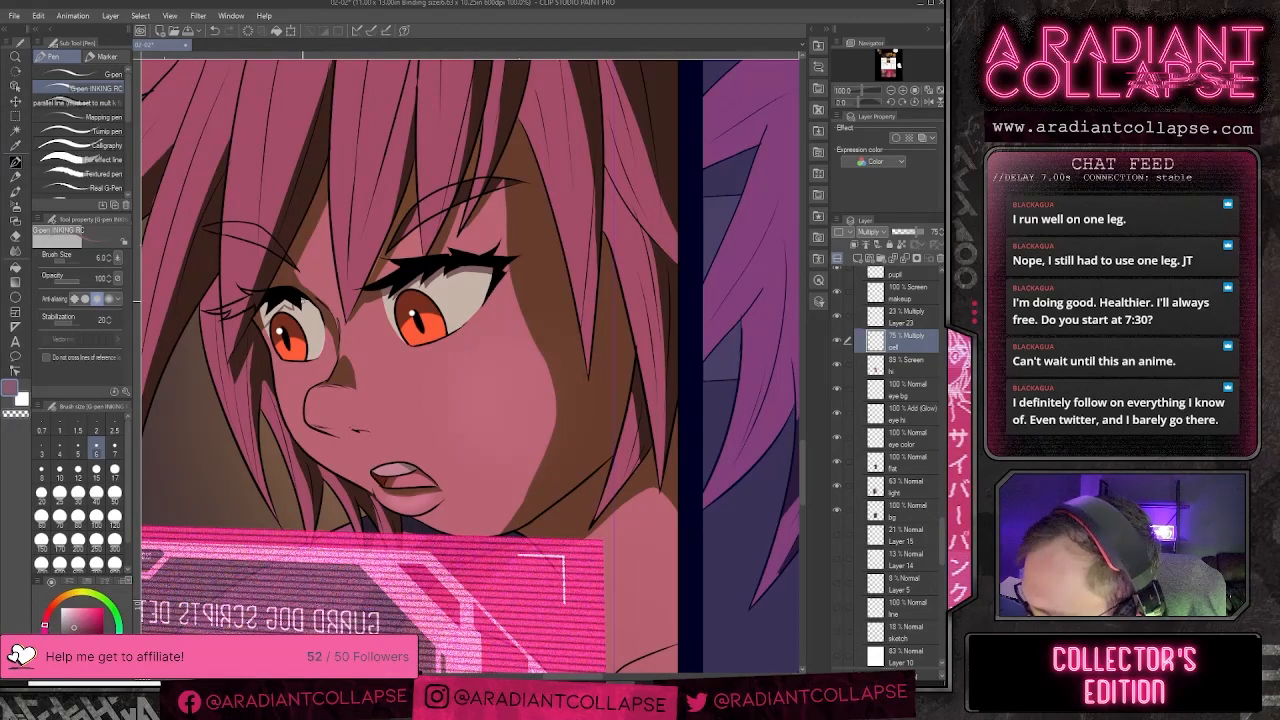
{"action": "key", "text": "g"}
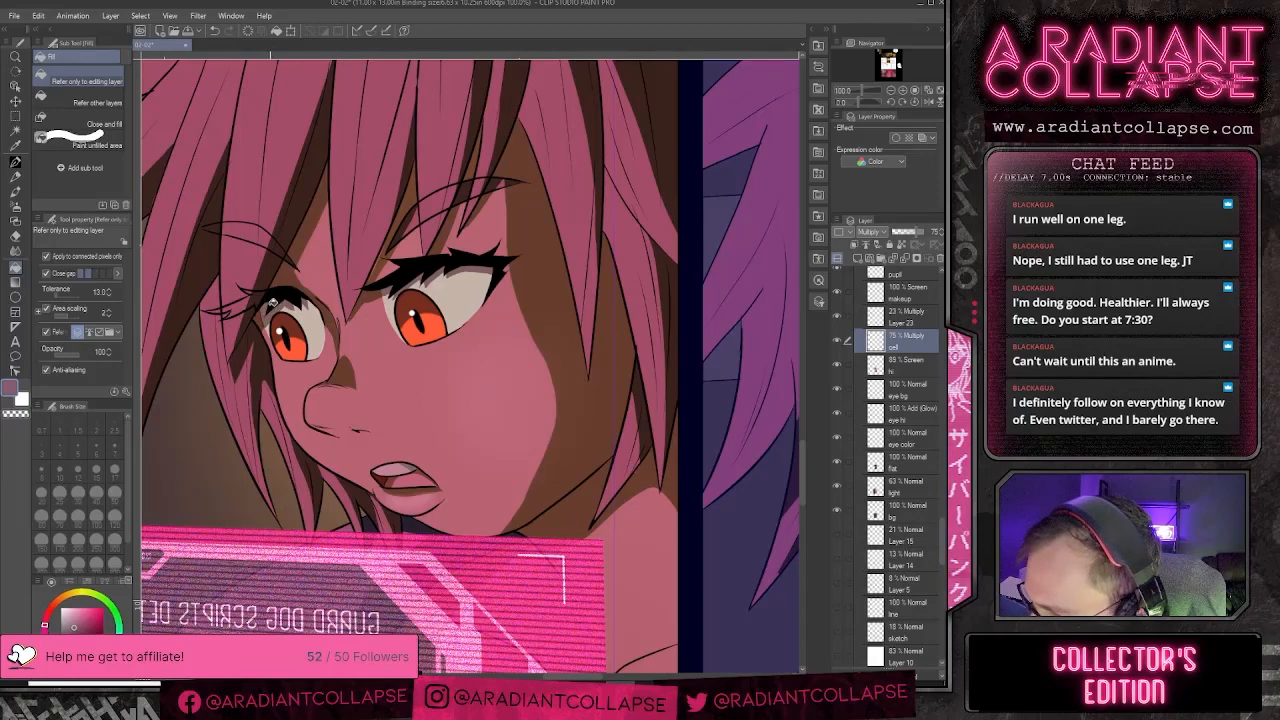
{"action": "key", "text": "p"}
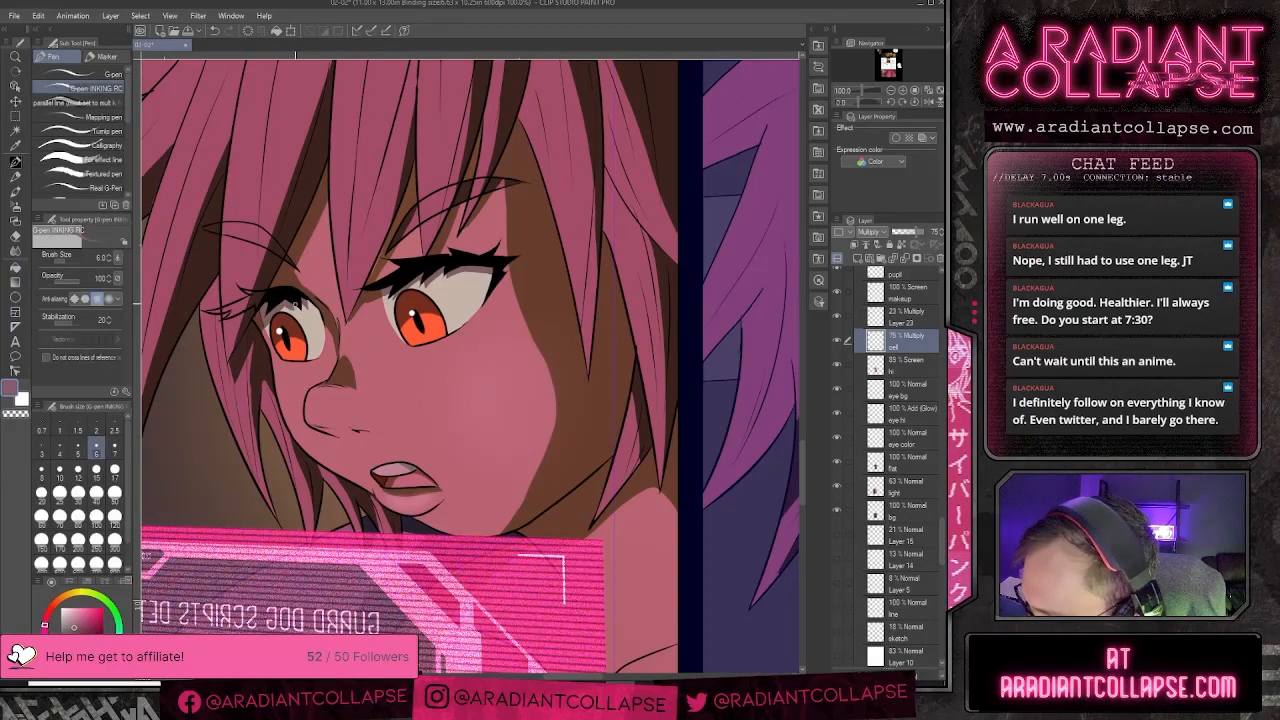
- Clean up the shadow on the middle panel's far eye with the hard eraser at size 10
{"action": "key", "text": "e"}
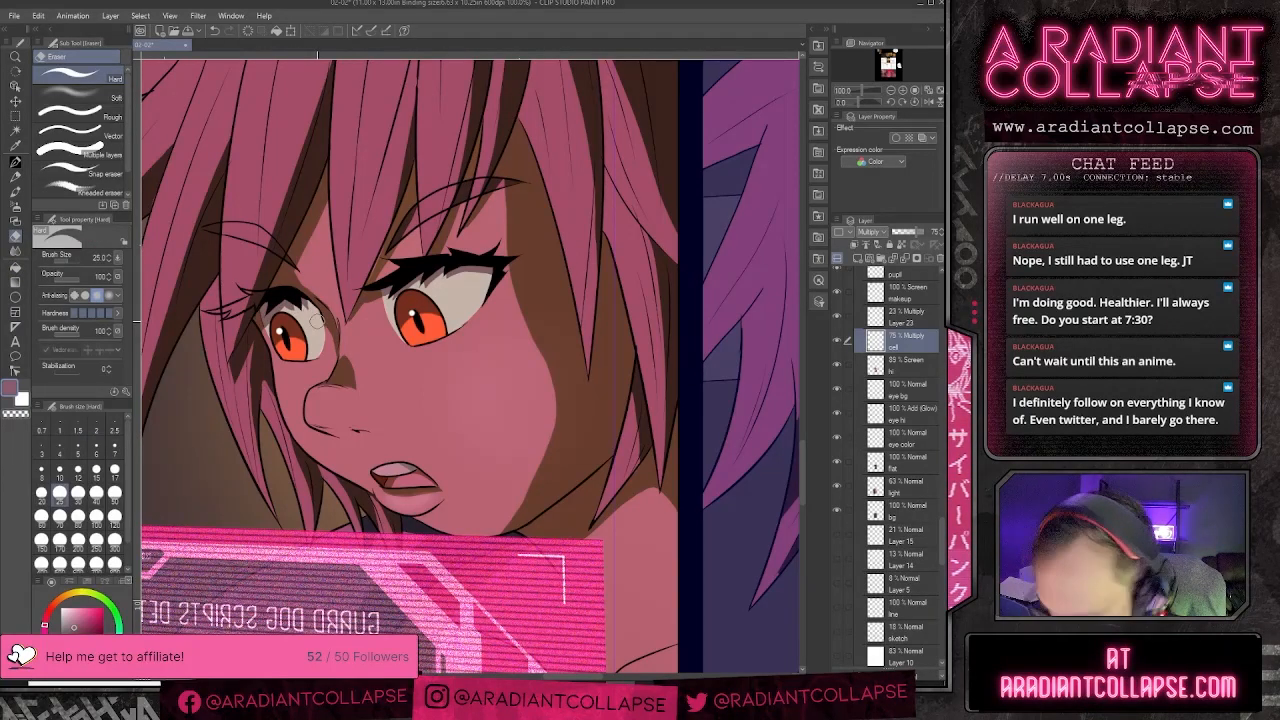
{"action": "key", "text": "bracketleft"}
{"action": "key", "text": "bracketleft"}
{"action": "key", "text": "bracketleft"}
{"action": "key", "text": "bracketleft"}
{"action": "key", "text": "bracketleft"}
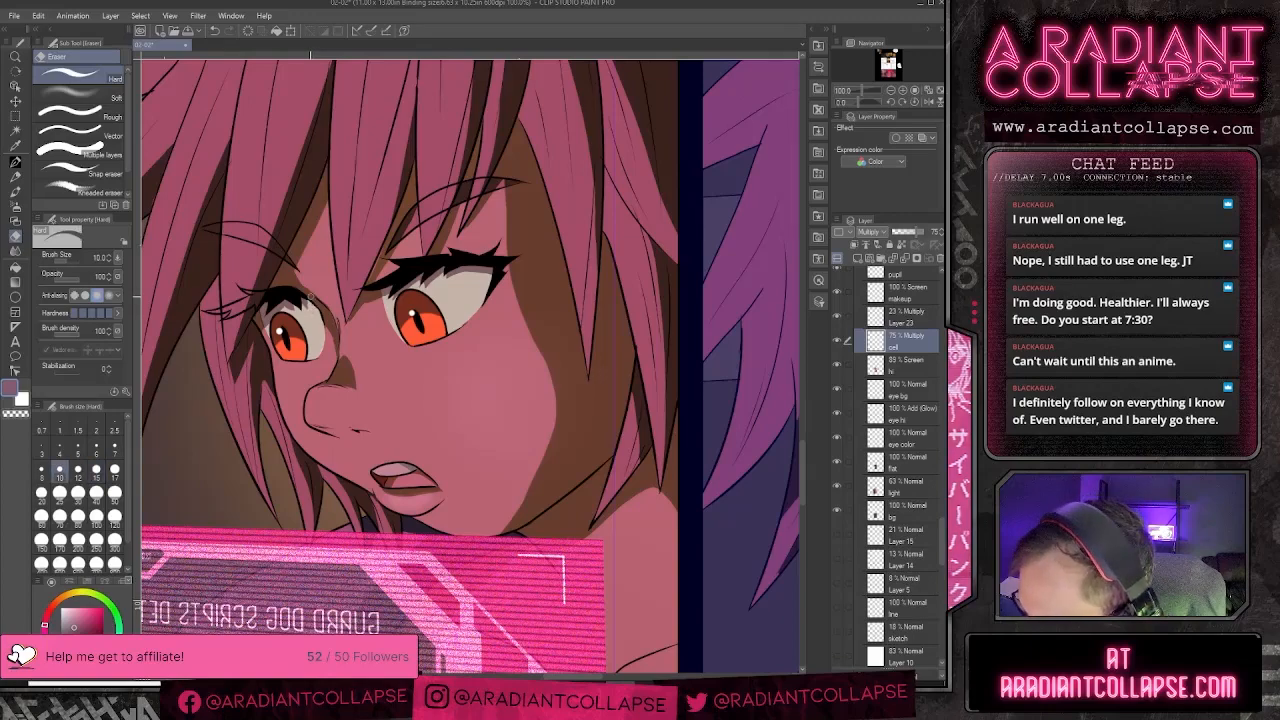
- Temporarily set the middle panel's eye hi layer to Normal, sample its red iris highlight colour, and undo the blending change
{"action": "scroll", "coordinate": [376, 340], "scroll_direction": "down", "scroll_amount": 4}
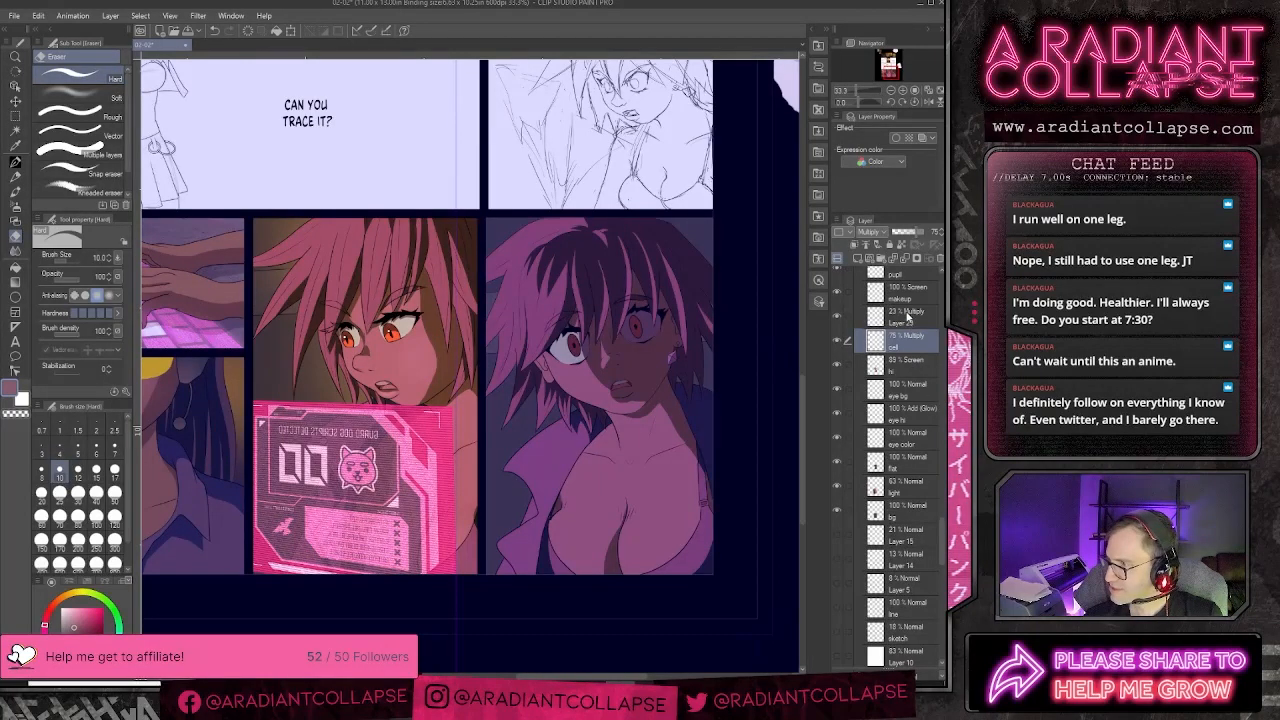
{"action": "scroll", "coordinate": [912, 400], "scroll_direction": "down", "scroll_amount": 5}
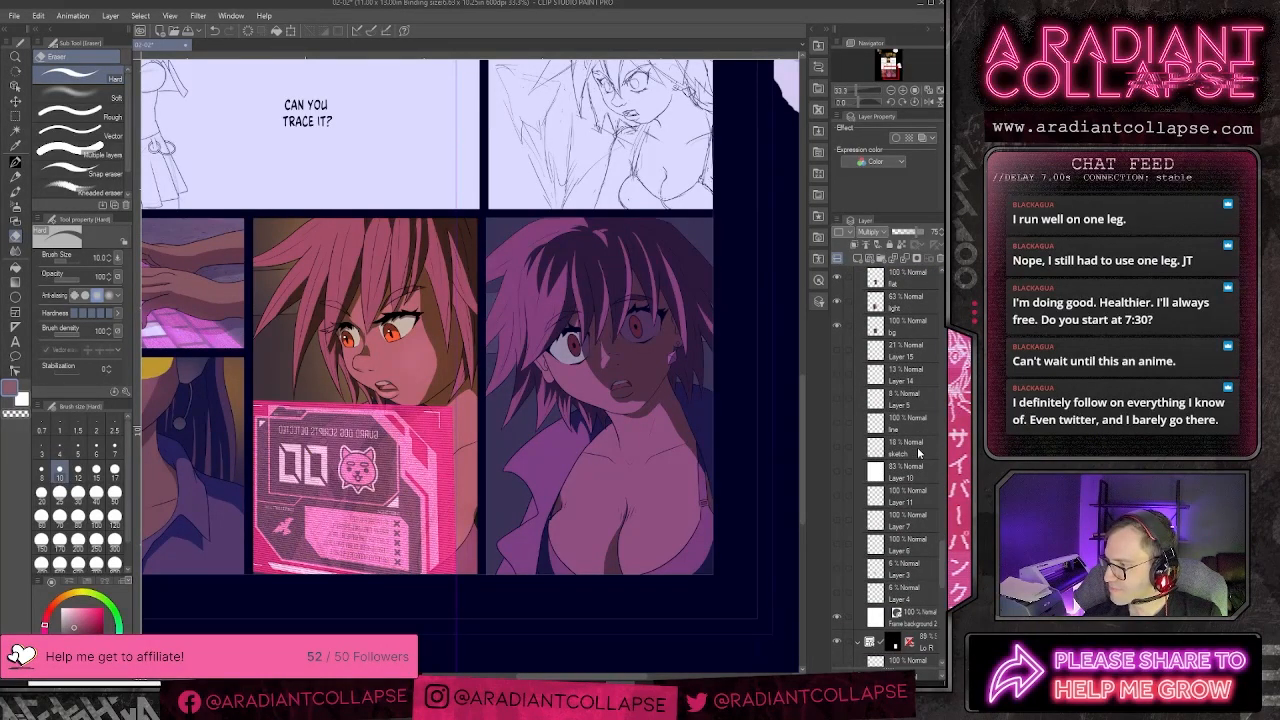
{"action": "scroll", "coordinate": [917, 453], "scroll_direction": "down", "scroll_amount": 5}
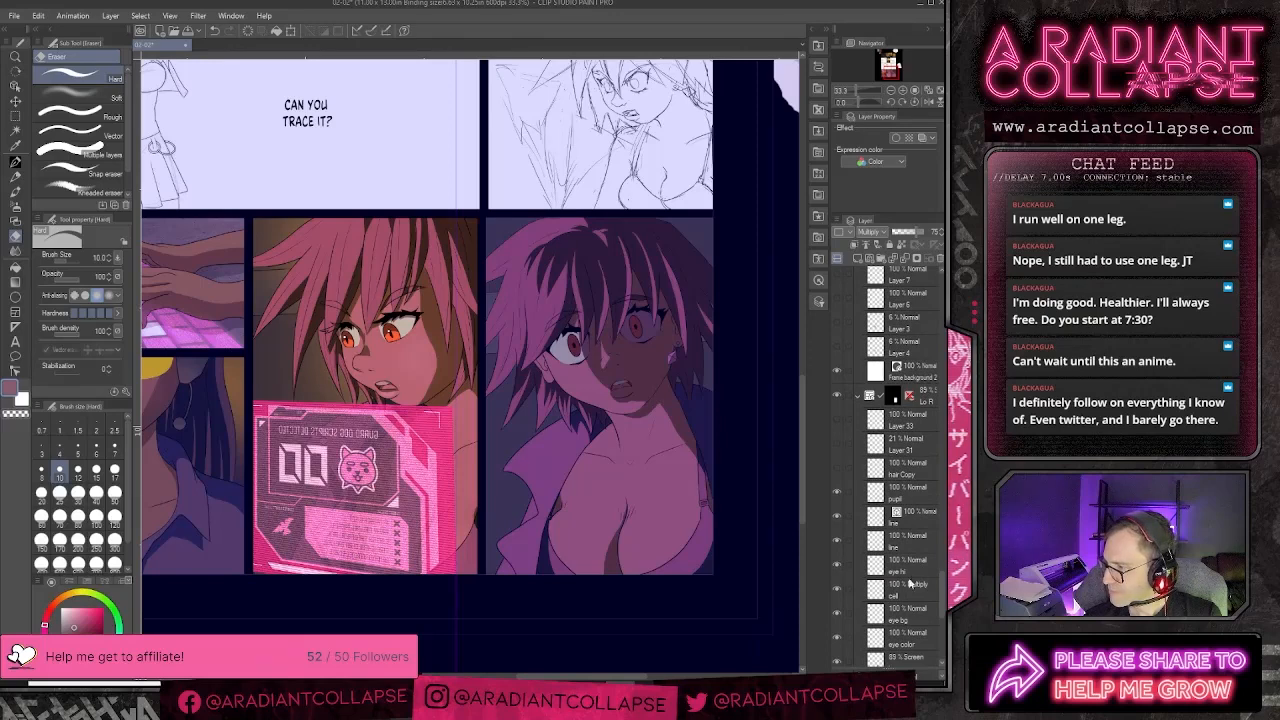
{"action": "left_click", "coordinate": [904, 566]}
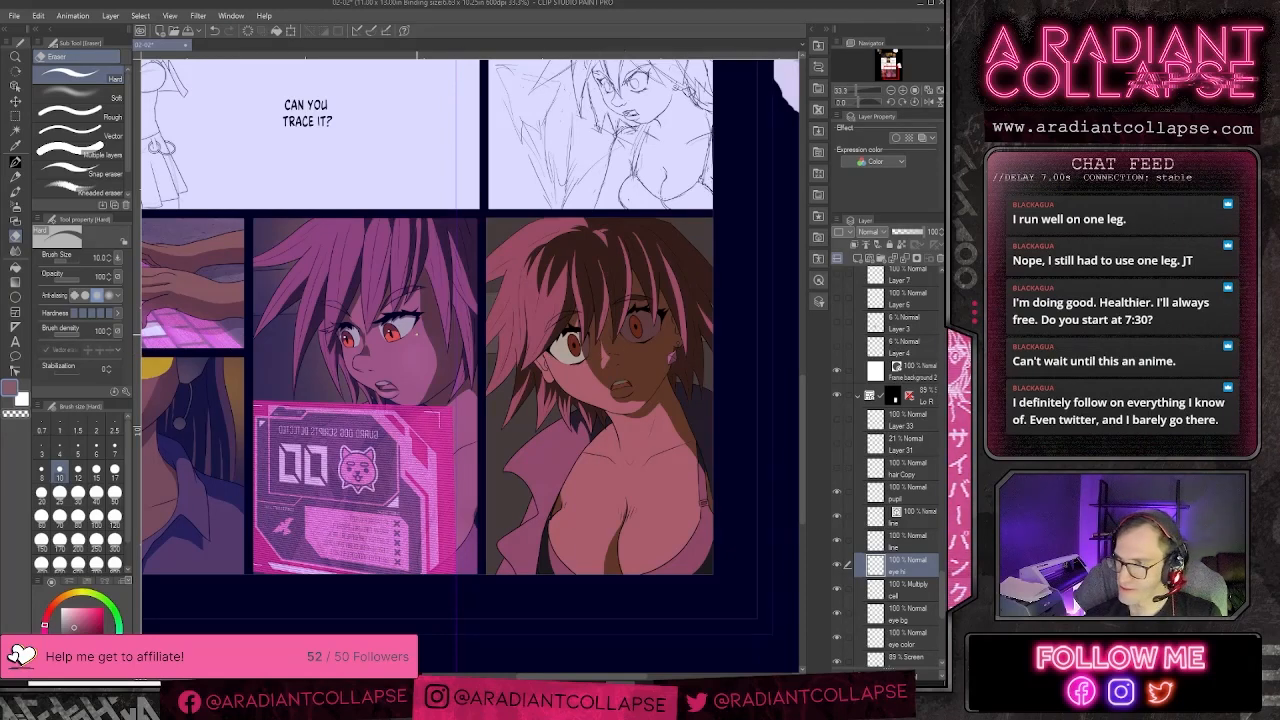
{"action": "scroll", "coordinate": [889, 337], "scroll_direction": "down", "scroll_amount": 5}
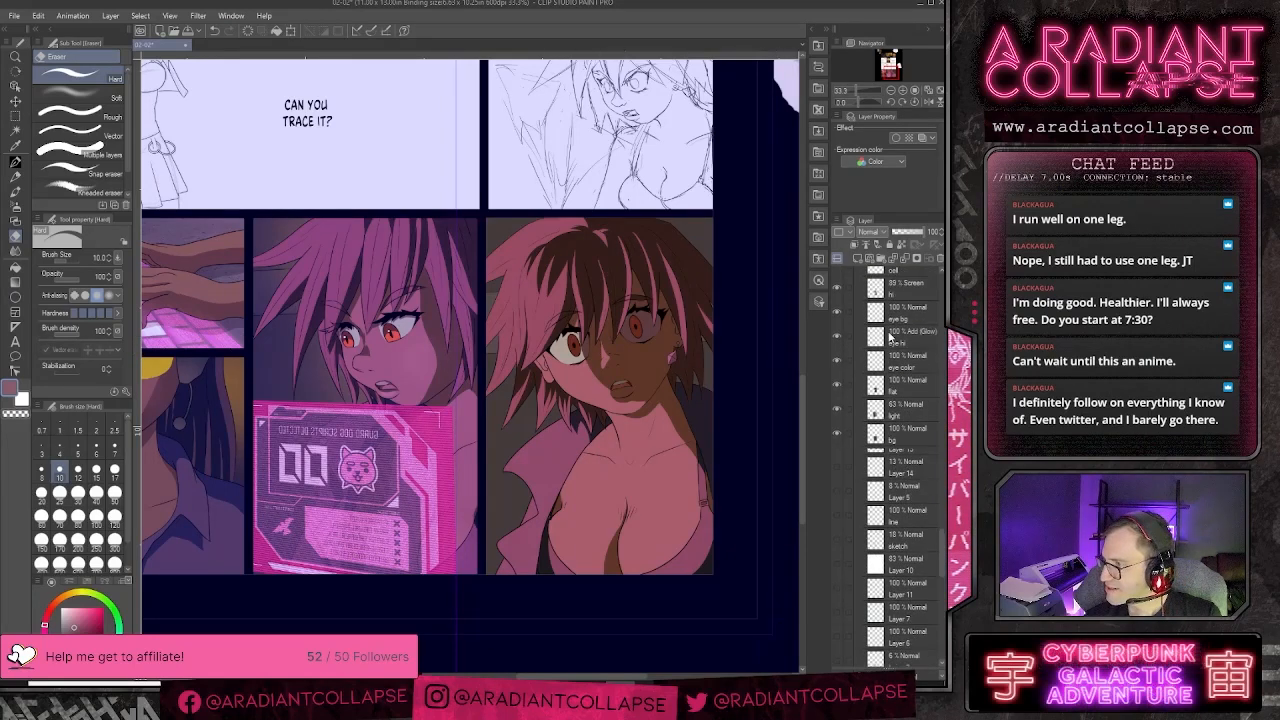
{"action": "scroll", "coordinate": [889, 337], "scroll_direction": "up", "scroll_amount": 1}
{"action": "left_click", "coordinate": [902, 383]}
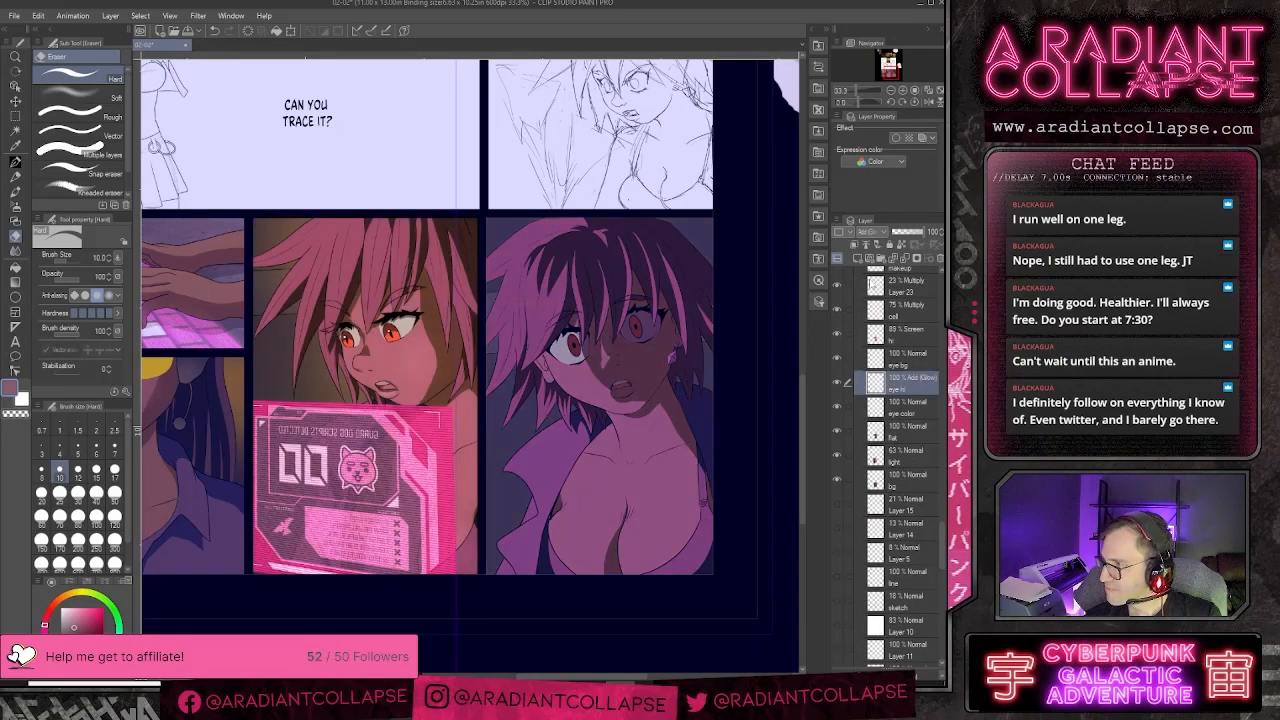
{"action": "left_click", "coordinate": [871, 232]}
{"action": "left_click", "coordinate": [868, 246]}
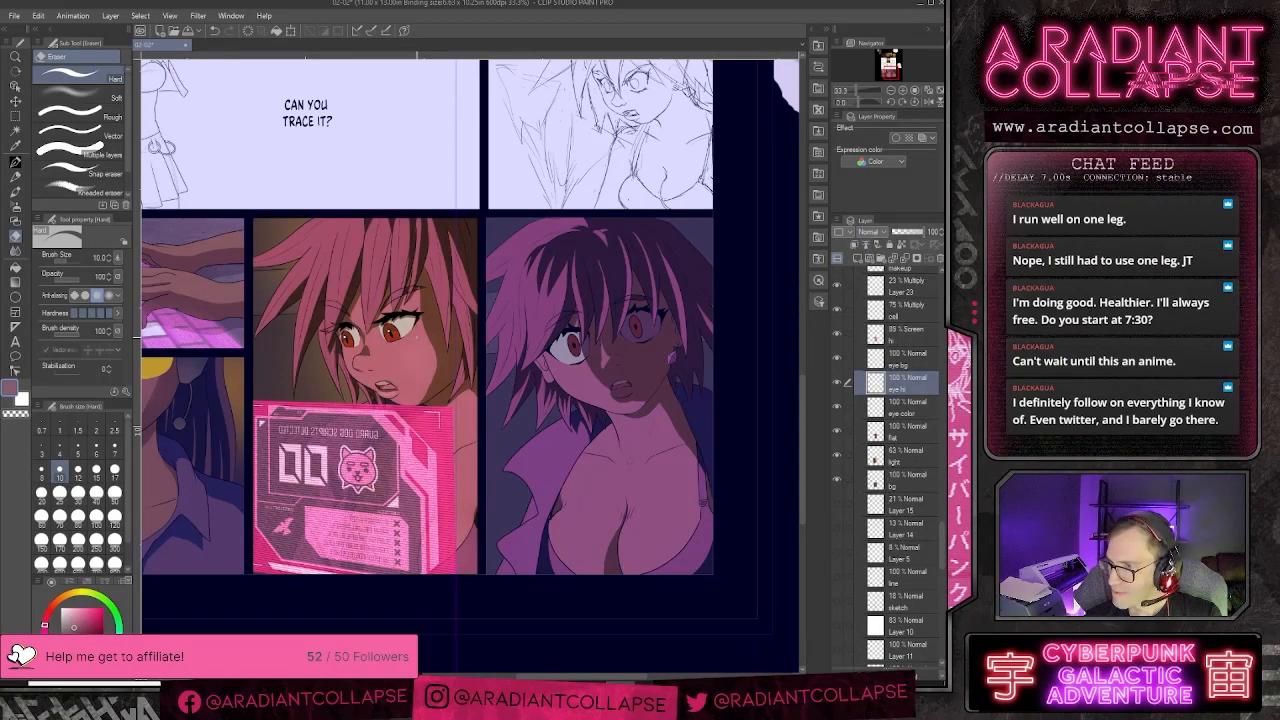
{"action": "left_click", "coordinate": [396, 334], "text": "alt"}
{"action": "key", "text": "ctrl+z"}
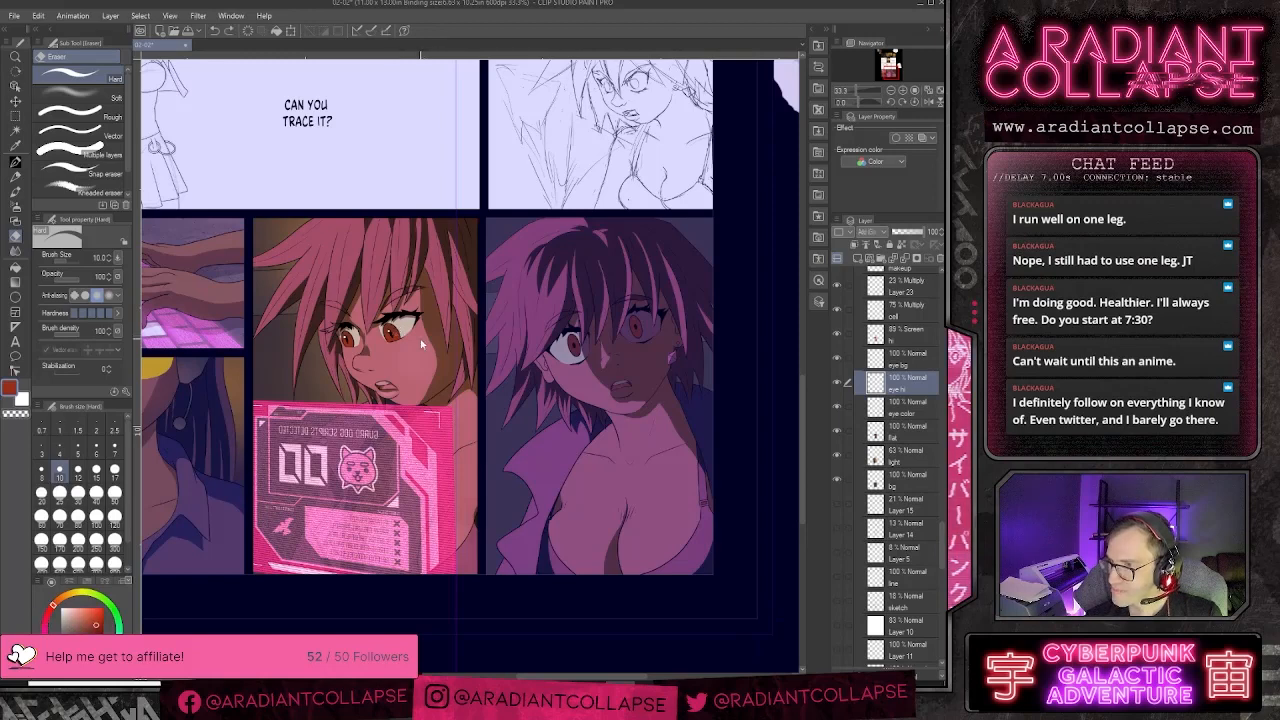
- Set the blending mode of the right-hand panel's eye hi layer to Add (Glow)
{"action": "scroll", "coordinate": [910, 537], "scroll_direction": "down", "scroll_amount": 5}
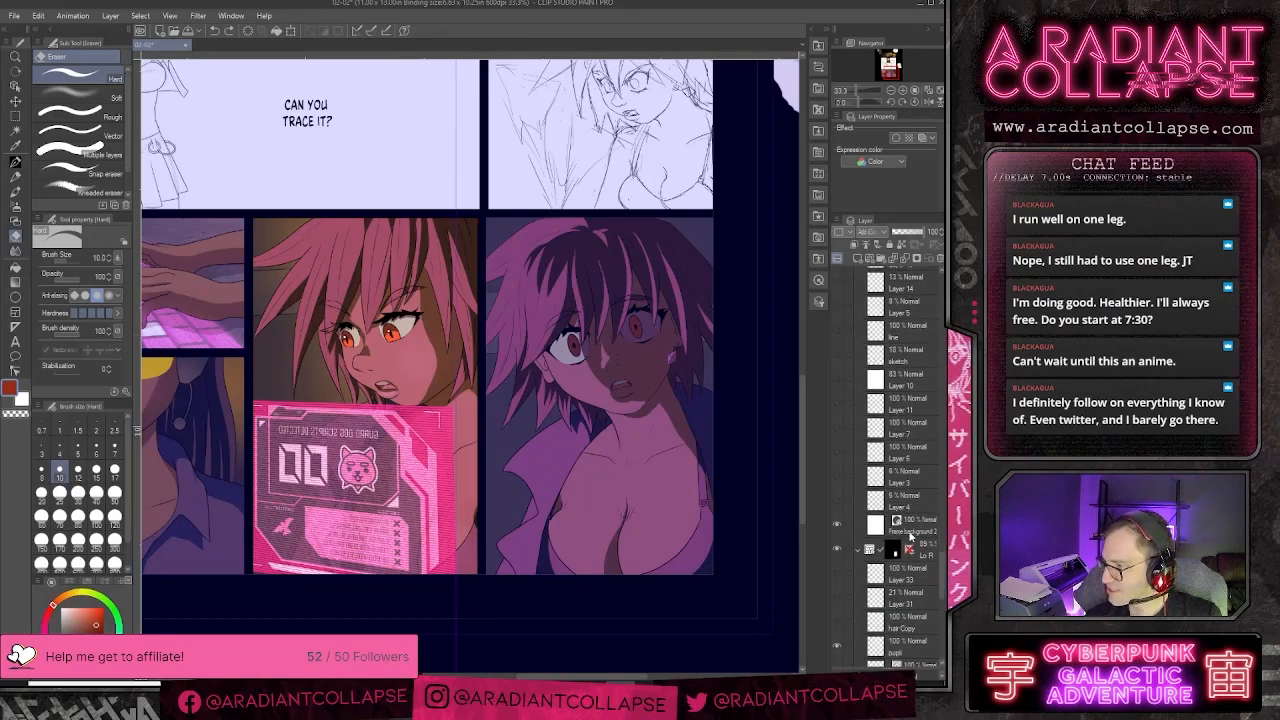
{"action": "scroll", "coordinate": [910, 540], "scroll_direction": "down", "scroll_amount": 4}
{"action": "scroll", "coordinate": [896, 612], "scroll_direction": "down", "scroll_amount": 1}
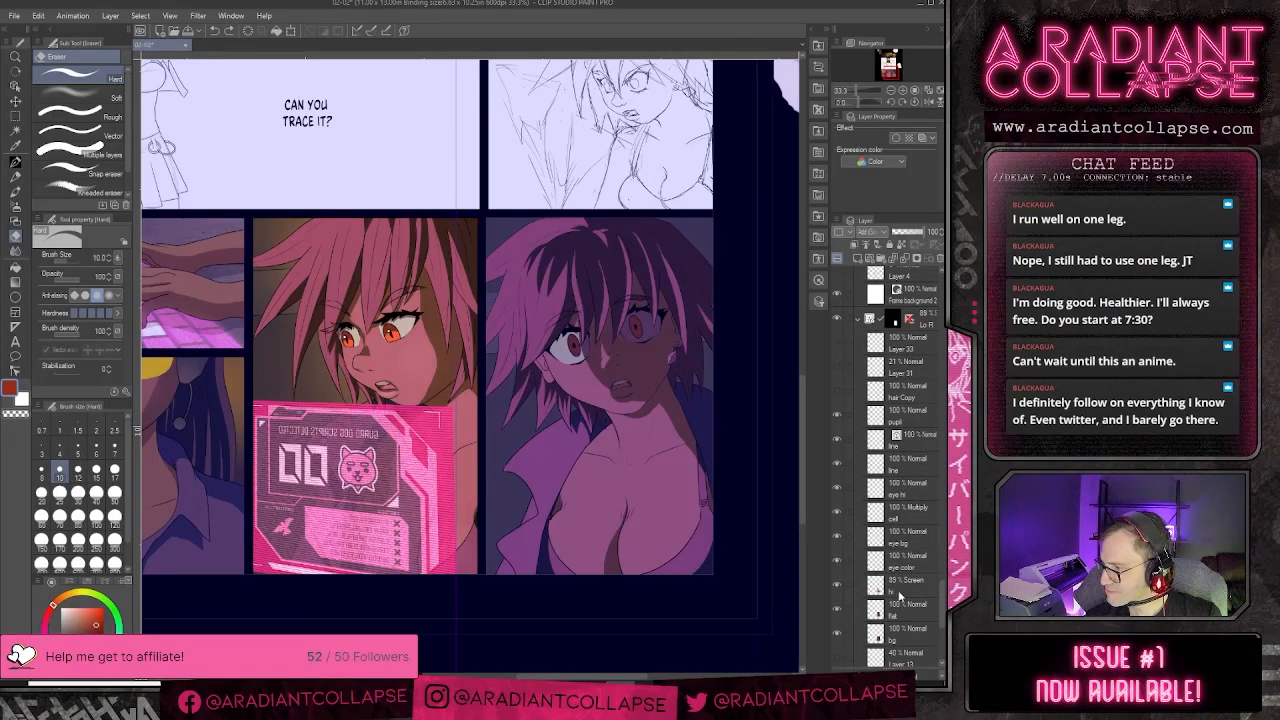
{"action": "left_click", "coordinate": [900, 588]}
{"action": "left_click", "coordinate": [903, 488]}
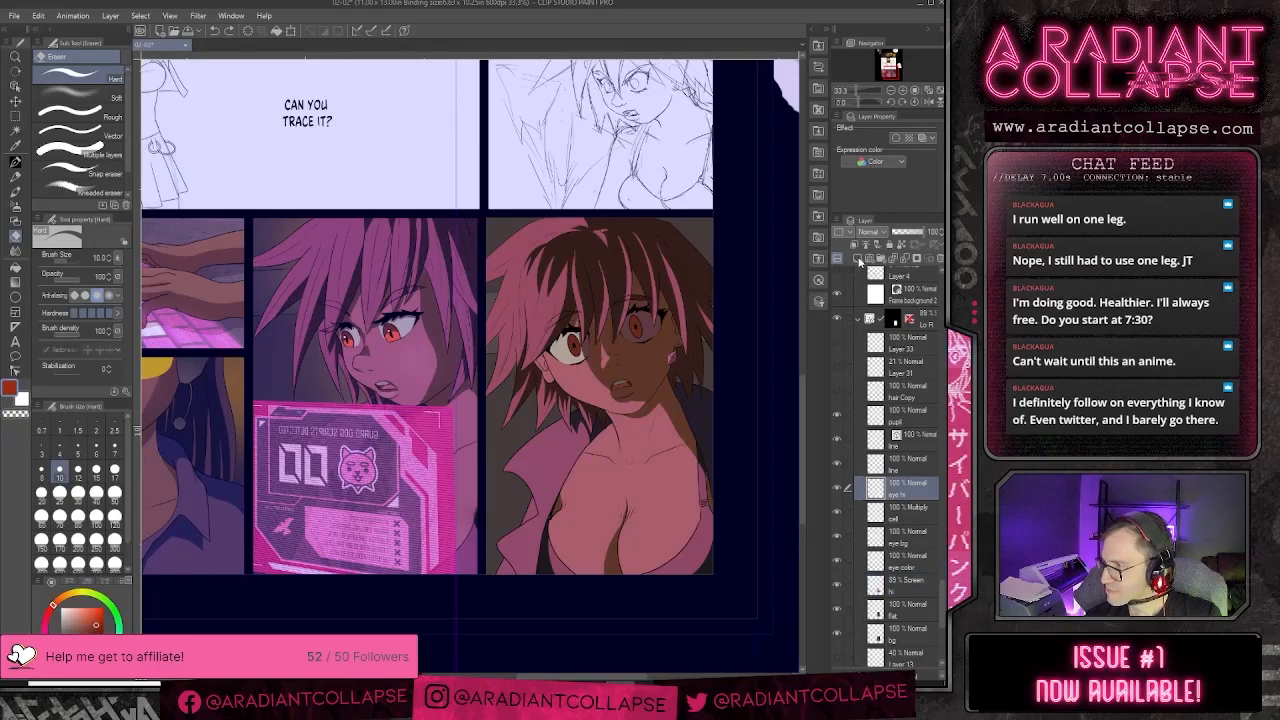
{"action": "left_click", "coordinate": [867, 232]}
{"action": "left_click", "coordinate": [874, 368]}
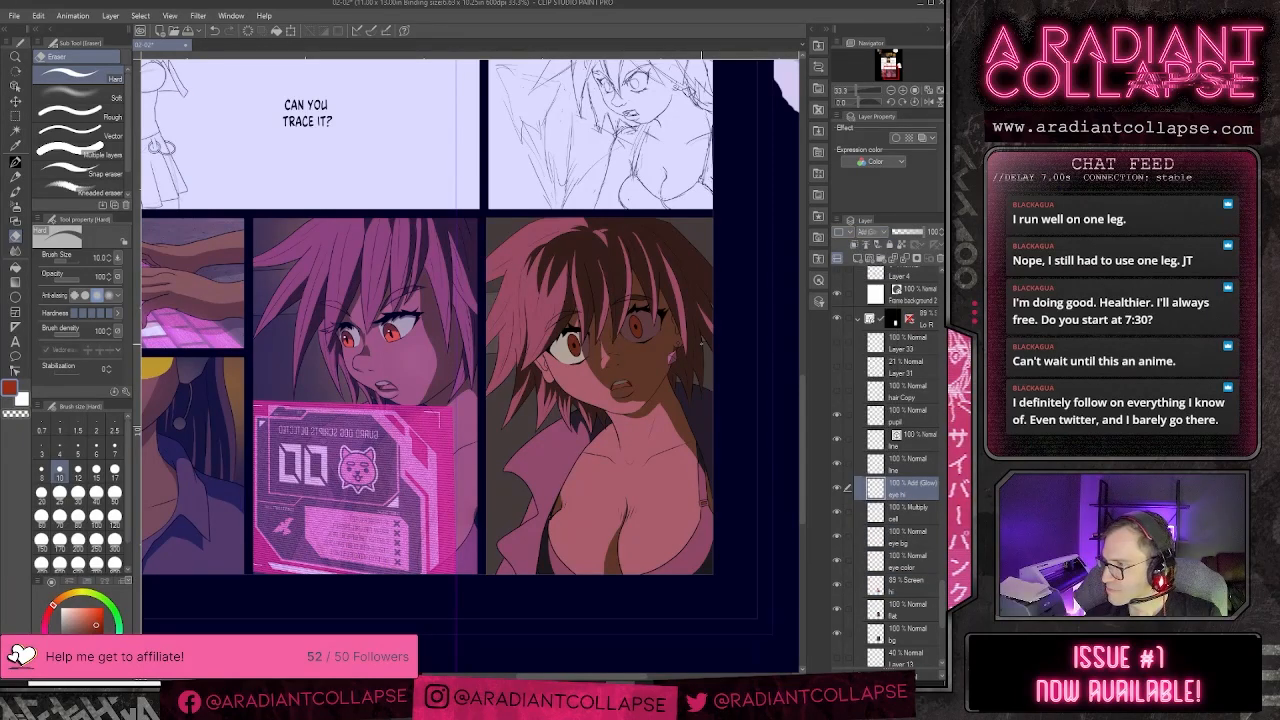
- Dab the sampled red glow onto the irises of both eyes on the eye hi layer, using the inking pen at size 80
{"action": "key", "text": "p"}
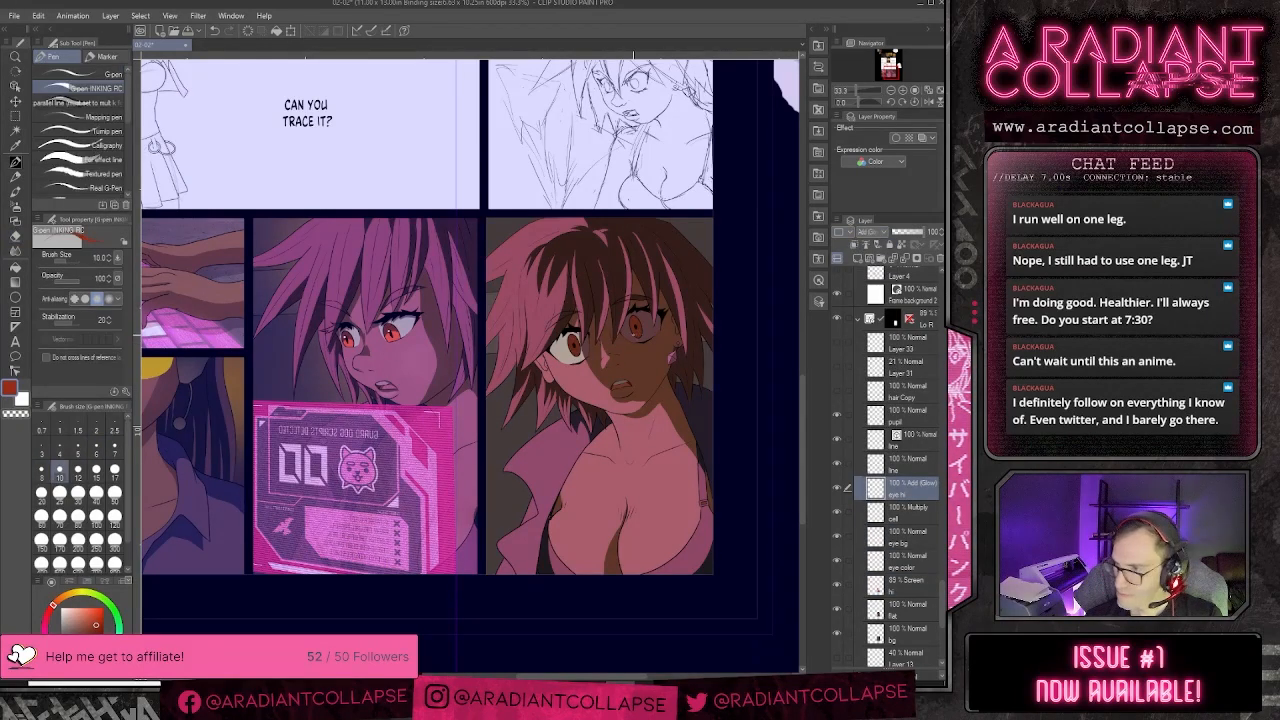
{"action": "left_click", "coordinate": [41, 516]}
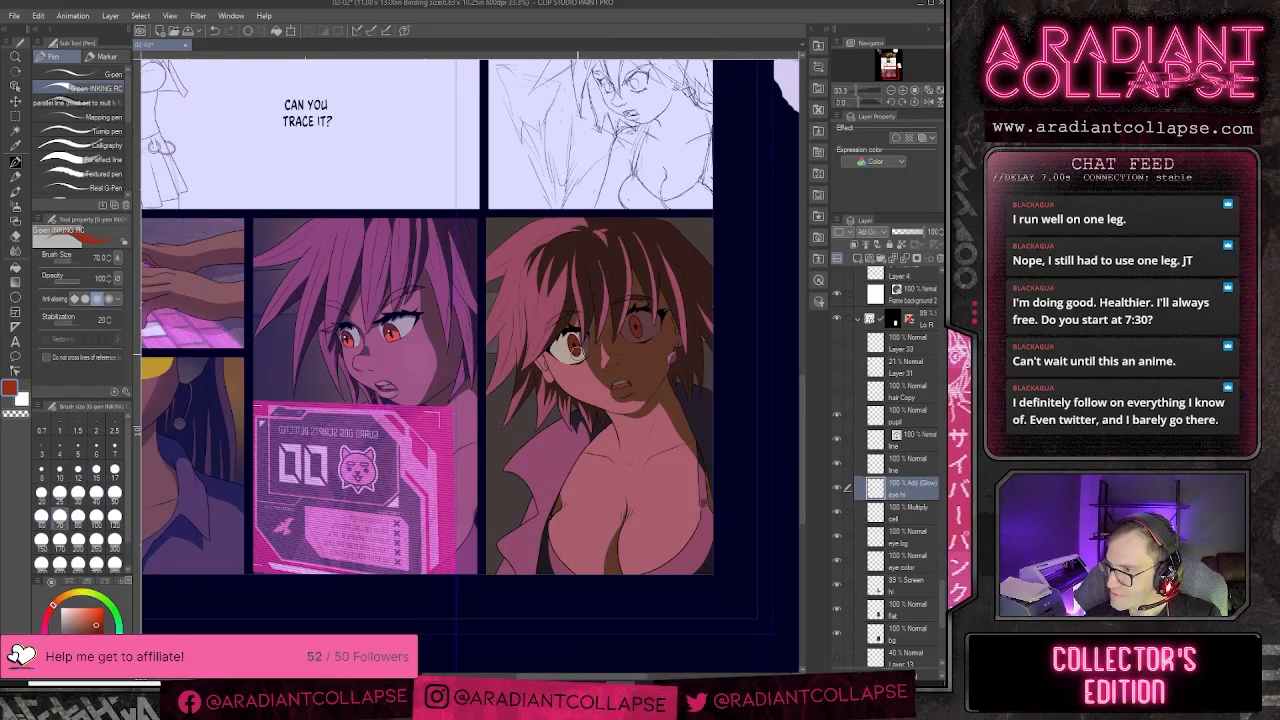
{"action": "left_click", "coordinate": [78, 516]}
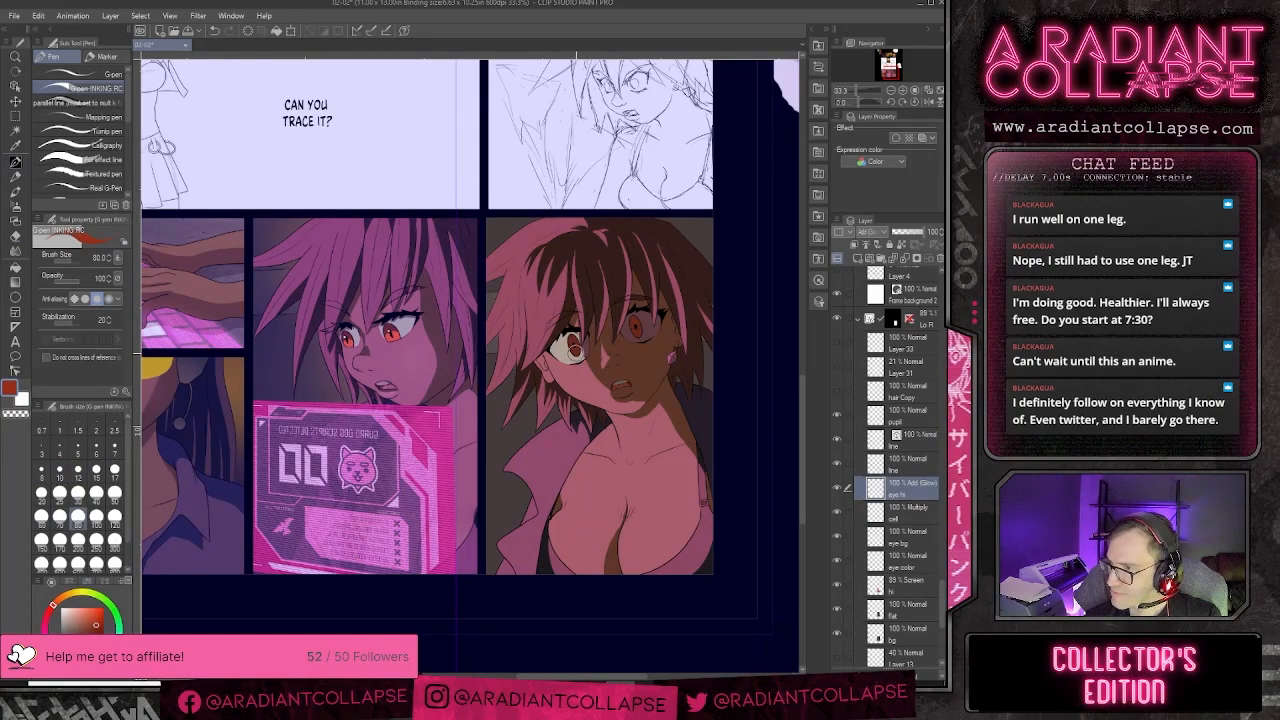
{"action": "scroll", "coordinate": [615, 385], "scroll_direction": "up", "scroll_amount": 1}
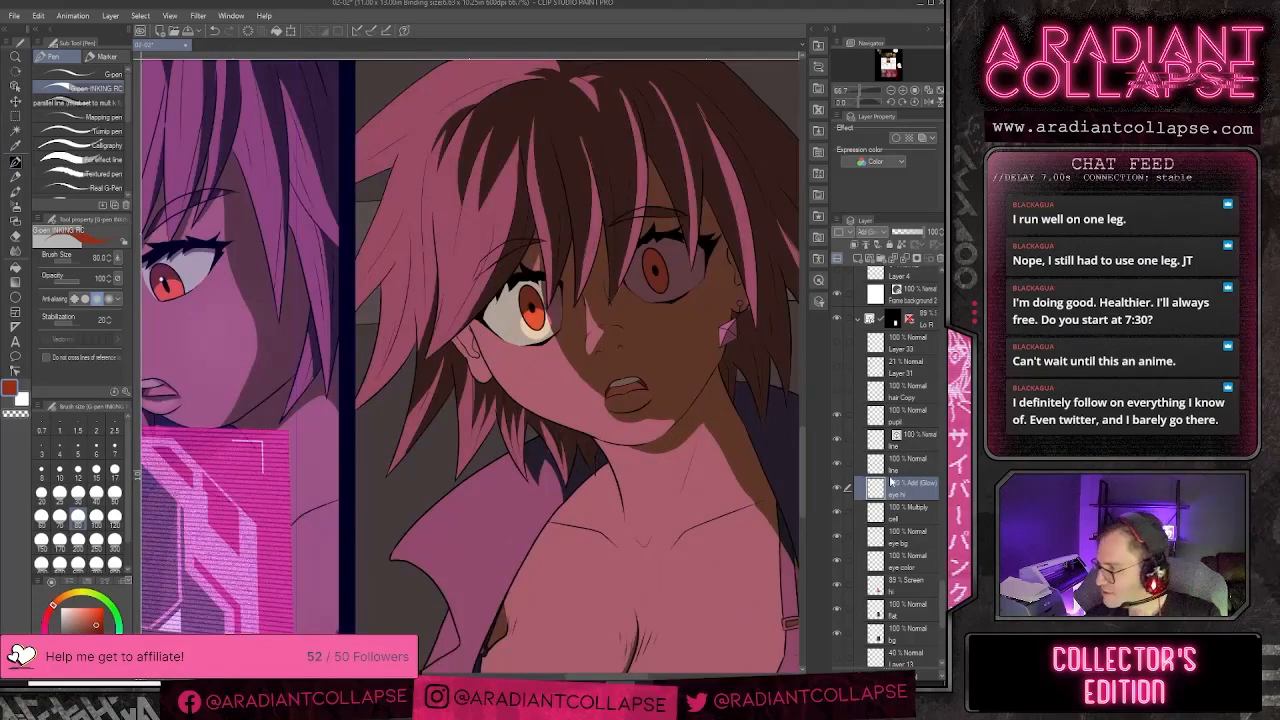
- Try moving the eye bg and eye color layers above the eye hi layer, and undo the move
{"action": "left_click", "coordinate": [900, 540]}
{"action": "left_click", "coordinate": [897, 563], "text": "shift"}
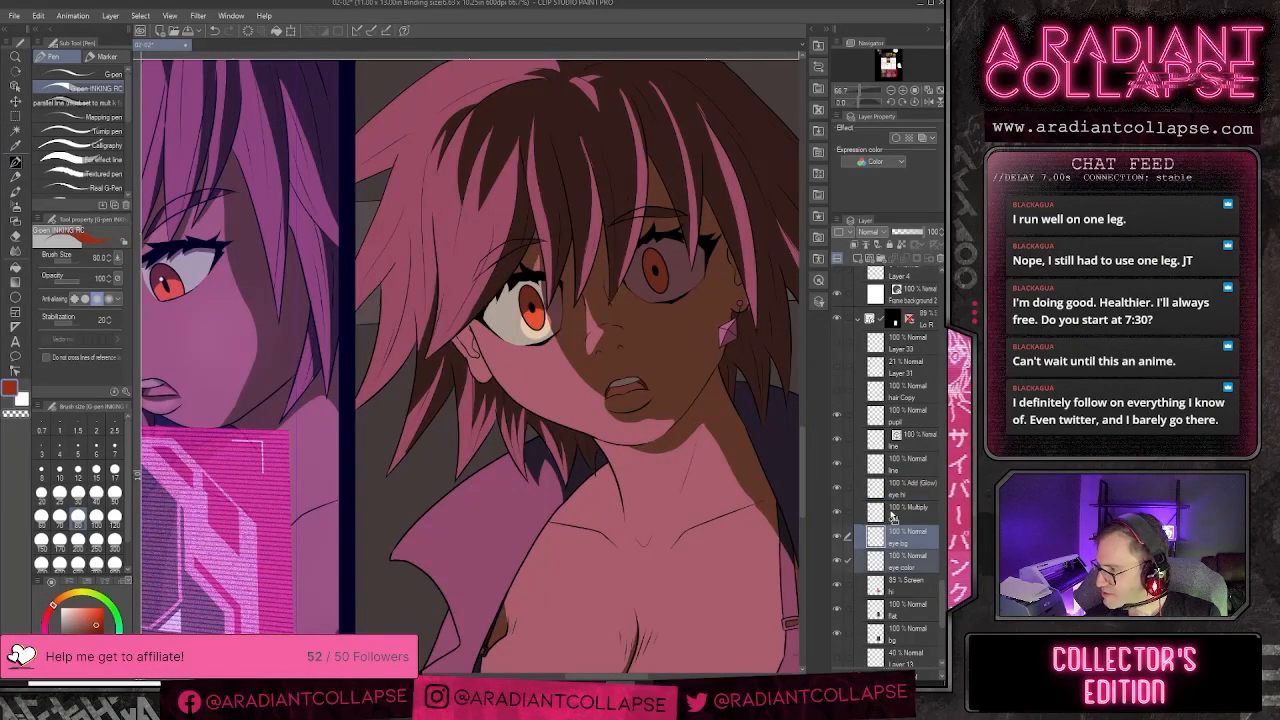
{"action": "left_click_drag", "start_coordinate": [897, 563], "coordinate": [897, 478]}
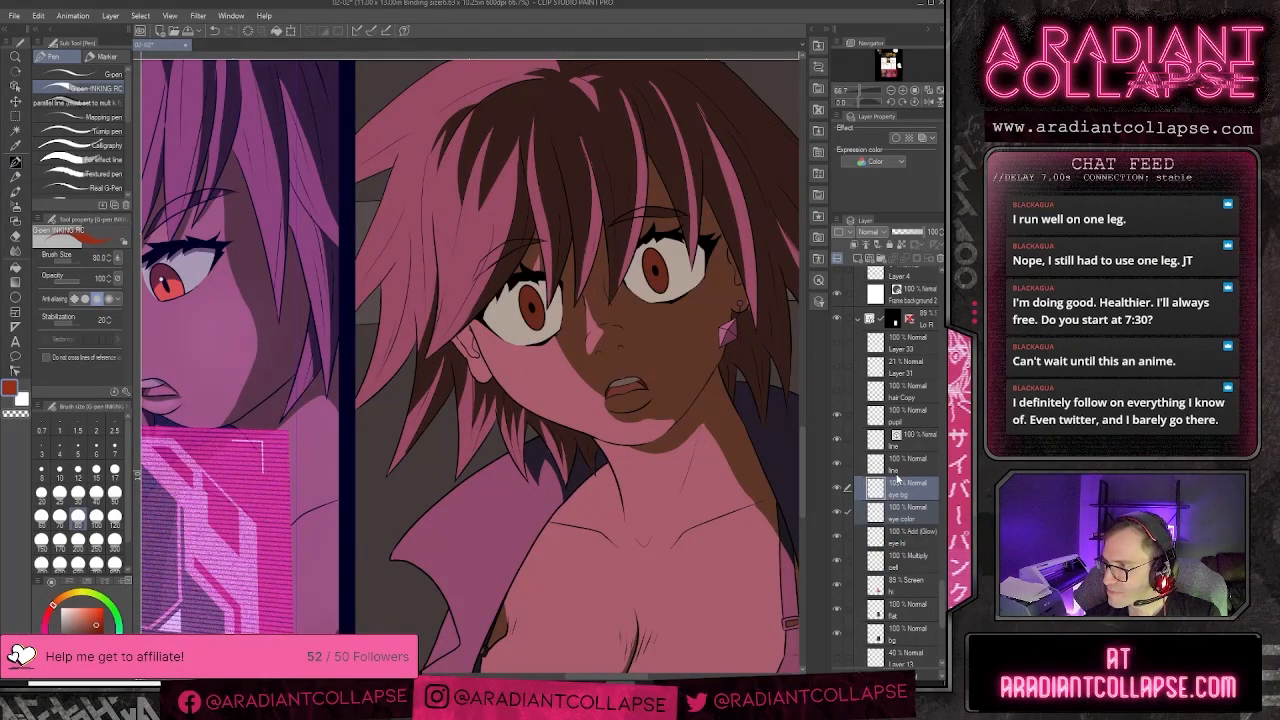
{"action": "key", "text": "ctrl+z"}
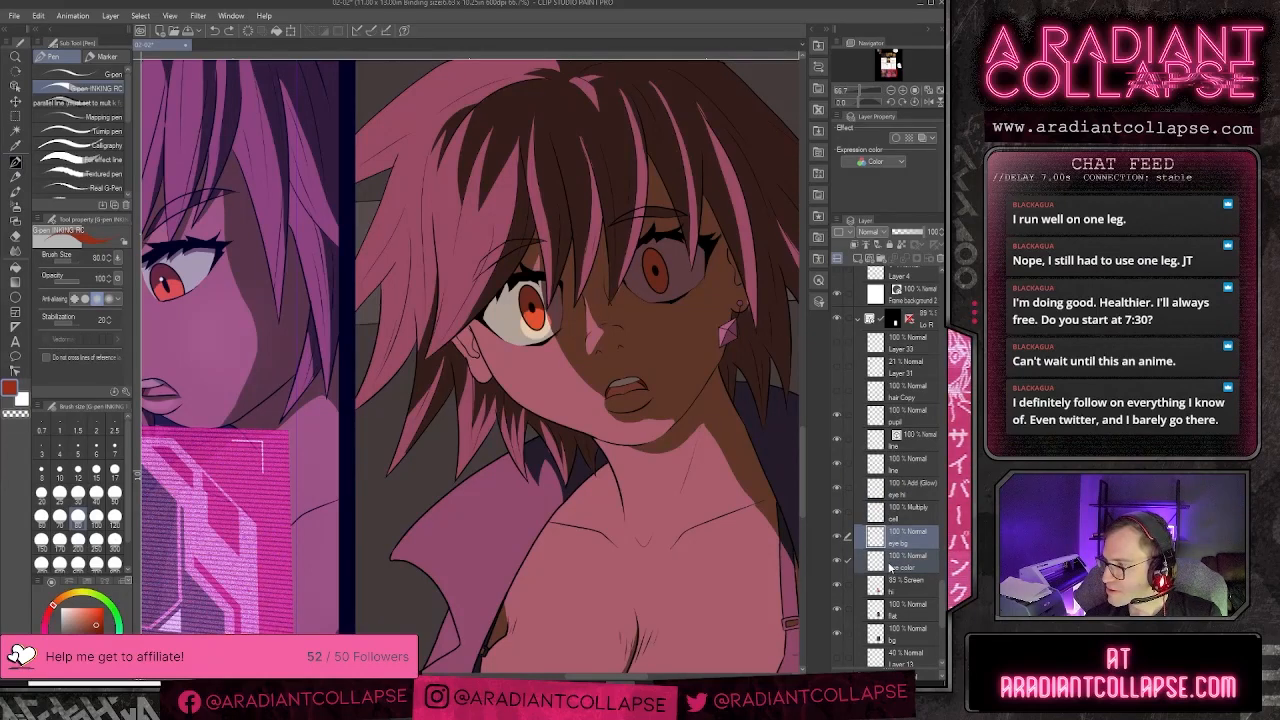
- Move the cel and eye bg layers above the eye hi layer and make eye hi the active layer
{"action": "left_click_drag", "start_coordinate": [895, 533], "coordinate": [895, 488]}
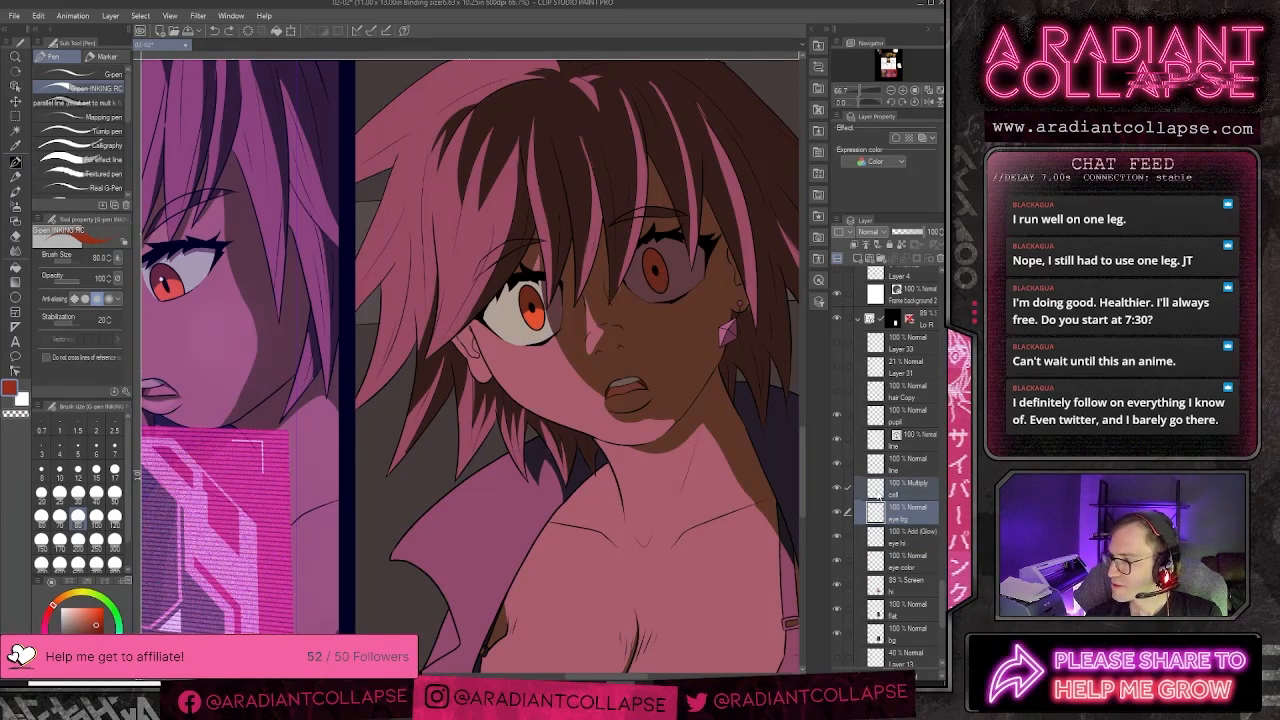
{"action": "left_click", "coordinate": [895, 530]}
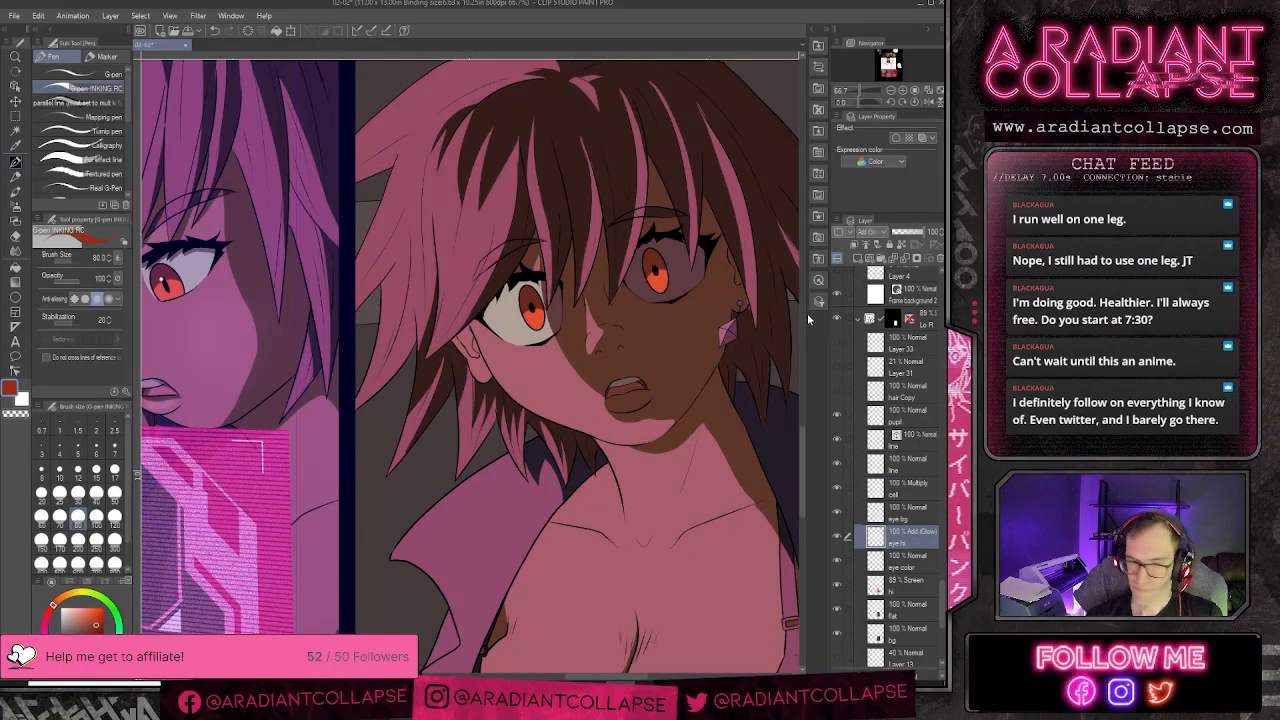
- Add a new layer named shine above Layer 33 in the right-hand panel's folder and choose white as the drawing colour
{"action": "scroll", "coordinate": [727, 311], "scroll_direction": "down", "scroll_amount": 2}
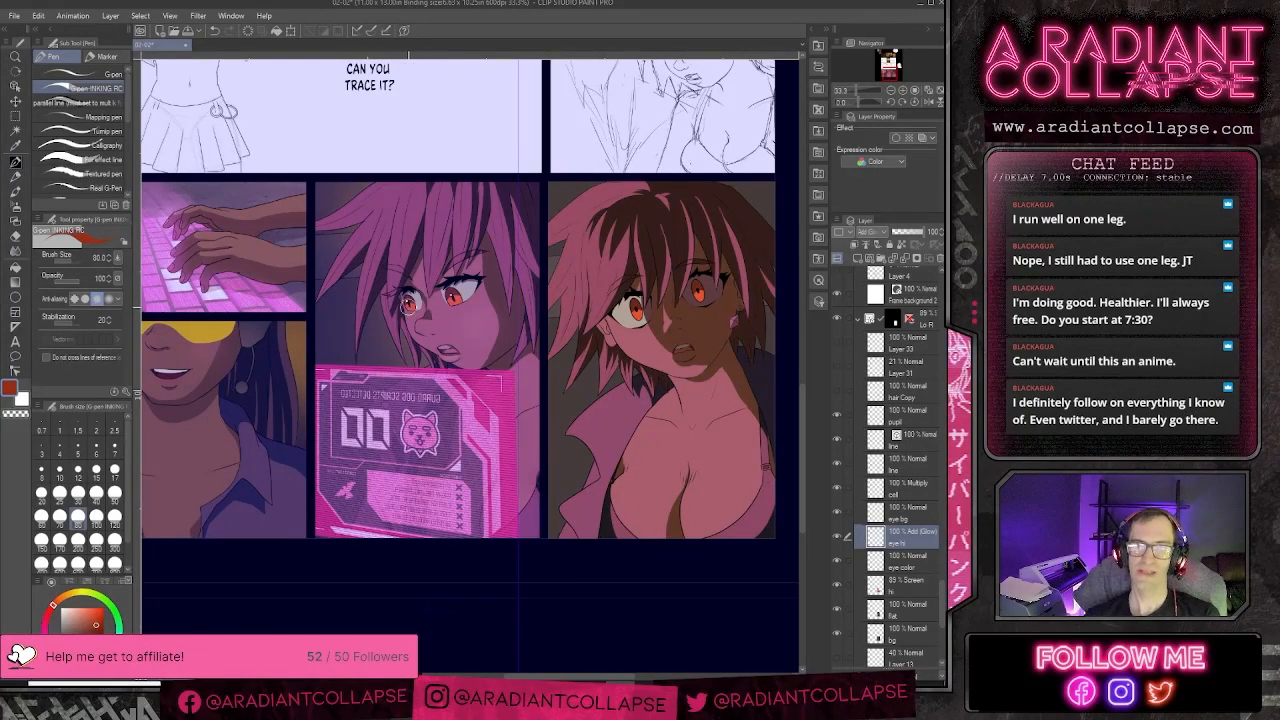
{"action": "scroll", "coordinate": [450, 325], "scroll_direction": "up", "scroll_amount": 1}
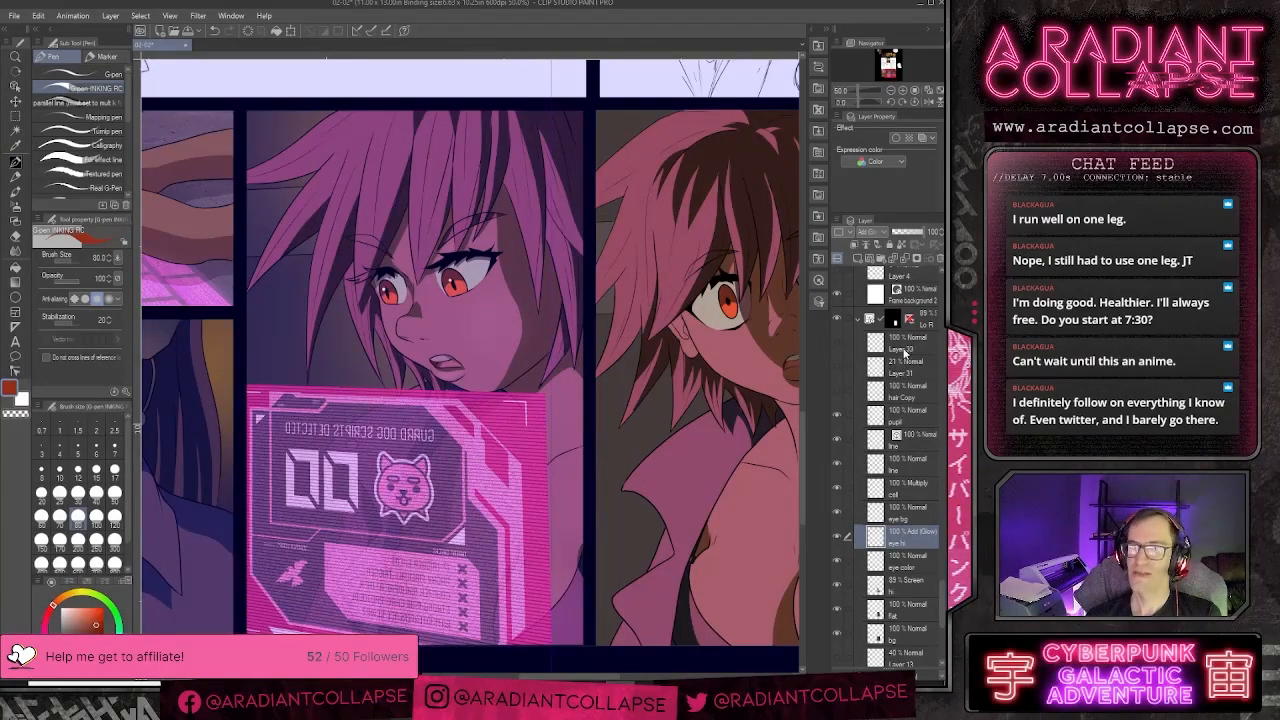
{"action": "left_click", "coordinate": [904, 351]}
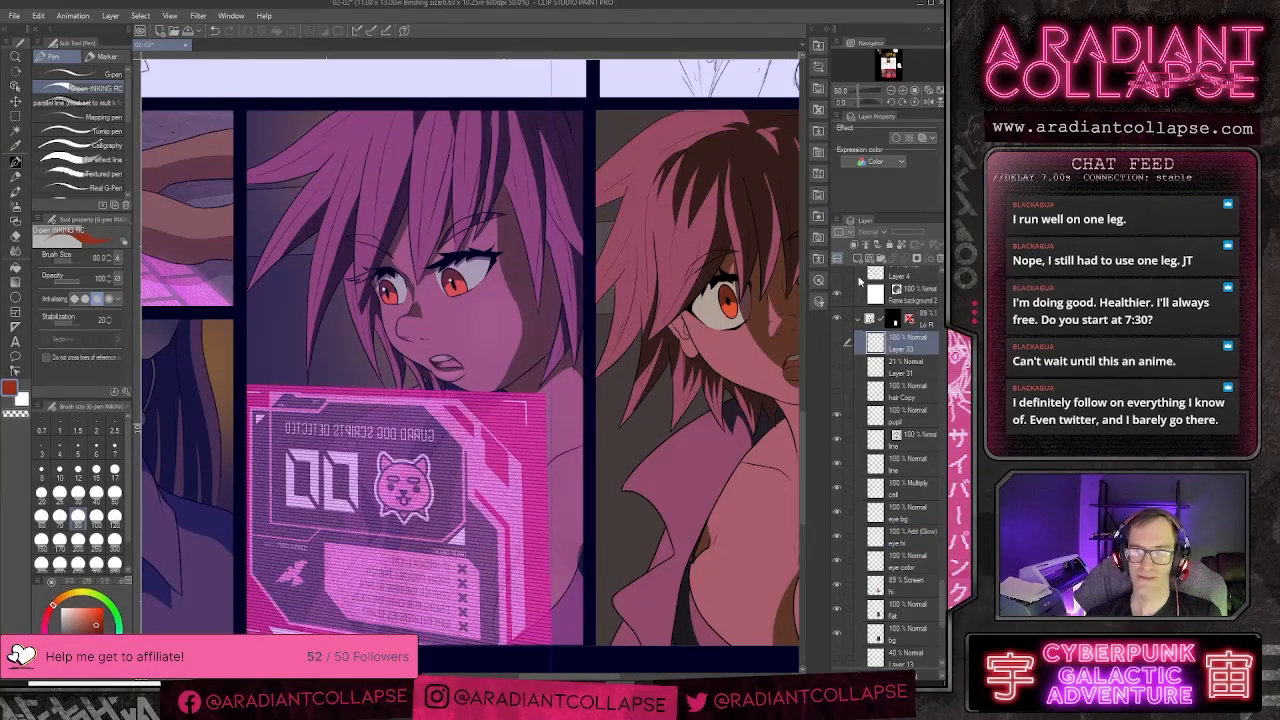
{"action": "left_click", "coordinate": [857, 258]}
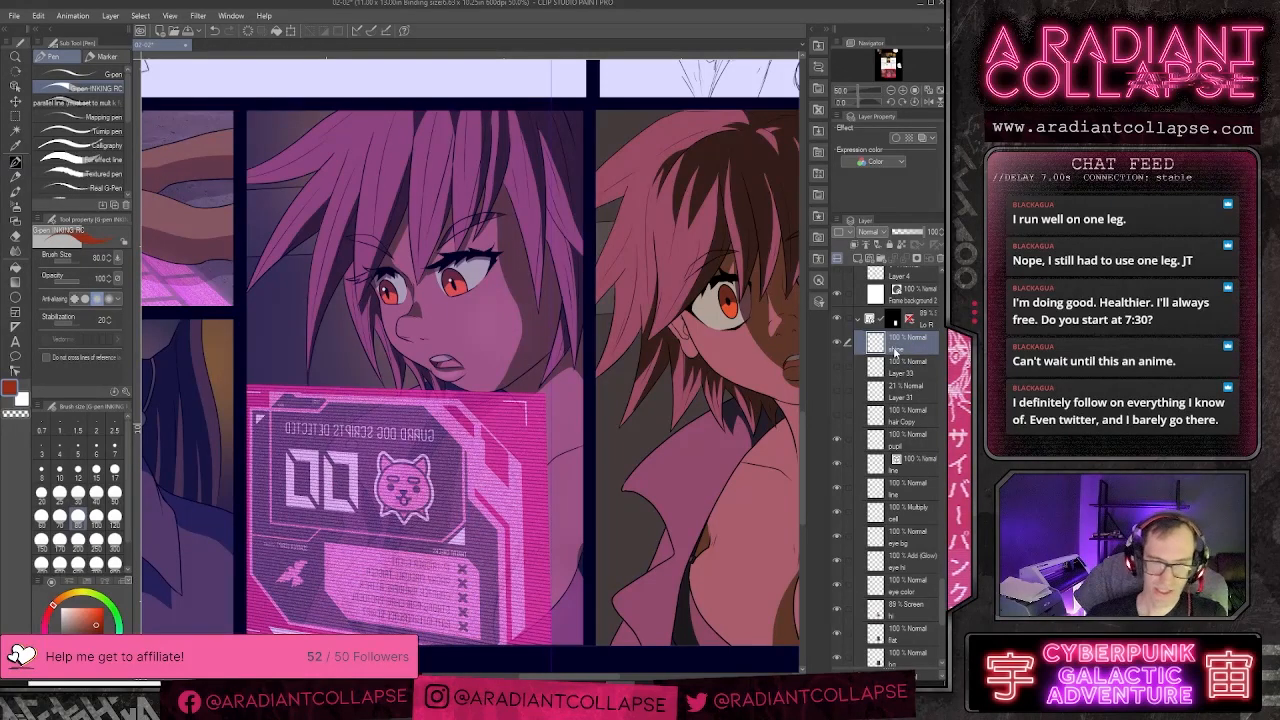
{"action": "left_click_drag", "start_coordinate": [80, 610], "coordinate": [57, 585]}
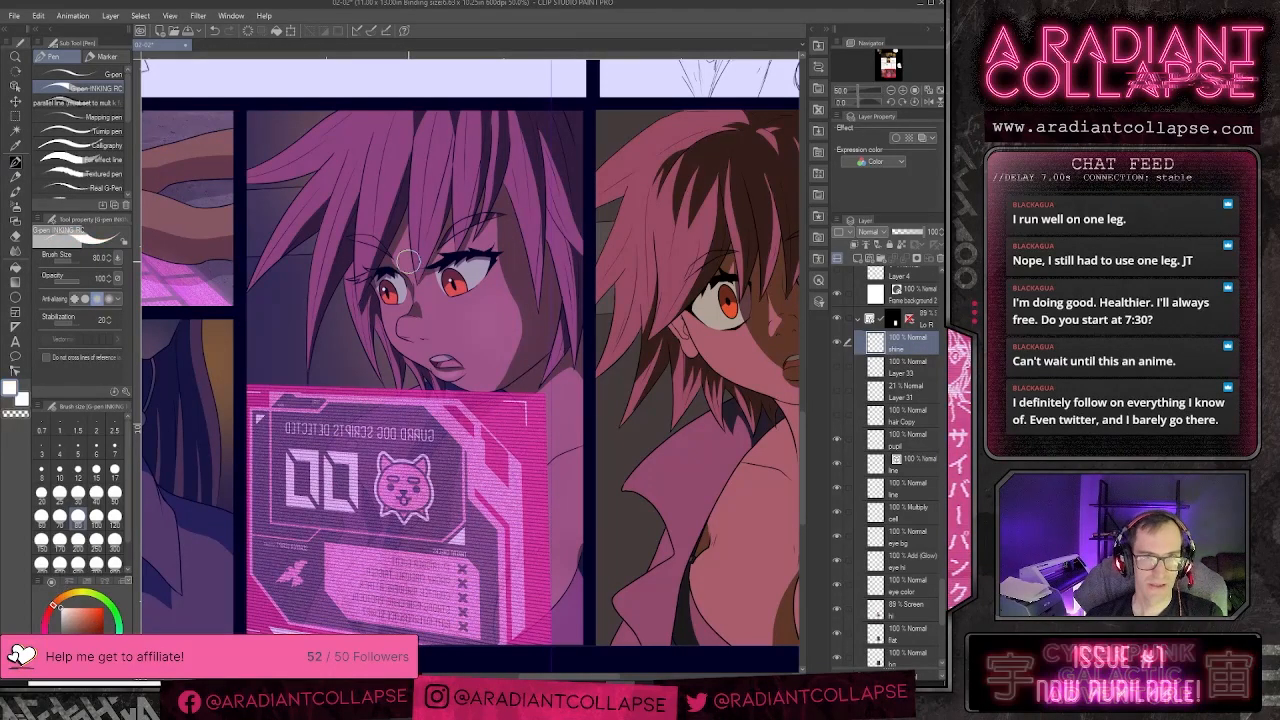
- Dot small white highlights onto both pupils in the right-hand panel on the shine layer, using the inking pen at size 15
{"action": "scroll", "coordinate": [556, 280], "scroll_direction": "up", "scroll_amount": 1}
{"action": "left_click_drag", "start_coordinate": [672, 322], "coordinate": [393, 396]}
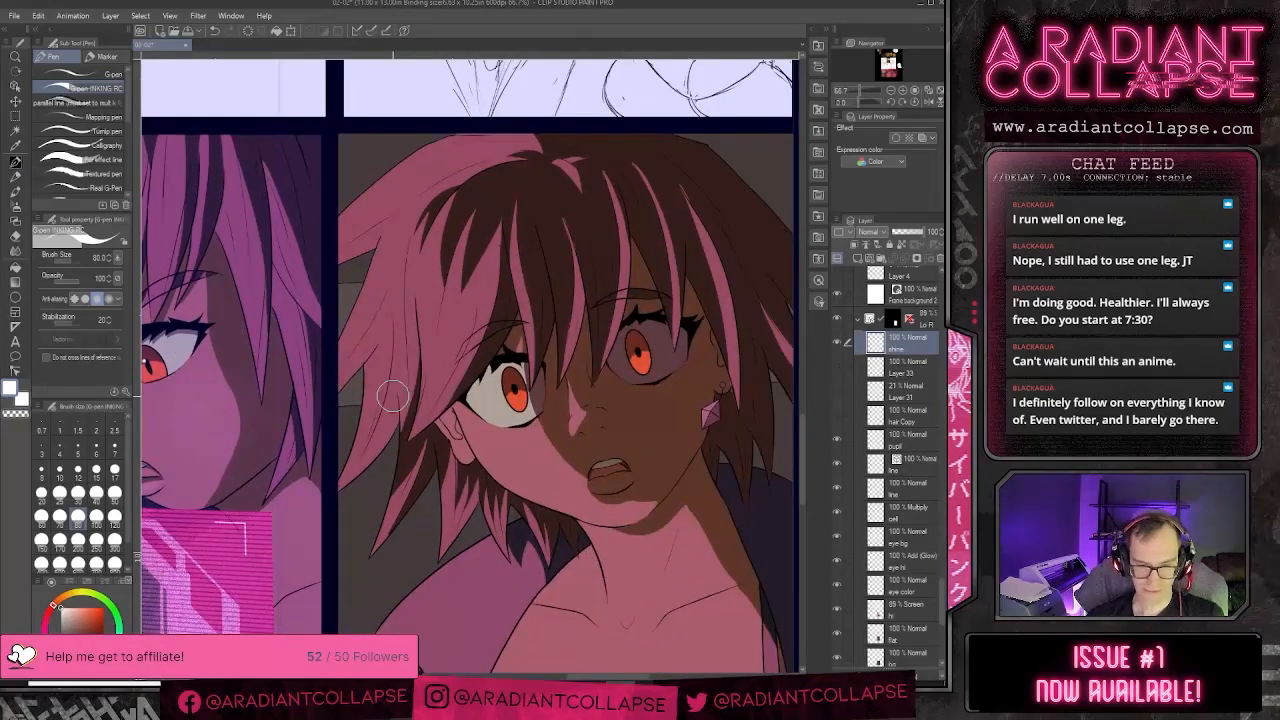
{"action": "key", "text": "bracketleft"}
{"action": "key", "text": "bracketleft"}
{"action": "key", "text": "bracketleft"}
{"action": "key", "text": "bracketleft"}
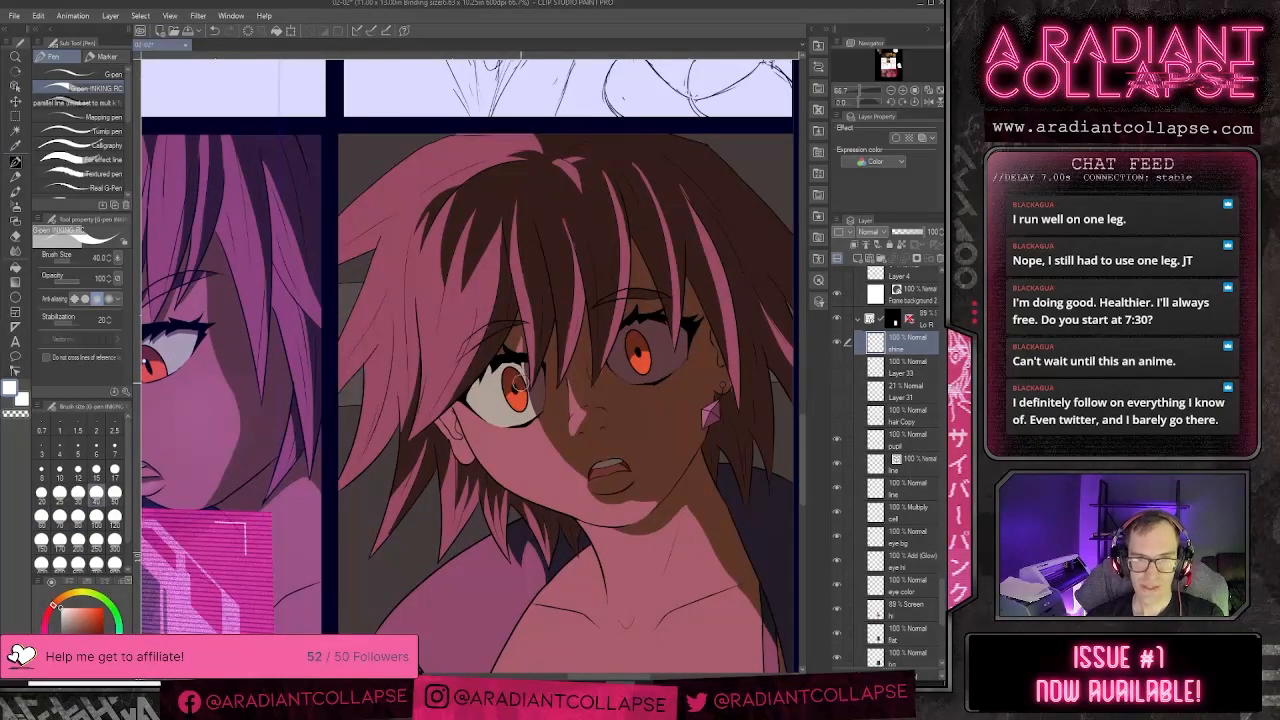
{"action": "key", "text": "bracketleft"}
{"action": "key", "text": "bracketleft"}
{"action": "key", "text": "bracketleft"}
{"action": "key", "text": "bracketleft"}
{"action": "key", "text": "bracketleft"}
{"action": "scroll", "coordinate": [515, 388], "scroll_direction": "up", "scroll_amount": 1}
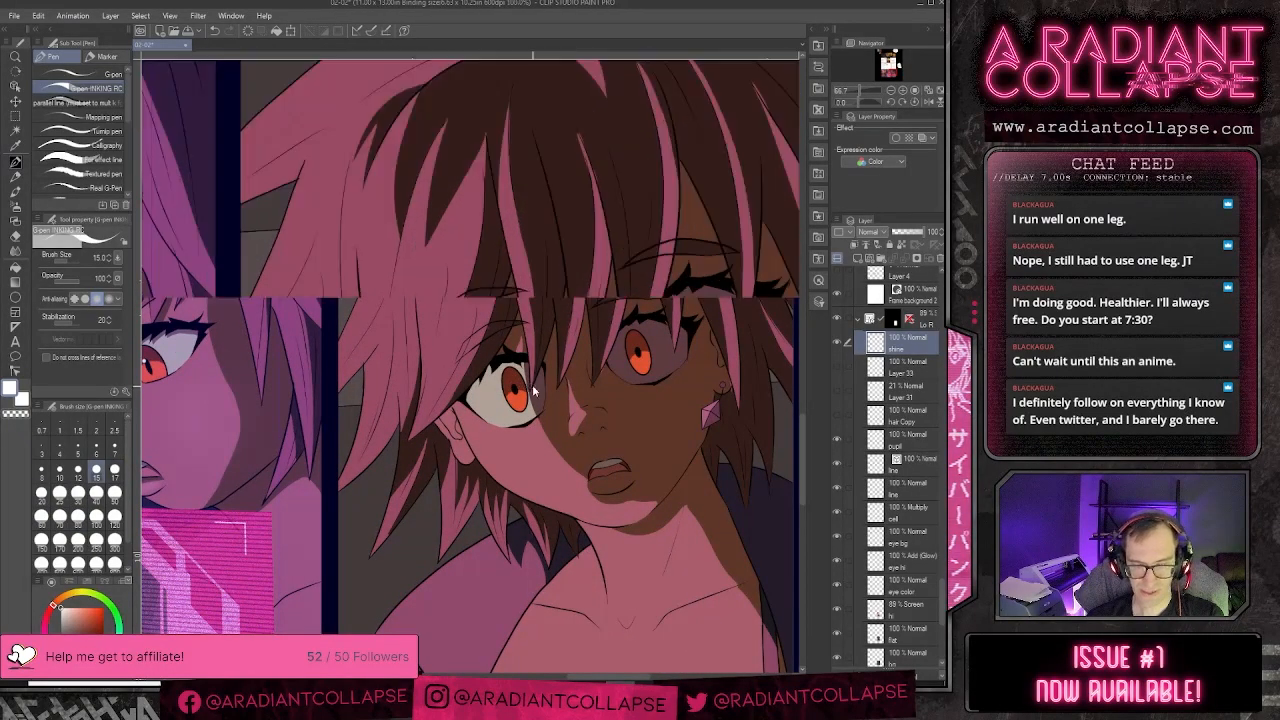
{"action": "key", "text": "bracketright"}
{"action": "key", "text": "bracketleft"}
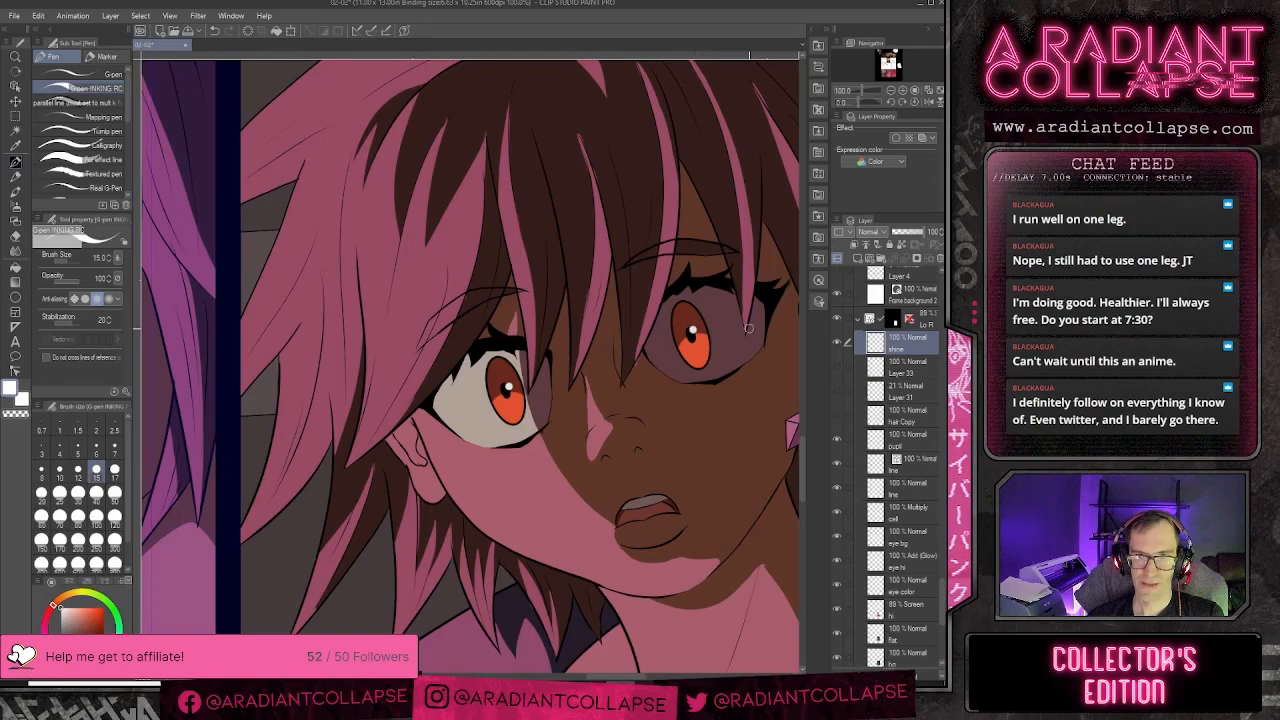
- Draw a white glint along the lower edge of each eyeball on the shine layer with the inking pen at size 20, undoing rejected strokes
{"action": "scroll", "coordinate": [748, 328], "scroll_direction": "down", "scroll_amount": 2}
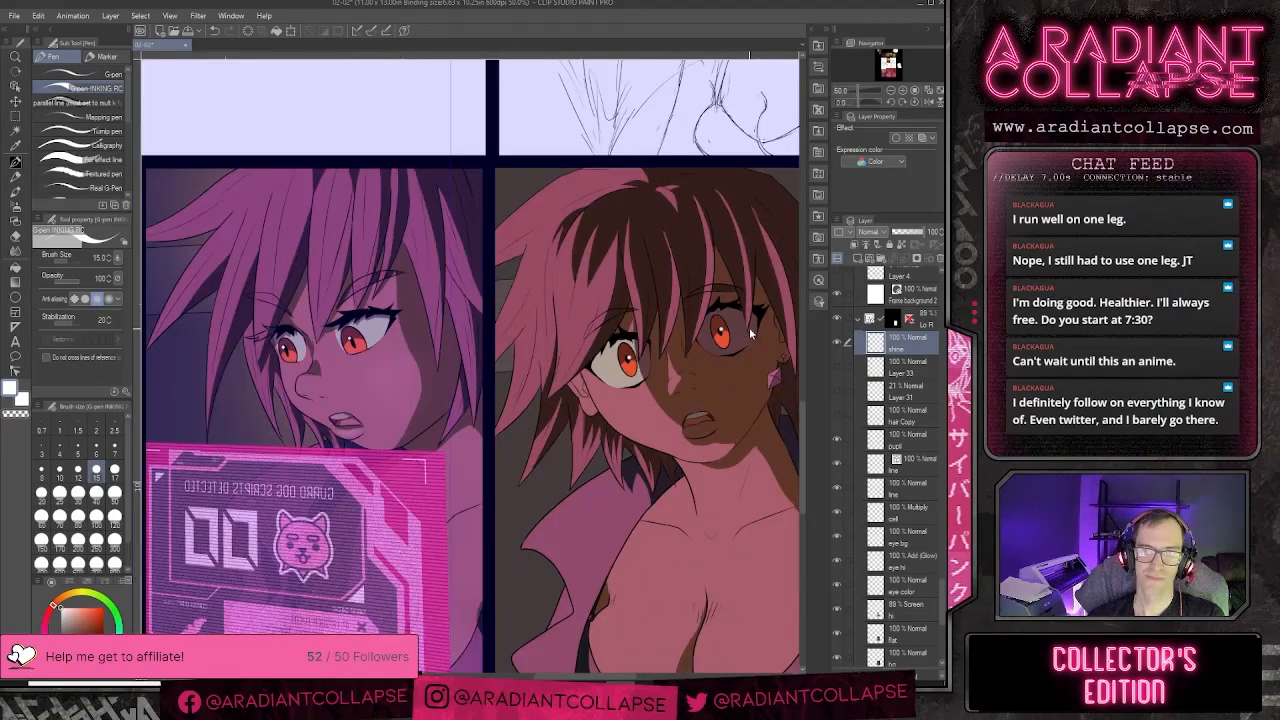
{"action": "scroll", "coordinate": [751, 333], "scroll_direction": "down", "scroll_amount": 1}
{"action": "scroll", "coordinate": [751, 333], "scroll_direction": "up", "scroll_amount": 1}
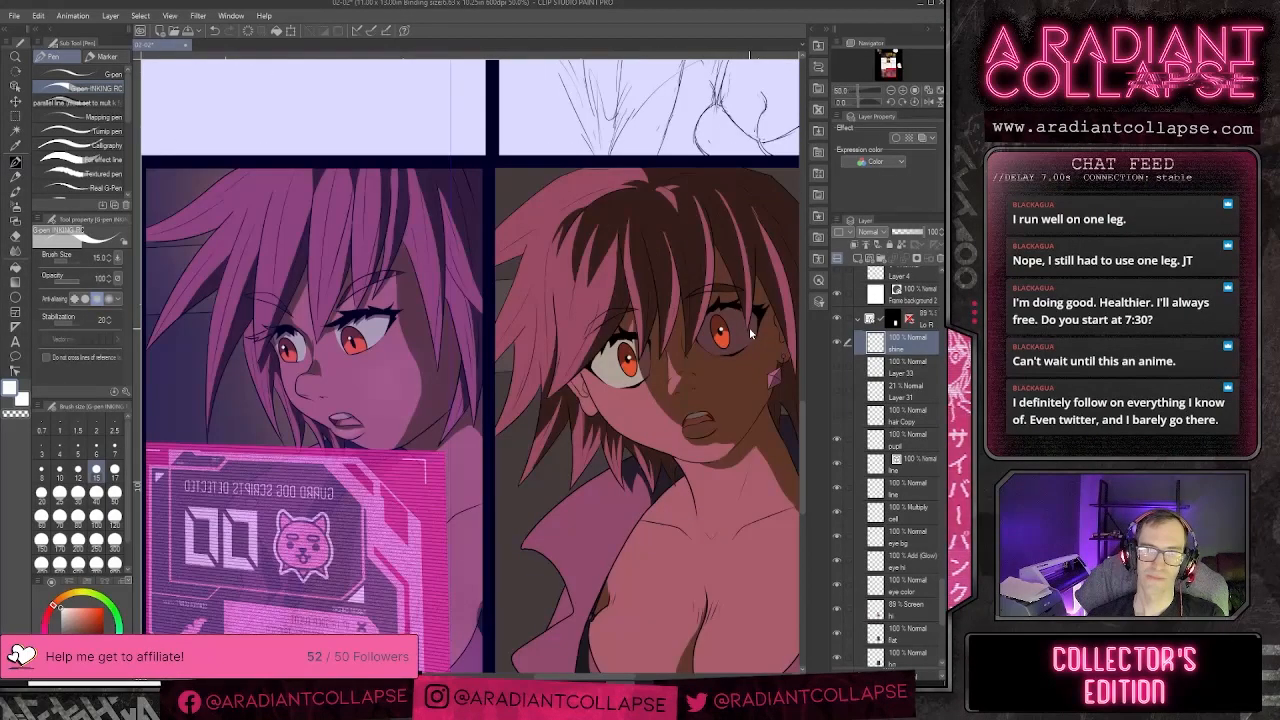
{"action": "scroll", "coordinate": [749, 327], "scroll_direction": "up", "scroll_amount": 1}
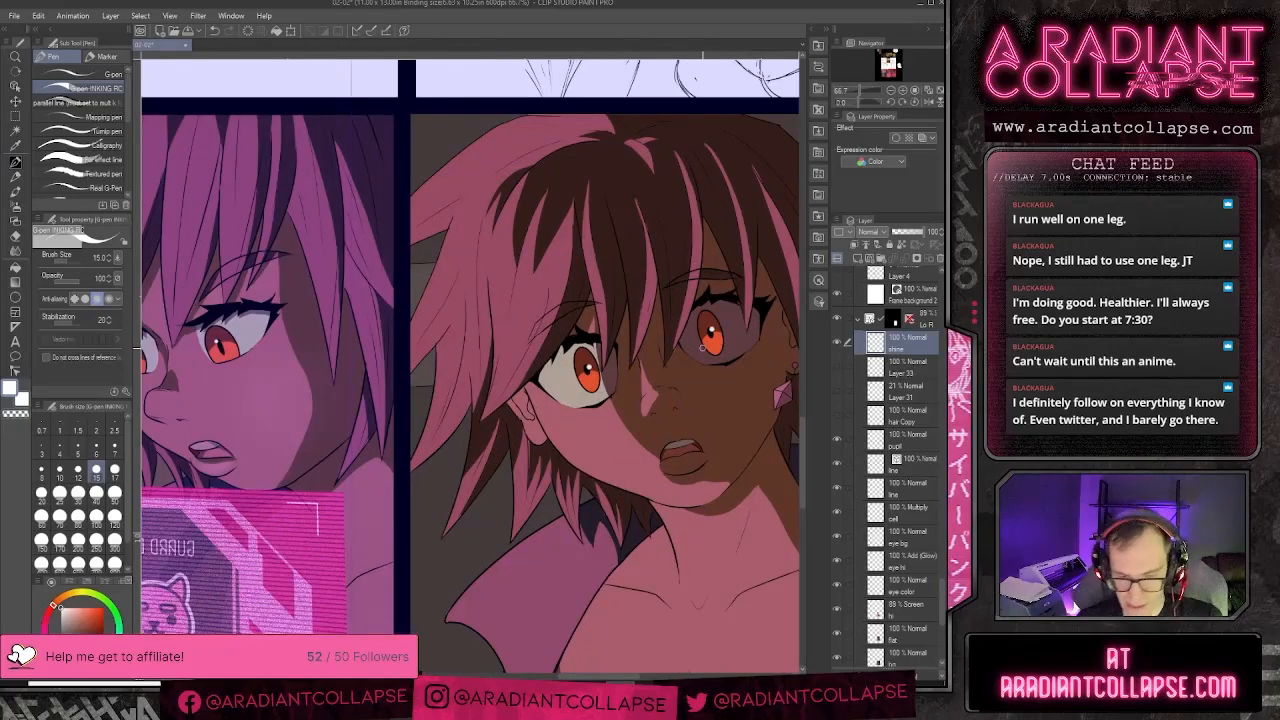
{"action": "key", "text": "bracketright"}
{"action": "key", "text": "bracketright"}
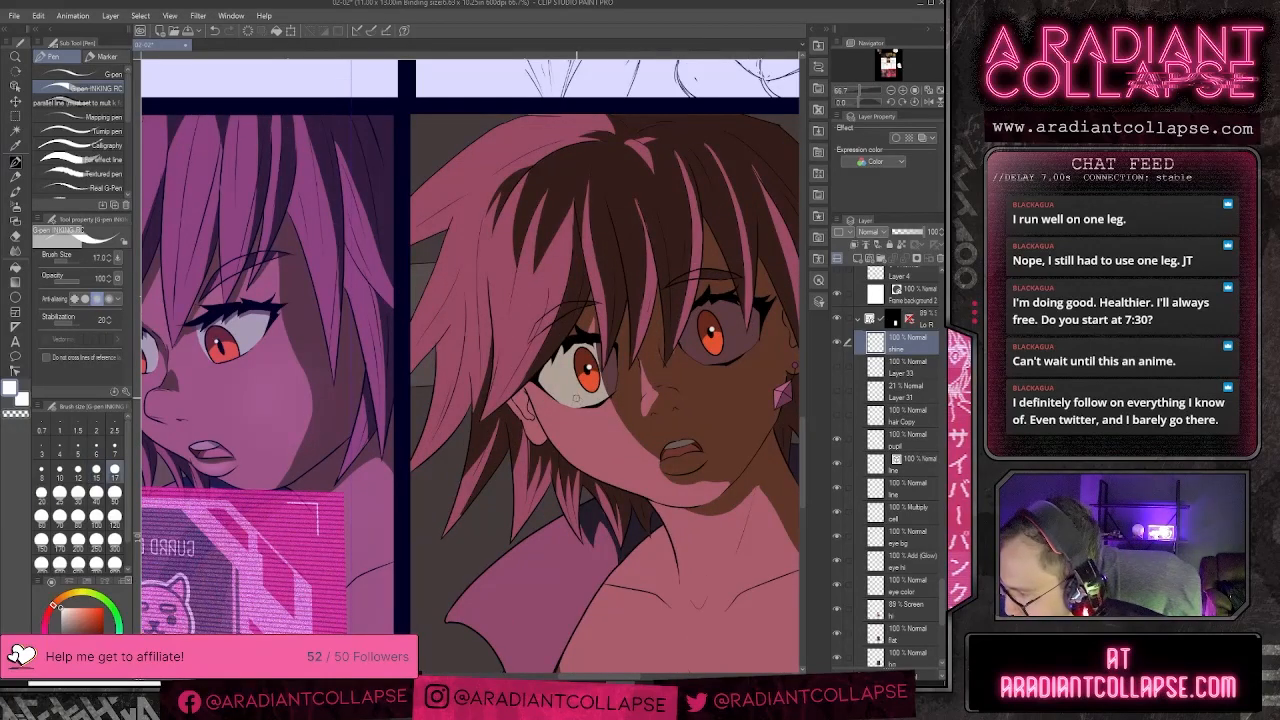
{"action": "key", "text": "ctrl+z"}
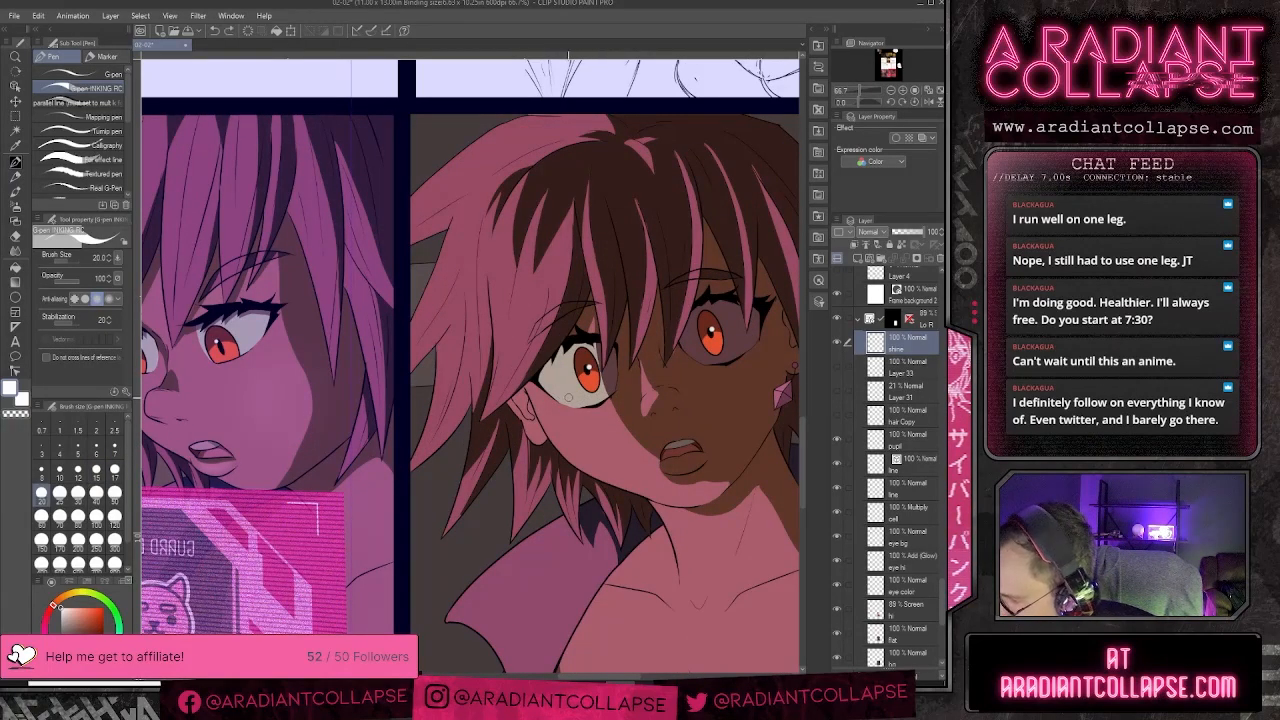
{"action": "left_click_drag", "start_coordinate": [566, 398], "coordinate": [587, 401]}
{"action": "key", "text": "ctrl+z"}
{"action": "key", "text": "ctrl+z"}
{"action": "left_click_drag", "start_coordinate": [738, 352], "coordinate": [749, 334]}
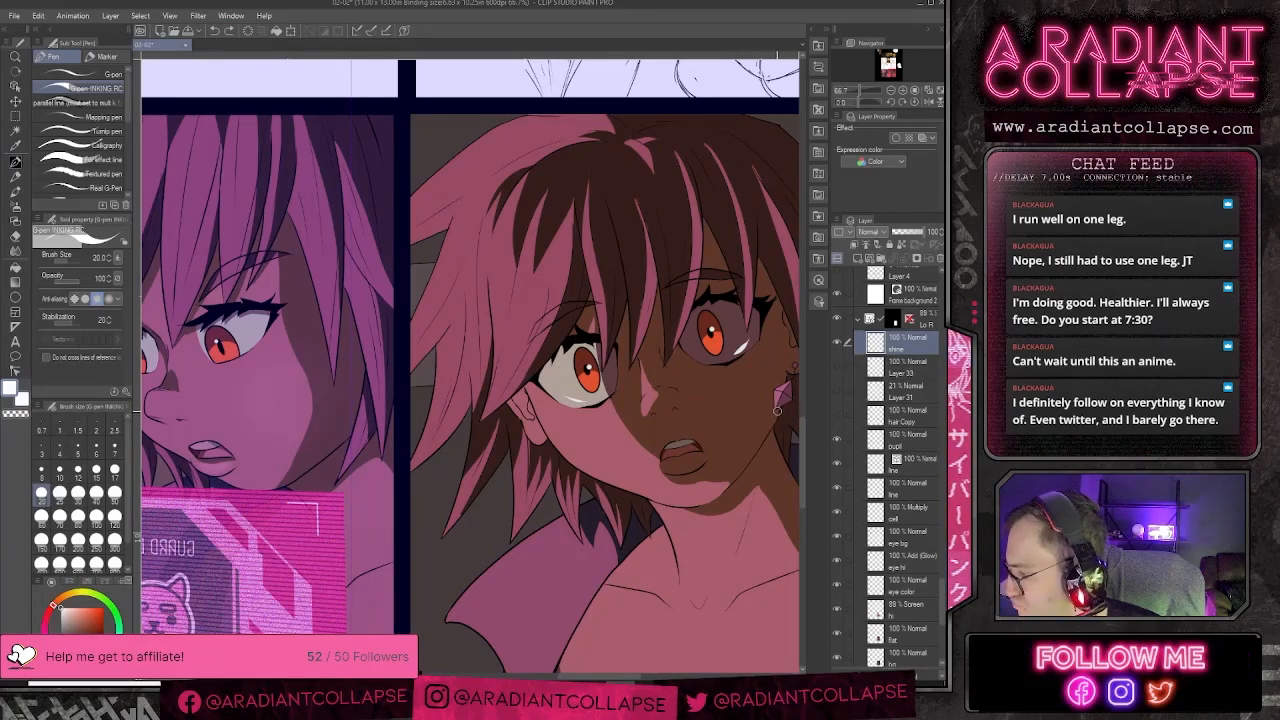
- Soften the white glint on the shadowed eye using the Soft eraser at size 120
{"action": "key", "text": "e"}
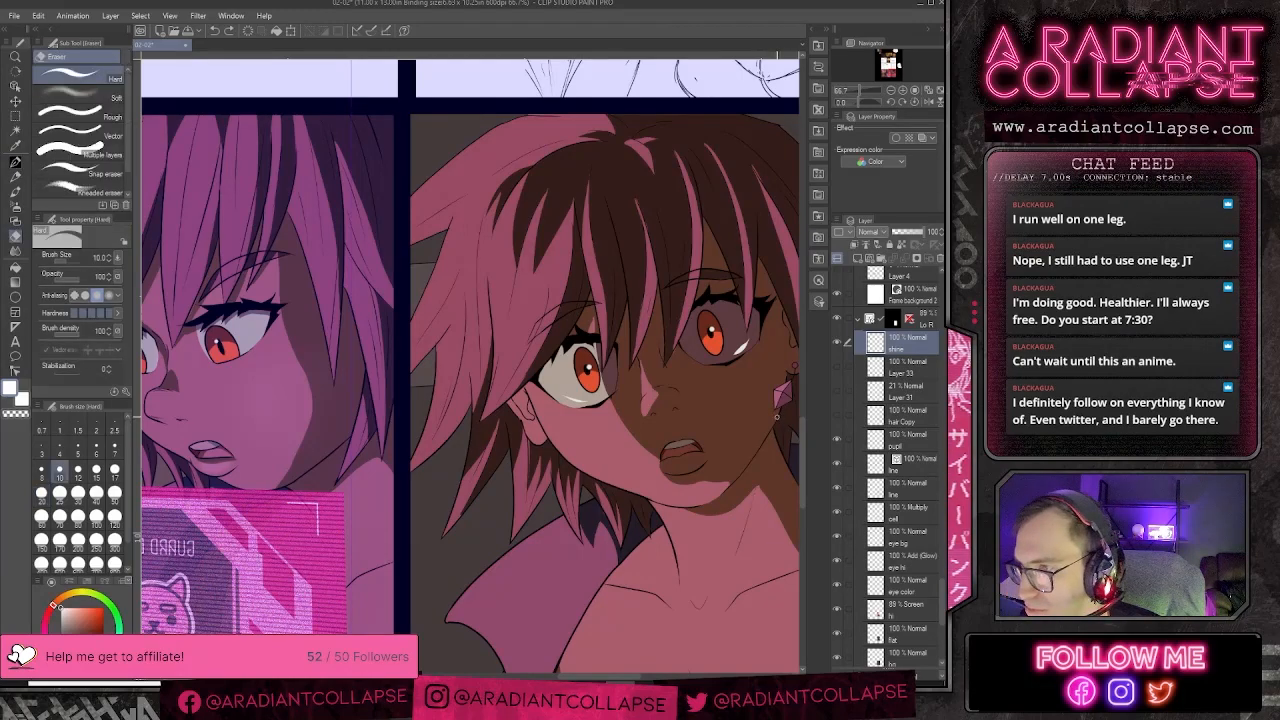
{"action": "left_click", "coordinate": [80, 97]}
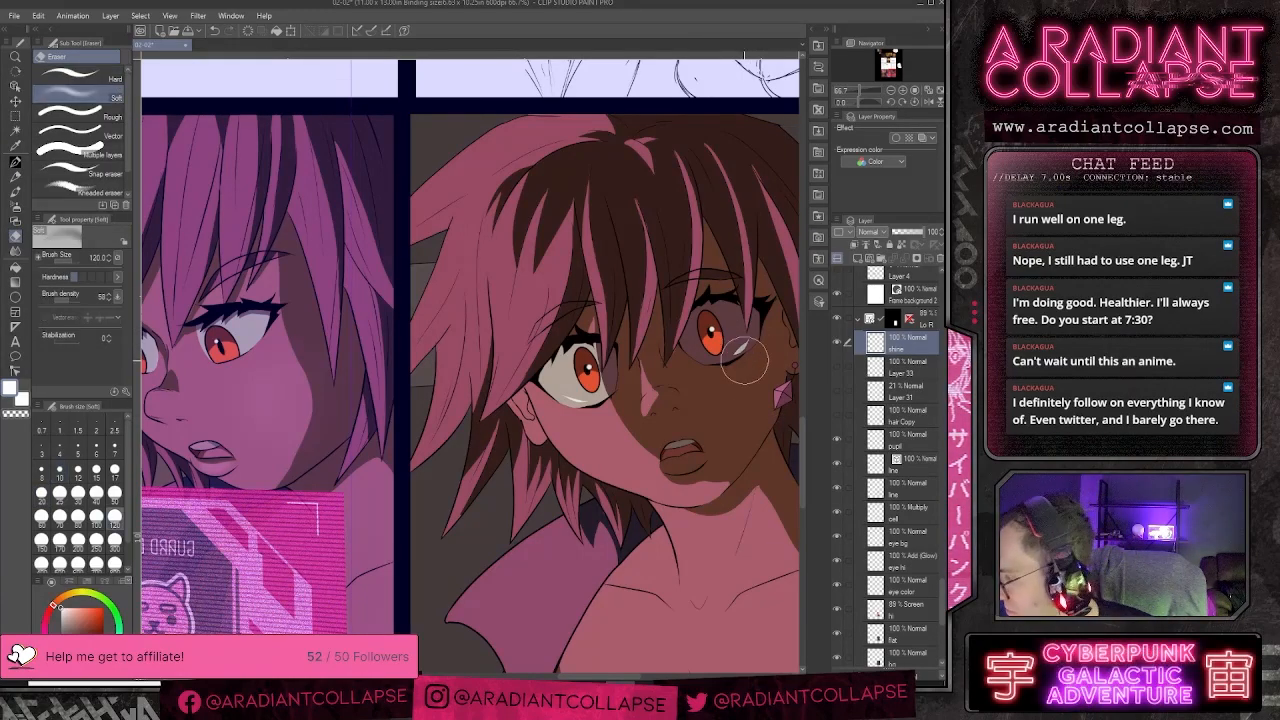
{"action": "left_click_drag", "start_coordinate": [743, 346], "coordinate": [775, 315]}
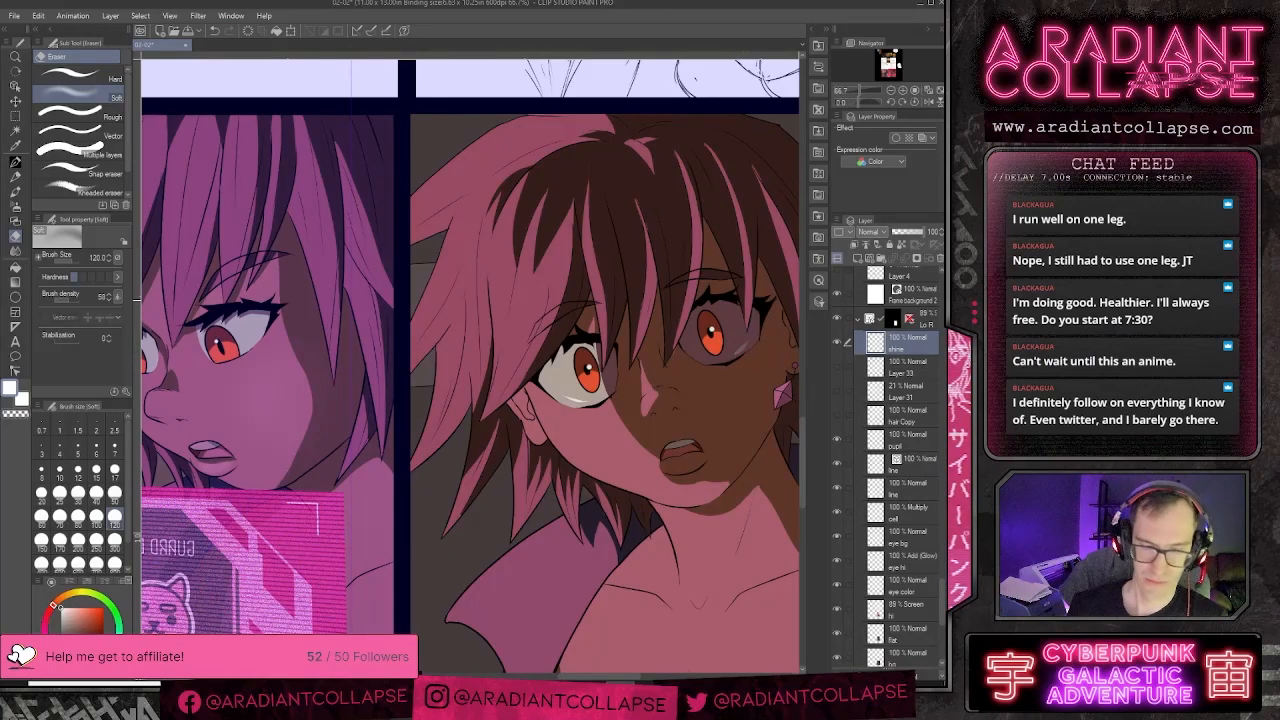
{"action": "scroll", "coordinate": [800, 305], "scroll_direction": "down", "scroll_amount": 2}
{"action": "scroll", "coordinate": [800, 305], "scroll_direction": "up", "scroll_amount": 1}
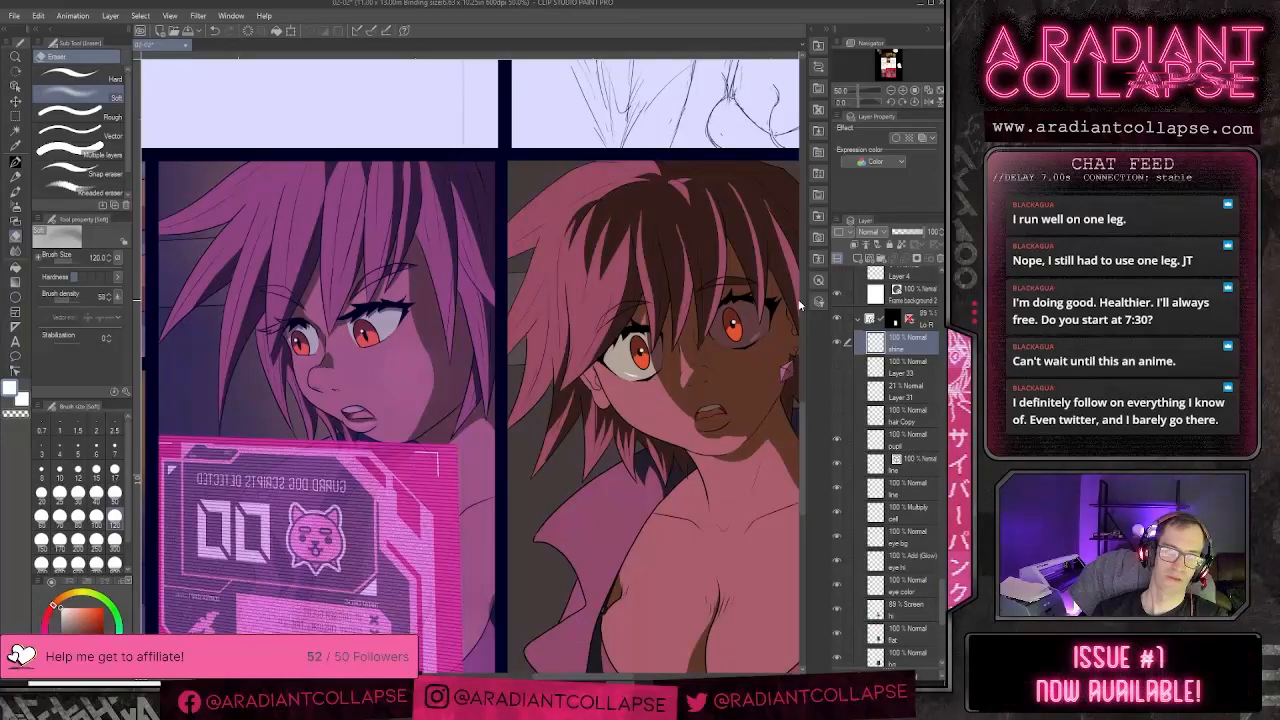
{"action": "scroll", "coordinate": [800, 305], "scroll_direction": "up", "scroll_amount": 2}
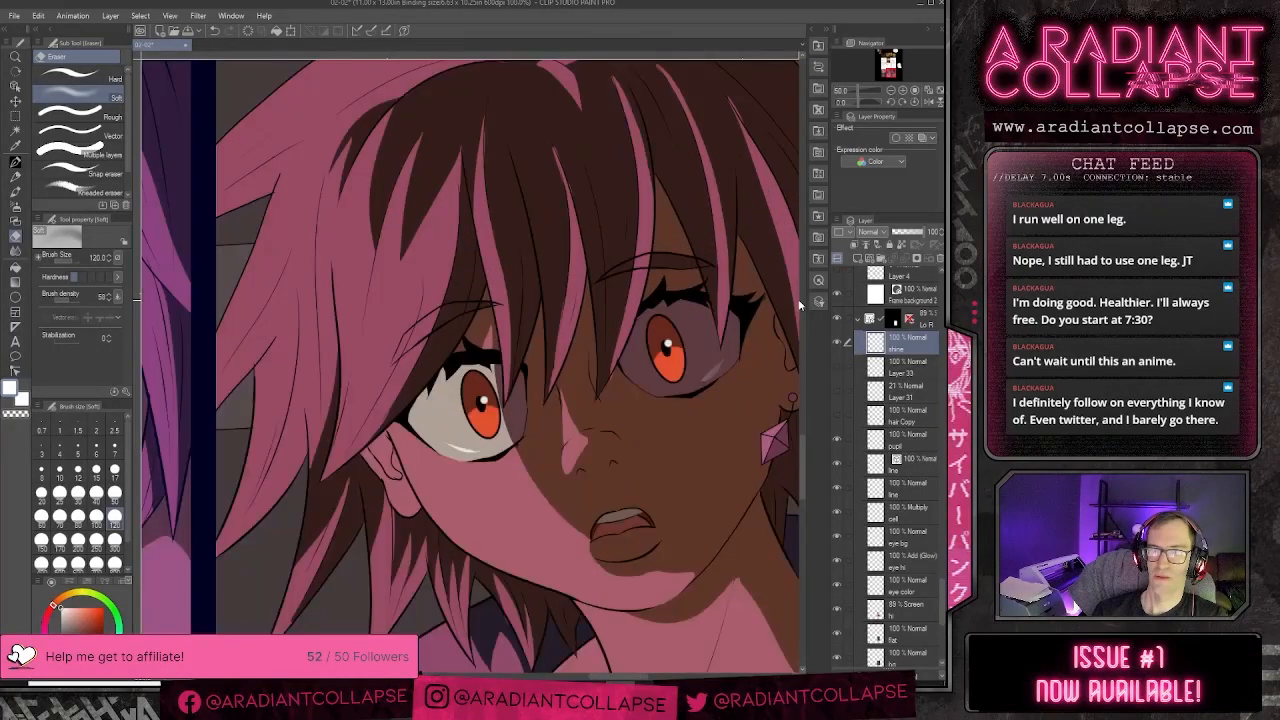
- Check the hi layer by toggling its visibility, and trim the pink highlight beside the nose with the Hard eraser at size 8
{"action": "scroll", "coordinate": [898, 540], "scroll_direction": "down", "scroll_amount": 3}
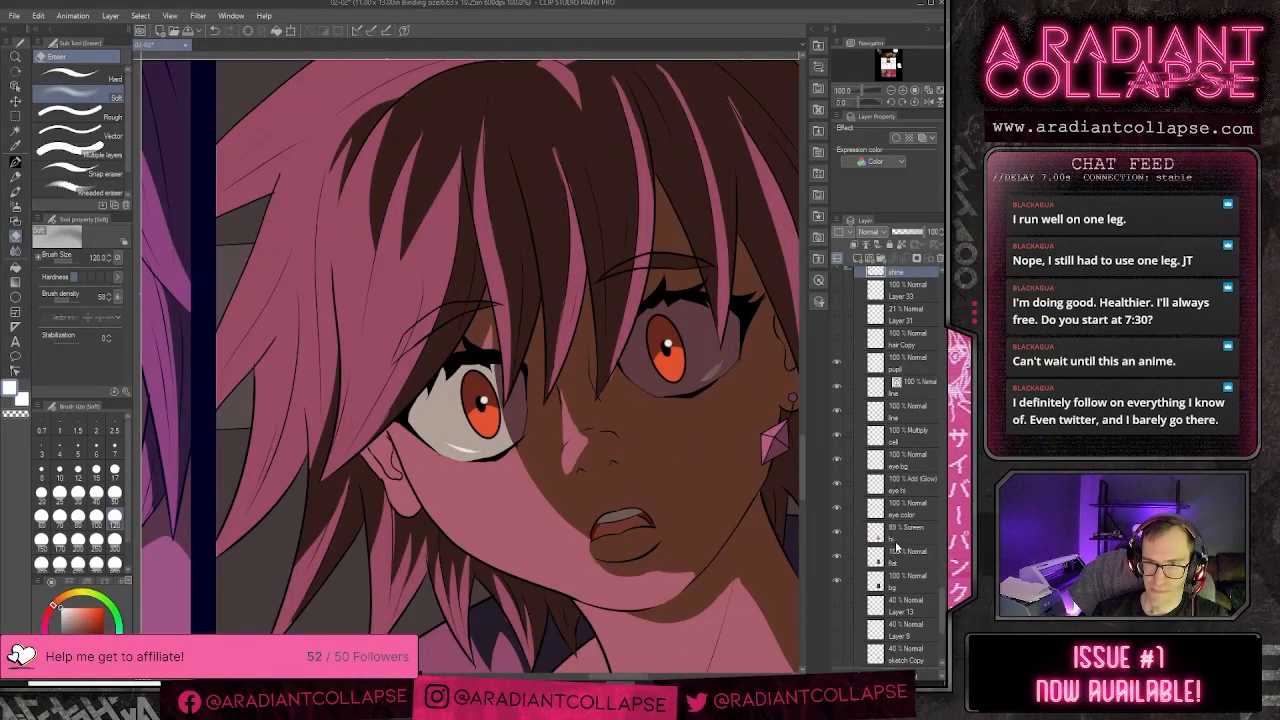
{"action": "left_click", "coordinate": [866, 538]}
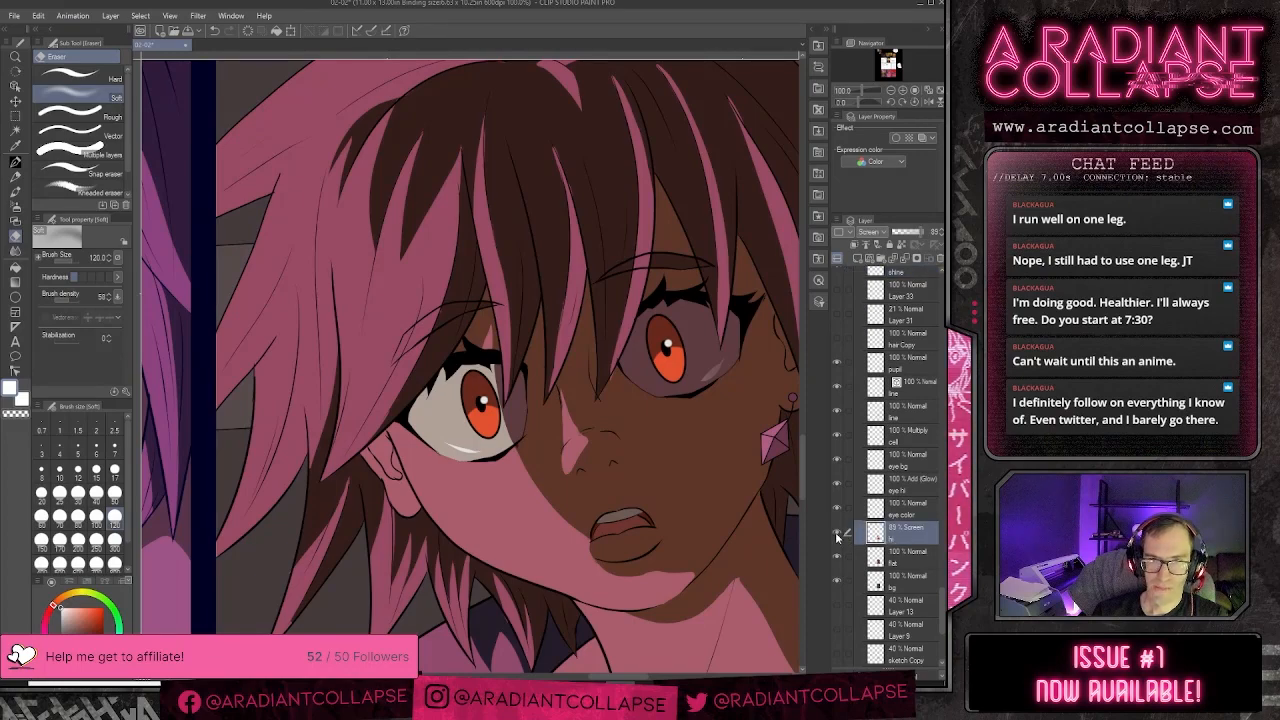
{"action": "left_click", "coordinate": [838, 533]}
{"action": "left_click", "coordinate": [838, 533]}
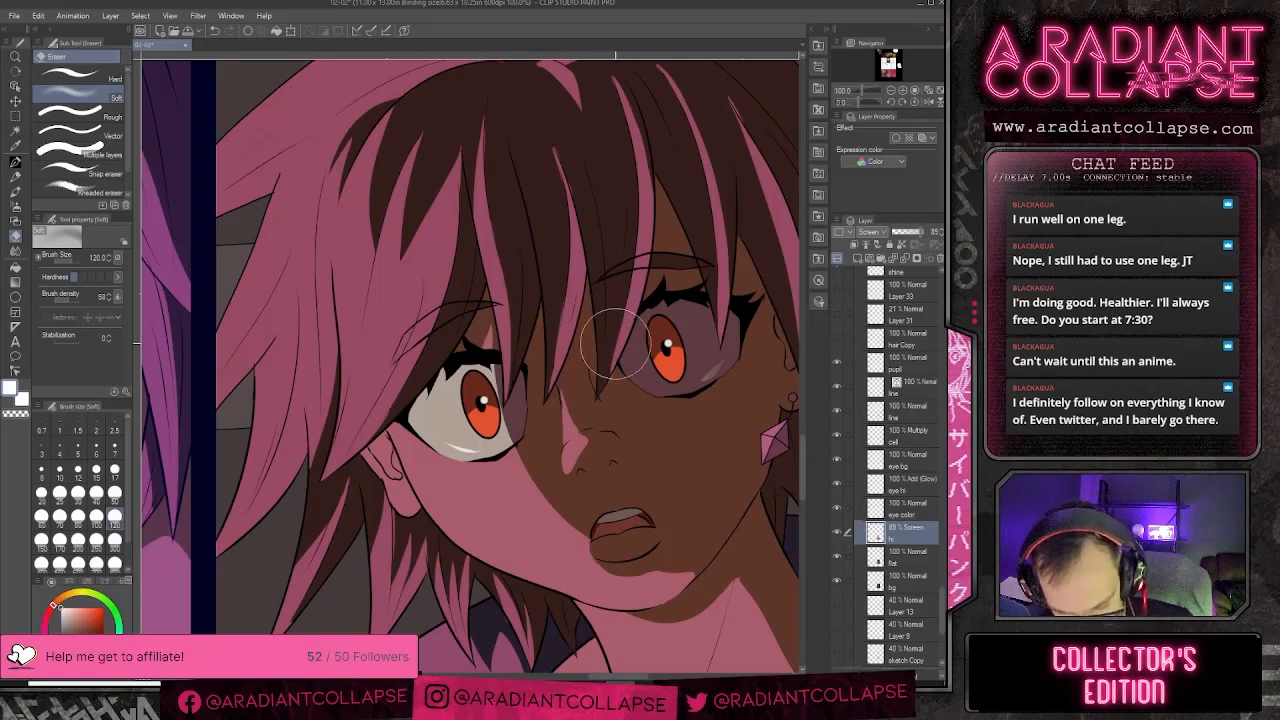
{"action": "left_click", "coordinate": [107, 81]}
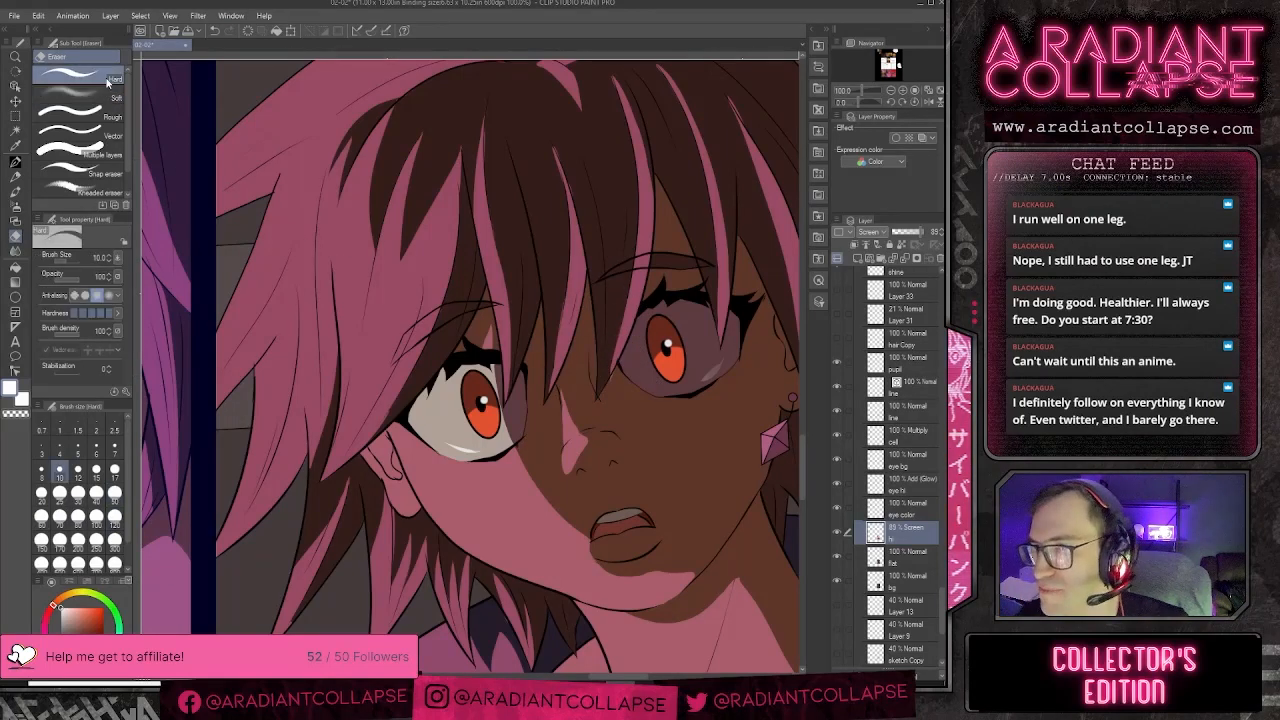
{"action": "key", "text": "bracketleft"}
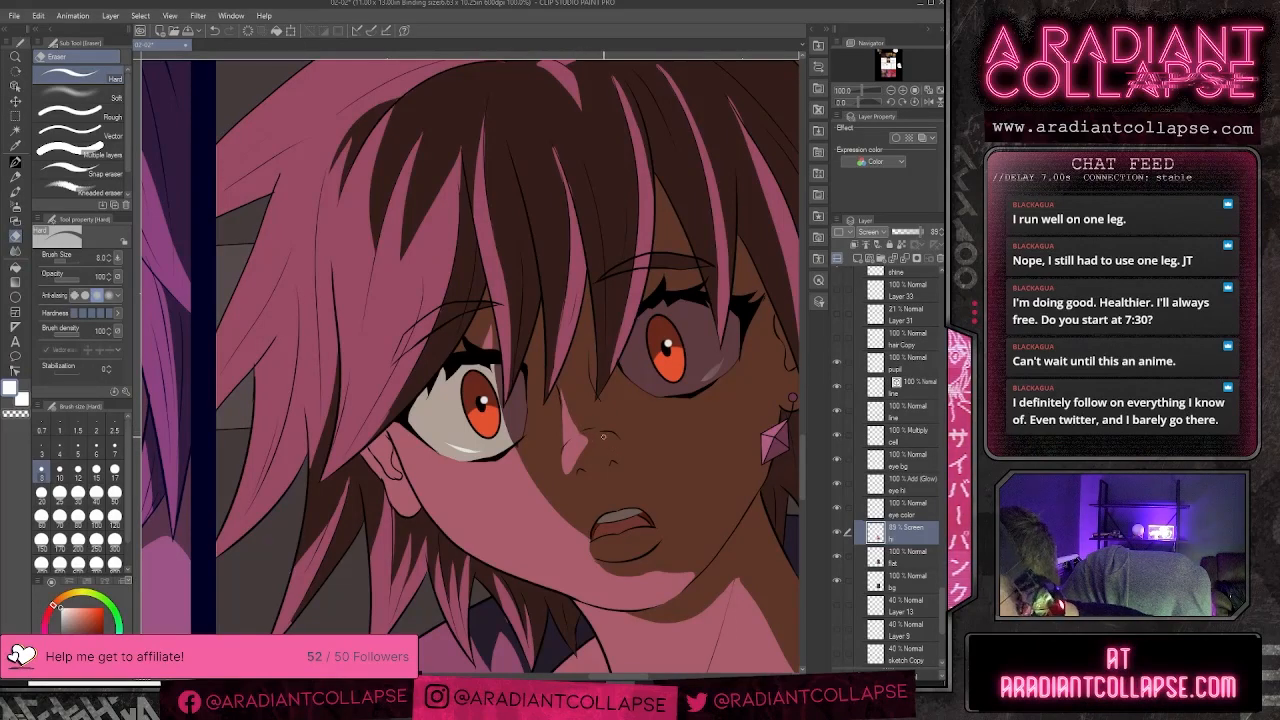
- Sample the hi layer's raw pink for the inking pen with the layer switched to Normal at 100%, and undo the layer change
{"action": "key", "text": "p"}
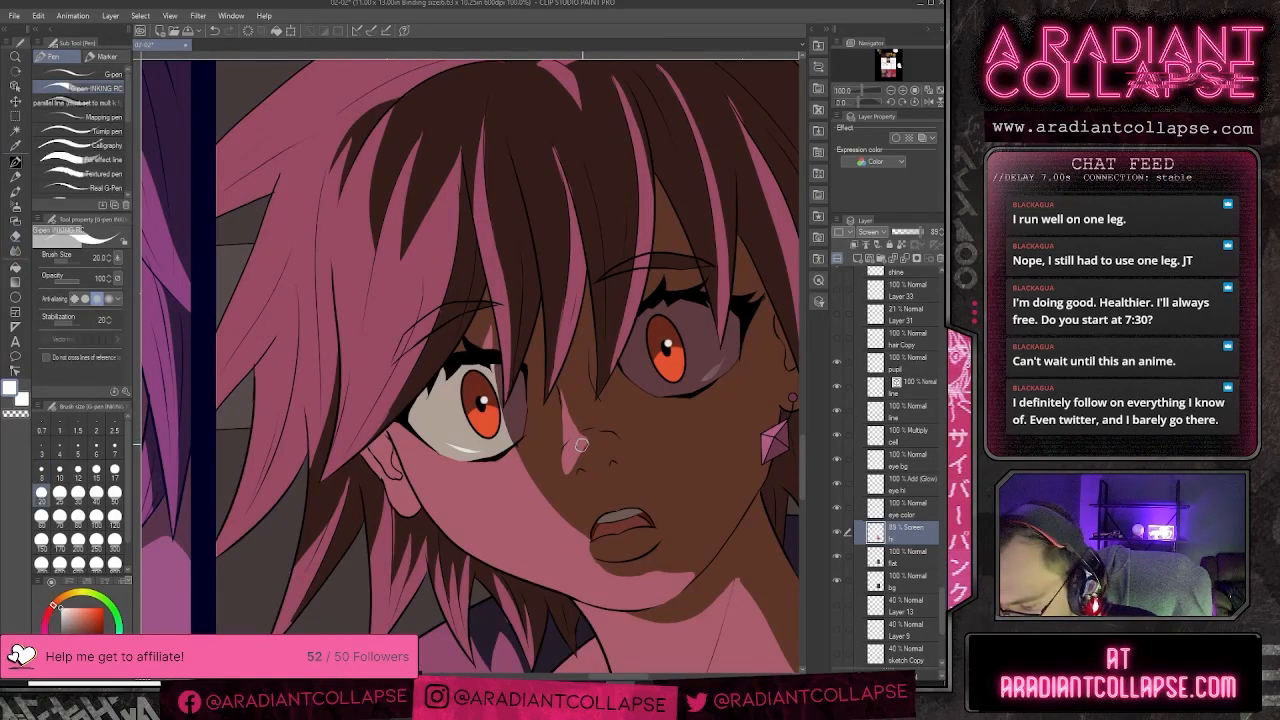
{"action": "left_click", "coordinate": [870, 235]}
{"action": "left_click", "coordinate": [875, 243]}
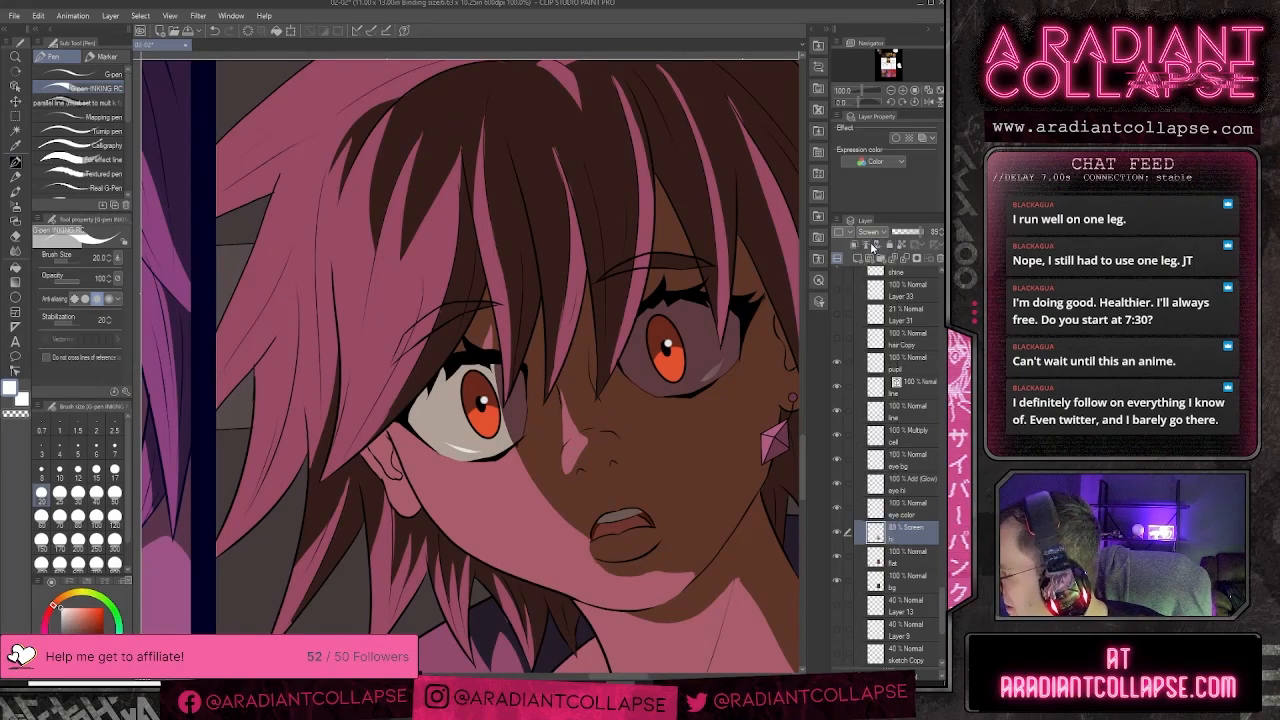
{"action": "left_click", "coordinate": [578, 440], "text": "alt"}
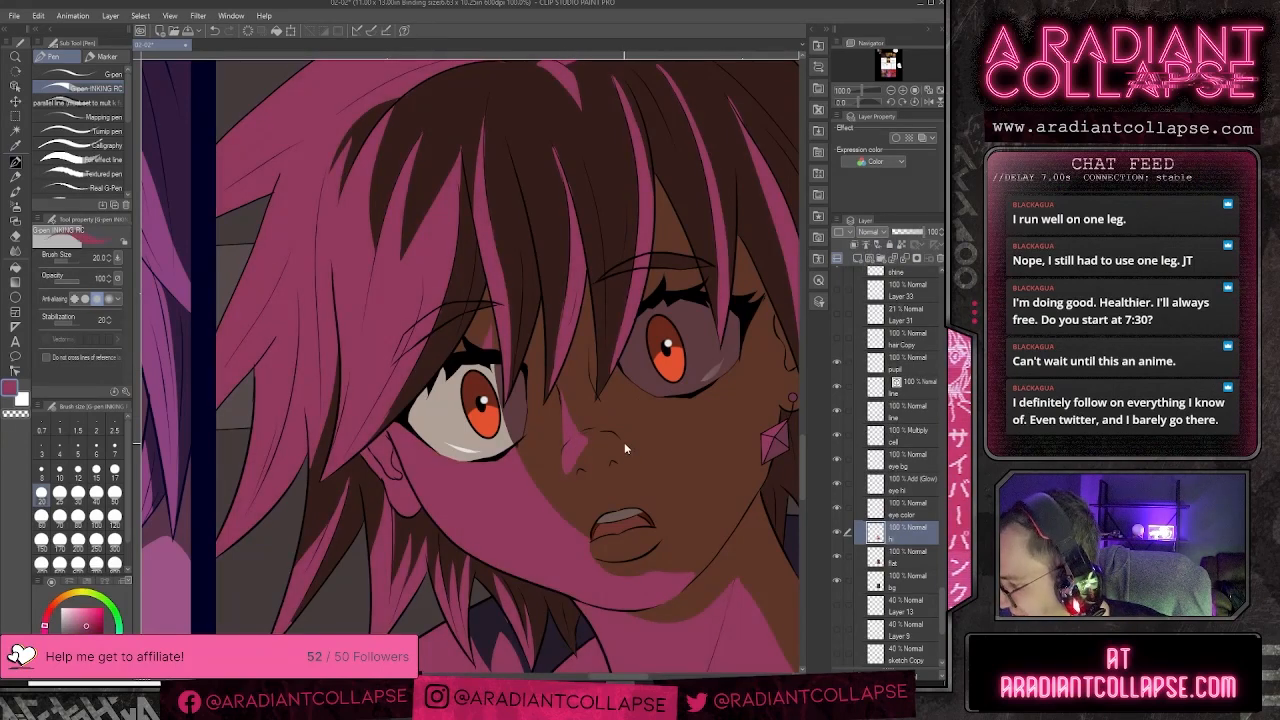
{"action": "key", "text": "ctrl+z"}
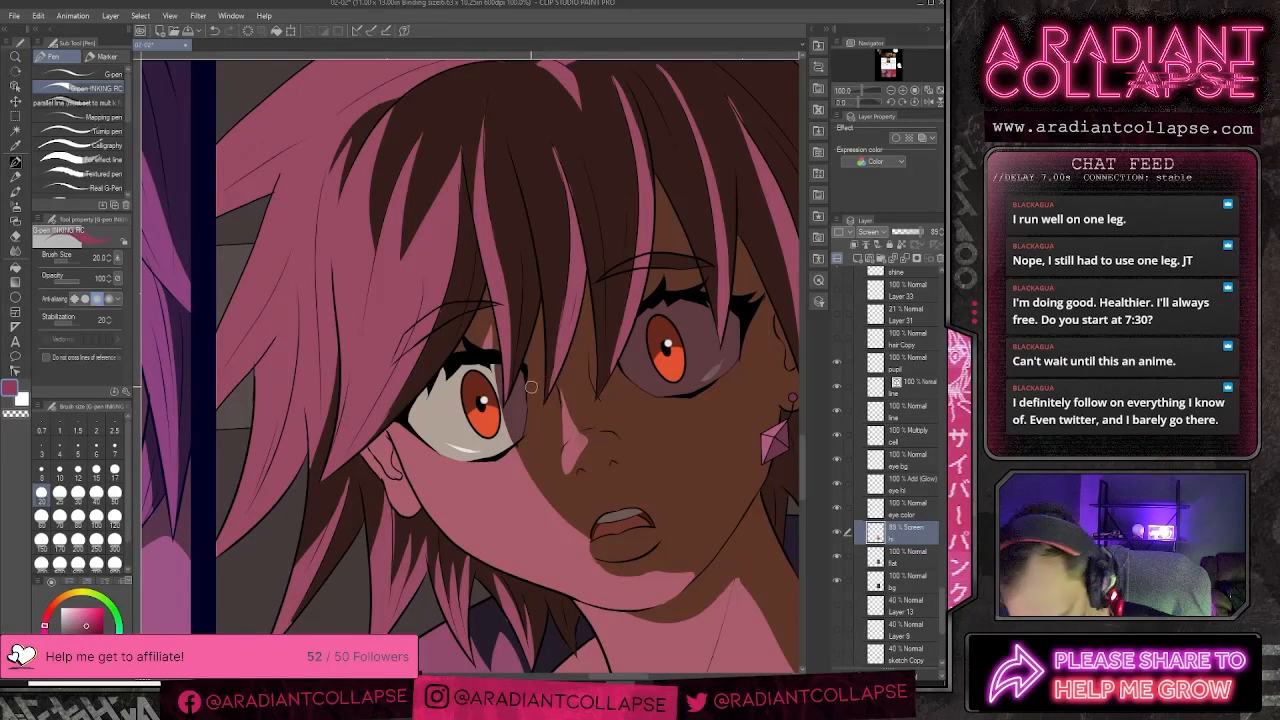
- Touch up the pink highlight between the lit eye and the nose on the hi layer, using the inking pen at size 6
{"action": "key", "text": "bracketleft"}
{"action": "key", "text": "bracketleft"}
{"action": "key", "text": "bracketleft"}
{"action": "key", "text": "bracketleft"}
{"action": "key", "text": "bracketleft"}
{"action": "key", "text": "bracketleft"}
{"action": "key", "text": "bracketleft"}
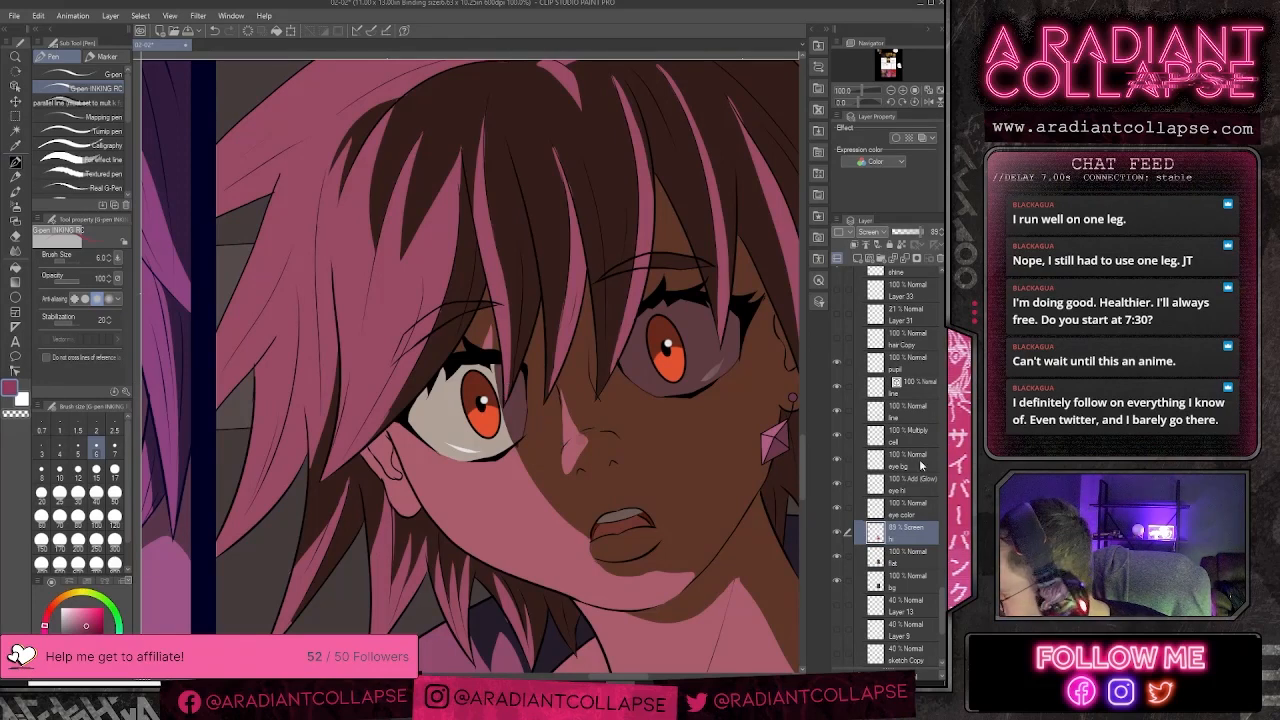
- Clean the cel layer's shadow edge beside the lit eye's iris, using the Hard eraser at size 5
{"action": "left_click", "coordinate": [900, 433]}
{"action": "key", "text": "e"}
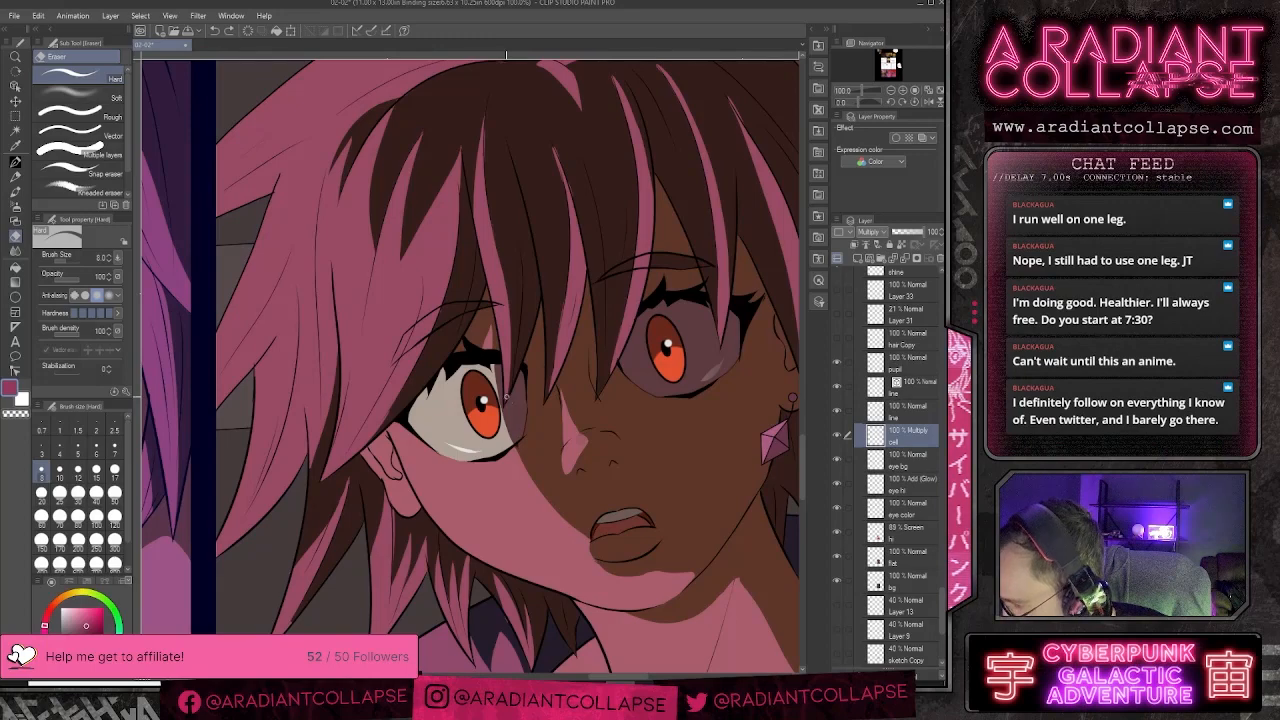
{"action": "key", "text": "bracketleft"}
{"action": "key", "text": "bracketleft"}
{"action": "key", "text": "bracketleft"}
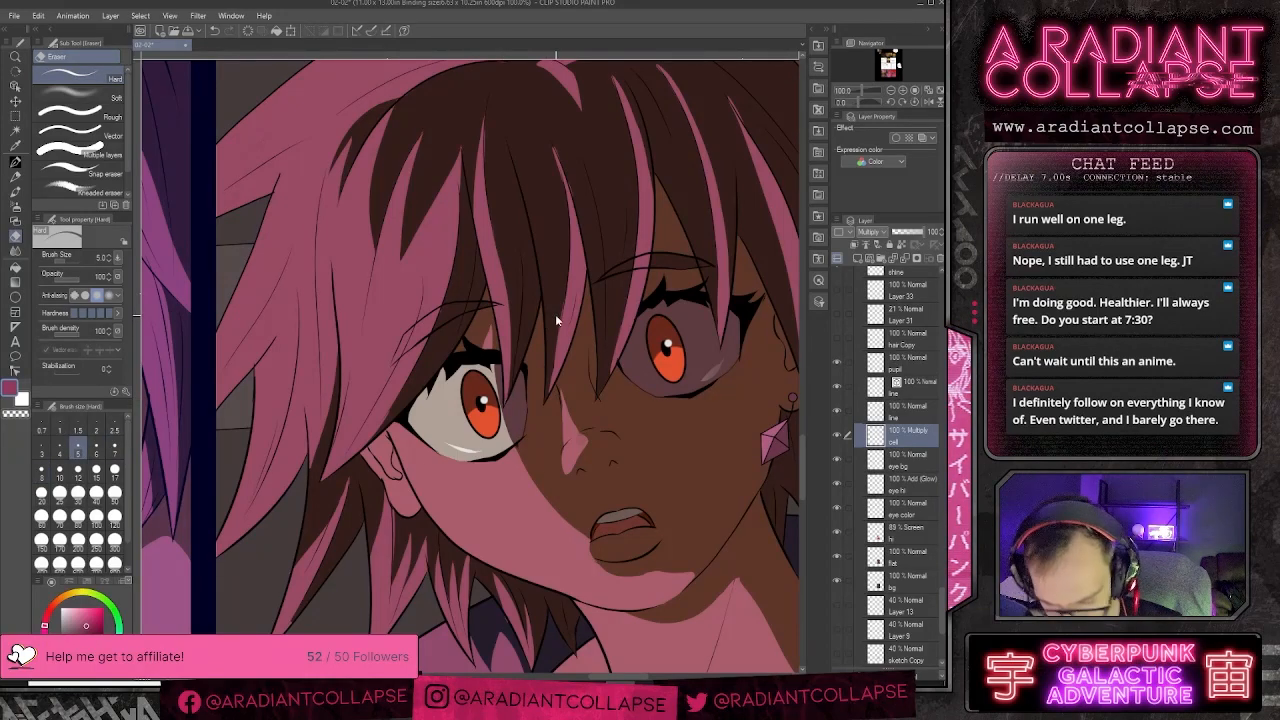
{"action": "scroll", "coordinate": [557, 320], "scroll_direction": "down", "scroll_amount": 4}
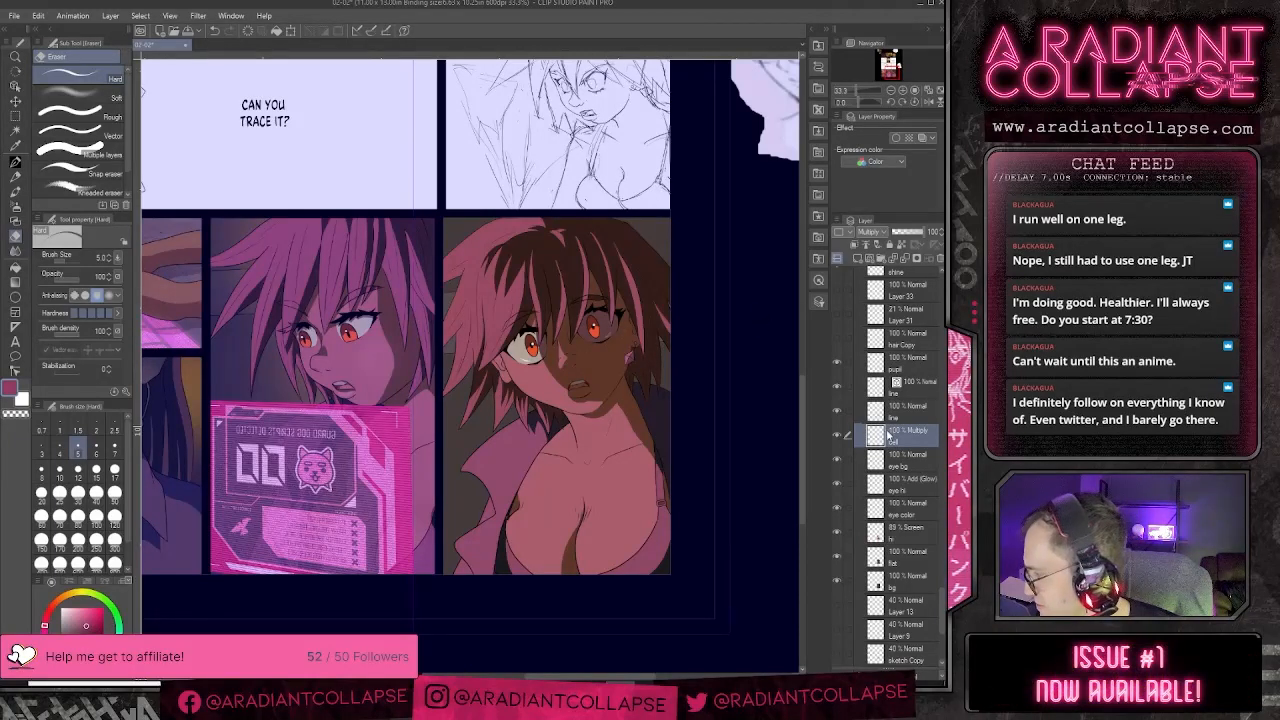
- Select the shine layer and enlarge the Hard eraser to size 60
{"action": "scroll", "coordinate": [905, 310], "scroll_direction": "up", "scroll_amount": 1}
{"action": "left_click", "coordinate": [906, 300]}
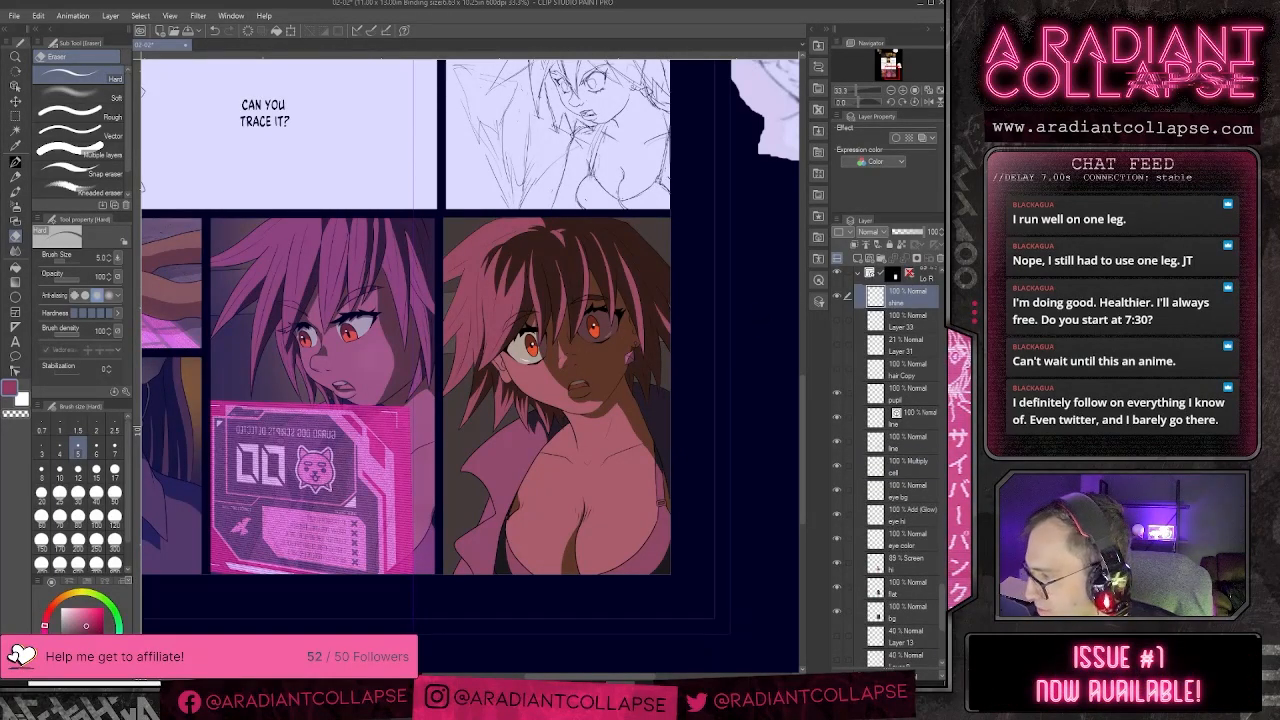
{"action": "key", "text": "bracketright"}
{"action": "key", "text": "bracketright"}
{"action": "key", "text": "bracketright"}
{"action": "key", "text": "bracketright"}
{"action": "key", "text": "bracketright"}
{"action": "key", "text": "bracketright"}
{"action": "key", "text": "bracketright"}
{"action": "key", "text": "bracketright"}
{"action": "key", "text": "bracketright"}
{"action": "key", "text": "bracketright"}
{"action": "key", "text": "bracketright"}
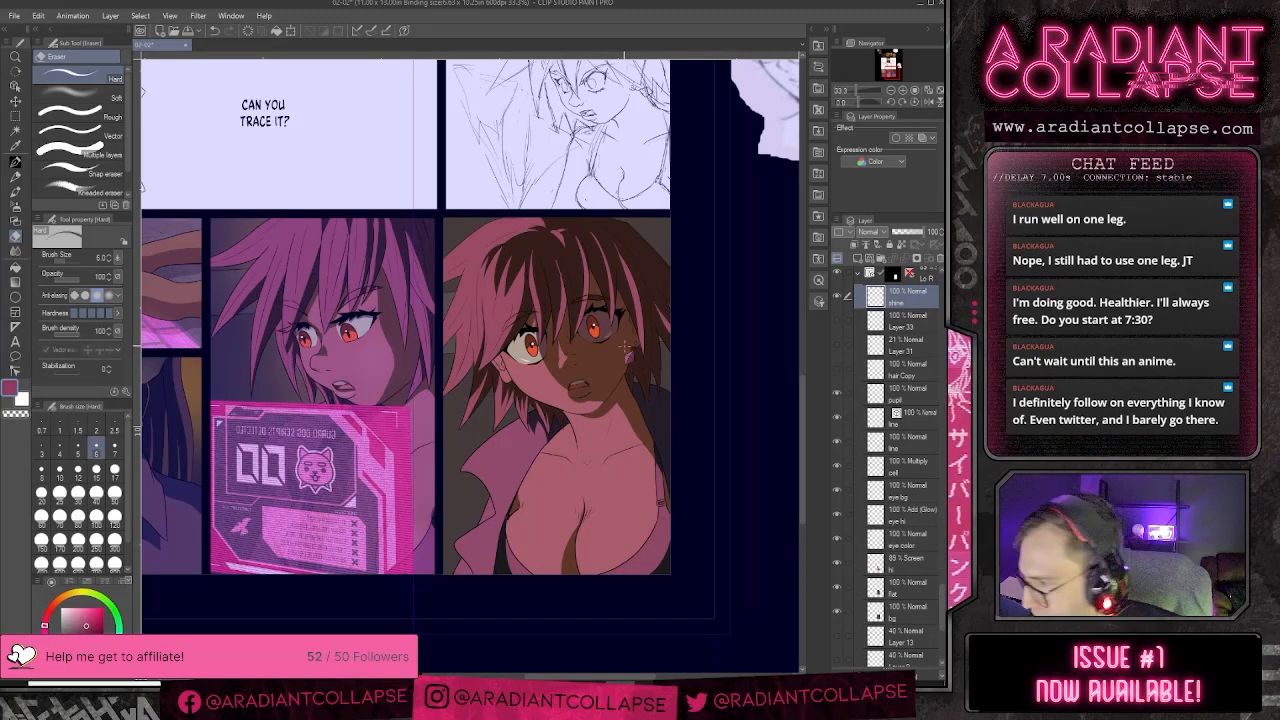
{"action": "key", "text": "bracketright"}
{"action": "key", "text": "bracketright"}
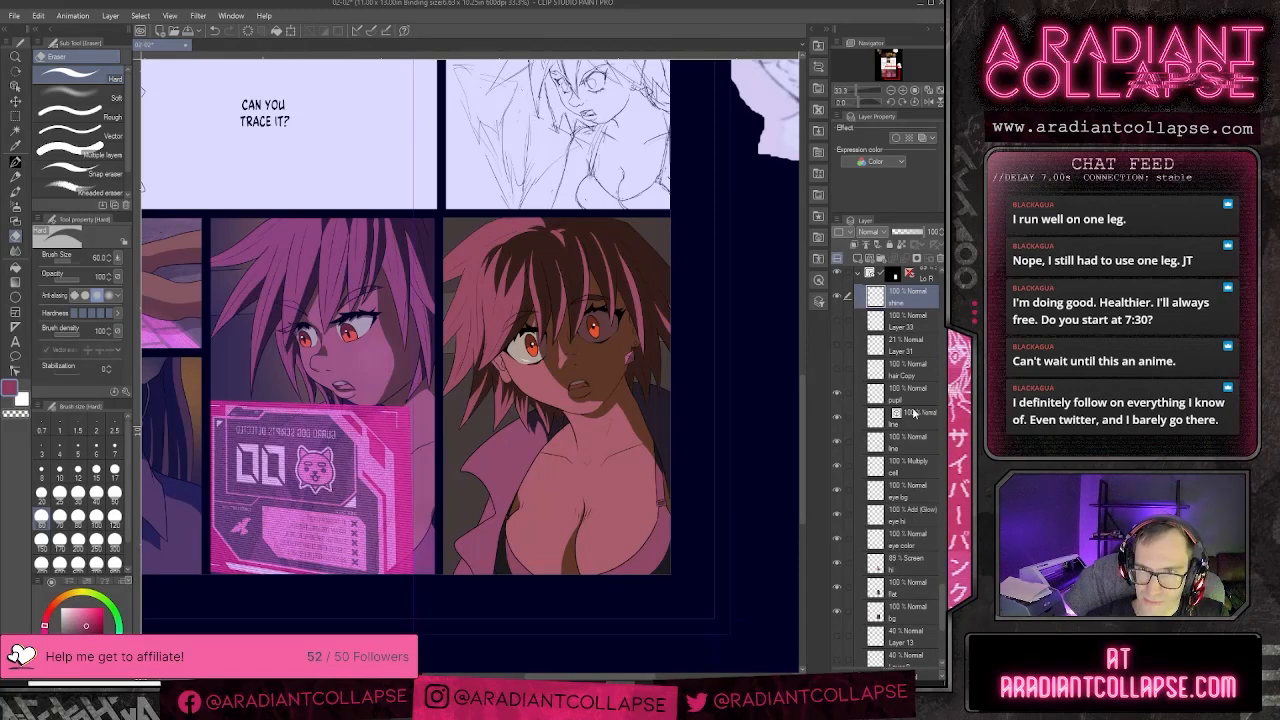
- Add a new layer named makeup directly above the hi layer and choose a deep red drawing colour
{"action": "left_click", "coordinate": [899, 566]}
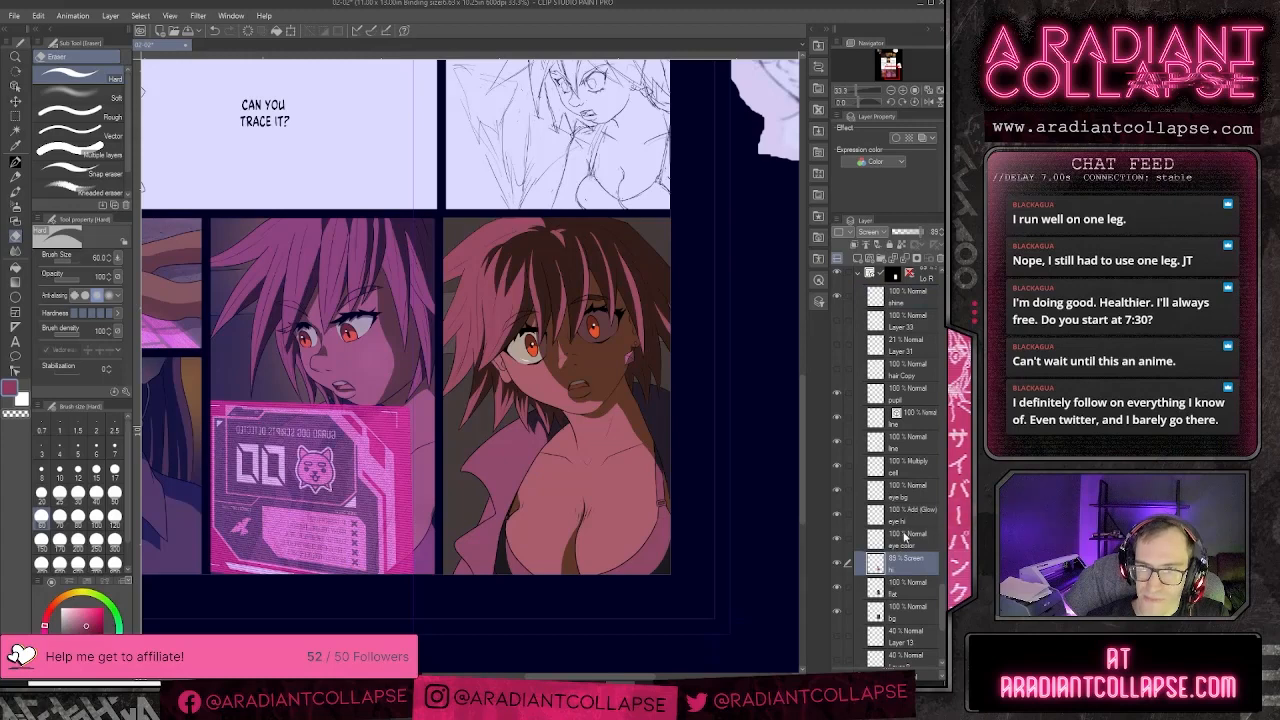
{"action": "left_click", "coordinate": [854, 260]}
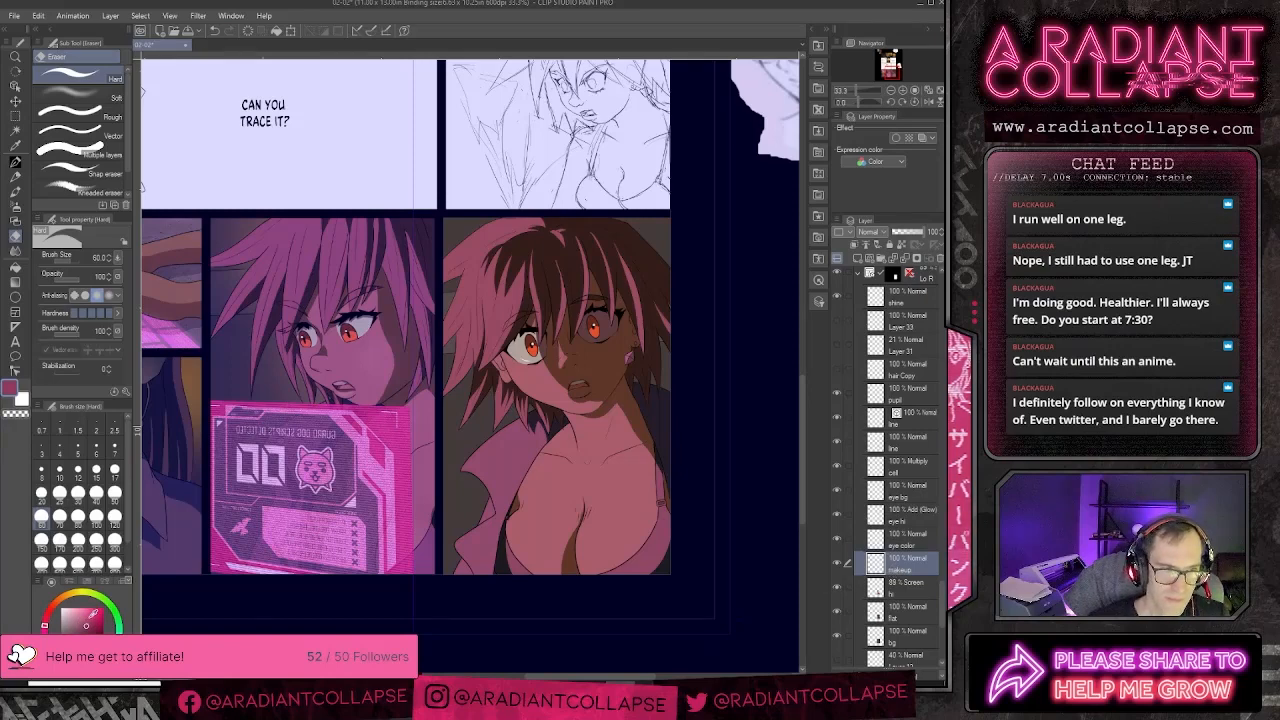
{"action": "left_click", "coordinate": [48, 613]}
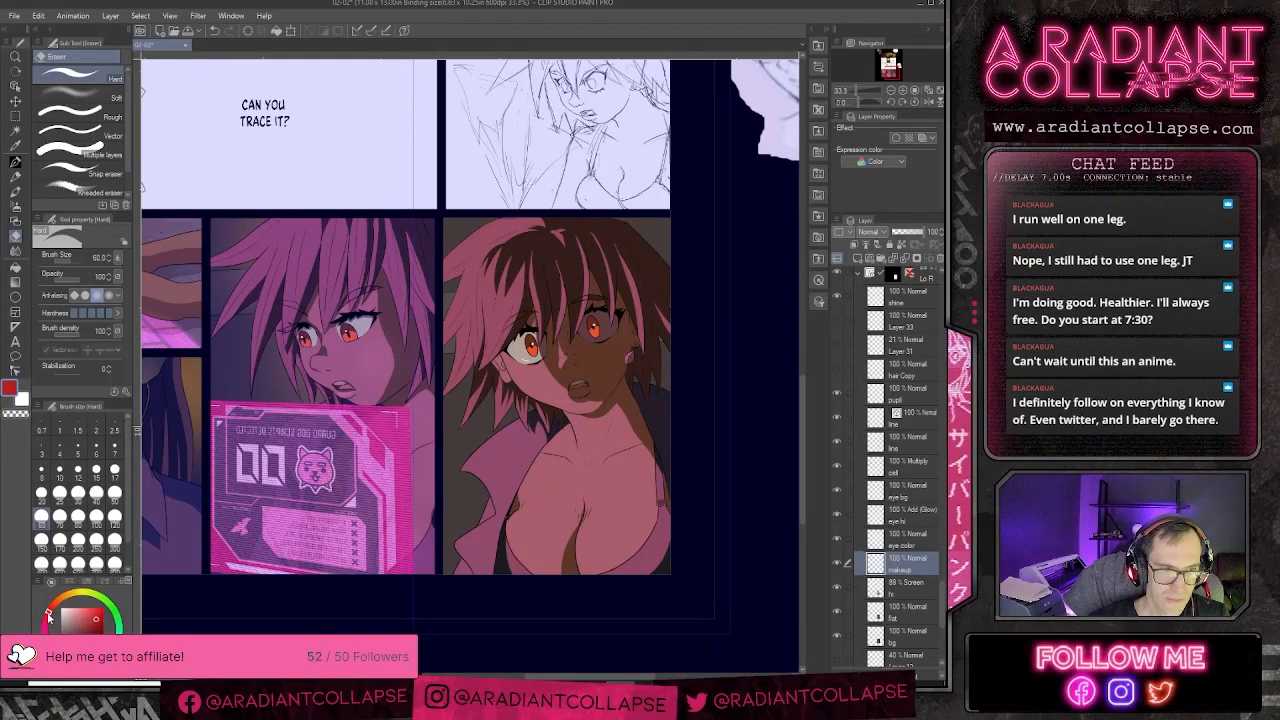
- Try a red stroke across the lips with the Soft airbrush reduced to size 80, and undo it
{"action": "key", "text": "b"}
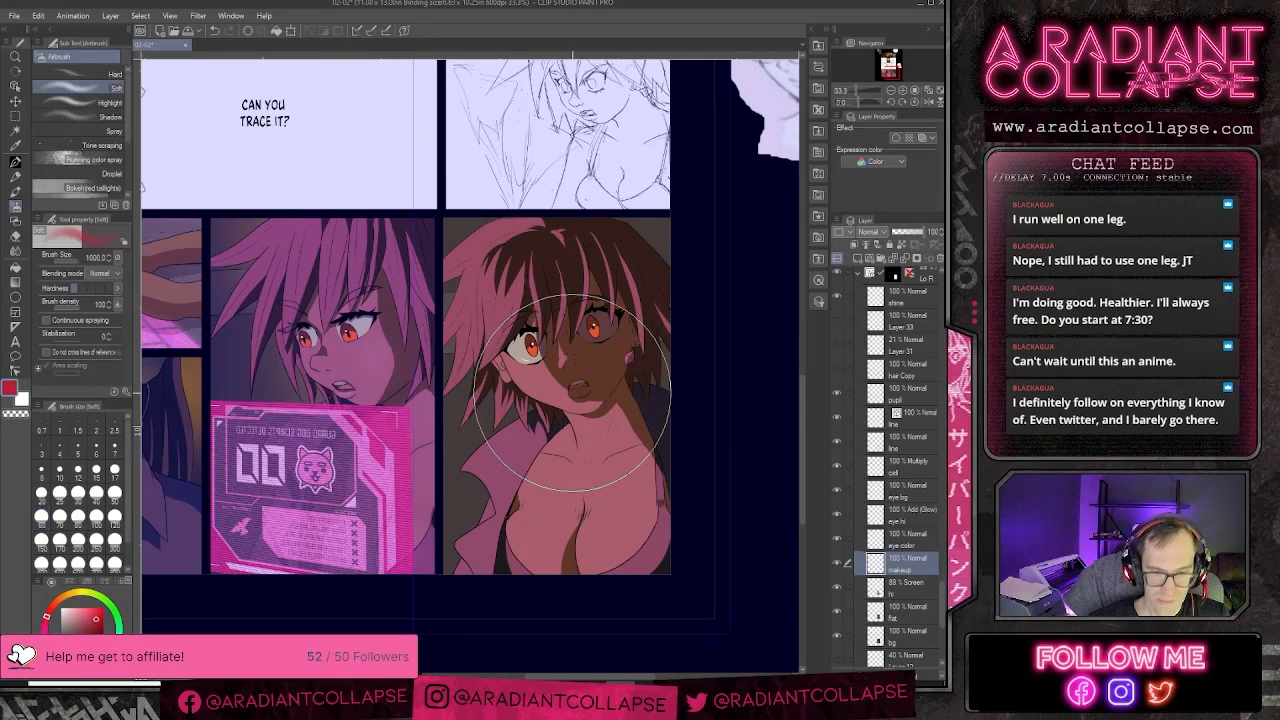
{"action": "key", "text": "bracketleft"}
{"action": "key", "text": "bracketleft"}
{"action": "key", "text": "bracketleft"}
{"action": "key", "text": "bracketleft"}
{"action": "key", "text": "bracketleft"}
{"action": "key", "text": "bracketleft"}
{"action": "key", "text": "bracketleft"}
{"action": "key", "text": "bracketleft"}
{"action": "key", "text": "bracketleft"}
{"action": "key", "text": "bracketleft"}
{"action": "key", "text": "bracketleft"}
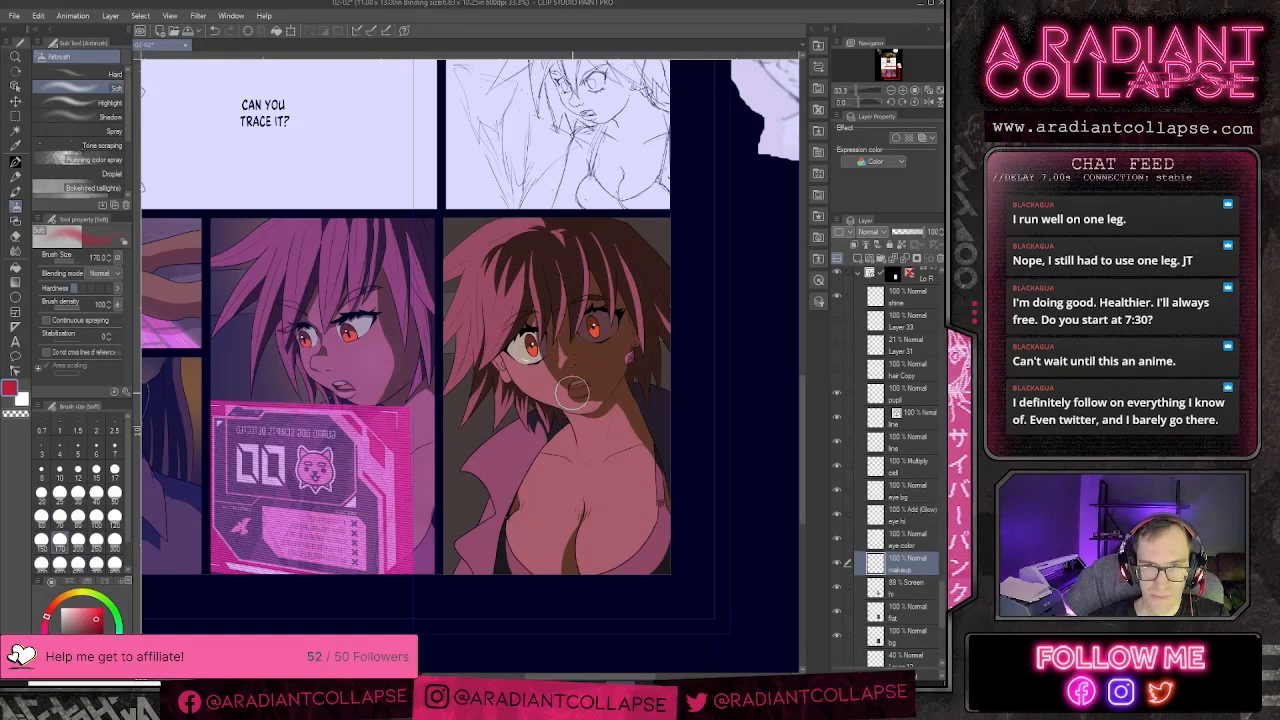
{"action": "scroll", "coordinate": [572, 393], "scroll_direction": "up", "scroll_amount": 2}
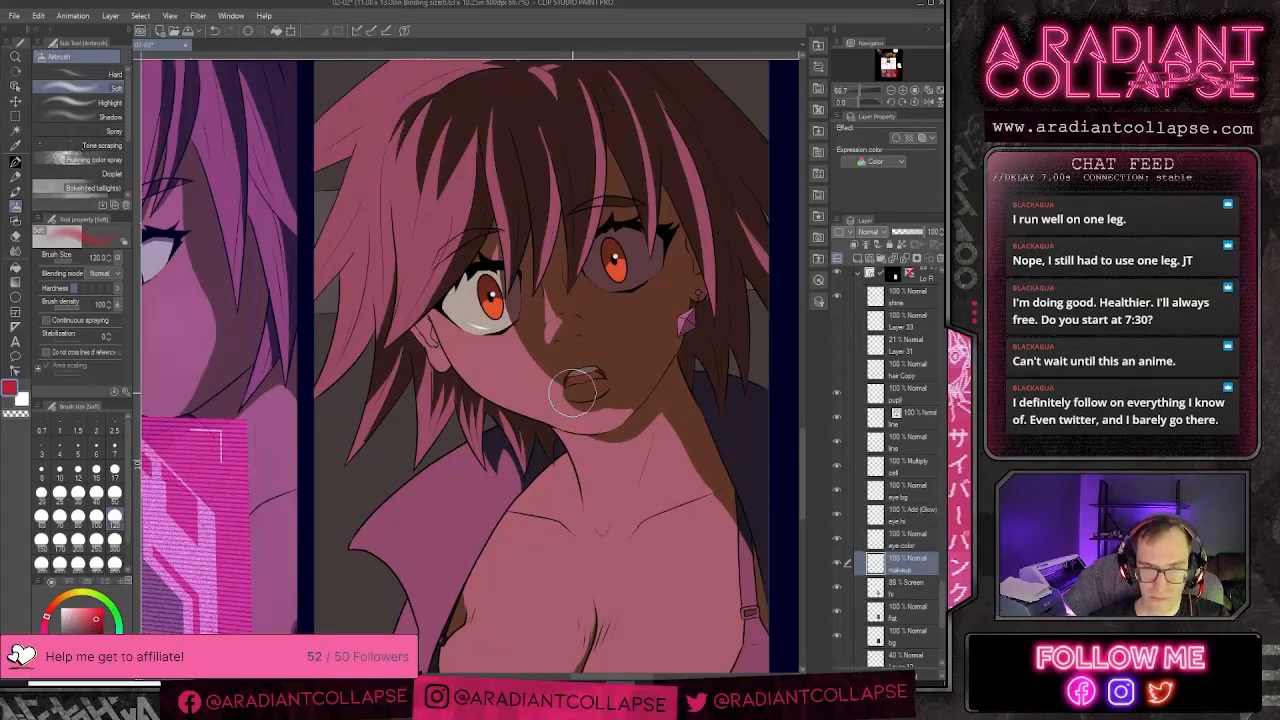
{"action": "key", "text": "bracketleft"}
{"action": "key", "text": "bracketleft"}
{"action": "left_click_drag", "start_coordinate": [572, 393], "coordinate": [618, 388]}
{"action": "key", "text": "ctrl+z"}
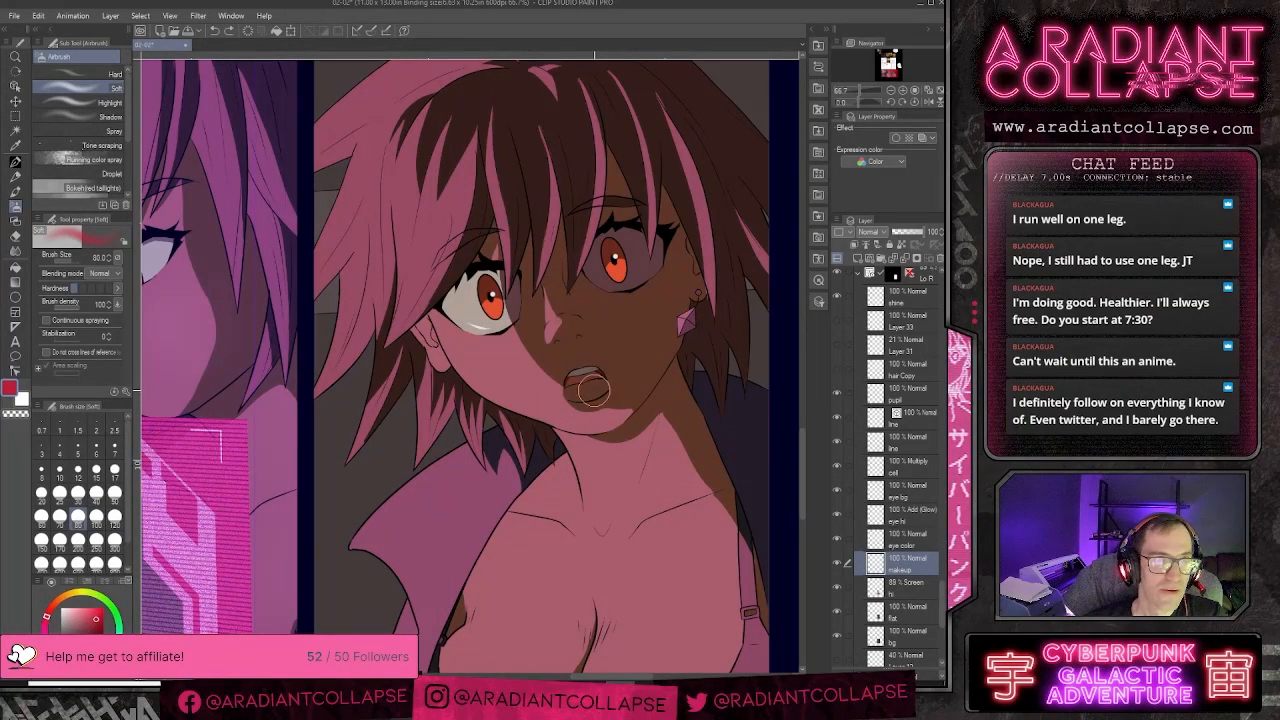
- Tint the lips red on the makeup layer with the Soft airbrush, lowering the layer's opacity to 70%
{"action": "left_click_drag", "start_coordinate": [595, 391], "coordinate": [574, 389]}
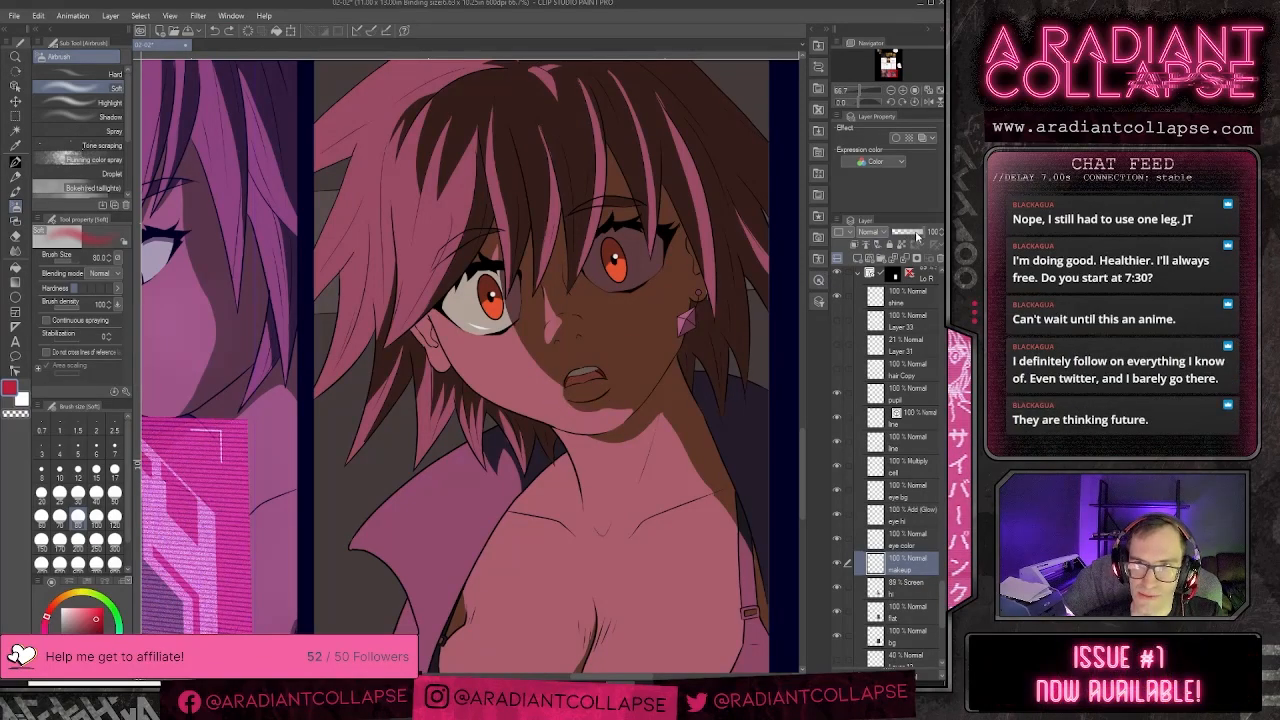
{"action": "left_click", "coordinate": [914, 232]}
{"action": "mouse_move", "coordinate": [583, 392]}
{"action": "left_mouse_down"}
{"action": "mouse_move", "coordinate": [569, 391]}
{"action": "mouse_move", "coordinate": [625, 374]}
{"action": "mouse_move", "coordinate": [612, 388]}
{"action": "left_mouse_up"}
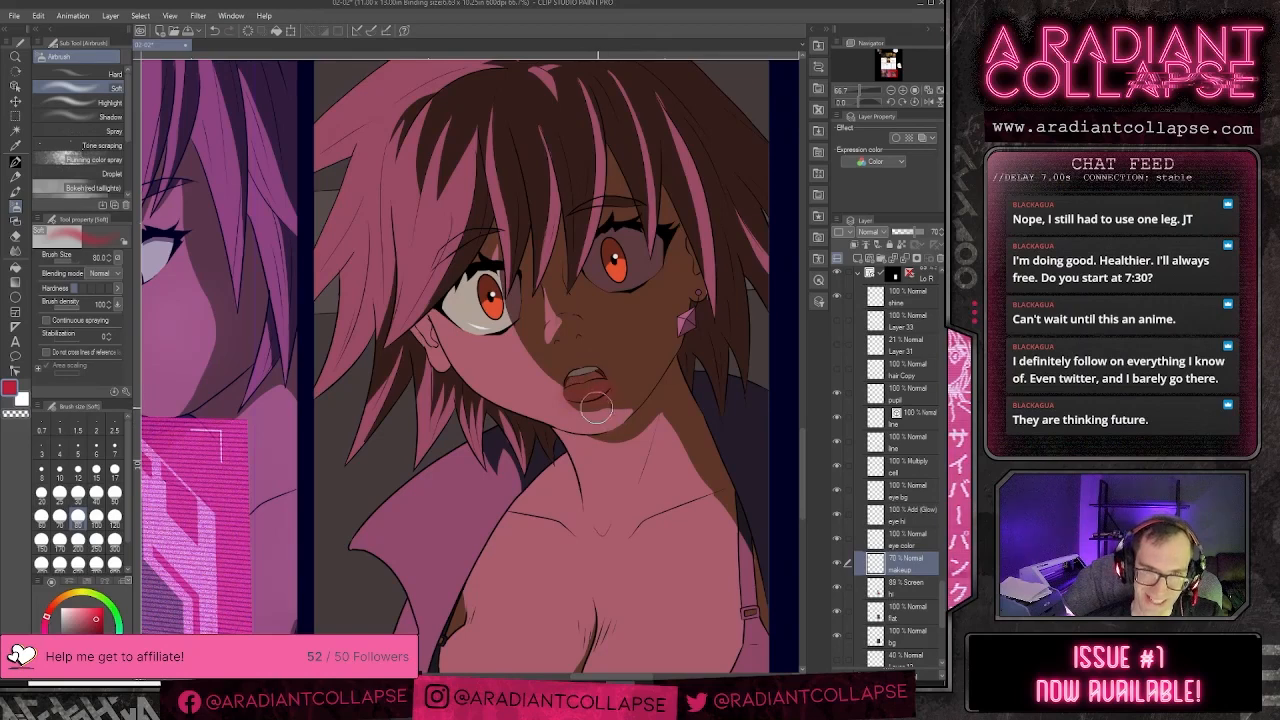
- Clean the excess red from the teeth and around the lips using the Soft eraser at sizes 70 and 80
{"action": "key", "text": "e"}
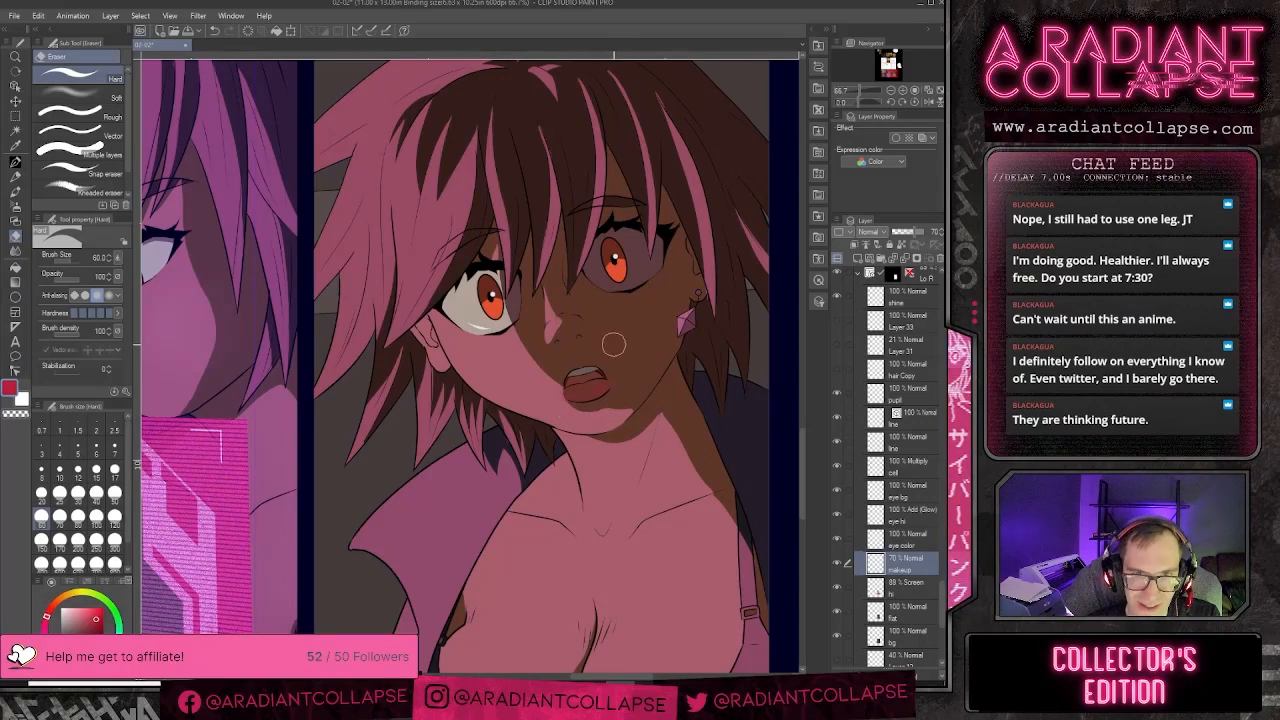
{"action": "left_click", "coordinate": [80, 96]}
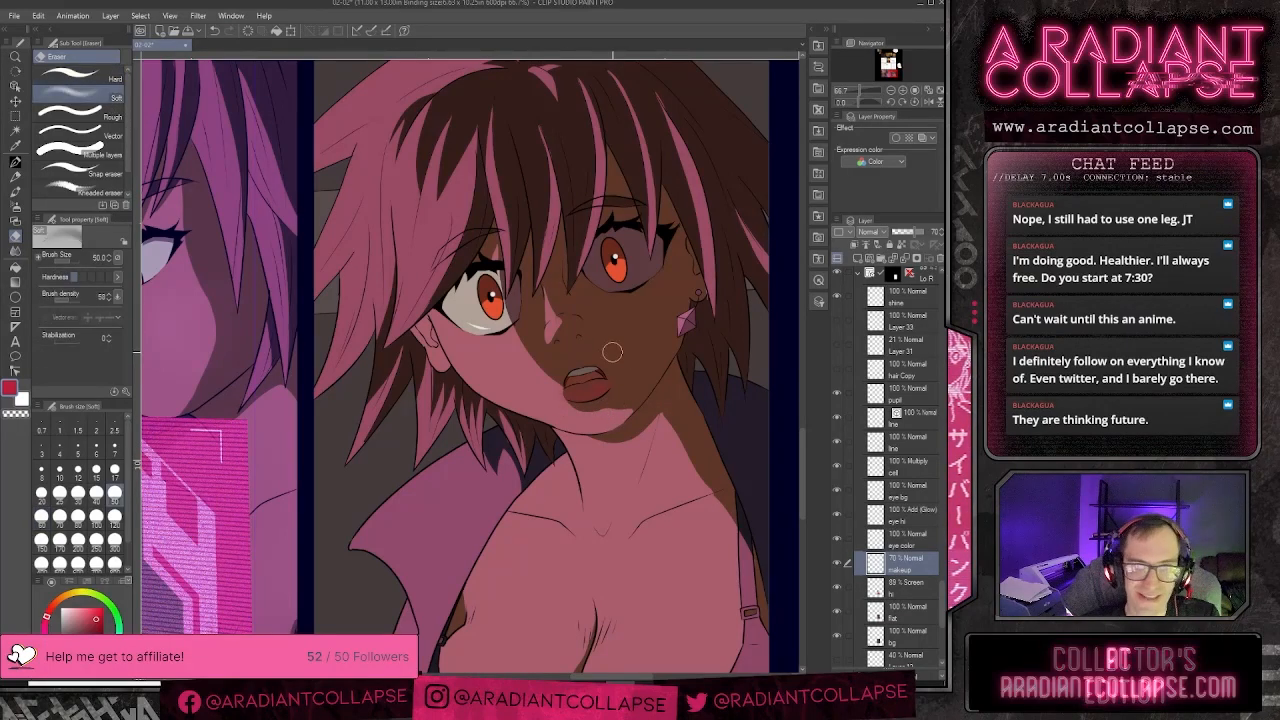
{"action": "key", "text": "bracketright"}
{"action": "key", "text": "bracketright"}
{"action": "mouse_move", "coordinate": [597, 371]}
{"action": "left_mouse_down"}
{"action": "mouse_move", "coordinate": [617, 369]}
{"action": "mouse_move", "coordinate": [586, 374]}
{"action": "left_mouse_up"}
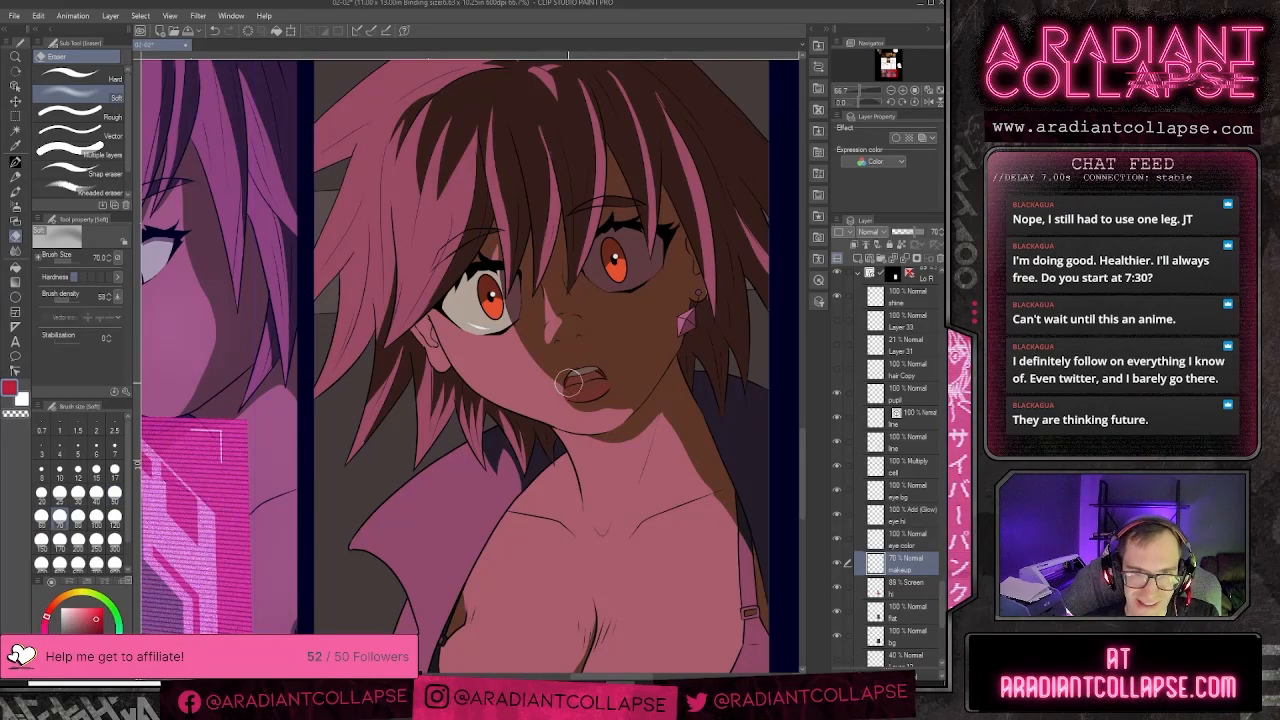
{"action": "key", "text": "bracketright"}
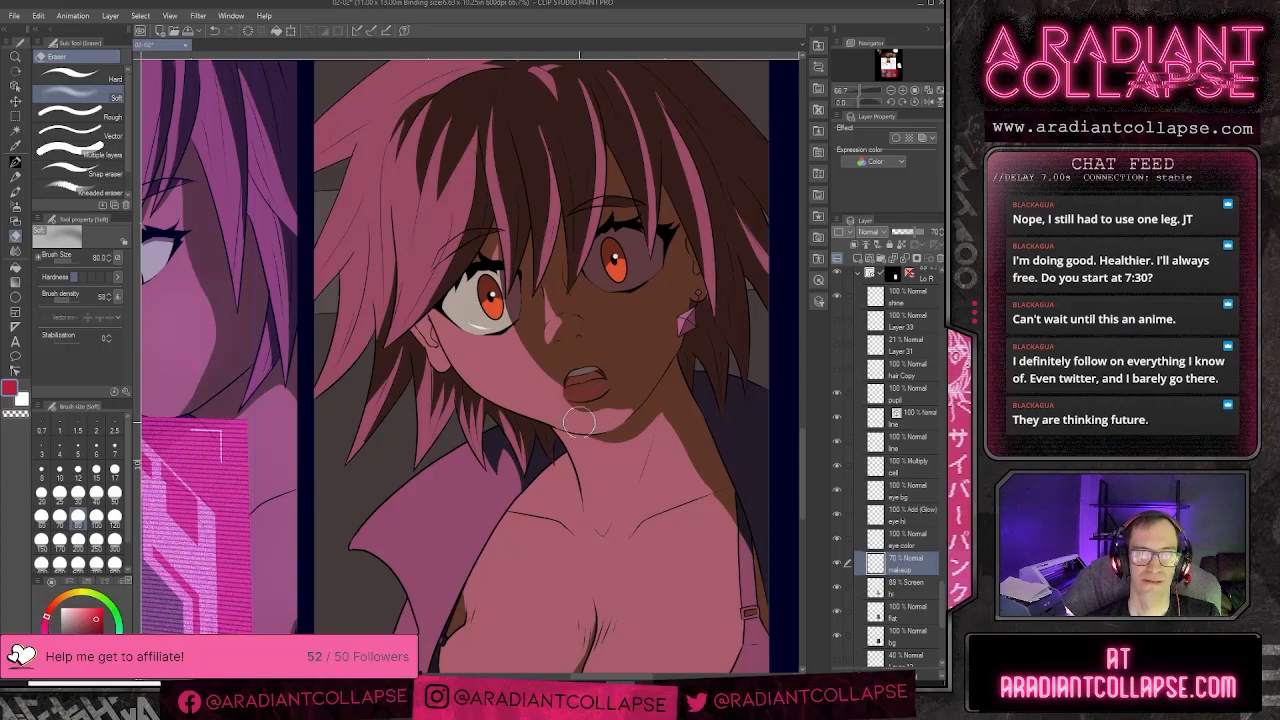
- Try the Multiply blending mode on the makeup layer and switch it back to Normal
{"action": "left_click", "coordinate": [866, 232]}
{"action": "left_click", "coordinate": [868, 266]}
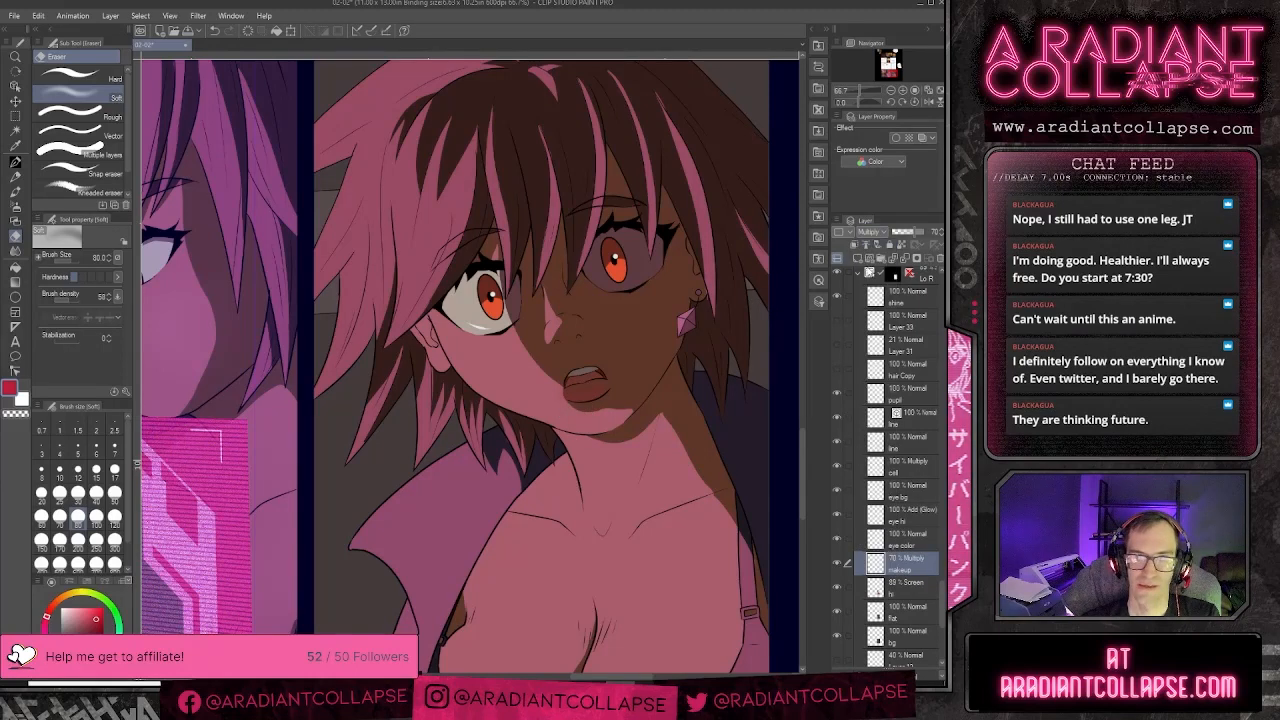
{"action": "left_click", "coordinate": [870, 233]}
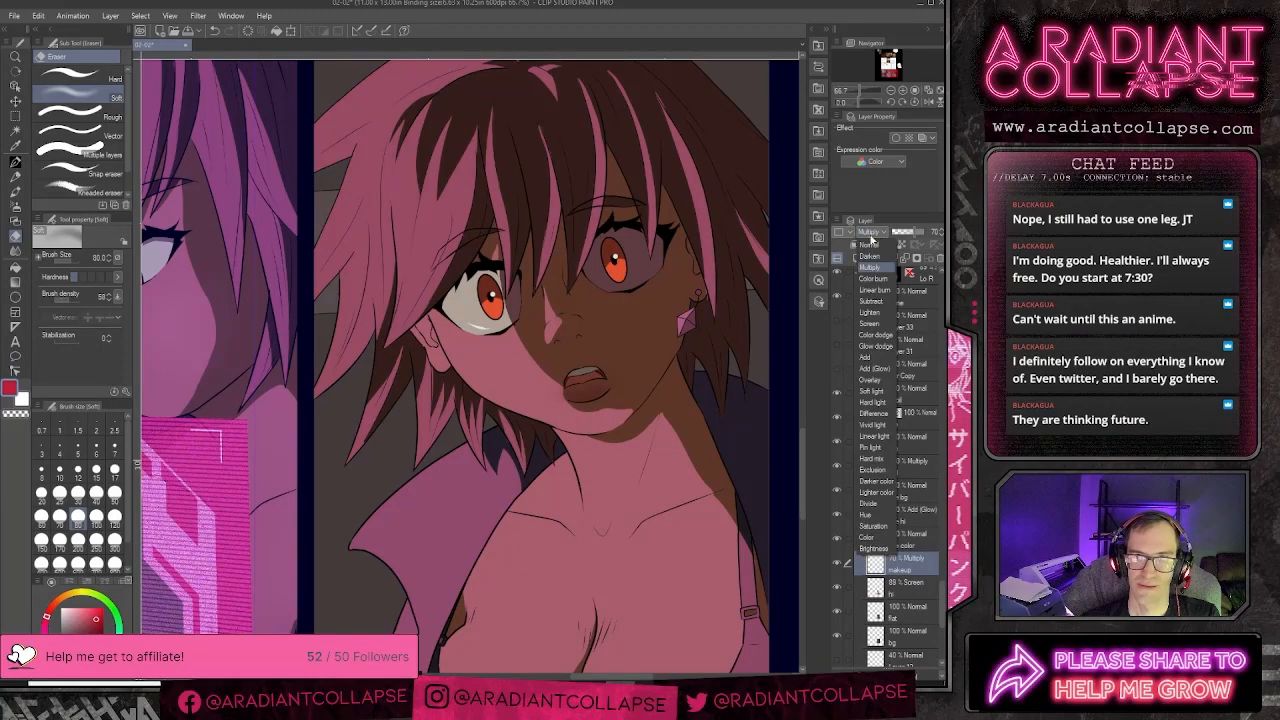
{"action": "left_click", "coordinate": [870, 248]}
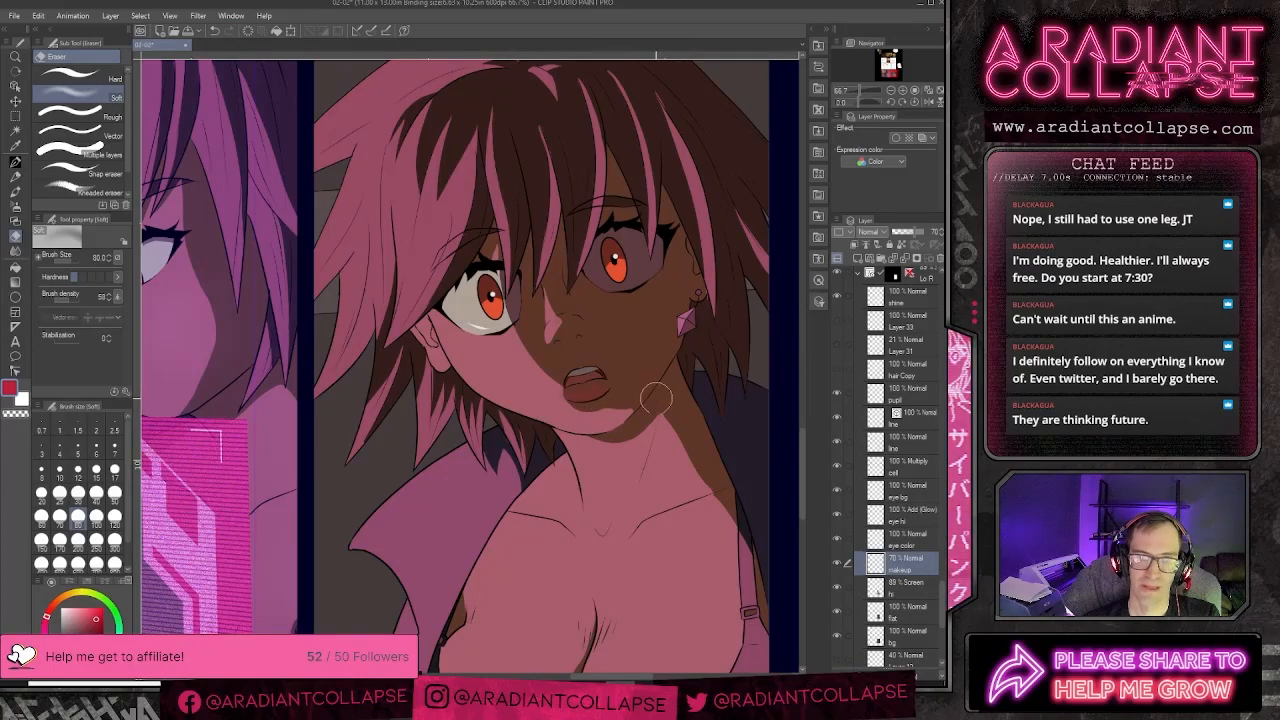
- Duplicate the makeup layer and set the copy to Multiply at 24% opacity
{"action": "scroll", "coordinate": [641, 459], "scroll_direction": "down", "scroll_amount": 2}
{"action": "scroll", "coordinate": [655, 432], "scroll_direction": "up", "scroll_amount": 1}
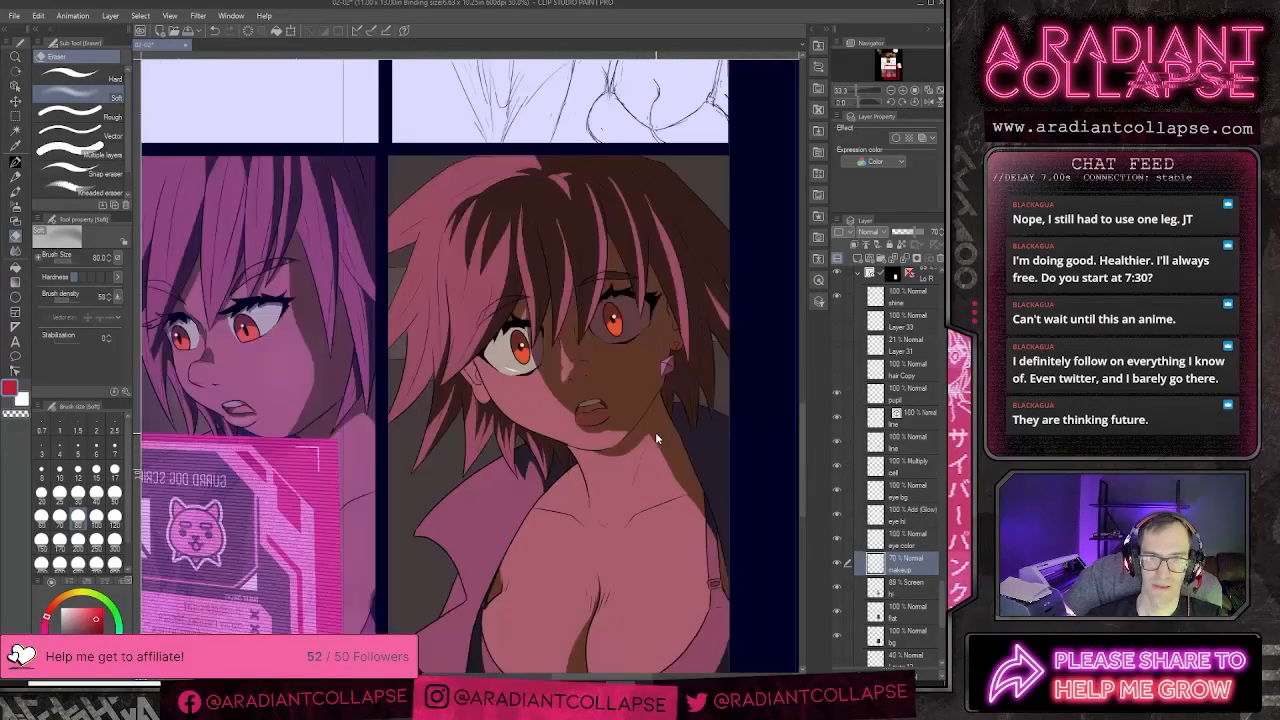
{"action": "scroll", "coordinate": [709, 373], "scroll_direction": "up", "scroll_amount": 1}
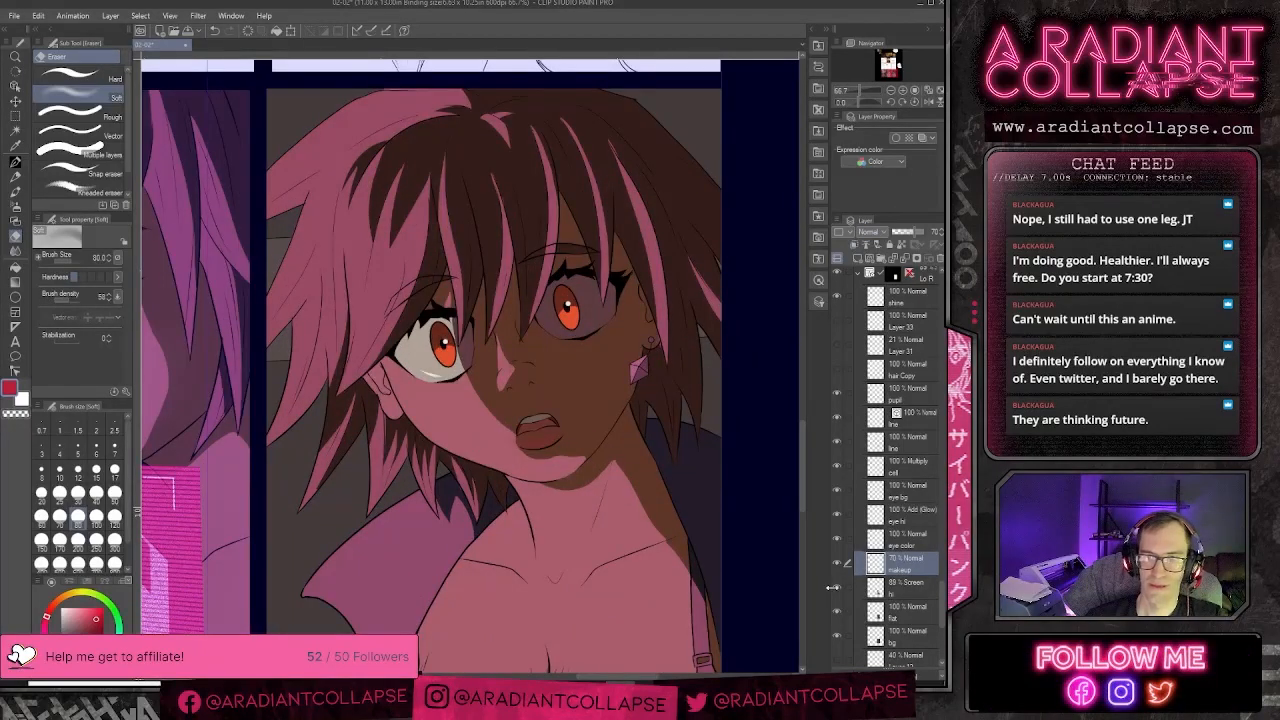
{"action": "left_click_drag", "start_coordinate": [891, 564], "coordinate": [897, 556], "text": "alt"}
{"action": "left_click", "coordinate": [881, 232]}
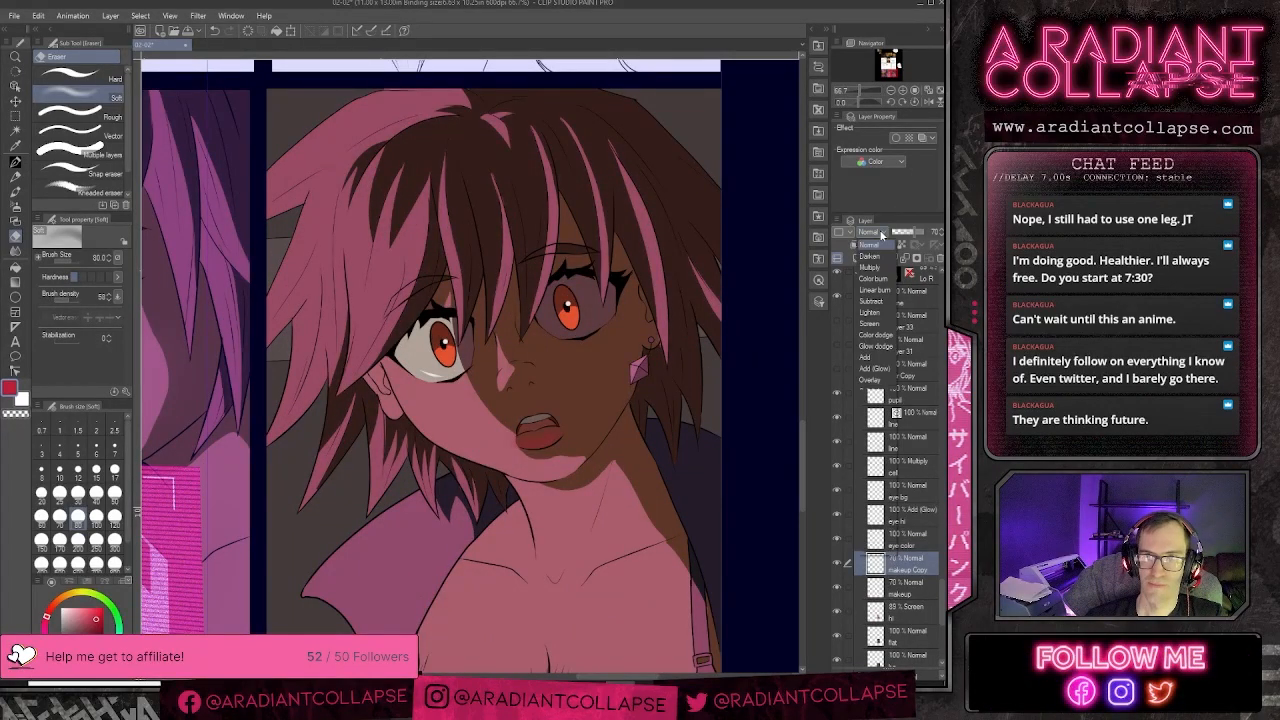
{"action": "left_click", "coordinate": [873, 268]}
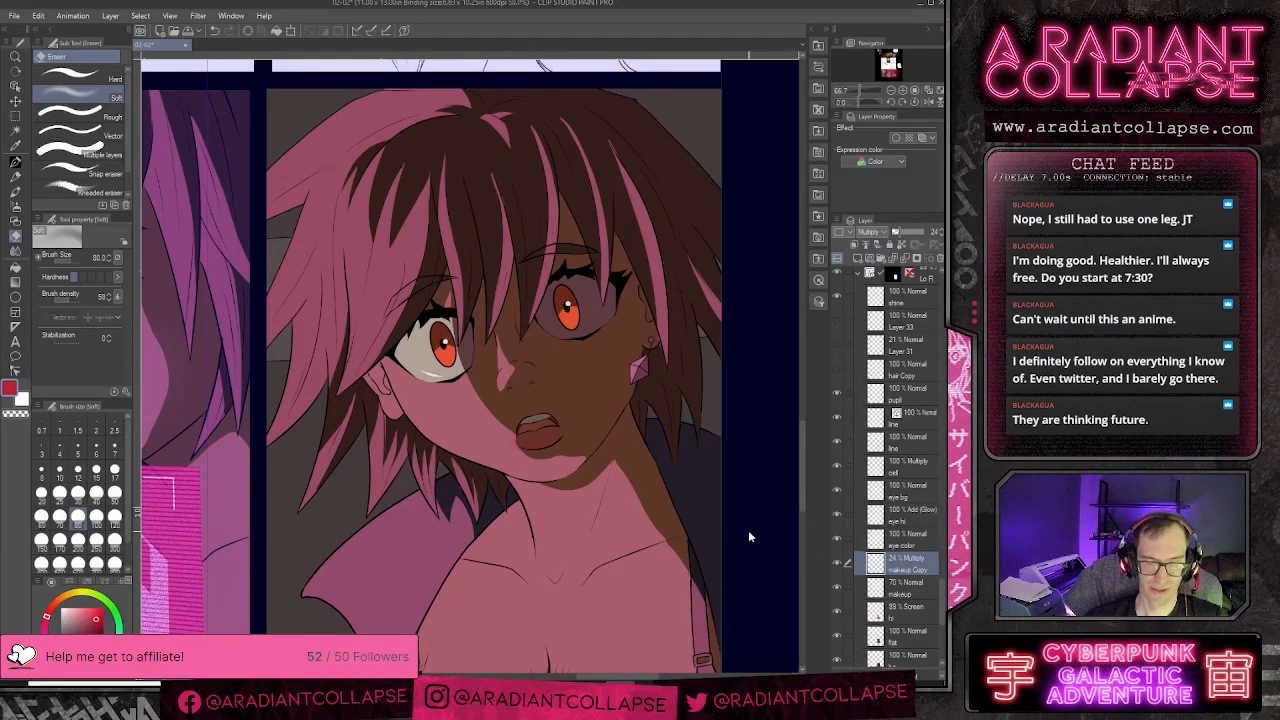
{"action": "scroll", "coordinate": [748, 537], "scroll_direction": "down", "scroll_amount": 3}
{"action": "scroll", "coordinate": [748, 537], "scroll_direction": "up", "scroll_amount": 1}
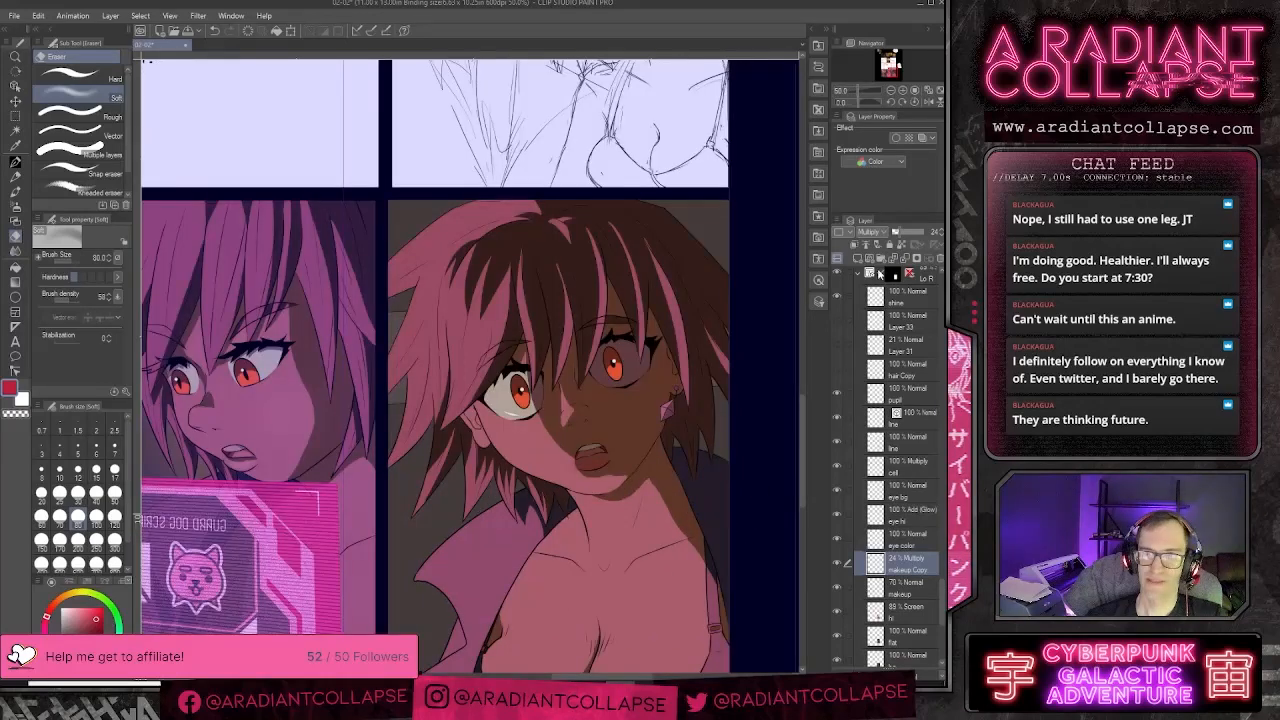
- Deepen the lips on the makeup layer with a darker red and the Soft airbrush at size 80, keeping the makeup copy hidden
{"action": "left_click", "coordinate": [885, 589]}
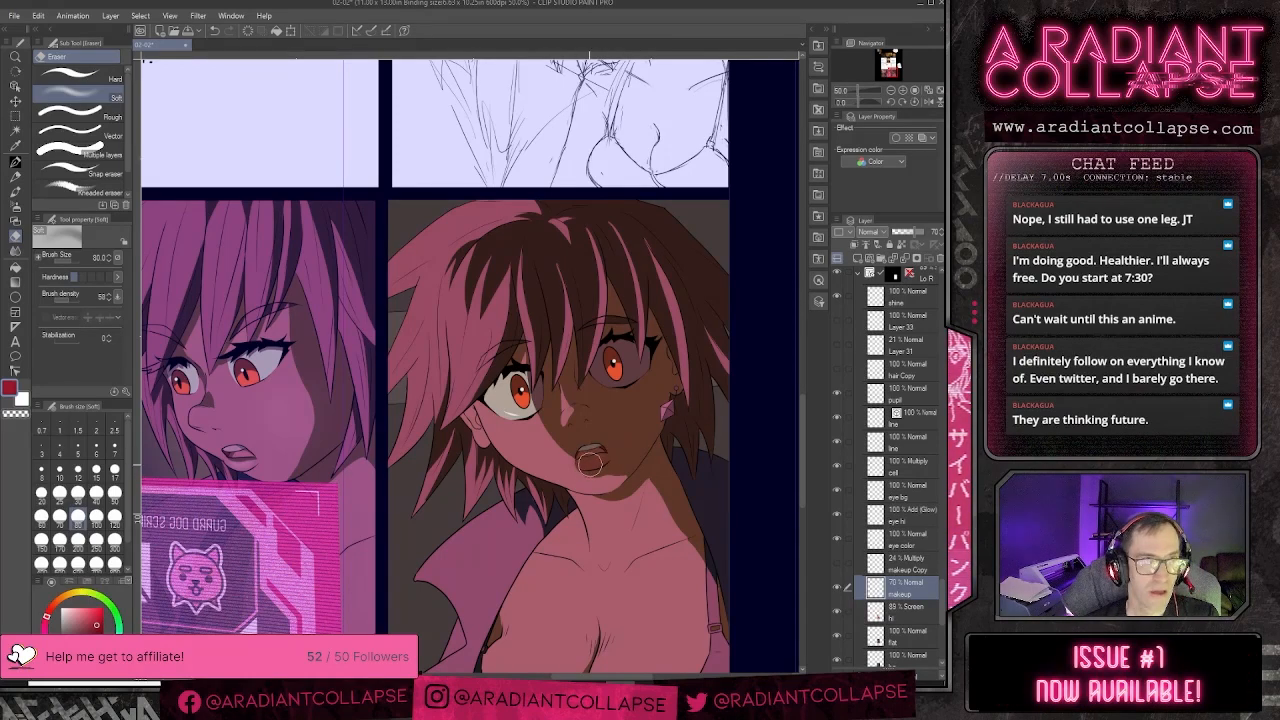
{"action": "key", "text": "p"}
{"action": "key", "text": "b"}
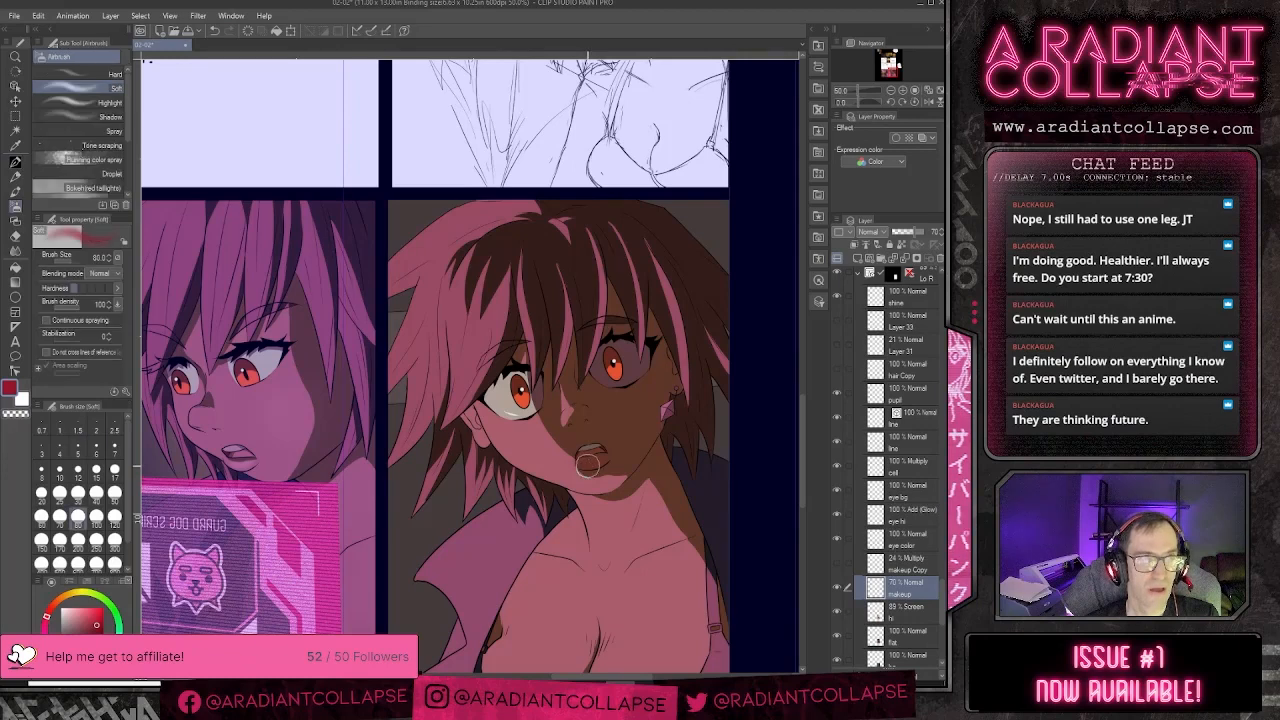
{"action": "left_click_drag", "start_coordinate": [588, 463], "coordinate": [598, 460]}
{"action": "key", "text": "e"}
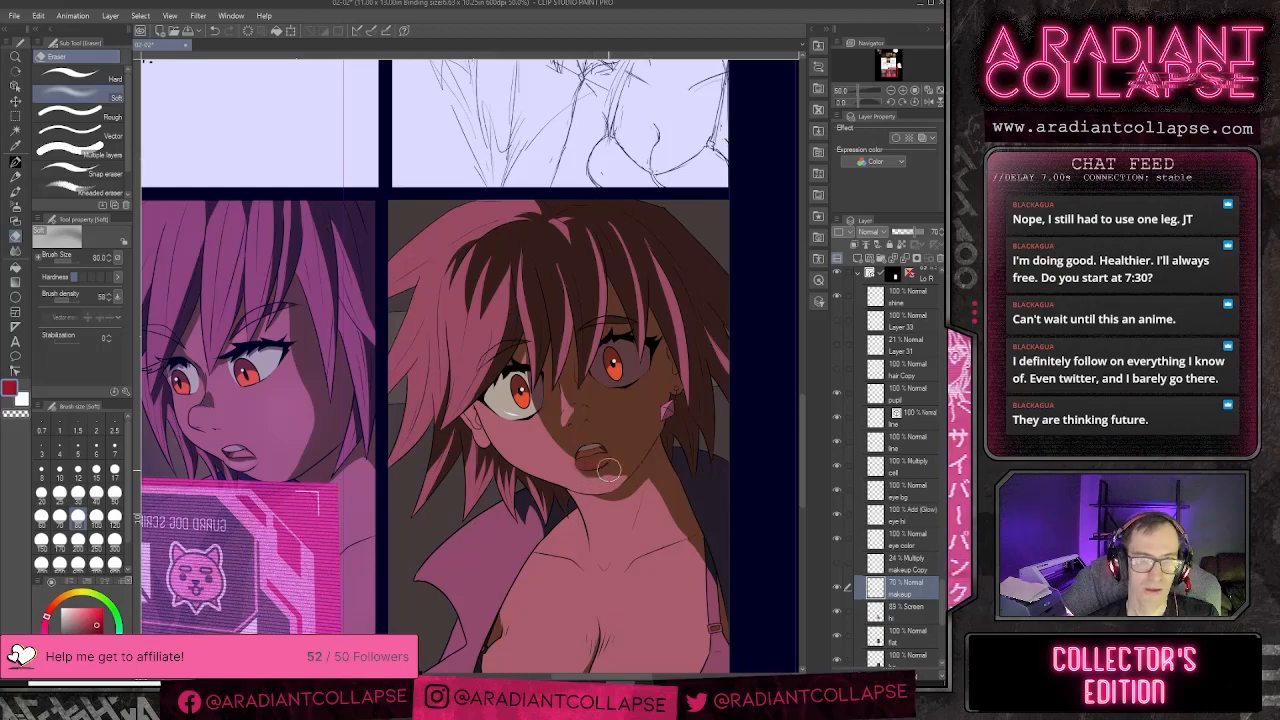
- Add a soft red blush to both cheeks on the makeup layer, using the Soft airbrush at sizes 150 to 200
{"action": "scroll", "coordinate": [627, 430], "scroll_direction": "down", "scroll_amount": 2}
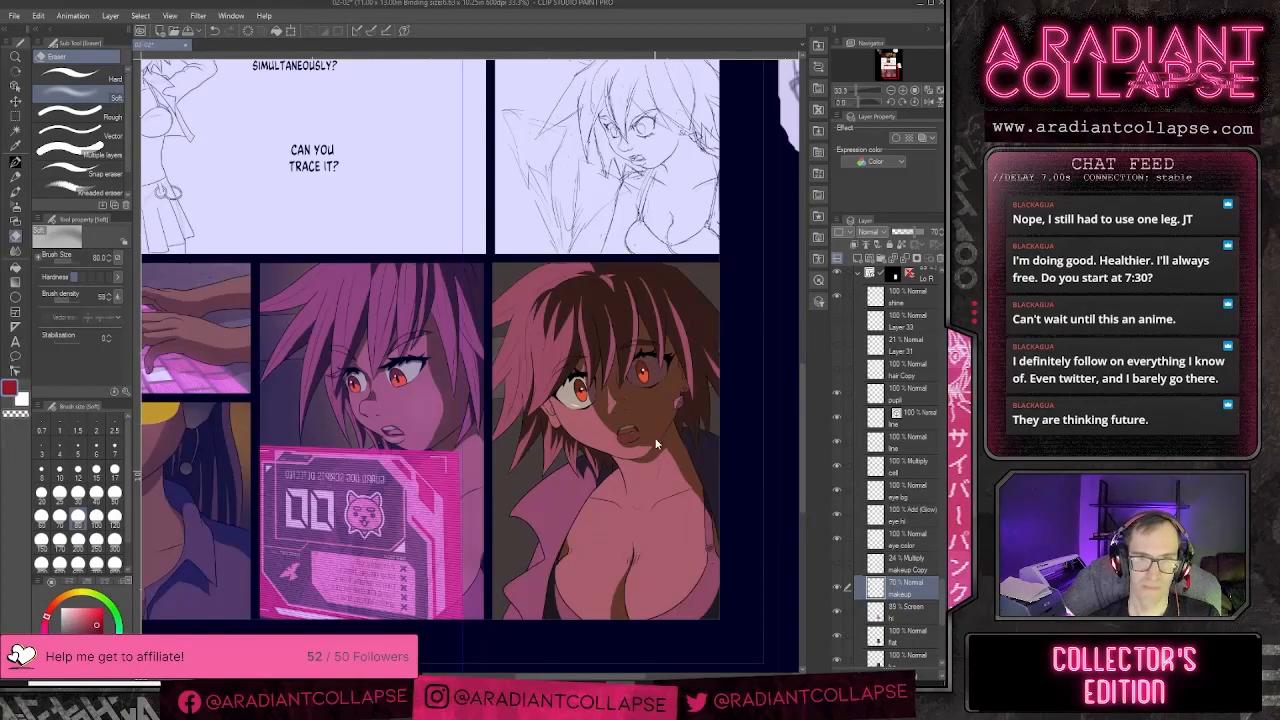
{"action": "scroll", "coordinate": [652, 443], "scroll_direction": "up", "scroll_amount": 2}
{"action": "scroll", "coordinate": [647, 435], "scroll_direction": "up", "scroll_amount": 2}
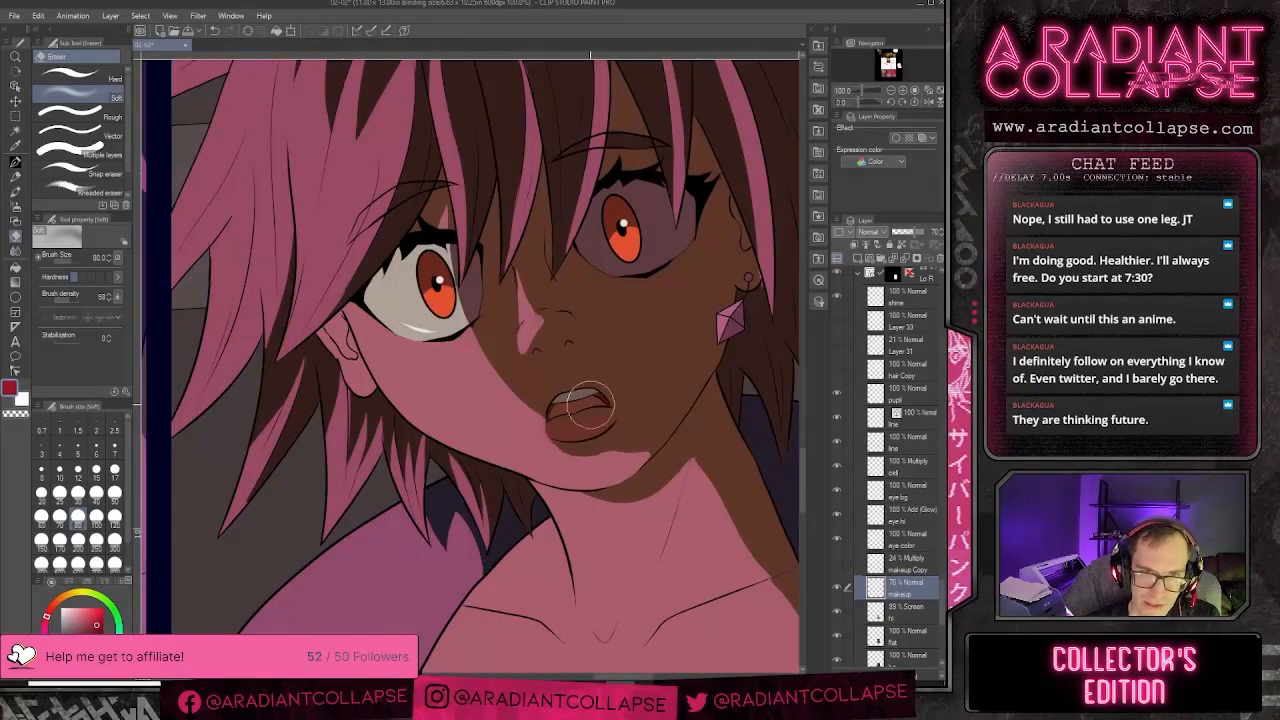
{"action": "scroll", "coordinate": [660, 440], "scroll_direction": "down", "scroll_amount": 2}
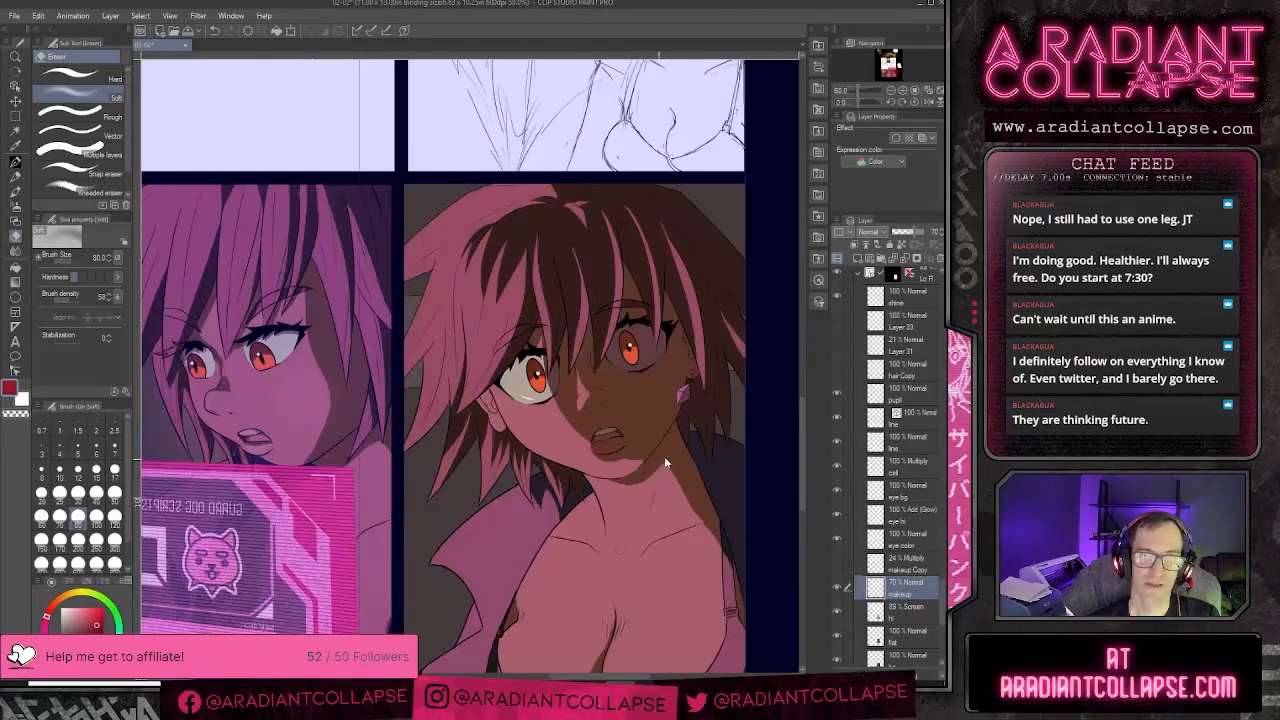
{"action": "scroll", "coordinate": [598, 470], "scroll_direction": "up", "scroll_amount": 1}
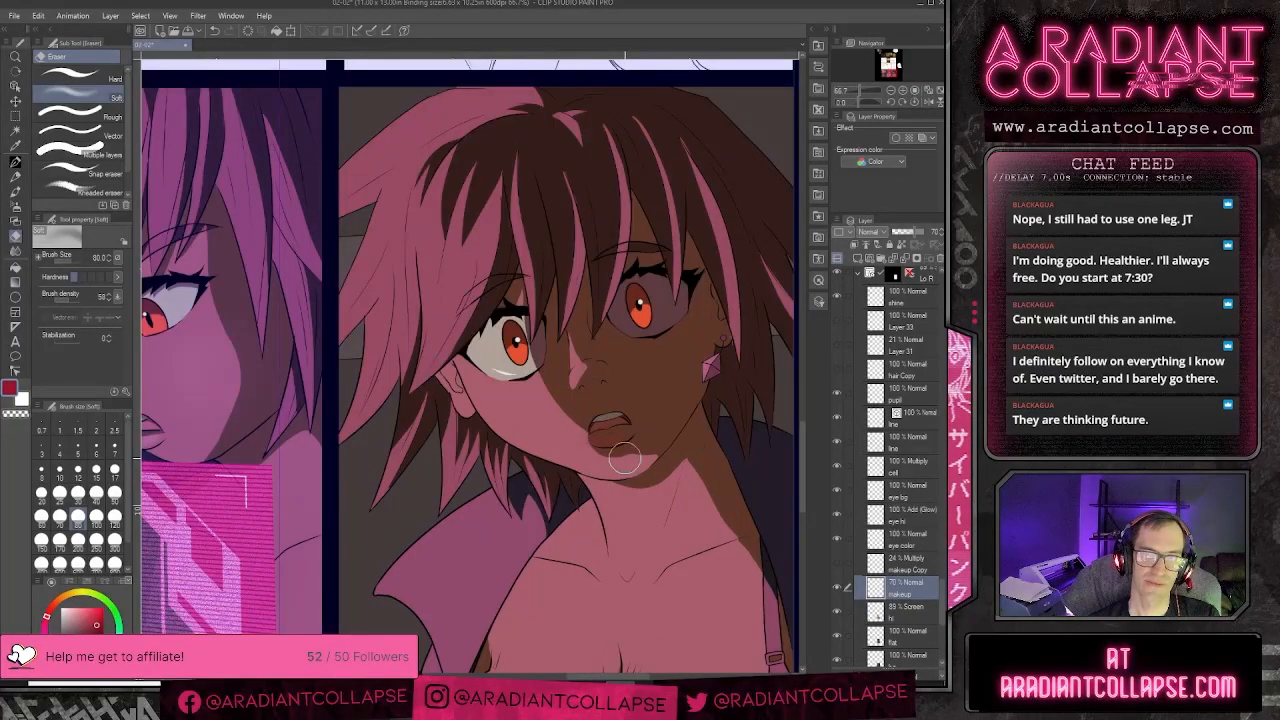
{"action": "scroll", "coordinate": [700, 425], "scroll_direction": "down", "scroll_amount": 2}
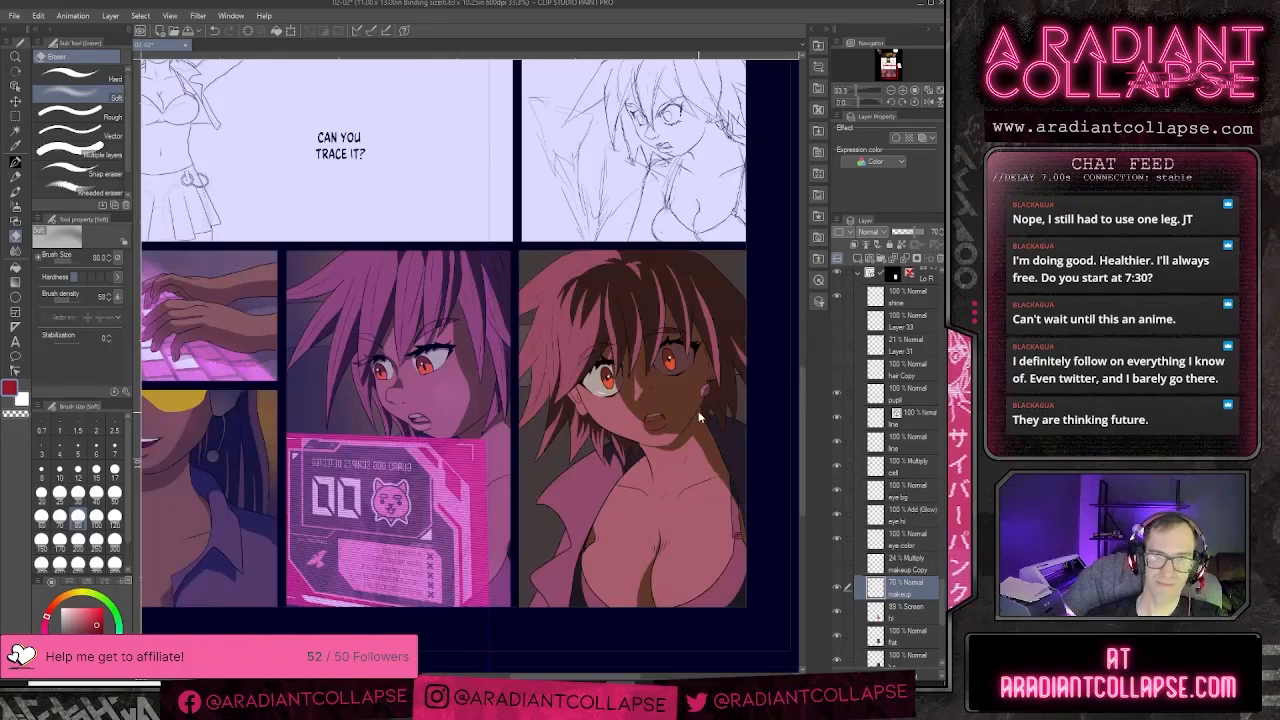
{"action": "scroll", "coordinate": [700, 418], "scroll_direction": "up", "scroll_amount": 2}
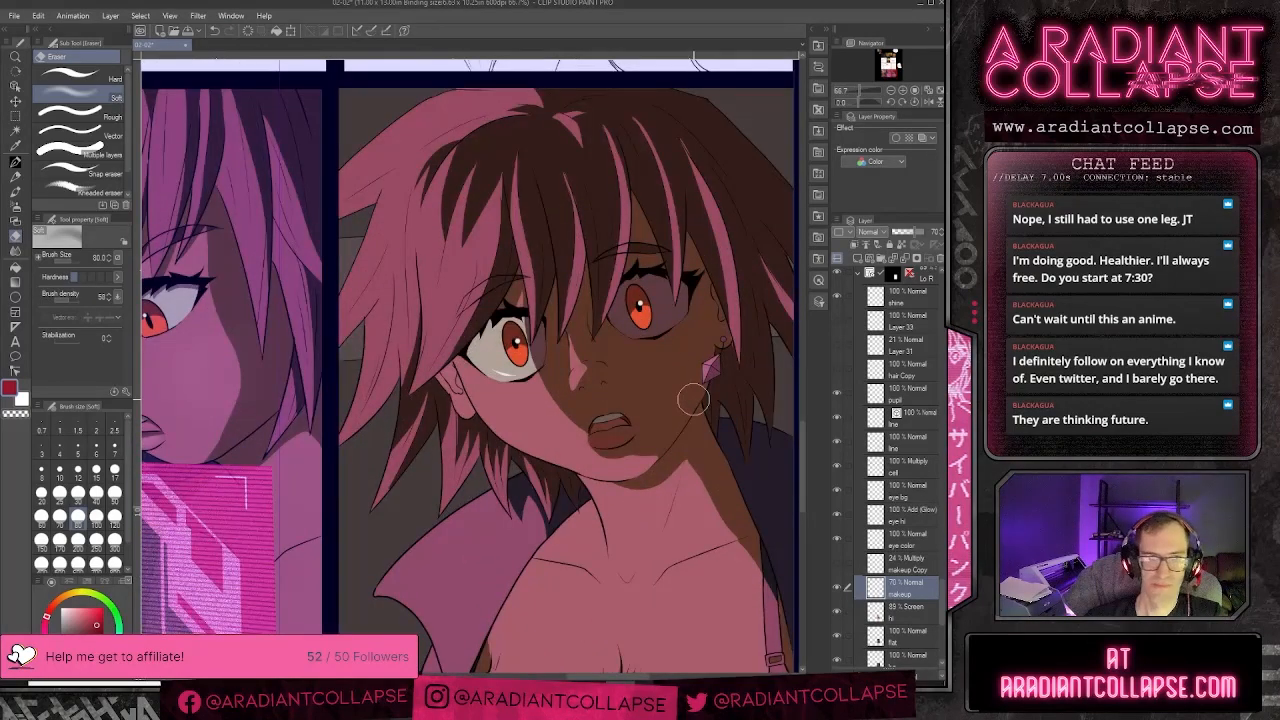
{"action": "key", "text": "b"}
{"action": "key", "text": "bracketright"}
{"action": "key", "text": "bracketright"}
{"action": "key", "text": "bracketright"}
{"action": "key", "text": "bracketright"}
{"action": "key", "text": "bracketright"}
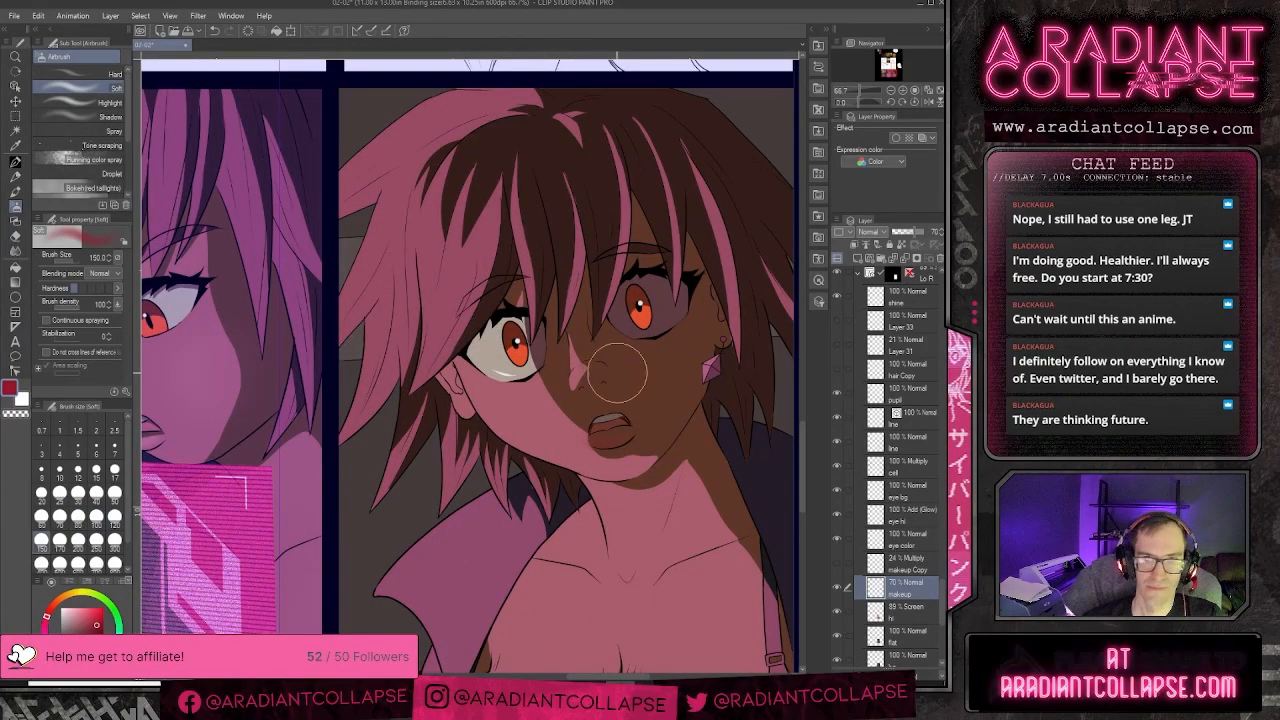
{"action": "mouse_move", "coordinate": [657, 370]}
{"action": "left_mouse_down"}
{"action": "mouse_move", "coordinate": [691, 346]}
{"action": "mouse_move", "coordinate": [643, 374]}
{"action": "left_mouse_up"}
{"action": "mouse_move", "coordinate": [538, 405]}
{"action": "left_mouse_down"}
{"action": "mouse_move", "coordinate": [500, 415]}
{"action": "mouse_move", "coordinate": [520, 400]}
{"action": "mouse_move", "coordinate": [515, 410]}
{"action": "left_mouse_up"}
{"action": "scroll", "coordinate": [770, 425], "scroll_direction": "down", "scroll_amount": 2}
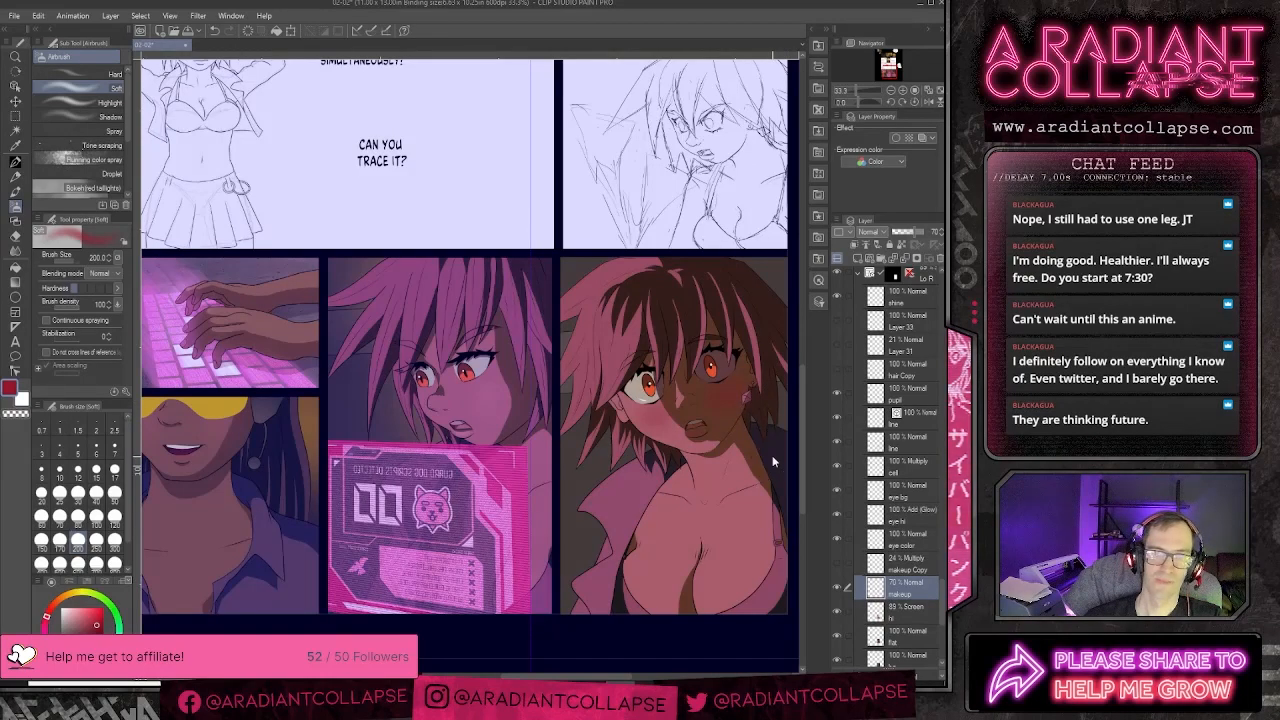
- Soften the cheek blush on the makeup layer with the Soft eraser at size 170, retouching it with the Soft airbrush at size 200
{"action": "scroll", "coordinate": [772, 461], "scroll_direction": "up", "scroll_amount": 1}
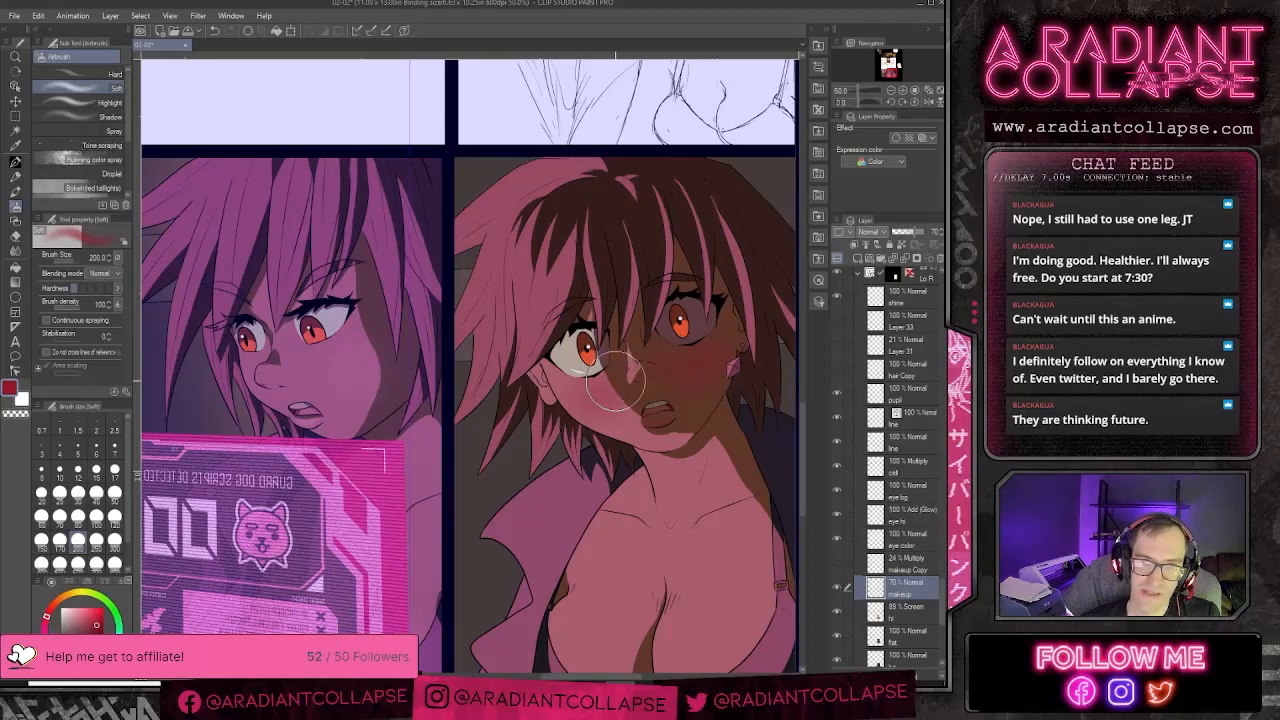
{"action": "key", "text": "e"}
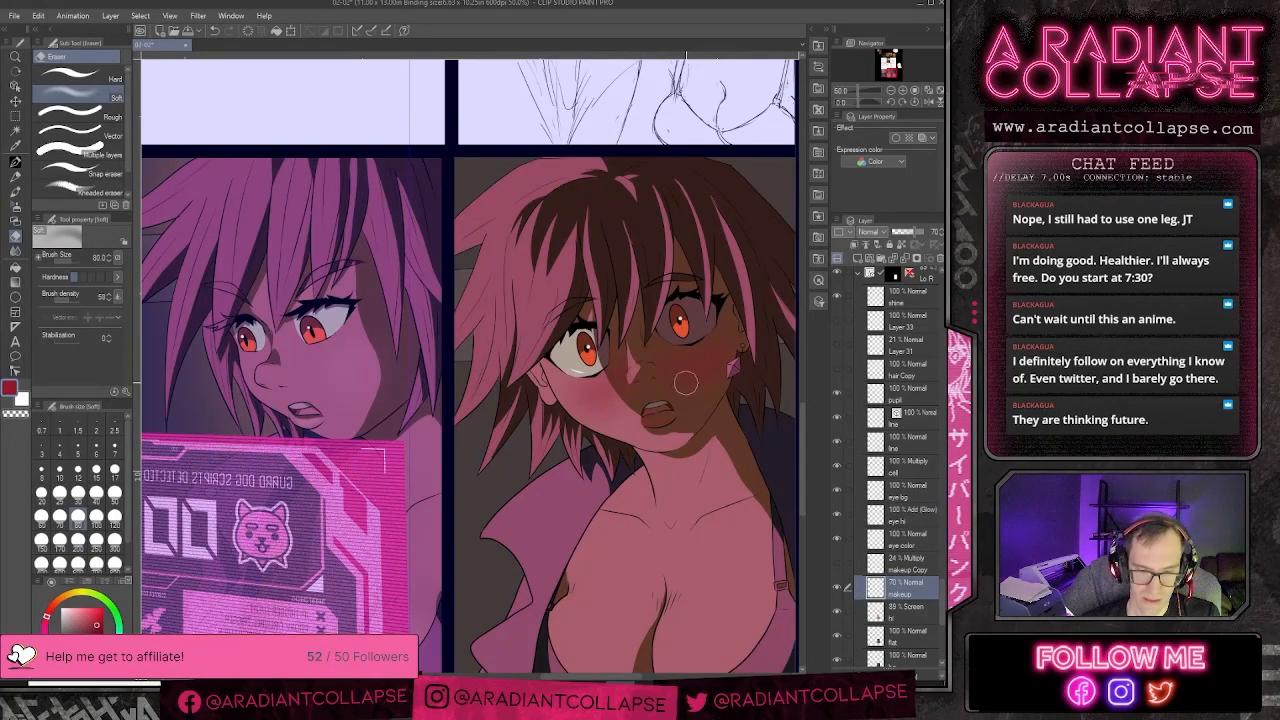
{"action": "key", "text": "bracketright"}
{"action": "key", "text": "bracketright"}
{"action": "key", "text": "bracketright"}
{"action": "key", "text": "bracketright"}
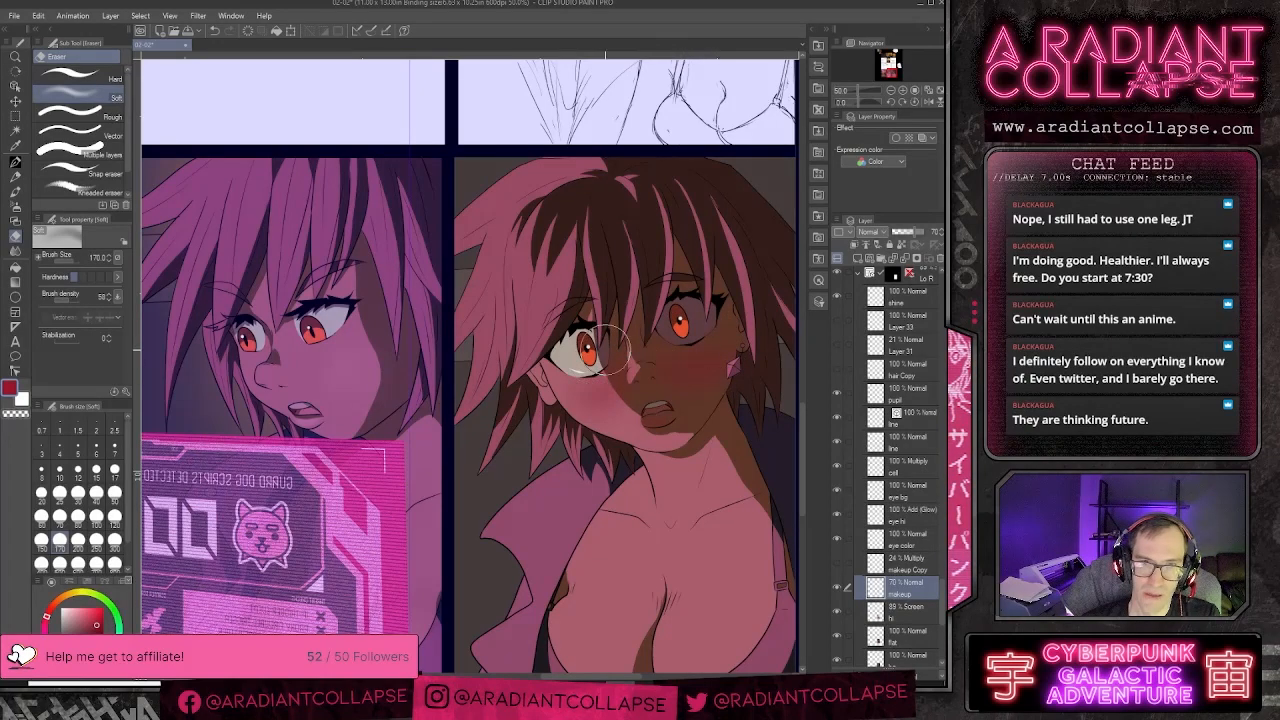
{"action": "key", "text": "b"}
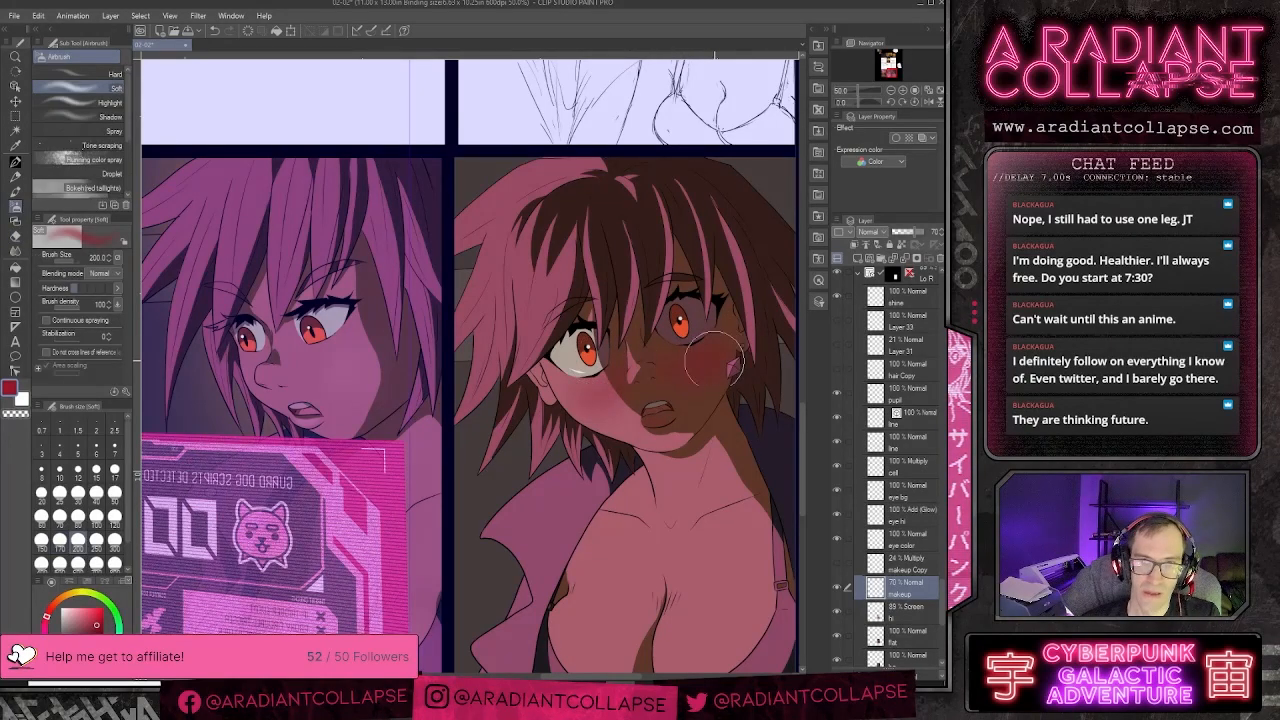
{"action": "key", "text": "e"}
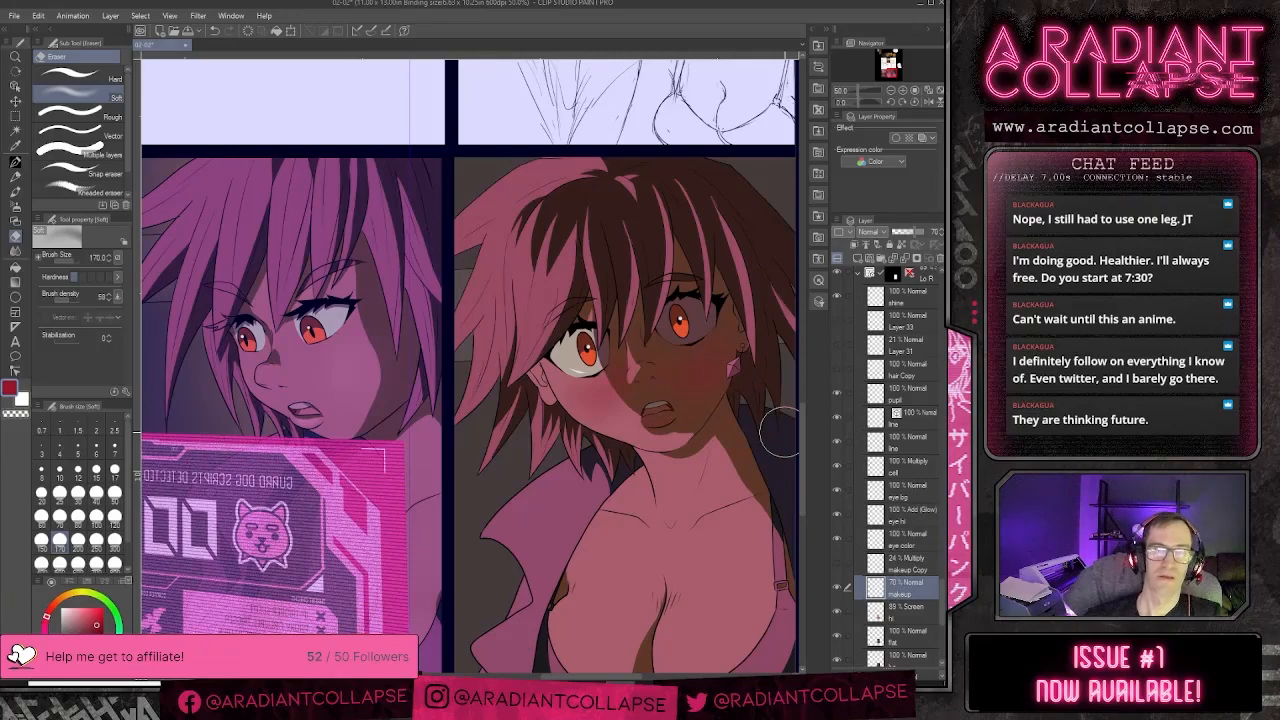
- Balance the blush on the shaded cheek, alternating the Soft airbrush at size 200 with the Soft eraser at size 170
{"action": "scroll", "coordinate": [780, 432], "scroll_direction": "down", "scroll_amount": 1}
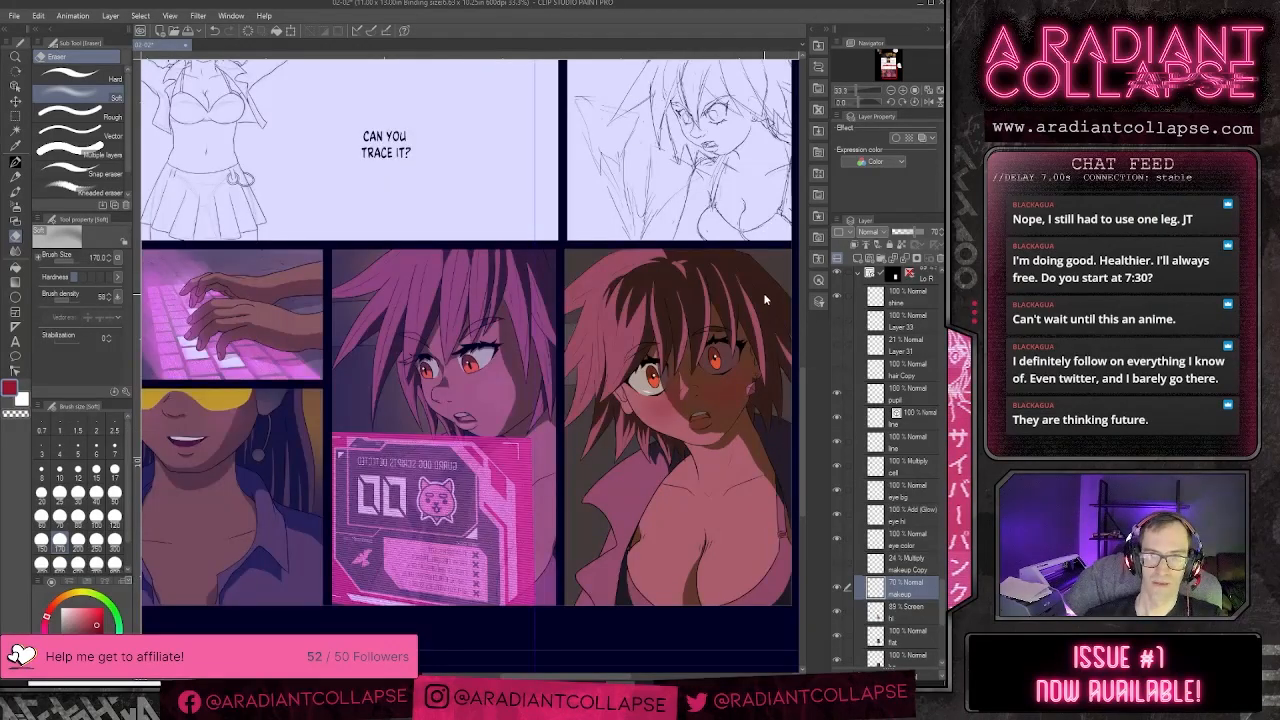
{"action": "scroll", "coordinate": [765, 299], "scroll_direction": "down", "scroll_amount": 1}
{"action": "scroll", "coordinate": [765, 299], "scroll_direction": "up", "scroll_amount": 2}
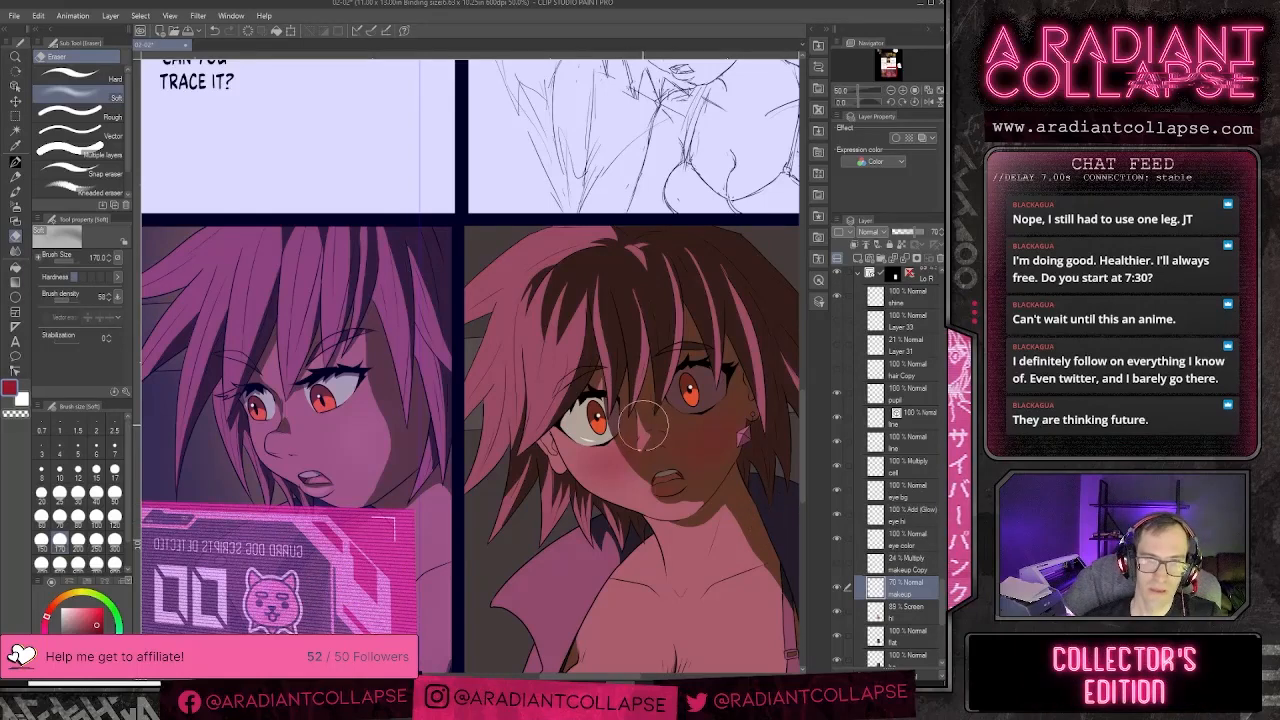
{"action": "key", "text": "b"}
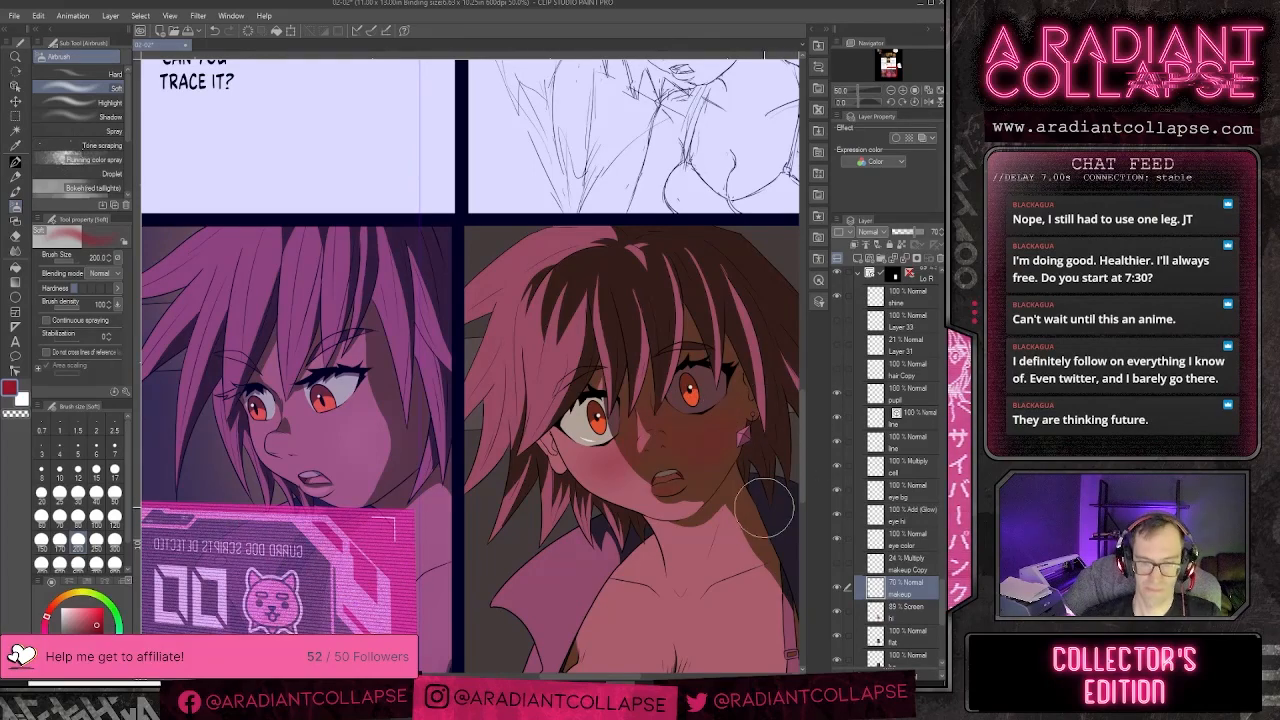
{"action": "scroll", "coordinate": [764, 507], "scroll_direction": "down", "scroll_amount": 2}
{"action": "scroll", "coordinate": [764, 507], "scroll_direction": "up", "scroll_amount": 2}
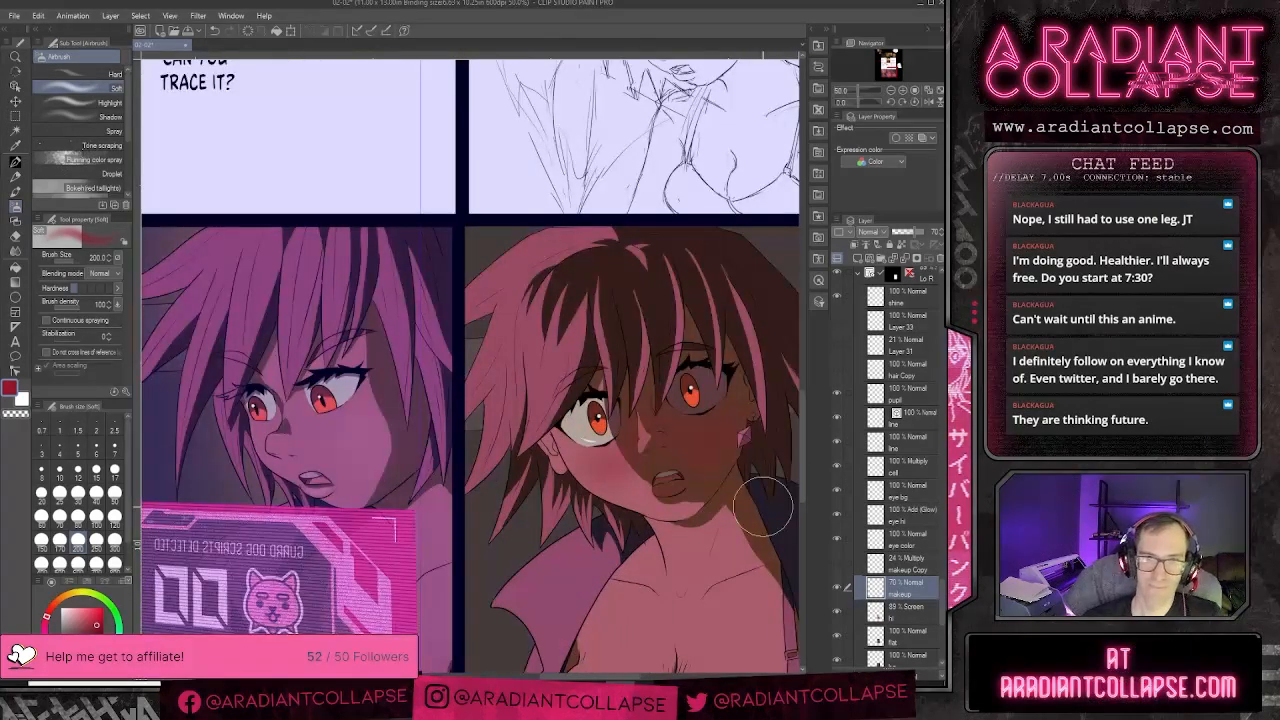
{"action": "key", "text": "e"}
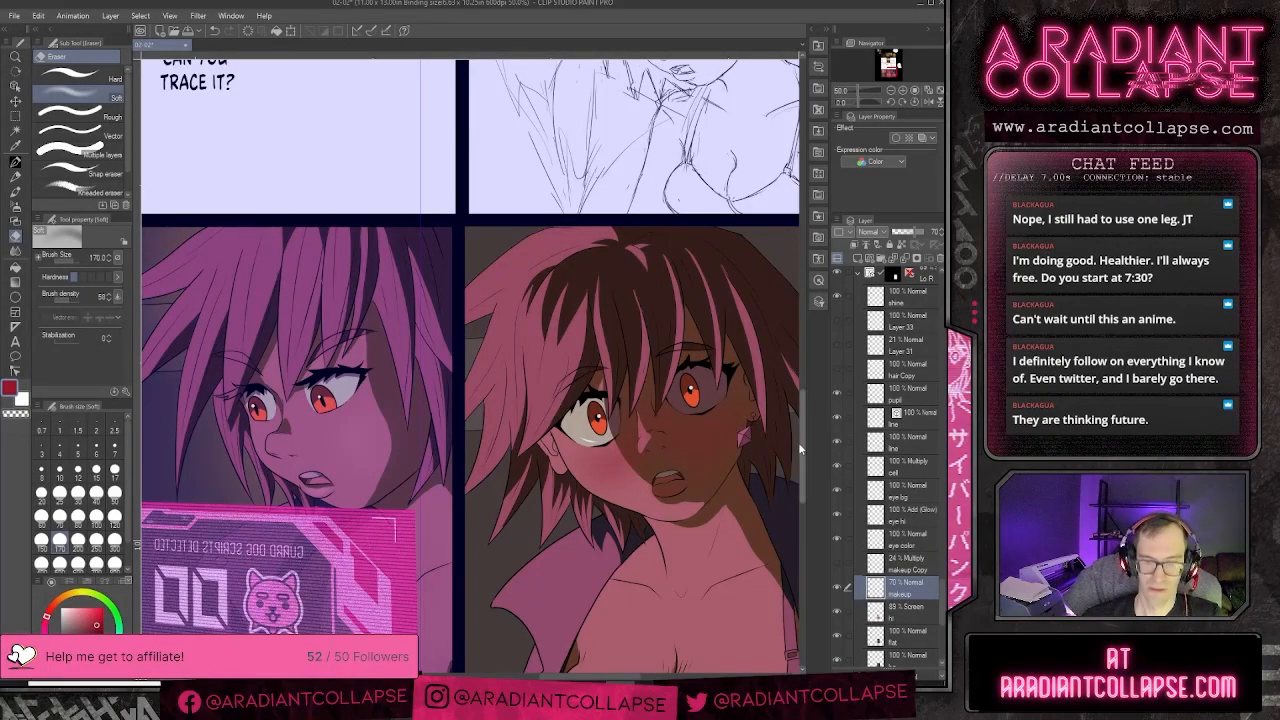
- Examine the whole comic page and compare the coloured face panel with the neighbouring panels
{"action": "scroll", "coordinate": [820, 465], "scroll_direction": "down", "scroll_amount": 1}
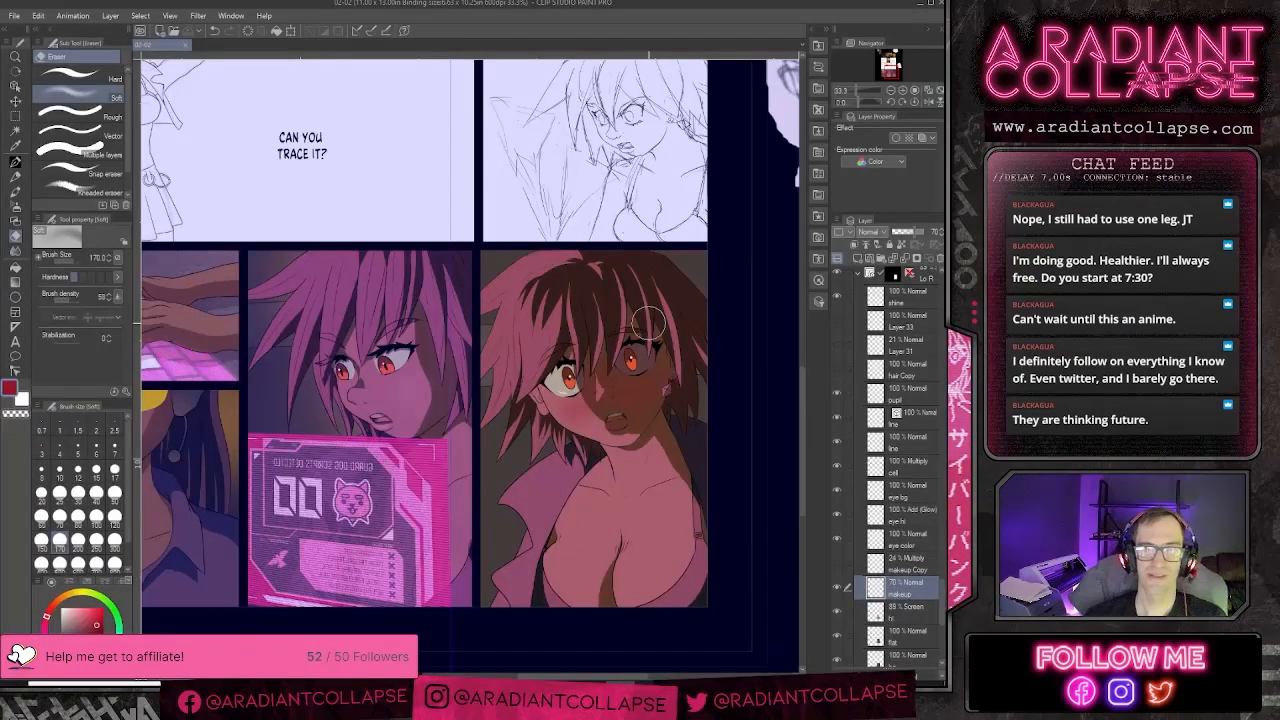
{"action": "scroll", "coordinate": [649, 323], "scroll_direction": "down", "scroll_amount": 3}
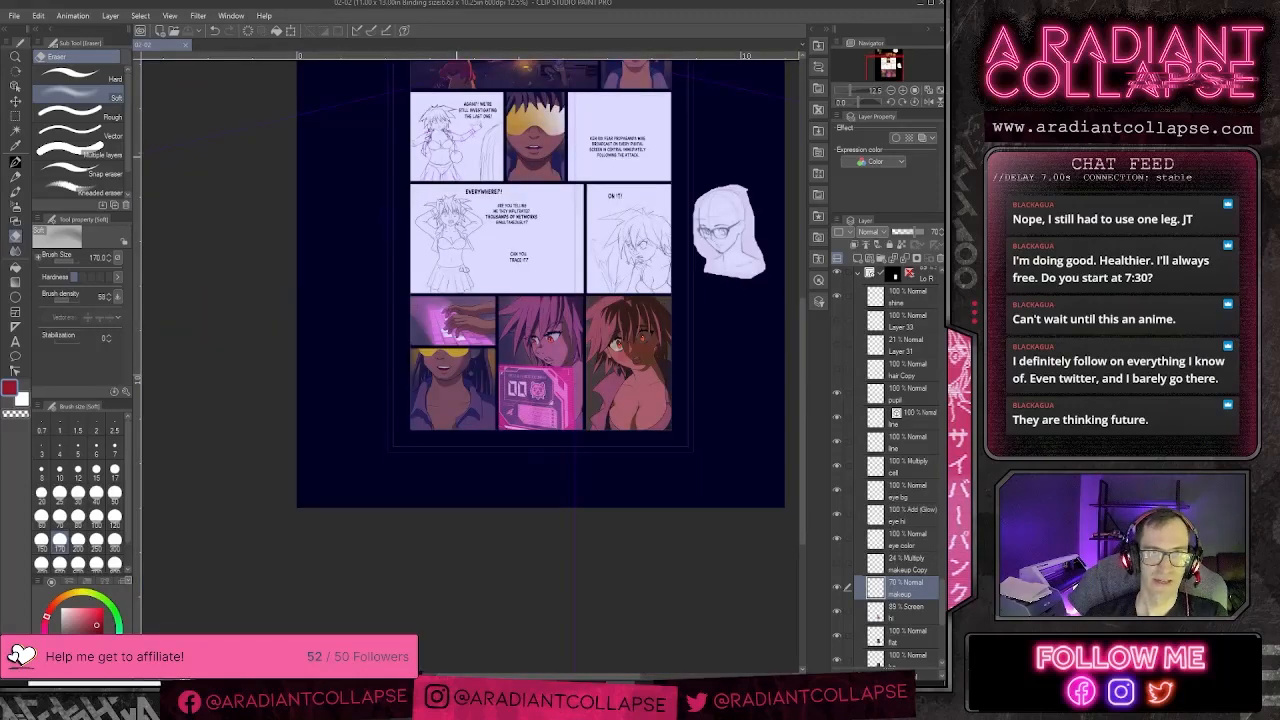
{"action": "left_click_drag", "start_coordinate": [554, 121], "coordinate": [537, 204]}
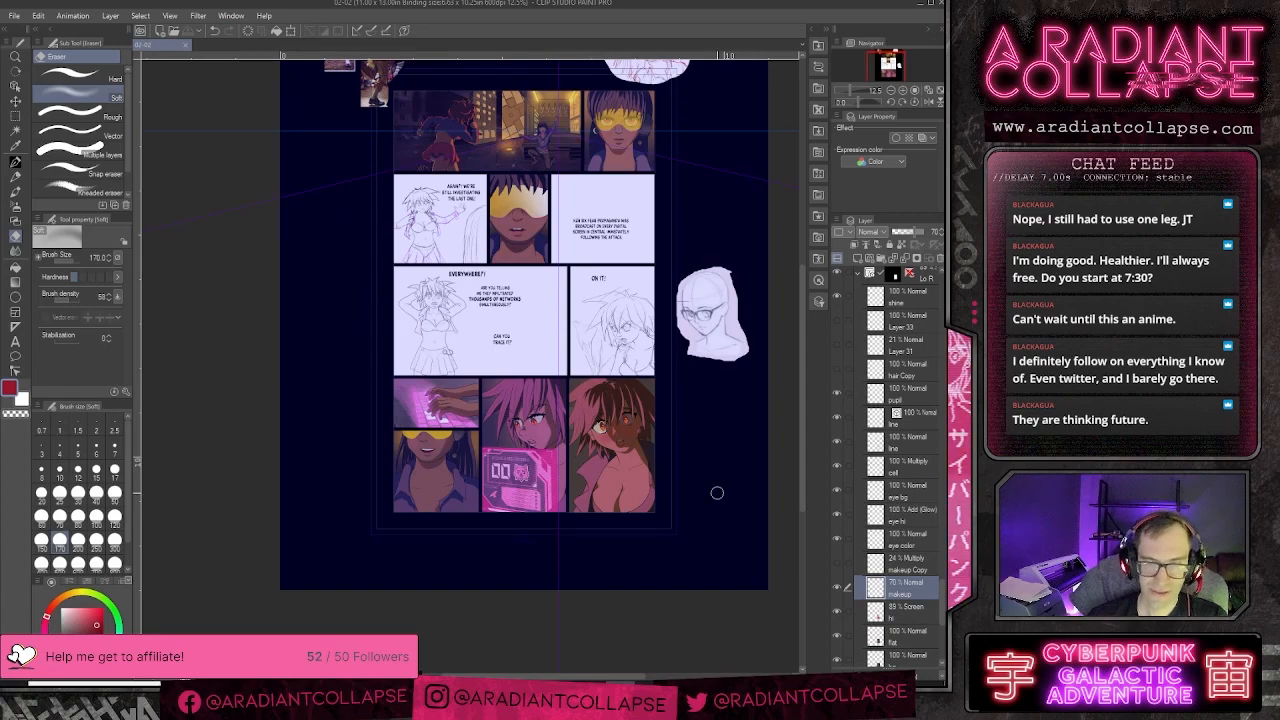
{"action": "scroll", "coordinate": [717, 492], "scroll_direction": "up", "scroll_amount": 2}
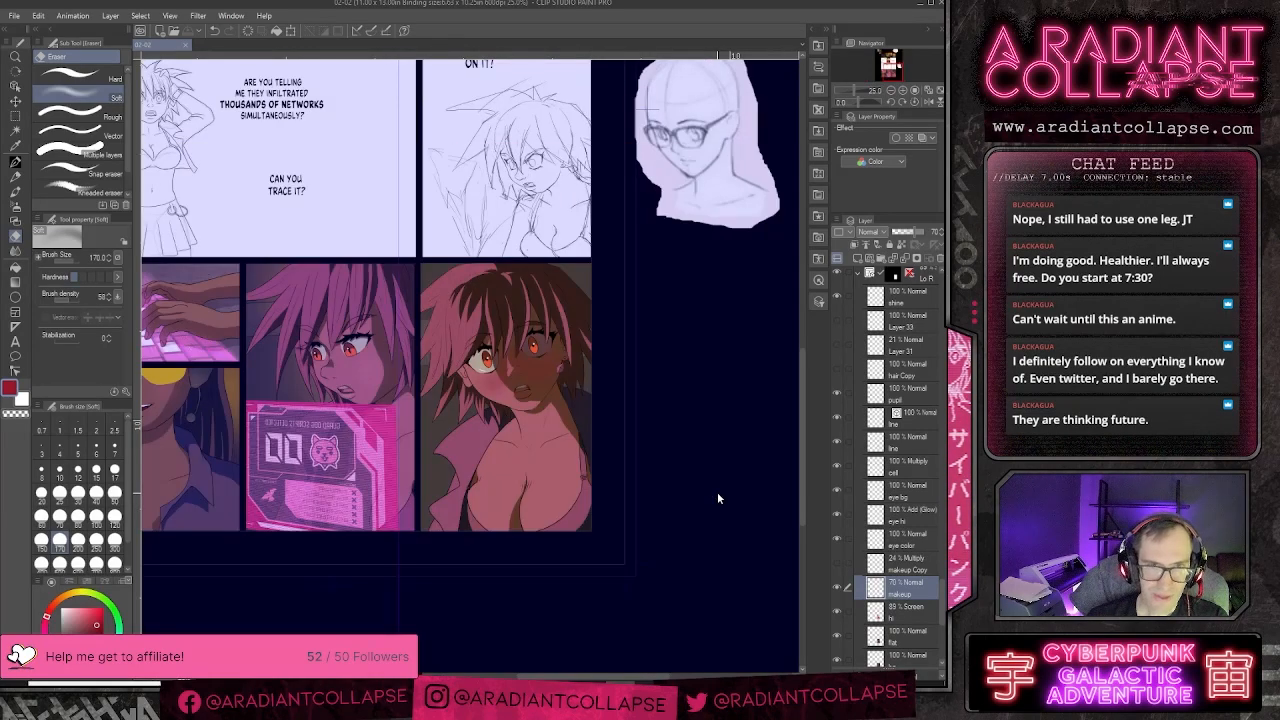
{"action": "scroll", "coordinate": [717, 492], "scroll_direction": "down", "scroll_amount": 2}
{"action": "scroll", "coordinate": [717, 492], "scroll_direction": "up", "scroll_amount": 2}
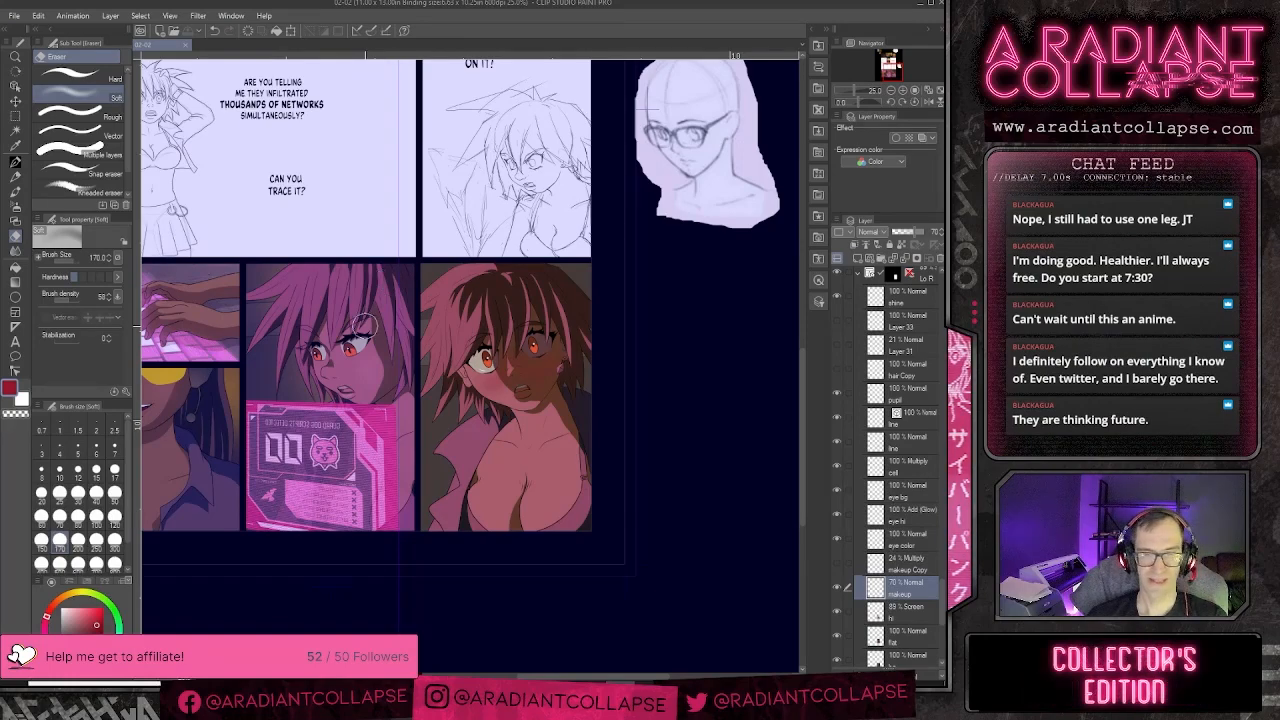
{"action": "left_click_drag", "start_coordinate": [382, 355], "coordinate": [473, 374]}
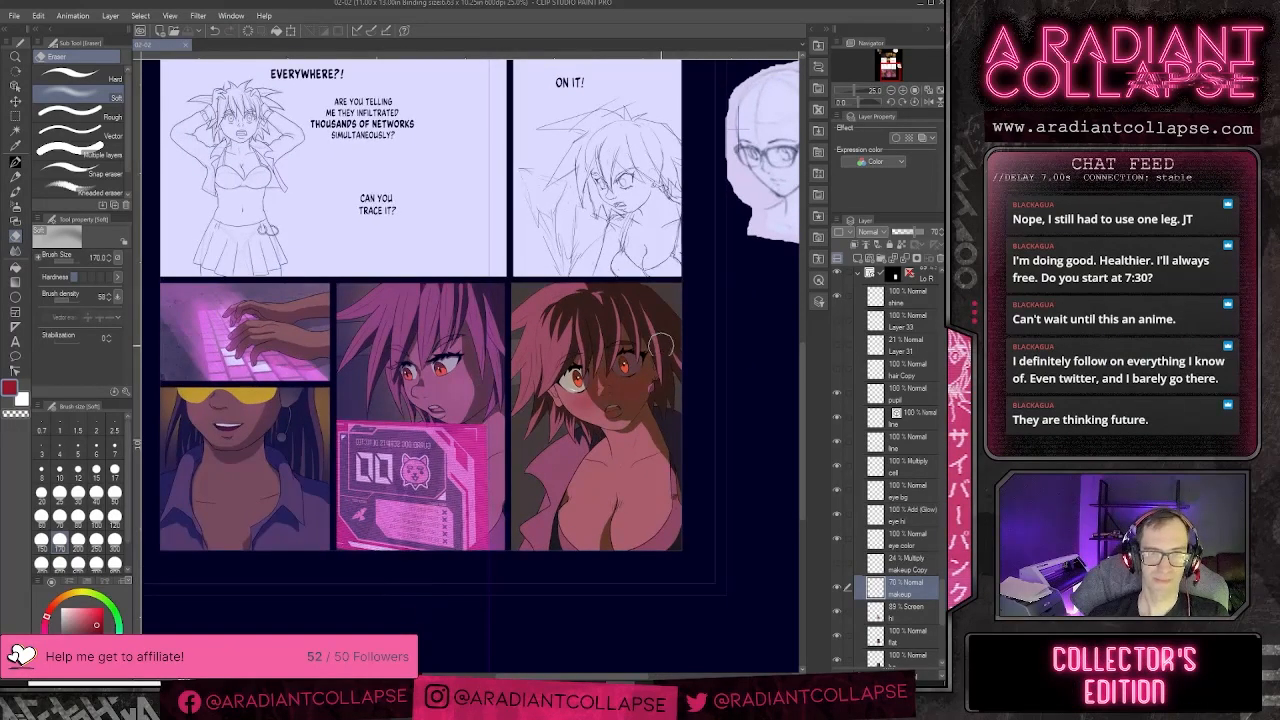
- Shade the face panel's background on the bg layer with dark navy and an orange glow, using the Soft airbrush at size 700
{"action": "scroll", "coordinate": [929, 650], "scroll_direction": "down", "scroll_amount": 5}
{"action": "left_click", "coordinate": [894, 537]}
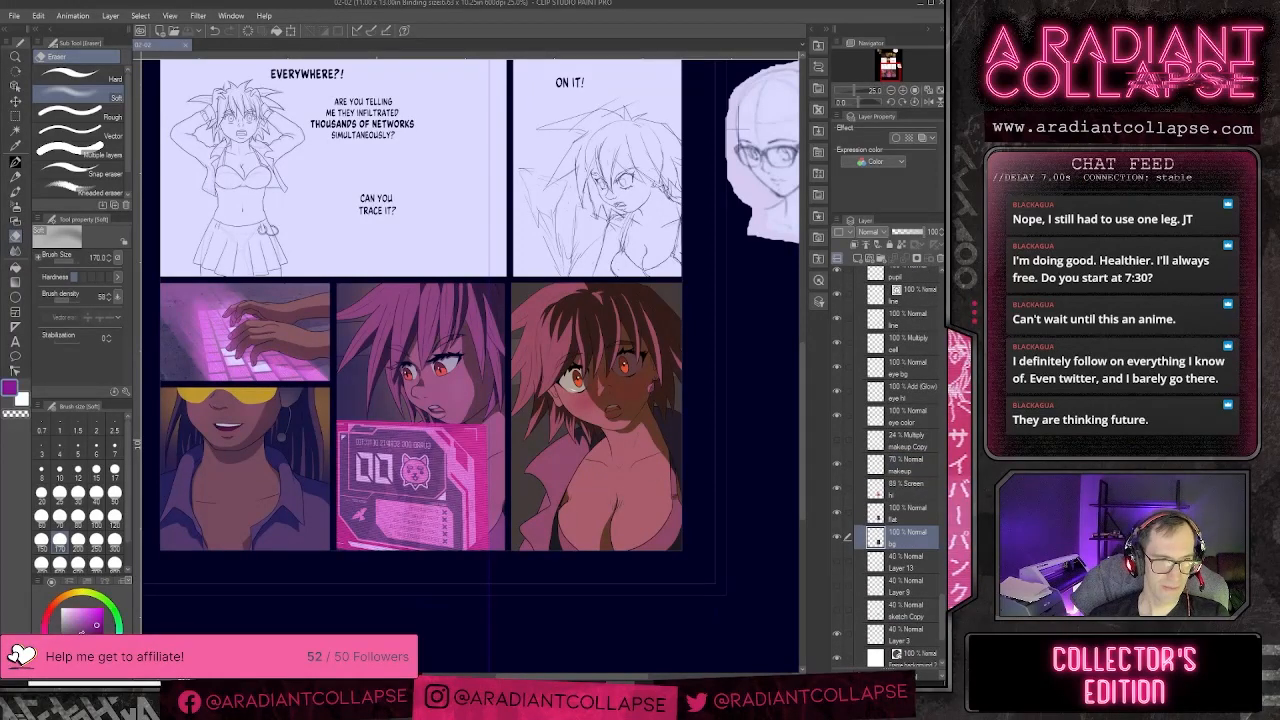
{"action": "key", "text": "b"}
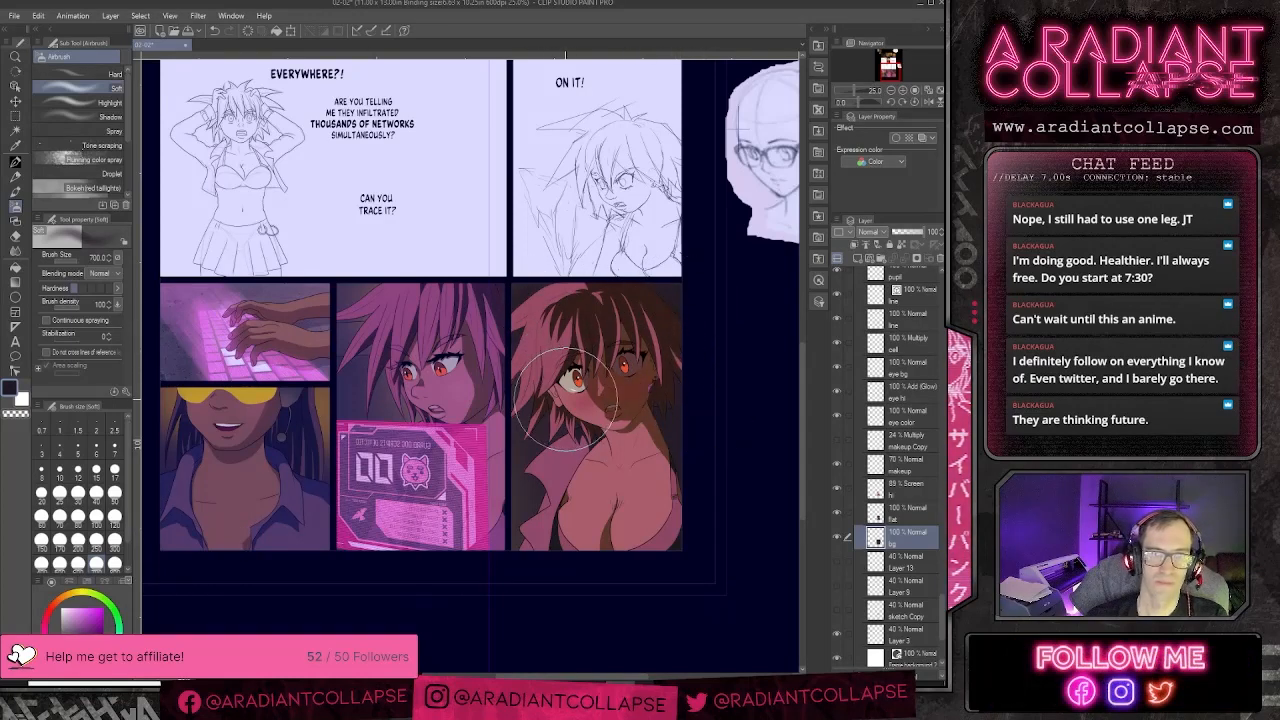
{"action": "left_click", "coordinate": [66, 602]}
{"action": "left_click", "coordinate": [97, 614]}
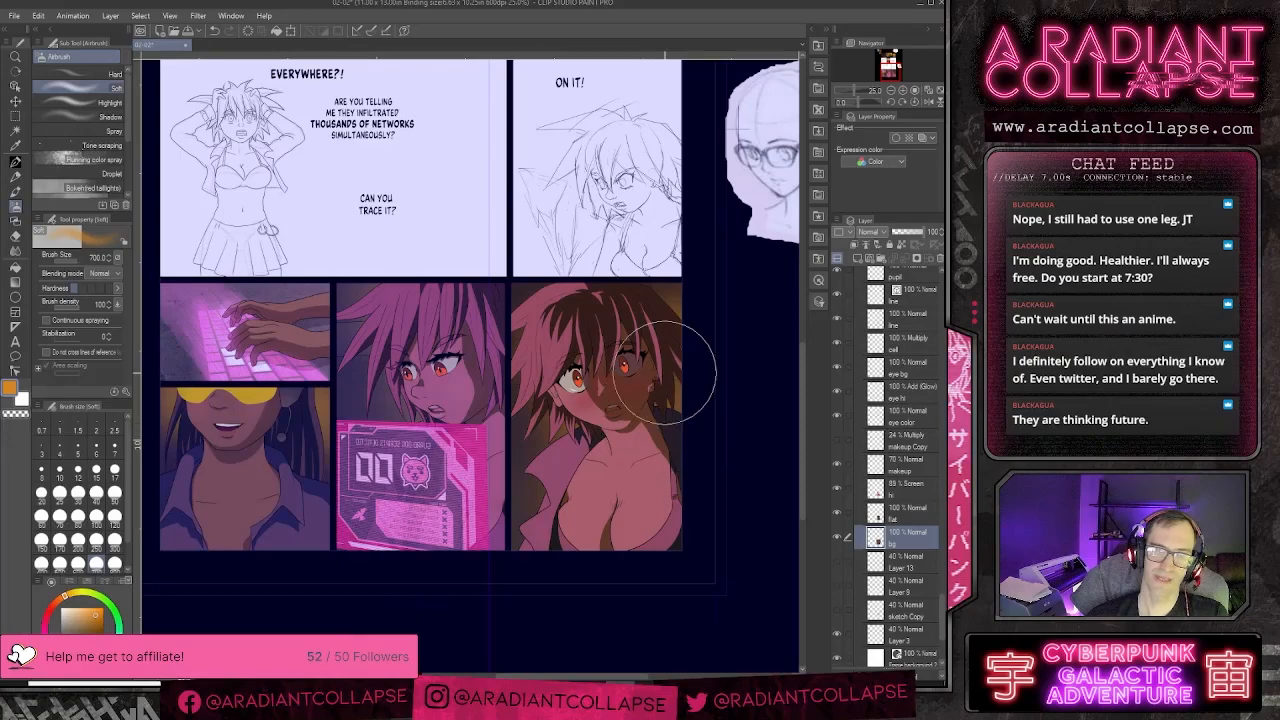
- Clean up the highlight around the earring on the Screen-mode hi layer with the Hard eraser at size 15
{"action": "scroll", "coordinate": [686, 455], "scroll_direction": "up", "scroll_amount": 2}
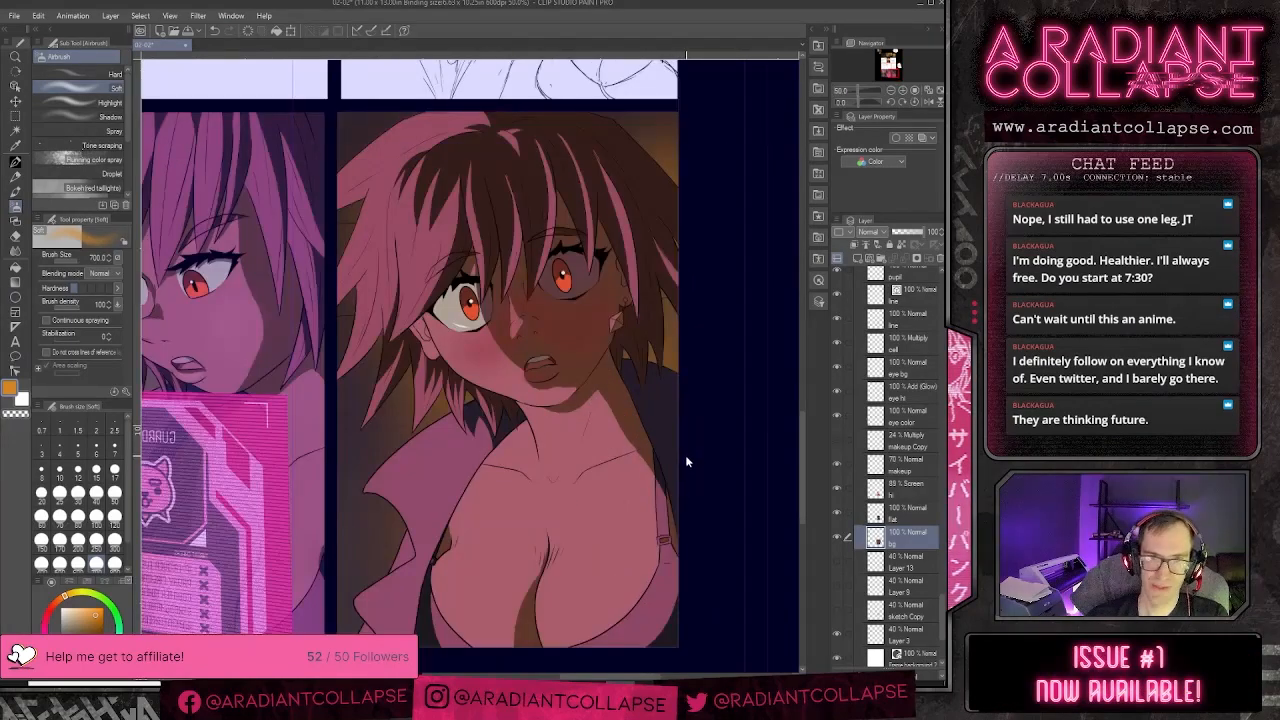
{"action": "scroll", "coordinate": [700, 412], "scroll_direction": "up", "scroll_amount": 1}
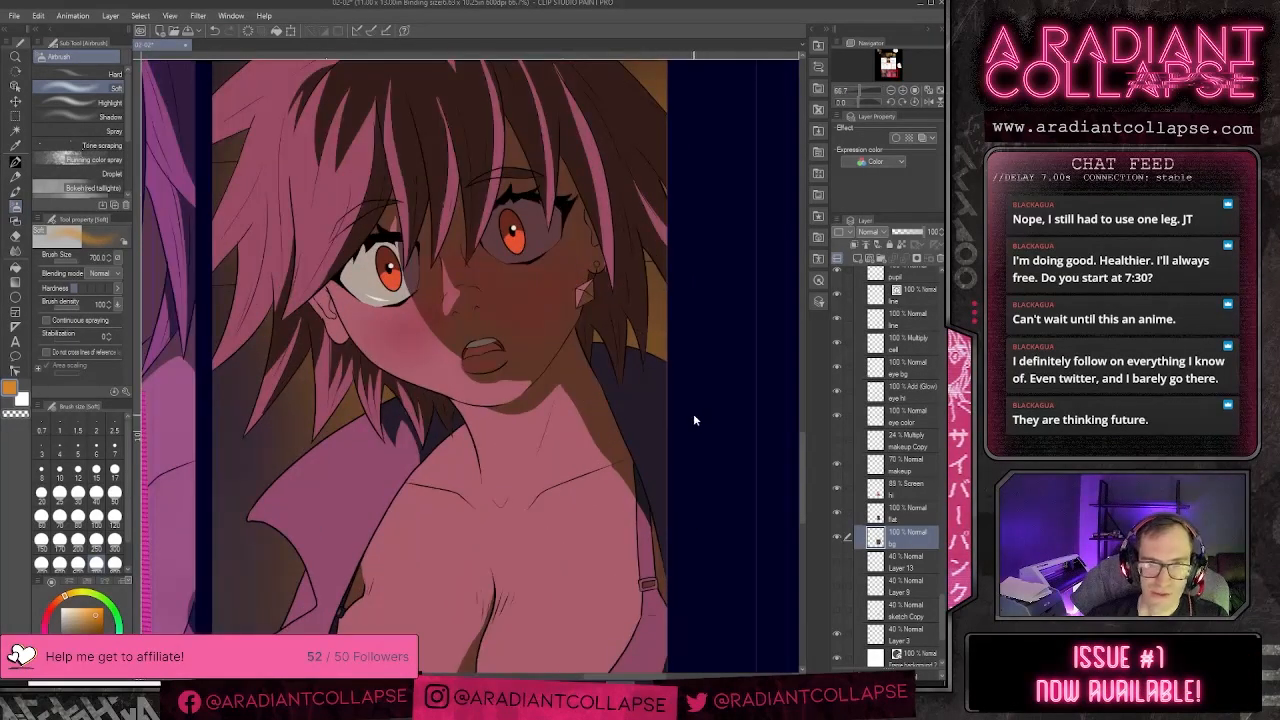
{"action": "scroll", "coordinate": [645, 305], "scroll_direction": "up", "scroll_amount": 1}
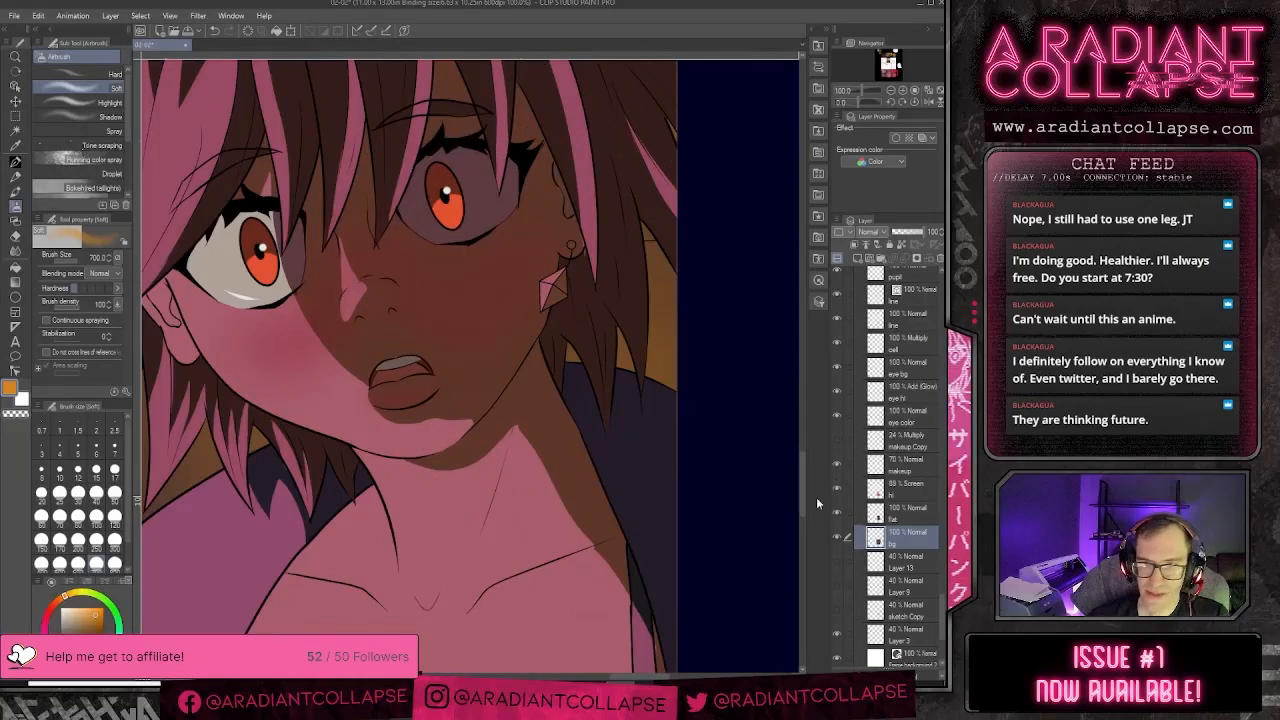
{"action": "left_click", "coordinate": [880, 487]}
{"action": "key", "text": "e"}
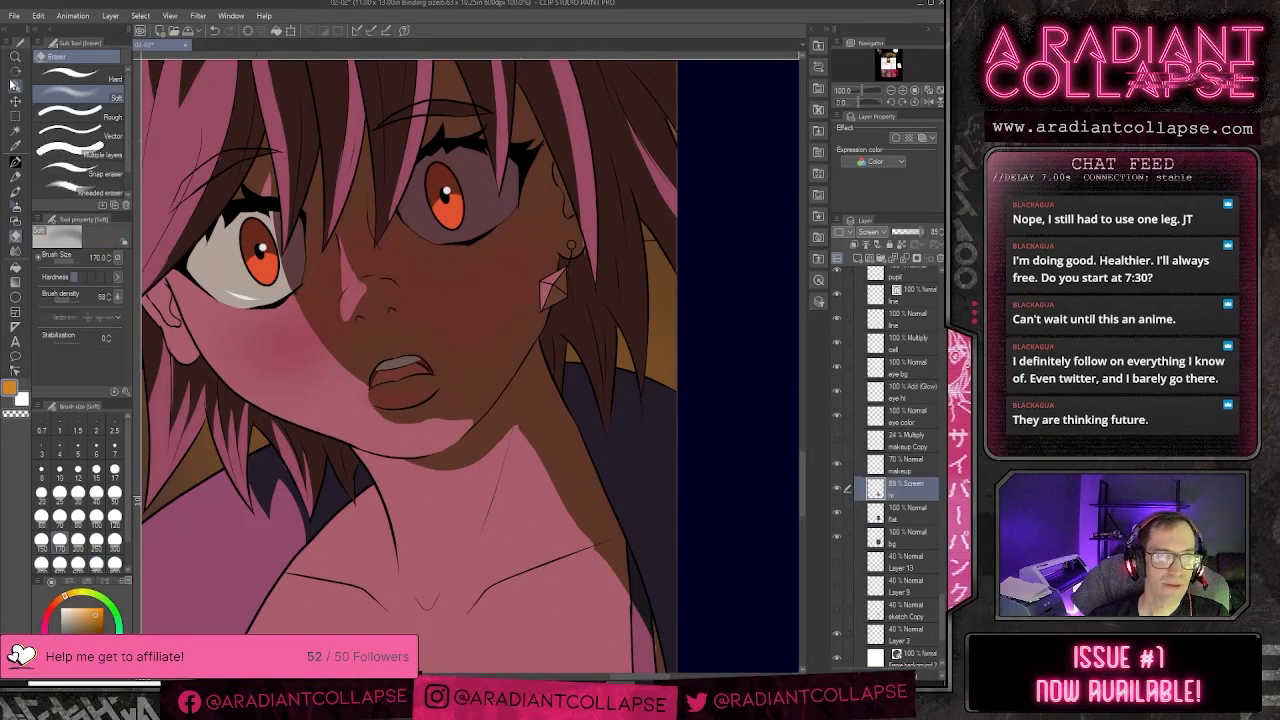
{"action": "left_click", "coordinate": [62, 72]}
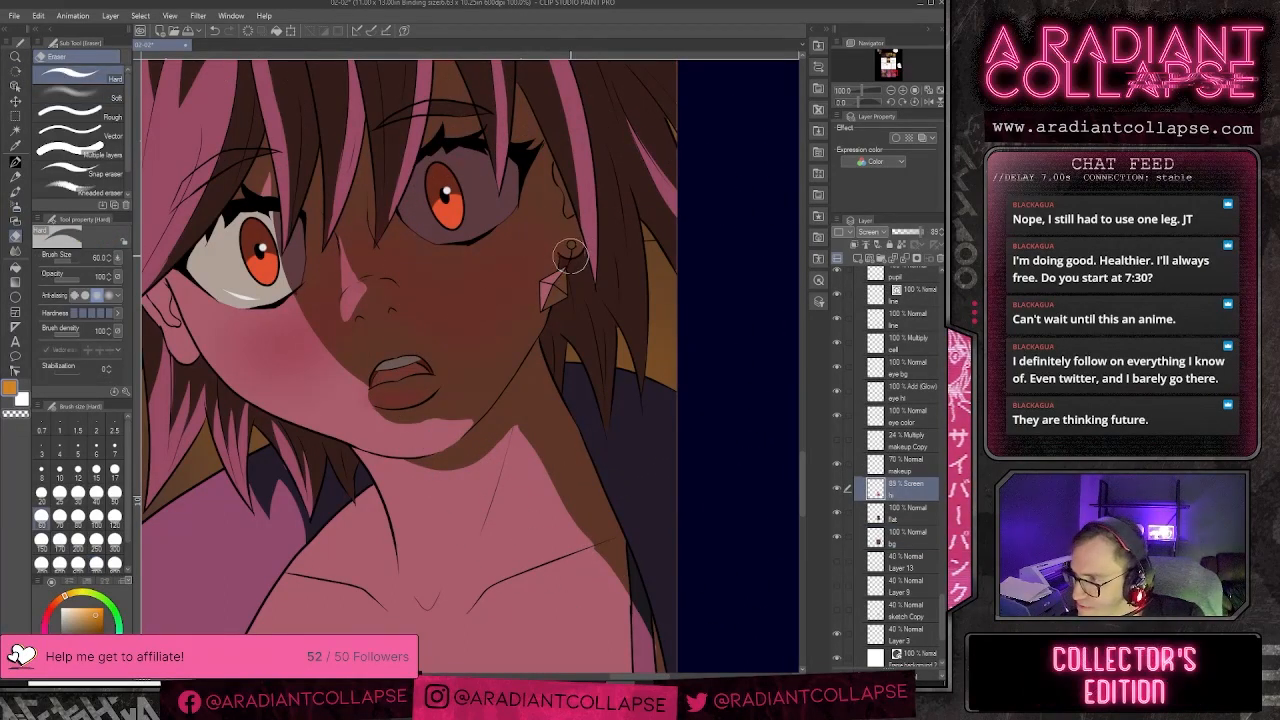
{"action": "key", "text": "bracketleft"}
{"action": "key", "text": "bracketleft"}
{"action": "key", "text": "bracketleft"}
{"action": "key", "text": "bracketleft"}
{"action": "key", "text": "bracketleft"}
{"action": "key", "text": "bracketleft"}
{"action": "key", "text": "bracketleft"}
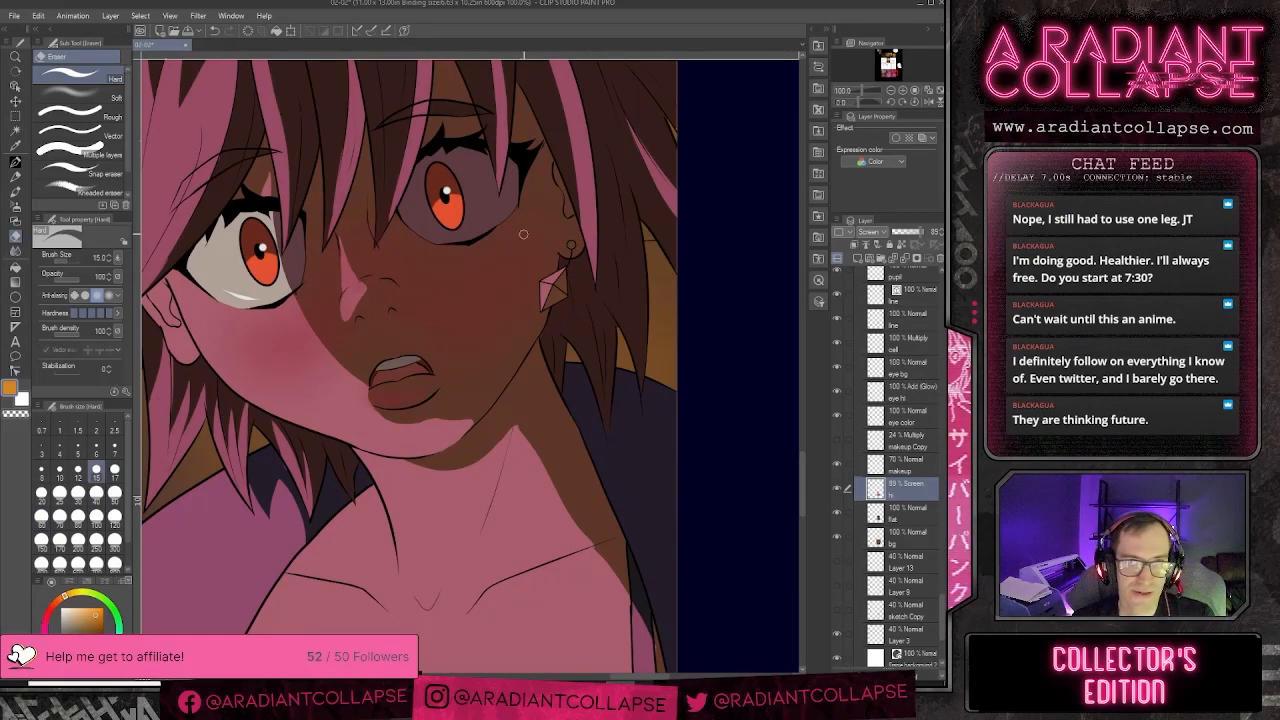
- Toggle the flat layer's visibility repeatedly to check which layer holds the colours around the face and earring
{"action": "left_click", "coordinate": [836, 513]}
{"action": "left_click", "coordinate": [836, 513]}
{"action": "left_click", "coordinate": [836, 513]}
{"action": "left_click", "coordinate": [836, 513]}
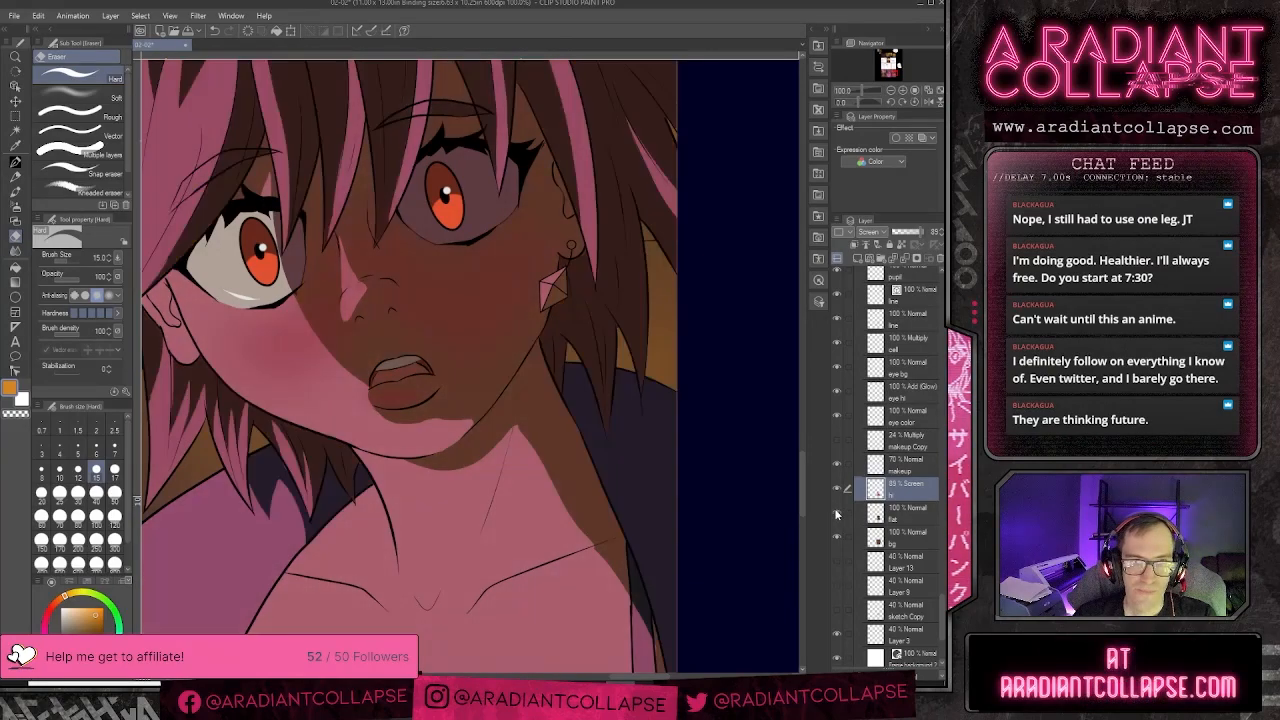
{"action": "left_click", "coordinate": [836, 514]}
{"action": "left_click", "coordinate": [836, 513]}
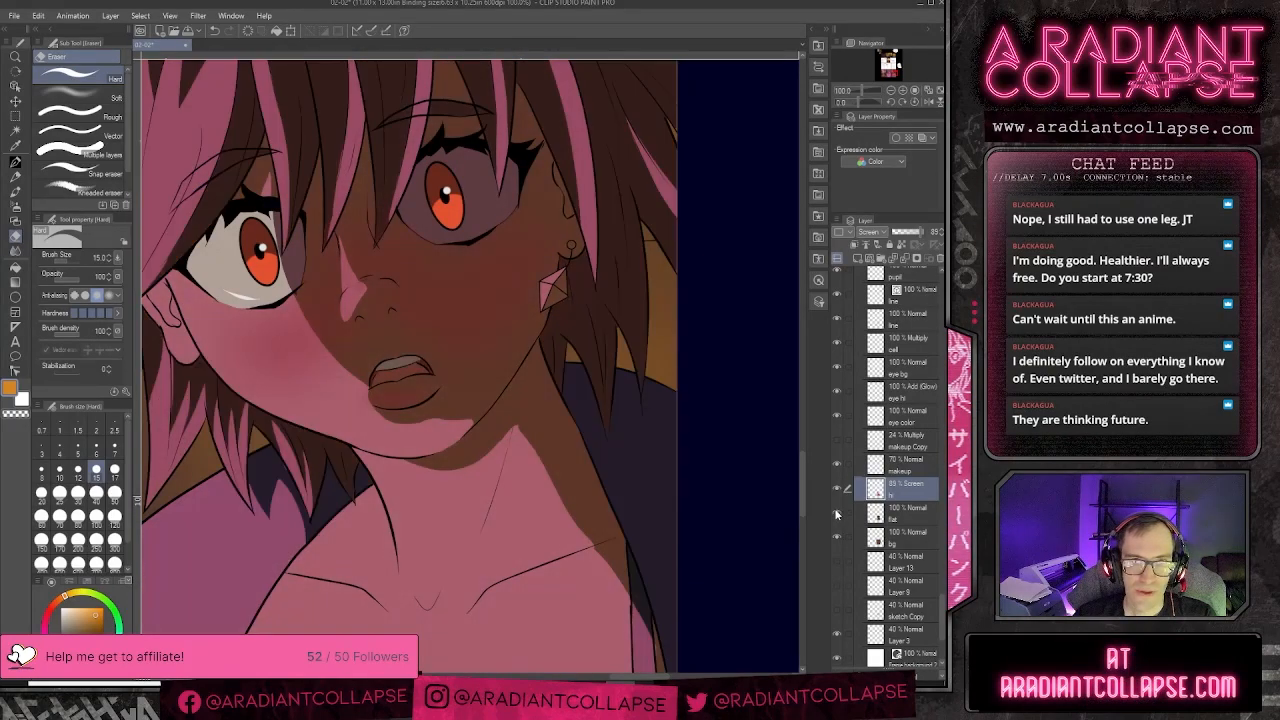
{"action": "left_click", "coordinate": [836, 513]}
{"action": "left_click", "coordinate": [836, 513]}
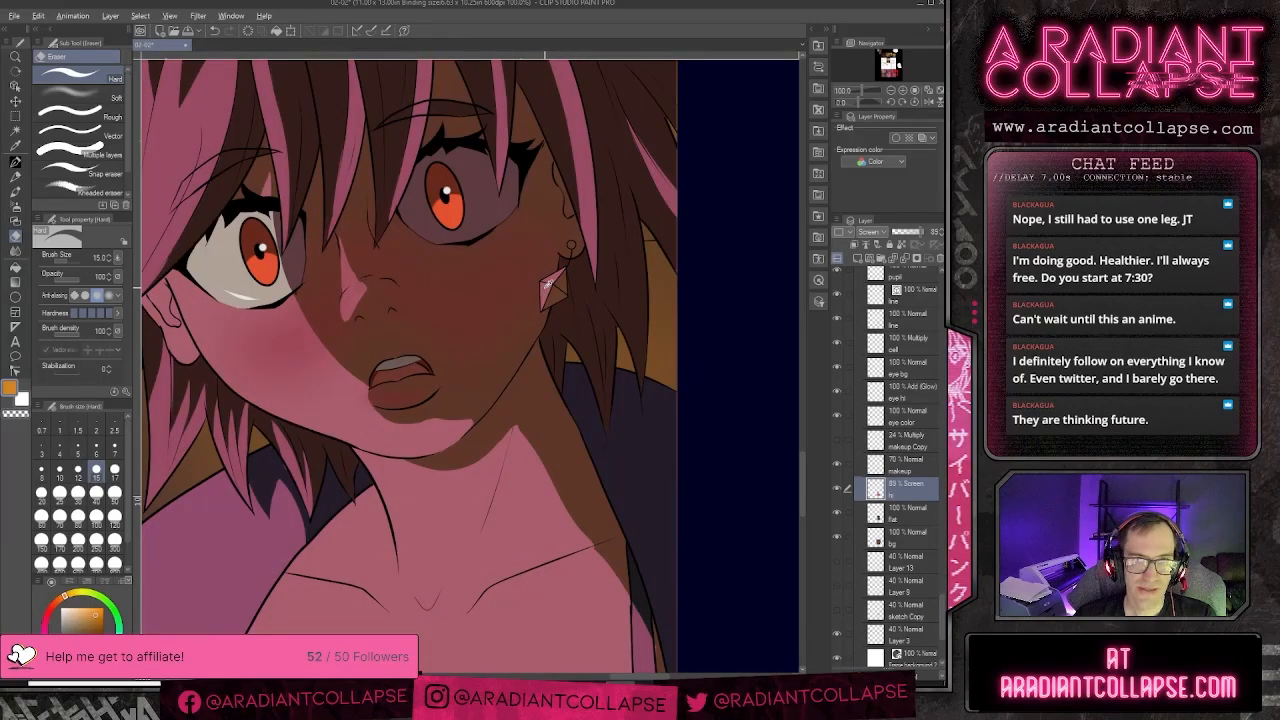
- Sample a dark red from the earring and fill the earring's base with it on the flat layer
{"action": "left_click", "coordinate": [548, 284], "text": "alt"}
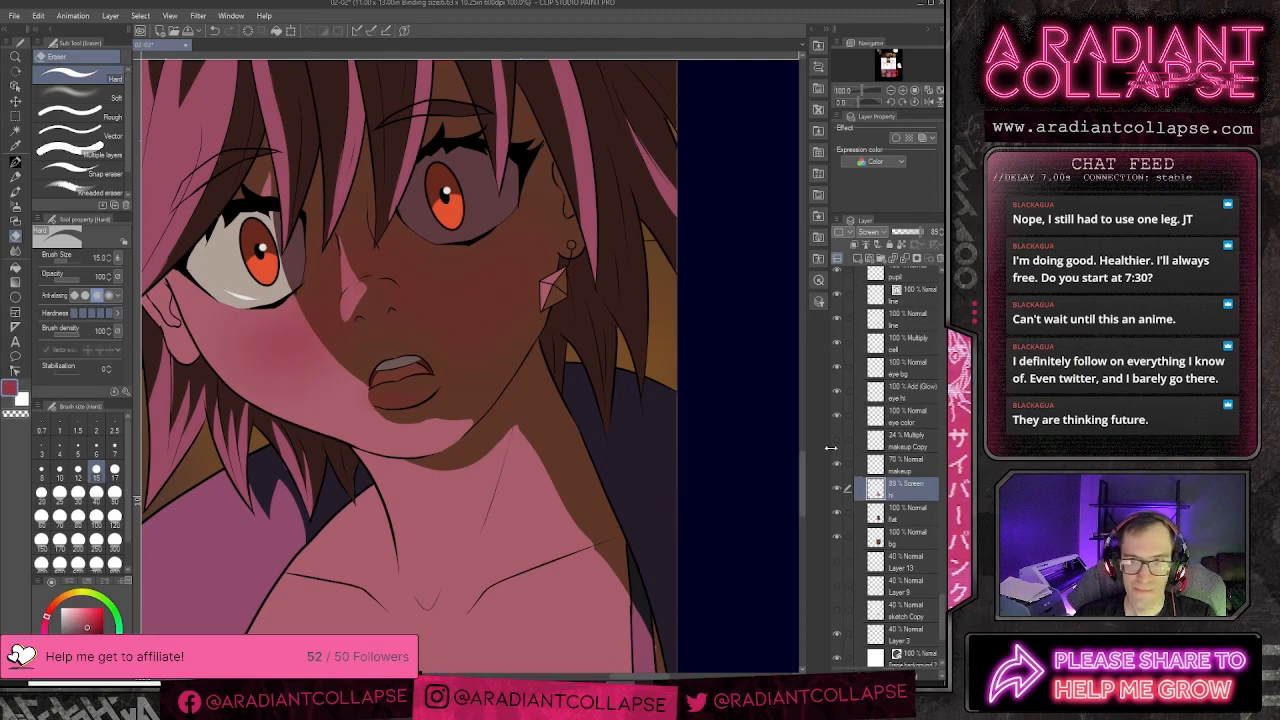
{"action": "key", "text": "g"}
{"action": "left_click", "coordinate": [854, 510]}
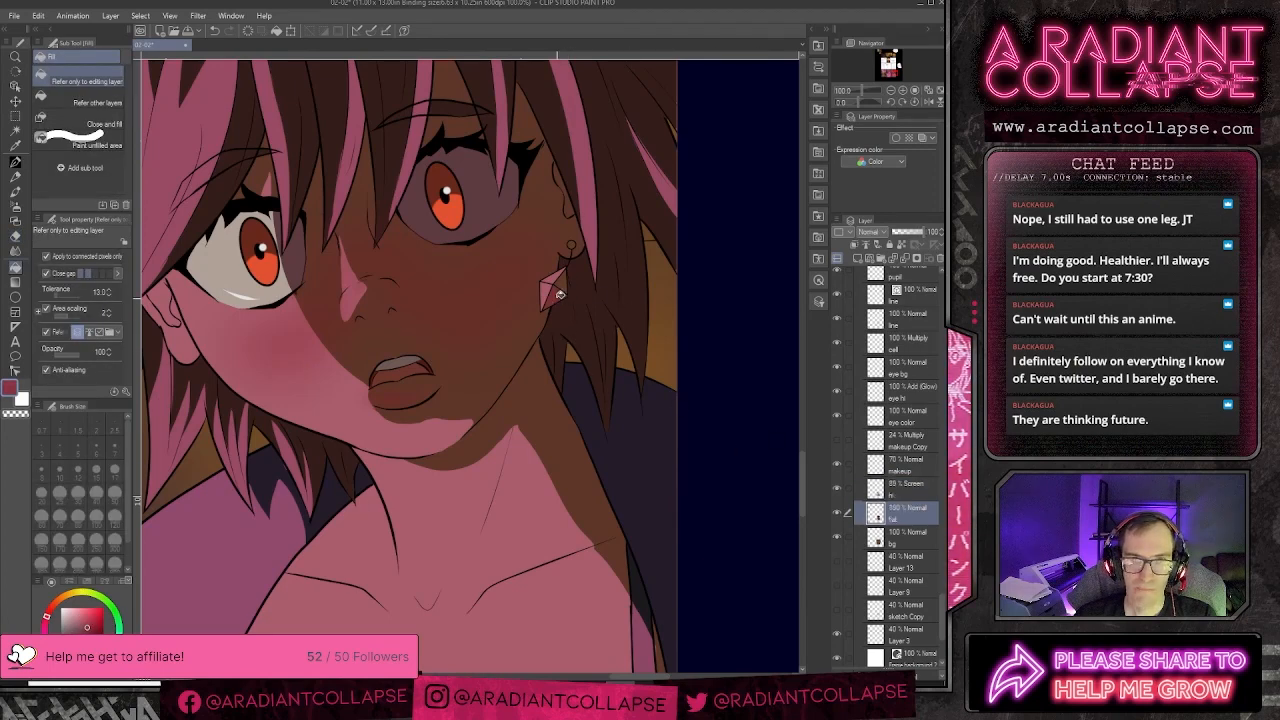
- Retouch the face panel's background on the bg layer with the sampled dark red and the Soft airbrush at size 700
{"action": "scroll", "coordinate": [601, 268], "scroll_direction": "down", "scroll_amount": 4}
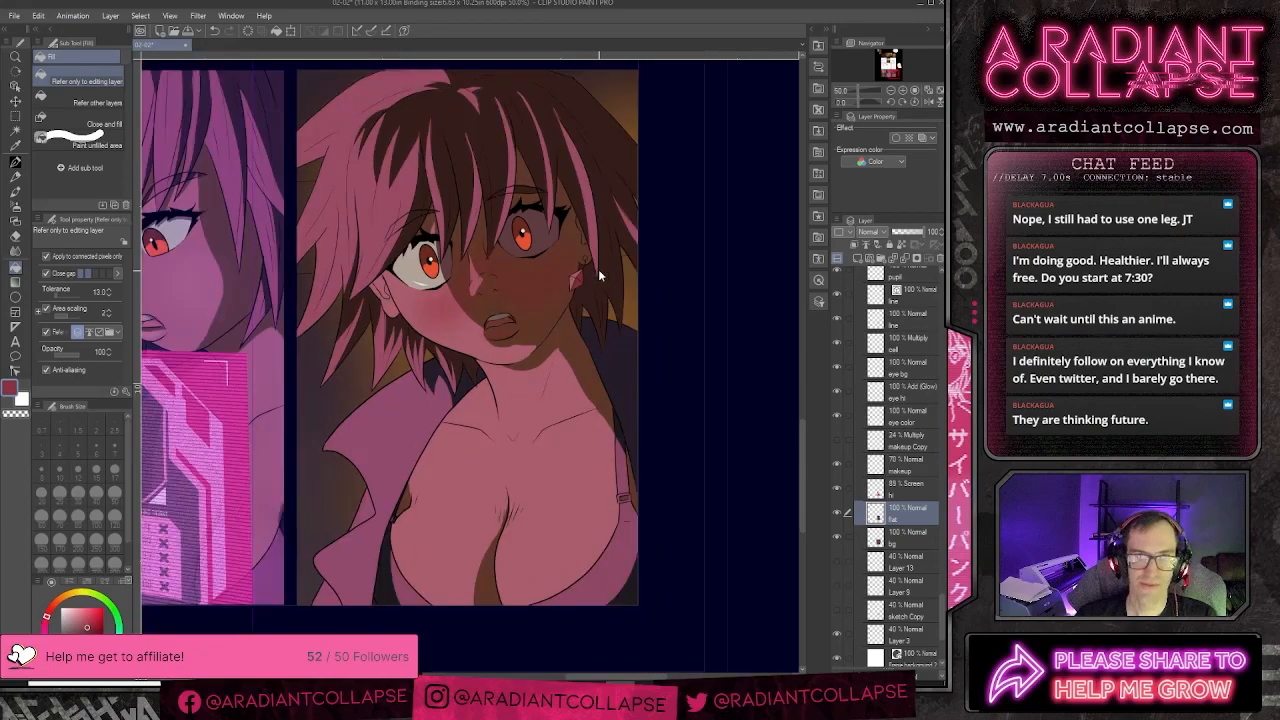
{"action": "left_click_drag", "start_coordinate": [630, 255], "coordinate": [642, 294]}
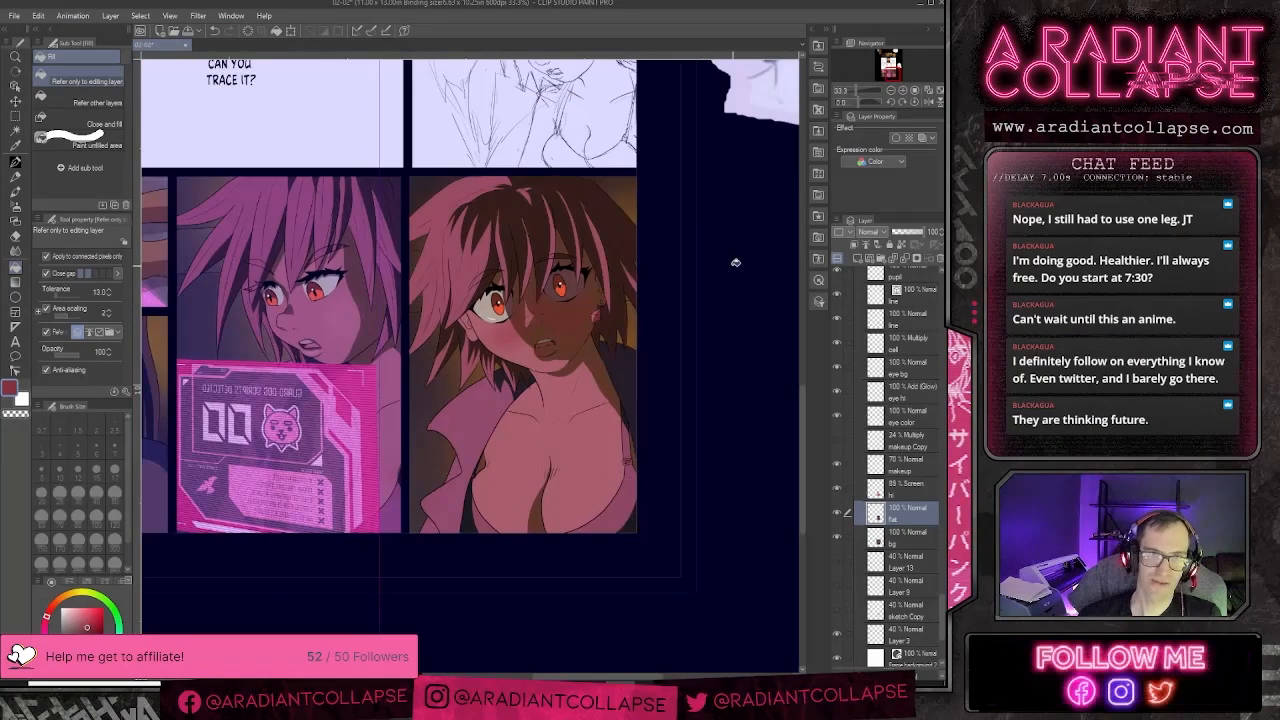
{"action": "left_click", "coordinate": [898, 539]}
{"action": "key", "text": "b"}
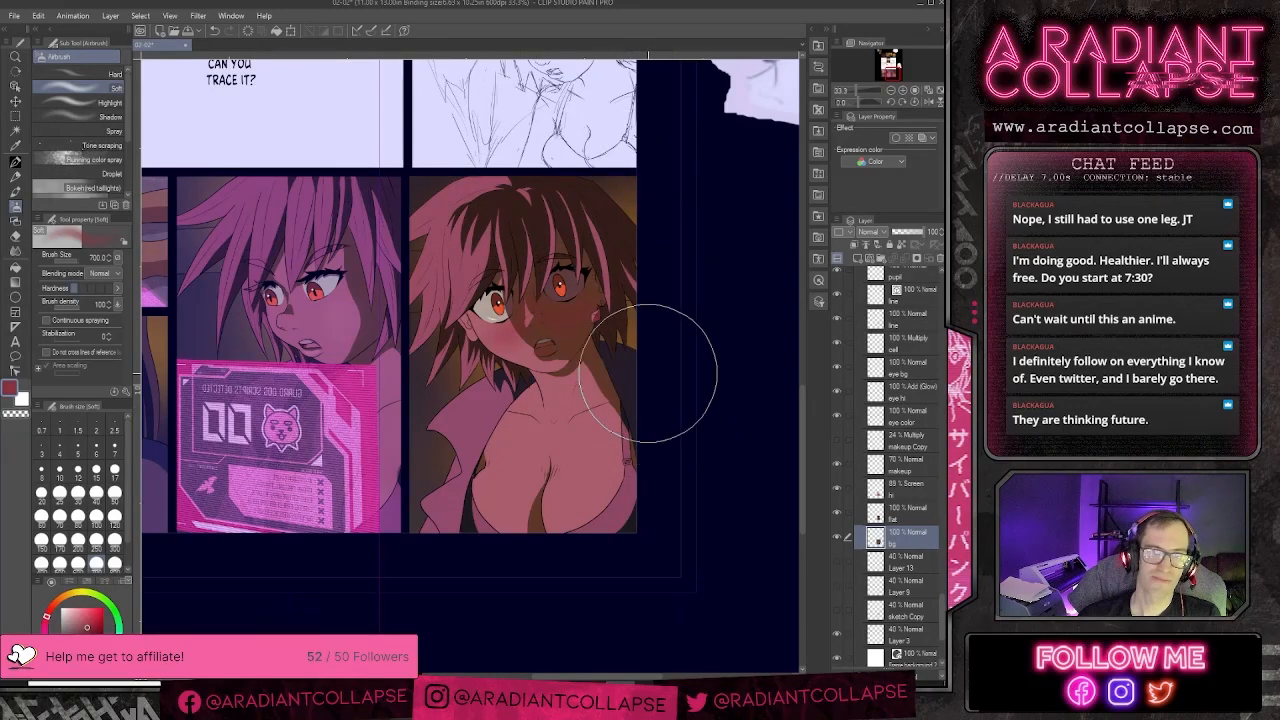
- Switch to the Pen tool and open the comic page 01.clip from the chapter's Pages/01 folder
{"action": "key", "text": "p"}
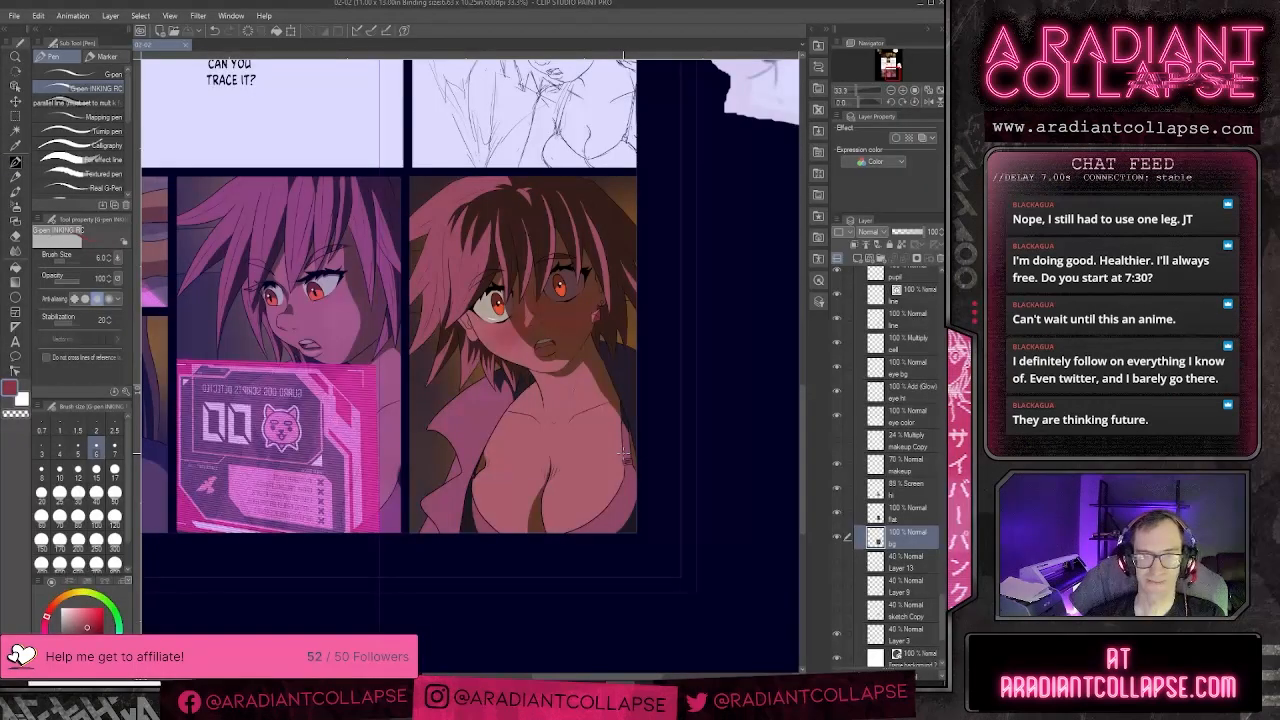
{"action": "key", "text": "ctrl+o"}
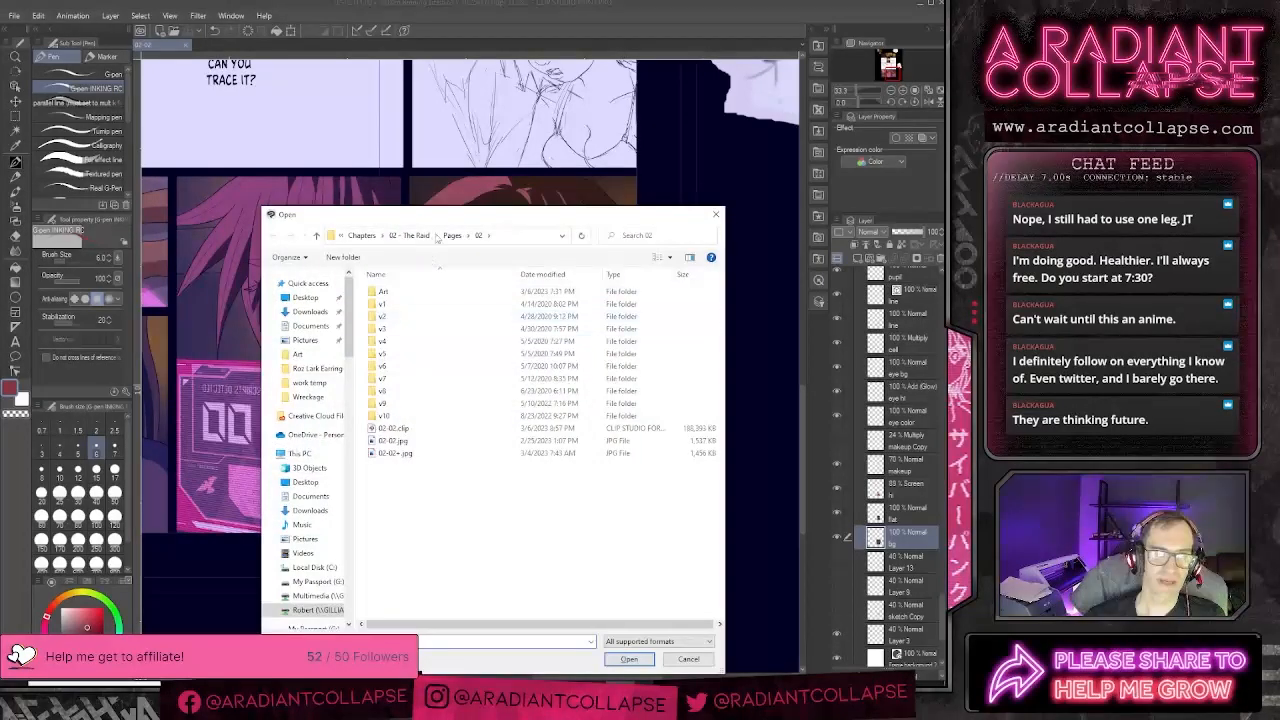
{"action": "left_click", "coordinate": [452, 236]}
{"action": "double_click", "coordinate": [392, 292]}
{"action": "left_click", "coordinate": [388, 341]}
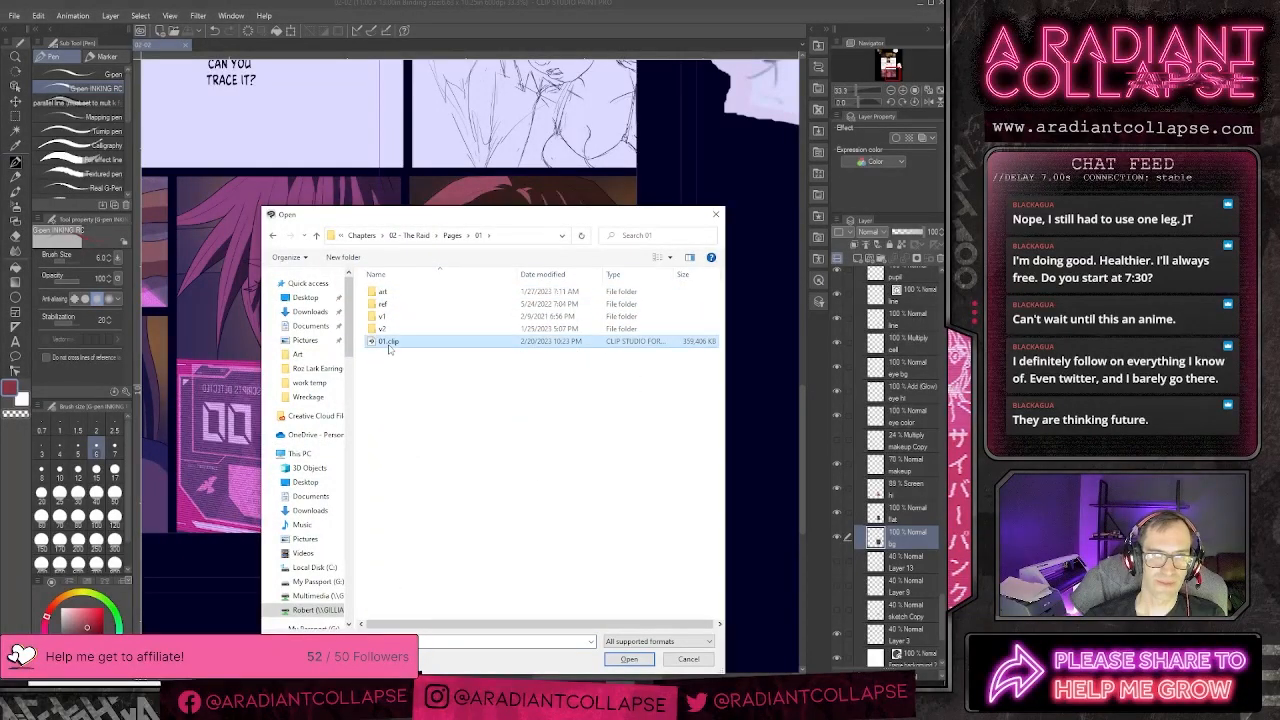
{"action": "left_click", "coordinate": [629, 659]}
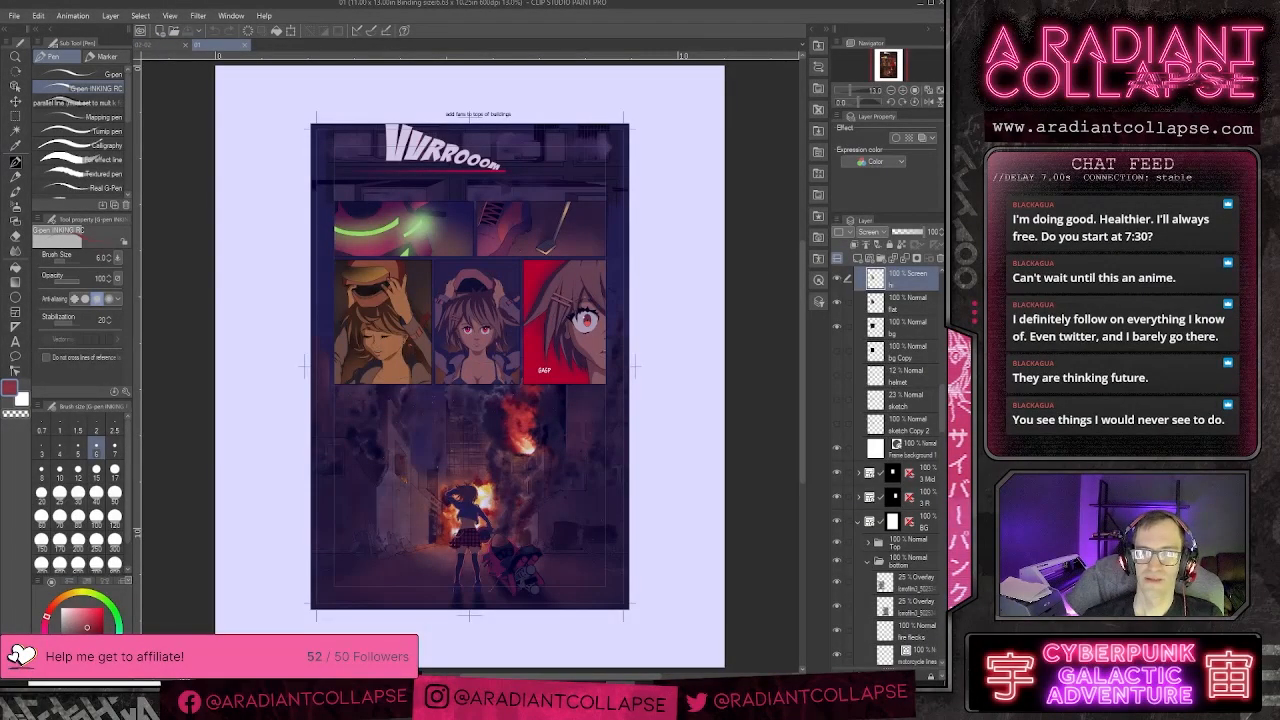
- Select the motorcycle sketch layer on page 01 and examine the finished colouring of its character panels
{"action": "left_click_drag", "start_coordinate": [944, 408], "coordinate": [942, 288]}
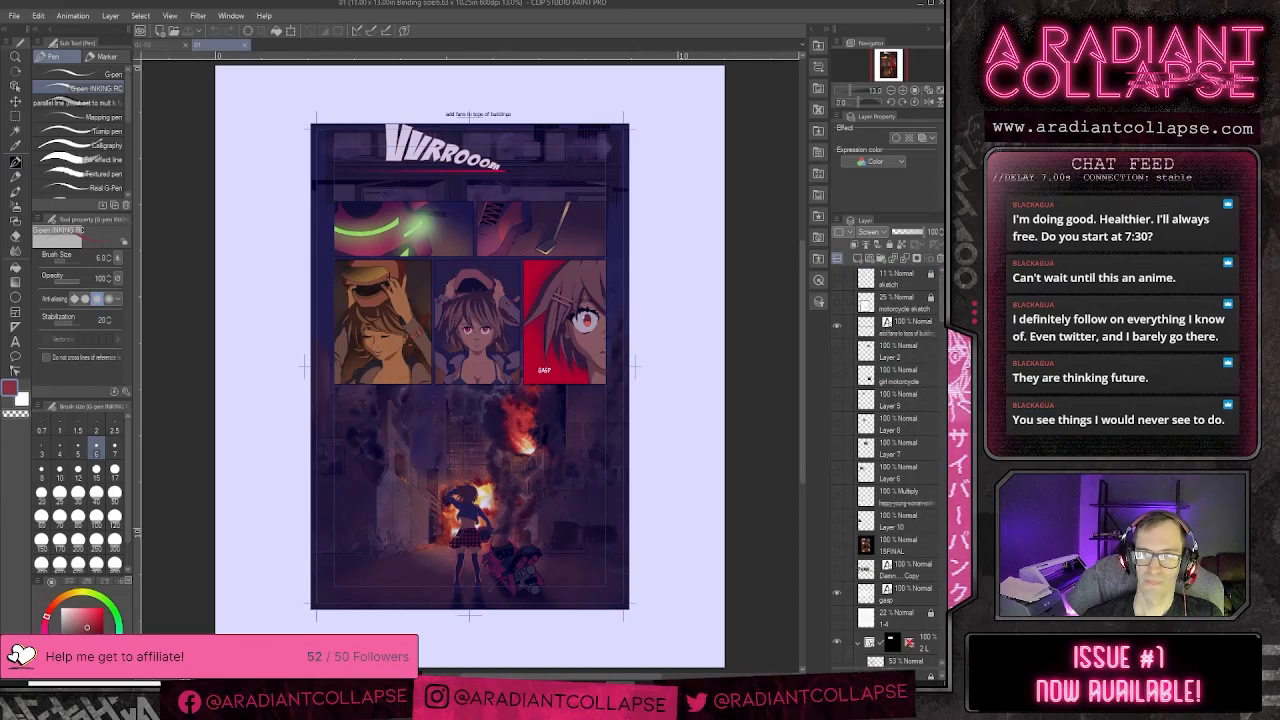
{"action": "left_click", "coordinate": [921, 296]}
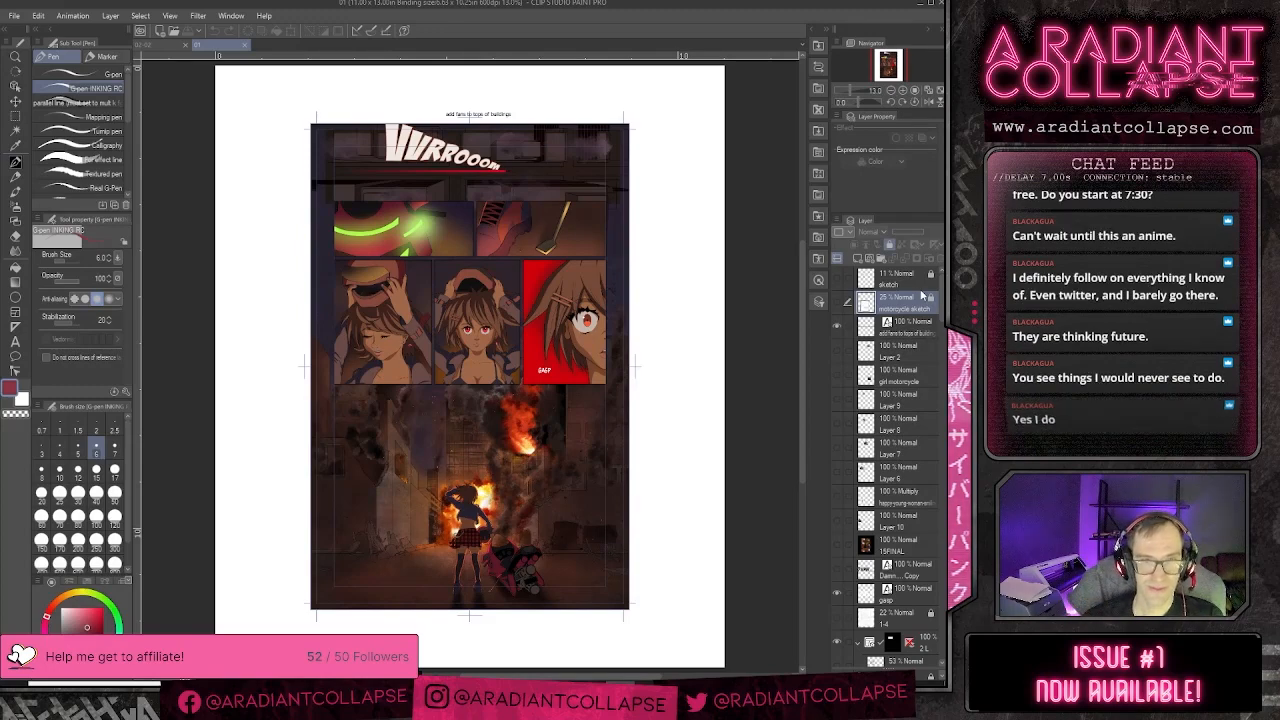
{"action": "key", "text": "ctrl+plus"}
{"action": "key", "text": "ctrl+plus"}
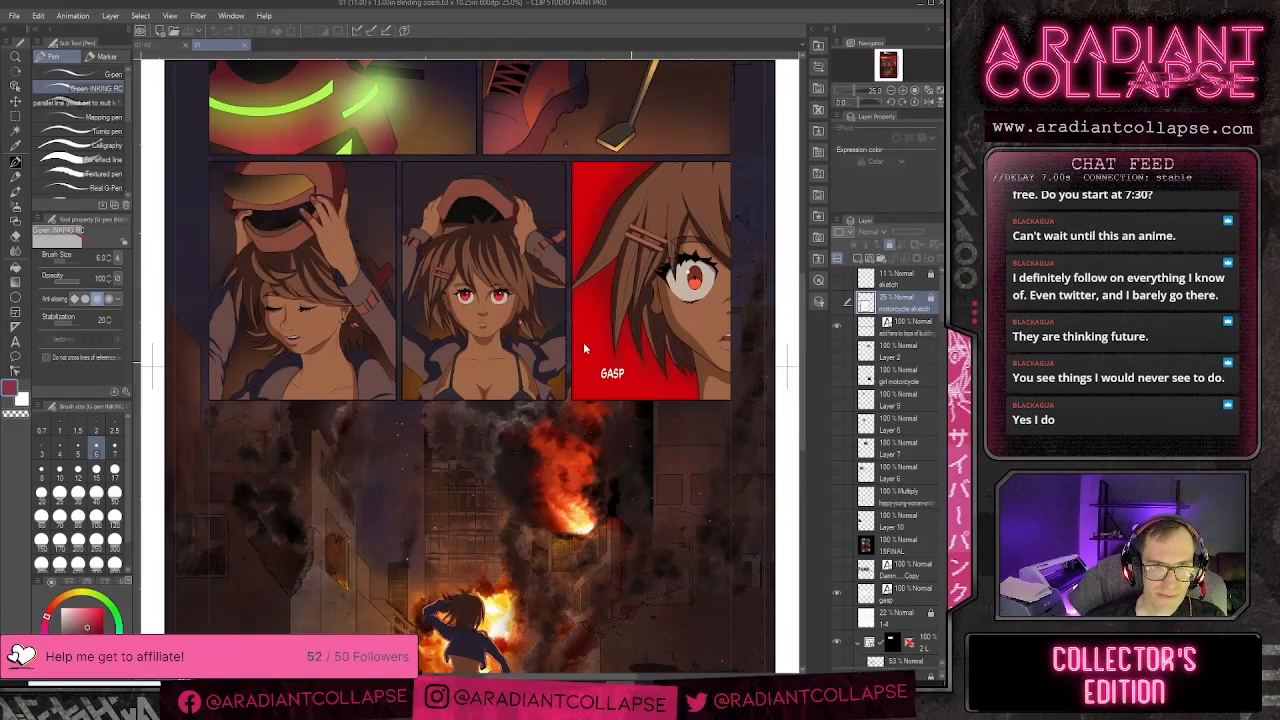
{"action": "scroll", "coordinate": [552, 350], "scroll_direction": "up", "scroll_amount": 2}
{"action": "scroll", "coordinate": [550, 350], "scroll_direction": "down", "scroll_amount": 3}
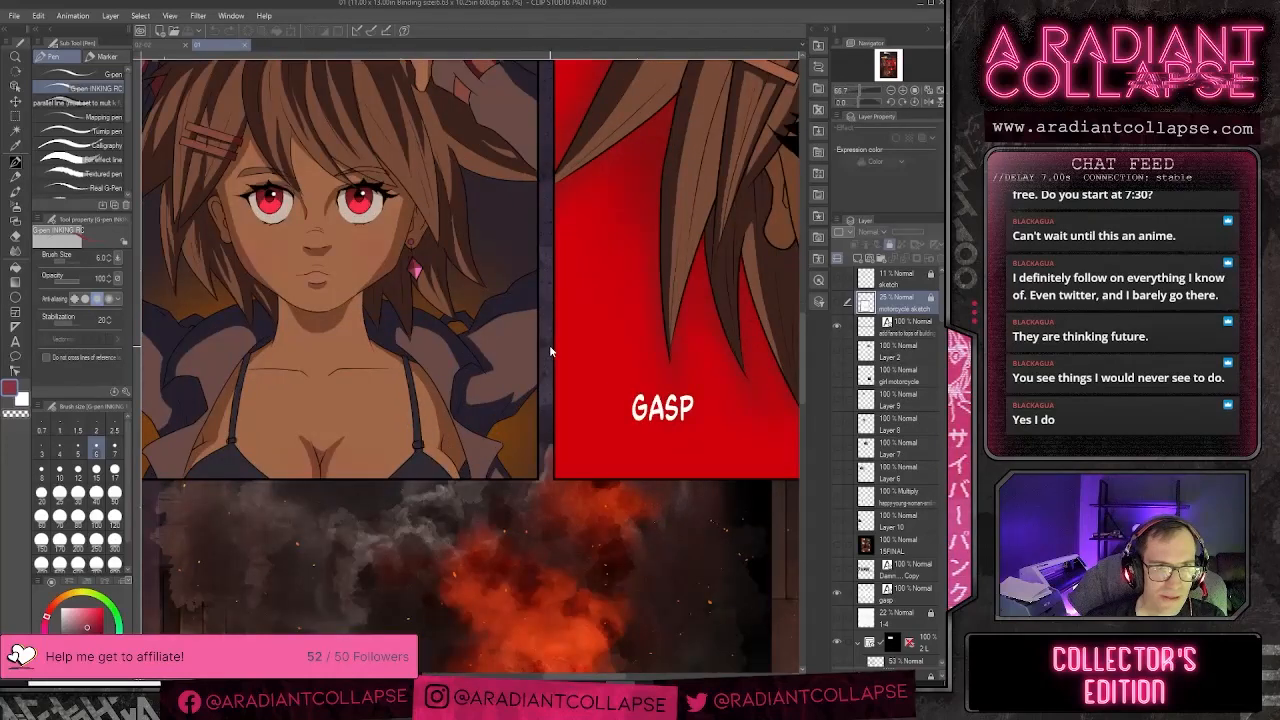
{"action": "scroll", "coordinate": [407, 356], "scroll_direction": "down", "scroll_amount": 2}
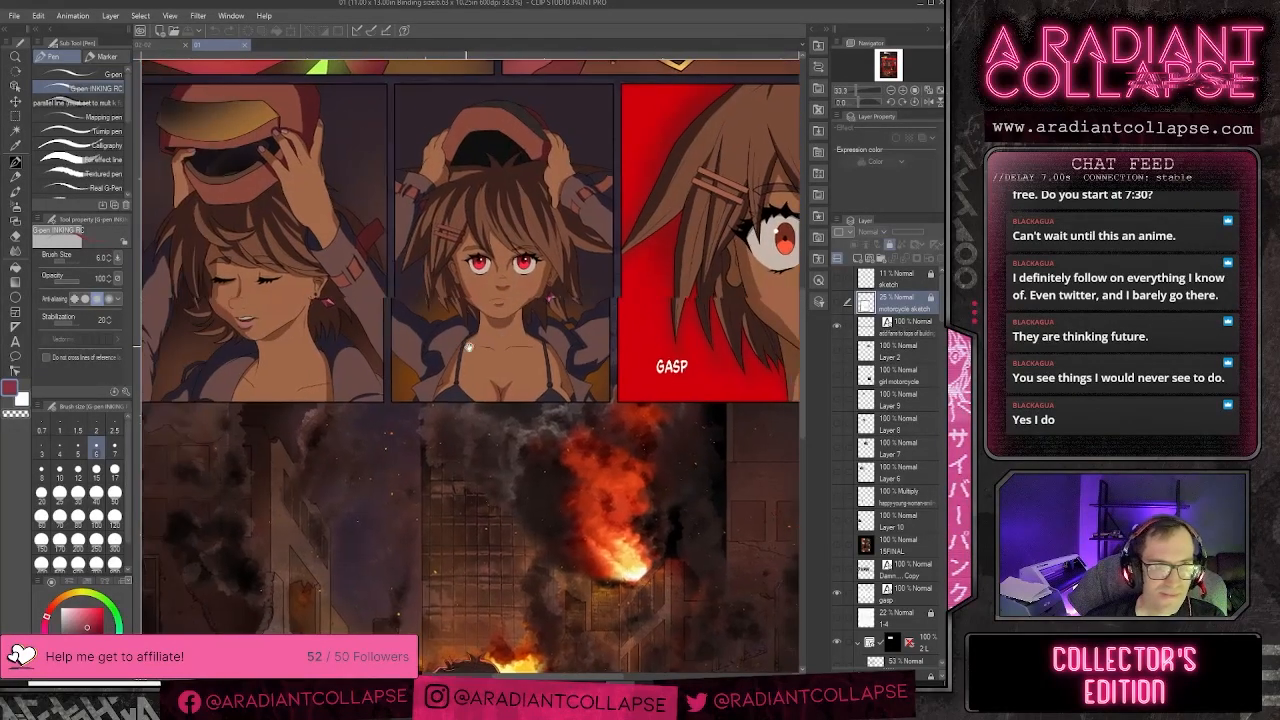
{"action": "scroll", "coordinate": [473, 352], "scroll_direction": "down", "scroll_amount": 2}
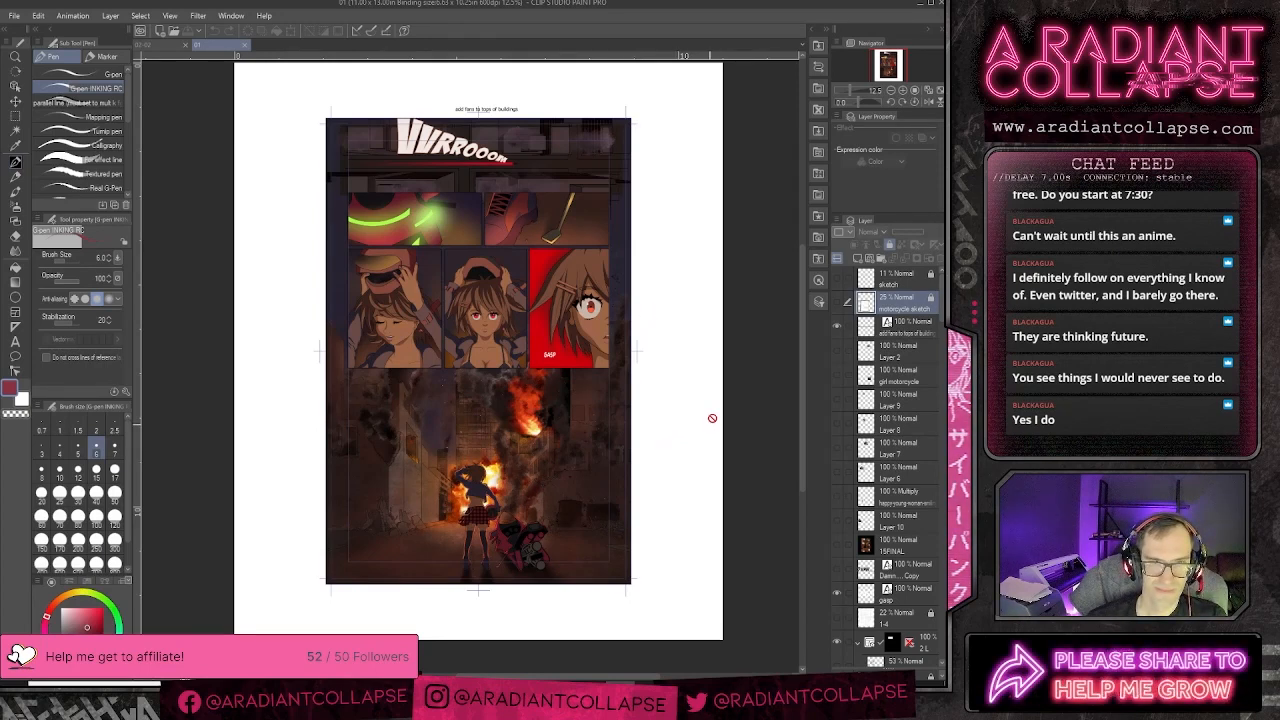
- Return to page 02-02 and look over its coloured panels and the sketched middle rows
{"action": "left_click", "coordinate": [167, 47]}
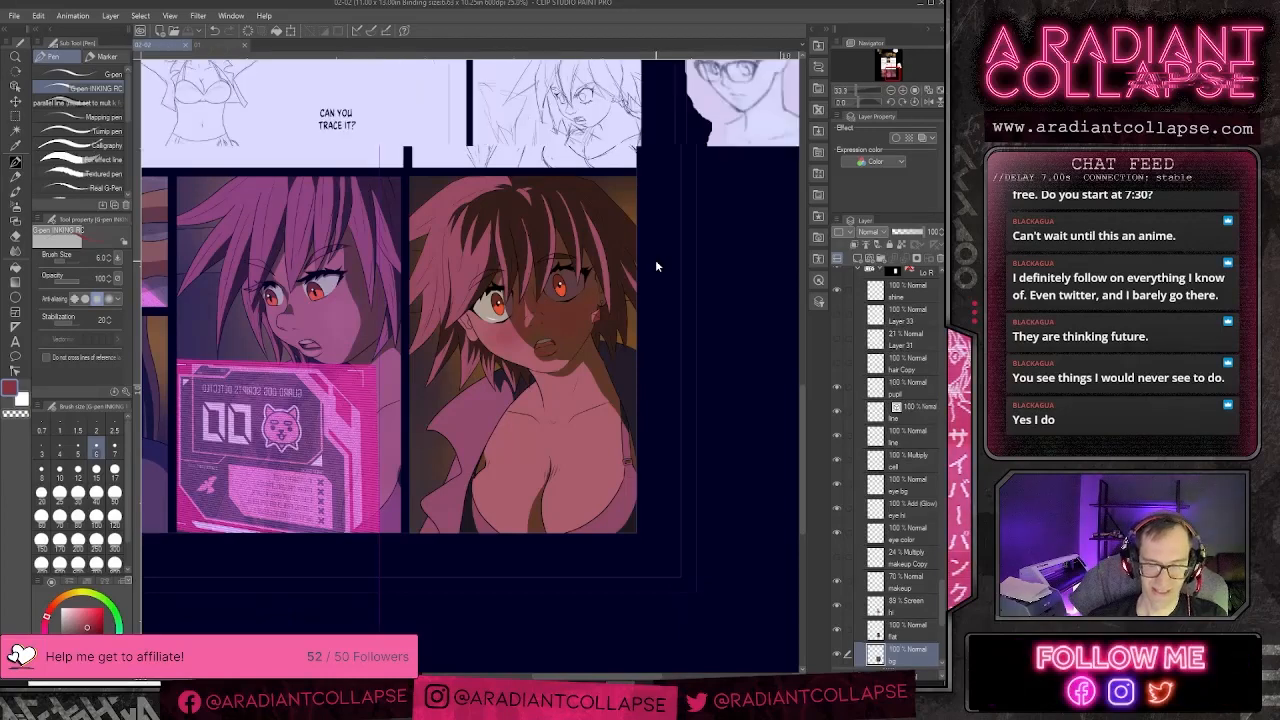
{"action": "scroll", "coordinate": [656, 265], "scroll_direction": "down", "scroll_amount": 2}
{"action": "left_click_drag", "start_coordinate": [561, 223], "coordinate": [594, 398]}
{"action": "scroll", "coordinate": [594, 400], "scroll_direction": "up", "scroll_amount": 2}
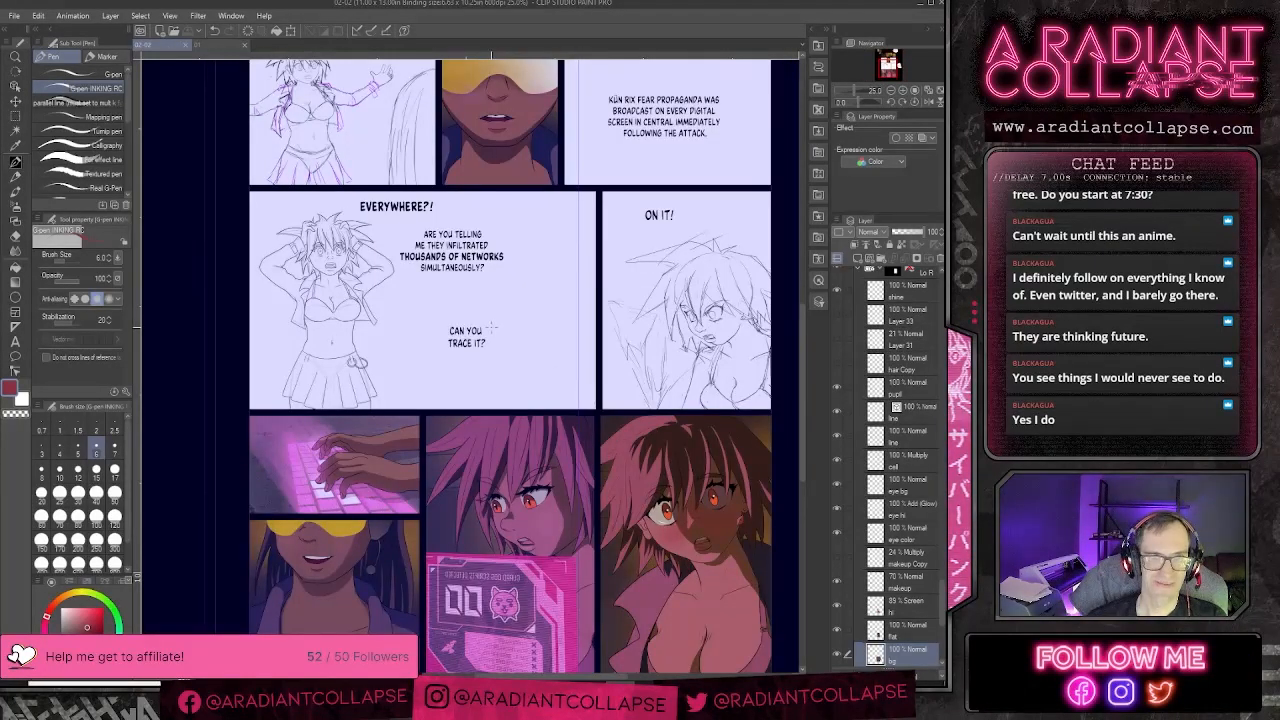
{"action": "left_click_drag", "start_coordinate": [480, 283], "coordinate": [542, 335]}
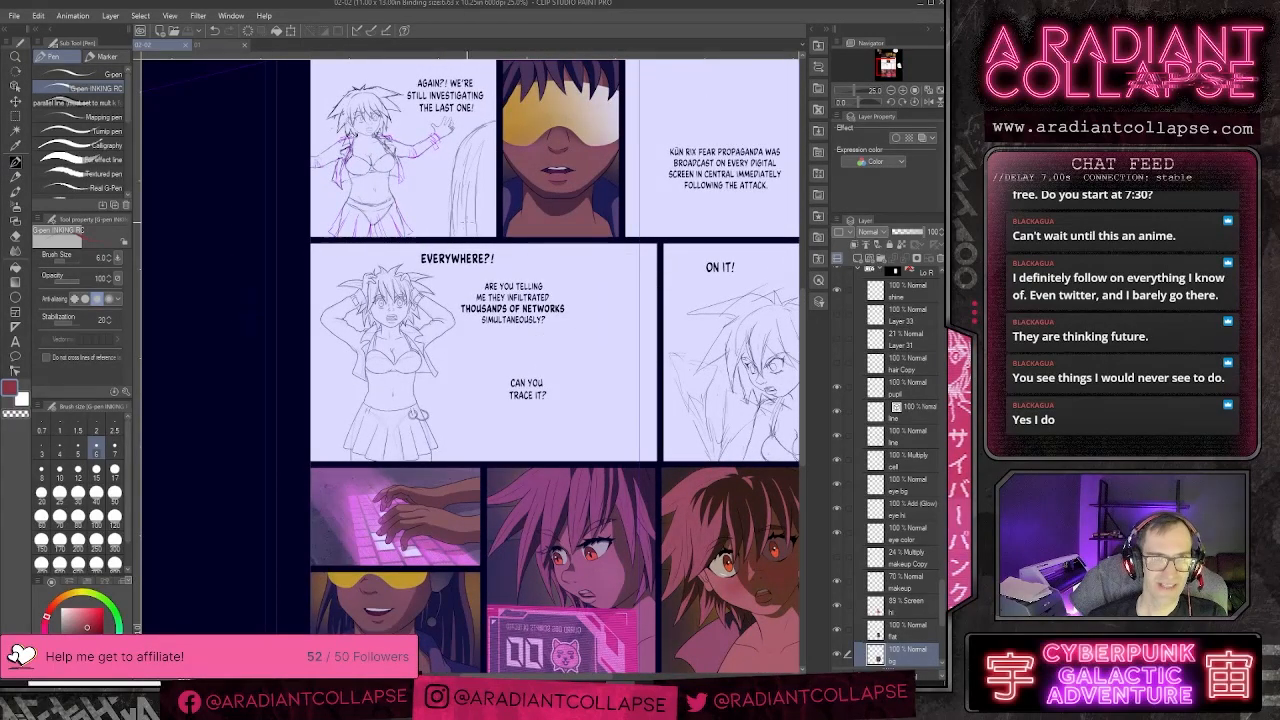
{"action": "left_click_drag", "start_coordinate": [636, 220], "coordinate": [535, 377]}
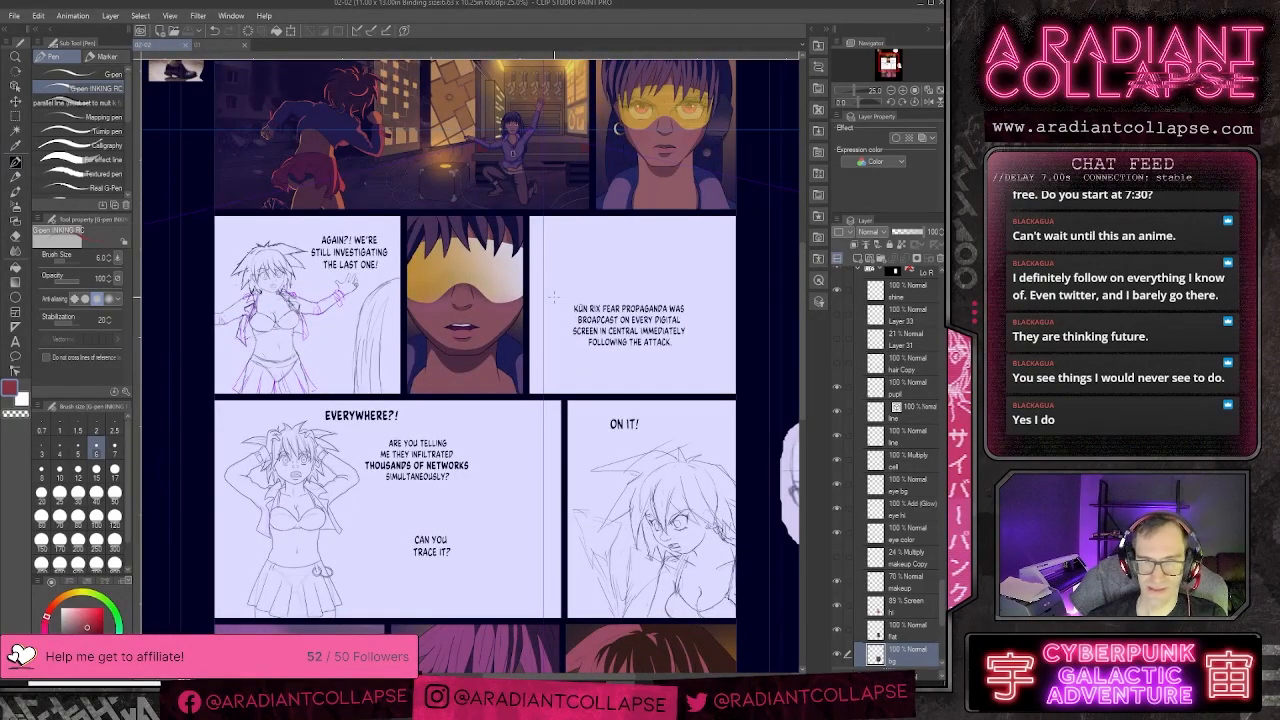
{"action": "key", "text": "ctrl+plus"}
{"action": "left_click_drag", "start_coordinate": [671, 451], "coordinate": [652, 324]}
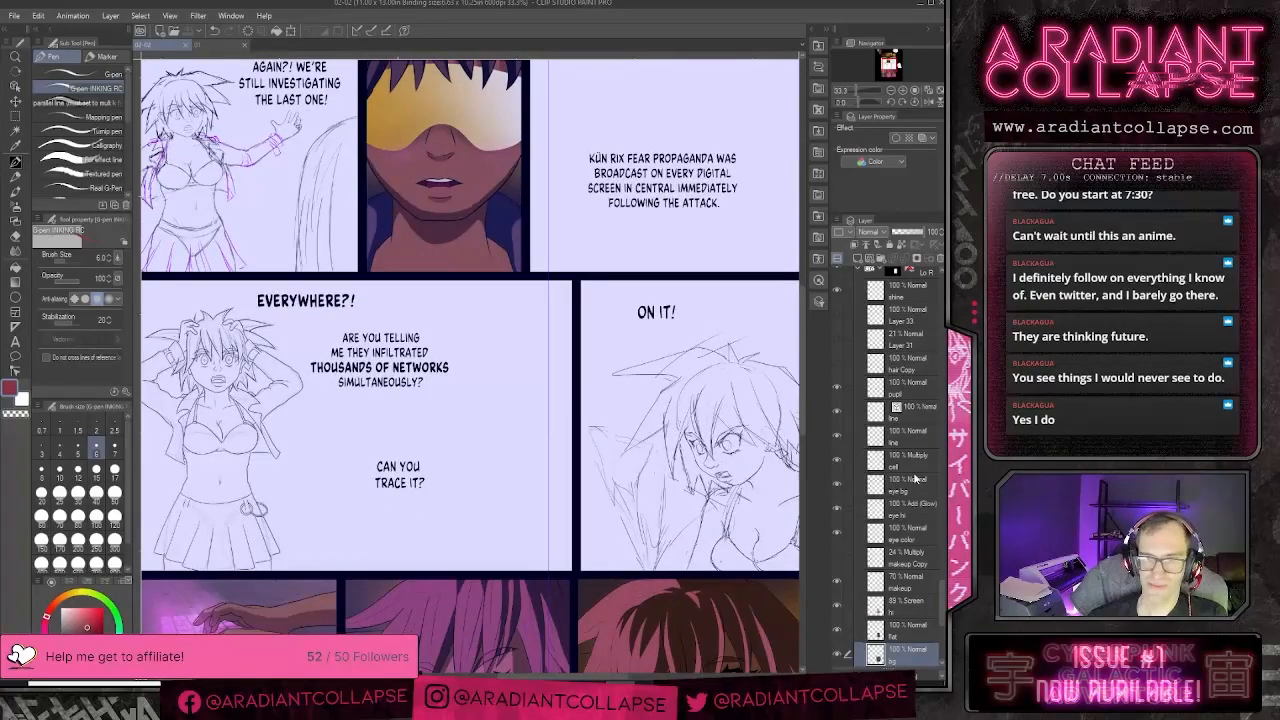
- Collapse the Lo R frame folder and browse the layer list up to the page's dialogue layers
{"action": "scroll", "coordinate": [909, 324], "scroll_direction": "up", "scroll_amount": 1}
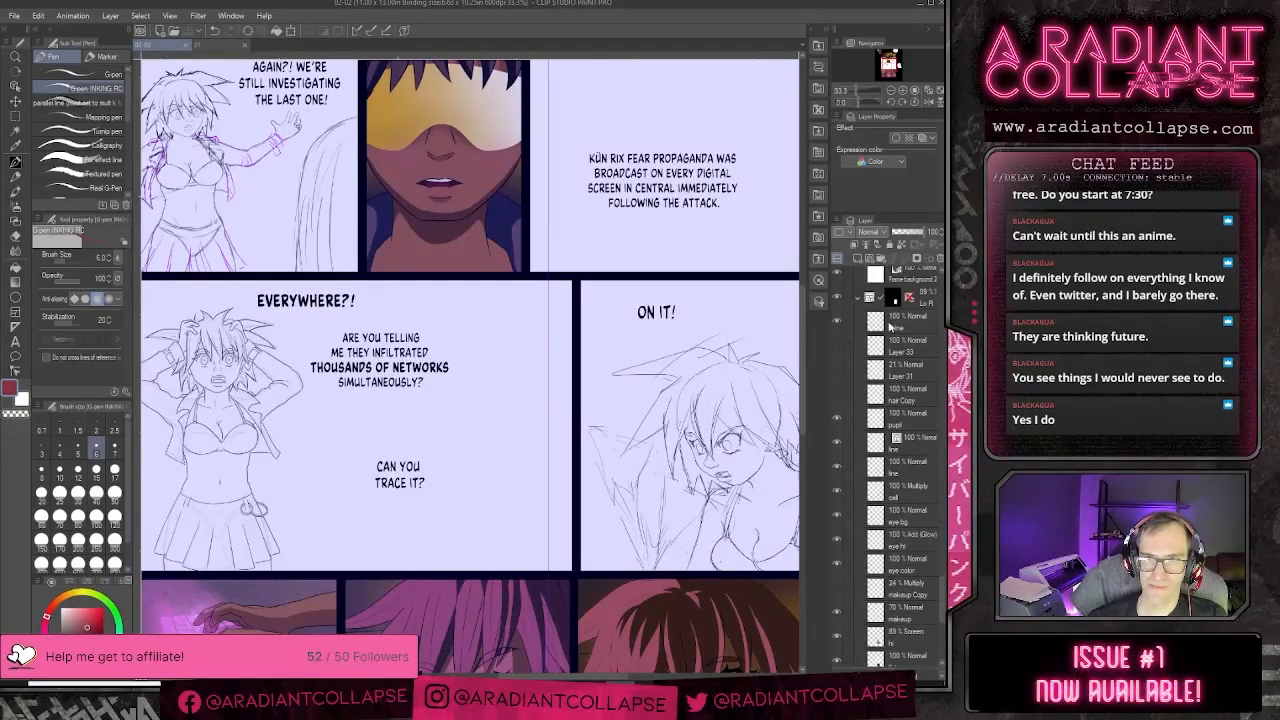
{"action": "left_click", "coordinate": [856, 296]}
{"action": "scroll", "coordinate": [921, 436], "scroll_direction": "up", "scroll_amount": 2}
{"action": "scroll", "coordinate": [921, 436], "scroll_direction": "up", "scroll_amount": 5}
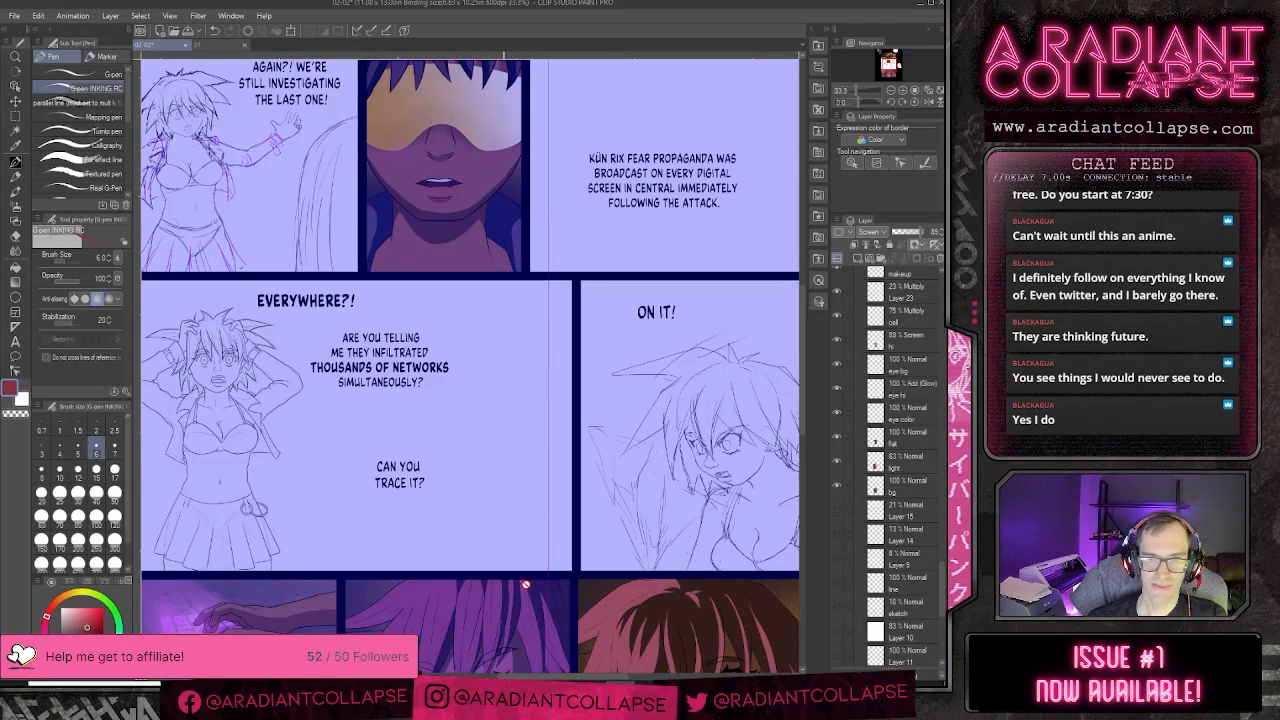
{"action": "scroll", "coordinate": [942, 455], "scroll_direction": "down", "scroll_amount": 5}
{"action": "scroll", "coordinate": [942, 455], "scroll_direction": "up", "scroll_amount": 8}
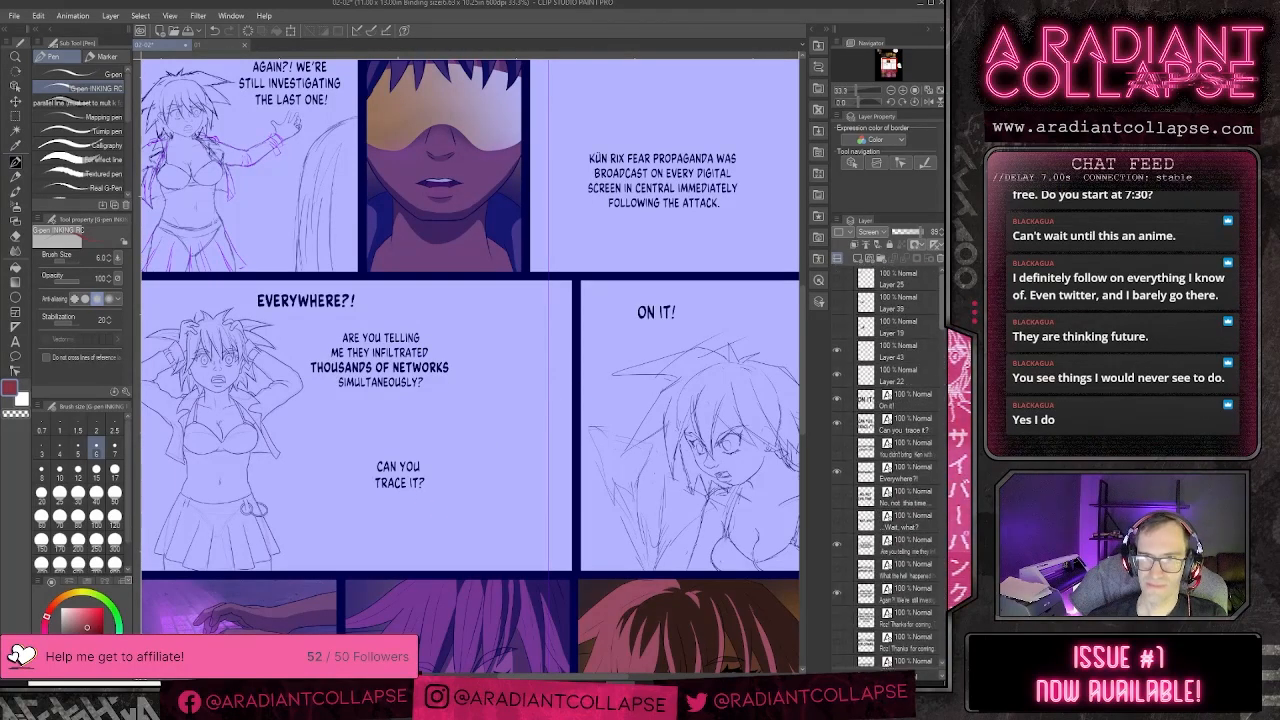
- Toggle the 1-4 and 2 new rough layout layers on and off to compare them with the sketched panels
{"action": "left_click", "coordinate": [838, 427]}
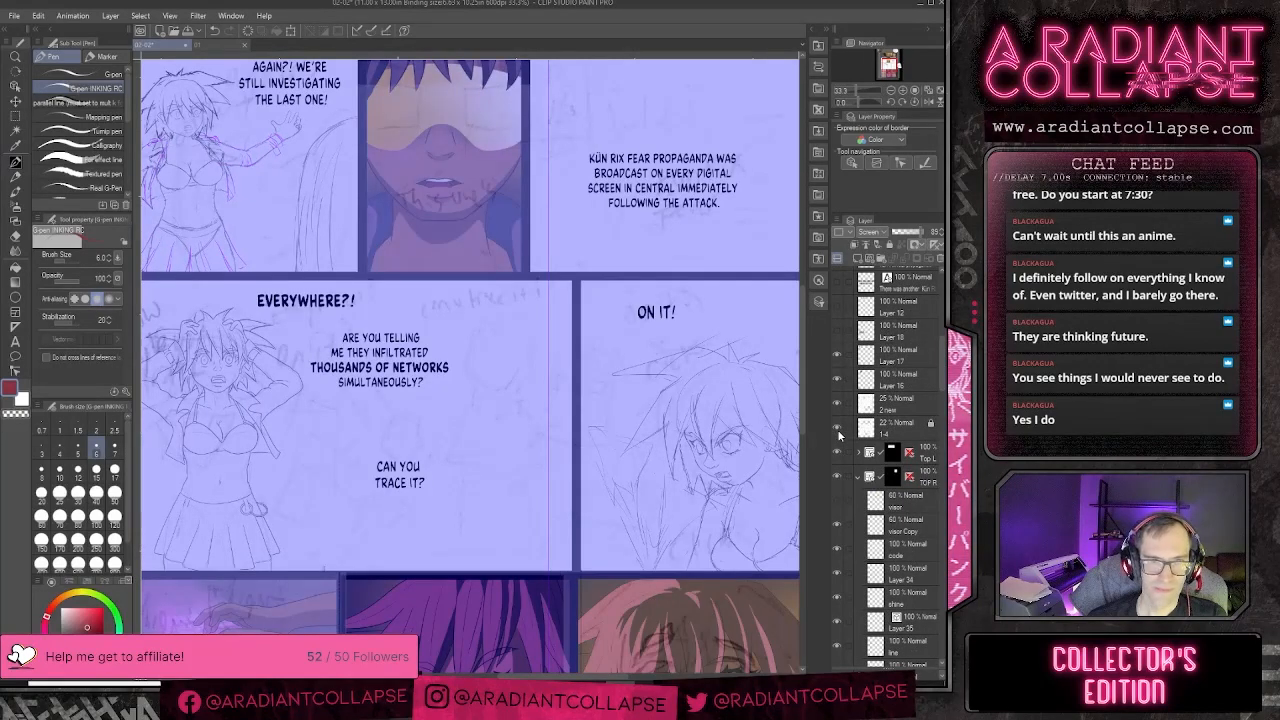
{"action": "left_click", "coordinate": [838, 403]}
{"action": "left_click", "coordinate": [853, 402]}
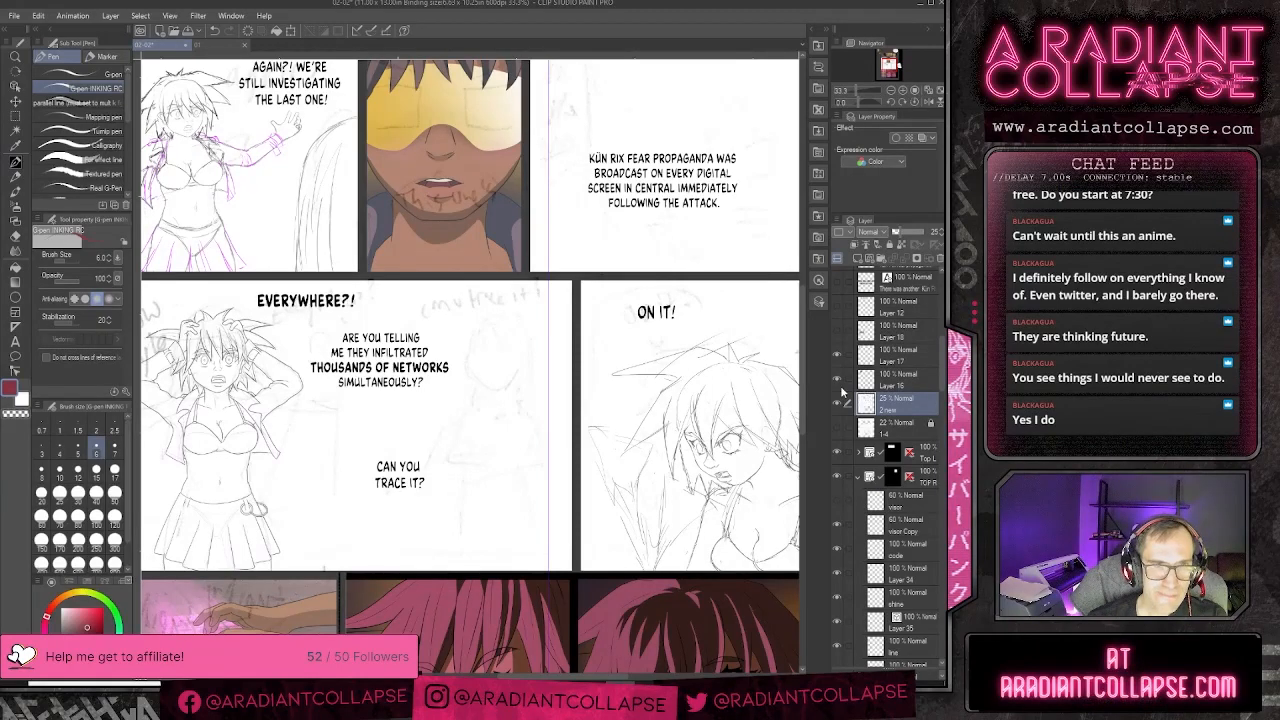
{"action": "scroll", "coordinate": [548, 433], "scroll_direction": "down", "scroll_amount": 1}
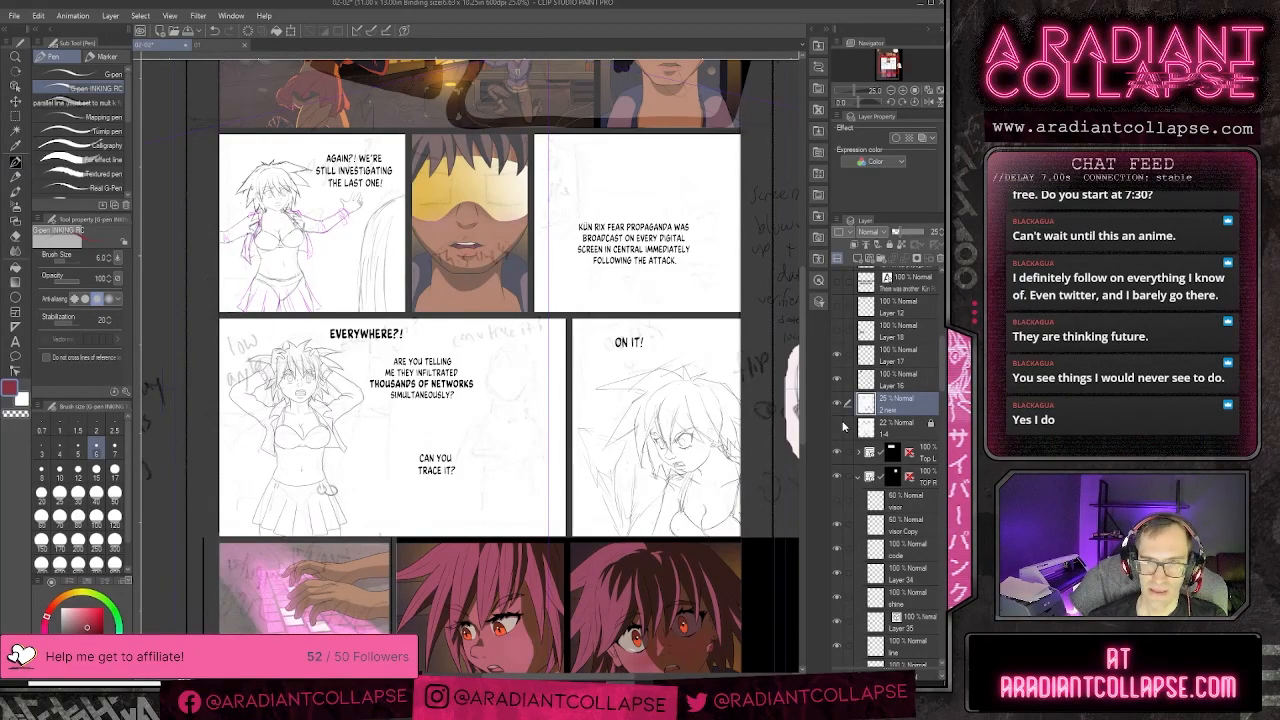
{"action": "left_click", "coordinate": [839, 426]}
{"action": "left_click", "coordinate": [839, 404]}
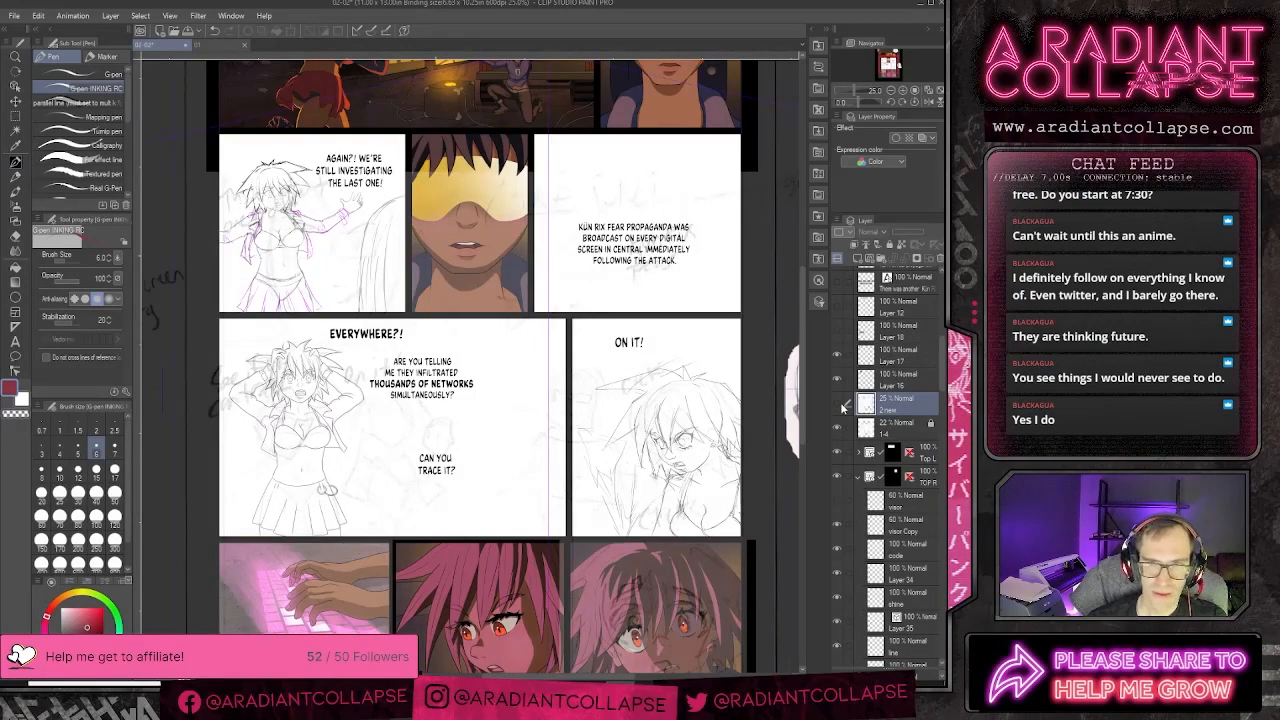
{"action": "left_click", "coordinate": [838, 428]}
{"action": "left_click", "coordinate": [839, 405]}
- Collapse the 2 Mid frame folder and toggle the 2 L and 3 L folders to identify their panels
{"action": "scroll", "coordinate": [840, 410], "scroll_direction": "up", "scroll_amount": 4}
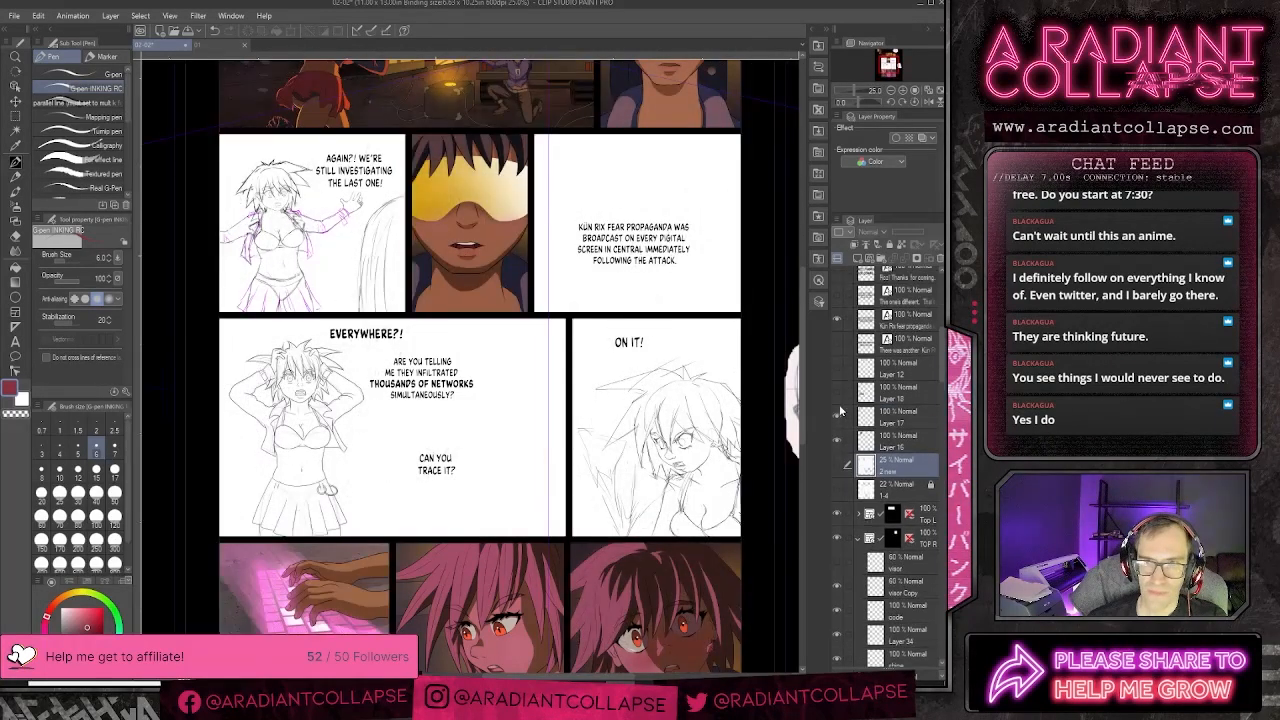
{"action": "scroll", "coordinate": [840, 410], "scroll_direction": "down", "scroll_amount": 6}
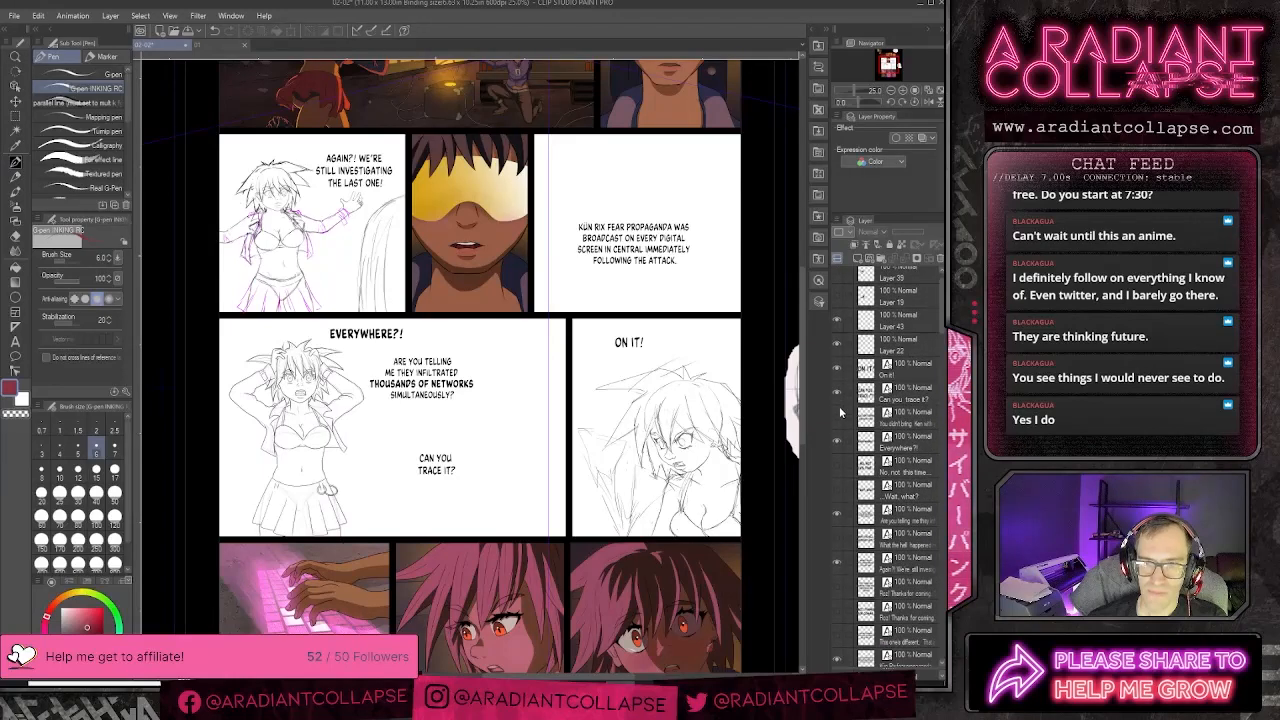
{"action": "scroll", "coordinate": [840, 413], "scroll_direction": "down", "scroll_amount": 2}
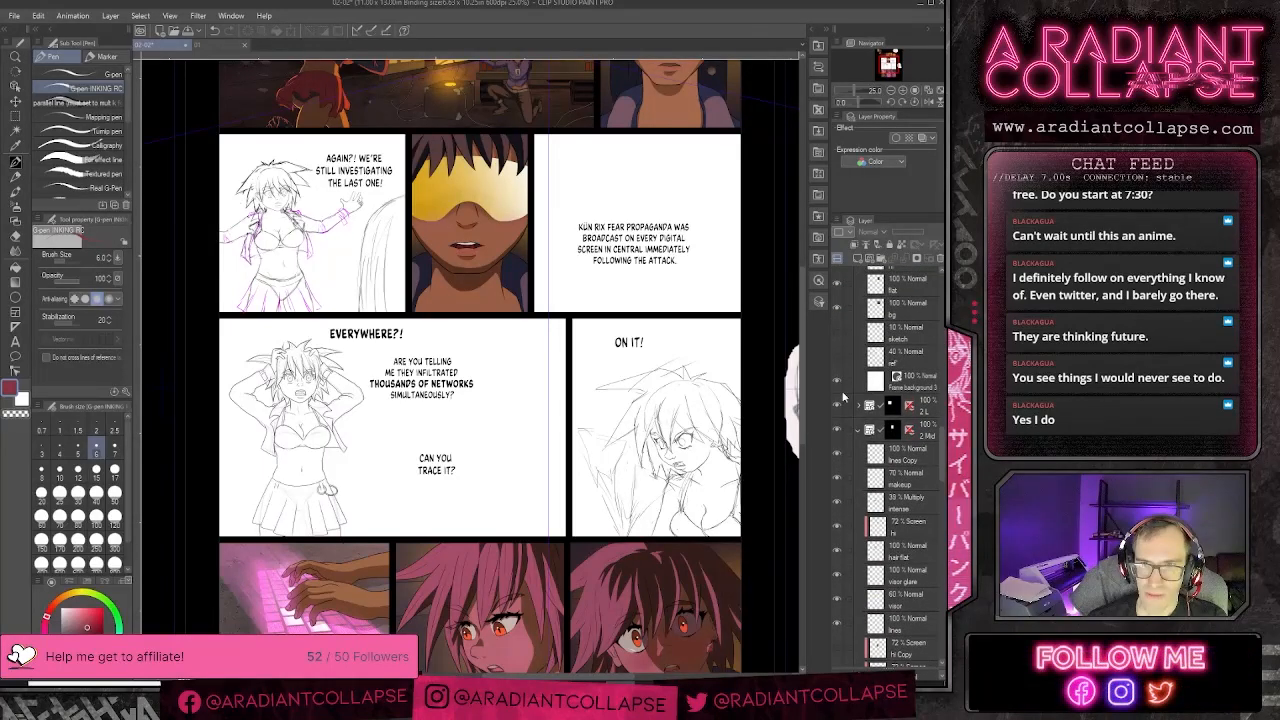
{"action": "left_click", "coordinate": [860, 432]}
{"action": "left_click", "coordinate": [837, 405]}
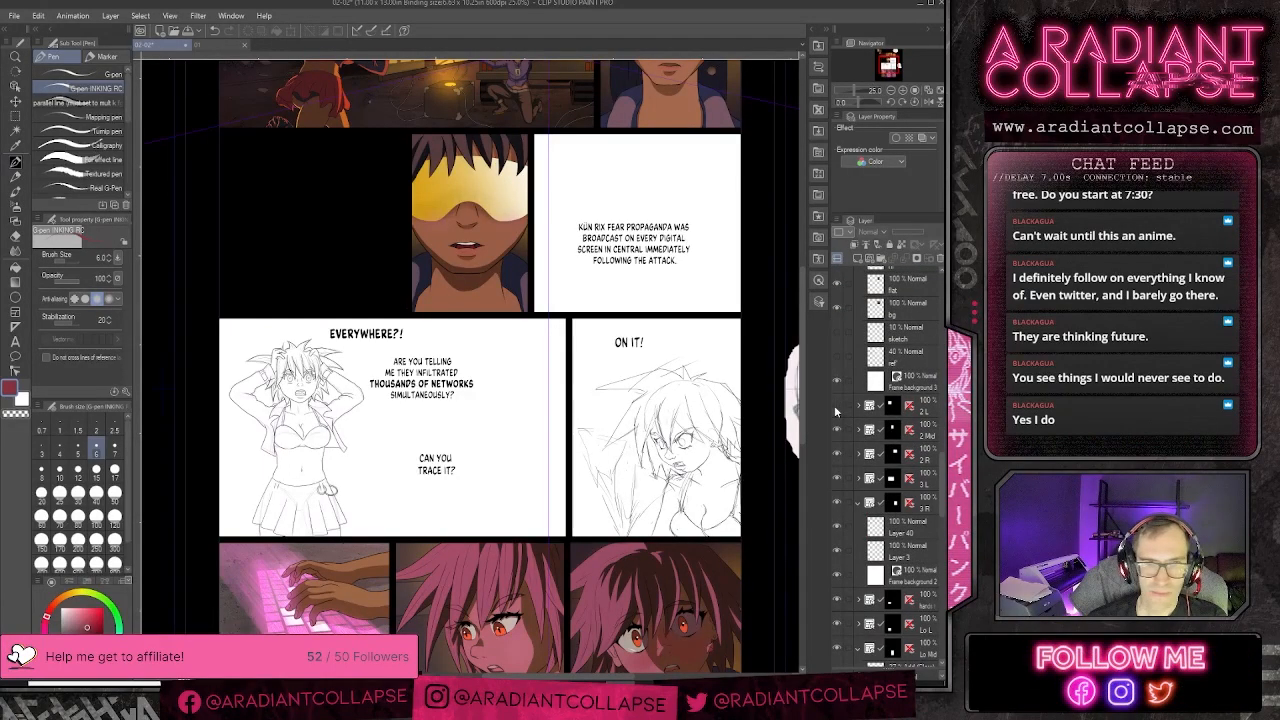
{"action": "left_click", "coordinate": [837, 405]}
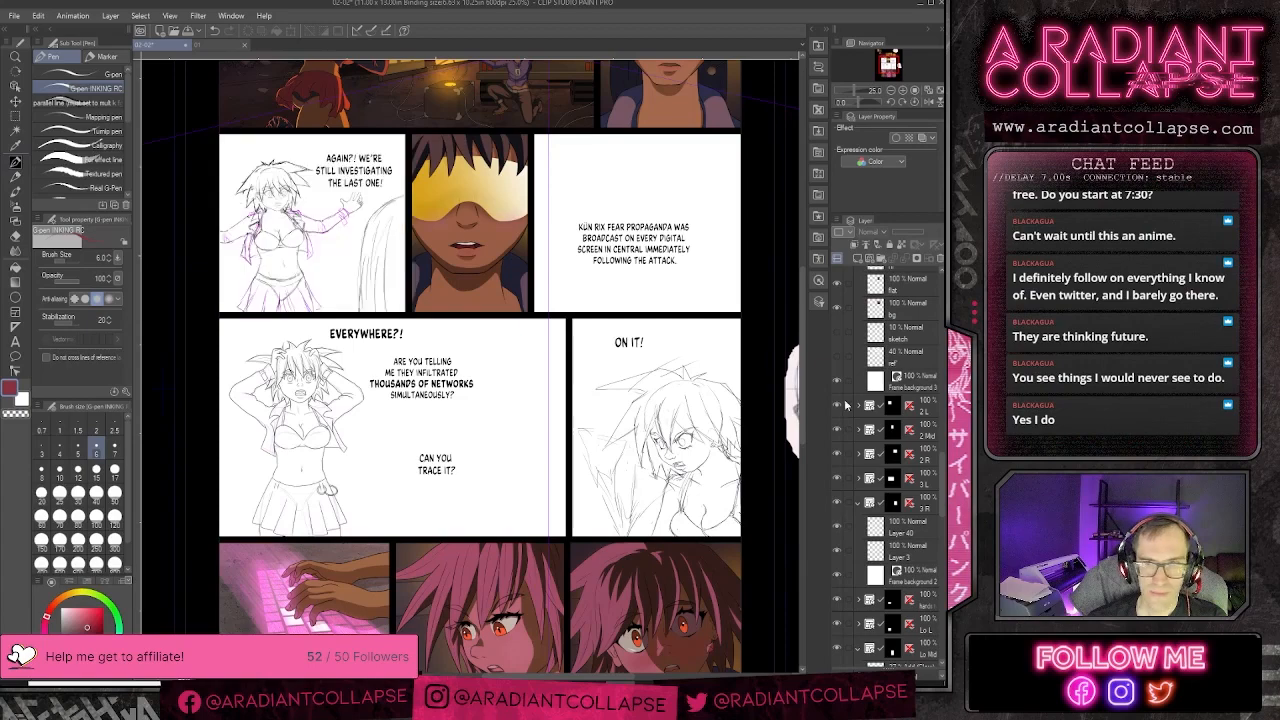
{"action": "left_click", "coordinate": [837, 478]}
{"action": "left_click", "coordinate": [837, 478]}
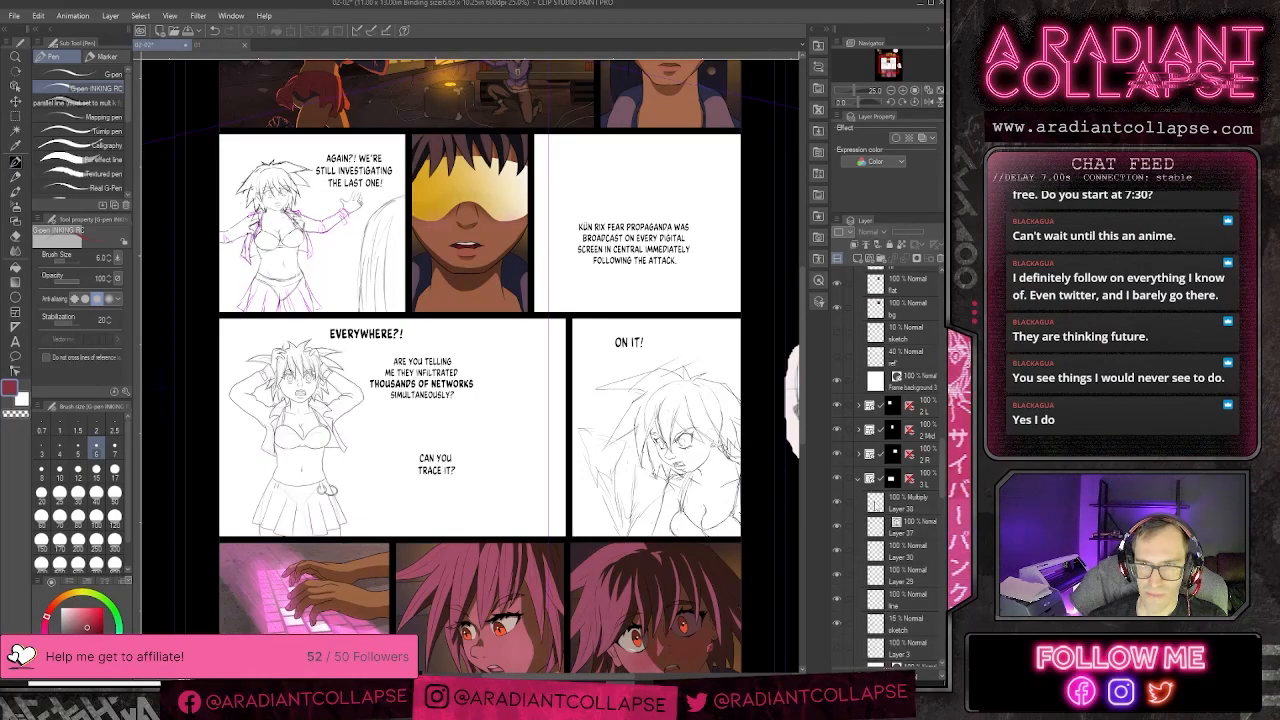
- Expand the 3 L frame folder, check Layer 3 by toggling it, and select the folder's sketch layer
{"action": "left_click", "coordinate": [859, 480]}
{"action": "scroll", "coordinate": [850, 500], "scroll_direction": "down", "scroll_amount": 2}
{"action": "left_click", "coordinate": [838, 540]}
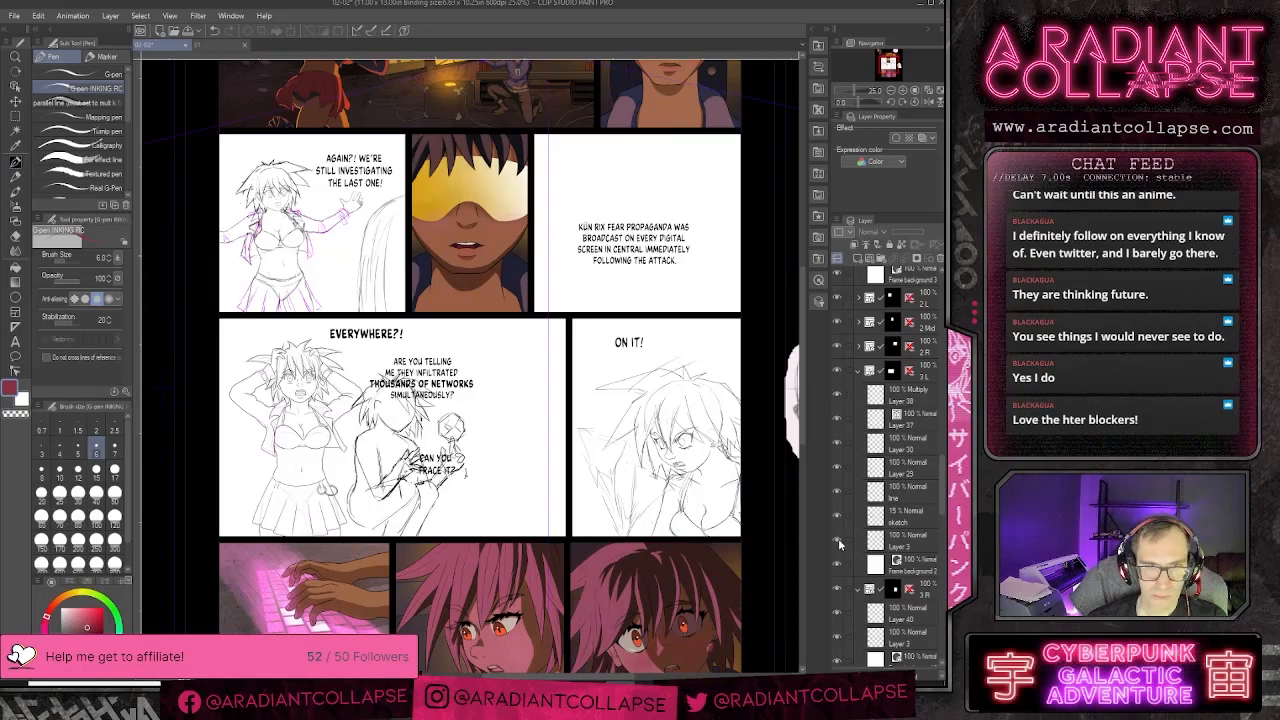
{"action": "left_click", "coordinate": [838, 540]}
{"action": "left_click", "coordinate": [884, 514]}
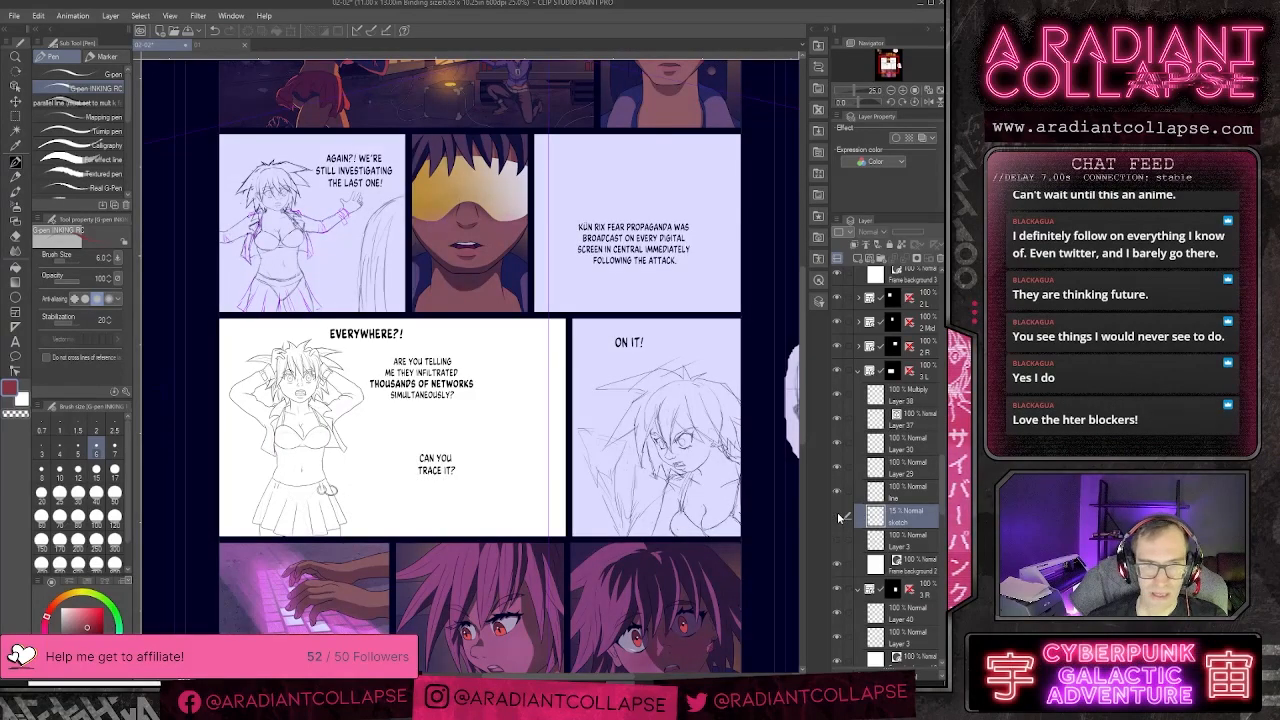
- Examine the page from the top-row visor portrait down to the "EVERYWHERE?!" and "ON IT!" sketch panels
{"action": "scroll", "coordinate": [431, 392], "scroll_direction": "up", "scroll_amount": 1}
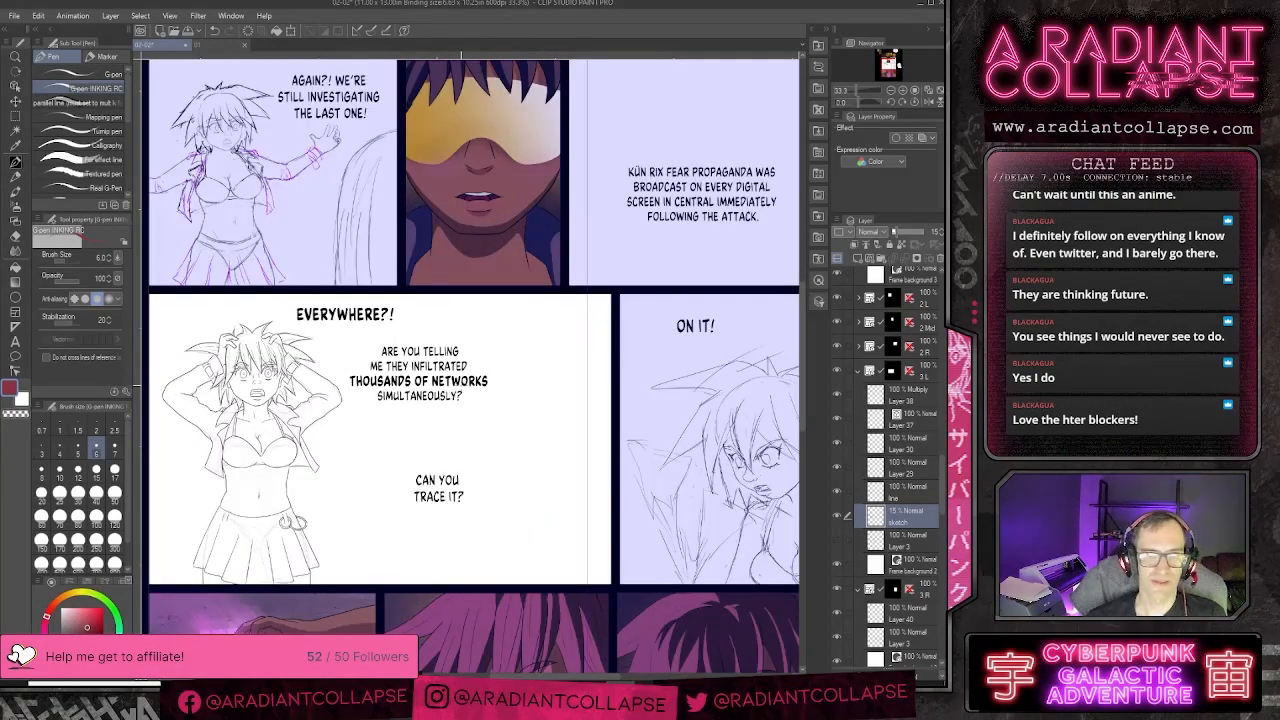
{"action": "scroll", "coordinate": [482, 347], "scroll_direction": "down", "scroll_amount": 1}
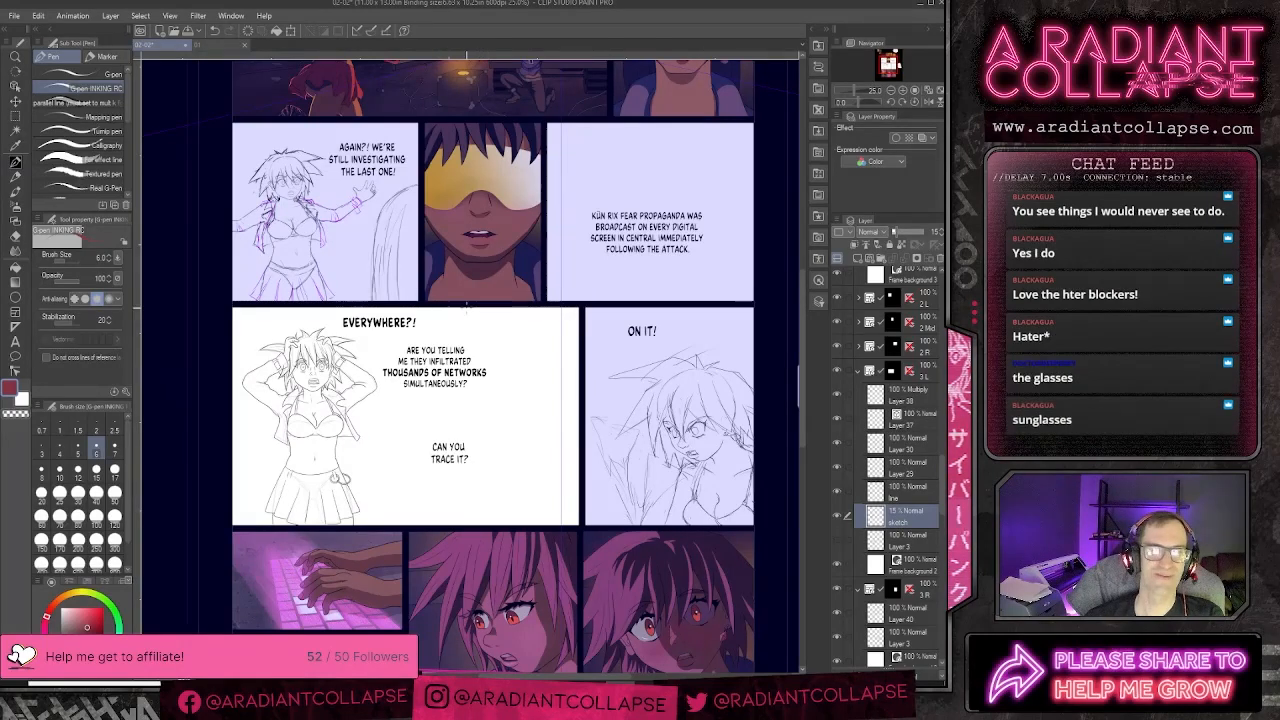
{"action": "left_click_drag", "start_coordinate": [497, 248], "coordinate": [524, 435]}
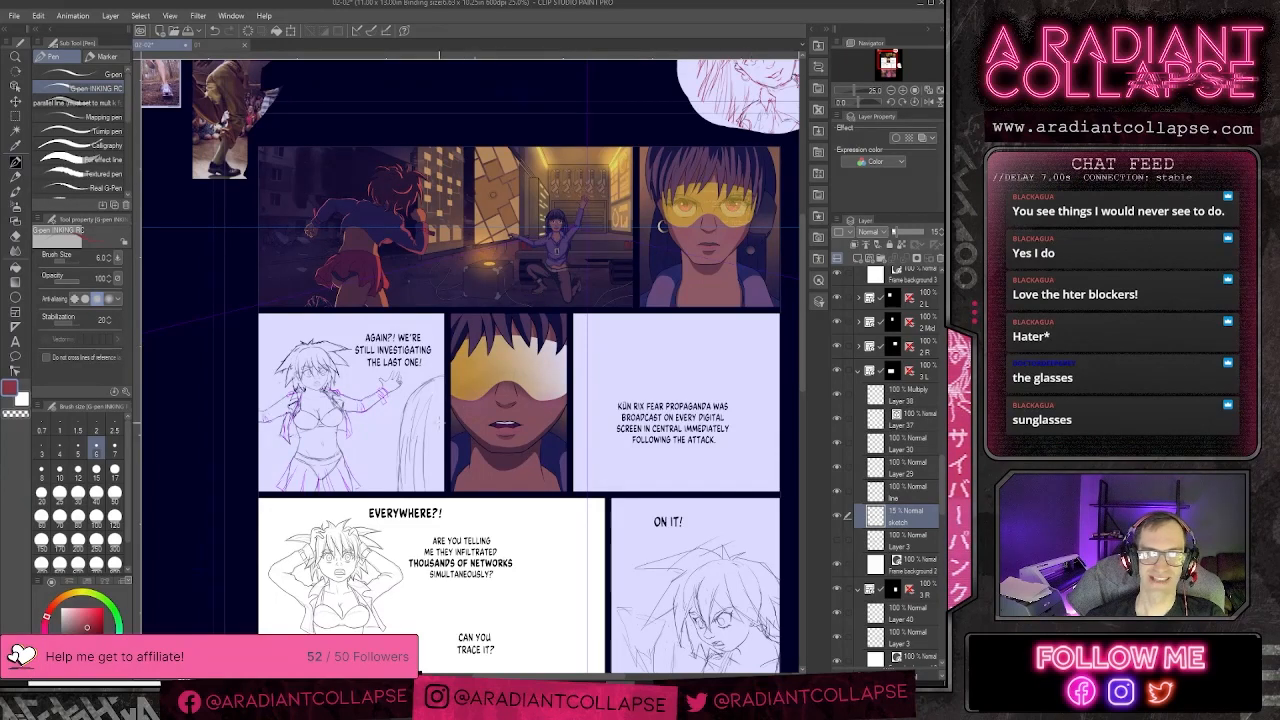
{"action": "scroll", "coordinate": [652, 227], "scroll_direction": "up", "scroll_amount": 4}
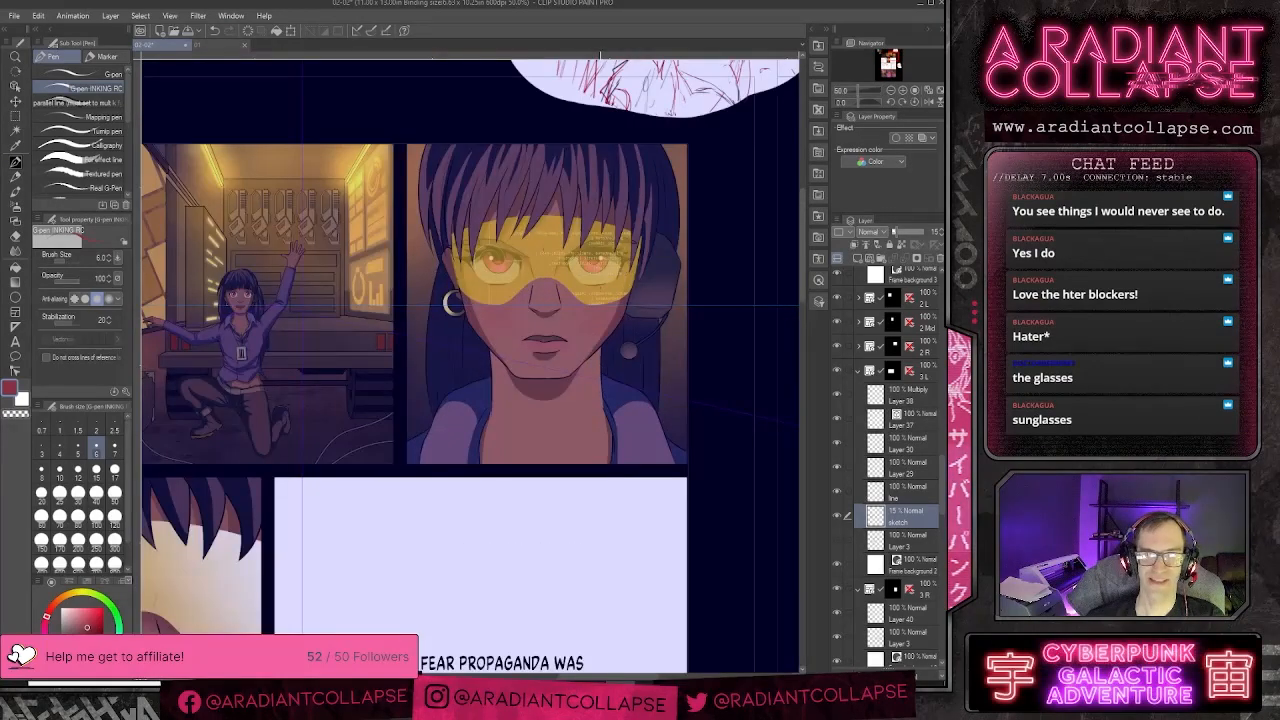
{"action": "scroll", "coordinate": [470, 254], "scroll_direction": "down", "scroll_amount": 1}
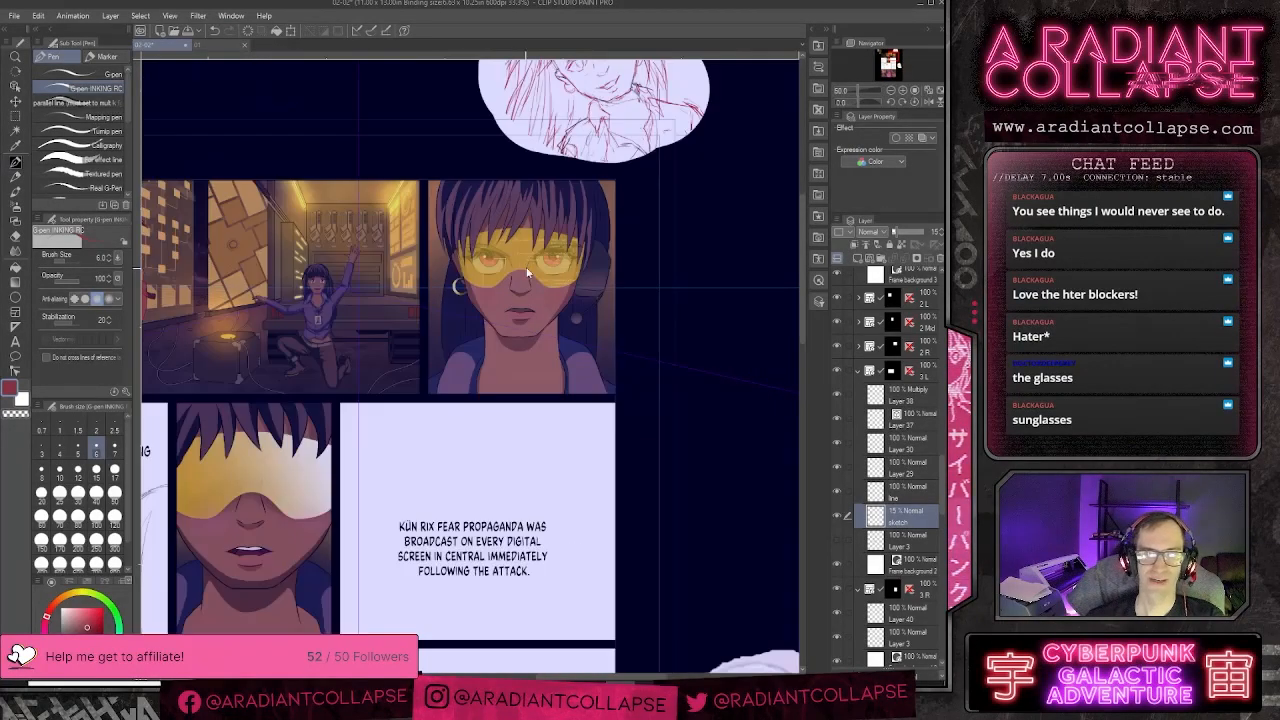
{"action": "scroll", "coordinate": [512, 260], "scroll_direction": "down", "scroll_amount": 1}
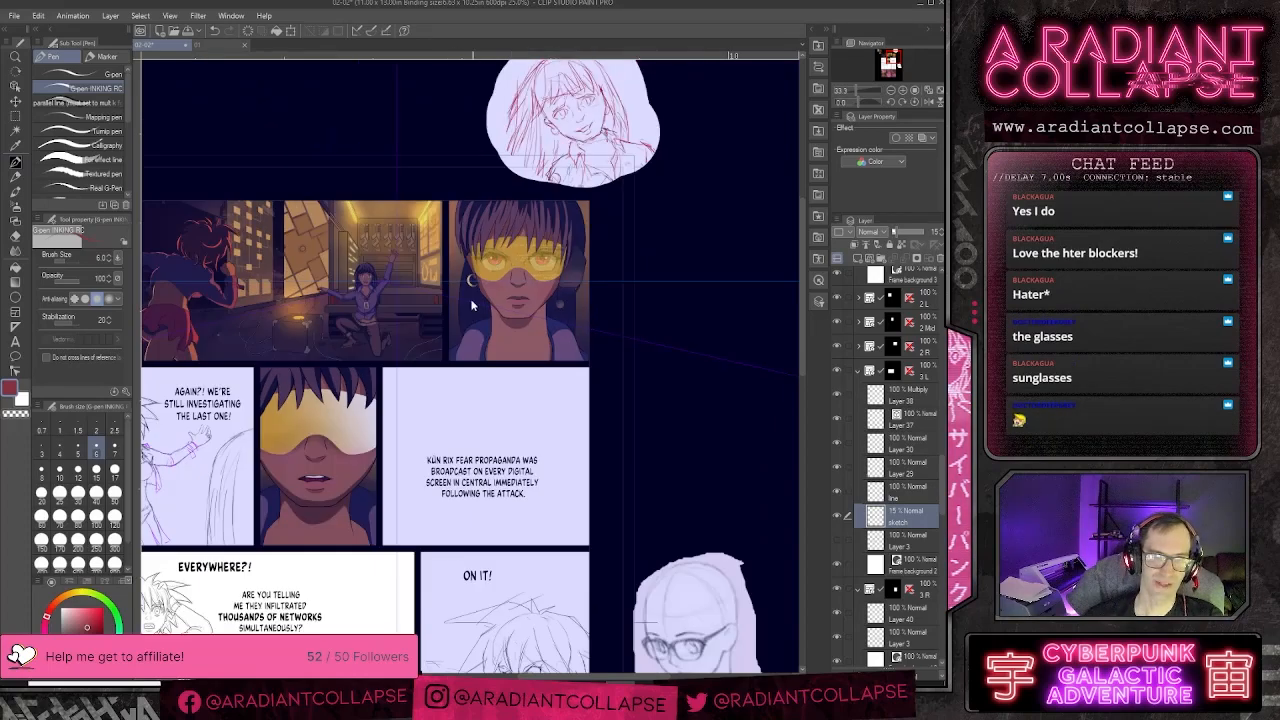
{"action": "mouse_move", "coordinate": [406, 623]}
{"action": "left_mouse_down"}
{"action": "mouse_move", "coordinate": [558, 426]}
{"action": "mouse_move", "coordinate": [576, 343]}
{"action": "left_mouse_up"}
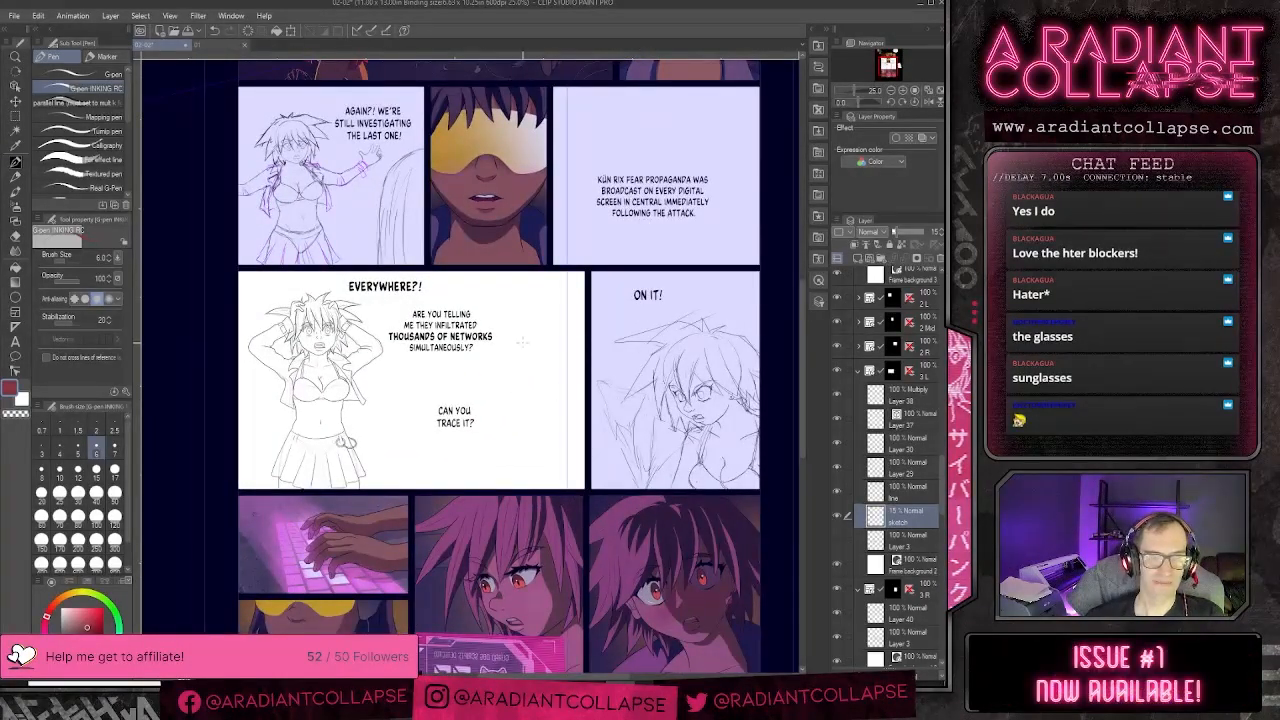
{"action": "left_click_drag", "start_coordinate": [546, 316], "coordinate": [562, 405]}
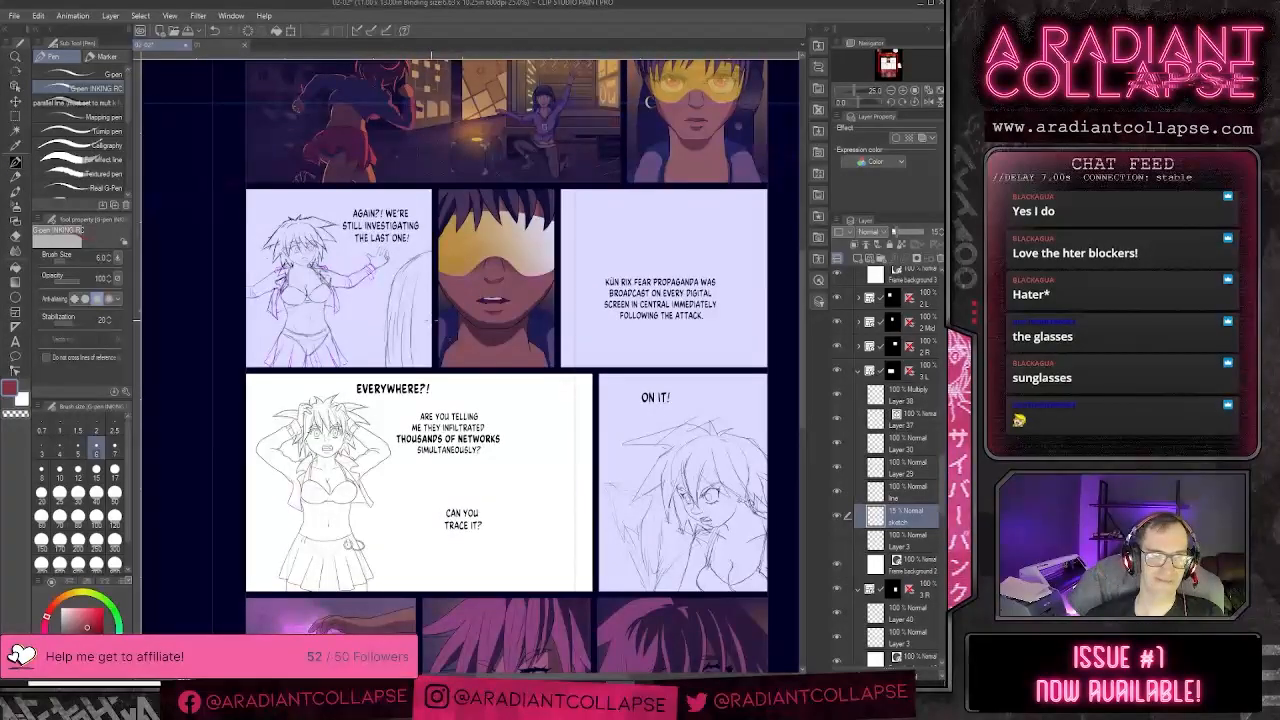
{"action": "left_click_drag", "start_coordinate": [509, 271], "coordinate": [508, 406]}
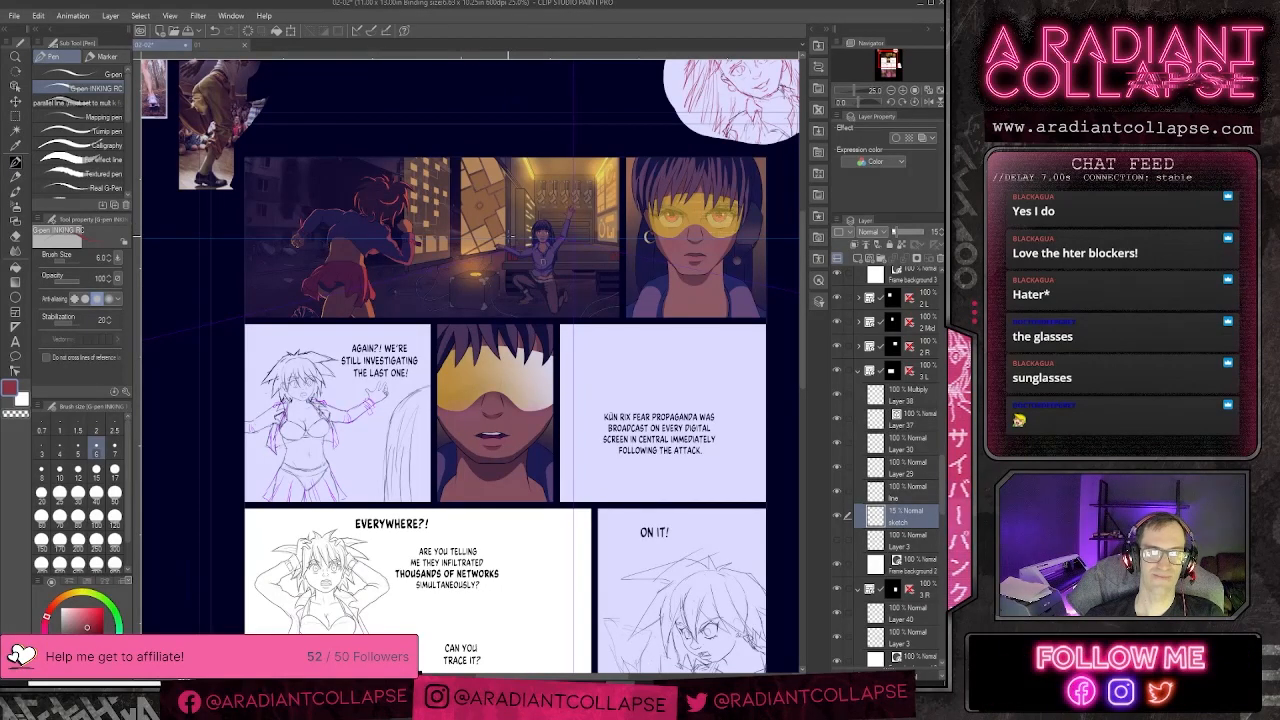
{"action": "scroll", "coordinate": [404, 522], "scroll_direction": "down", "scroll_amount": 4}
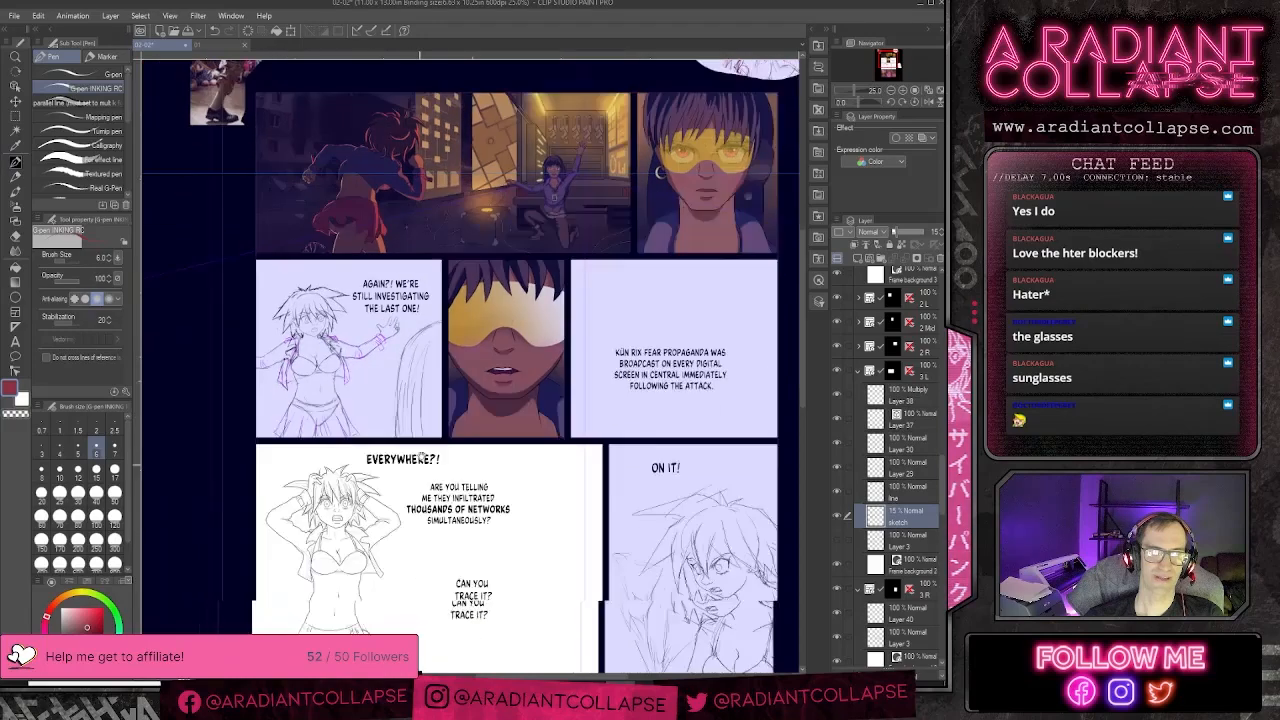